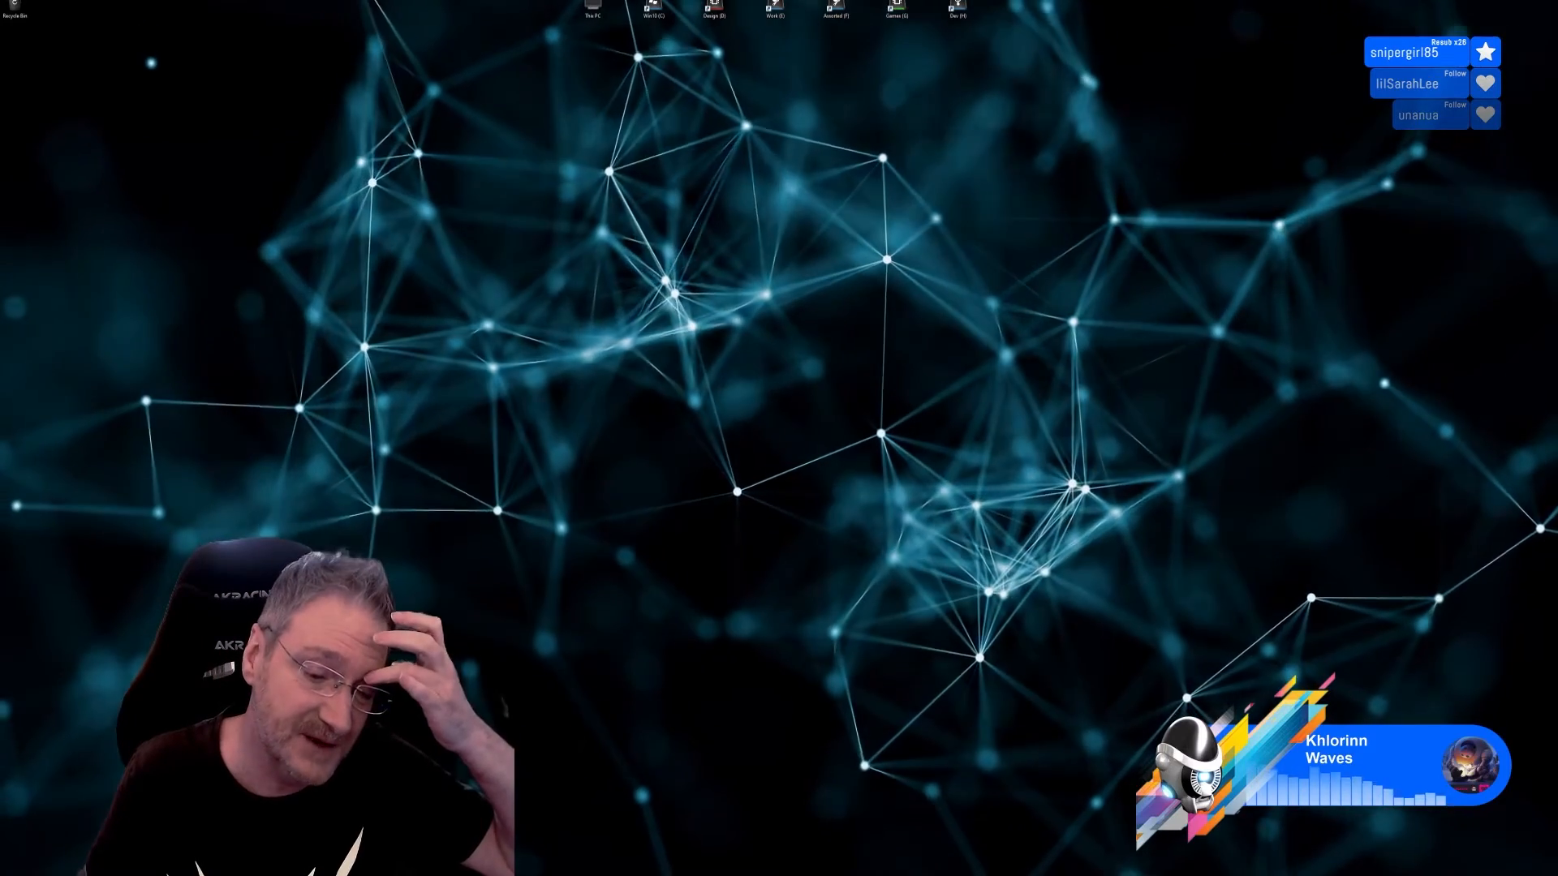
# Step: Switch to 3ds Max and examine the kitchen bench model from several angles in the perspective view
pyautogui.hotkey('alt', 'Tab')
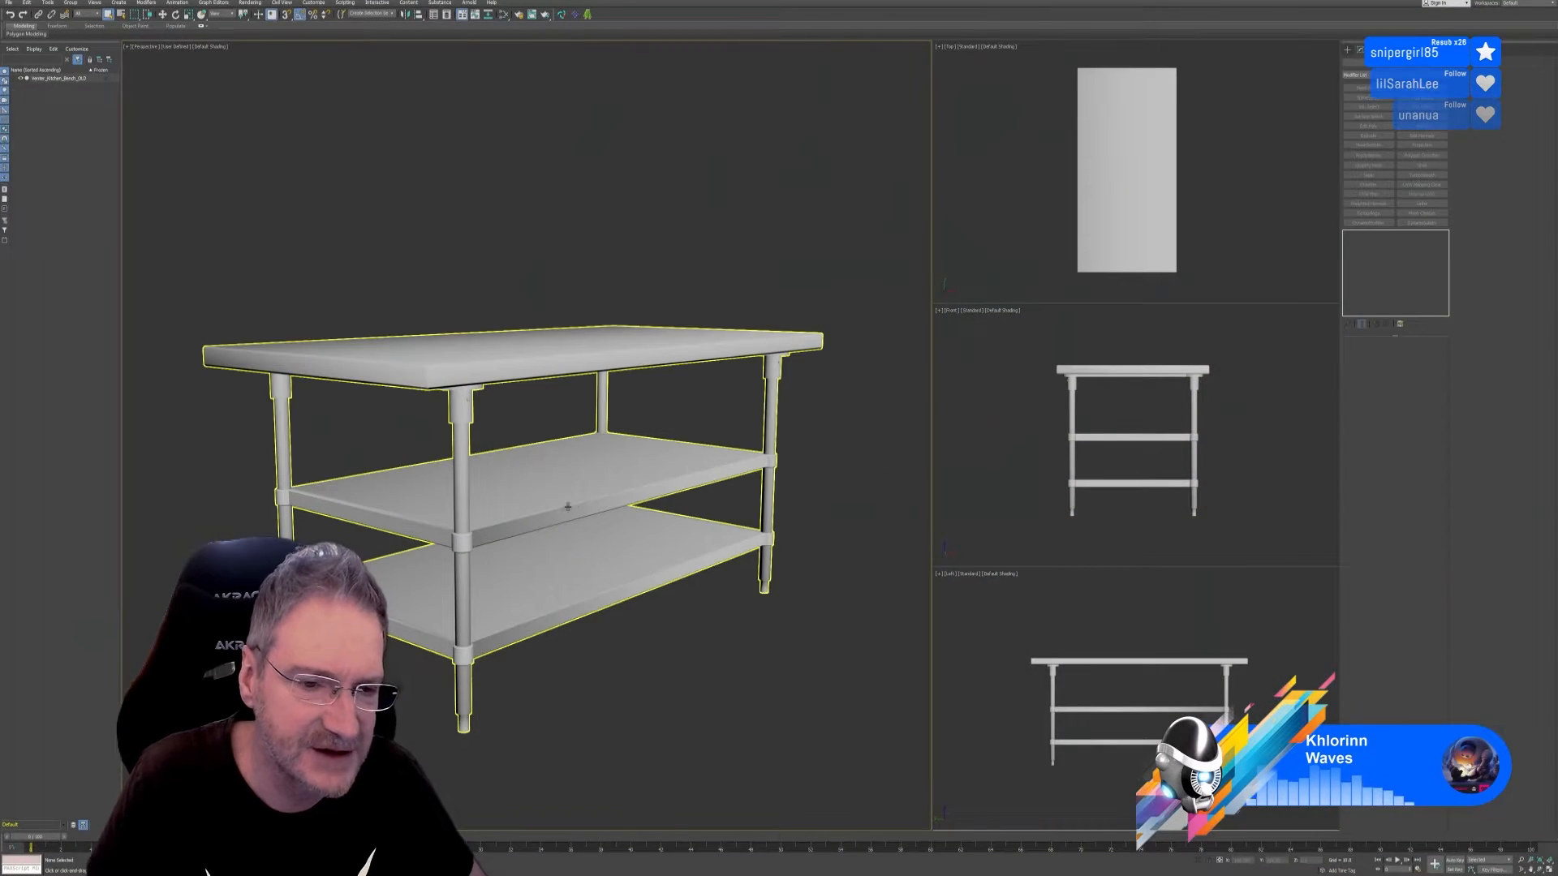
pyautogui.moveTo(720, 585)
pyautogui.keyDown('alt'); pyautogui.mouseDown(button='middle')
pyautogui.moveTo(716, 600)
pyautogui.moveTo(700, 587)
pyautogui.mouseUp(button='middle'); pyautogui.keyUp('alt')
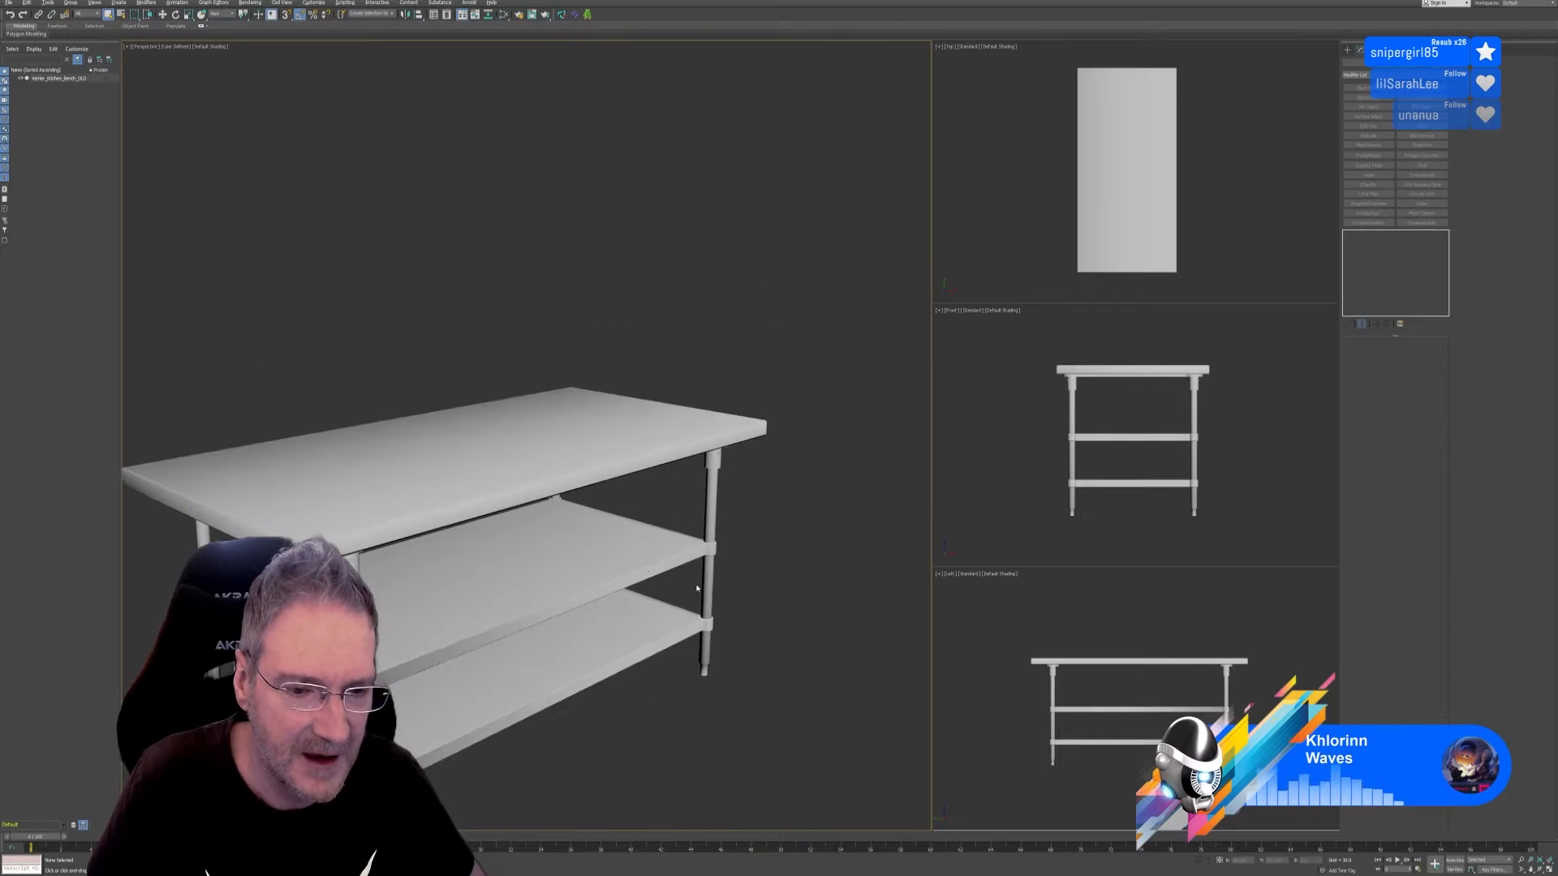
pyautogui.click(1547, 861)
pyautogui.keyDown('alt'); pyautogui.moveTo(716, 655); pyautogui.dragTo(701, 666, button='middle'); pyautogui.keyUp('alt')
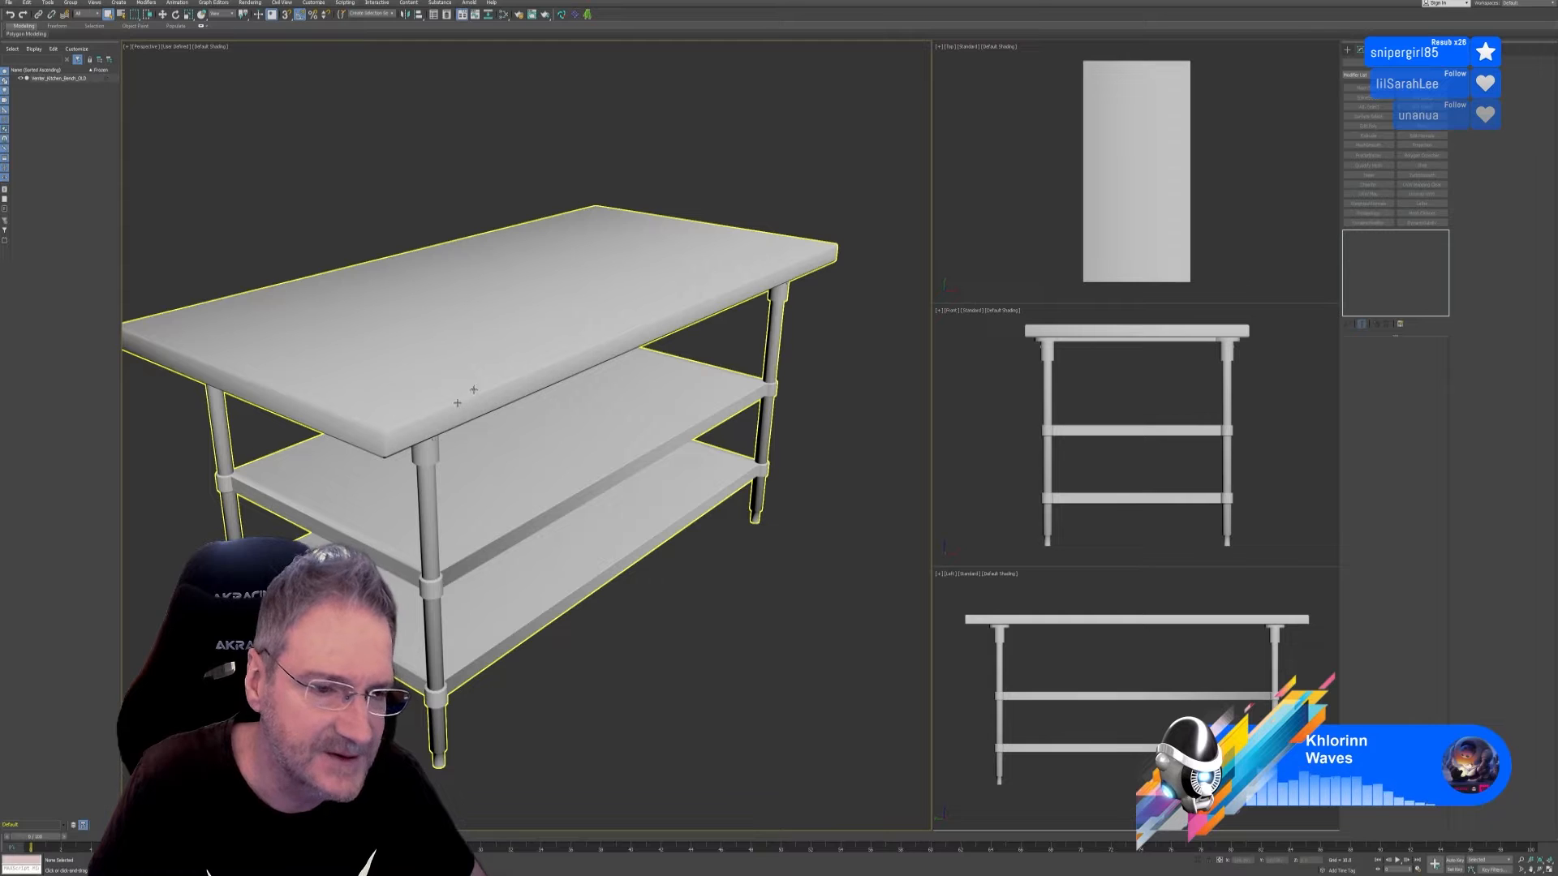
pyautogui.rightClick(537, 317)
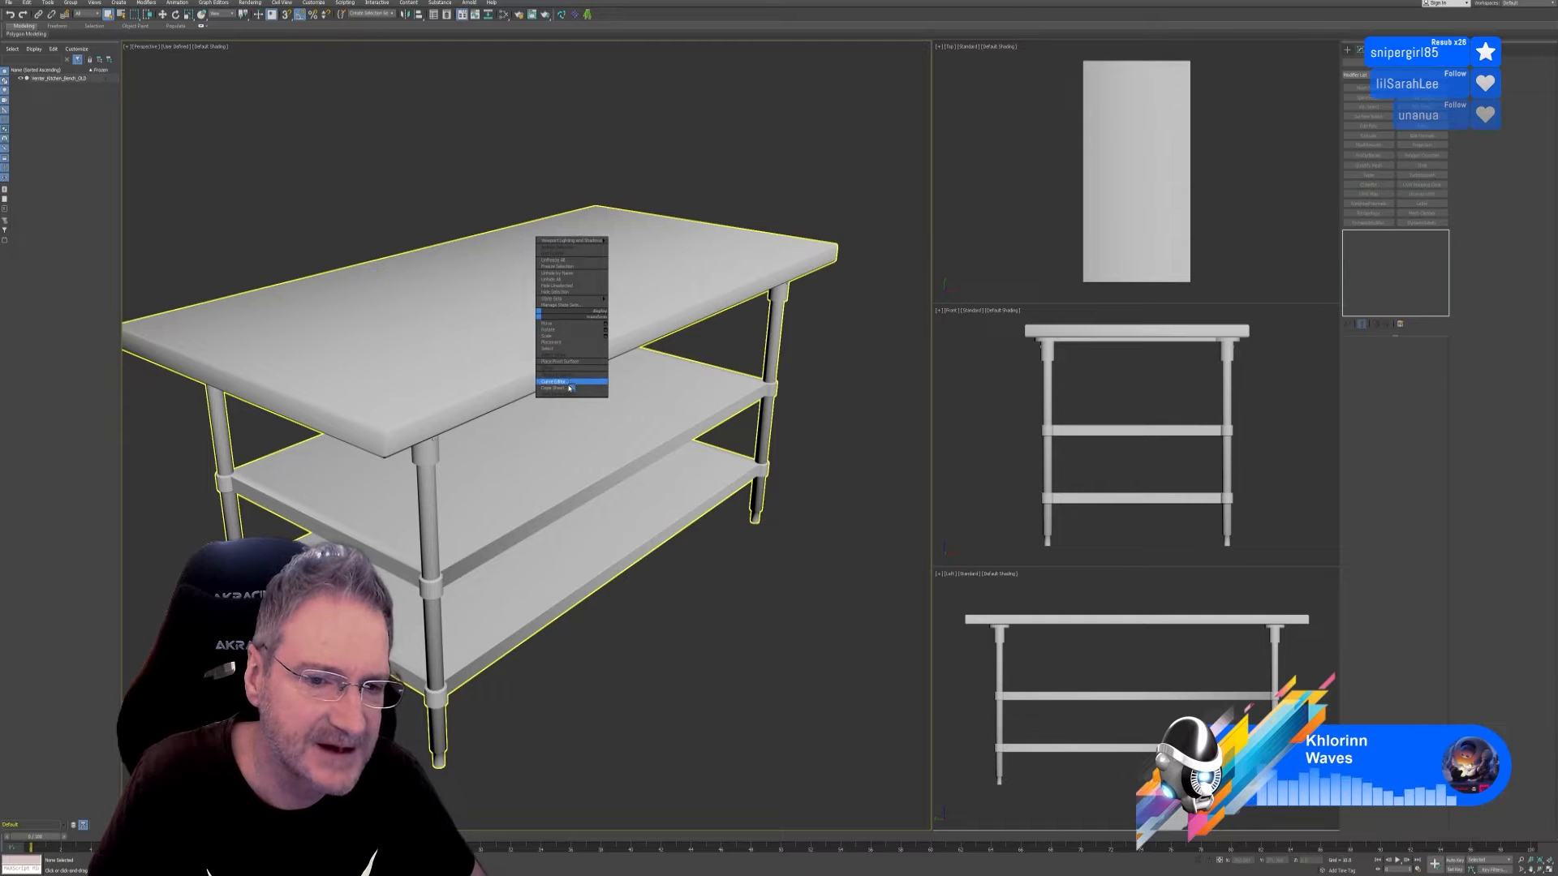
pyautogui.click(642, 316)
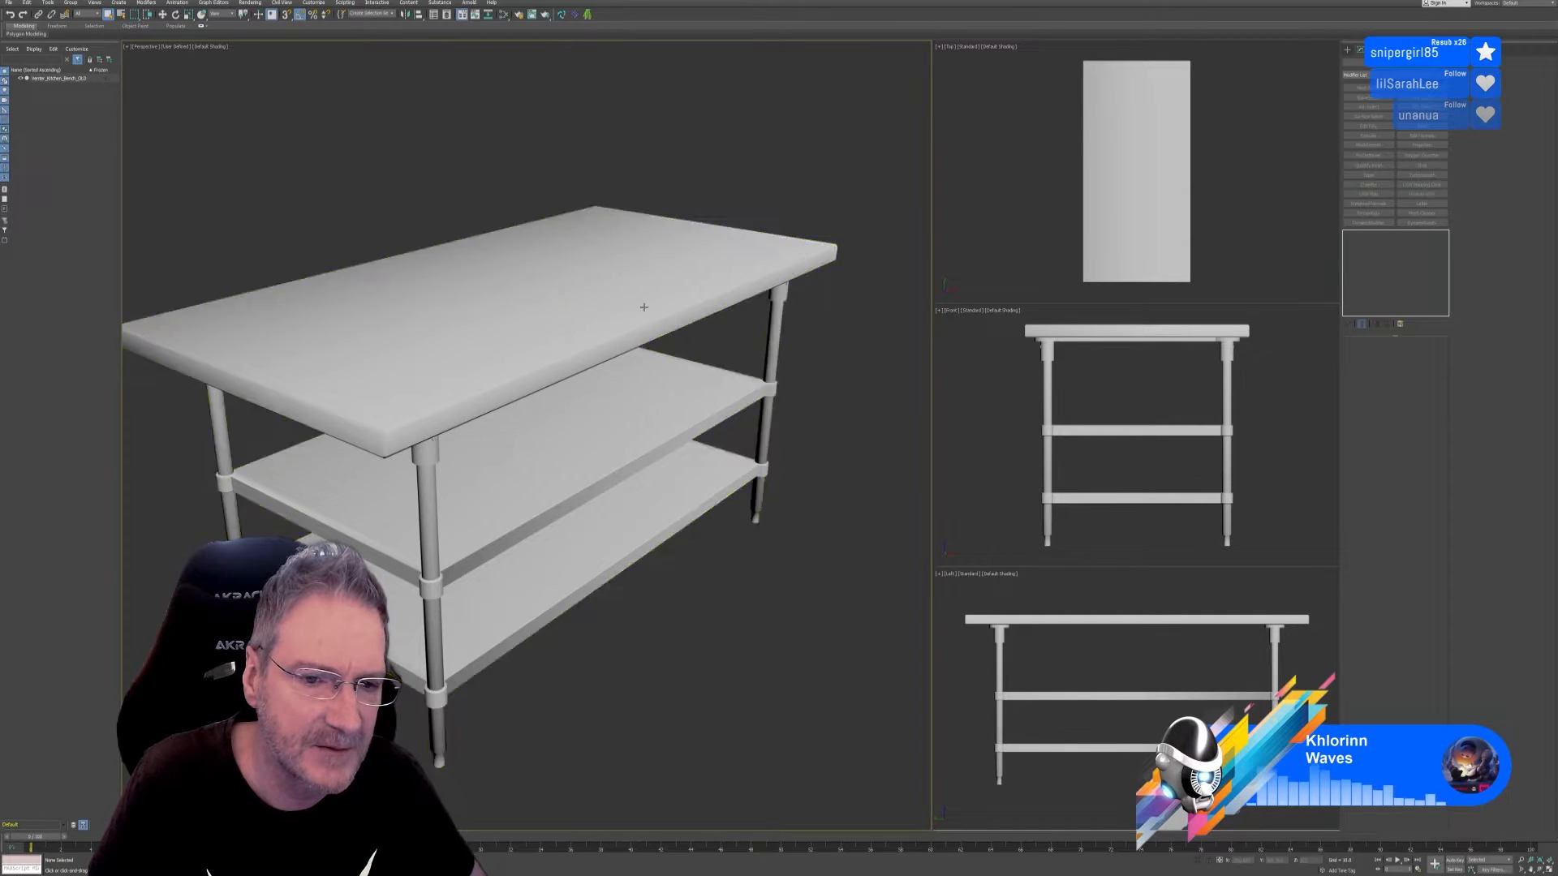
pyautogui.rightClick(653, 315)
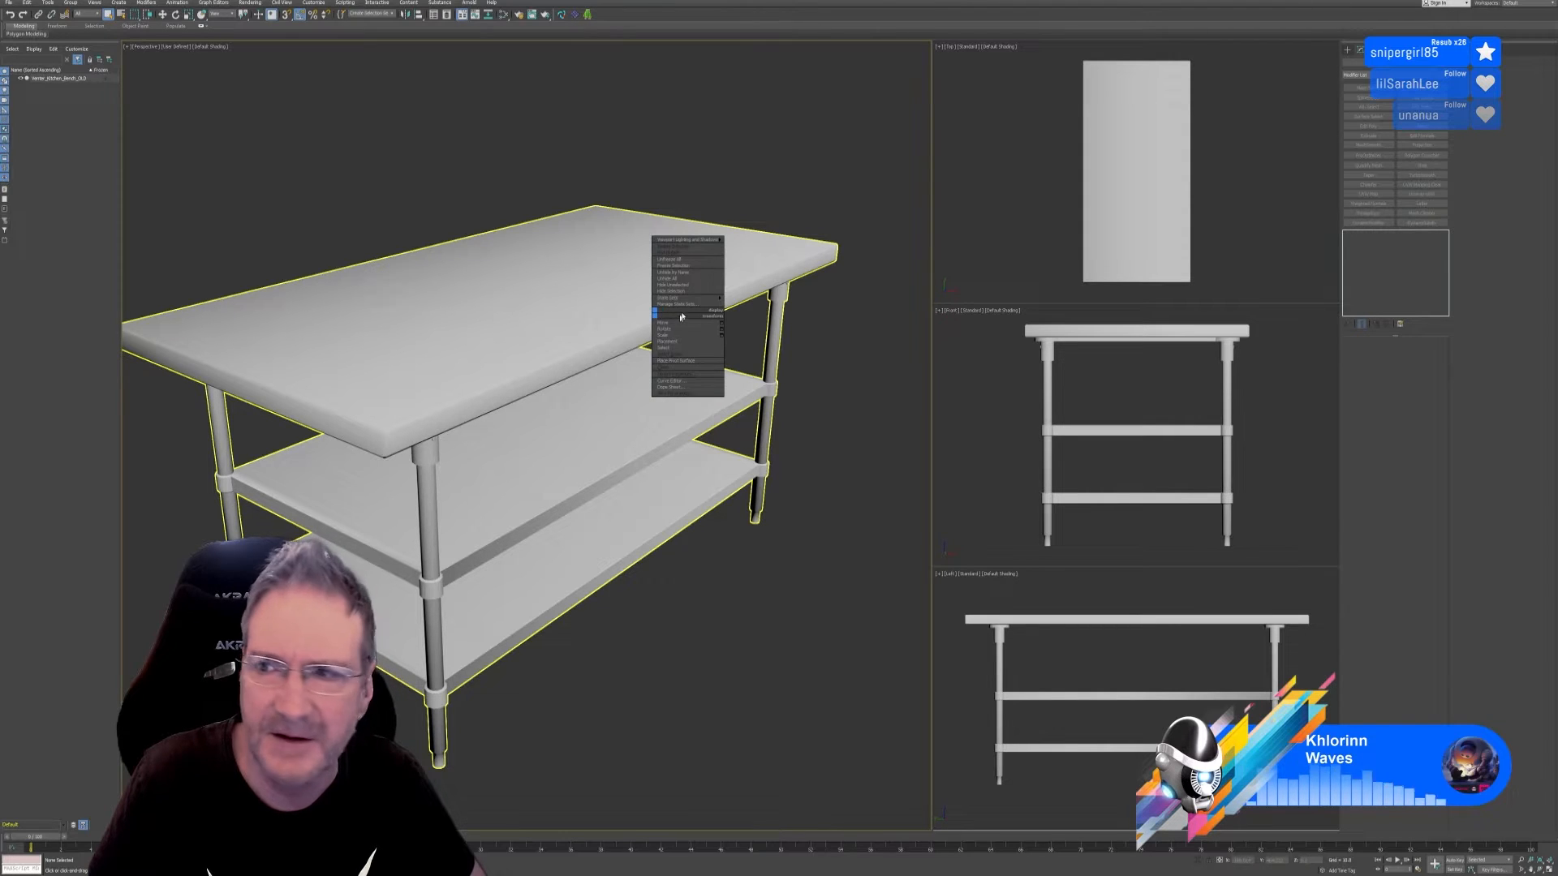
pyautogui.click(586, 164)
# Step: Select the kitchen bench and turn on its Vertex Channel Display in the object properties
pyautogui.click(603, 232)
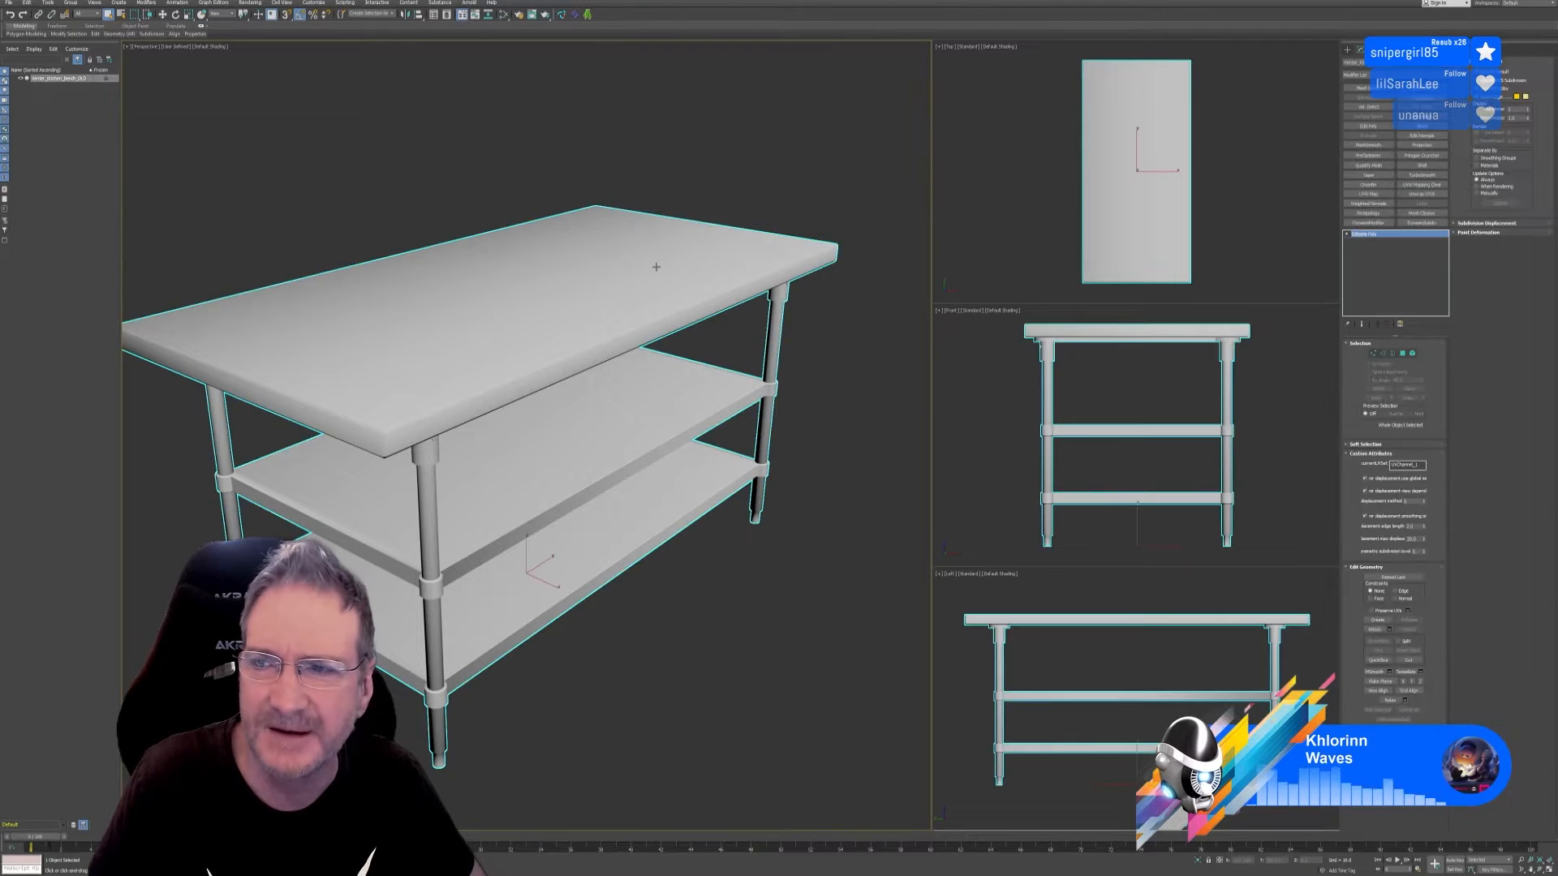
pyautogui.rightClick(654, 253)
pyautogui.click(689, 316)
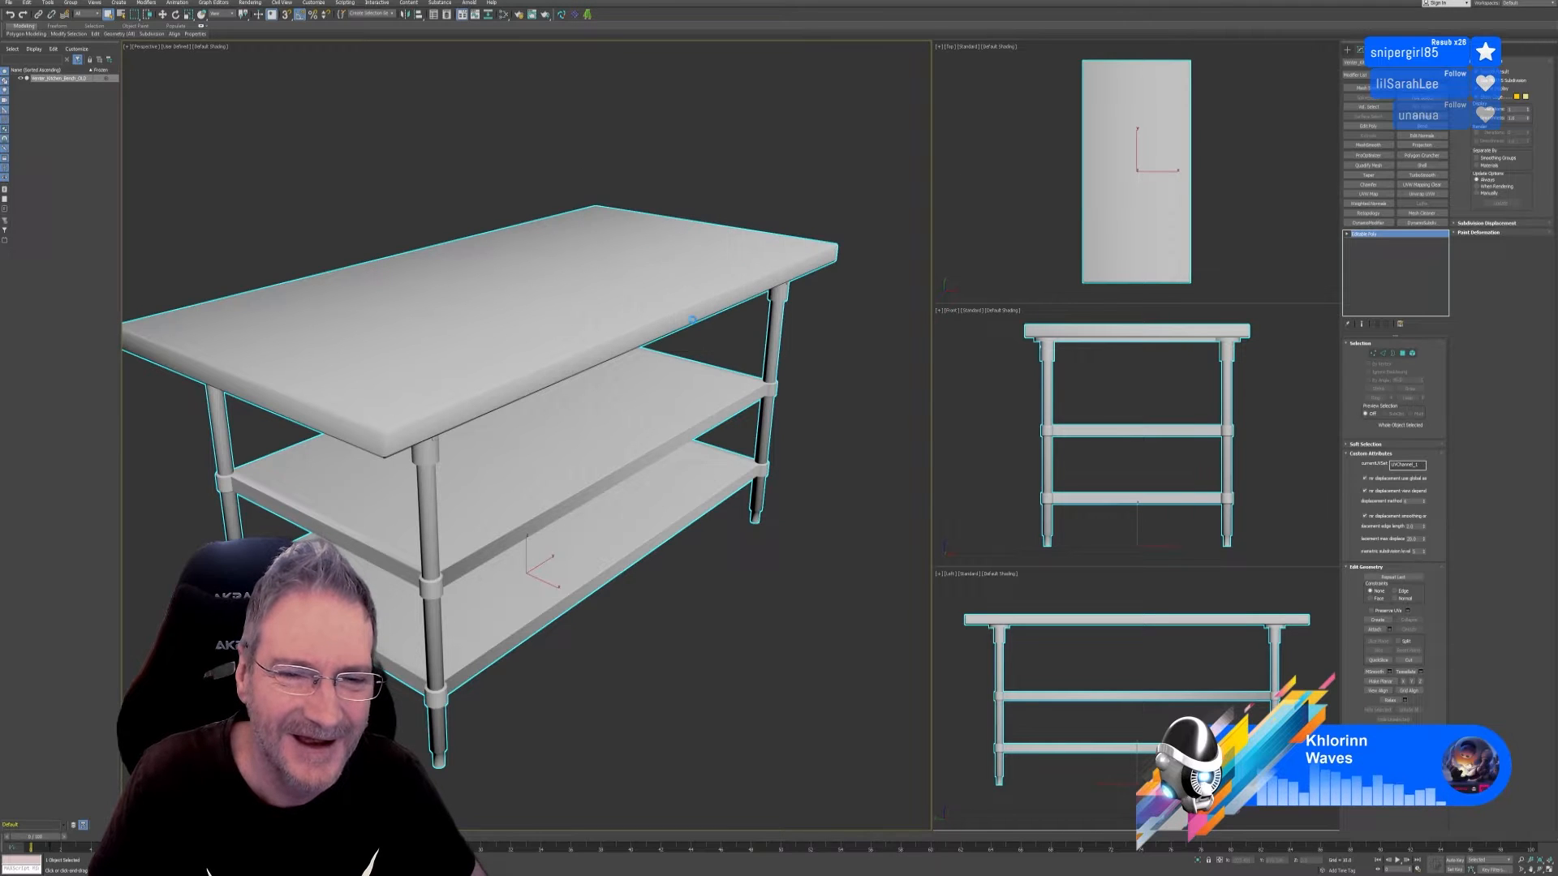
pyautogui.click(708, 509)
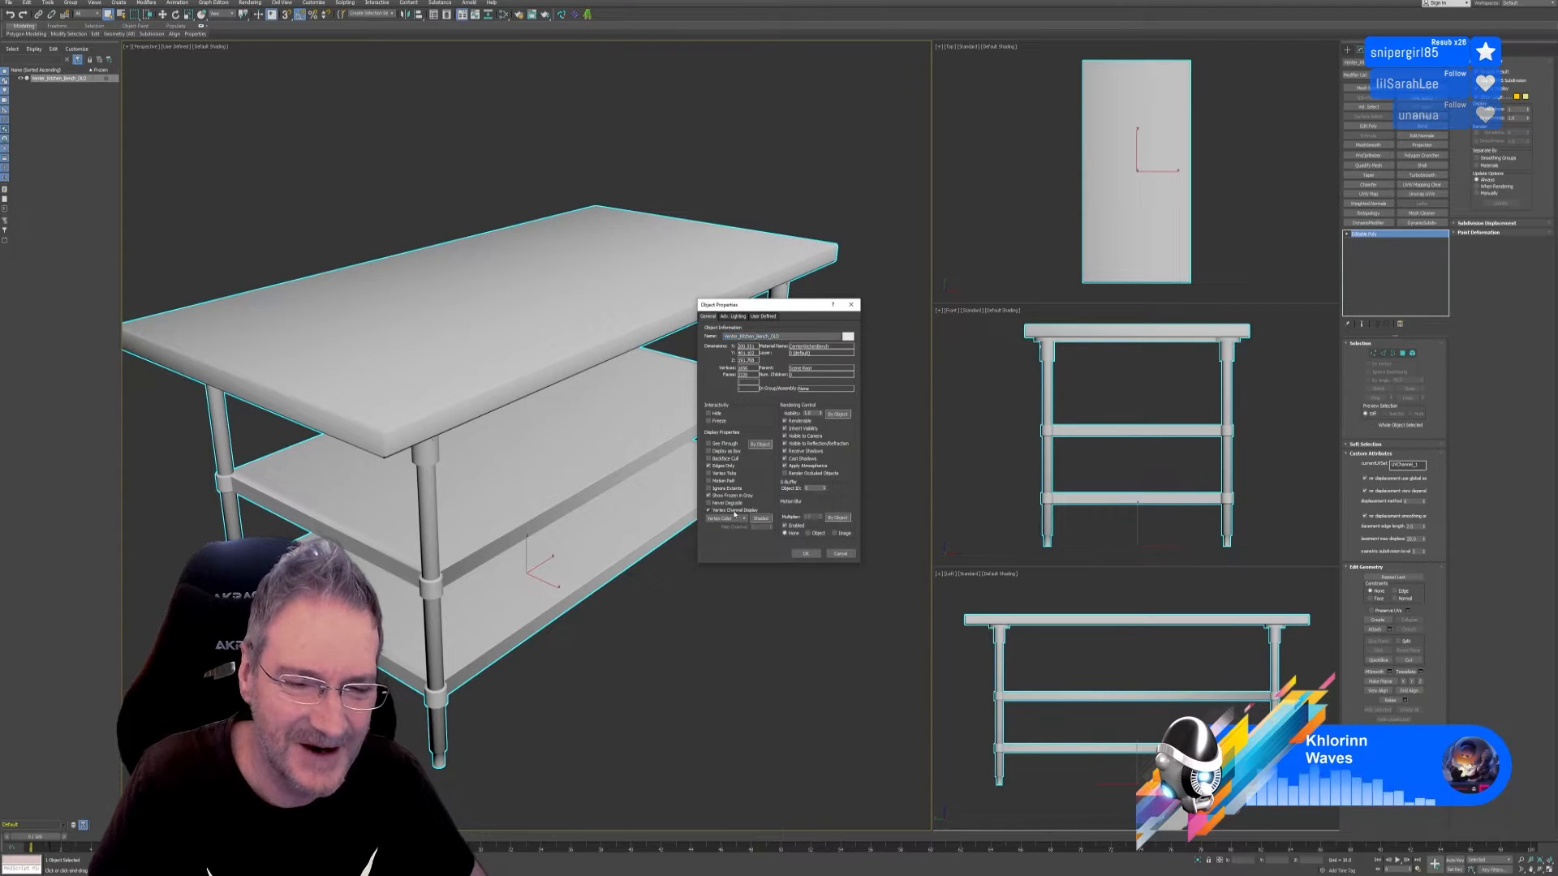
pyautogui.click(805, 553)
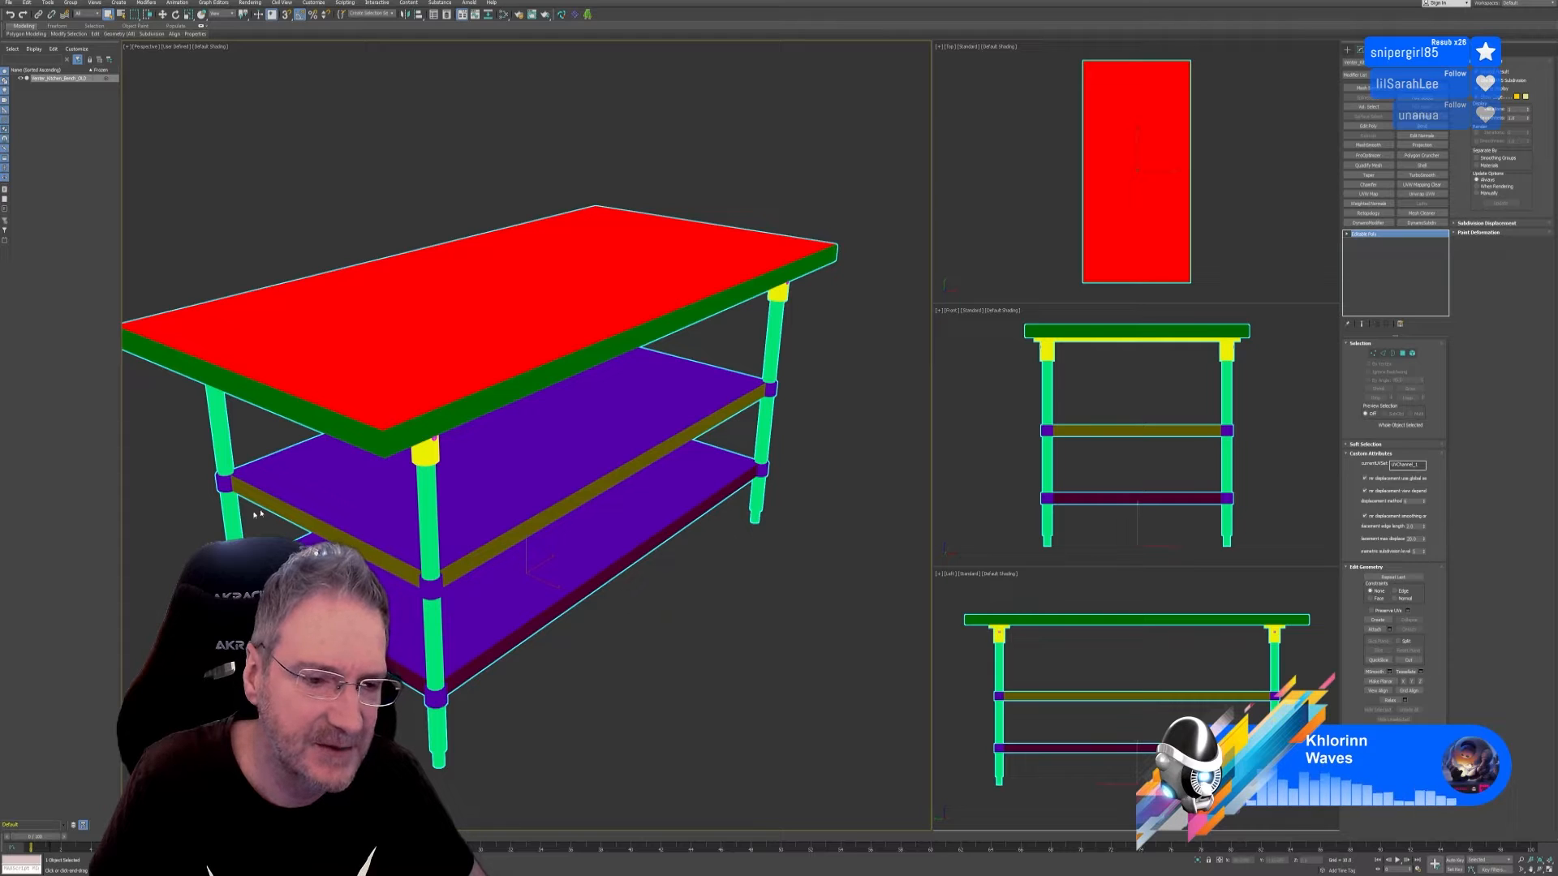
# Step: Turn off the bench's Vertex Channel Display and switch to Substance Painter to view the textured bench from a lower angle
pyautogui.rightClick(487, 286)
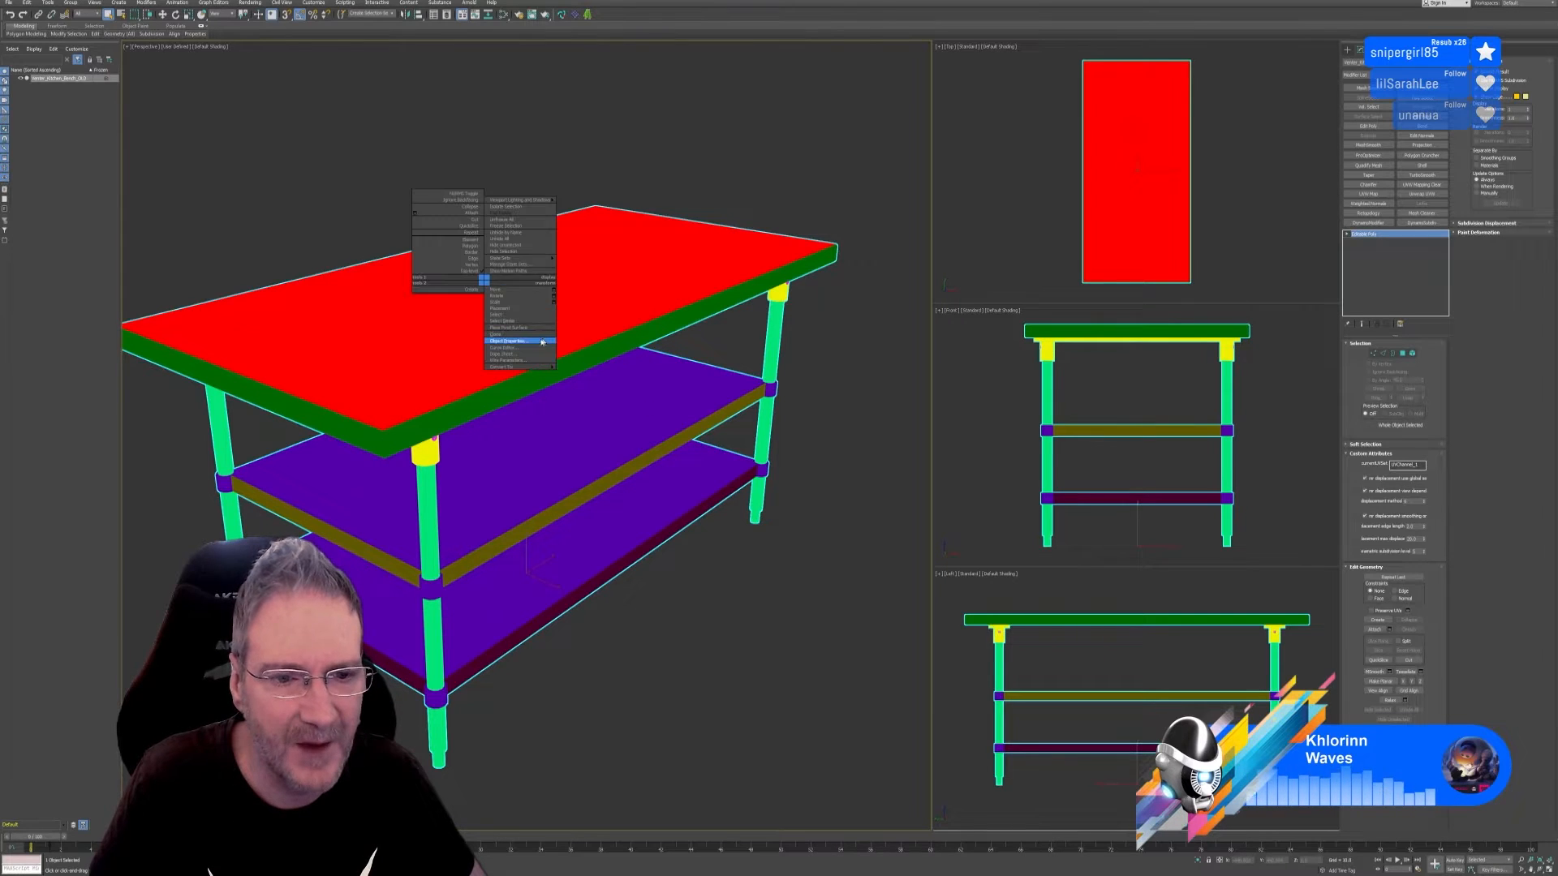
pyautogui.click(544, 341)
pyautogui.click(709, 510)
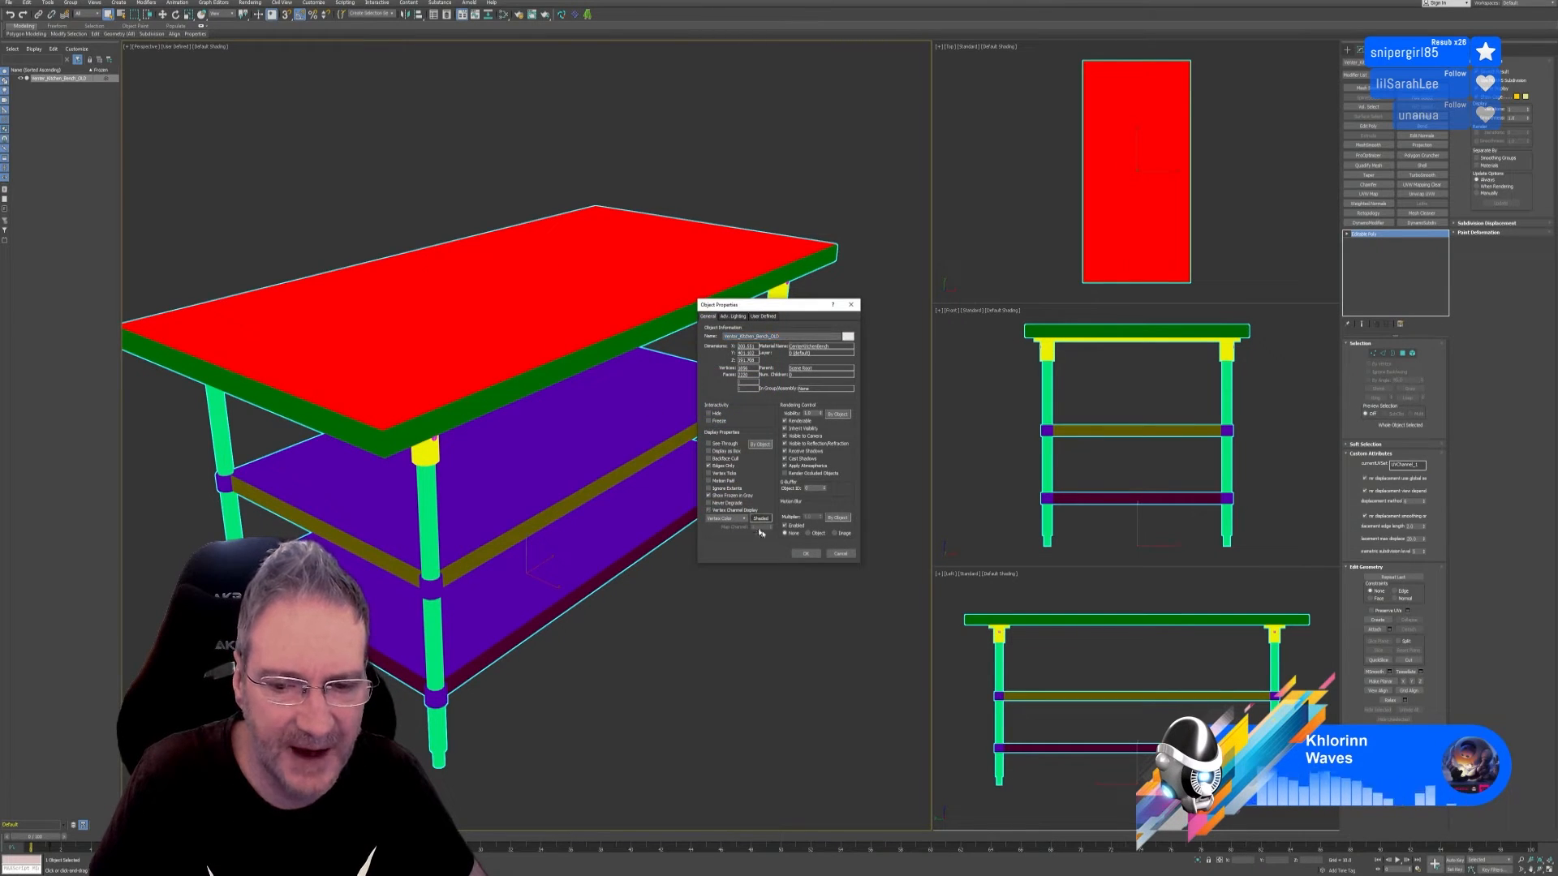
pyautogui.click(806, 554)
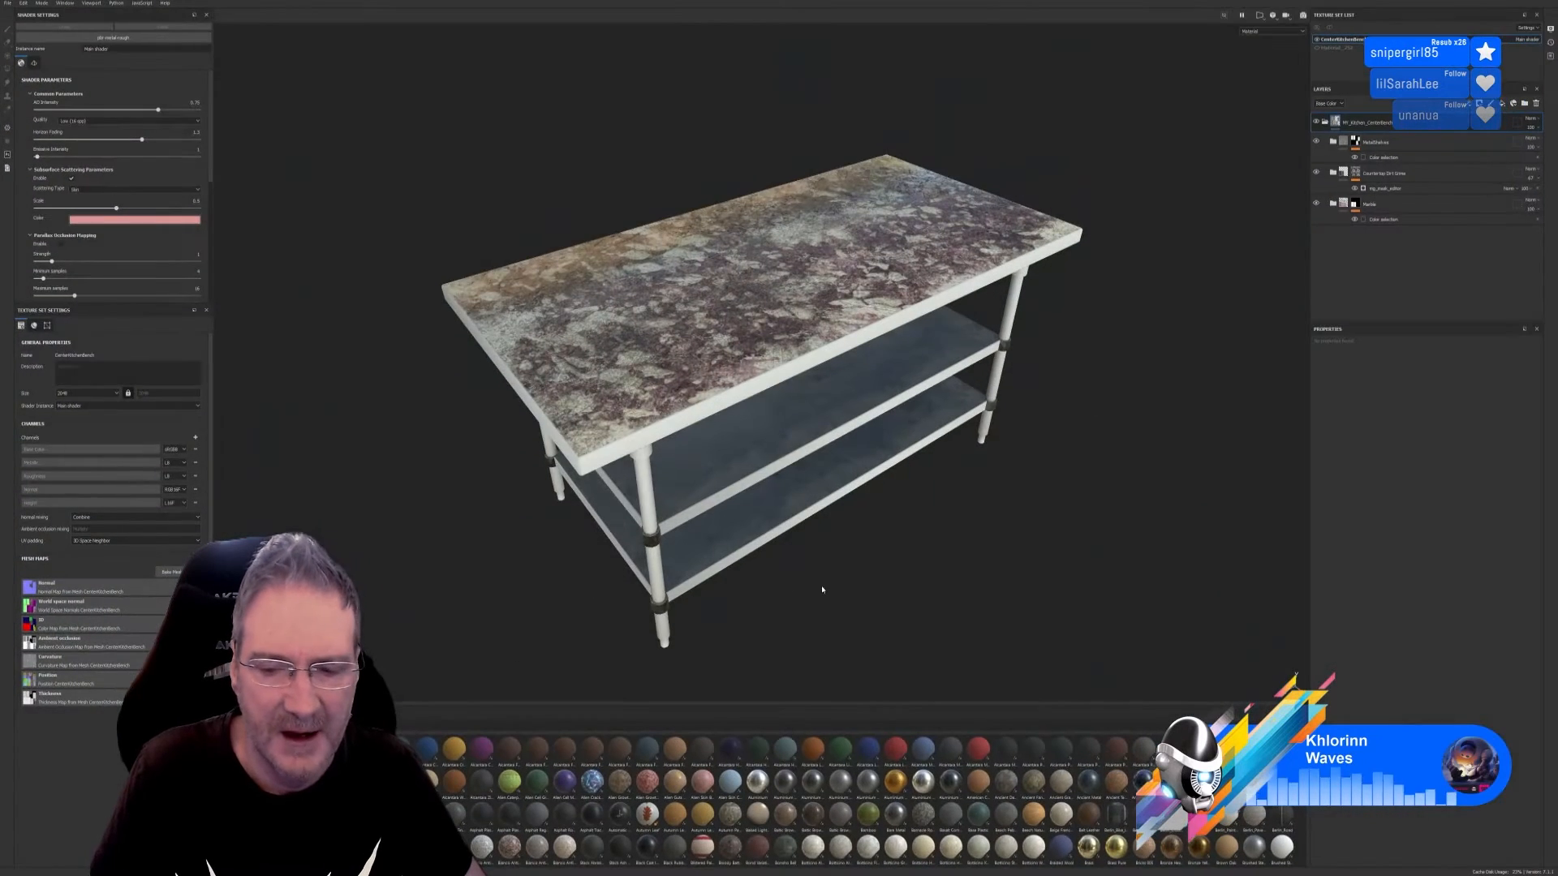
pyautogui.keyDown('alt'); pyautogui.moveTo(822, 590); pyautogui.dragTo(851, 566); pyautogui.keyUp('alt')
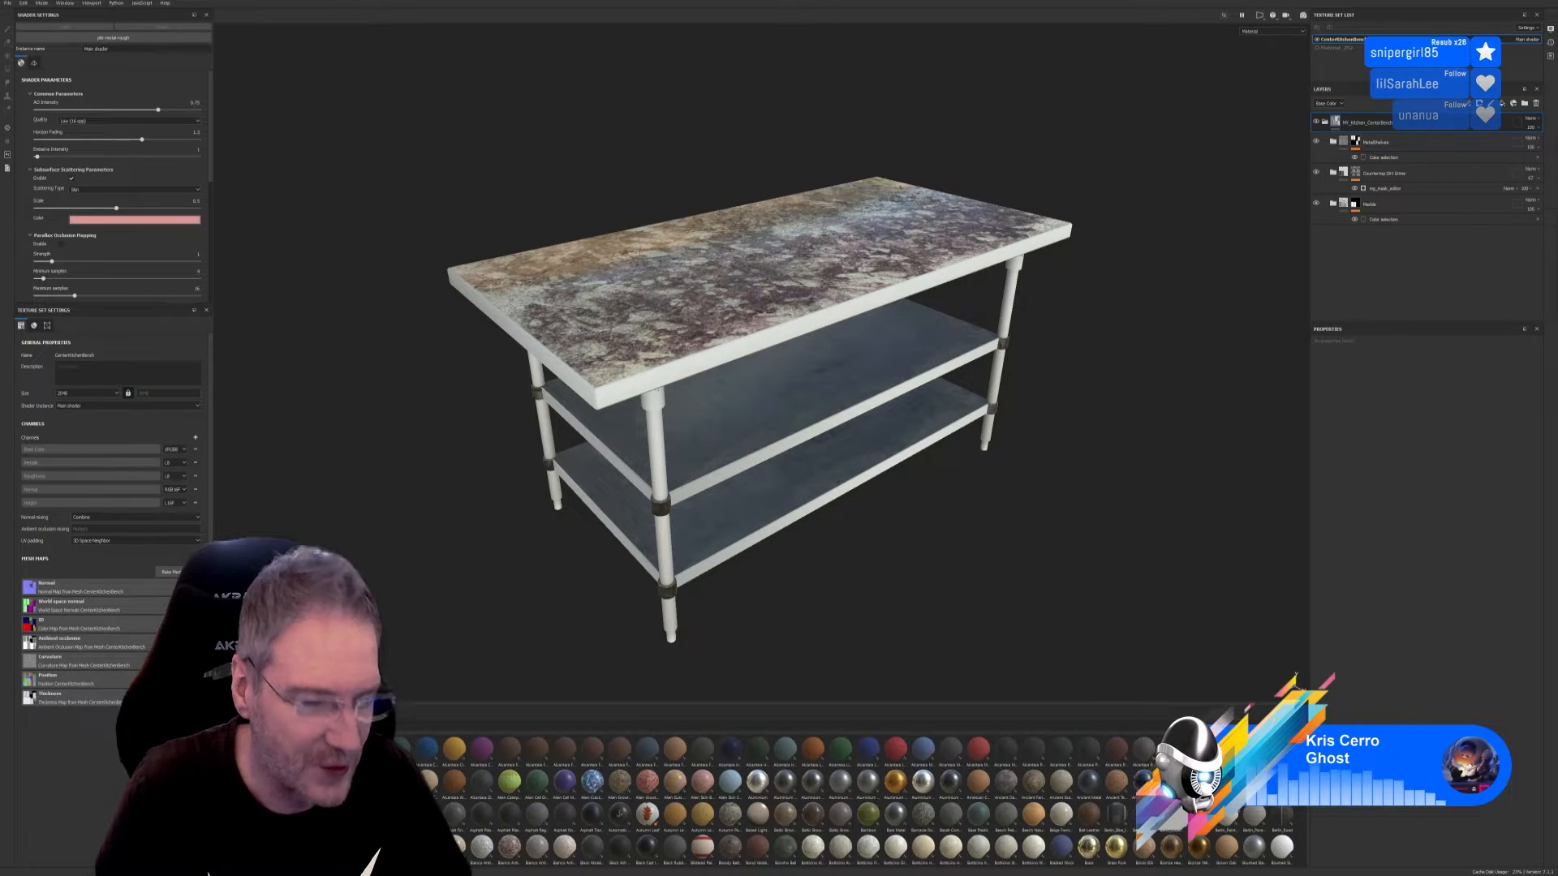
pyautogui.hotkey('alt', 'Tab')
pyautogui.click(154, 10)
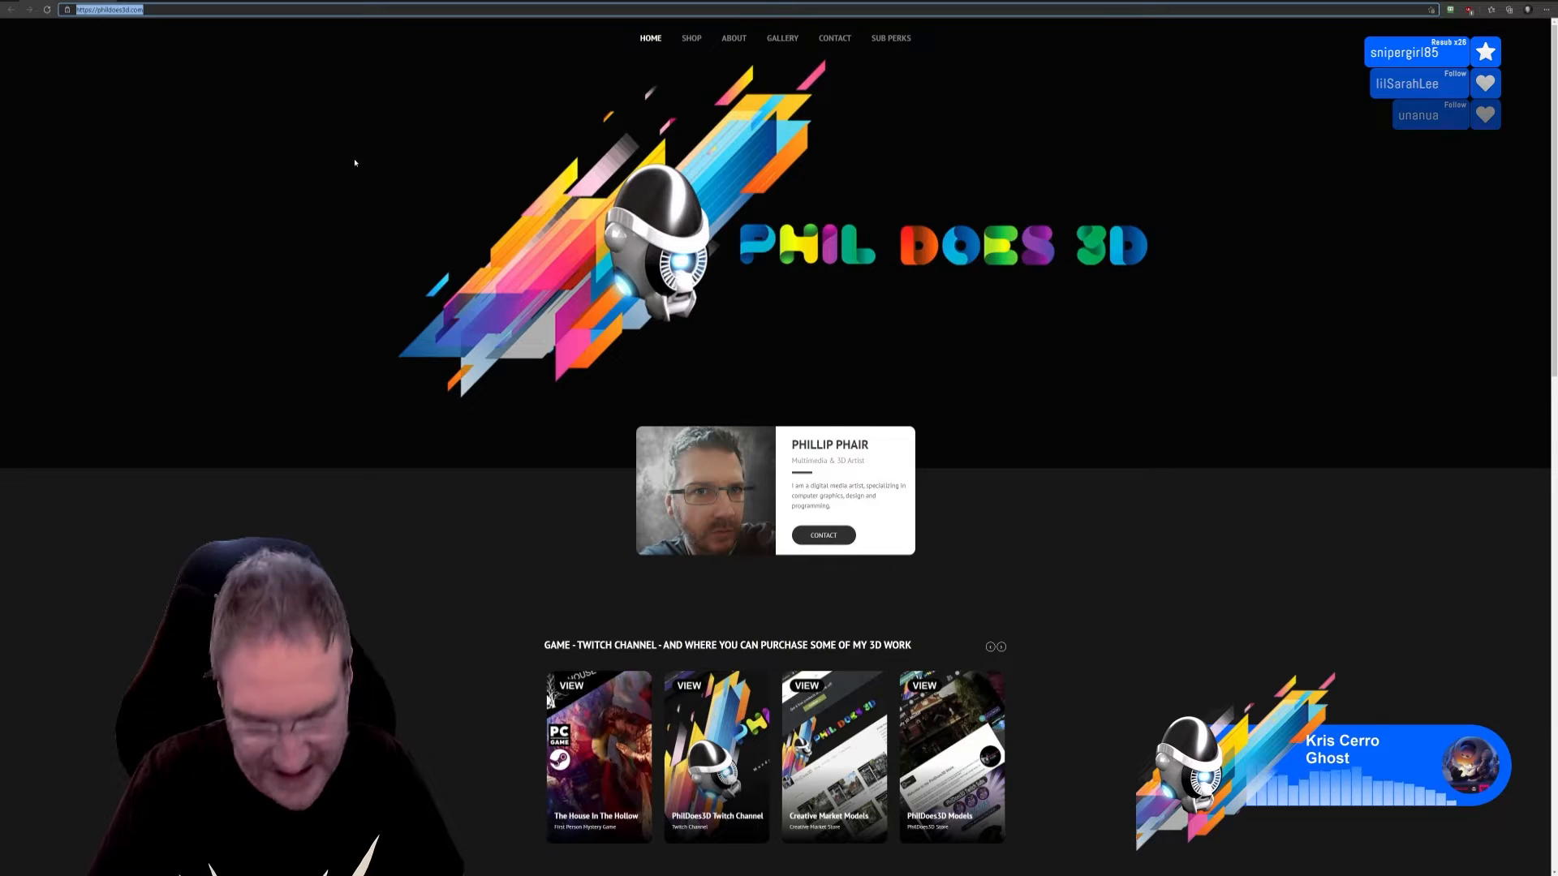
pyautogui.write('https://pcpartpicker.com/list/bjMtYg')
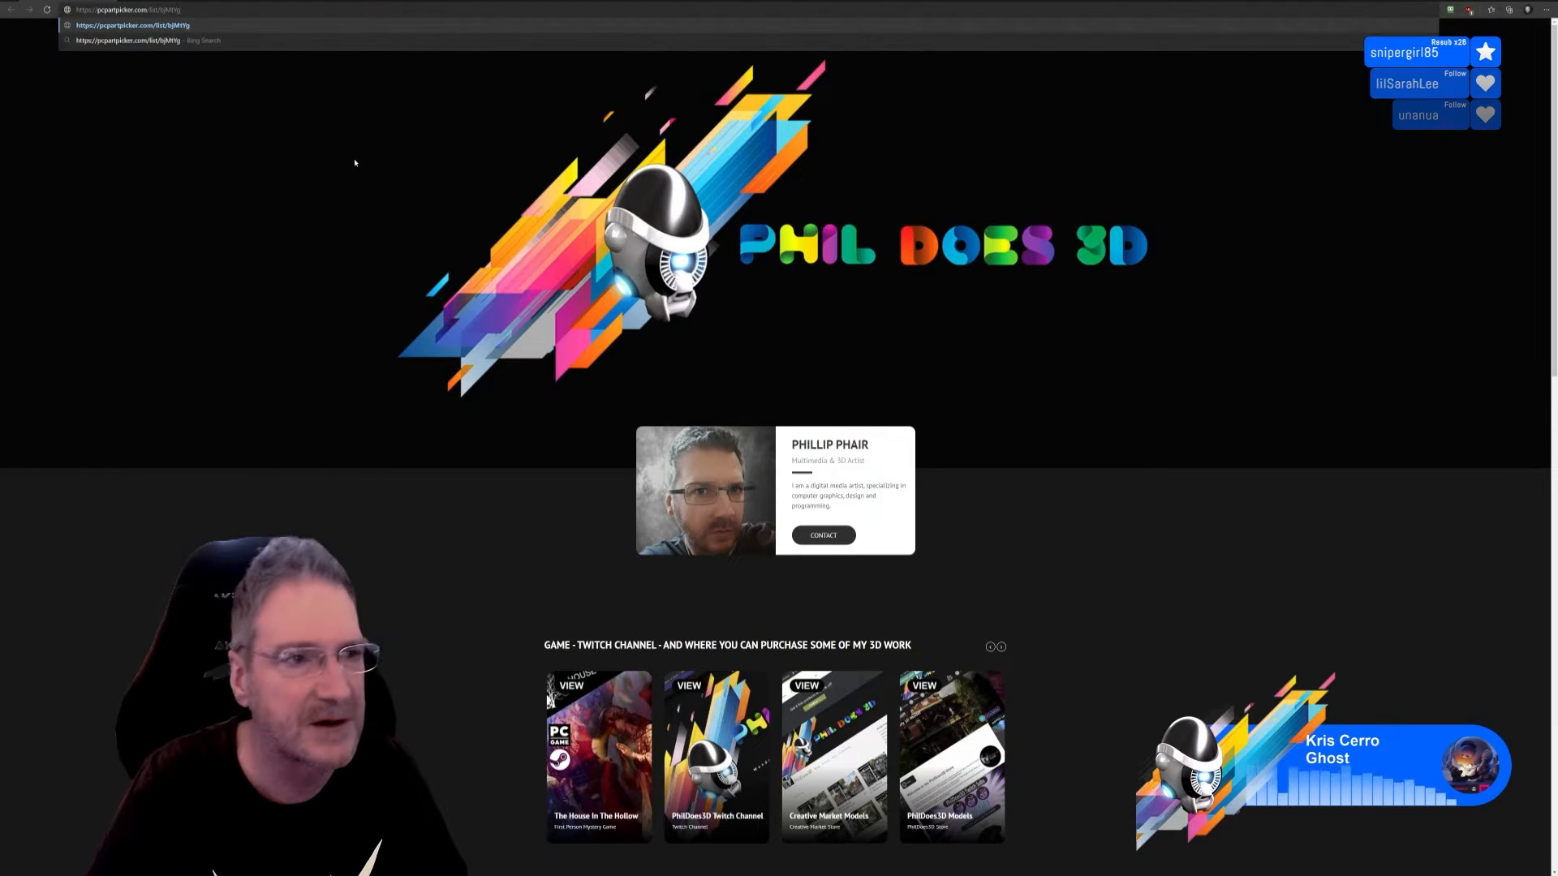
pyautogui.press('Return')
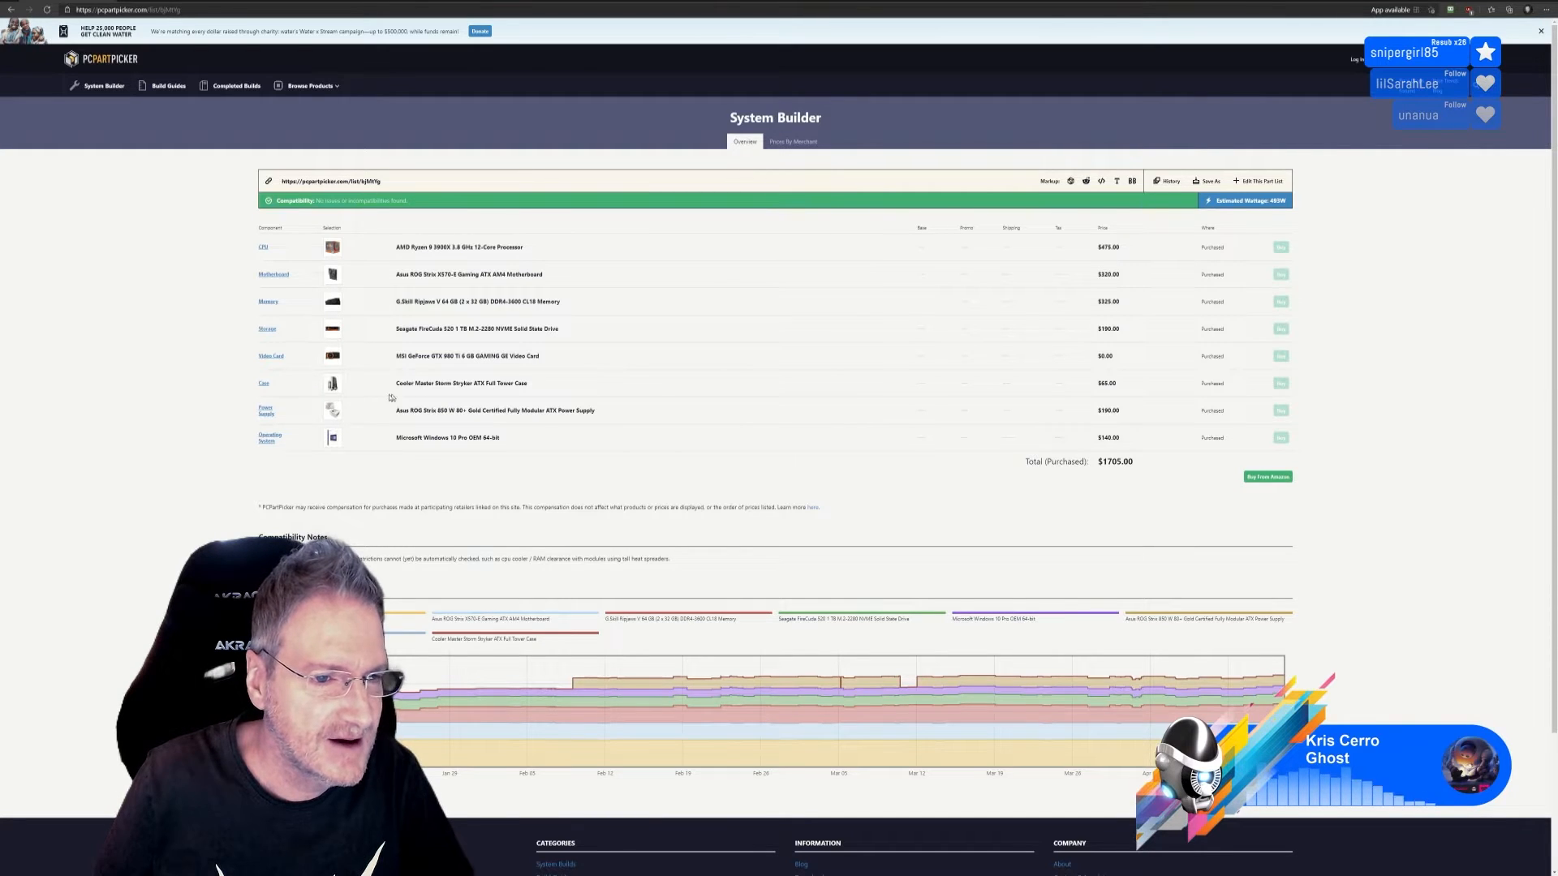
# Step: Open the Cooler Master Storm Stryker case page in a new tab and view its first four gallery photos
pyautogui.rightClick(333, 388)
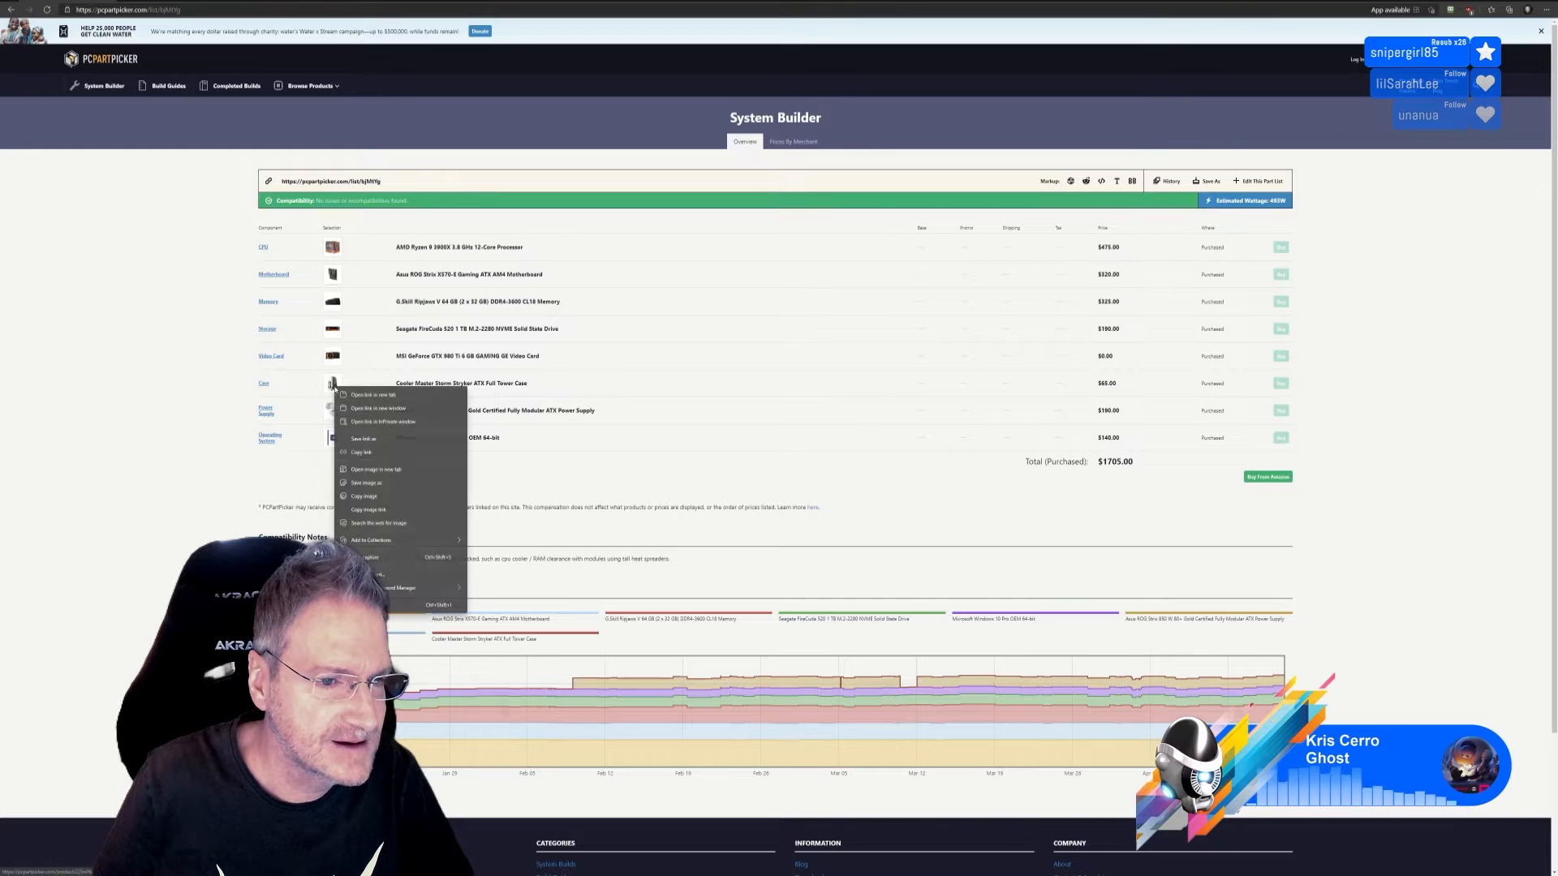
pyautogui.click(347, 396)
pyautogui.click(261, 2)
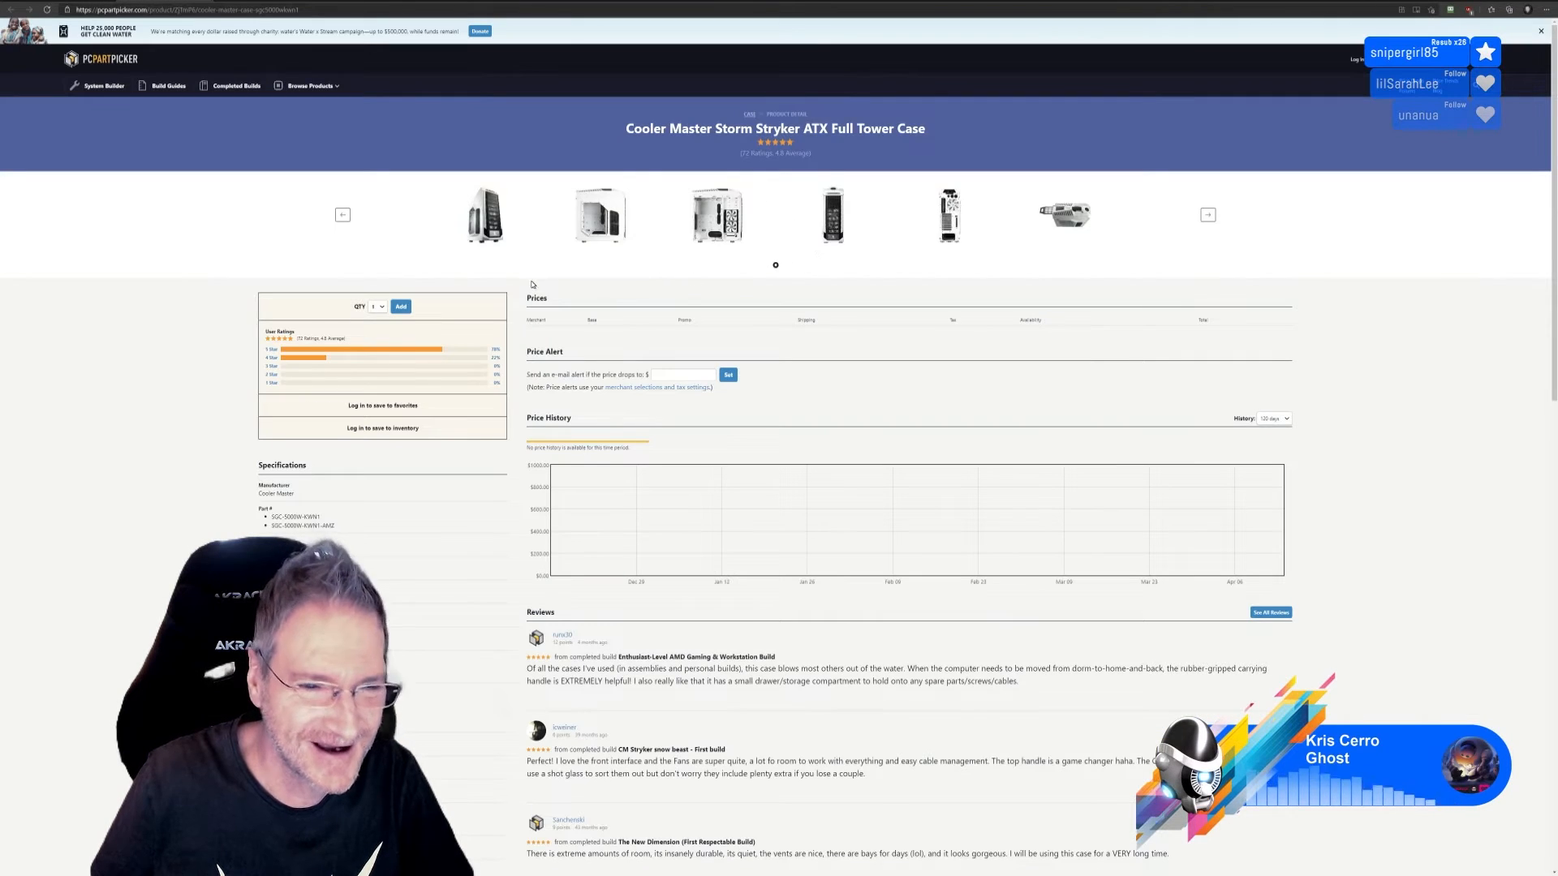
pyautogui.click(492, 227)
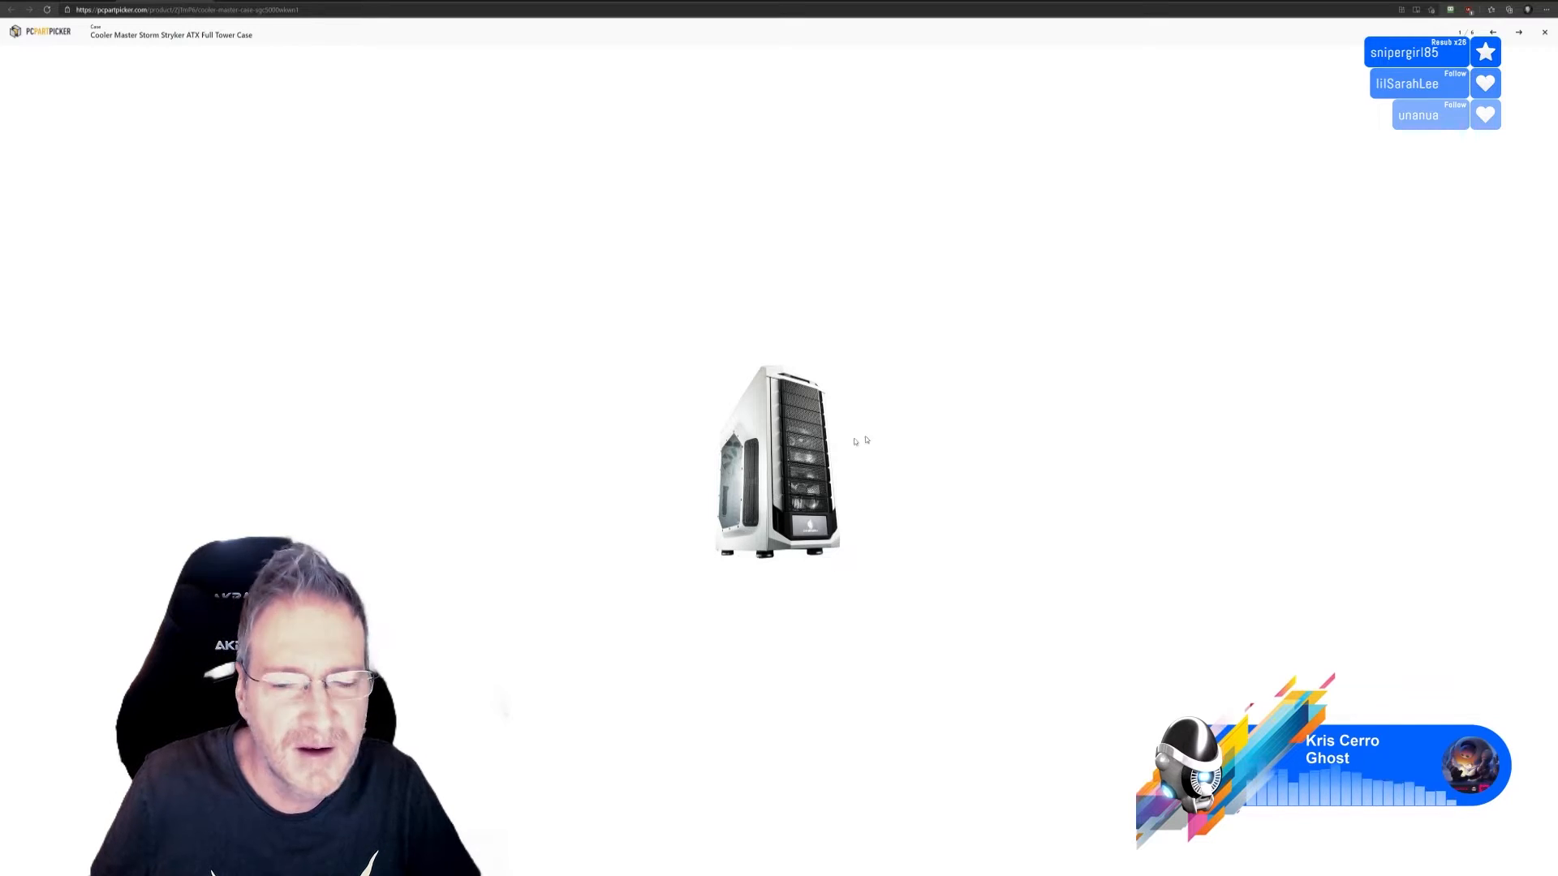
pyautogui.click(1519, 32)
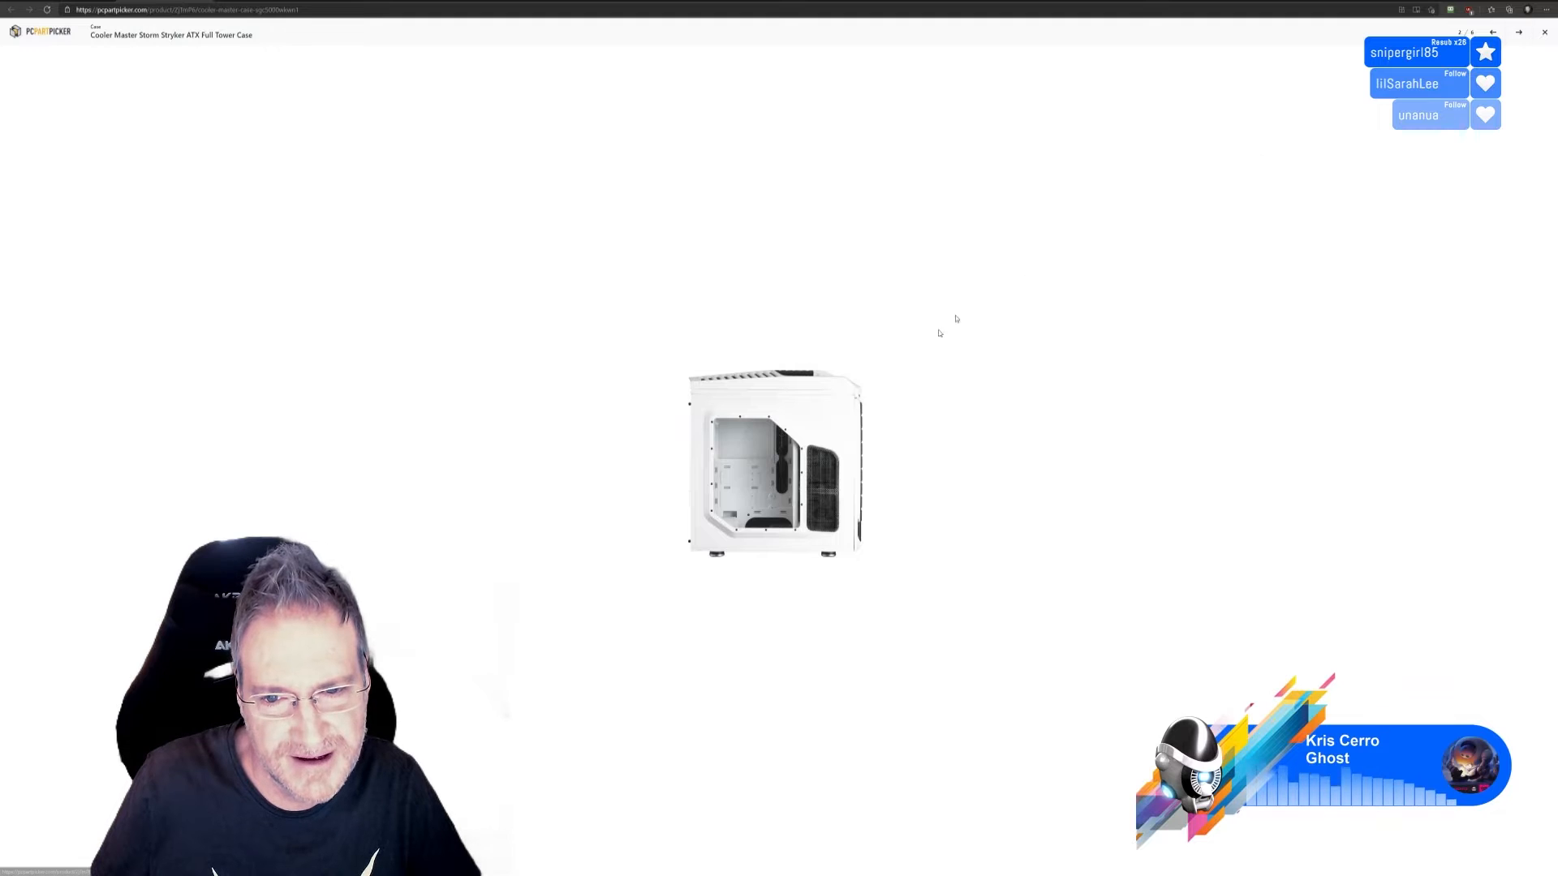
pyautogui.click(1518, 33)
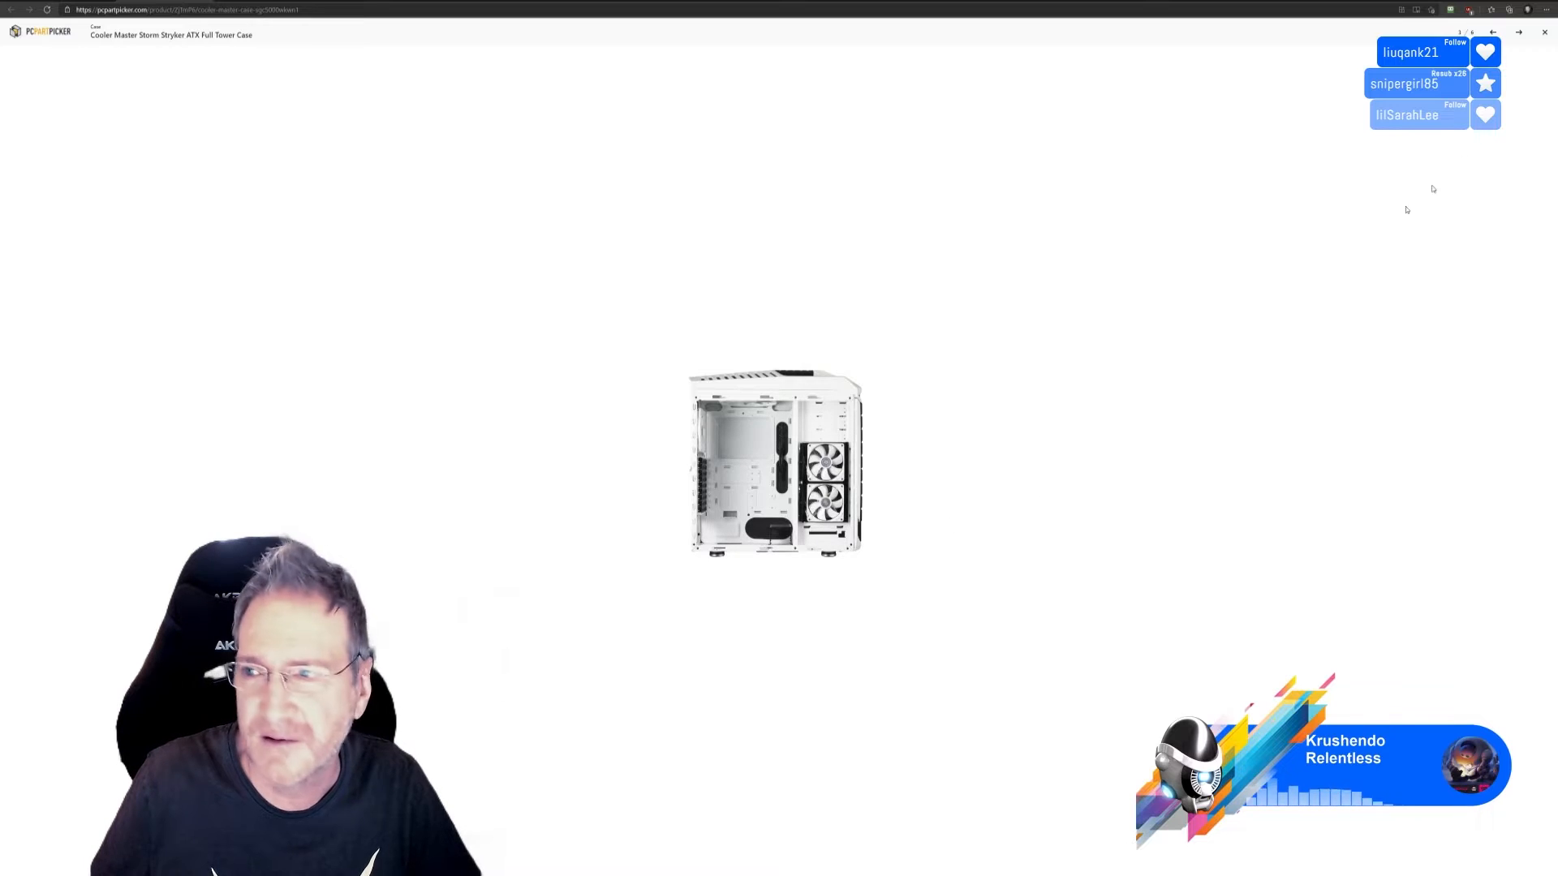
pyautogui.click(1518, 32)
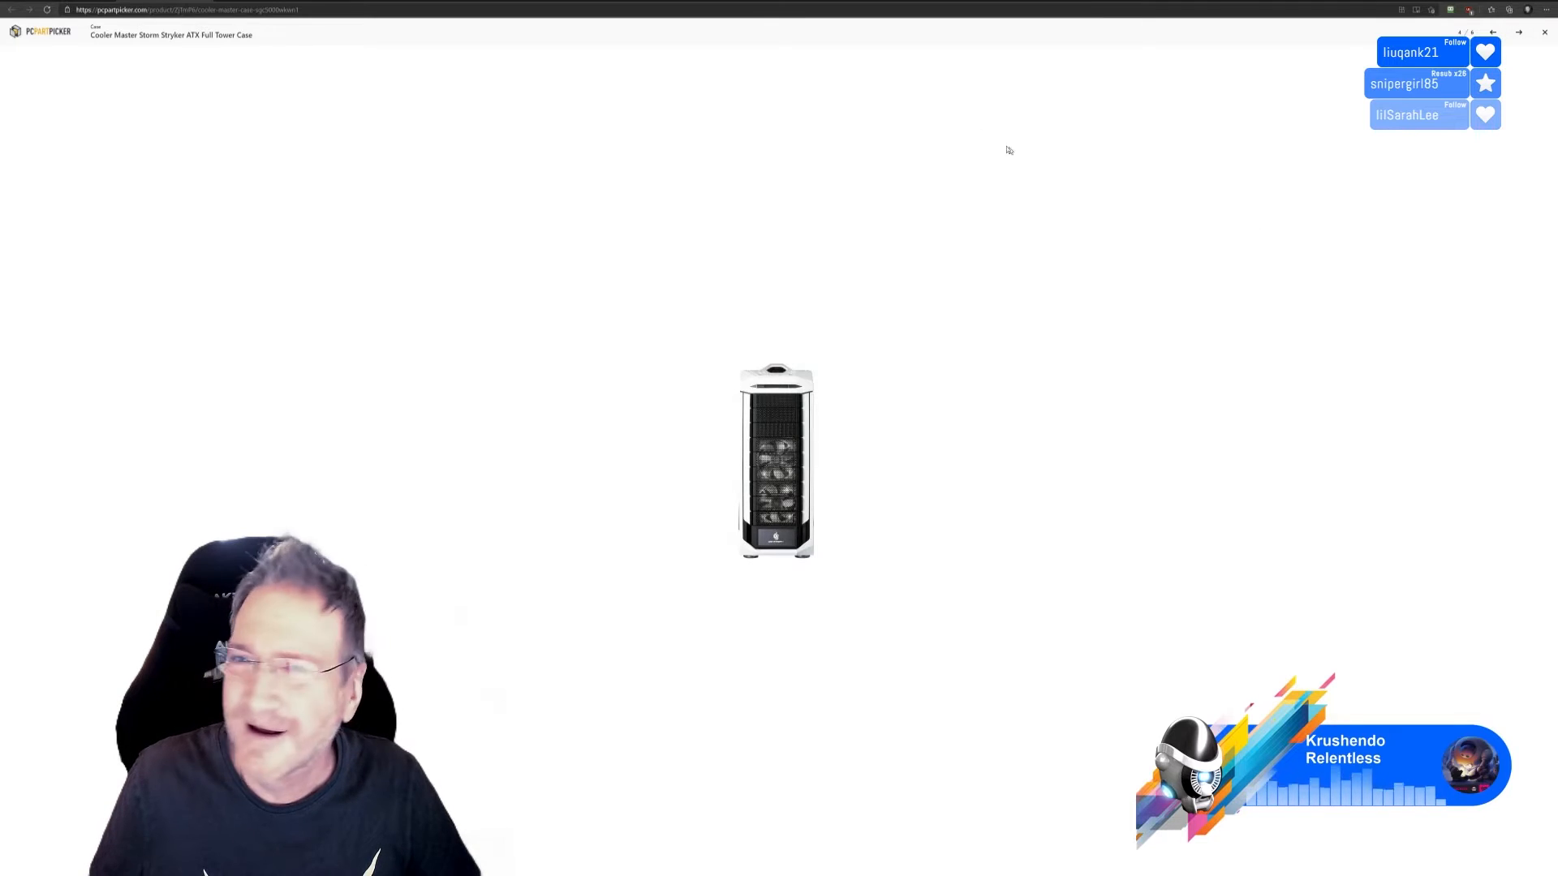
# Step: Return to the parts list and open the G.Skill Ripjaws V 64 GB memory page in a new tab
pyautogui.click(205, 1)
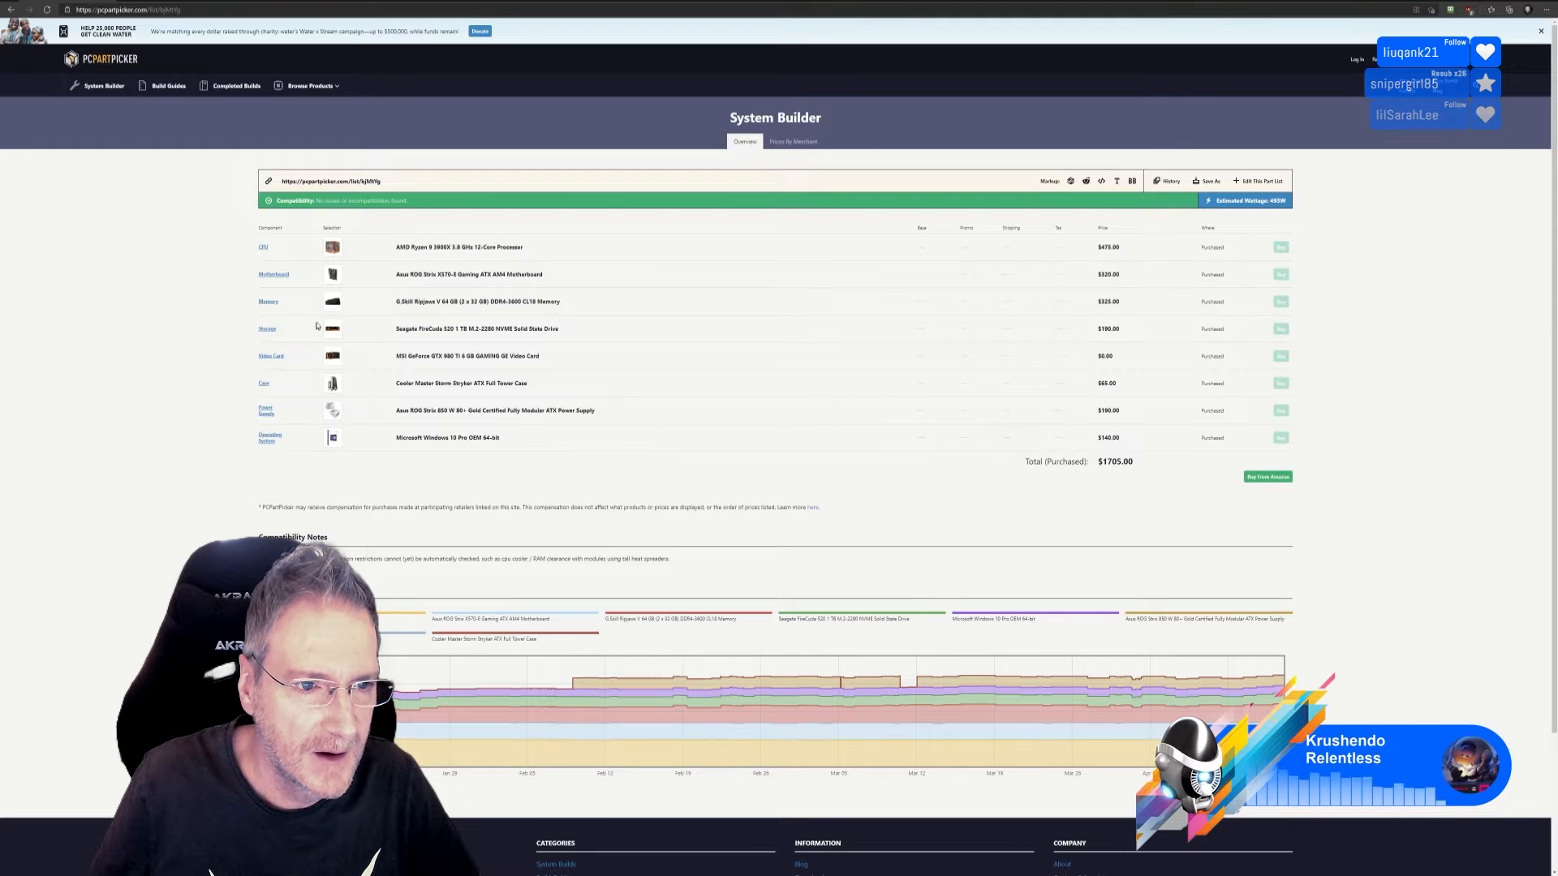
pyautogui.rightClick(445, 302)
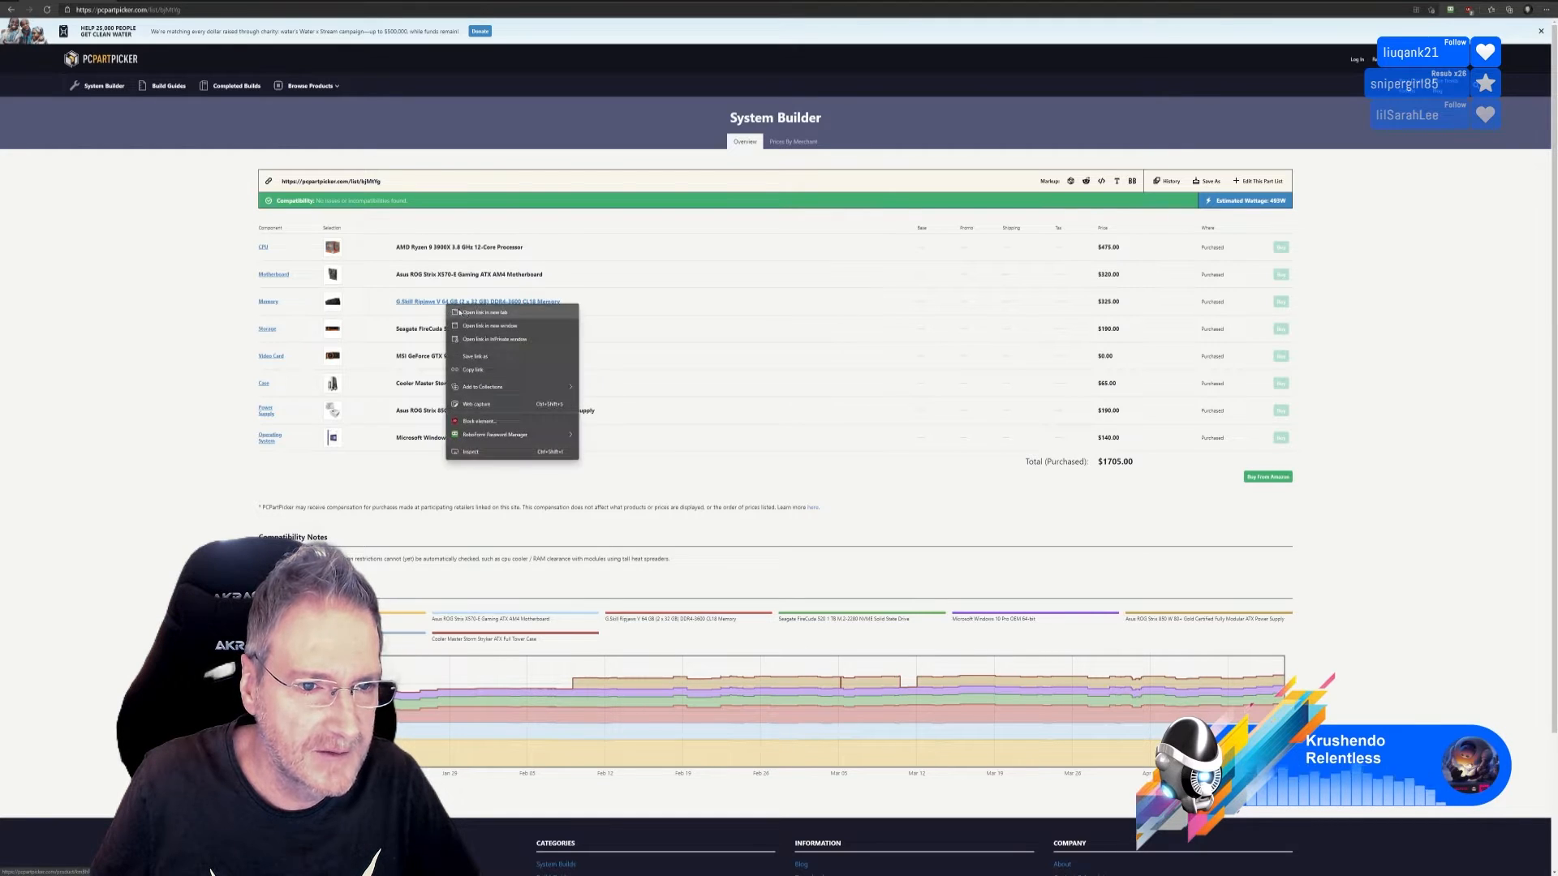
pyautogui.click(460, 309)
pyautogui.click(170, 2)
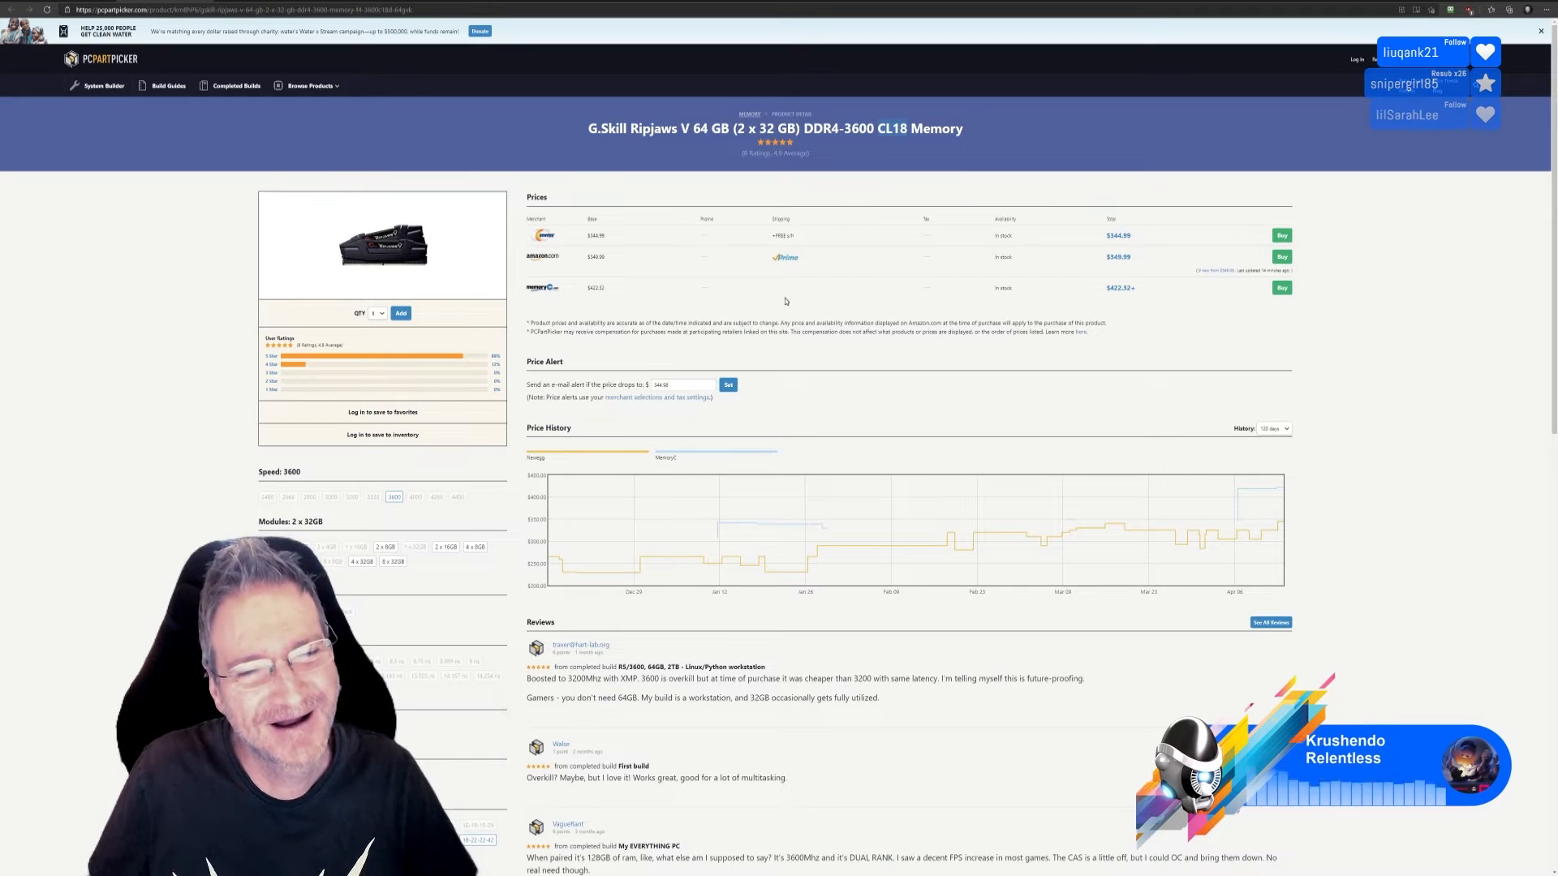
# Step: Highlight the purchased total in the parts list and switch back to Substance Painter
pyautogui.click(207, 2)
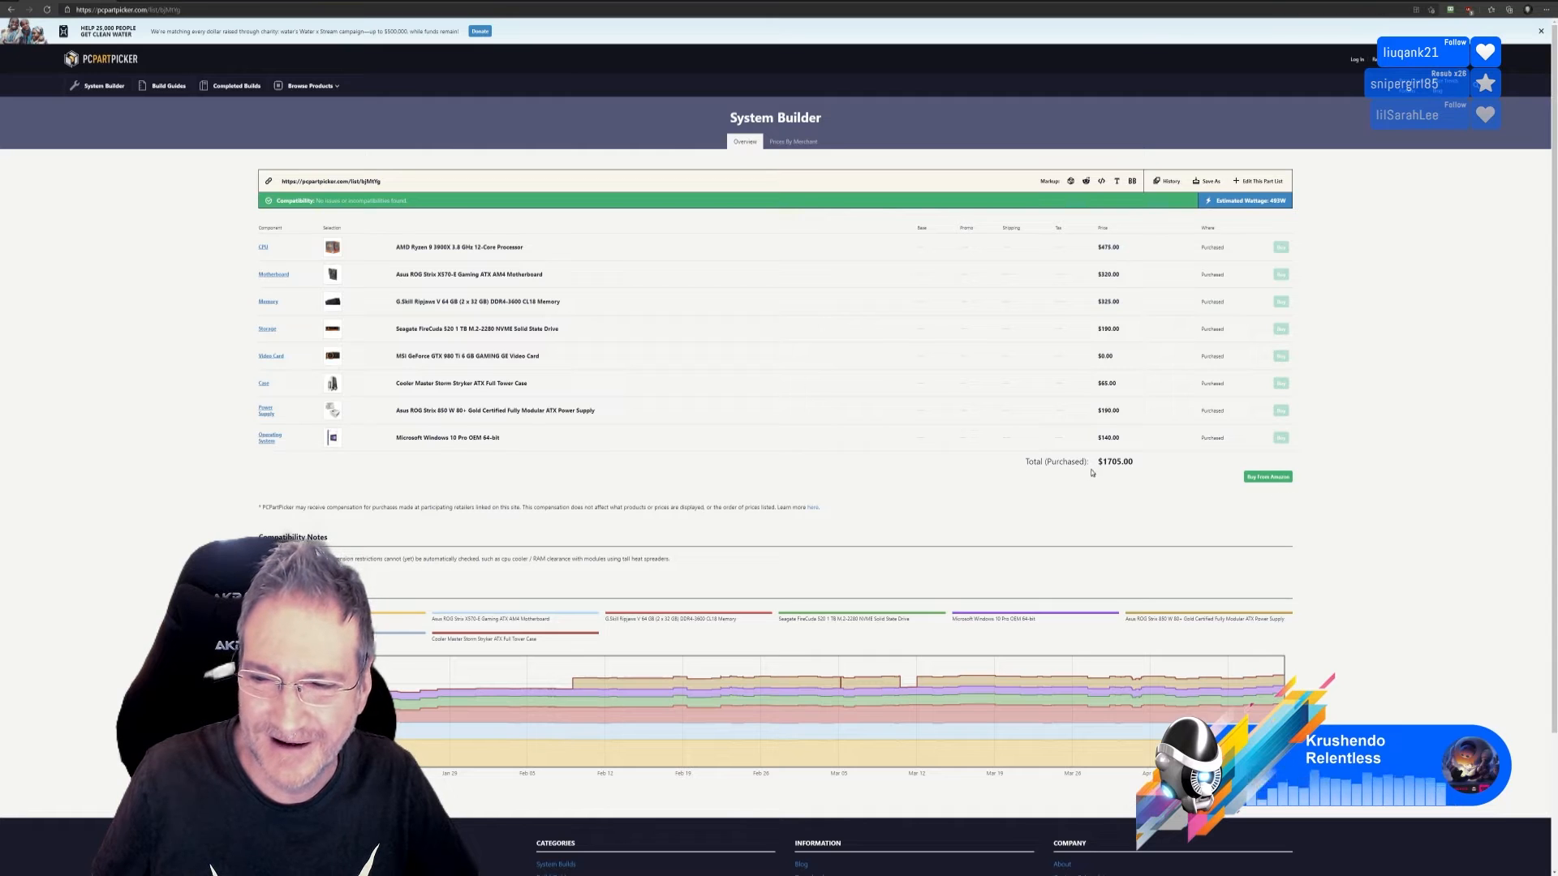
pyautogui.moveTo(1097, 461); pyautogui.dragTo(1134, 461)
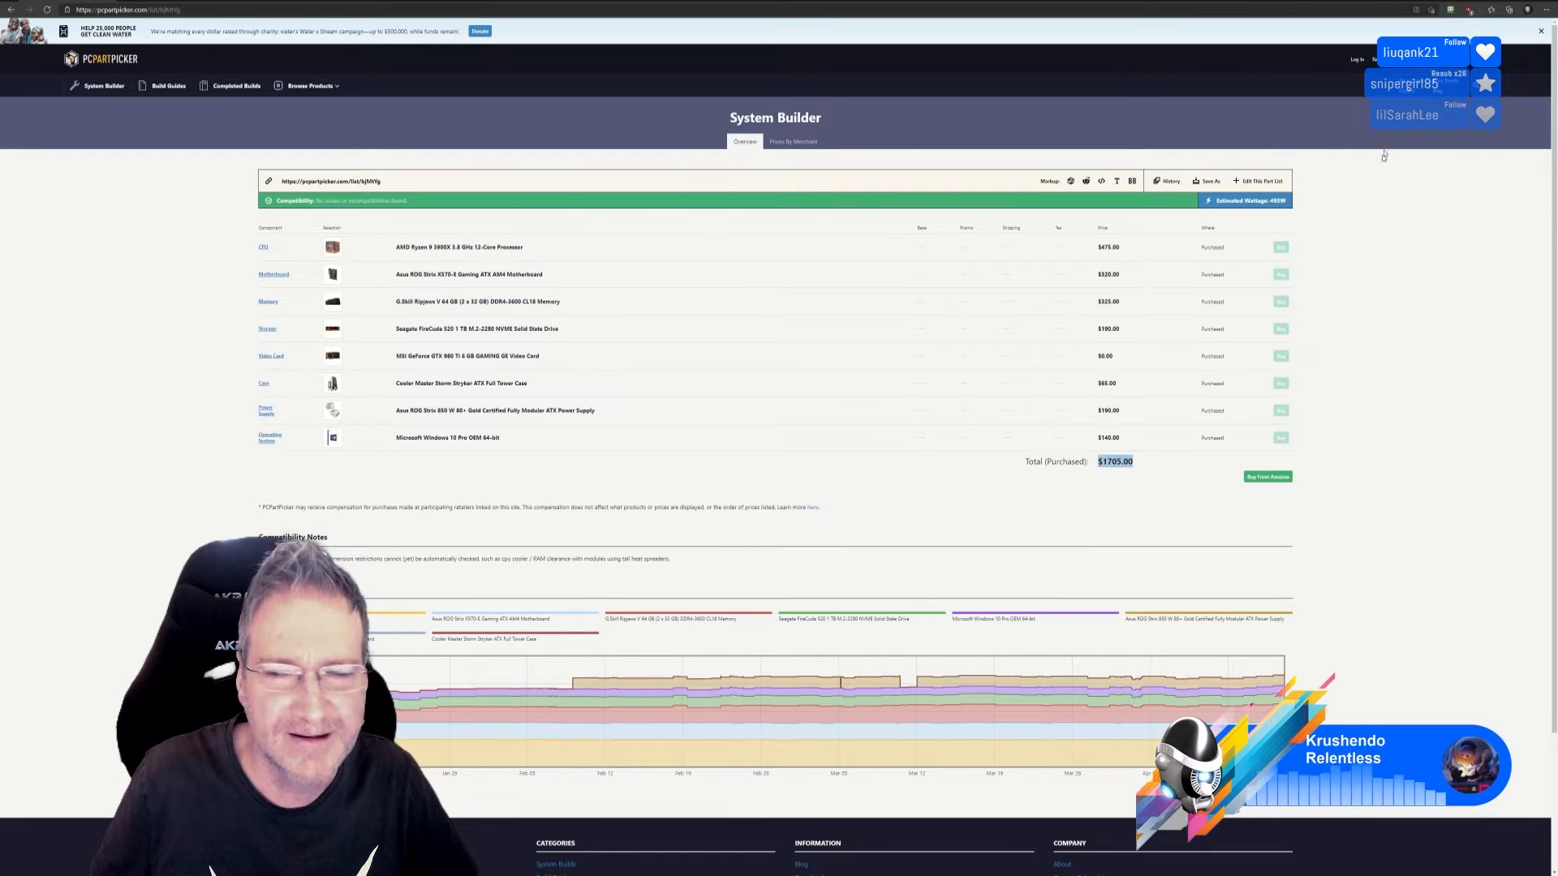
pyautogui.hotkey('alt', 'Tab')
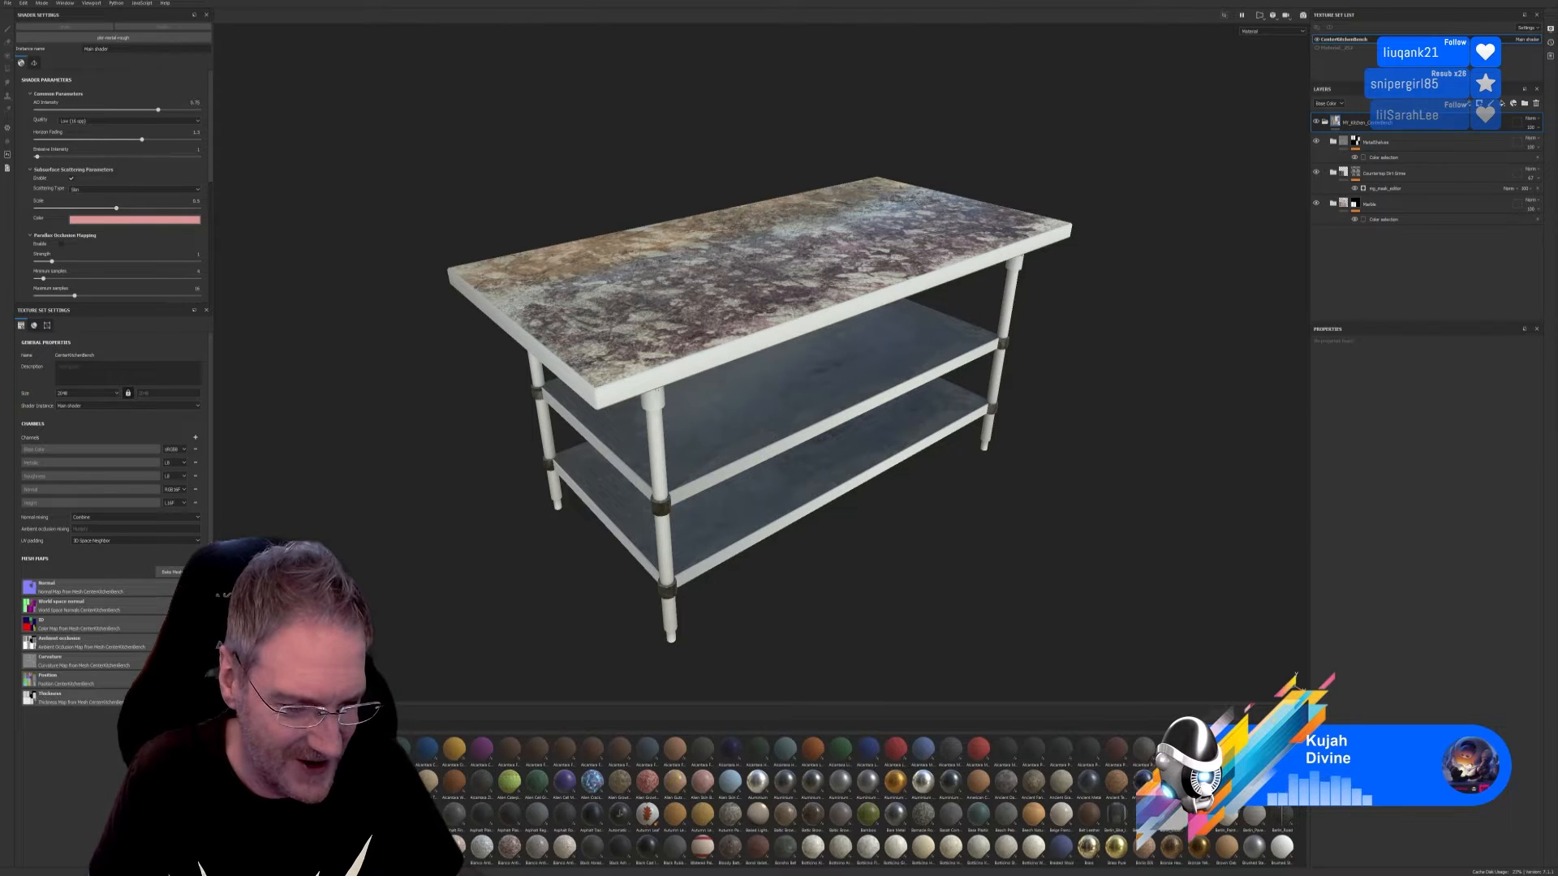
pyautogui.hotkey('alt', 'Tab')
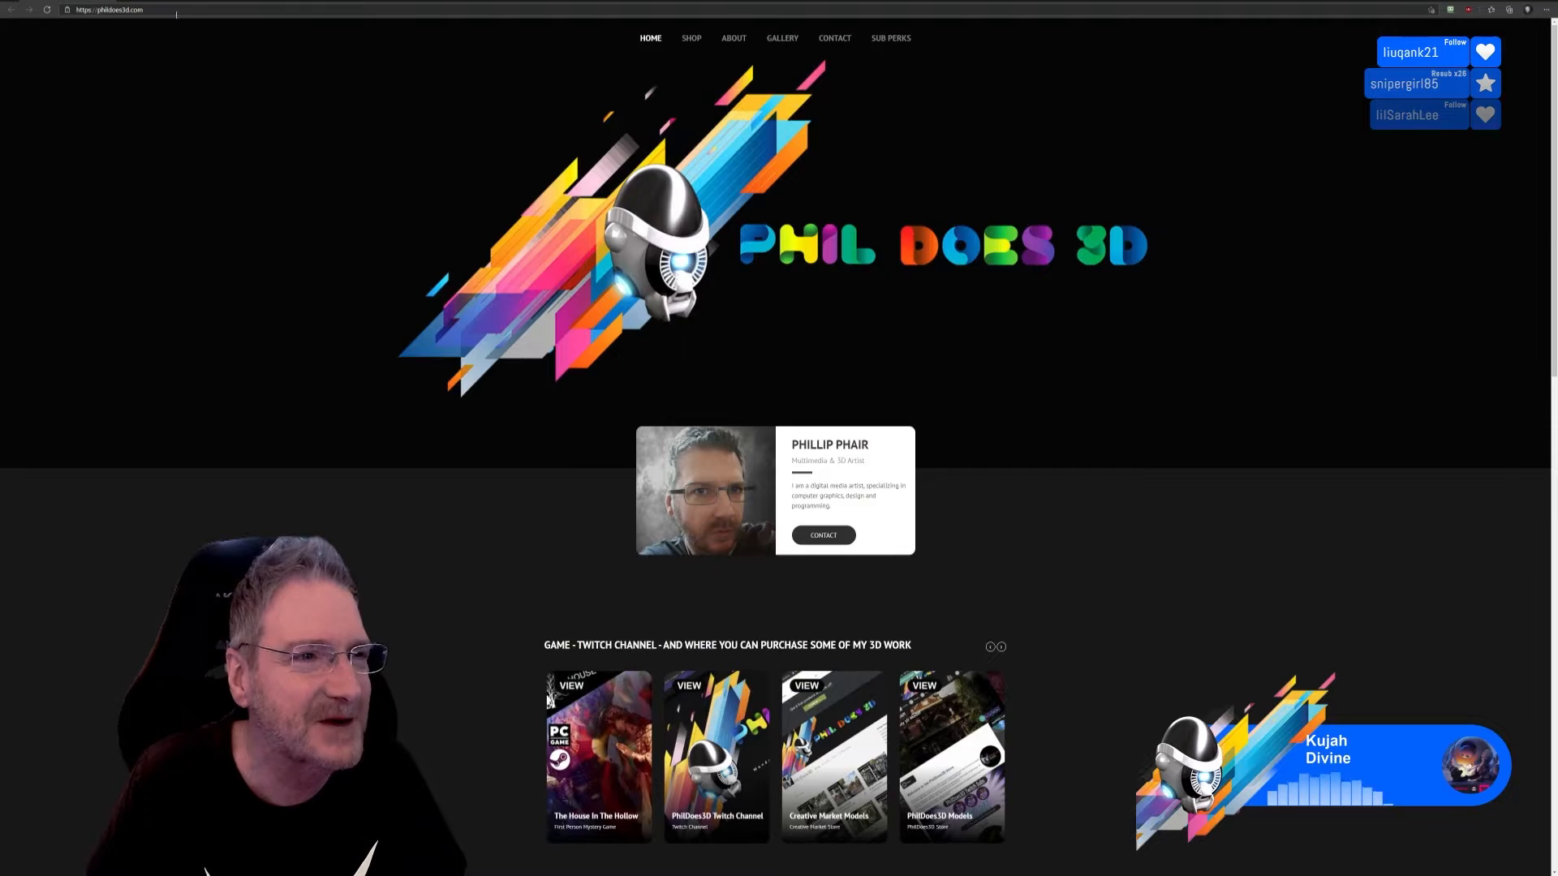
pyautogui.click(176, 13)
pyautogui.write('https://i.imgur.com/57kZ2Yw.jpg')
pyautogui.press('Return')
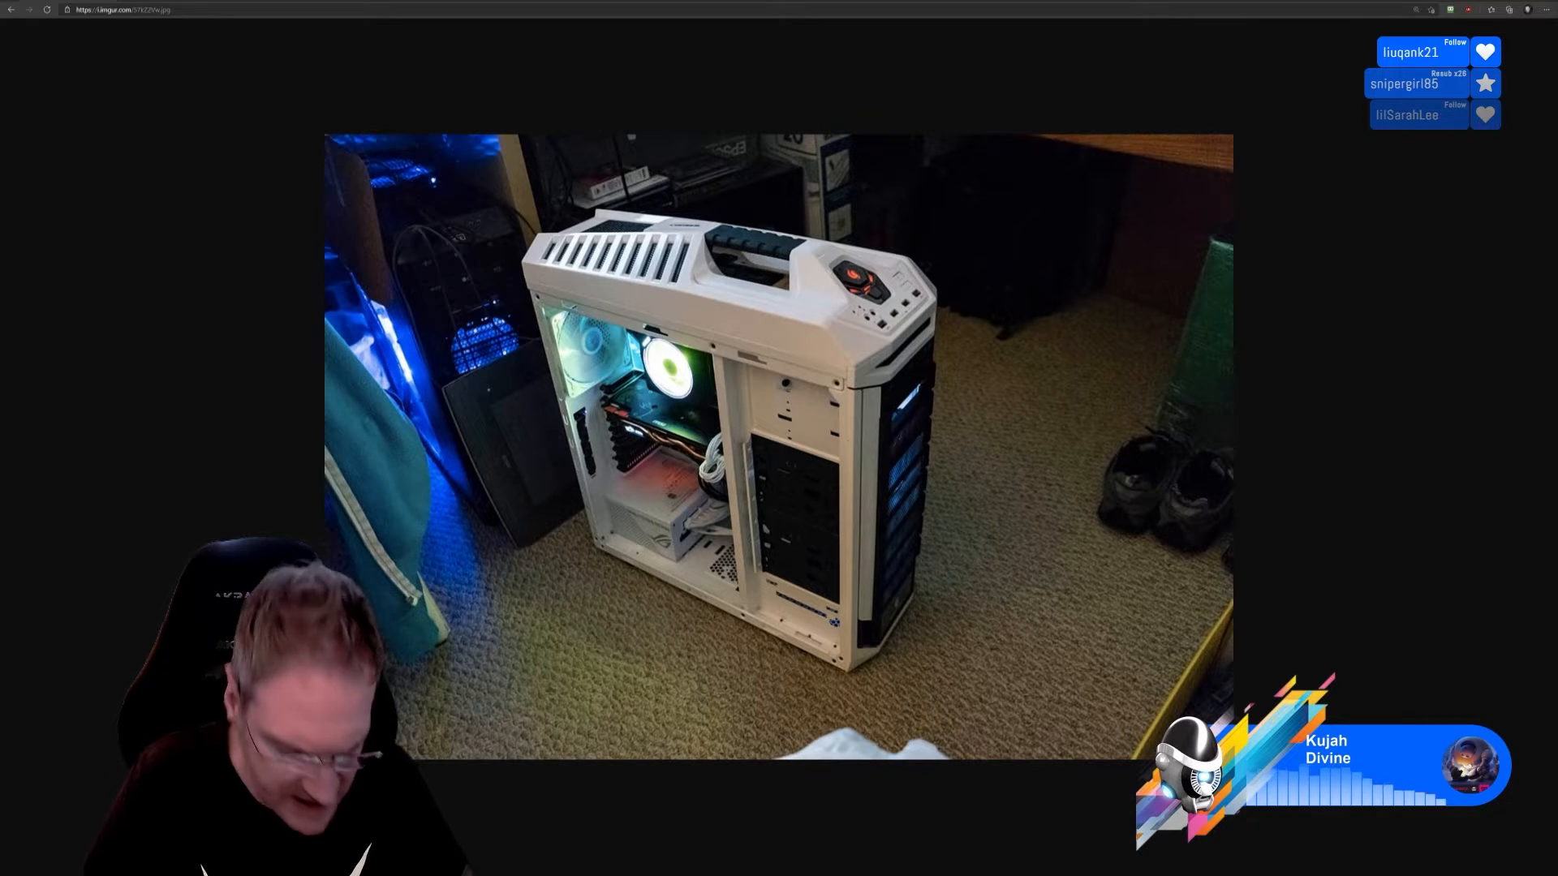
pyautogui.click(130, 1)
pyautogui.write('https://i.imgur.com/BpAURPq.jpg')
pyautogui.press('Return')
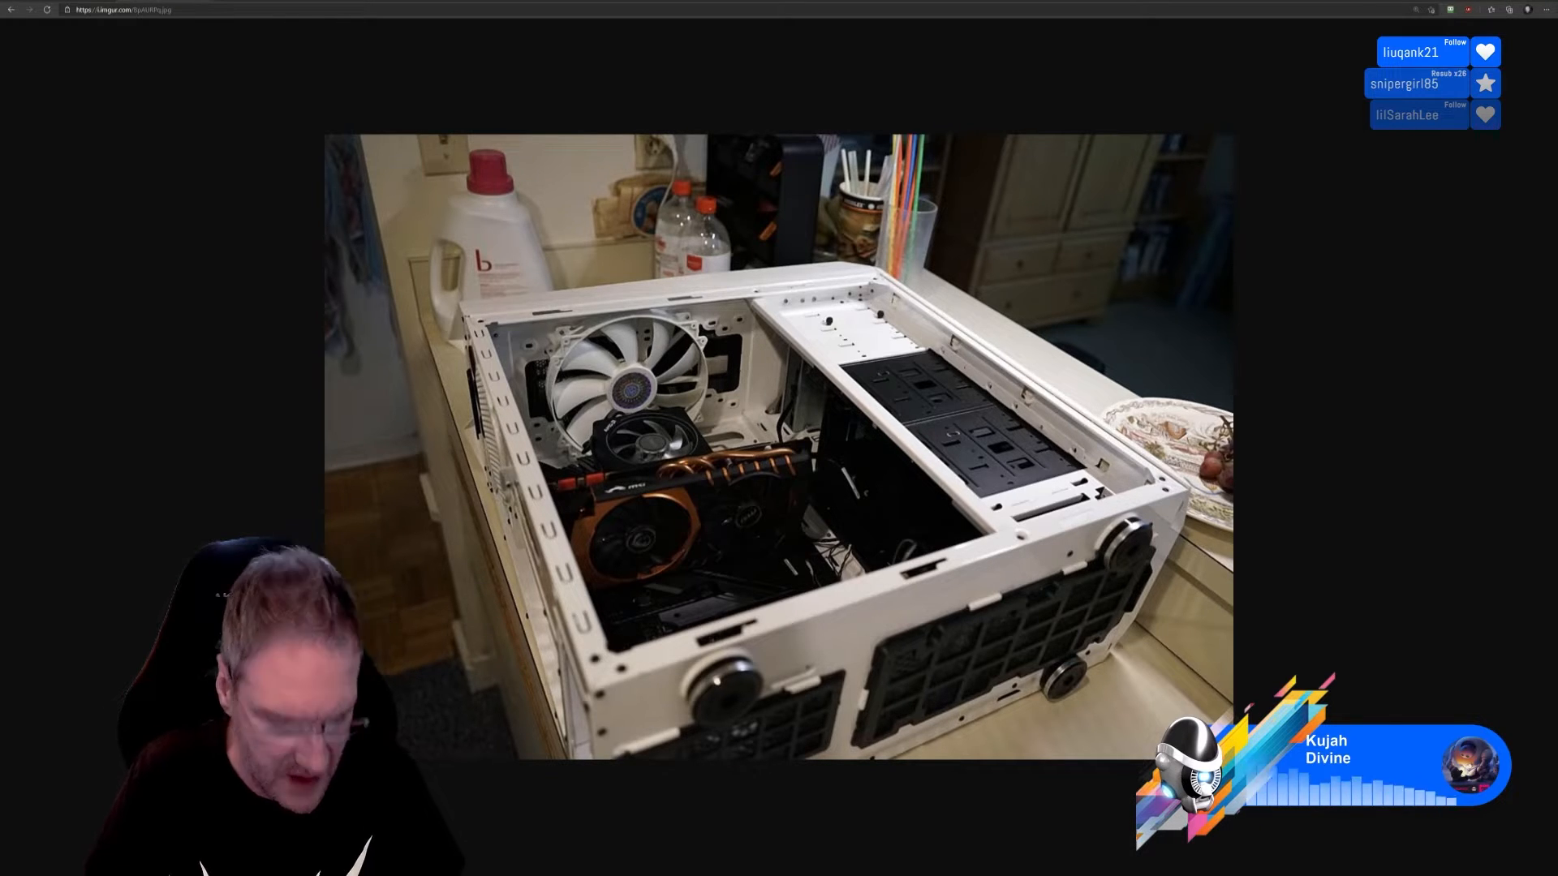
pyautogui.click(229, 1)
pyautogui.write('https://i.imgur.com/EslooVD.jpg')
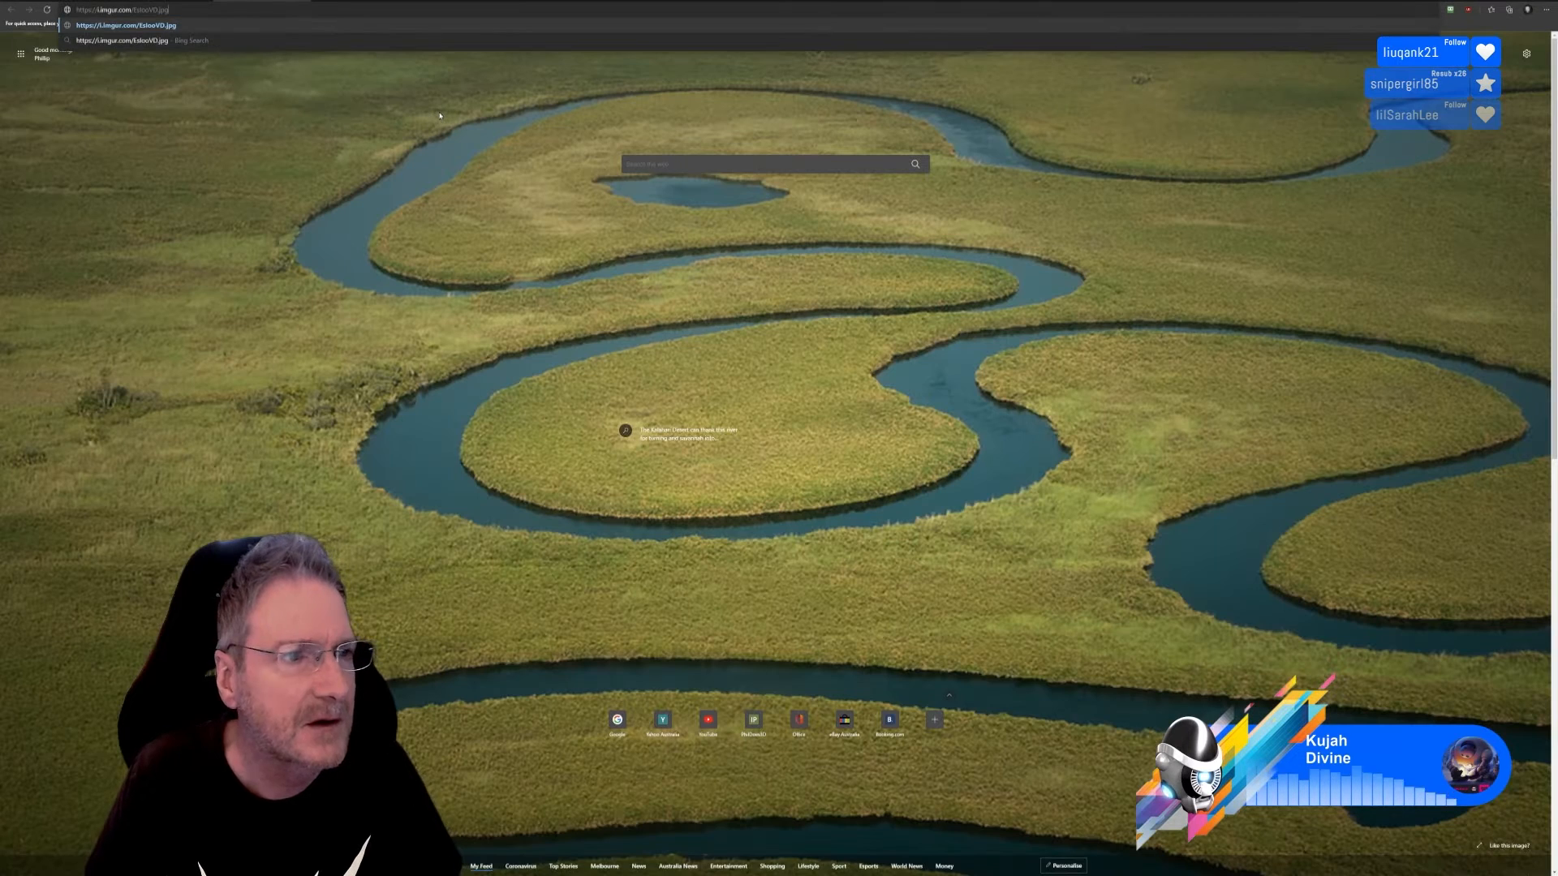
pyautogui.press('Return')
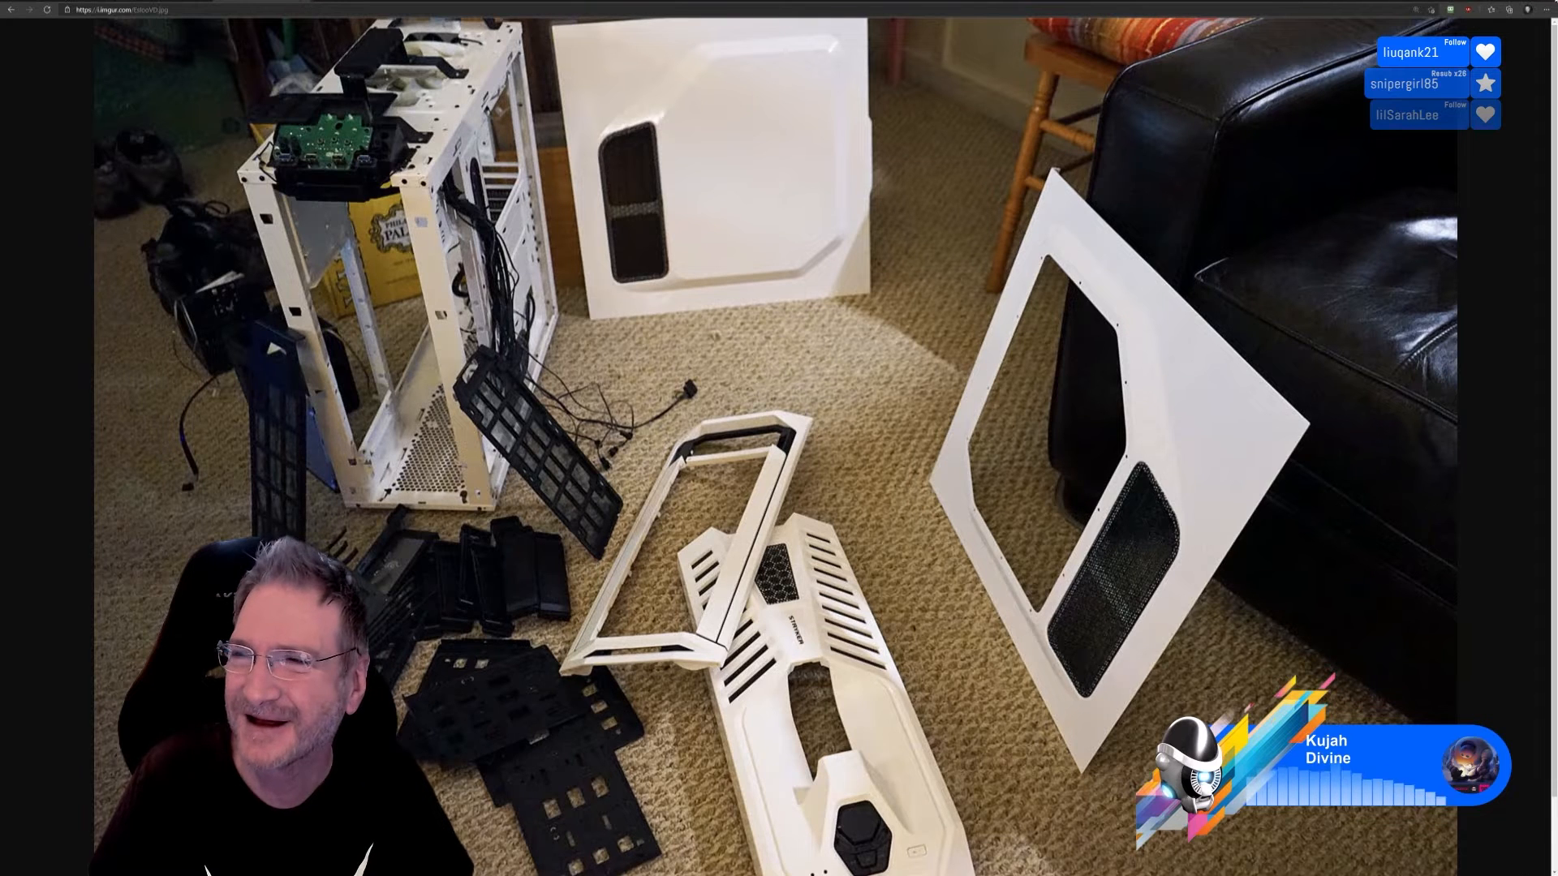
pyautogui.hotkey('alt', 'Tab')
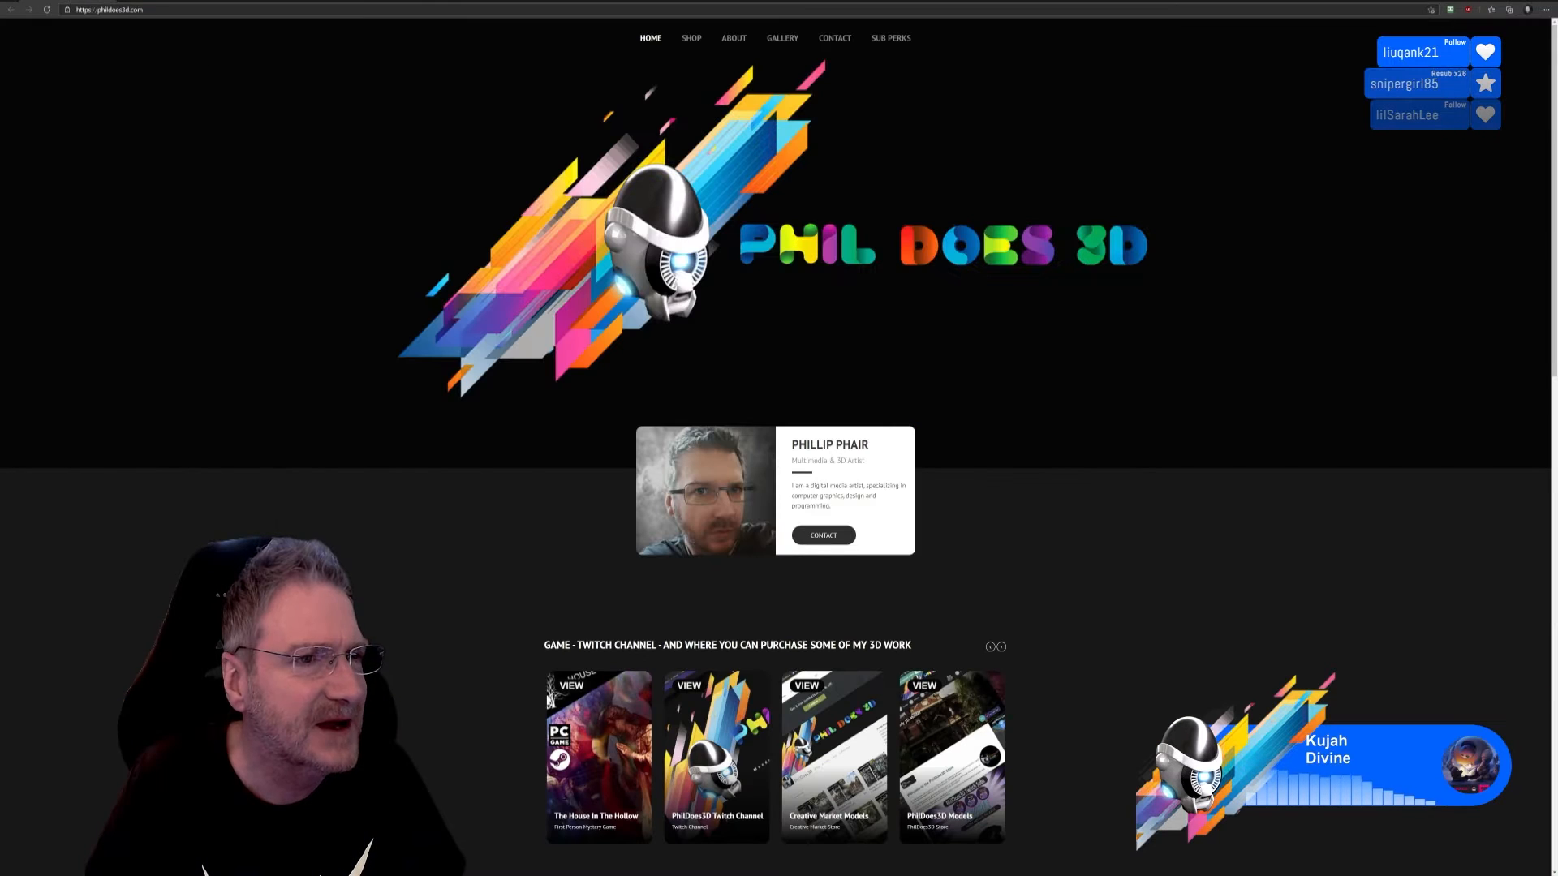
pyautogui.click(185, 10)
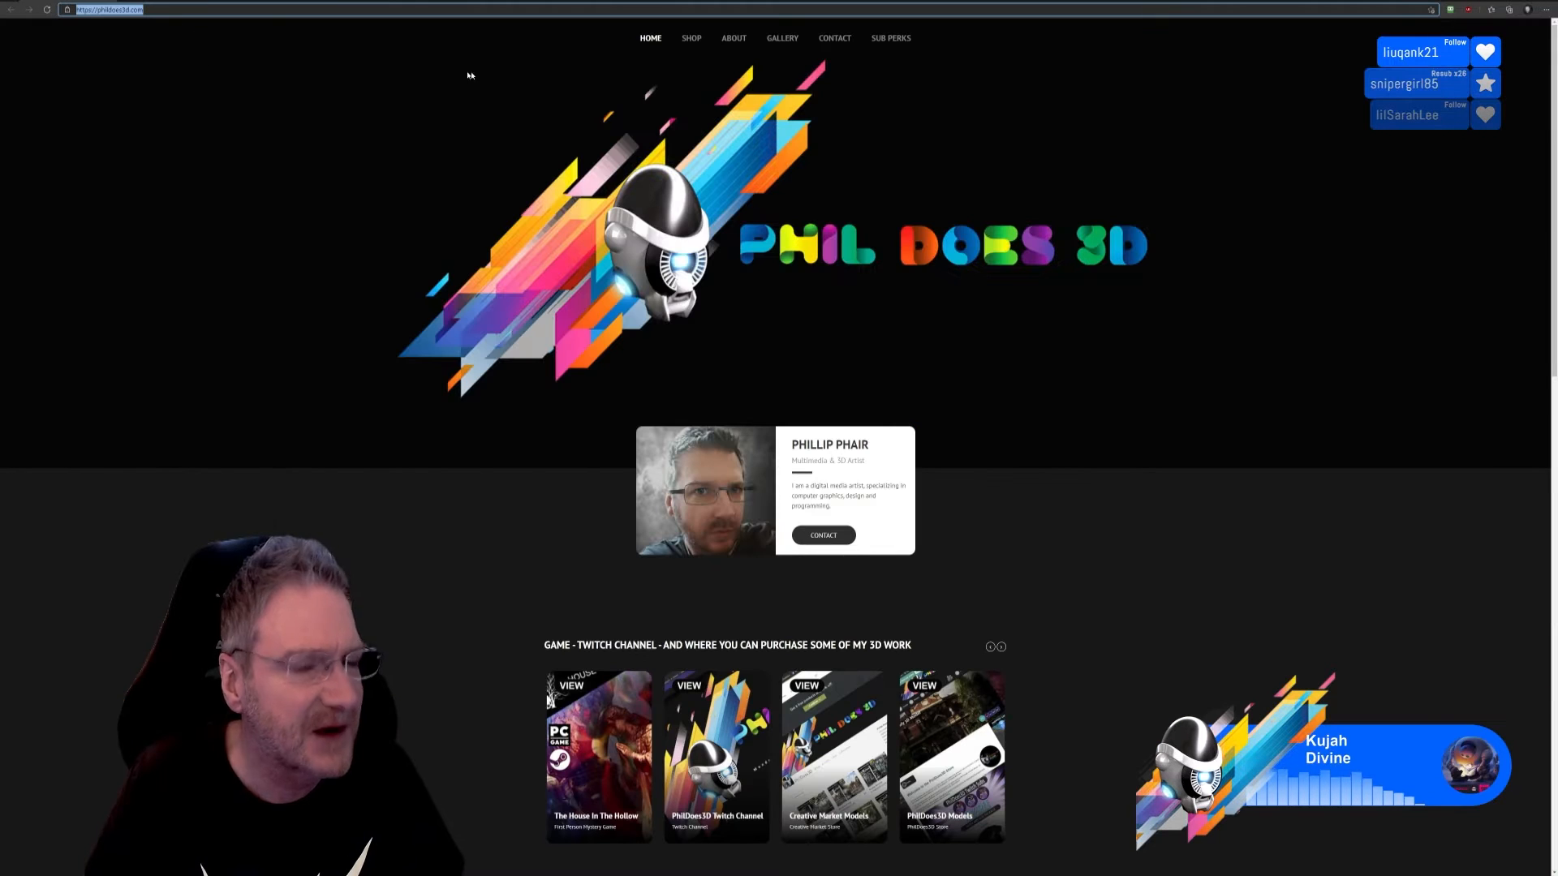
pyautogui.write('https://www.amazon.com/gp/product/B07TWNNSW6/ref=ox_sc_act_title_8?smid=AEHA1AAWZIC3L&psc=1')
pyautogui.press('Return')
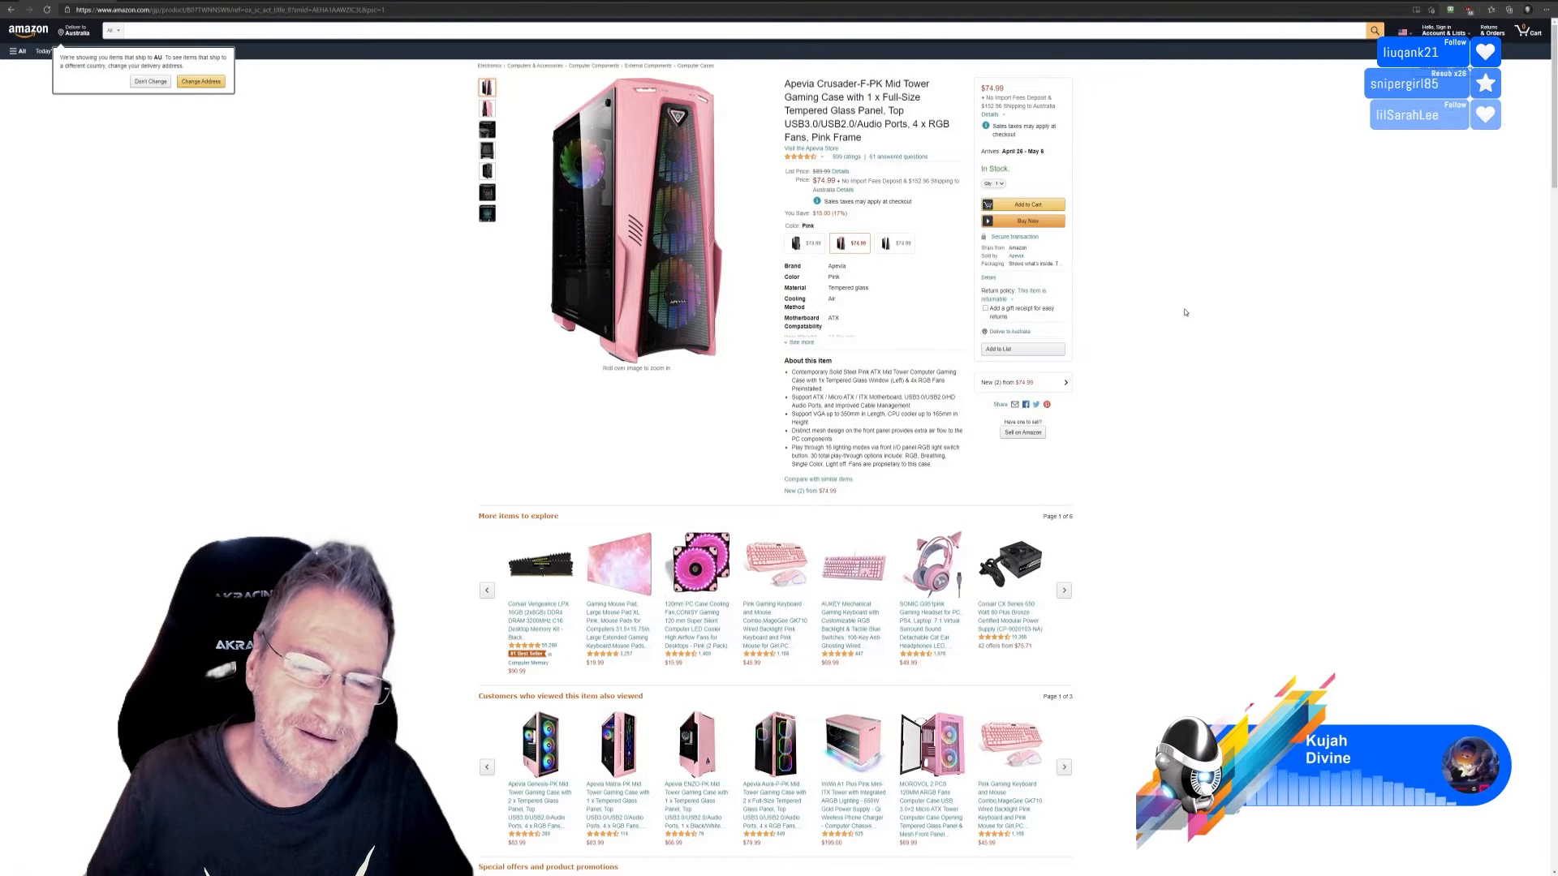
pyautogui.moveTo(485, 109)
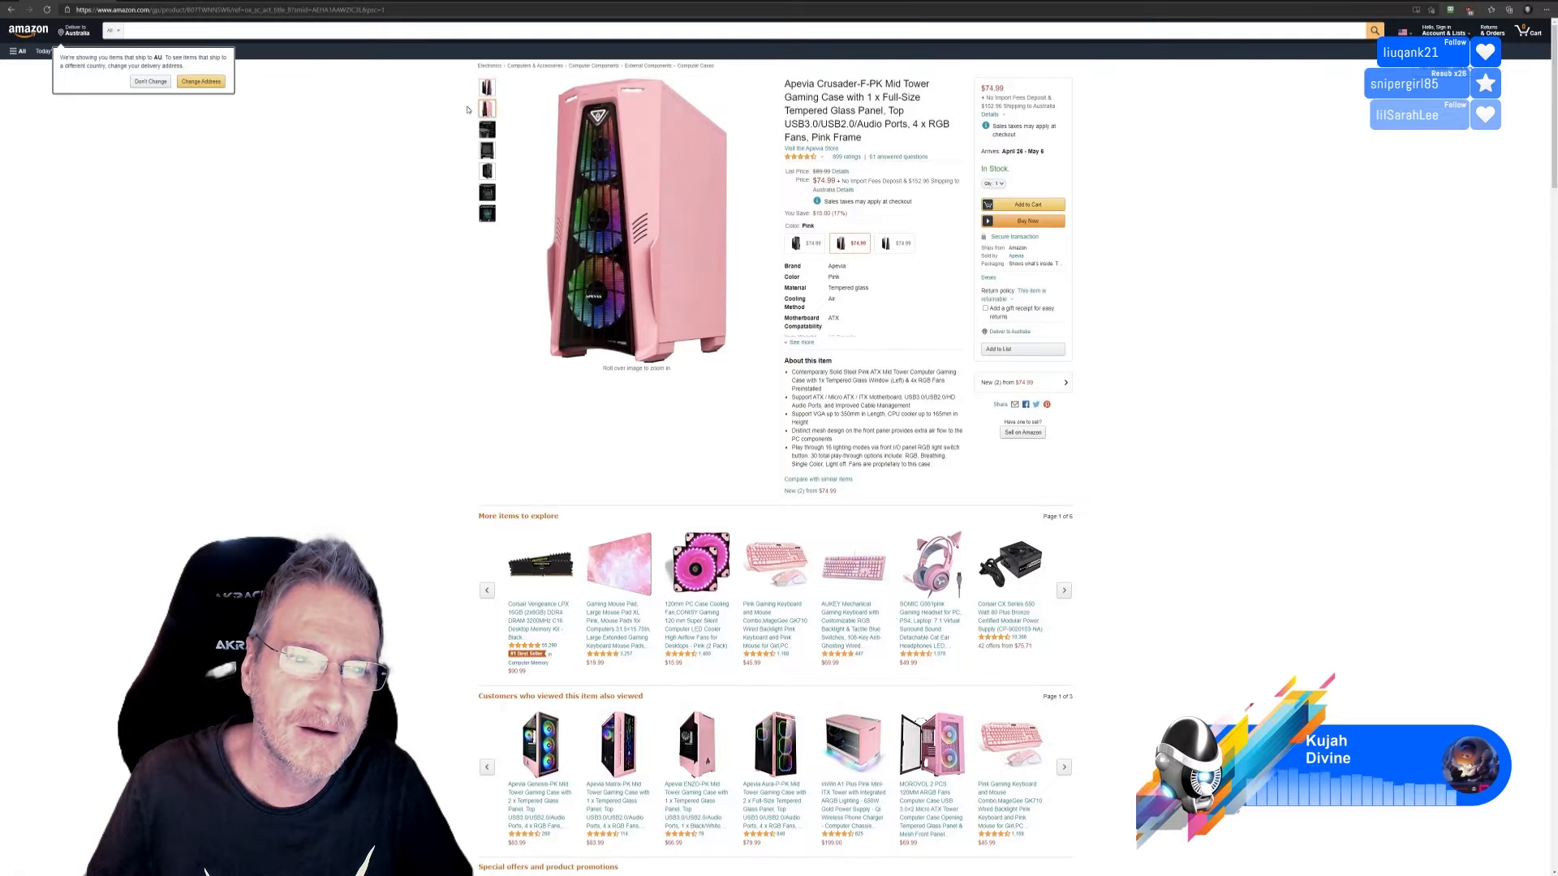
pyautogui.moveTo(602, 172)
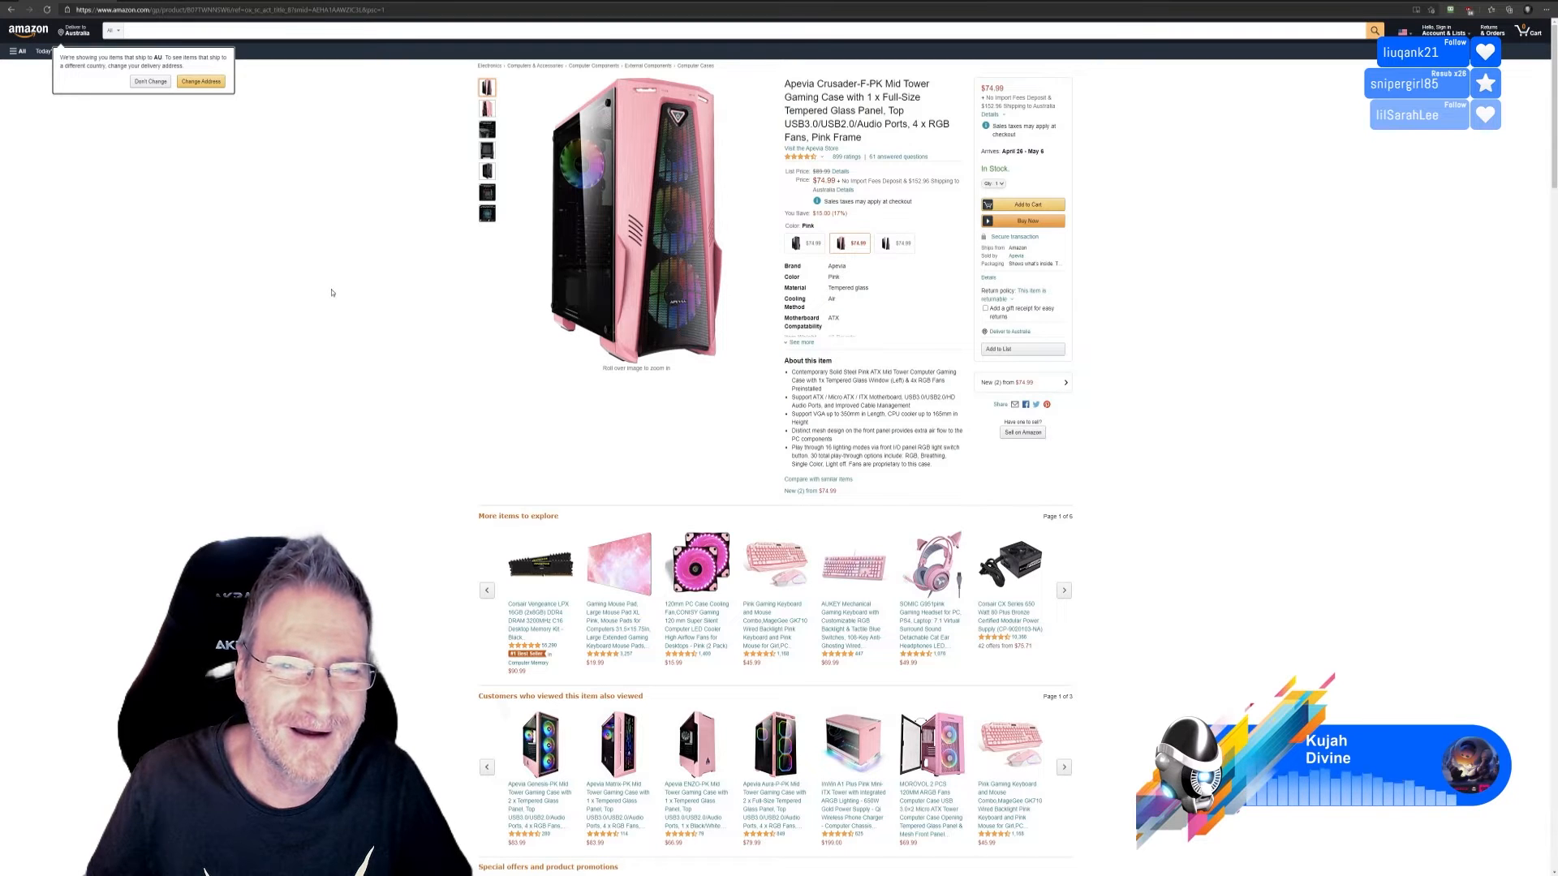
pyautogui.moveTo(649, 267)
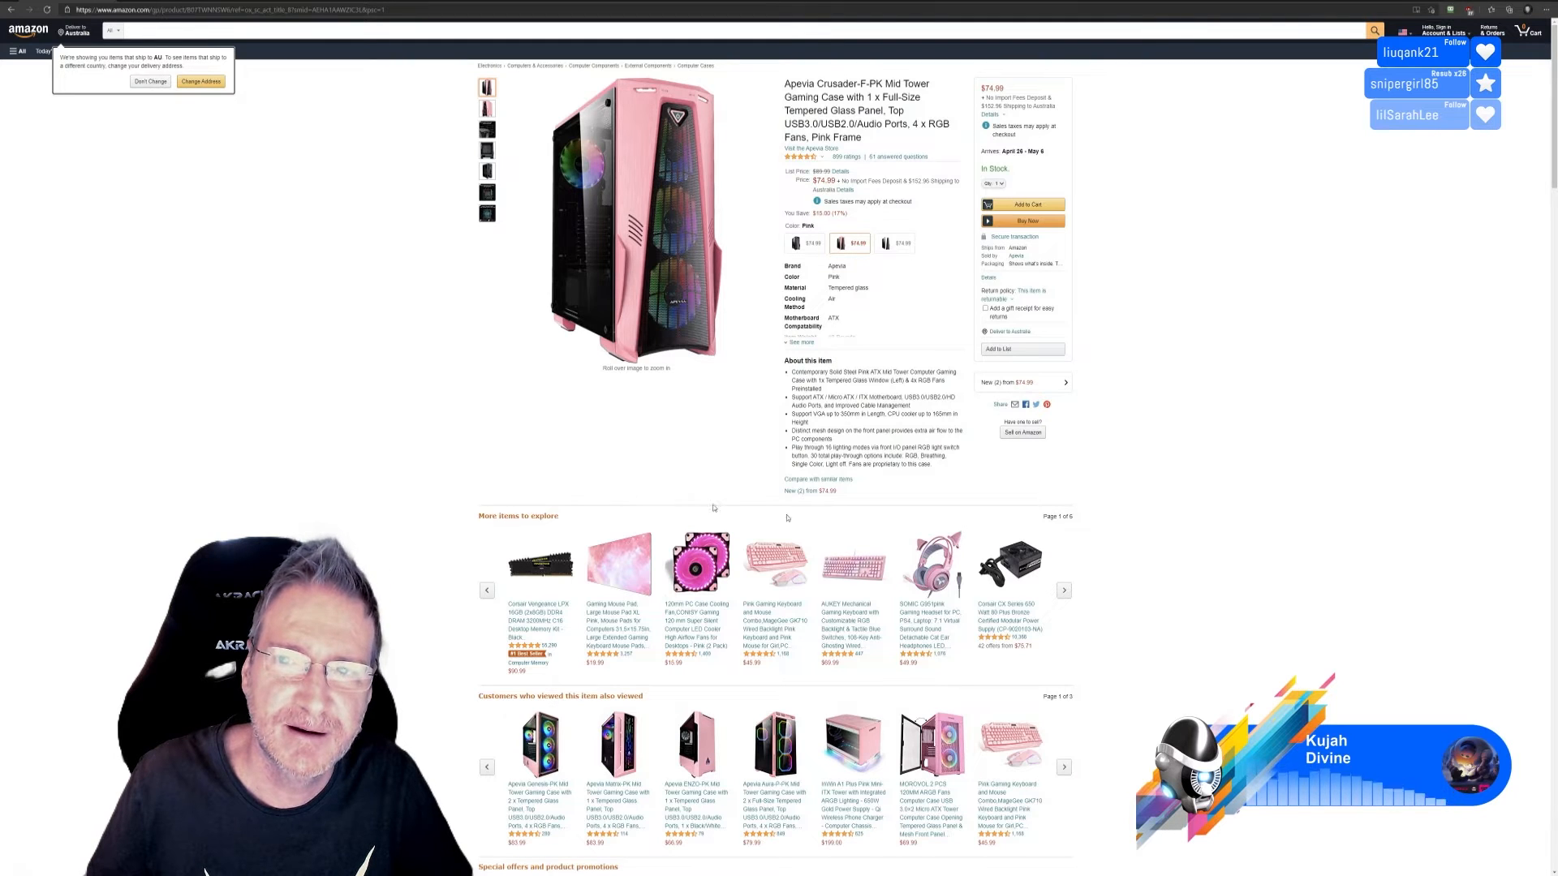
# Step: Point out the PC case's price and view the product photo of its RGB switch, top power button and ports
pyautogui.moveTo(1006, 91); pyautogui.dragTo(991, 88)
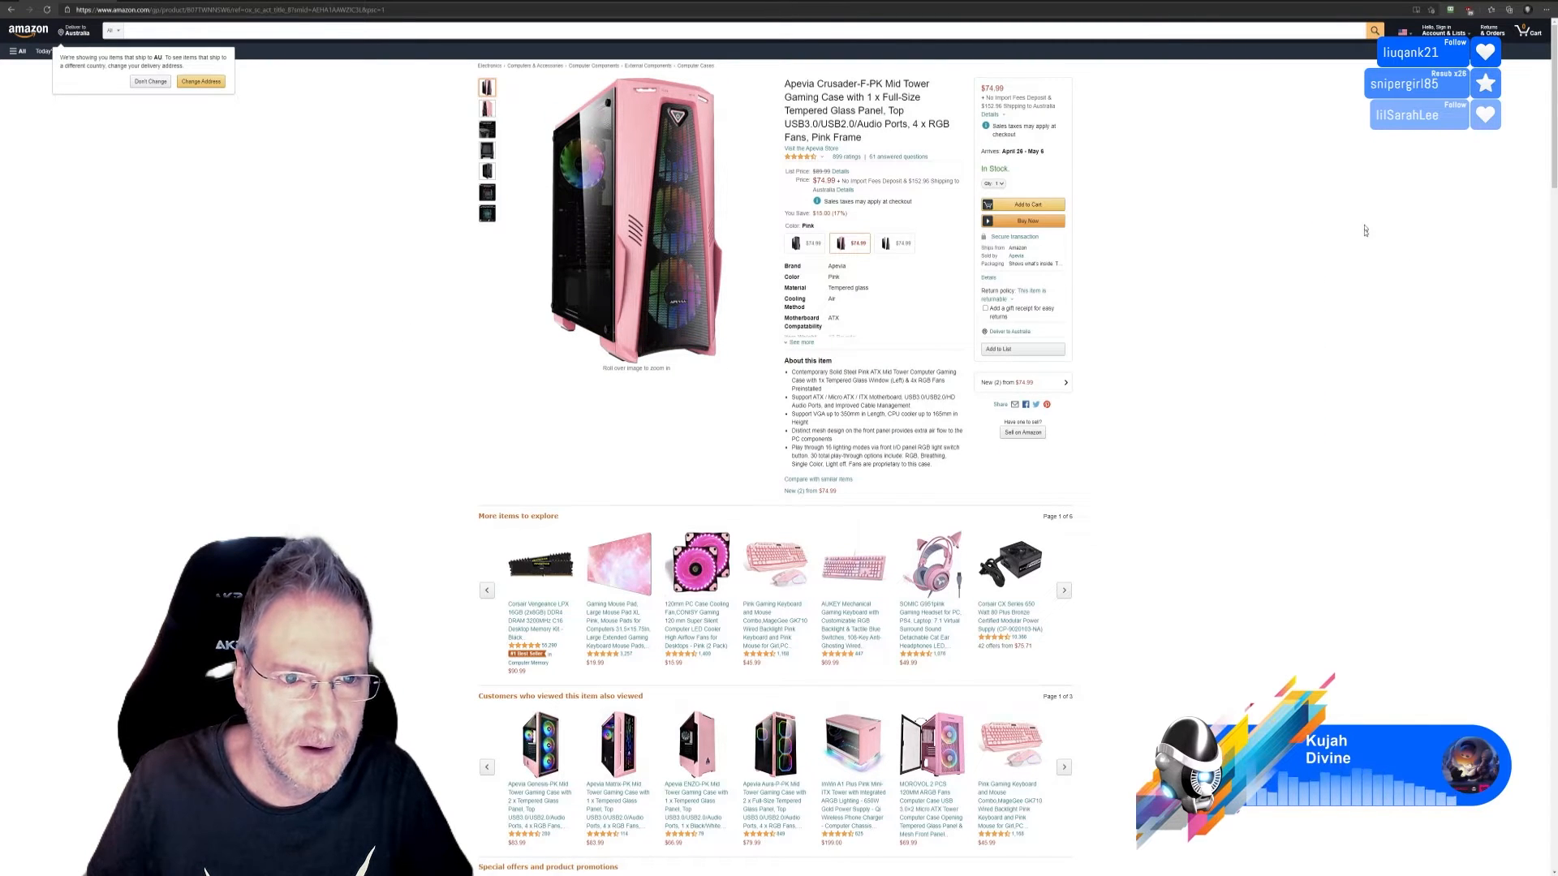
pyautogui.moveTo(486, 150)
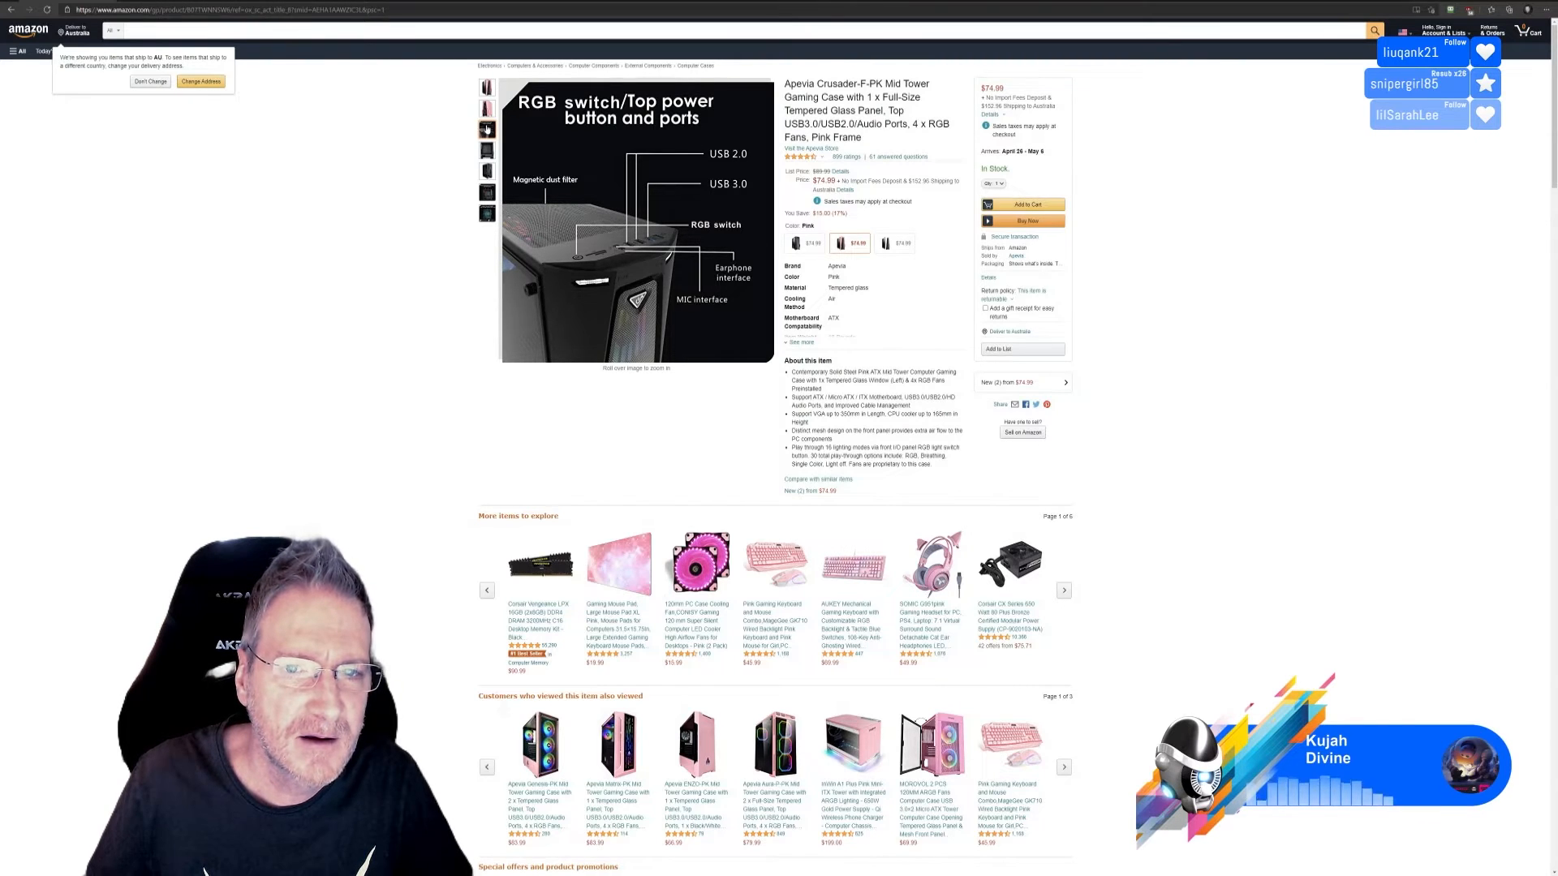
pyautogui.moveTo(753, 164)
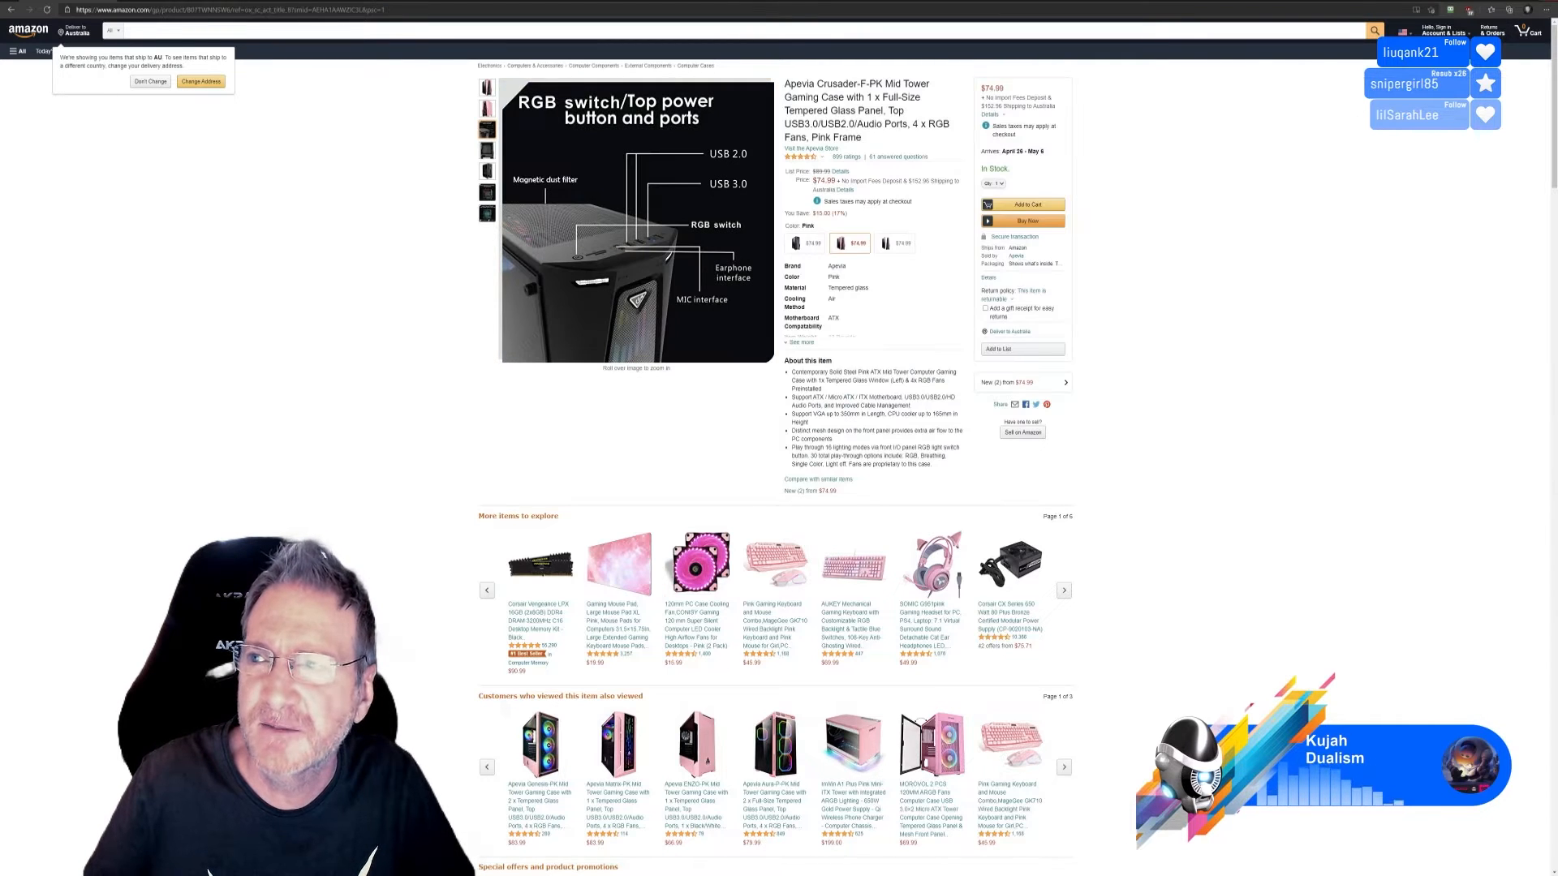
# Step: Switch back to Substance Painter and browse the smart materials for a gold or brass metal
pyautogui.hotkey('alt', 'Tab')
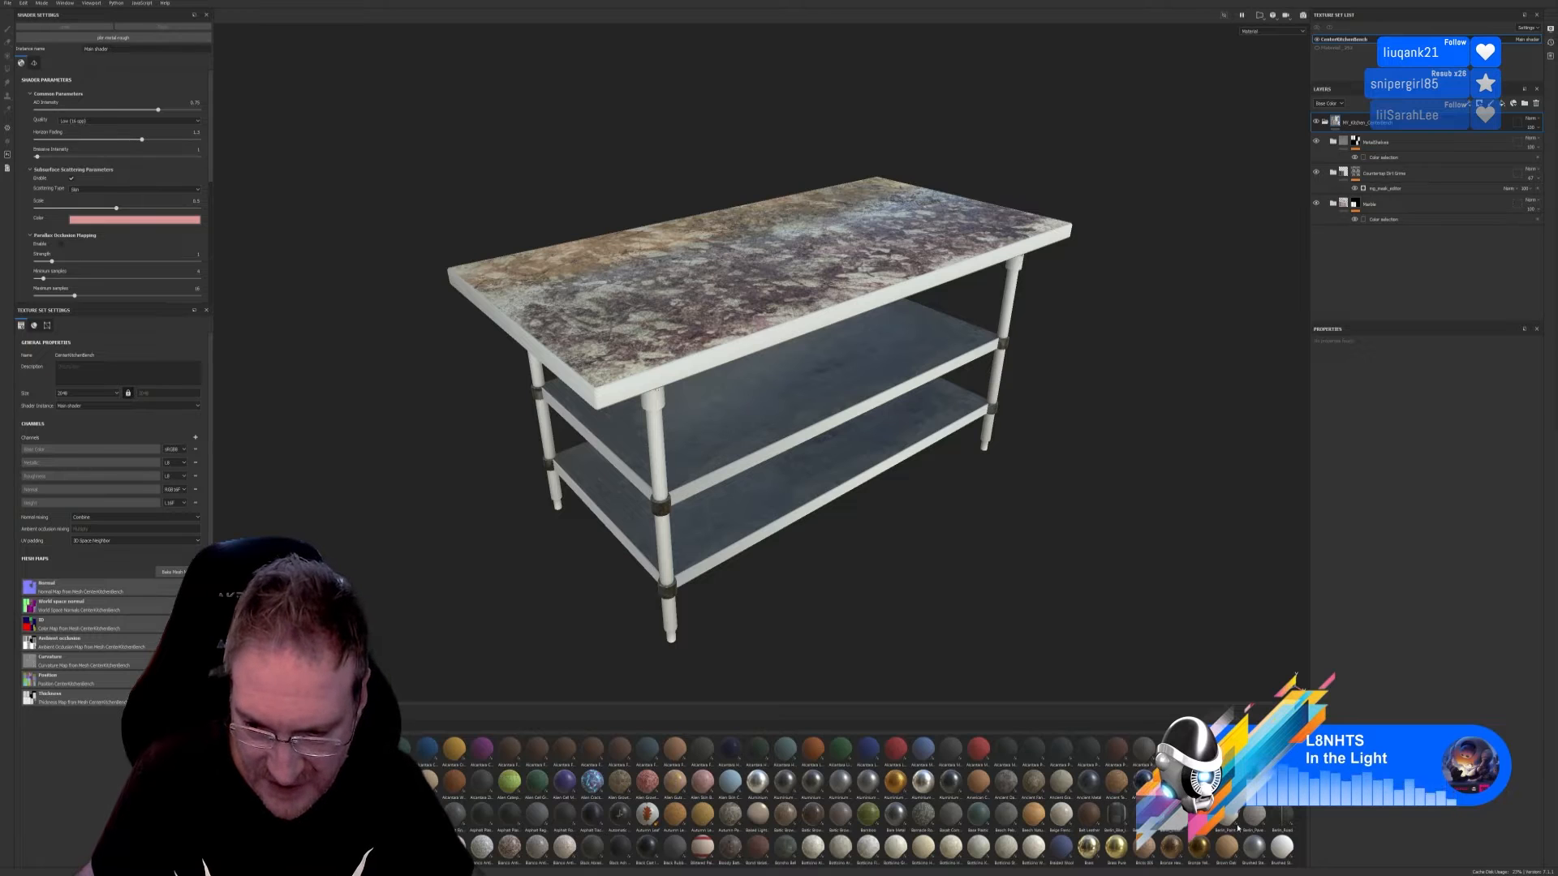
pyautogui.click(248, 840)
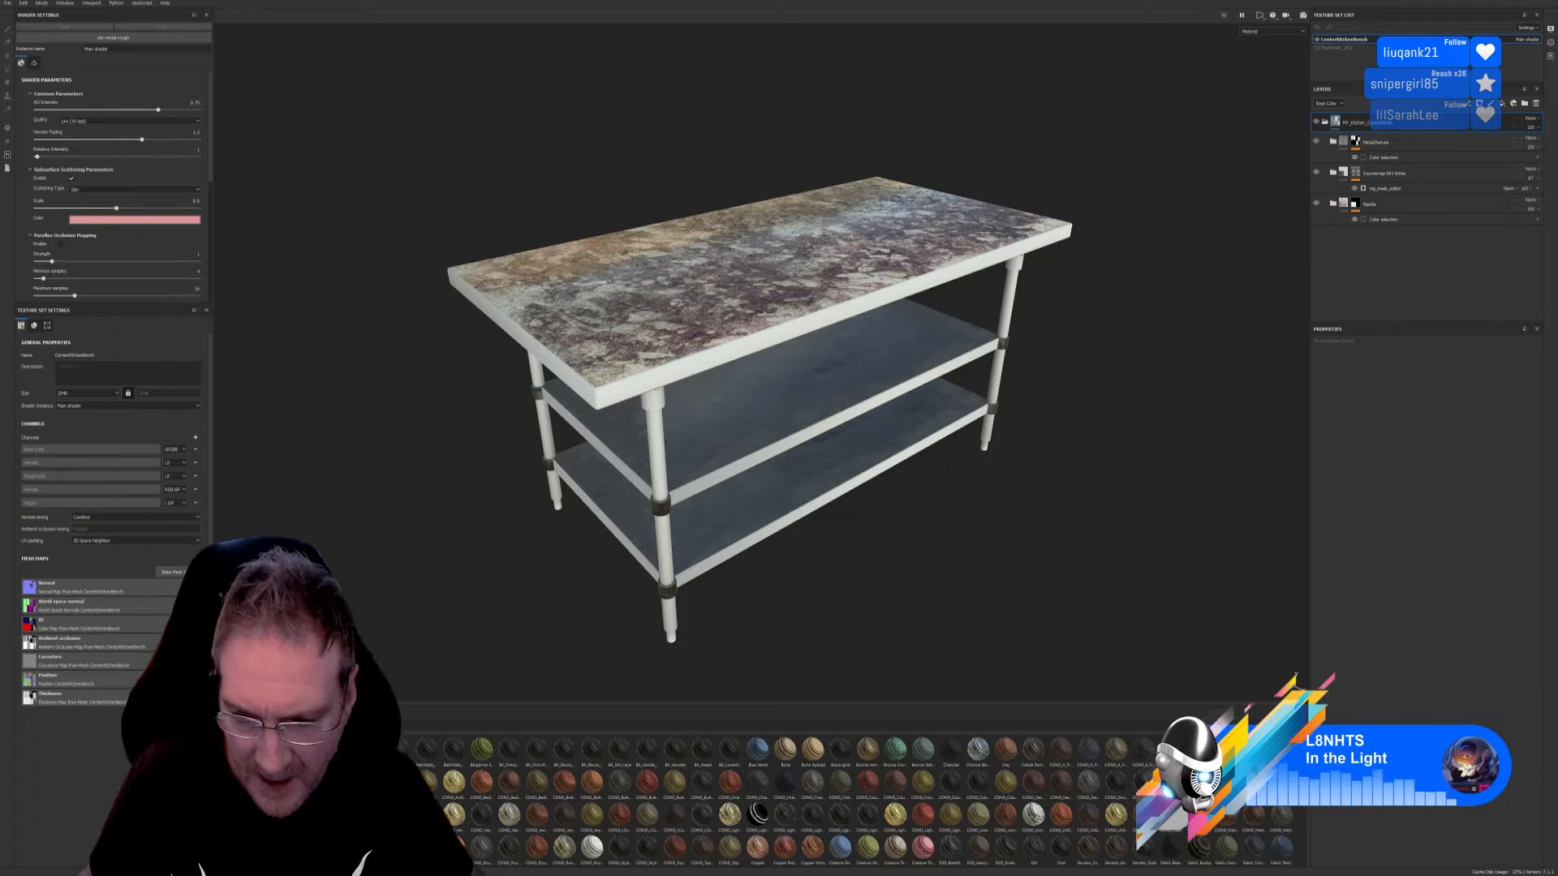
pyautogui.moveTo(1250, 783)
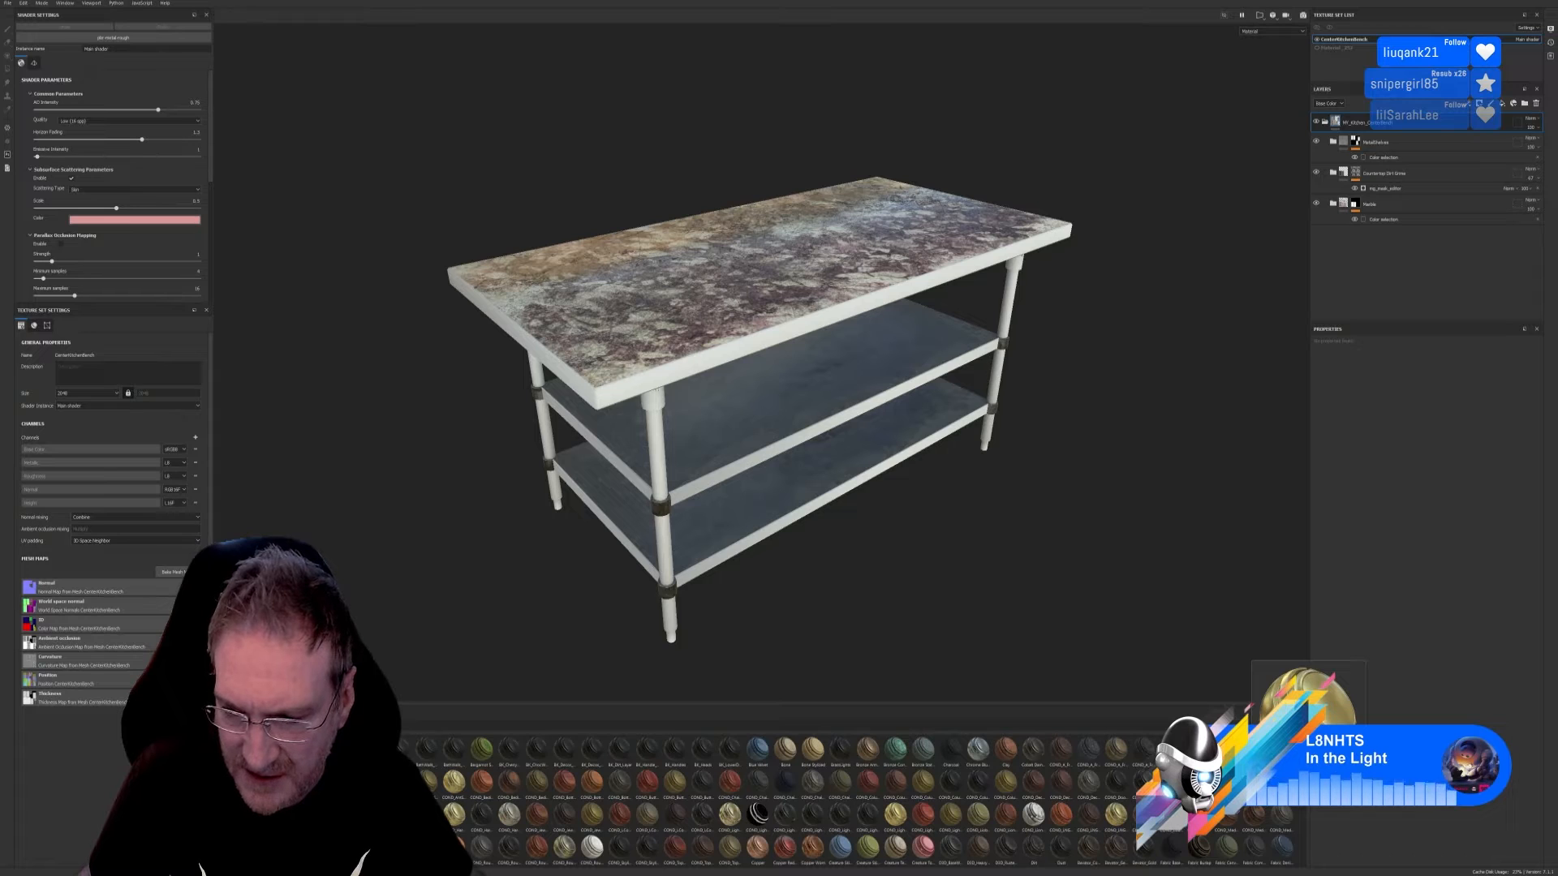
pyautogui.moveTo(900, 819)
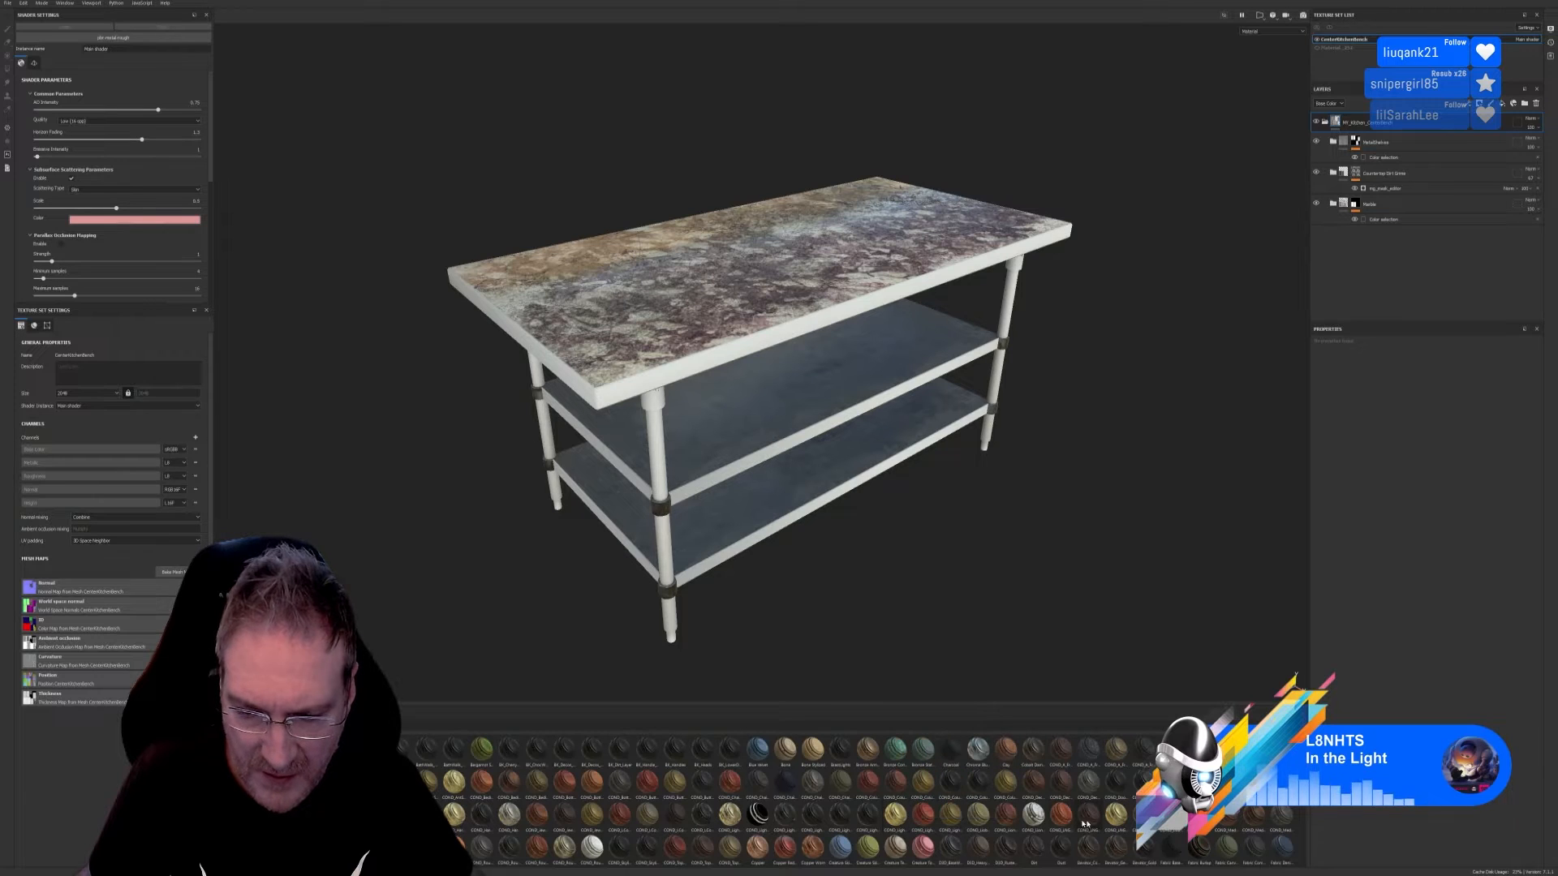
pyautogui.moveTo(1111, 821)
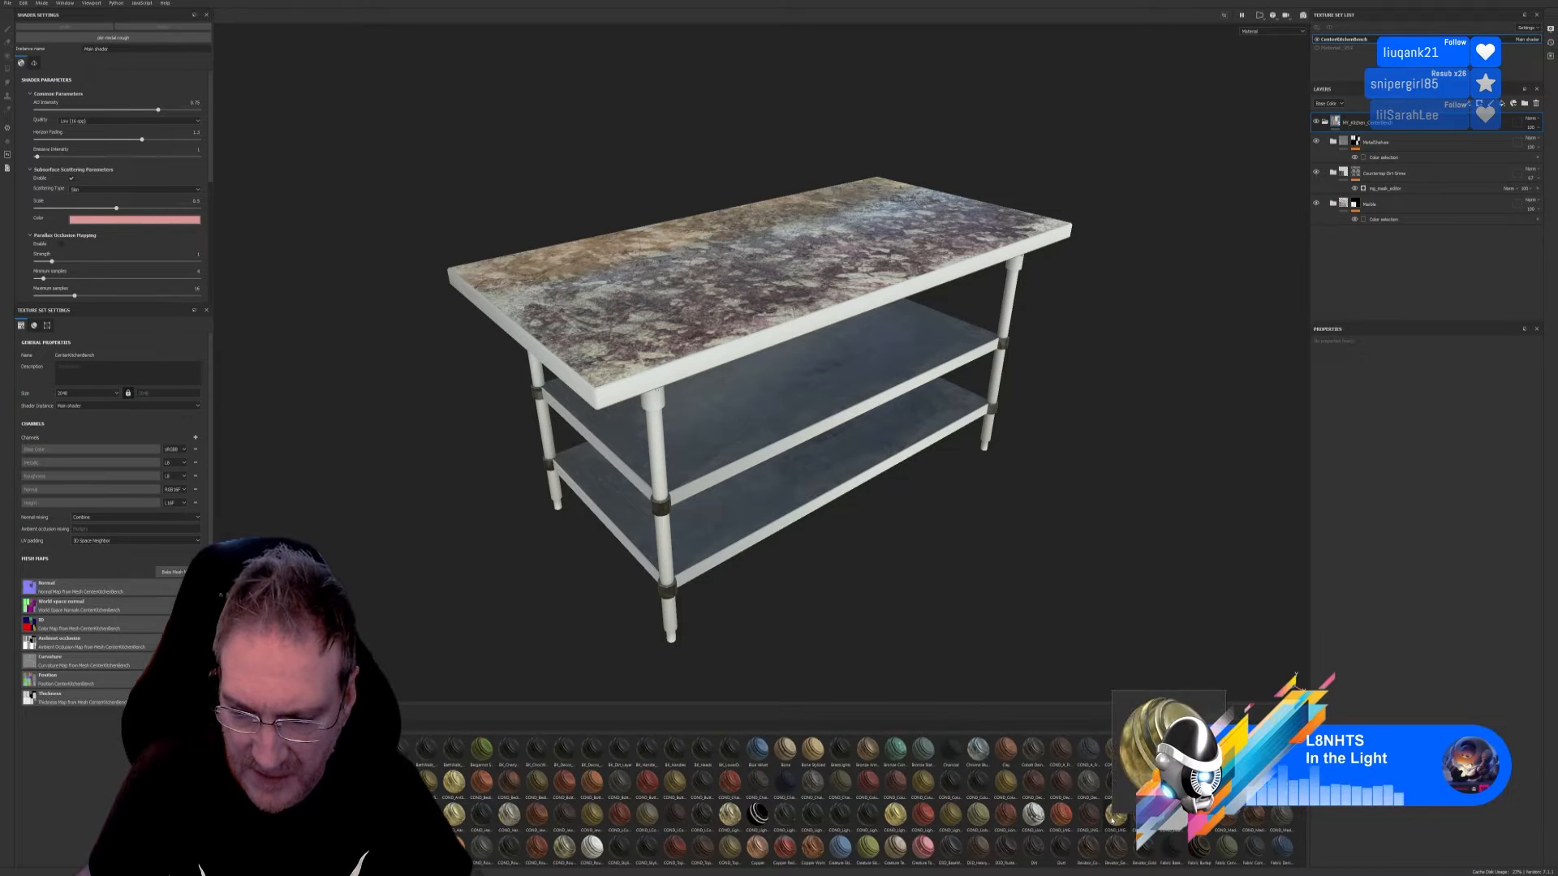
# Step: Try several worn brass smart materials on the whole kitchen bench, undoing each one
pyautogui.moveTo(1111, 820); pyautogui.dragTo(765, 341)
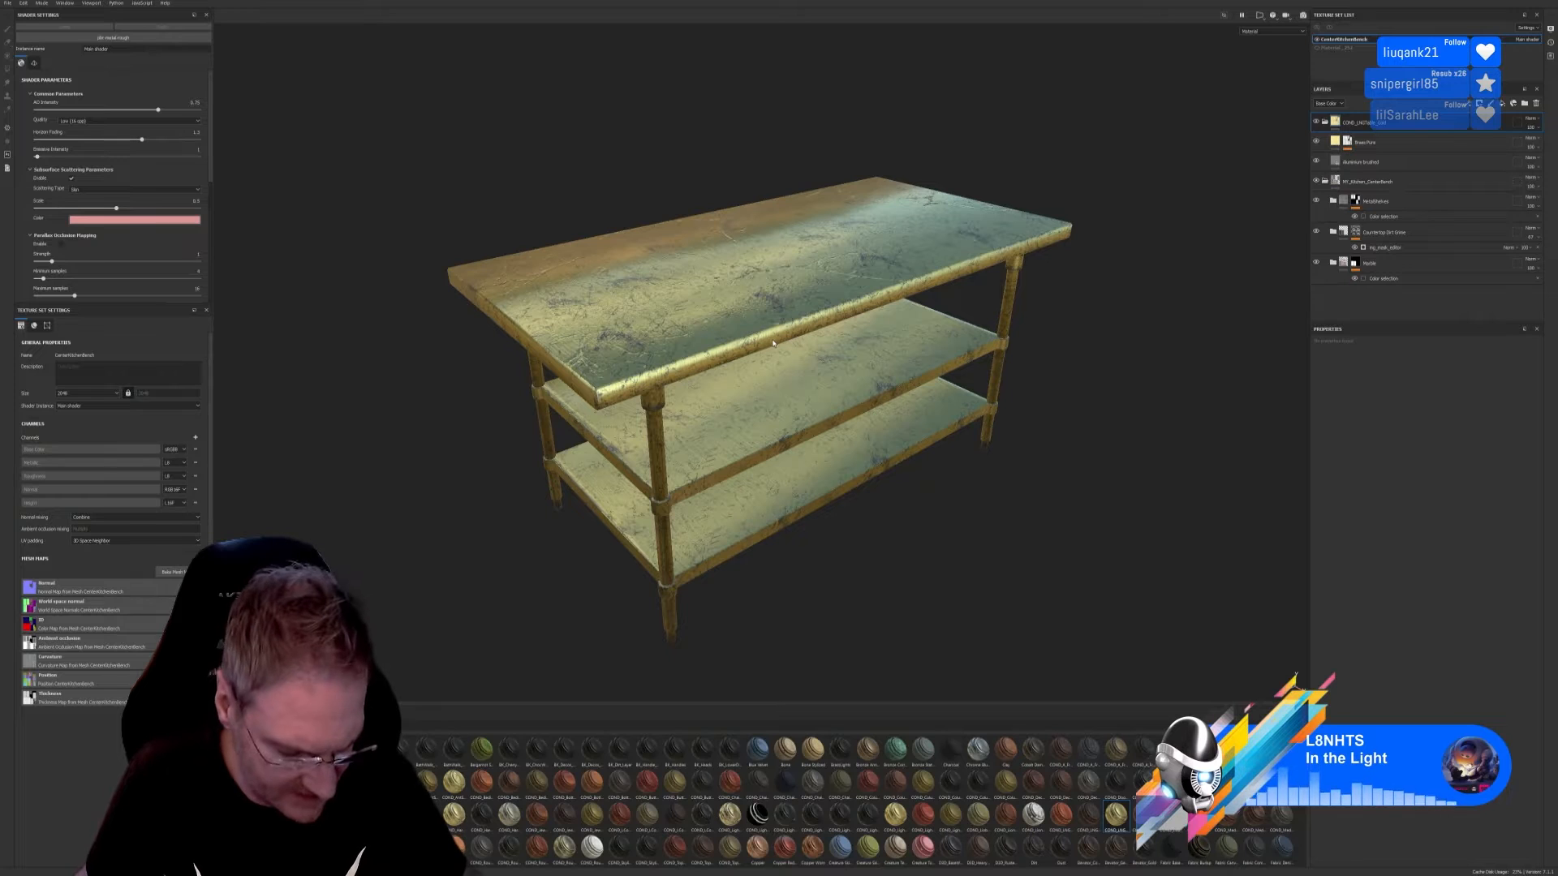
pyautogui.hotkey('ctrl', 'z')
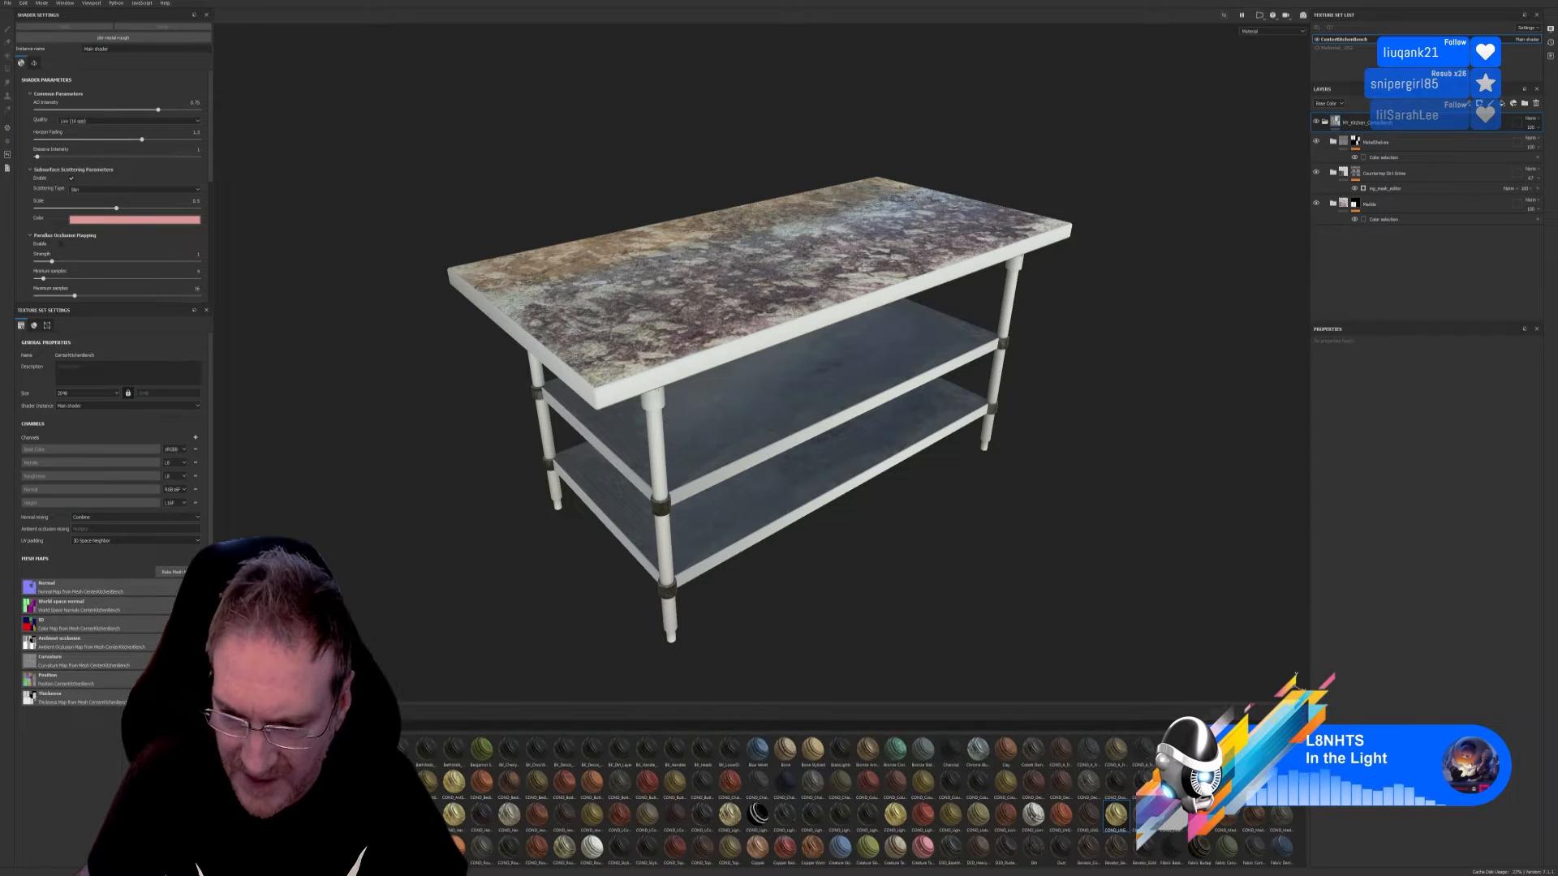
pyautogui.keyDown('ctrl'); pyautogui.moveTo(1115, 815); pyautogui.dragTo(742, 353); pyautogui.keyUp('ctrl')
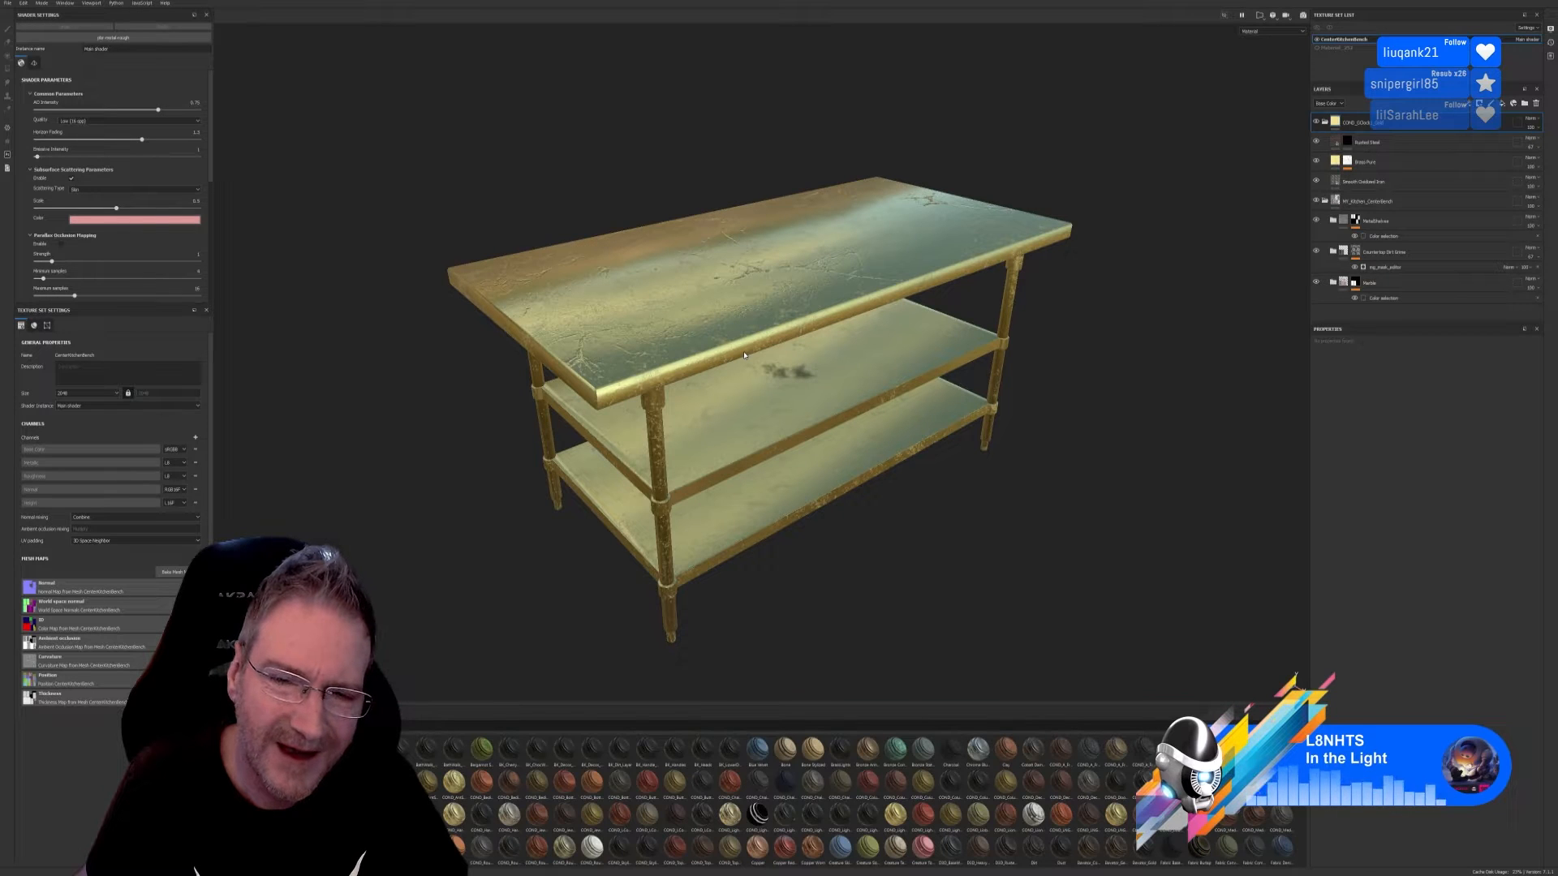
pyautogui.hotkey('ctrl', 'z')
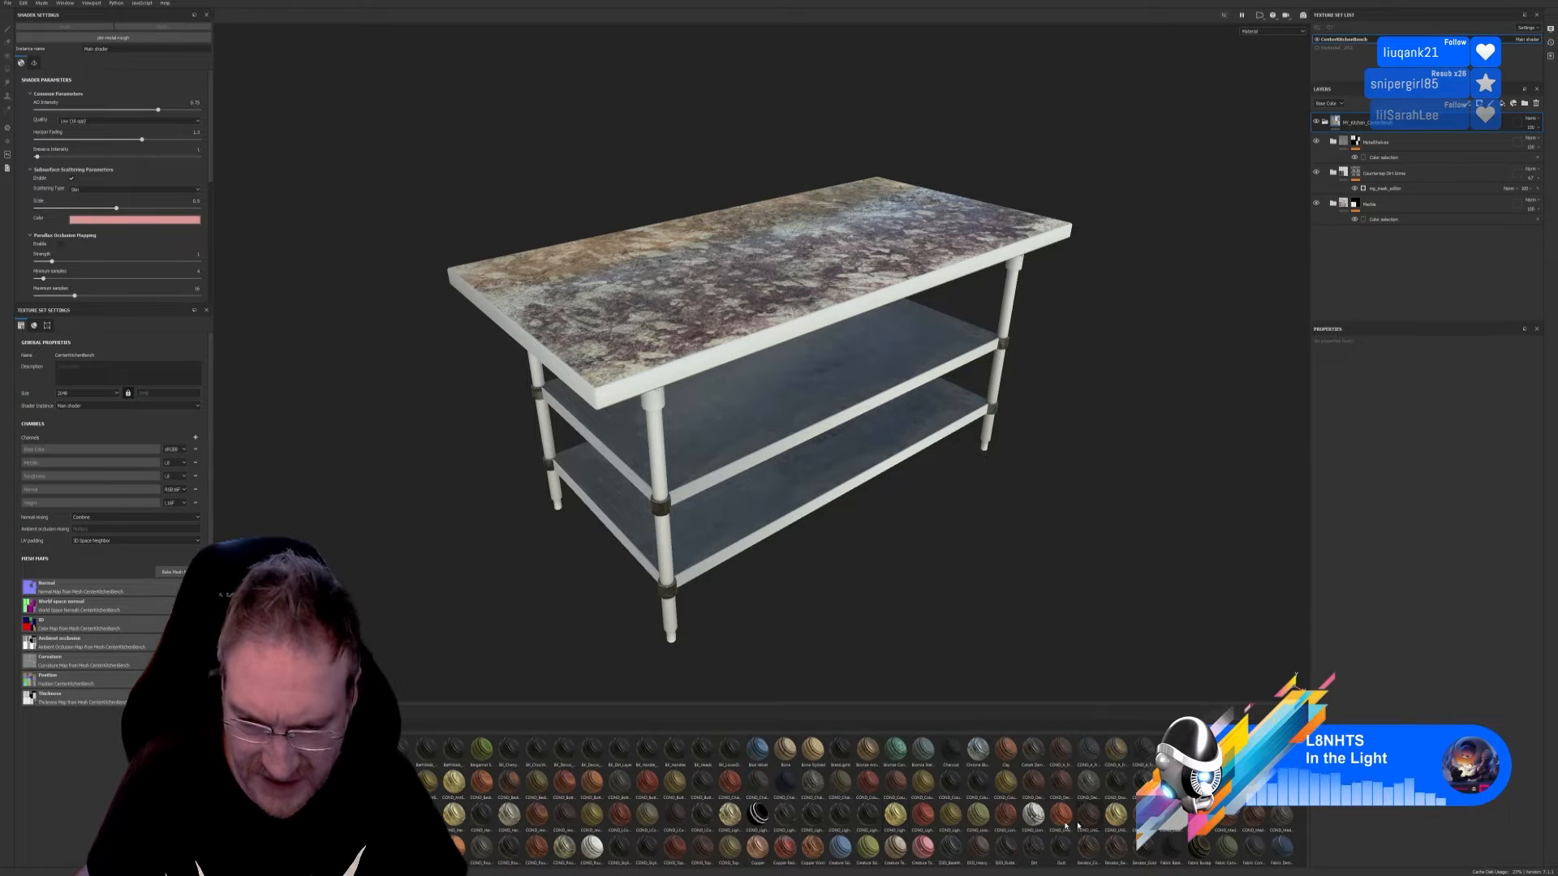
pyautogui.moveTo(898, 816); pyautogui.dragTo(717, 355)
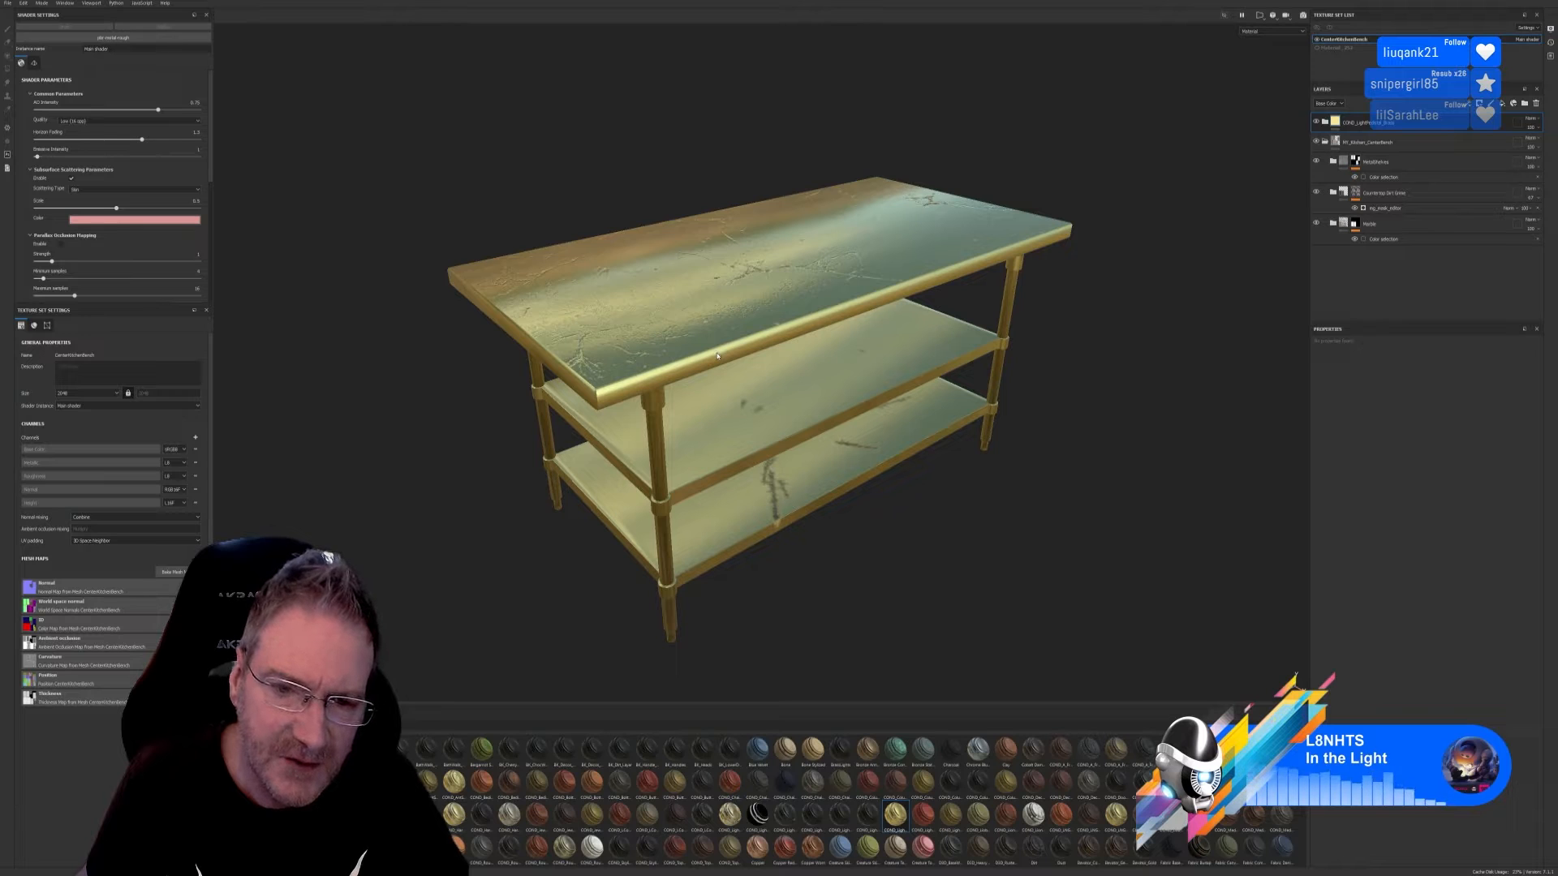
pyautogui.hotkey('ctrl', 'z')
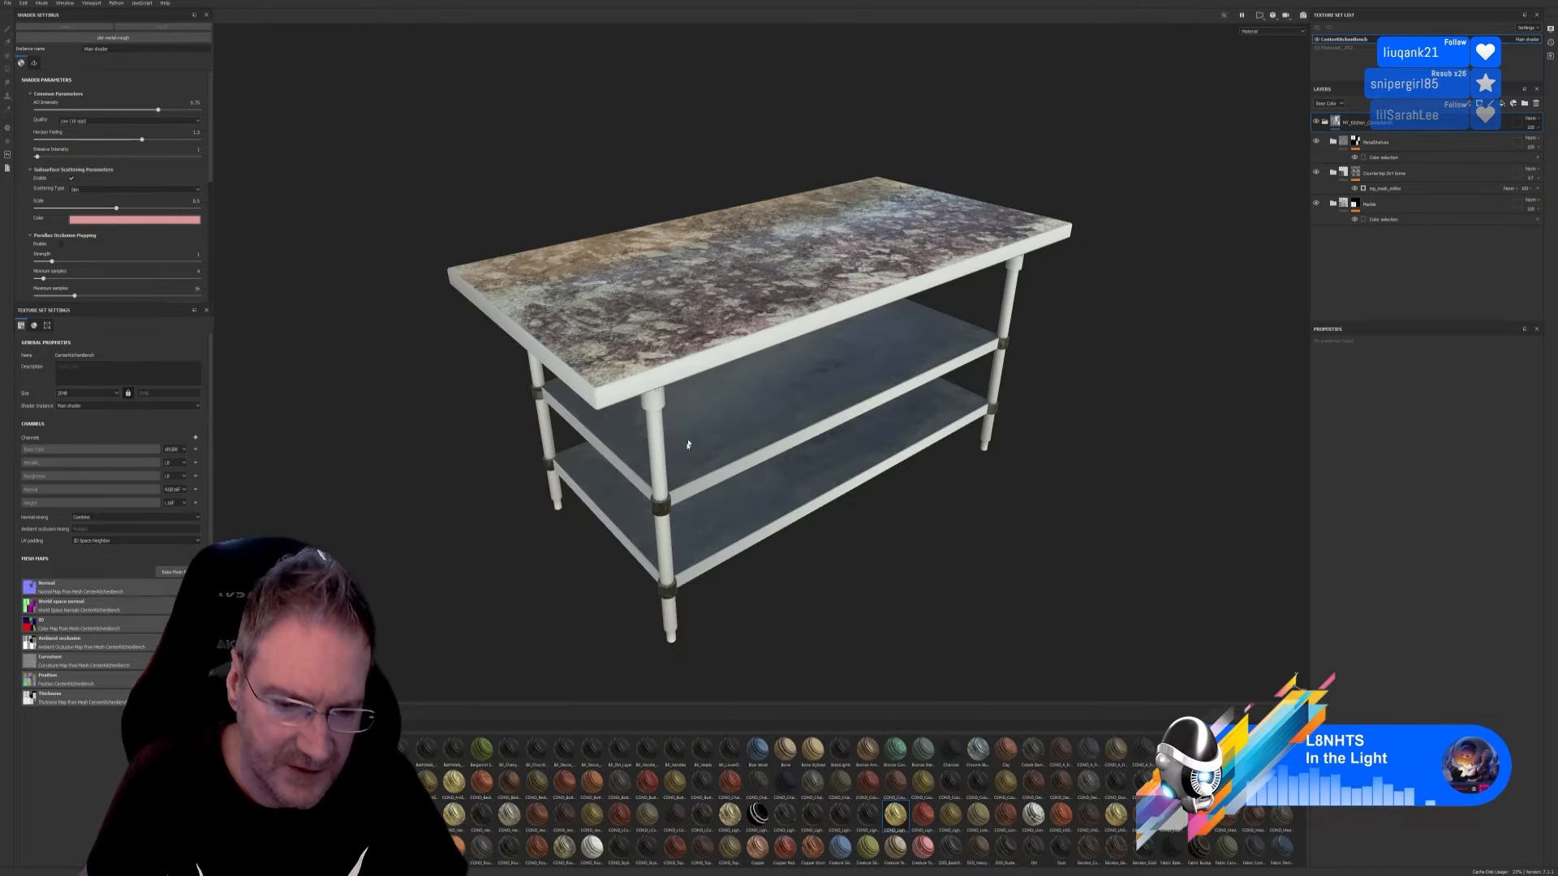
pyautogui.moveTo(454, 781); pyautogui.dragTo(698, 377)
pyautogui.hotkey('ctrl', 'z')
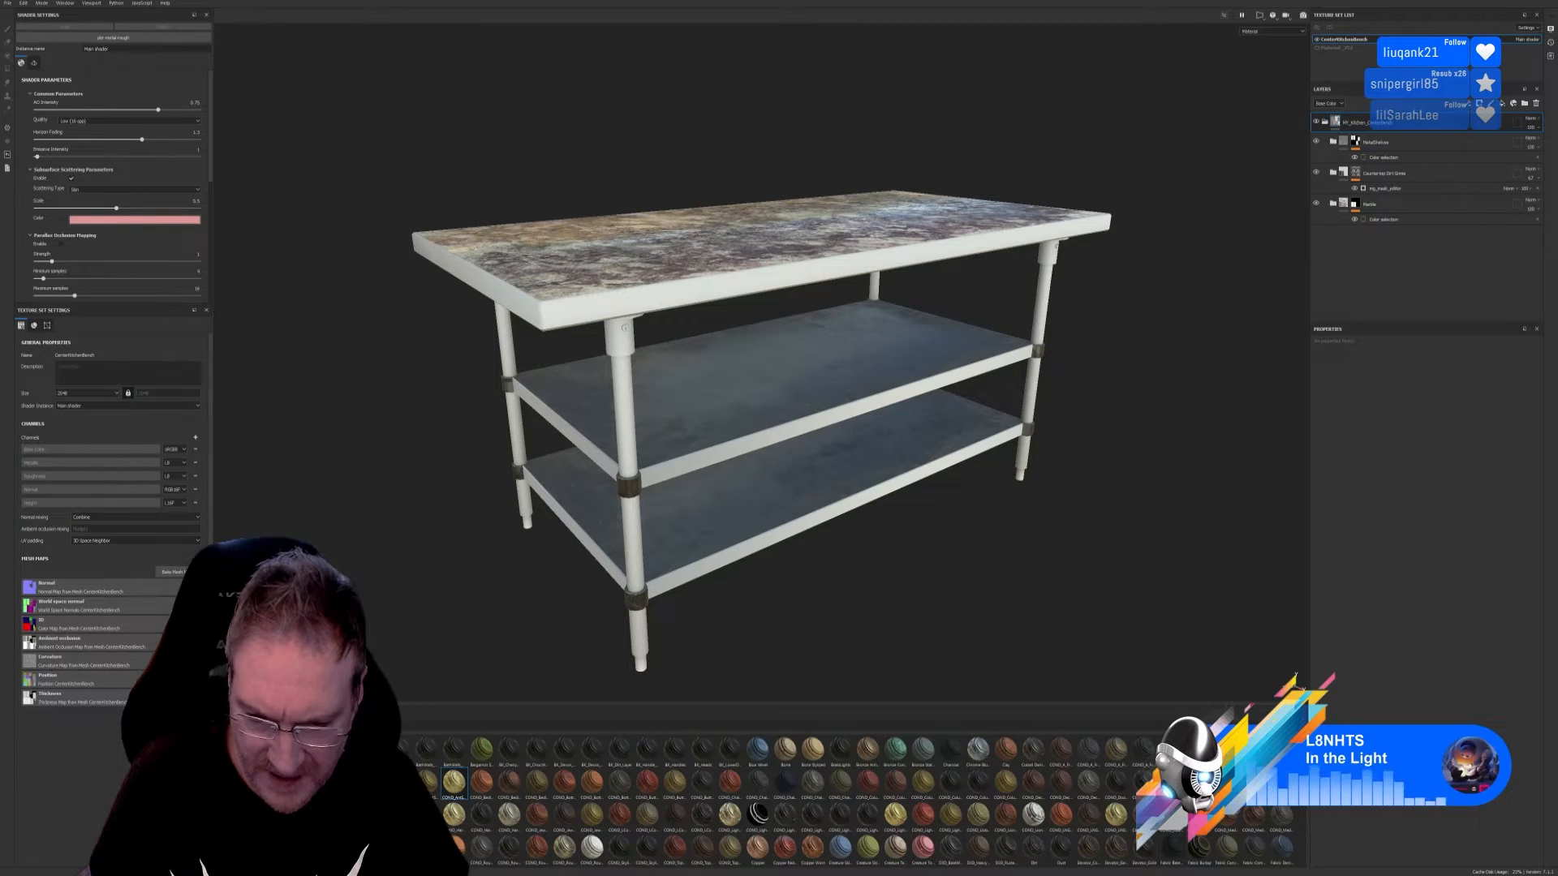
pyautogui.moveTo(732, 814); pyautogui.dragTo(724, 298)
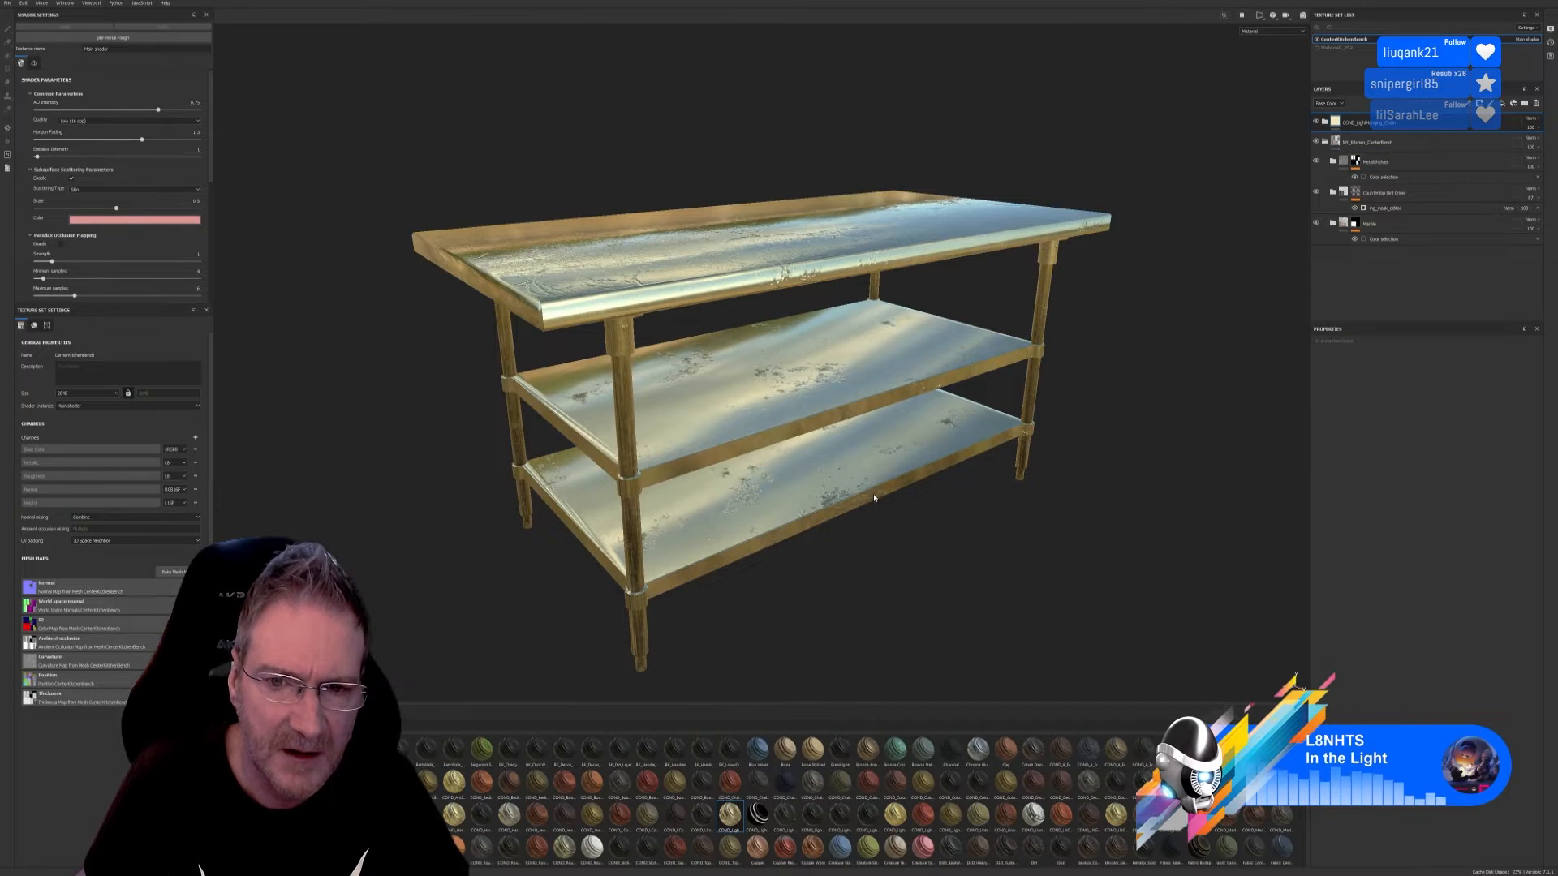
pyautogui.hotkey('ctrl', 'z')
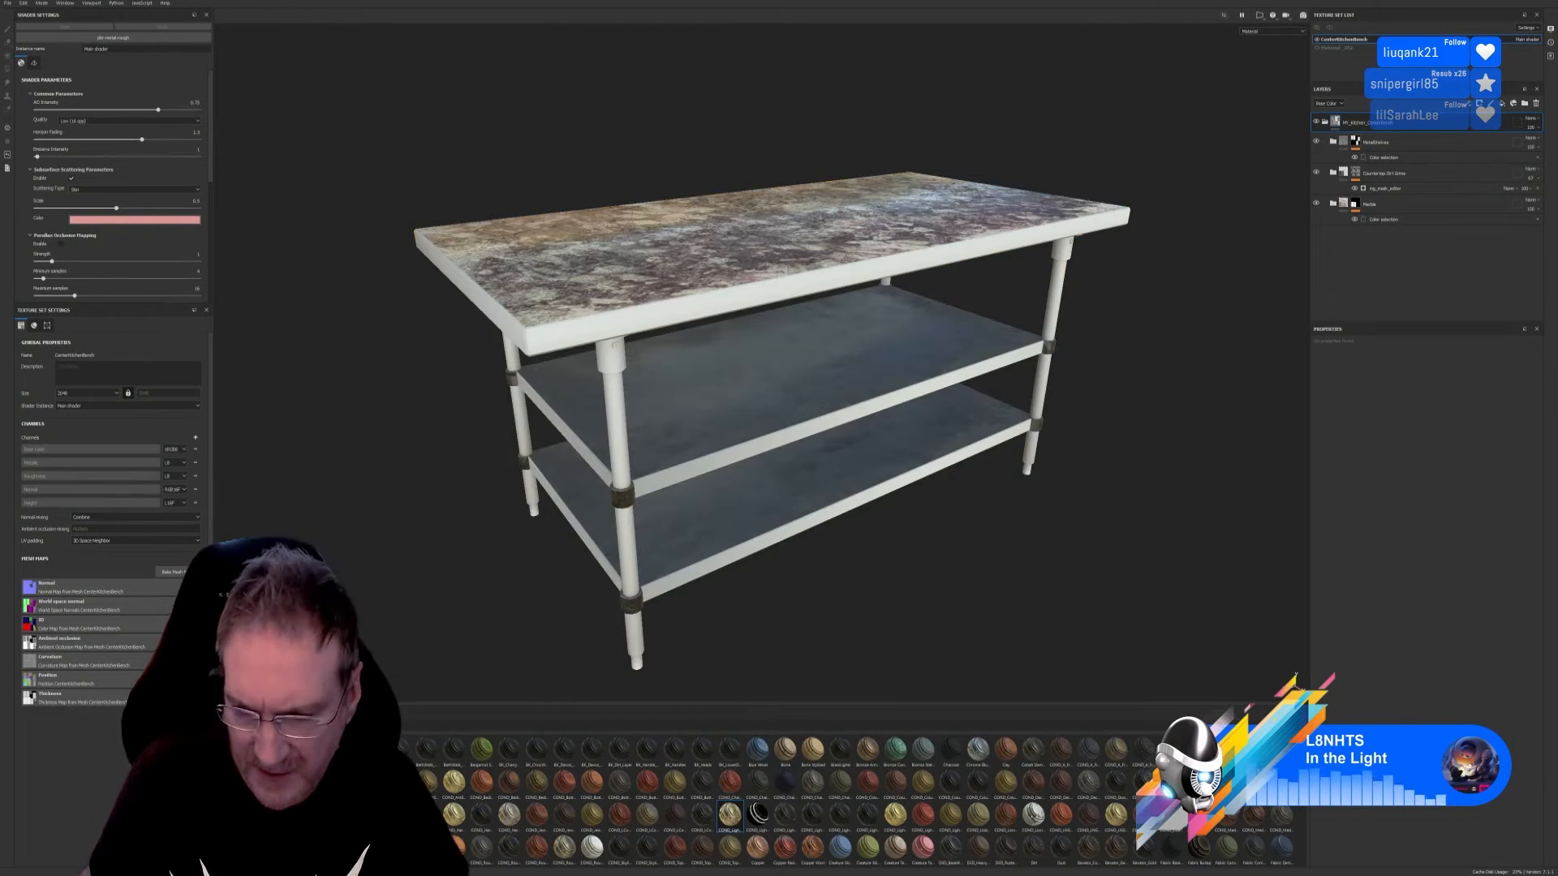
# Step: Apply the Gold Armor smart material to the kitchen bench, inspect it, and hide its layer
pyautogui.scroll(-2, 730, 800)
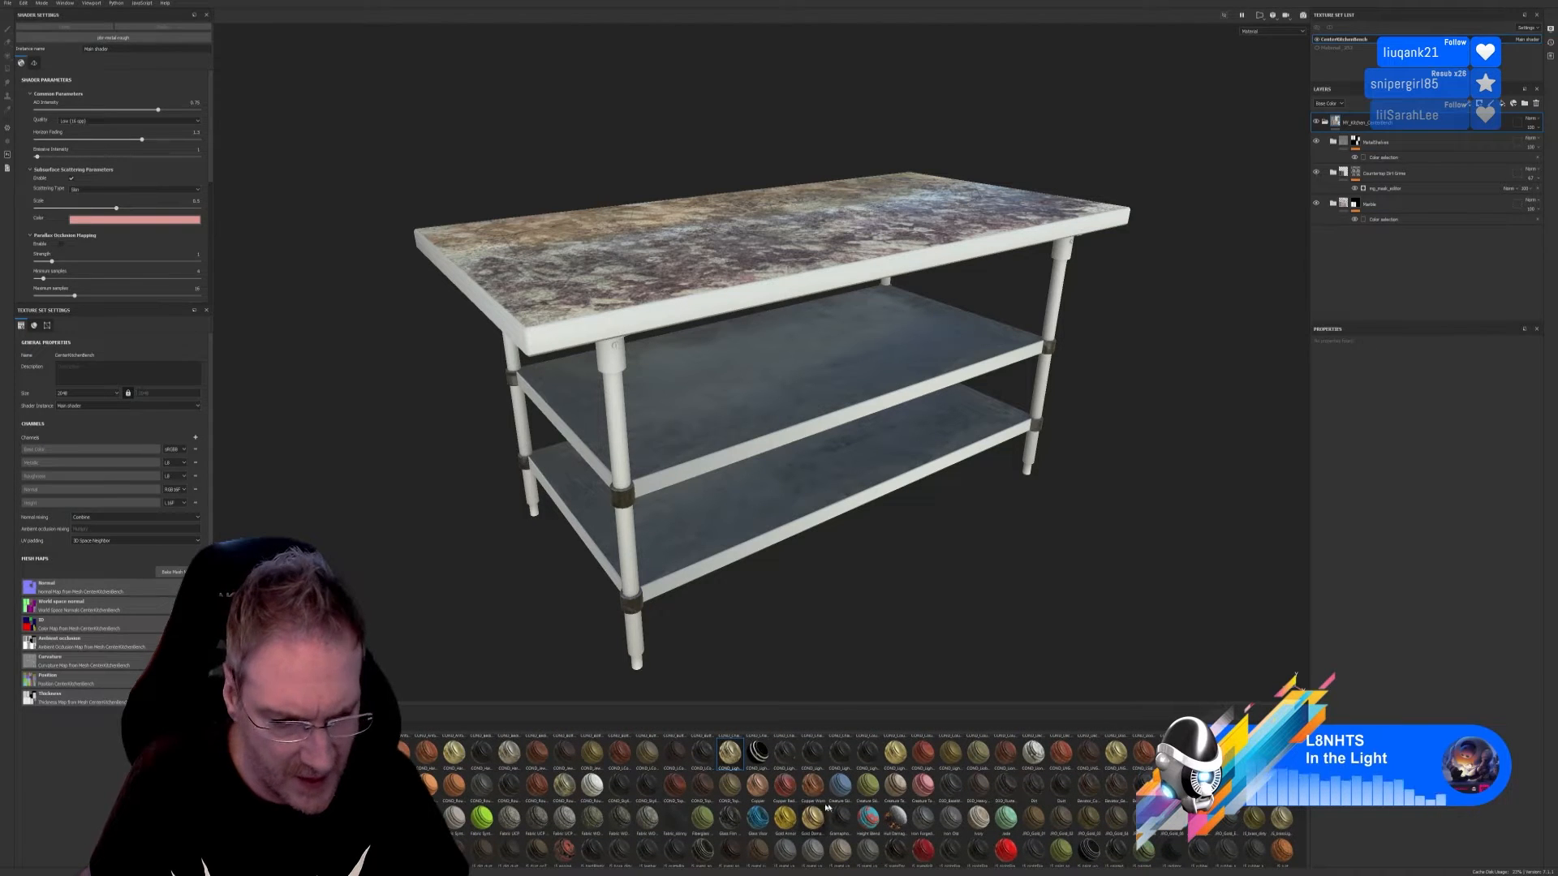
pyautogui.moveTo(785, 818); pyautogui.dragTo(689, 305)
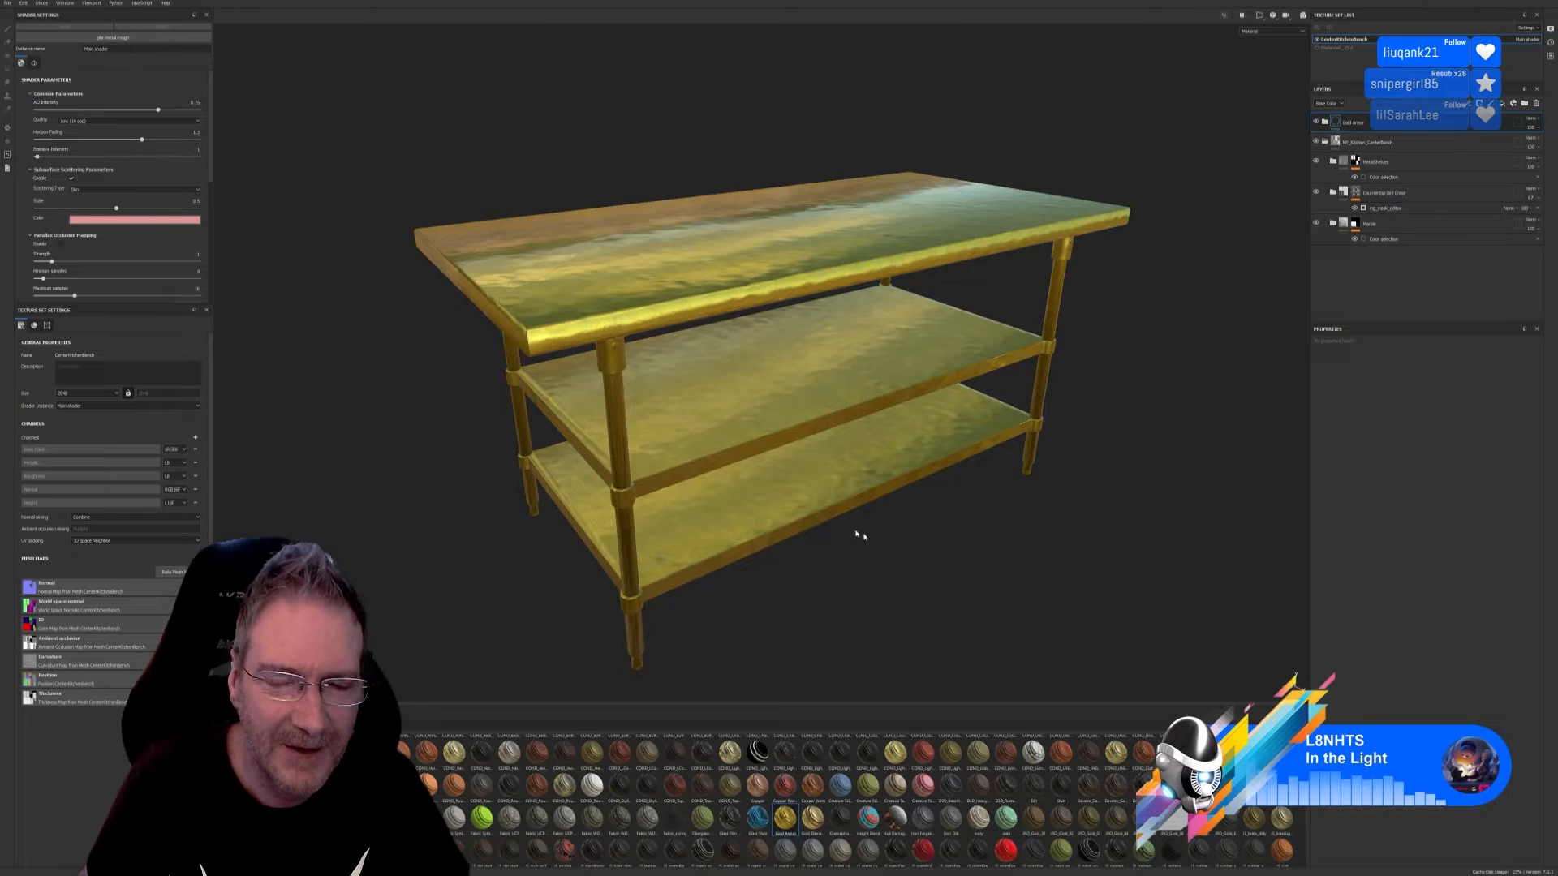
pyautogui.keyDown('alt'); pyautogui.moveTo(858, 535); pyautogui.dragTo(808, 517); pyautogui.keyUp('alt')
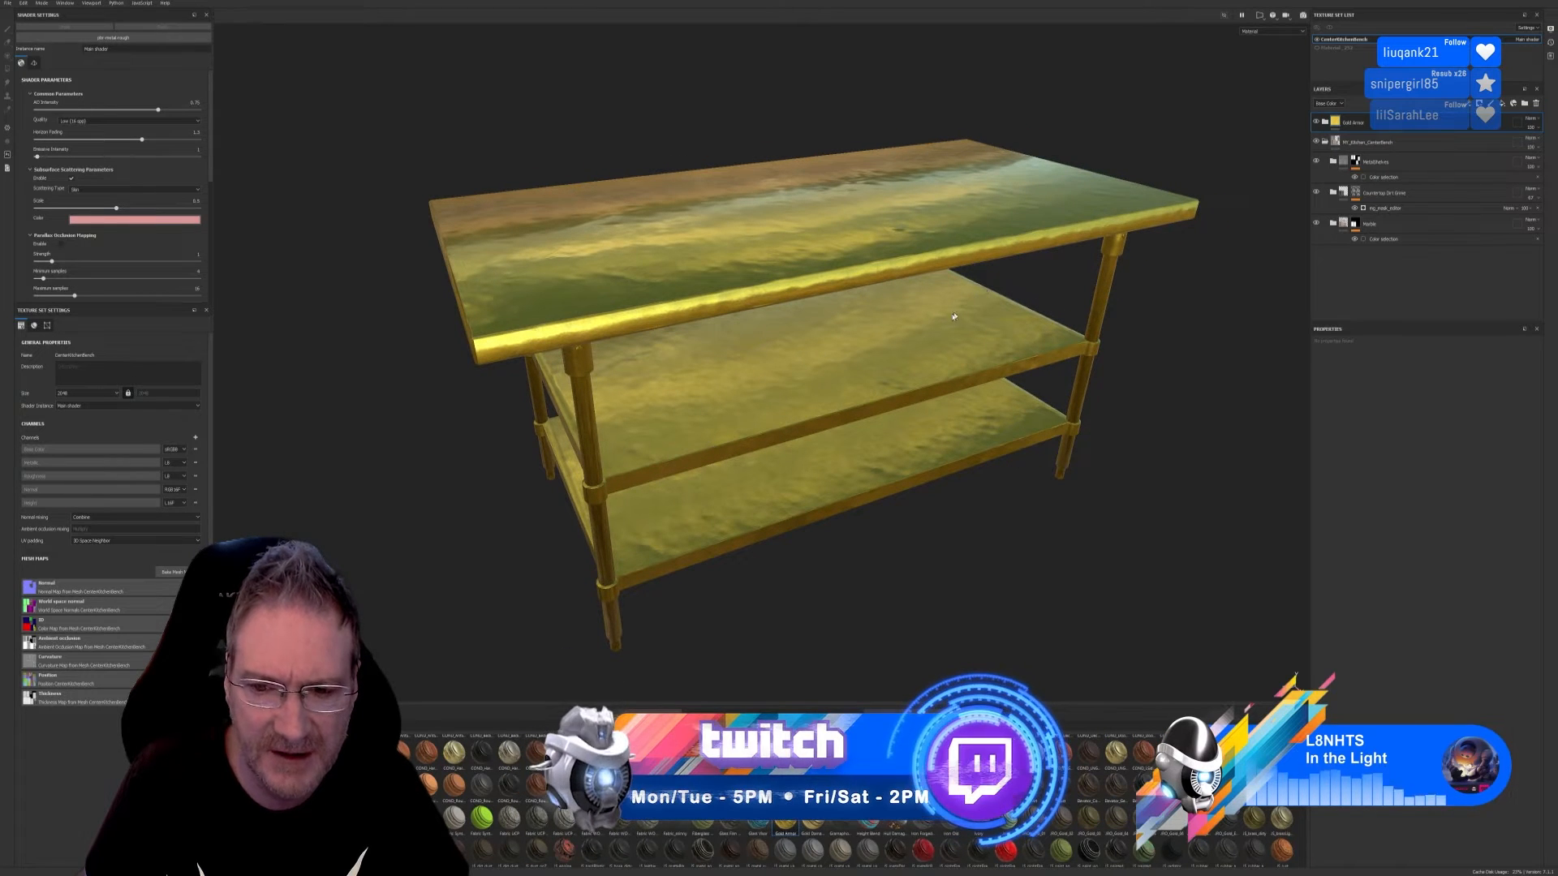
pyautogui.click(1315, 122)
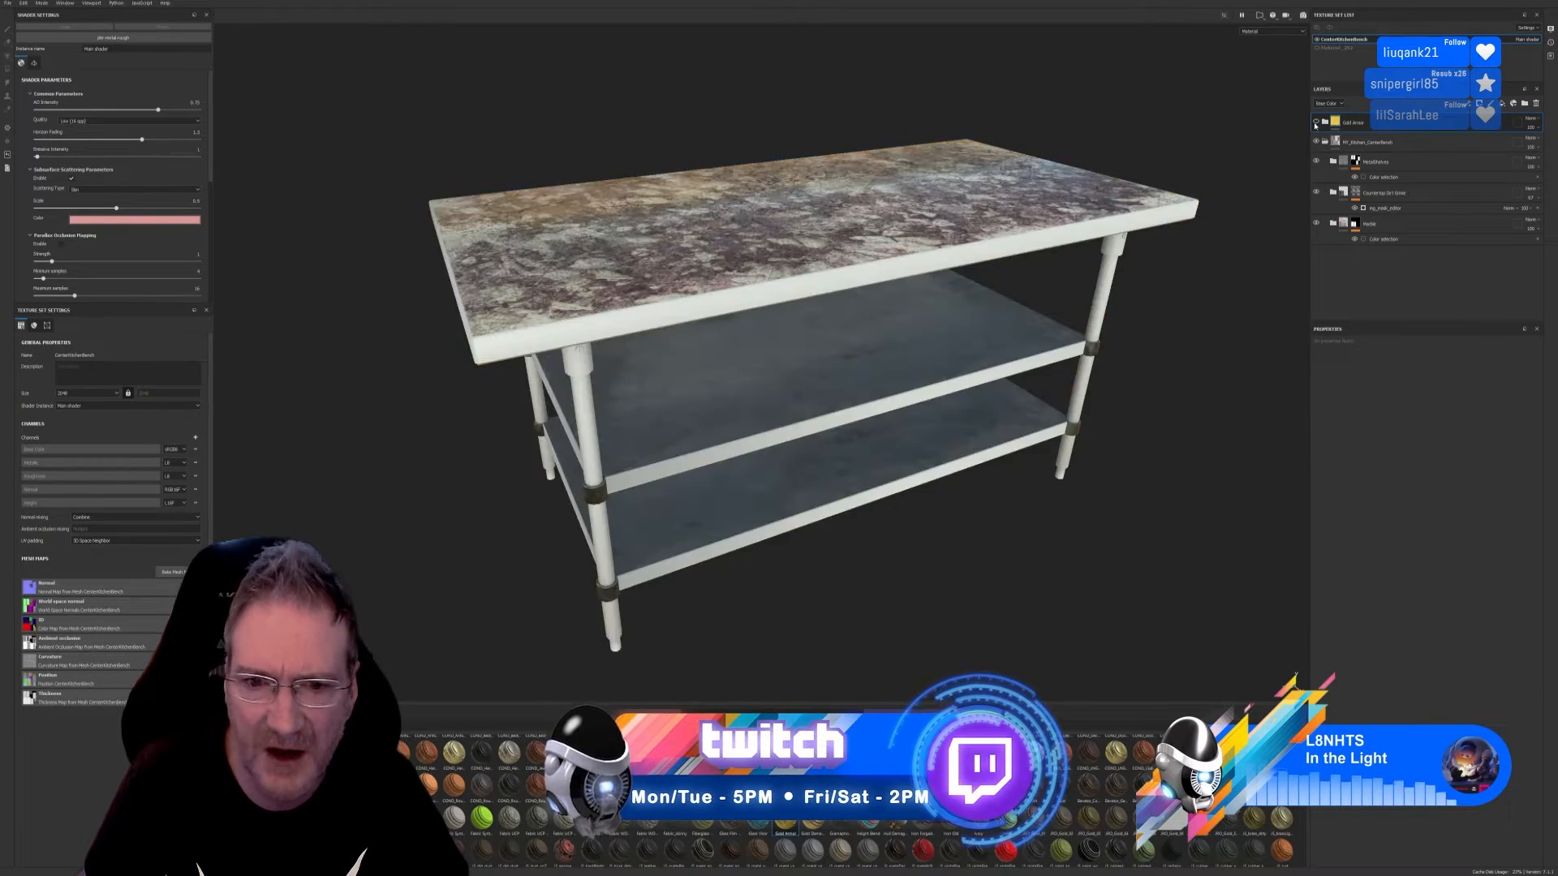
# Step: Apply the Gold Damaged smart material to the kitchen bench and delete the hidden Gold Armor layer
pyautogui.moveTo(812, 819); pyautogui.dragTo(758, 297)
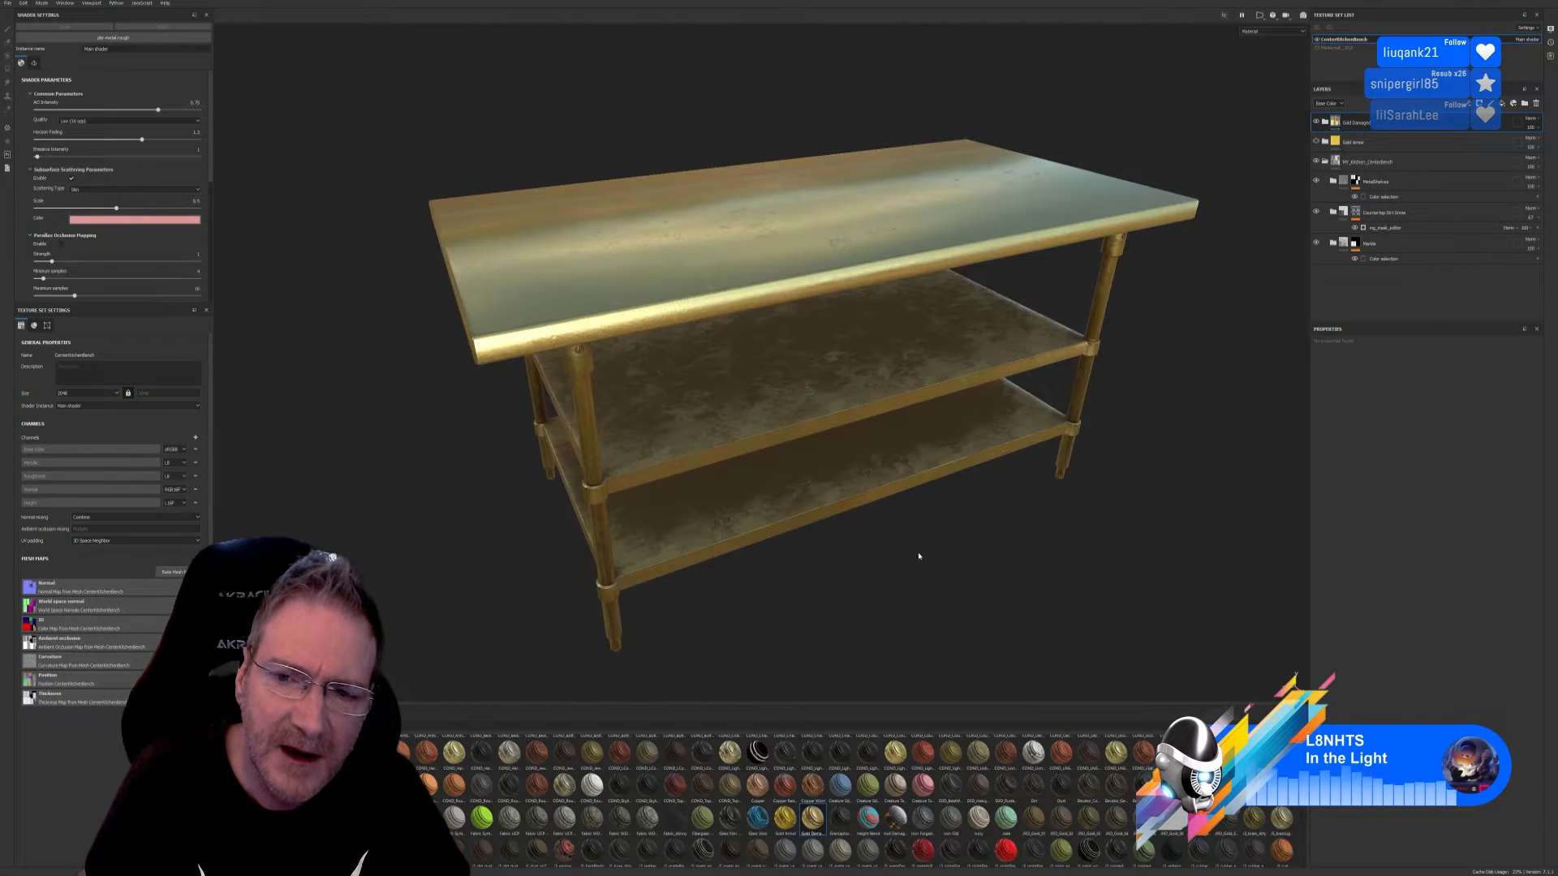
pyautogui.keyDown('alt'); pyautogui.moveTo(919, 556); pyautogui.dragTo(912, 504); pyautogui.keyUp('alt')
pyautogui.click(1358, 147)
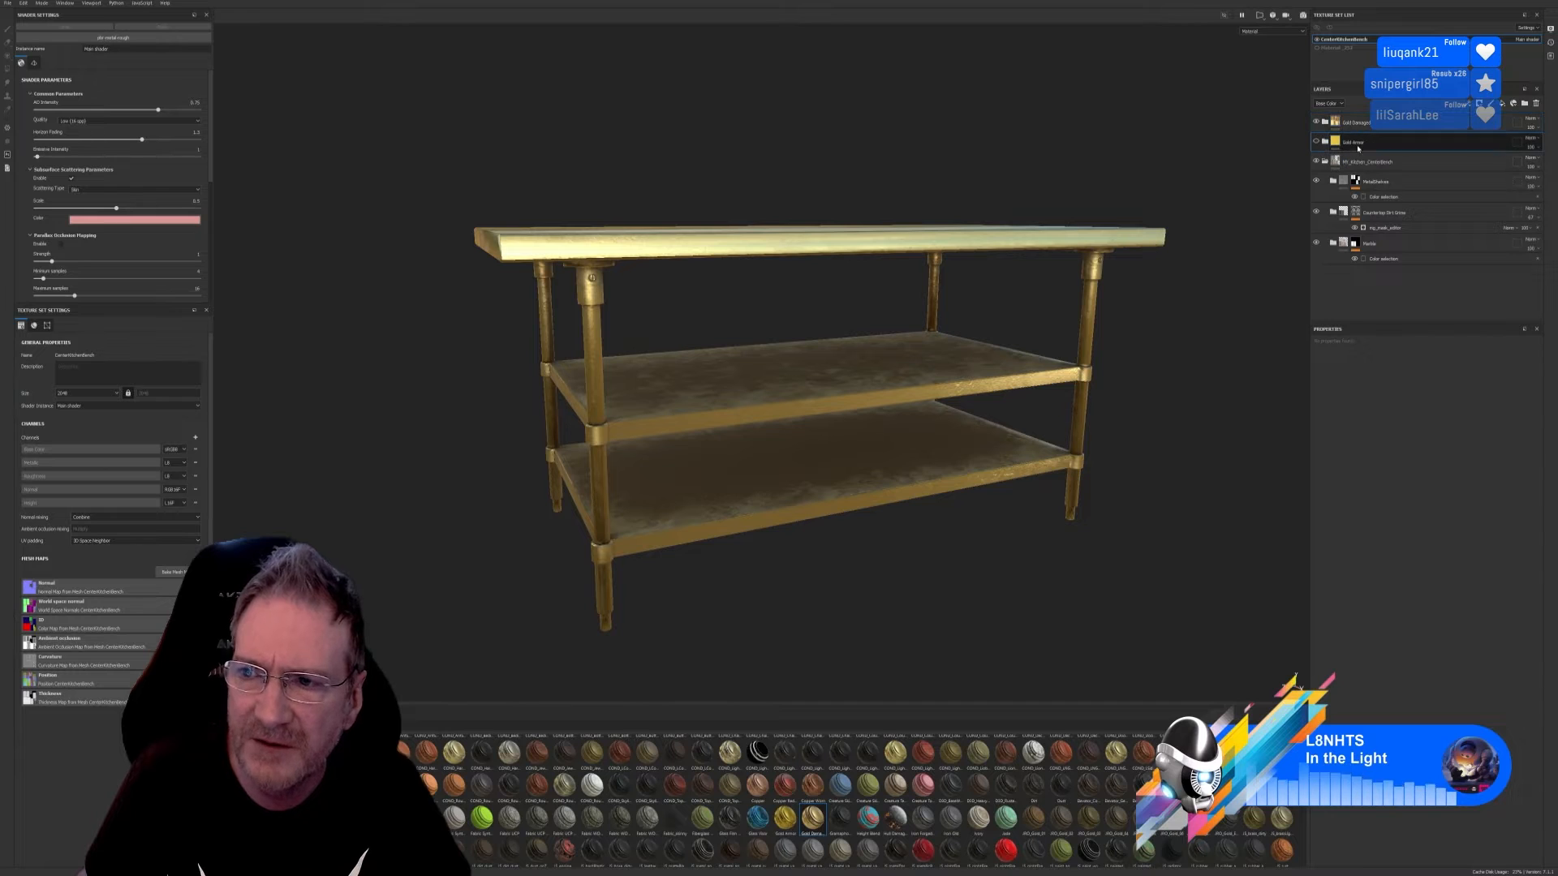
pyautogui.press('Delete')
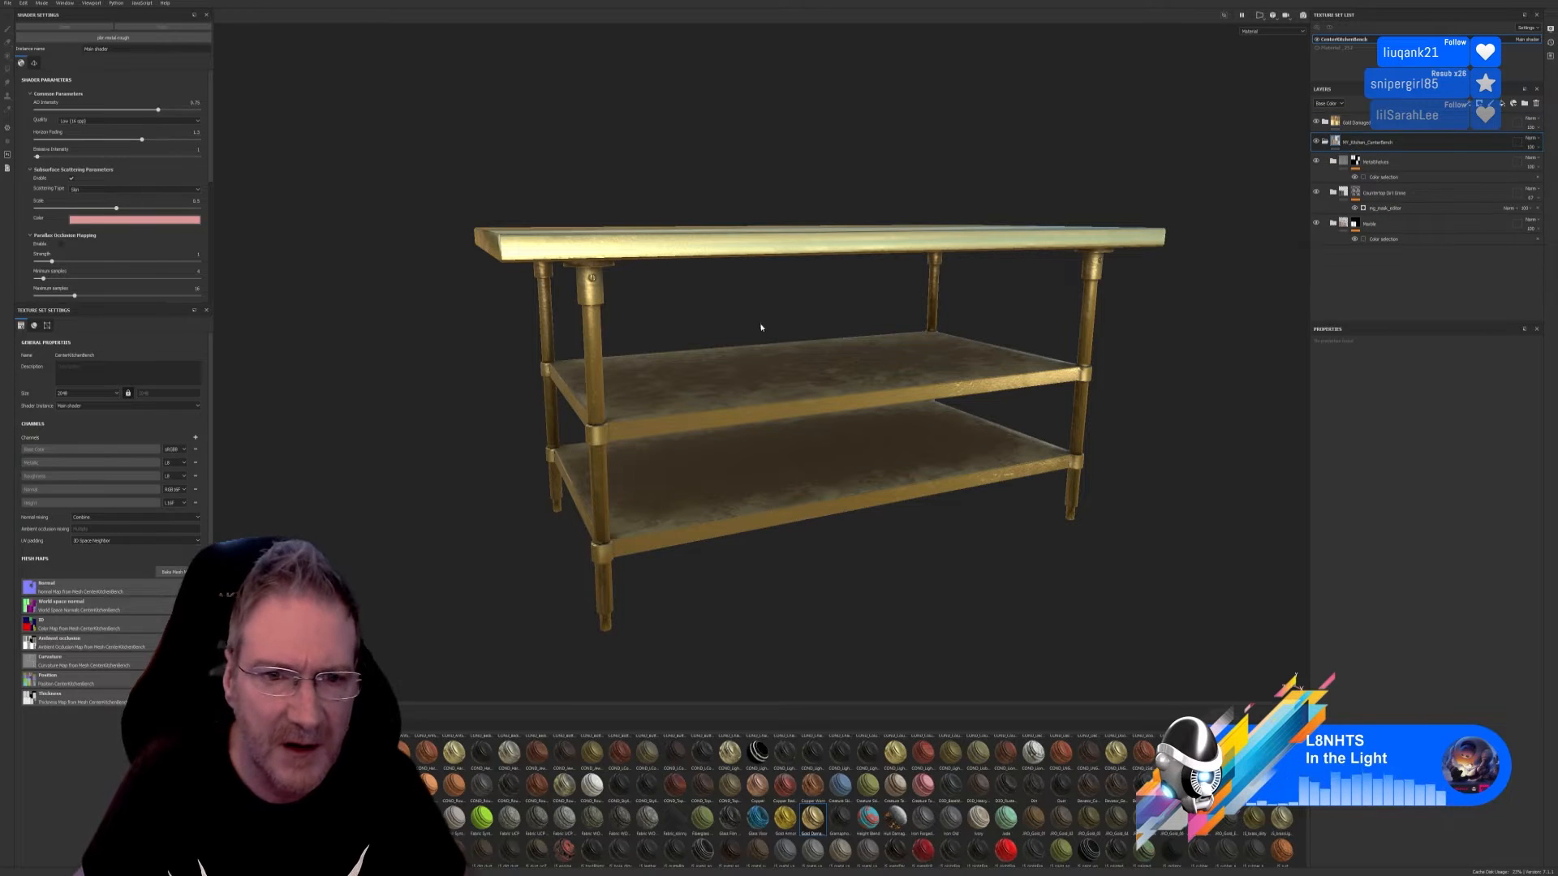
# Step: Add a color selection mask to the Gold Damaged layer and pick the ID color of the countertop's edge trim
pyautogui.keyDown('alt'); pyautogui.moveTo(761, 327); pyautogui.dragTo(861, 345); pyautogui.keyUp('alt')
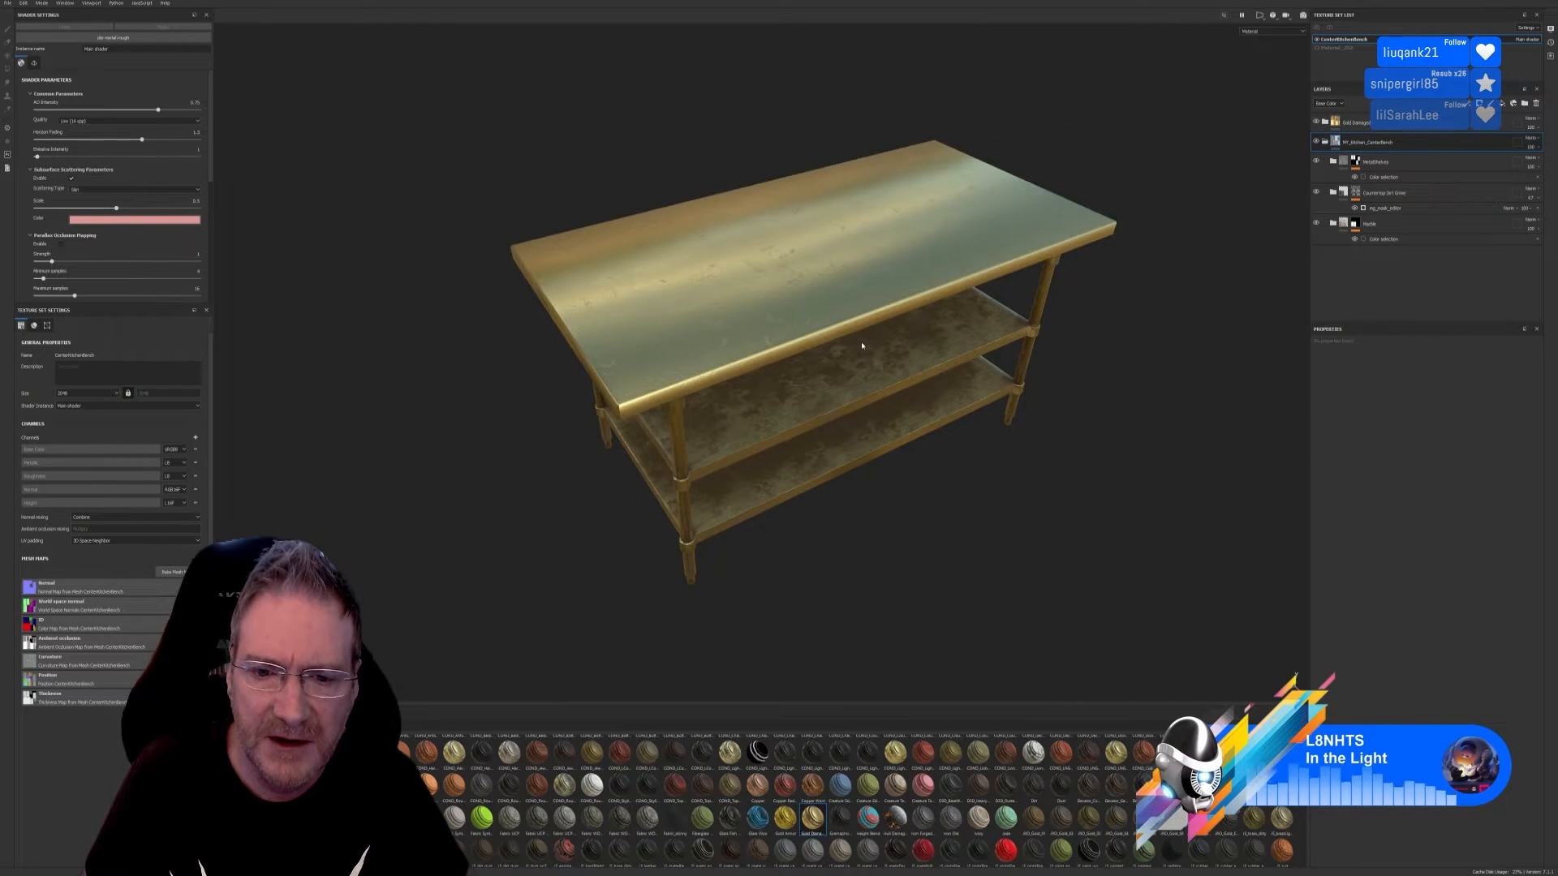
pyautogui.click(1375, 124)
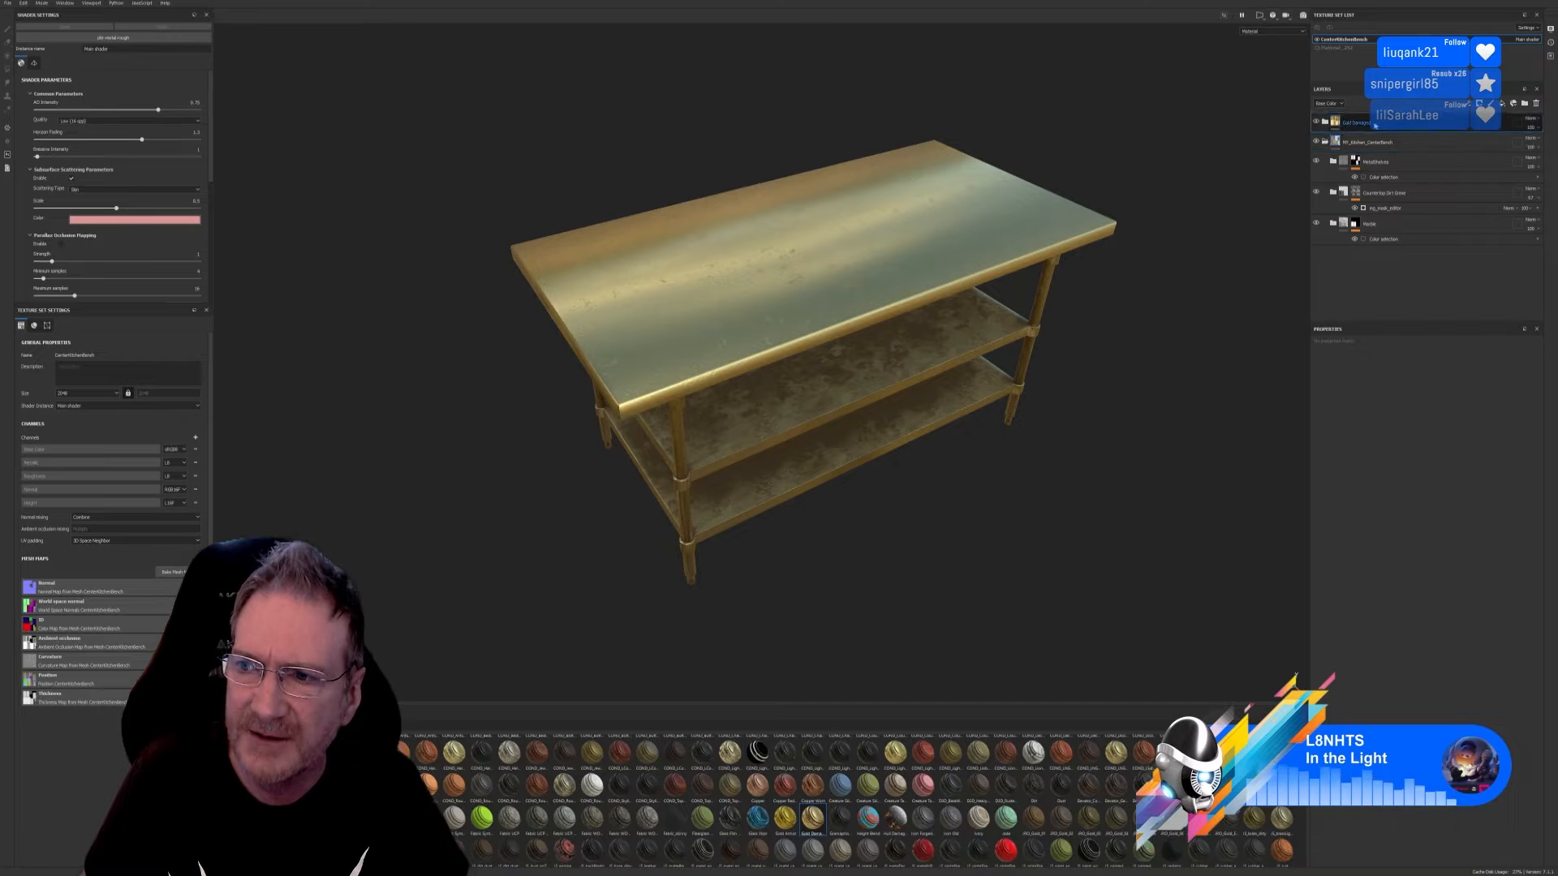
pyautogui.rightClick(1375, 125)
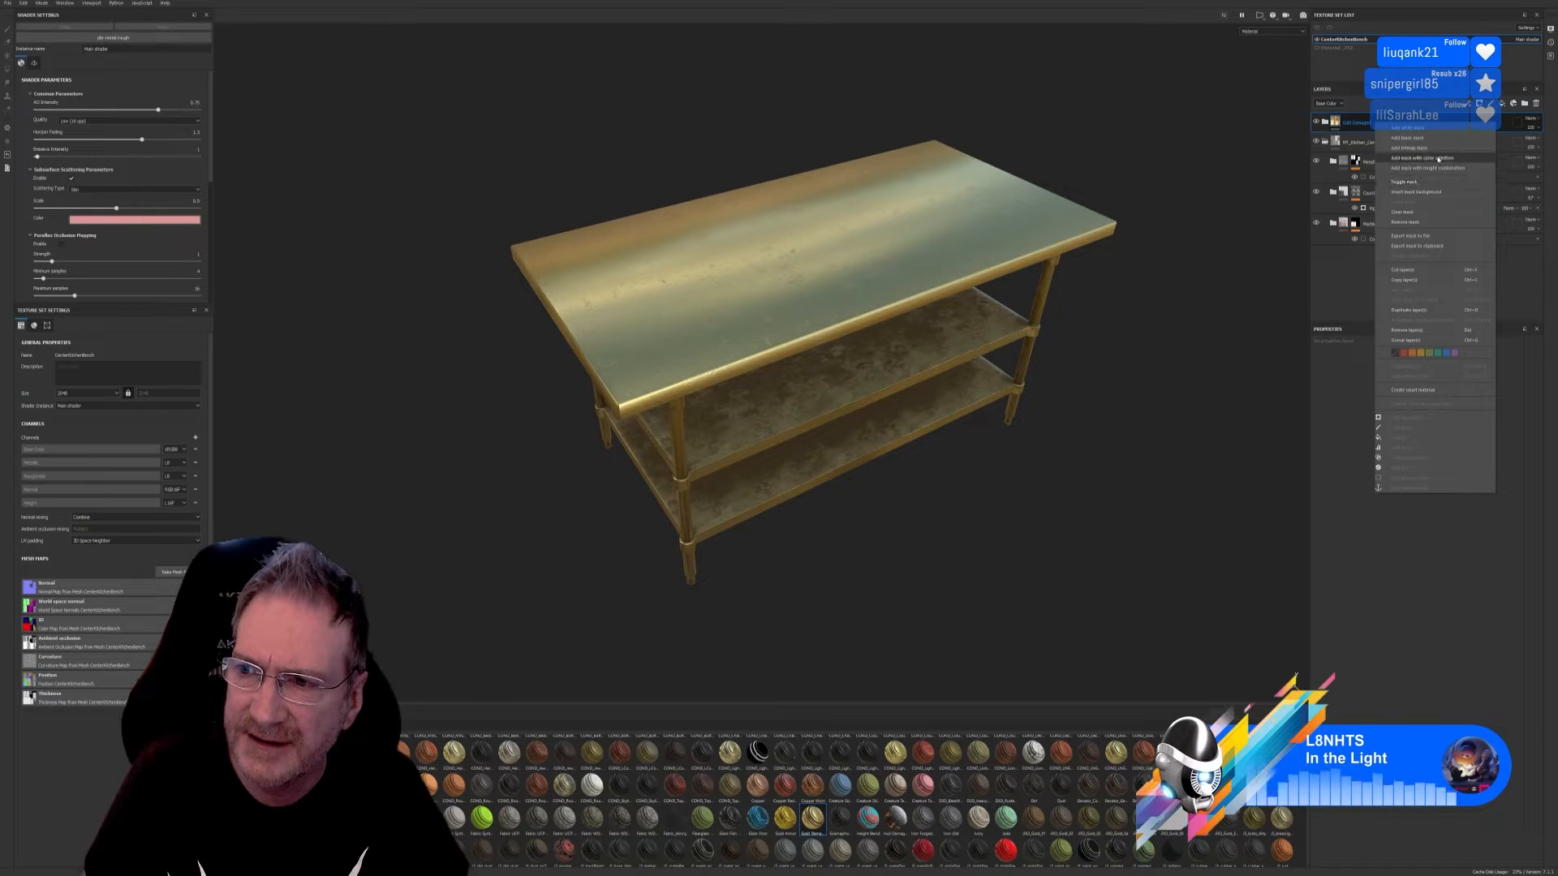
pyautogui.click(1444, 160)
pyautogui.click(1522, 428)
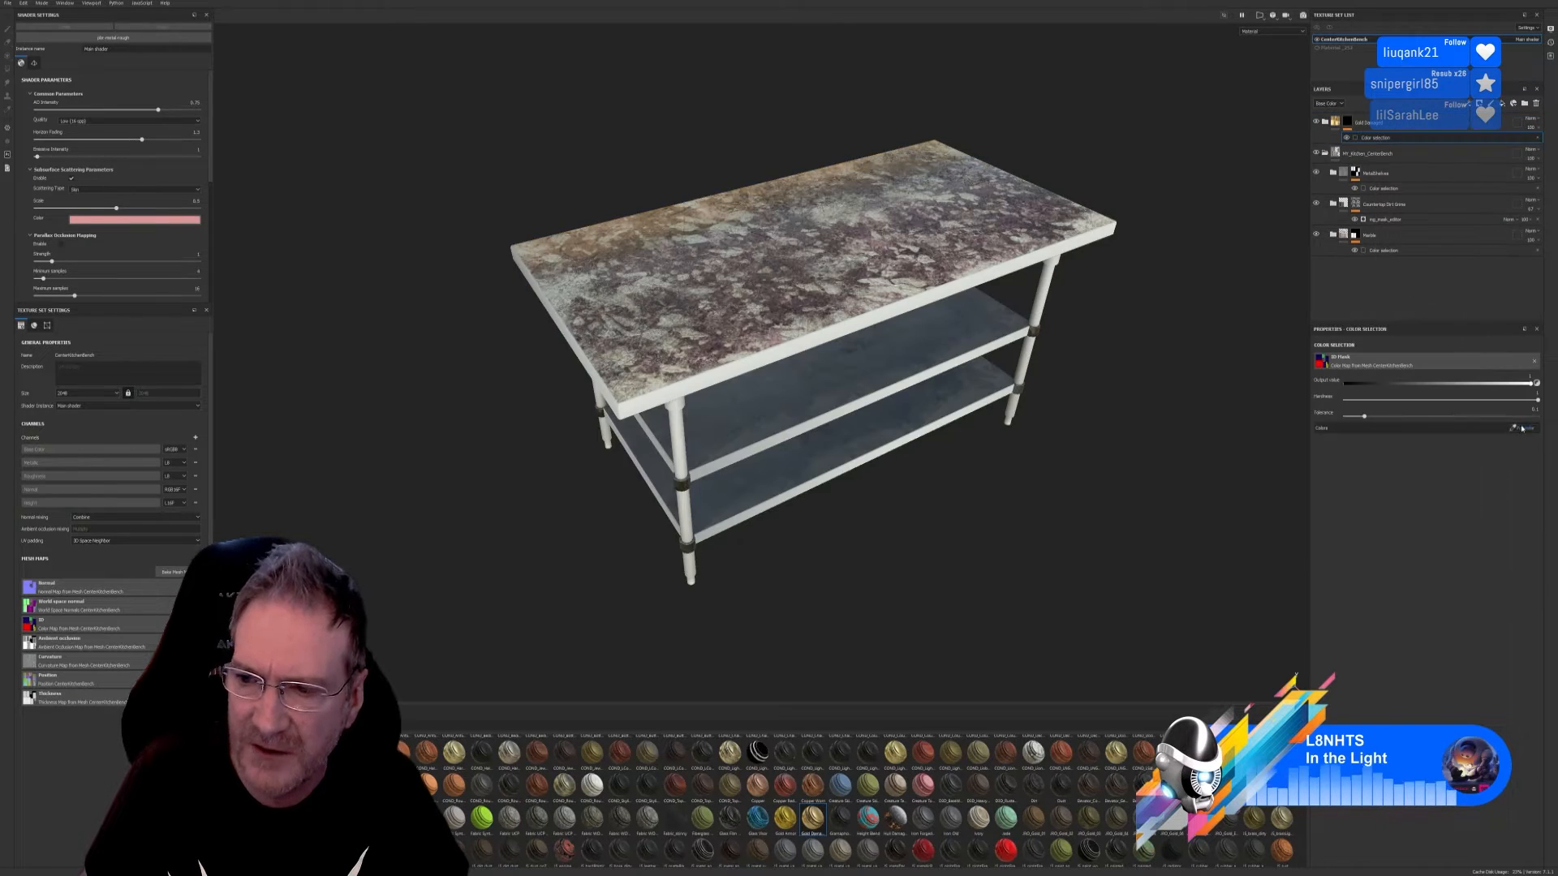
pyautogui.click(973, 283)
pyautogui.keyDown('alt'); pyautogui.moveTo(975, 421); pyautogui.dragTo(831, 348); pyautogui.keyUp('alt')
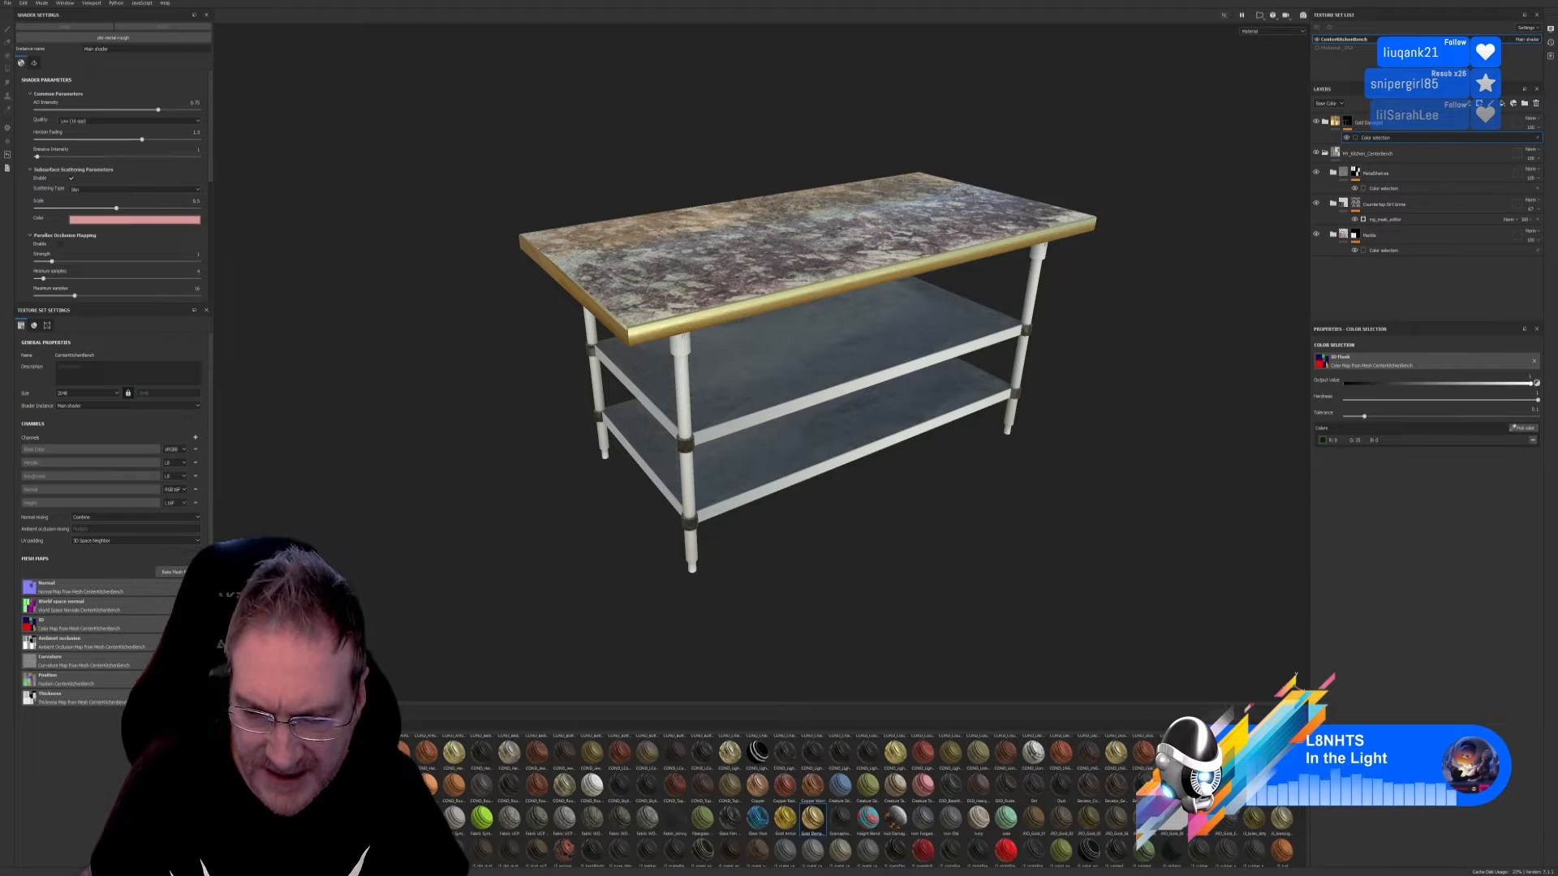
pyautogui.scroll(-1, 859, 799)
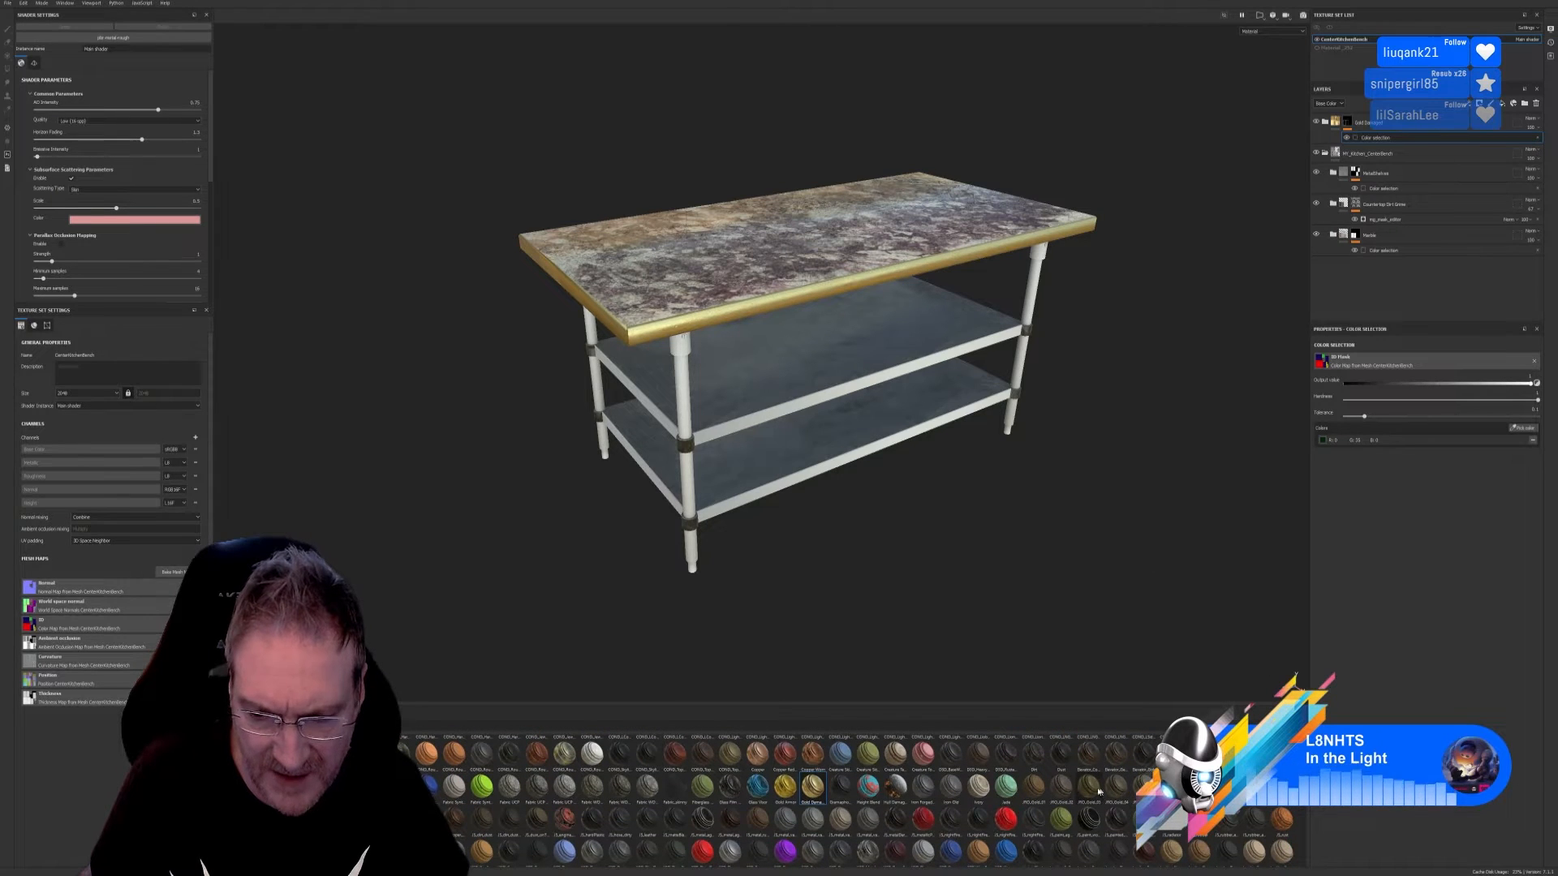
# Step: Apply the weathered metal smart material with rusty orange edges to the kitchen bench and add a color selection mask to its layer
pyautogui.moveTo(1066, 791); pyautogui.dragTo(811, 401)
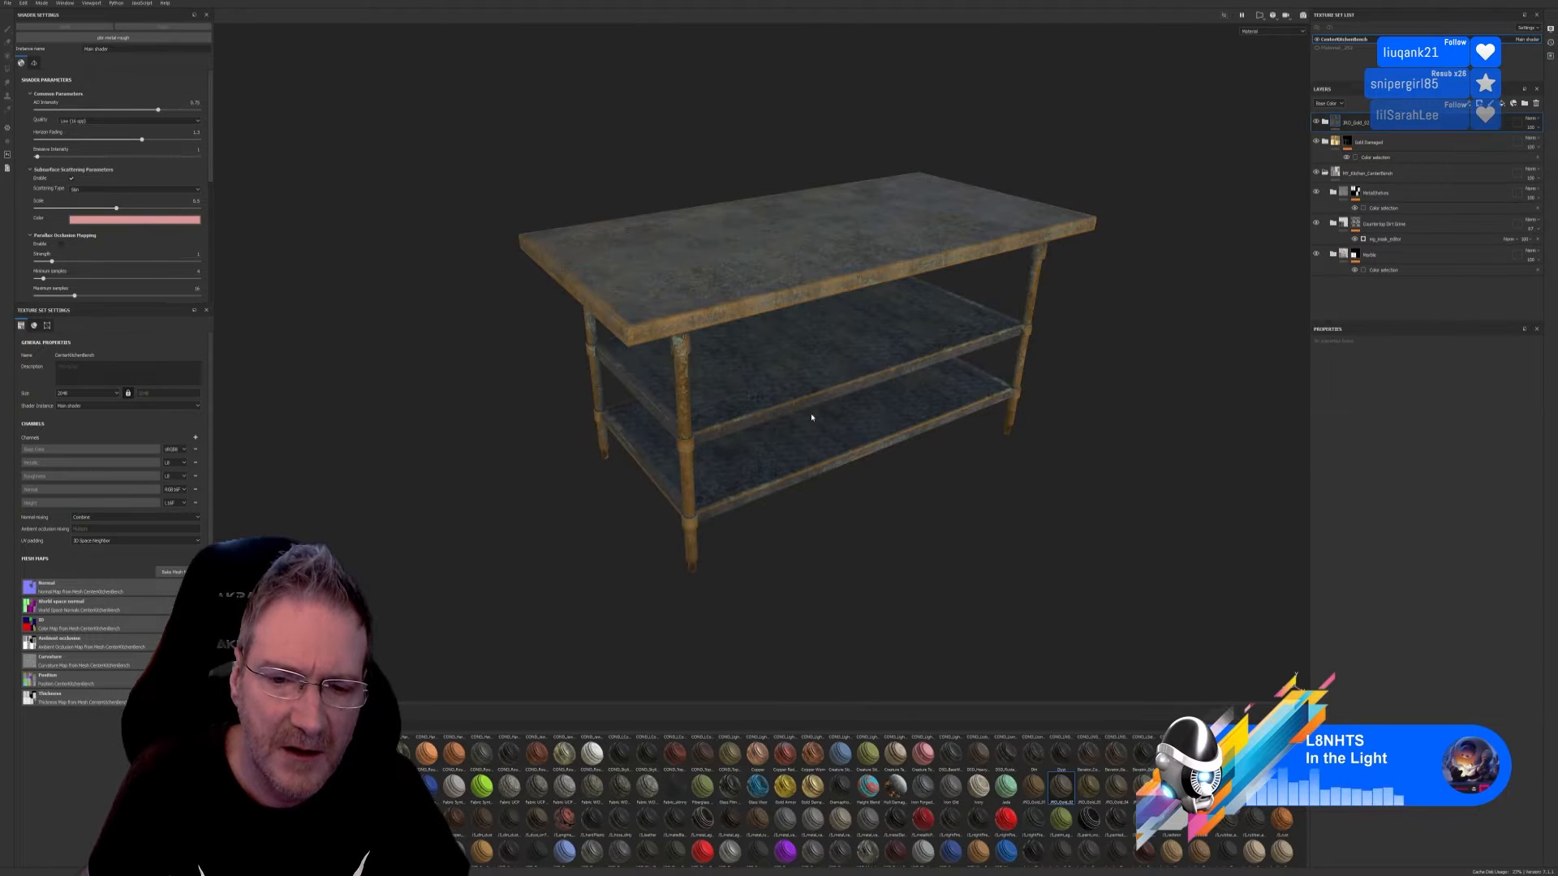
pyautogui.scroll(2, 811, 417)
pyautogui.keyDown('alt'); pyautogui.moveTo(855, 455); pyautogui.dragTo(875, 430); pyautogui.keyUp('alt')
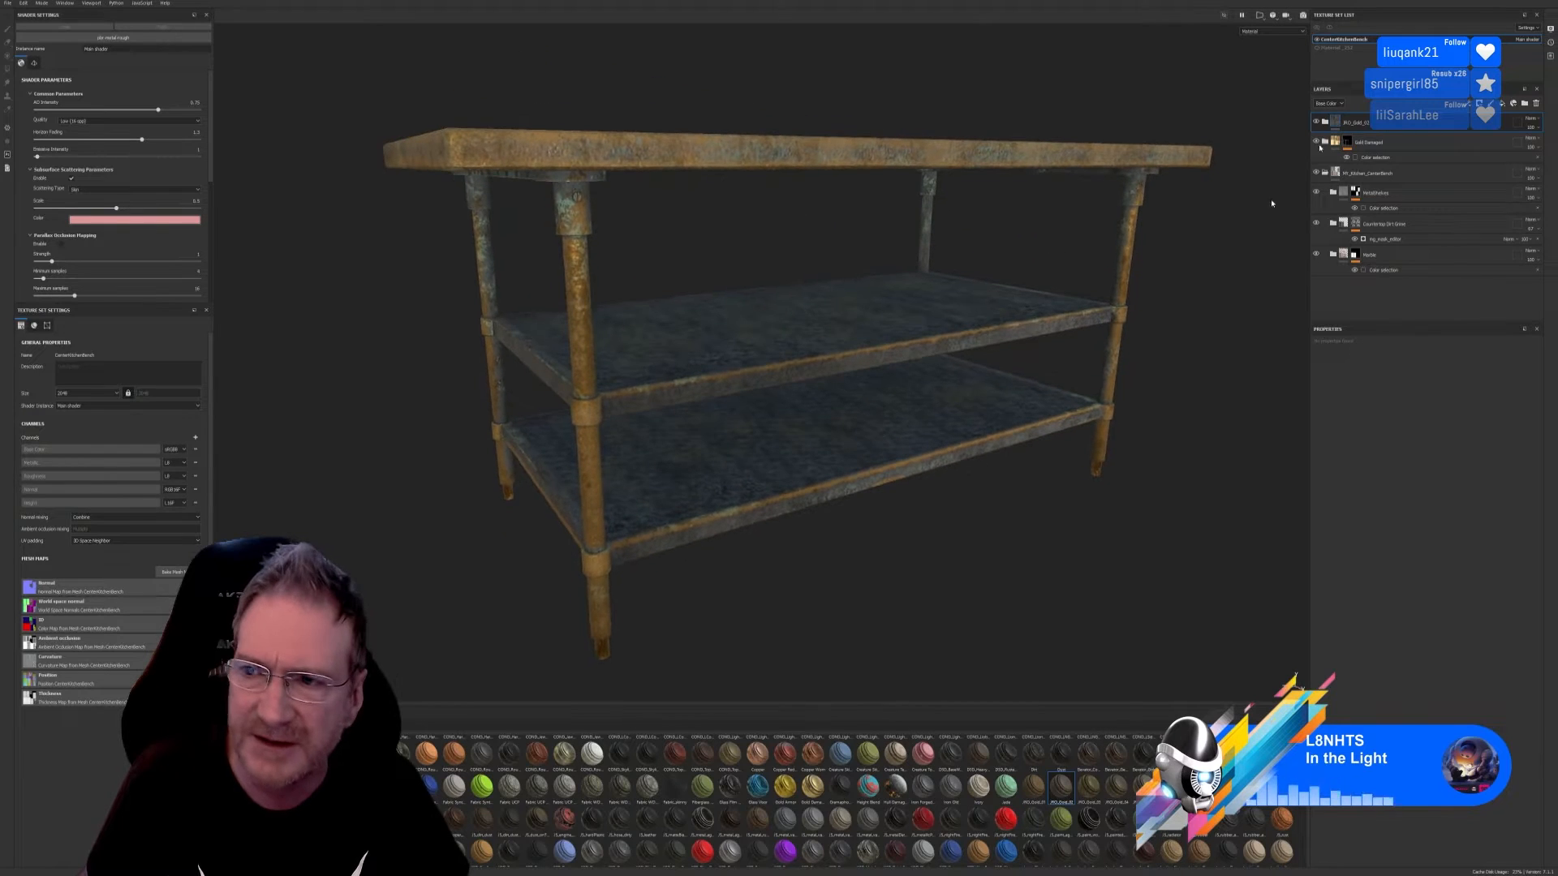
pyautogui.rightClick(1391, 124)
pyautogui.click(1446, 161)
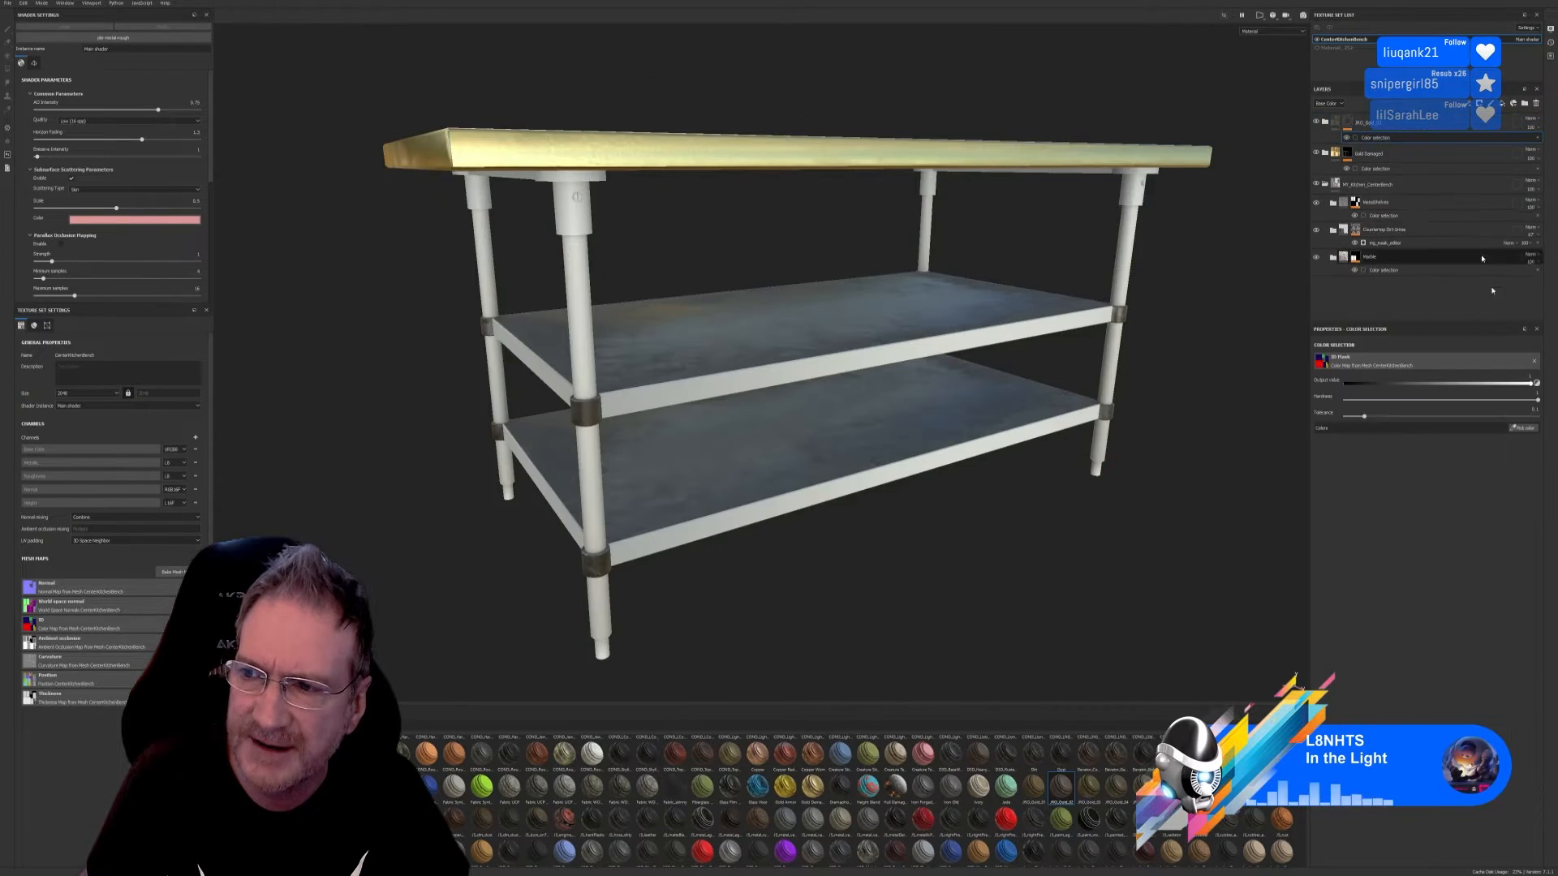
# Step: Pick the ID colors of the upper and lower shelves' edge trim to limit the rusty-edged metal to them
pyautogui.click(1524, 428)
pyautogui.click(963, 342)
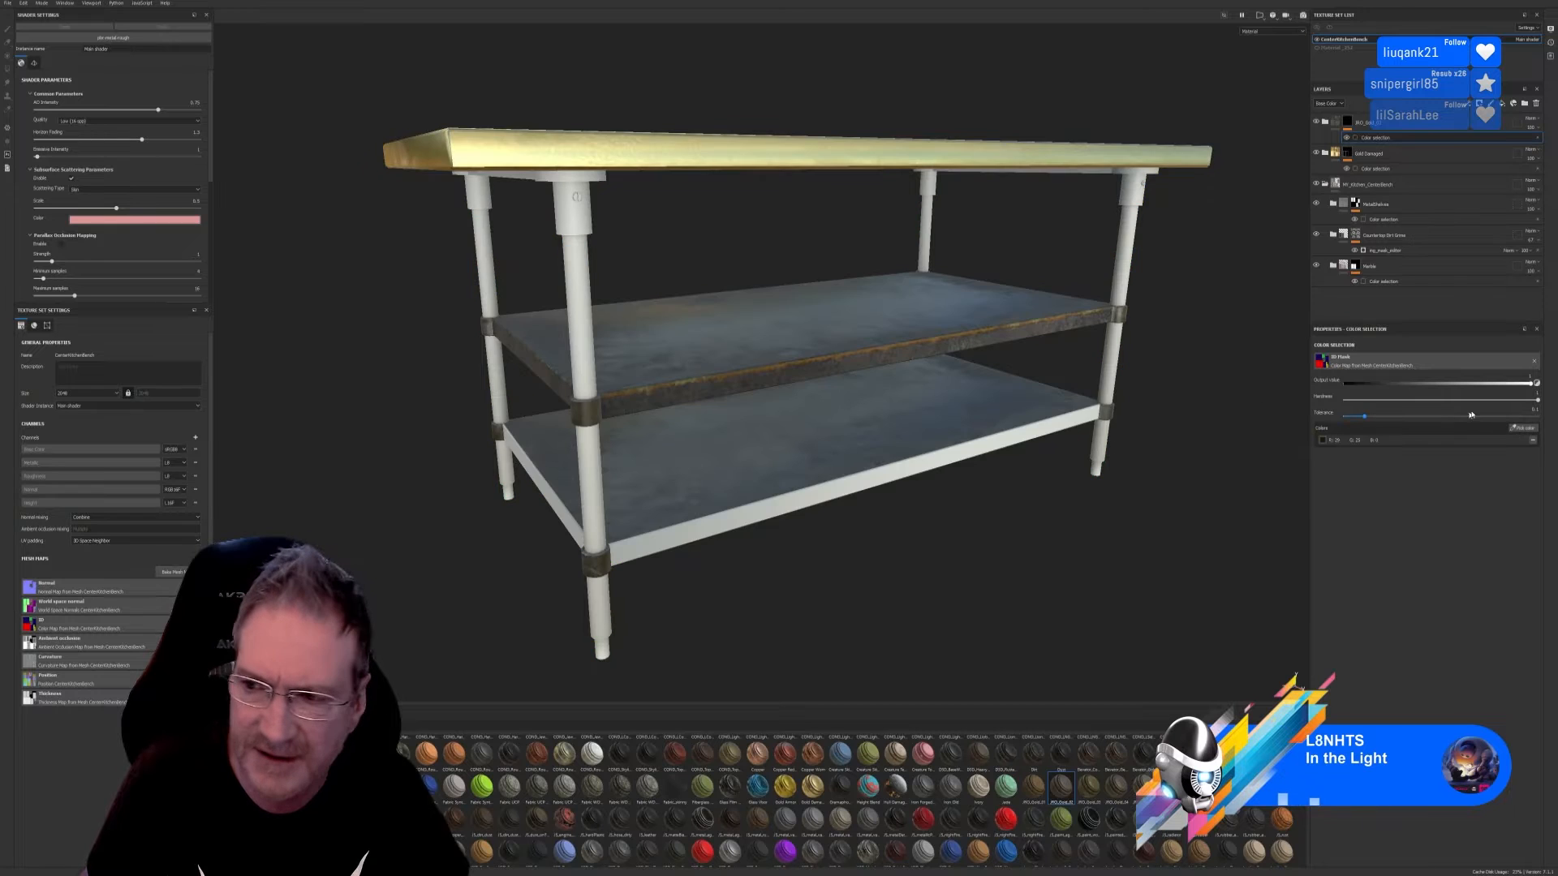
pyautogui.click(1523, 427)
pyautogui.click(1046, 432)
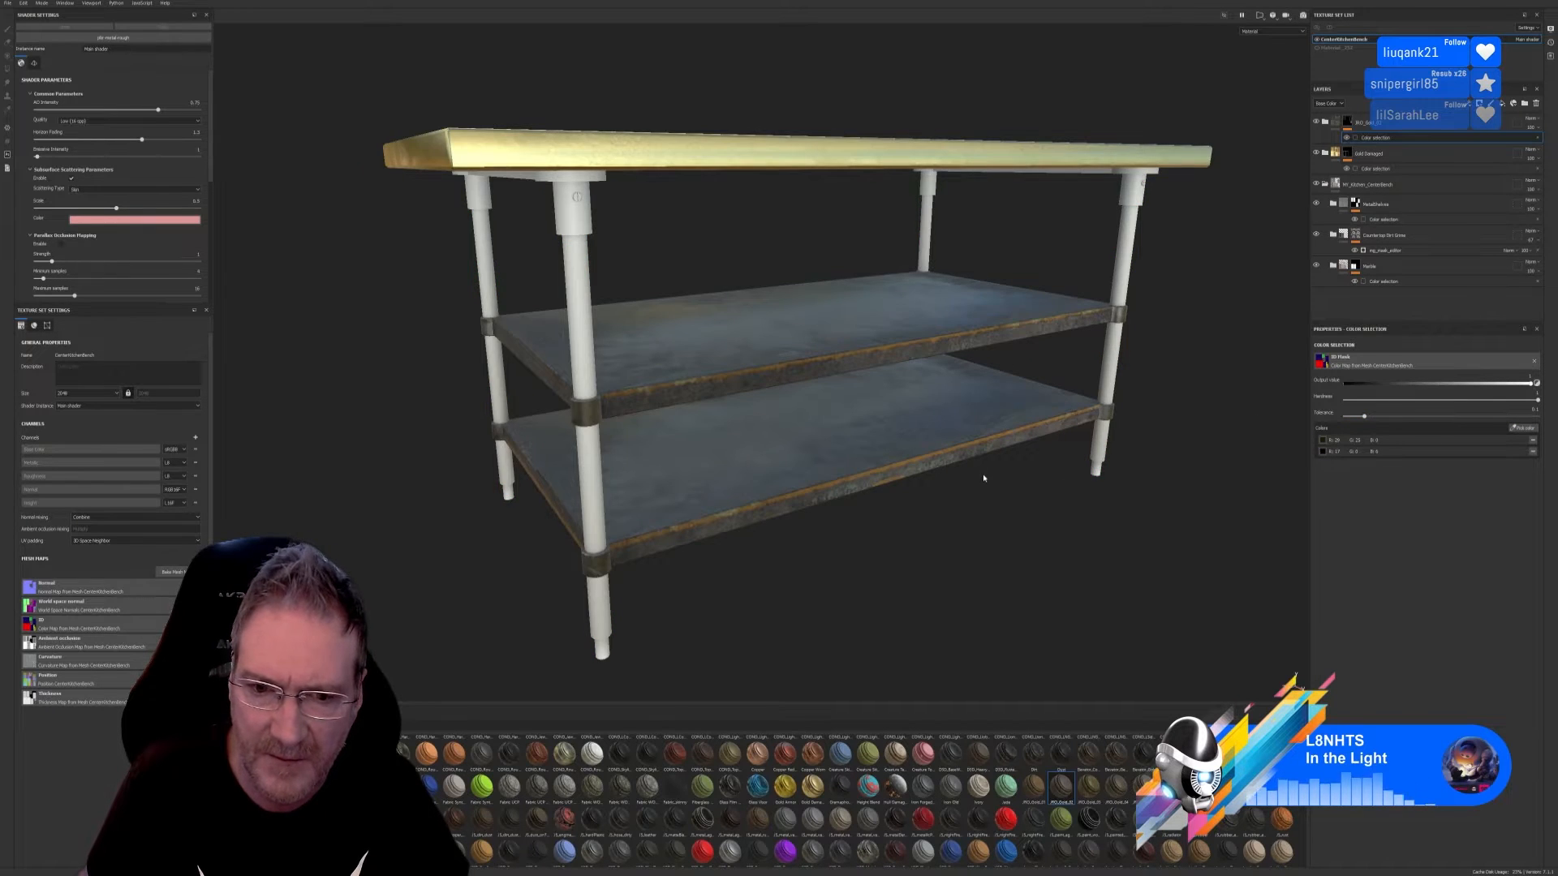
pyautogui.moveTo(983, 478)
pyautogui.keyDown('alt'); pyautogui.mouseDown()
pyautogui.moveTo(973, 563)
pyautogui.moveTo(766, 408)
pyautogui.moveTo(1452, 478)
pyautogui.moveTo(1339, 503)
pyautogui.moveTo(843, 466)
pyautogui.moveTo(941, 519)
pyautogui.moveTo(957, 470)
pyautogui.moveTo(988, 493)
pyautogui.mouseUp(); pyautogui.keyUp('alt')
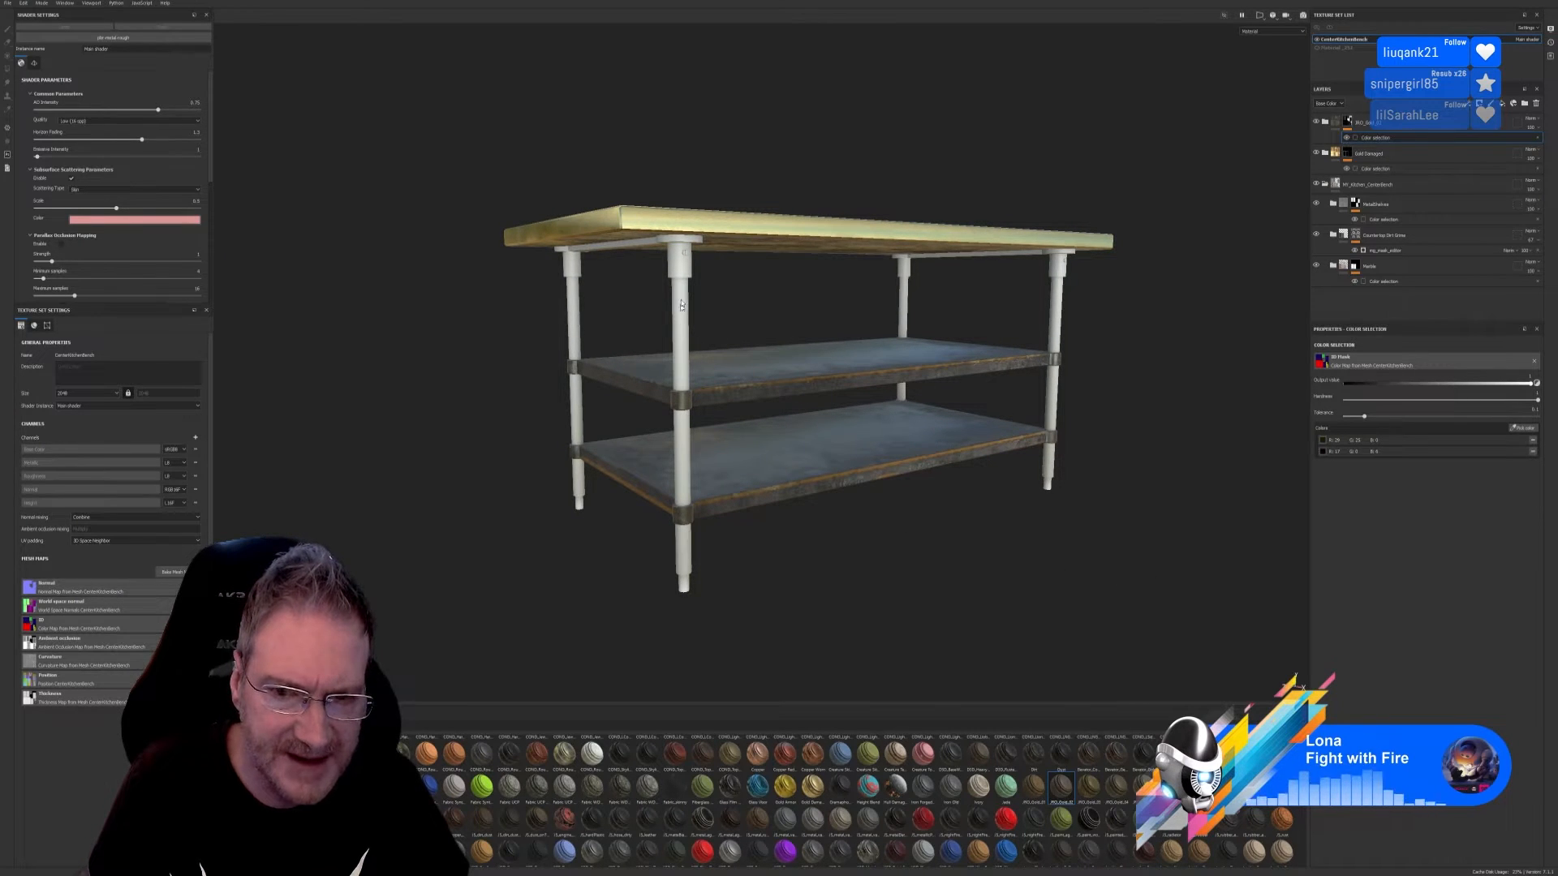
# Step: Apply the mossy green, rusty smart material and mask it by color selection to the ID color of the bench legs
pyautogui.moveTo(1089, 785); pyautogui.dragTo(686, 548)
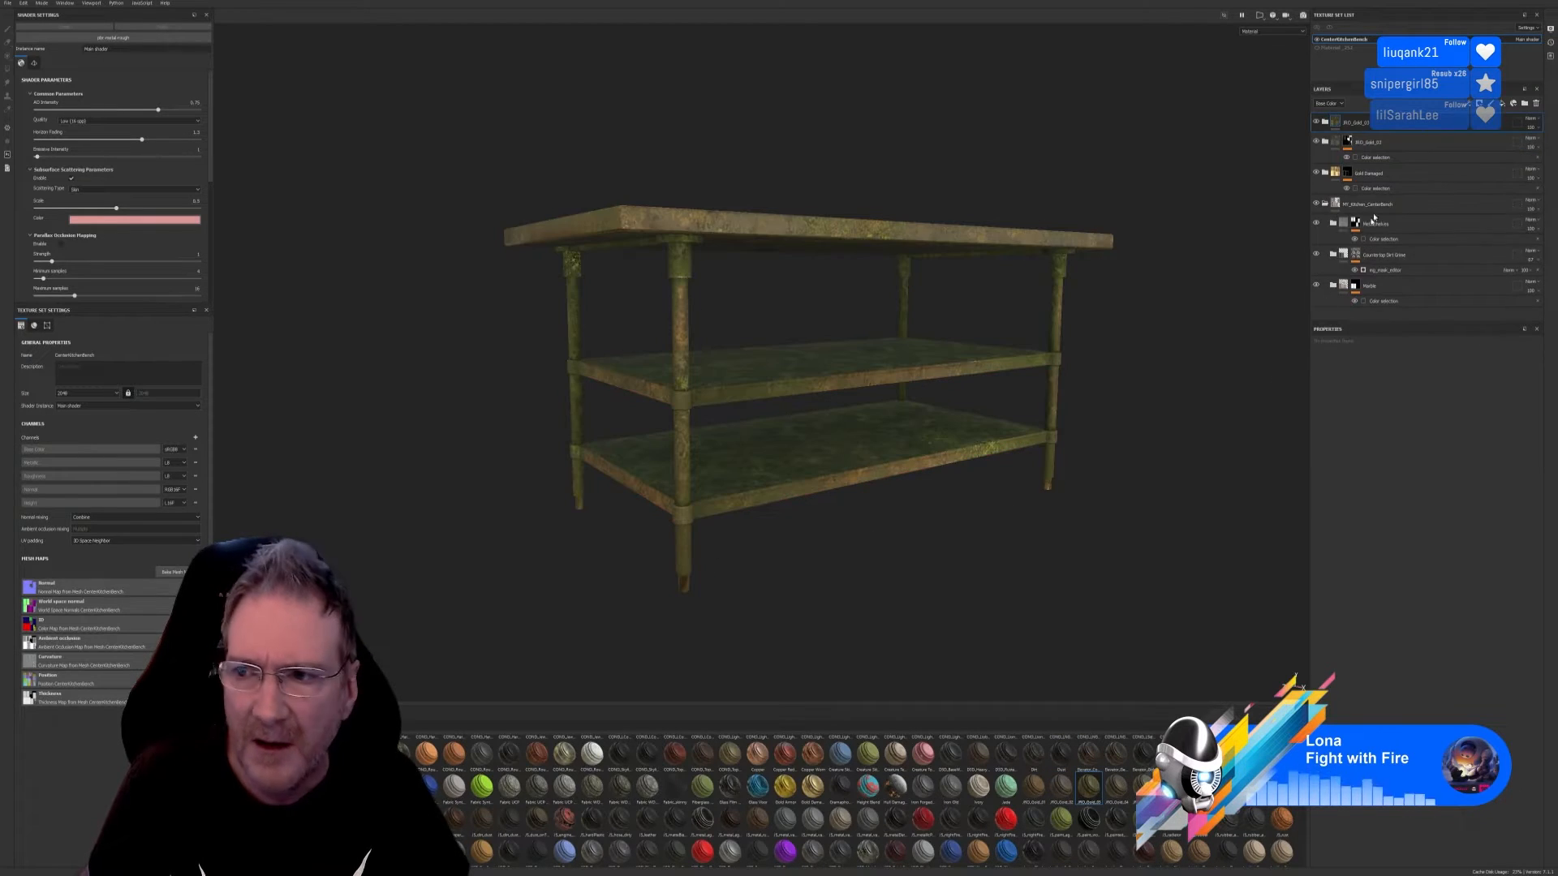
pyautogui.rightClick(1372, 125)
pyautogui.click(1416, 156)
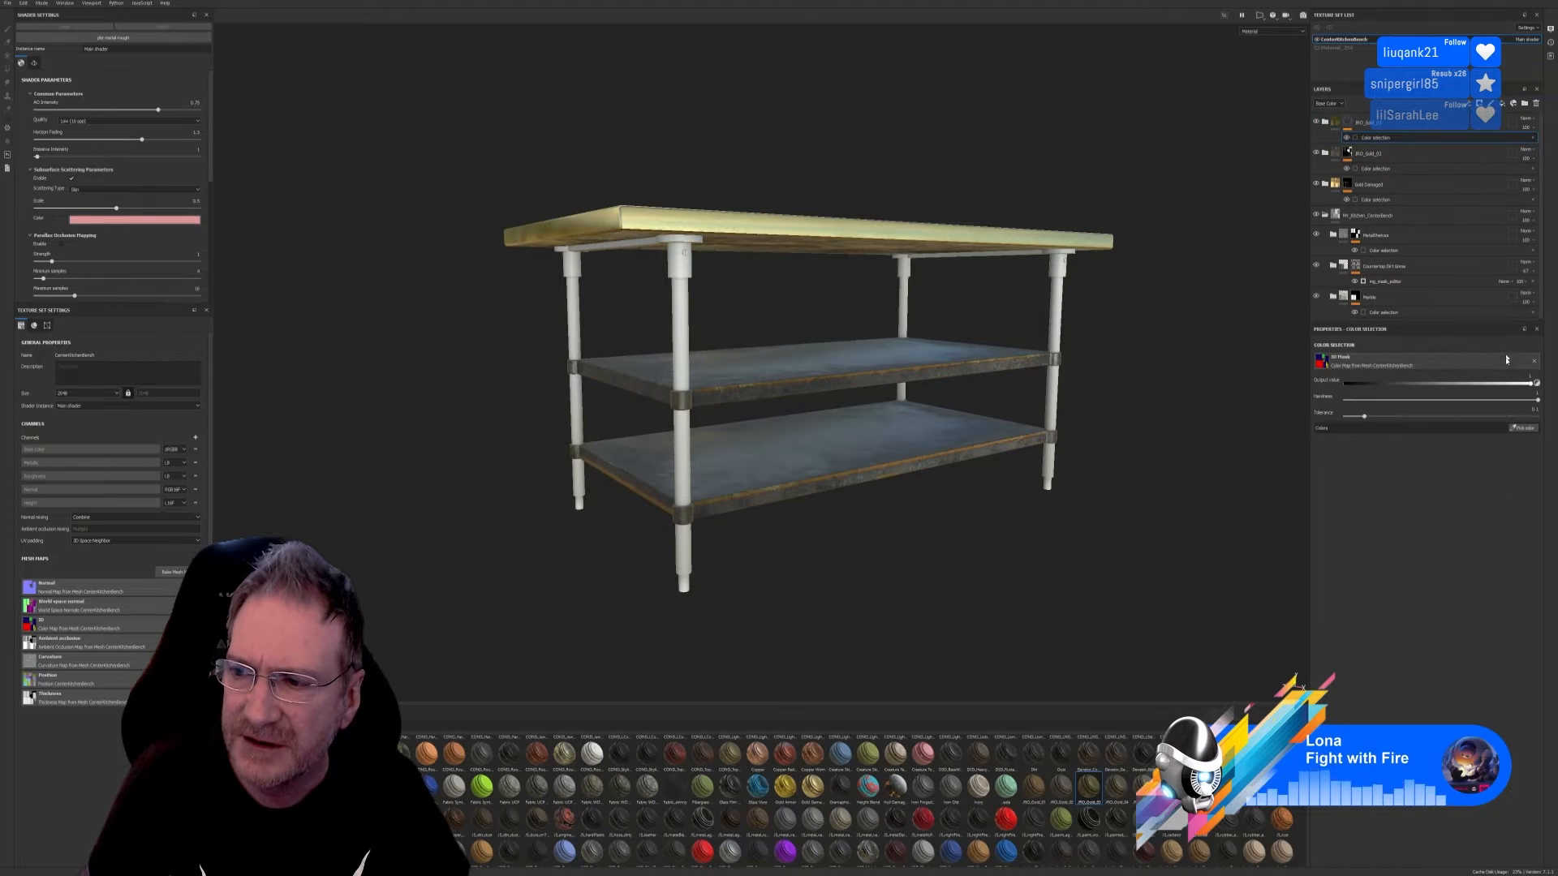
pyautogui.click(1514, 429)
pyautogui.click(680, 428)
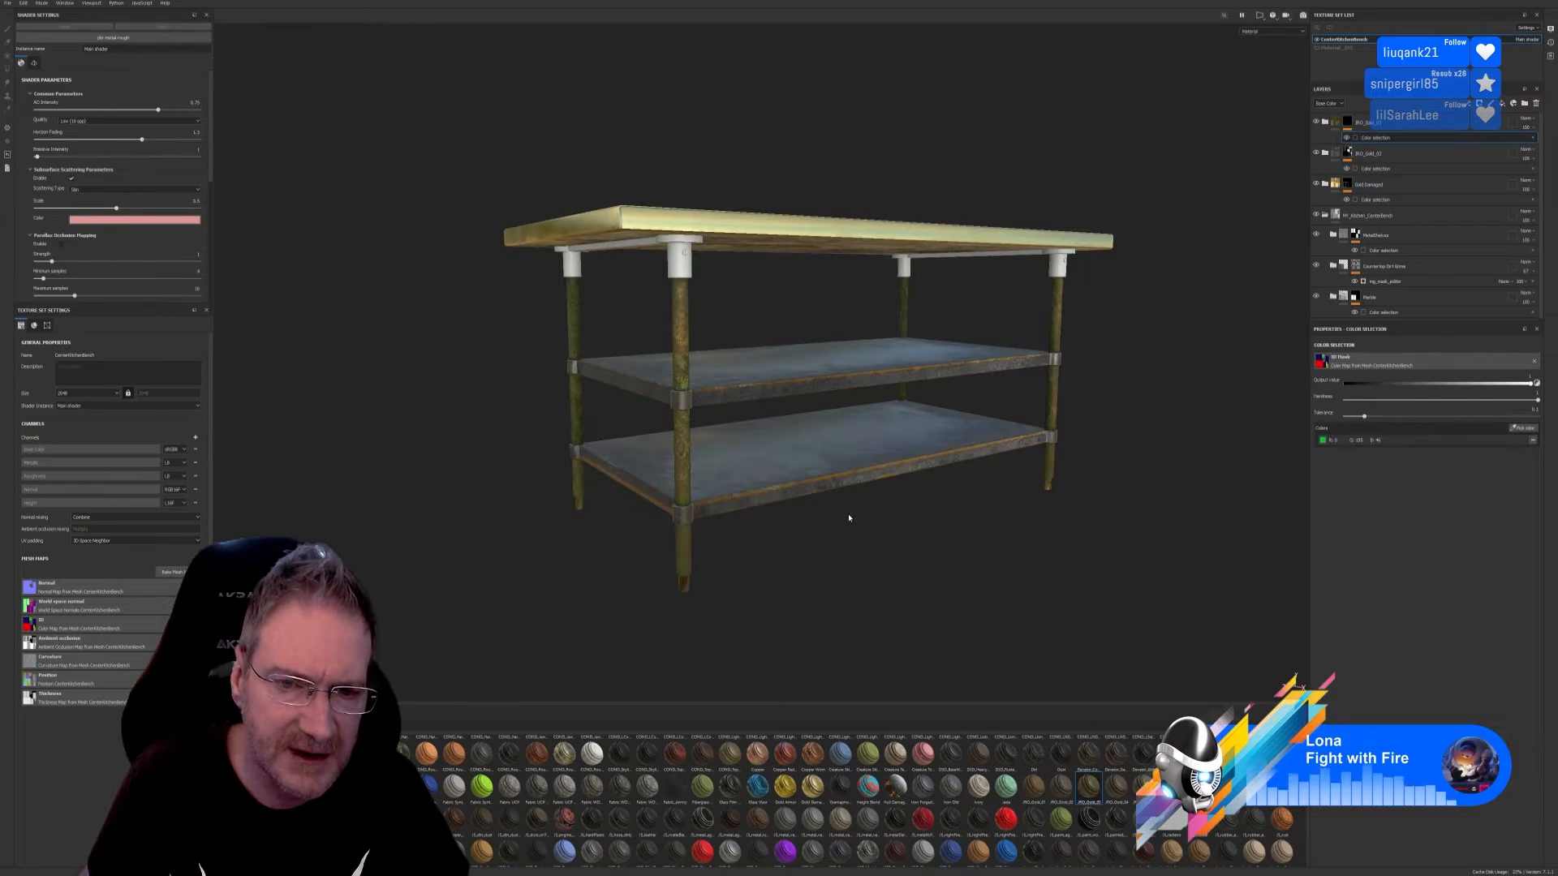
pyautogui.keyDown('alt'); pyautogui.moveTo(849, 514); pyautogui.dragTo(881, 514); pyautogui.keyUp('alt')
pyautogui.moveTo(1046, 540)
pyautogui.keyDown('alt'); pyautogui.mouseDown()
pyautogui.moveTo(1003, 586)
pyautogui.moveTo(709, 577)
pyautogui.moveTo(737, 508)
pyautogui.moveTo(912, 518)
pyautogui.moveTo(1084, 559)
pyautogui.moveTo(1042, 569)
pyautogui.mouseUp(); pyautogui.keyUp('alt')
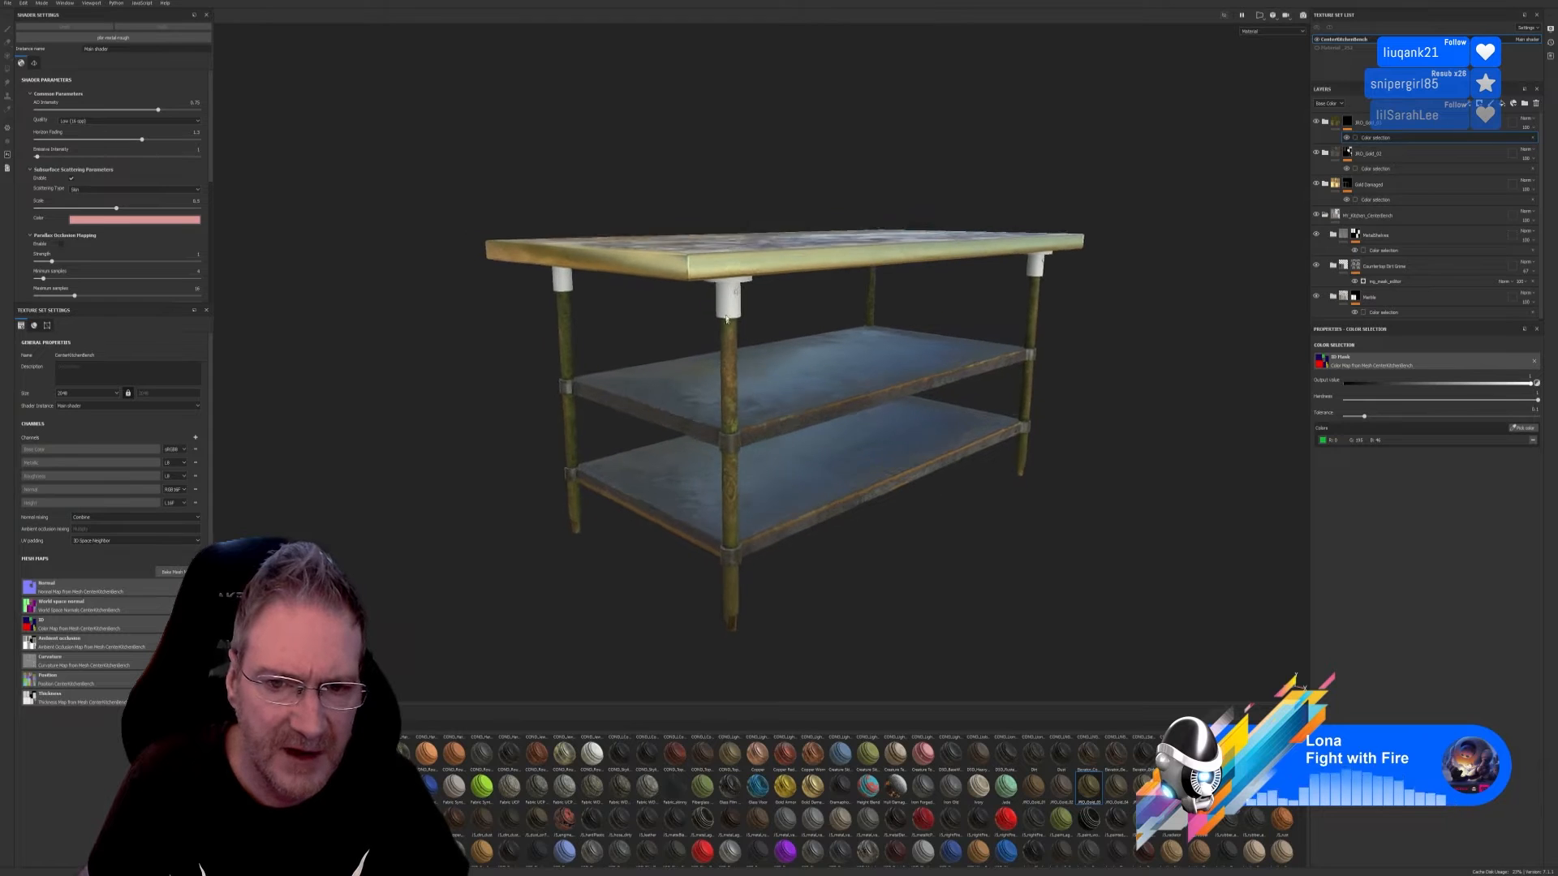
pyautogui.keyDown('alt'); pyautogui.moveTo(741, 389); pyautogui.dragTo(757, 450); pyautogui.keyUp('alt')
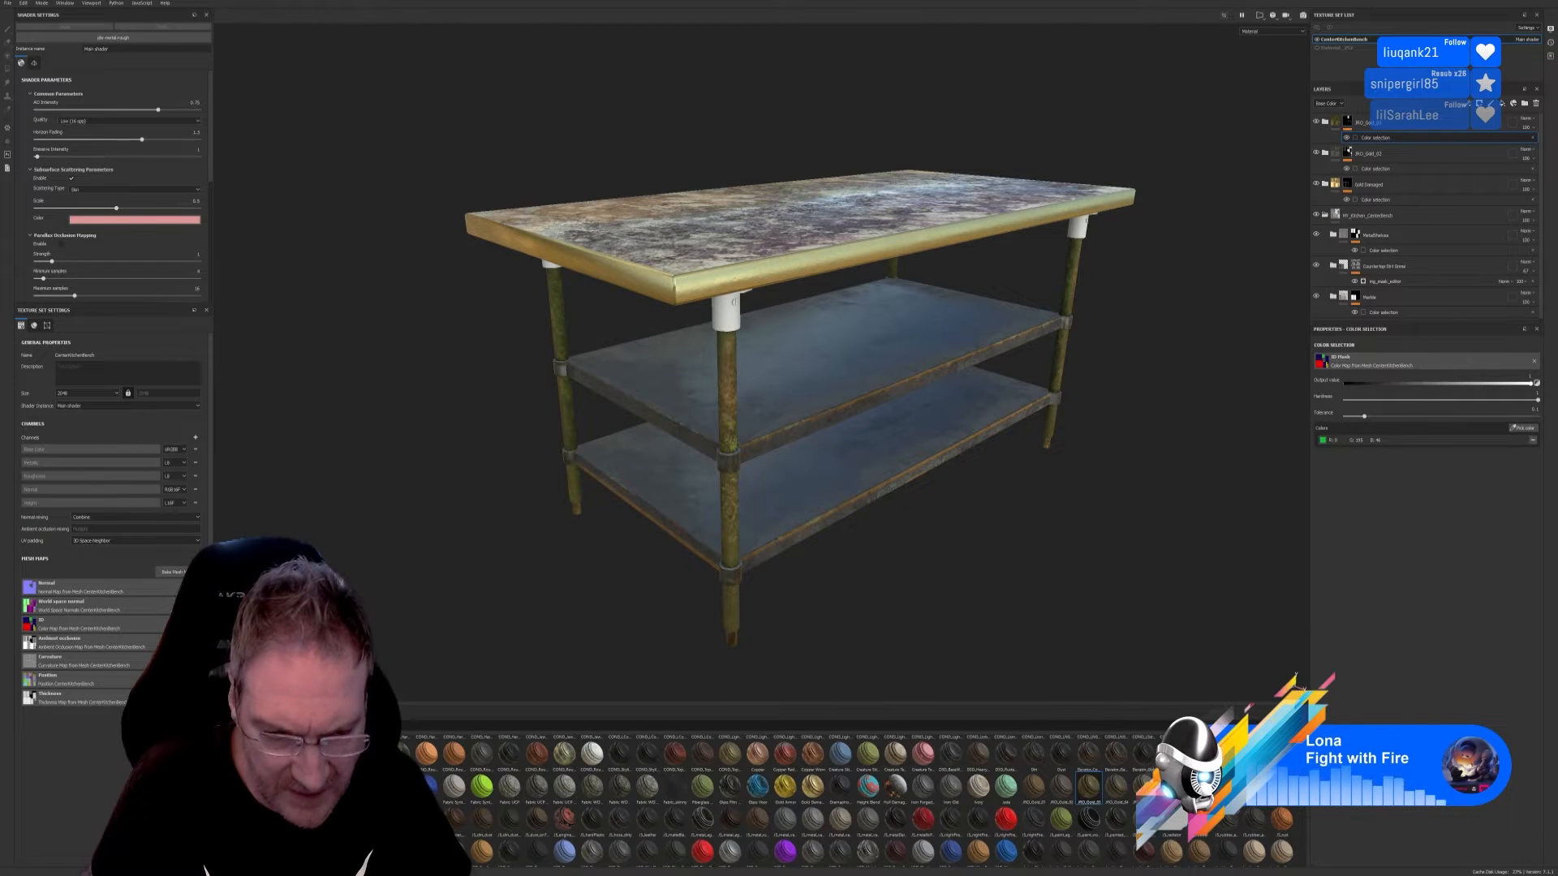
# Step: Apply the worn grey edge-wear smart material and mask it by color selection to the ID color of the sockets atop the legs
pyautogui.scroll(1, 1089, 787)
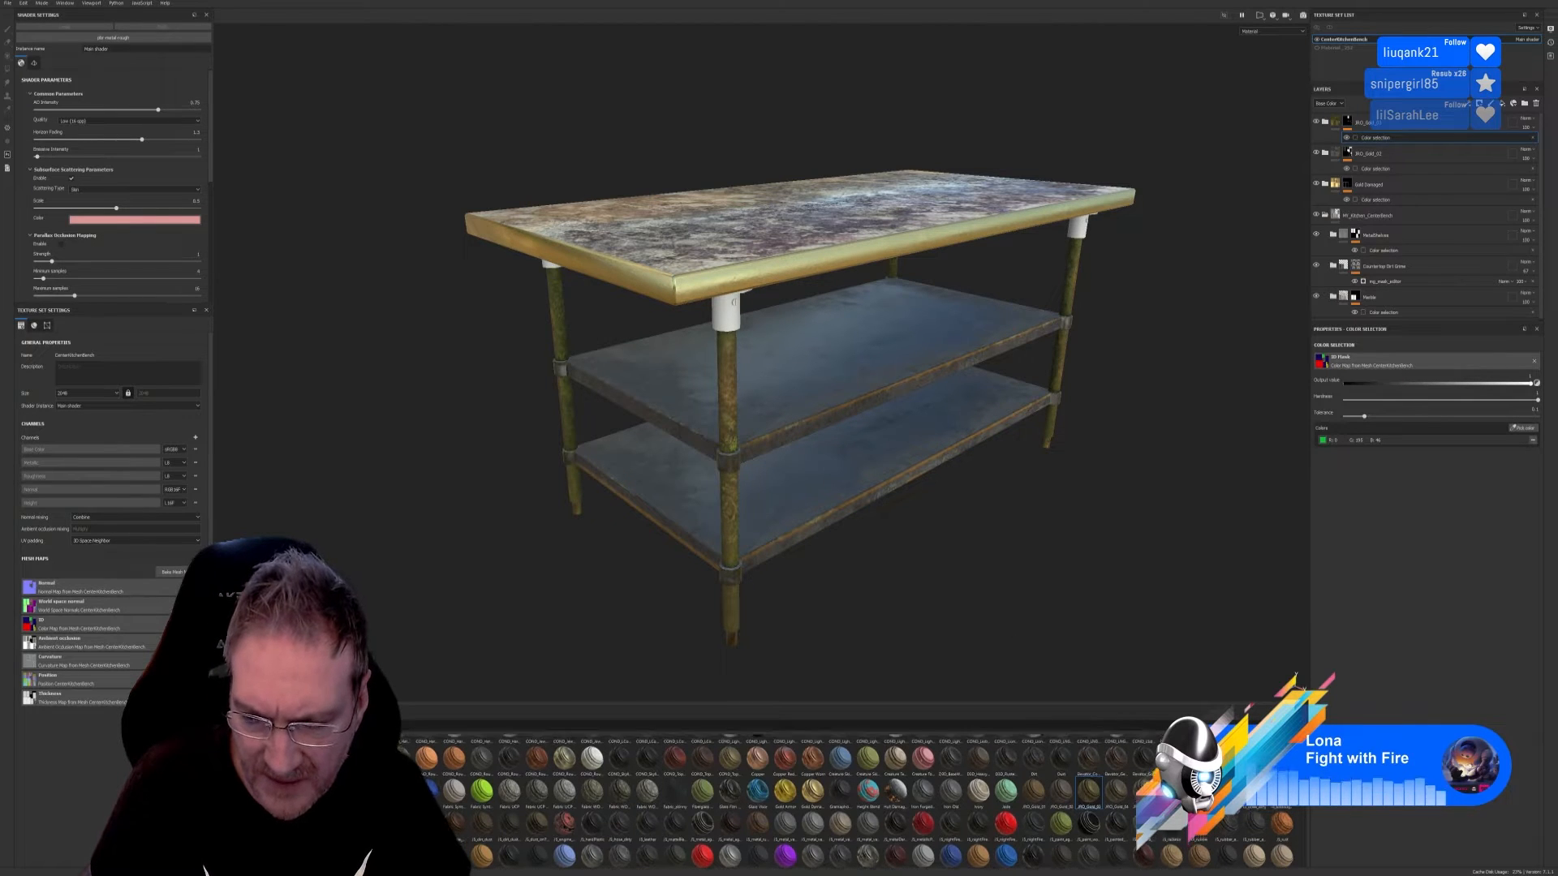
pyautogui.moveTo(1089, 789); pyautogui.dragTo(726, 312)
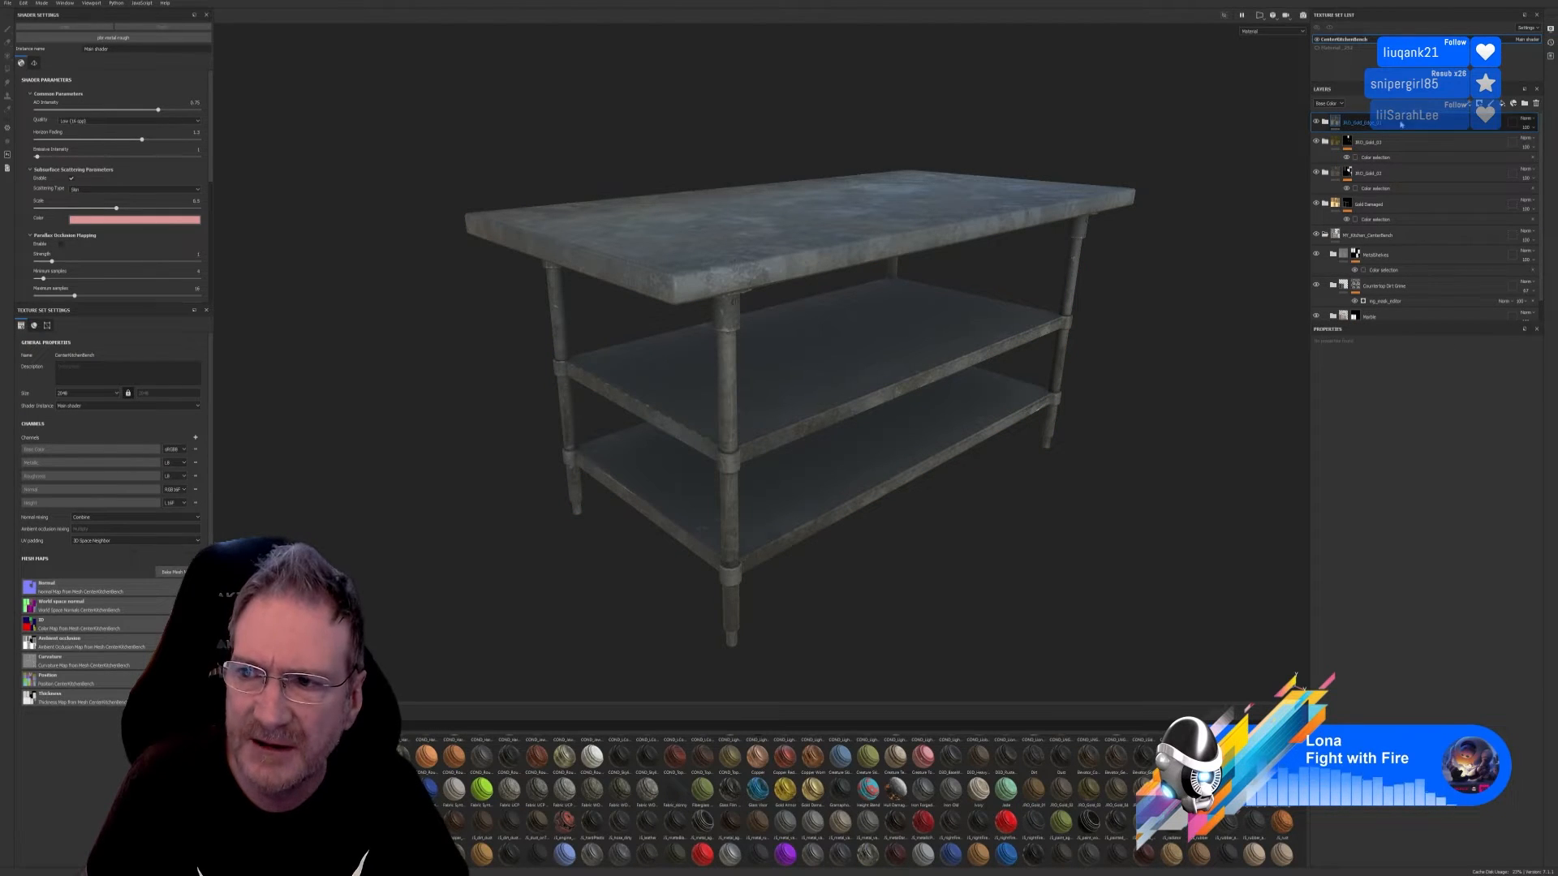
pyautogui.rightClick(1401, 121)
pyautogui.click(1460, 156)
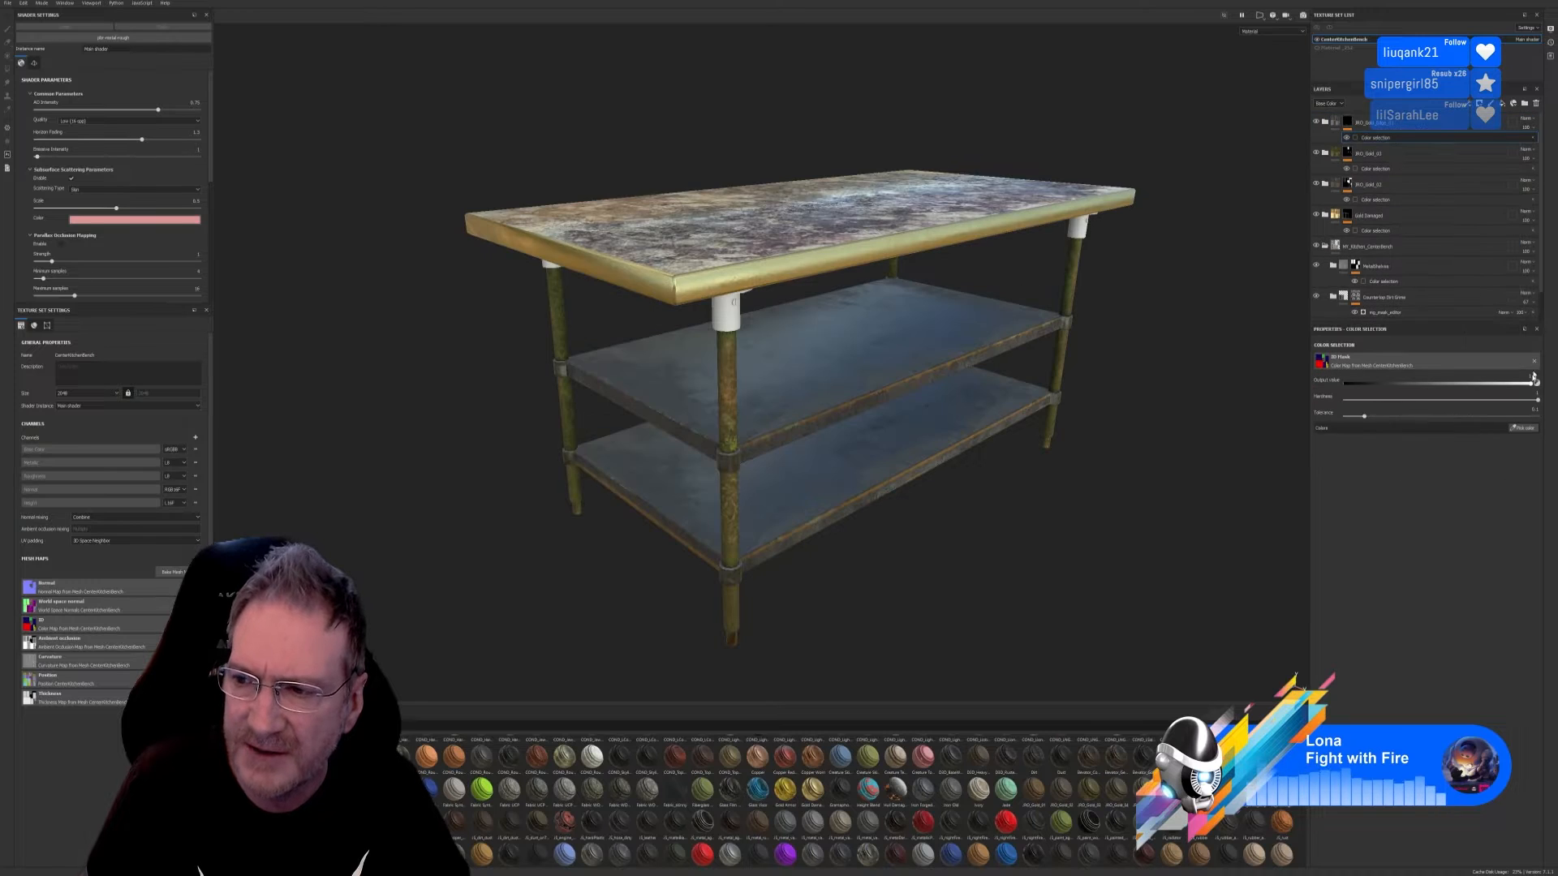
pyautogui.click(1523, 429)
pyautogui.click(728, 316)
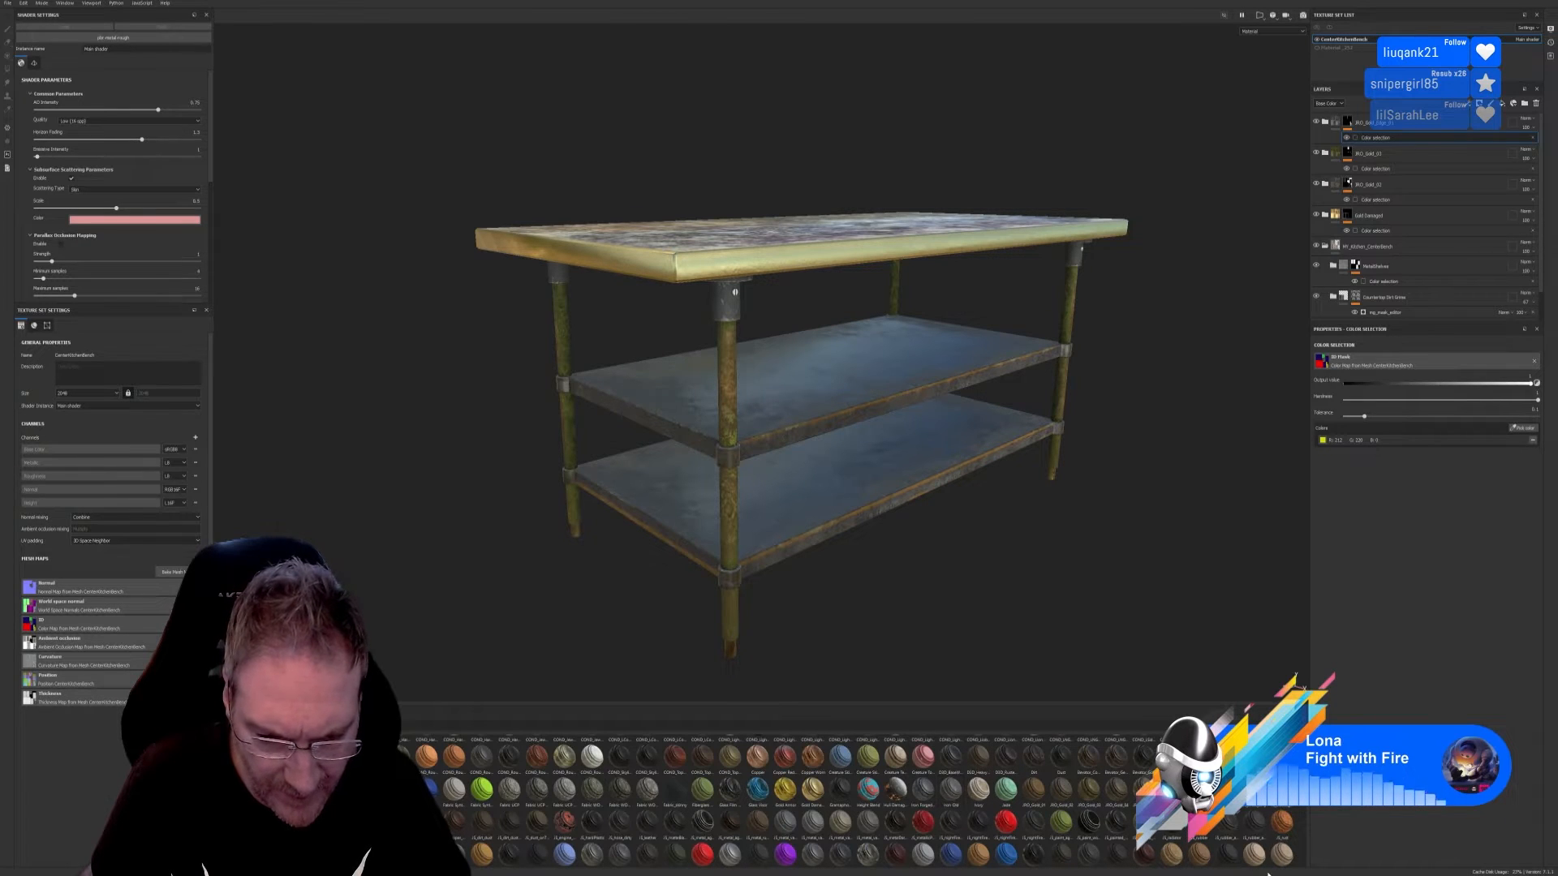
# Step: Try a smooth polished metal smart material on the whole bench and undo it
pyautogui.scroll(-1, 811, 795)
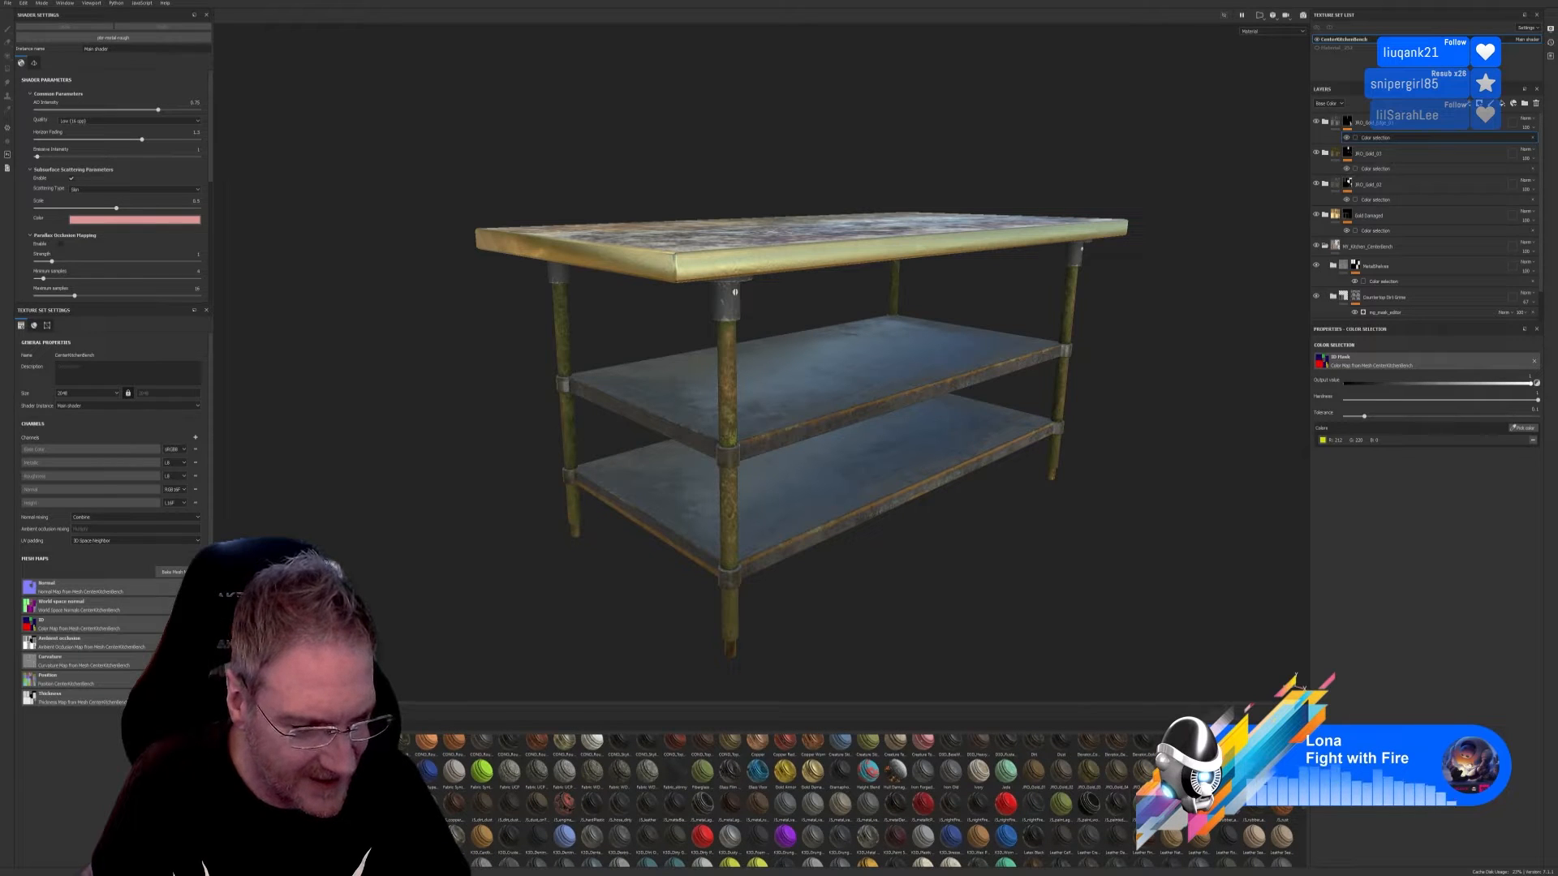
pyautogui.moveTo(508, 771); pyautogui.dragTo(733, 304)
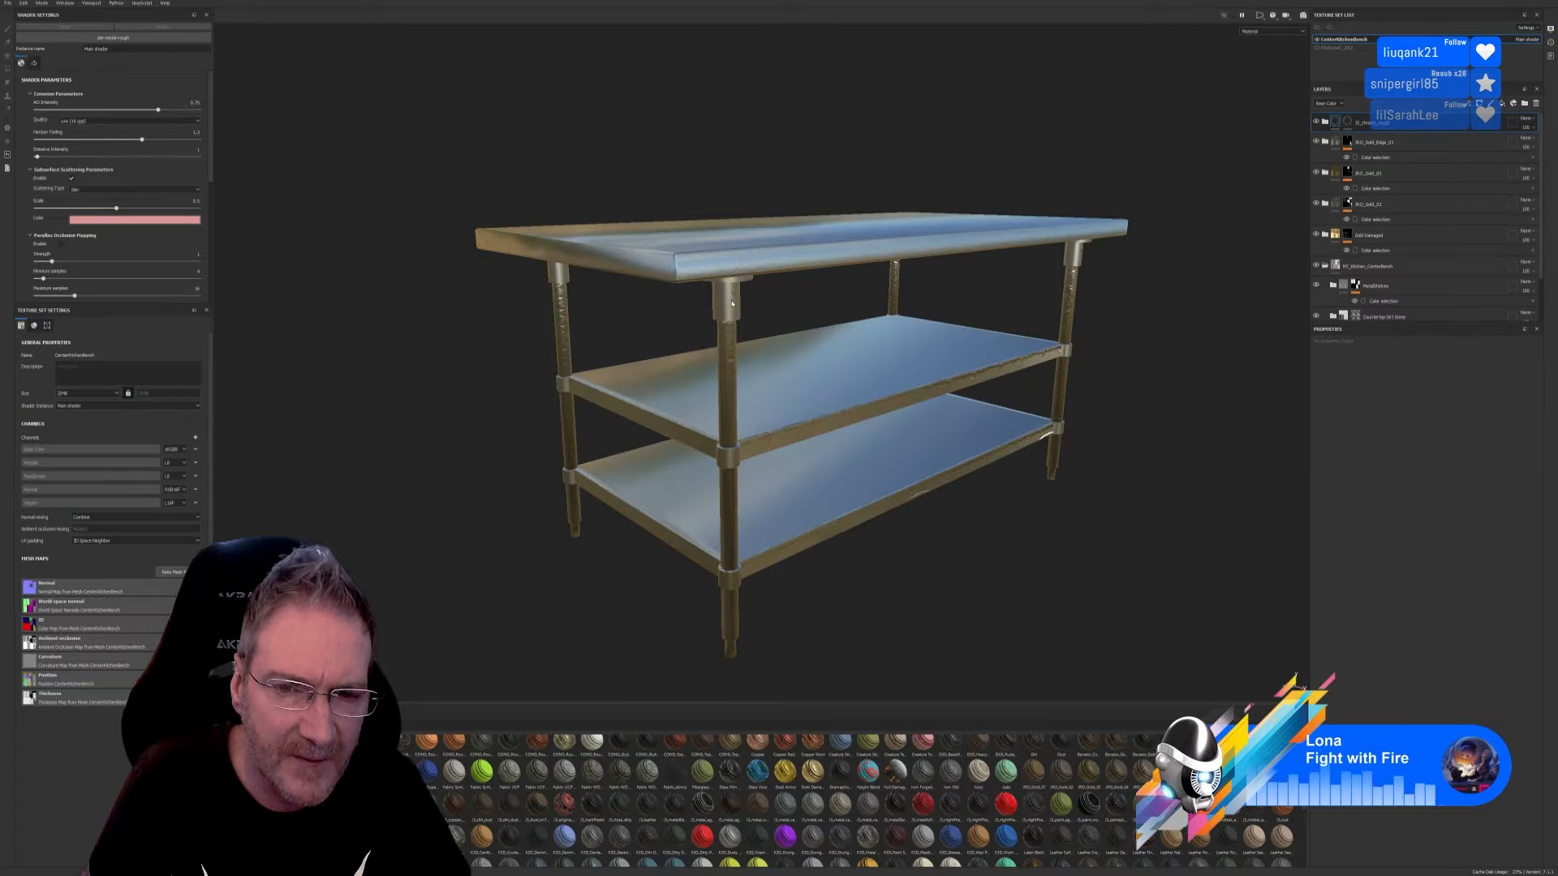
pyautogui.hotkey('ctrl', 'z')
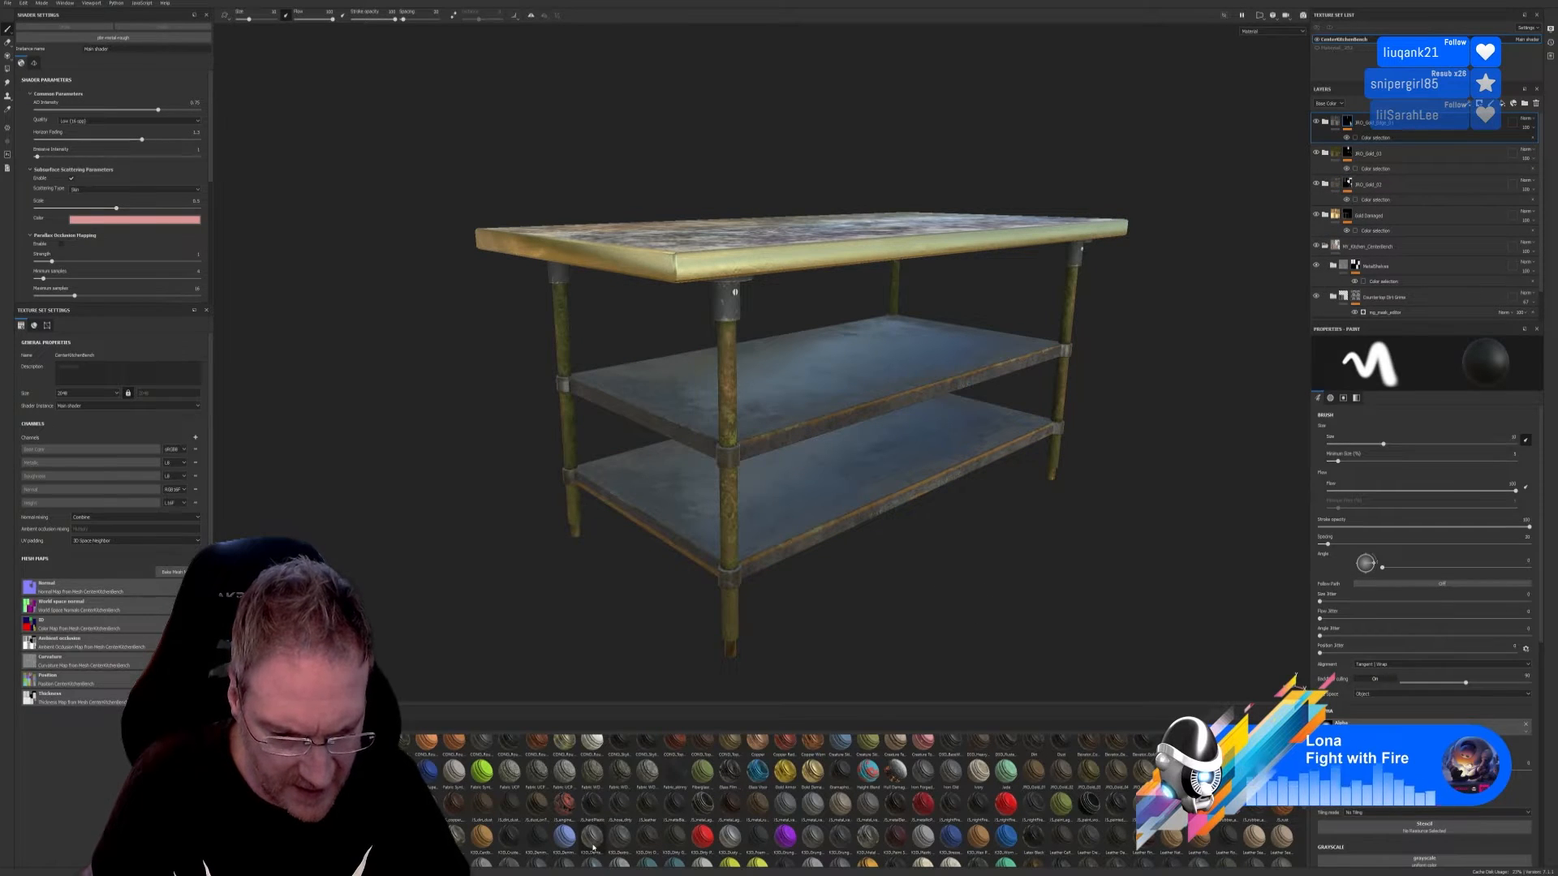
# Step: Apply the shiny damaged metal smart material and mask it by color selection to the ID color of the sockets atop the legs
pyautogui.moveTo(593, 847)
pyautogui.moveTo(593, 847); pyautogui.dragTo(729, 308)
pyautogui.keyDown('alt'); pyautogui.moveTo(828, 465); pyautogui.dragTo(900, 466); pyautogui.keyUp('alt')
pyautogui.rightClick(1400, 122)
pyautogui.click(1450, 158)
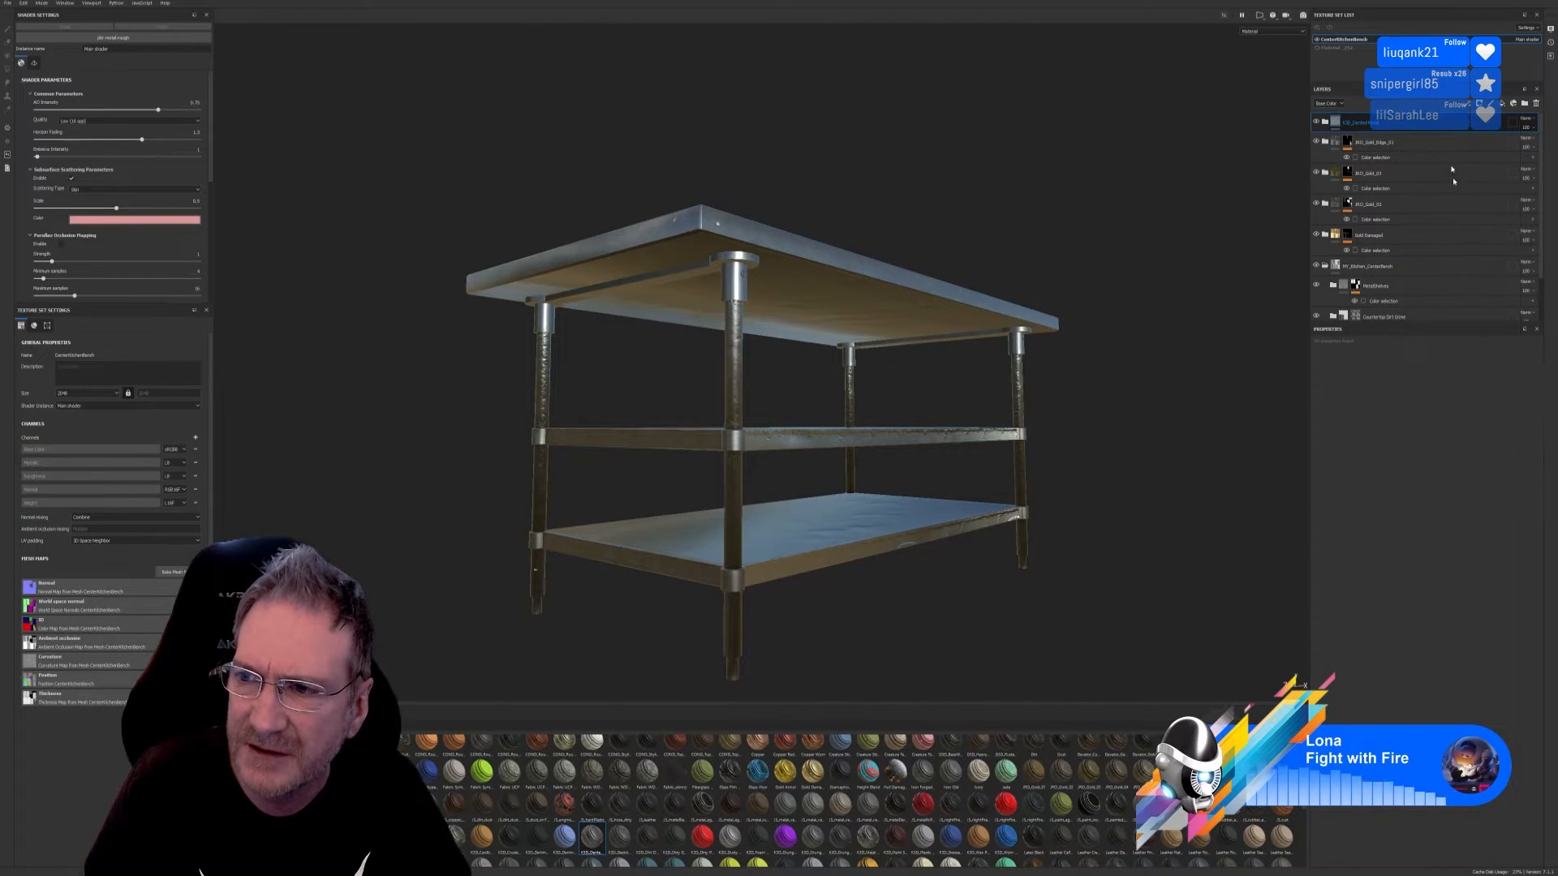
pyautogui.click(1517, 429)
pyautogui.click(728, 291)
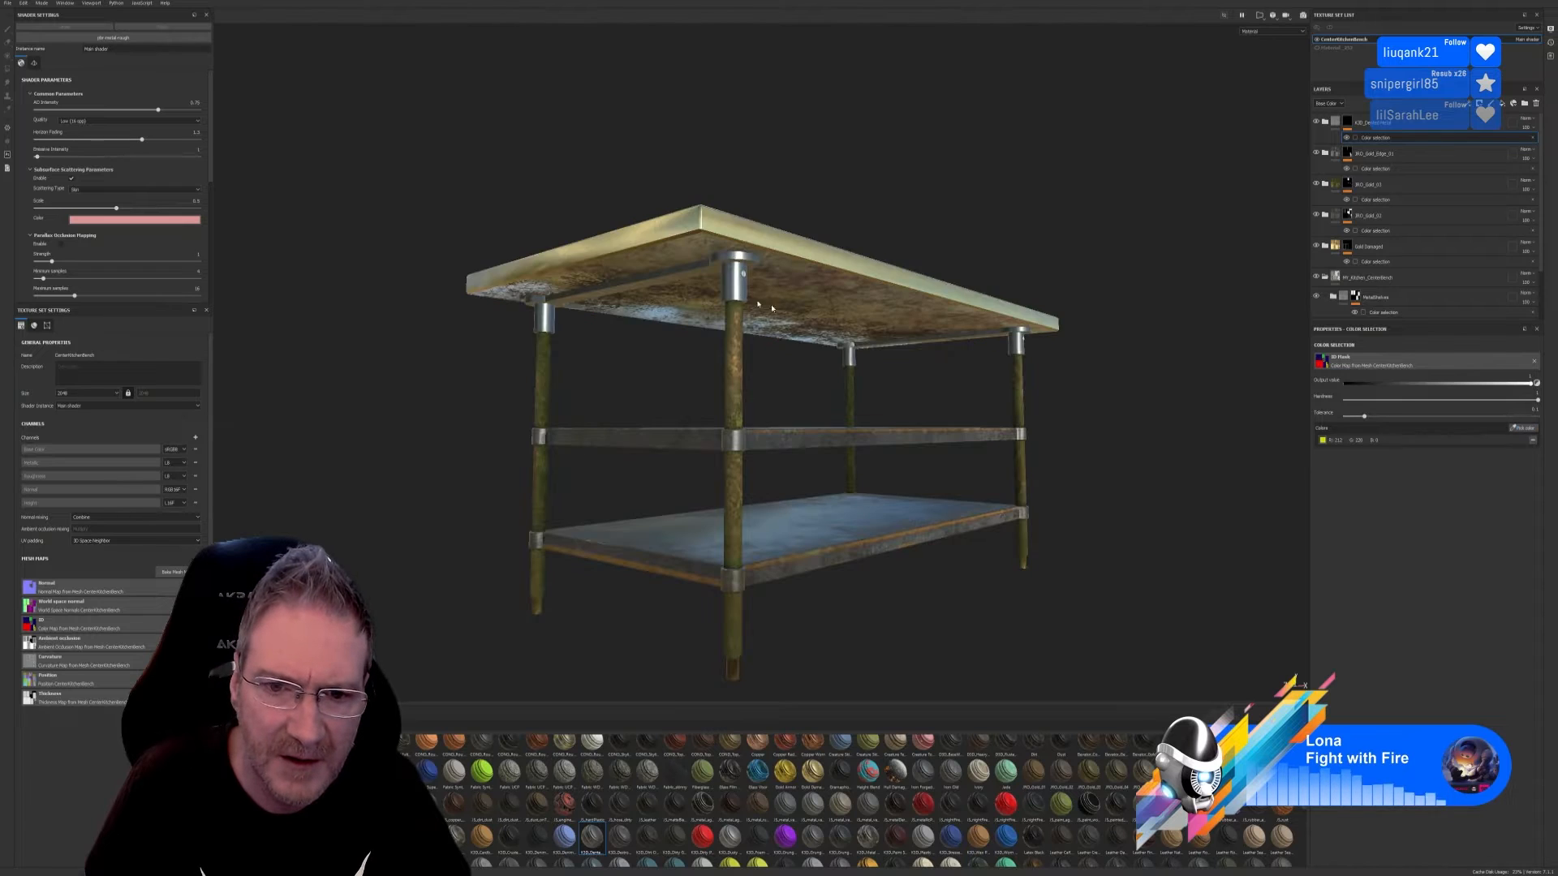
# Step: Group the damaged metal layer and the worn grey metal layer below it into a folder named Supports
pyautogui.click(1385, 155)
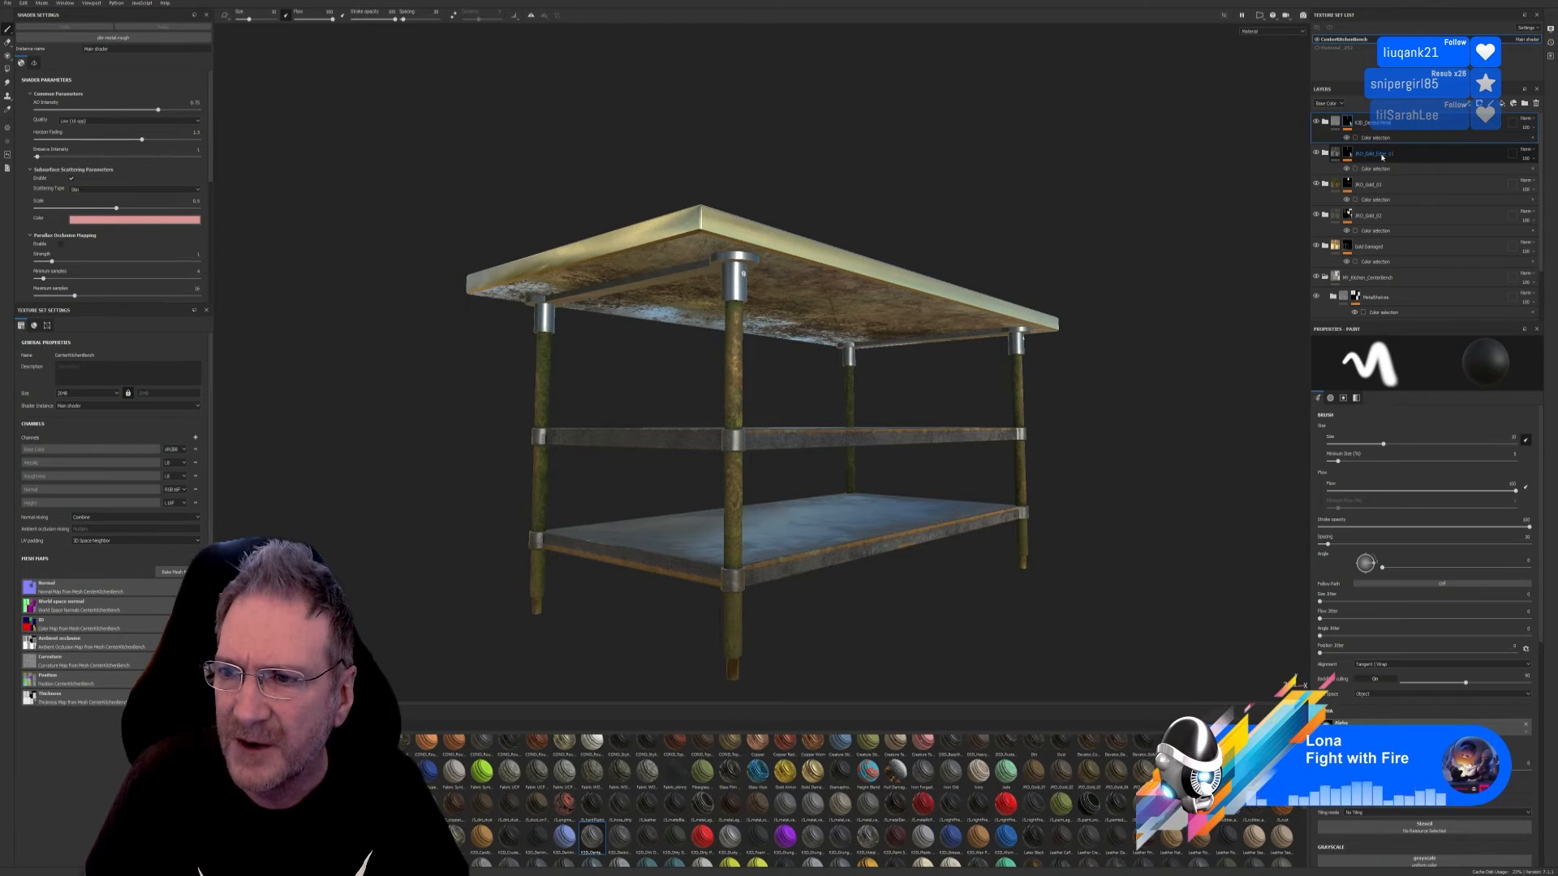
pyautogui.rightClick(1381, 158)
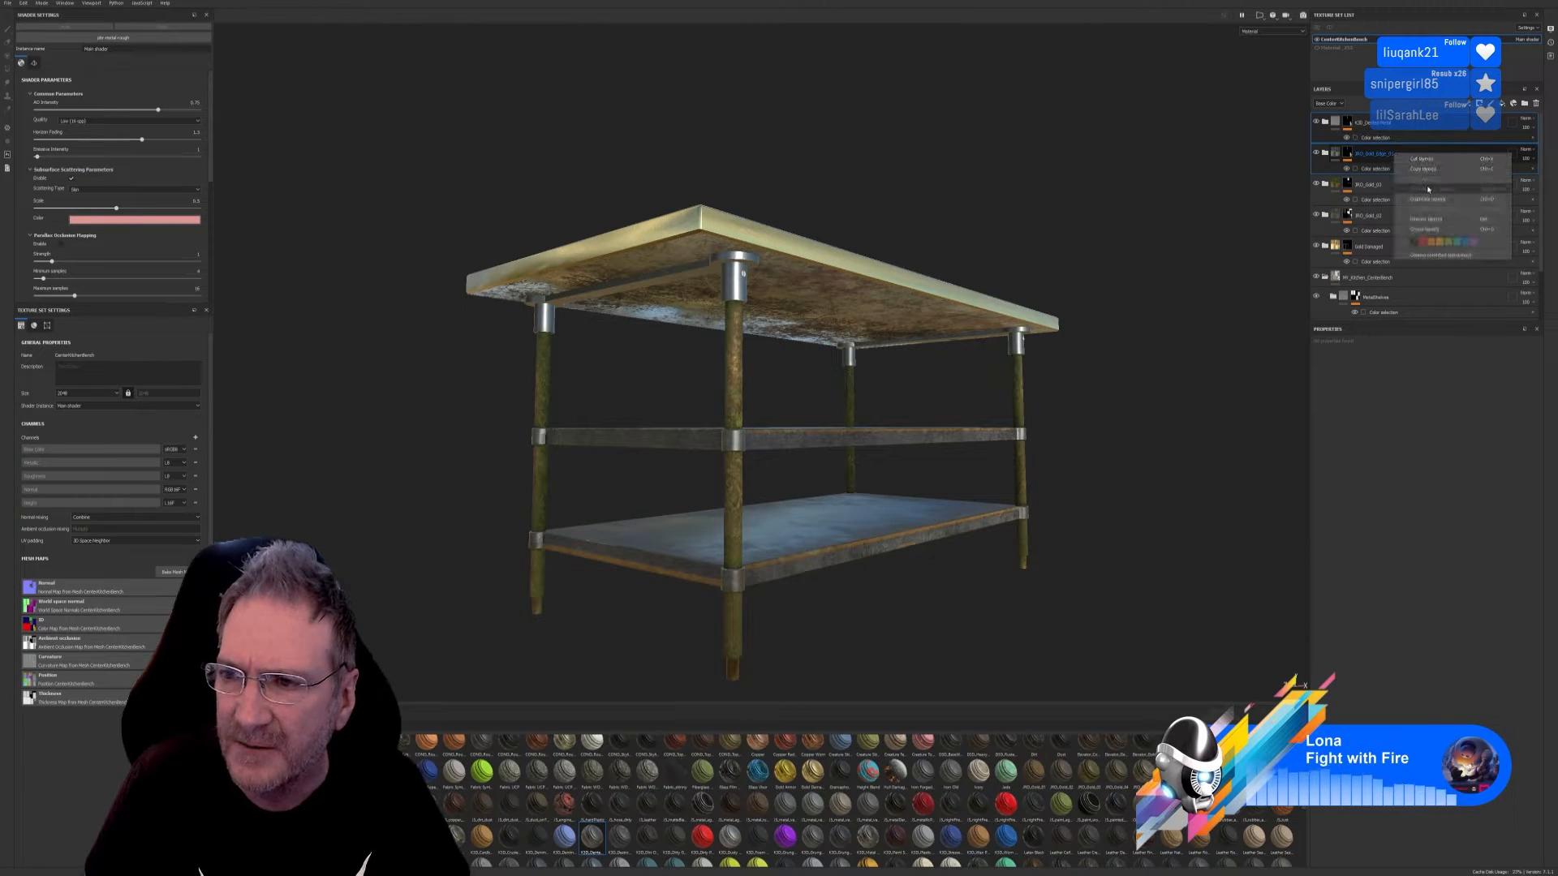
pyautogui.click(1435, 230)
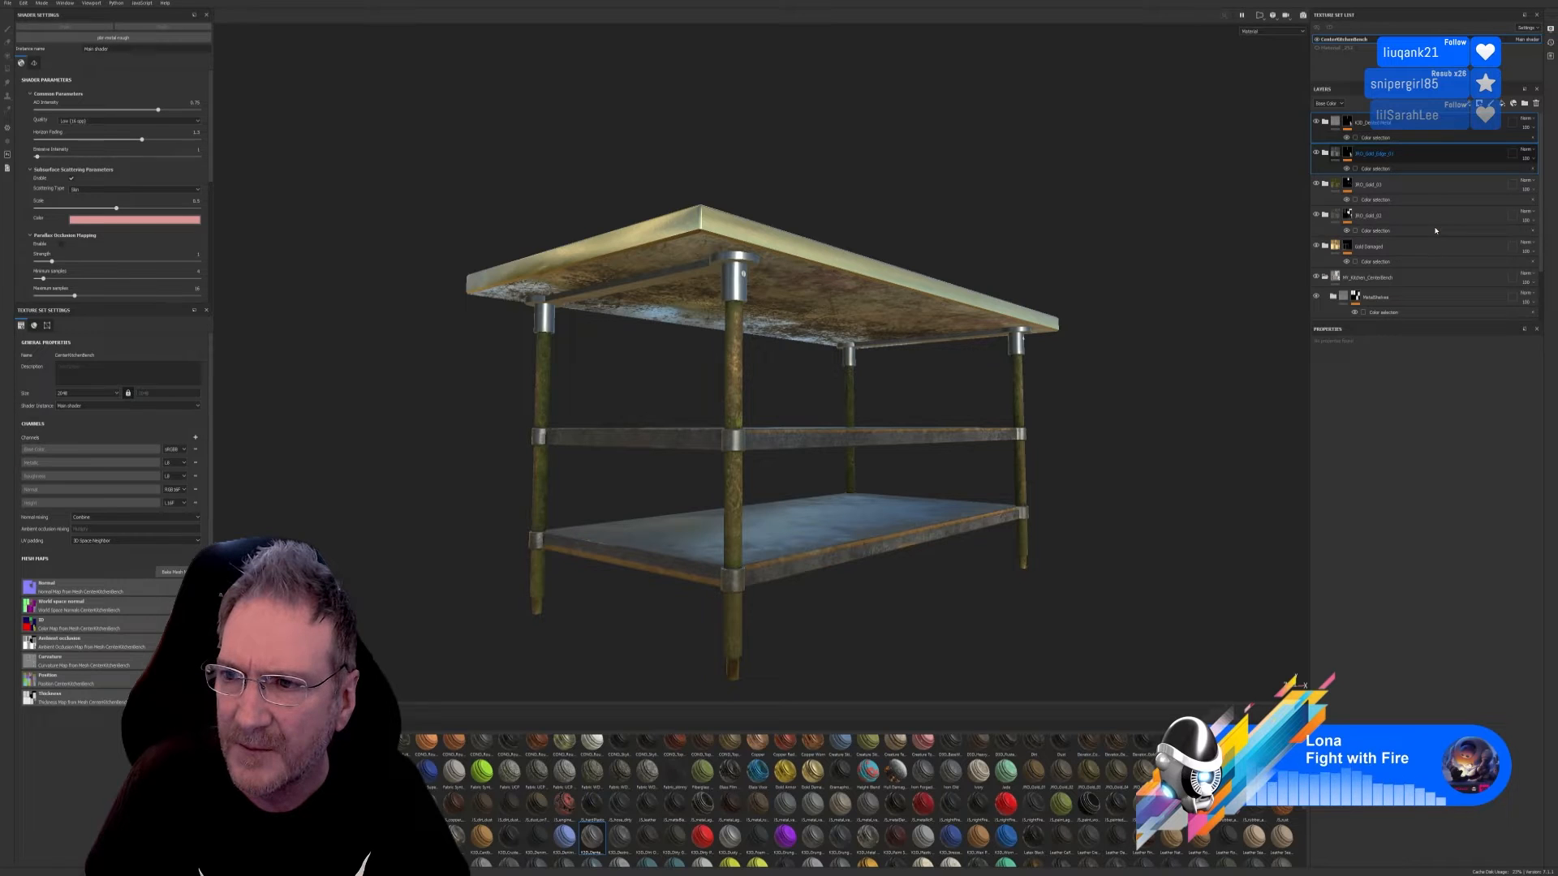
pyautogui.doubleClick(1358, 125)
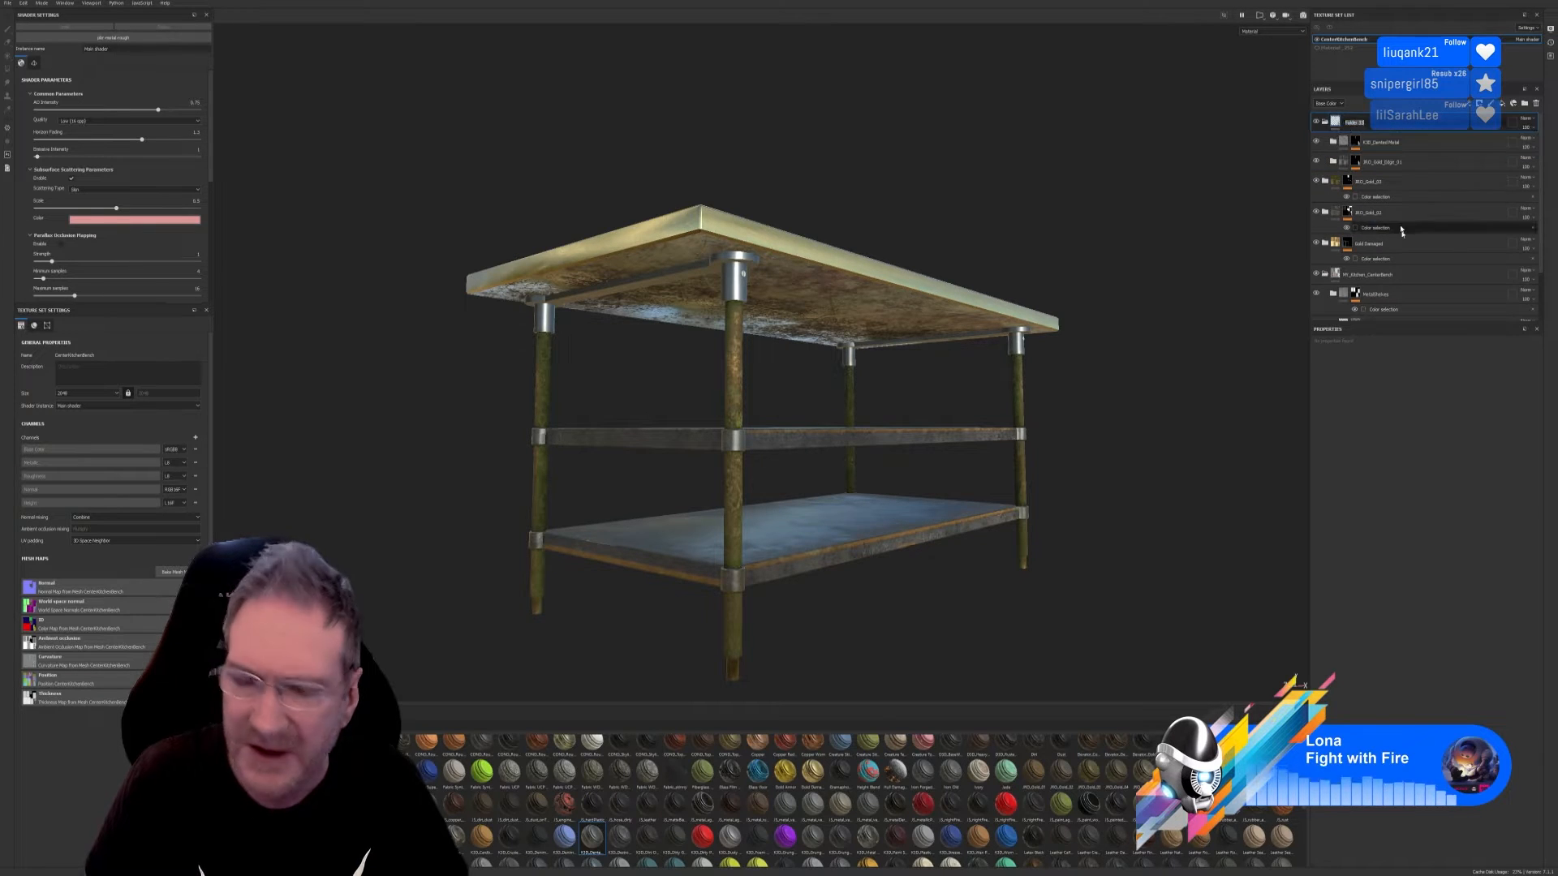
pyautogui.write('Supp')
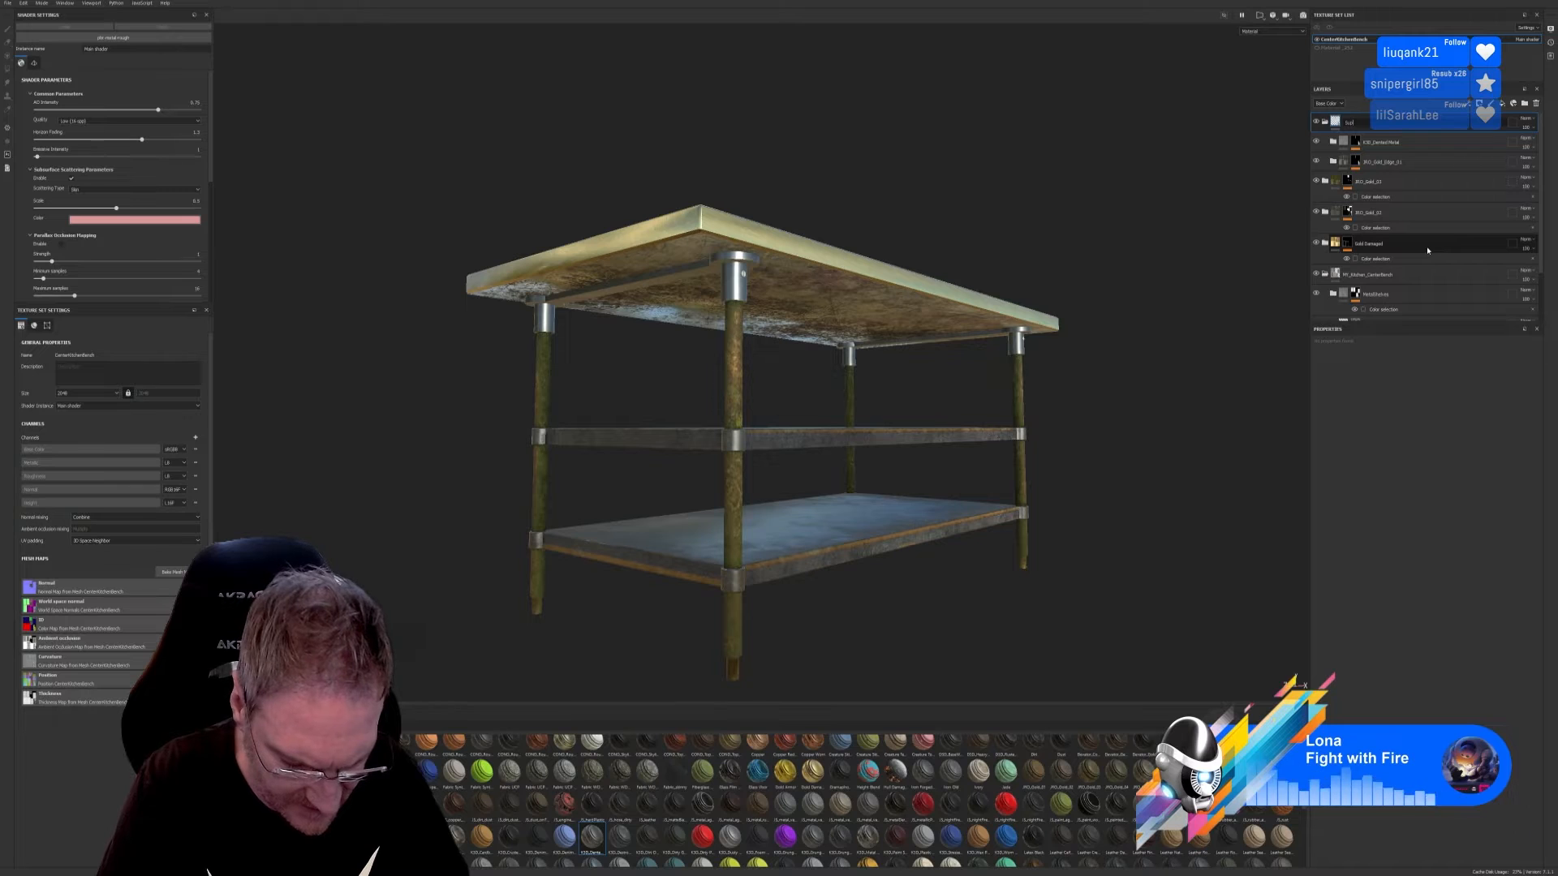
pyautogui.write('orts')
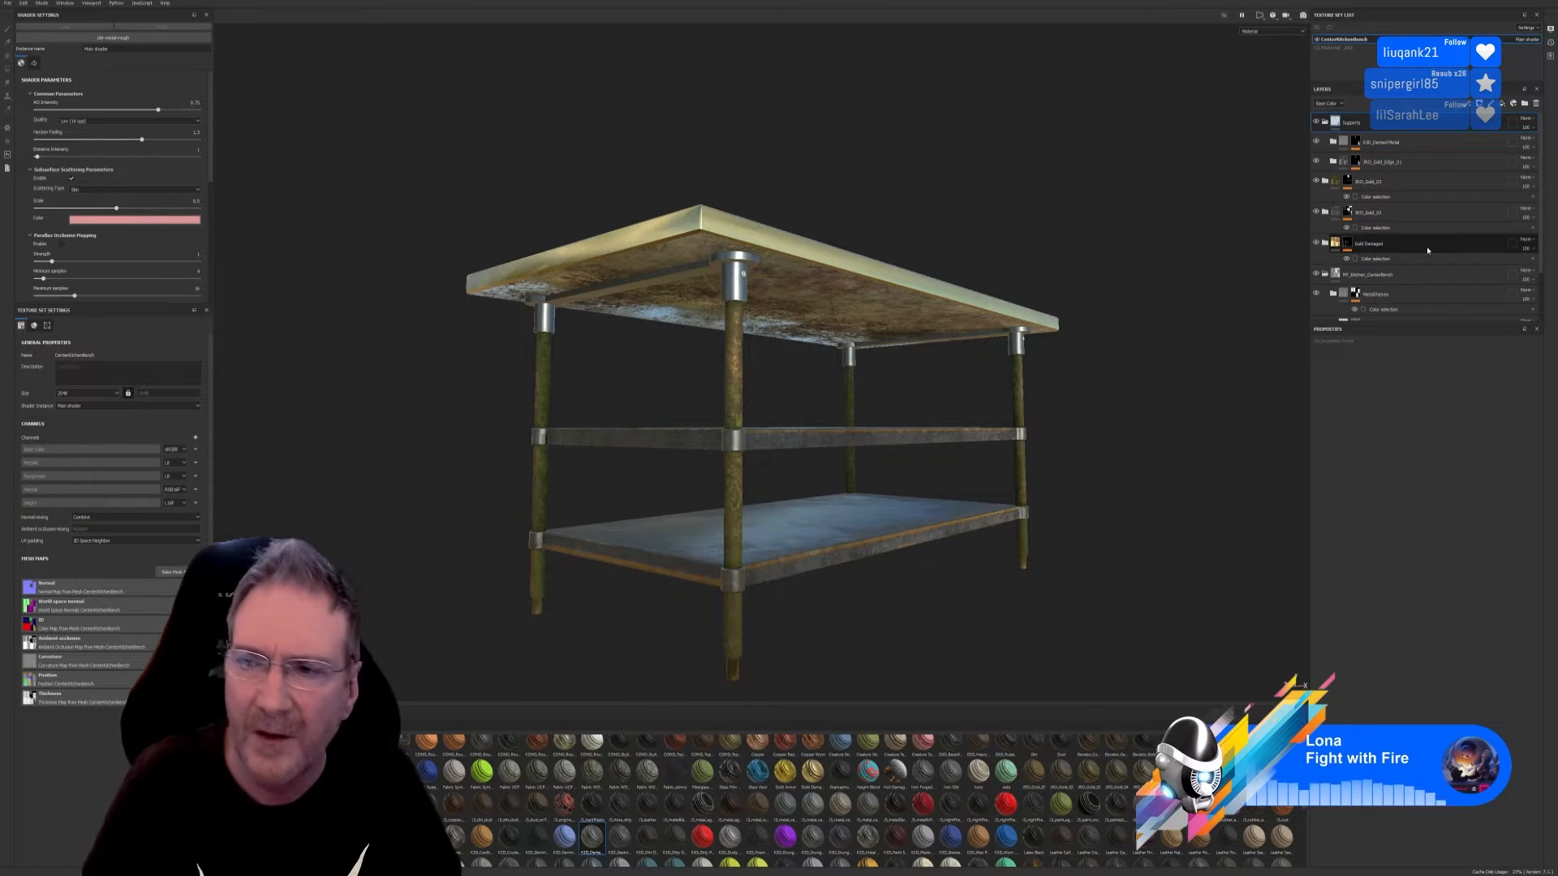
pyautogui.click(1325, 122)
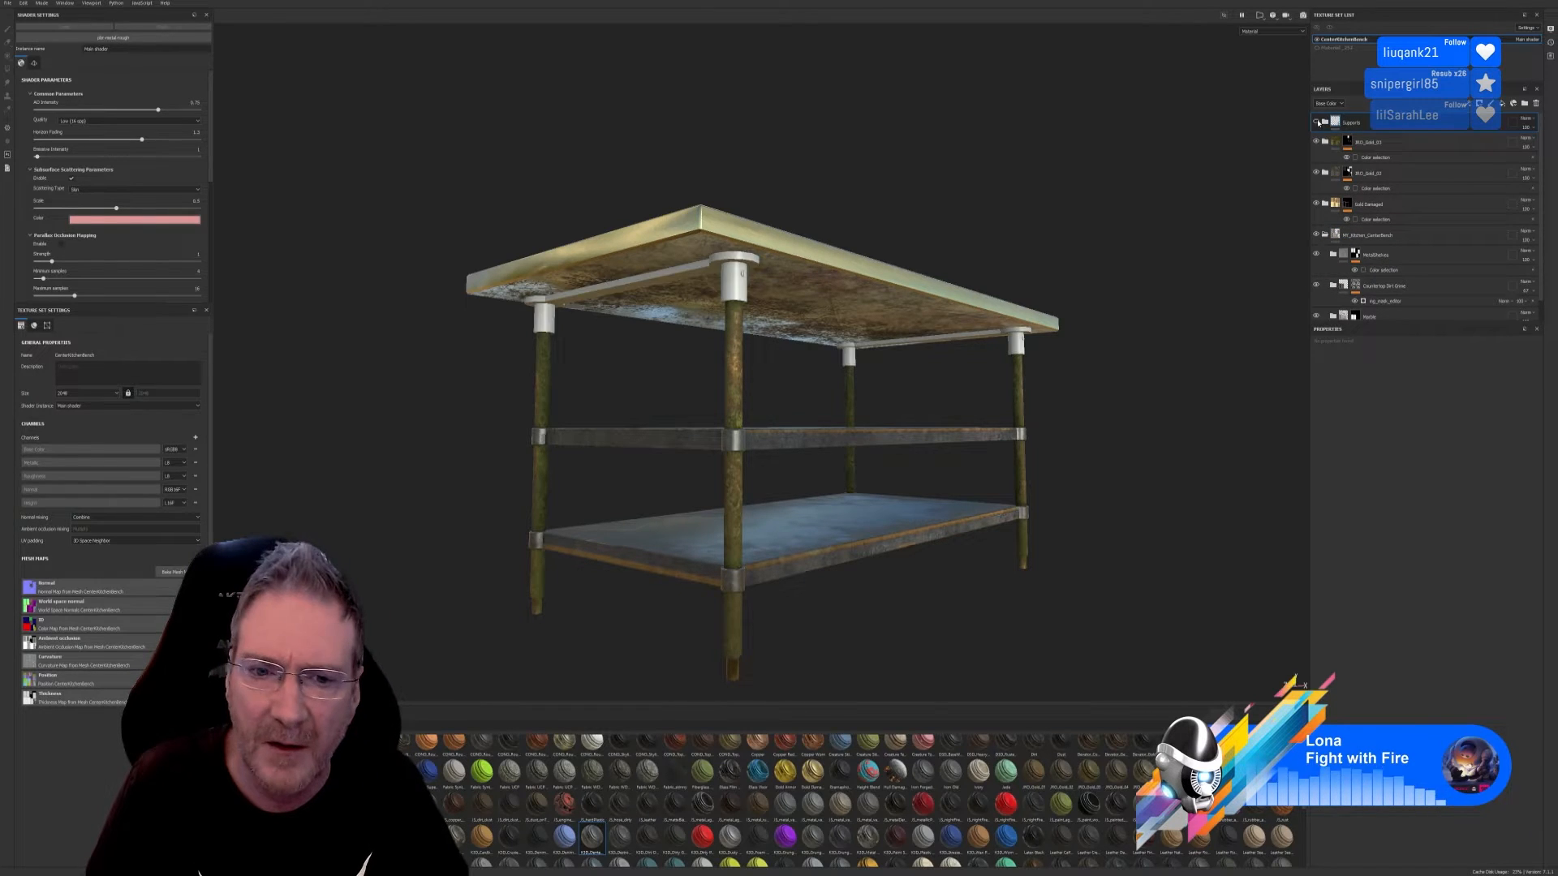
pyautogui.click(1326, 123)
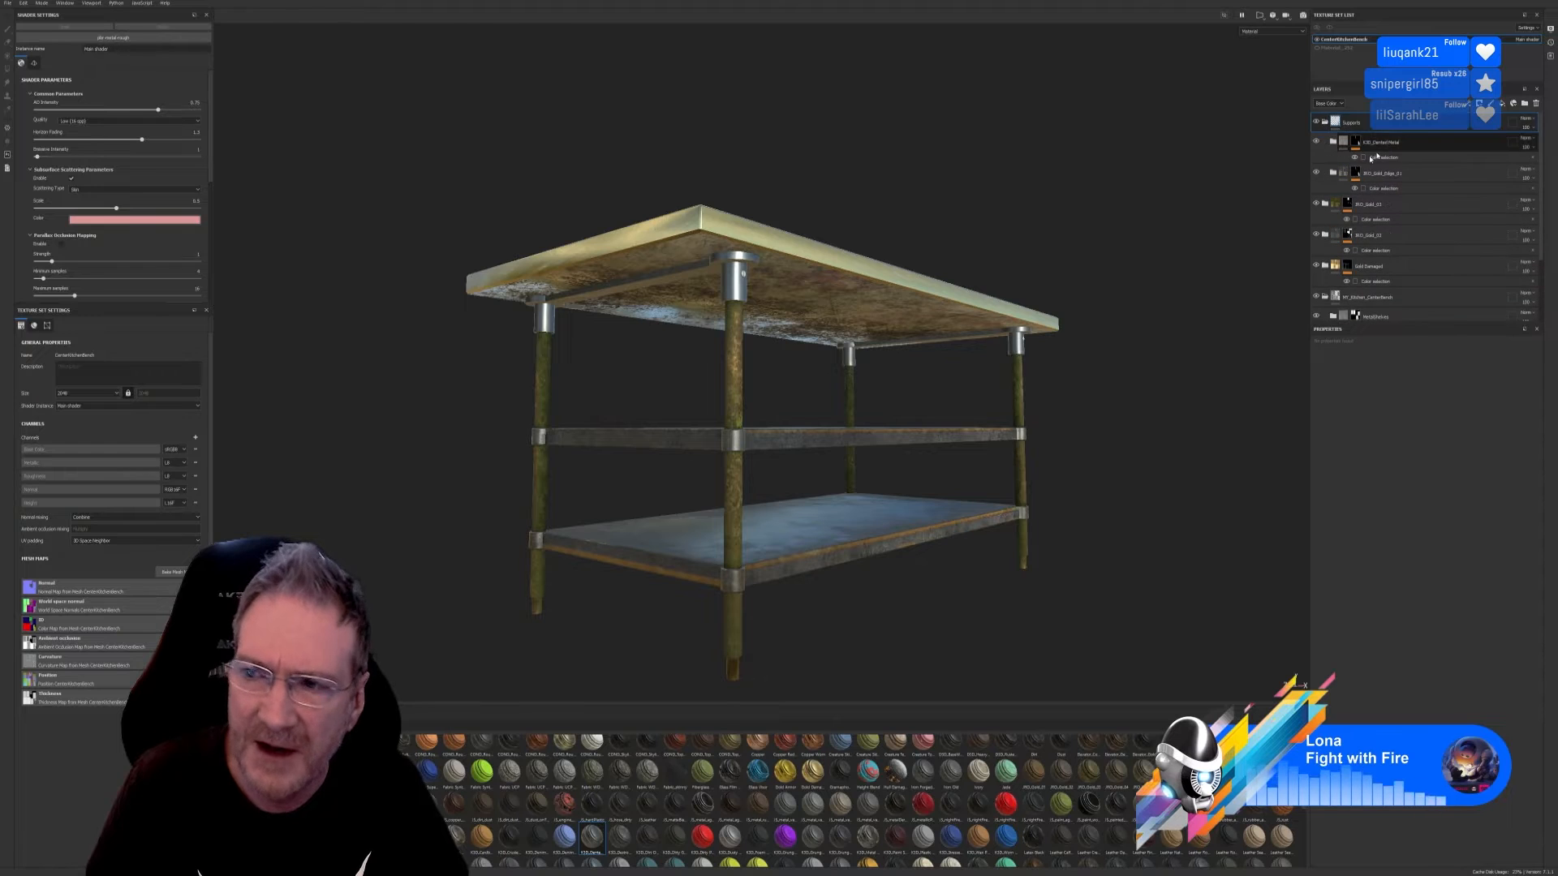
# Step: Apply a surface wear smart mask to the damaged metal layer in the Supports folder
pyautogui.click(1370, 157)
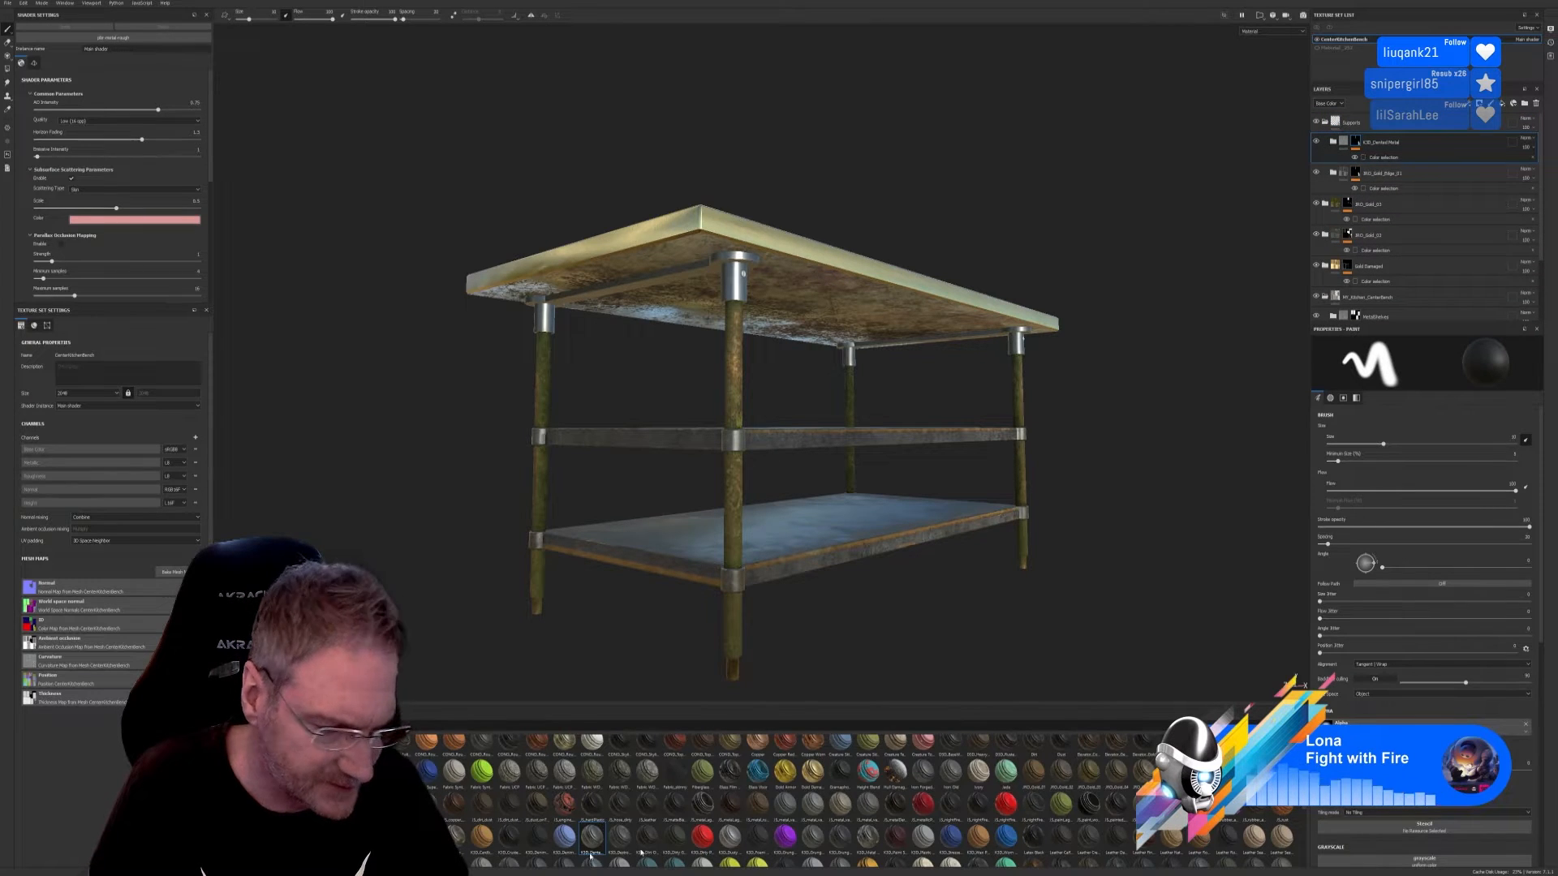
pyautogui.click(244, 849)
pyautogui.moveTo(1116, 783); pyautogui.dragTo(1406, 143)
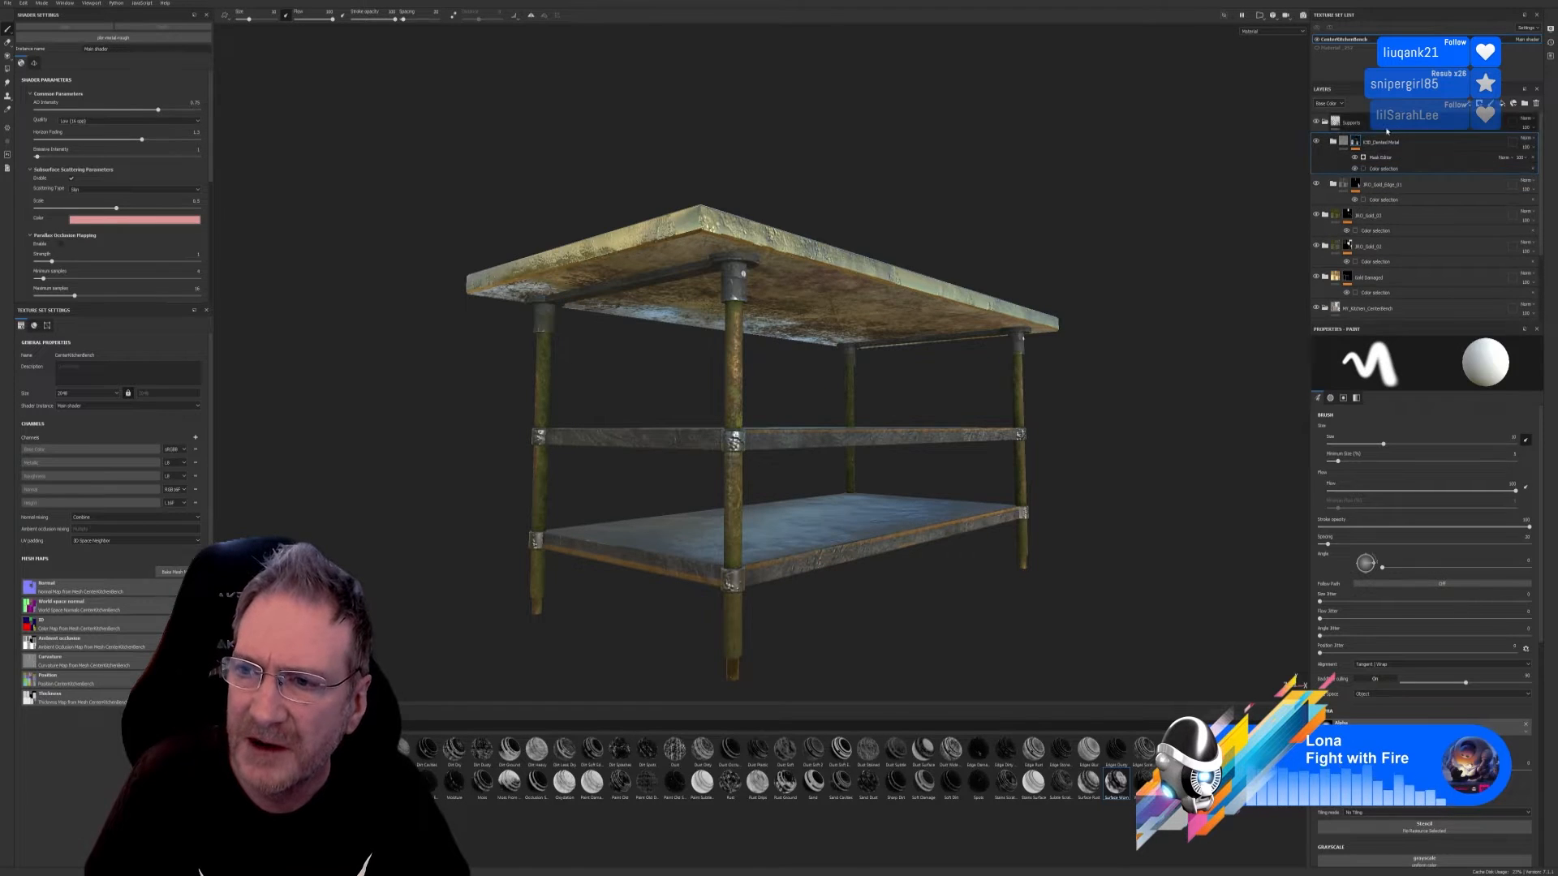
# Step: Add a color selection mask to the Supports folder and pick the ID color of the leg sockets
pyautogui.rightClick(1385, 128)
pyautogui.click(1432, 151)
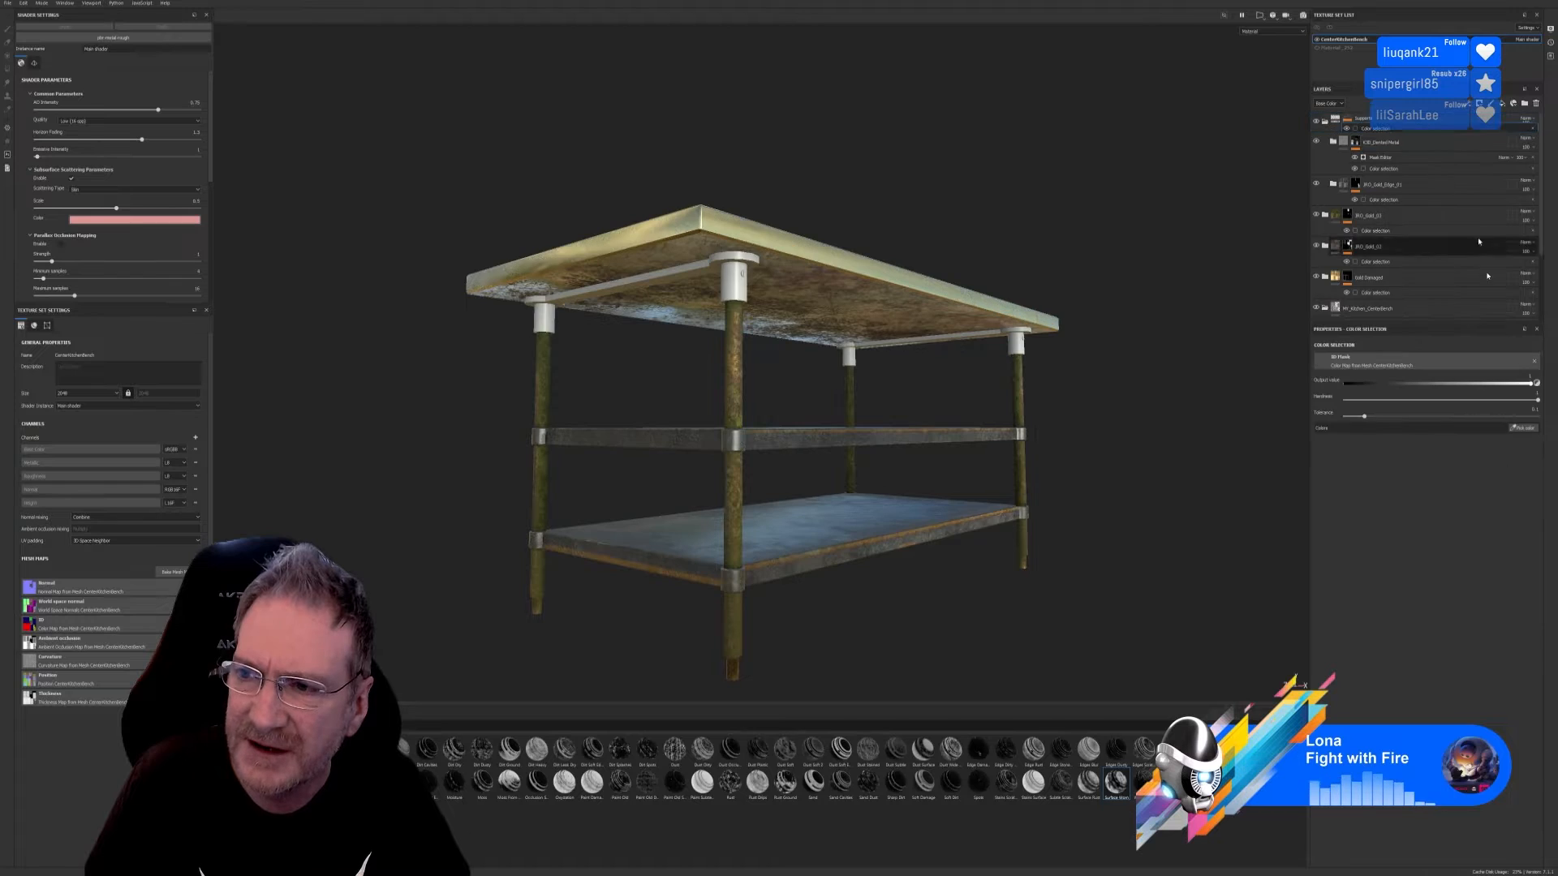
pyautogui.click(1524, 428)
pyautogui.click(748, 287)
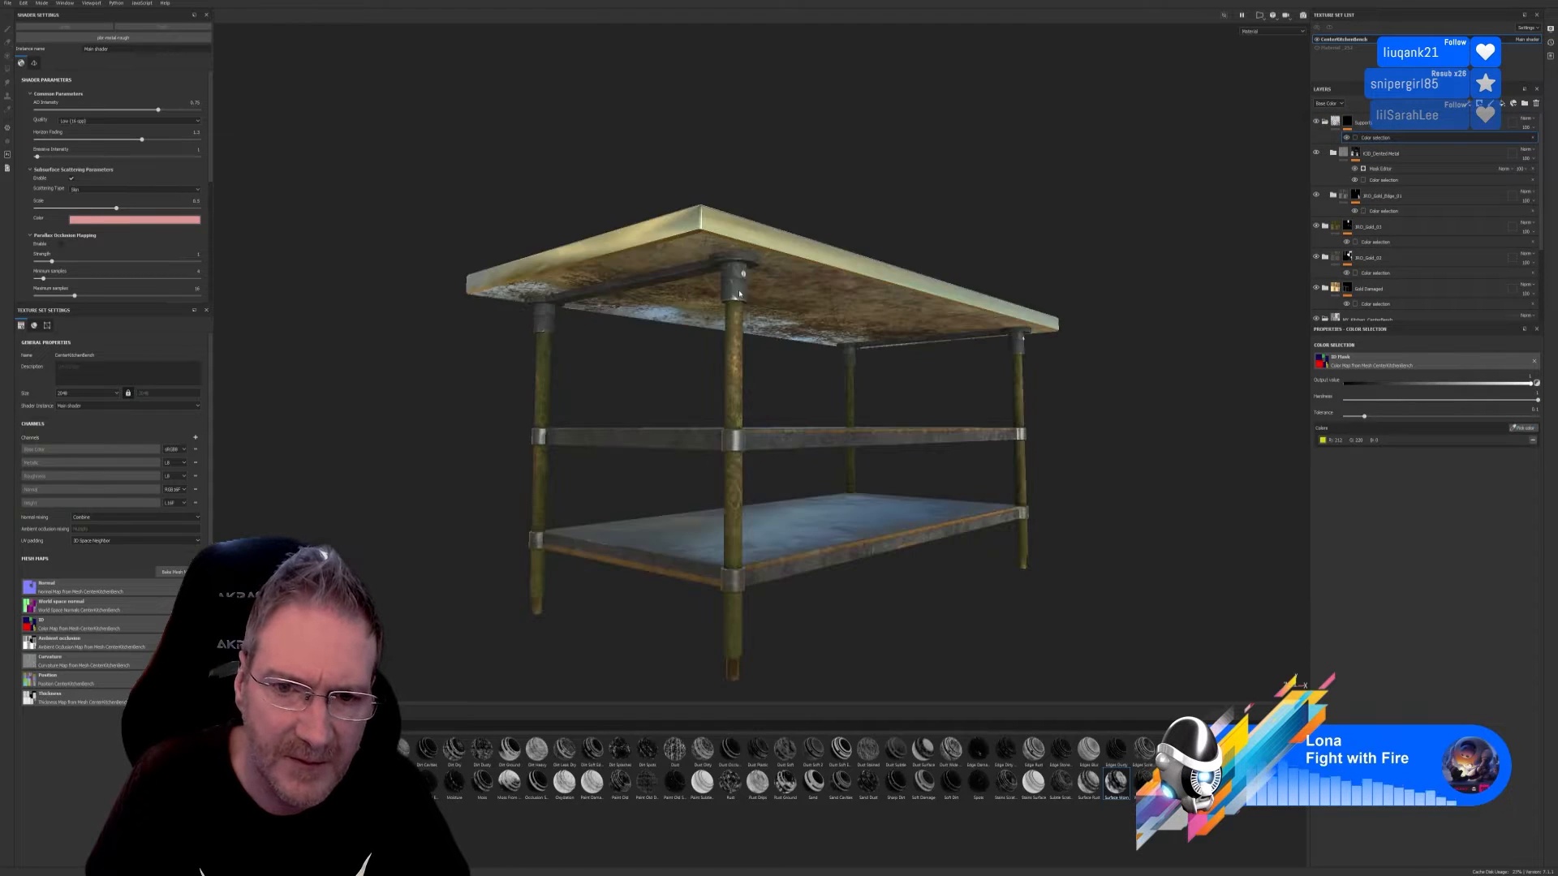
# Step: Raise the Global Balance of the damaged metal layer's Mask Editor generator to about 0.92
pyautogui.scroll(6, 747, 267)
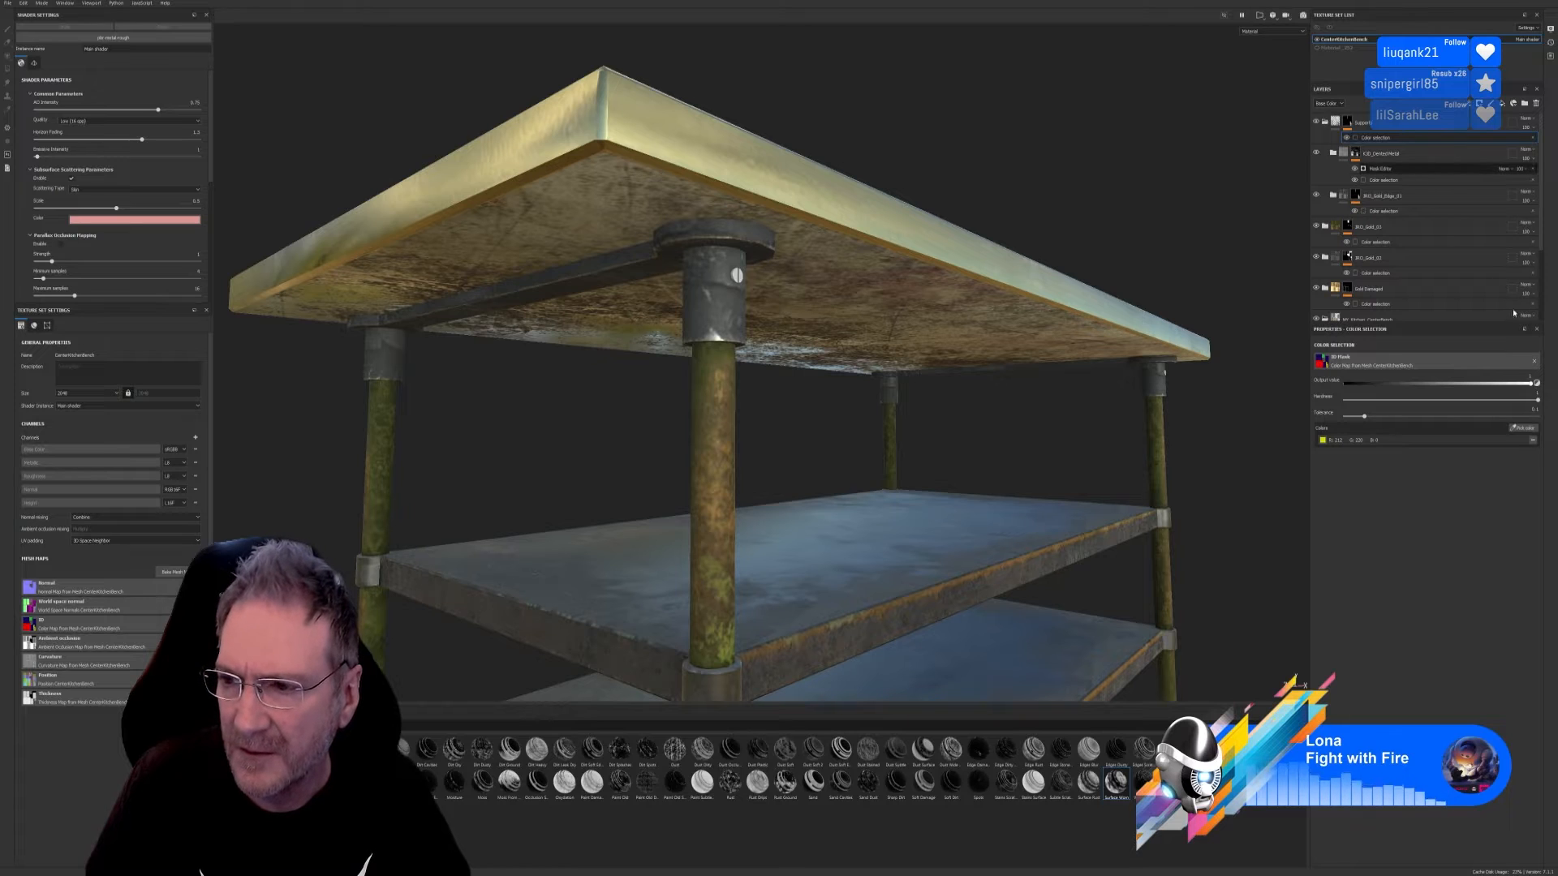
pyautogui.click(1428, 168)
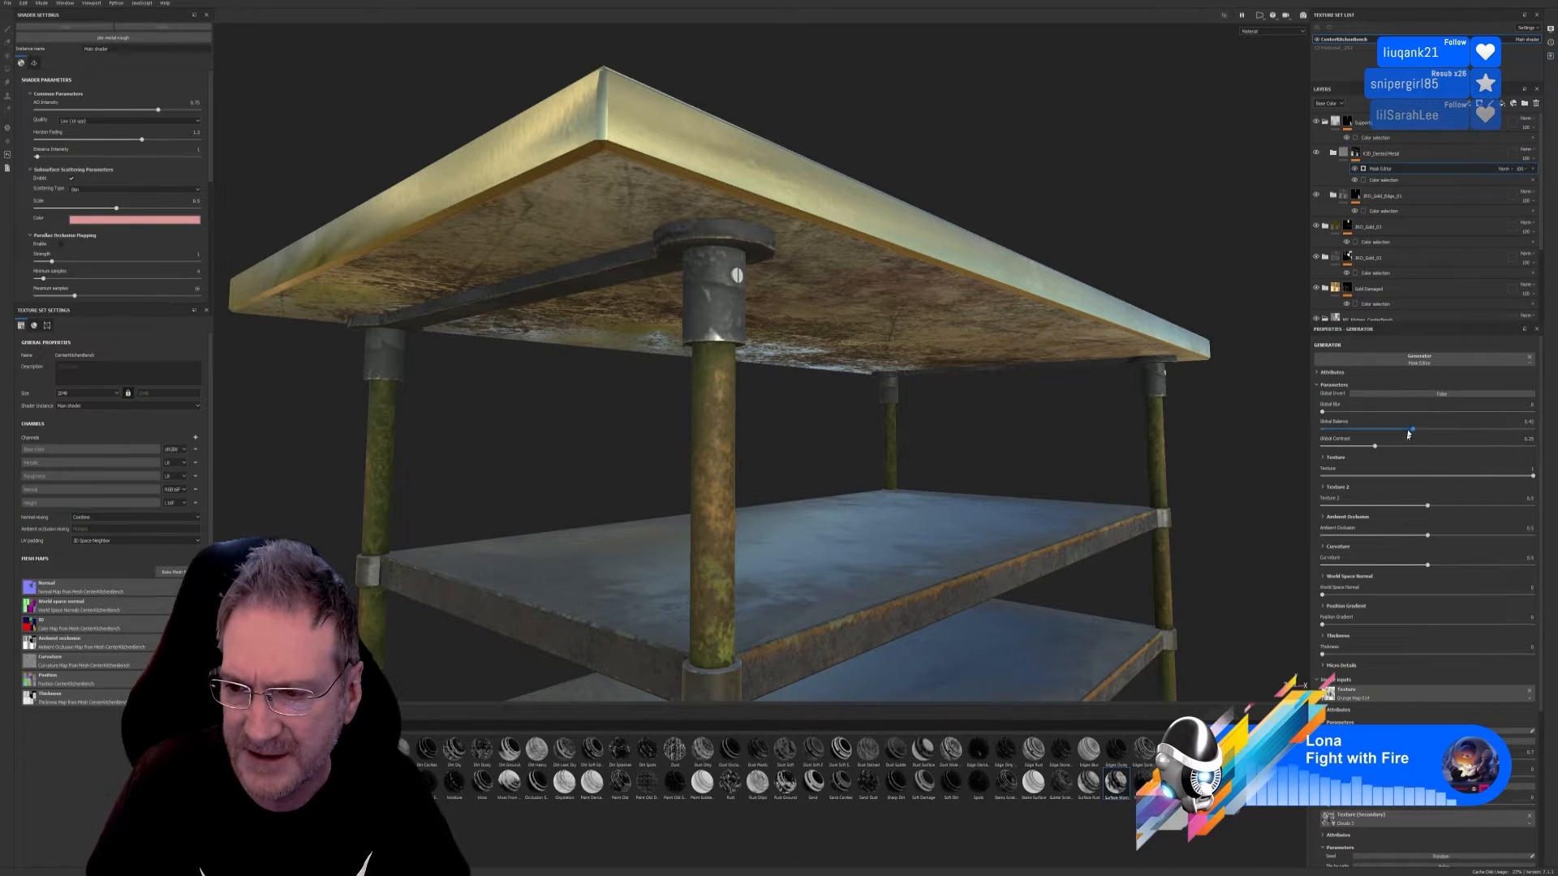
pyautogui.moveTo(1414, 430); pyautogui.dragTo(1517, 433)
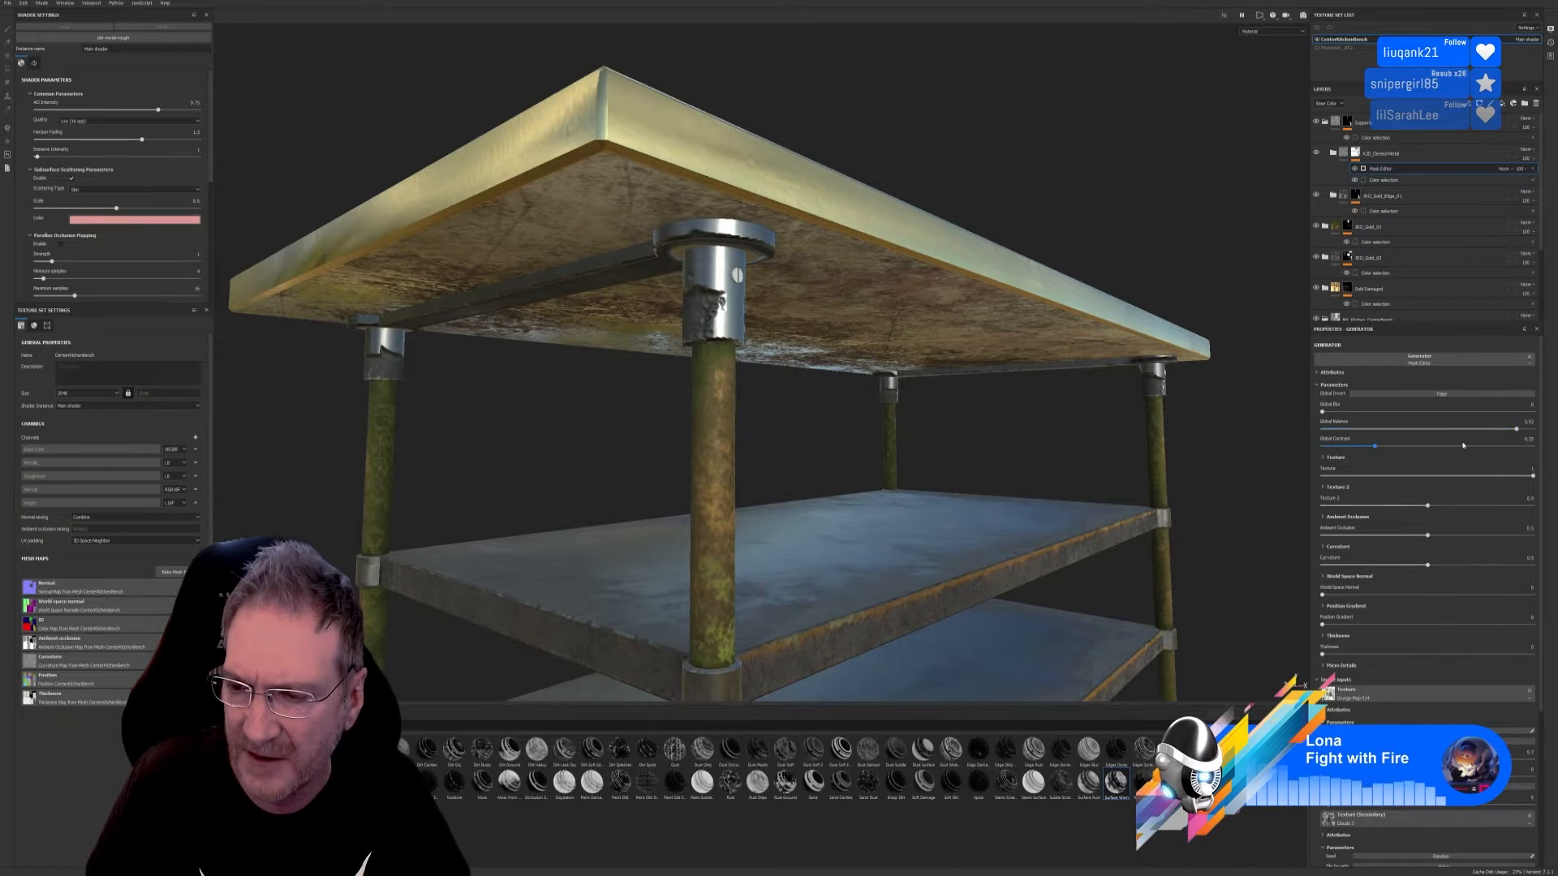
# Step: Set the Mask Editor's Global Contrast to about 0.09, Texture 2 to 0.87, Ambient Occlusion to 0.36, Curvature to 0.44 and World Space Normal to 0.25
pyautogui.moveTo(1376, 447); pyautogui.dragTo(1341, 471)
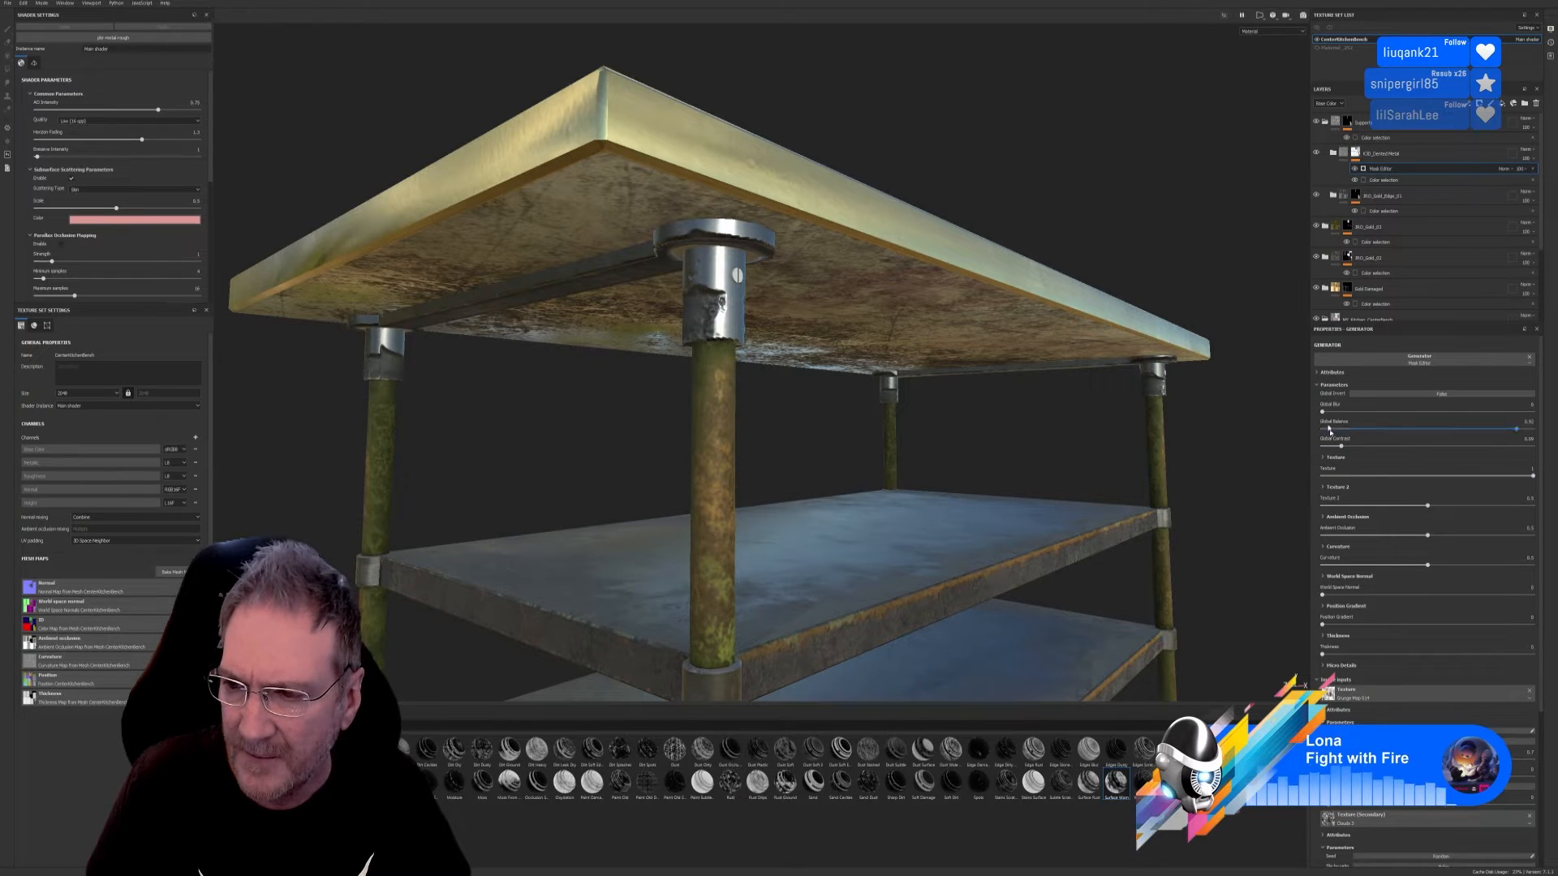
pyautogui.moveTo(1427, 509); pyautogui.dragTo(1372, 605)
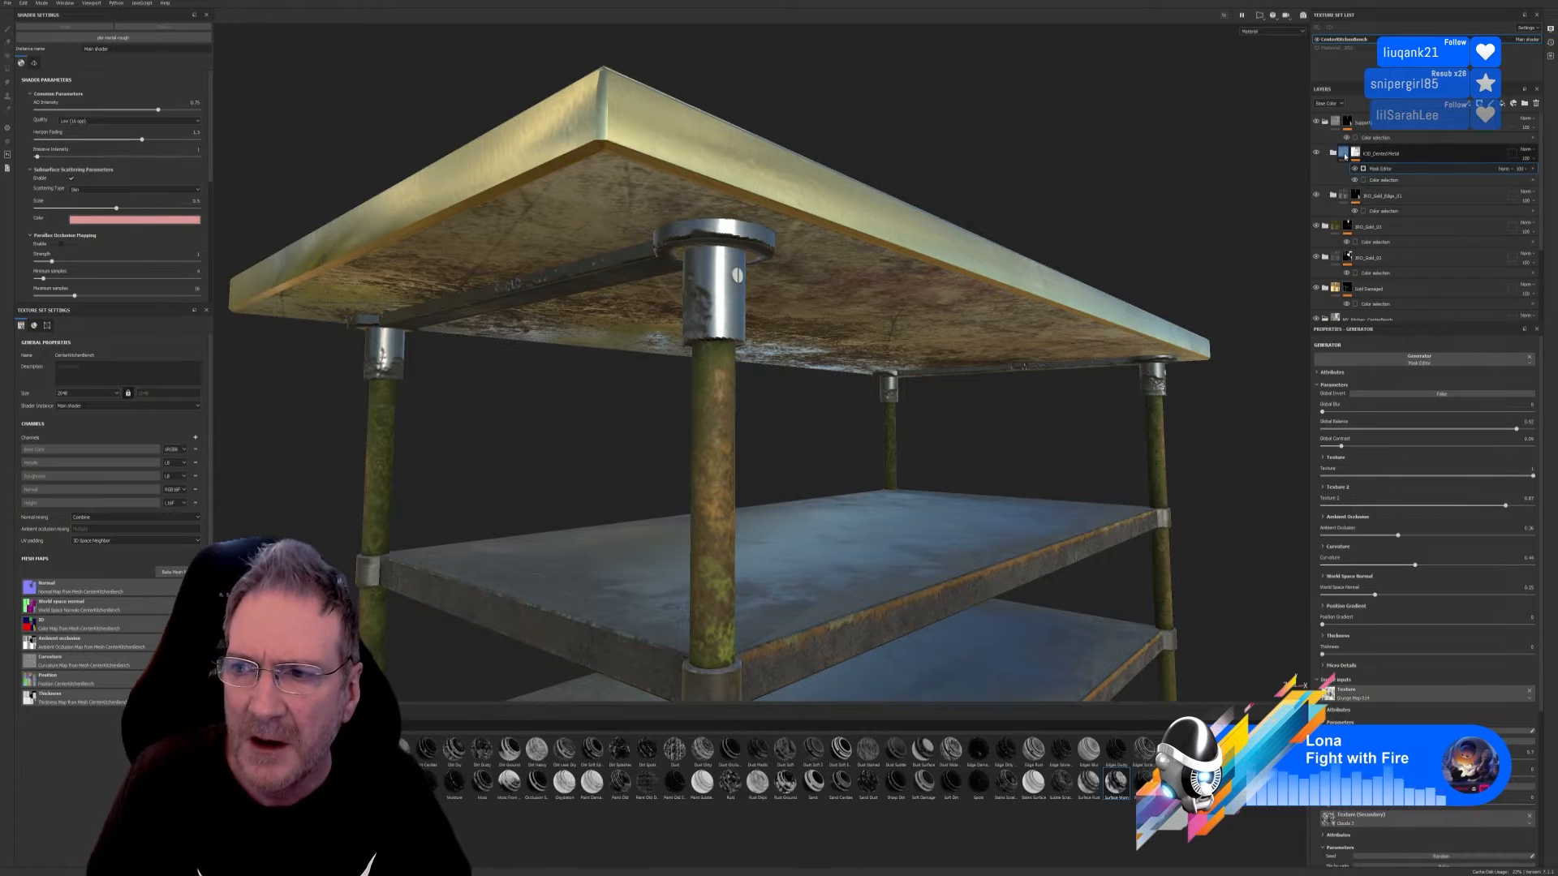
# Step: Lower the Height channel opacity of the damaged metal layer in the Supports folder and check the dents on the leg sockets
pyautogui.click(1345, 157)
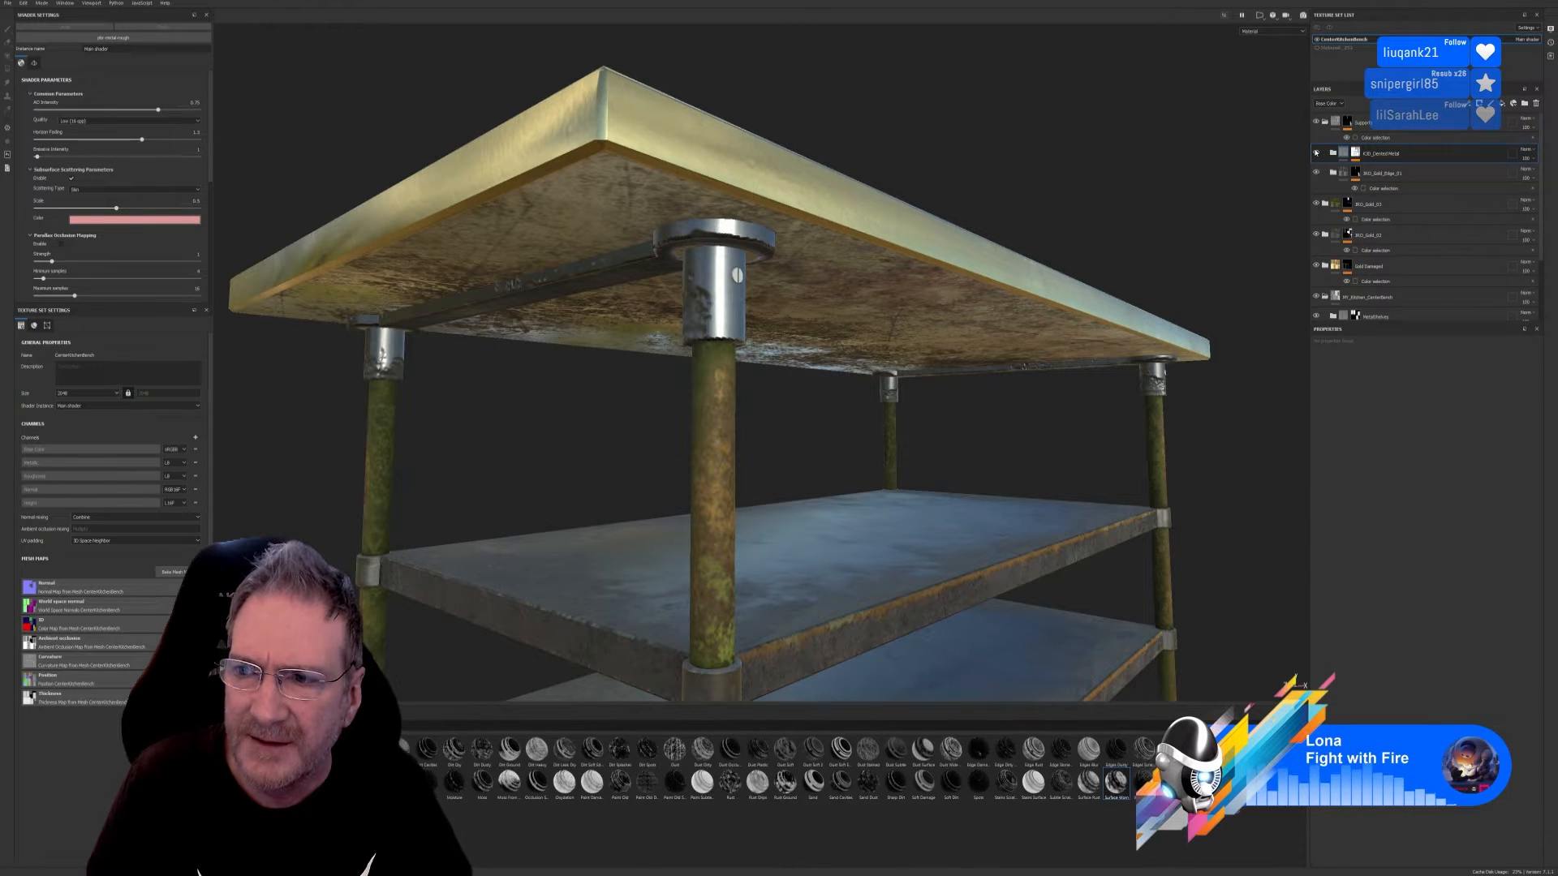
pyautogui.click(1337, 104)
pyautogui.click(1324, 133)
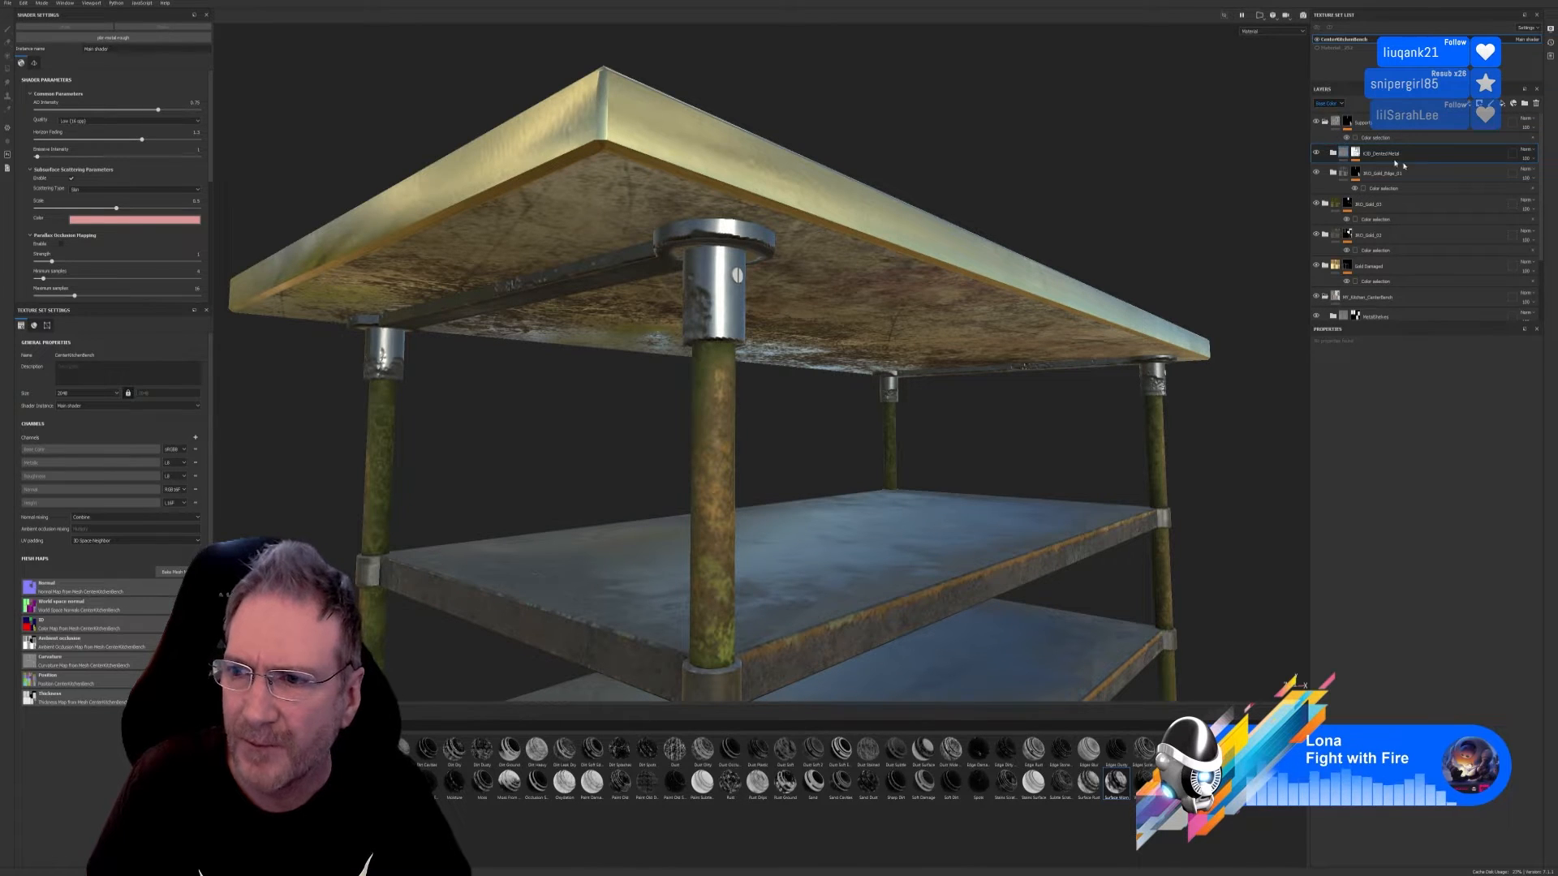
pyautogui.click(1532, 160)
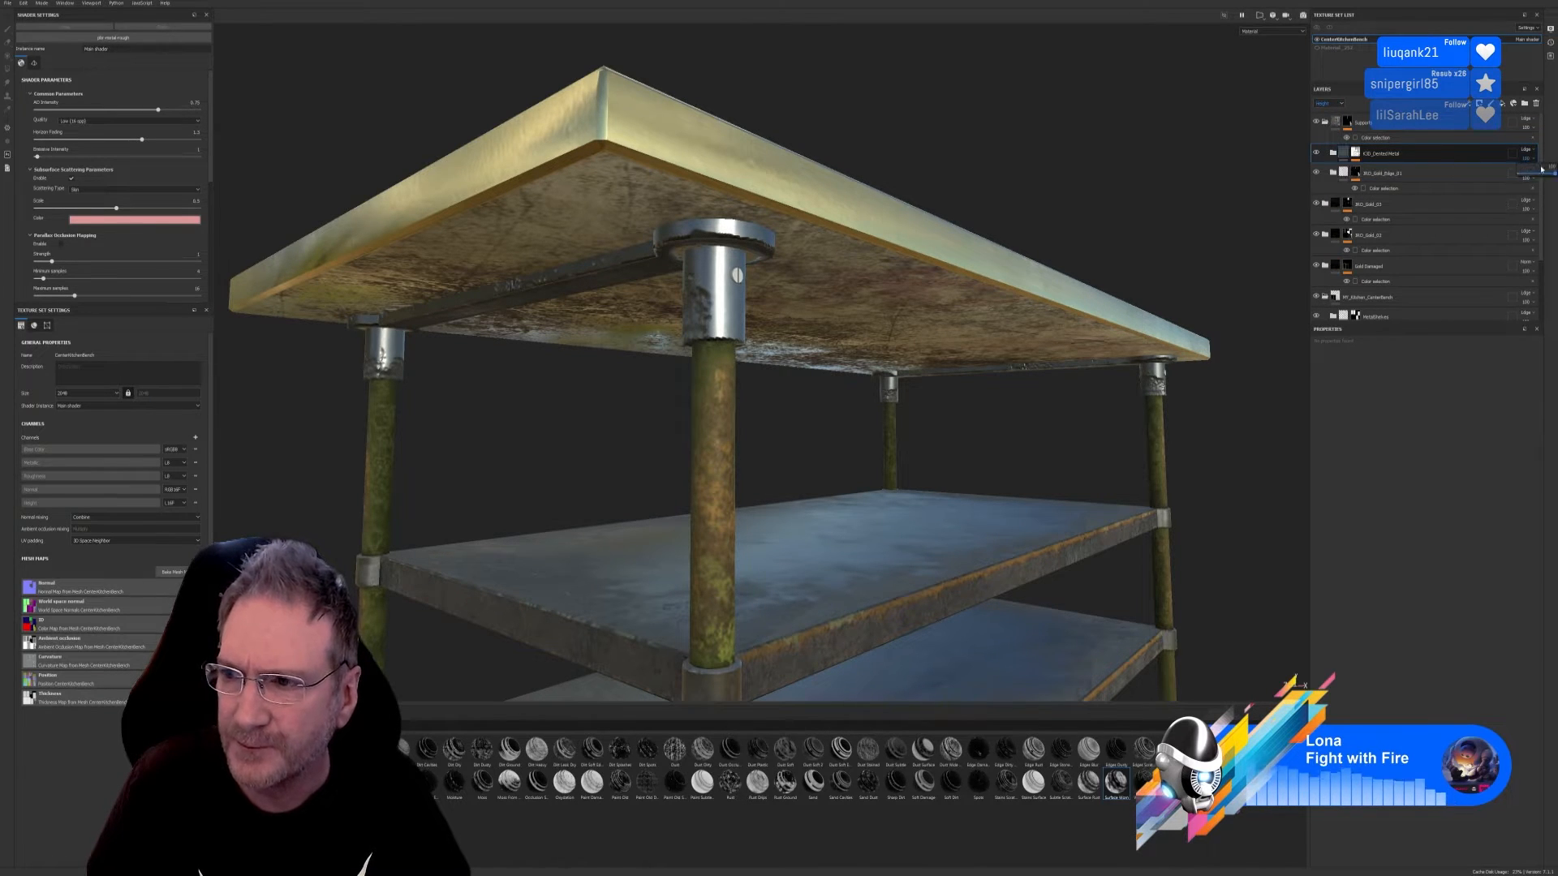
pyautogui.moveTo(1554, 175); pyautogui.dragTo(1527, 180)
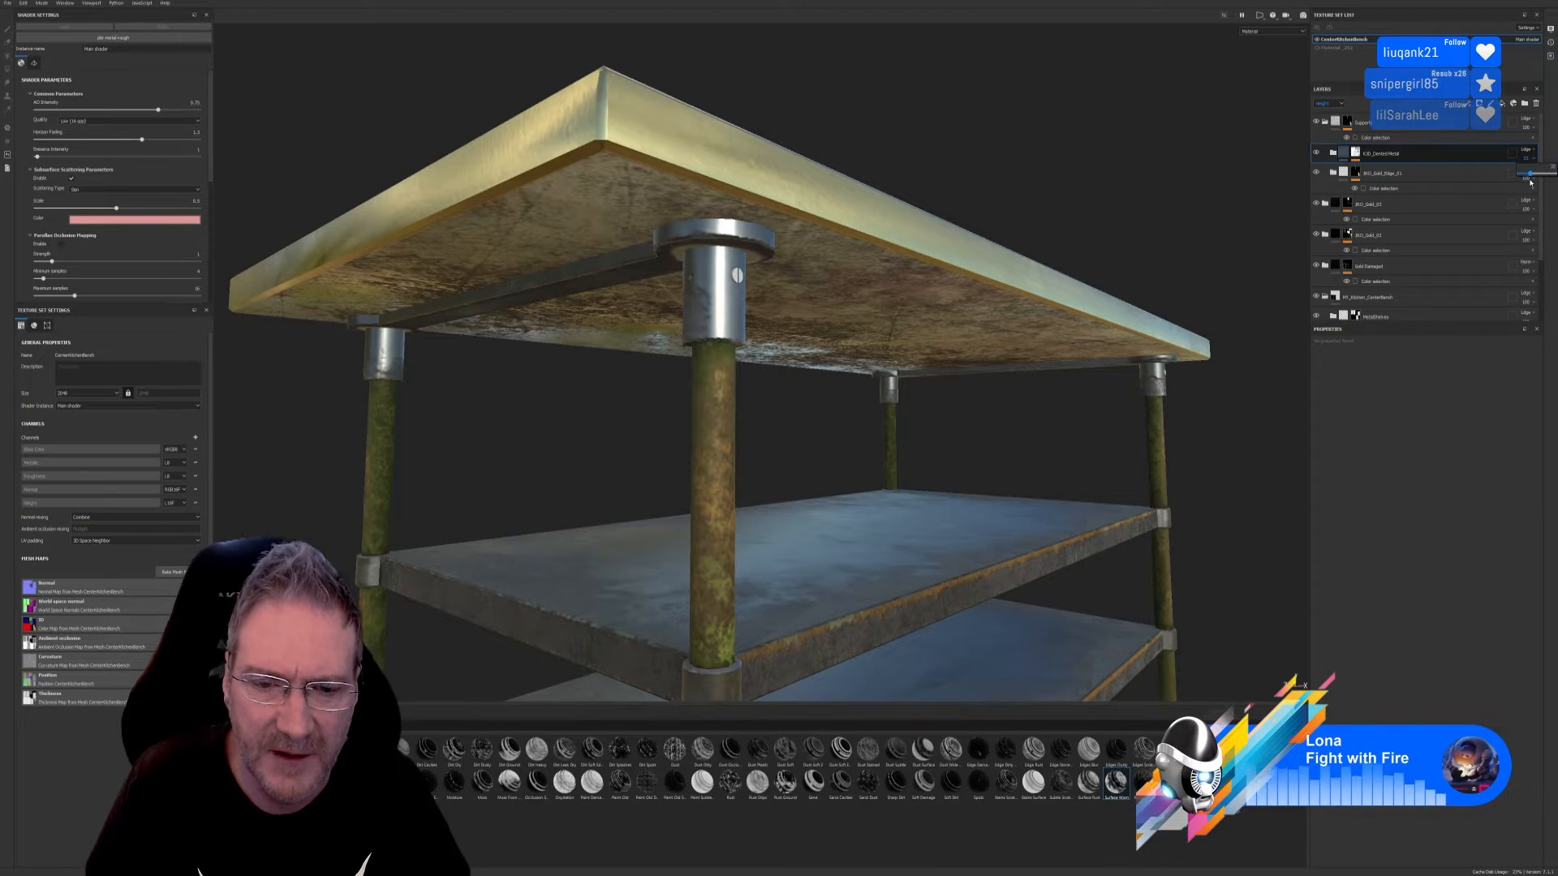
pyautogui.scroll(1, 811, 373)
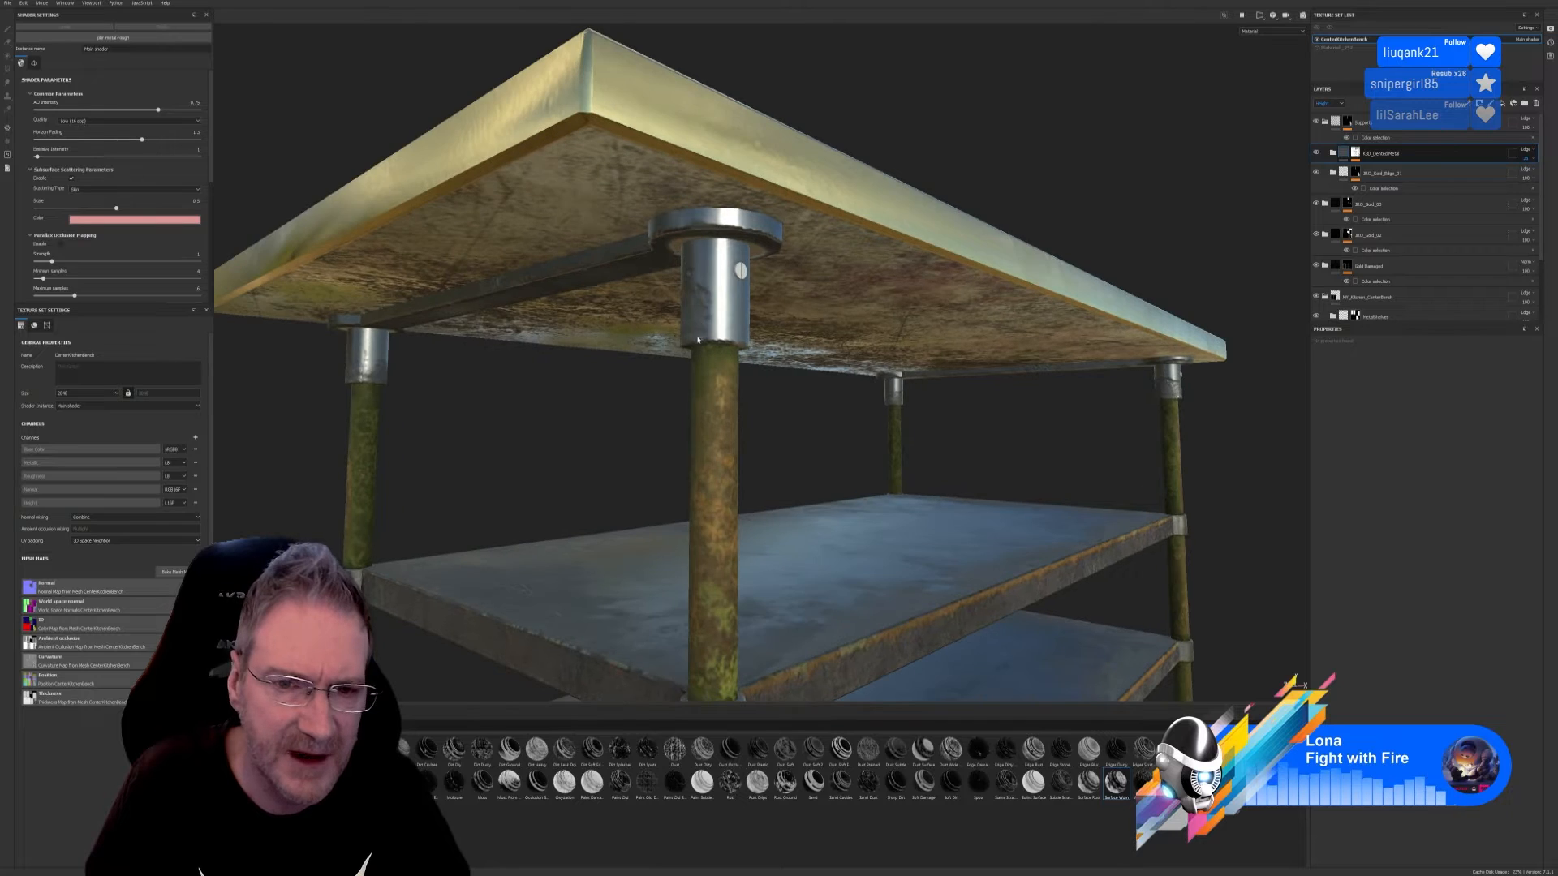
pyautogui.keyDown('alt'); pyautogui.moveTo(605, 389); pyautogui.dragTo(664, 319); pyautogui.keyUp('alt')
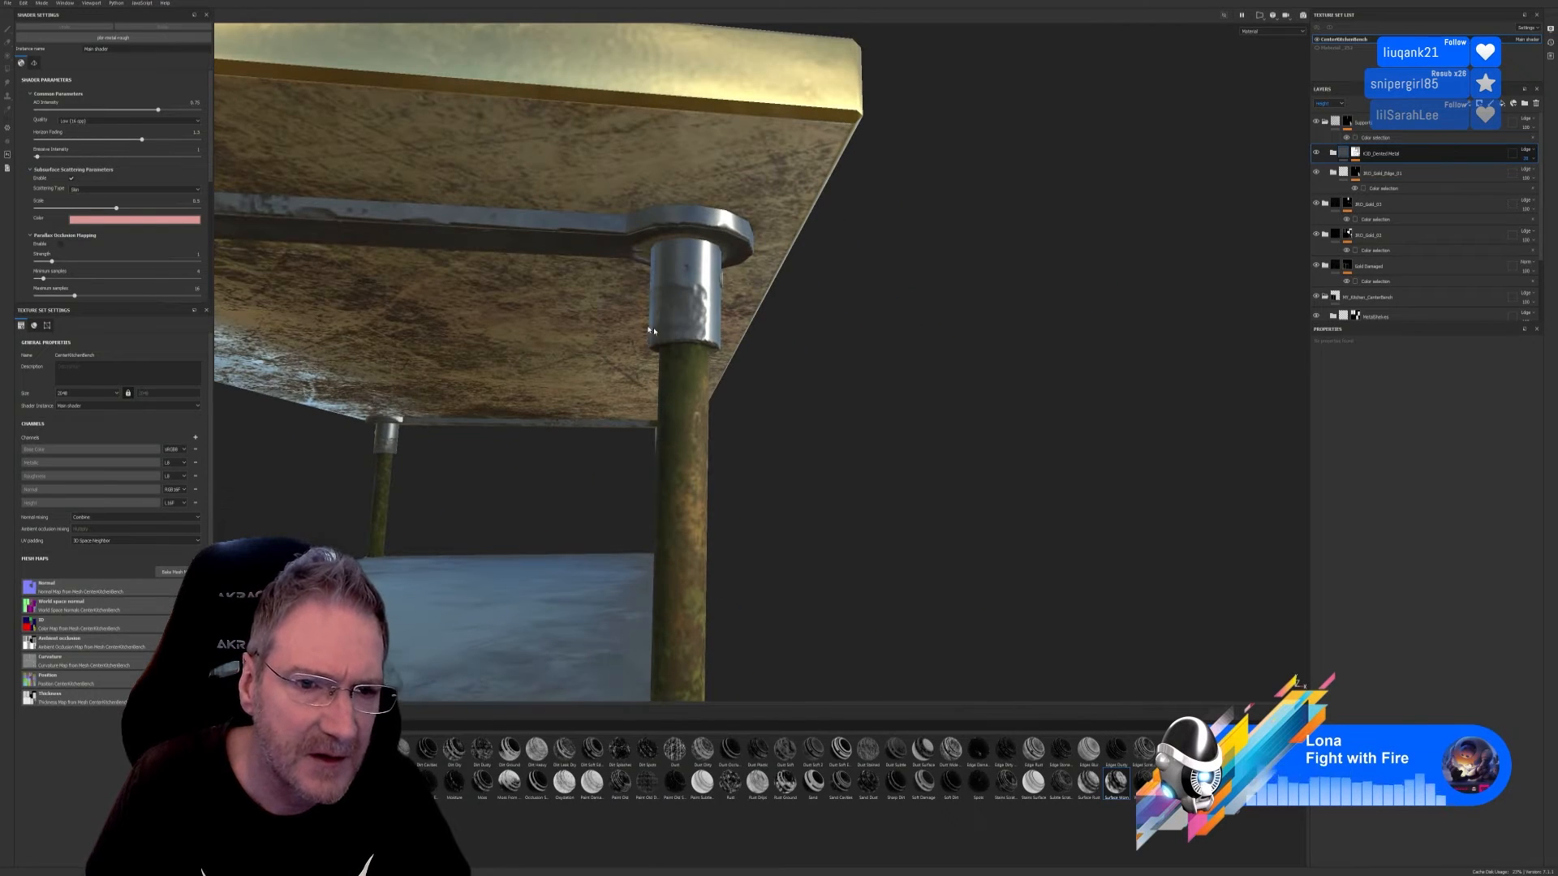
pyautogui.keyDown('alt'); pyautogui.moveTo(297, 226); pyautogui.dragTo(678, 285); pyautogui.keyUp('alt')
pyautogui.scroll(5, 837, 167)
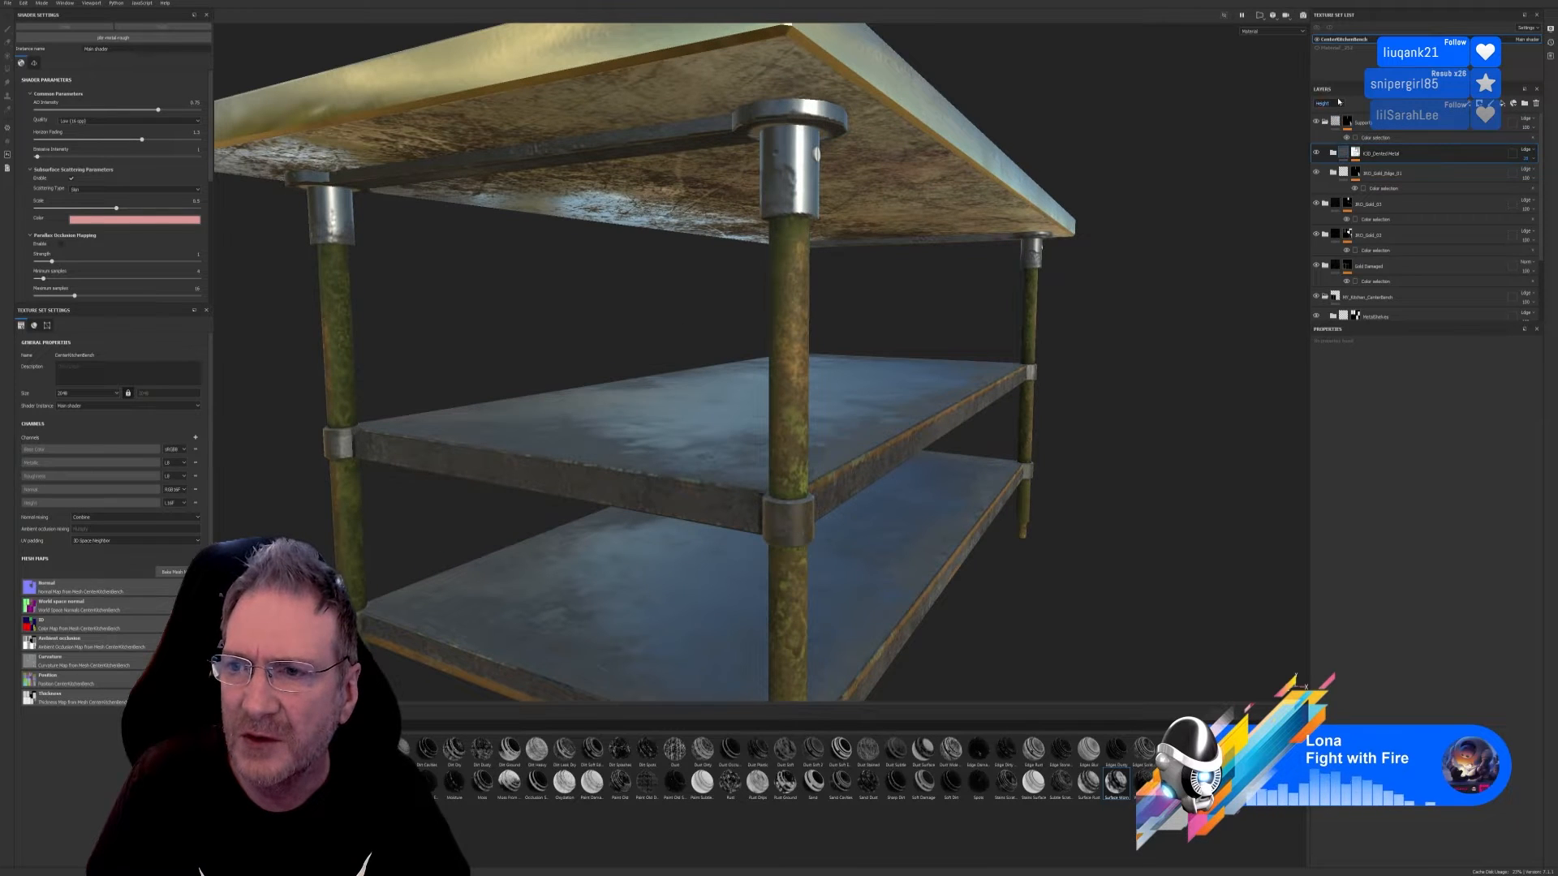
# Step: Return to the Base Color channel and set the damaged metal layer's Mask Editor to Global Balance about 0.85 and Global Contrast about 0.19
pyautogui.click(1355, 158)
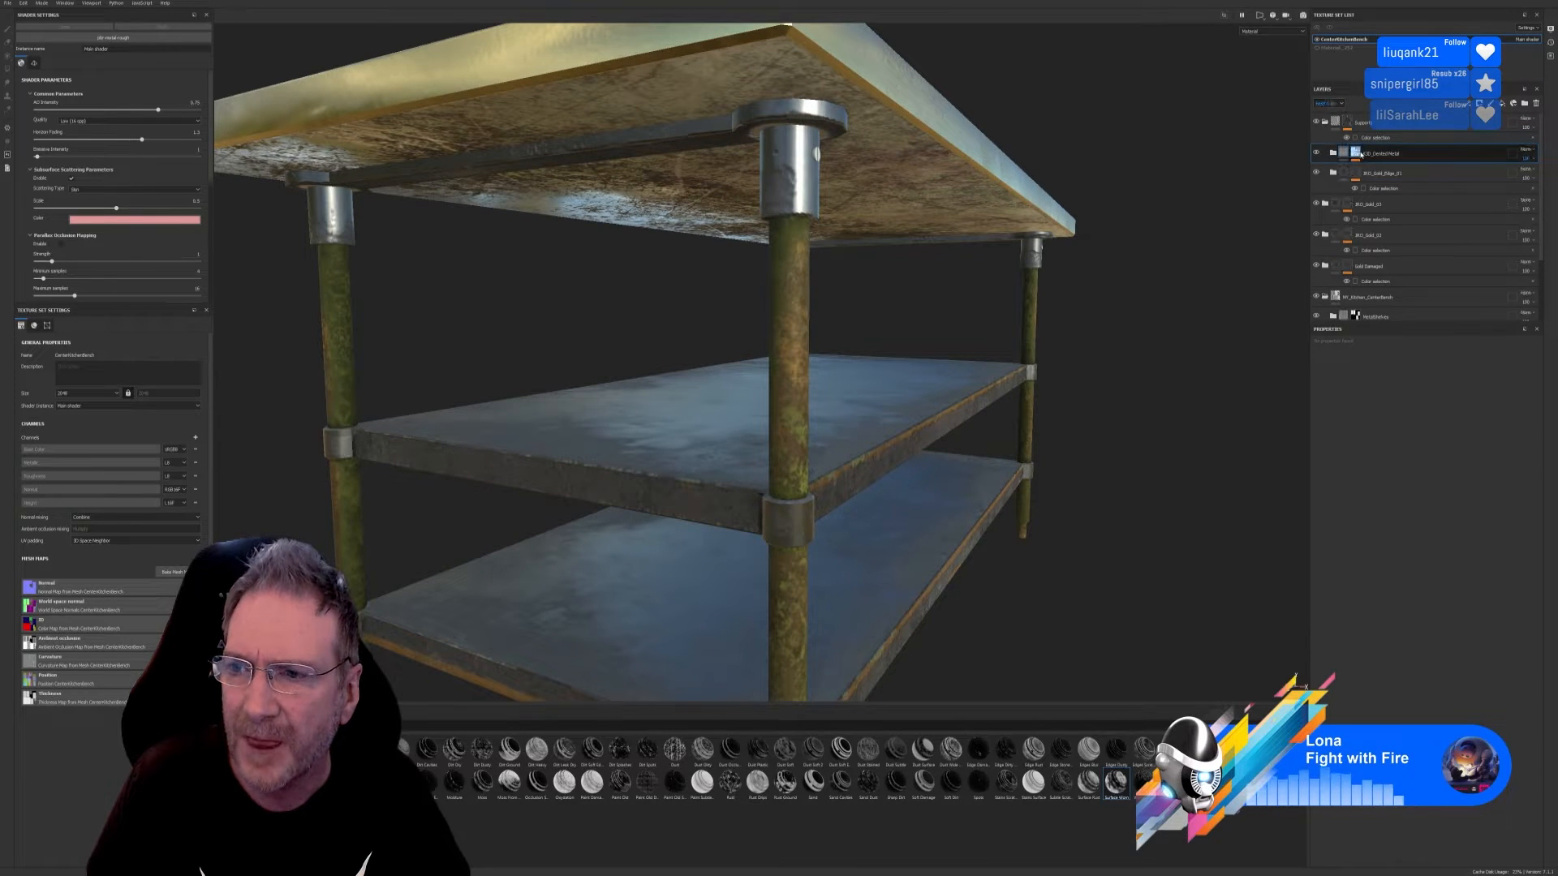
pyautogui.click(1356, 159)
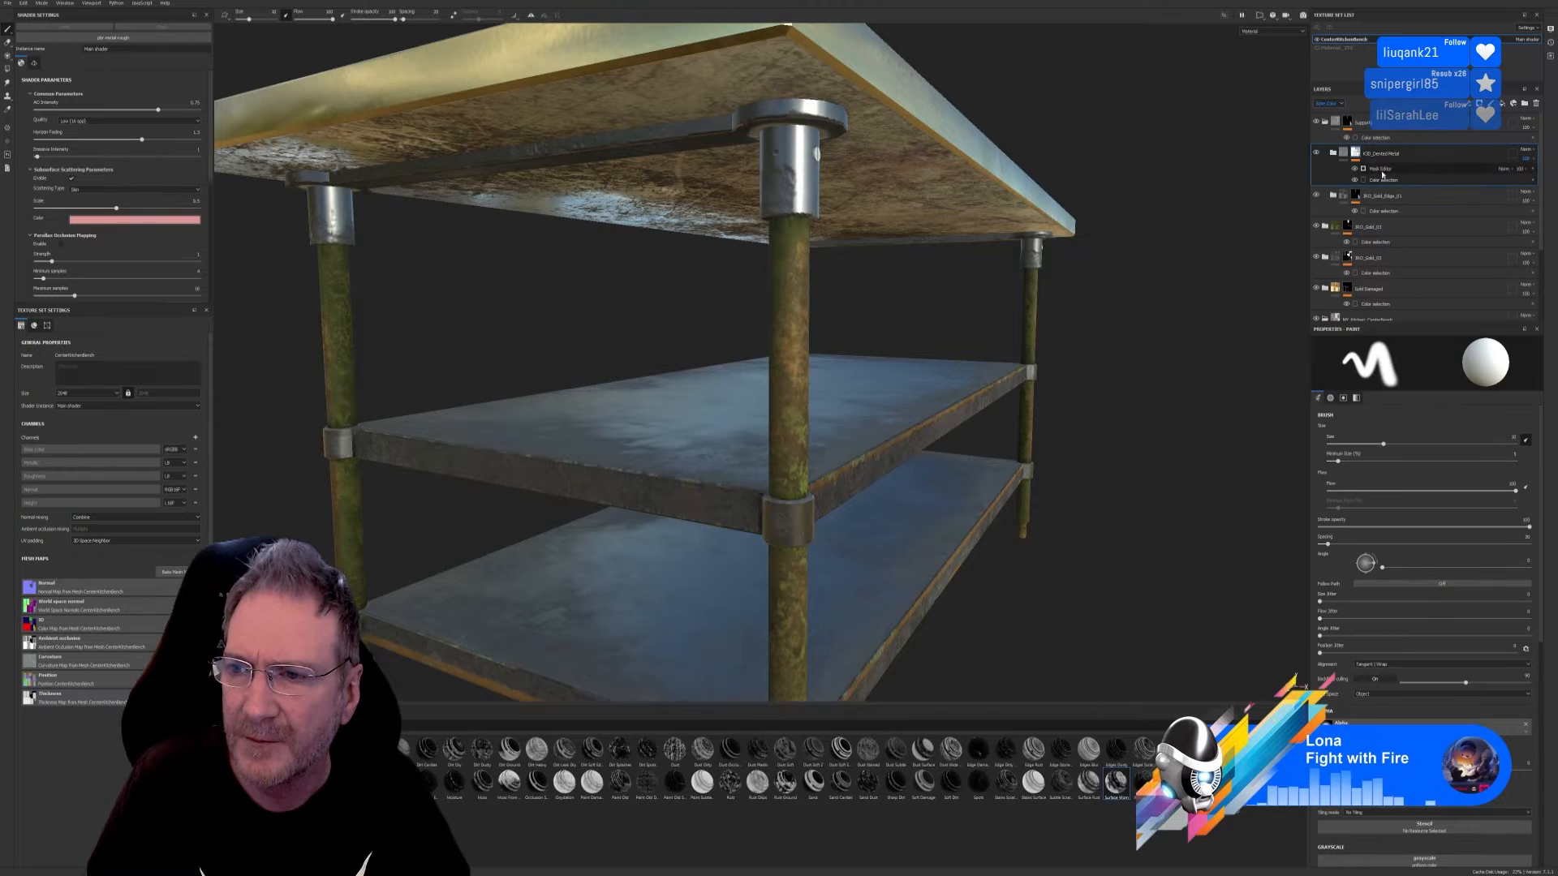
pyautogui.click(1384, 169)
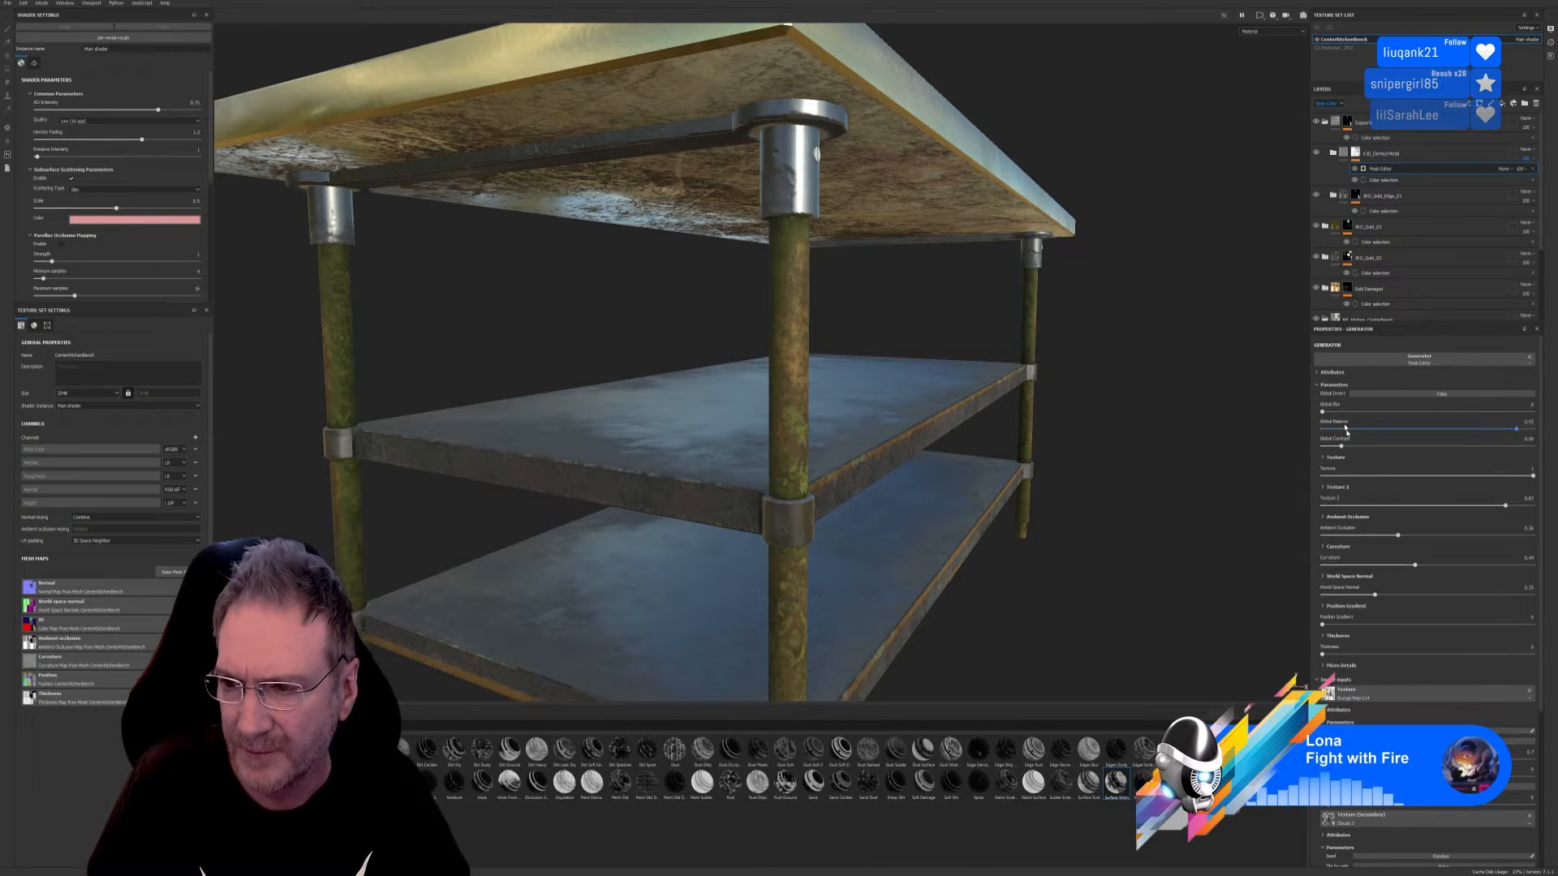
pyautogui.moveTo(1516, 430); pyautogui.dragTo(1501, 437)
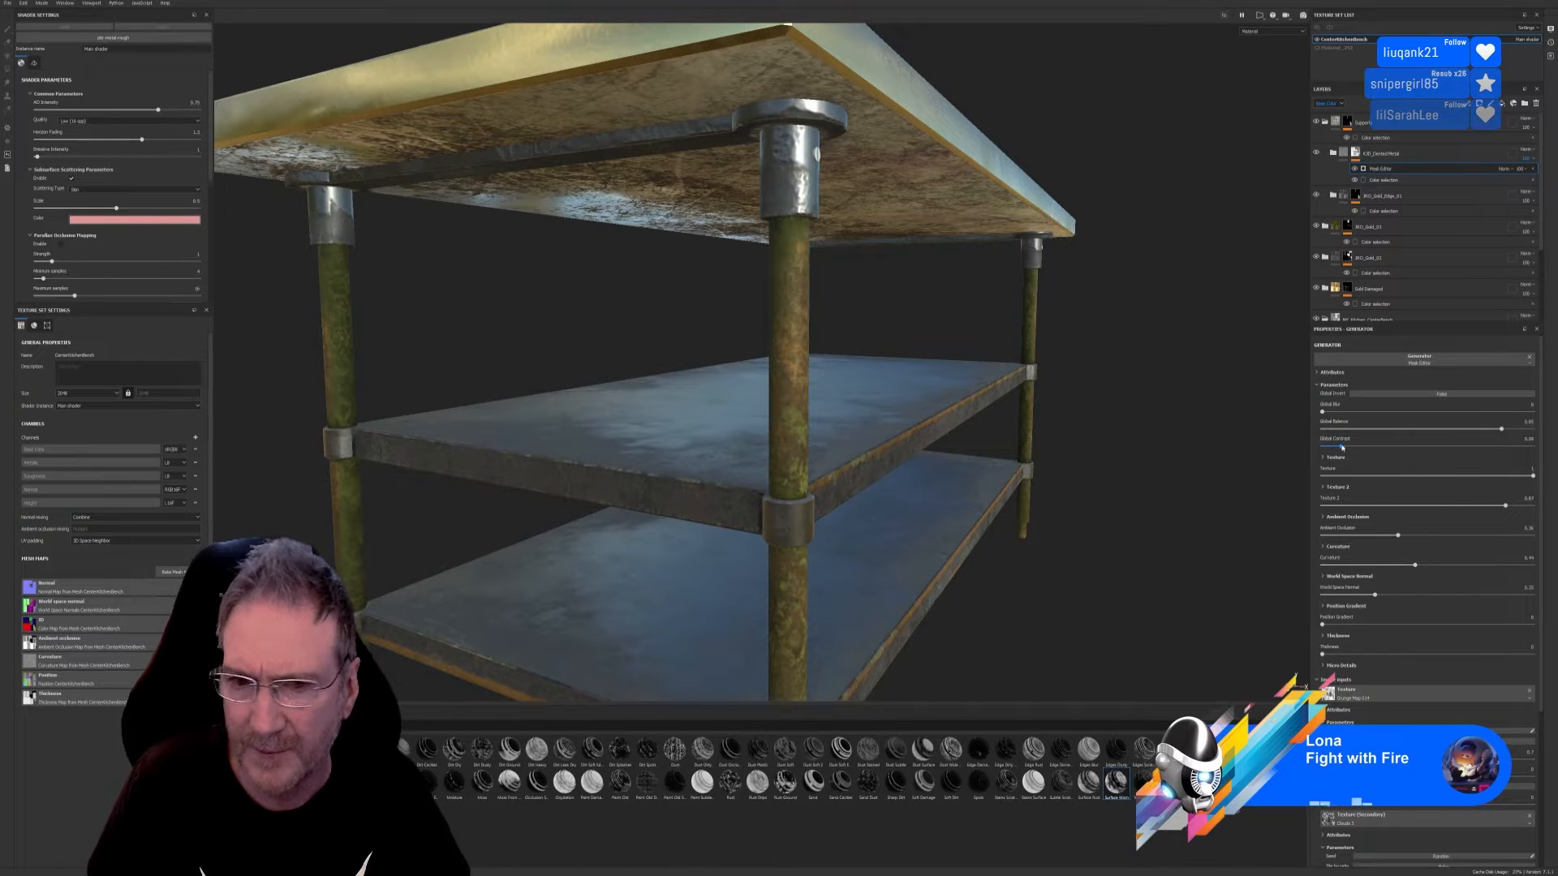
pyautogui.moveTo(1341, 447); pyautogui.dragTo(1363, 462)
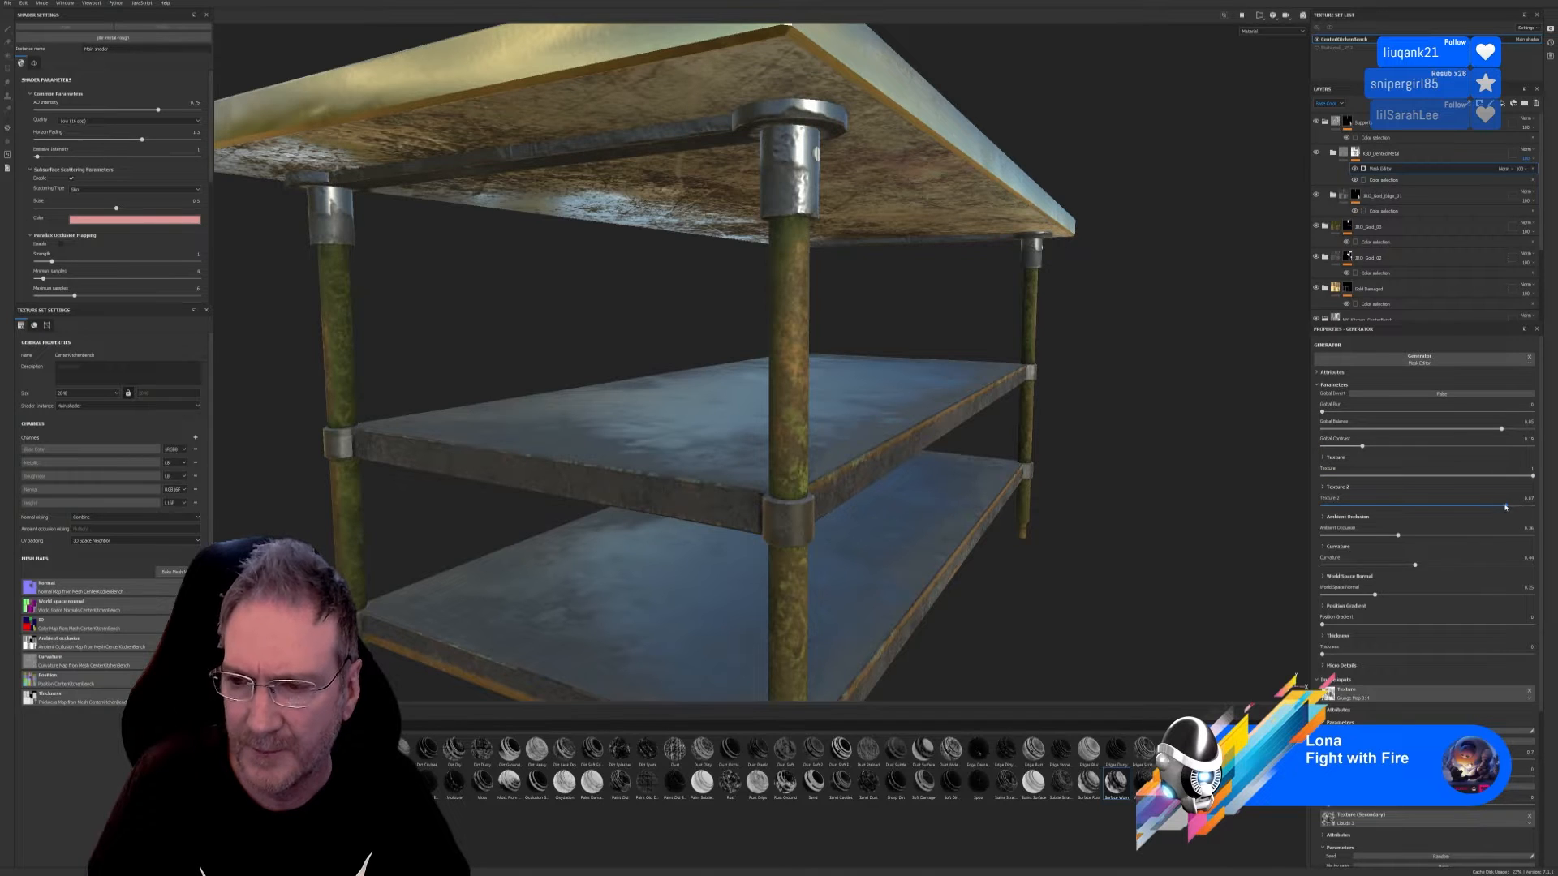
# Step: Set the mask's Texture to about 0.79, Texture 2 to 0.89, Ambient Occlusion to 0.25, Curvature to 0.5 and World Space Normal to 0.38
pyautogui.moveTo(1506, 506); pyautogui.dragTo(1387, 507)
pyautogui.moveTo(1482, 514); pyautogui.dragTo(1510, 507)
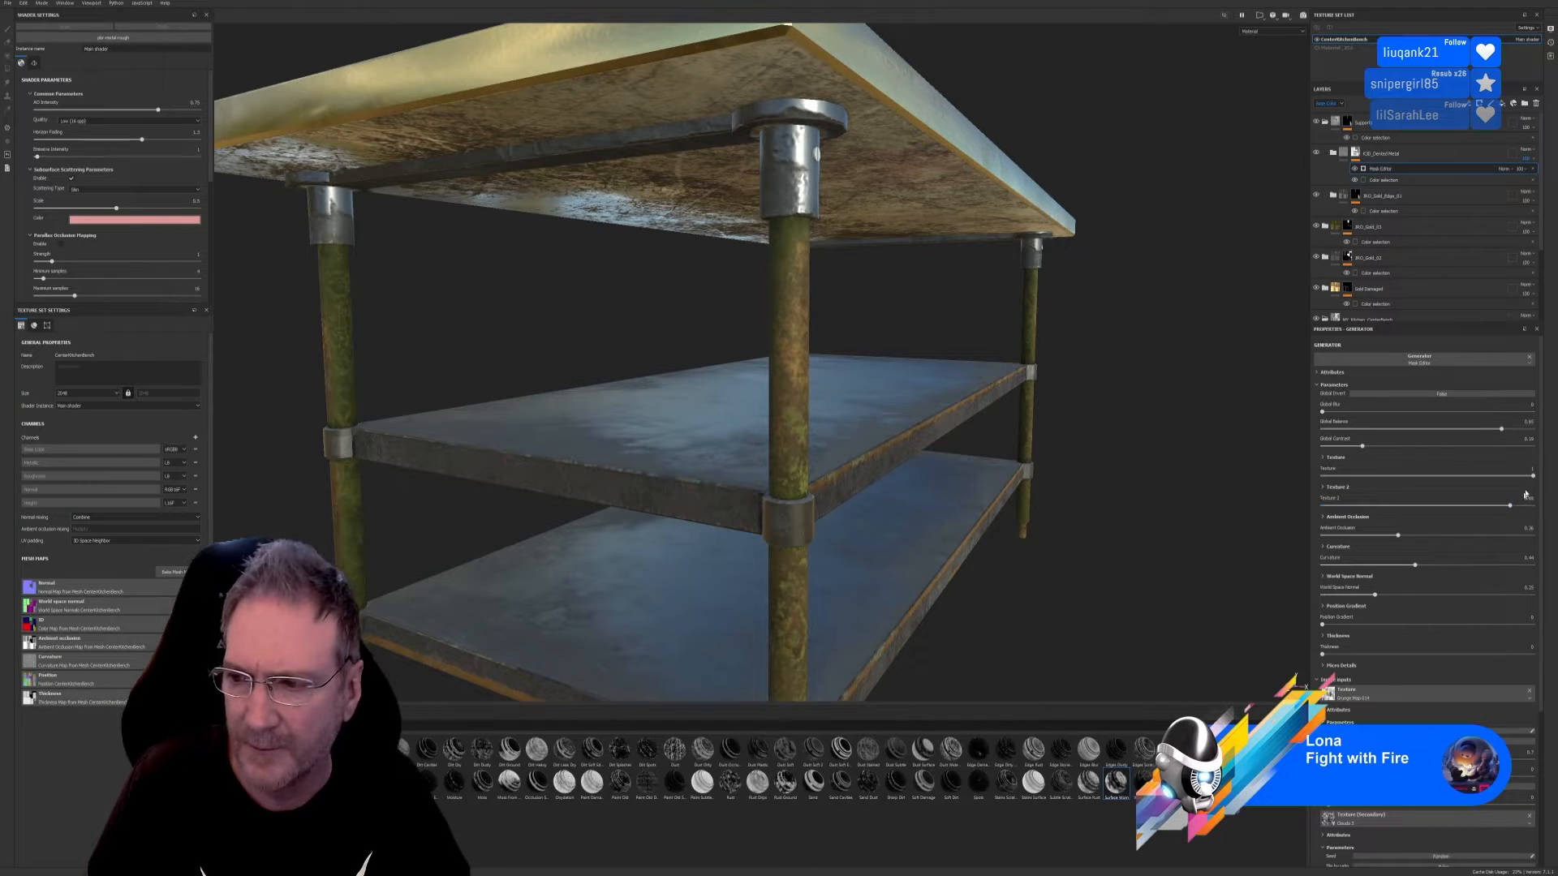
pyautogui.click(1477, 477)
pyautogui.moveTo(1393, 491); pyautogui.dragTo(1488, 500)
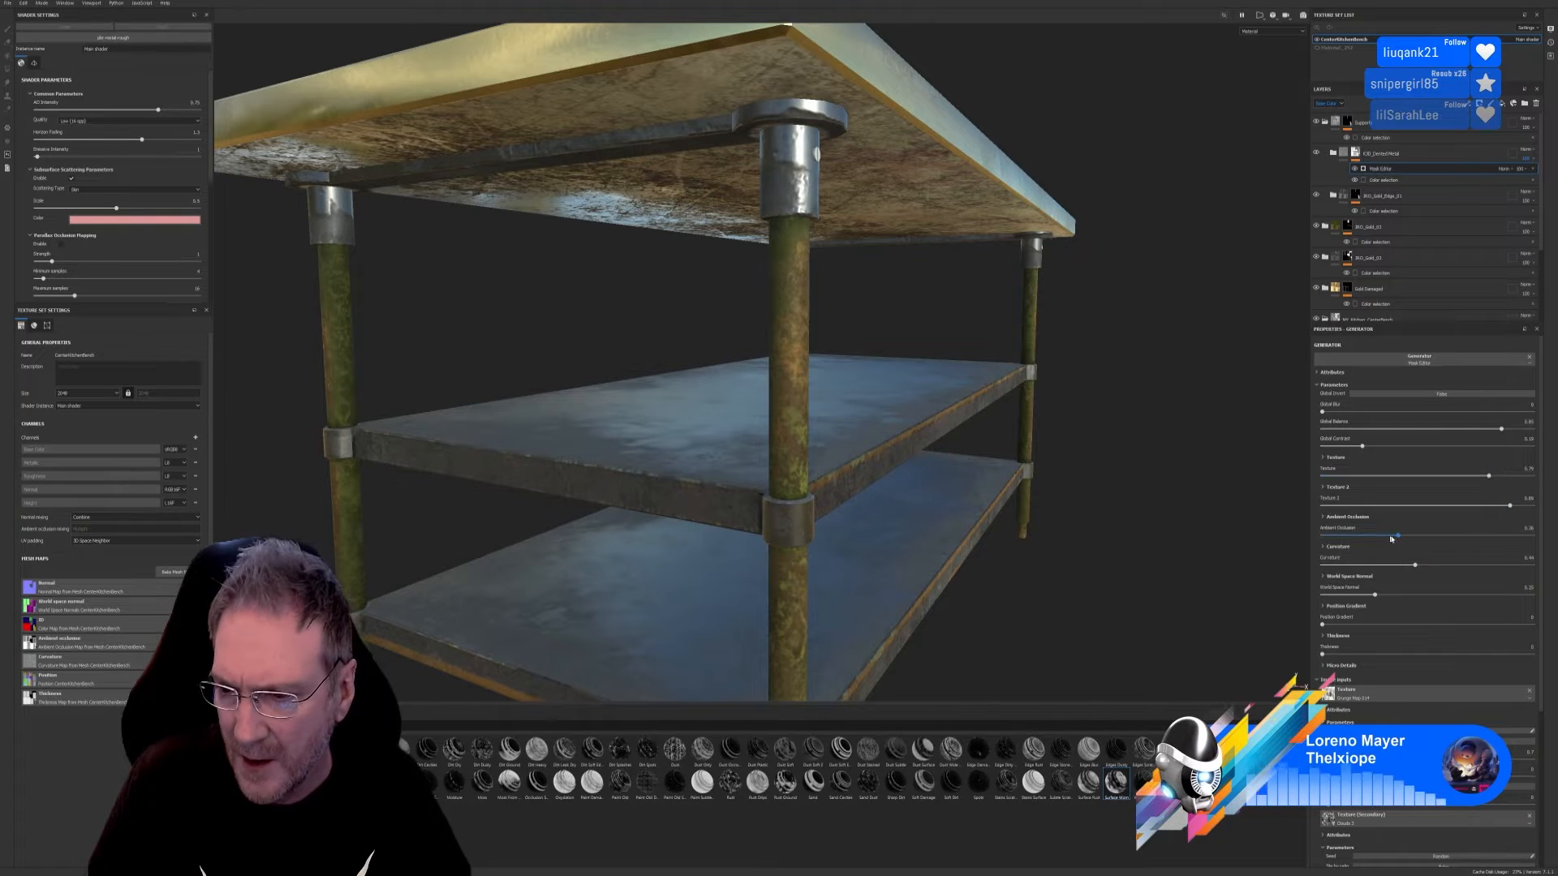
pyautogui.moveTo(1397, 537); pyautogui.dragTo(1419, 595)
# Step: Examine the whole bench from several angles to judge the metal wear on the supports and shelves
pyautogui.scroll(-2, 1047, 414)
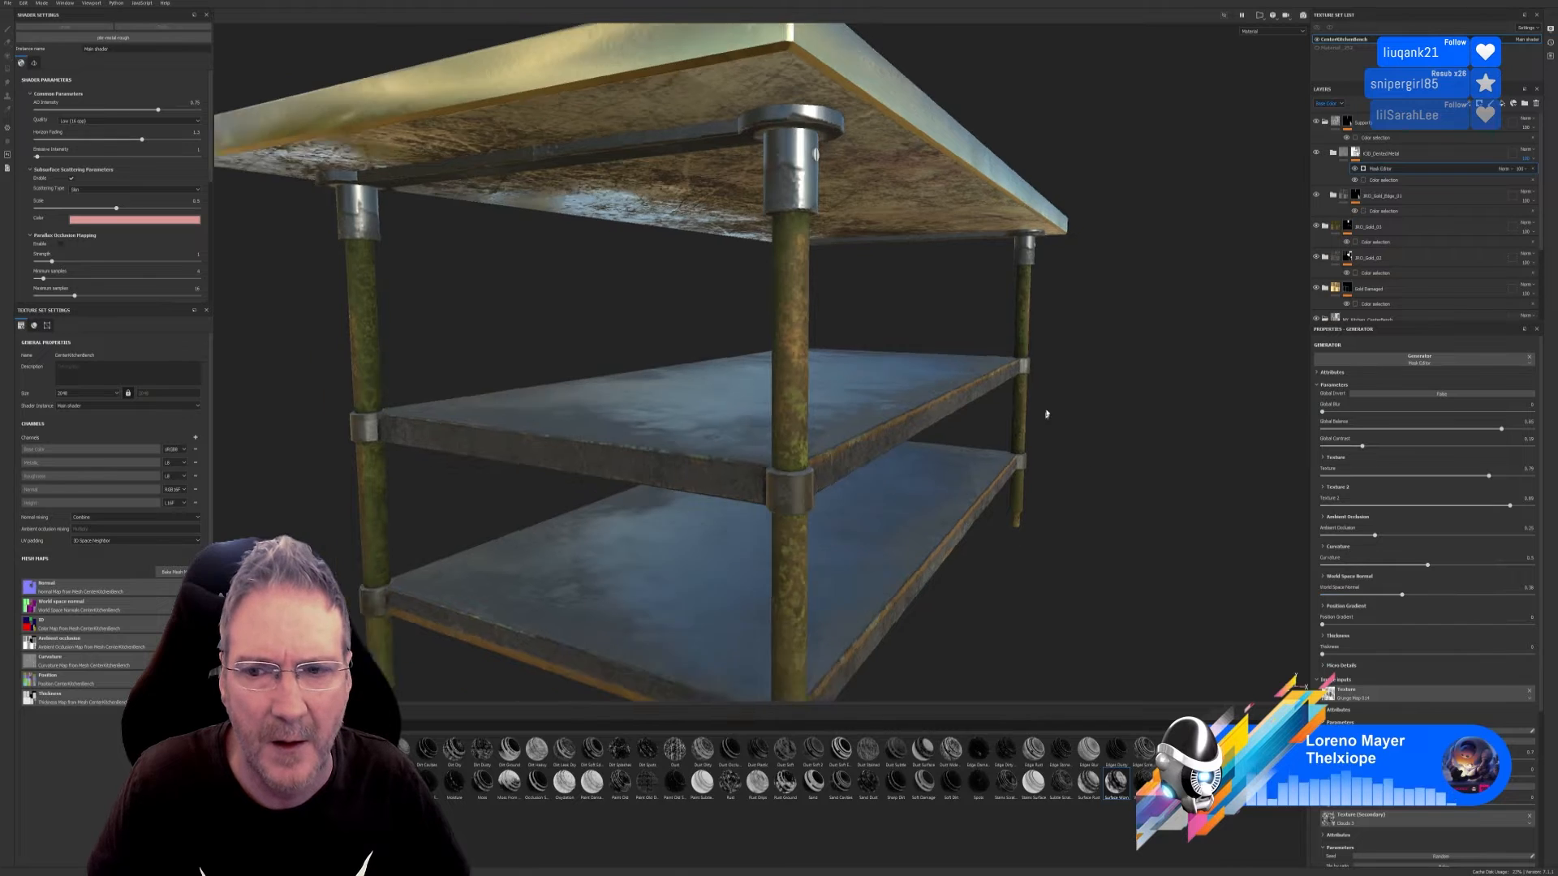
pyautogui.keyDown('alt'); pyautogui.moveTo(1046, 414); pyautogui.dragTo(744, 357); pyautogui.keyUp('alt')
pyautogui.scroll(-2, 873, 333)
pyautogui.scroll(-2, 874, 334)
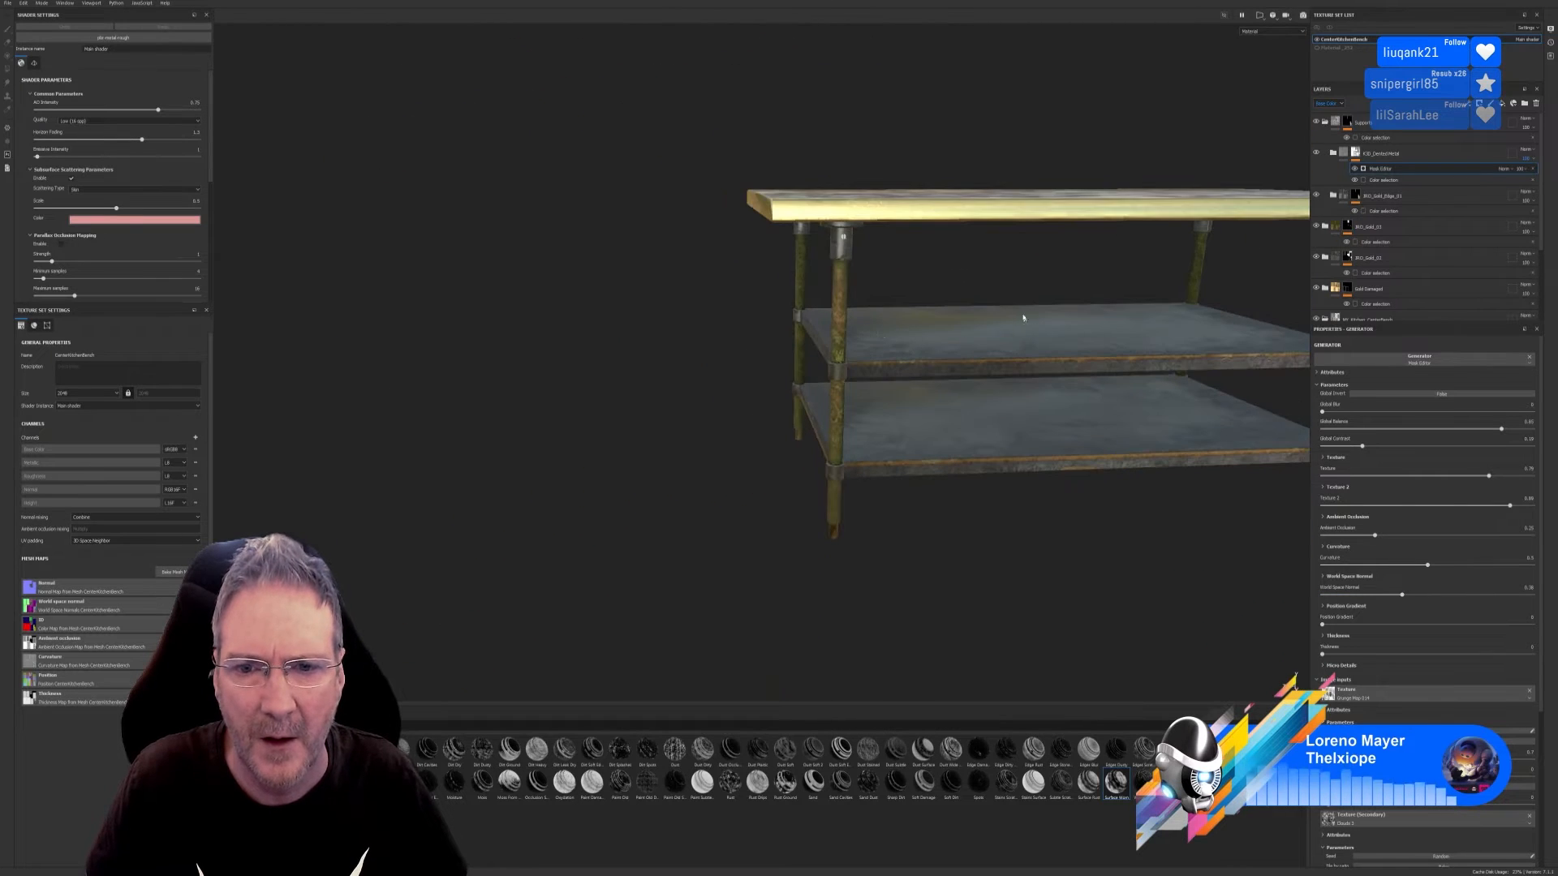
pyautogui.keyDown('alt'); pyautogui.moveTo(1022, 320); pyautogui.dragTo(938, 380); pyautogui.keyUp('alt')
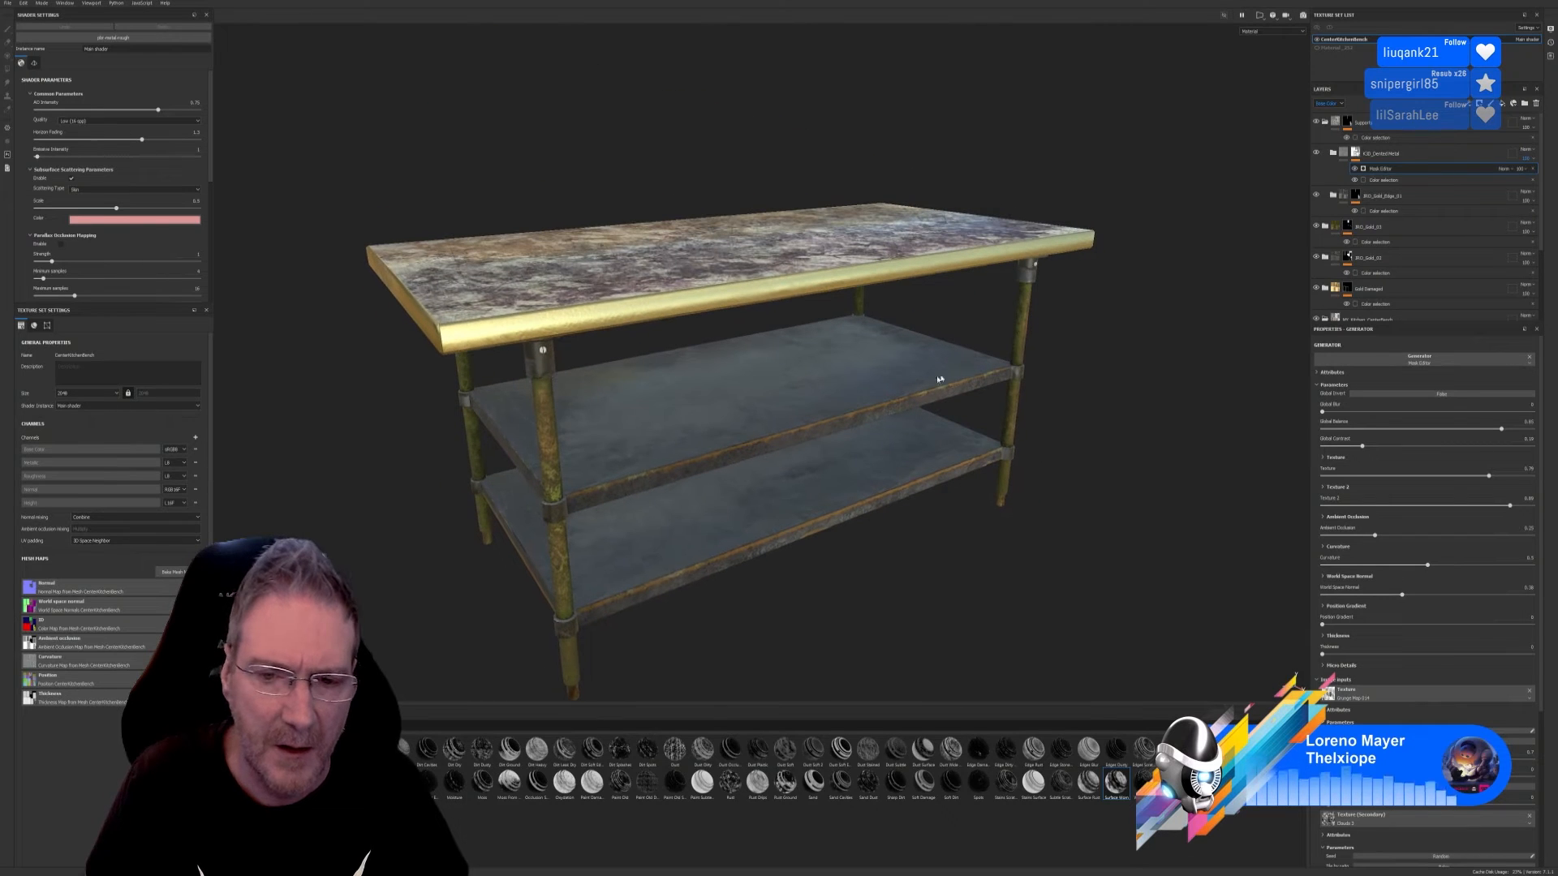
pyautogui.keyDown('alt'); pyautogui.moveTo(813, 368); pyautogui.dragTo(750, 401); pyautogui.keyUp('alt')
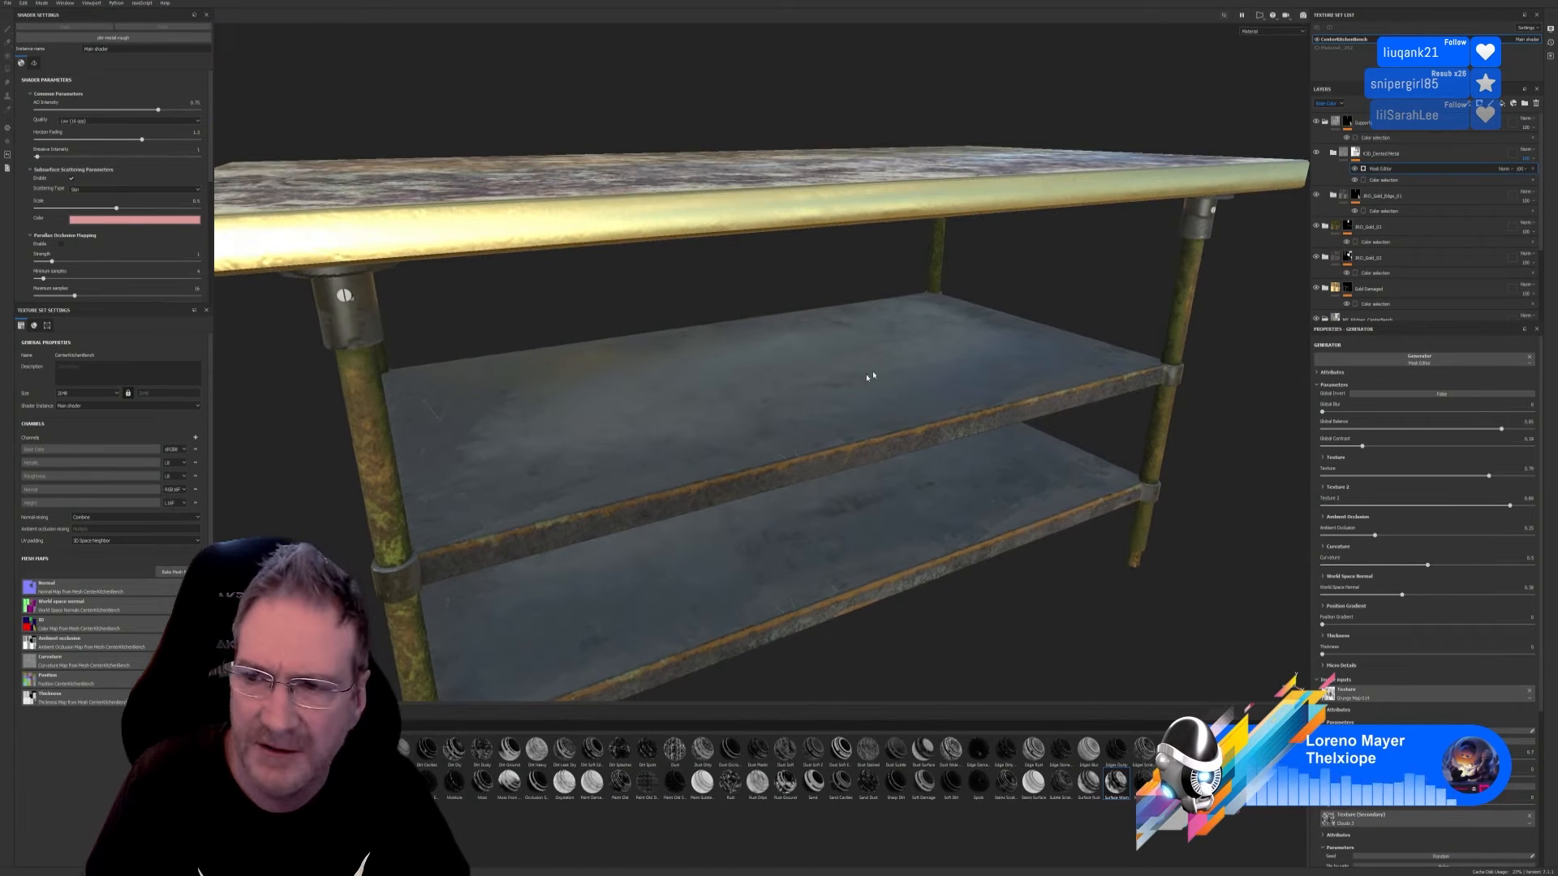
# Step: Collapse the Supports folder and toggle the visibility of the base material's metal shelf folder to check which surfaces it covers
pyautogui.click(1326, 123)
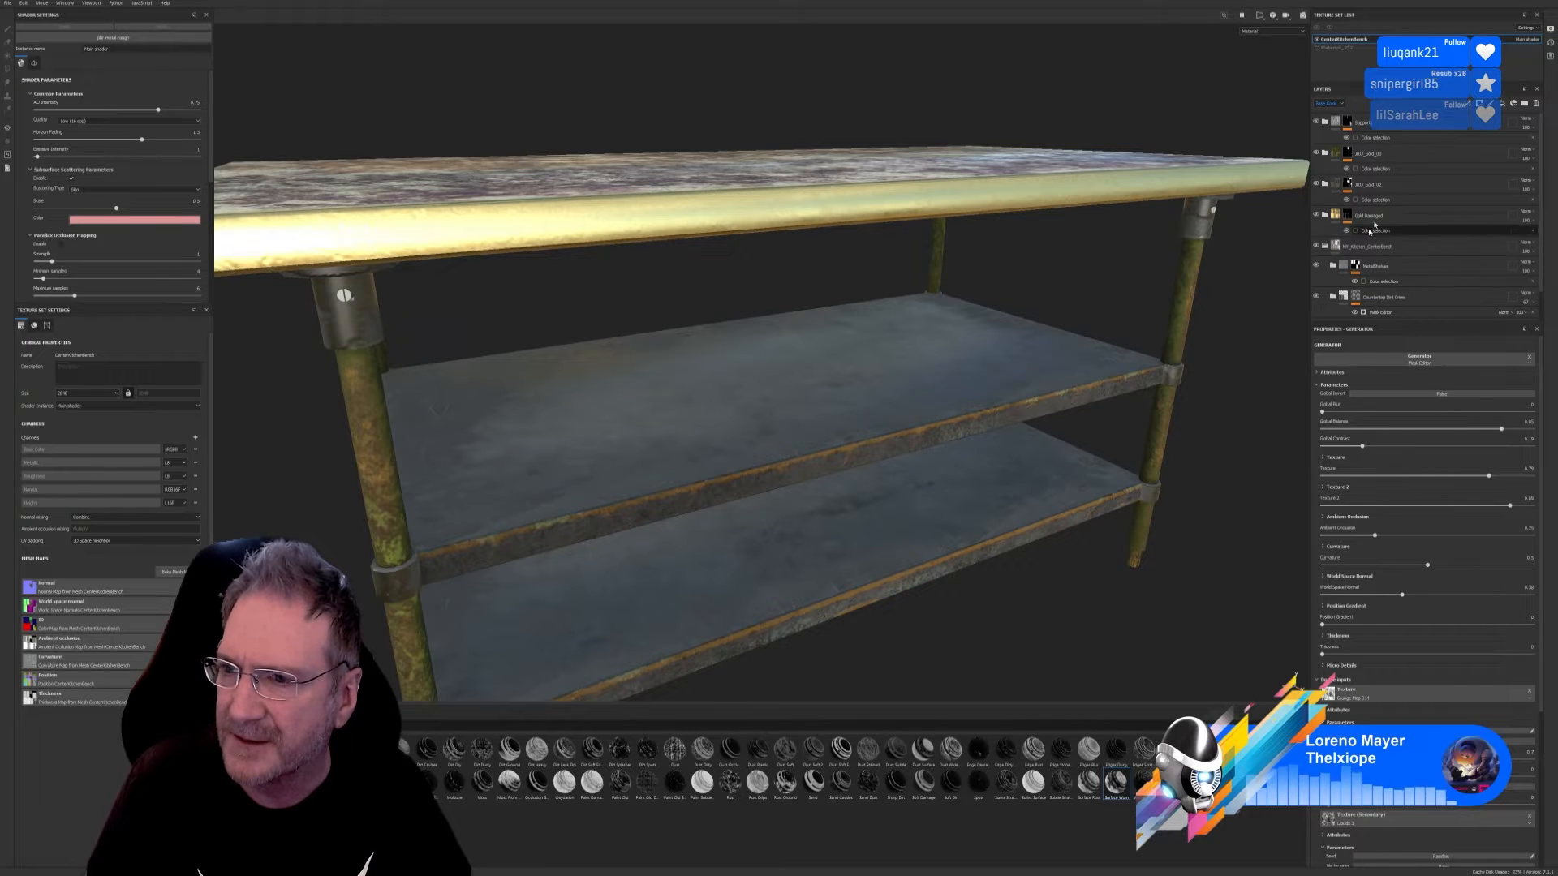
pyautogui.click(1325, 248)
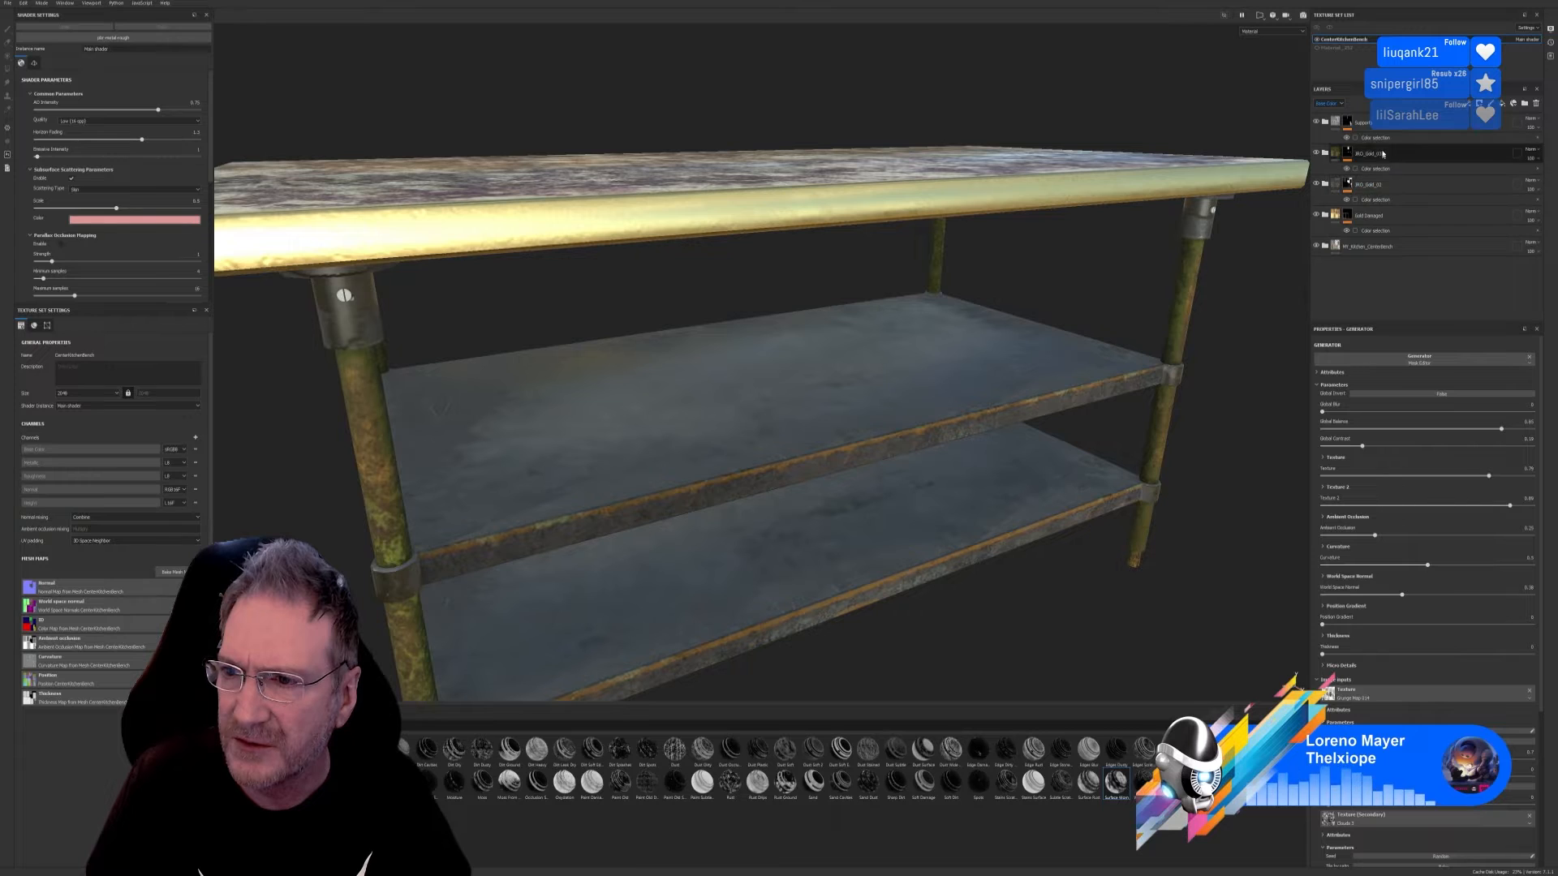
pyautogui.click(1328, 247)
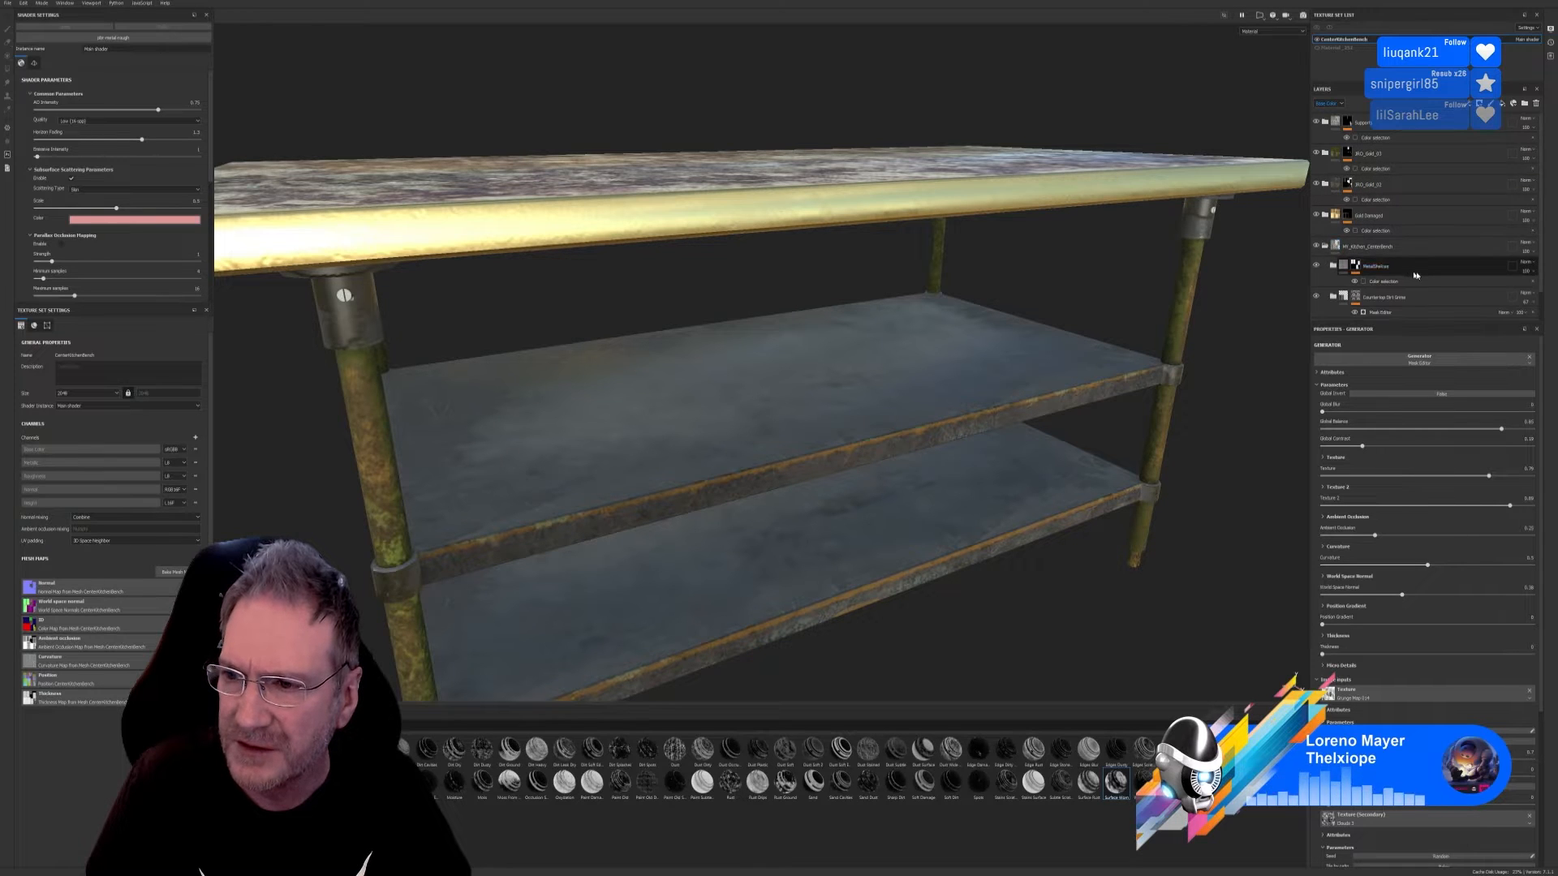
pyautogui.scroll(-1, 1343, 261)
pyautogui.click(1316, 233)
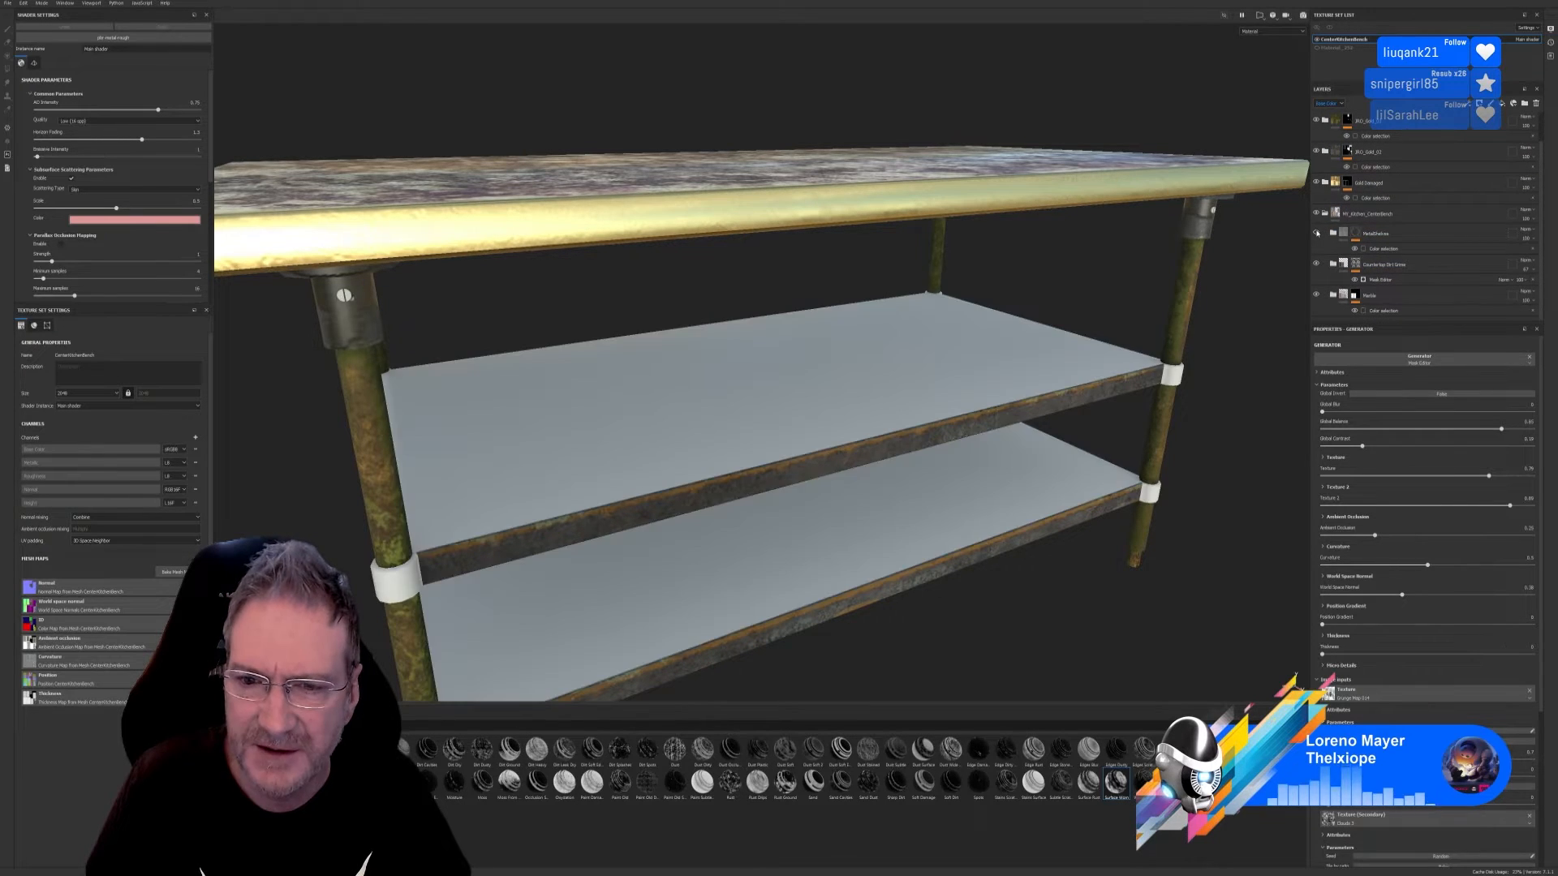
pyautogui.click(1316, 233)
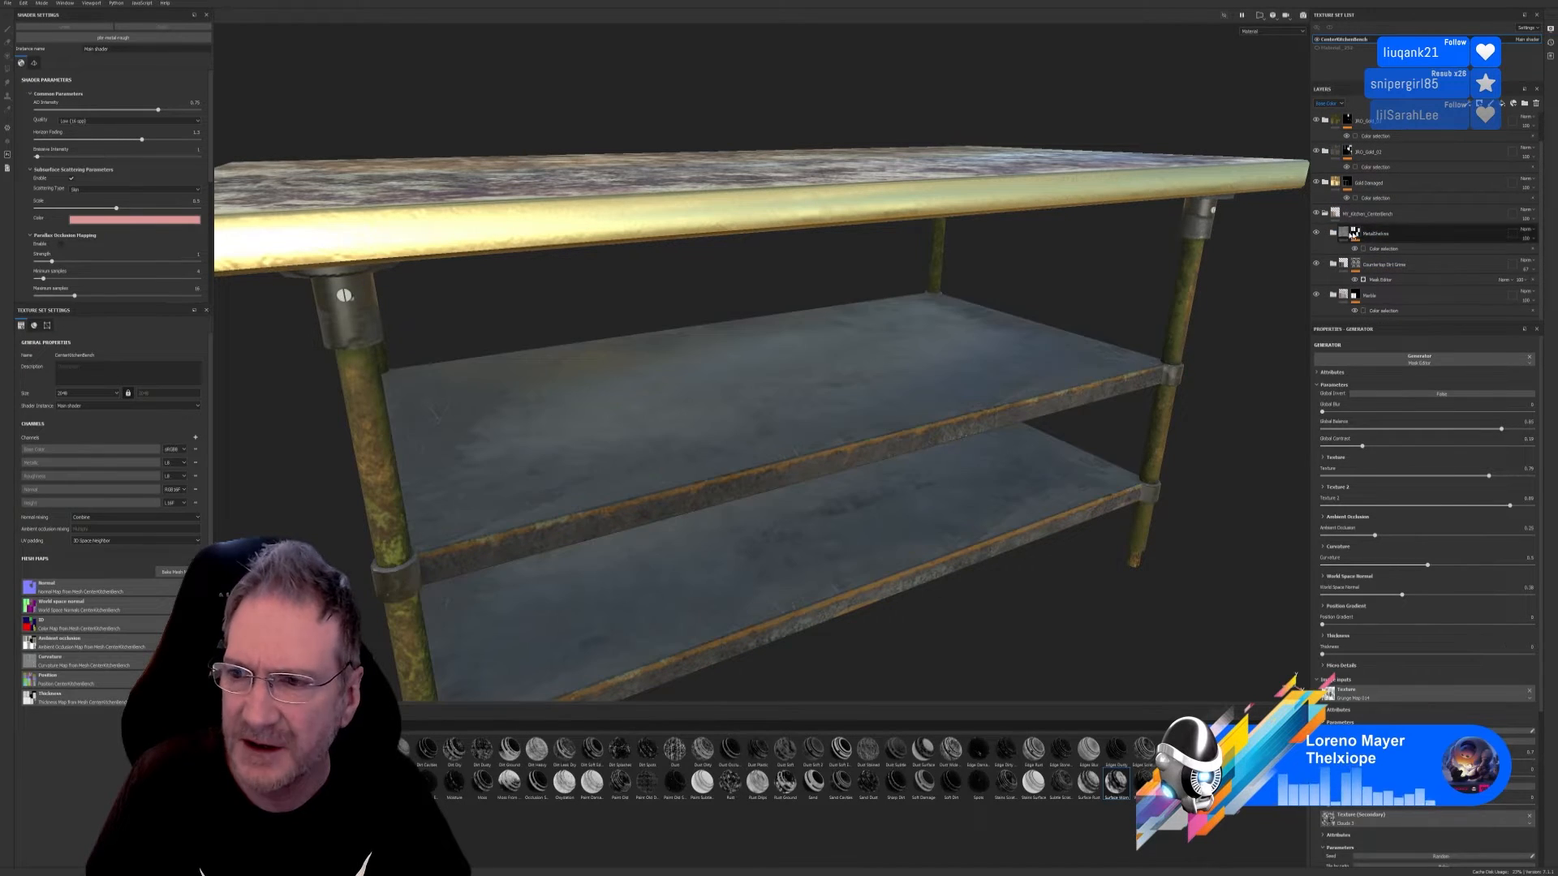
# Step: Inspect the metal shelf folder in the Metallic channel, then return the layer stack to Base Color
pyautogui.click(1344, 233)
pyautogui.click(1336, 106)
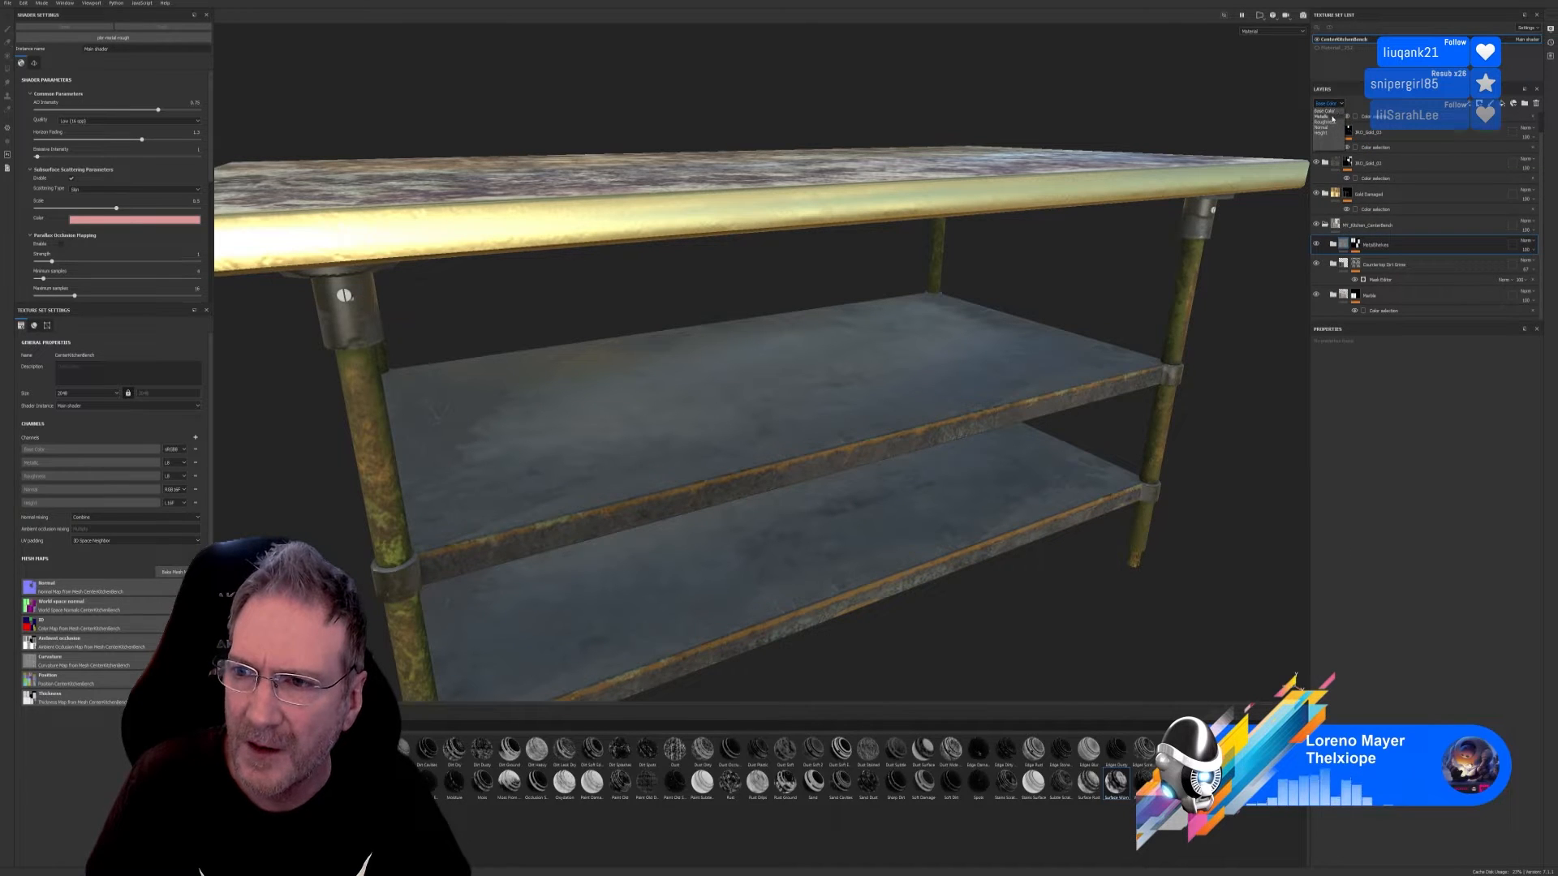
pyautogui.click(1332, 117)
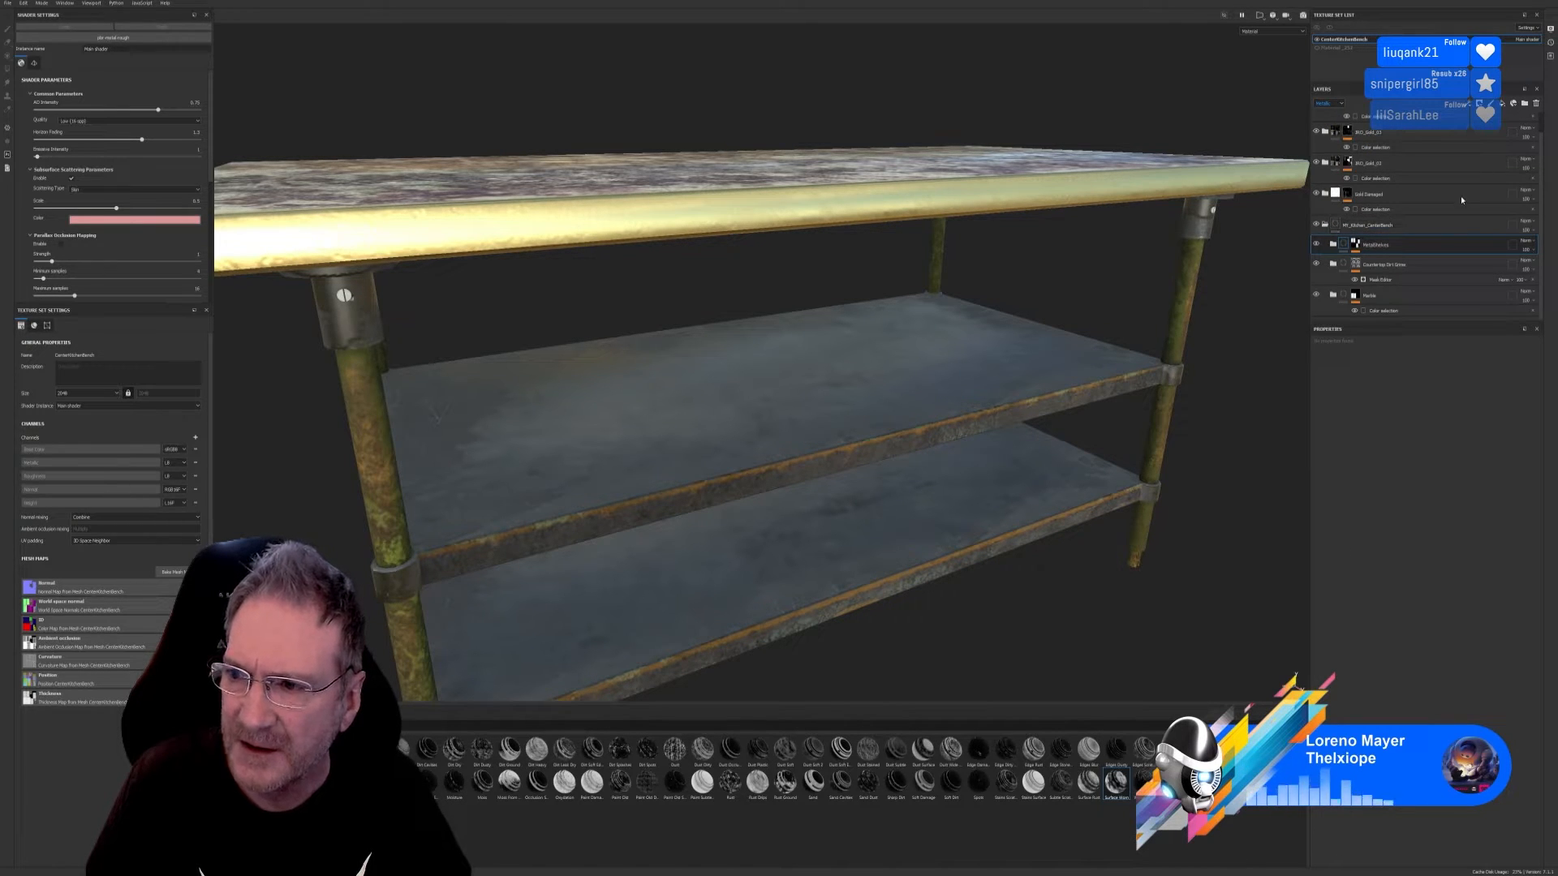
pyautogui.click(1338, 104)
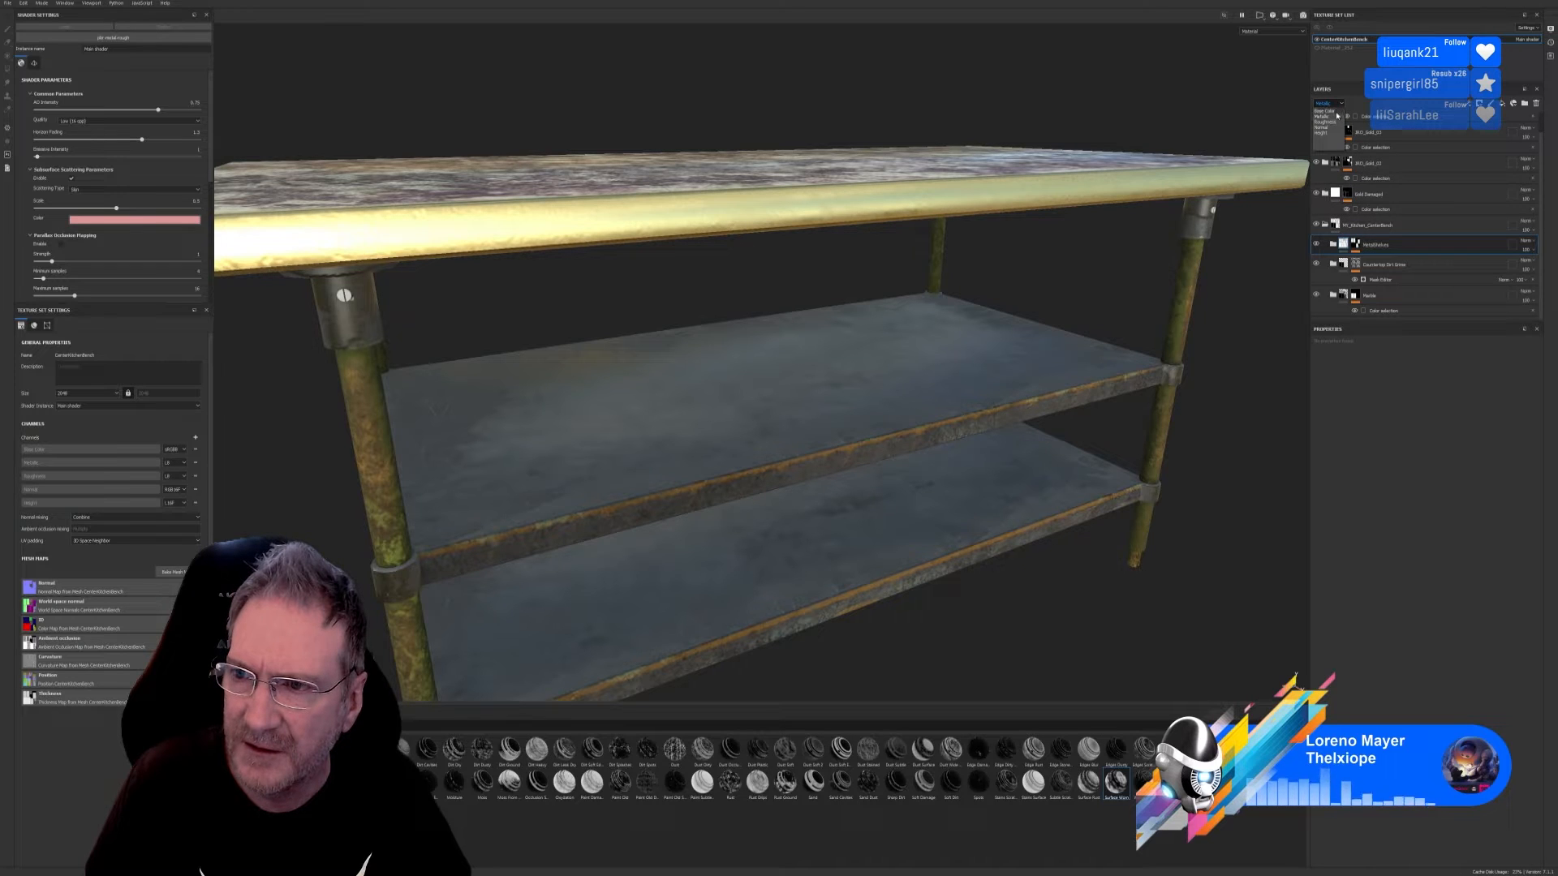
pyautogui.click(1336, 112)
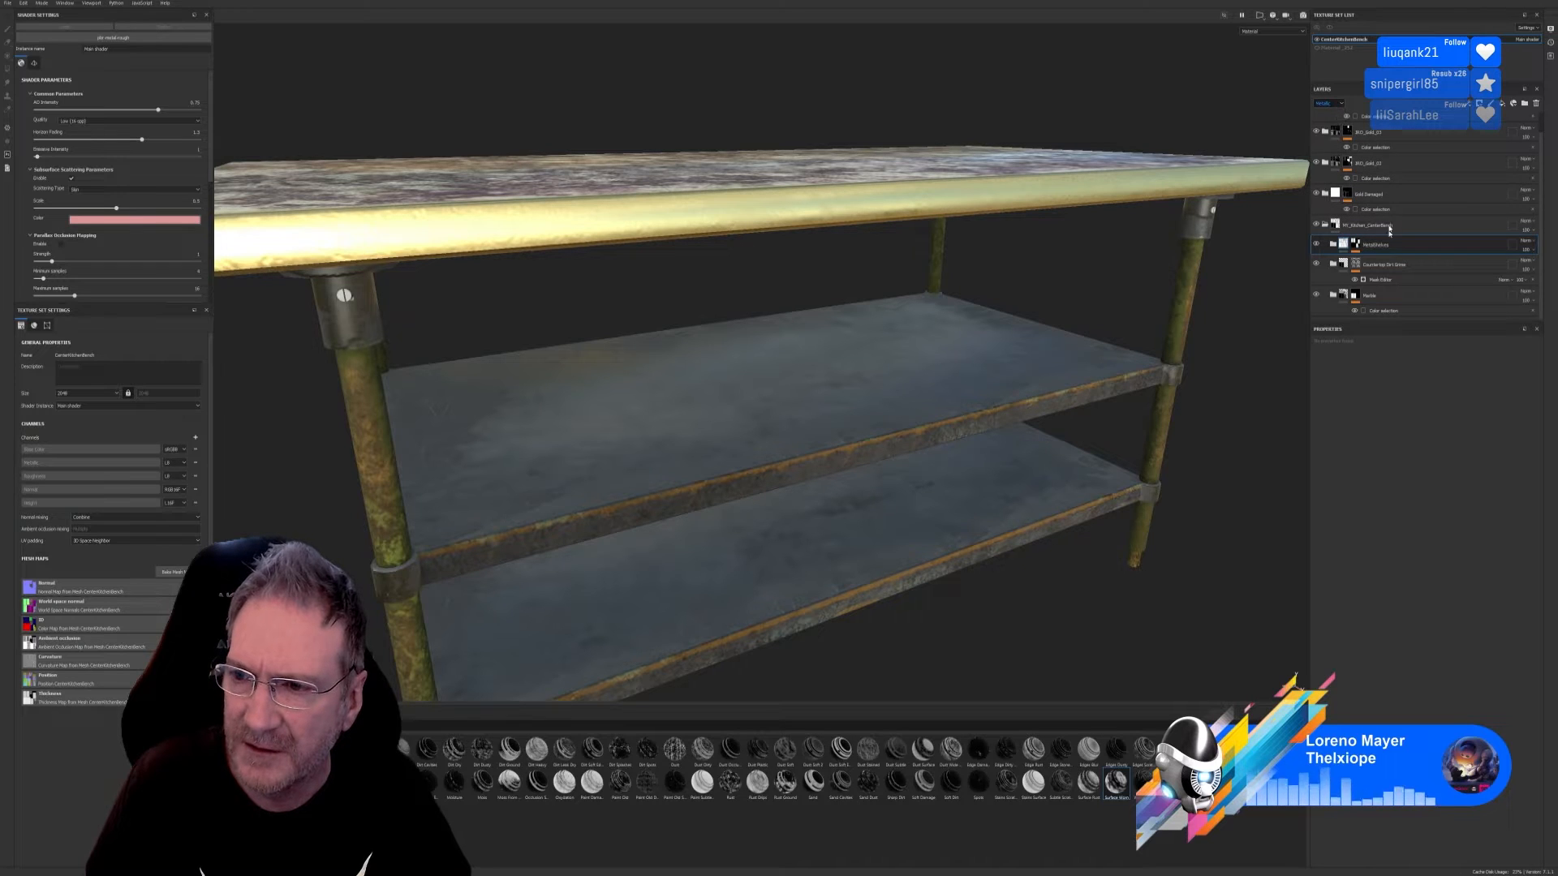
# Step: Expand the metal shelf folder, review its layers and toggle the visibility of its lowest steel layer to check its contribution
pyautogui.click(1334, 244)
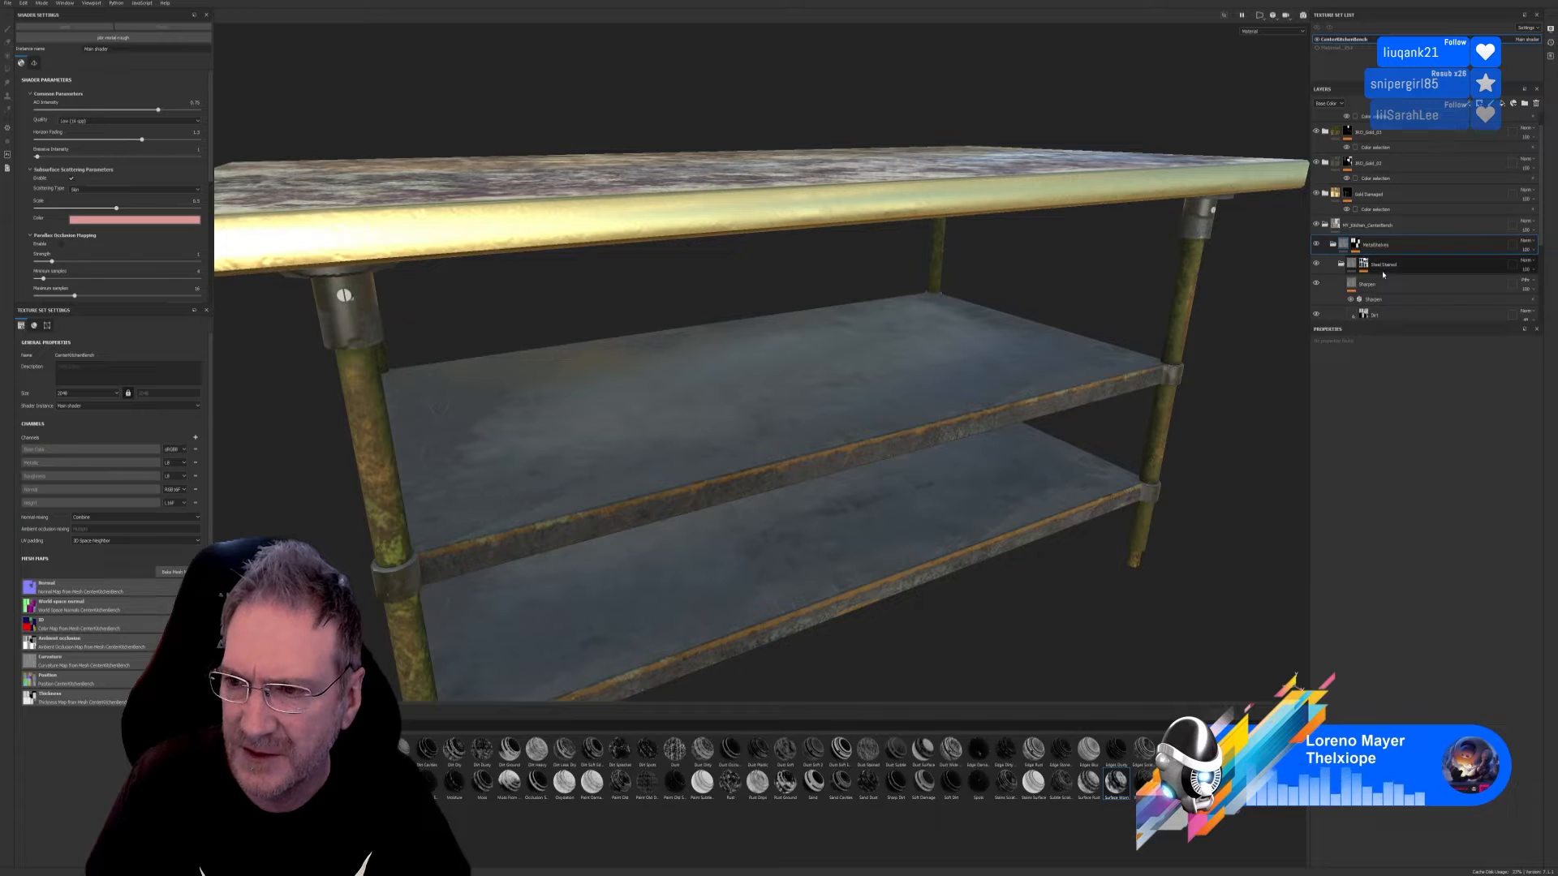
pyautogui.scroll(-1, 1383, 275)
pyautogui.scroll(-2, 1322, 269)
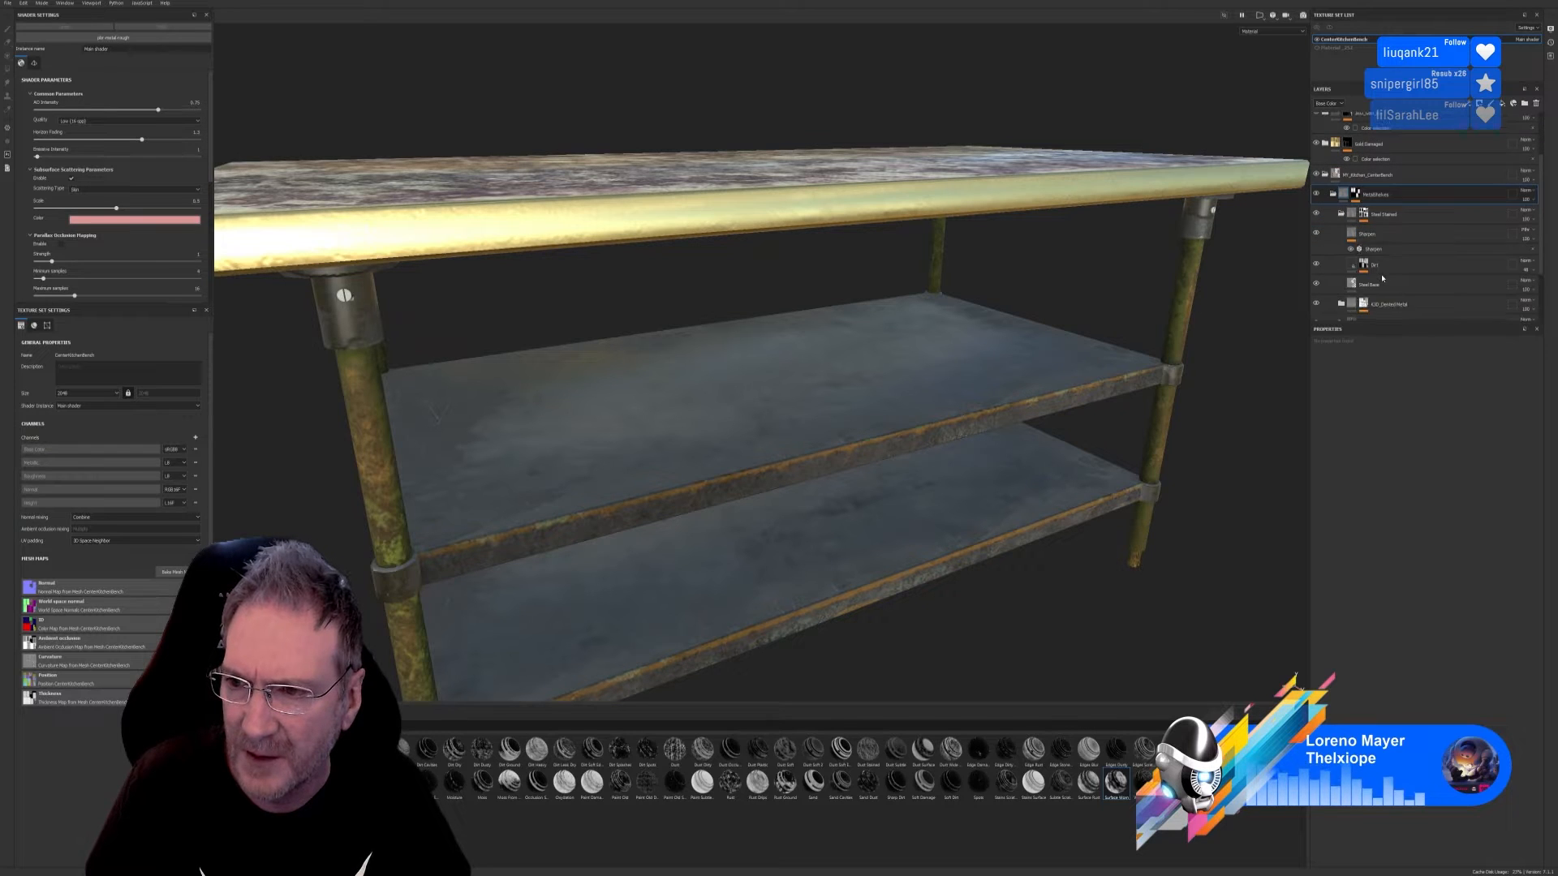
pyautogui.scroll(-1, 1427, 285)
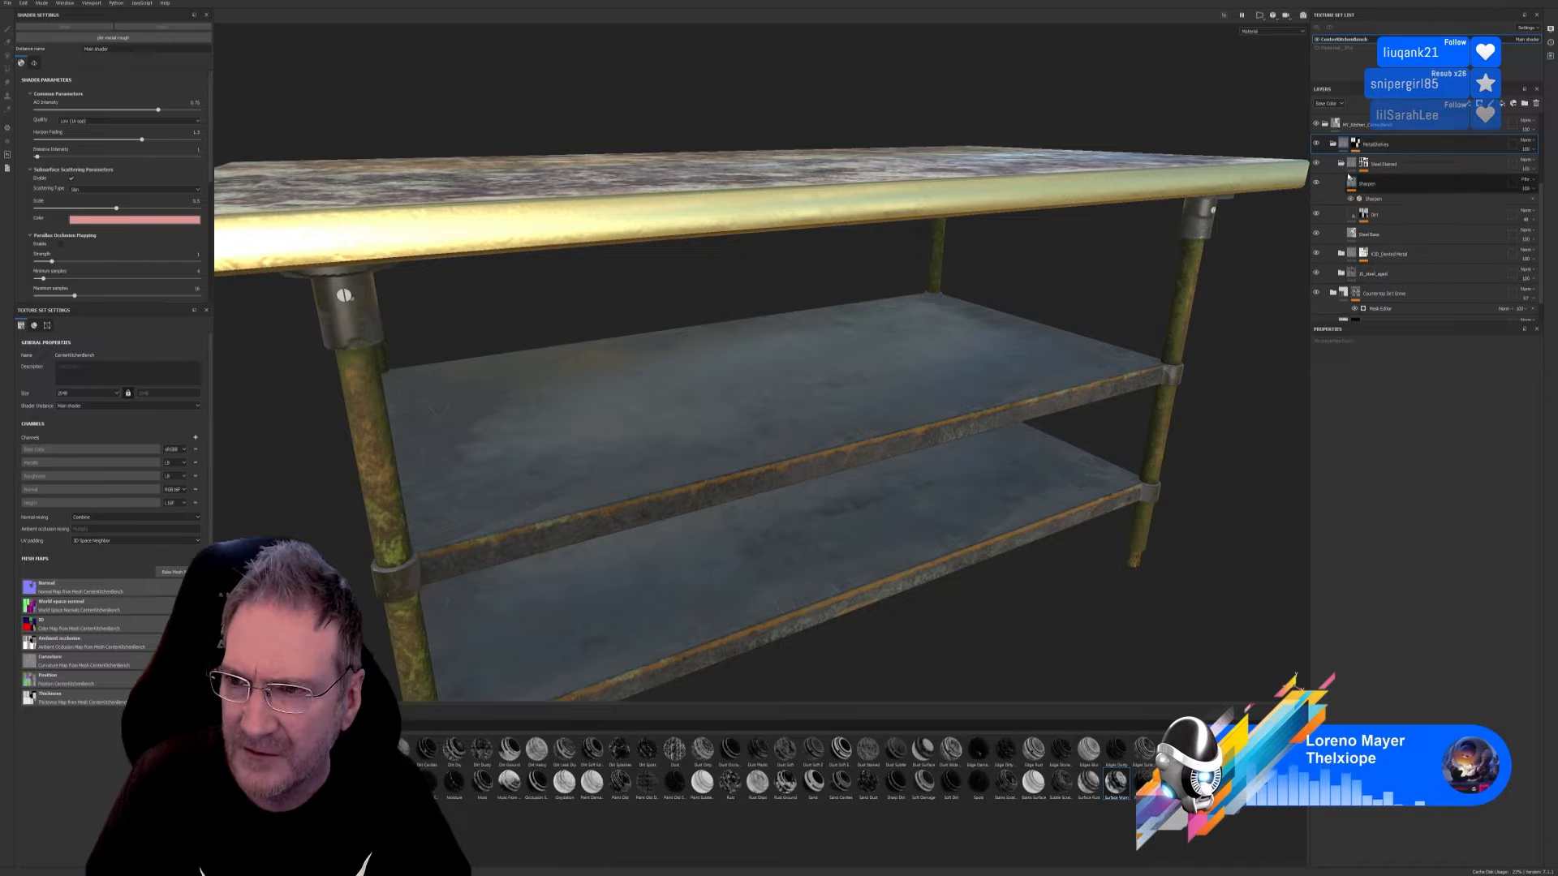
pyautogui.click(1332, 143)
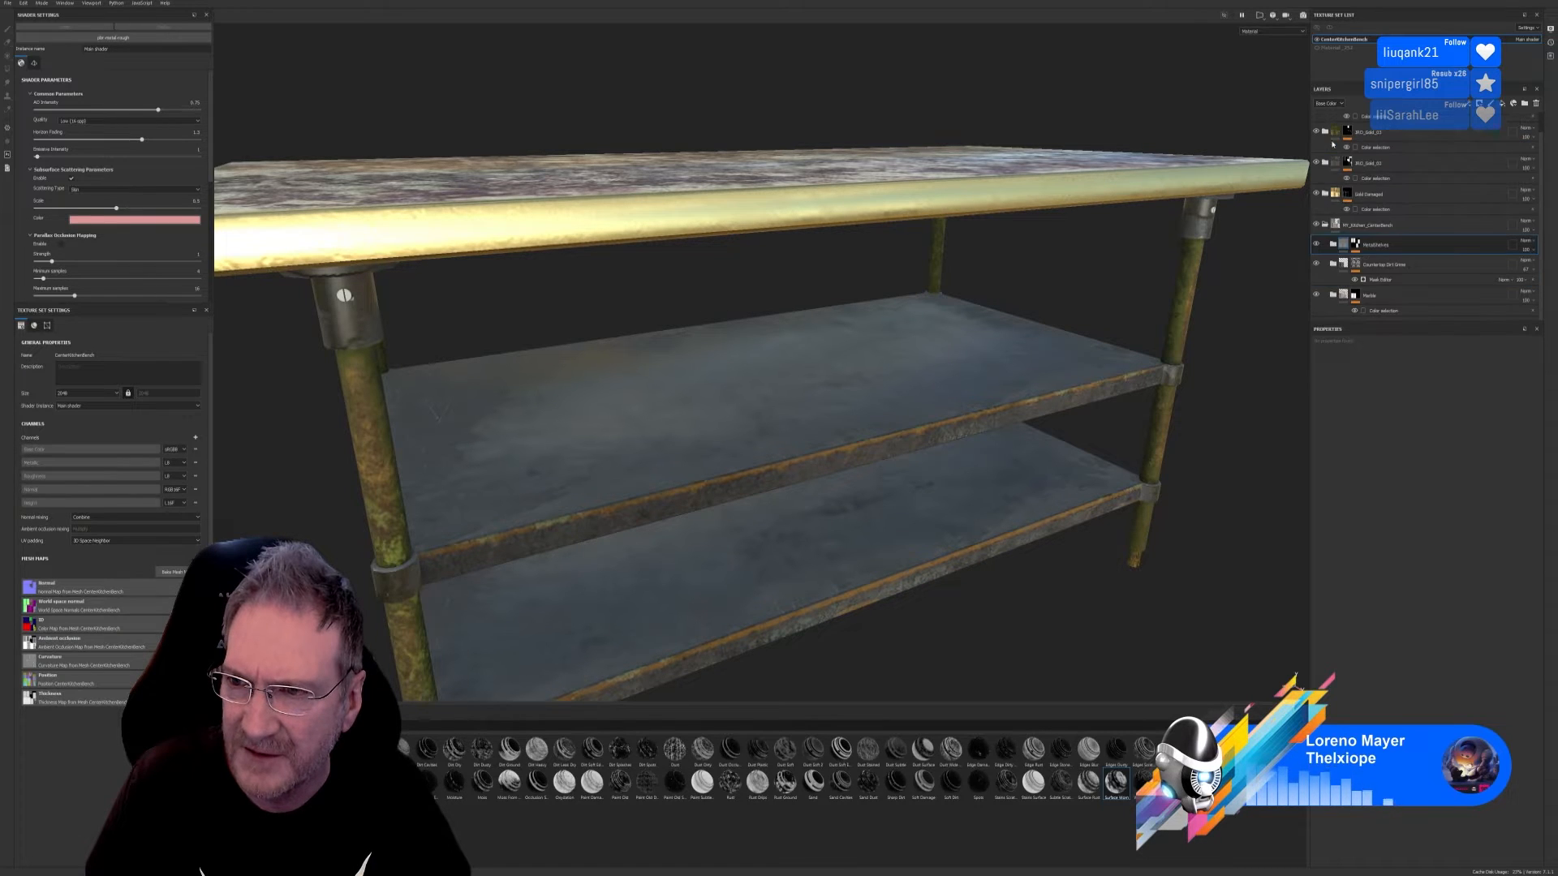
pyautogui.click(1333, 245)
pyautogui.scroll(-5, 1379, 249)
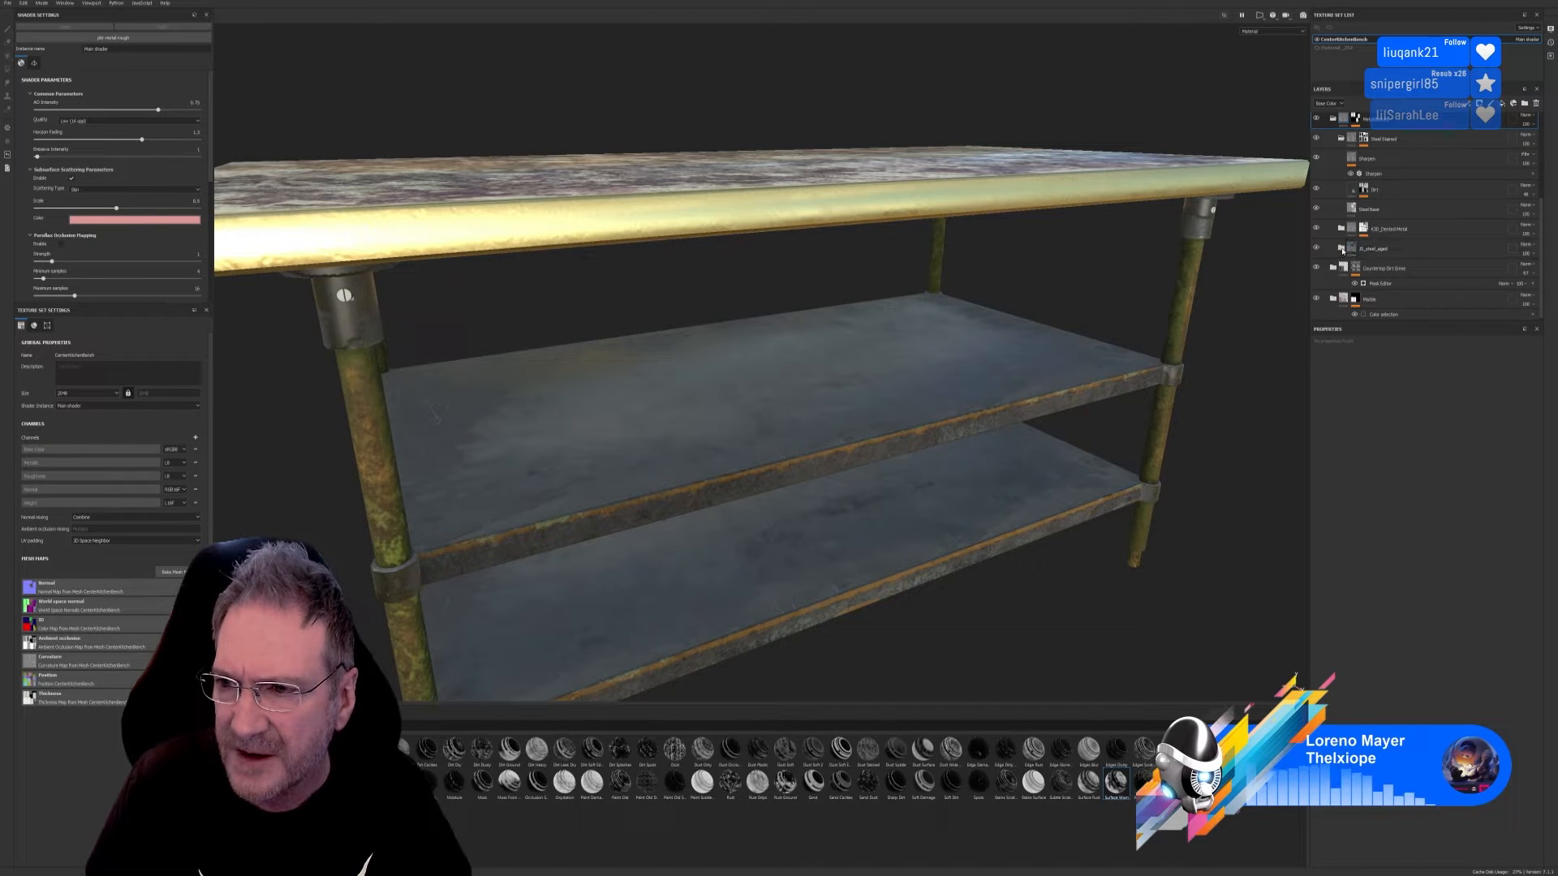
pyautogui.click(1317, 248)
pyautogui.click(1316, 249)
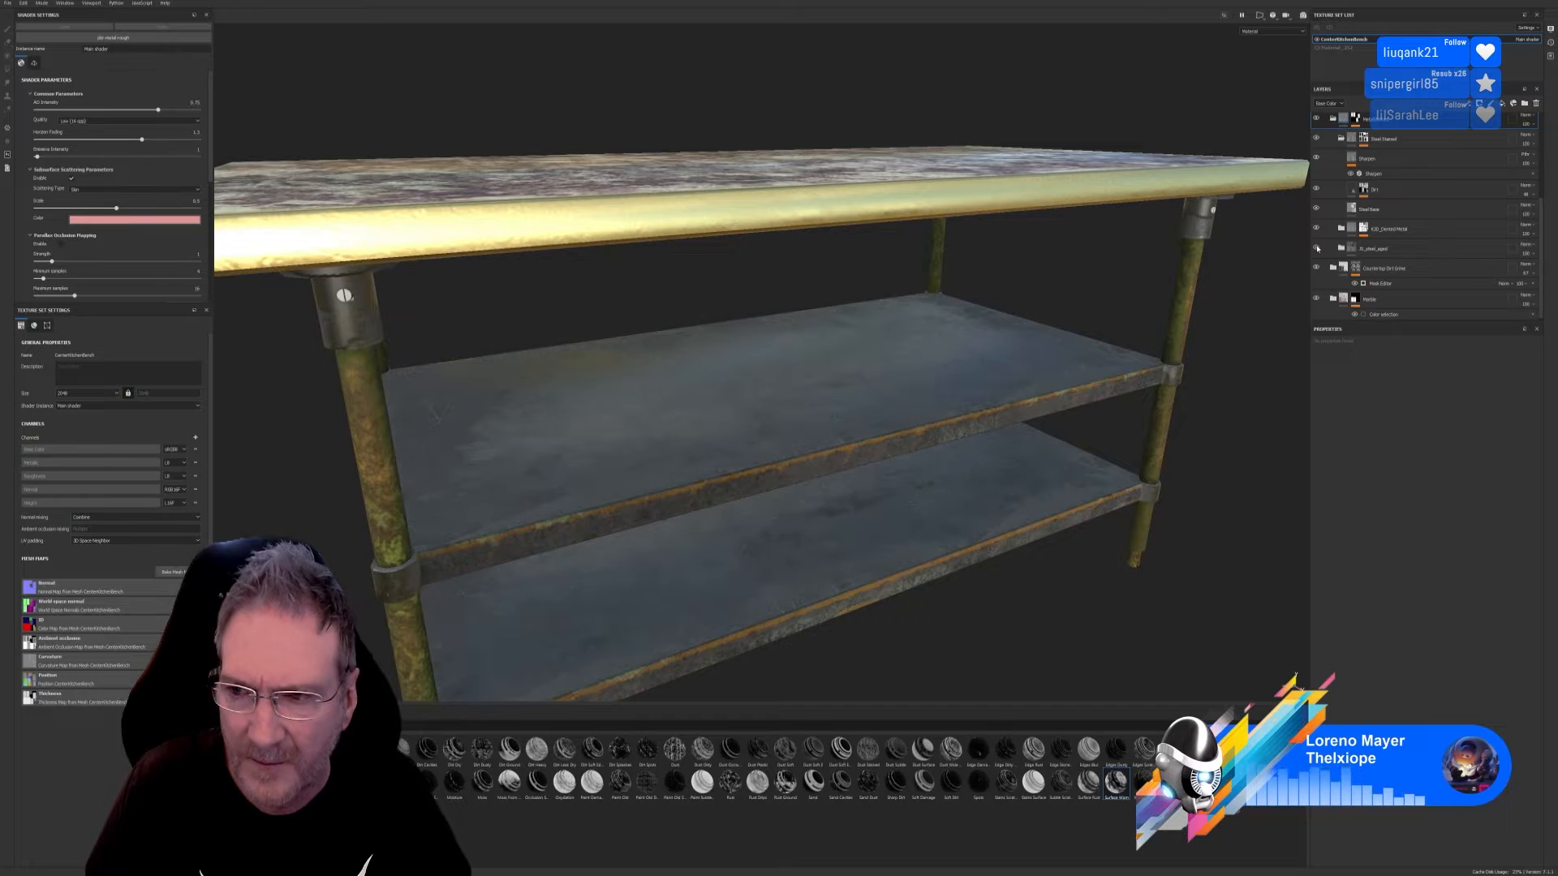
# Step: Toggle the visibility of the worn metal folder above the lowest steel folder in the shelf material, then expand it and review its layers
pyautogui.click(1316, 229)
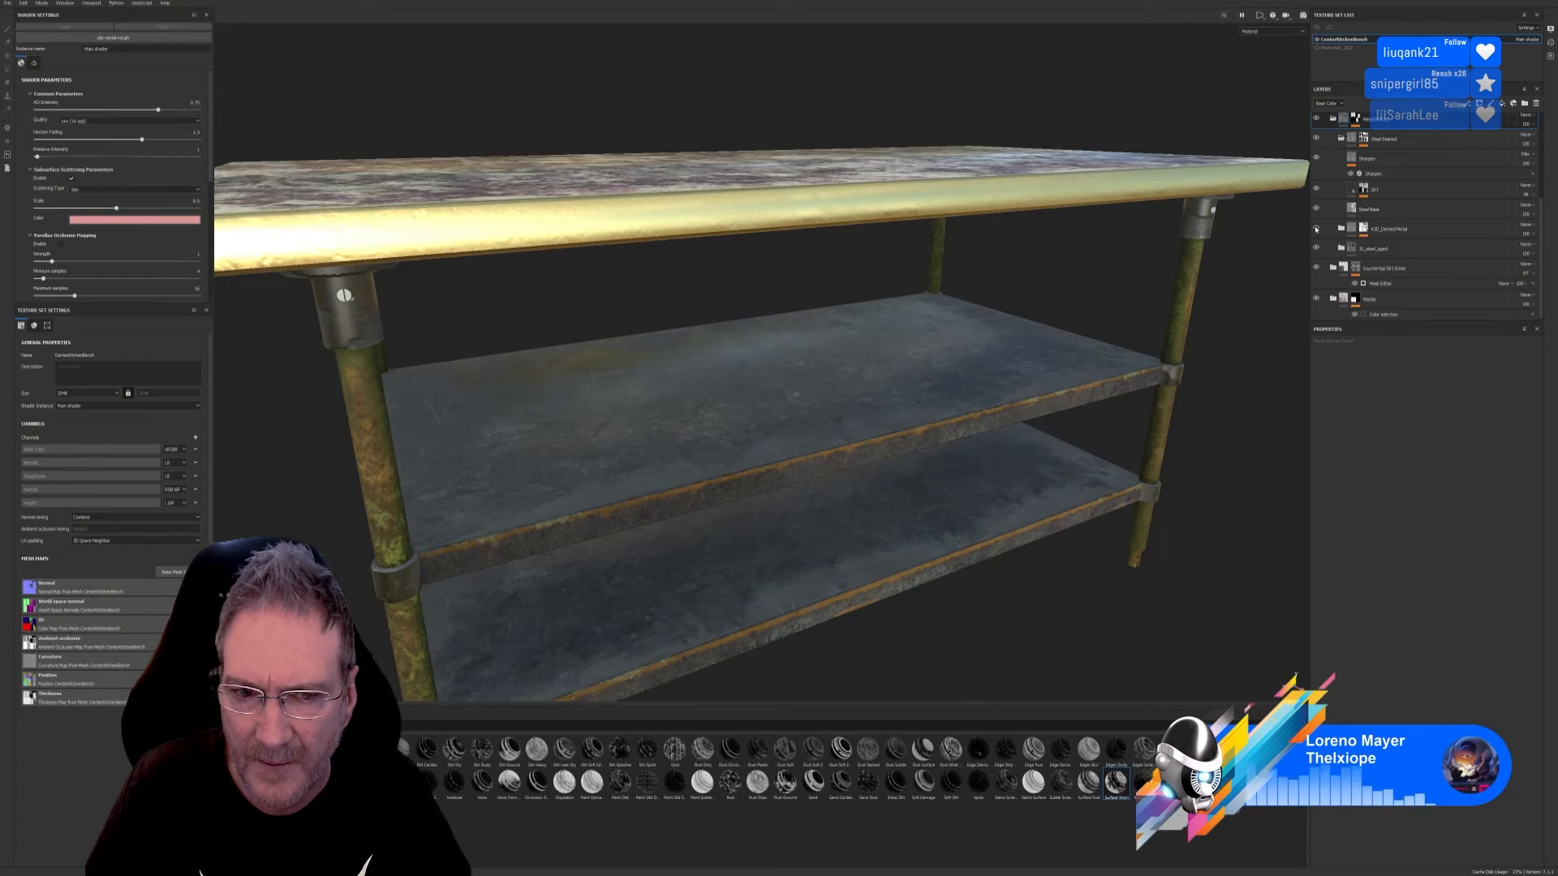
pyautogui.click(1315, 230)
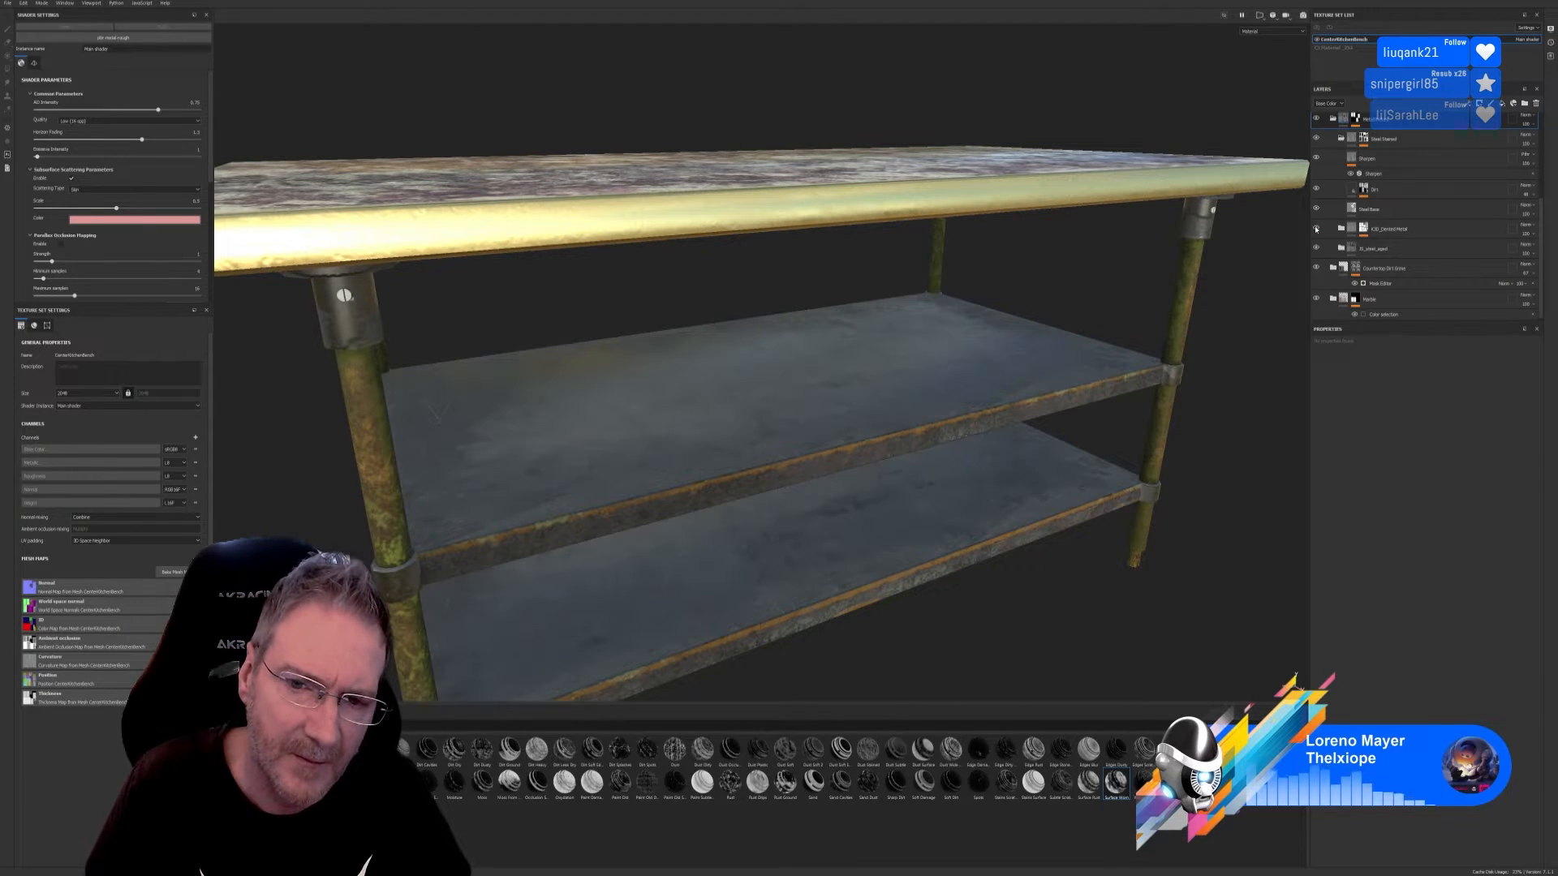
pyautogui.click(1342, 229)
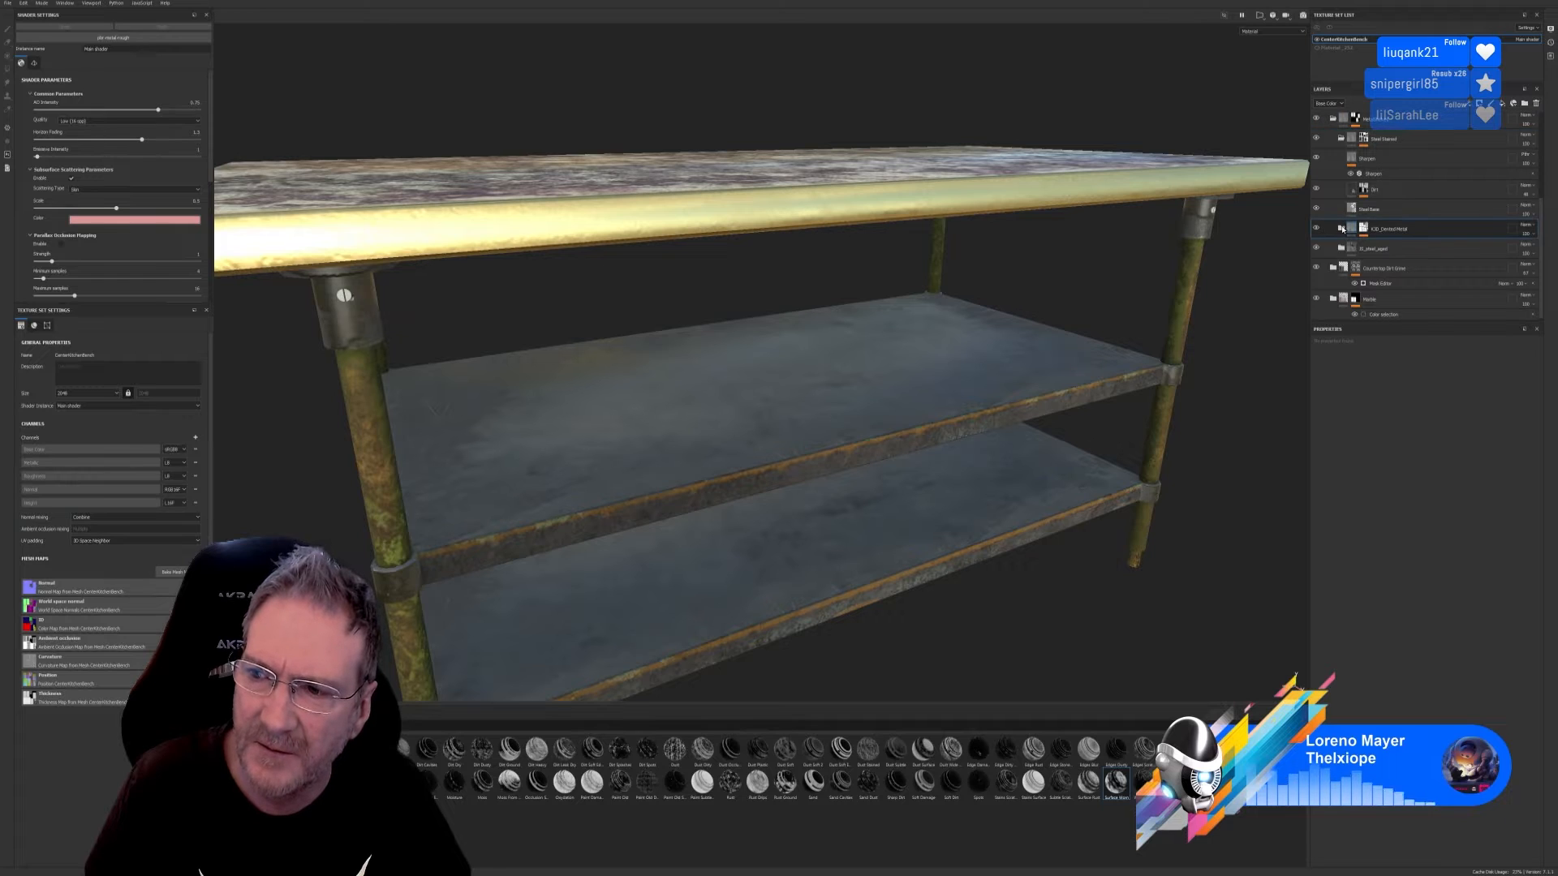
pyautogui.click(1341, 228)
pyautogui.scroll(-2, 1379, 268)
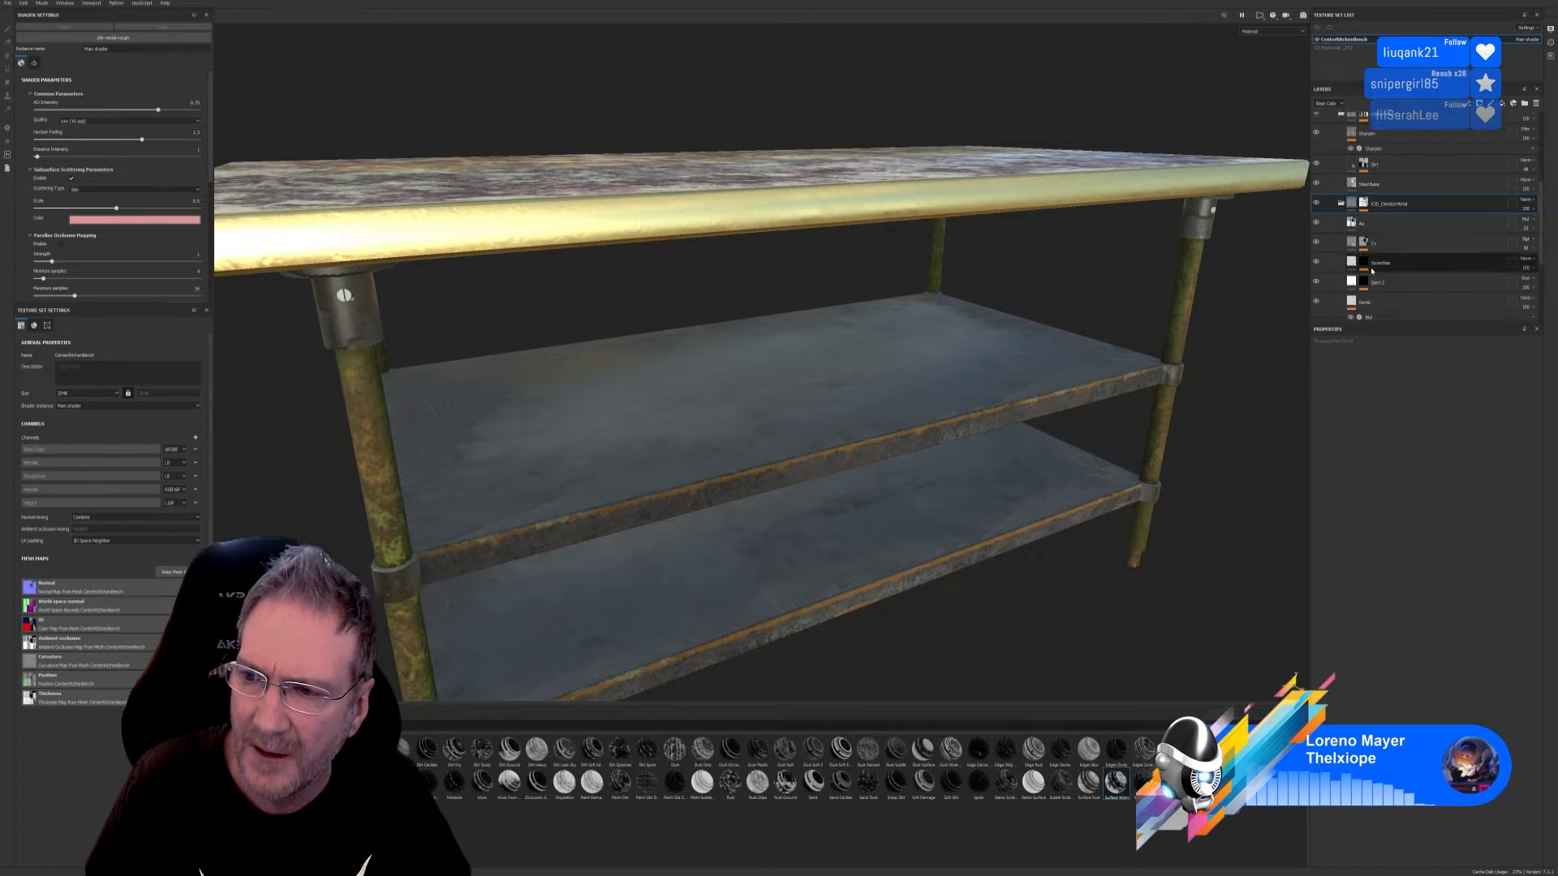
pyautogui.scroll(-4, 1379, 269)
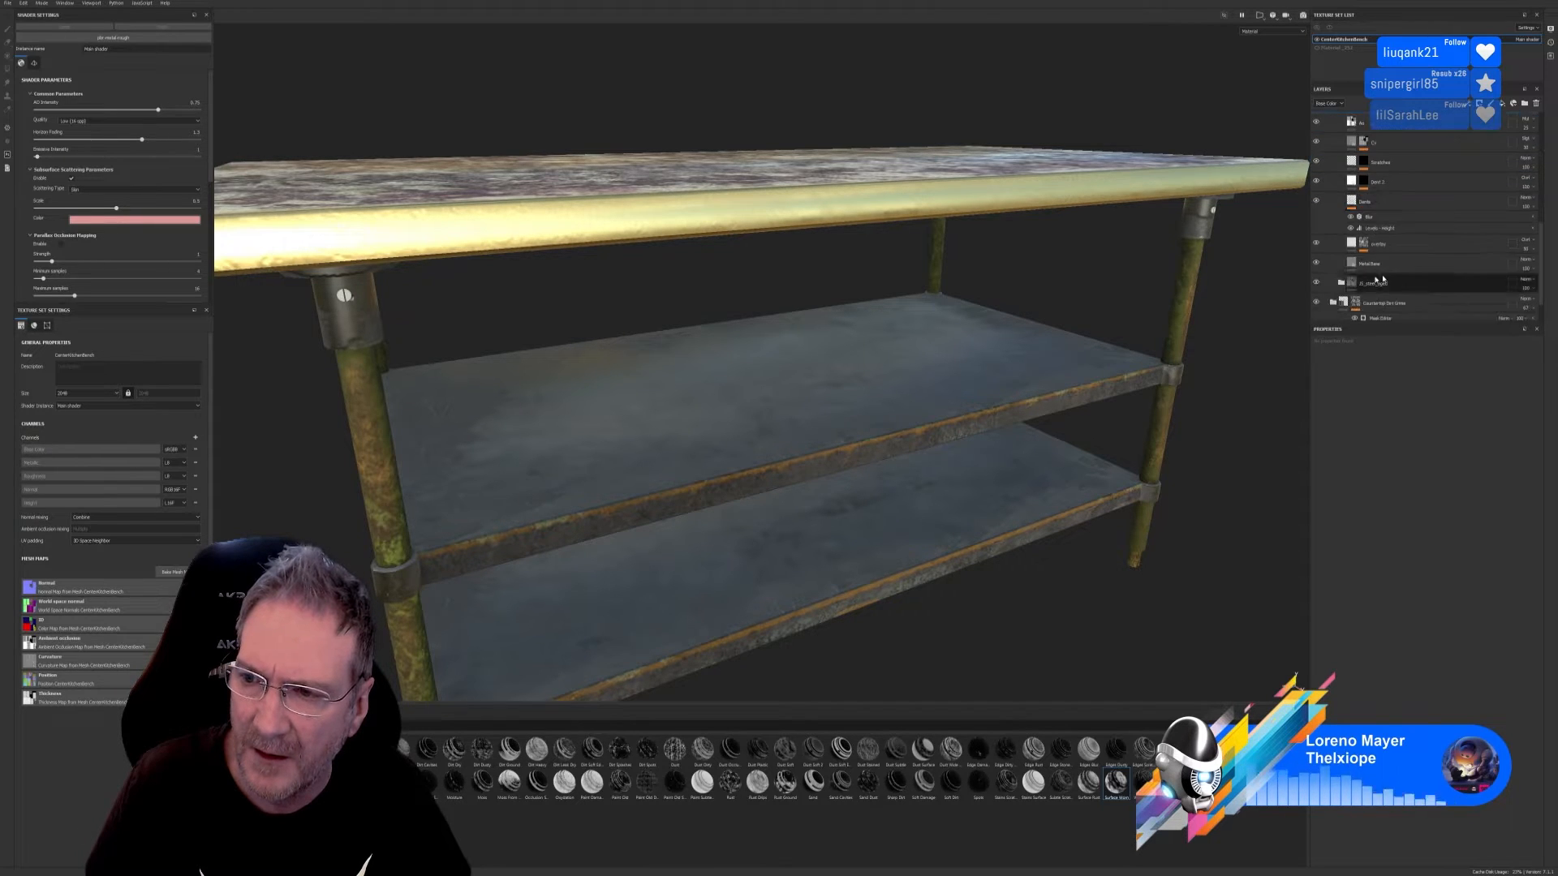
# Step: Adjust the roughness of the expanded folder's Metal Base fill to a low value, checking the shelves' gloss from several angles
pyautogui.click(1316, 264)
pyautogui.click(1352, 264)
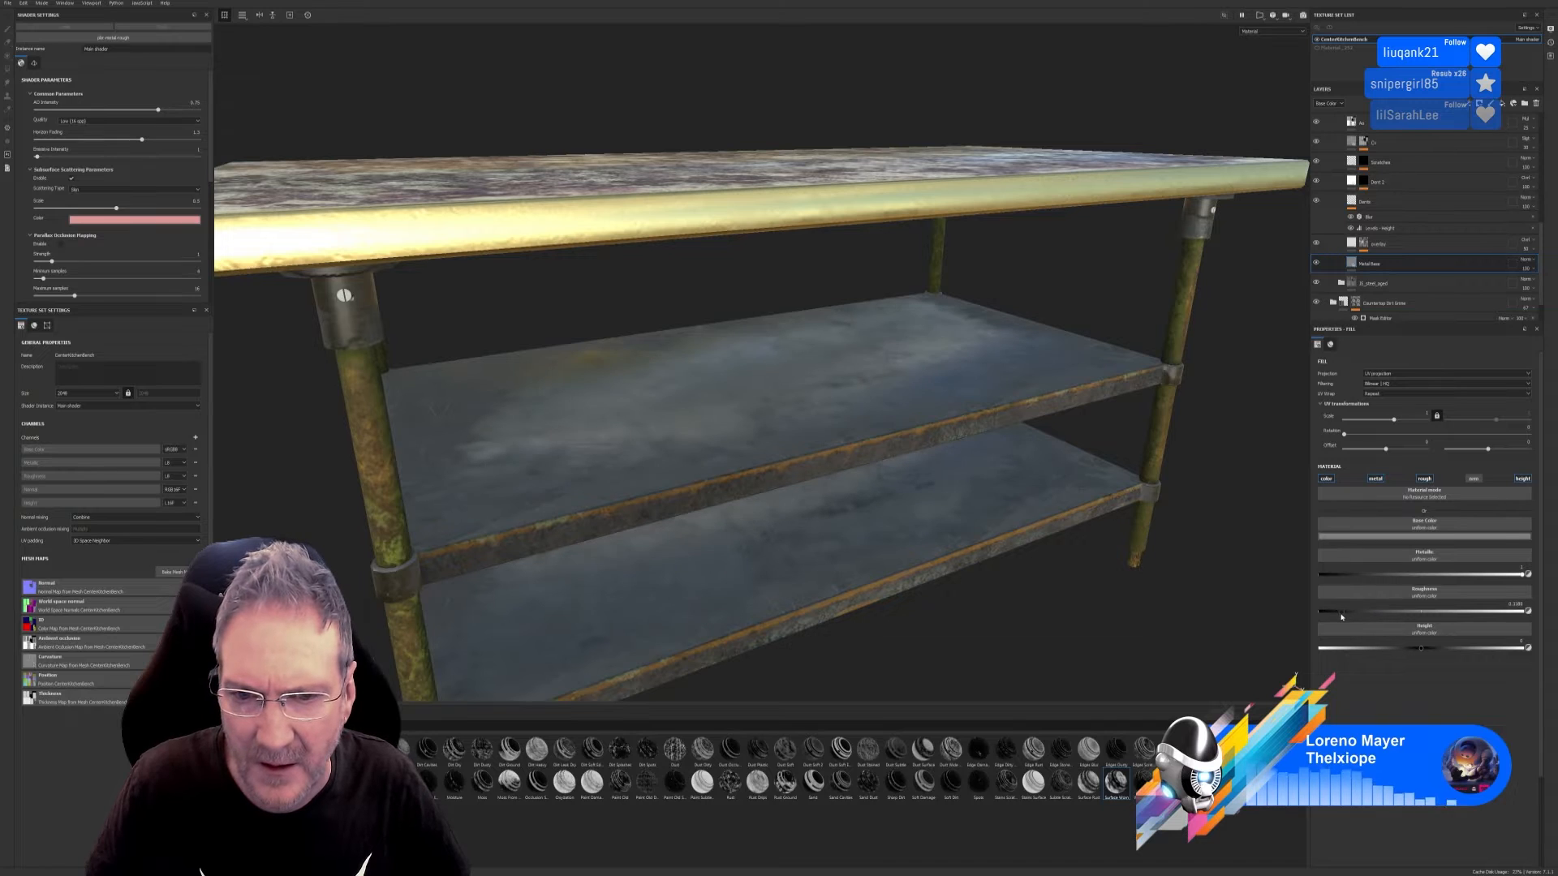
pyautogui.moveTo(1341, 619)
pyautogui.mouseDown()
pyautogui.moveTo(1429, 621)
pyautogui.moveTo(1337, 628)
pyautogui.mouseUp()
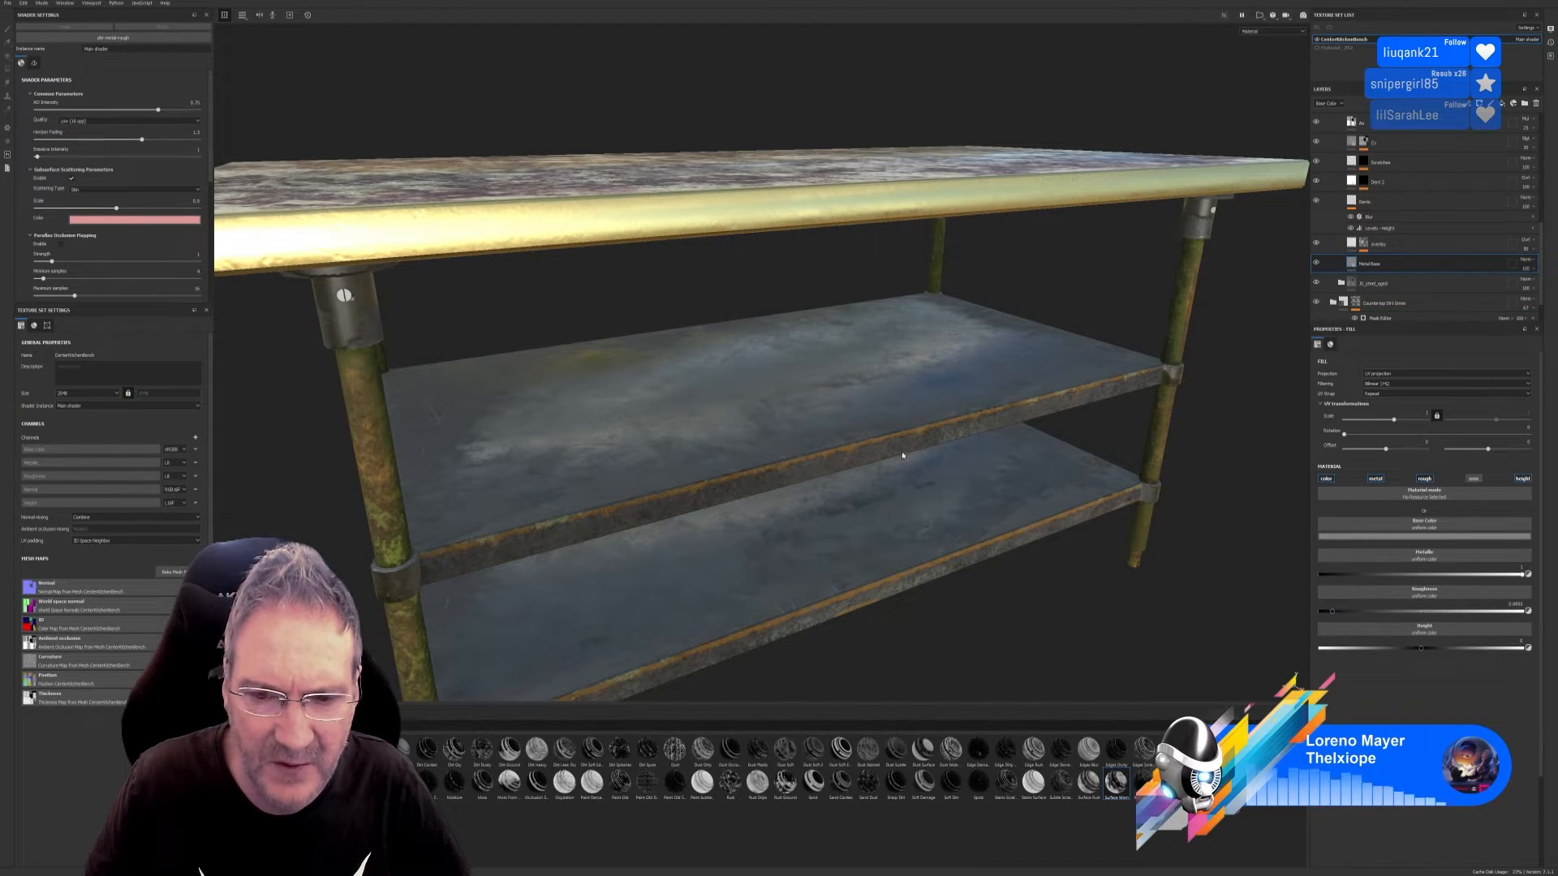
pyautogui.keyDown('alt'); pyautogui.moveTo(932, 493); pyautogui.dragTo(899, 501); pyautogui.keyUp('alt')
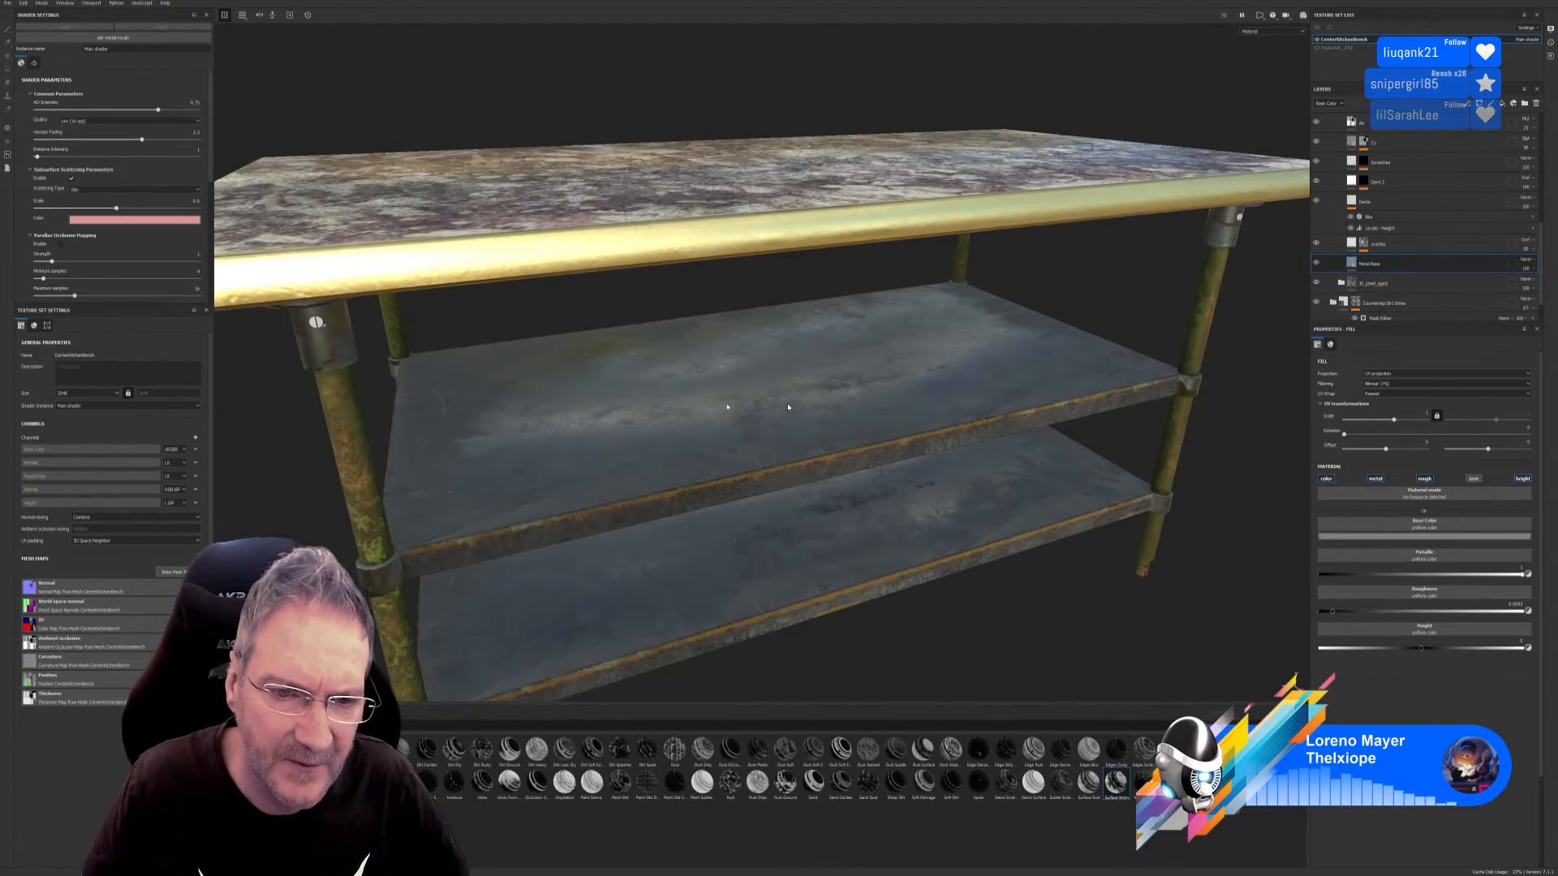
pyautogui.keyDown('alt'); pyautogui.moveTo(823, 431); pyautogui.dragTo(946, 470); pyautogui.keyUp('alt')
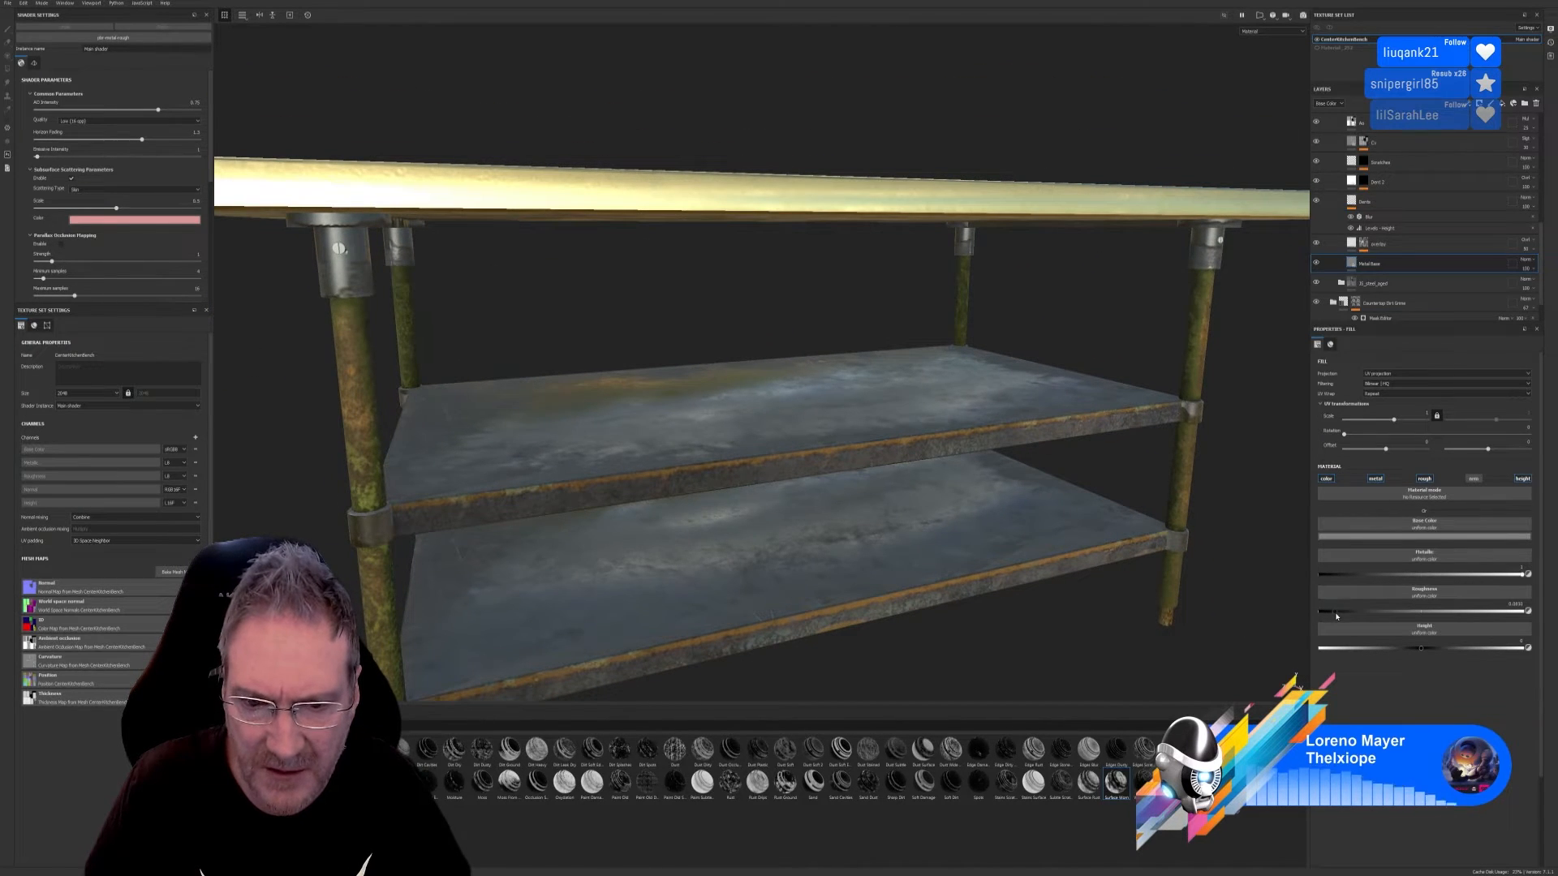
pyautogui.keyDown('alt'); pyautogui.moveTo(697, 482); pyautogui.dragTo(677, 509); pyautogui.keyUp('alt')
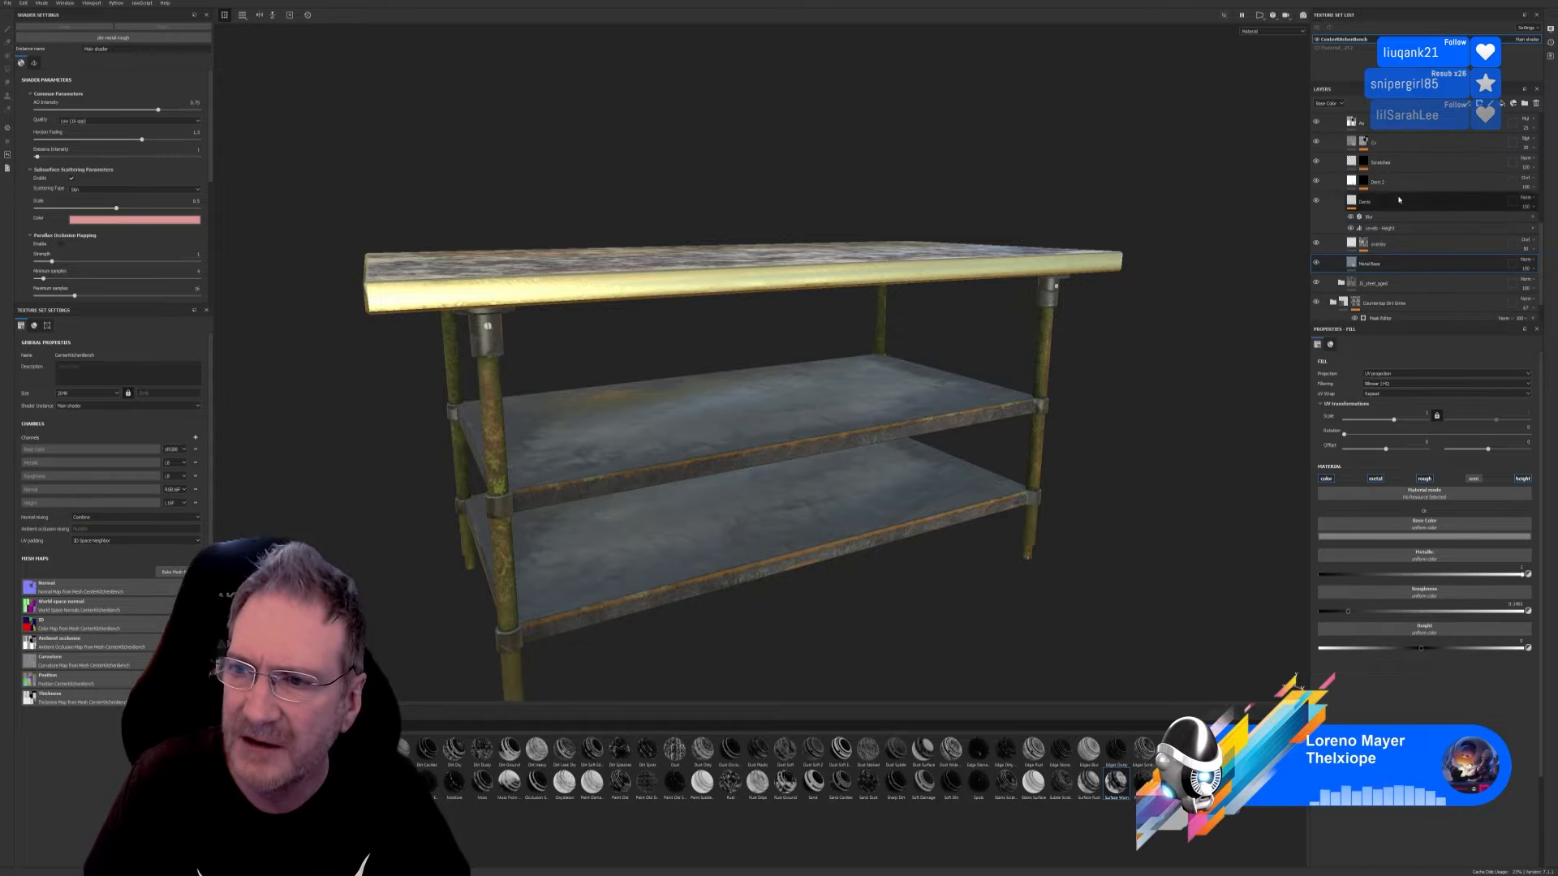
# Step: Collapse the worn metal folder and the base bench material so only the top-level folders are listed
pyautogui.scroll(3, 1397, 201)
pyautogui.click(1342, 205)
pyautogui.scroll(3, 1349, 211)
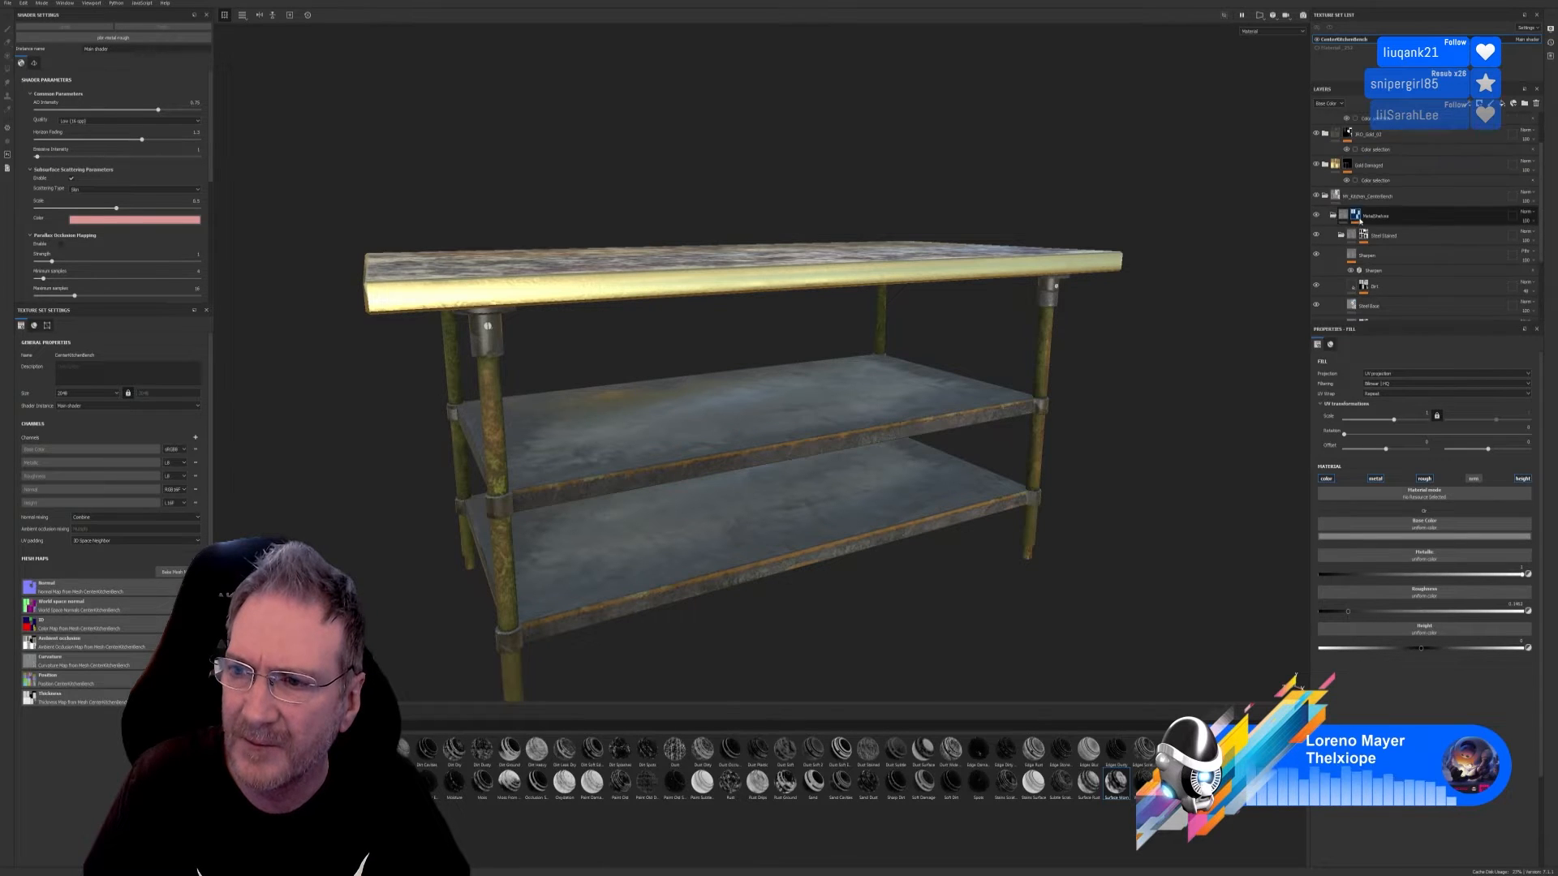
pyautogui.click(1326, 200)
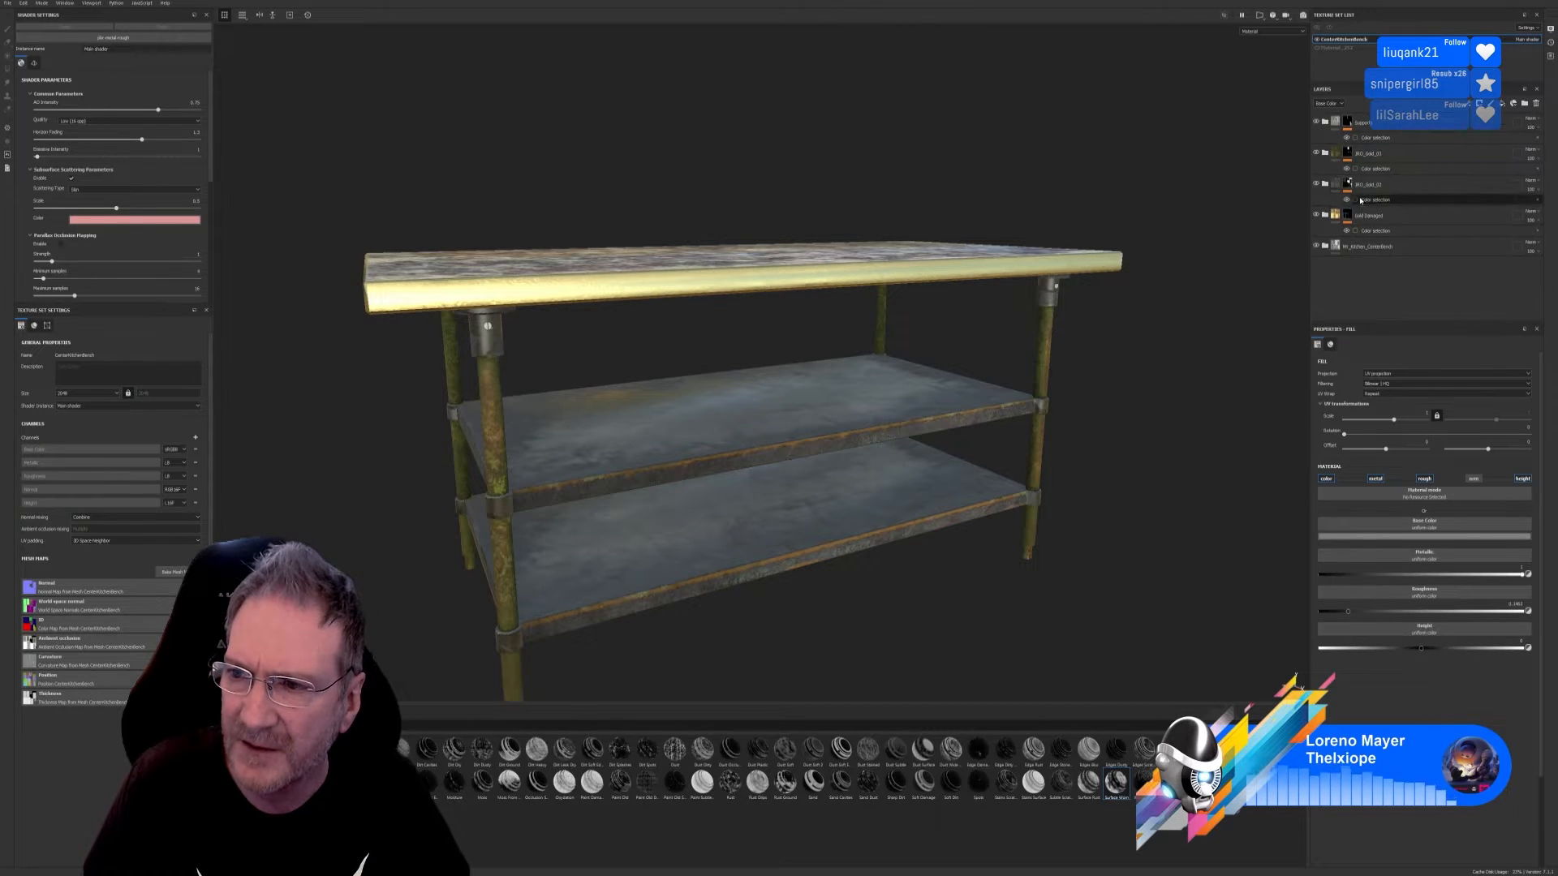
pyautogui.scroll(2, 1329, 162)
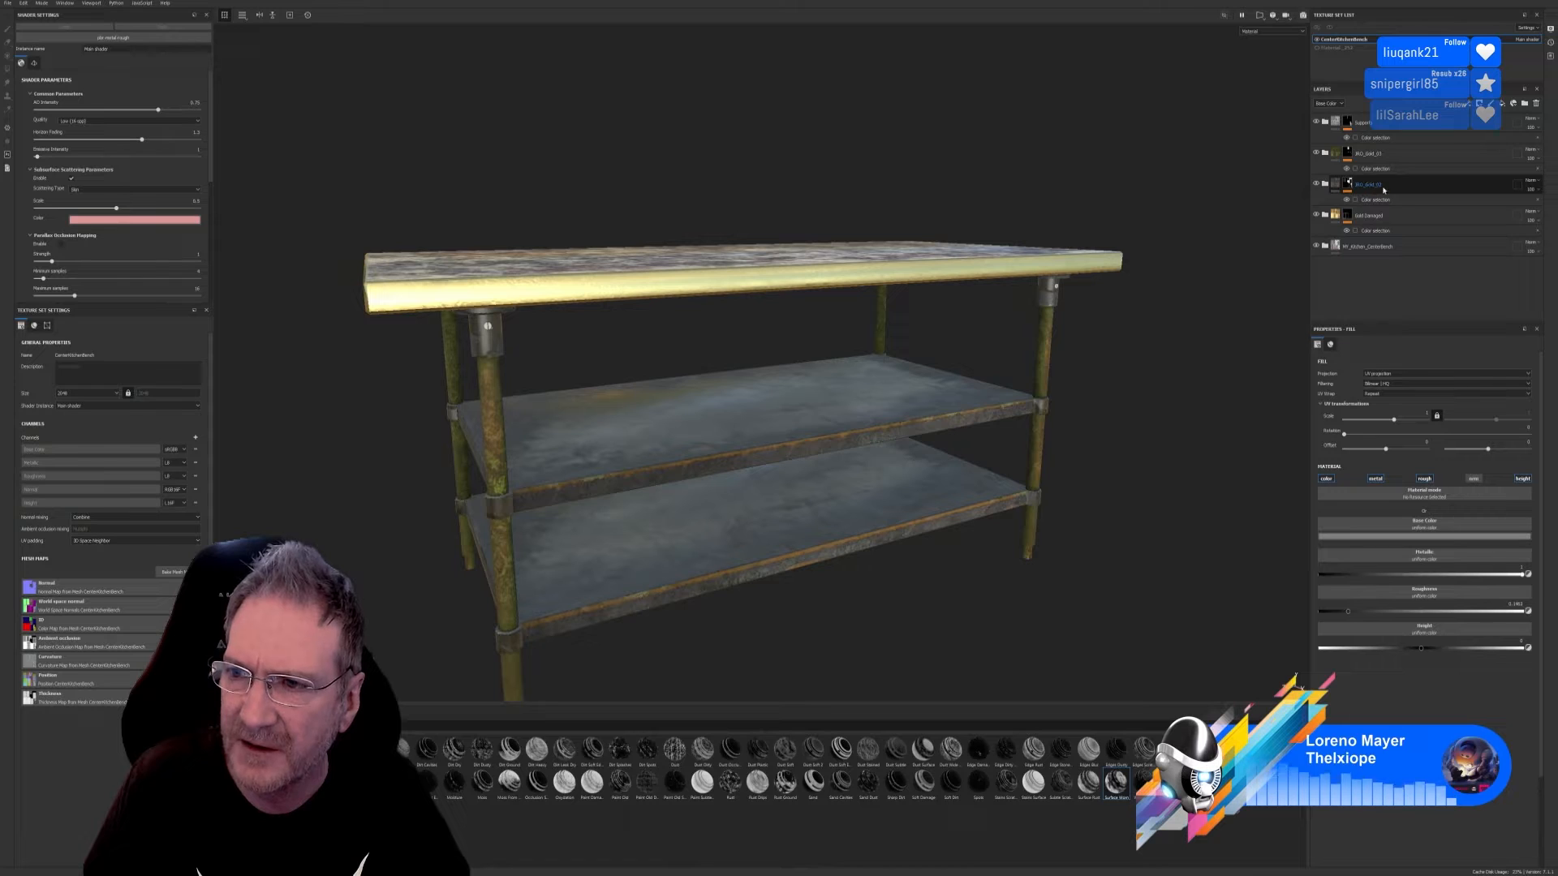
# Step: Toggle the visibility of the shelf-edge metal folder to check which surfaces it covers, and briefly review its contents
pyautogui.click(1316, 184)
pyautogui.click(1316, 184)
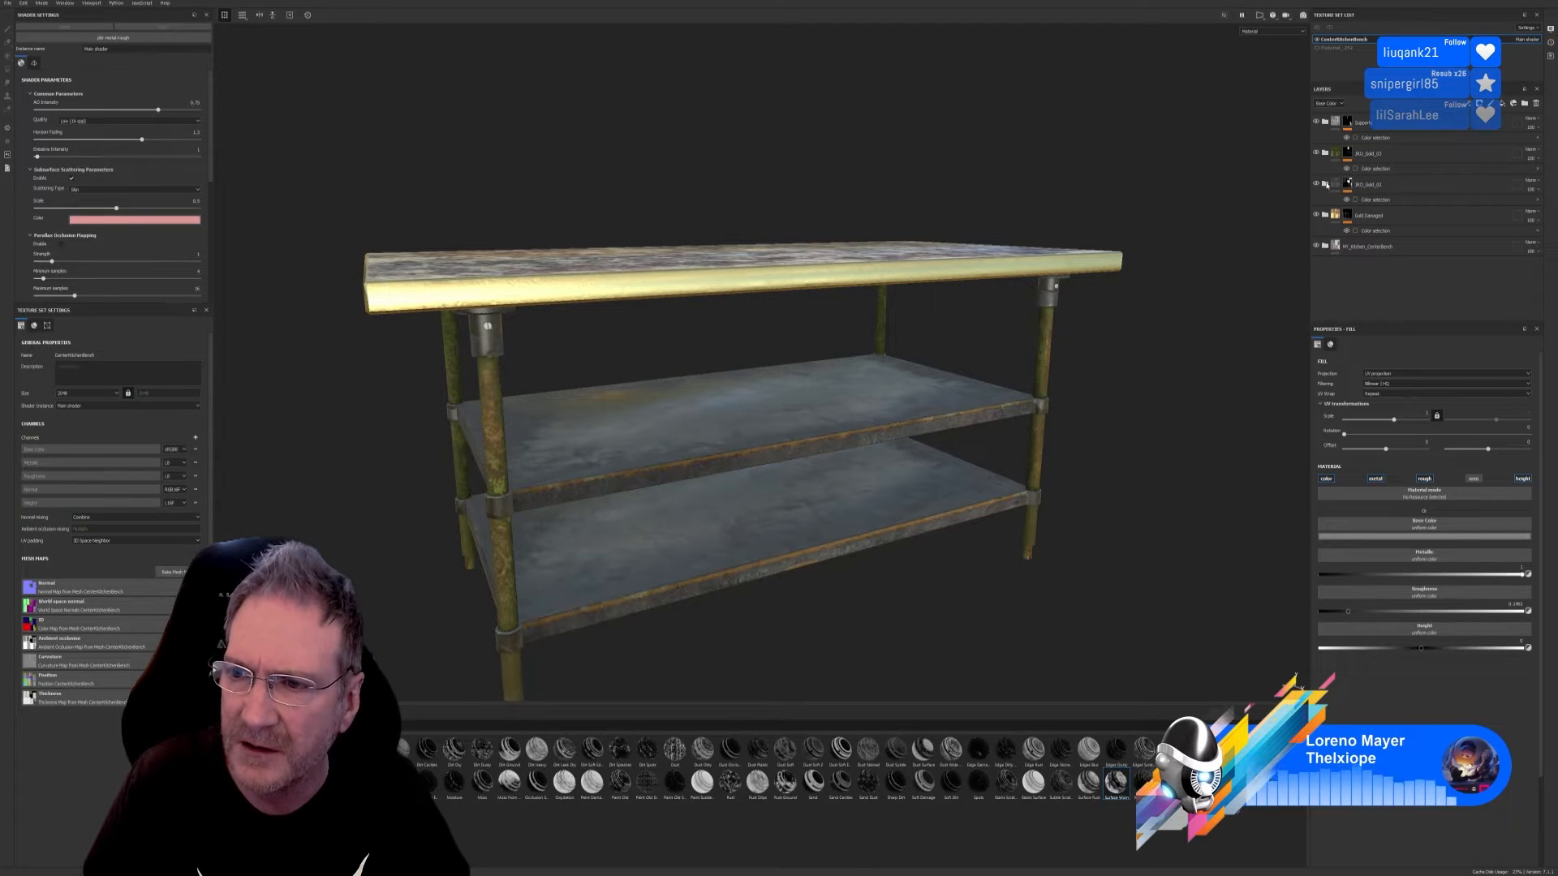
pyautogui.click(1326, 184)
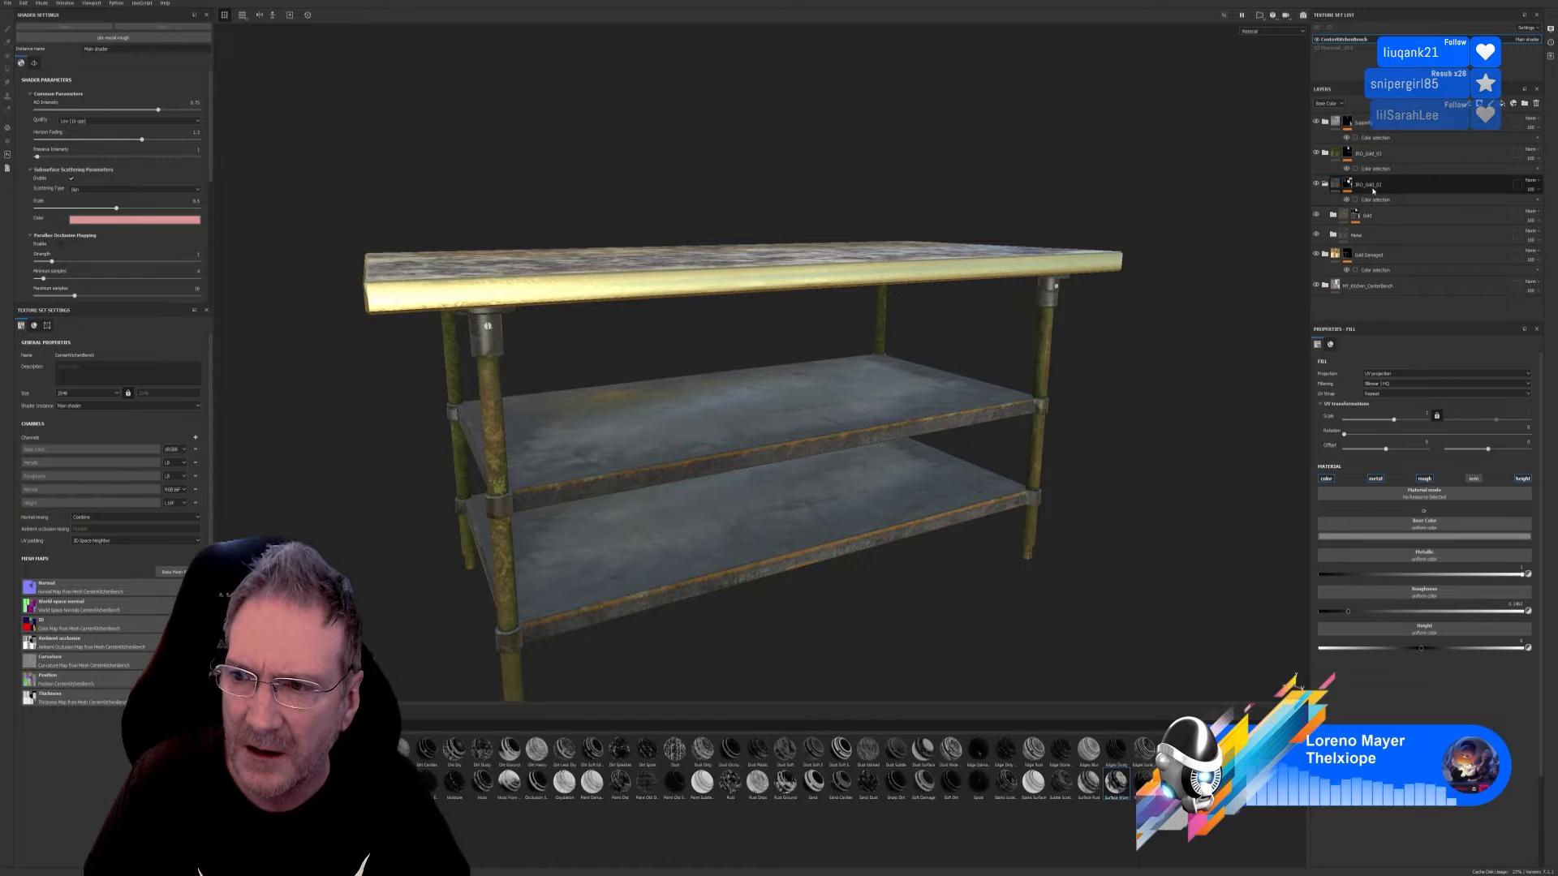
pyautogui.click(1325, 184)
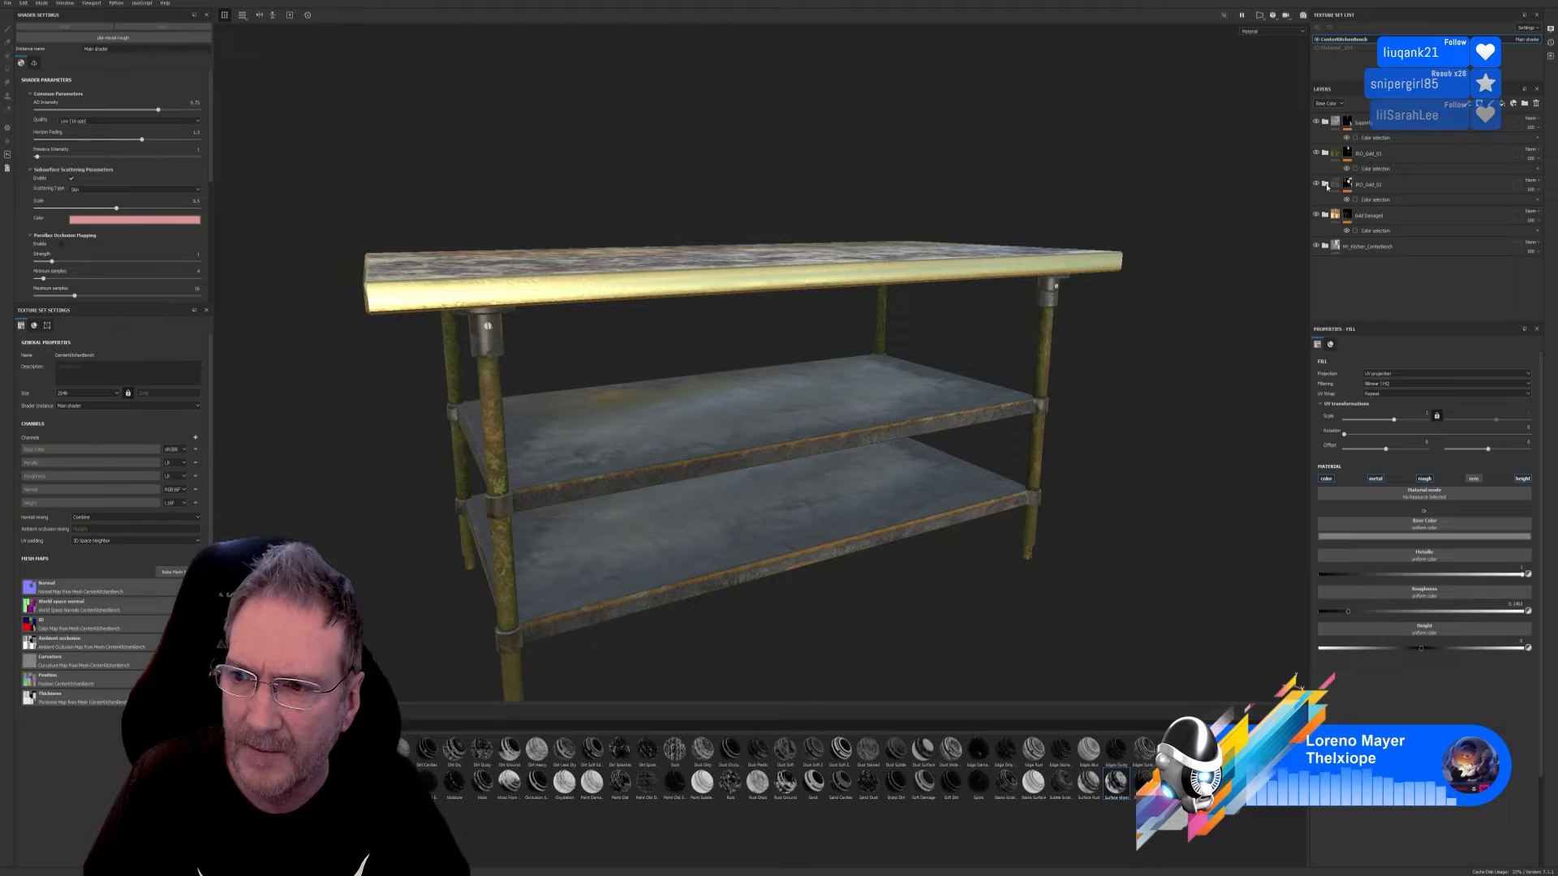
pyautogui.doubleClick(1372, 186)
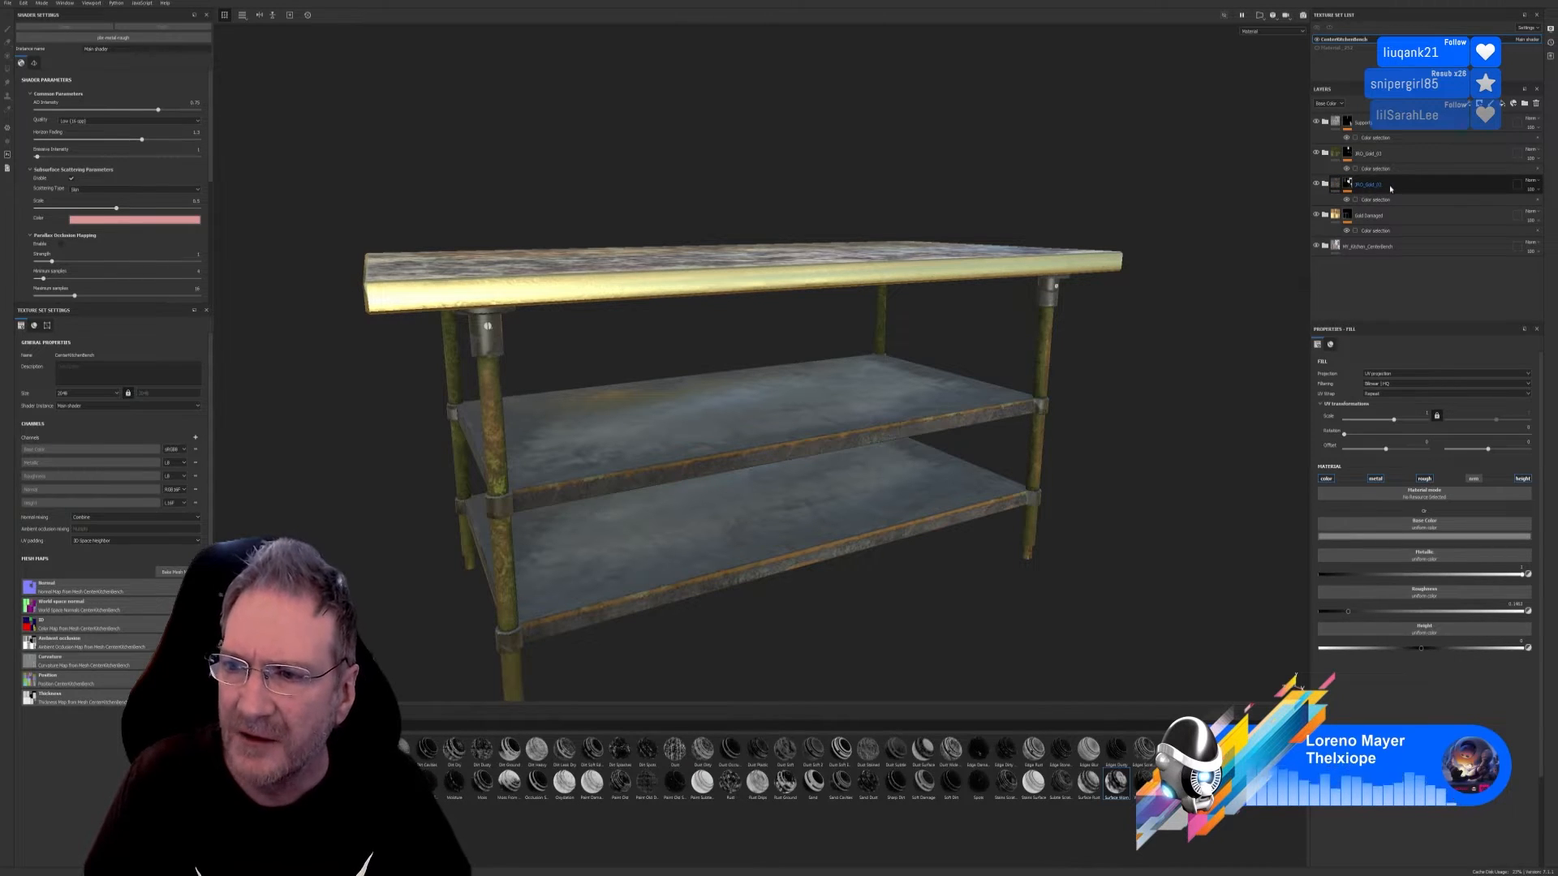
# Step: Group the shelf-edge metal folder into a new folder and give it a color selection mask limited to both shelf edges' ID colors
pyautogui.rightClick(1390, 187)
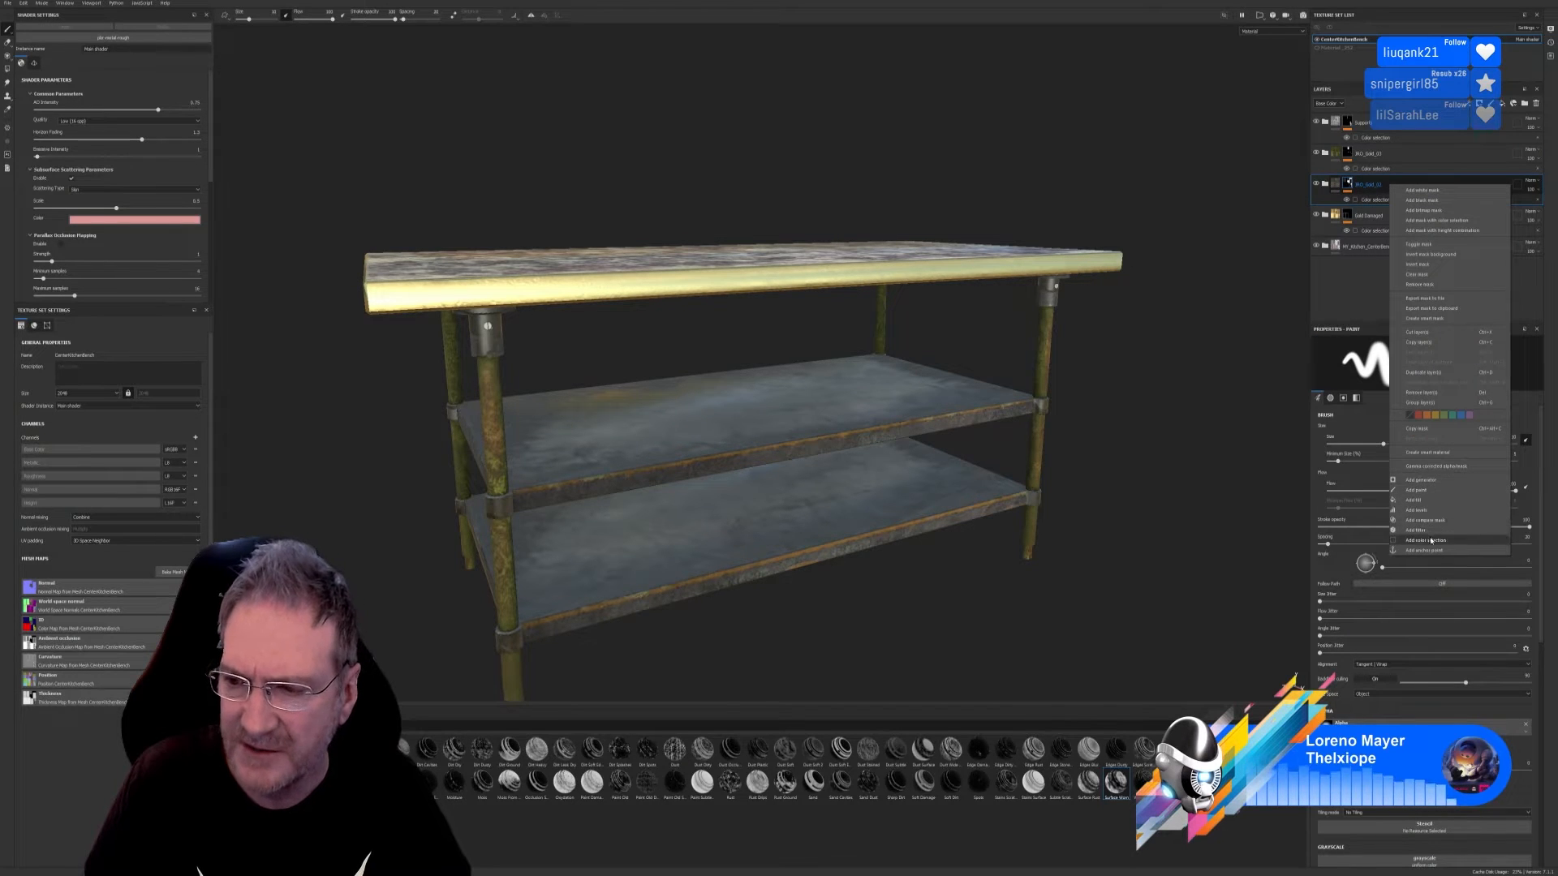
pyautogui.click(1421, 404)
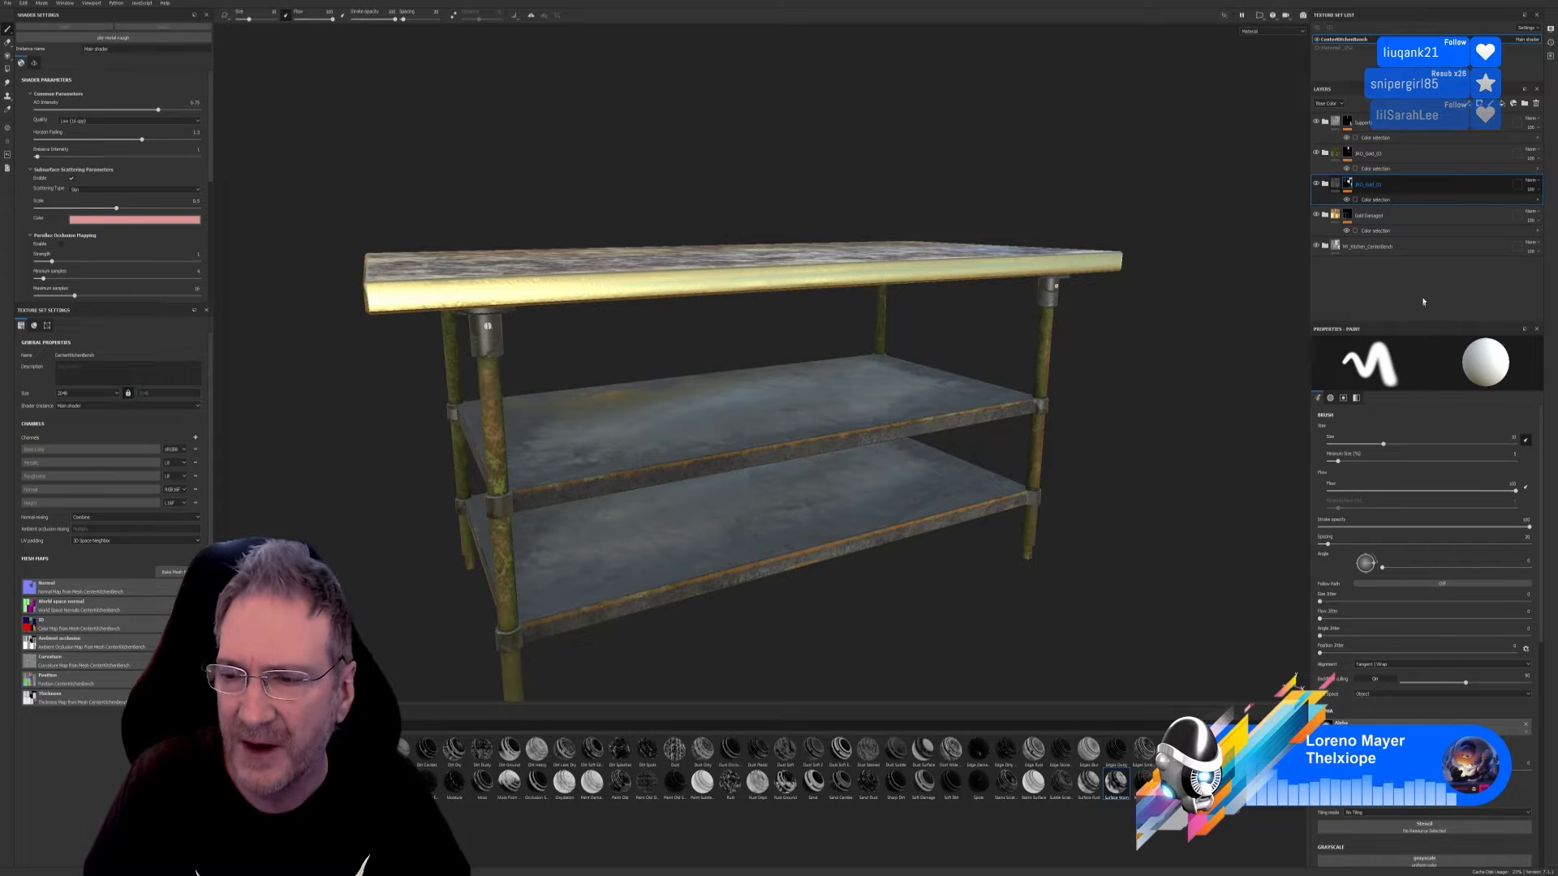
pyautogui.rightClick(1376, 191)
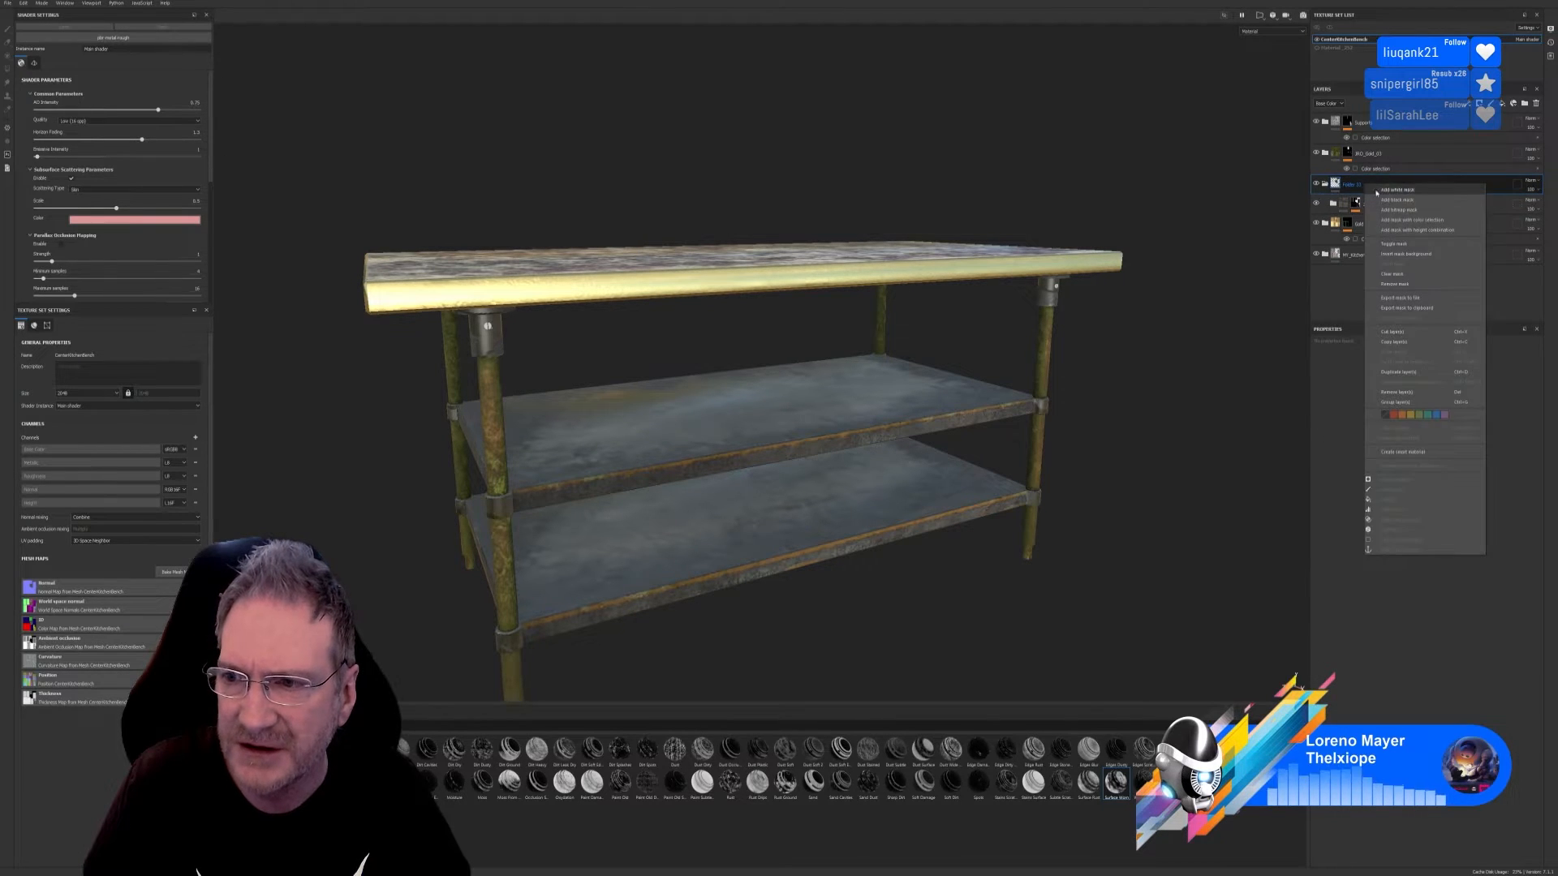
pyautogui.click(1397, 219)
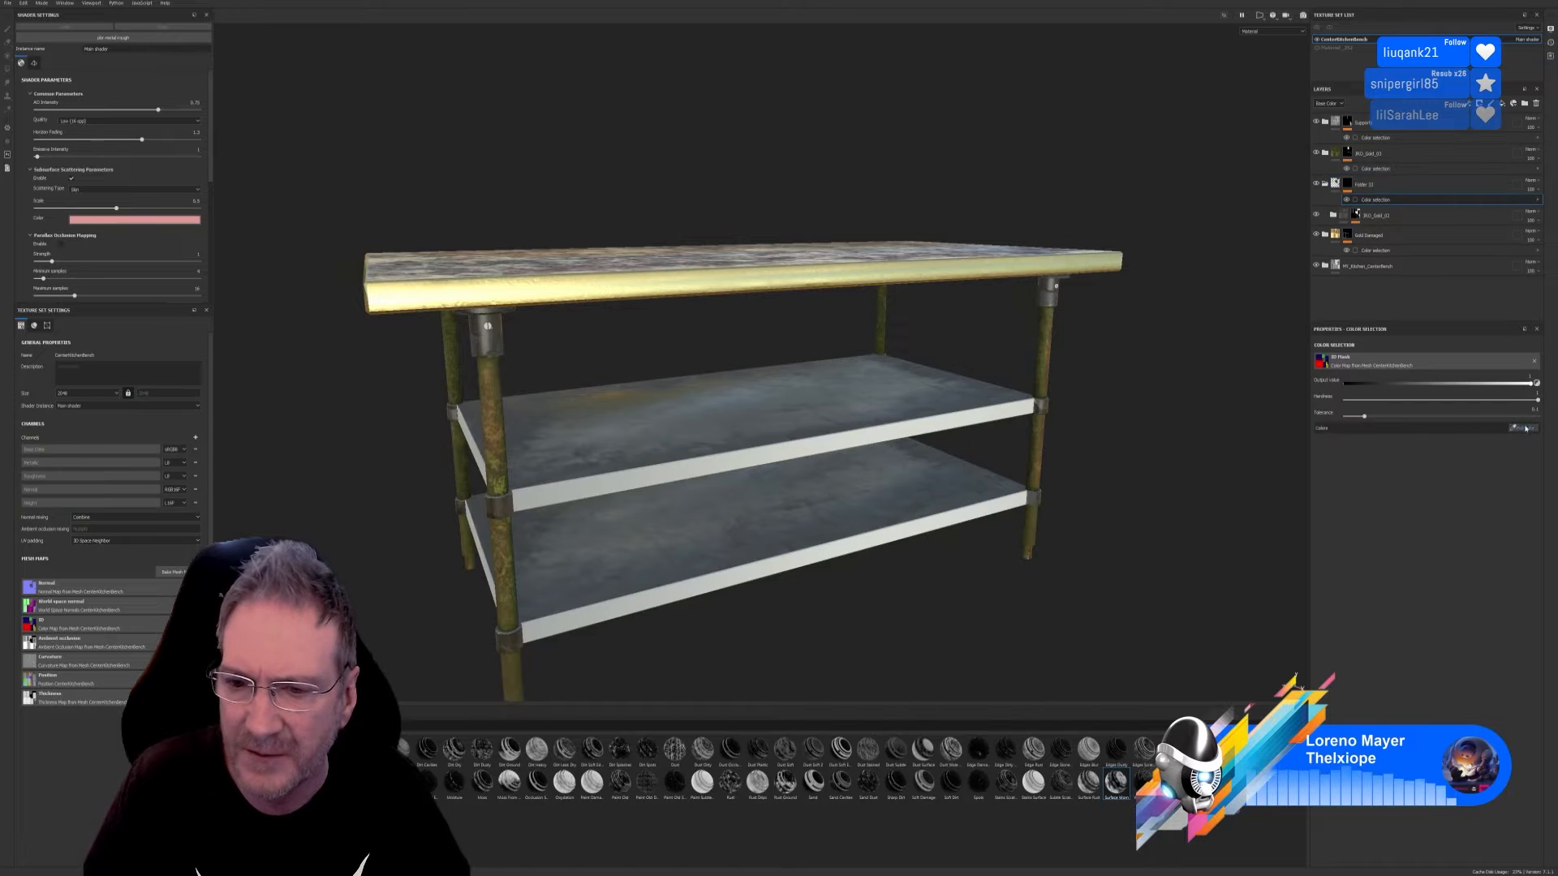
pyautogui.click(1526, 429)
pyautogui.click(999, 412)
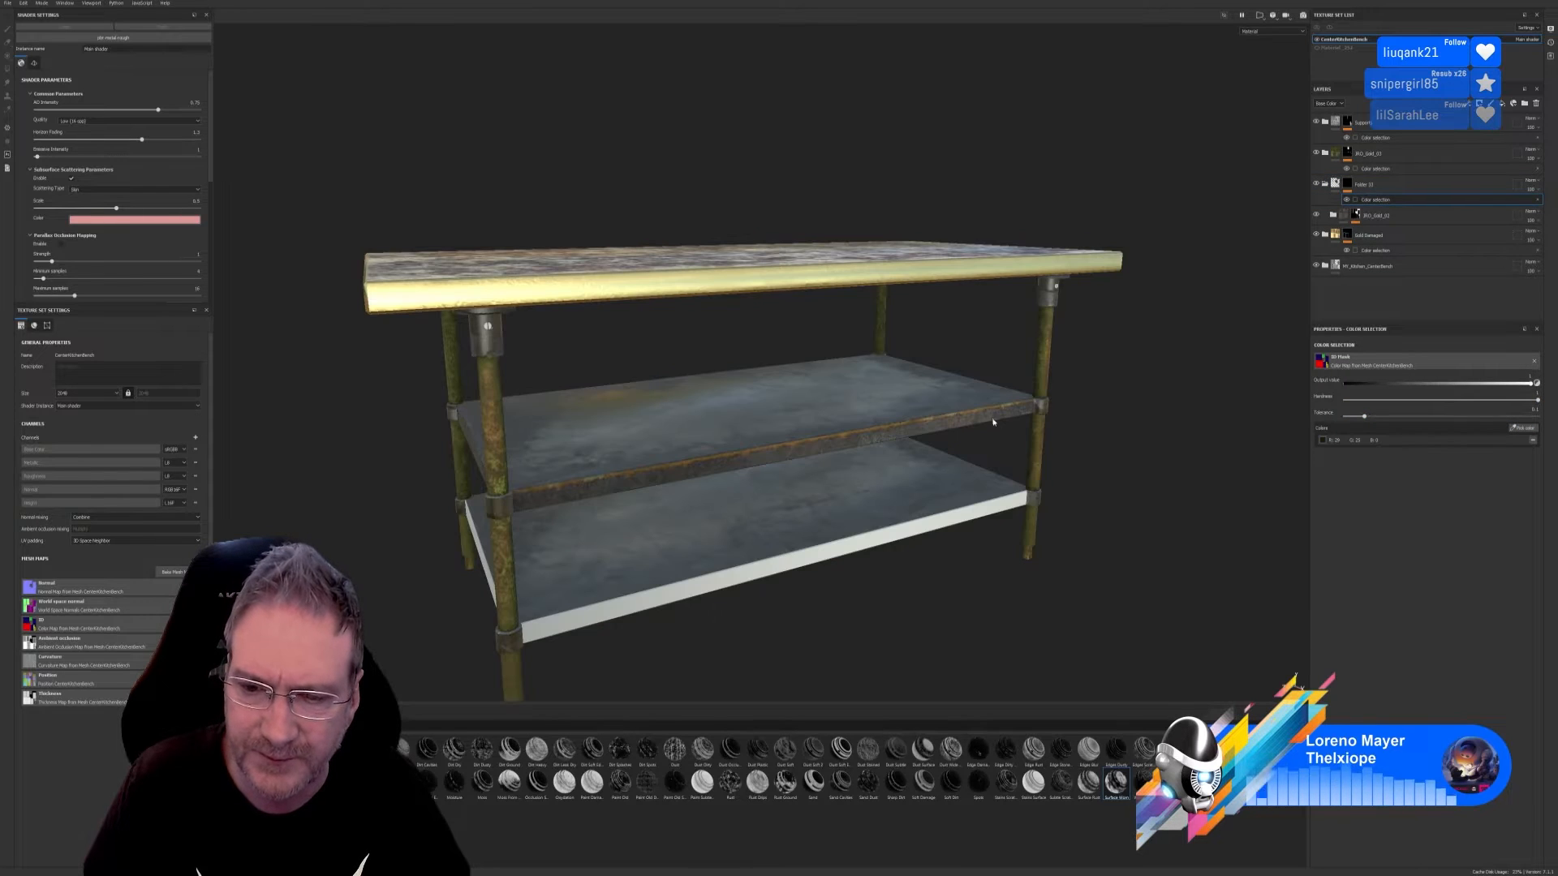
pyautogui.click(1524, 430)
pyautogui.click(995, 503)
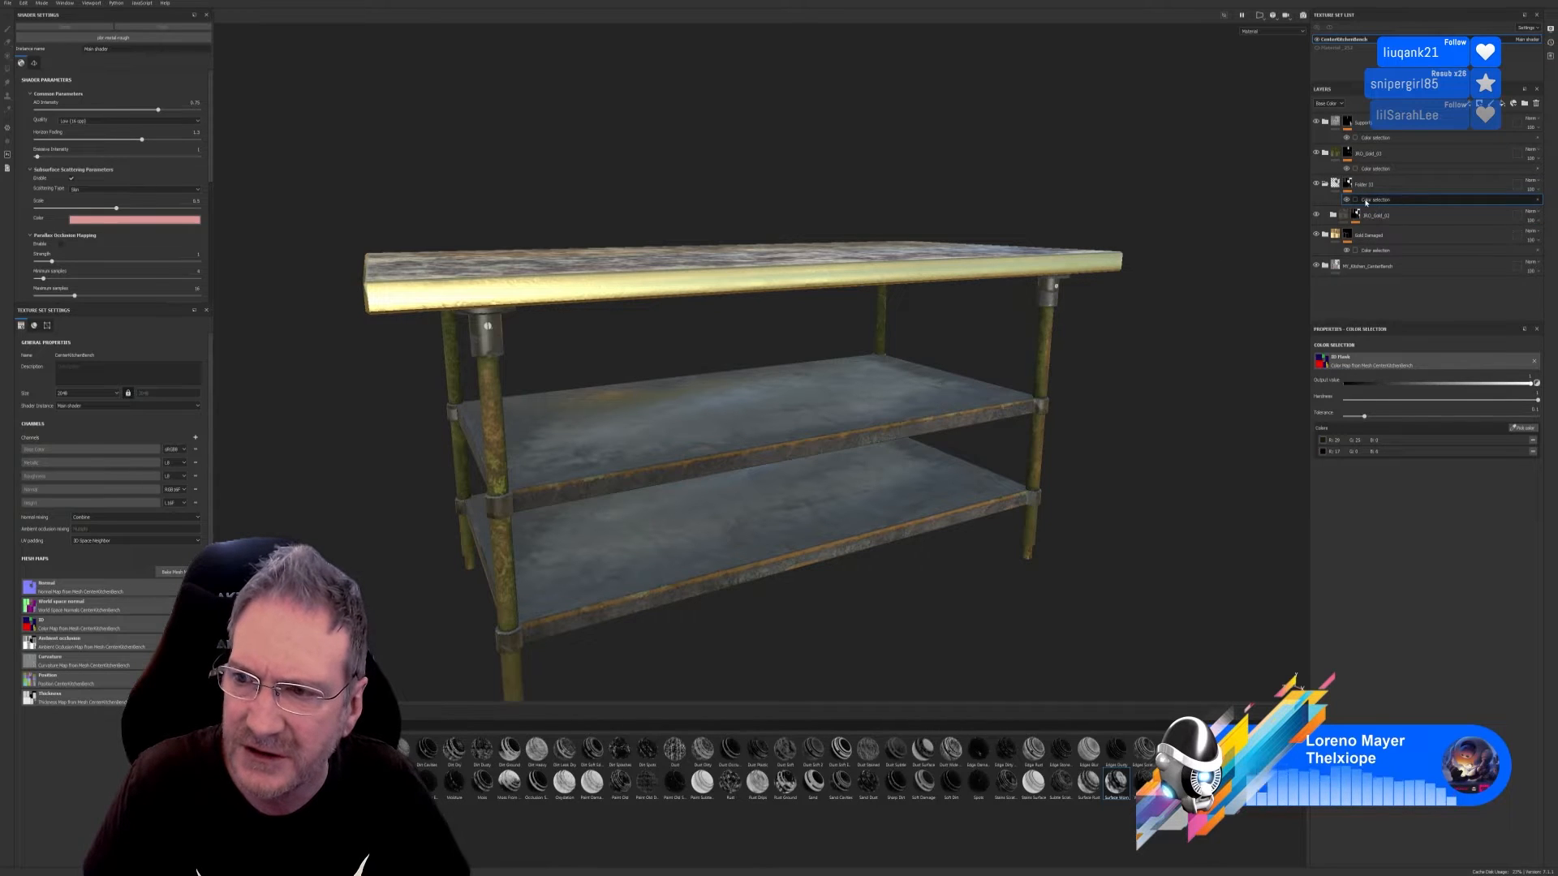
# Step: Show the color selection on the nested shelf-edge metal folder's mask, then collapse the new group
pyautogui.click(1360, 217)
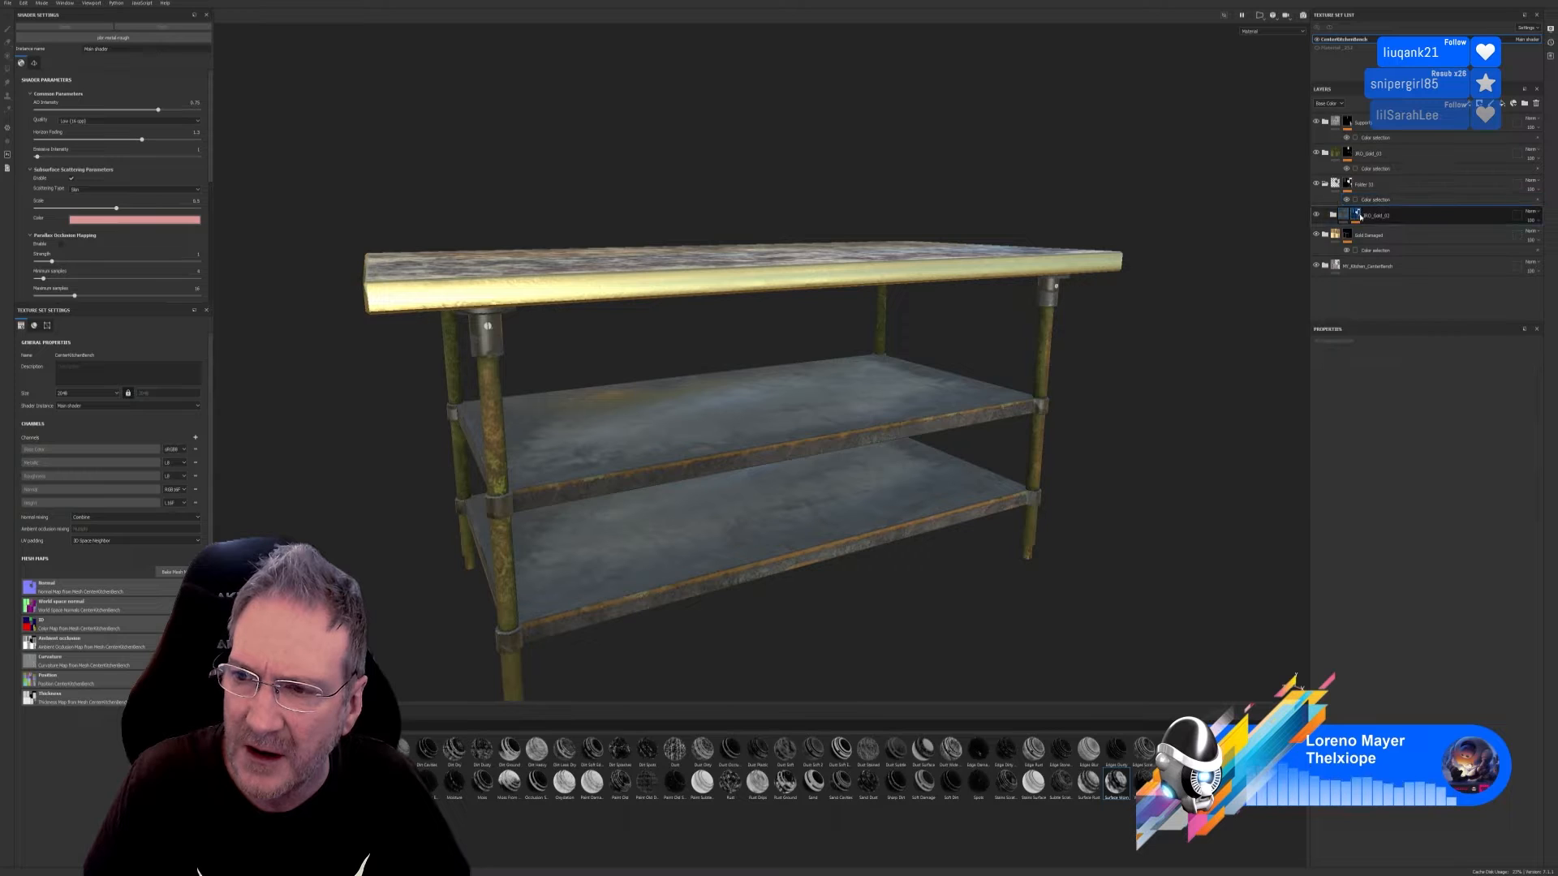
pyautogui.click(1358, 215)
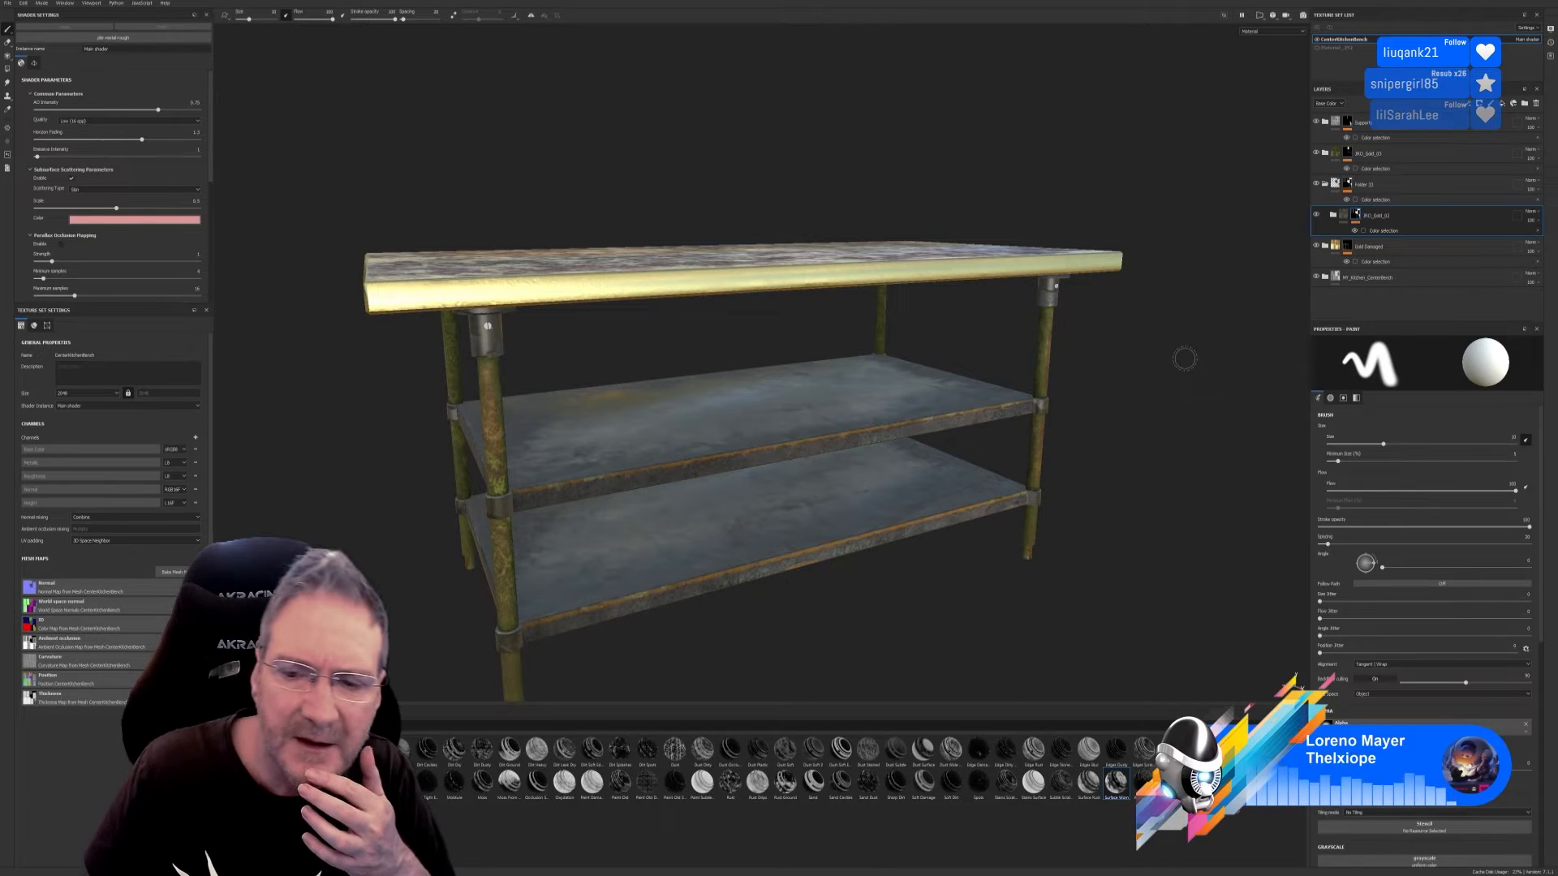
pyautogui.click(1326, 188)
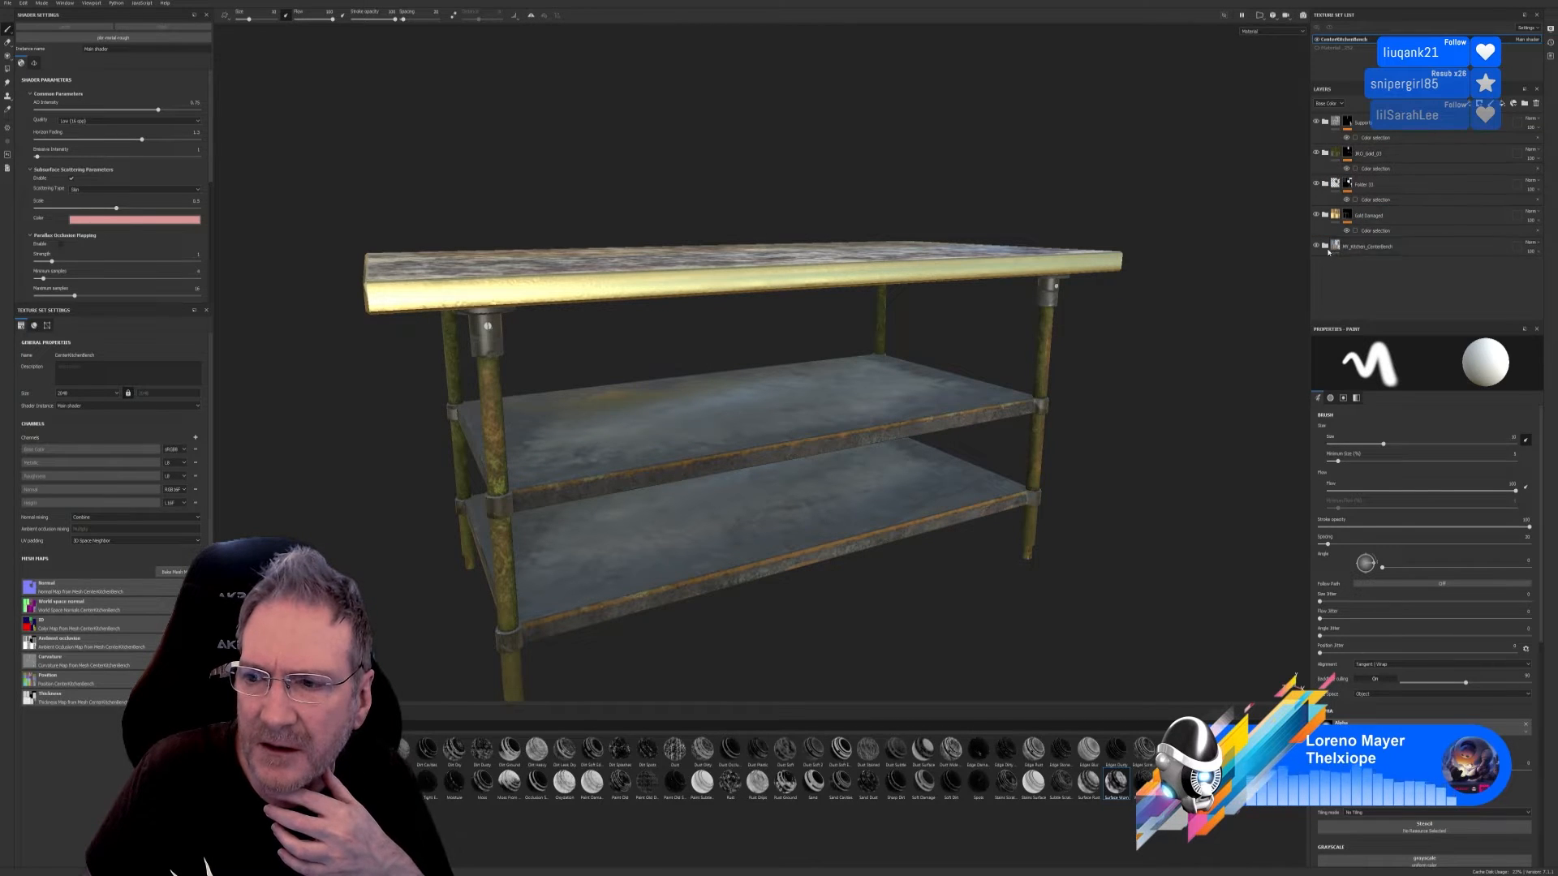
# Step: Add the ID colors of the upper and lower shelf edges to the color selection mask of the base material's metal shelf folder
pyautogui.click(1326, 248)
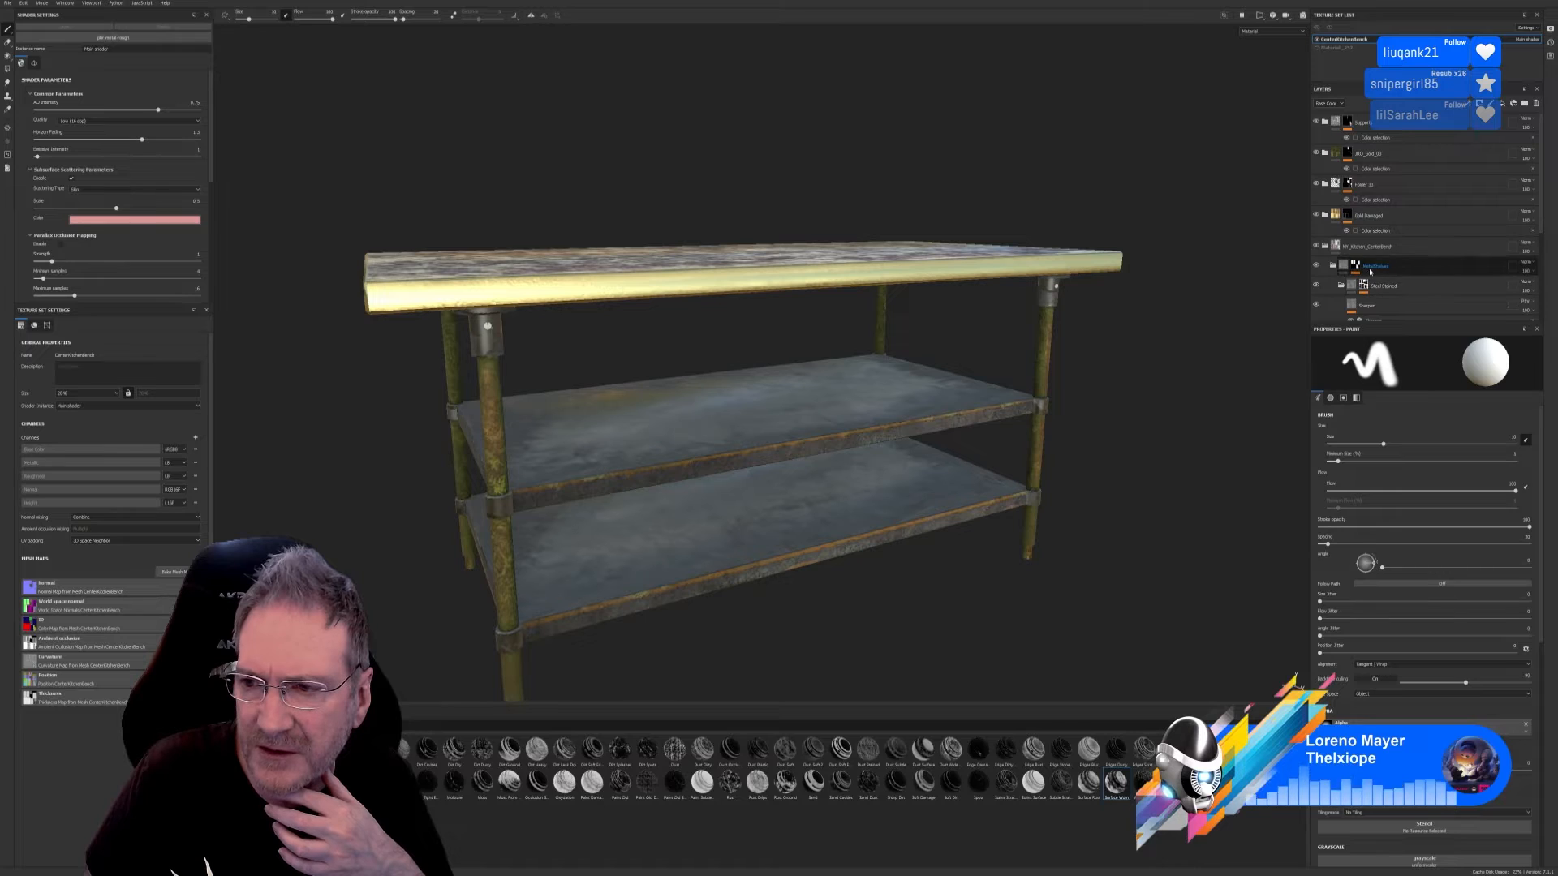
pyautogui.click(1333, 266)
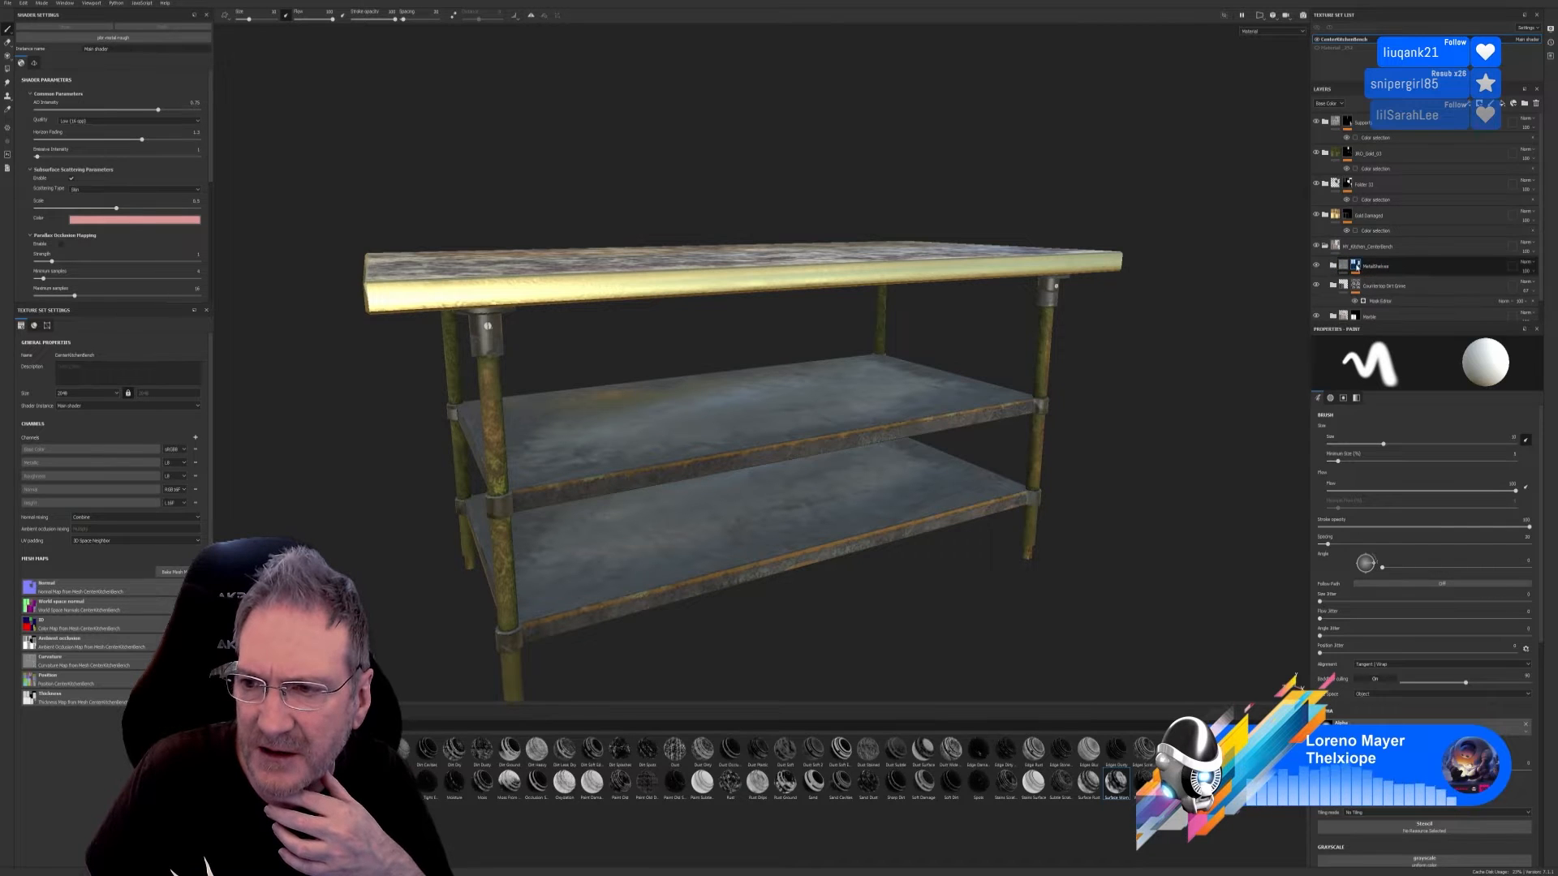
pyautogui.click(1386, 272)
pyautogui.click(1401, 282)
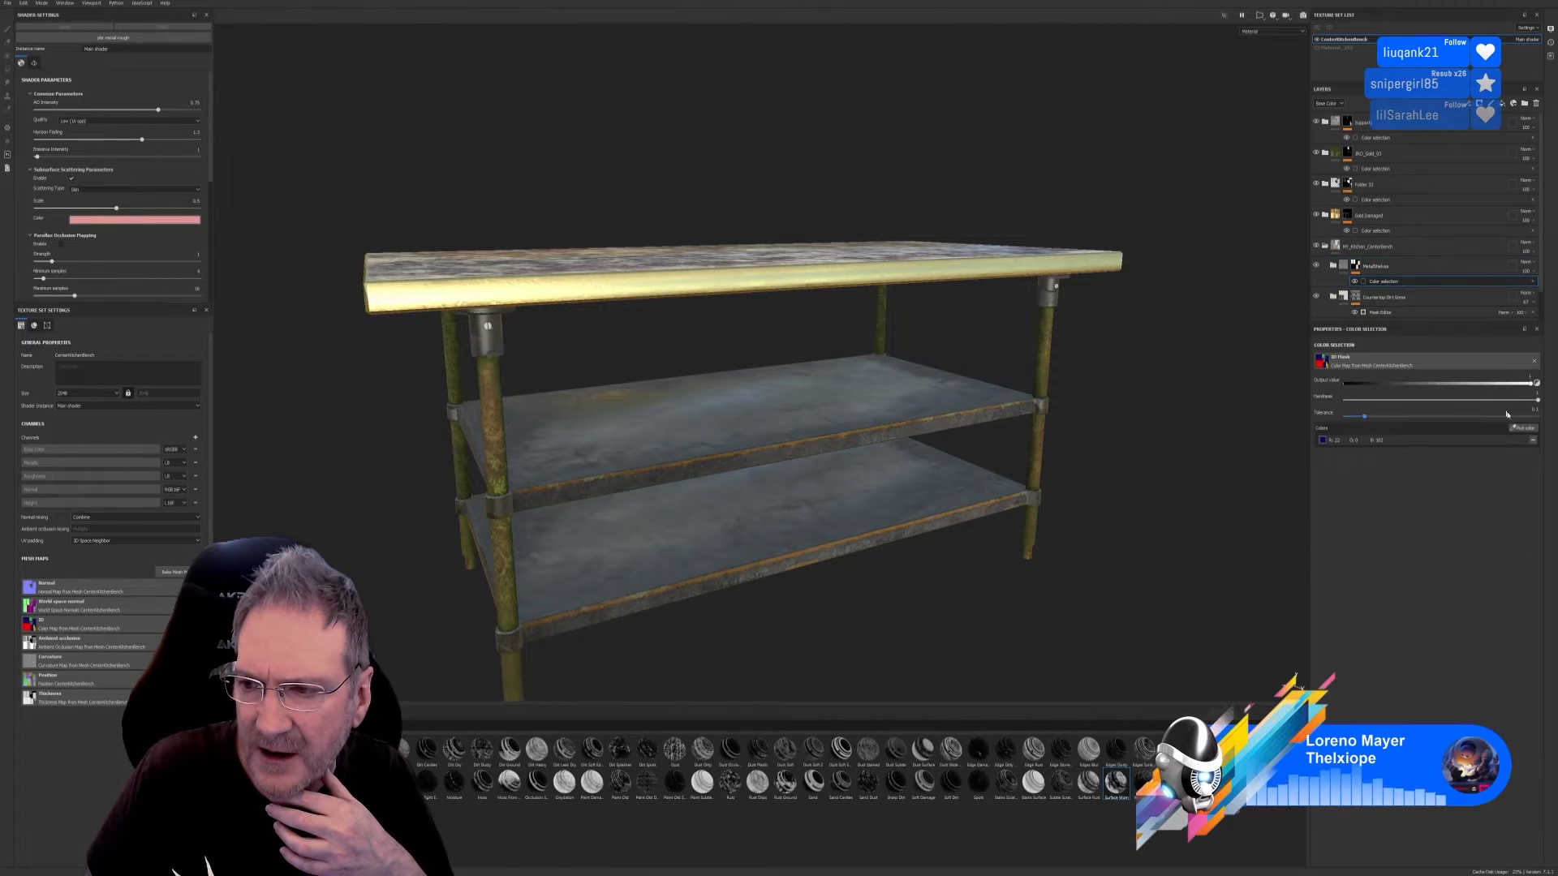
pyautogui.click(1523, 427)
pyautogui.click(990, 417)
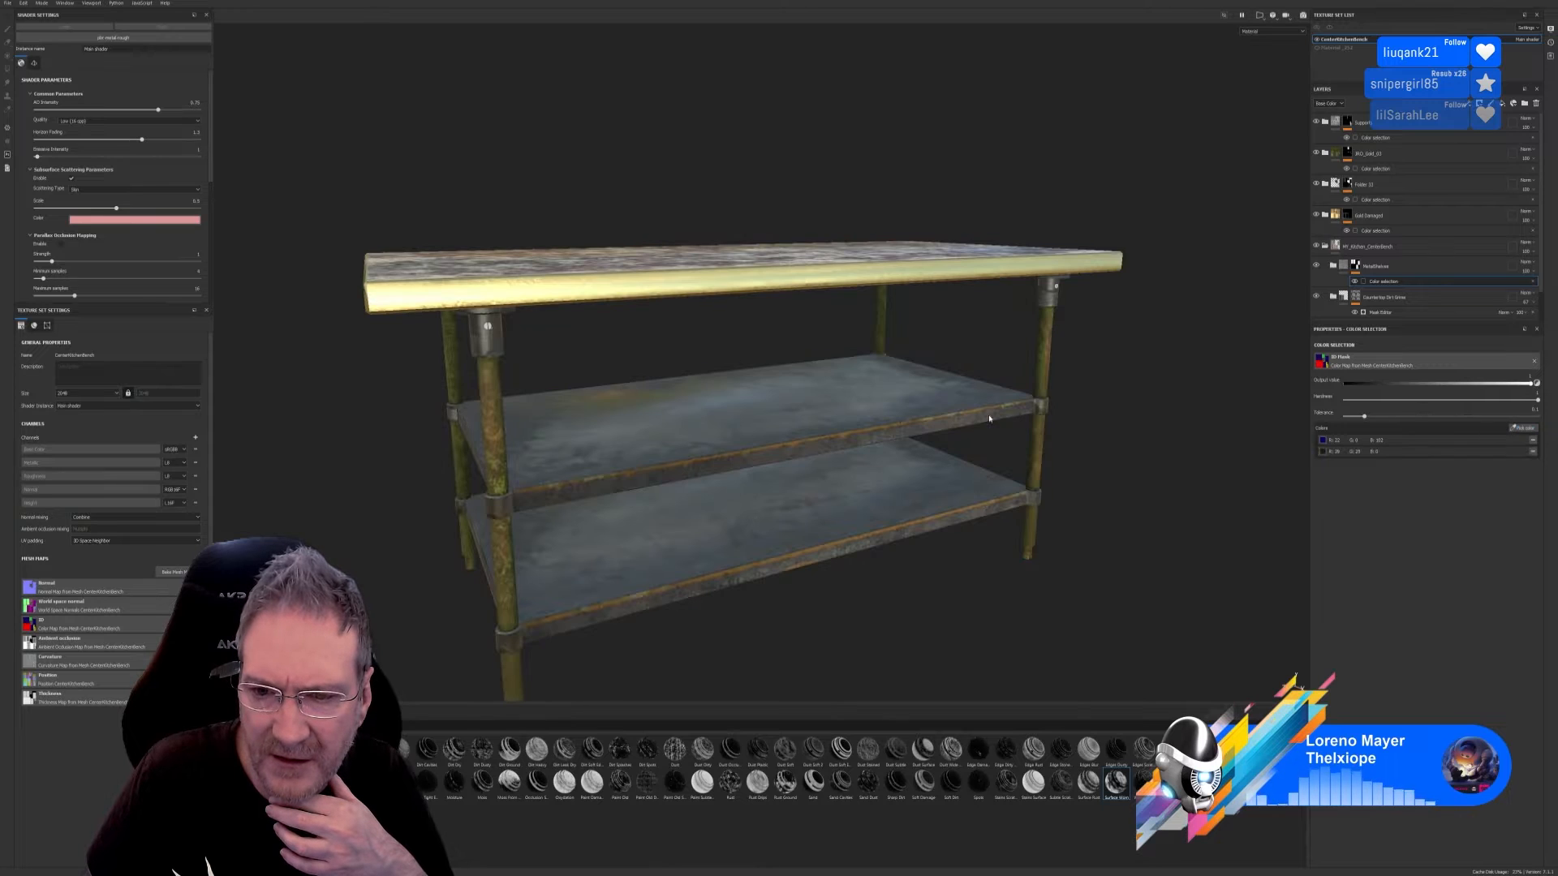
pyautogui.click(1523, 427)
pyautogui.click(955, 510)
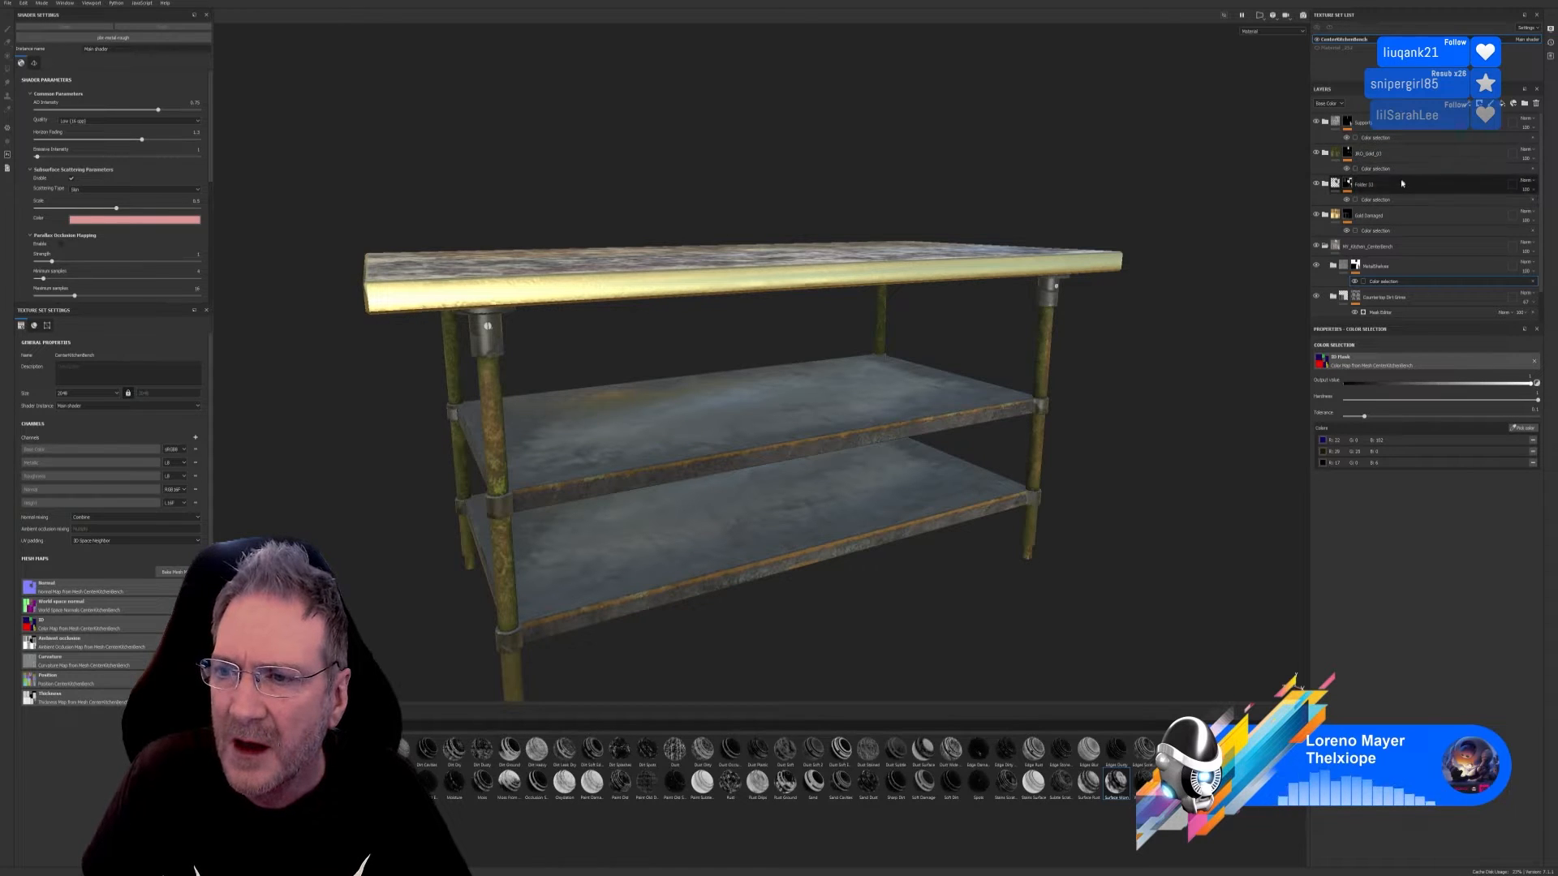
# Step: Collapse the base material, toggle the damaged gold folder and the shelf-edge group to compare their coverage, and expand the group
pyautogui.click(1325, 246)
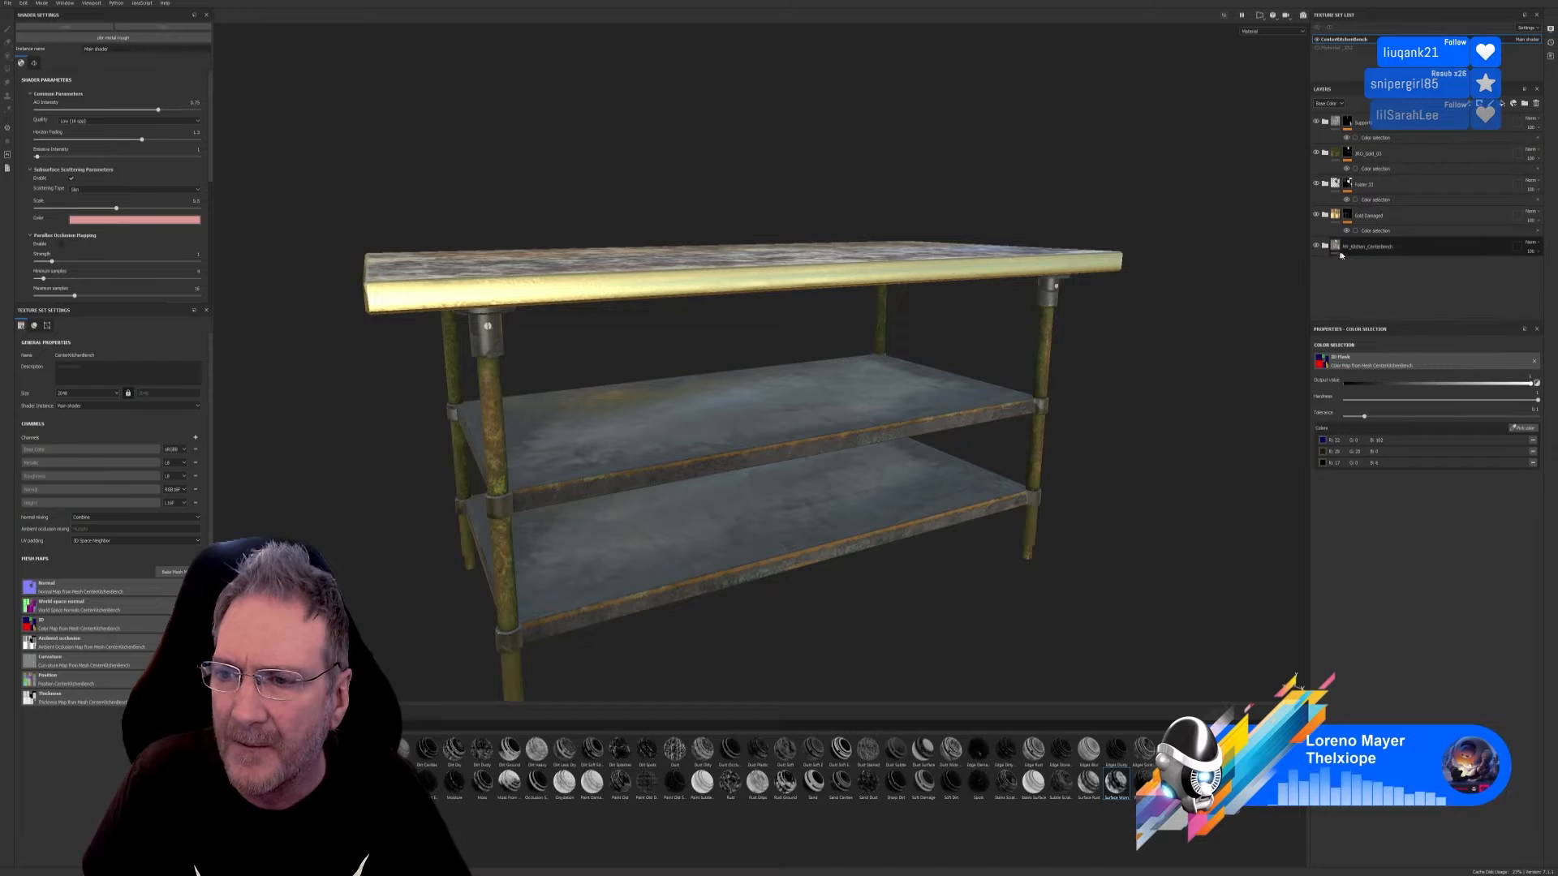
pyautogui.click(1316, 215)
pyautogui.click(1316, 215)
pyautogui.click(1315, 184)
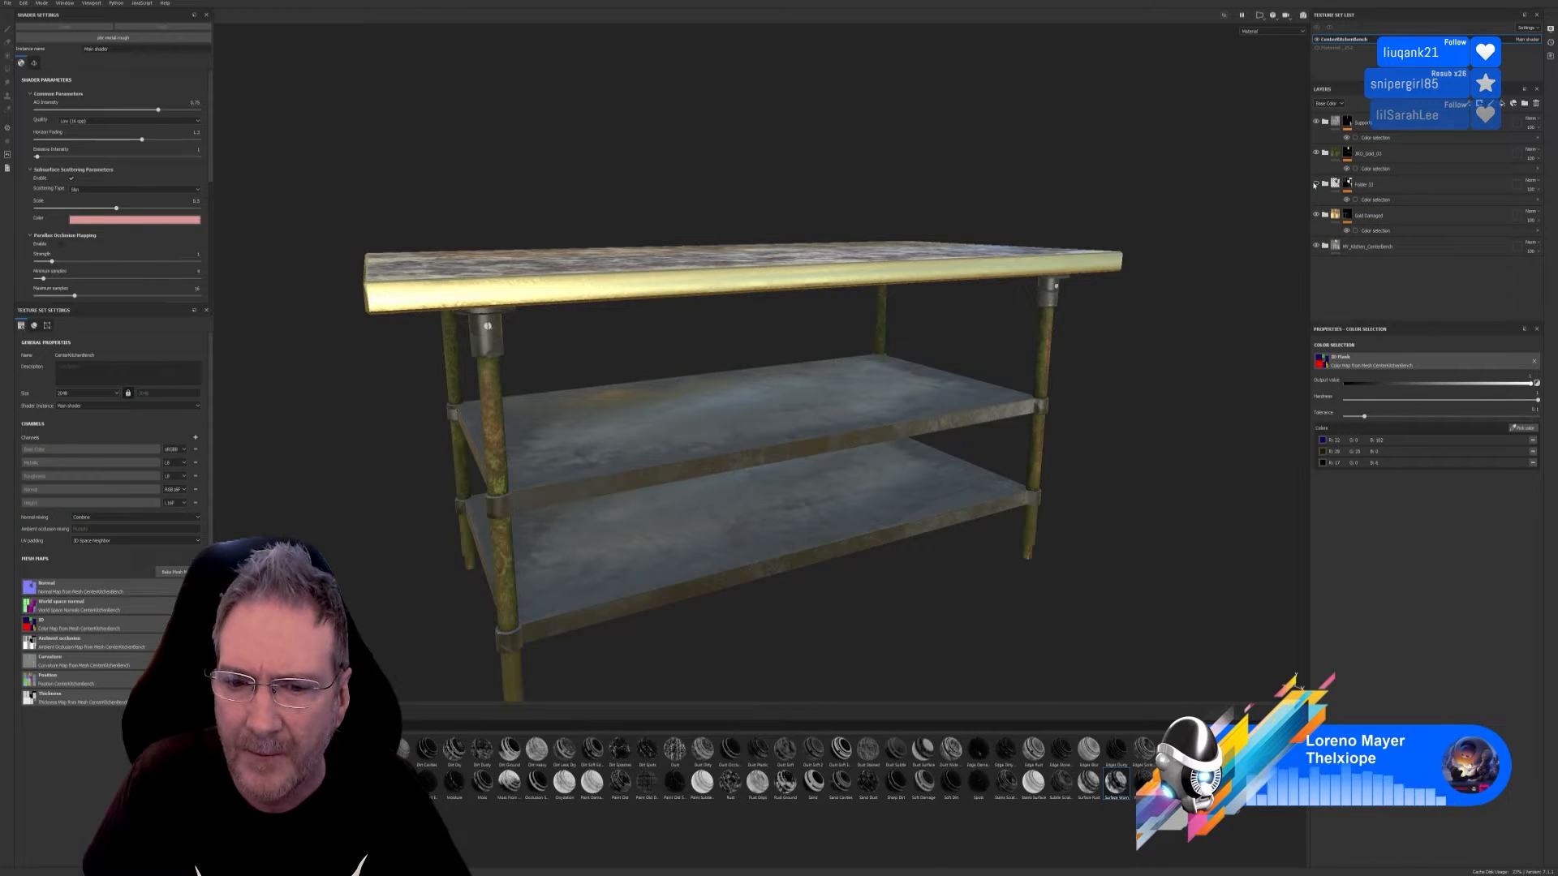
pyautogui.click(1315, 184)
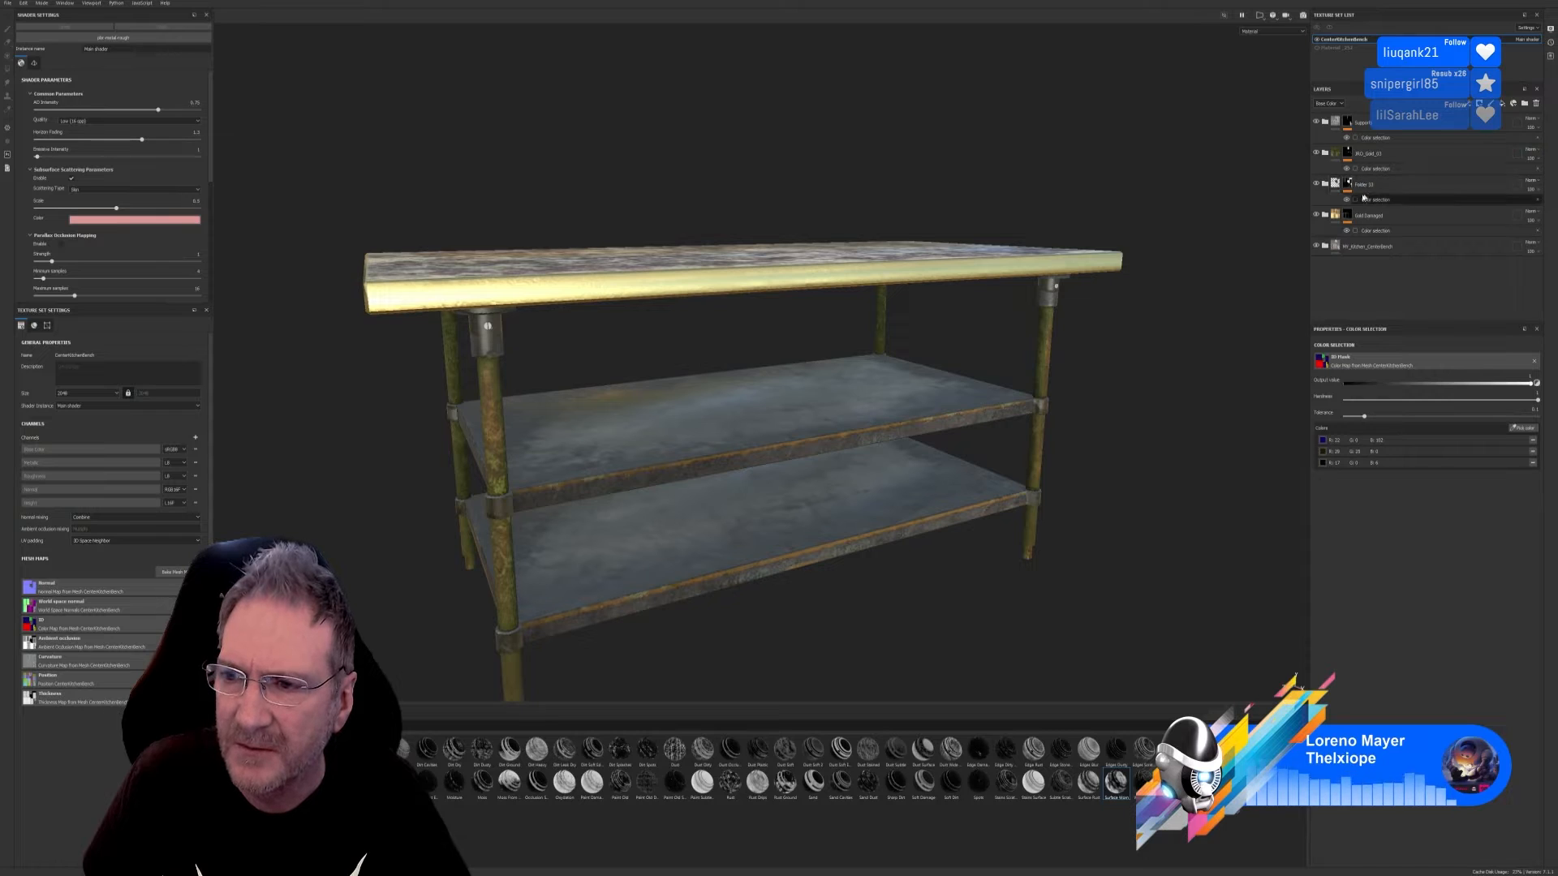
pyautogui.click(1325, 185)
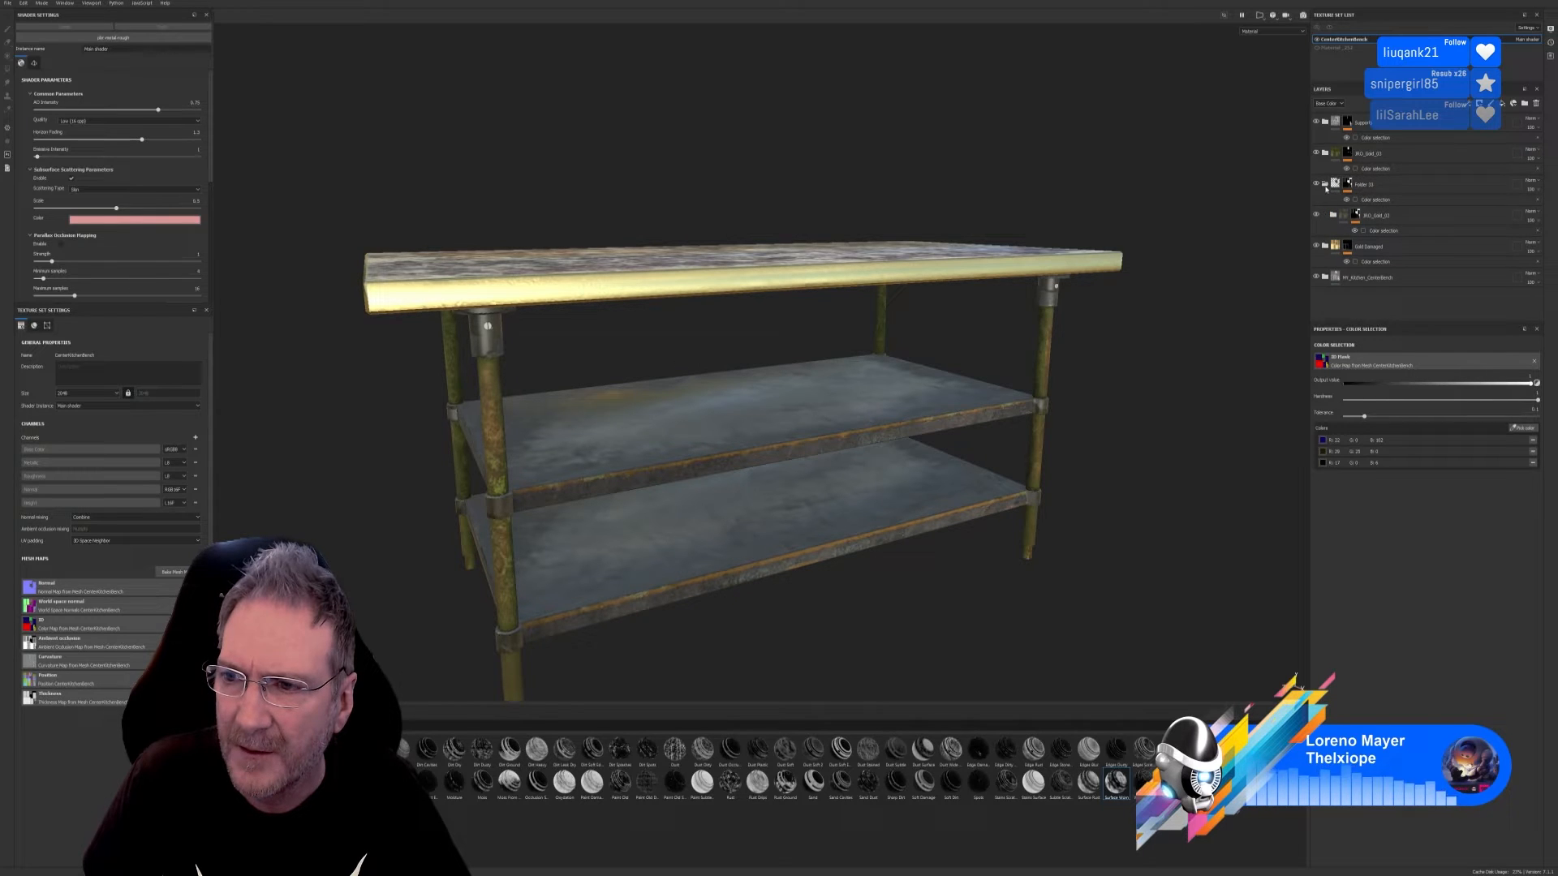
# Step: Apply a surface wear smart mask to the nested metal folder of the shelf-edge group and open its Mask Editor settings
pyautogui.click(1395, 216)
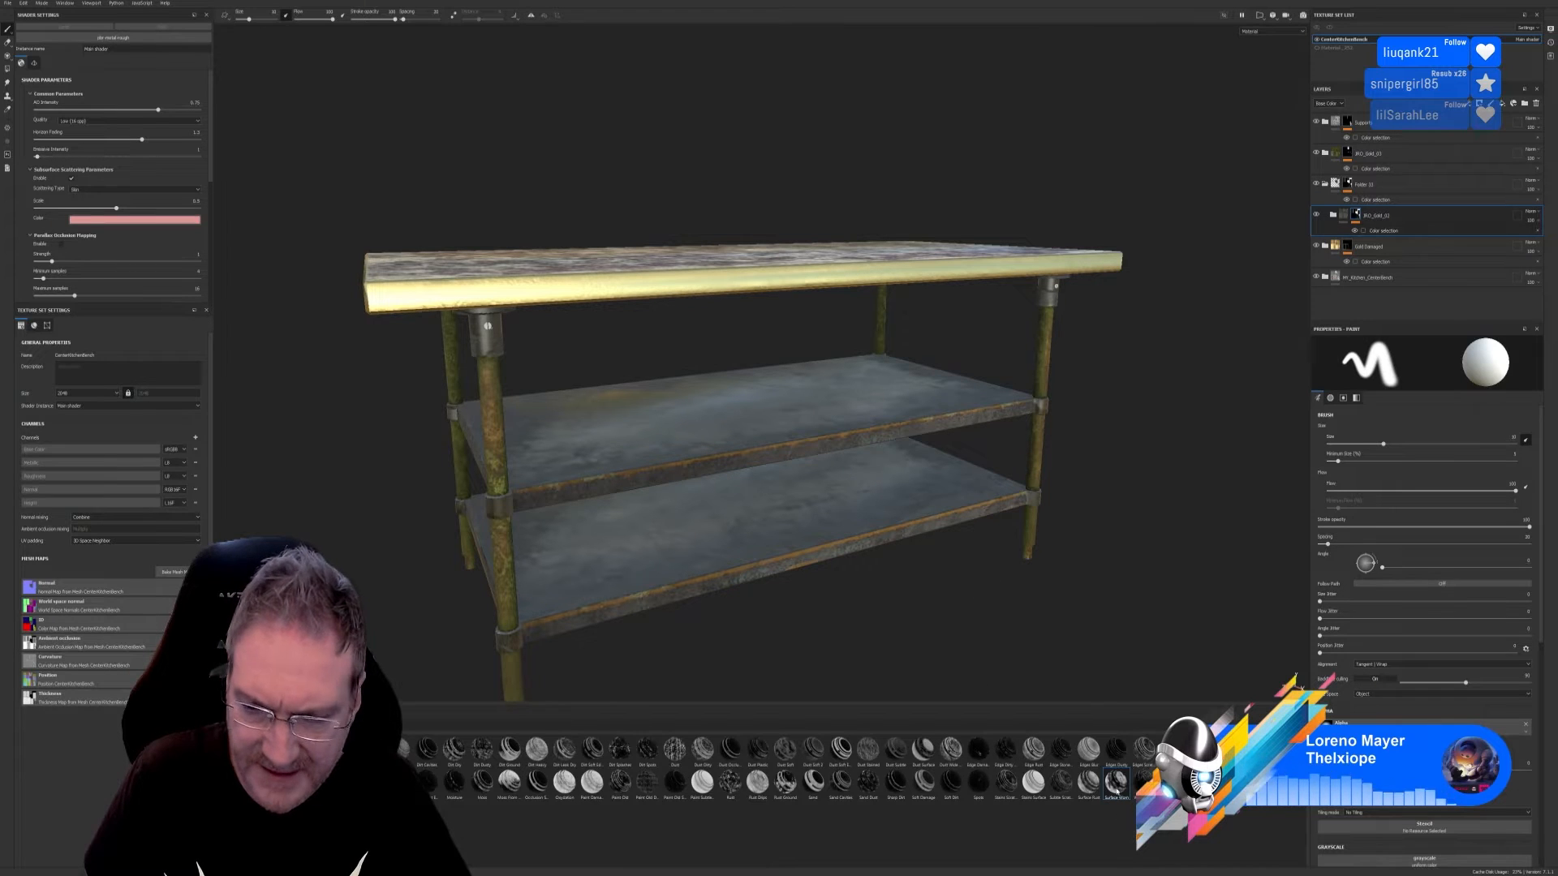
pyautogui.moveTo(1117, 784); pyautogui.dragTo(1403, 220)
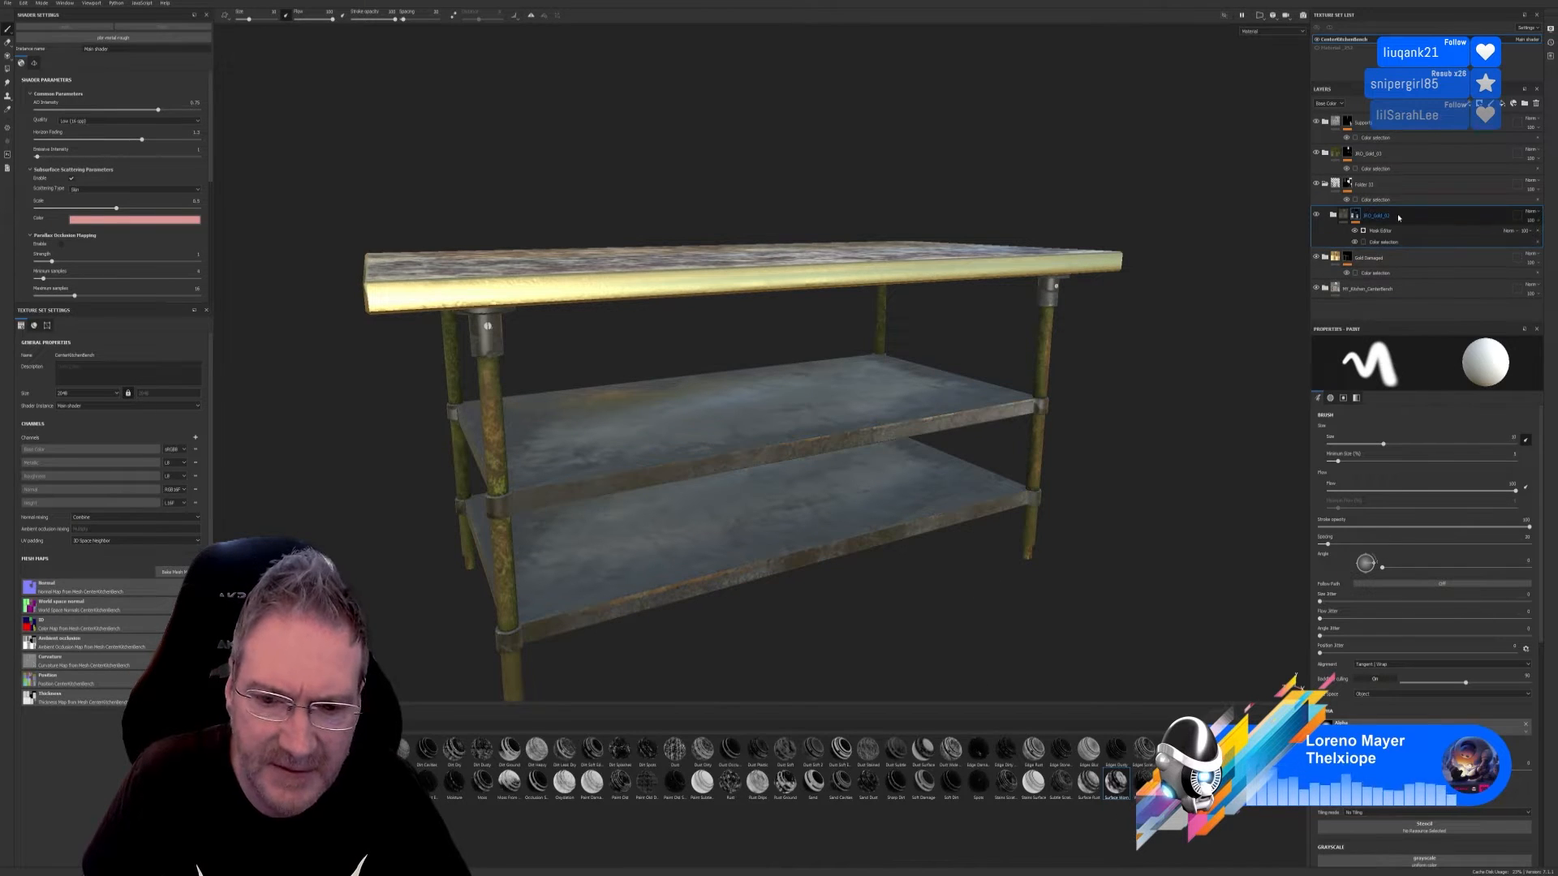
pyautogui.click(1403, 230)
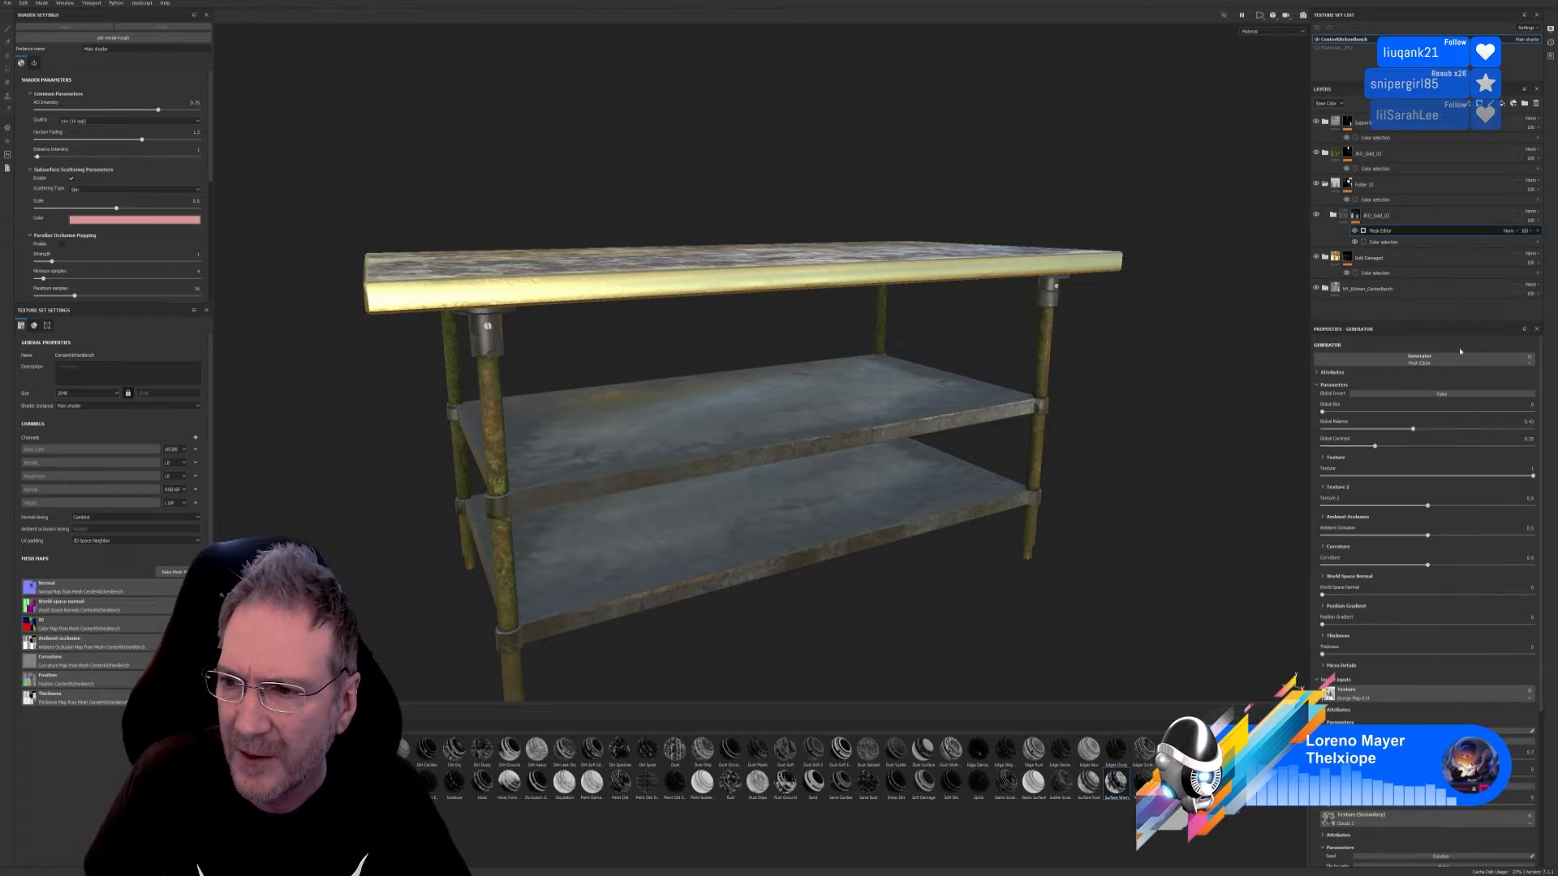
# Step: Tune the Mask Editor wear: Global Balance about 0.61, raised contrast and ambient occlusion, slightly lower curvature, and small World Space Normal and Position Gradient amounts
pyautogui.moveTo(1412, 430); pyautogui.dragTo(1492, 434)
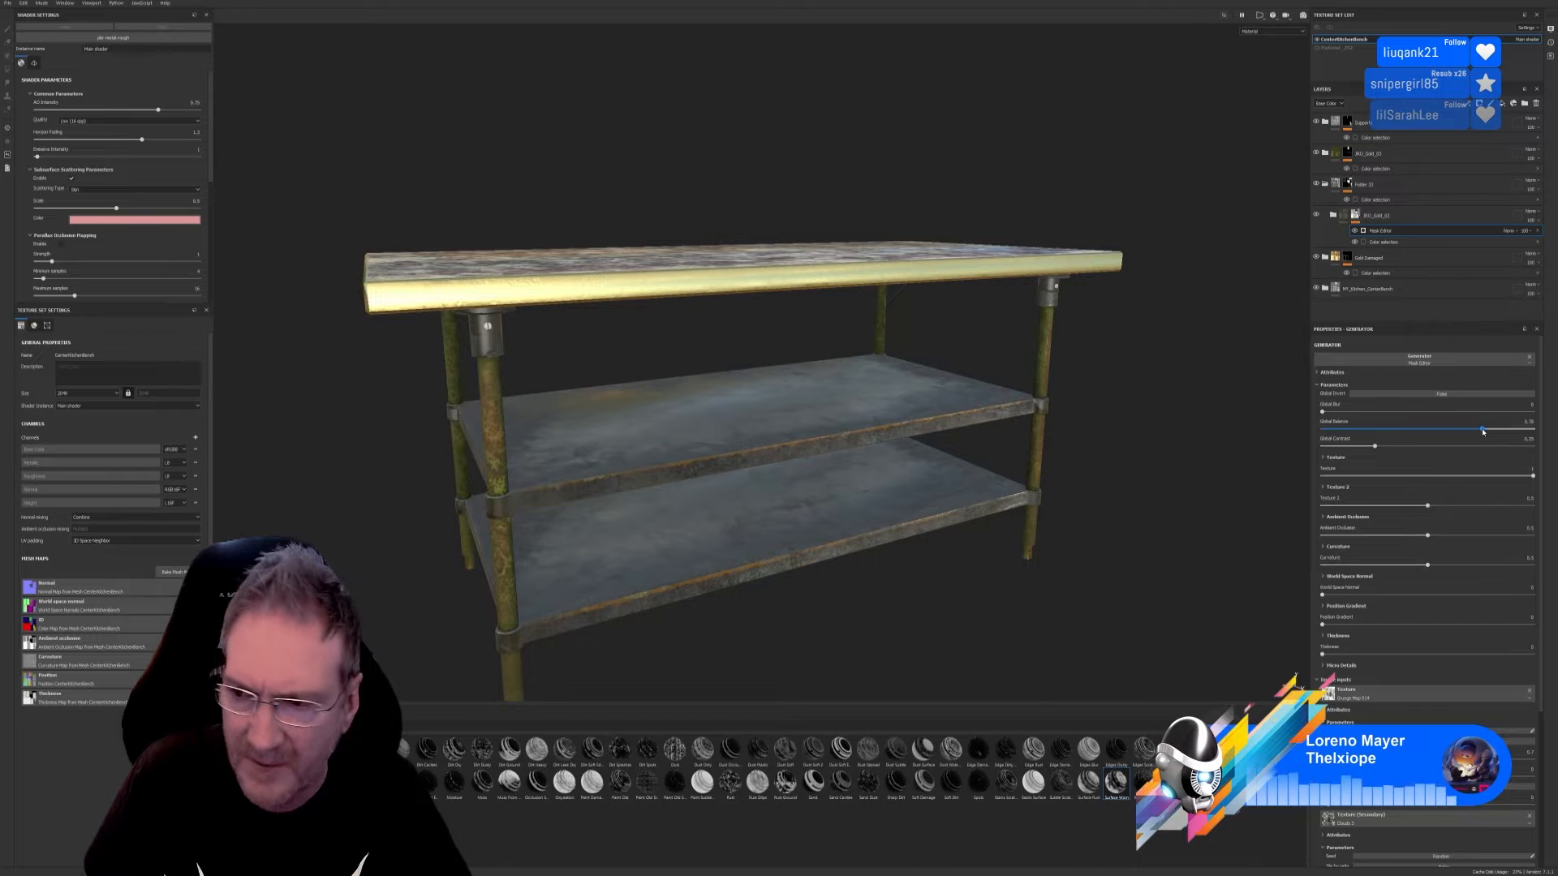
pyautogui.click(1497, 446)
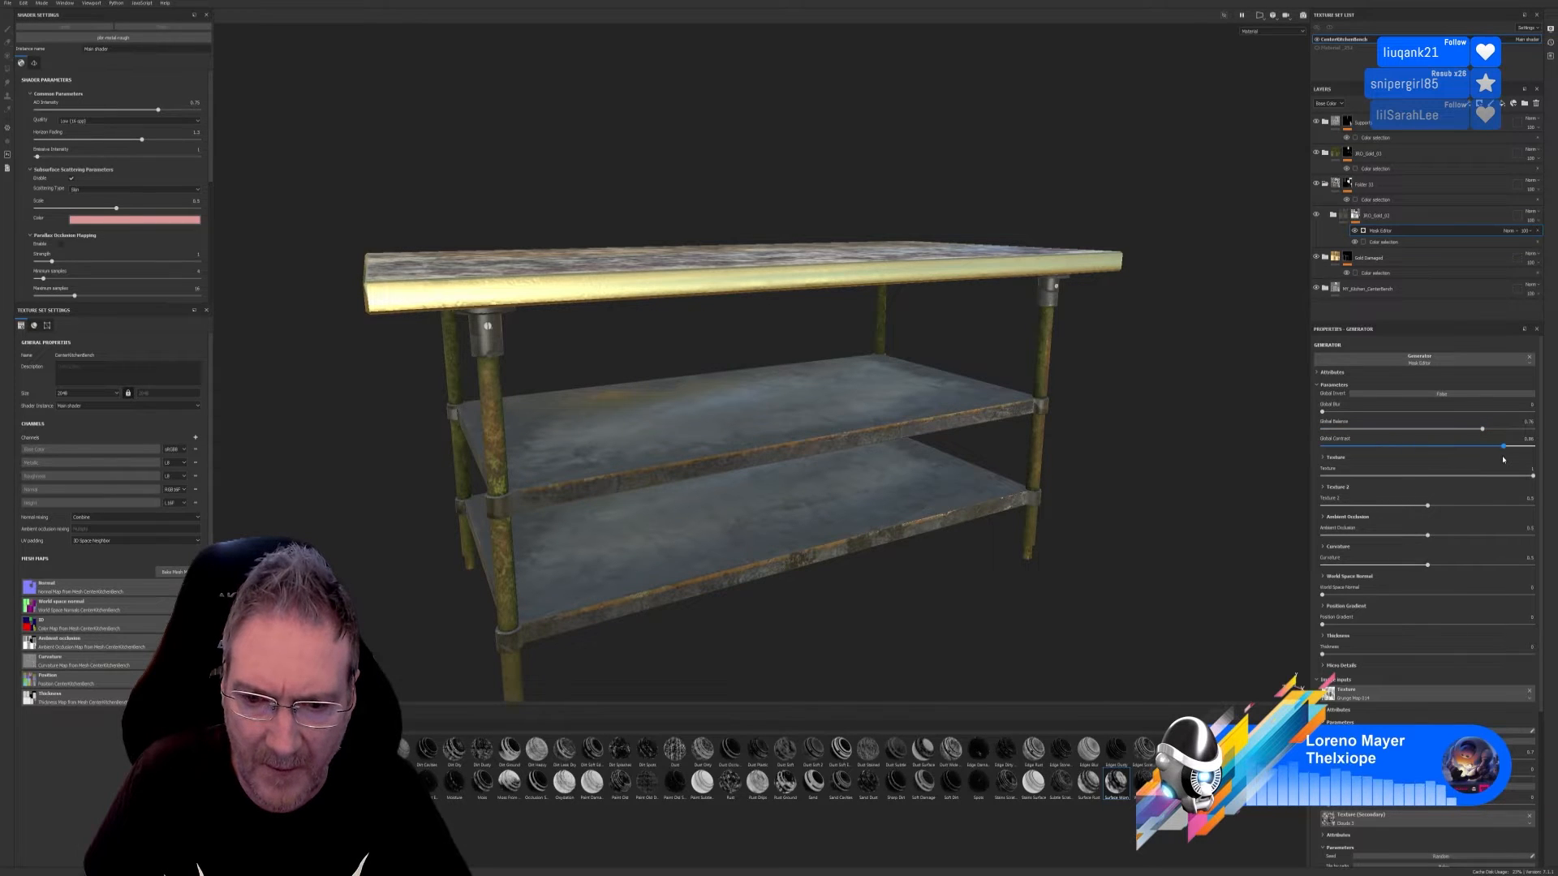
pyautogui.moveTo(1454, 463); pyautogui.dragTo(1507, 539)
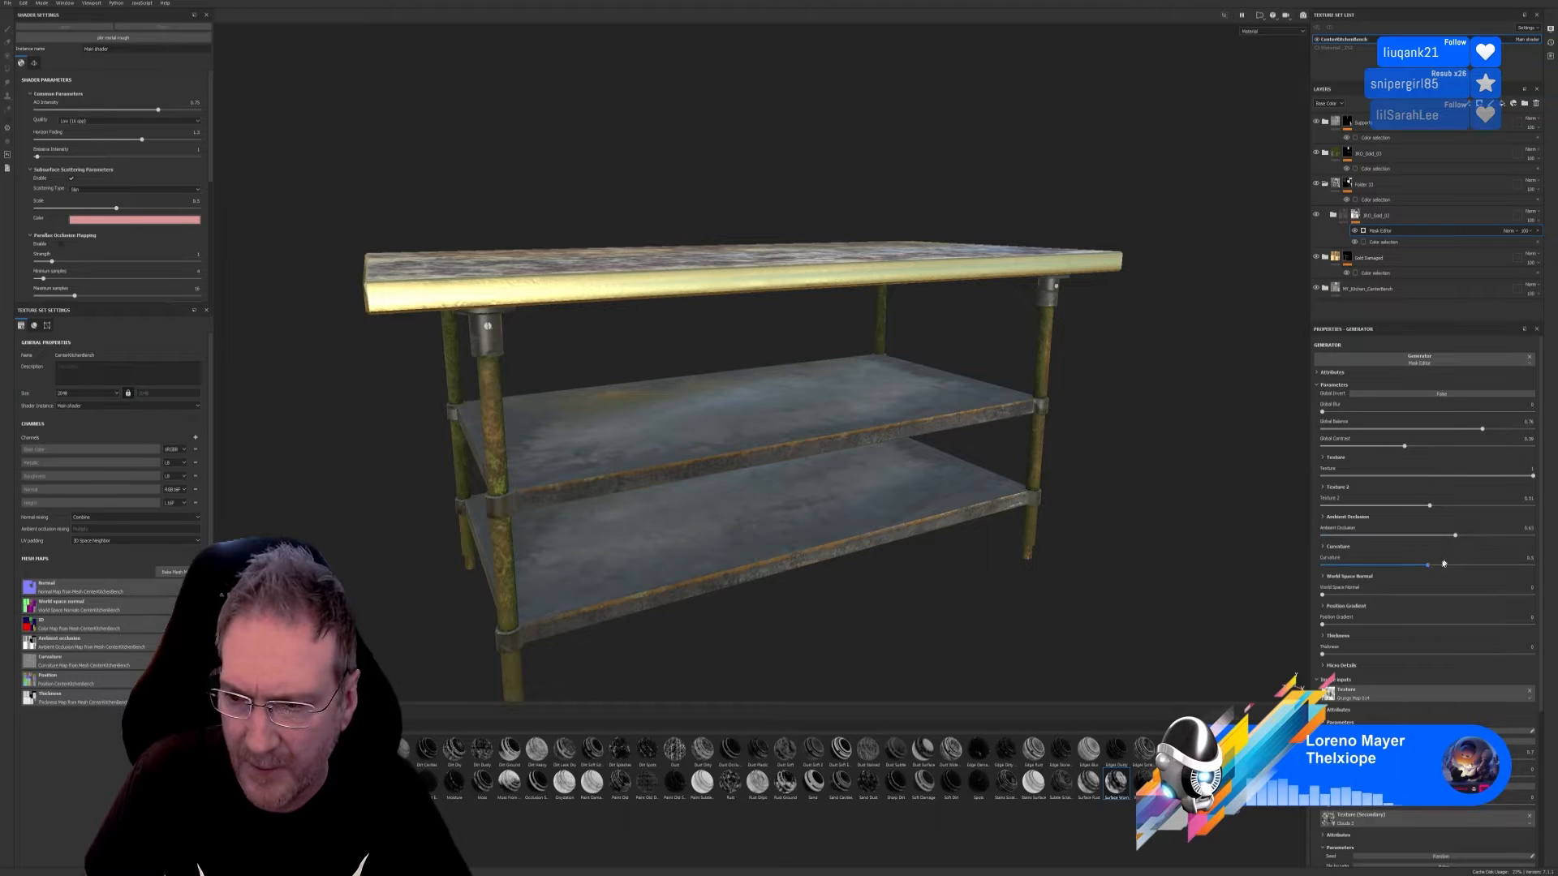
pyautogui.moveTo(1429, 568); pyautogui.dragTo(1343, 607)
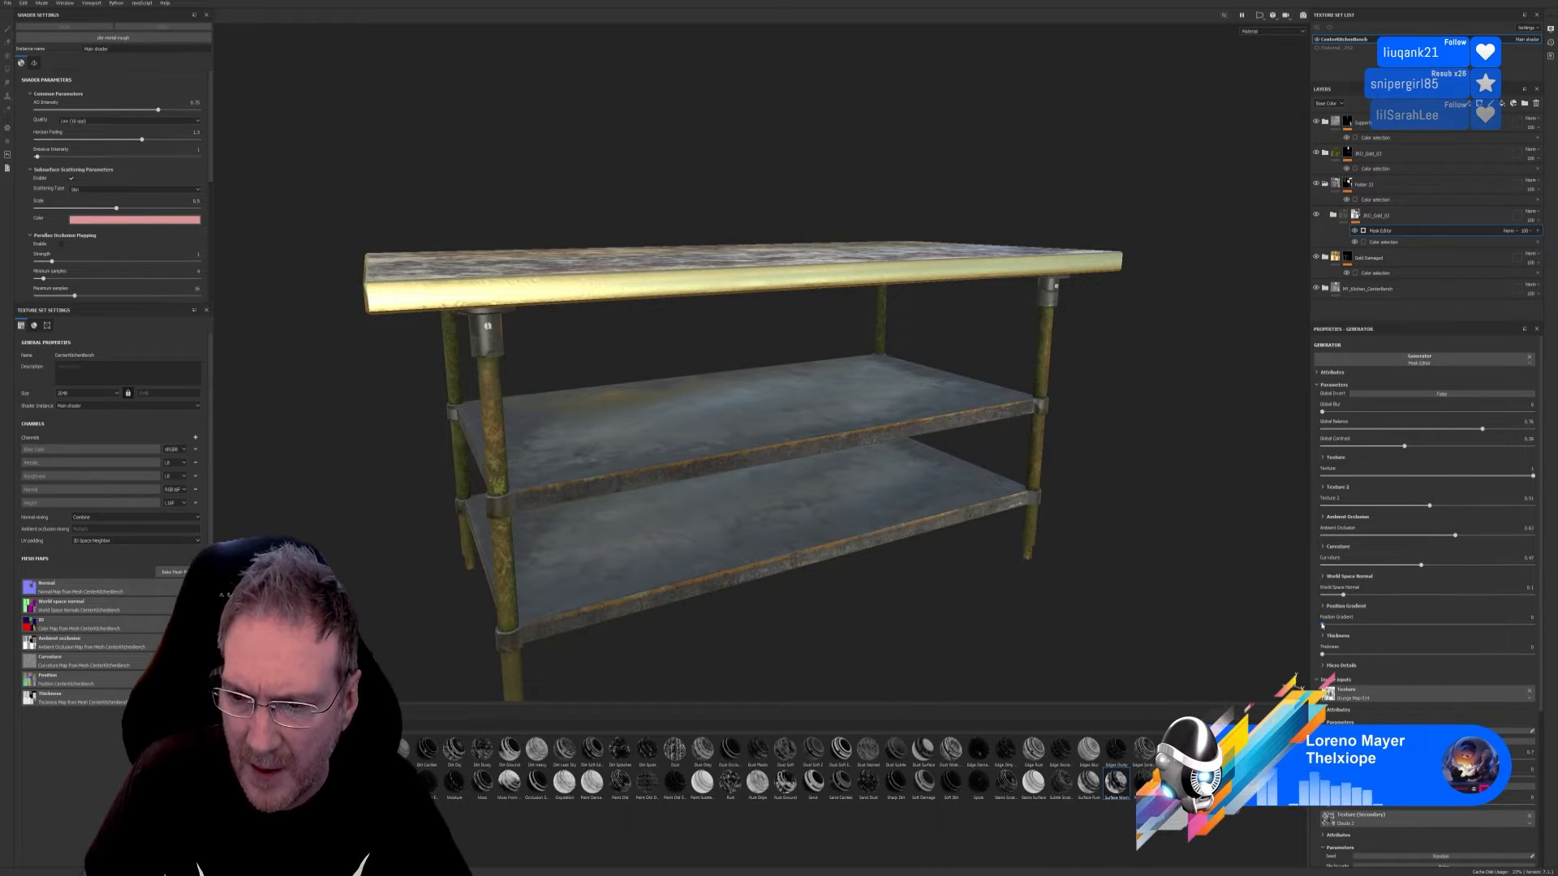
pyautogui.moveTo(1369, 627); pyautogui.dragTo(1343, 630)
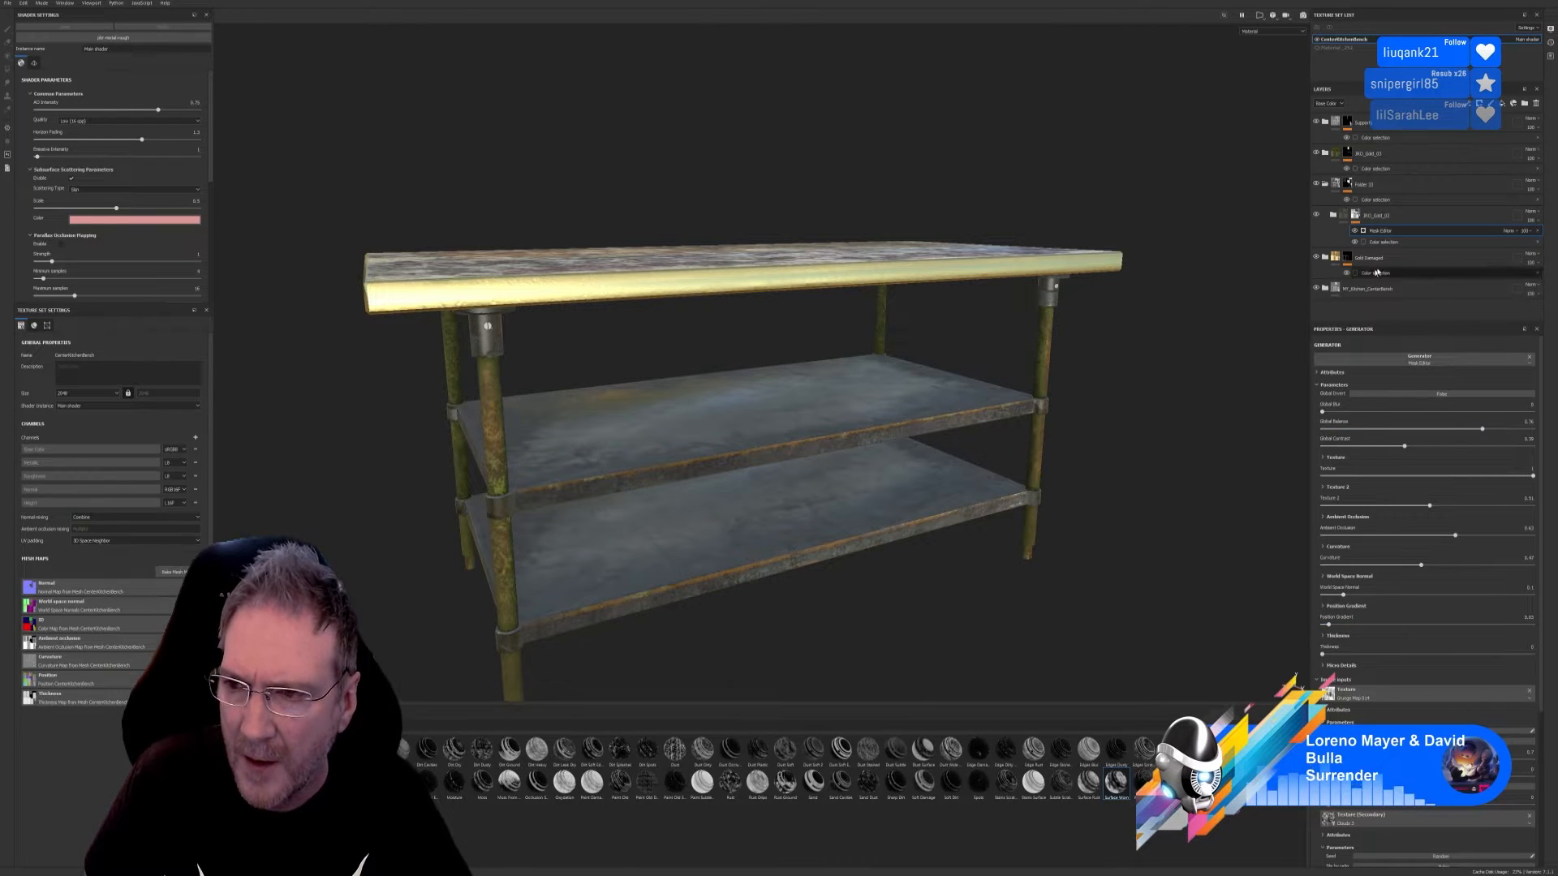
pyautogui.moveTo(1482, 430); pyautogui.dragTo(1441, 436)
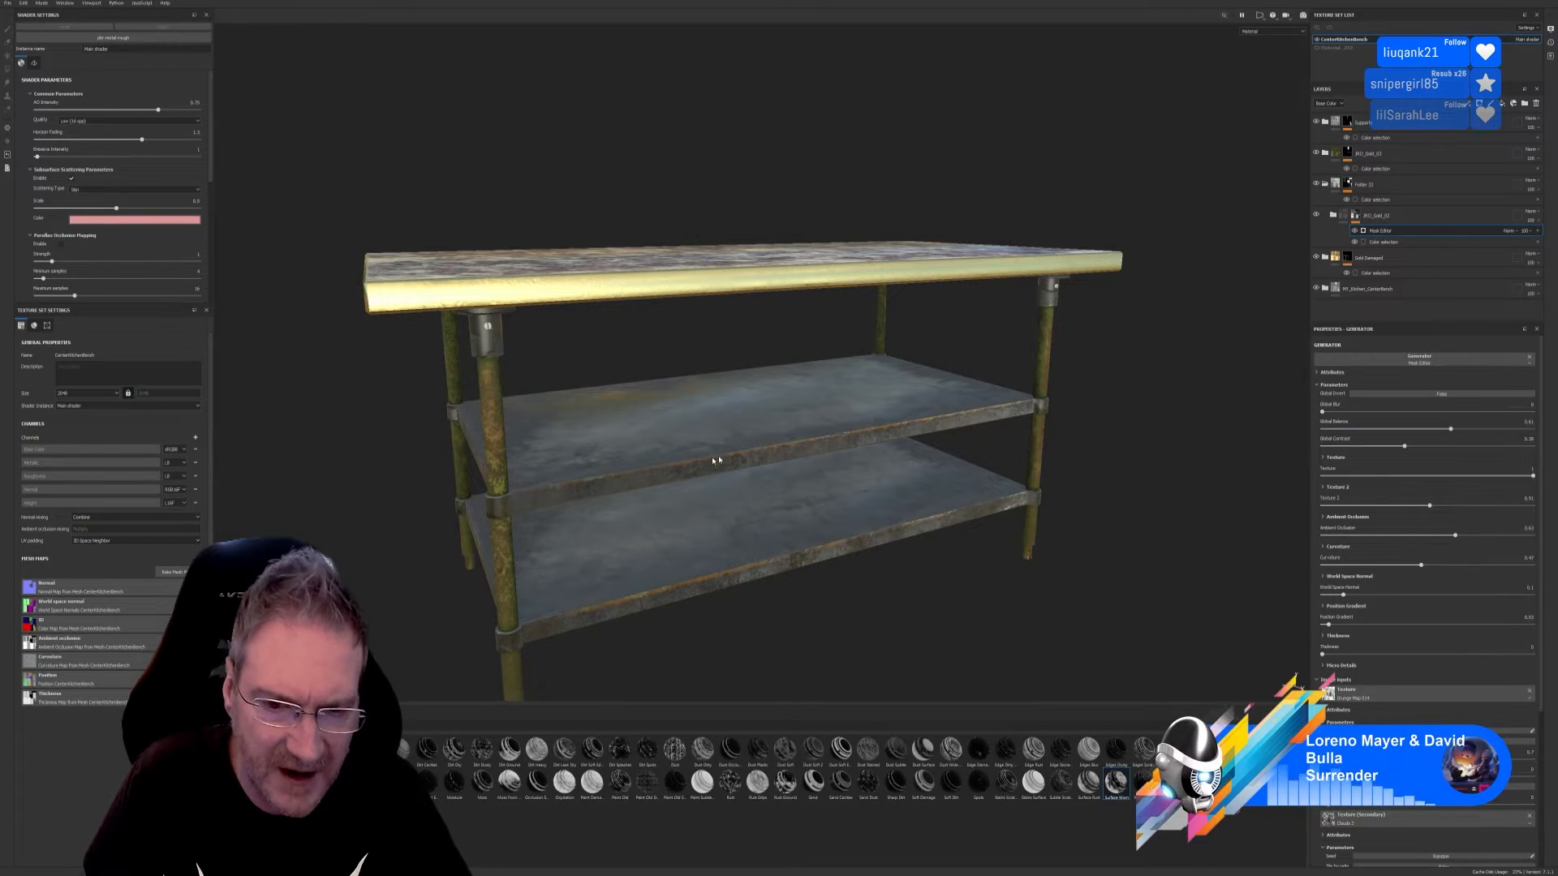
pyautogui.keyDown('alt'); pyautogui.moveTo(775, 557); pyautogui.dragTo(782, 633); pyautogui.keyUp('alt')
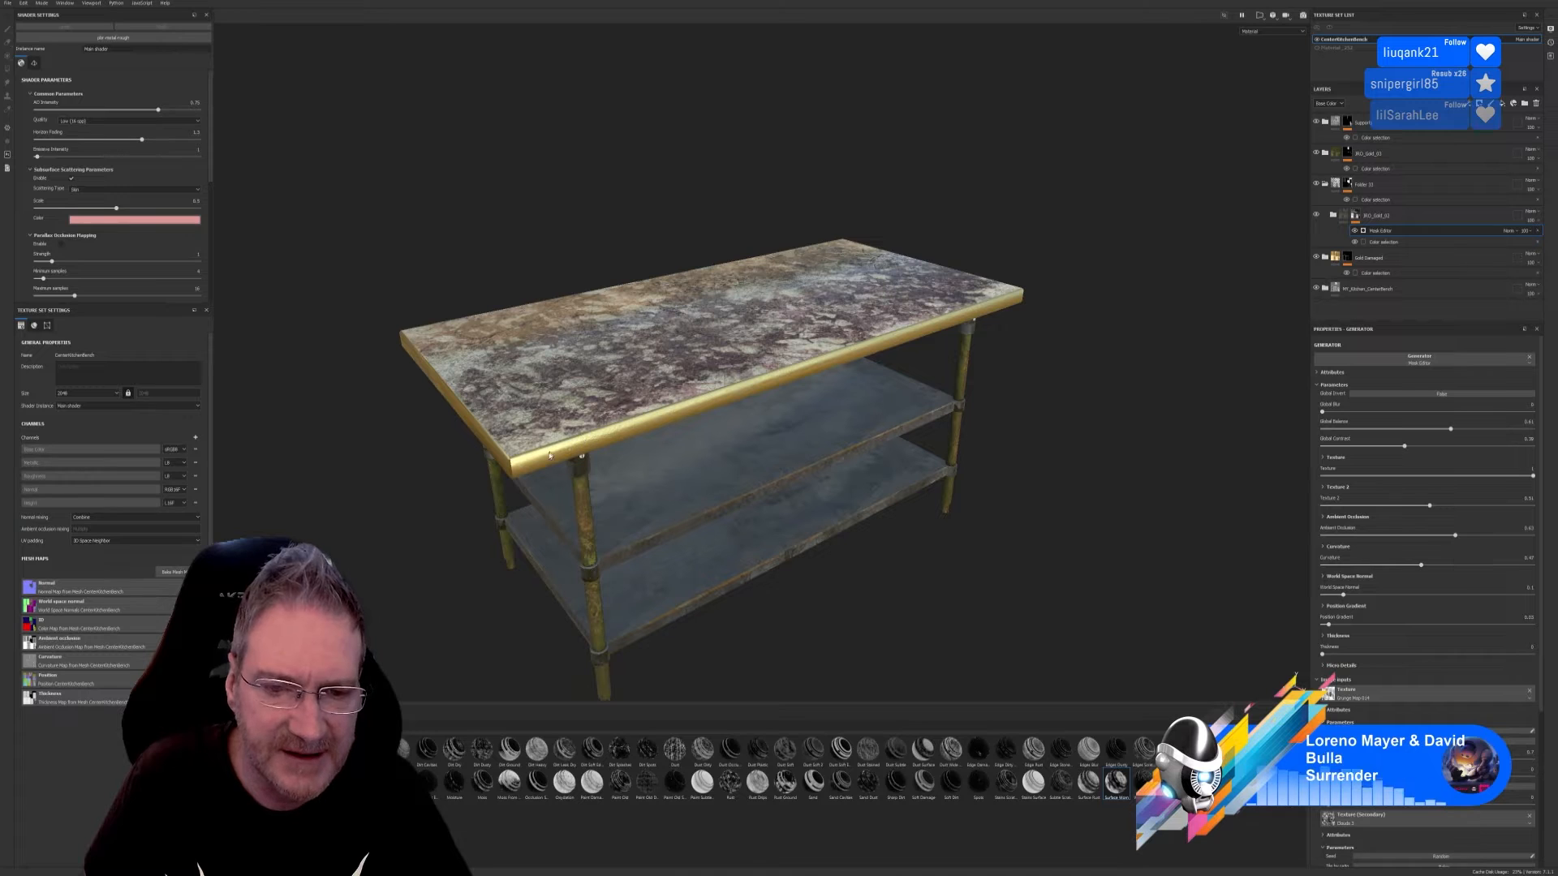
# Step: Collapse the shelf-edge group, toggle the damaged gold folder to see its coverage, and look through its layers
pyautogui.click(1326, 184)
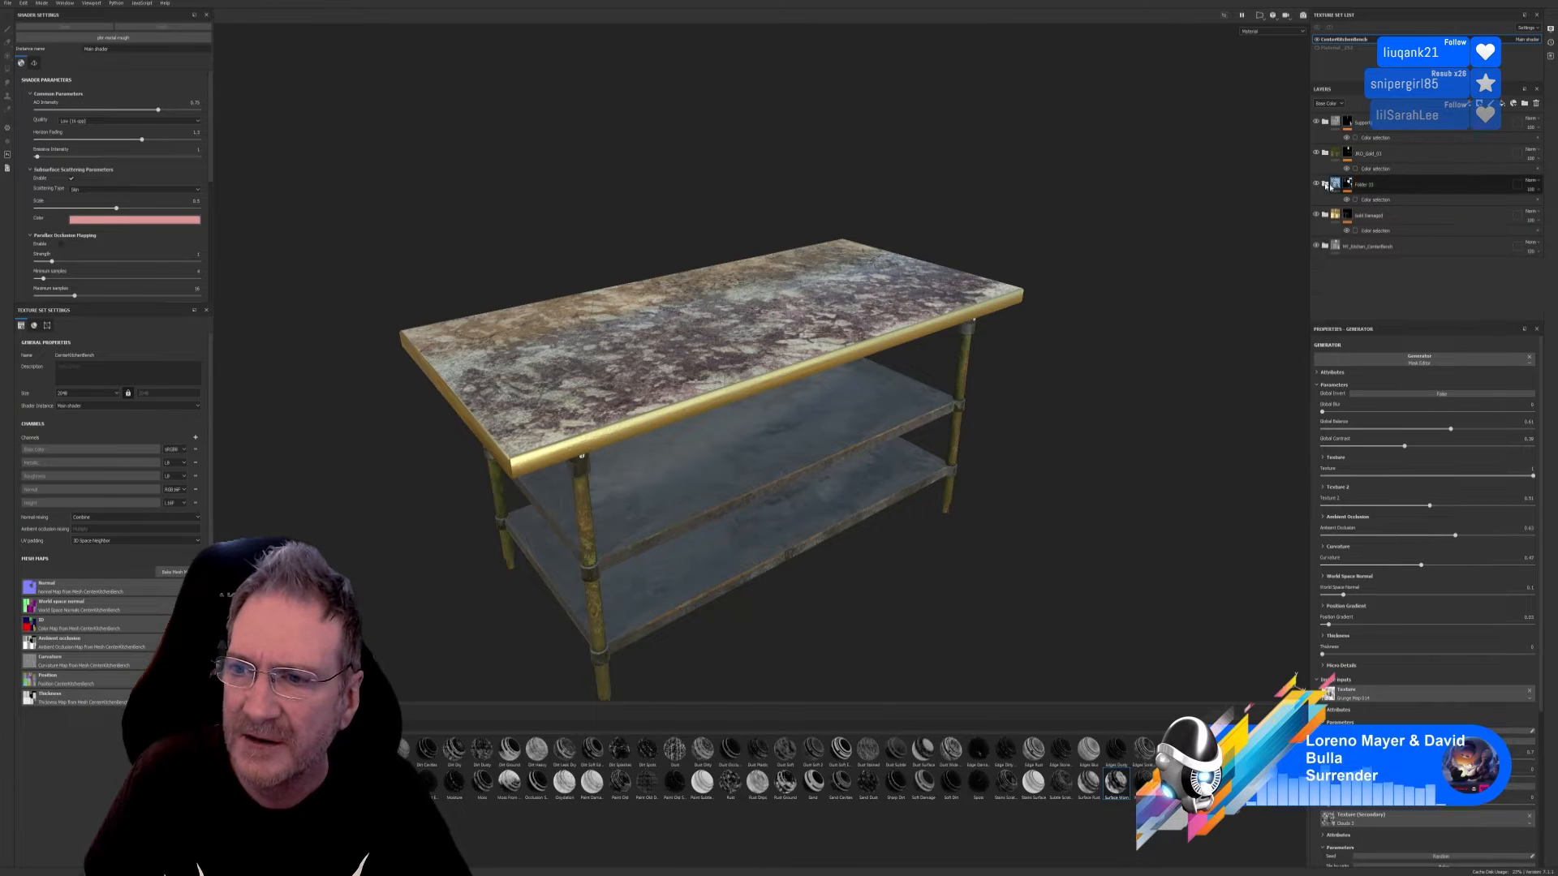
pyautogui.click(1316, 215)
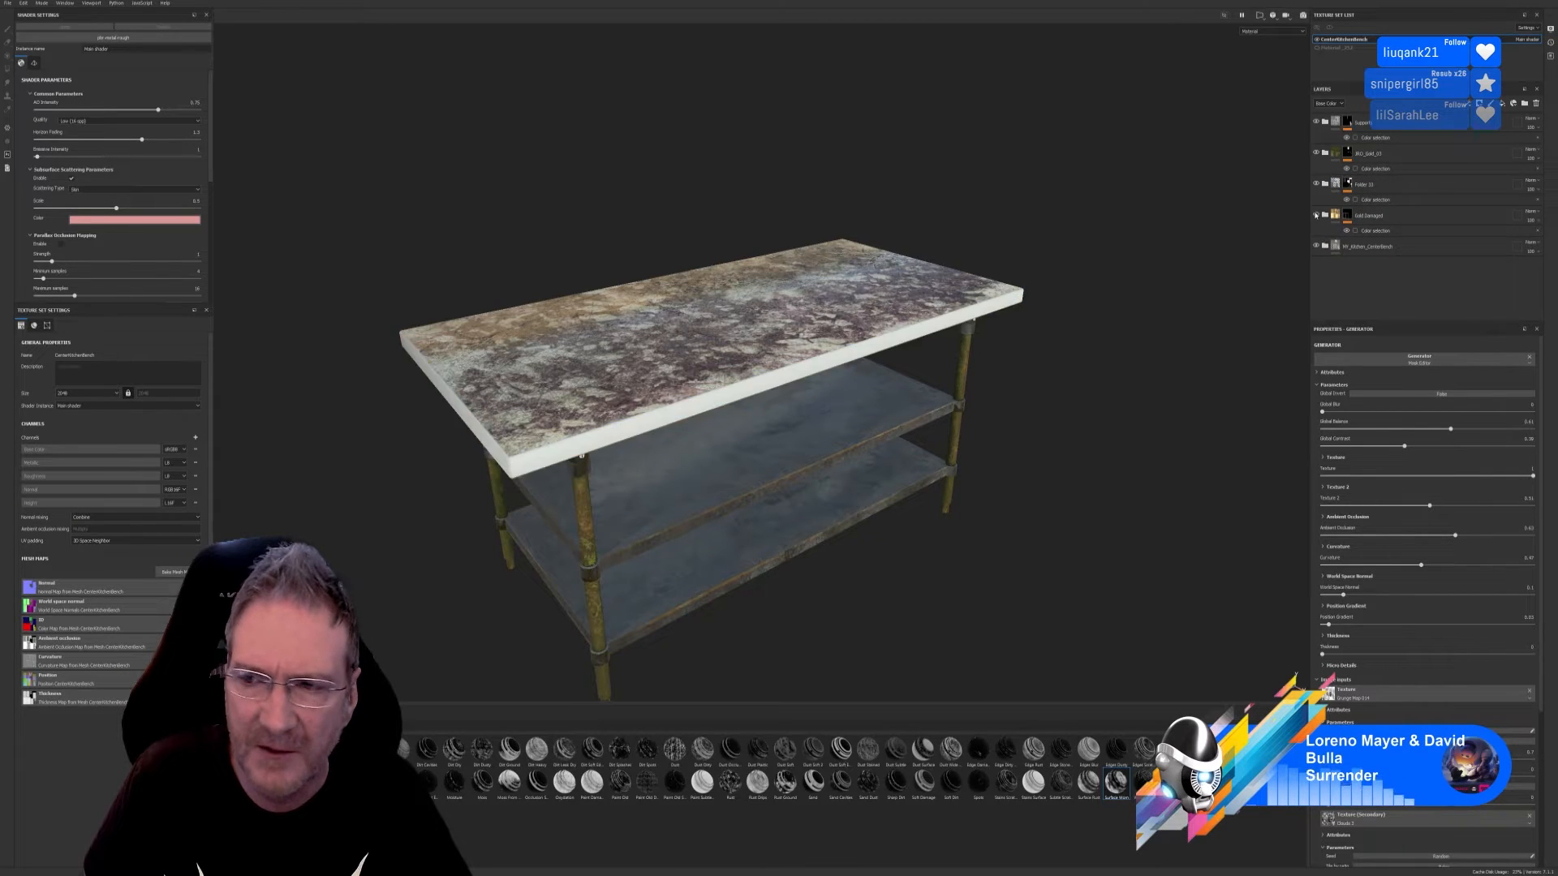
pyautogui.click(1316, 215)
pyautogui.click(1393, 218)
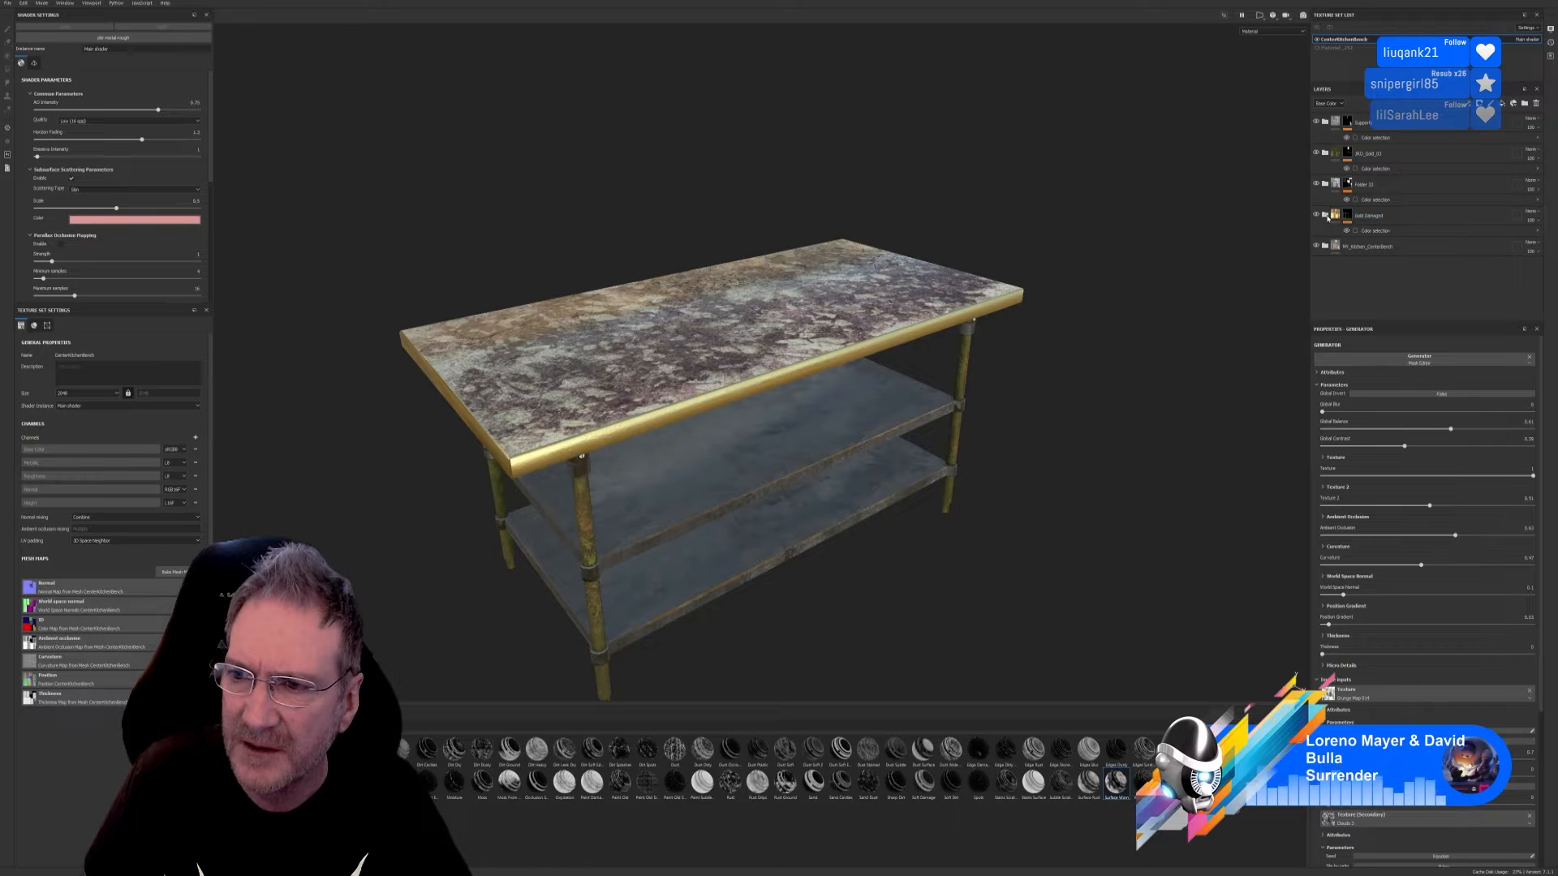
pyautogui.click(1325, 215)
pyautogui.click(1353, 254)
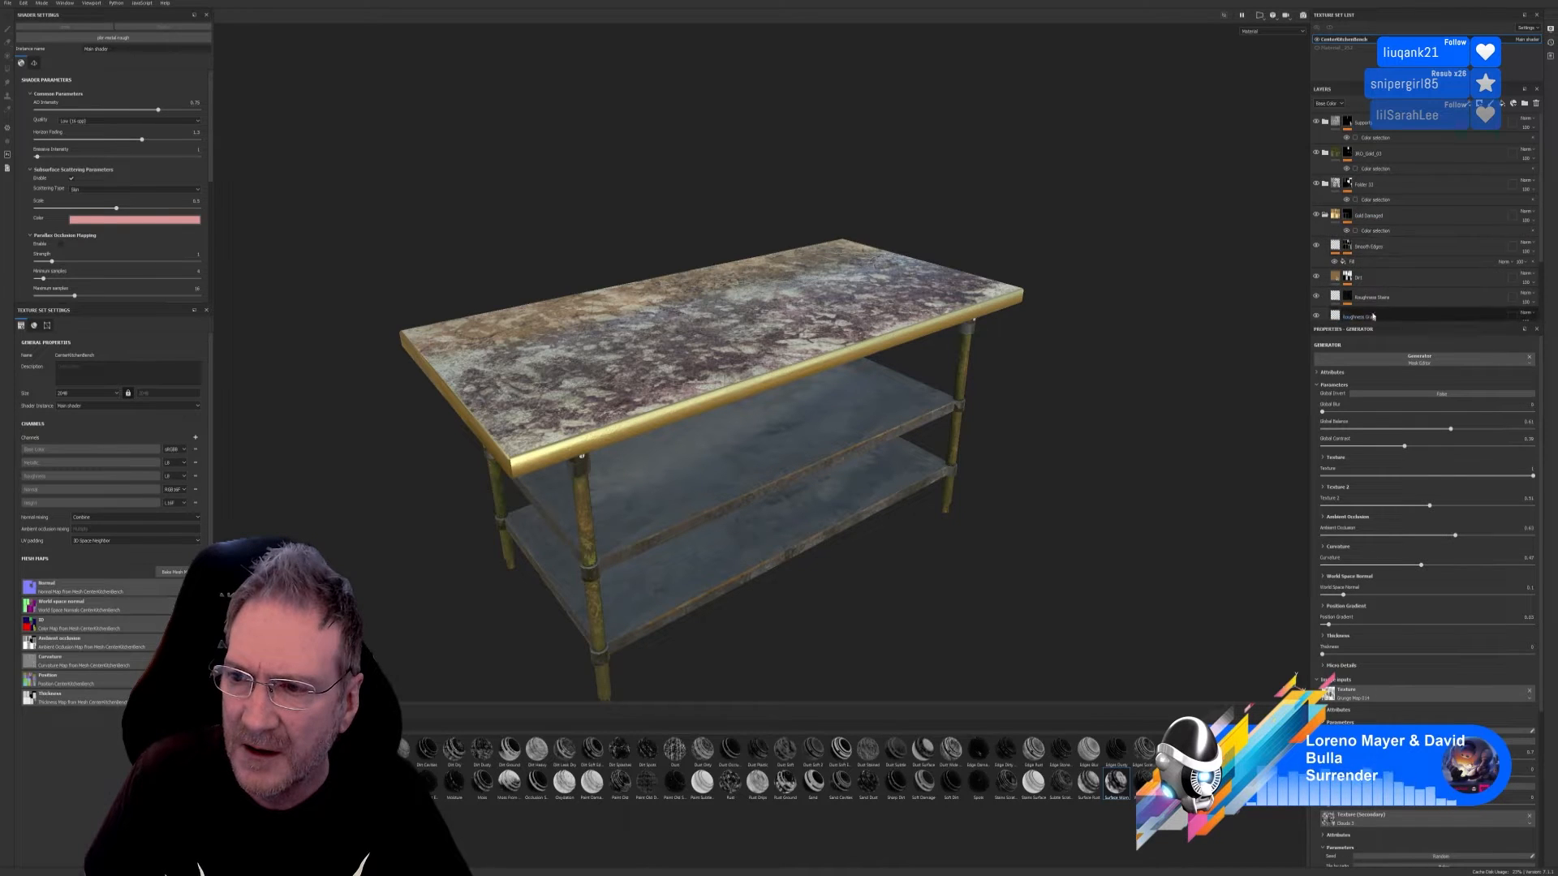
pyautogui.click(1325, 216)
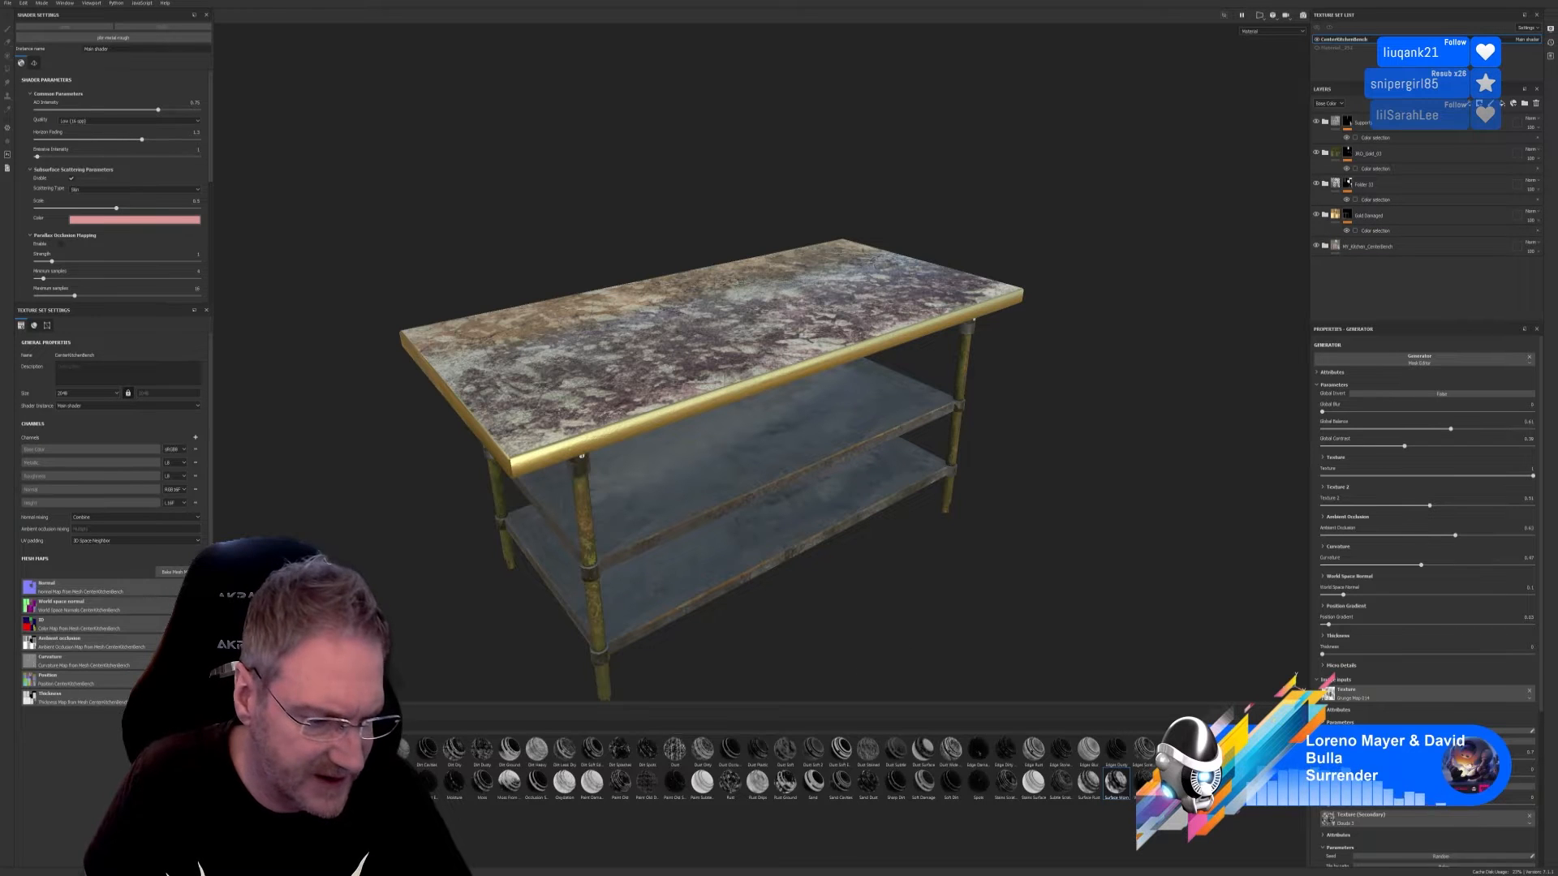
# Step: Browse the smart materials for a tabletop edge finish and inspect the dirt layer's fill settings in the damaged gold folder
pyautogui.click(237, 845)
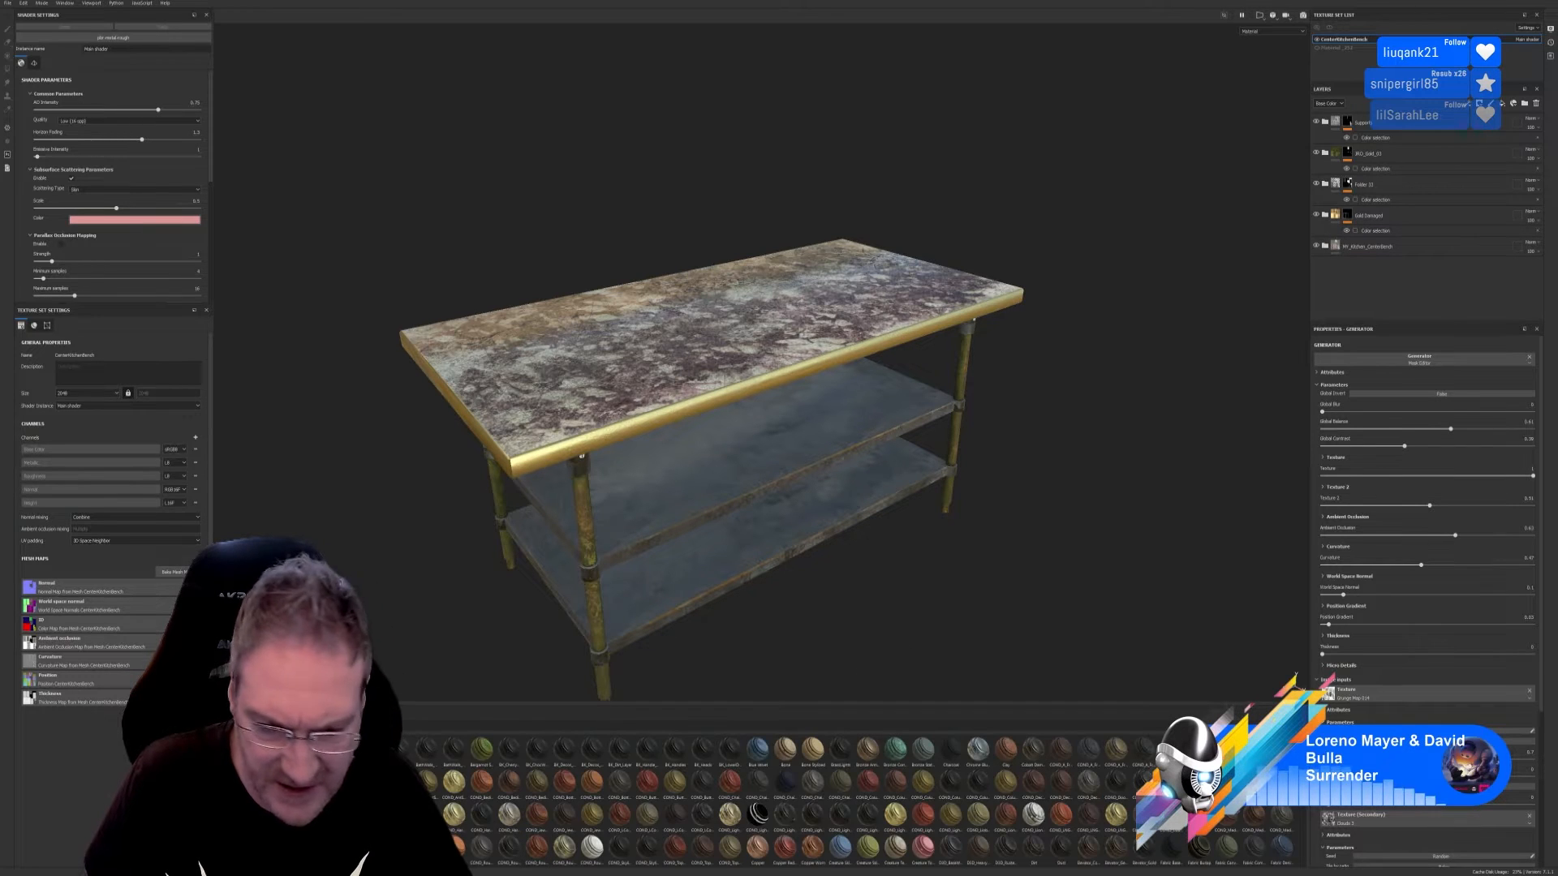
pyautogui.scroll(-2, 857, 801)
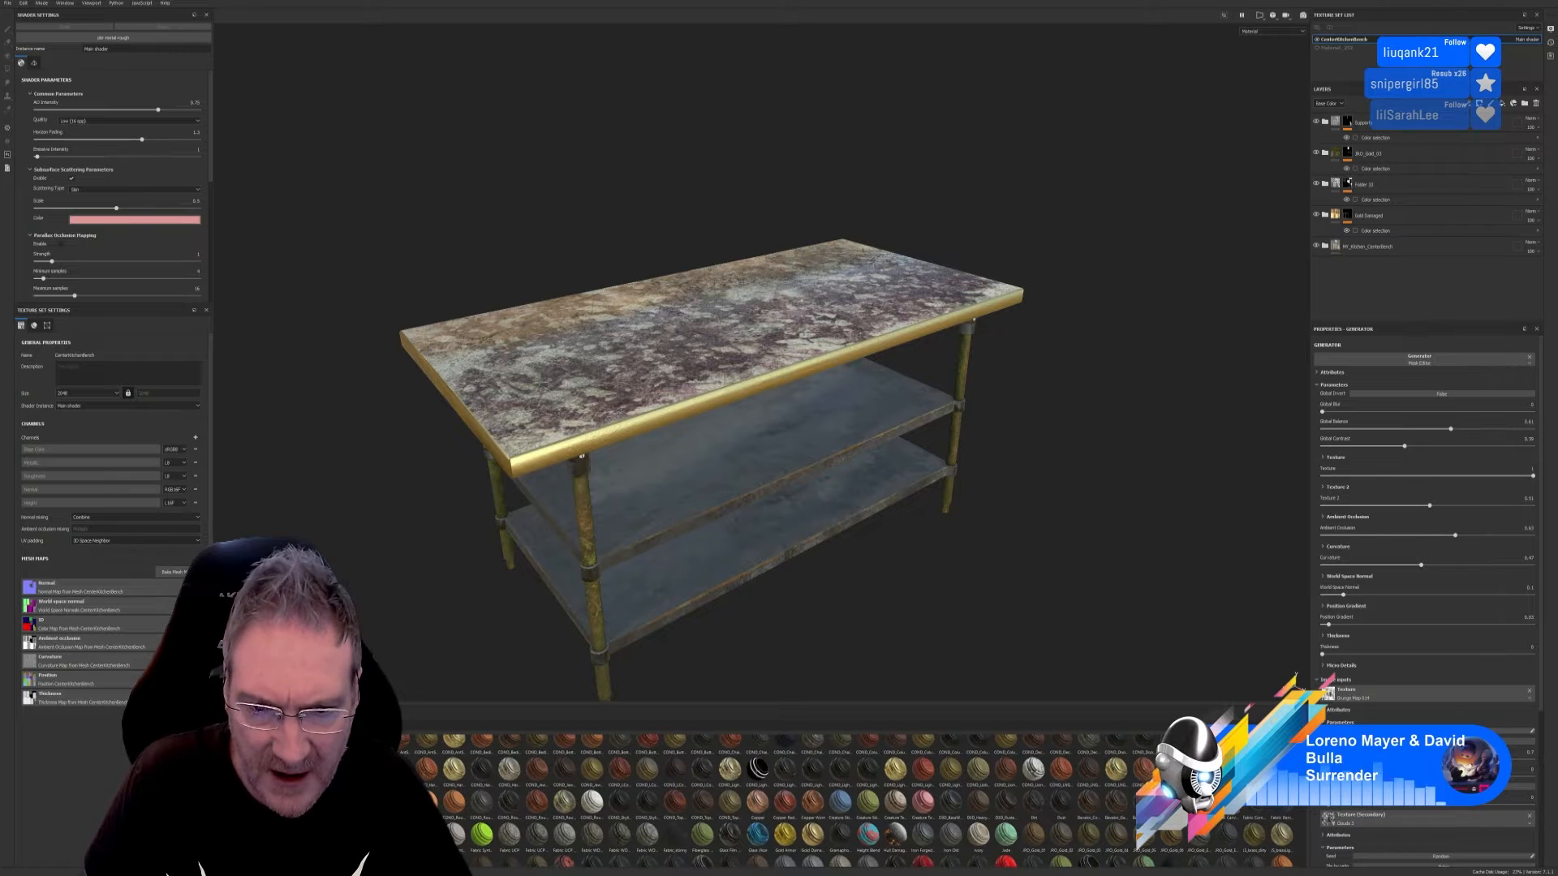
pyautogui.scroll(1, 856, 800)
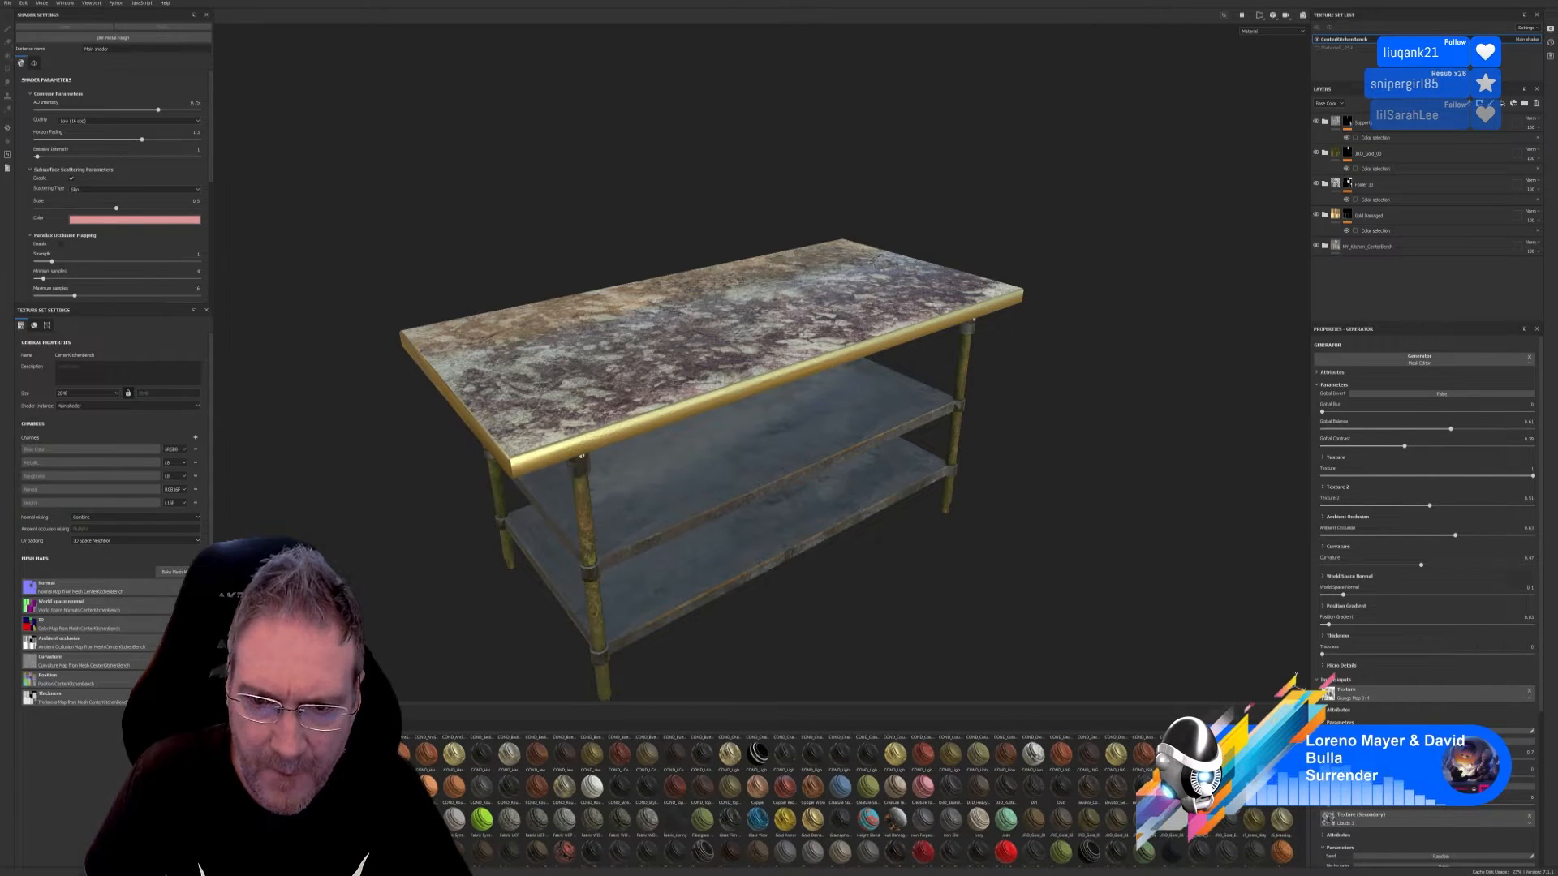
pyautogui.scroll(1, 857, 801)
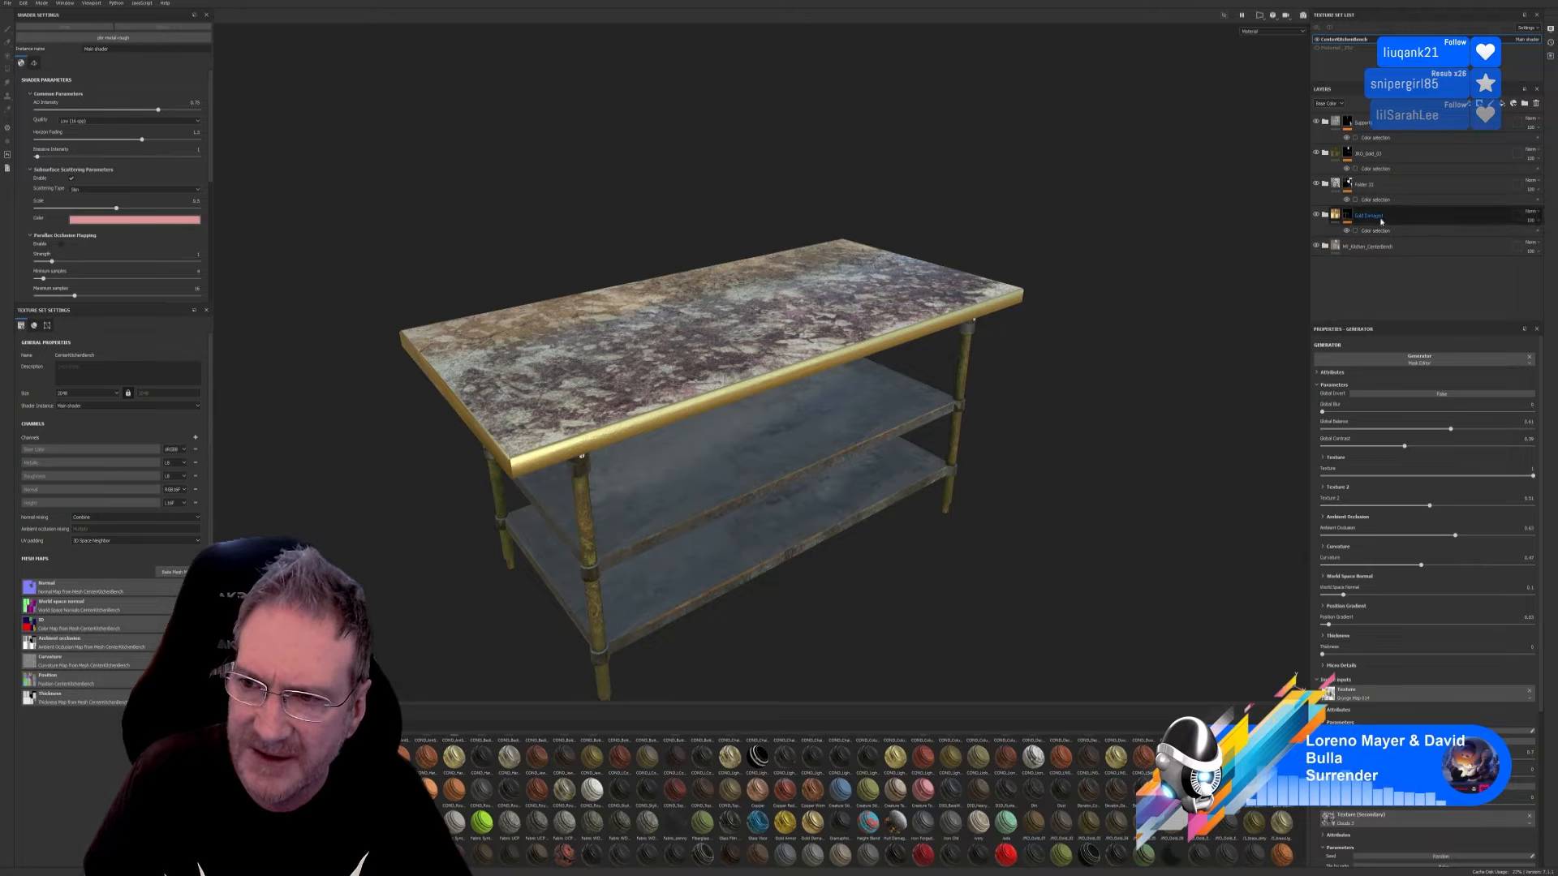
pyautogui.click(1334, 216)
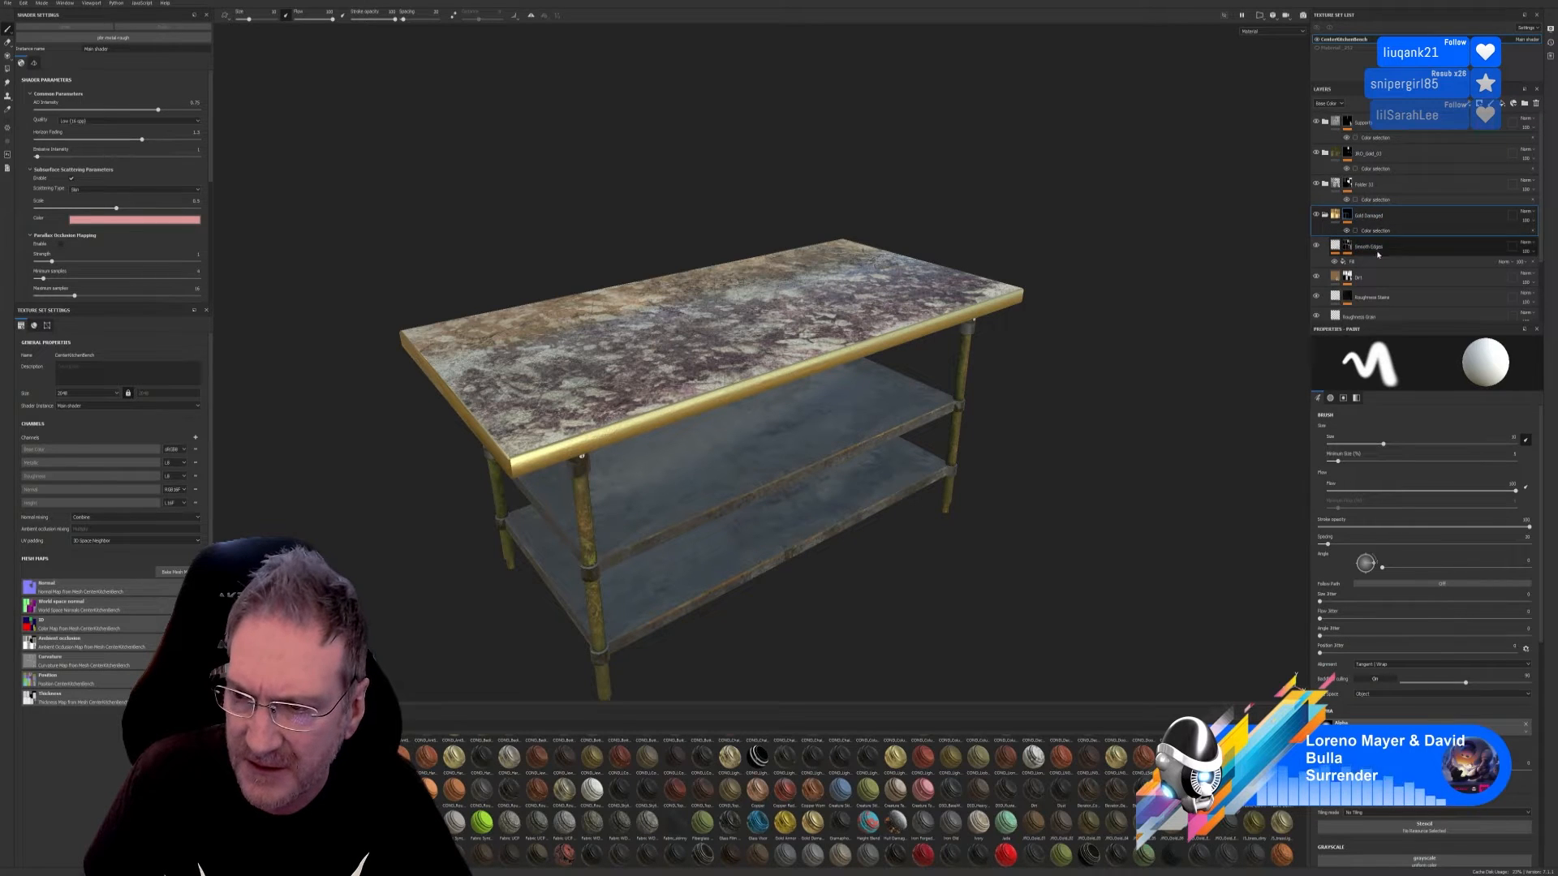
pyautogui.click(1325, 215)
pyautogui.click(1333, 253)
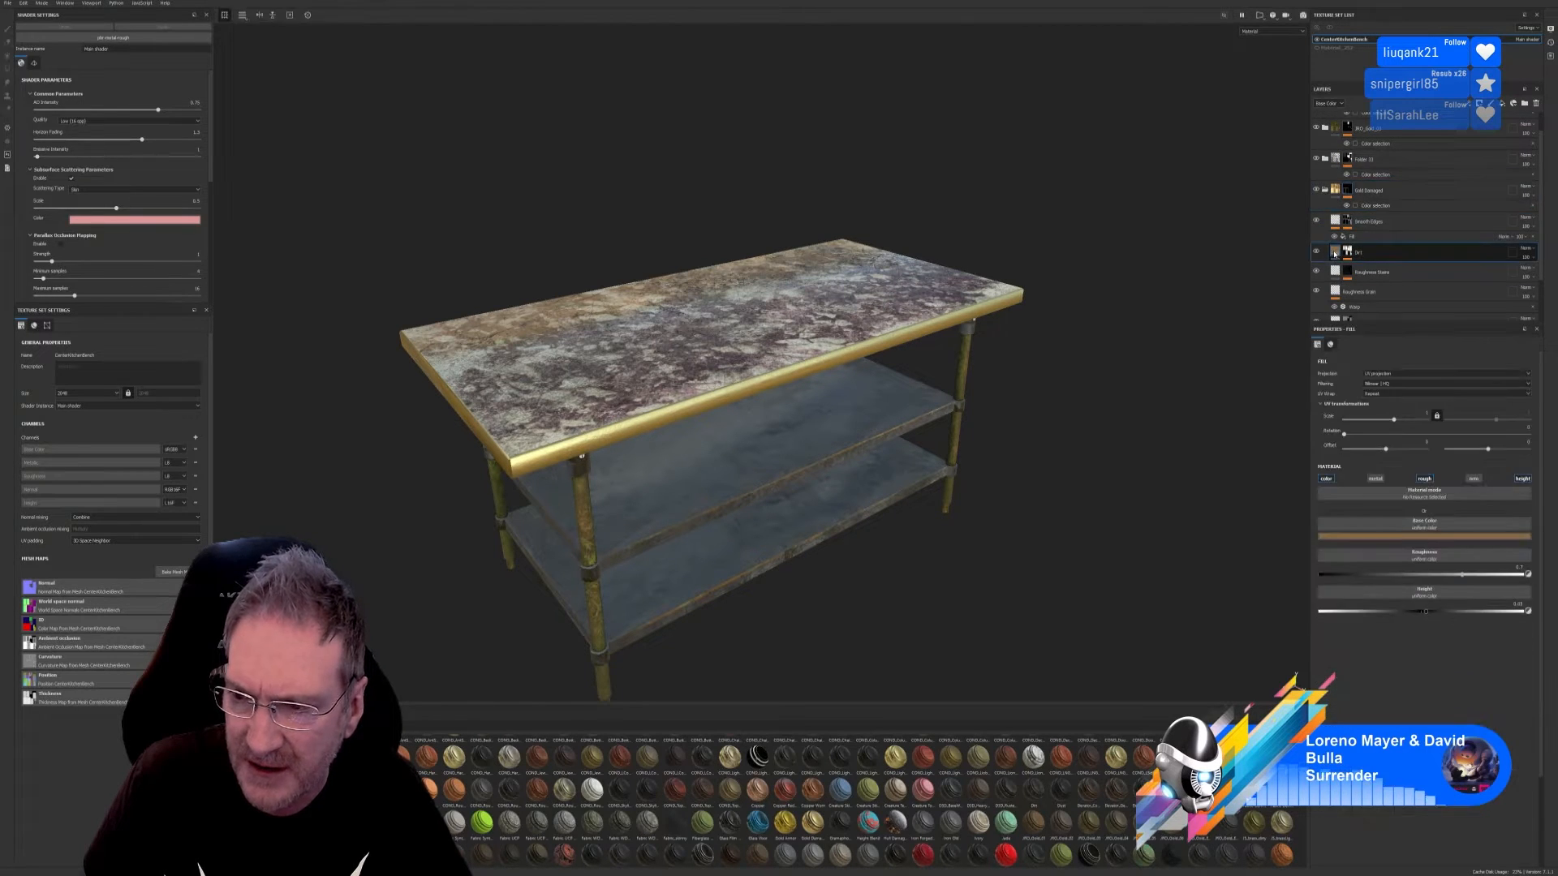
pyautogui.click(1325, 192)
# Step: Duplicate the damaged gold folder together with its mask
pyautogui.click(1383, 216)
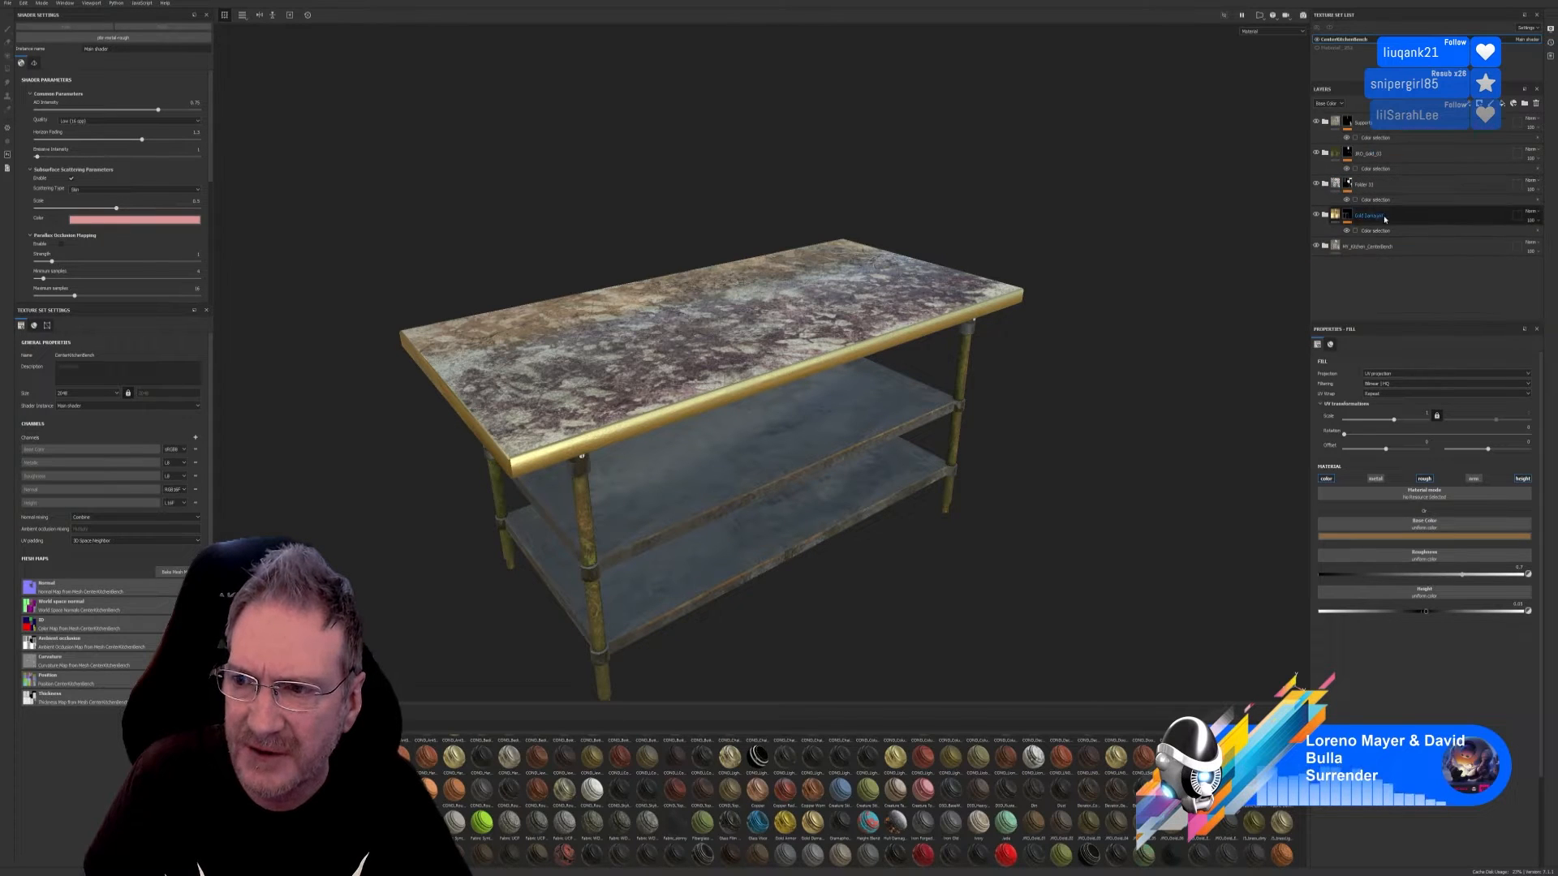
pyautogui.rightClick(1385, 217)
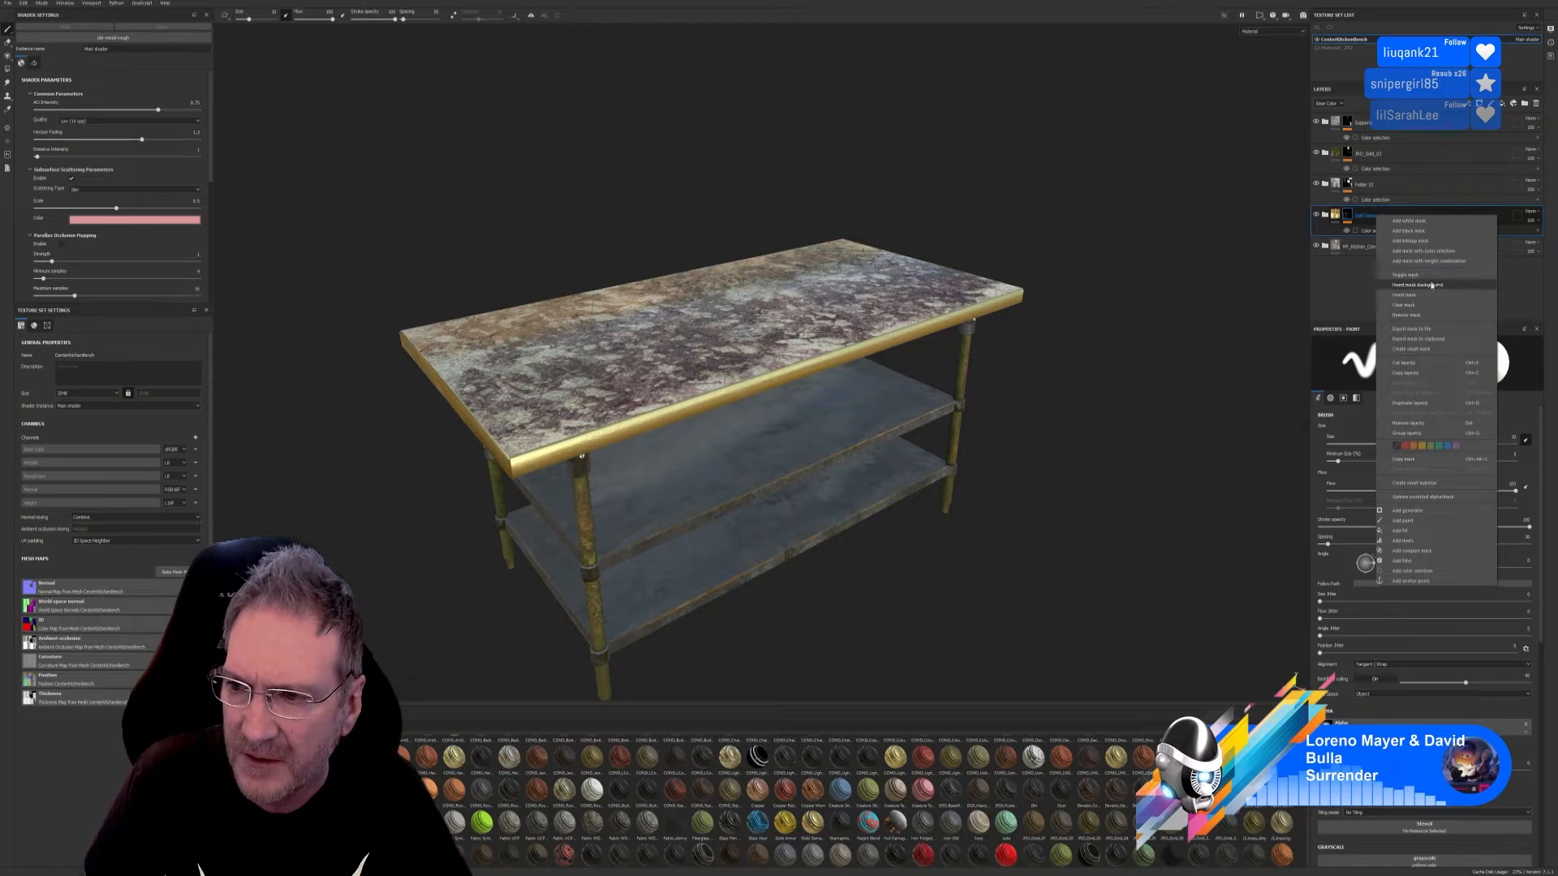
pyautogui.click(1426, 403)
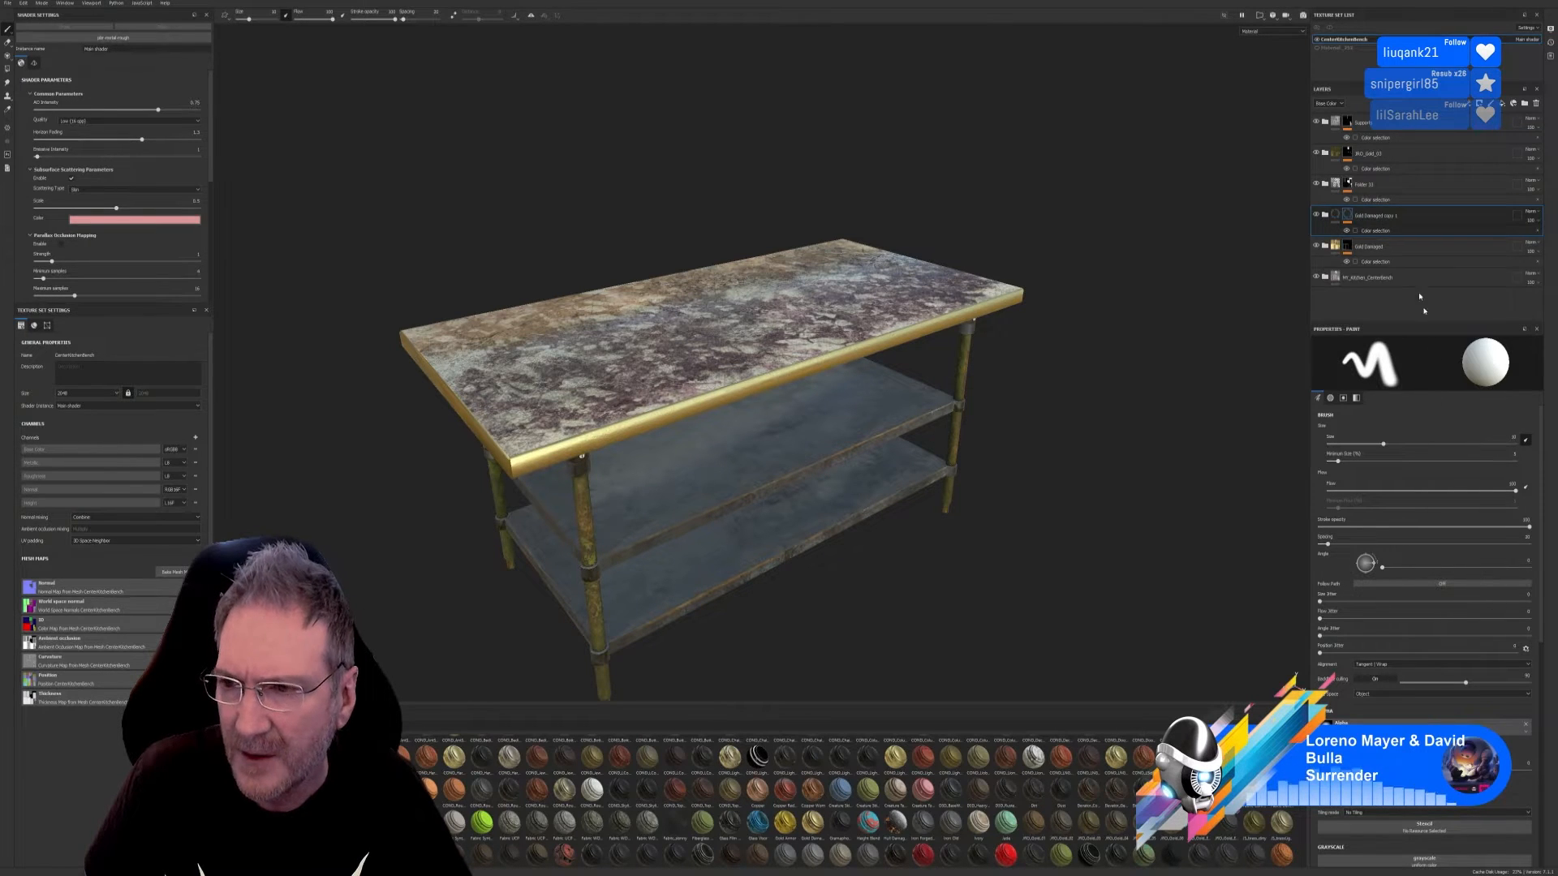
# Step: Group the damaged gold folder and its copy, and name the group TableEdging
pyautogui.keyDown('shift'); pyautogui.click(1380, 246); pyautogui.keyUp('shift')
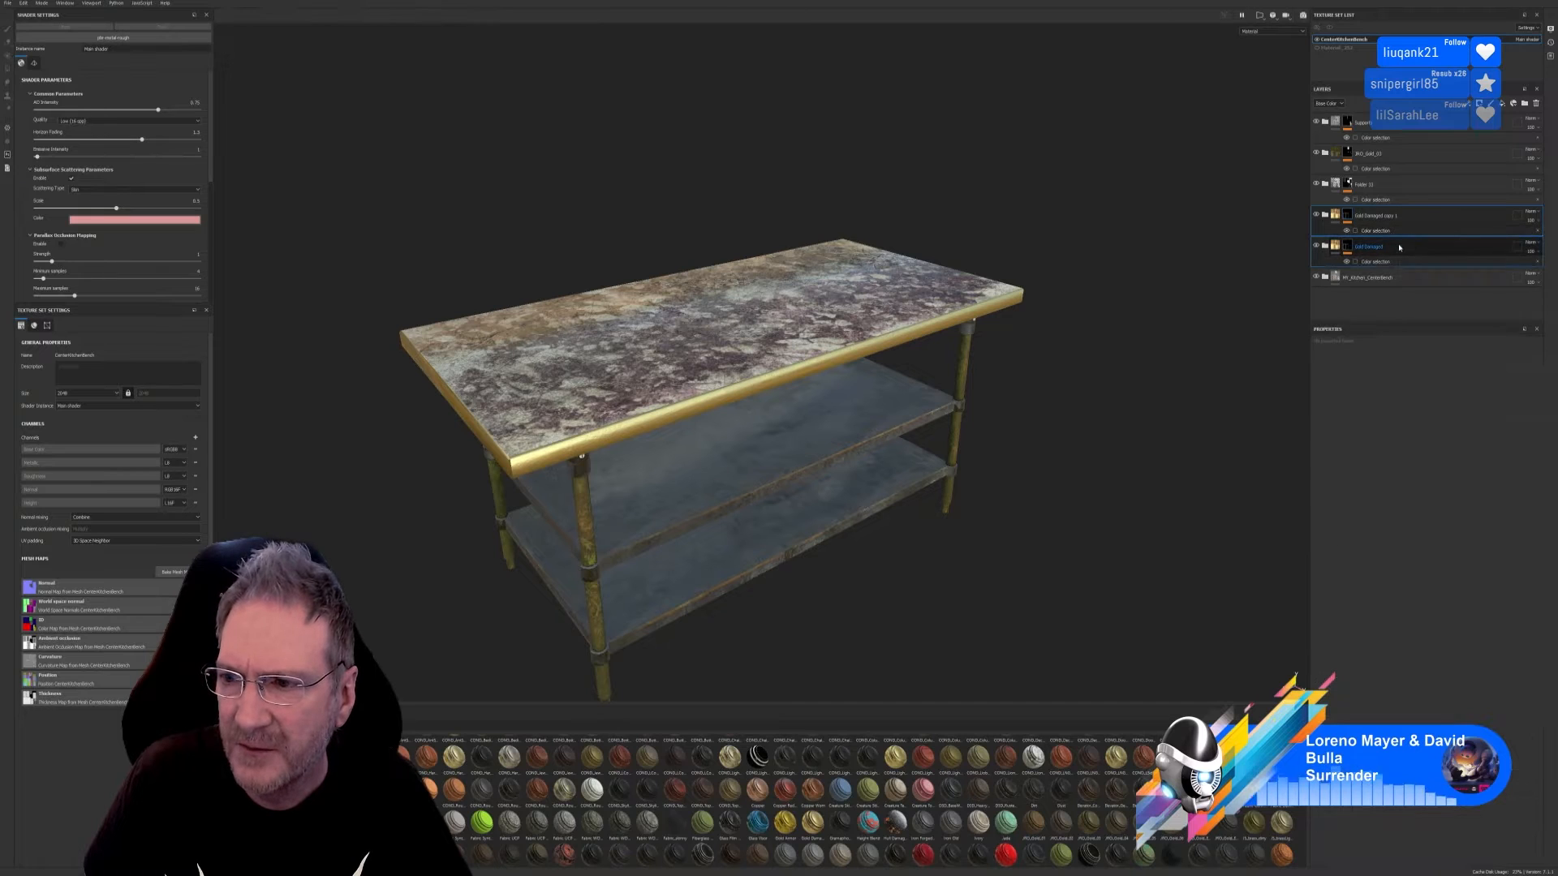
pyautogui.rightClick(1400, 246)
pyautogui.click(1434, 321)
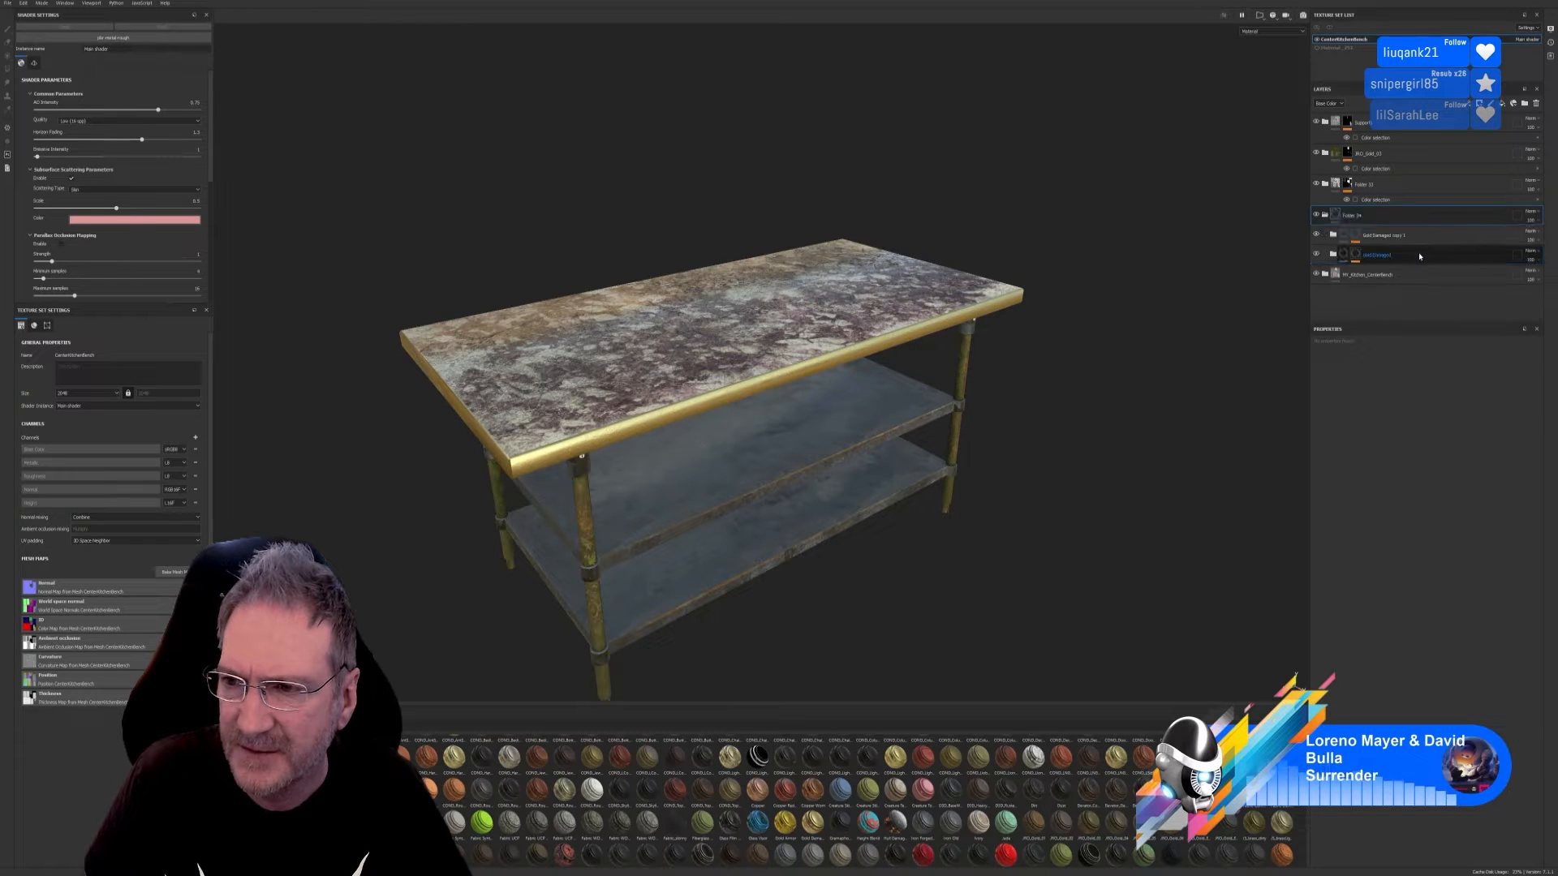
pyautogui.write('Tabl')
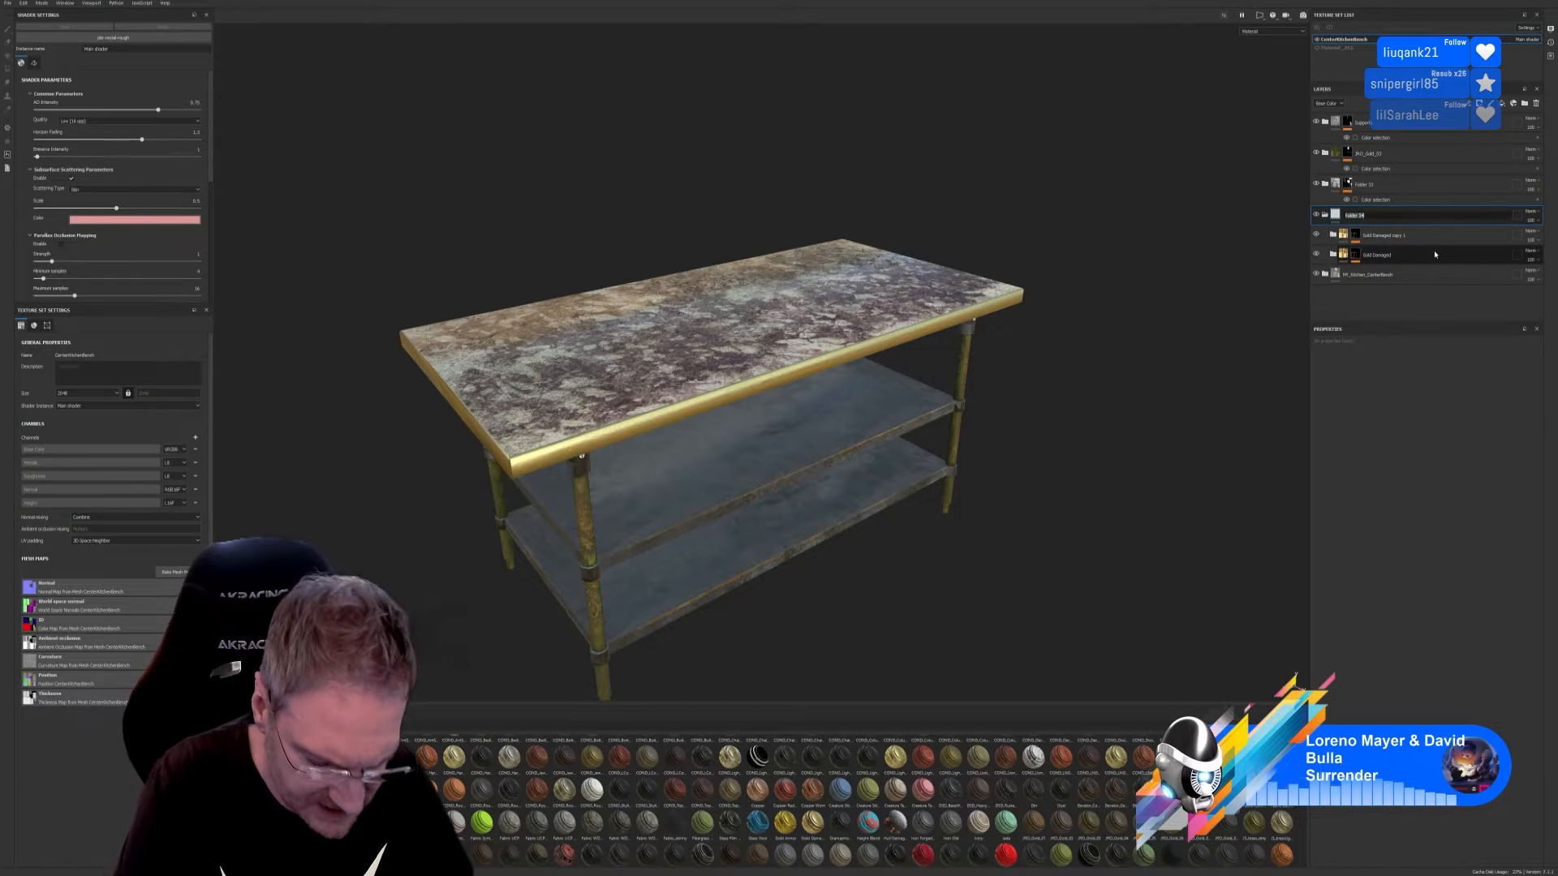
pyautogui.write('eEdge')
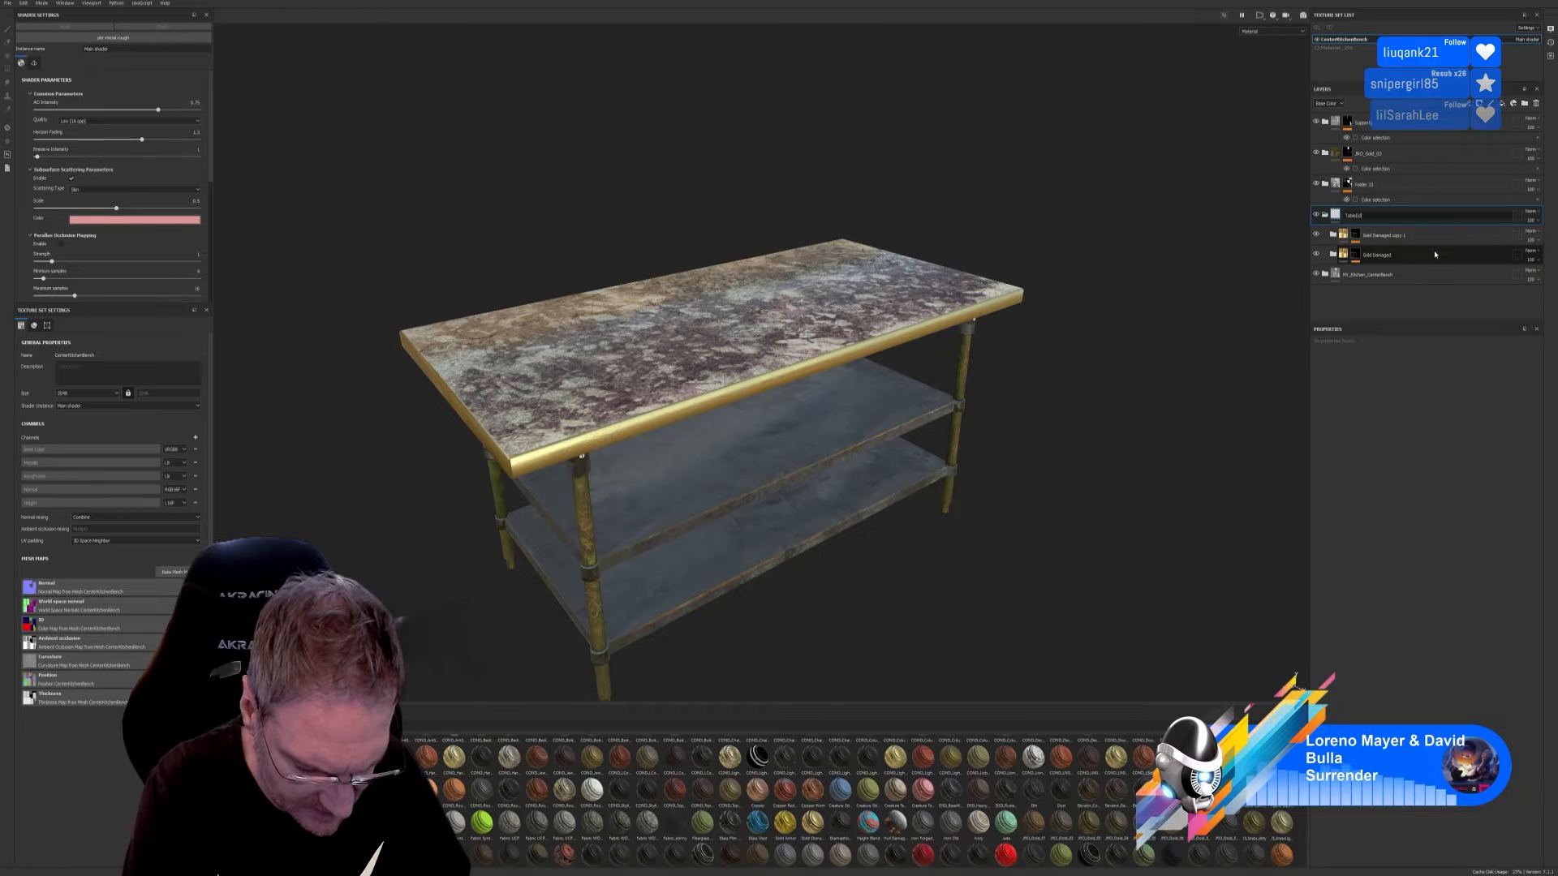
pyautogui.press('Return')
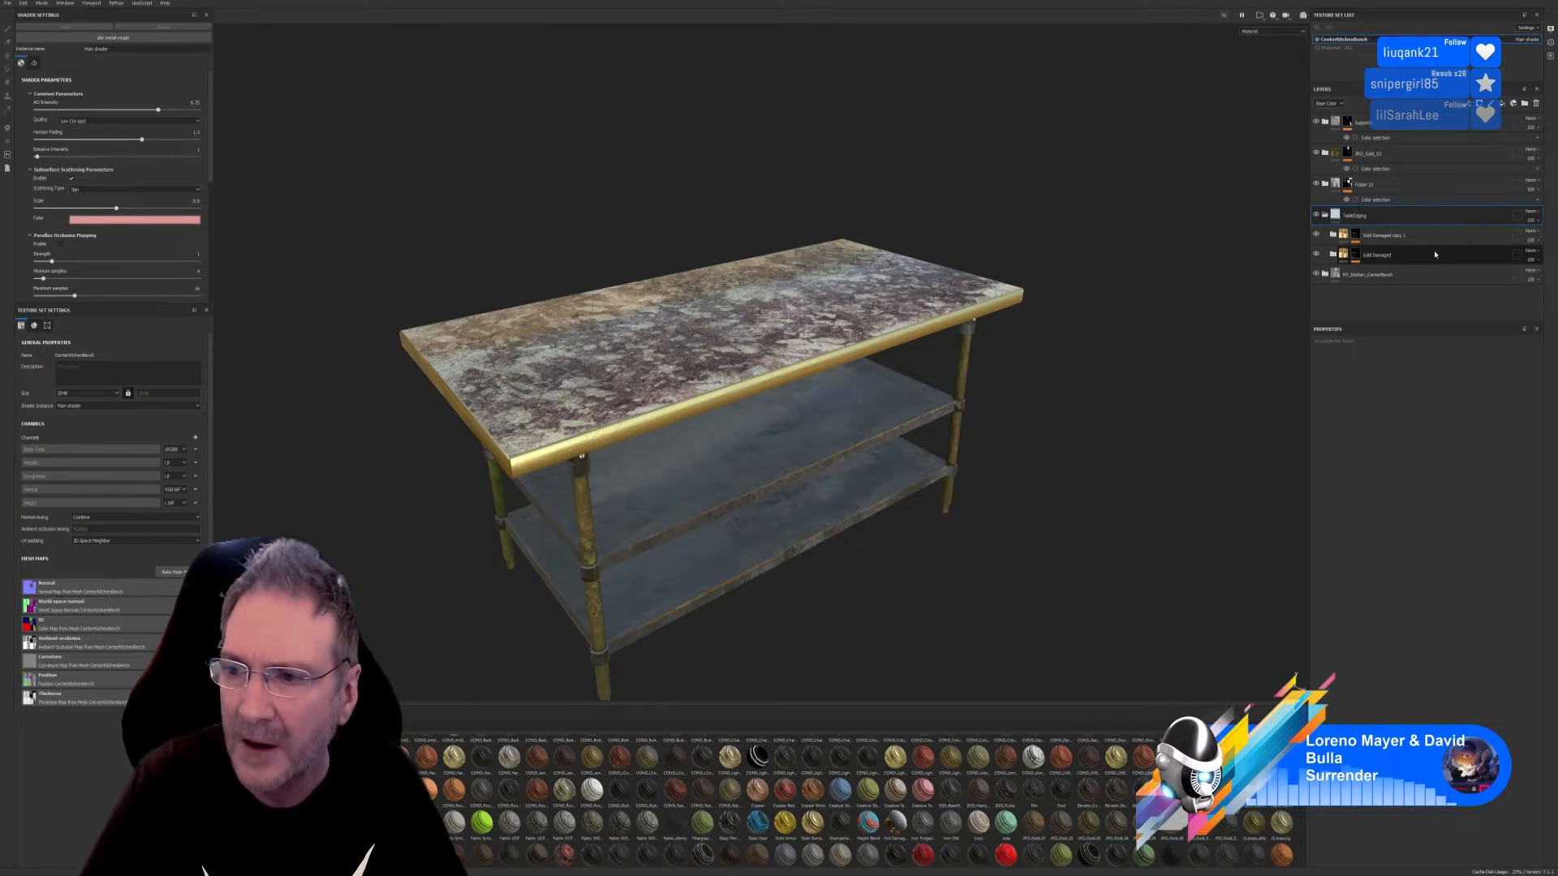
# Step: Darken the brown base color of the dirt layer inside the copied damaged gold folder
pyautogui.click(1346, 237)
pyautogui.click(1347, 284)
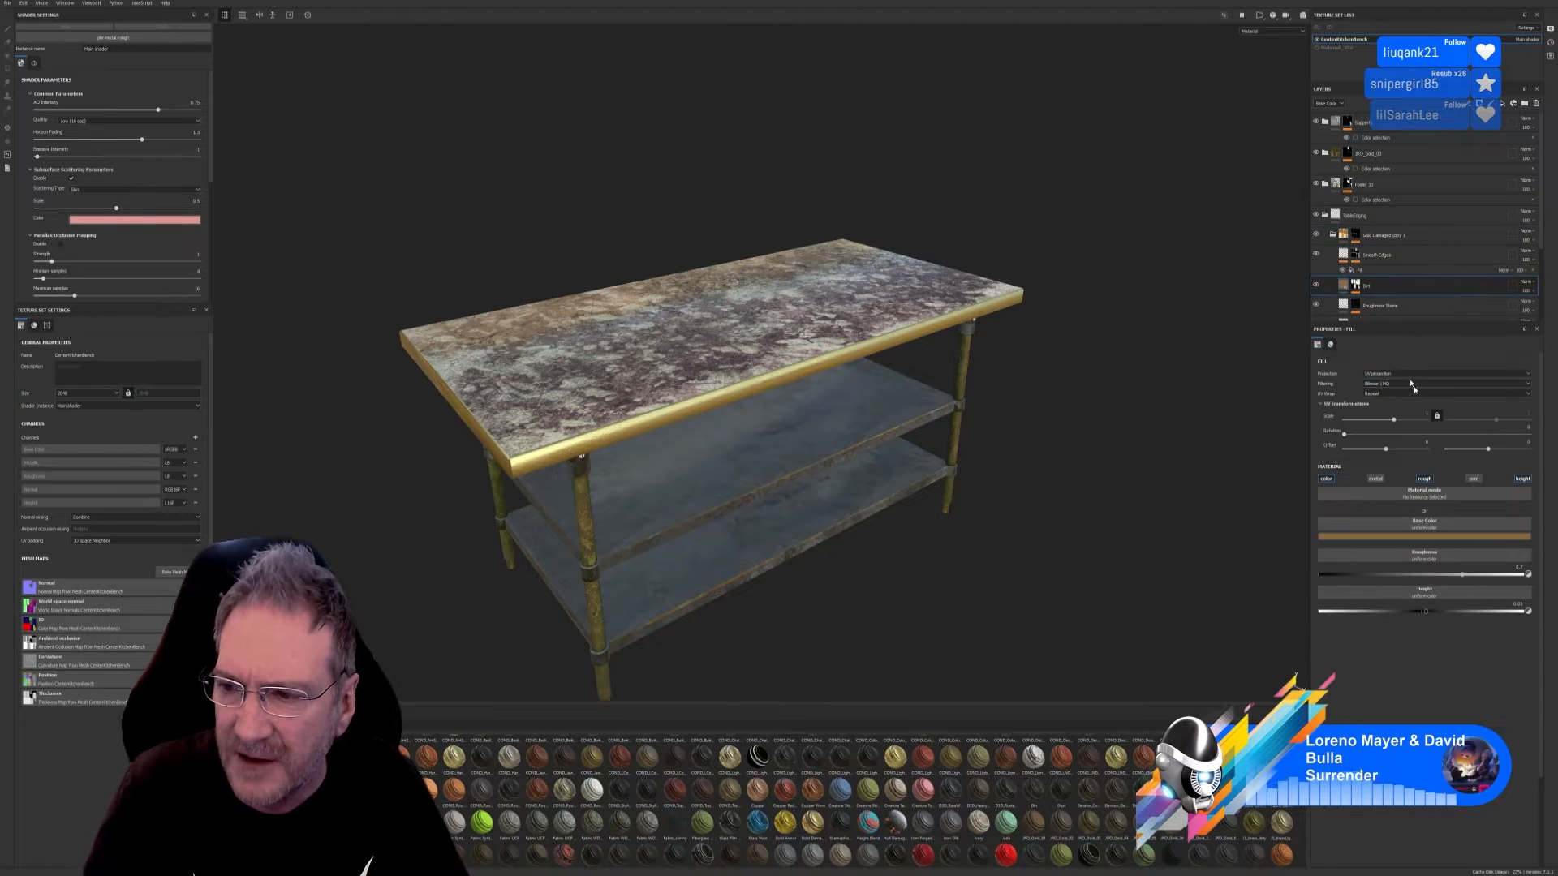
pyautogui.click(1379, 537)
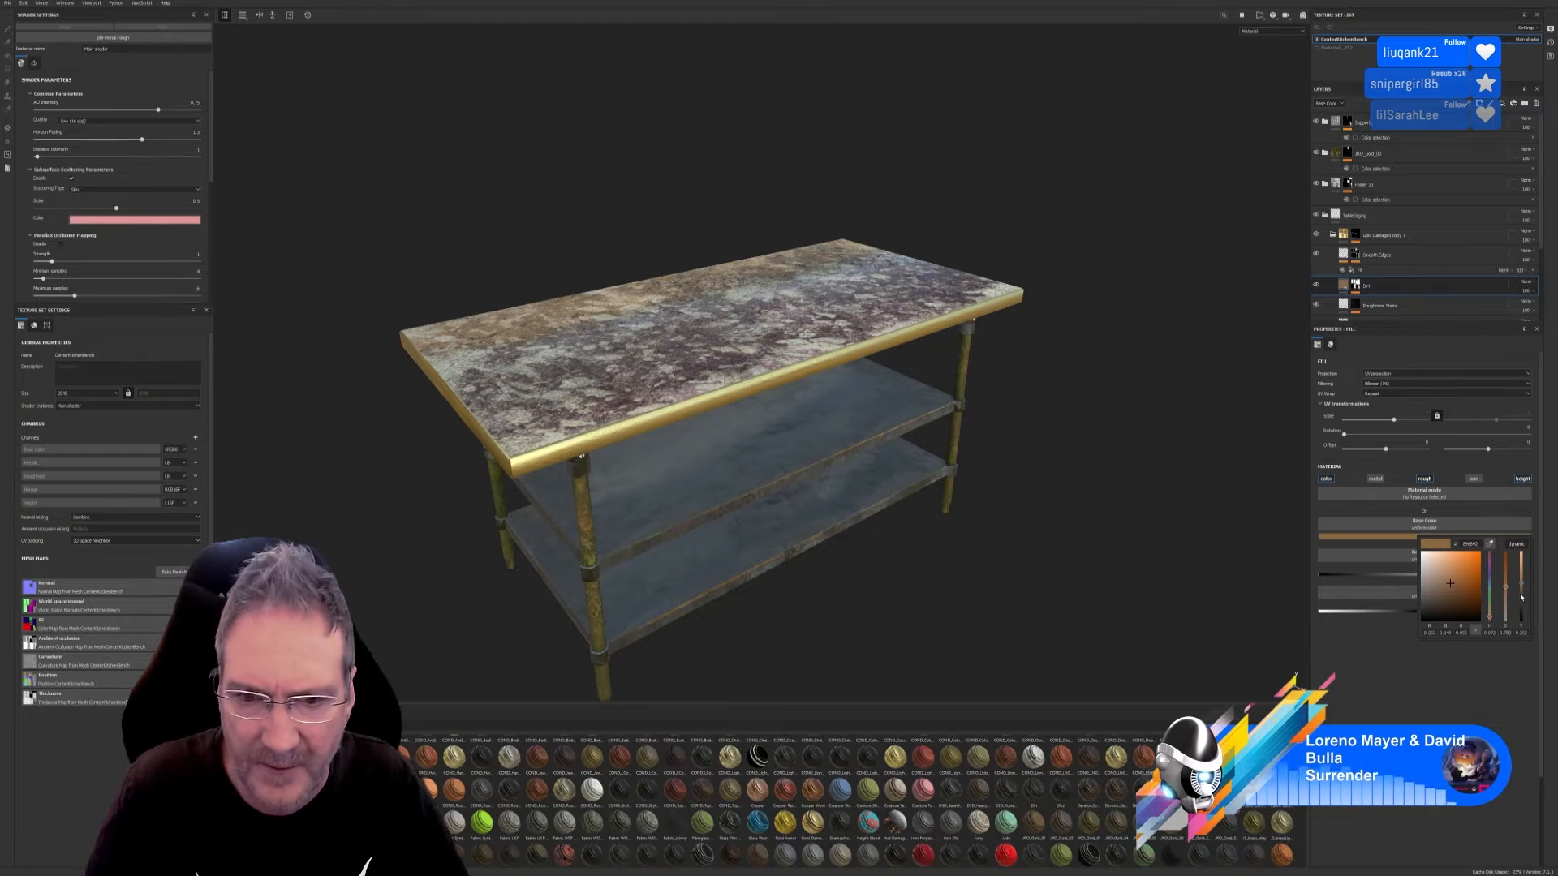
pyautogui.moveTo(1521, 598); pyautogui.dragTo(1521, 589)
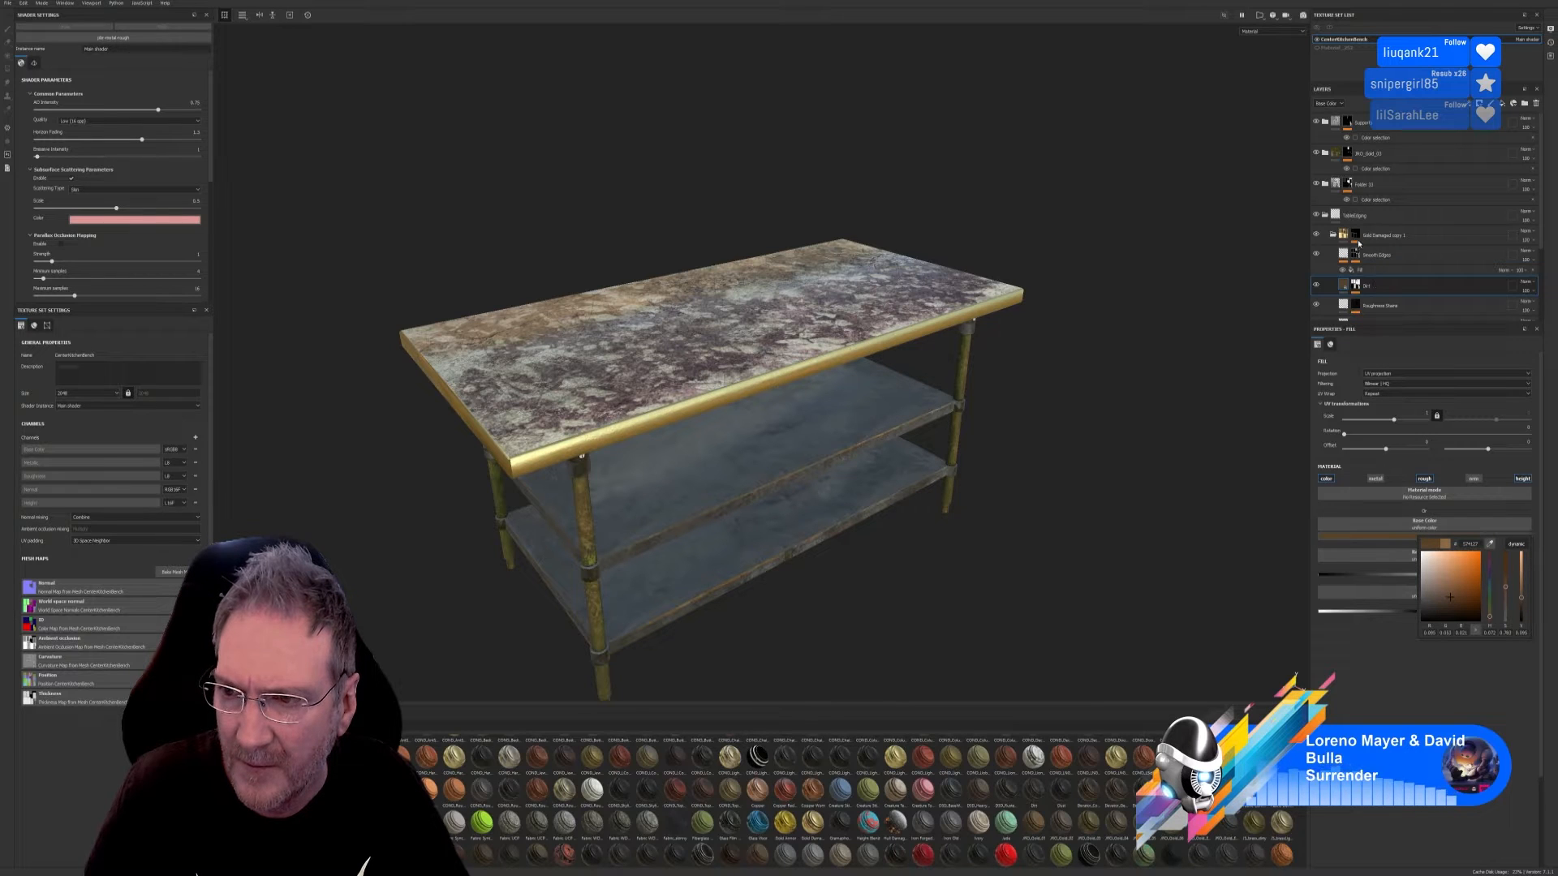
# Step: Darken the base color of the bottom gold fill layer in the copied folder to a duller gold
pyautogui.moveTo(1540, 246); pyautogui.dragTo(1535, 304)
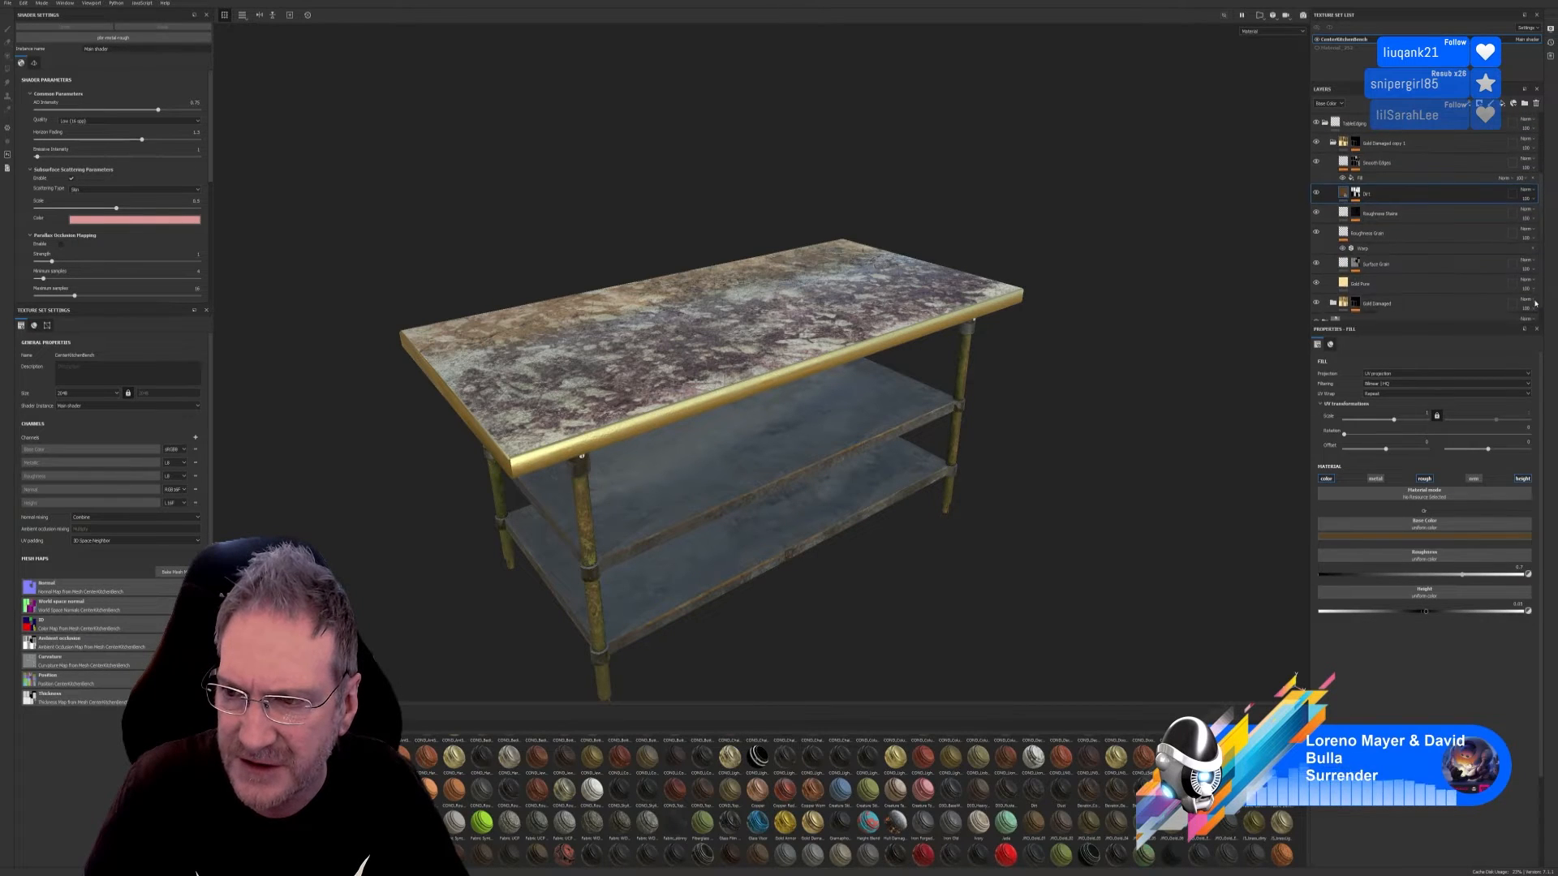
pyautogui.click(1359, 285)
pyautogui.click(1449, 536)
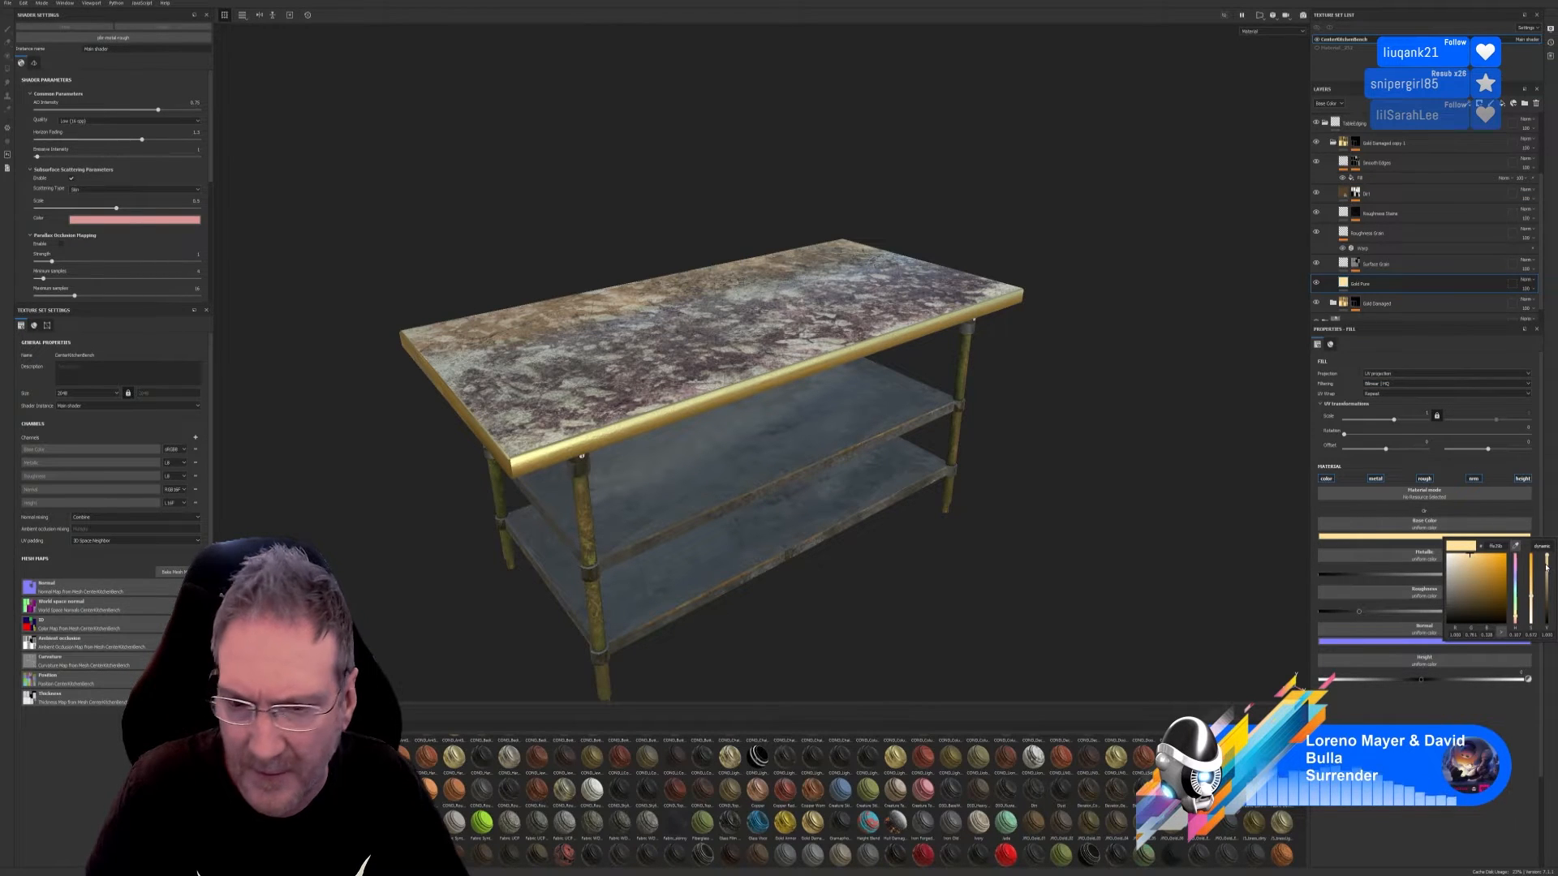
pyautogui.click(1469, 564)
pyautogui.moveTo(1546, 570); pyautogui.dragTo(1545, 574)
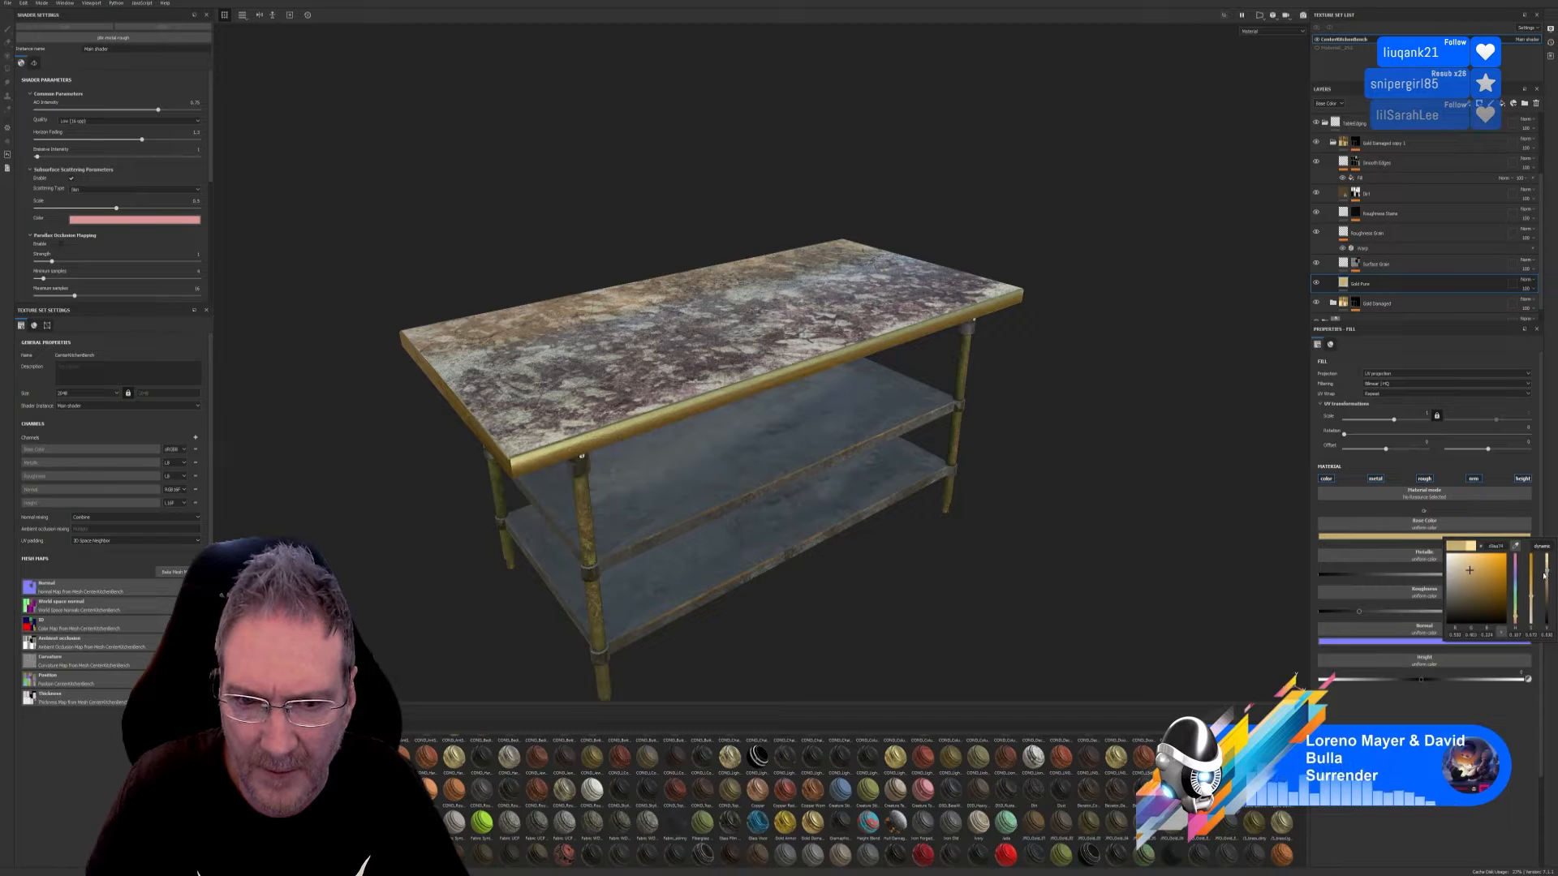
# Step: Compare the tabletop edging with the copied damaged gold folder hidden and shown
pyautogui.moveTo(940, 456)
pyautogui.keyDown('alt'); pyautogui.mouseDown()
pyautogui.moveTo(921, 410)
pyautogui.moveTo(958, 455)
pyautogui.mouseUp(); pyautogui.keyUp('alt')
pyautogui.click(1332, 143)
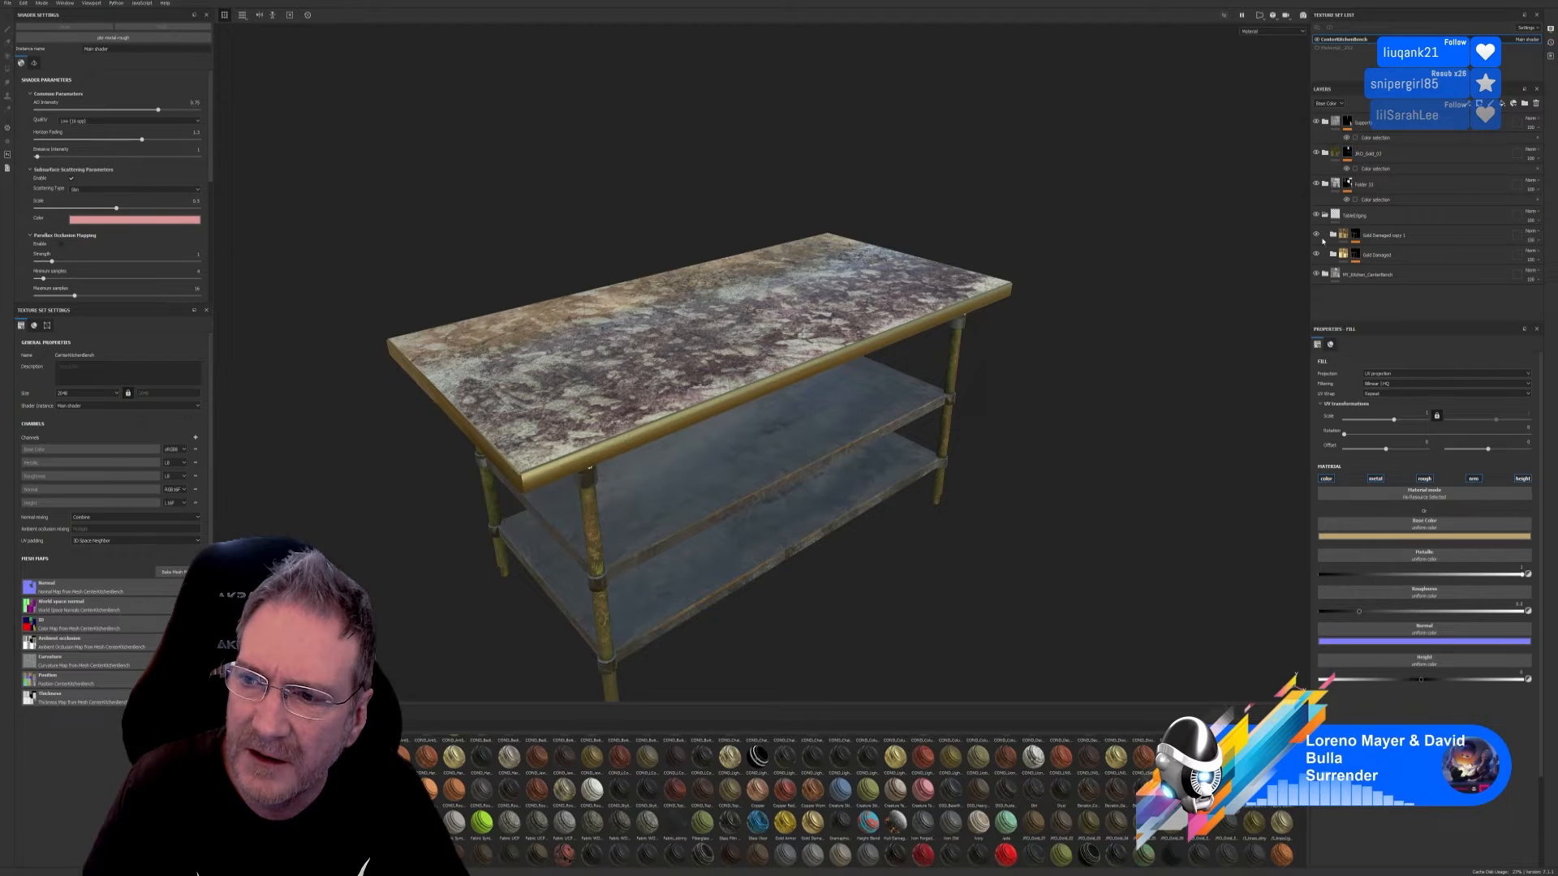
pyautogui.click(1316, 235)
pyautogui.click(1317, 236)
pyautogui.click(1316, 235)
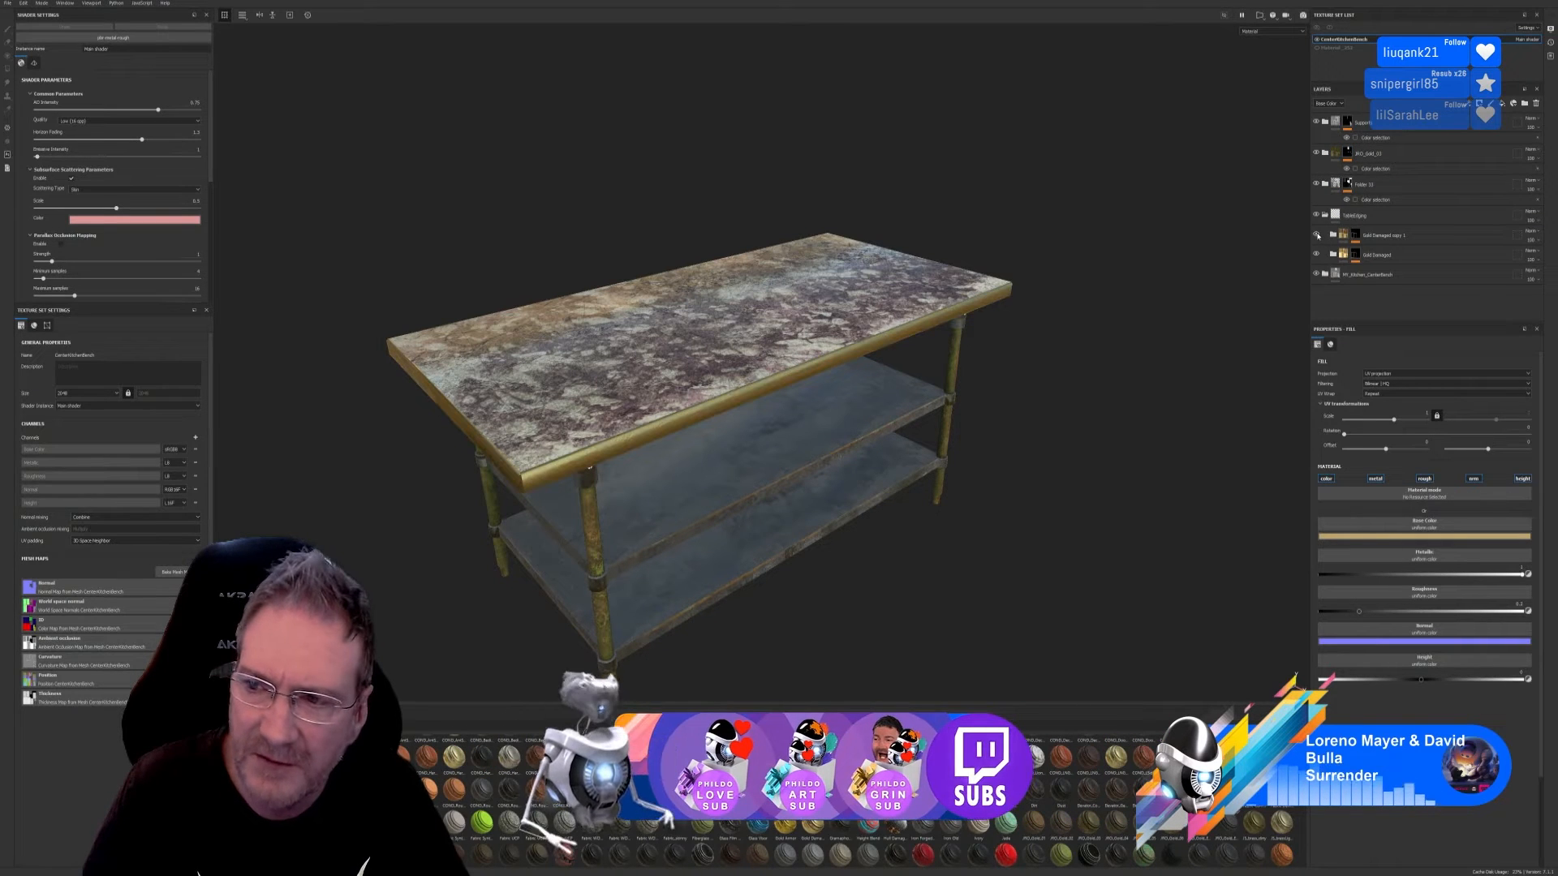
# Step: Mask the TableEdging folder with a color selection that picks the ID color of the tabletop's edge
pyautogui.click(1381, 215)
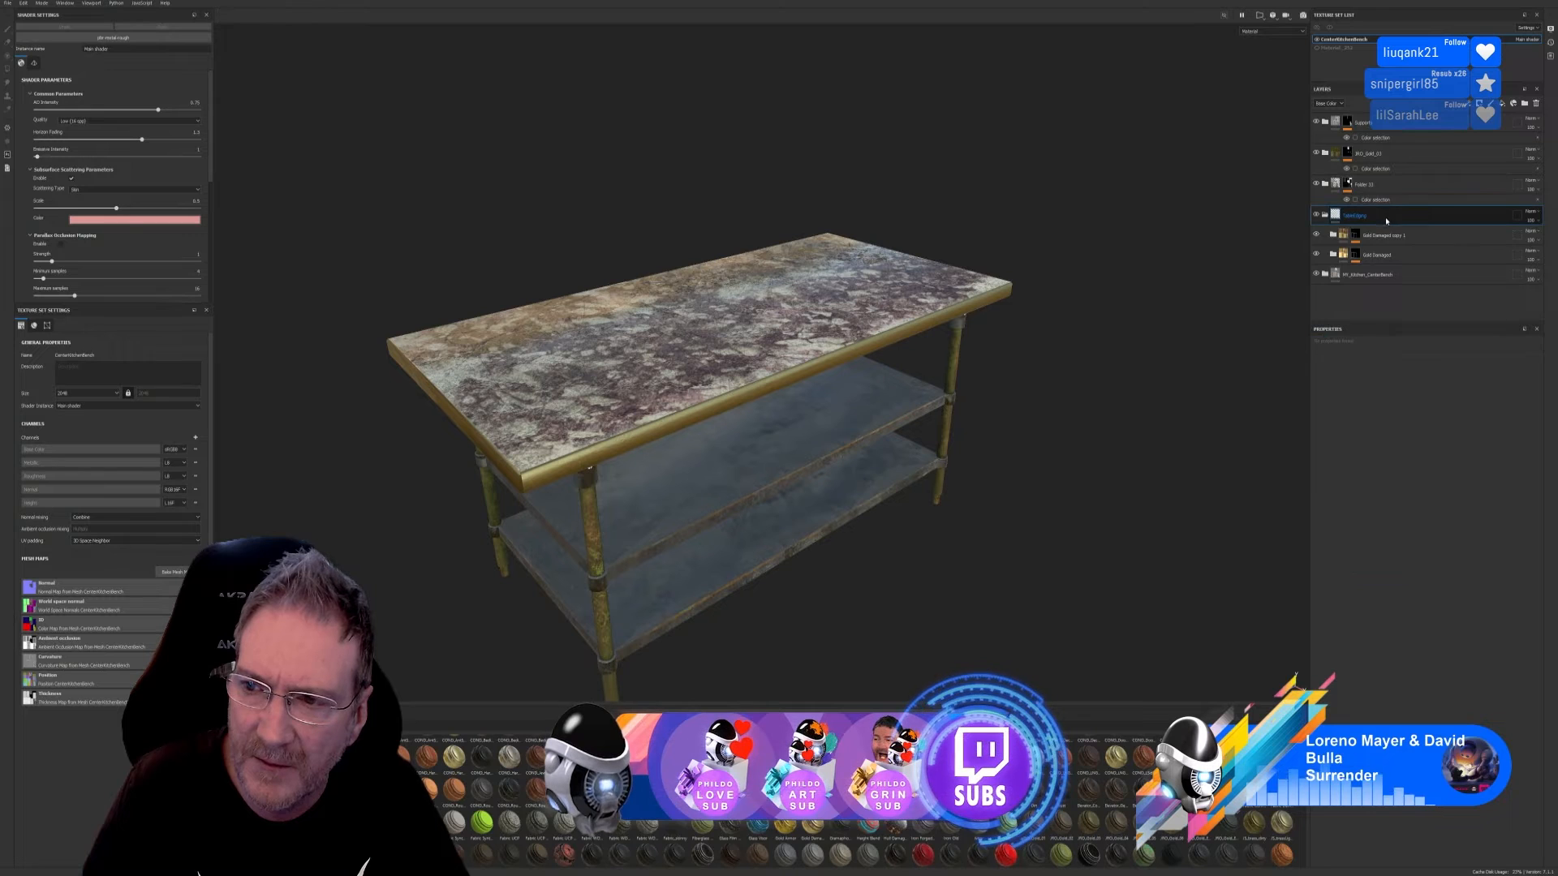
pyautogui.rightClick(1383, 218)
pyautogui.click(1435, 261)
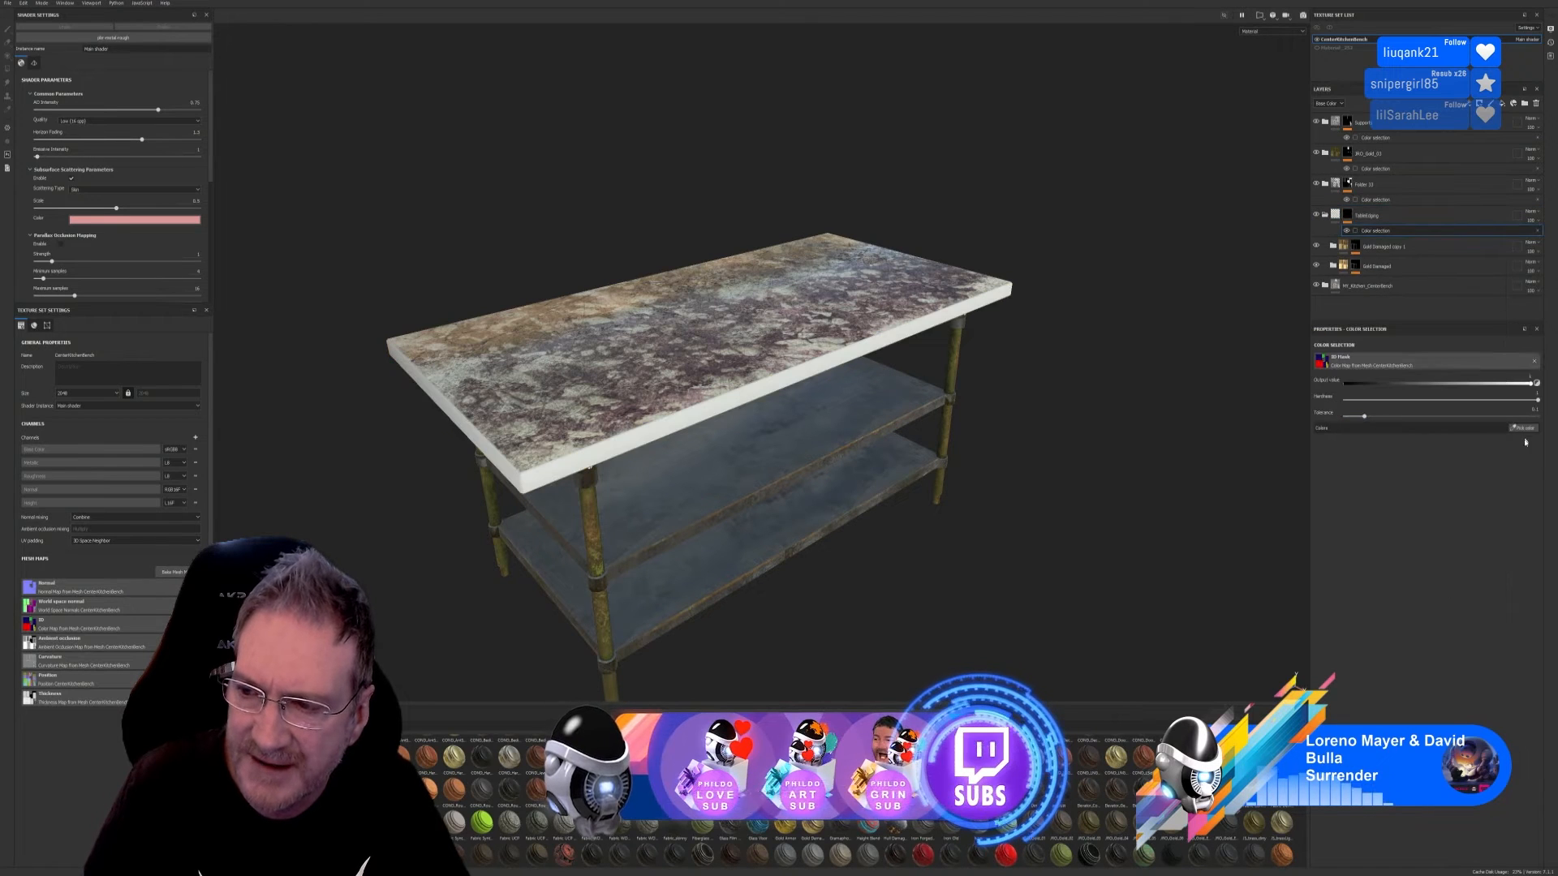
pyautogui.click(1523, 427)
pyautogui.click(879, 349)
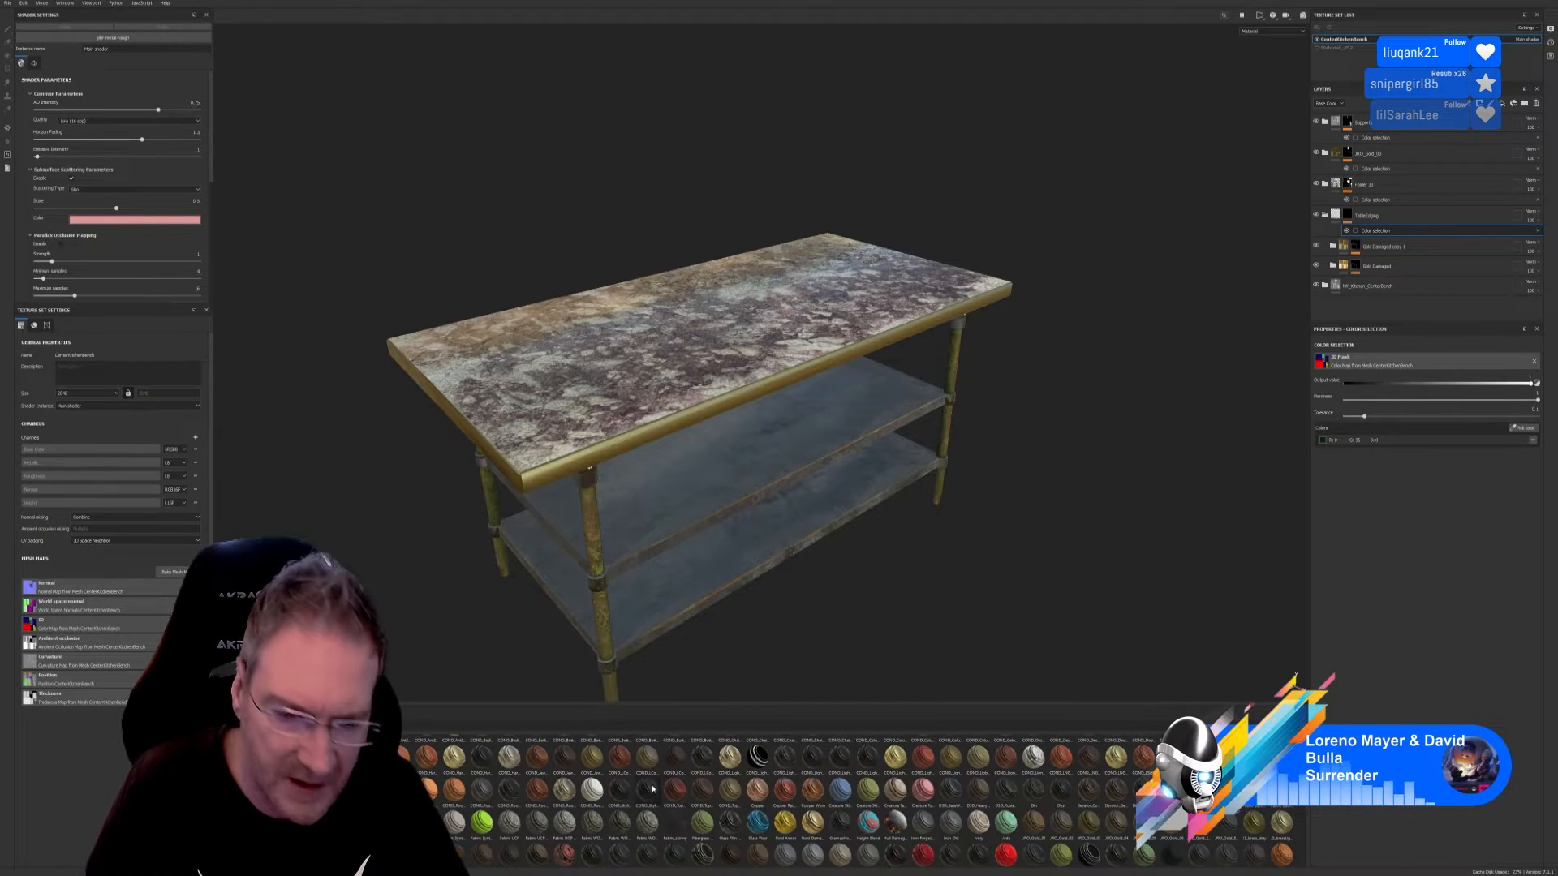
# Step: Apply the Surface Worn smart mask to the copied damaged gold folder
pyautogui.click(243, 841)
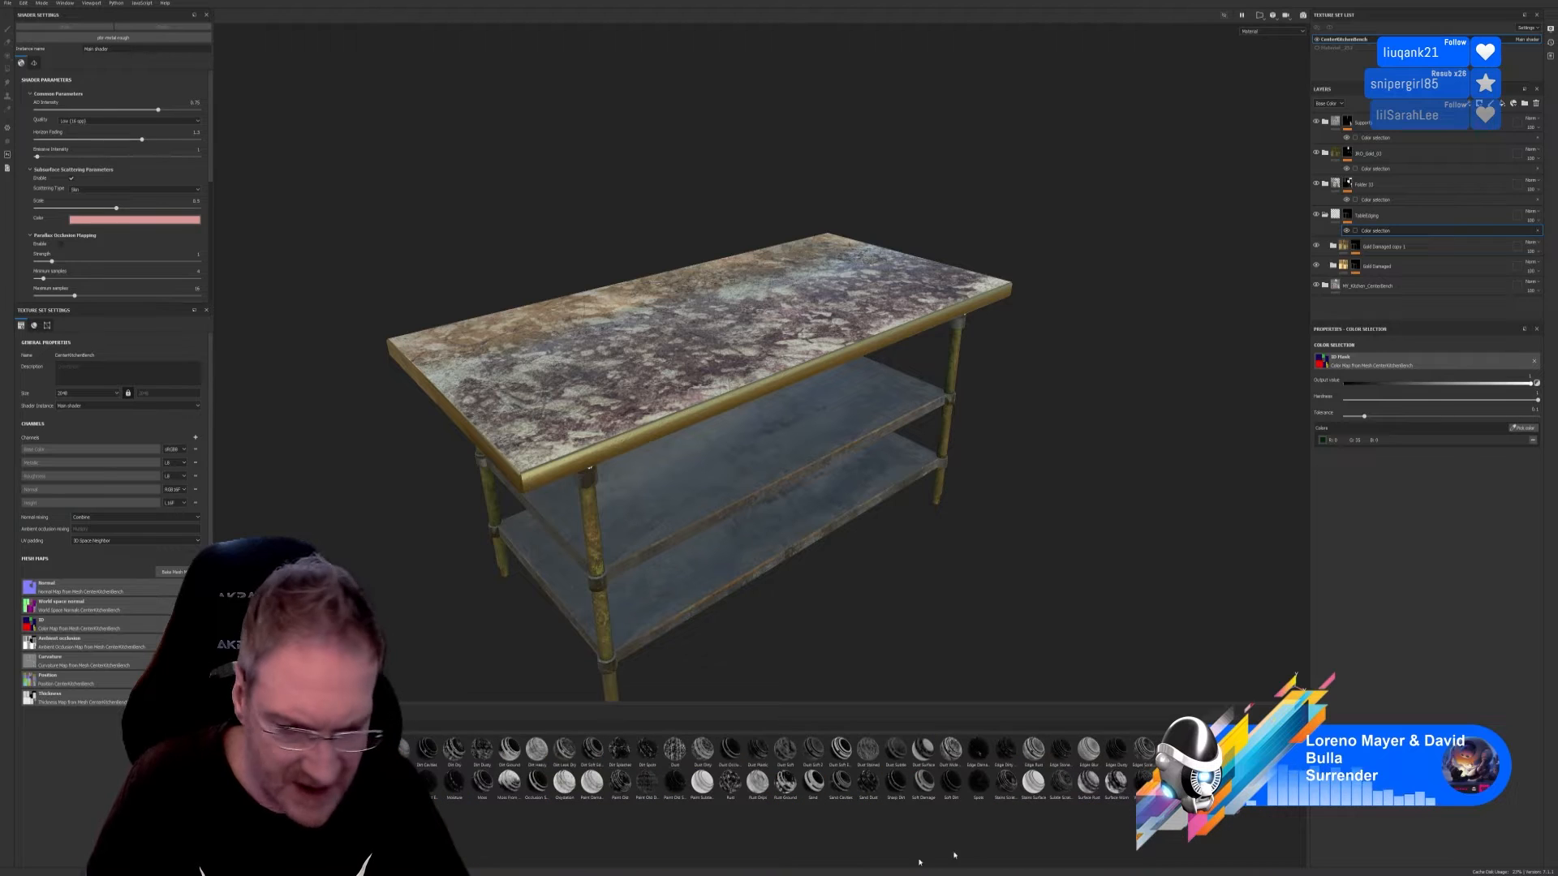
pyautogui.moveTo(1116, 781)
pyautogui.mouseDown()
pyautogui.moveTo(1412, 560)
pyautogui.moveTo(1393, 225)
pyautogui.moveTo(1395, 245)
pyautogui.mouseUp()
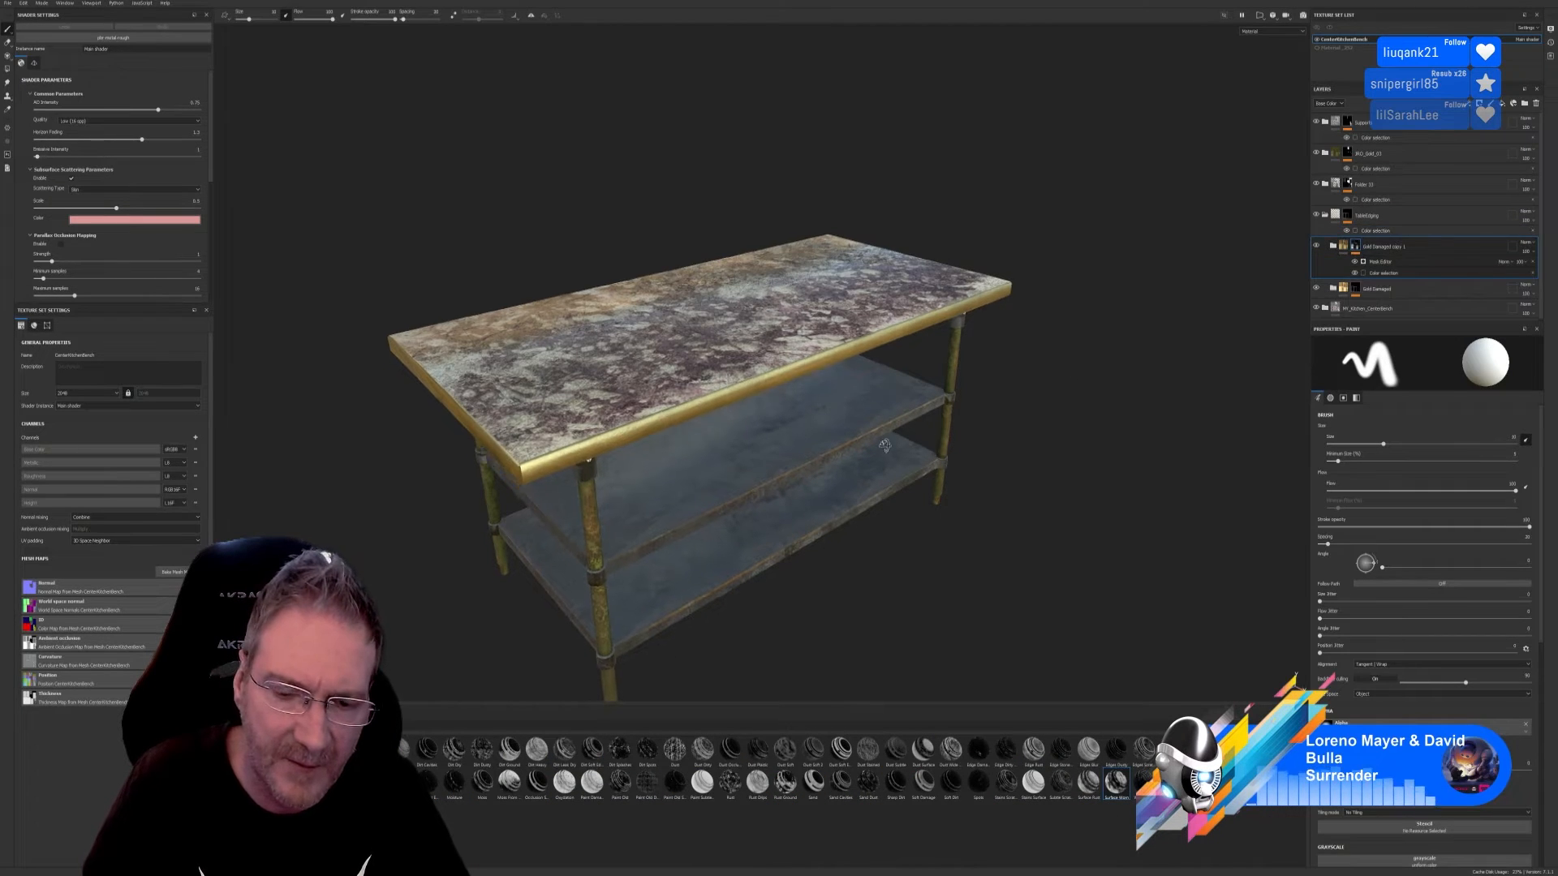
pyautogui.keyDown('alt'); pyautogui.moveTo(884, 446); pyautogui.dragTo(805, 357); pyautogui.keyUp('alt')
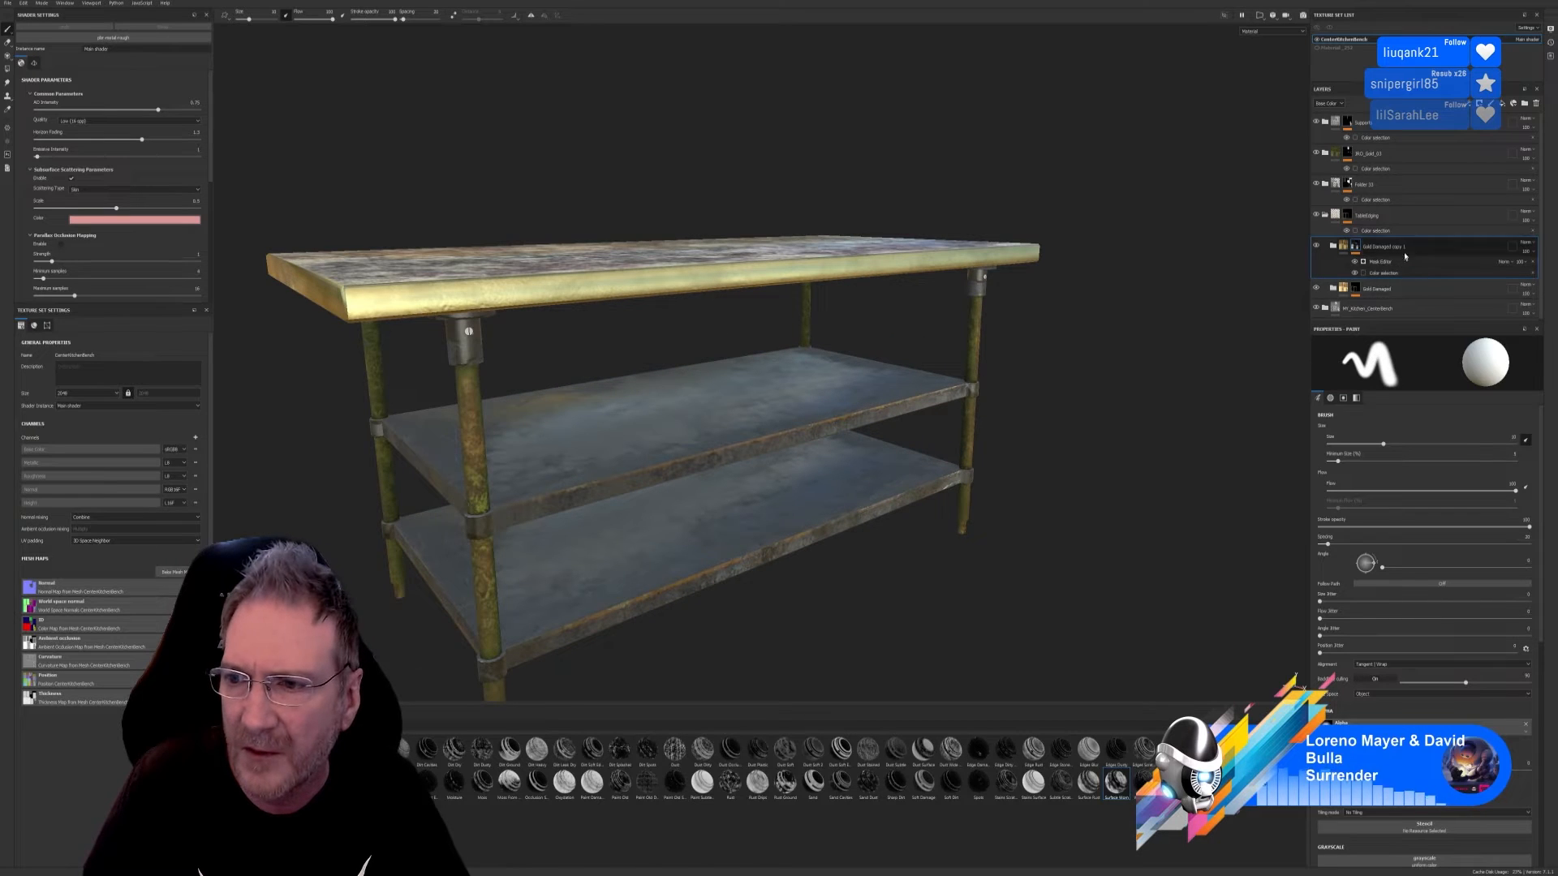
# Step: Set the smart mask's global balance to about 0.75 and global contrast to about 0.15, and save the project
pyautogui.click(1424, 261)
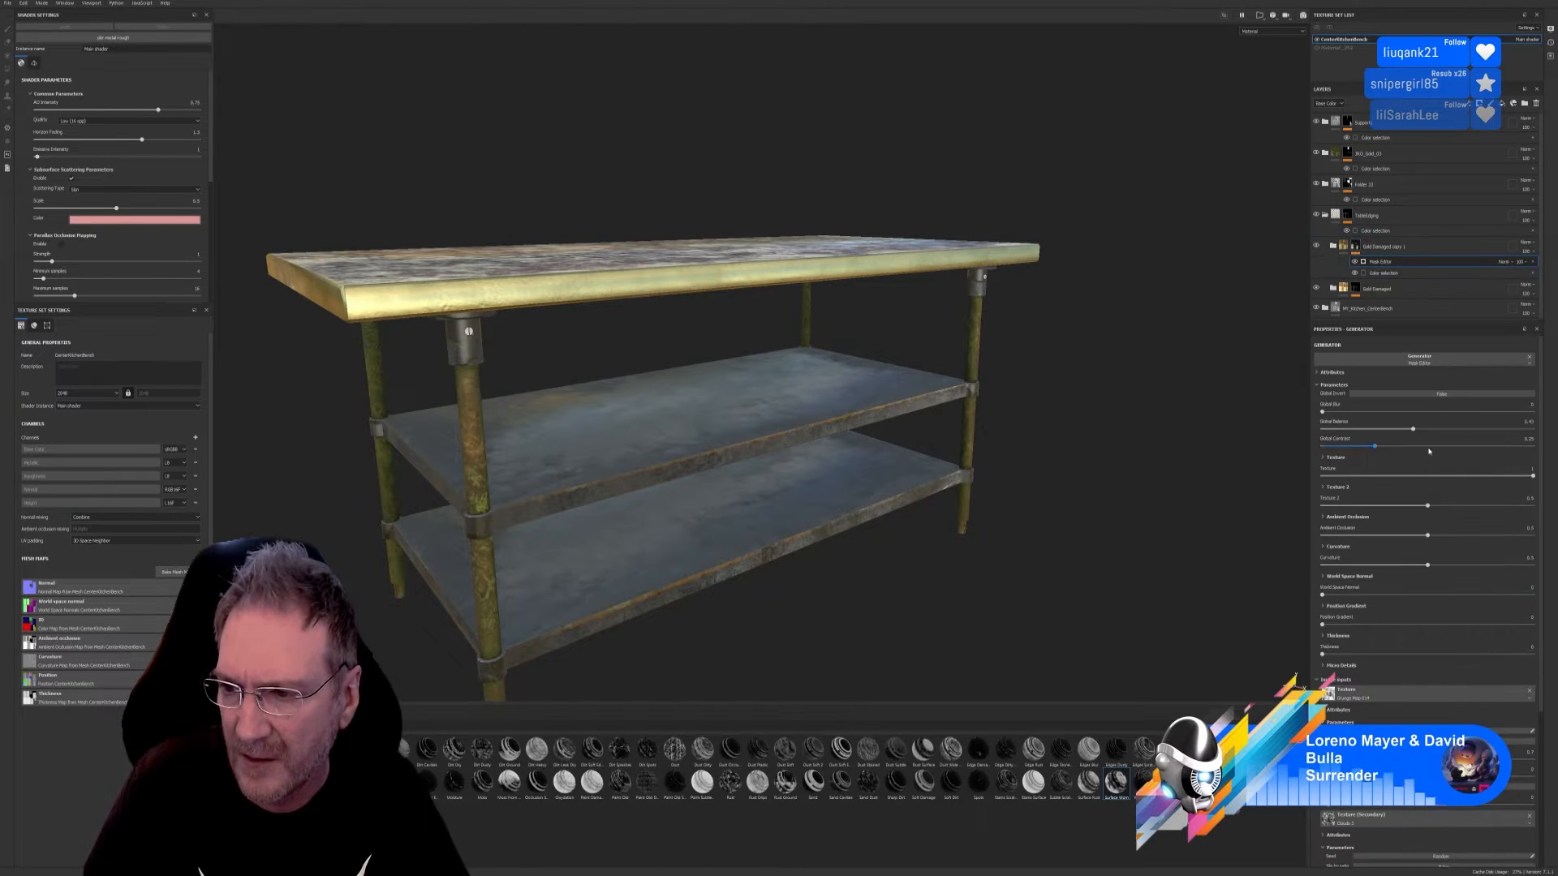
pyautogui.moveTo(1418, 434); pyautogui.dragTo(1482, 434)
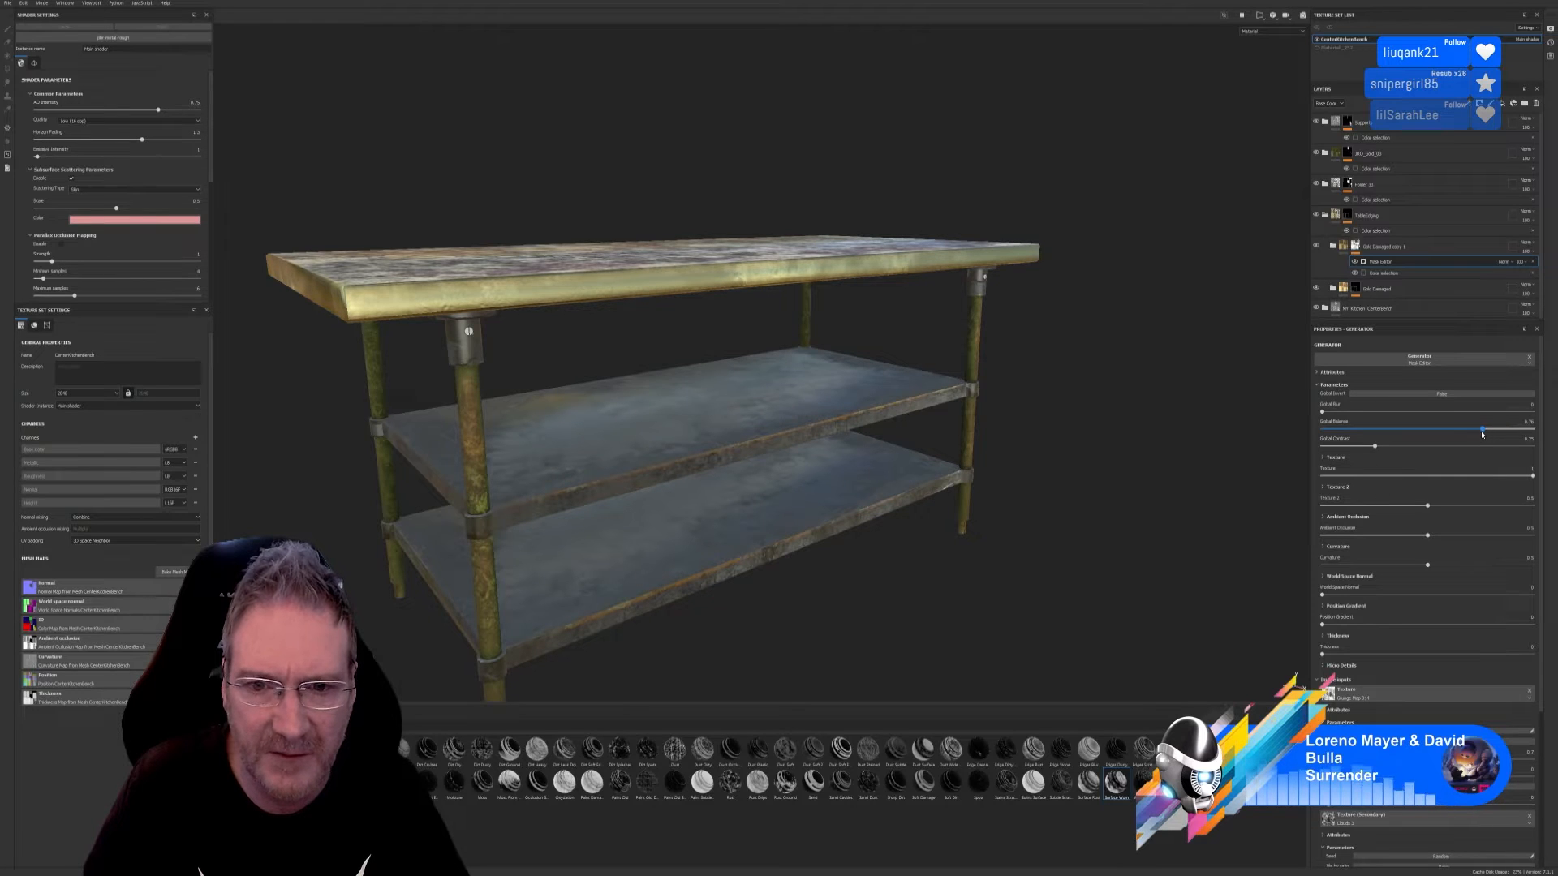
pyautogui.moveTo(1375, 447)
pyautogui.mouseDown()
pyautogui.moveTo(1391, 452)
pyautogui.moveTo(1372, 449)
pyautogui.mouseUp()
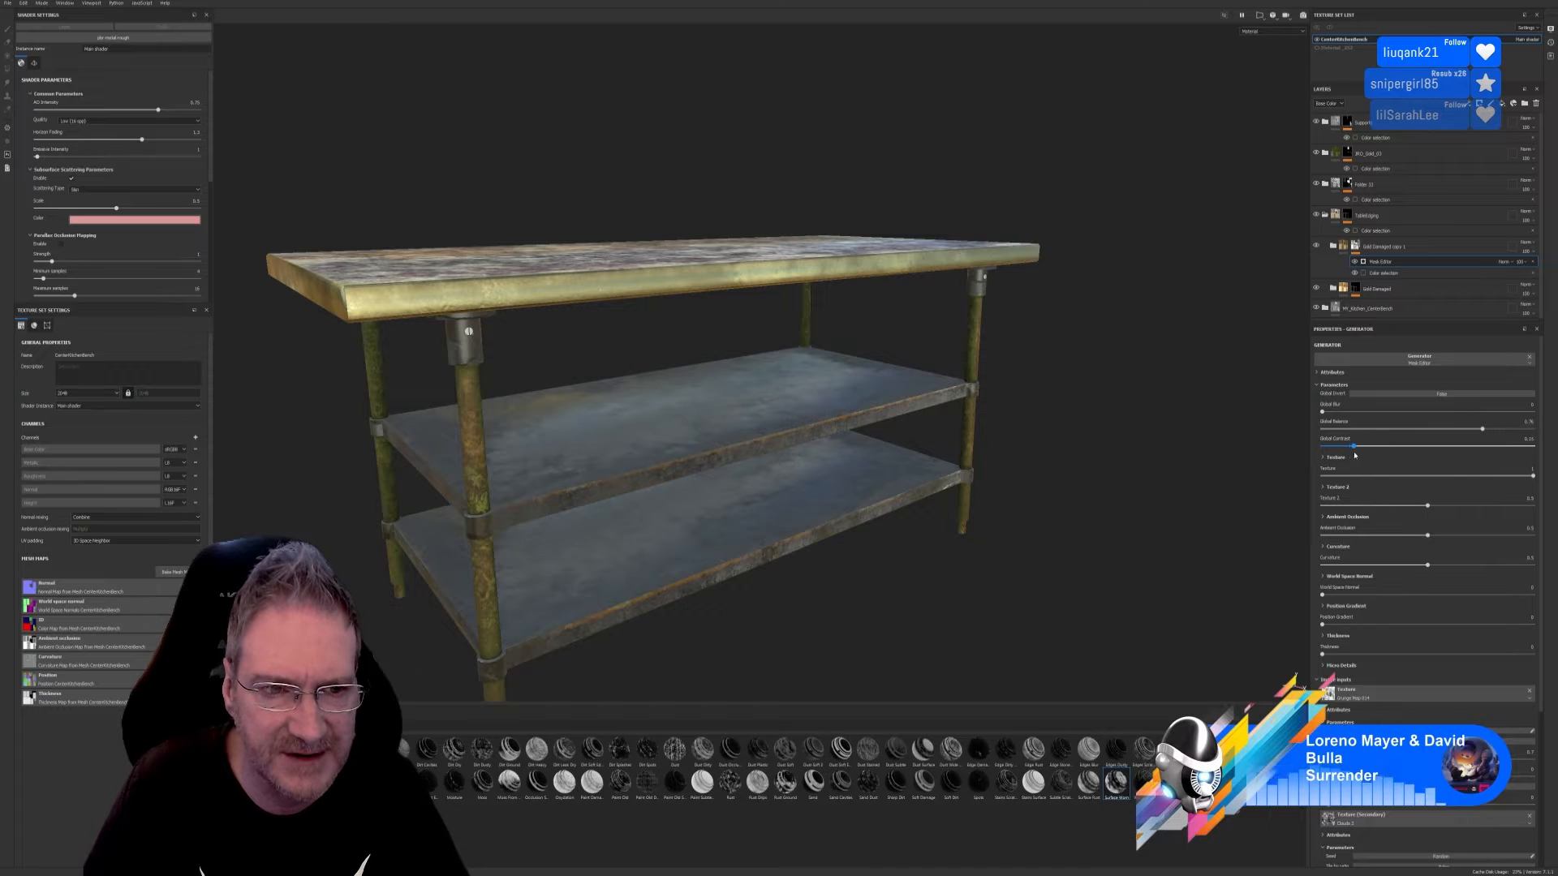
pyautogui.keyDown('alt'); pyautogui.moveTo(945, 274); pyautogui.dragTo(906, 284, button='right'); pyautogui.keyUp('alt')
pyautogui.keyDown('alt'); pyautogui.moveTo(896, 317); pyautogui.dragTo(782, 279); pyautogui.keyUp('alt')
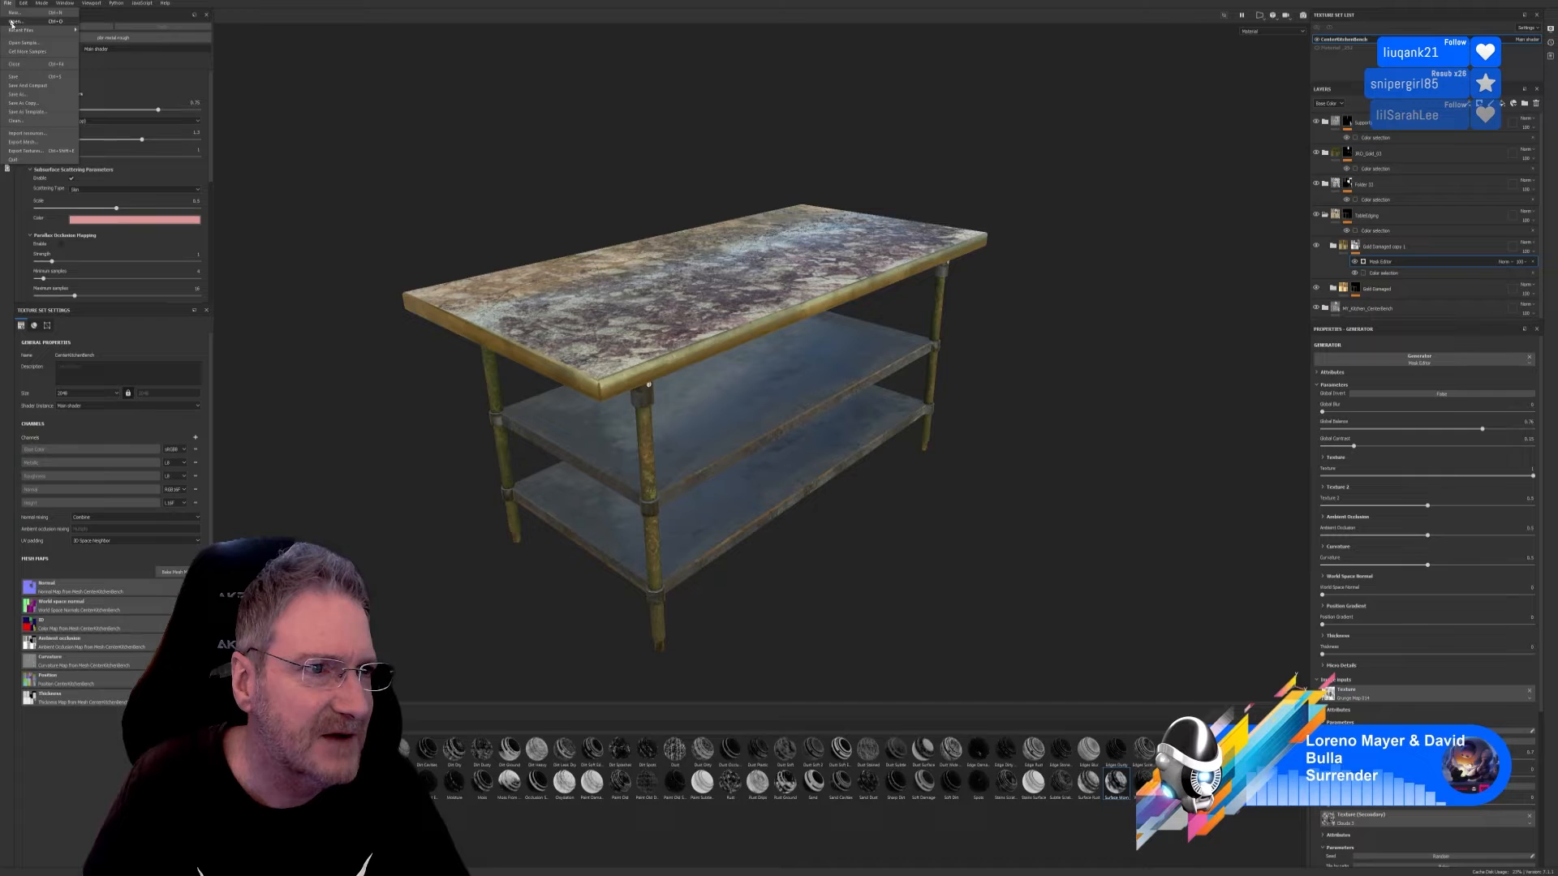
pyautogui.click(15, 76)
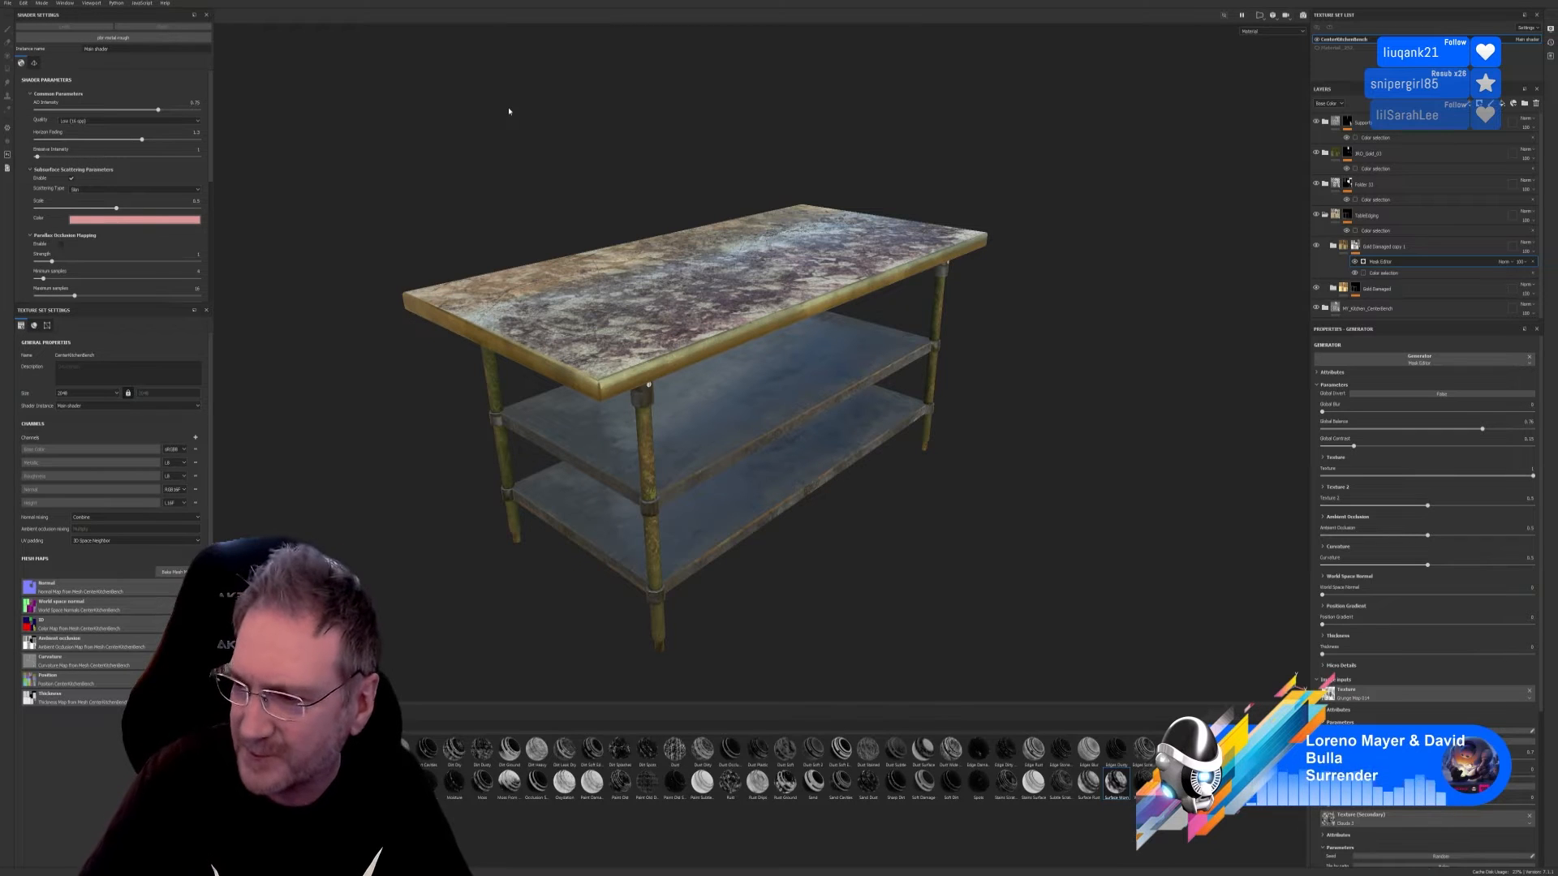
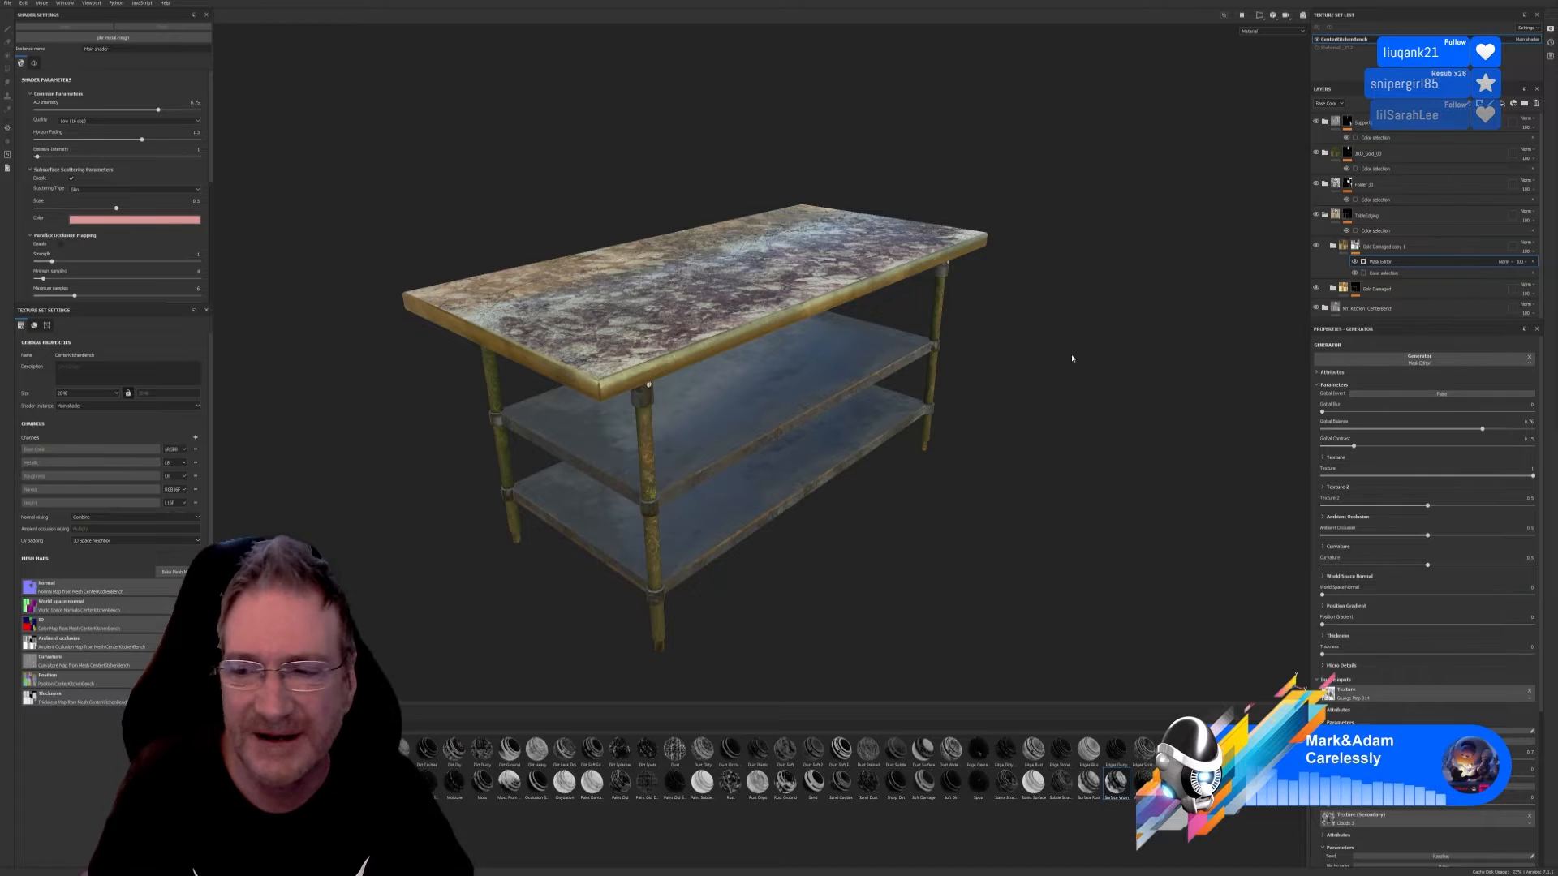
# Step: Collapse the TableEdging folder and add a fill layer at the top of the layer stack
pyautogui.keyDown('alt'); pyautogui.moveTo(1054, 369); pyautogui.dragTo(1039, 389); pyautogui.keyUp('alt')
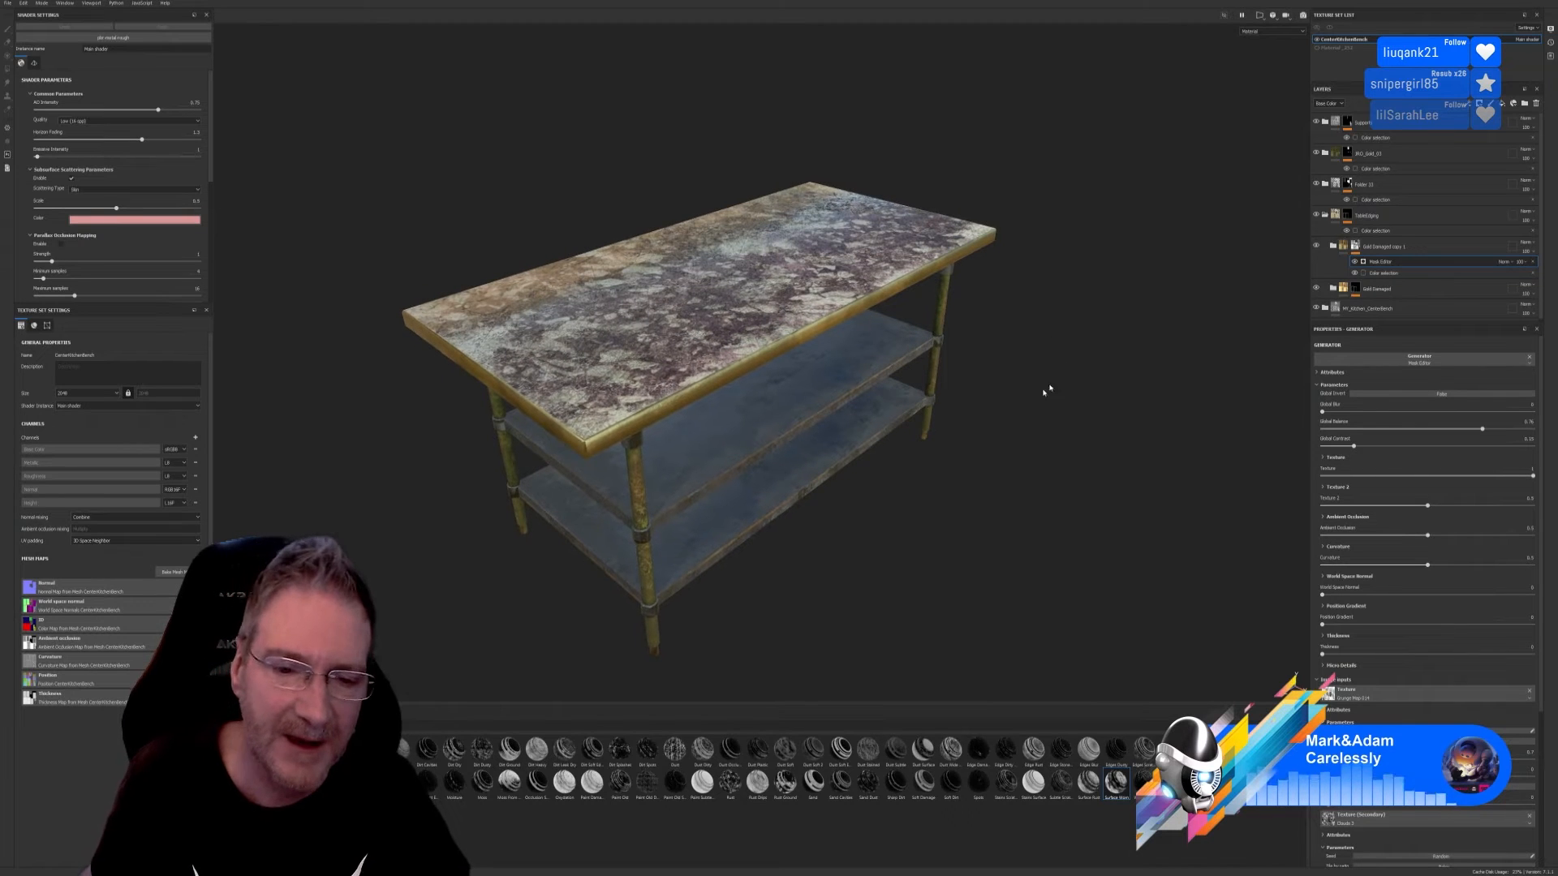
pyautogui.click(1326, 215)
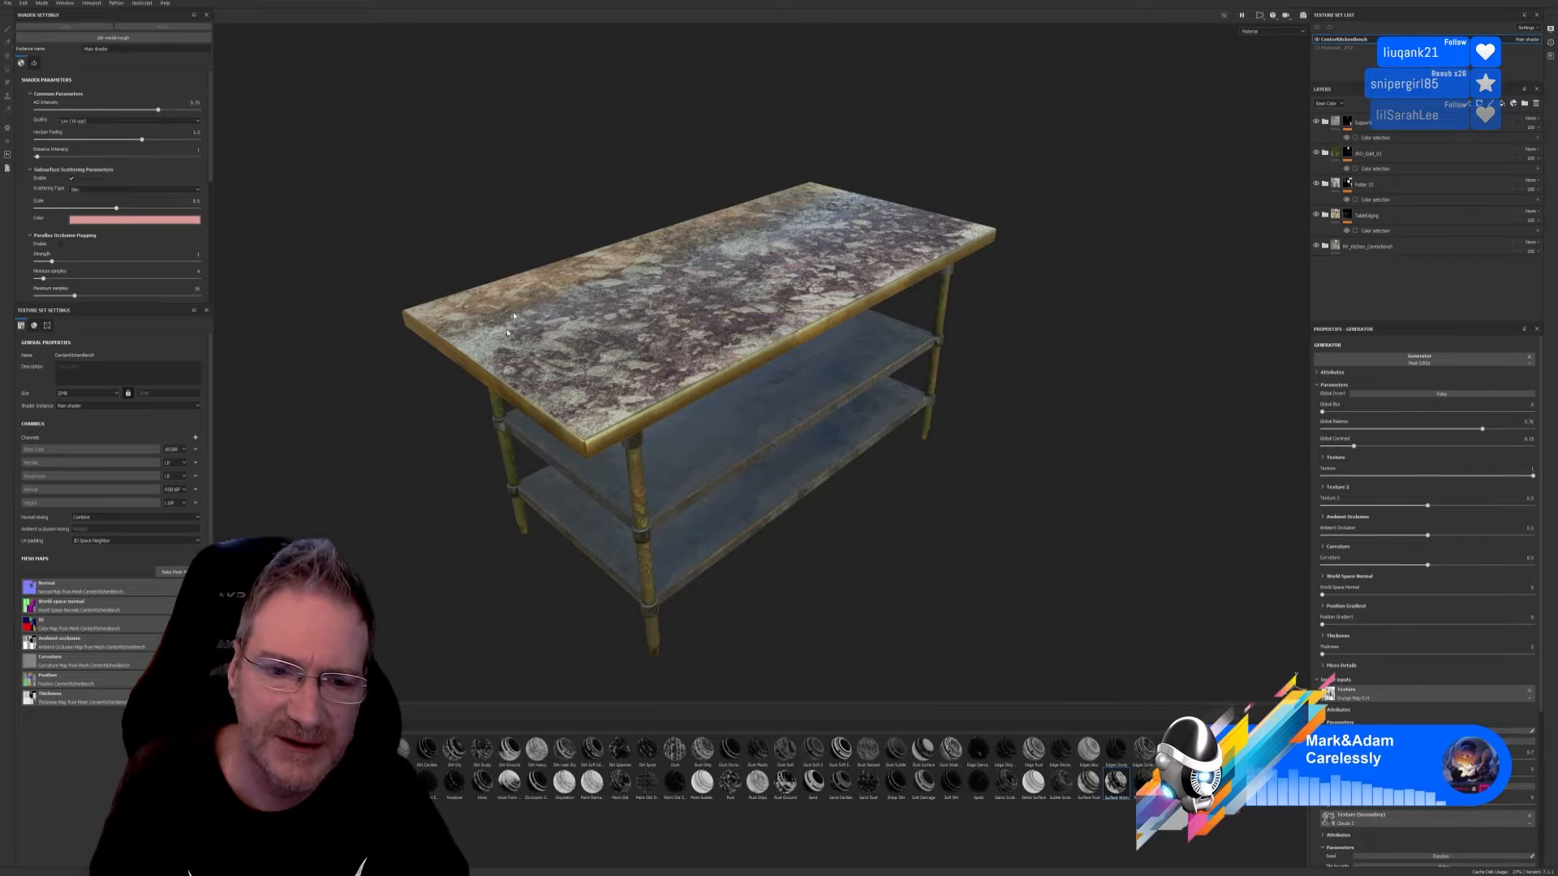
pyautogui.keyDown('alt'); pyautogui.moveTo(997, 483); pyautogui.dragTo(922, 502); pyautogui.keyUp('alt')
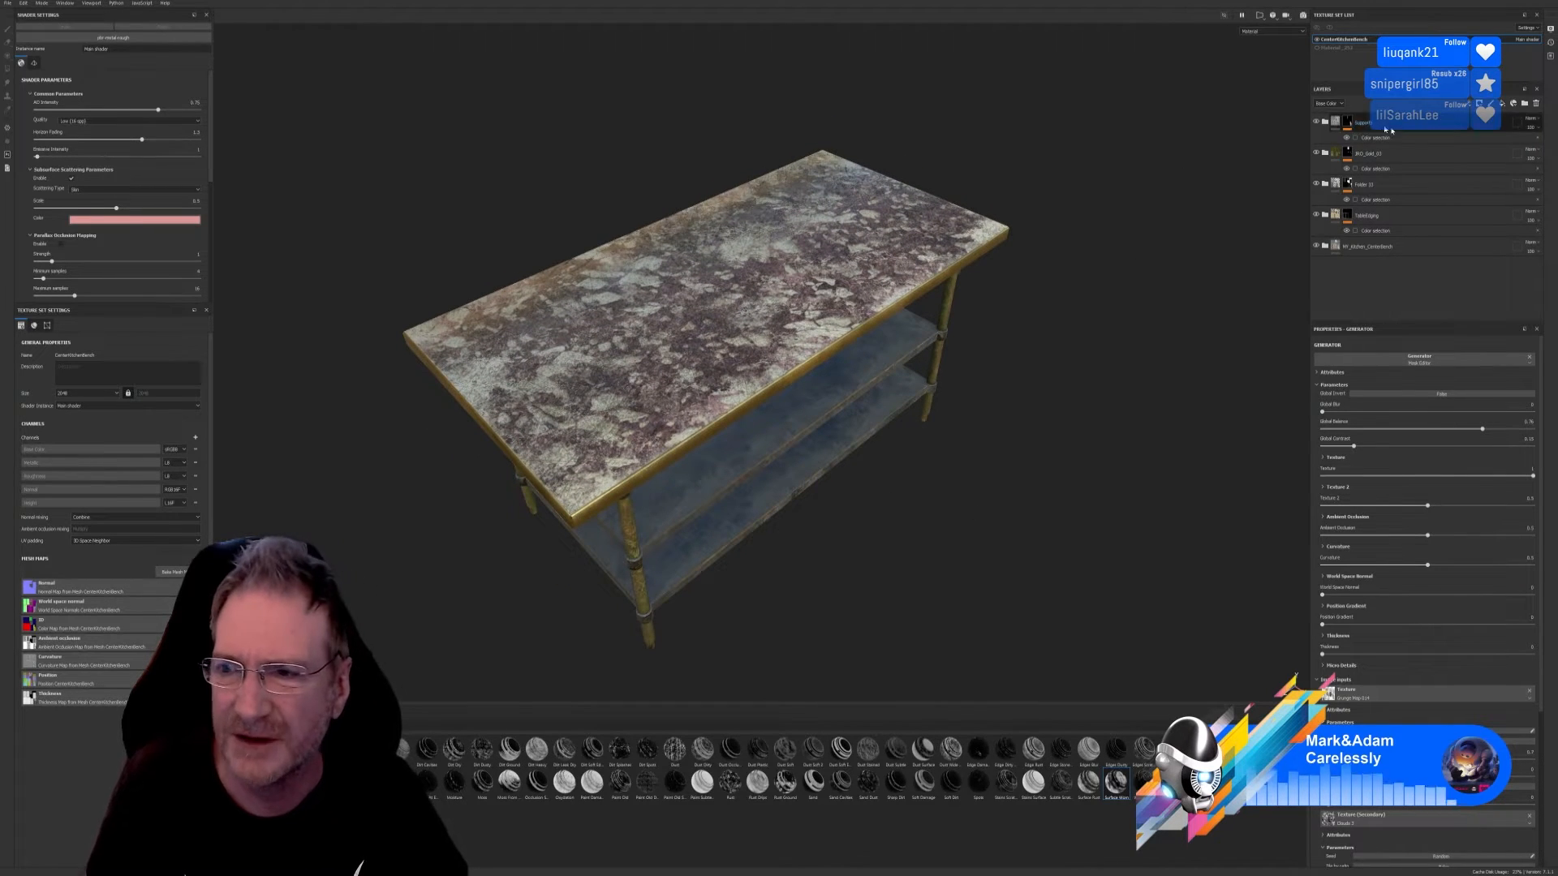
pyautogui.click(1410, 126)
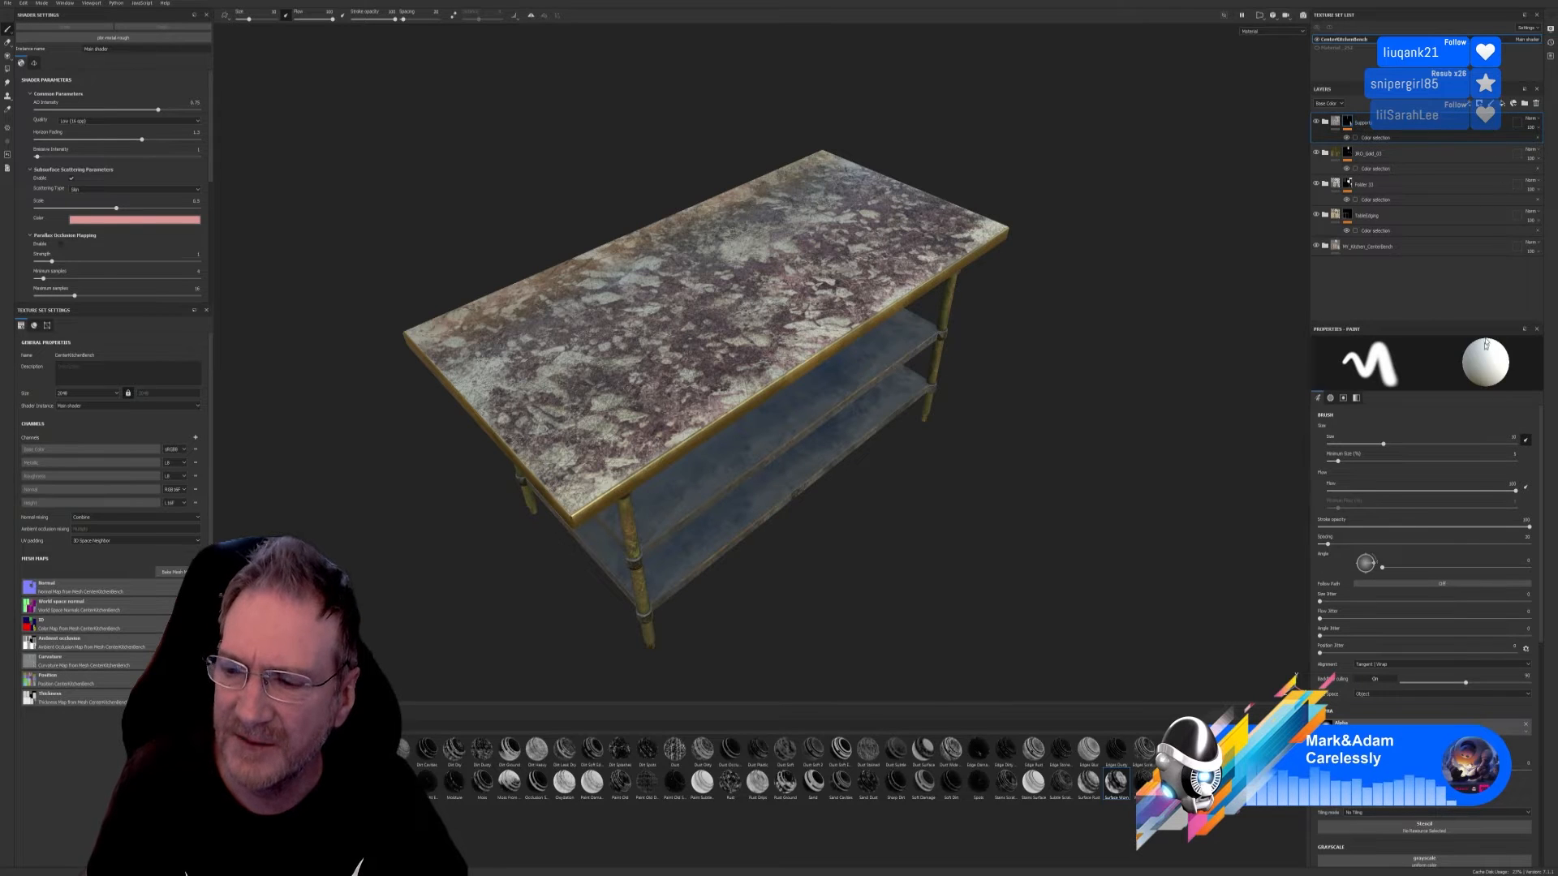
pyautogui.click(1502, 104)
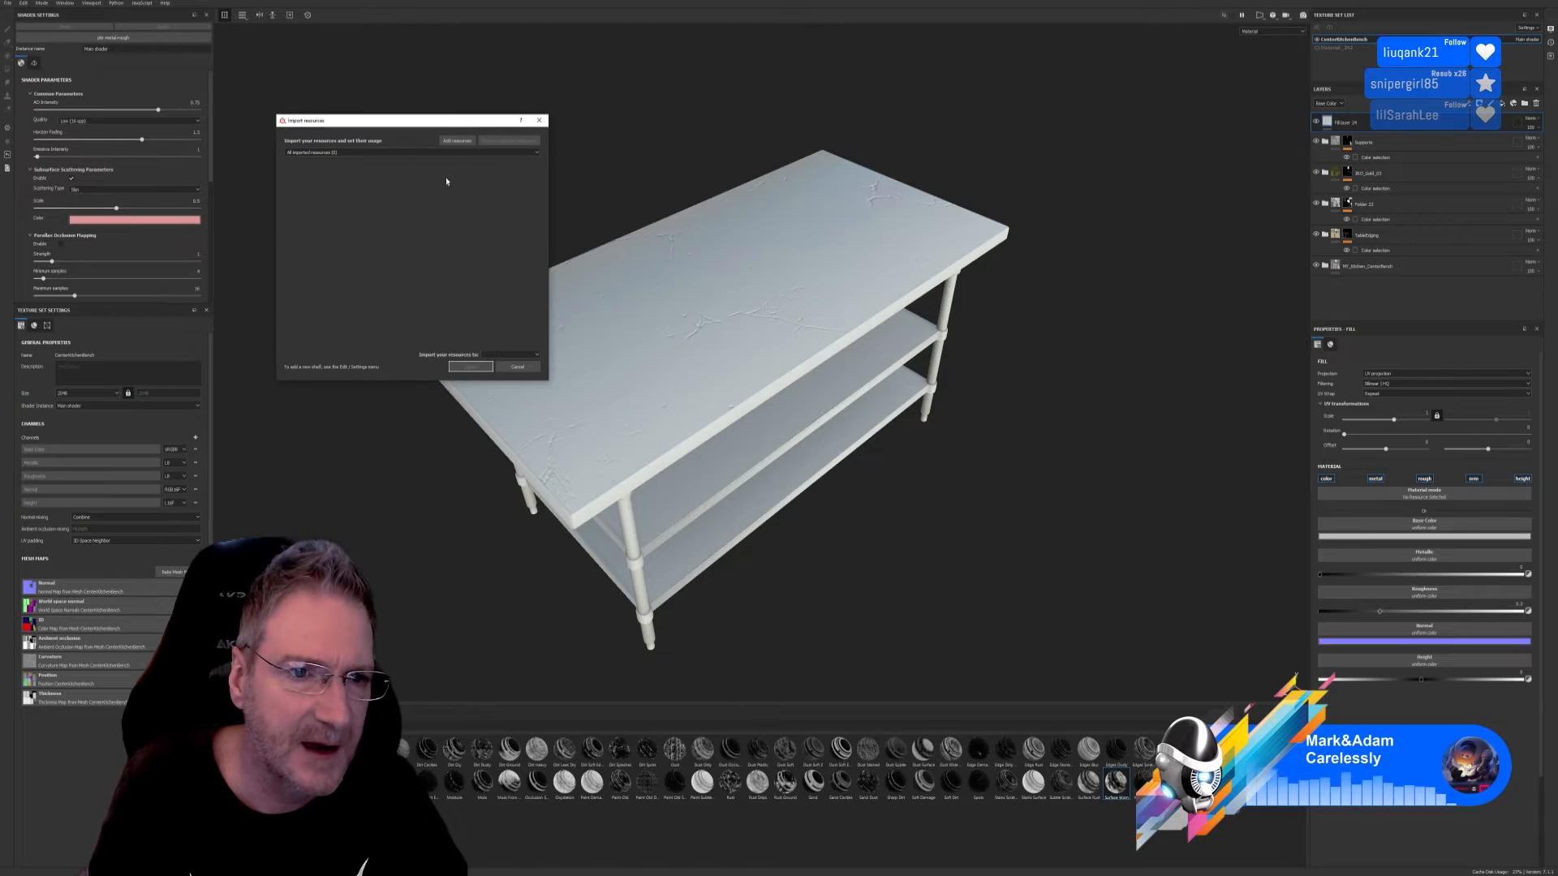
# Step: Add TableTop_Marble_Img.png and TableTop_Marble_Img_normal.png from the Kitchen model's CenterBench folder to the resource import
pyautogui.click(457, 141)
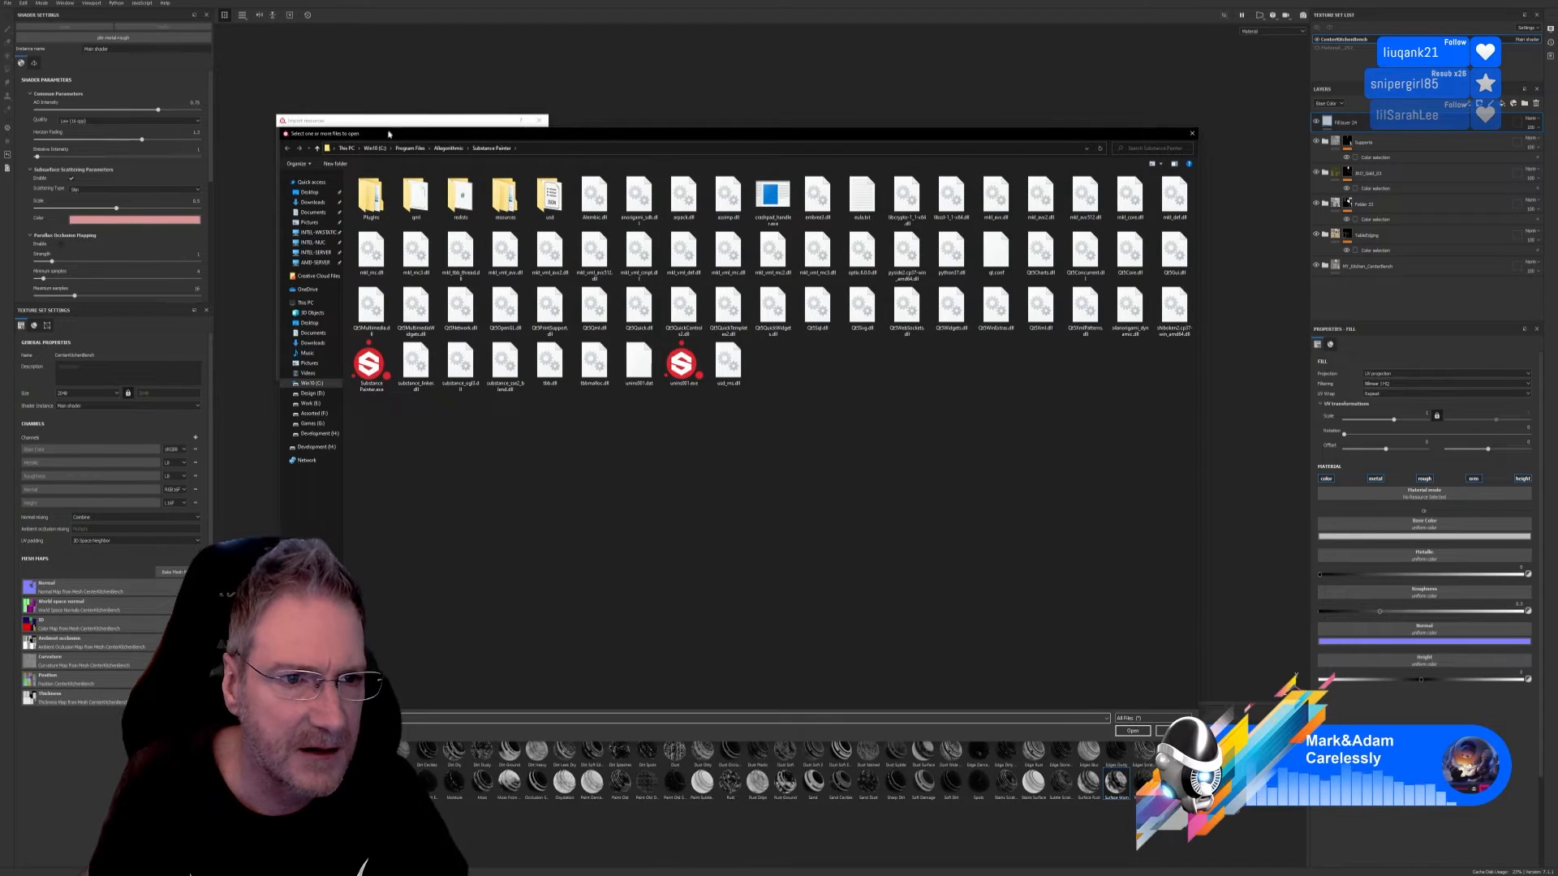
pyautogui.click(311, 403)
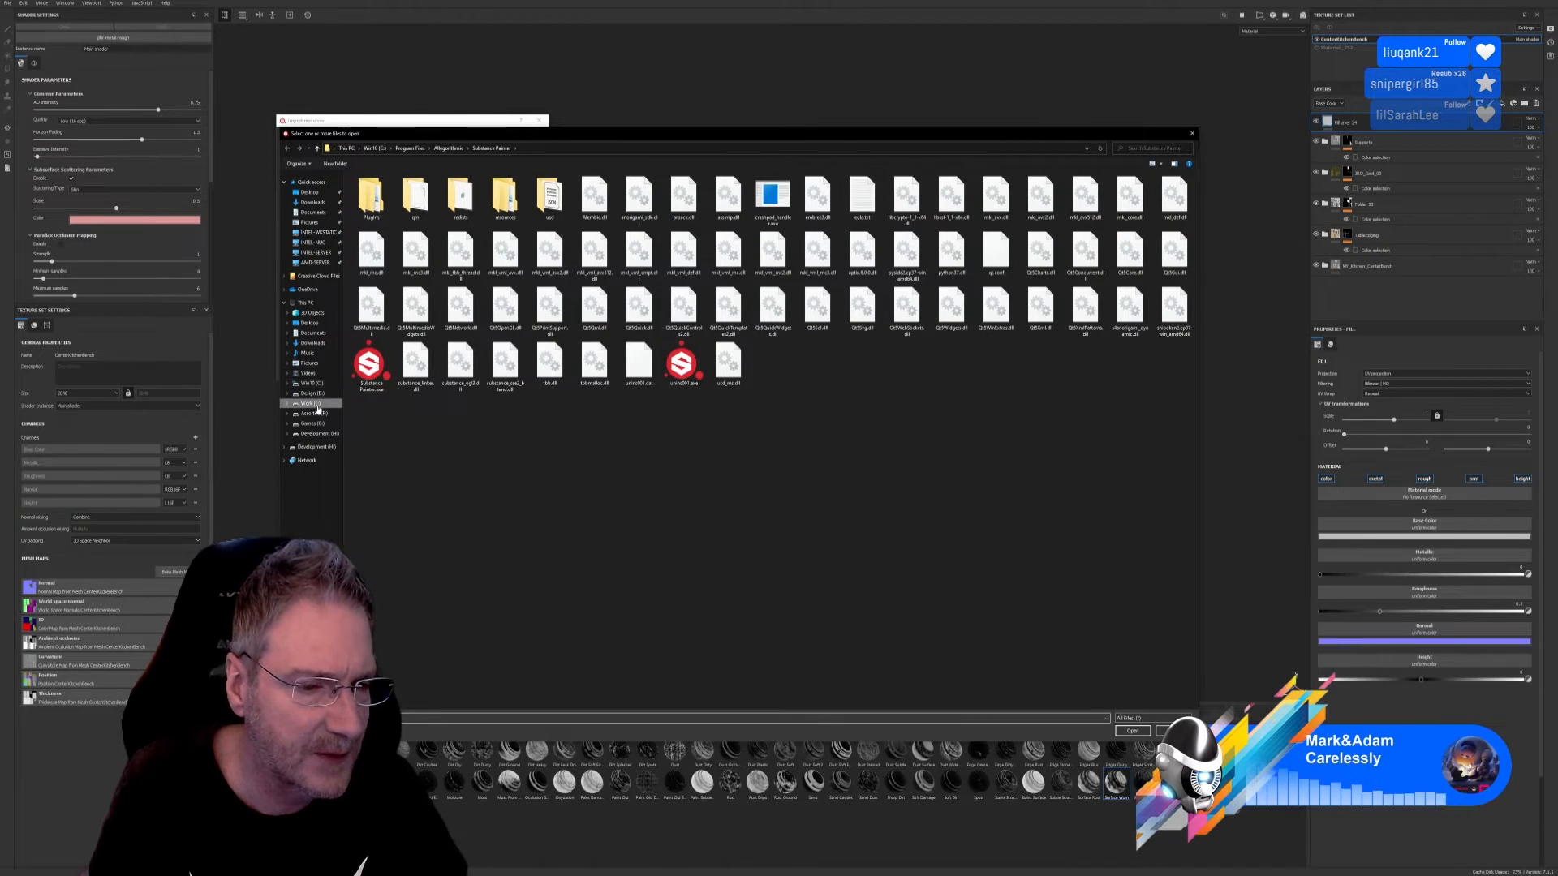
pyautogui.doubleClick(950, 251)
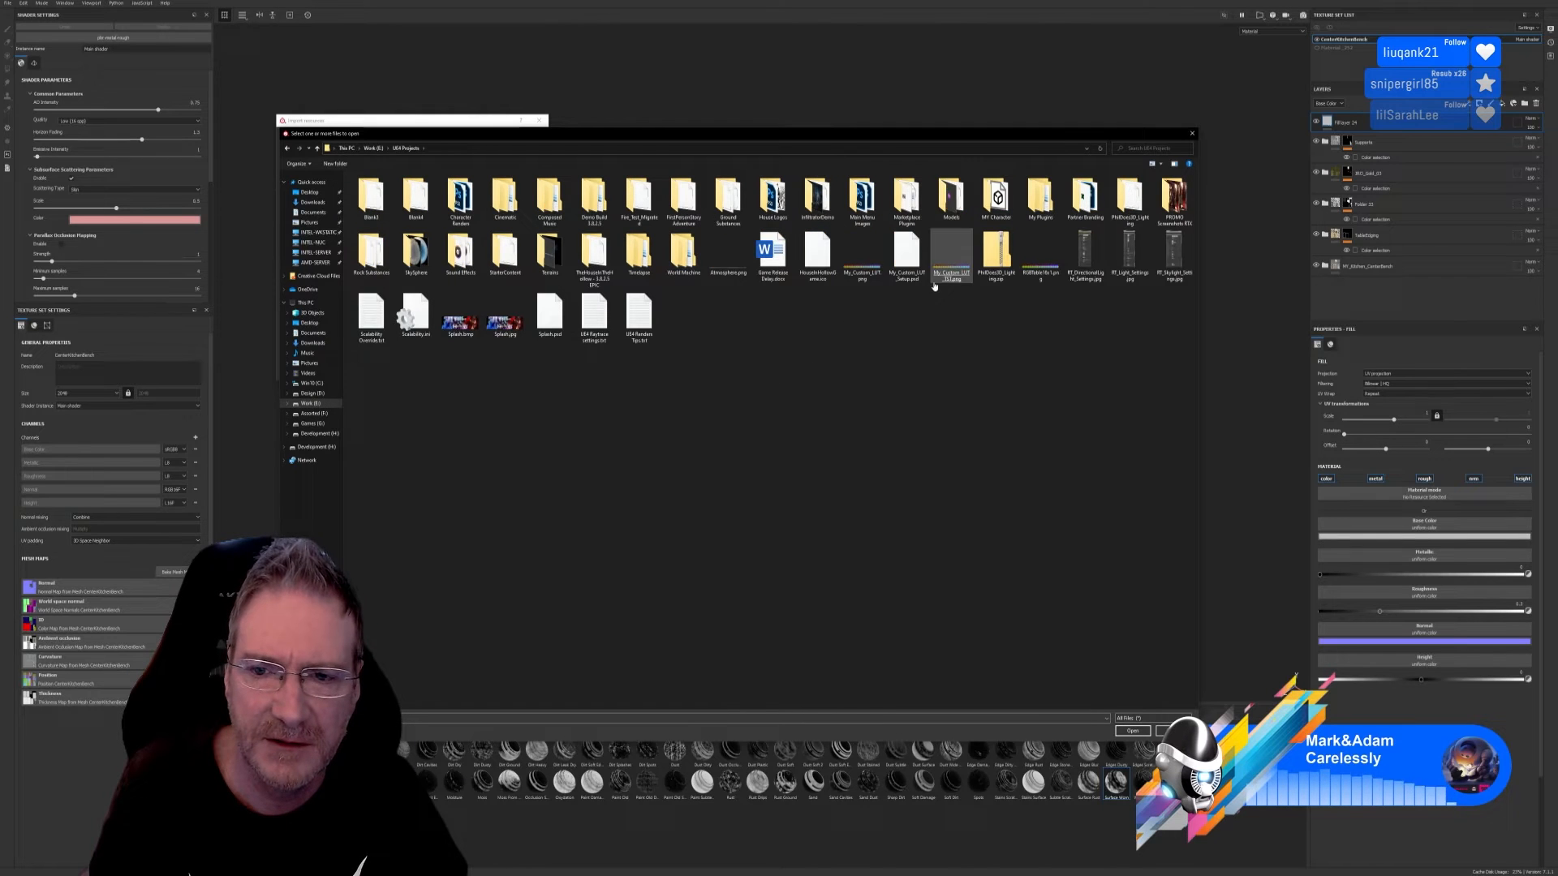
pyautogui.doubleClick(952, 199)
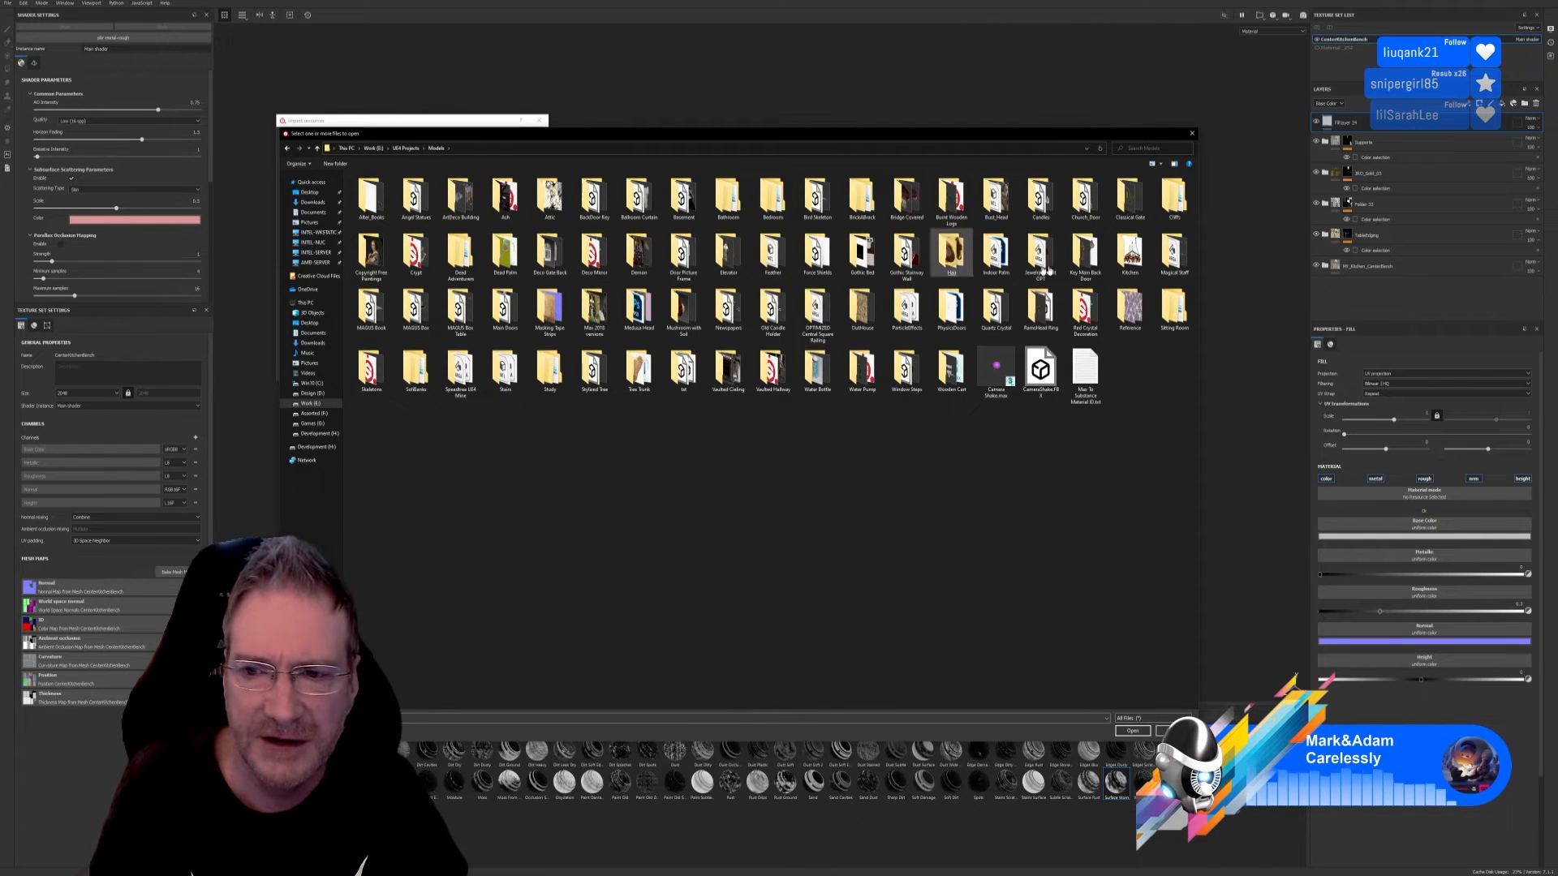
pyautogui.doubleClick(1129, 253)
pyautogui.doubleClick(371, 198)
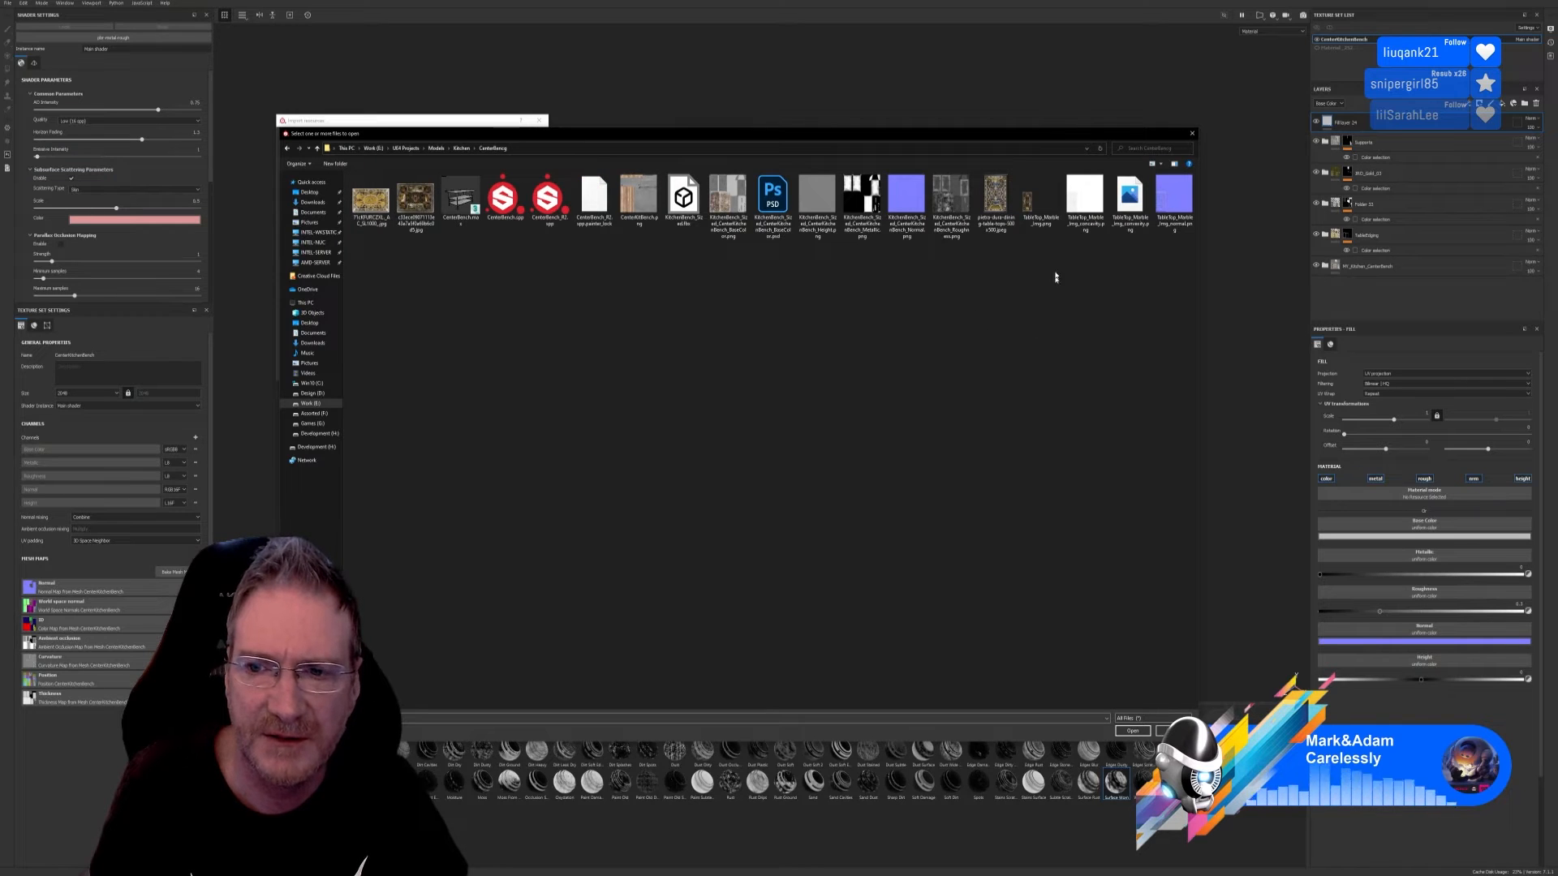
pyautogui.doubleClick(1039, 203)
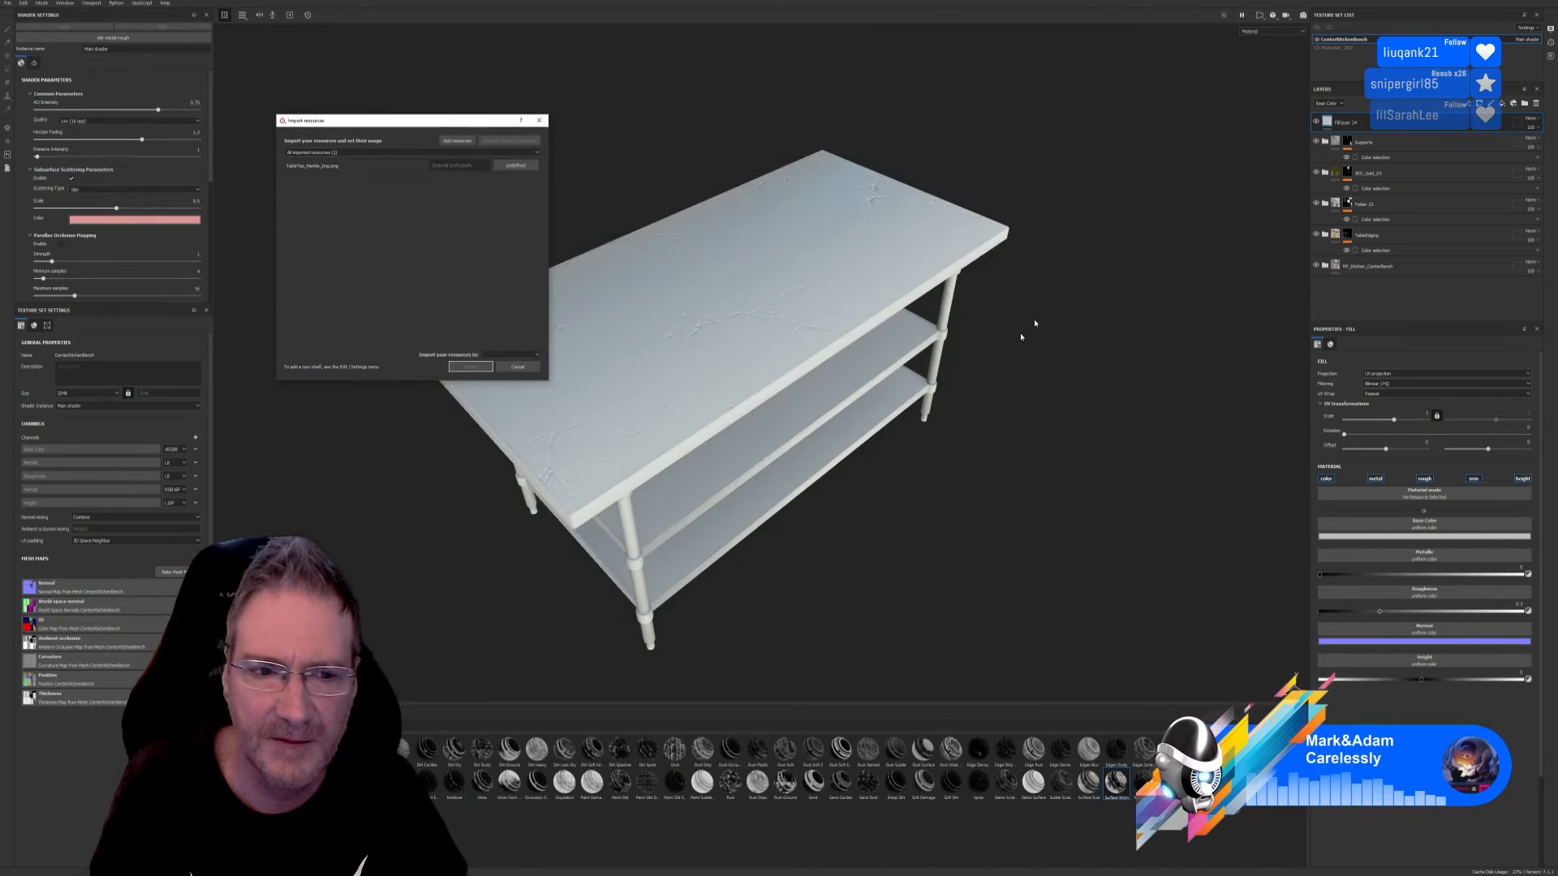
pyautogui.click(457, 141)
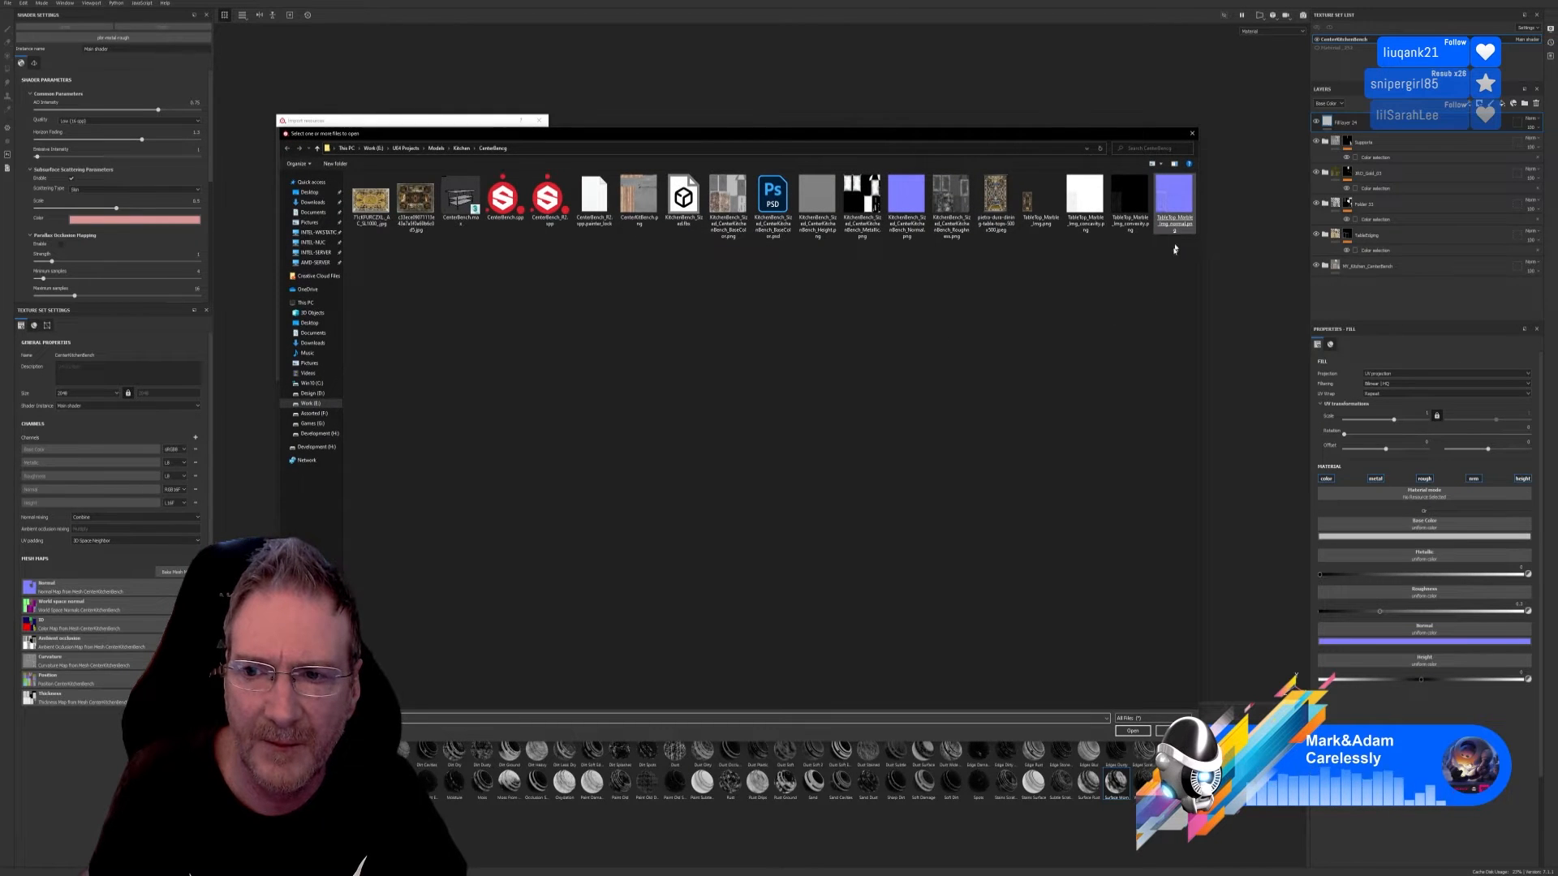
pyautogui.doubleClick(1173, 198)
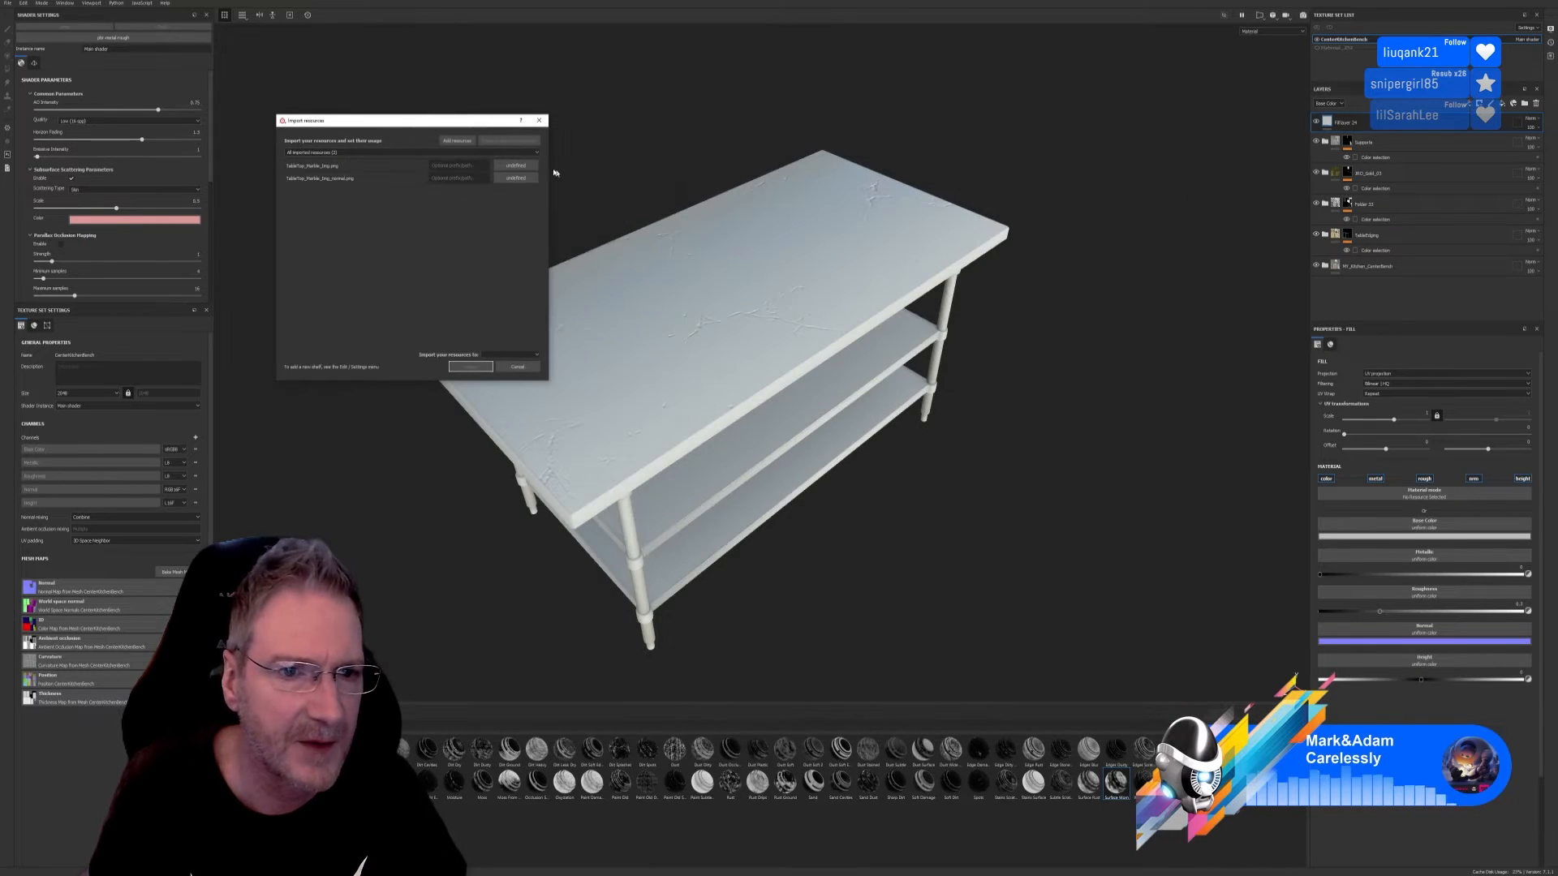
# Step: Set the usage of both tabletop marble images to texture, choose an import destination and import them
pyautogui.click(516, 166)
pyautogui.click(537, 172)
pyautogui.click(516, 178)
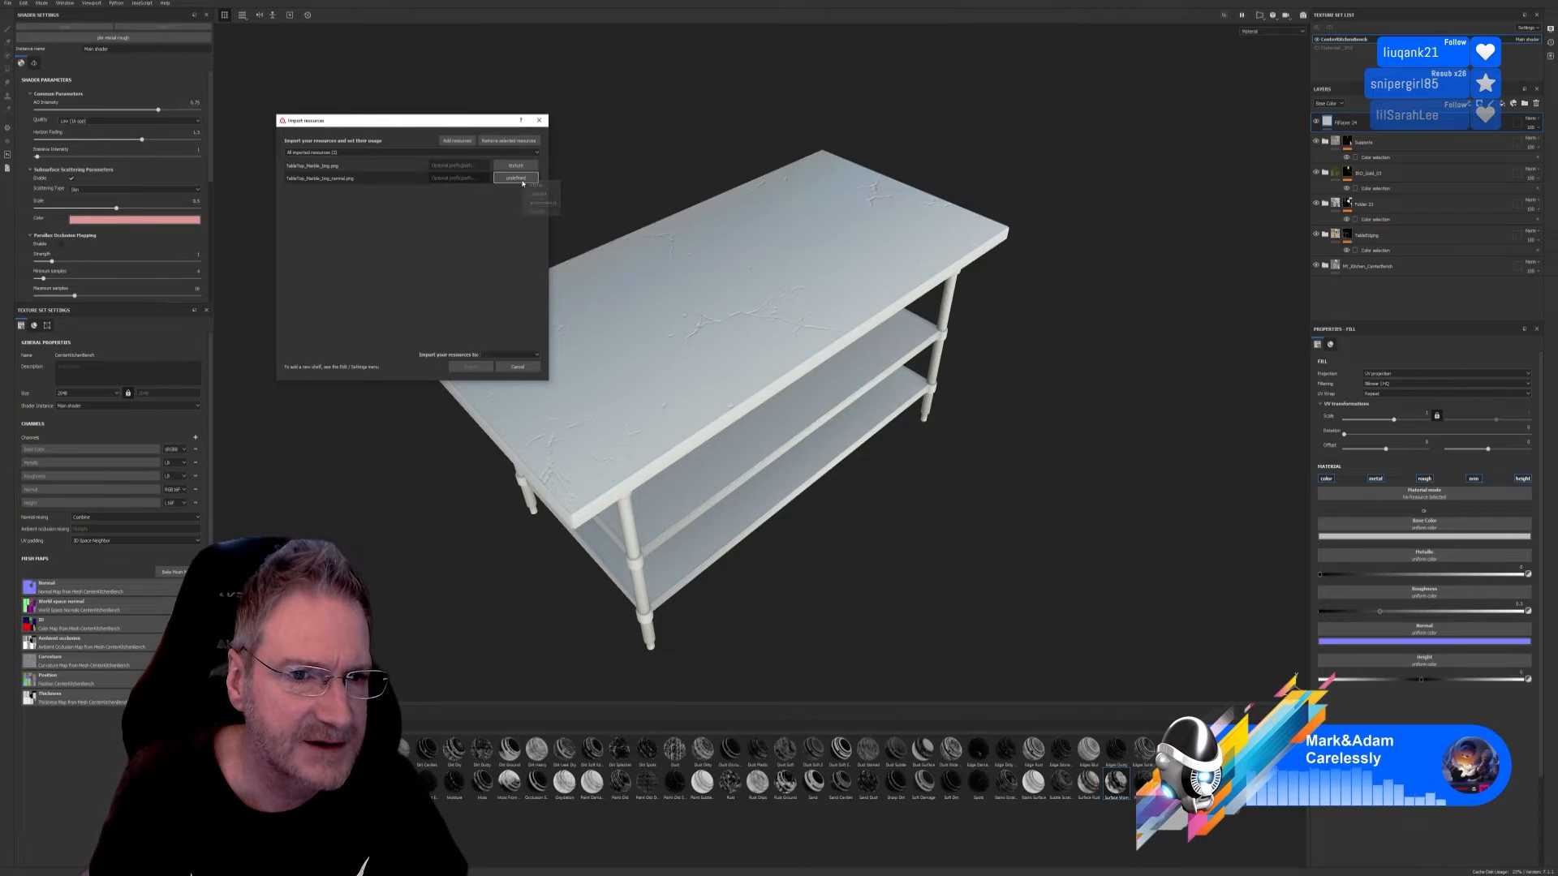
pyautogui.click(532, 185)
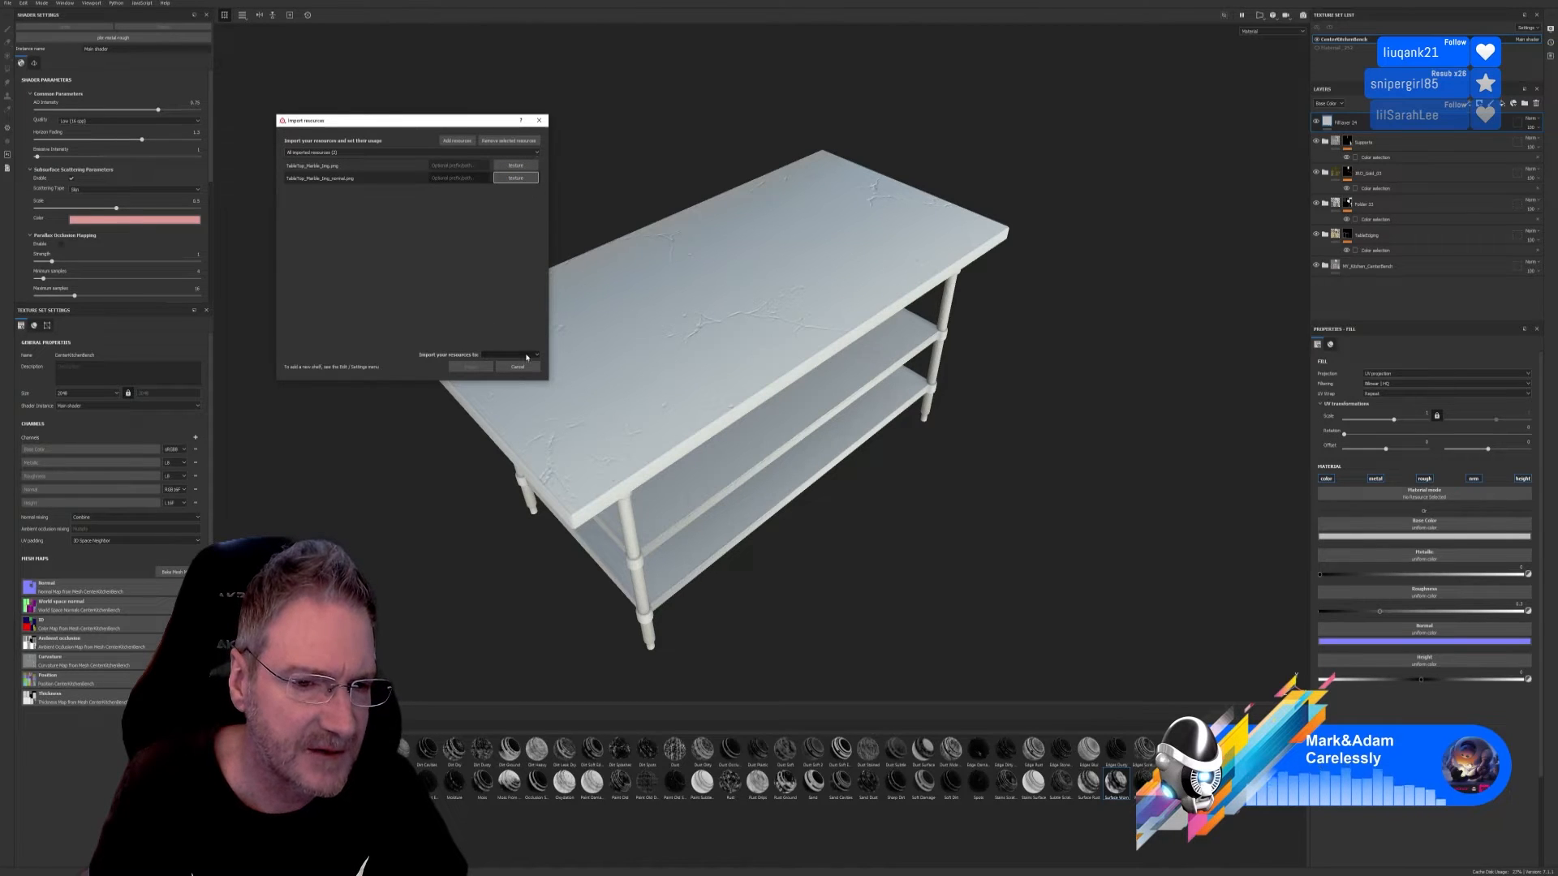
pyautogui.click(527, 355)
pyautogui.click(518, 364)
pyautogui.click(473, 368)
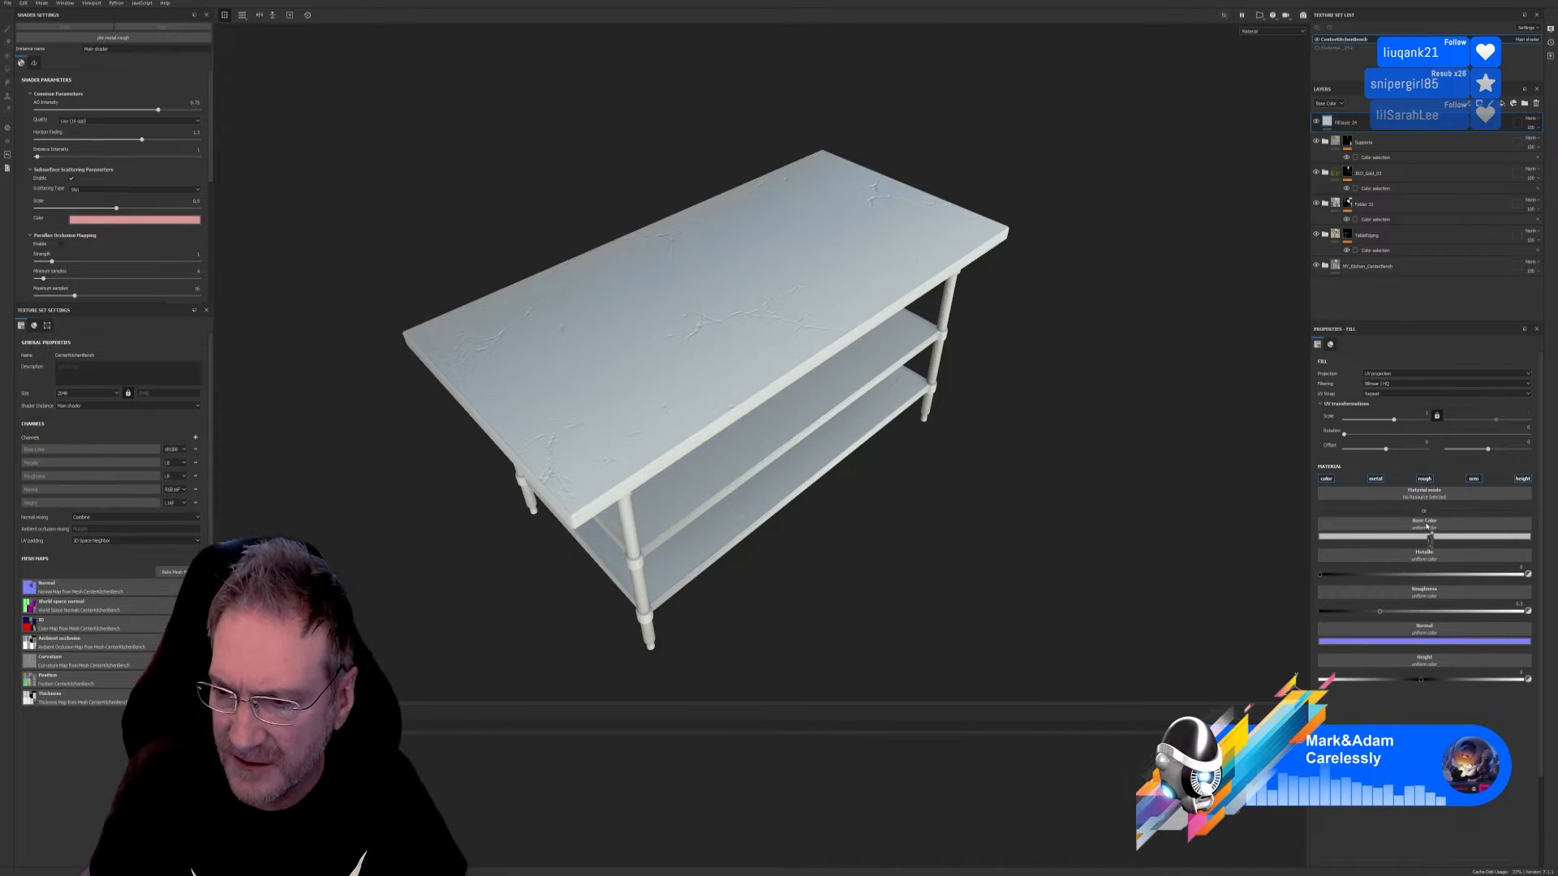
# Step: Assign the imported marble image to the new fill layer's base color and its normal map to the normal channel
pyautogui.moveTo(1427, 526); pyautogui.dragTo(1427, 527)
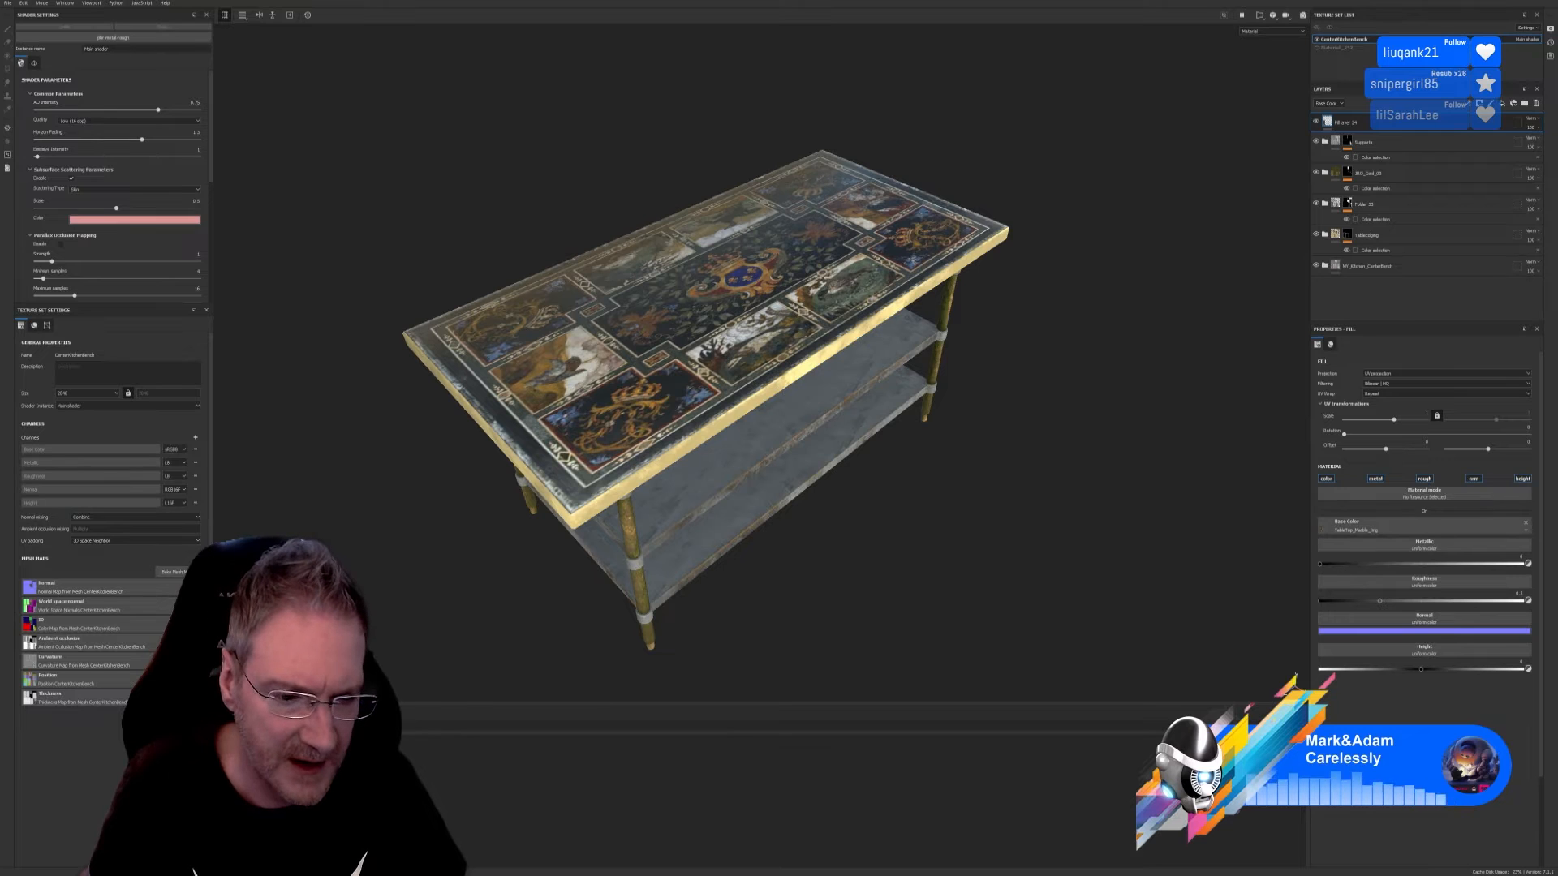
pyautogui.moveTo(650, 770); pyautogui.dragTo(1404, 623)
# Step: Examine the marble image and its normal relief on the tabletop from several angles and up close
pyautogui.keyDown('alt'); pyautogui.moveTo(908, 549); pyautogui.dragTo(727, 408); pyautogui.keyUp('alt')
pyautogui.keyDown('alt'); pyautogui.moveTo(727, 408); pyautogui.dragTo(707, 434, button='right'); pyautogui.keyUp('alt')
pyautogui.keyDown('alt'); pyautogui.moveTo(707, 434); pyautogui.dragTo(604, 319); pyautogui.keyUp('alt')
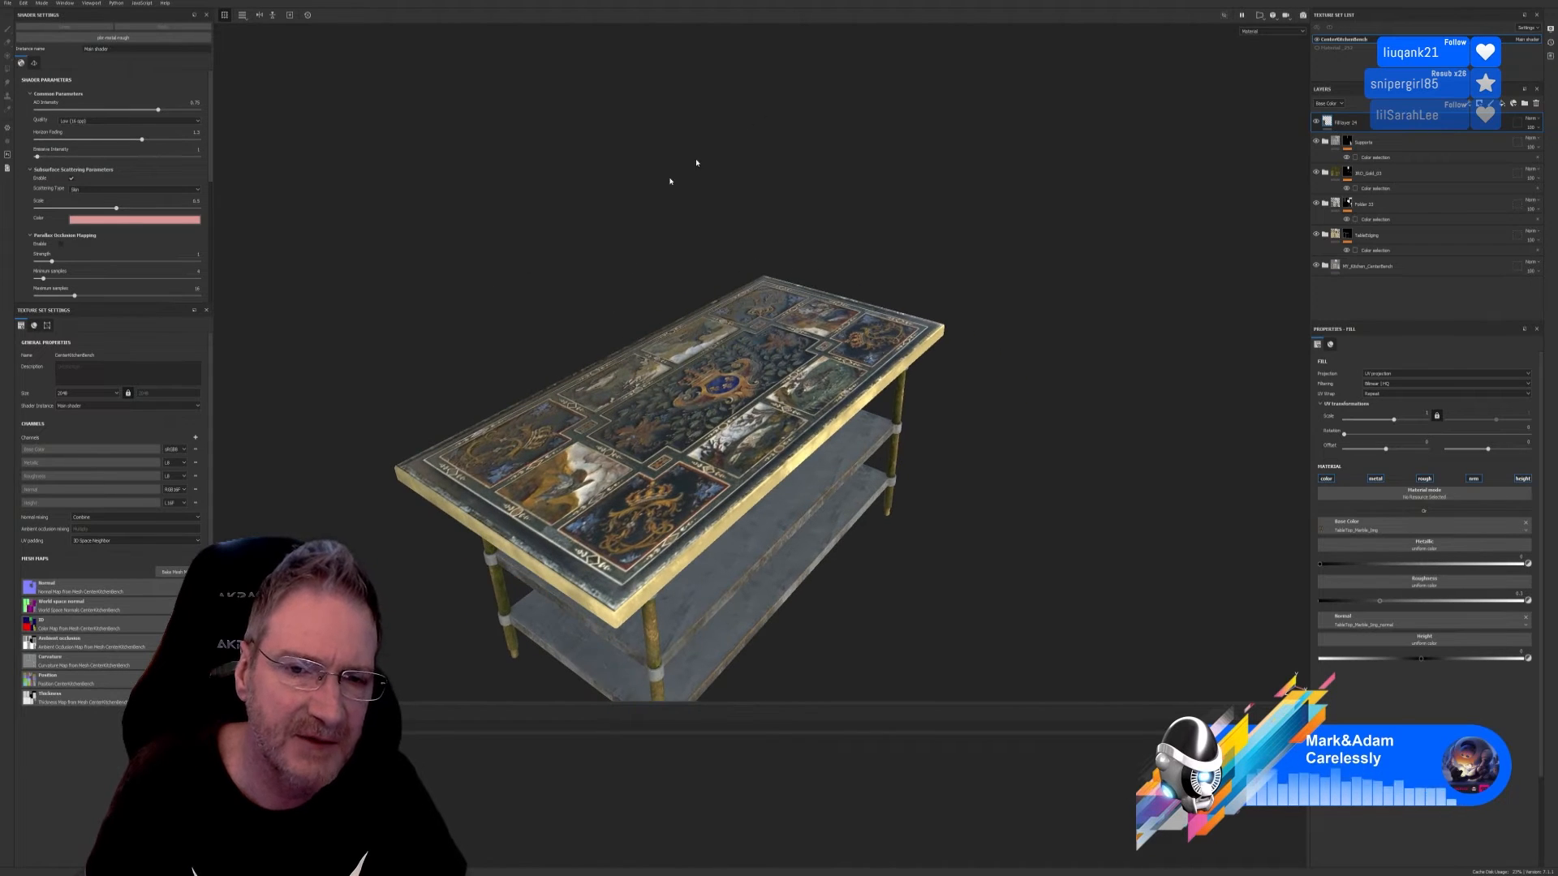
pyautogui.keyDown('alt'); pyautogui.moveTo(642, 438); pyautogui.dragTo(686, 475); pyautogui.keyUp('alt')
pyautogui.keyDown('alt'); pyautogui.moveTo(686, 474); pyautogui.dragTo(945, 422, button='middle'); pyautogui.keyUp('alt')
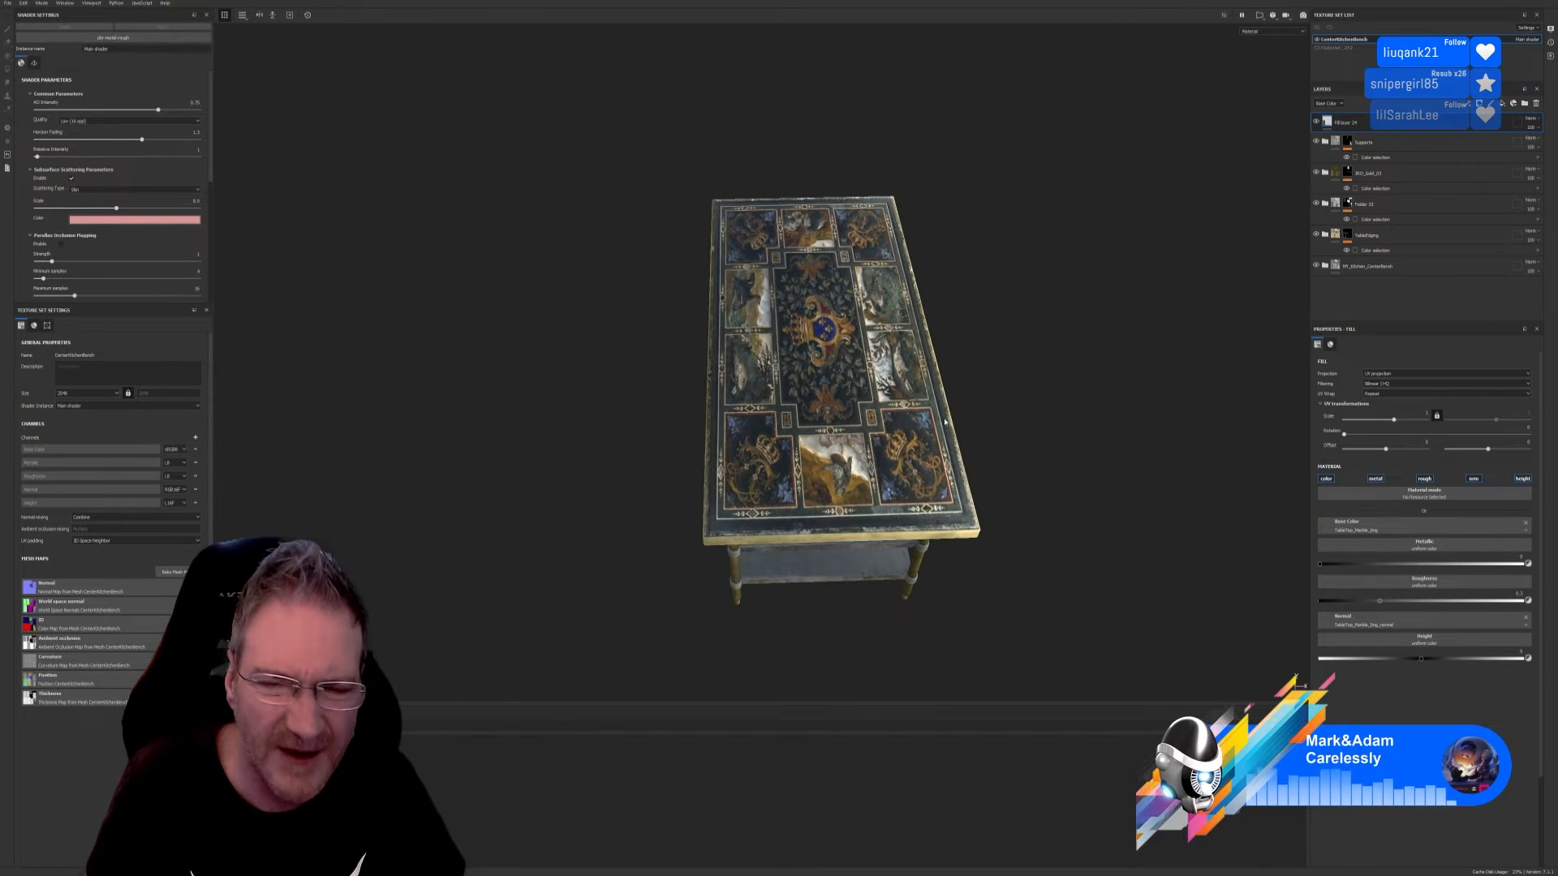
pyautogui.keyDown('alt'); pyautogui.moveTo(1011, 505); pyautogui.dragTo(744, 430); pyautogui.keyUp('alt')
pyautogui.scroll(5, 744, 430)
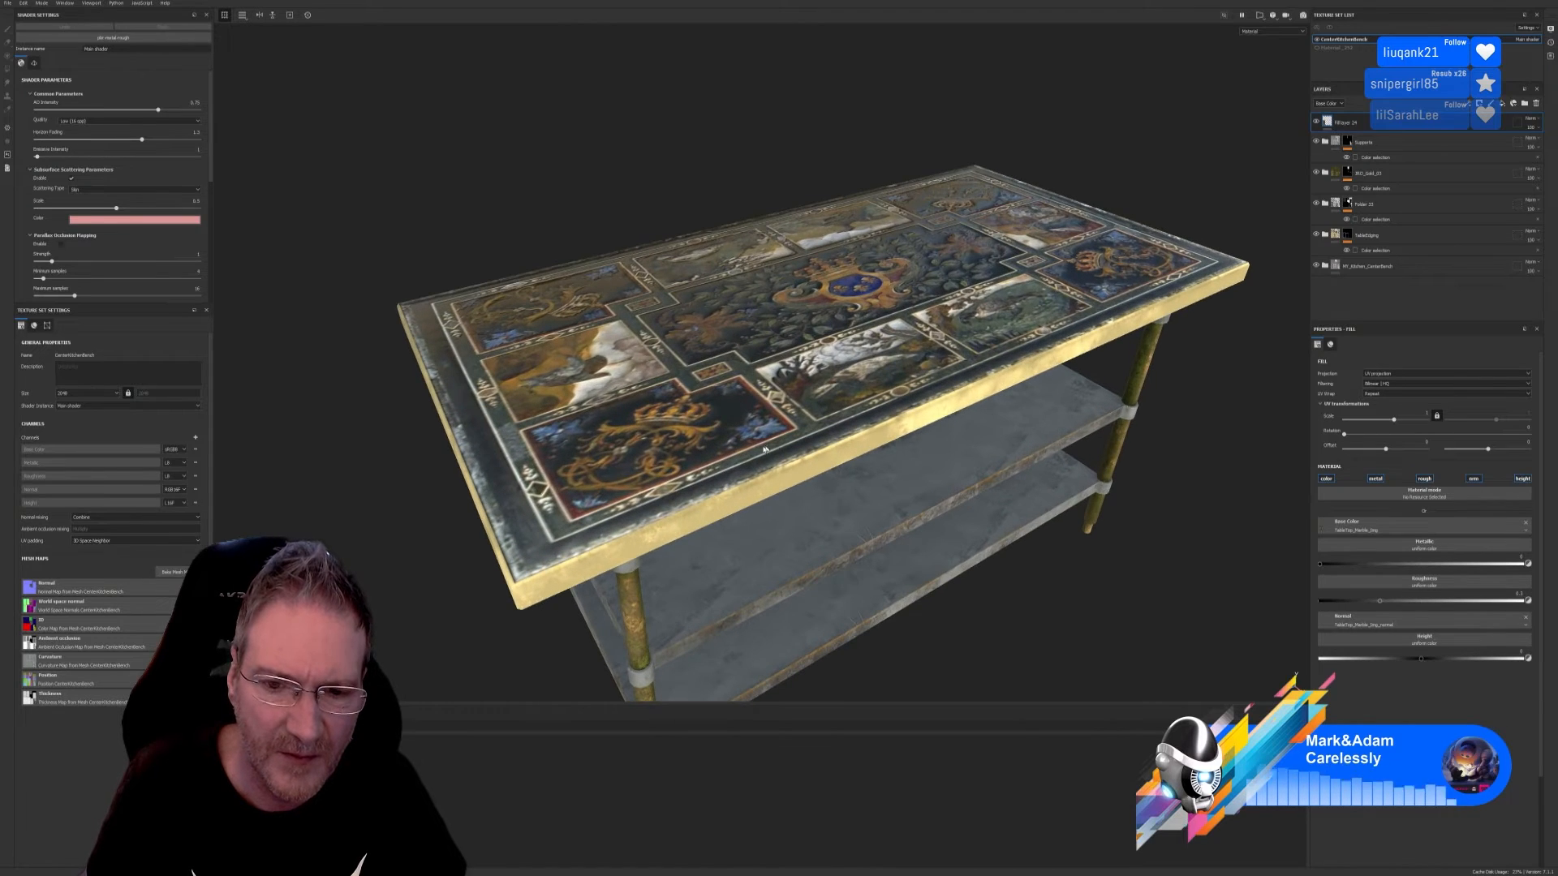
pyautogui.click(775, 474)
pyautogui.moveTo(718, 439)
pyautogui.keyDown('alt'); pyautogui.mouseDown()
pyautogui.moveTo(734, 581)
pyautogui.moveTo(761, 338)
pyautogui.moveTo(758, 399)
pyautogui.mouseUp(); pyautogui.keyUp('alt')
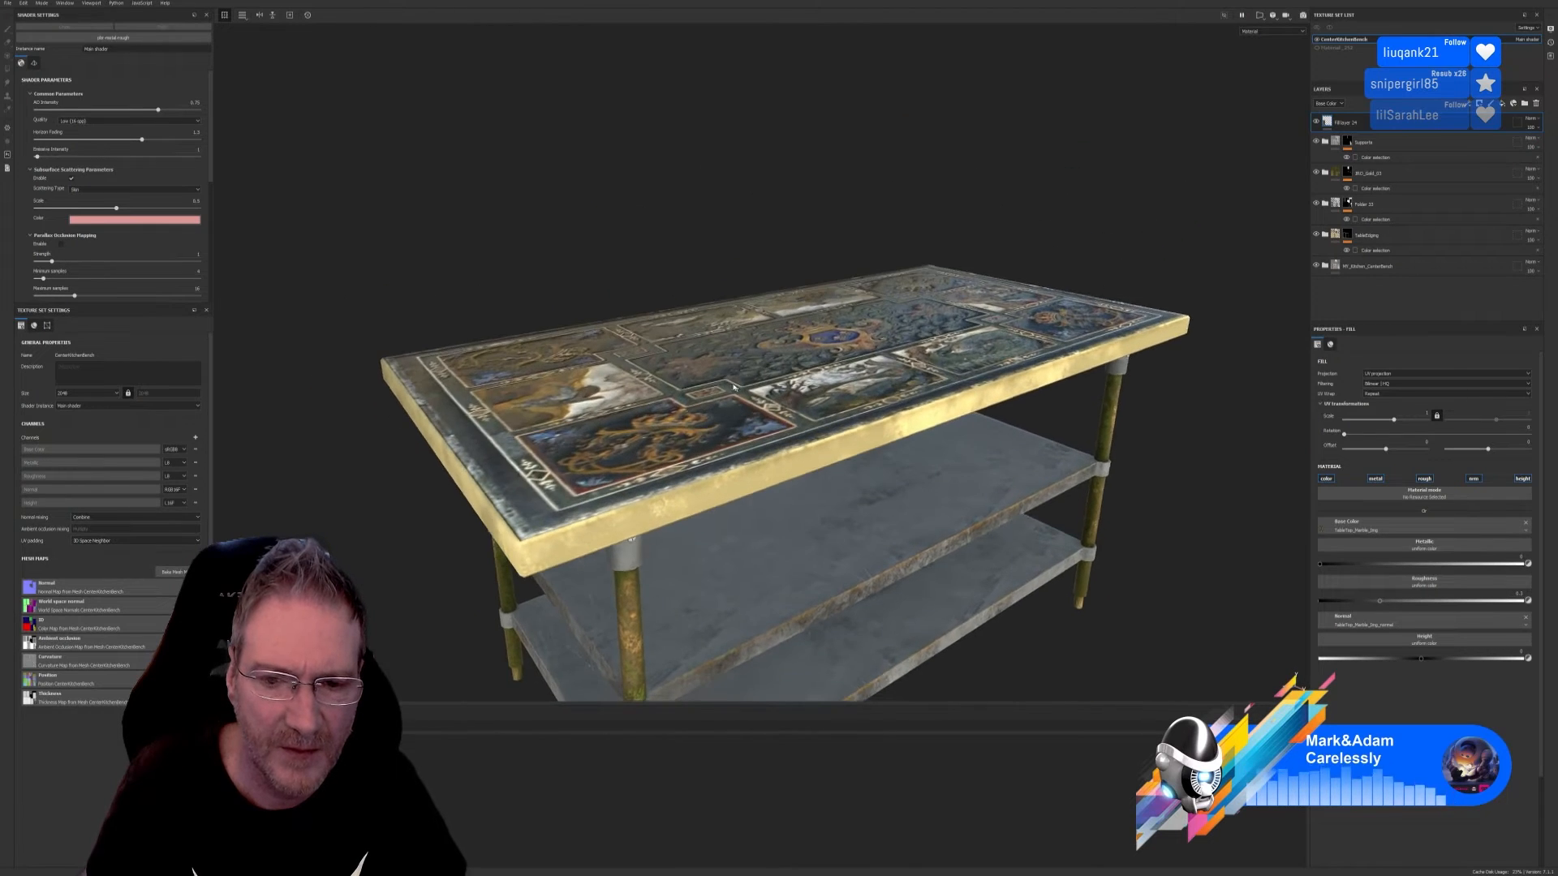
# Step: Review the whole bench with its marble tabletop from a distance, from above and close up
pyautogui.keyDown('alt'); pyautogui.moveTo(759, 399); pyautogui.dragTo(770, 464, button='right'); pyautogui.keyUp('alt')
pyautogui.keyDown('alt'); pyautogui.moveTo(771, 464); pyautogui.dragTo(795, 533); pyautogui.keyUp('alt')
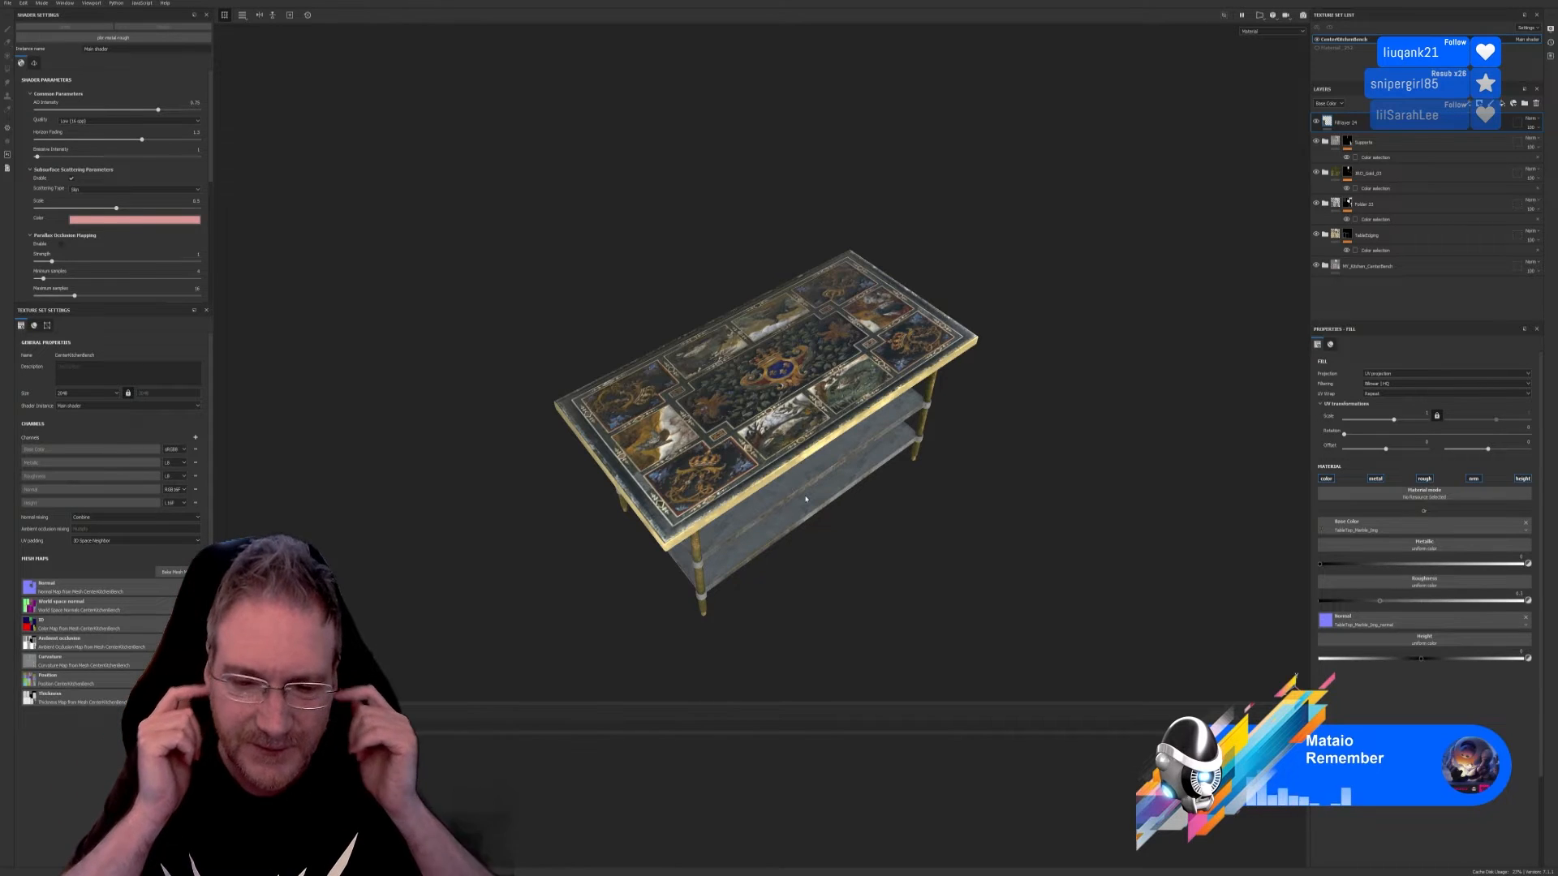
pyautogui.keyDown('alt'); pyautogui.moveTo(855, 461); pyautogui.dragTo(799, 408); pyautogui.keyUp('alt')
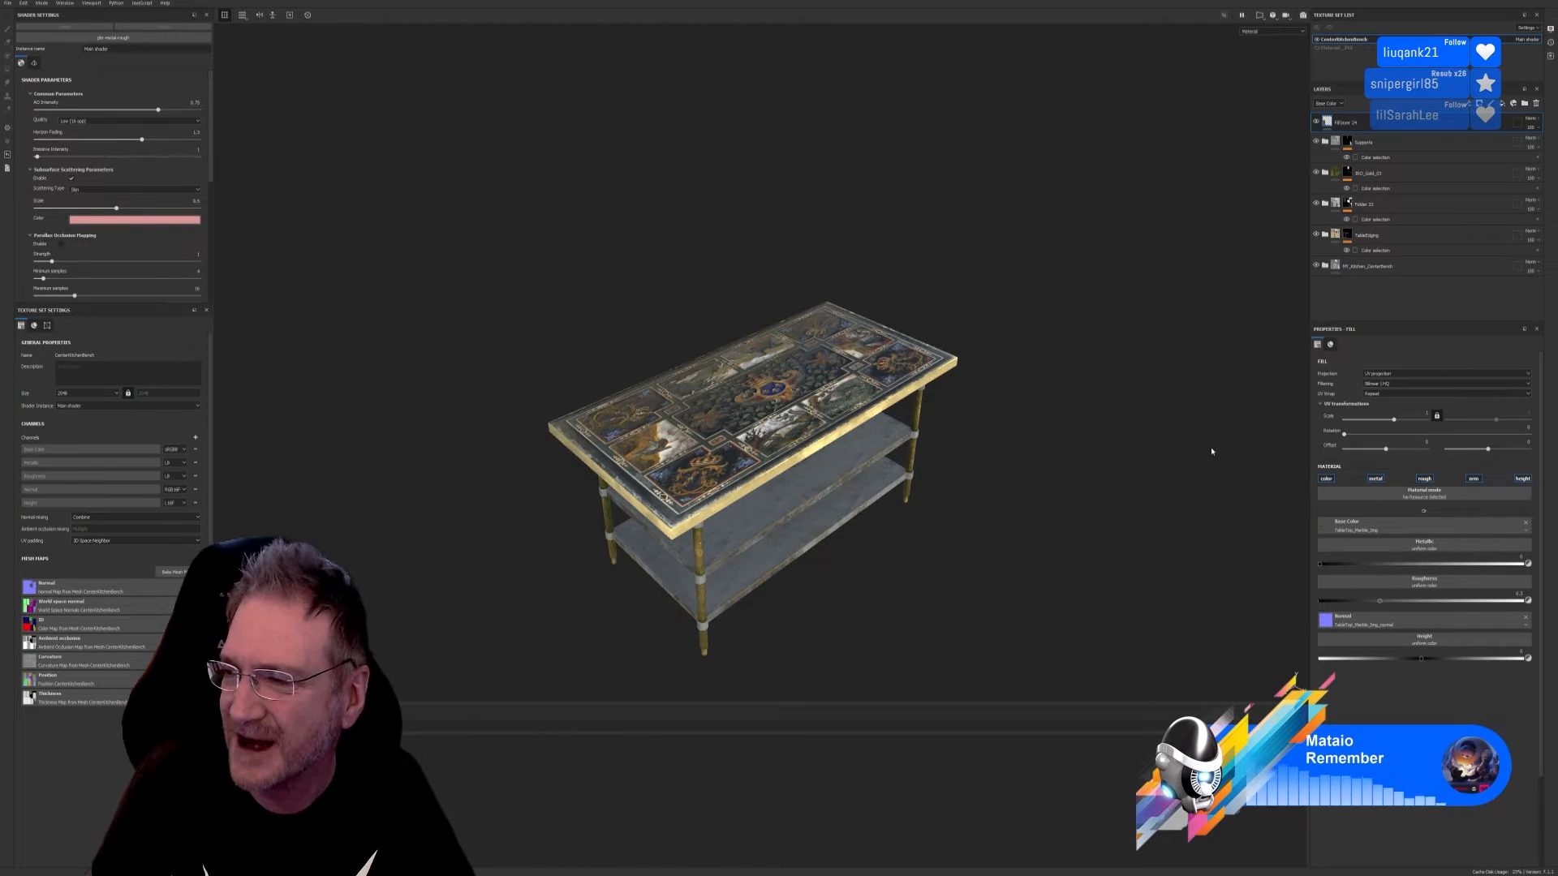
pyautogui.keyDown('alt'); pyautogui.moveTo(984, 486); pyautogui.dragTo(918, 494); pyautogui.keyUp('alt')
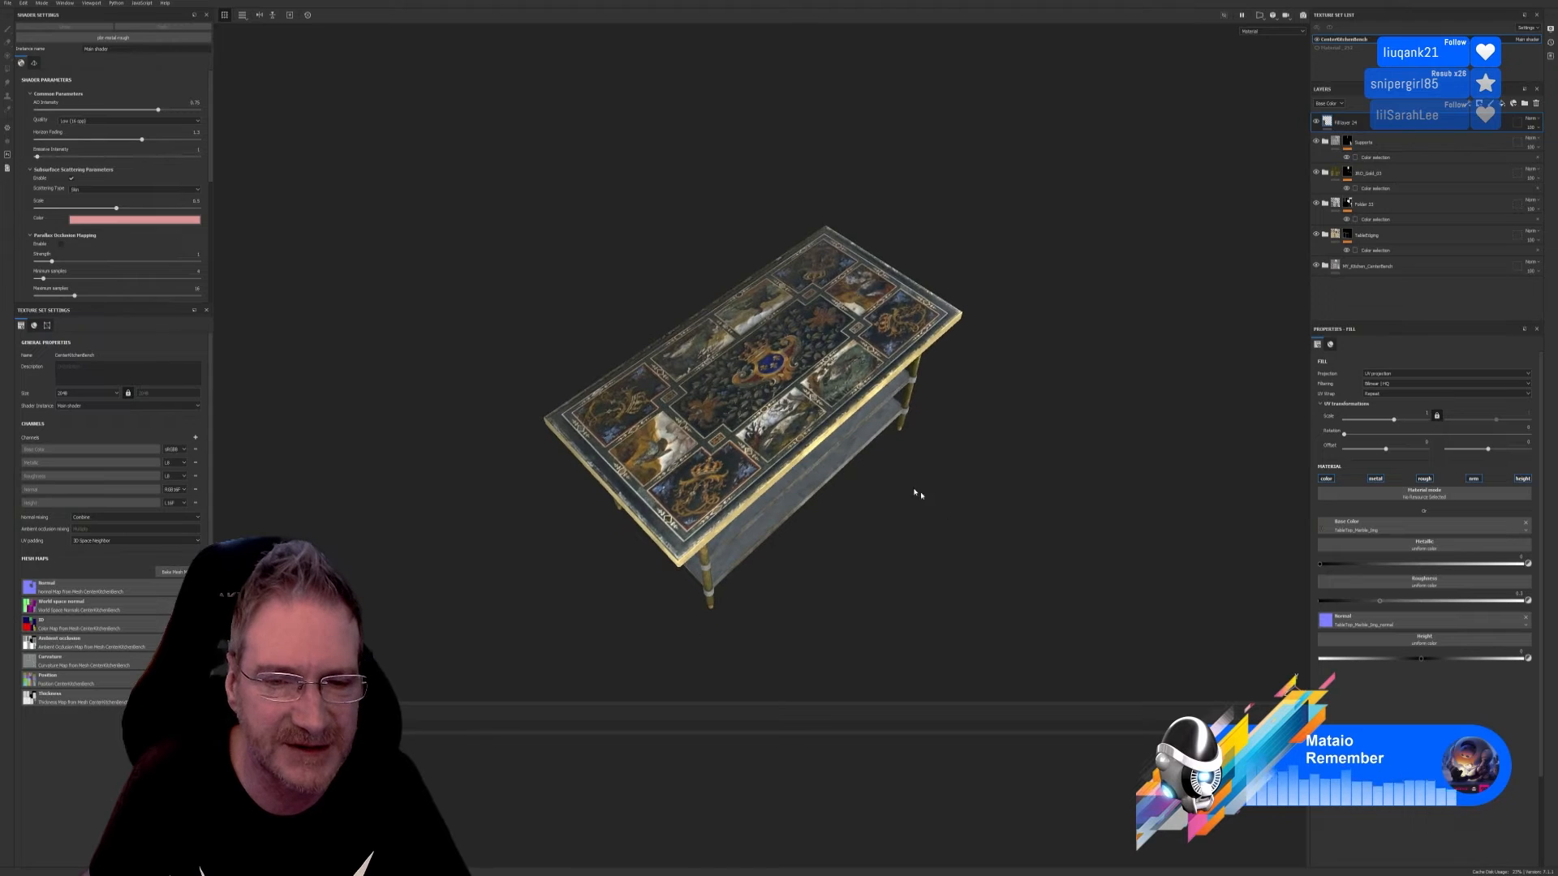
pyautogui.scroll(3, 769, 407)
pyautogui.keyDown('alt'); pyautogui.moveTo(769, 407); pyautogui.dragTo(699, 367); pyautogui.keyUp('alt')
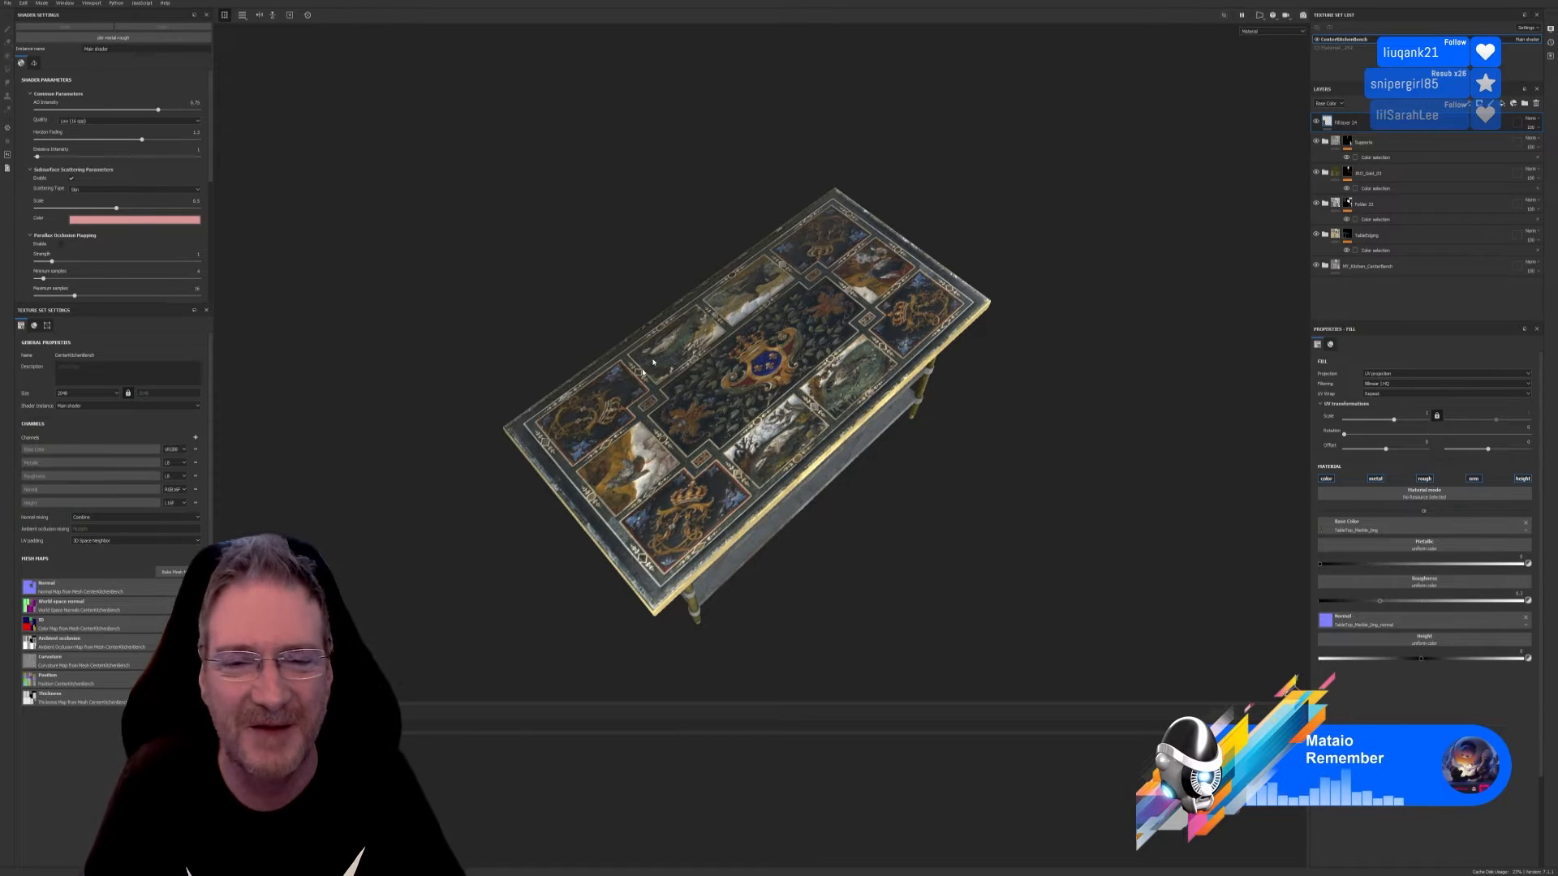
pyautogui.scroll(4, 685, 487)
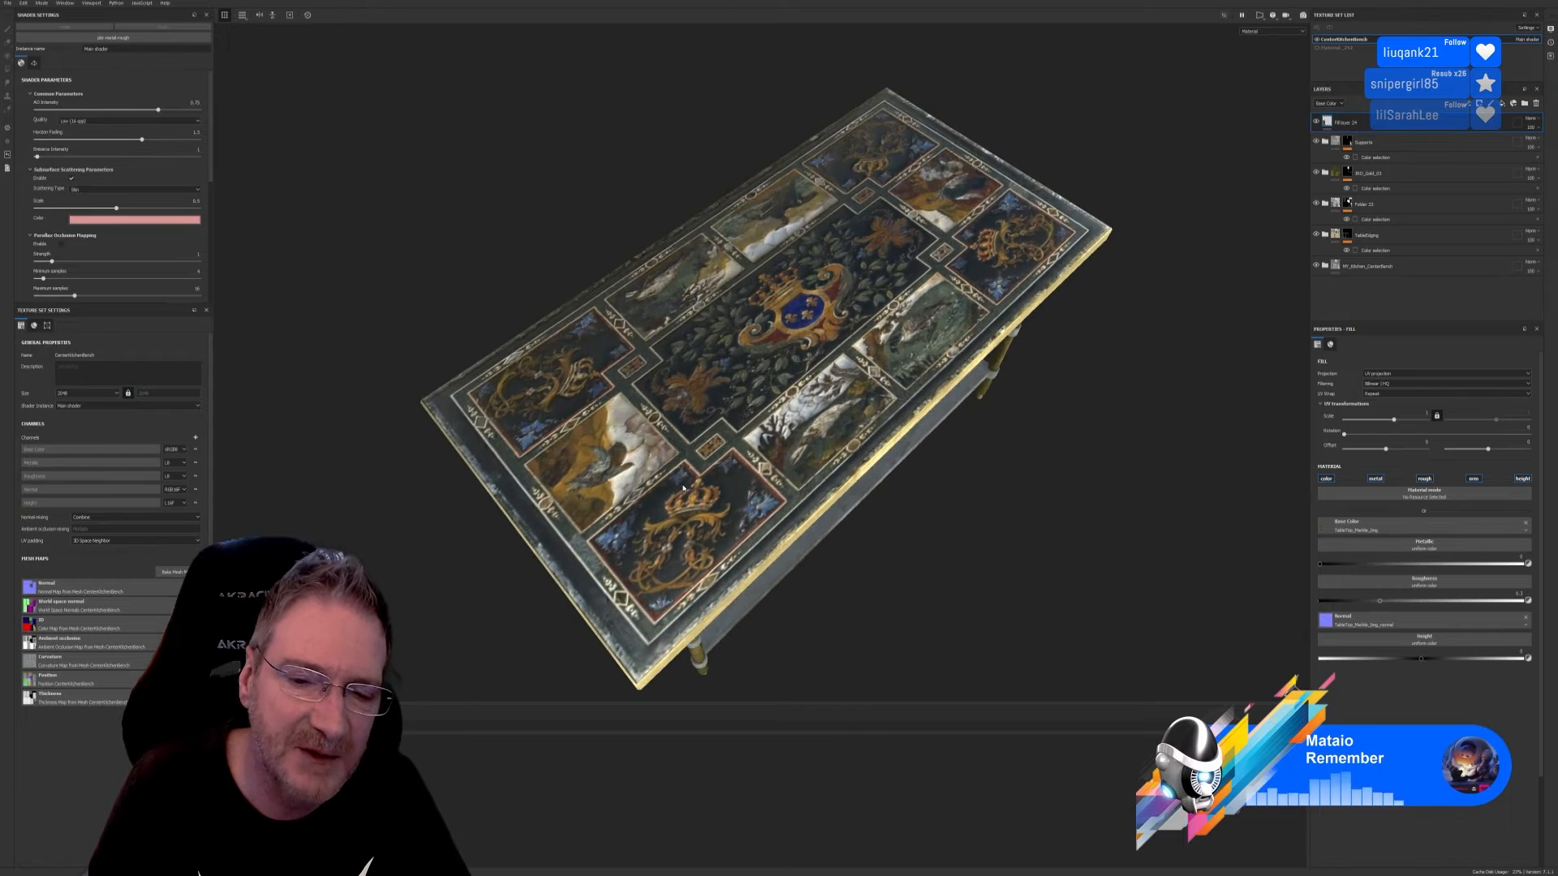
pyautogui.keyDown('alt'); pyautogui.moveTo(750, 515); pyautogui.dragTo(728, 476); pyautogui.keyUp('alt')
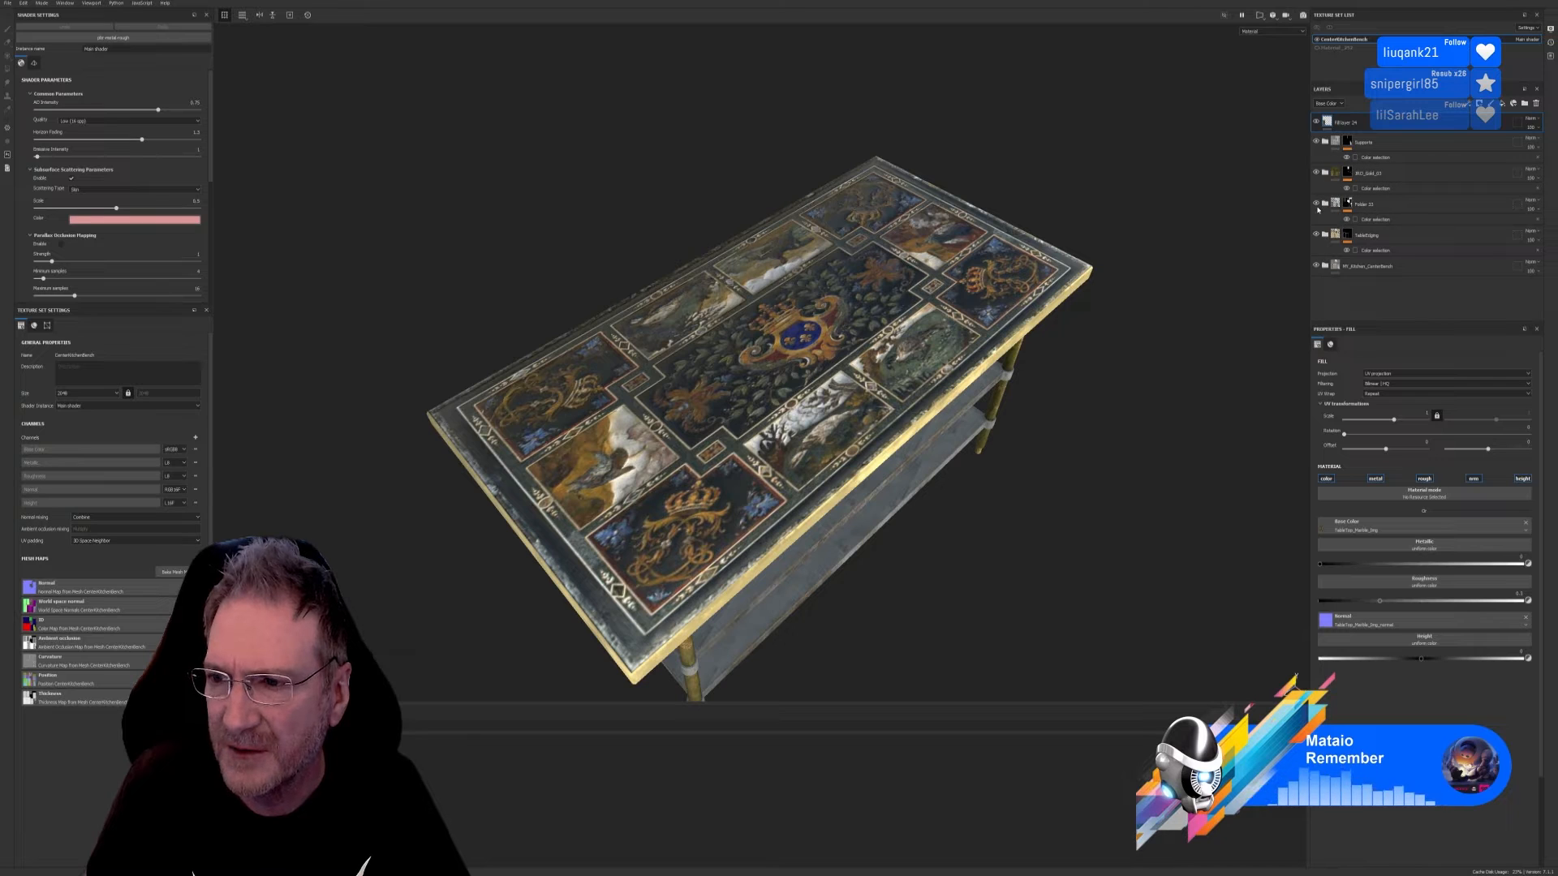
# Step: Duplicate the countertop dirt folder inside the kitchen center bench material and move the copy to the top of the layer stack
pyautogui.click(1325, 268)
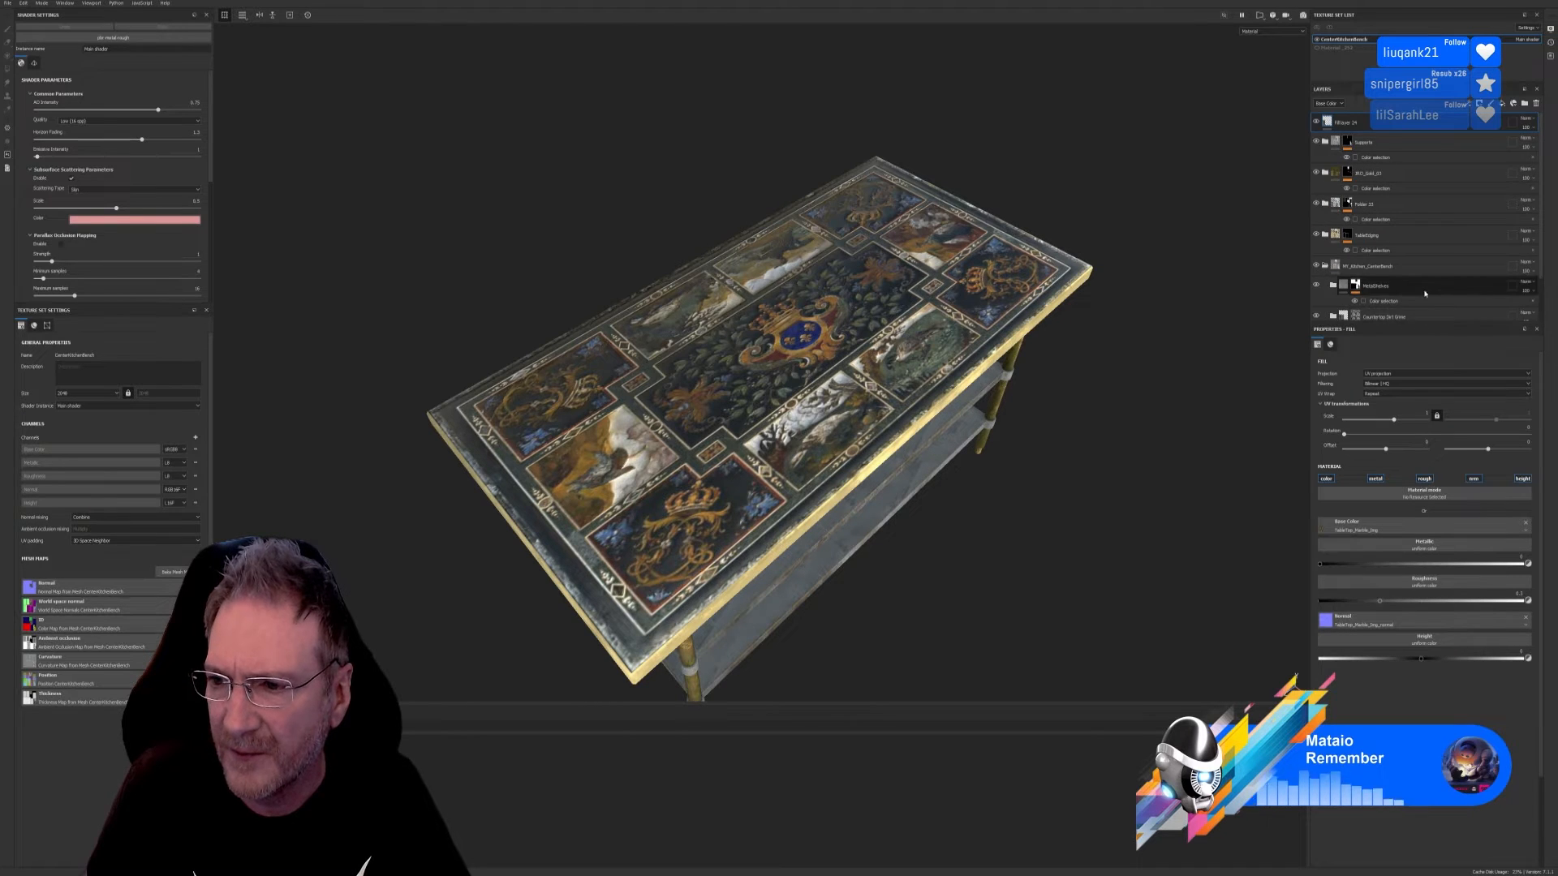
pyautogui.scroll(-1, 1418, 290)
pyautogui.click(1421, 277)
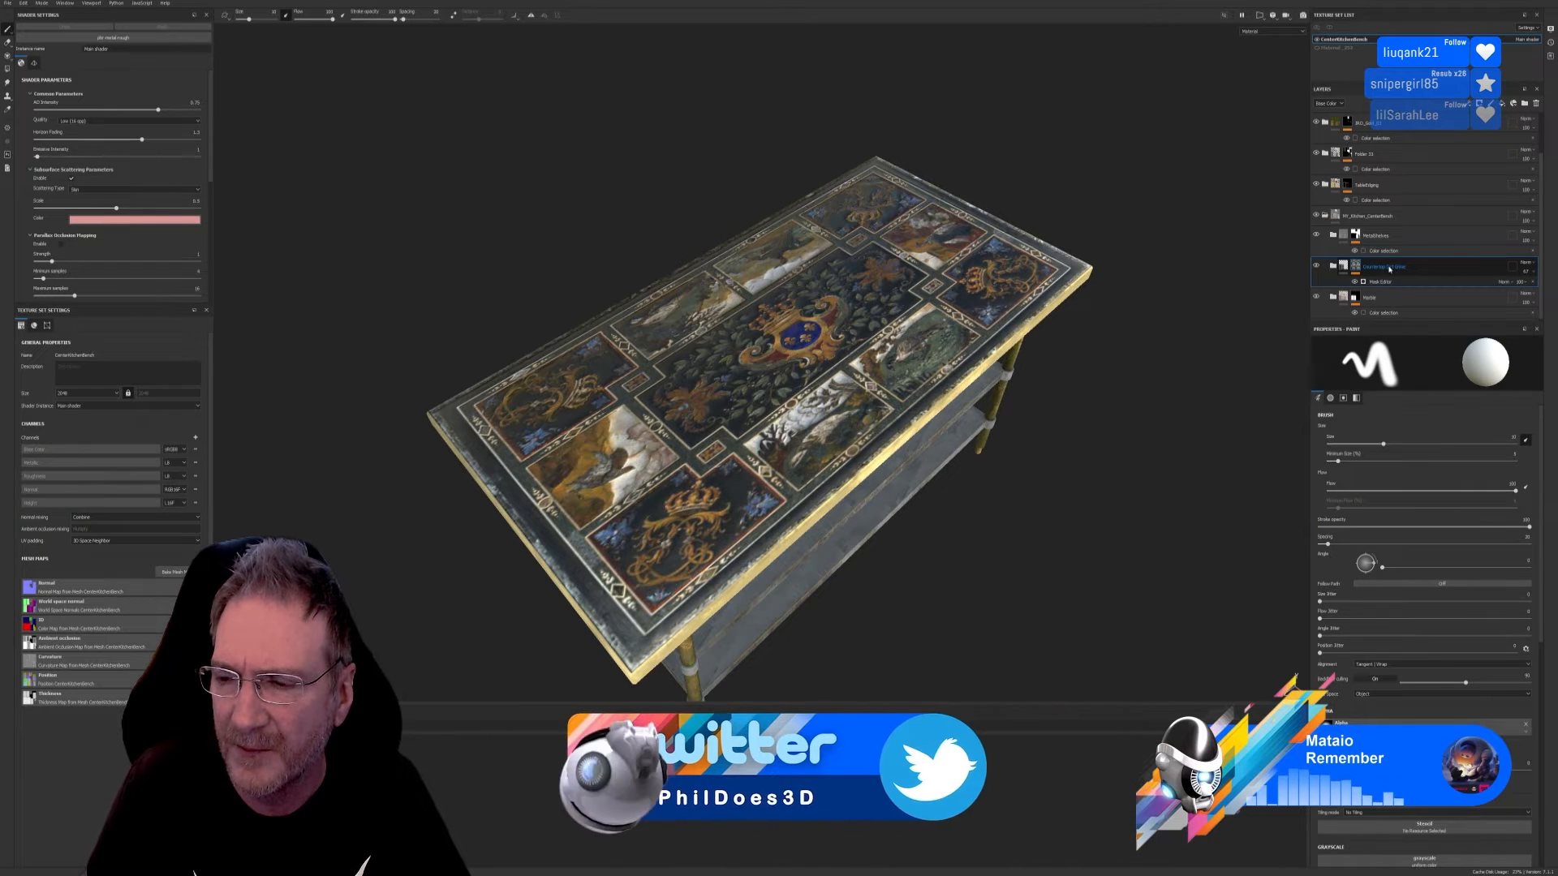
pyautogui.rightClick(1388, 269)
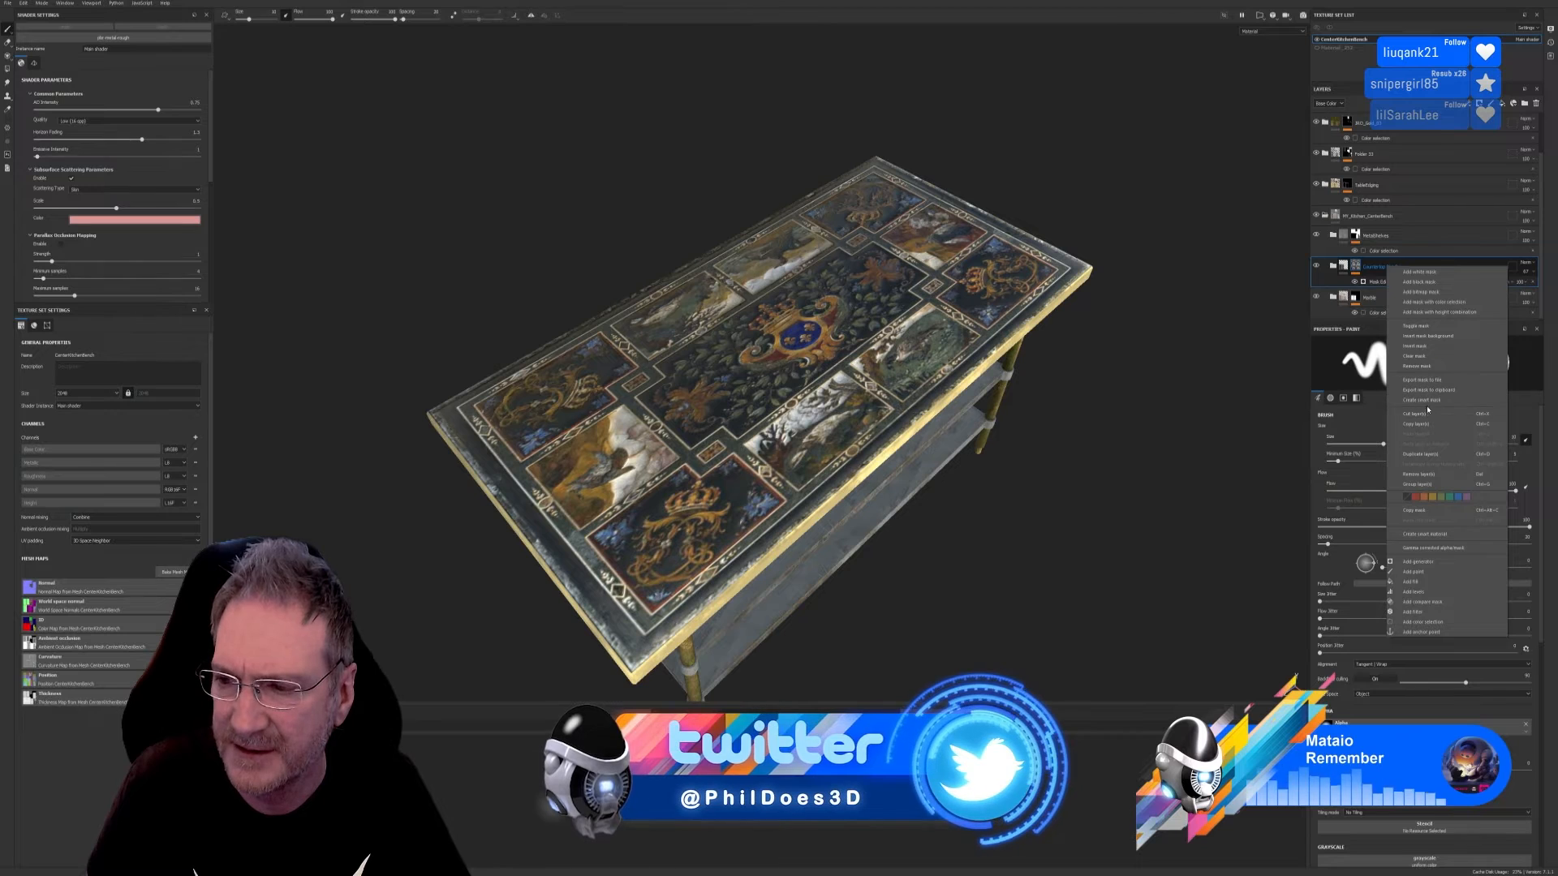
pyautogui.click(1436, 455)
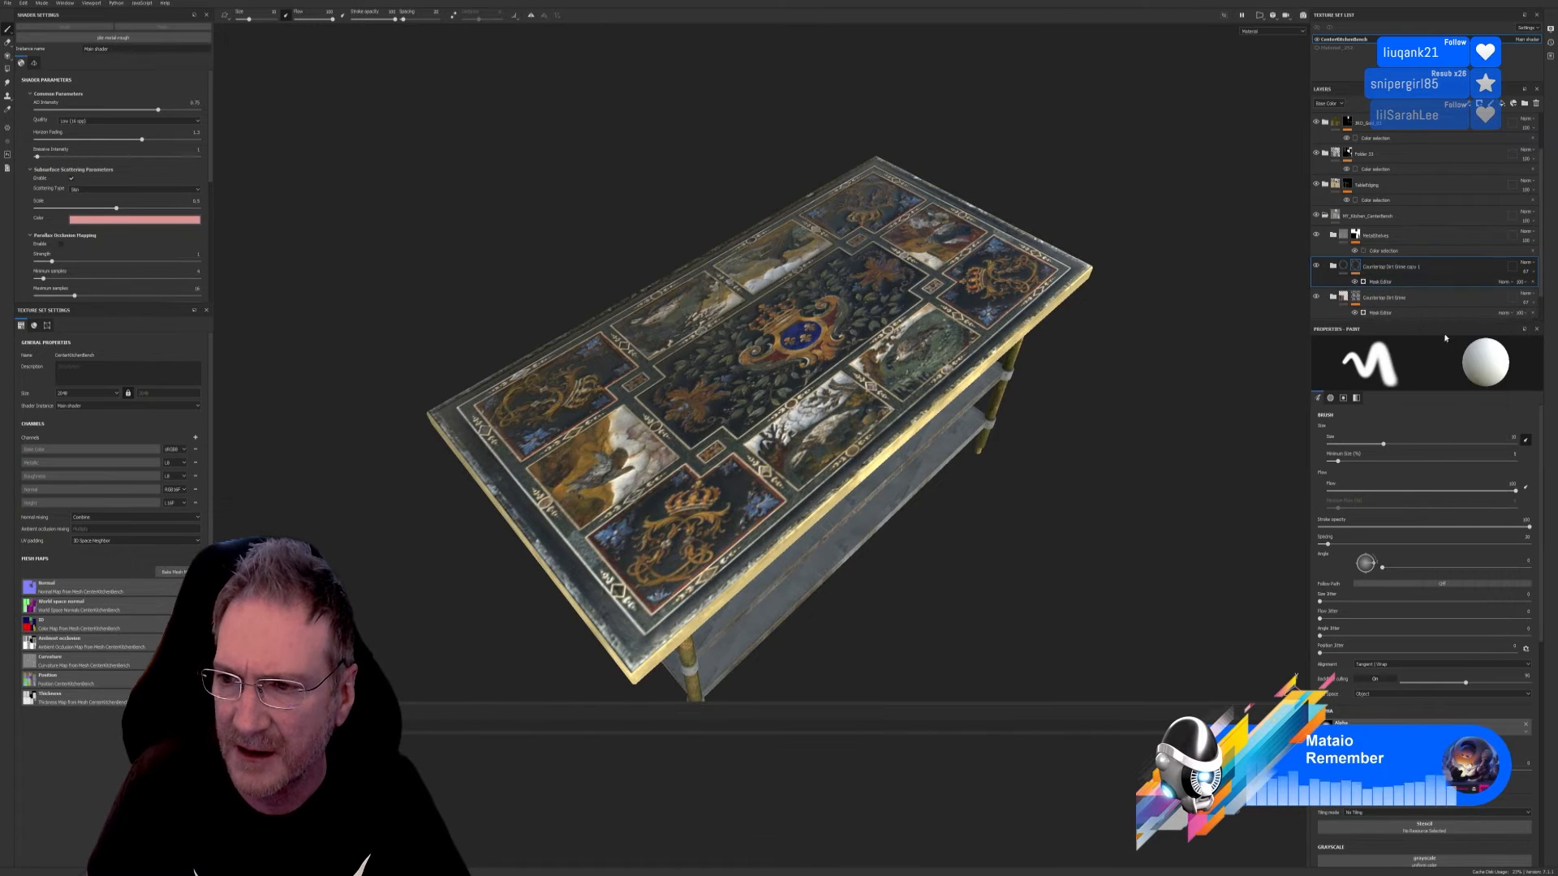
pyautogui.moveTo(1397, 268); pyautogui.dragTo(1409, 115)
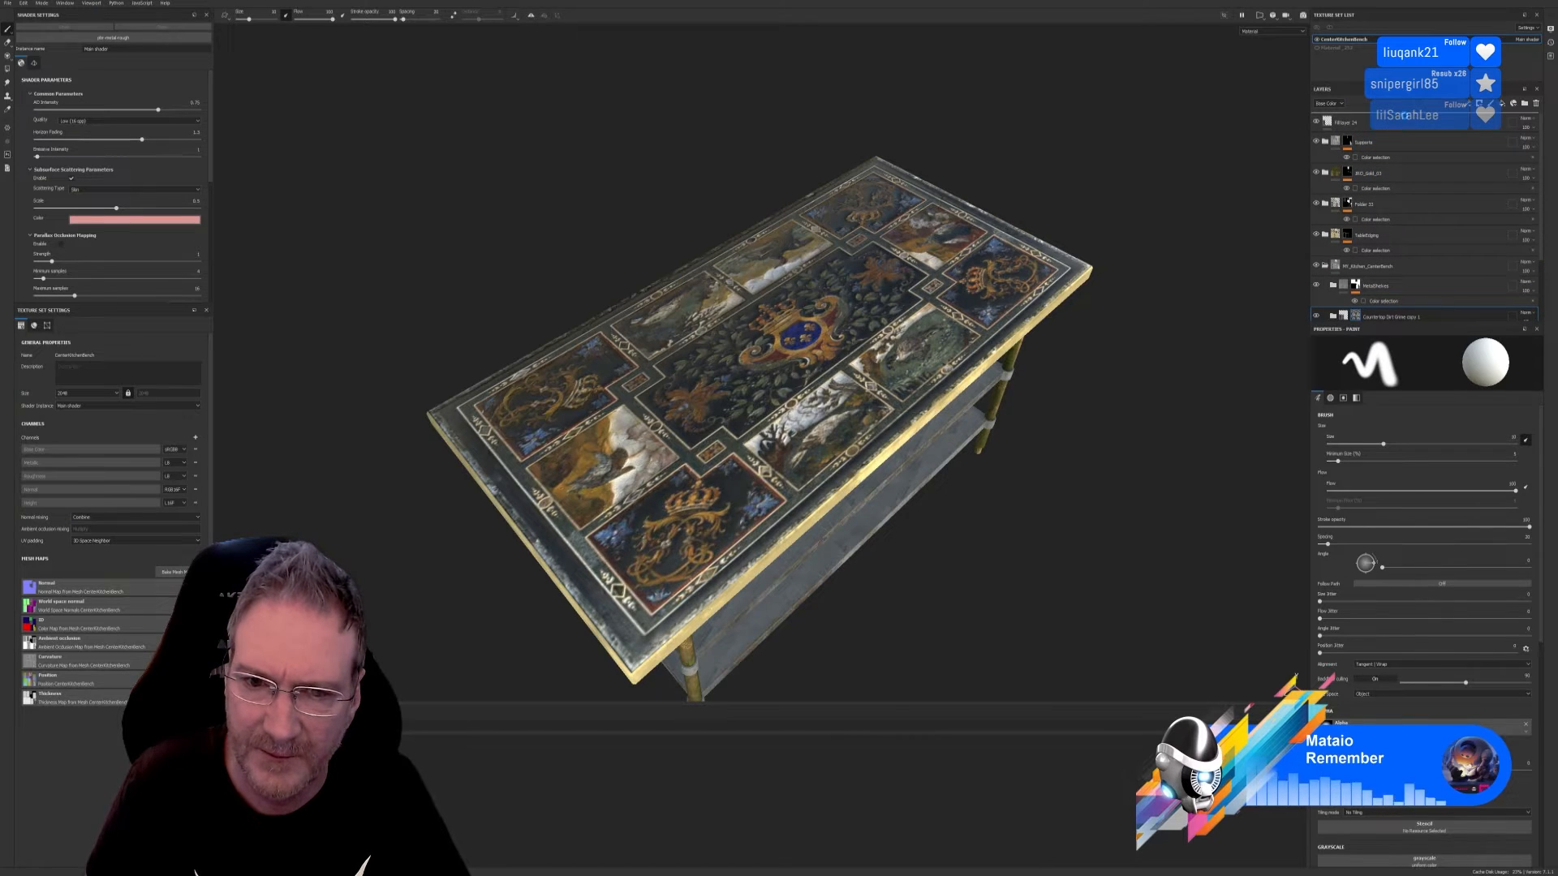
# Step: Compare the marble tabletop up close with the duplicated dirt folder hidden and shown
pyautogui.scroll(4, 821, 405)
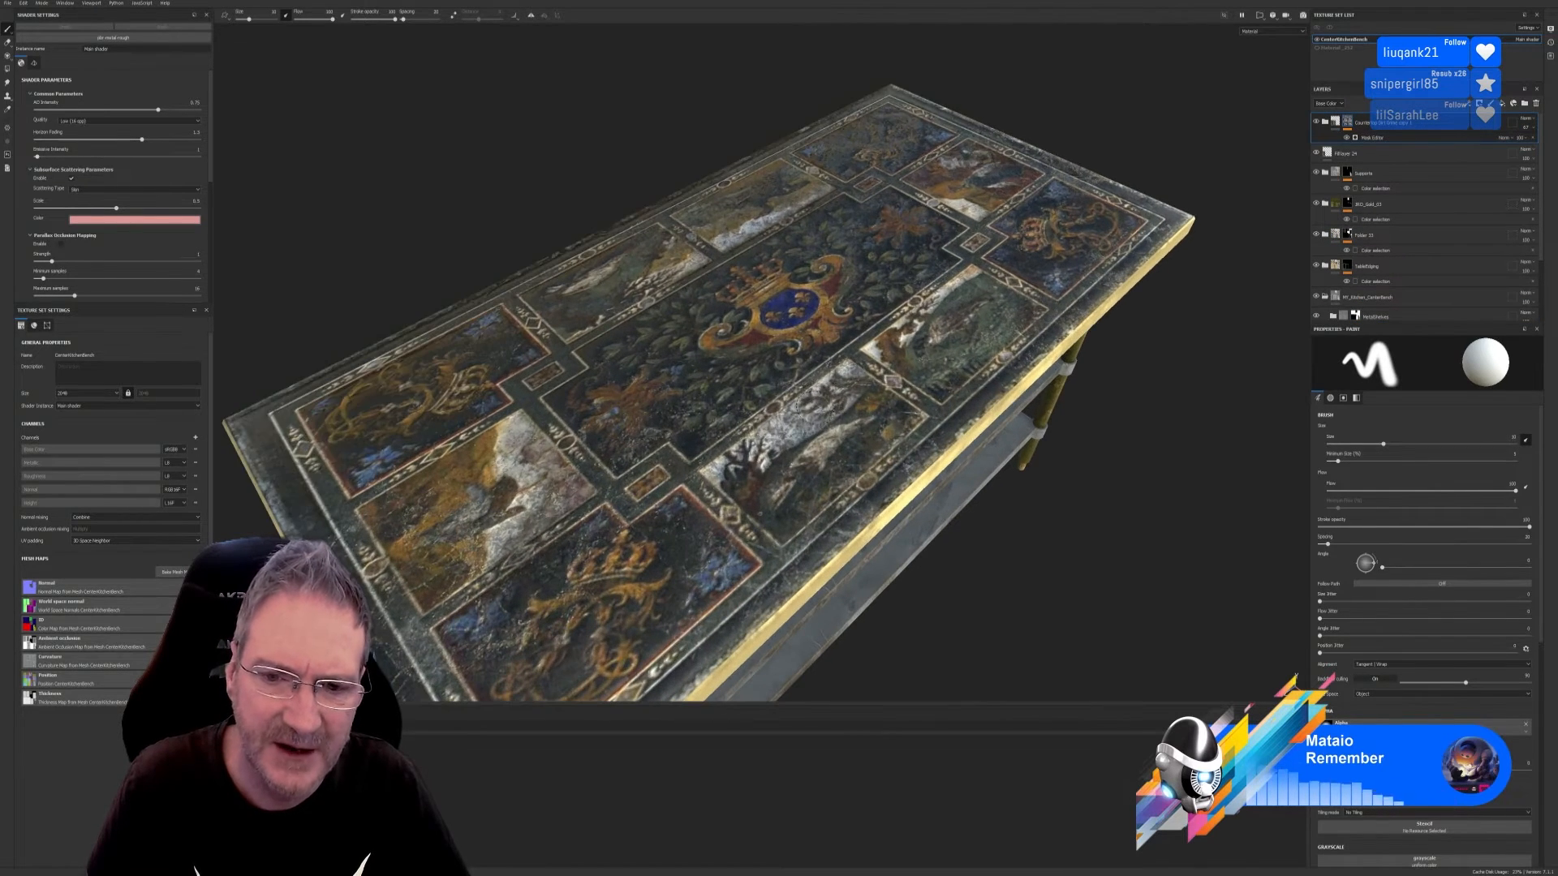
pyautogui.keyDown('alt'); pyautogui.moveTo(814, 415); pyautogui.dragTo(787, 479); pyautogui.keyUp('alt')
pyautogui.scroll(-4, 807, 380)
pyautogui.scroll(4, 880, 286)
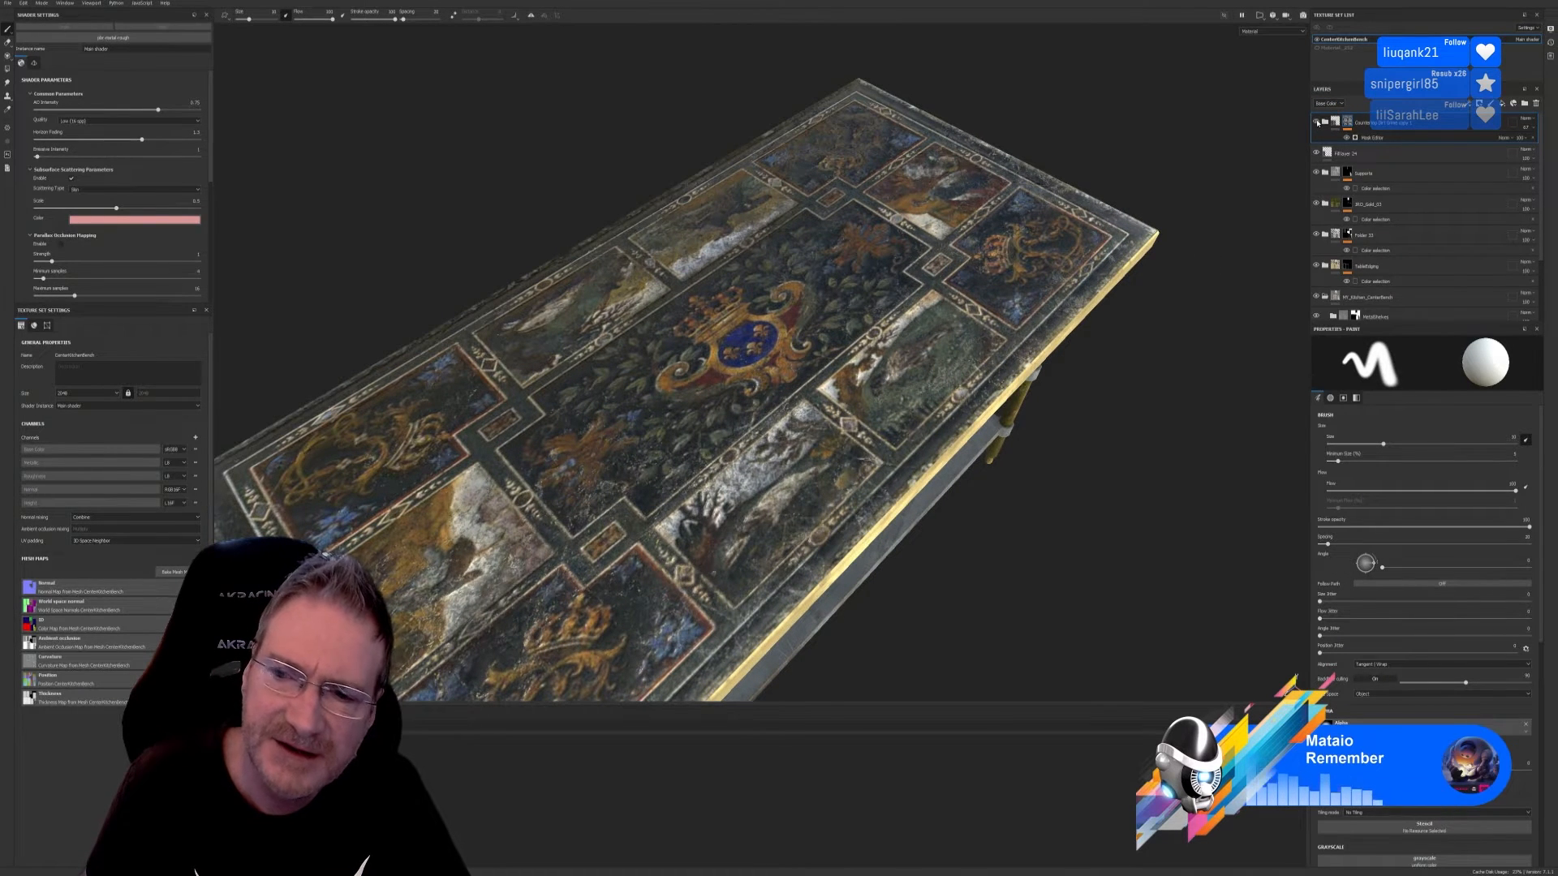
pyautogui.click(1317, 121)
pyautogui.click(1317, 122)
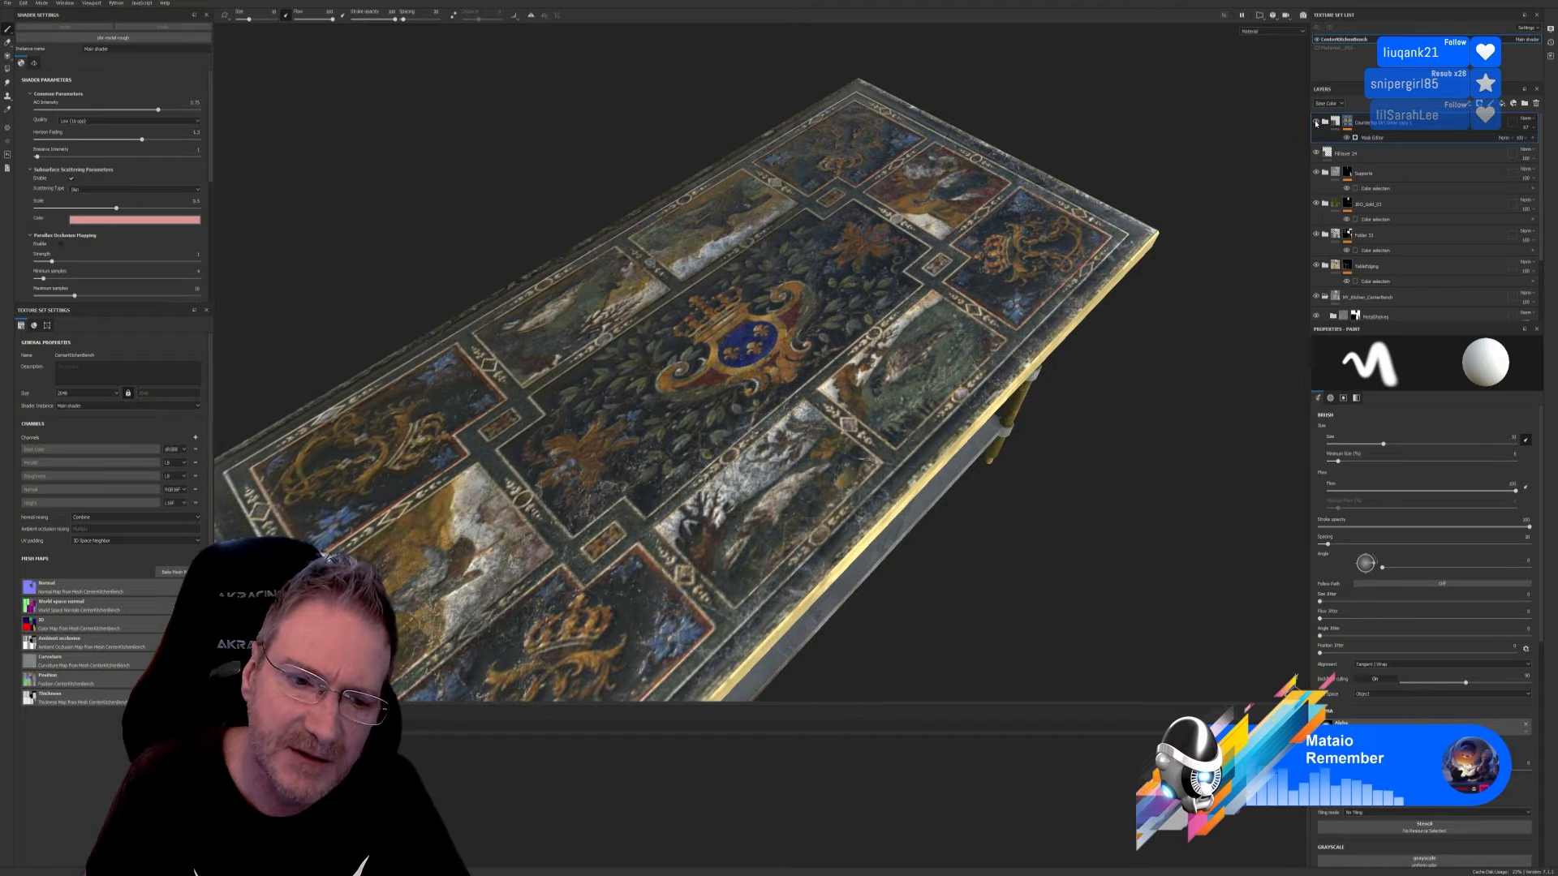
pyautogui.click(1317, 123)
pyautogui.click(1316, 122)
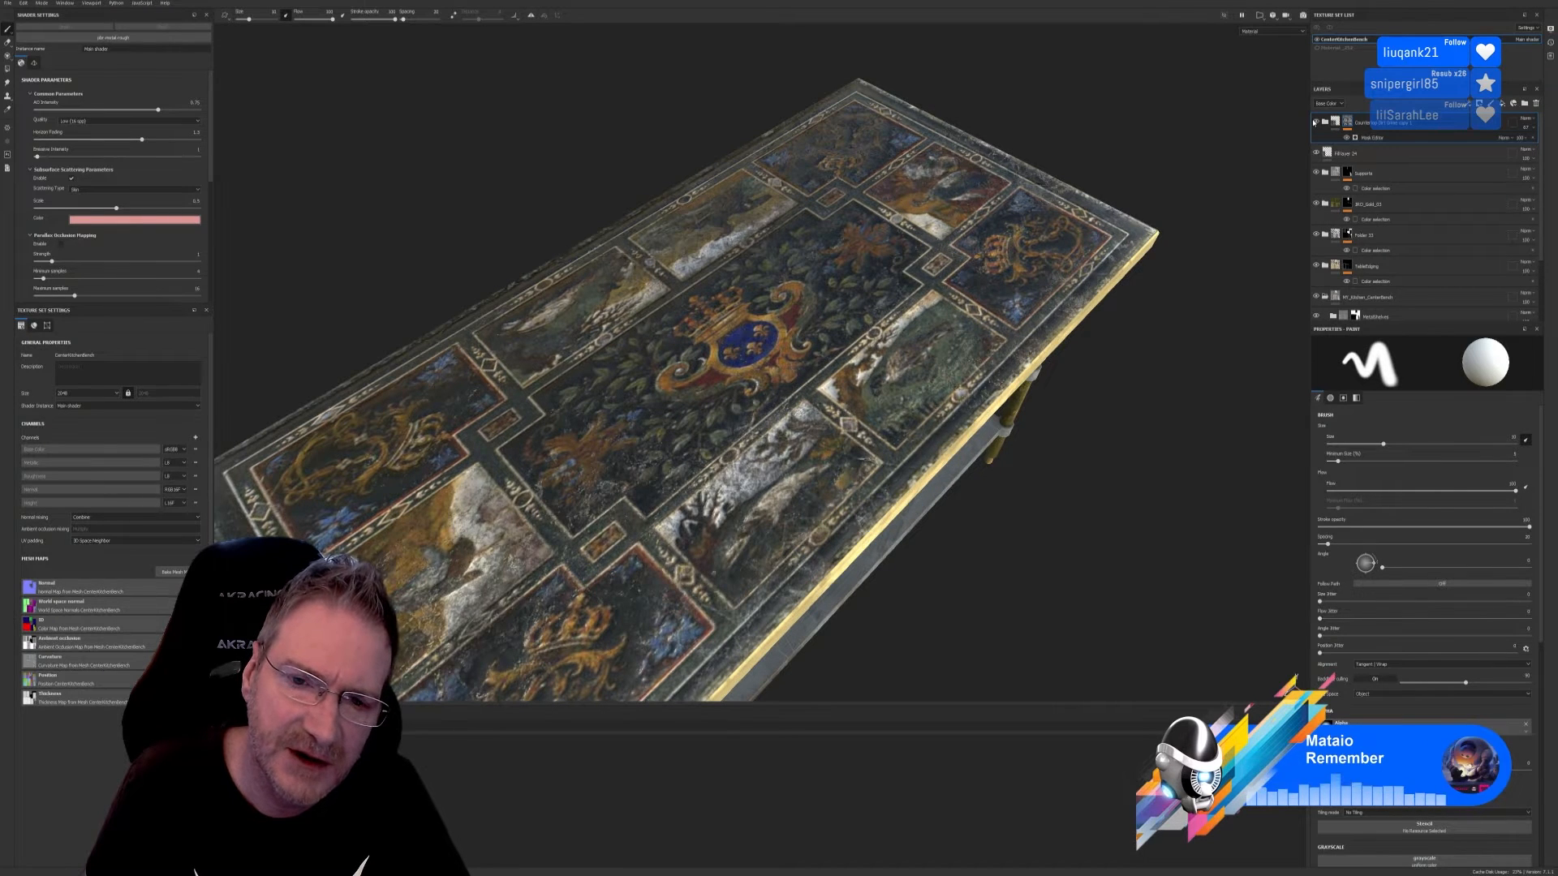
pyautogui.click(1316, 123)
pyautogui.click(1316, 123)
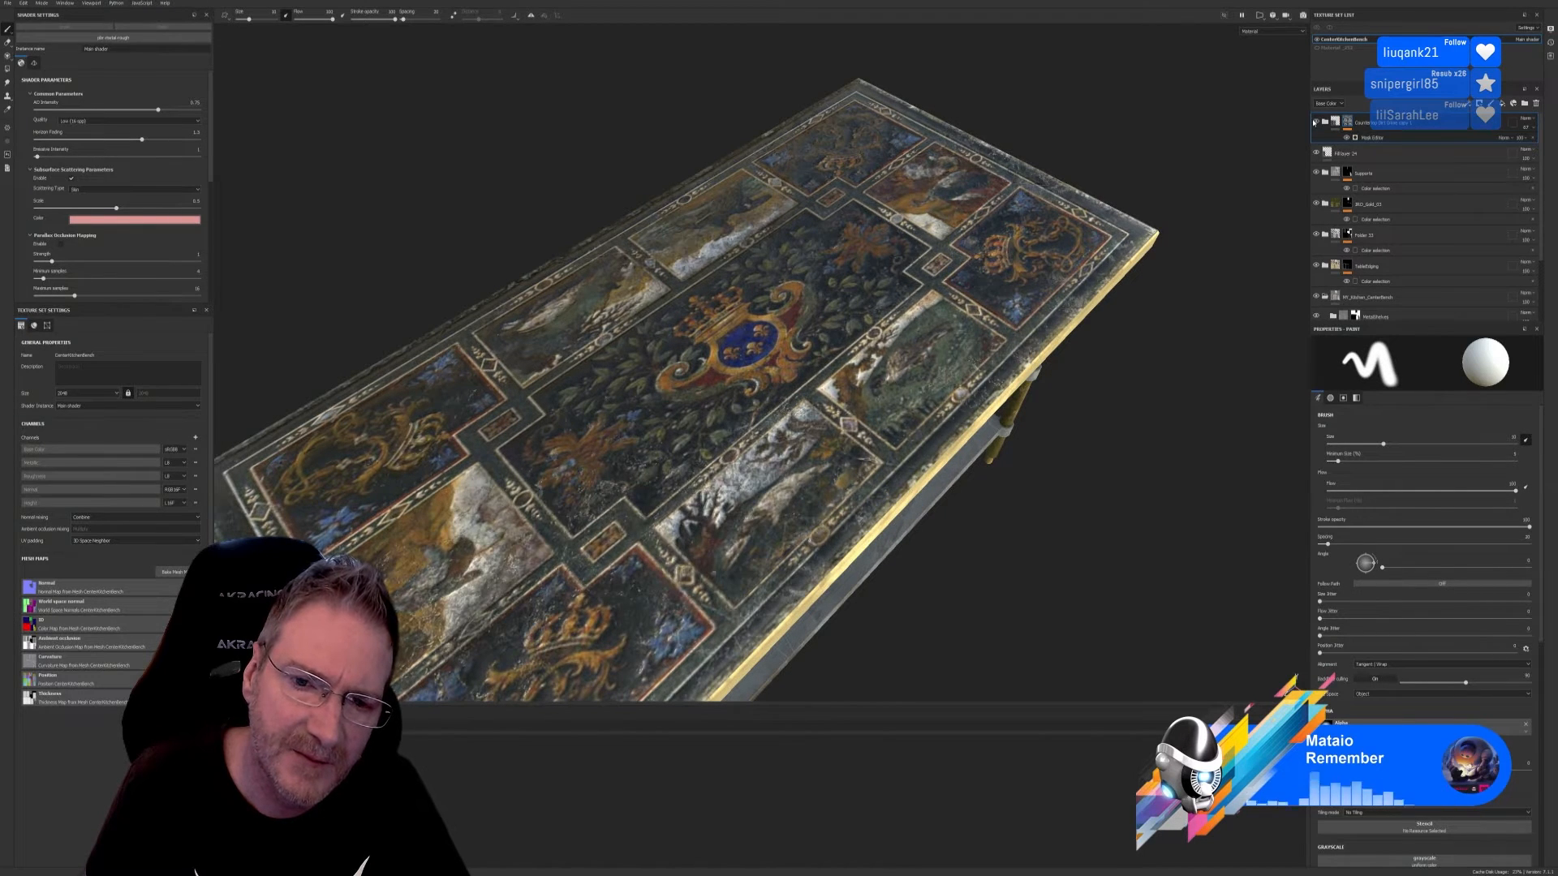
pyautogui.click(1315, 123)
pyautogui.click(1315, 123)
# Step: Save the project
pyautogui.scroll(-4, 859, 280)
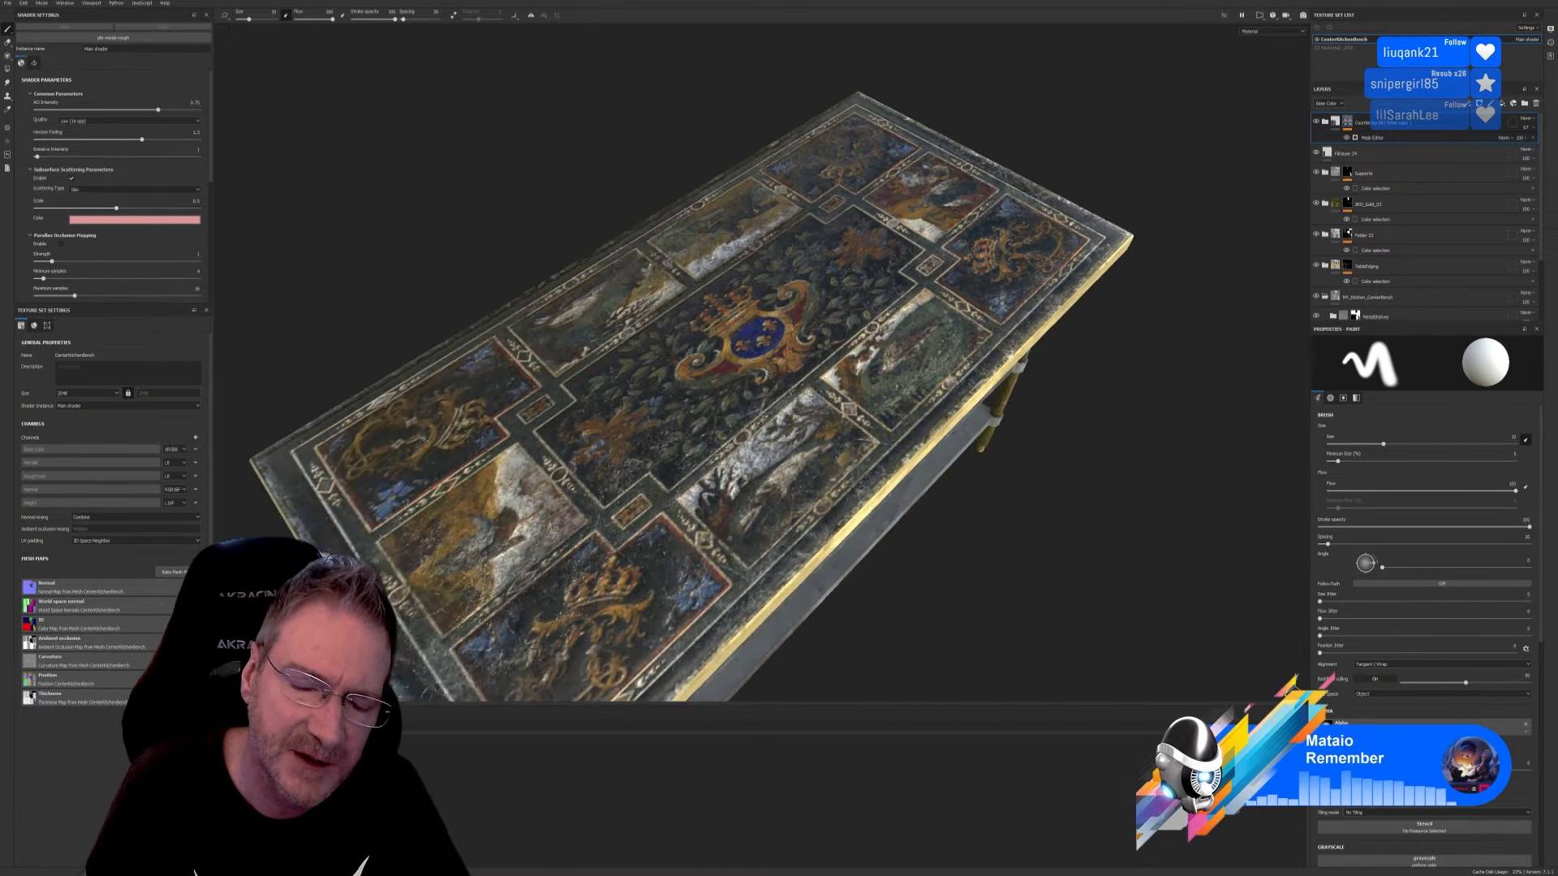
pyautogui.keyDown('alt'); pyautogui.moveTo(848, 434); pyautogui.dragTo(877, 419); pyautogui.keyUp('alt')
pyautogui.click(7, 5)
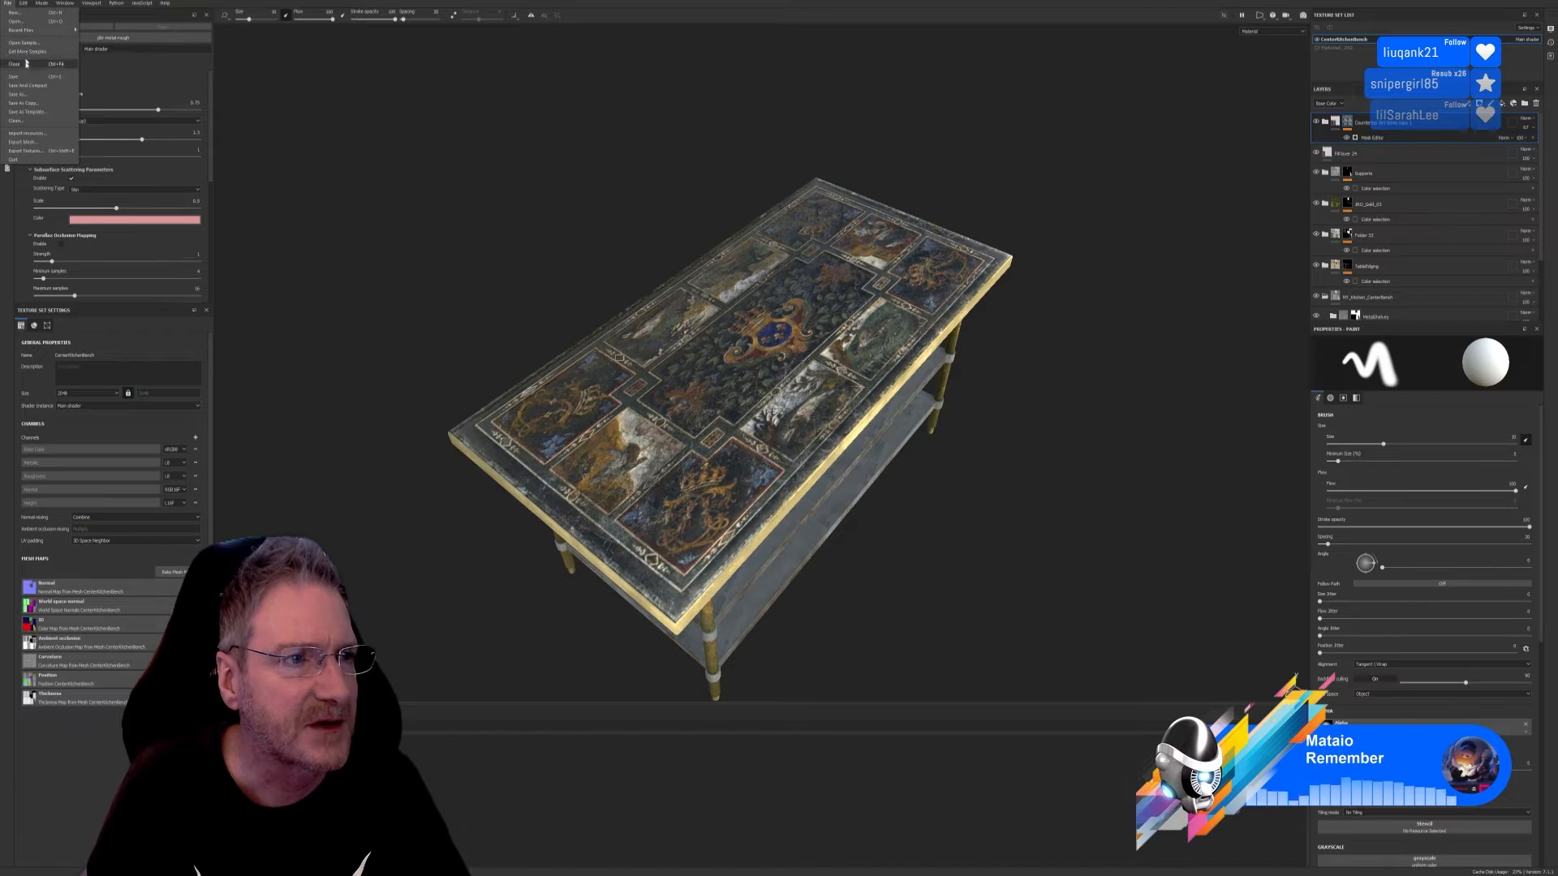
pyautogui.click(16, 76)
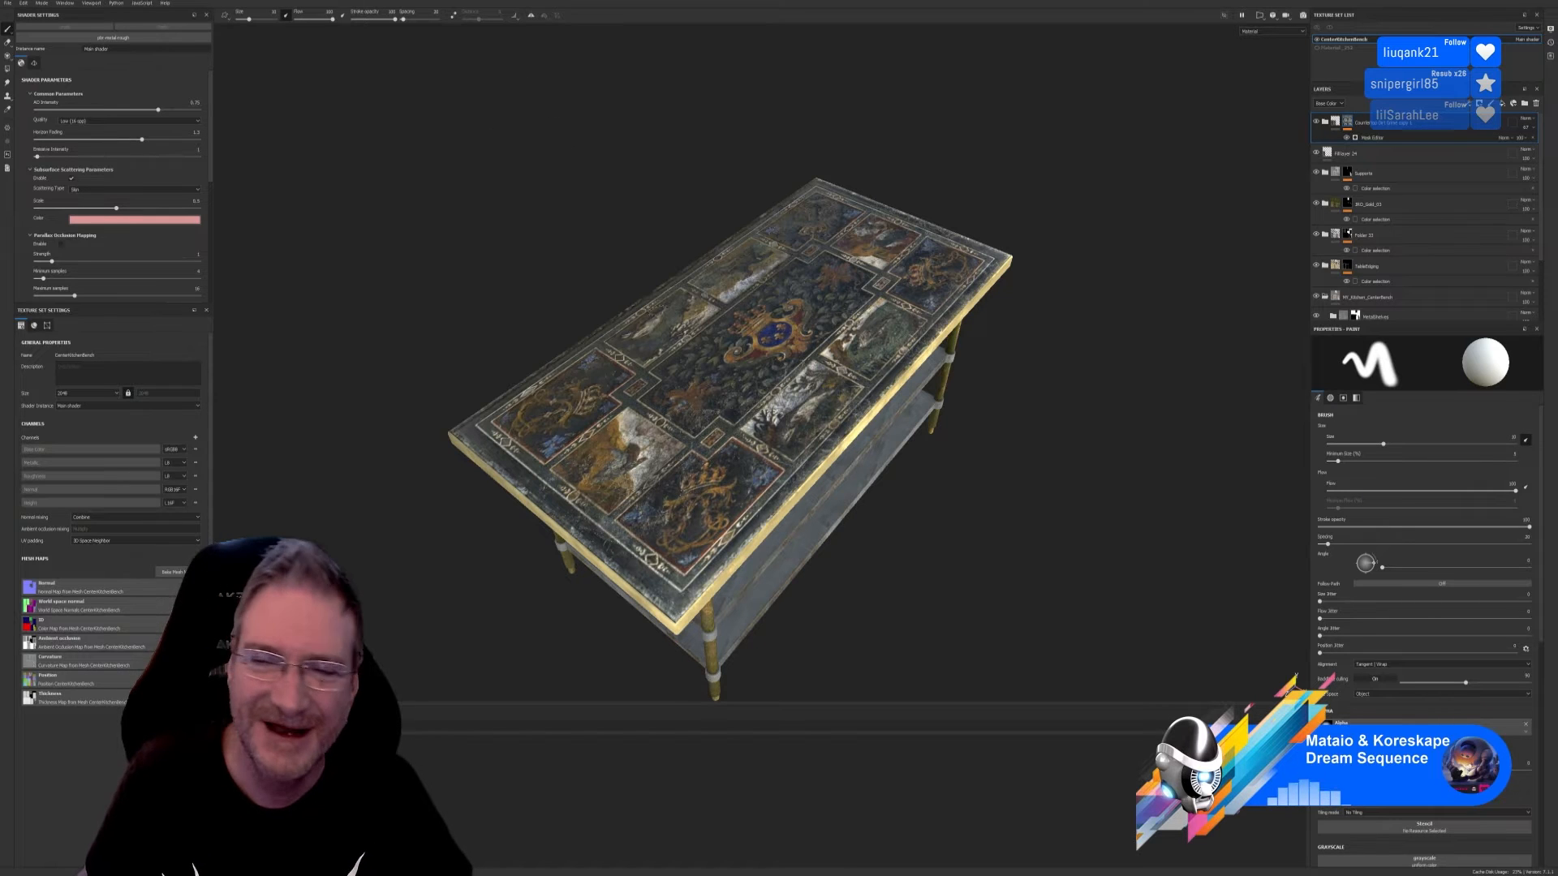
# Step: Inspect the bench from the side, look into the duplicated dirt folder and toggle the table edging folder's visibility
pyautogui.moveTo(857, 499)
pyautogui.keyDown('alt'); pyautogui.mouseDown()
pyautogui.moveTo(853, 477)
pyautogui.moveTo(840, 562)
pyautogui.moveTo(634, 486)
pyautogui.moveTo(690, 487)
pyautogui.moveTo(779, 446)
pyautogui.moveTo(778, 385)
pyautogui.moveTo(834, 403)
pyautogui.moveTo(833, 436)
pyautogui.mouseUp(); pyautogui.keyUp('alt')
pyautogui.scroll(3, 779, 383)
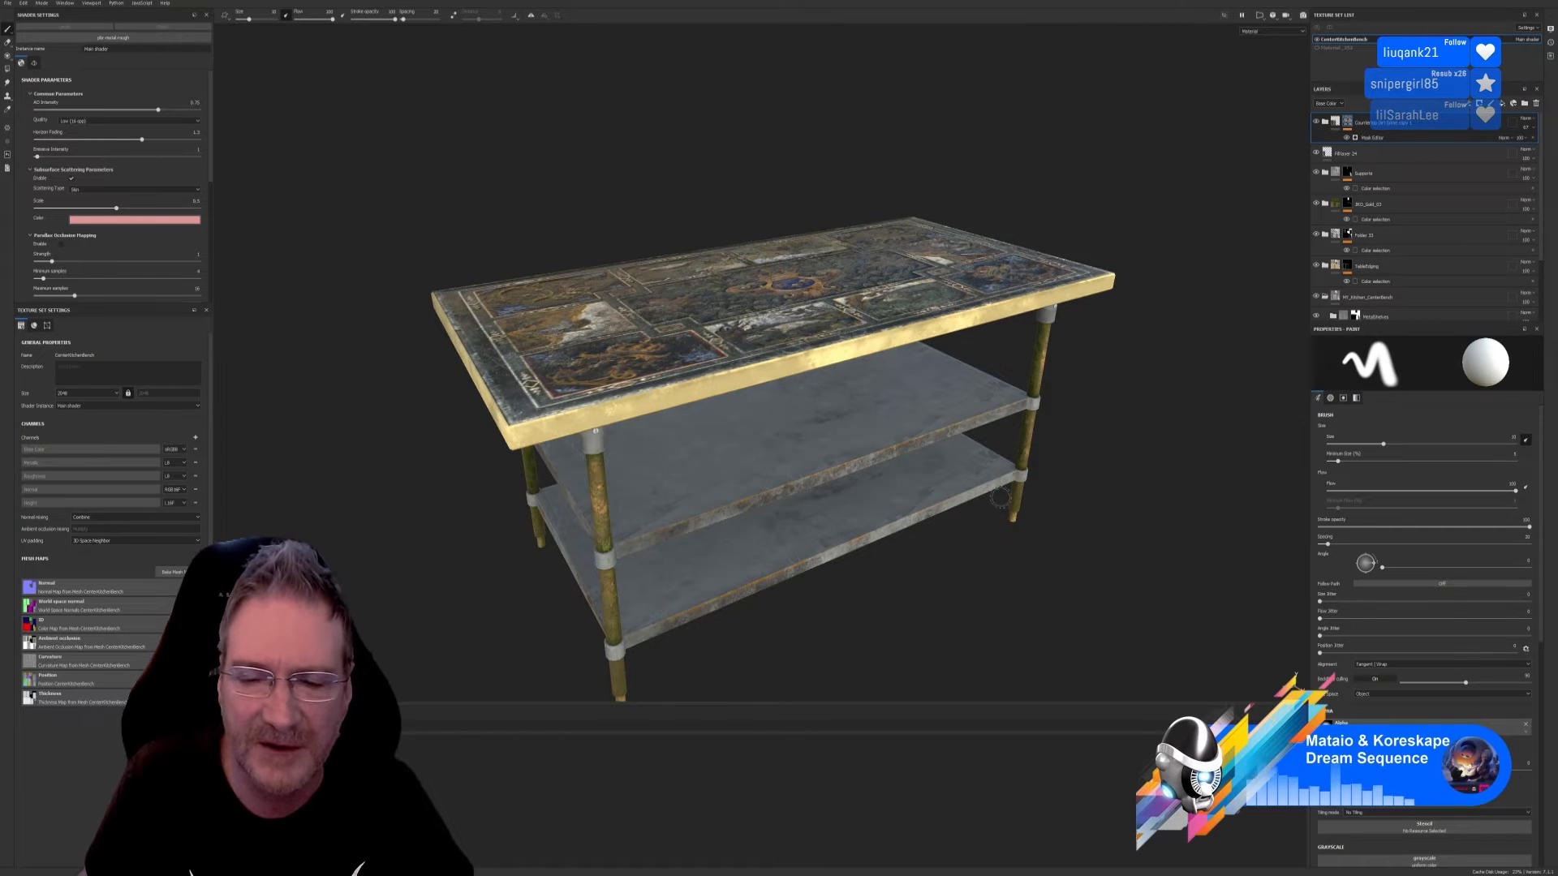
pyautogui.keyDown('alt'); pyautogui.moveTo(1000, 497); pyautogui.dragTo(1037, 456); pyautogui.keyUp('alt')
pyautogui.keyDown('alt'); pyautogui.moveTo(1038, 466); pyautogui.dragTo(1039, 468); pyautogui.keyUp('alt')
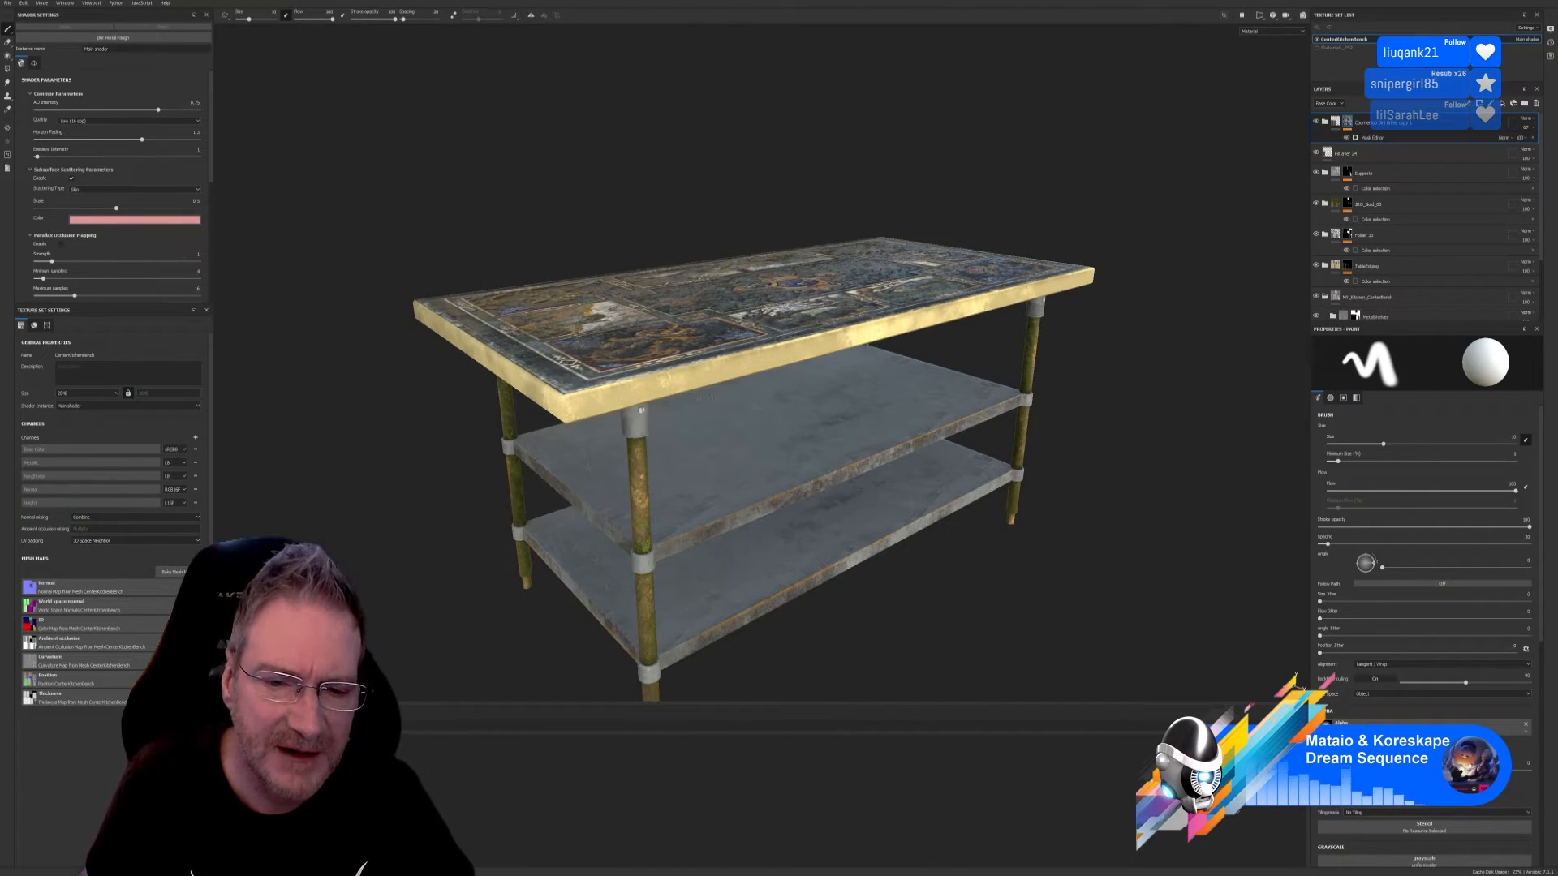
pyautogui.keyDown('alt'); pyautogui.moveTo(808, 509); pyautogui.dragTo(778, 499); pyautogui.keyUp('alt')
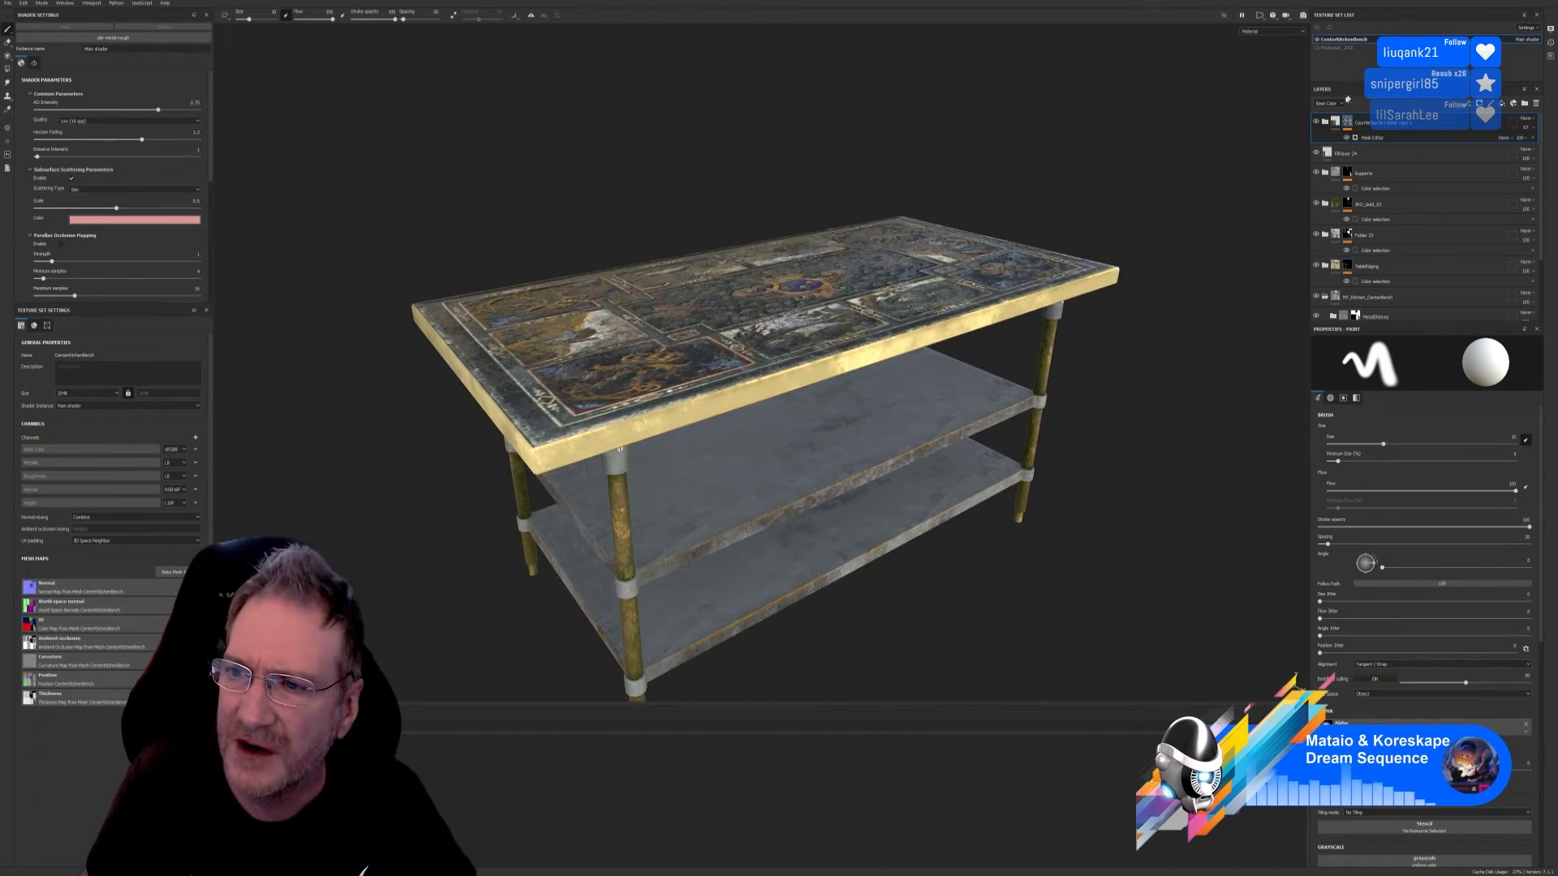
pyautogui.click(1324, 122)
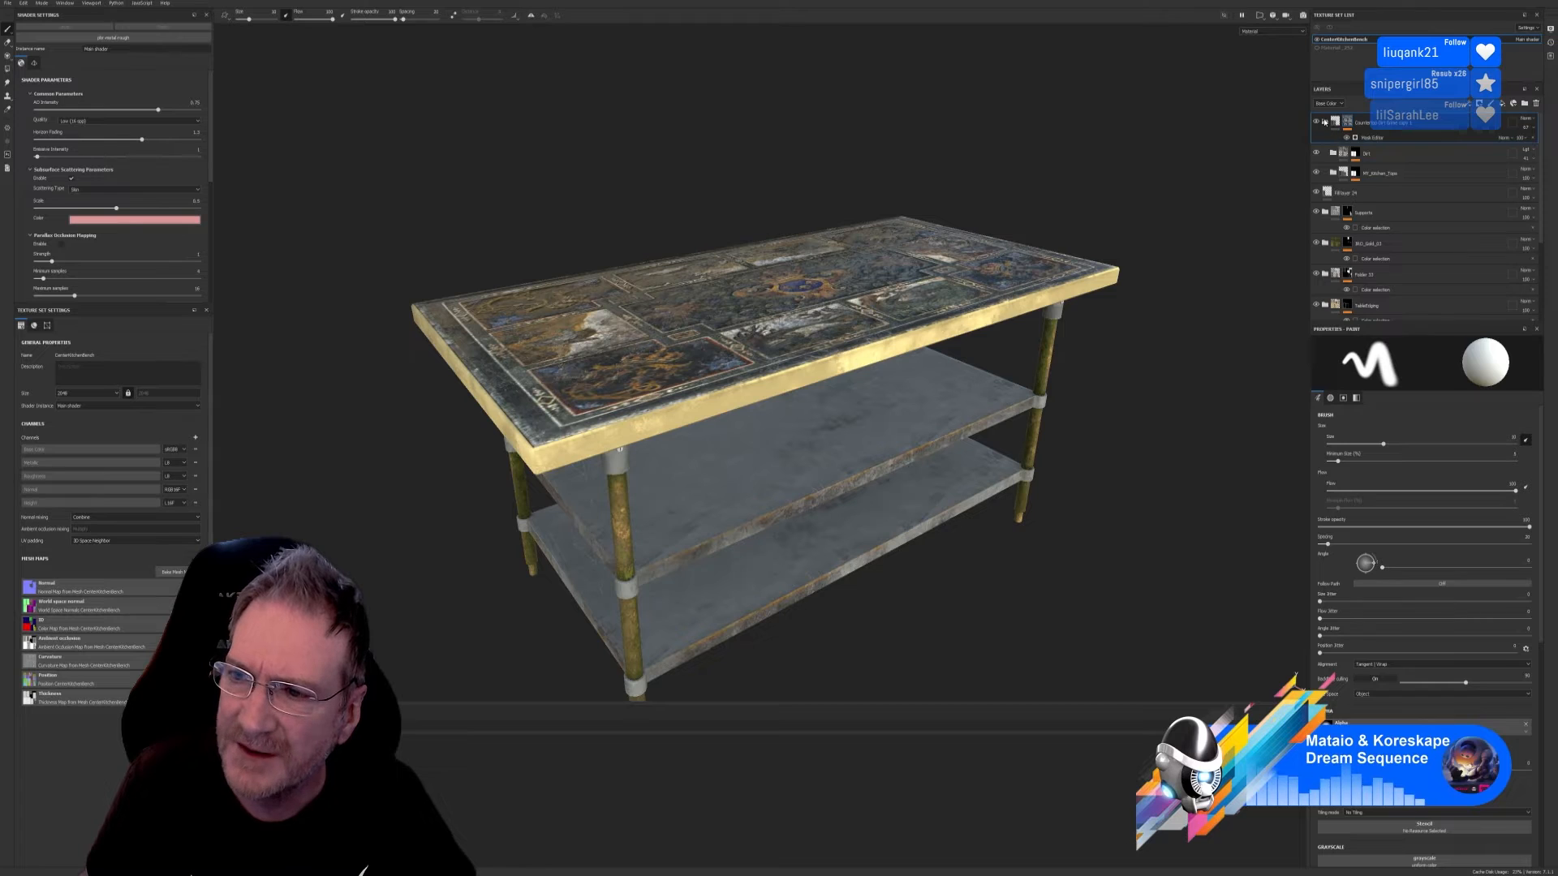
pyautogui.click(1324, 122)
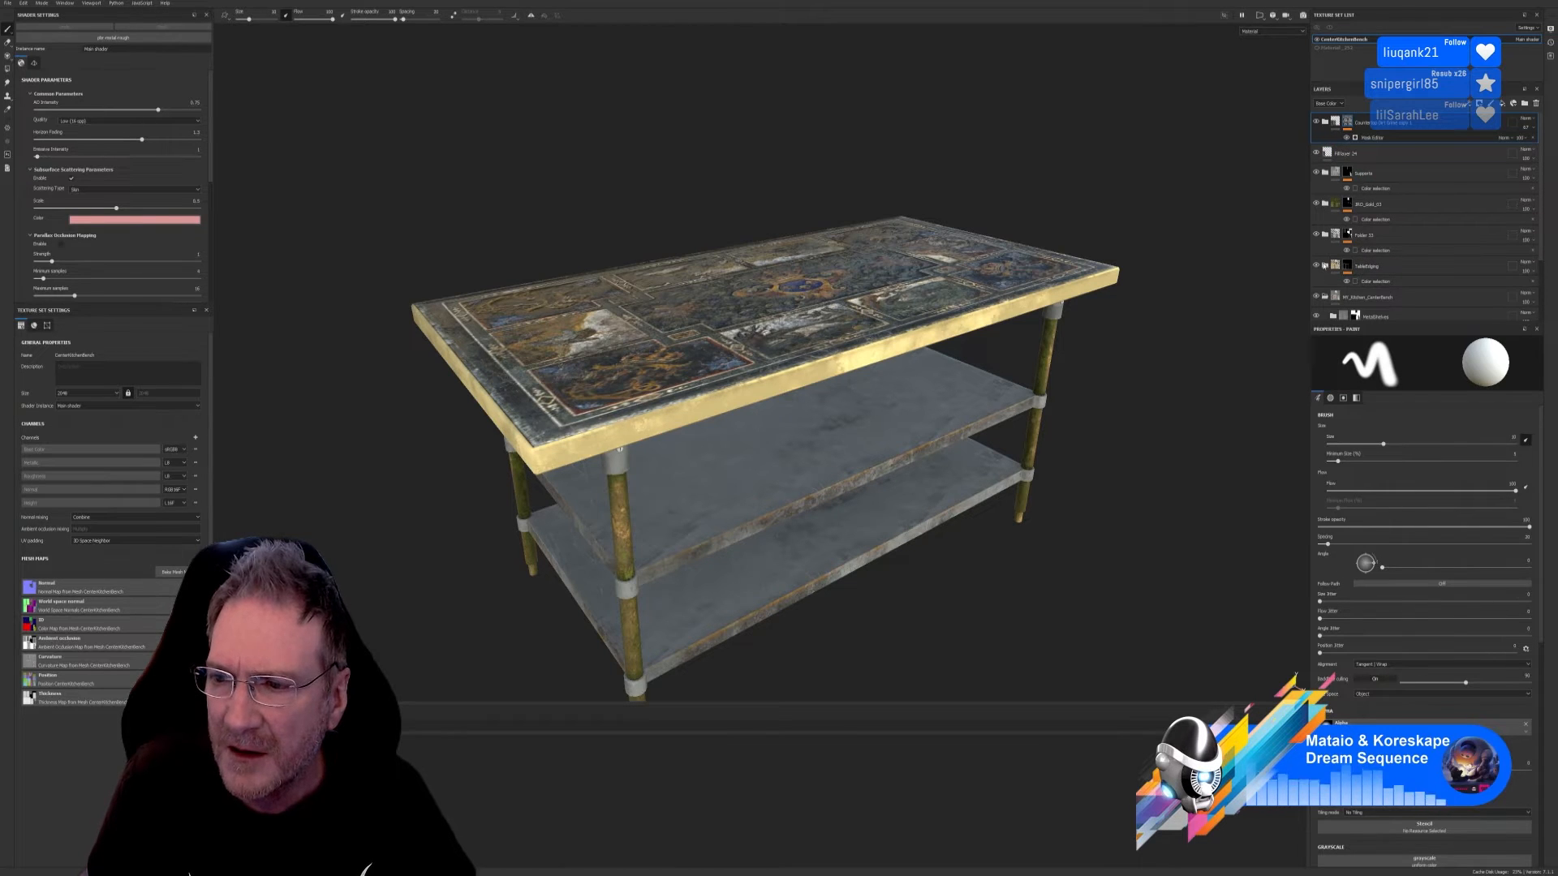
pyautogui.click(1316, 265)
pyautogui.click(1316, 265)
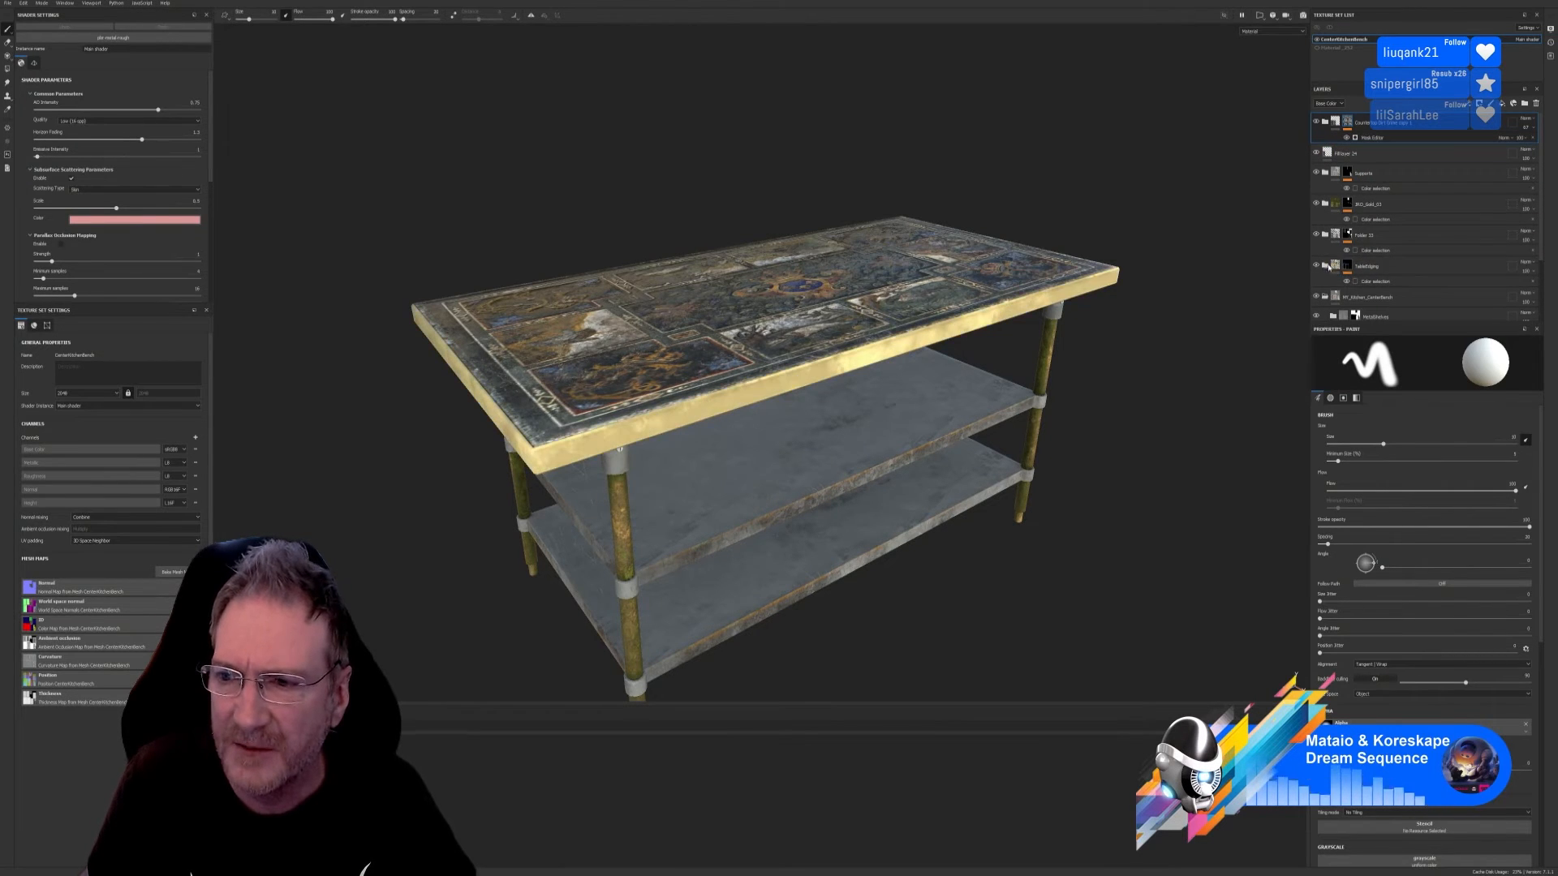
# Step: Add the Gold material as a new fill layer above the damaged gold folders inside the table edging folder
pyautogui.click(1326, 267)
pyautogui.scroll(-2, 1331, 260)
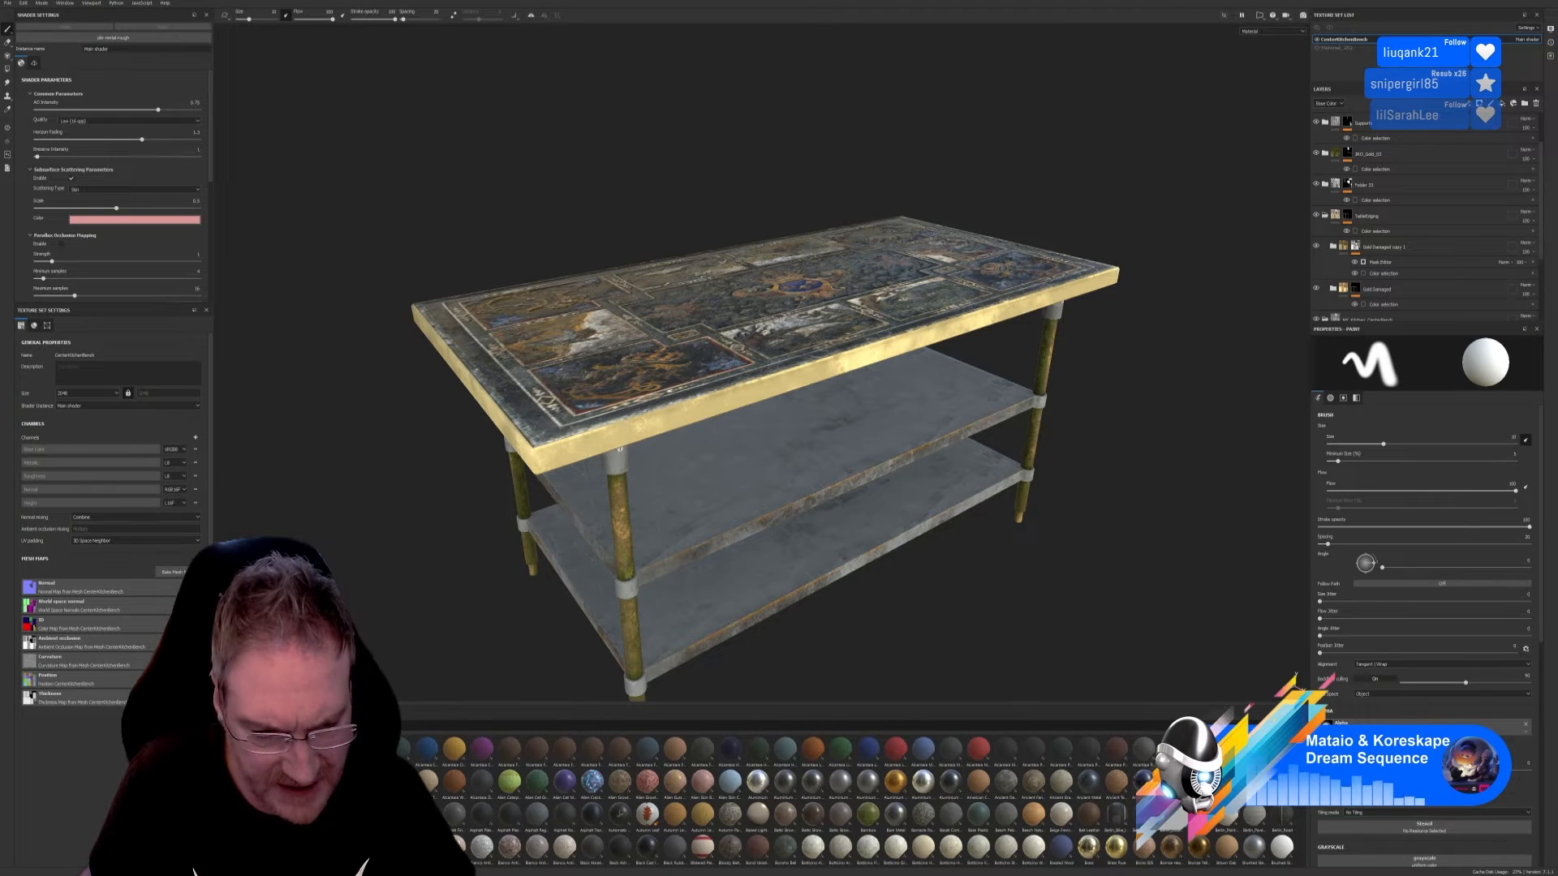
pyautogui.scroll(-3, 844, 799)
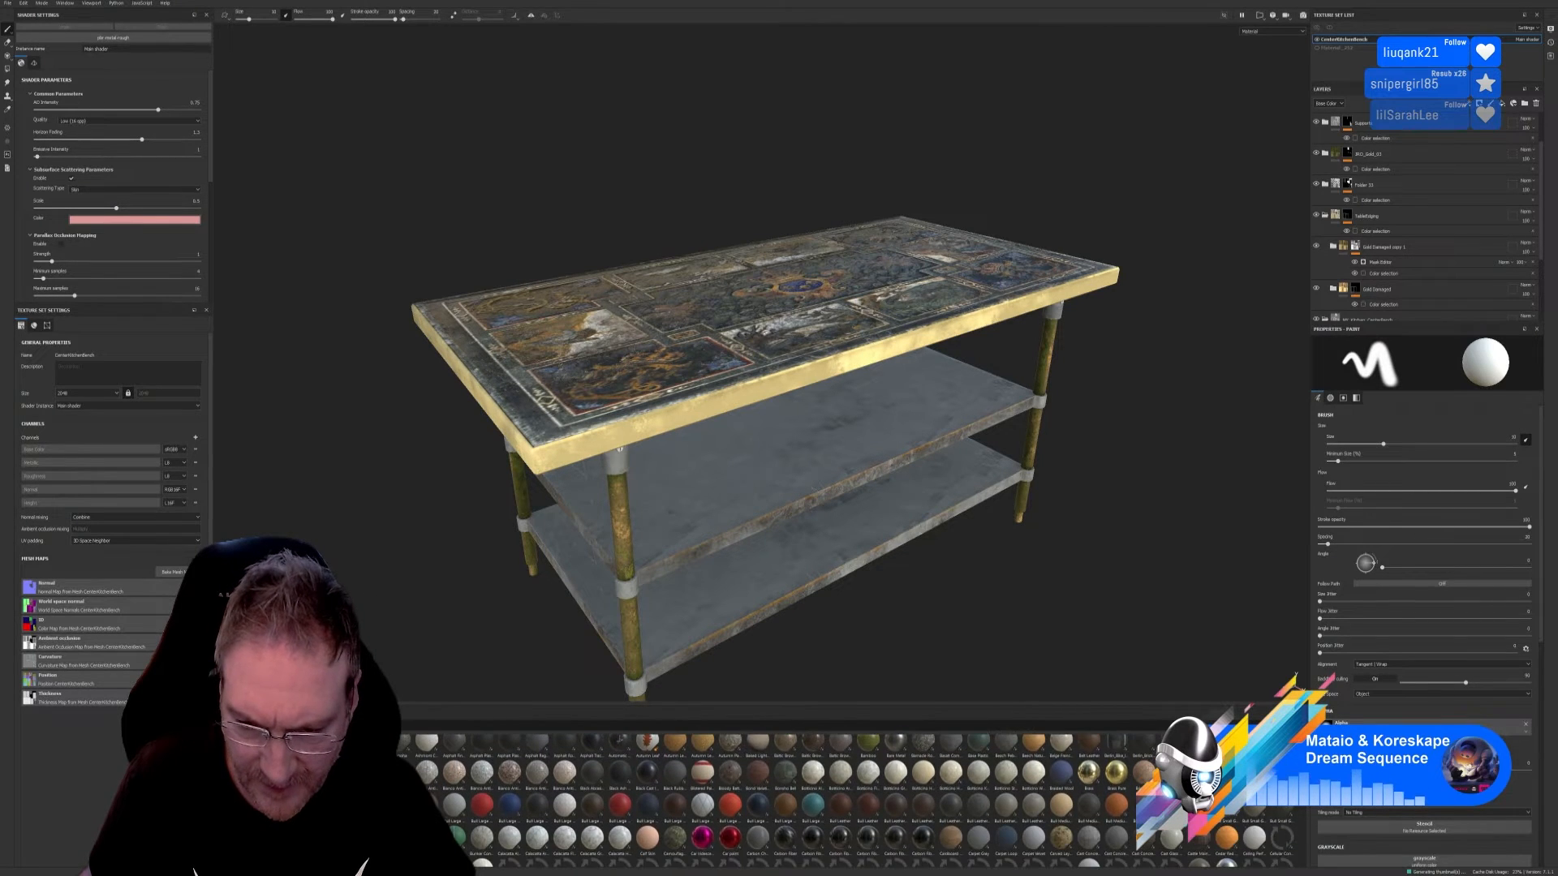
pyautogui.scroll(-3, 857, 801)
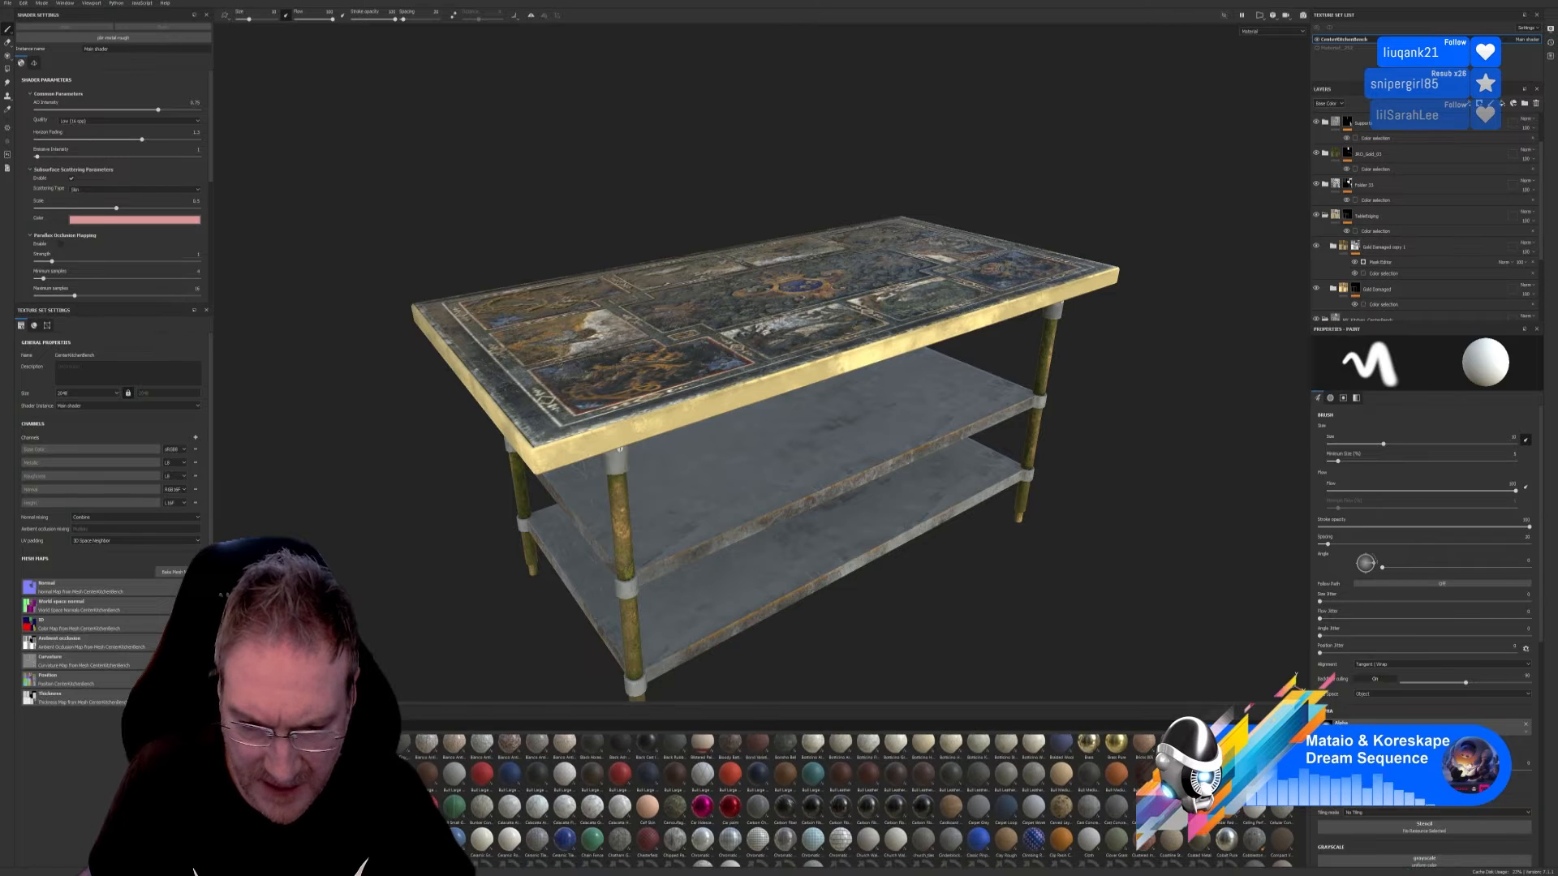
pyautogui.scroll(-3, 858, 801)
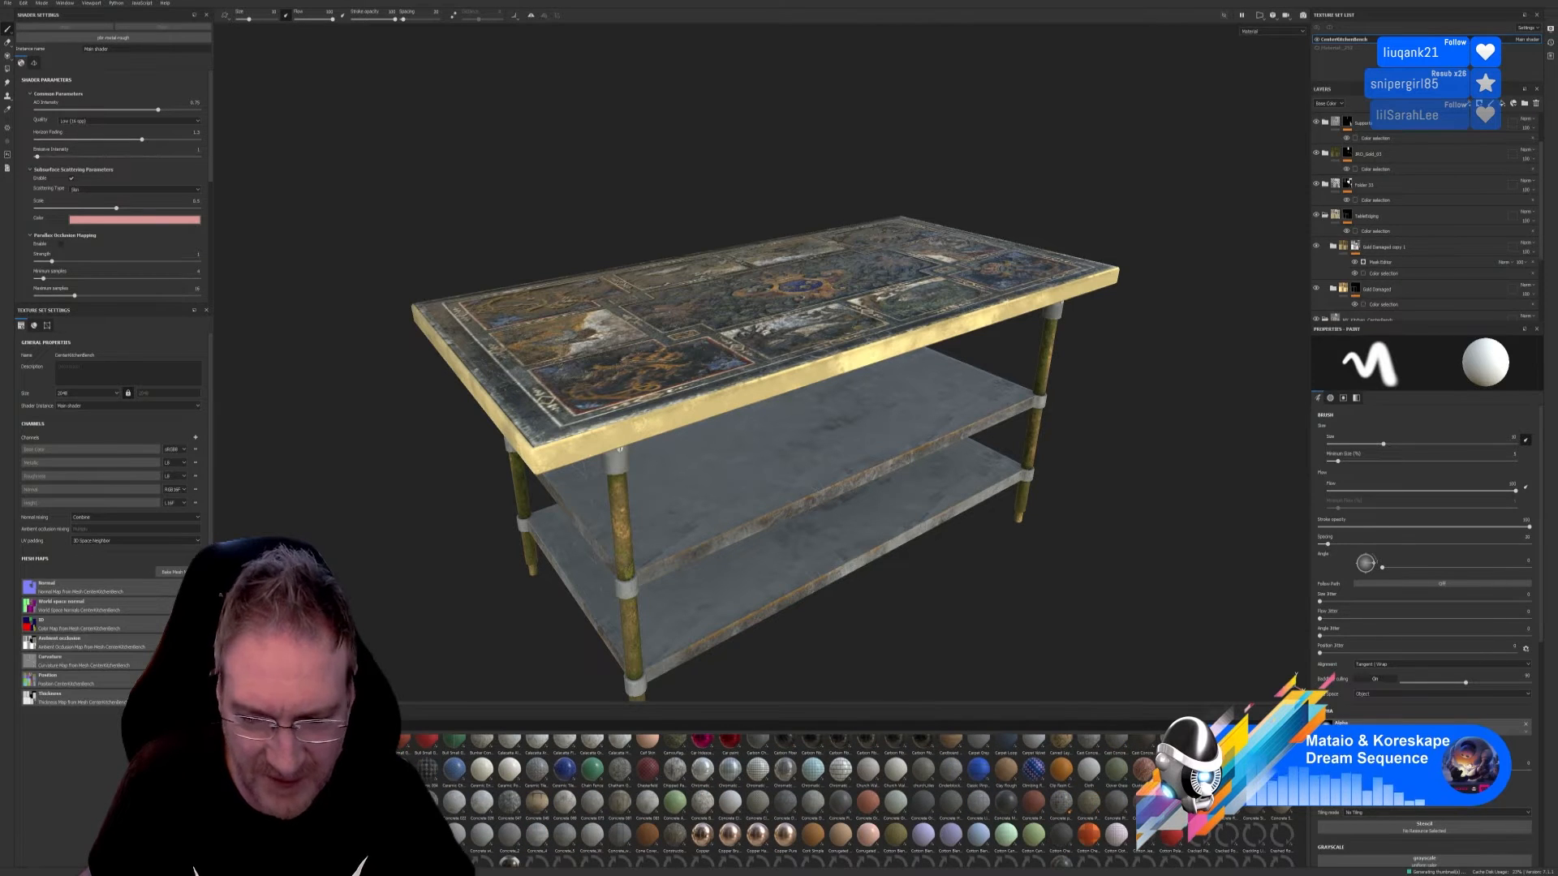
pyautogui.scroll(-3, 858, 801)
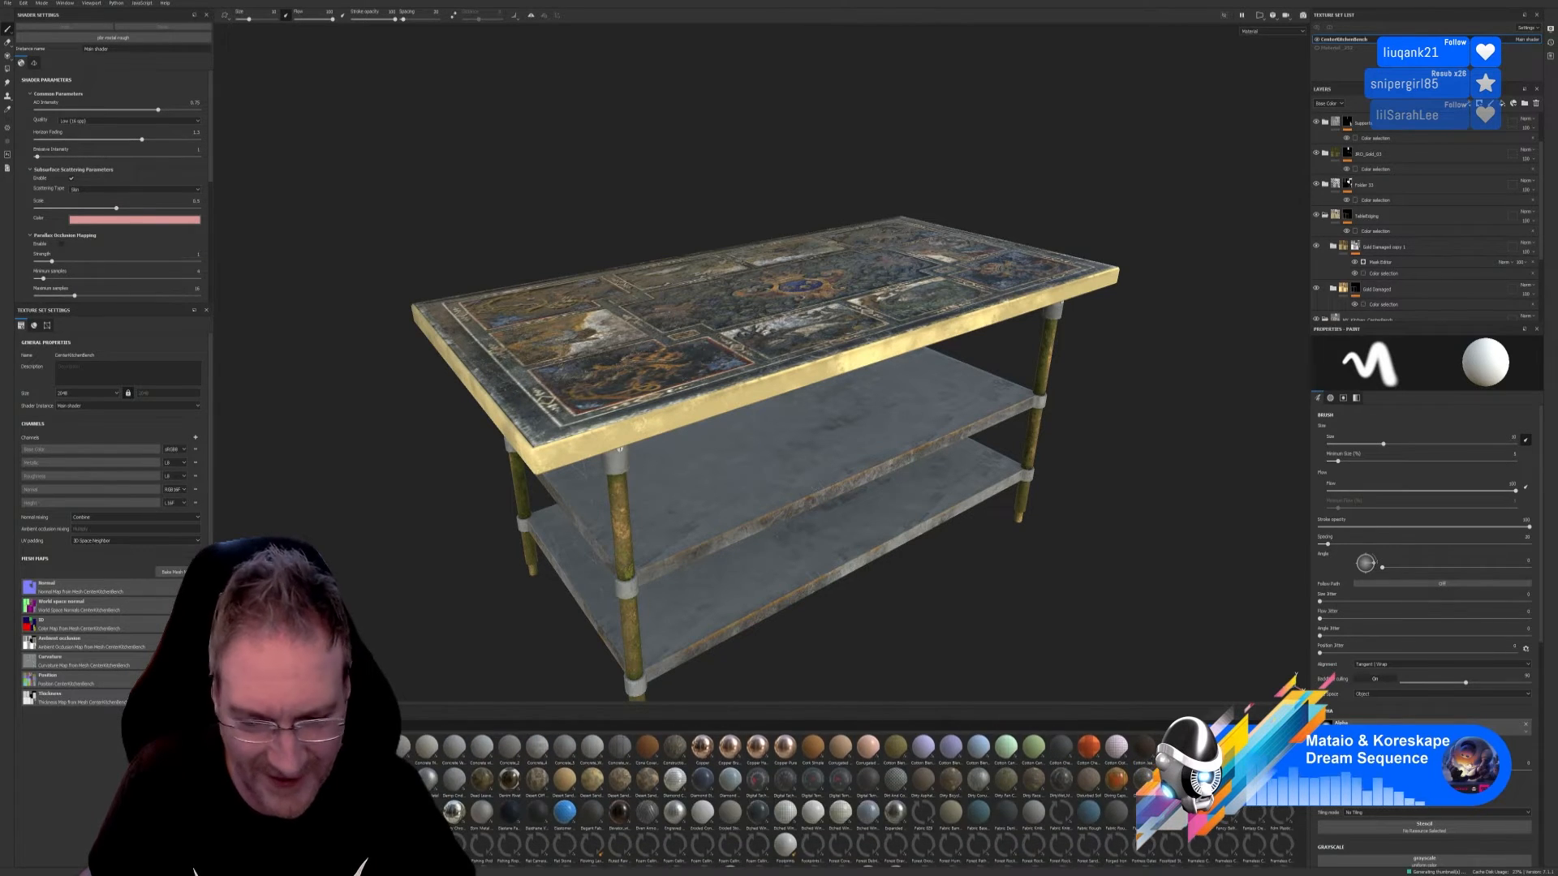
pyautogui.scroll(-3, 858, 801)
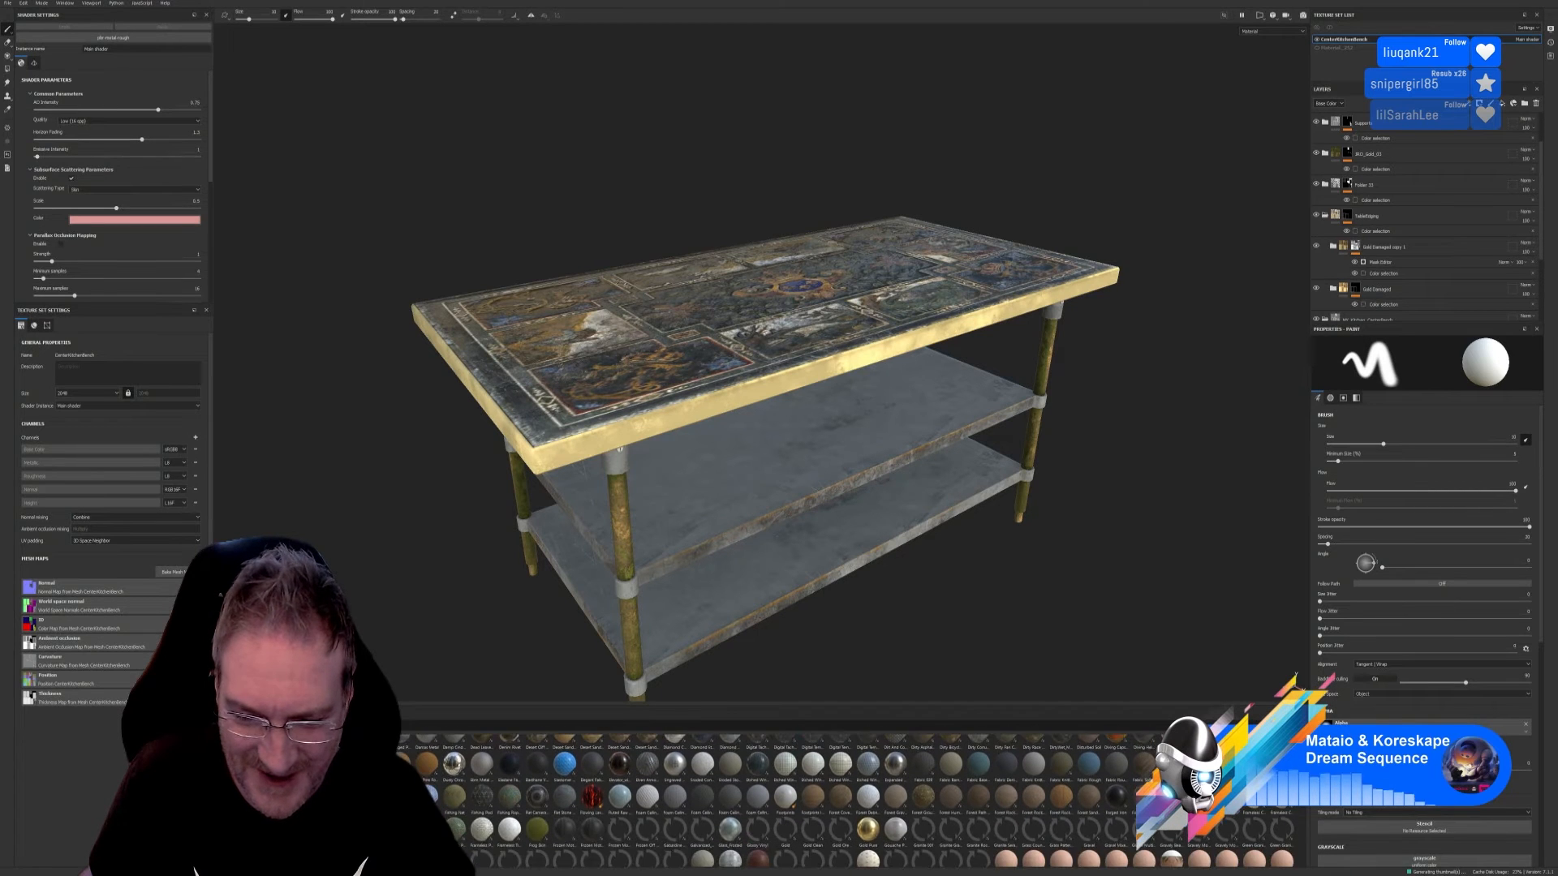
pyautogui.scroll(-1, 857, 801)
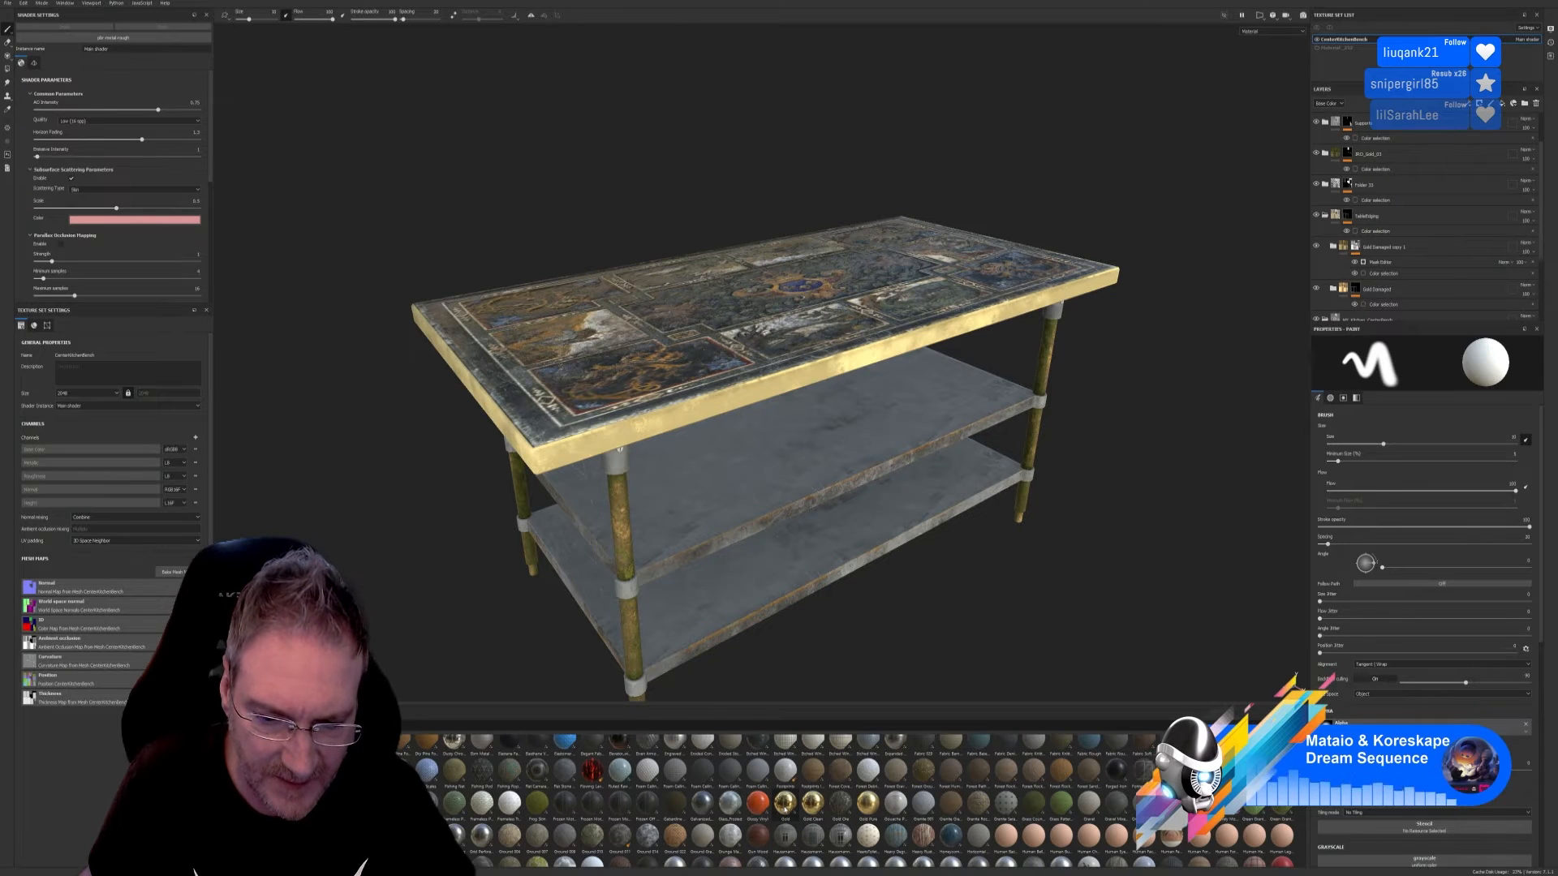
pyautogui.moveTo(785, 808)
pyautogui.moveTo(785, 808)
pyautogui.mouseDown()
pyautogui.moveTo(1144, 647)
pyautogui.moveTo(1463, 375)
pyautogui.moveTo(1392, 241)
pyautogui.mouseUp()
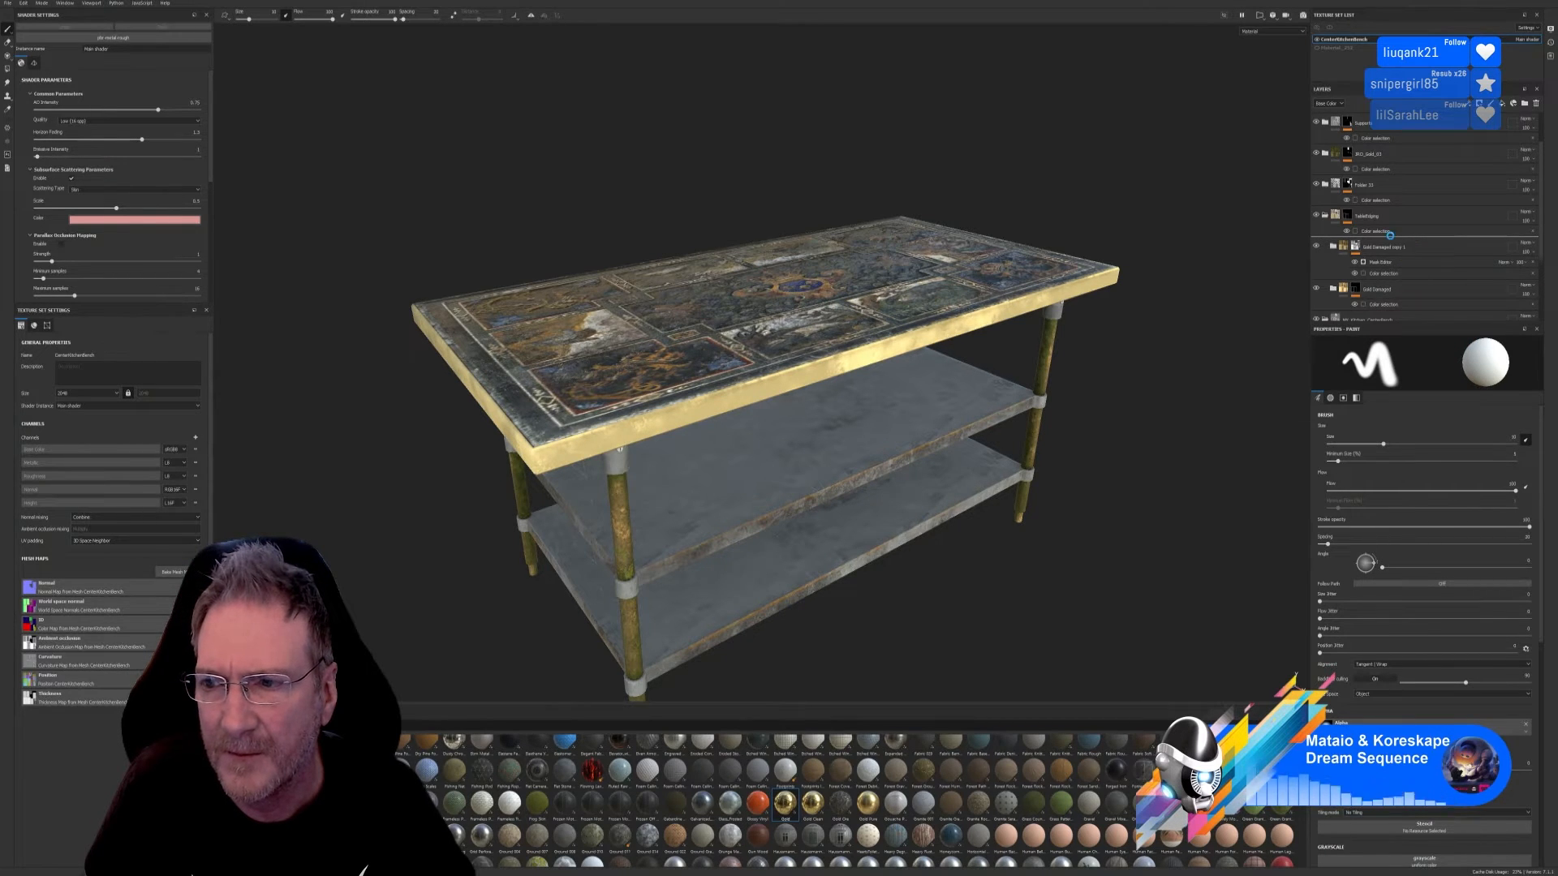
pyautogui.keyDown('alt'); pyautogui.moveTo(991, 490); pyautogui.dragTo(1007, 350); pyautogui.keyUp('alt')
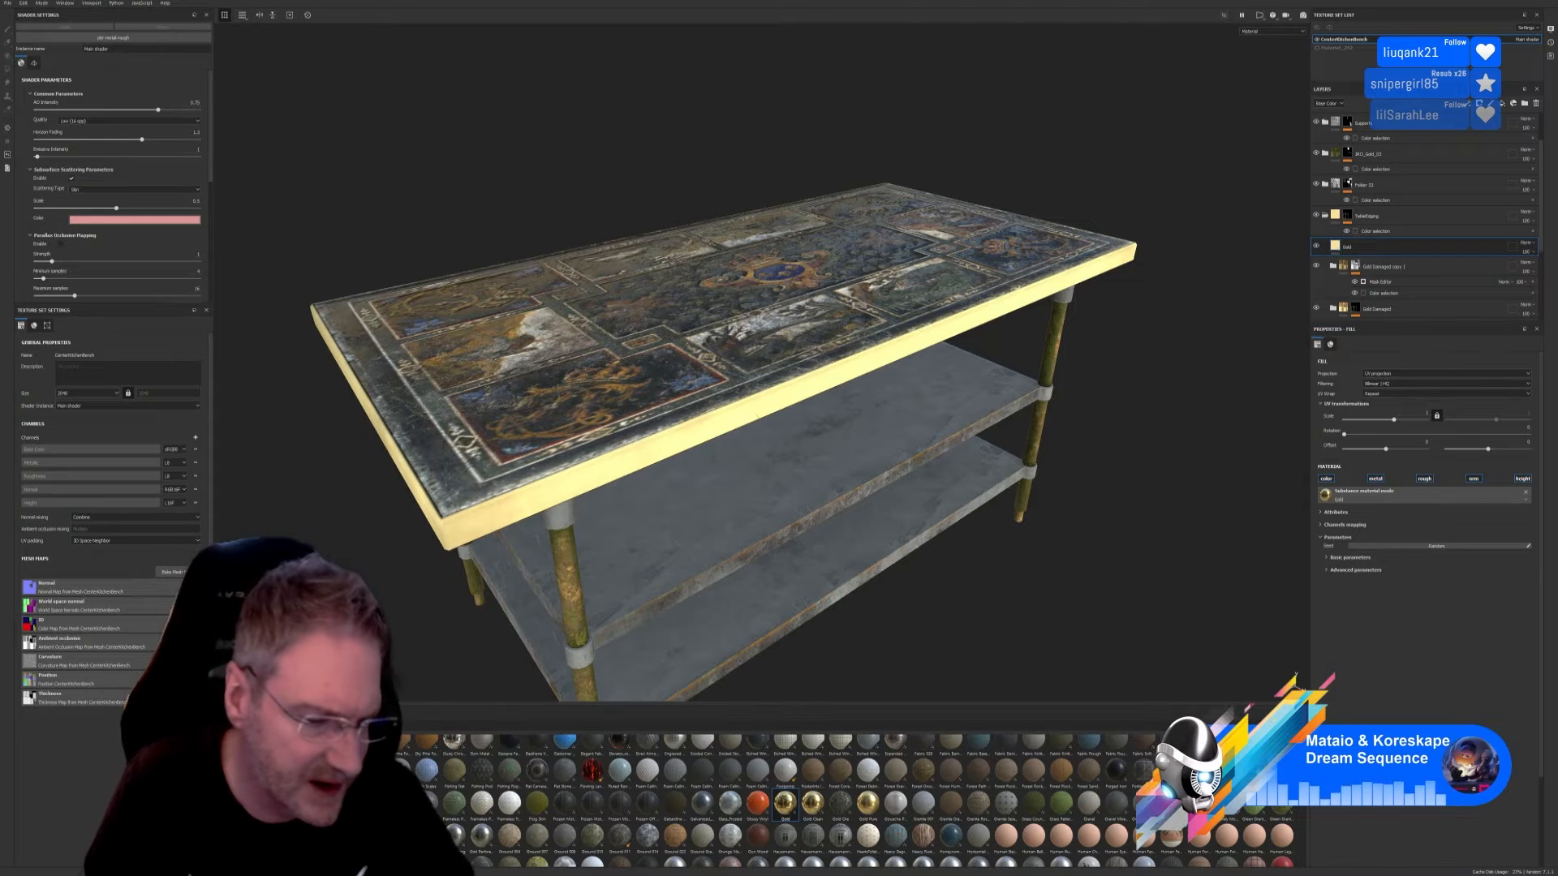
# Step: Mask the new Gold fill layer with the Dust Soft smart mask and set the mask's Global Balance to 0.5
pyautogui.click(243, 840)
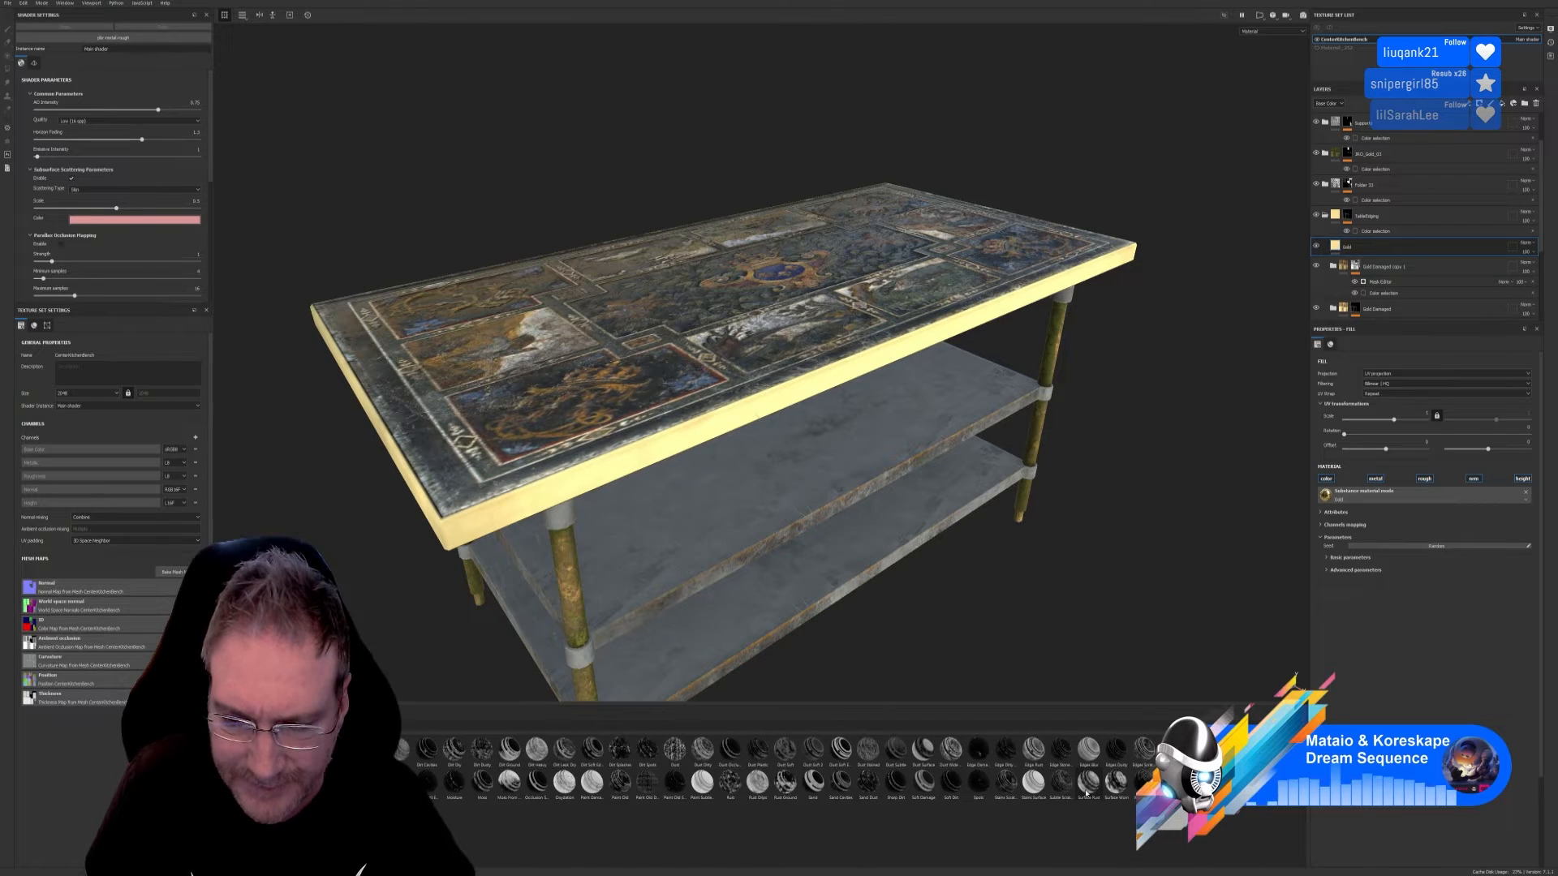
pyautogui.moveTo(1085, 794)
pyautogui.mouseDown()
pyautogui.moveTo(1440, 531)
pyautogui.moveTo(1402, 252)
pyautogui.mouseUp()
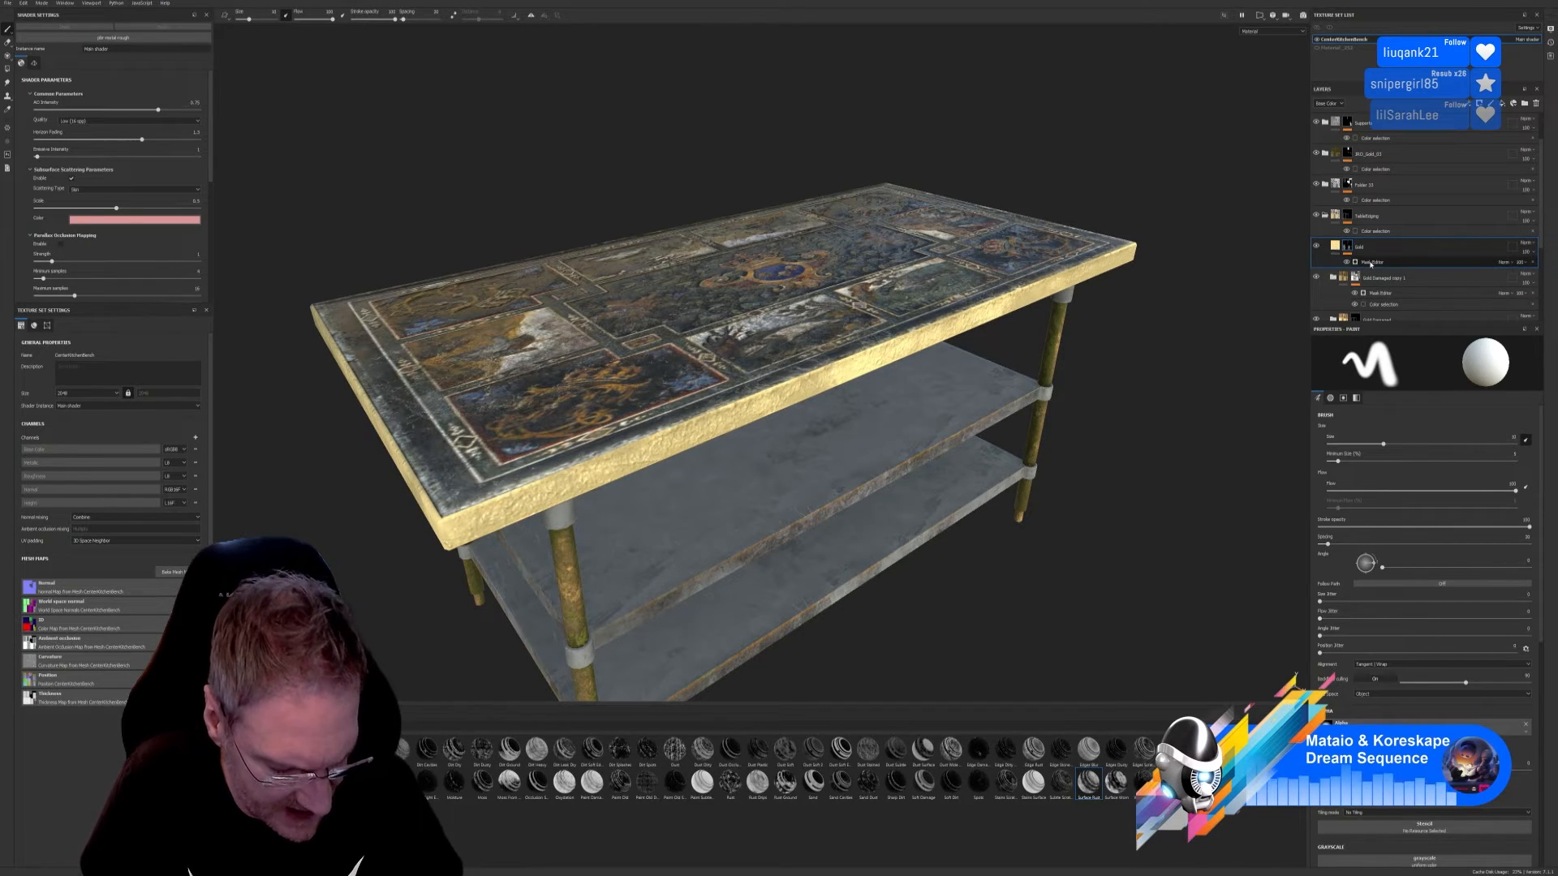
pyautogui.hotkey('ctrl', 'z')
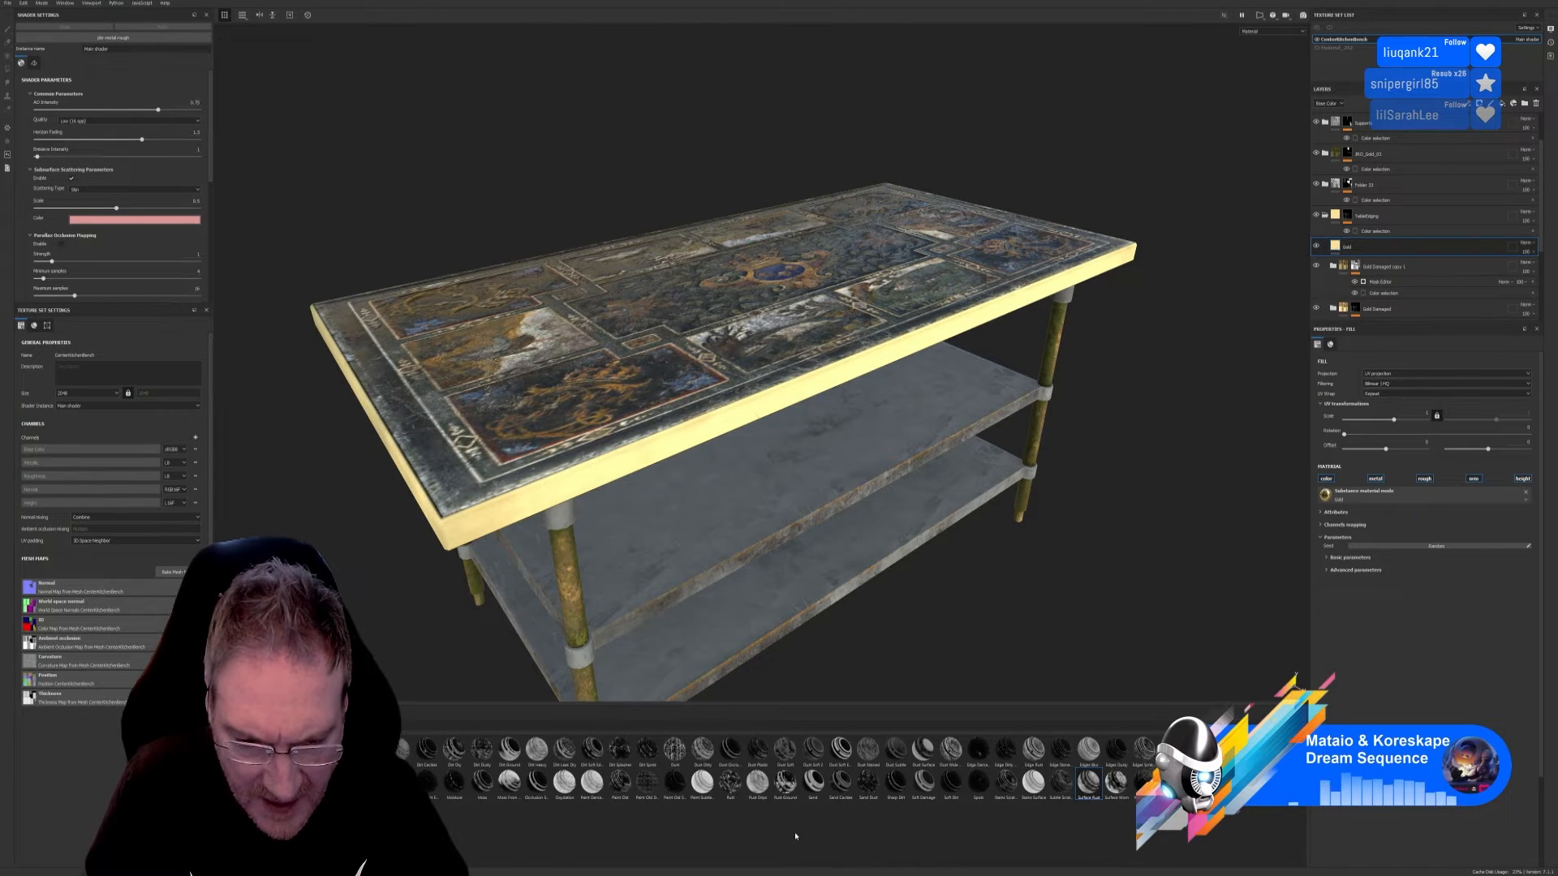
pyautogui.moveTo(785, 750)
pyautogui.mouseDown()
pyautogui.moveTo(1327, 494)
pyautogui.moveTo(1373, 251)
pyautogui.mouseUp()
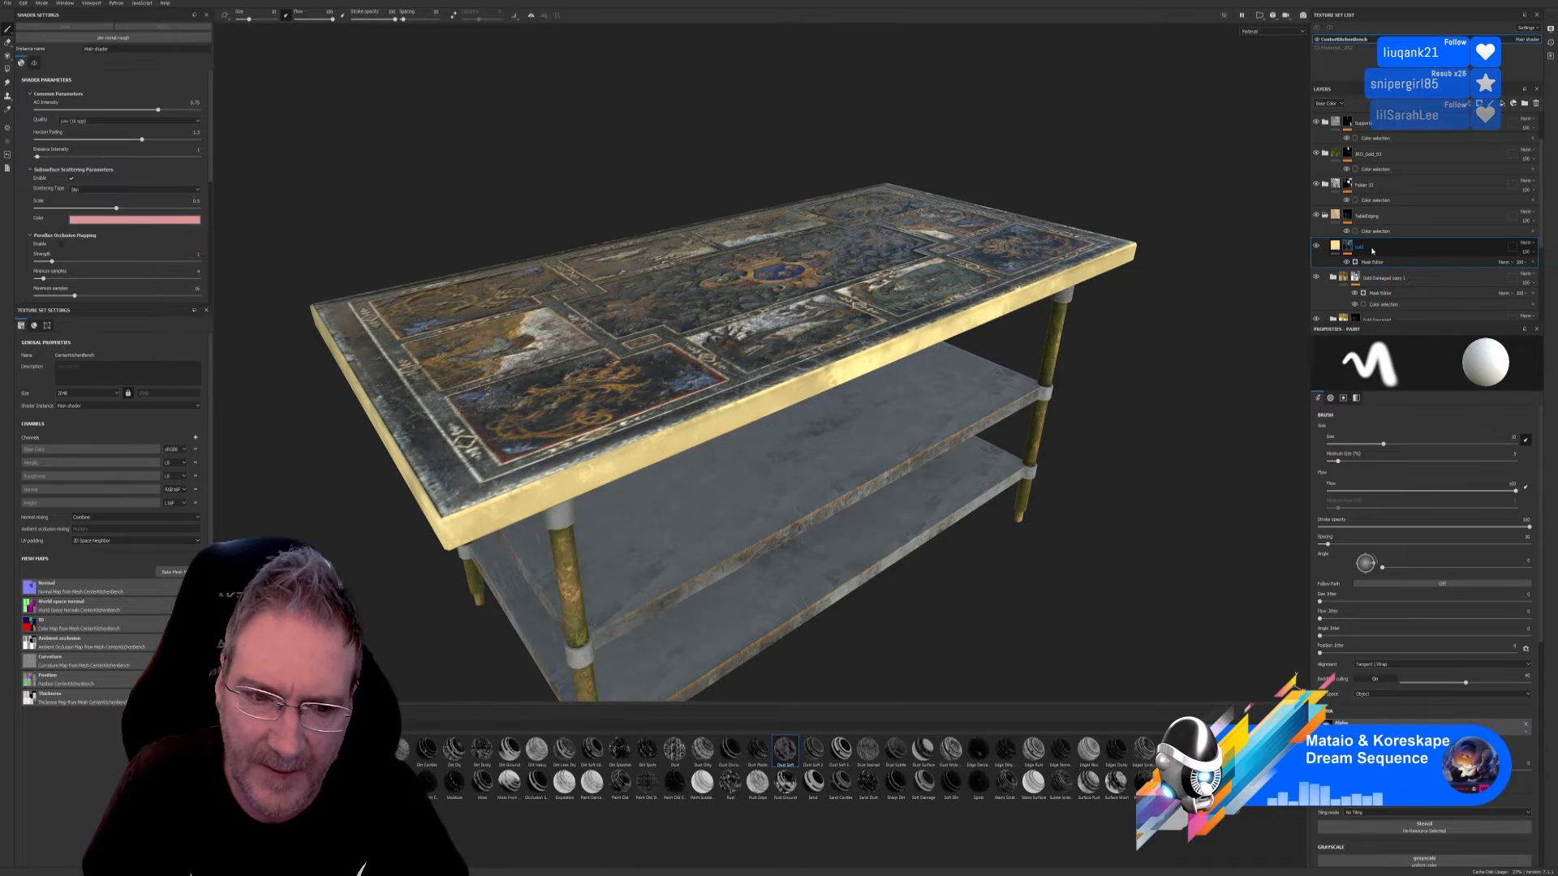
pyautogui.press('f')
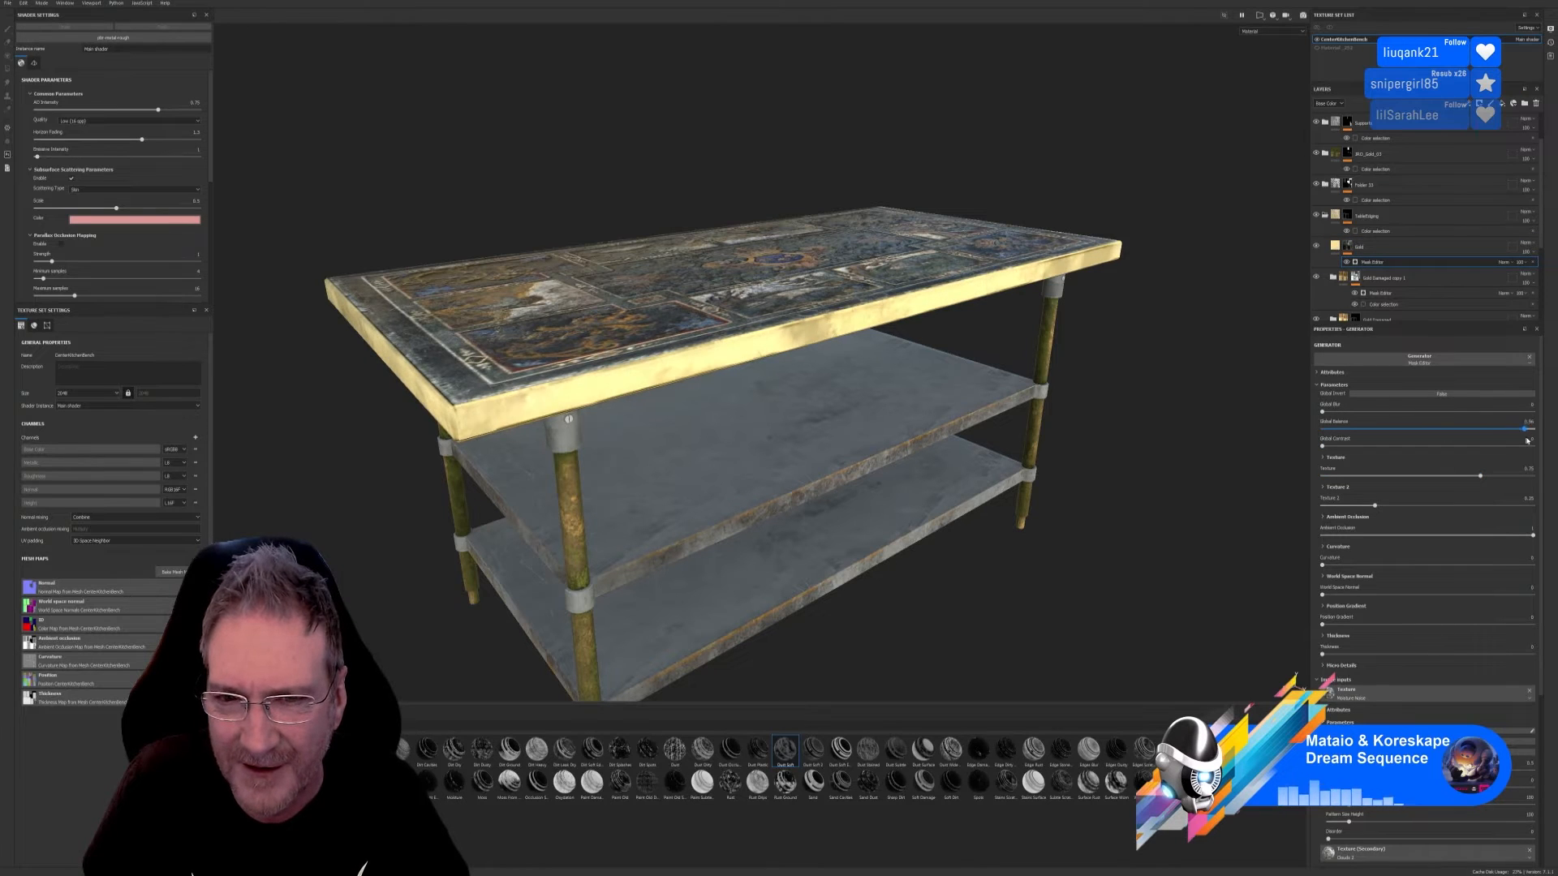
pyautogui.moveTo(1500, 442); pyautogui.dragTo(1424, 448)
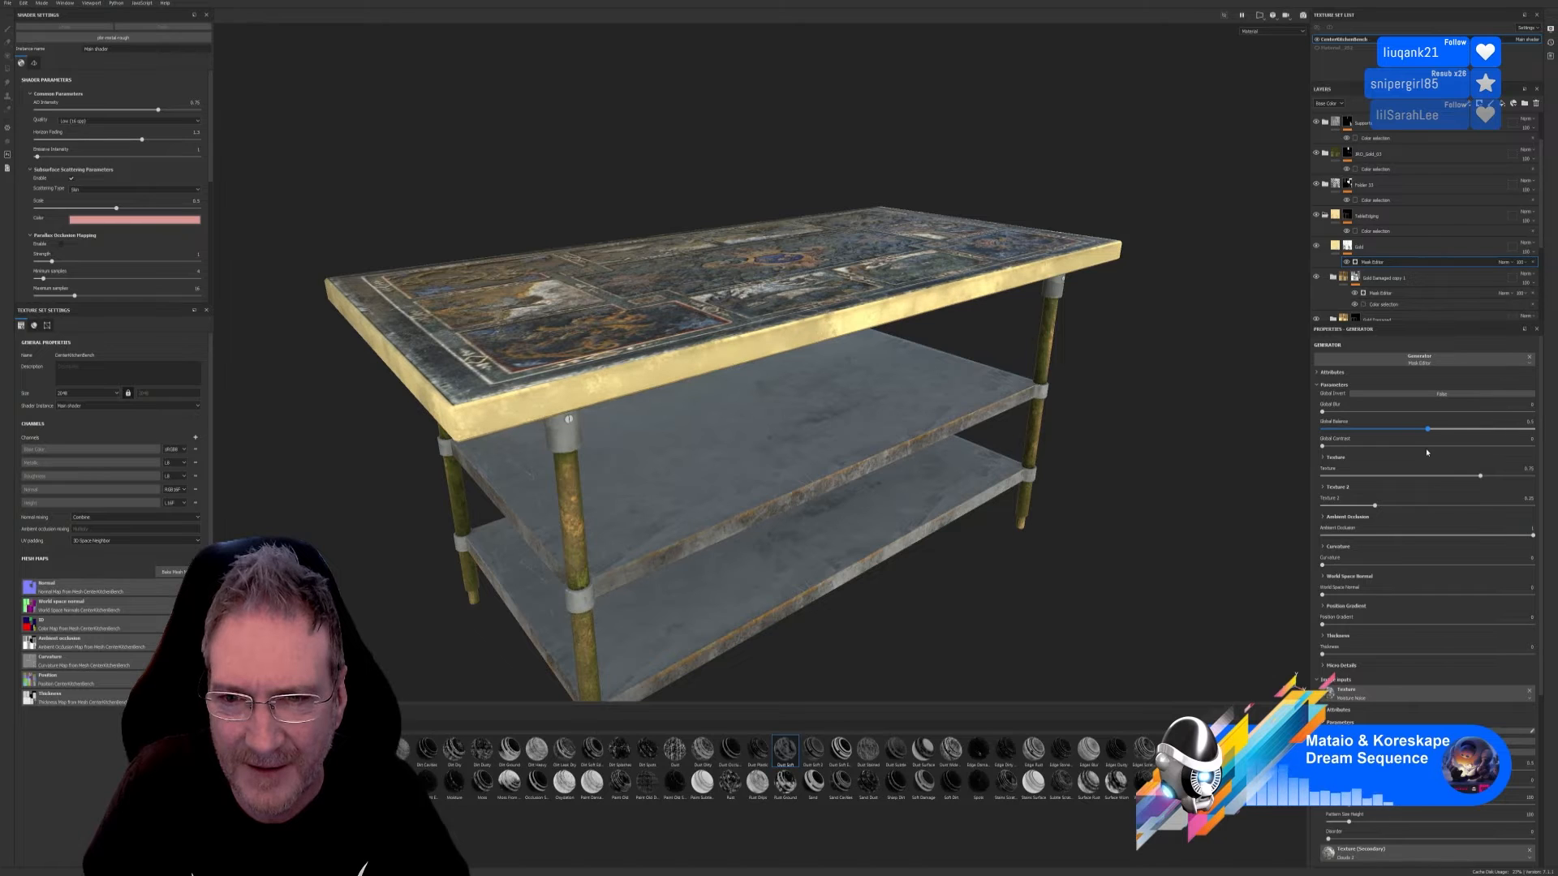
# Step: Raise the Gold layer mask's Texture 2 amount to about 0.43 and its Curvature to about 0.19
pyautogui.keyDown('alt'); pyautogui.moveTo(584, 398); pyautogui.dragTo(1099, 452); pyautogui.keyUp('alt')
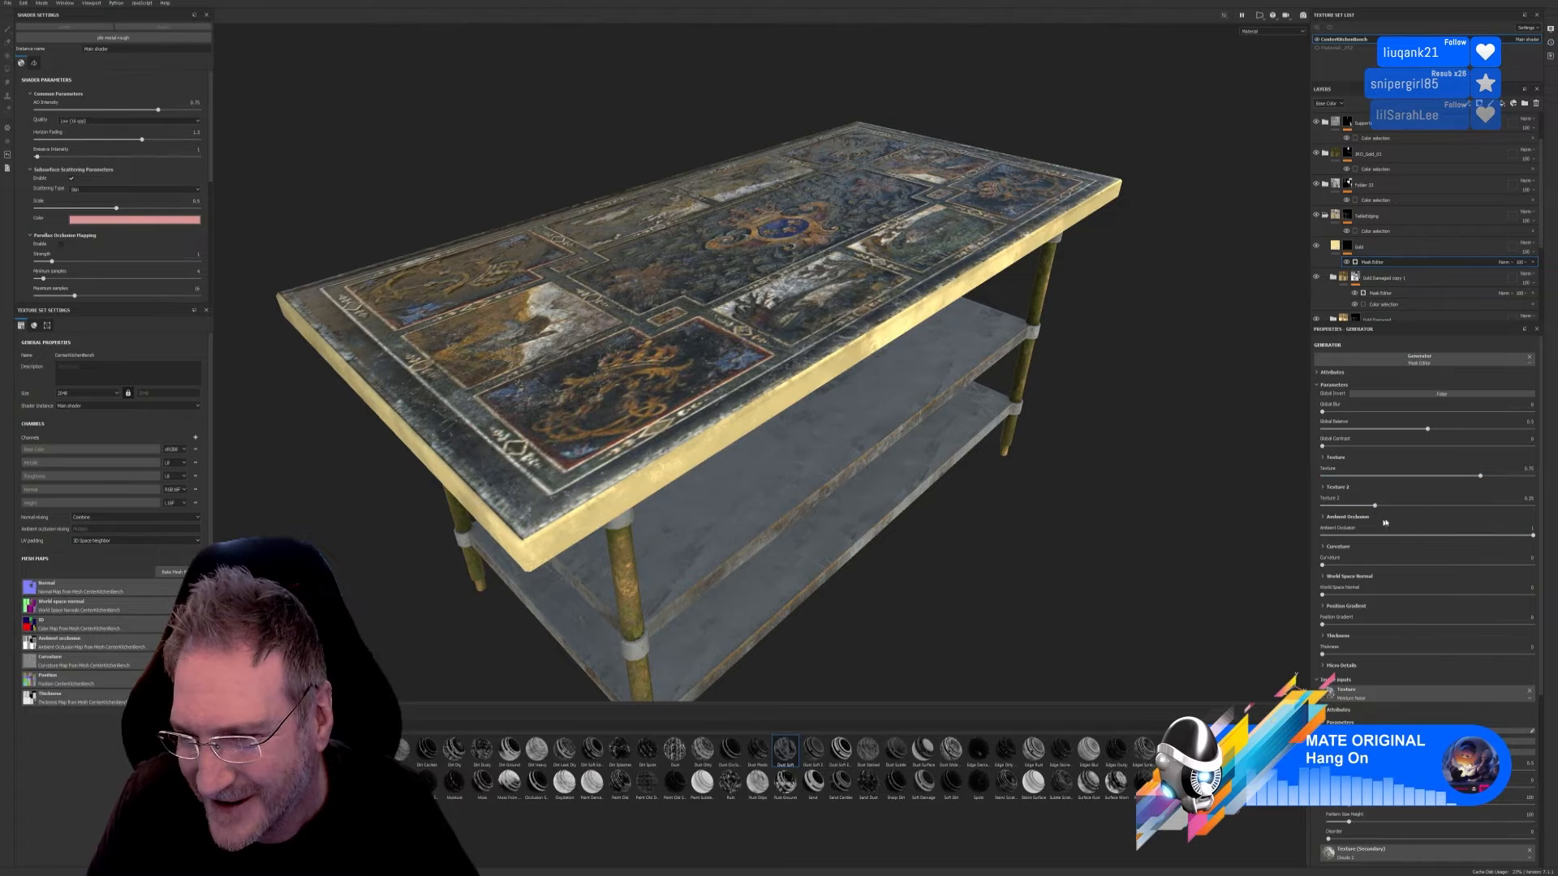
pyautogui.moveTo(1378, 507); pyautogui.dragTo(1420, 532)
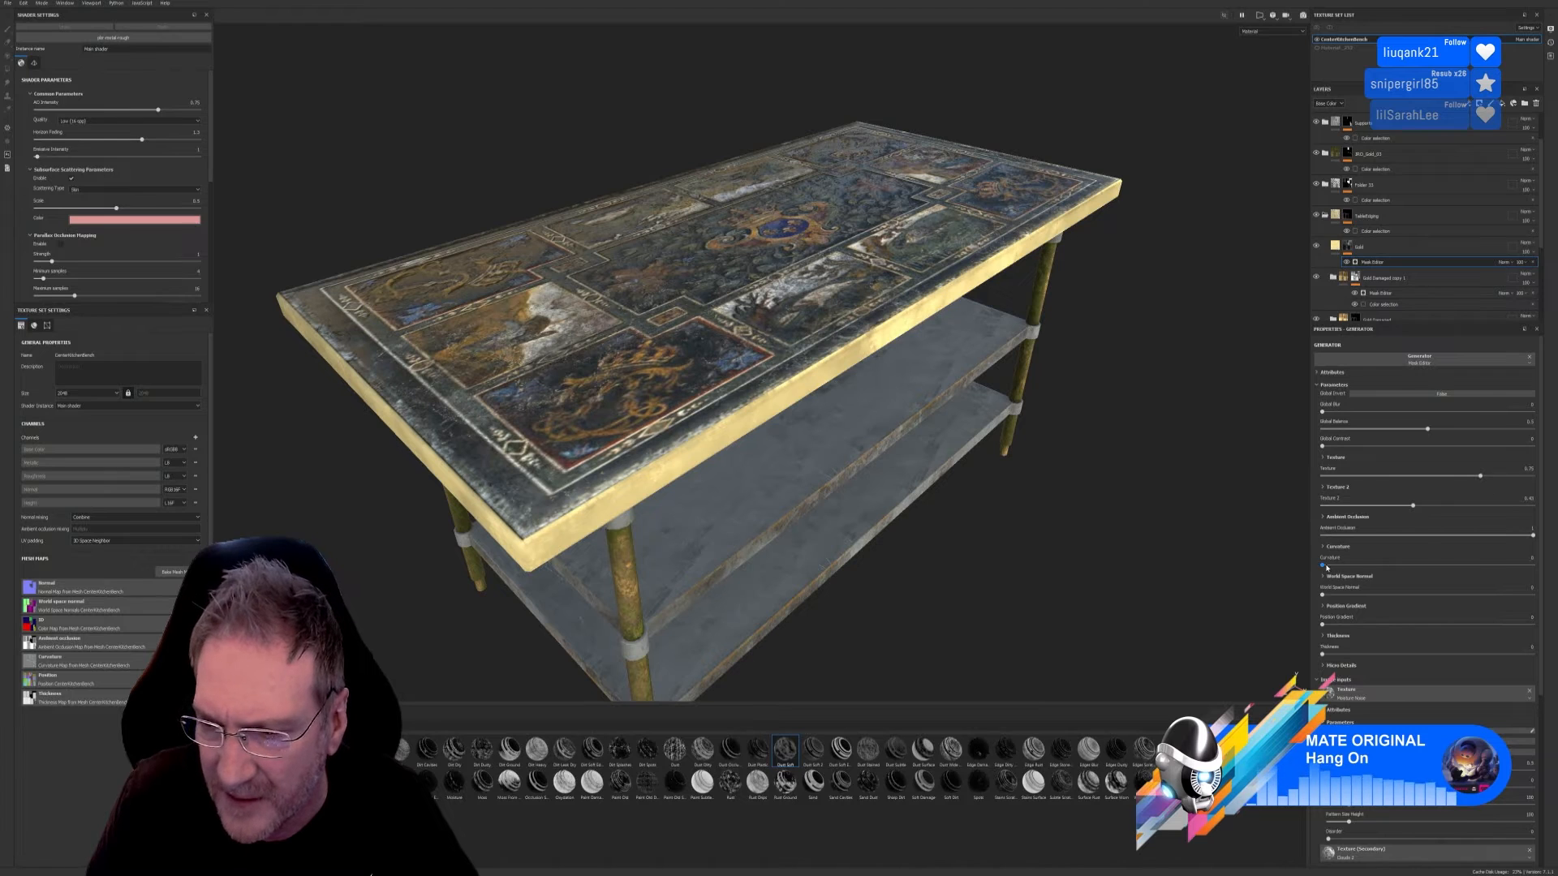
pyautogui.moveTo(1327, 568); pyautogui.dragTo(1381, 576)
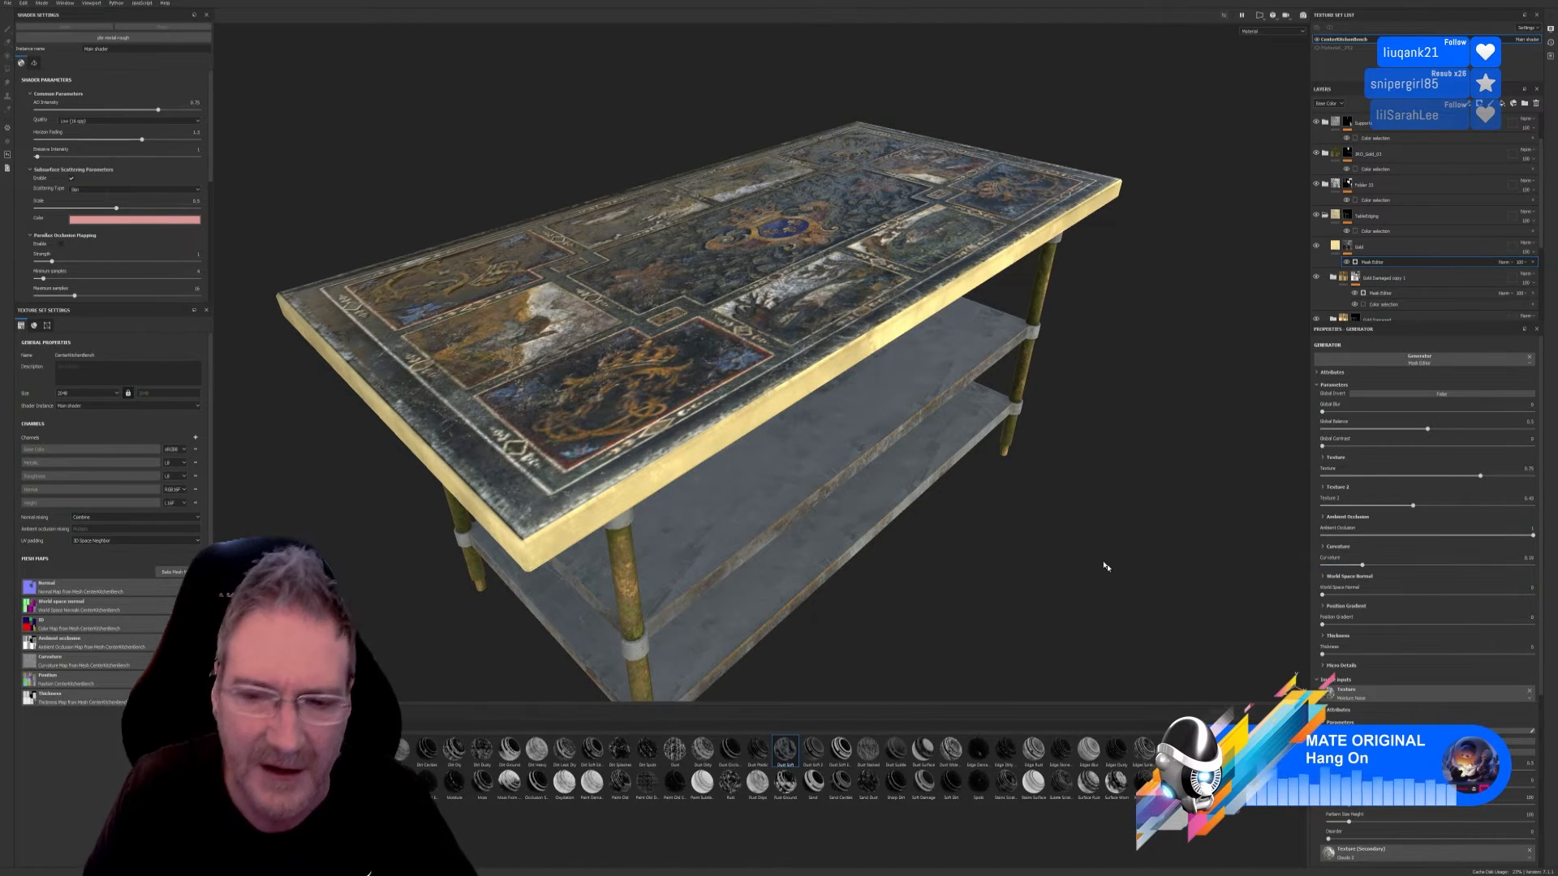
# Step: Examine the masked gold edging around the tabletop from several angles, both close up and from a distance
pyautogui.keyDown('alt'); pyautogui.moveTo(1098, 563); pyautogui.dragTo(898, 348); pyautogui.keyUp('alt')
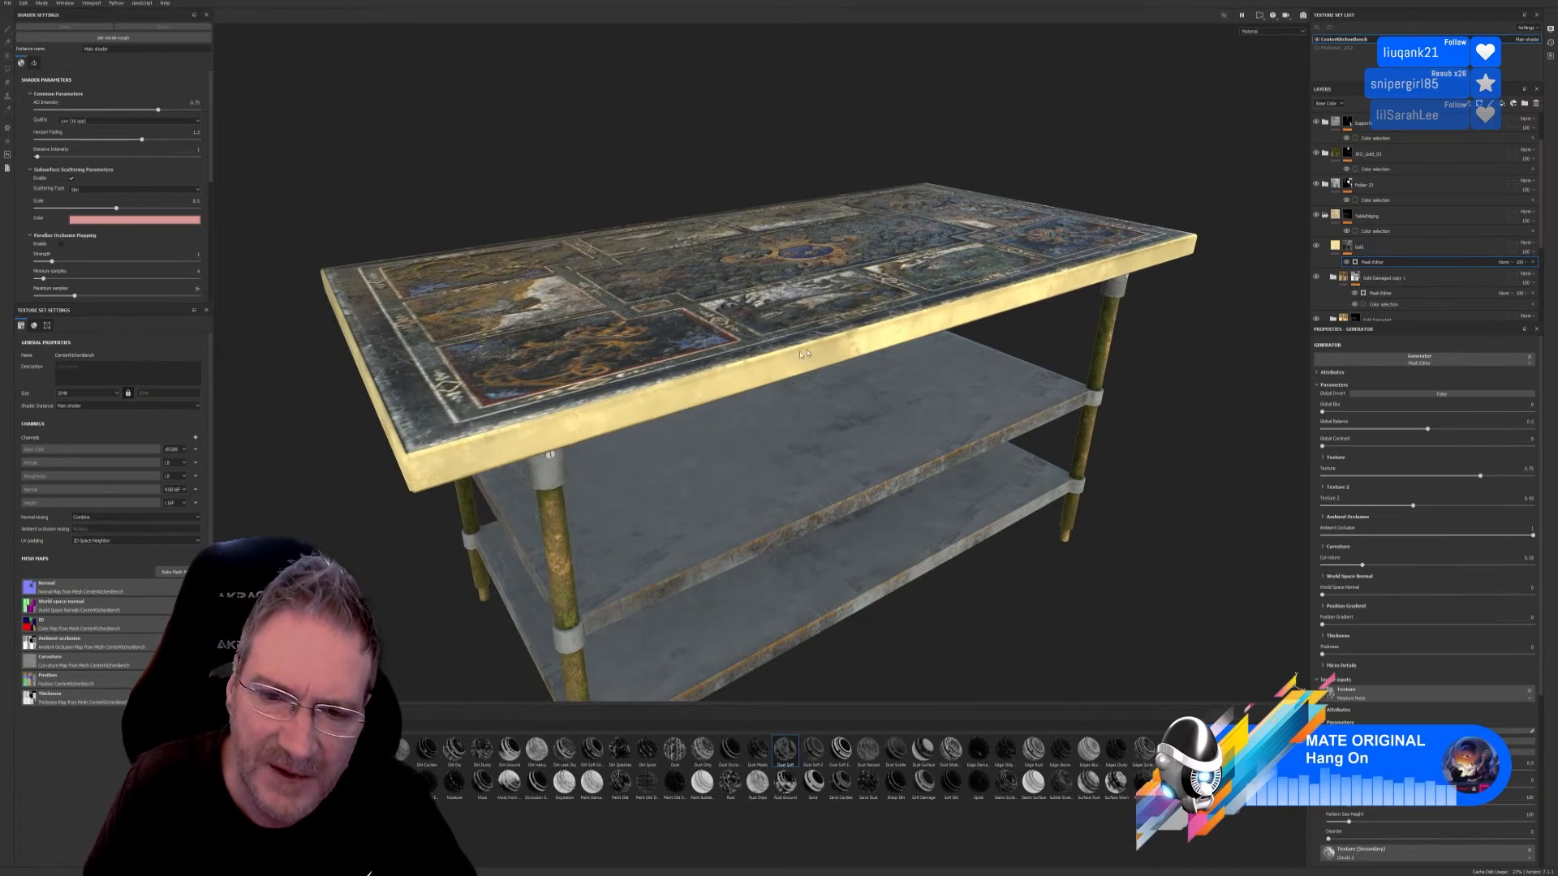
pyautogui.keyDown('alt'); pyautogui.moveTo(1187, 286); pyautogui.dragTo(1197, 395); pyautogui.keyUp('alt')
pyautogui.keyDown('alt'); pyautogui.moveTo(1197, 395); pyautogui.dragTo(986, 430, button='right'); pyautogui.keyUp('alt')
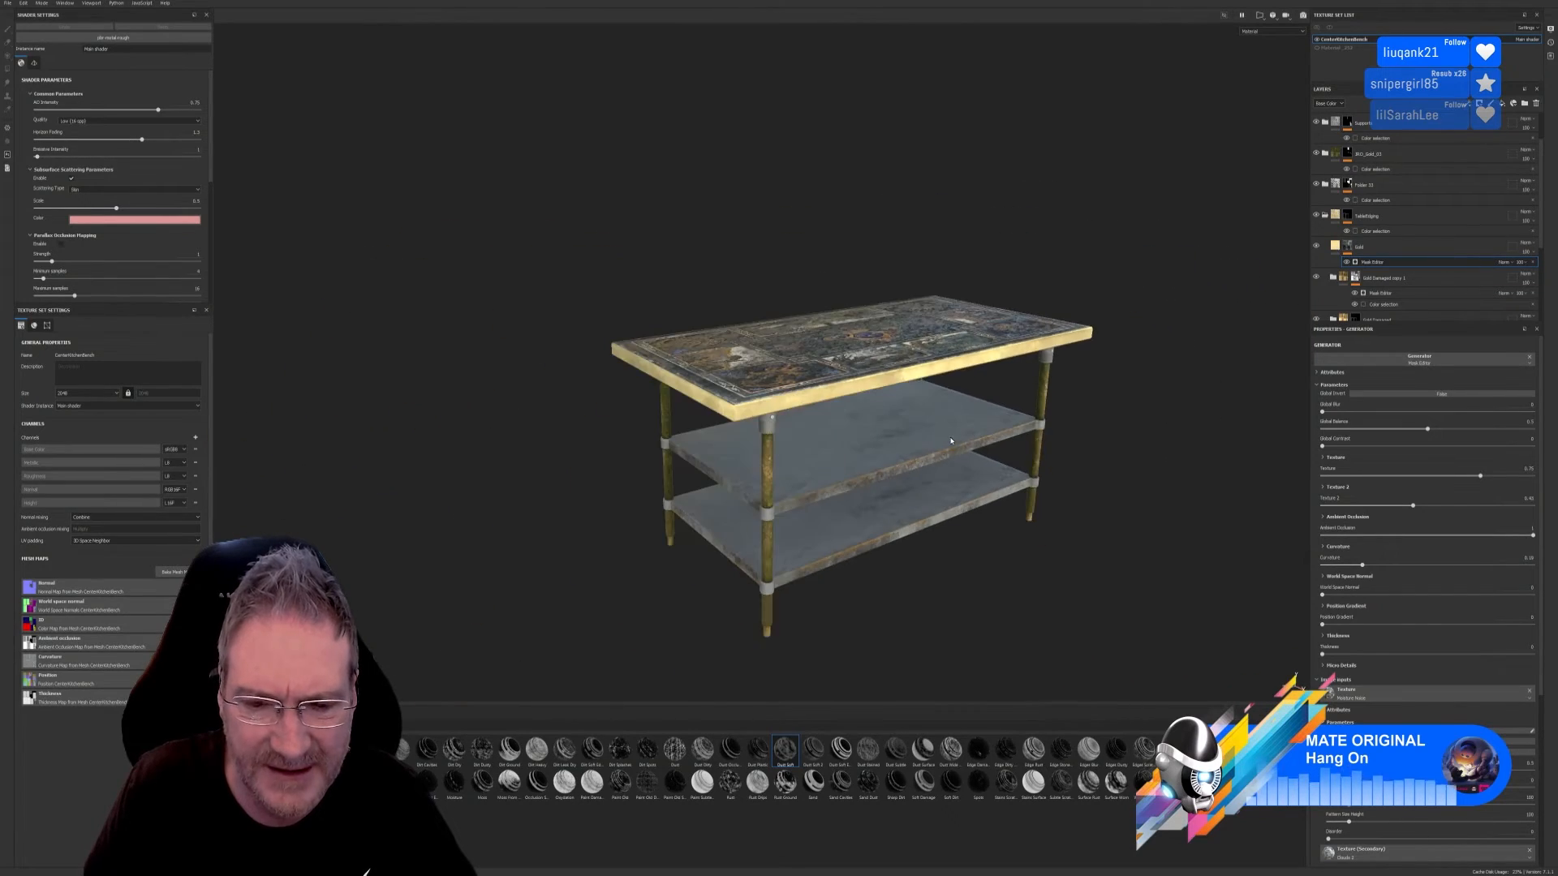
pyautogui.keyDown('alt'); pyautogui.moveTo(985, 430); pyautogui.dragTo(543, 406); pyautogui.keyUp('alt')
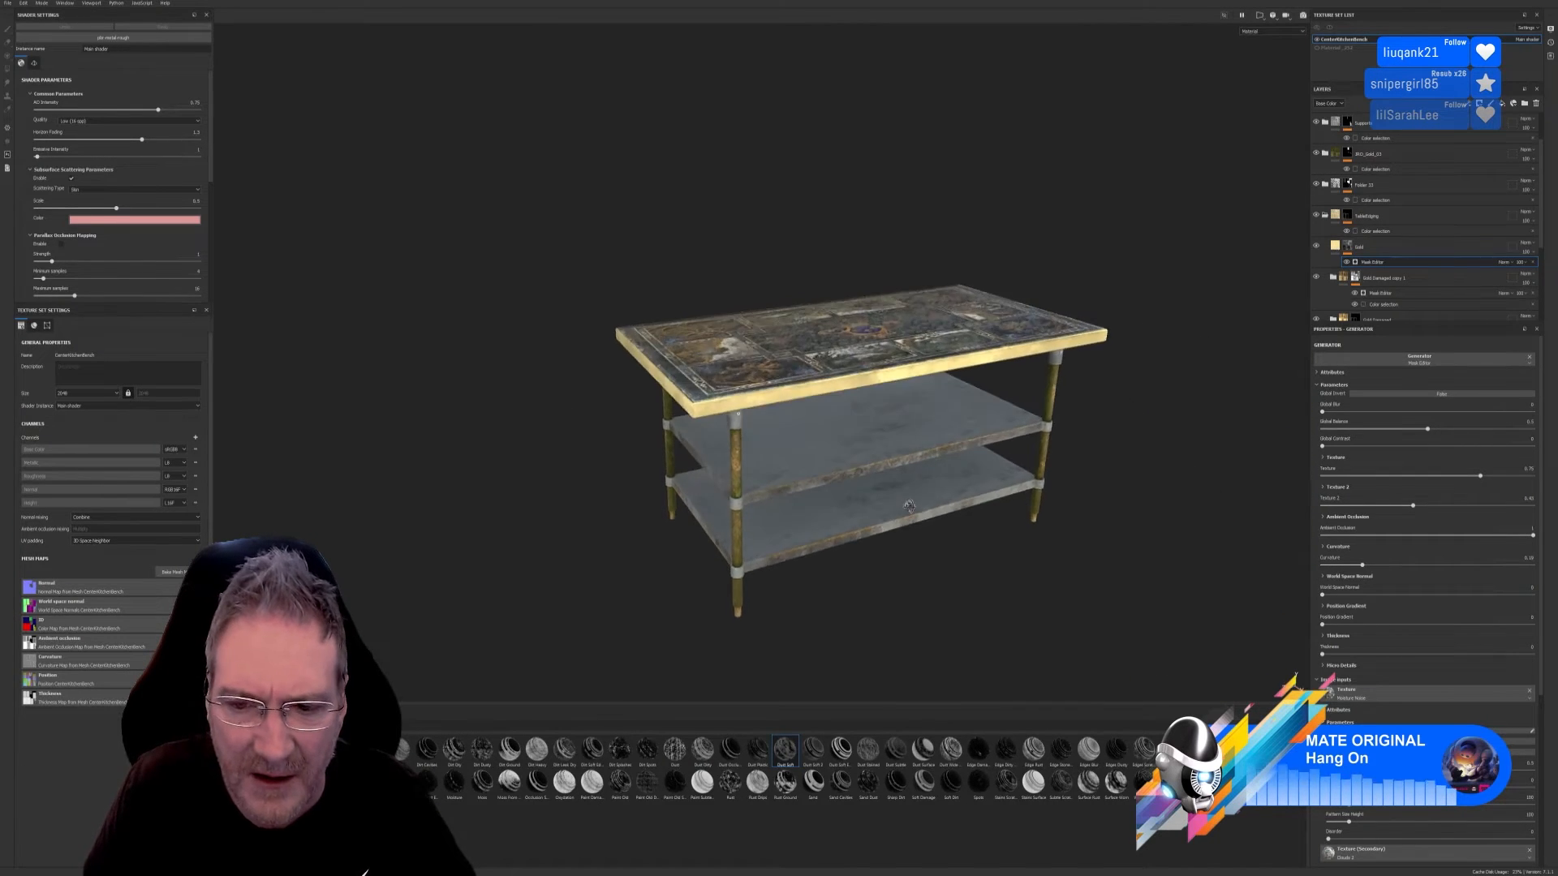
pyautogui.moveTo(703, 397)
pyautogui.keyDown('alt'); pyautogui.mouseDown()
pyautogui.moveTo(761, 383)
pyautogui.moveTo(727, 397)
pyautogui.mouseUp(); pyautogui.keyUp('alt')
pyautogui.keyDown('alt'); pyautogui.moveTo(771, 407); pyautogui.dragTo(766, 425); pyautogui.keyUp('alt')
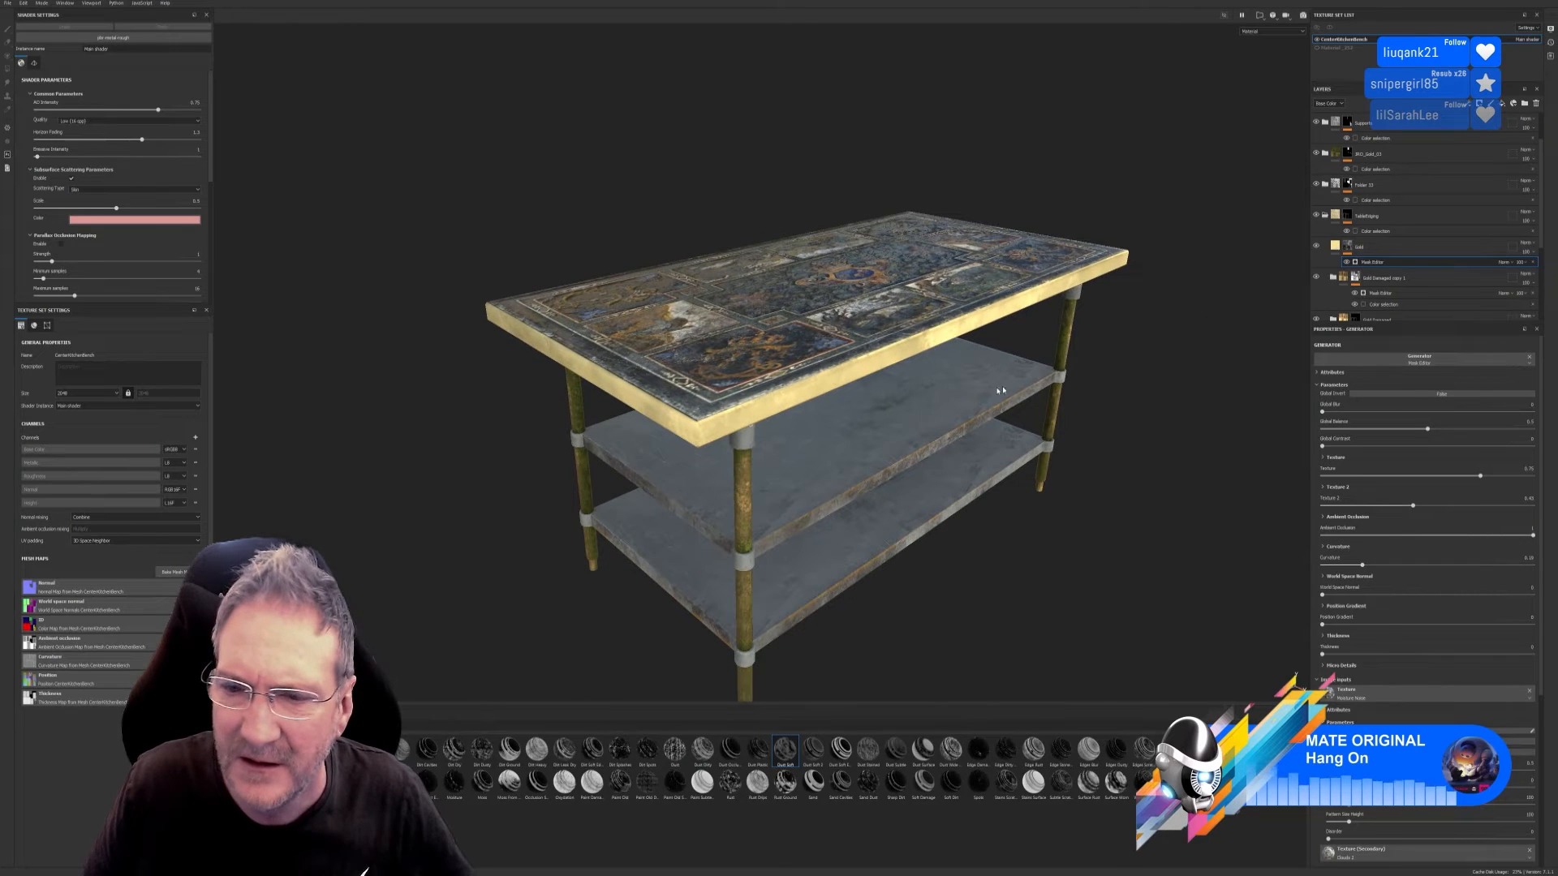
pyautogui.keyDown('alt'); pyautogui.moveTo(884, 540); pyautogui.dragTo(876, 505); pyautogui.keyUp('alt')
pyautogui.scroll(5, 836, 437)
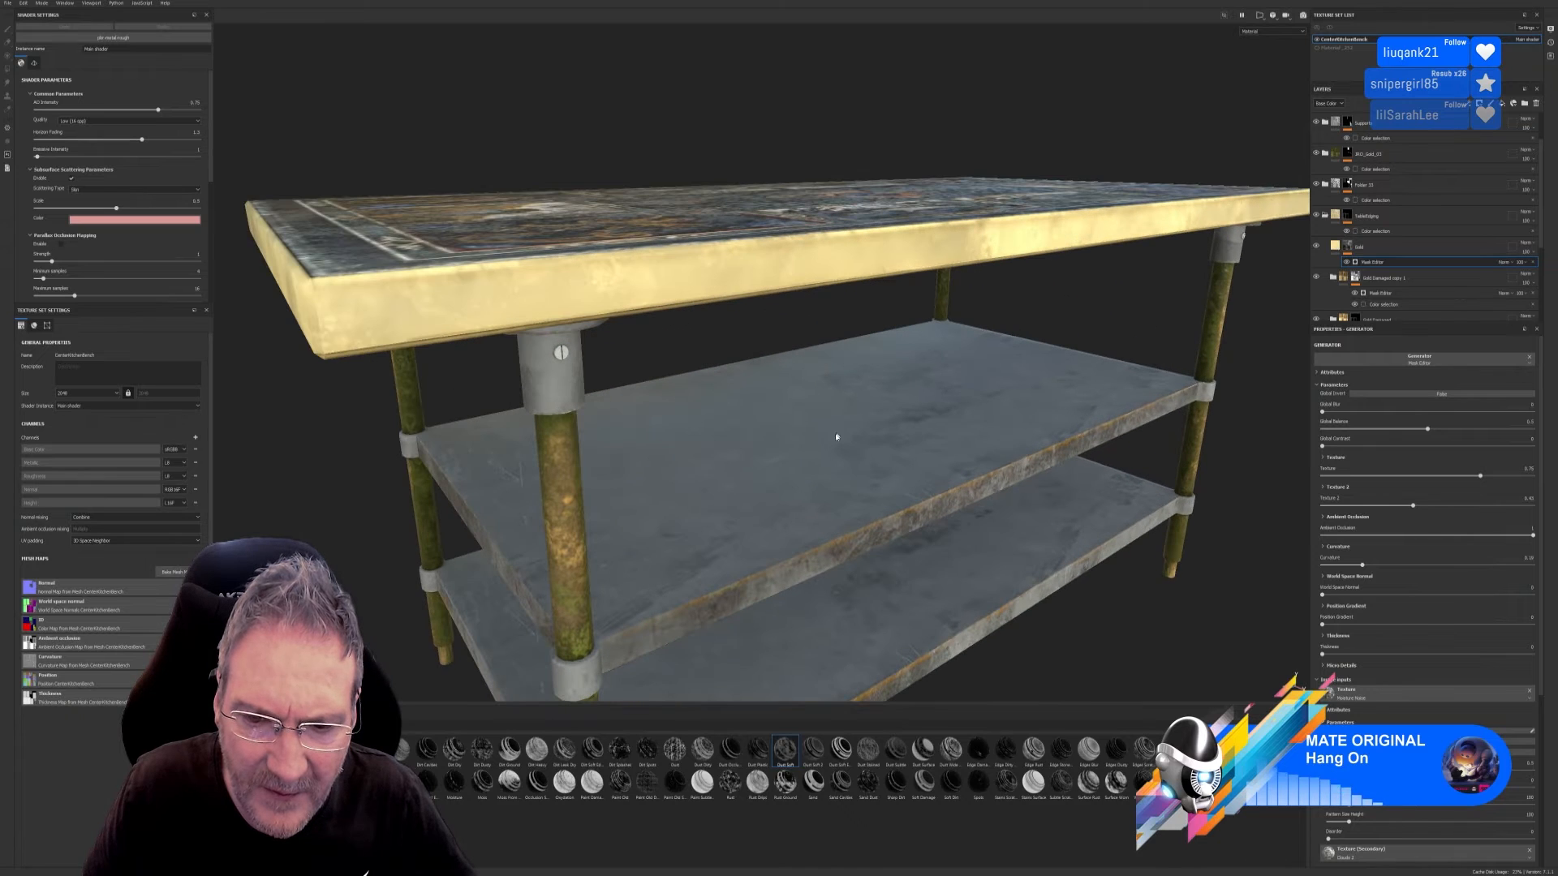
pyautogui.keyDown('alt'); pyautogui.moveTo(806, 465); pyautogui.dragTo(878, 527); pyautogui.keyUp('alt')
pyautogui.scroll(-4, 785, 467)
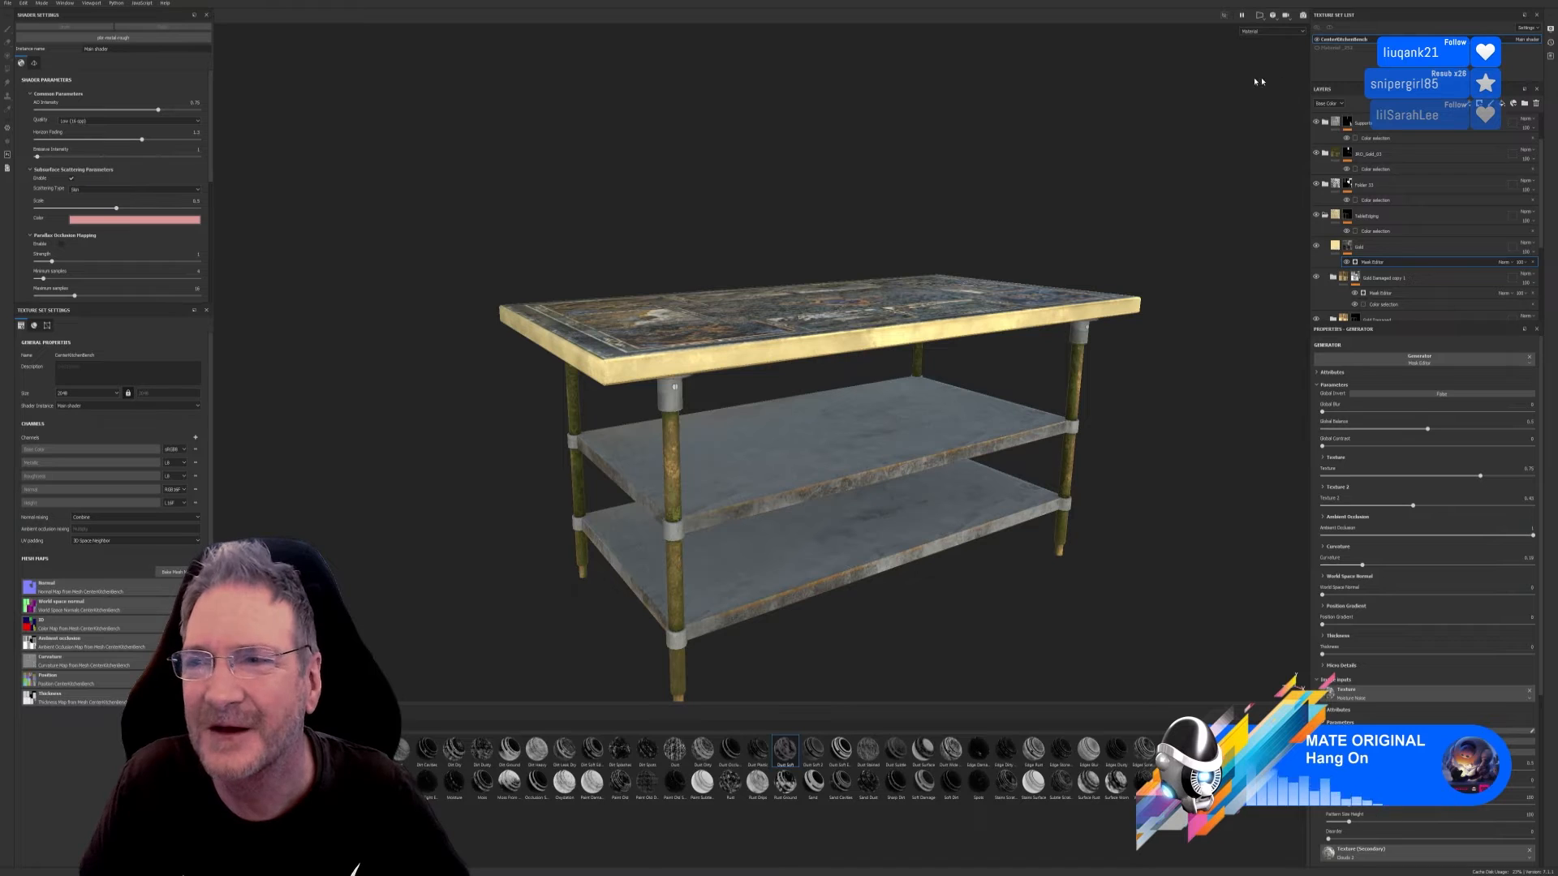
# Step: Save the bench project with the refined gold edging
pyautogui.click(8, 4)
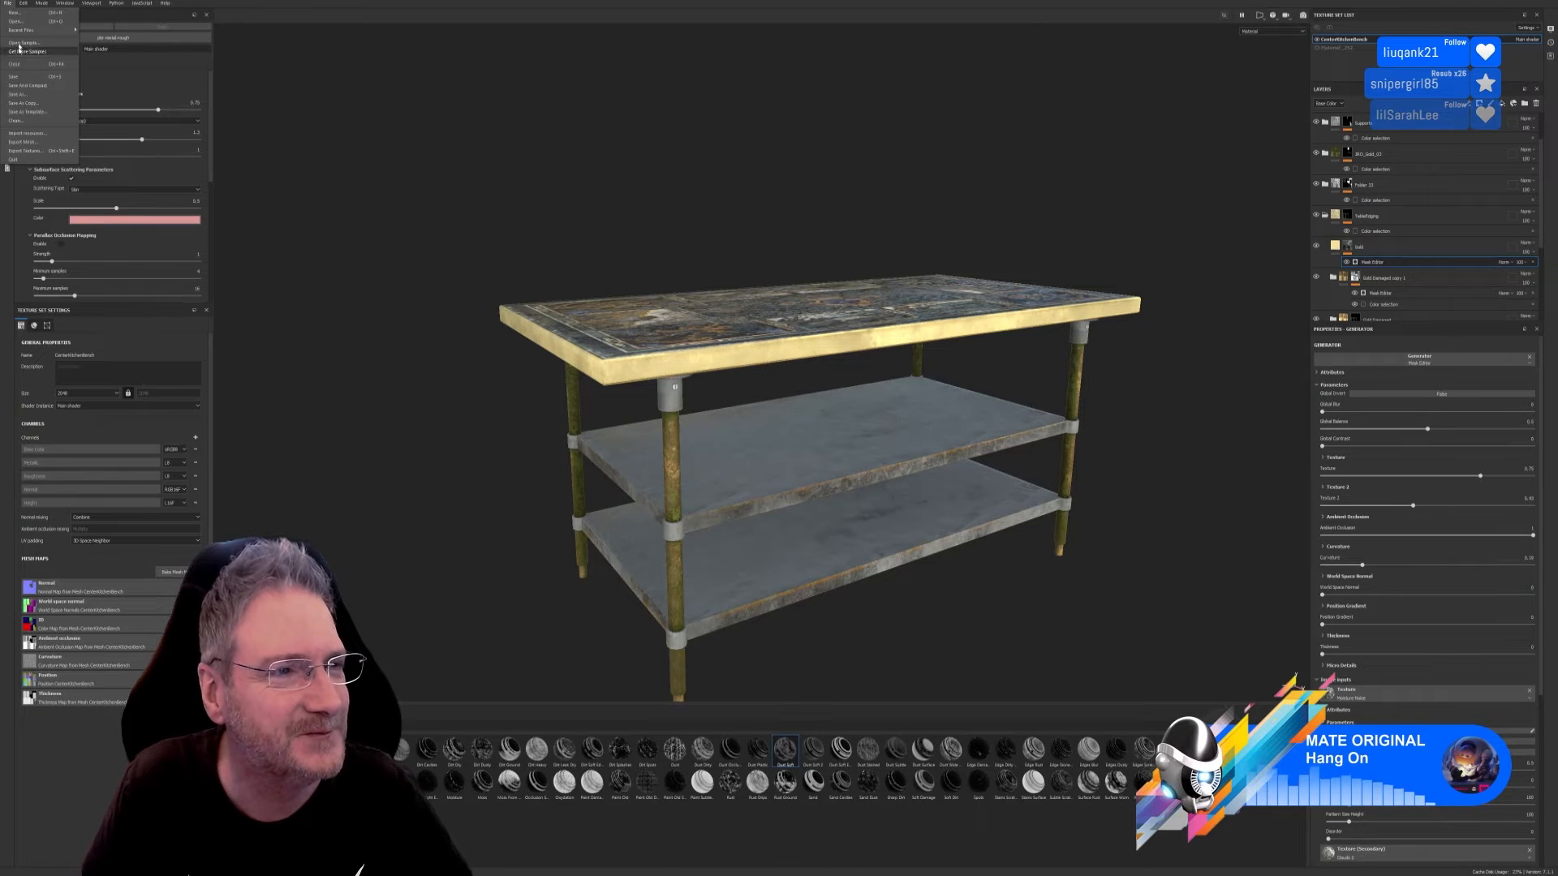
pyautogui.click(11, 78)
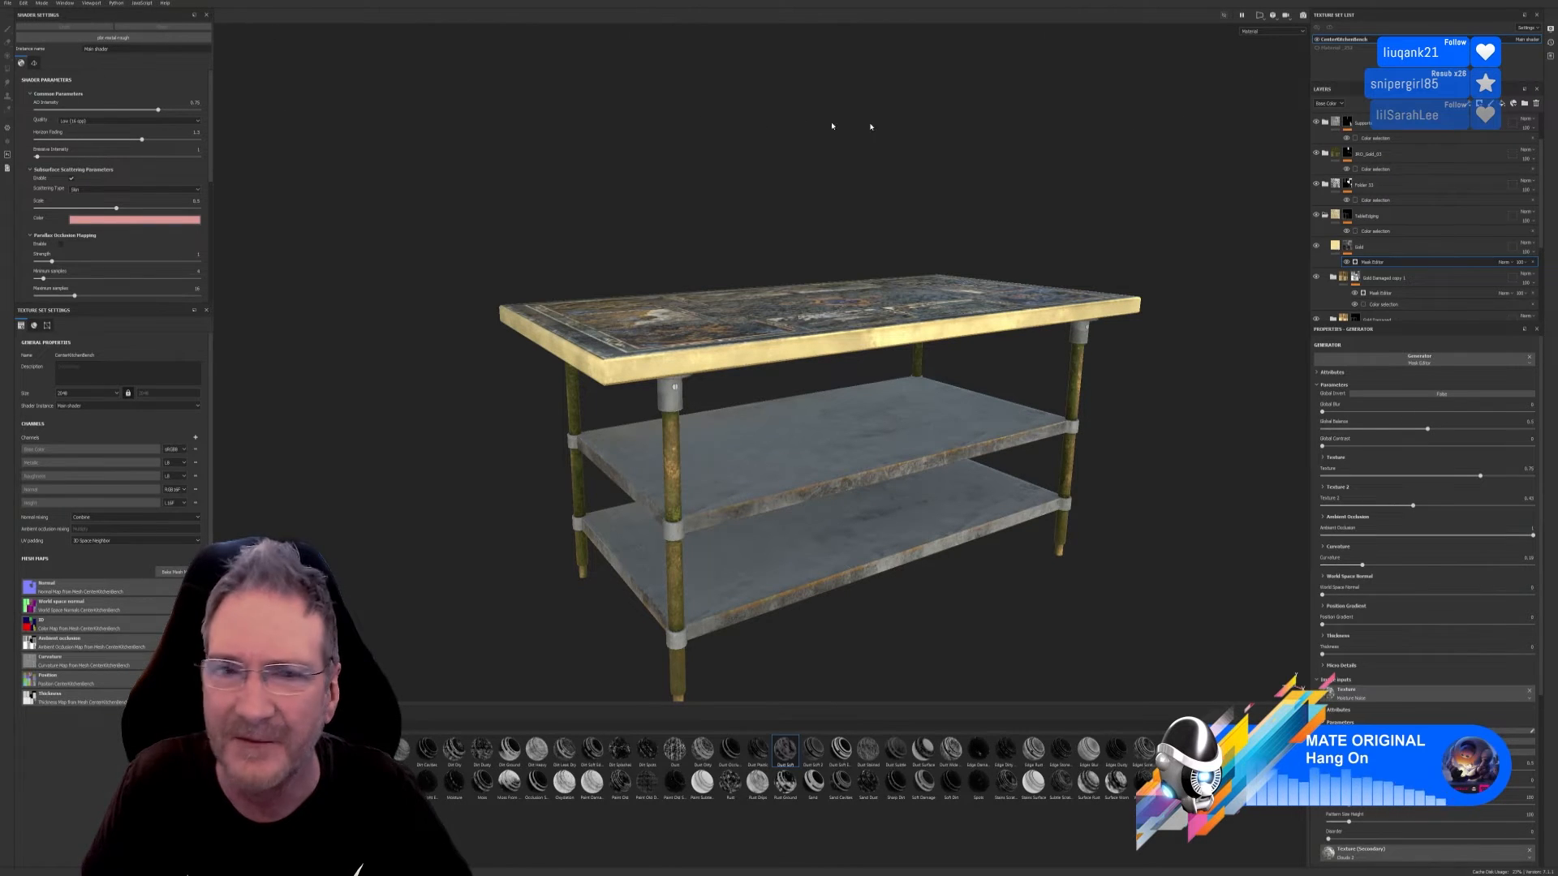
pyautogui.click(9, 4)
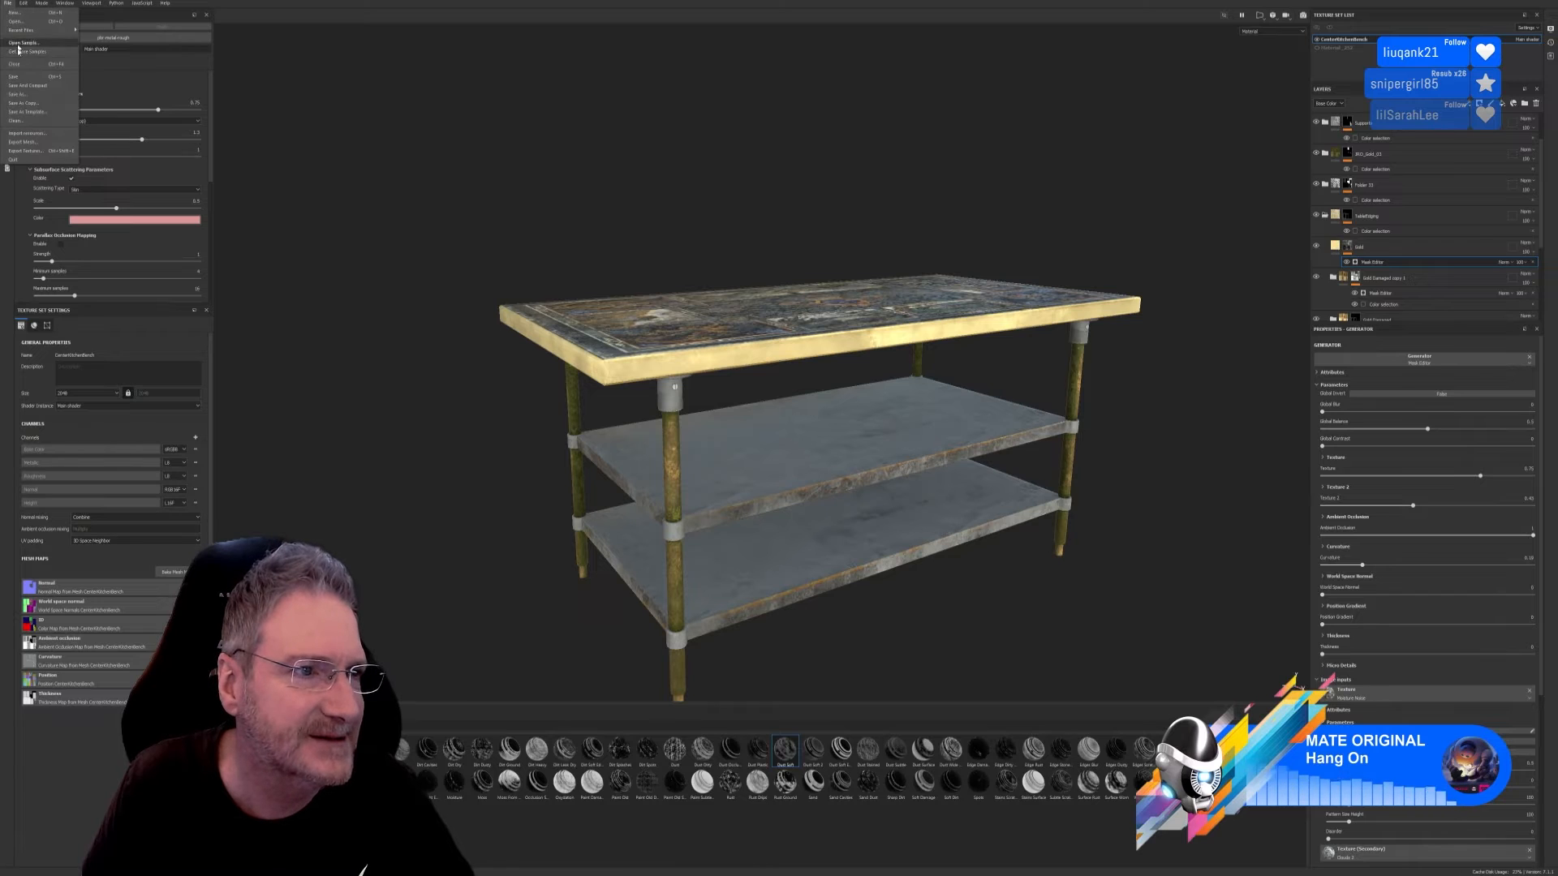
pyautogui.click(390, 290)
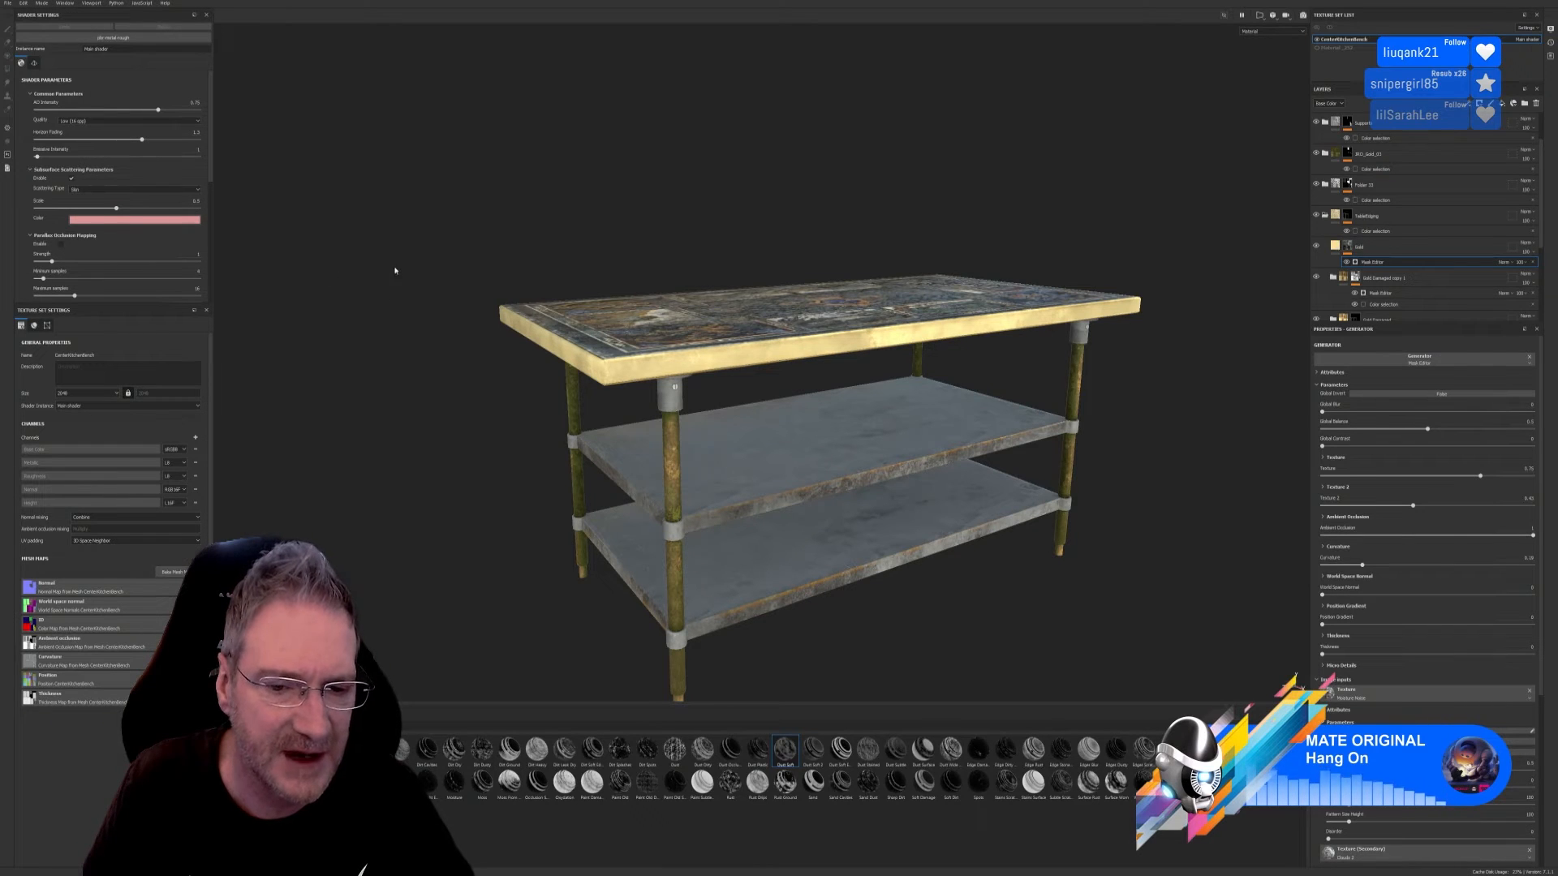
pyautogui.keyDown('alt'); pyautogui.moveTo(435, 302); pyautogui.dragTo(369, 286); pyautogui.keyUp('alt')
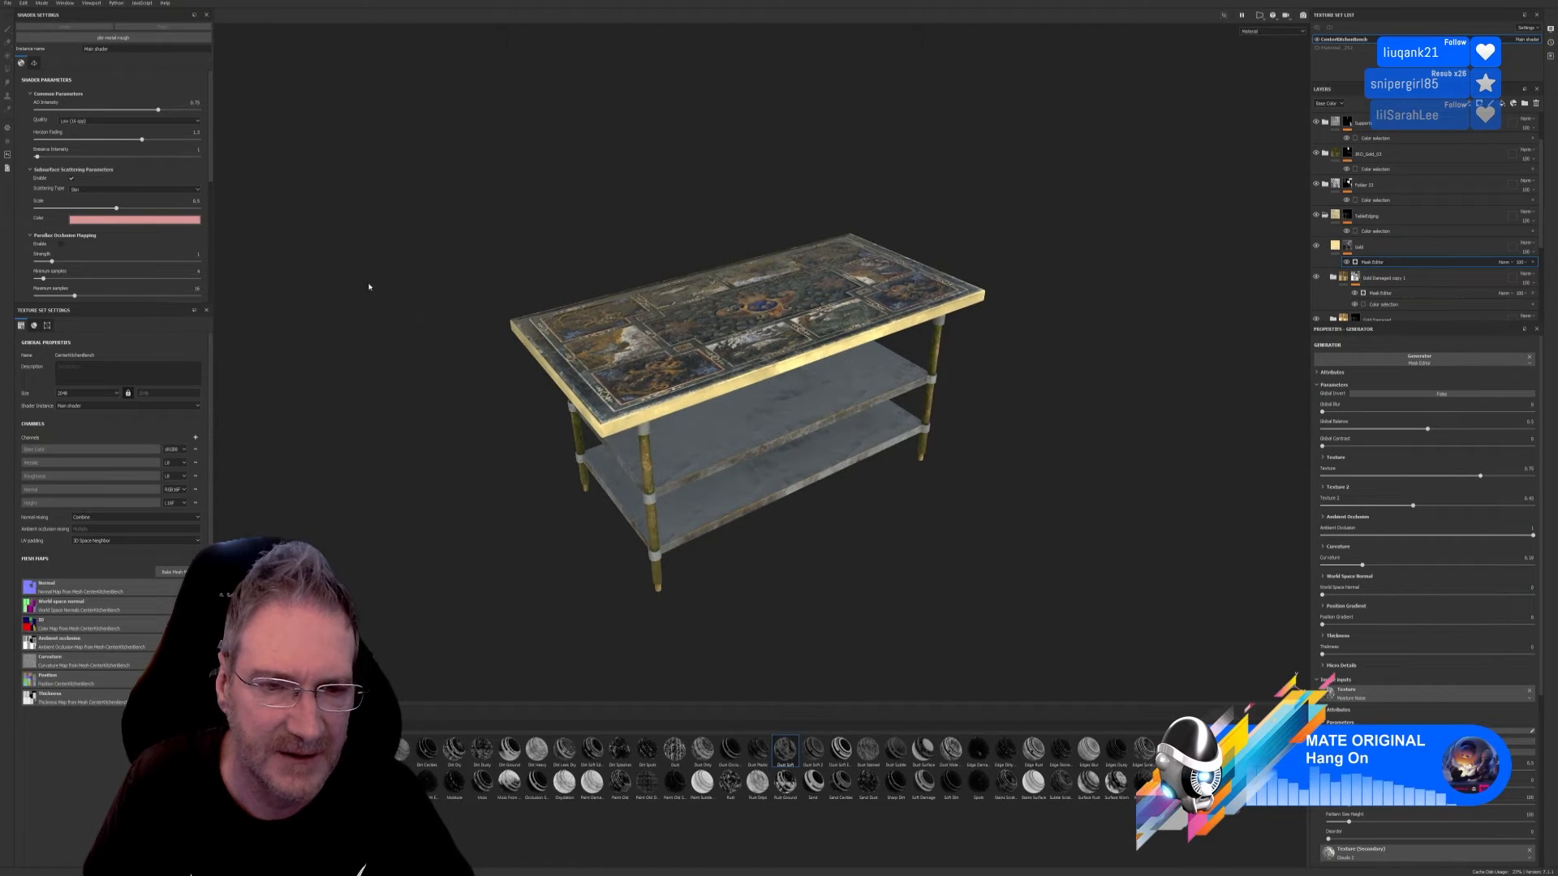
# Step: Export the kitchen bench's texture maps using the existing output directory and template, and close the export dialog
pyautogui.click(7, 3)
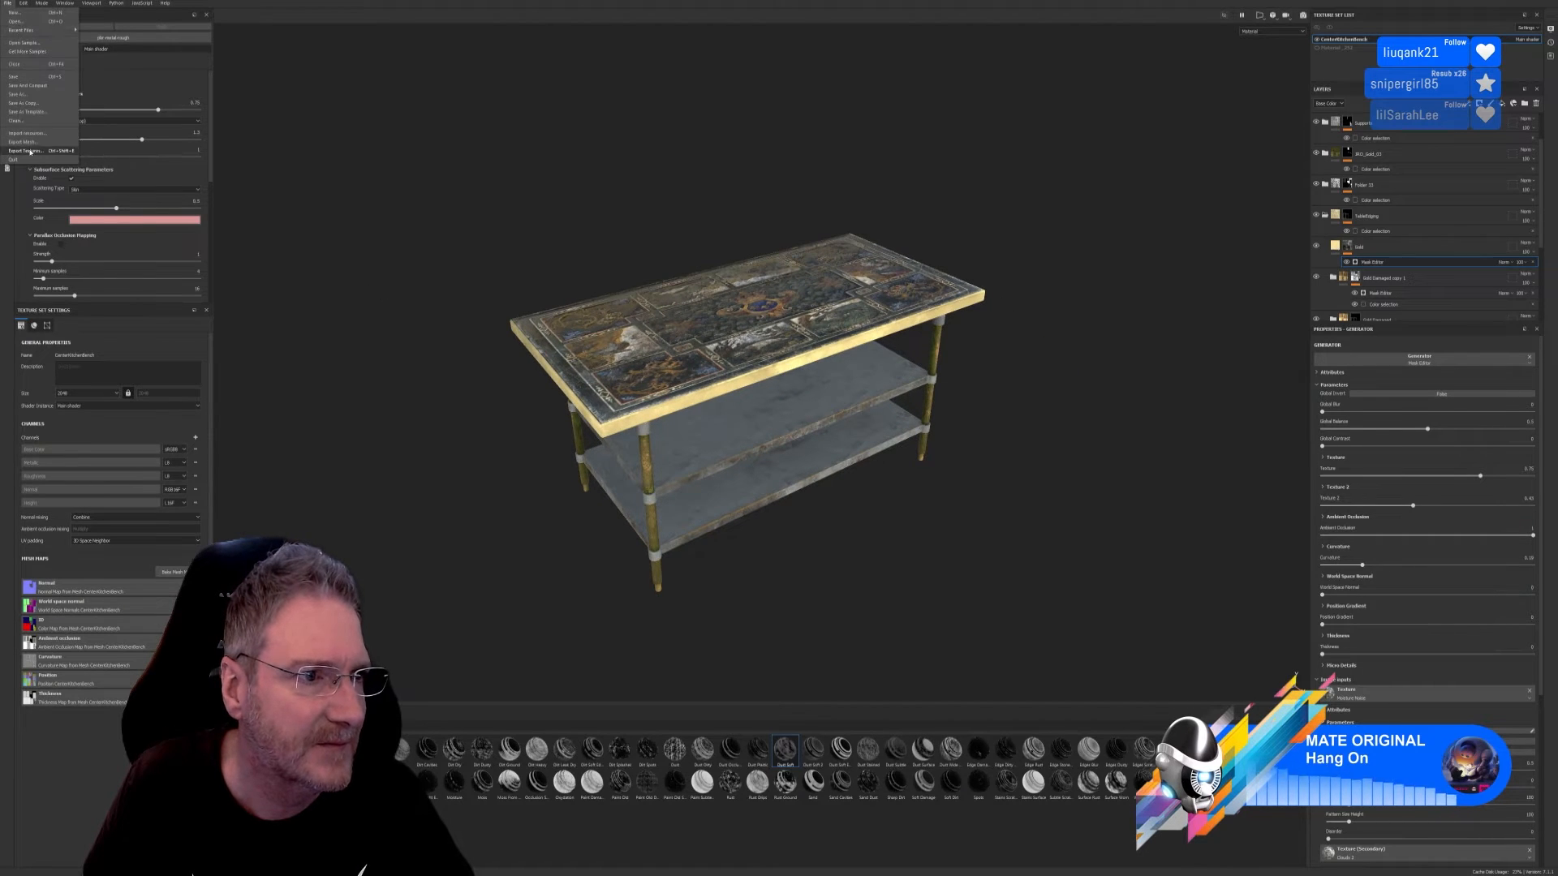
pyautogui.click(29, 151)
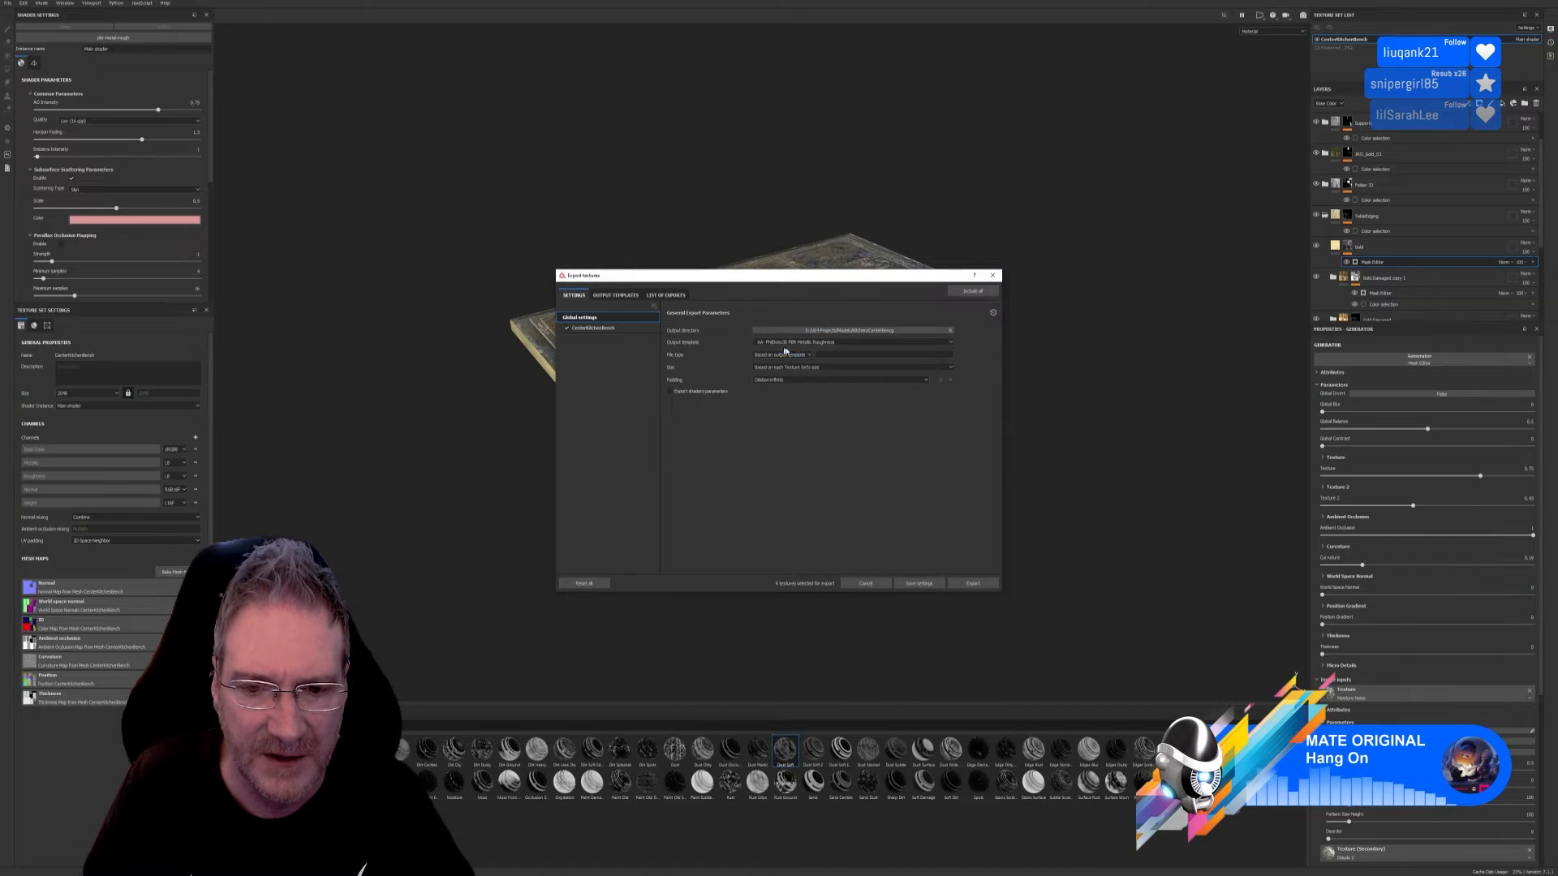
pyautogui.click(972, 584)
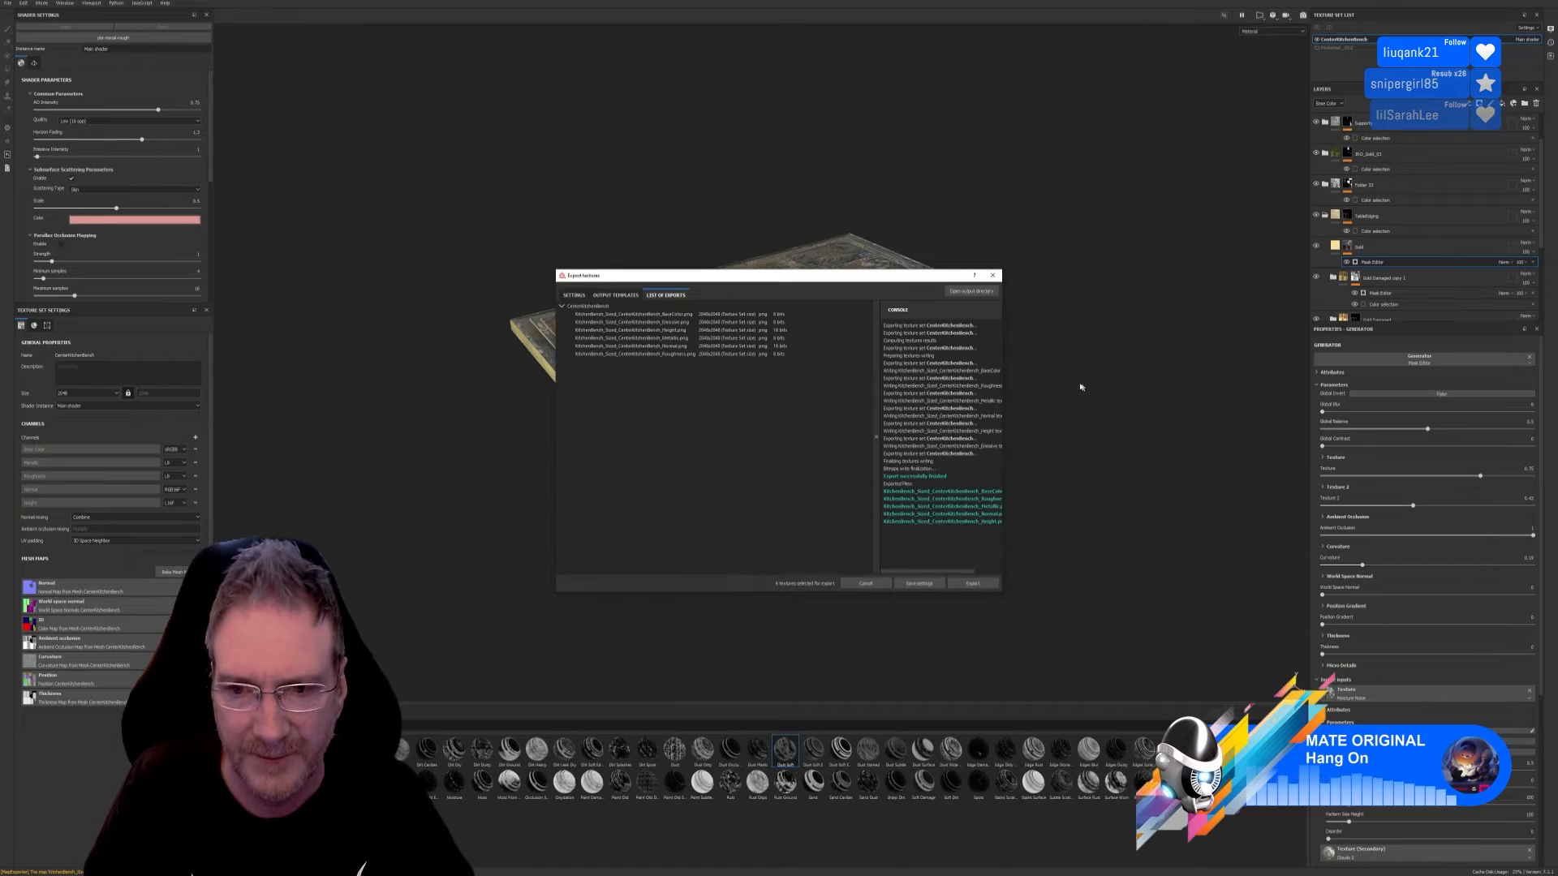
pyautogui.click(993, 276)
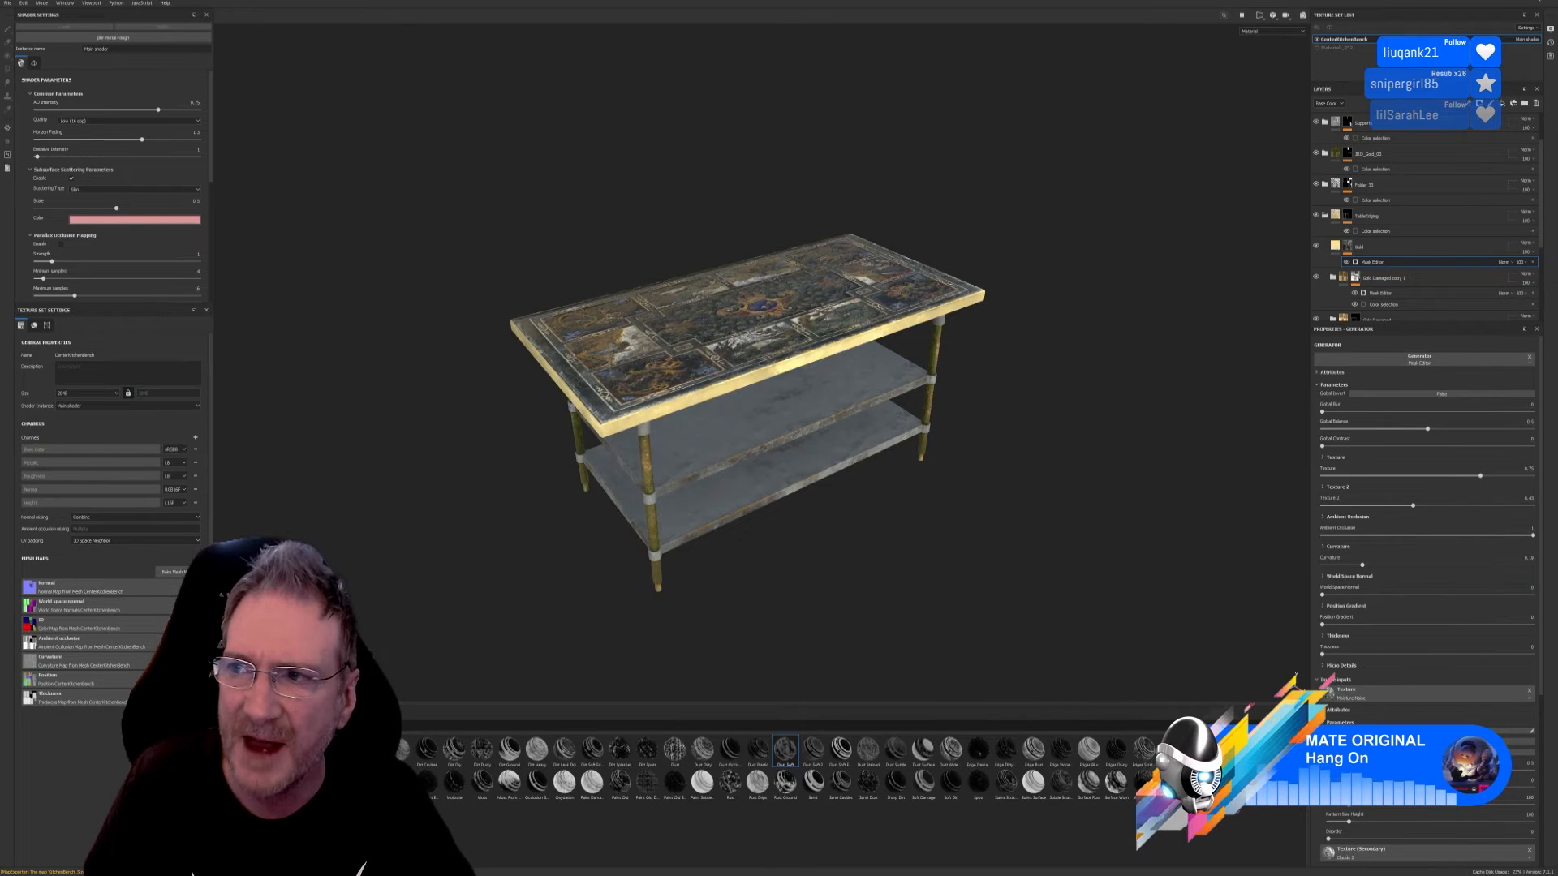
# Step: Switch to 3ds Max and add a PBR Material (Metal/Rough) node in the Slate Material Editor
pyautogui.press('super+d')
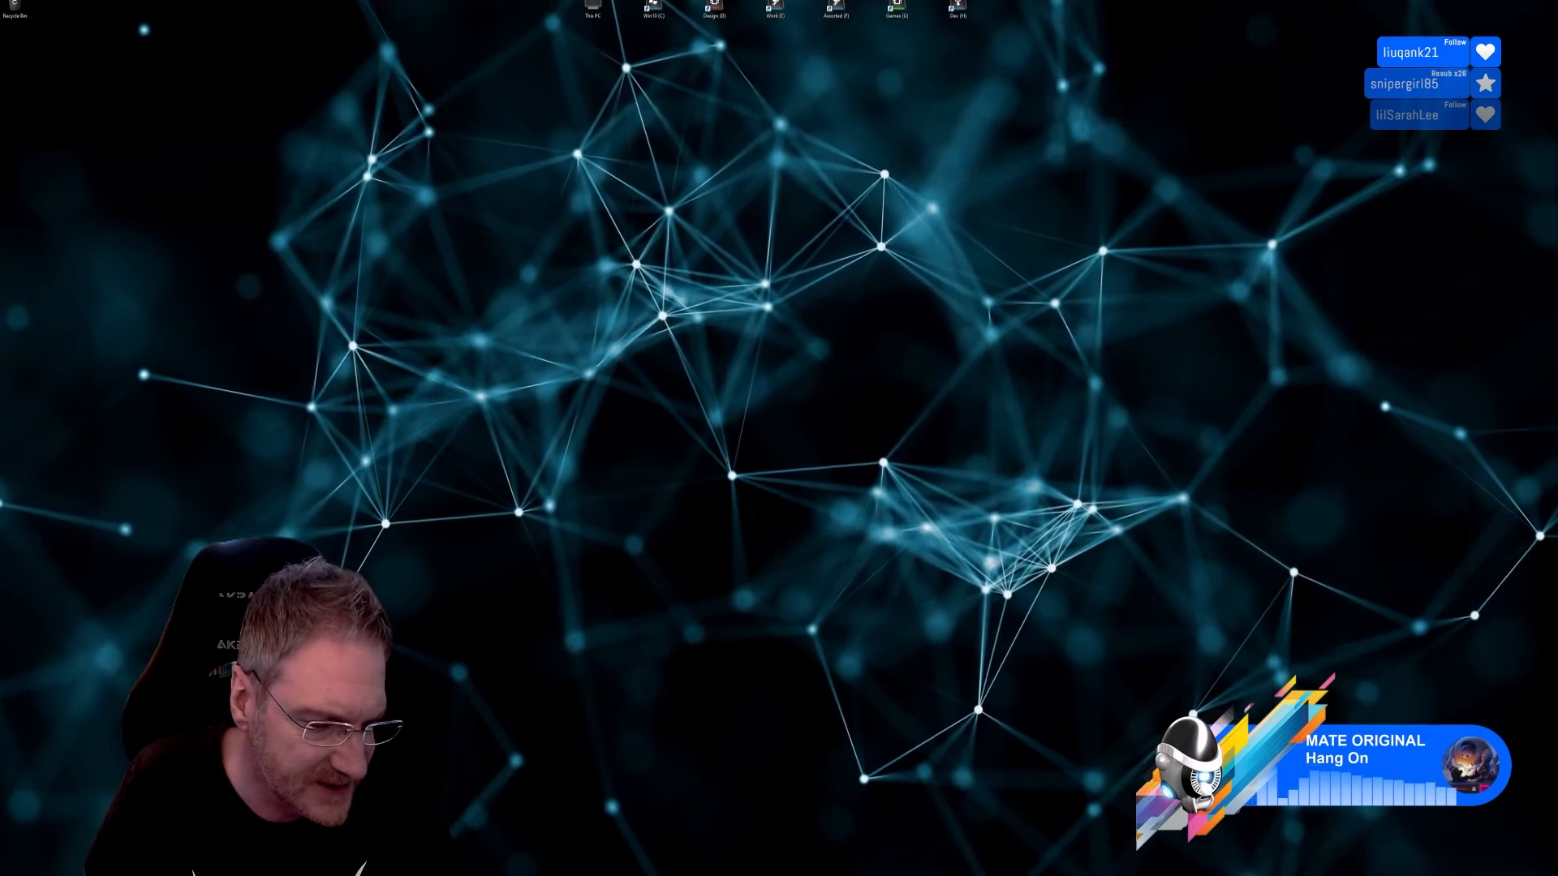
pyautogui.hotkey('alt', 'Tab')
pyautogui.scroll(-3, 596, 532)
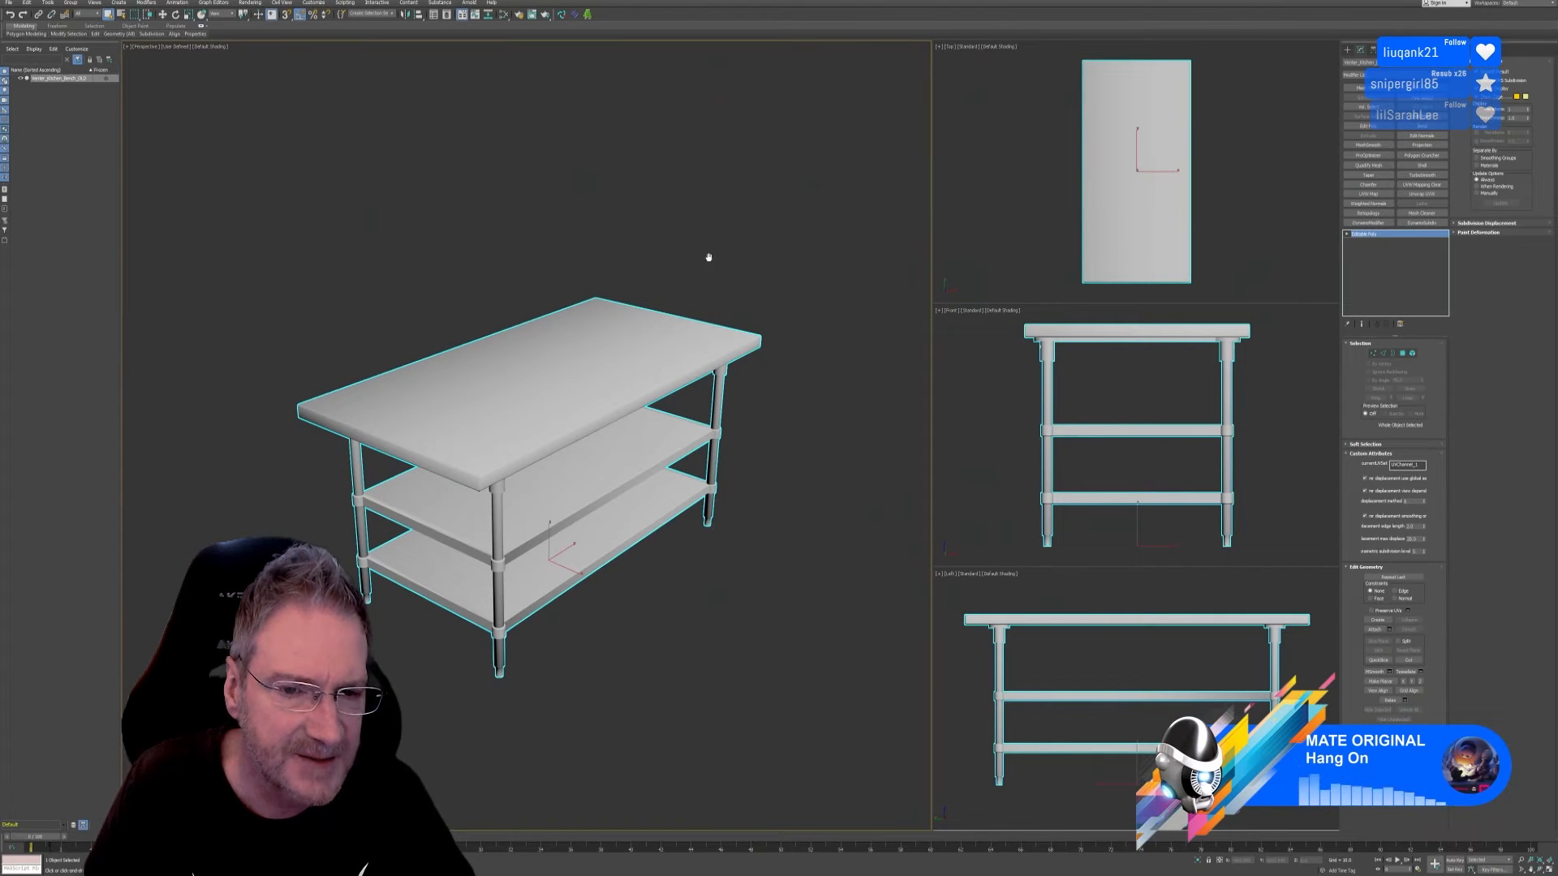
pyautogui.moveTo(708, 258); pyautogui.dragTo(689, 259, button='middle')
pyautogui.click(502, 16)
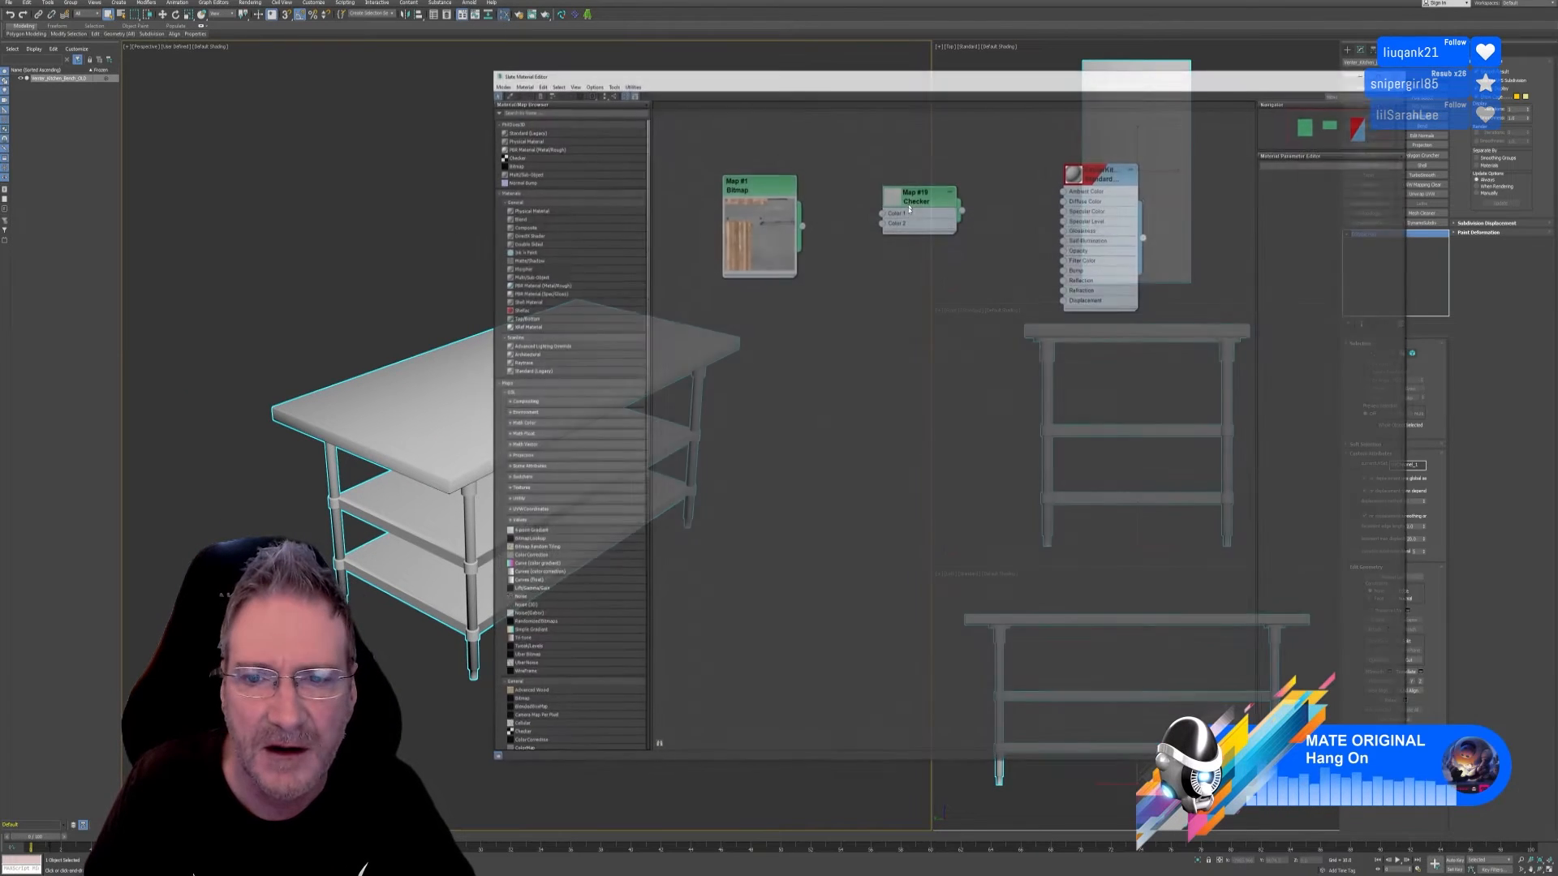
pyautogui.scroll(-3, 904, 287)
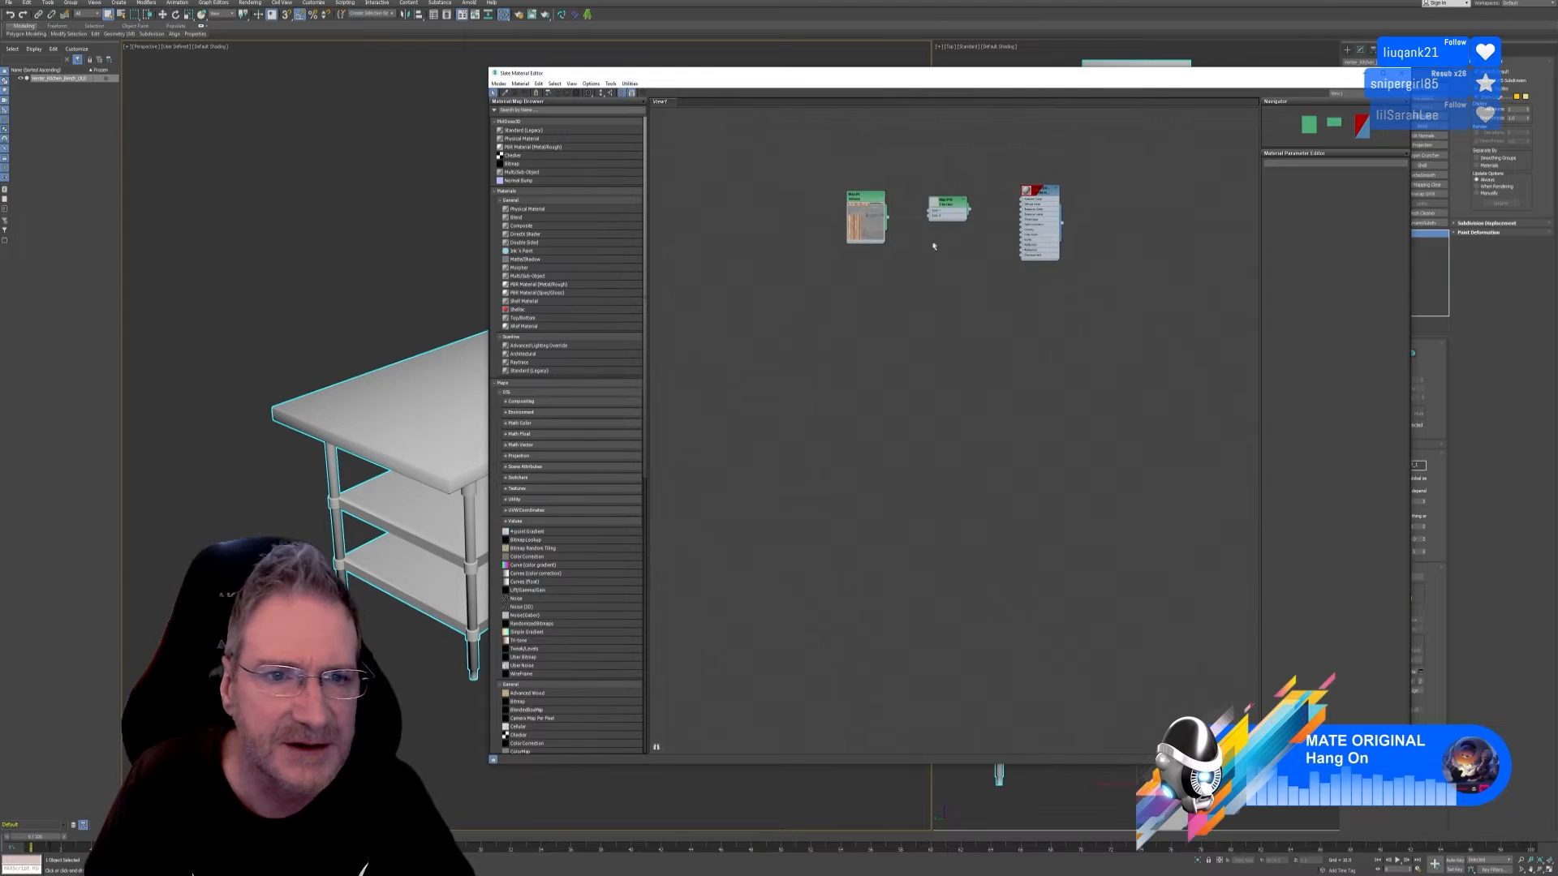
pyautogui.doubleClick(534, 147)
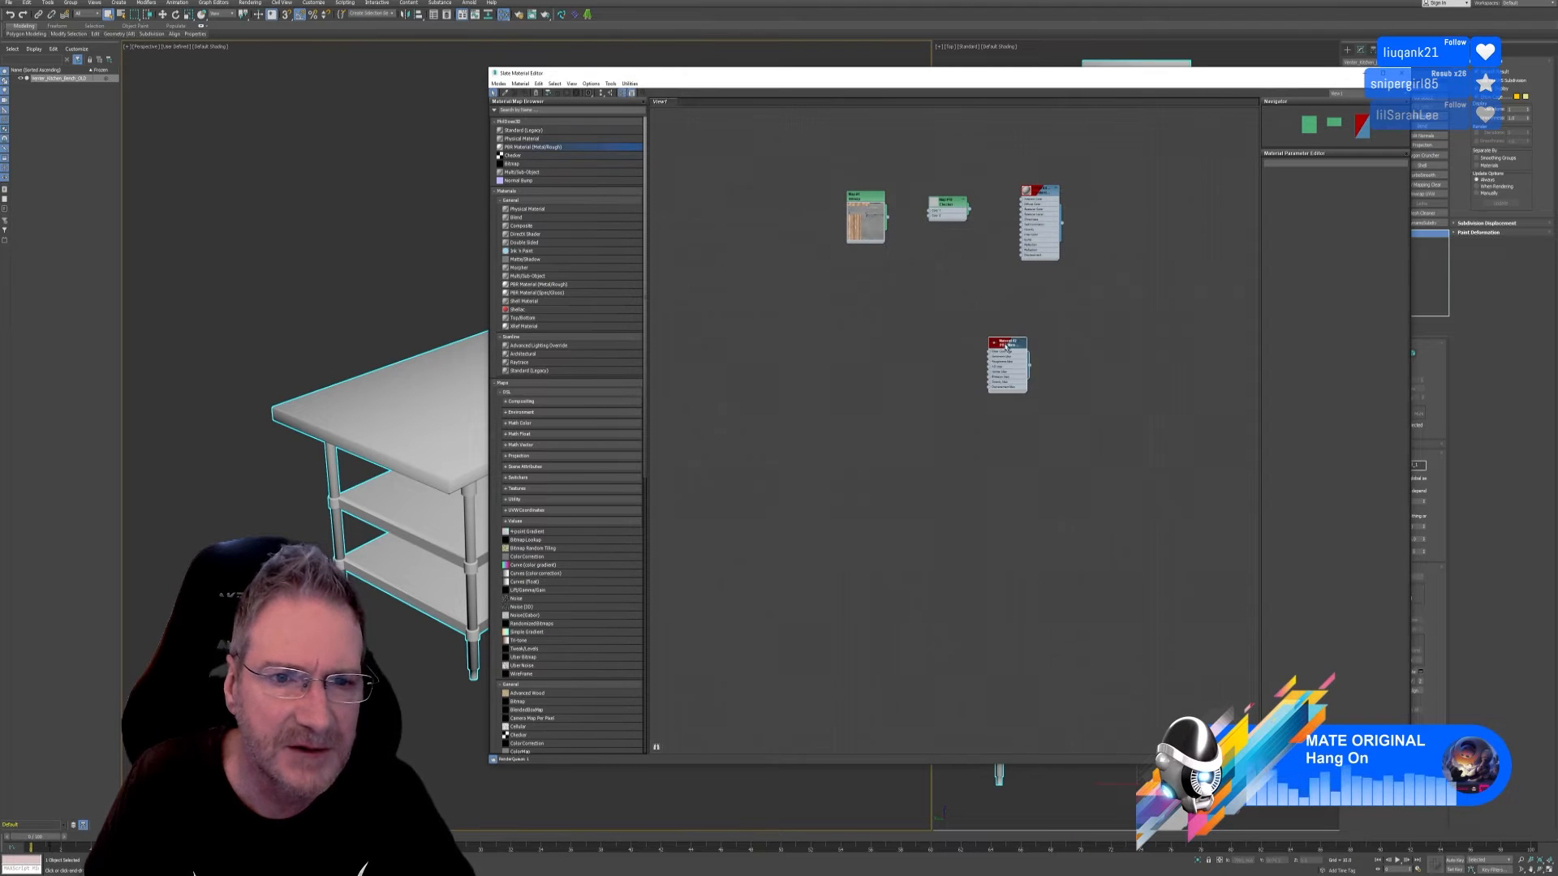
# Step: Add a Bitmap node loaded with the kitchen bench's BaseColor PNG from the center bench texture folder, enlarge its preview and place it beside the PBR material
pyautogui.moveTo(514, 164); pyautogui.dragTo(777, 274)
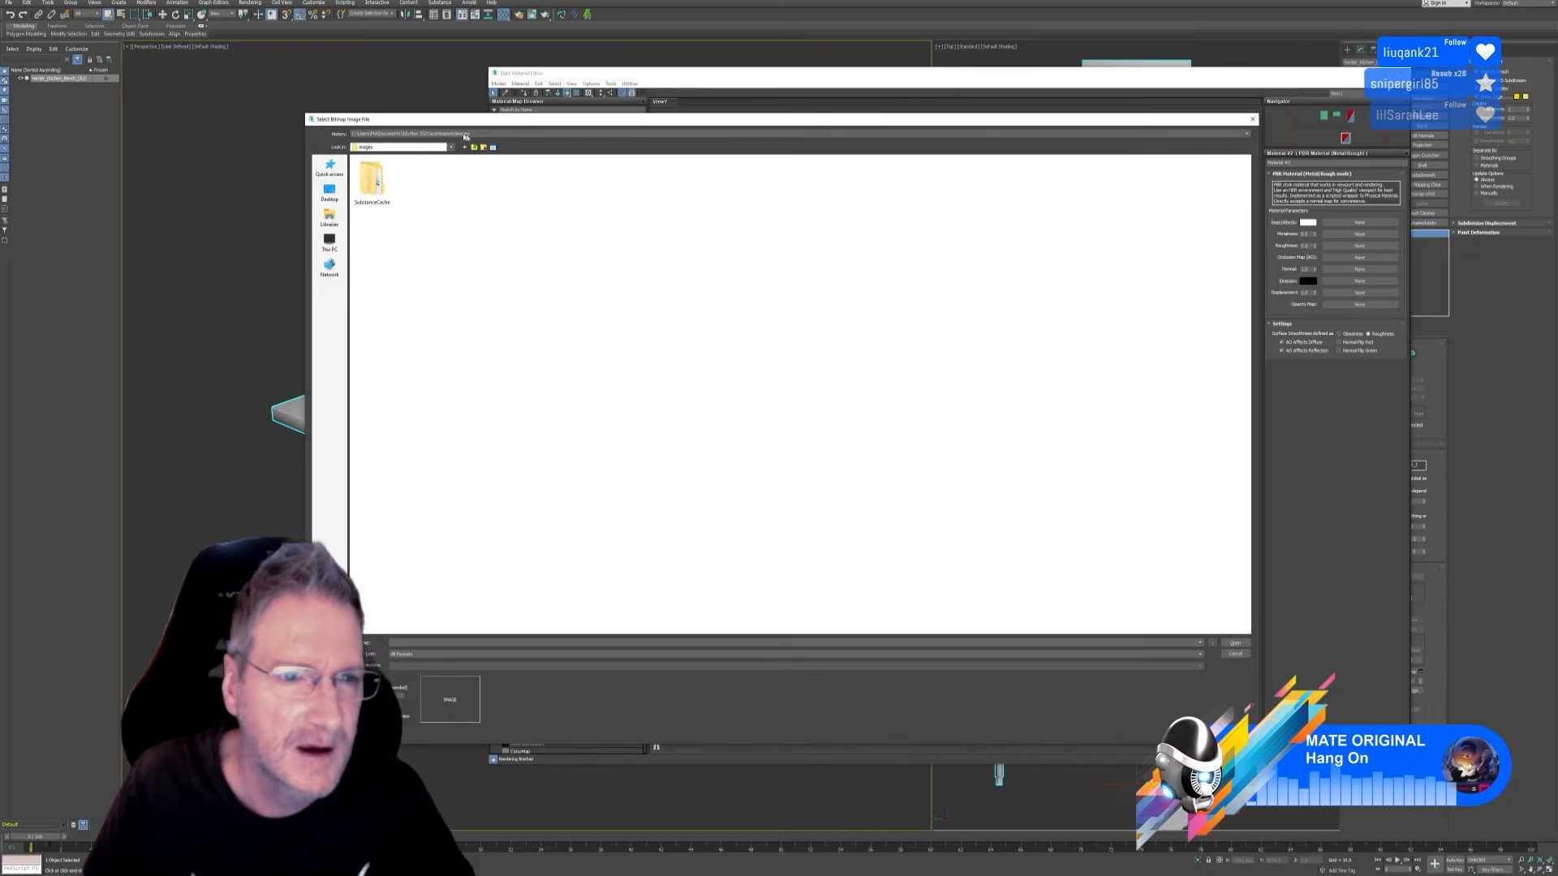
pyautogui.click(458, 135)
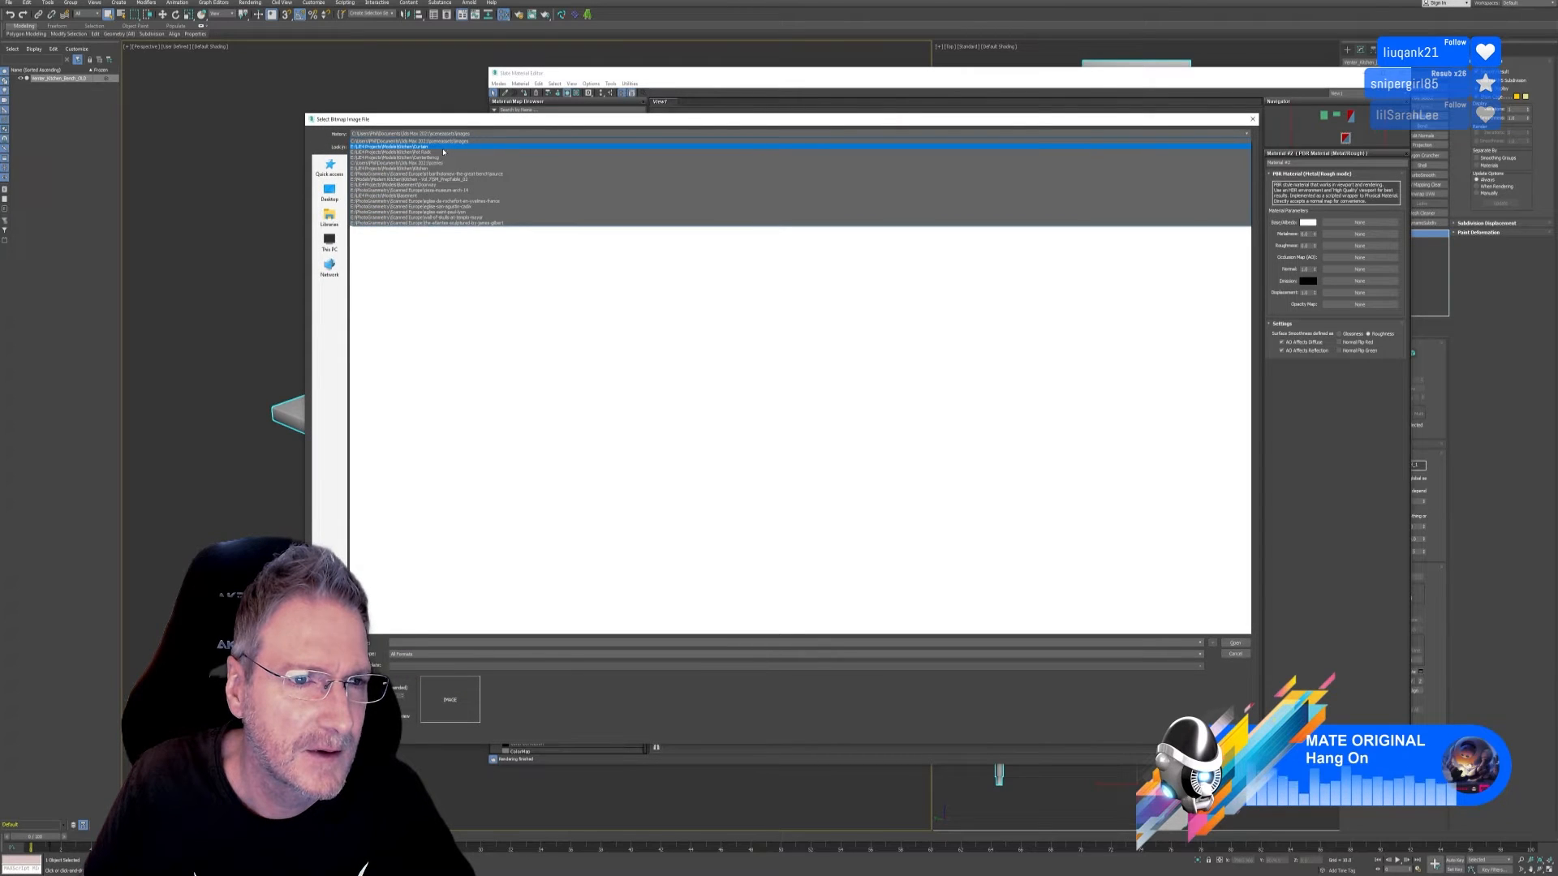
pyautogui.click(442, 152)
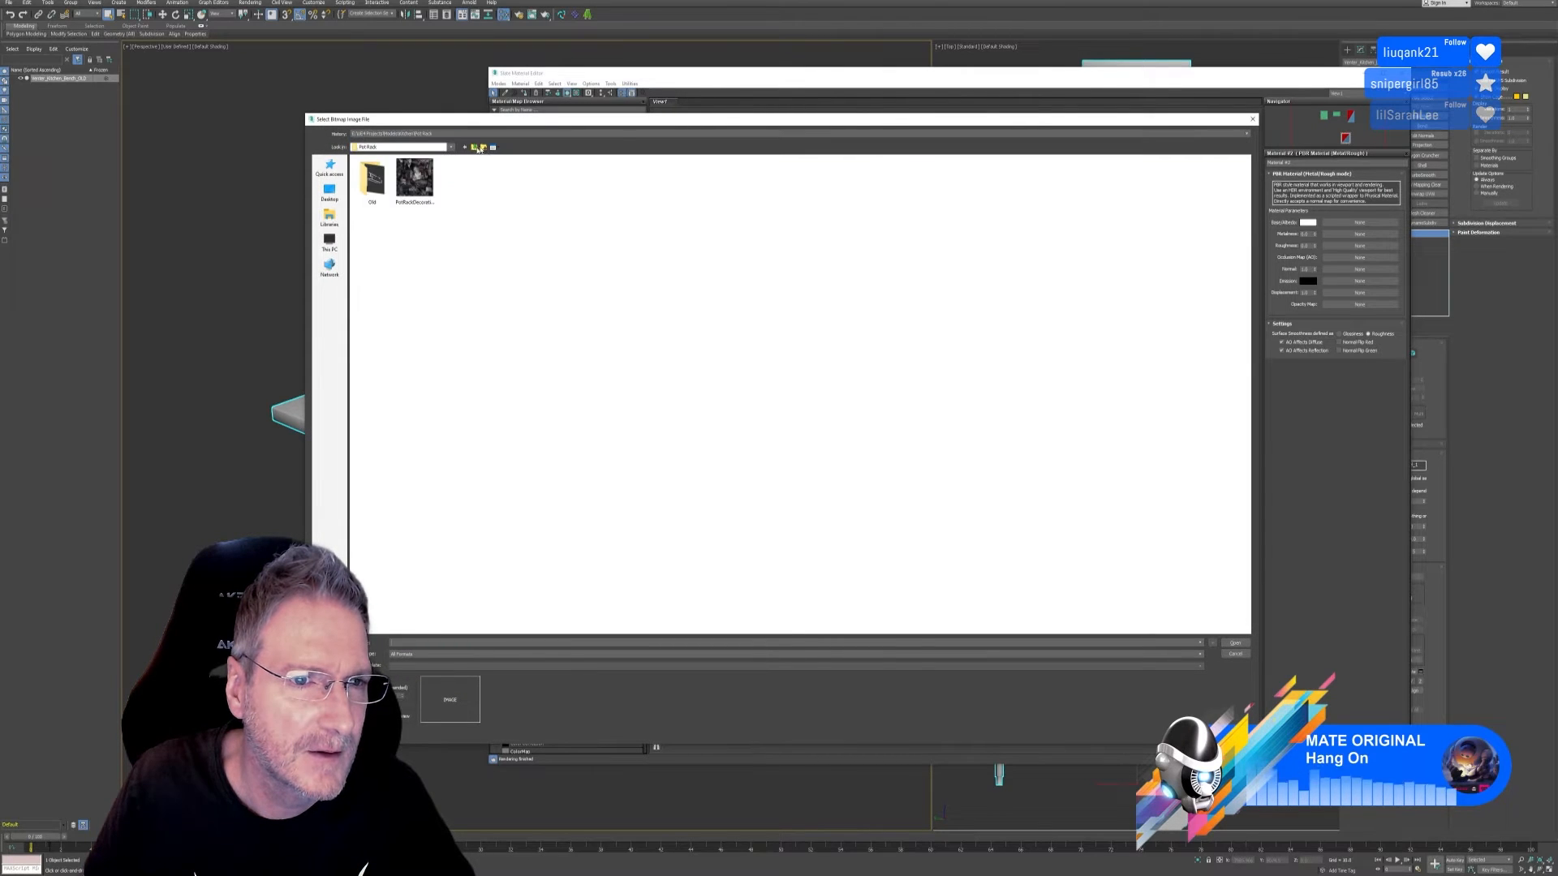
pyautogui.click(474, 147)
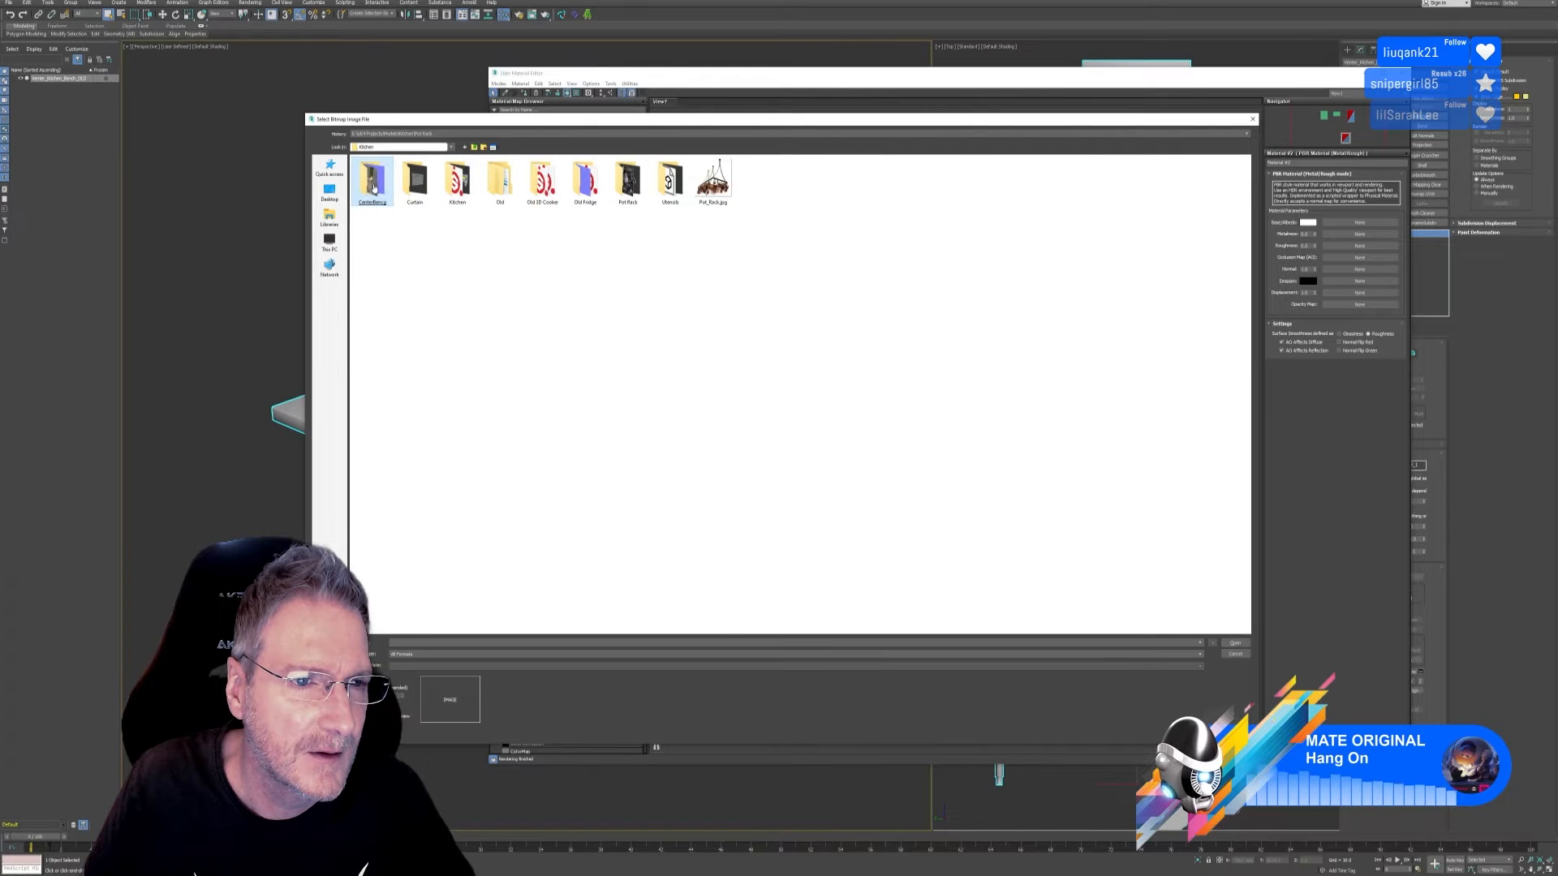
pyautogui.press('Return')
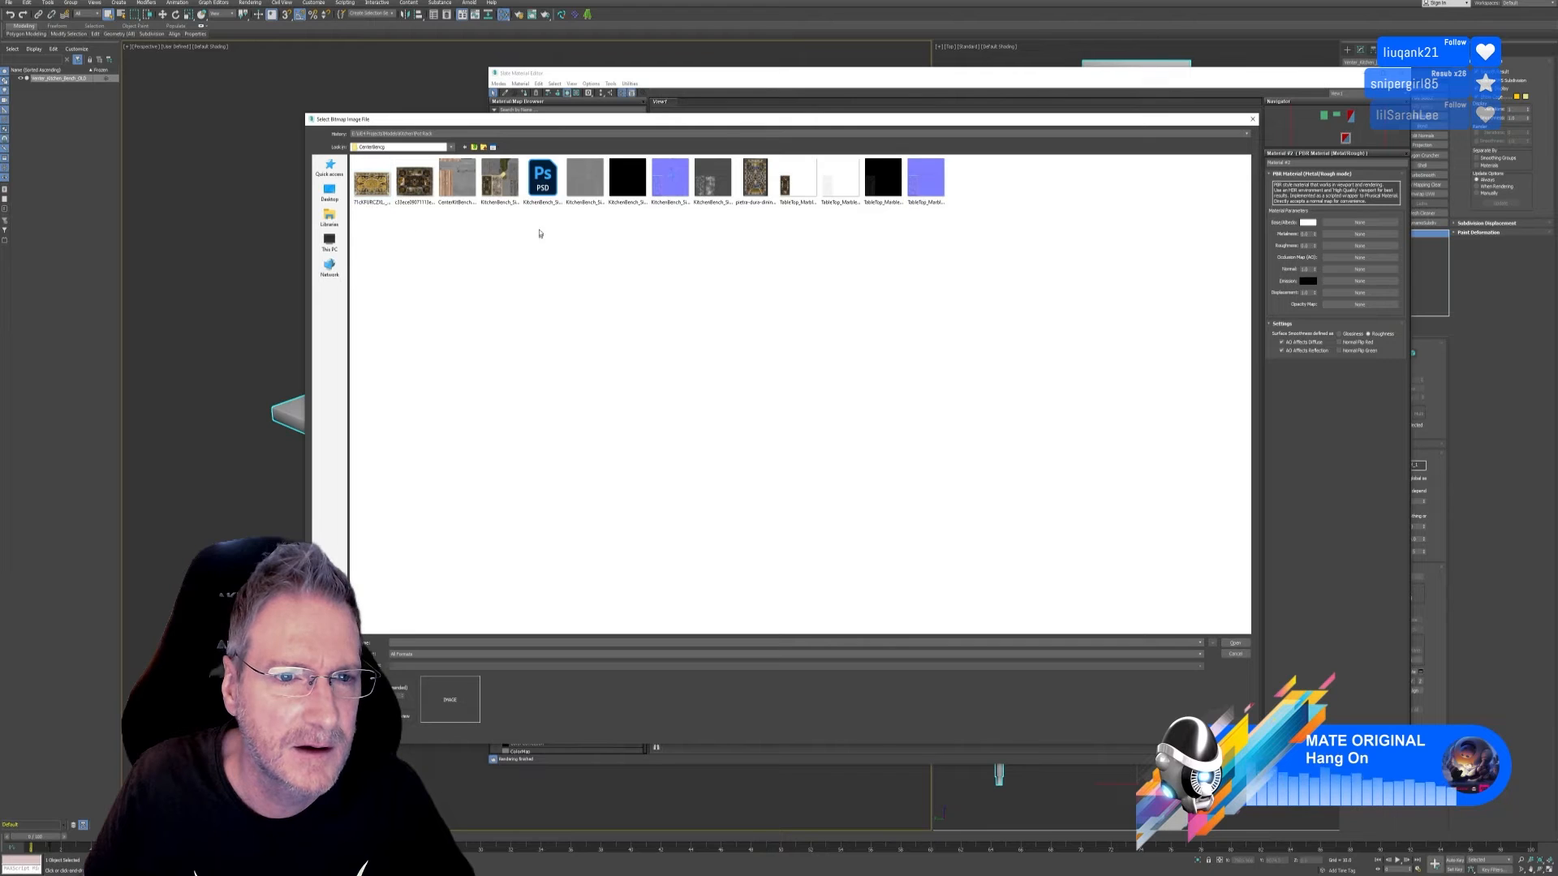
pyautogui.click(500, 180)
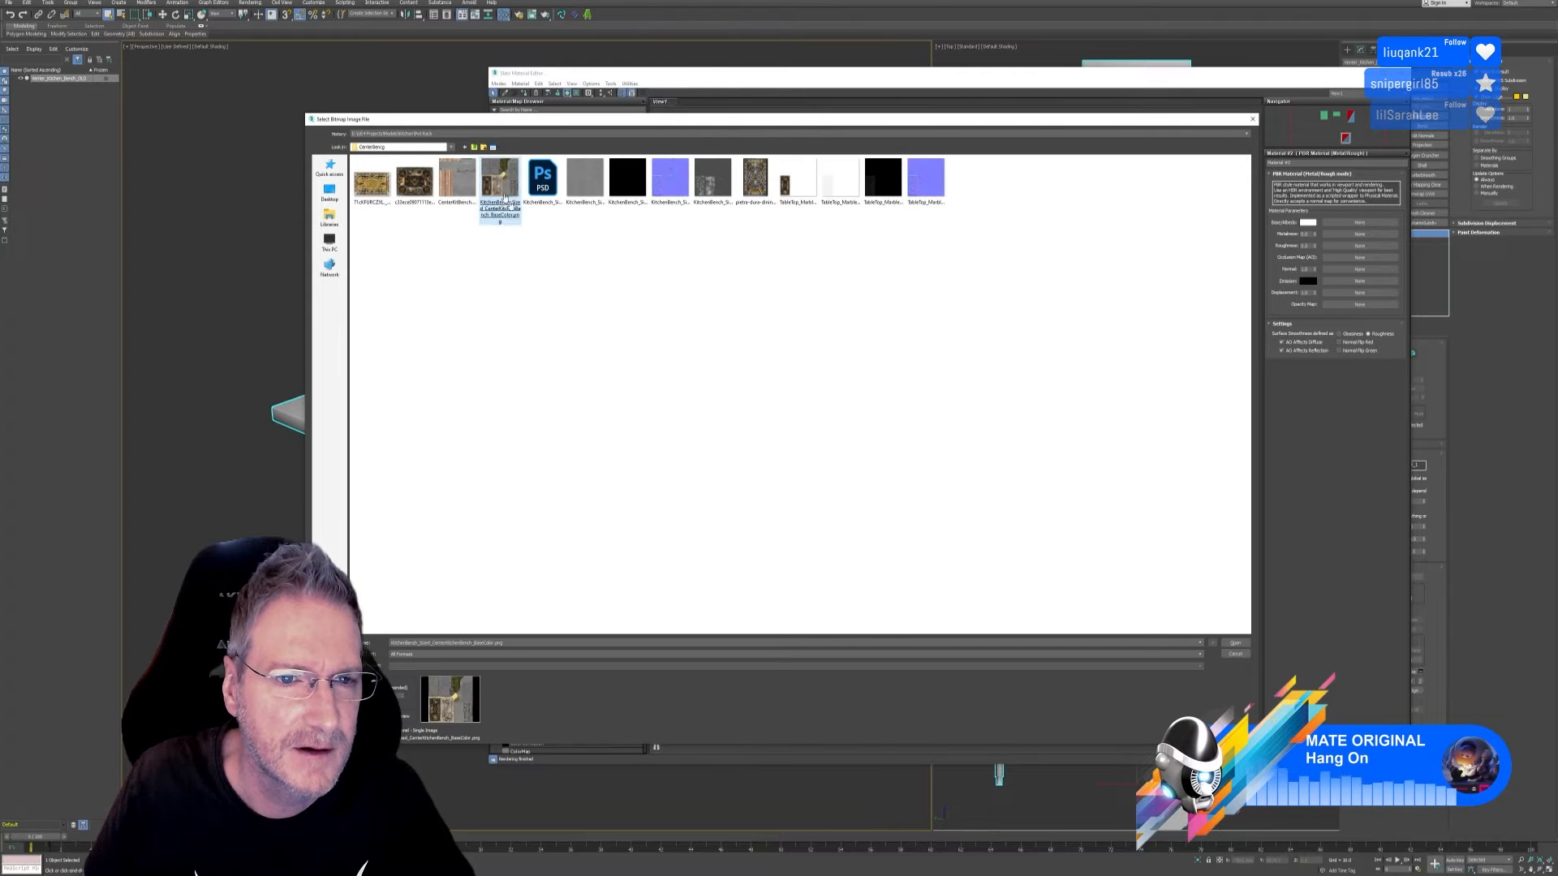
pyautogui.press('Return')
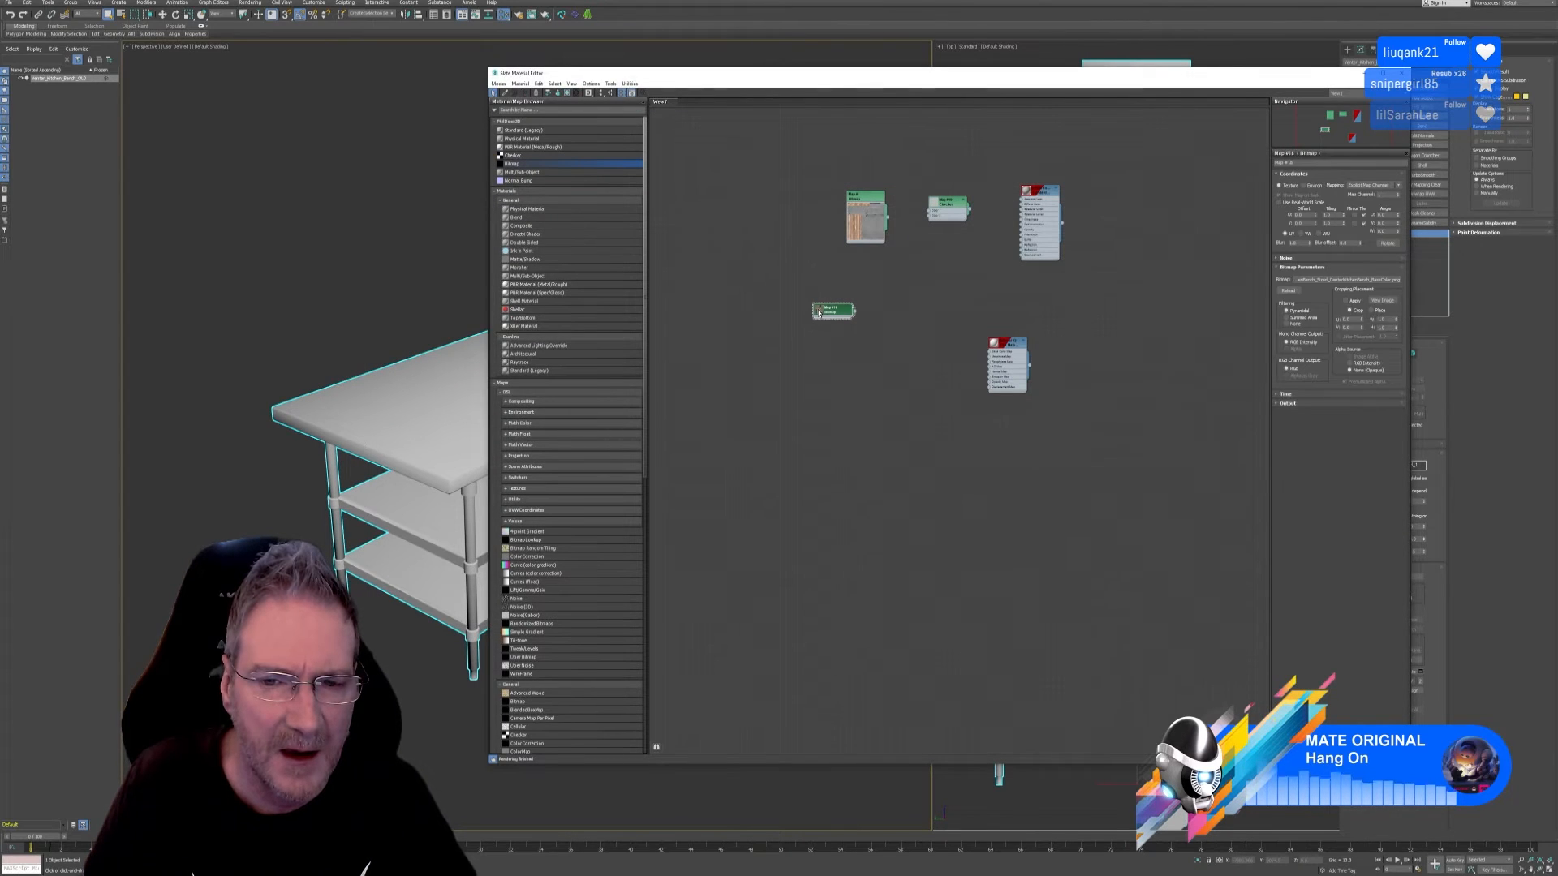
pyautogui.doubleClick(820, 310)
pyautogui.moveTo(840, 315); pyautogui.dragTo(879, 329)
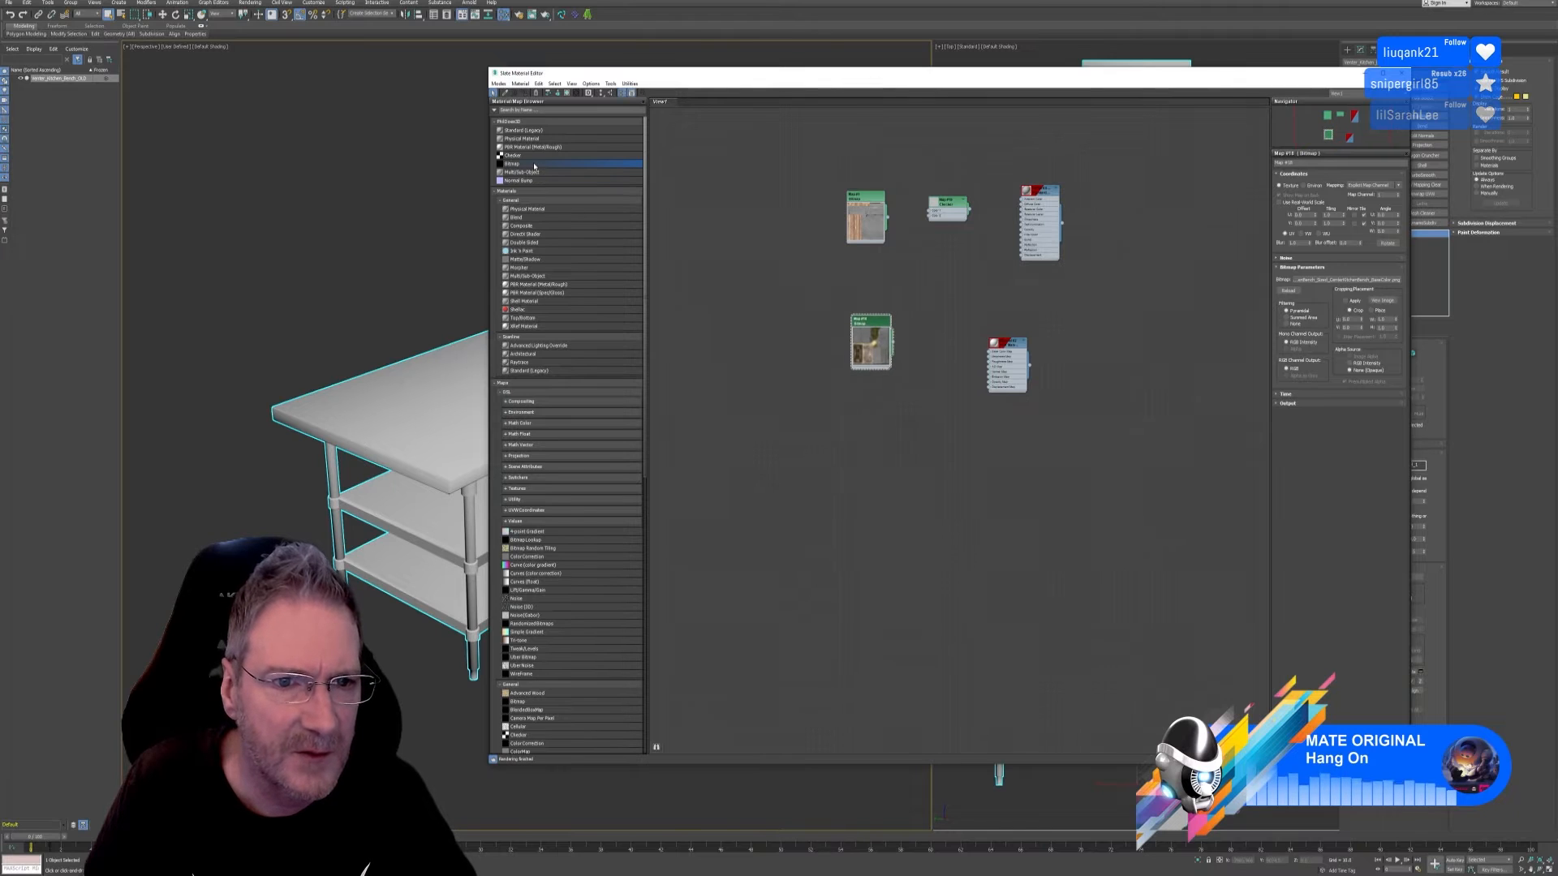
# Step: Add a Bitmap node with the kitchen bench's Metallic PNG, enlarge its preview and line it up below the base colour node
pyautogui.moveTo(826, 407); pyautogui.dragTo(825, 405)
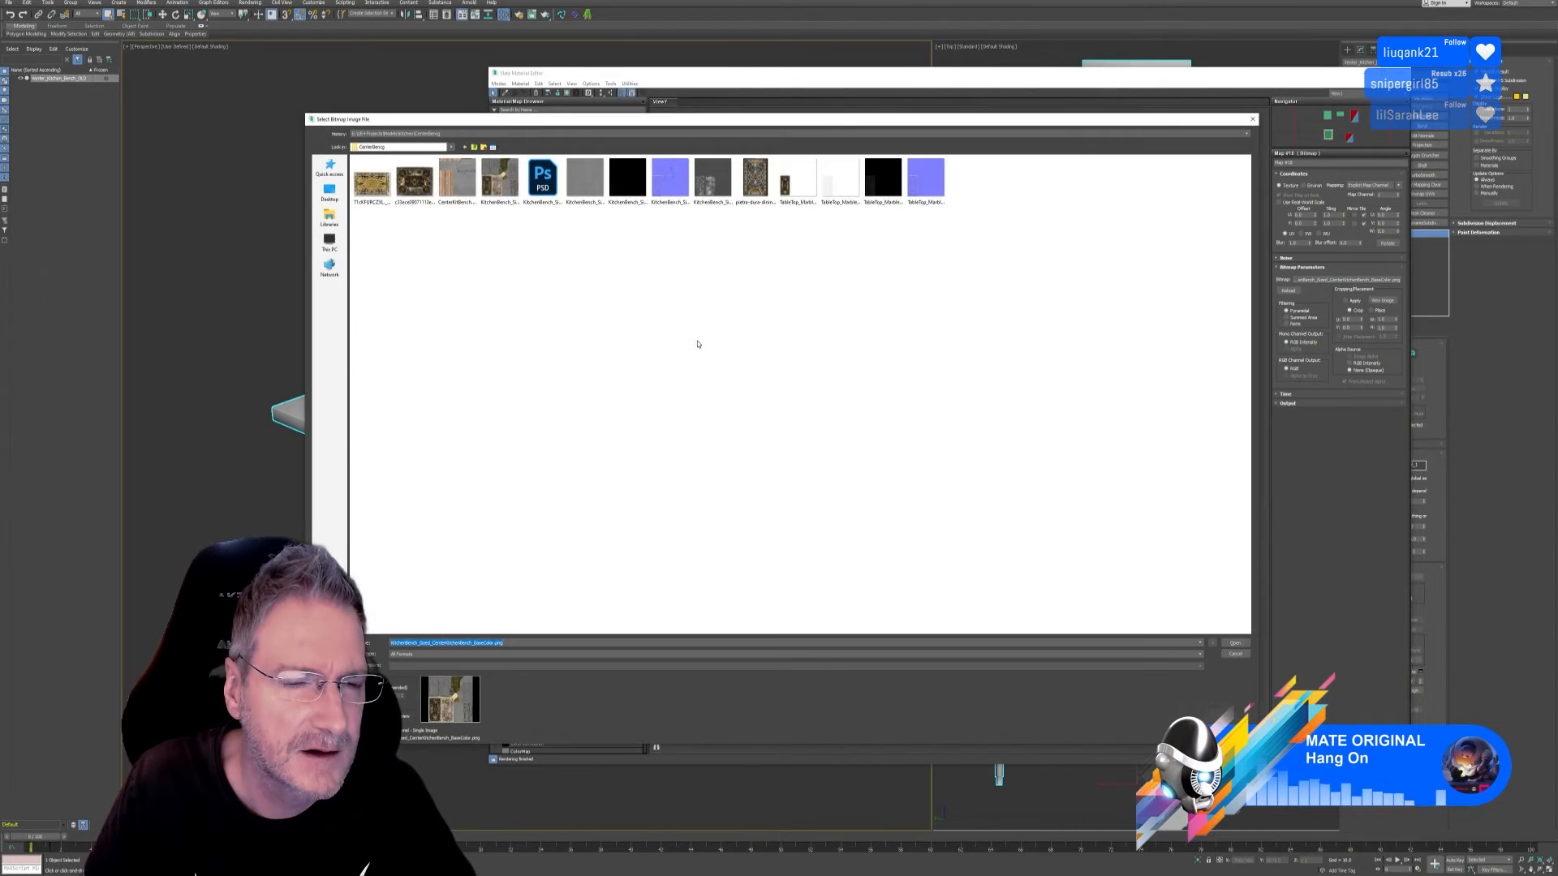
pyautogui.click(584, 183)
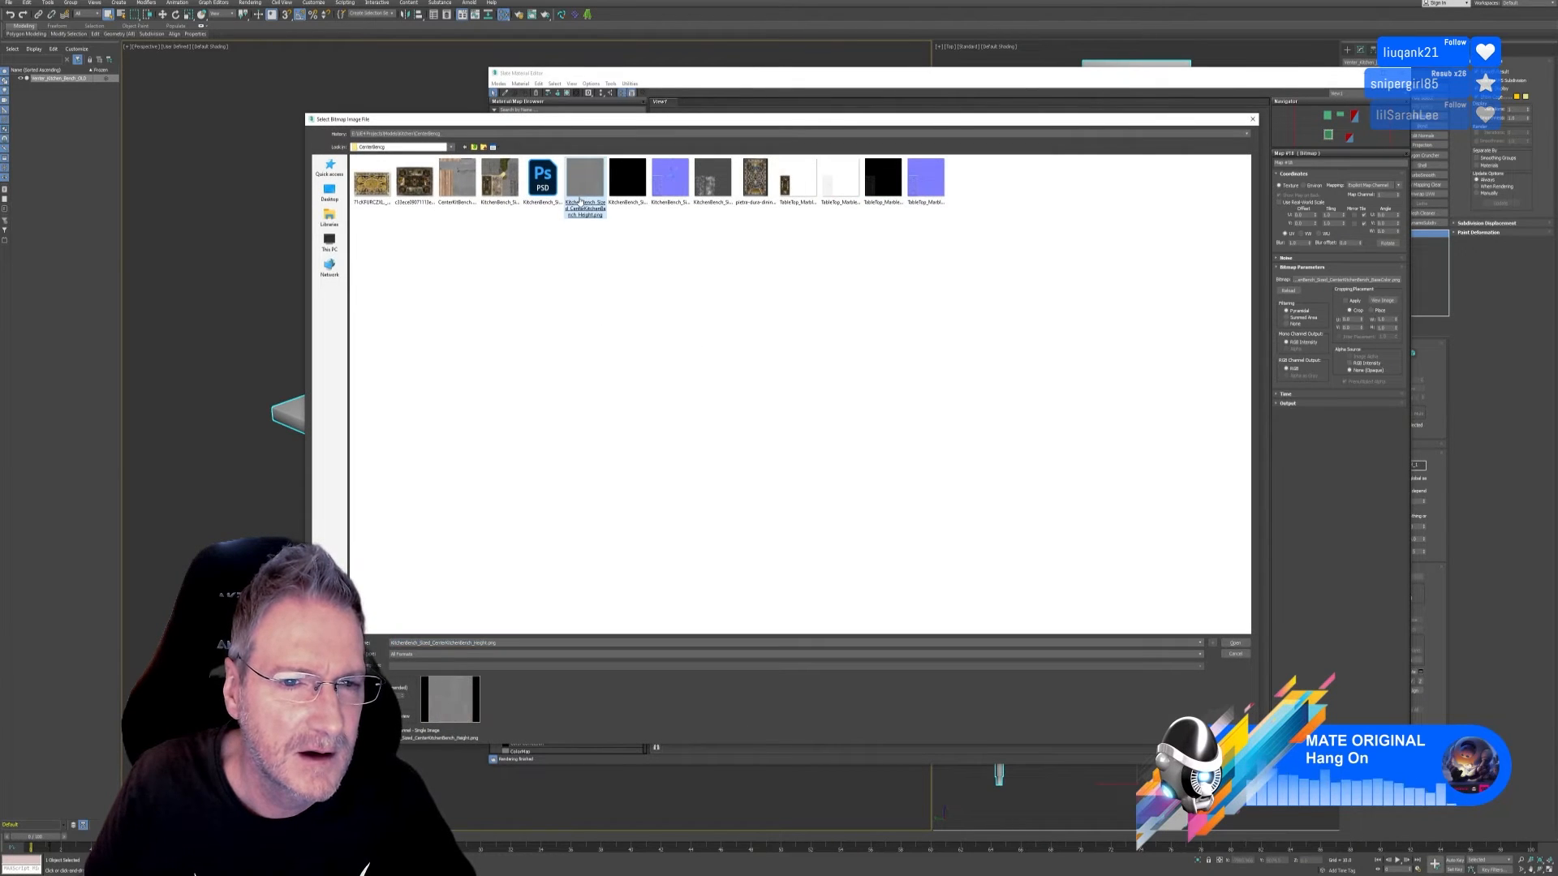
pyautogui.click(626, 209)
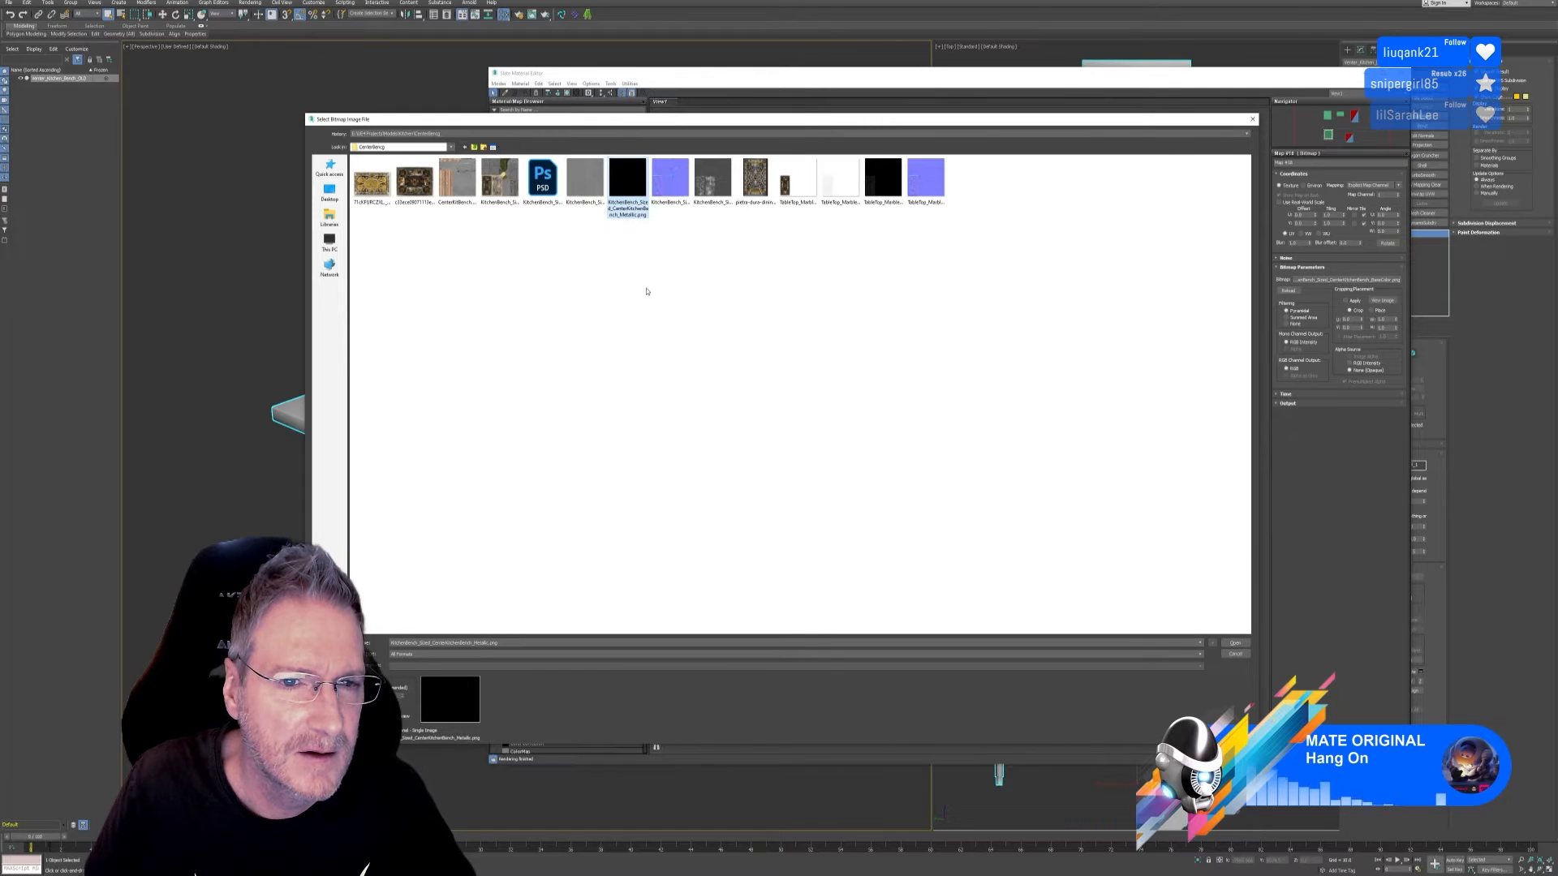
pyautogui.doubleClick(627, 197)
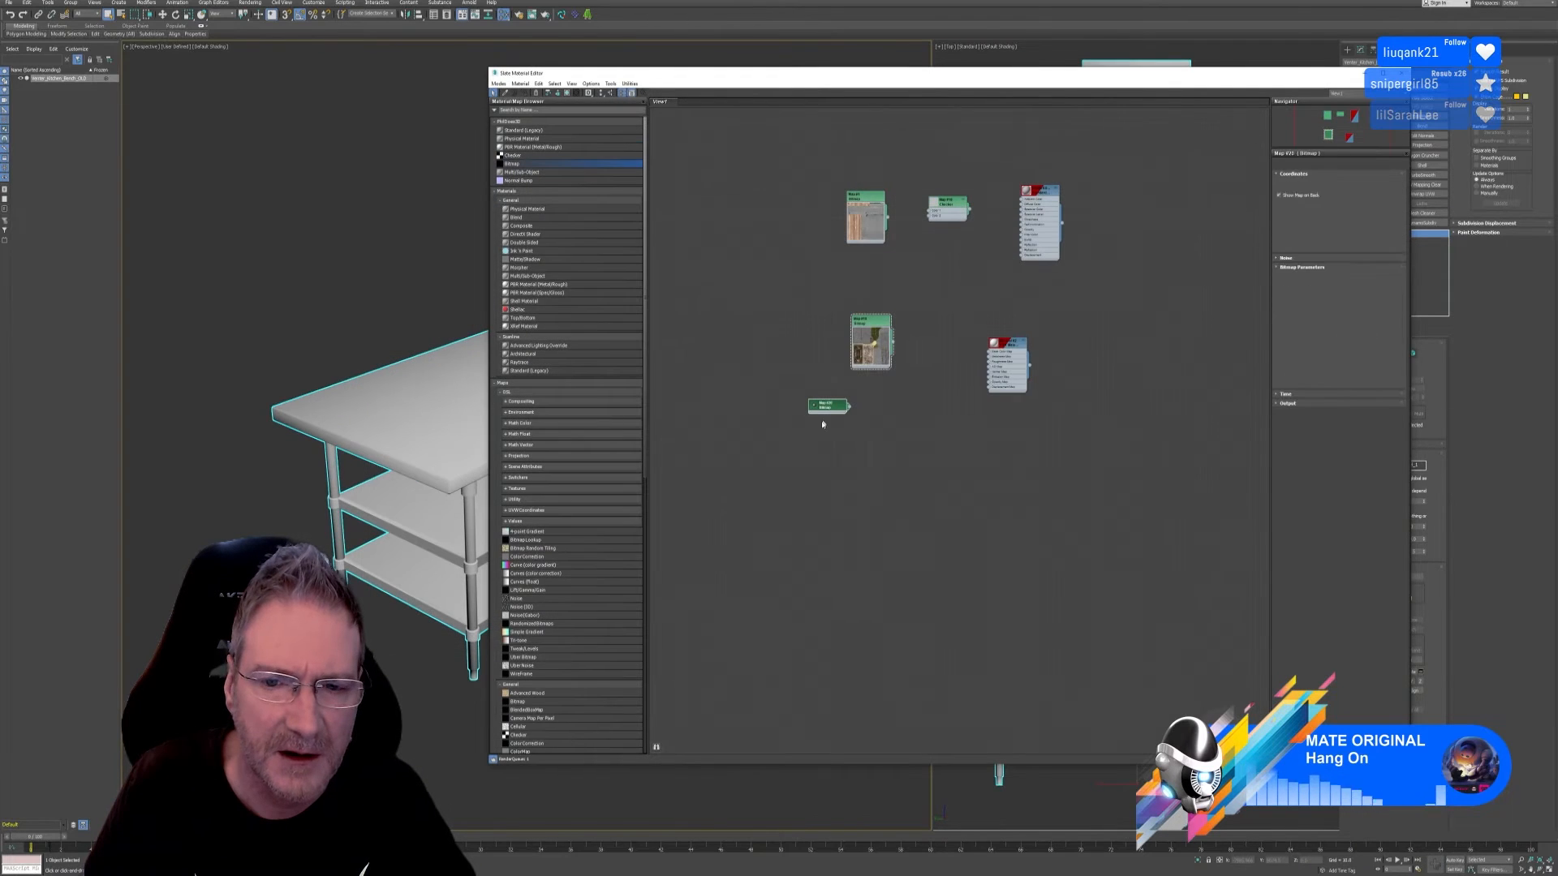
pyautogui.doubleClick(812, 409)
pyautogui.moveTo(813, 408); pyautogui.dragTo(852, 403)
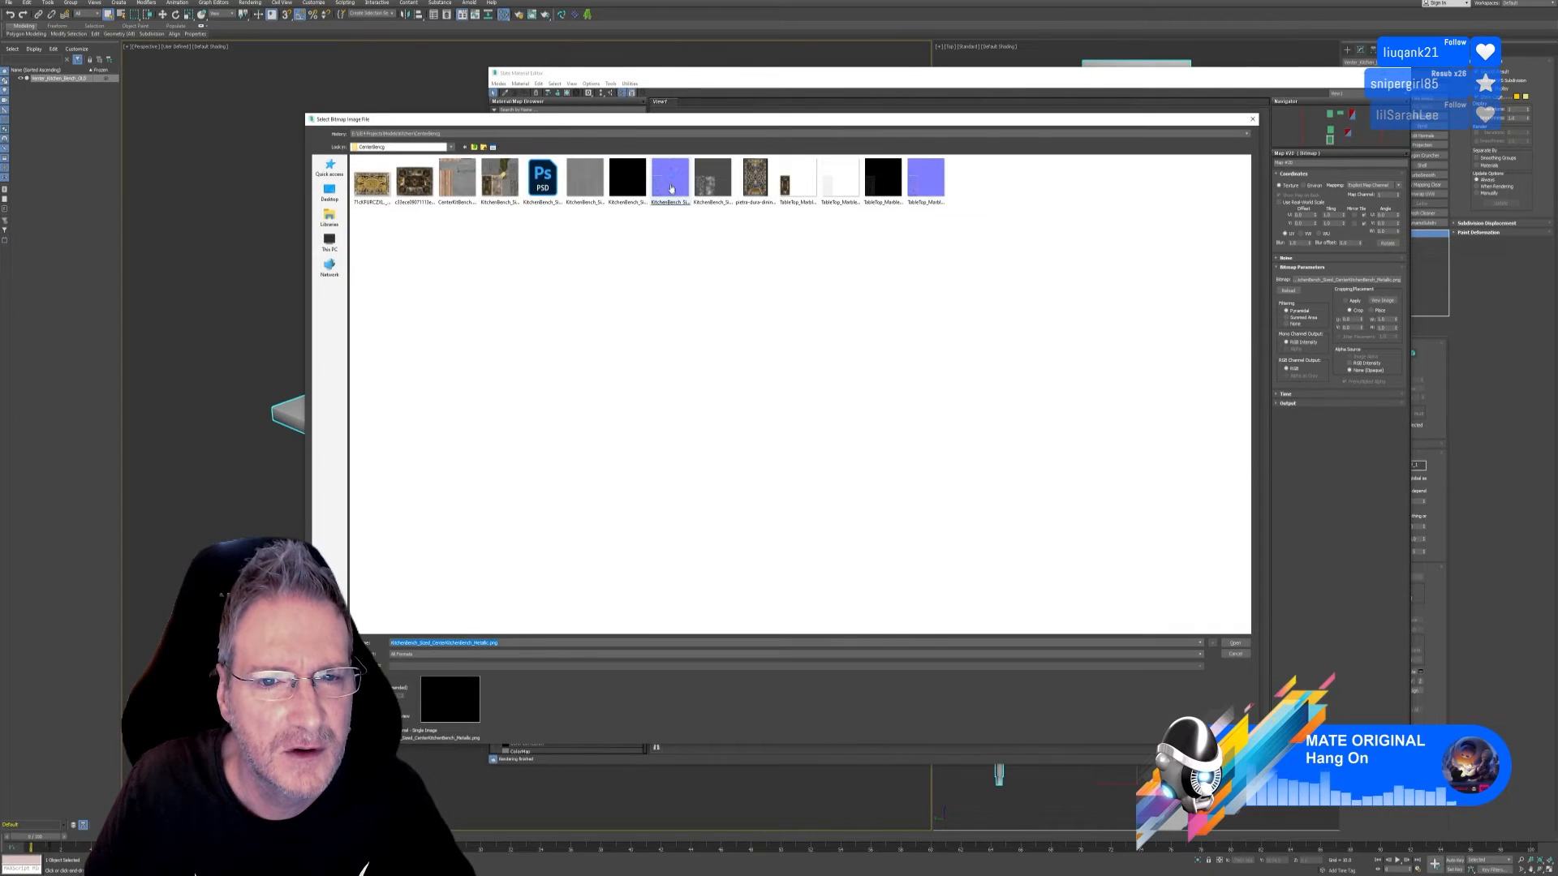
# Step: Add Bitmap nodes for the kitchen bench's Normal and Roughness PNGs and stack them below the metallic node
pyautogui.doubleClick(670, 187)
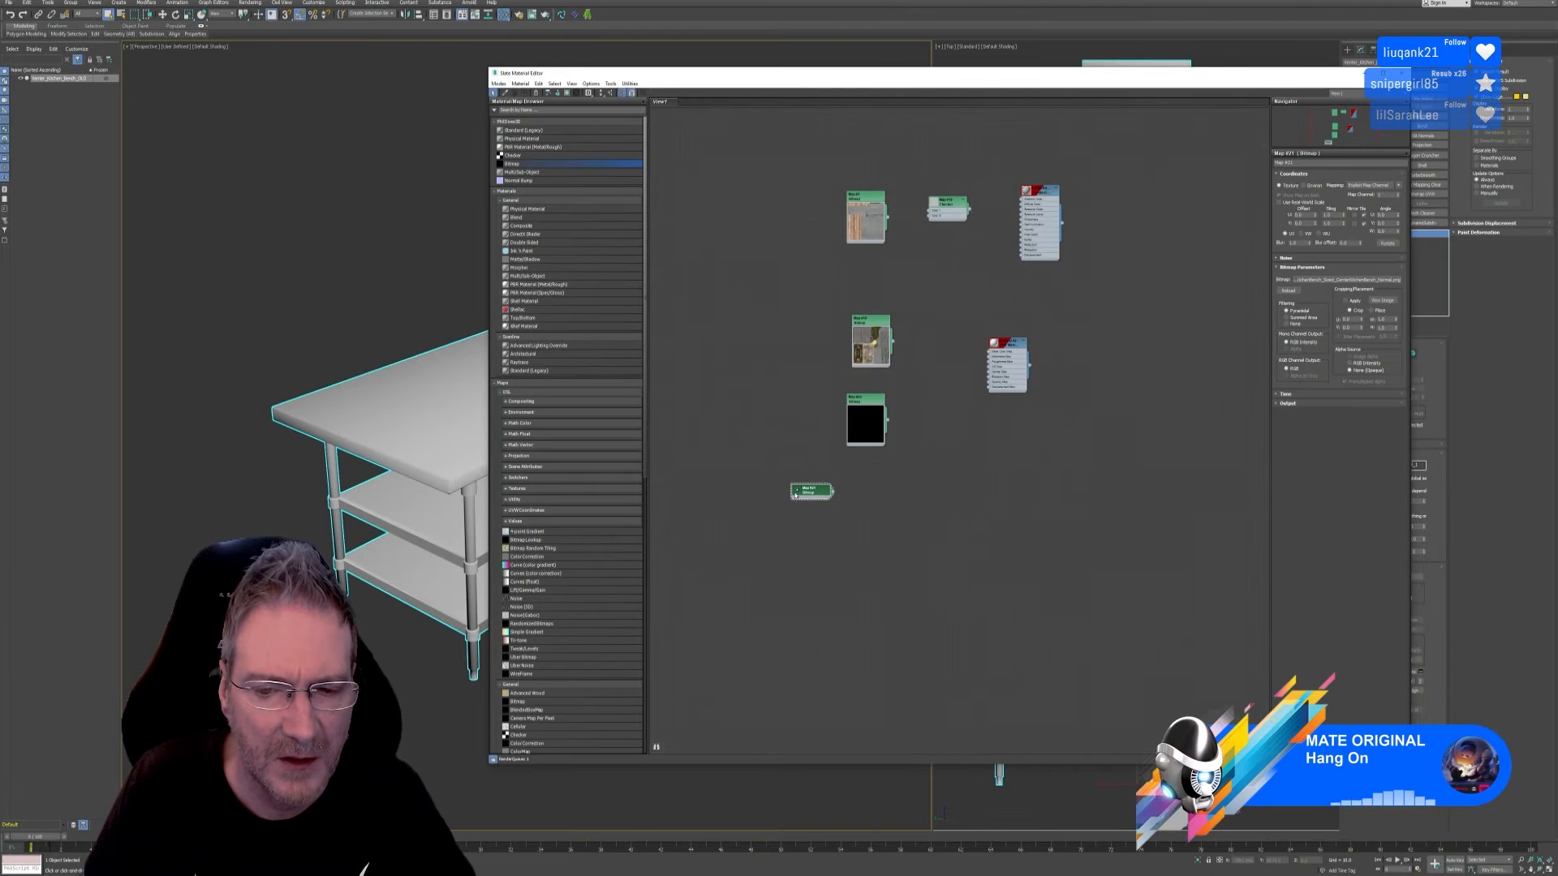
pyautogui.doubleClick(795, 493)
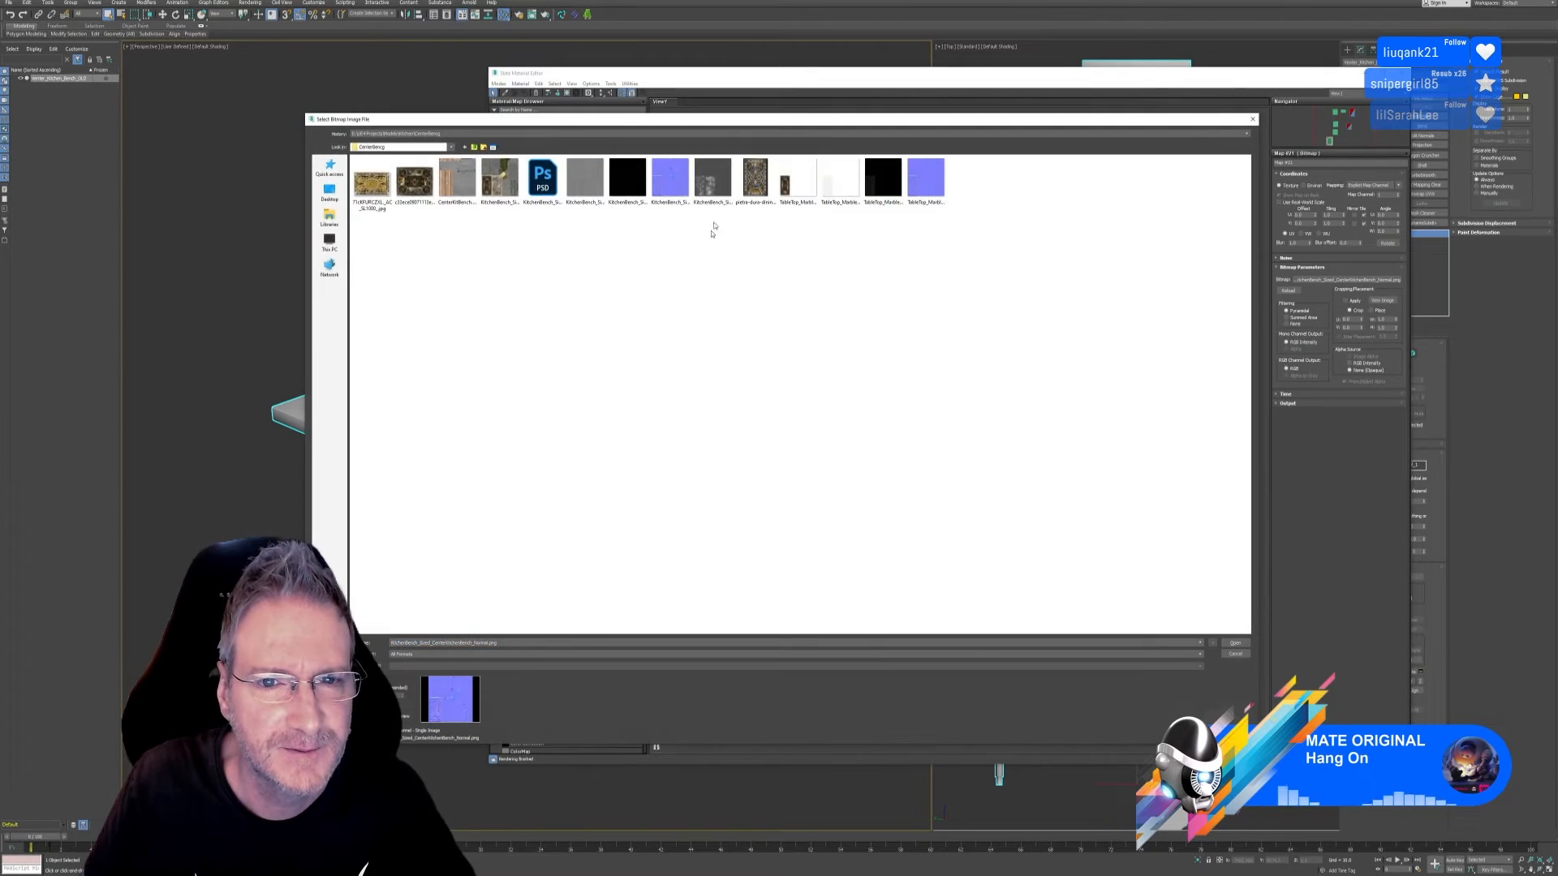
pyautogui.click(714, 183)
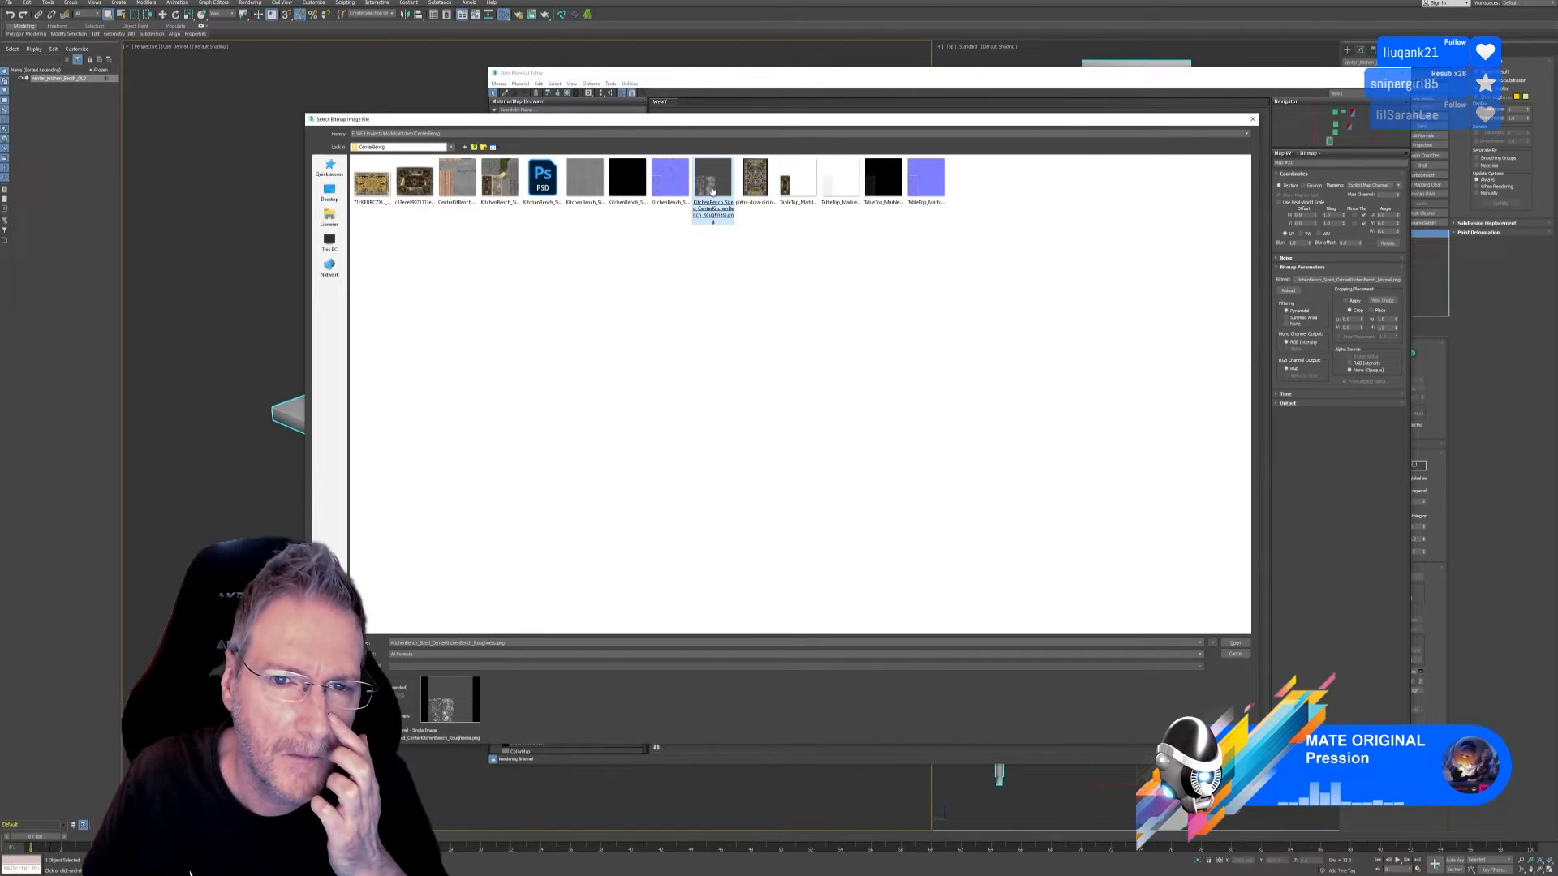
pyautogui.press('Return')
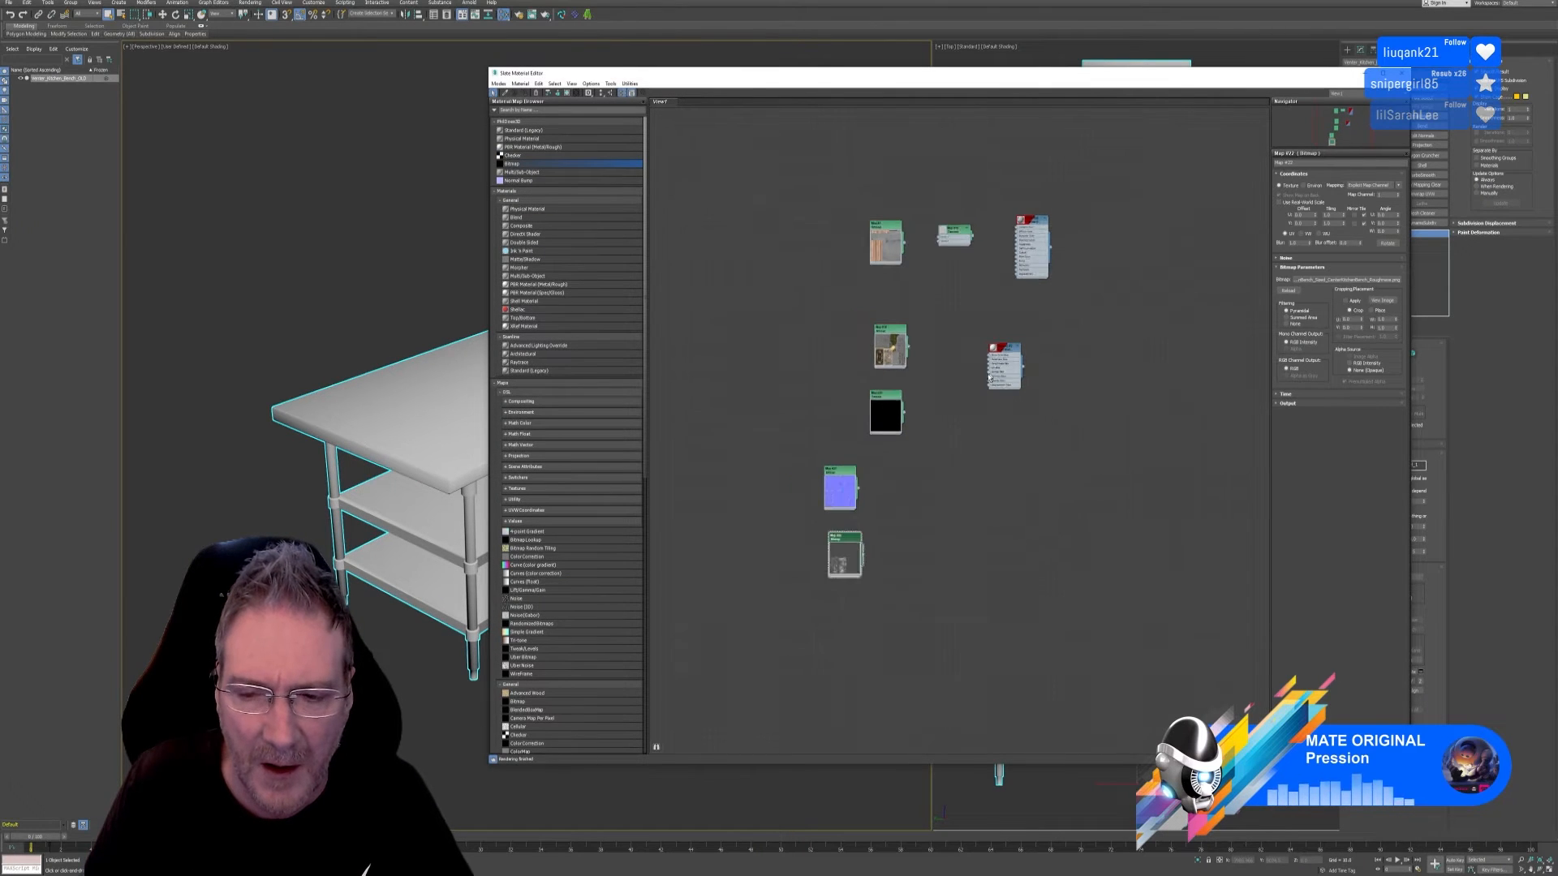
pyautogui.moveTo(808, 497); pyautogui.dragTo(868, 474)
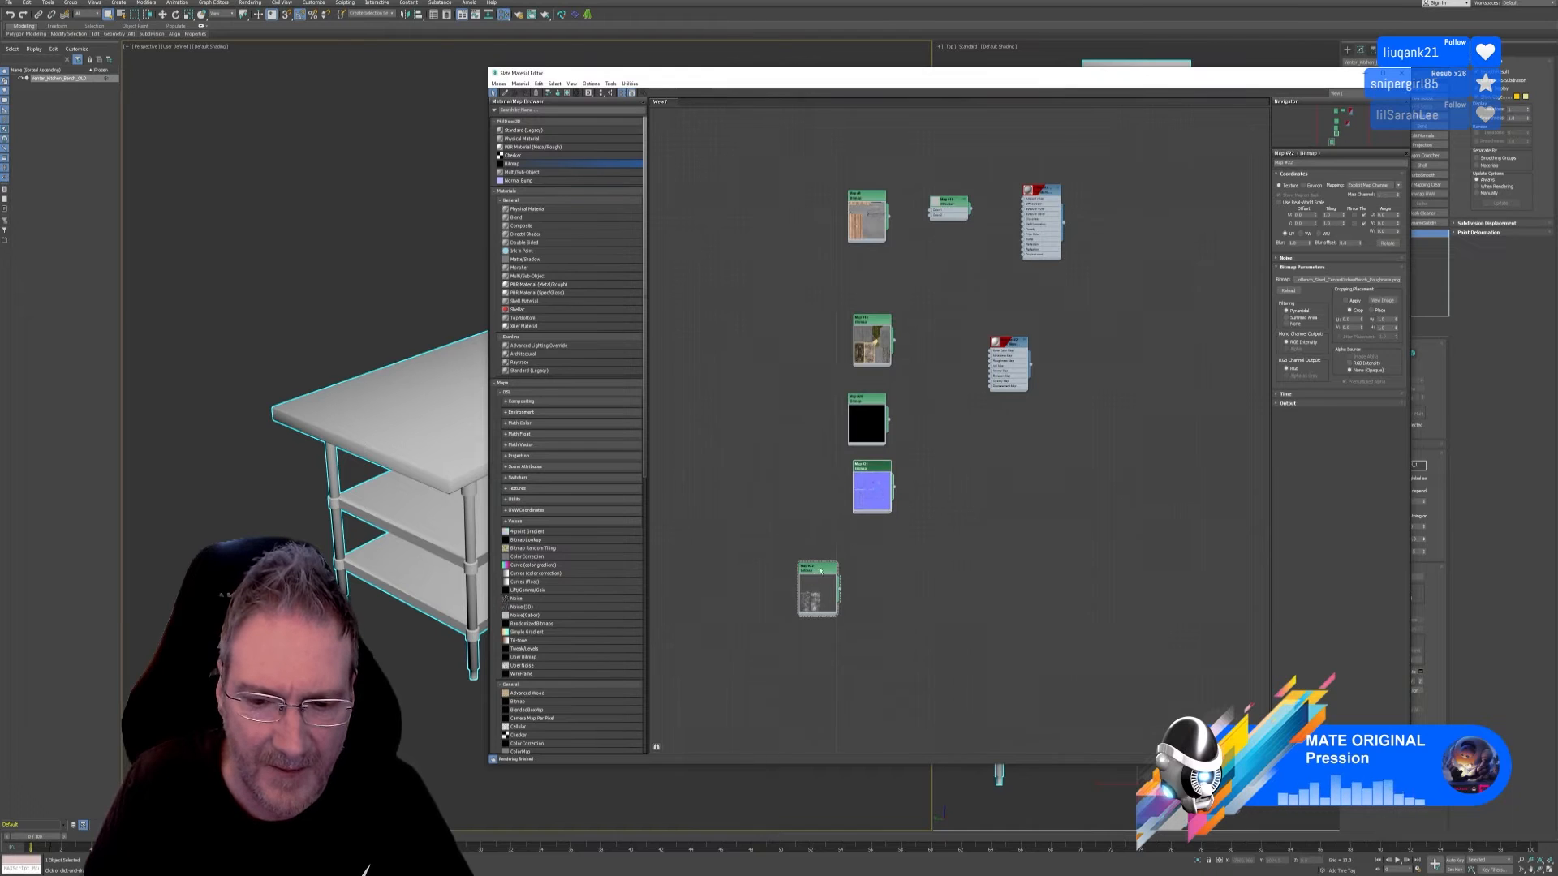
pyautogui.moveTo(820, 571); pyautogui.dragTo(875, 556)
# Step: Wire the four bitmaps to the PBR material's Base Color, Metalness, Normal and Roughness map inputs
pyautogui.scroll(3, 929, 421)
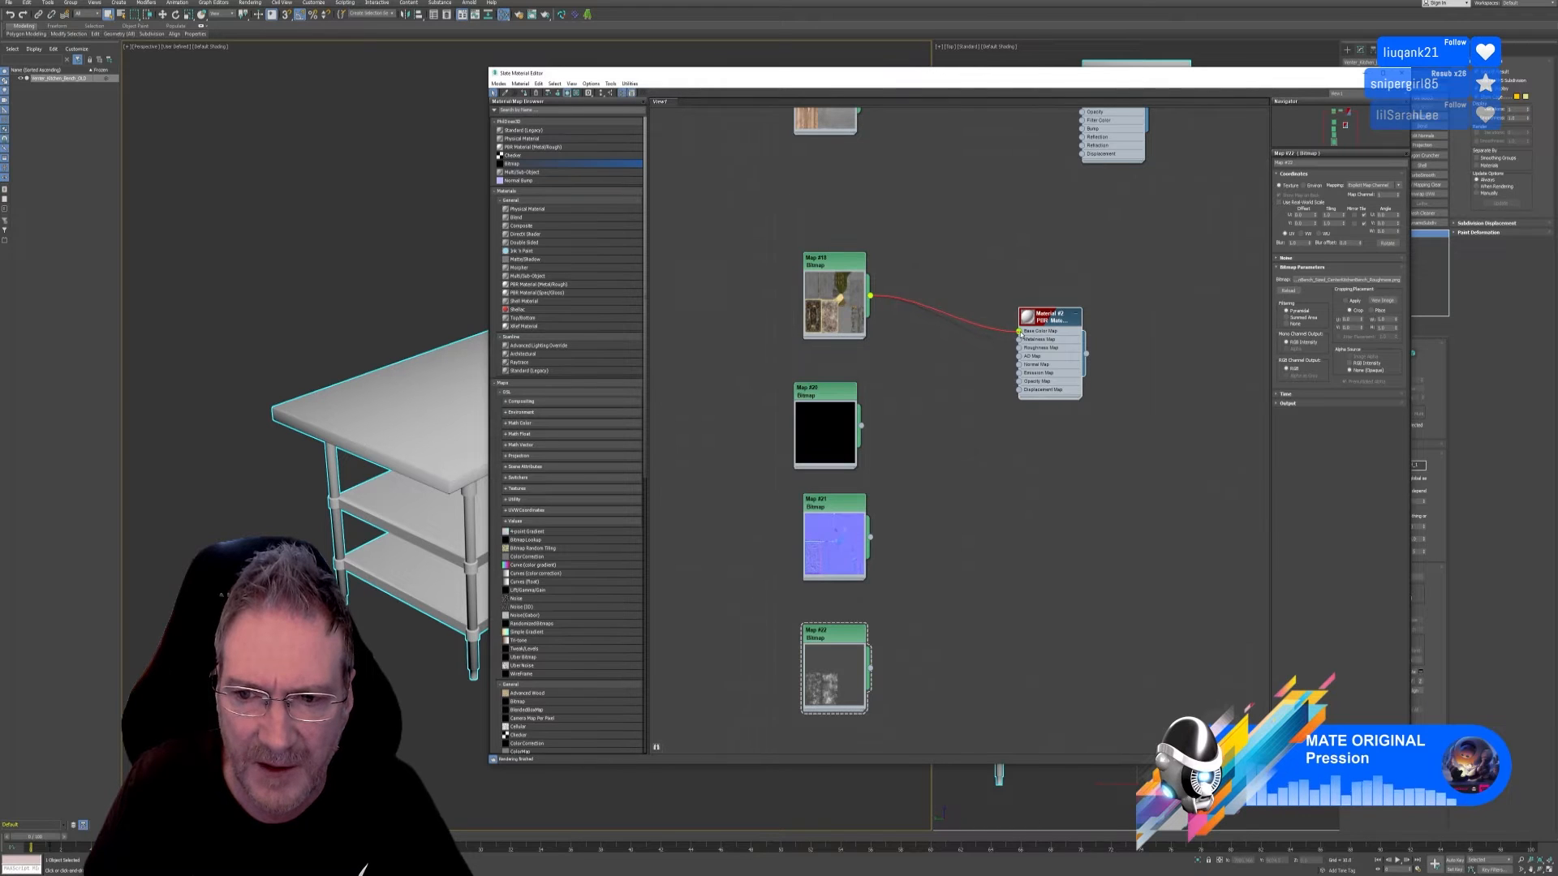
pyautogui.moveTo(862, 427); pyautogui.dragTo(1018, 341)
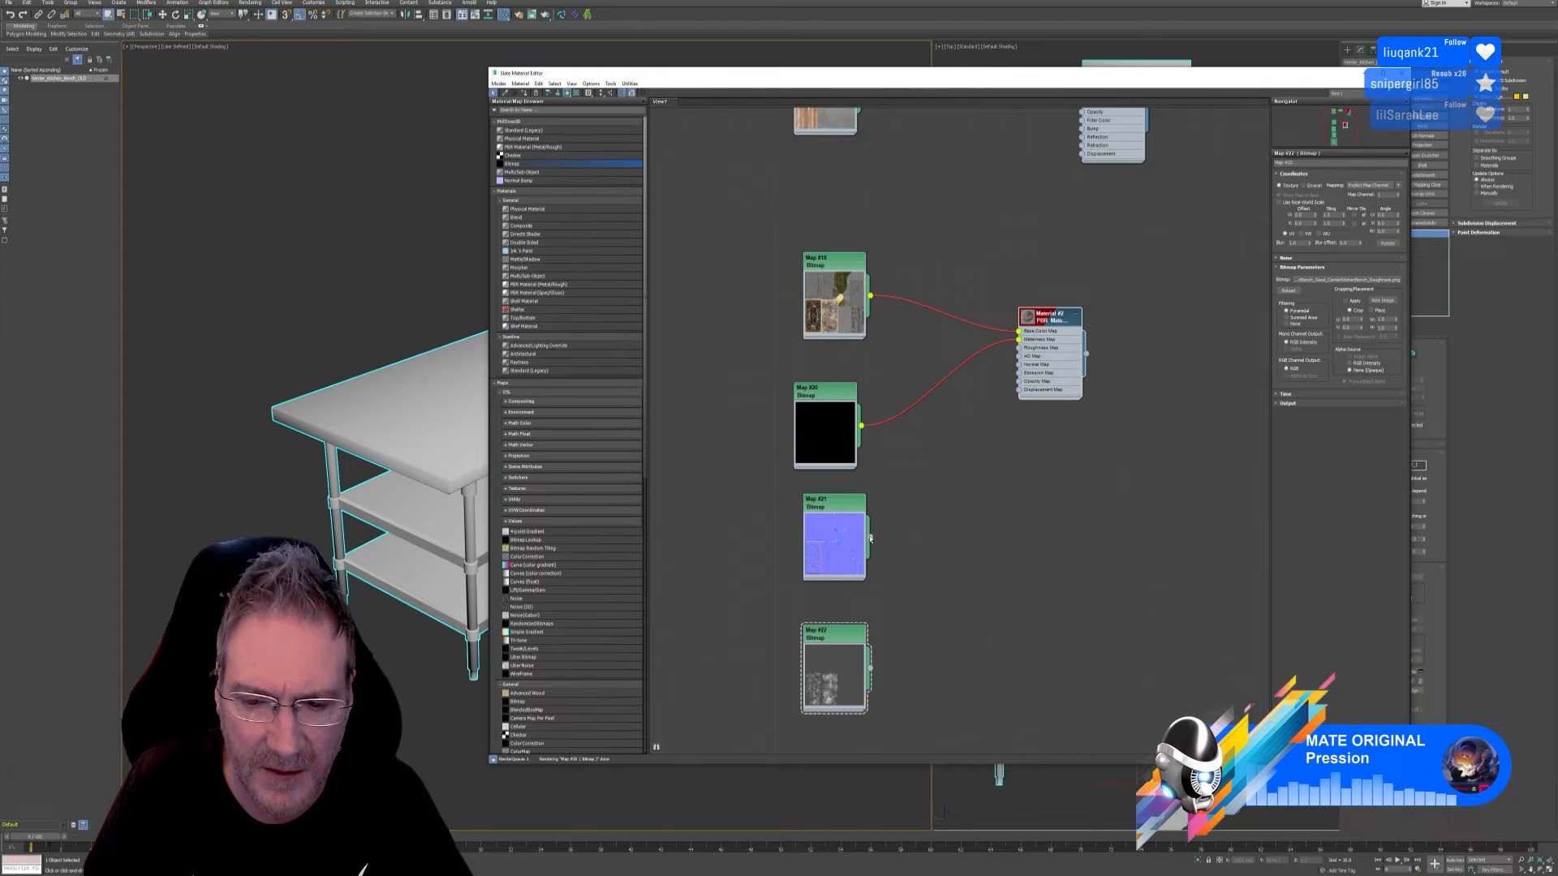
pyautogui.moveTo(1015, 374); pyautogui.dragTo(1019, 364)
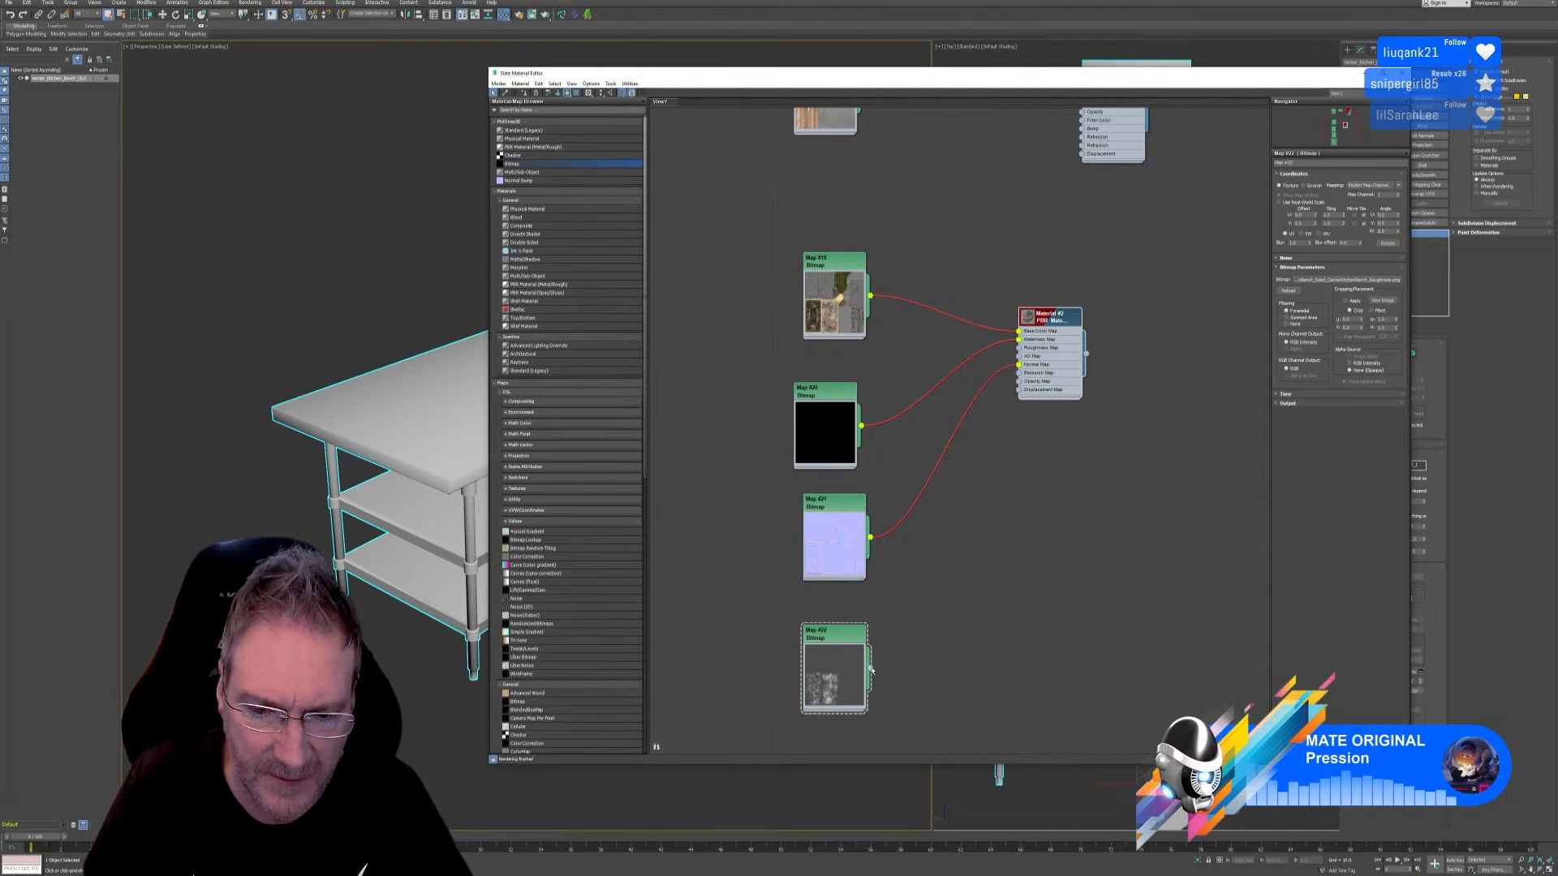
pyautogui.moveTo(1025, 351); pyautogui.dragTo(1024, 352)
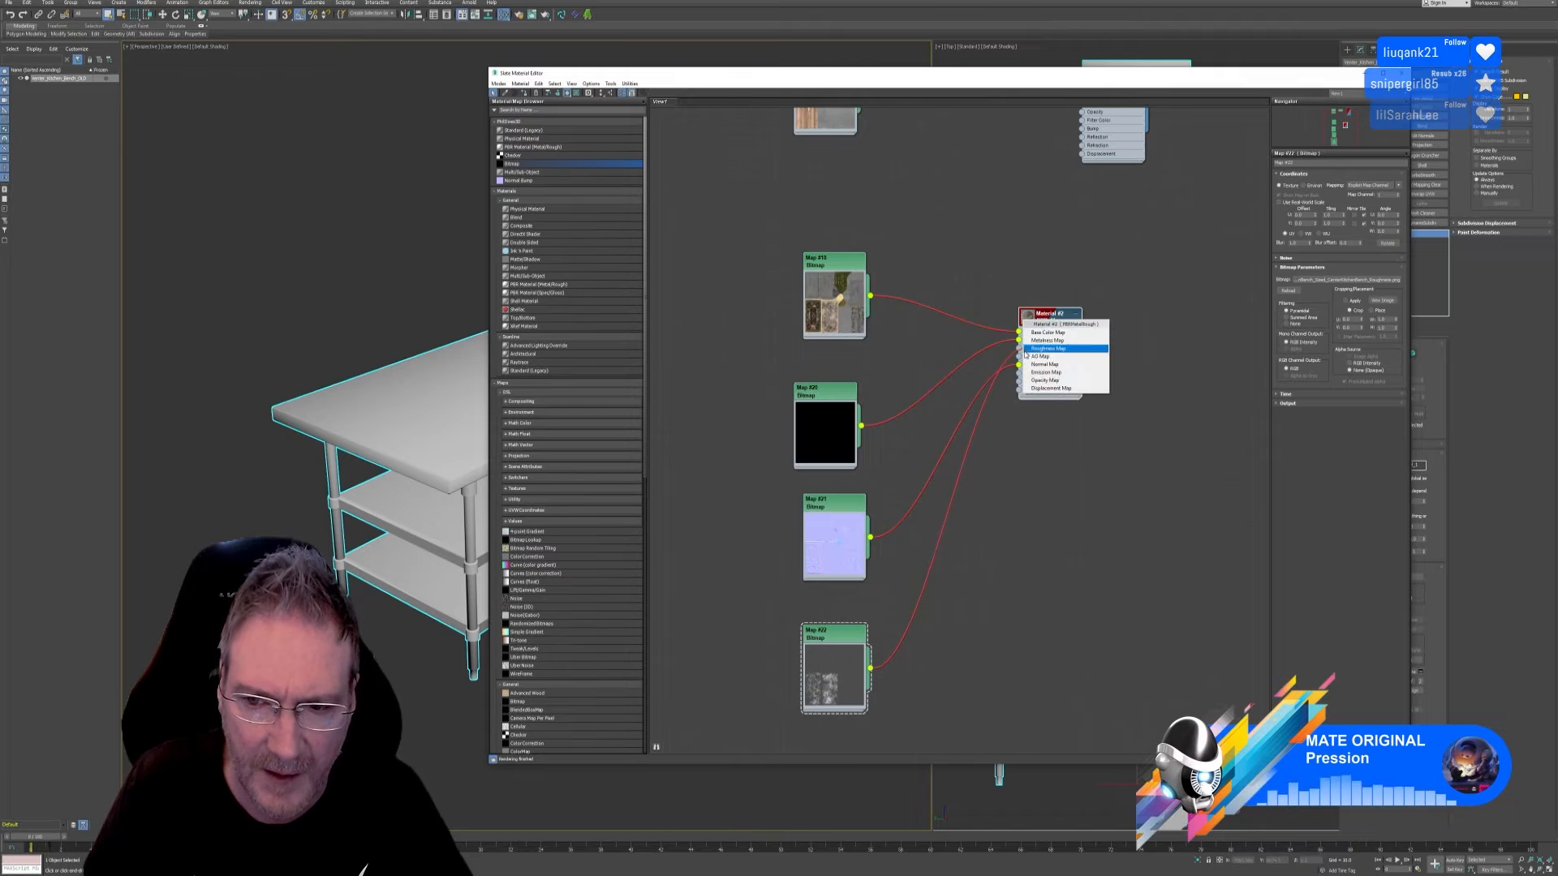
pyautogui.click(967, 450)
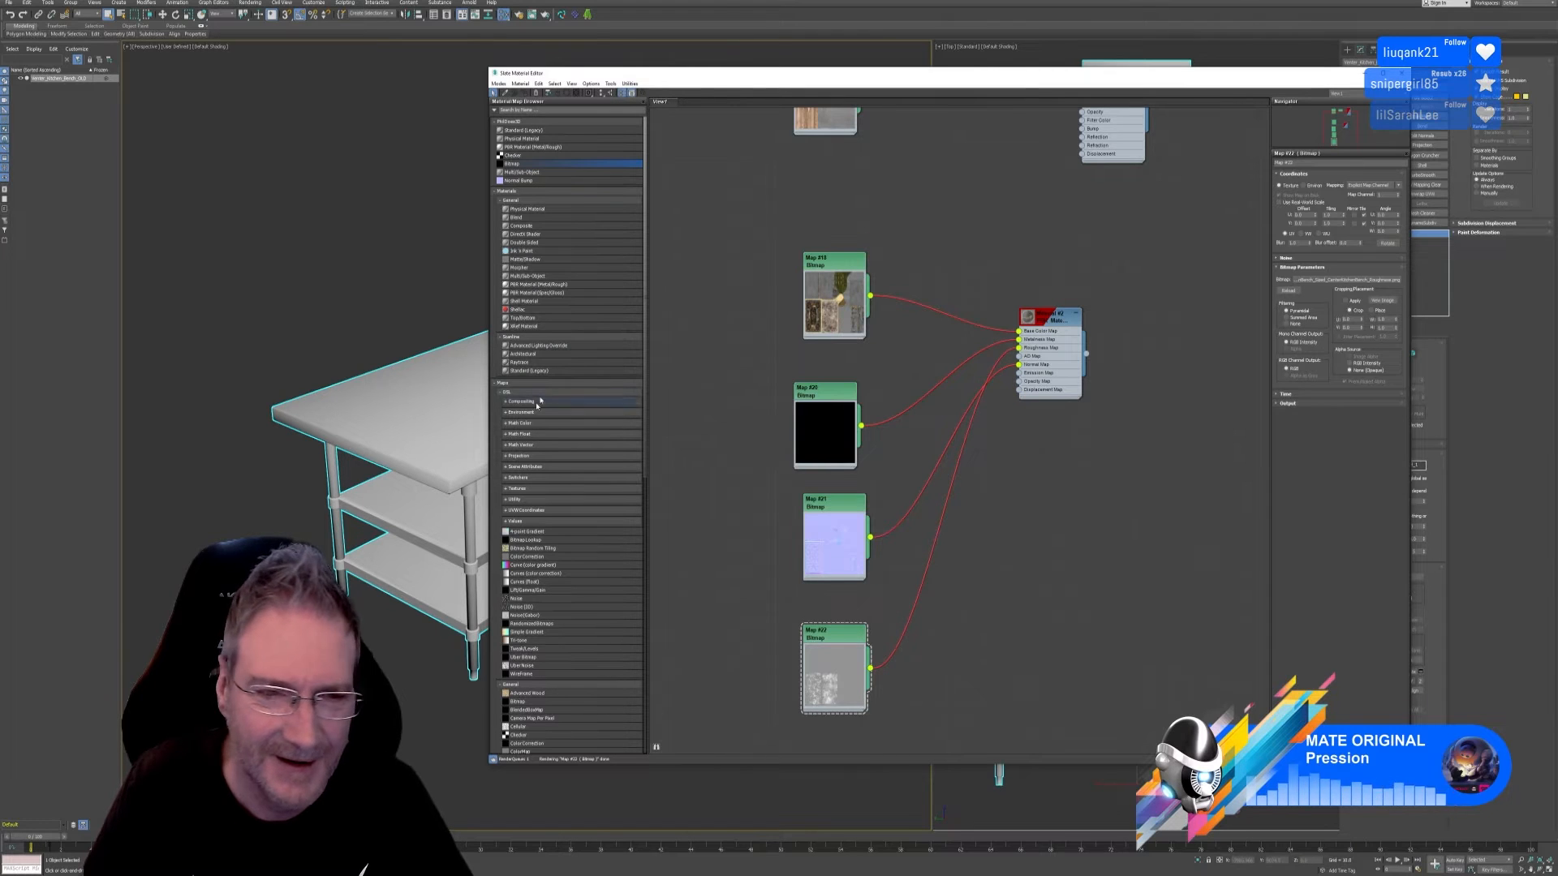
# Step: Open the PBR material's parameters and assign the material to the selected bench model
pyautogui.doubleClick(1038, 316)
pyautogui.rightClick(1041, 319)
pyautogui.click(1071, 327)
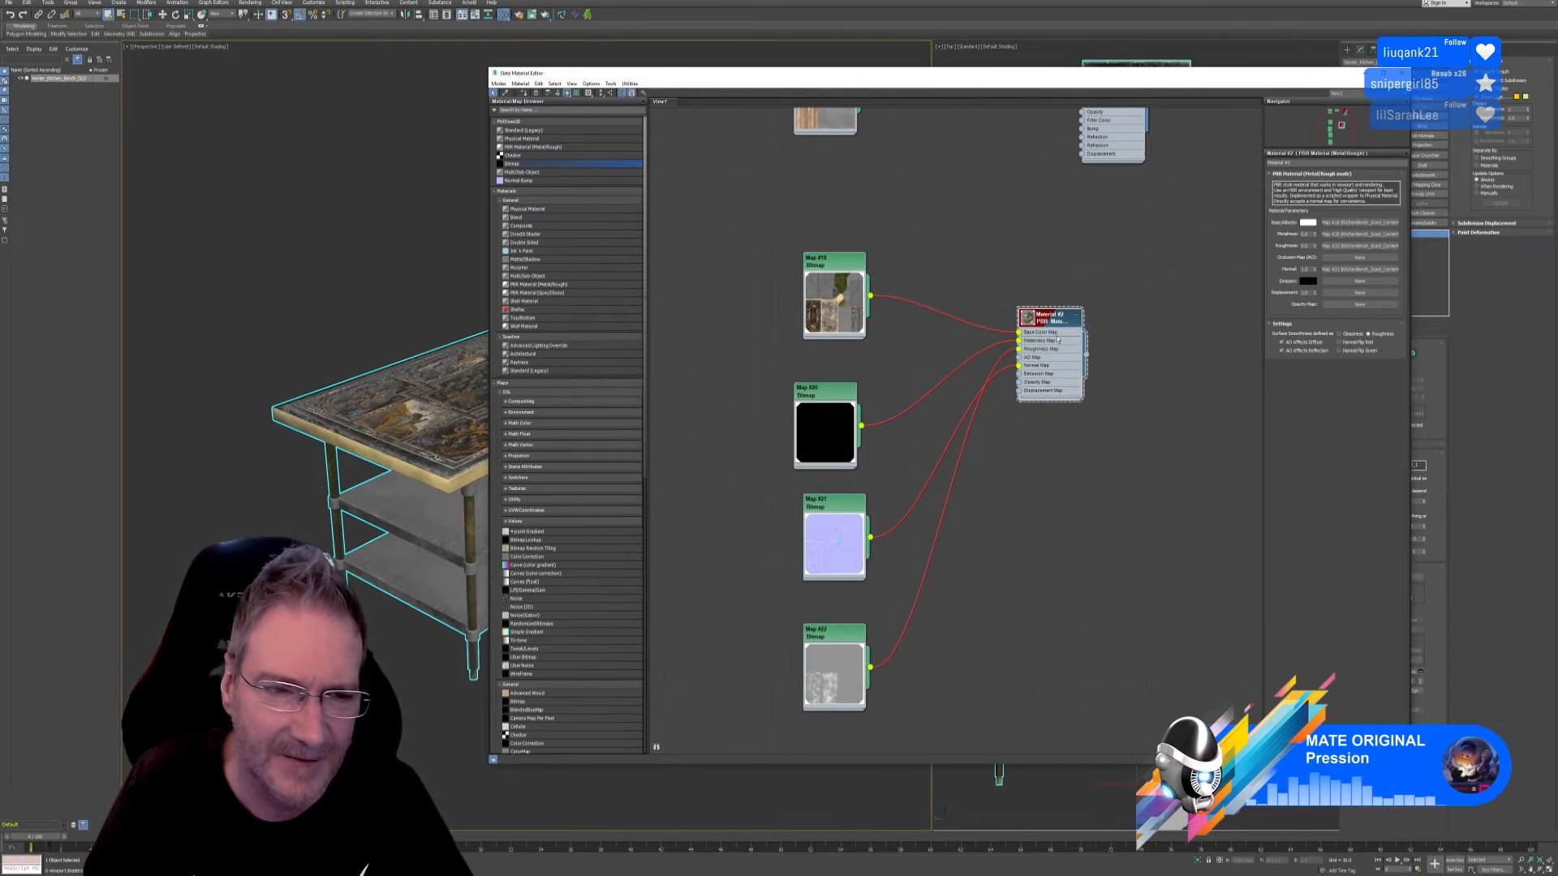
# Step: Close the Slate Material Editor and view the textured table from another angle
pyautogui.click(1402, 73)
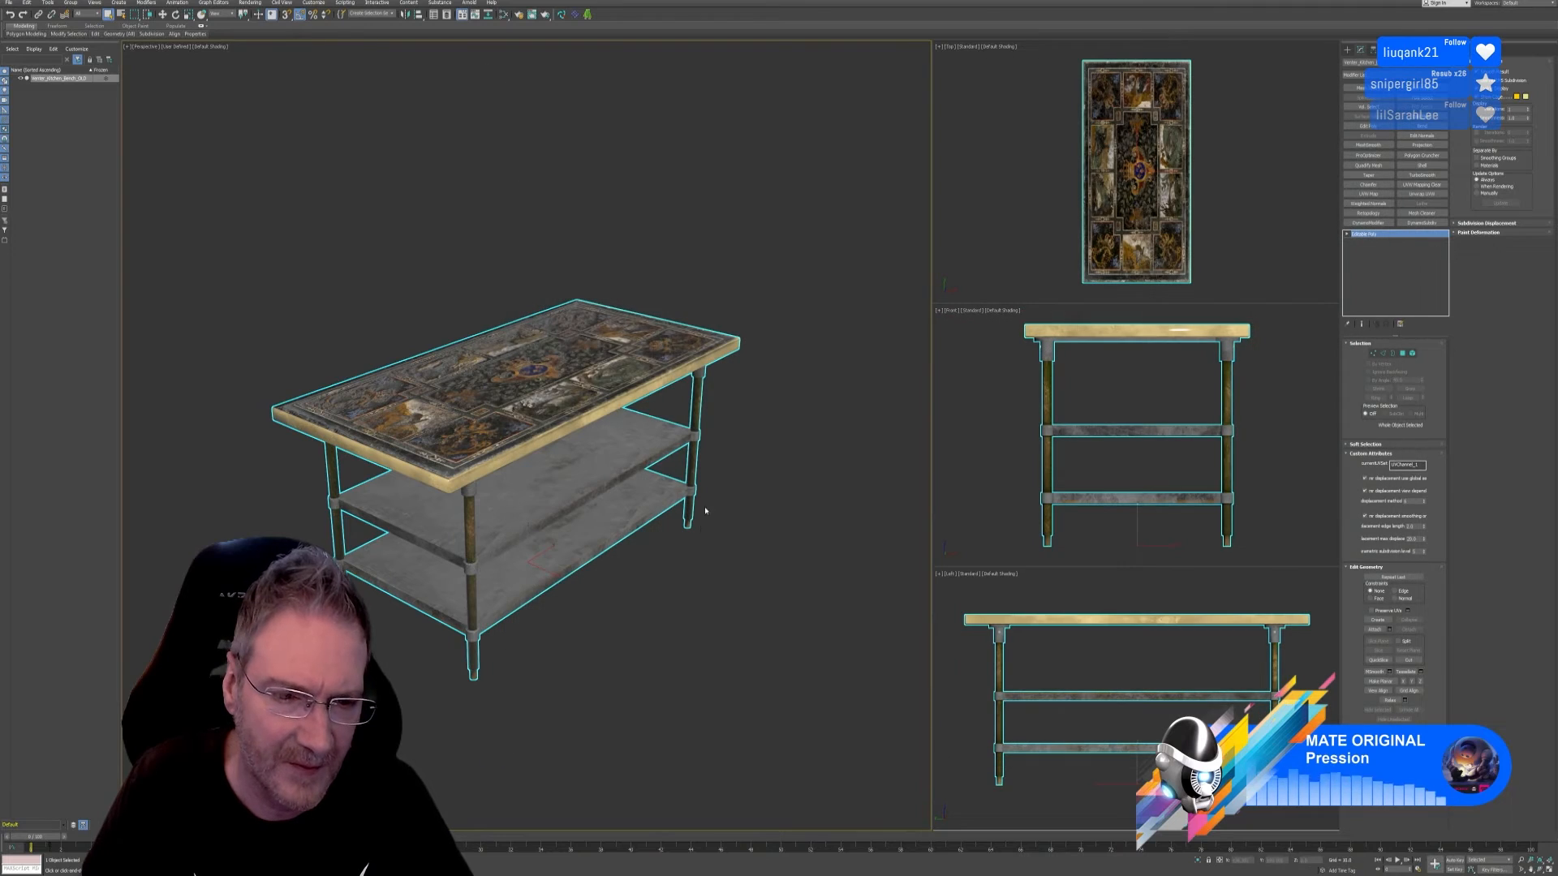
pyautogui.keyDown('alt'); pyautogui.moveTo(663, 560); pyautogui.dragTo(816, 602, button='middle'); pyautogui.keyUp('alt')
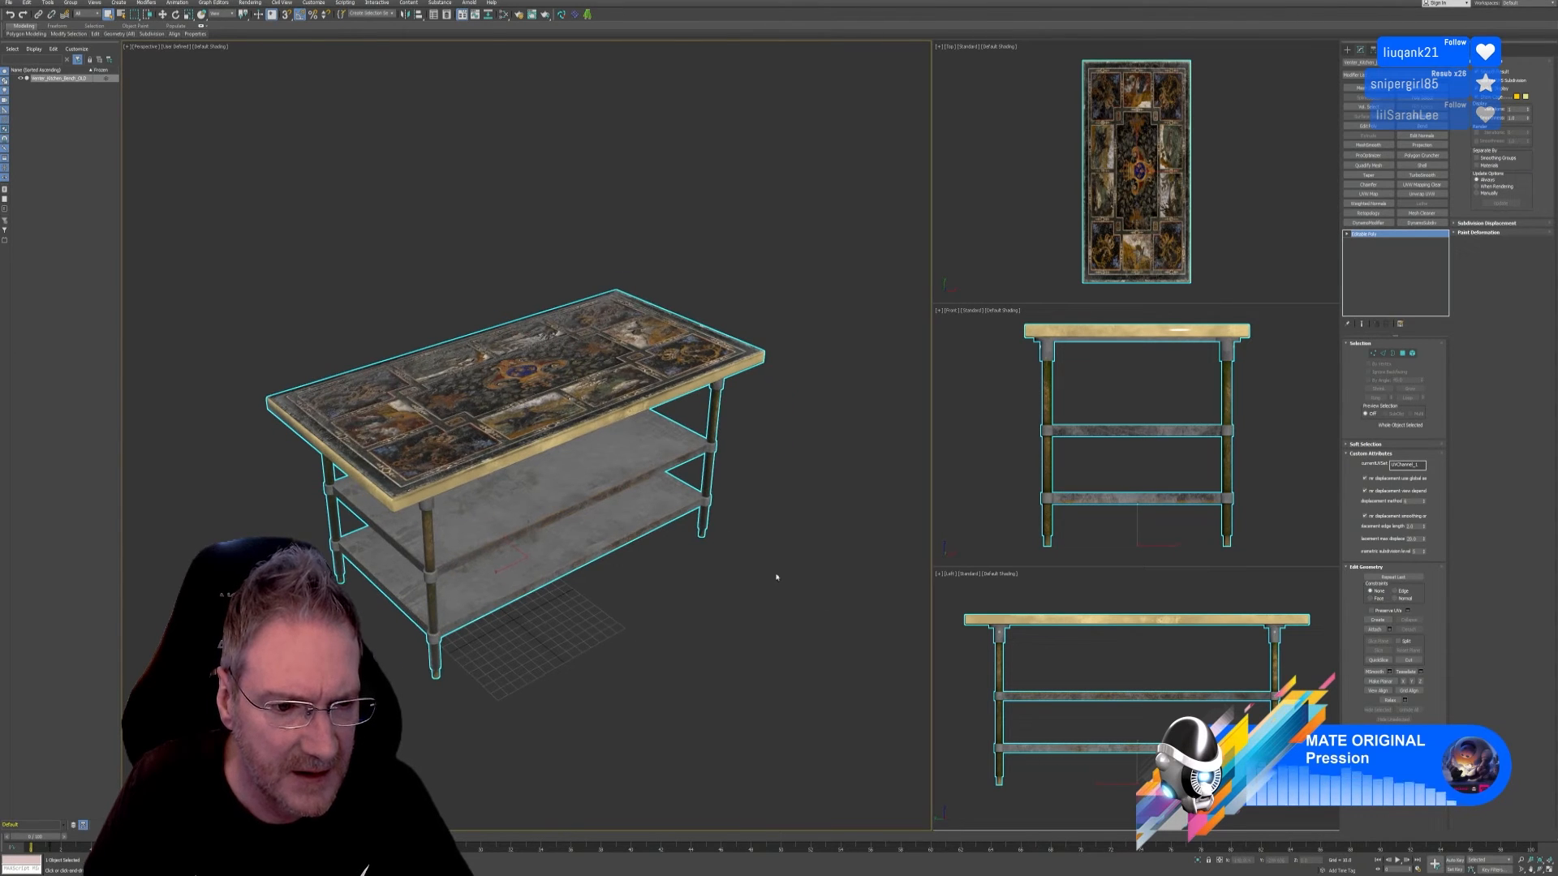
pyautogui.moveTo(723, 518); pyautogui.dragTo(753, 522, button='middle')
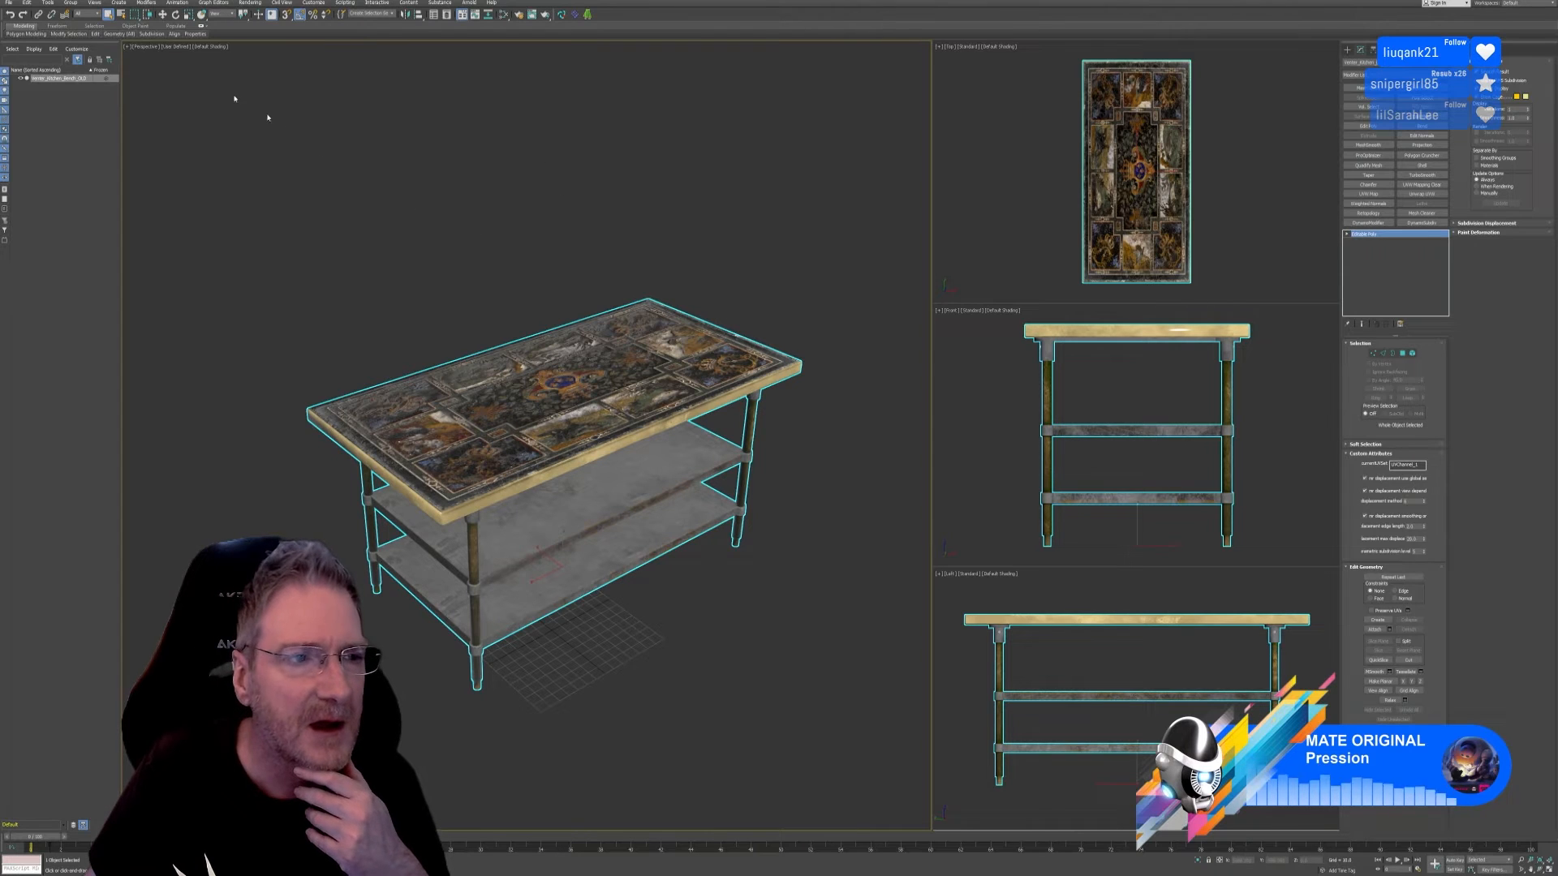
# Step: Open the hanging pot rack scene from the recently used files
pyautogui.click(11, 3)
pyautogui.click(11, 3)
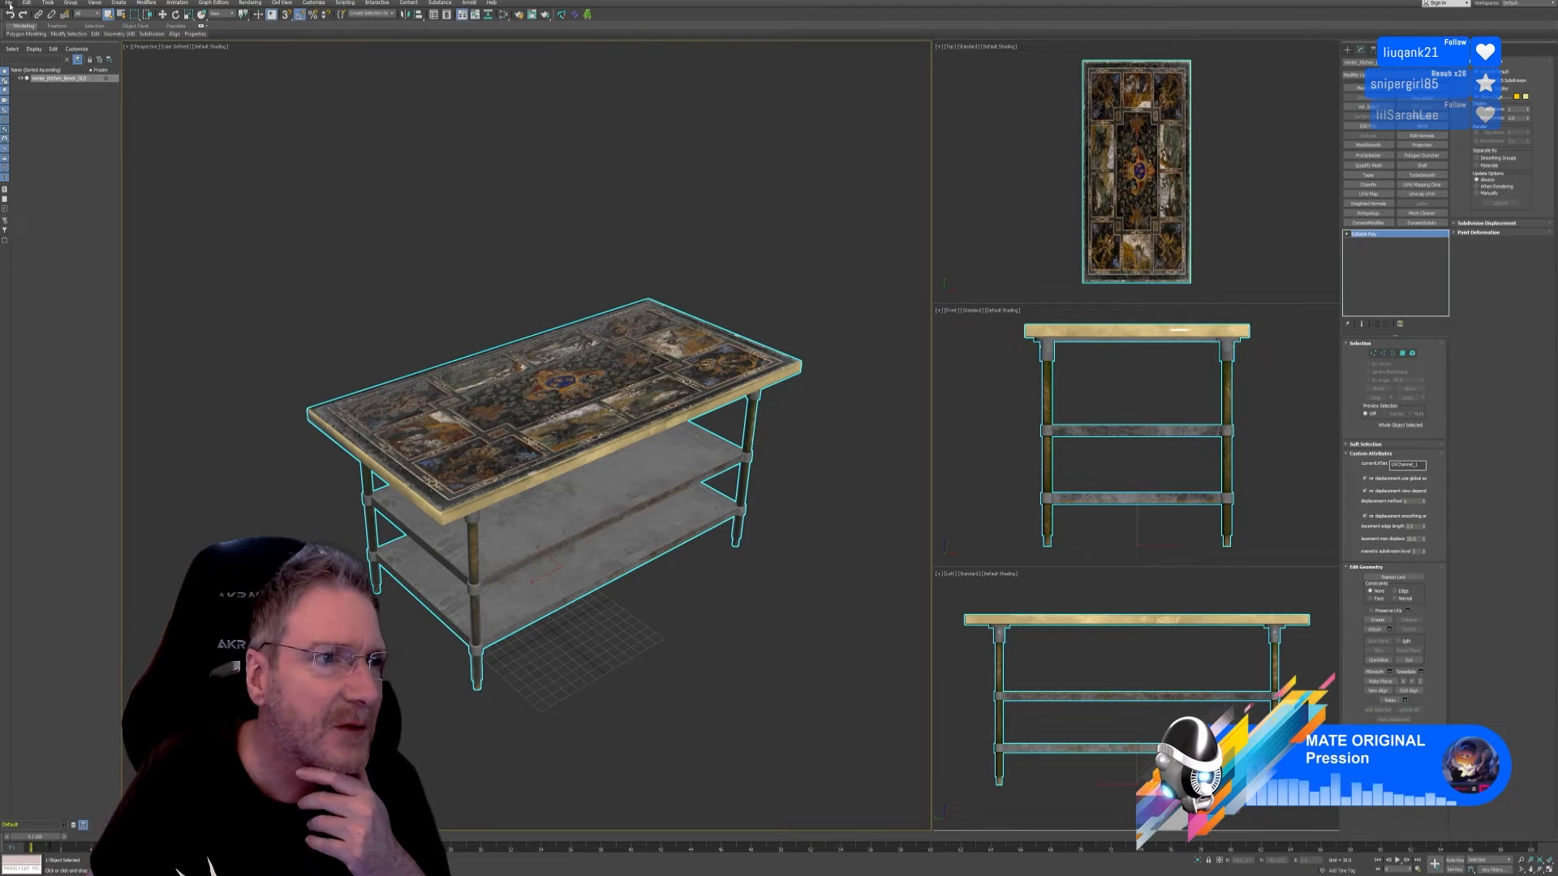
pyautogui.click(10, 4)
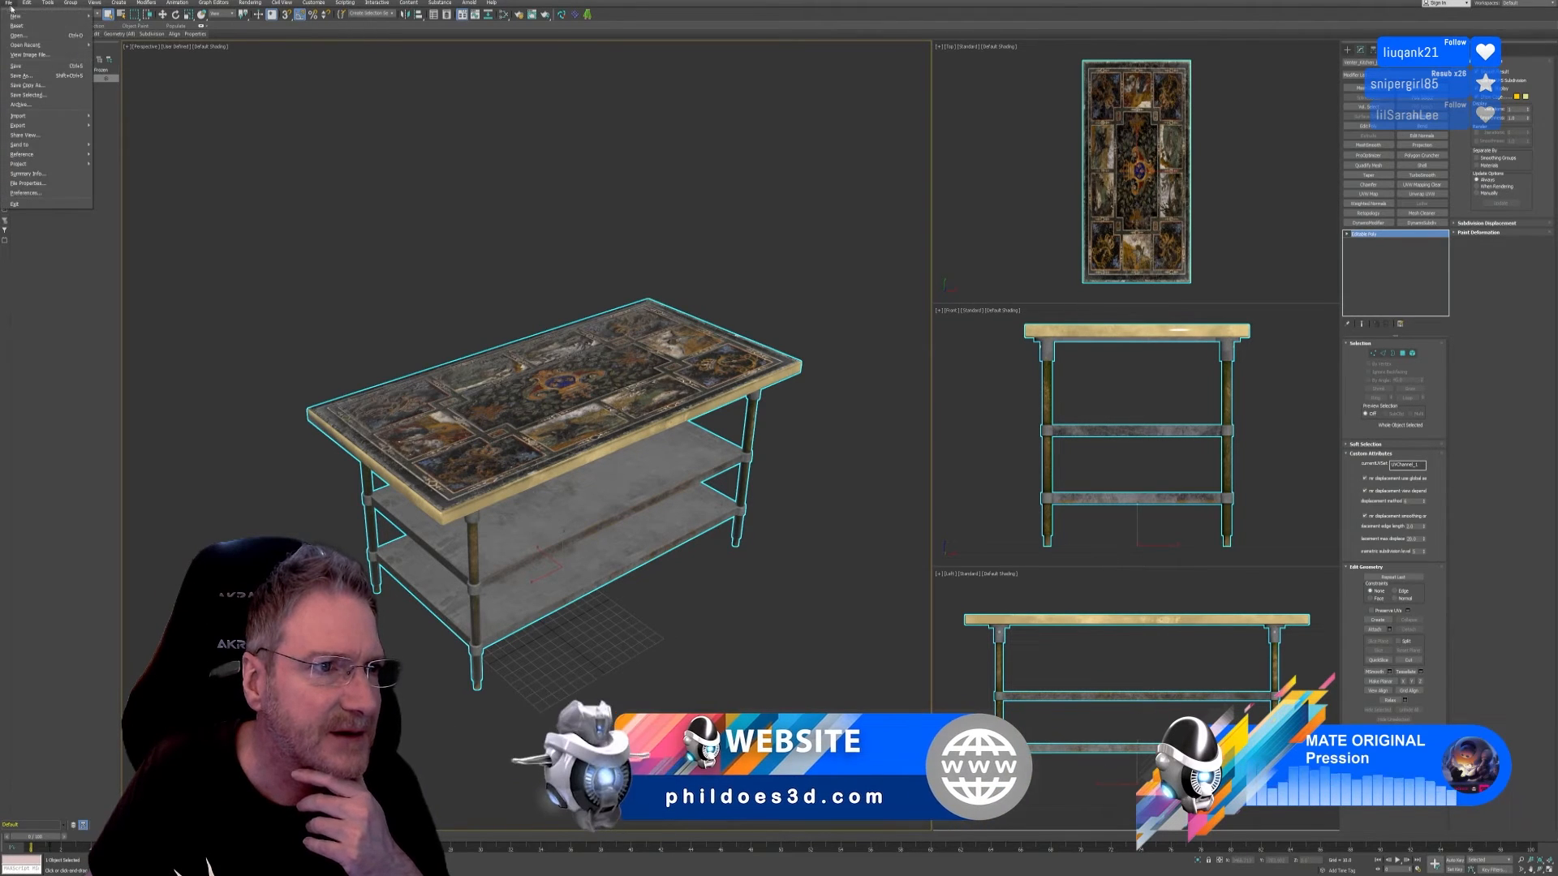
pyautogui.moveTo(49, 44)
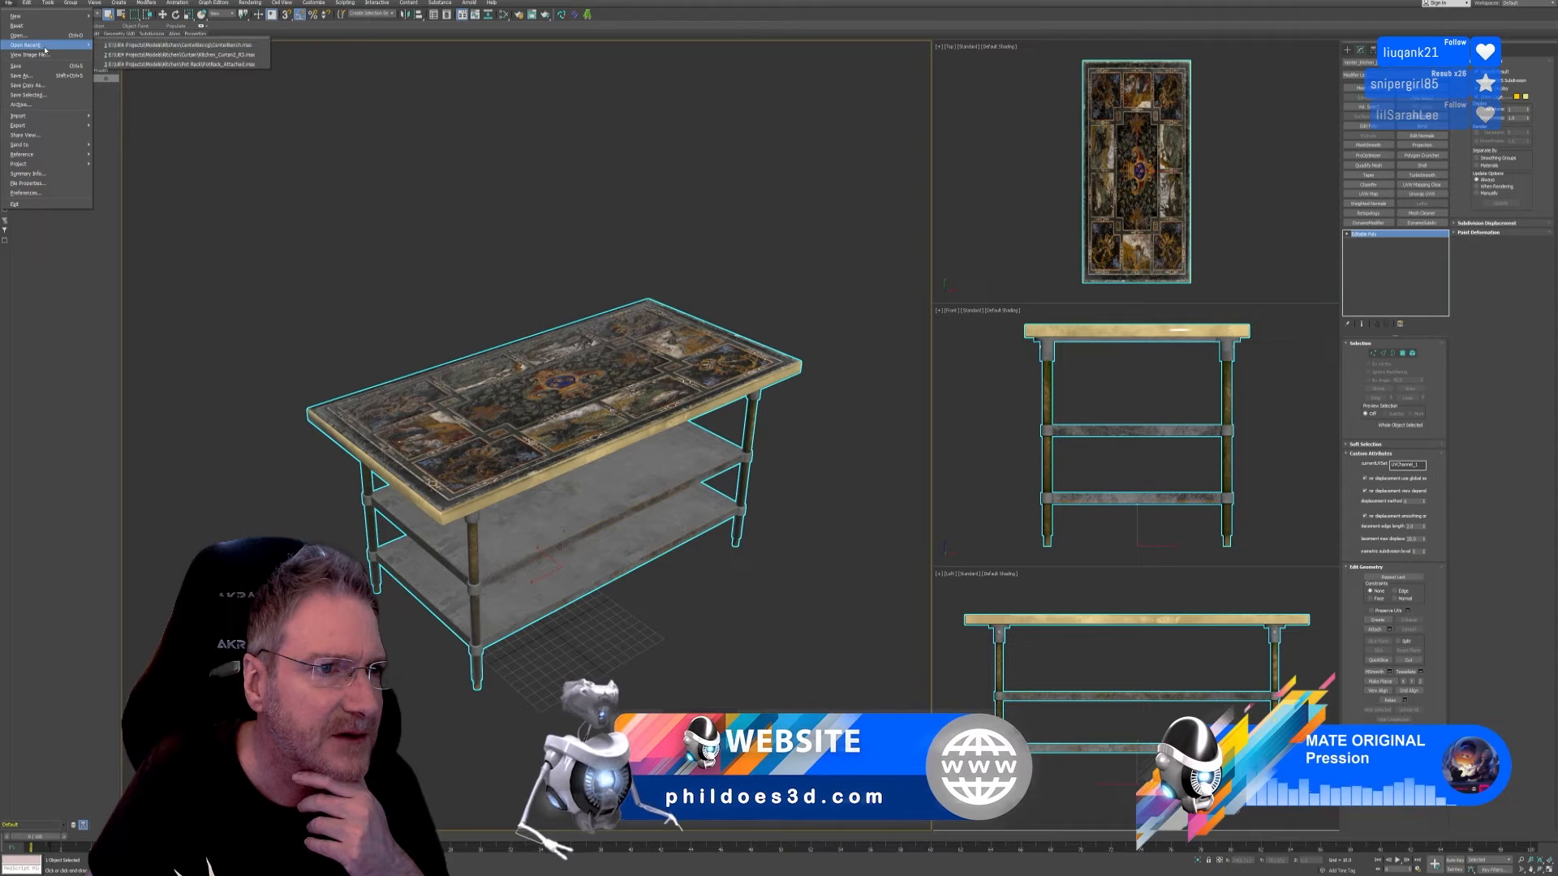
pyautogui.click(261, 64)
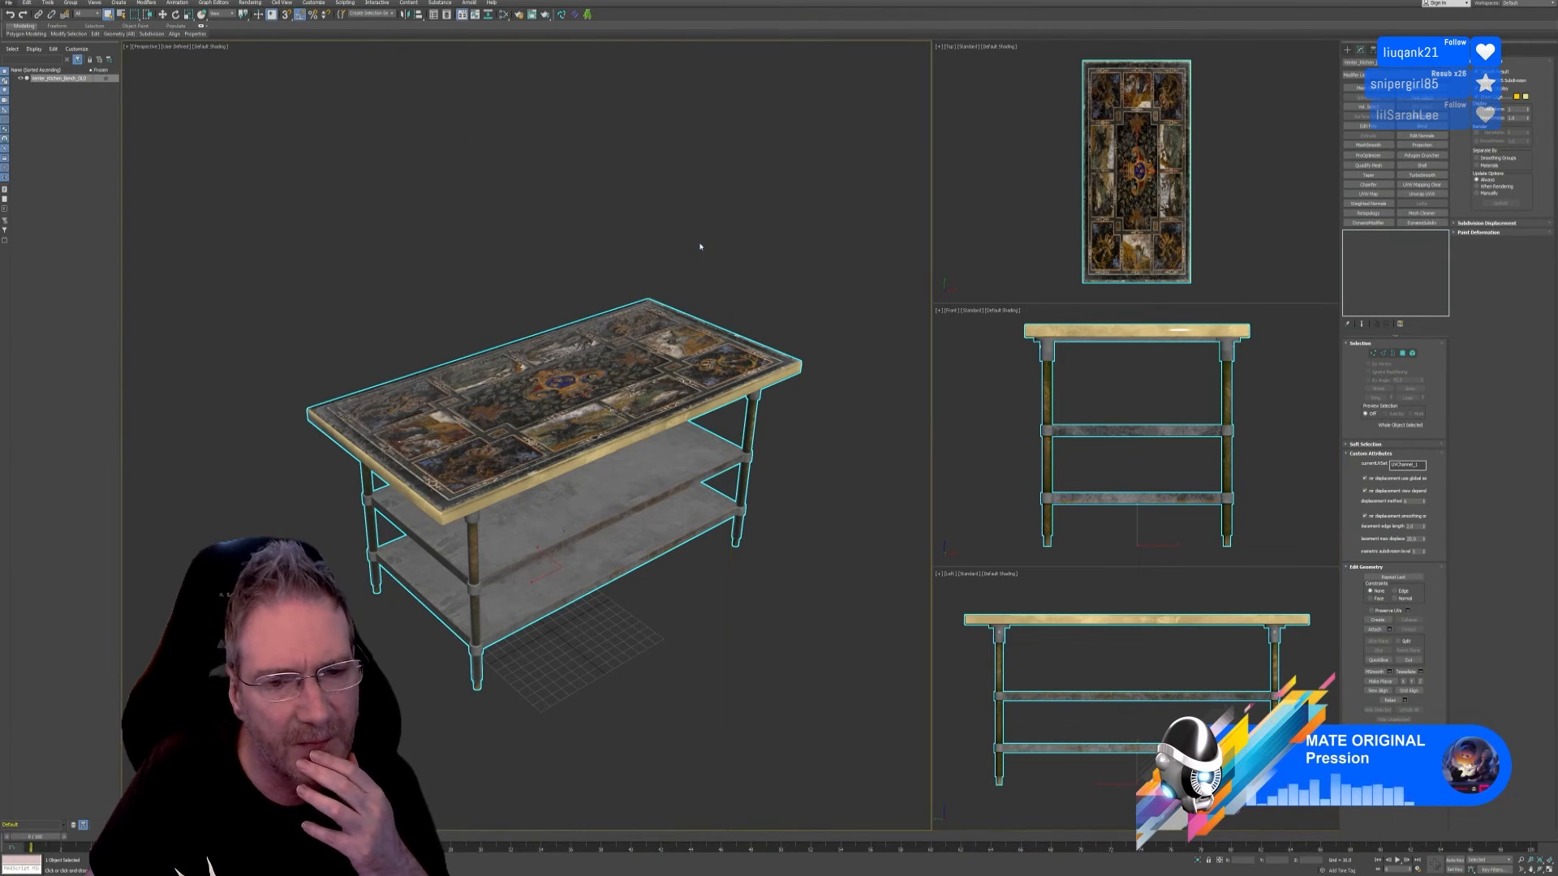
pyautogui.keyDown('alt'); pyautogui.moveTo(617, 619); pyautogui.dragTo(613, 623, button='middle'); pyautogui.keyUp('alt')
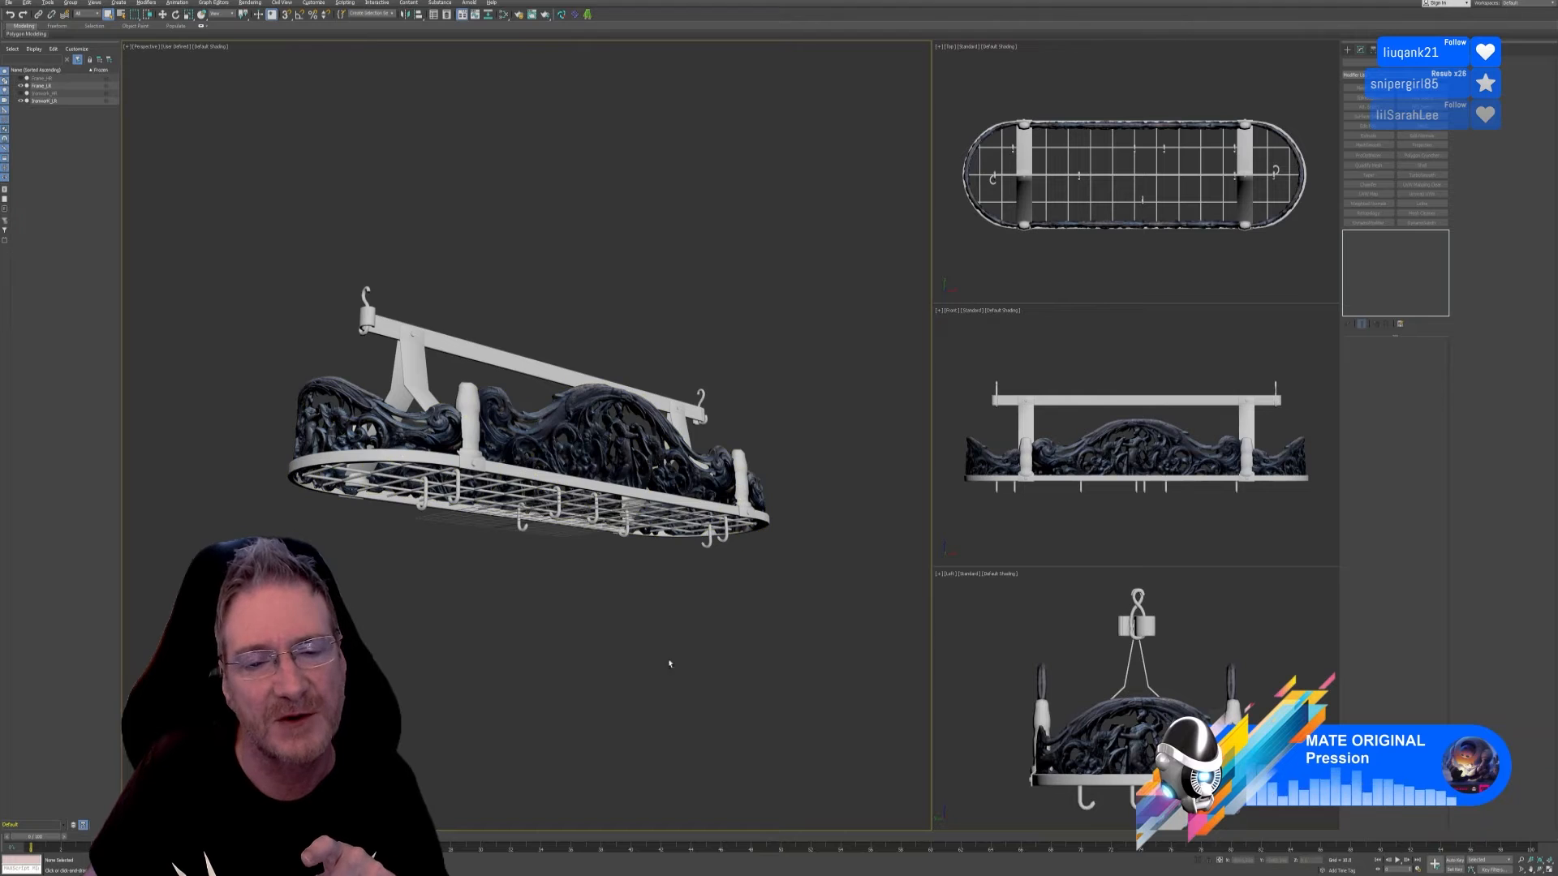
# Step: Select the pot rack's frame object and send it to RizomUV through the RizomUV Bridge
pyautogui.keyDown('alt'); pyautogui.moveTo(689, 671); pyautogui.dragTo(653, 656, button='middle'); pyautogui.keyUp('alt')
pyautogui.scroll(-4, 638, 669)
pyautogui.moveTo(681, 431); pyautogui.dragTo(678, 319, button='middle')
pyautogui.scroll(4, 644, 386)
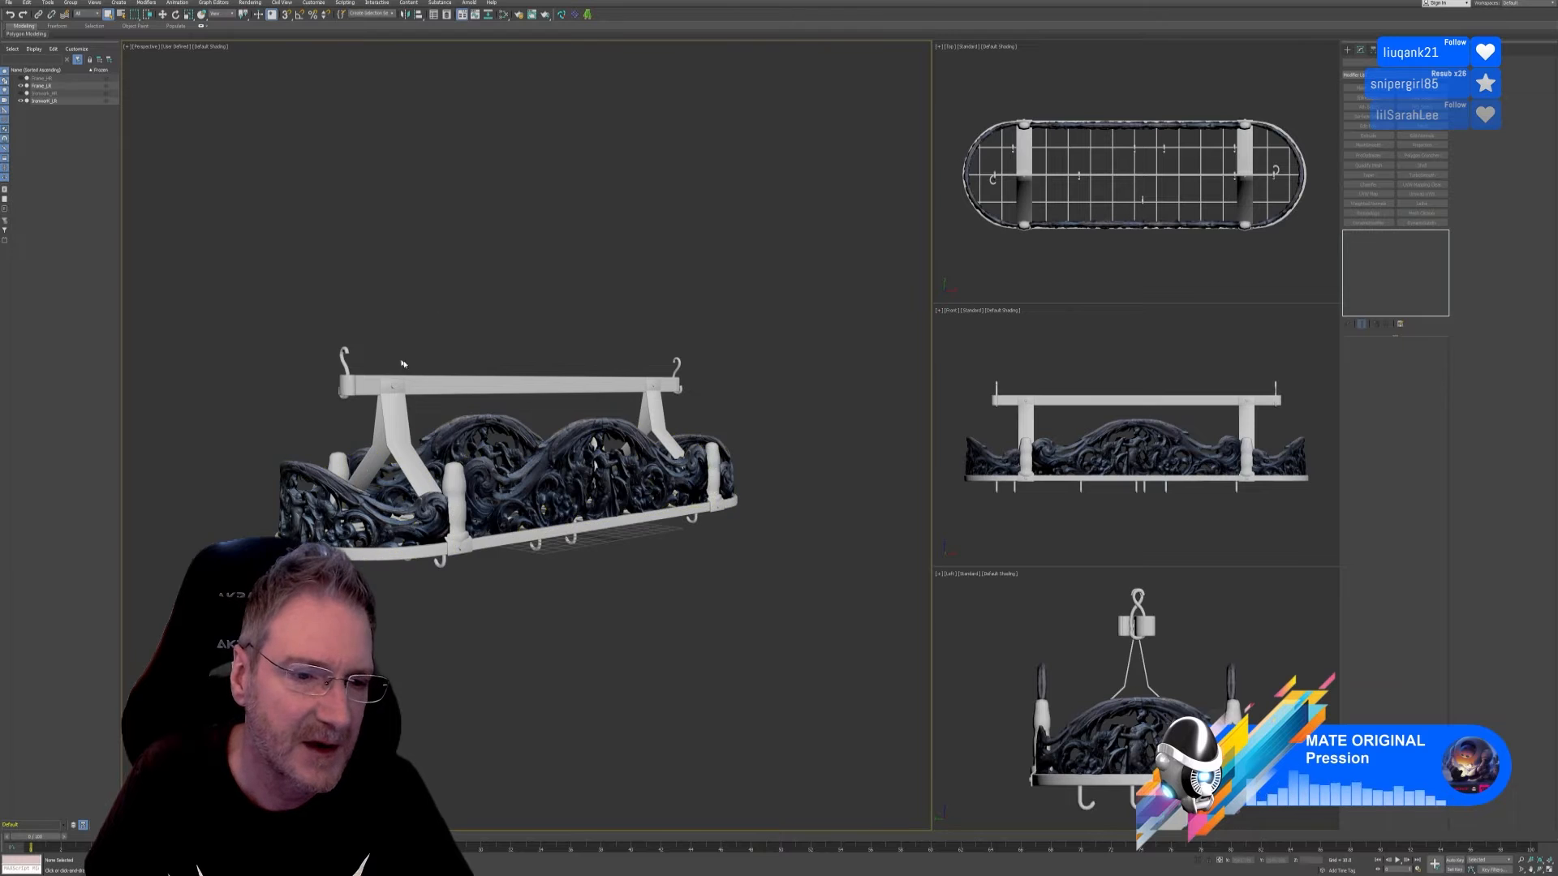
pyautogui.click(428, 380)
pyautogui.click(79, 82)
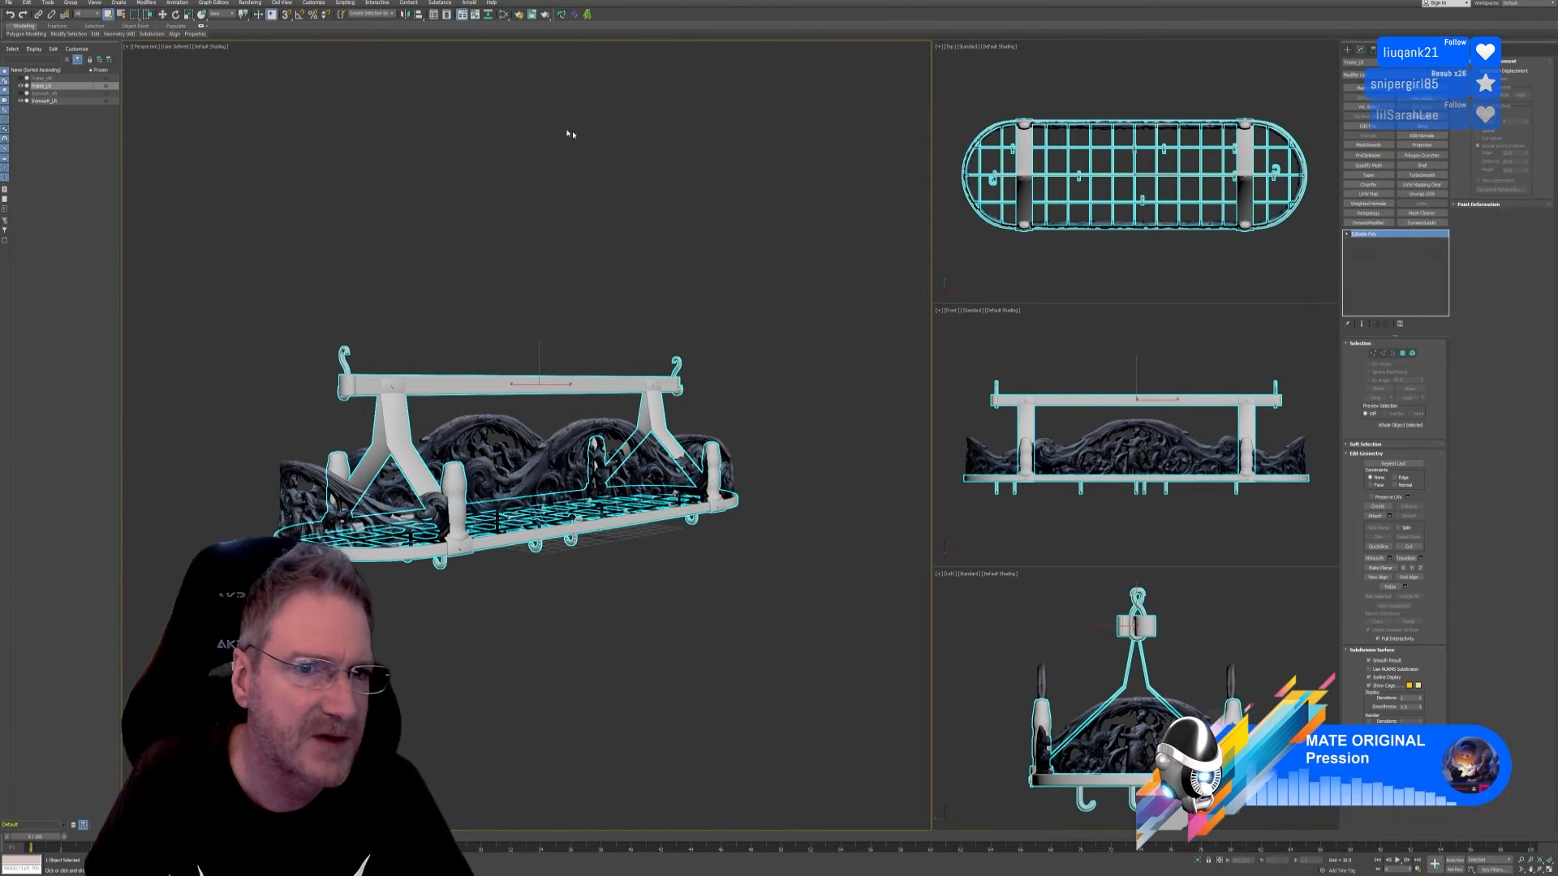
pyautogui.click(560, 15)
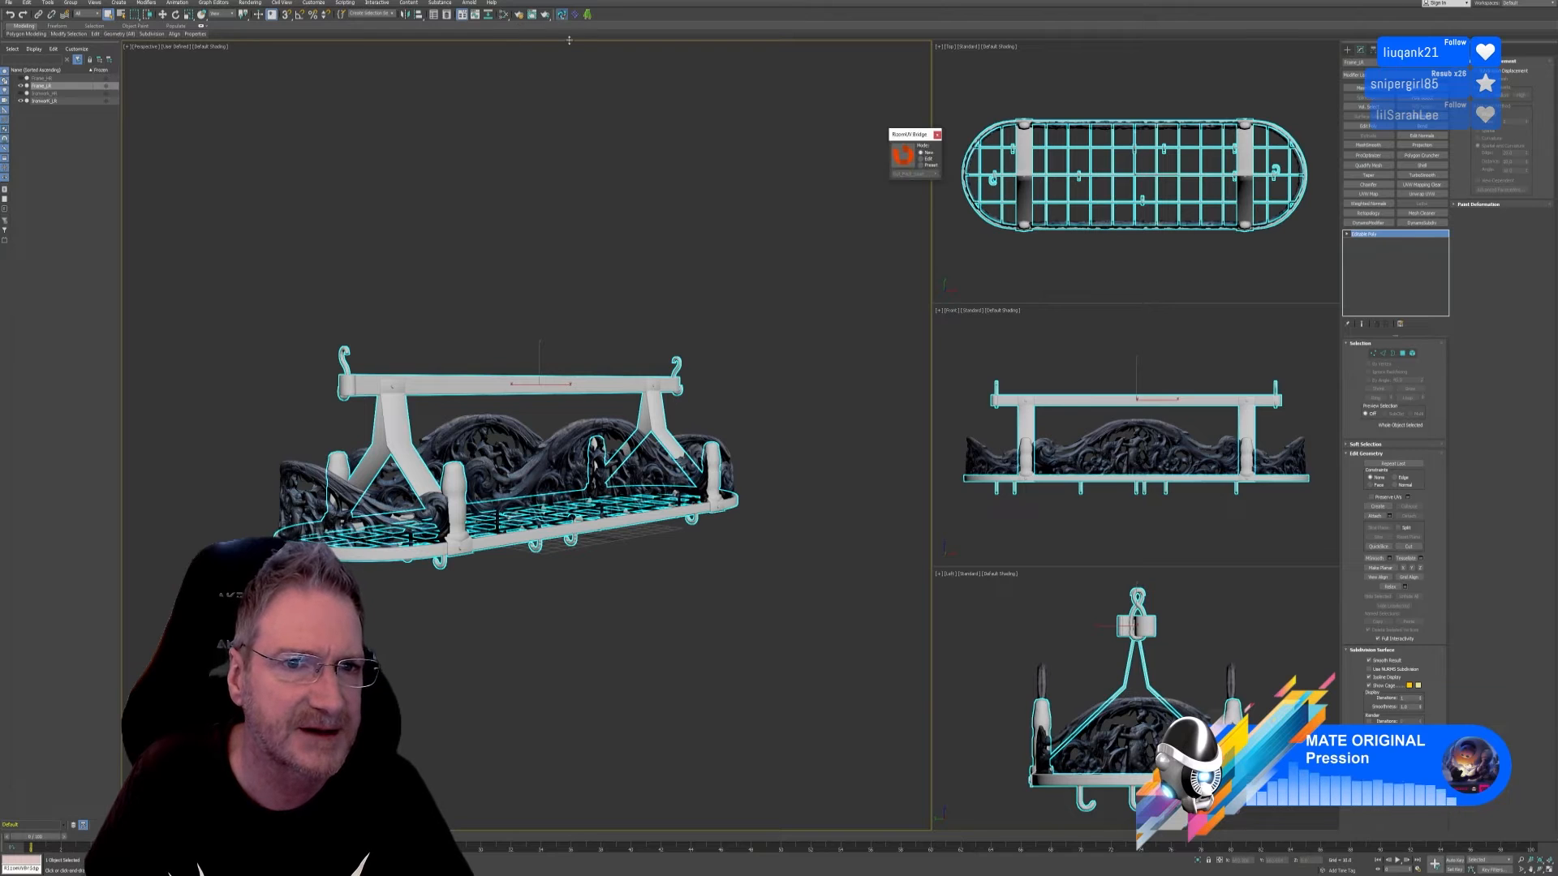
pyautogui.click(903, 162)
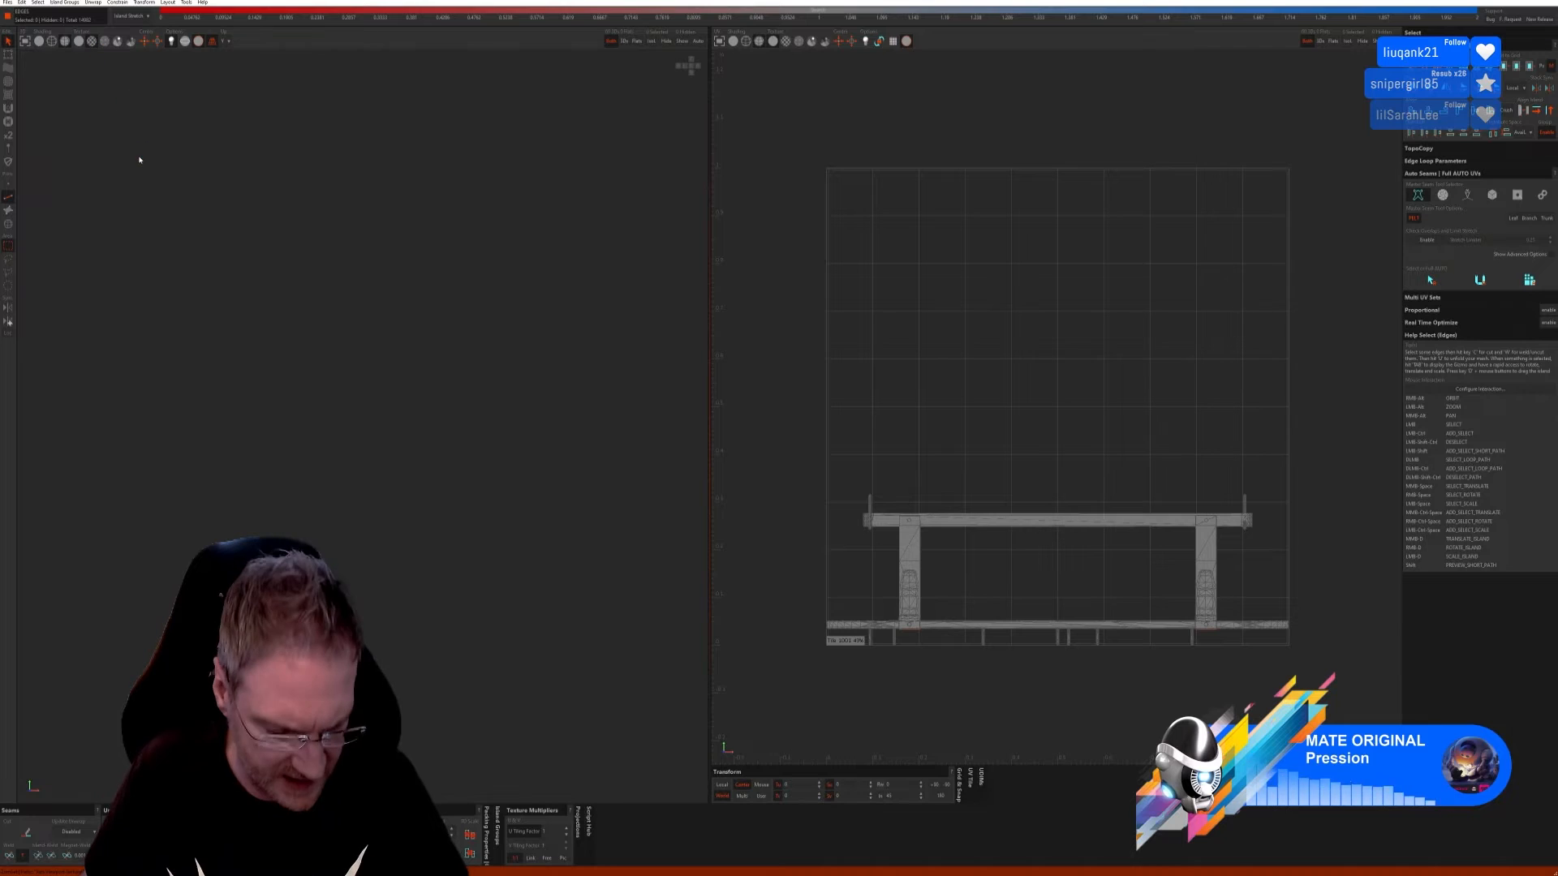
# Step: Isolate the oval outer ring of the frame as its own island and switch to edge selection
pyautogui.keyDown('alt'); pyautogui.moveTo(364, 597); pyautogui.dragTo(387, 591, button='right'); pyautogui.keyUp('alt')
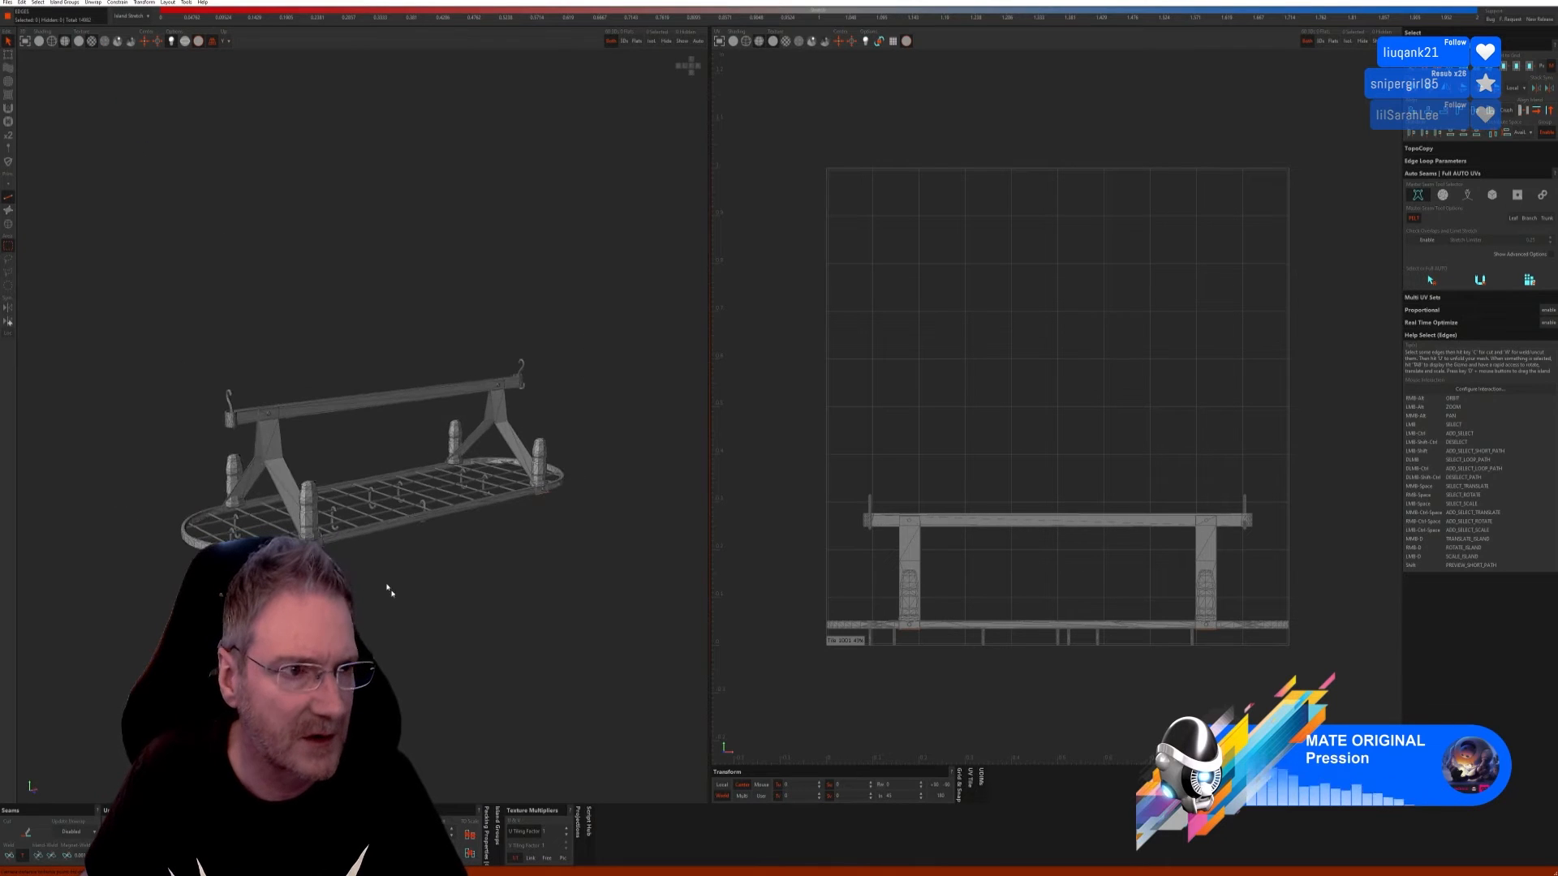
pyautogui.click(39, 41)
pyautogui.moveTo(381, 503)
pyautogui.keyDown('alt'); pyautogui.mouseDown(button='right')
pyautogui.moveTo(380, 453)
pyautogui.moveTo(378, 477)
pyautogui.mouseUp(button='right'); pyautogui.keyUp('alt')
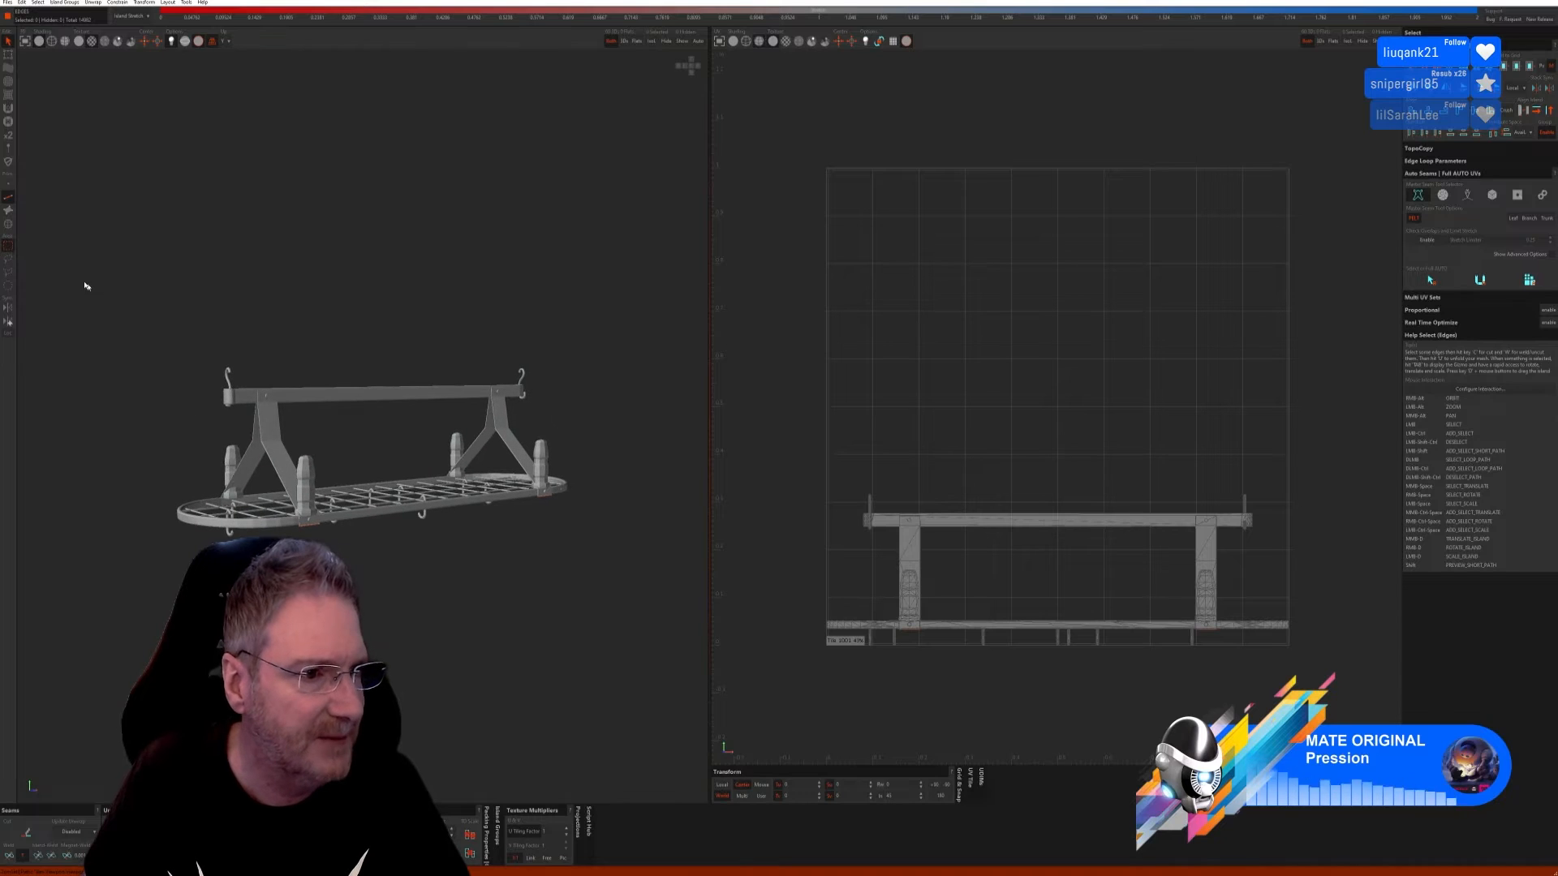
pyautogui.click(8, 224)
pyautogui.scroll(1, 297, 417)
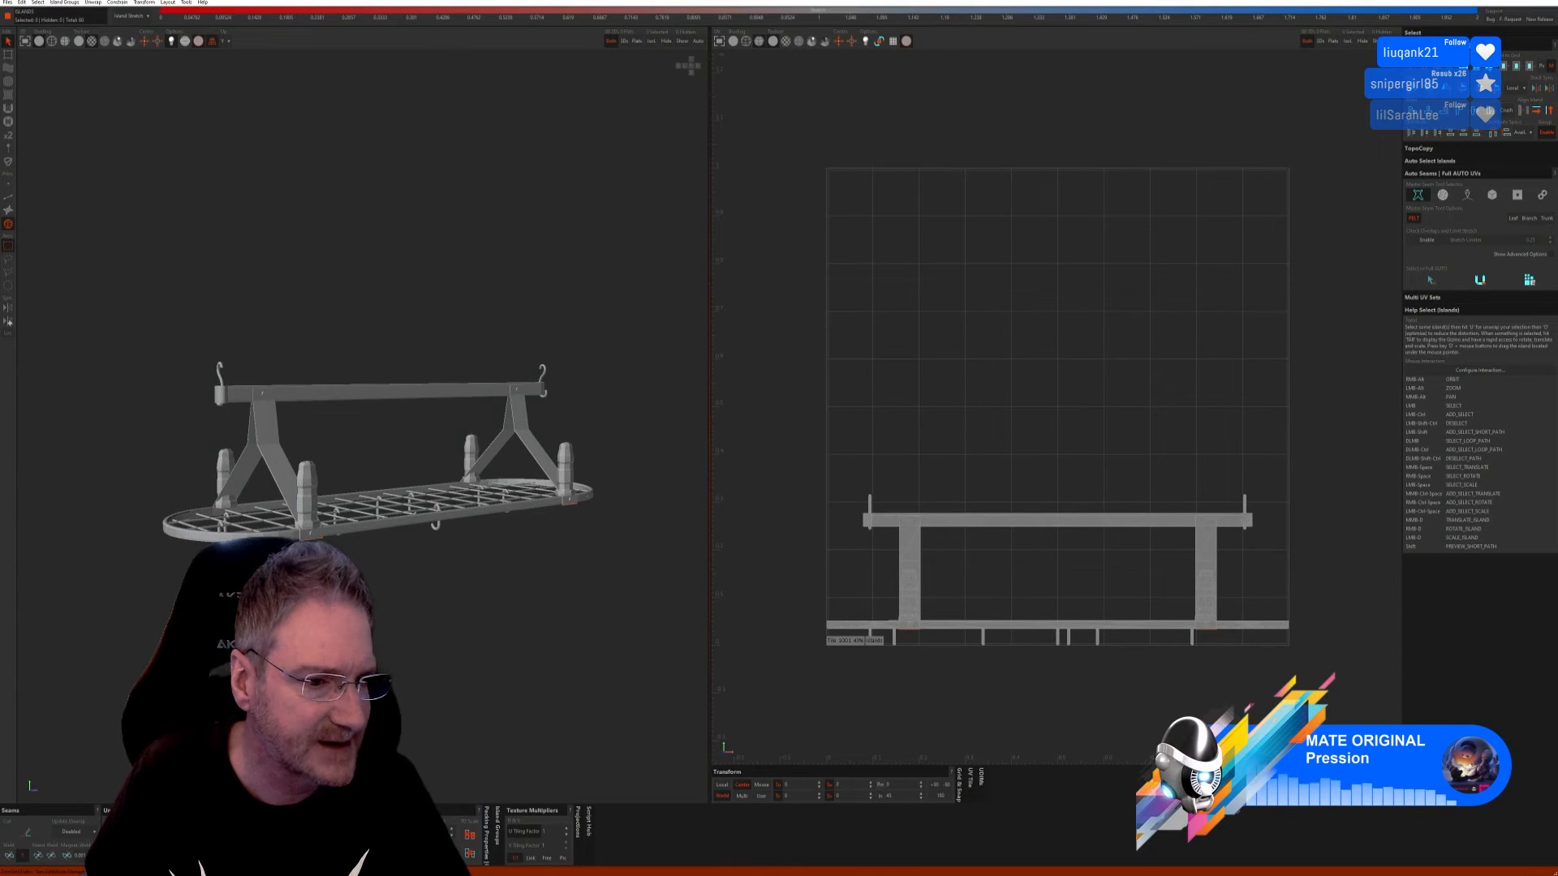
pyautogui.click(273, 534)
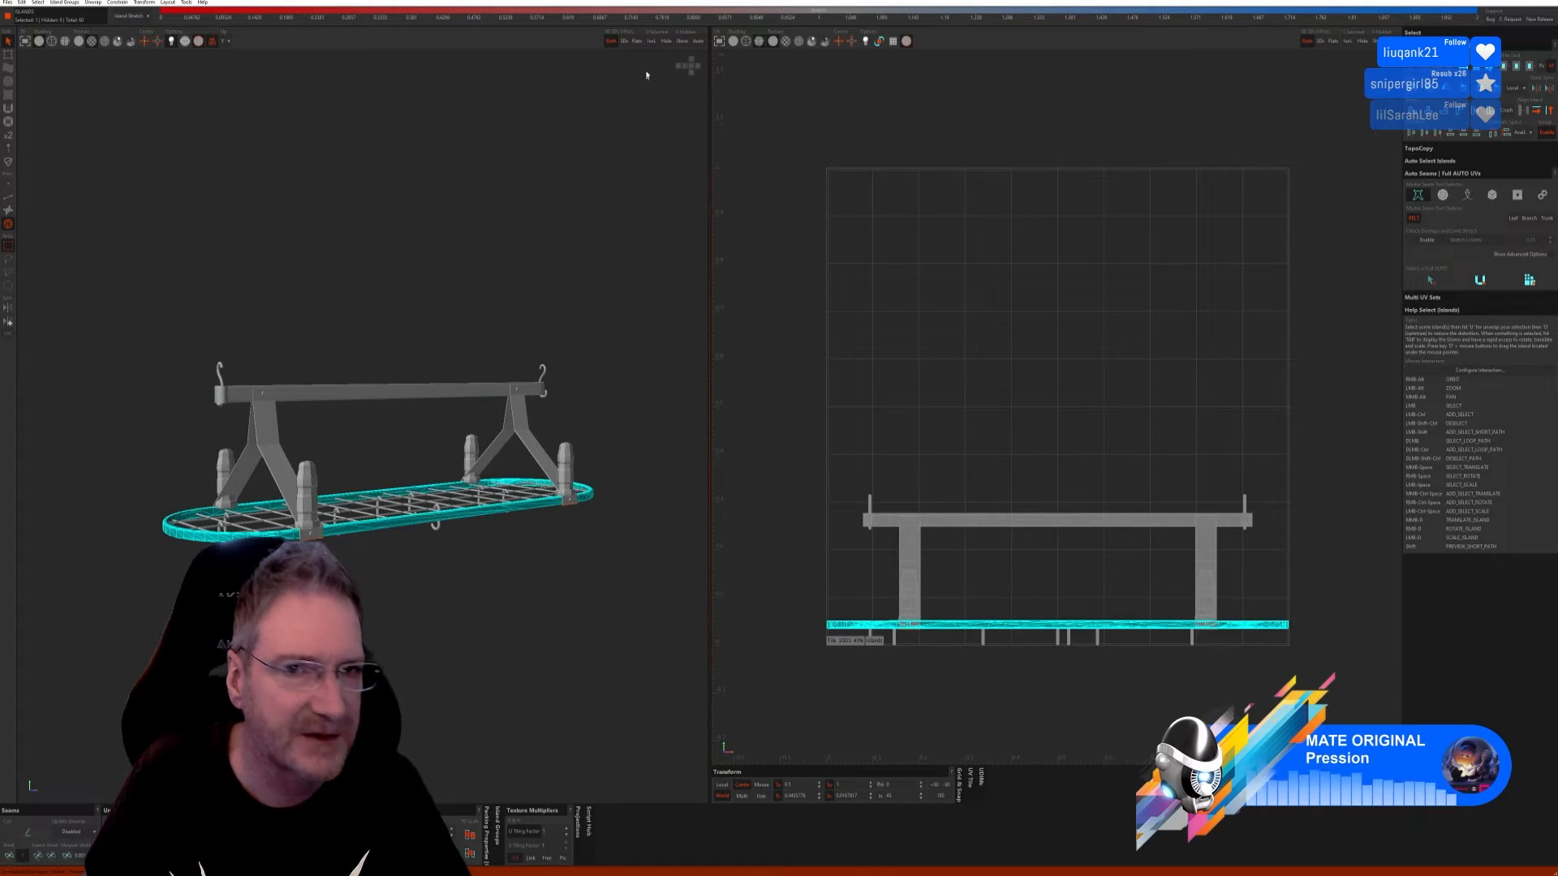
pyautogui.click(651, 43)
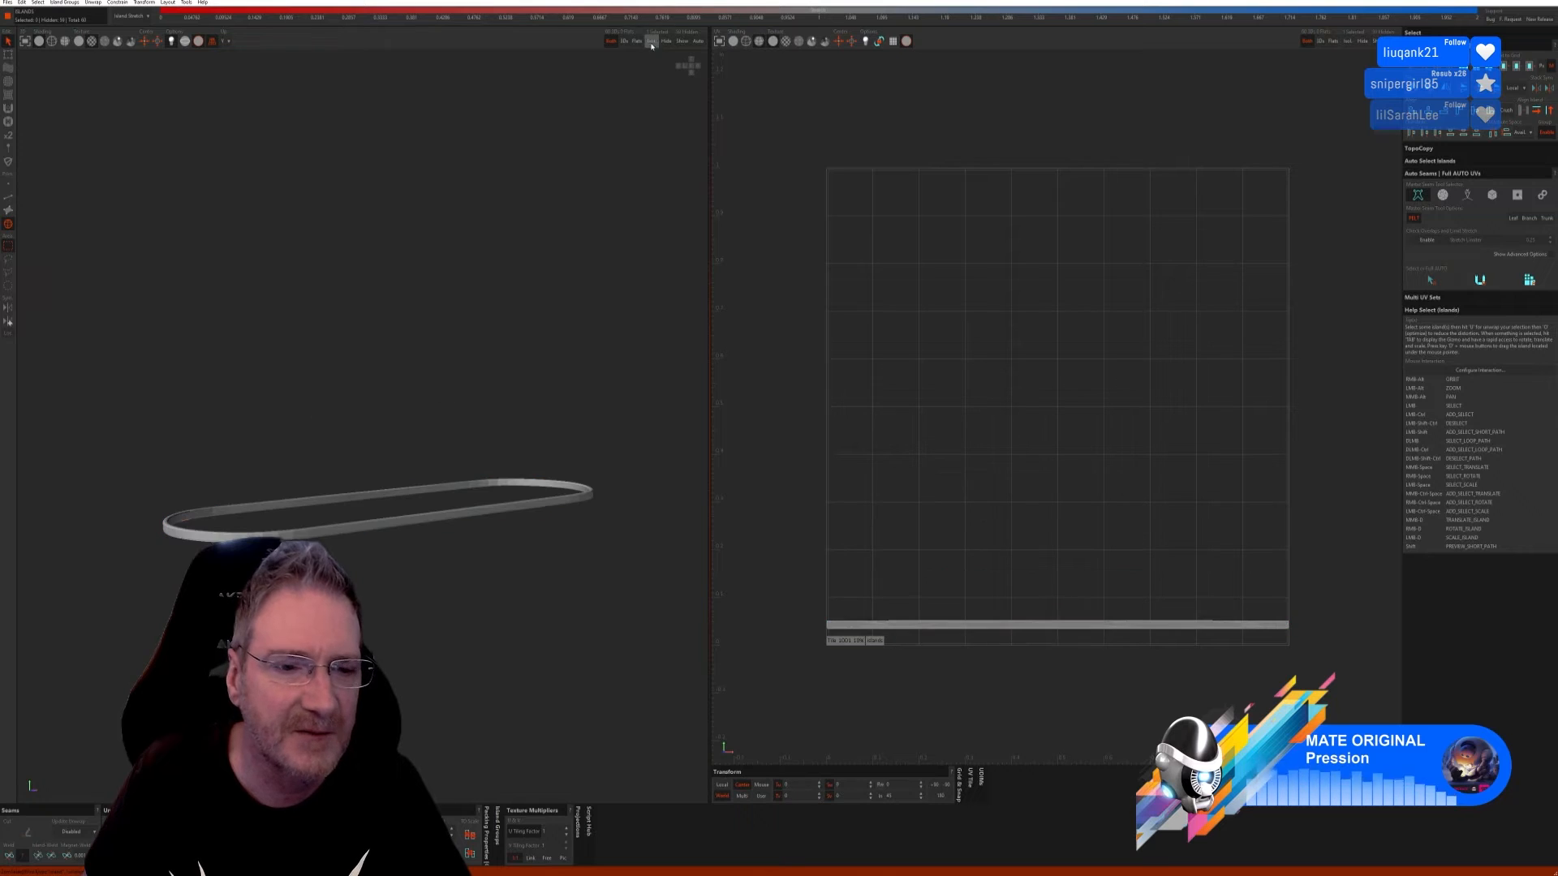
pyautogui.click(9, 196)
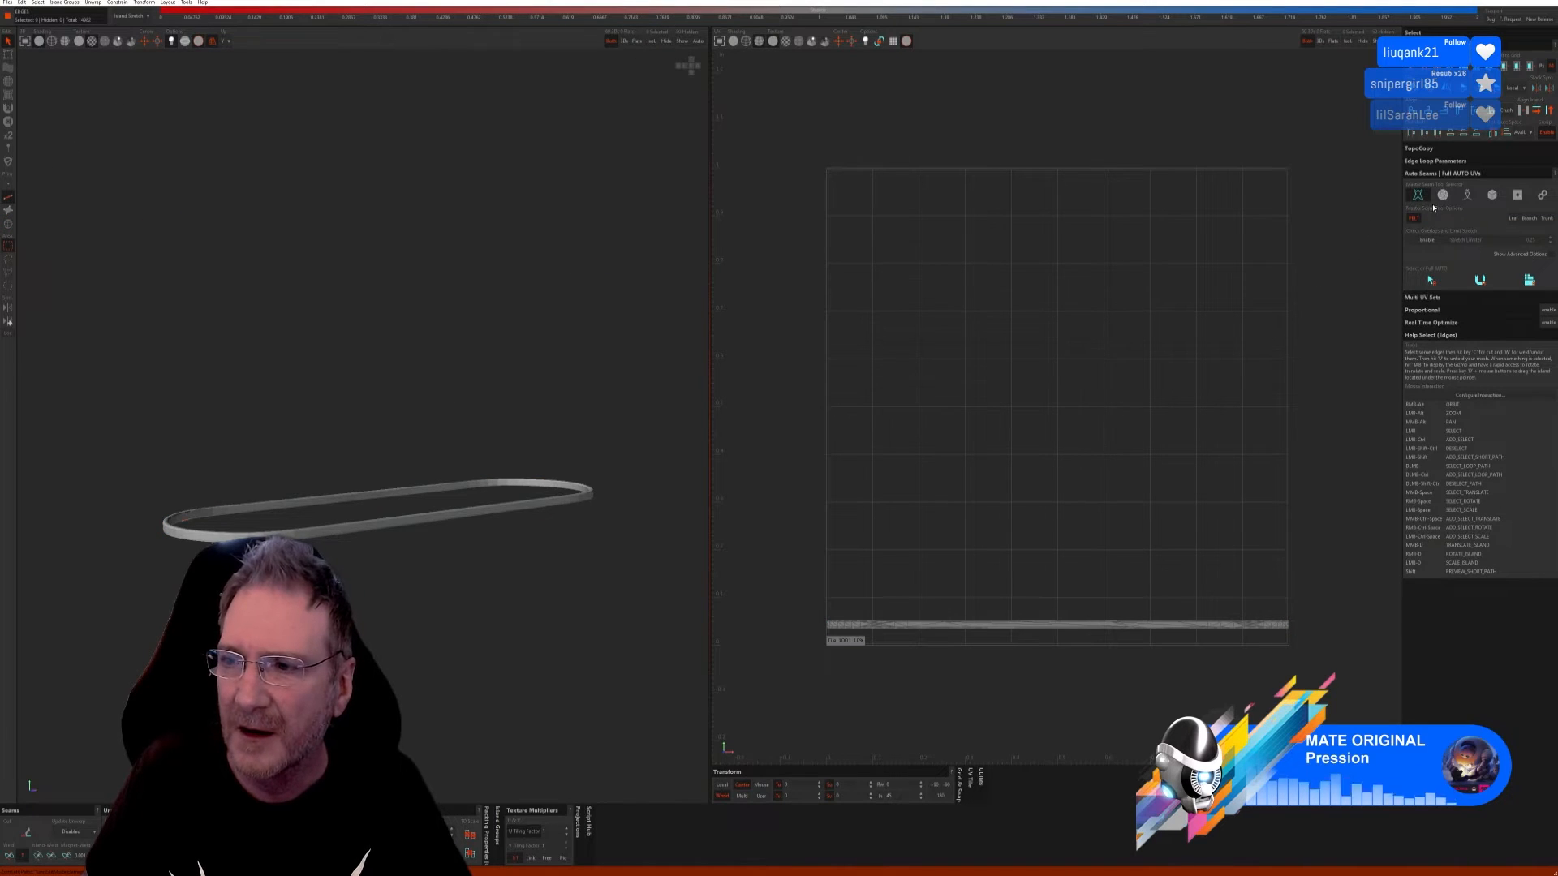
# Step: Try the first three automatic seam-selection methods on the isolated ring, undoing each attempt
pyautogui.click(1430, 281)
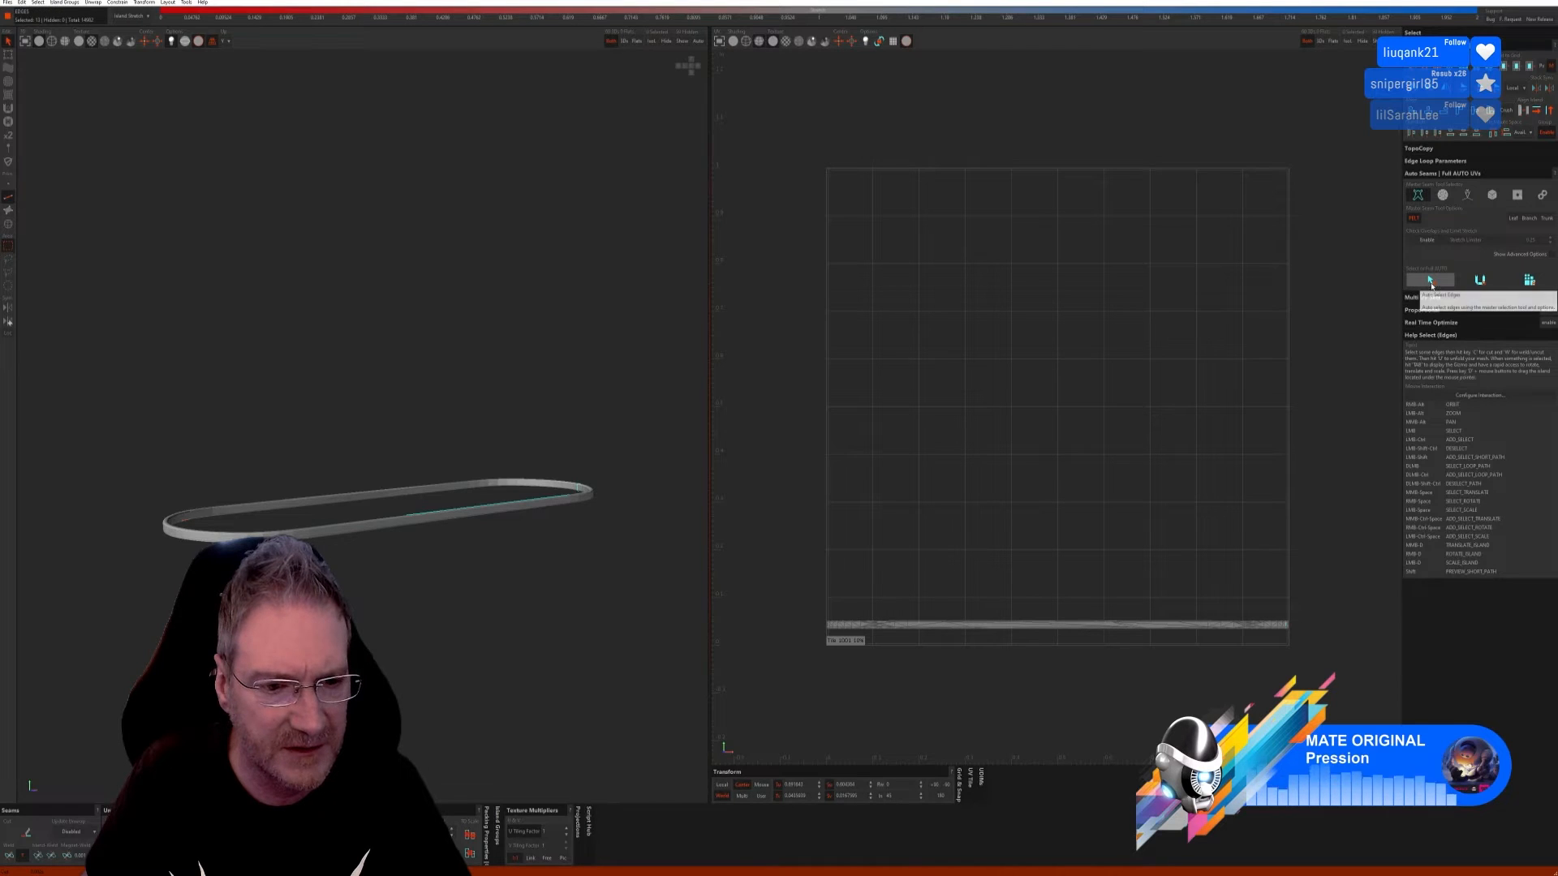
pyautogui.click(1479, 280)
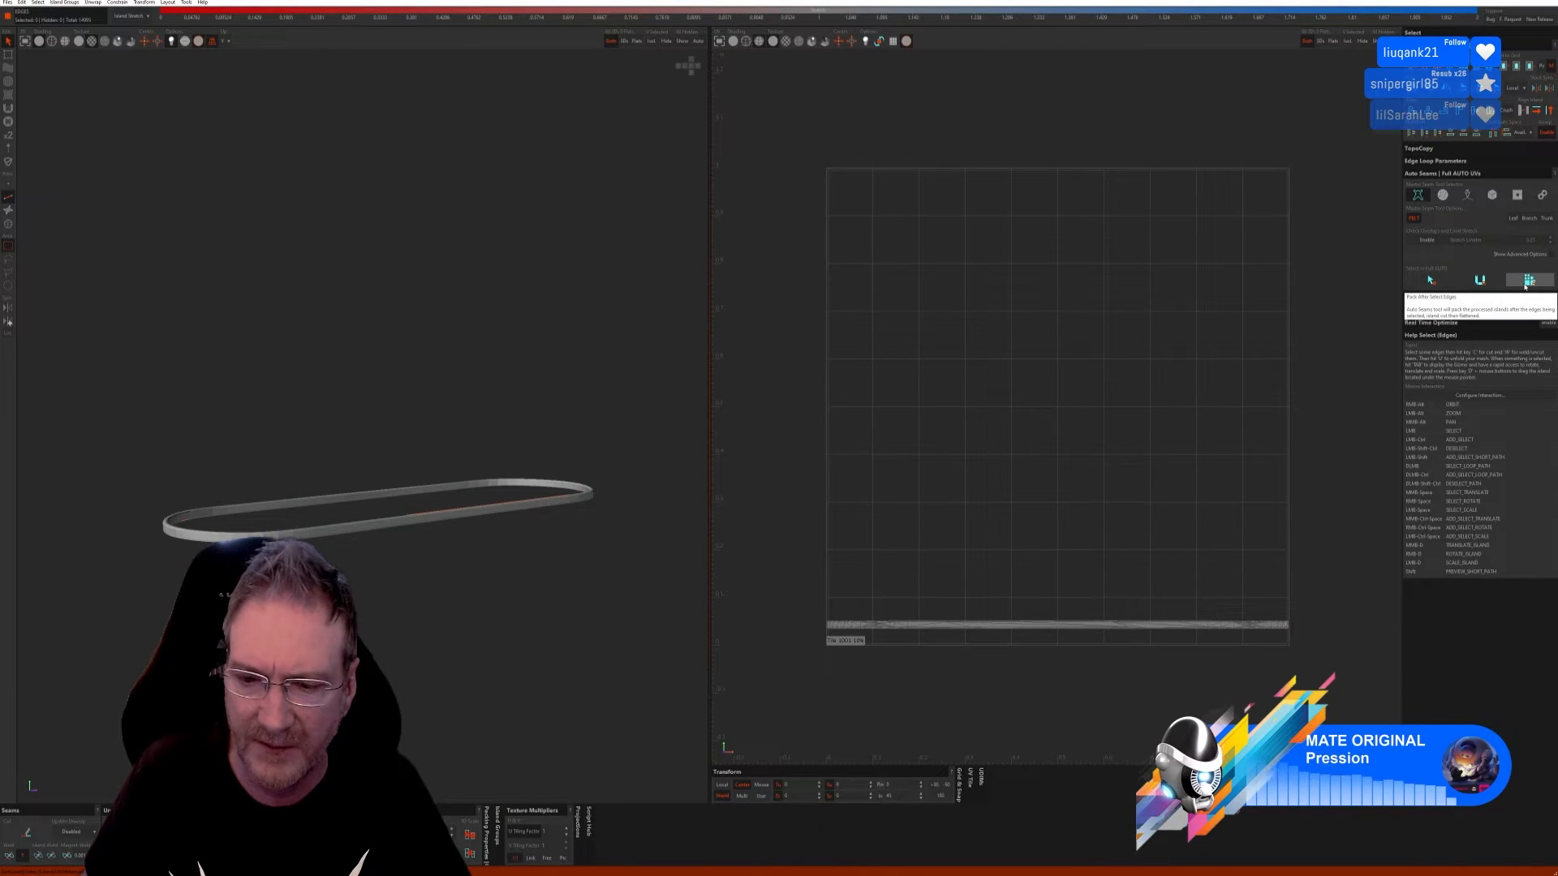
pyautogui.hotkey('ctrl', 'z')
pyautogui.hotkey('ctrl', 'z')
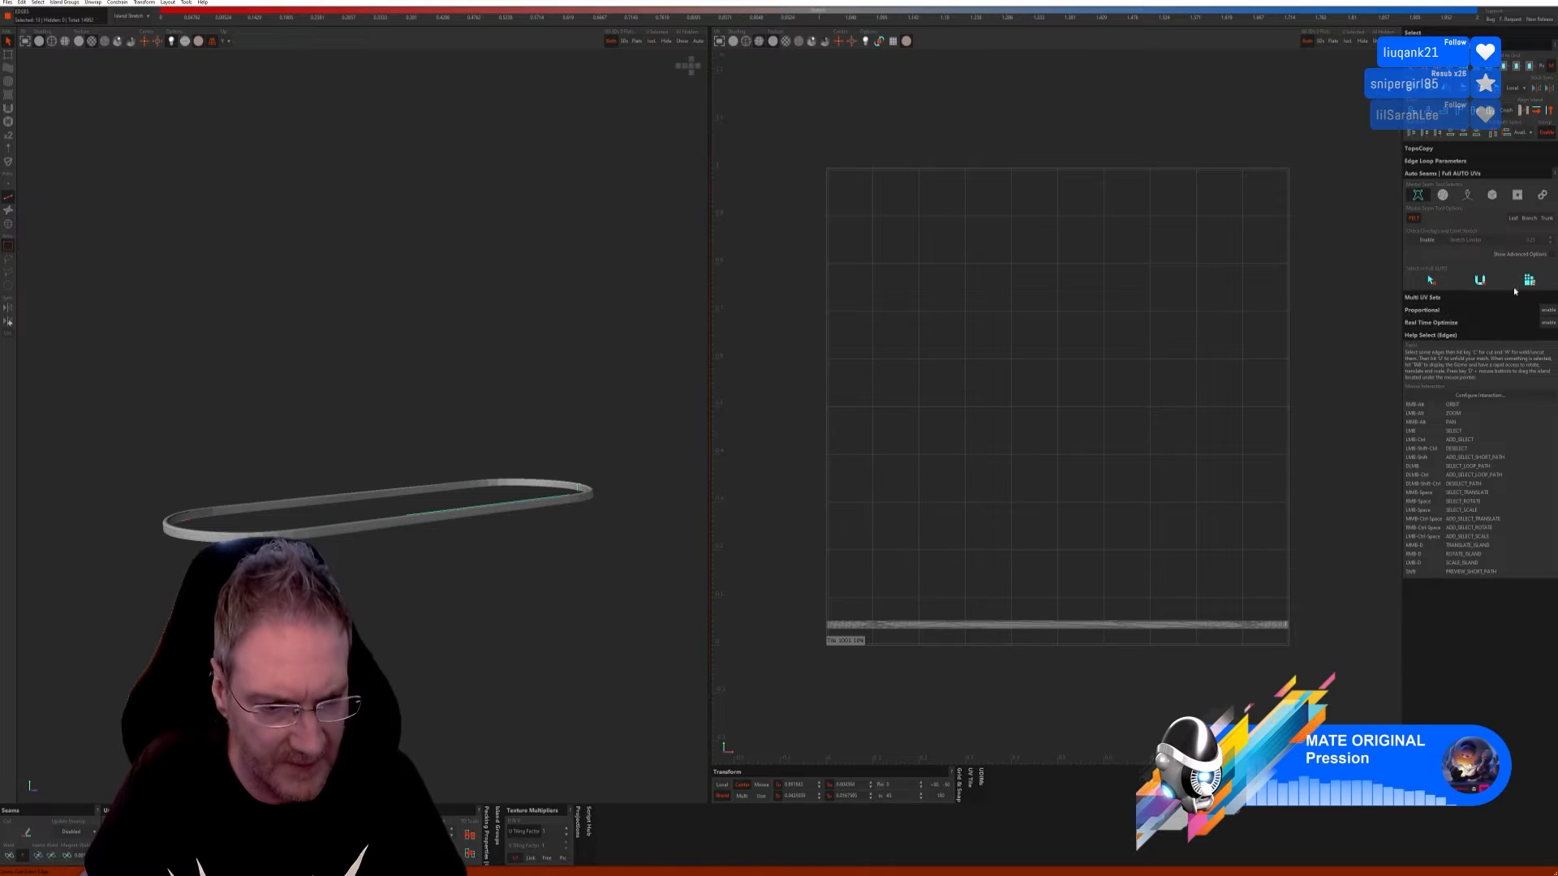
pyautogui.click(1443, 196)
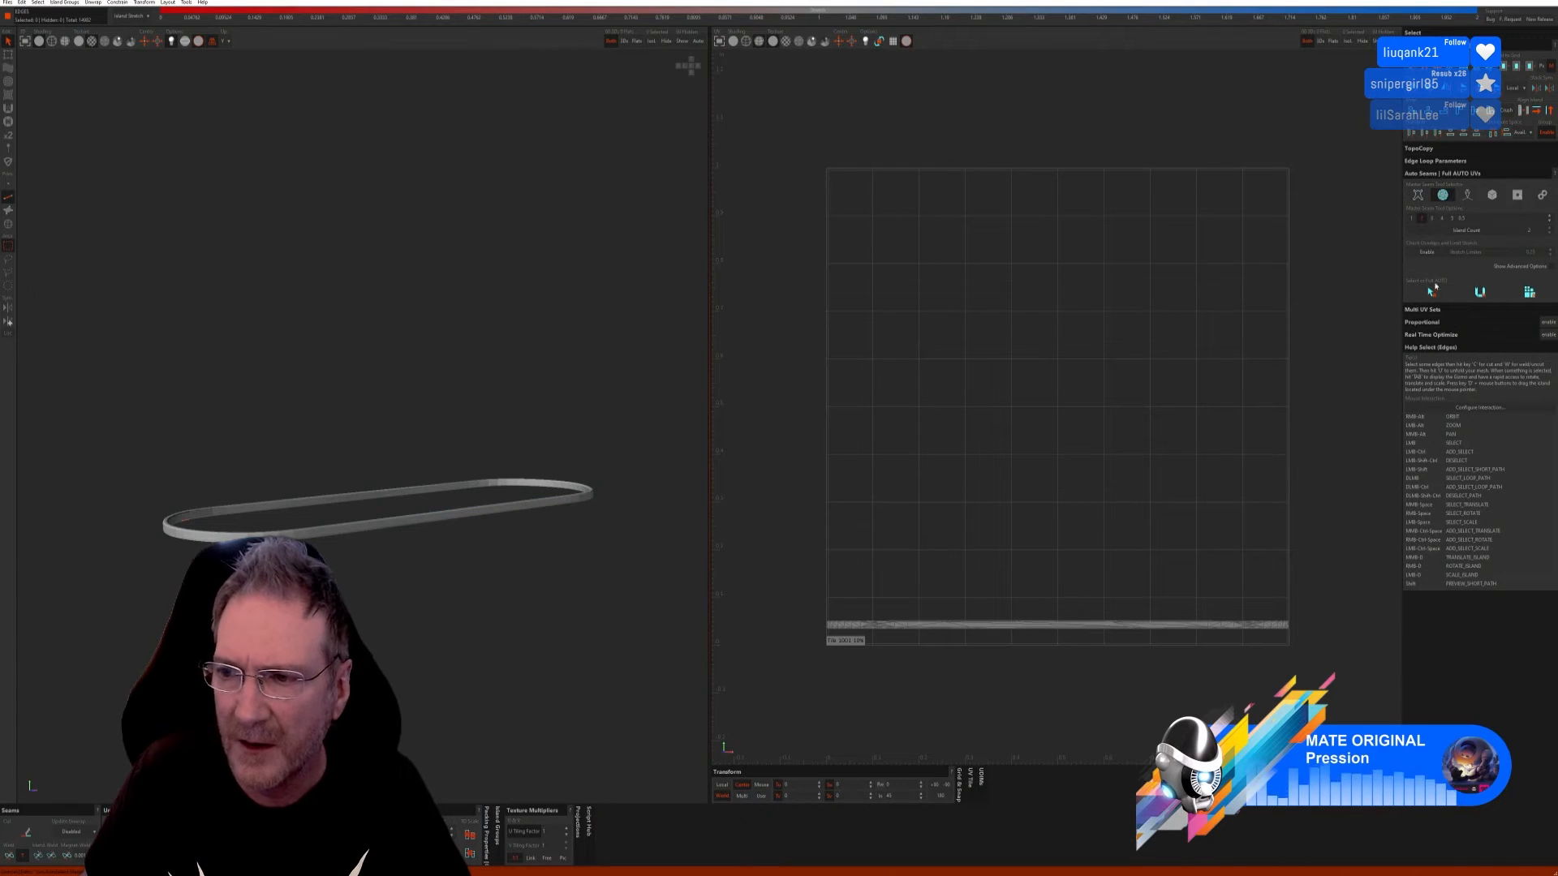
pyautogui.click(1432, 292)
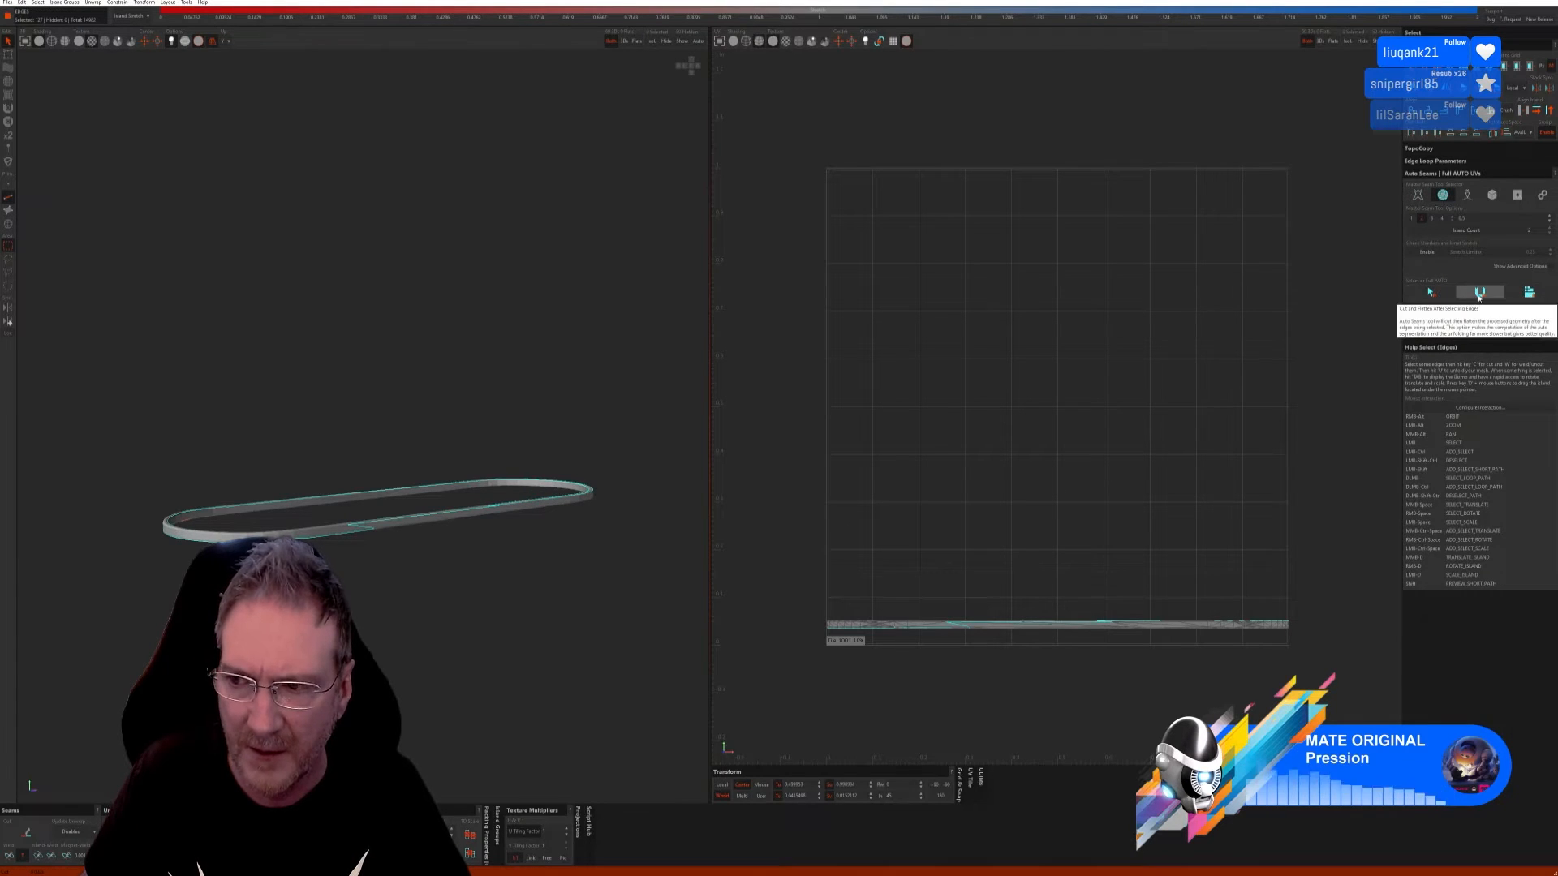
pyautogui.hotkey('ctrl', 'z')
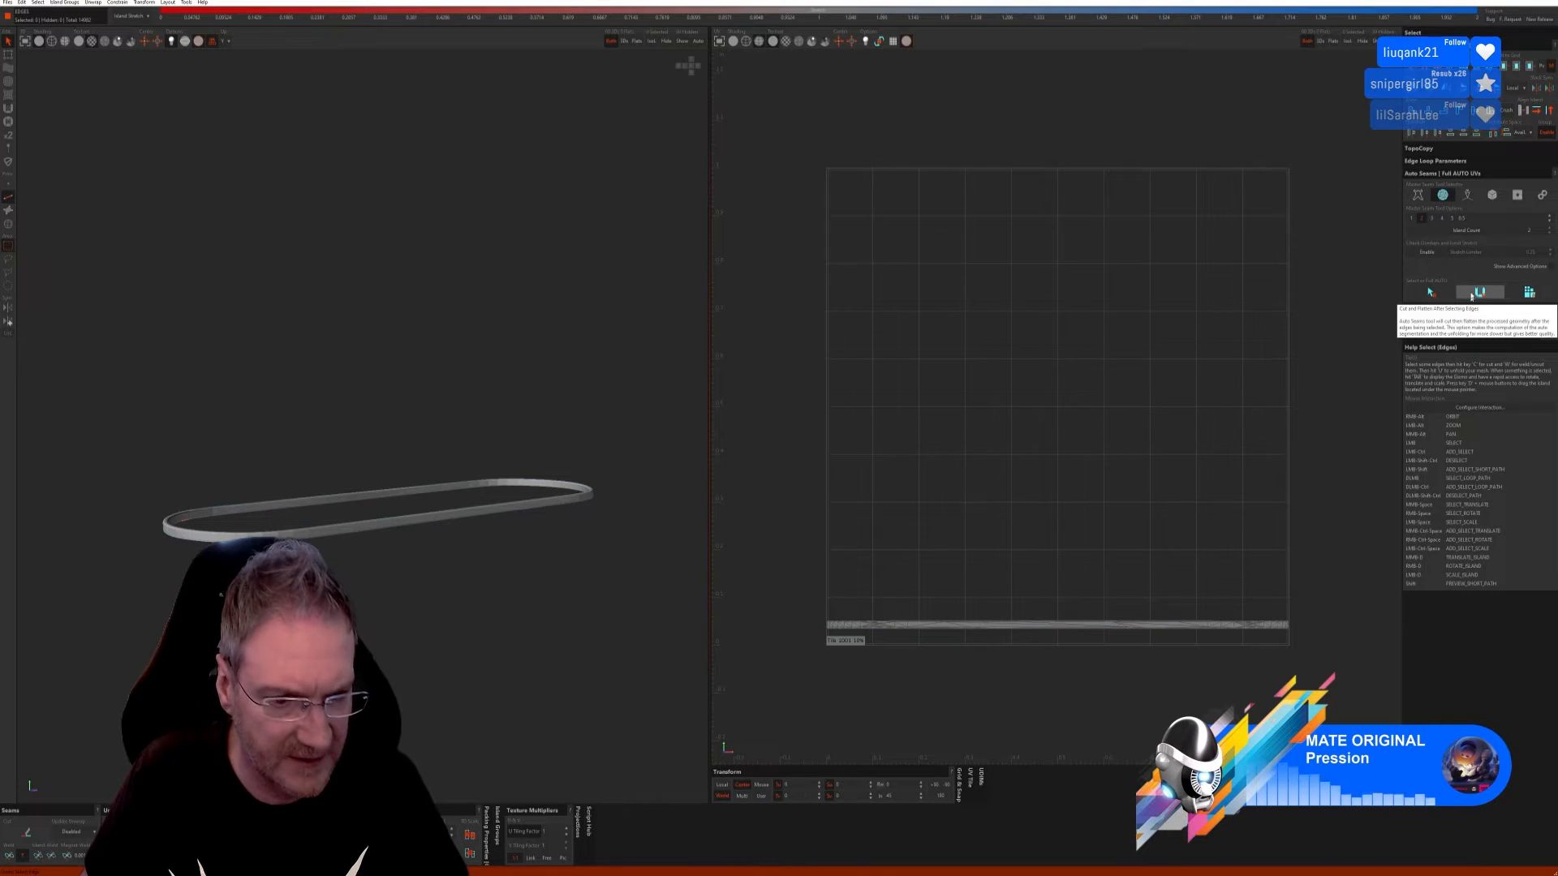
pyautogui.click(1467, 197)
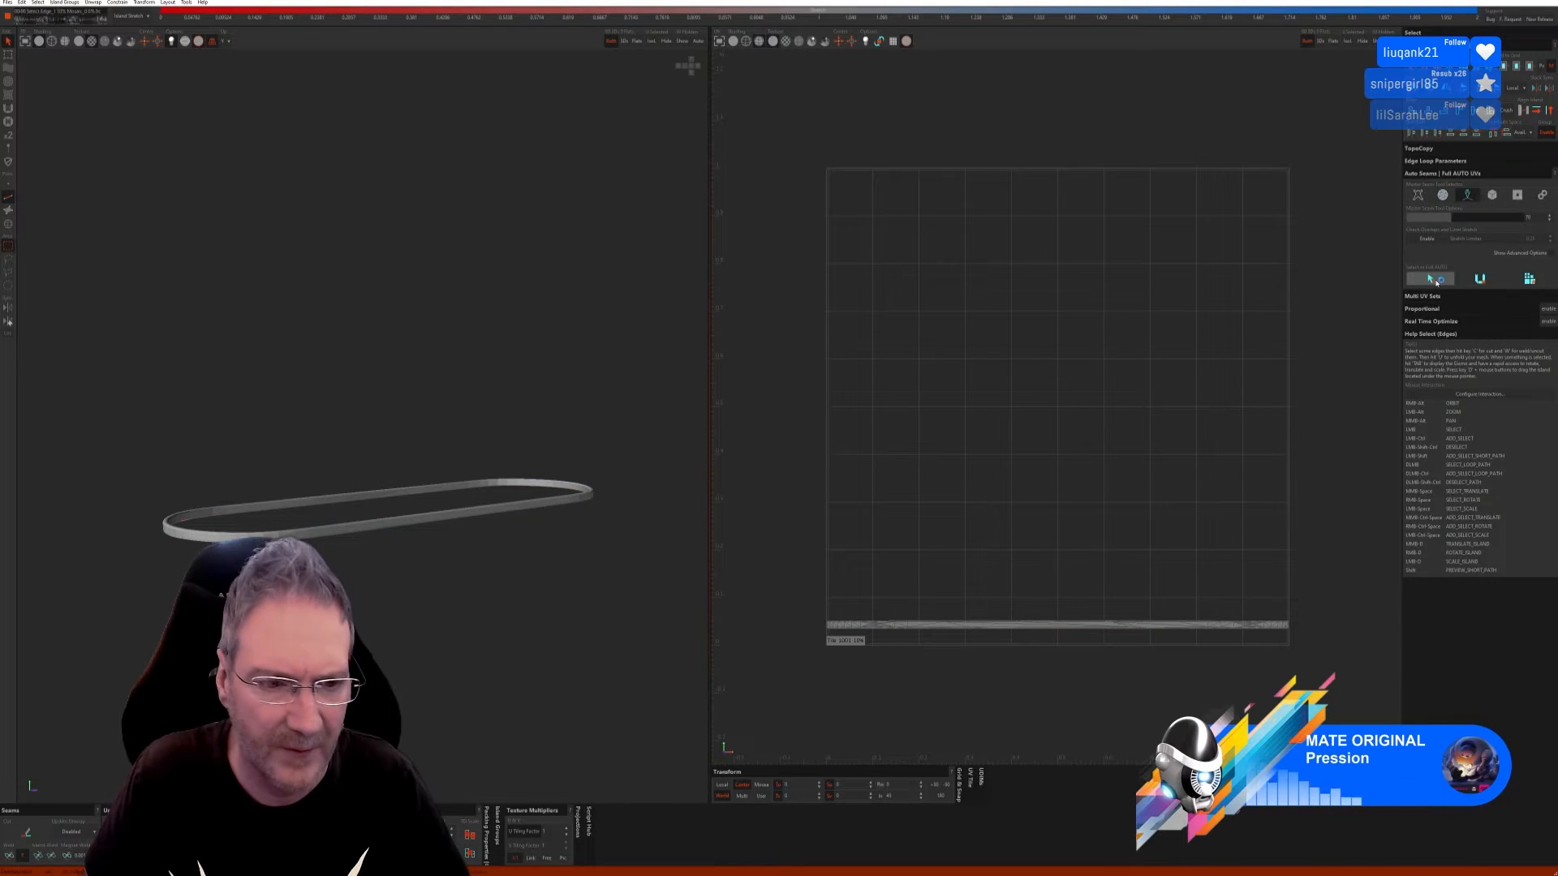
pyautogui.click(1435, 281)
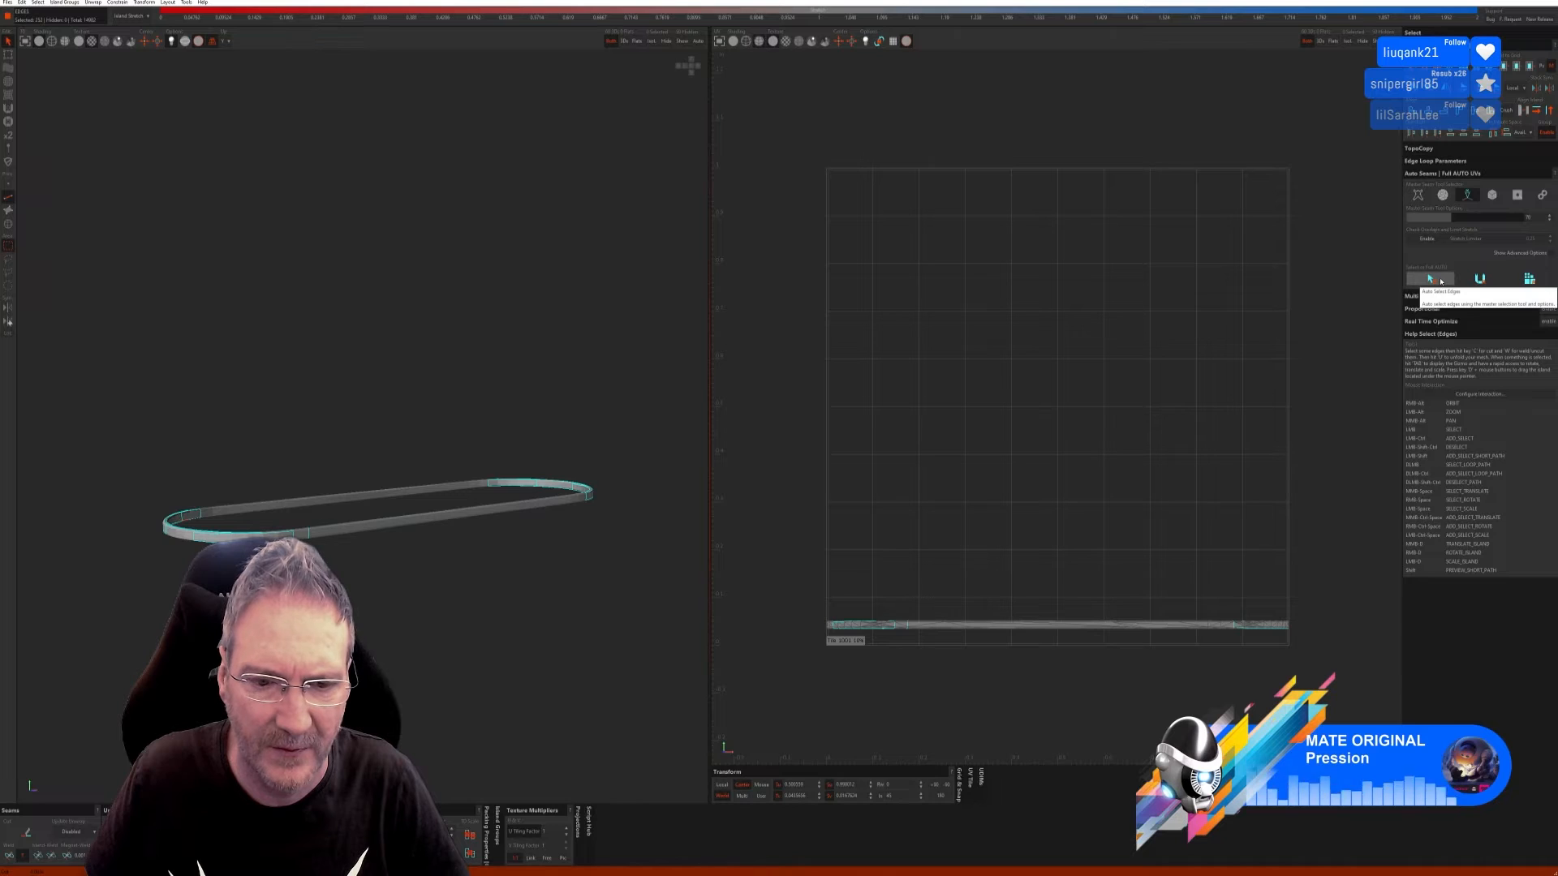
pyautogui.hotkey('ctrl', 'z')
# Step: Generate seams on the ring with the box auto-seam method, then cut and flatten the UVs
pyautogui.click(1492, 194)
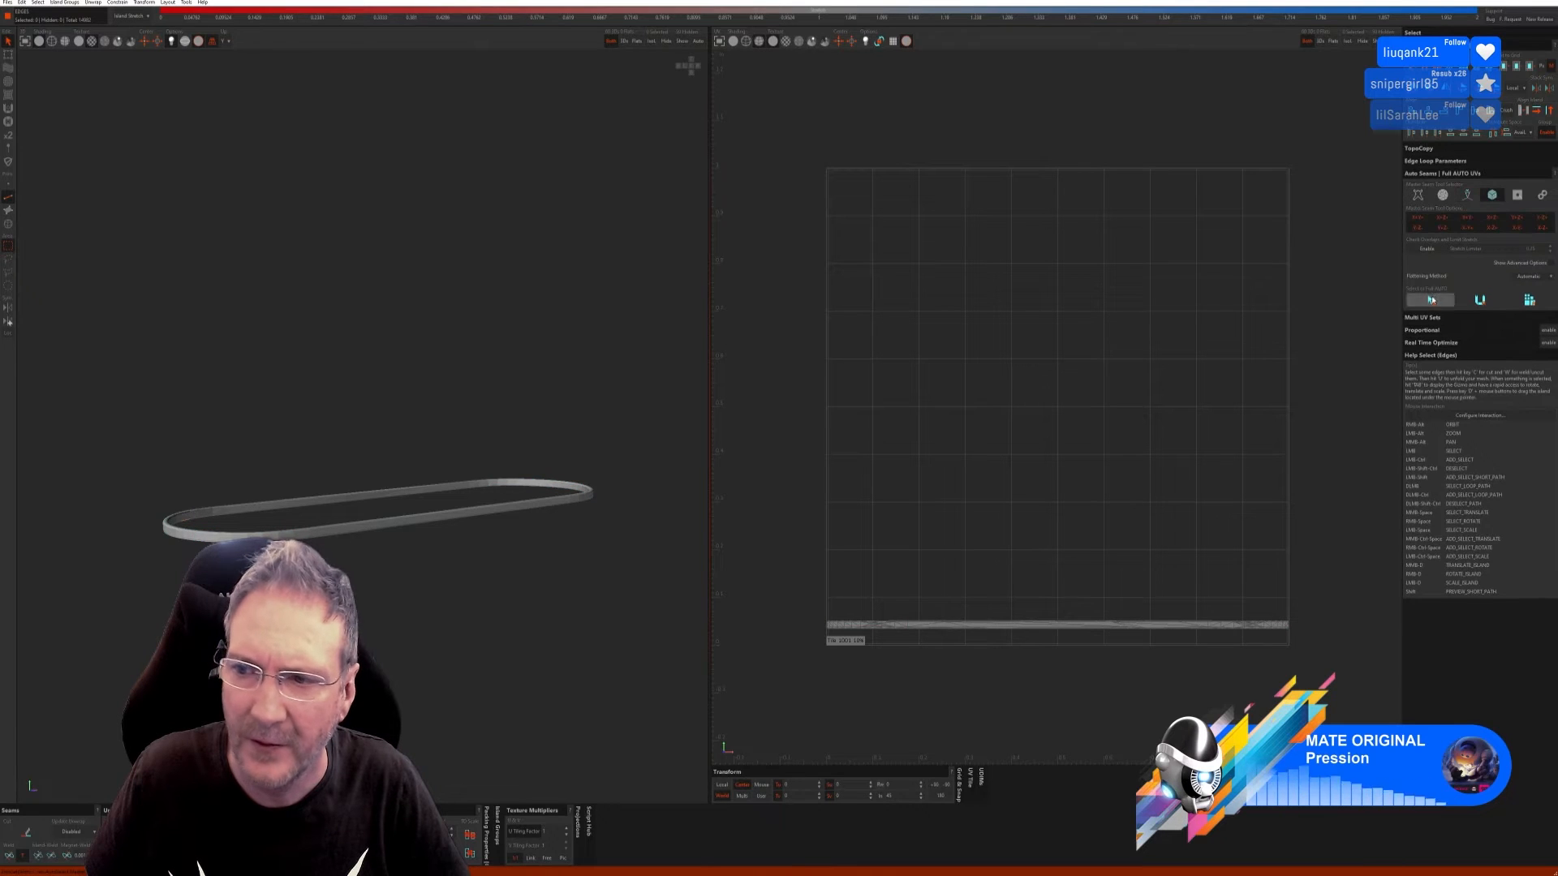
pyautogui.click(1431, 300)
pyautogui.click(1480, 301)
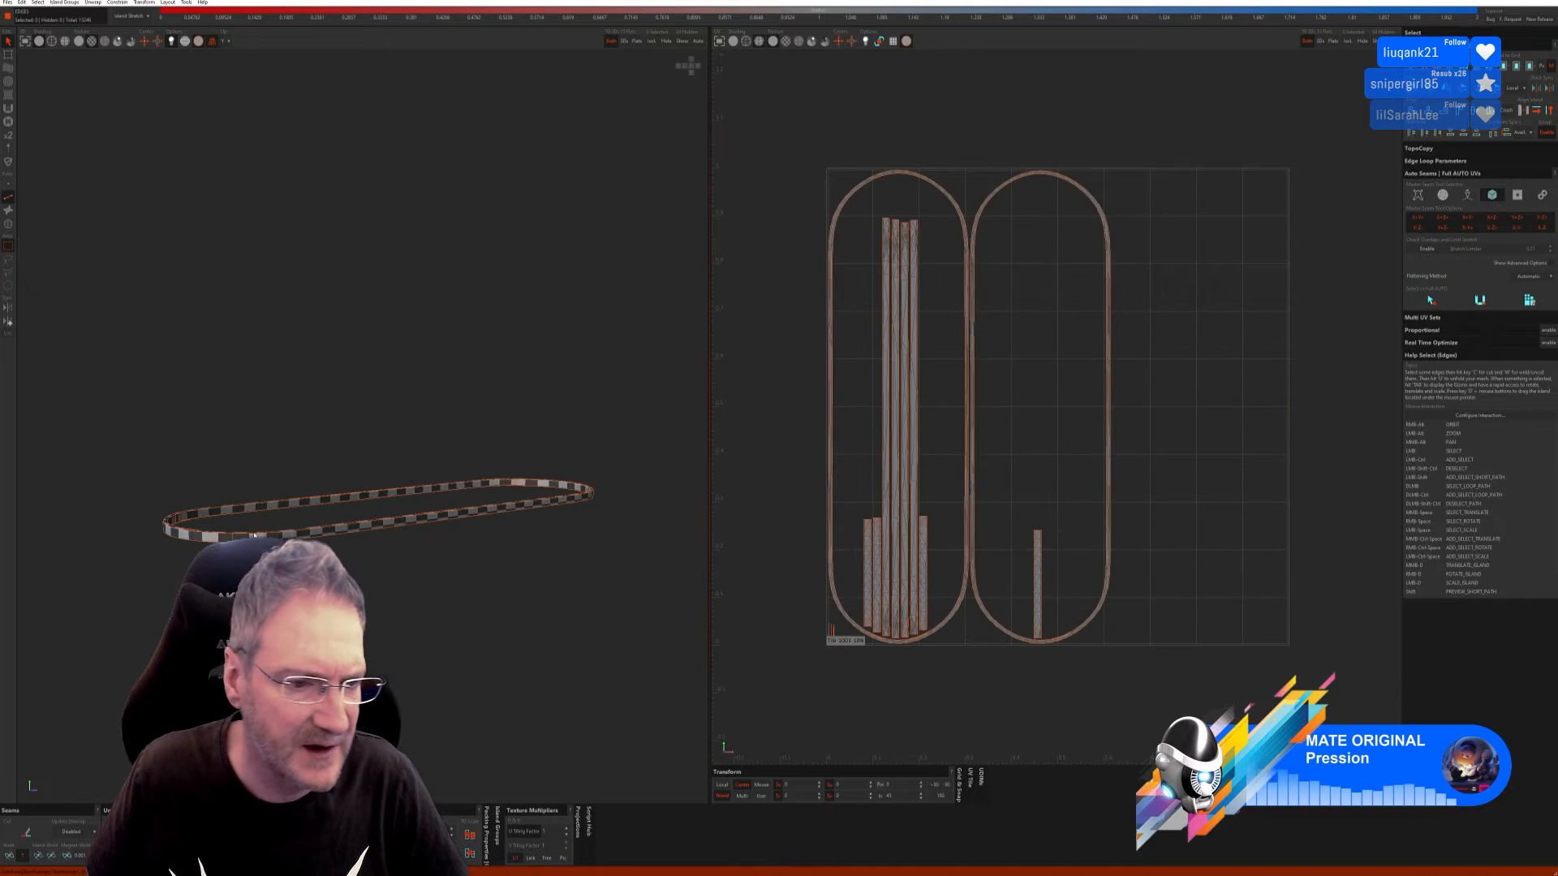
# Step: Weld the vertical seam edge on the ring's outer face to join its adjacent UV strips
pyautogui.scroll(5, 254, 536)
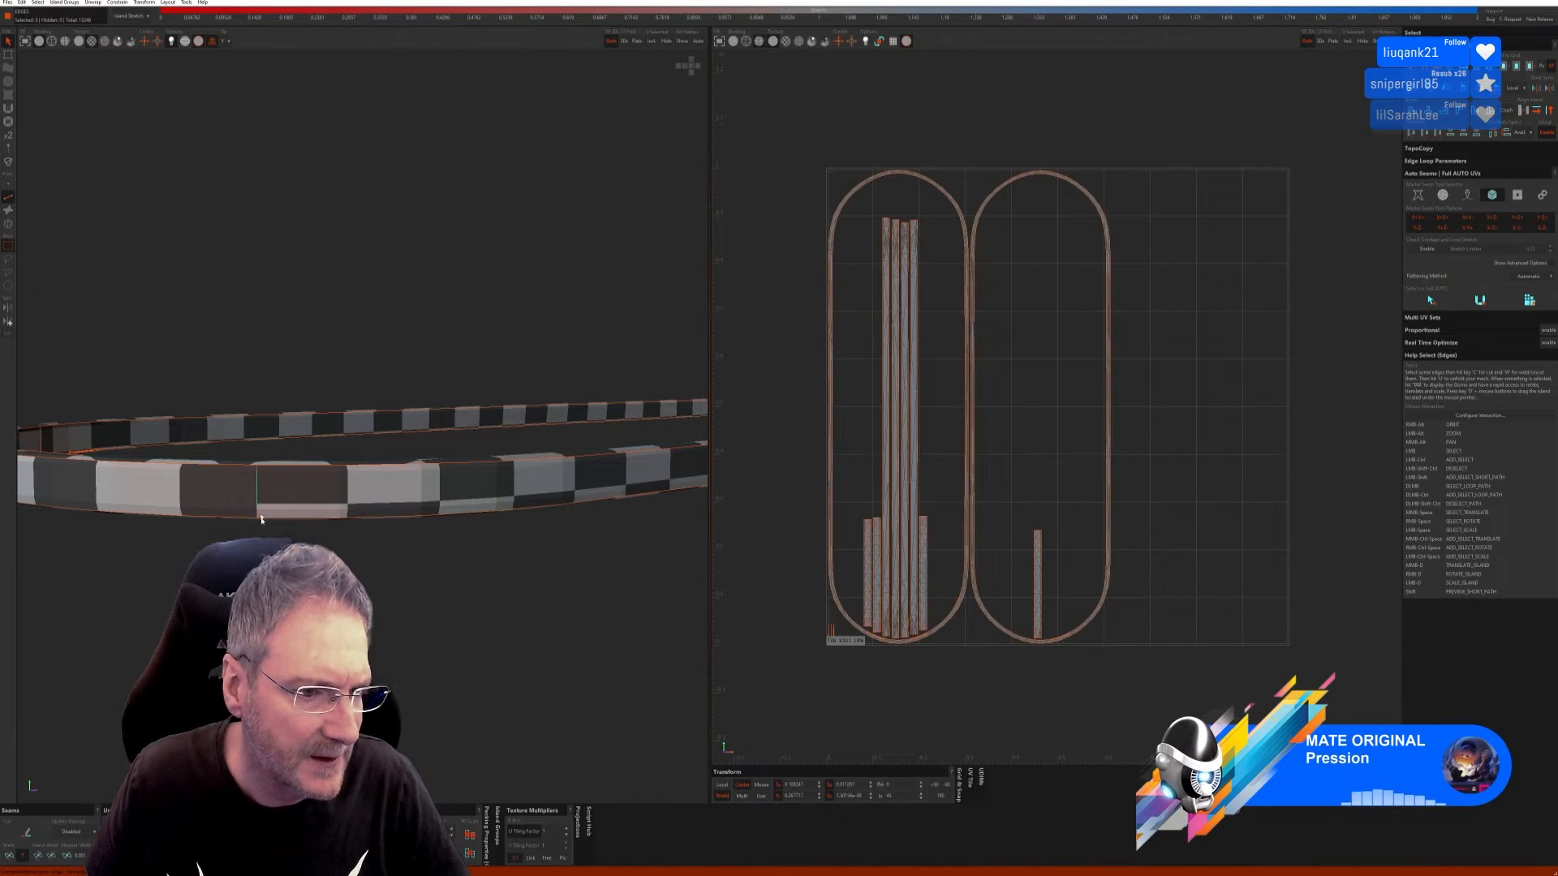
pyautogui.scroll(3, 256, 479)
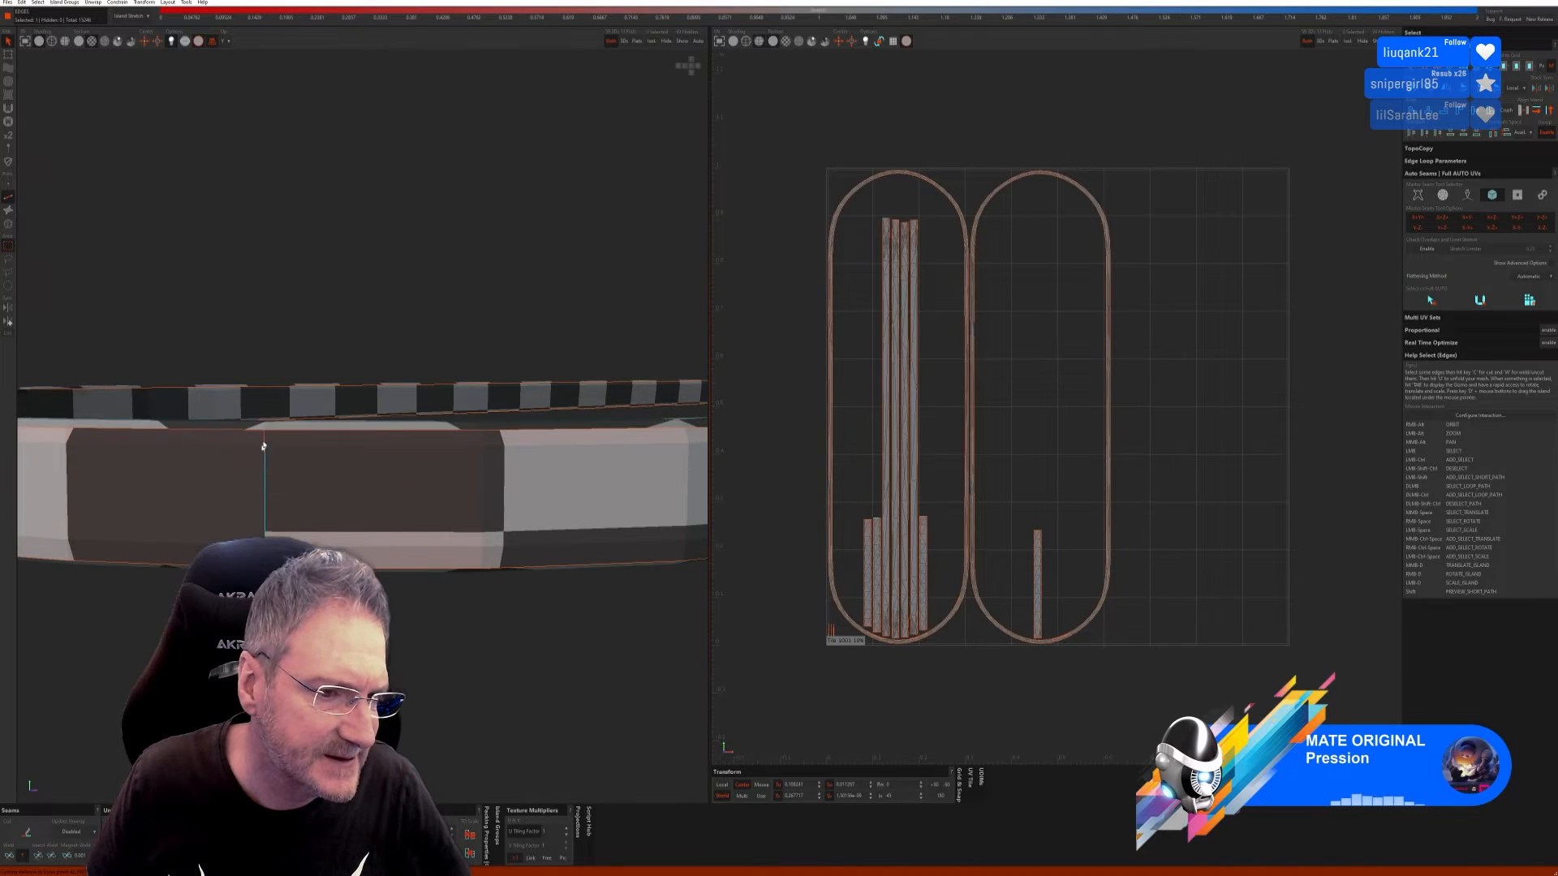
pyautogui.click(267, 475)
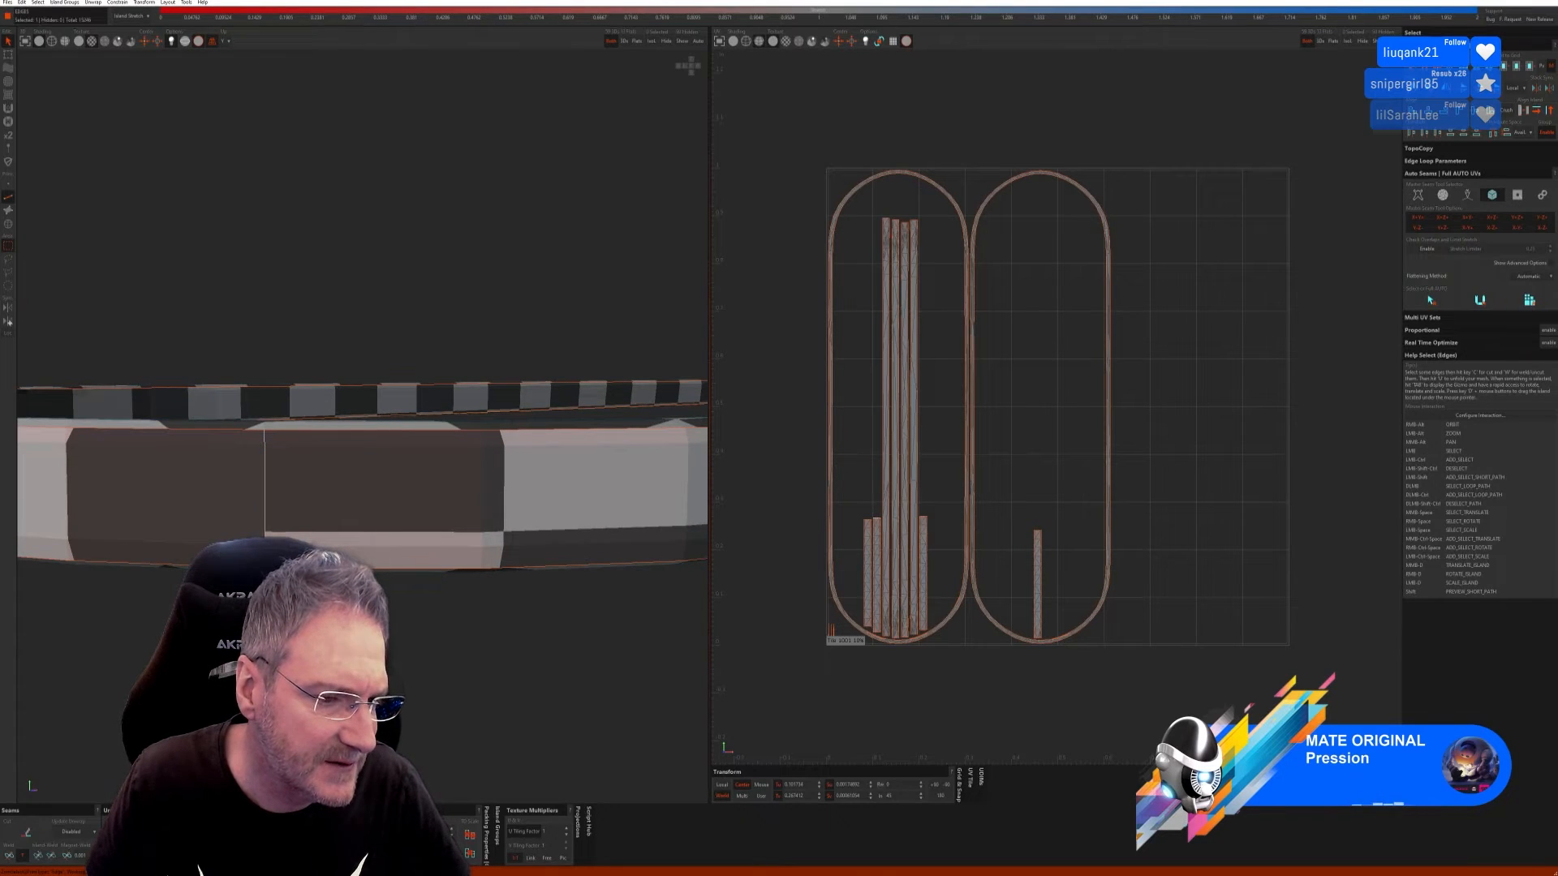
pyautogui.click(10, 856)
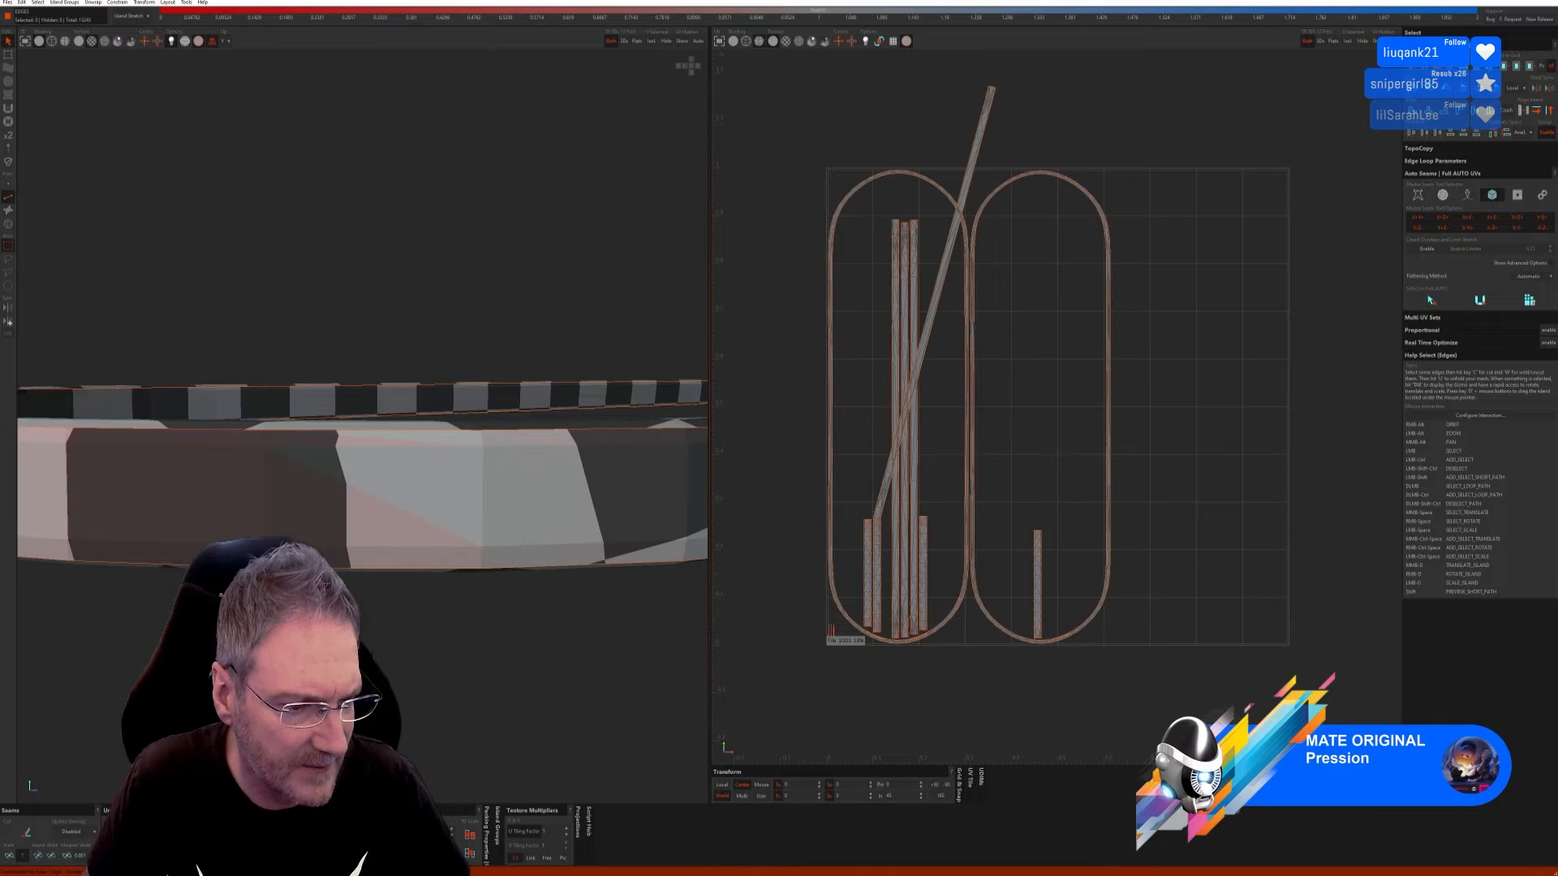
# Step: Examine the ring's straight sides and curved ends for remaining vertical seams
pyautogui.scroll(-6, 405, 638)
pyautogui.scroll(-5, 446, 680)
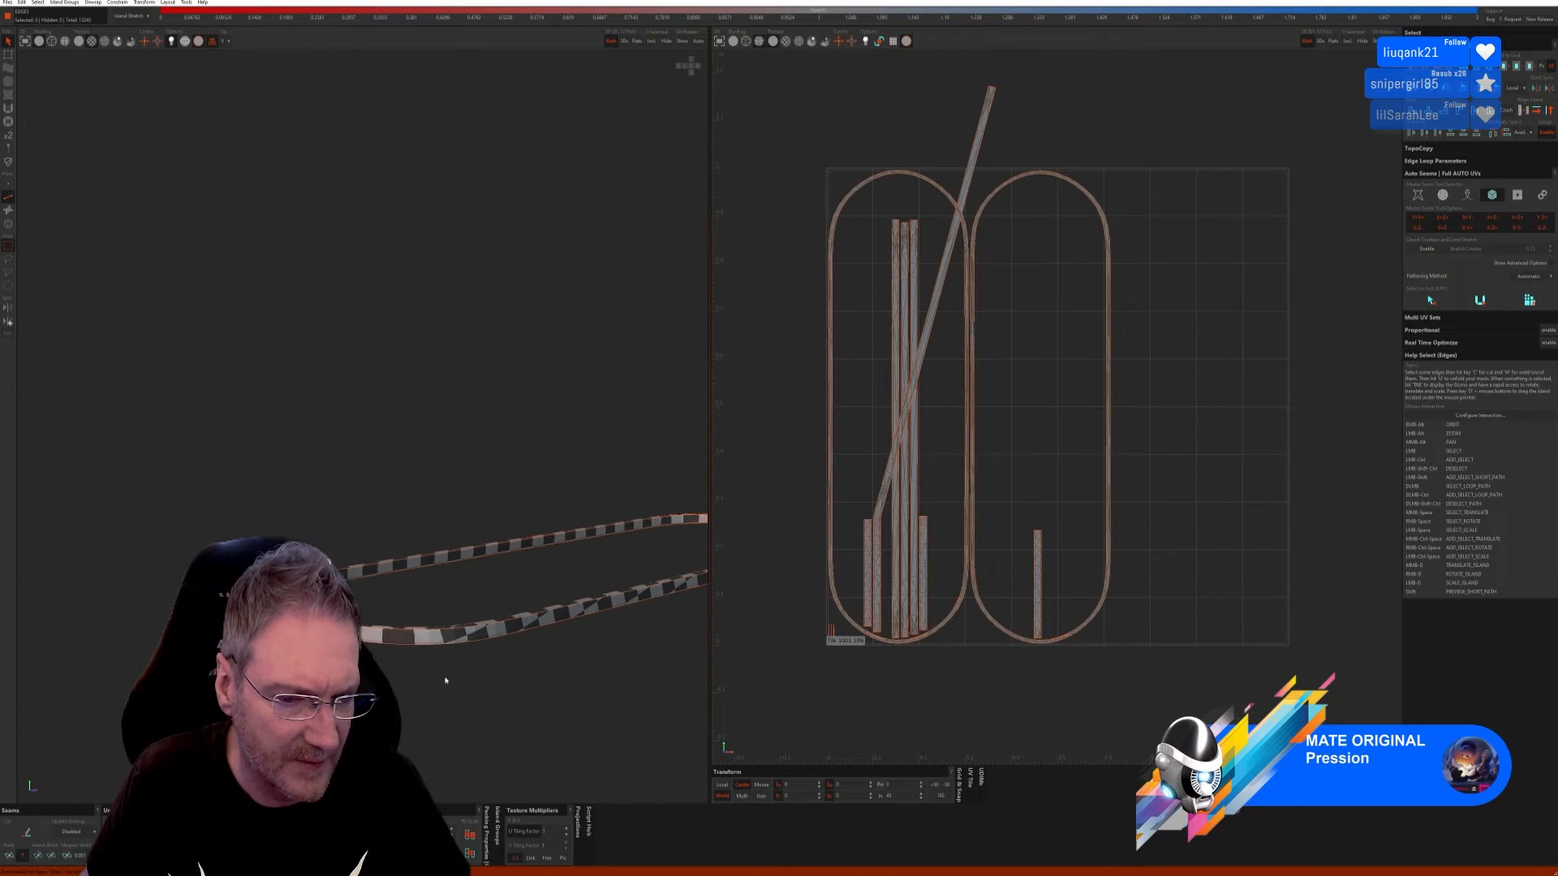
pyautogui.scroll(2, 417, 698)
pyautogui.scroll(-2, 417, 698)
pyautogui.keyDown('alt'); pyautogui.moveTo(397, 696); pyautogui.dragTo(463, 649, button='right'); pyautogui.keyUp('alt')
pyautogui.scroll(-2, 268, 629)
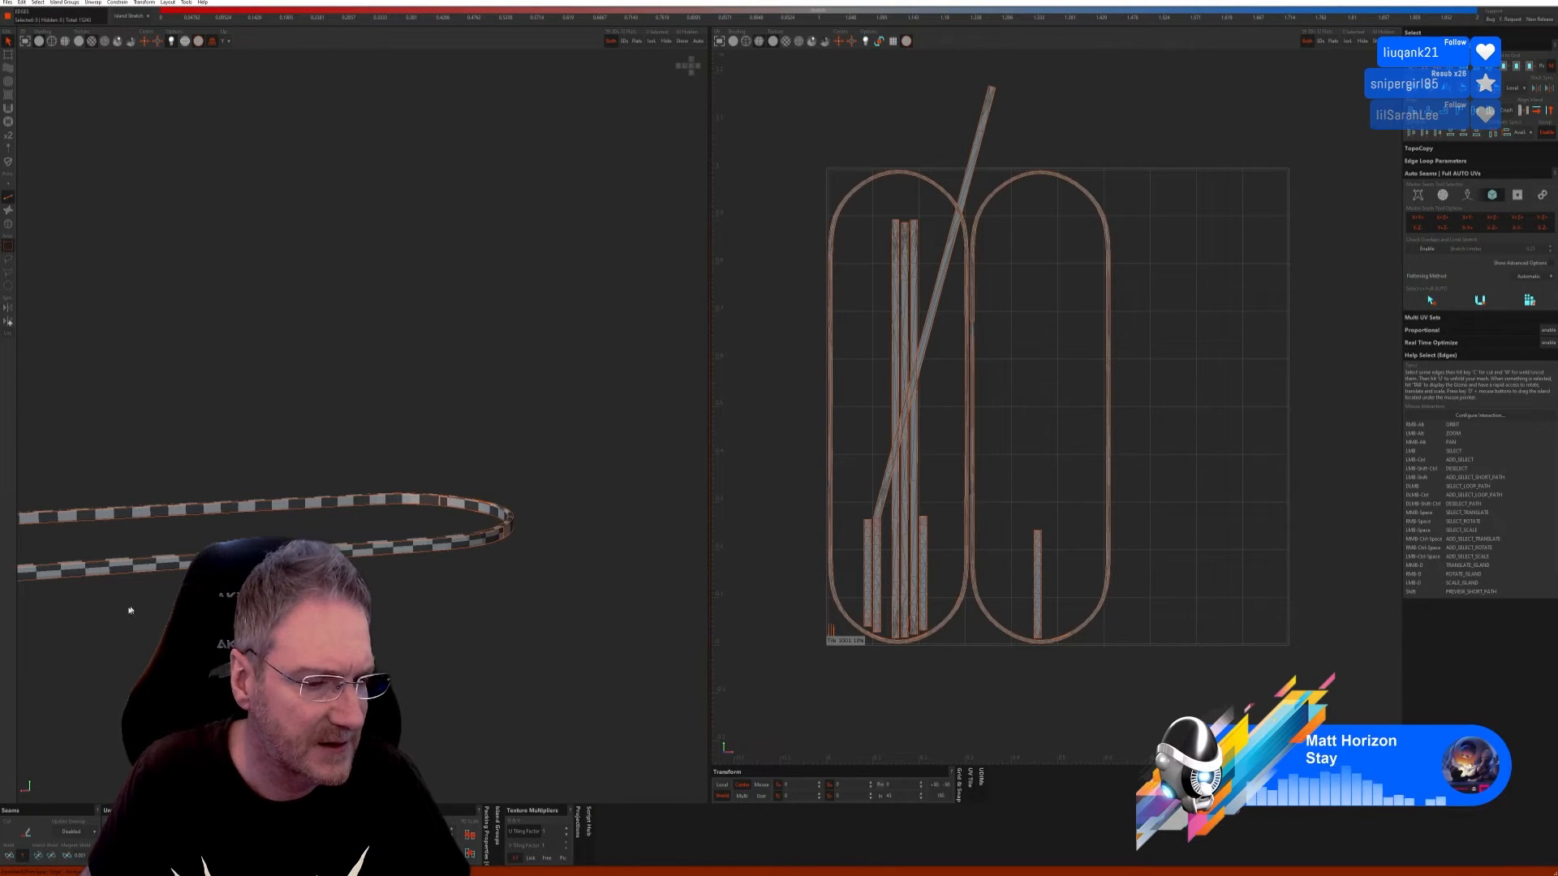
pyautogui.keyDown('alt'); pyautogui.moveTo(125, 574); pyautogui.dragTo(394, 529, button='middle'); pyautogui.keyUp('alt')
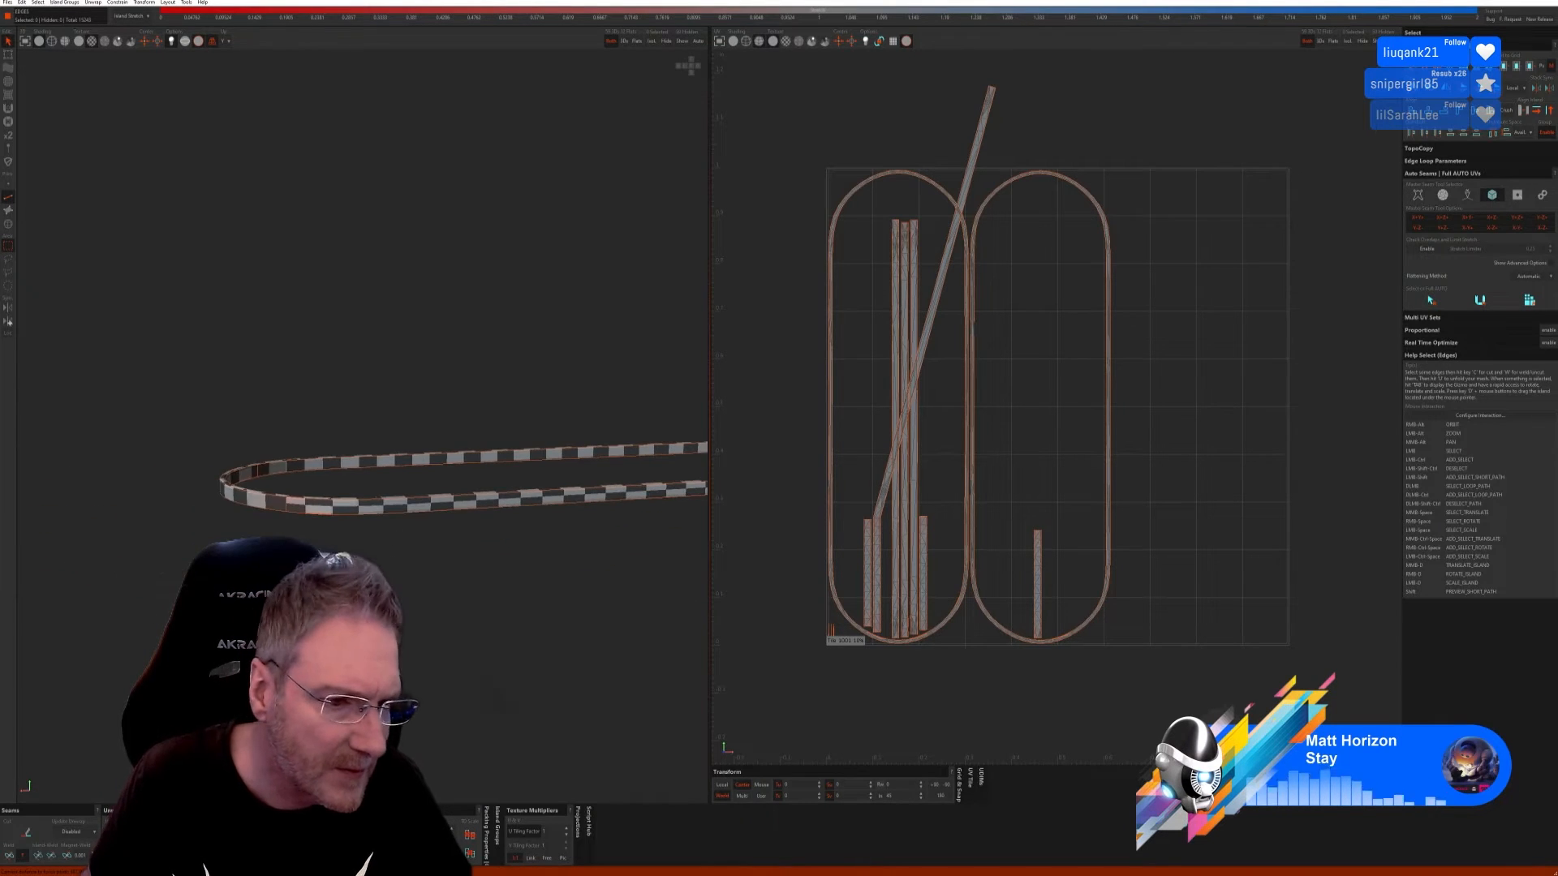
# Step: Weld the vertical seam edge on the outer face where the ring's near curved end meets the straight side
pyautogui.keyDown('alt'); pyautogui.moveTo(499, 700); pyautogui.dragTo(434, 692, button='right'); pyautogui.keyUp('alt')
pyautogui.scroll(8, 338, 440)
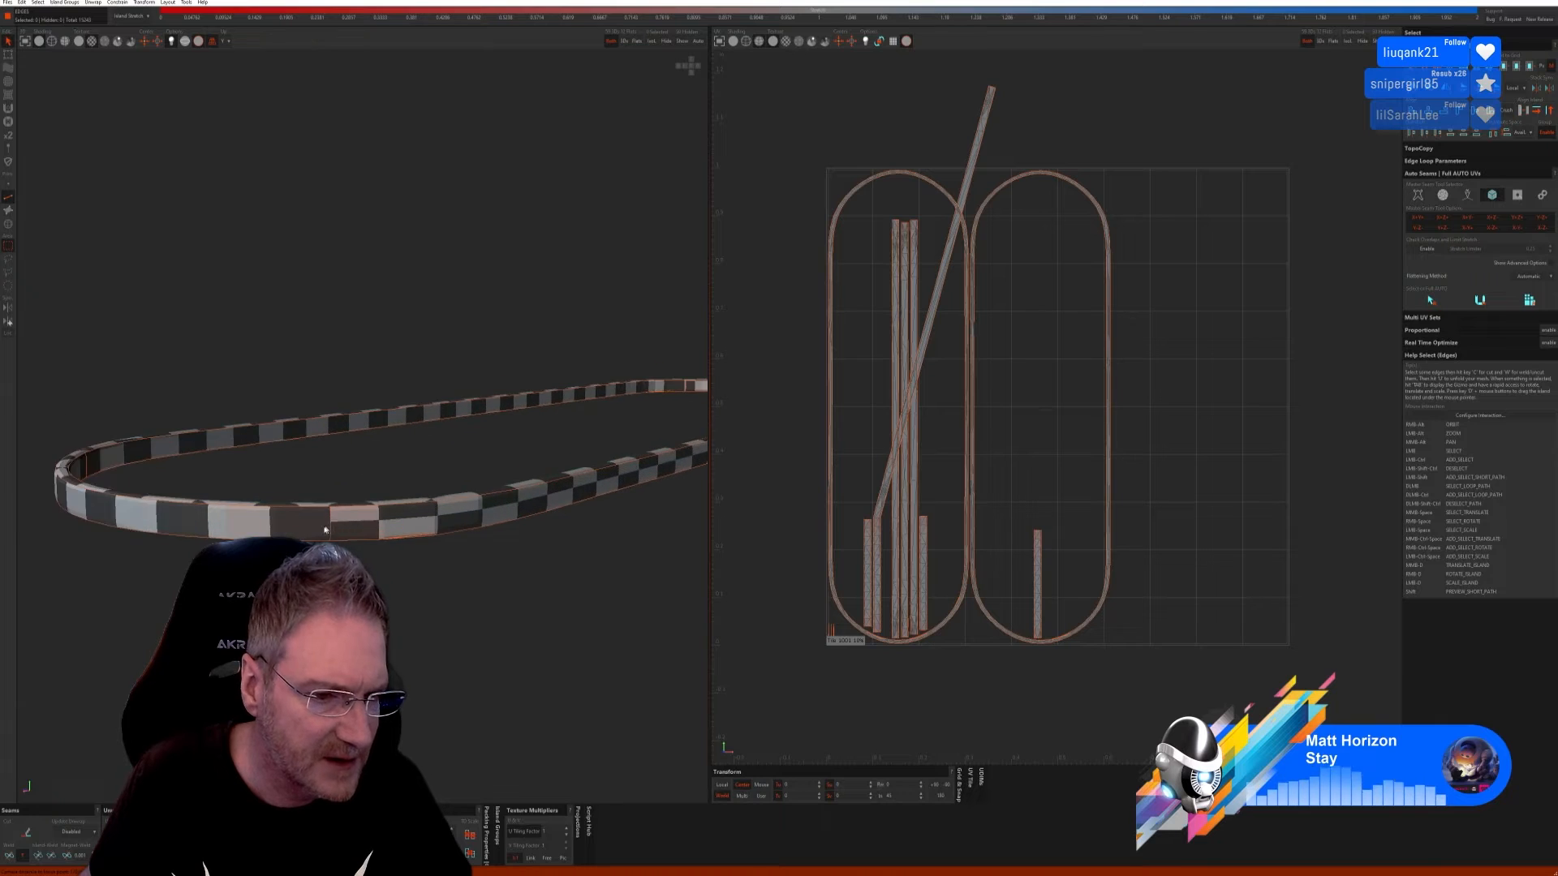
pyautogui.click(345, 436)
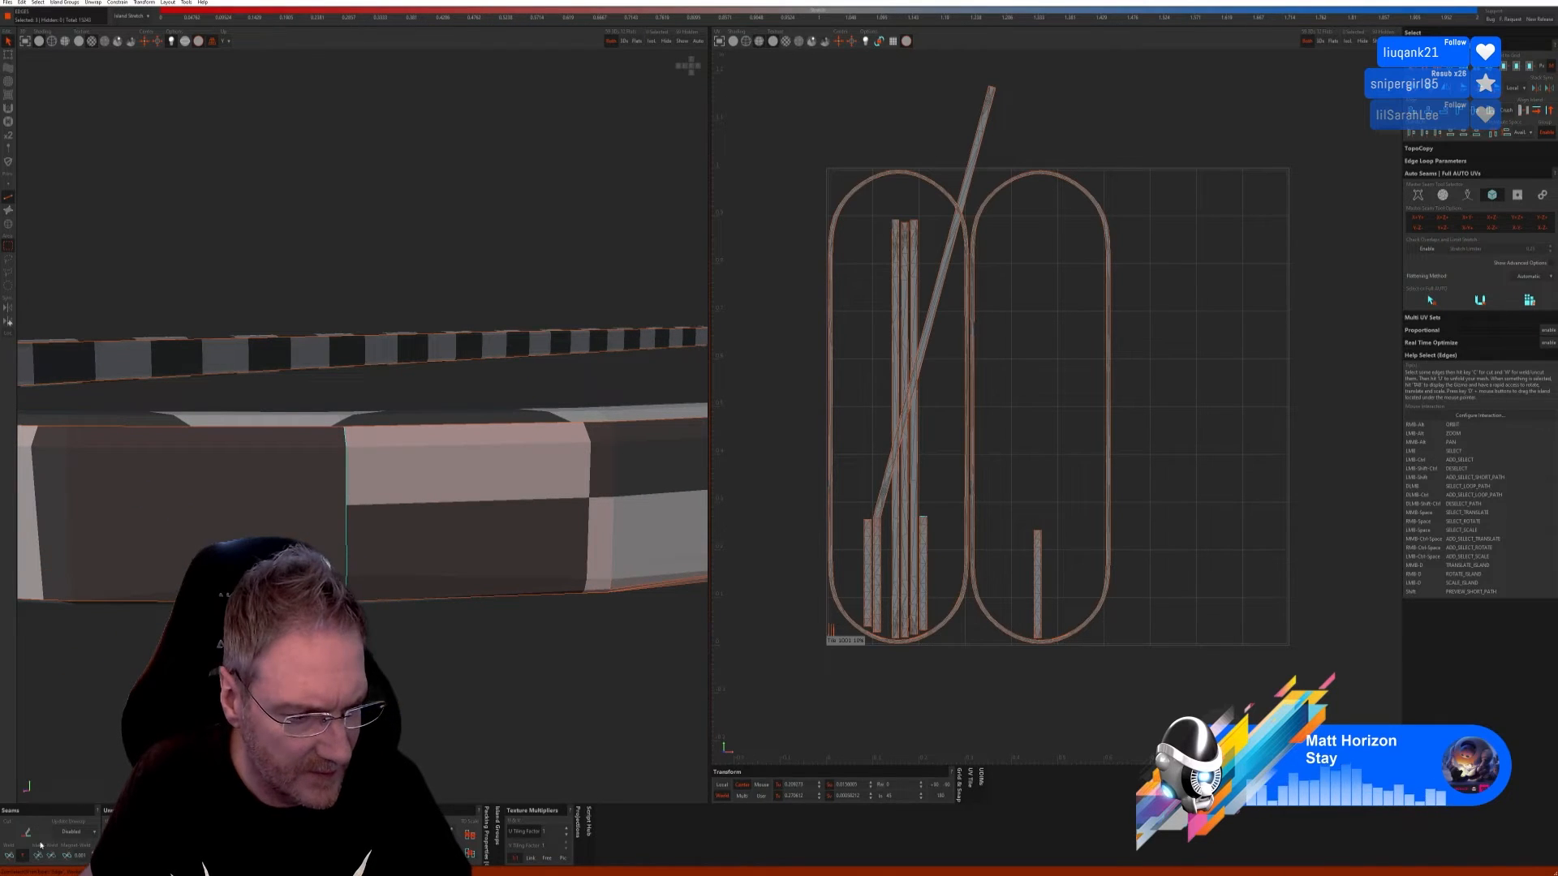
pyautogui.press('w')
pyautogui.scroll(-5, 420, 592)
pyautogui.scroll(-4, 420, 591)
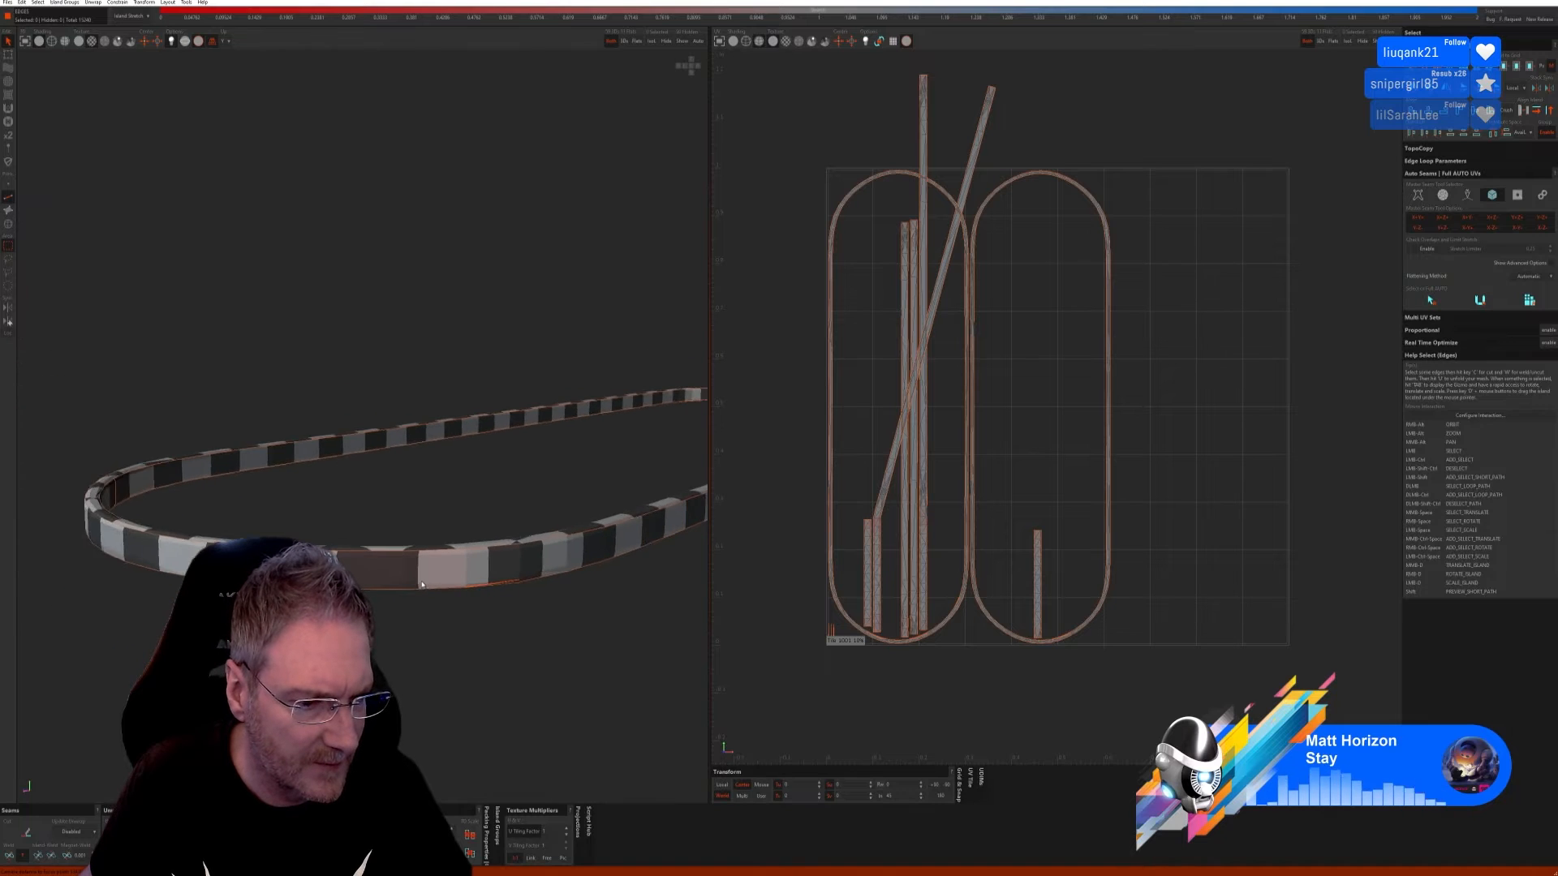
# Step: Weld the vertical seam edge on the inner face of the ring's far curved end
pyautogui.keyDown('alt'); pyautogui.moveTo(420, 591); pyautogui.dragTo(509, 585, button='right'); pyautogui.keyUp('alt')
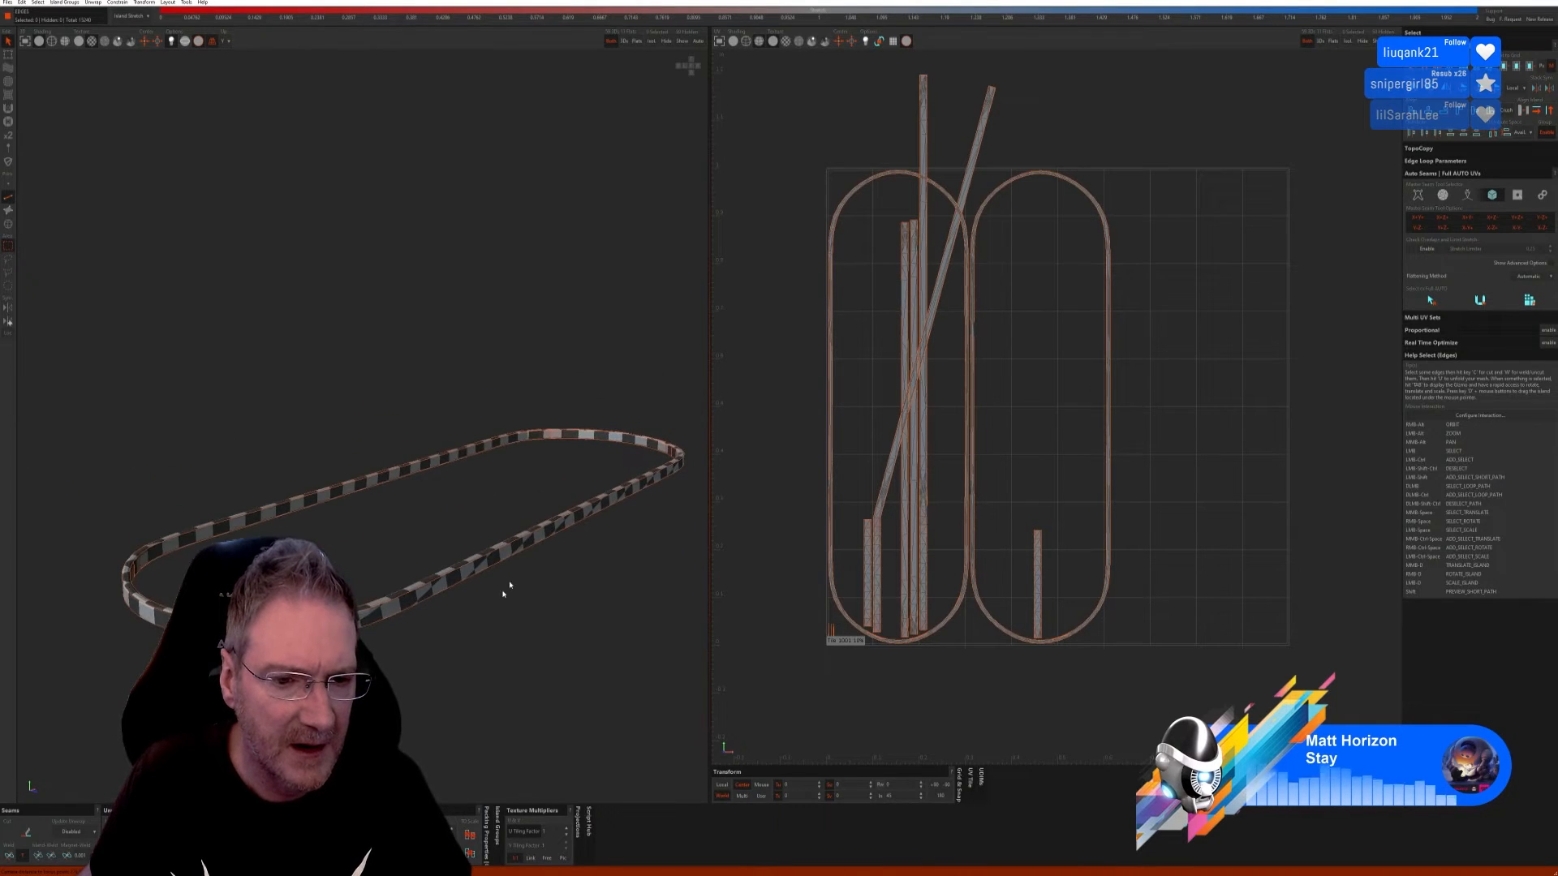
pyautogui.scroll(10, 555, 440)
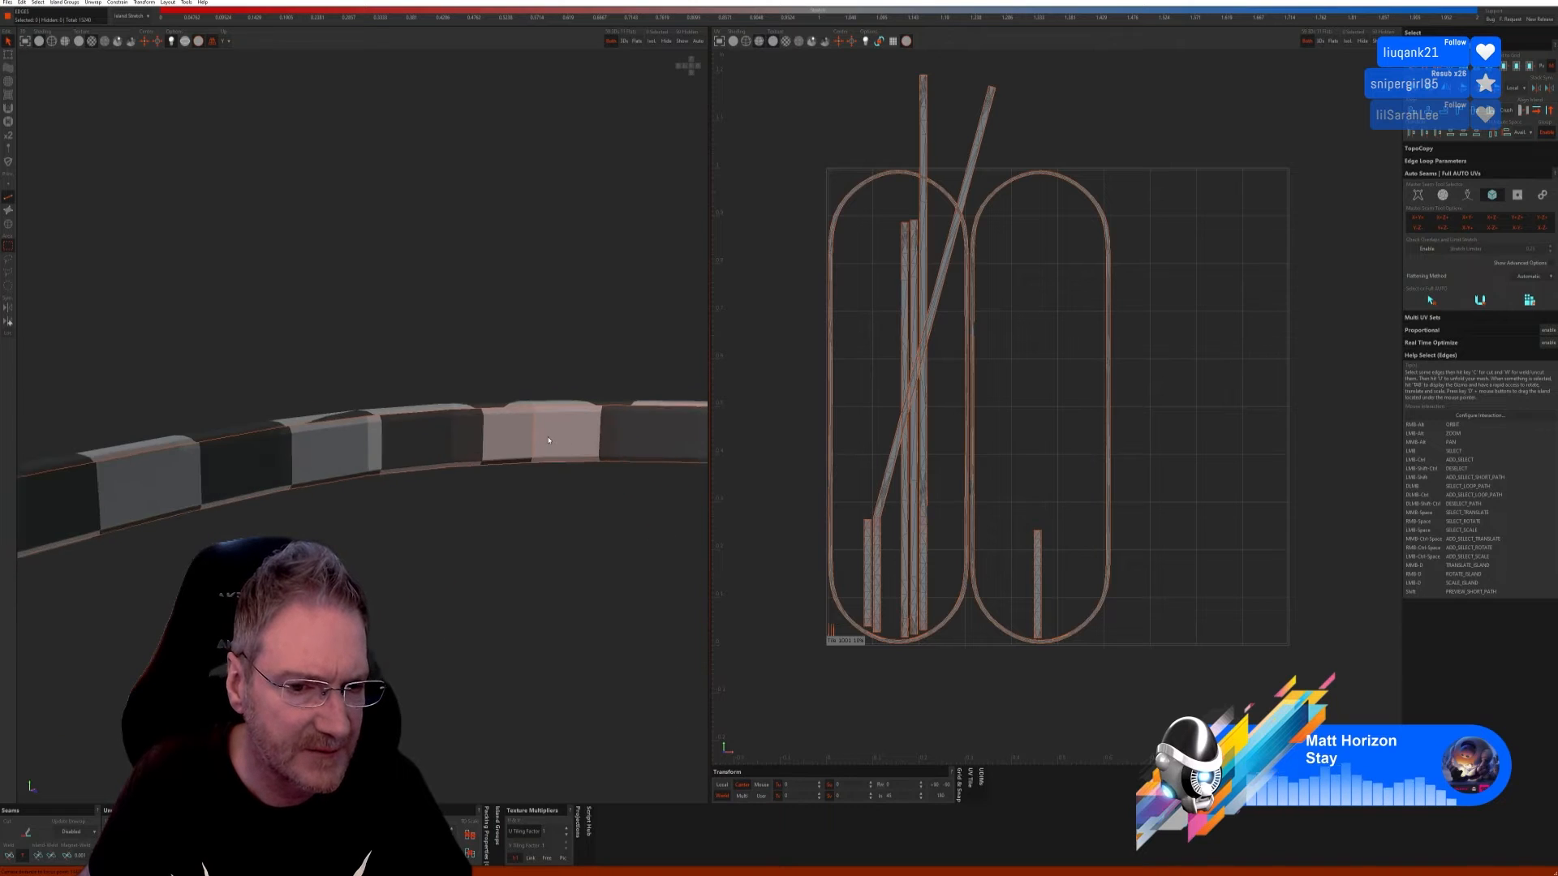
pyautogui.click(522, 478)
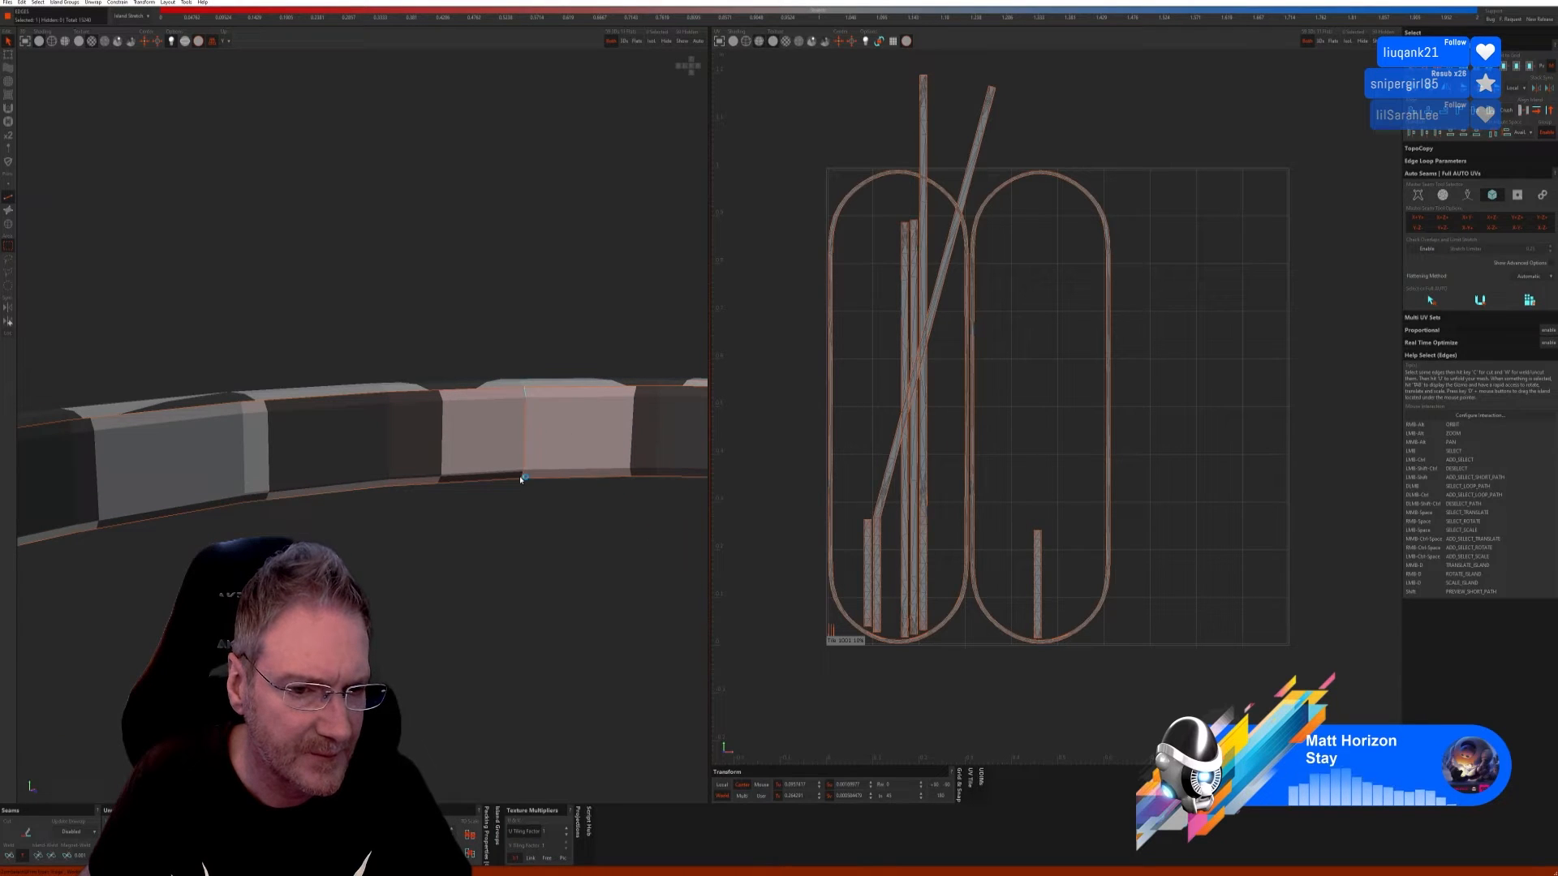
pyautogui.click(9, 856)
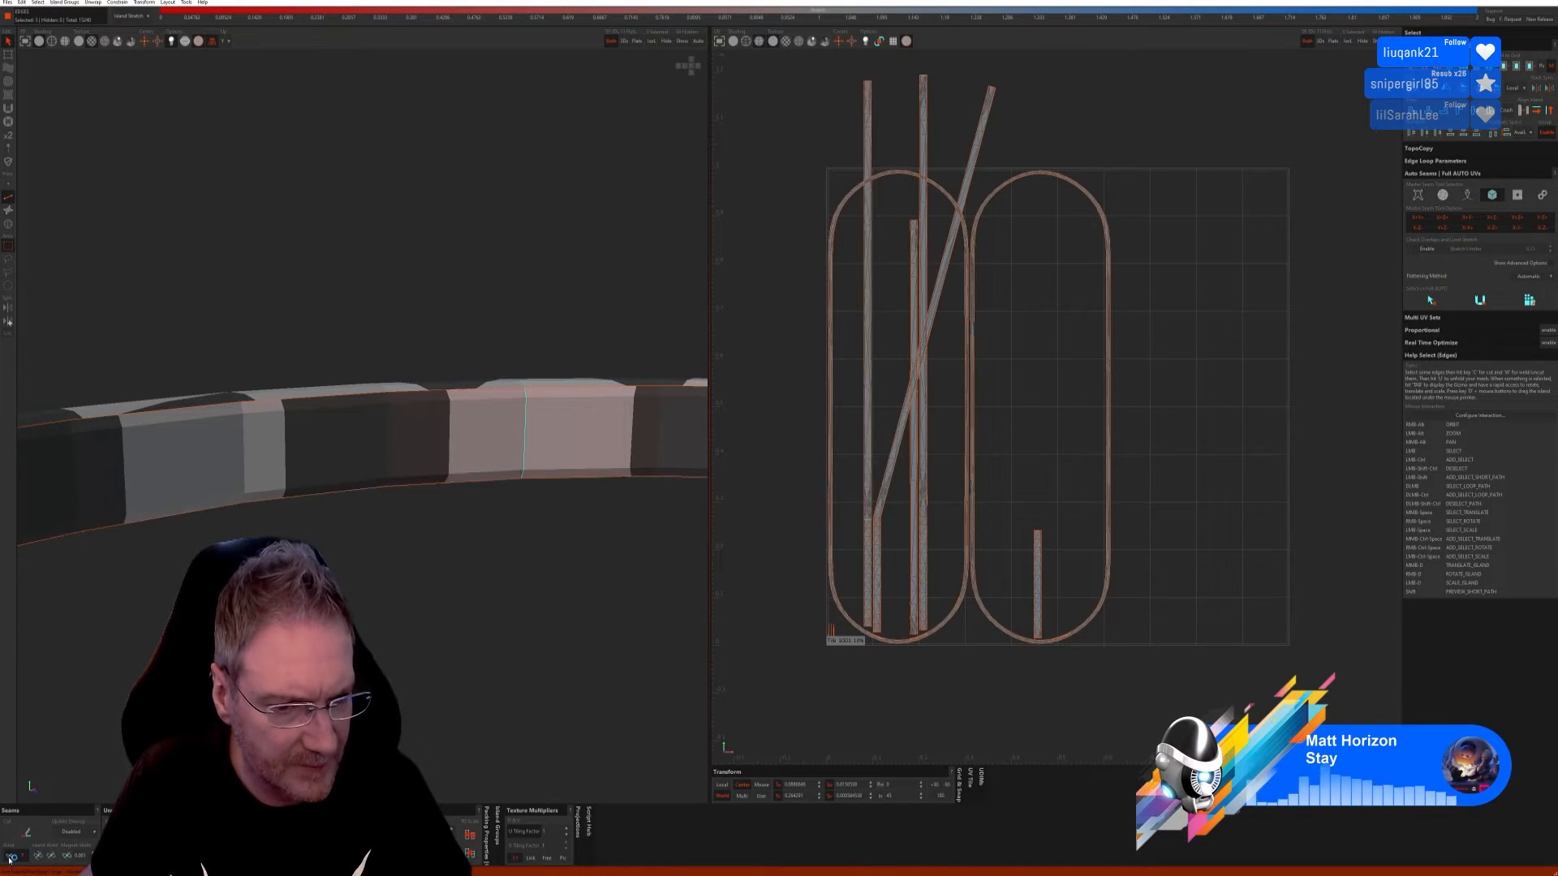
# Step: Weld the vertical seam edge on the inner face at the ring's opposite curved end
pyautogui.scroll(-3, 431, 550)
pyautogui.scroll(-5, 432, 549)
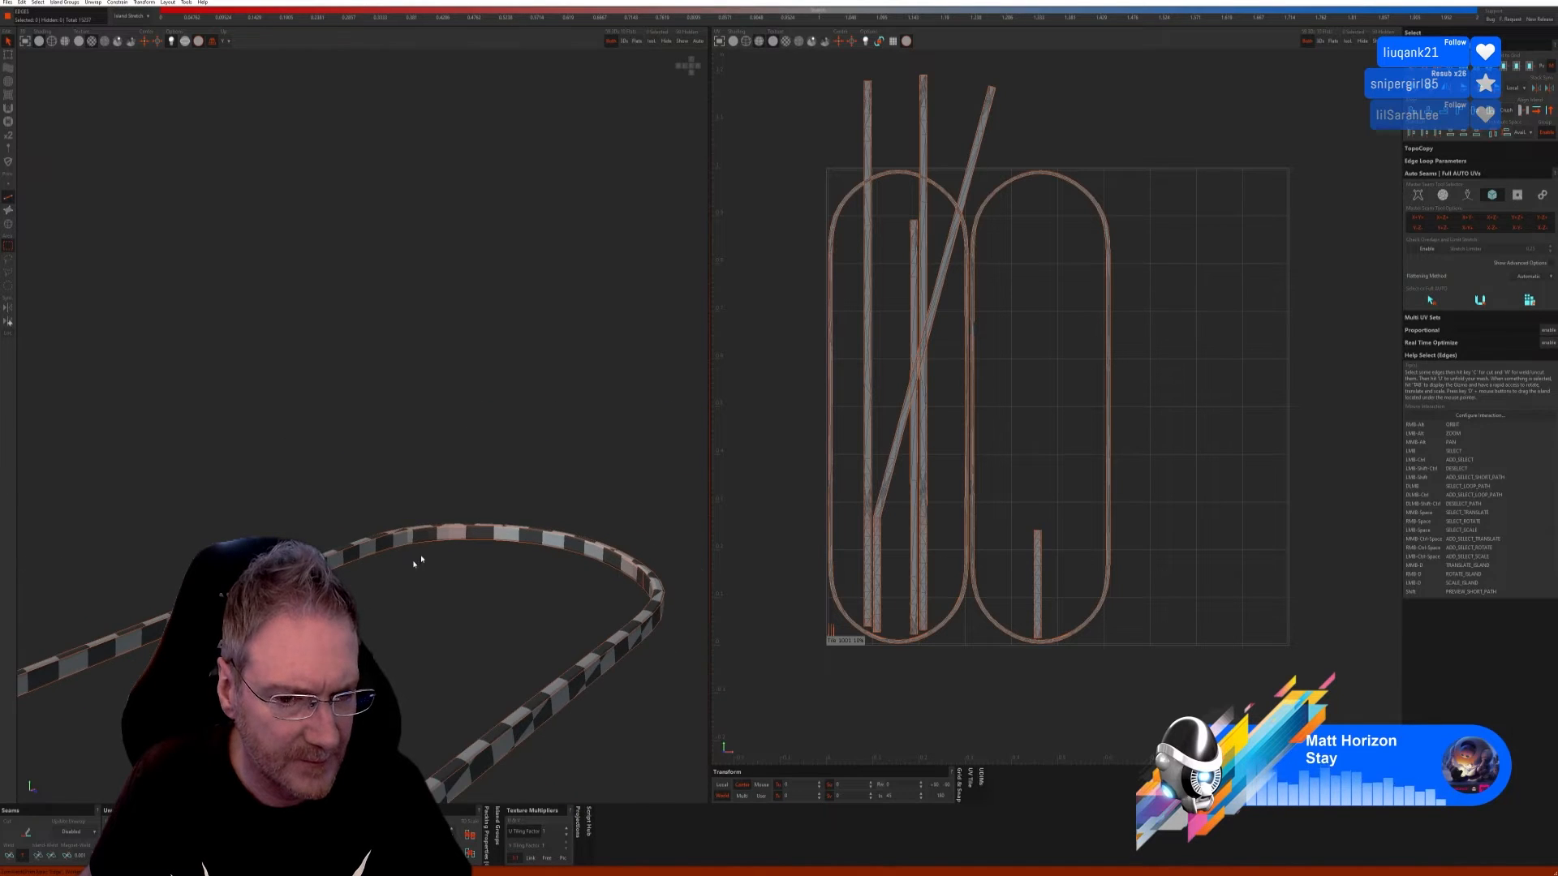
pyautogui.scroll(-8, 453, 598)
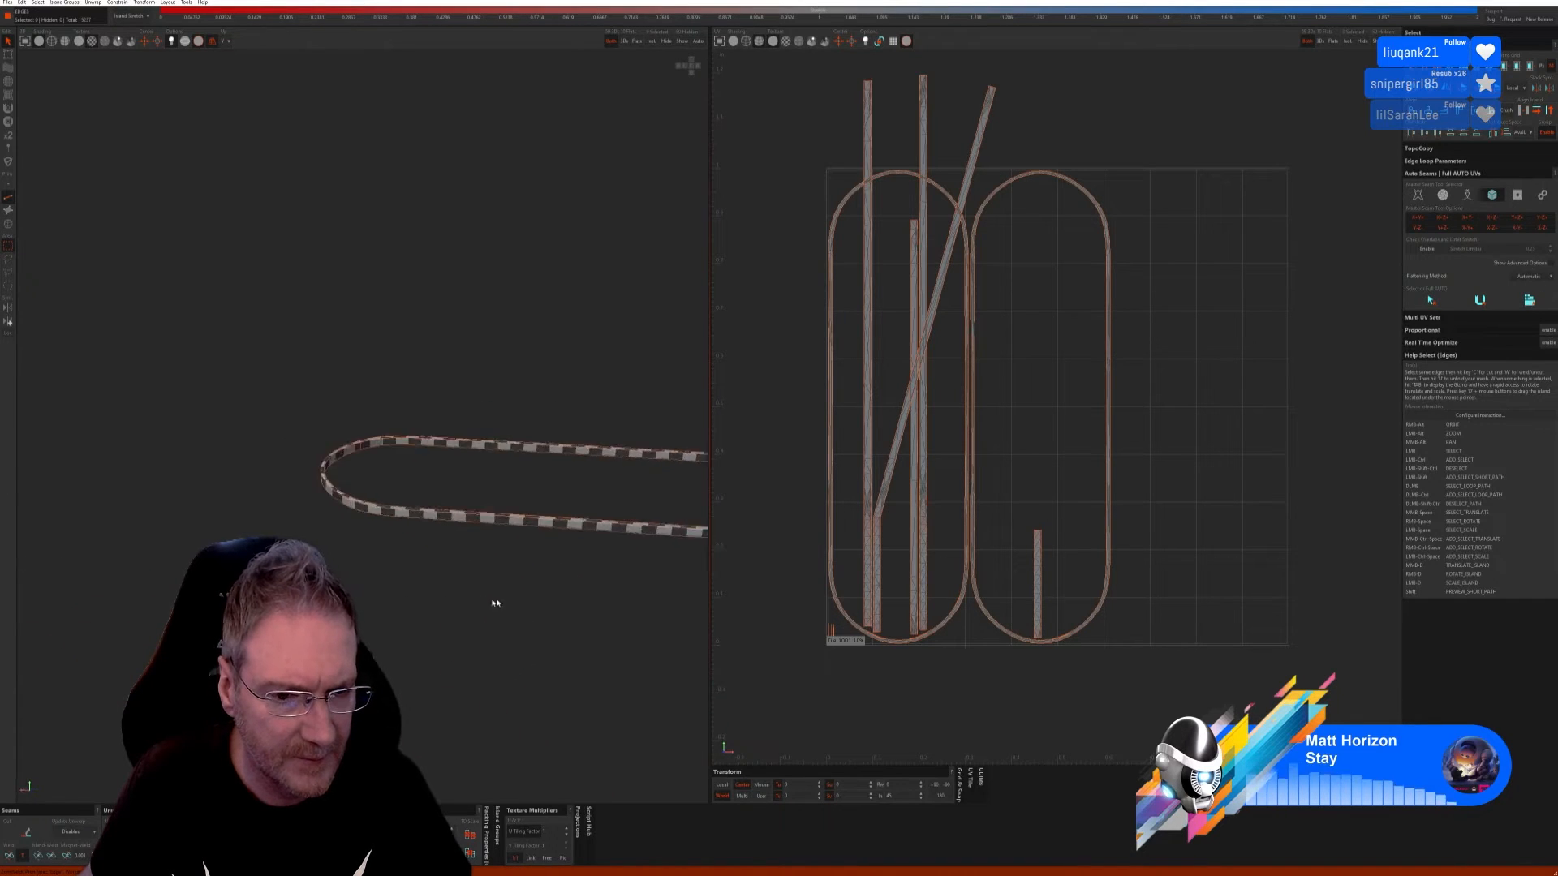
pyautogui.keyDown('alt'); pyautogui.moveTo(533, 601); pyautogui.dragTo(549, 582, button='right'); pyautogui.keyUp('alt')
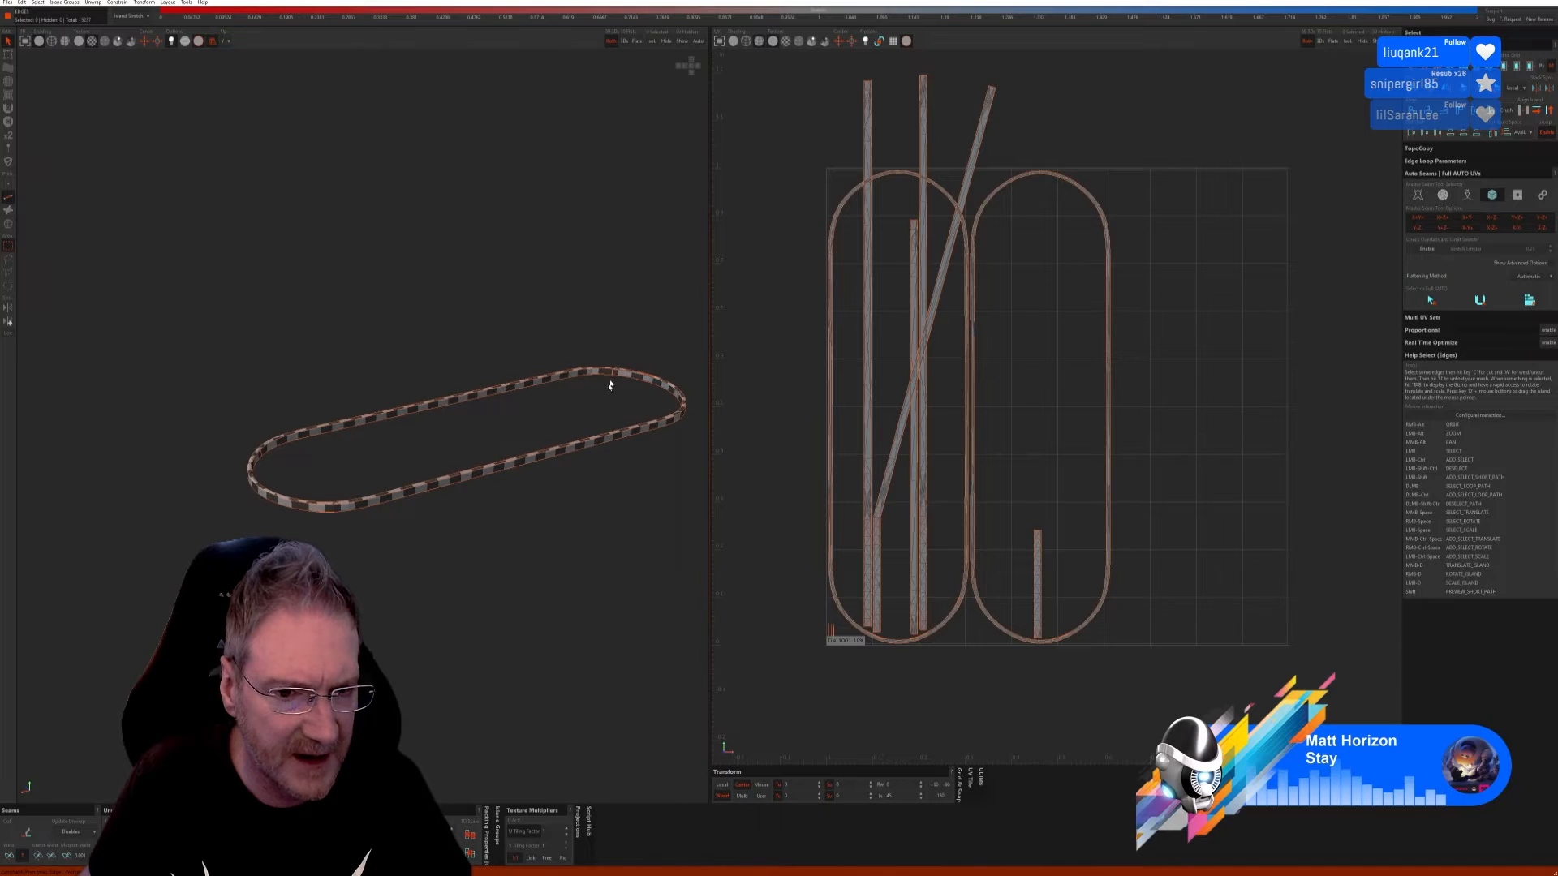
pyautogui.scroll(10, 508, 508)
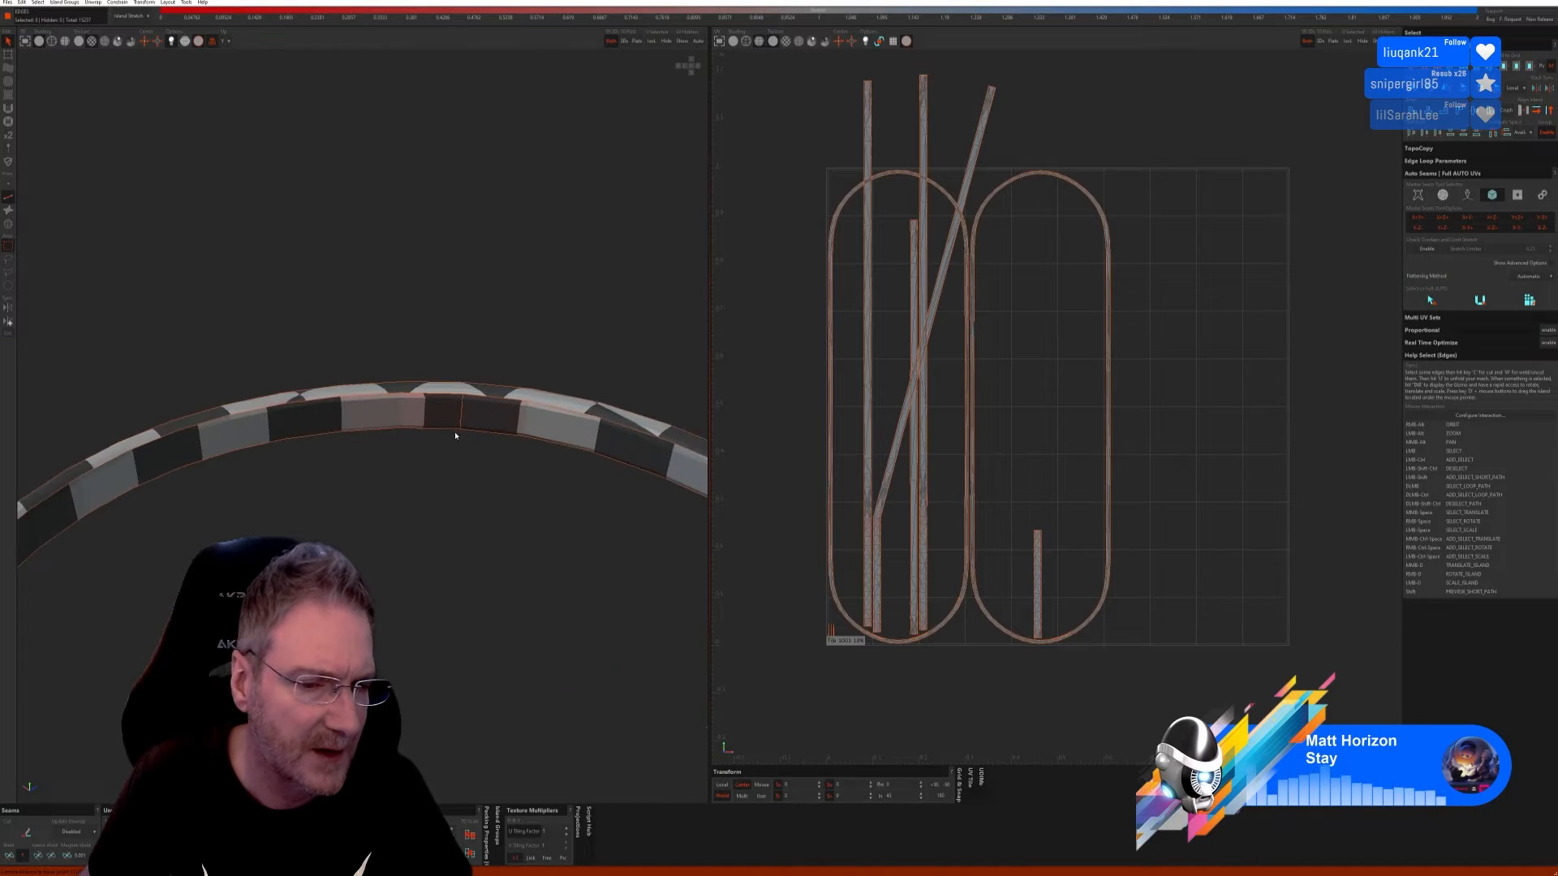
pyautogui.scroll(4, 455, 435)
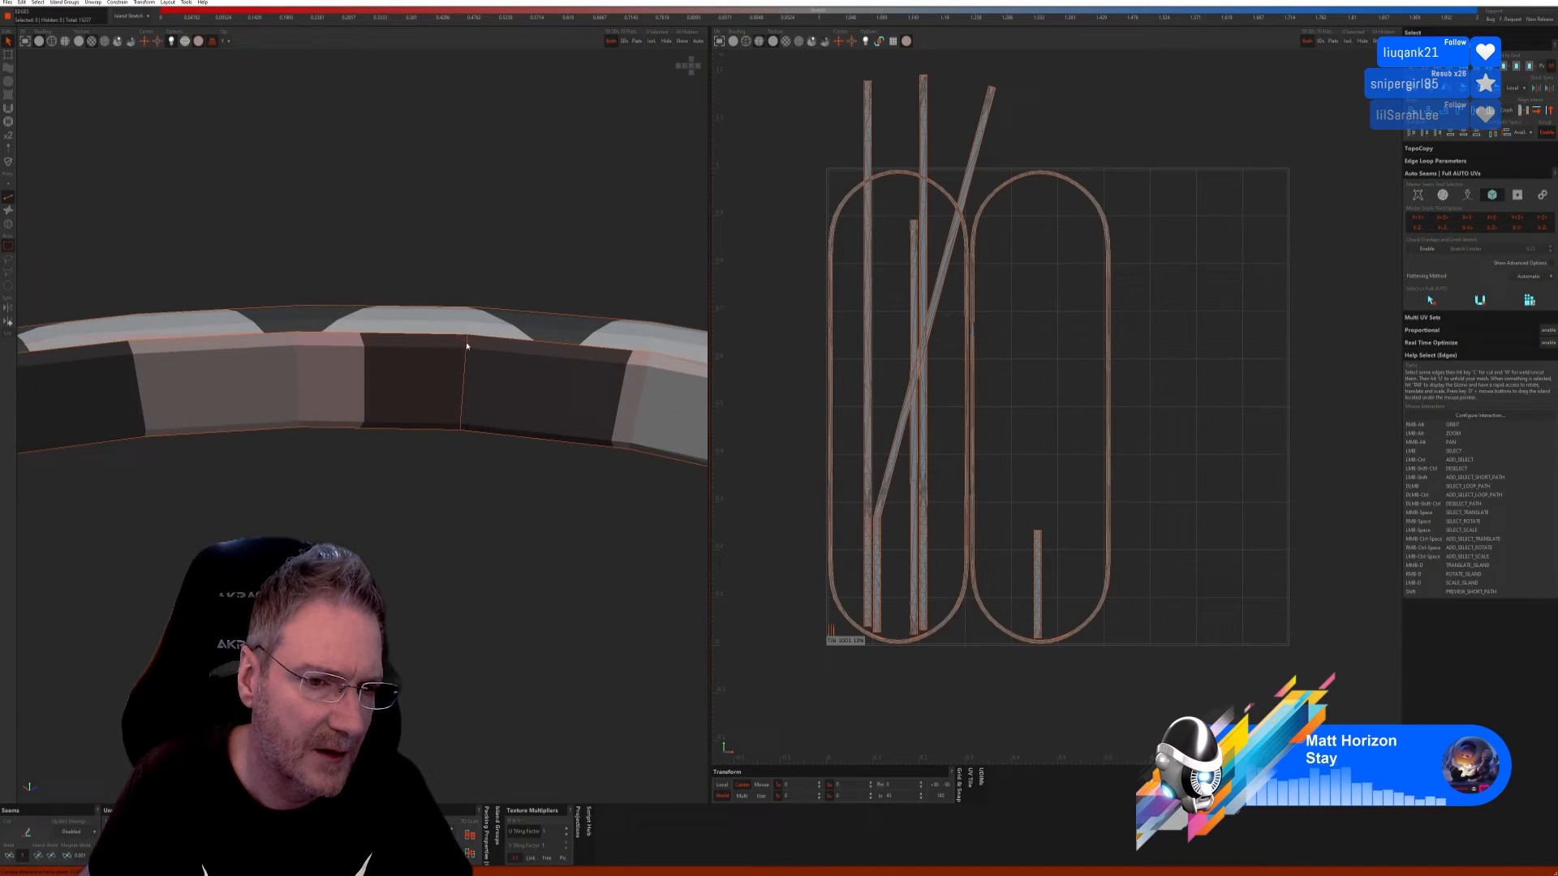
pyautogui.click(463, 418)
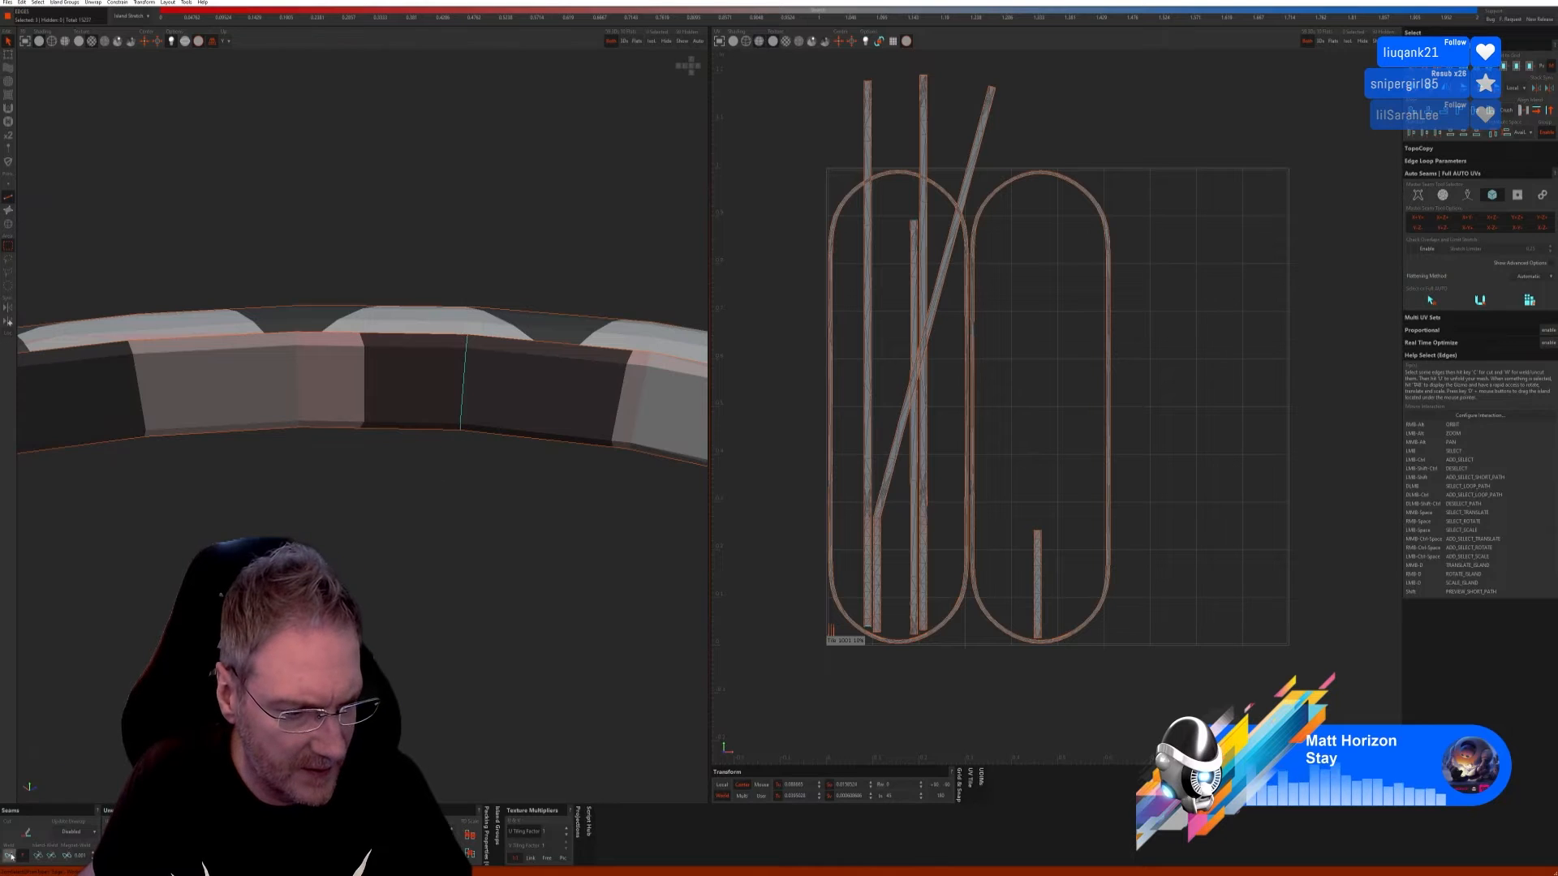
pyautogui.click(463, 504)
# Step: Weld the remaining vertical seam edge on the ring's inner face to join the last adjacent inner strips
pyautogui.scroll(-8, 466, 496)
pyautogui.keyDown('alt'); pyautogui.moveTo(476, 484); pyautogui.dragTo(476, 606, button='right'); pyautogui.keyUp('alt')
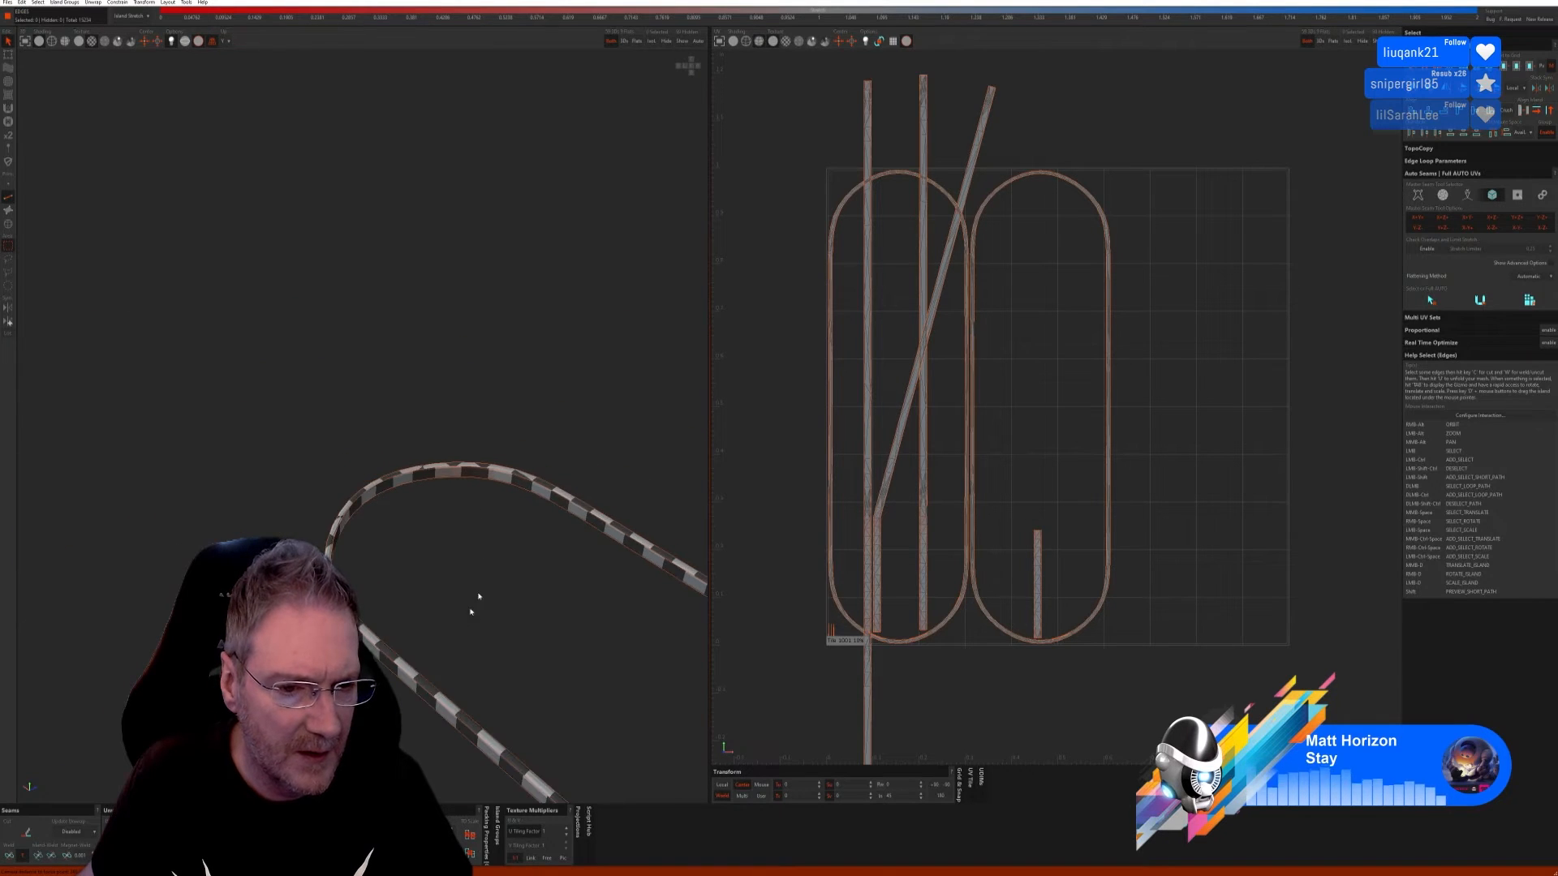
pyautogui.scroll(4, 494, 645)
pyautogui.scroll(-6, 493, 647)
pyautogui.keyDown('alt'); pyautogui.moveTo(381, 649); pyautogui.dragTo(504, 649, button='right'); pyautogui.keyUp('alt')
pyautogui.keyDown('alt'); pyautogui.moveTo(504, 648); pyautogui.dragTo(484, 531); pyautogui.keyUp('alt')
pyautogui.scroll(10, 313, 397)
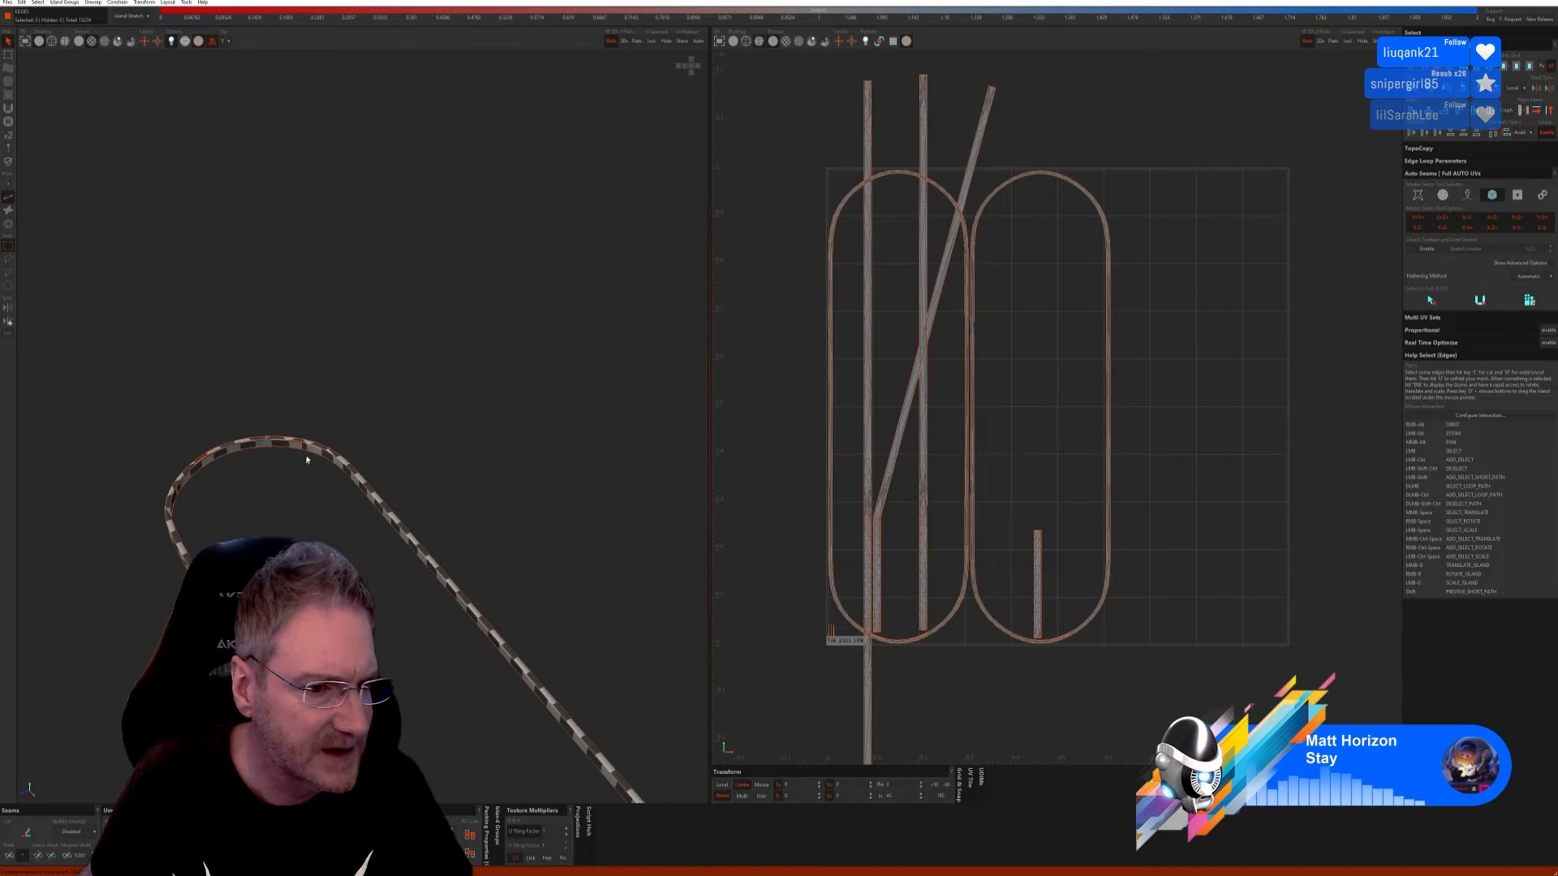
pyautogui.scroll(3, 316, 373)
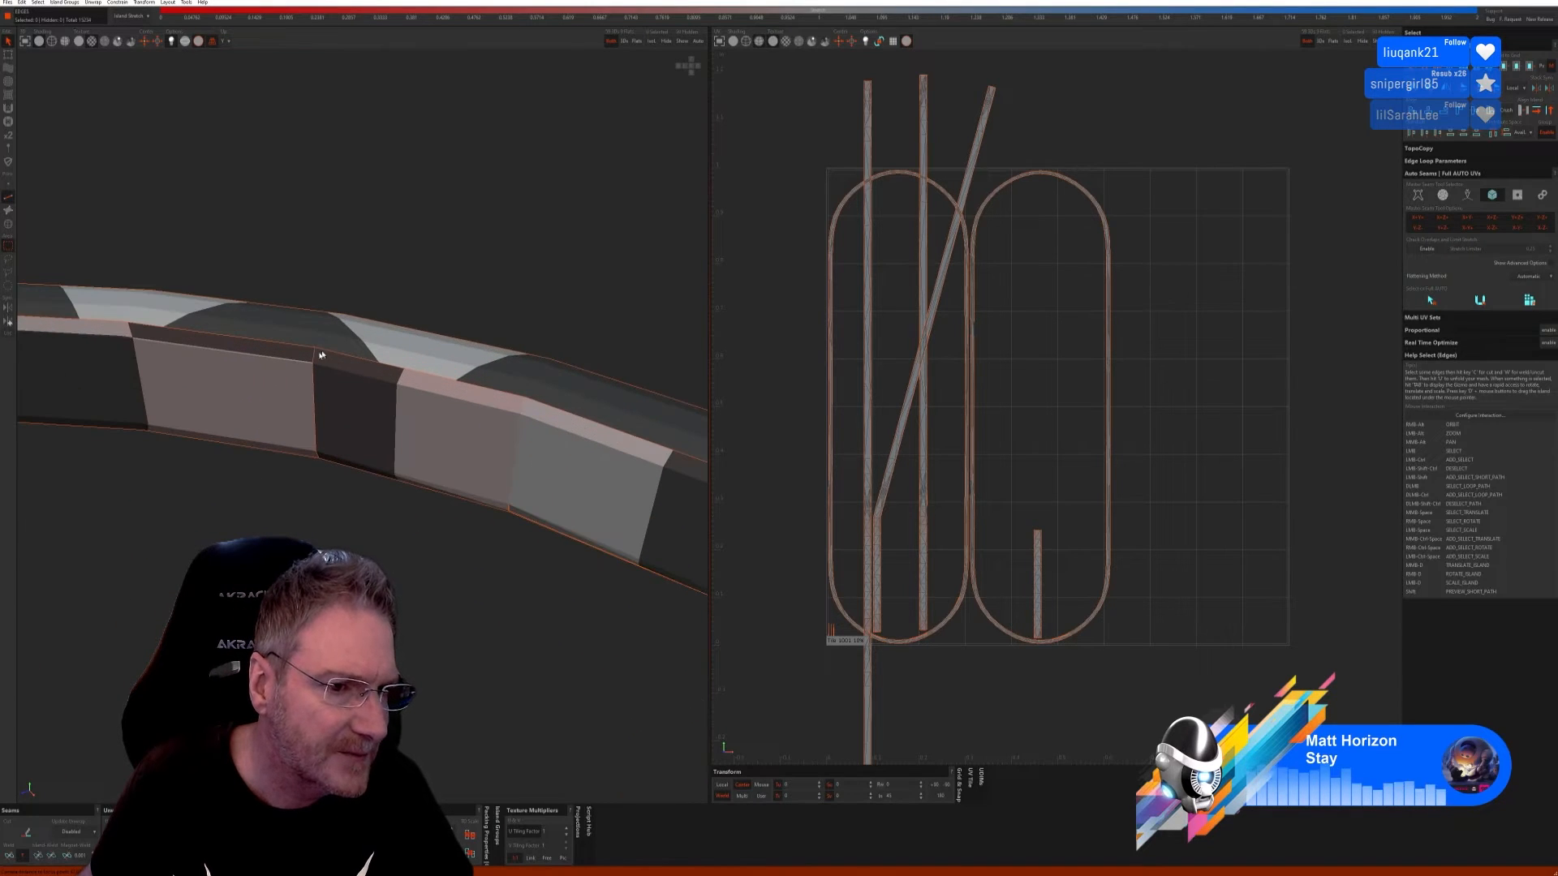
pyautogui.keyDown('shift'); pyautogui.click(316, 460); pyautogui.keyUp('shift')
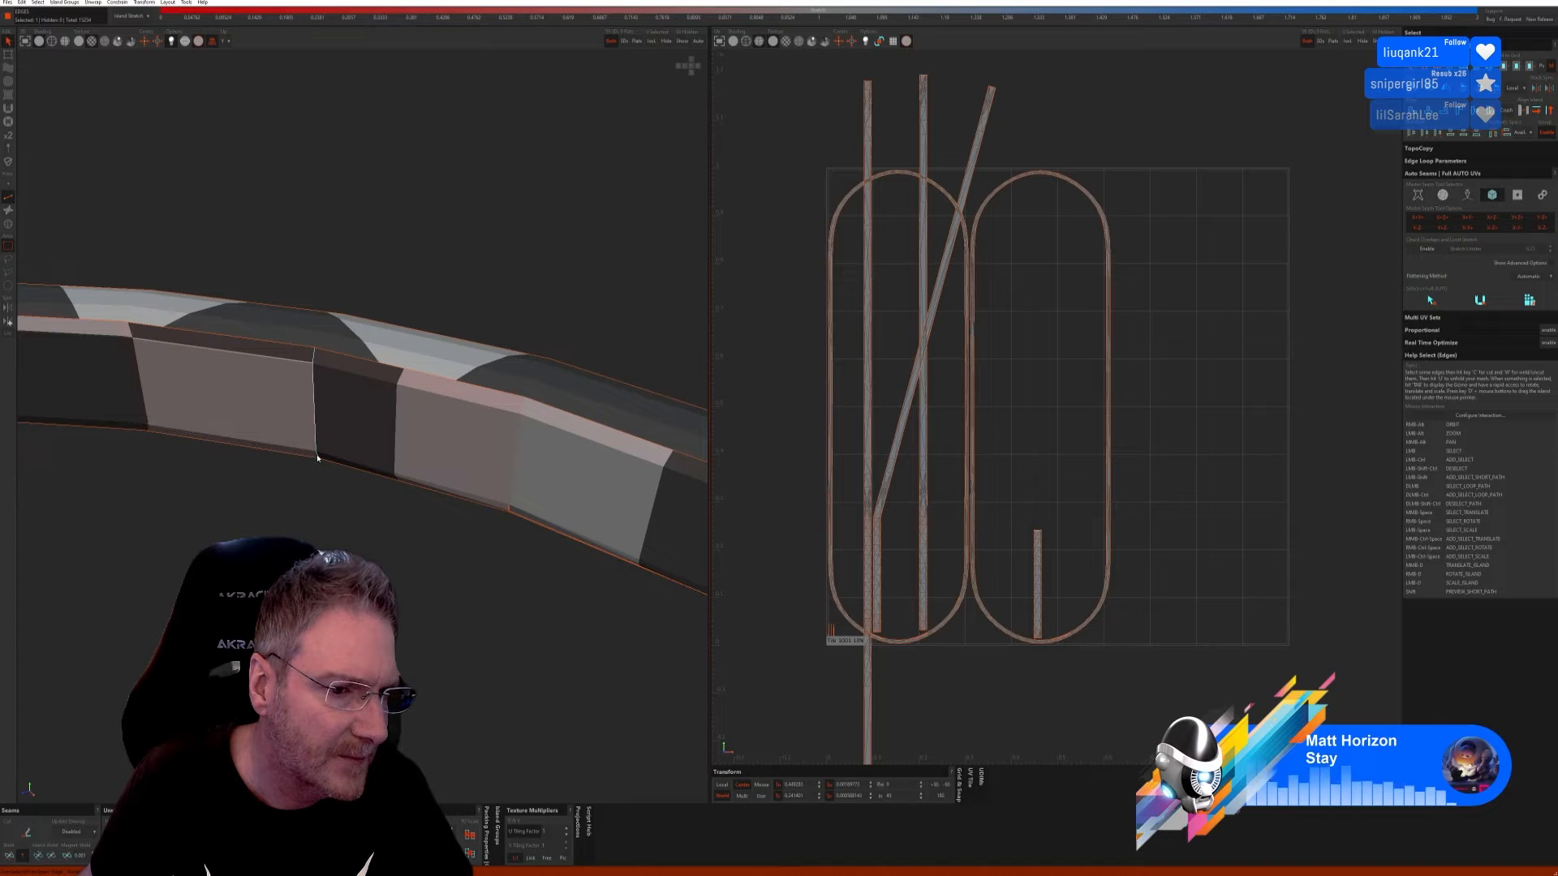
pyautogui.click(13, 856)
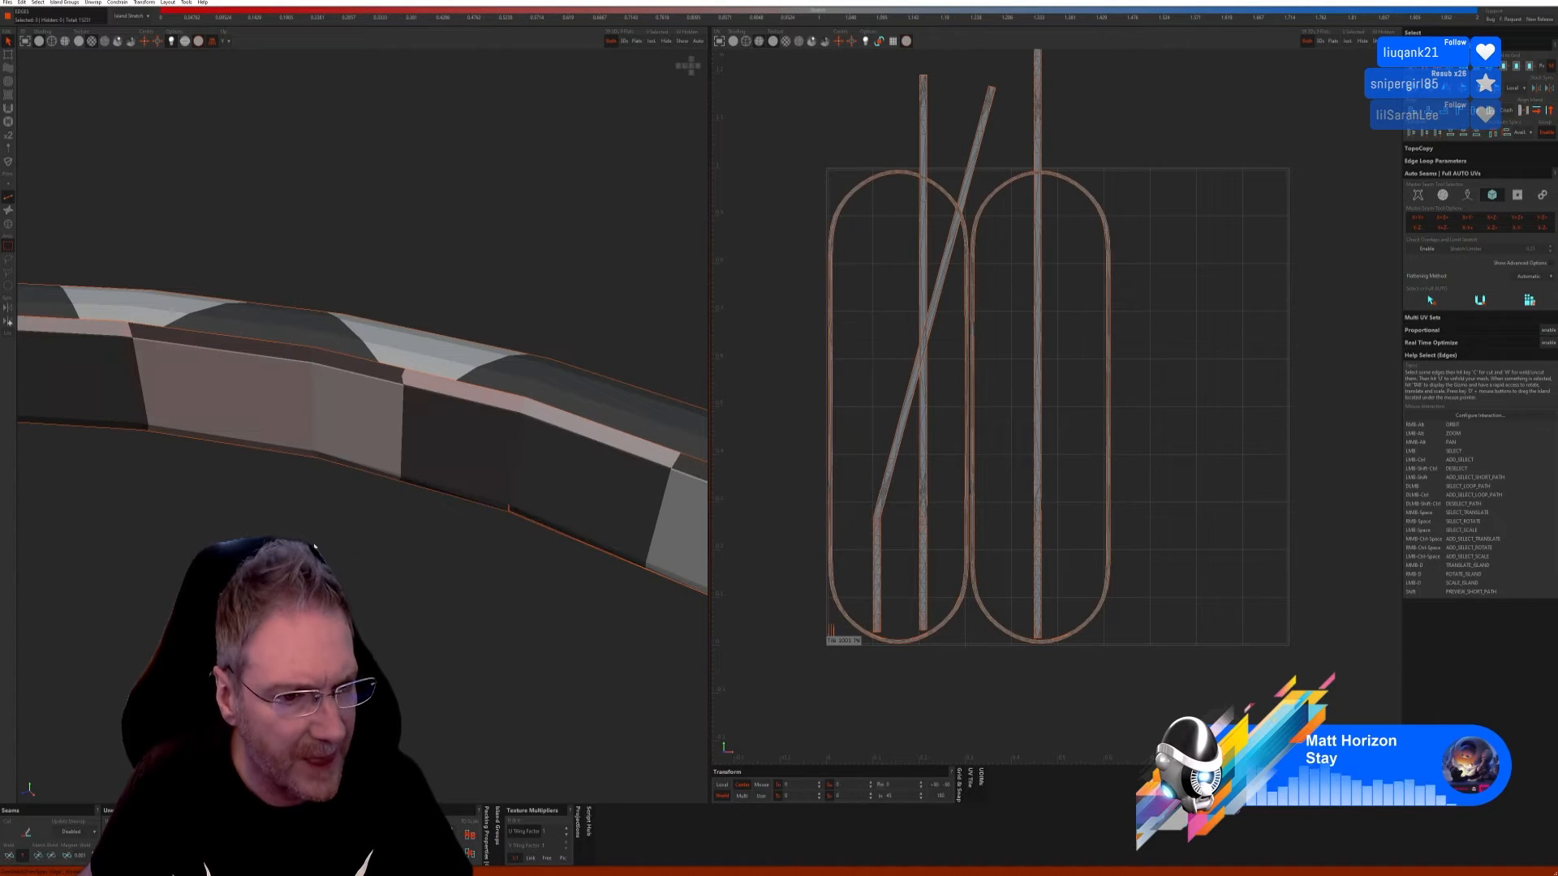
# Step: Select all of the ring's UV edges and unfold the islands, leaving nothing selected
pyautogui.scroll(-10, 476, 532)
pyautogui.scroll(-3, 498, 513)
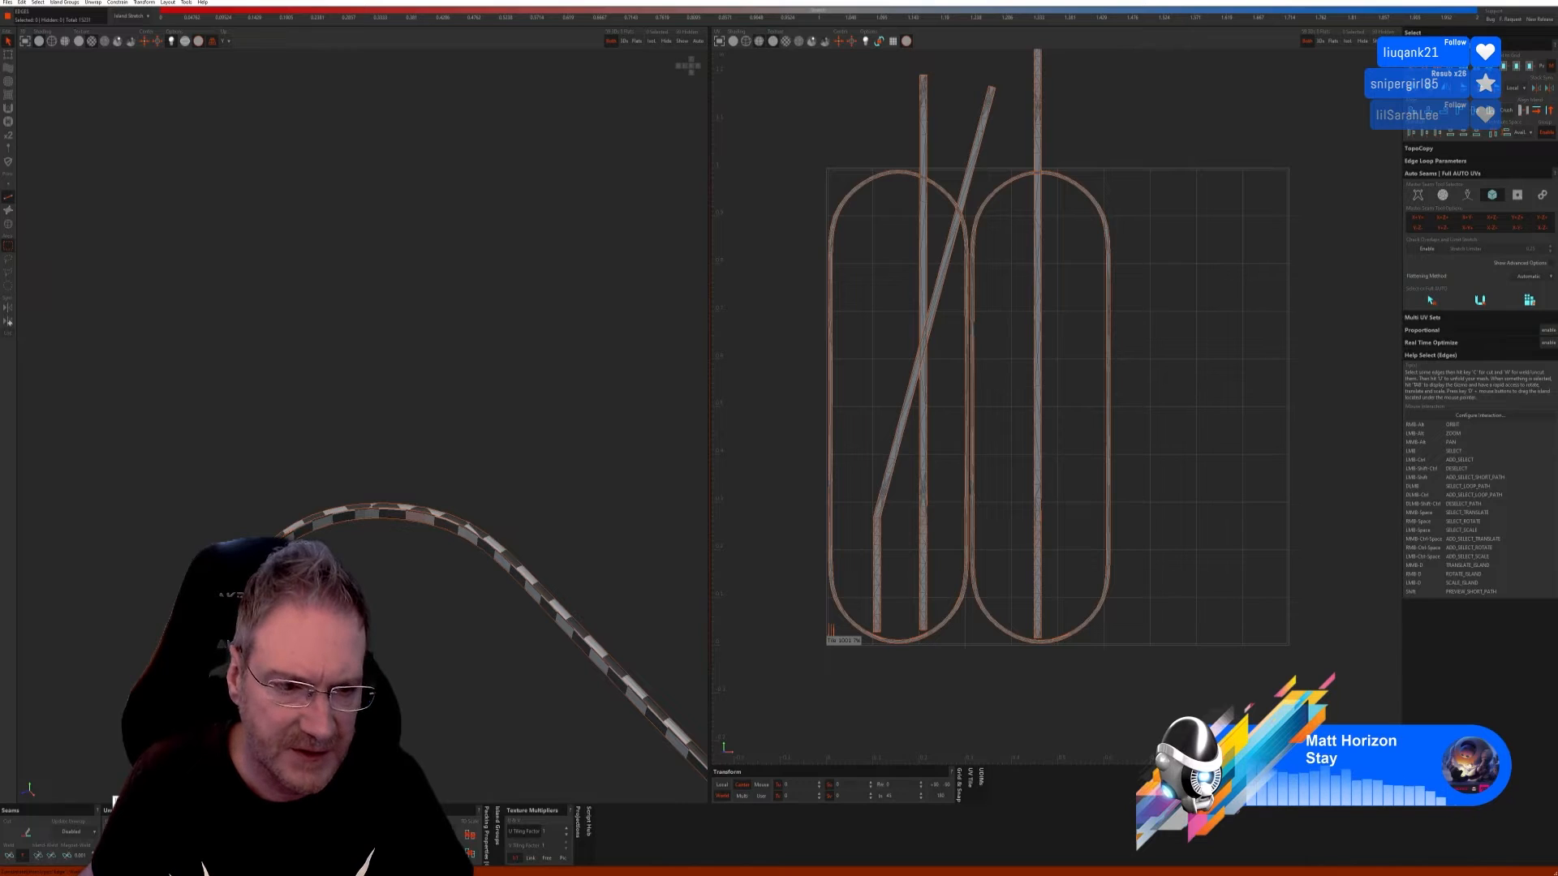
pyautogui.scroll(-5, 808, 183)
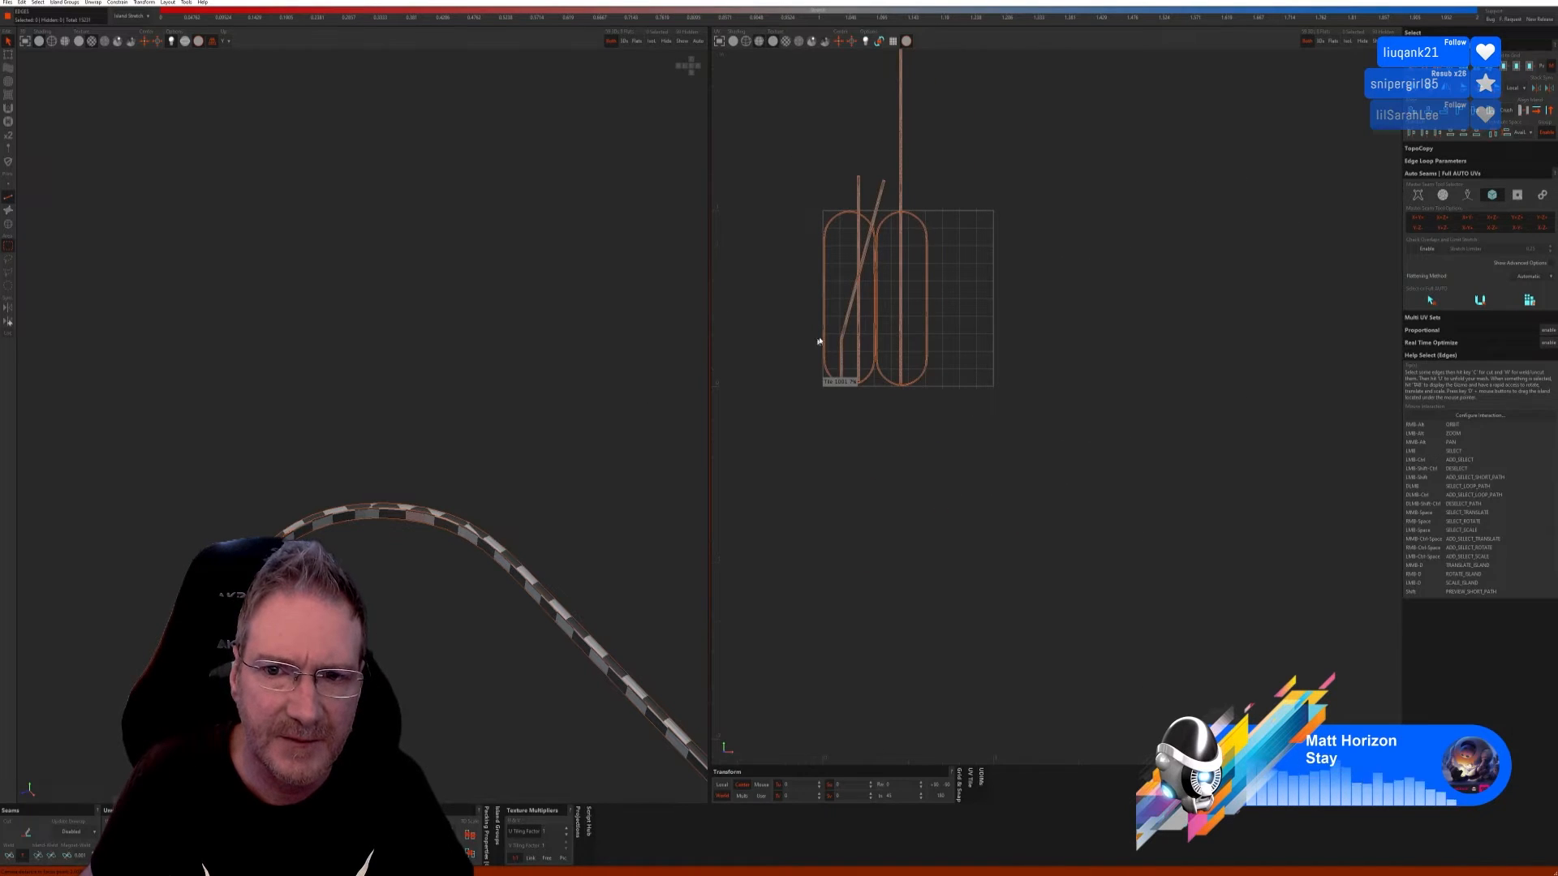
pyautogui.scroll(-2, 817, 341)
pyautogui.moveTo(773, 65); pyautogui.dragTo(968, 496)
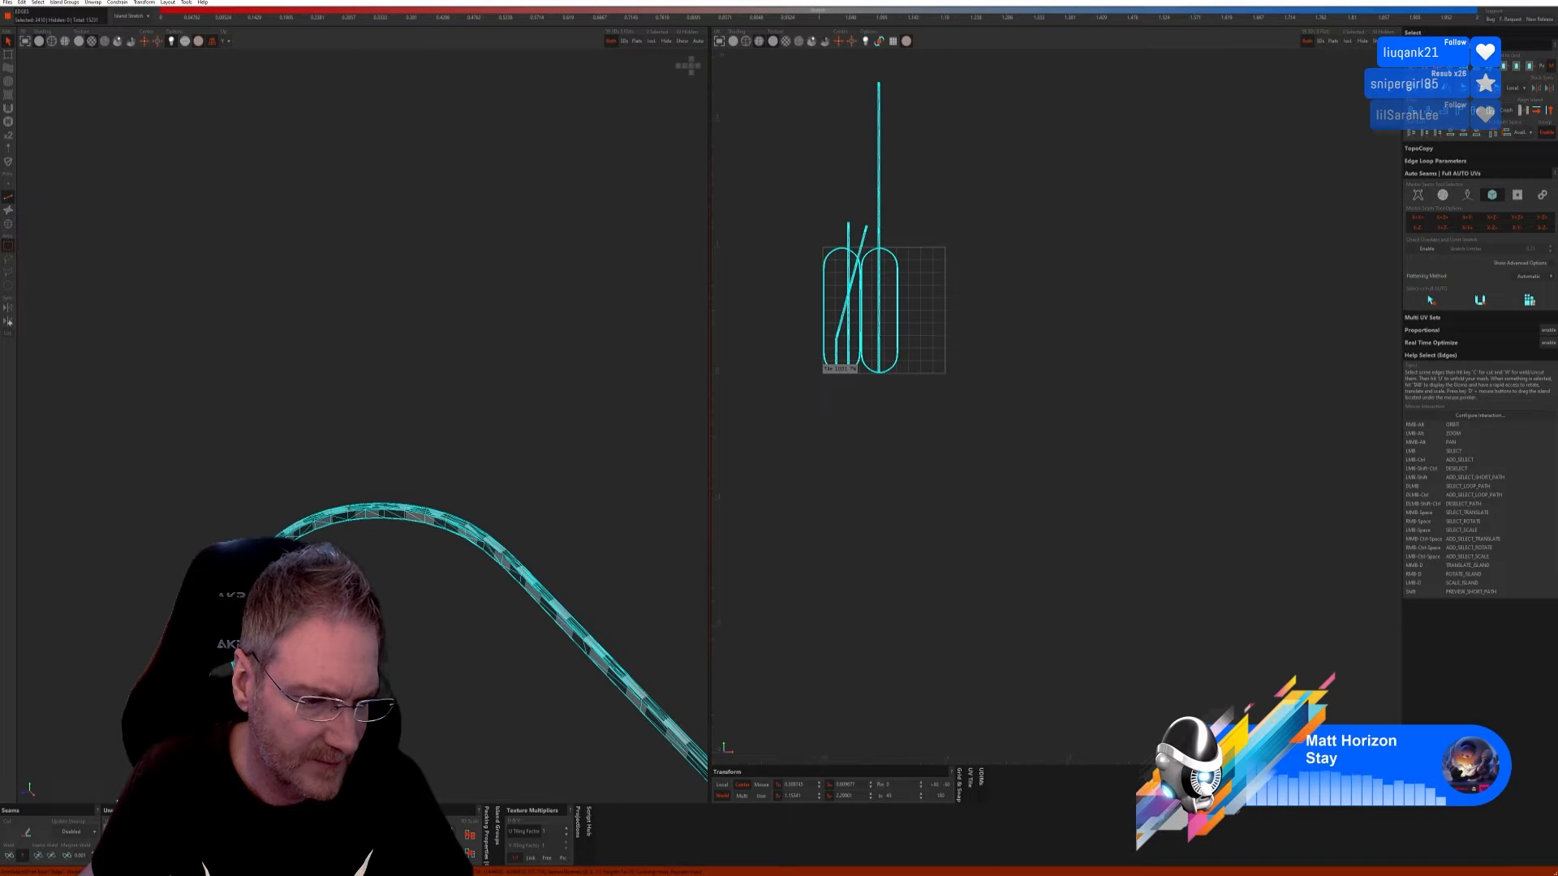
pyautogui.press('u')
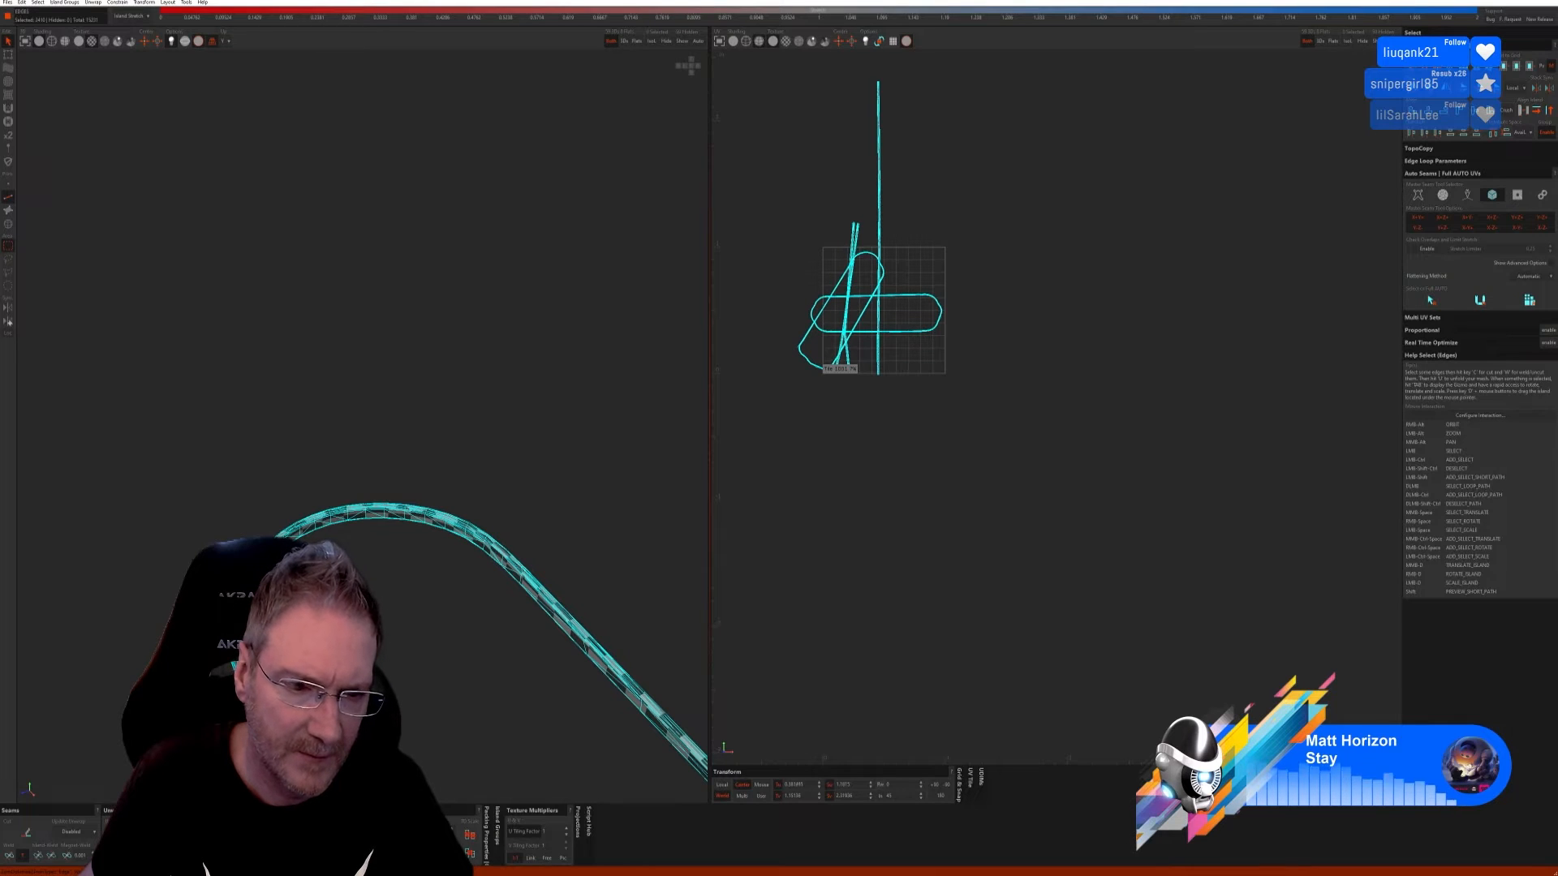
pyautogui.click(574, 567)
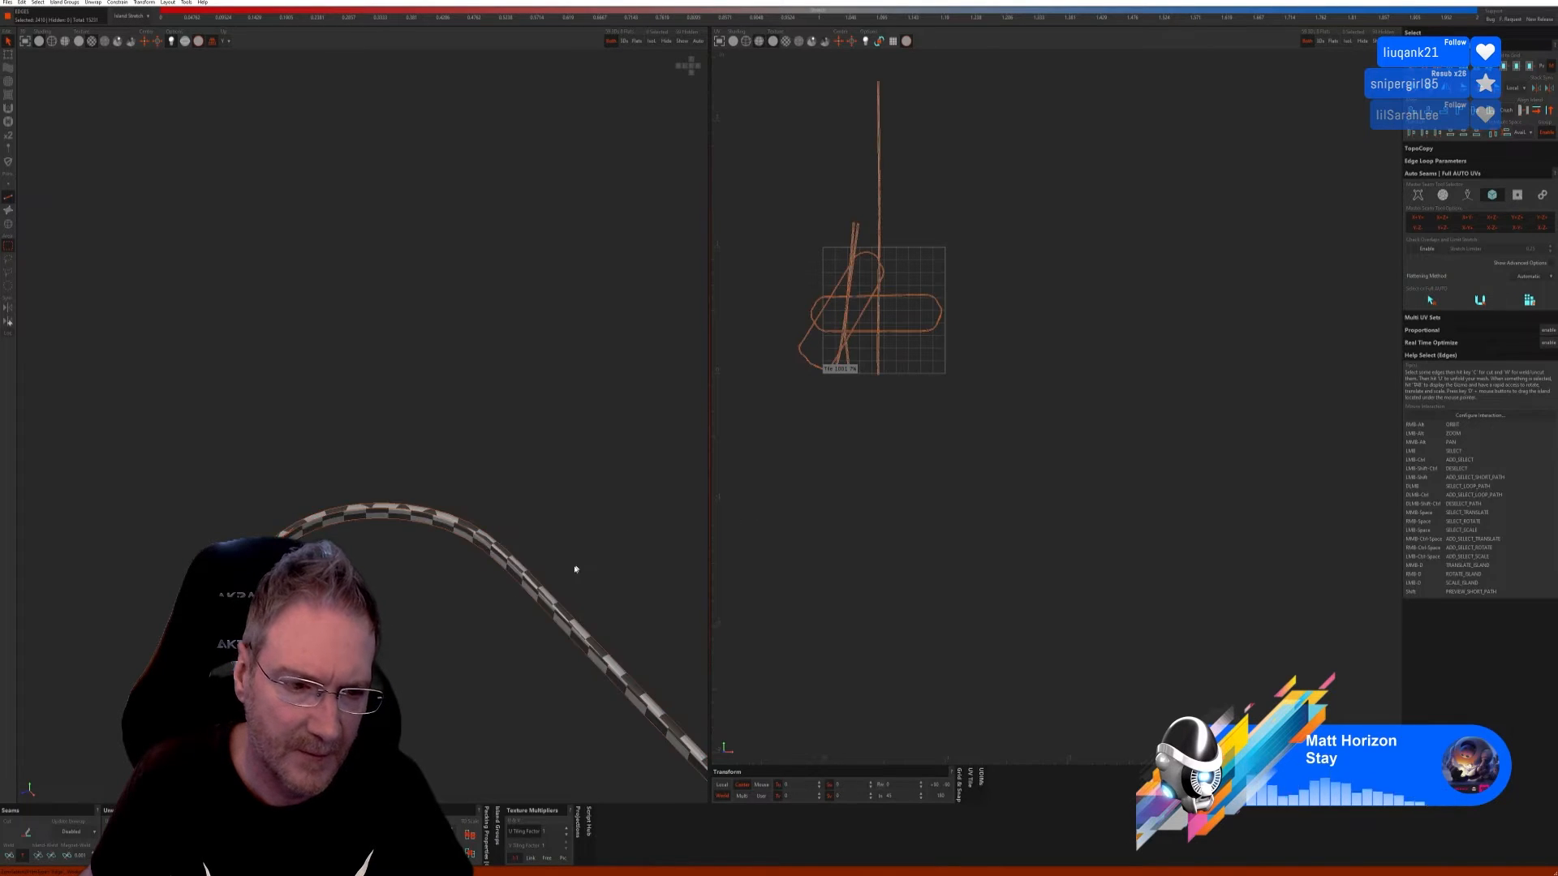
# Step: Switch to island selection and check which inner and outer ring faces the long UV strips belong to
pyautogui.scroll(-5, 483, 633)
pyautogui.keyDown('alt'); pyautogui.moveTo(520, 734); pyautogui.dragTo(492, 651, button='right'); pyautogui.keyUp('alt')
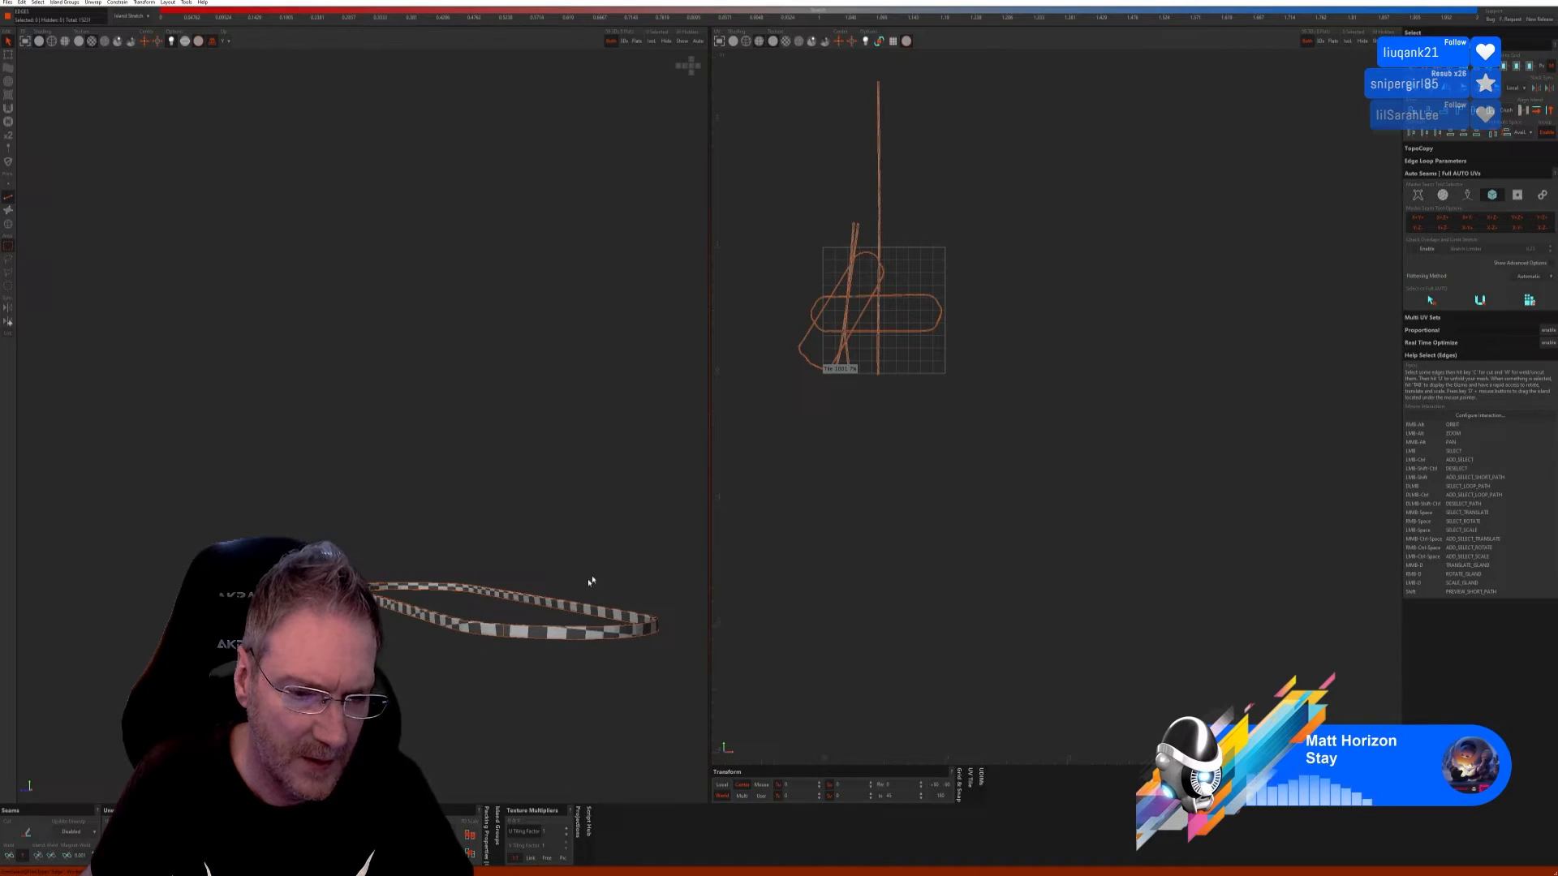
pyautogui.scroll(5, 890, 215)
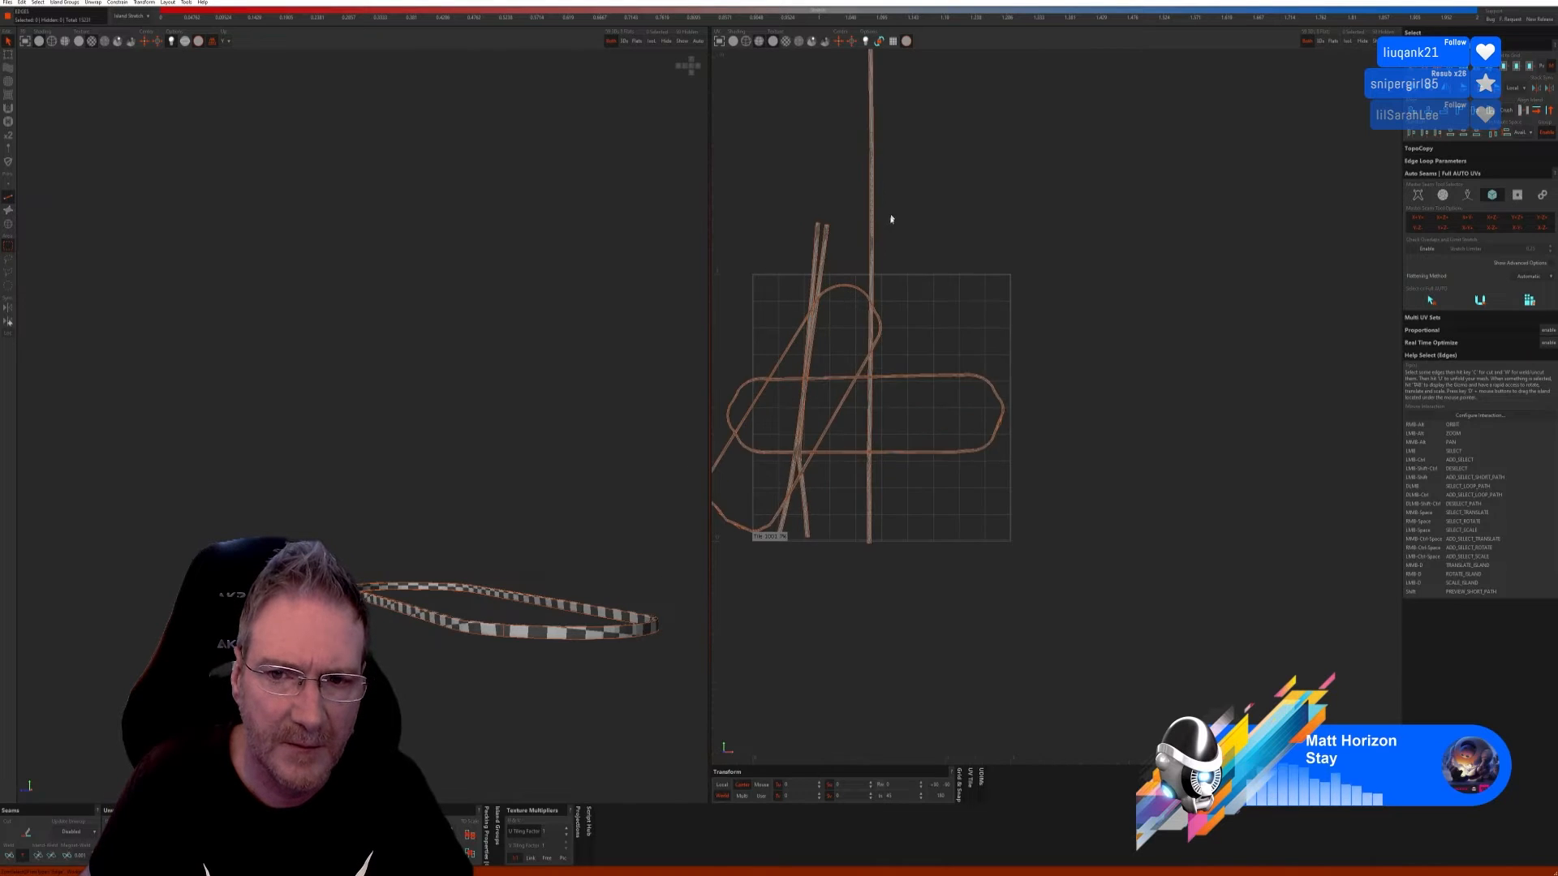
pyautogui.click(8, 224)
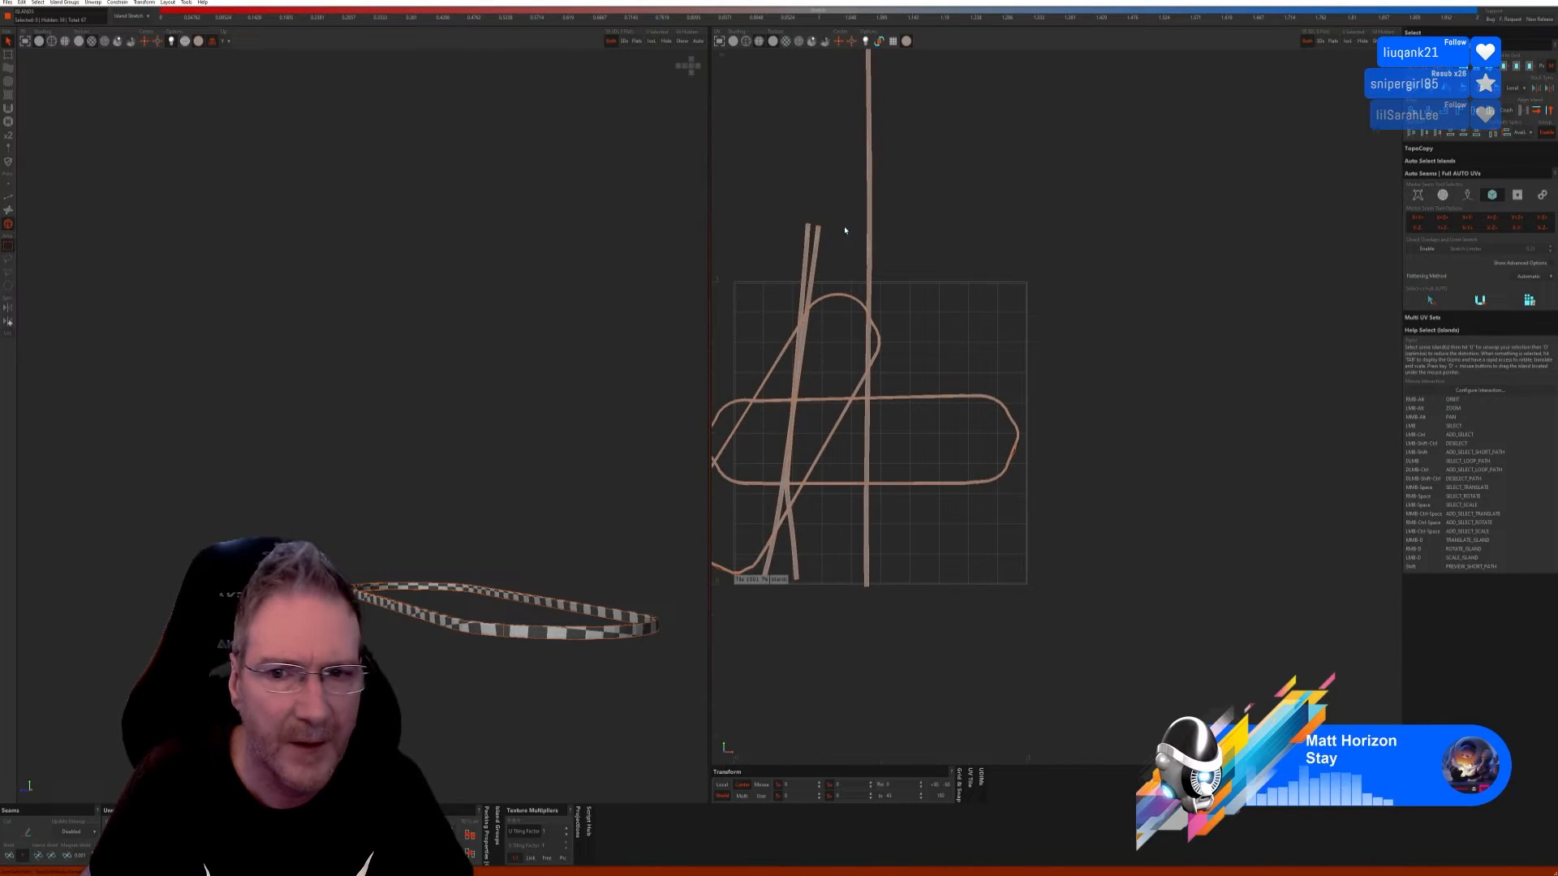
pyautogui.click(867, 222)
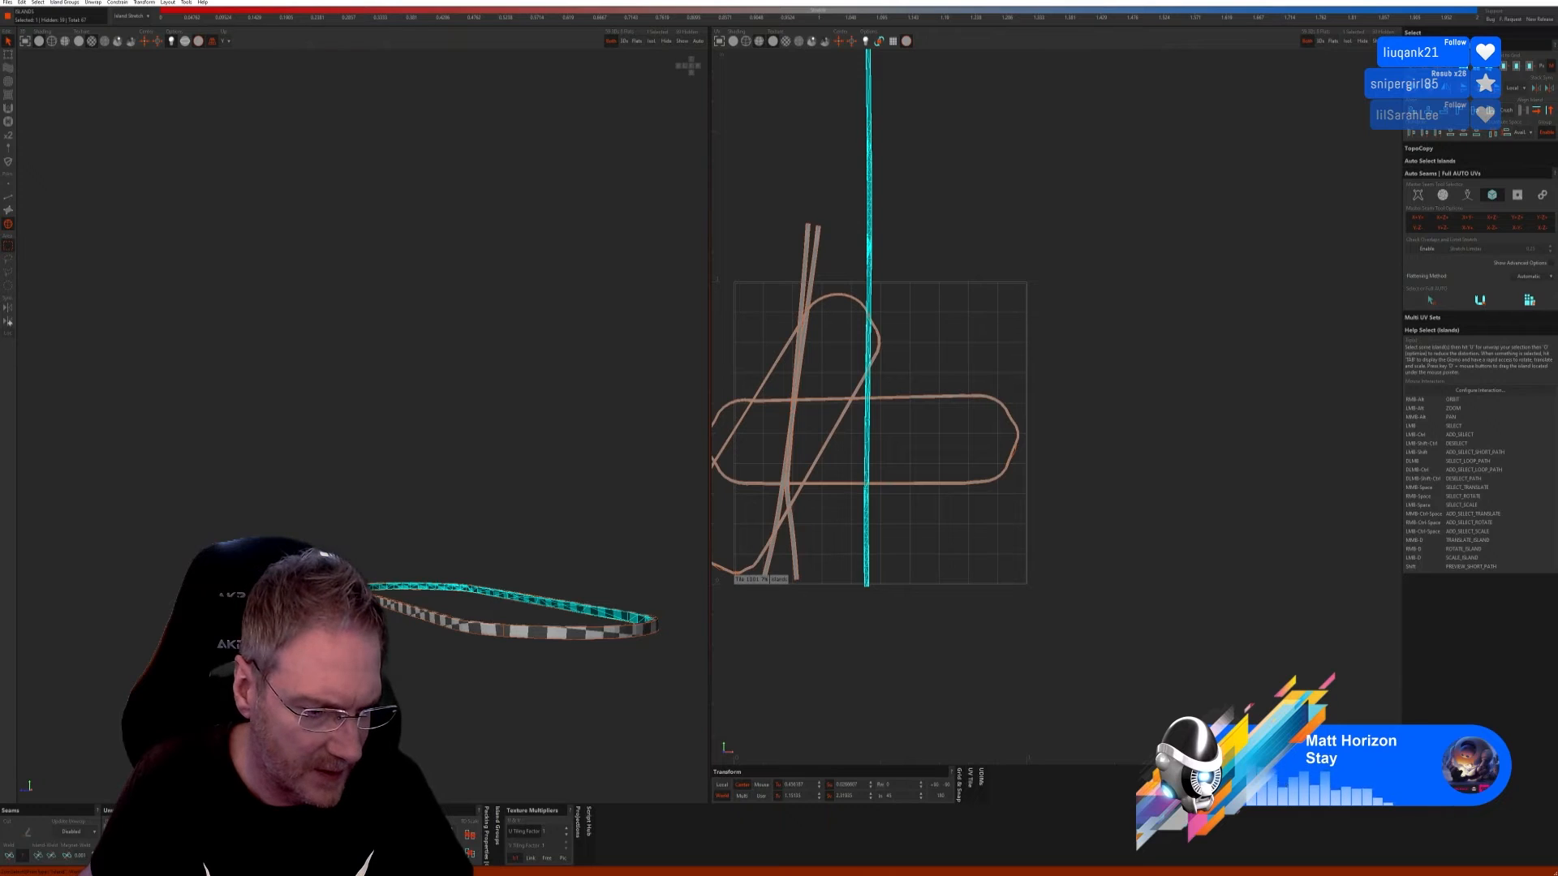
pyautogui.click(505, 640)
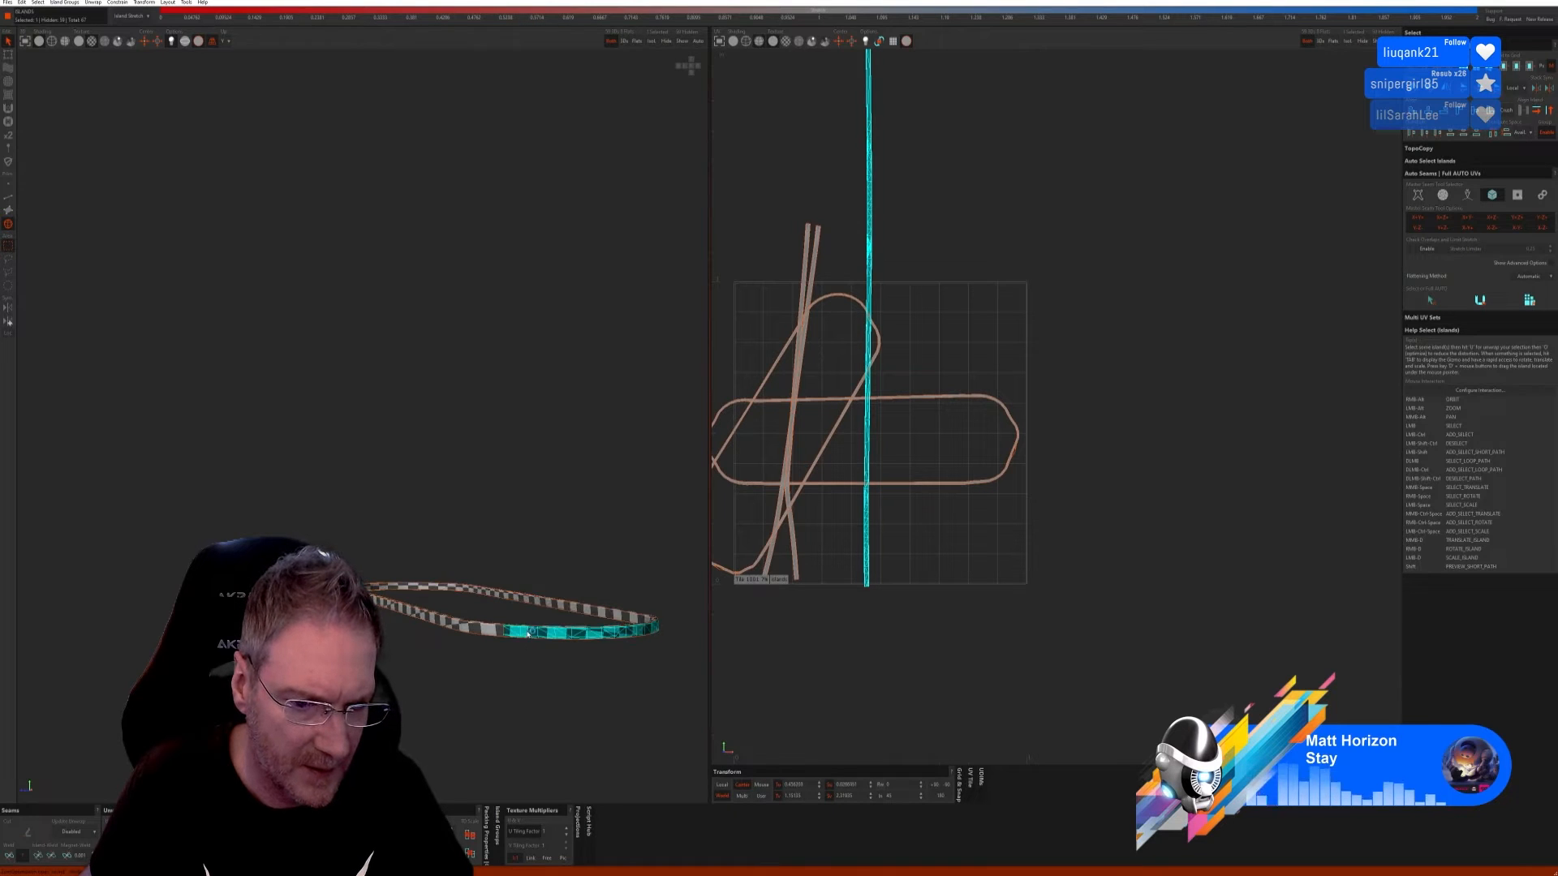
pyautogui.keyDown('ctrl'); pyautogui.click(486, 637); pyautogui.keyUp('ctrl')
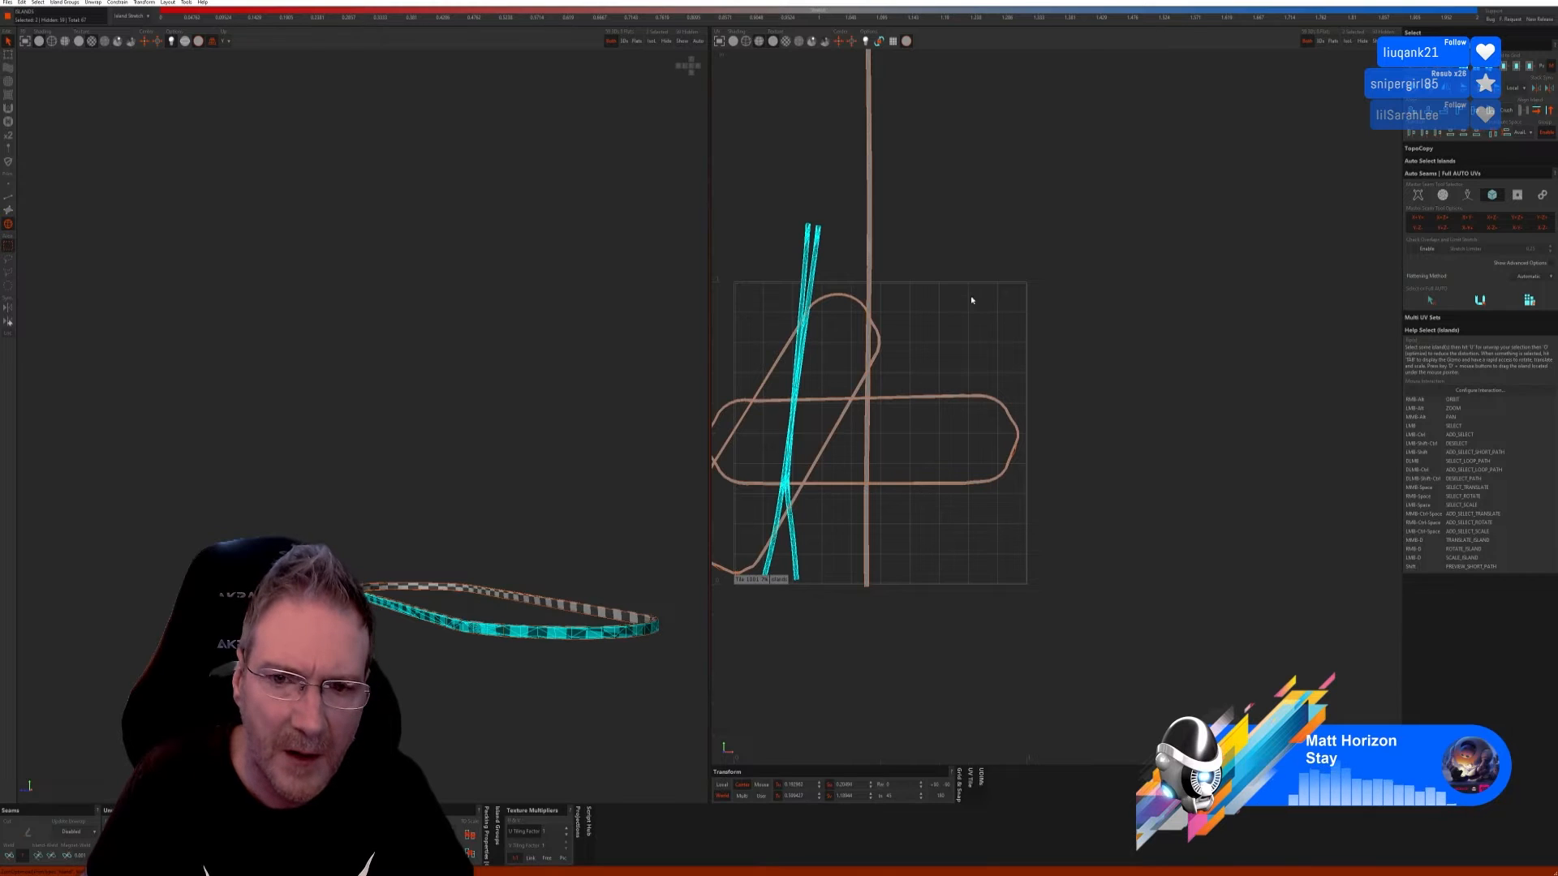
pyautogui.click(941, 507)
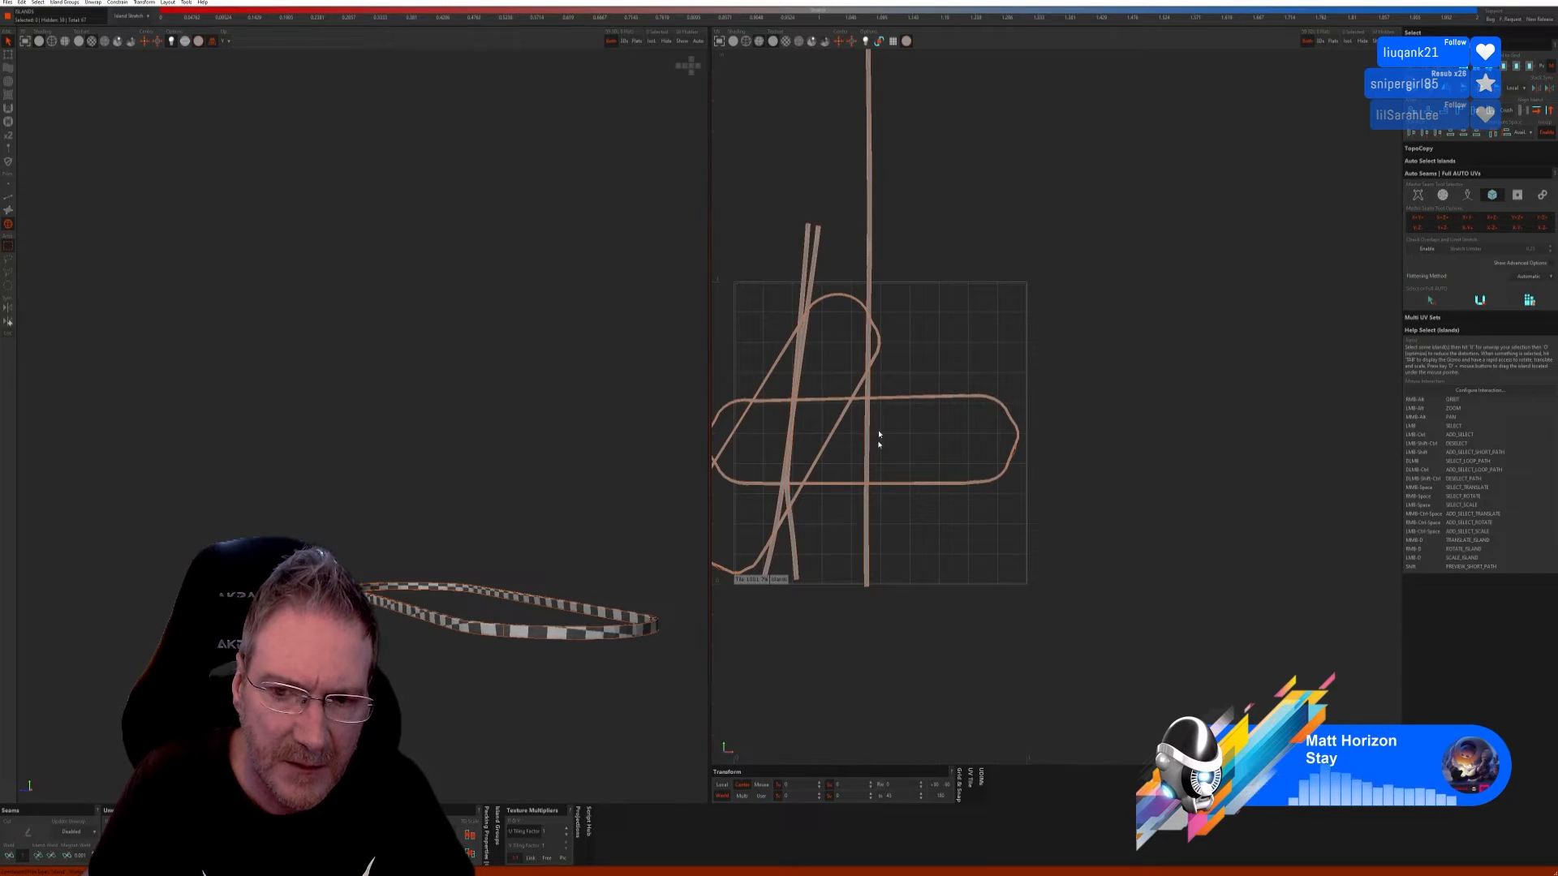
pyautogui.keyDown('alt'); pyautogui.moveTo(550, 611); pyautogui.dragTo(536, 478); pyautogui.keyUp('alt')
pyautogui.scroll(4, 544, 465)
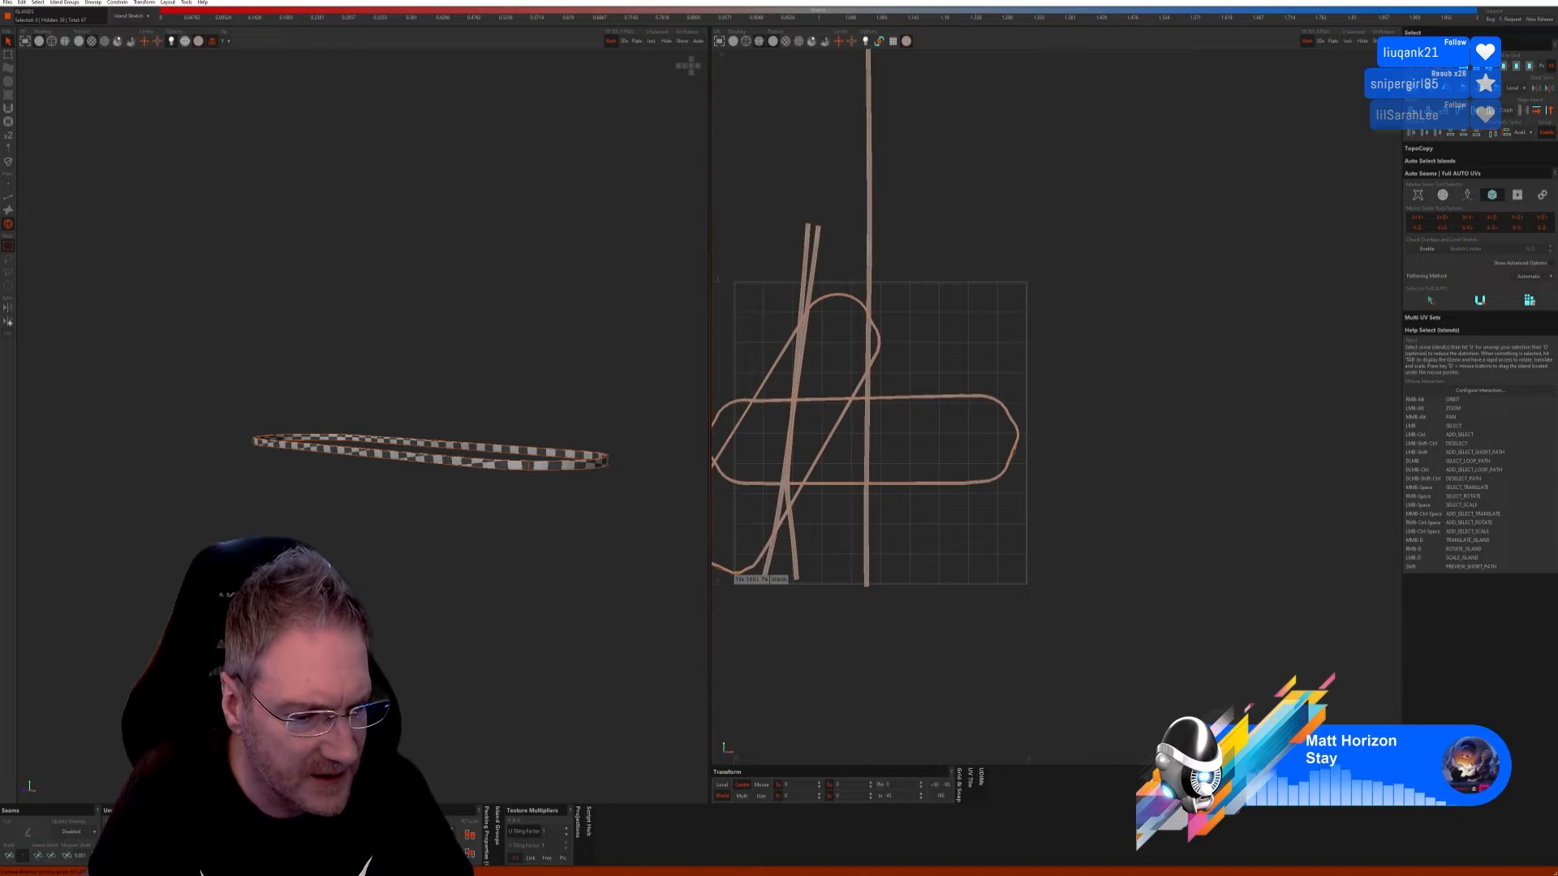
pyautogui.click(868, 230)
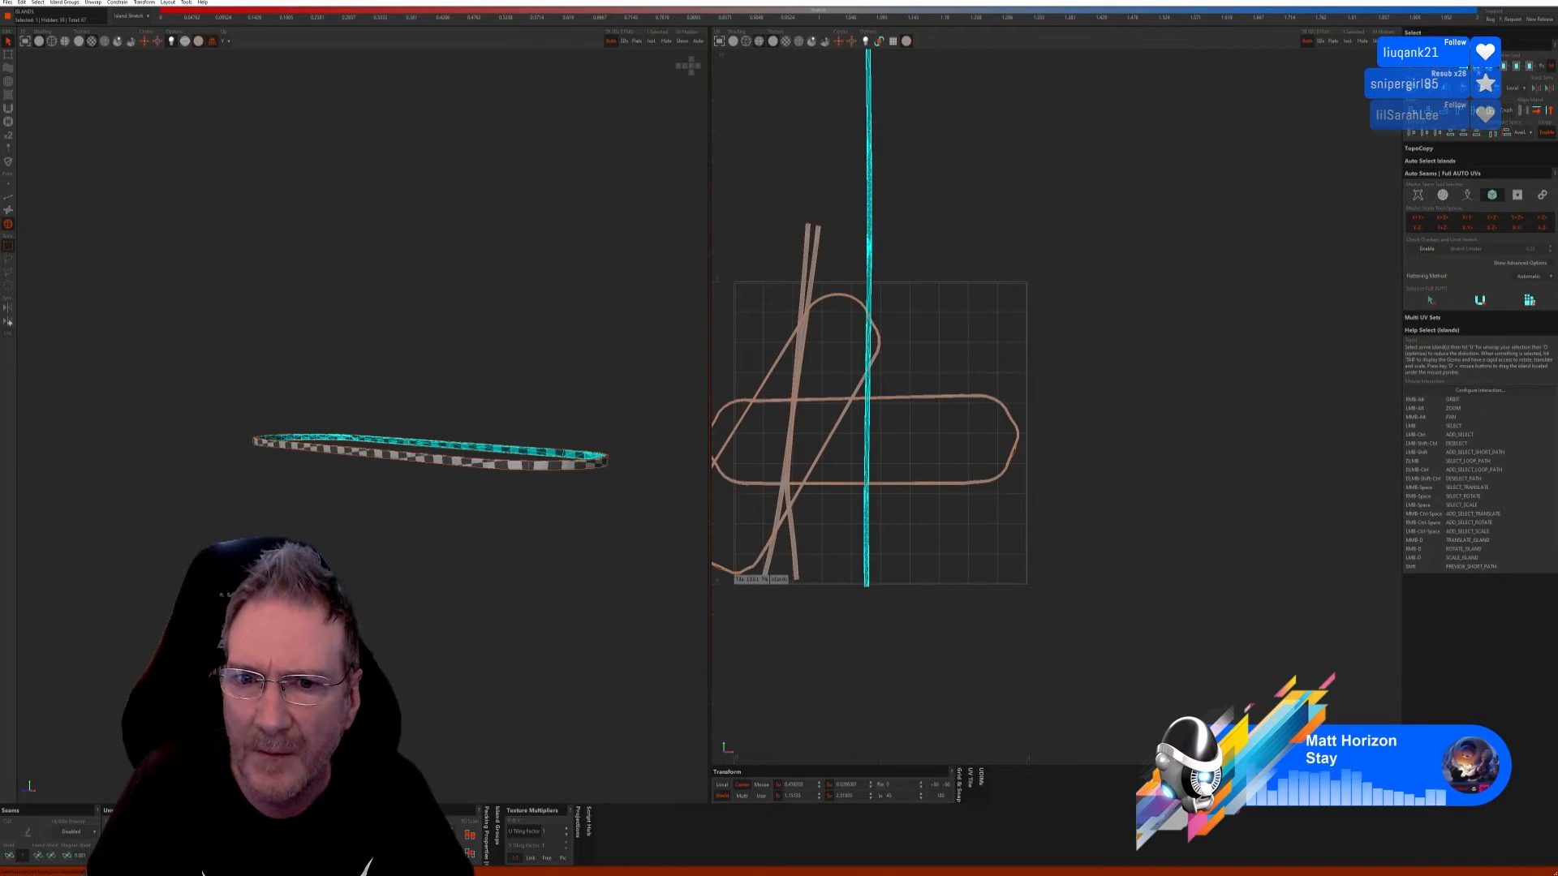
pyautogui.click(815, 257)
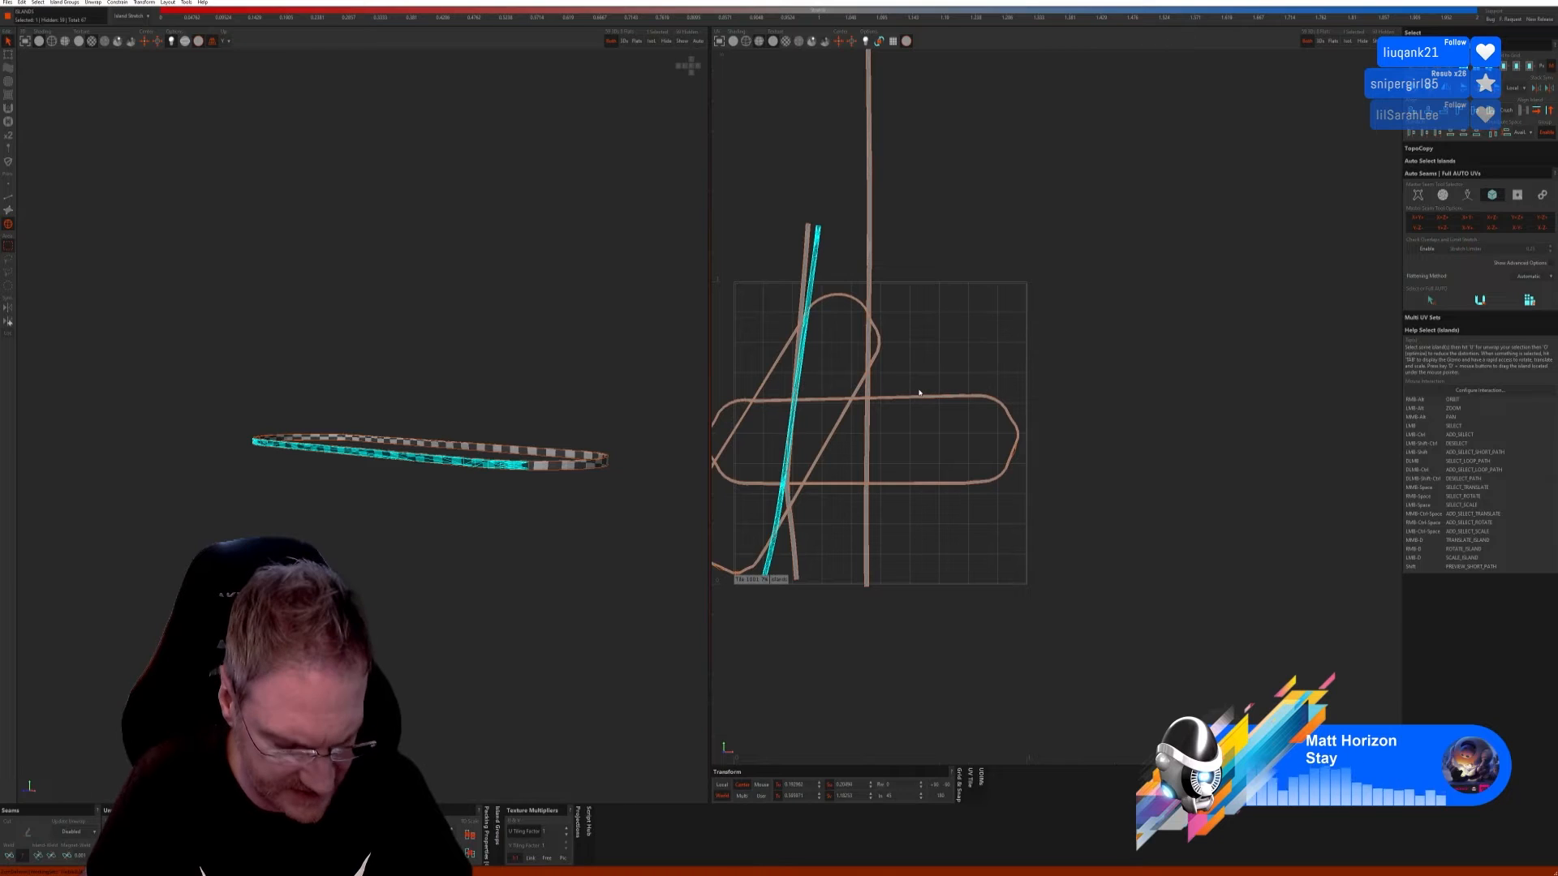
# Step: Undo the island selections, the ring's unfold and the seam welds on its inner and outer strips
pyautogui.hotkey('ctrl', 'z')
pyautogui.hotkey('ctrl', 'z')
pyautogui.hotkey('ctrl', 'z')
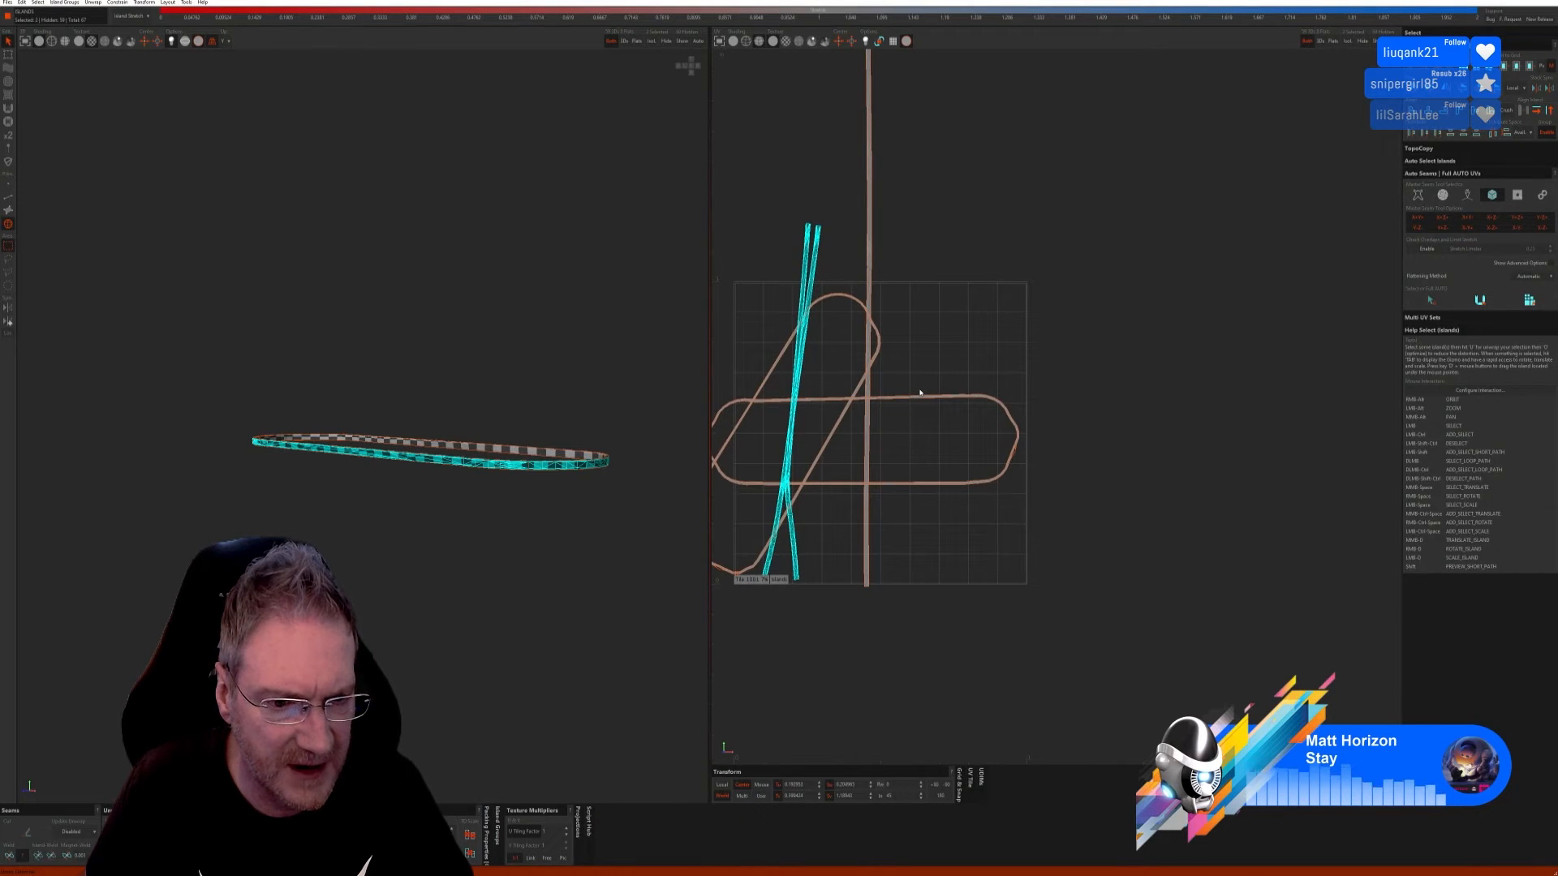
pyautogui.hotkey('ctrl', 'z')
pyautogui.hotkey('ctrl', 'z')
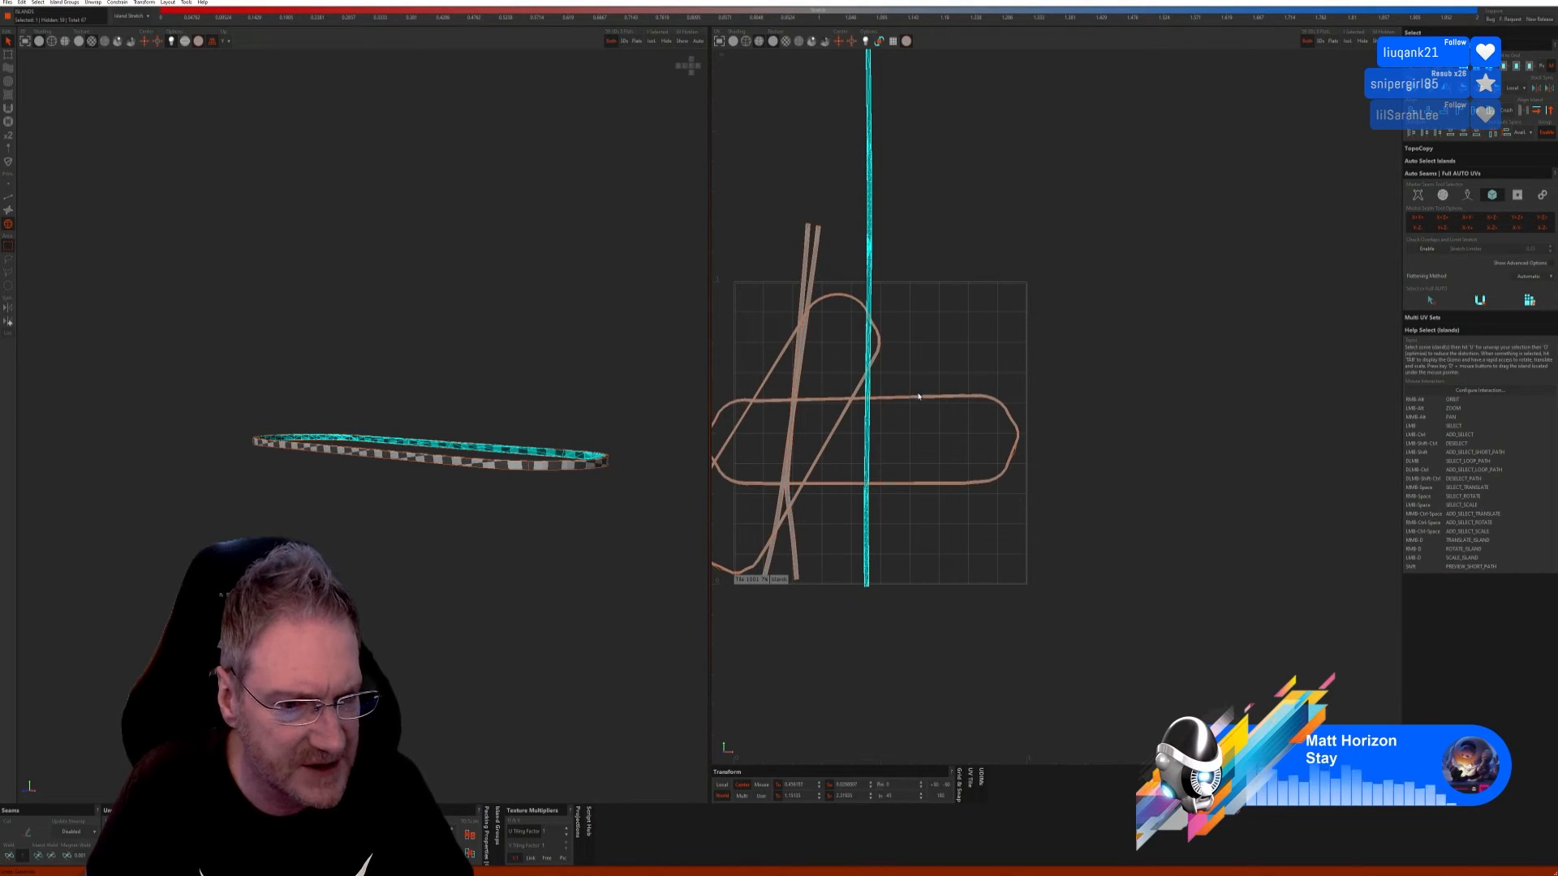
pyautogui.hotkey('ctrl', 'z')
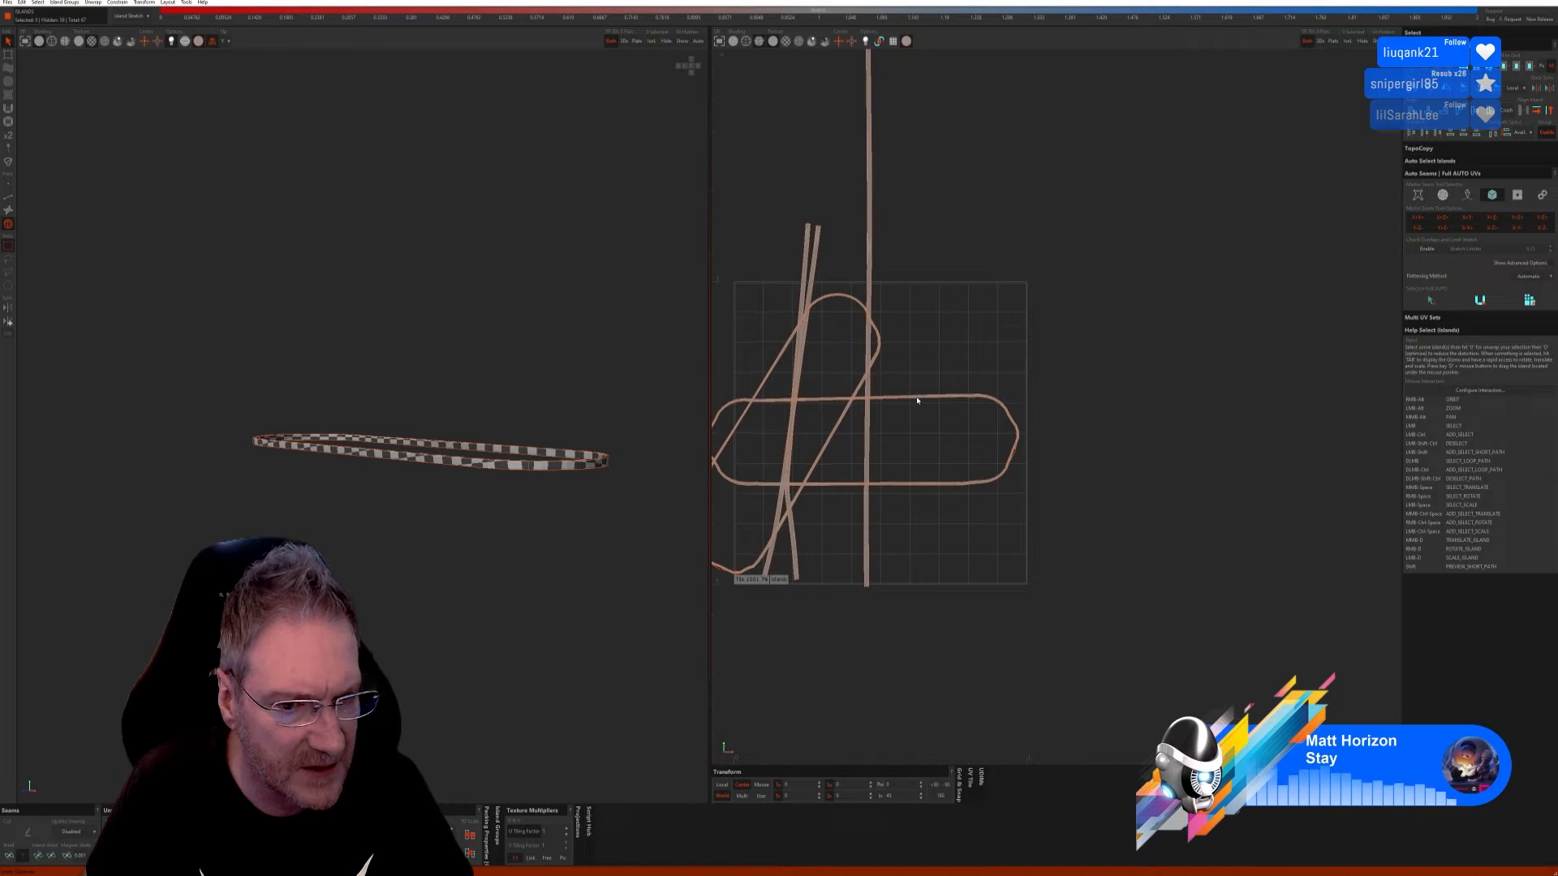
pyautogui.hotkey('ctrl', 'z')
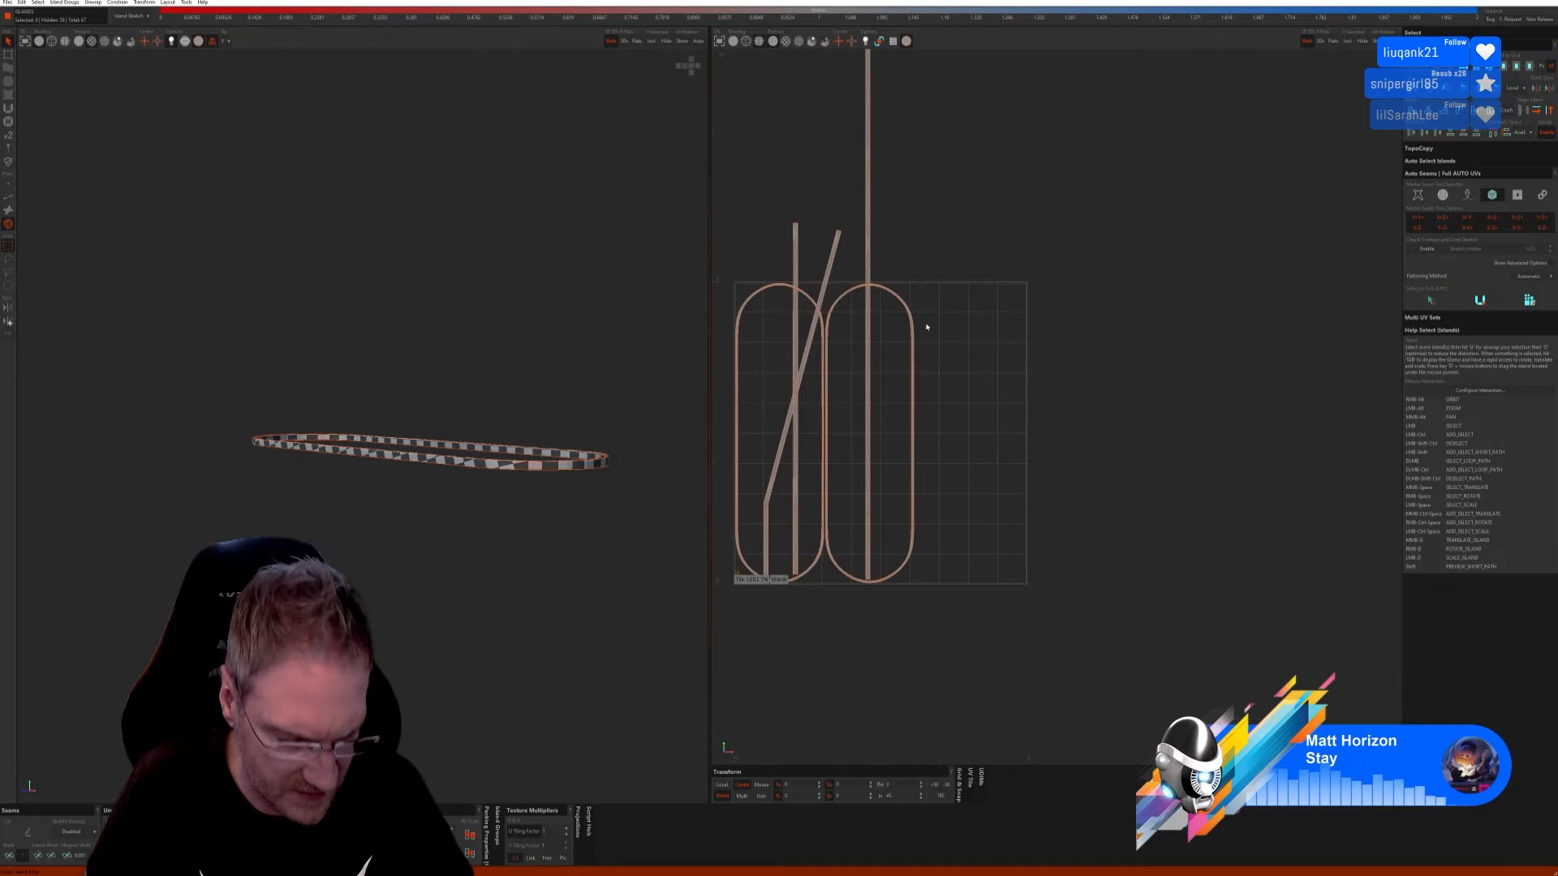
pyautogui.hotkey('ctrl', 'z')
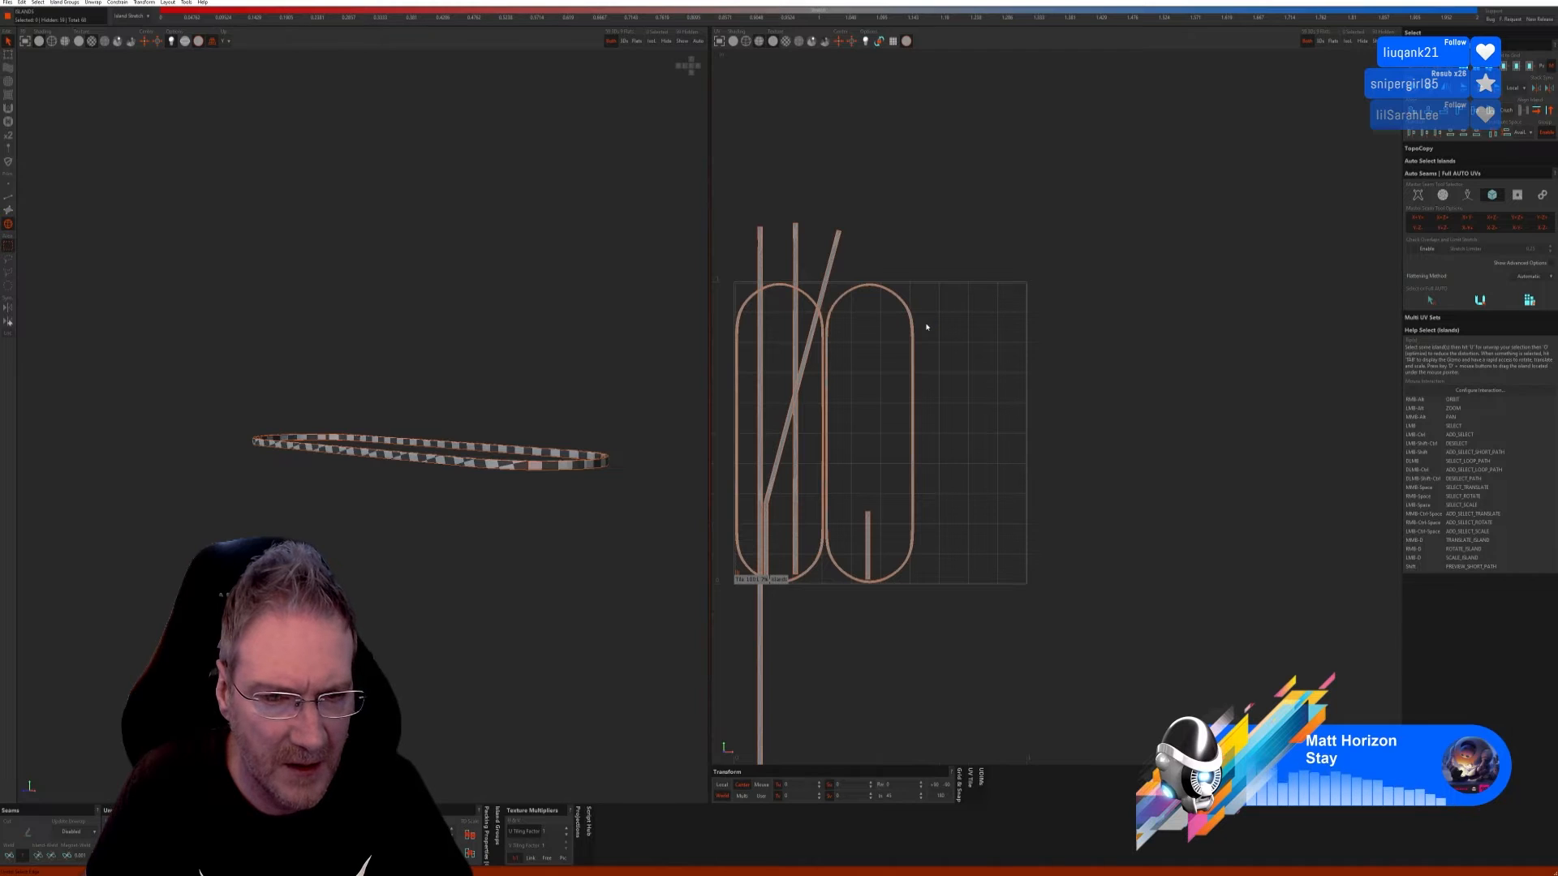
pyautogui.hotkey('ctrl', 'z')
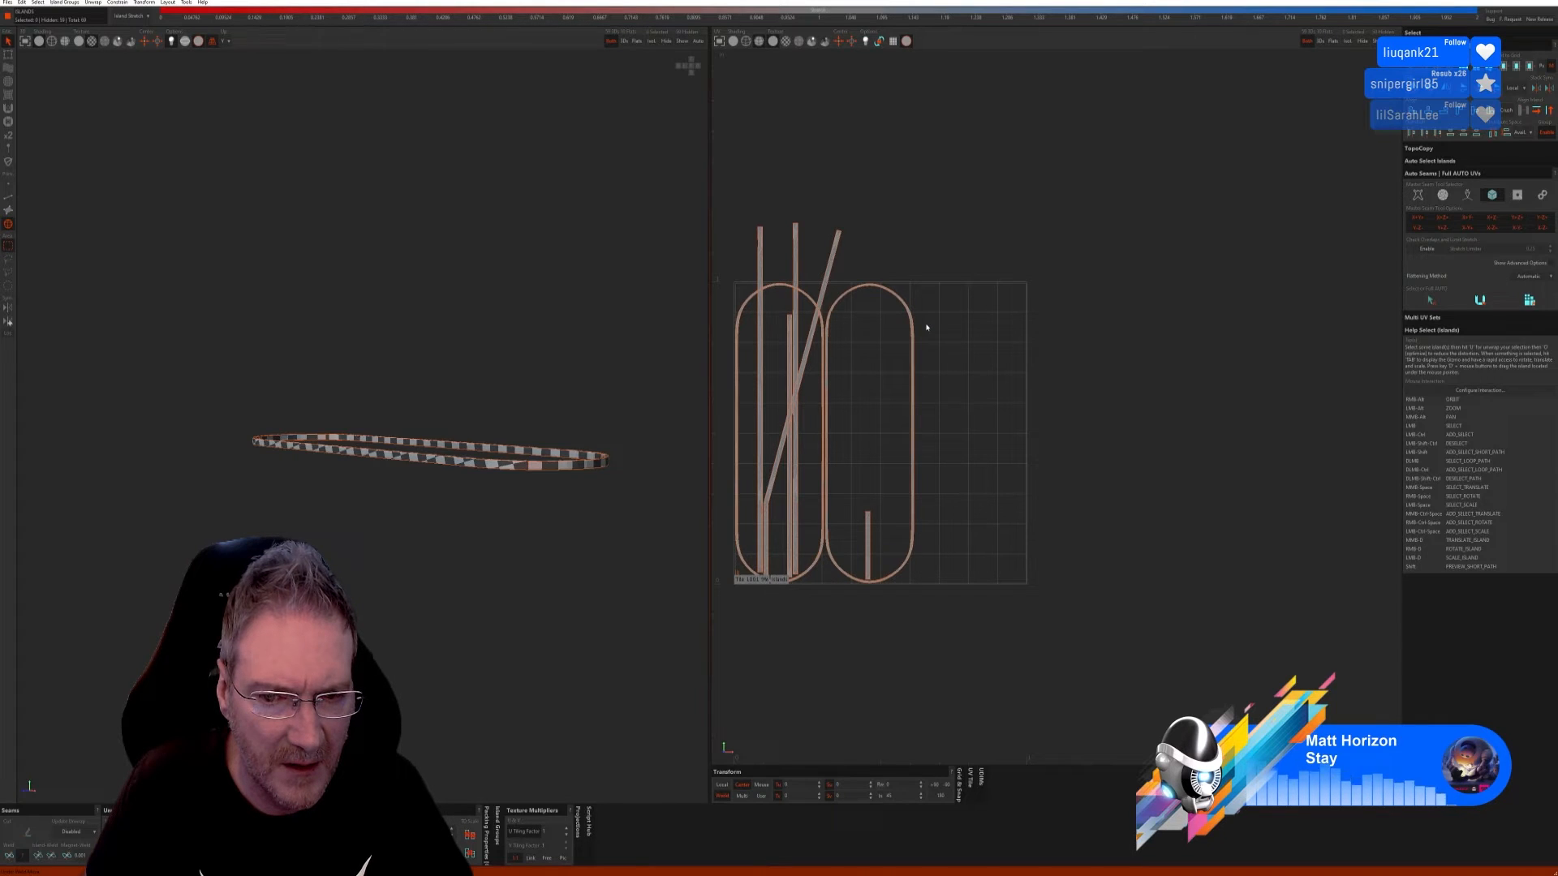
pyautogui.hotkey('ctrl', 'z')
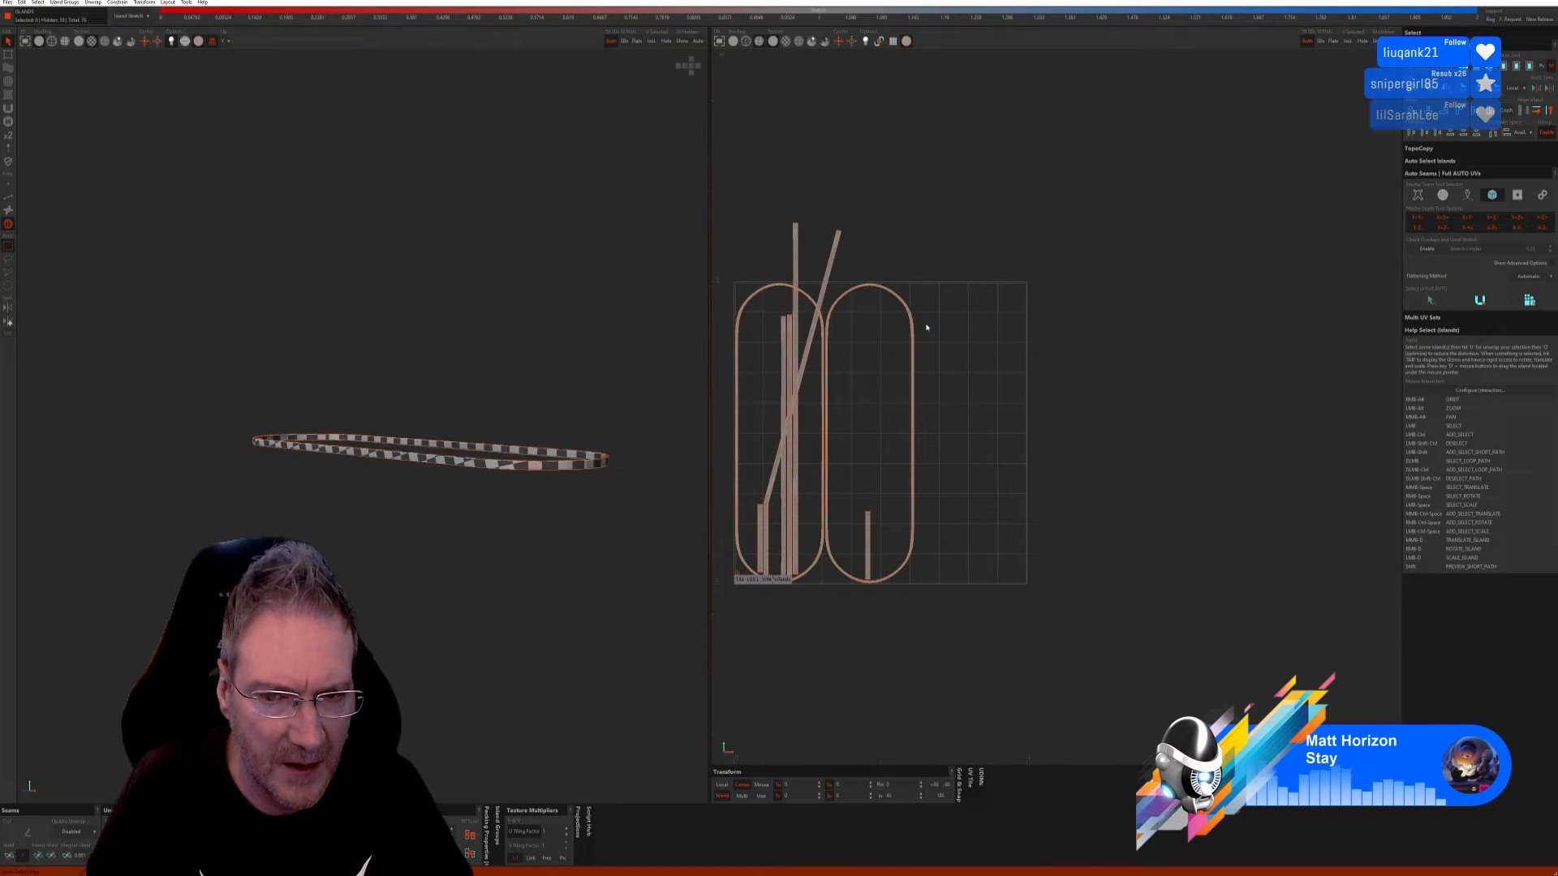
pyautogui.hotkey('ctrl', 'z')
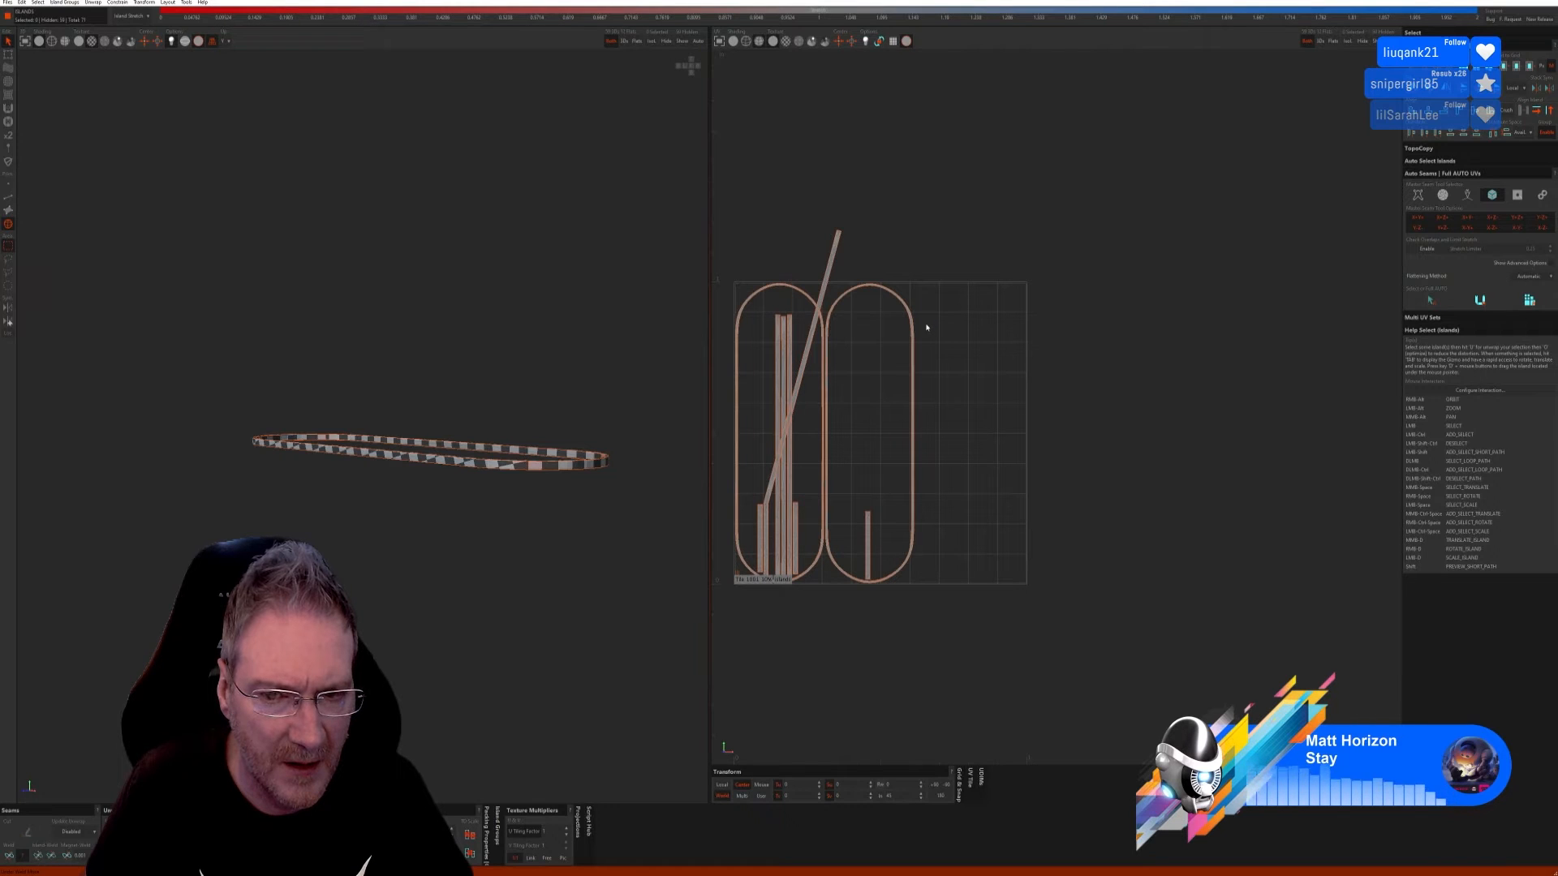
pyautogui.hotkey('ctrl', 'z')
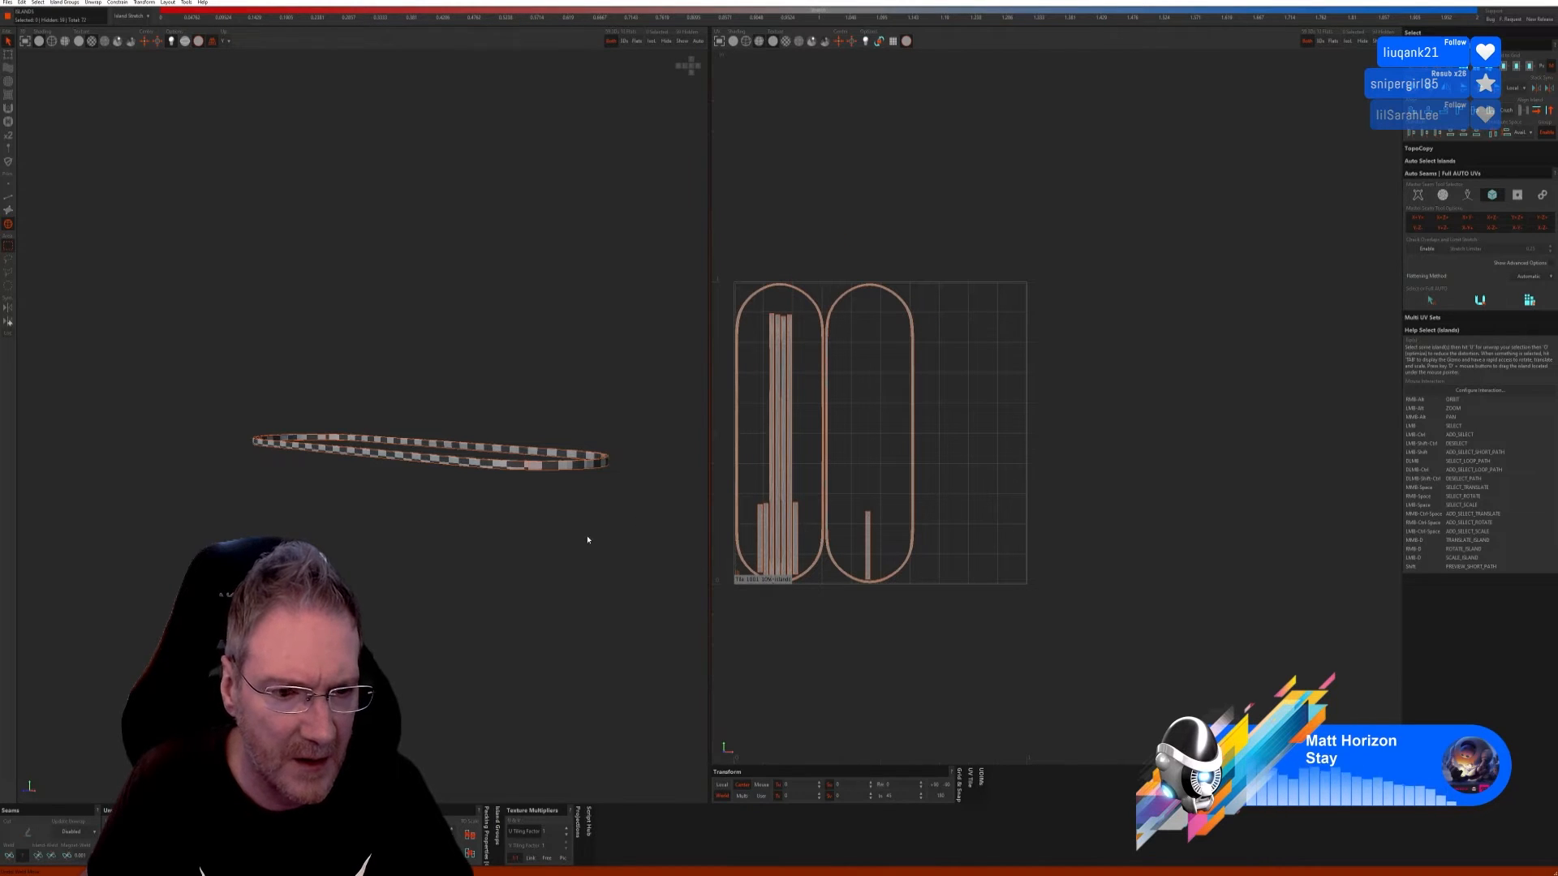
# Step: Select all of the ring's UV islands and optimize them, leaving nothing selected
pyautogui.moveTo(480, 549)
pyautogui.keyDown('alt'); pyautogui.mouseDown()
pyautogui.moveTo(532, 546)
pyautogui.moveTo(491, 529)
pyautogui.mouseUp(); pyautogui.keyUp('alt')
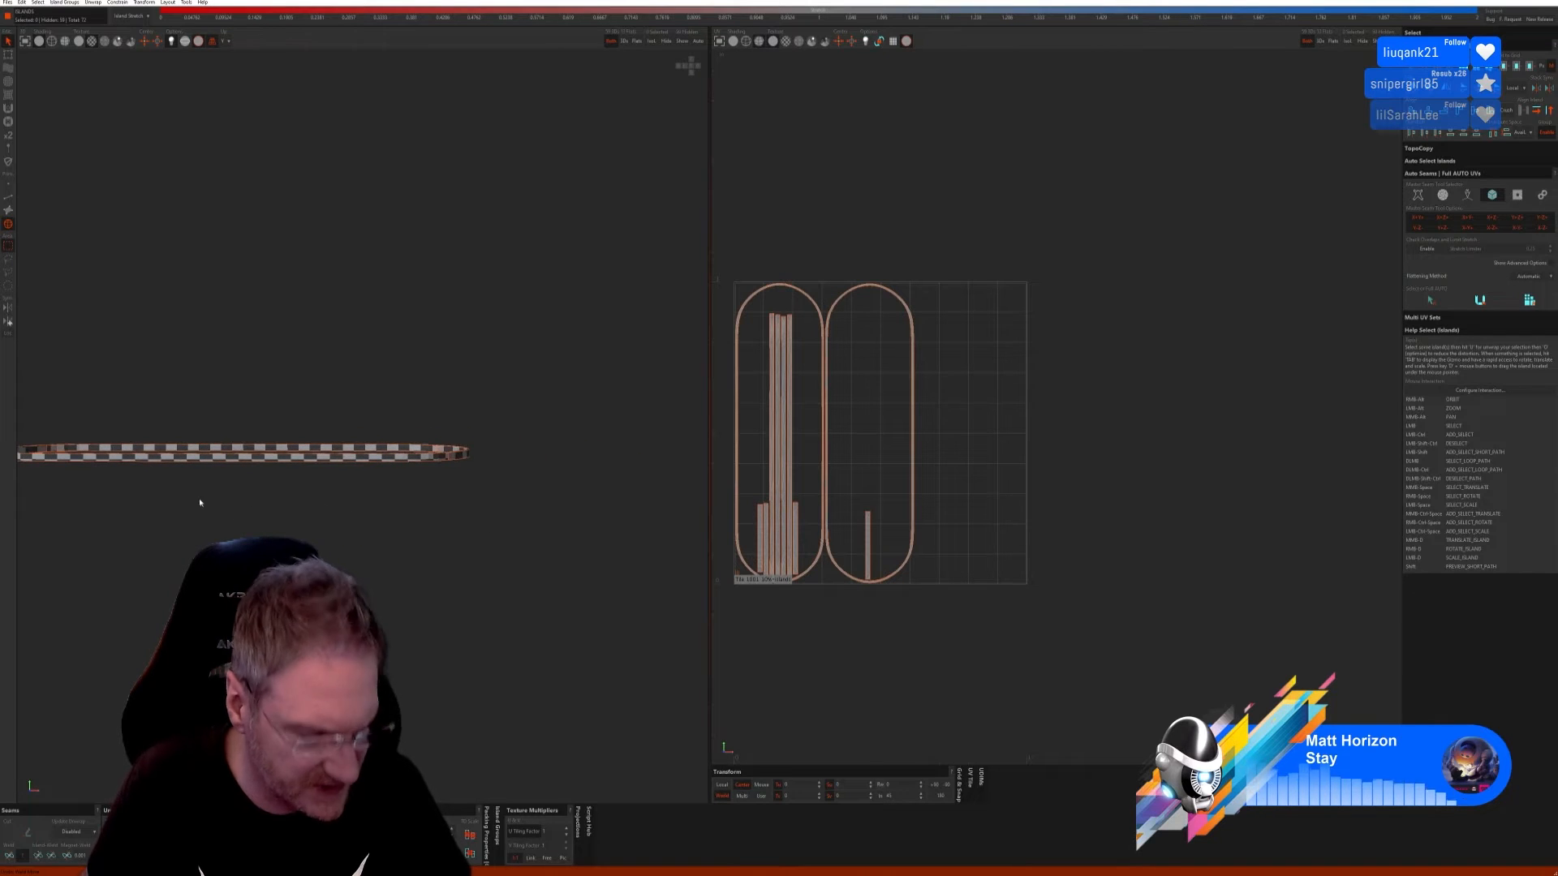
pyautogui.keyDown('alt'); pyautogui.moveTo(198, 504); pyautogui.dragTo(308, 515, button='middle'); pyautogui.keyUp('alt')
pyautogui.keyDown('alt'); pyautogui.moveTo(308, 515); pyautogui.dragTo(383, 550, button='right'); pyautogui.keyUp('alt')
pyautogui.moveTo(723, 258); pyautogui.dragTo(901, 523)
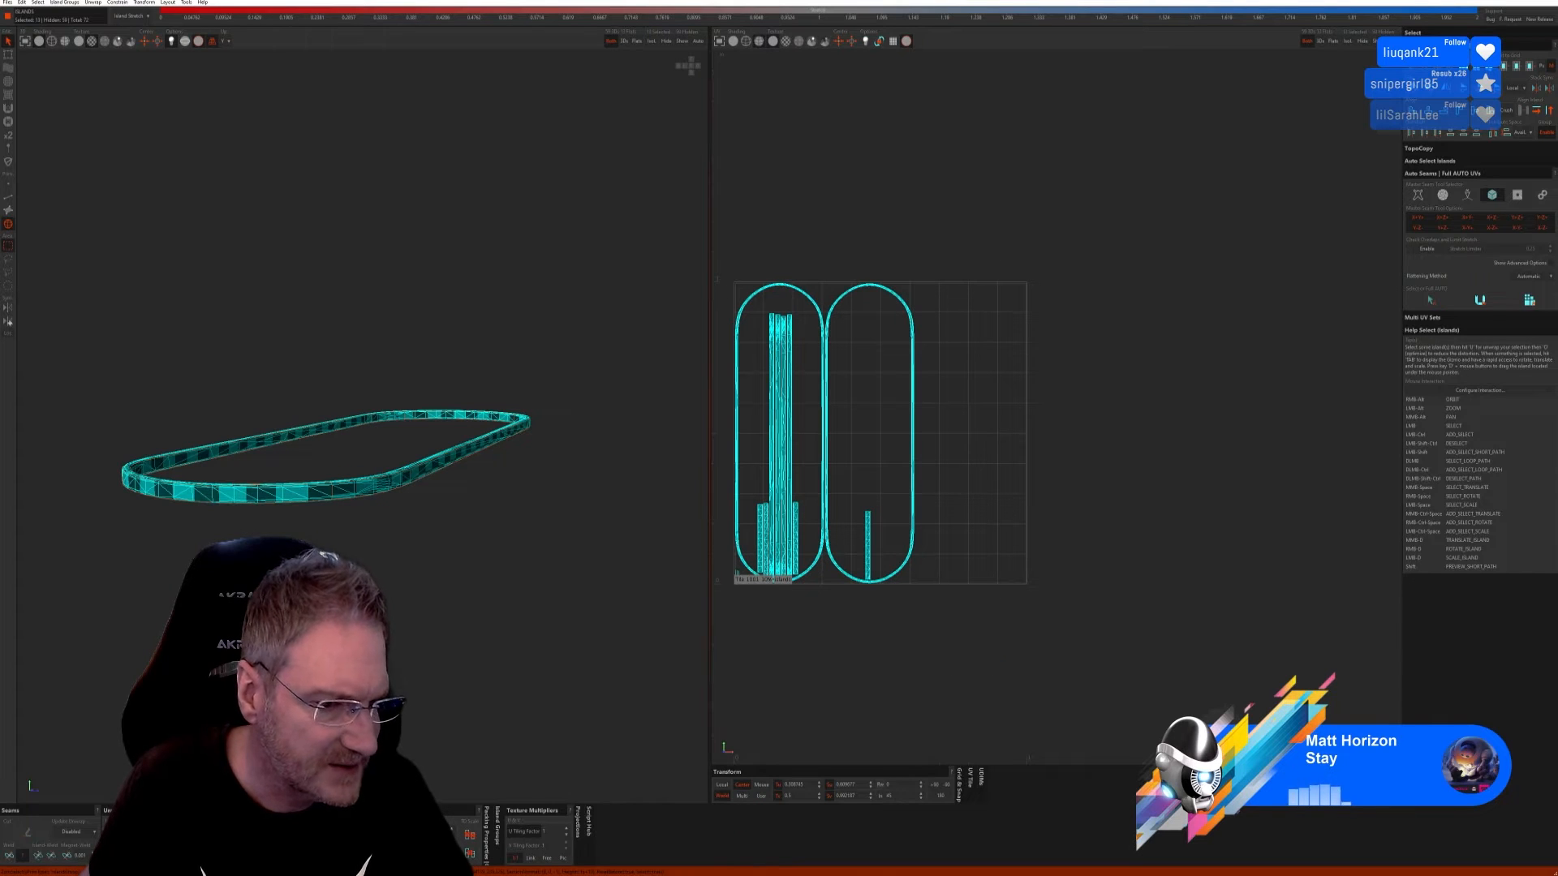
pyautogui.press('o')
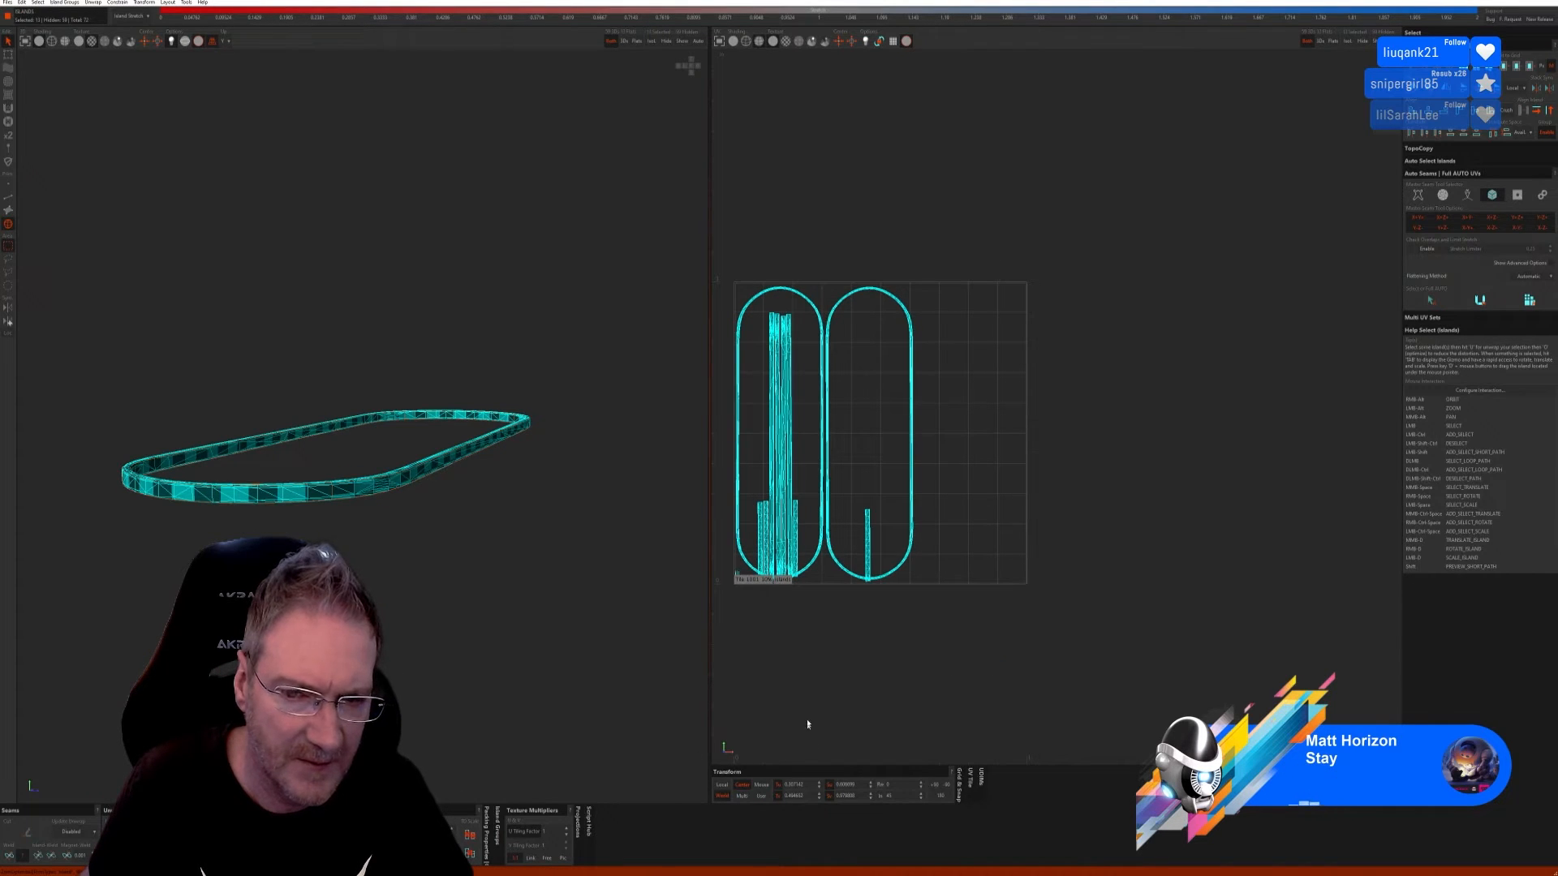
pyautogui.click(806, 723)
# Step: Try to weld the vertical seam edge on the ring's outer face where the straight side meets the curved end
pyautogui.keyDown('alt'); pyautogui.moveTo(442, 627); pyautogui.dragTo(365, 507, button='right'); pyautogui.keyUp('alt')
pyautogui.scroll(2, 352, 543)
pyautogui.keyDown('alt'); pyautogui.moveTo(357, 566); pyautogui.dragTo(411, 620, button='right'); pyautogui.keyUp('alt')
pyautogui.scroll(5, 351, 544)
pyautogui.click(411, 621)
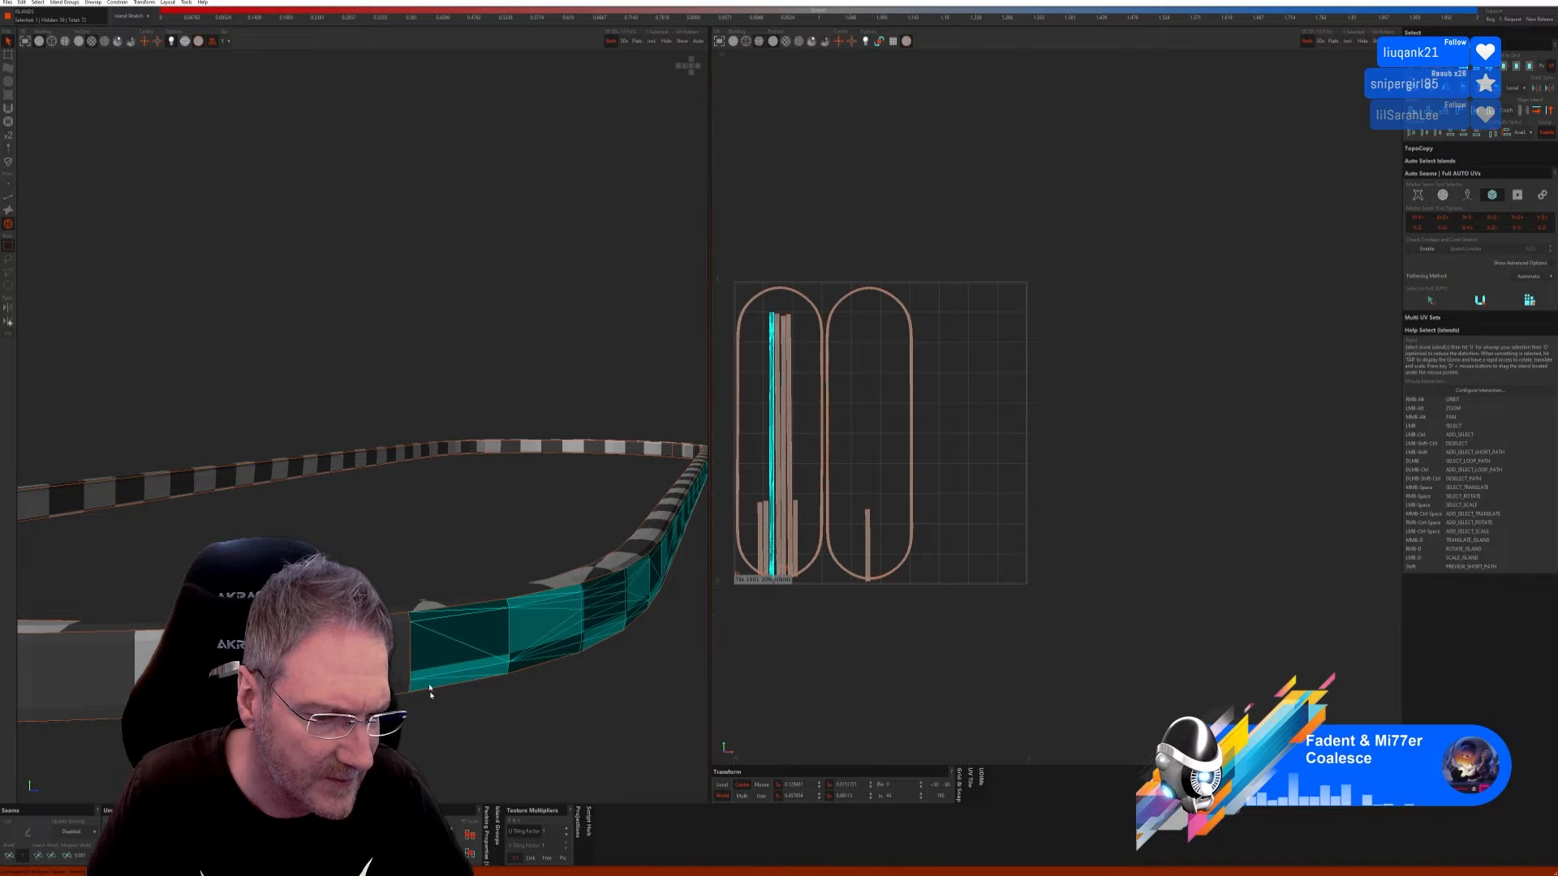
pyautogui.click(157, 349)
pyautogui.click(10, 198)
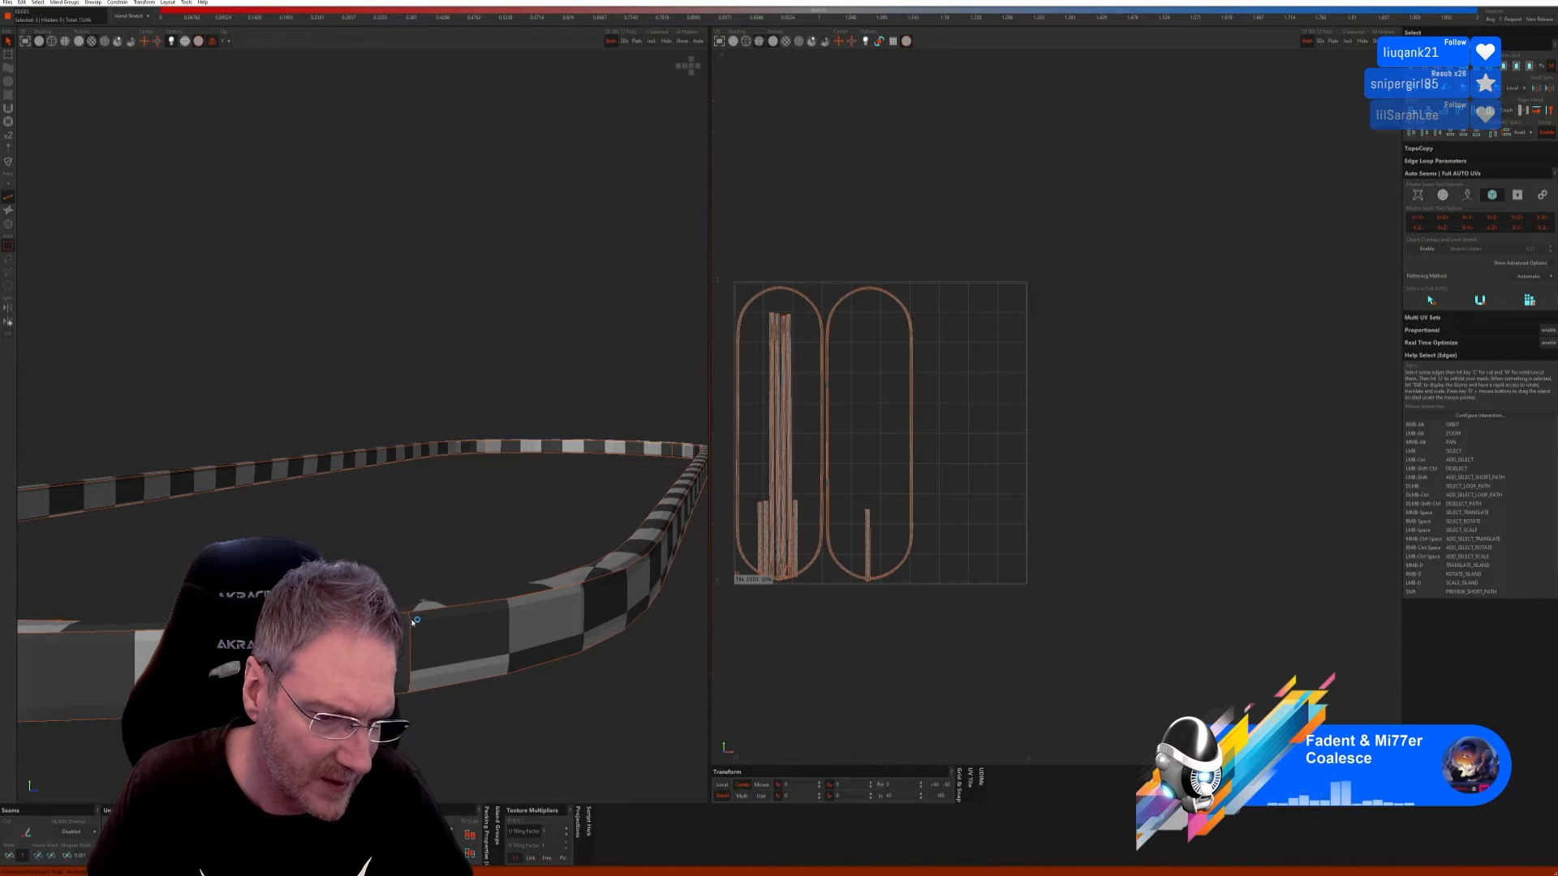
pyautogui.keyDown('alt'); pyautogui.moveTo(477, 750); pyautogui.dragTo(476, 743, button='right'); pyautogui.keyUp('alt')
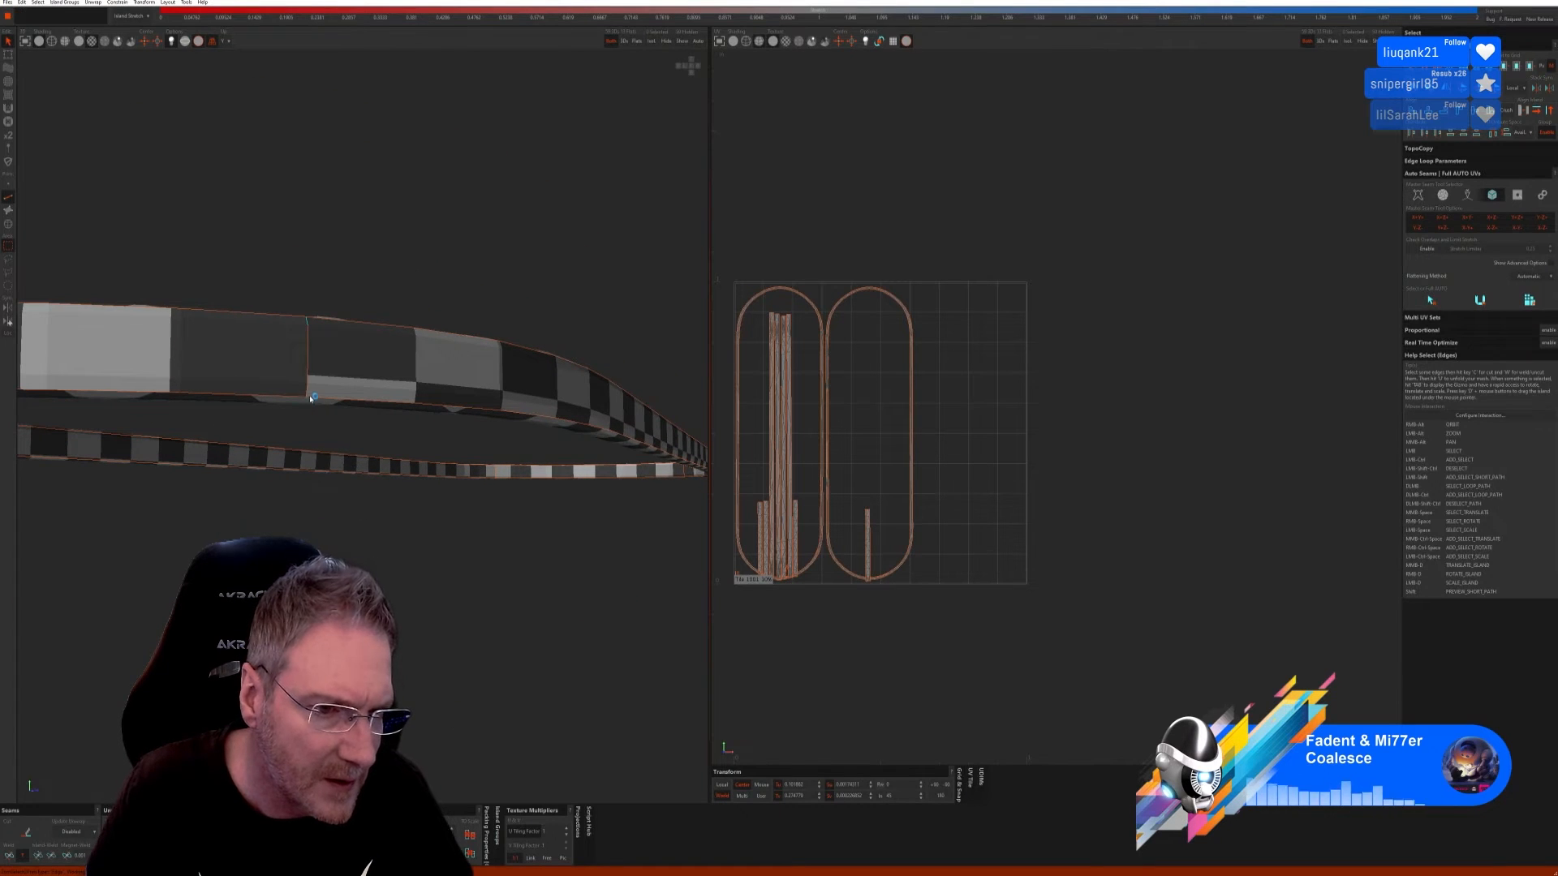
pyautogui.click(9, 856)
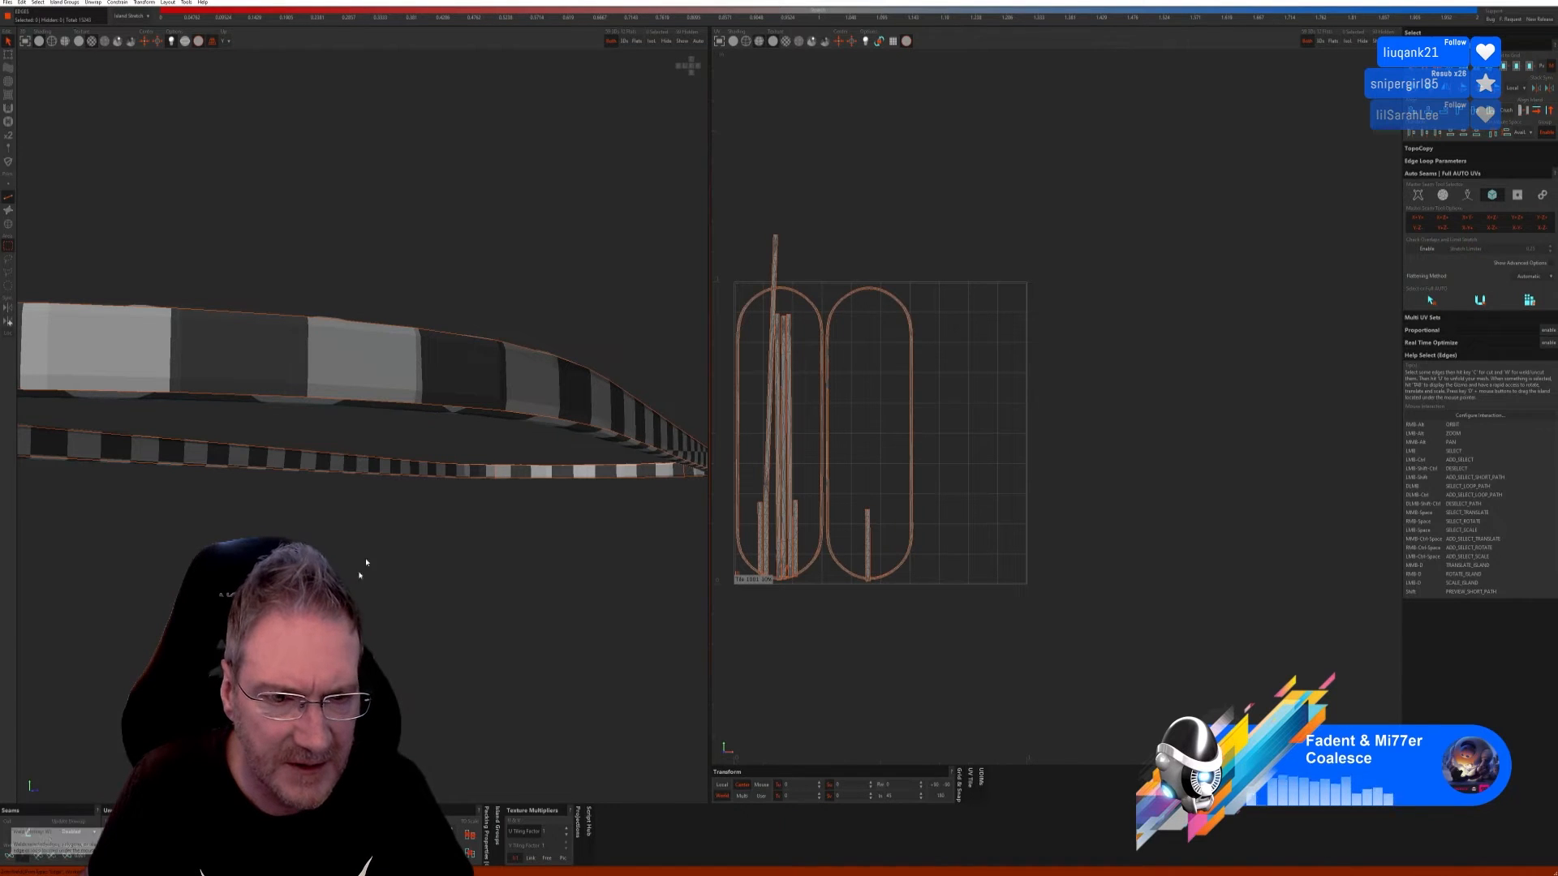
pyautogui.keyDown('alt'); pyautogui.moveTo(363, 565); pyautogui.dragTo(328, 529, button='right'); pyautogui.keyUp('alt')
pyautogui.keyDown('alt'); pyautogui.moveTo(367, 634); pyautogui.dragTo(304, 623, button='right'); pyautogui.keyUp('alt')
# Step: Show the whole pot rack and isolate the two Y-shaped support brackets, ready for edge selection
pyautogui.click(687, 43)
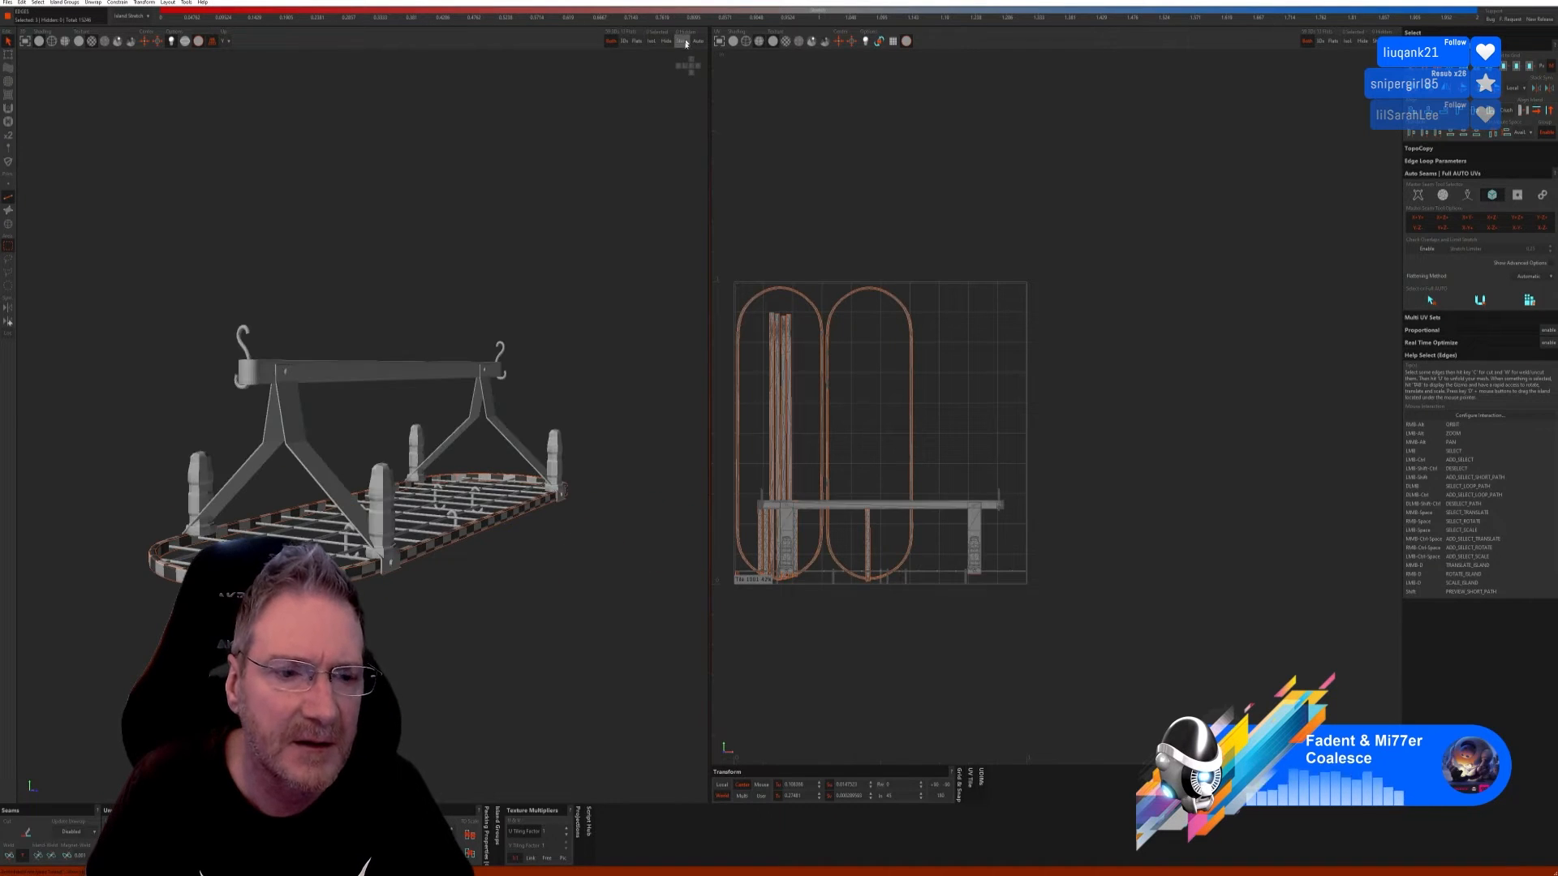
pyautogui.click(7, 225)
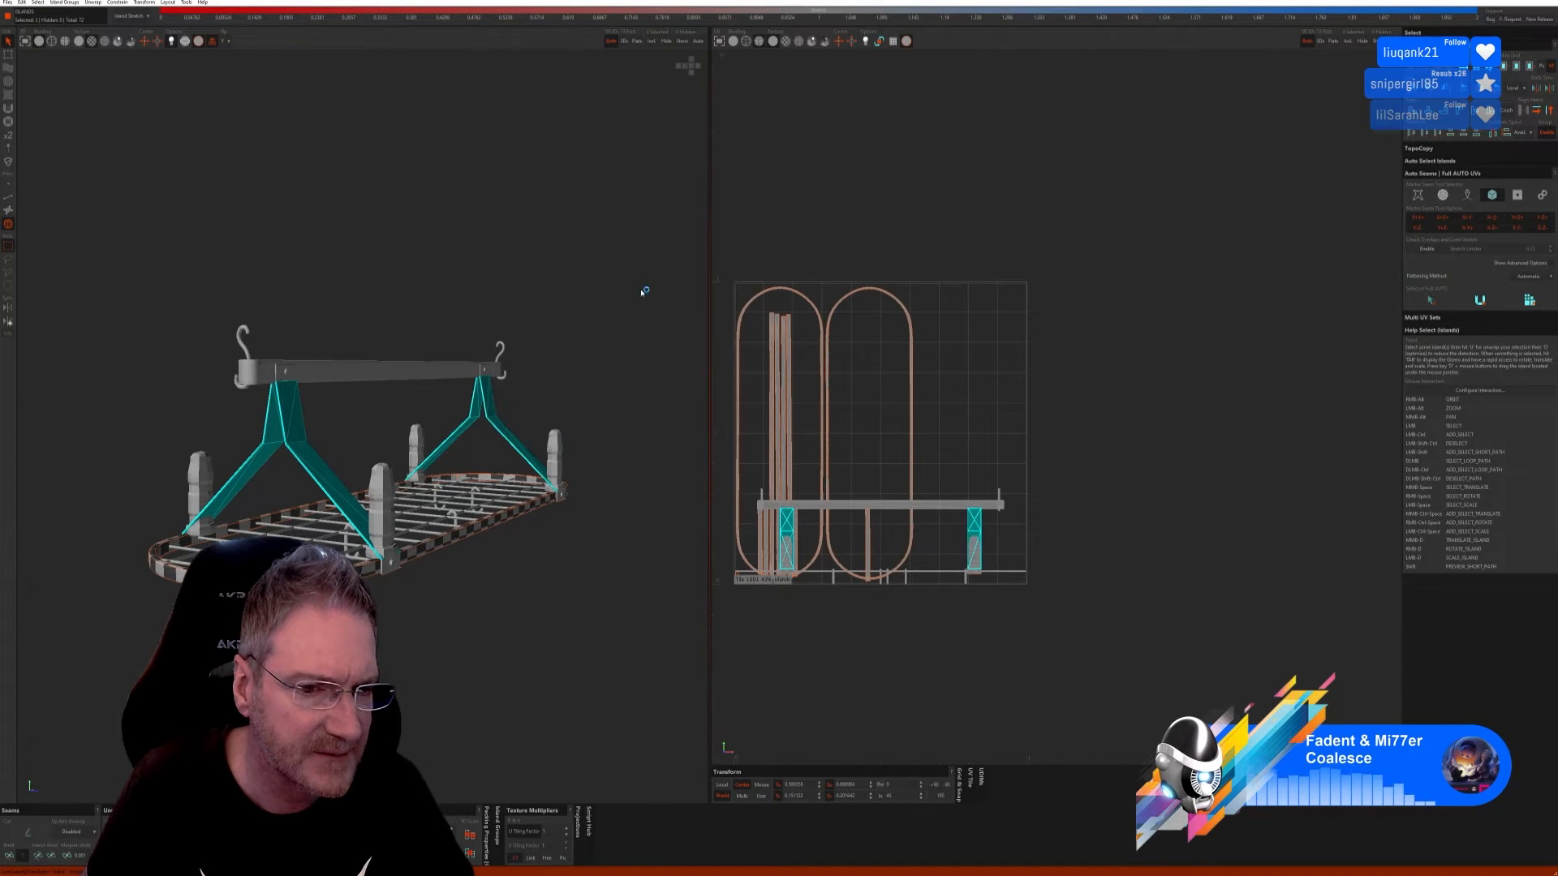
pyautogui.click(654, 41)
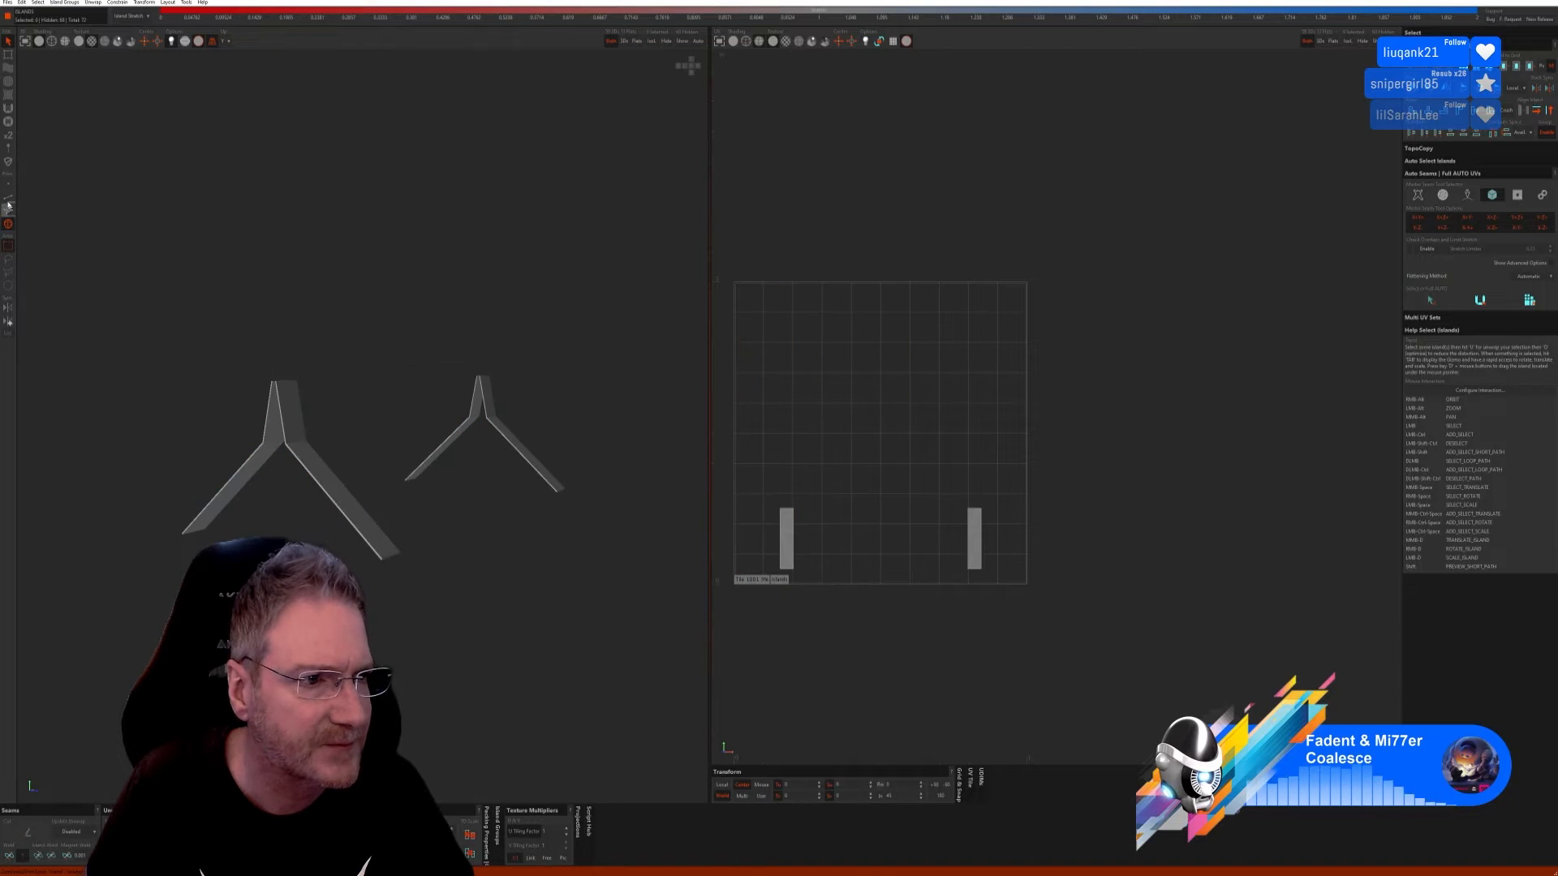
pyautogui.press('F2')
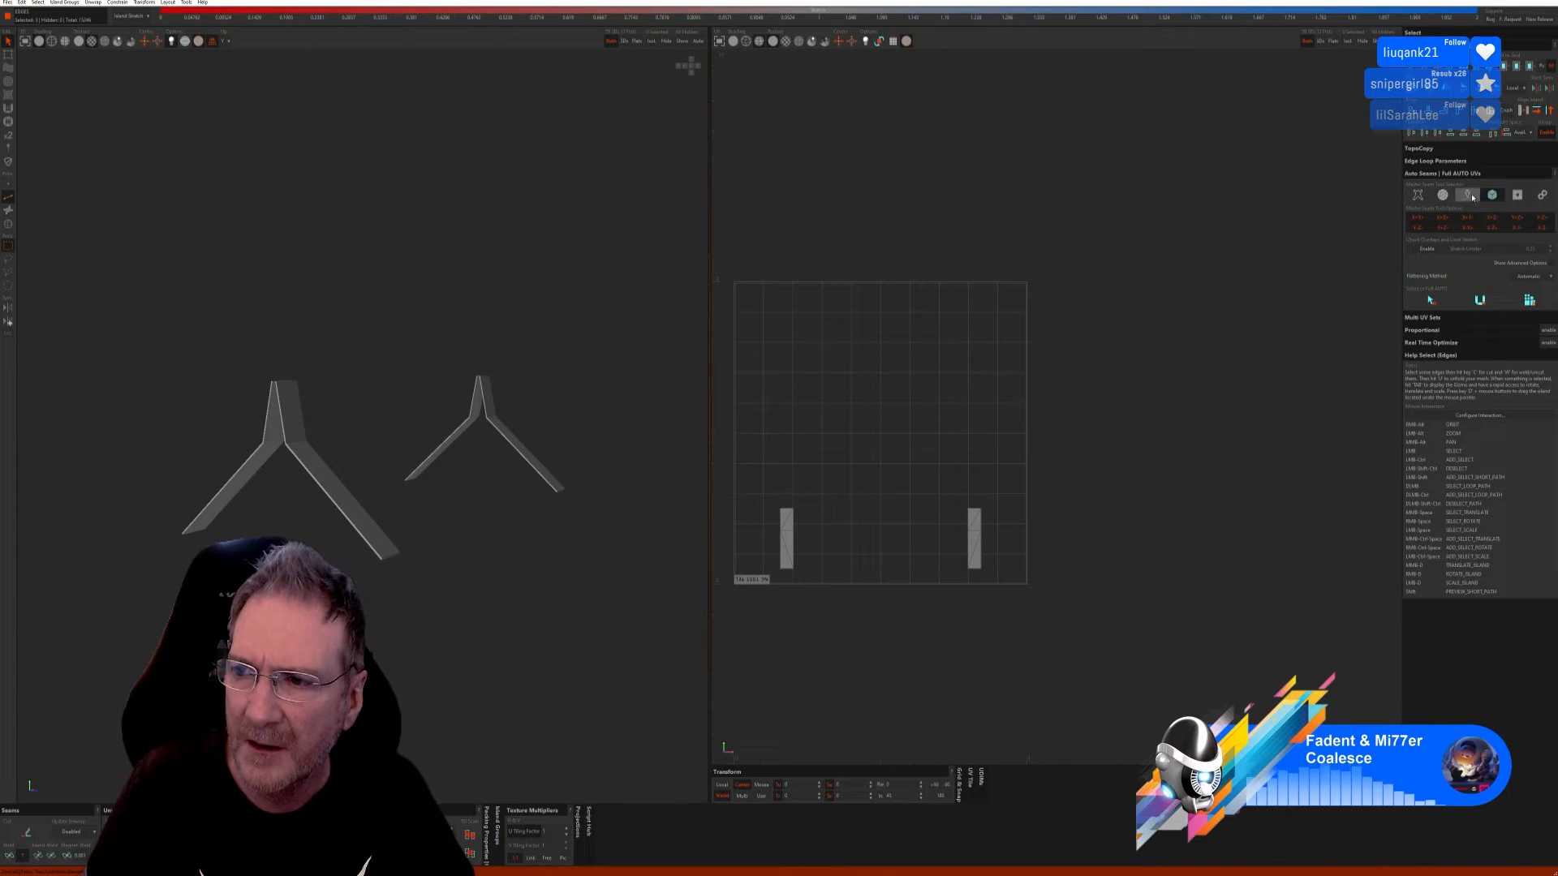
# Step: Auto-select seam edges on both Y-shaped brackets with another auto-seam method, then cut, unfold and pack their islands
pyautogui.click(1468, 196)
pyautogui.click(1430, 279)
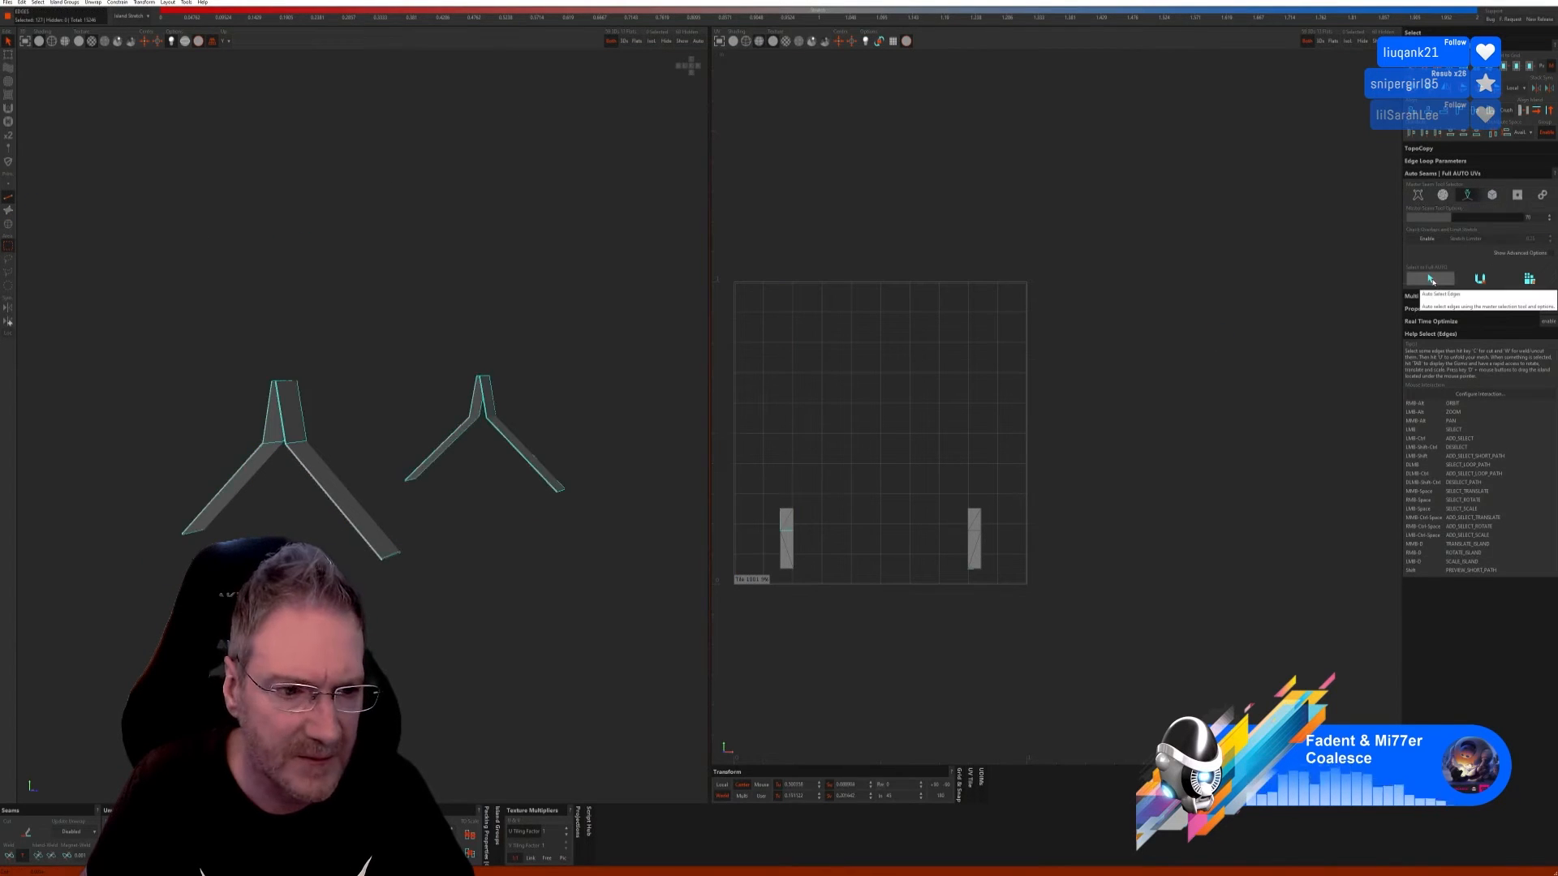
pyautogui.click(1479, 279)
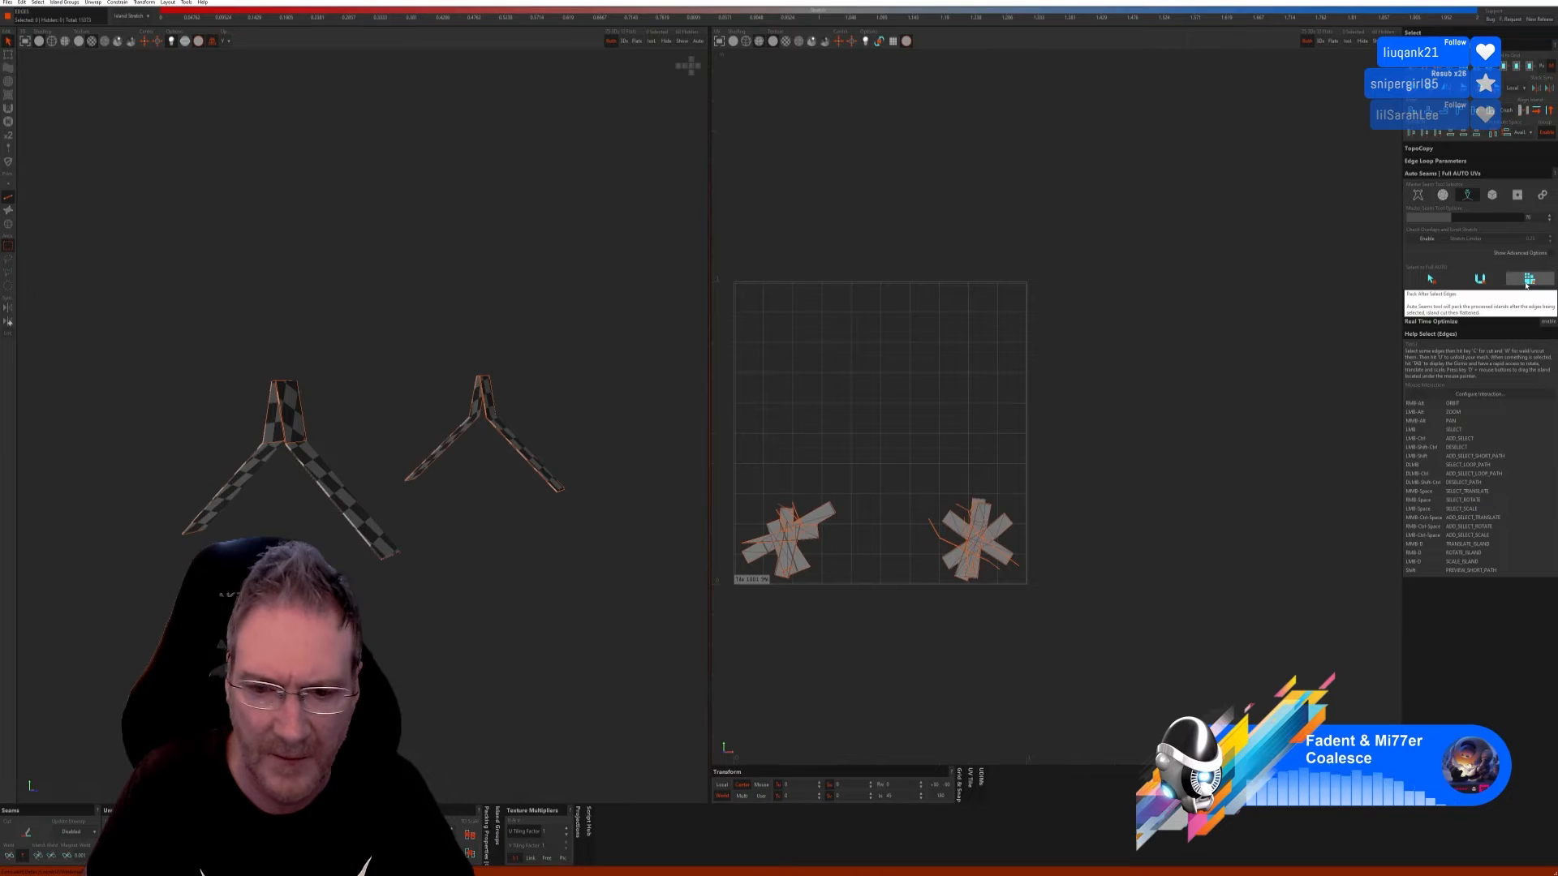
pyautogui.click(1527, 280)
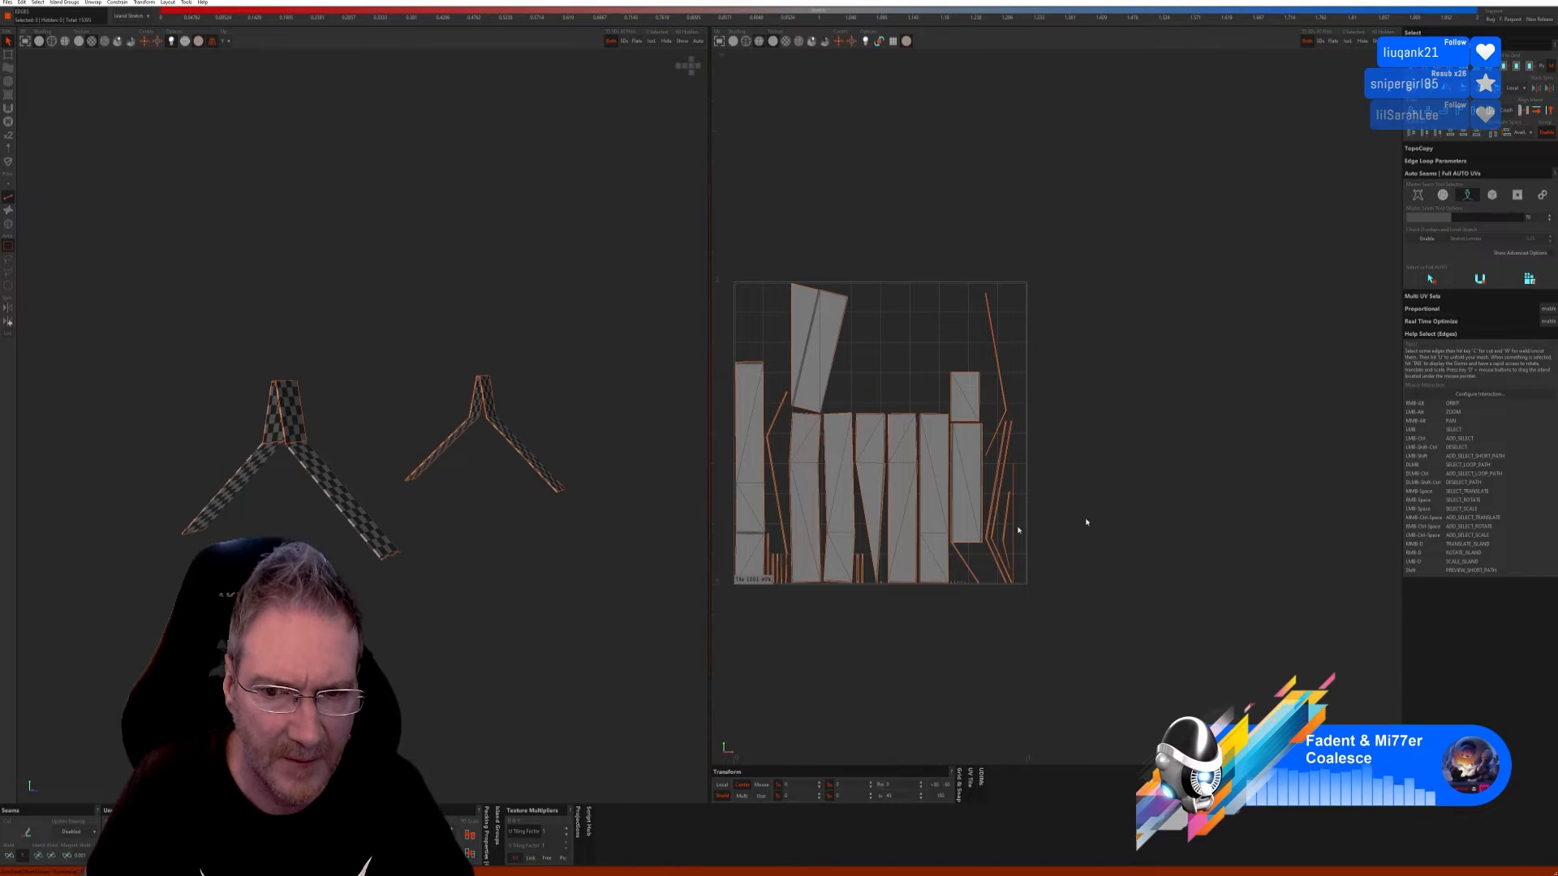
# Step: Select the uppermost split island in the UV layout and examine which part of the bracket arm it covers
pyautogui.moveTo(584, 522)
pyautogui.keyDown('alt'); pyautogui.mouseDown()
pyautogui.moveTo(456, 528)
pyautogui.moveTo(637, 529)
pyautogui.moveTo(628, 419)
pyautogui.moveTo(590, 519)
pyautogui.mouseUp(); pyautogui.keyUp('alt')
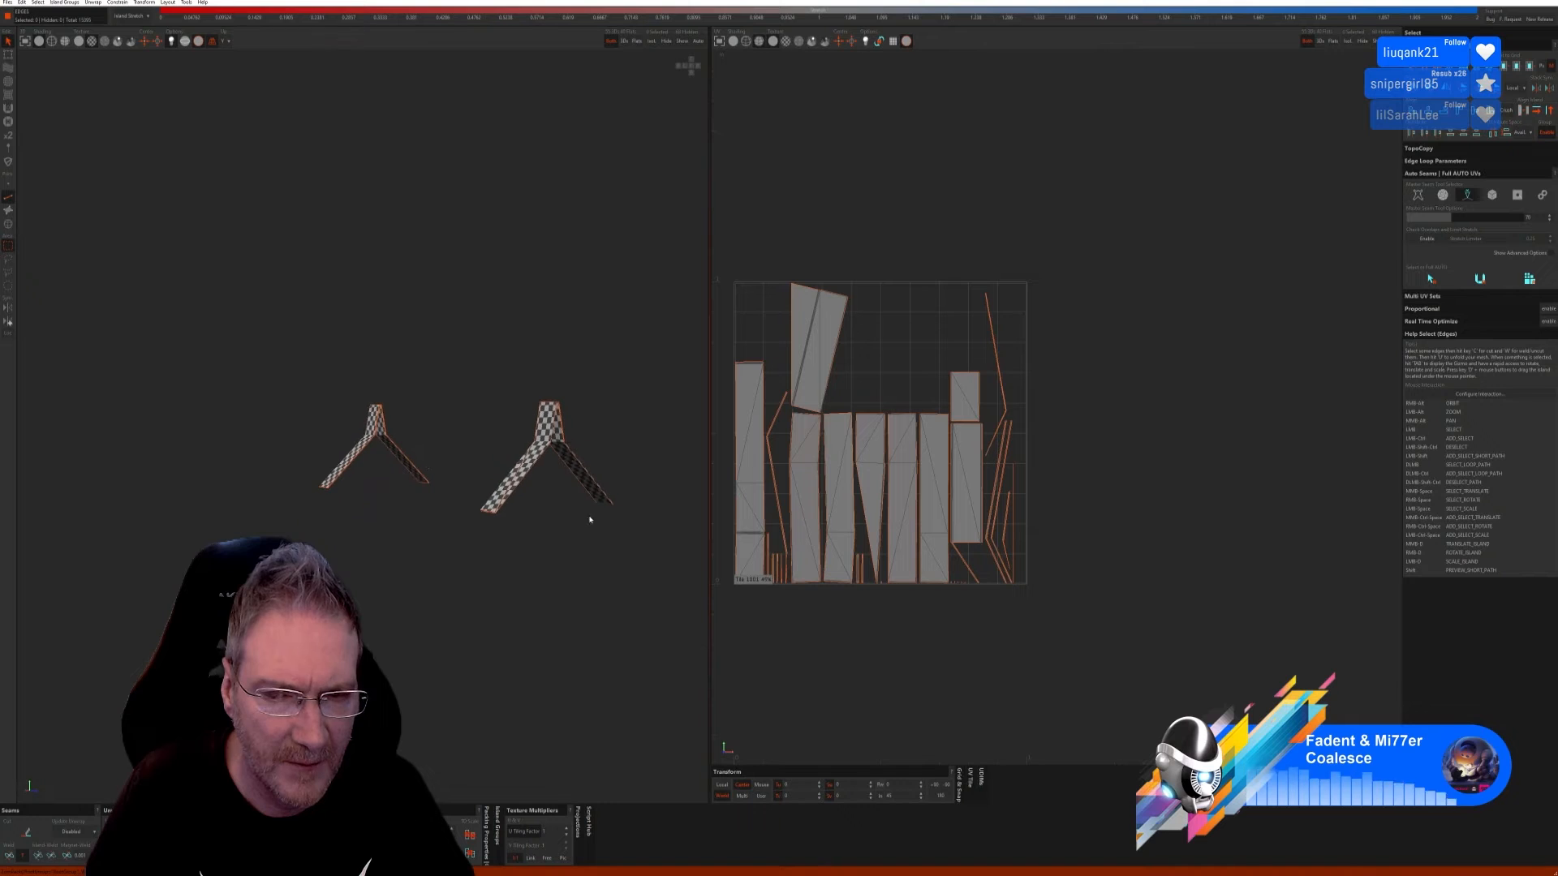
pyautogui.click(9, 226)
pyautogui.click(814, 329)
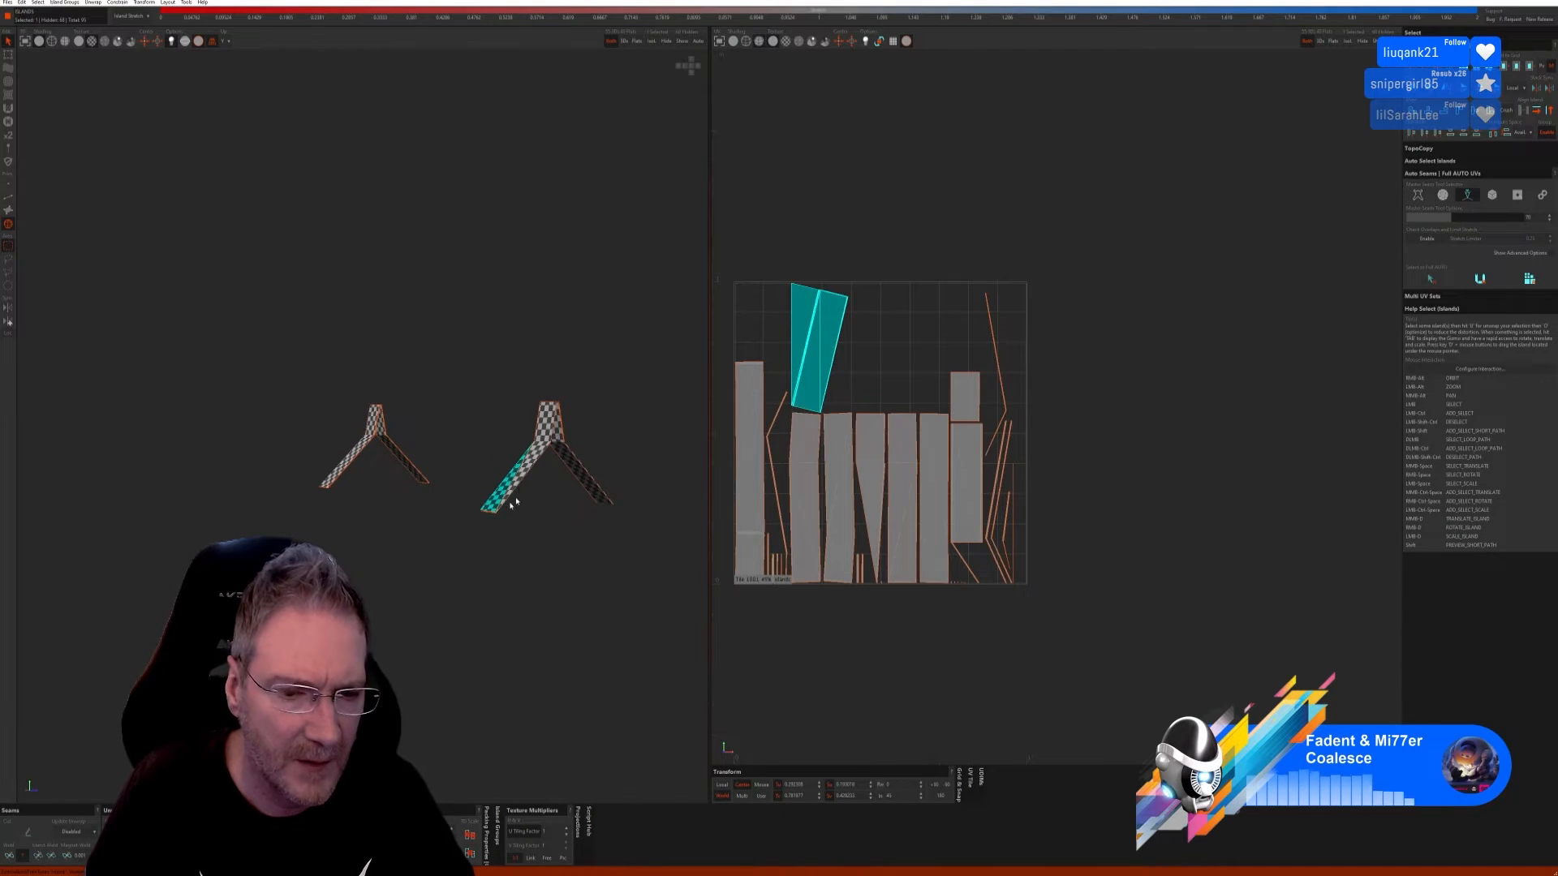
pyautogui.keyDown('alt'); pyautogui.moveTo(514, 502); pyautogui.dragTo(559, 538); pyautogui.keyUp('alt')
pyautogui.scroll(5, 532, 480)
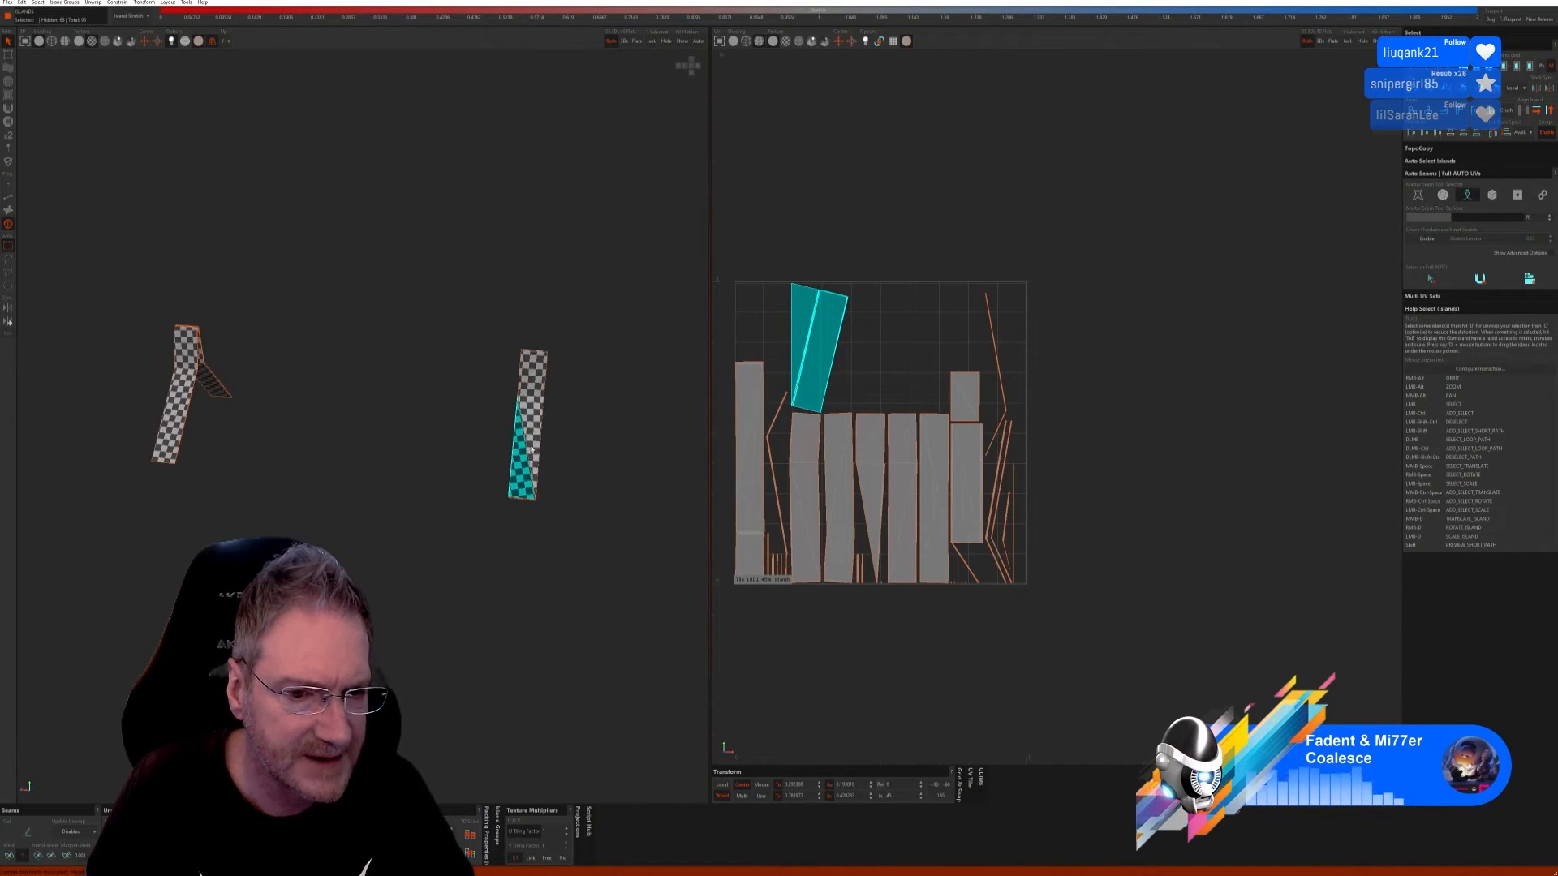
pyautogui.scroll(1, 510, 424)
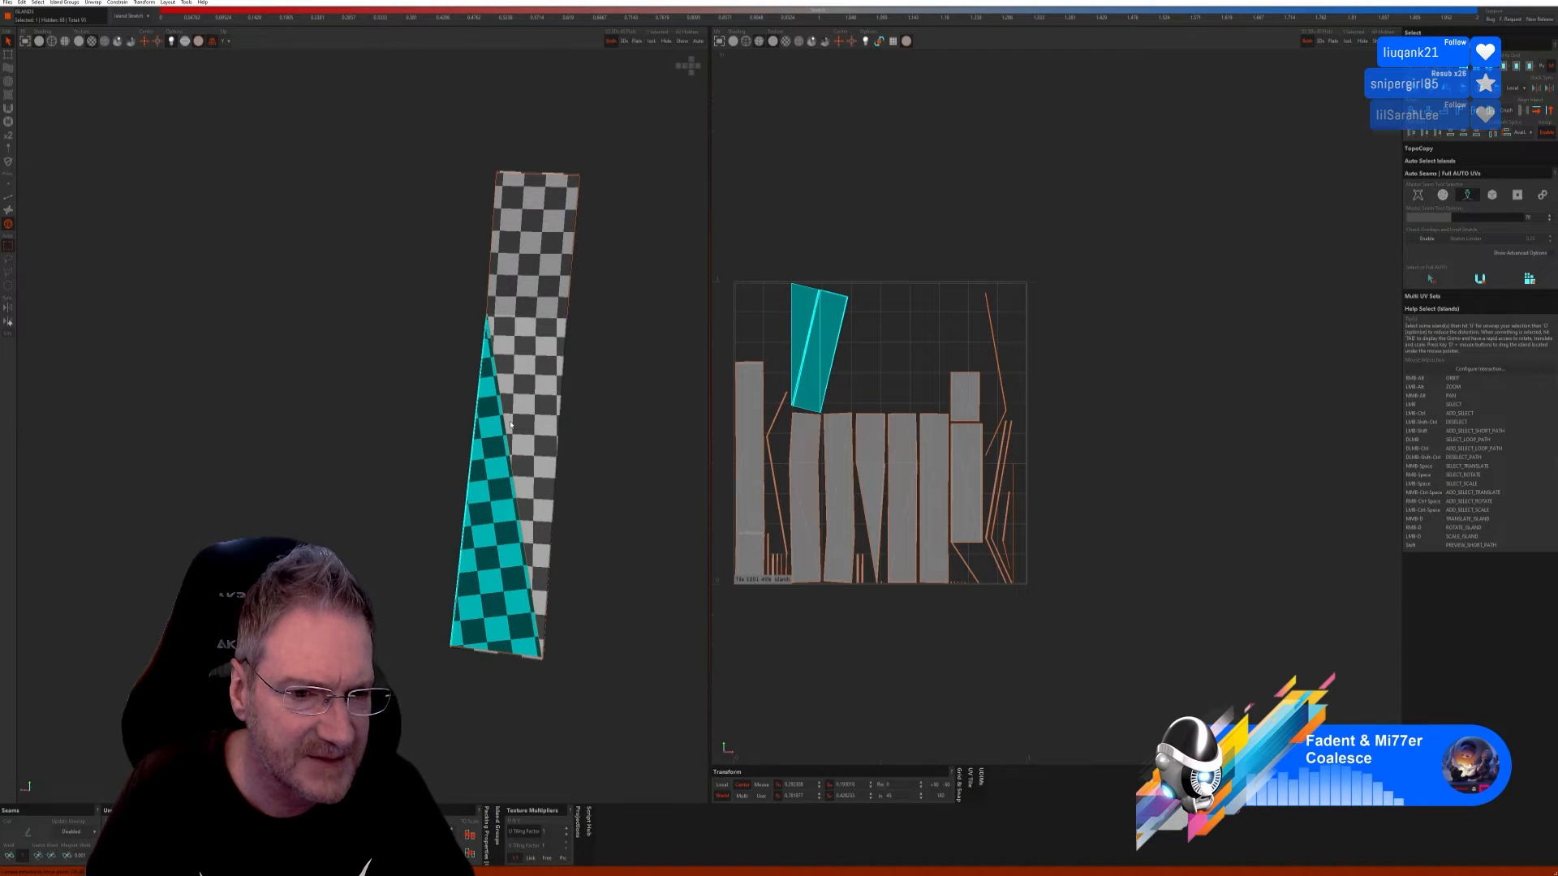
pyautogui.scroll(-5, 510, 423)
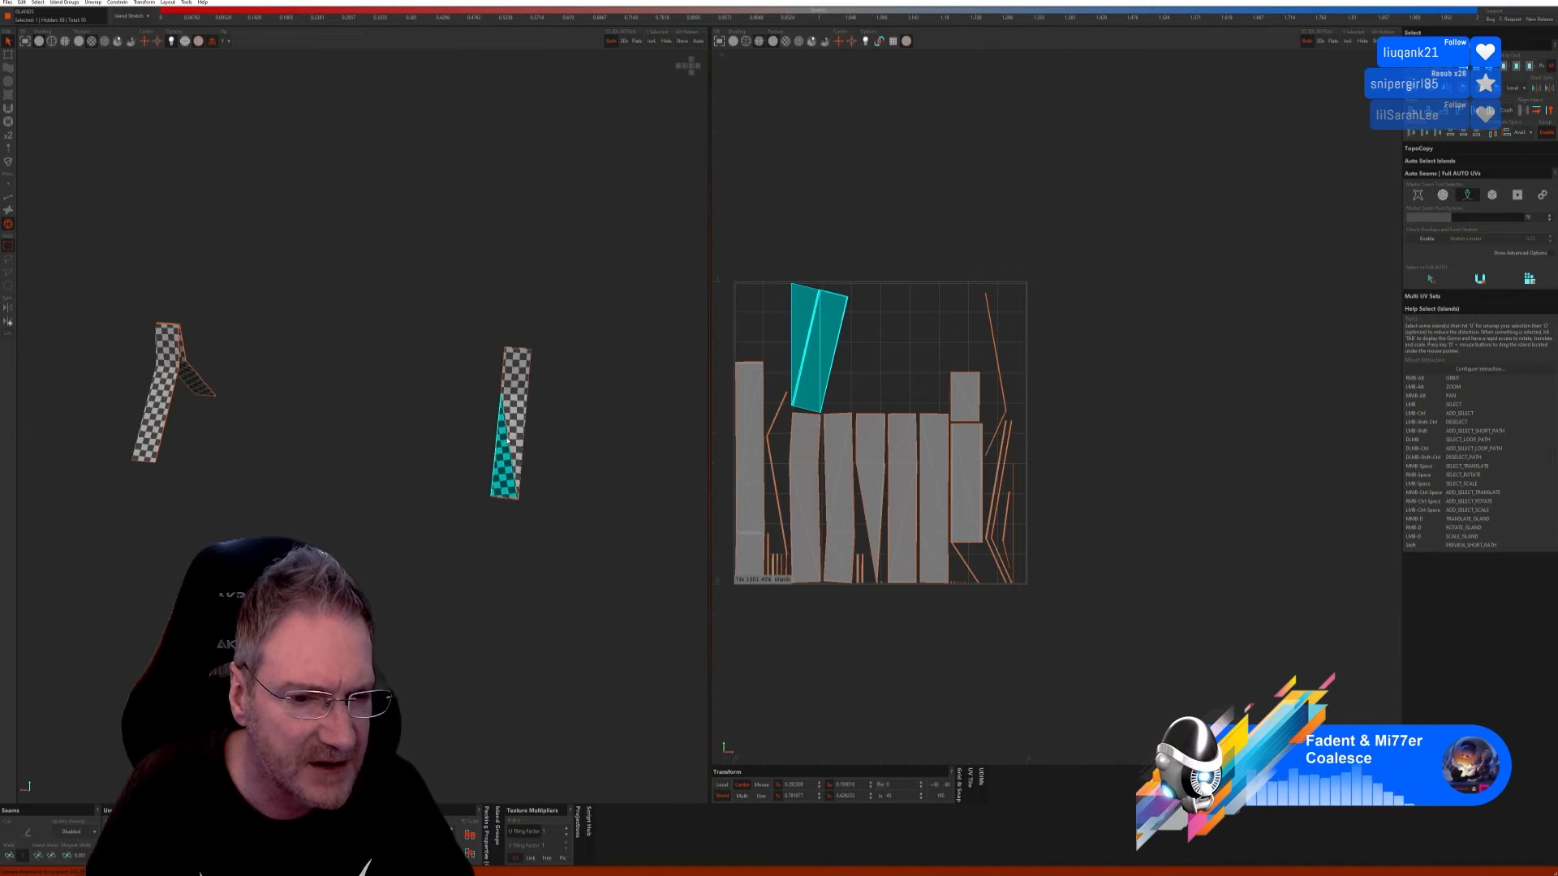
pyautogui.scroll(5, 500, 455)
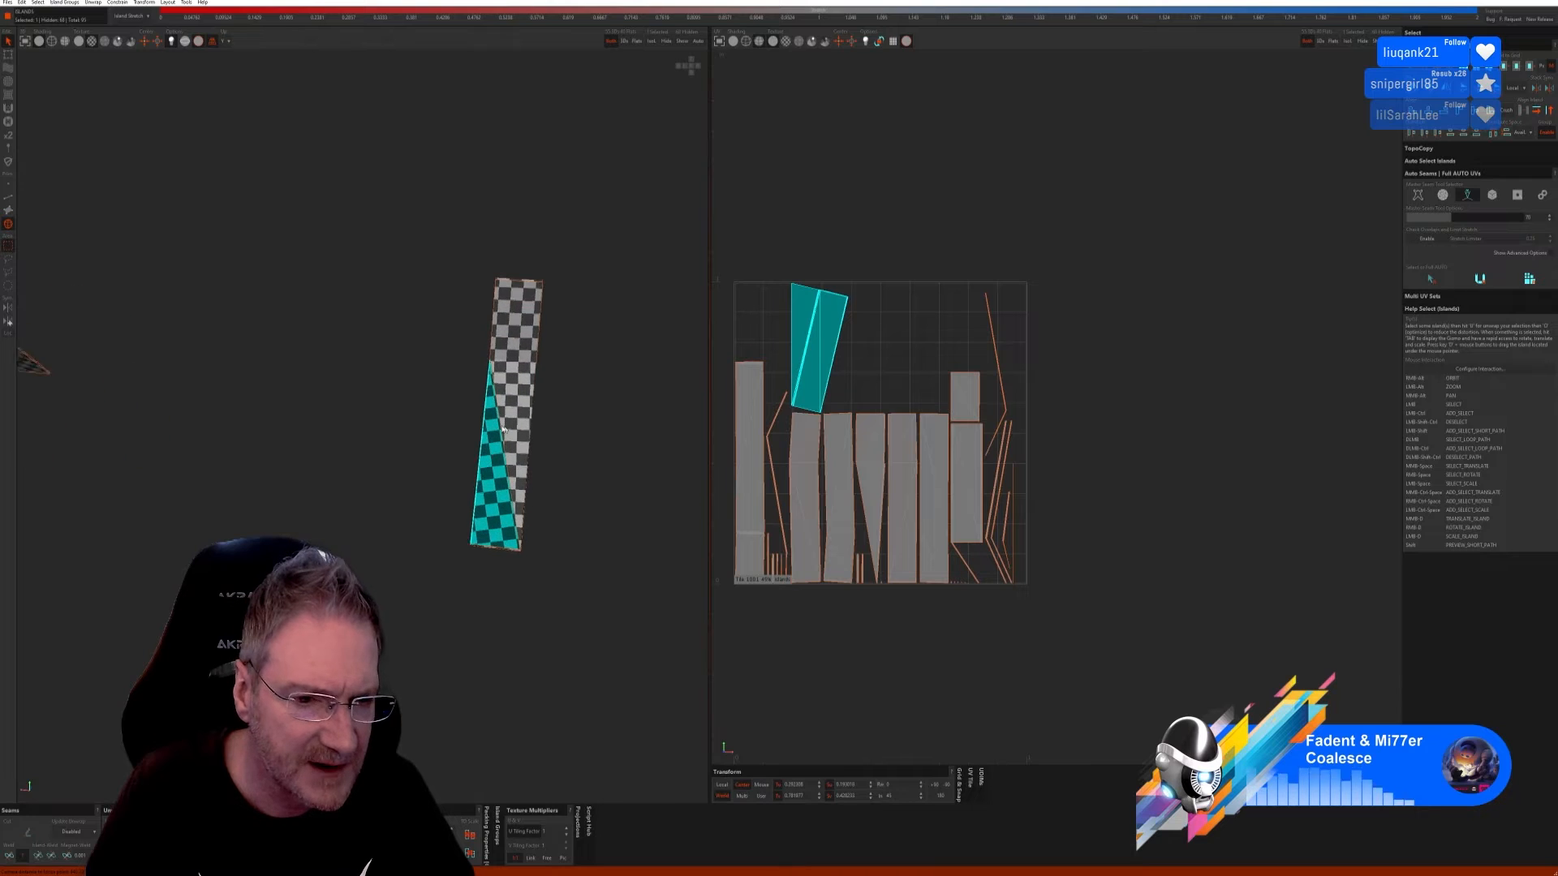
pyautogui.scroll(-5, 502, 412)
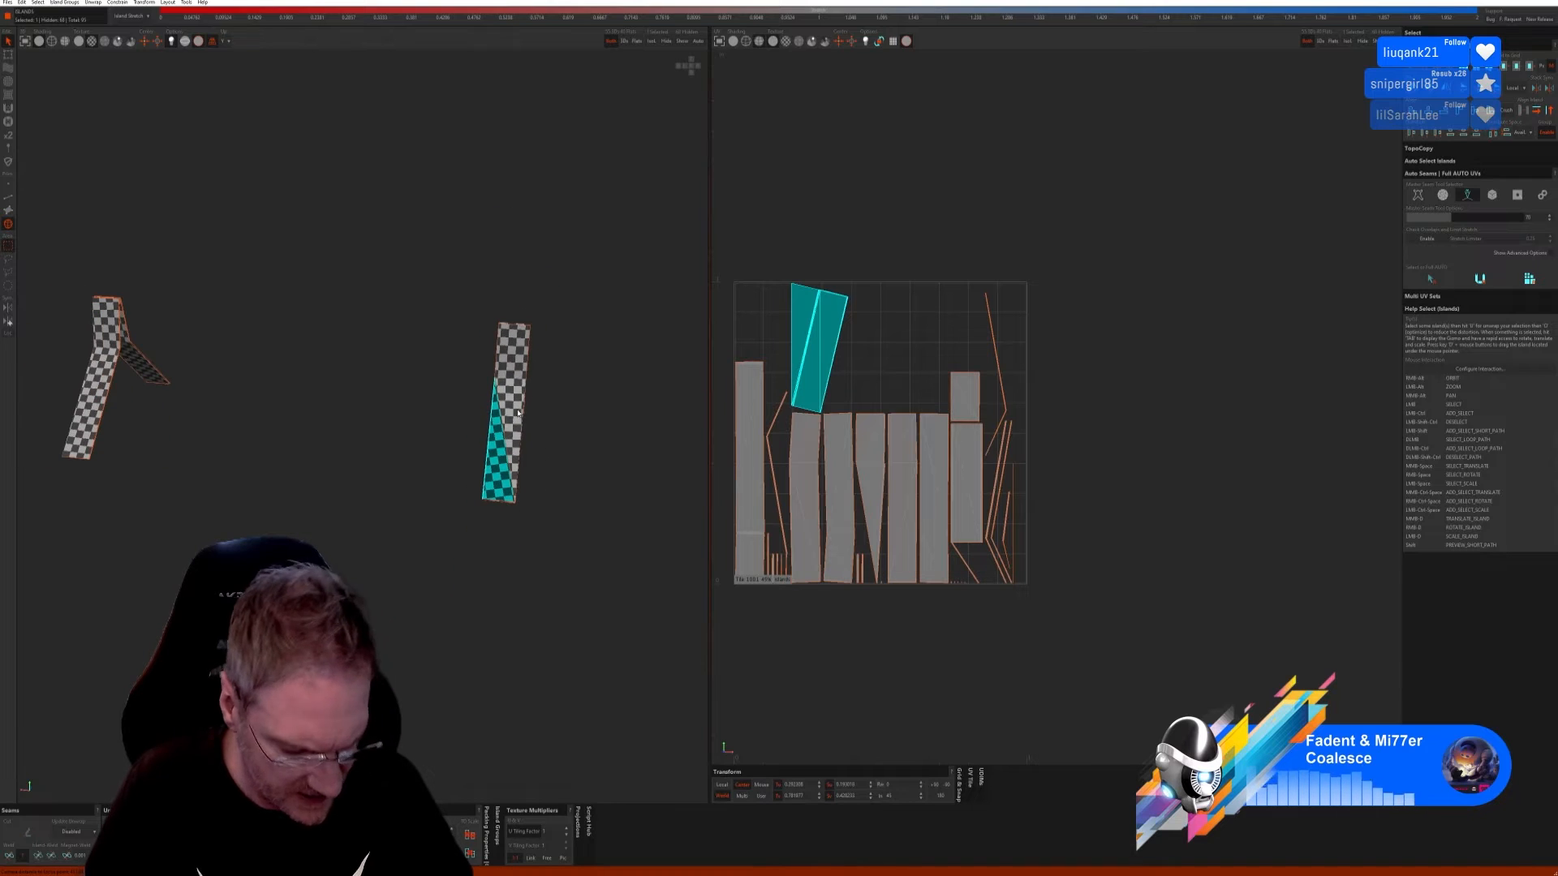
# Step: Undo the packing, unfolding and seam cuts on the two Y-shaped brackets
pyautogui.hotkey('ctrl', 'z')
pyautogui.hotkey('ctrl', 'z')
pyautogui.hotkey('ctrl', 'z')
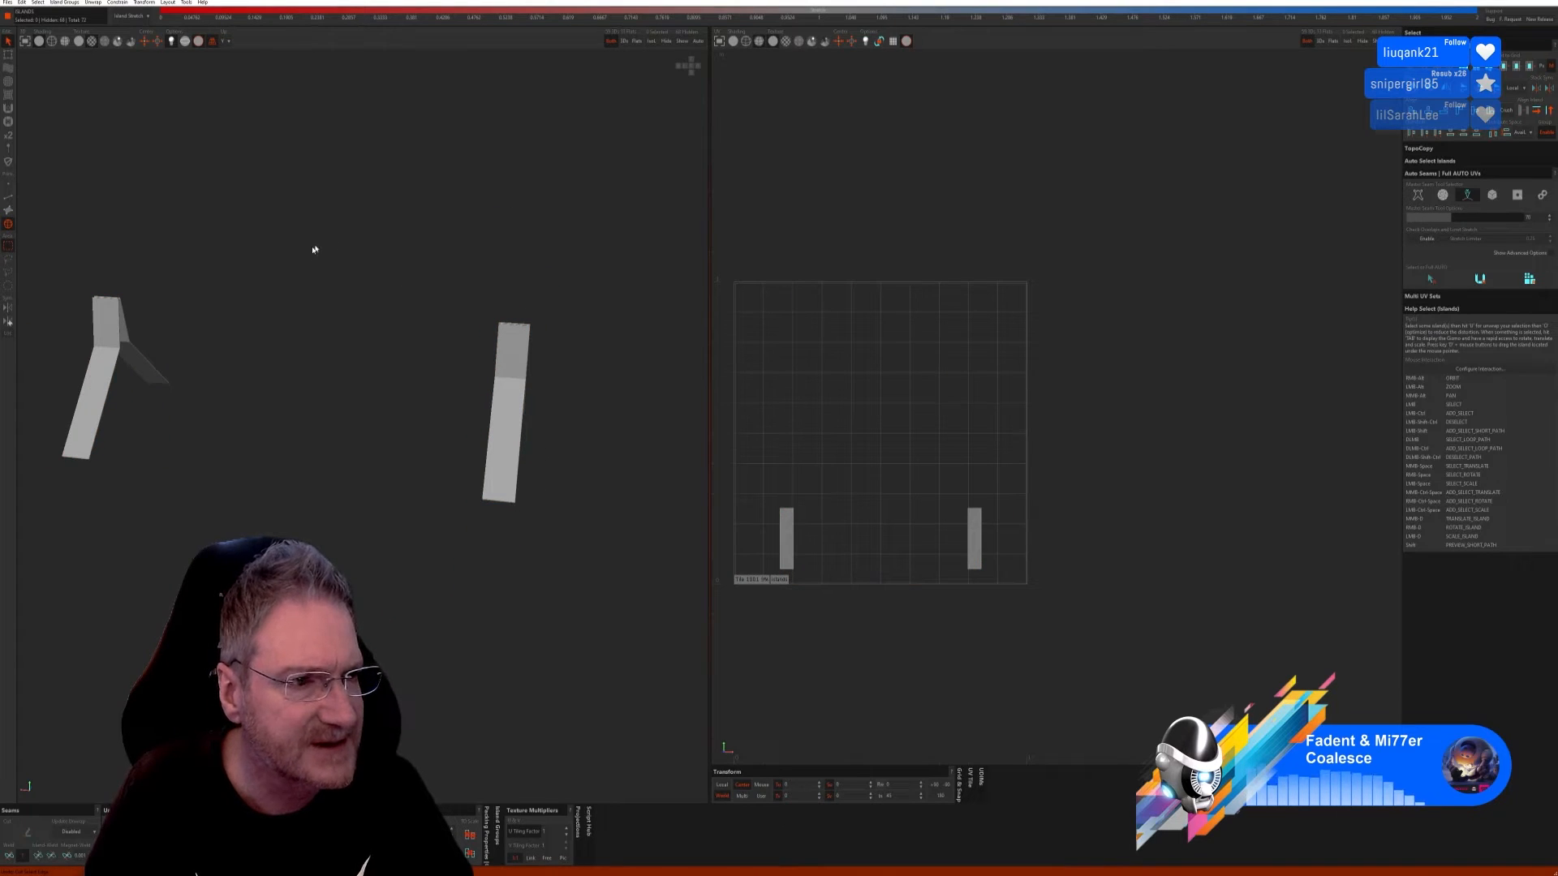
# Step: Show the whole pot rack again and isolate a single bent arm of the nearer Y-shaped bracket
pyautogui.click(683, 42)
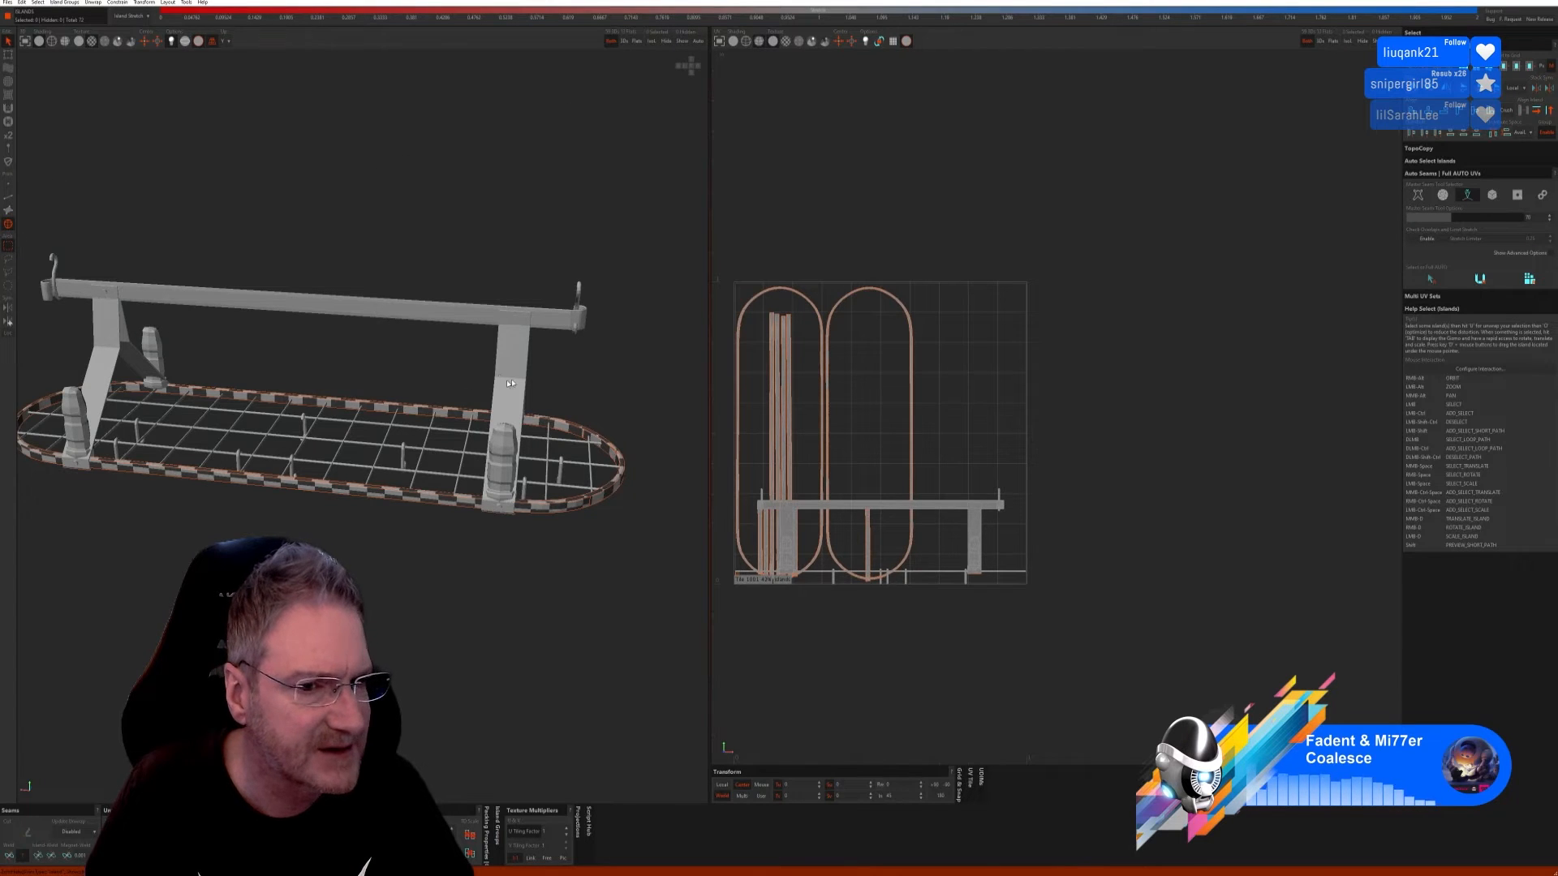
pyautogui.click(523, 355)
pyautogui.keyDown('alt'); pyautogui.moveTo(578, 413); pyautogui.dragTo(545, 414); pyautogui.keyUp('alt')
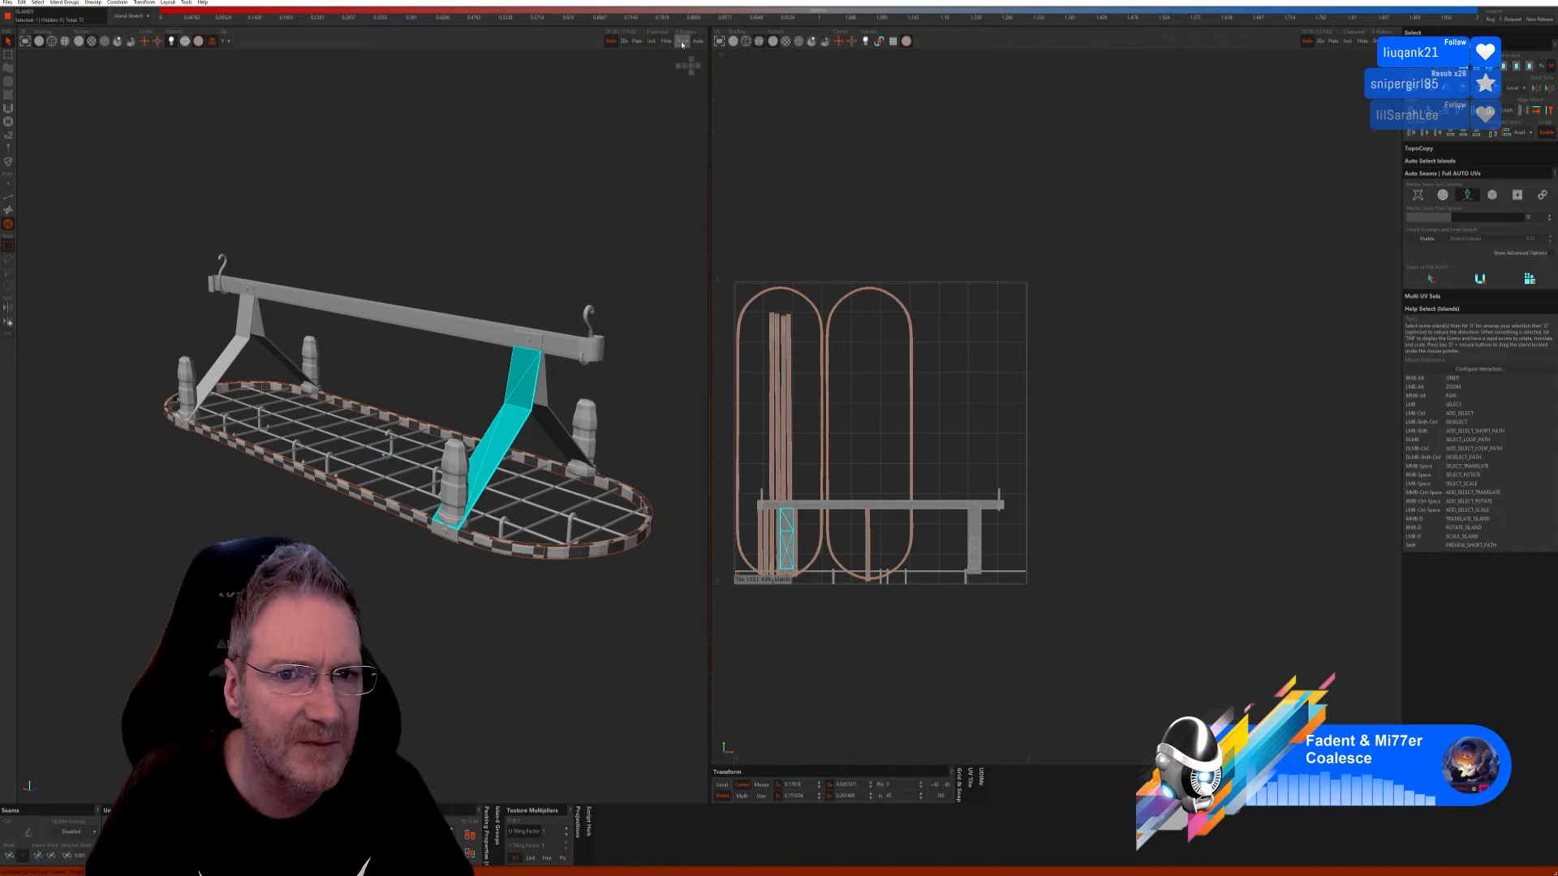
pyautogui.click(654, 42)
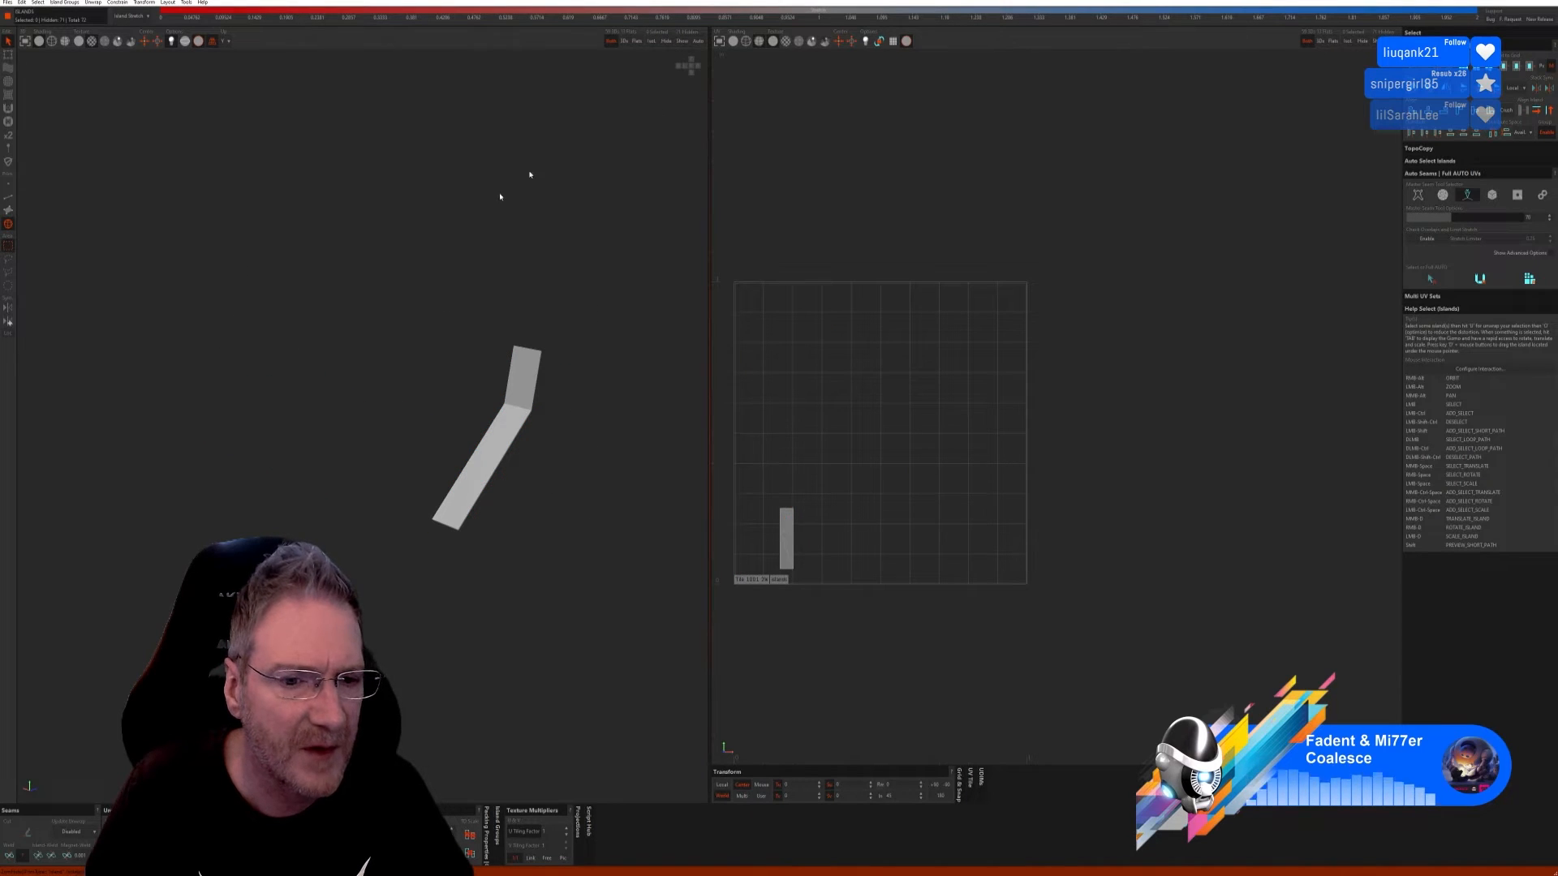
# Step: Auto-select seam edges on the isolated bracket arm with the Box auto-seam method, then cut, unfold and pack its islands
pyautogui.click(9, 197)
pyautogui.keyDown('alt'); pyautogui.moveTo(603, 485); pyautogui.dragTo(528, 473); pyautogui.keyUp('alt')
pyautogui.keyDown('alt'); pyautogui.moveTo(528, 474); pyautogui.dragTo(531, 476, button='right'); pyautogui.keyUp('alt')
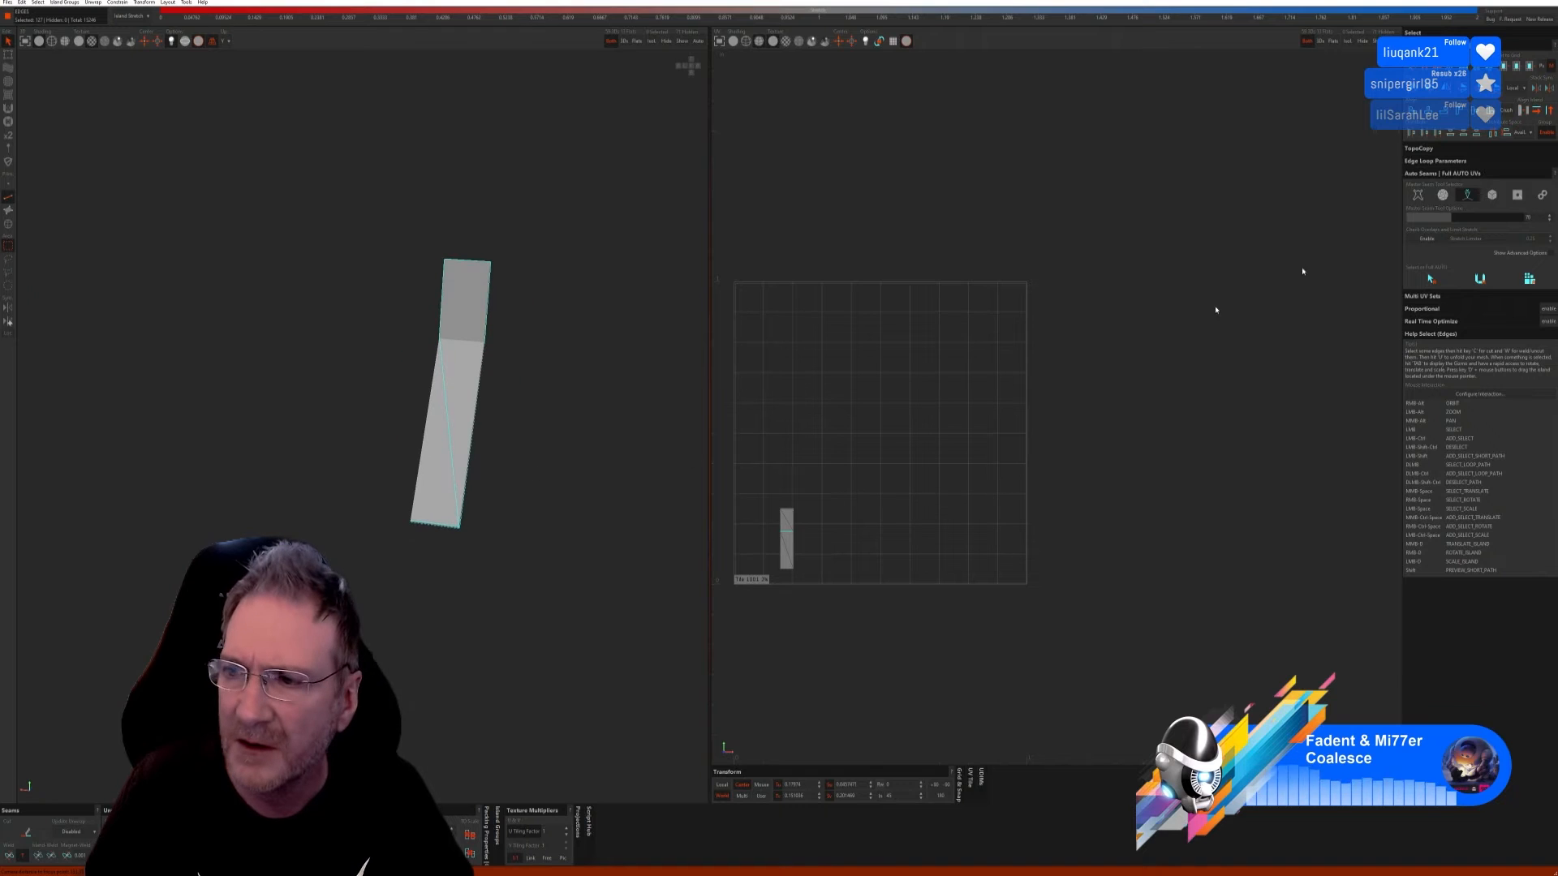
pyautogui.click(1493, 196)
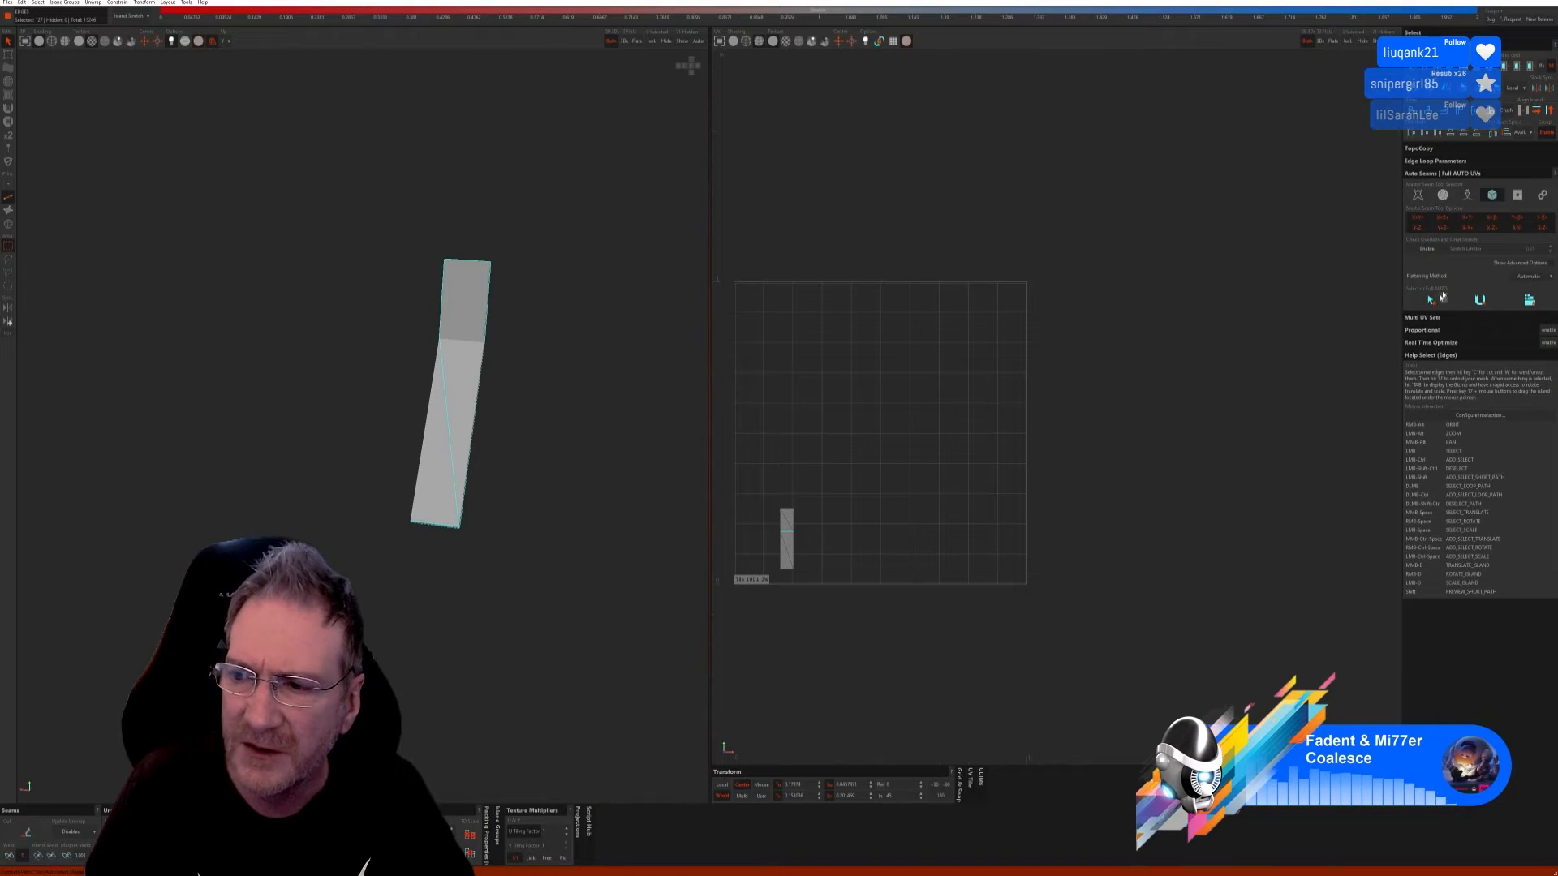
pyautogui.click(1441, 305)
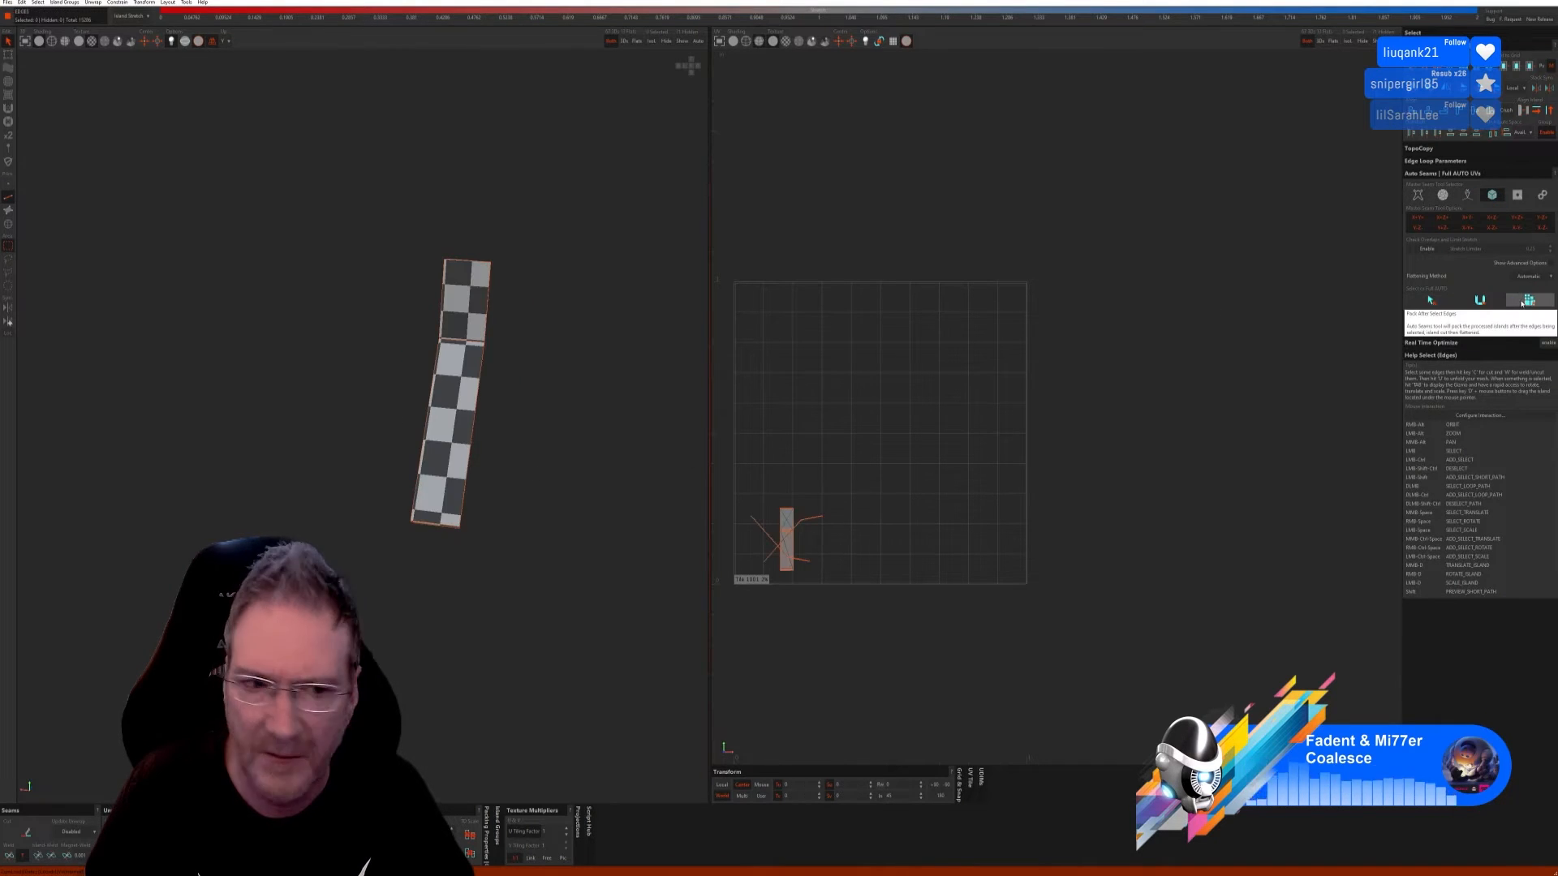
pyautogui.keyDown('alt'); pyautogui.moveTo(538, 439); pyautogui.dragTo(519, 384); pyautogui.keyUp('alt')
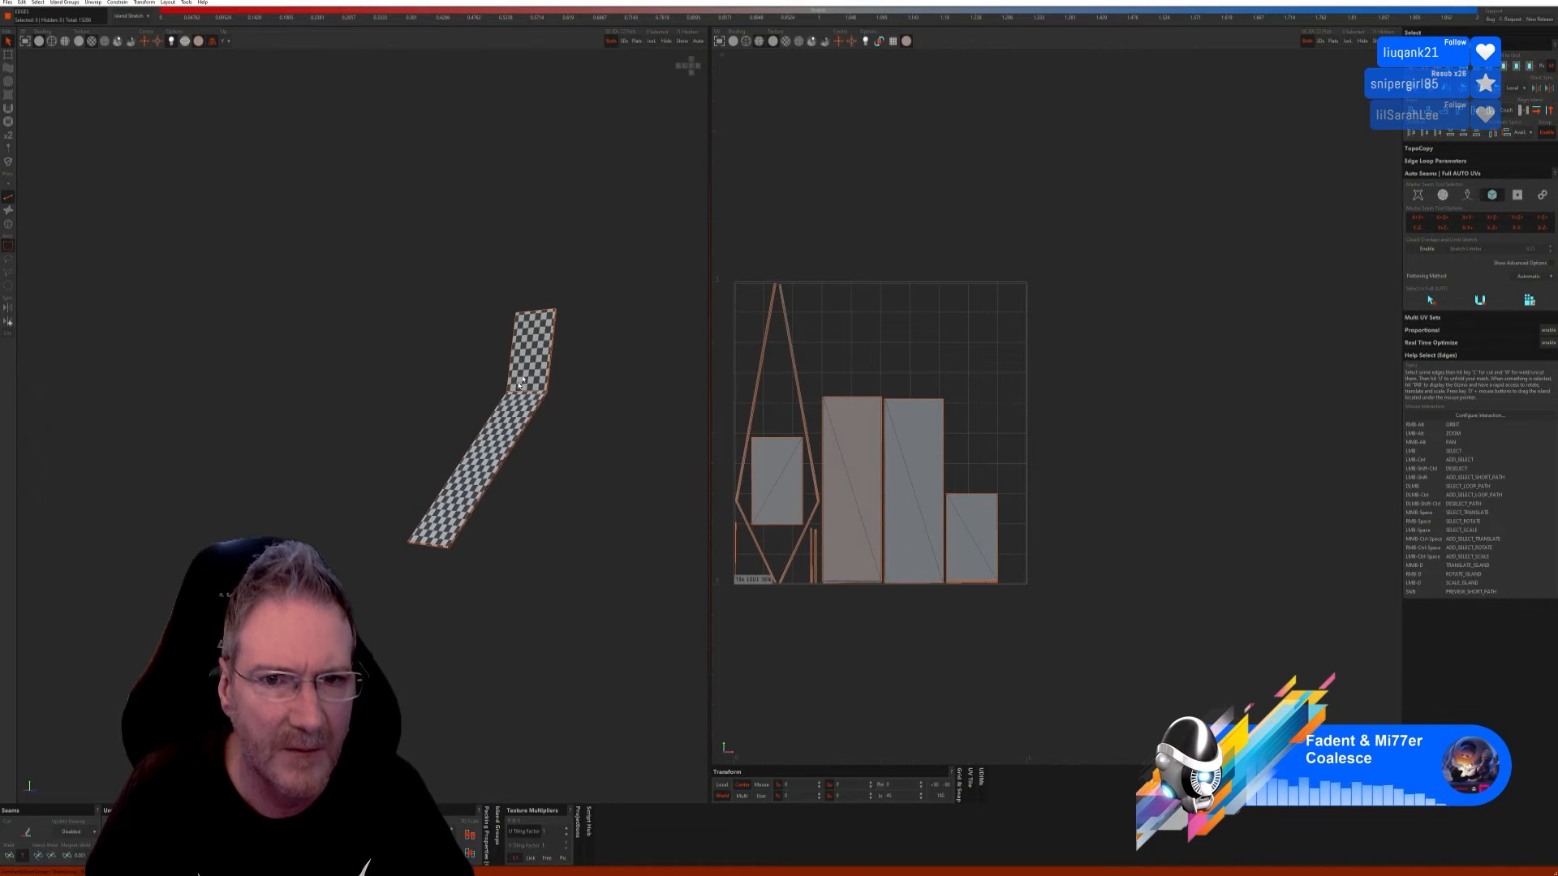
# Step: Show the whole rack, isolate the matching bent arm of the farther bracket, and auto-seam, unfold and pack it with the Box method
pyautogui.click(683, 42)
pyautogui.click(9, 223)
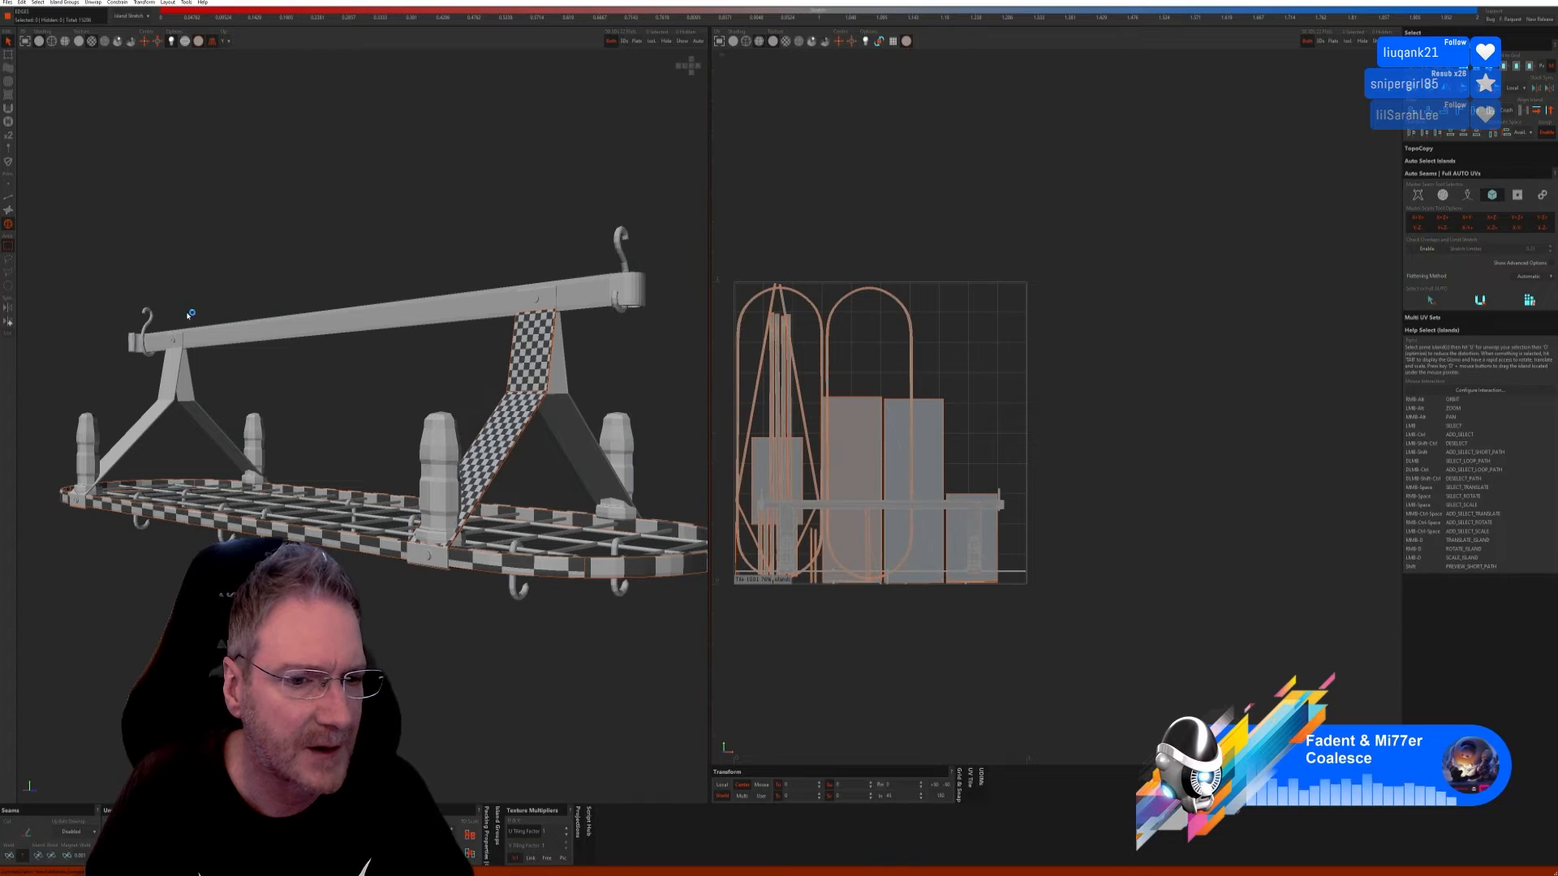
pyautogui.click(180, 385)
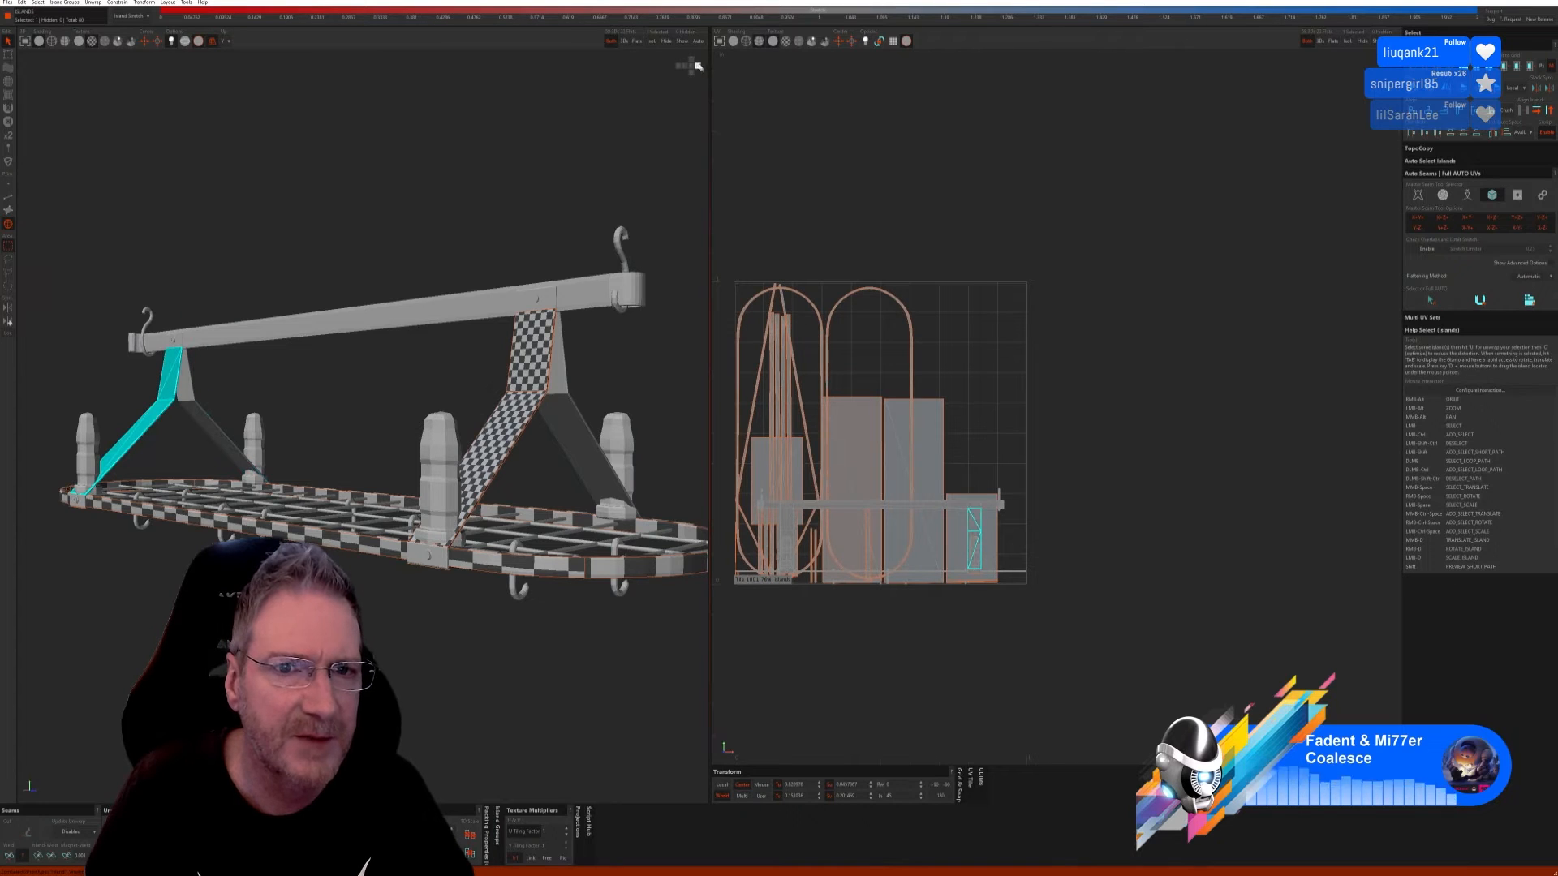
pyautogui.click(652, 42)
pyautogui.click(8, 198)
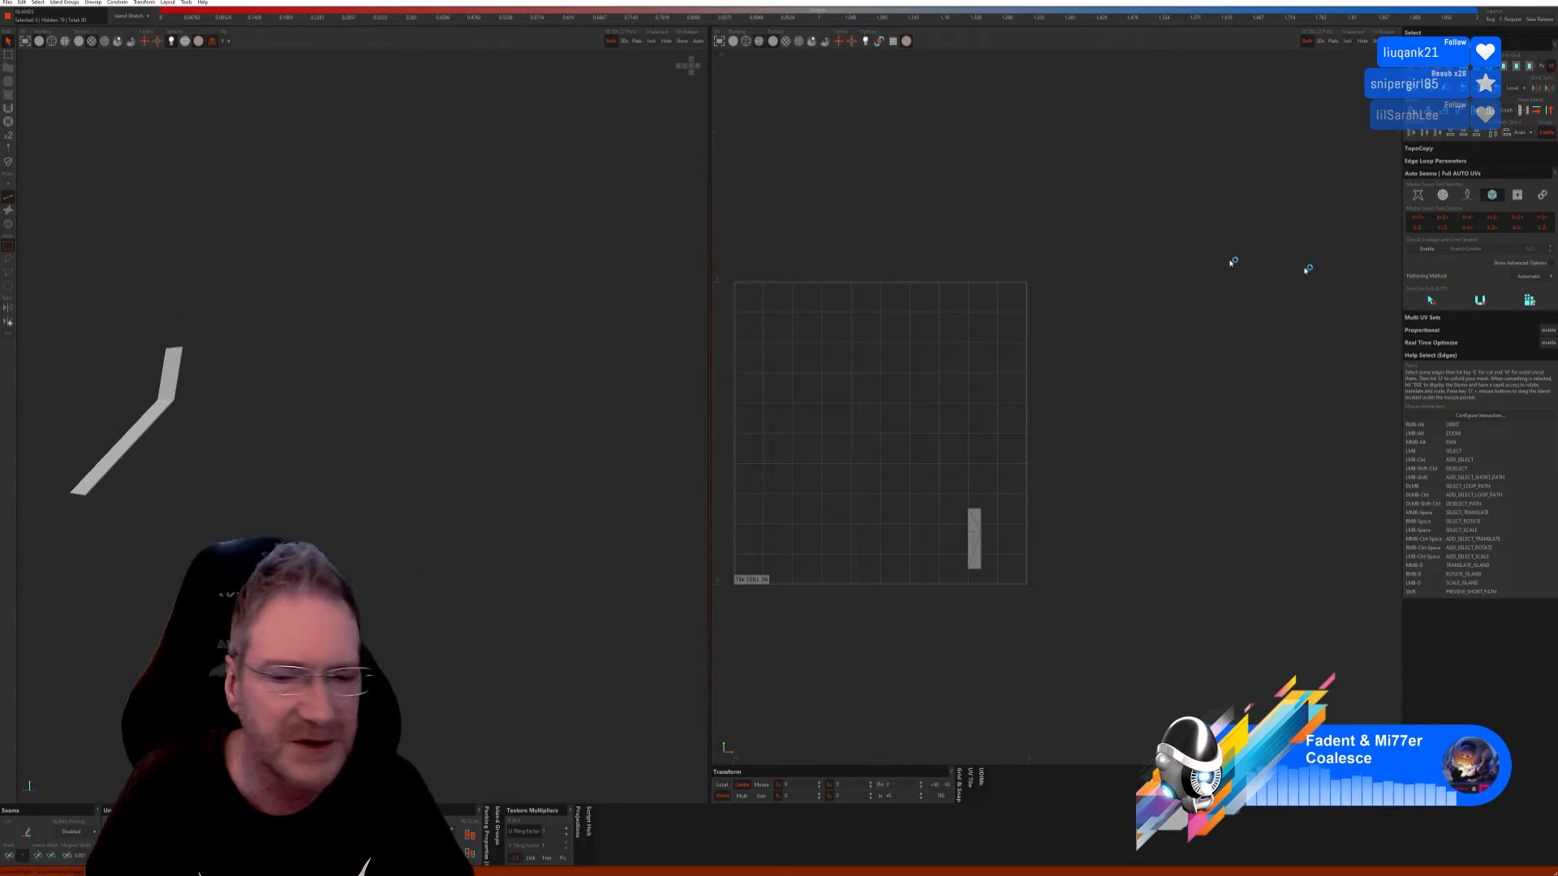
pyautogui.click(1482, 301)
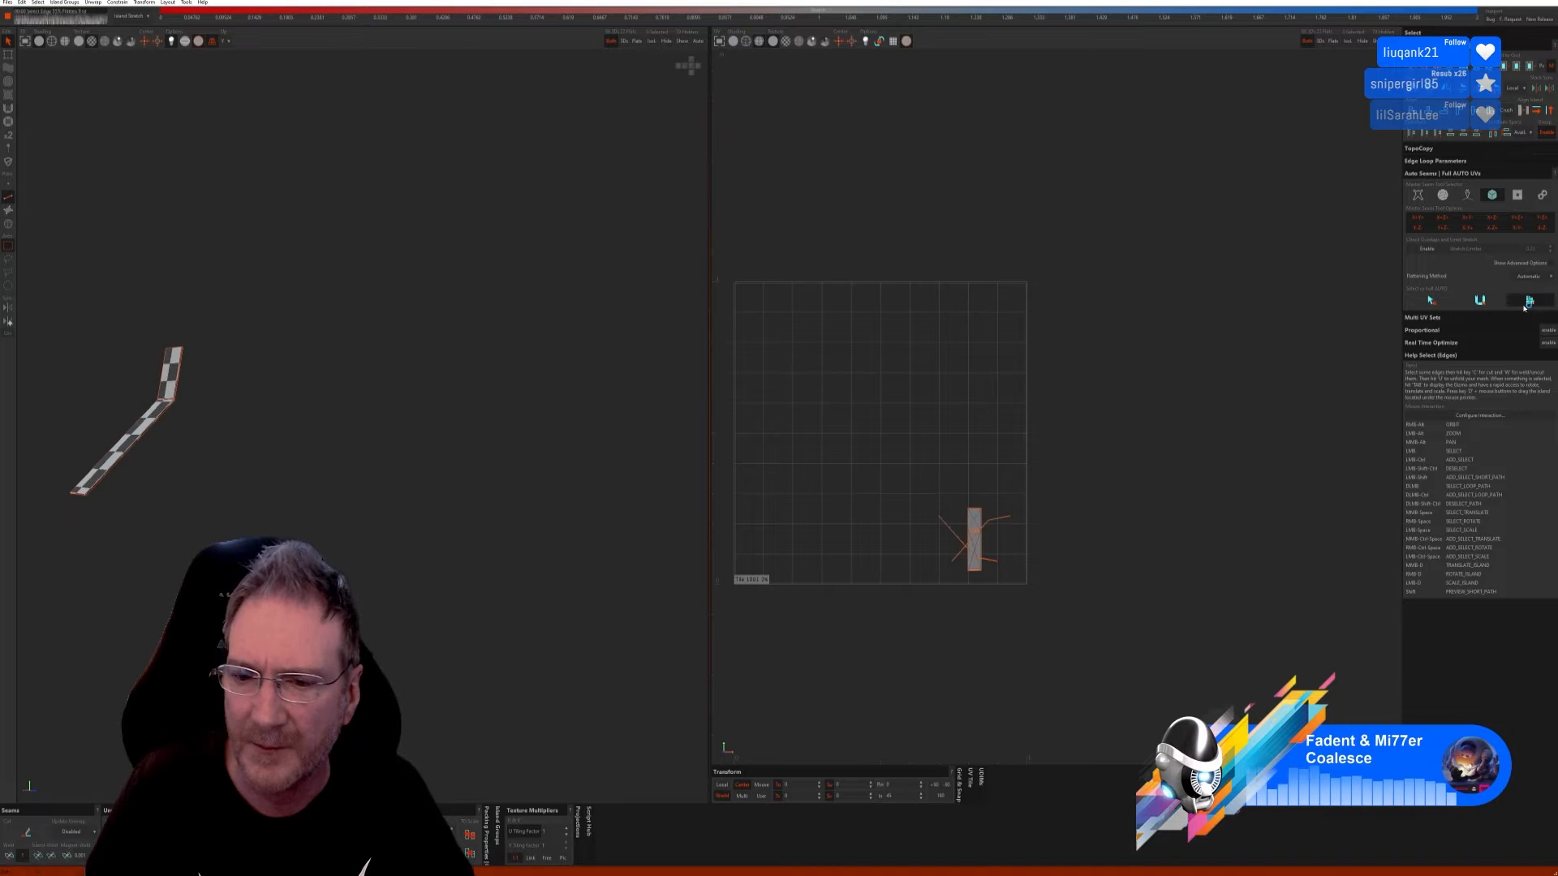
# Step: Bring back the full rack, isolate the nearer bracket's second arm, and auto-seam, unfold and pack it with the same Box method
pyautogui.click(680, 42)
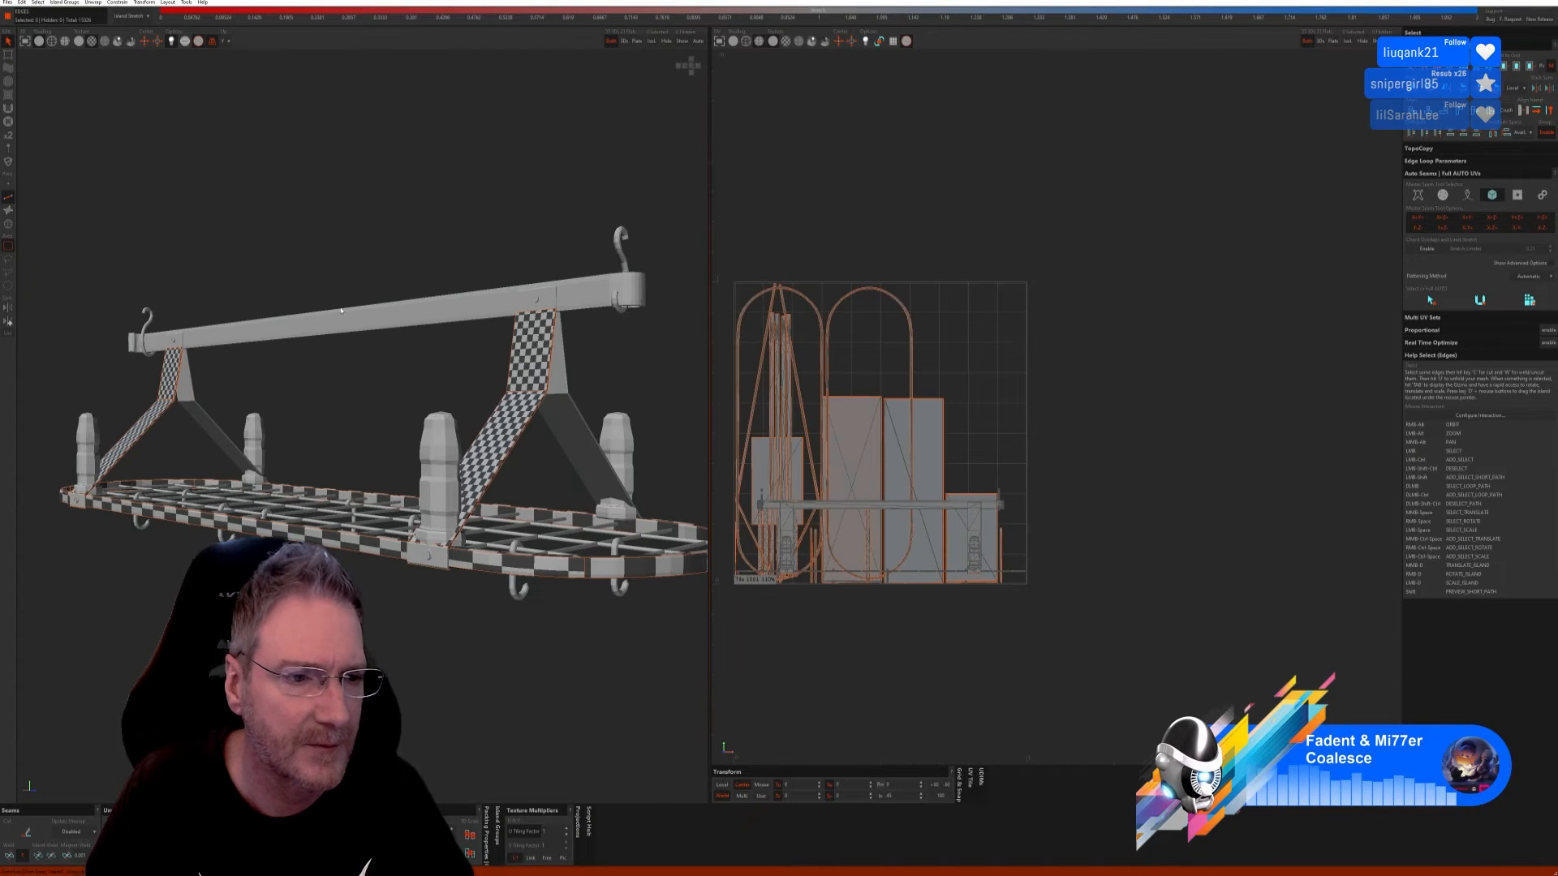
pyautogui.click(8, 226)
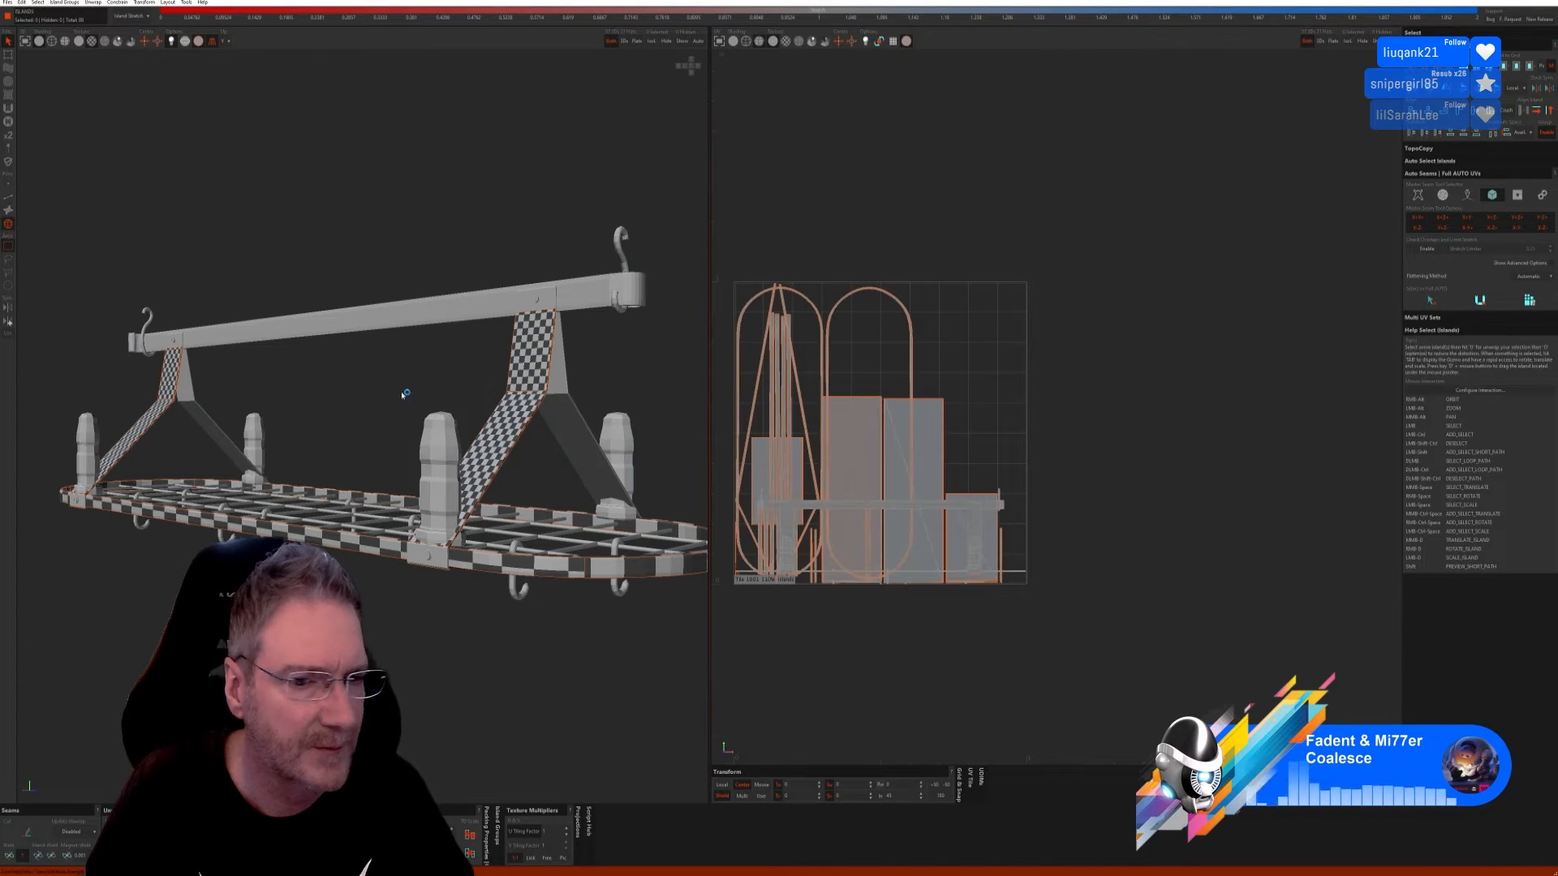
pyautogui.click(567, 421)
pyautogui.click(654, 42)
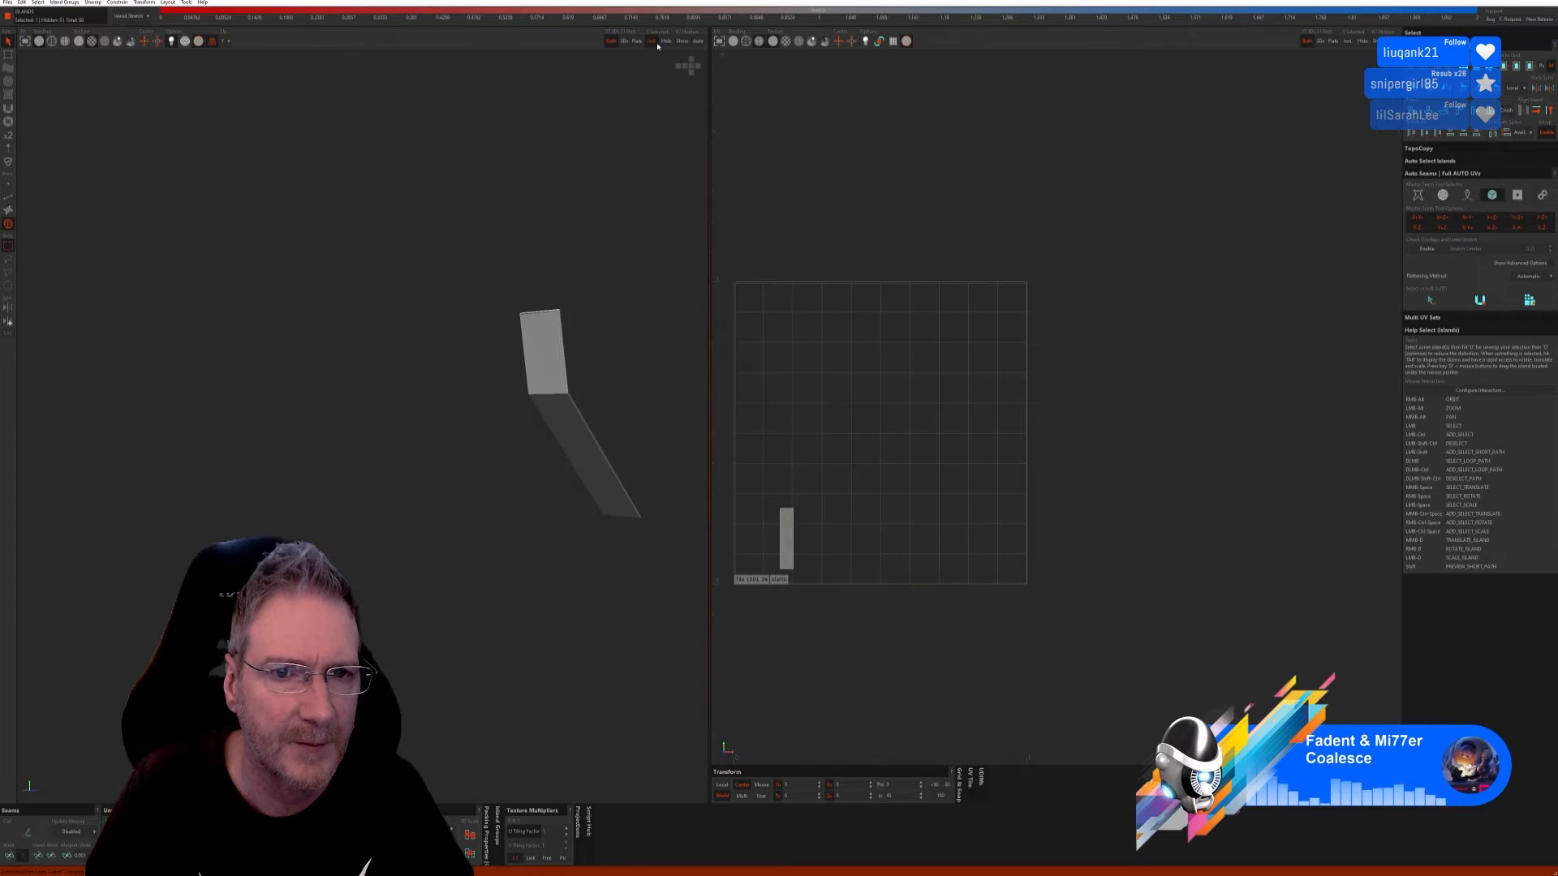
pyautogui.click(10, 197)
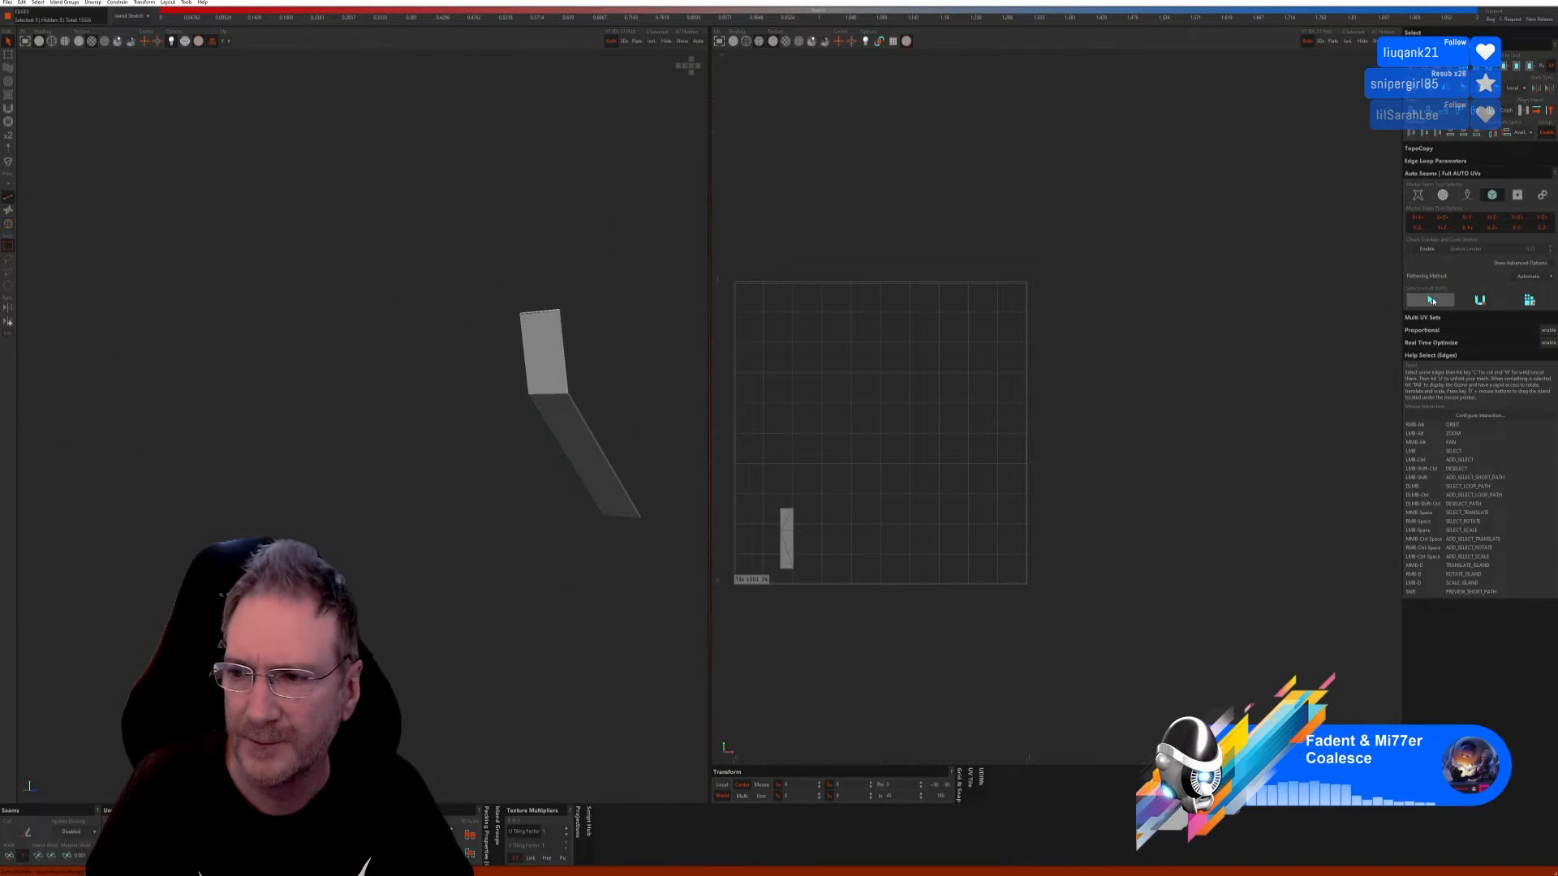
pyautogui.click(1431, 301)
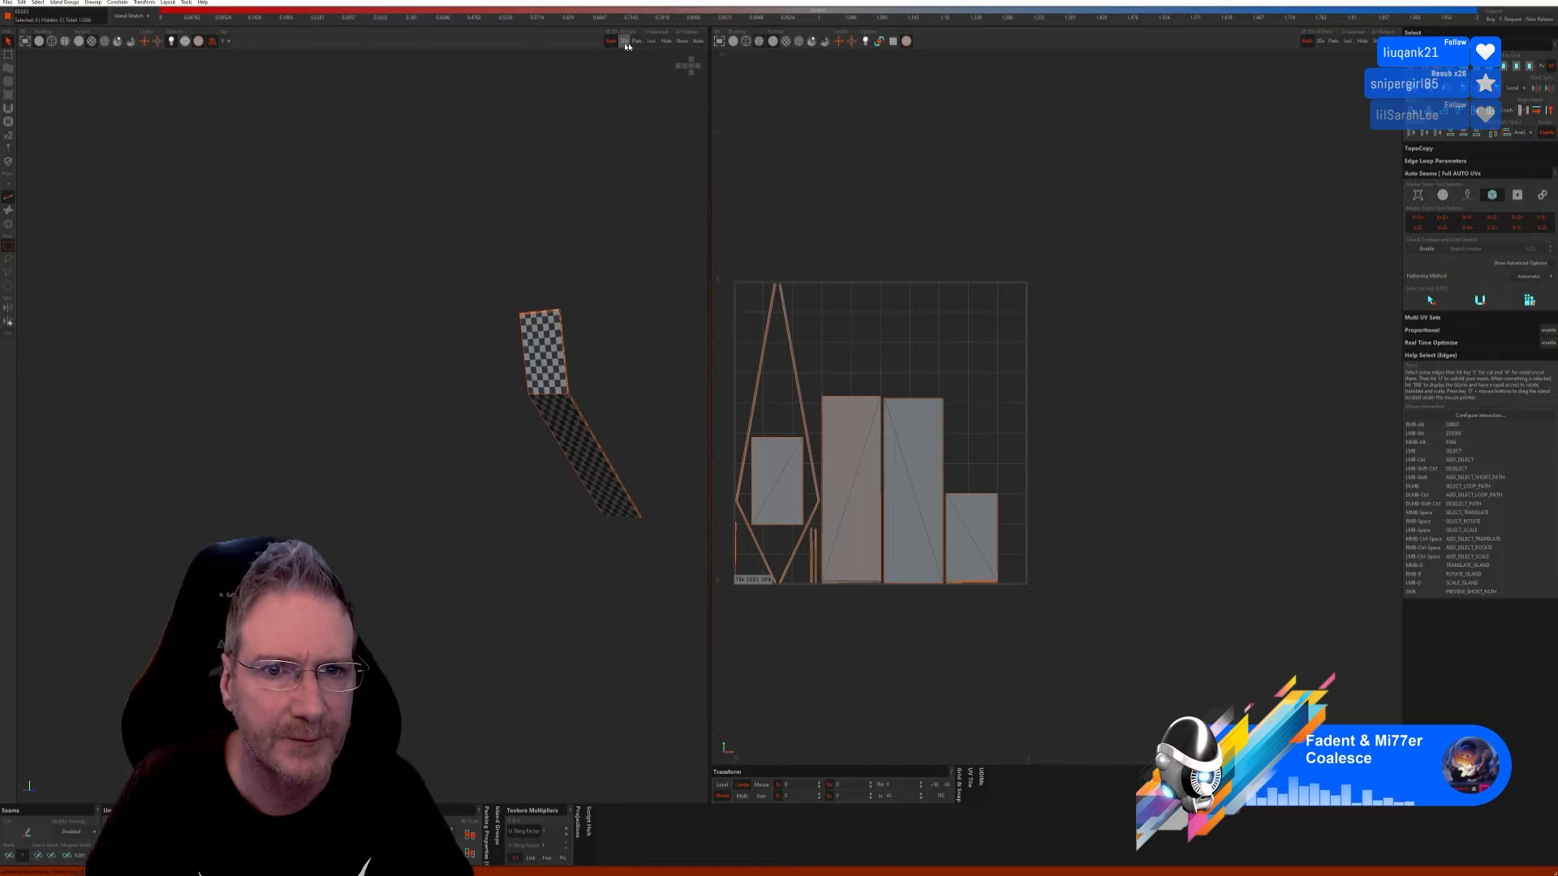
# Step: Show all parts without isolating any and apply Box auto-seams to the entire pot rack, cutting, unfolding and packing its islands
pyautogui.click(684, 41)
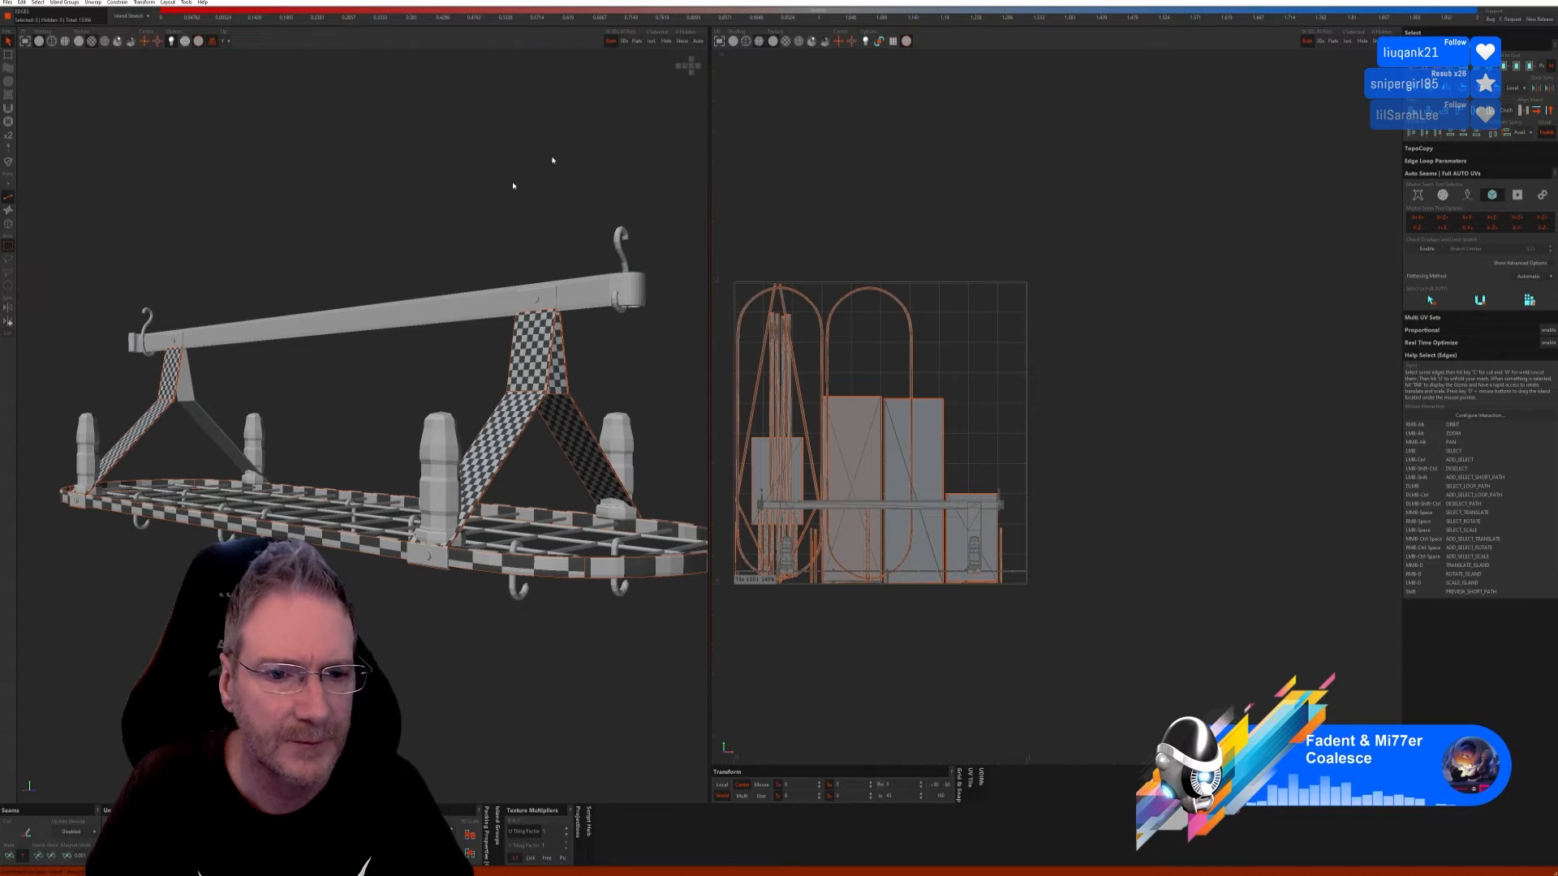
pyautogui.click(7, 226)
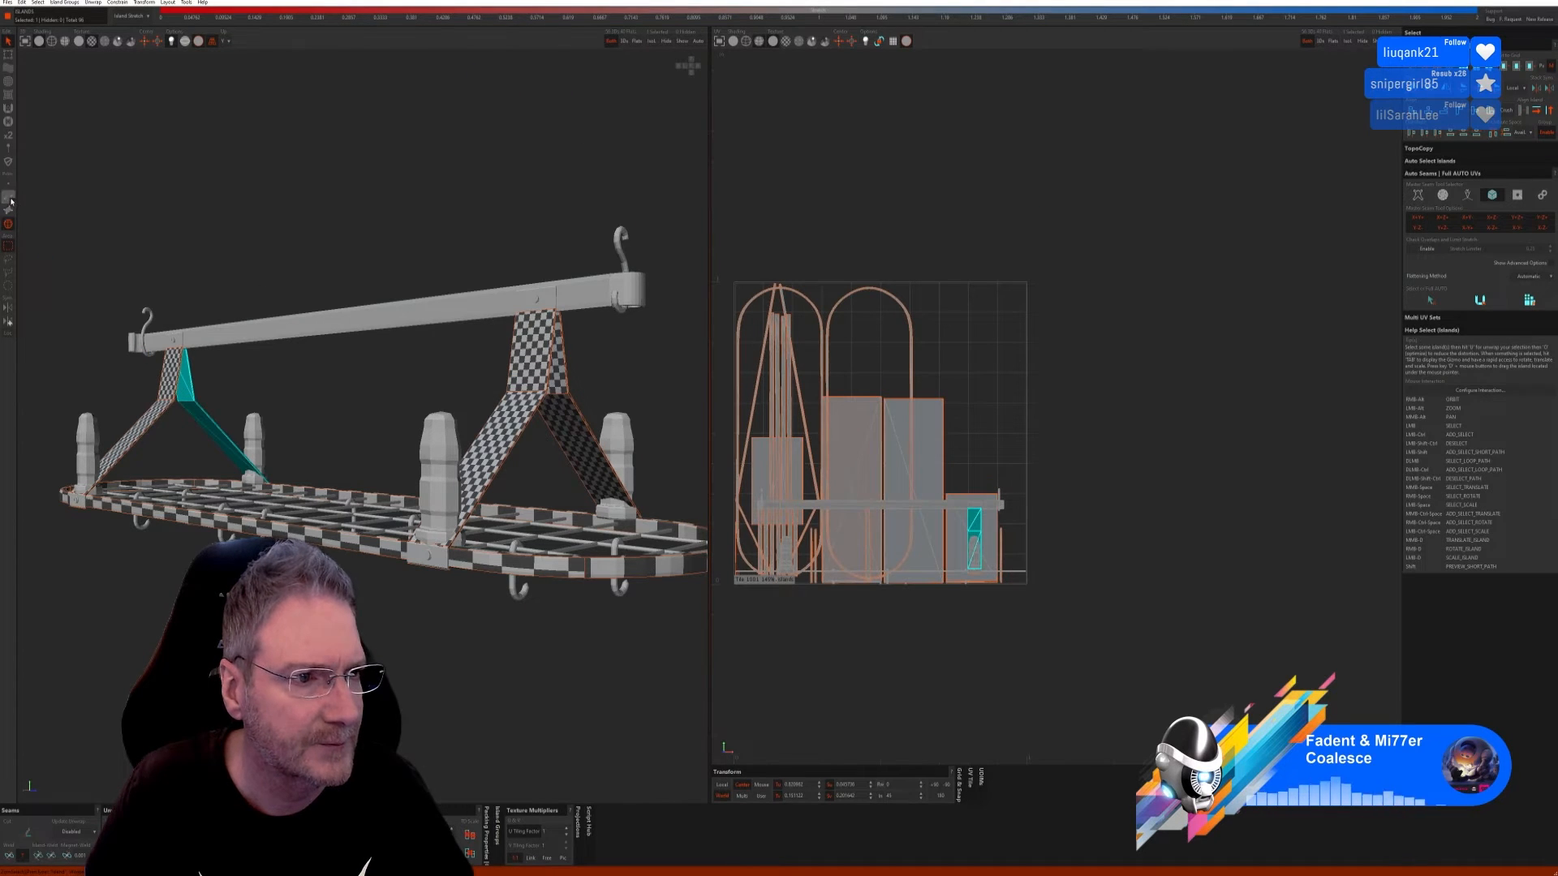
pyautogui.click(9, 198)
pyautogui.click(1438, 298)
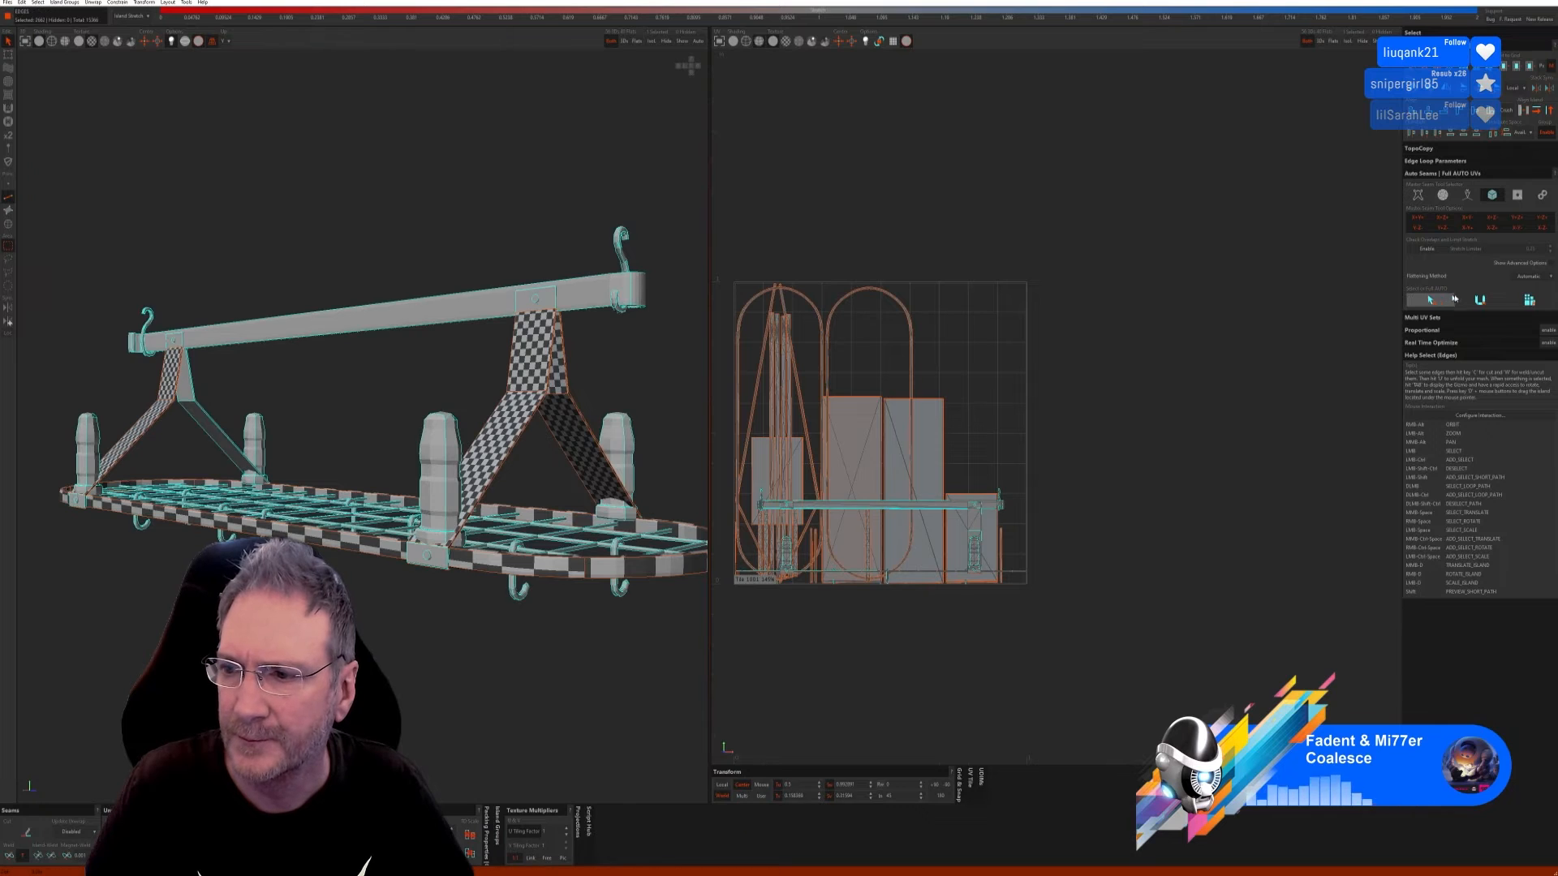
pyautogui.click(1511, 304)
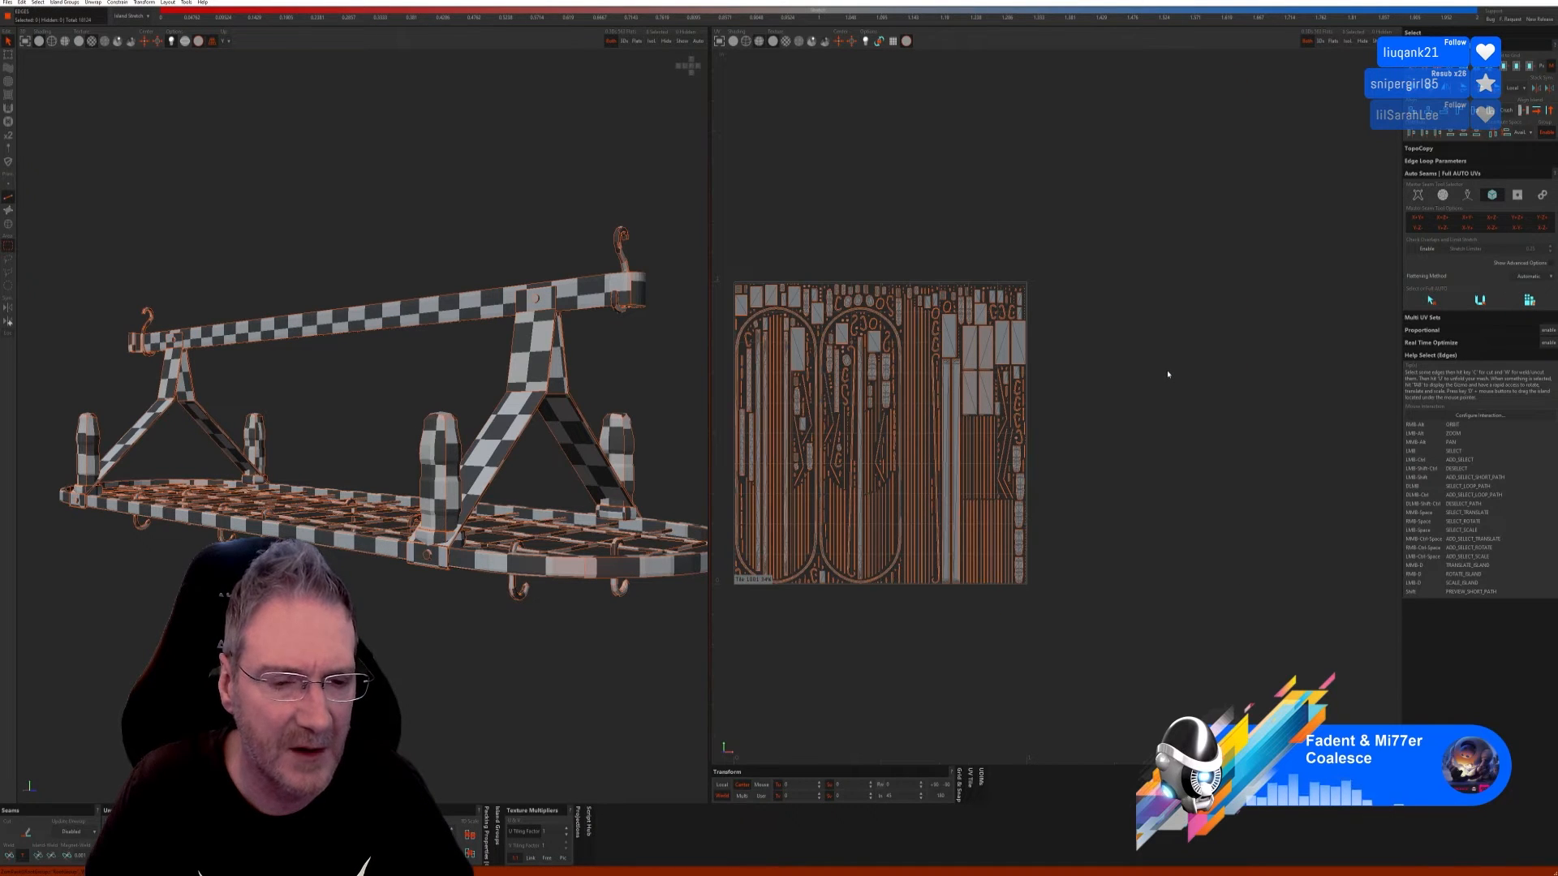
# Step: Examine the checker pattern and seams across the whole rack, including the grid bars, hooks, posts, brackets and underside
pyautogui.scroll(-5, 516, 431)
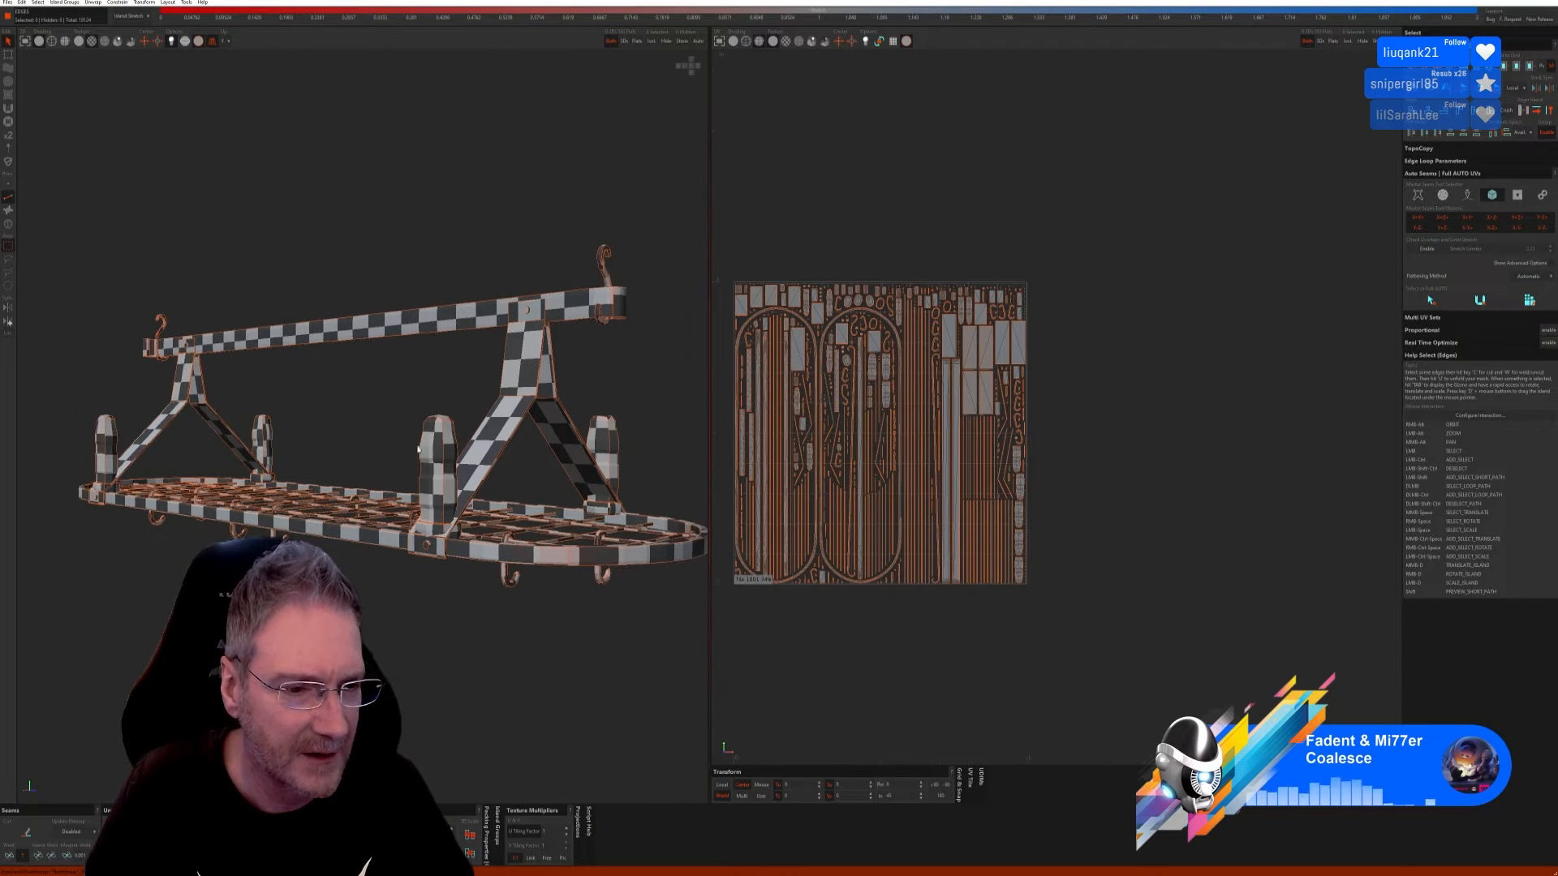
pyautogui.scroll(-2, 408, 460)
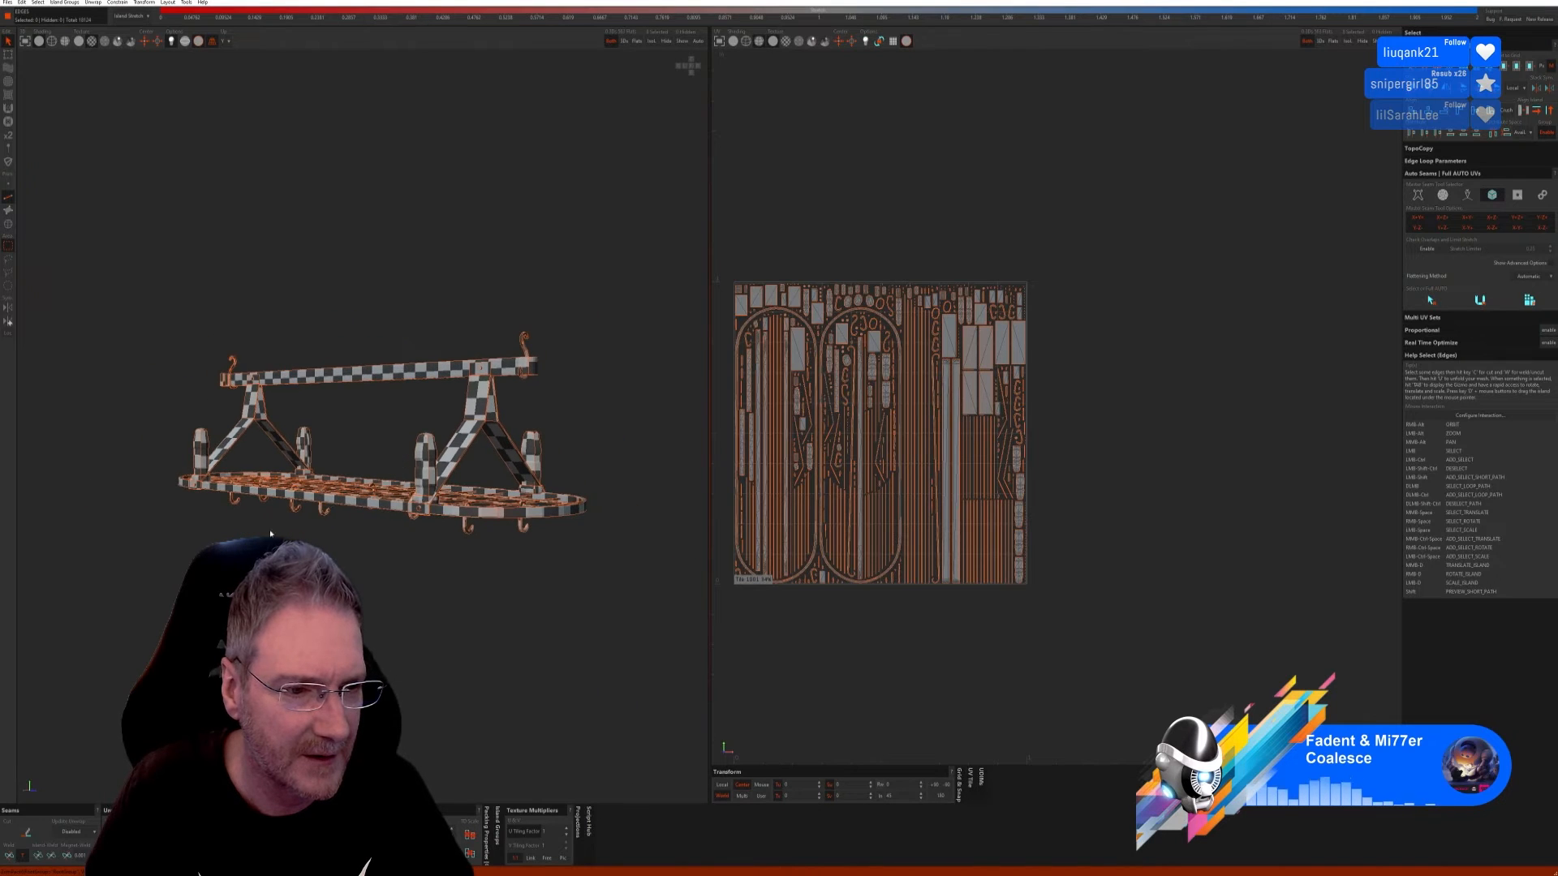
pyautogui.scroll(2, 340, 495)
pyautogui.scroll(-2, 325, 495)
pyautogui.scroll(2, 325, 487)
pyautogui.keyDown('alt'); pyautogui.moveTo(325, 487); pyautogui.dragTo(406, 527, button='right'); pyautogui.keyUp('alt')
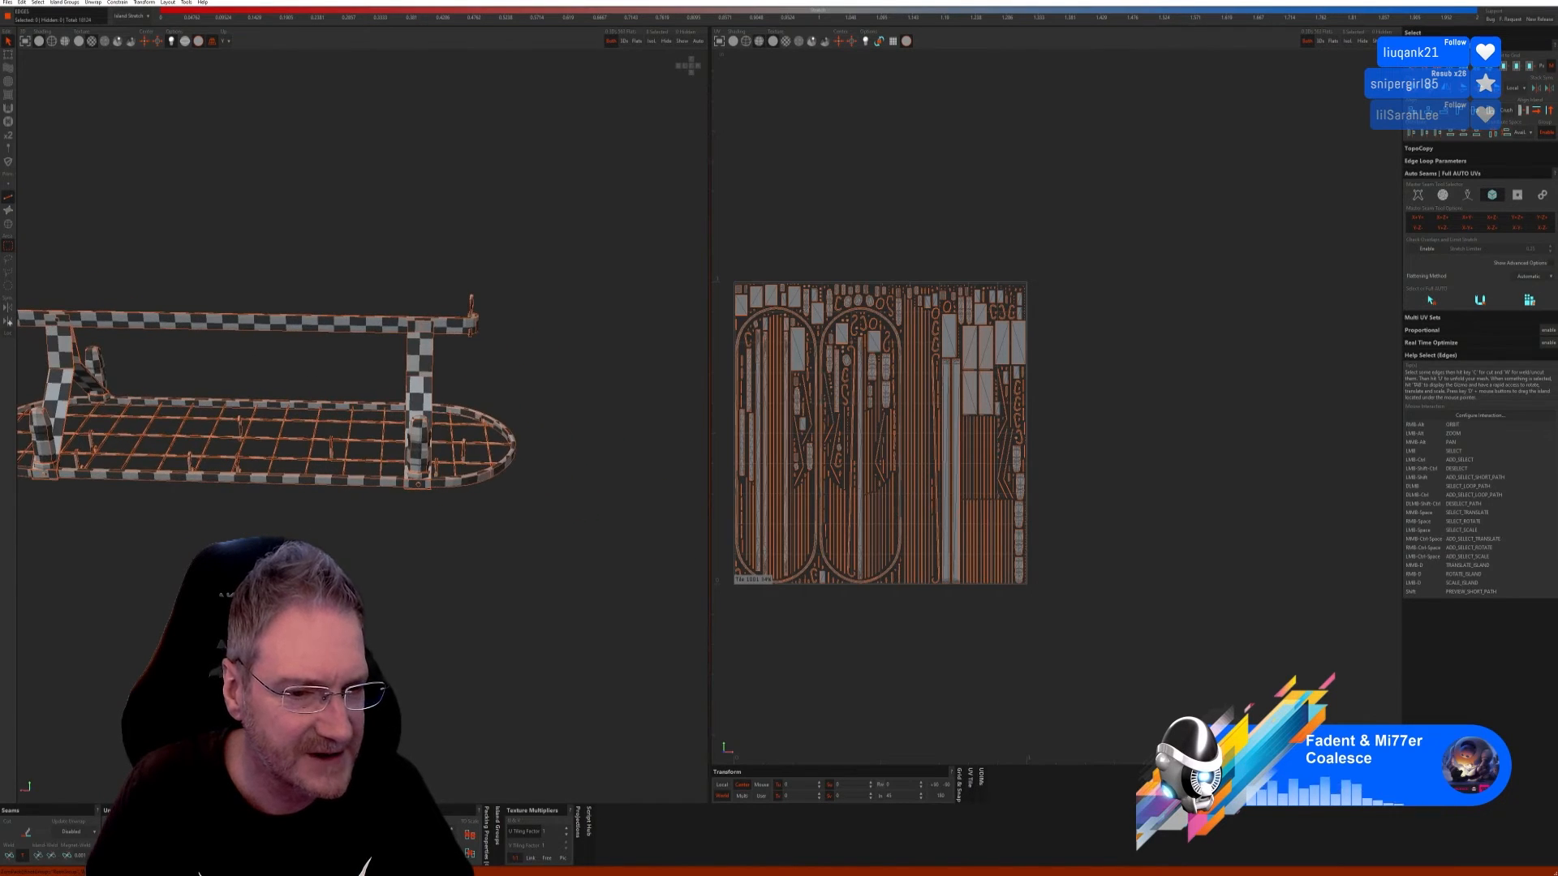
pyautogui.keyDown('alt'); pyautogui.moveTo(195, 541); pyautogui.dragTo(387, 585, button='middle'); pyautogui.keyUp('alt')
pyautogui.keyDown('alt'); pyautogui.moveTo(361, 573); pyautogui.dragTo(397, 508, button='right'); pyautogui.keyUp('alt')
pyautogui.scroll(3, 429, 420)
pyautogui.scroll(5, 409, 421)
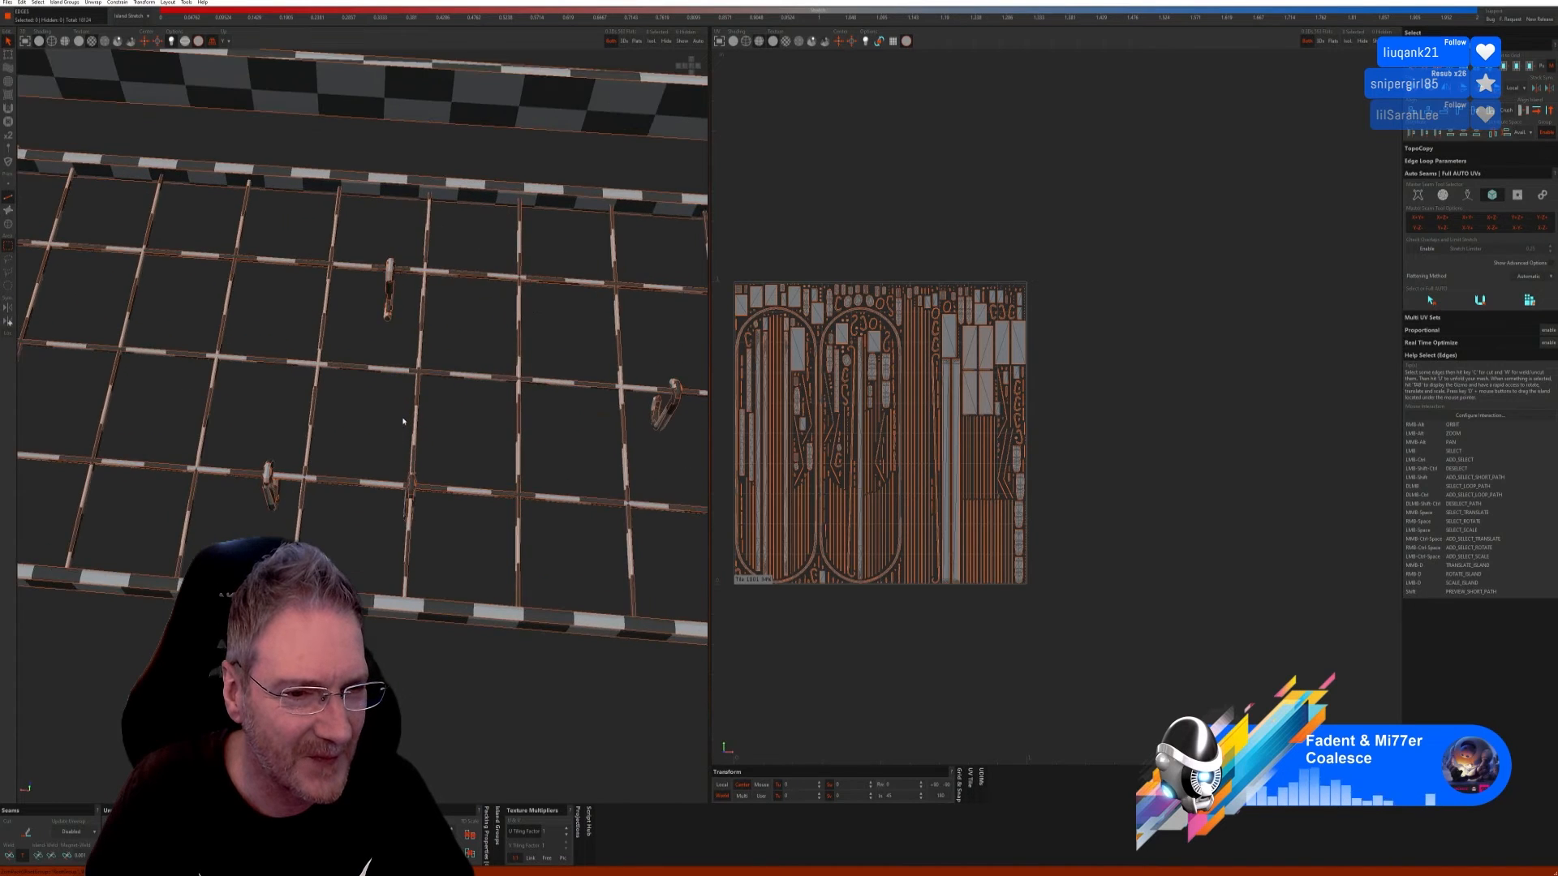
pyautogui.scroll(-3, 381, 442)
pyautogui.keyDown('alt'); pyautogui.moveTo(336, 460); pyautogui.dragTo(440, 369, button='right'); pyautogui.keyUp('alt')
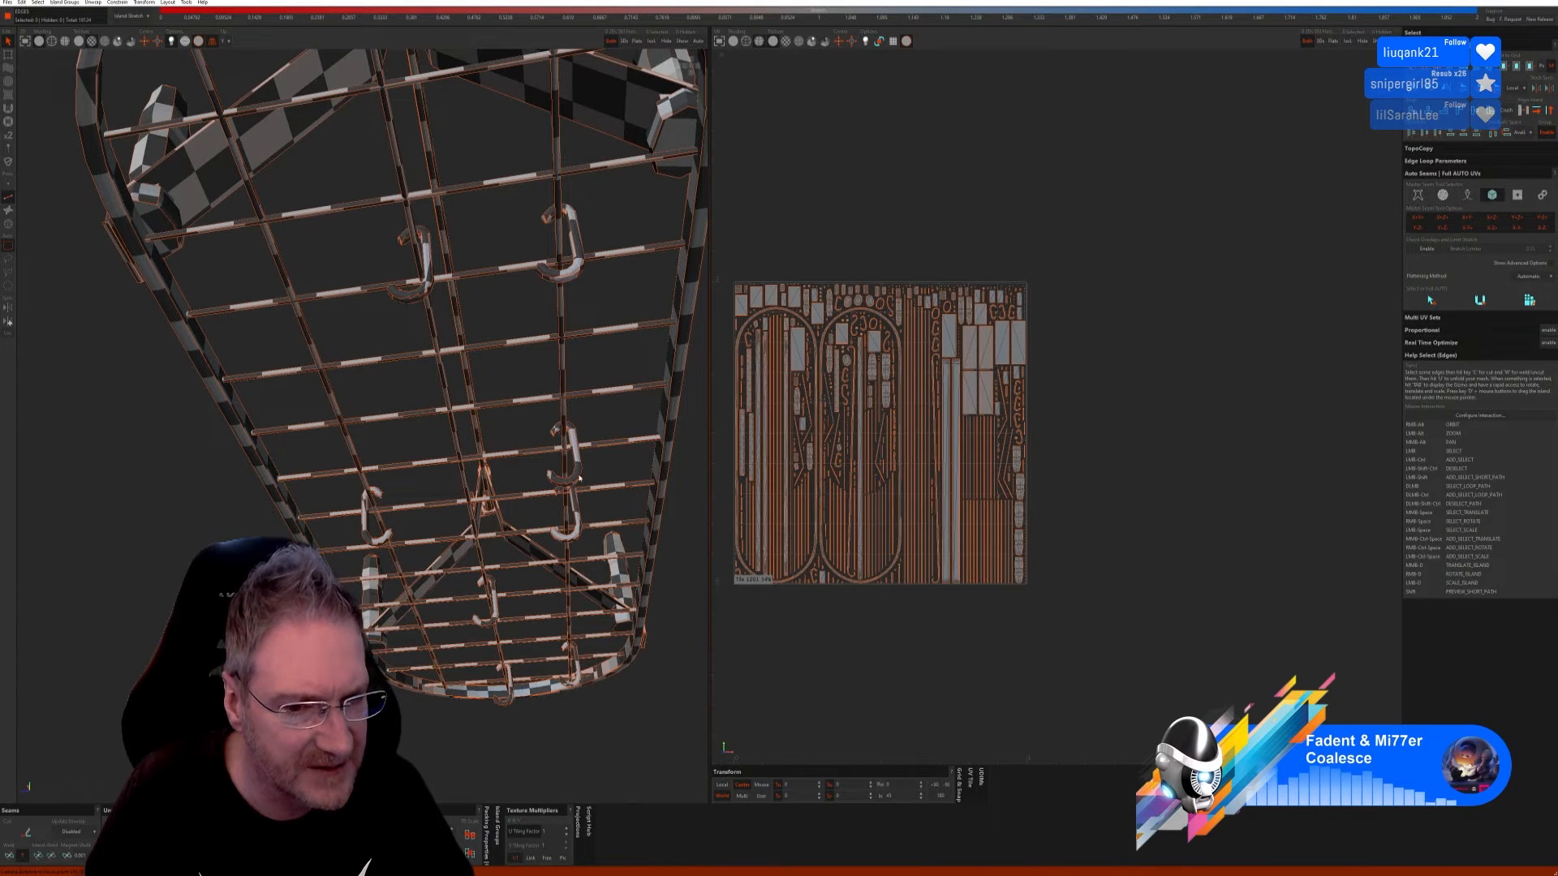
pyautogui.scroll(-2, 535, 504)
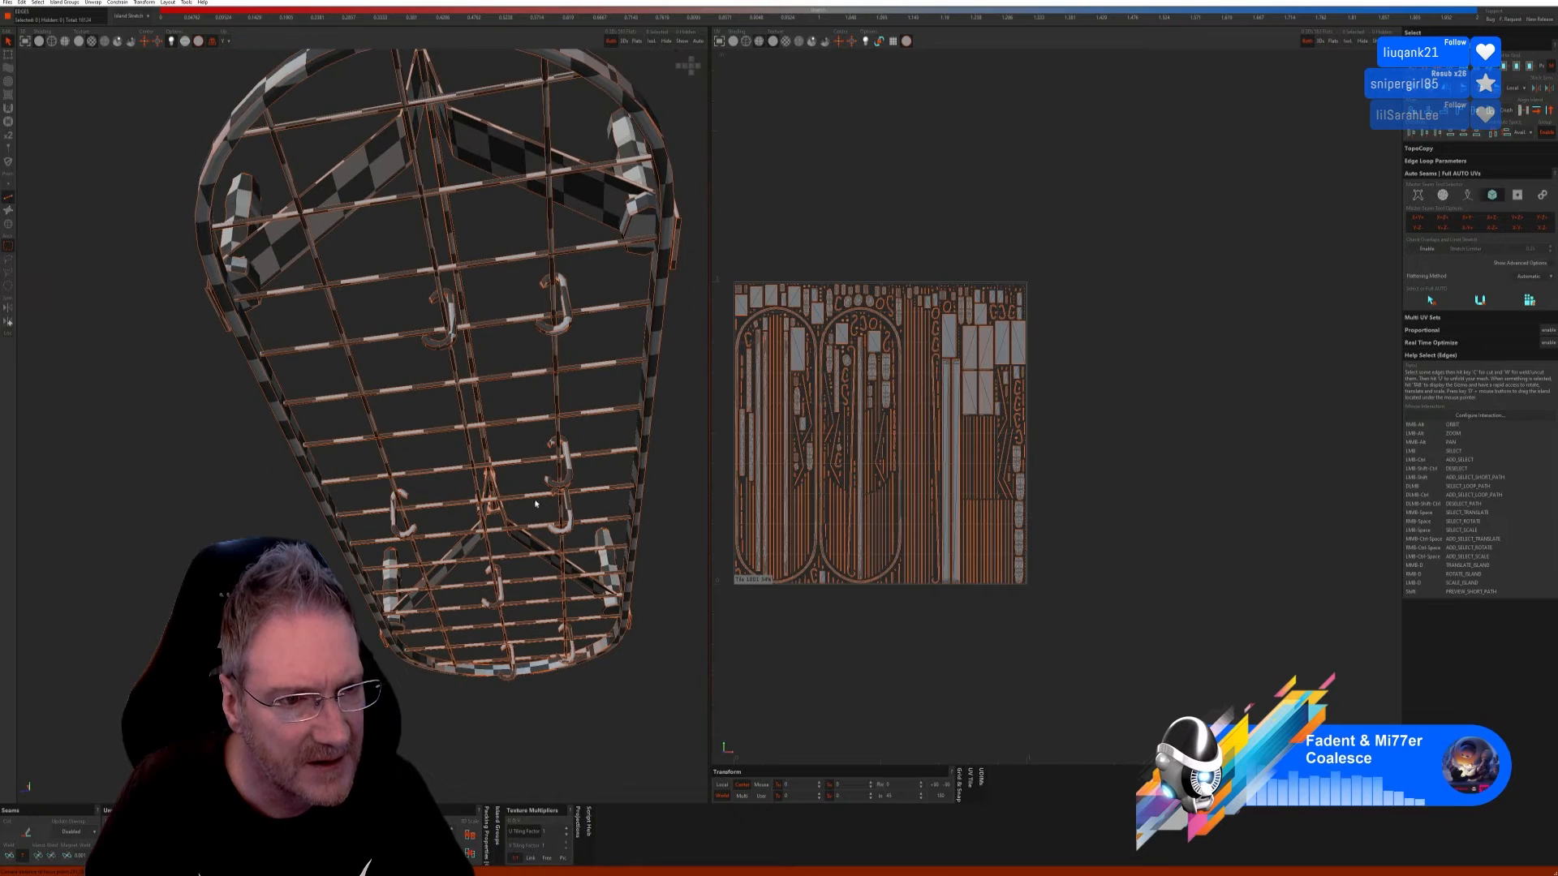
pyautogui.scroll(-4, 527, 509)
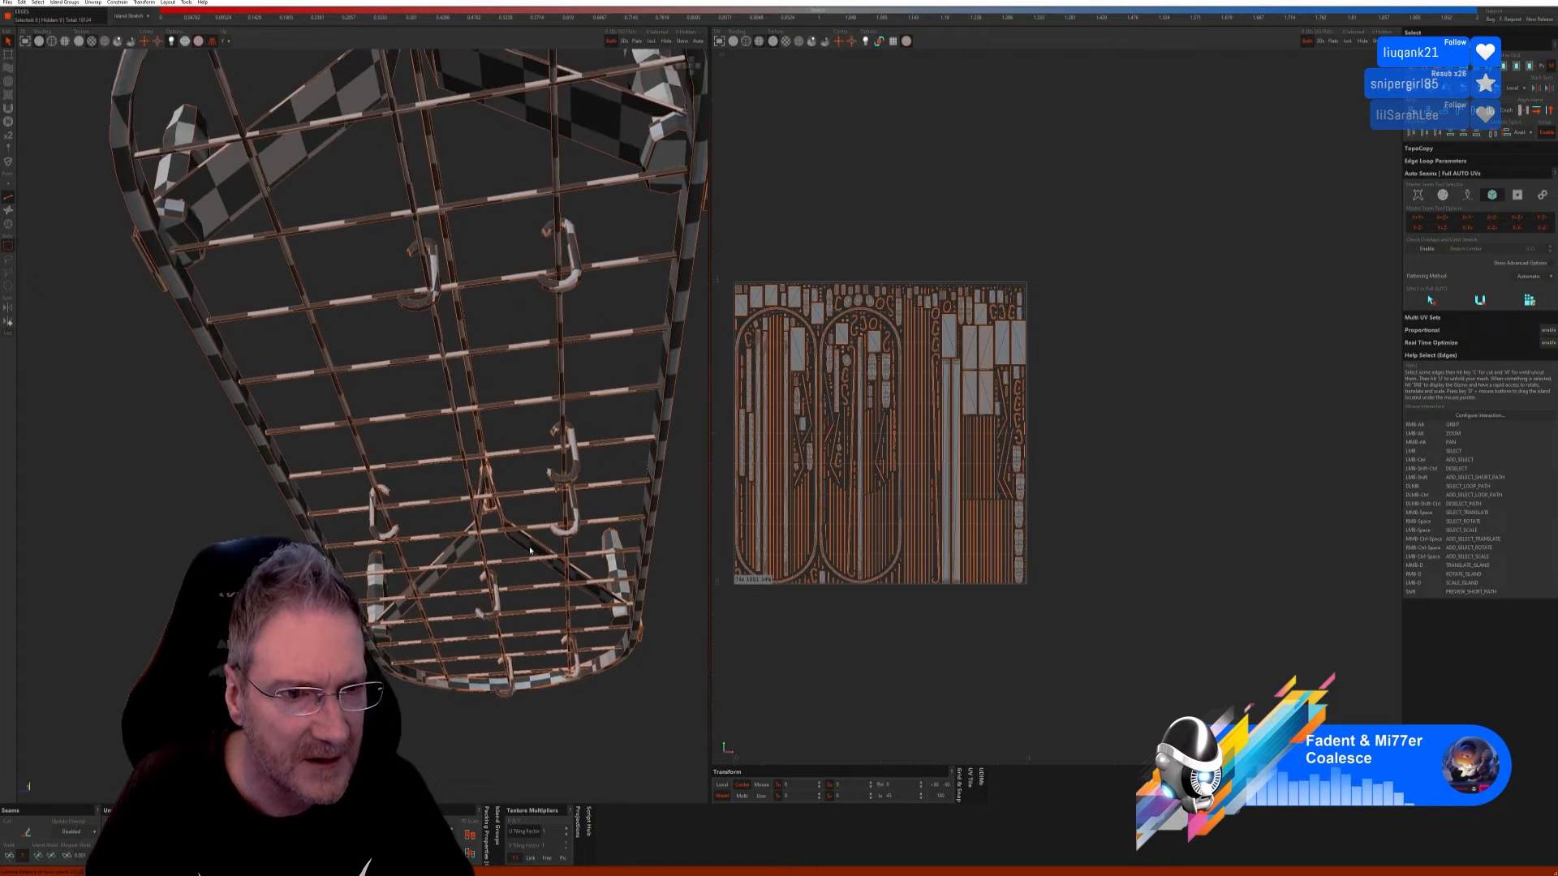
pyautogui.keyDown('alt'); pyautogui.moveTo(527, 508); pyautogui.dragTo(612, 517, button='right'); pyautogui.keyUp('alt')
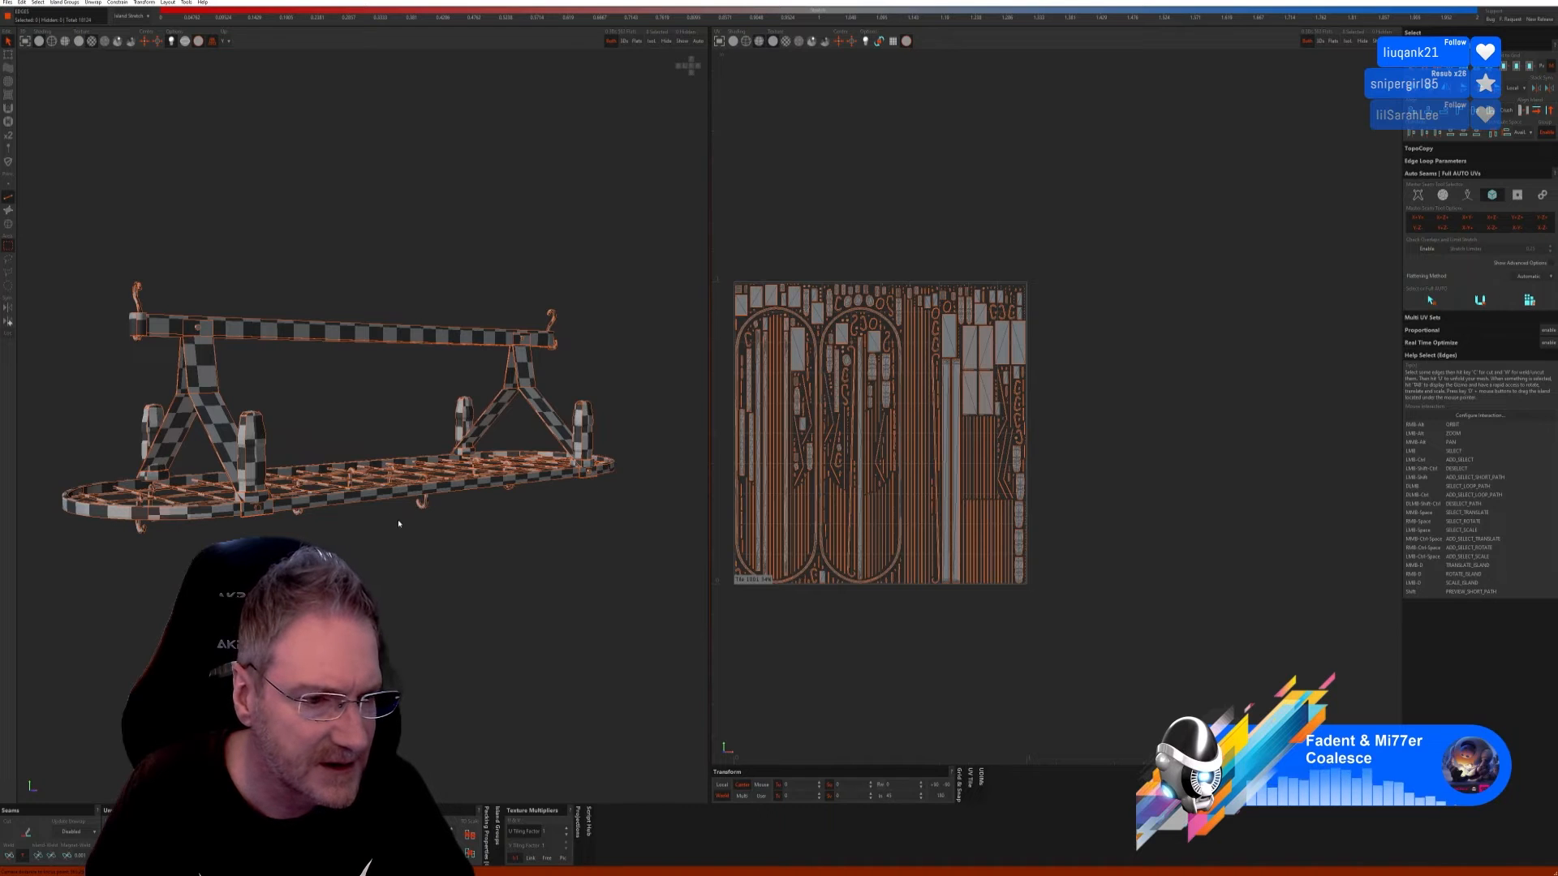
pyautogui.keyDown('alt'); pyautogui.moveTo(398, 523); pyautogui.dragTo(418, 537); pyautogui.keyUp('alt')
pyautogui.keyDown('alt'); pyautogui.moveTo(415, 544); pyautogui.dragTo(329, 438); pyautogui.keyUp('alt')
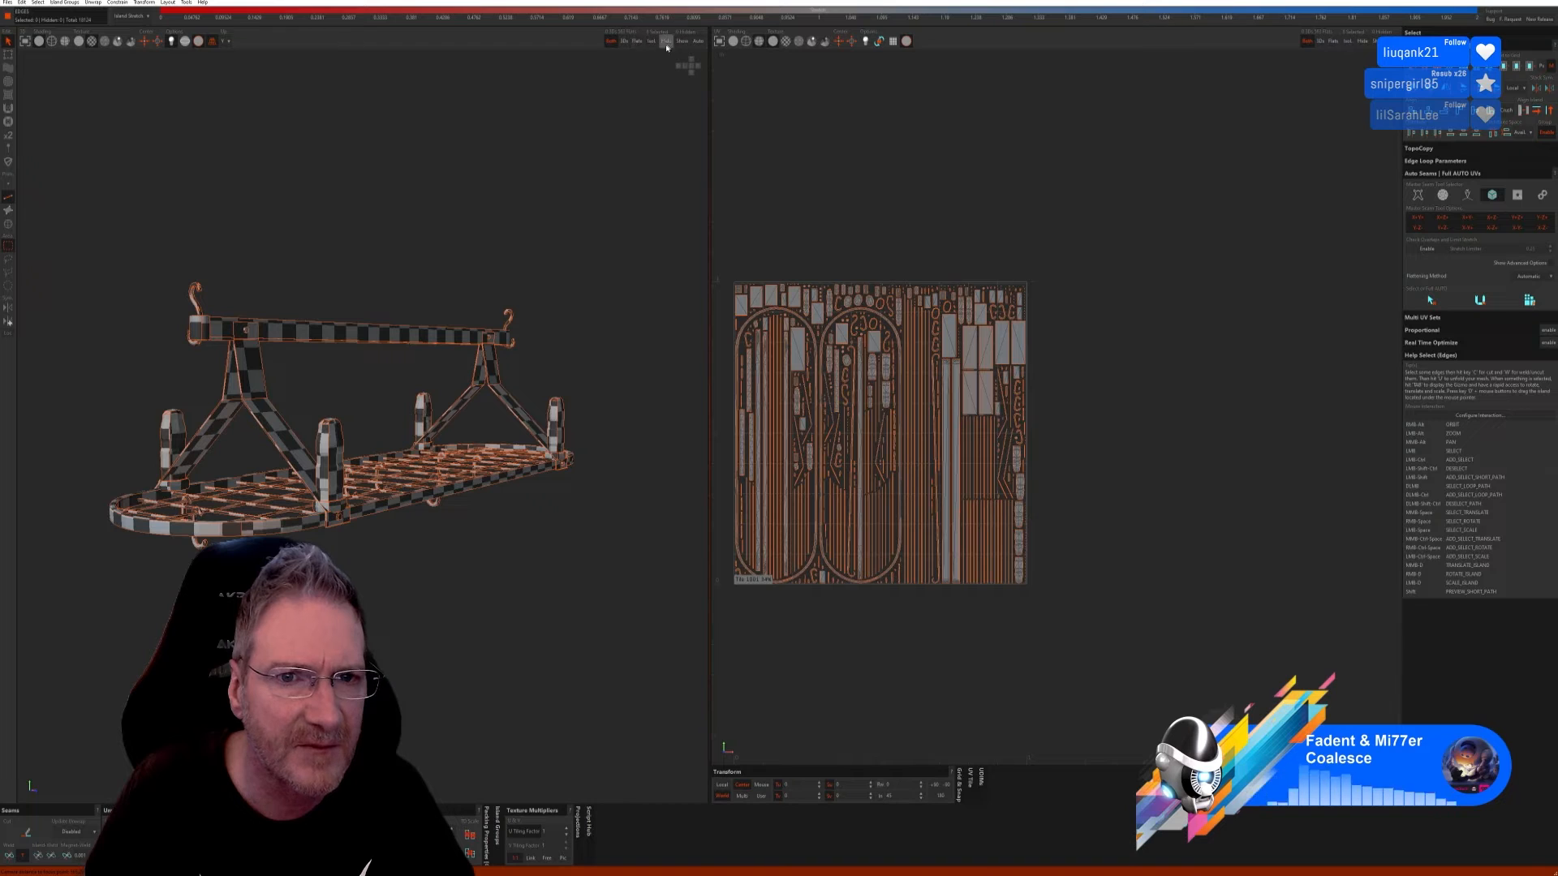
# Step: Isolate the complete front corner post beside the nearer bracket and auto-seam, unfold and pack it with the Pelt method
pyautogui.press('F4')
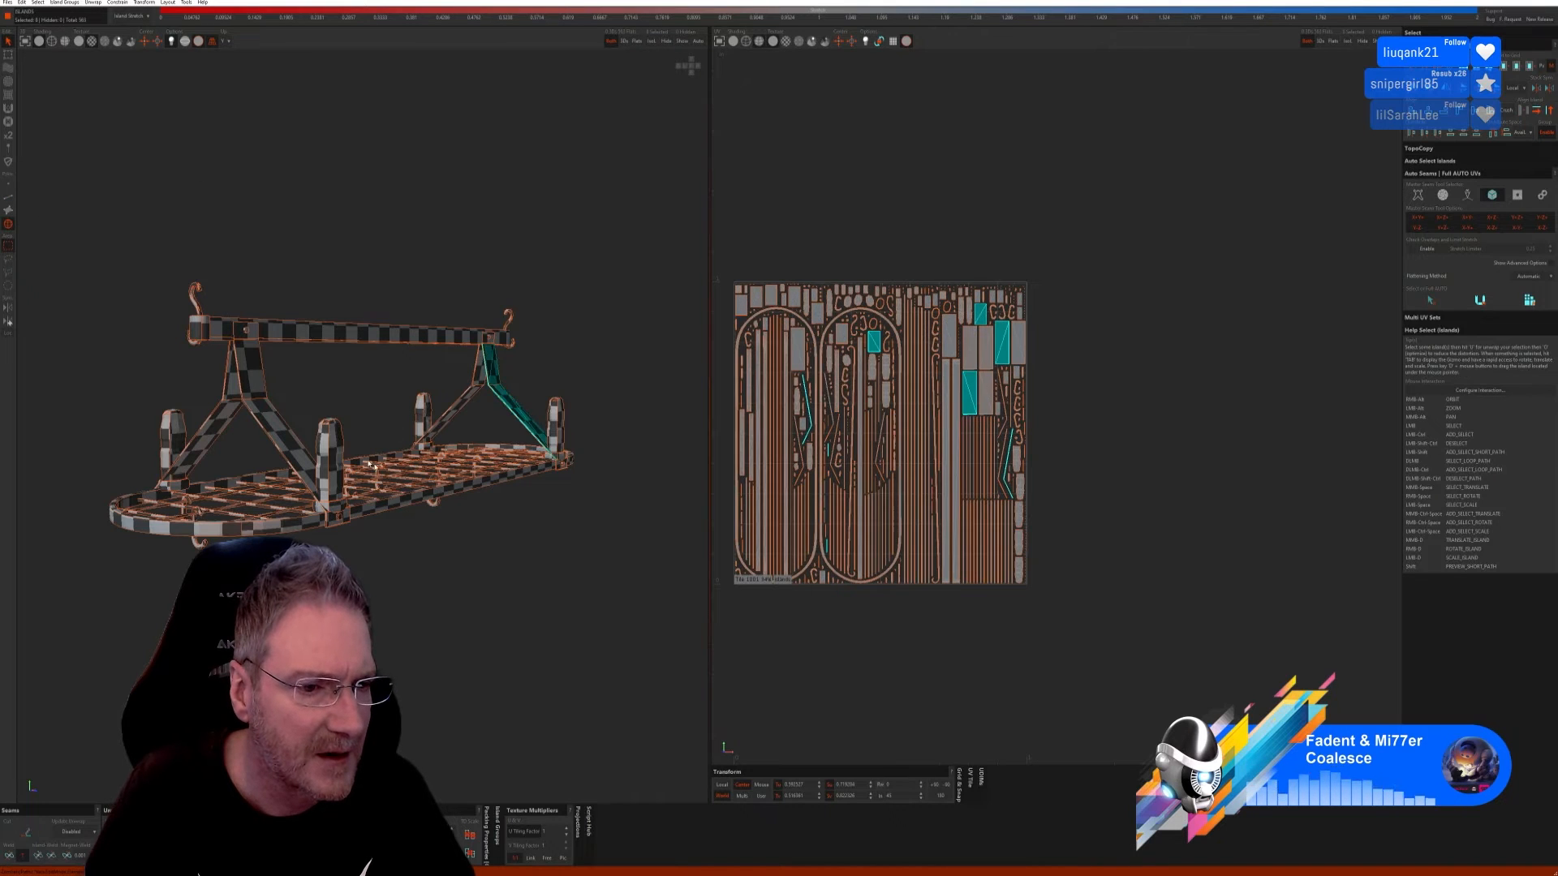
pyautogui.click(339, 452)
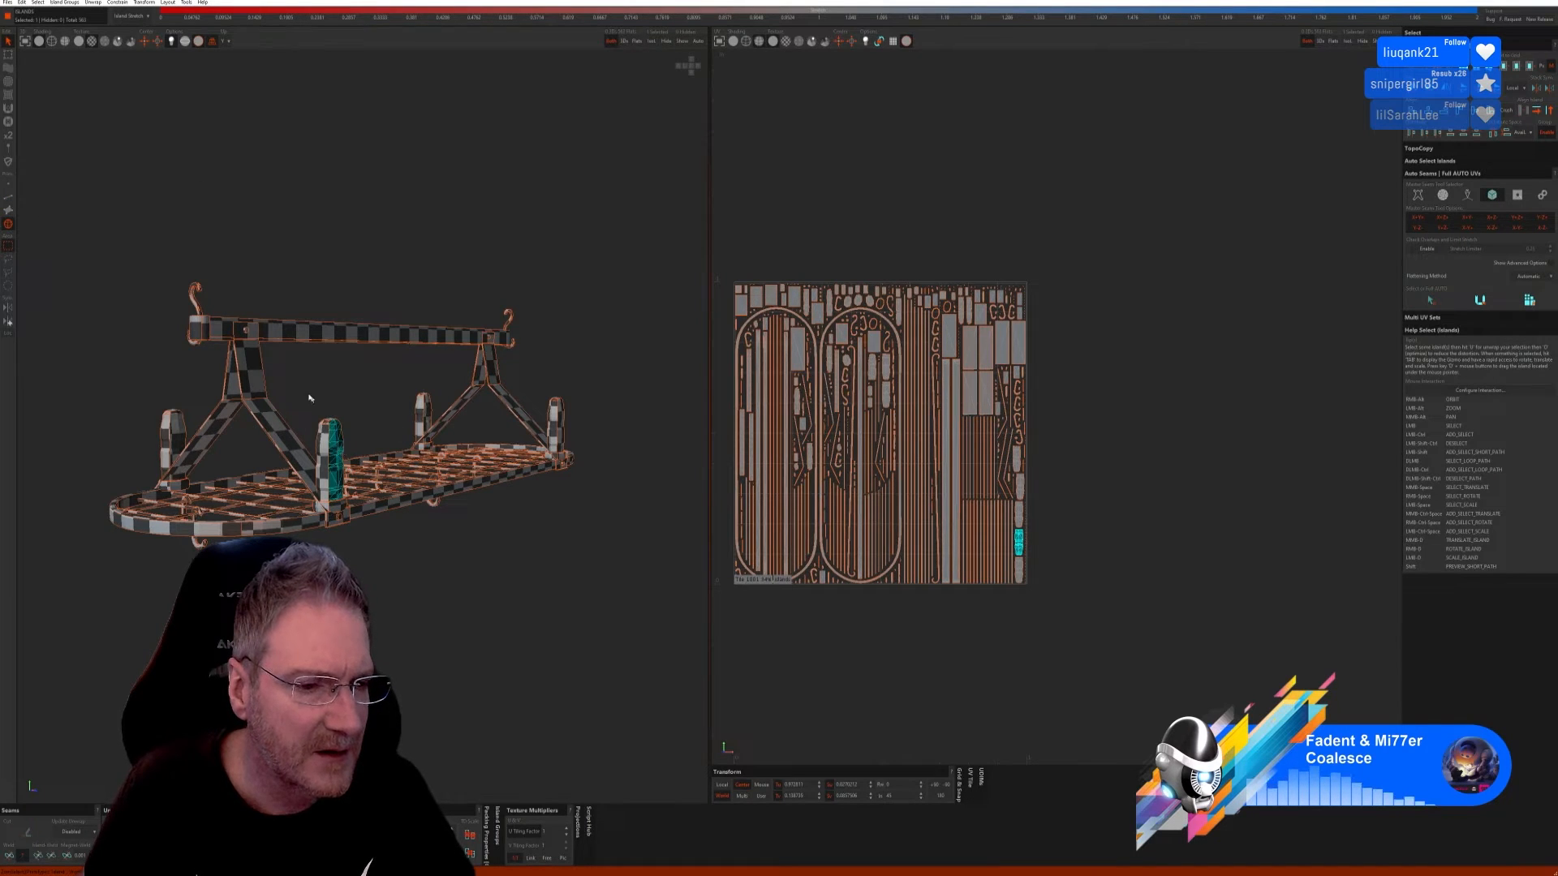
pyautogui.moveTo(313, 404); pyautogui.dragTo(352, 451)
pyautogui.keyDown('alt'); pyautogui.moveTo(352, 443); pyautogui.dragTo(370, 610, button='right'); pyautogui.keyUp('alt')
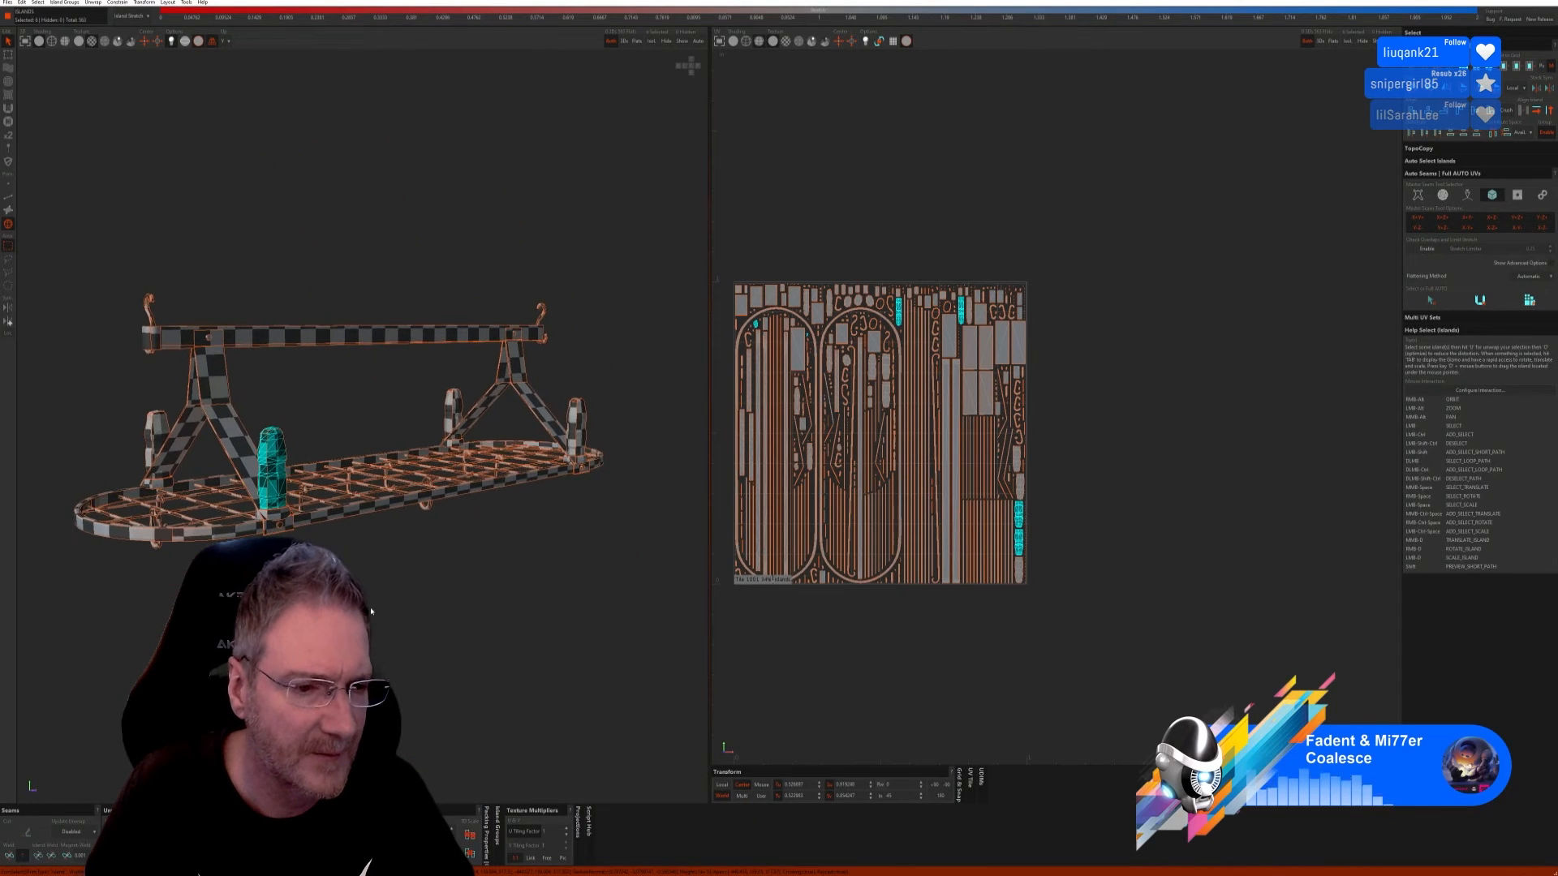
pyautogui.click(652, 42)
pyautogui.click(10, 199)
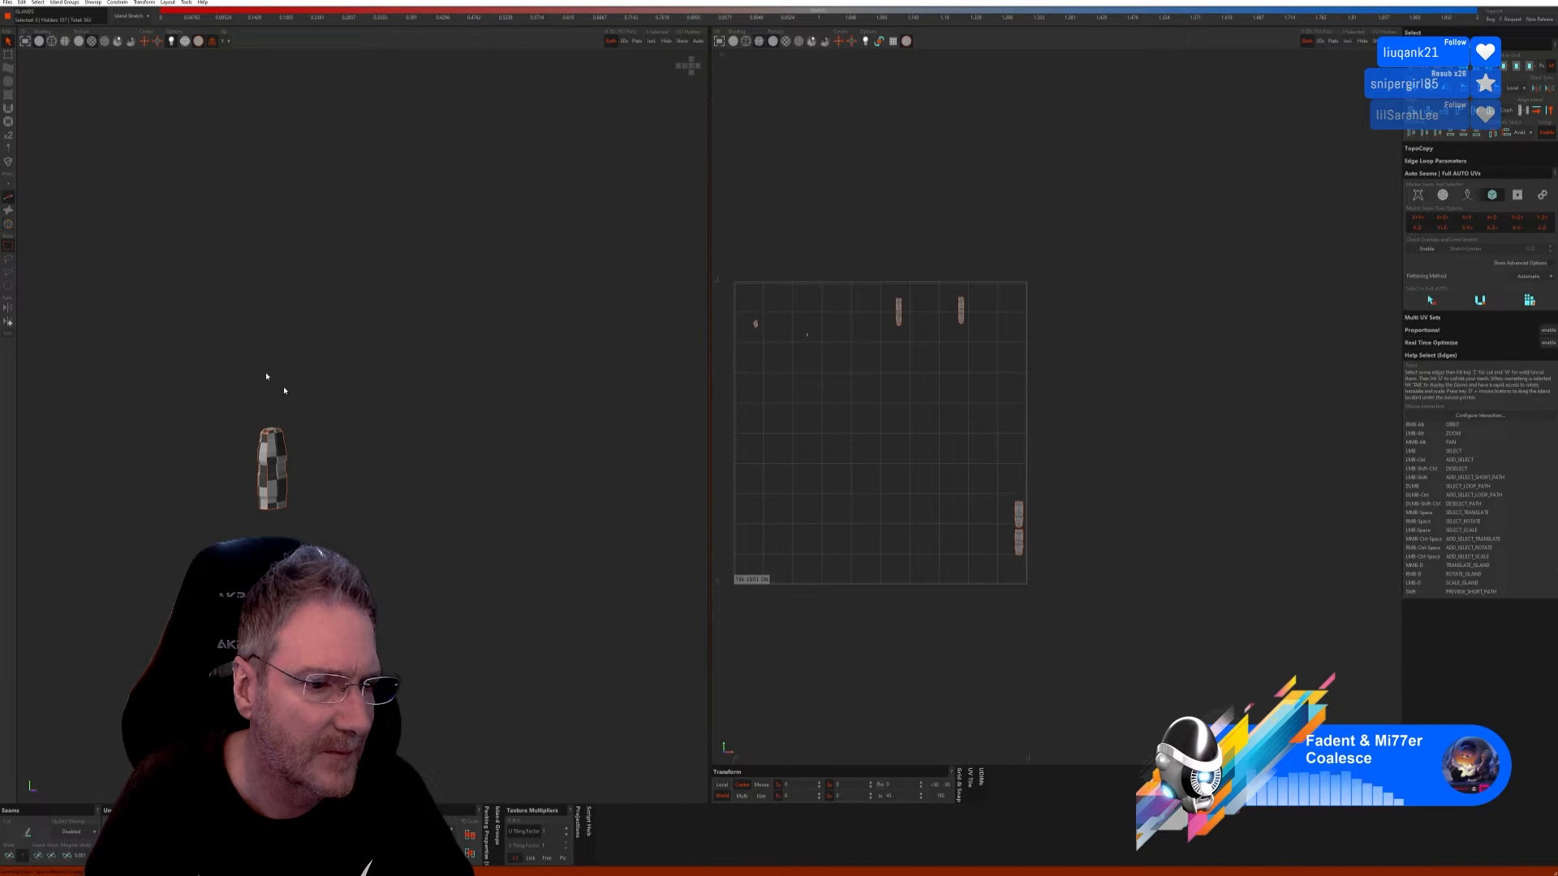
pyautogui.click(1417, 194)
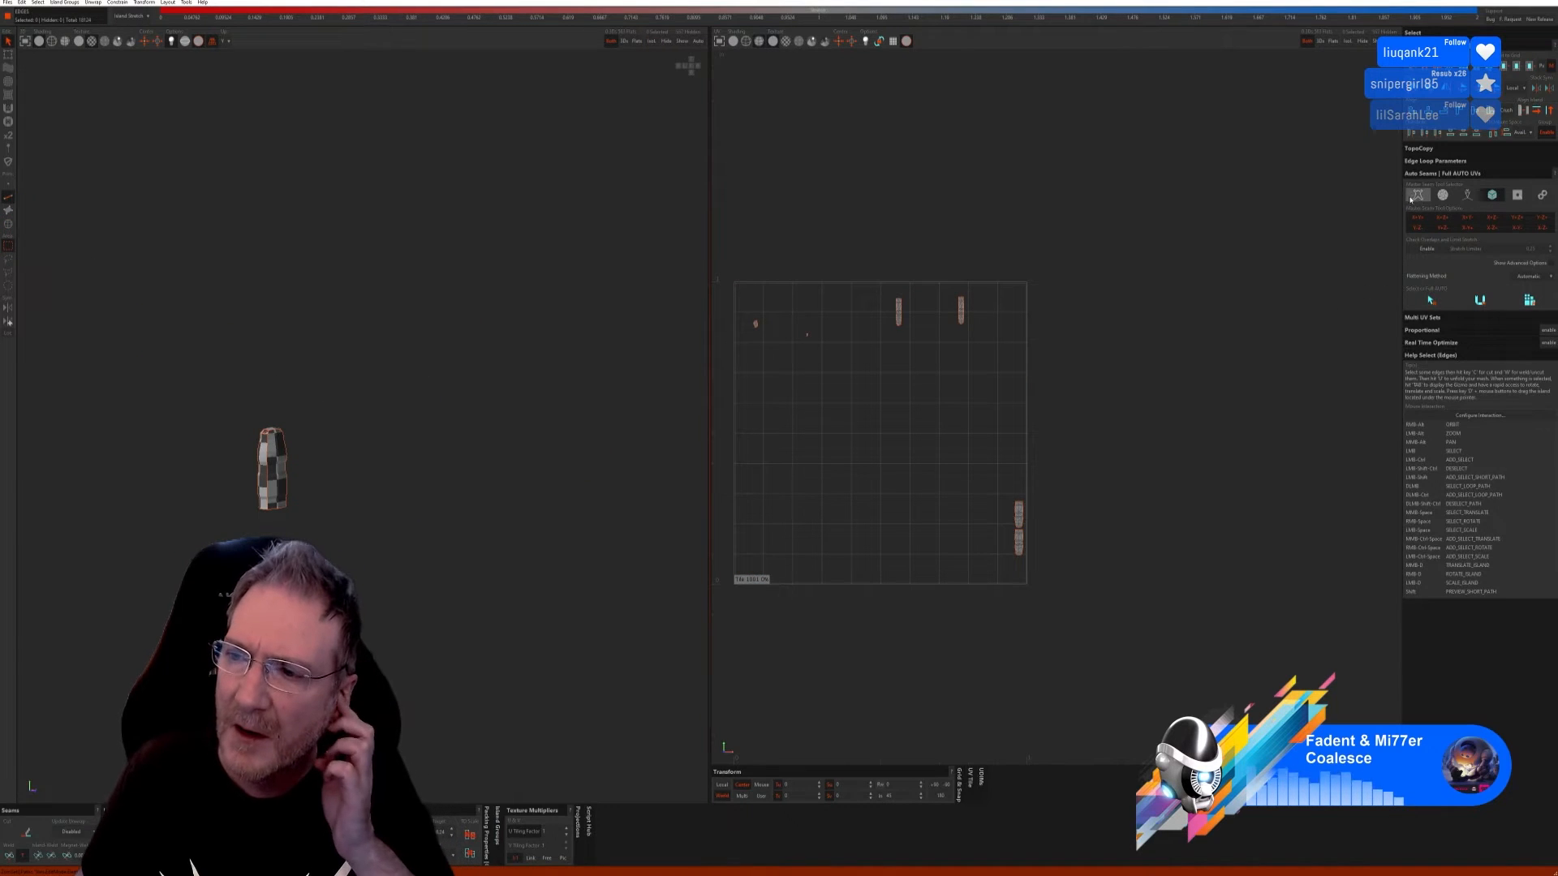
pyautogui.click(1475, 282)
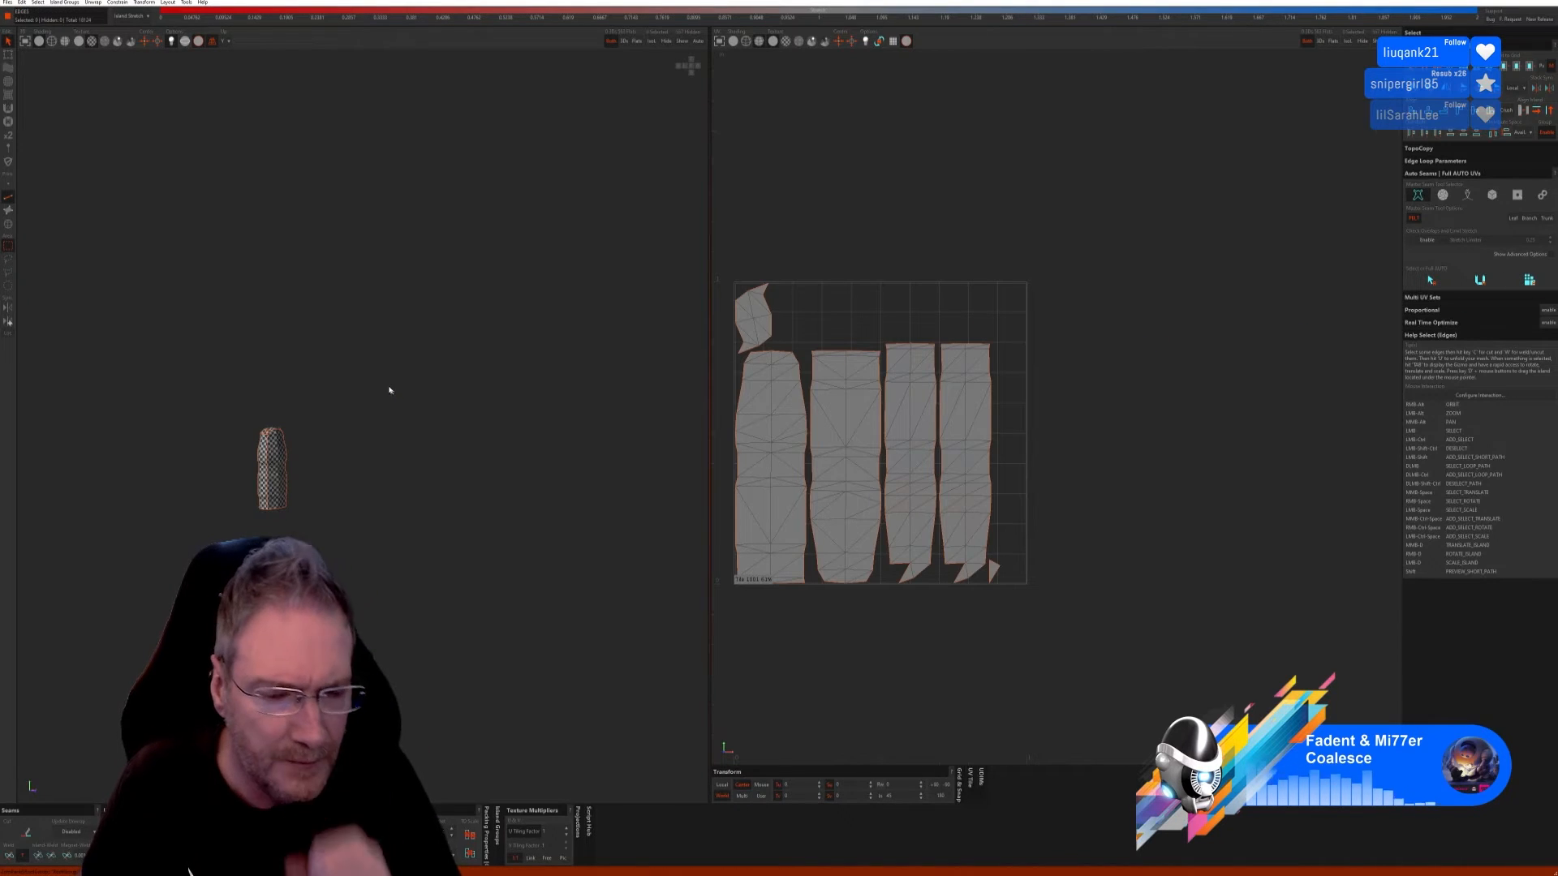
# Step: Undo the corner post's Pelt unwrap, its isolation and the packing of the whole rack's islands
pyautogui.hotkey('ctrl', 'z')
pyautogui.hotkey('ctrl', 'z')
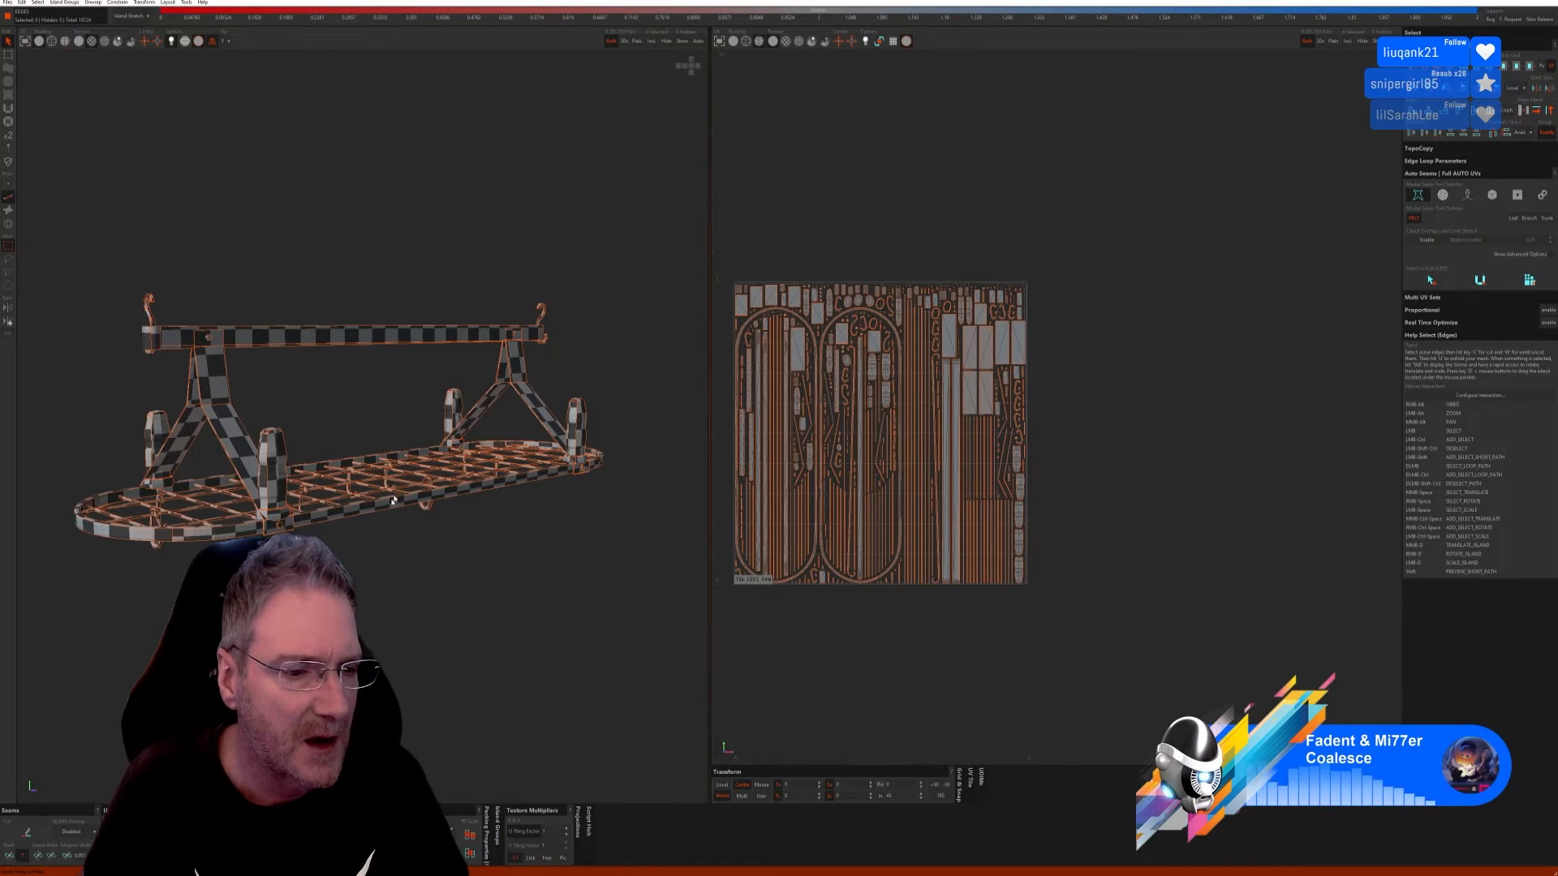
pyautogui.keyDown('alt'); pyautogui.moveTo(393, 501); pyautogui.dragTo(373, 526); pyautogui.keyUp('alt')
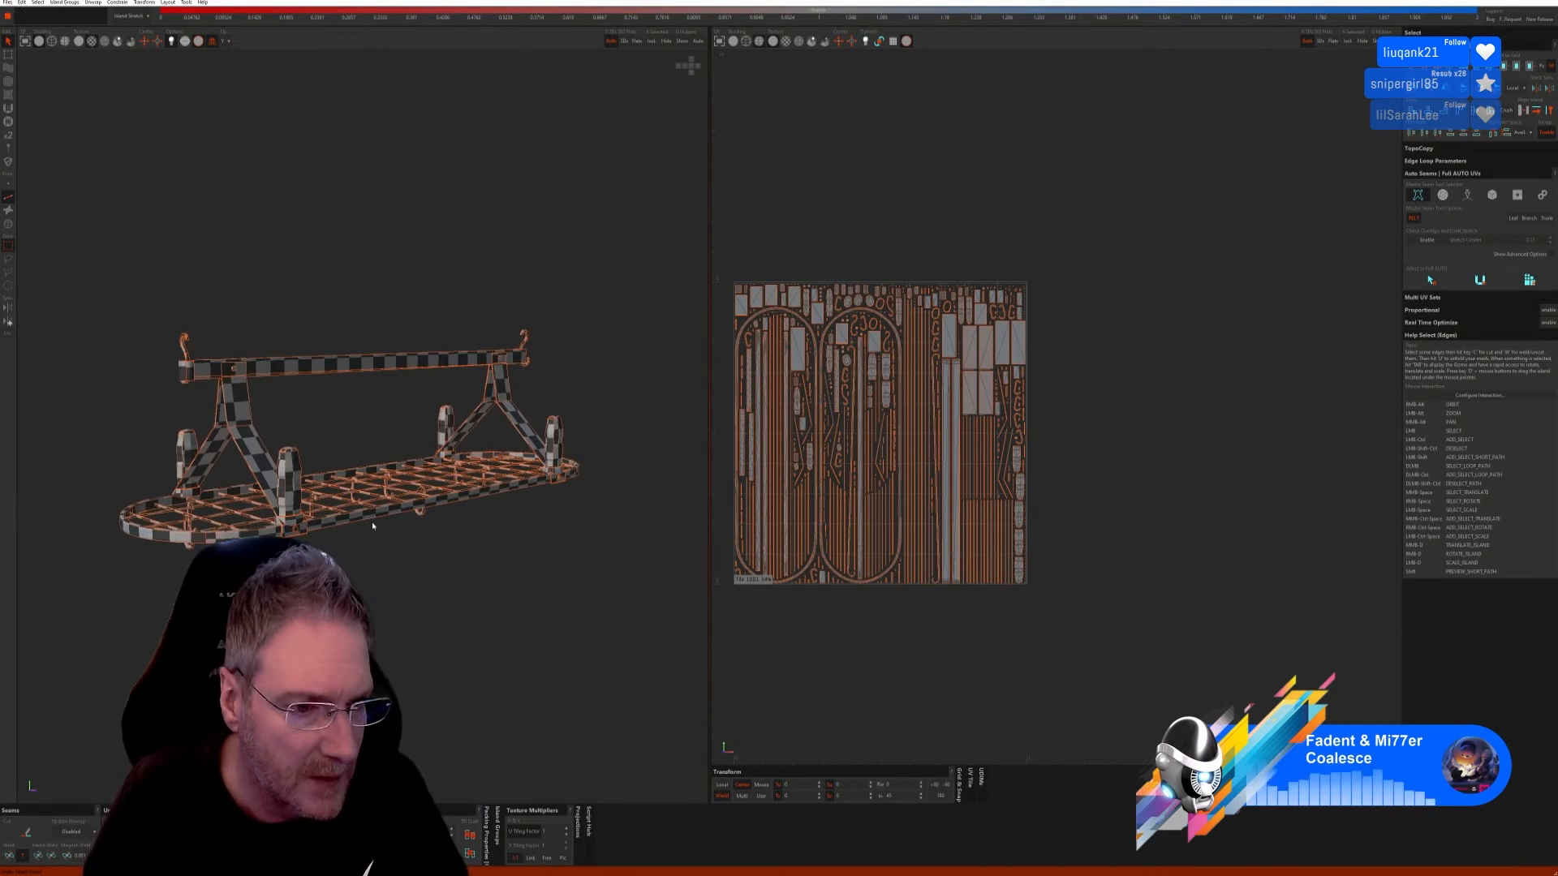
pyautogui.hotkey('ctrl', 'z')
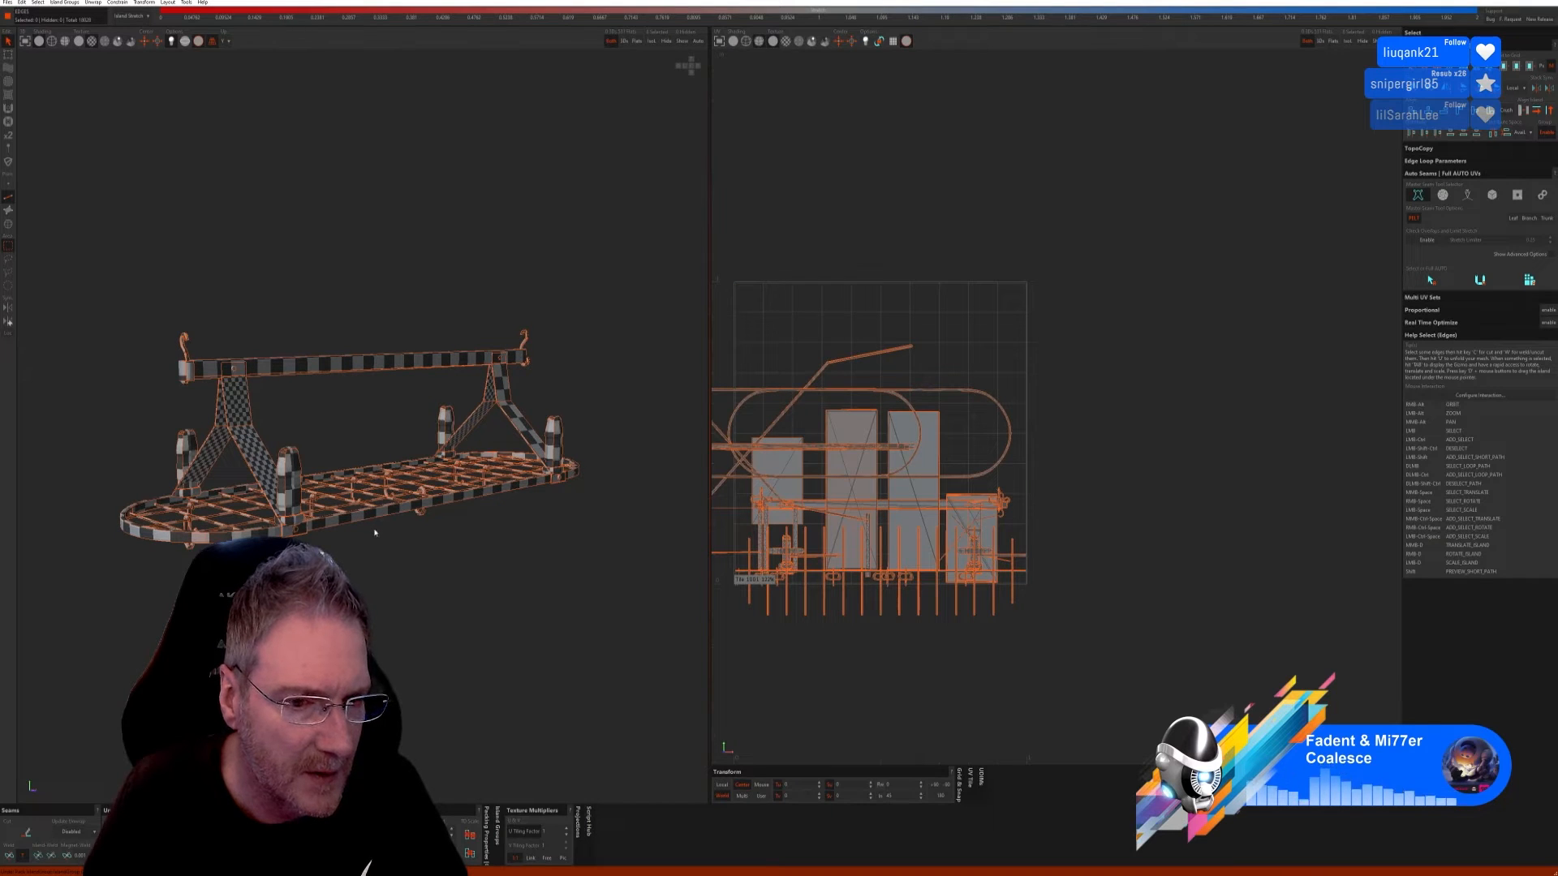
# Step: Undo the remaining Box auto-seam unfolding and cuts on the entire pot rack
pyautogui.hotkey('ctrl', 'z')
pyautogui.hotkey('ctrl', 'z')
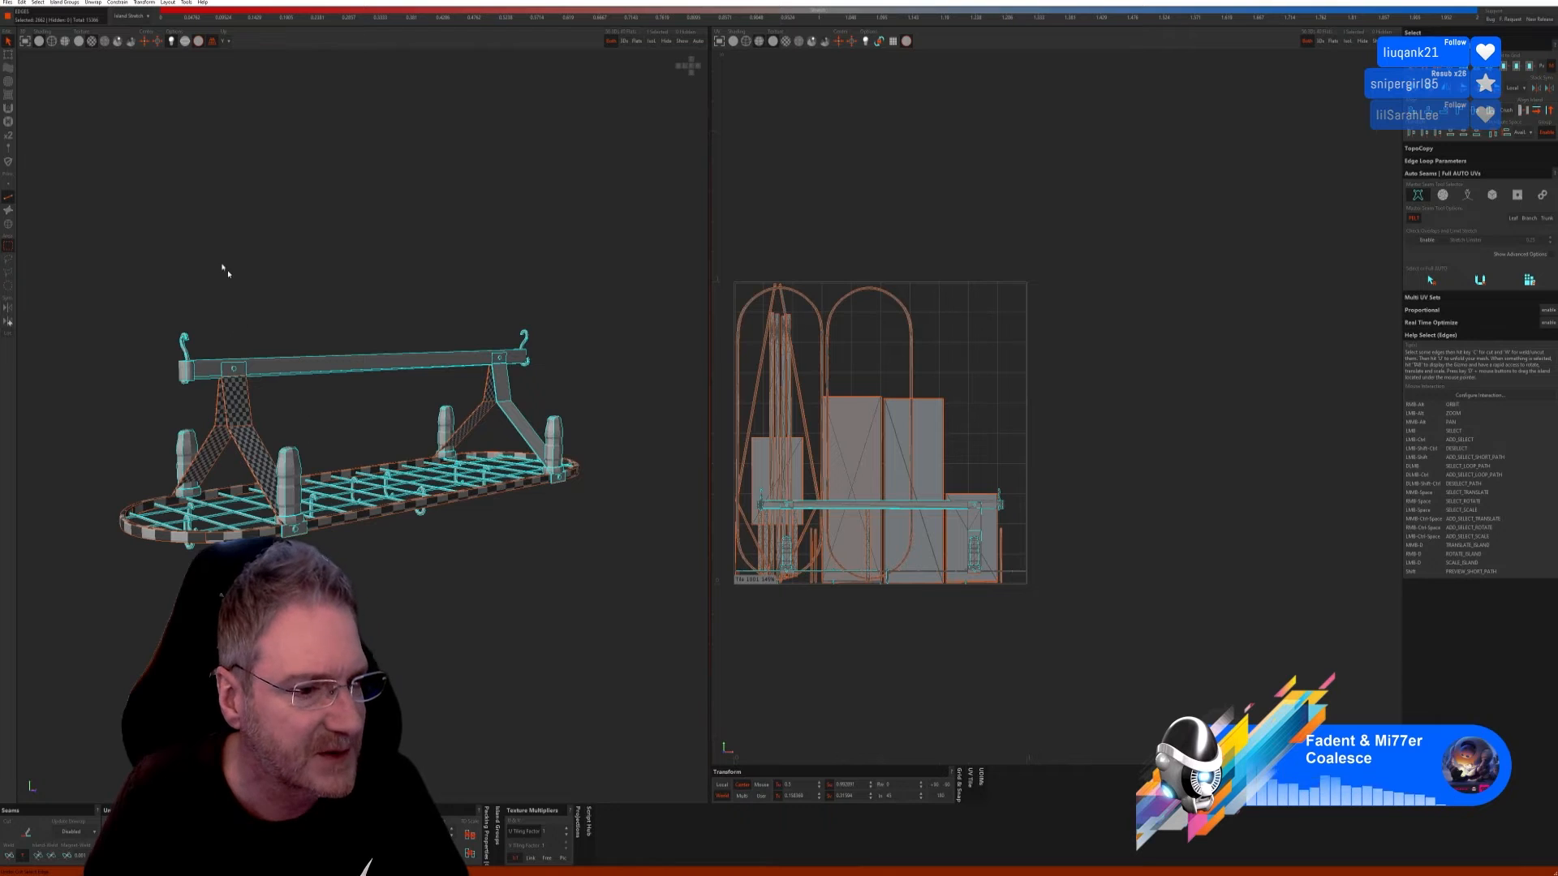
# Step: Isolate the unprocessed front arm of the farther bracket, auto-seam, unfold and pack it with the Box method, and show all parts again
pyautogui.click(8, 223)
pyautogui.click(513, 413)
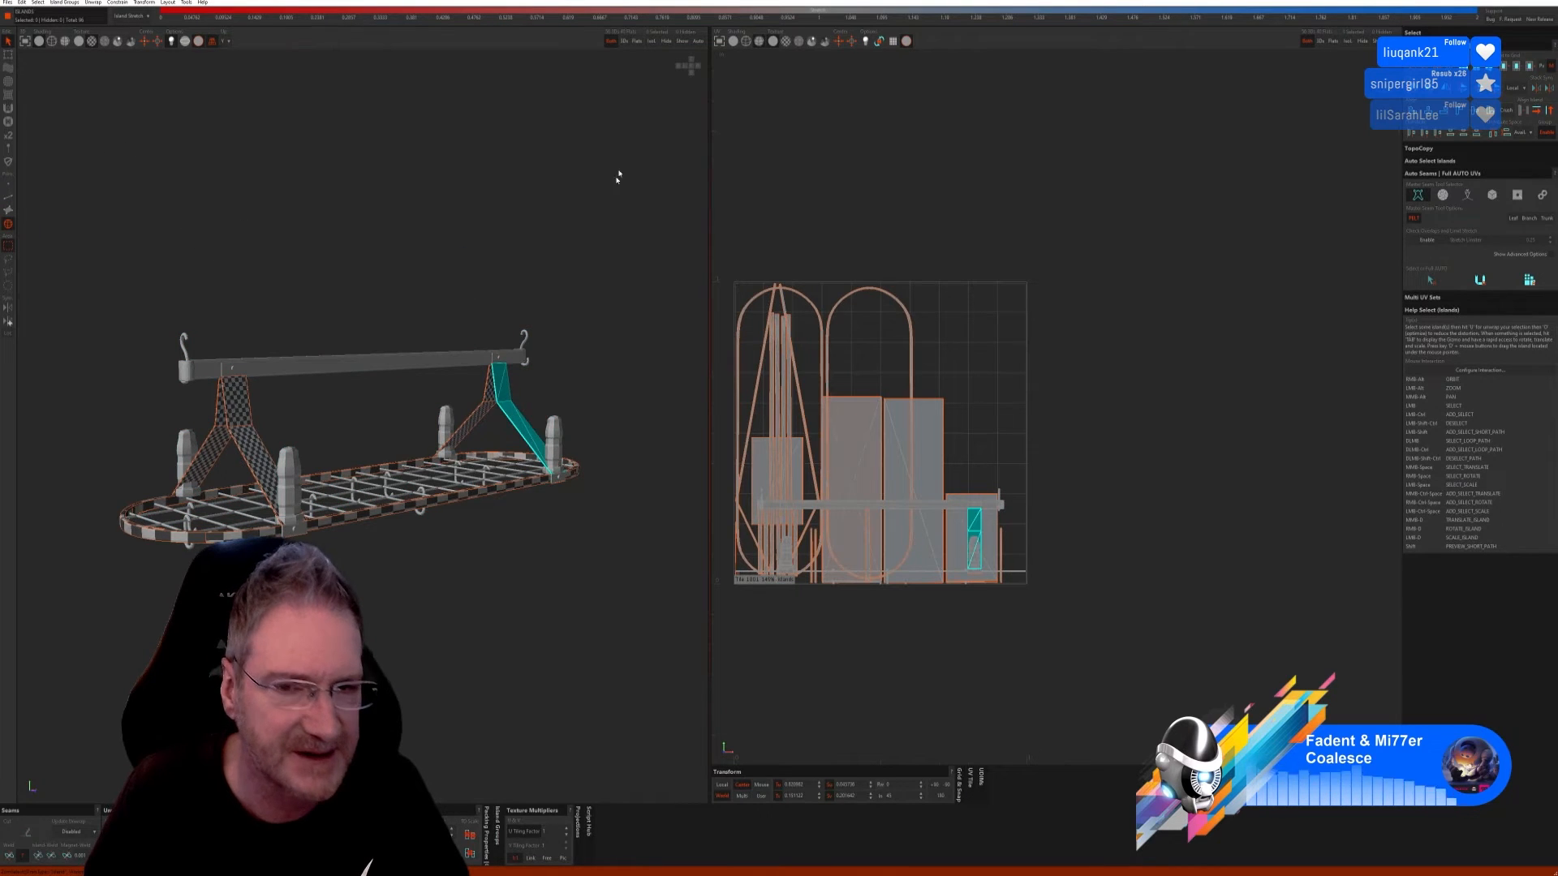
pyautogui.click(650, 41)
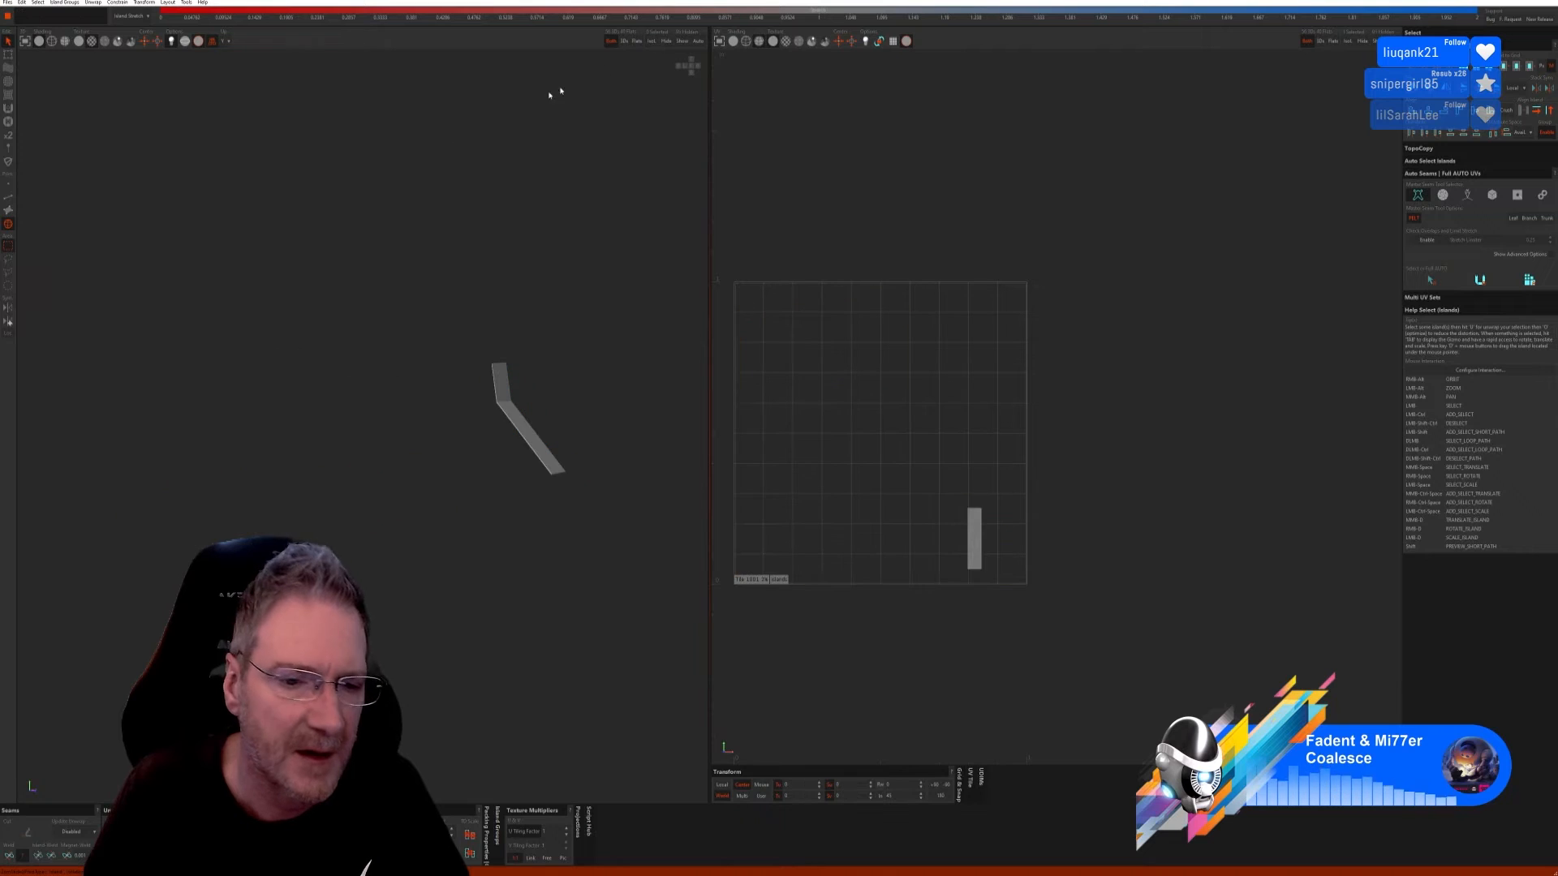
pyautogui.click(8, 198)
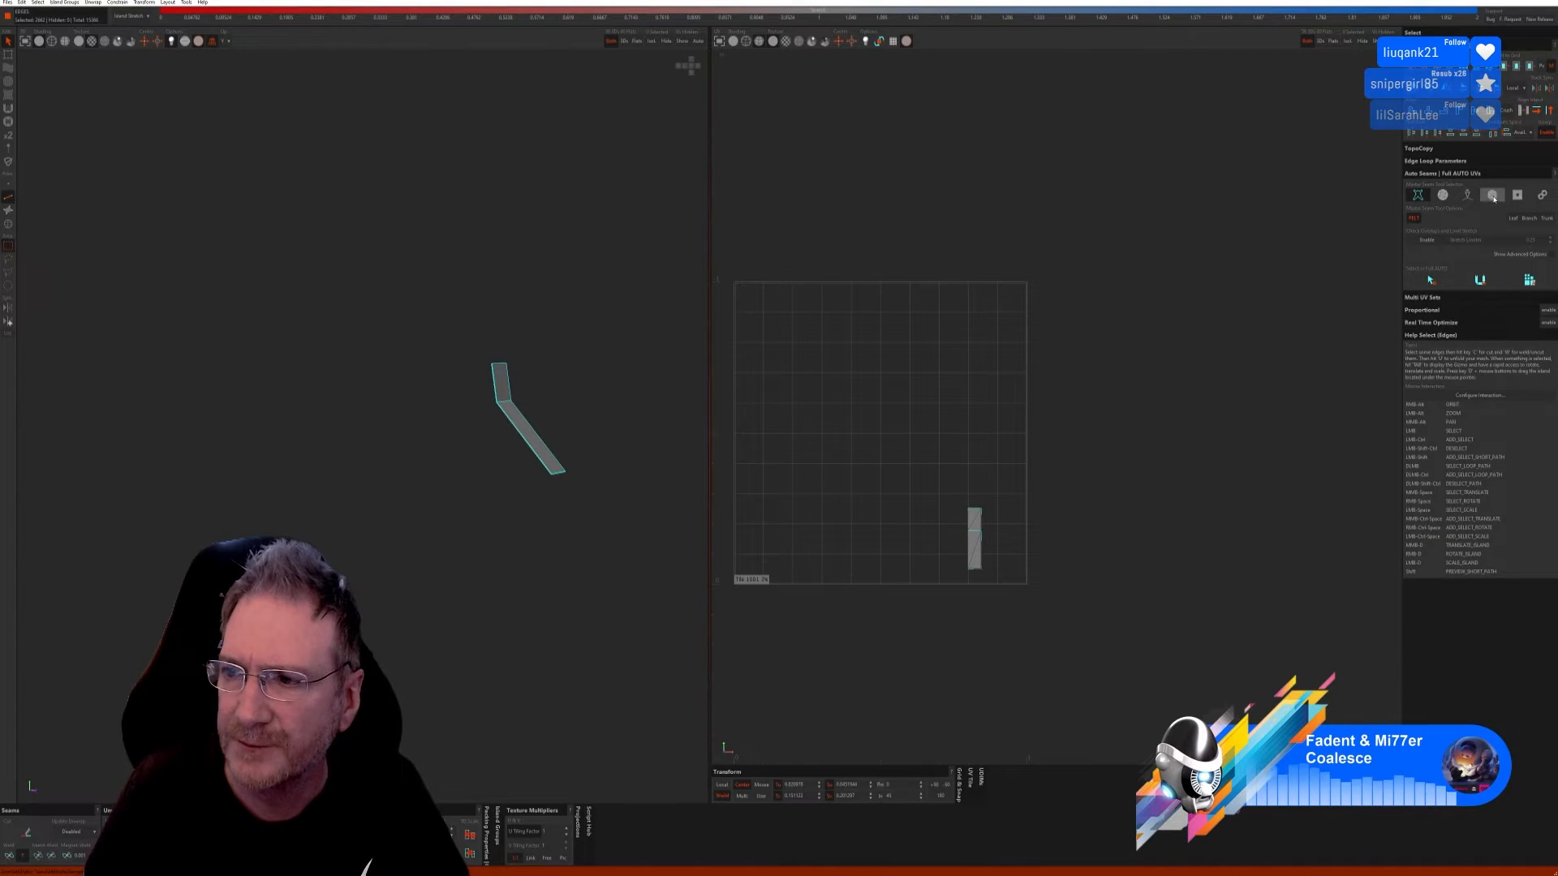
pyautogui.click(1493, 196)
pyautogui.click(1522, 303)
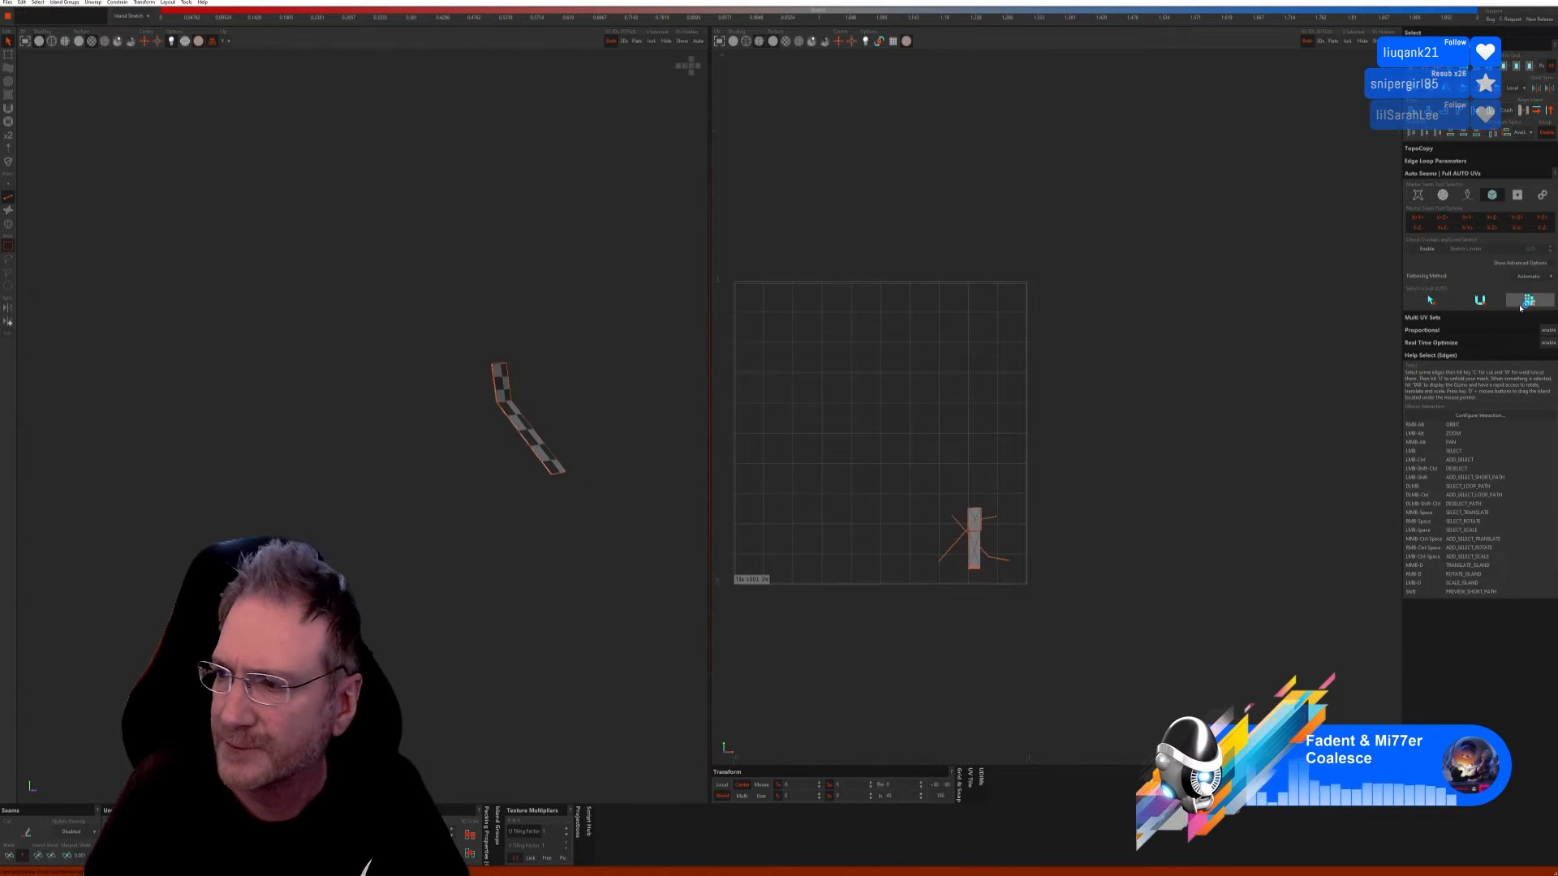
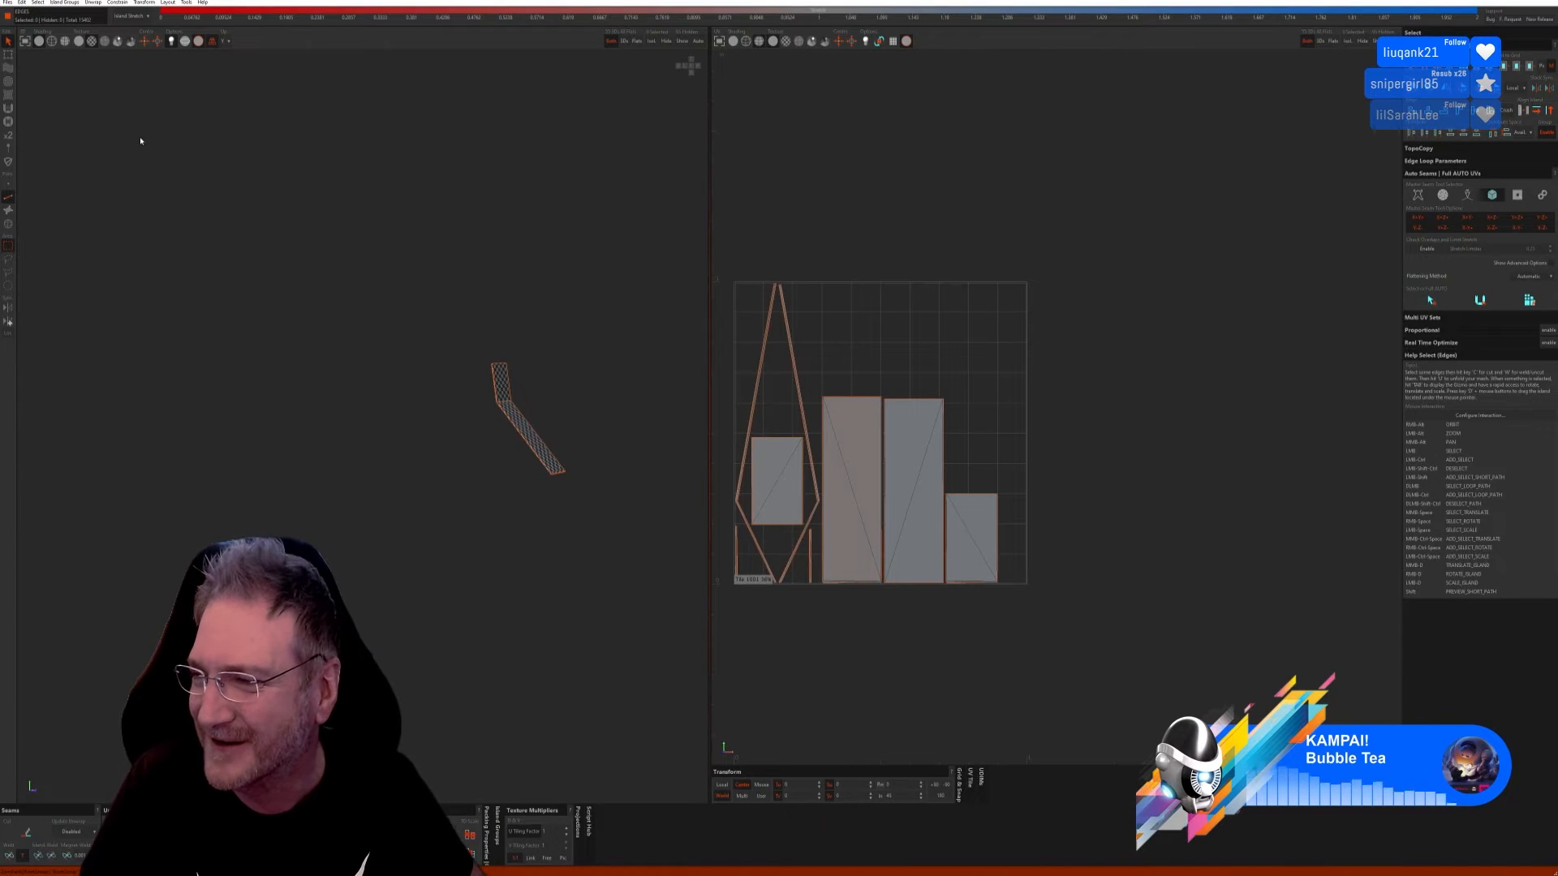
pyautogui.click(650, 42)
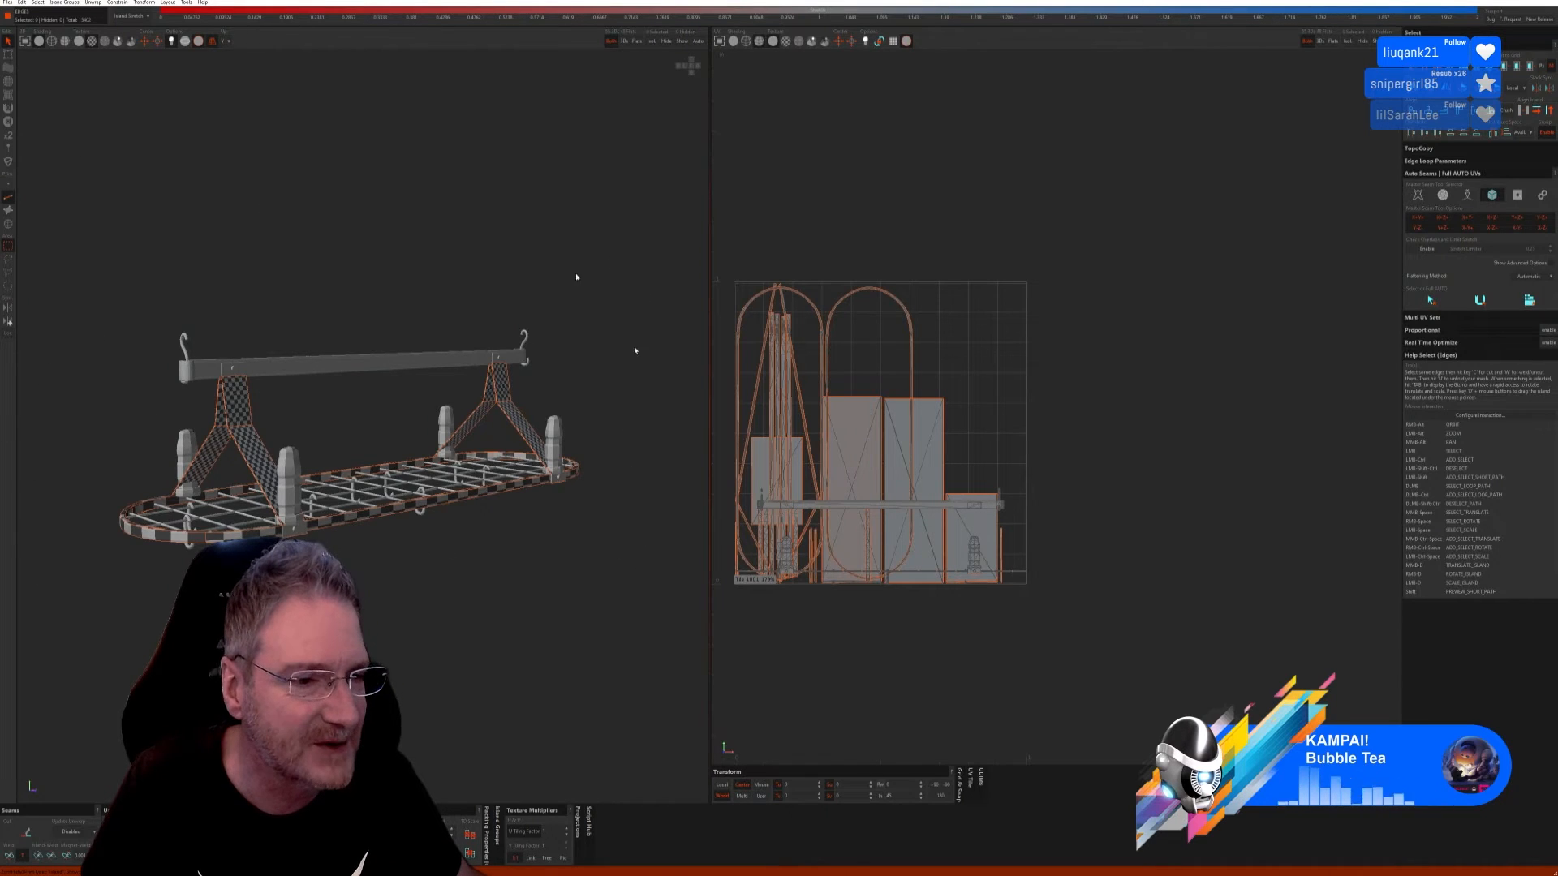
# Step: Isolate the long top crossbar in island mode, auto-seam it with the Box method, unfold and pack it, and check its checker pattern
pyautogui.click(8, 223)
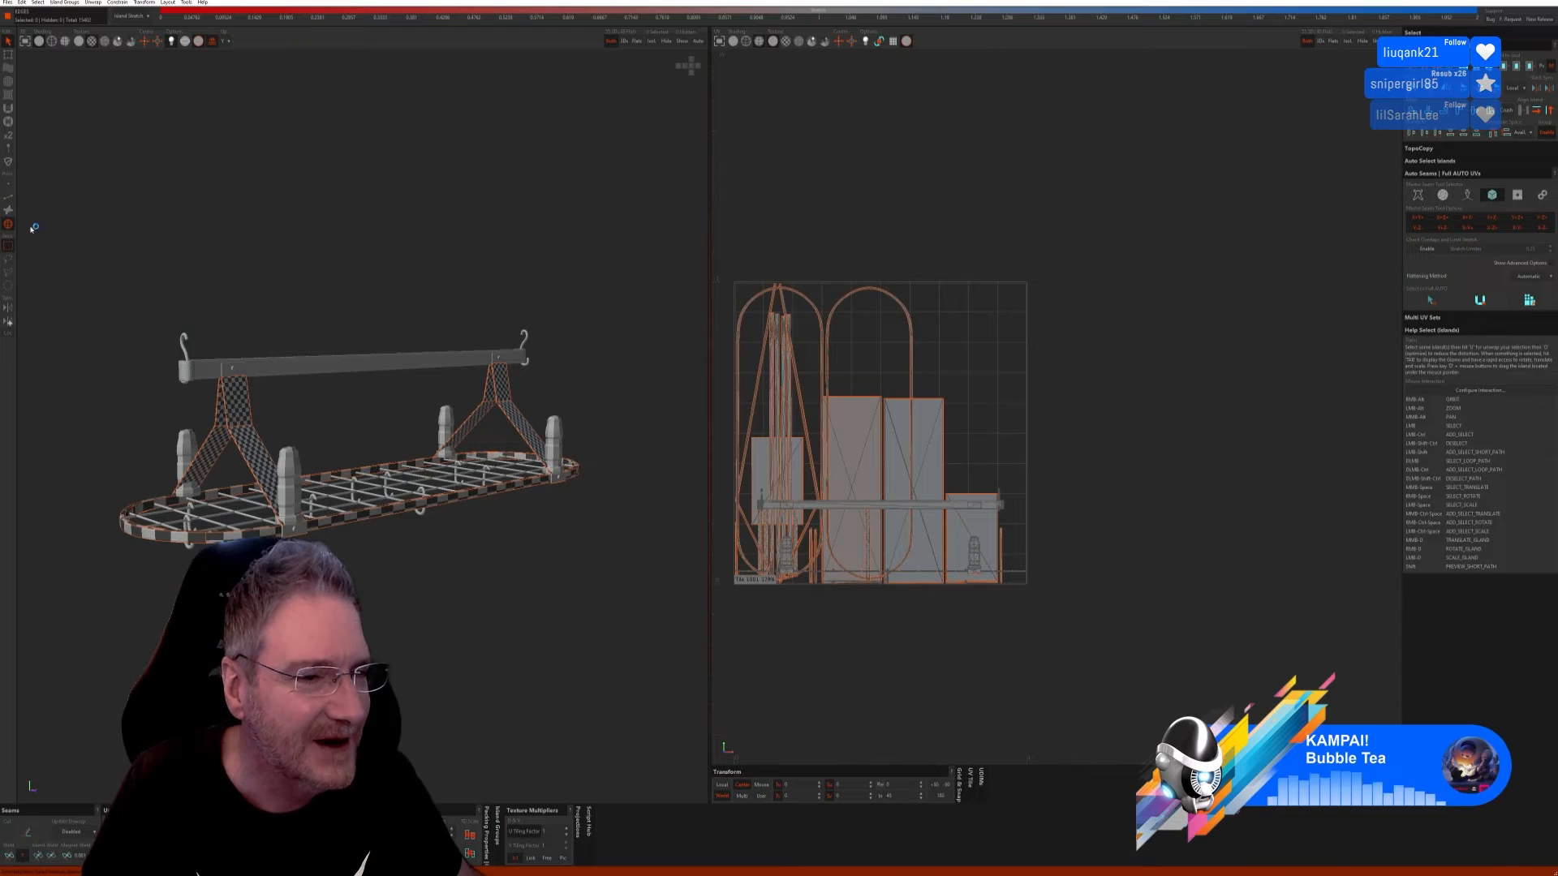
pyautogui.click(320, 366)
pyautogui.click(651, 43)
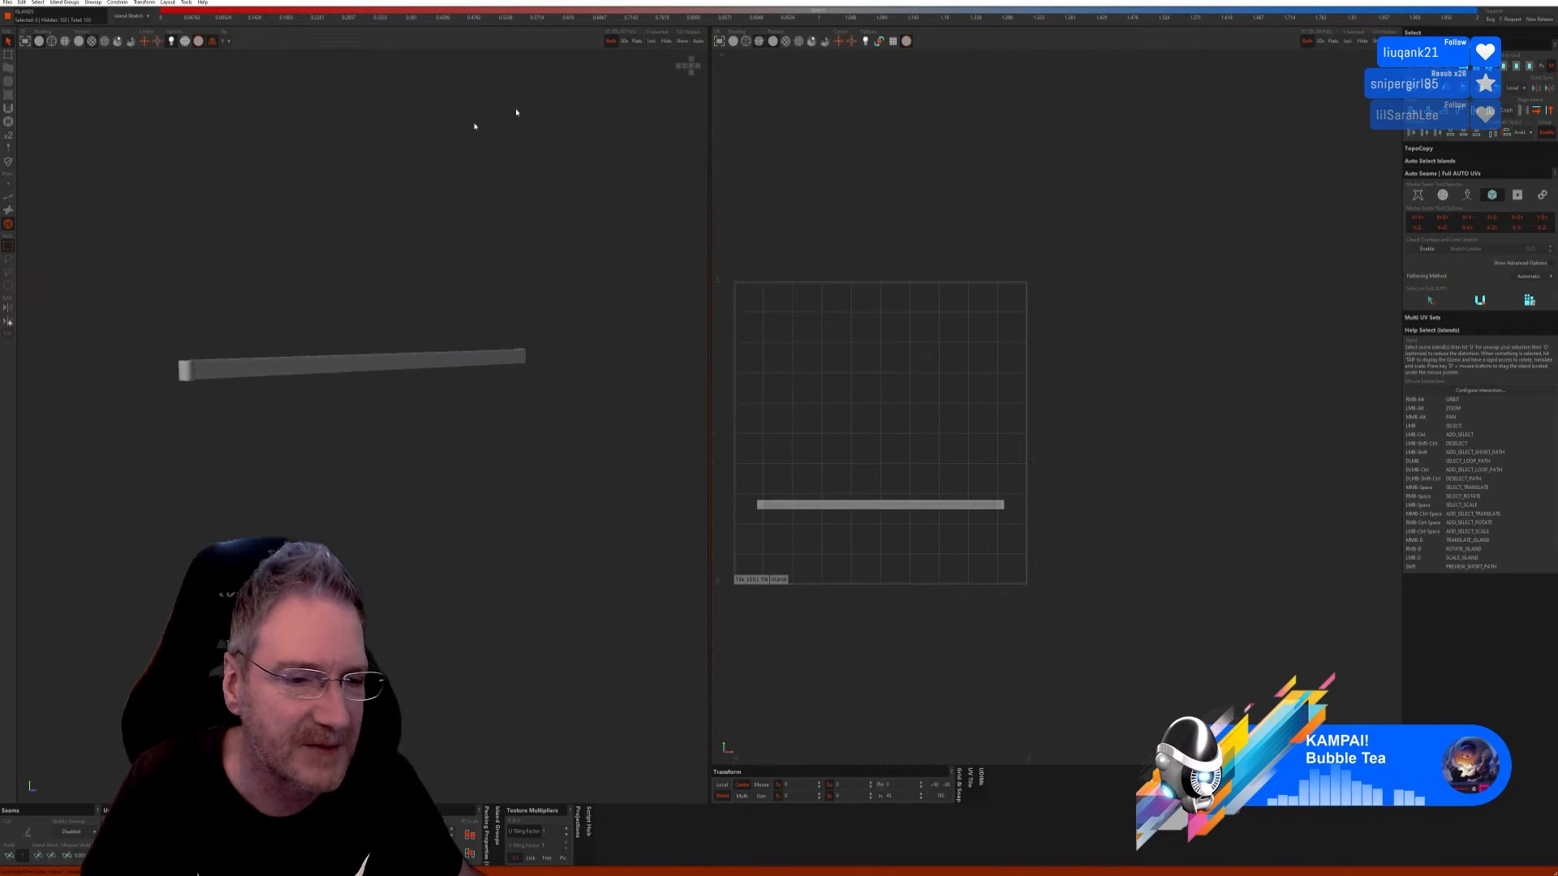
pyautogui.click(8, 196)
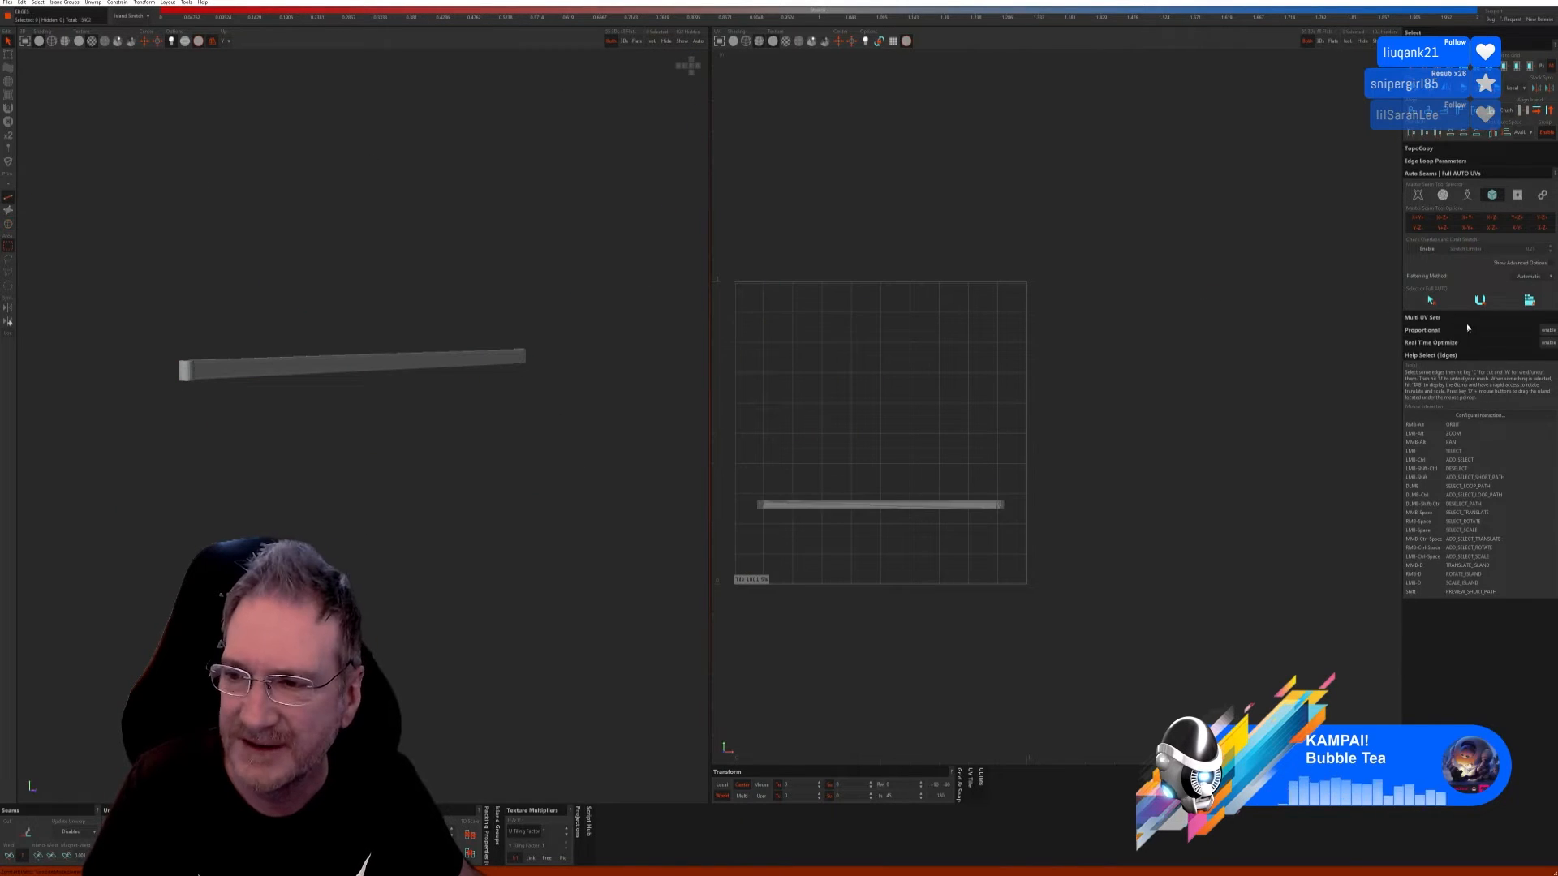
pyautogui.click(1436, 305)
pyautogui.click(1481, 304)
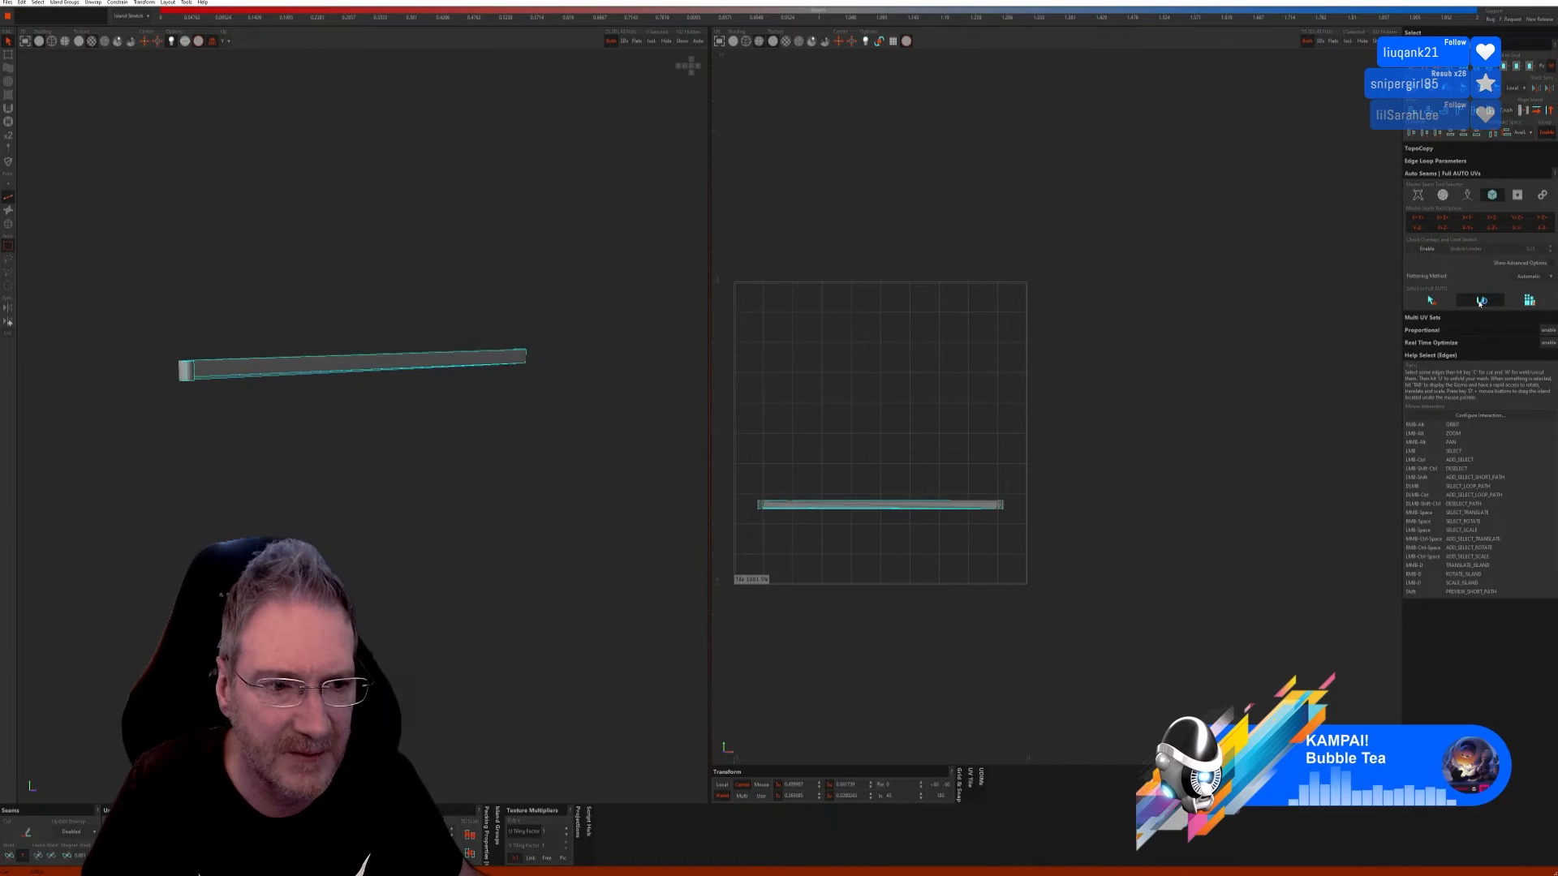
pyautogui.click(1541, 302)
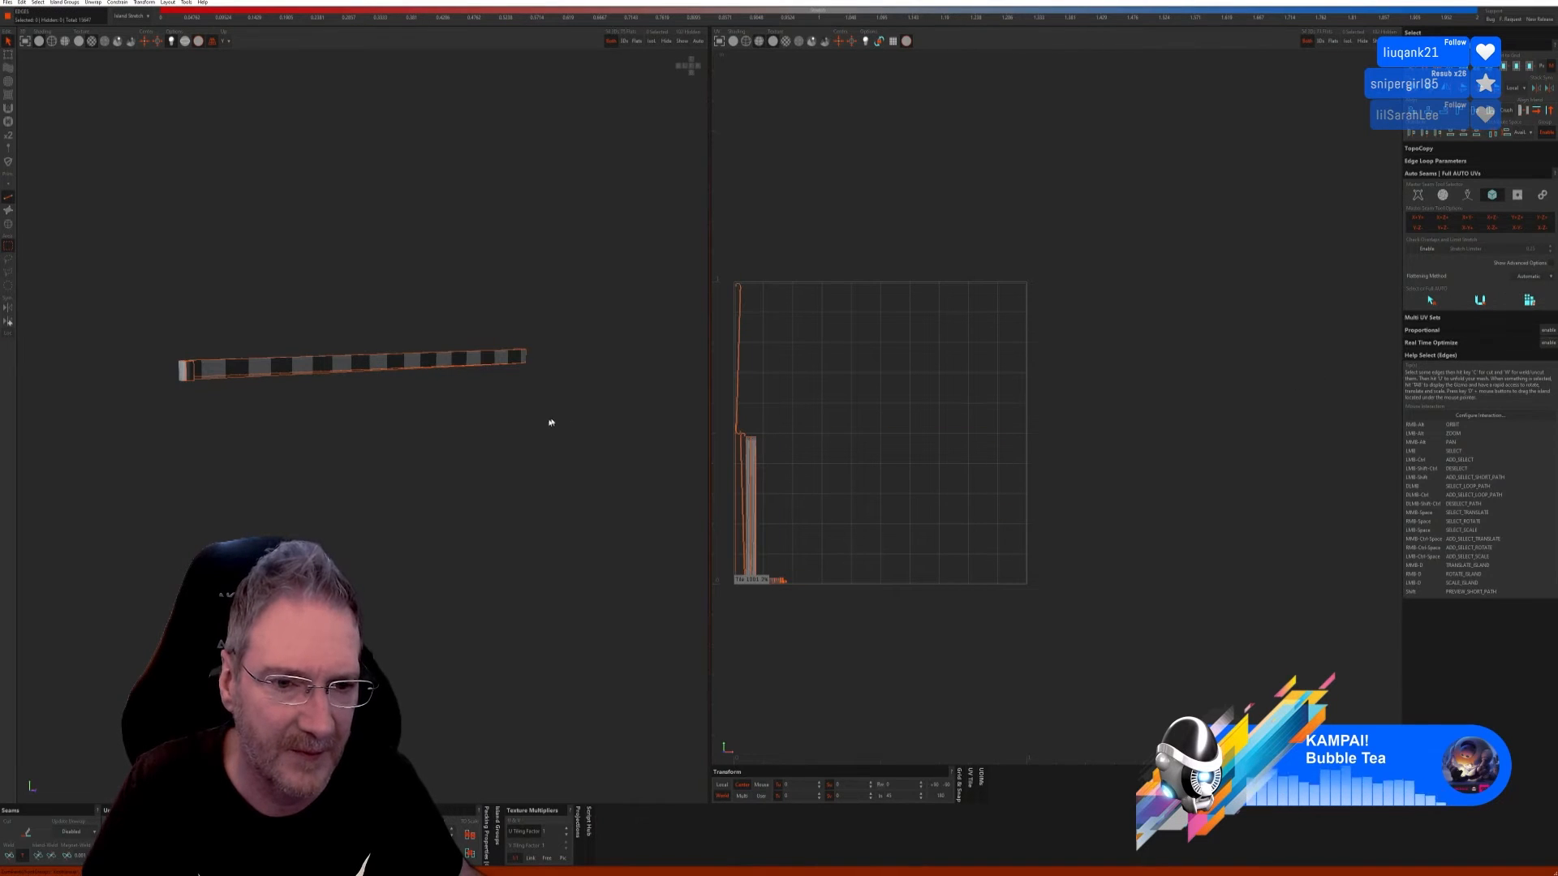
pyautogui.keyDown('alt'); pyautogui.moveTo(571, 531); pyautogui.dragTo(458, 519); pyautogui.keyUp('alt')
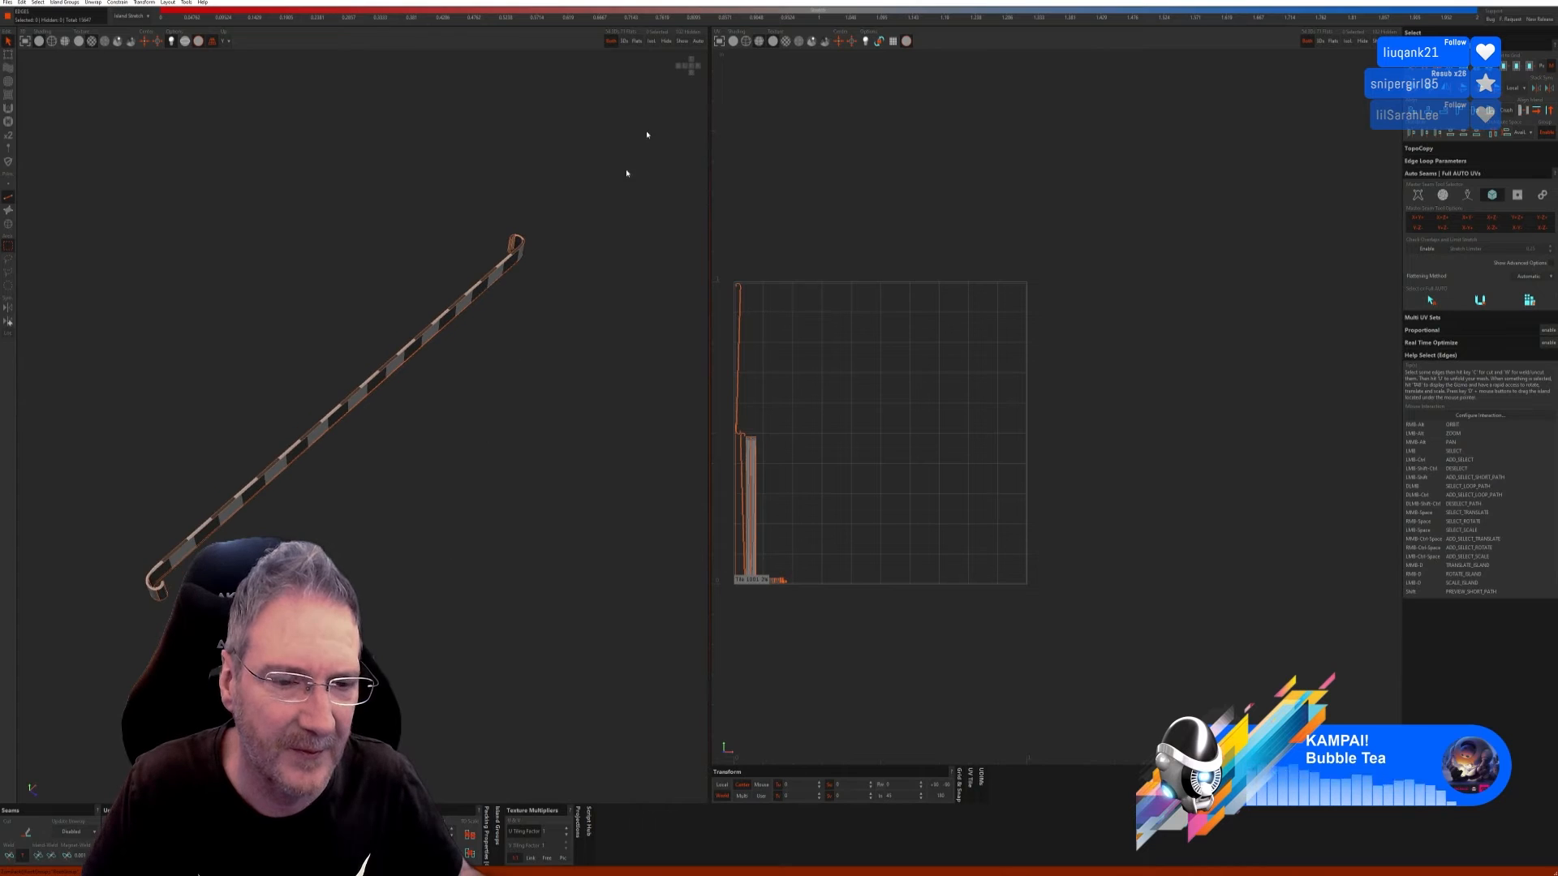
# Step: Show all parts of the rack again and switch to island selection mode
pyautogui.click(682, 40)
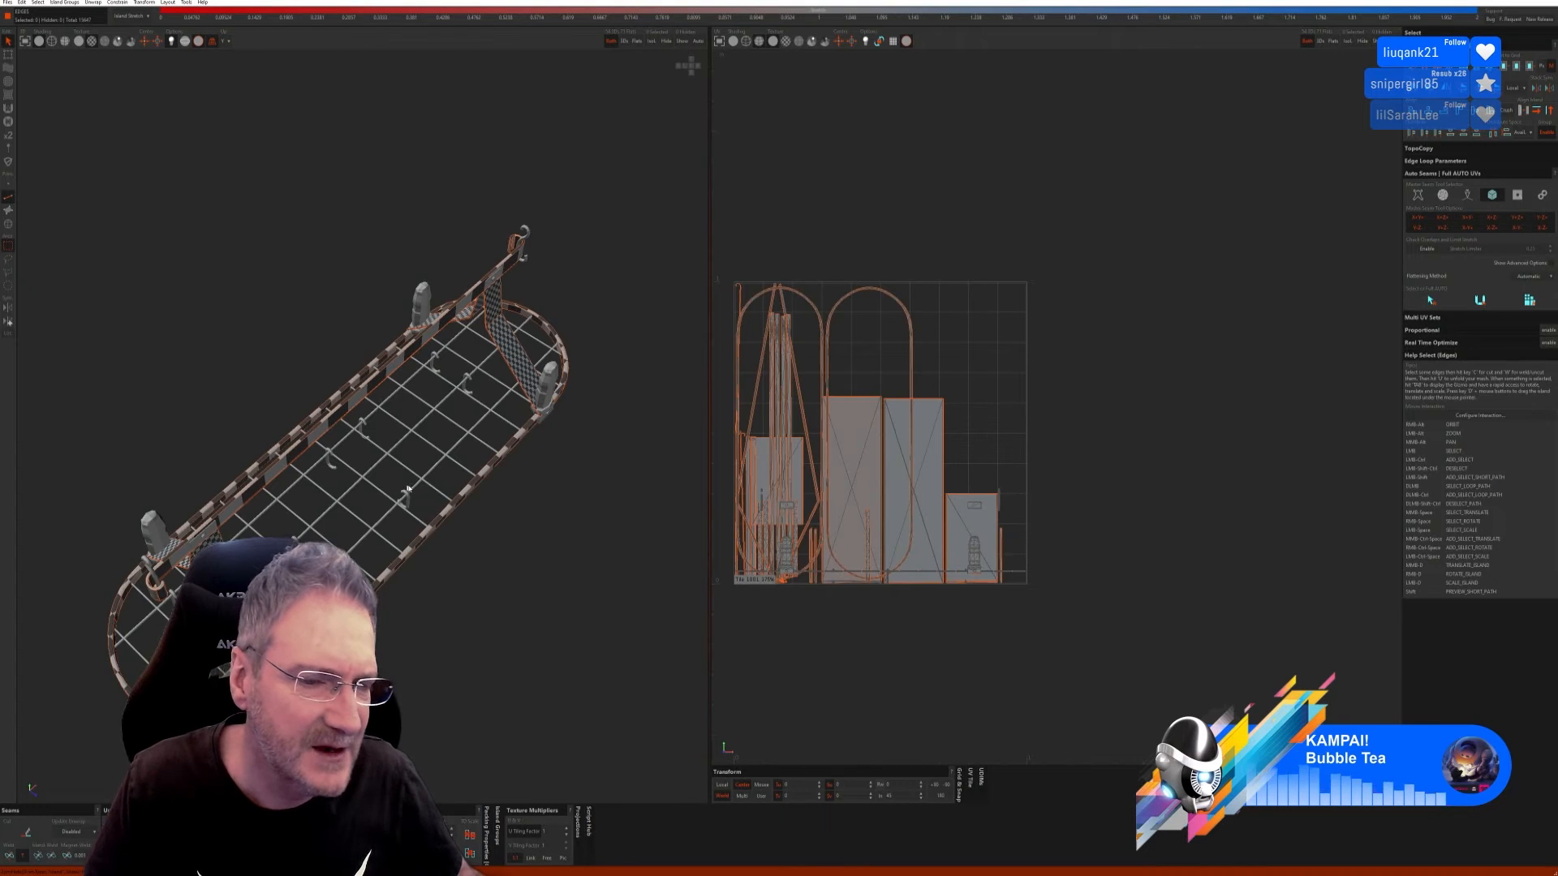
pyautogui.scroll(5, 418, 532)
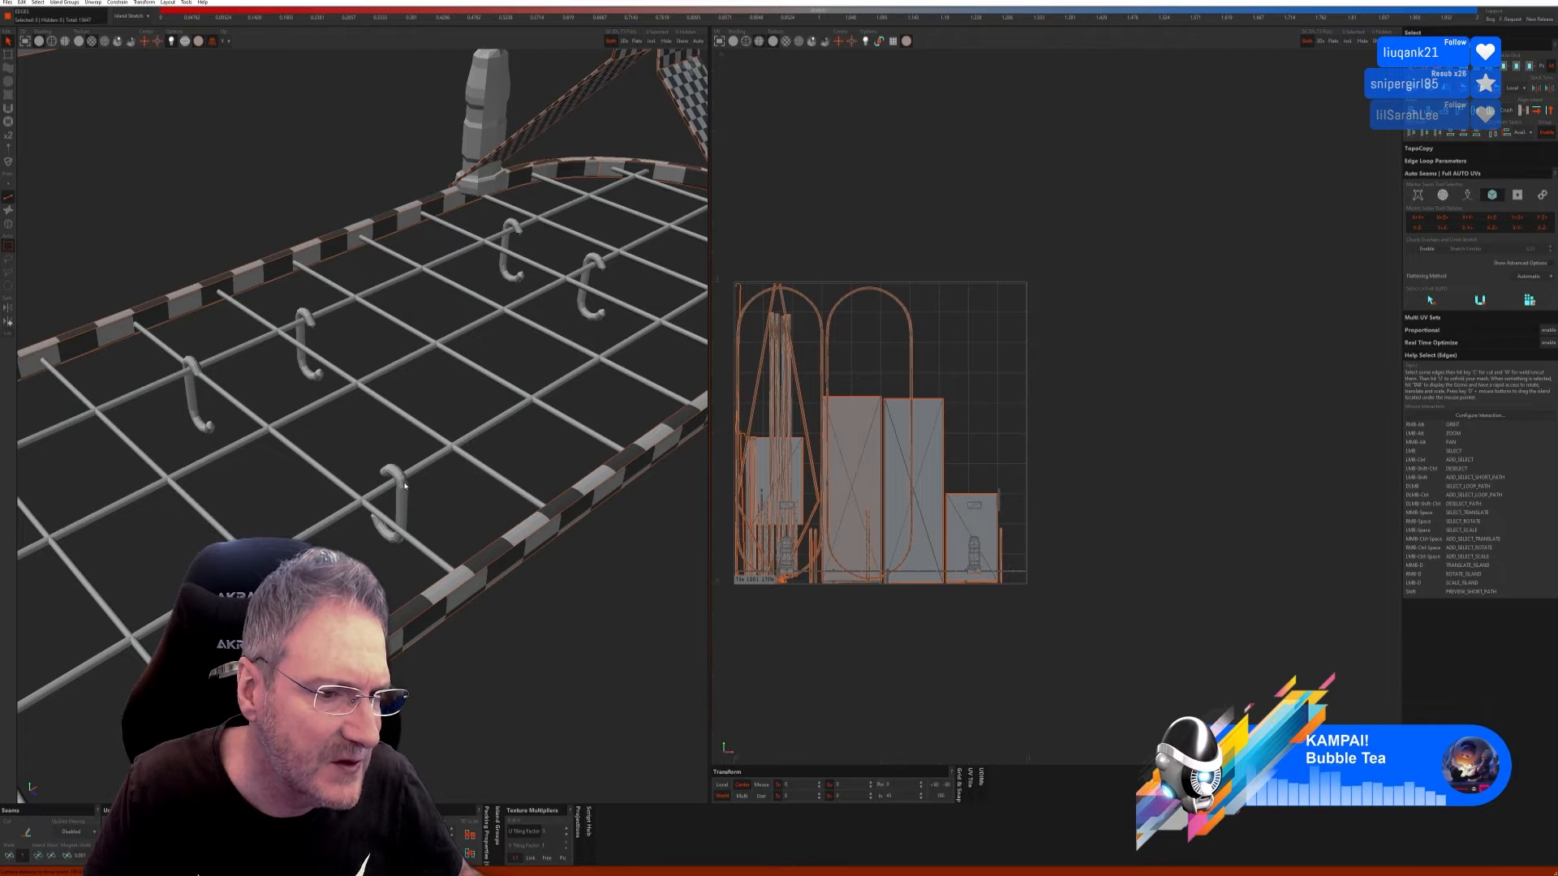
pyautogui.scroll(-3, 409, 493)
pyautogui.scroll(-3, 409, 493)
pyautogui.keyDown('alt'); pyautogui.moveTo(409, 493); pyautogui.dragTo(462, 411); pyautogui.keyUp('alt')
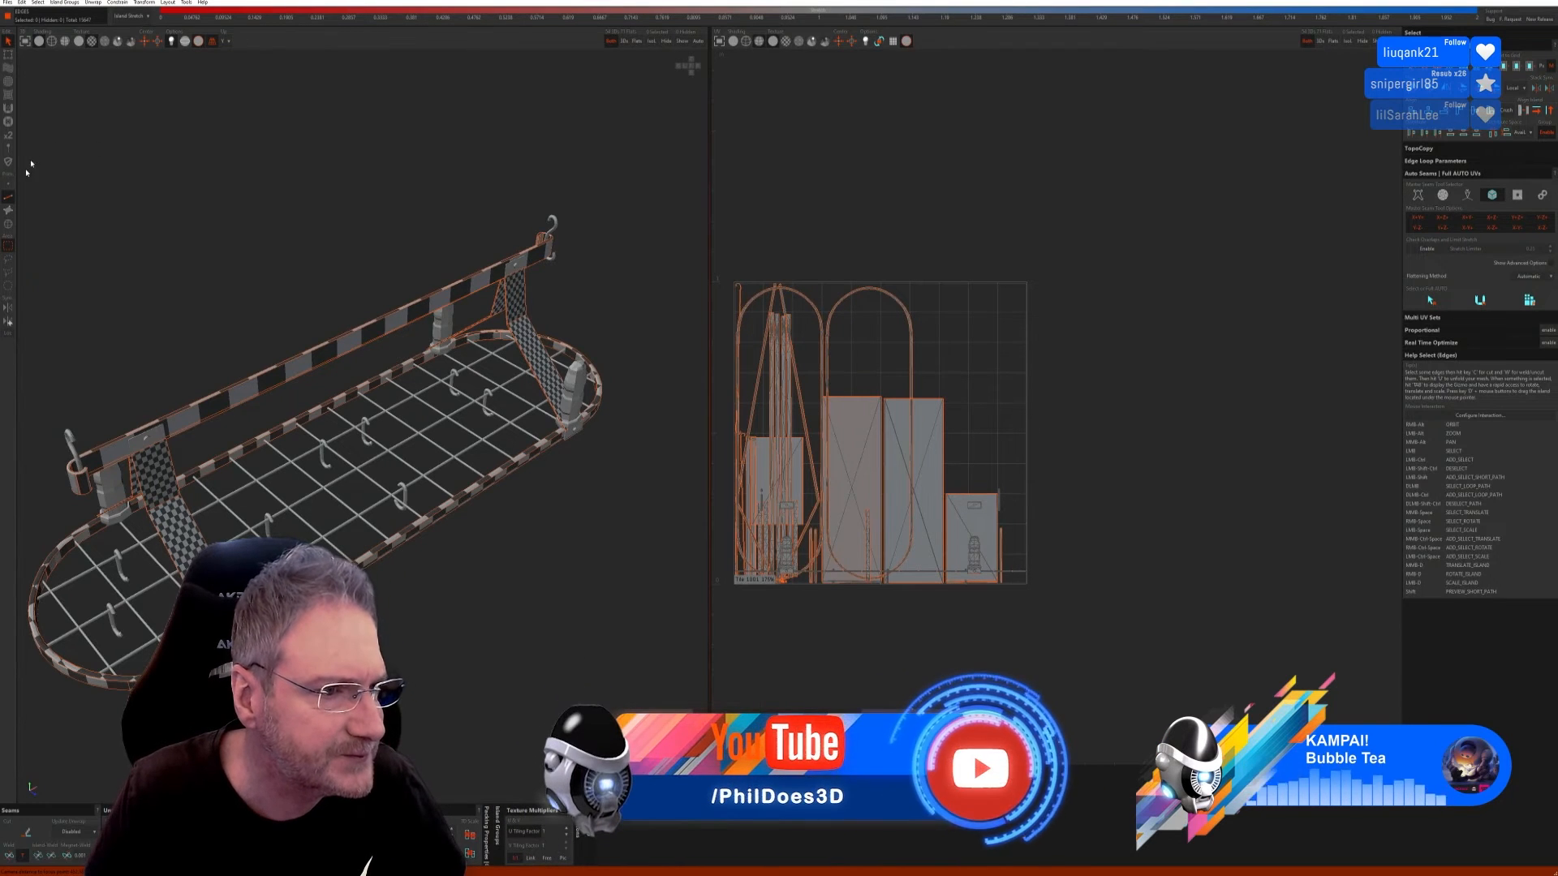
pyautogui.click(8, 224)
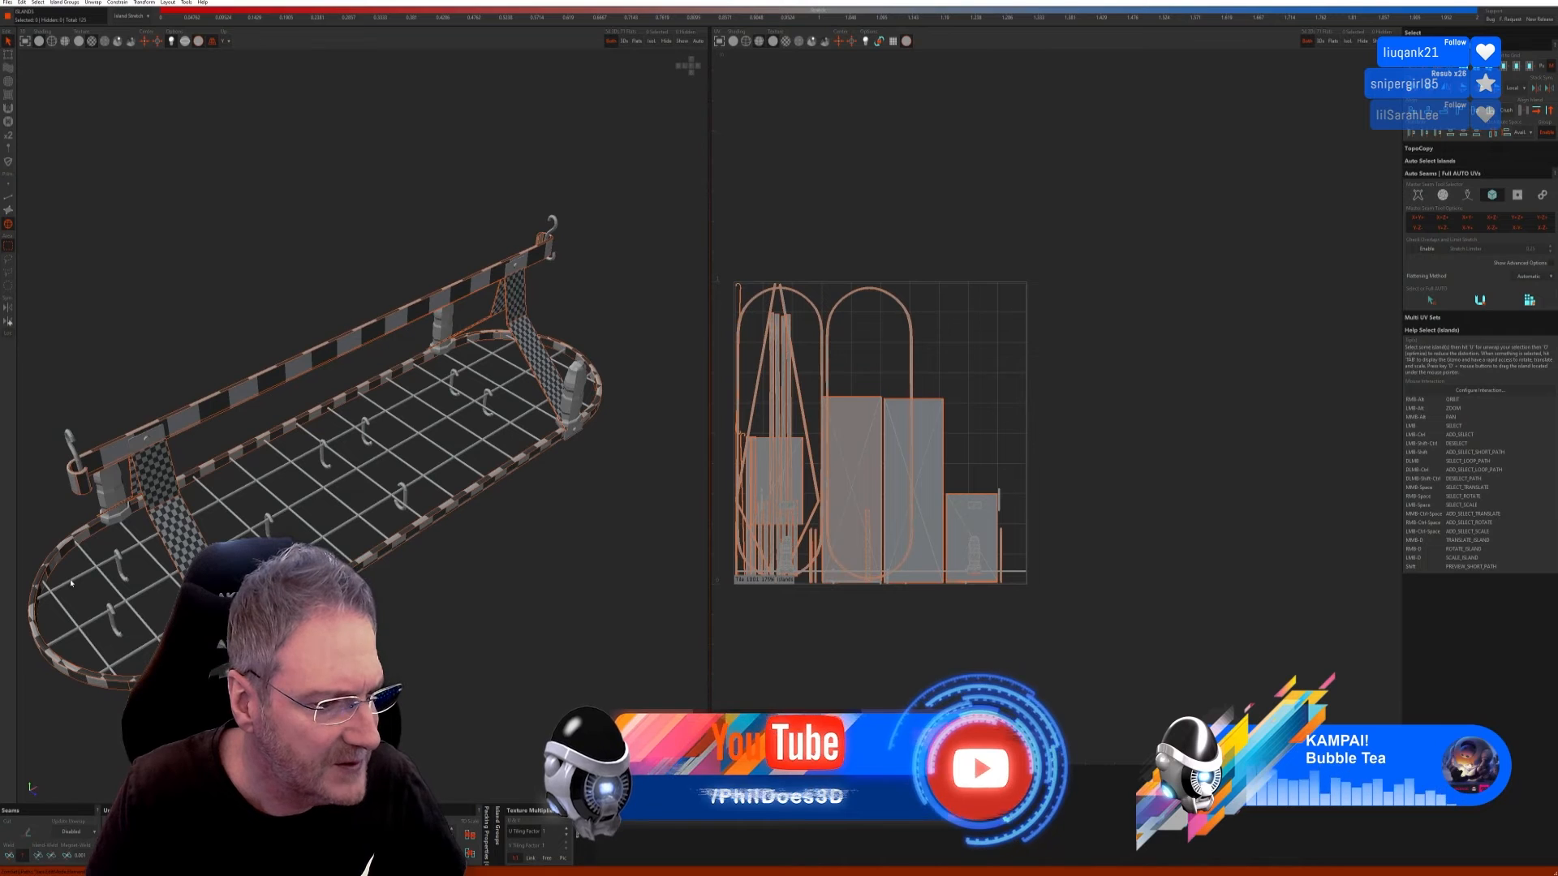
pyautogui.keyDown('ctrl'); pyautogui.click(69, 614); pyautogui.keyUp('ctrl')
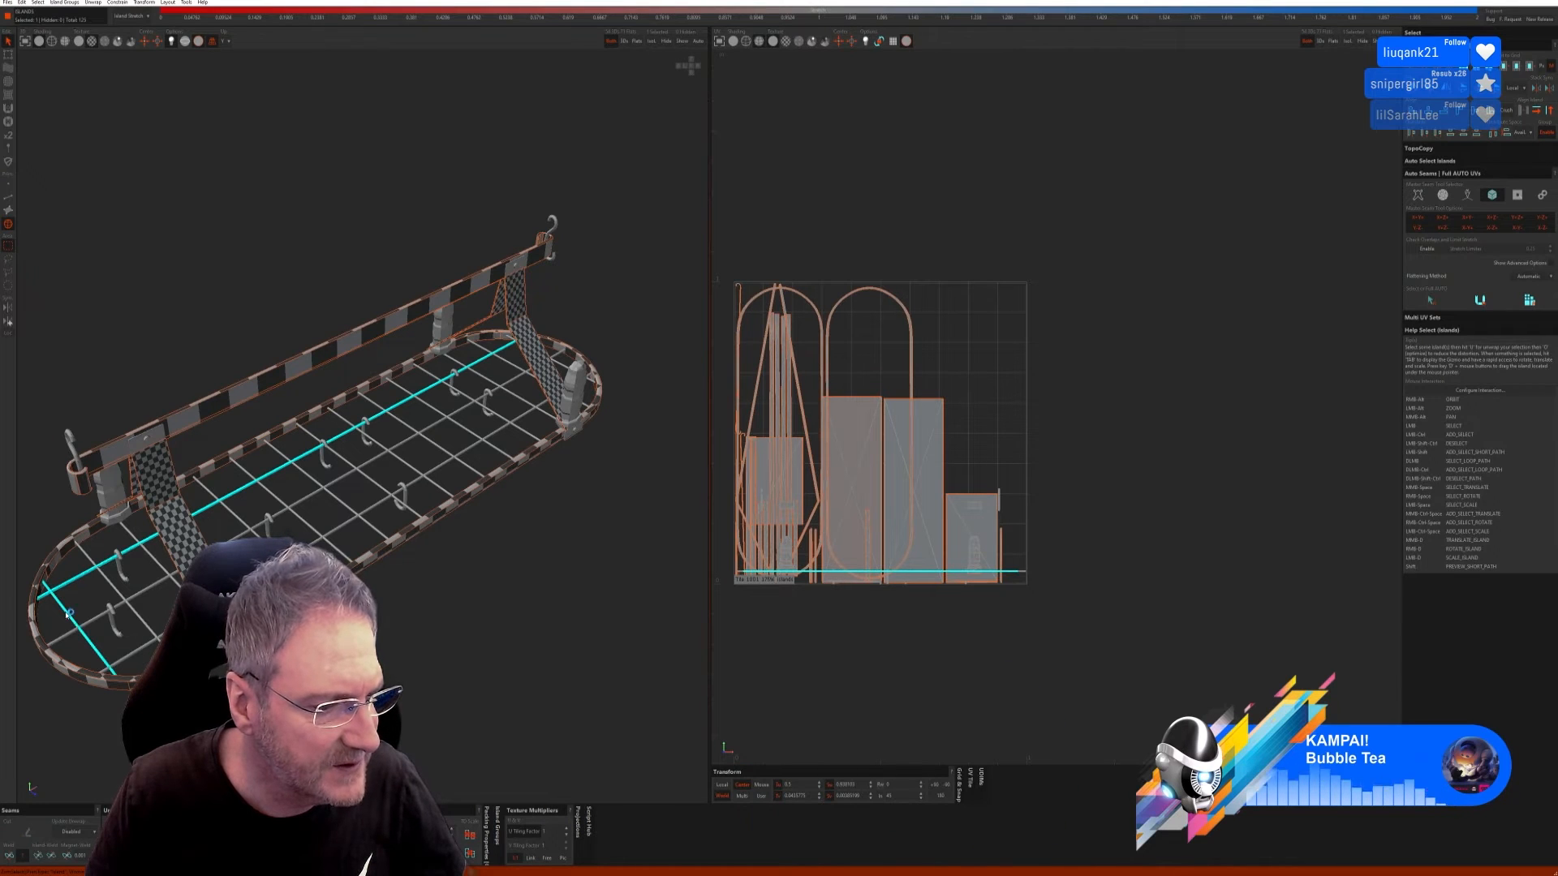
pyautogui.keyDown('ctrl'); pyautogui.click(152, 645); pyautogui.keyUp('ctrl')
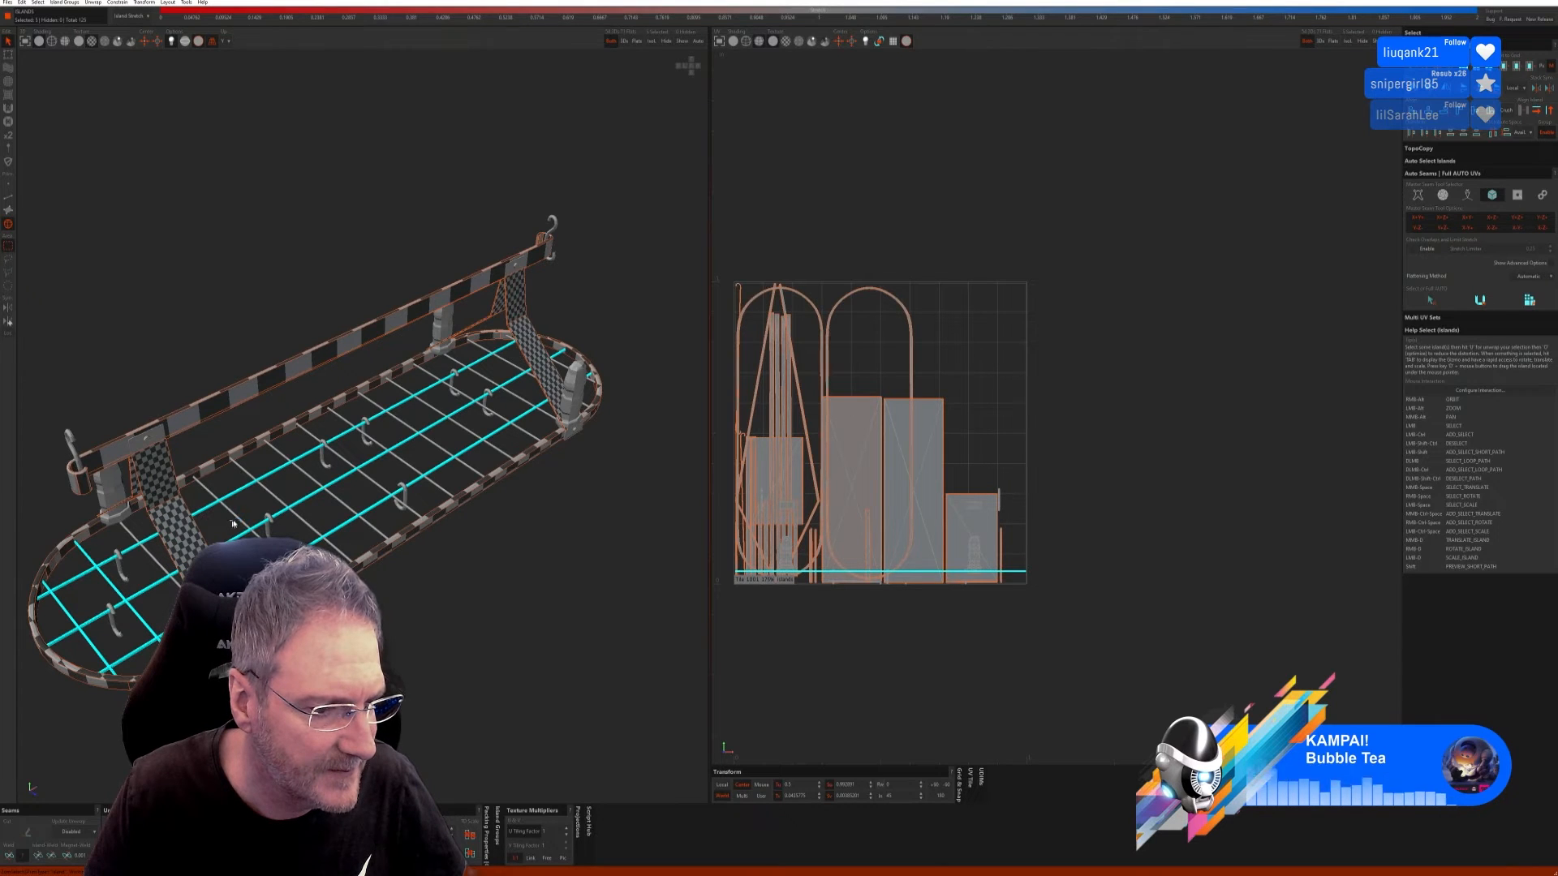
pyautogui.click(279, 533)
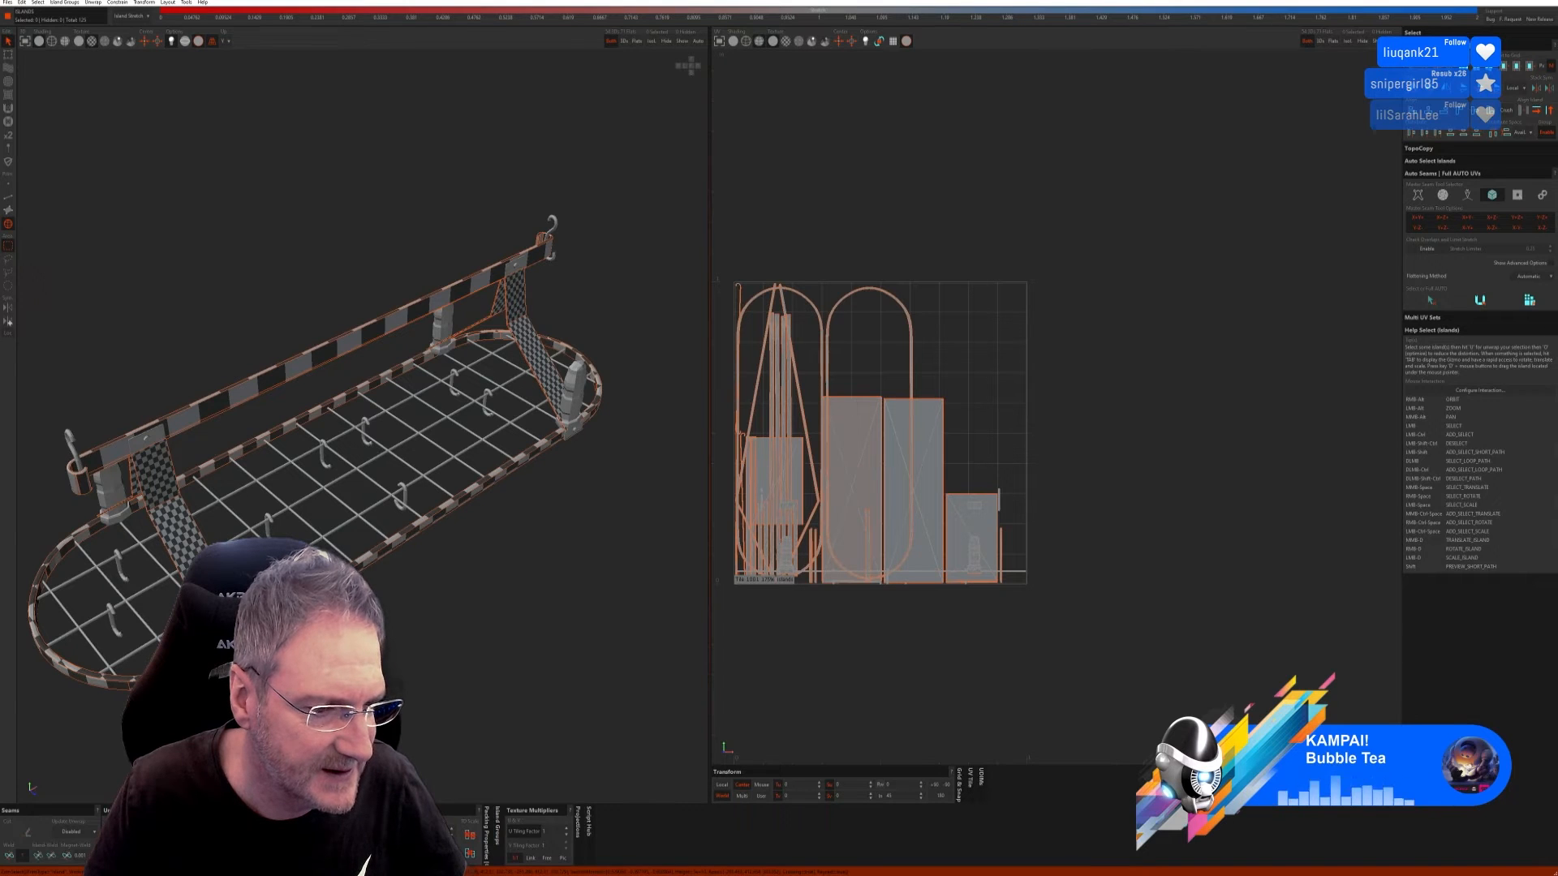
# Step: Select the shelf grid's lengthwise bars and its crosswise bars from the nearer bracket toward the far end, leaving out the hooks
pyautogui.click(232, 501)
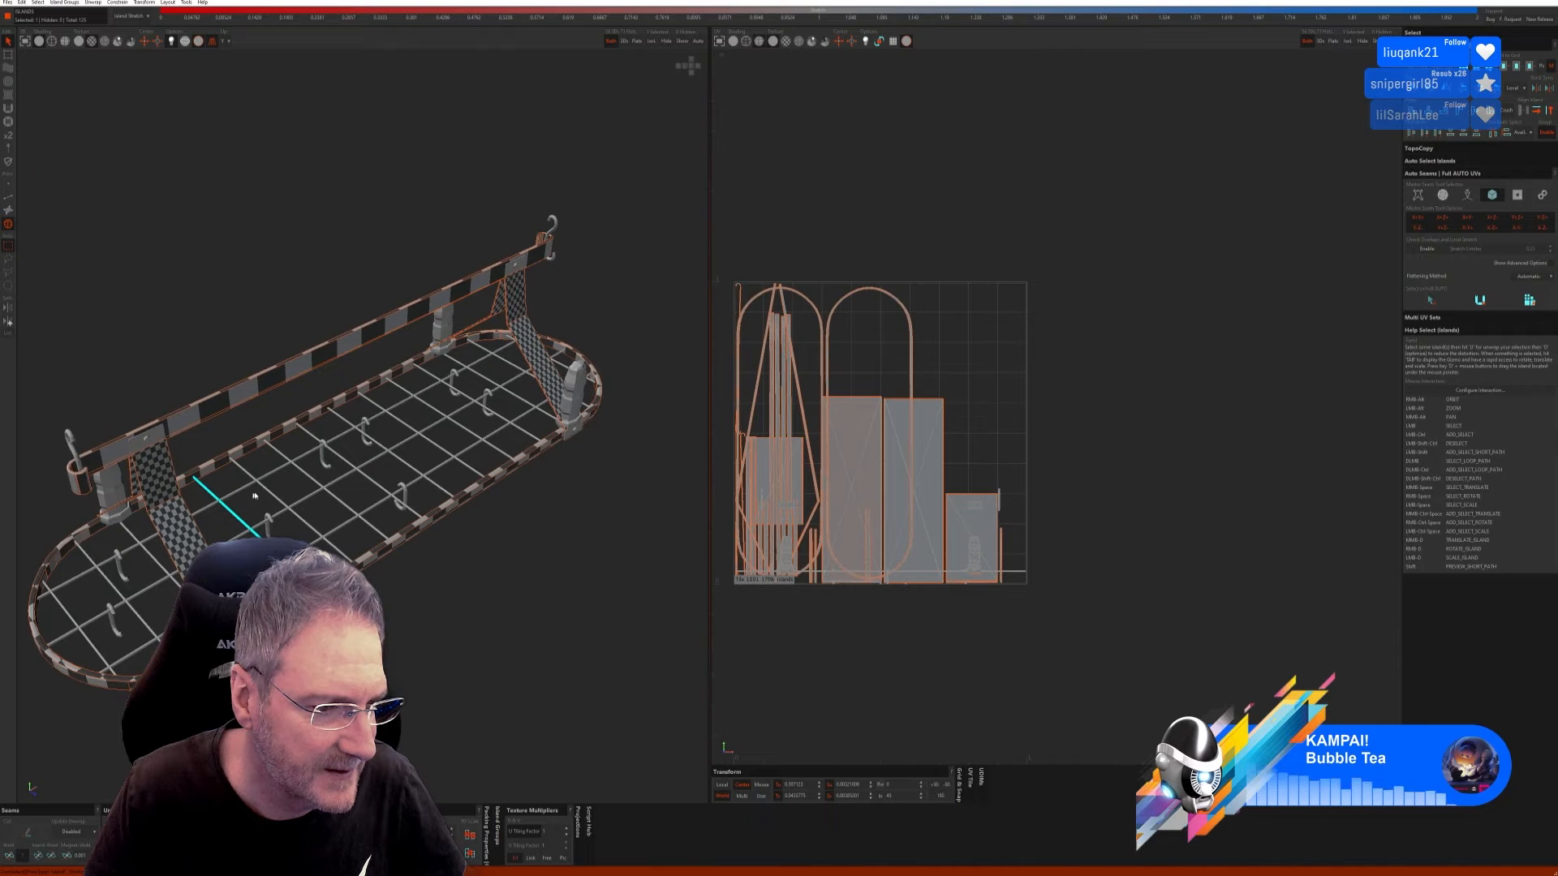
pyautogui.keyDown('ctrl'); pyautogui.click(246, 488); pyautogui.keyUp('ctrl')
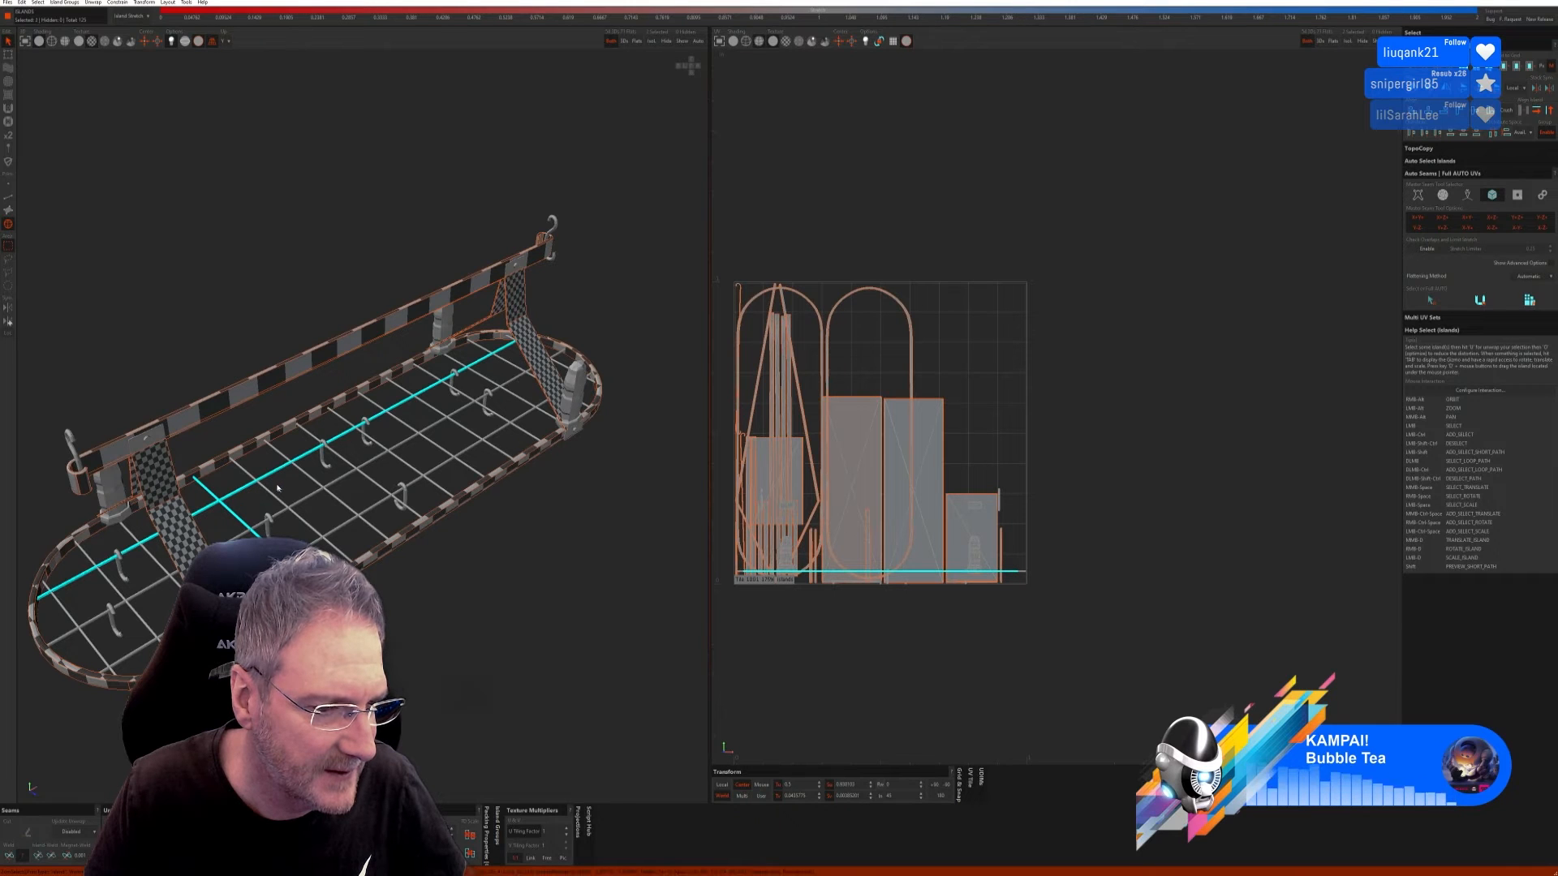
pyautogui.scroll(3, 264, 499)
pyautogui.keyDown('ctrl'); pyautogui.click(276, 490); pyautogui.keyUp('ctrl')
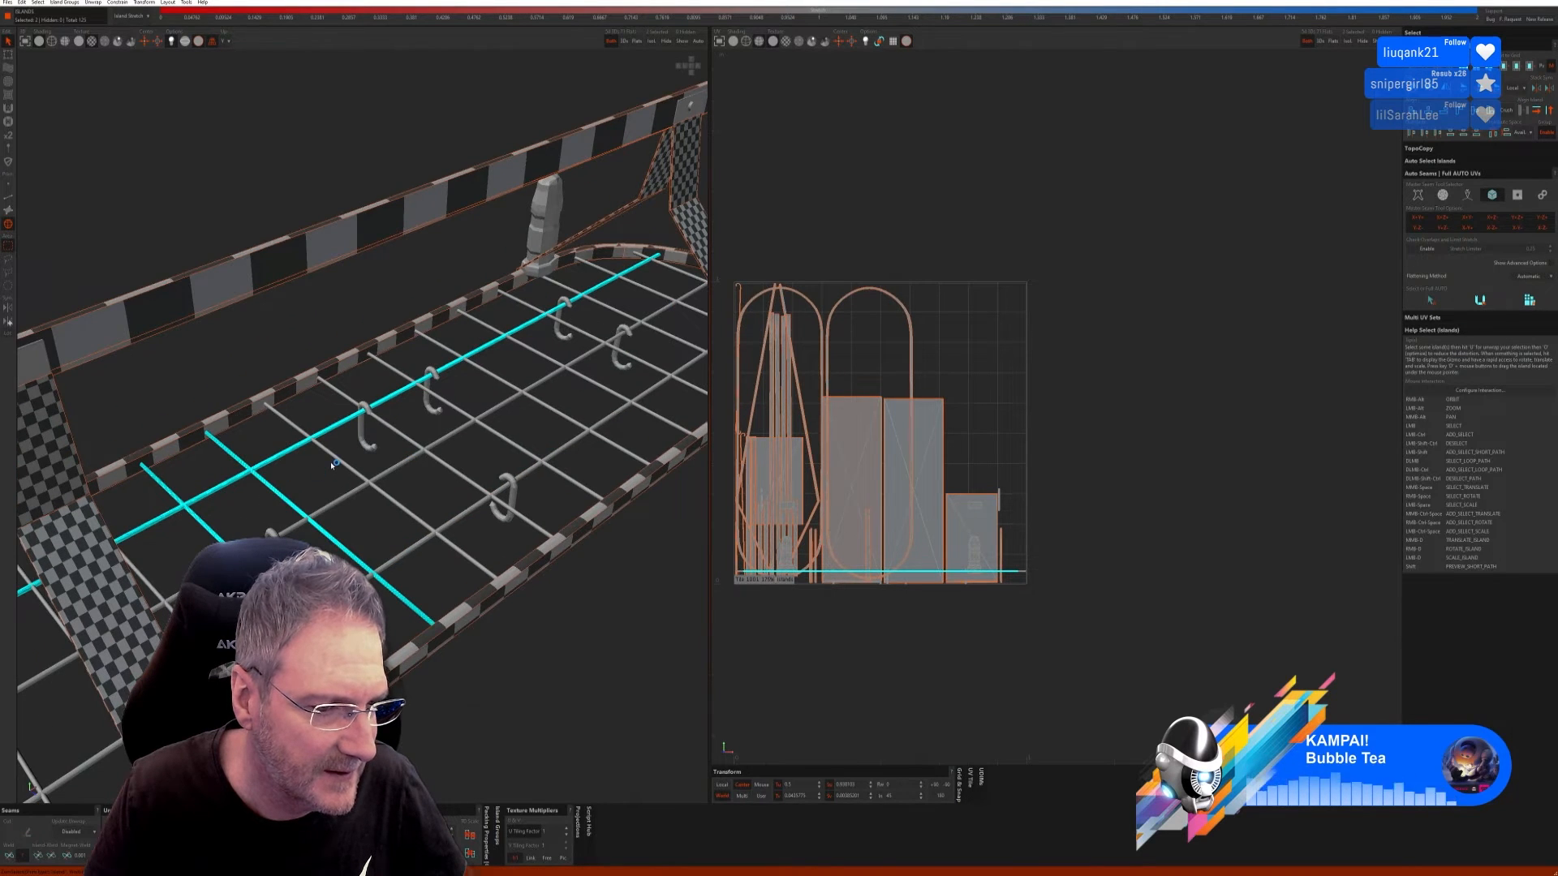
pyautogui.keyDown('ctrl'); pyautogui.click(338, 458); pyautogui.keyUp('ctrl')
pyautogui.keyDown('ctrl'); pyautogui.click(412, 446); pyautogui.keyUp('ctrl')
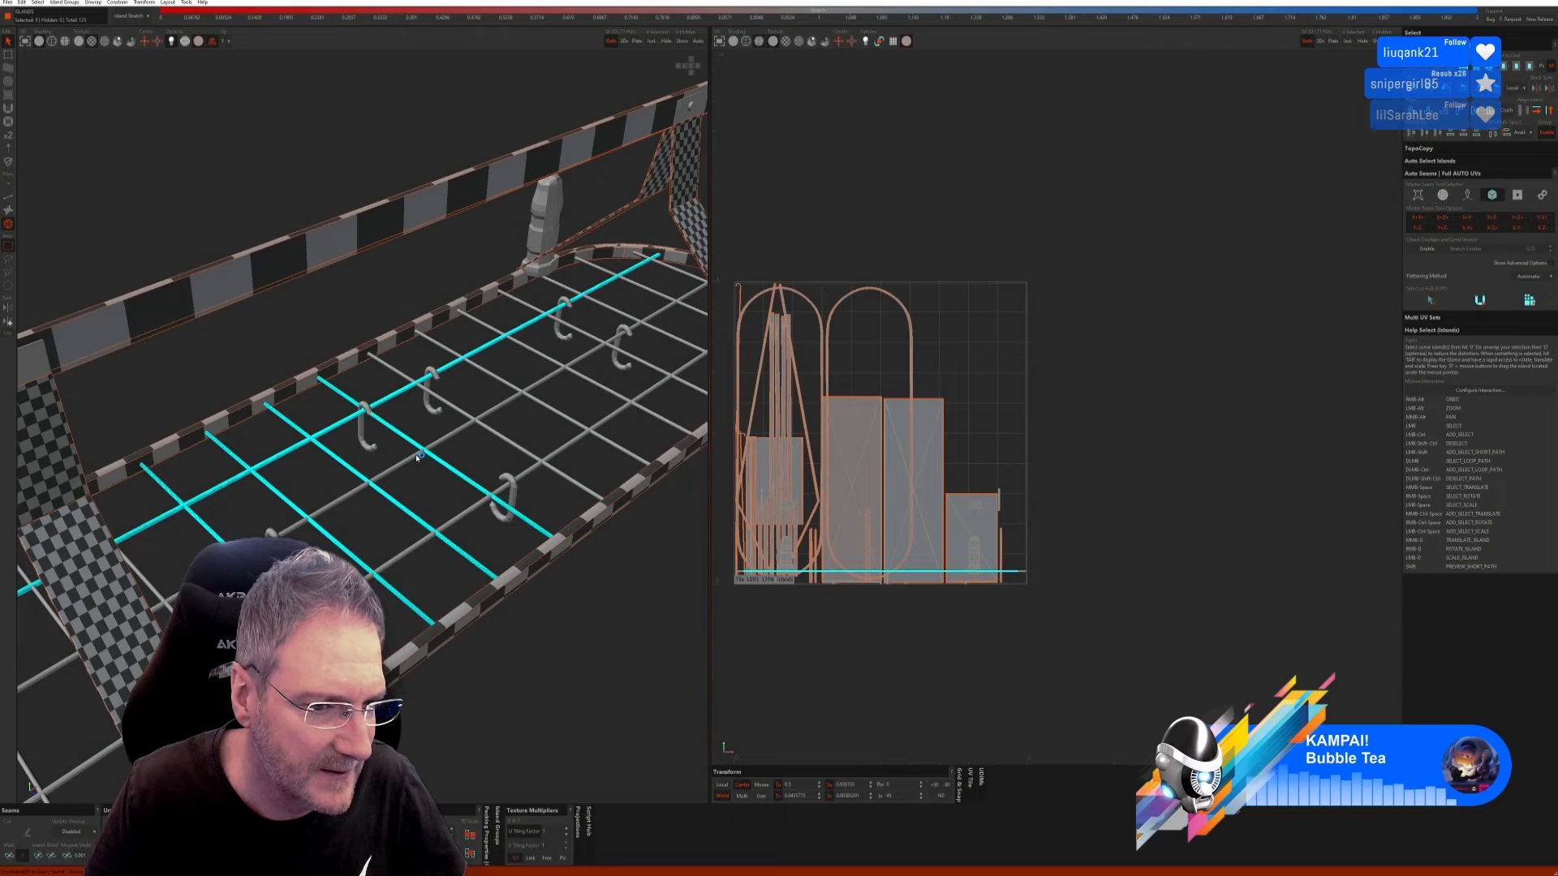
pyautogui.keyDown('ctrl'); pyautogui.click(418, 456); pyautogui.keyUp('ctrl')
pyautogui.keyDown('ctrl'); pyautogui.click(467, 515); pyautogui.keyUp('ctrl')
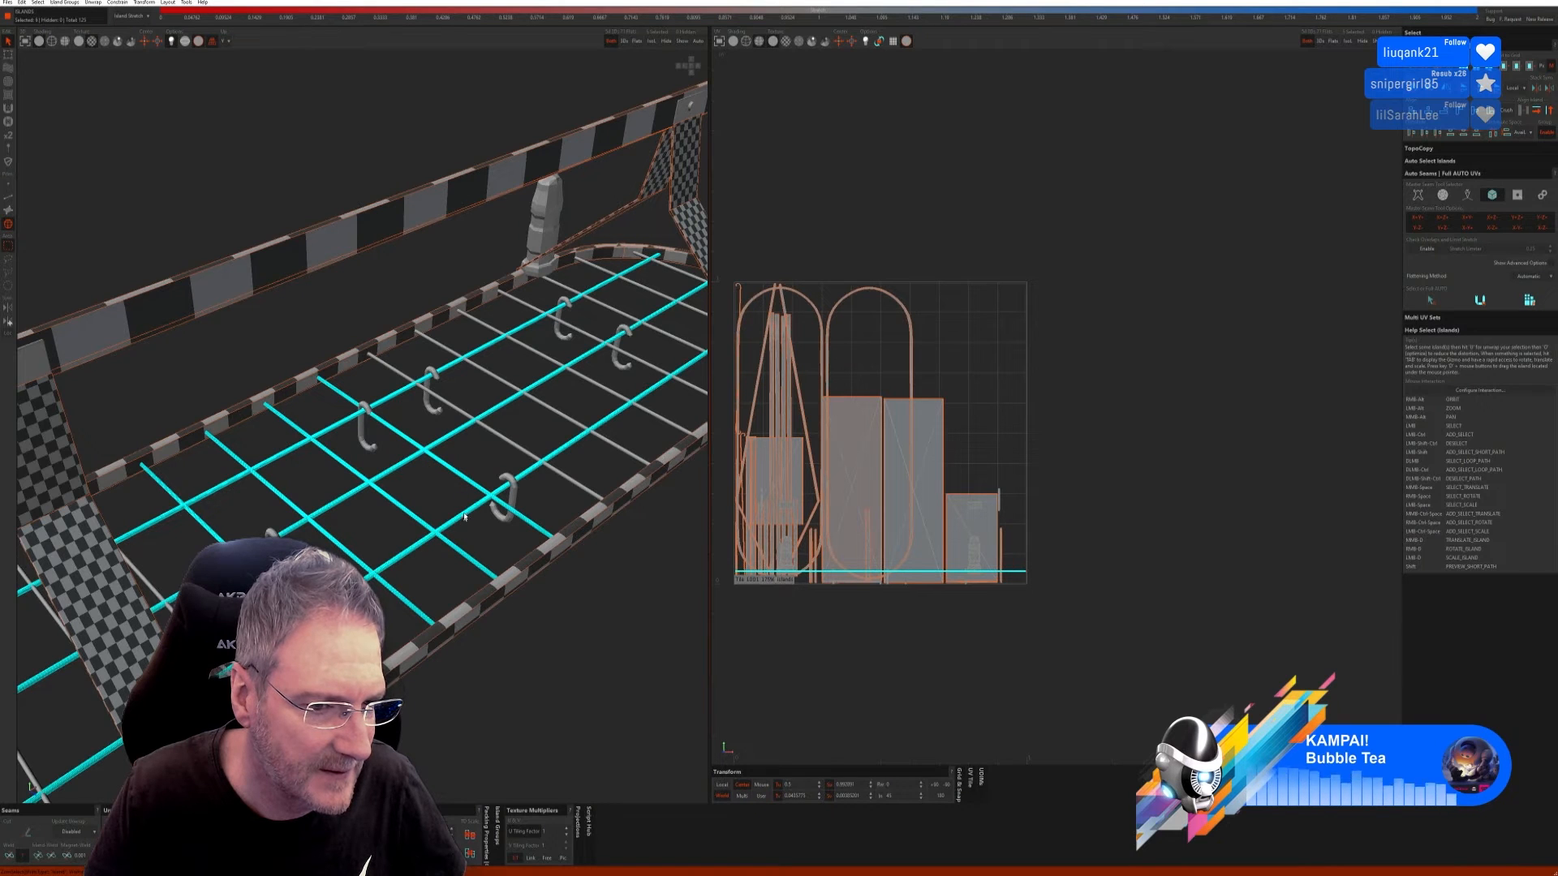
pyautogui.keyDown('ctrl'); pyautogui.click(397, 373); pyautogui.keyUp('ctrl')
pyautogui.keyDown('ctrl'); pyautogui.click(430, 339); pyautogui.keyUp('ctrl')
pyautogui.keyDown('ctrl'); pyautogui.click(475, 319); pyautogui.keyUp('ctrl')
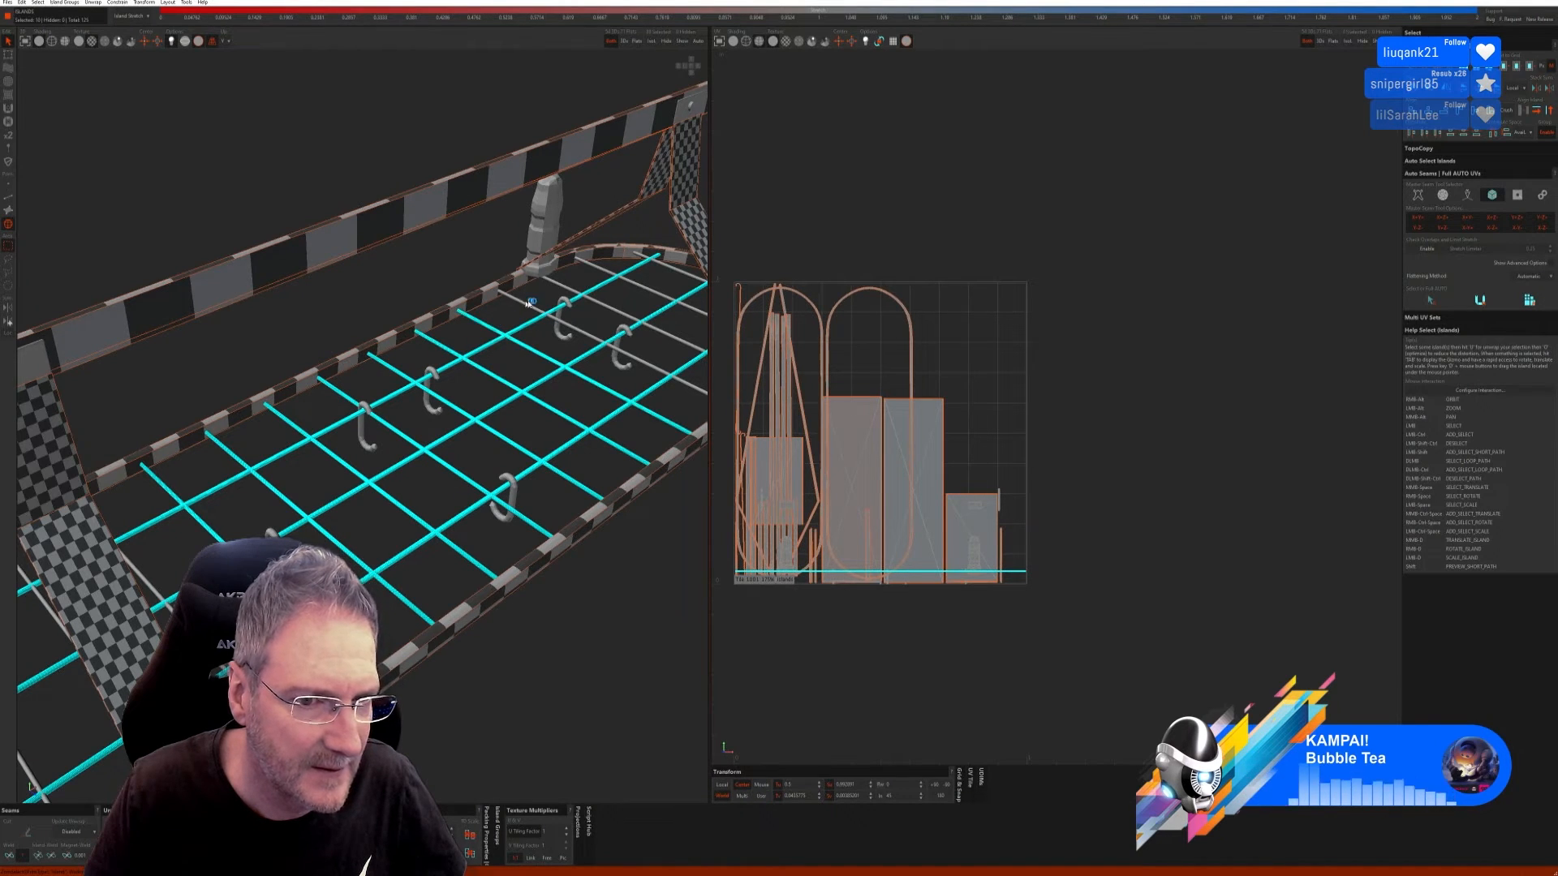
pyautogui.keyDown('ctrl'); pyautogui.click(564, 287); pyautogui.keyUp('ctrl')
pyautogui.keyDown('ctrl'); pyautogui.click(548, 310); pyautogui.keyUp('ctrl')
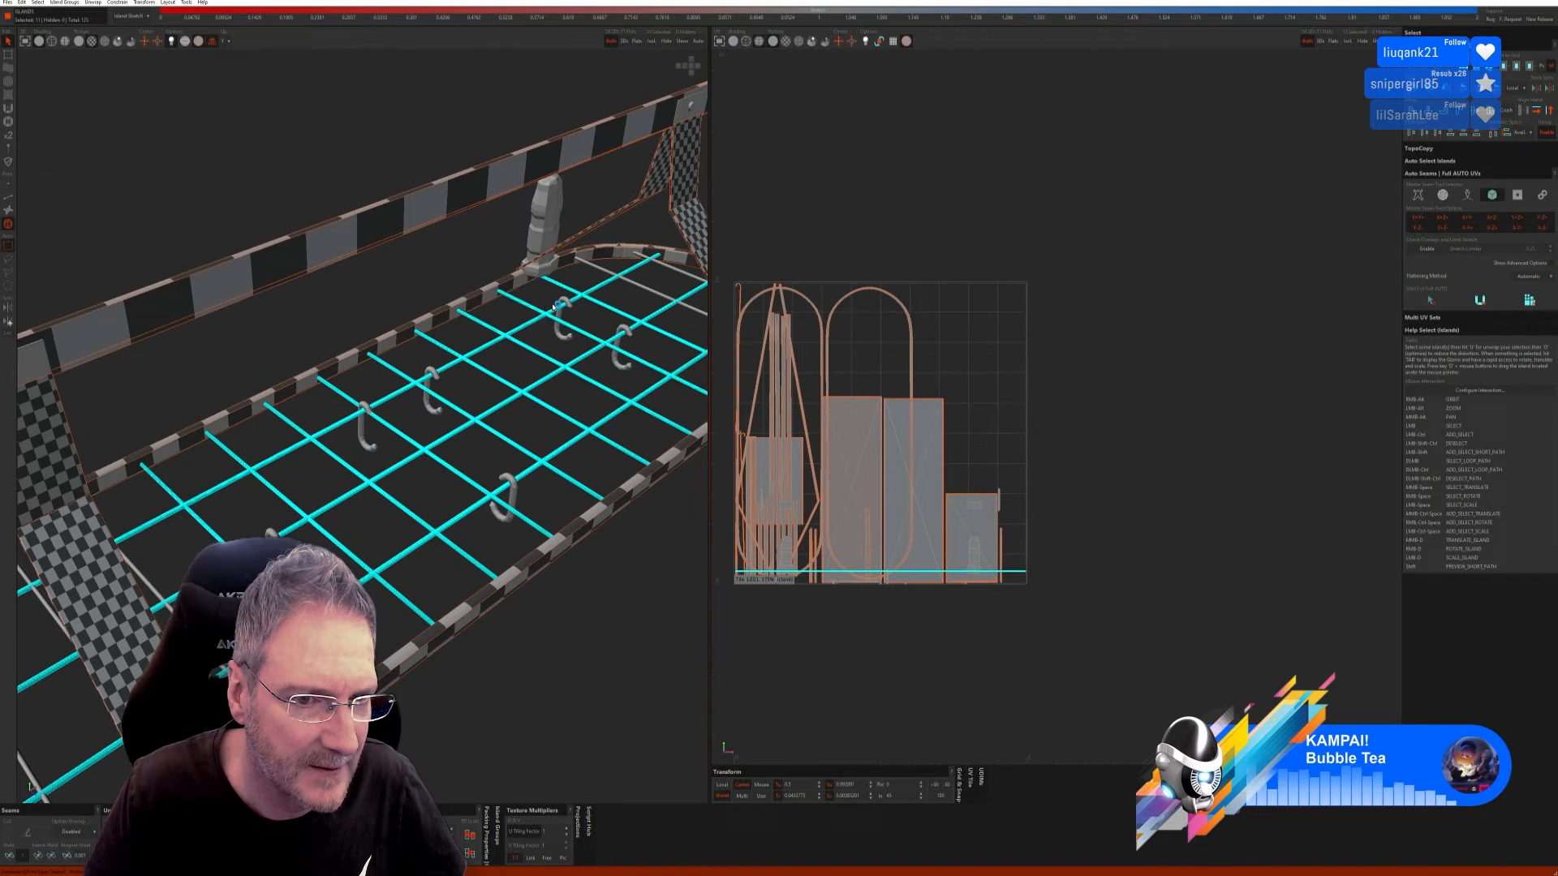
pyautogui.keyDown('ctrl'); pyautogui.click(608, 273); pyautogui.keyUp('ctrl')
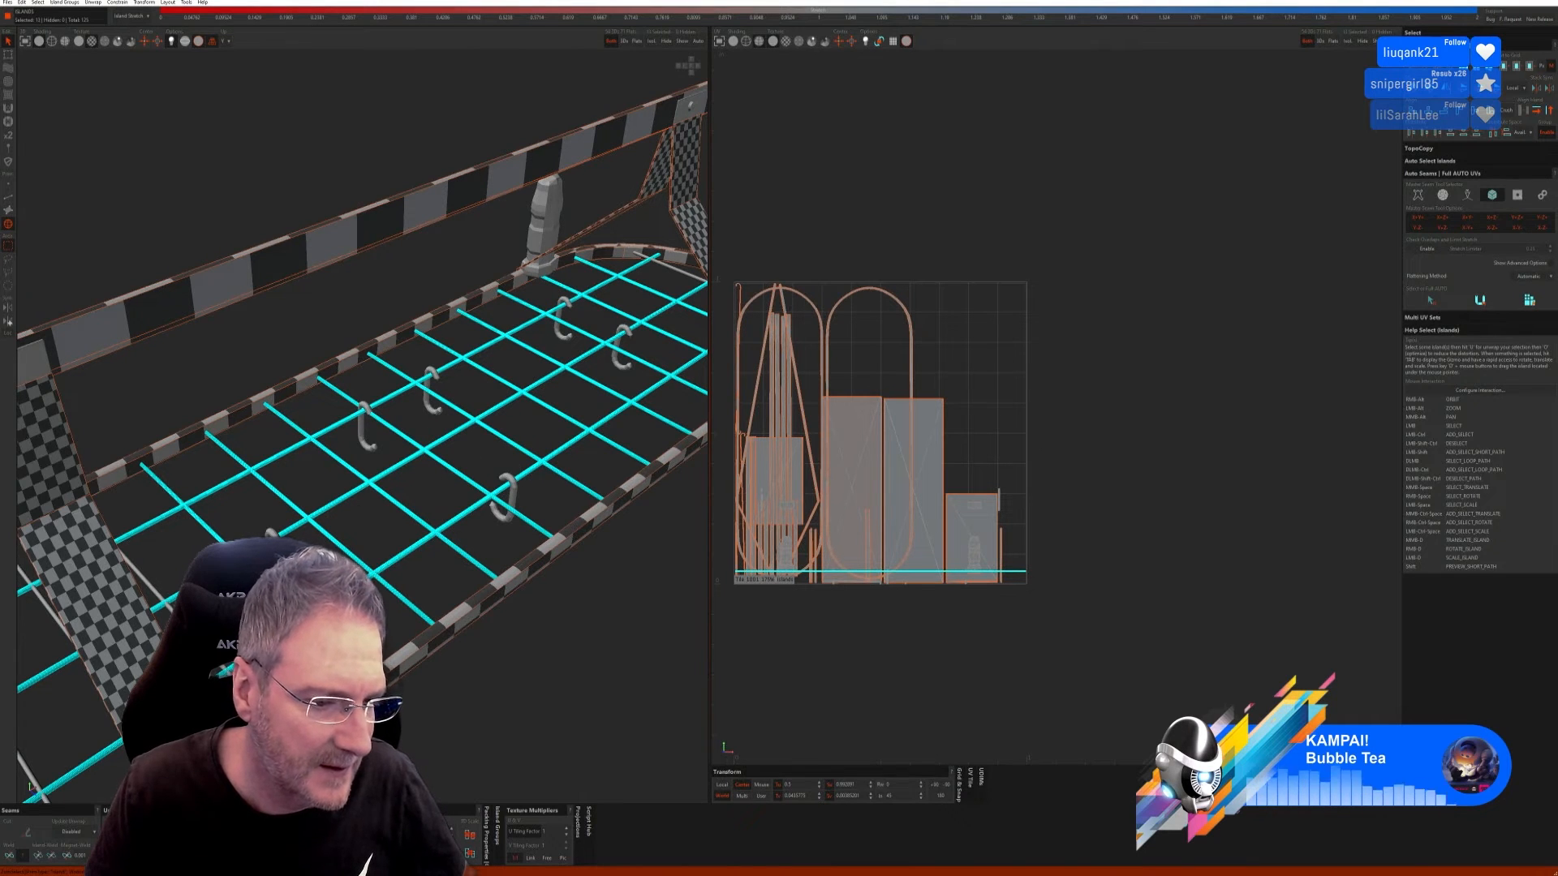
# Step: Add the remaining crosswise bars at both ends of the shelf, isolate the complete grid and switch to edge selection
pyautogui.keyDown('ctrl'); pyautogui.click(142, 577); pyautogui.keyUp('ctrl')
pyautogui.keyDown('alt'); pyautogui.moveTo(101, 664); pyautogui.dragTo(332, 529, button='middle'); pyautogui.keyUp('alt')
pyautogui.keyDown('ctrl'); pyautogui.click(363, 459); pyautogui.keyUp('ctrl')
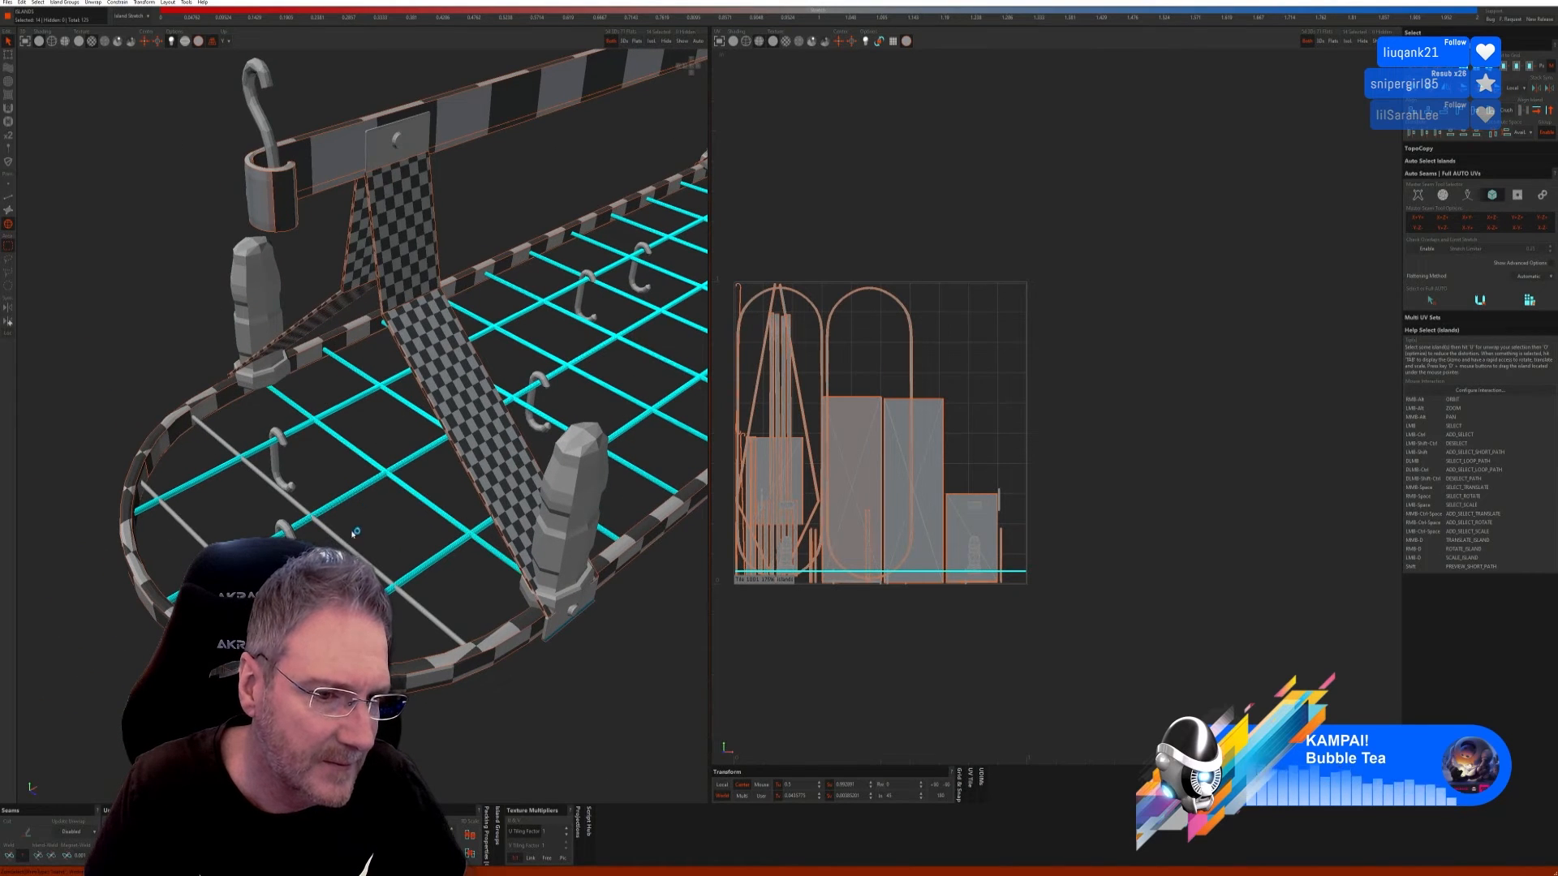
pyautogui.scroll(-4, 285, 602)
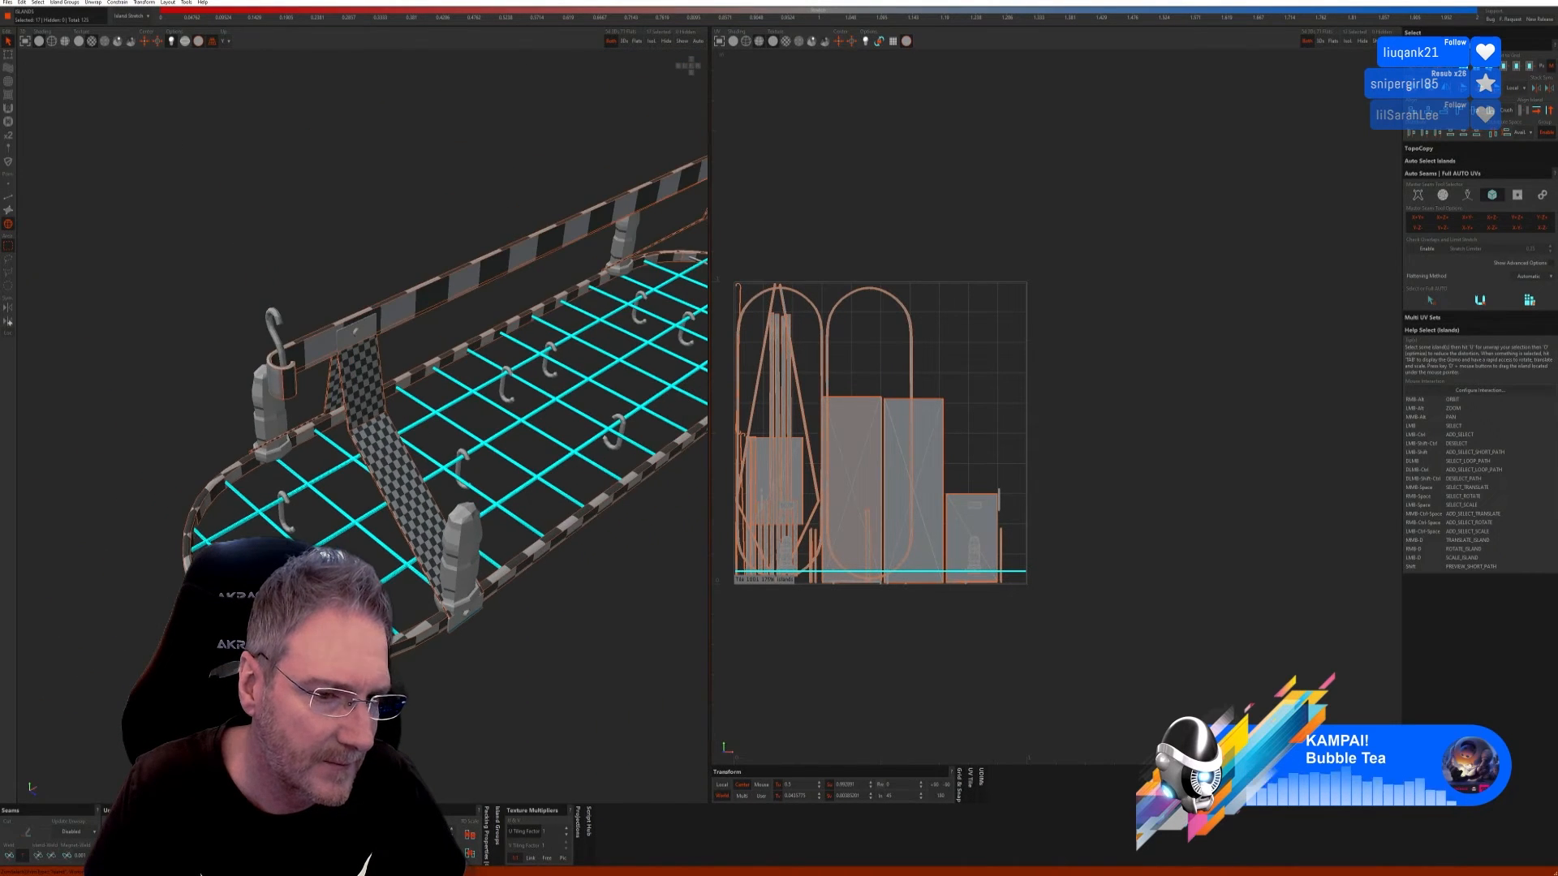
pyautogui.keyDown('alt'); pyautogui.moveTo(468, 667); pyautogui.dragTo(358, 490); pyautogui.keyUp('alt')
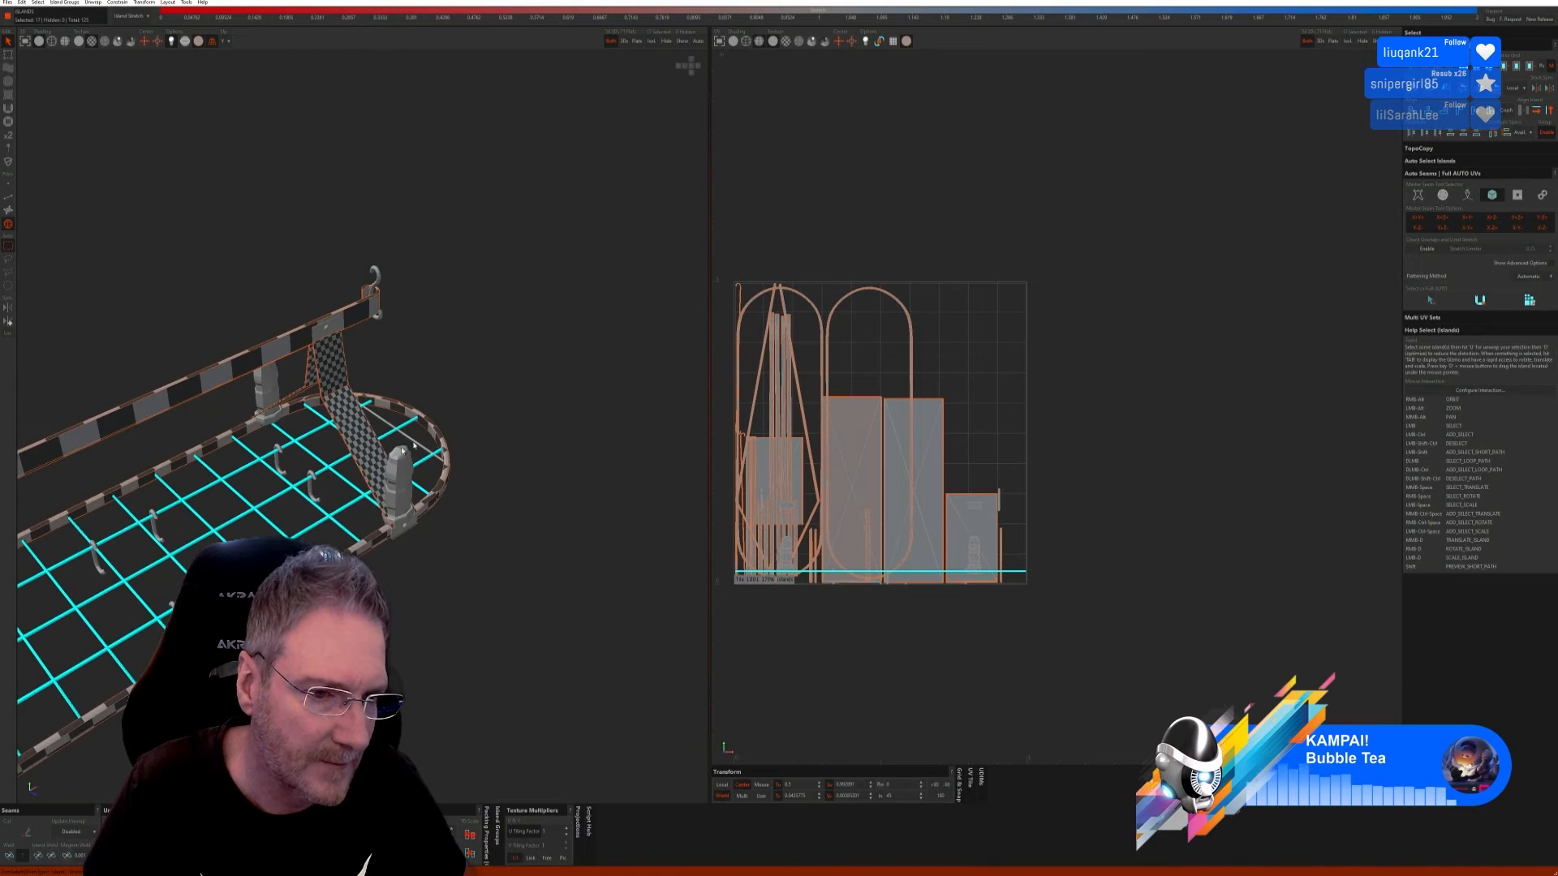
pyautogui.scroll(4, 402, 449)
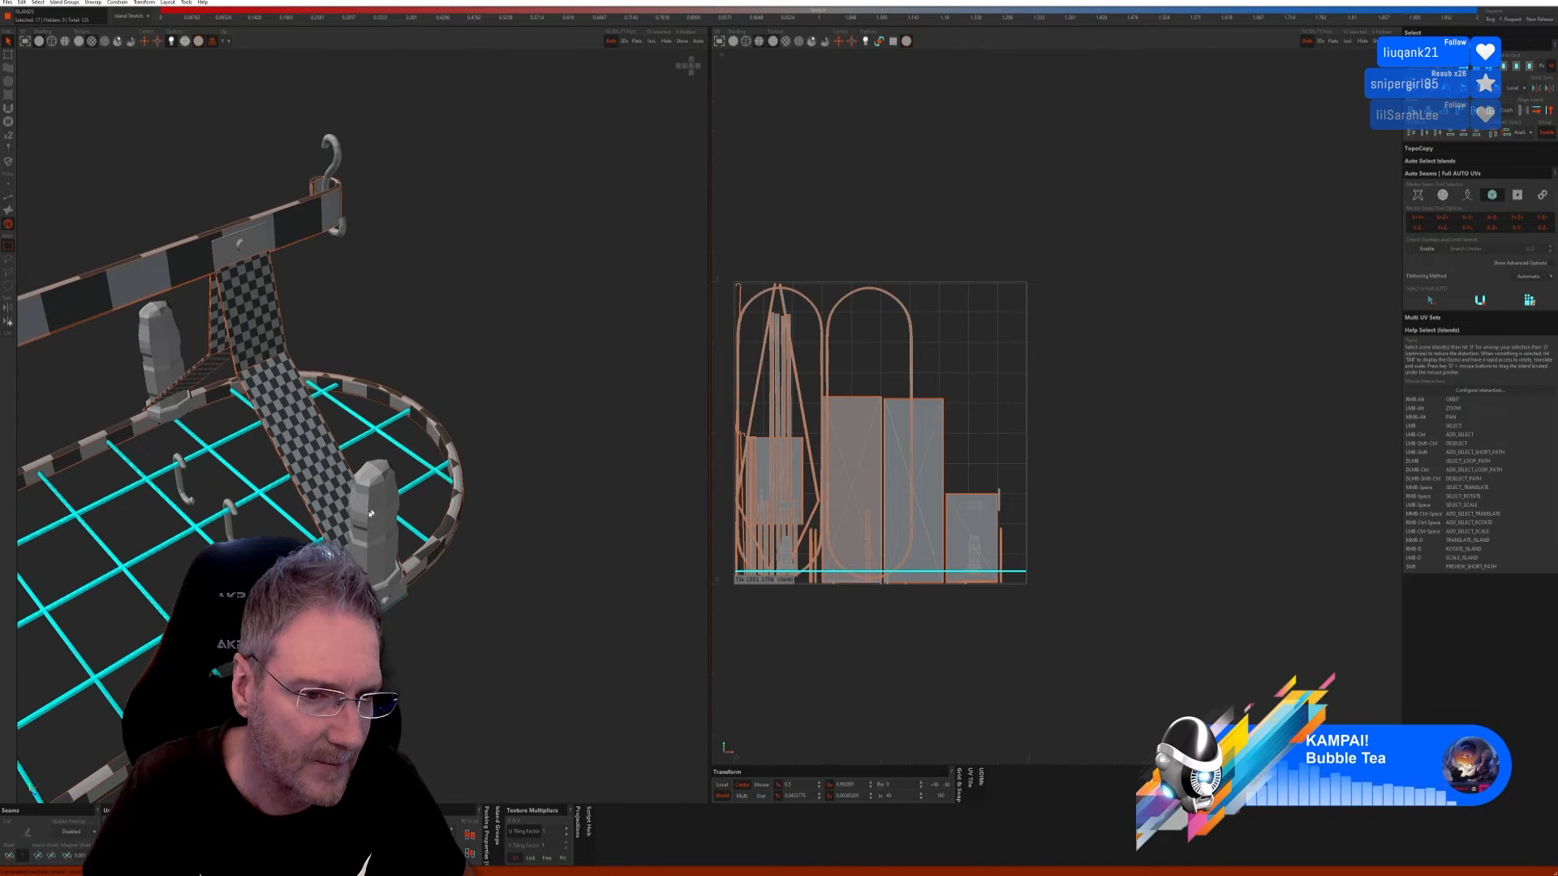
pyautogui.scroll(-4, 370, 512)
pyautogui.keyDown('alt'); pyautogui.moveTo(370, 512); pyautogui.dragTo(429, 601); pyautogui.keyUp('alt')
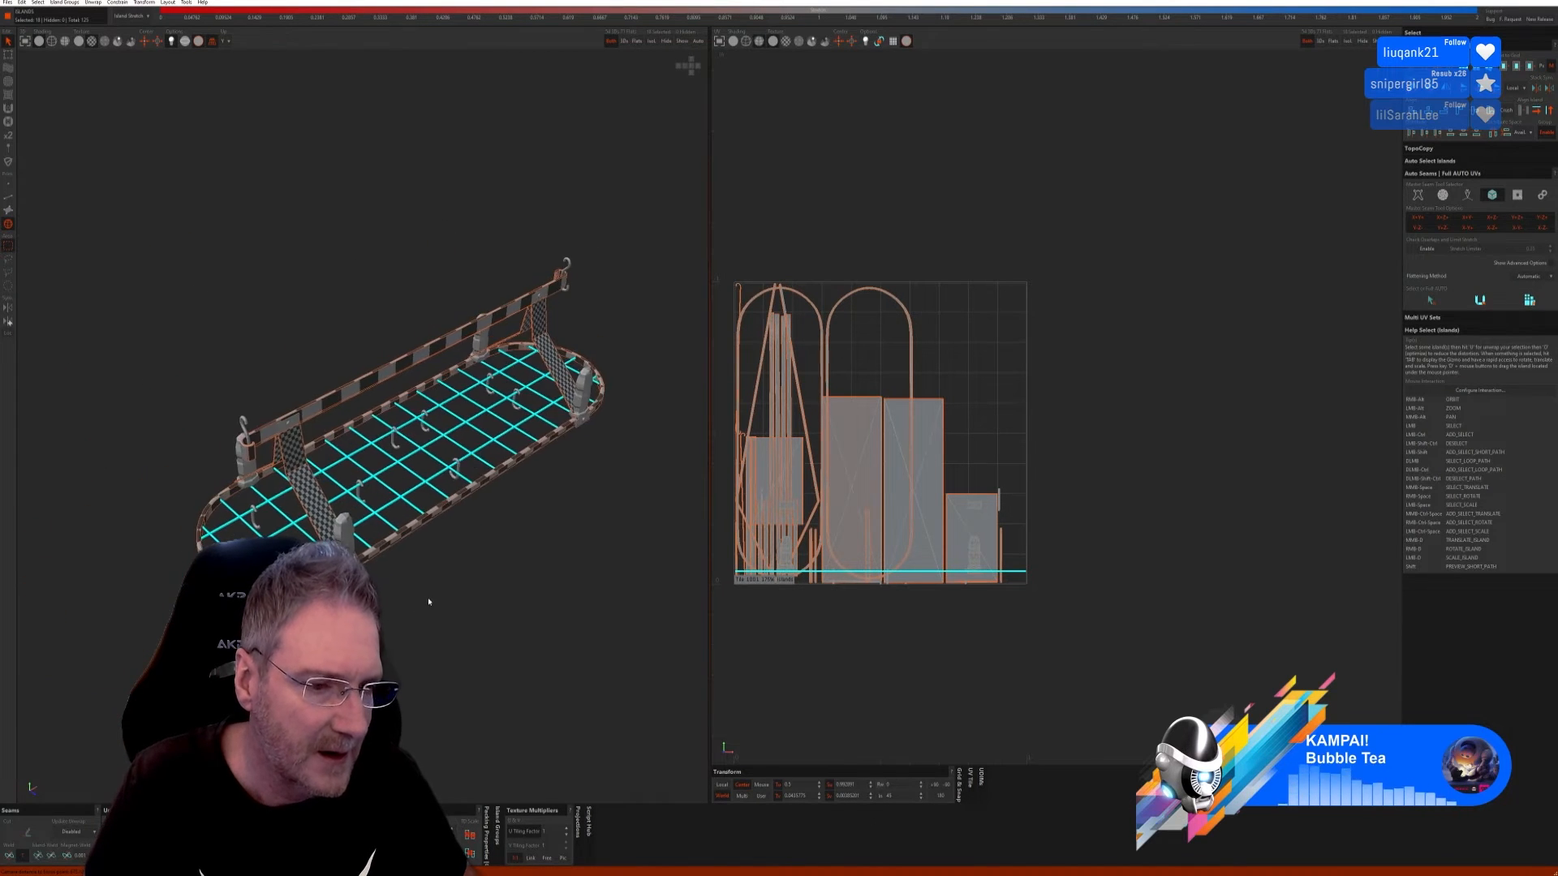
pyautogui.click(651, 40)
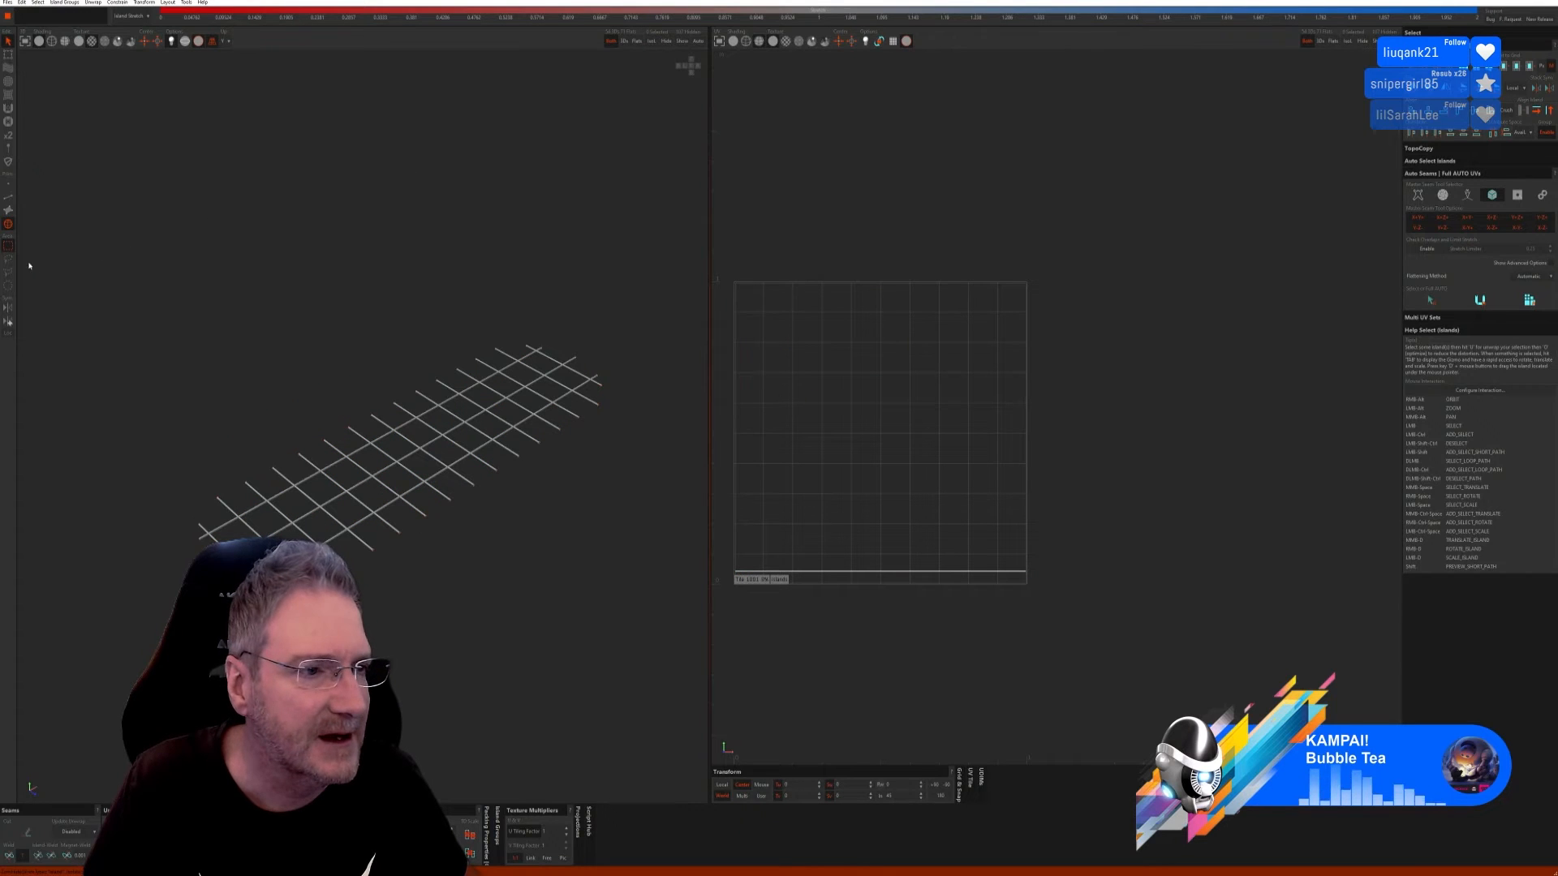
pyautogui.click(8, 198)
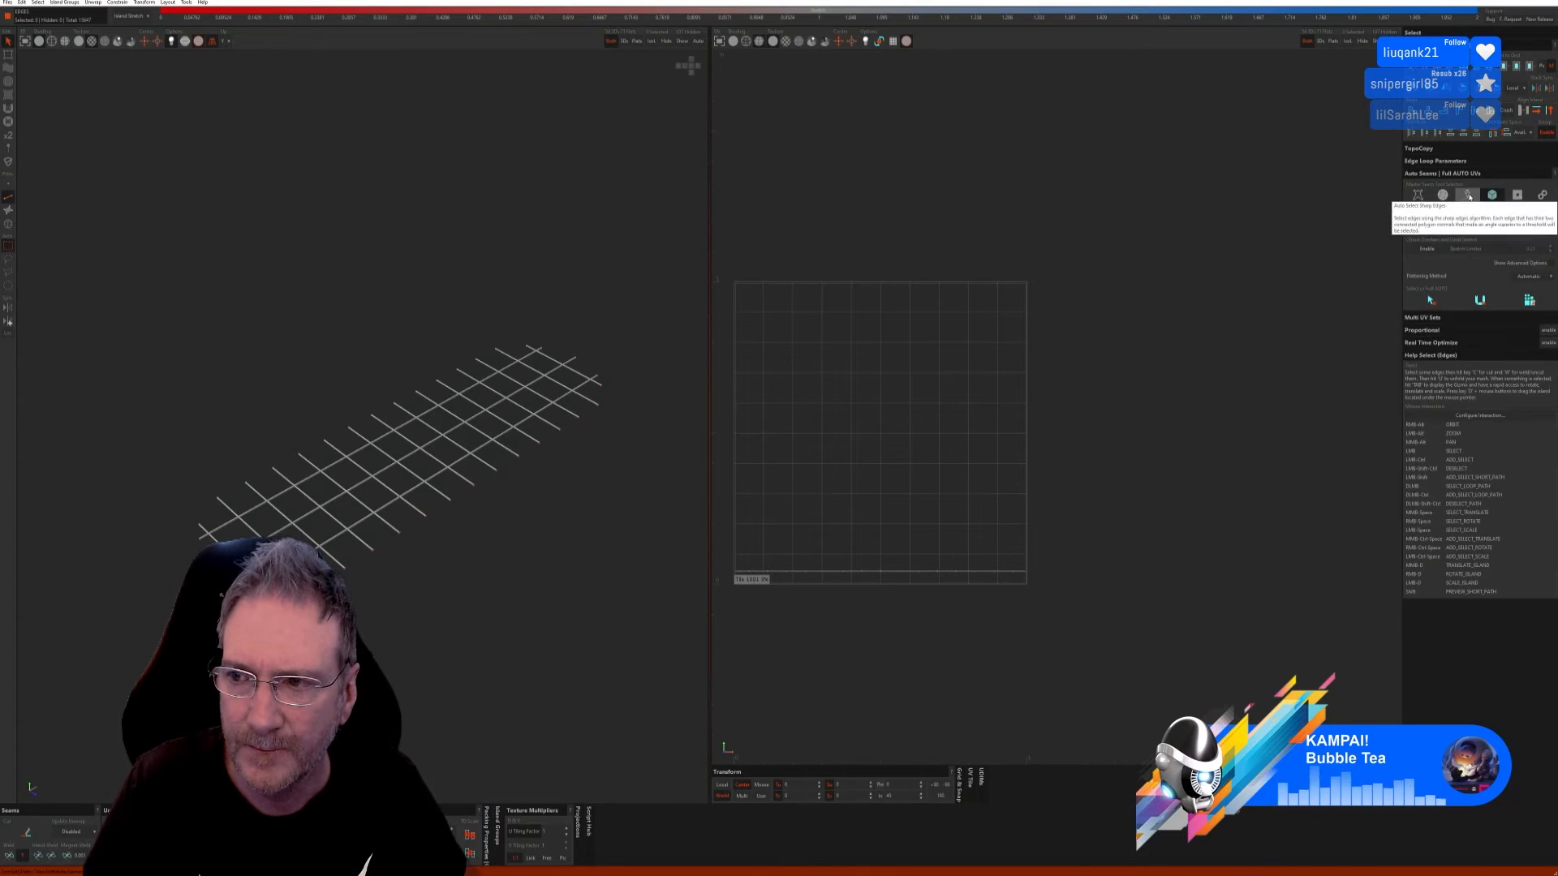
# Step: Auto-seam the isolated shelf grid with the Box method, unfold and pack it, and check the result on the bars
pyautogui.click(1468, 196)
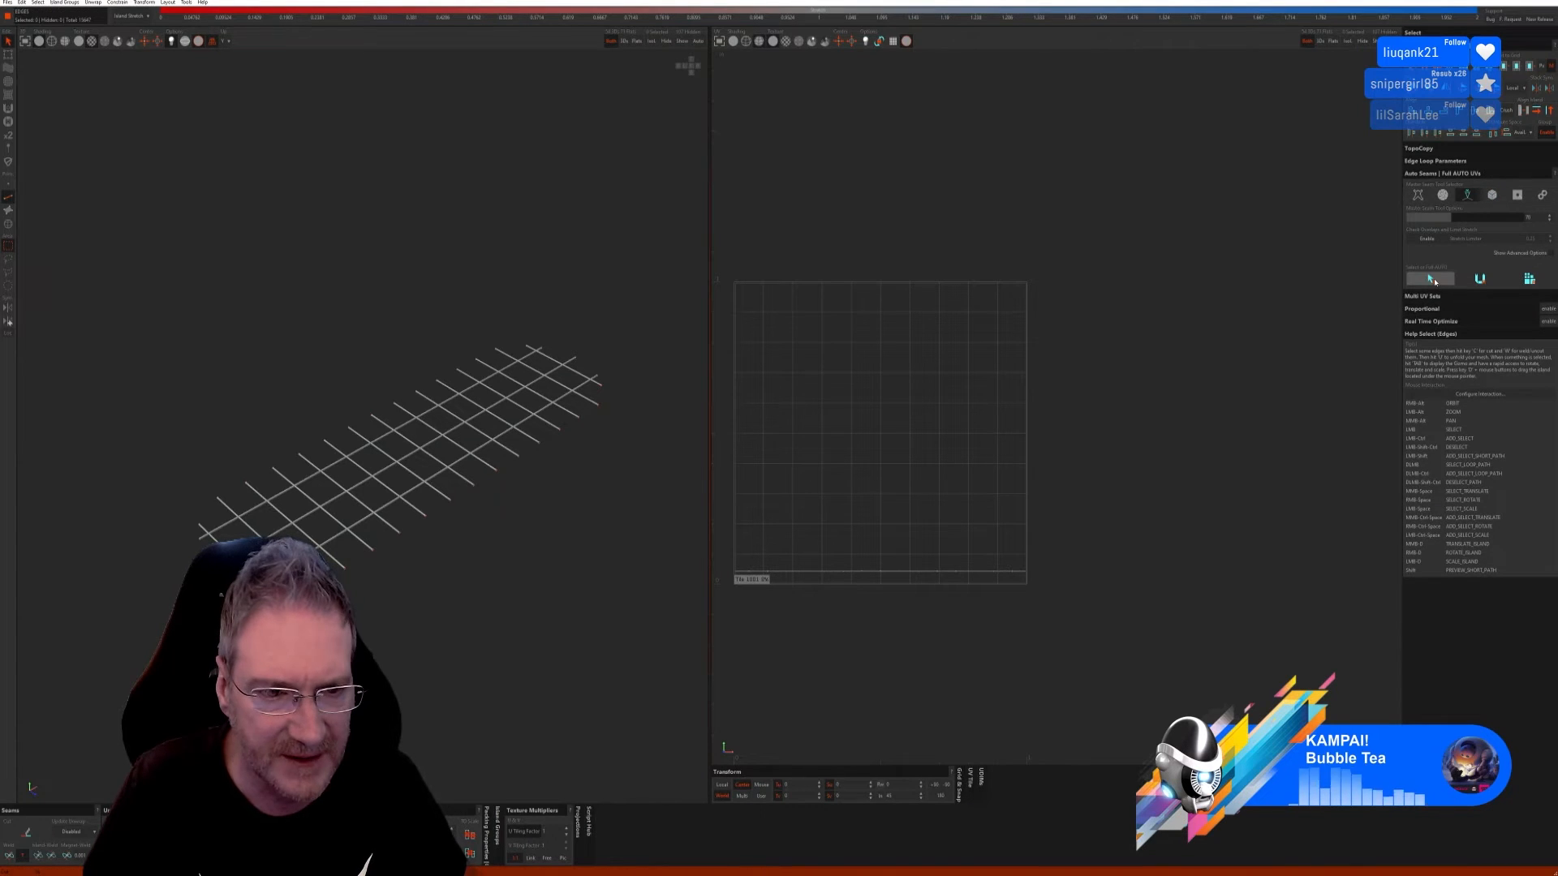
pyautogui.click(1492, 196)
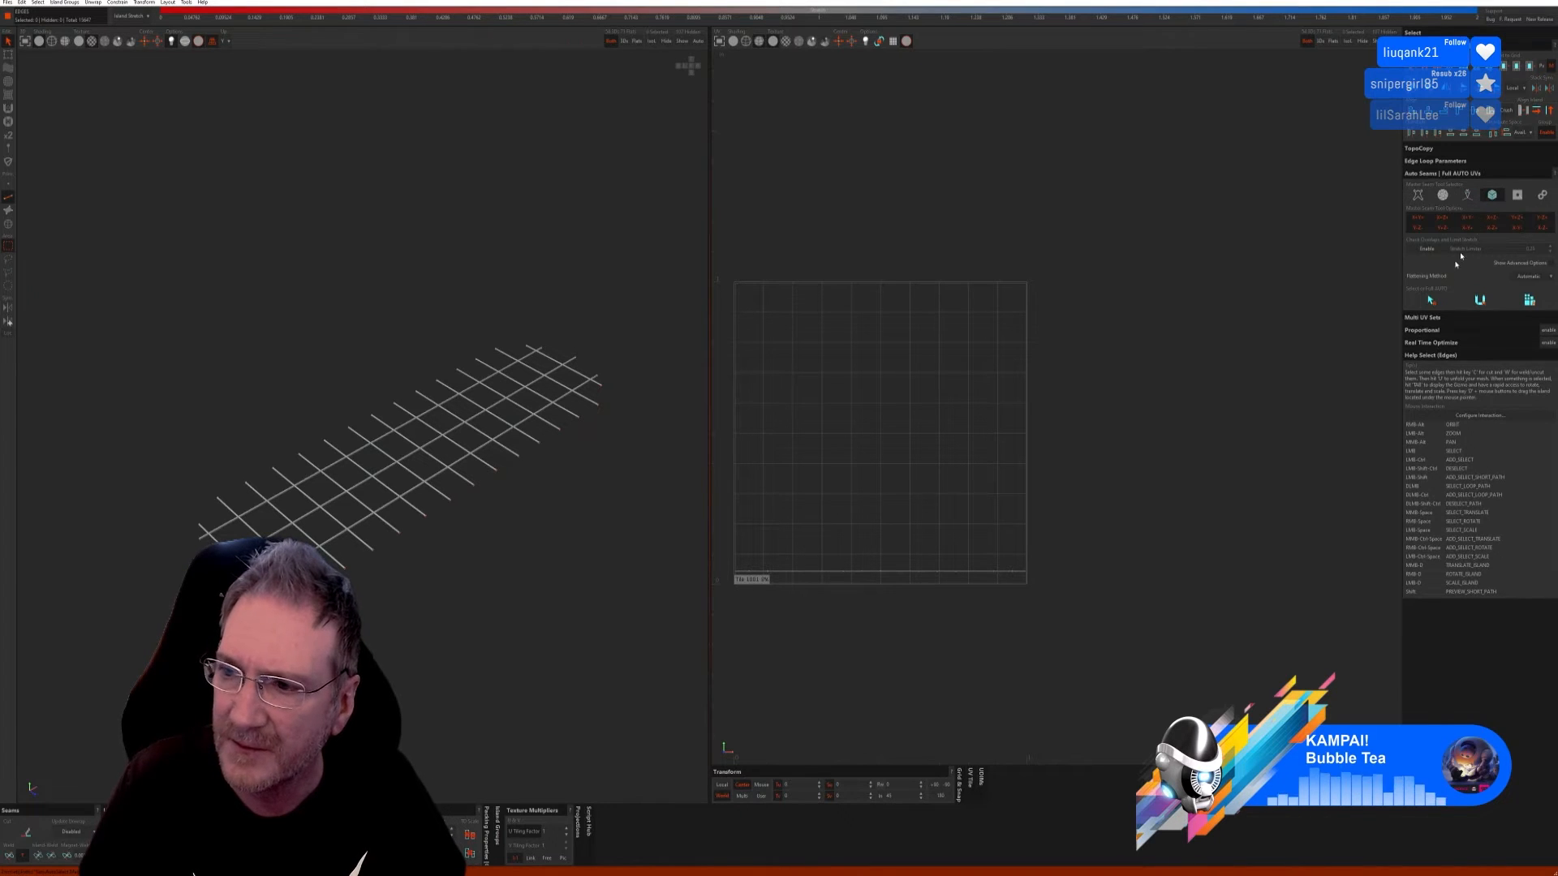
pyautogui.click(1430, 300)
pyautogui.click(1481, 301)
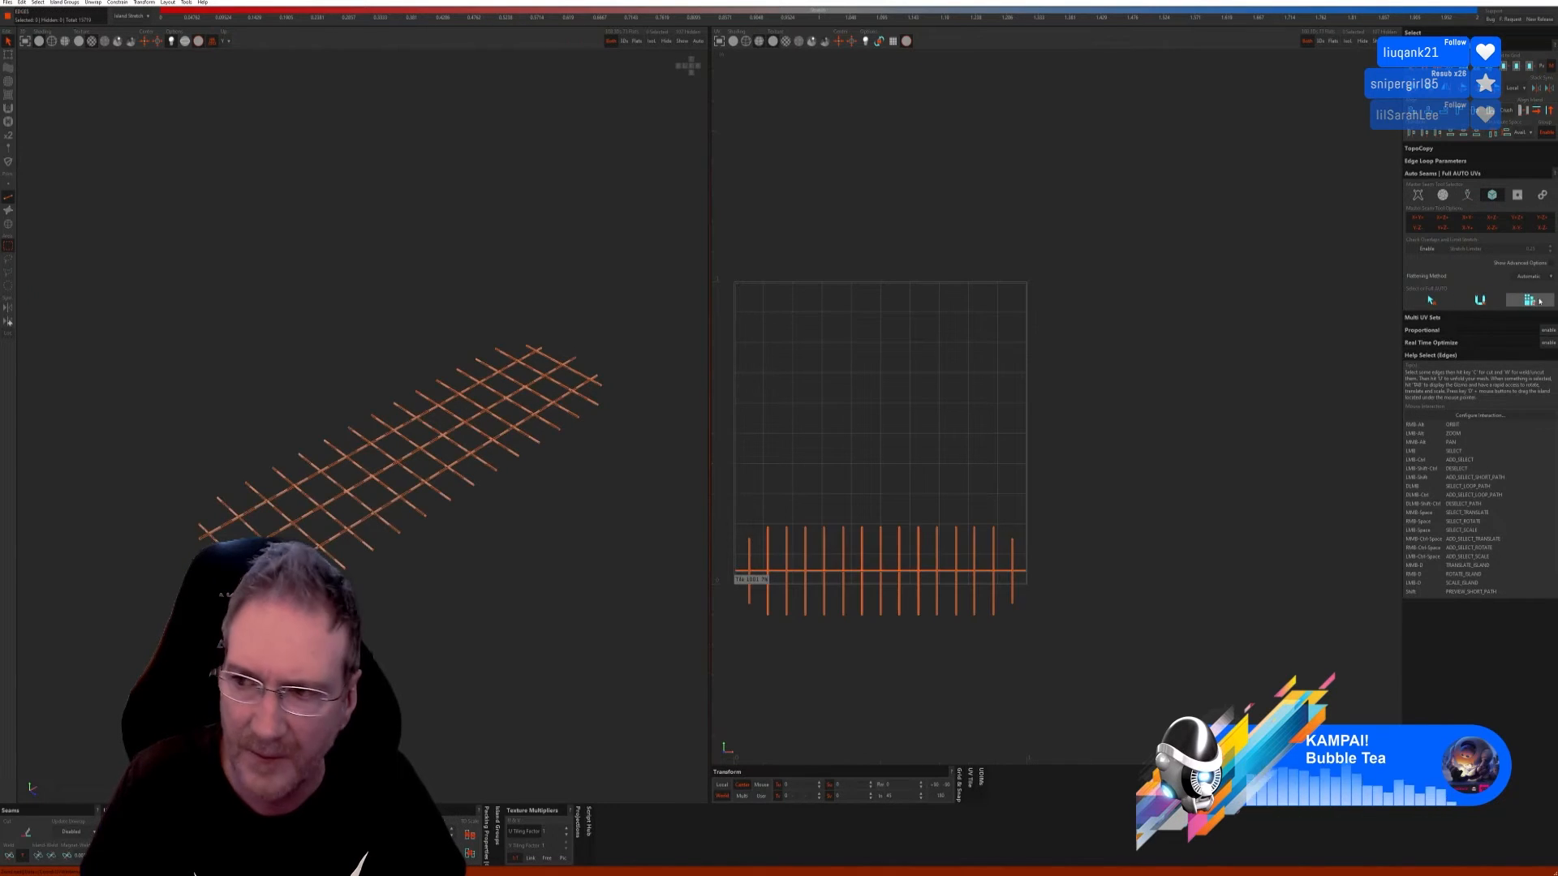
pyautogui.click(1529, 300)
pyautogui.scroll(6, 426, 491)
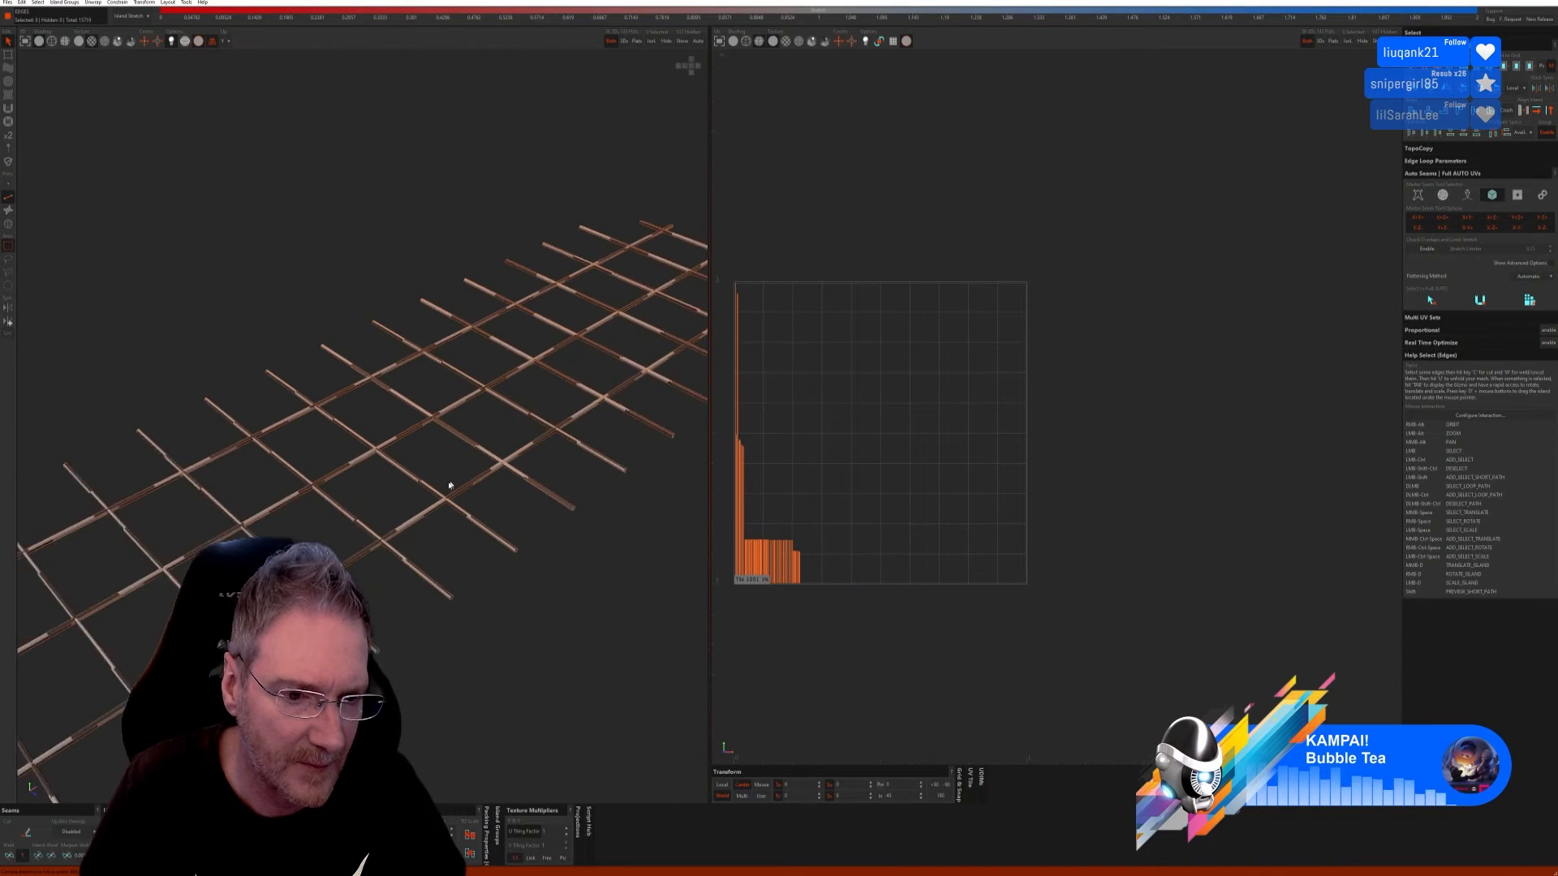
pyautogui.scroll(2, 426, 493)
pyautogui.scroll(-7, 429, 488)
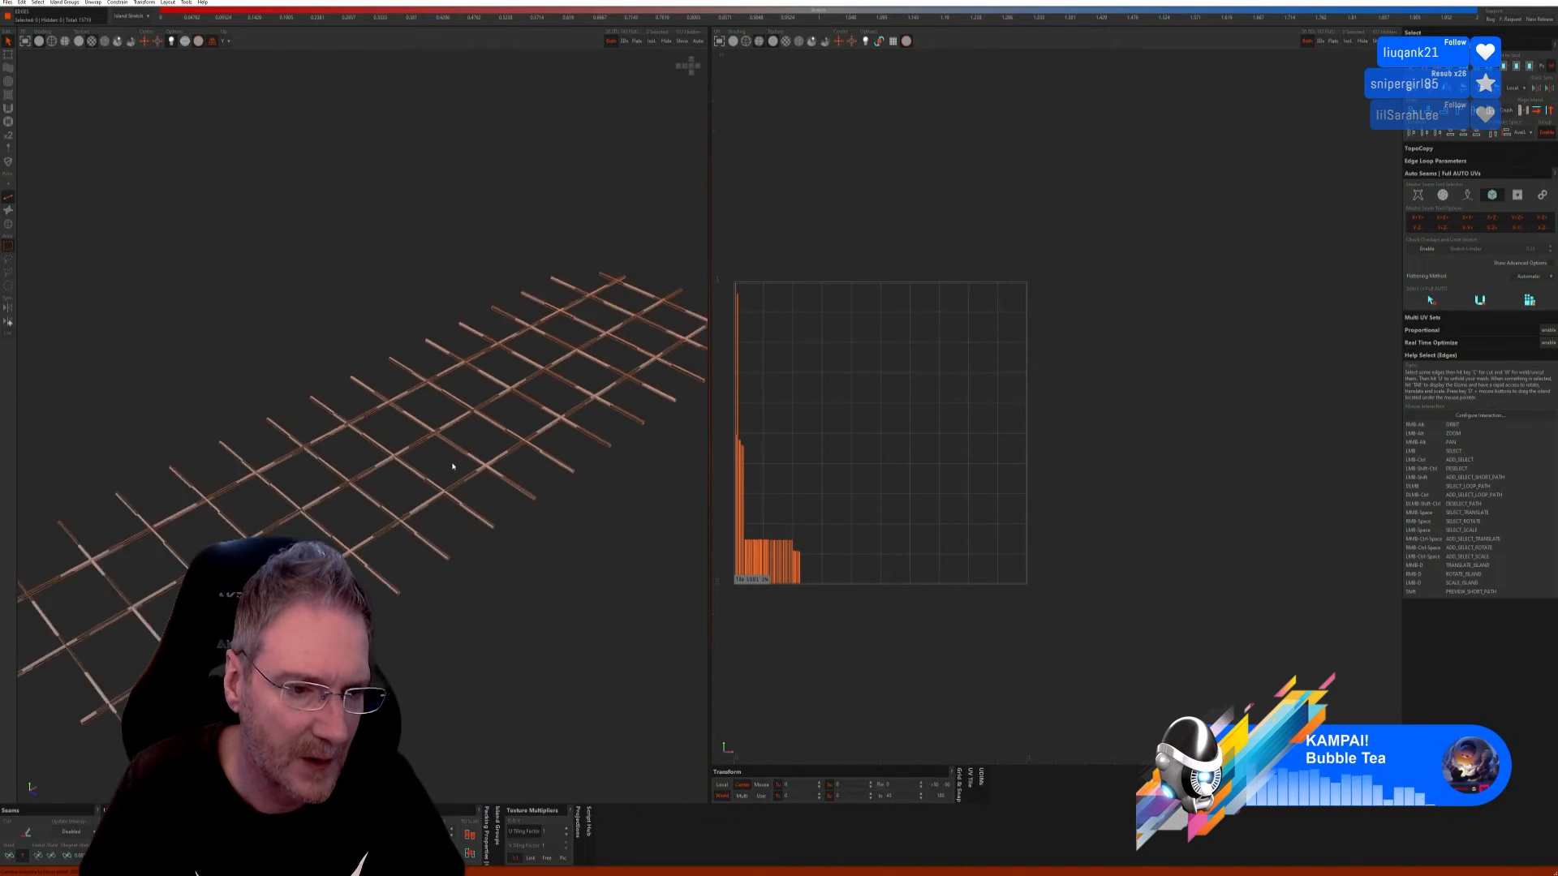
# Step: Show the whole rack, isolate the small upright post at the foot of the nearer bracket, and switch to edge selection
pyautogui.click(678, 42)
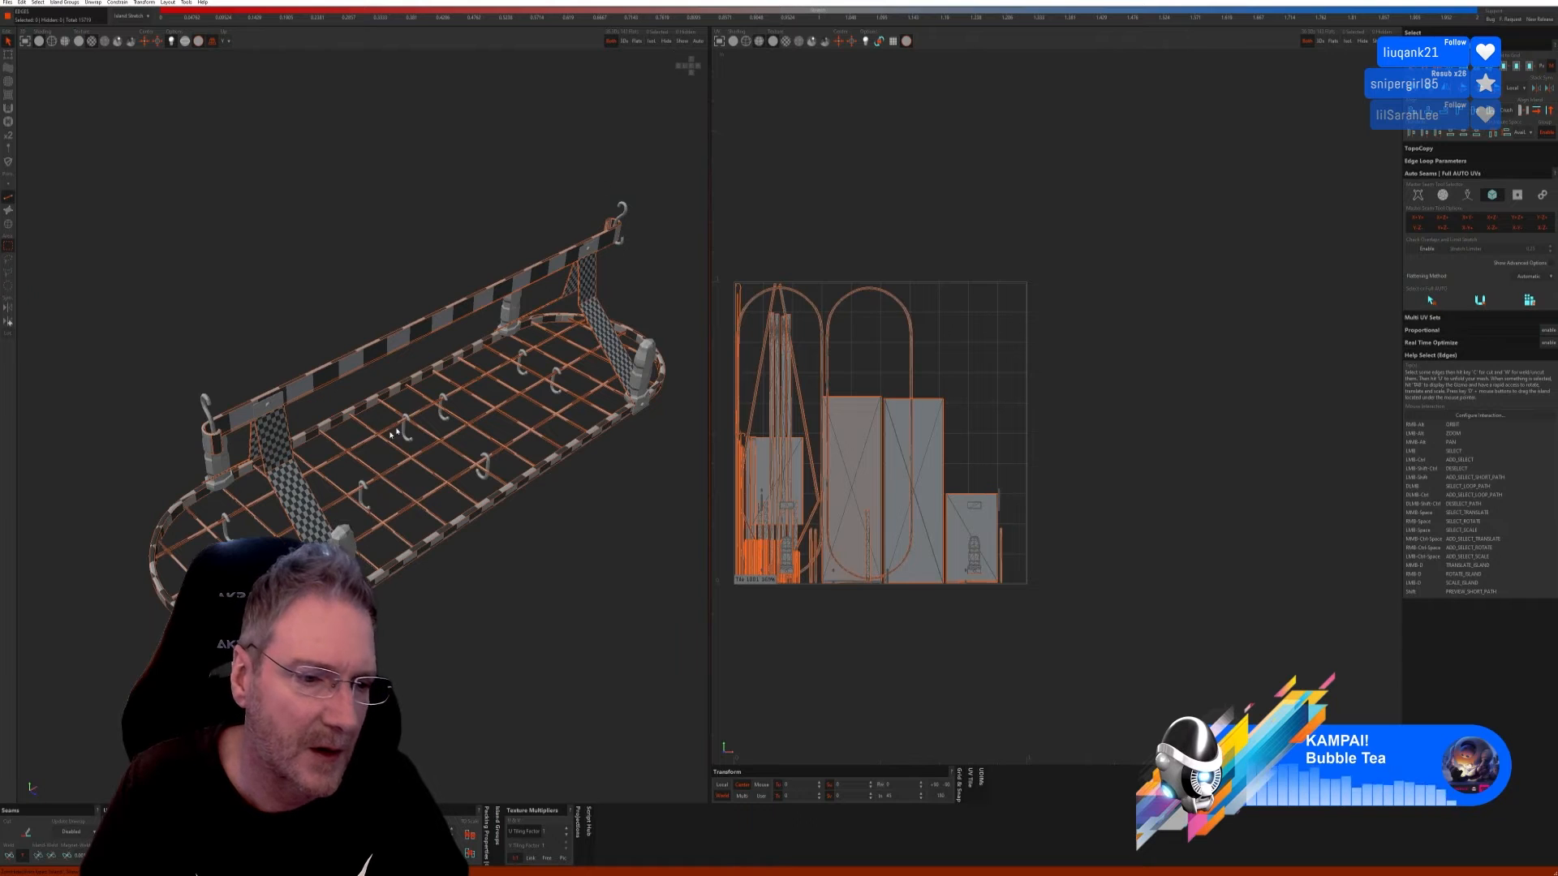
pyautogui.click(9, 225)
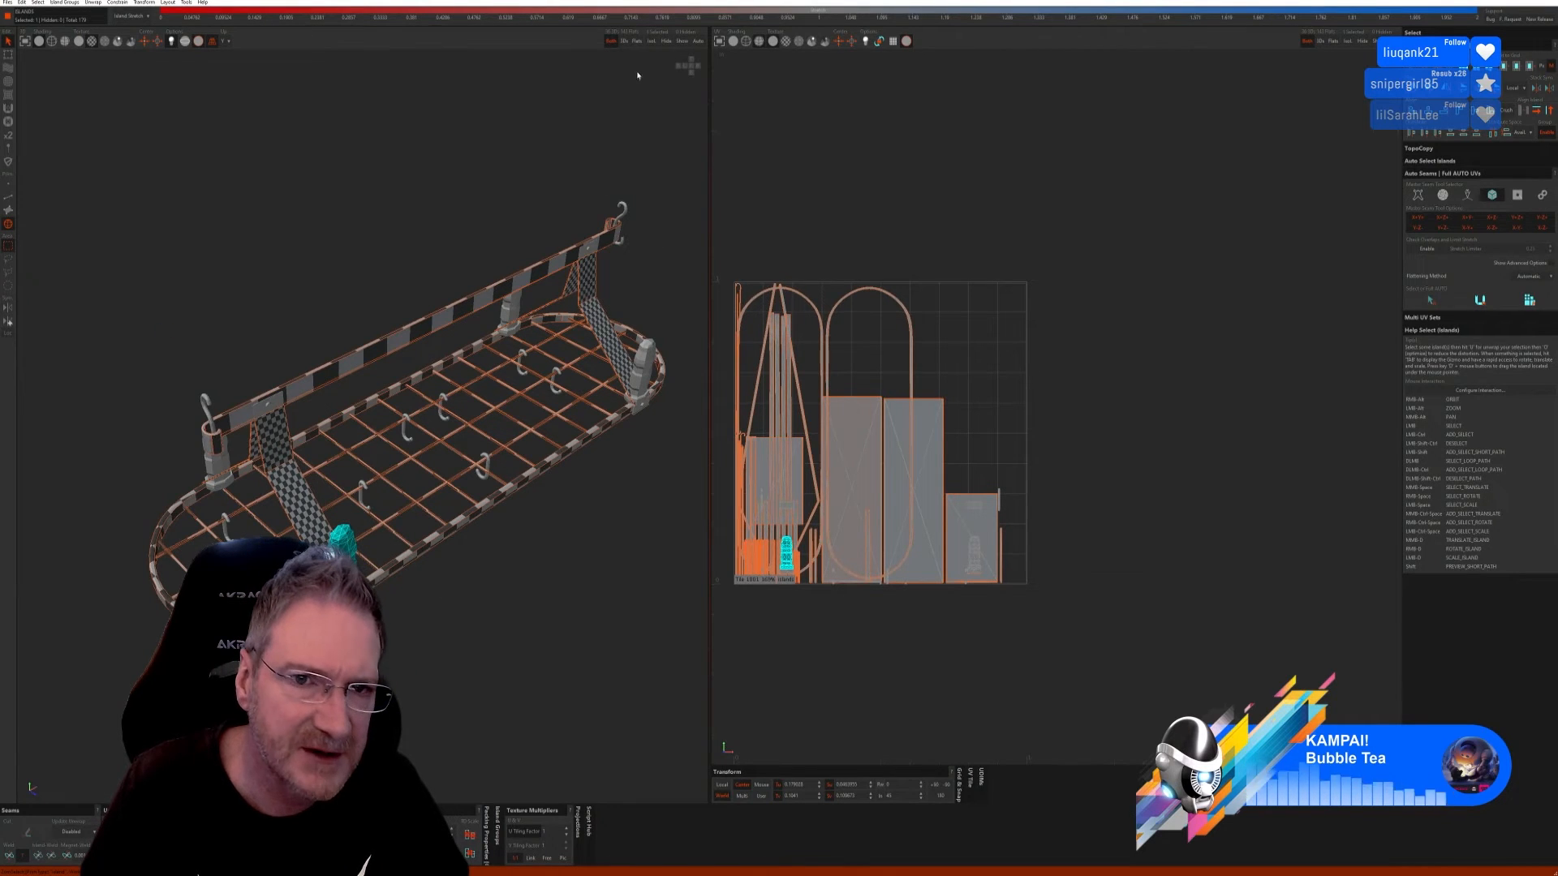
pyautogui.click(649, 41)
pyautogui.click(8, 197)
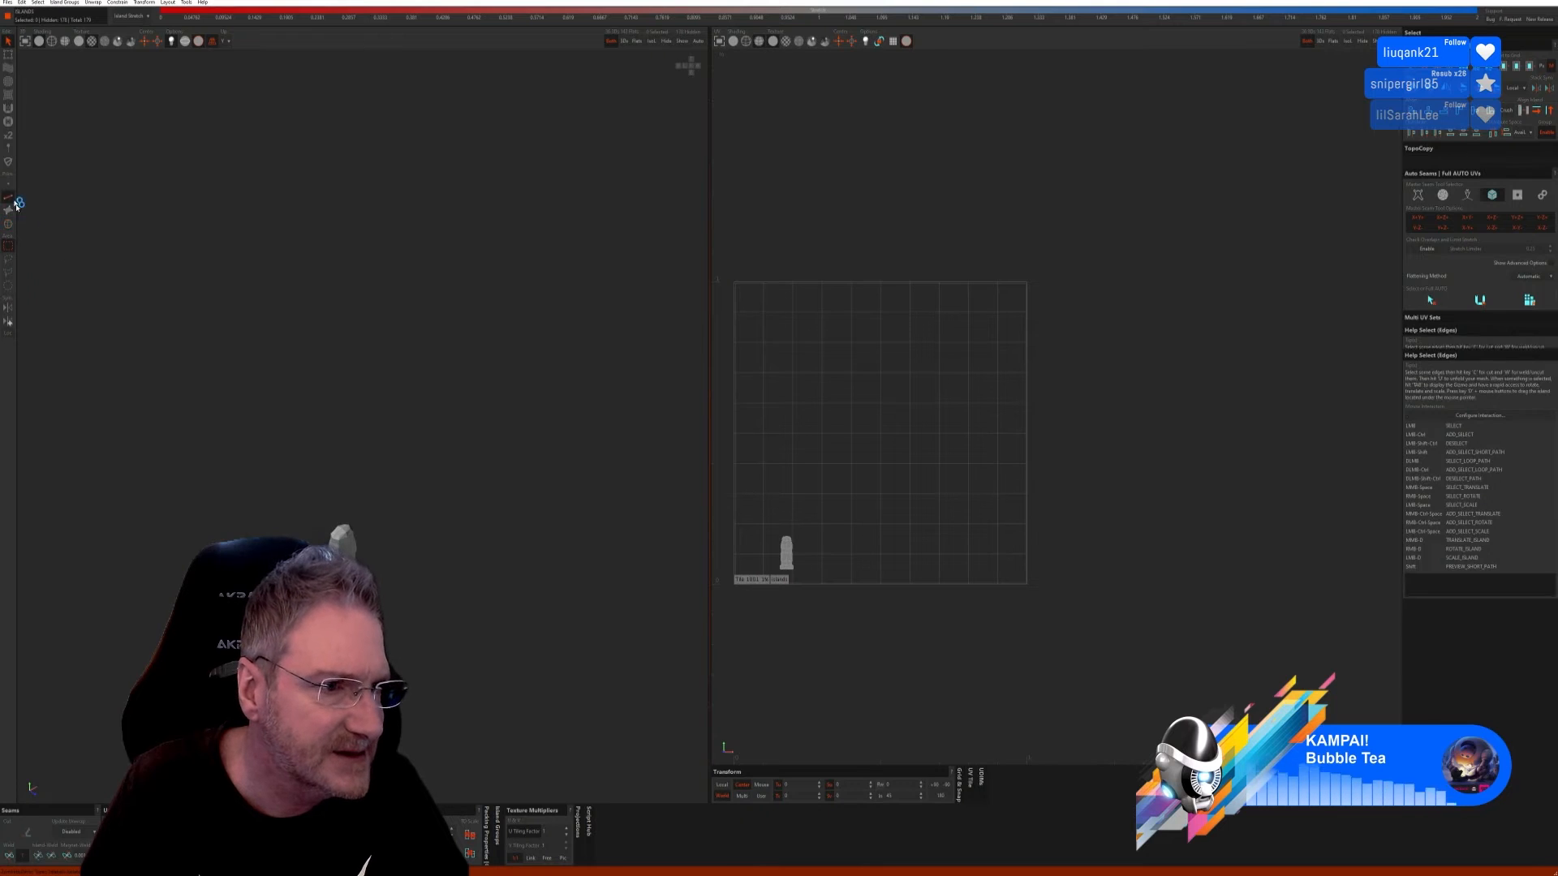
pyautogui.keyDown('alt'); pyautogui.moveTo(381, 576); pyautogui.dragTo(409, 520, button='middle'); pyautogui.keyUp('alt')
pyautogui.scroll(9, 423, 427)
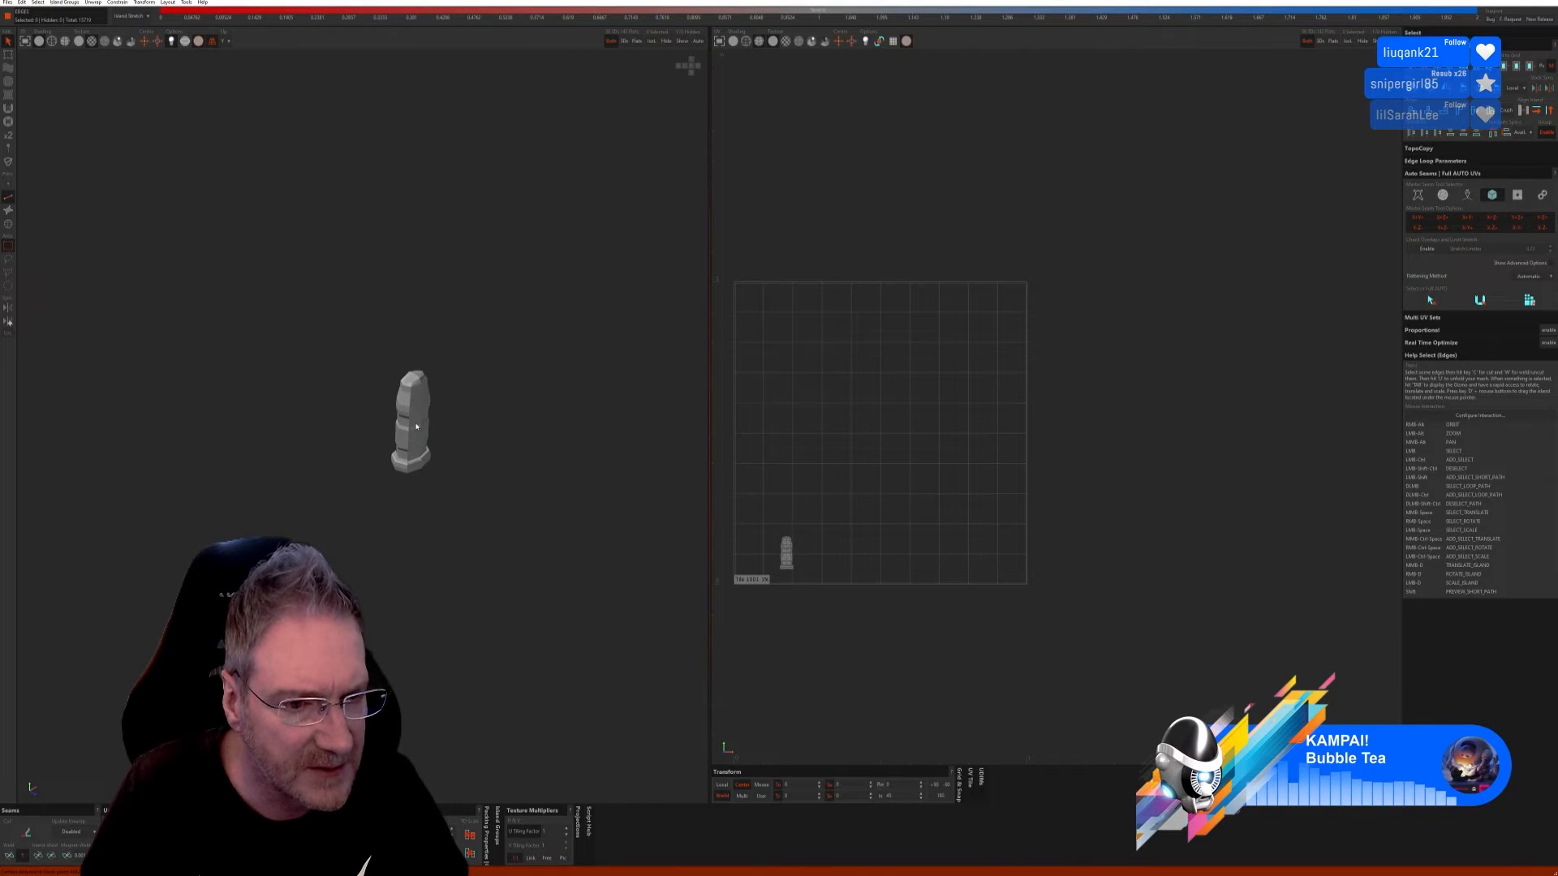
# Step: Try auto-seaming and unfolding the post with the Pelt method, inspect the distortion, and undo it
pyautogui.click(1421, 194)
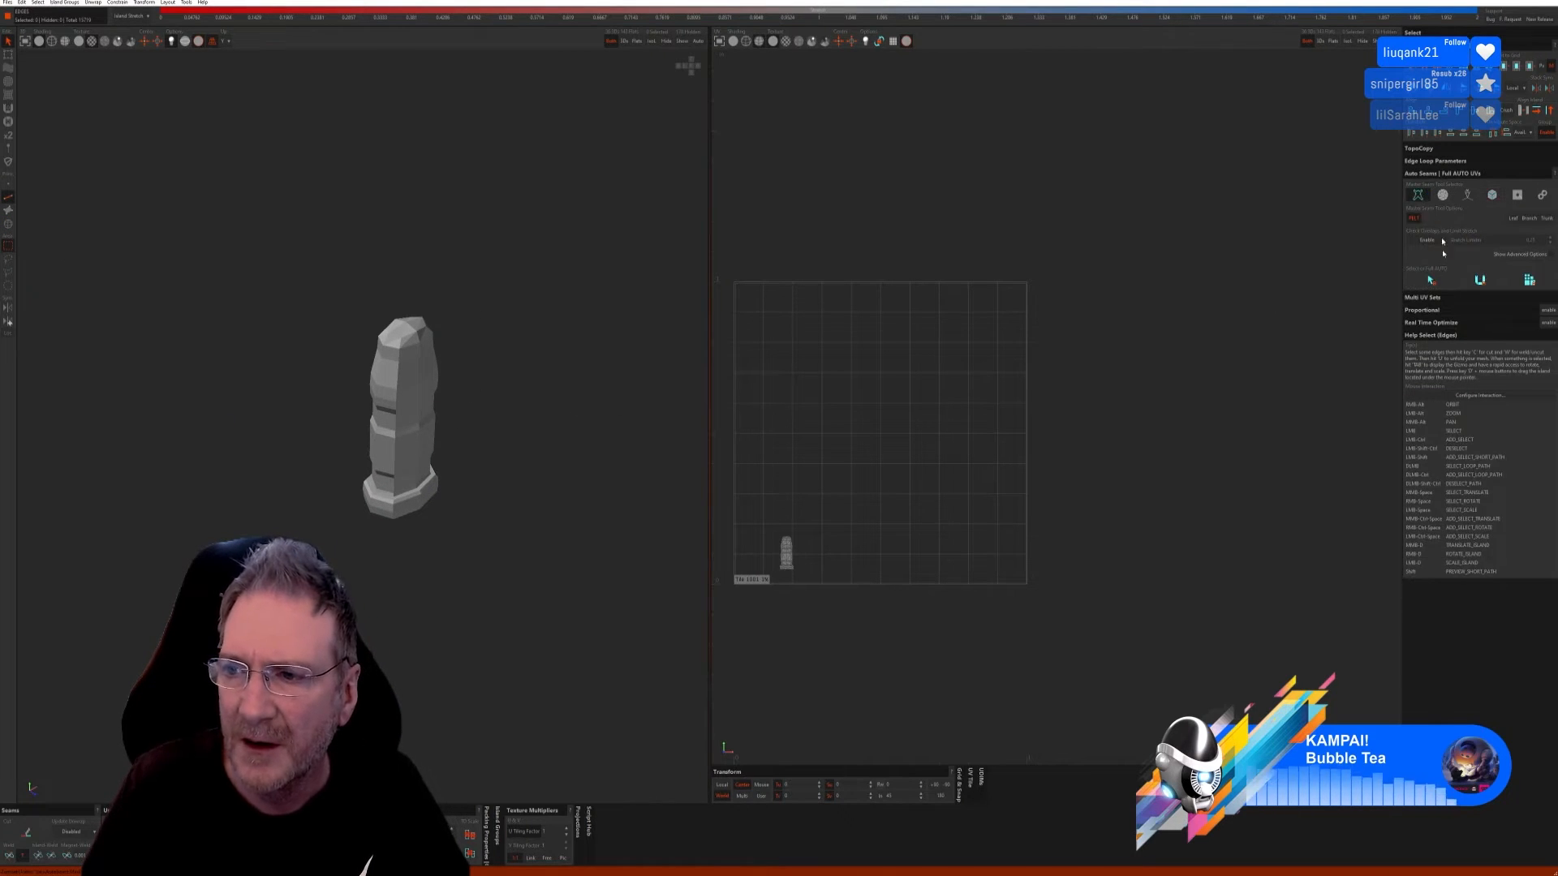
pyautogui.click(1433, 282)
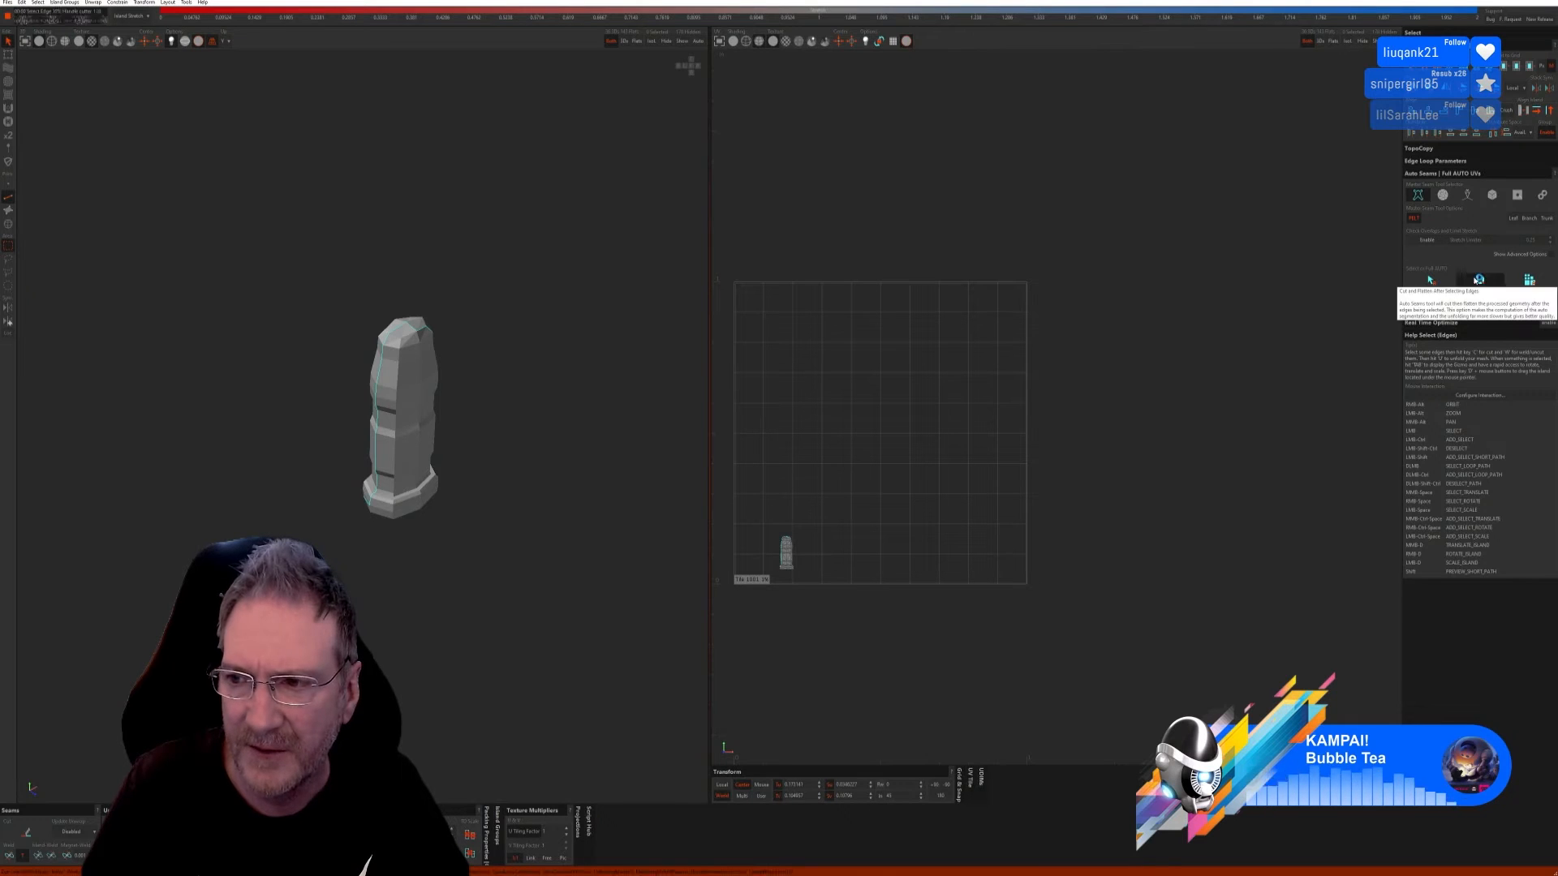
pyautogui.click(1516, 283)
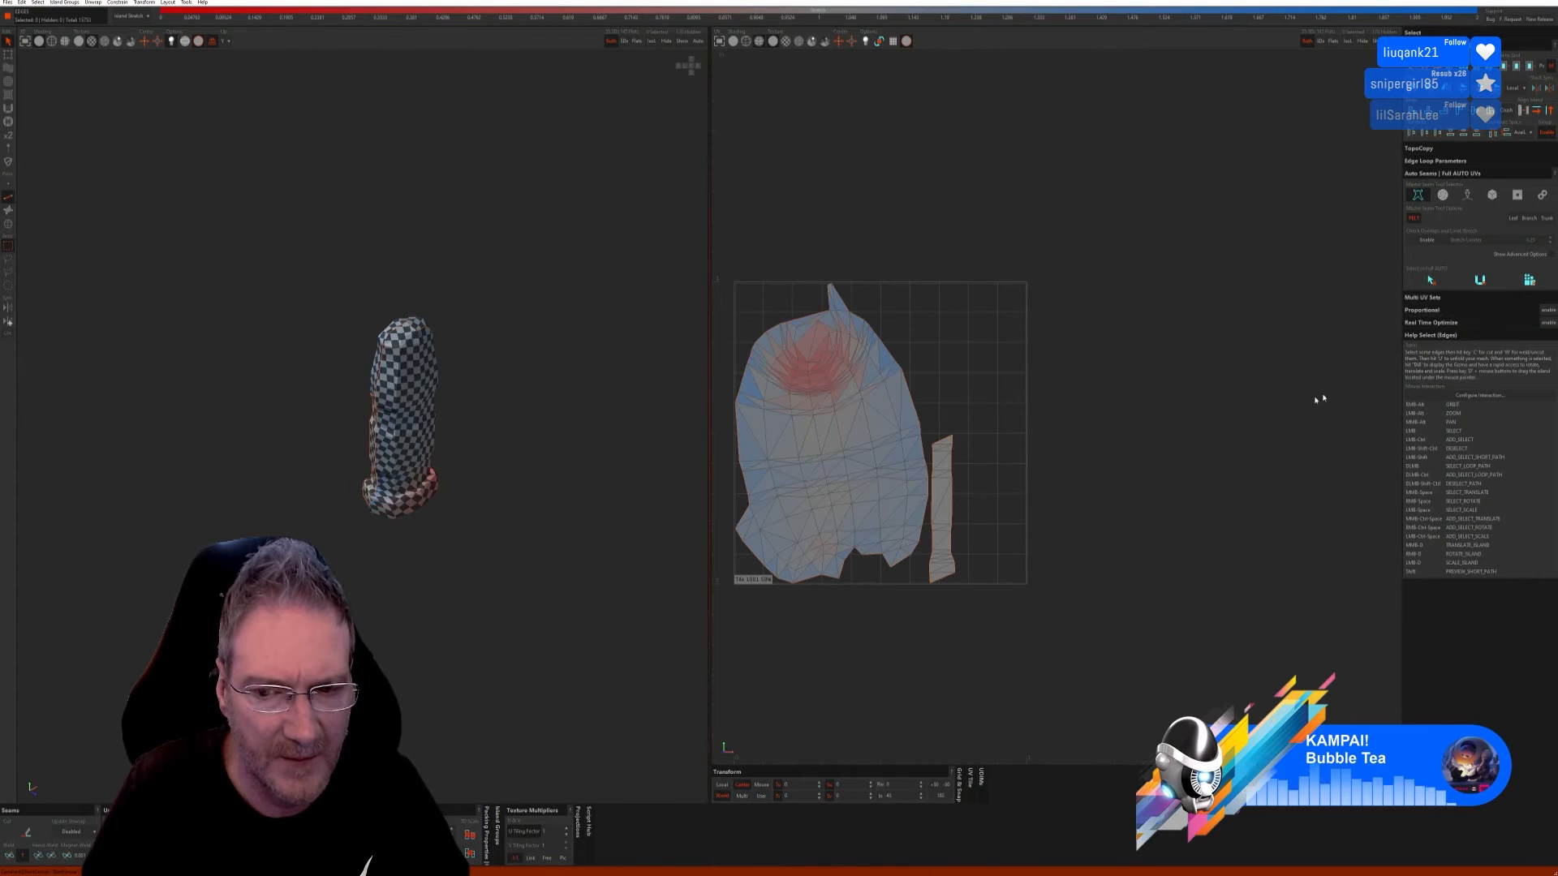
pyautogui.keyDown('alt'); pyautogui.moveTo(562, 591); pyautogui.dragTo(490, 525); pyautogui.keyUp('alt')
pyautogui.hotkey('ctrl', 'z')
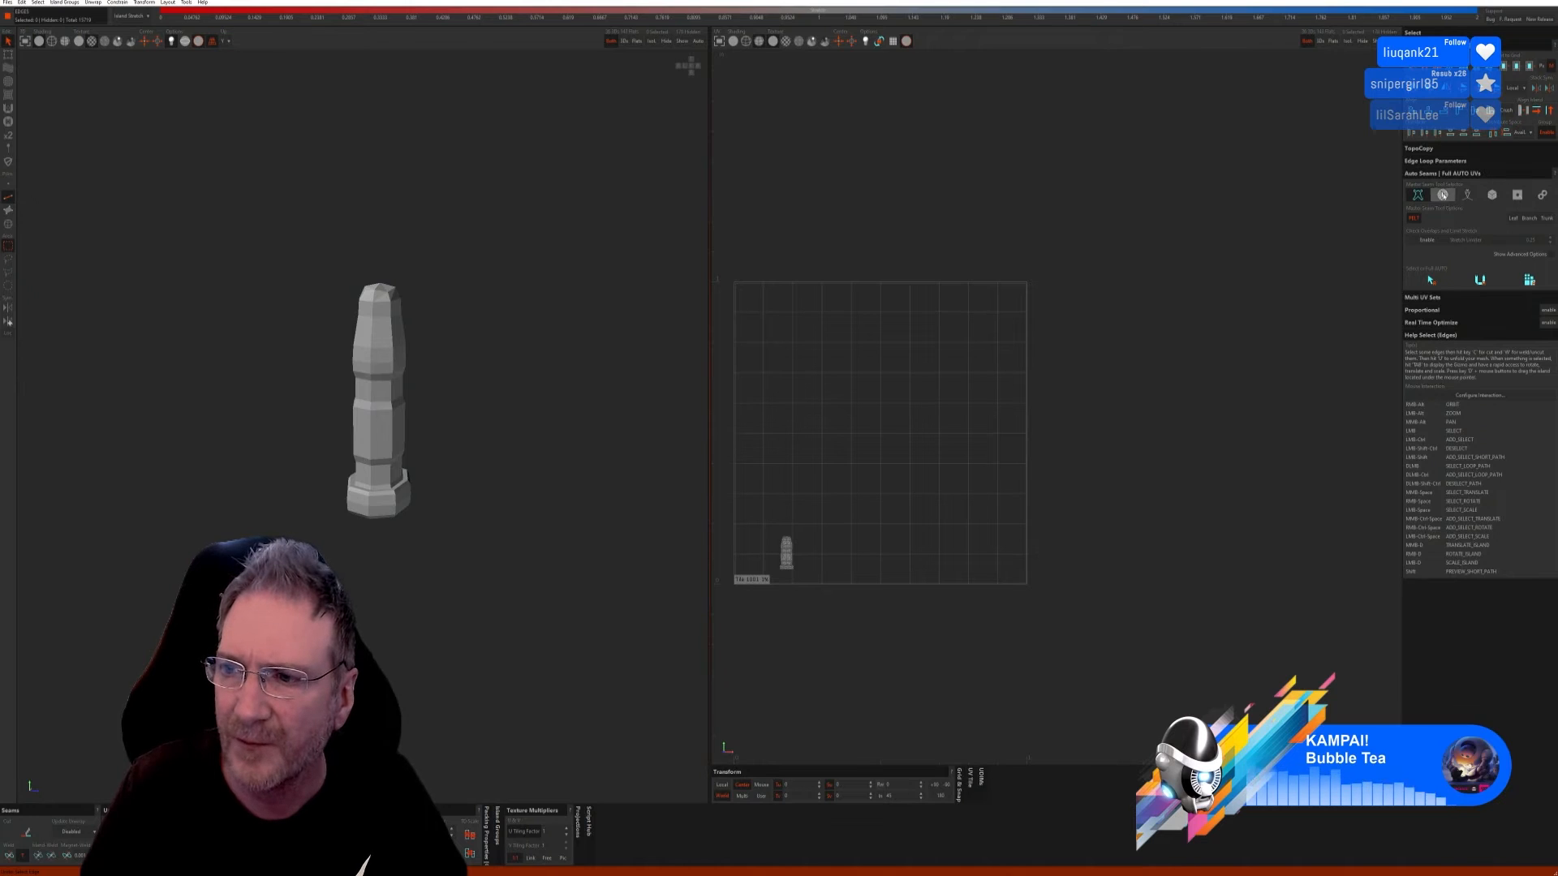
# Step: Try auto-seaming and unfolding the post with the Mosaic method, inspect its checker pattern, and undo it
pyautogui.click(1443, 195)
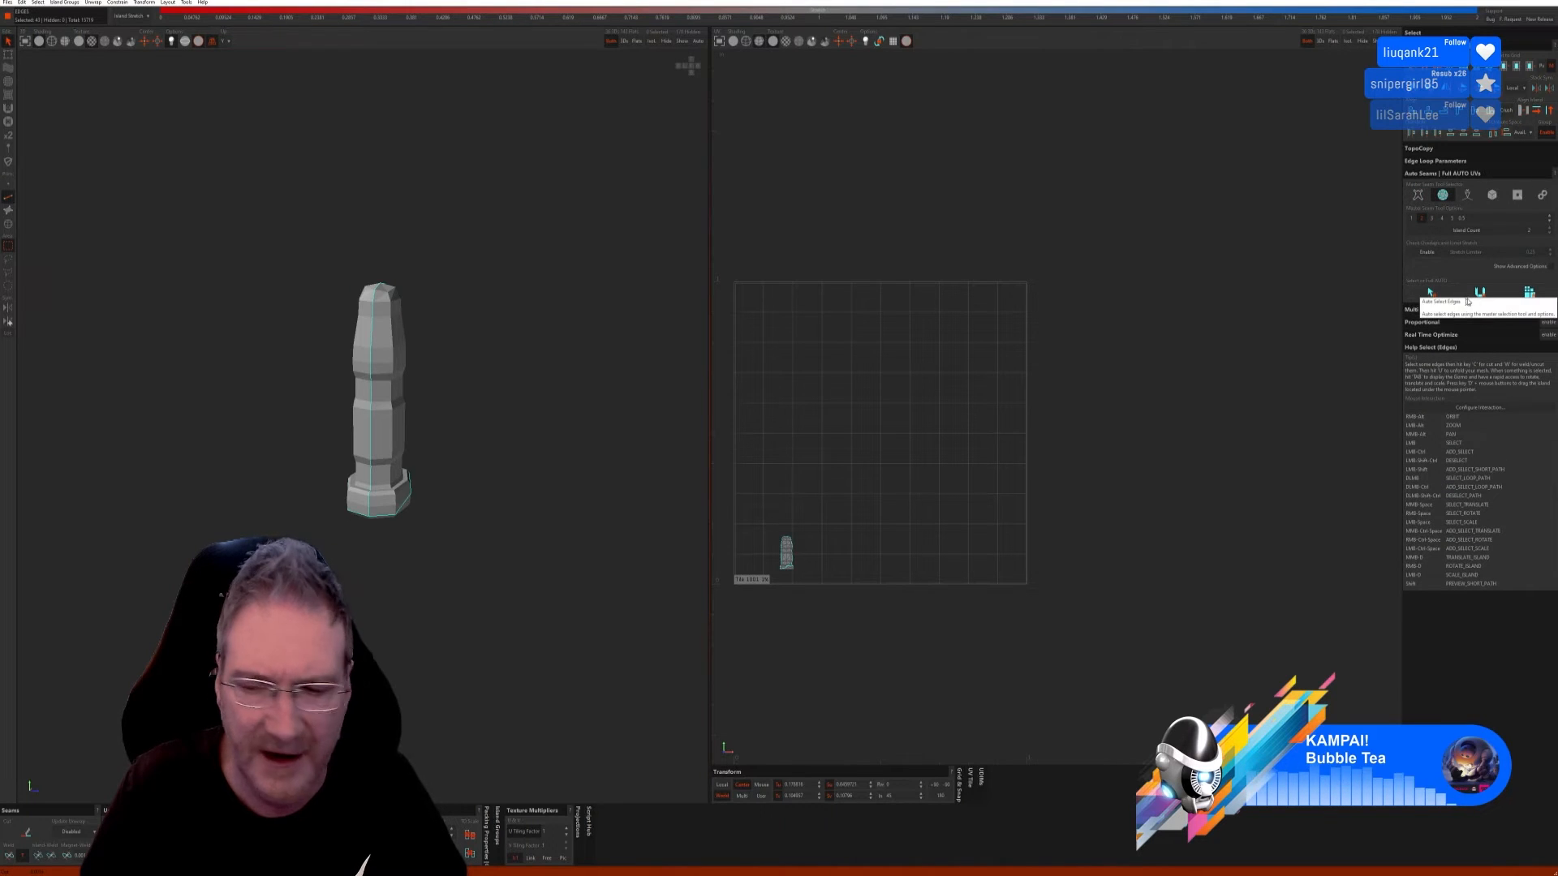
pyautogui.click(1528, 292)
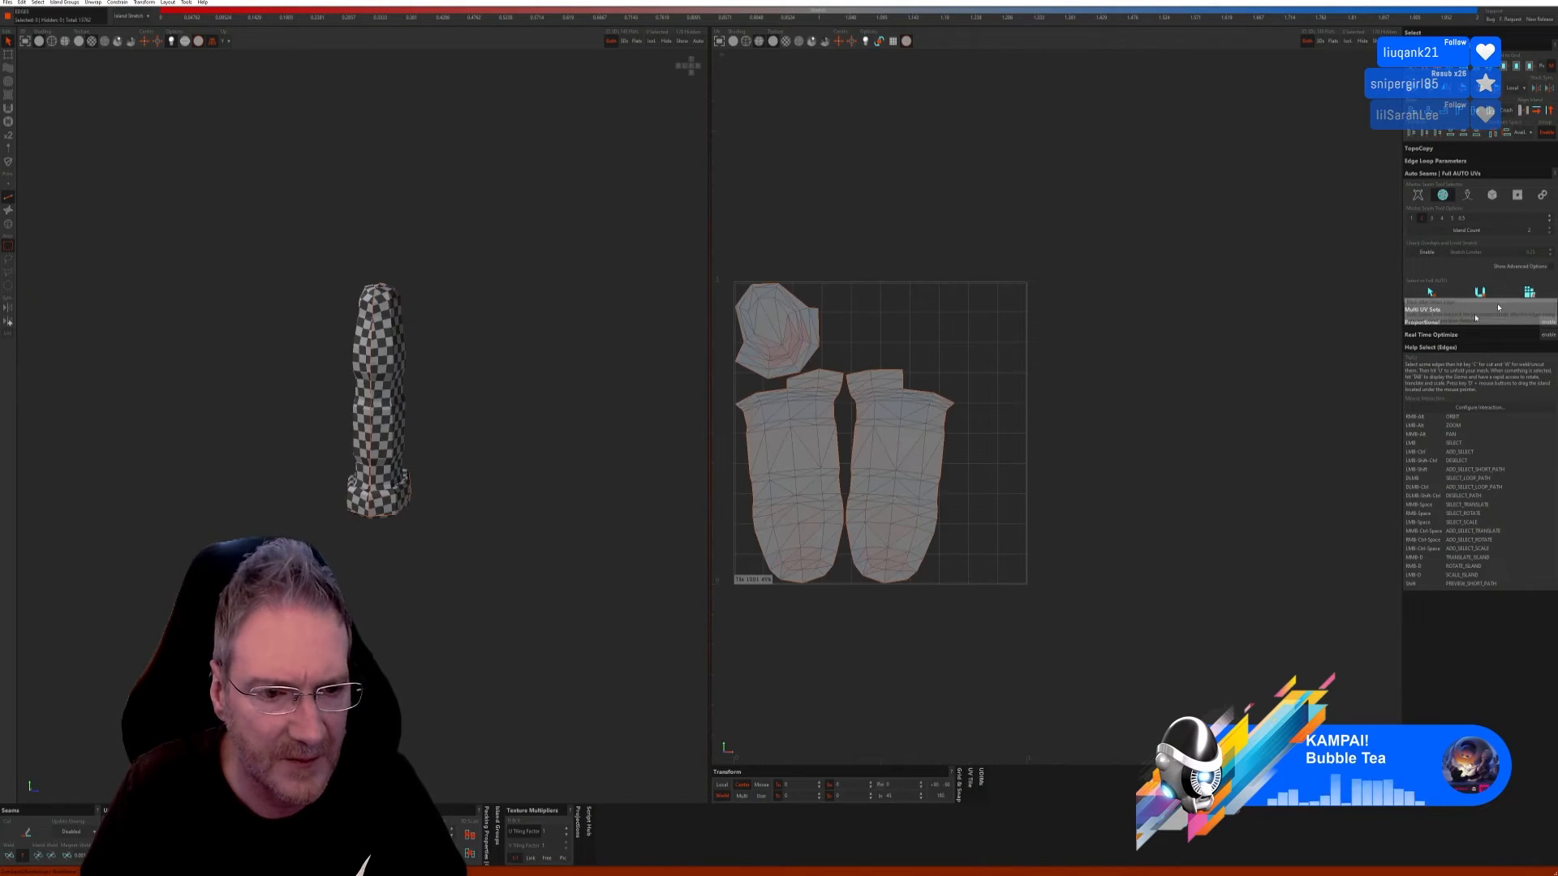
pyautogui.moveTo(446, 430)
pyautogui.keyDown('alt'); pyautogui.mouseDown(button='right')
pyautogui.moveTo(334, 424)
pyautogui.moveTo(477, 431)
pyautogui.moveTo(345, 409)
pyautogui.moveTo(460, 433)
pyautogui.mouseUp(button='right'); pyautogui.keyUp('alt')
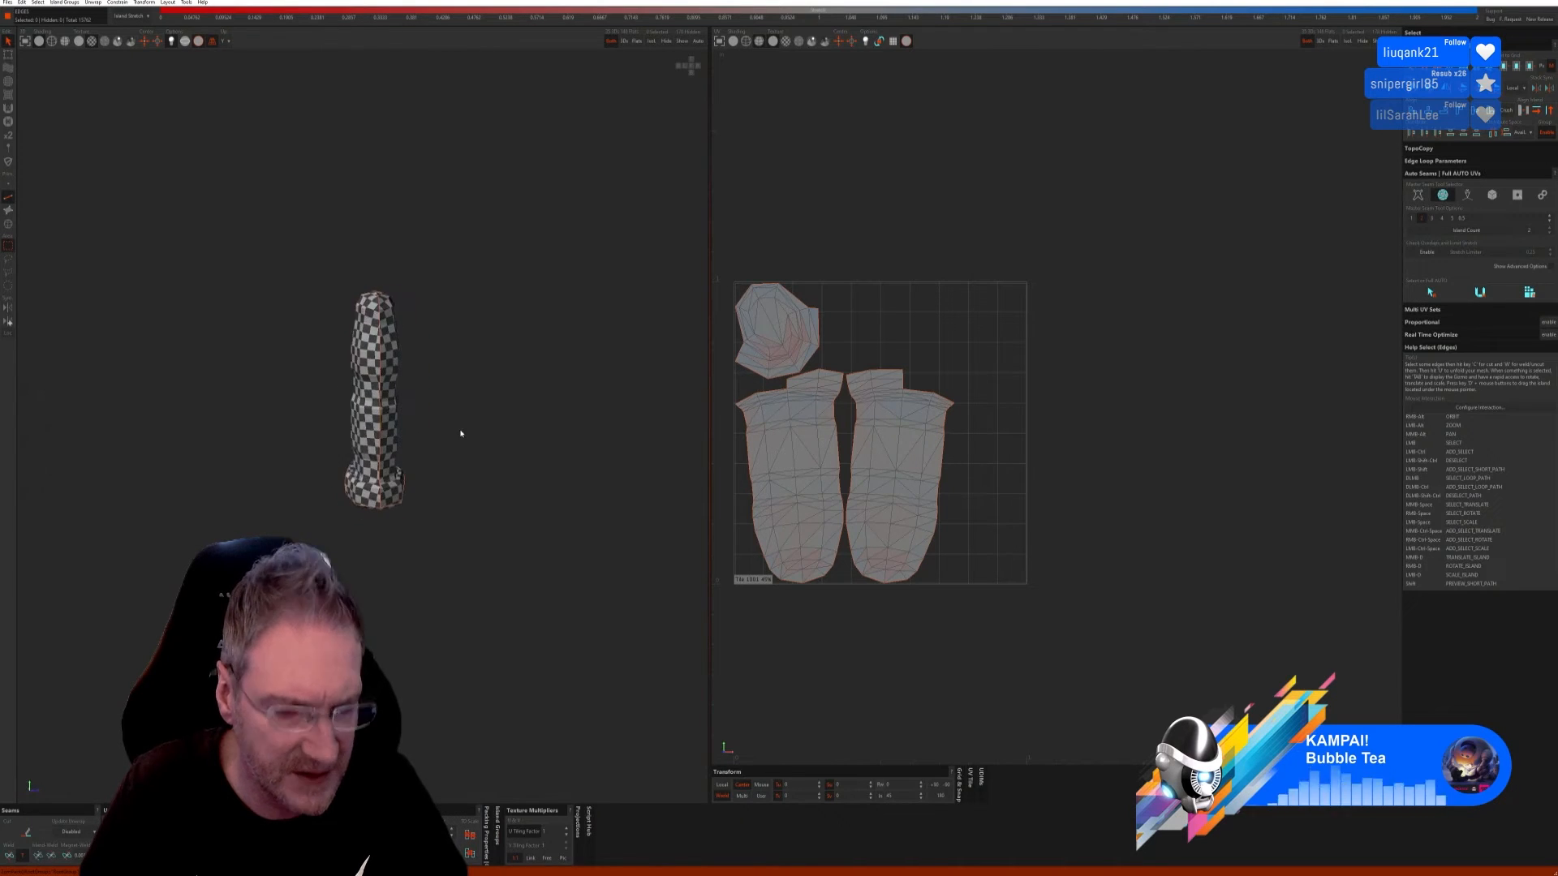
pyautogui.hotkey('ctrl', 'z')
pyautogui.hotkey('ctrl', 'z')
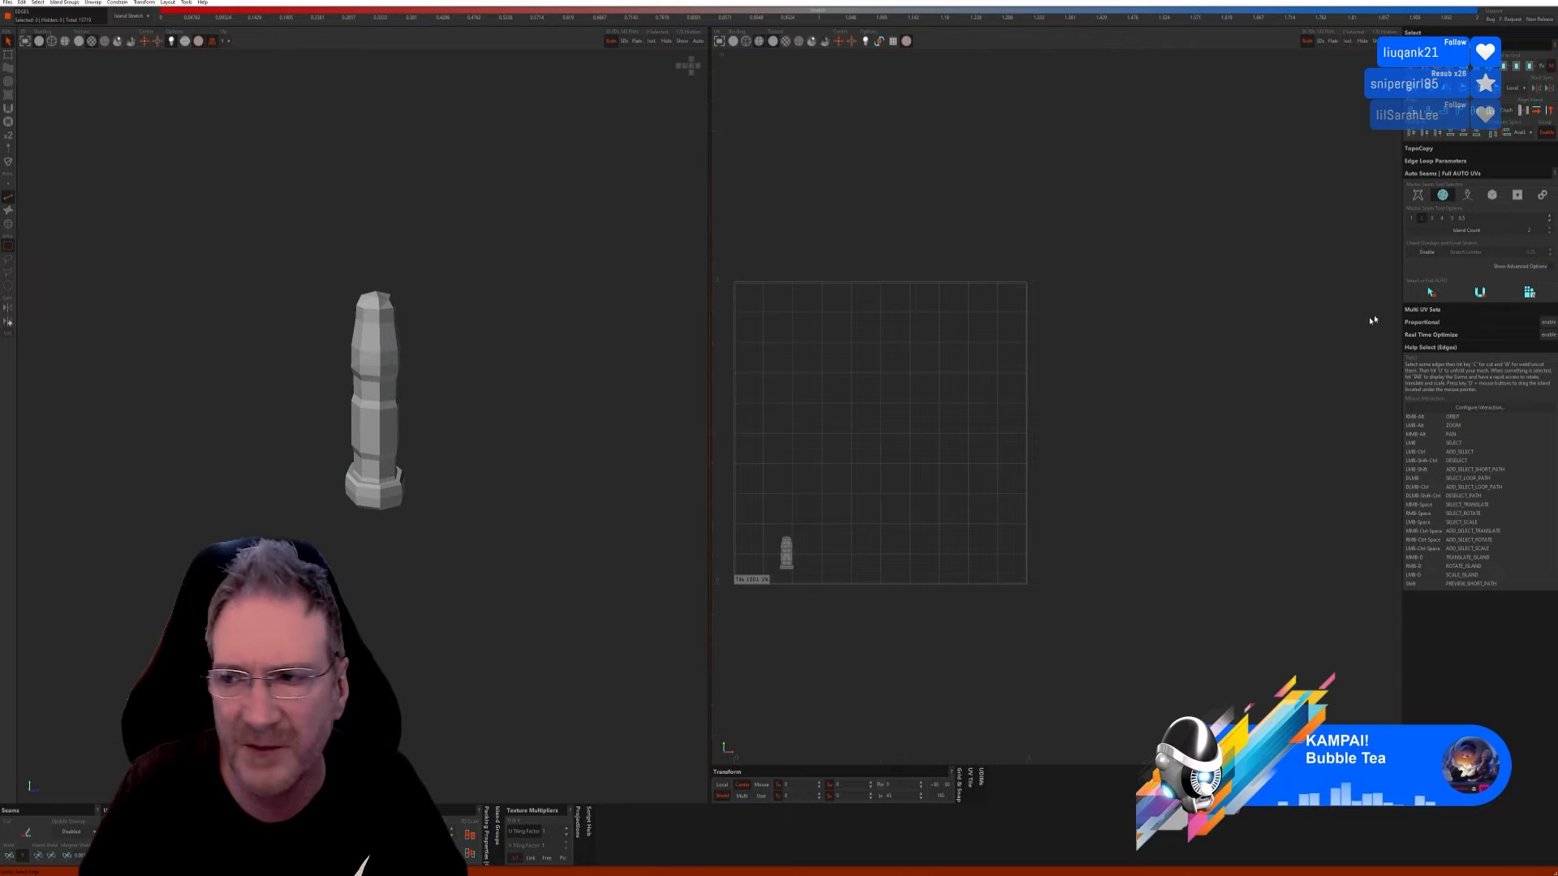
# Step: Try selecting seams on the post with the Sharp Edges method, inspect them around the post, and discard the selection
pyautogui.click(1468, 196)
pyautogui.click(1433, 281)
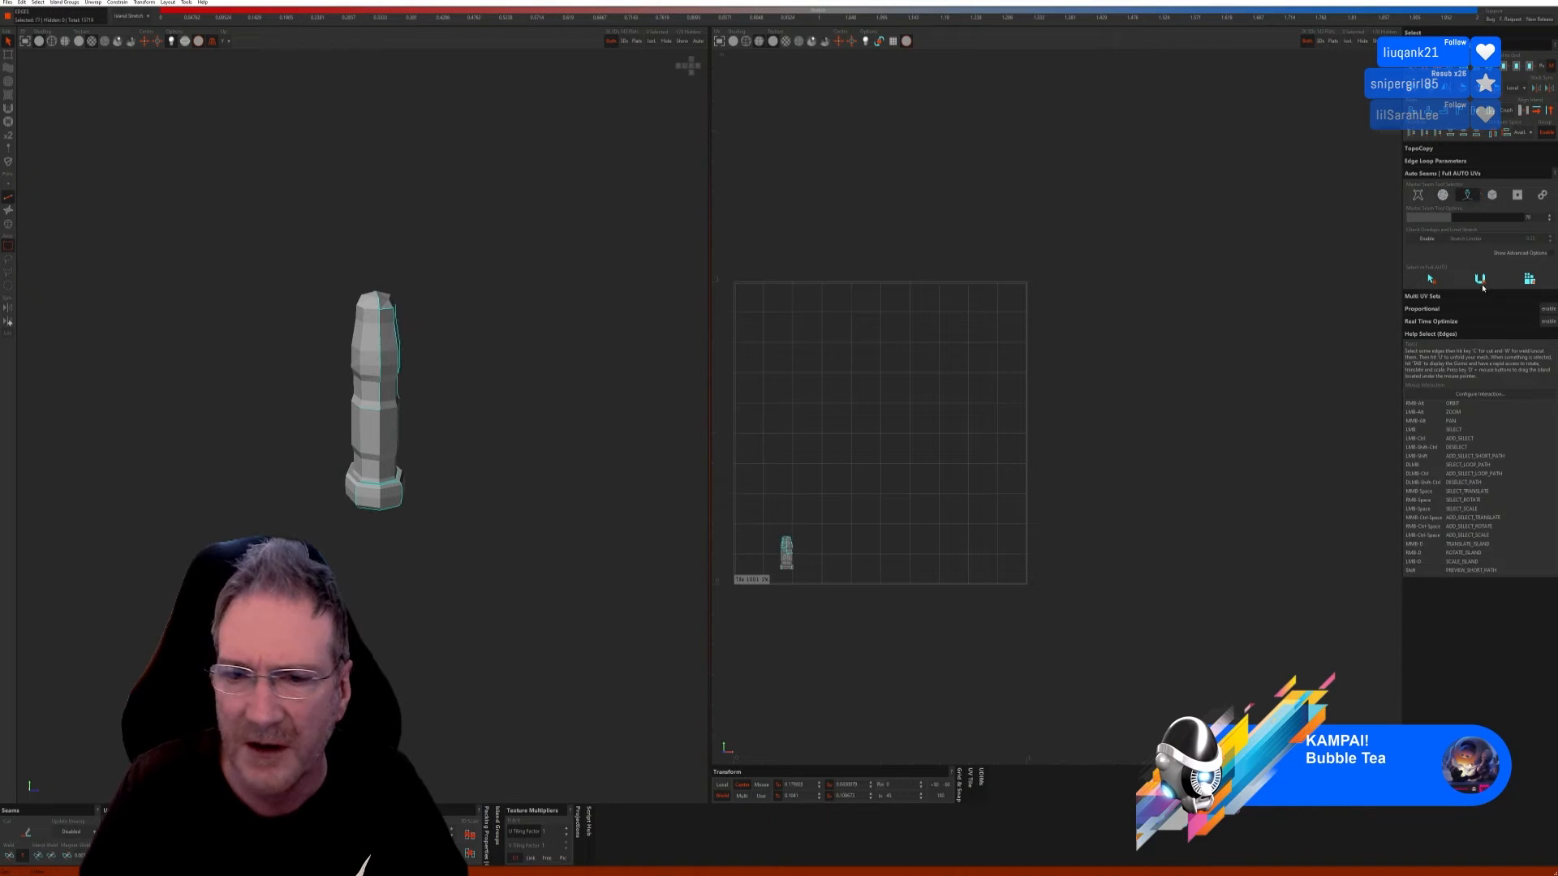
pyautogui.keyDown('alt'); pyautogui.moveTo(547, 494); pyautogui.dragTo(421, 484); pyautogui.keyUp('alt')
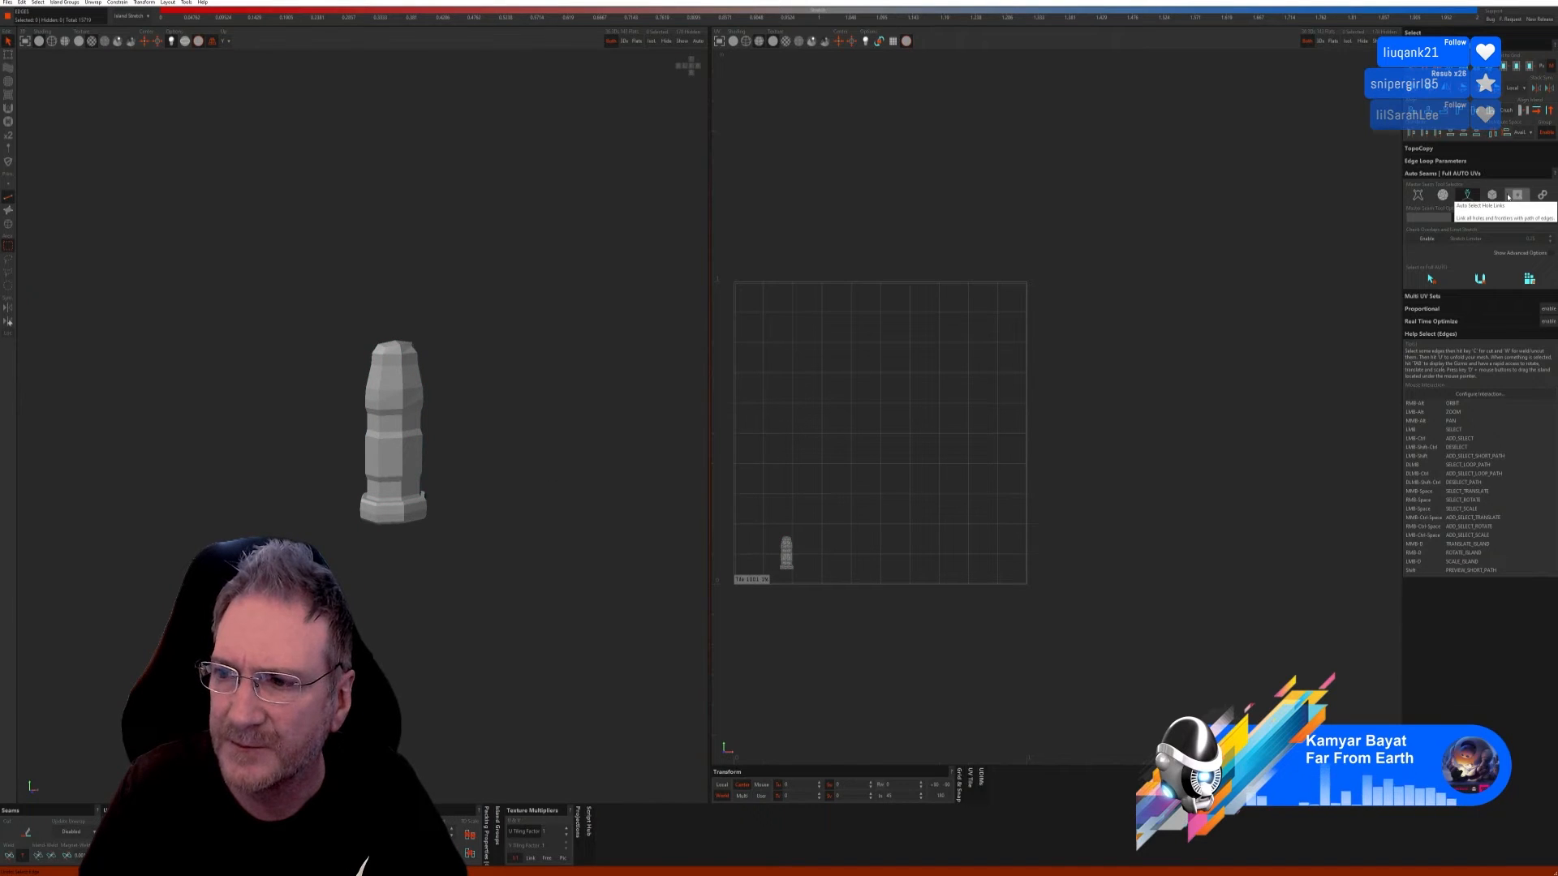
pyautogui.keyDown('alt'); pyautogui.moveTo(448, 460); pyautogui.dragTo(467, 503); pyautogui.keyUp('alt')
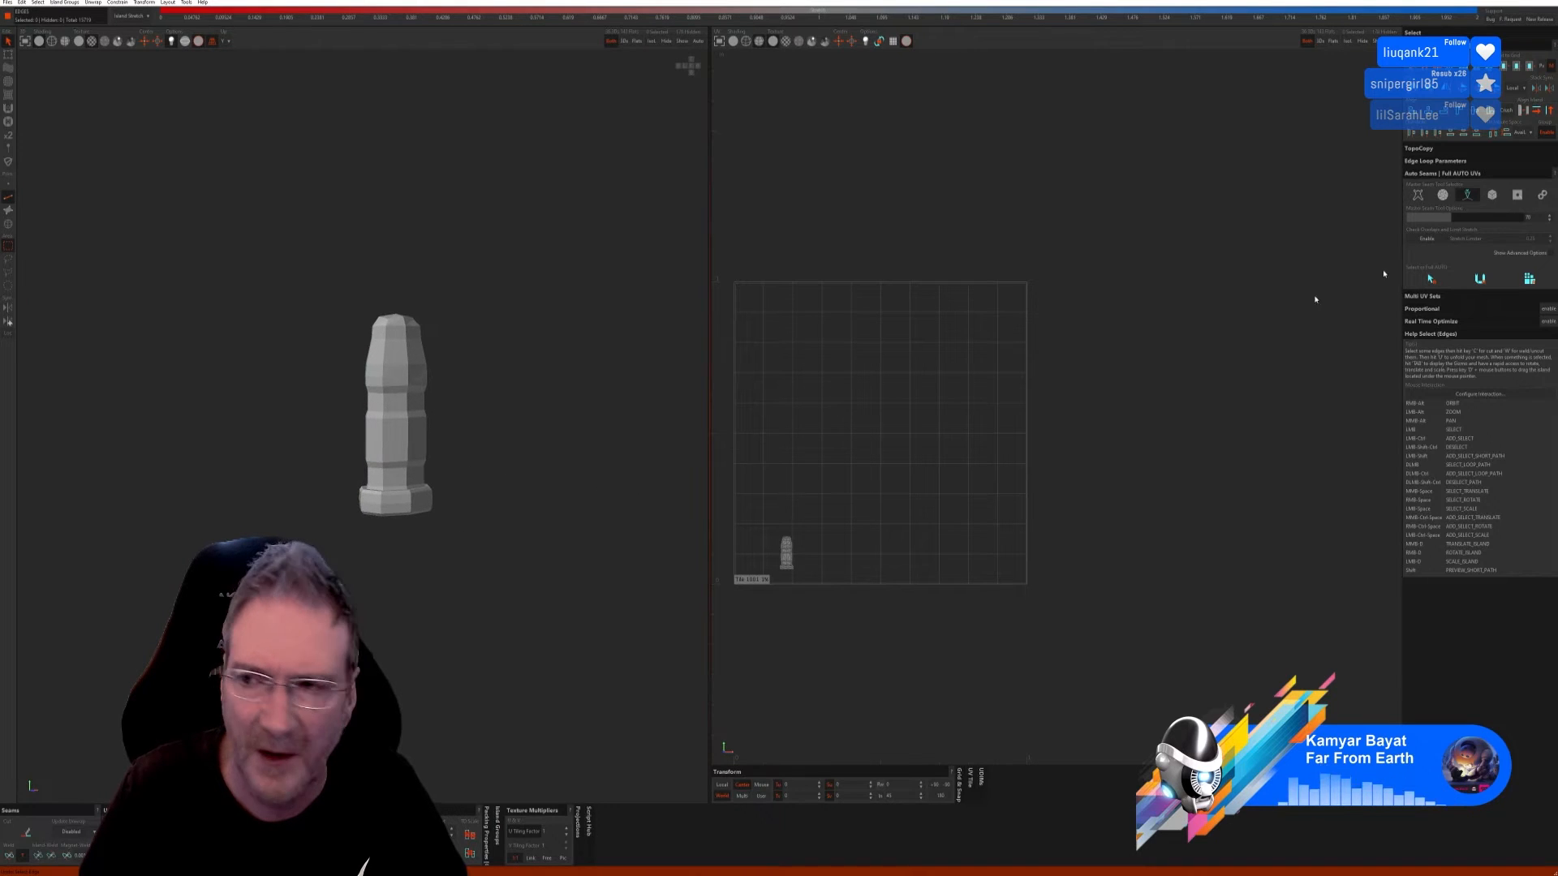
# Step: Retry the Pelt auto-seams with unfolding on the post and undo the result
pyautogui.click(1422, 196)
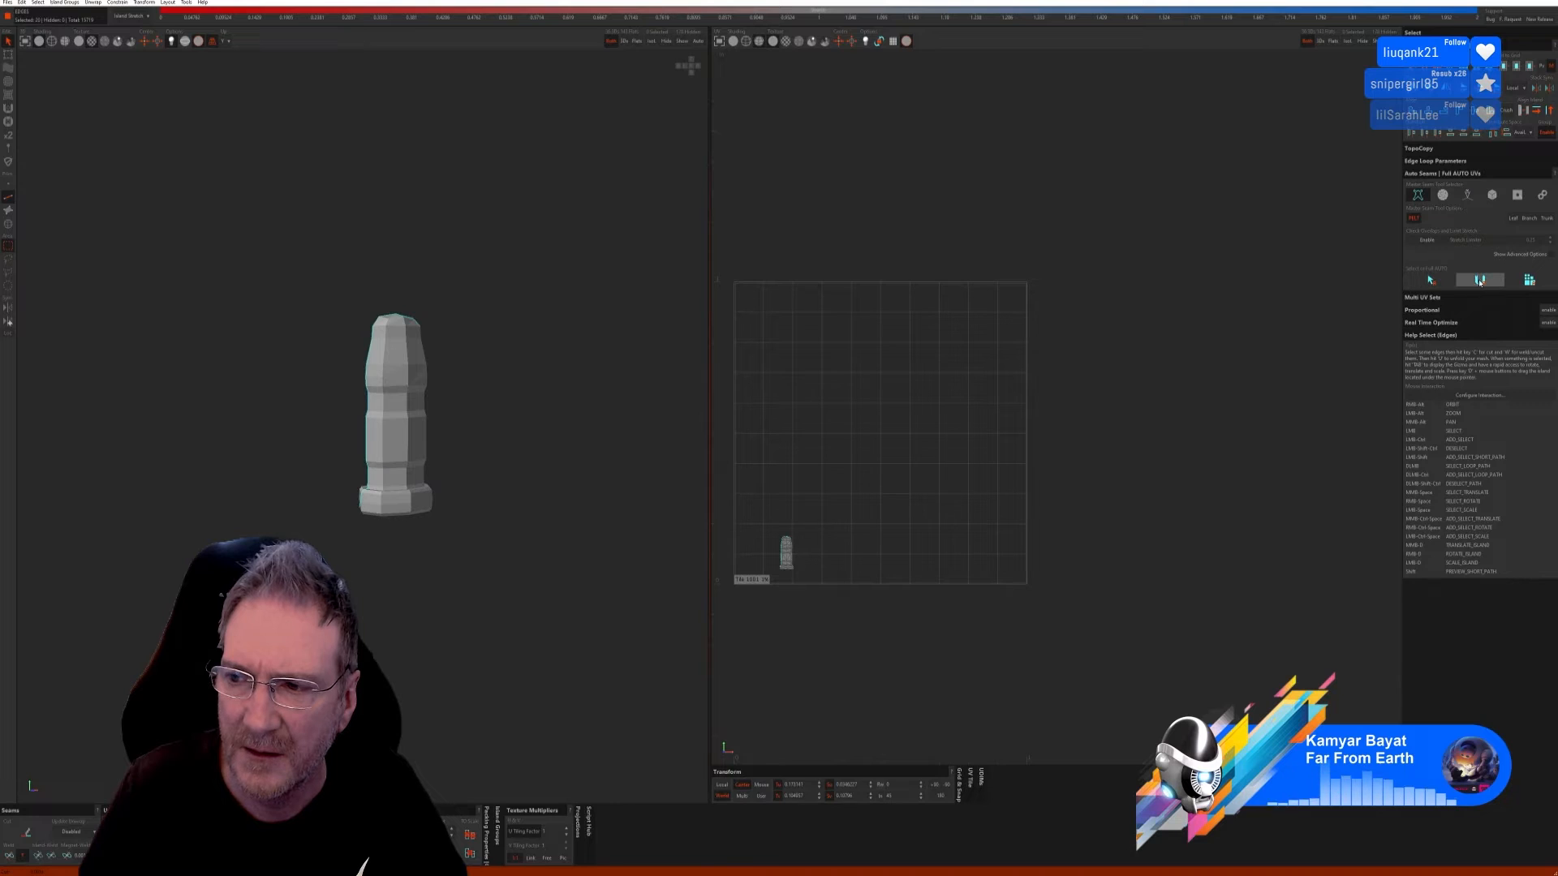
pyautogui.click(1479, 280)
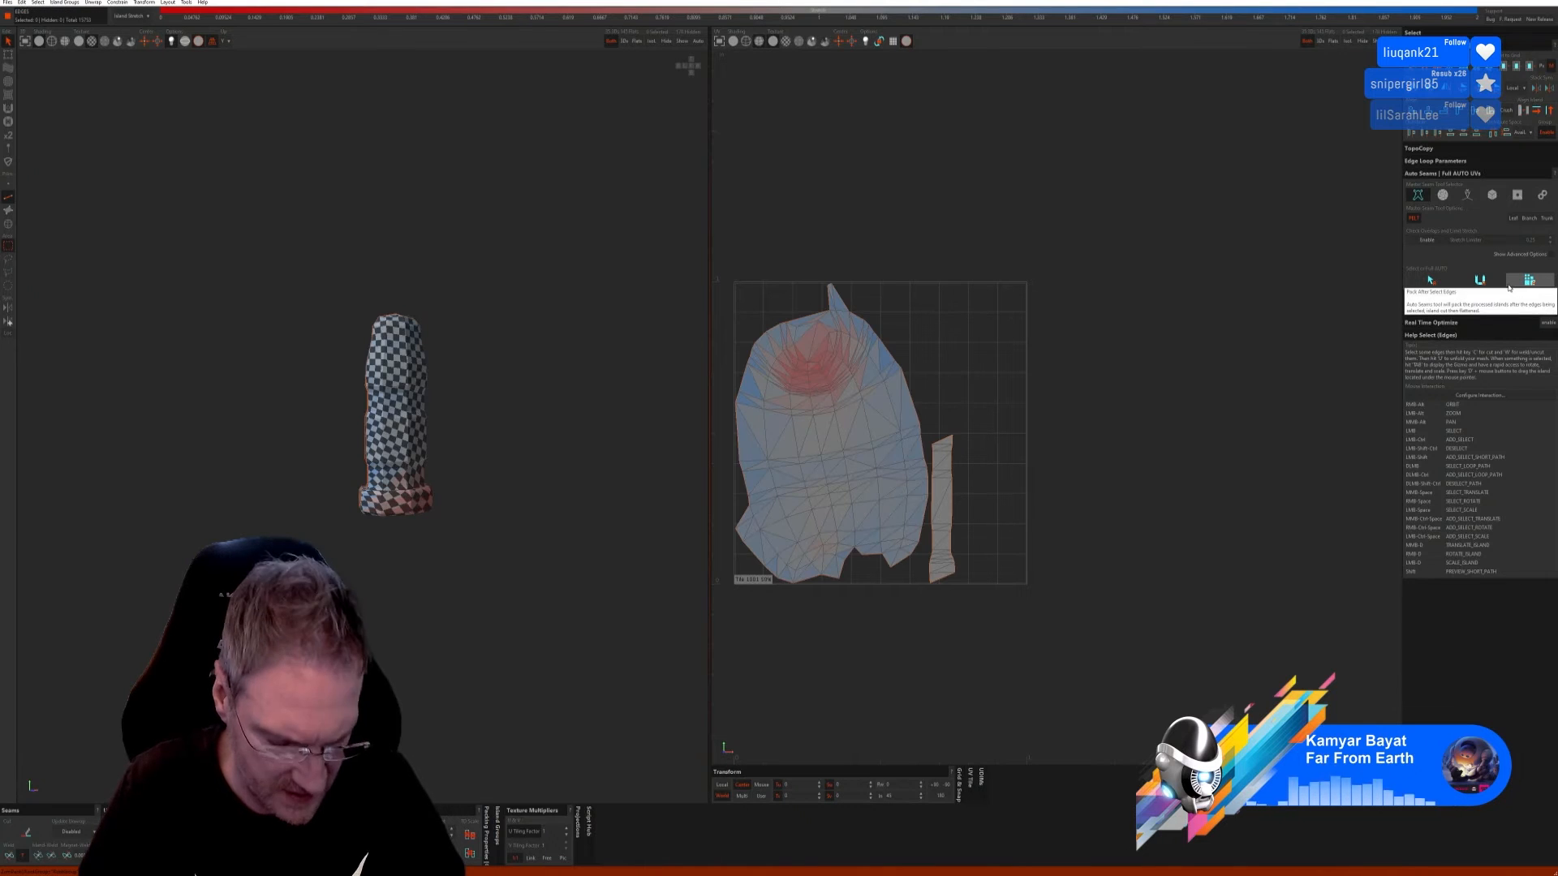
pyautogui.hotkey('ctrl', 'z')
pyautogui.hotkey('ctrl', 'z')
pyautogui.hotkey('ctrl', 'z')
# Step: Retry the Mosaic auto-seams on the post, examine the checker pattern around its base, and undo the unwrap
pyautogui.click(1444, 196)
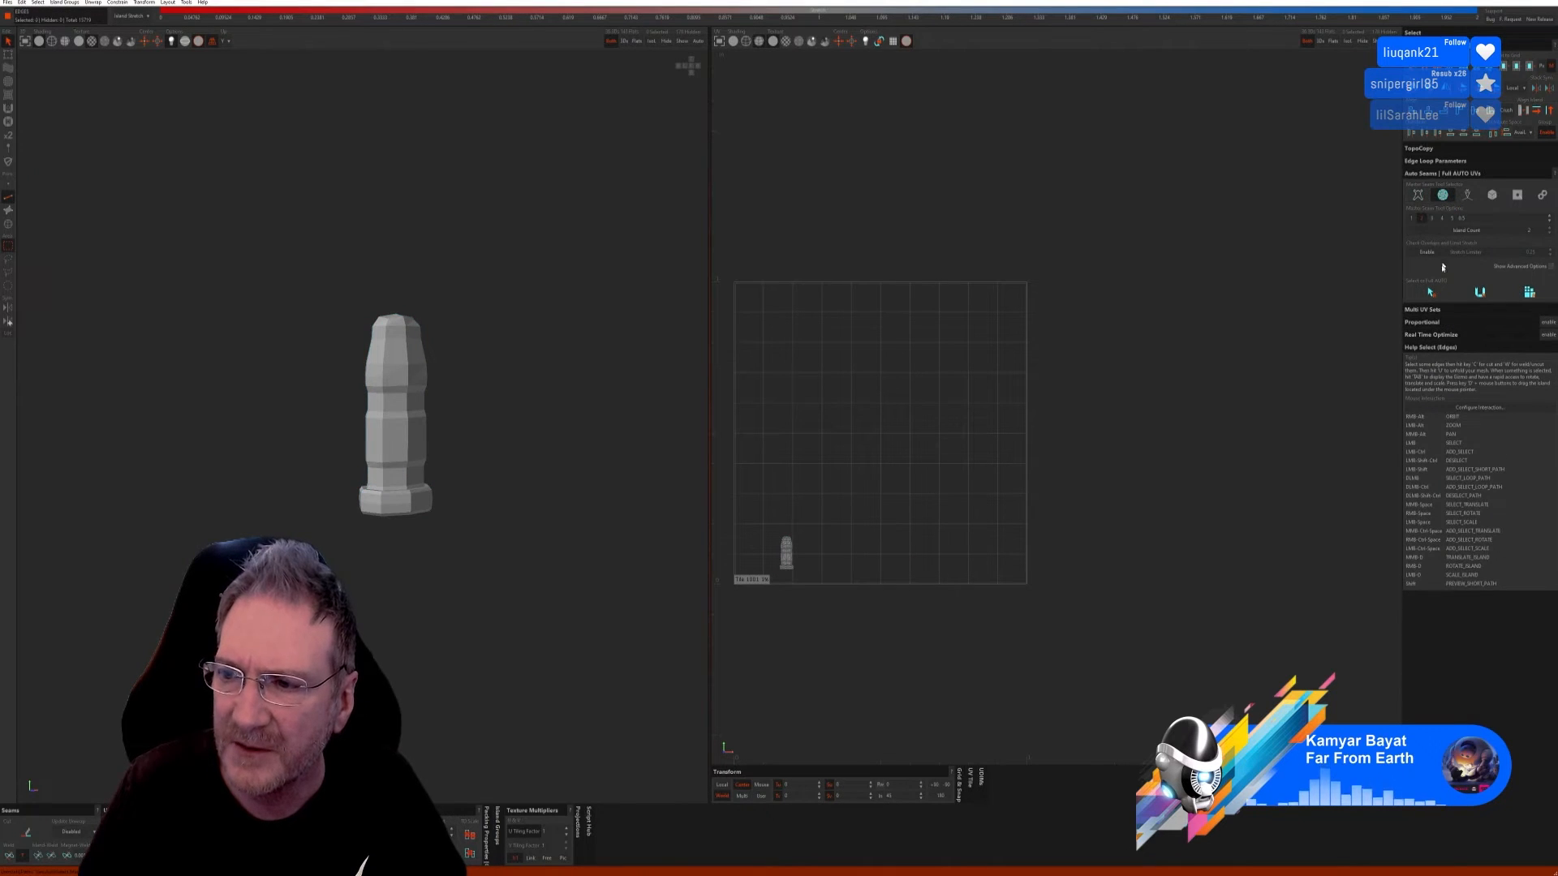
pyautogui.click(1479, 292)
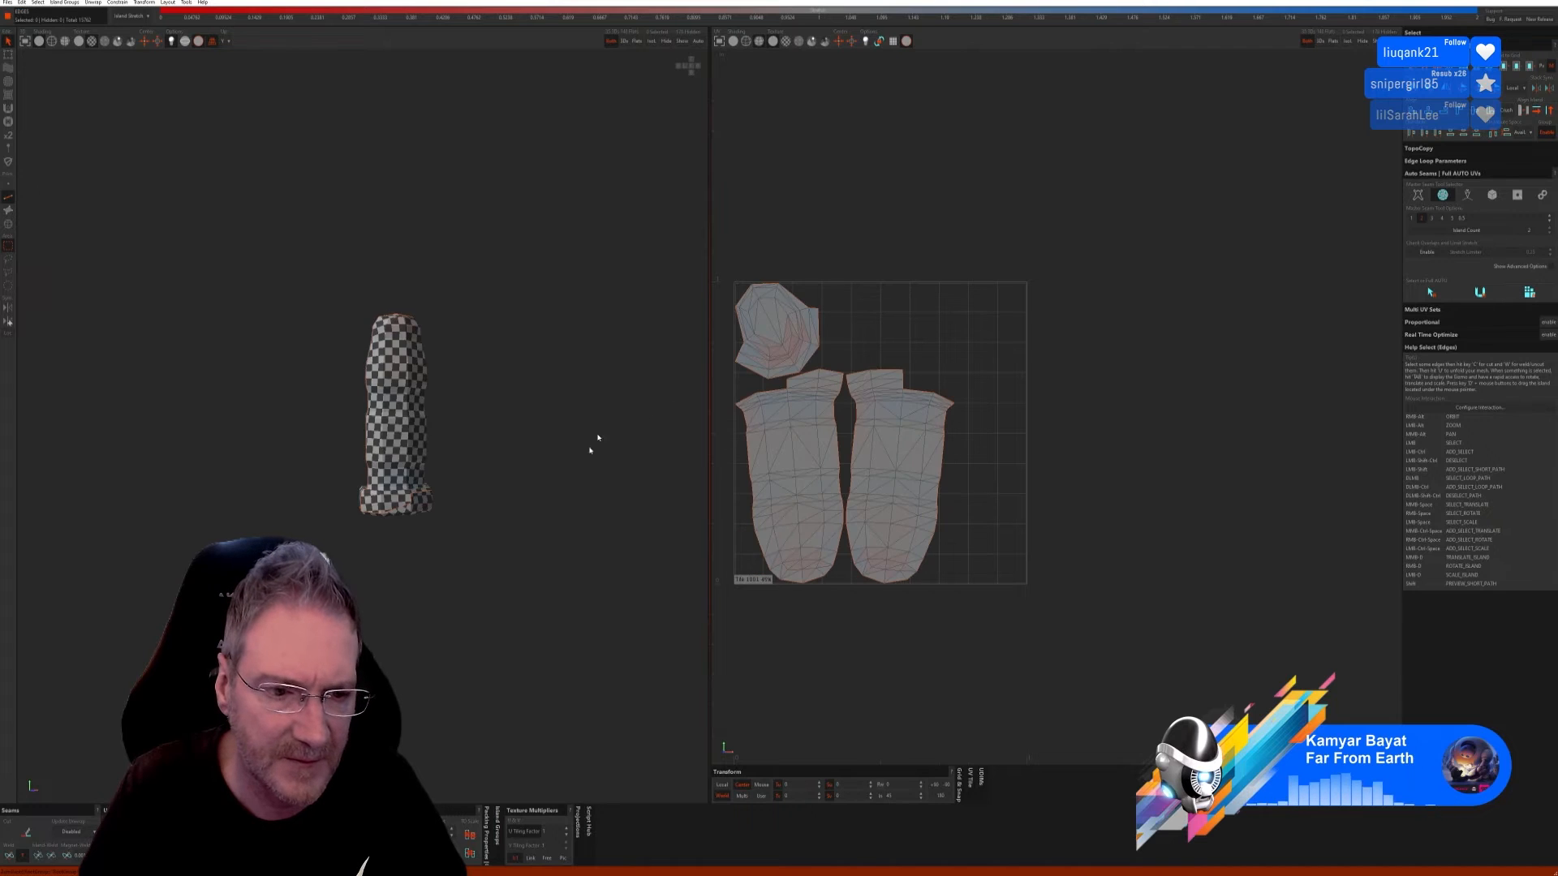
pyautogui.keyDown('alt'); pyautogui.moveTo(591, 441); pyautogui.dragTo(411, 535, button='right'); pyautogui.keyUp('alt')
pyautogui.scroll(3, 373, 444)
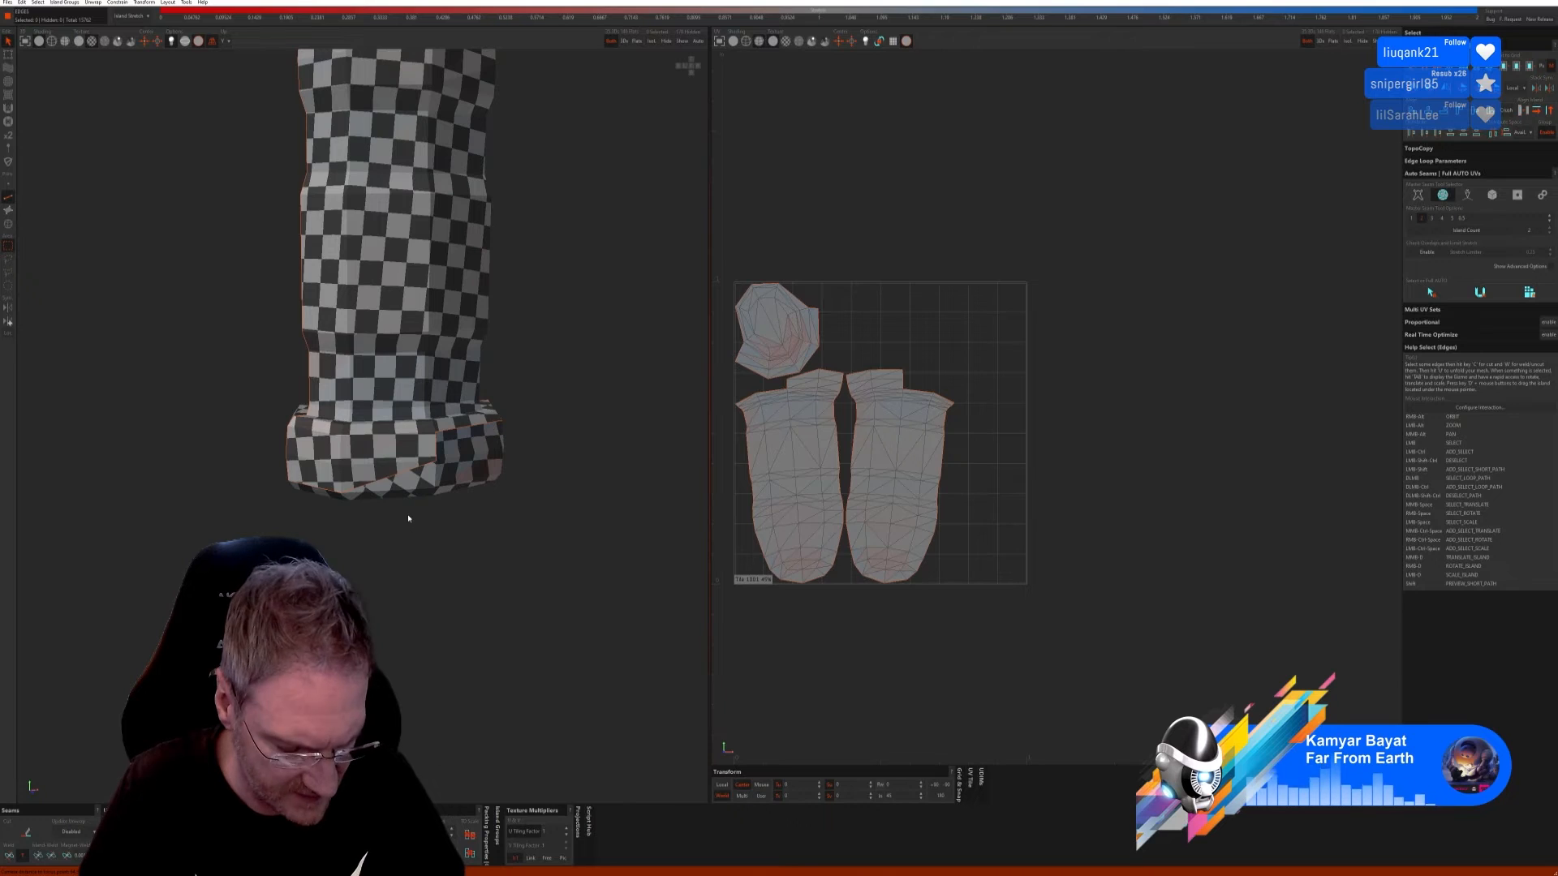
pyautogui.hotkey('ctrl', 'z')
pyautogui.hotkey('ctrl', 'z')
pyautogui.hotkey('ctrl', 'z')
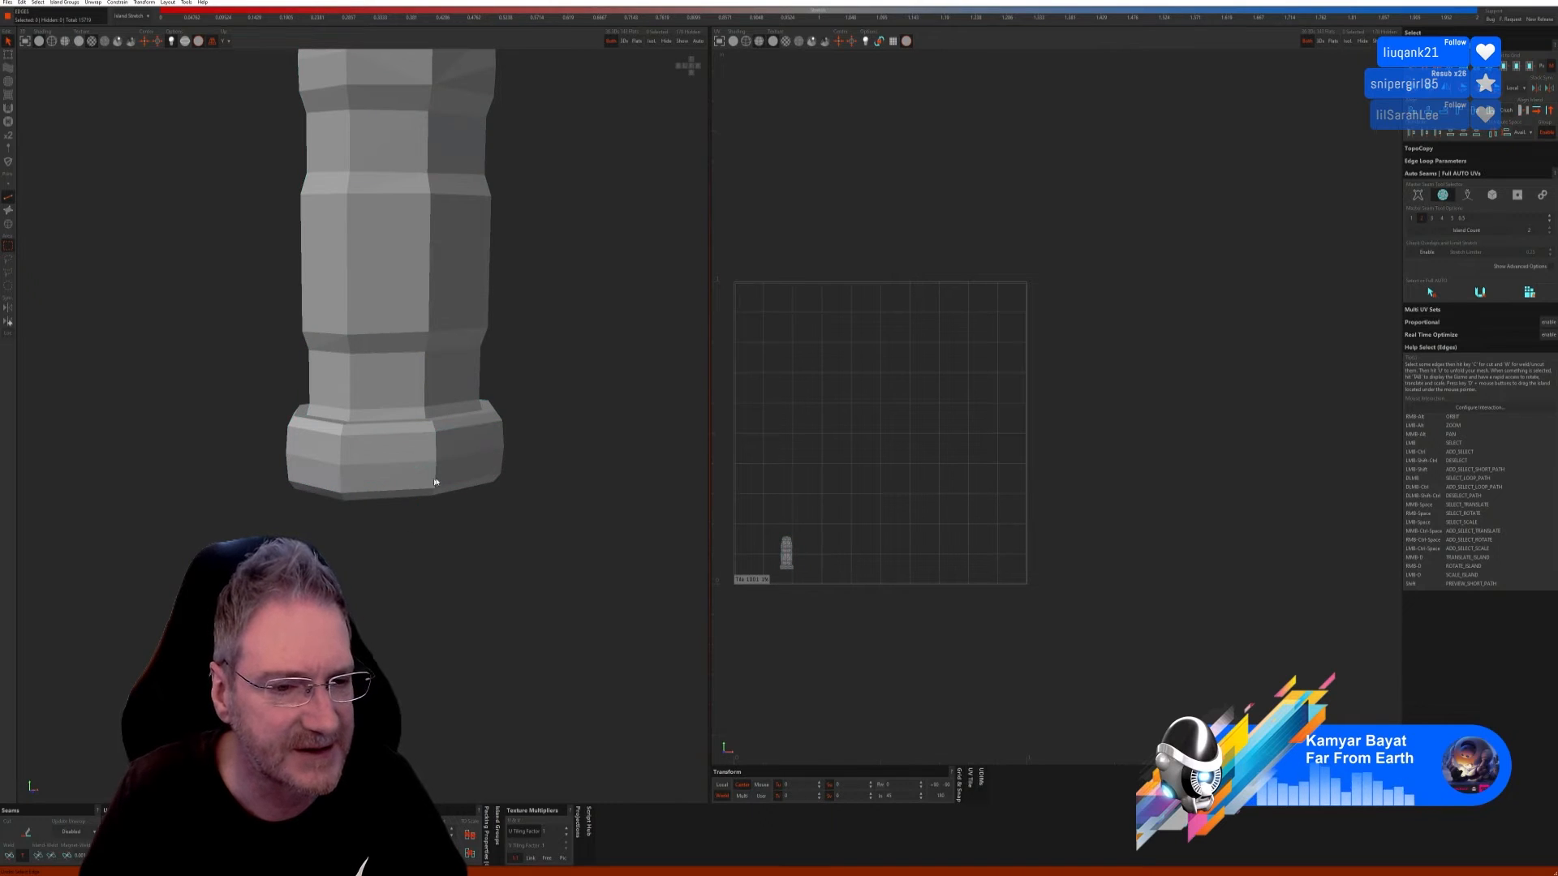
# Step: Select the edge loop where the post's shaft meets its flared base and cut it as a seam
pyautogui.moveTo(417, 491)
pyautogui.keyDown('alt'); pyautogui.mouseDown(button='right')
pyautogui.moveTo(441, 501)
pyautogui.moveTo(425, 498)
pyautogui.mouseUp(button='right'); pyautogui.keyUp('alt')
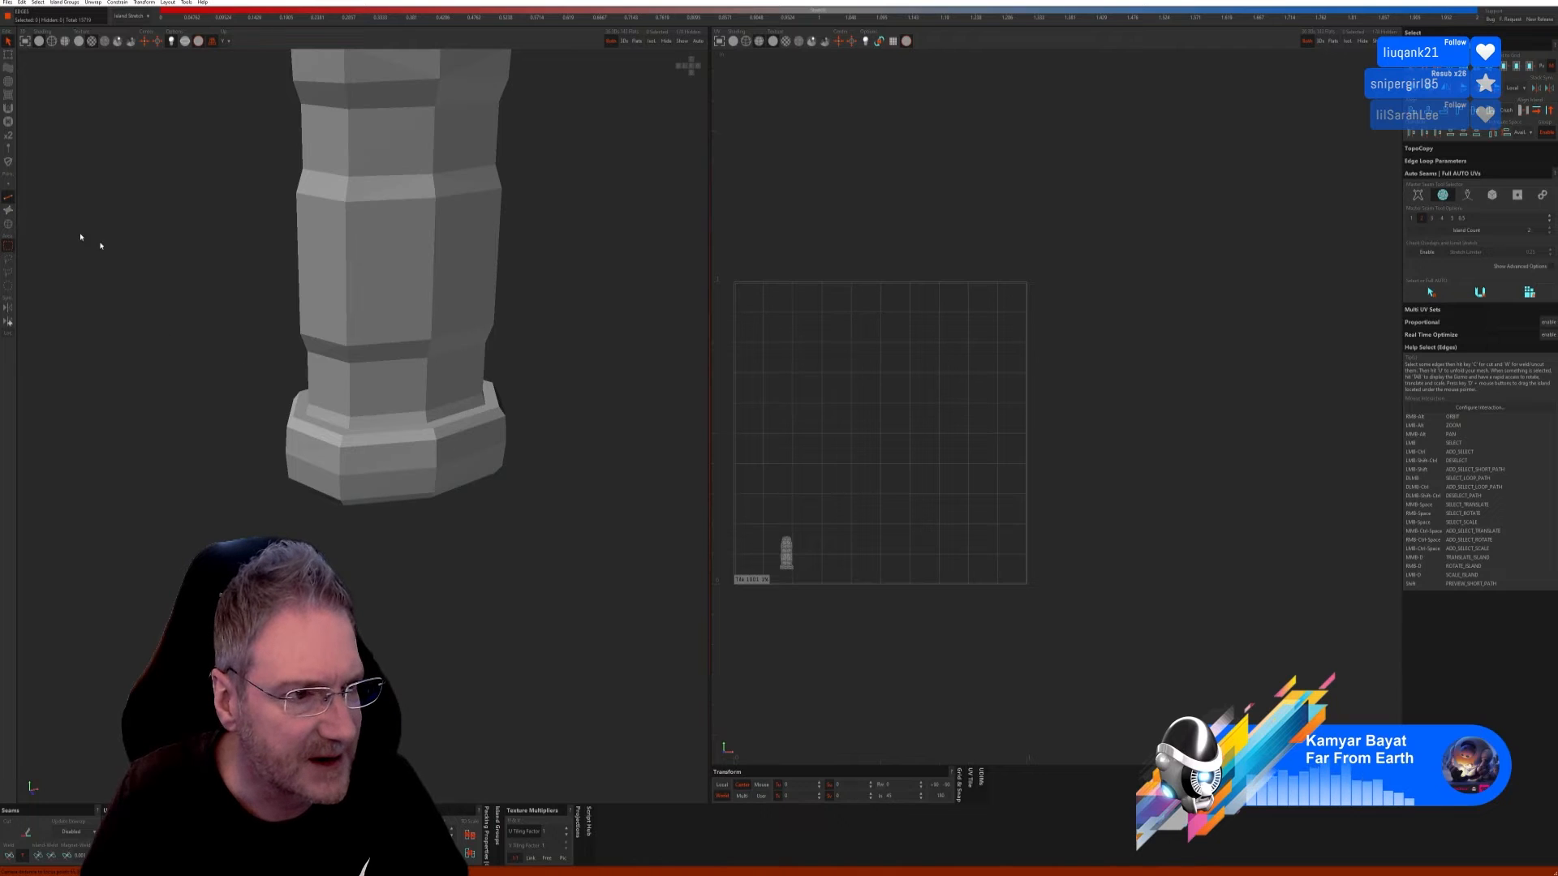
pyautogui.keyDown('alt'); pyautogui.moveTo(357, 560); pyautogui.dragTo(388, 572, button='right'); pyautogui.keyUp('alt')
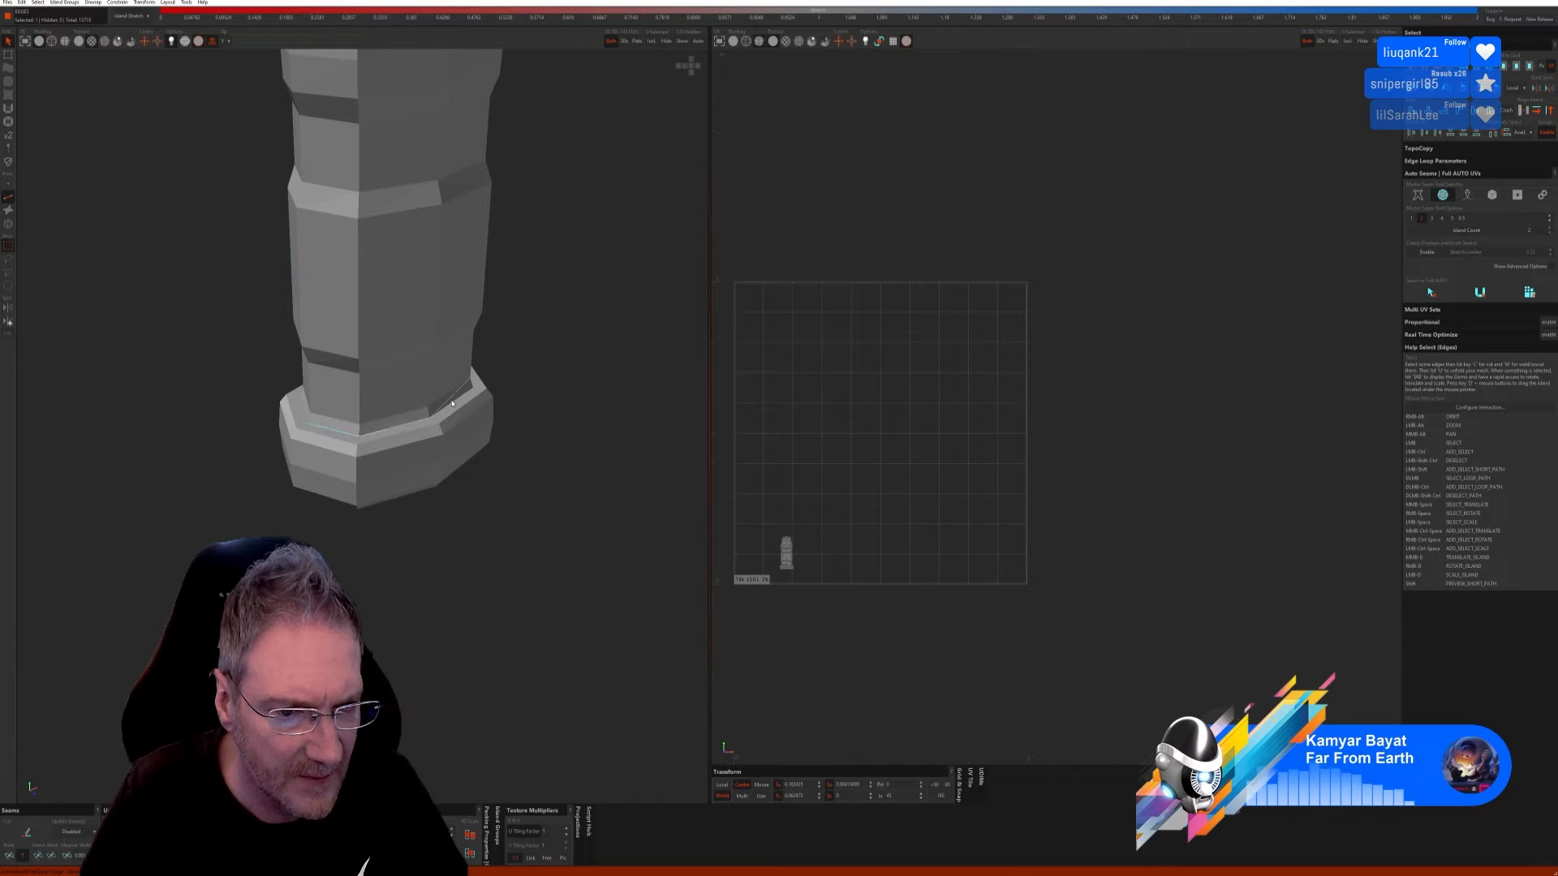
pyautogui.keyDown('alt'); pyautogui.moveTo(497, 484); pyautogui.dragTo(401, 537, button='right'); pyautogui.keyUp('alt')
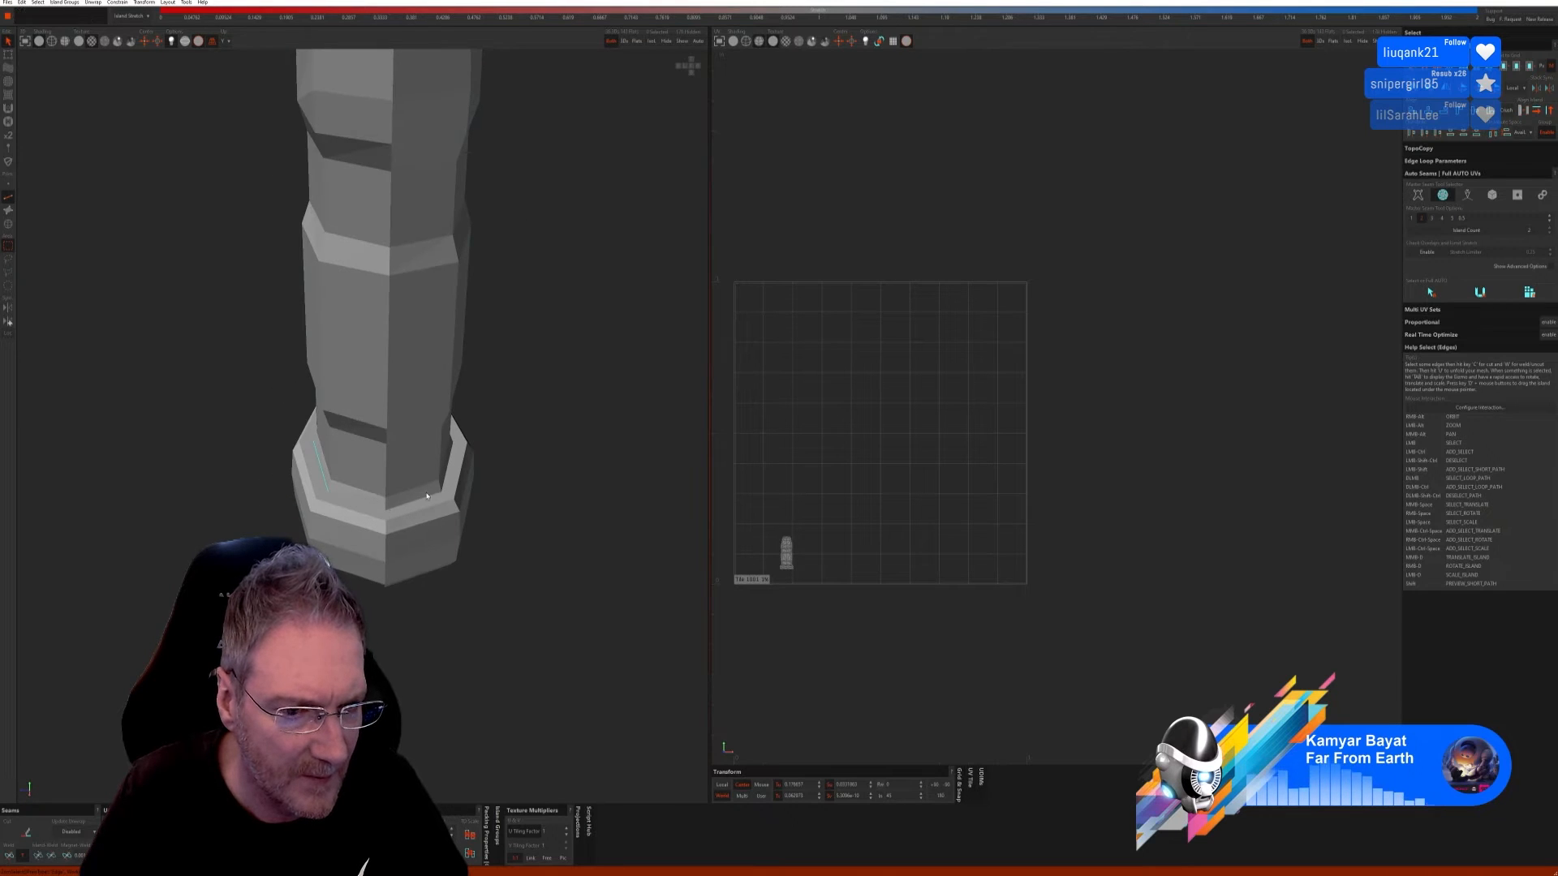
pyautogui.keyDown('alt'); pyautogui.moveTo(492, 516); pyautogui.dragTo(462, 549, button='right'); pyautogui.keyUp('alt')
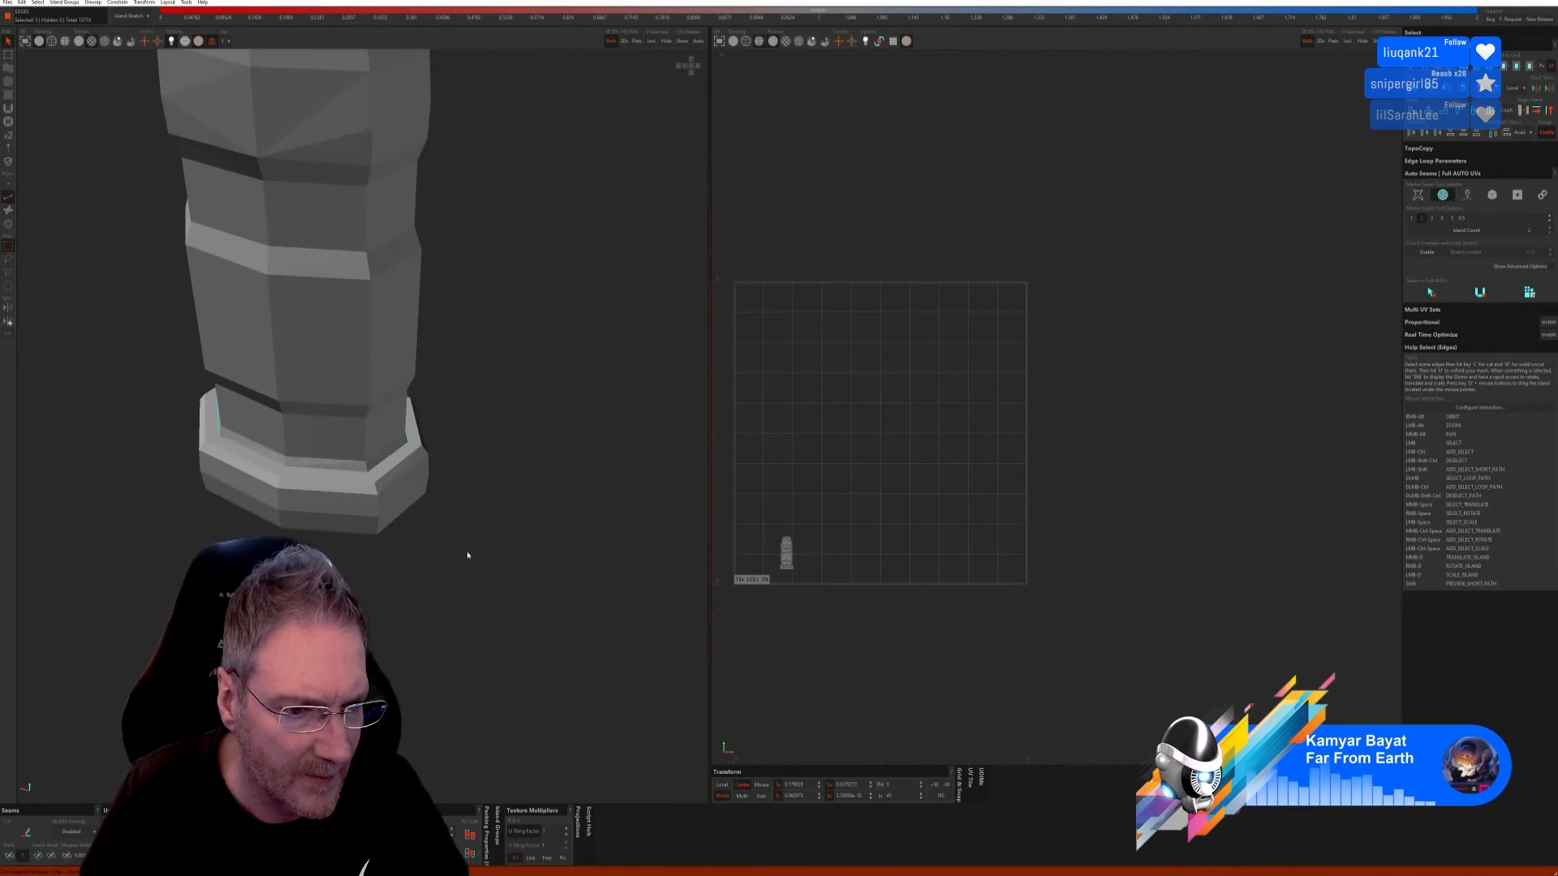
pyautogui.doubleClick(392, 459)
pyautogui.click(26, 836)
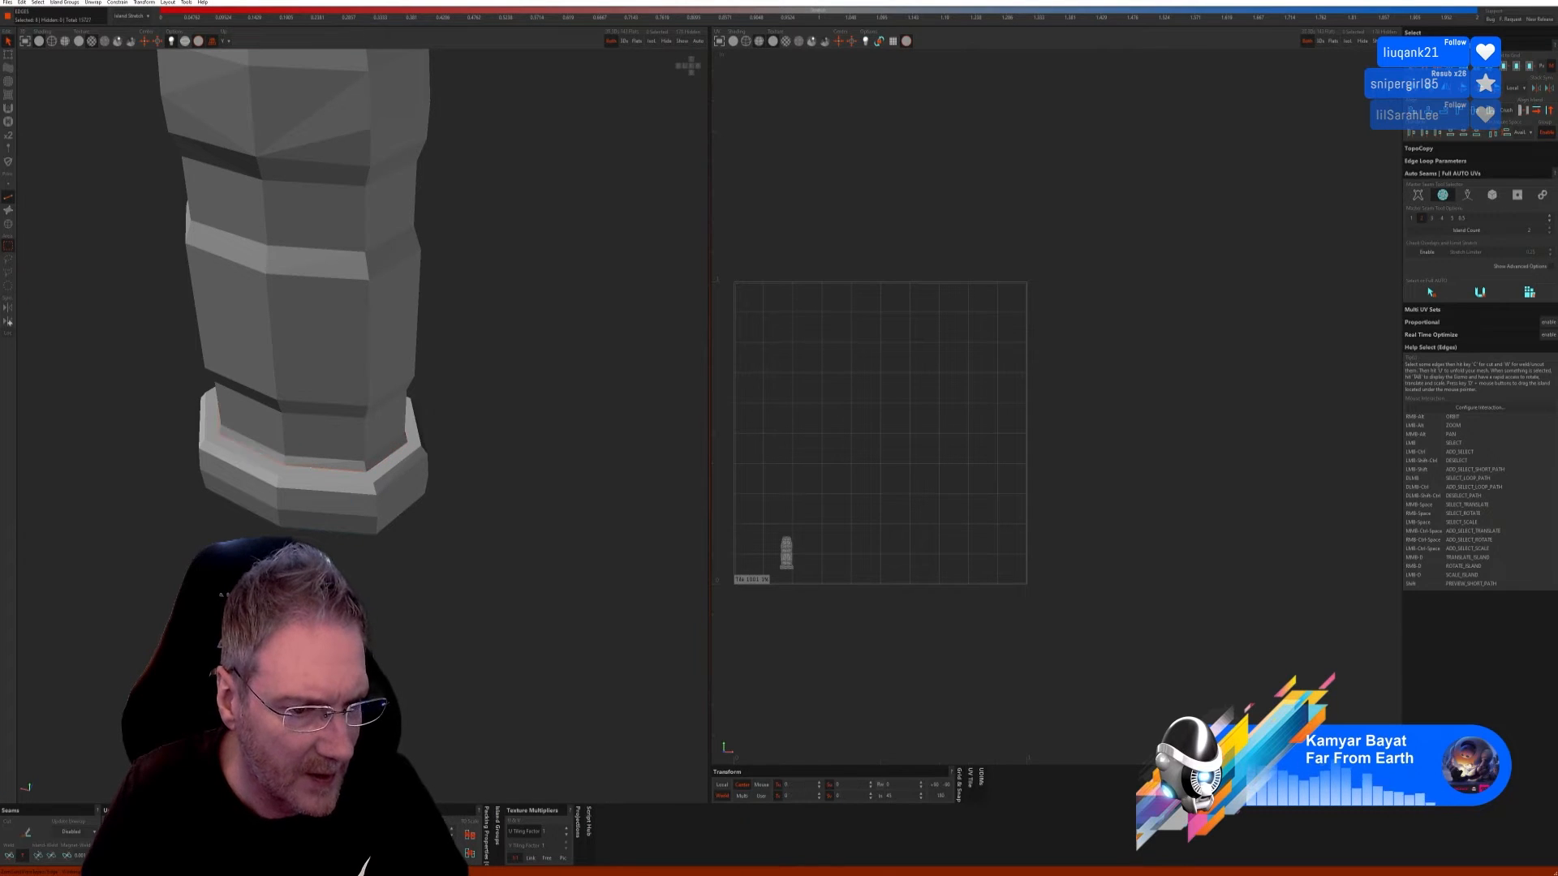
# Step: Select the outline edges around the underside of the post's base and cut them as a seam
pyautogui.keyDown('alt'); pyautogui.moveTo(408, 608); pyautogui.dragTo(426, 511, button='right'); pyautogui.keyUp('alt')
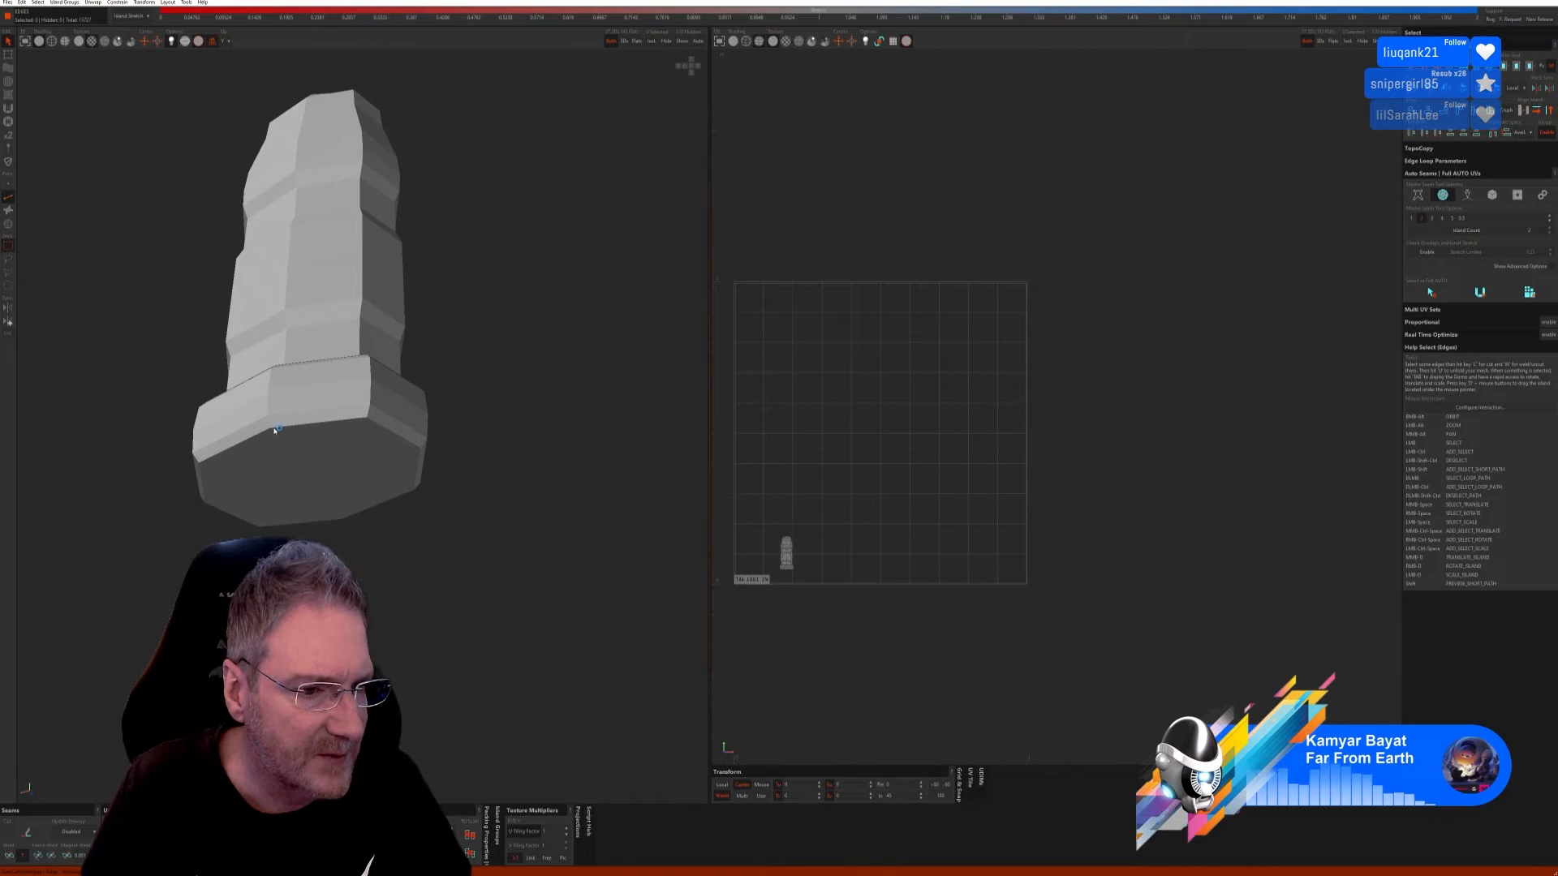
pyautogui.click(419, 468)
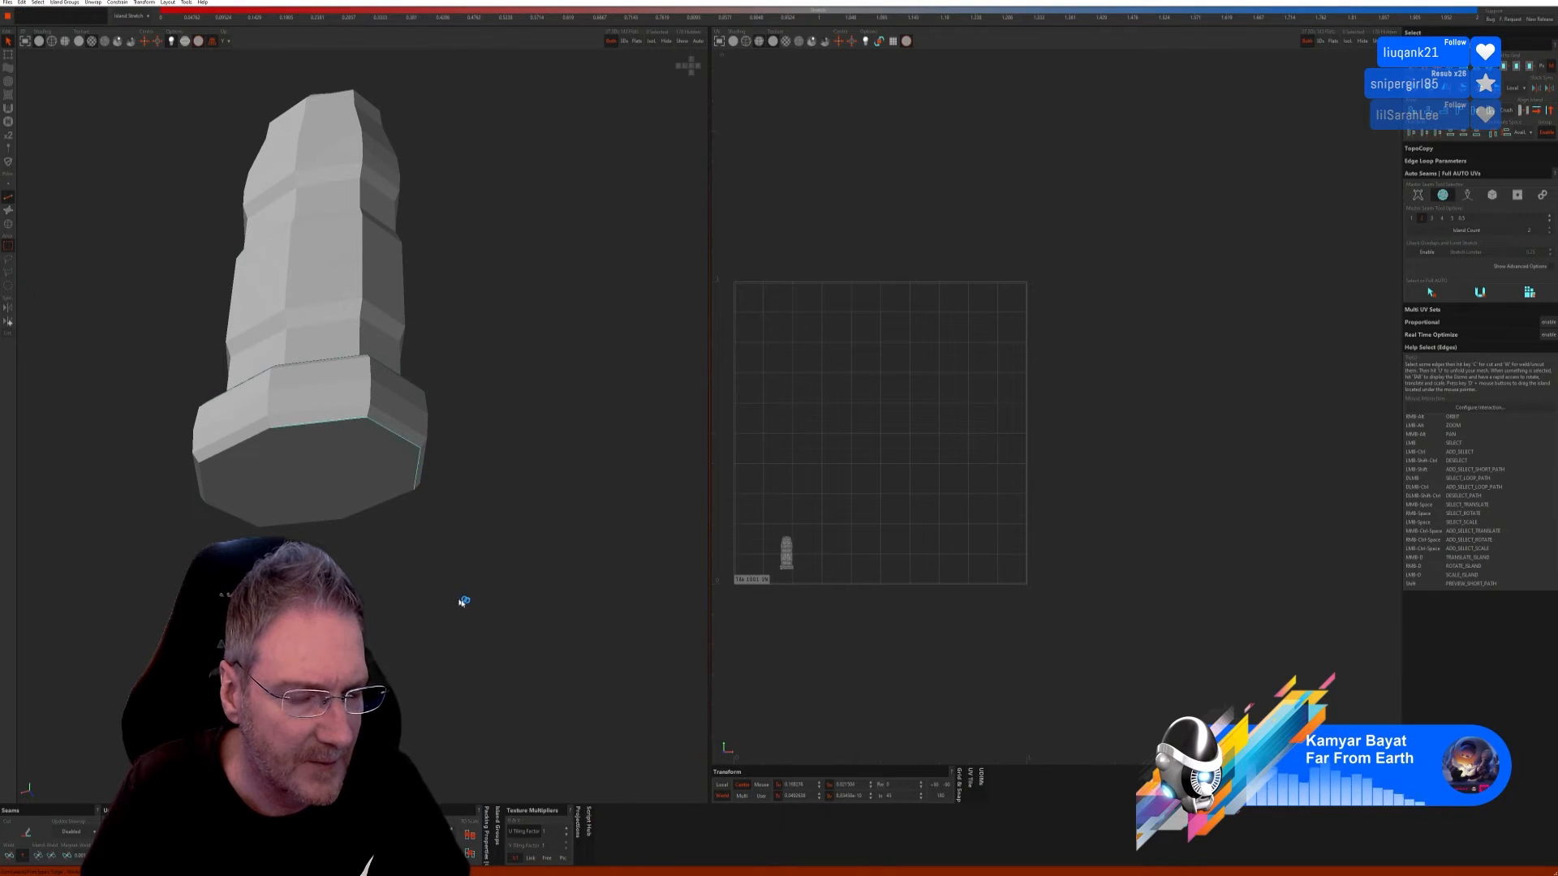
pyautogui.keyDown('alt'); pyautogui.moveTo(463, 598); pyautogui.dragTo(514, 542, button='right'); pyautogui.keyUp('alt')
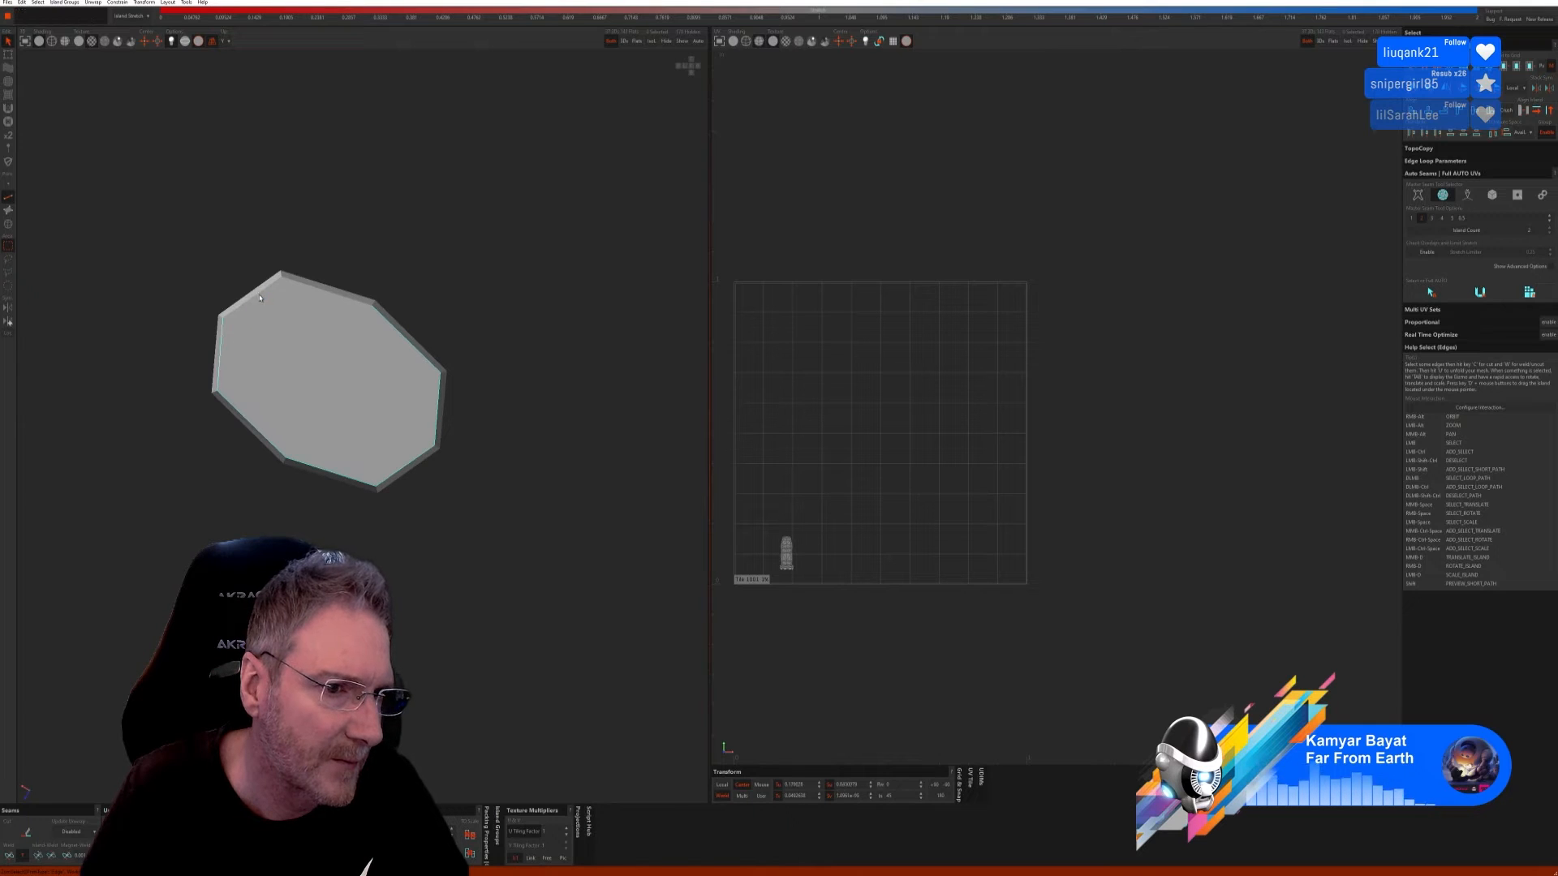
pyautogui.keyDown('shift'); pyautogui.click(343, 298); pyautogui.keyUp('shift')
pyautogui.click(26, 834)
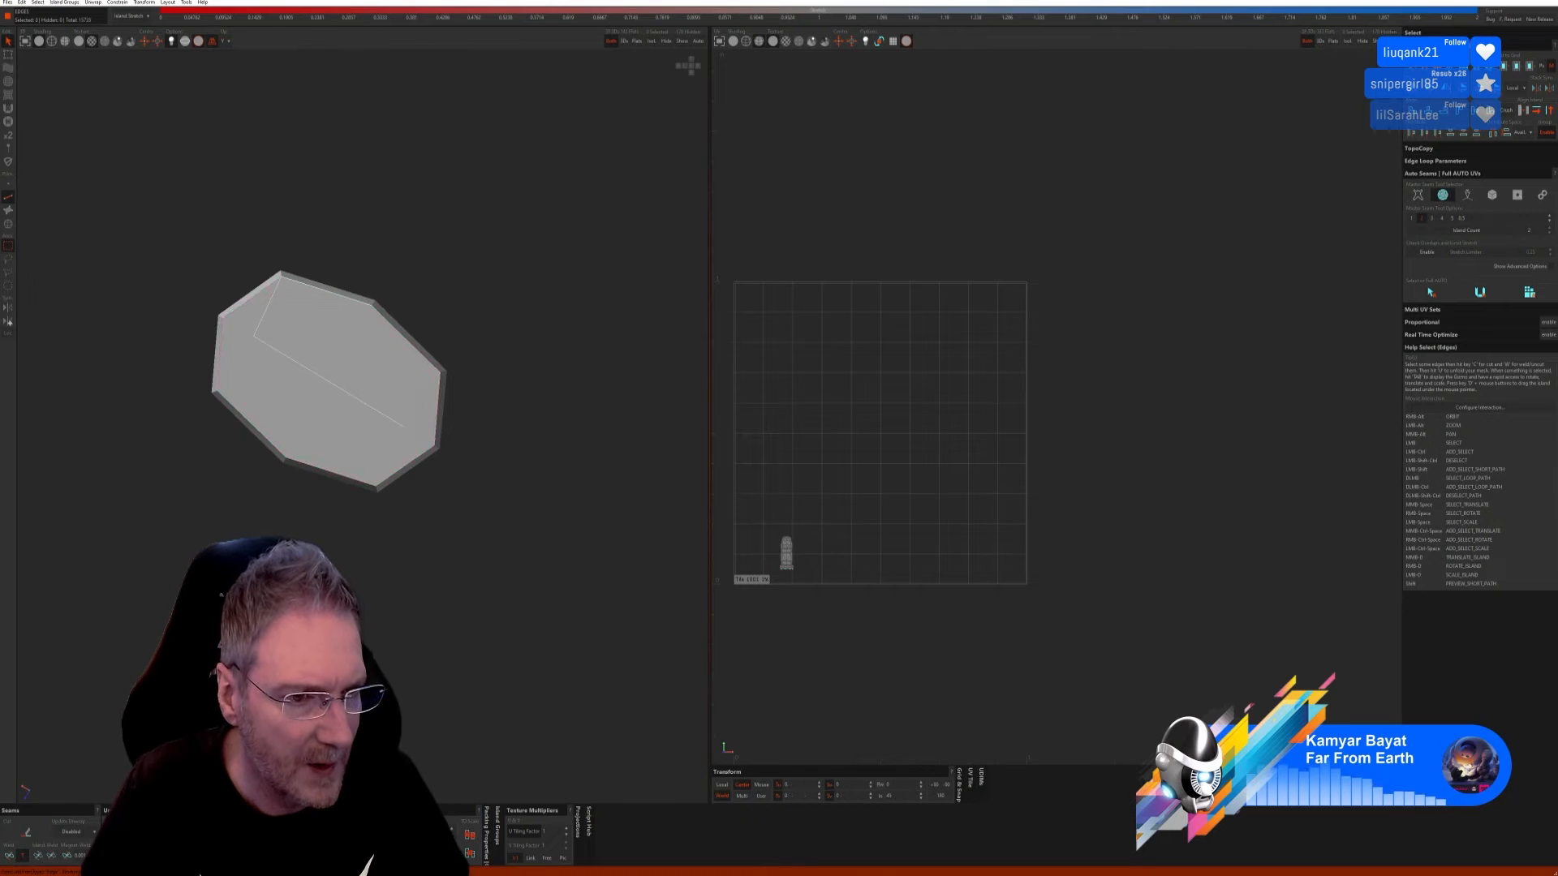
# Step: Select the vertical edge path down the side of the post's flared base and cut it as a seam
pyautogui.keyDown('alt'); pyautogui.moveTo(341, 267); pyautogui.dragTo(223, 422, button='right'); pyautogui.keyUp('alt')
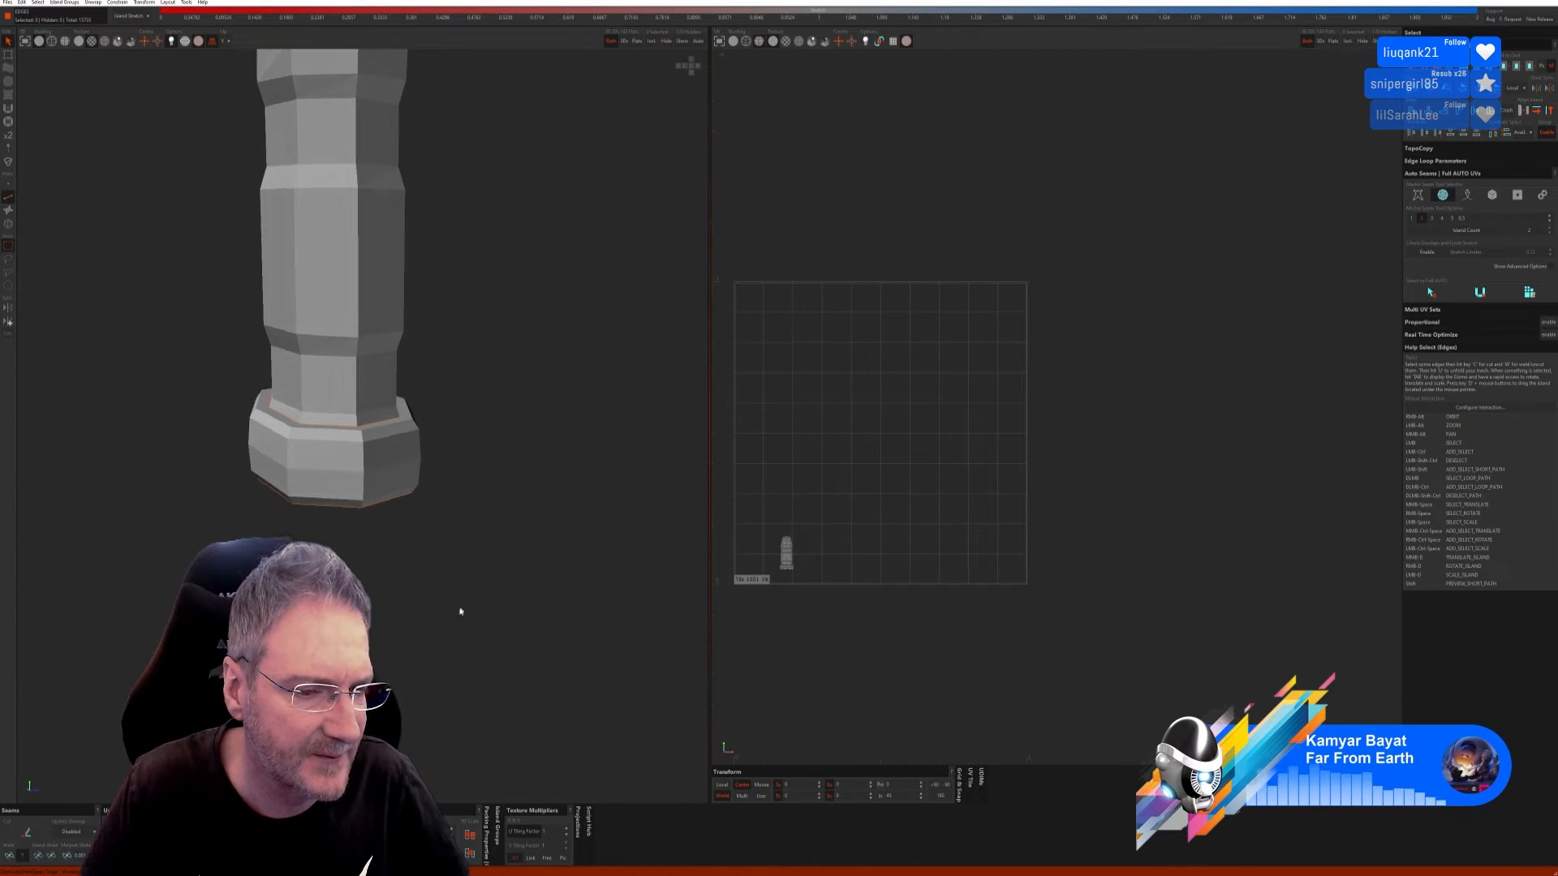
pyautogui.keyDown('alt'); pyautogui.moveTo(459, 612); pyautogui.dragTo(429, 564, button='right'); pyautogui.keyUp('alt')
pyautogui.scroll(4, 405, 507)
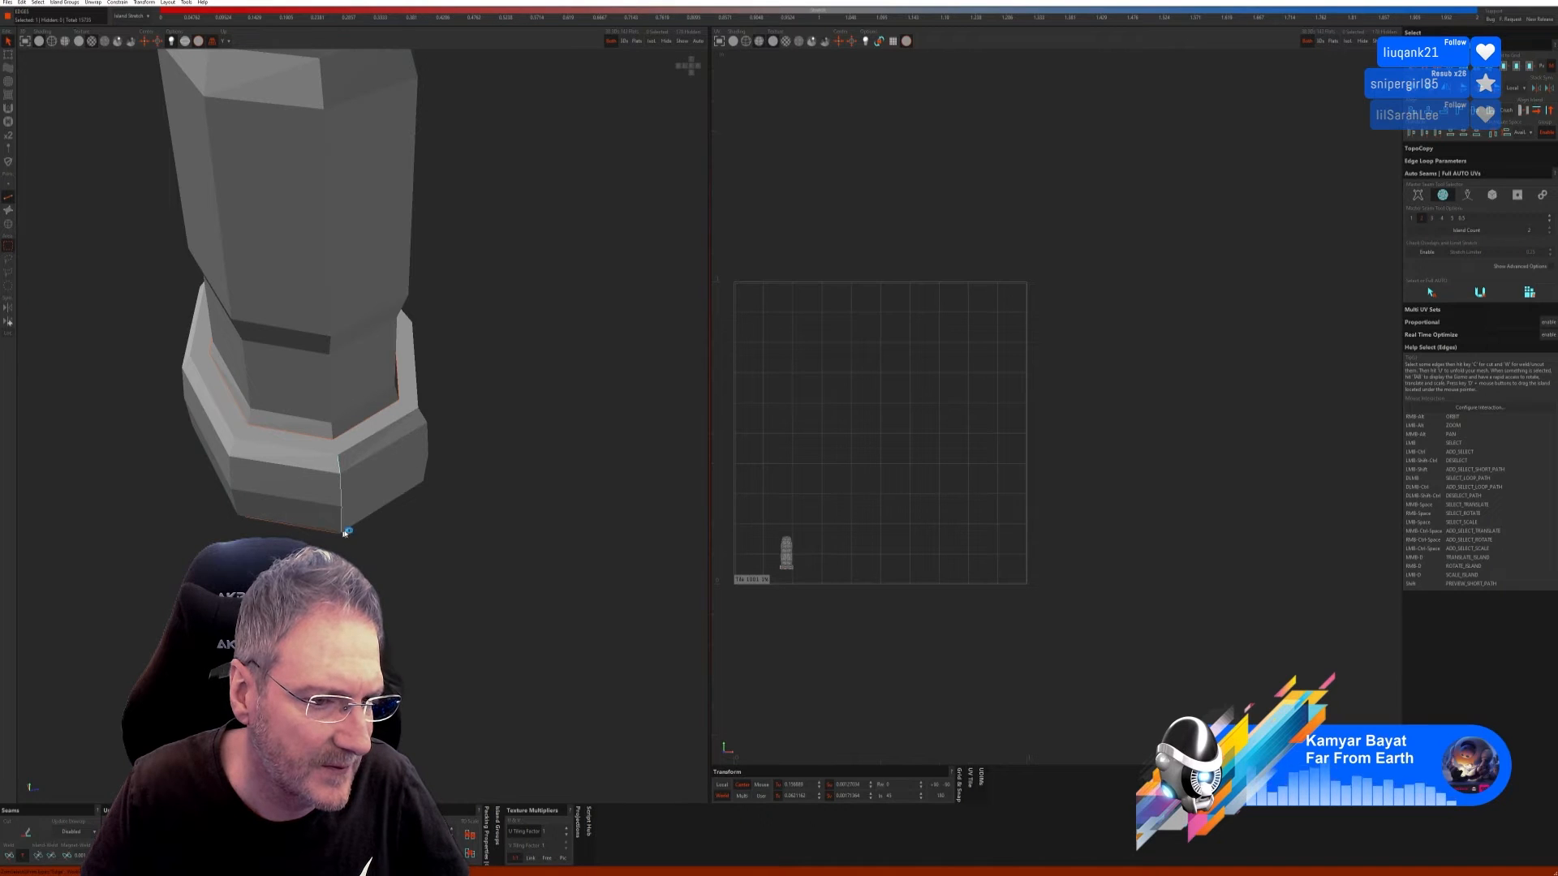
pyautogui.keyDown('alt'); pyautogui.moveTo(387, 598); pyautogui.dragTo(325, 492, button='right'); pyautogui.keyUp('alt')
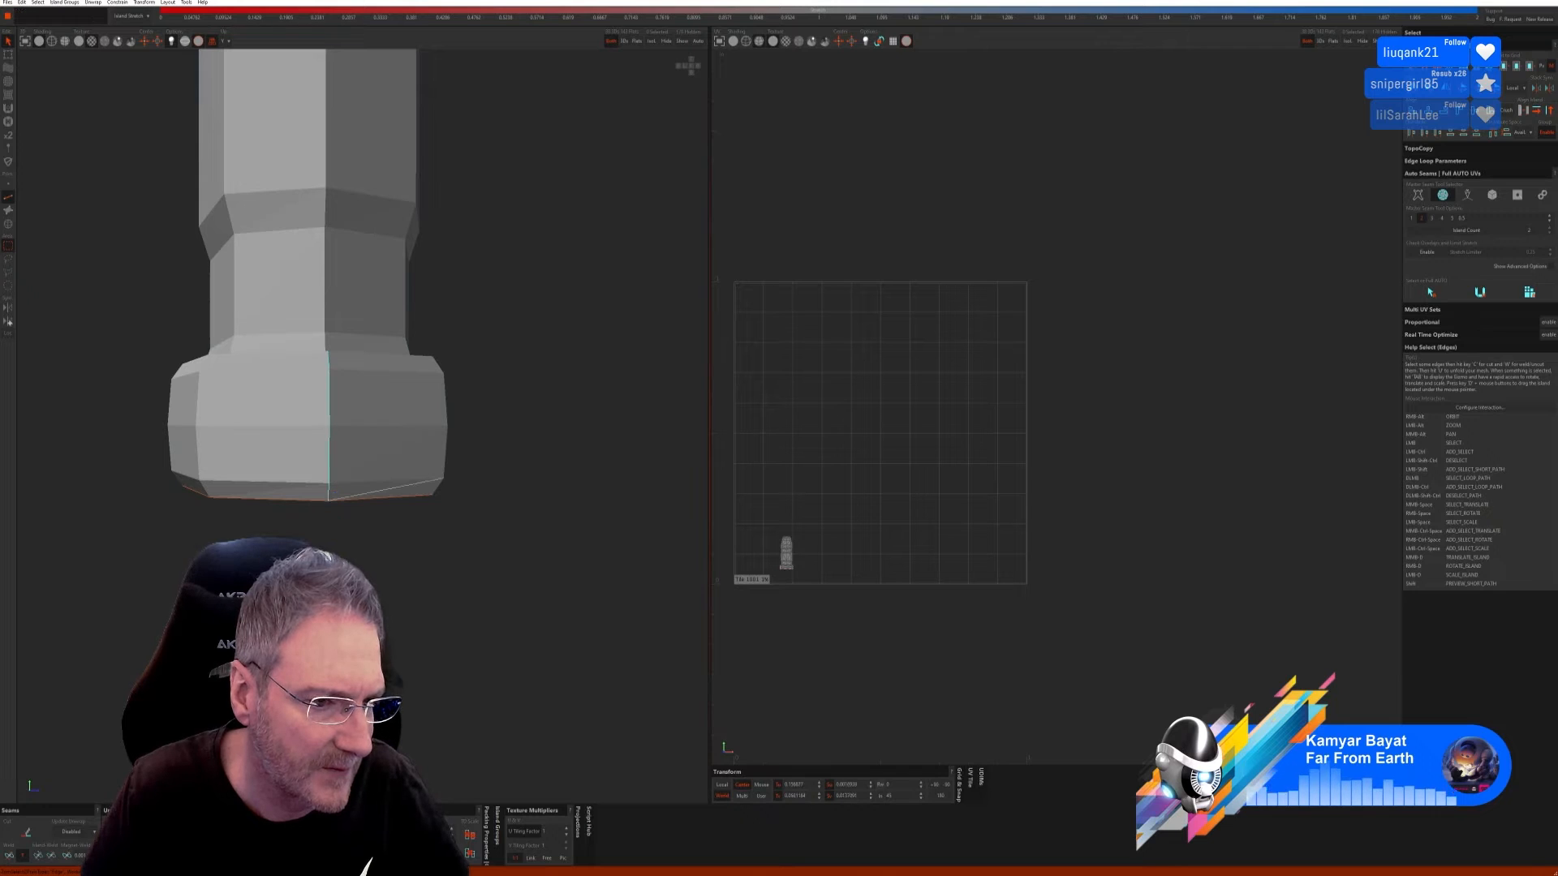
pyautogui.press('c')
# Step: Select the edge loop around the outer upper rim of the post's flared base and cut it as a seam
pyautogui.moveTo(331, 434)
pyautogui.keyDown('alt'); pyautogui.mouseDown(button='right')
pyautogui.moveTo(334, 491)
pyautogui.moveTo(331, 427)
pyautogui.mouseUp(button='right'); pyautogui.keyUp('alt')
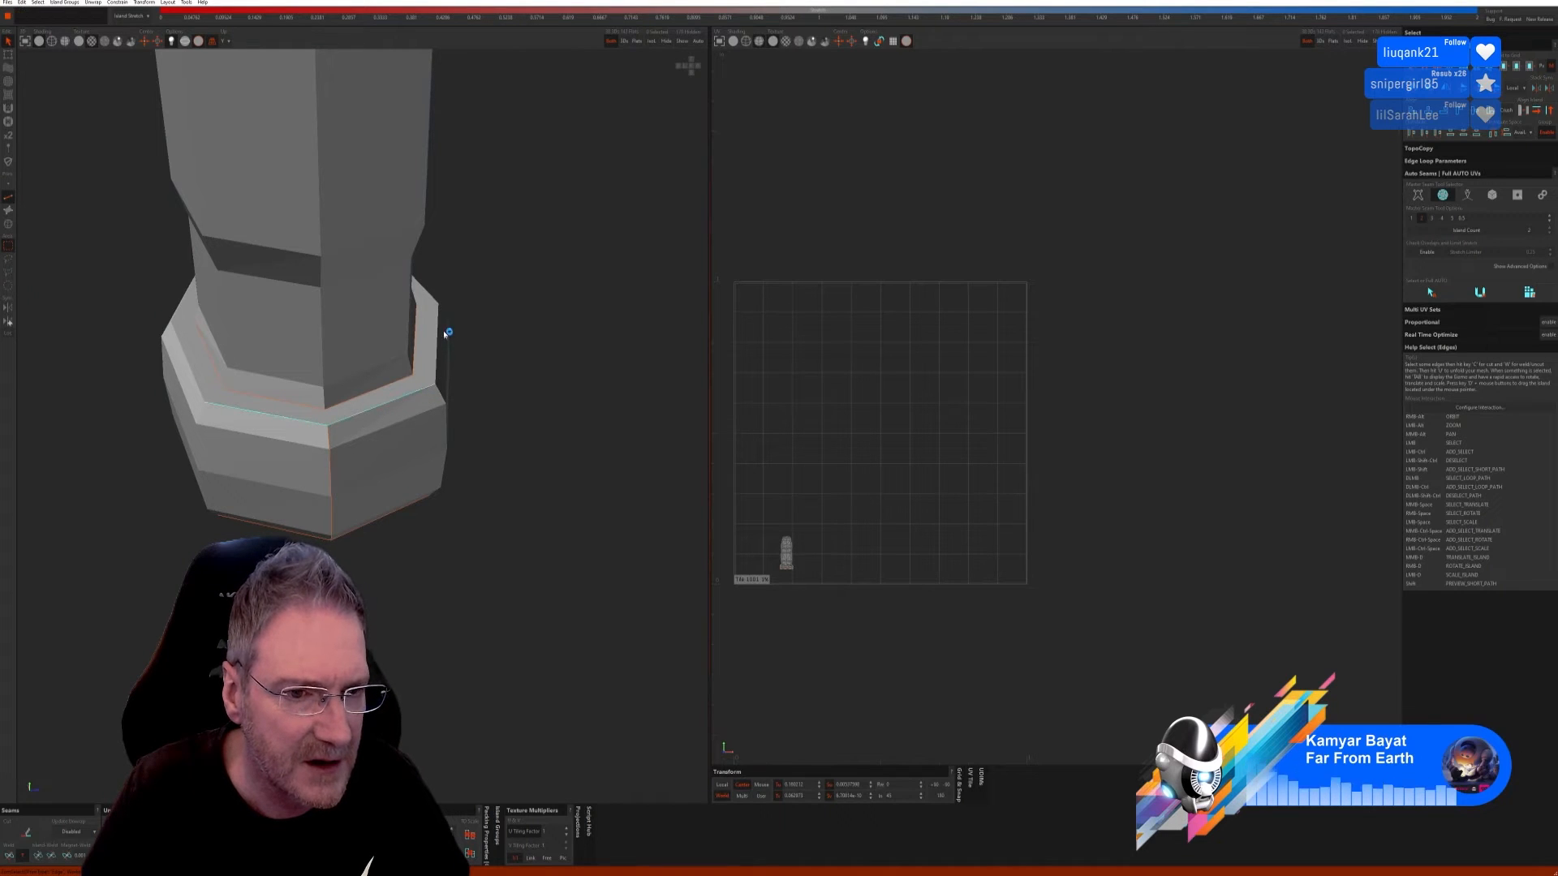
pyautogui.keyDown('alt'); pyautogui.moveTo(542, 416); pyautogui.dragTo(300, 404, button='right'); pyautogui.keyUp('alt')
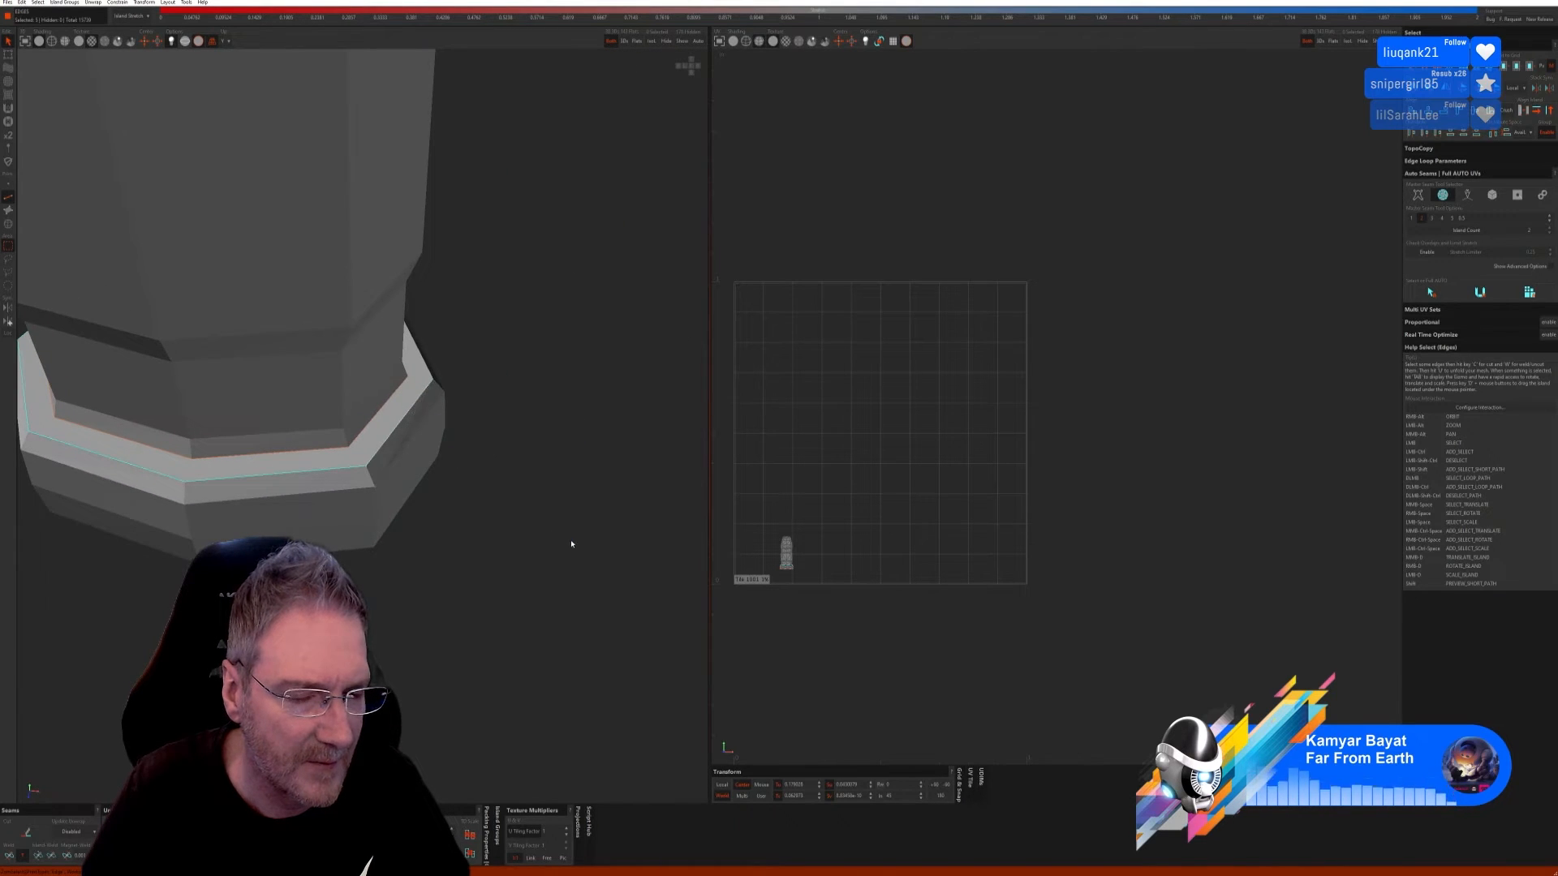
pyautogui.keyDown('alt'); pyautogui.moveTo(571, 543); pyautogui.dragTo(438, 564, button='right'); pyautogui.keyUp('alt')
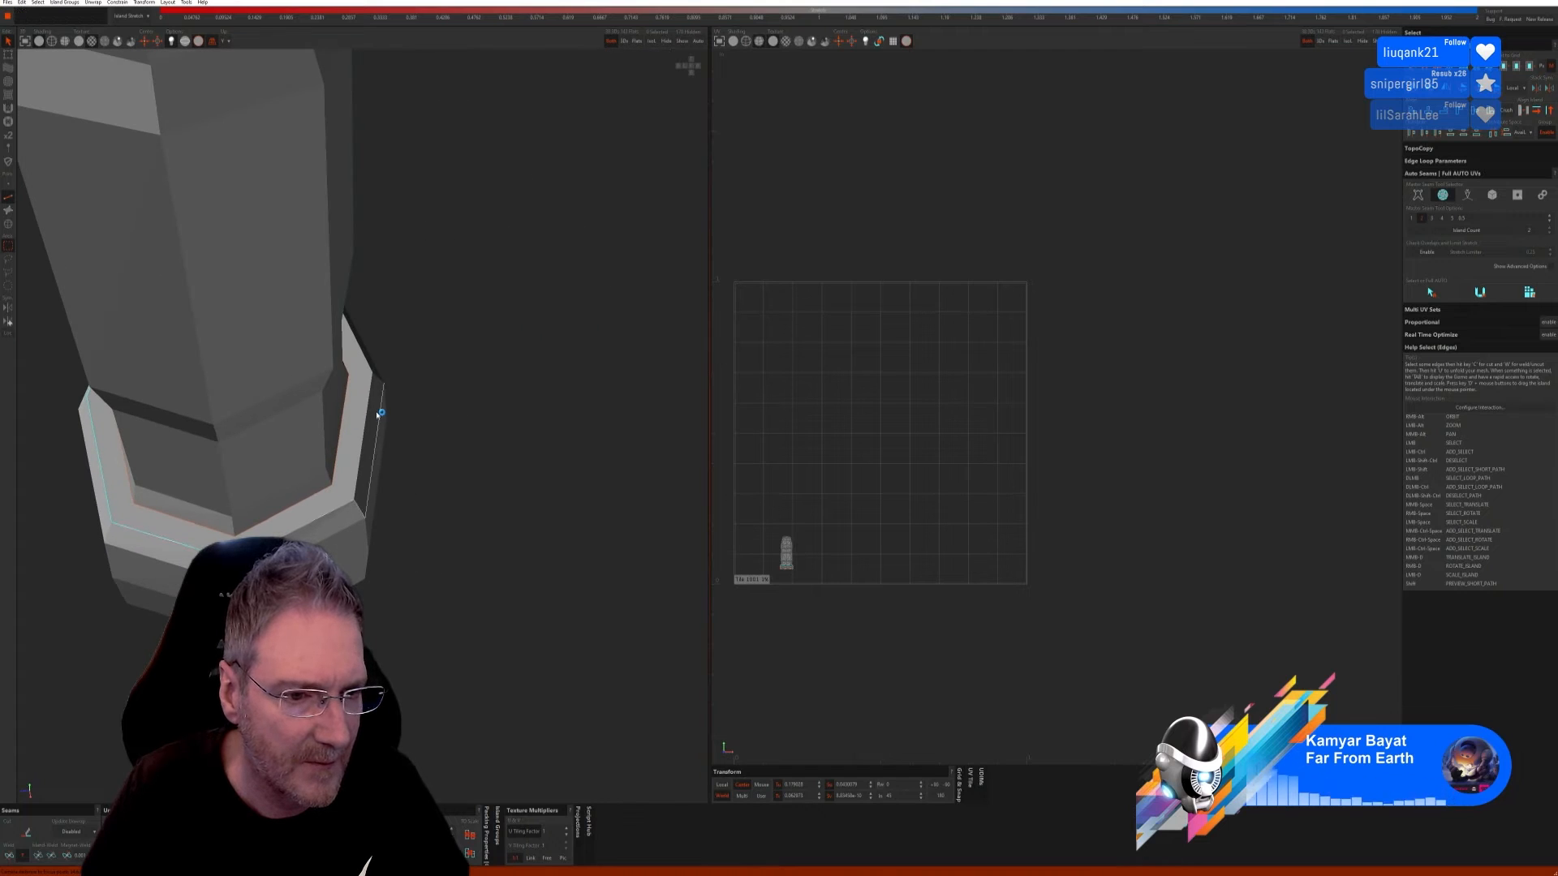
pyautogui.keyDown('alt'); pyautogui.moveTo(517, 534); pyautogui.dragTo(432, 539, button='right'); pyautogui.keyUp('alt')
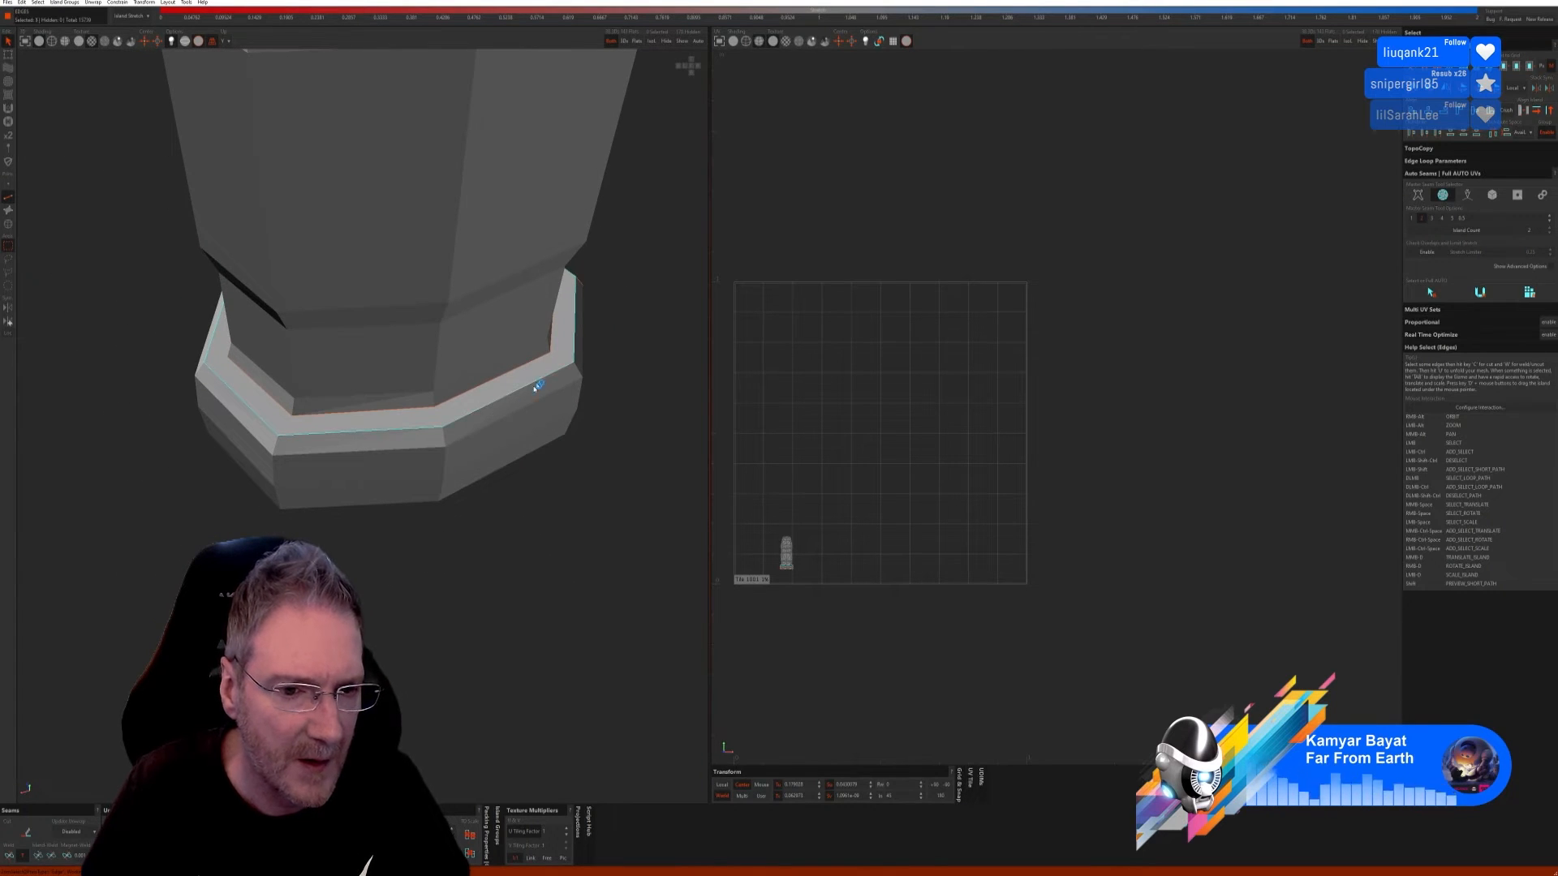
pyautogui.keyDown('alt'); pyautogui.moveTo(472, 566); pyautogui.dragTo(735, 567, button='right'); pyautogui.keyUp('alt')
pyautogui.scroll(-3, 562, 472)
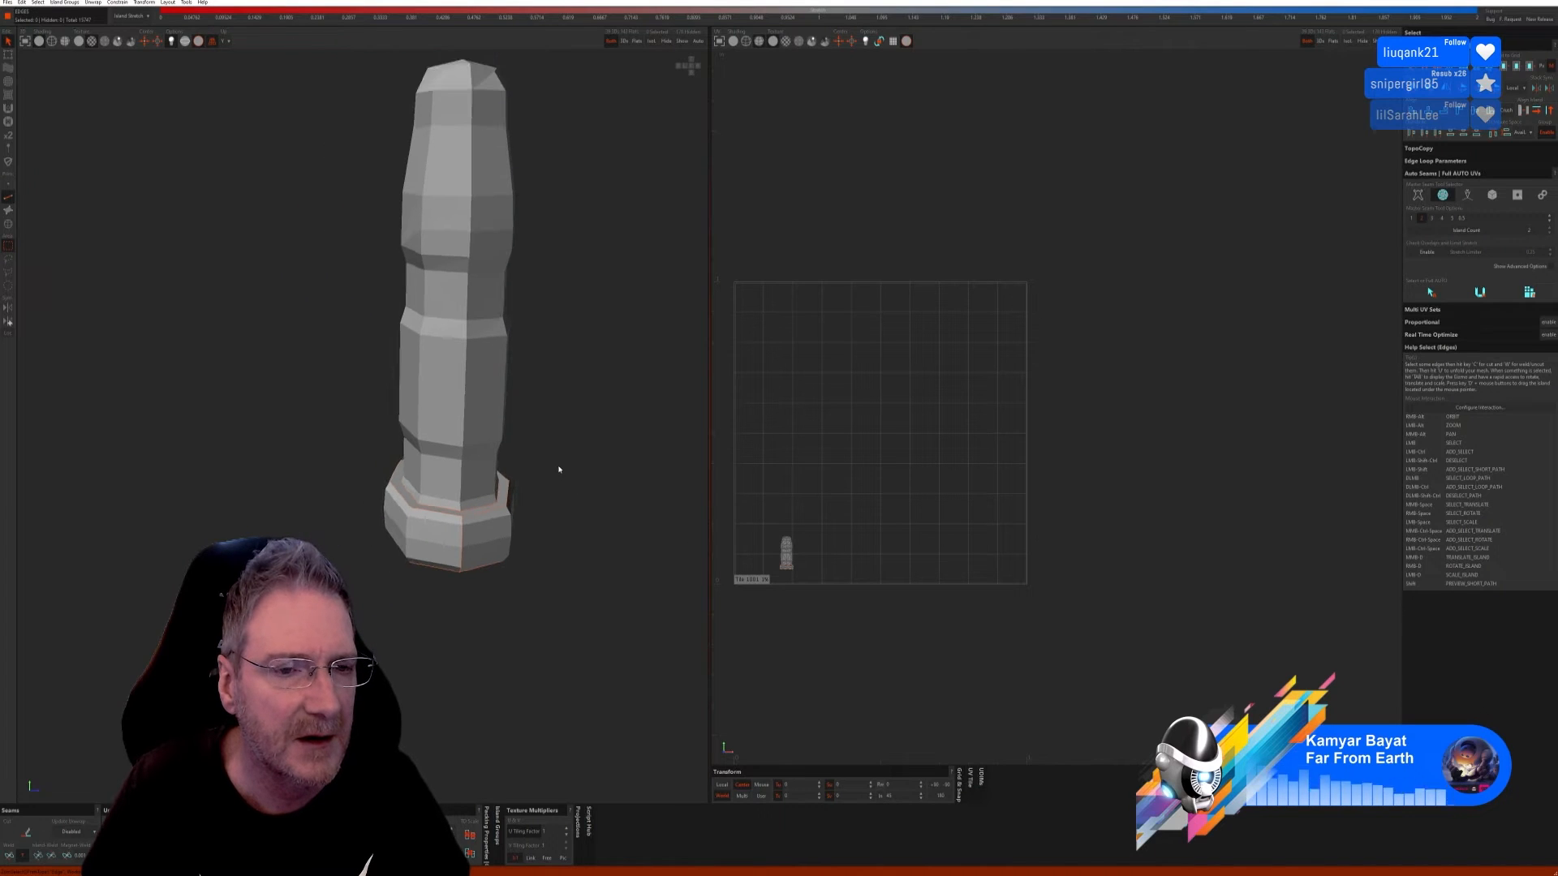
# Step: Select the vertical edge line along the post's shaft from the base up to its tip and cut it as a seam
pyautogui.keyDown('alt'); pyautogui.moveTo(560, 504); pyautogui.dragTo(468, 320, button='right'); pyautogui.keyUp('alt')
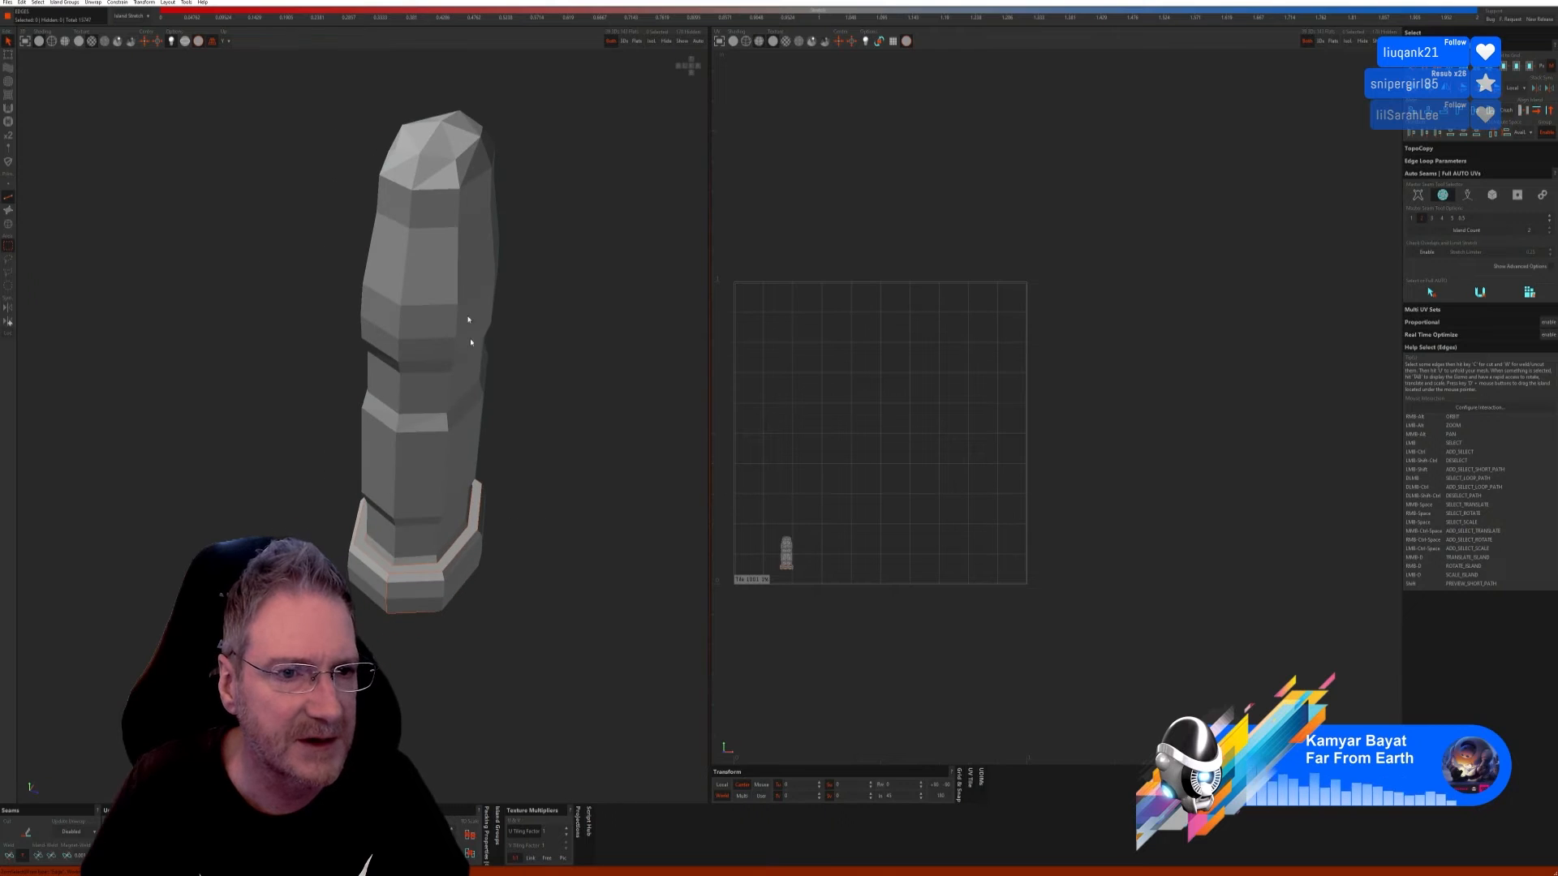
pyautogui.keyDown('alt'); pyautogui.moveTo(558, 399); pyautogui.dragTo(570, 446, button='right'); pyautogui.keyUp('alt')
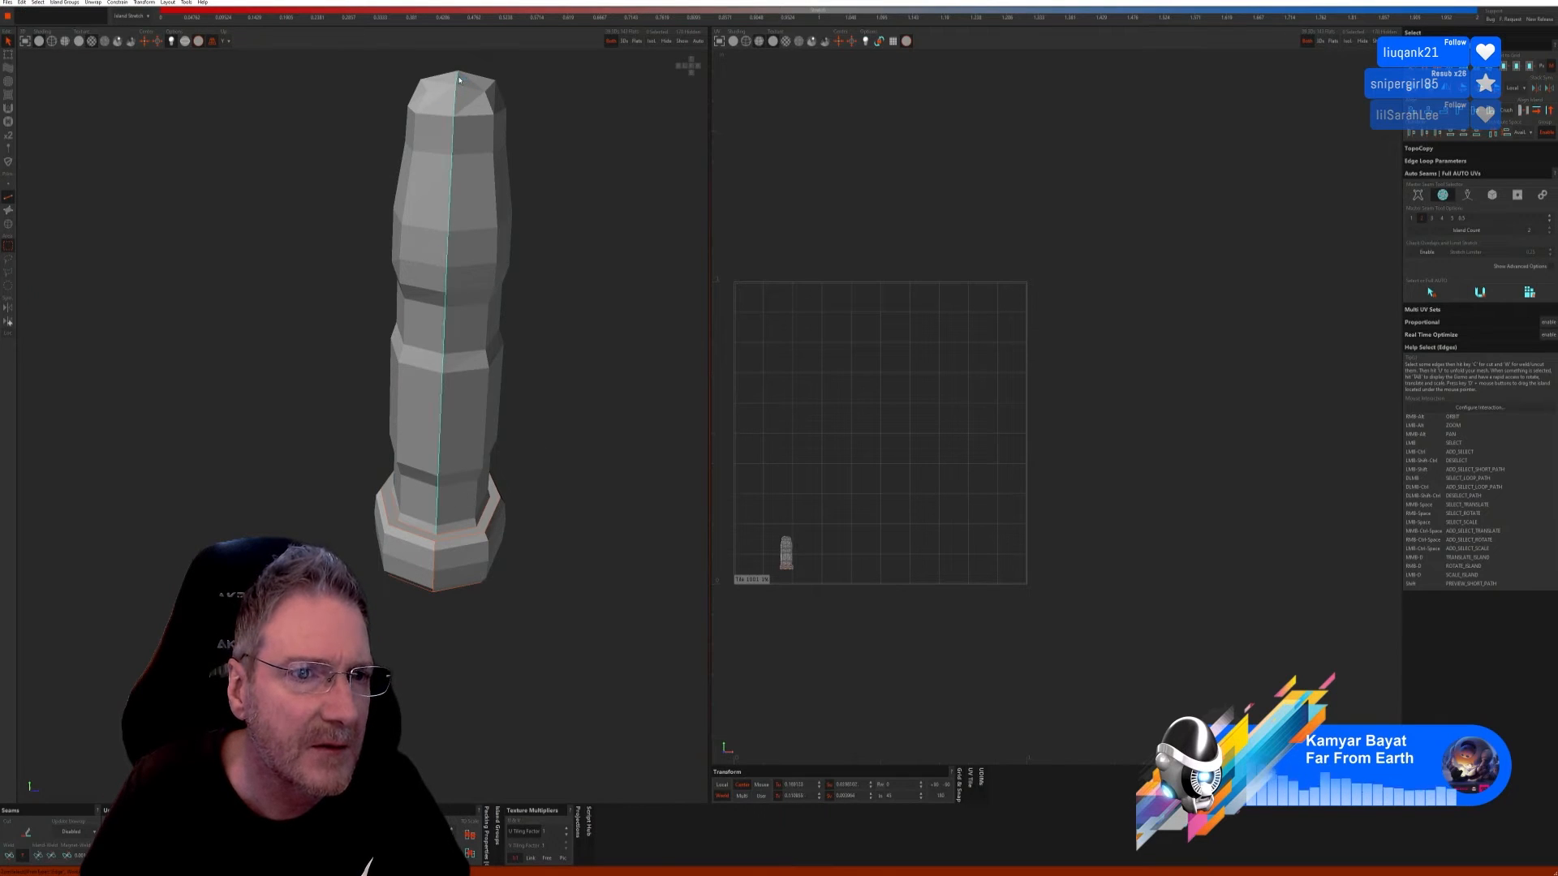
pyautogui.click(28, 836)
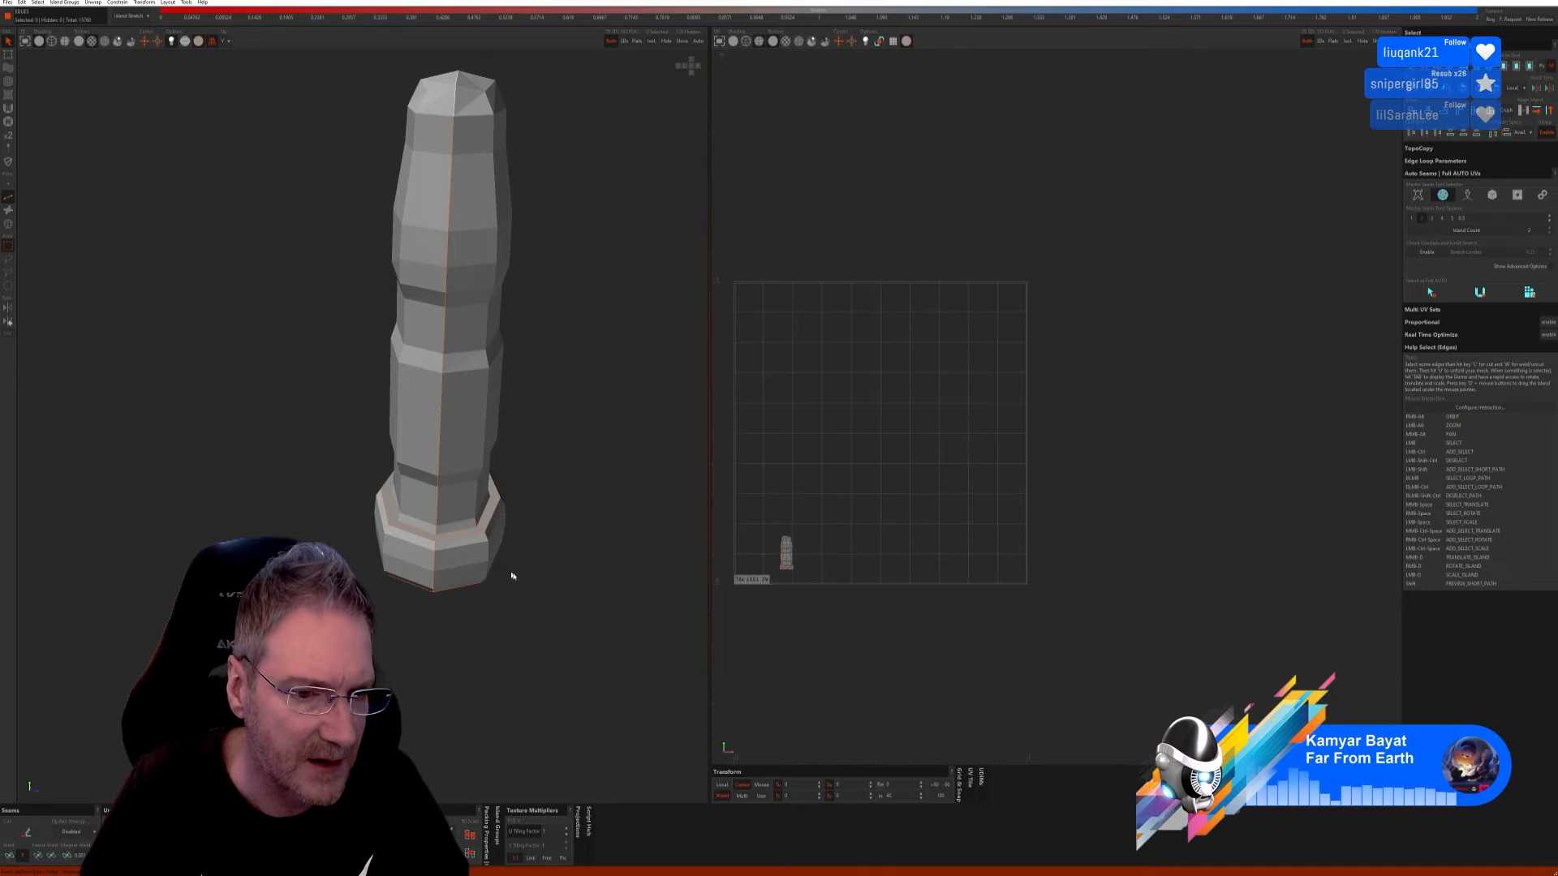
# Step: Unfold the post's islands, pack them into the UV tile, and check the checker pattern on the shaft
pyautogui.keyDown('alt'); pyautogui.moveTo(524, 621); pyautogui.dragTo(541, 594, button='right'); pyautogui.keyUp('alt')
pyautogui.keyDown('alt'); pyautogui.moveTo(533, 596); pyautogui.dragTo(469, 615, button='right'); pyautogui.keyUp('alt')
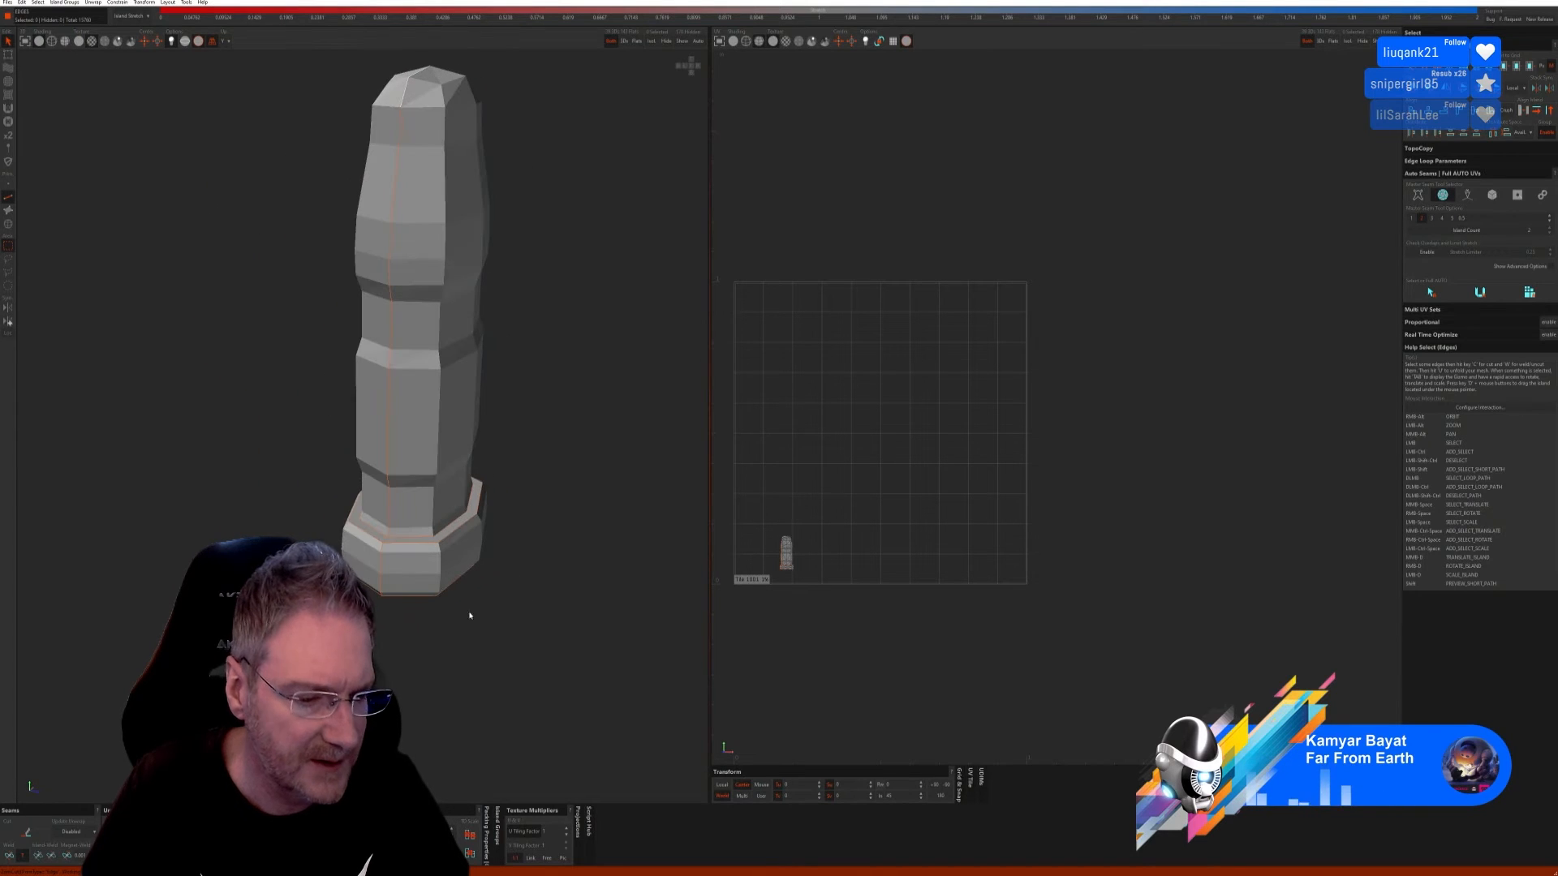
pyautogui.press('u')
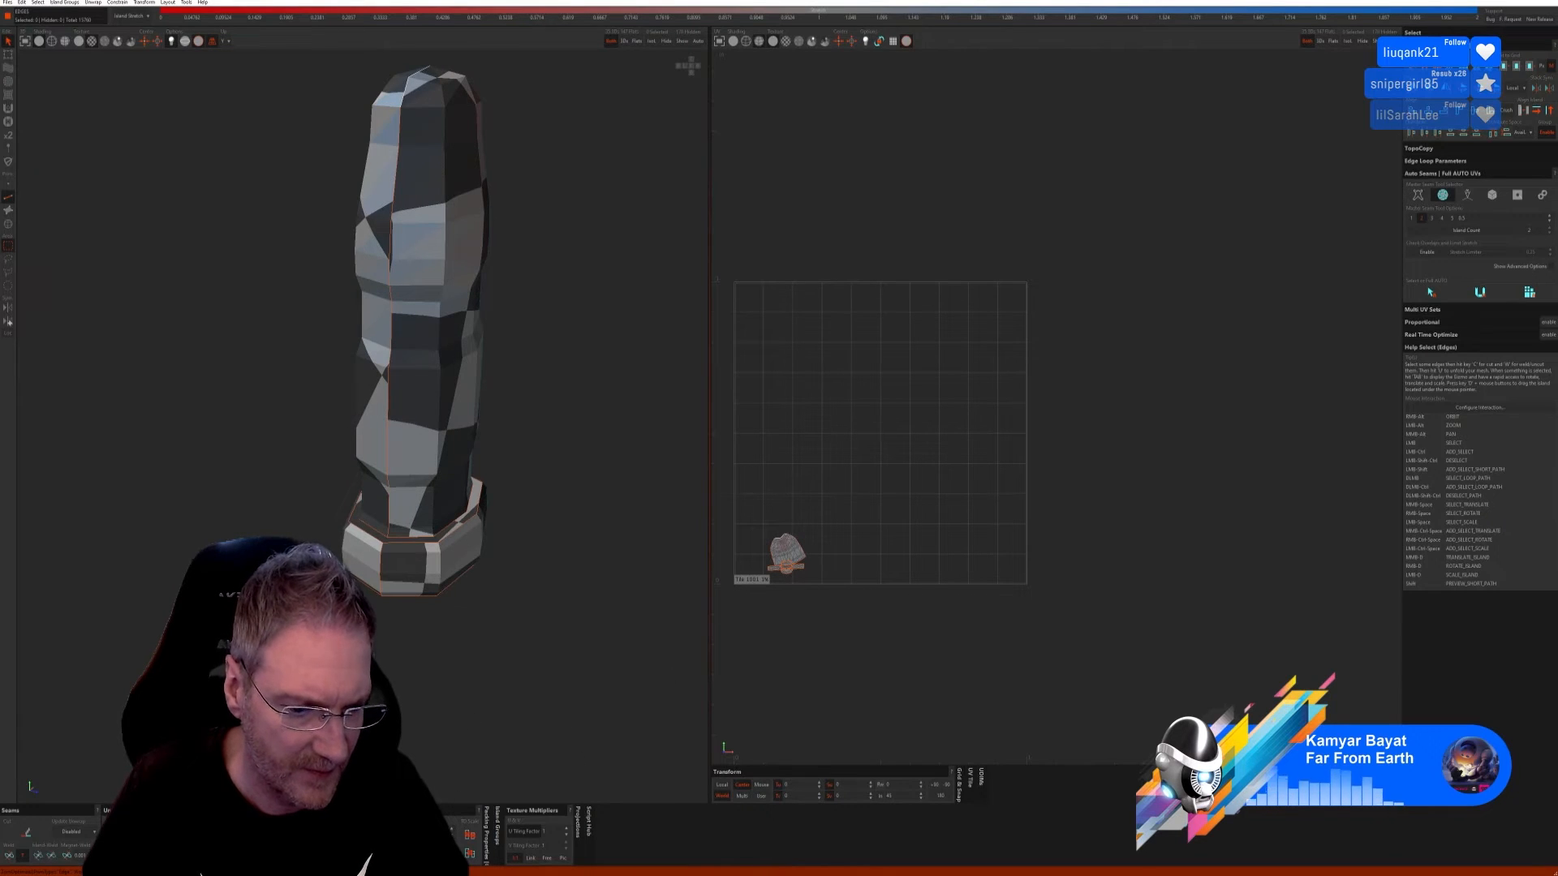
pyautogui.press('p')
pyautogui.keyDown('alt'); pyautogui.moveTo(544, 521); pyautogui.dragTo(649, 538, button='right'); pyautogui.keyUp('alt')
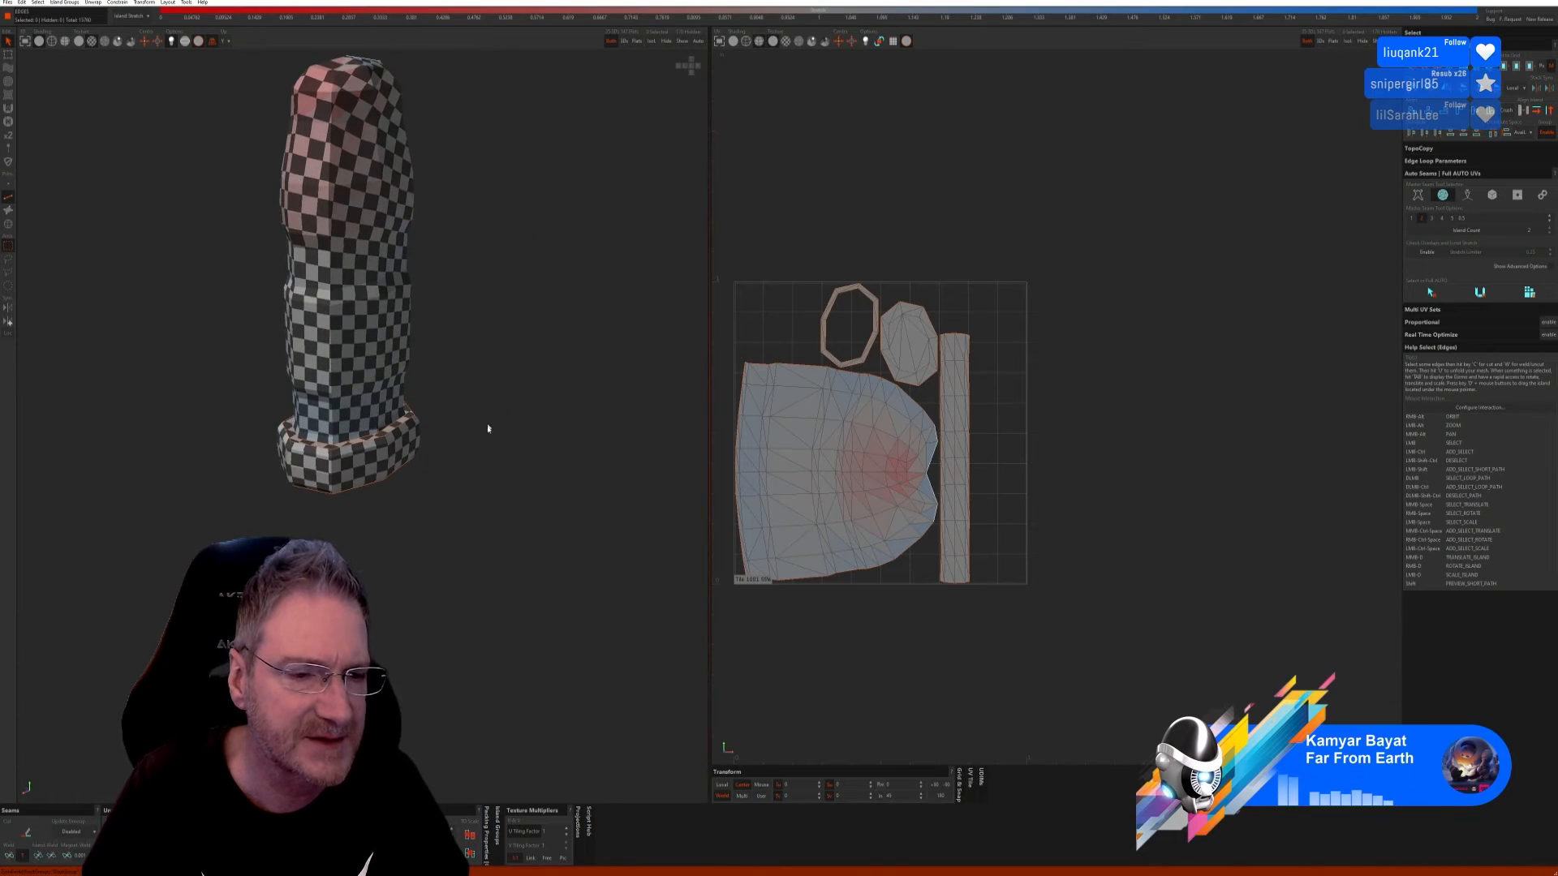
pyautogui.keyDown('alt'); pyautogui.moveTo(488, 428); pyautogui.dragTo(519, 503, button='middle'); pyautogui.keyUp('alt')
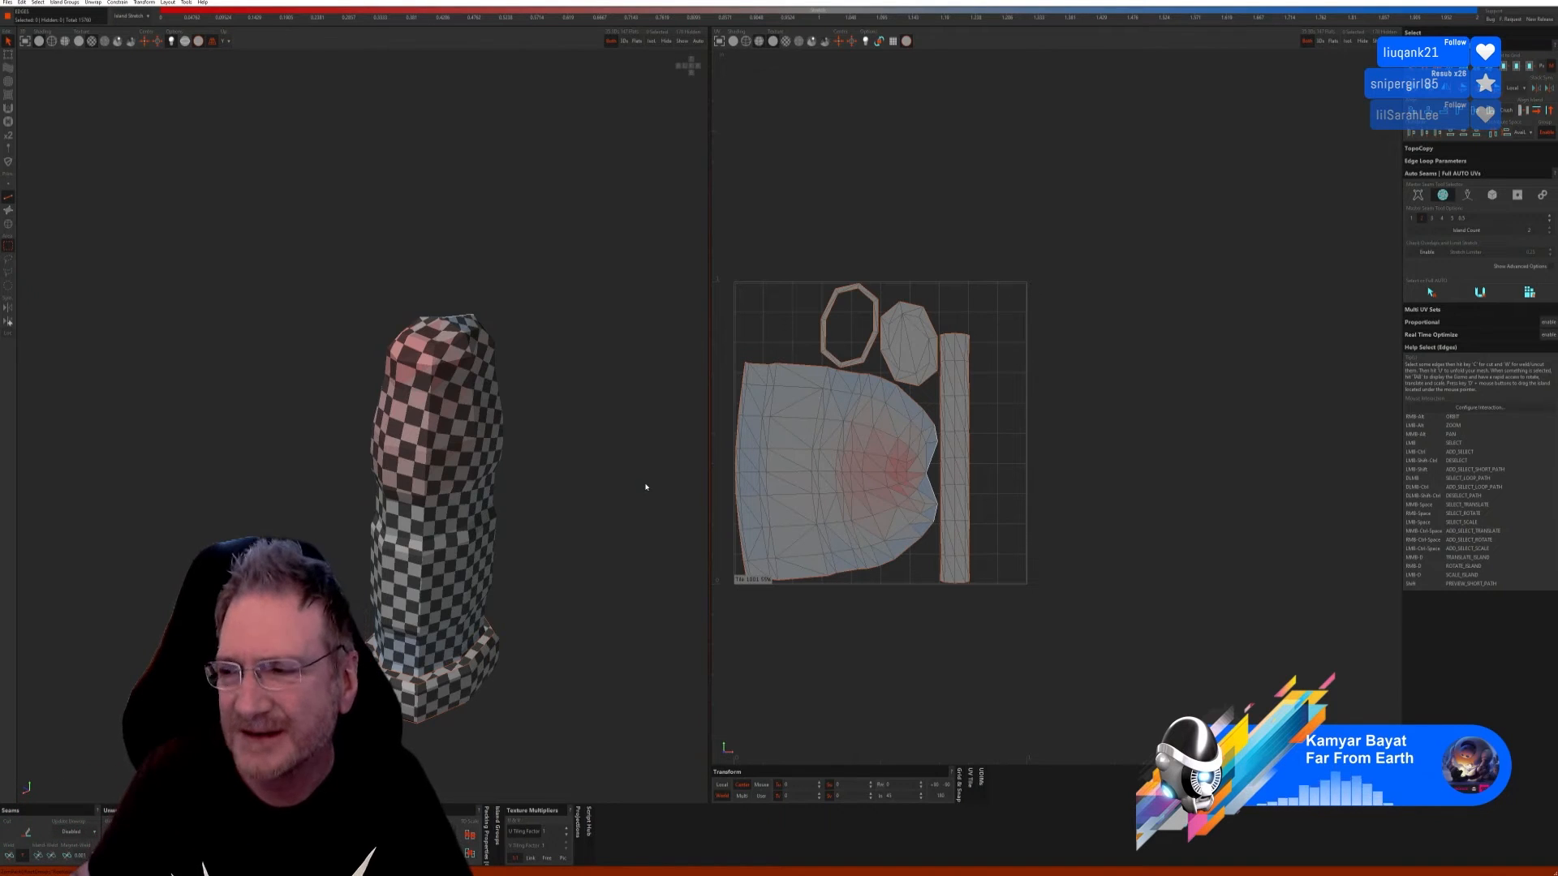
# Step: Cut a seam along the edge loop around the post's rounded tip and repack the UV islands
pyautogui.keyDown('alt'); pyautogui.moveTo(536, 513); pyautogui.dragTo(490, 535, button='right'); pyautogui.keyUp('alt')
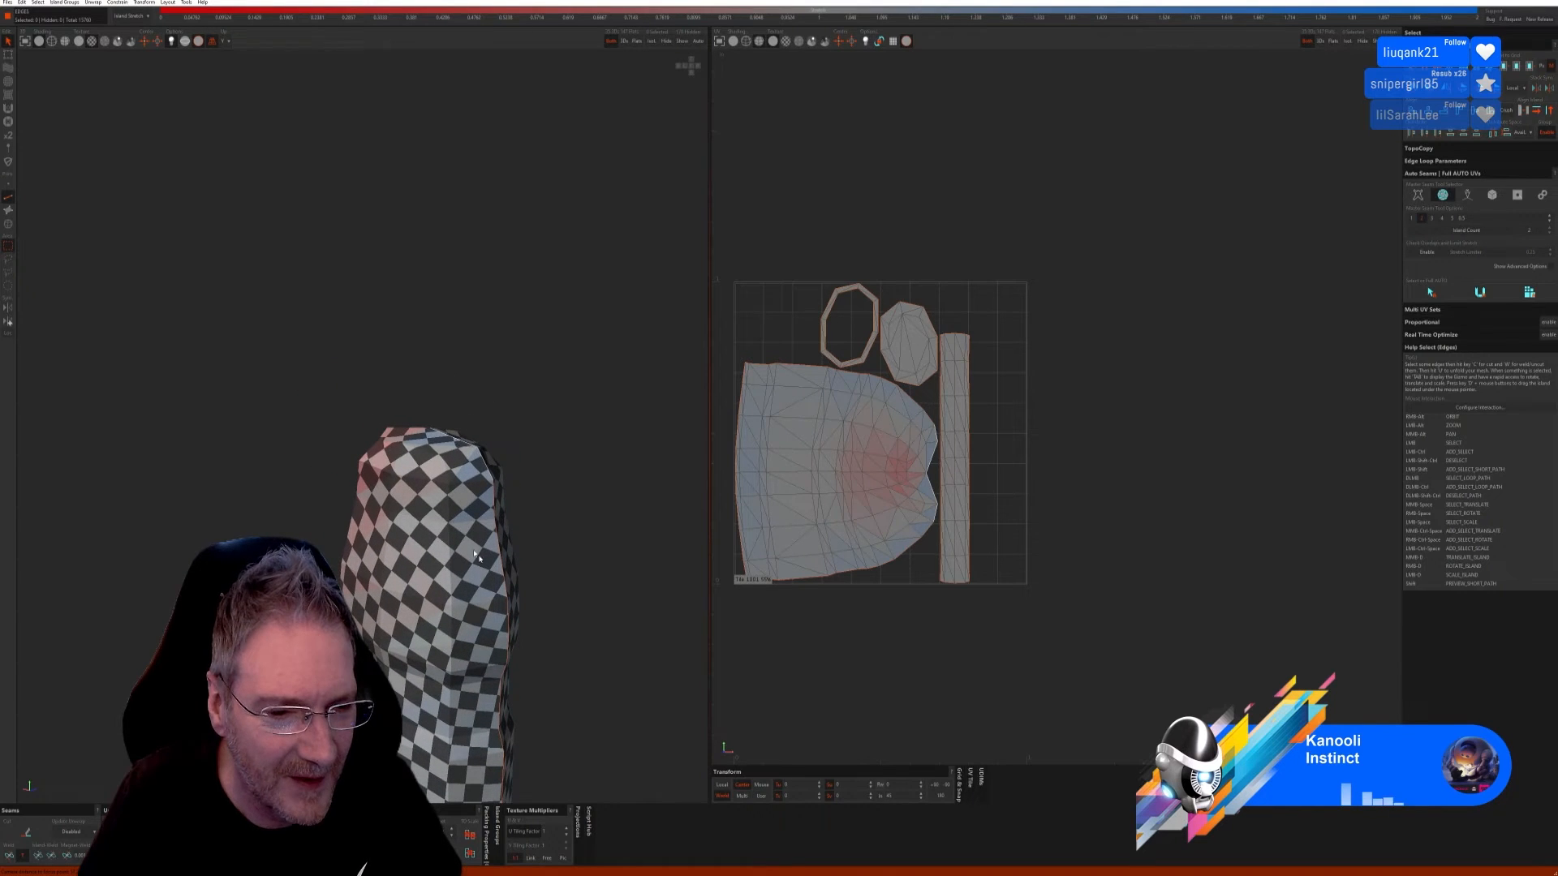
pyautogui.click(482, 491)
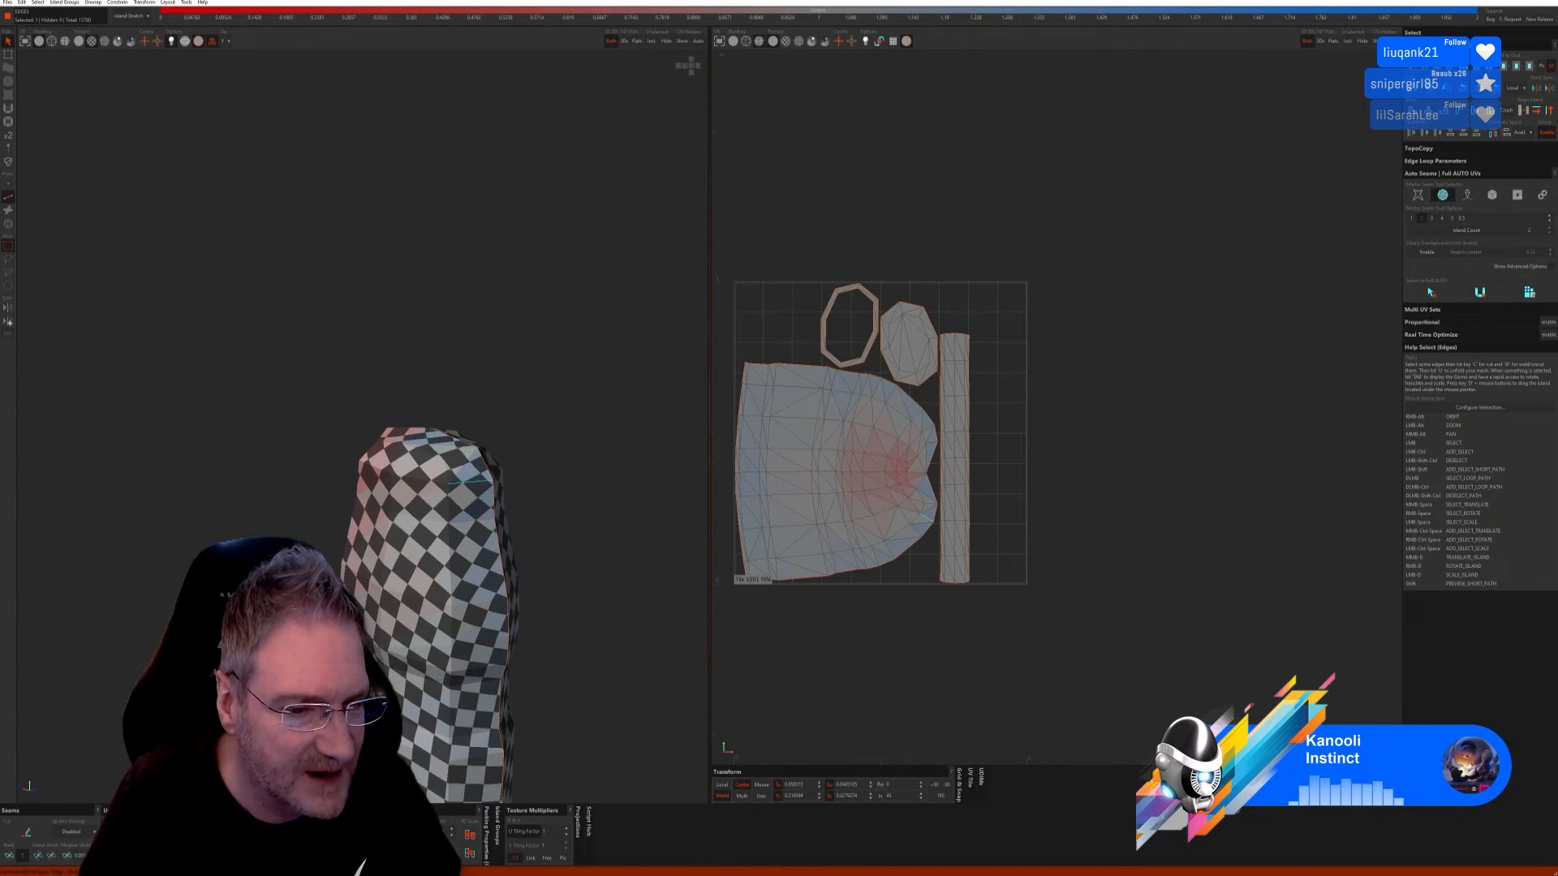
pyautogui.keyDown('alt'); pyautogui.moveTo(482, 493); pyautogui.dragTo(417, 564, button='right'); pyautogui.keyUp('alt')
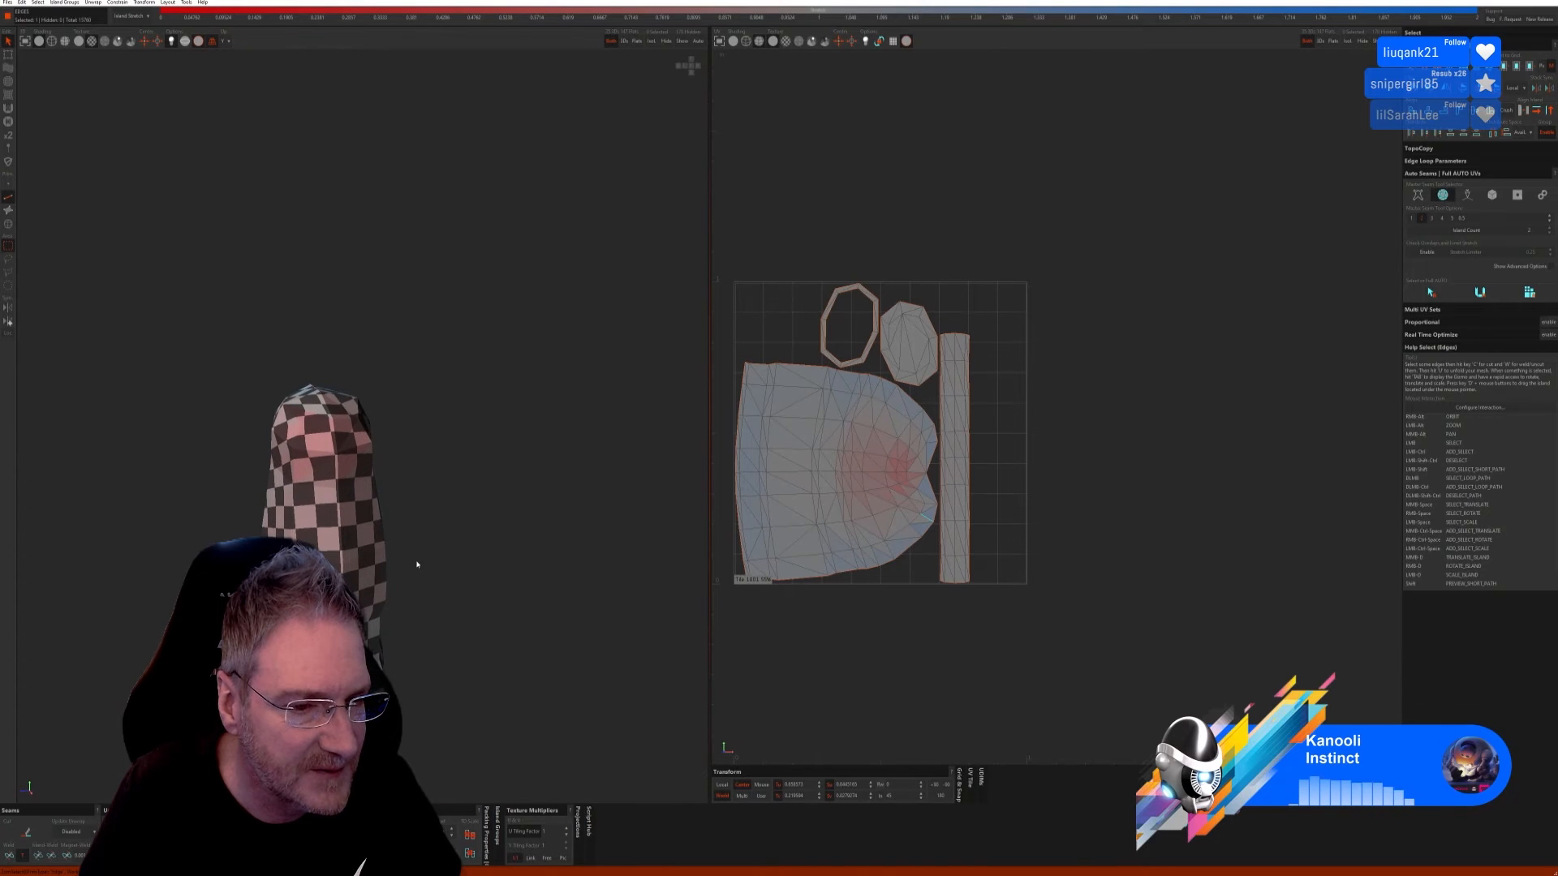
pyautogui.keyDown('shift'); pyautogui.click(311, 455); pyautogui.keyUp('shift')
pyautogui.keyDown('alt'); pyautogui.moveTo(455, 612); pyautogui.dragTo(588, 611, button='right'); pyautogui.keyUp('alt')
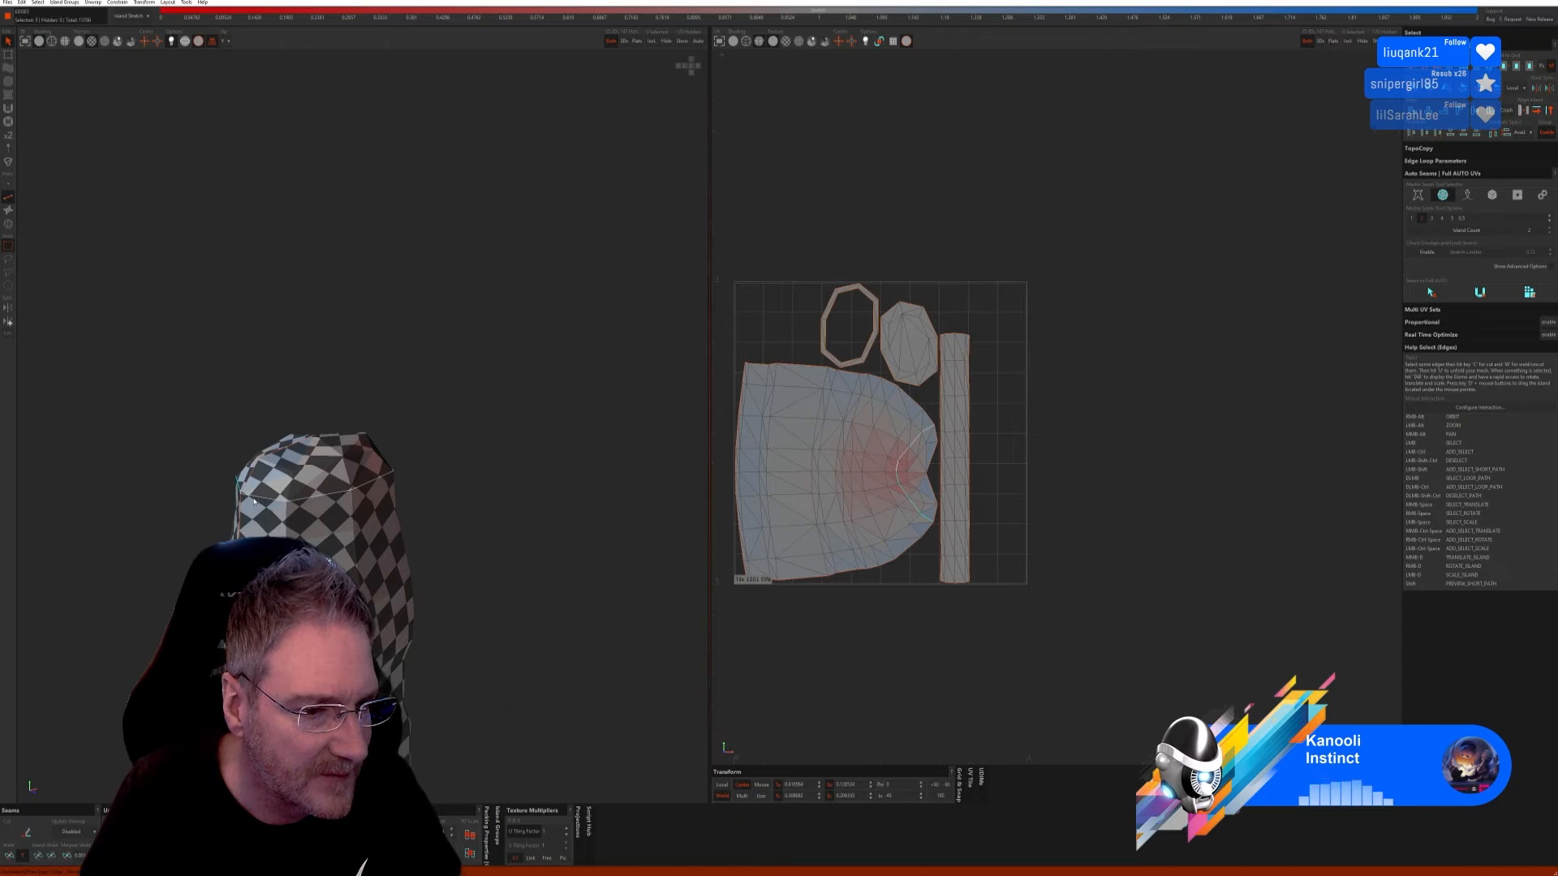
pyautogui.click(26, 832)
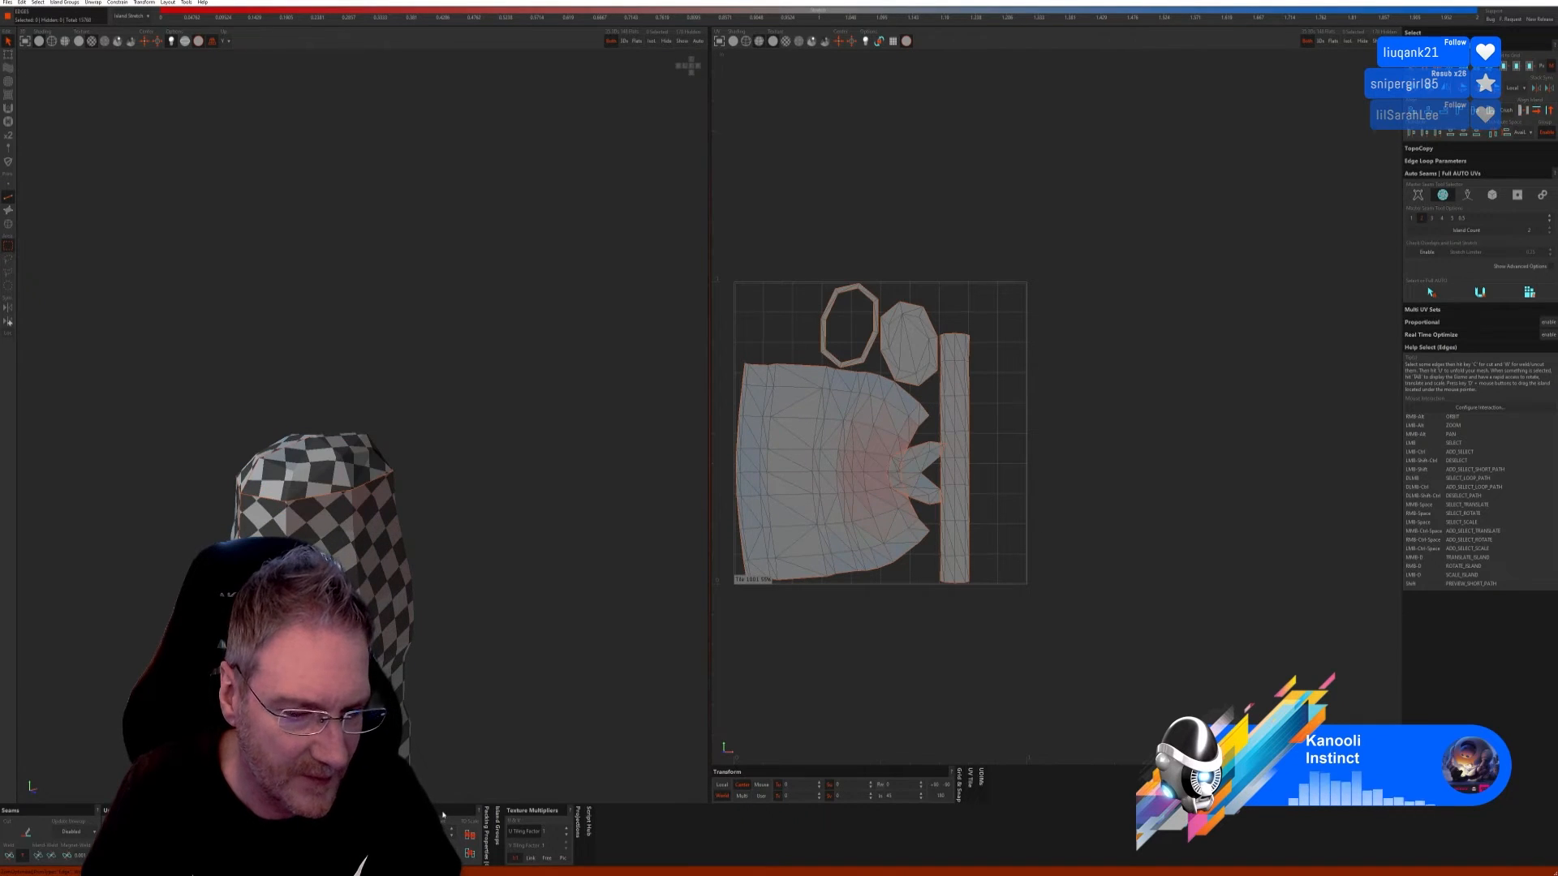
pyautogui.press('p')
pyautogui.scroll(-4, 436, 579)
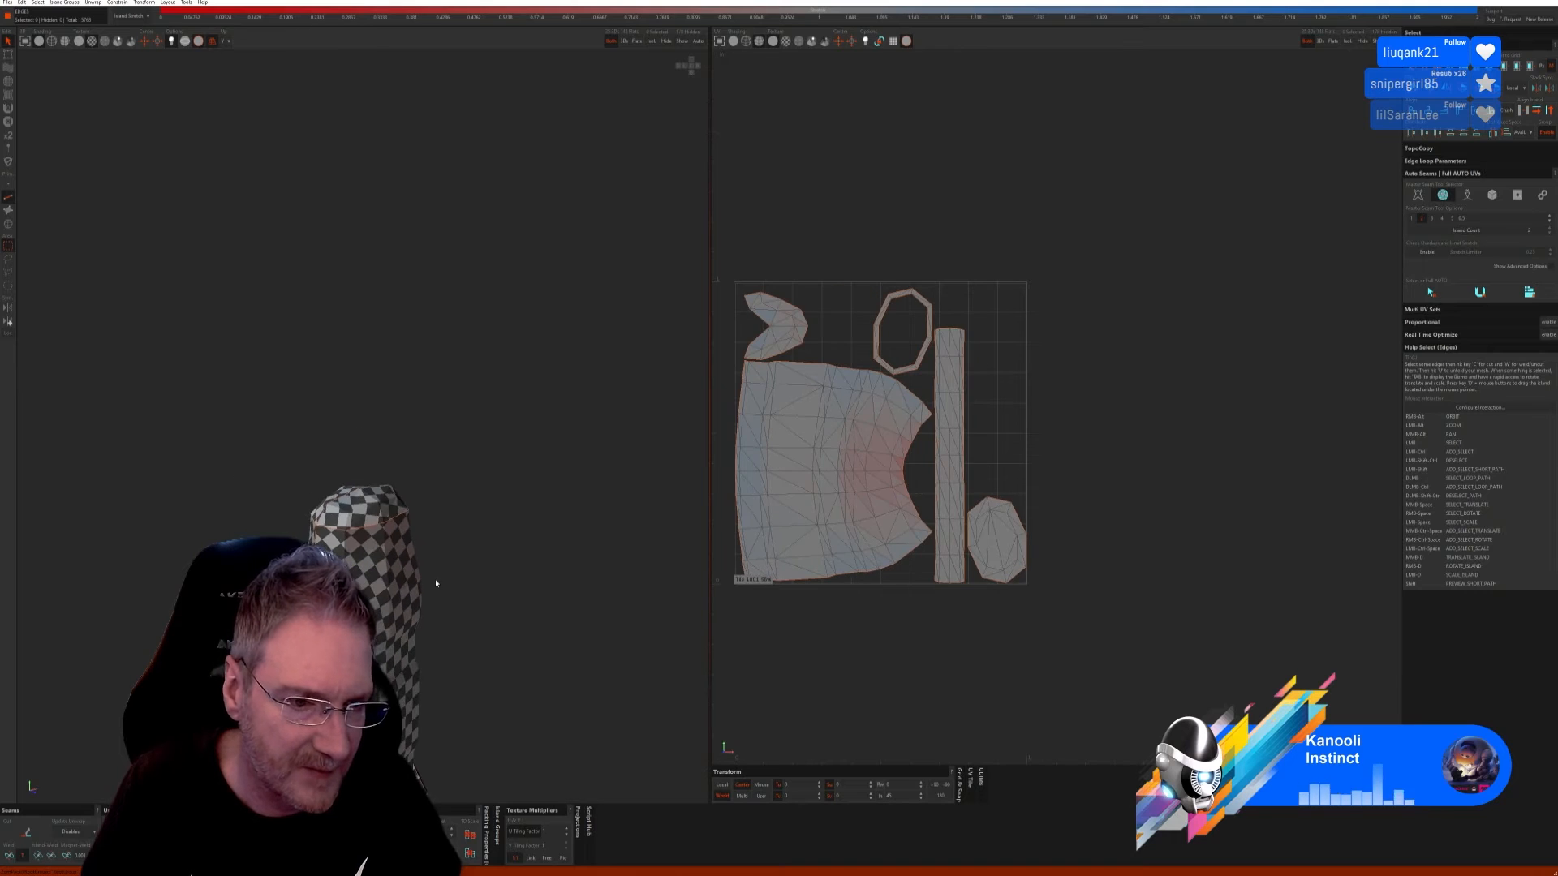
# Step: Exit isolation to display the whole pot rack and switch to island selection
pyautogui.keyDown('alt'); pyautogui.moveTo(454, 580); pyautogui.dragTo(403, 605, button='right'); pyautogui.keyUp('alt')
pyautogui.scroll(4, 342, 592)
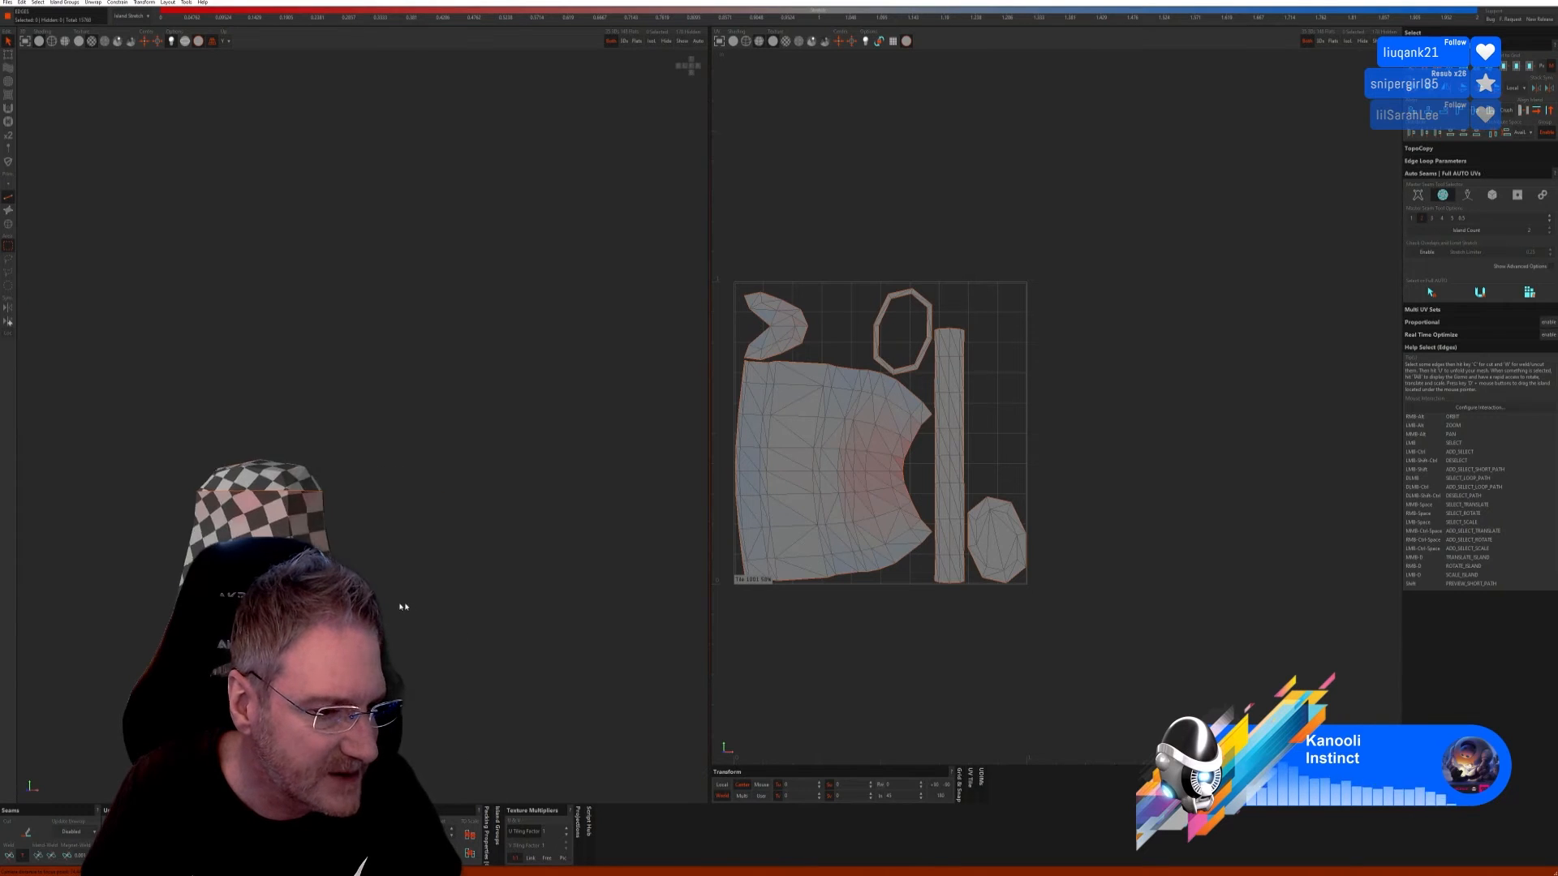
pyautogui.scroll(-3, 403, 606)
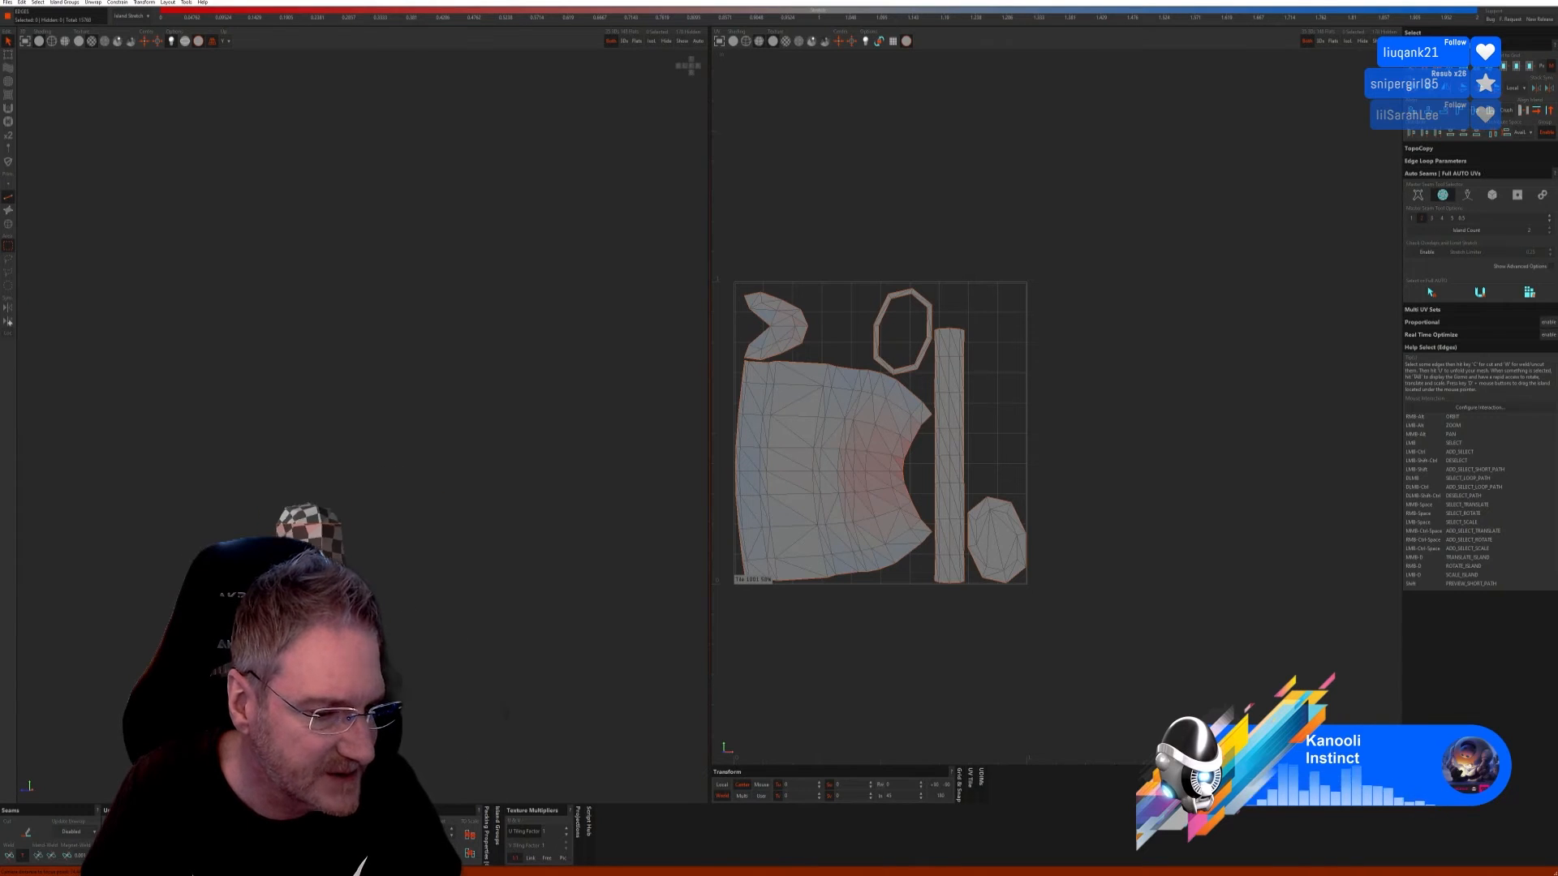
pyautogui.click(683, 41)
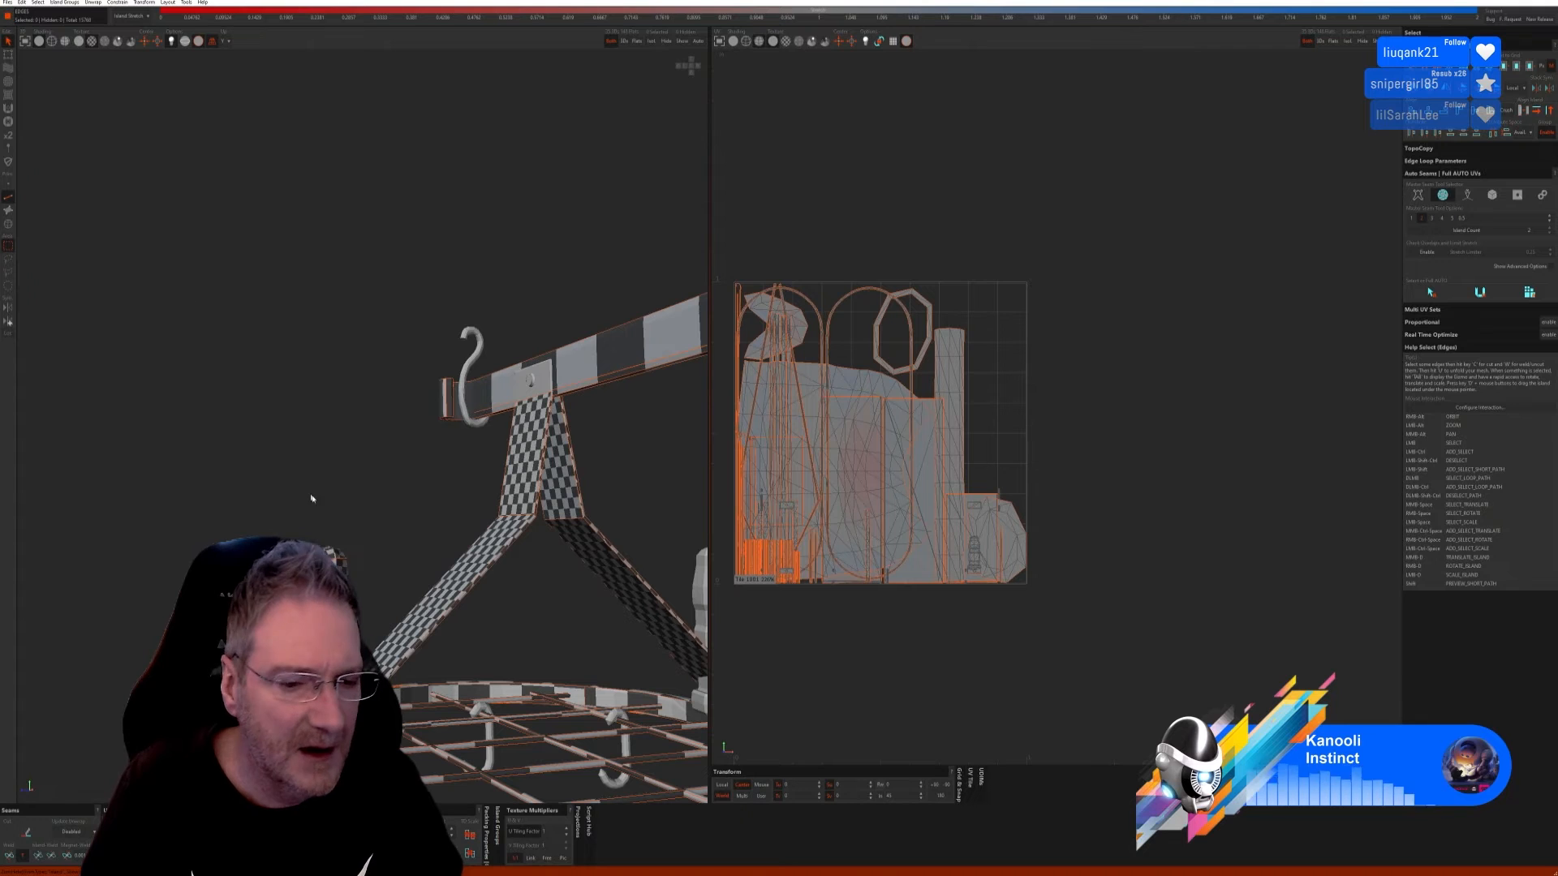
pyautogui.keyDown('alt'); pyautogui.moveTo(309, 493); pyautogui.dragTo(466, 598, button='right'); pyautogui.keyUp('alt')
pyautogui.keyDown('alt'); pyautogui.moveTo(8, 322); pyautogui.dragTo(8, 201, button='right'); pyautogui.keyUp('alt')
pyautogui.click(9, 224)
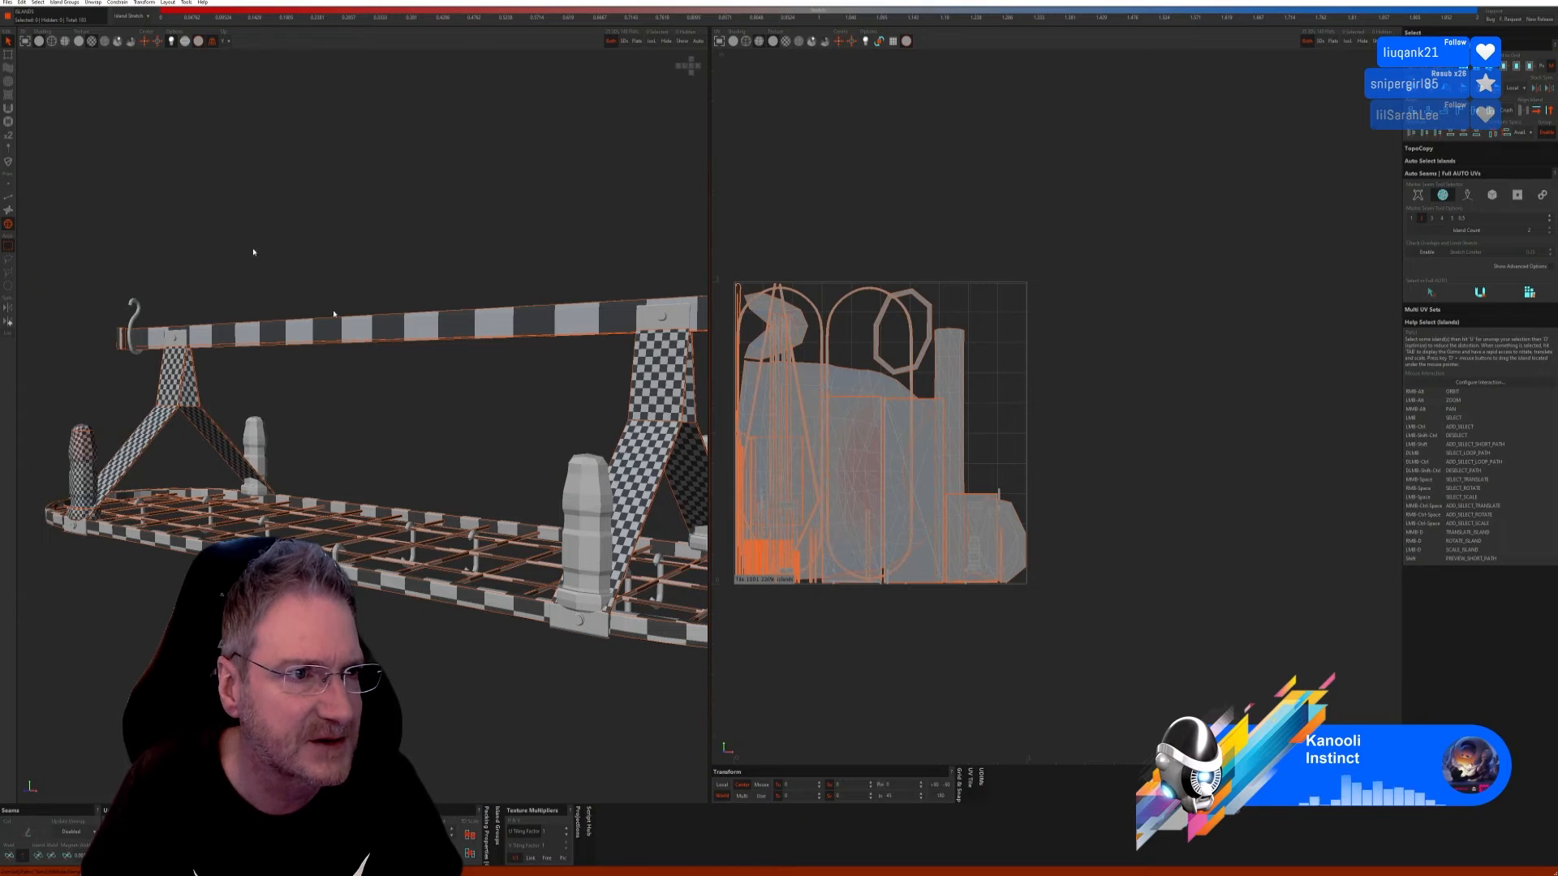
pyautogui.click(22, 2)
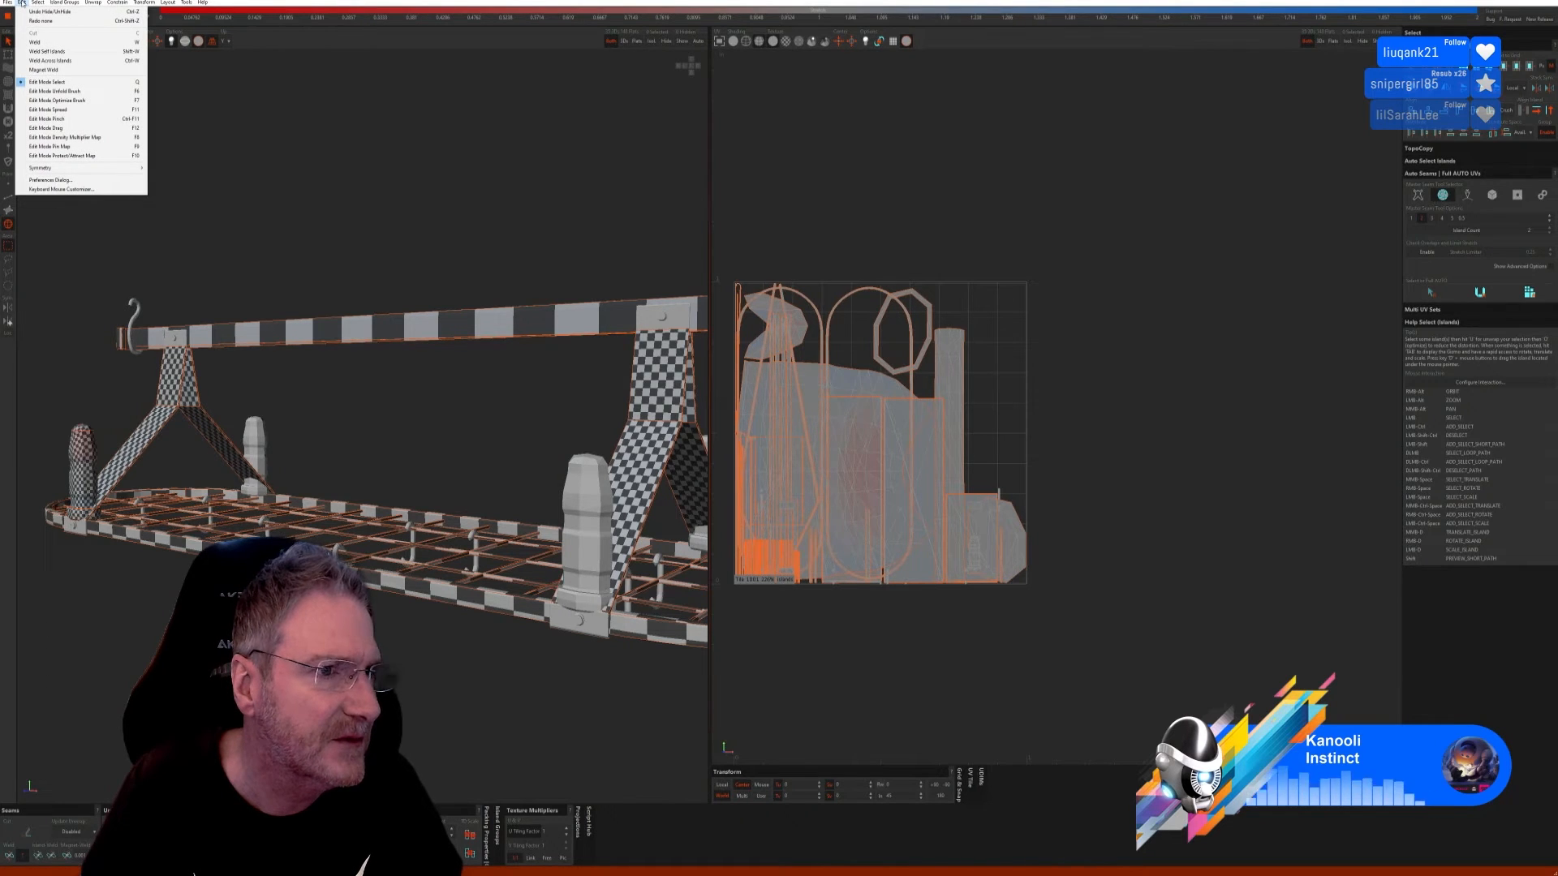
pyautogui.moveTo(40, 3)
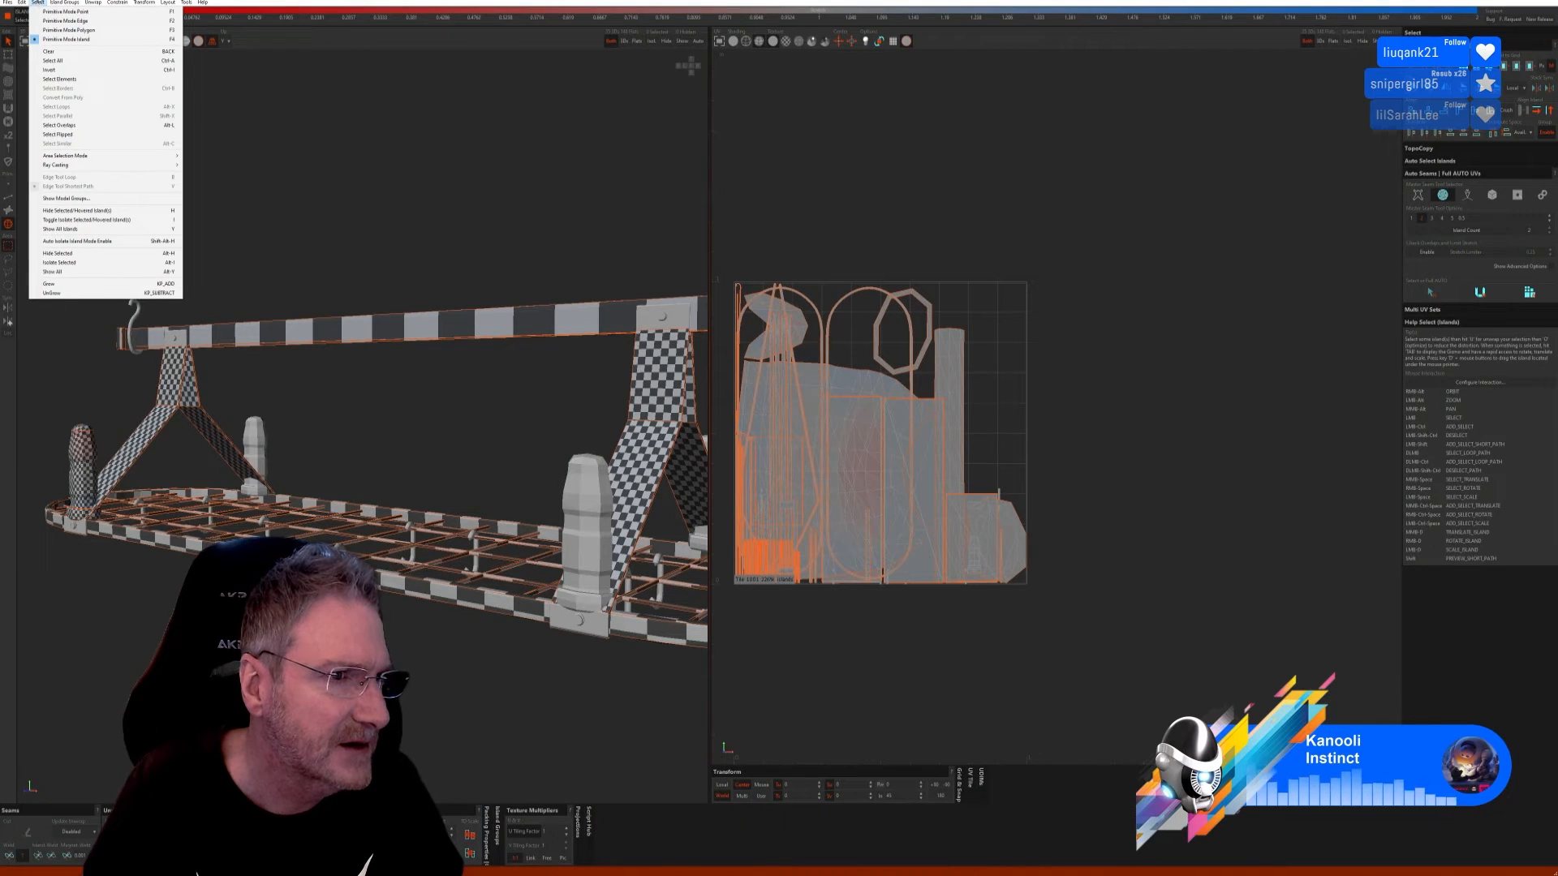
pyautogui.moveTo(99, 4)
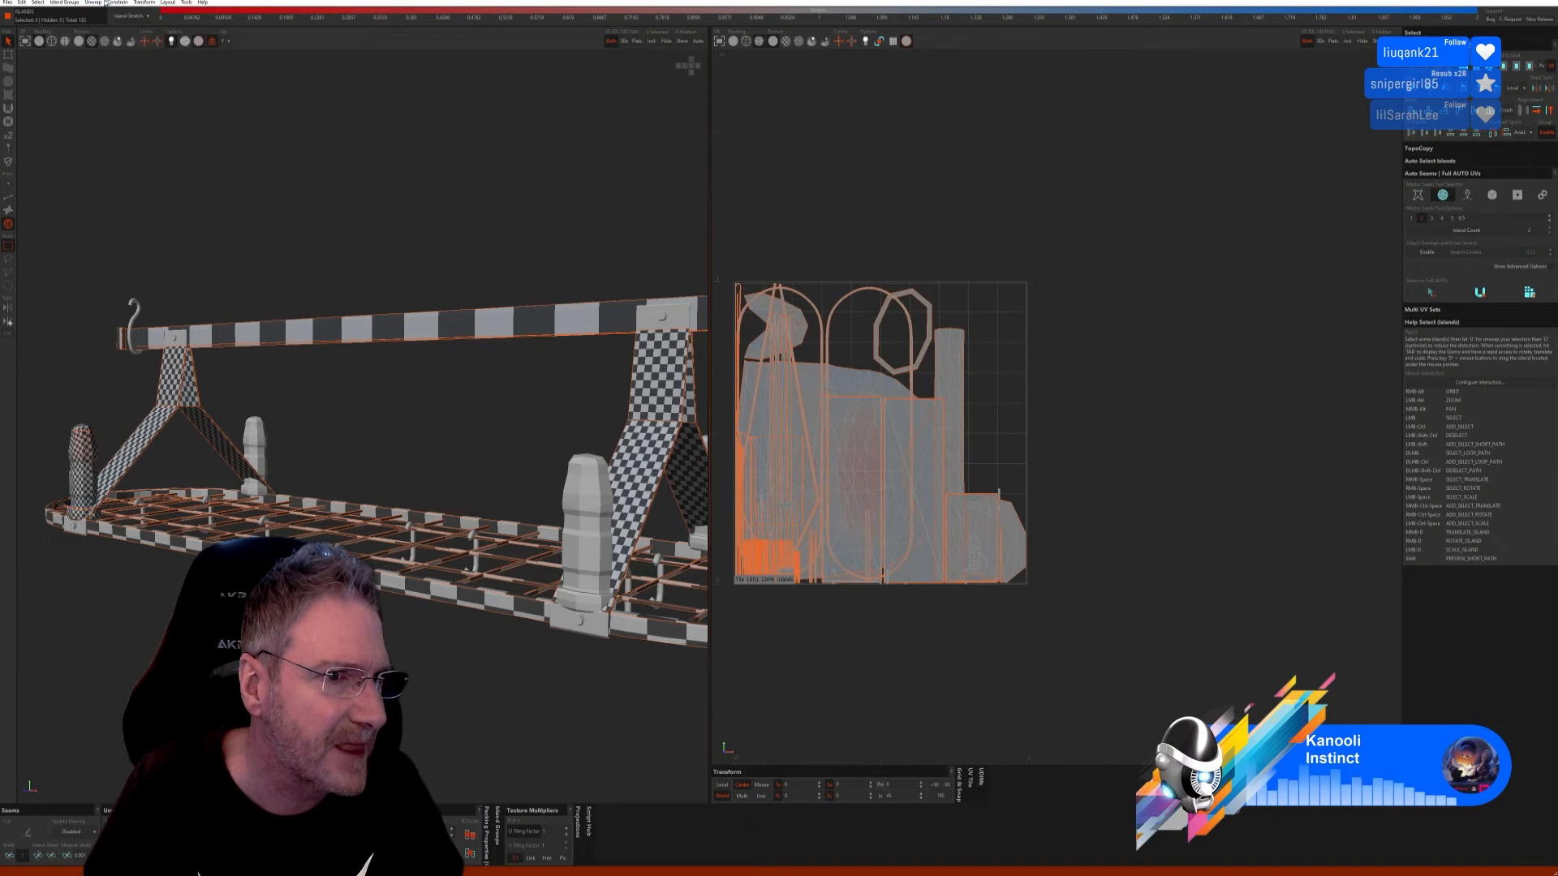
pyautogui.moveTo(215, 7)
pyautogui.click(424, 13)
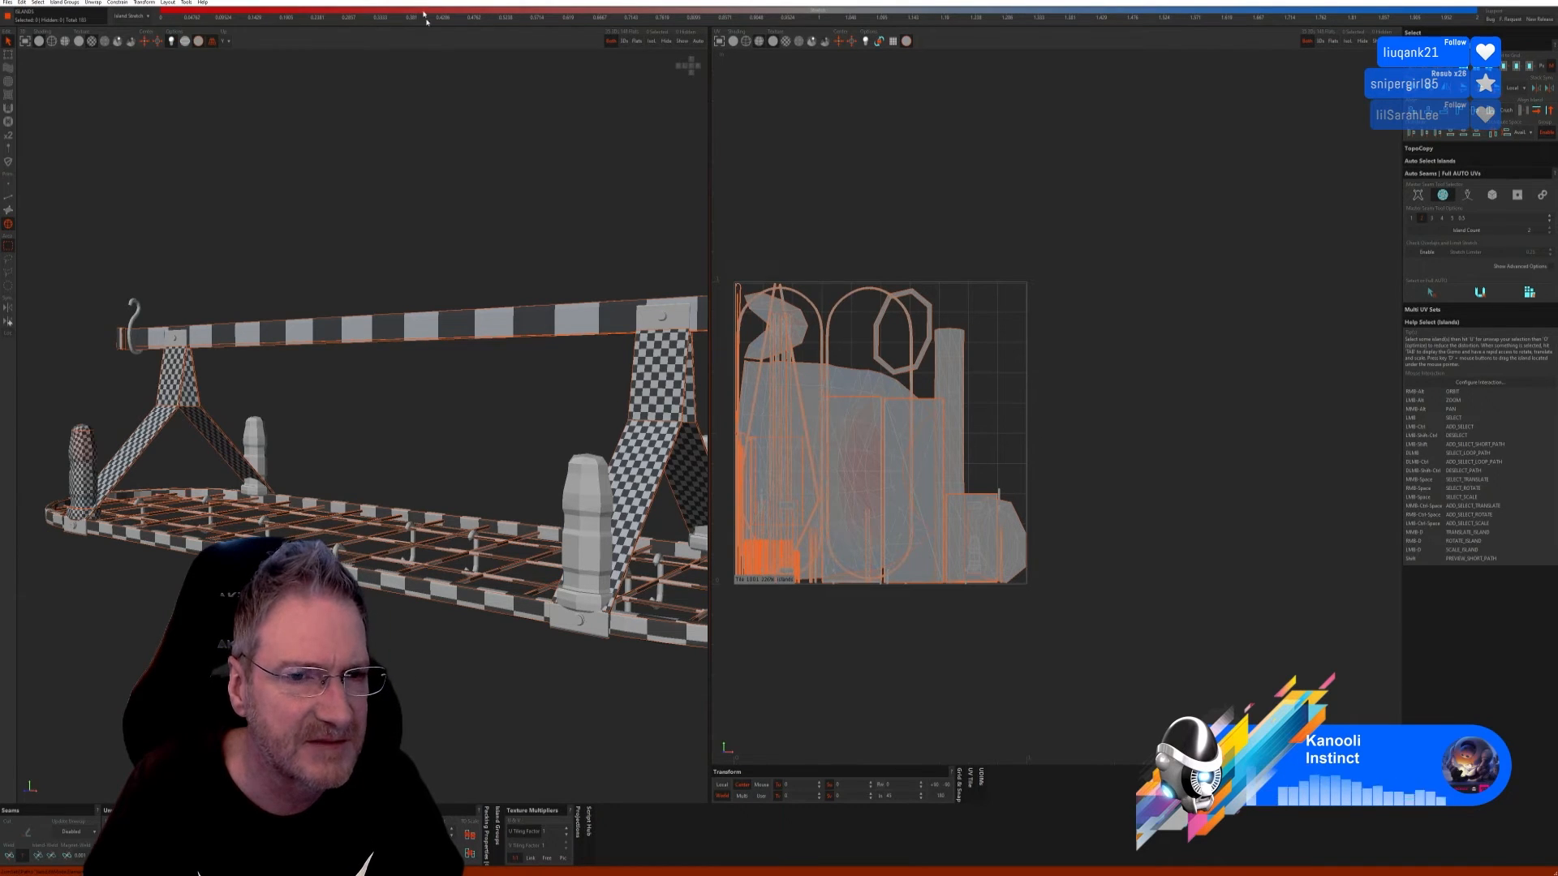
# Step: Select the uncut post at the near bracket and isolate it
pyautogui.scroll(1, 664, 506)
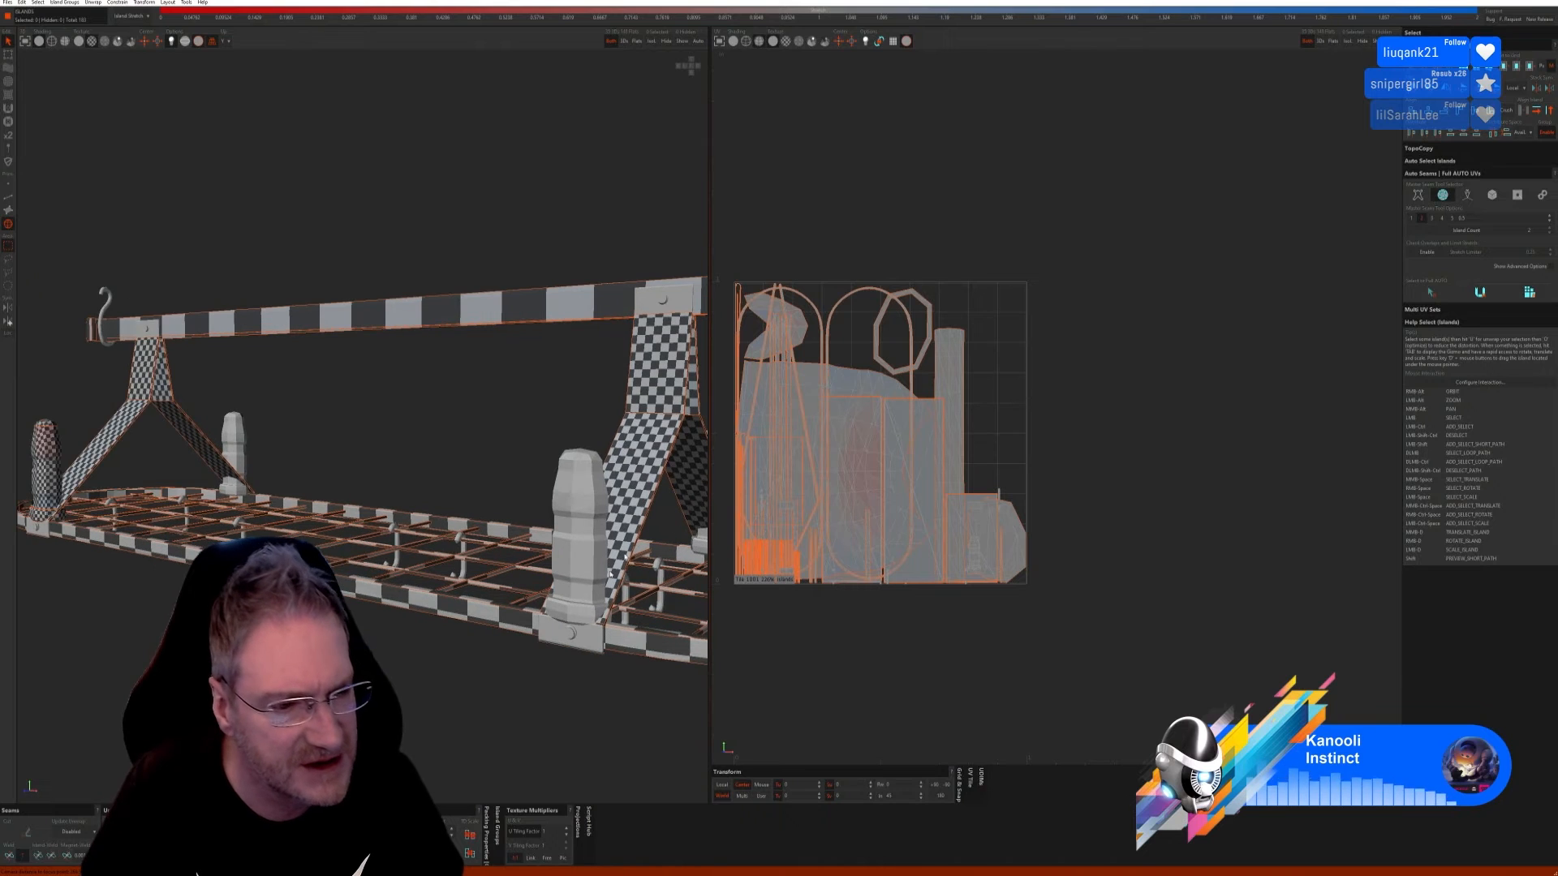
pyautogui.click(591, 501)
pyautogui.click(652, 40)
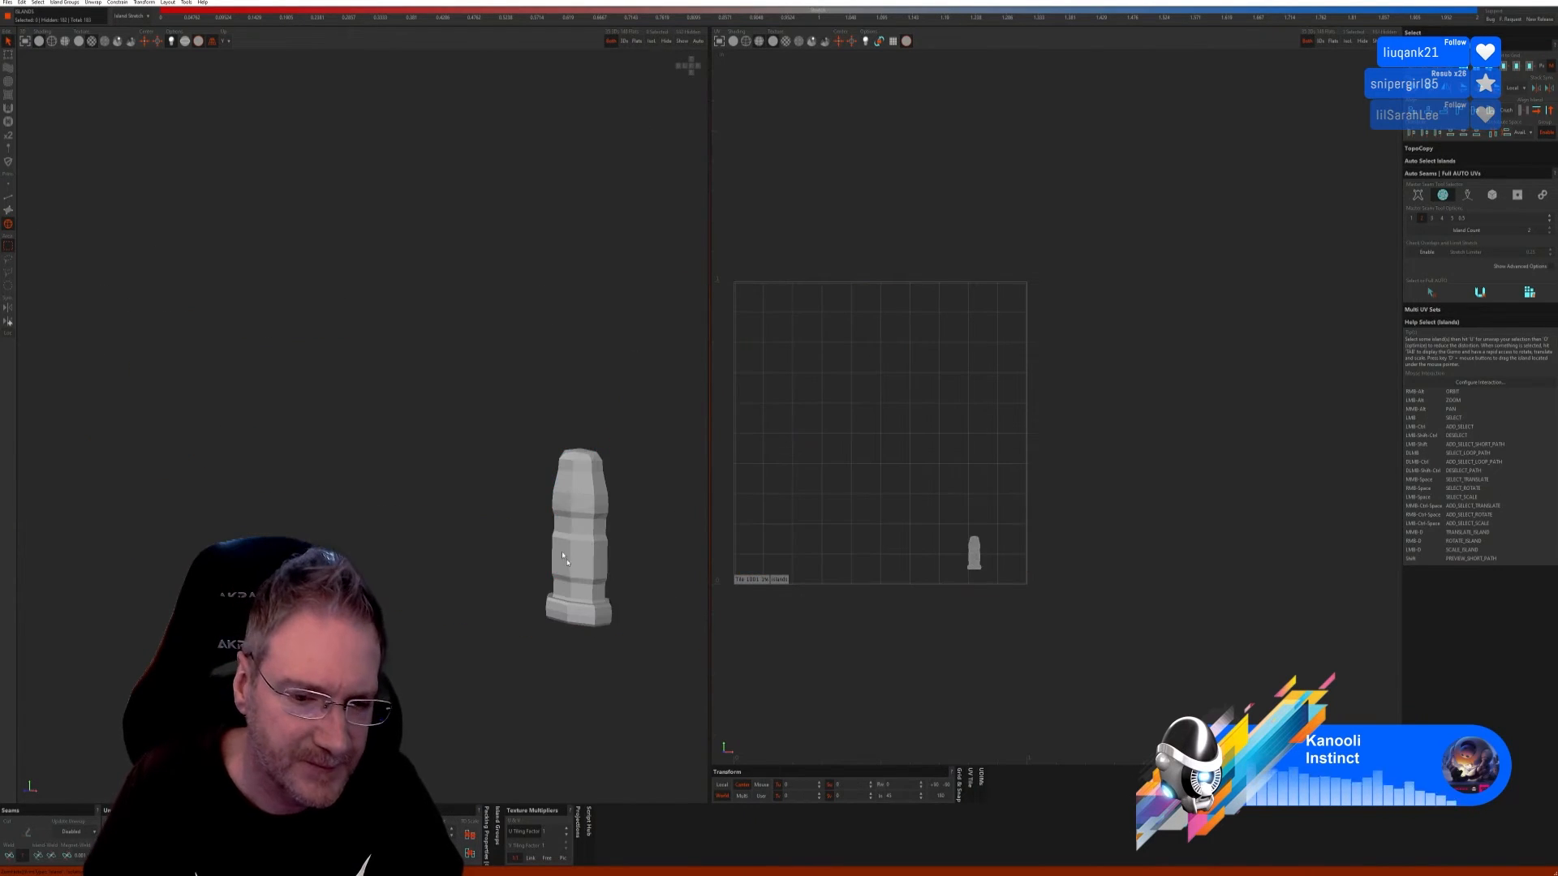
# Step: Switch to edge selection and cut a seam around the underside edge of the isolated post's base
pyautogui.keyDown('alt'); pyautogui.moveTo(504, 634); pyautogui.dragTo(549, 642, button='right'); pyautogui.keyUp('alt')
pyautogui.keyDown('alt'); pyautogui.moveTo(550, 641); pyautogui.dragTo(604, 621); pyautogui.keyUp('alt')
pyautogui.keyDown('alt'); pyautogui.moveTo(604, 622); pyautogui.dragTo(549, 607, button='right'); pyautogui.keyUp('alt')
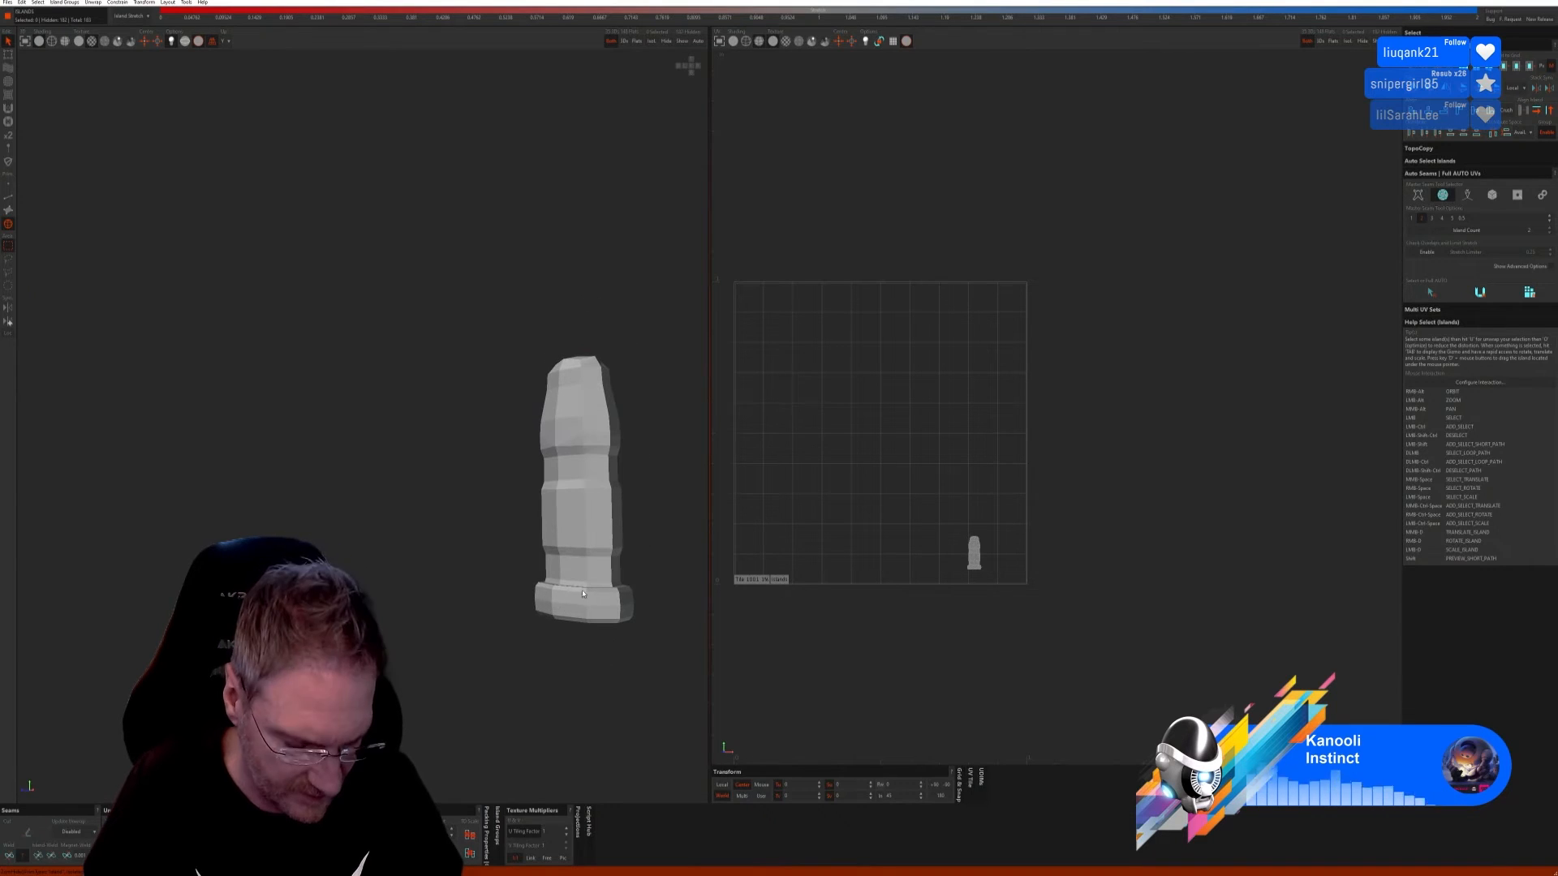
pyautogui.keyDown('alt'); pyautogui.moveTo(582, 594); pyautogui.dragTo(536, 539, button='middle'); pyautogui.keyUp('alt')
pyautogui.scroll(2, 520, 536)
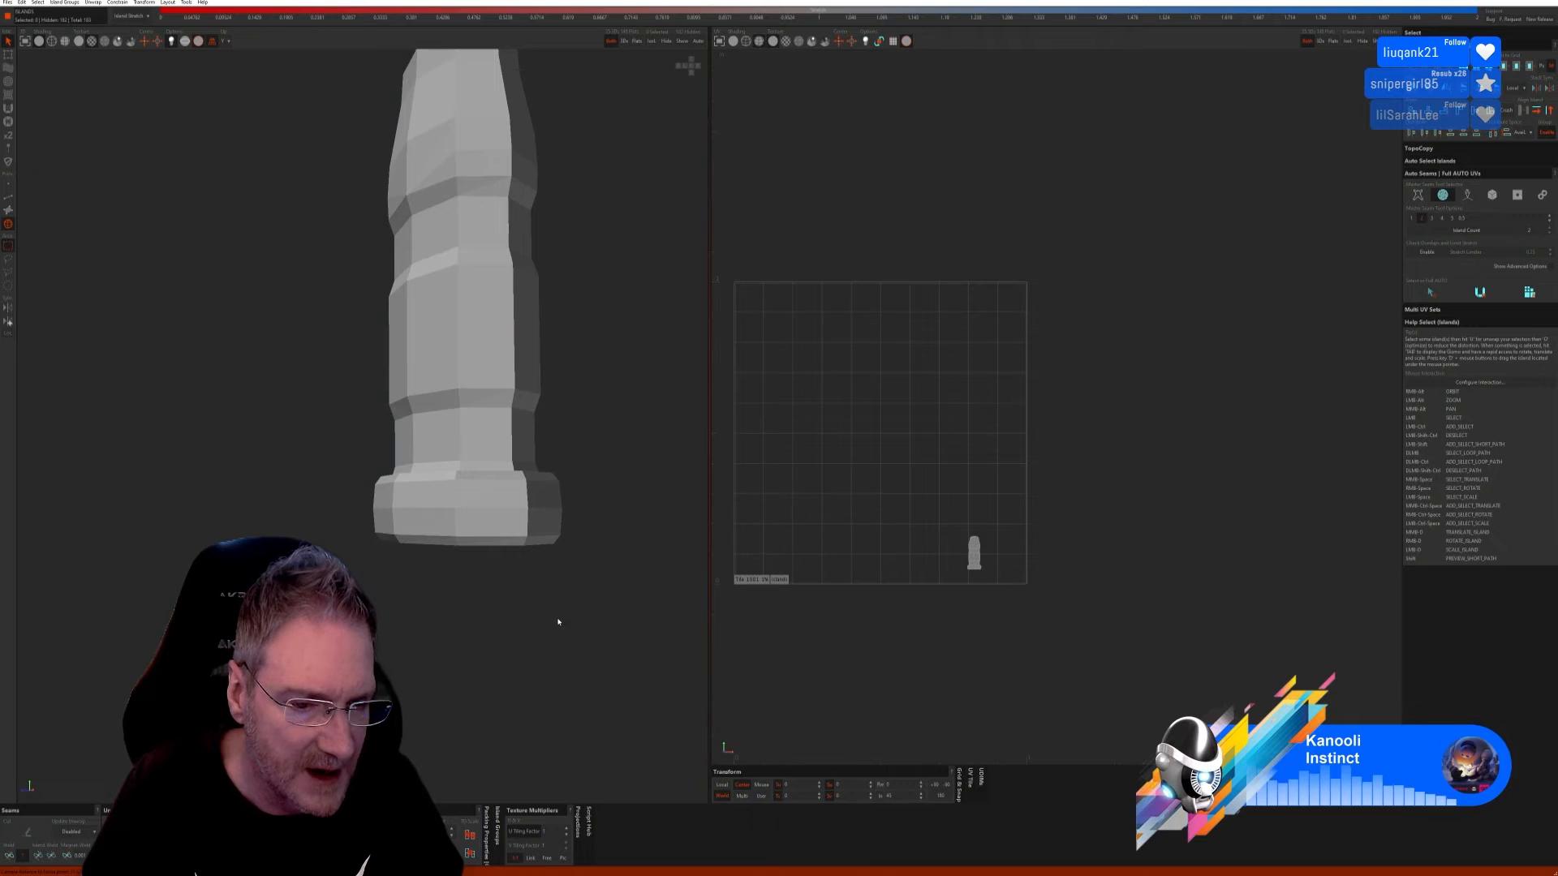
pyautogui.keyDown('alt'); pyautogui.moveTo(558, 622); pyautogui.dragTo(406, 485); pyautogui.keyUp('alt')
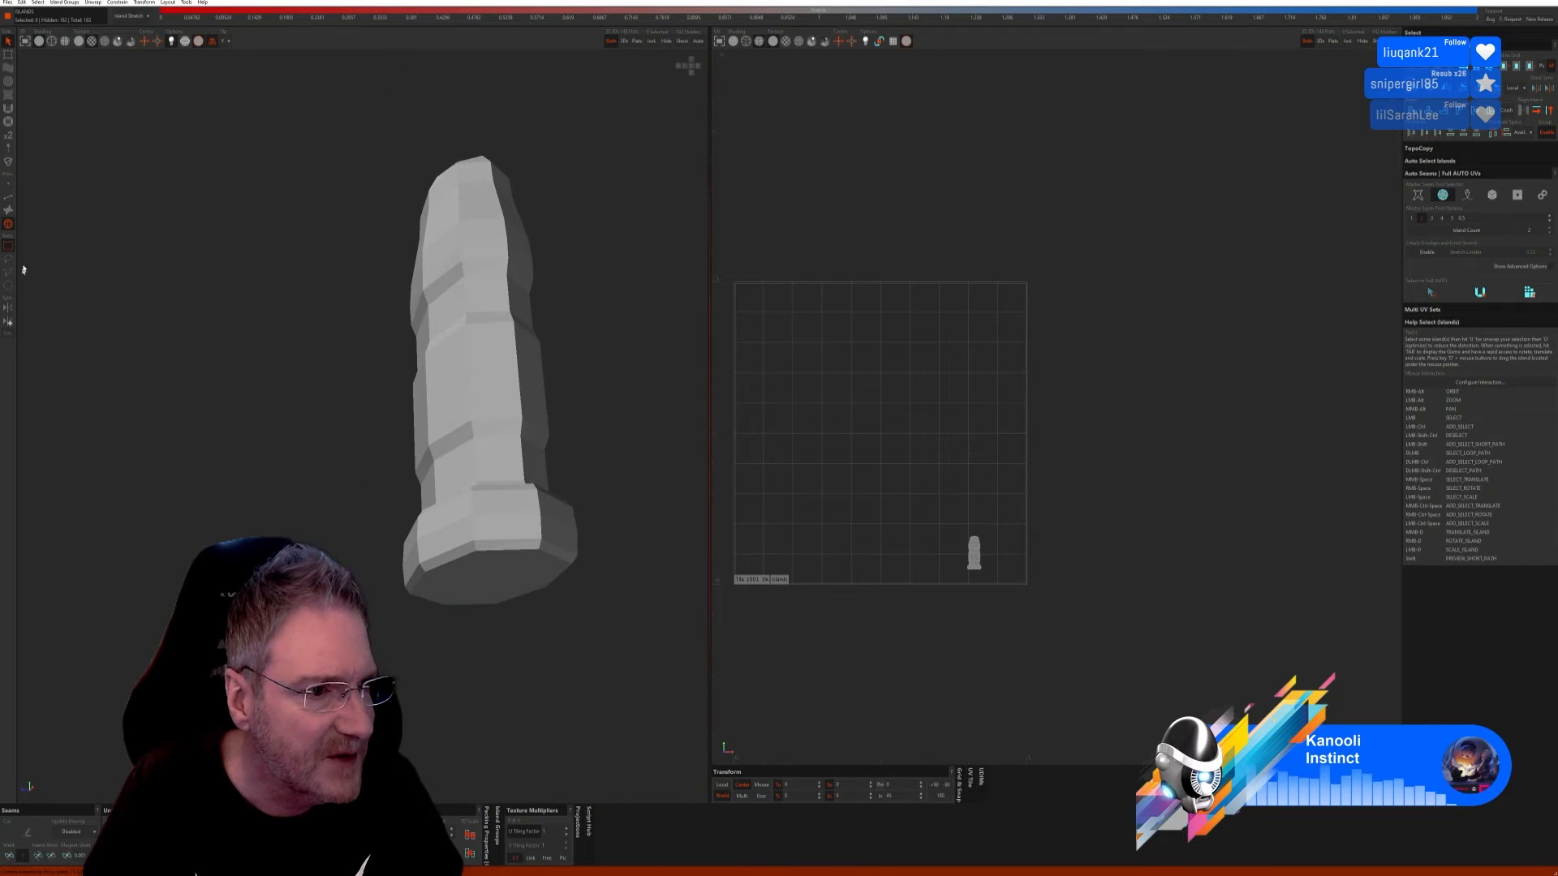
pyautogui.click(8, 197)
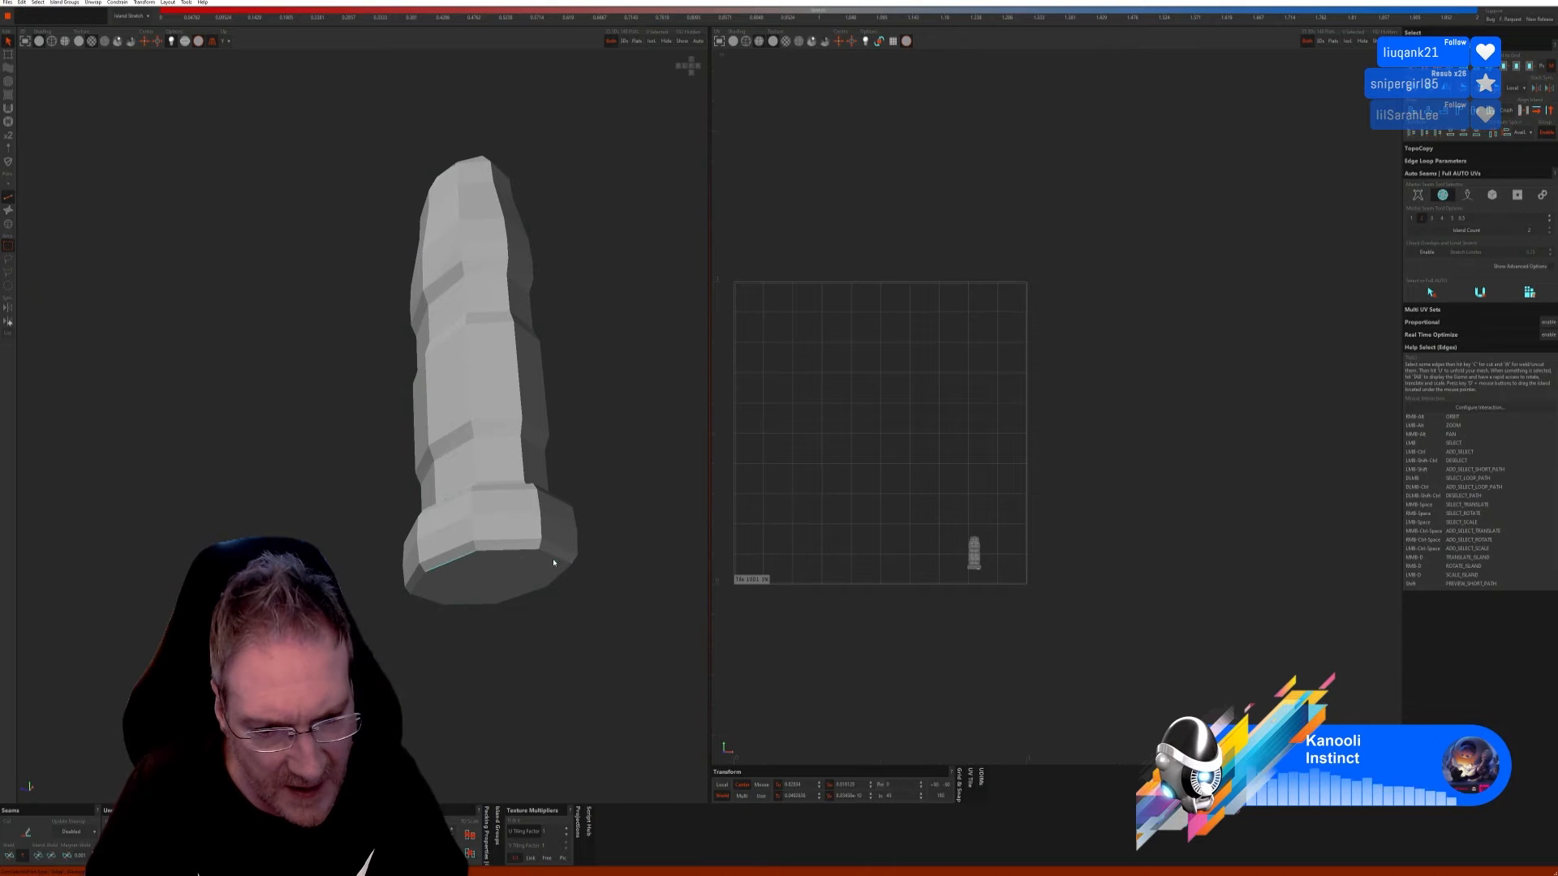
pyautogui.keyDown('alt'); pyautogui.moveTo(604, 615); pyautogui.dragTo(490, 612, button='right'); pyautogui.keyUp('alt')
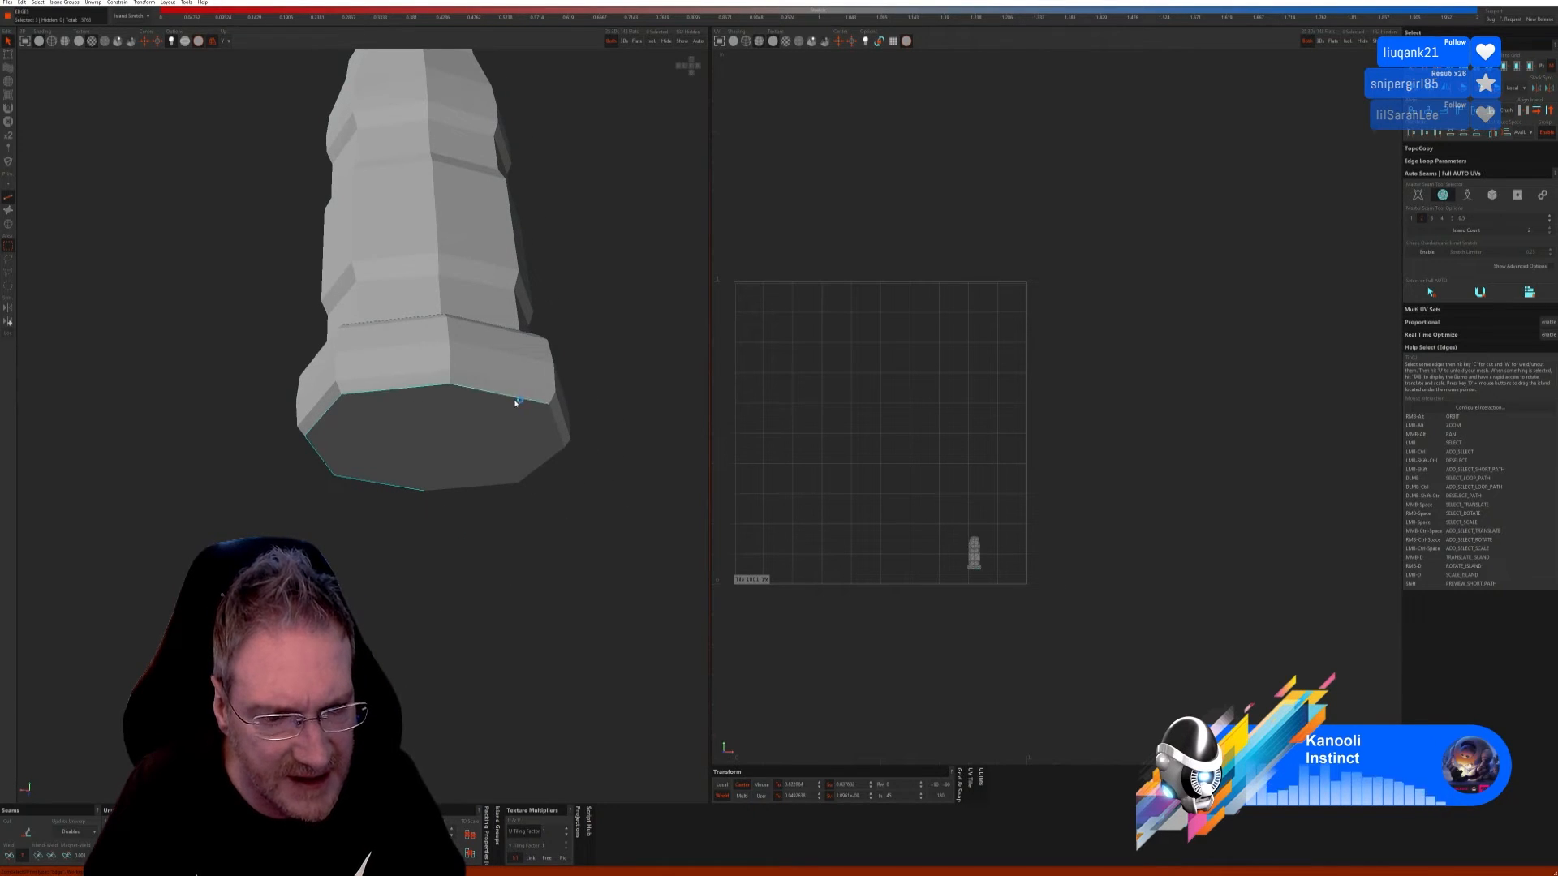
pyautogui.keyDown('alt'); pyautogui.moveTo(584, 592); pyautogui.dragTo(464, 570, button='right'); pyautogui.keyUp('alt')
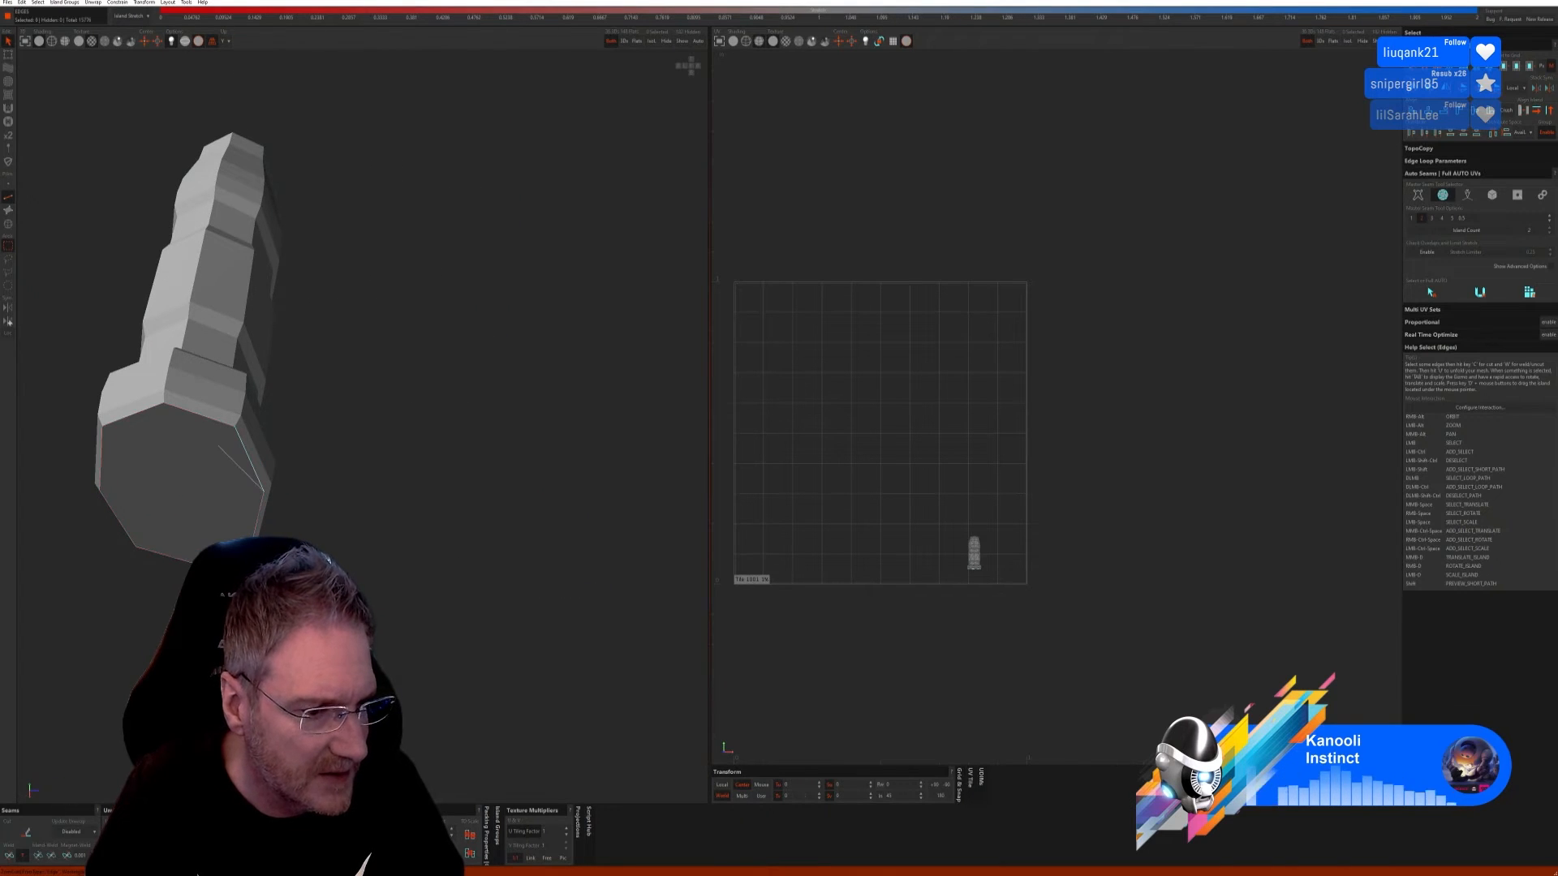
# Step: Select the edge loop along the outer upper rim of the post's base collar and cut it as a seam
pyautogui.keyDown('alt'); pyautogui.moveTo(219, 446); pyautogui.dragTo(258, 537, button='right'); pyautogui.keyUp('alt')
pyautogui.scroll(2, 323, 536)
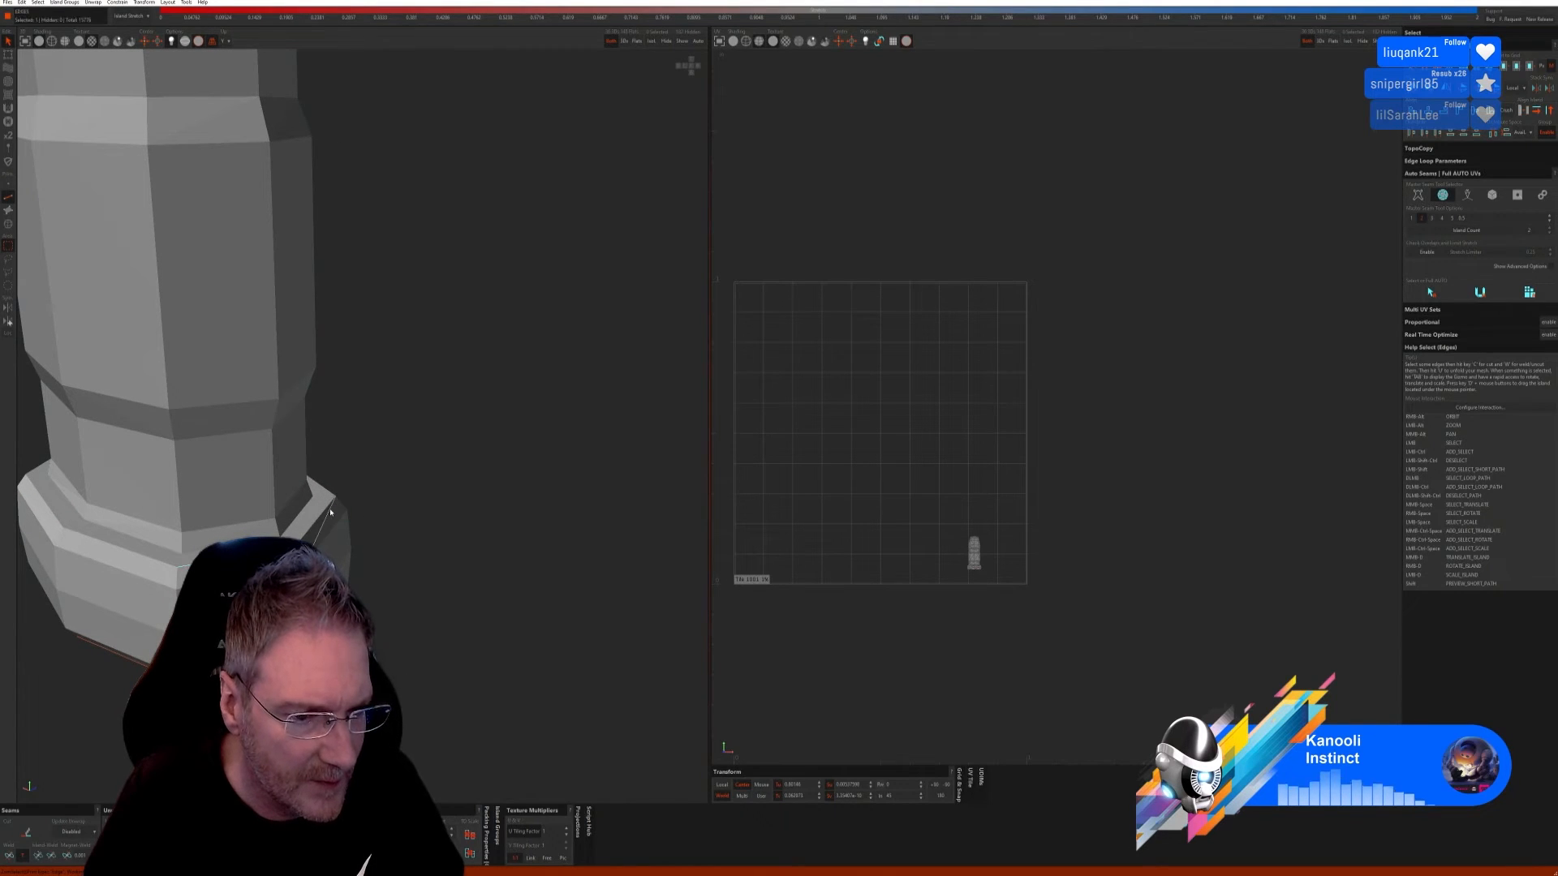
pyautogui.keyDown('alt'); pyautogui.moveTo(521, 589); pyautogui.dragTo(349, 597, button='right'); pyautogui.keyUp('alt')
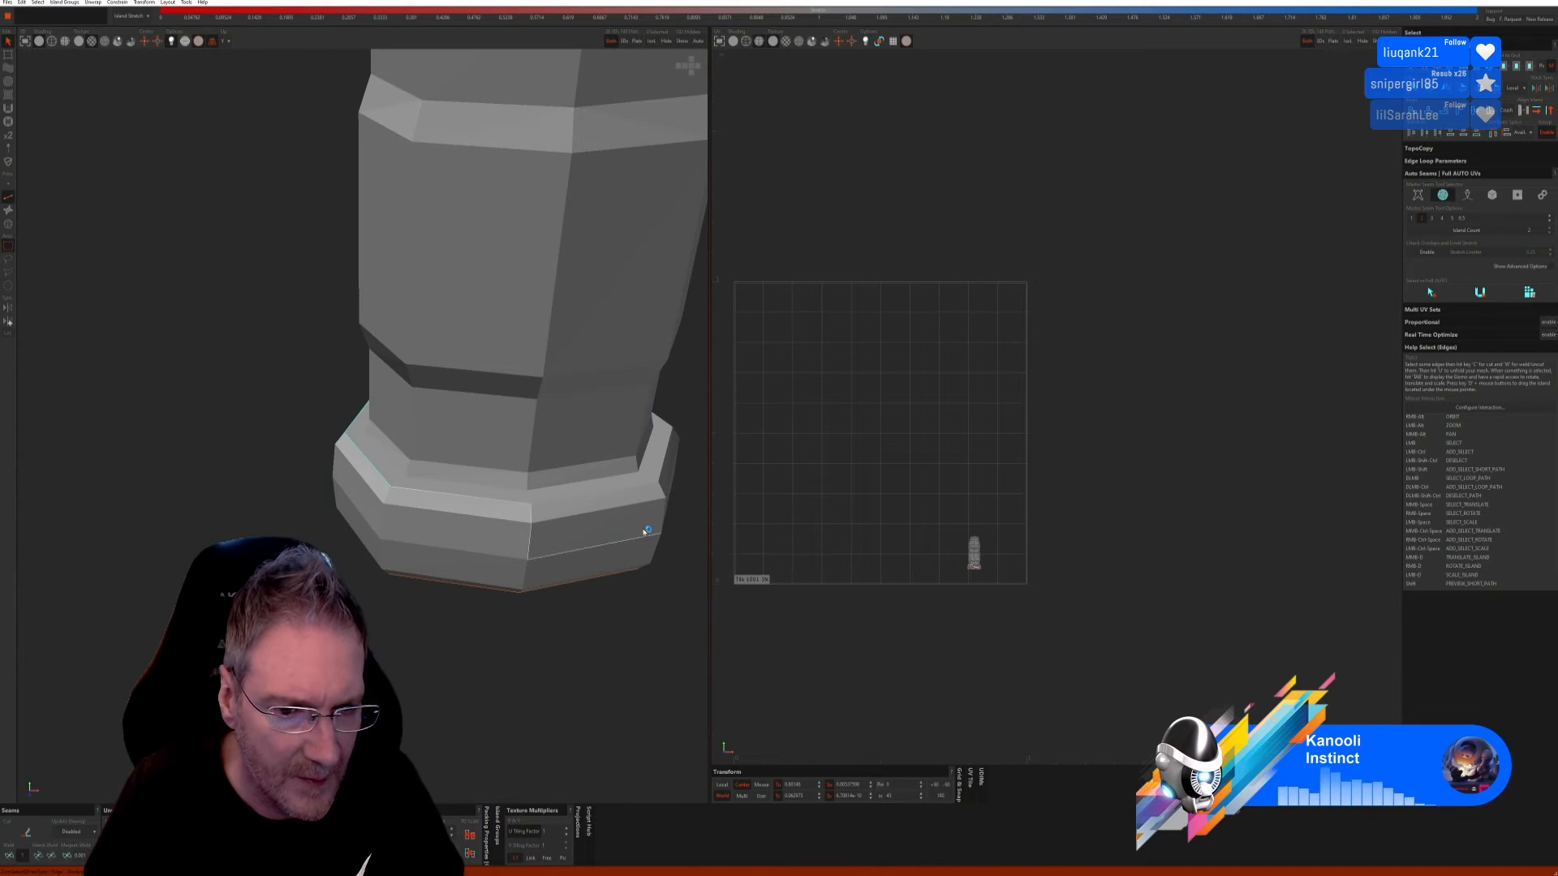
pyautogui.keyDown('alt'); pyautogui.moveTo(630, 619); pyautogui.dragTo(520, 595, button='right'); pyautogui.keyUp('alt')
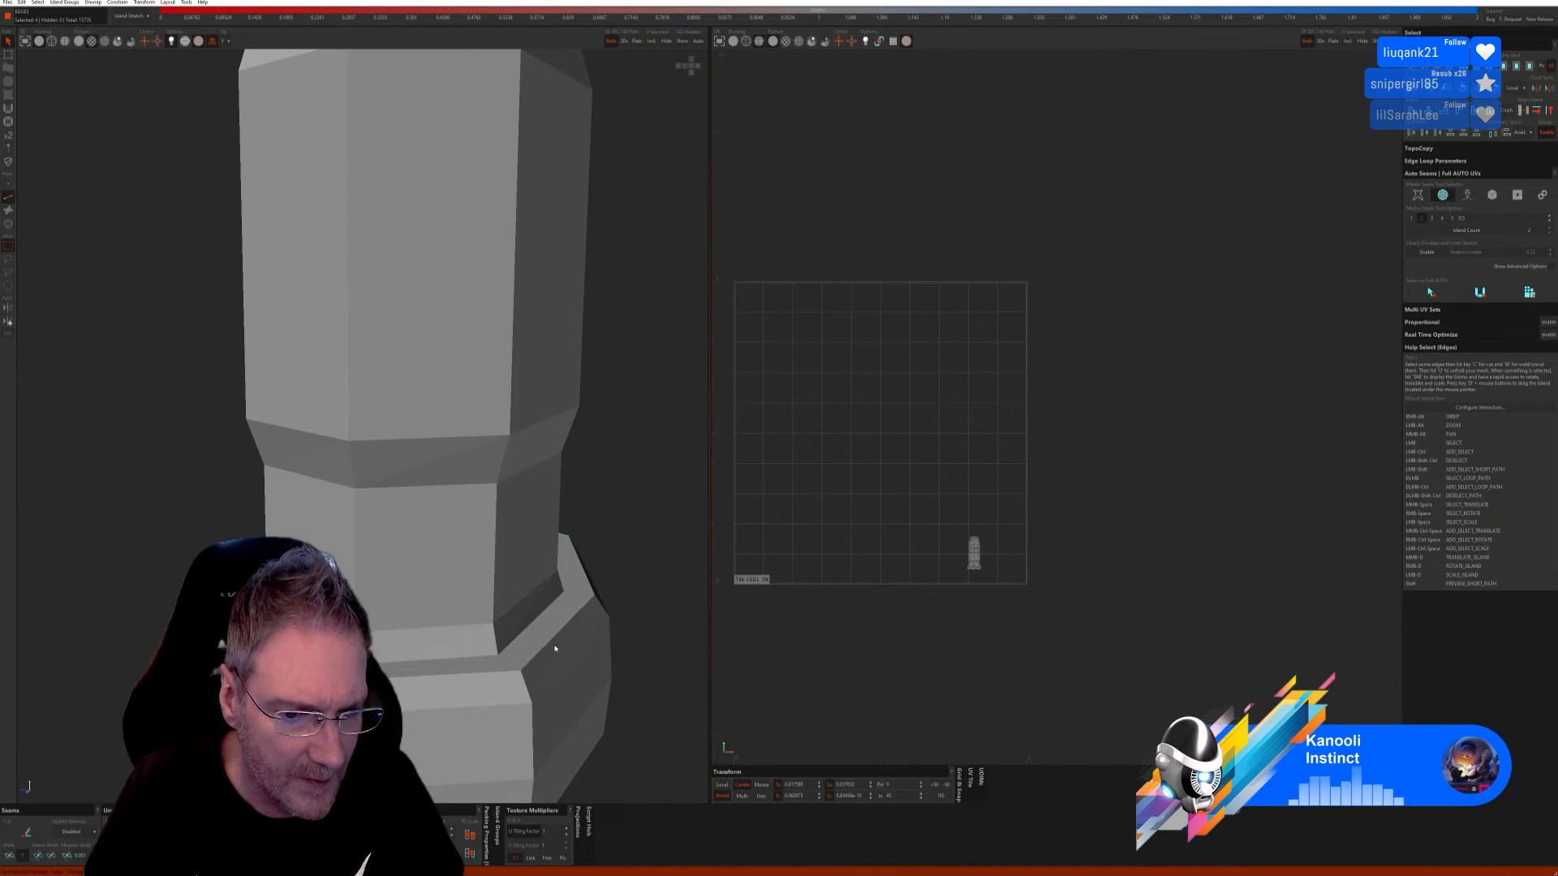
pyautogui.keyDown('alt'); pyautogui.moveTo(635, 674); pyautogui.dragTo(460, 606, button='right'); pyautogui.keyUp('alt')
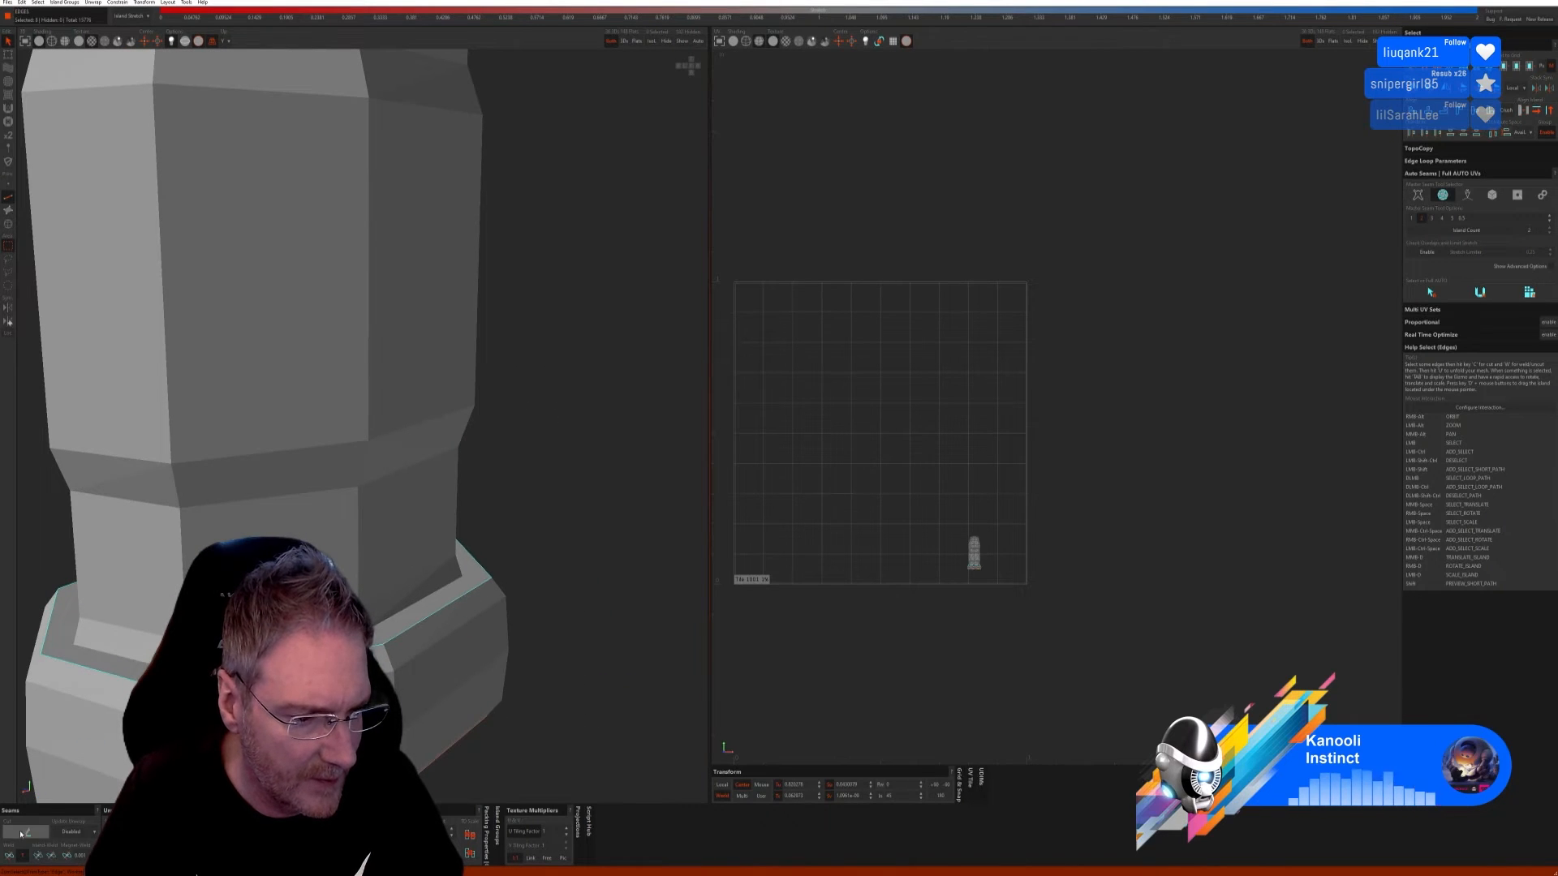
# Step: Cut a short vertical seam across the base's side band, connecting the underside seam to the collar rim seam
pyautogui.scroll(-10, 434, 572)
pyautogui.keyDown('alt'); pyautogui.moveTo(433, 575); pyautogui.dragTo(682, 592, button='right'); pyautogui.keyUp('alt')
pyautogui.scroll(5, 532, 591)
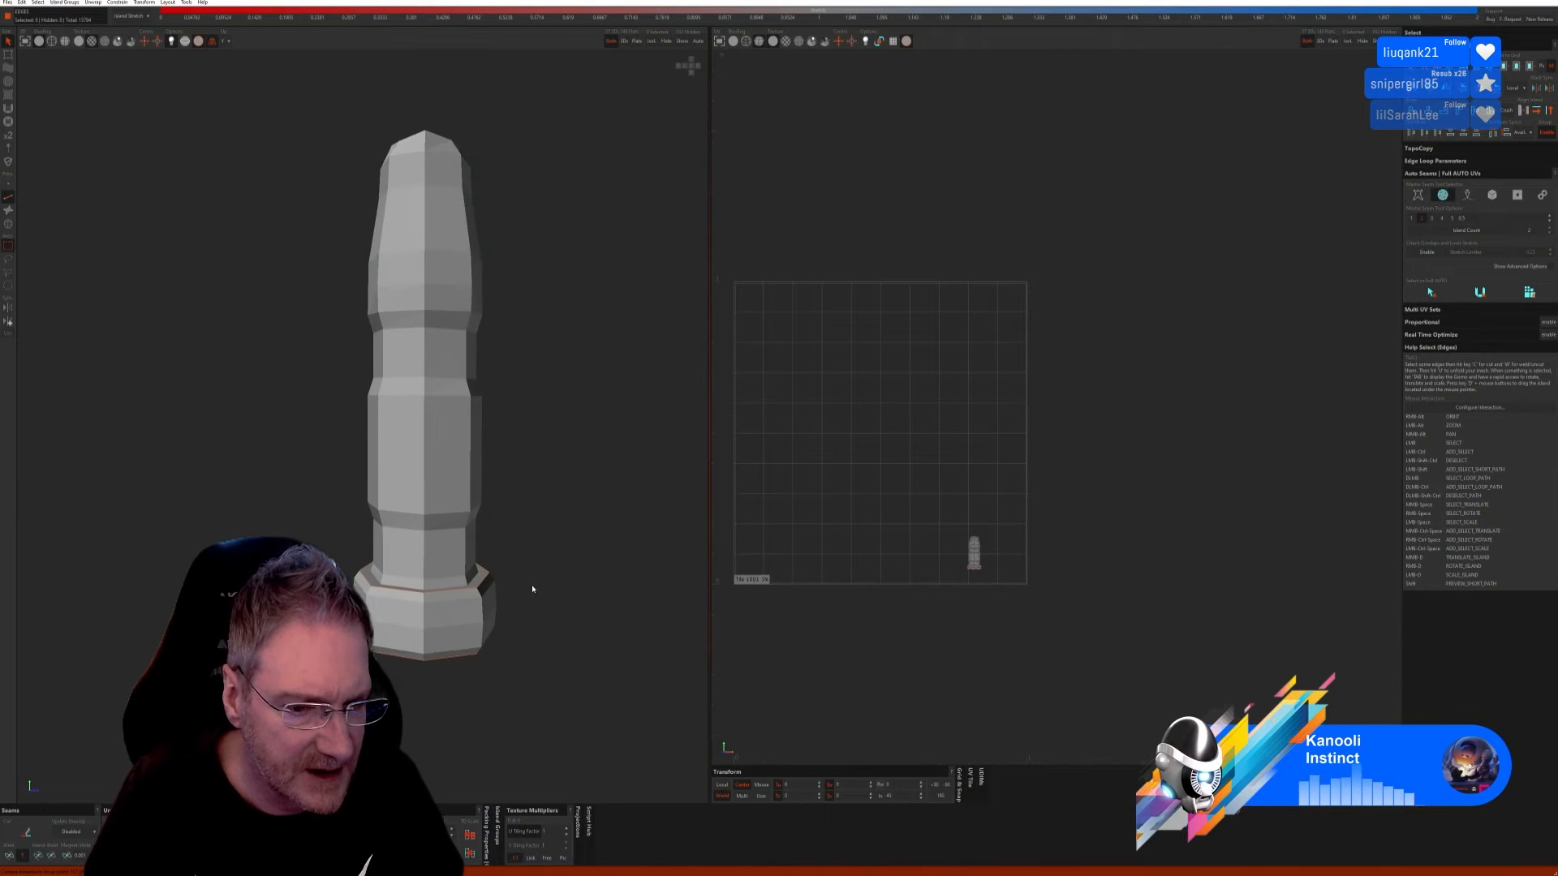
pyautogui.scroll(3, 490, 596)
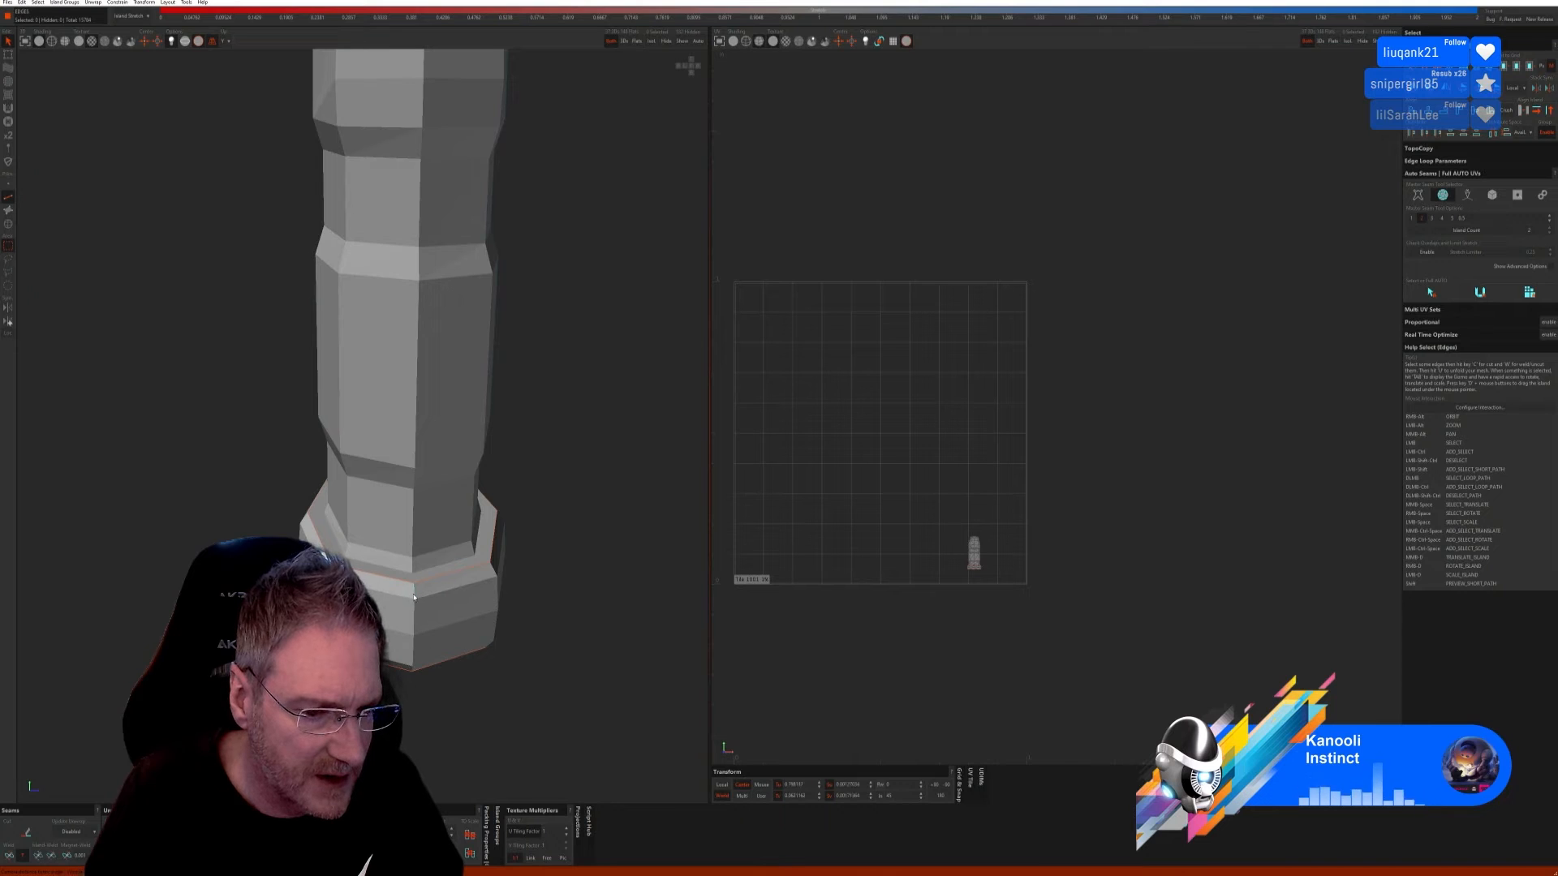
pyautogui.keyDown('alt'); pyautogui.moveTo(414, 598); pyautogui.dragTo(455, 598, button='right'); pyautogui.keyUp('alt')
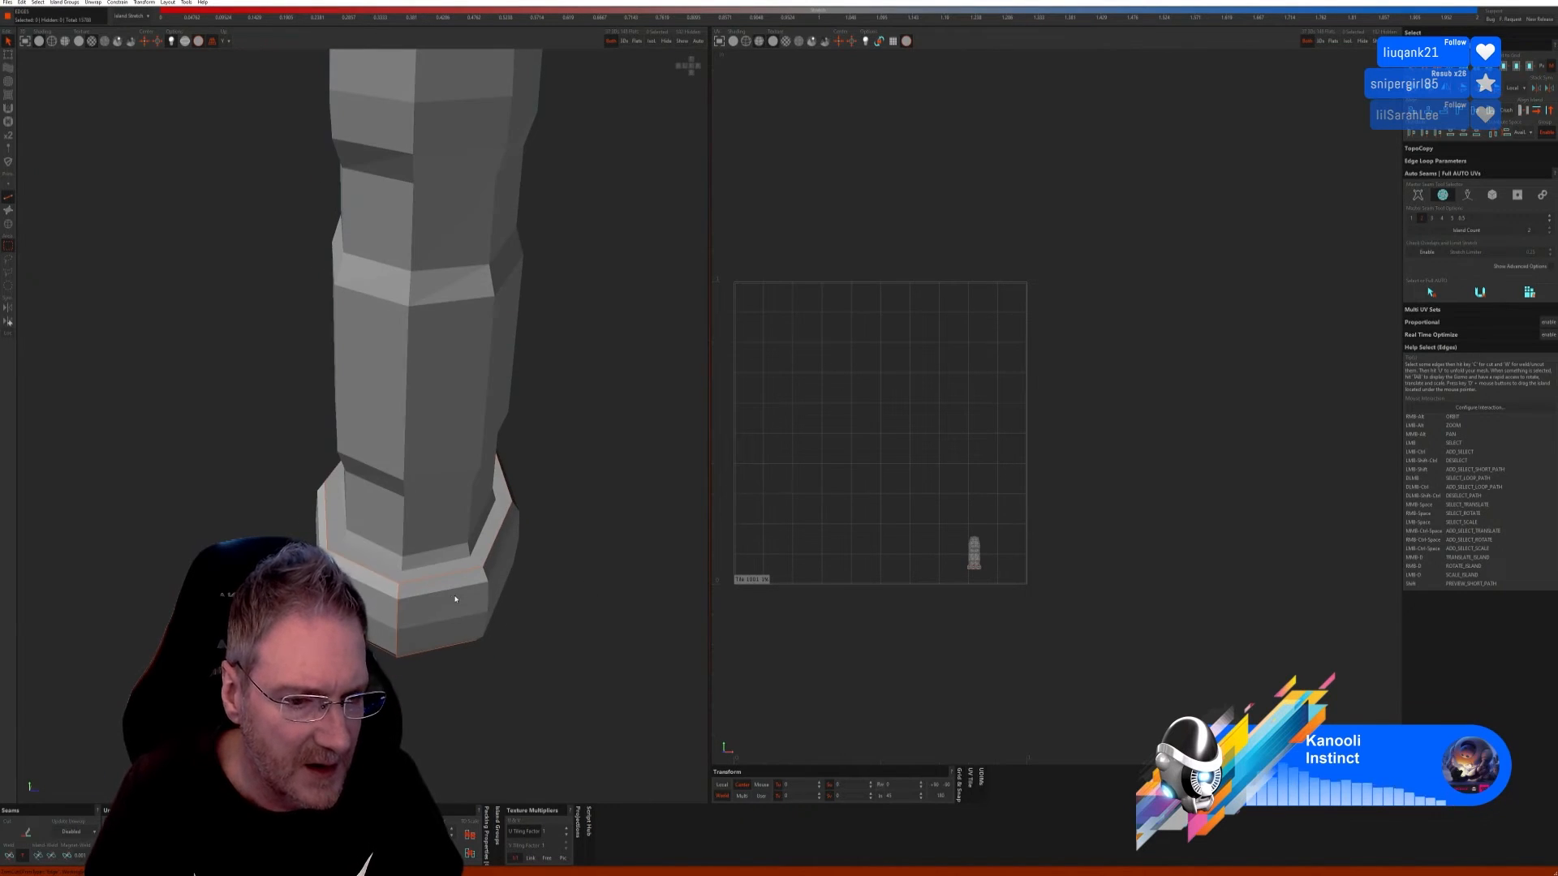
# Step: Cut a vertical seam along one edge line of the shaft, from the collar up onto the rounded tip
pyautogui.click(403, 565)
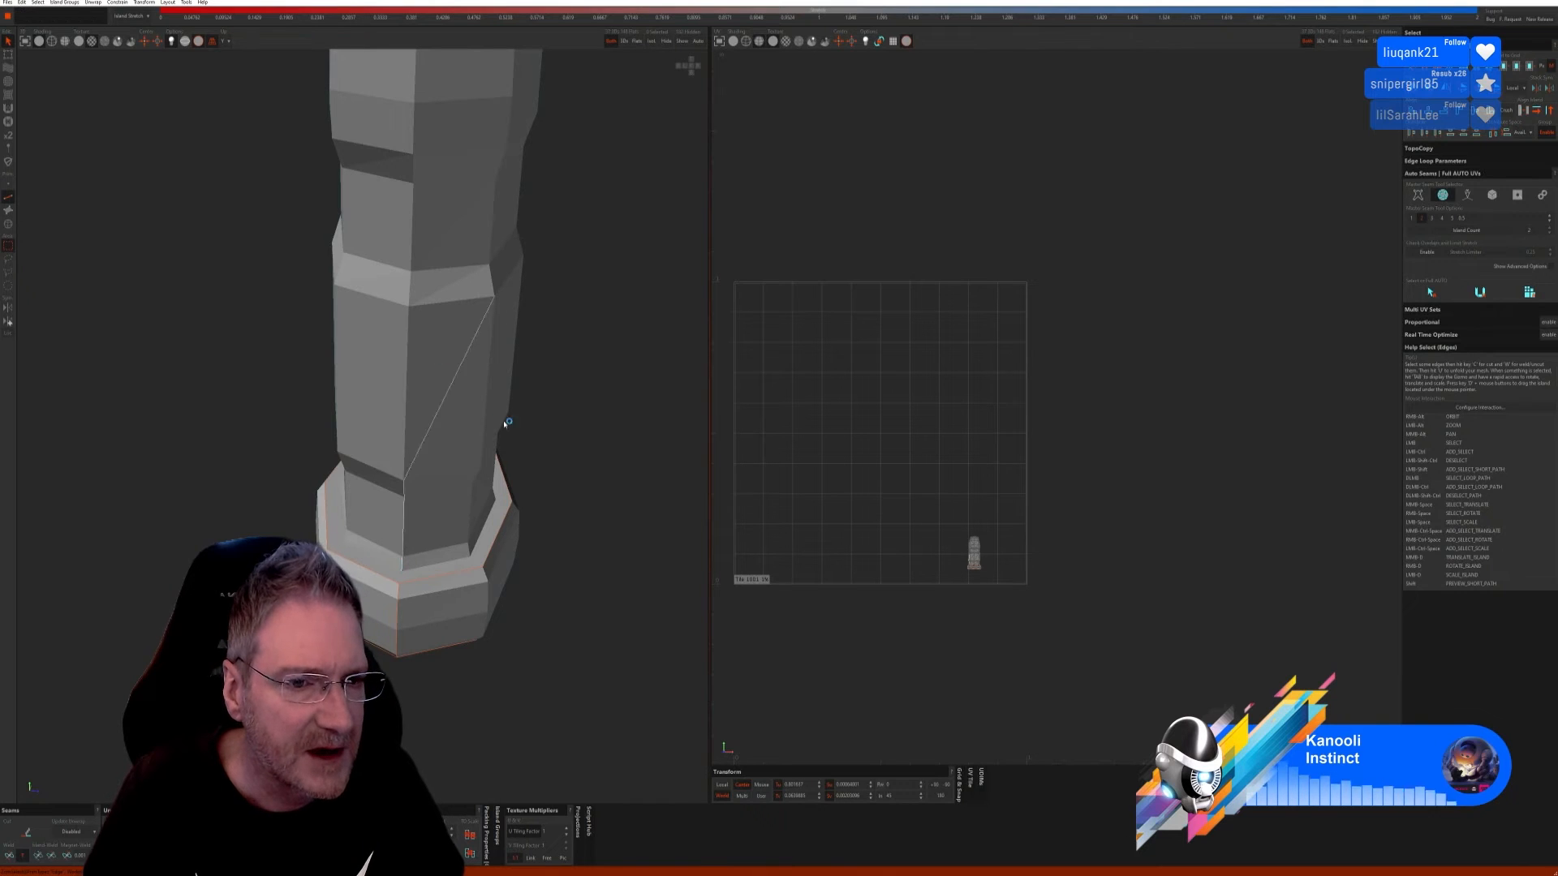
pyautogui.keyDown('alt'); pyautogui.moveTo(581, 402); pyautogui.dragTo(558, 475, button='right'); pyautogui.keyUp('alt')
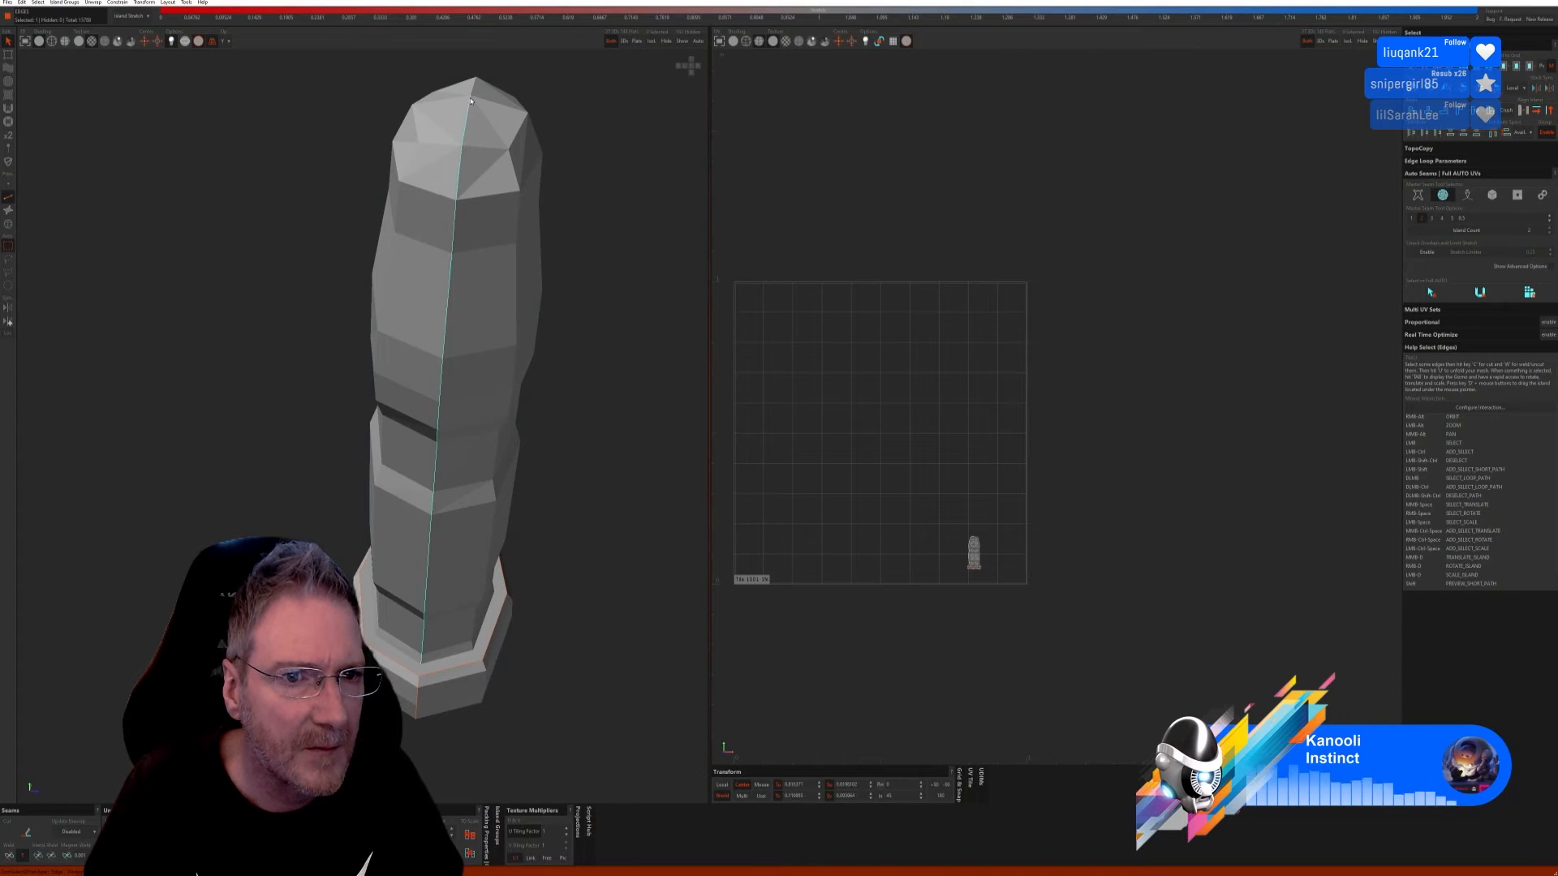
pyautogui.keyDown('alt'); pyautogui.moveTo(604, 283); pyautogui.dragTo(557, 306, button='right'); pyautogui.keyUp('alt')
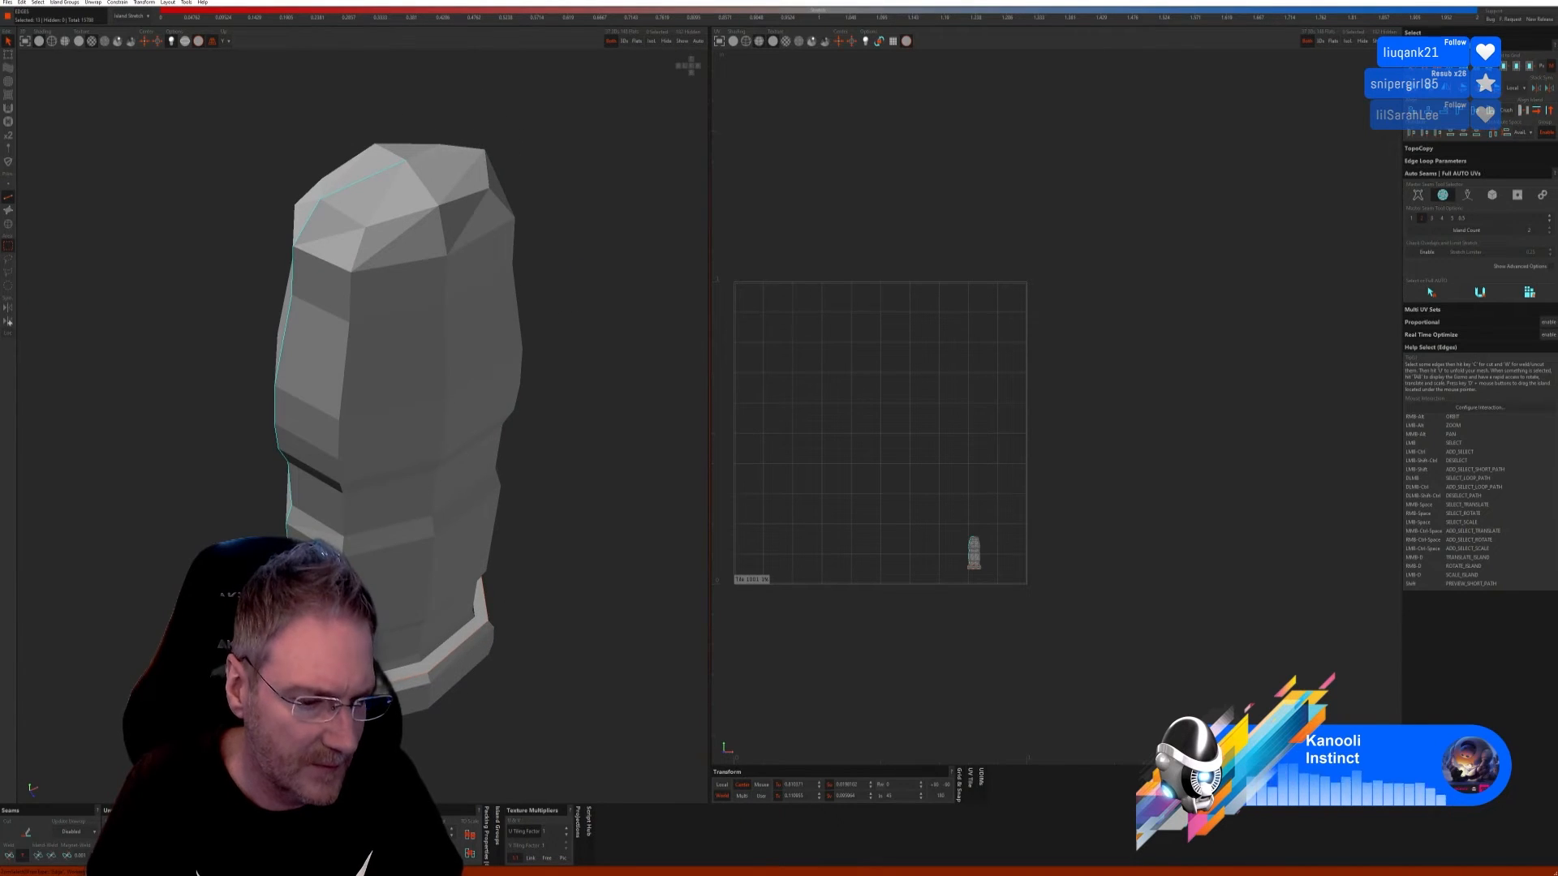
pyautogui.click(34, 834)
# Step: Cut a seam along the inner edge loop where the shaft meets the base collar
pyautogui.moveTo(388, 710)
pyautogui.keyDown('alt'); pyautogui.mouseDown(button='right')
pyautogui.moveTo(428, 713)
pyautogui.moveTo(445, 689)
pyautogui.moveTo(395, 679)
pyautogui.mouseUp(button='right'); pyautogui.keyUp('alt')
pyautogui.scroll(4, 391, 675)
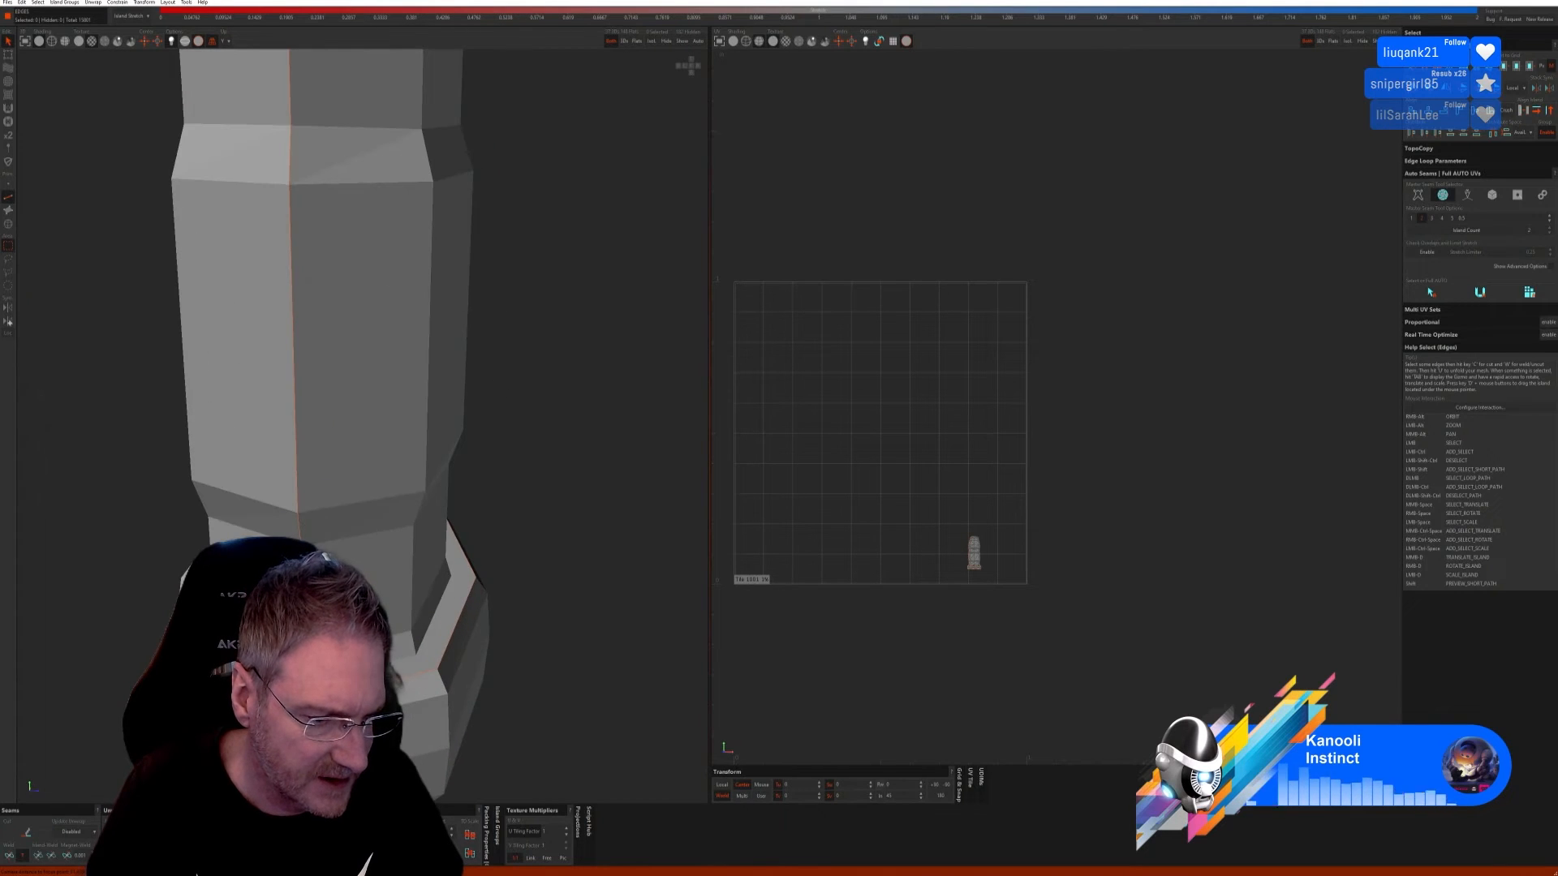
pyautogui.click(394, 675)
pyautogui.keyDown('alt'); pyautogui.moveTo(594, 662); pyautogui.dragTo(548, 739, button='right'); pyautogui.keyUp('alt')
pyautogui.keyDown('alt'); pyautogui.moveTo(556, 682); pyautogui.dragTo(203, 576, button='middle'); pyautogui.keyUp('alt')
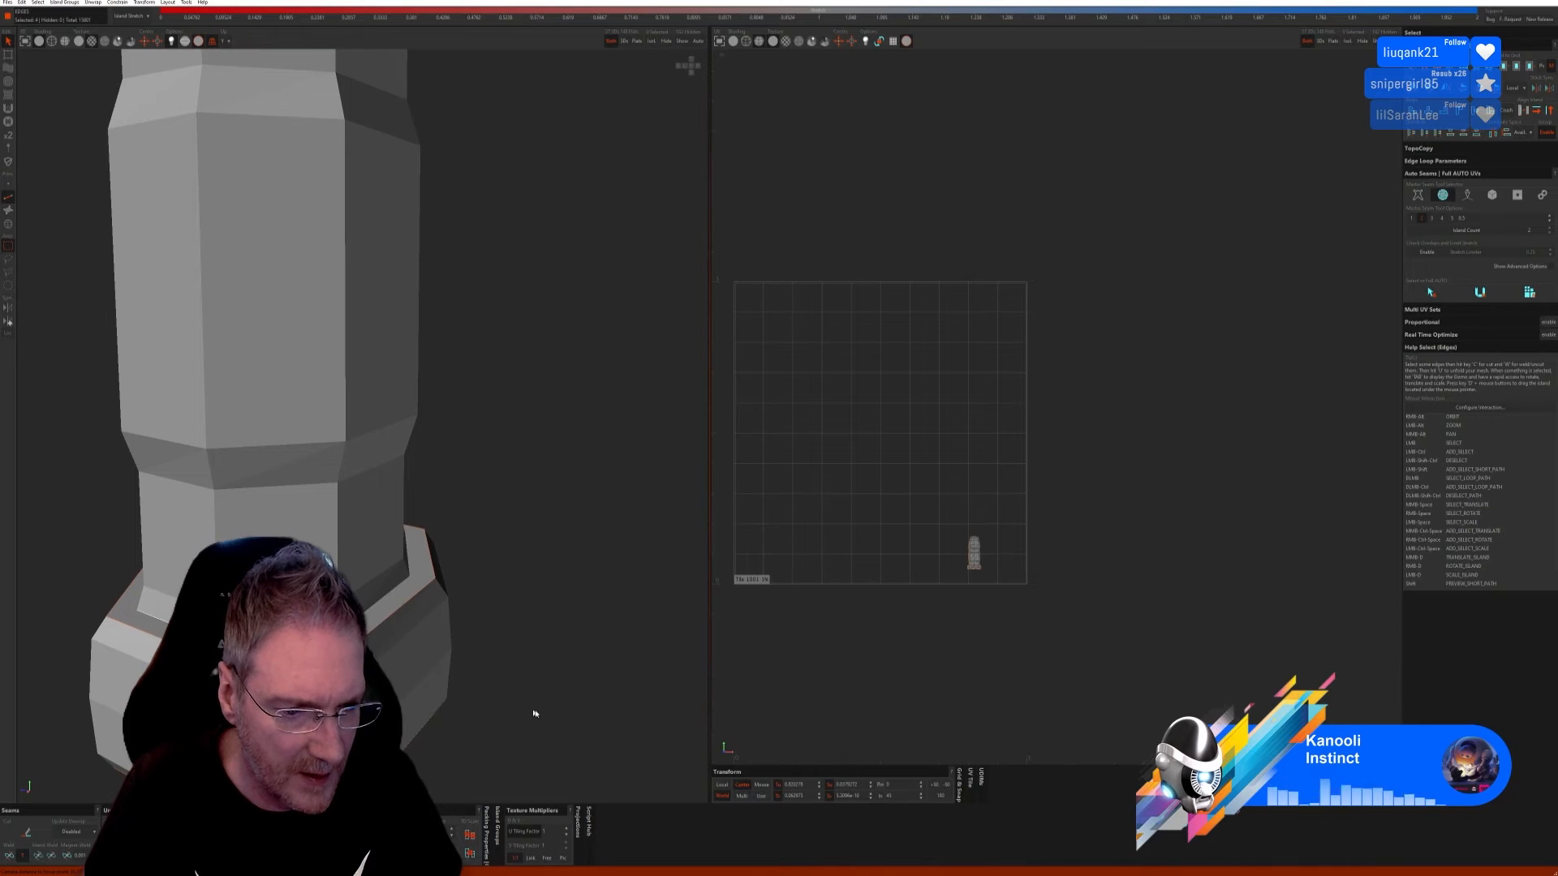
pyautogui.keyDown('alt'); pyautogui.moveTo(534, 713); pyautogui.dragTo(490, 723, button='right'); pyautogui.keyUp('alt')
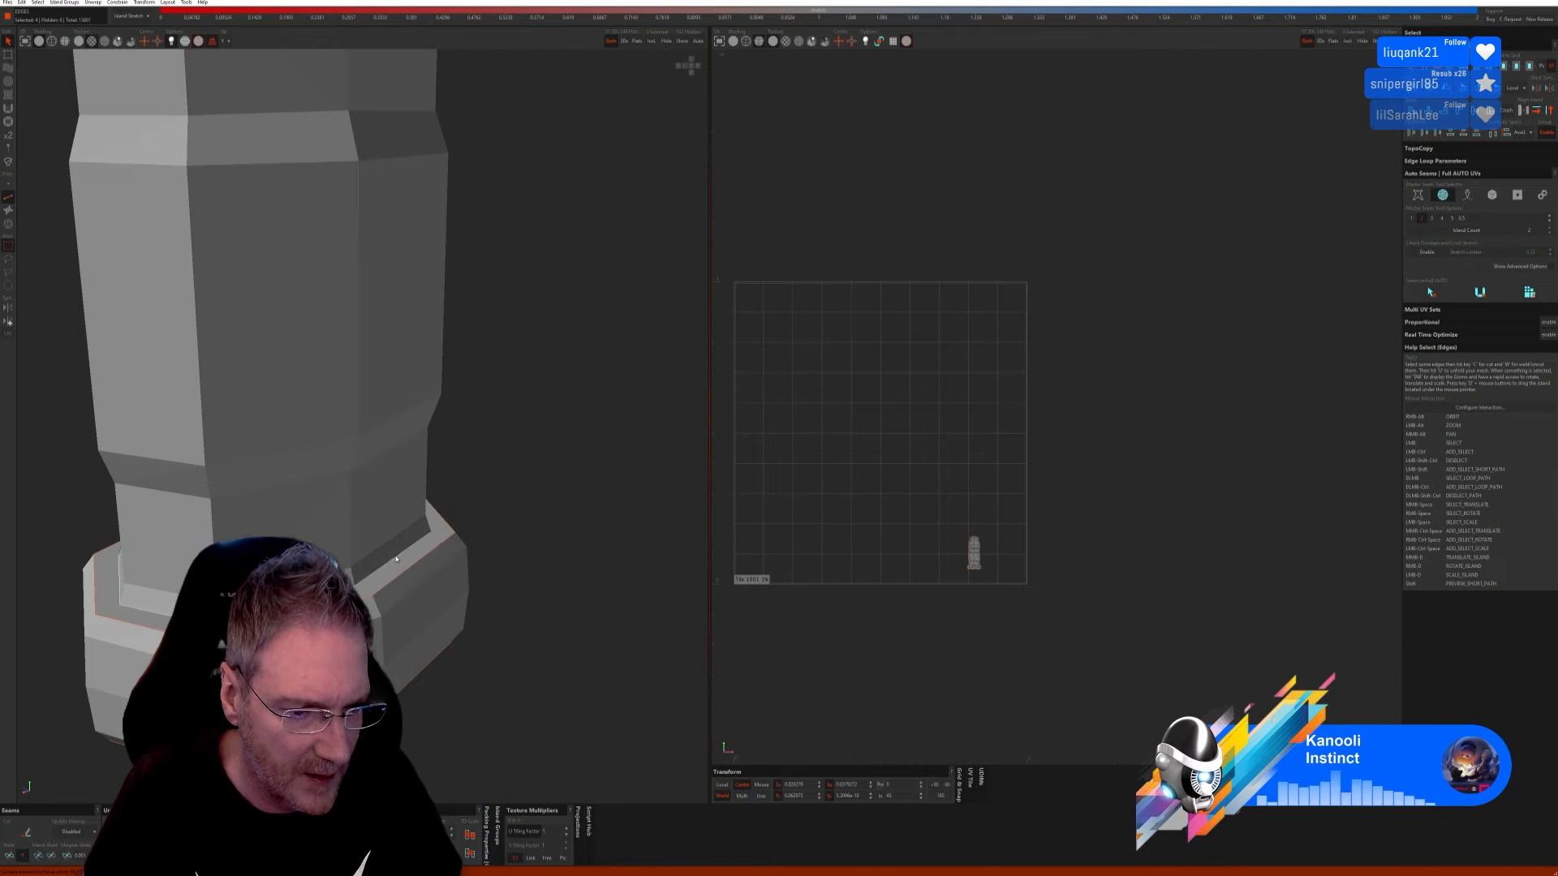
pyautogui.keyDown('alt'); pyautogui.moveTo(569, 655); pyautogui.dragTo(484, 646, button='right'); pyautogui.keyUp('alt')
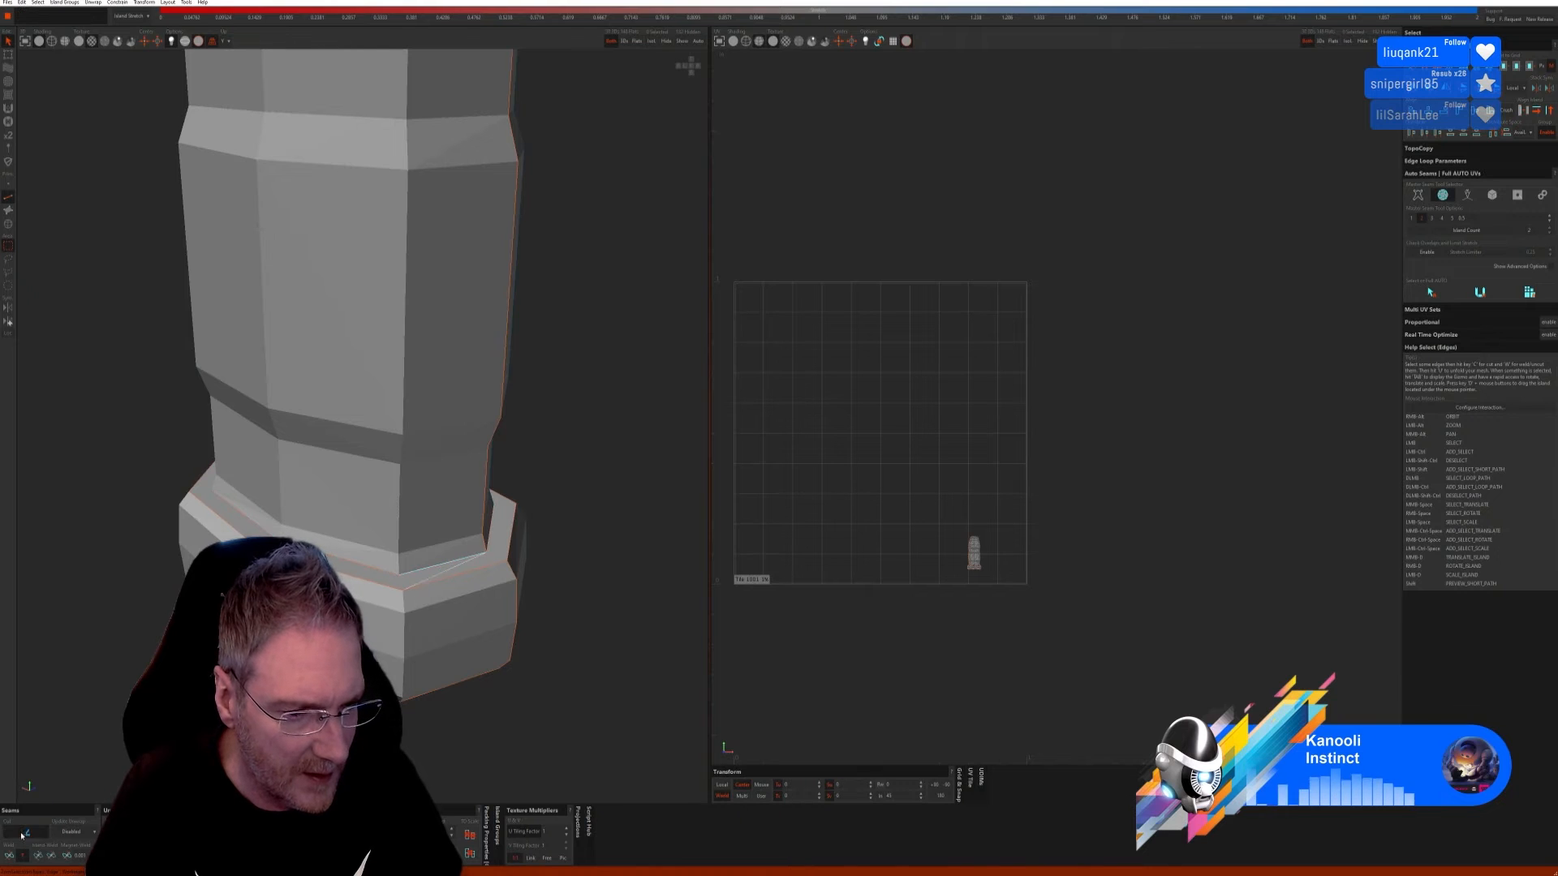
# Step: Unfold the seamed post and pack its islands into the UV tile
pyautogui.scroll(-6, 409, 689)
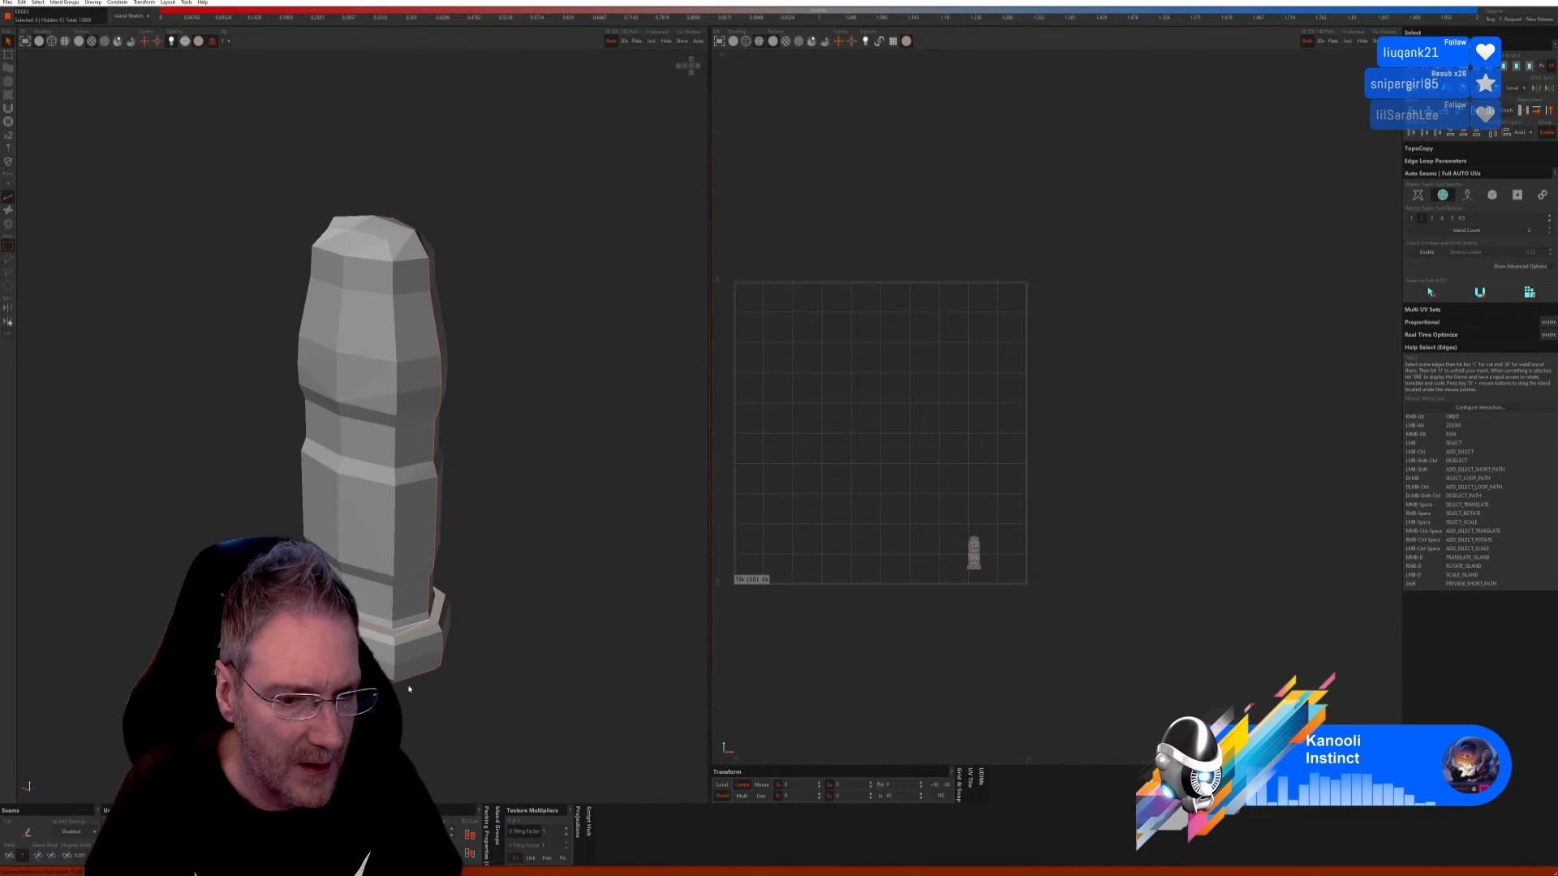
pyautogui.keyDown('alt'); pyautogui.moveTo(409, 689); pyautogui.dragTo(740, 691, button='right'); pyautogui.keyUp('alt')
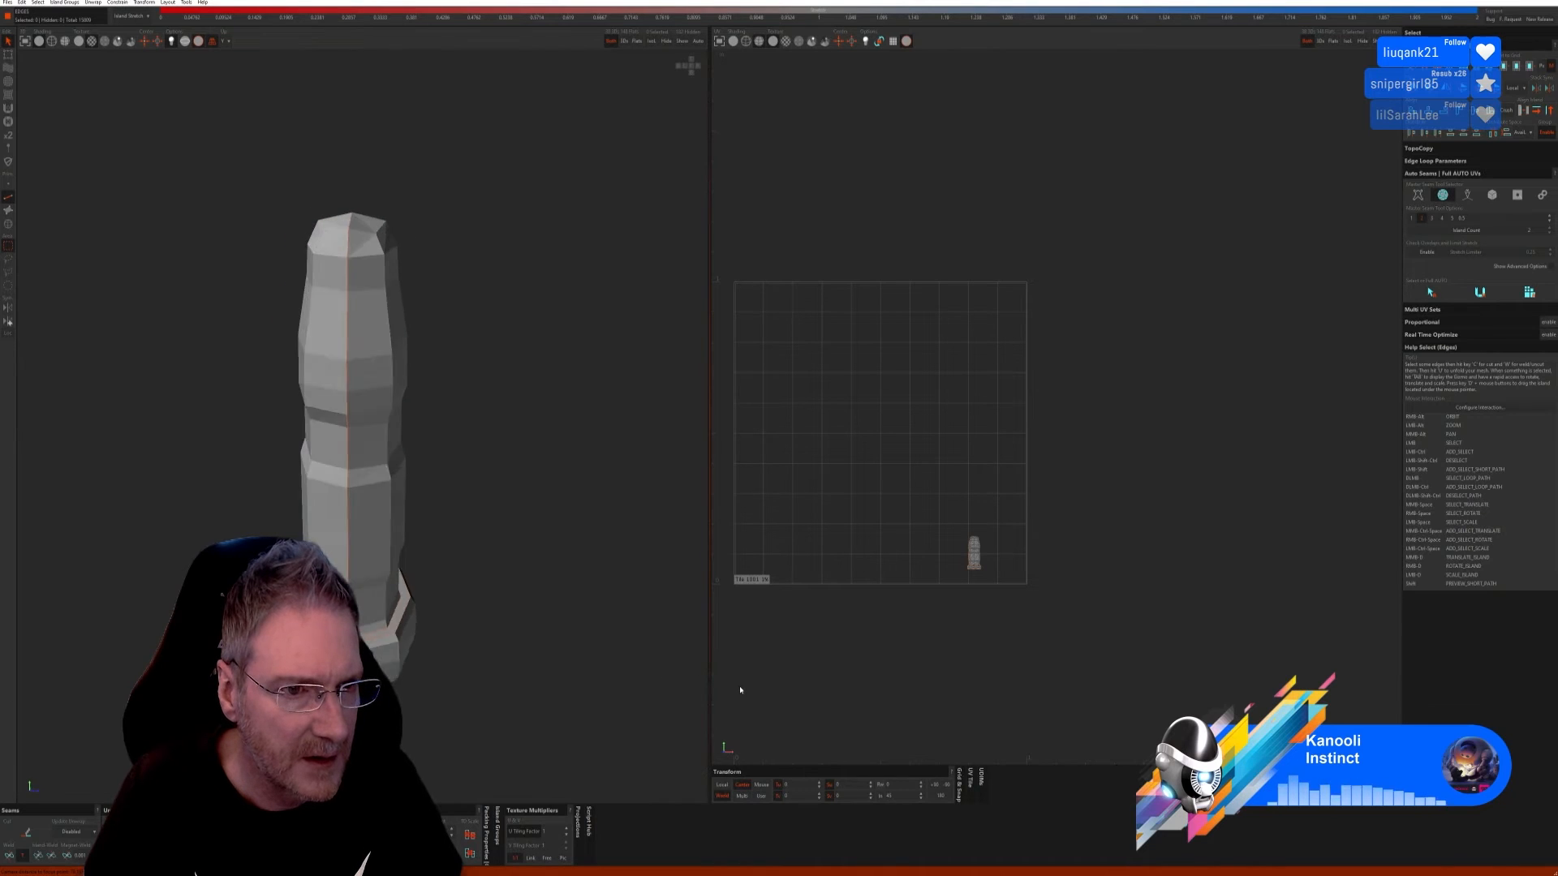
pyautogui.press('u')
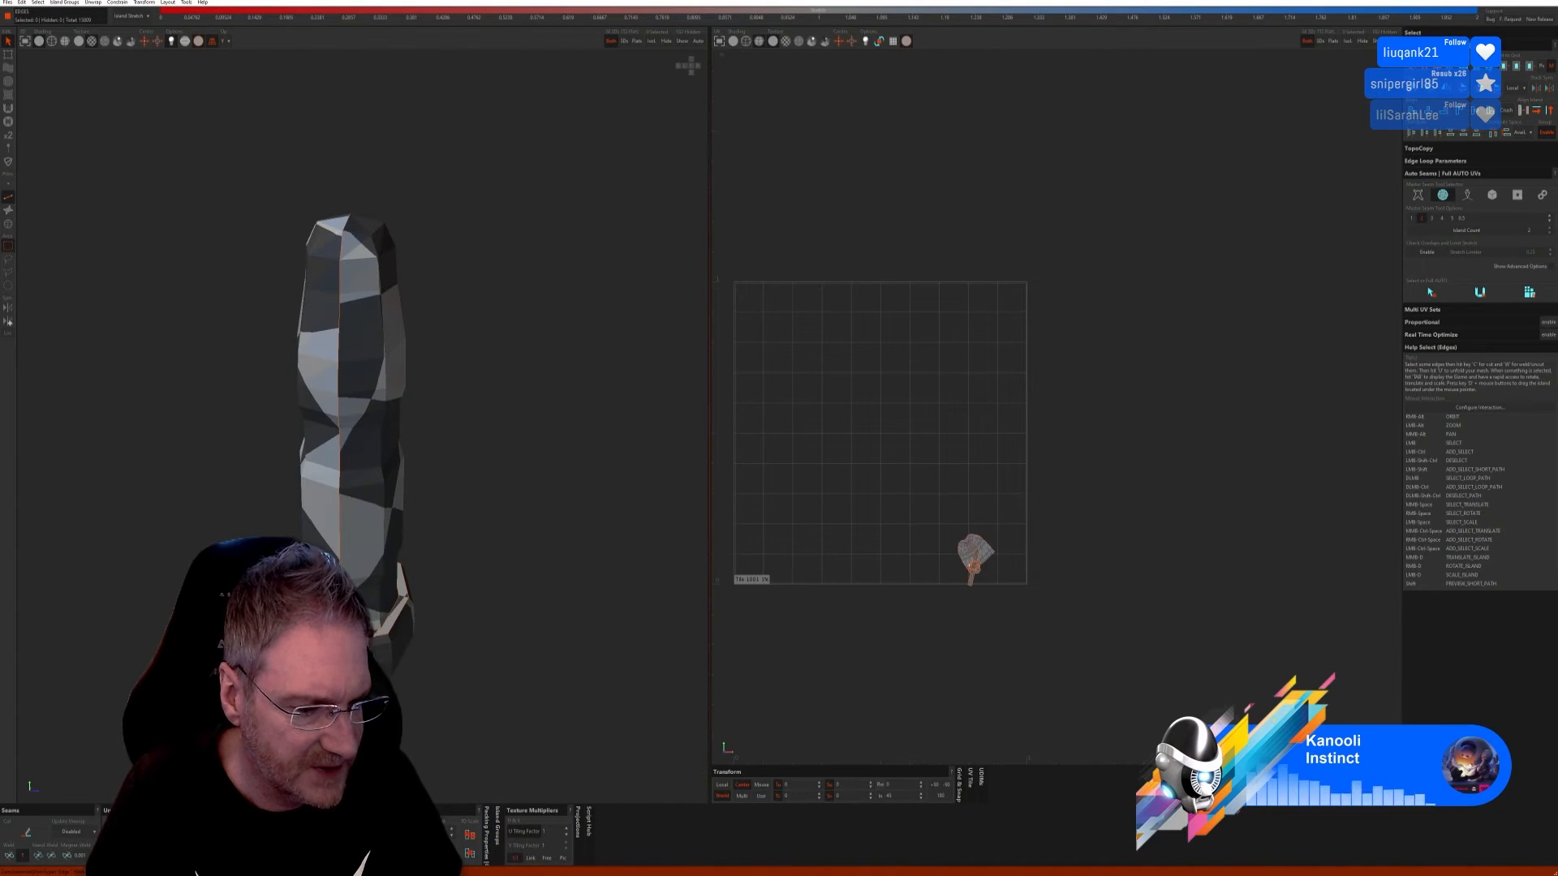
pyautogui.press('p')
# Step: Cut a seam along the edge loop below the post's rounded tip, unfold again and repack the islands
pyautogui.keyDown('alt'); pyautogui.moveTo(455, 679); pyautogui.dragTo(432, 592); pyautogui.keyUp('alt')
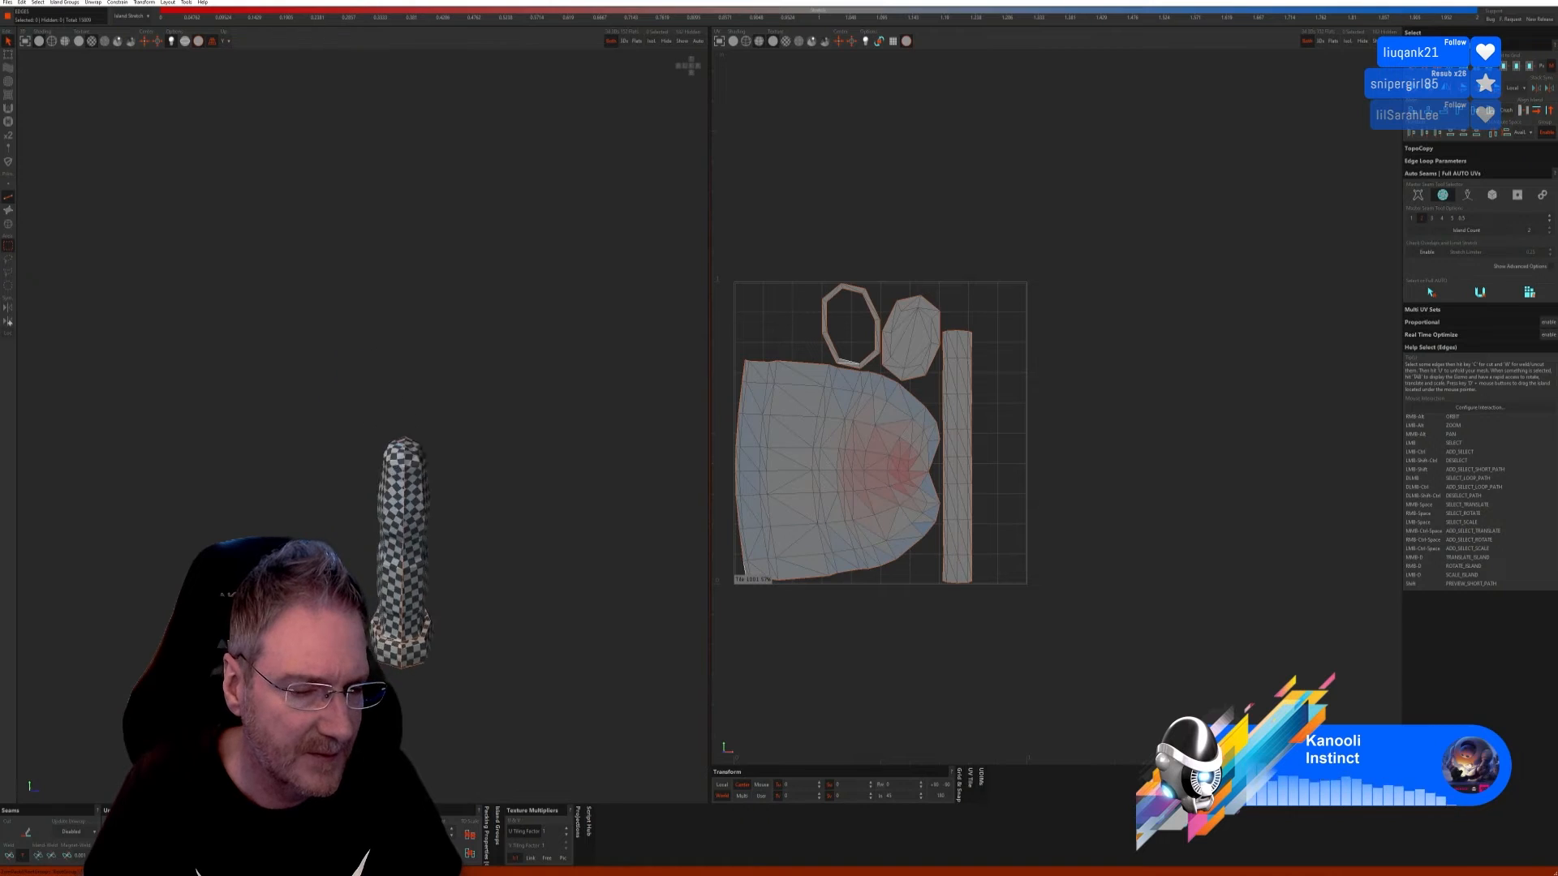
pyautogui.keyDown('alt'); pyautogui.moveTo(431, 592); pyautogui.dragTo(418, 672, button='right'); pyautogui.keyUp('alt')
pyautogui.scroll(8, 411, 441)
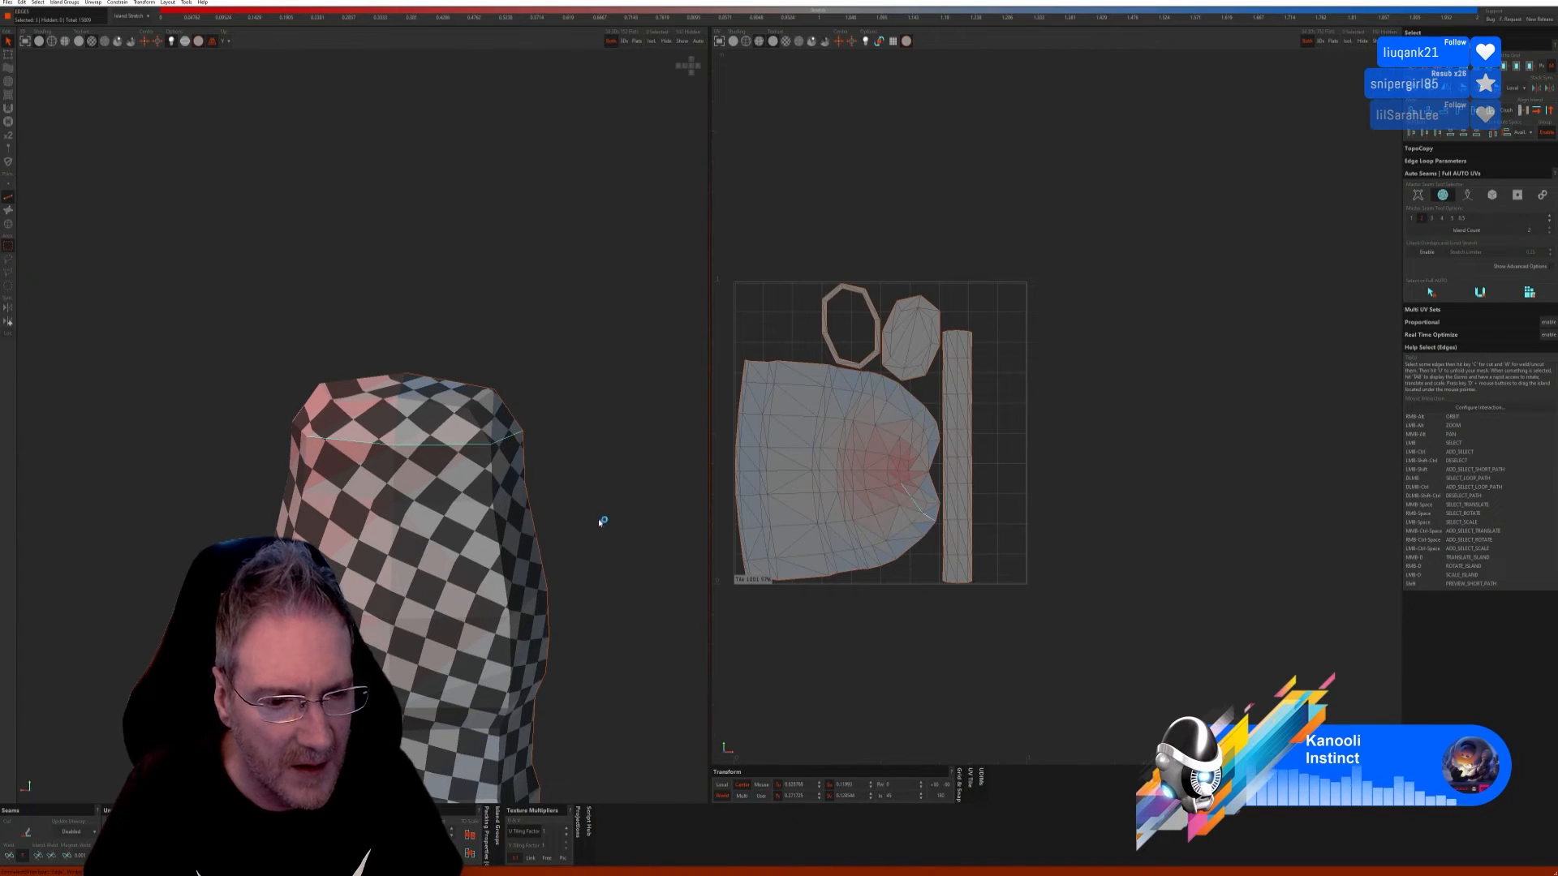
pyautogui.keyDown('alt'); pyautogui.moveTo(601, 522); pyautogui.dragTo(445, 490, button='right'); pyautogui.keyUp('alt')
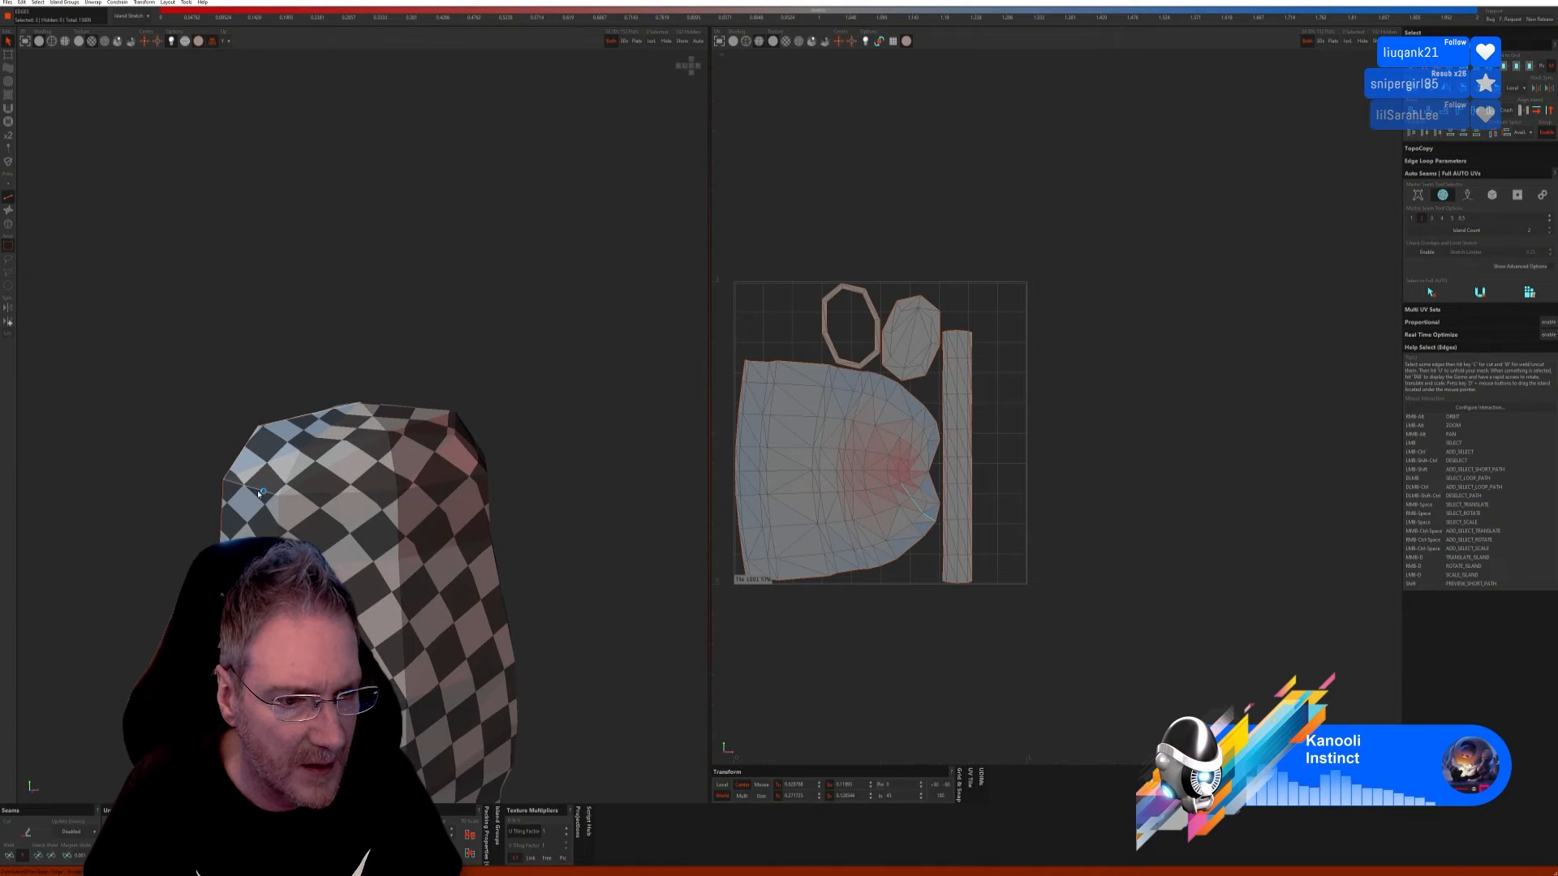
pyautogui.moveTo(519, 534)
pyautogui.keyDown('alt'); pyautogui.mouseDown(button='right')
pyautogui.moveTo(593, 546)
pyautogui.moveTo(609, 567)
pyautogui.moveTo(717, 563)
pyautogui.moveTo(469, 538)
pyautogui.moveTo(354, 497)
pyautogui.moveTo(572, 574)
pyautogui.moveTo(509, 533)
pyautogui.mouseUp(button='right'); pyautogui.keyUp('alt')
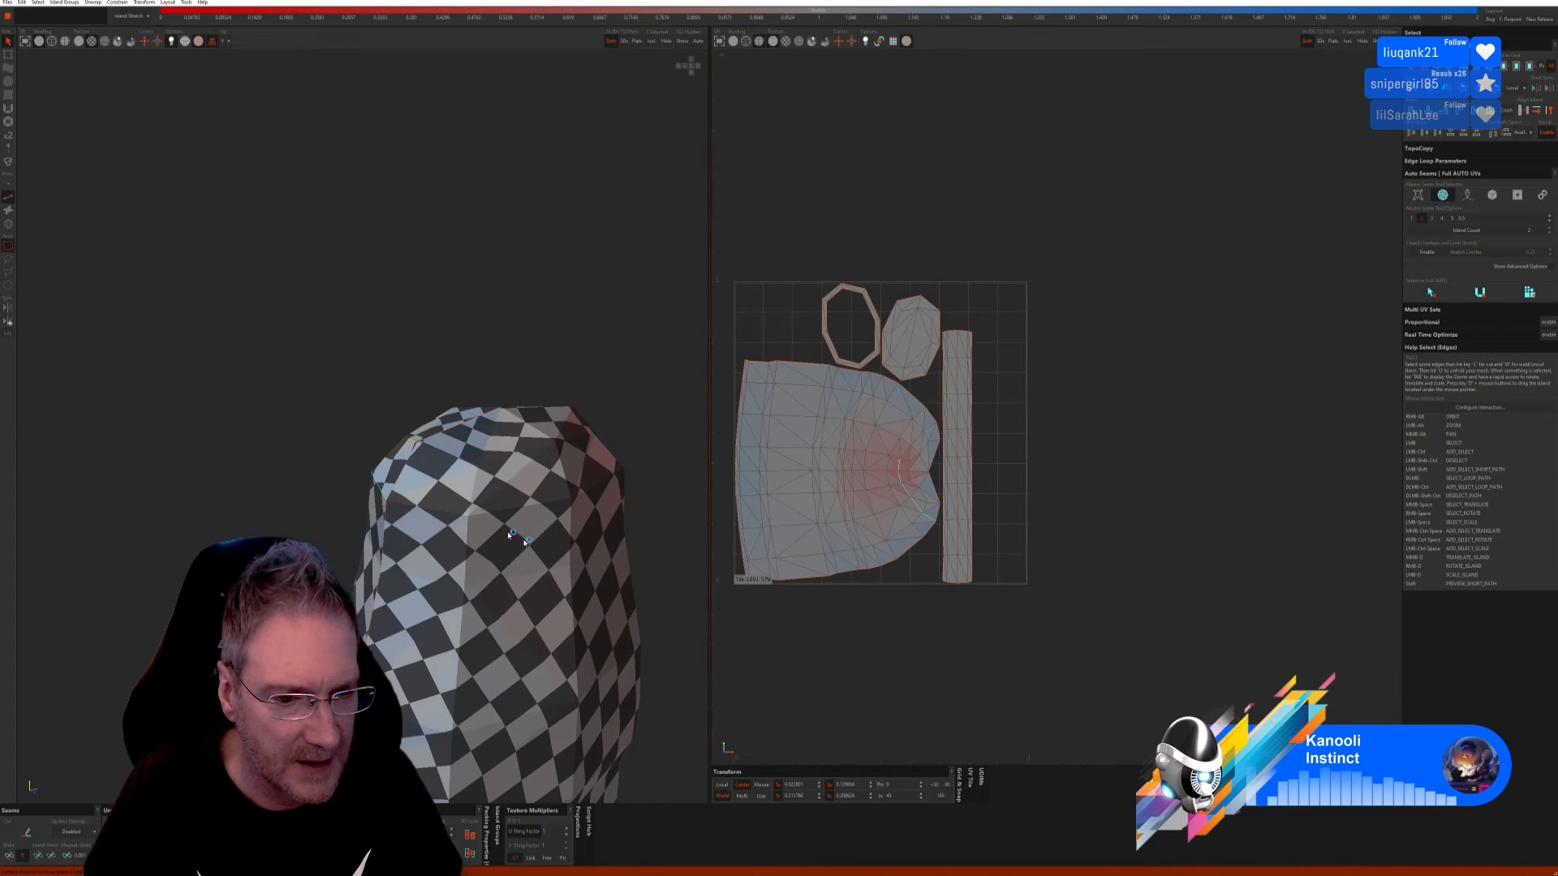
pyautogui.click(42, 835)
pyautogui.press('u')
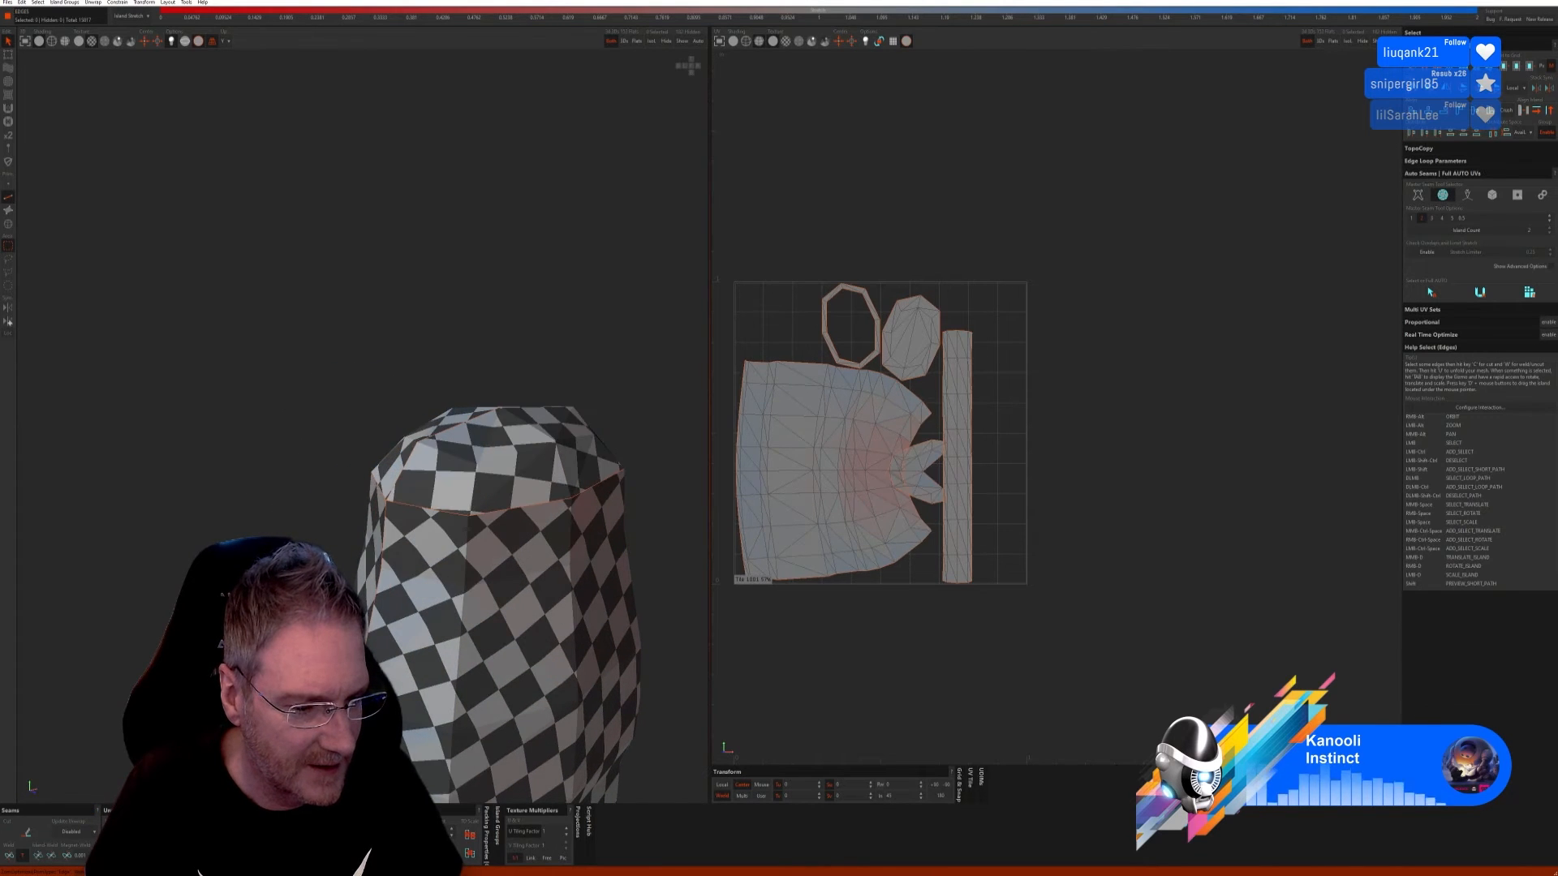
pyautogui.press('p')
pyautogui.scroll(-12, 403, 589)
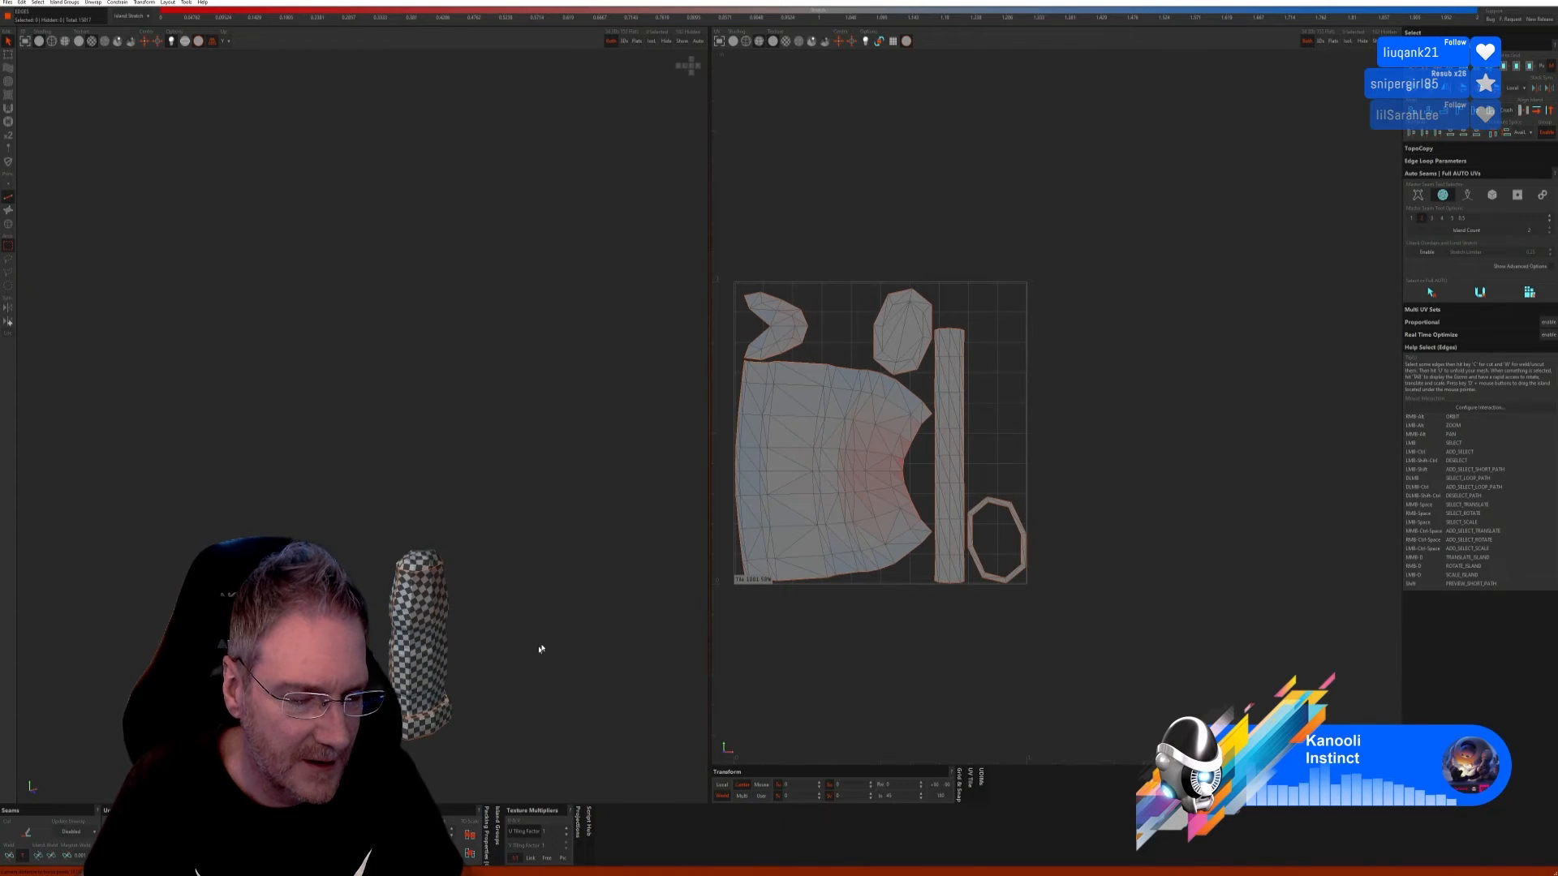
pyautogui.keyDown('alt'); pyautogui.moveTo(541, 650); pyautogui.dragTo(487, 623, button='right'); pyautogui.keyUp('alt')
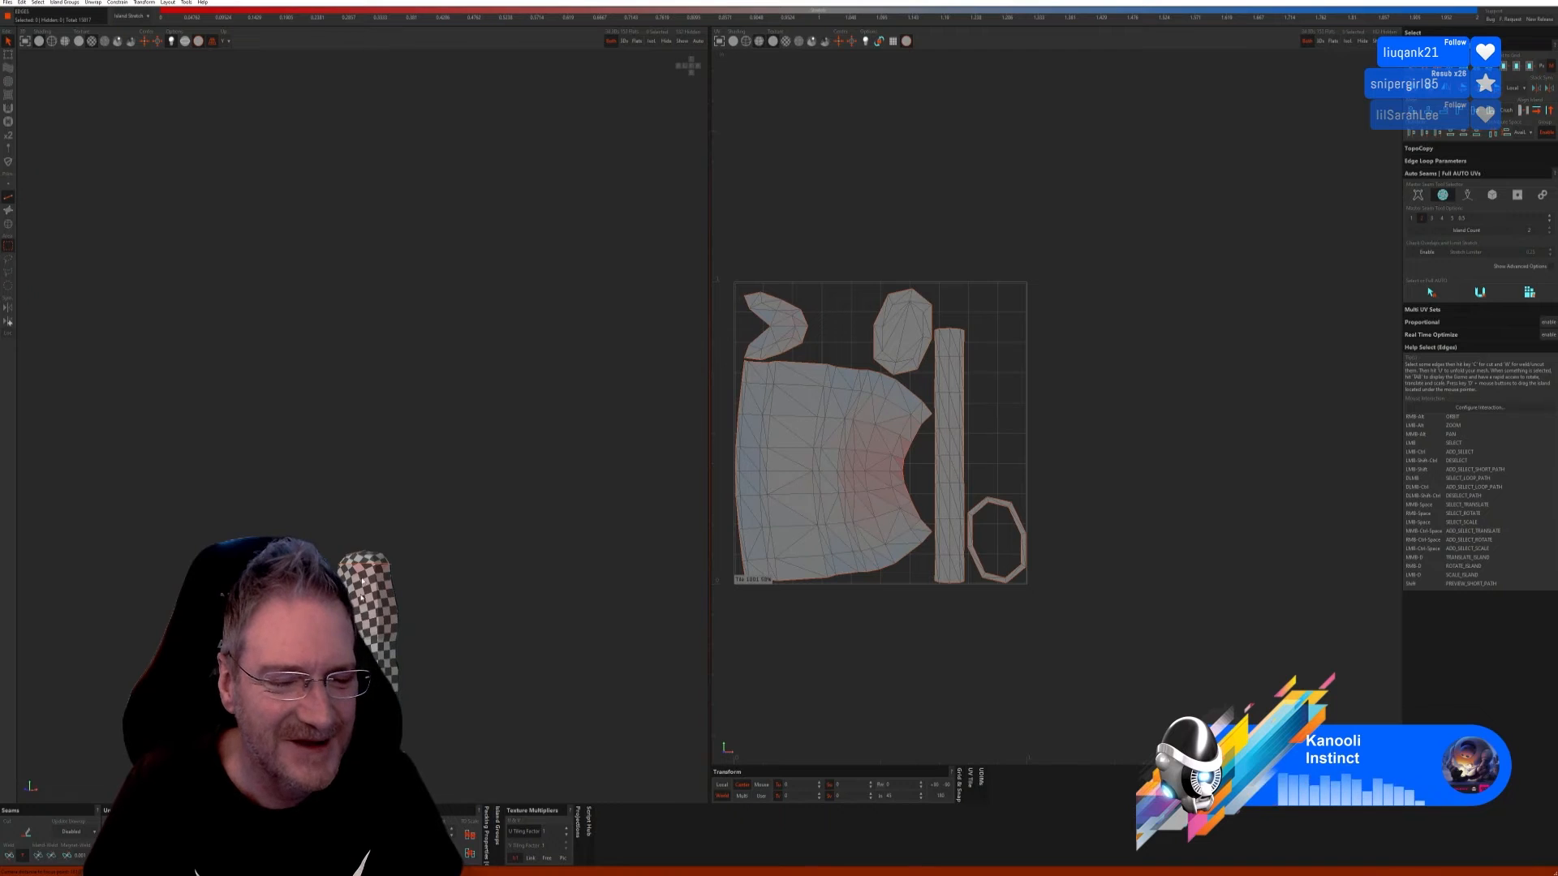
# Step: Exit isolation, switch to island selection, and select and isolate the uncut post at the shelf's near corner
pyautogui.click(656, 44)
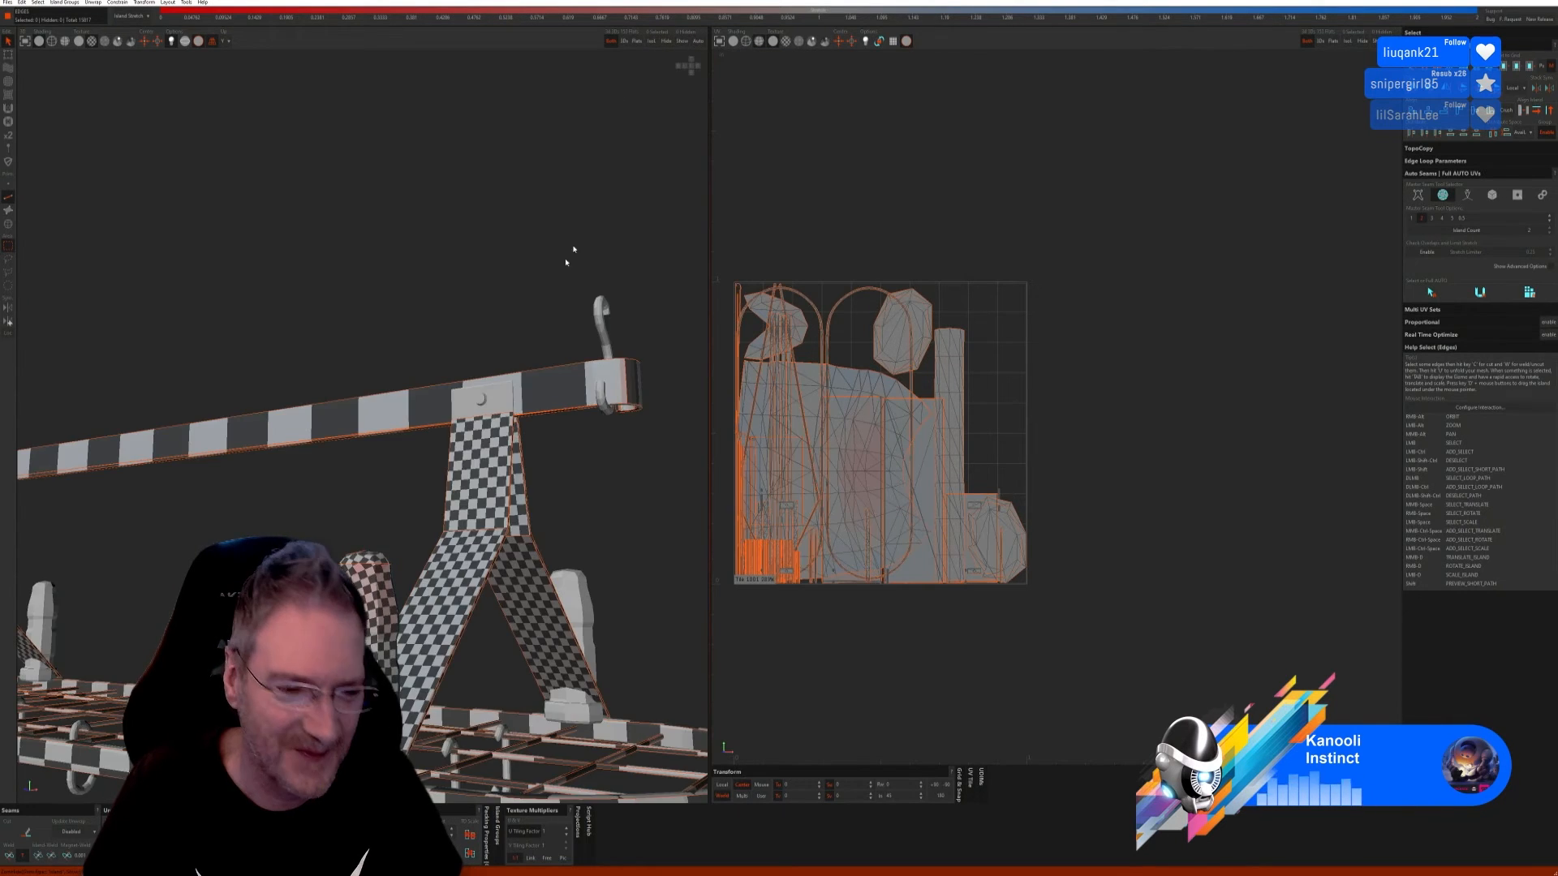
pyautogui.scroll(-1, 452, 438)
pyautogui.keyDown('alt'); pyautogui.moveTo(453, 438); pyautogui.dragTo(364, 472, button='right'); pyautogui.keyUp('alt')
pyautogui.press('F4')
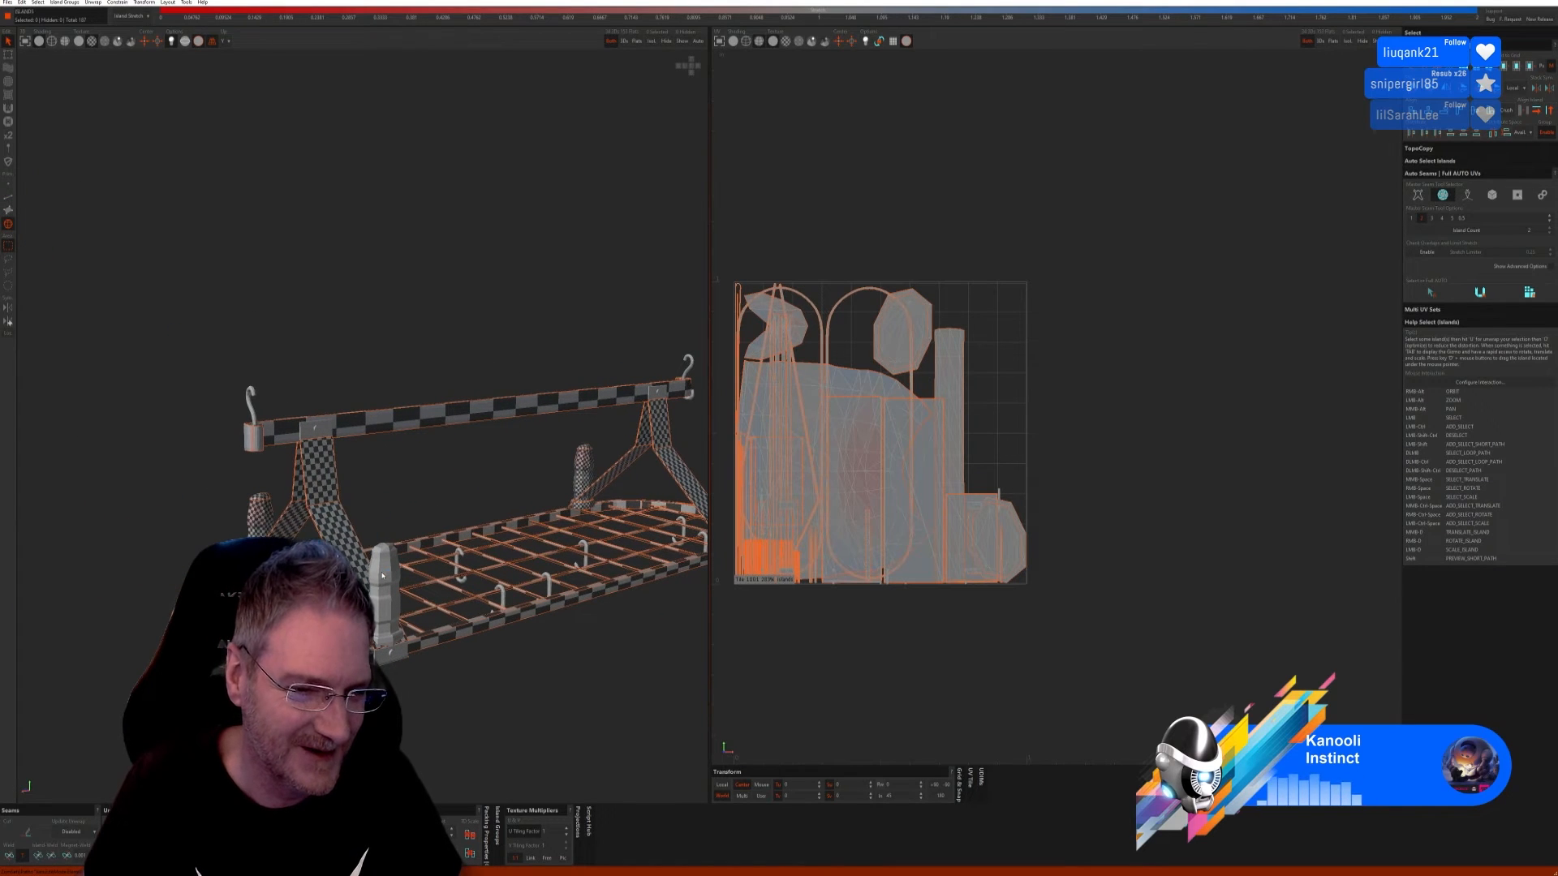
pyautogui.click(384, 588)
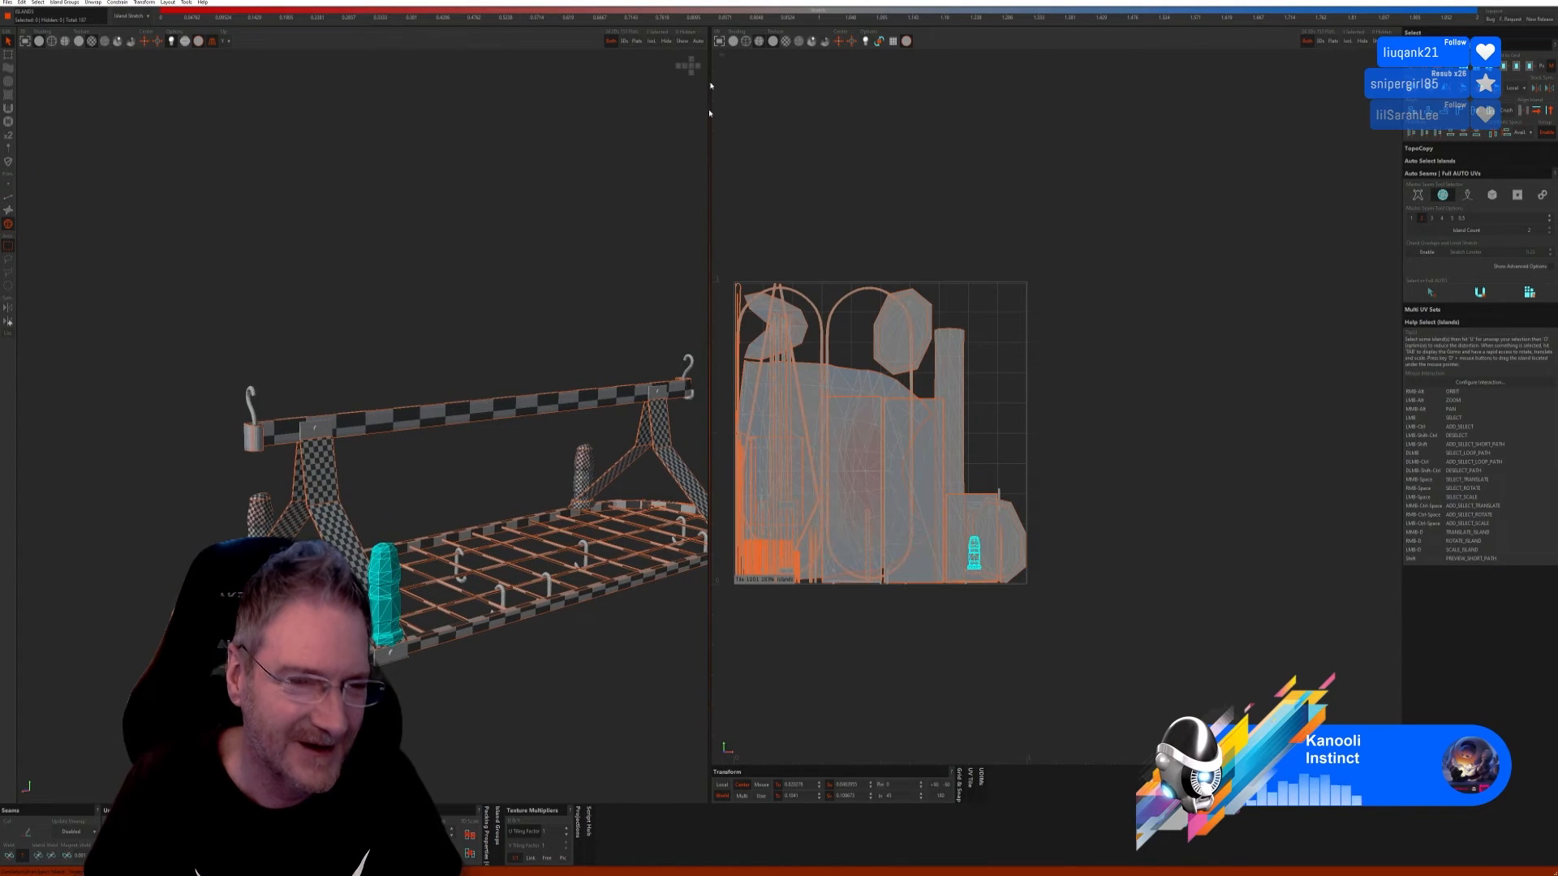
pyautogui.click(650, 42)
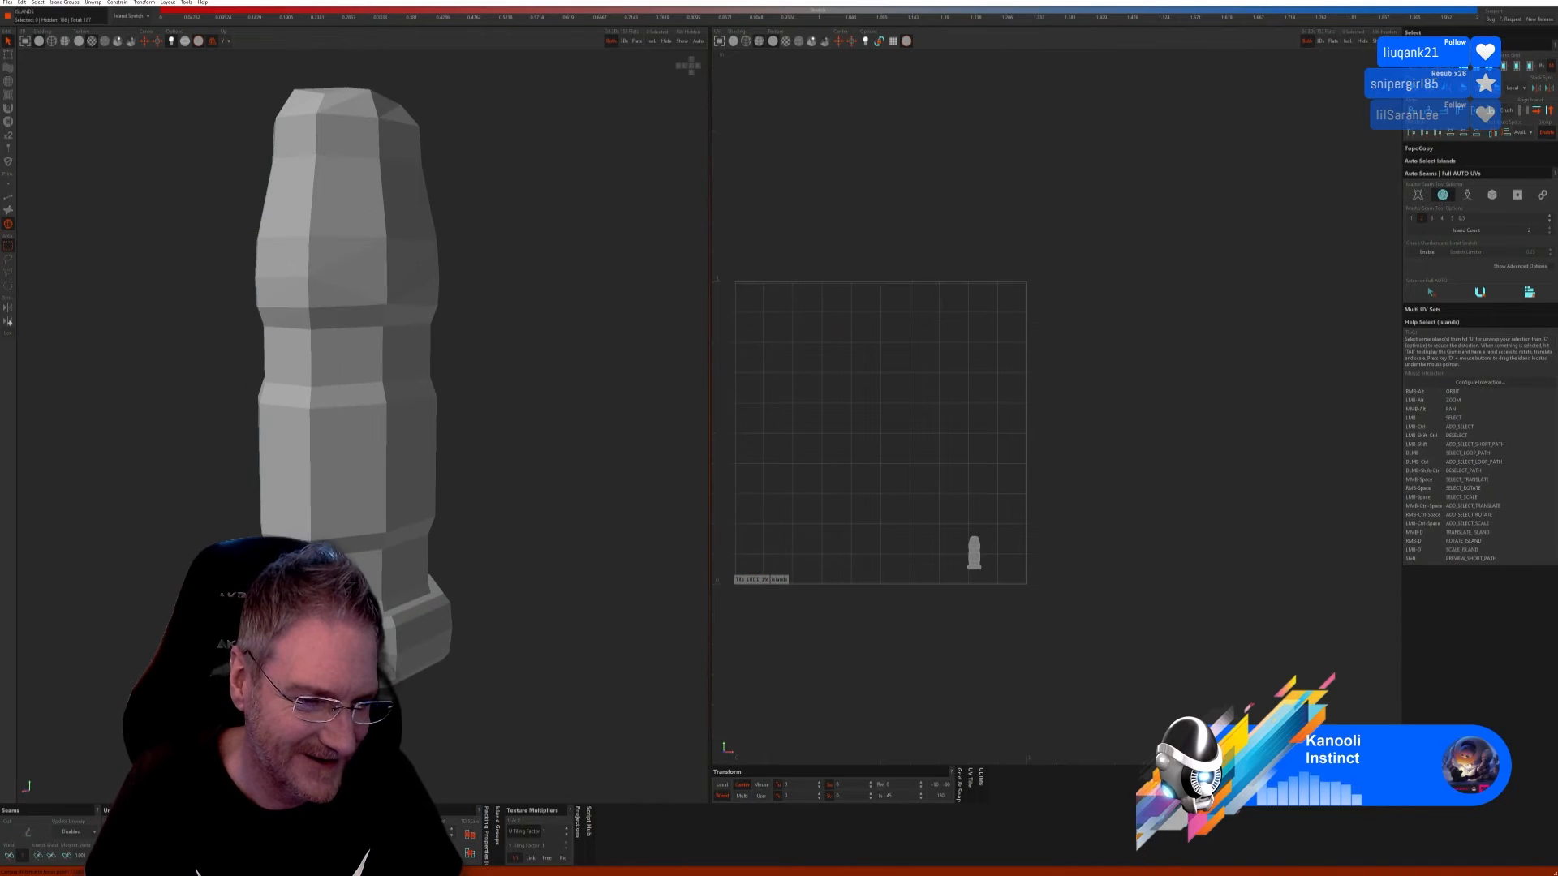
pyautogui.keyDown('alt'); pyautogui.moveTo(243, 625); pyautogui.dragTo(381, 616, button='right'); pyautogui.keyUp('alt')
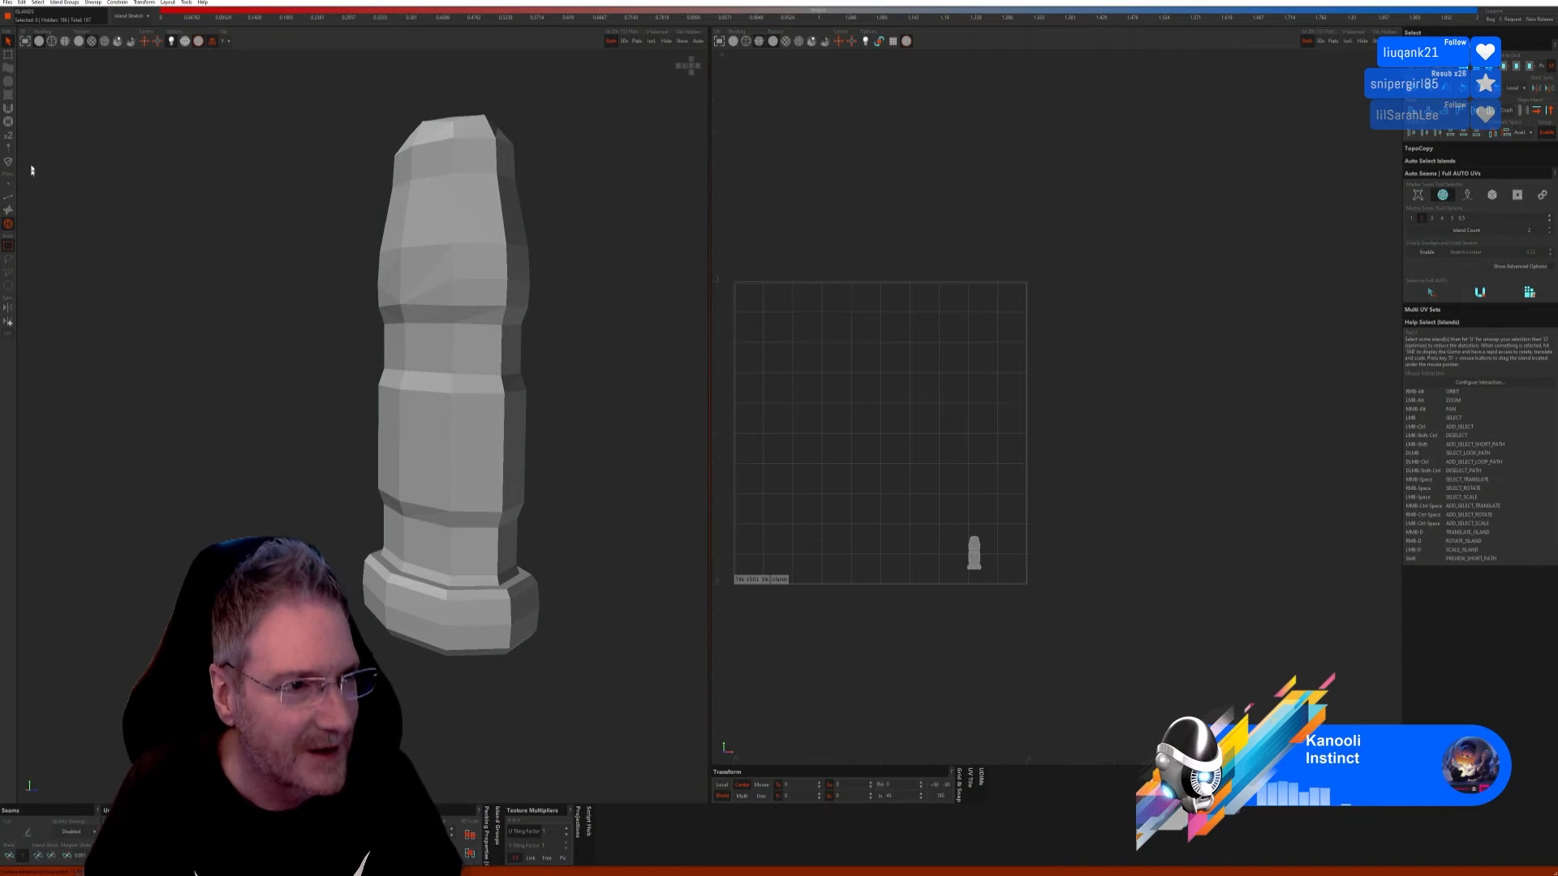
# Step: Cut seams along the base collar's upper outer edge loop and around its bottom edge loop
pyautogui.click(8, 197)
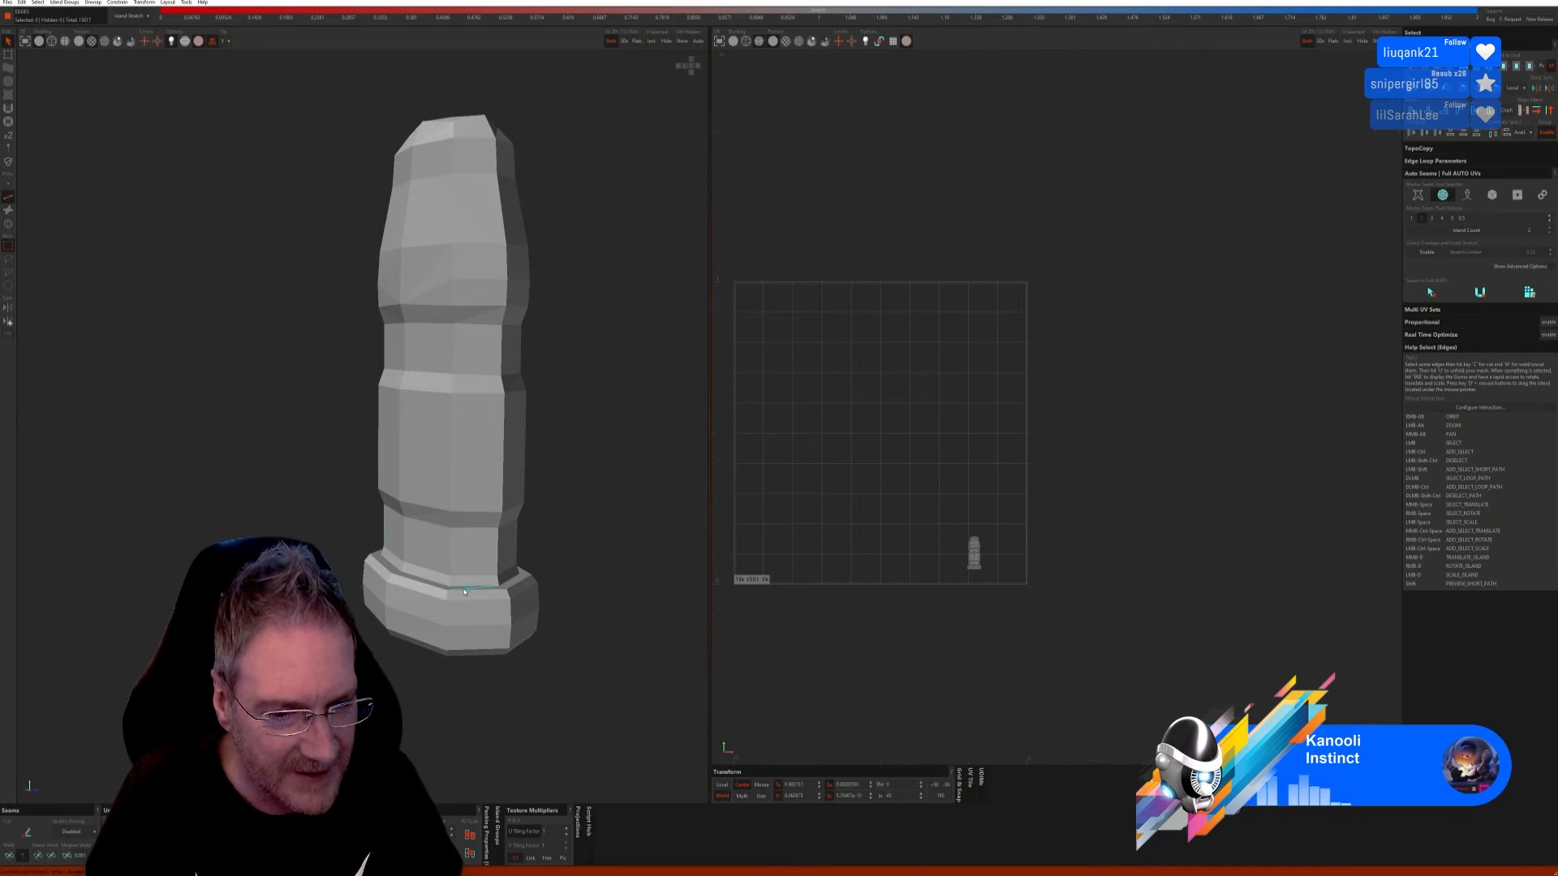
pyautogui.scroll(3, 465, 591)
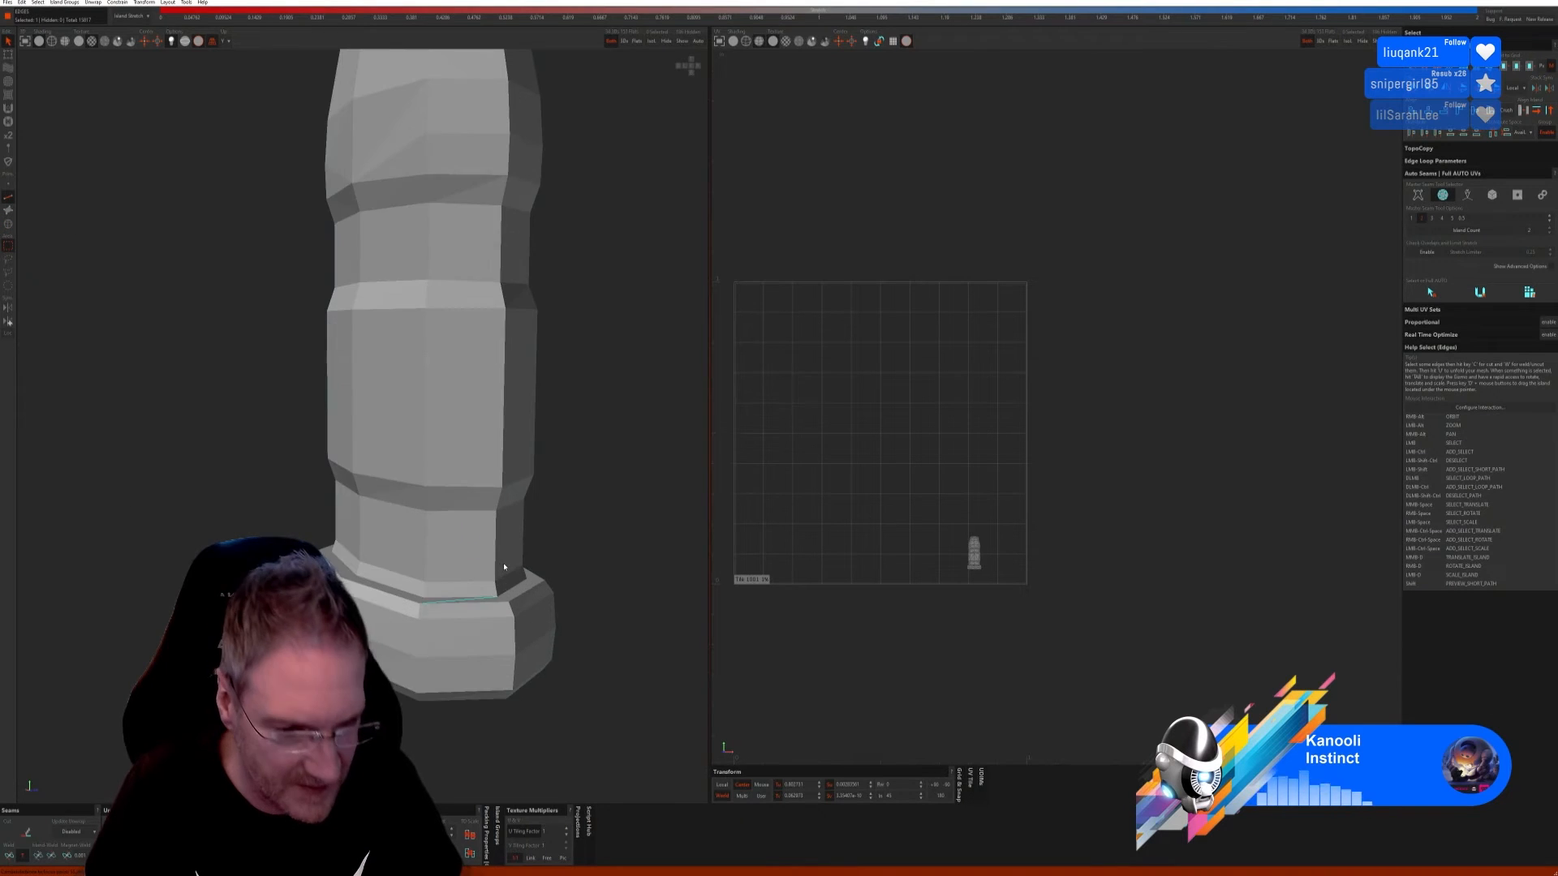
pyautogui.click(456, 617)
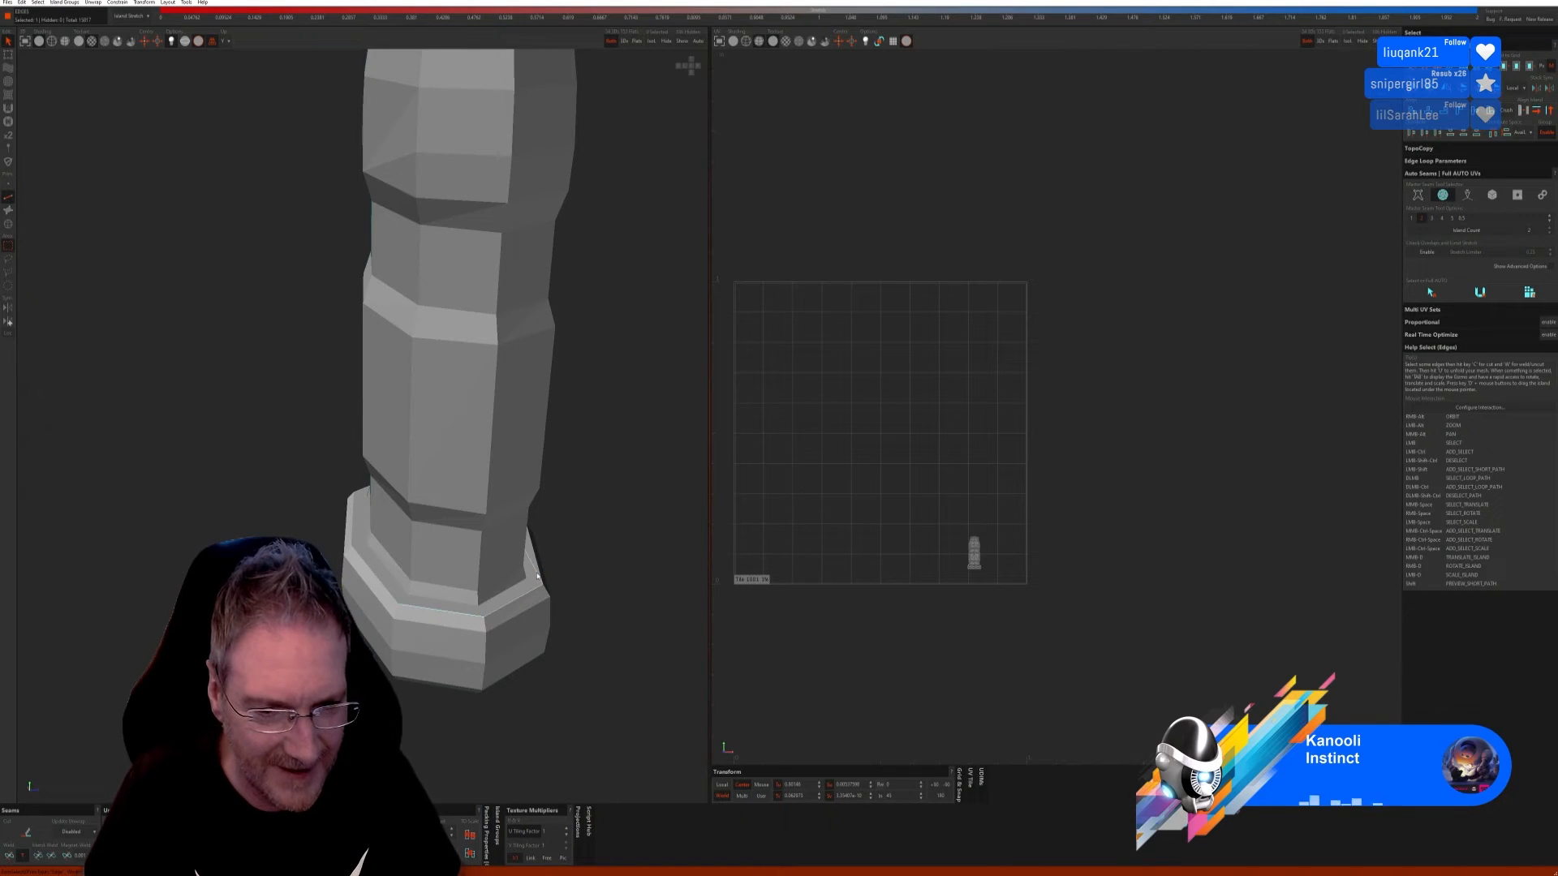
pyautogui.scroll(3, 560, 577)
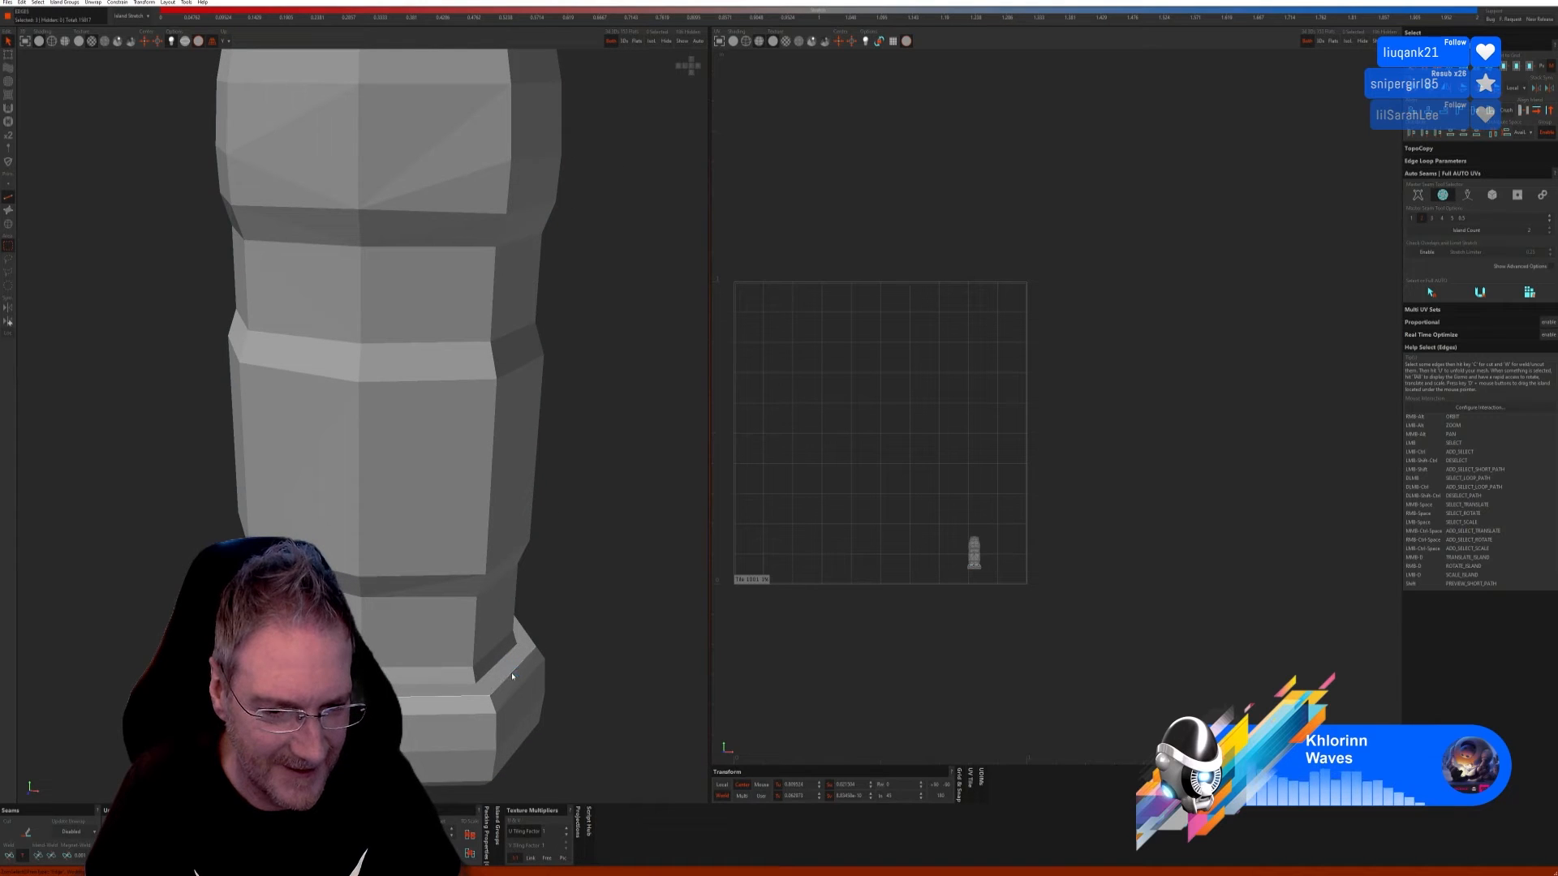
pyautogui.keyDown('alt'); pyautogui.moveTo(610, 660); pyautogui.dragTo(490, 633); pyautogui.keyUp('alt')
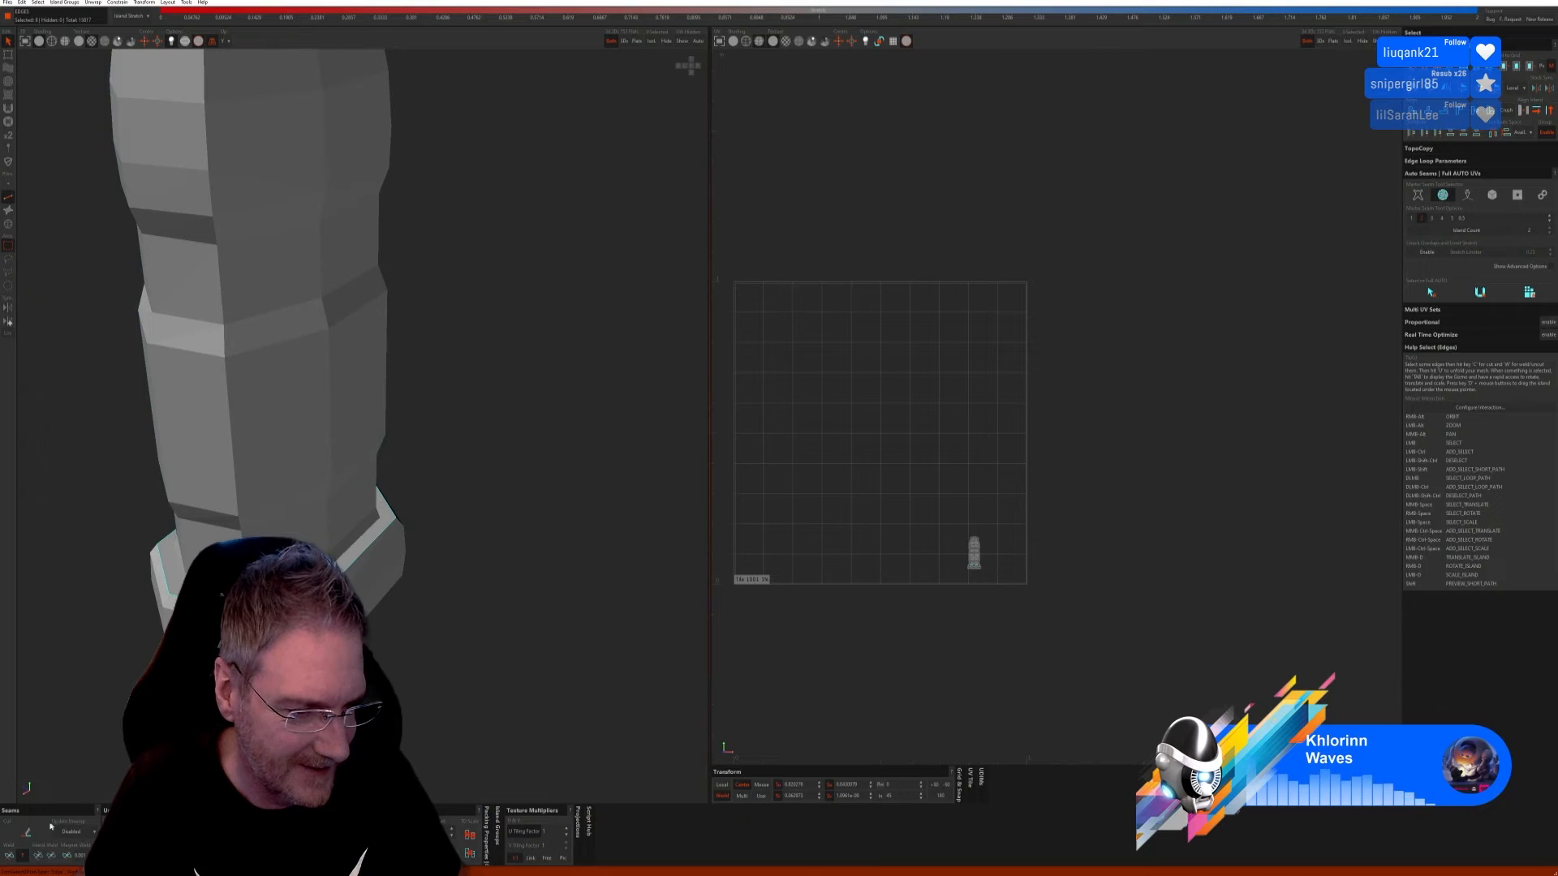
pyautogui.keyDown('alt'); pyautogui.moveTo(490, 633); pyautogui.dragTo(560, 479, button='right'); pyautogui.keyUp('alt')
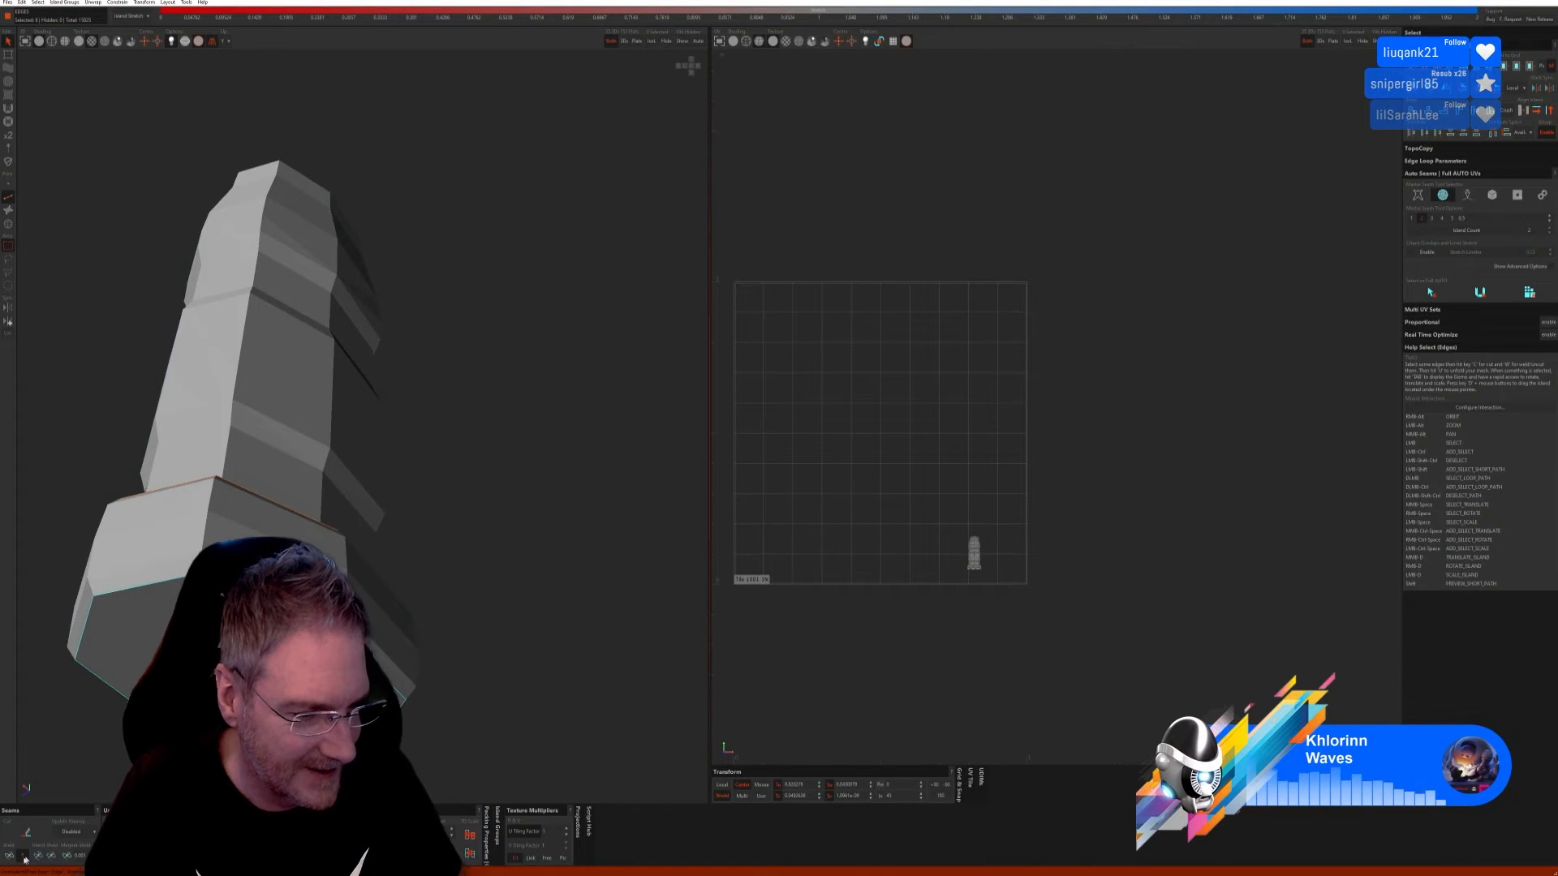
pyautogui.keyDown('alt'); pyautogui.moveTo(418, 791); pyautogui.dragTo(460, 742, button='right'); pyautogui.keyUp('alt')
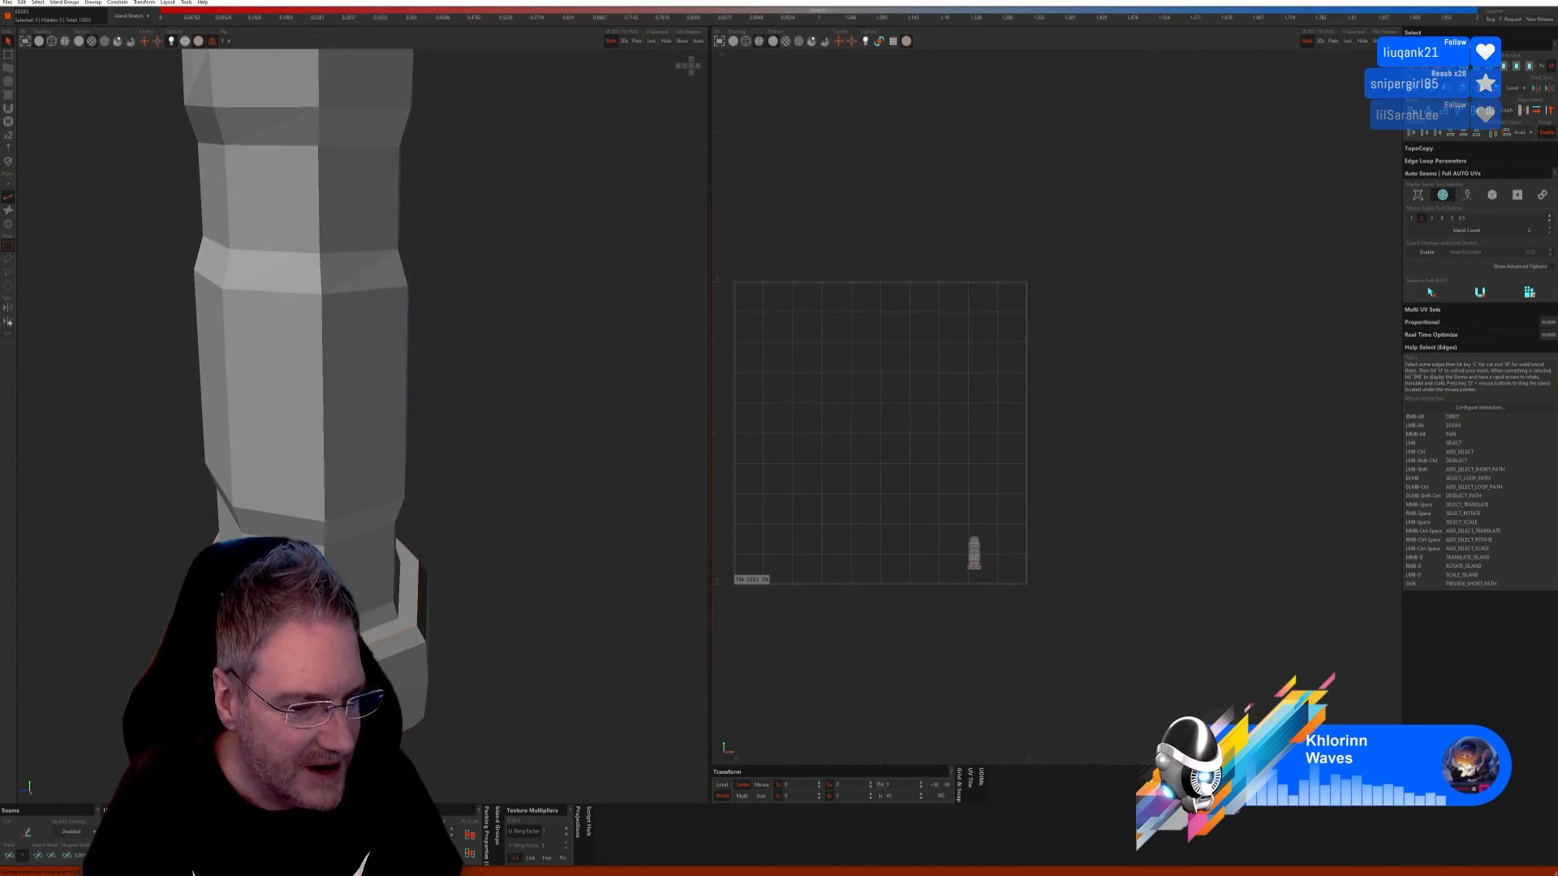
# Step: Cut a seam along the inner edge loop where this post's shaft meets the base collar
pyautogui.keyDown('alt'); pyautogui.moveTo(527, 636); pyautogui.dragTo(424, 654, button='right'); pyautogui.keyUp('alt')
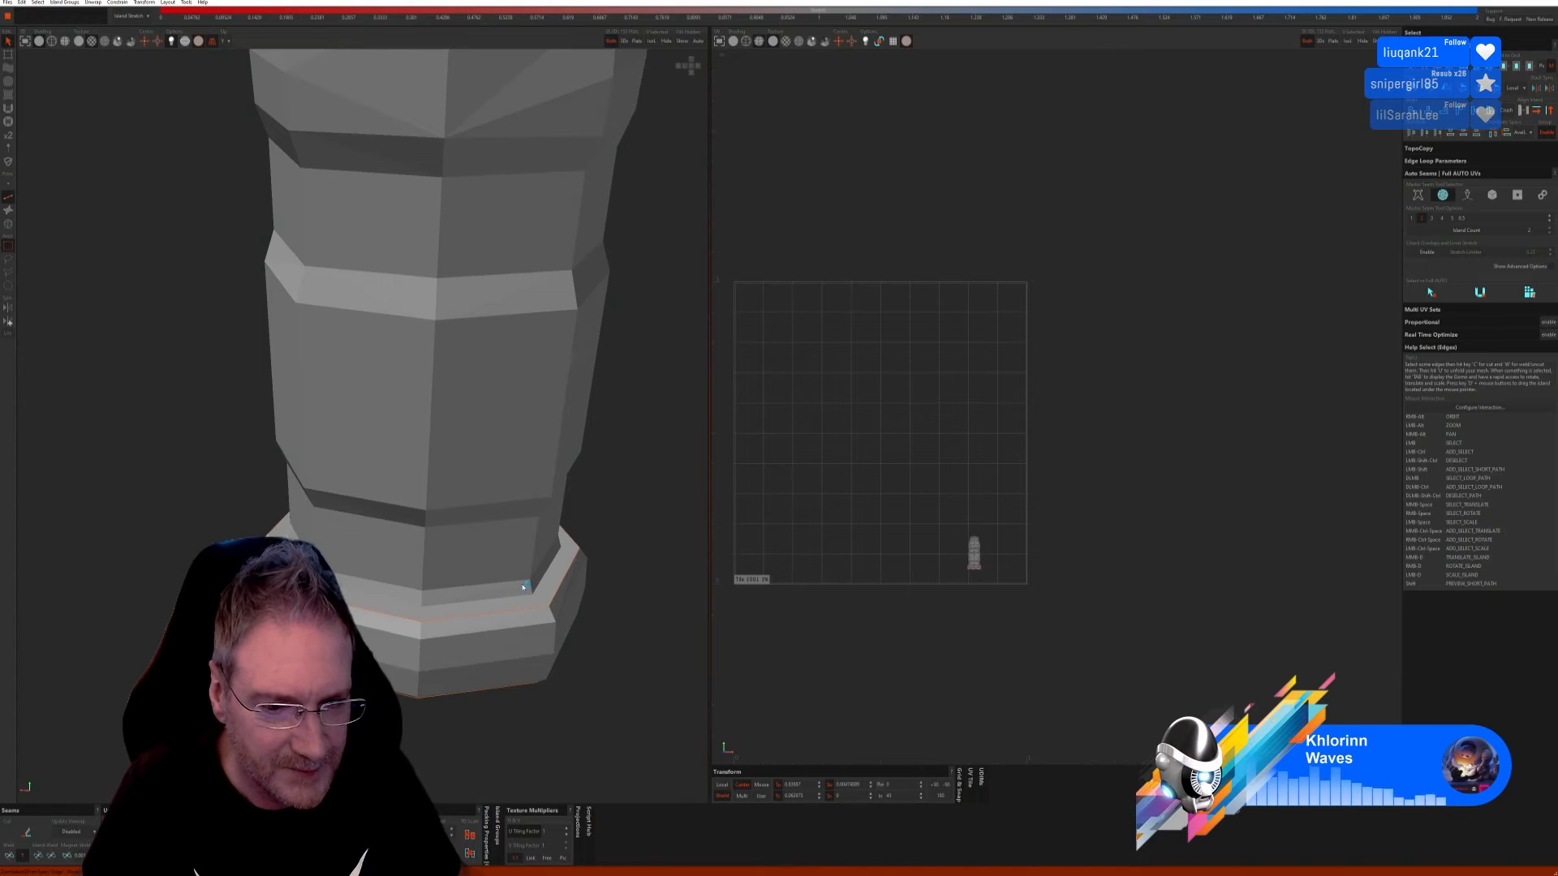
pyautogui.keyDown('alt'); pyautogui.moveTo(575, 612); pyautogui.dragTo(451, 621, button='right'); pyautogui.keyUp('alt')
pyautogui.doubleClick(424, 667)
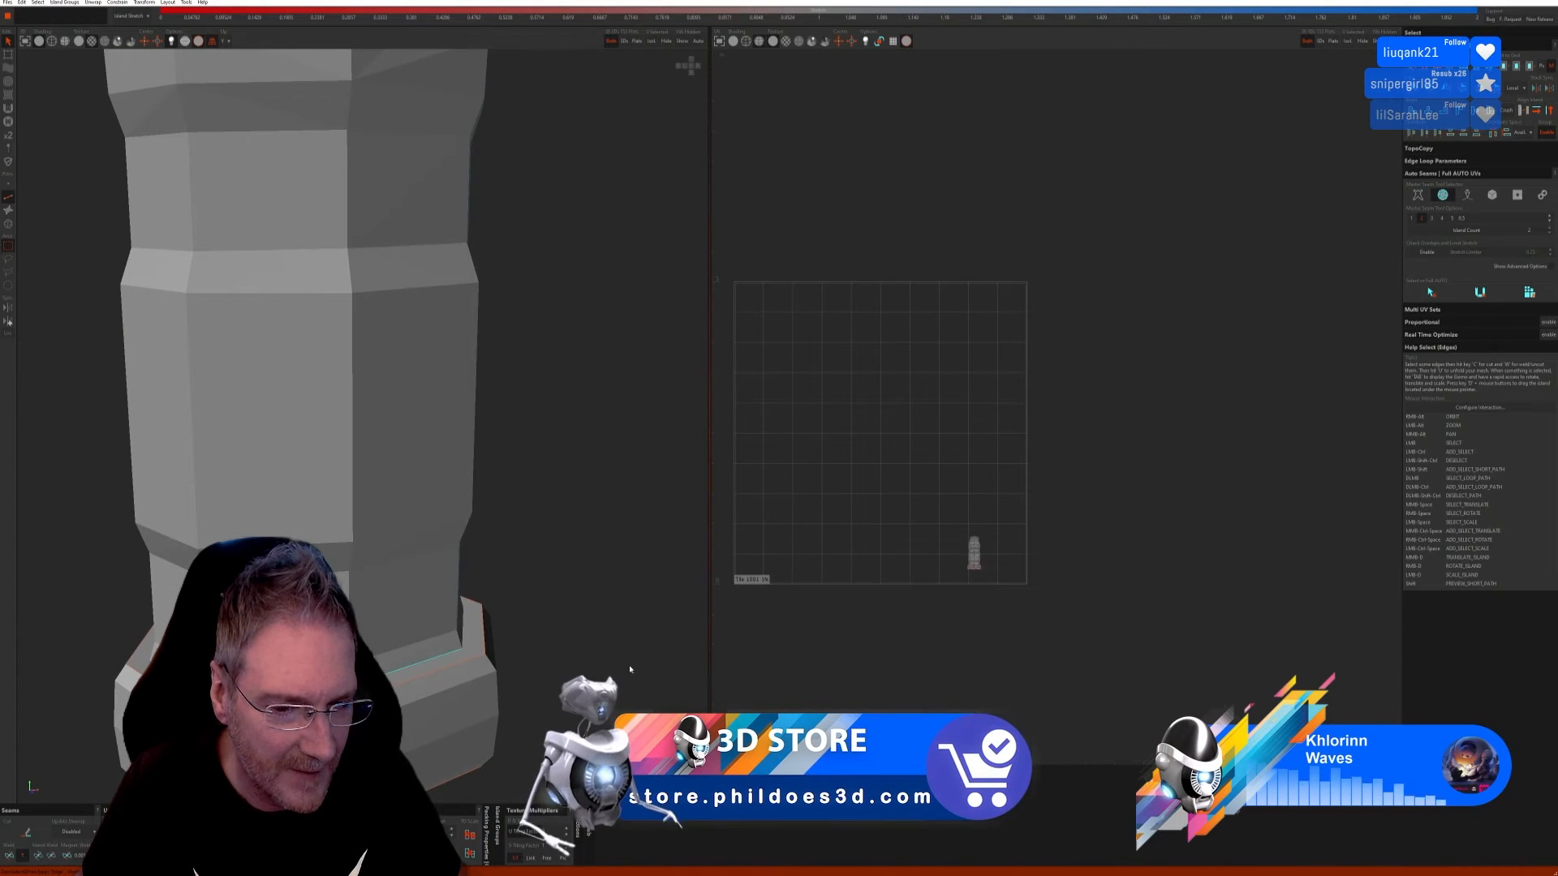
pyautogui.keyDown('alt'); pyautogui.moveTo(630, 664); pyautogui.dragTo(563, 734, button='right'); pyautogui.keyUp('alt')
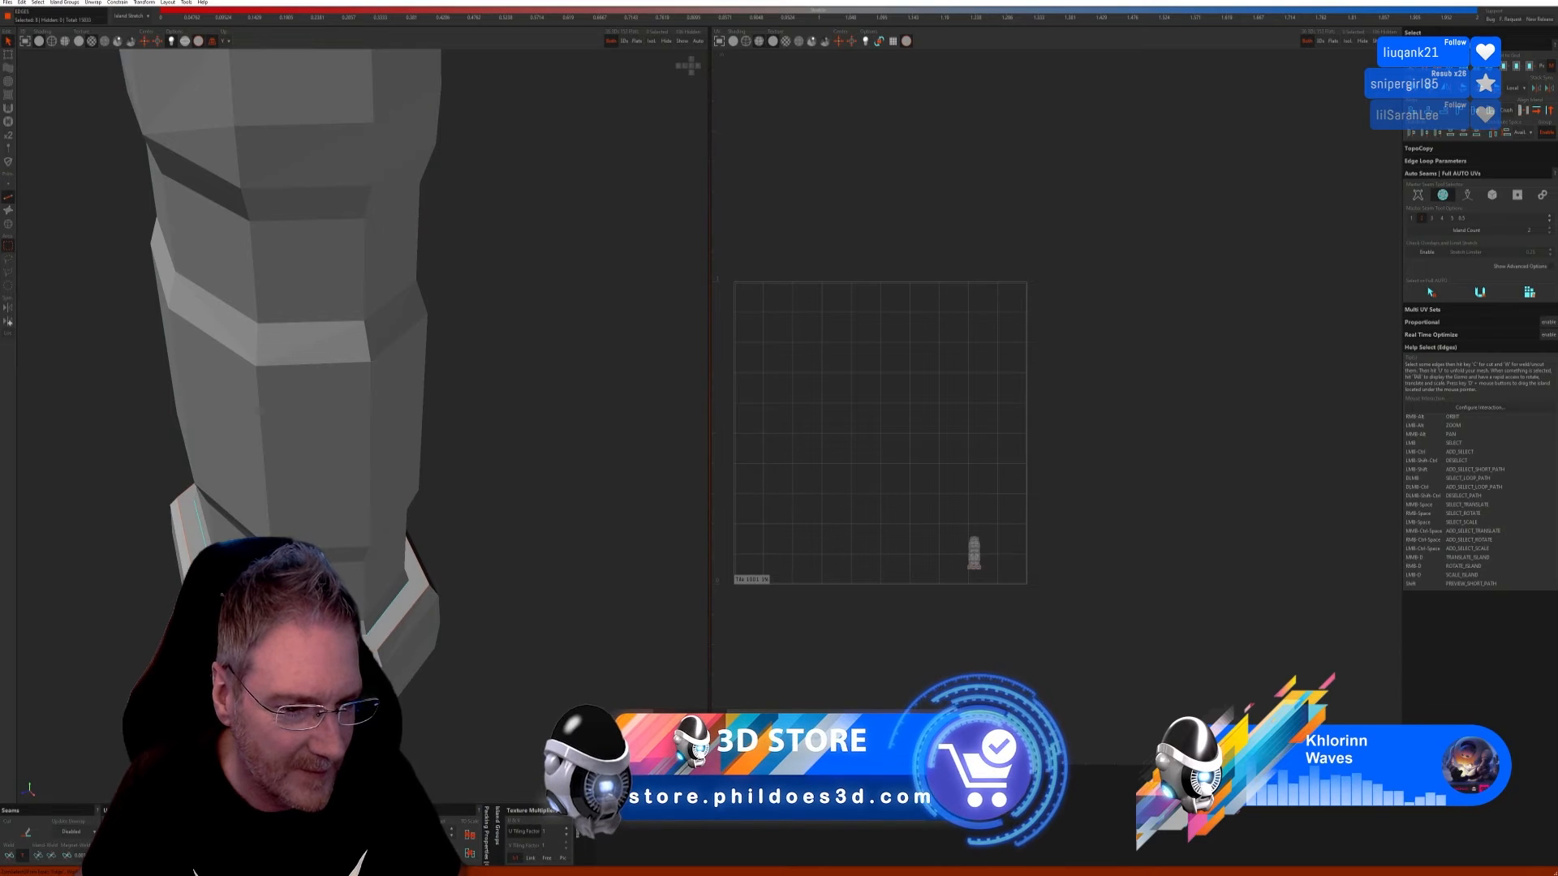
pyautogui.click(27, 832)
# Step: Cut a vertical edge on the collar's outer side and a vertical seam running up the shaft into the rounded tip
pyautogui.keyDown('alt'); pyautogui.moveTo(469, 642); pyautogui.dragTo(421, 688, button='right'); pyautogui.keyUp('alt')
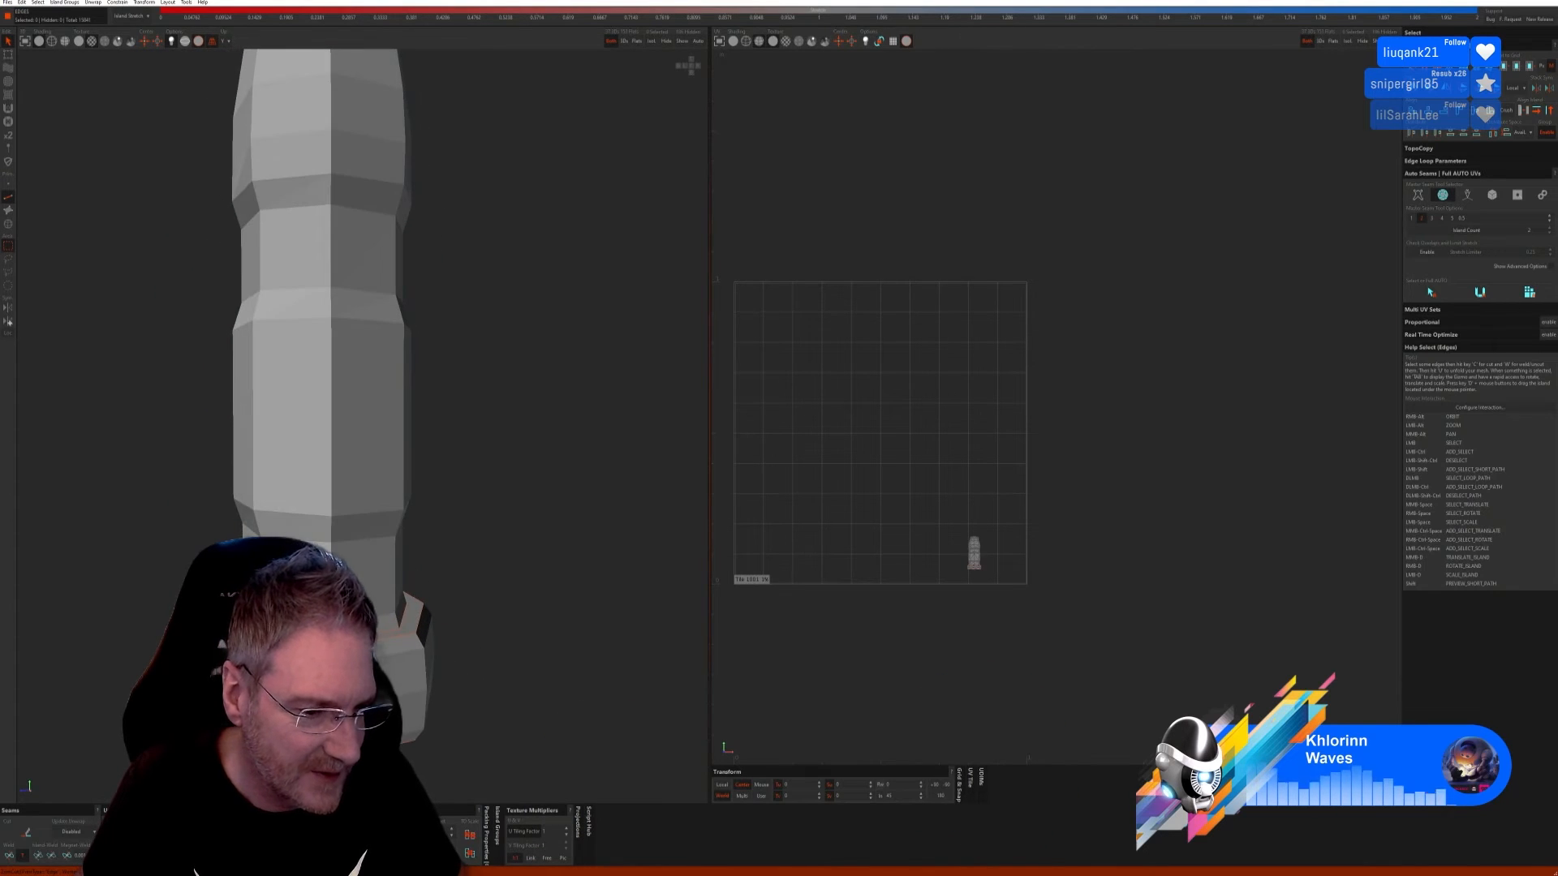
pyautogui.click(402, 704)
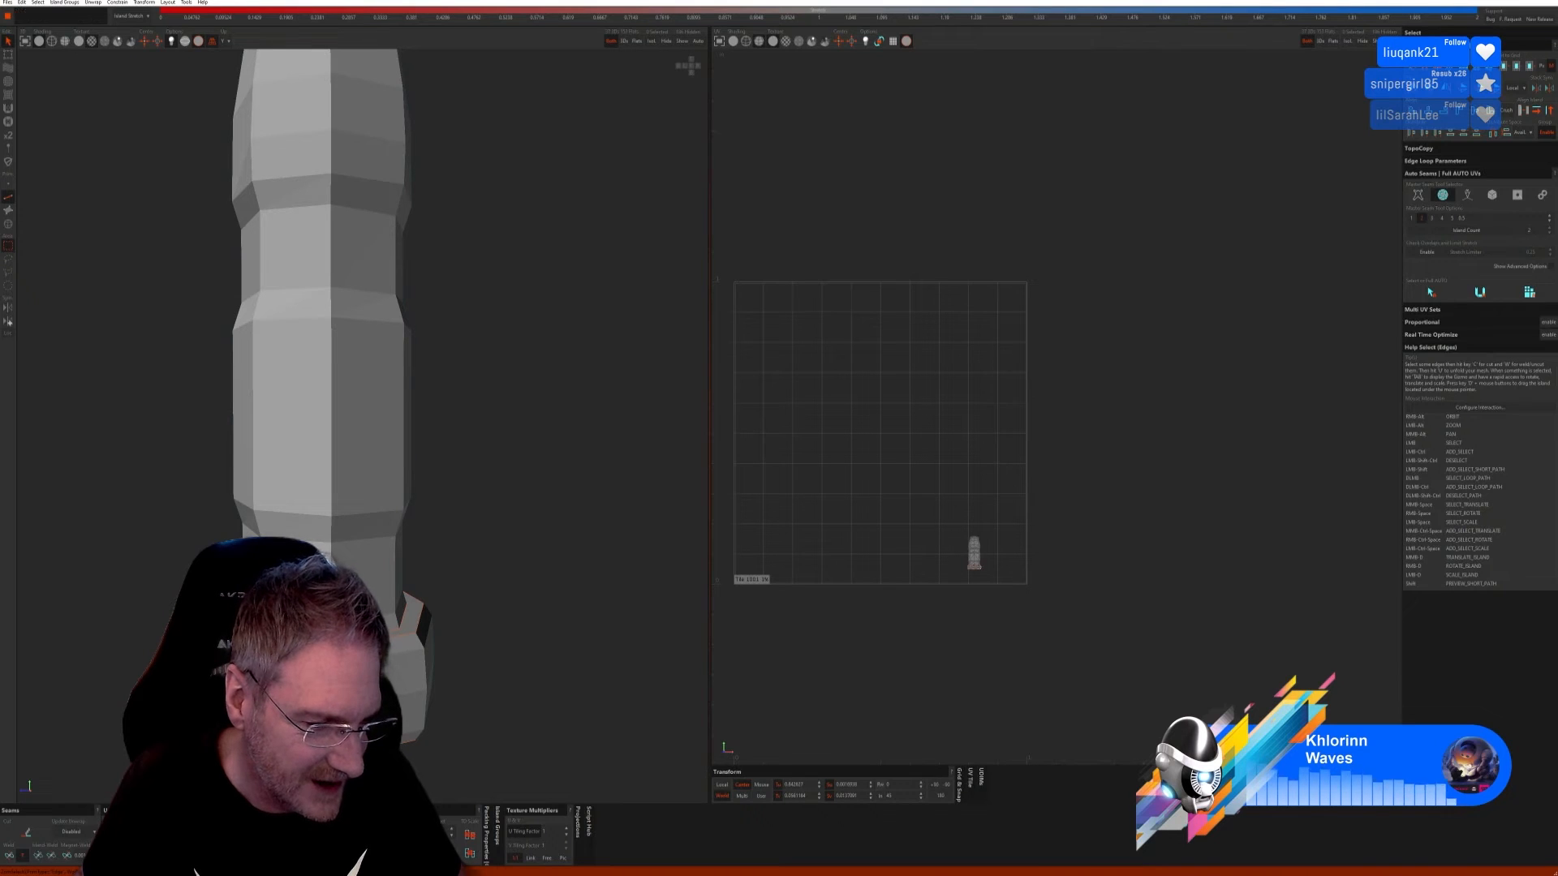
pyautogui.click(26, 833)
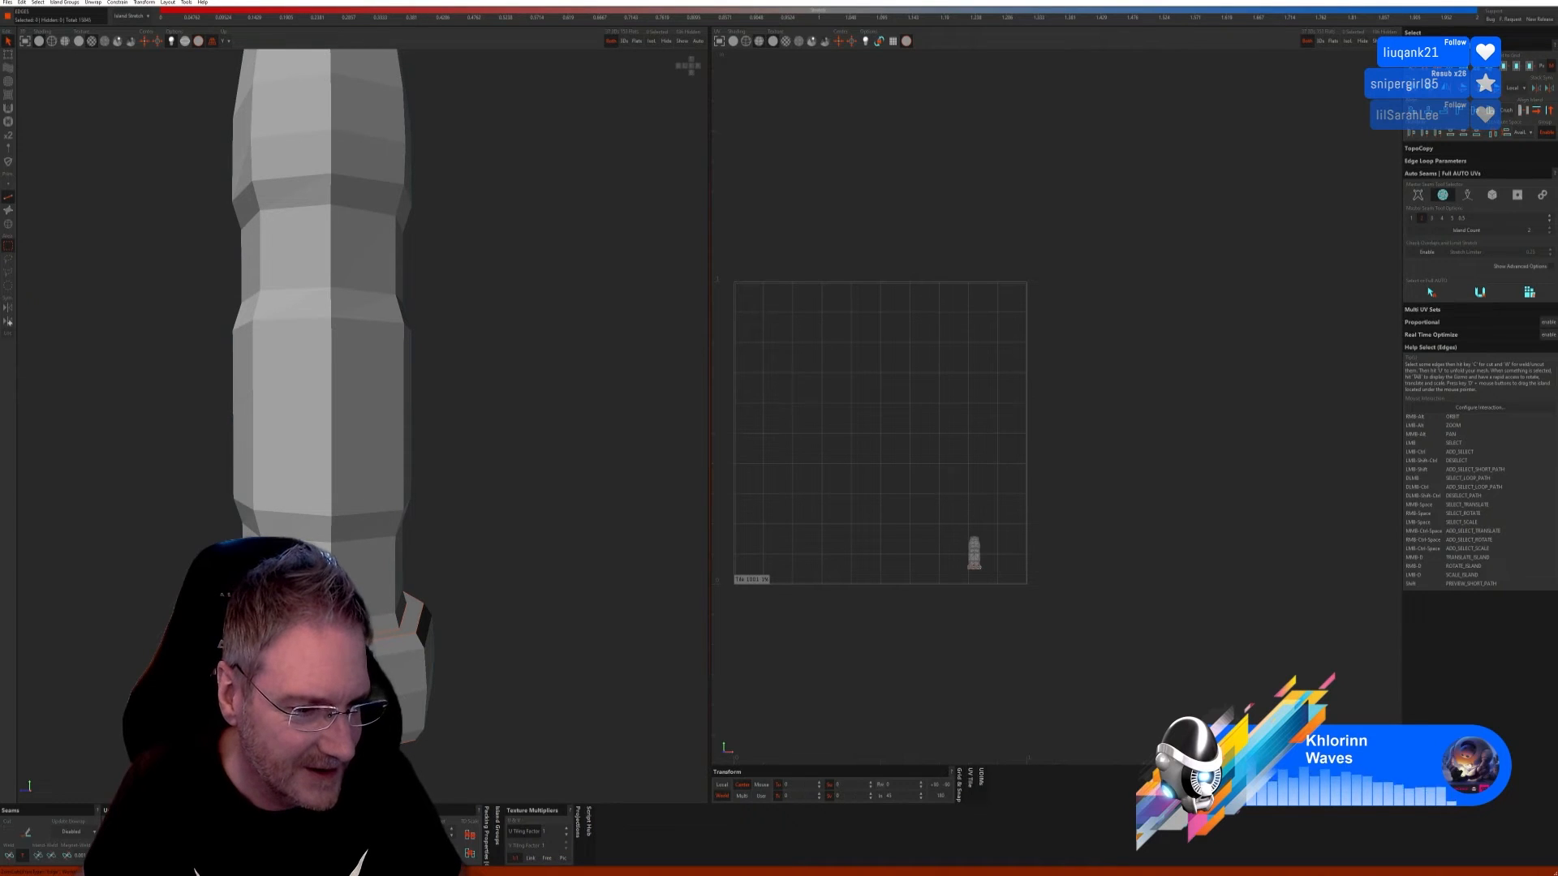
pyautogui.keyDown('alt'); pyautogui.moveTo(452, 545); pyautogui.dragTo(558, 432, button='right'); pyautogui.keyUp('alt')
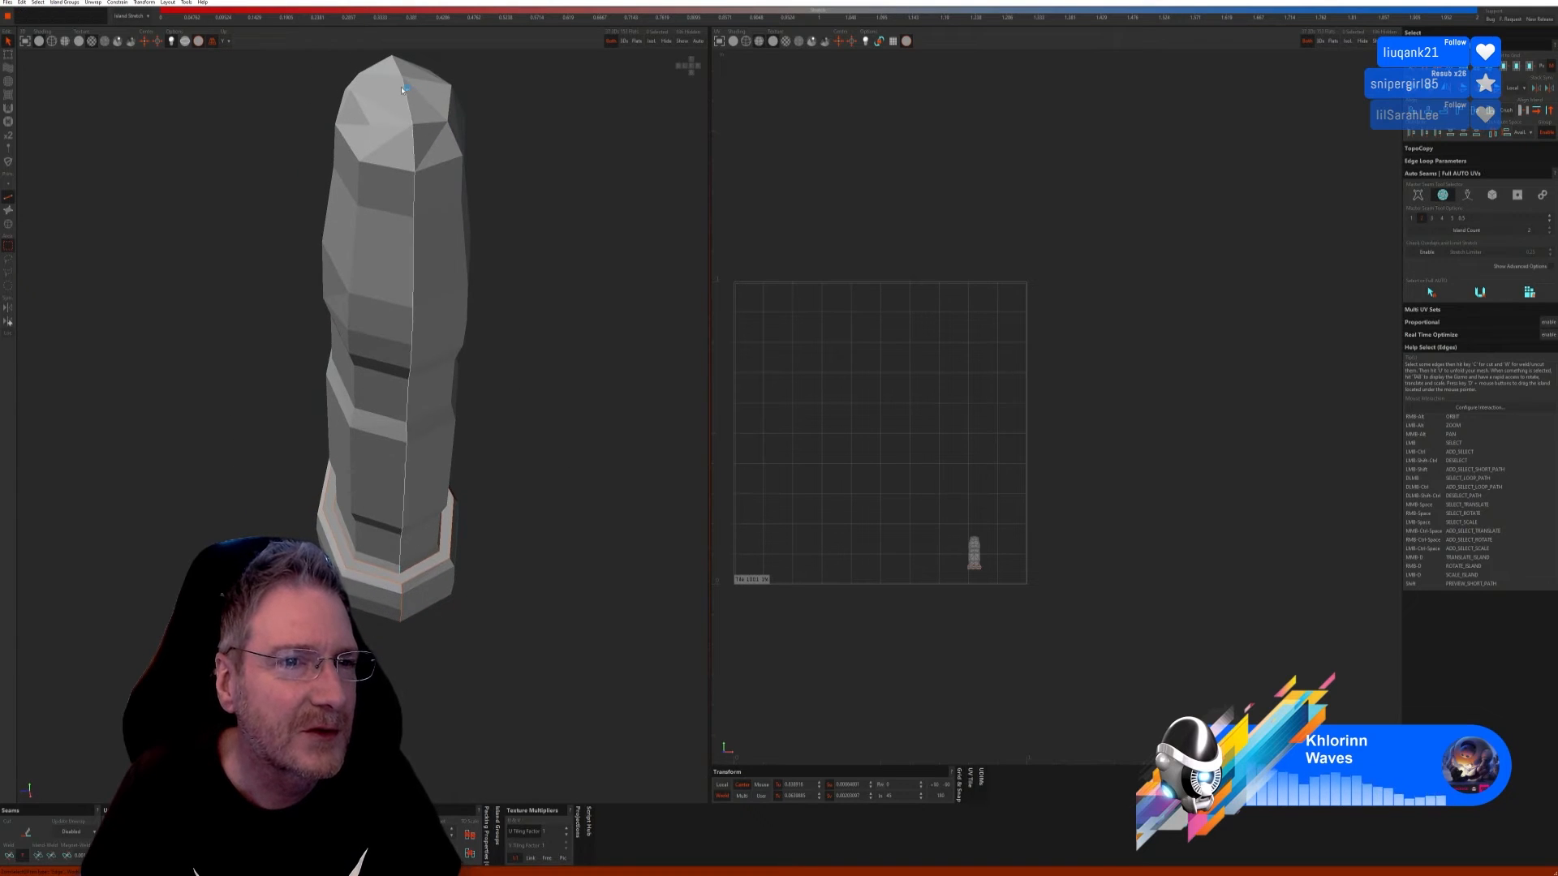
pyautogui.click(25, 833)
pyautogui.keyDown('alt'); pyautogui.moveTo(438, 382); pyautogui.dragTo(383, 384, button='right'); pyautogui.keyUp('alt')
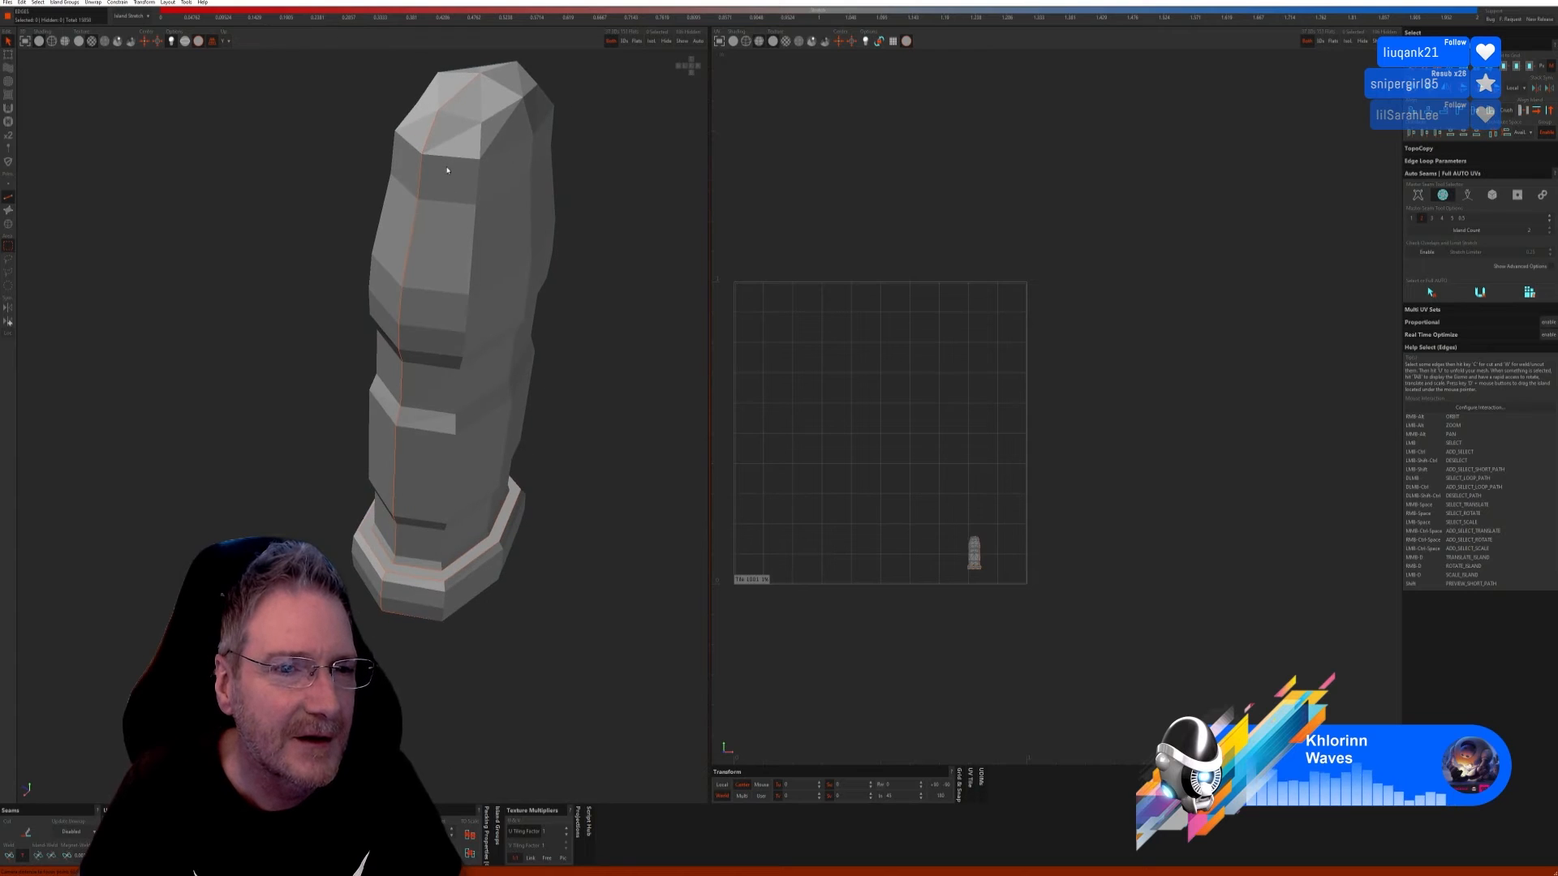
# Step: Cut a seam along the edge loop below the rounded tip, and unfold and pack the post's islands into the UV tile
pyautogui.keyDown('alt'); pyautogui.moveTo(583, 250); pyautogui.dragTo(611, 219, button='right'); pyautogui.keyUp('alt')
pyautogui.keyDown('alt'); pyautogui.moveTo(654, 356); pyautogui.dragTo(398, 374, button='right'); pyautogui.keyUp('alt')
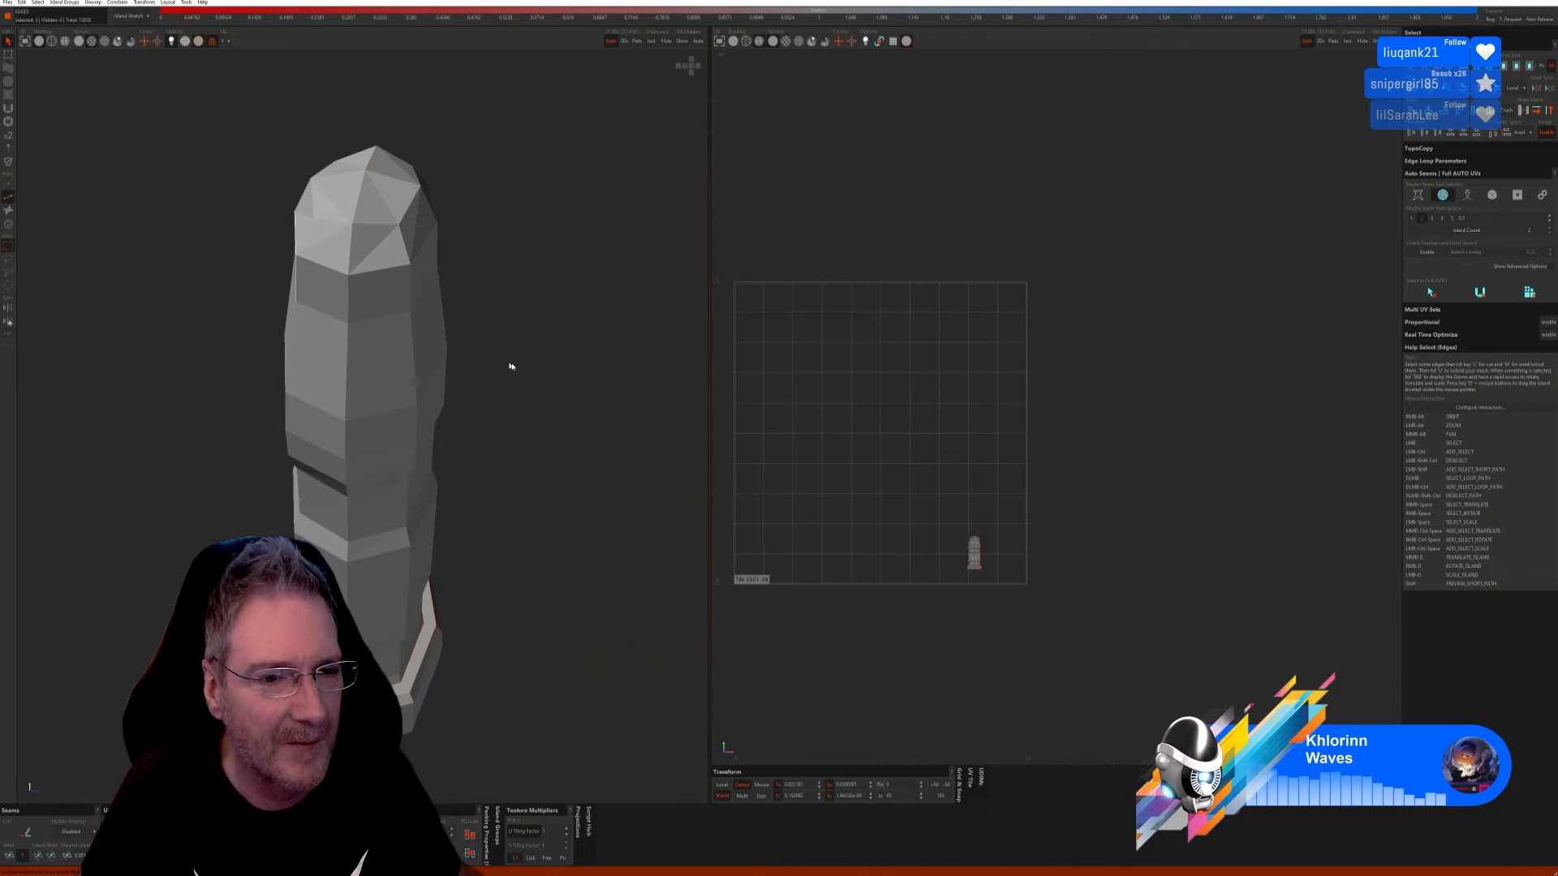
pyautogui.keyDown('alt'); pyautogui.moveTo(510, 367); pyautogui.dragTo(475, 362, button='right'); pyautogui.keyUp('alt')
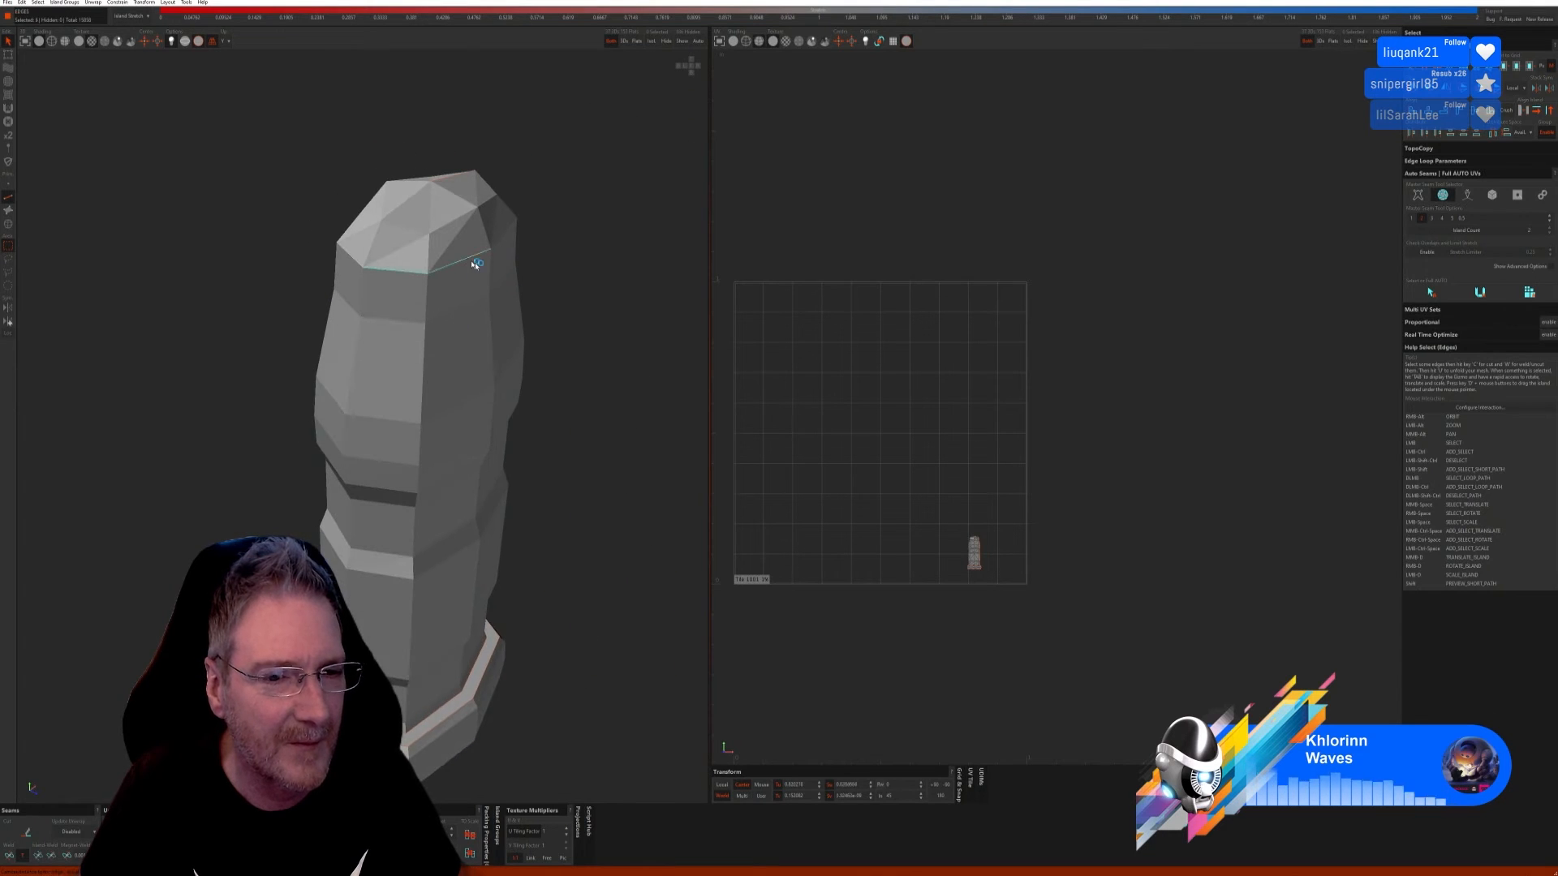
pyautogui.keyDown('ctrl'); pyautogui.click(500, 247); pyautogui.keyUp('ctrl')
pyautogui.keyDown('alt'); pyautogui.moveTo(629, 381); pyautogui.dragTo(526, 390, button='right'); pyautogui.keyUp('alt')
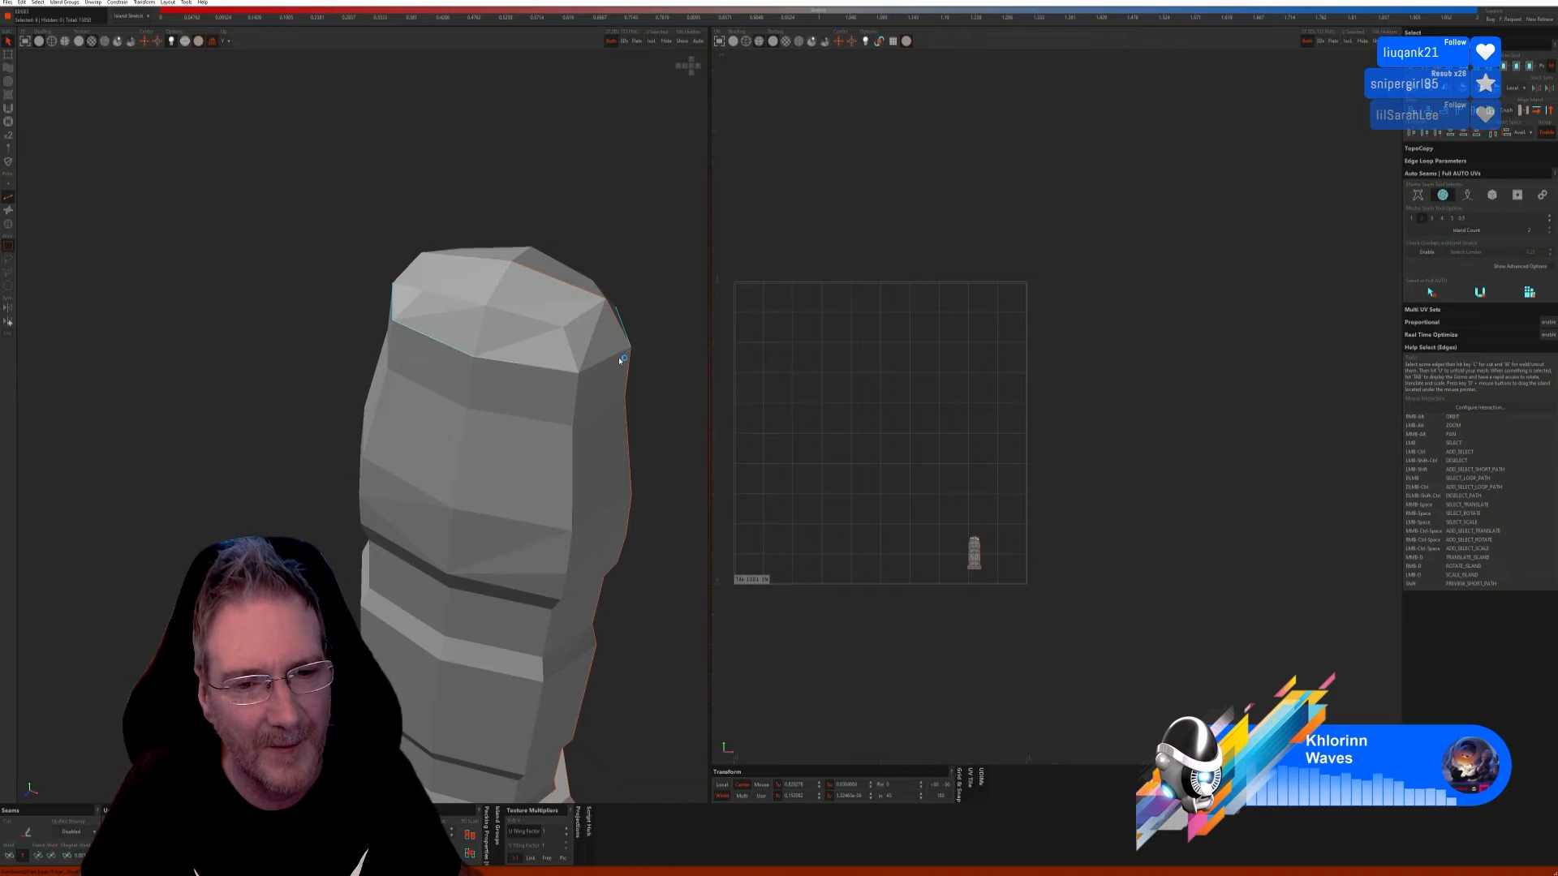
pyautogui.click(26, 834)
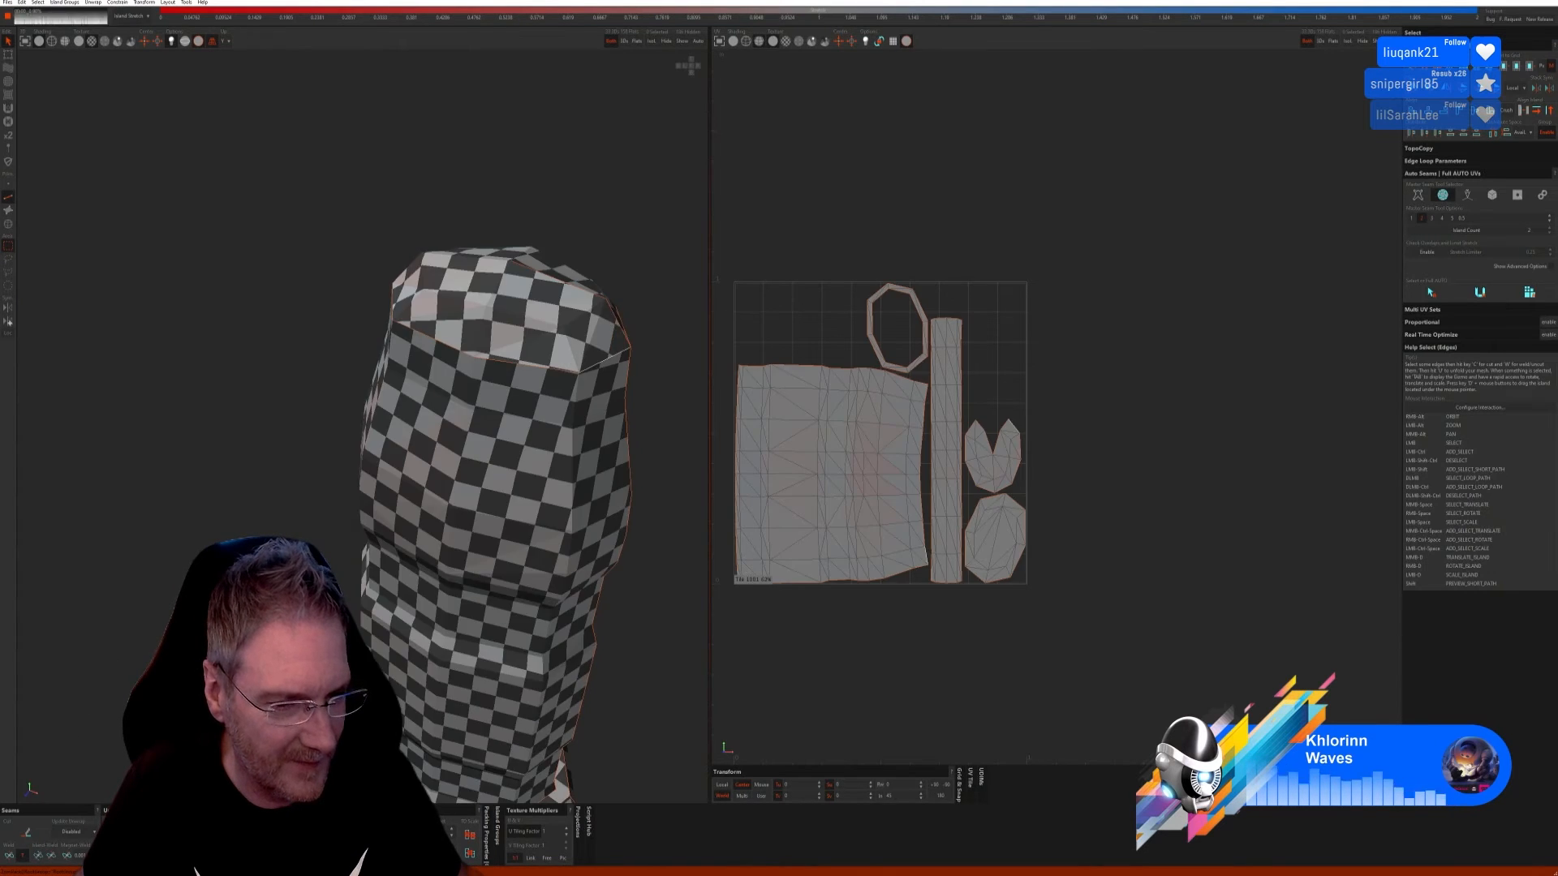
# Step: Exit isolation, switch to island selection, and select and isolate the last uncut post on the shelf
pyautogui.scroll(-5, 345, 545)
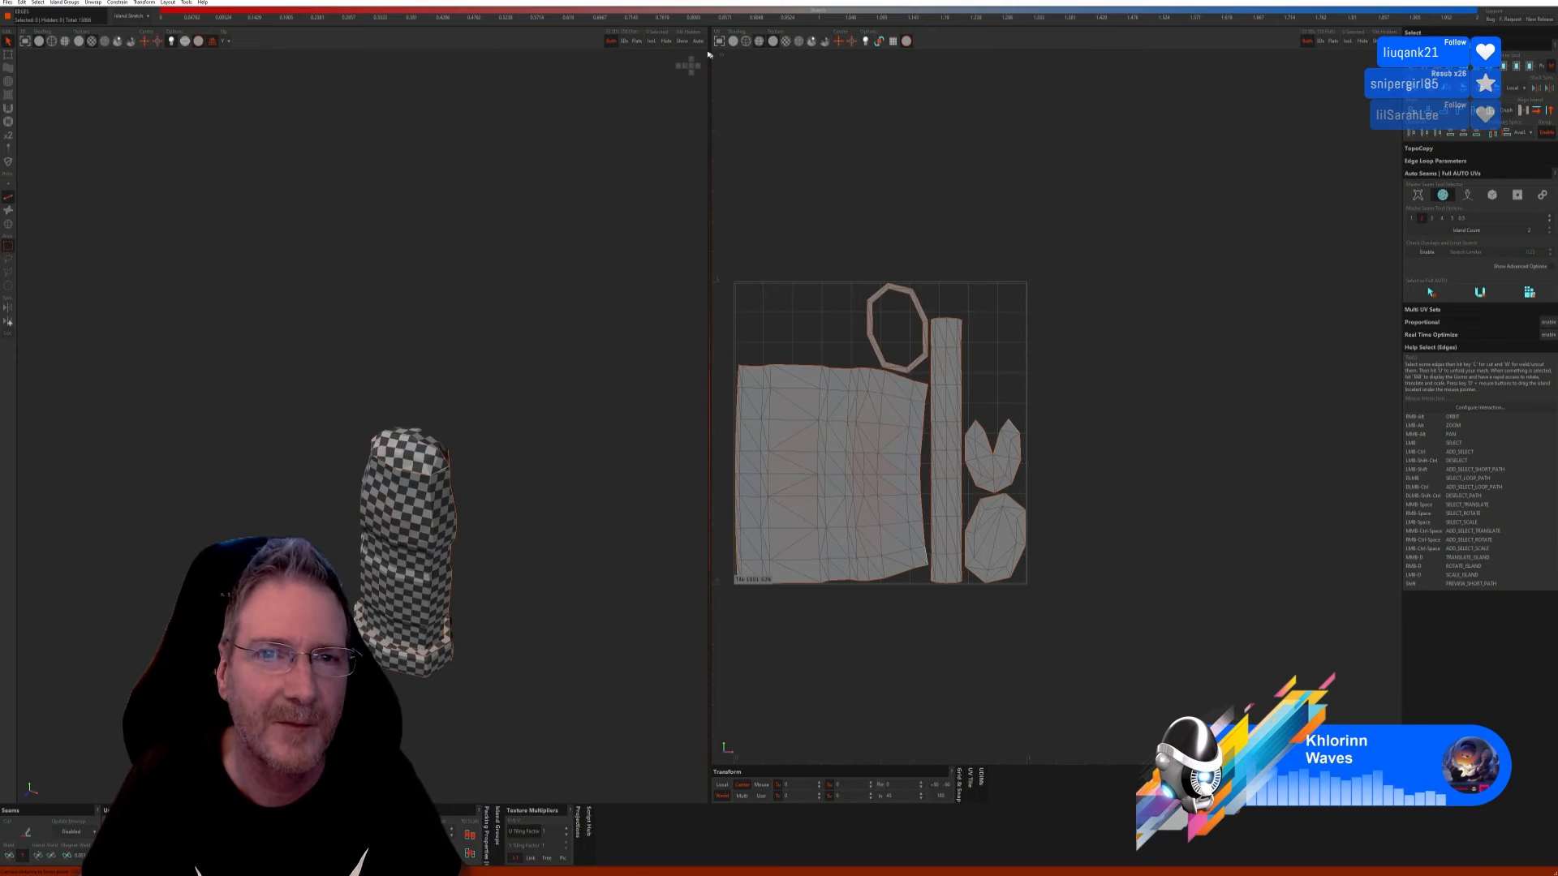
pyautogui.click(682, 43)
pyautogui.keyDown('alt'); pyautogui.moveTo(422, 355); pyautogui.dragTo(537, 317); pyautogui.keyUp('alt')
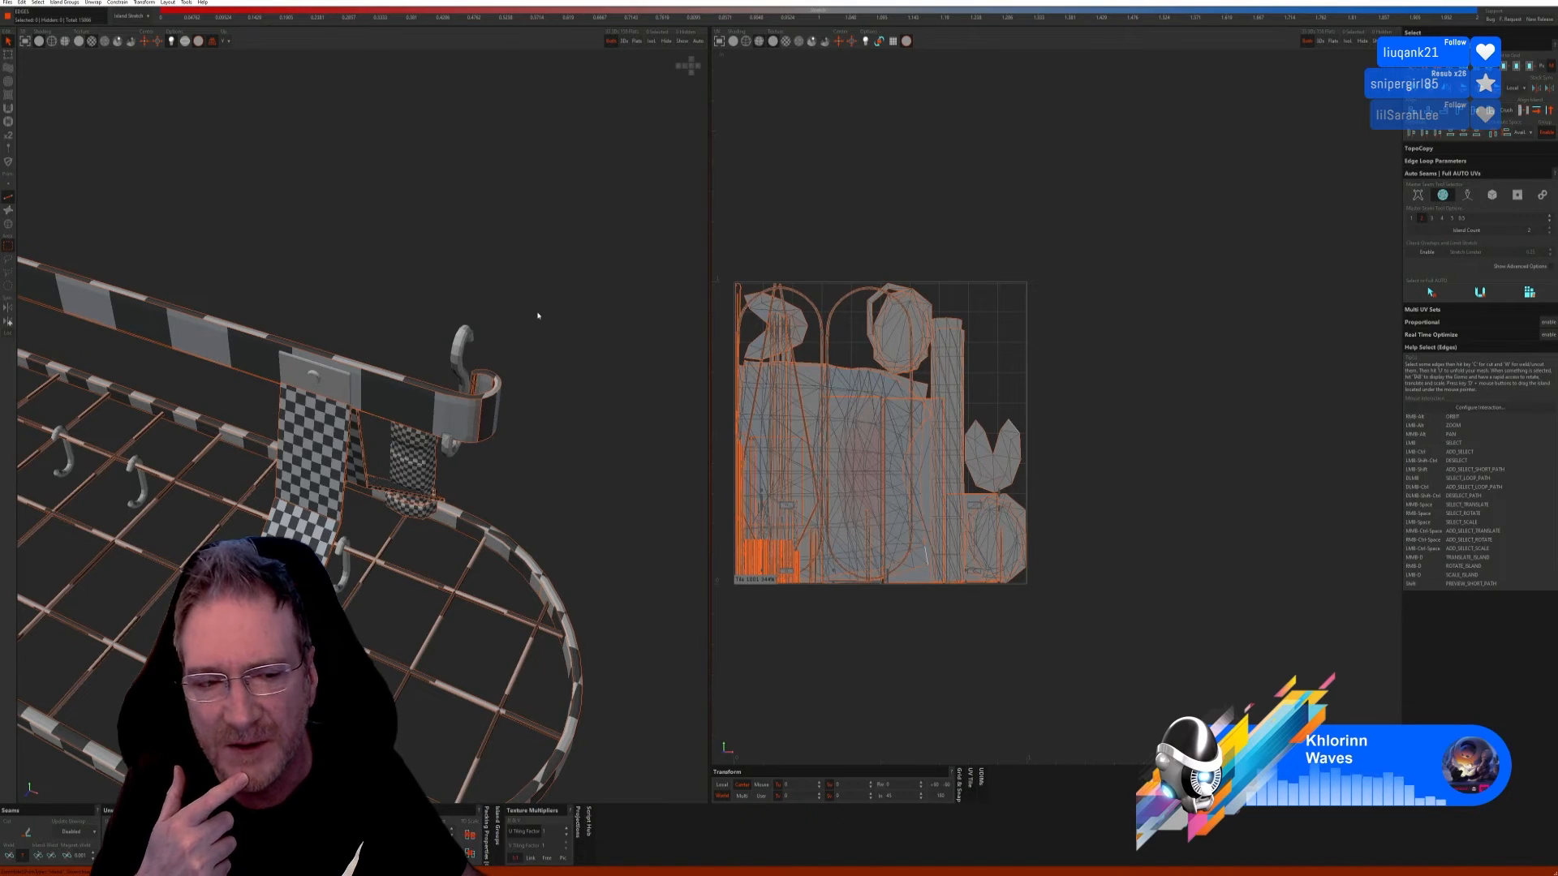
pyautogui.keyDown('alt'); pyautogui.moveTo(537, 316); pyautogui.dragTo(365, 337); pyautogui.keyUp('alt')
pyautogui.keyDown('alt'); pyautogui.moveTo(289, 303); pyautogui.dragTo(431, 363); pyautogui.keyUp('alt')
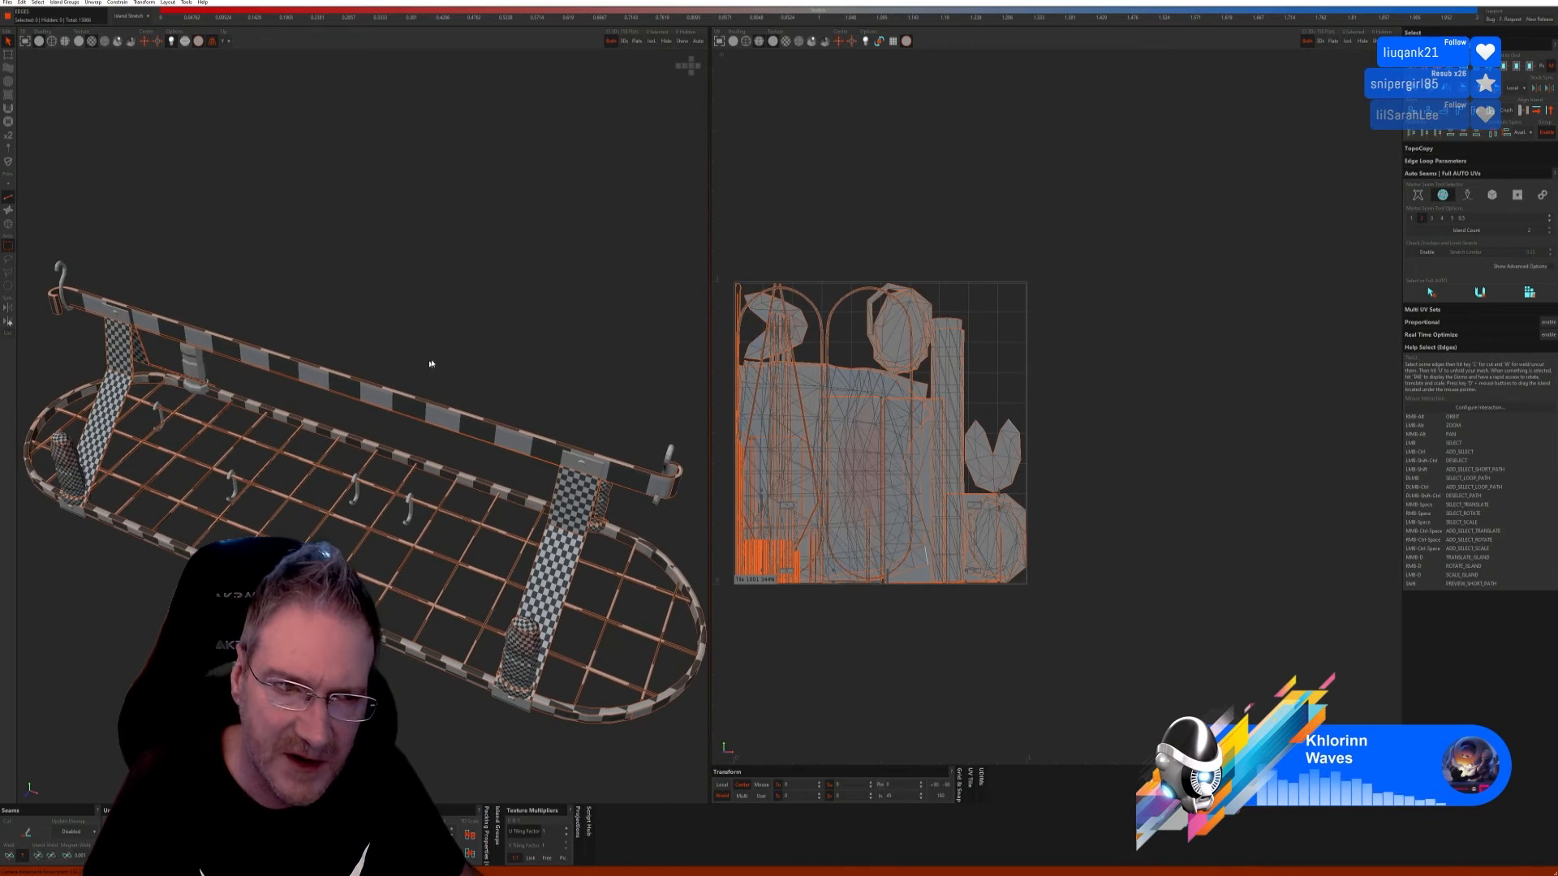
pyautogui.keyDown('alt'); pyautogui.moveTo(432, 364); pyautogui.dragTo(310, 385, button='right'); pyautogui.keyUp('alt')
pyautogui.keyDown('alt'); pyautogui.moveTo(414, 445); pyautogui.dragTo(173, 292, button='middle'); pyautogui.keyUp('alt')
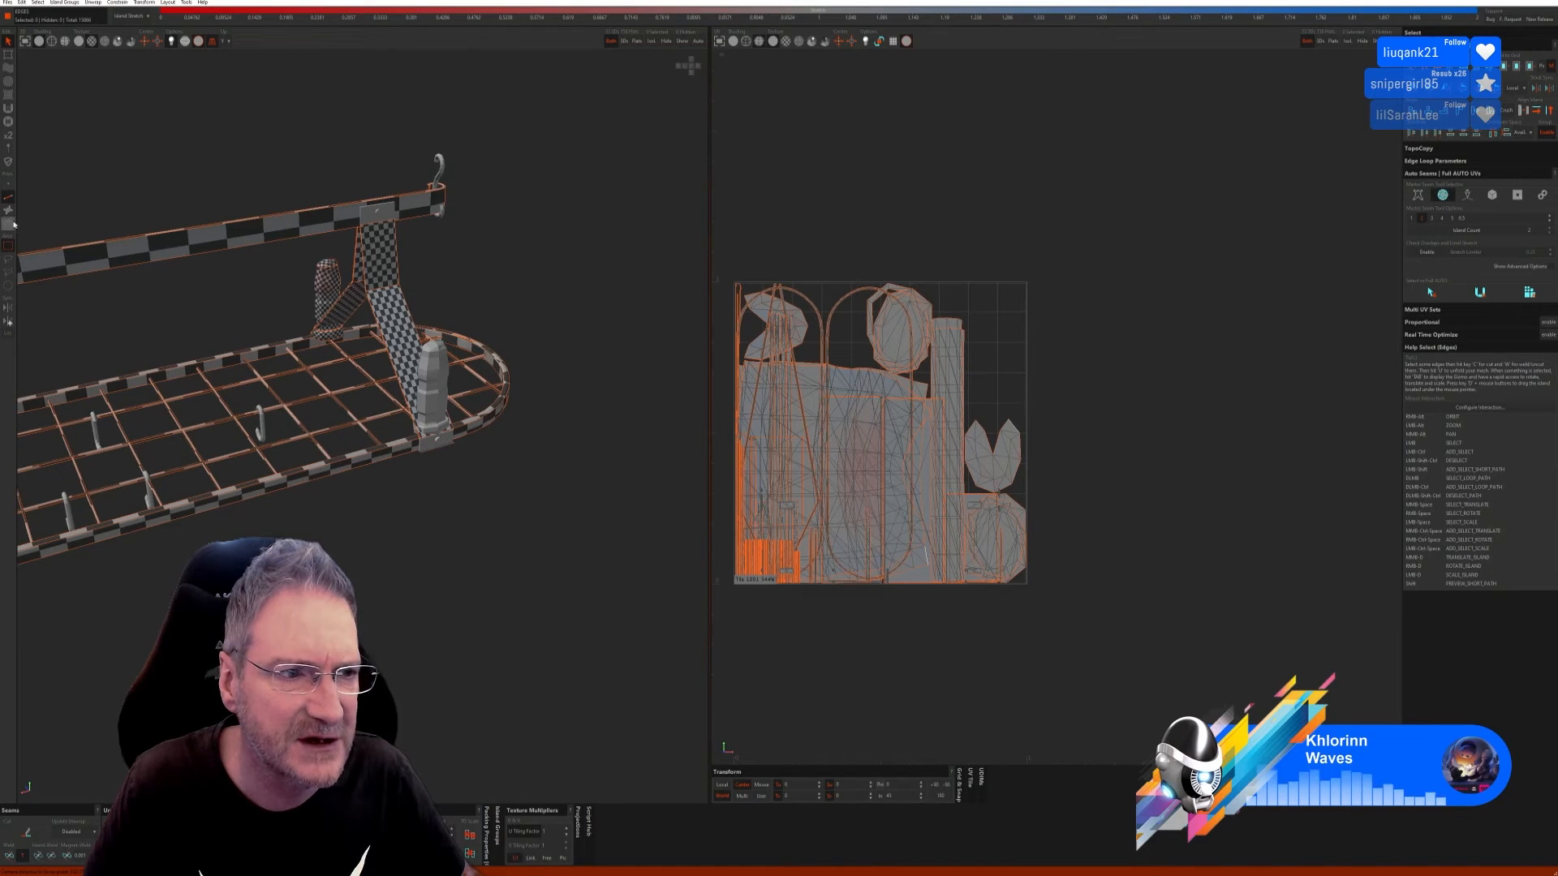
pyautogui.press('F4')
pyautogui.click(442, 379)
pyautogui.press('f')
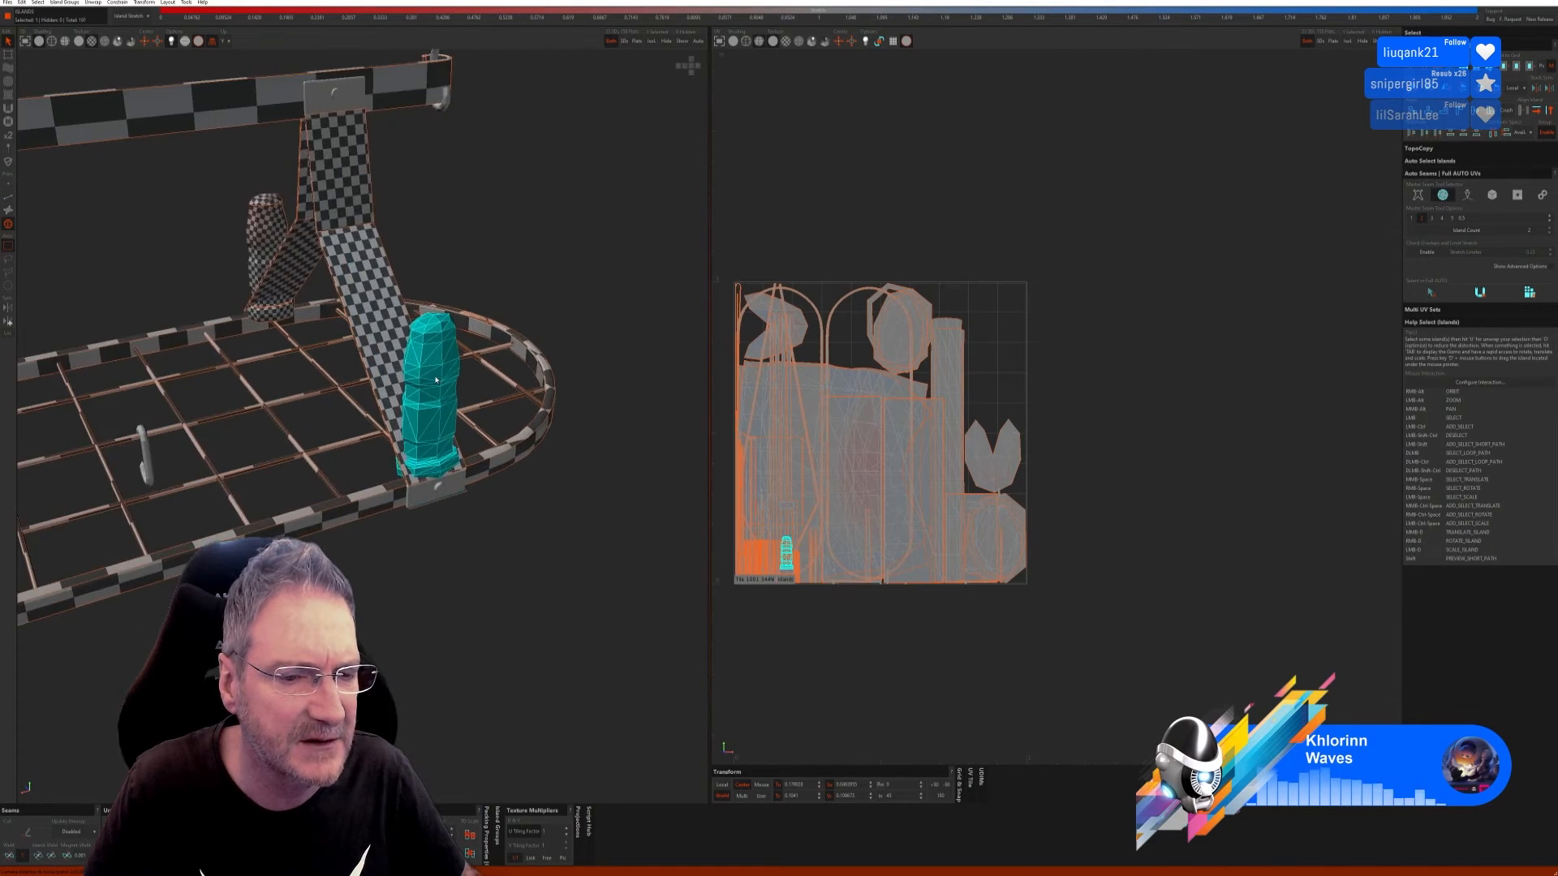
pyautogui.click(651, 42)
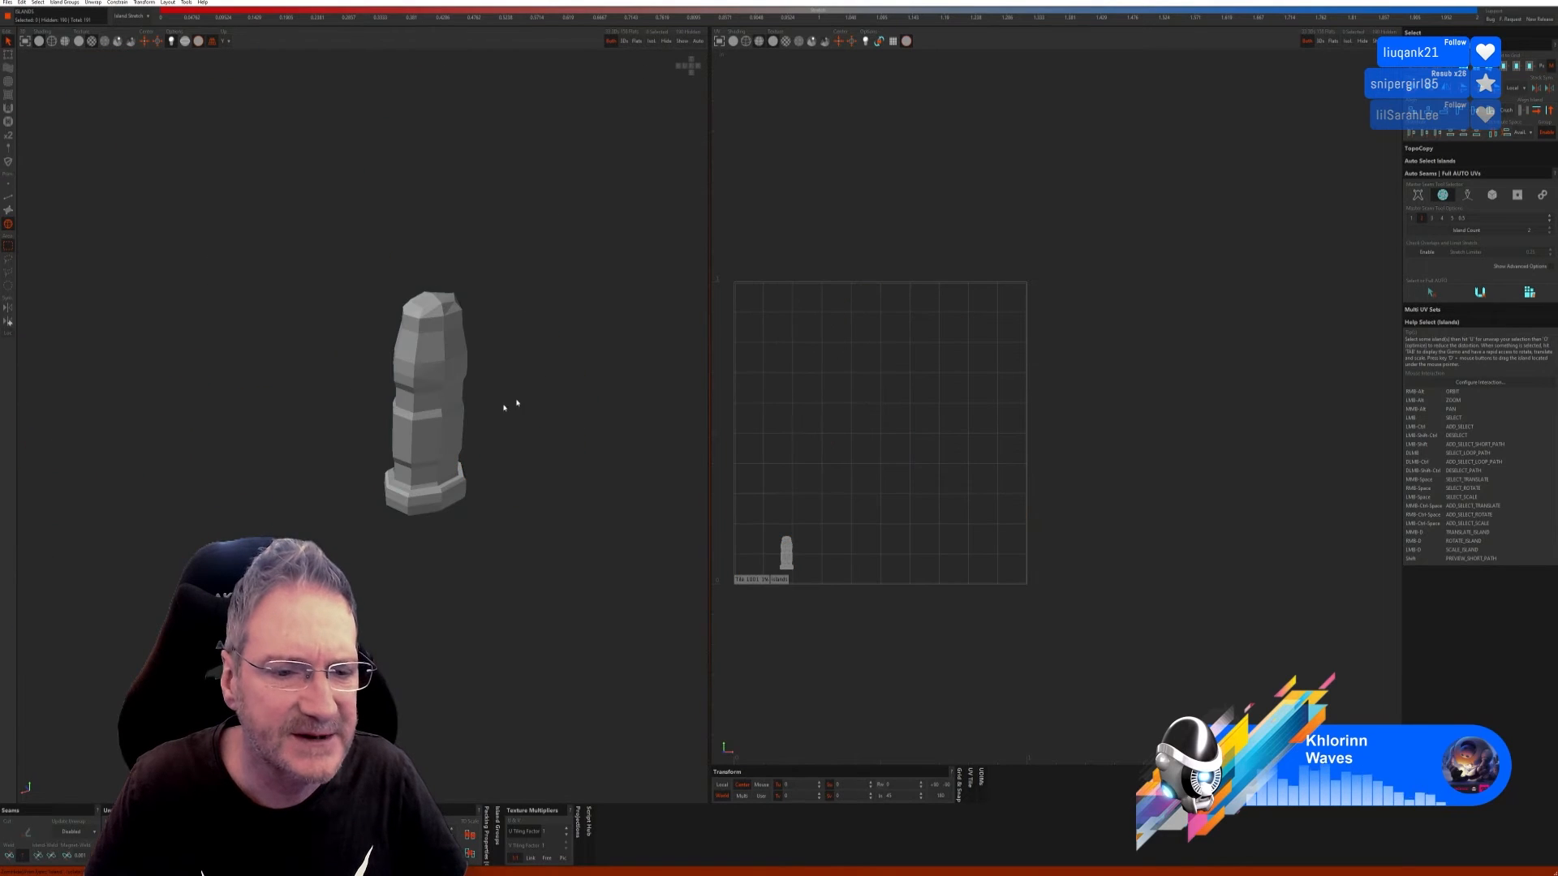
# Step: Switch to edge selection and cut a seam along the upper outer edge loop of the isolated post's base collar
pyautogui.scroll(4, 465, 560)
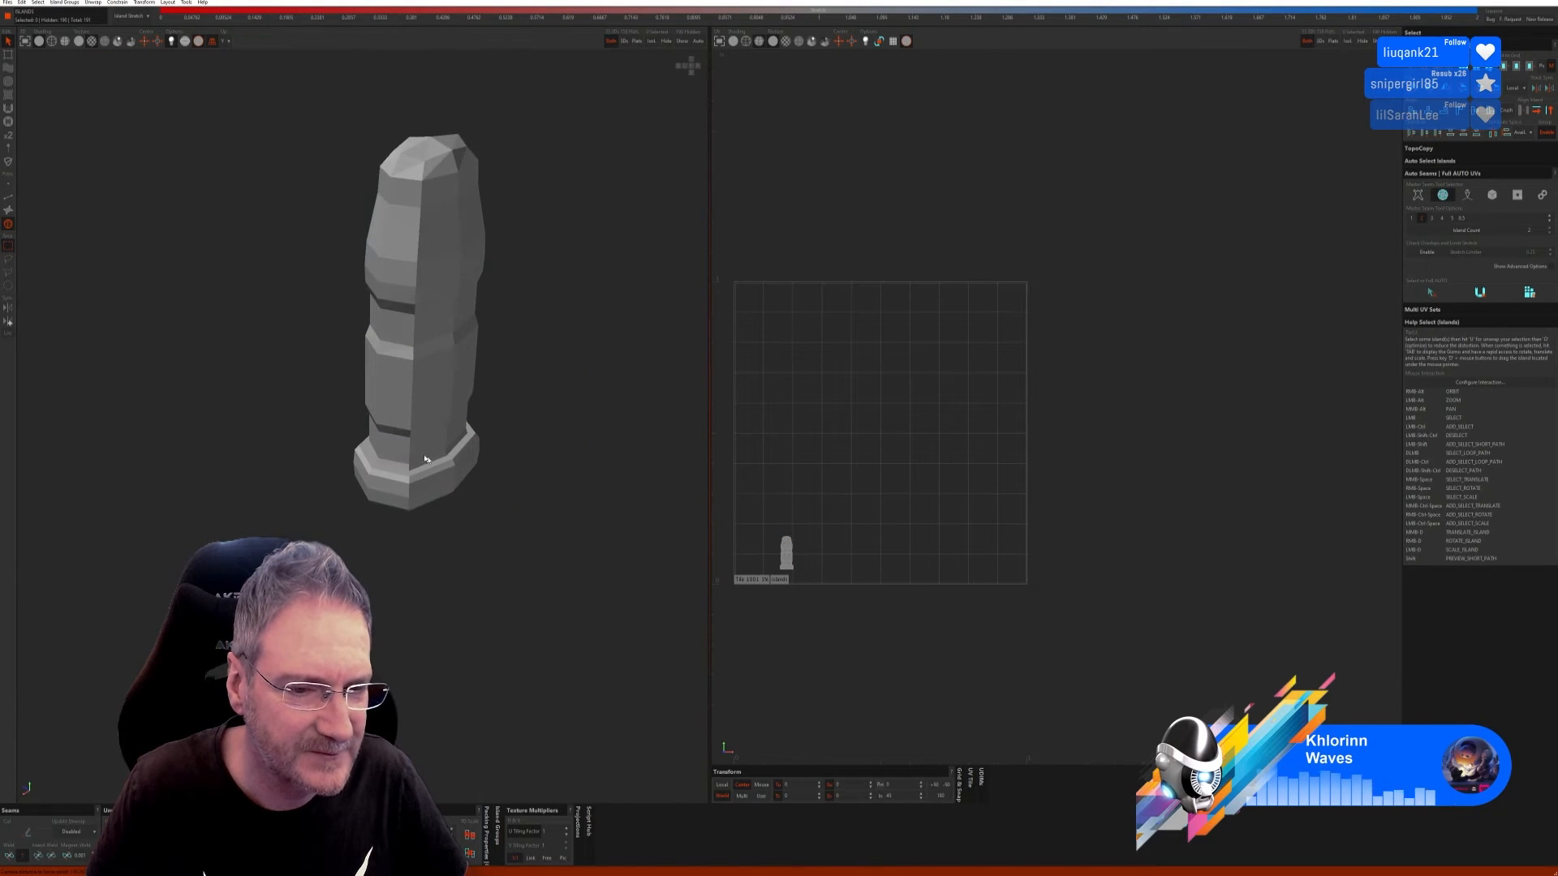
pyautogui.scroll(3, 465, 560)
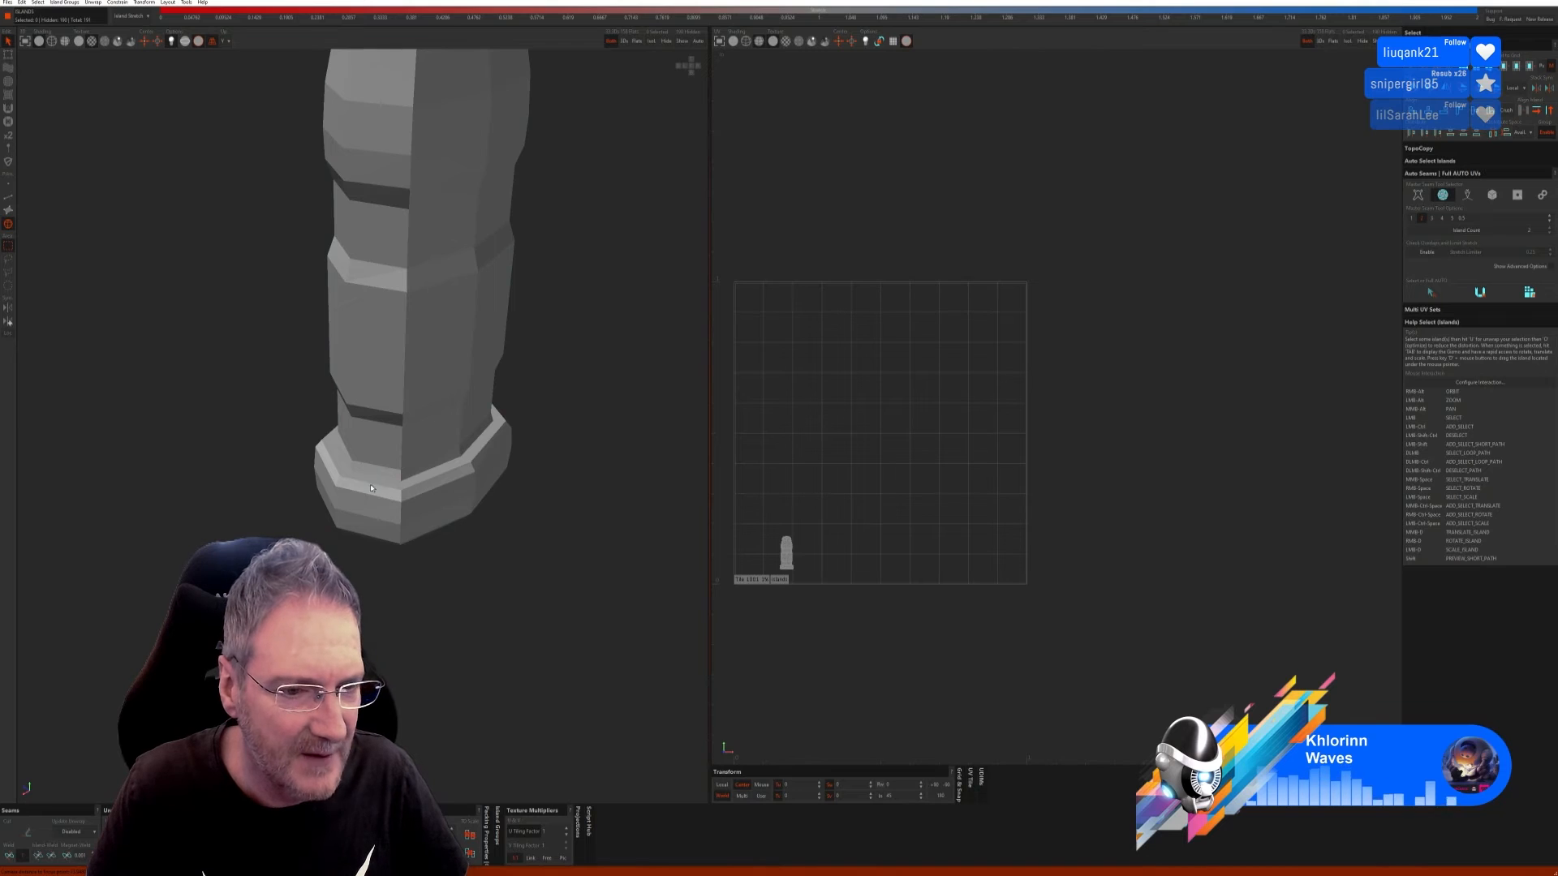
pyautogui.hotkey('ctrl', 'a')
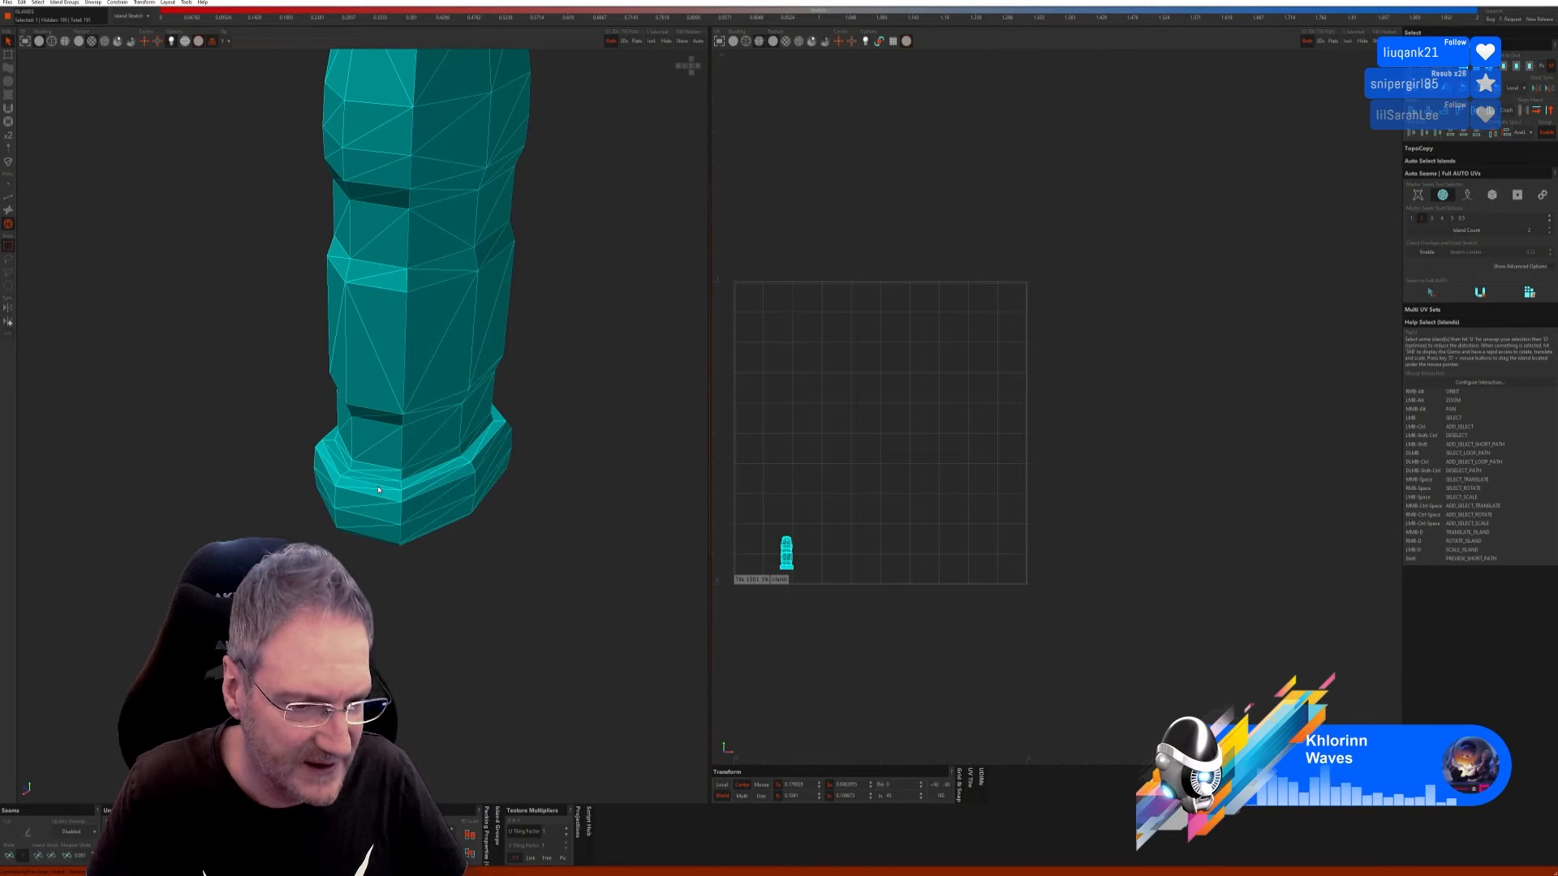
pyautogui.click(8, 196)
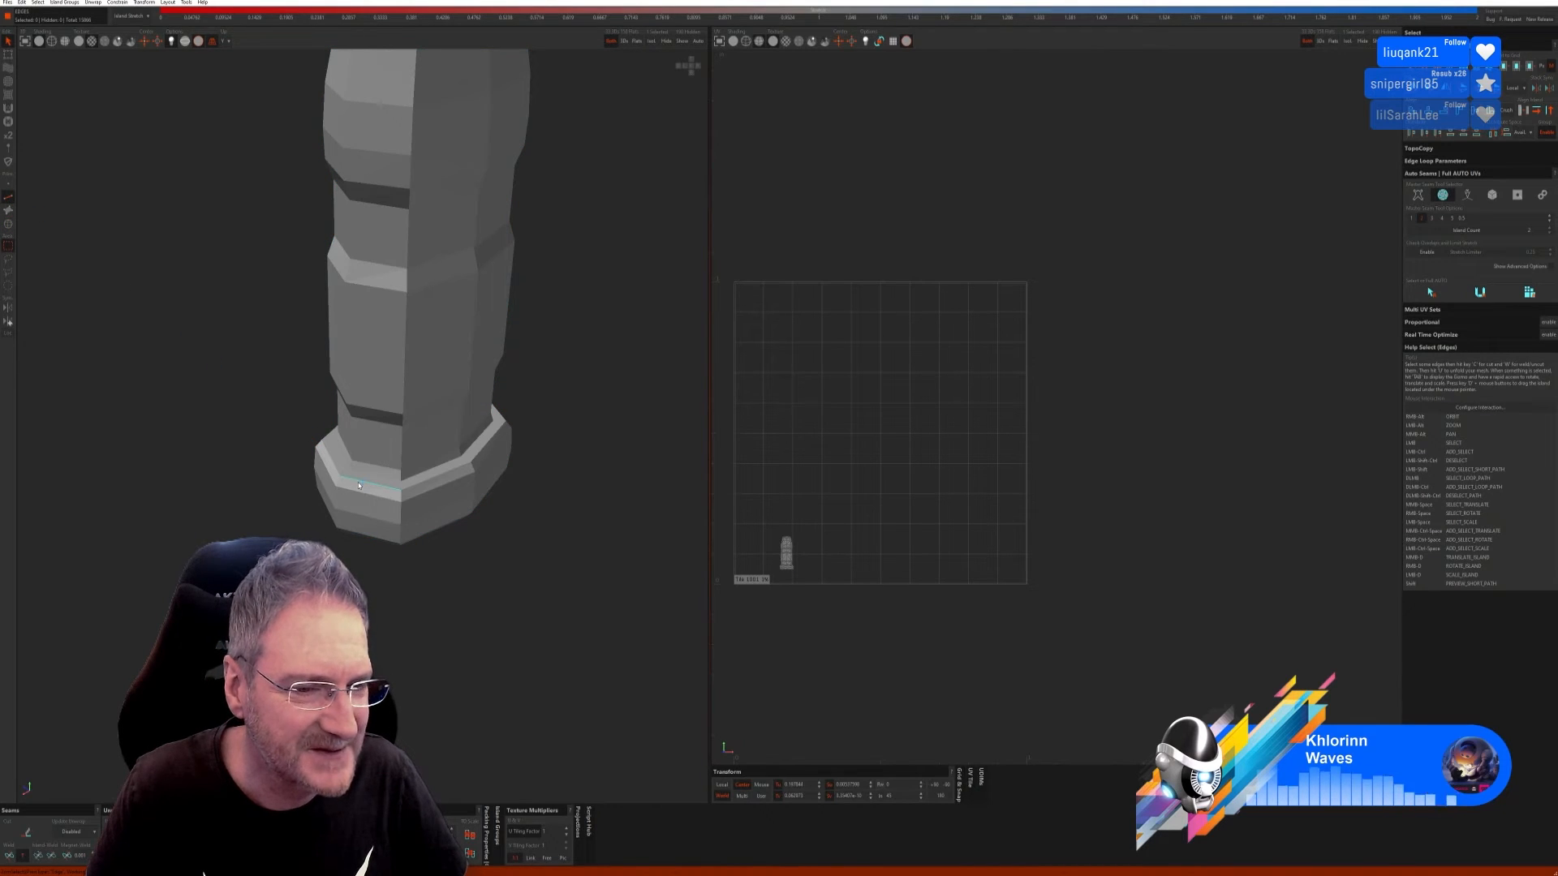
pyautogui.doubleClick(494, 445)
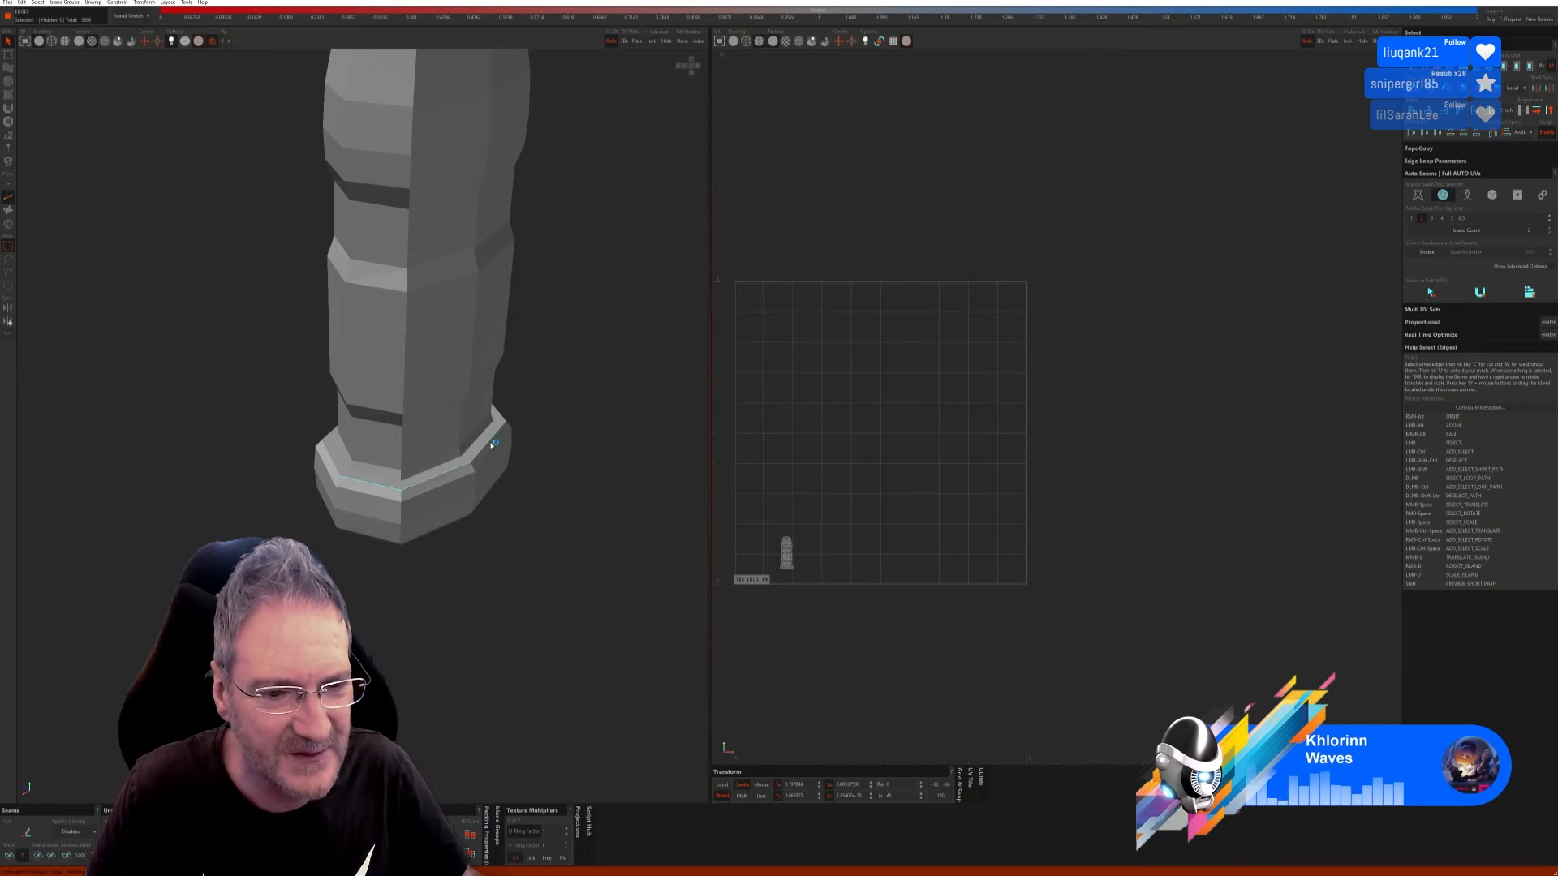
pyautogui.keyDown('alt'); pyautogui.moveTo(630, 519); pyautogui.dragTo(359, 497, button='right'); pyautogui.keyUp('alt')
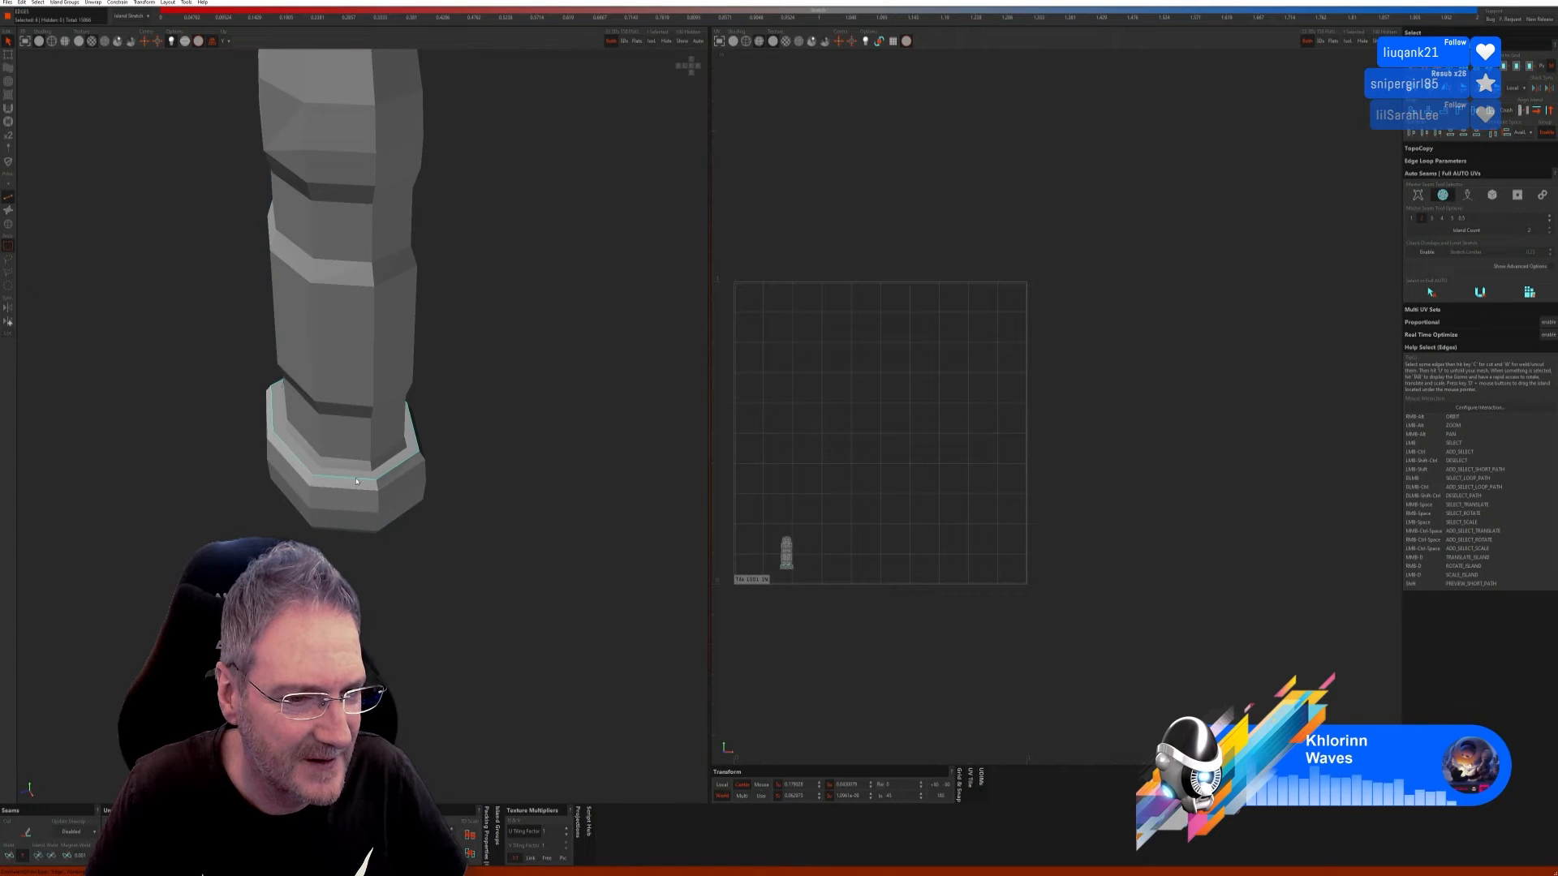
pyautogui.press('c')
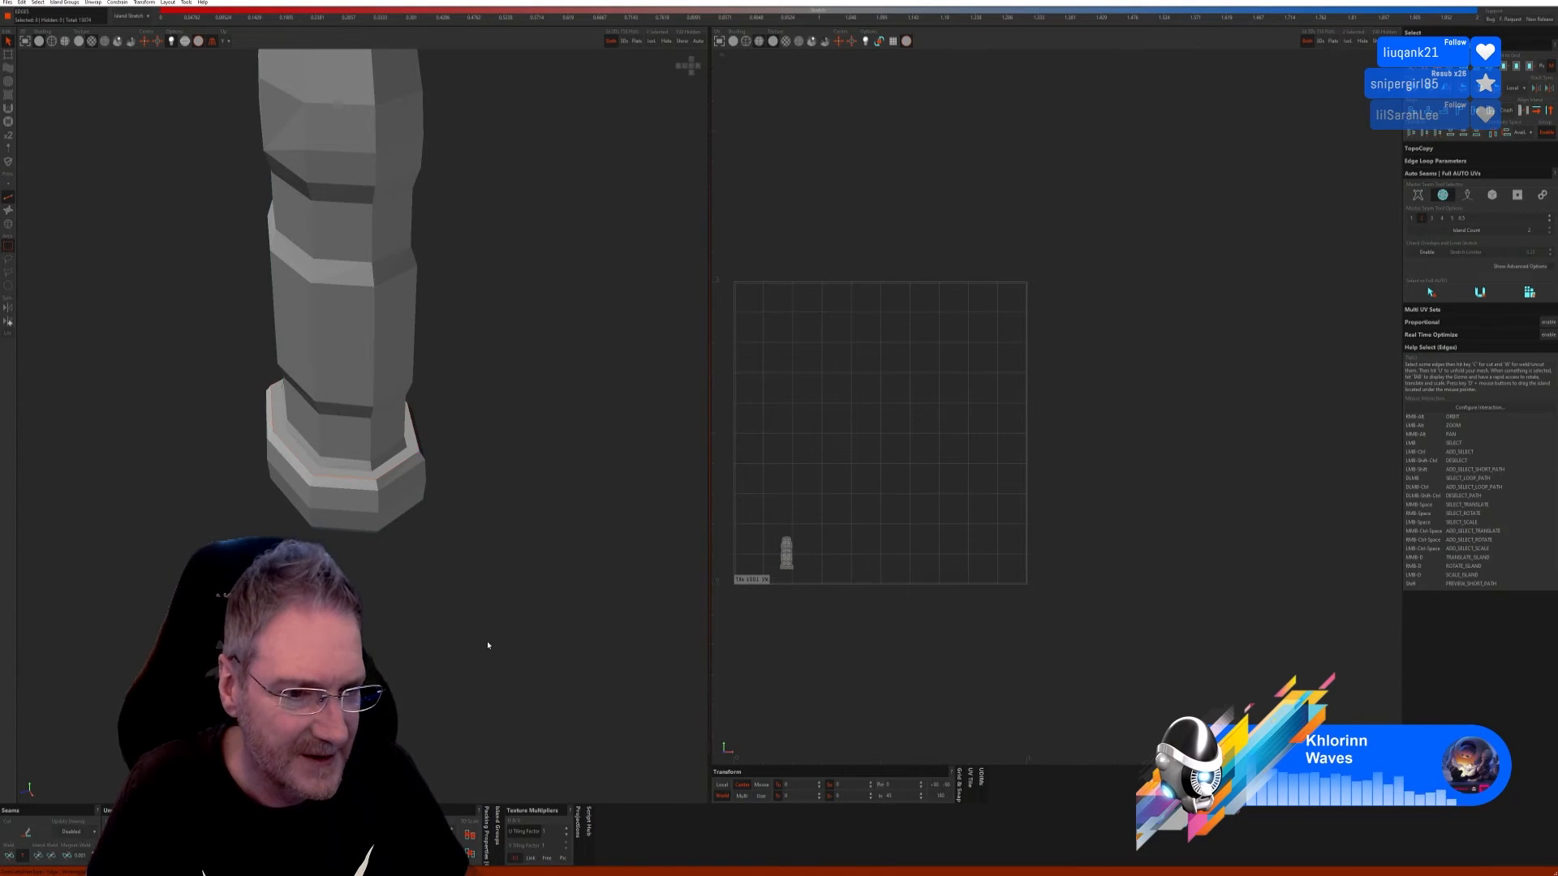
# Step: Cut a seam along the bottom outer edge loop of the isolated post's base collar
pyautogui.keyDown('alt'); pyautogui.moveTo(488, 645); pyautogui.dragTo(388, 546, button='right'); pyautogui.keyUp('alt')
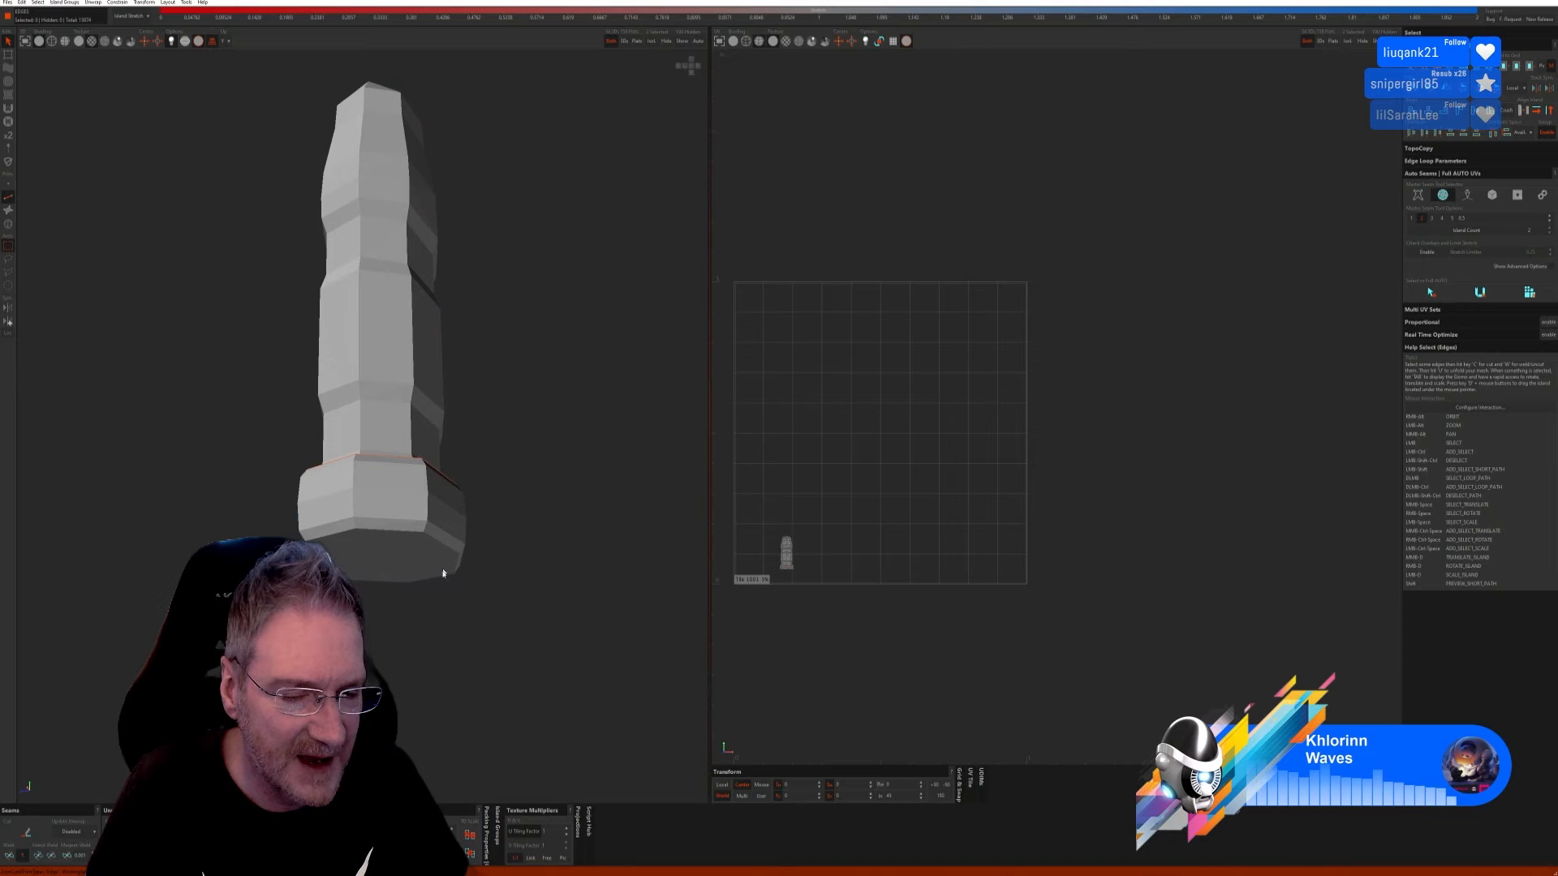
pyautogui.click(383, 531)
pyautogui.keyDown('alt'); pyautogui.moveTo(546, 636); pyautogui.dragTo(446, 630, button='right'); pyautogui.keyUp('alt')
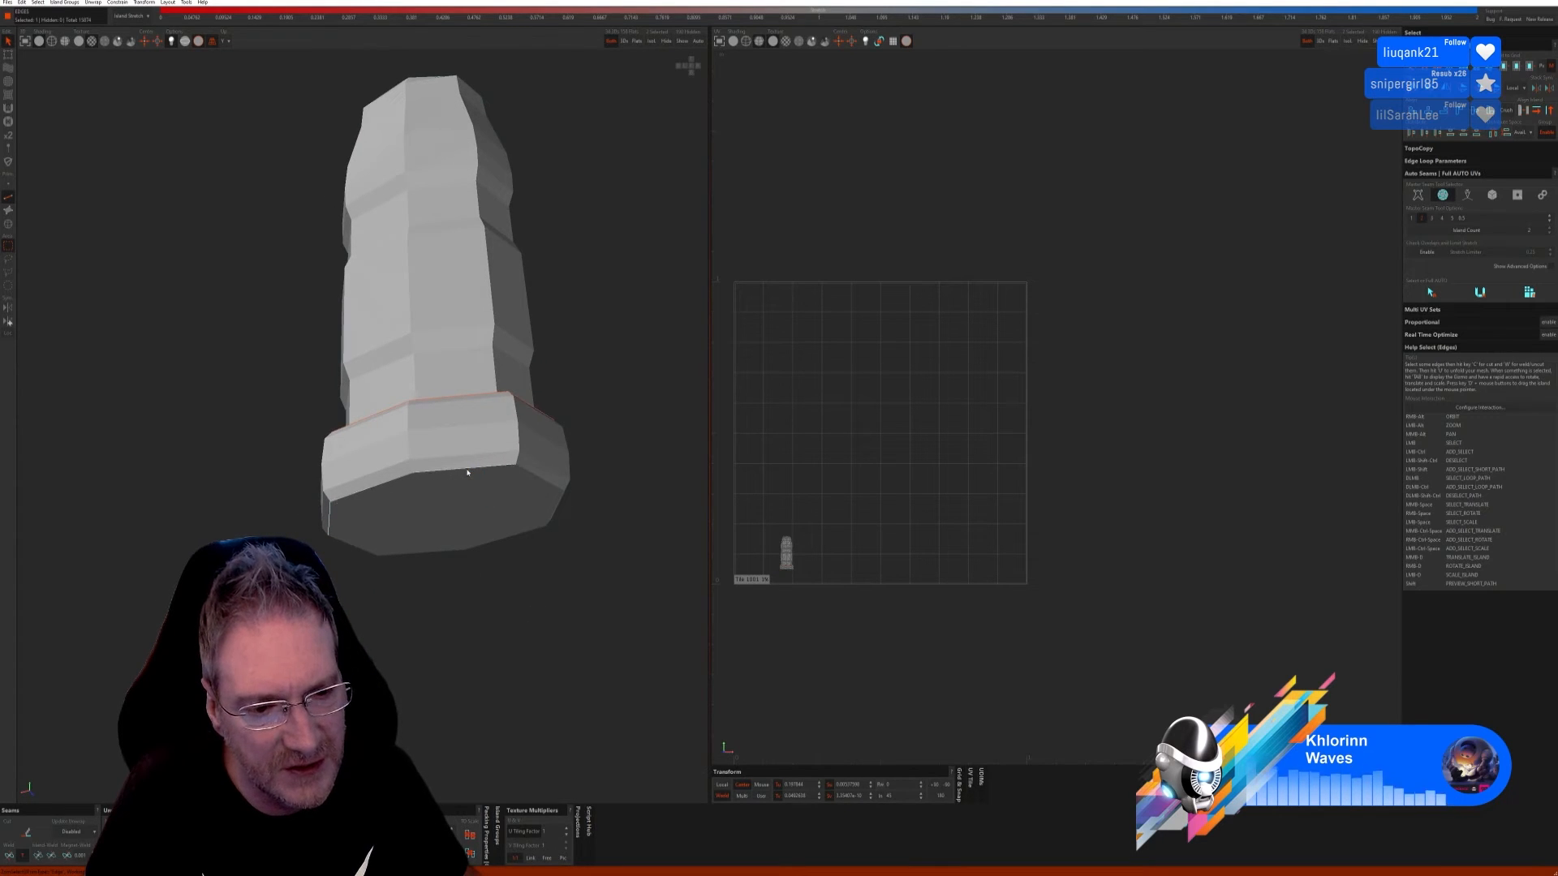
pyautogui.keyDown('alt'); pyautogui.moveTo(514, 515); pyautogui.dragTo(327, 516, button='right'); pyautogui.keyUp('alt')
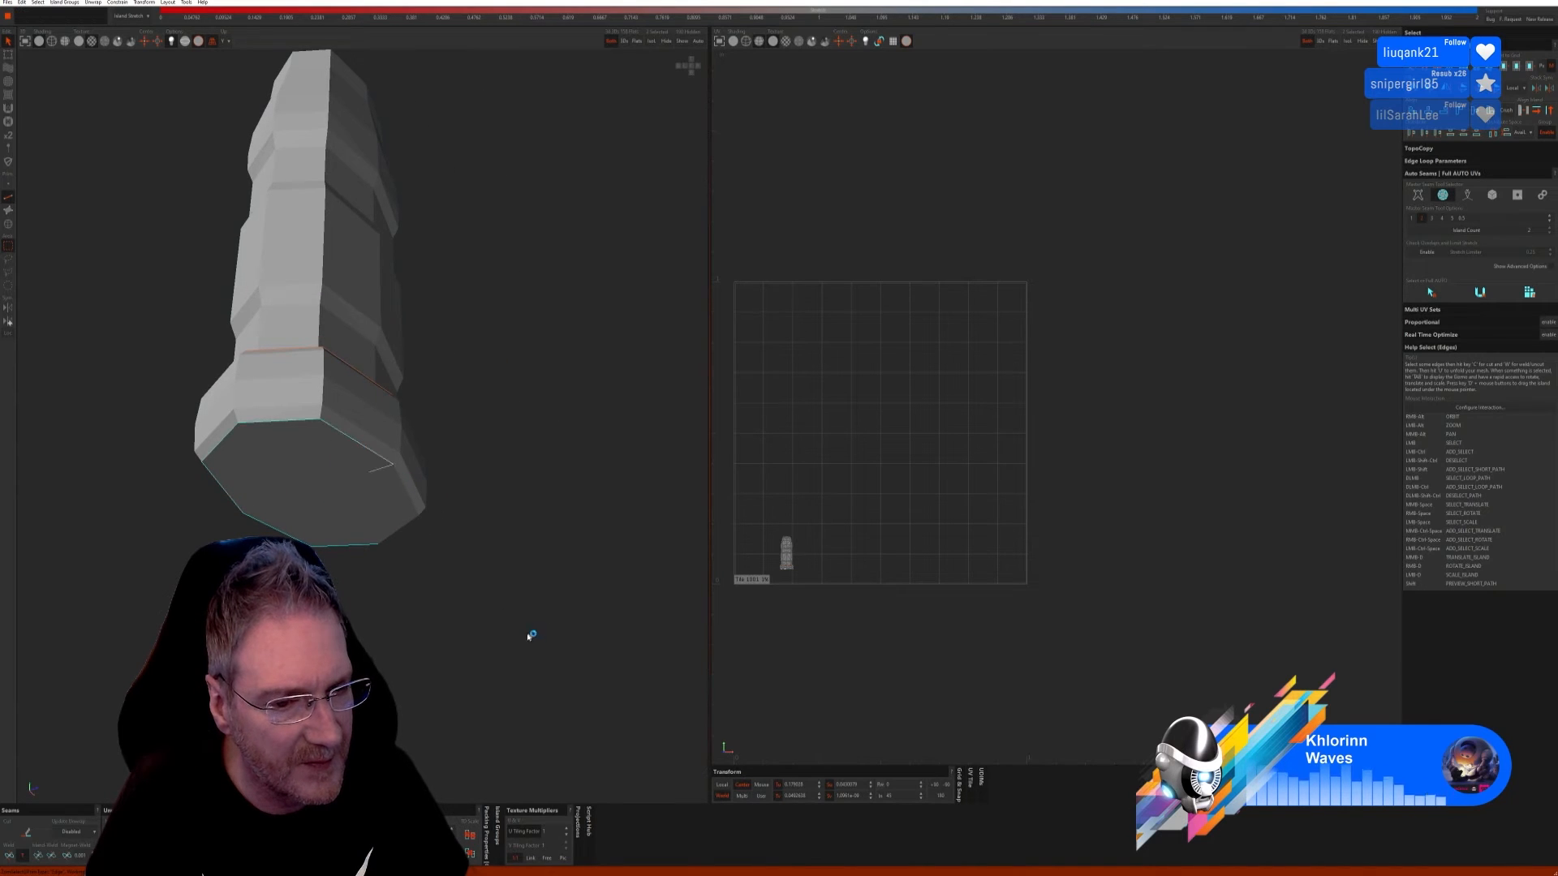
pyautogui.keyDown('alt'); pyautogui.moveTo(531, 636); pyautogui.dragTo(375, 528, button='right'); pyautogui.keyUp('alt')
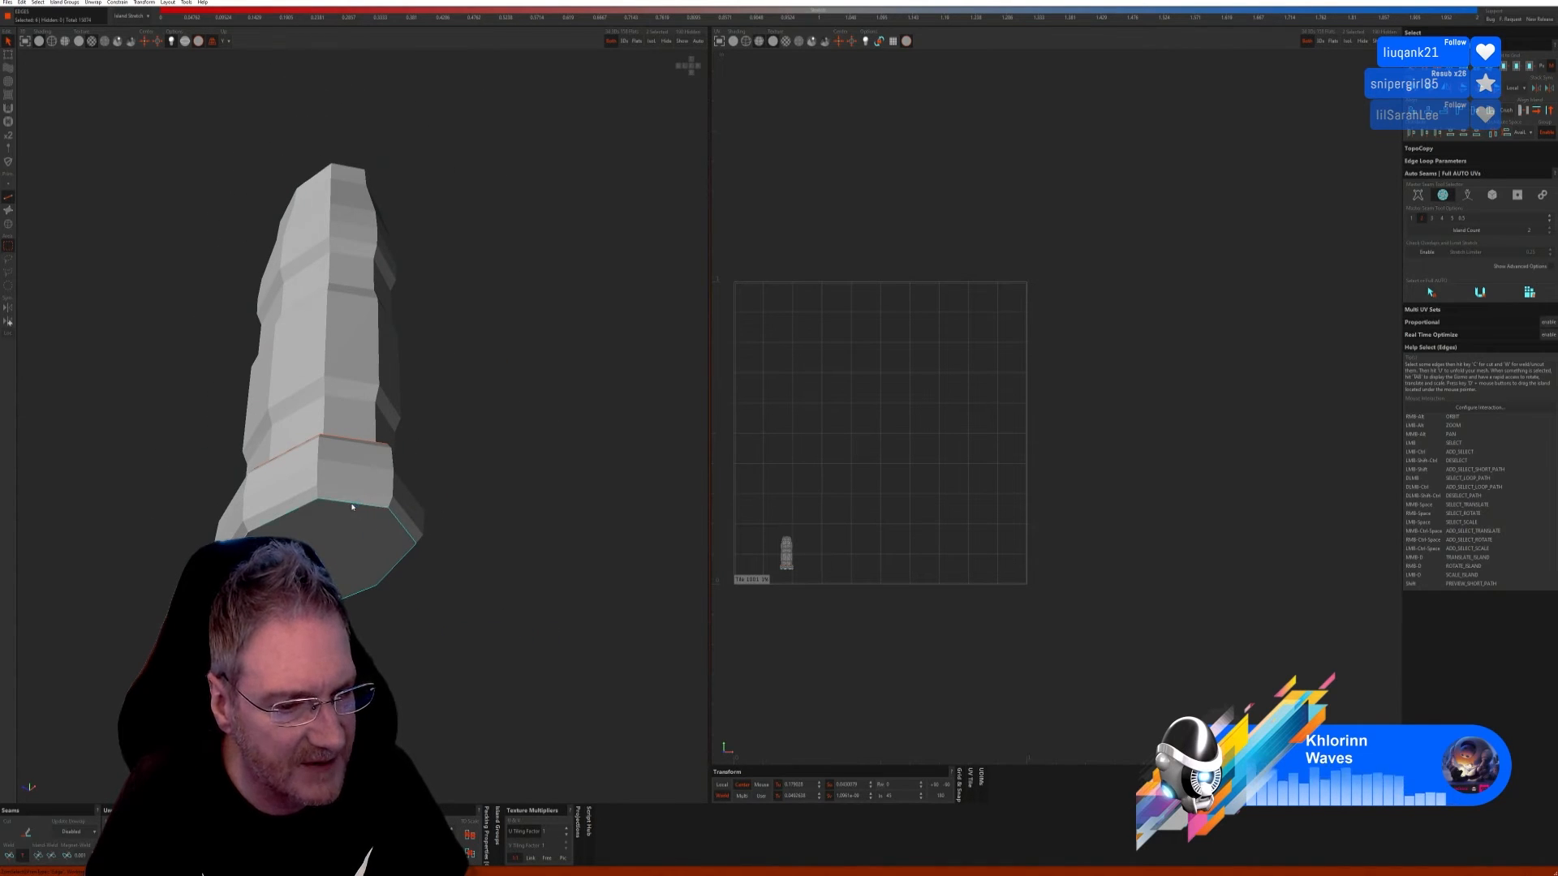
pyautogui.press('c')
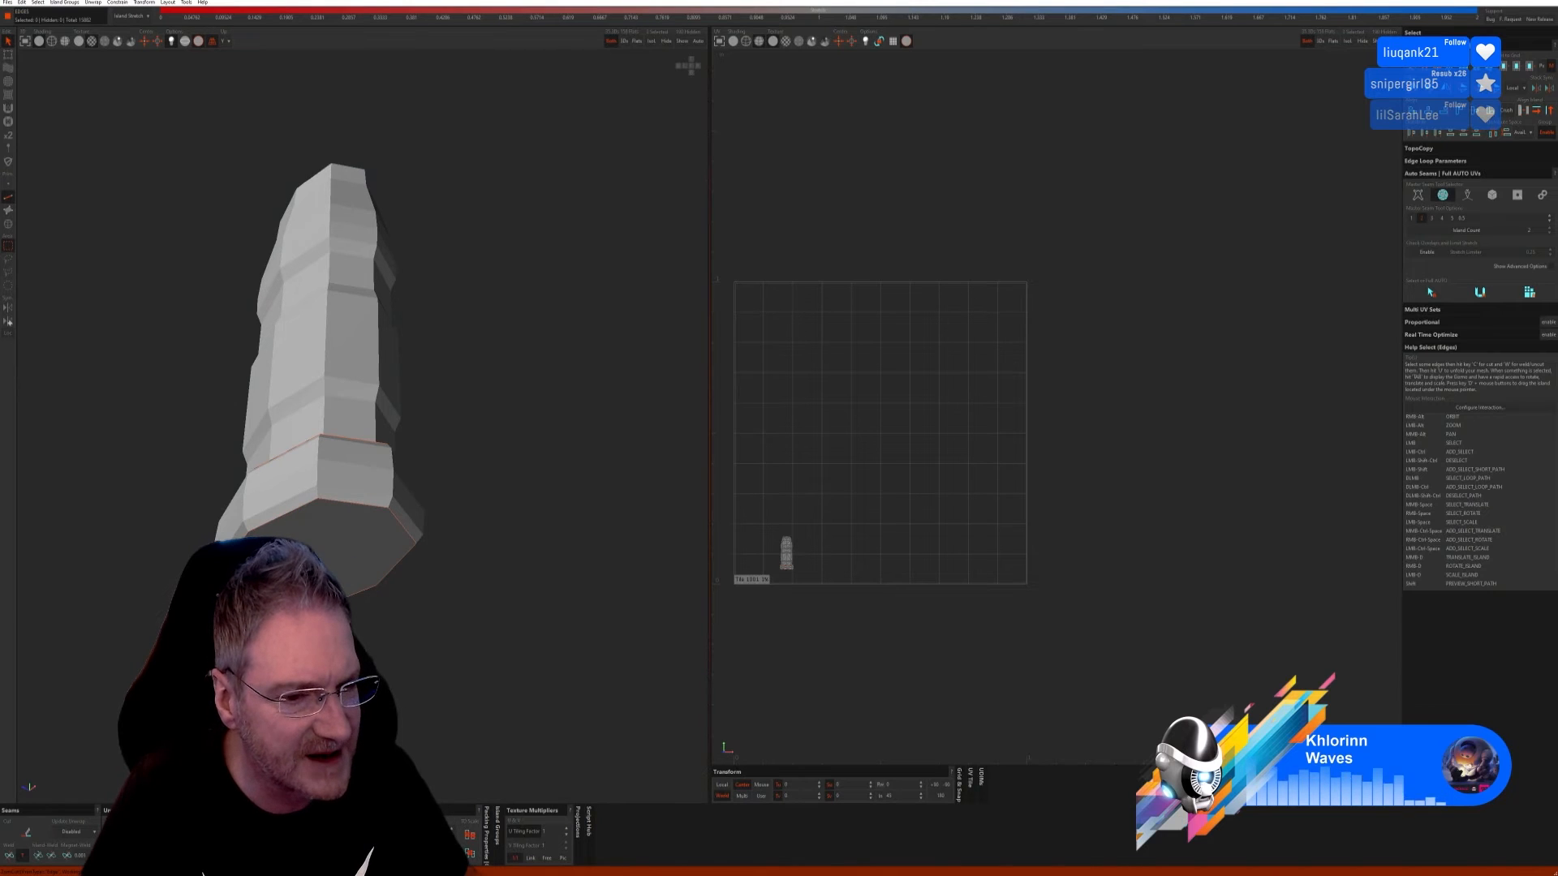
# Step: Cut a seam along the inner edge loop where the shaft meets the base collar
pyautogui.keyDown('alt'); pyautogui.moveTo(375, 529); pyautogui.dragTo(446, 629, button='right'); pyautogui.keyUp('alt')
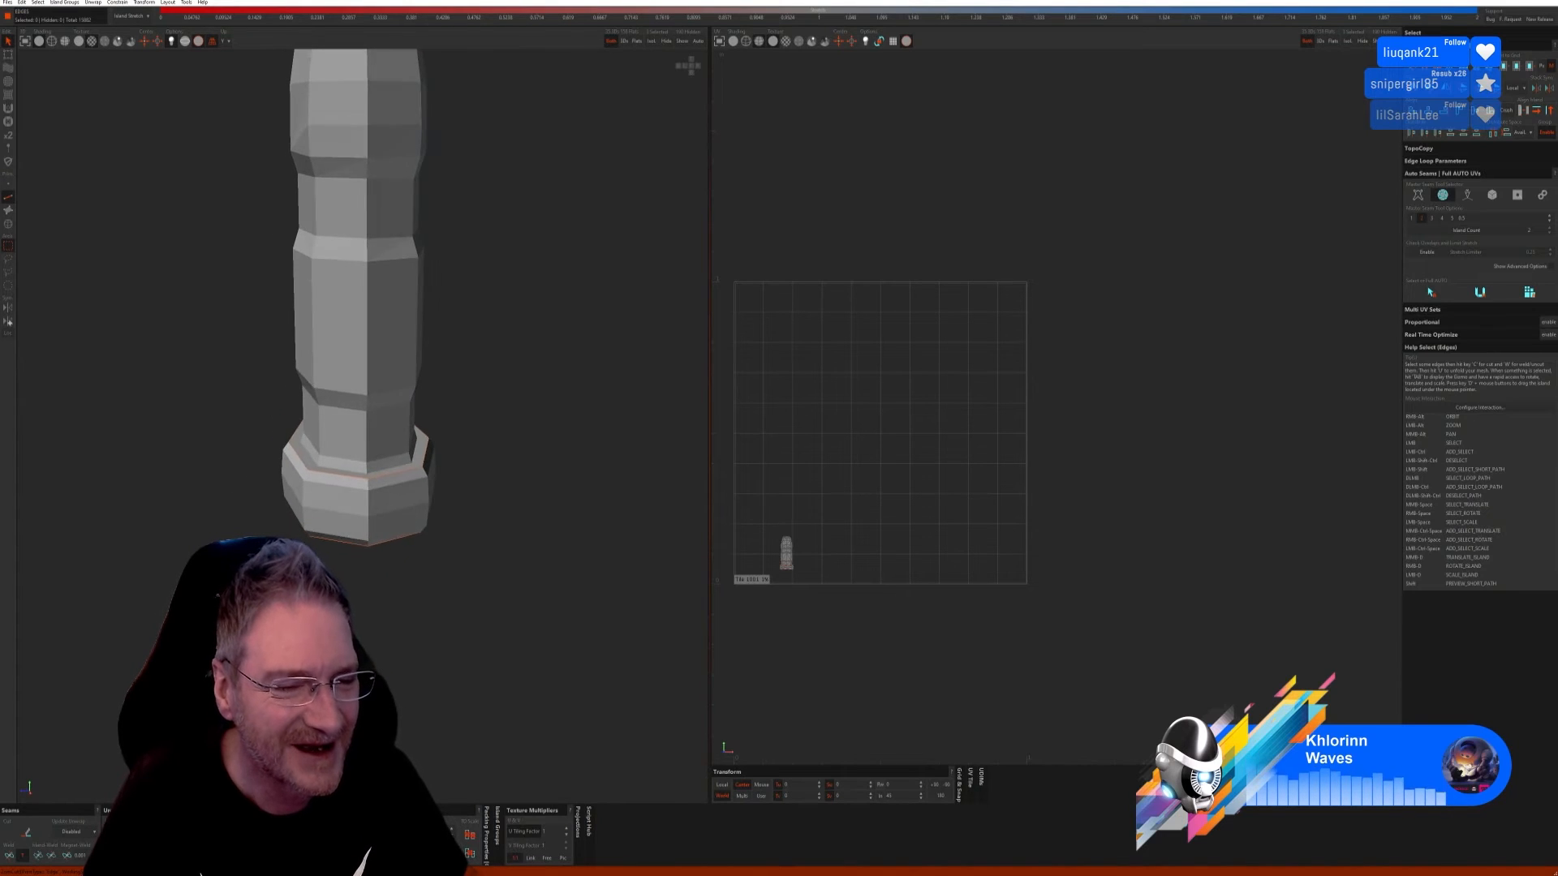
pyautogui.scroll(1, 375, 503)
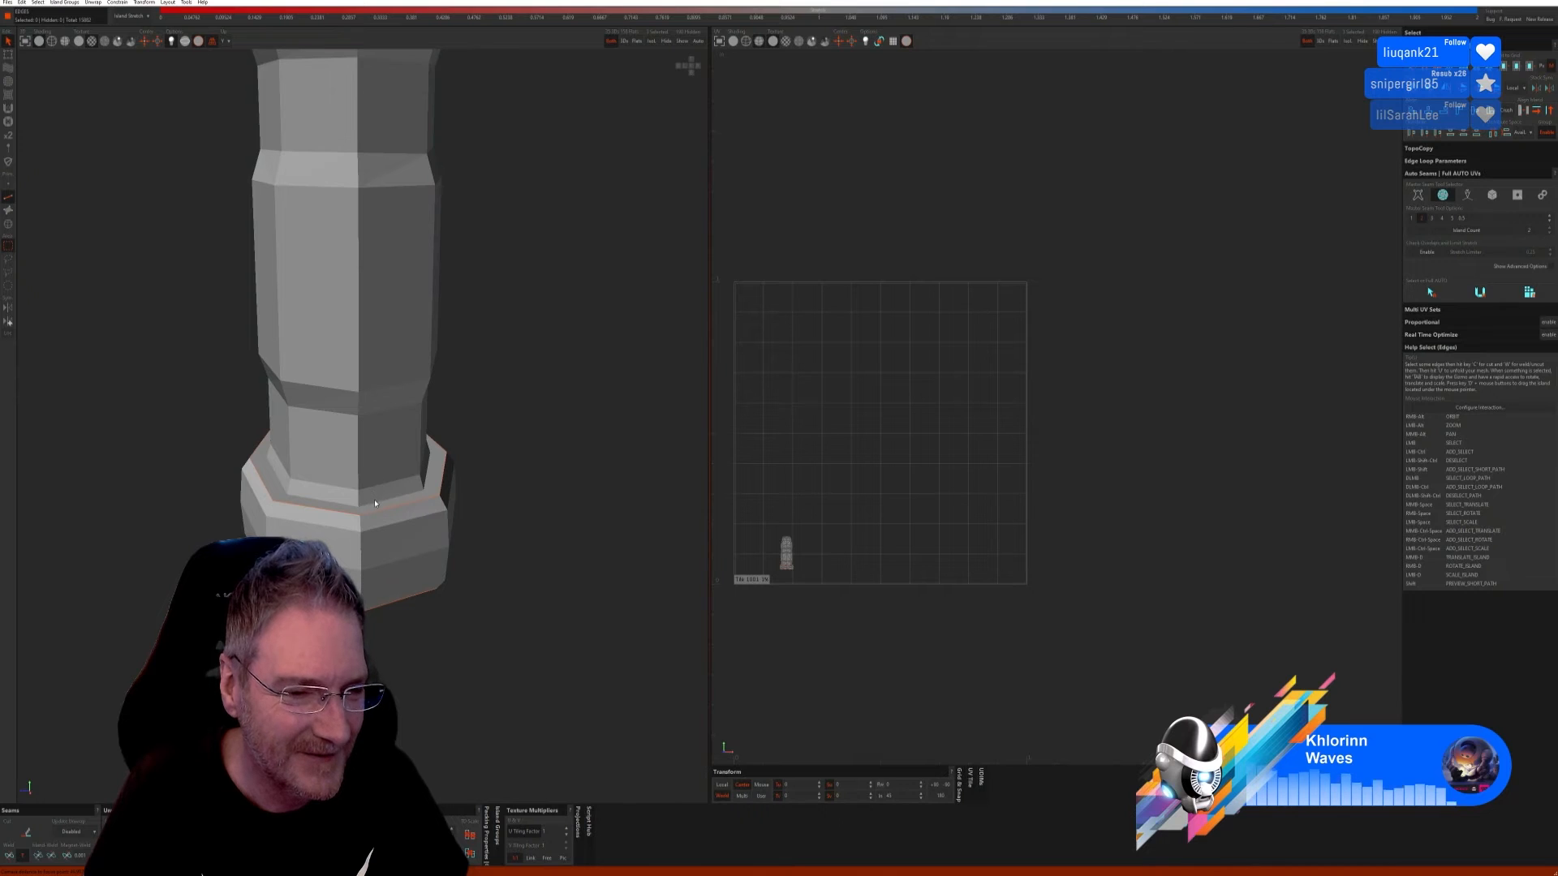
pyautogui.click(374, 506)
pyautogui.keyDown('alt'); pyautogui.moveTo(567, 581); pyautogui.dragTo(494, 591, button='right'); pyautogui.keyUp('alt')
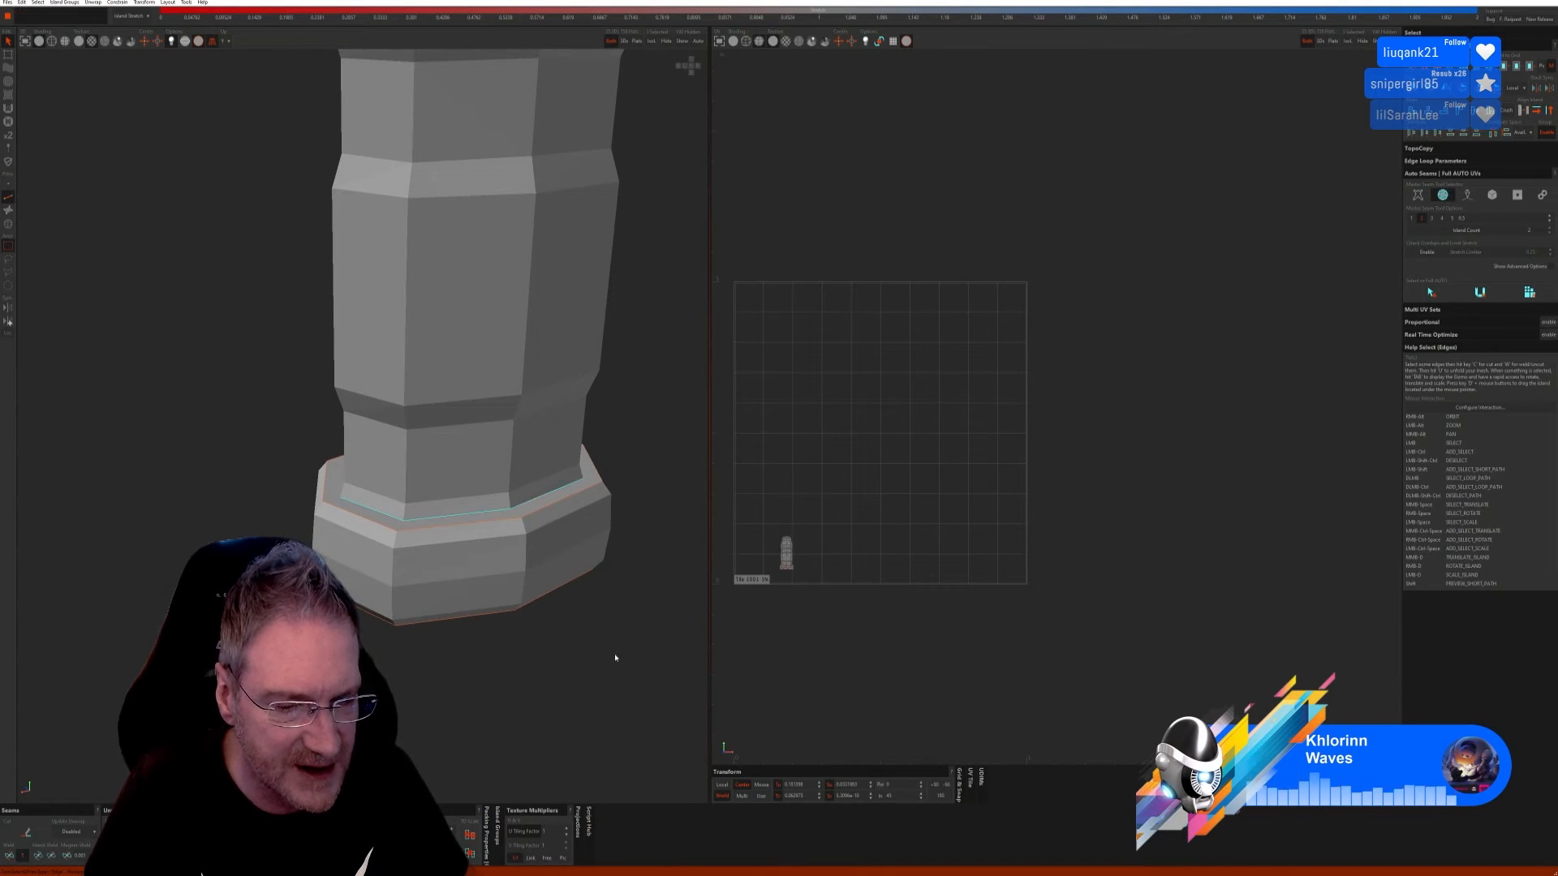
pyautogui.scroll(1, 549, 653)
pyautogui.keyDown('alt'); pyautogui.moveTo(549, 654); pyautogui.dragTo(420, 648, button='right'); pyautogui.keyUp('alt')
pyautogui.keyDown('shift'); pyautogui.click(418, 584); pyautogui.keyUp('shift')
pyautogui.keyDown('shift'); pyautogui.click(334, 504); pyautogui.keyUp('shift')
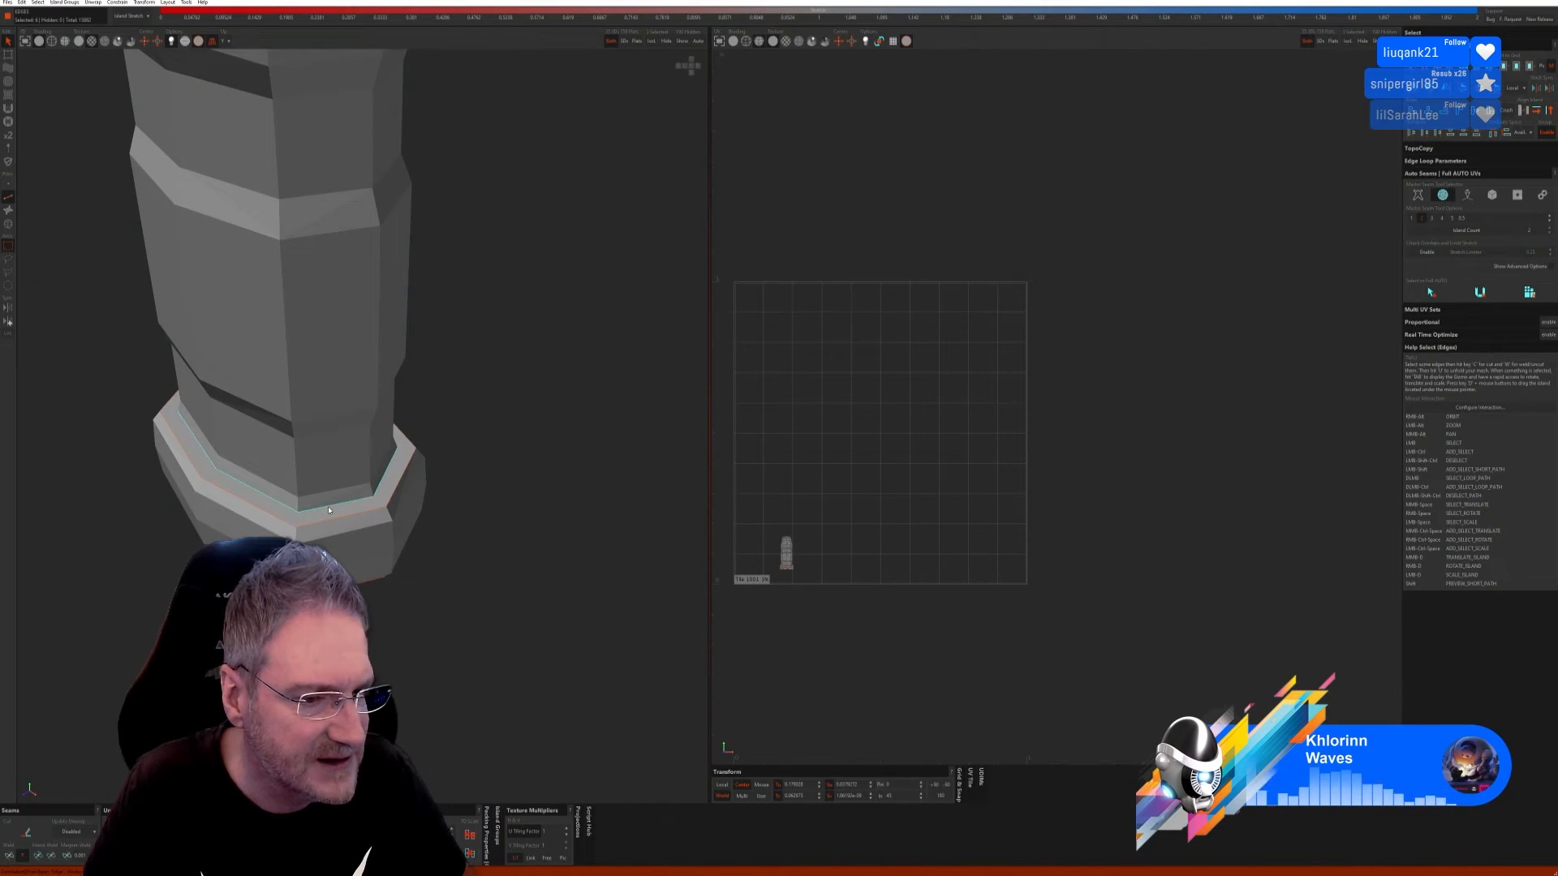
pyautogui.press('c')
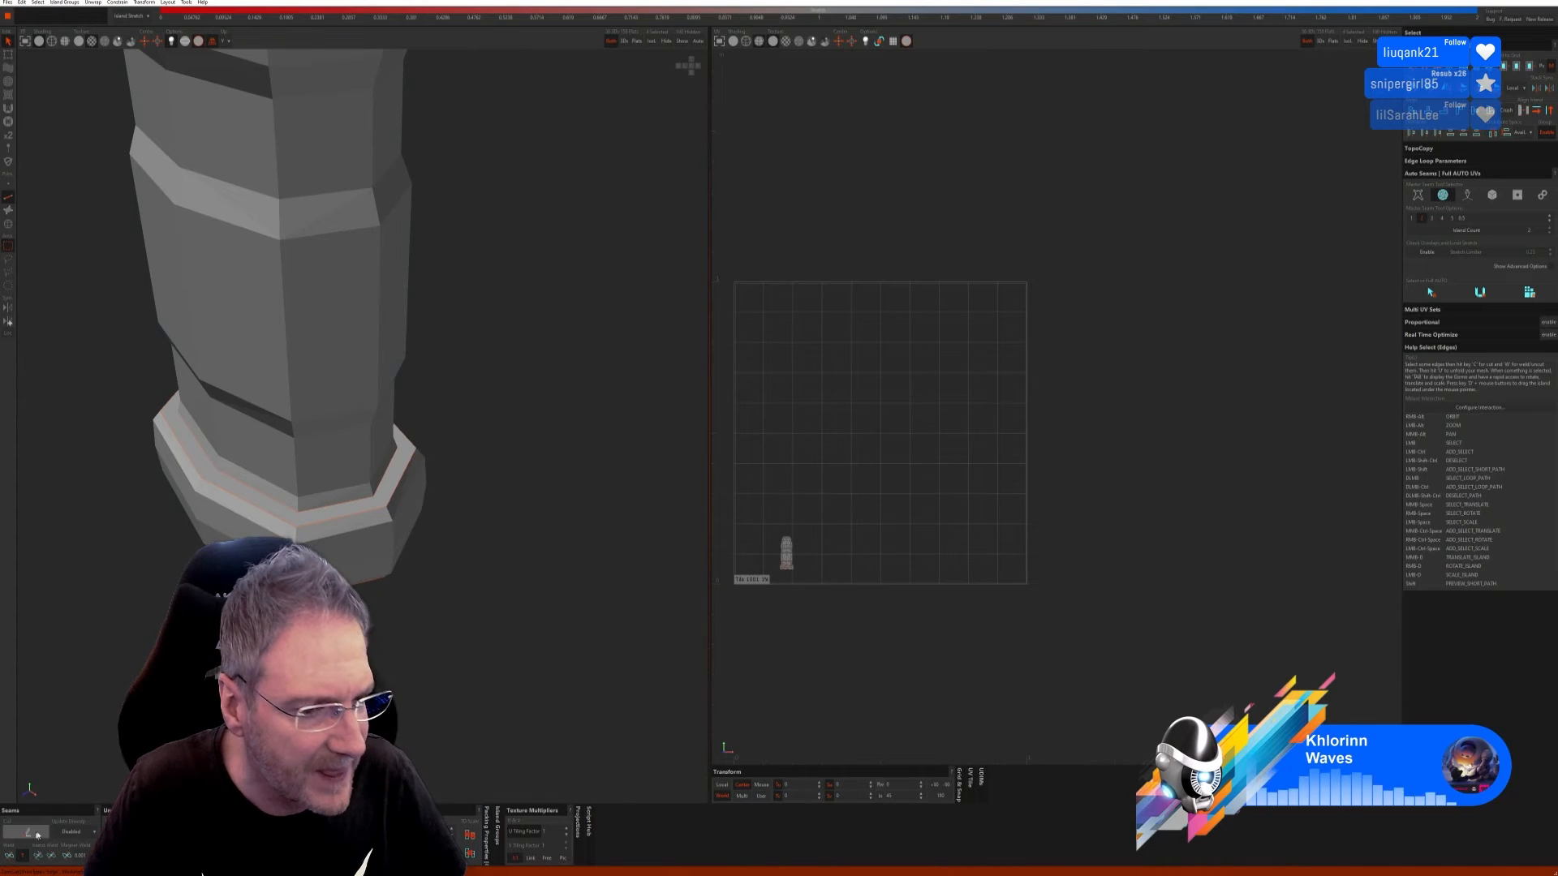
# Step: Cut a vertical edge on the outer side of the base collar
pyautogui.moveTo(412, 659)
pyautogui.keyDown('alt'); pyautogui.mouseDown(button='right')
pyautogui.moveTo(438, 680)
pyautogui.moveTo(417, 681)
pyautogui.moveTo(410, 647)
pyautogui.mouseUp(button='right'); pyautogui.keyUp('alt')
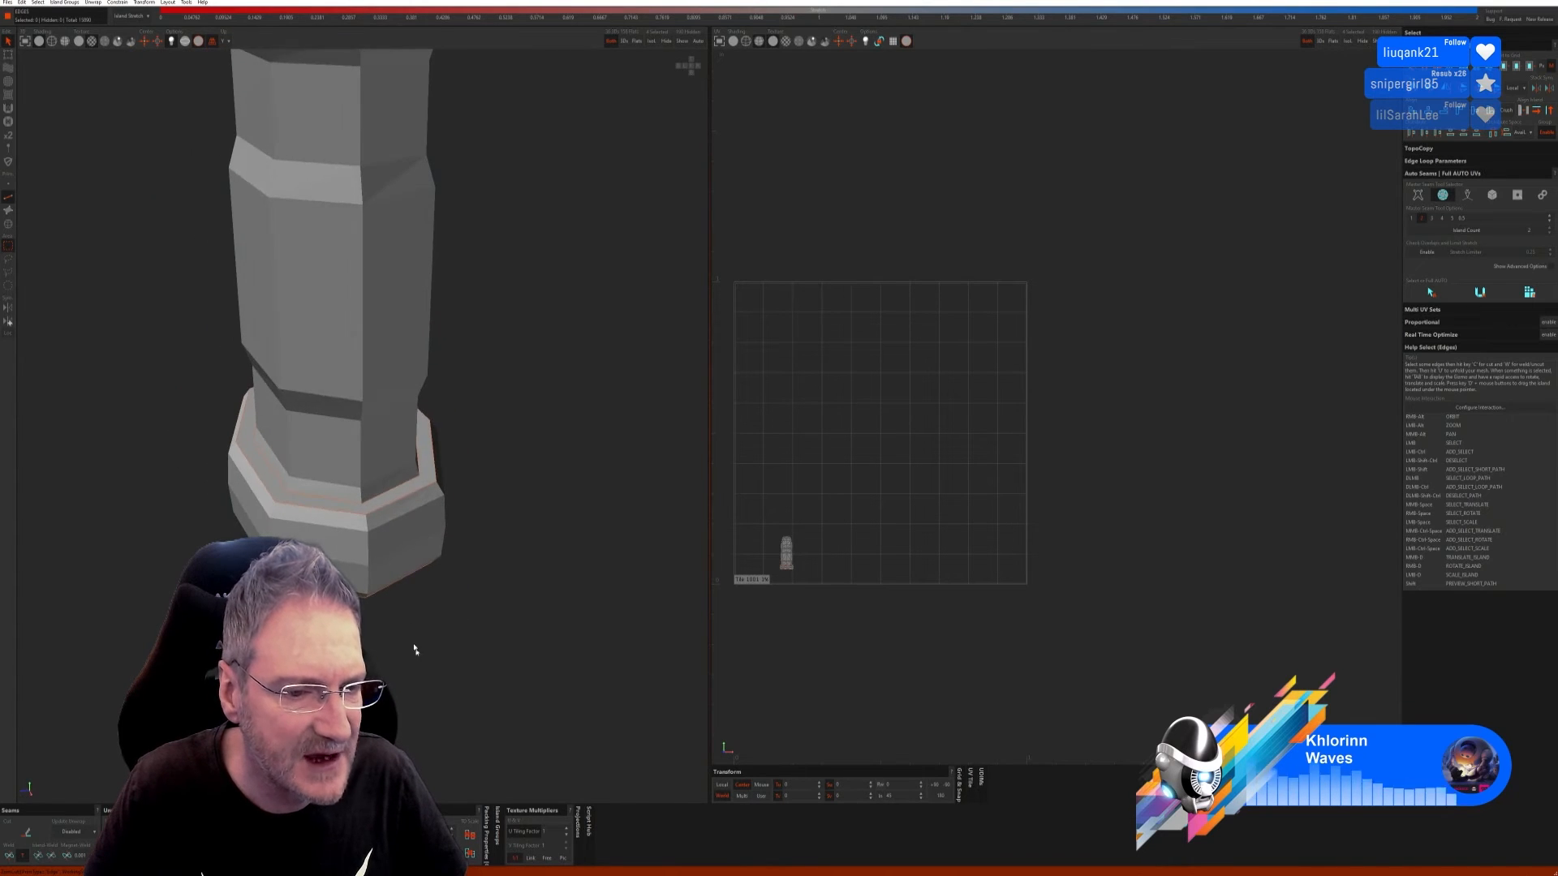
pyautogui.keyDown('alt'); pyautogui.moveTo(469, 706); pyautogui.dragTo(448, 645, button='right'); pyautogui.keyUp('alt')
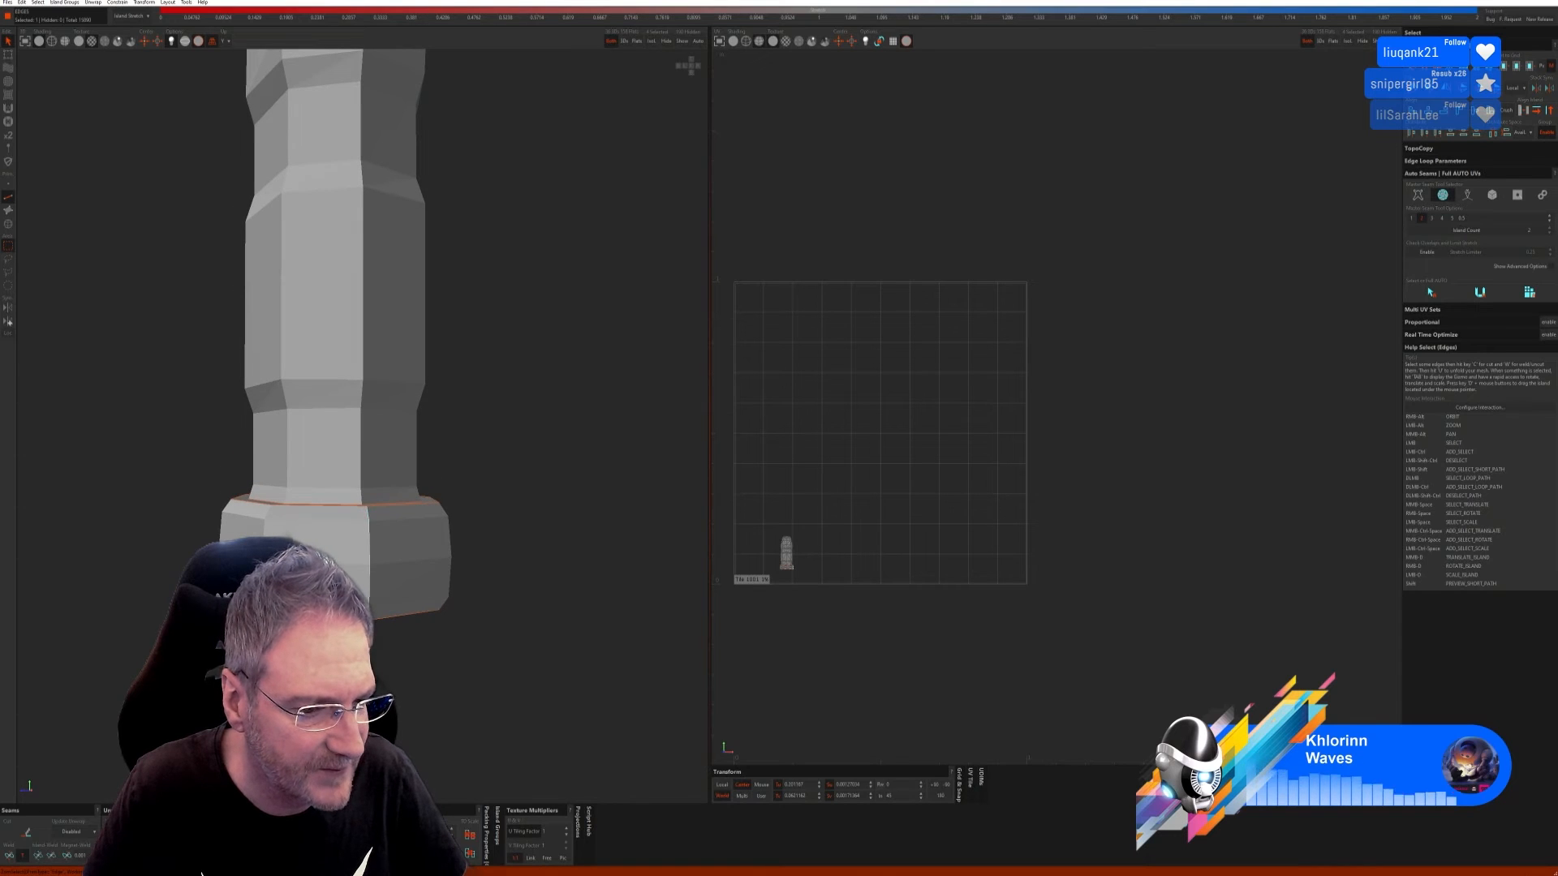
pyautogui.click(25, 833)
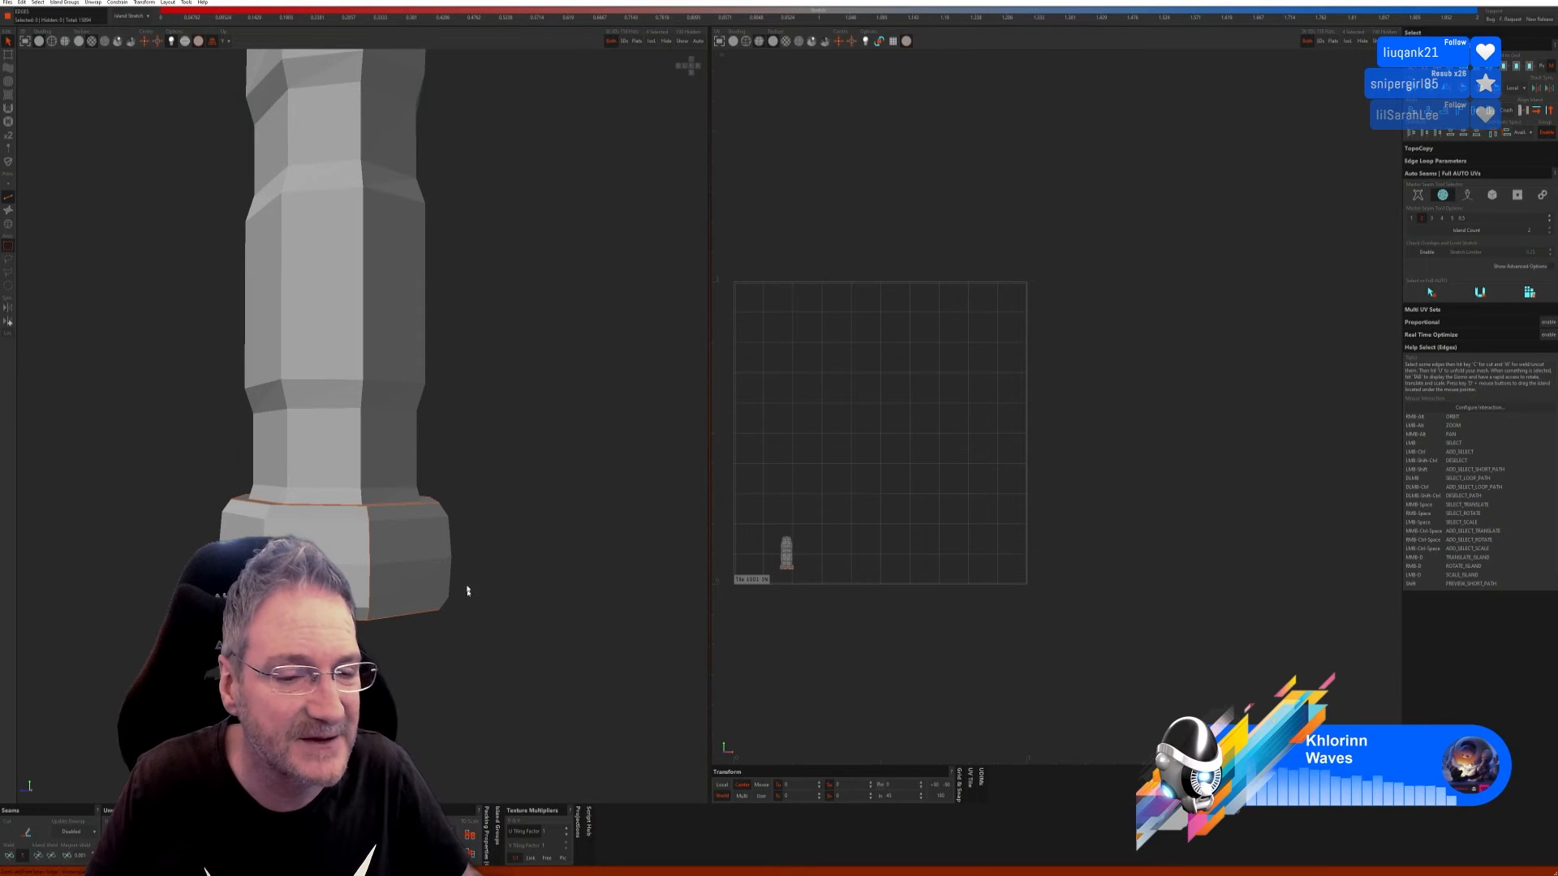
# Step: Cut a vertical seam running from the collar up the shaft into the post's rounded tip
pyautogui.keyDown('alt'); pyautogui.moveTo(589, 448); pyautogui.dragTo(576, 488, button='right'); pyautogui.keyUp('alt')
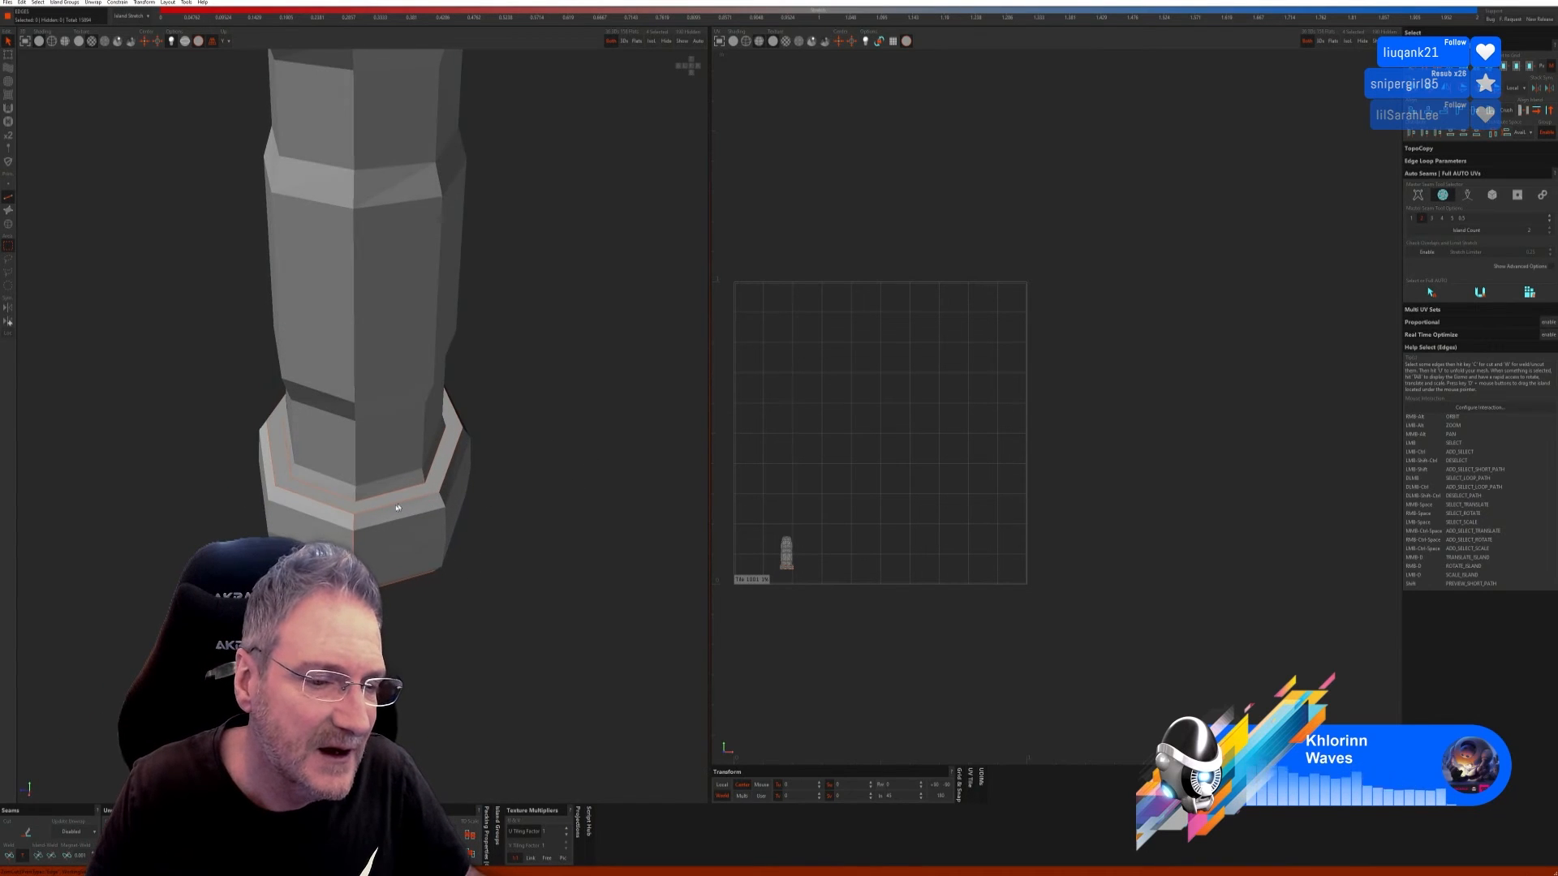
pyautogui.click(454, 465)
pyautogui.scroll(-2, 455, 465)
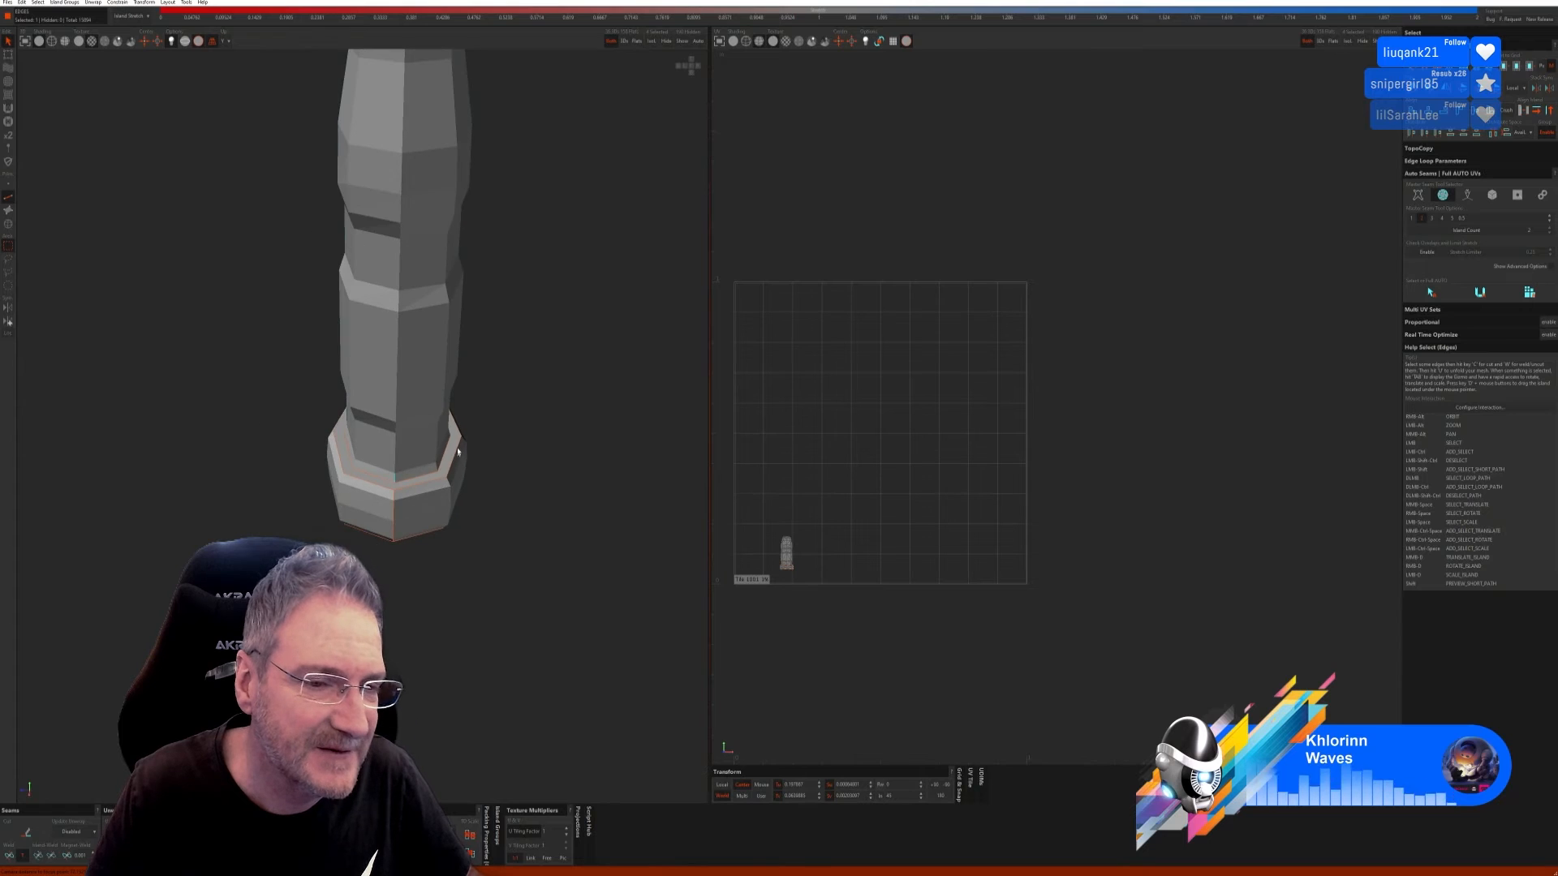
pyautogui.scroll(-1, 486, 389)
pyautogui.keyDown('alt'); pyautogui.moveTo(554, 372); pyautogui.dragTo(550, 400, button='right'); pyautogui.keyUp('alt')
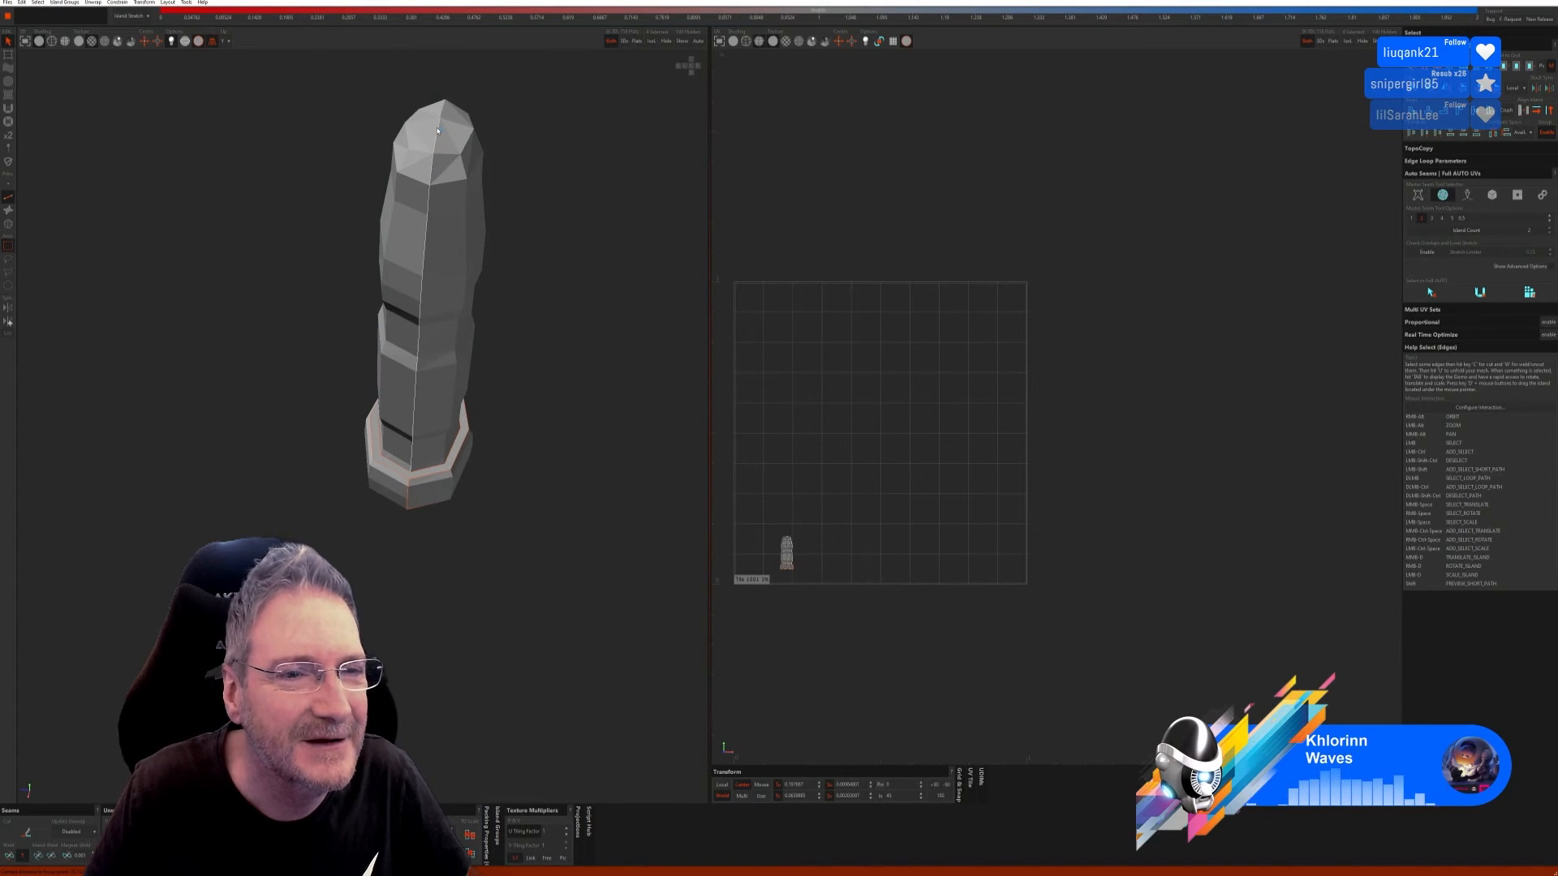
pyautogui.click(27, 834)
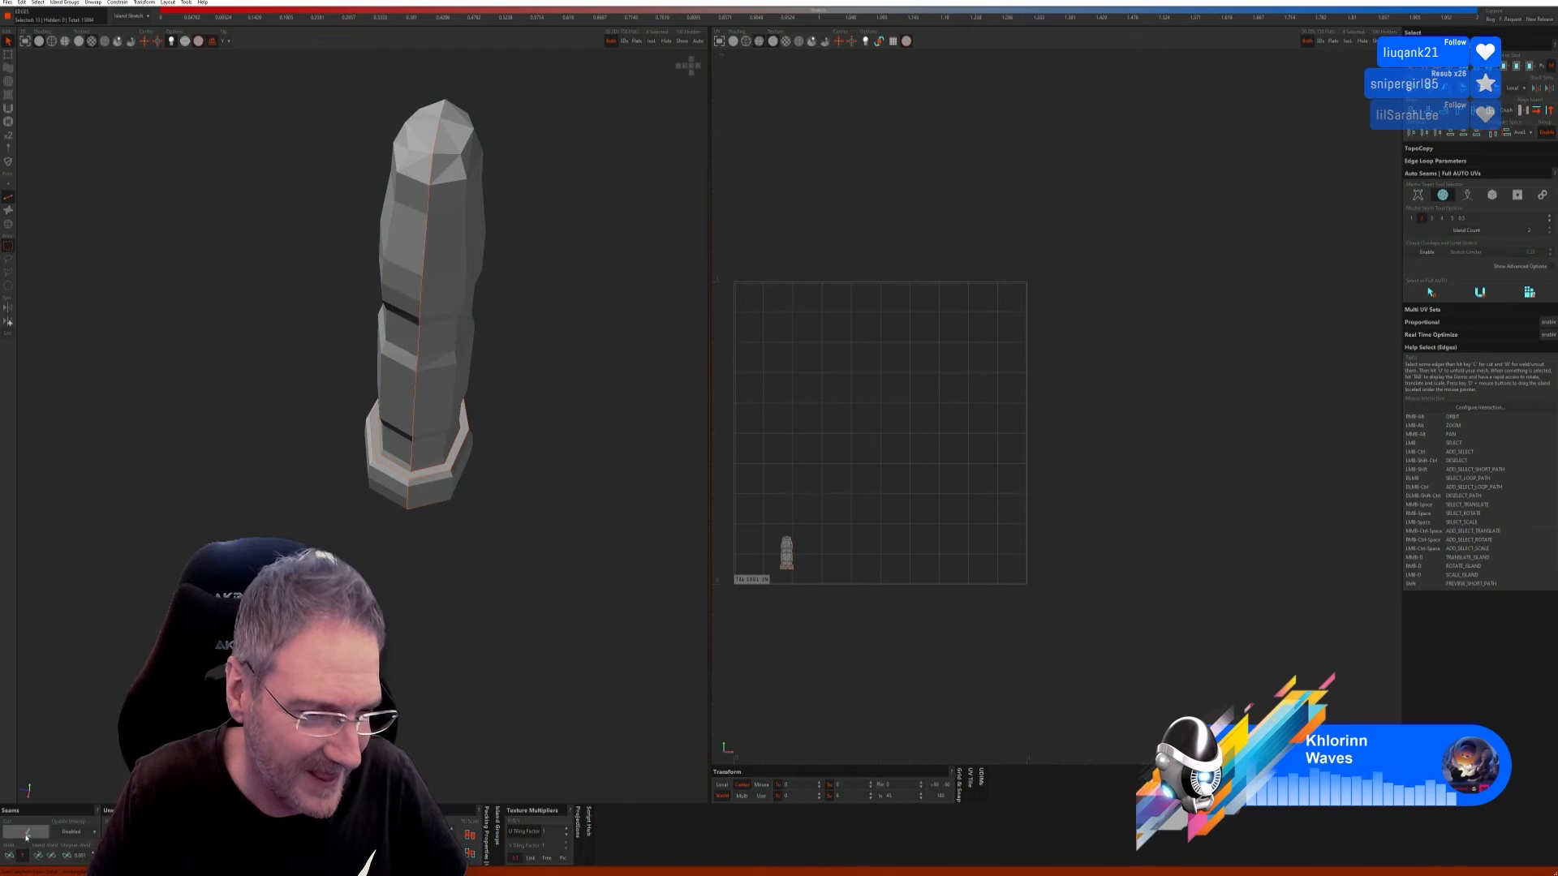
# Step: Cut a seam along the edge loop just below the post's rounded tip
pyautogui.keyDown('alt'); pyautogui.moveTo(431, 630); pyautogui.dragTo(462, 621, button='right'); pyautogui.keyUp('alt')
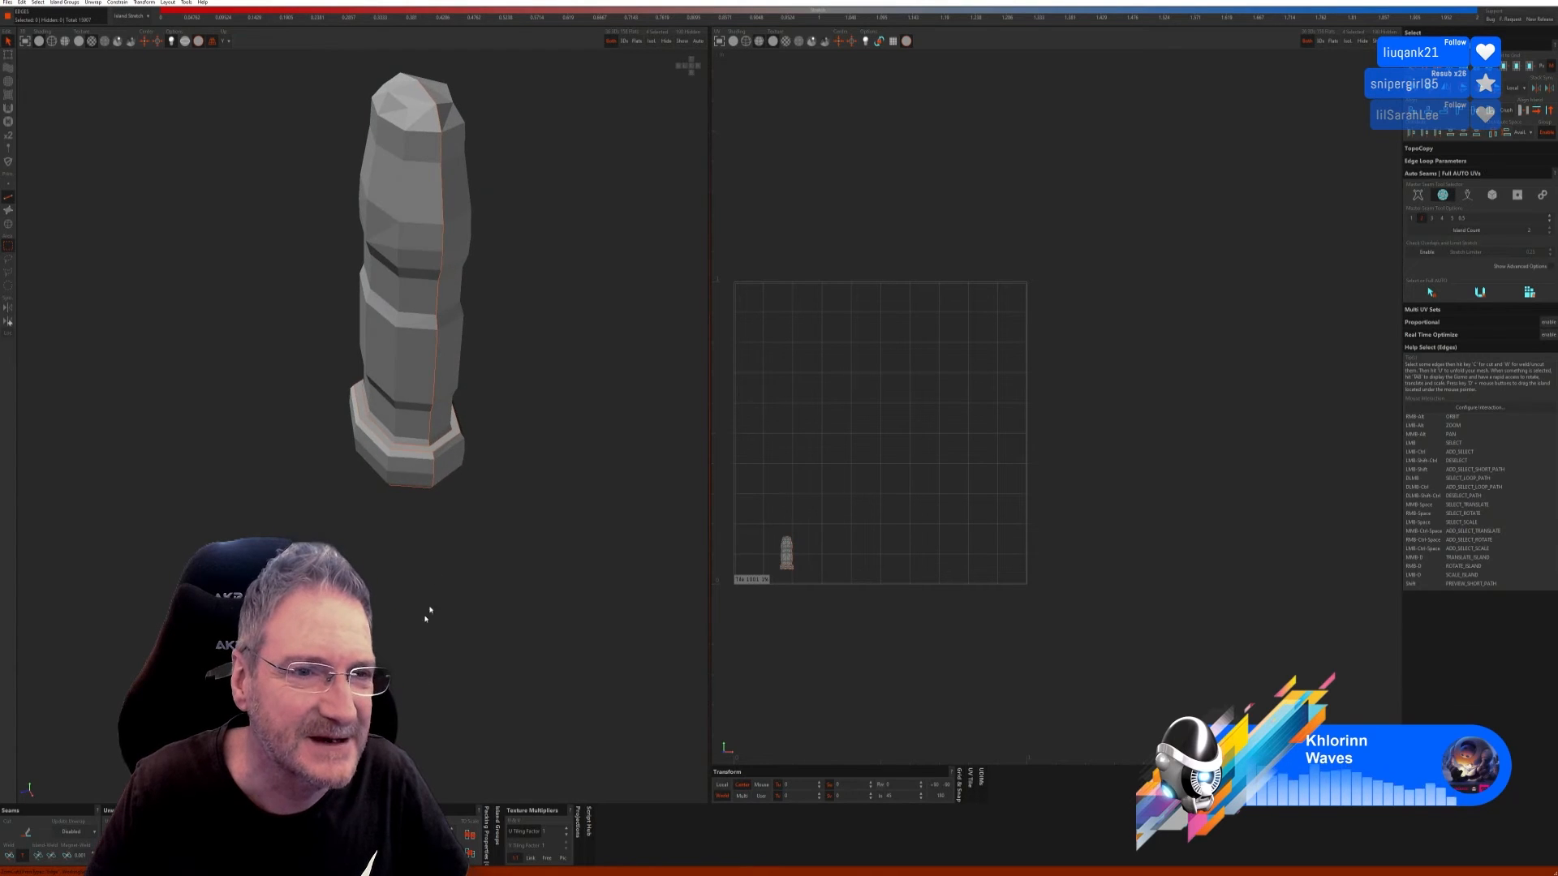
pyautogui.keyDown('alt'); pyautogui.moveTo(507, 359); pyautogui.dragTo(525, 501, button='middle'); pyautogui.keyUp('alt')
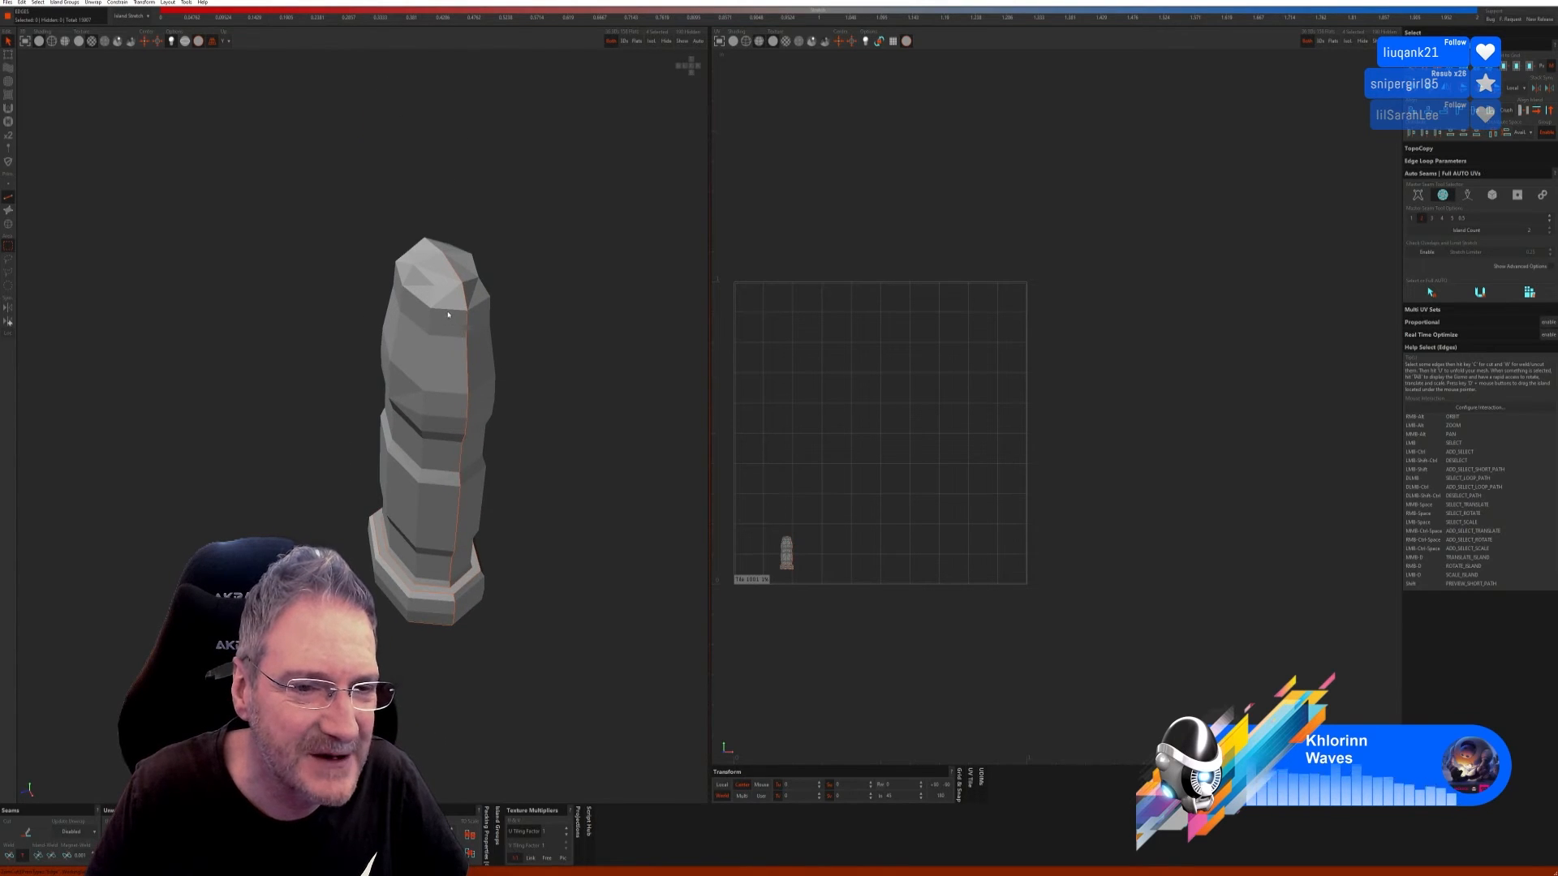
pyautogui.keyDown('alt'); pyautogui.moveTo(500, 565); pyautogui.dragTo(598, 581, button='right'); pyautogui.keyUp('alt')
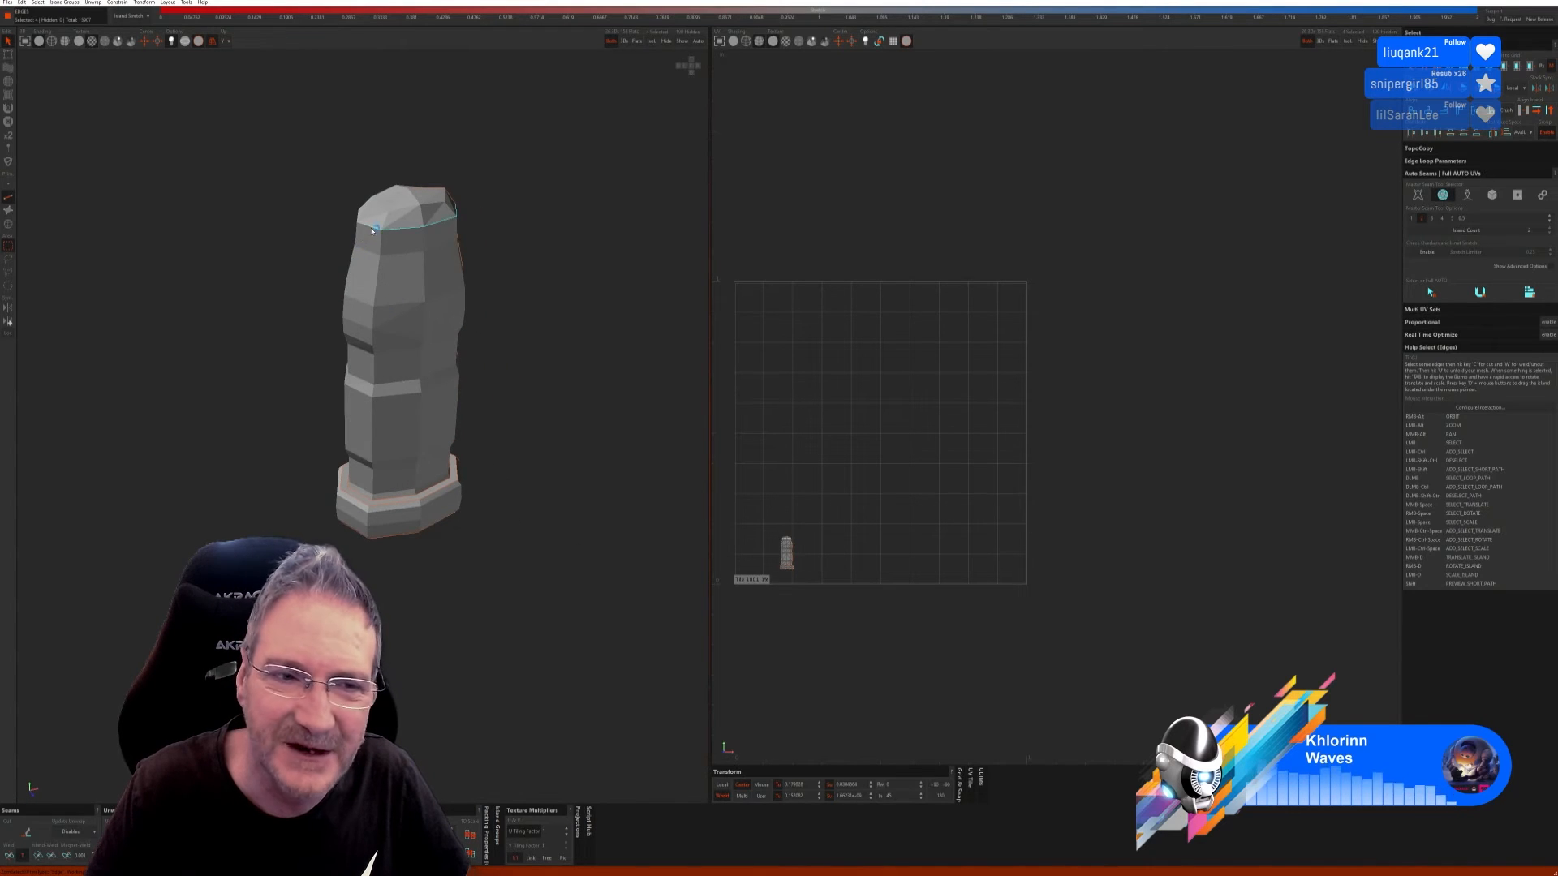
pyautogui.keyDown('alt'); pyautogui.moveTo(459, 618); pyautogui.dragTo(611, 625, button='right'); pyautogui.keyUp('alt')
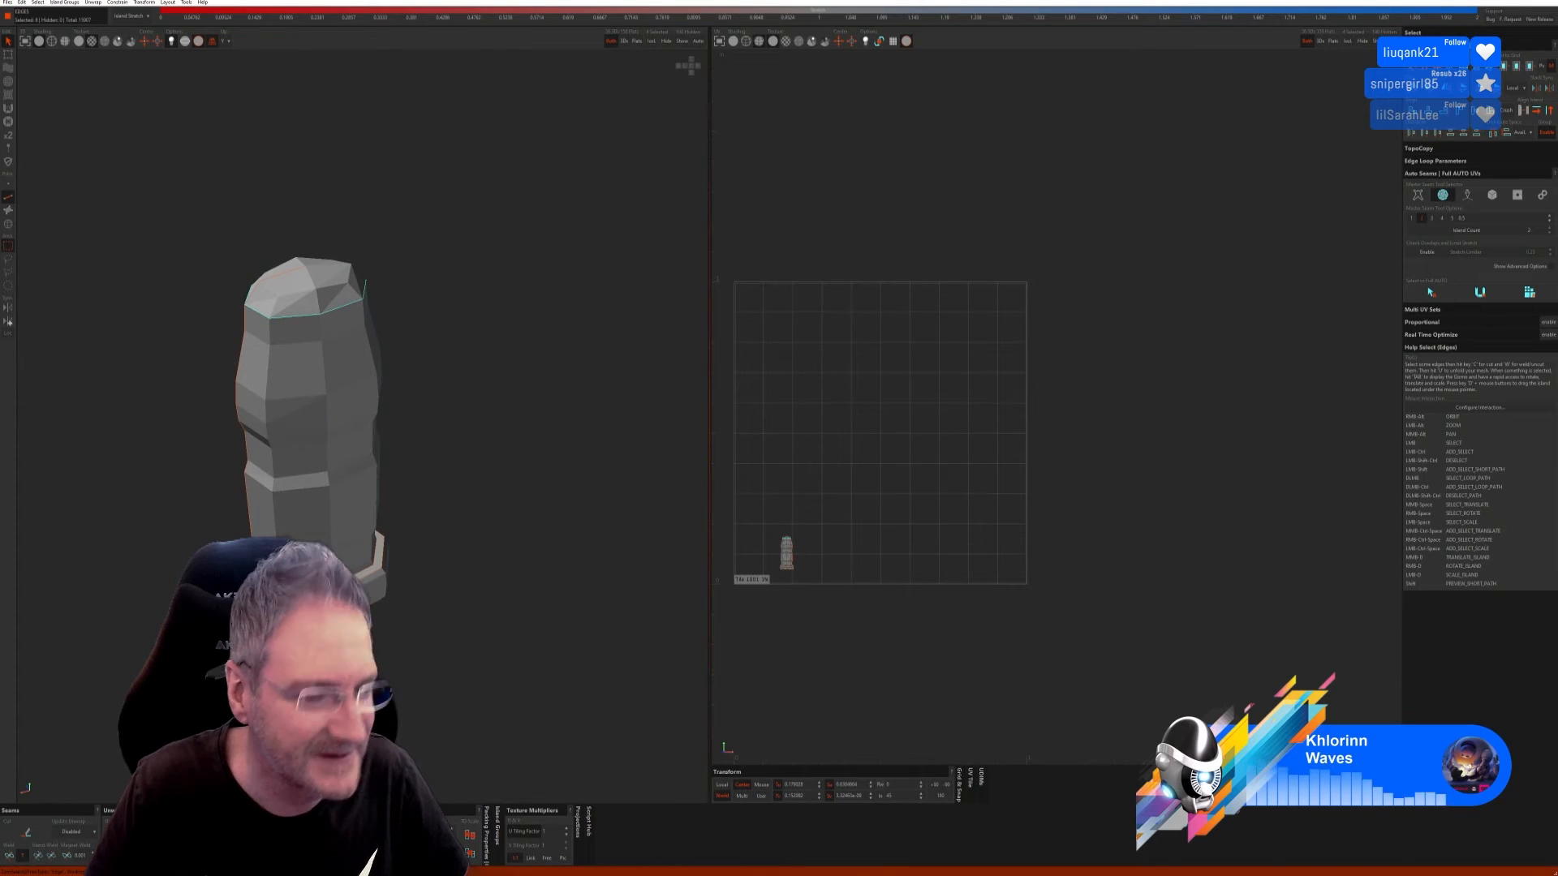
pyautogui.click(30, 838)
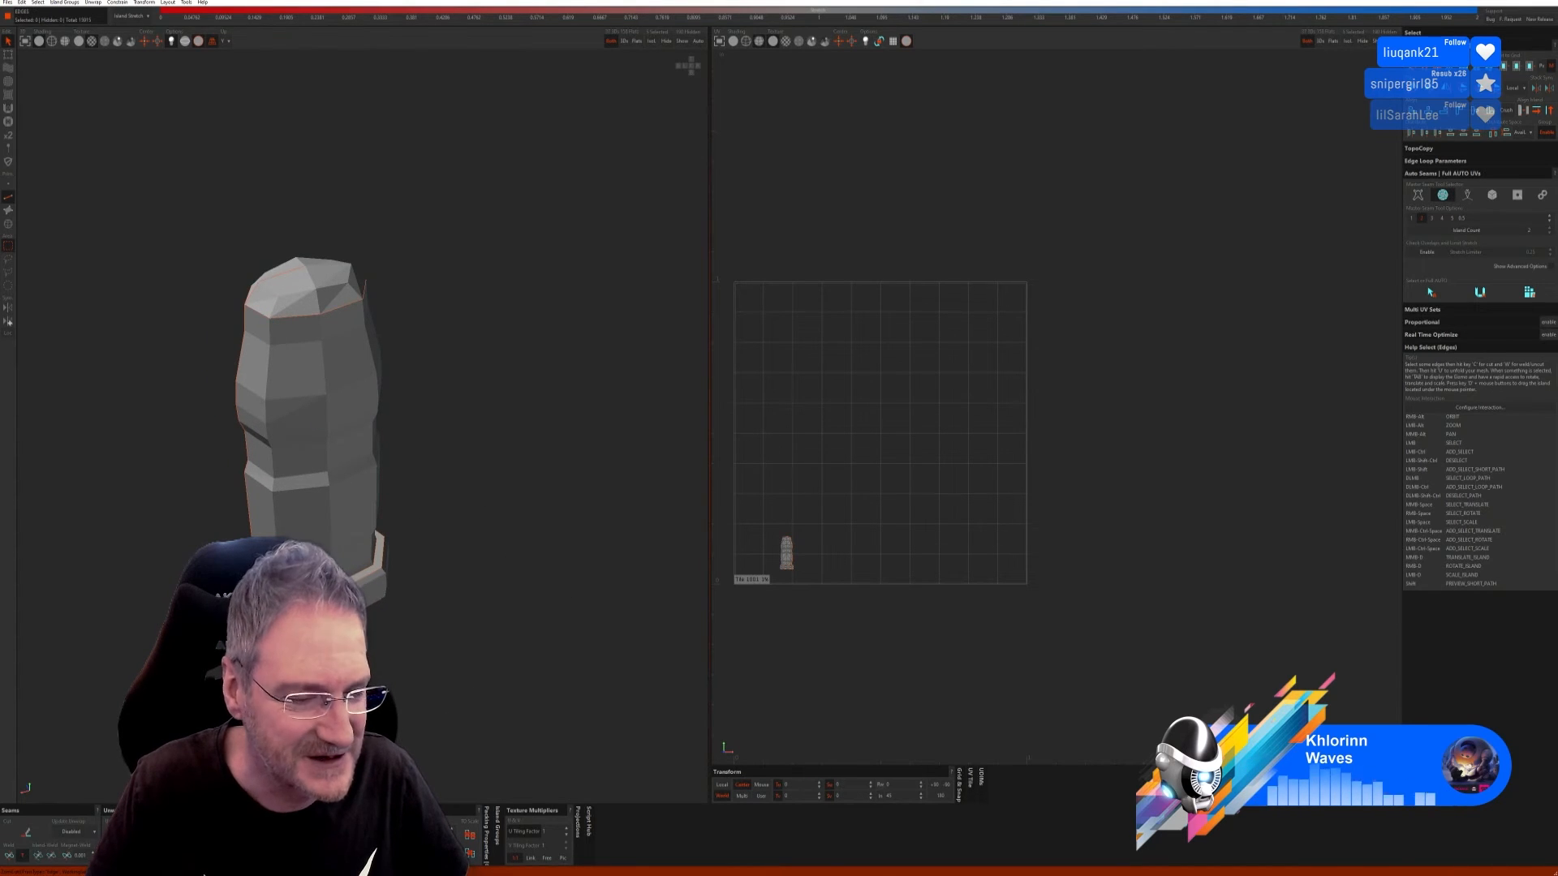
# Step: Unfold the isolated post's islands and pack them into the UV tile
pyautogui.moveTo(458, 600)
pyautogui.keyDown('alt'); pyautogui.mouseDown(button='right')
pyautogui.moveTo(475, 602)
pyautogui.moveTo(446, 578)
pyautogui.mouseUp(button='right'); pyautogui.keyUp('alt')
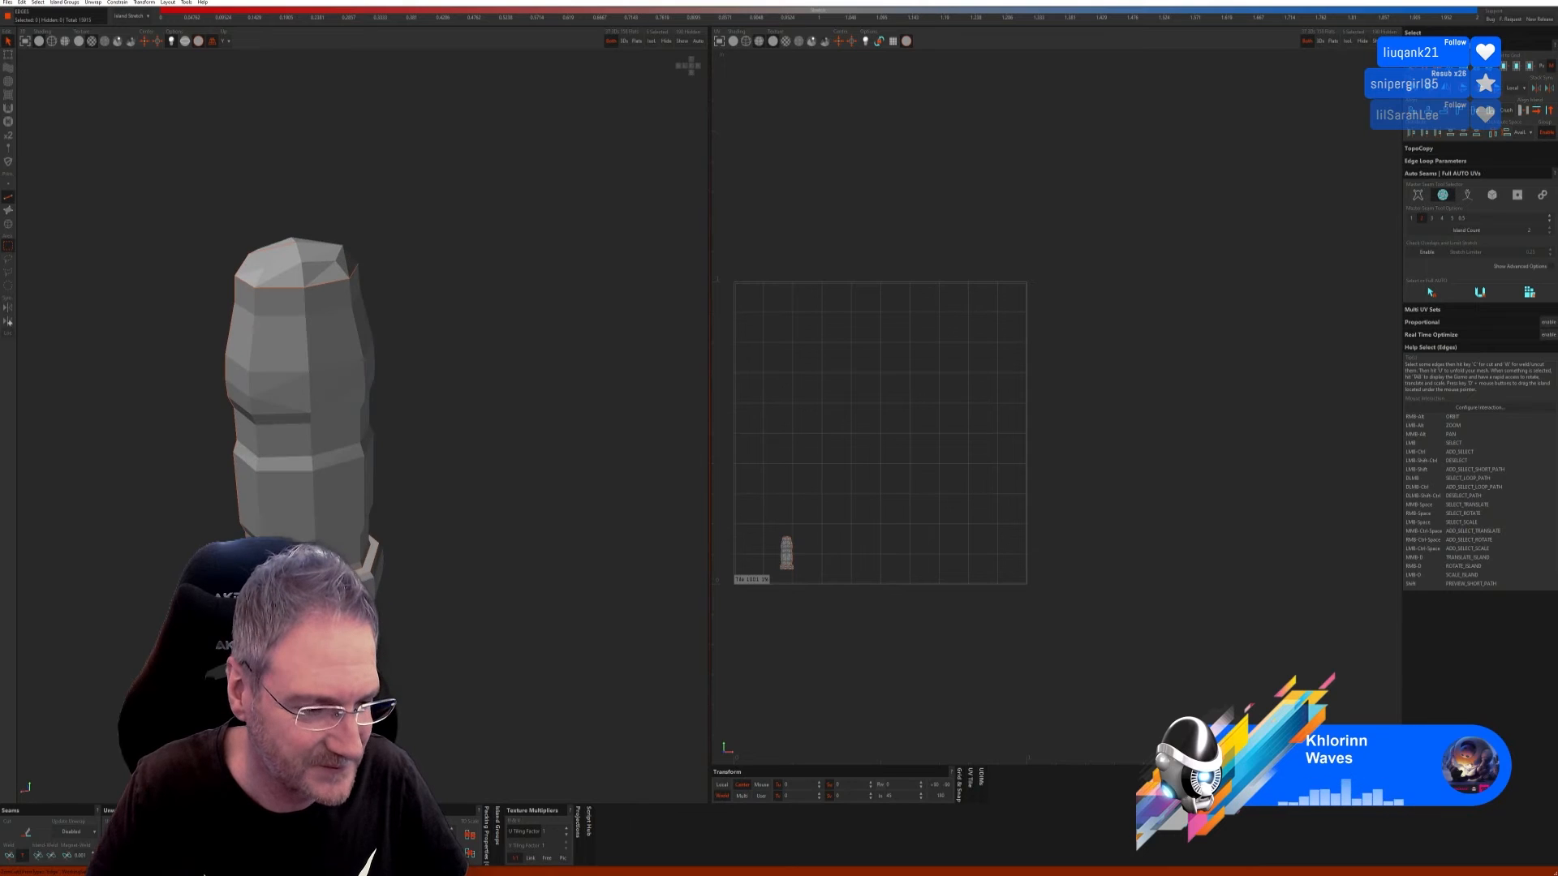
pyautogui.press('u')
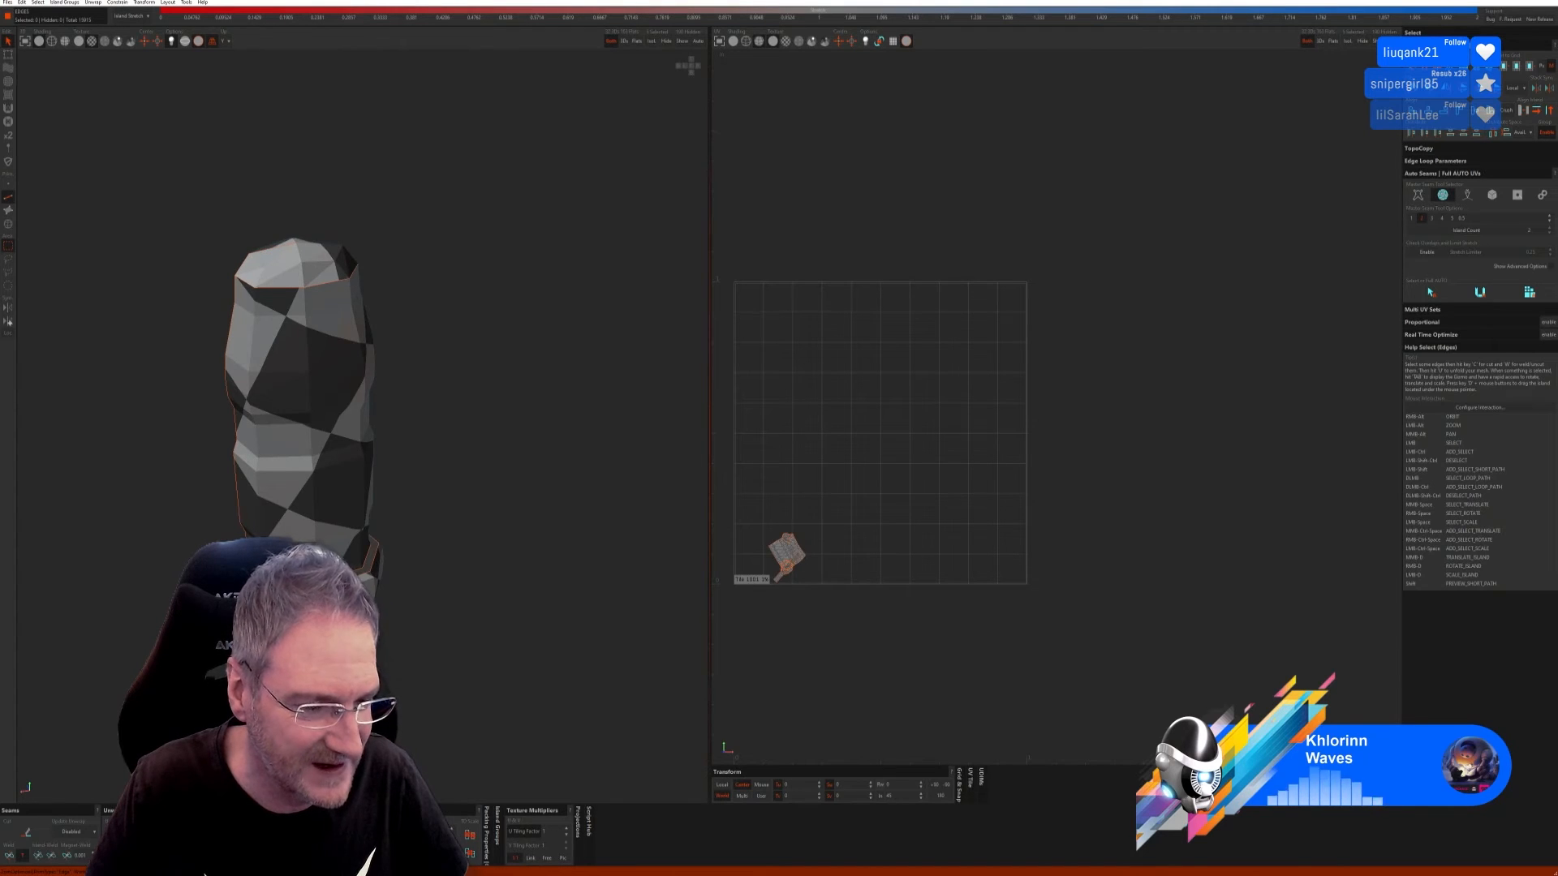
pyautogui.press('p')
pyautogui.keyDown('alt'); pyautogui.moveTo(492, 666); pyautogui.dragTo(421, 653, button='right'); pyautogui.keyUp('alt')
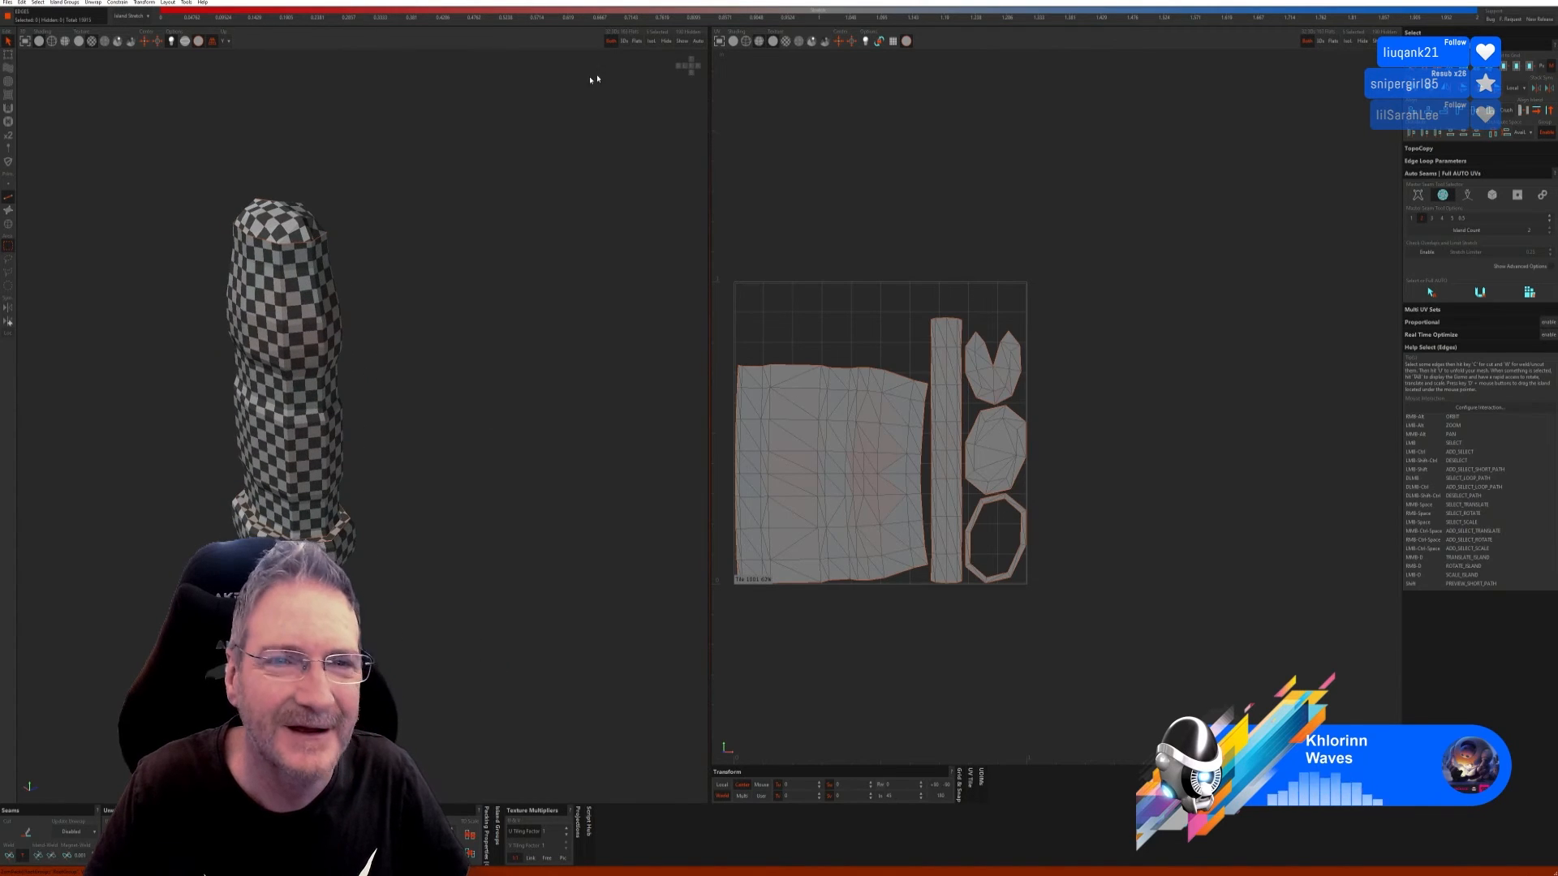
# Step: Exit isolation to display the whole pot rack with all its parts
pyautogui.click(683, 42)
pyautogui.scroll(-5, 458, 359)
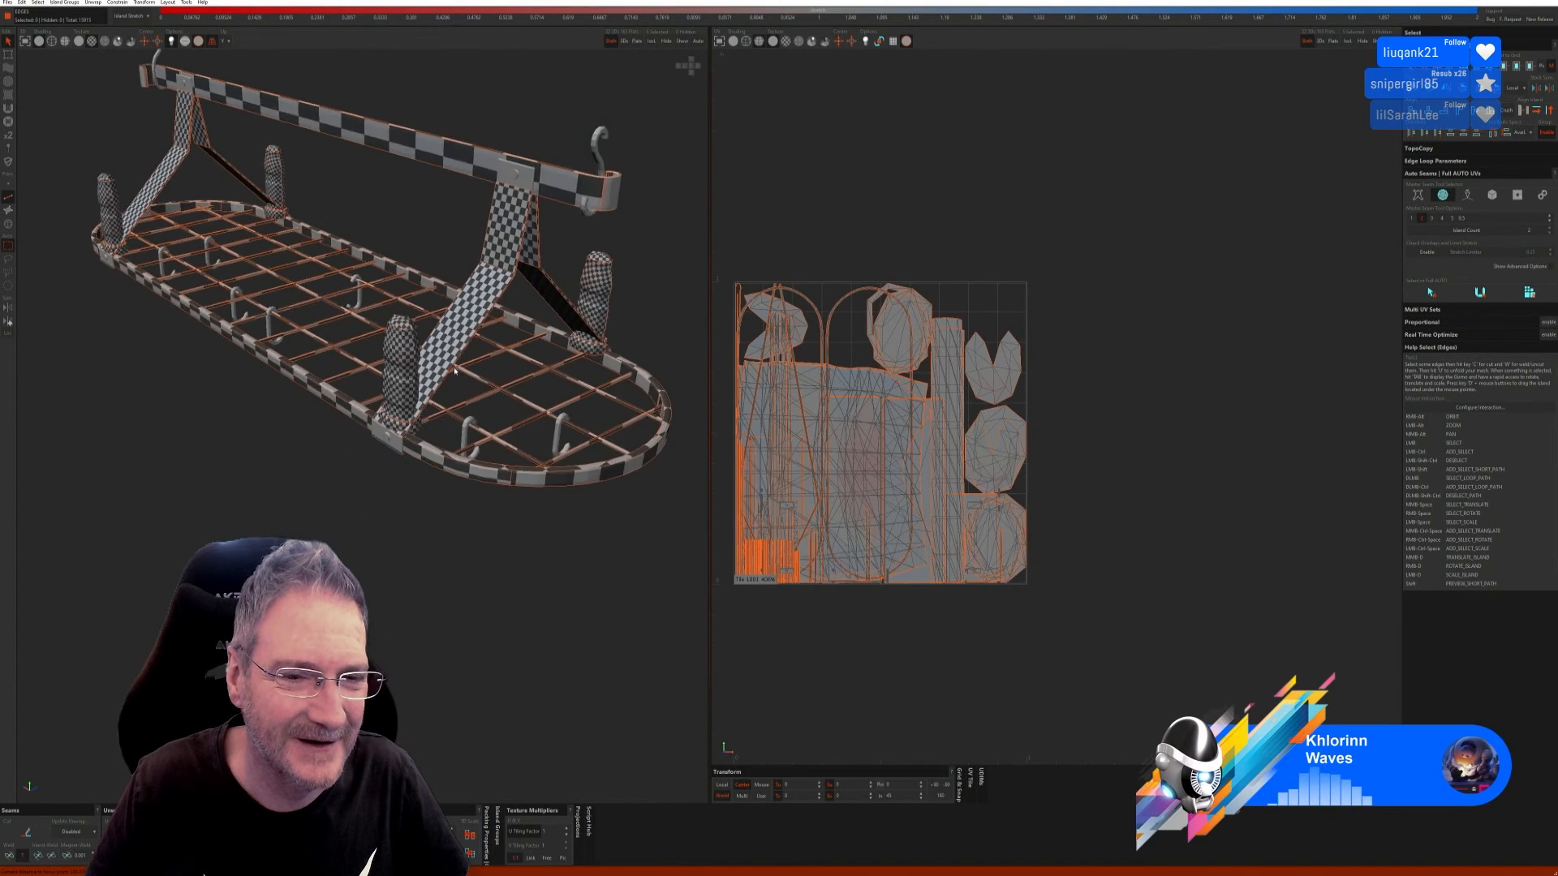
pyautogui.keyDown('alt'); pyautogui.moveTo(382, 555); pyautogui.dragTo(363, 498, button='right'); pyautogui.keyUp('alt')
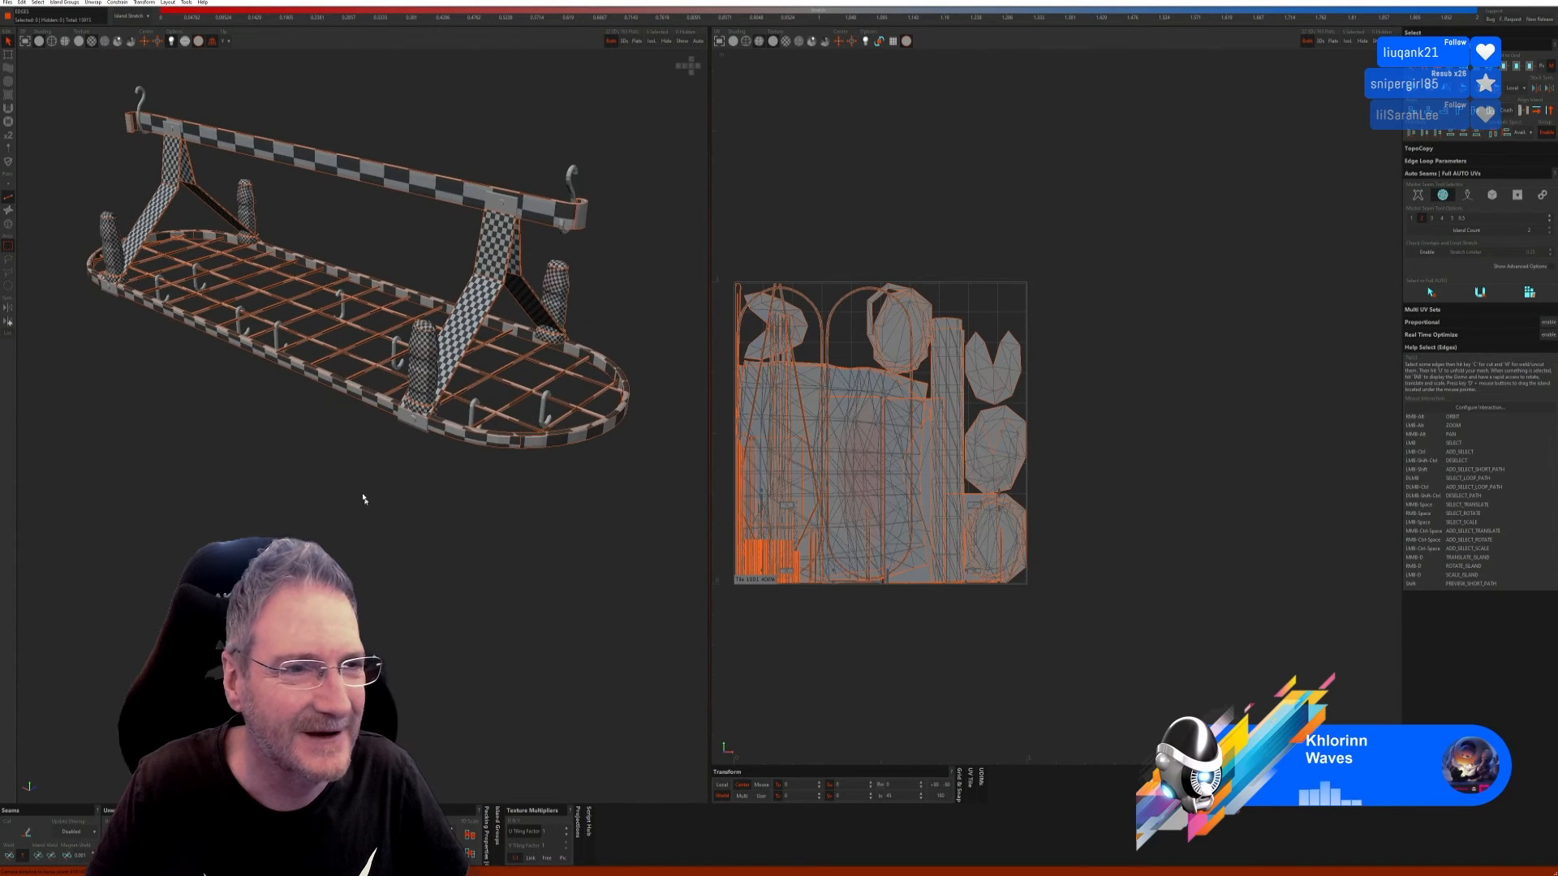
# Step: Select the plate islands at the tops of the two facing support legs on the rail and isolate them
pyautogui.scroll(6, 507, 222)
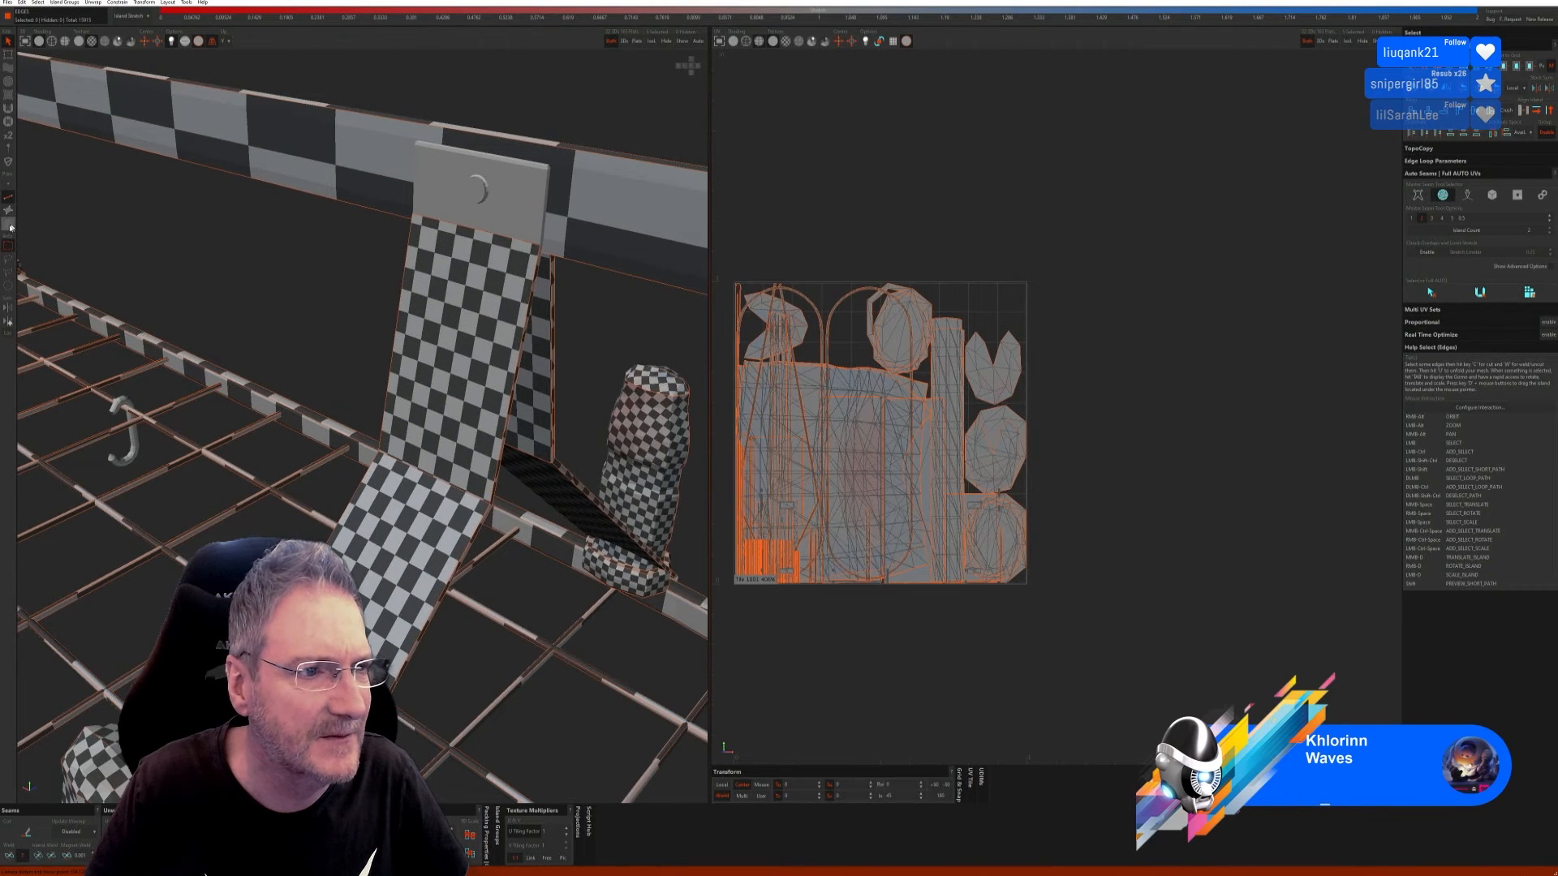
pyautogui.click(10, 227)
pyautogui.click(479, 185)
pyautogui.scroll(-5, 337, 283)
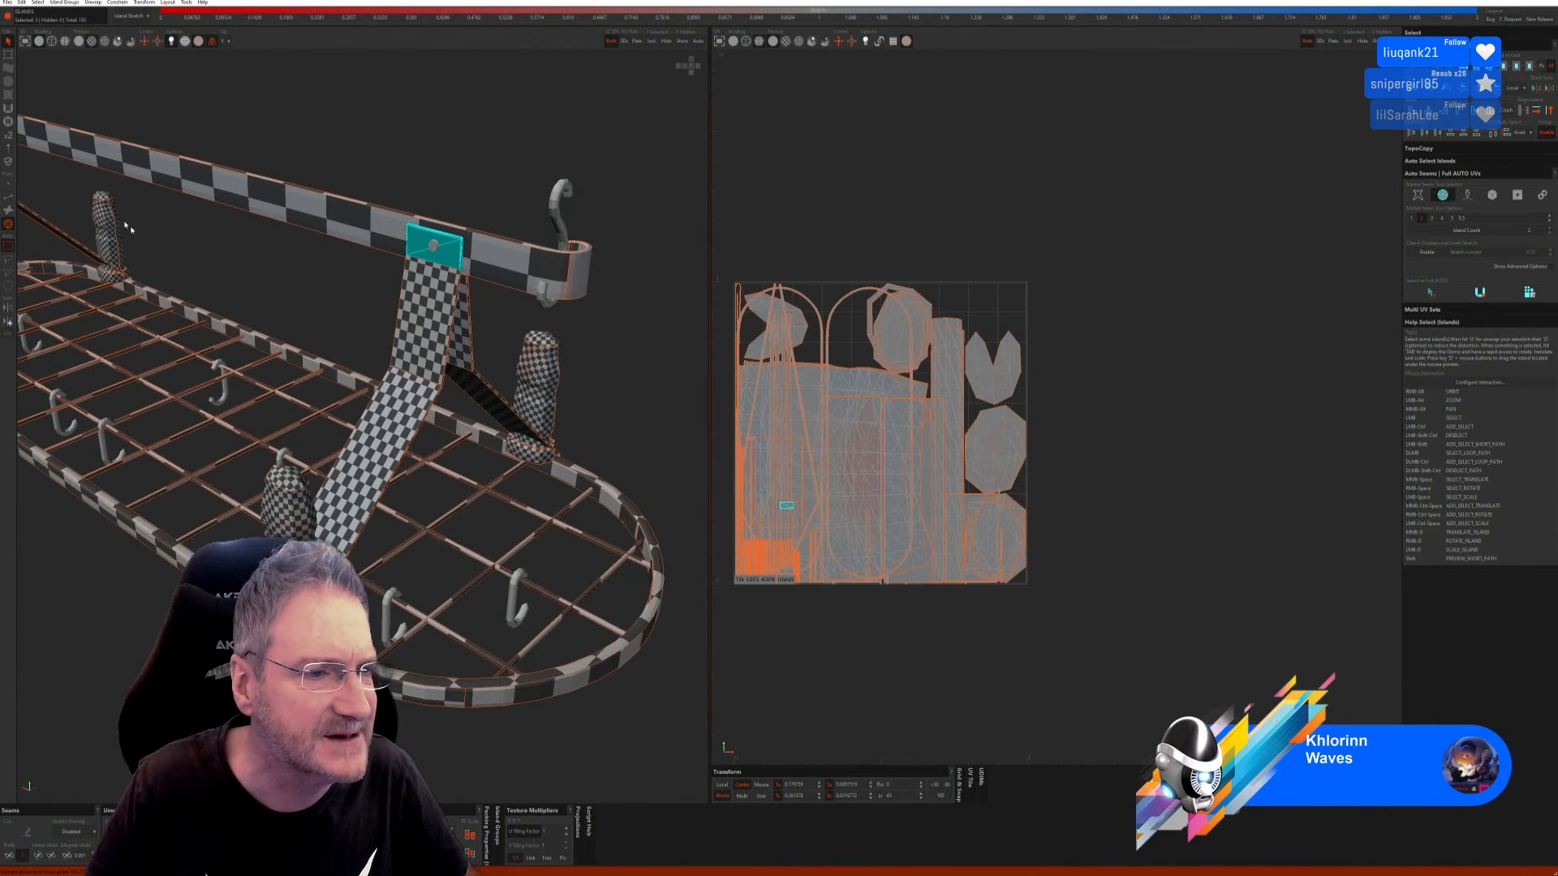
pyautogui.keyDown('alt'); pyautogui.moveTo(263, 328); pyautogui.dragTo(163, 242, button='right'); pyautogui.keyUp('alt')
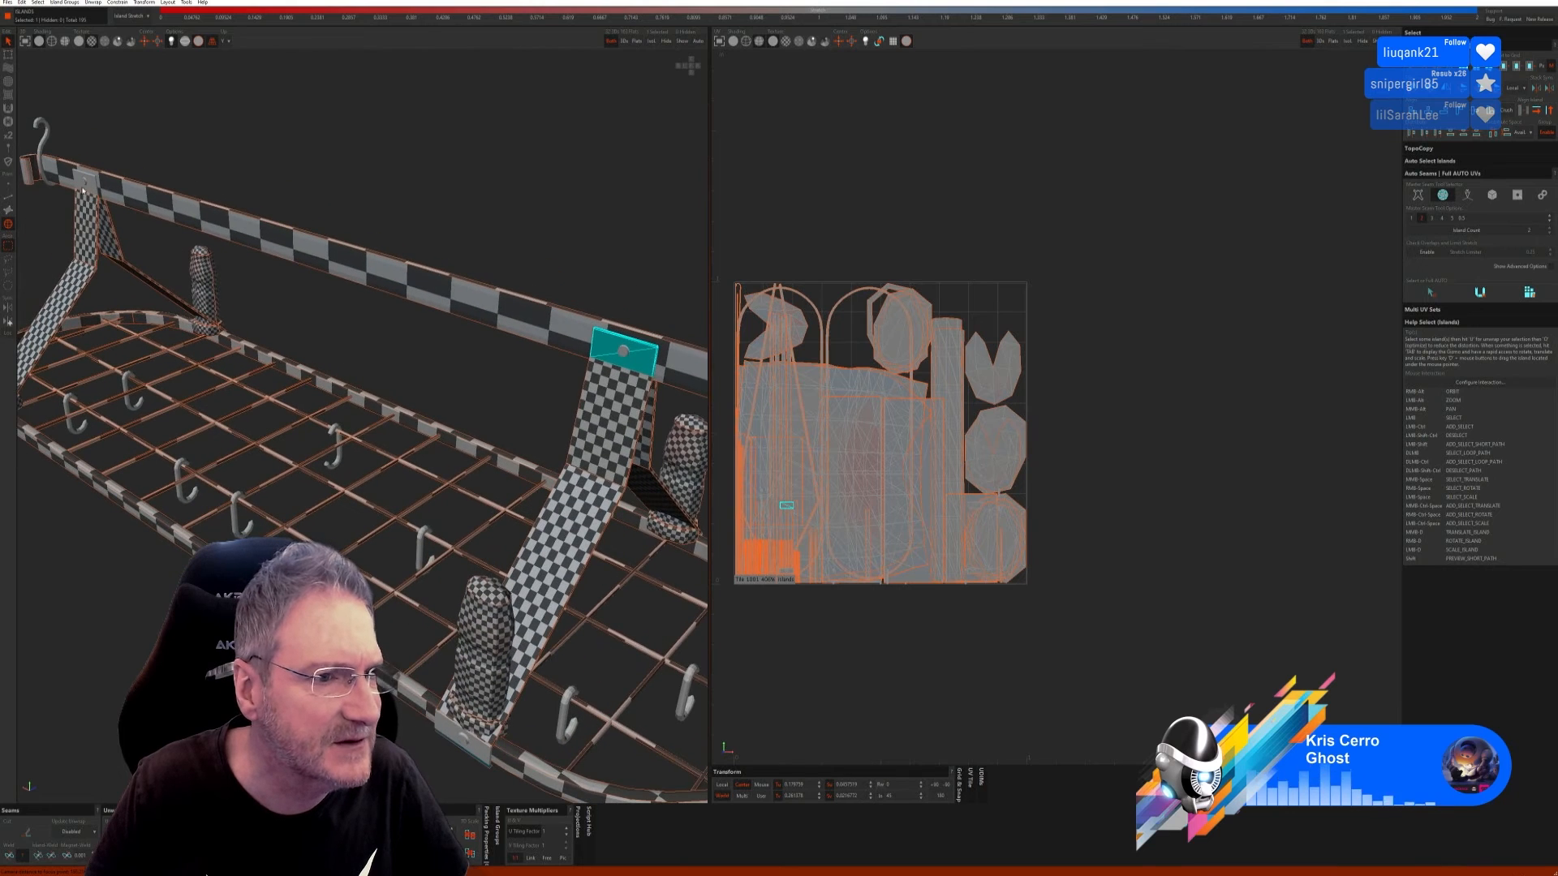
pyautogui.keyDown('alt'); pyautogui.moveTo(388, 337); pyautogui.dragTo(214, 347, button='right'); pyautogui.keyUp('alt')
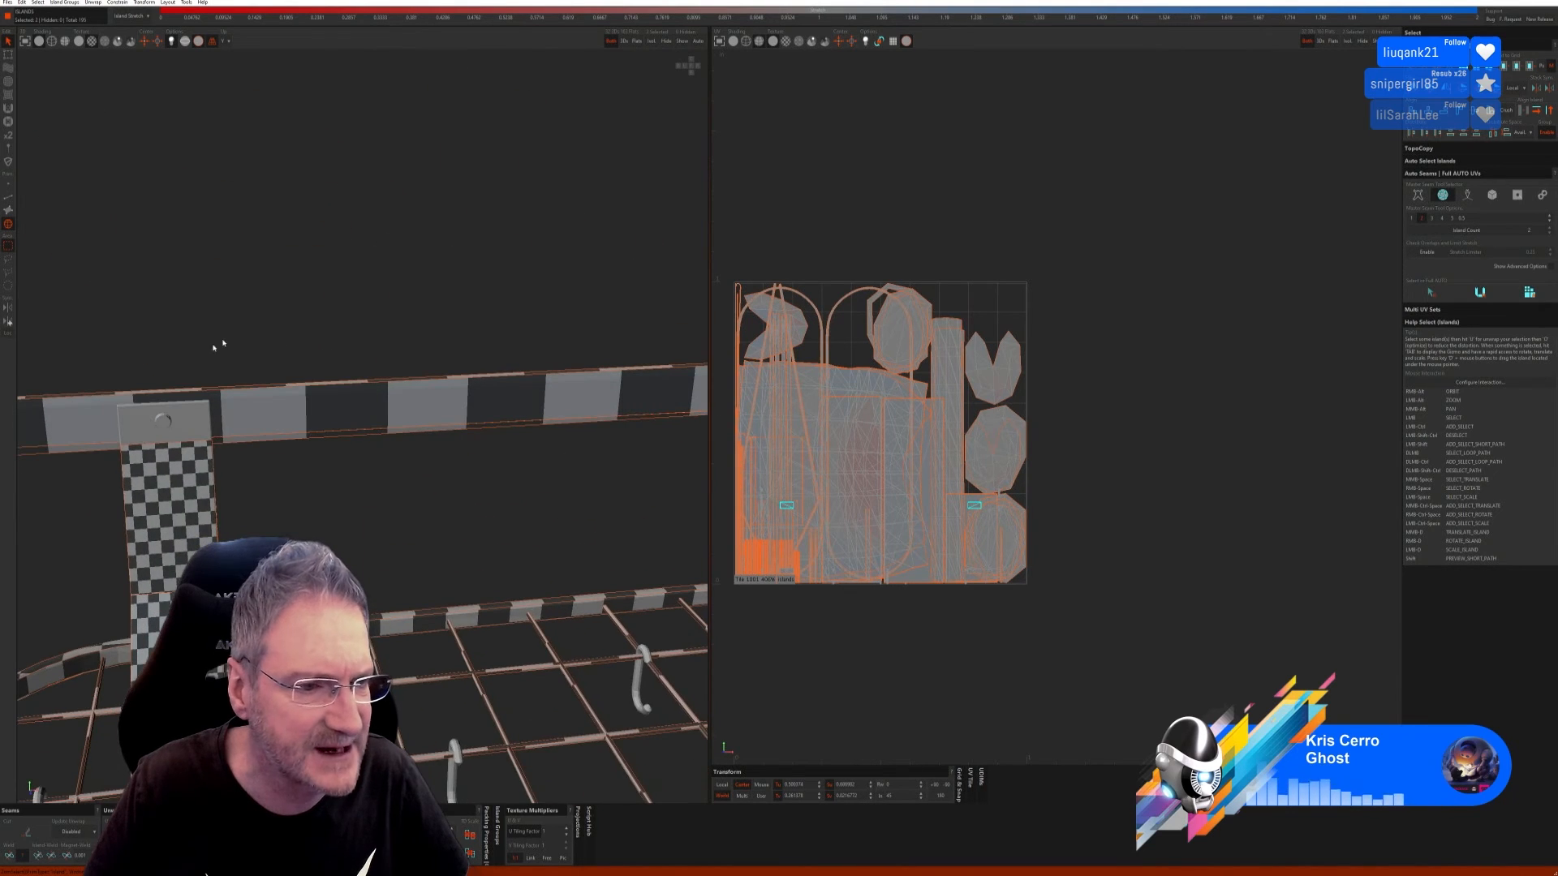
pyautogui.keyDown('ctrl'); pyautogui.click(189, 415); pyautogui.keyUp('ctrl')
pyautogui.keyDown('alt'); pyautogui.moveTo(191, 415); pyautogui.dragTo(388, 470); pyautogui.keyUp('alt')
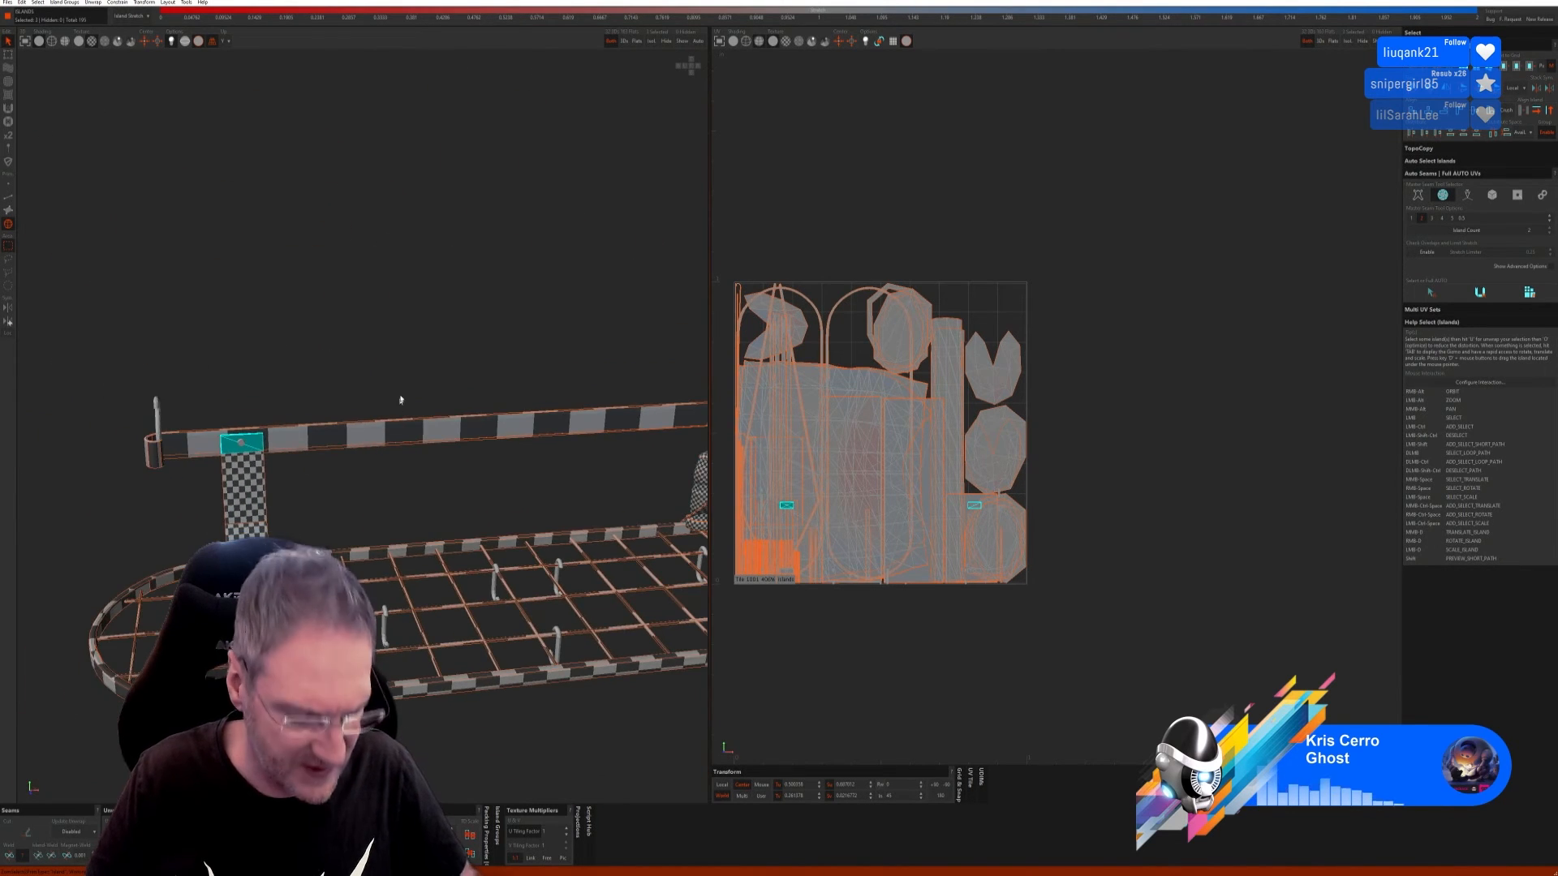
pyautogui.keyDown('alt'); pyautogui.moveTo(516, 326); pyautogui.dragTo(374, 343, button='middle'); pyautogui.keyUp('alt')
pyautogui.keyDown('alt'); pyautogui.moveTo(373, 343); pyautogui.dragTo(578, 438, button='right'); pyautogui.keyUp('alt')
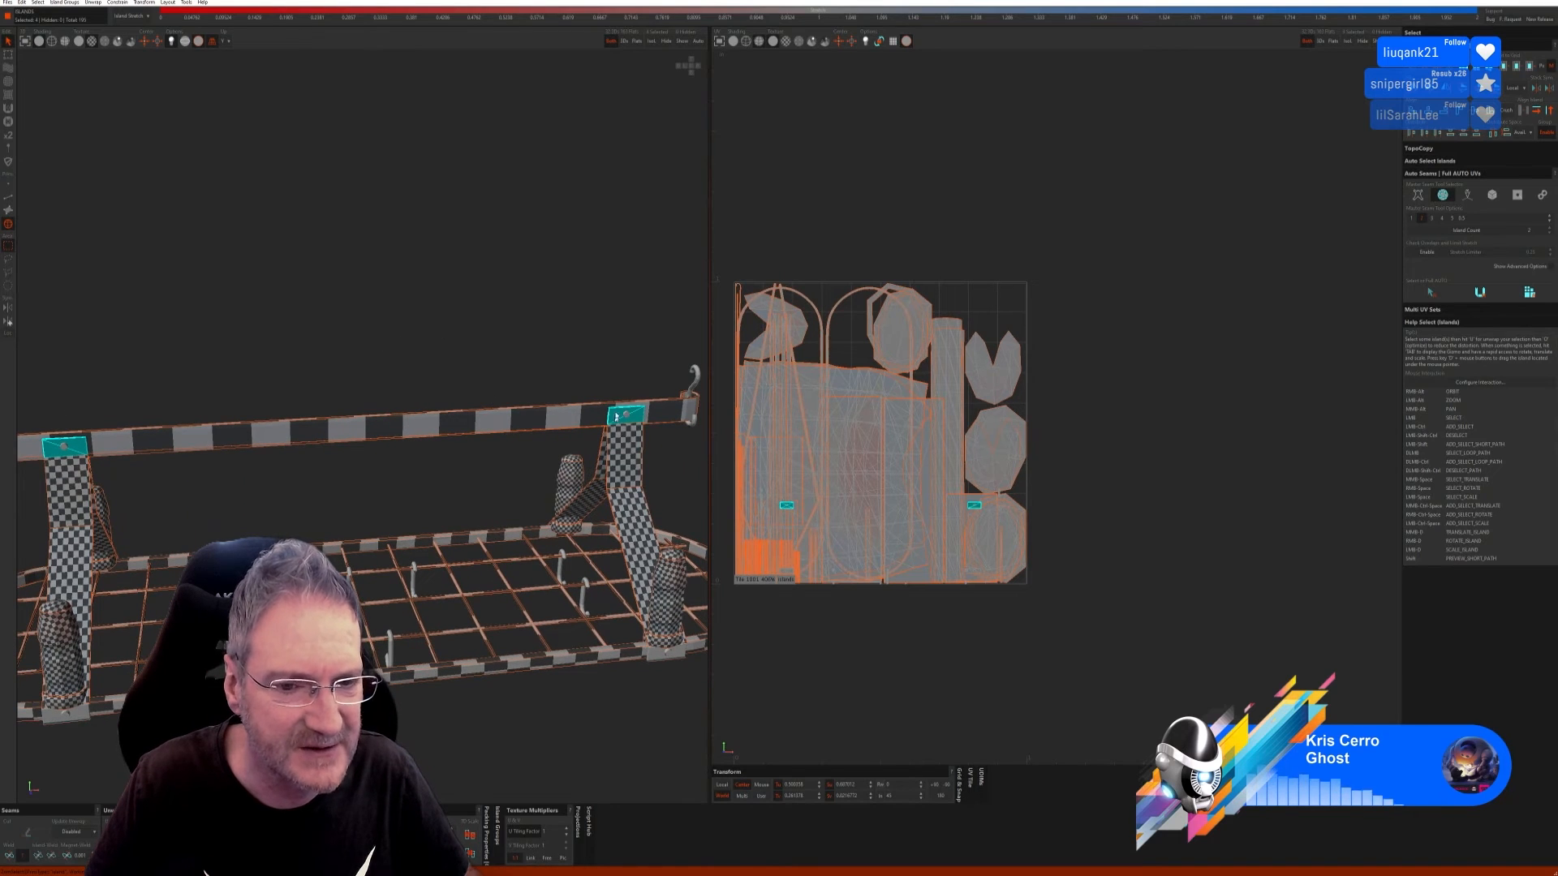
pyautogui.click(653, 42)
# Step: Cut and unwrap the two isolated plates with the Box auto-seam method, and show the whole model again
pyautogui.keyDown('alt'); pyautogui.moveTo(257, 398); pyautogui.dragTo(279, 516, button='right'); pyautogui.keyUp('alt')
pyautogui.click(8, 197)
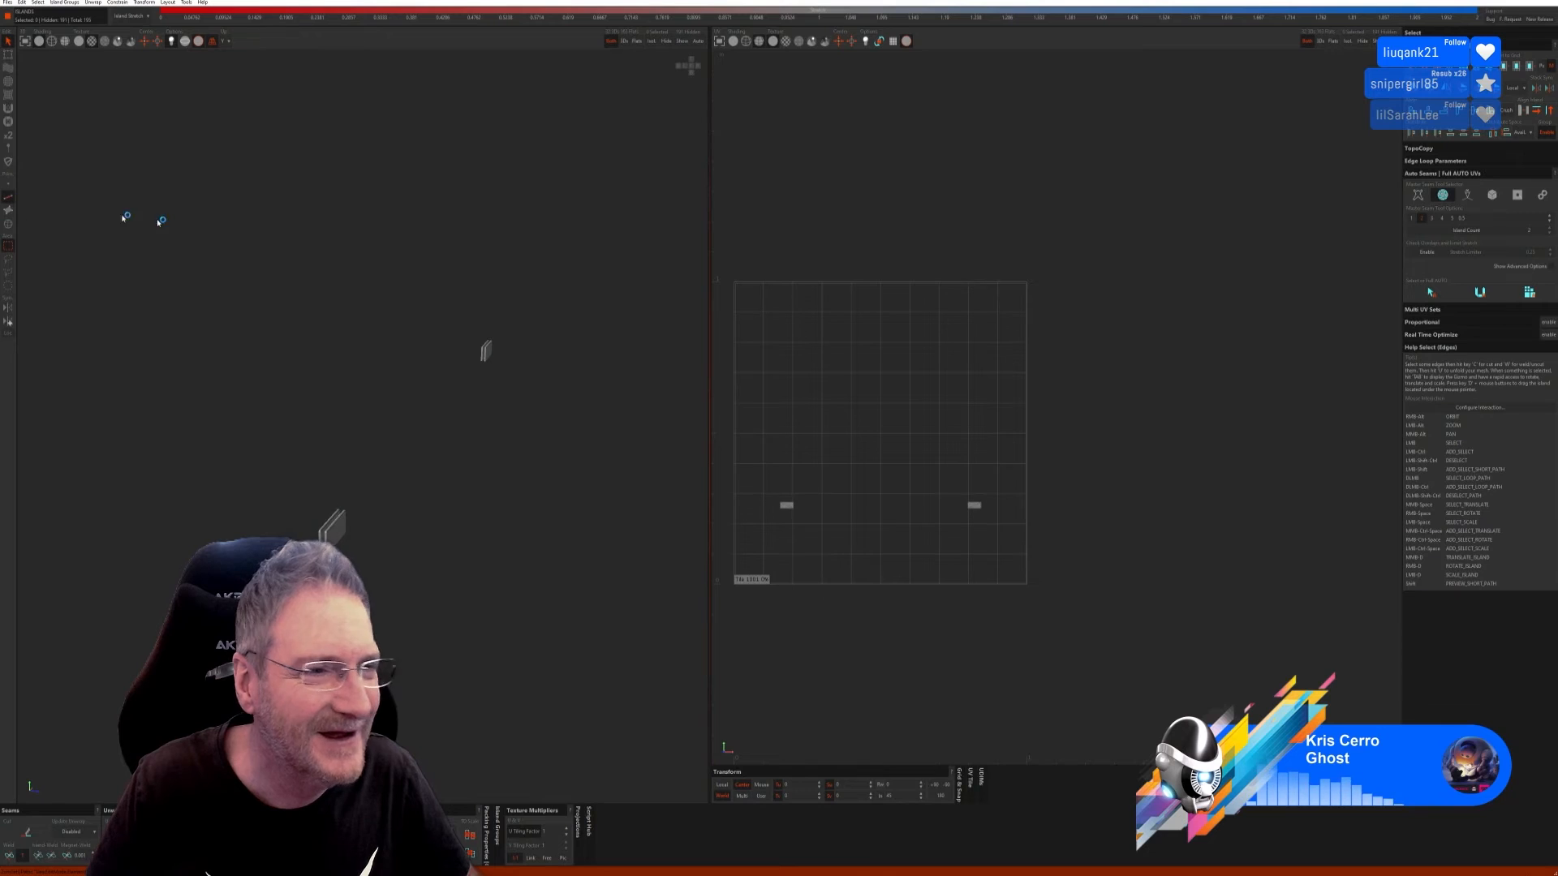
pyautogui.click(1493, 197)
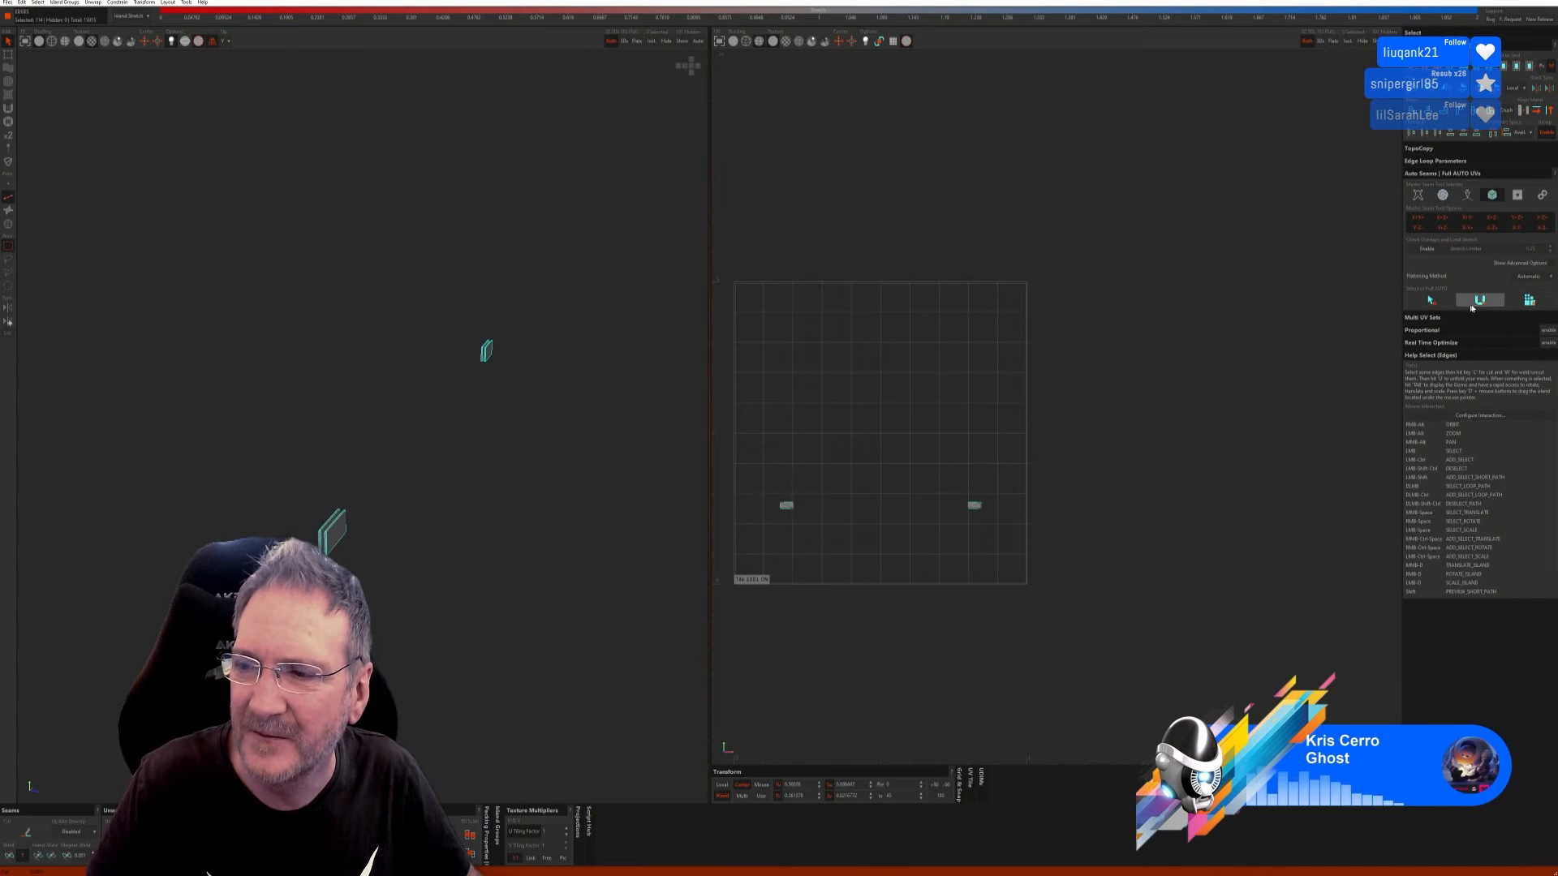
pyautogui.keyDown('alt'); pyautogui.moveTo(437, 527); pyautogui.dragTo(594, 317, button='right'); pyautogui.keyUp('alt')
pyautogui.click(683, 43)
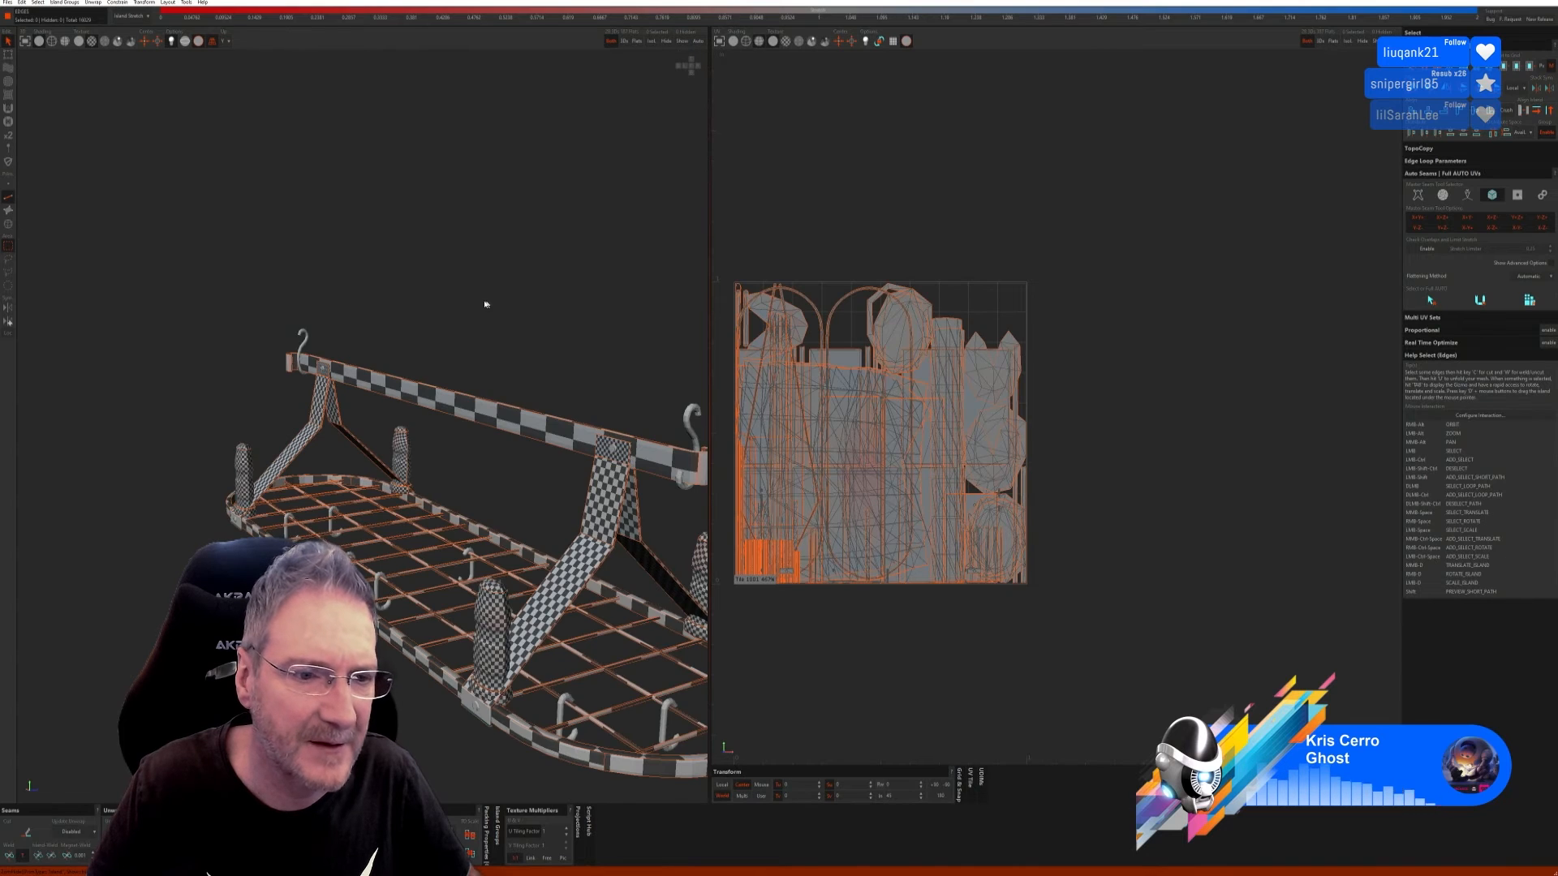
# Step: Select the round rivet heads on both support plates and isolate their islands
pyautogui.keyDown('alt'); pyautogui.moveTo(301, 404); pyautogui.dragTo(381, 389, button='right'); pyautogui.keyUp('alt')
pyautogui.scroll(8, 327, 381)
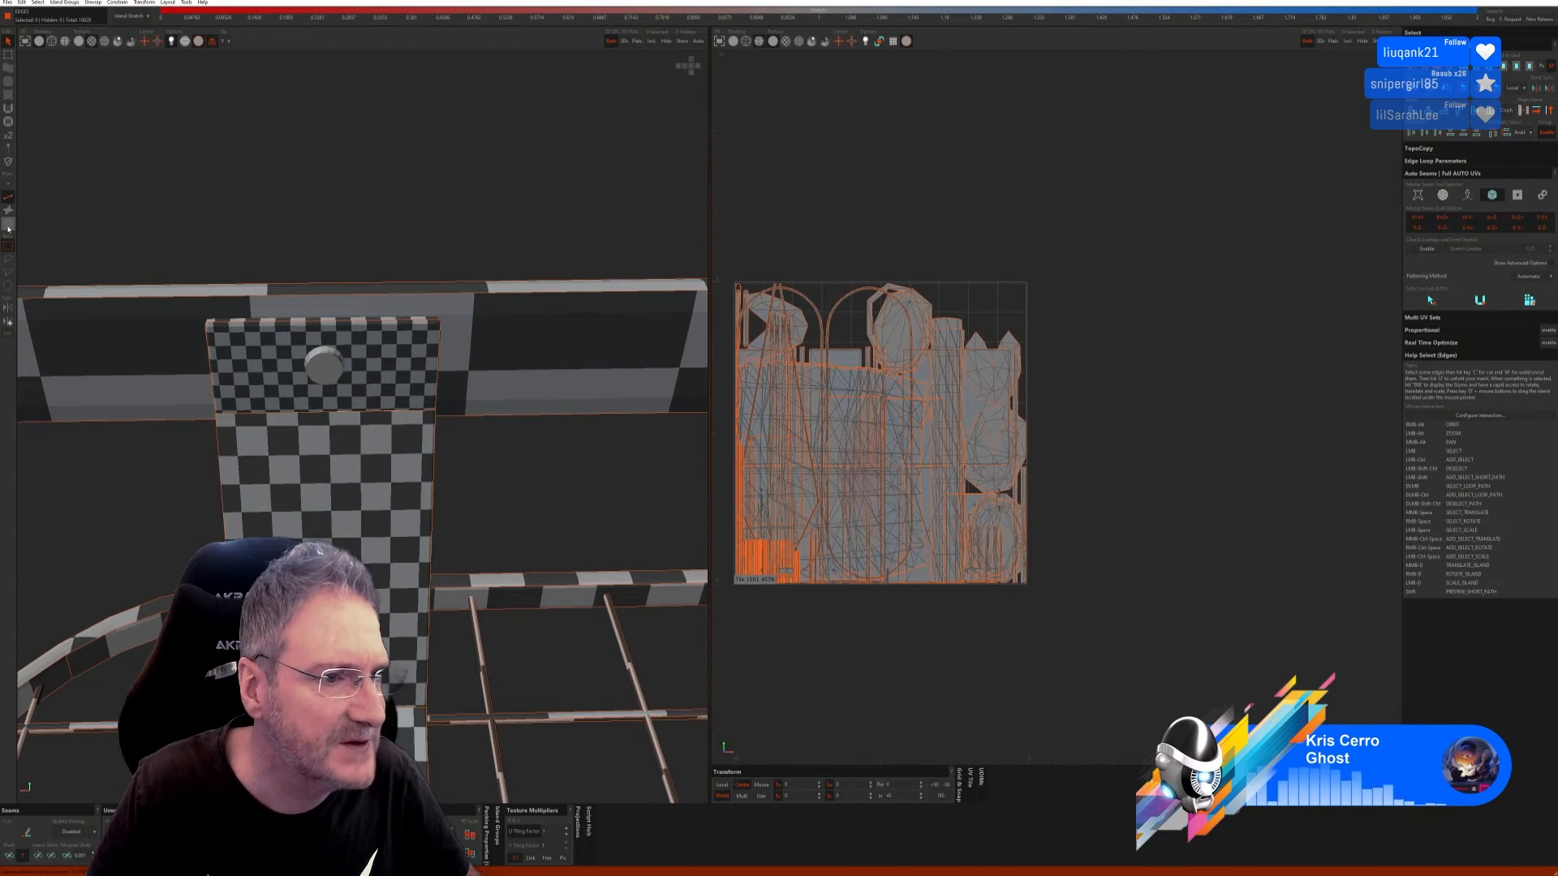
pyautogui.click(8, 226)
pyautogui.click(323, 367)
pyautogui.scroll(-6, 450, 438)
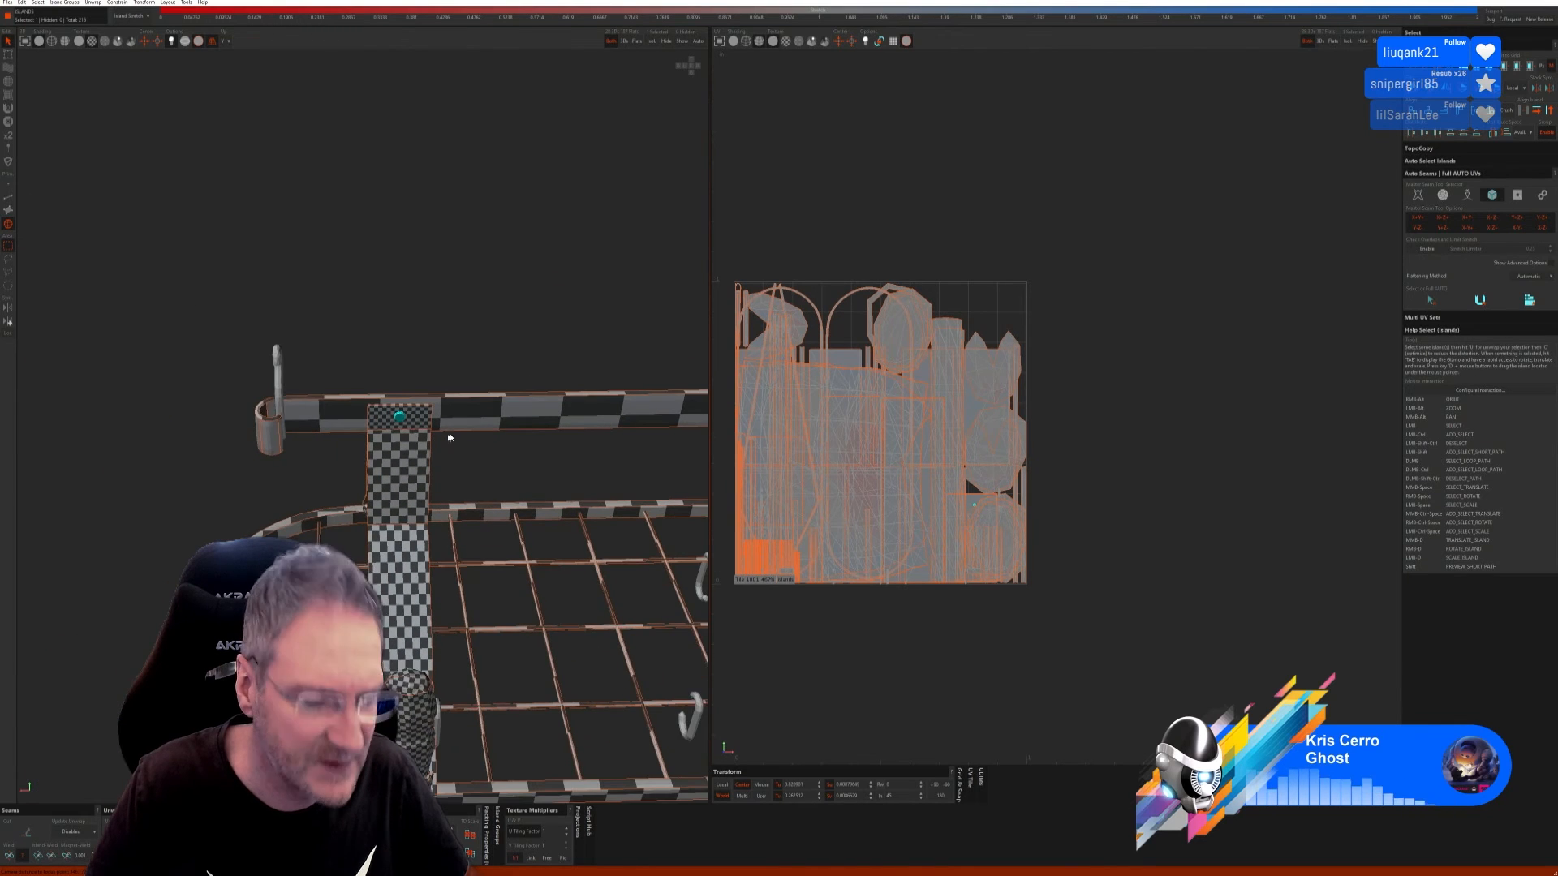
pyautogui.keyDown('alt'); pyautogui.moveTo(560, 293); pyautogui.dragTo(400, 368, button='right'); pyautogui.keyUp('alt')
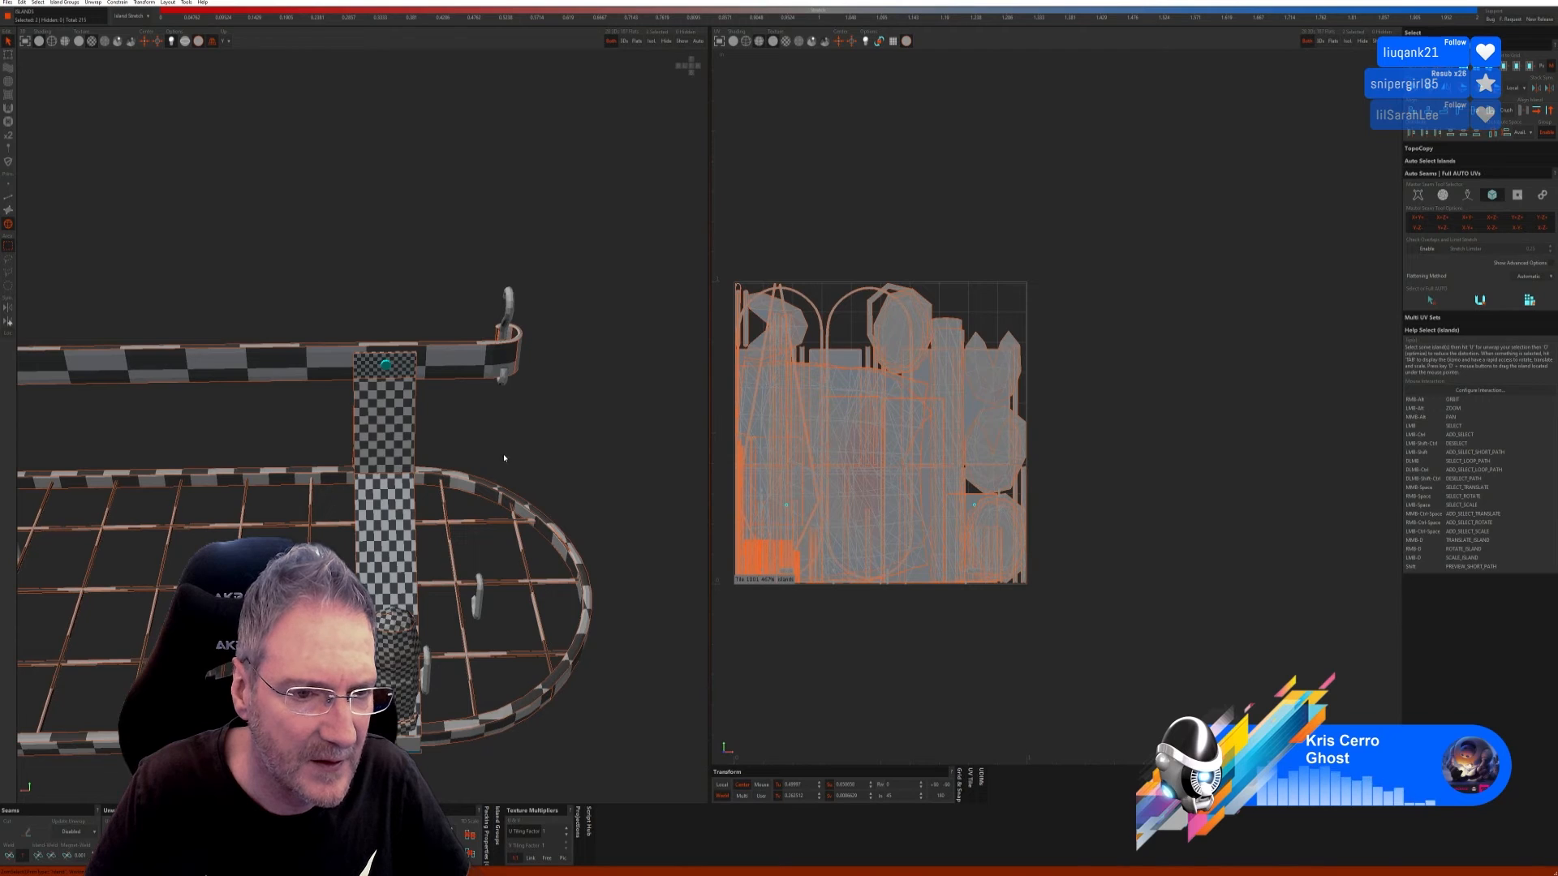
pyautogui.keyDown('alt'); pyautogui.moveTo(503, 454); pyautogui.dragTo(321, 449); pyautogui.keyUp('alt')
pyautogui.keyDown('ctrl'); pyautogui.click(352, 417); pyautogui.keyUp('ctrl')
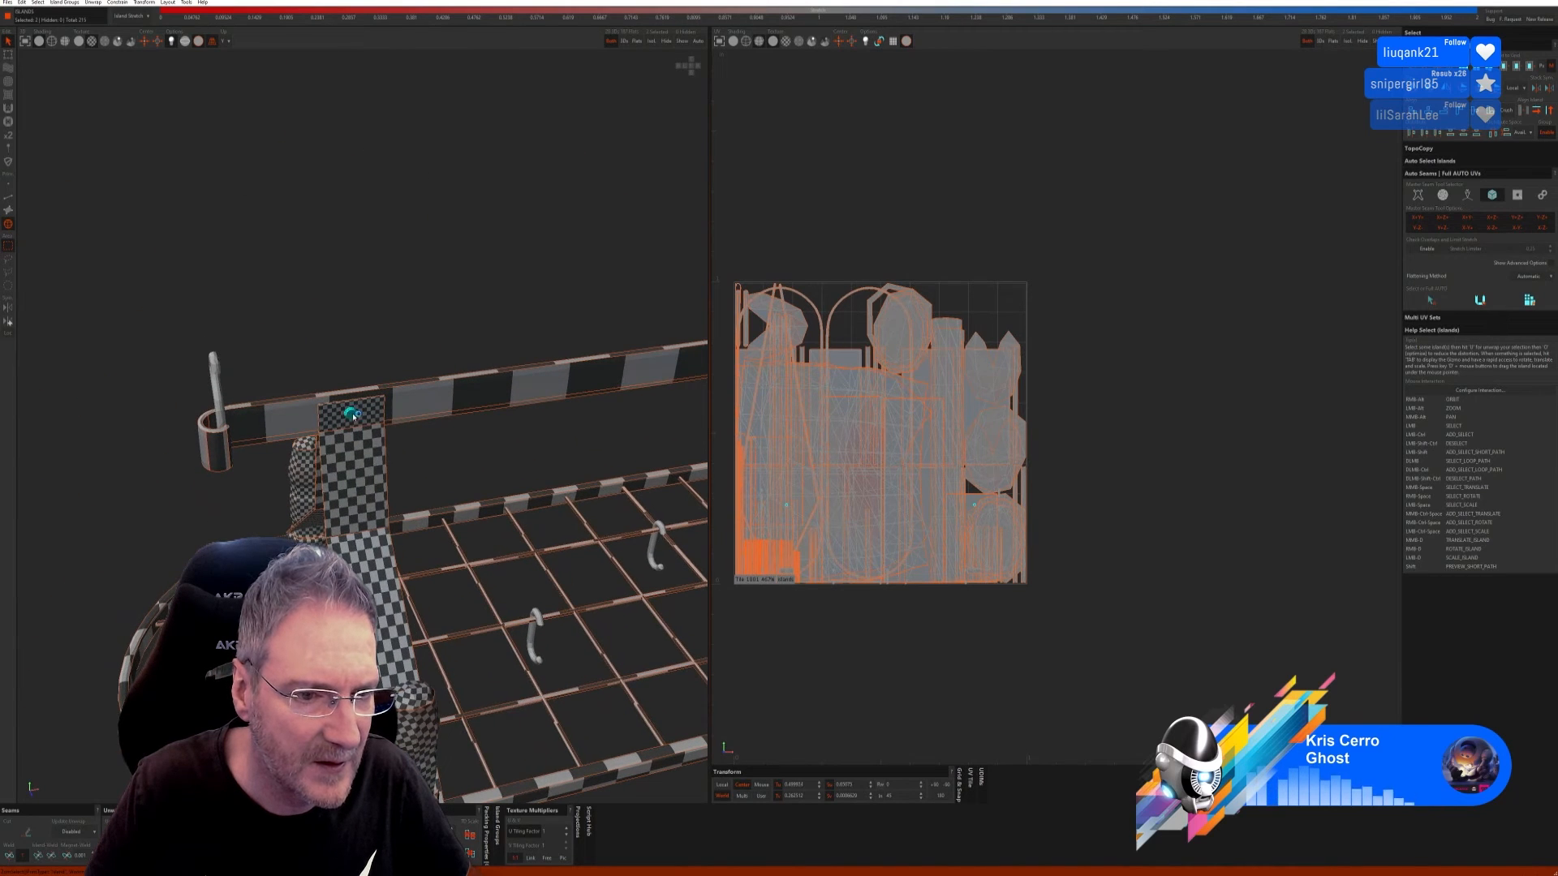
pyautogui.moveTo(501, 442)
pyautogui.keyDown('alt'); pyautogui.mouseDown(button='right')
pyautogui.moveTo(459, 444)
pyautogui.moveTo(501, 443)
pyautogui.mouseUp(button='right'); pyautogui.keyUp('alt')
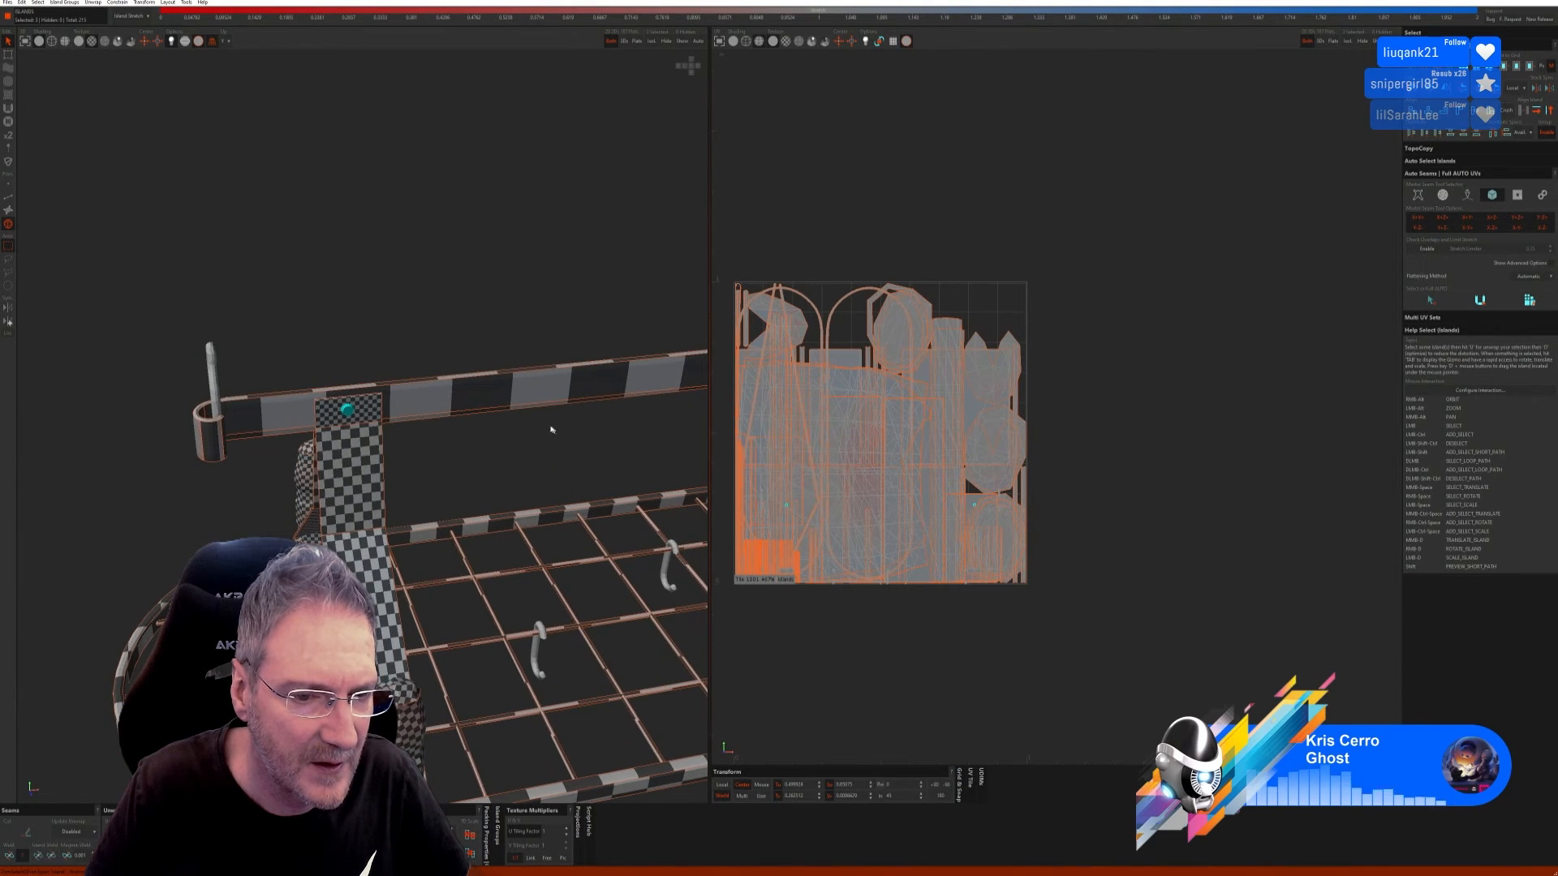
pyautogui.keyDown('alt'); pyautogui.moveTo(552, 430); pyautogui.dragTo(202, 449, button='middle'); pyautogui.keyUp('alt')
pyautogui.scroll(3, 459, 407)
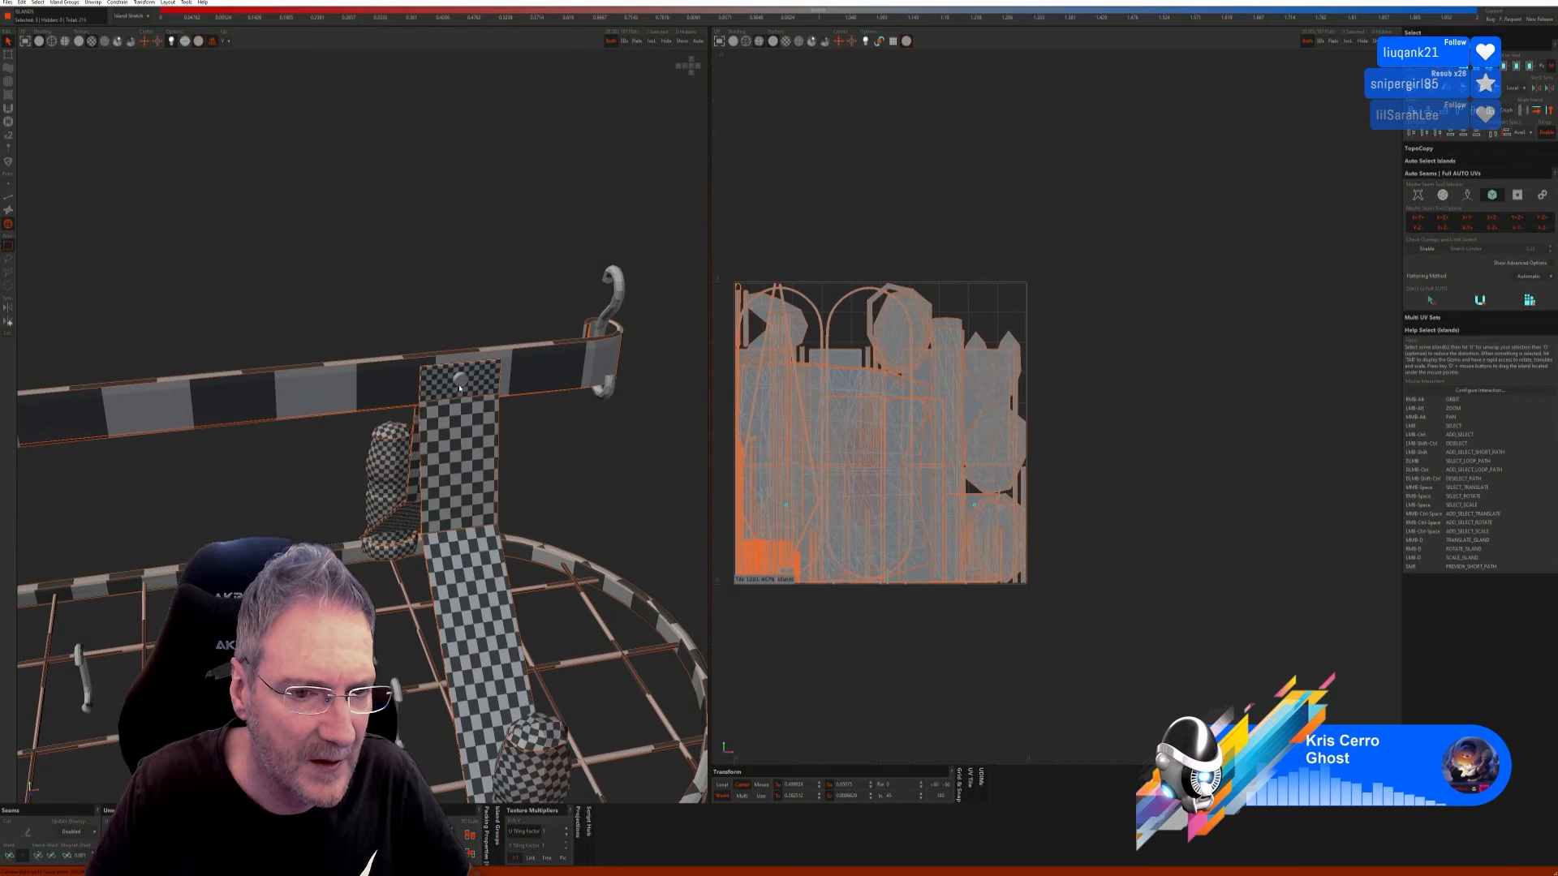
pyautogui.keyDown('ctrl'); pyautogui.click(459, 385); pyautogui.keyUp('ctrl')
pyautogui.click(651, 42)
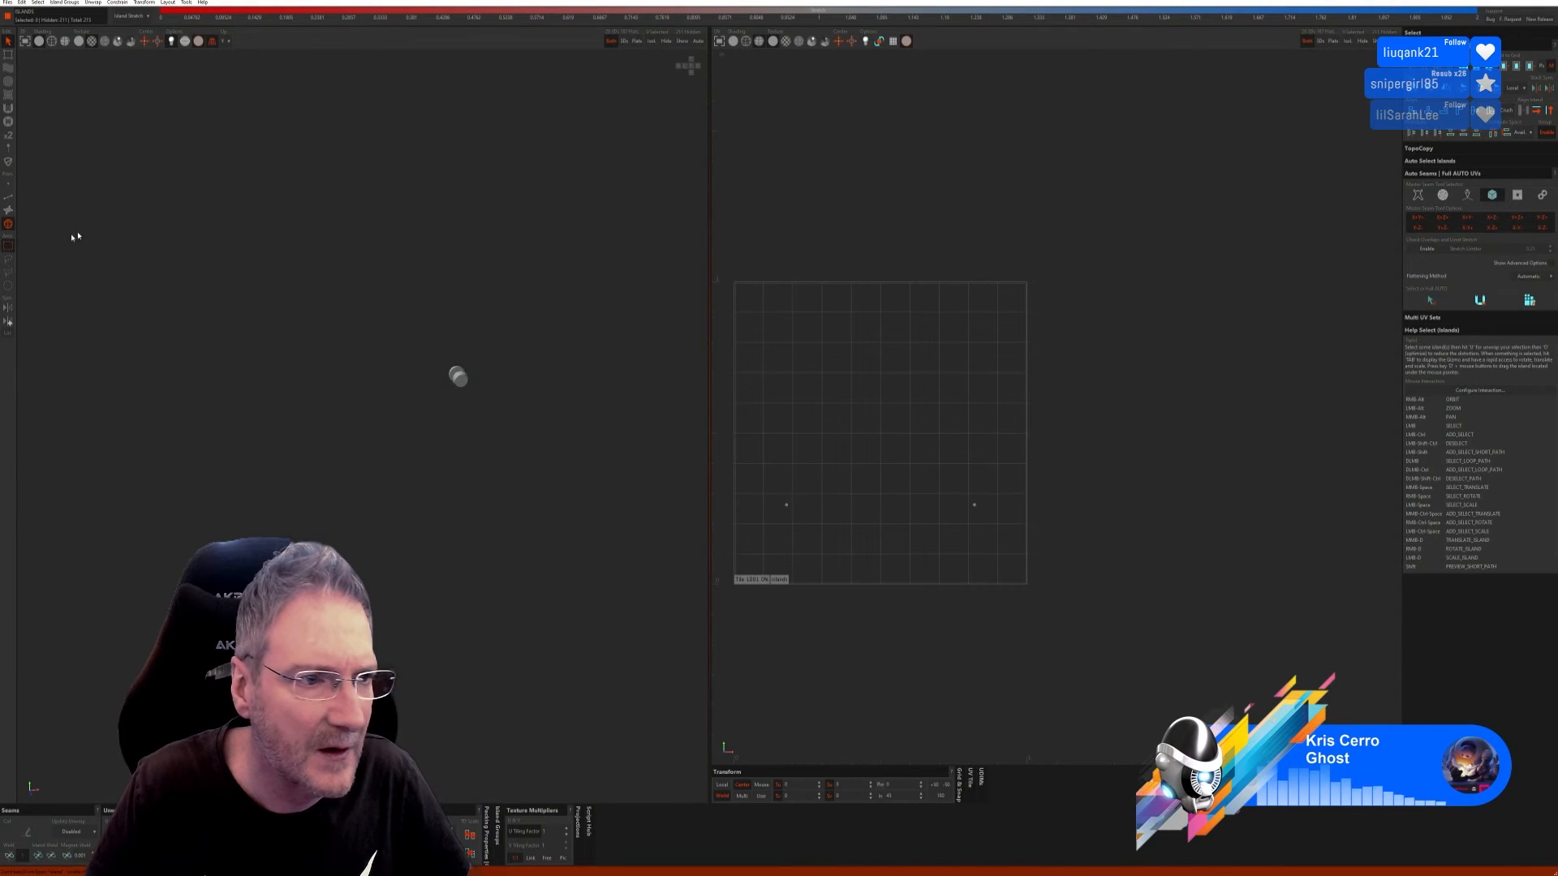
# Step: Cut, unwrap and pack the isolated rivets with the Sharp Edges auto-seam method, and show the whole model again
pyautogui.click(8, 197)
pyautogui.click(1467, 196)
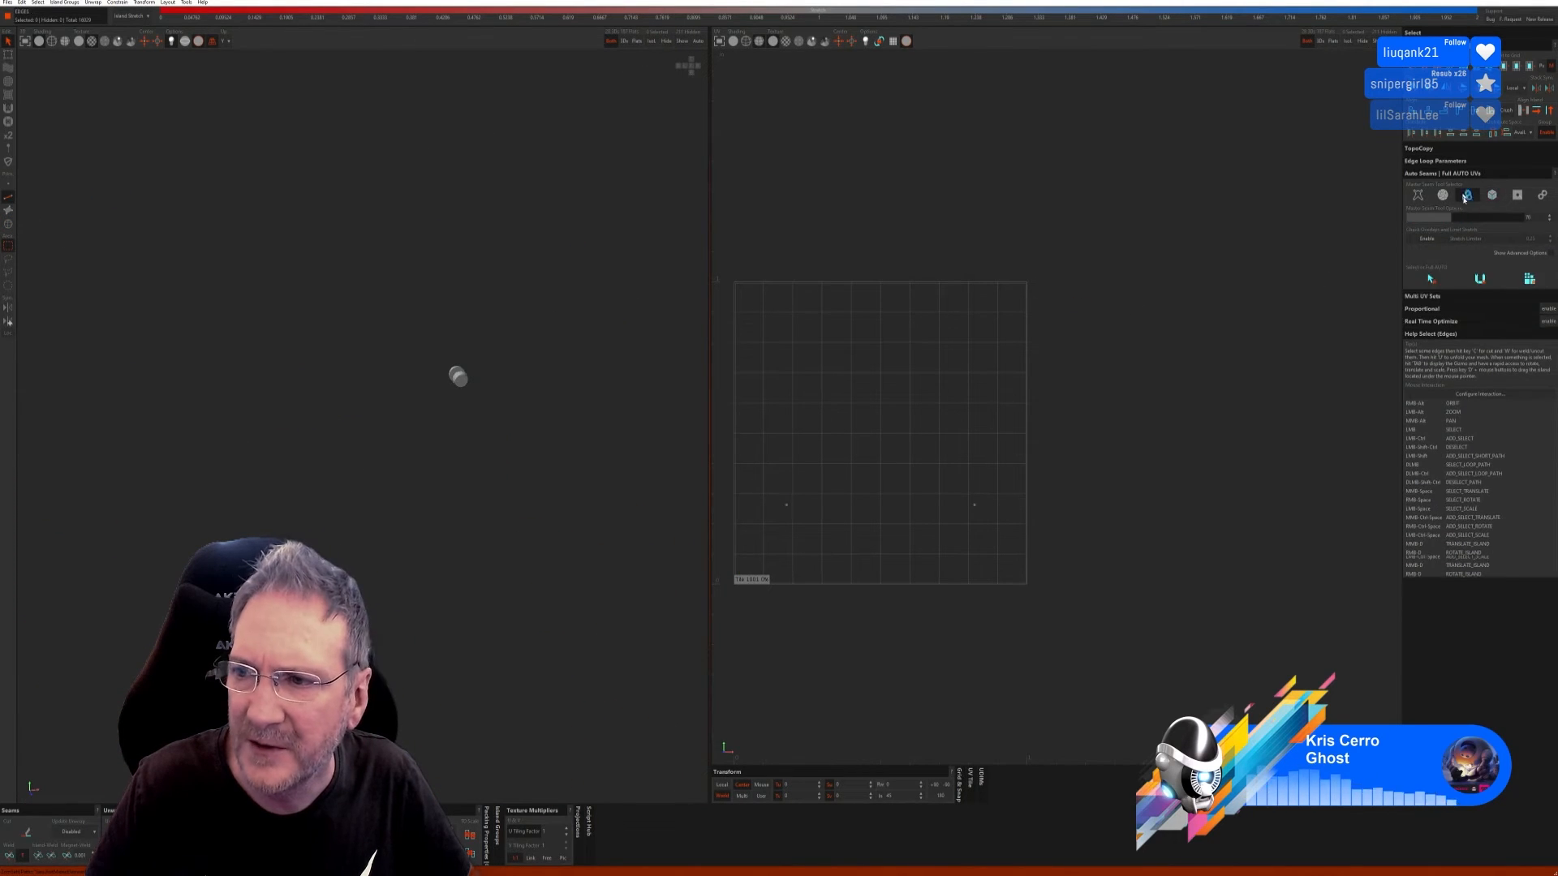
pyautogui.click(1529, 279)
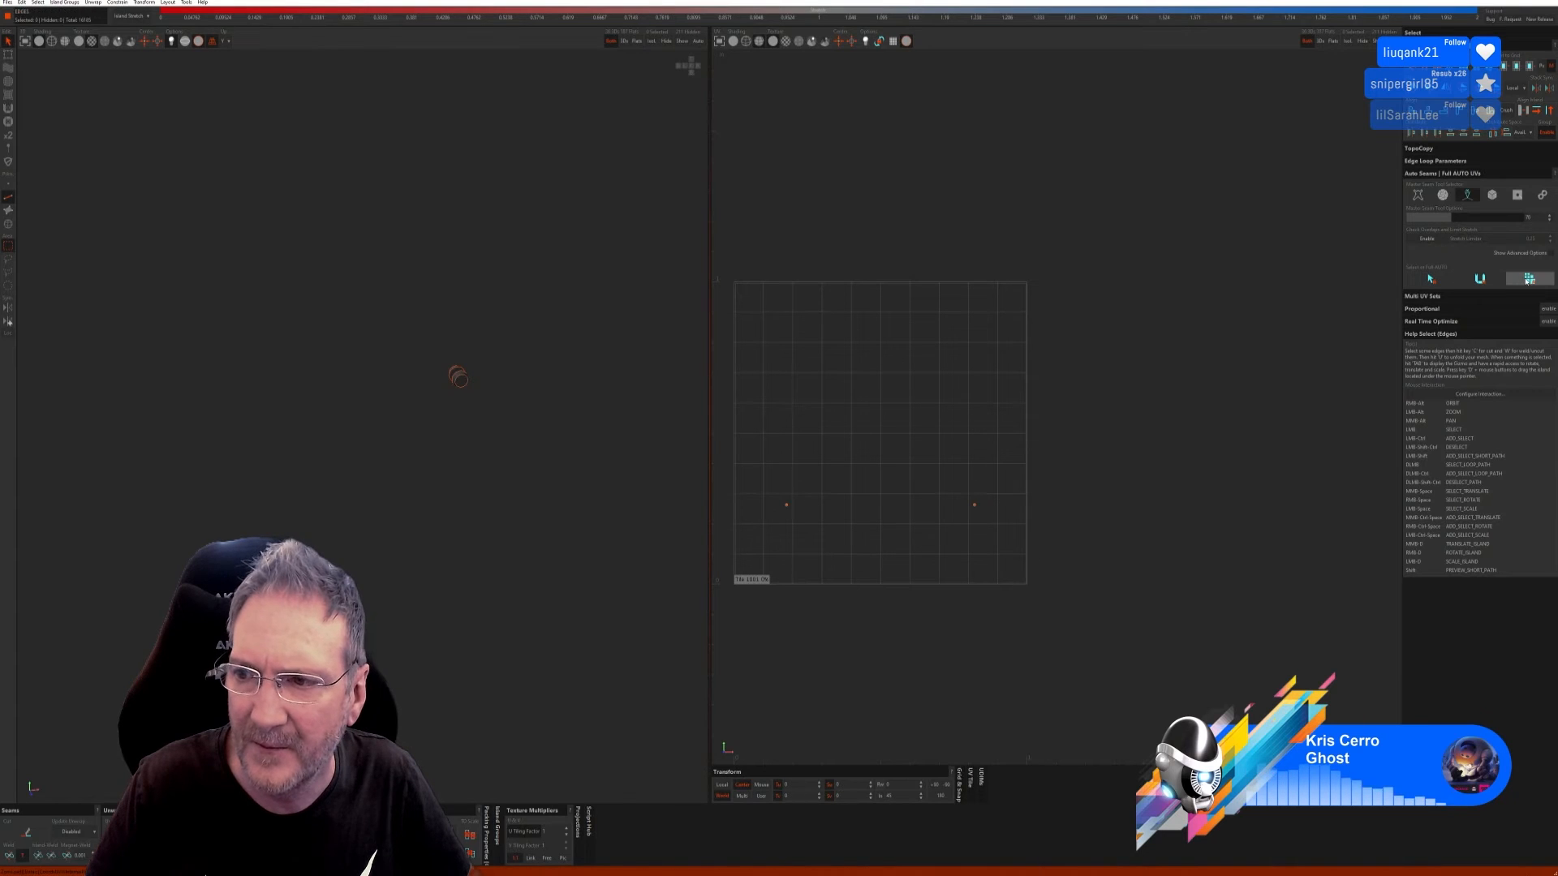
pyautogui.scroll(5, 463, 373)
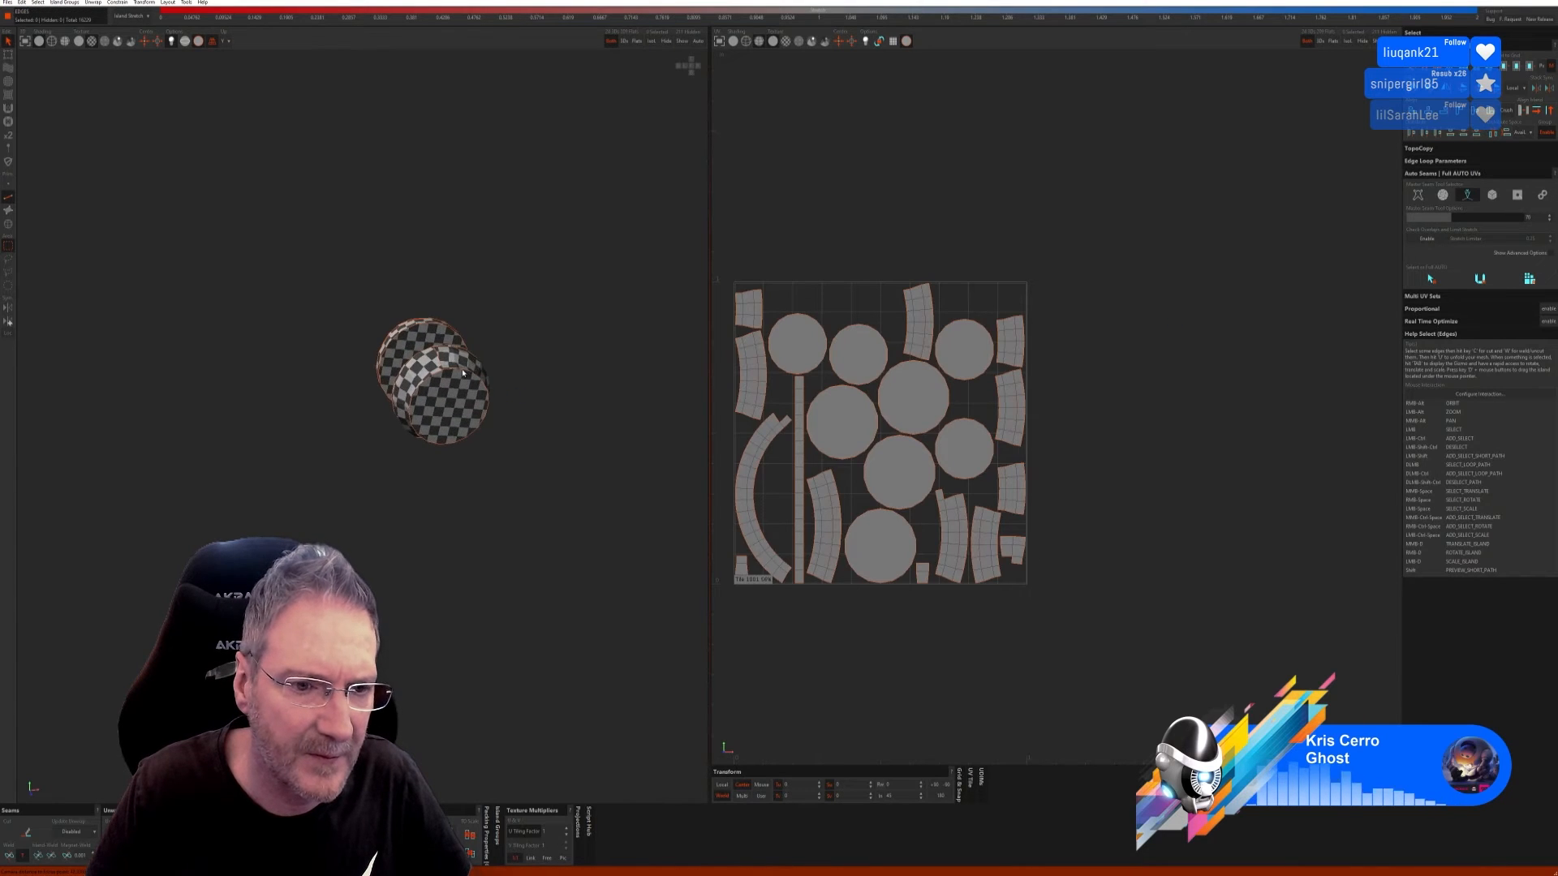
pyautogui.click(682, 42)
pyautogui.scroll(-9, 492, 411)
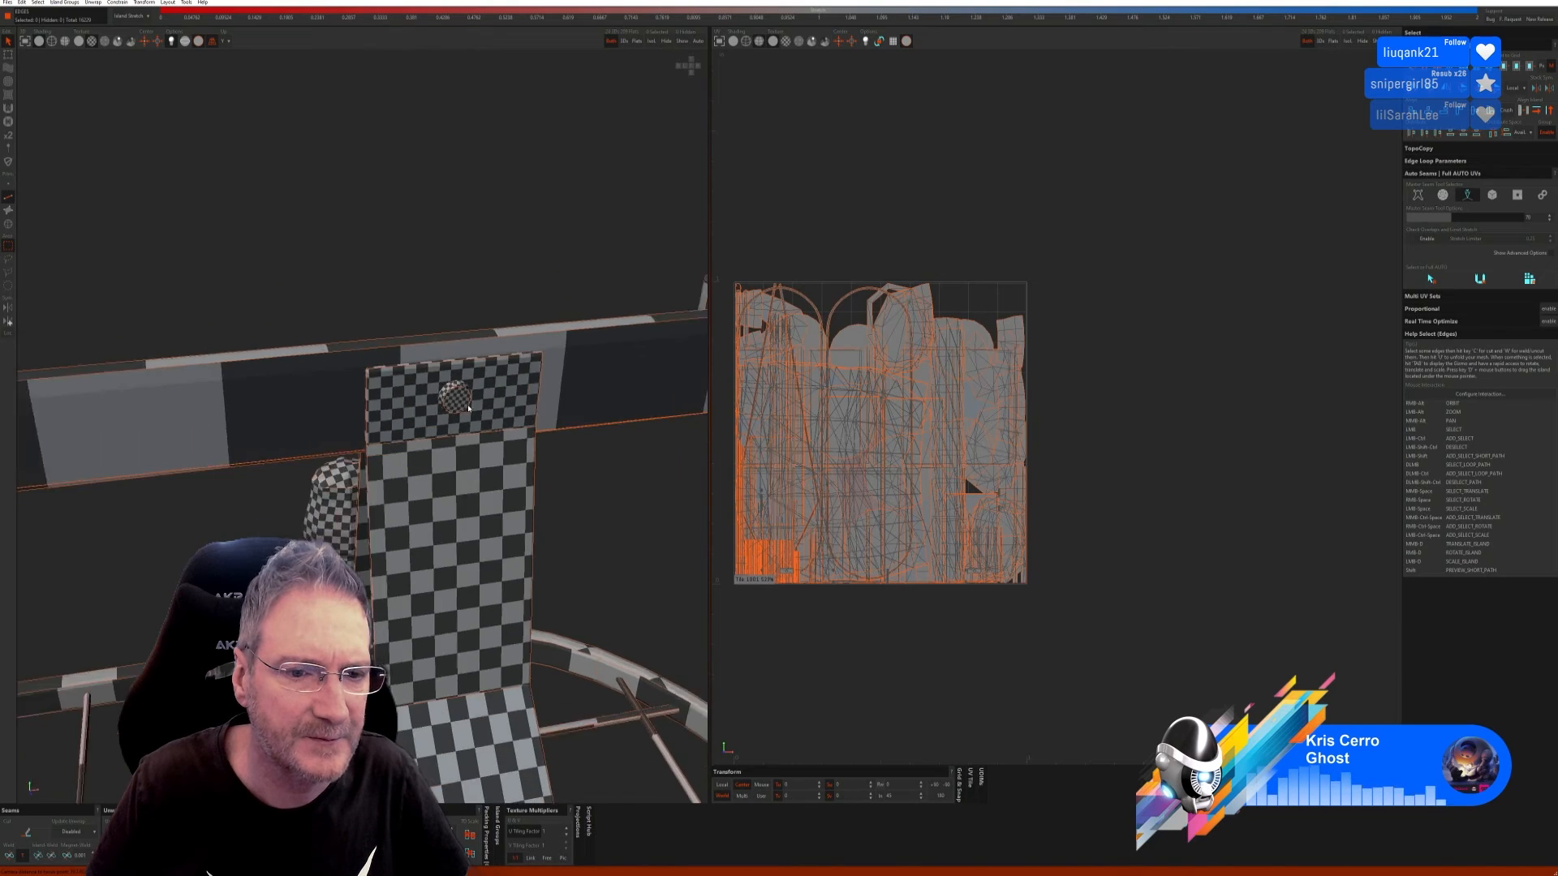
# Step: Select the S-shaped hook at the near end of the top rail and isolate it
pyautogui.scroll(-5, 464, 339)
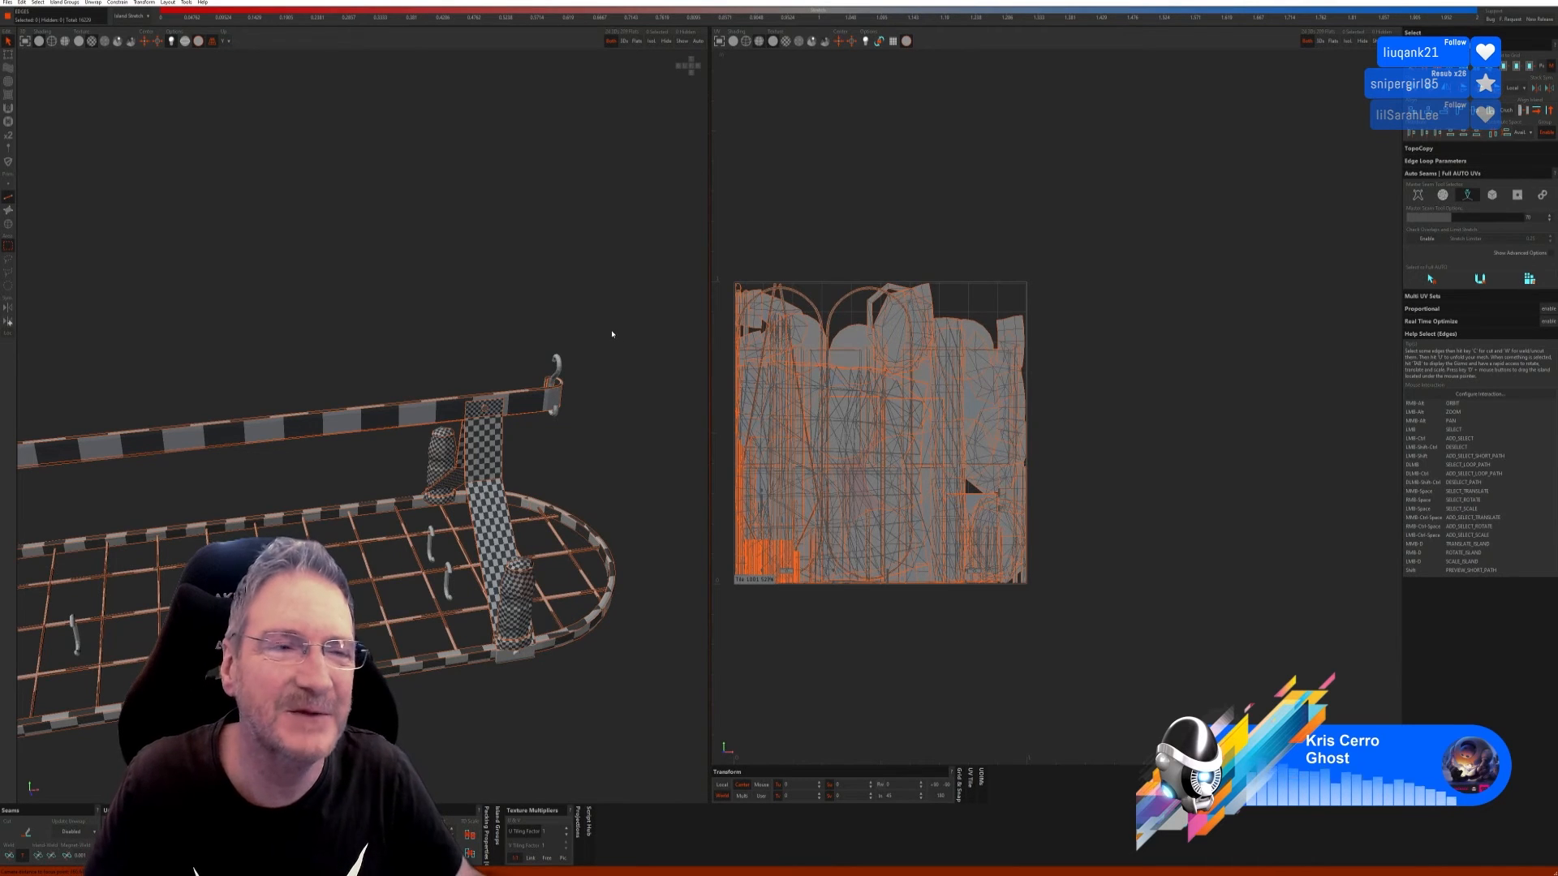
pyautogui.scroll(-2, 134, 410)
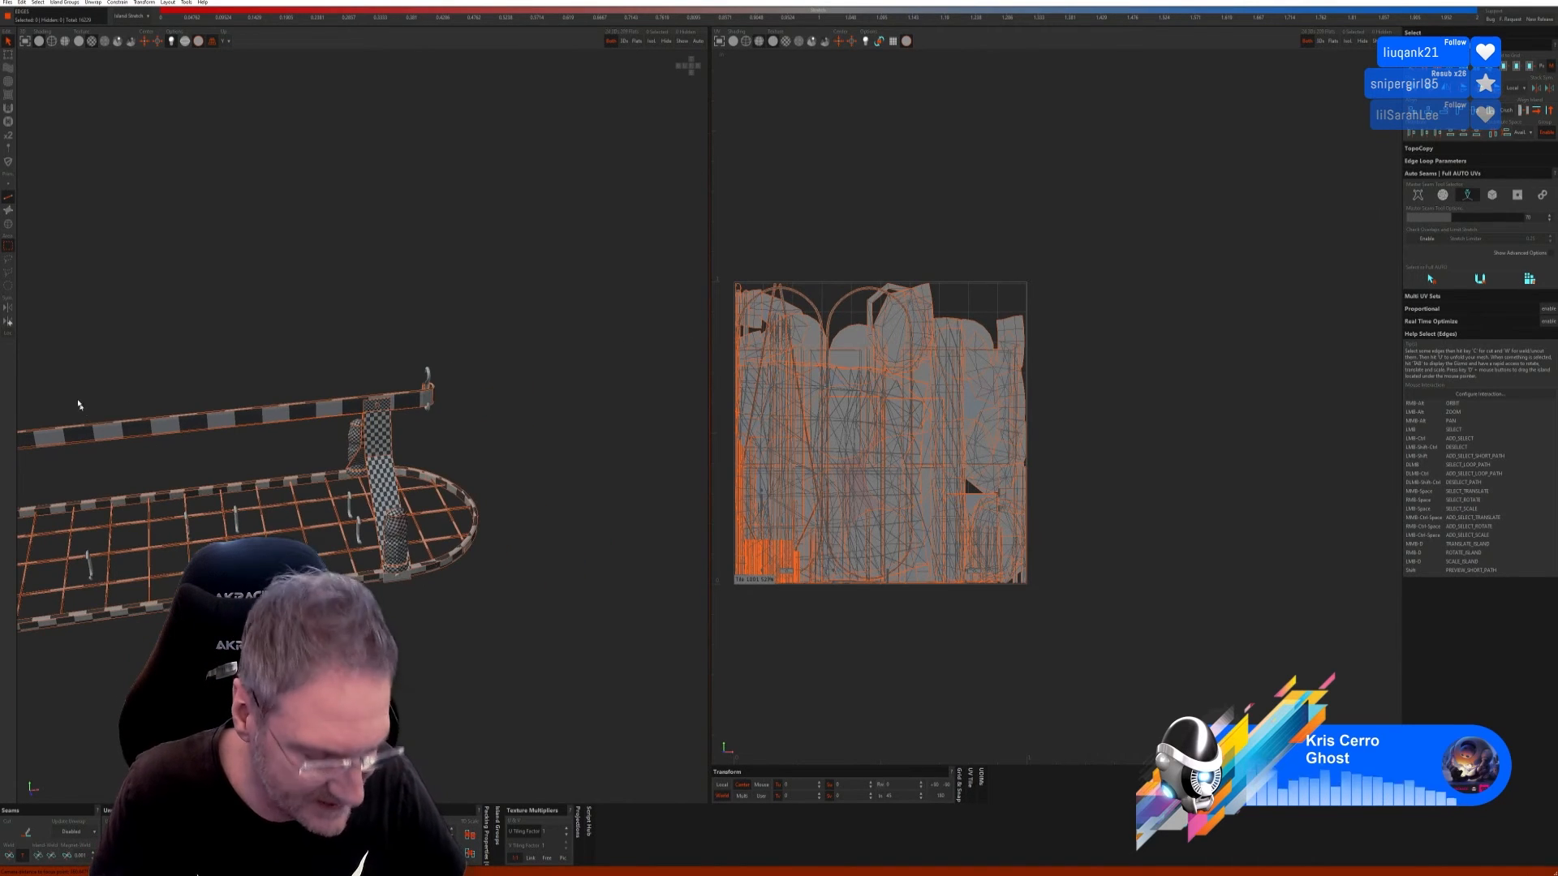
pyautogui.keyDown('alt'); pyautogui.moveTo(128, 390); pyautogui.dragTo(232, 377, button='middle'); pyautogui.keyUp('alt')
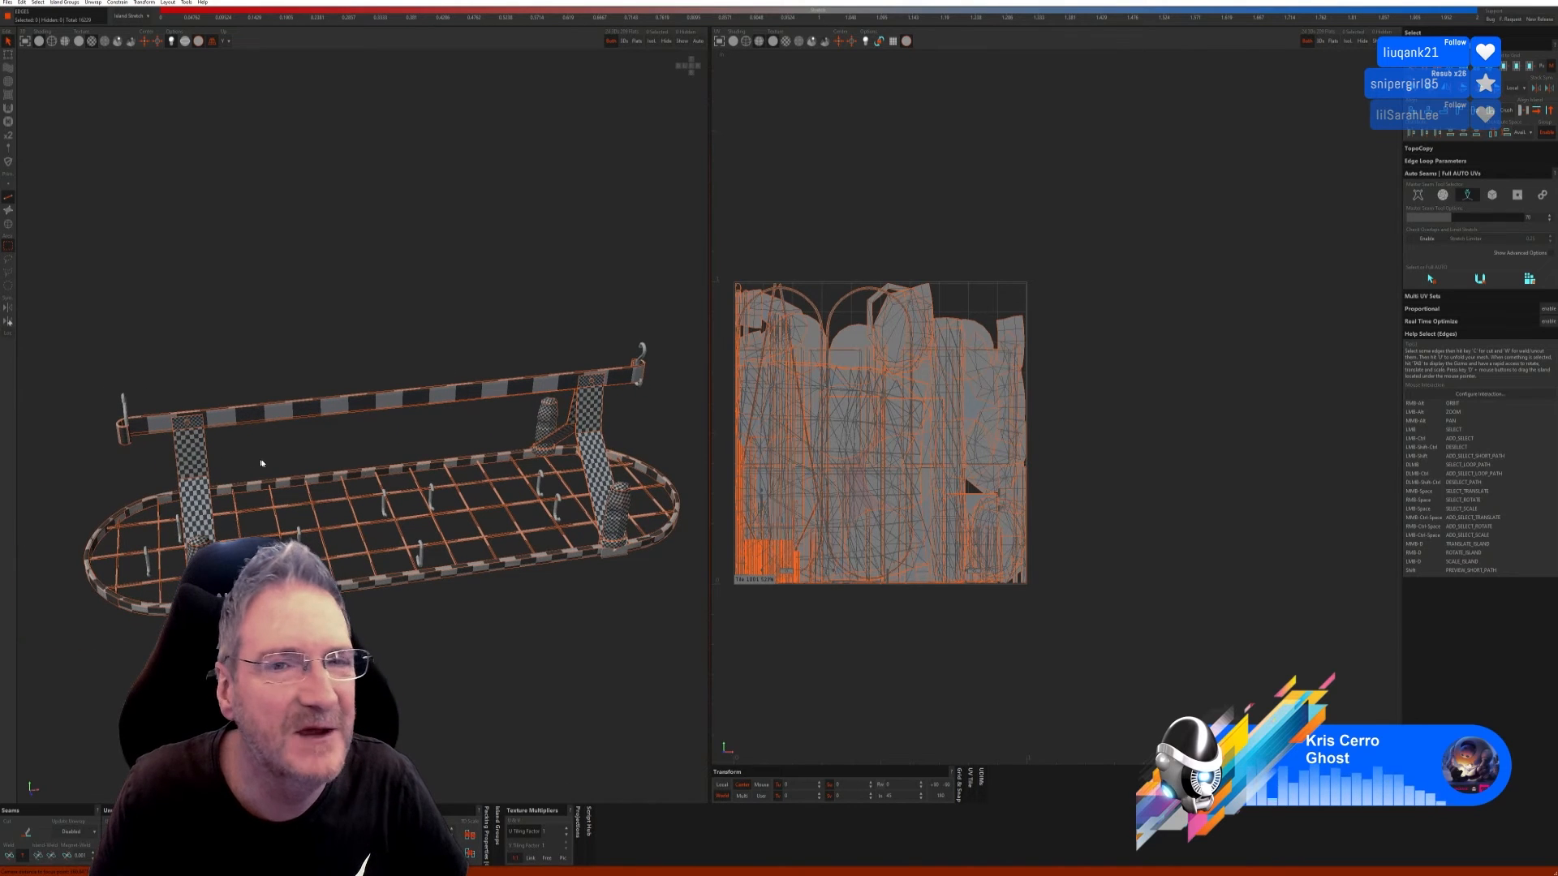
pyautogui.keyDown('alt'); pyautogui.moveTo(263, 462); pyautogui.dragTo(306, 485); pyautogui.keyUp('alt')
pyautogui.keyDown('alt'); pyautogui.moveTo(307, 484); pyautogui.dragTo(356, 477, button='right'); pyautogui.keyUp('alt')
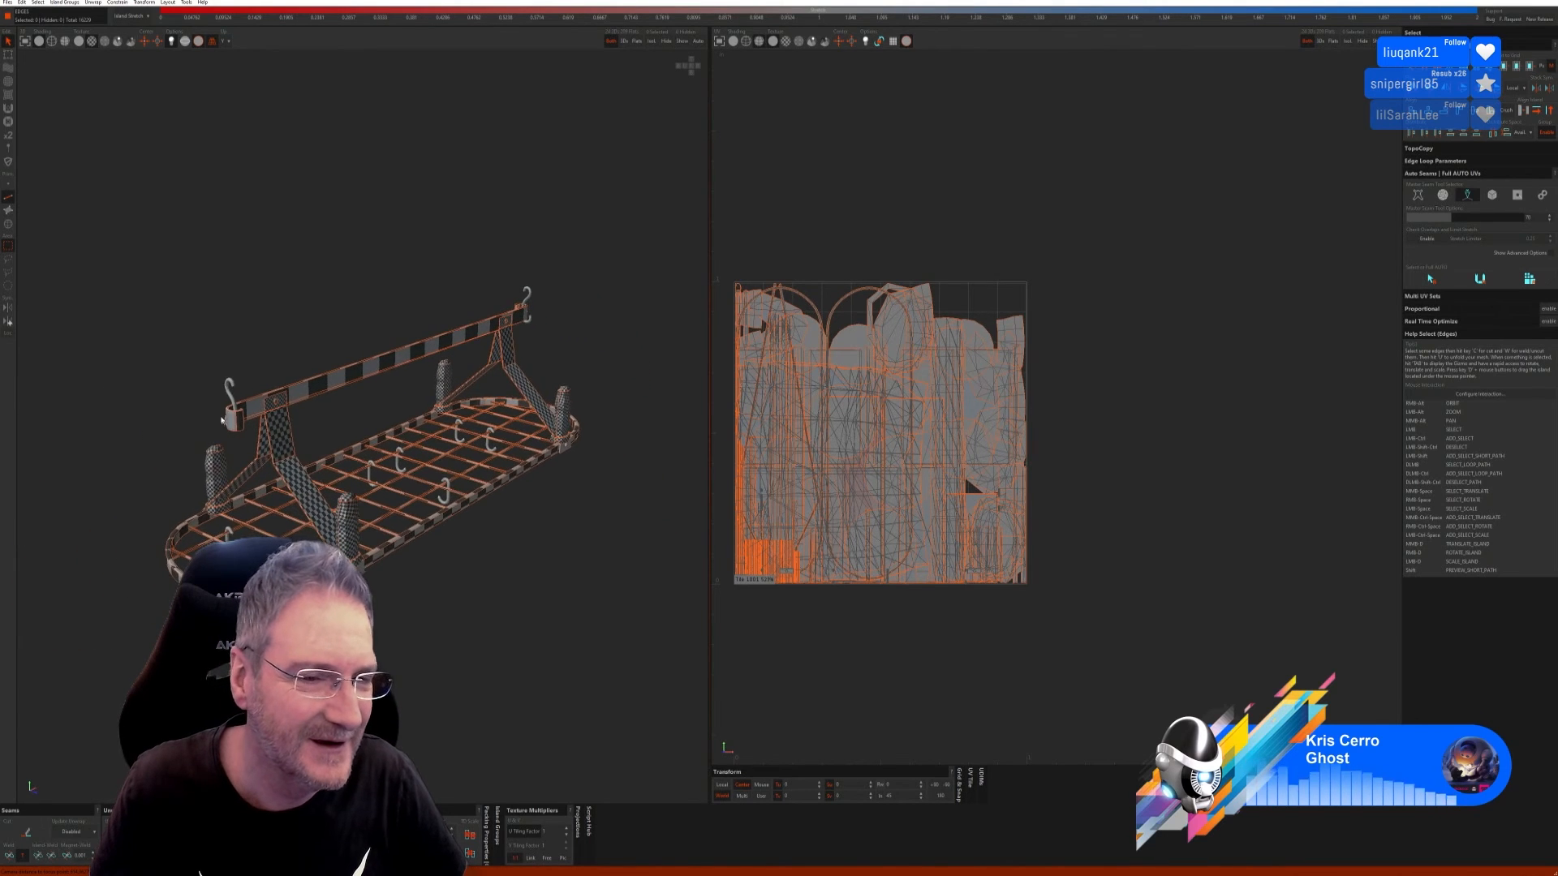
pyautogui.scroll(4, 234, 400)
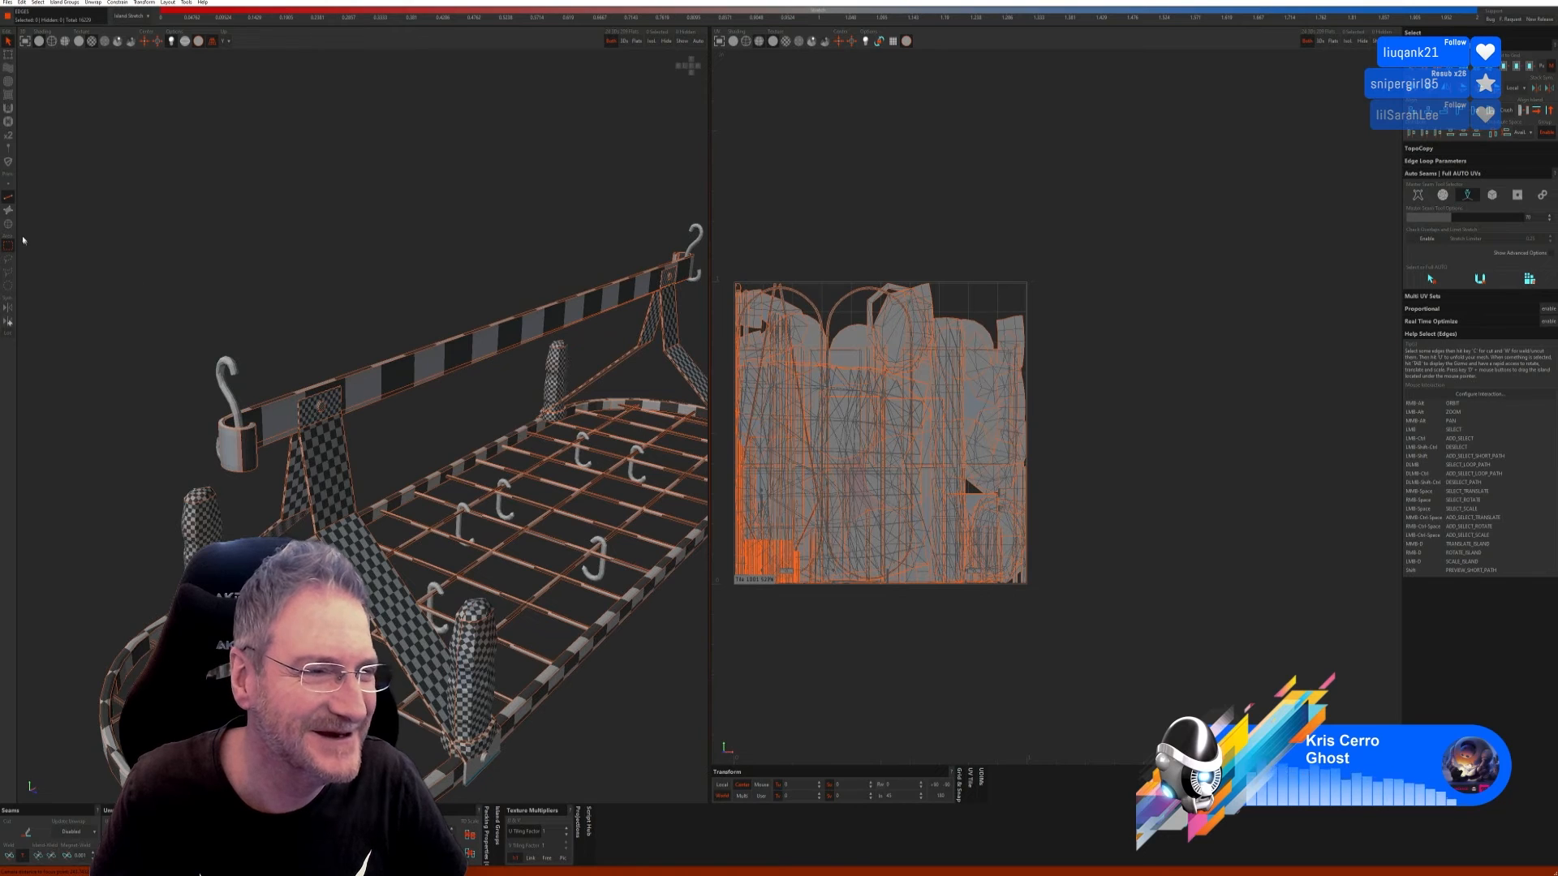
pyautogui.press('F4')
pyautogui.click(229, 383)
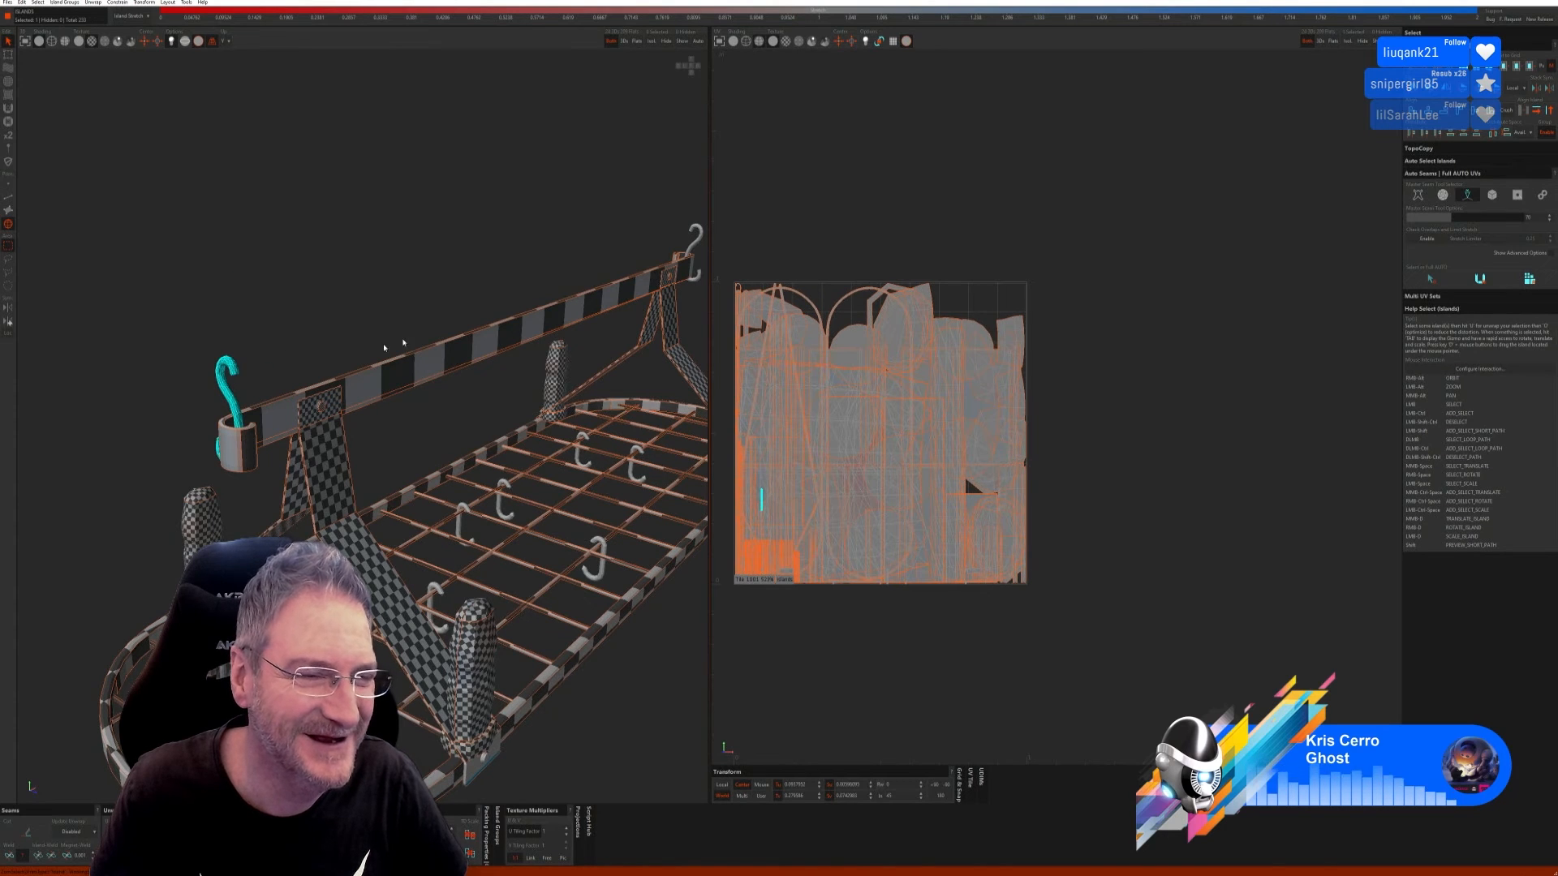
pyautogui.click(651, 40)
# Step: Cut, unwrap and pack the isolated hook with the Pelt auto-seam method, and show the whole model again
pyautogui.click(8, 197)
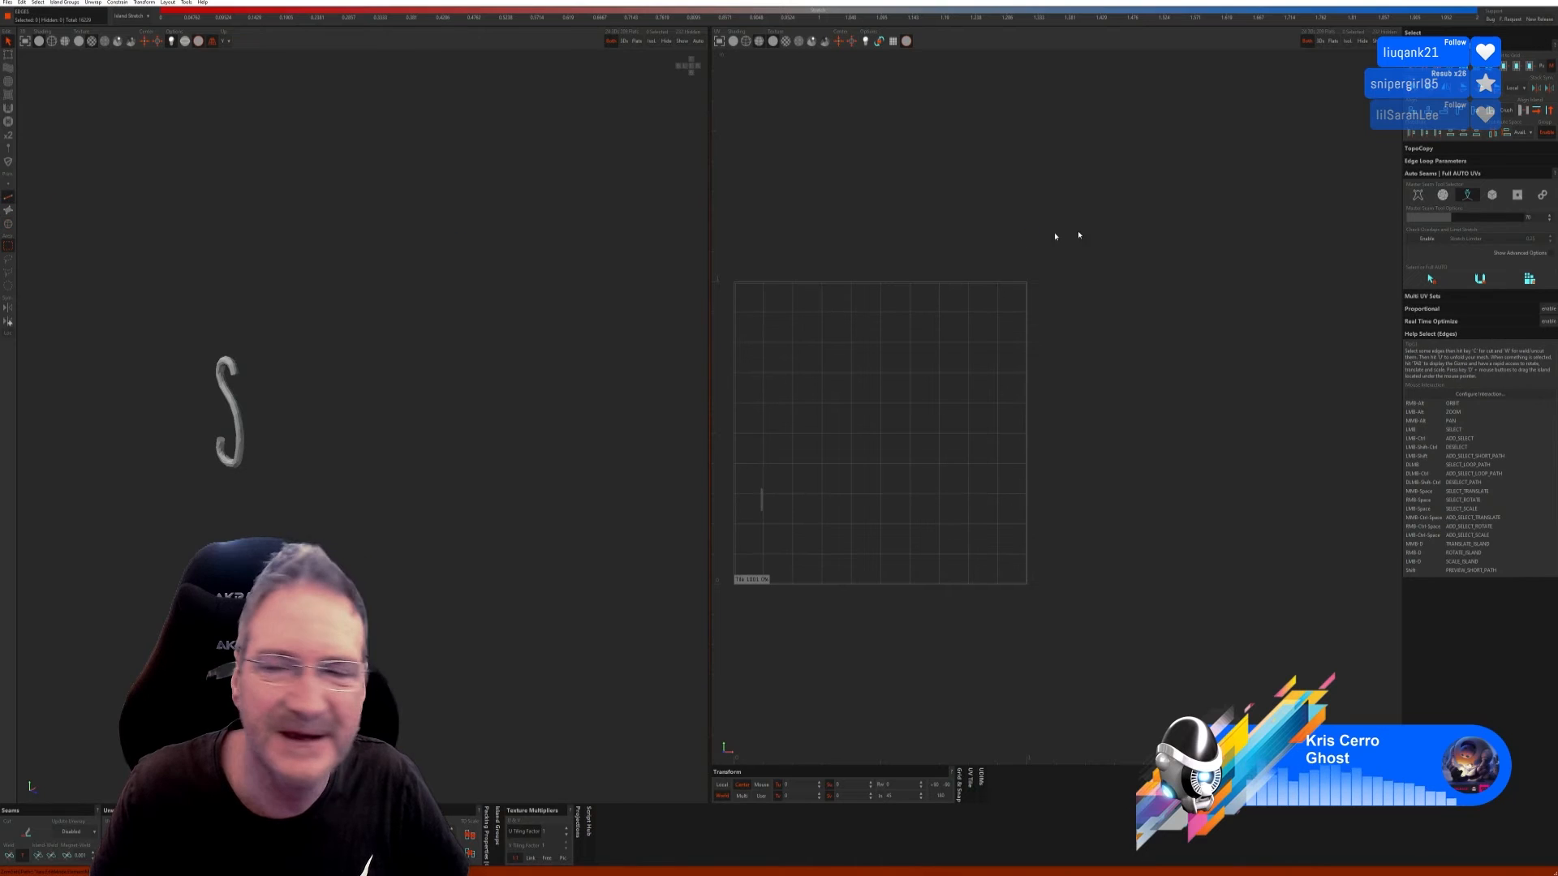
pyautogui.click(1432, 279)
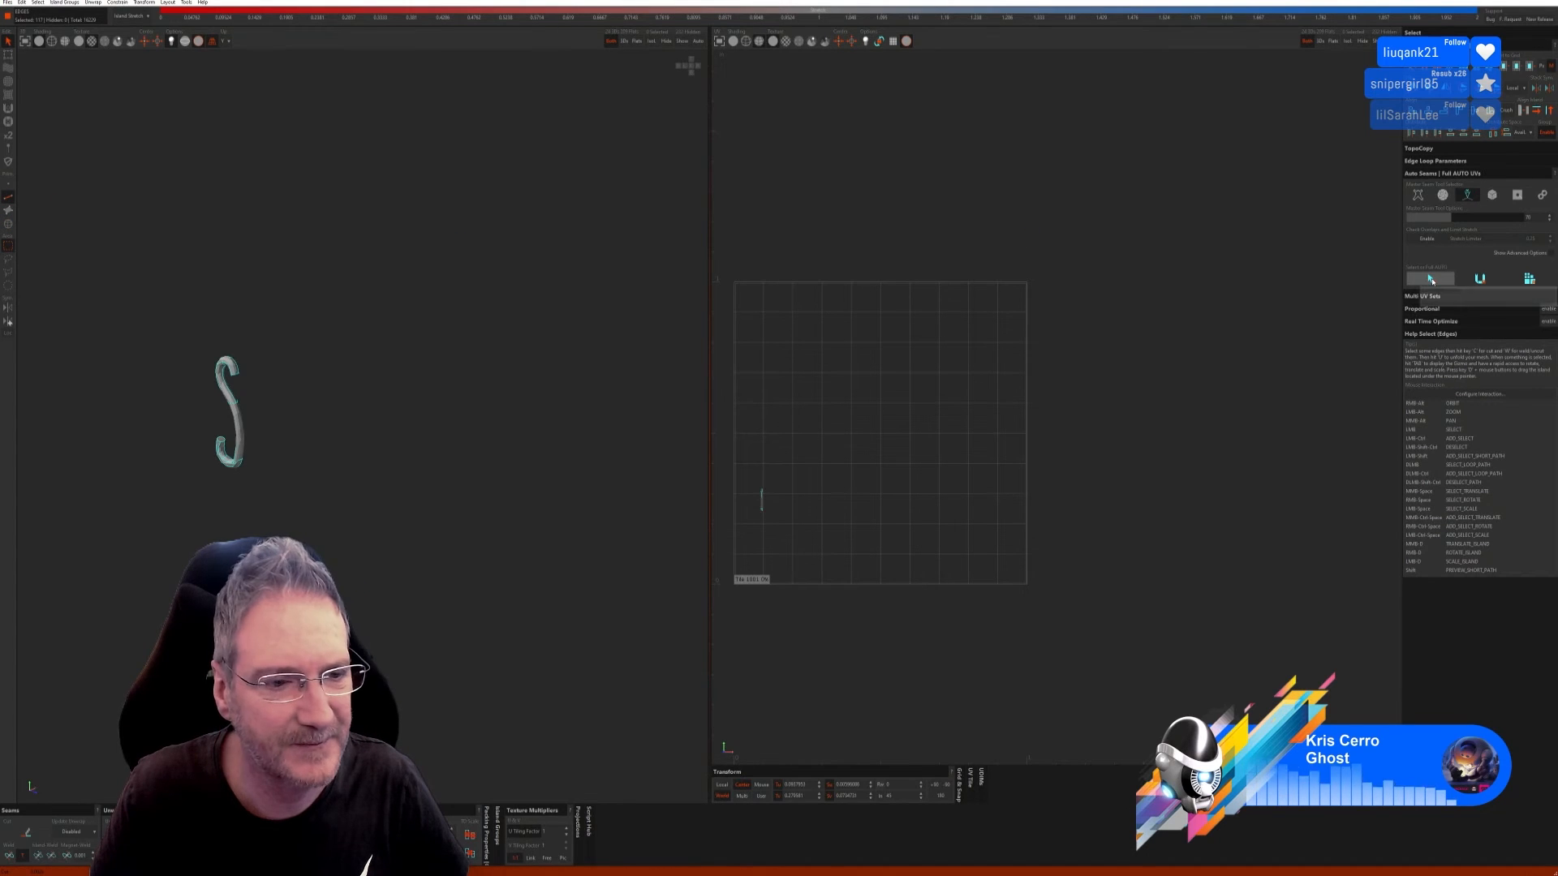
pyautogui.hotkey('ctrl', 'z')
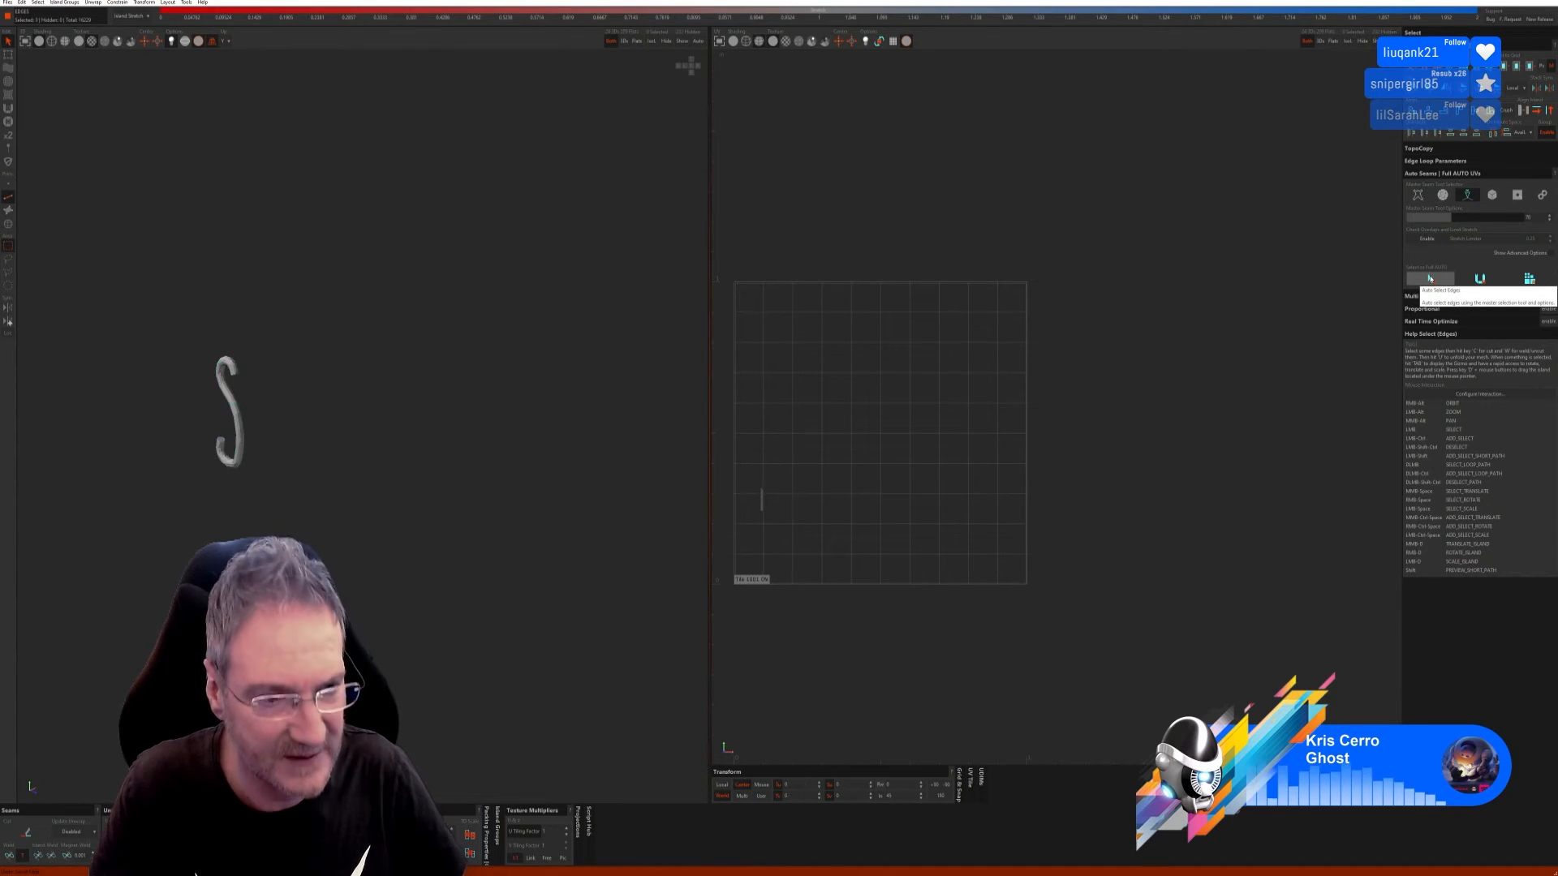
pyautogui.click(1420, 195)
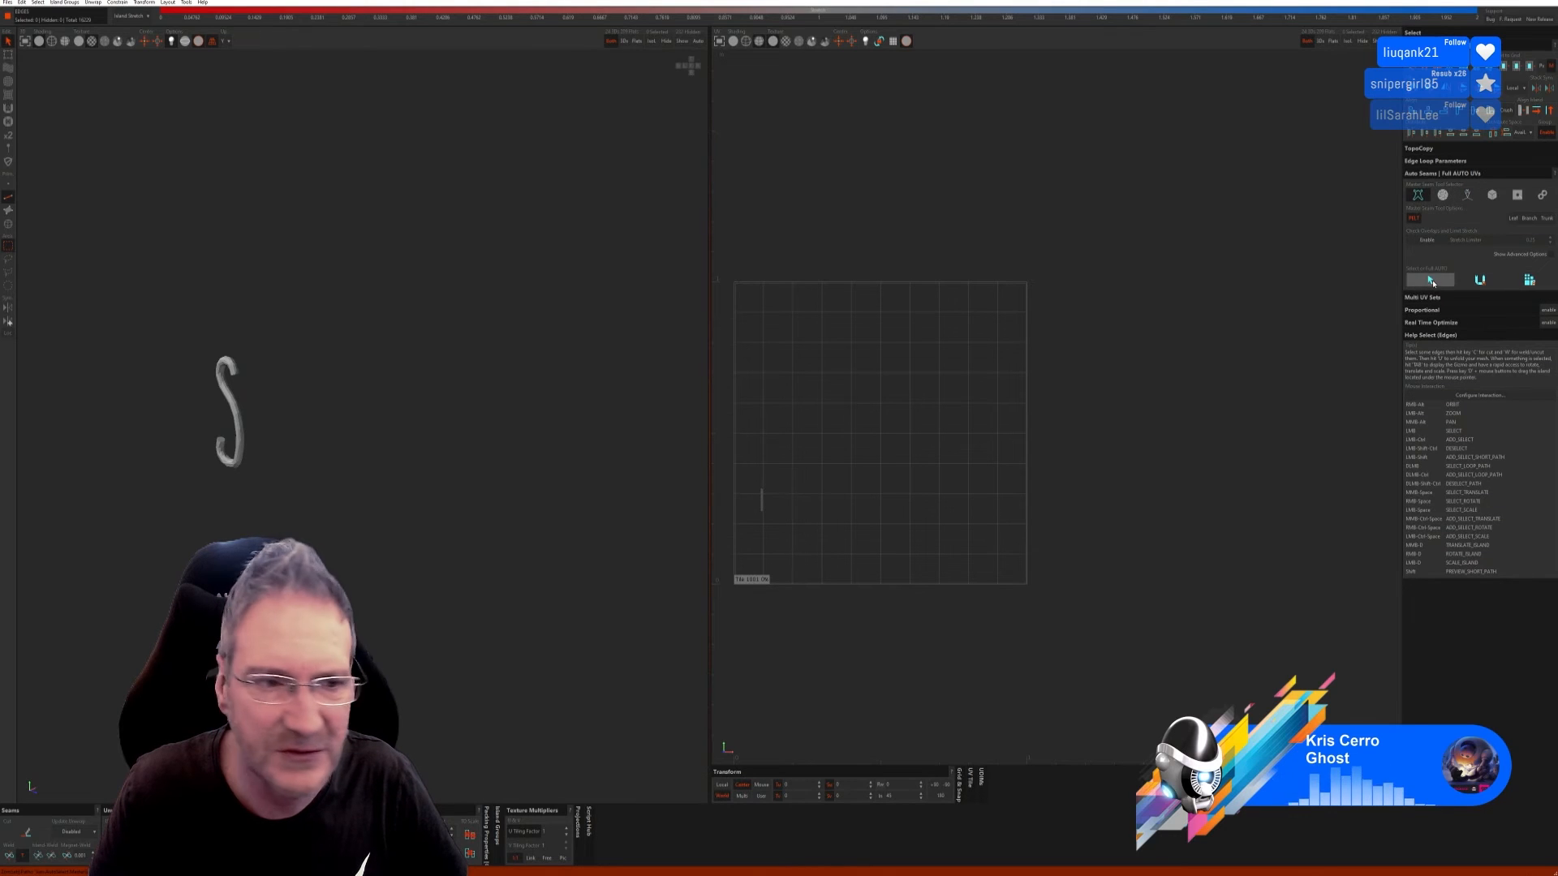
pyautogui.click(1432, 279)
pyautogui.click(1479, 281)
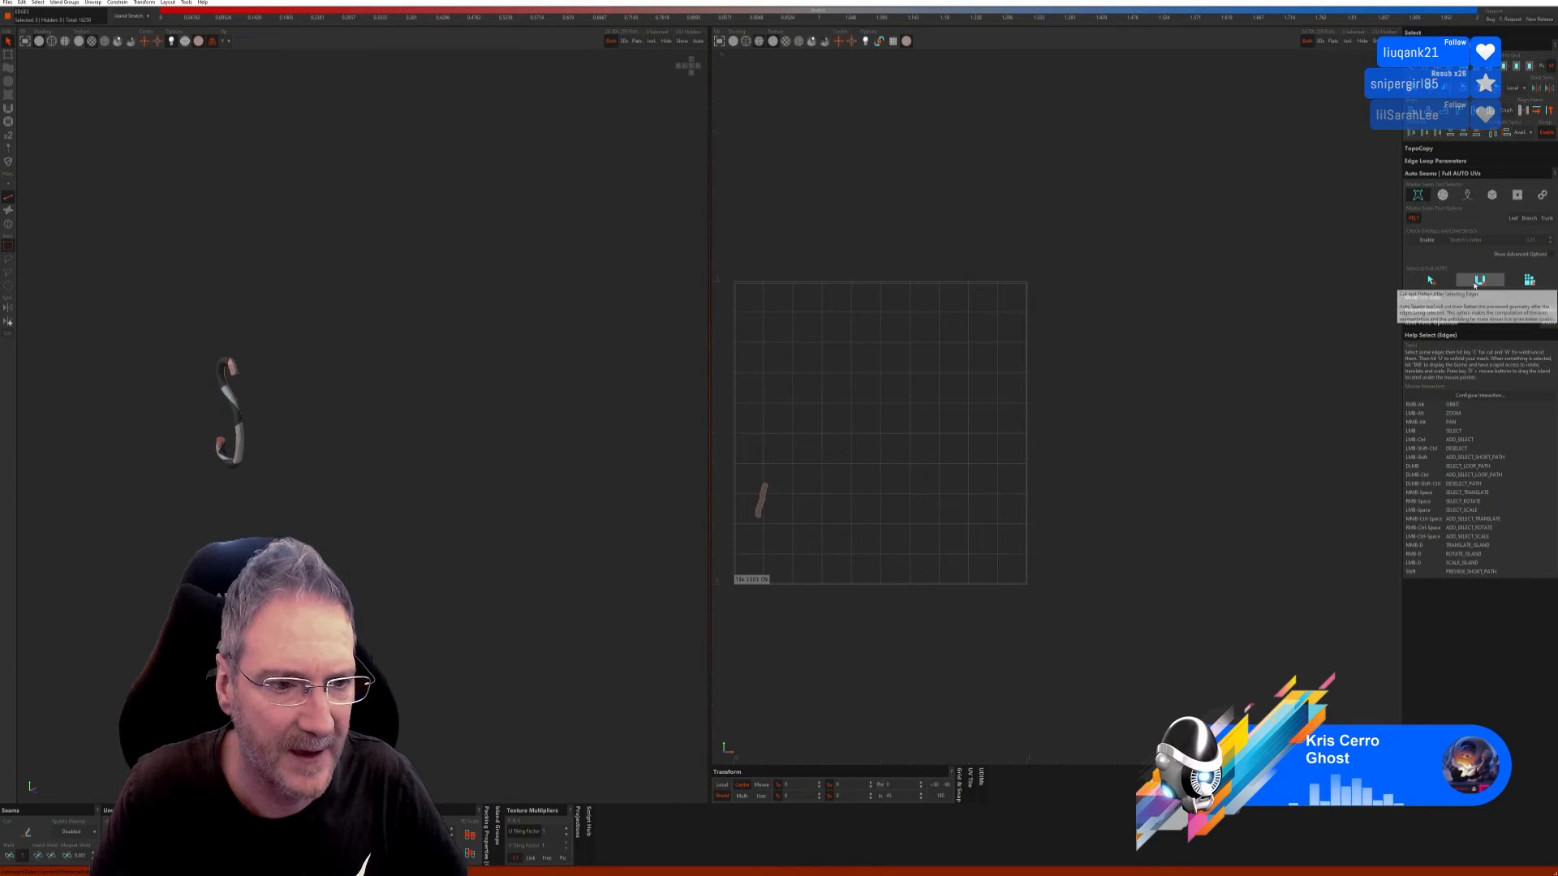
pyautogui.click(1529, 280)
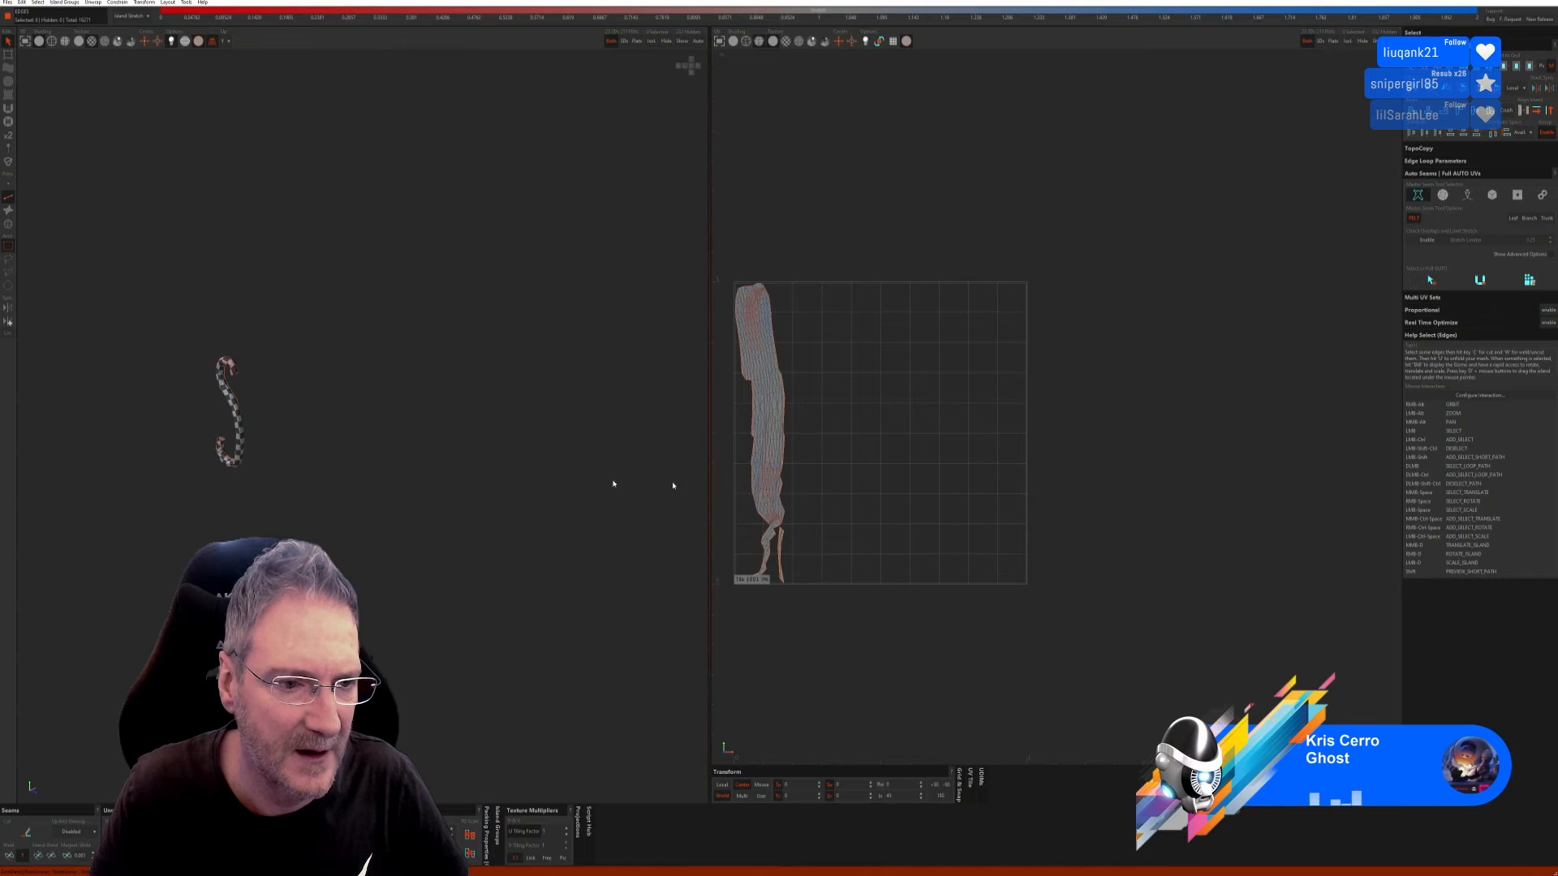
pyautogui.press('f')
pyautogui.keyDown('alt'); pyautogui.moveTo(263, 424); pyautogui.dragTo(400, 395, button='right'); pyautogui.keyUp('alt')
pyautogui.keyDown('alt'); pyautogui.moveTo(400, 395); pyautogui.dragTo(368, 438); pyautogui.keyUp('alt')
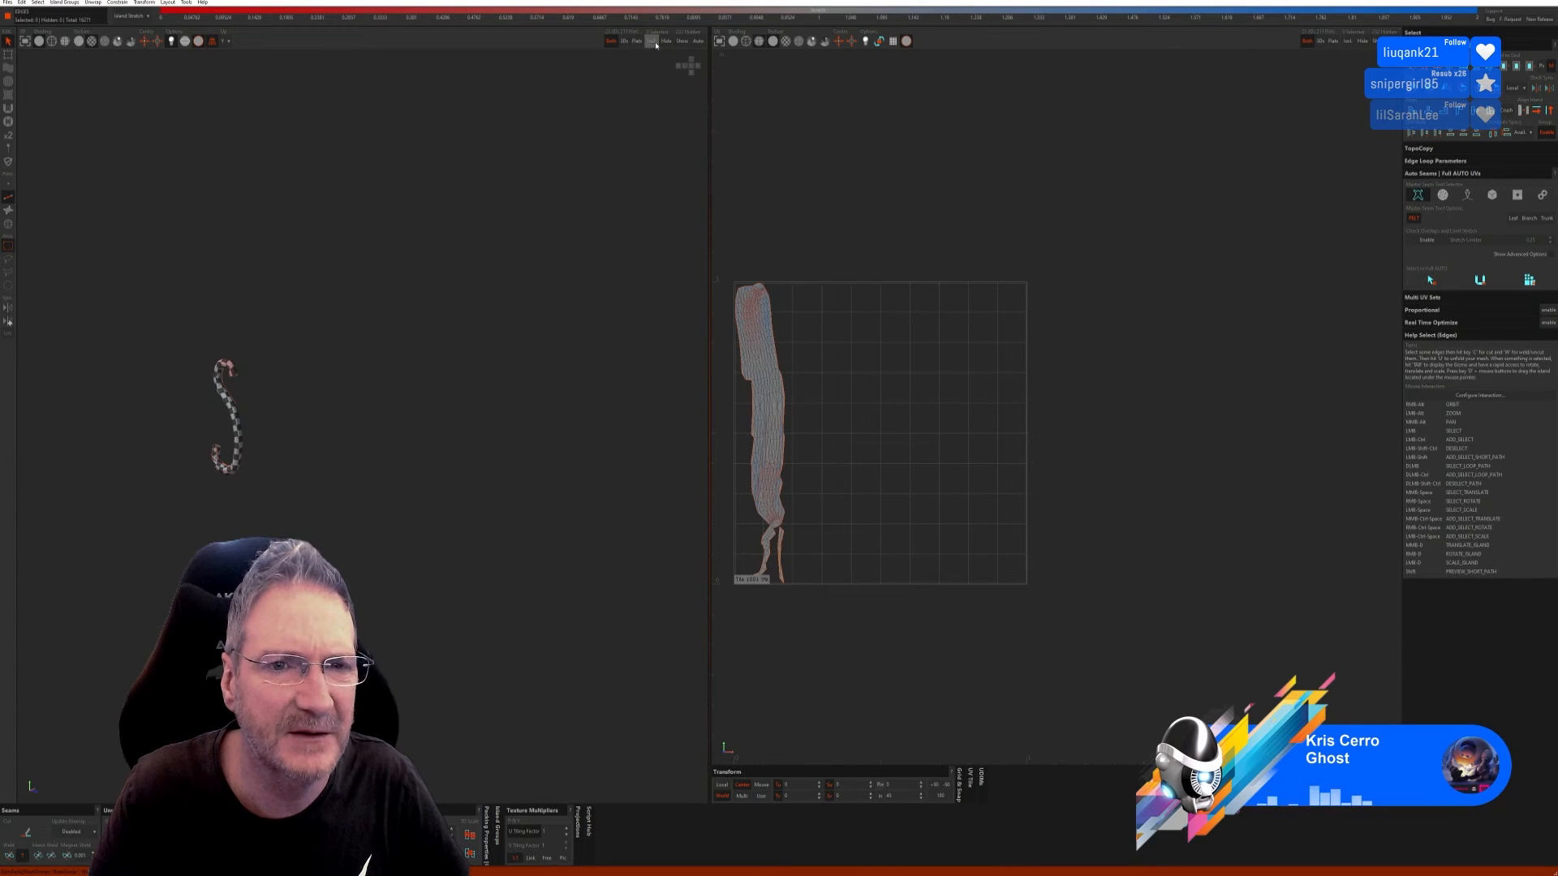
pyautogui.click(681, 40)
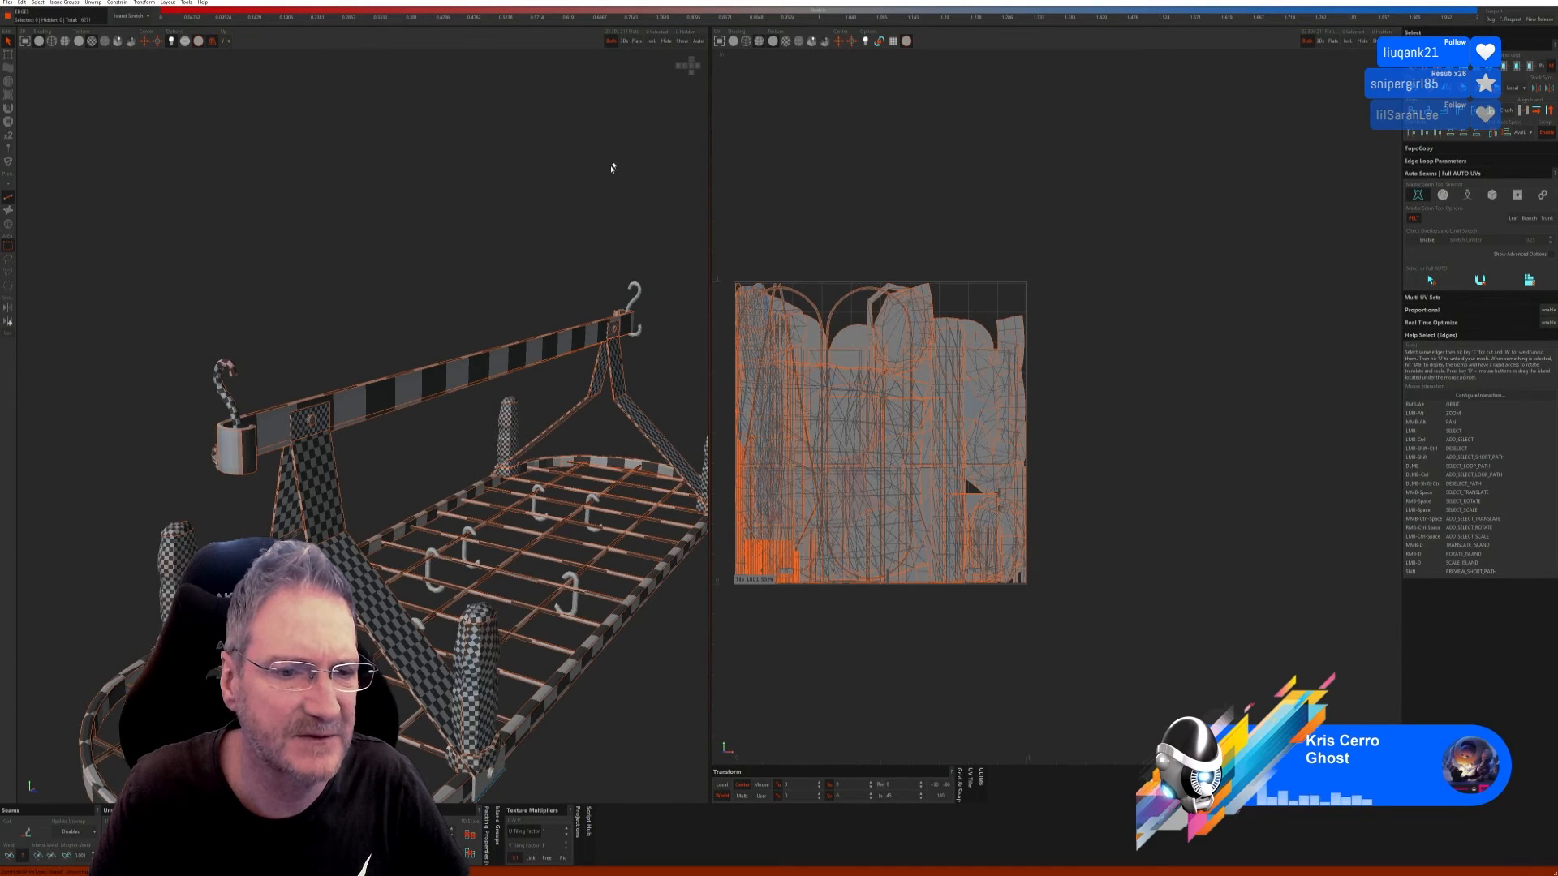
# Step: Select the S-shaped hook at the far end of the top rail and isolate it
pyautogui.click(9, 225)
pyautogui.click(633, 304)
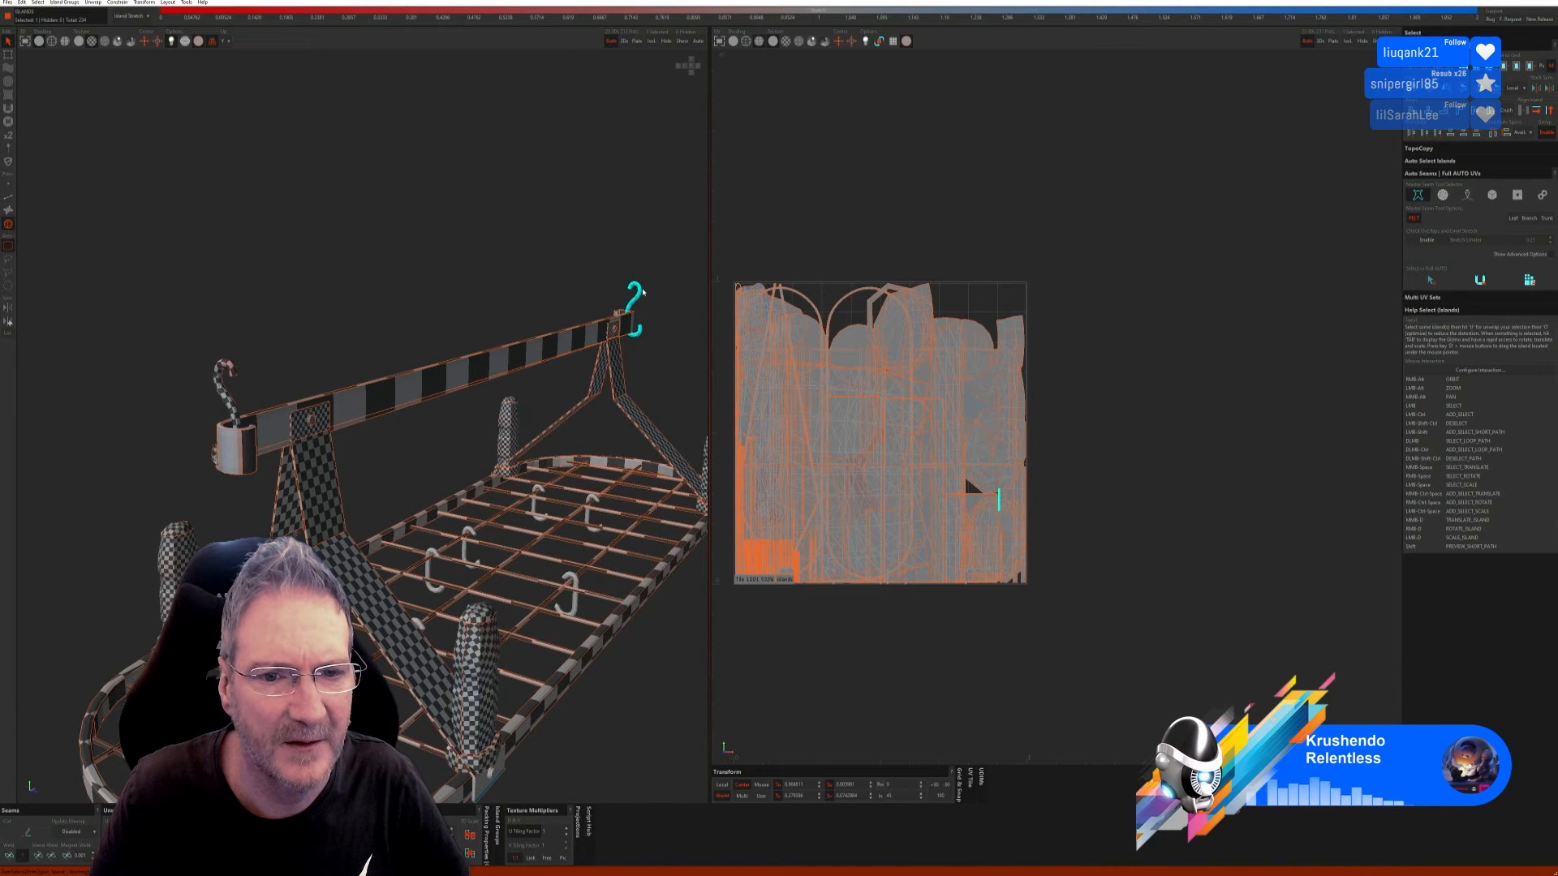
pyautogui.click(651, 41)
# Step: Cut, unwrap and pack the isolated far-end hook with the Pelt auto-seam method, and show the whole model again
pyautogui.click(8, 196)
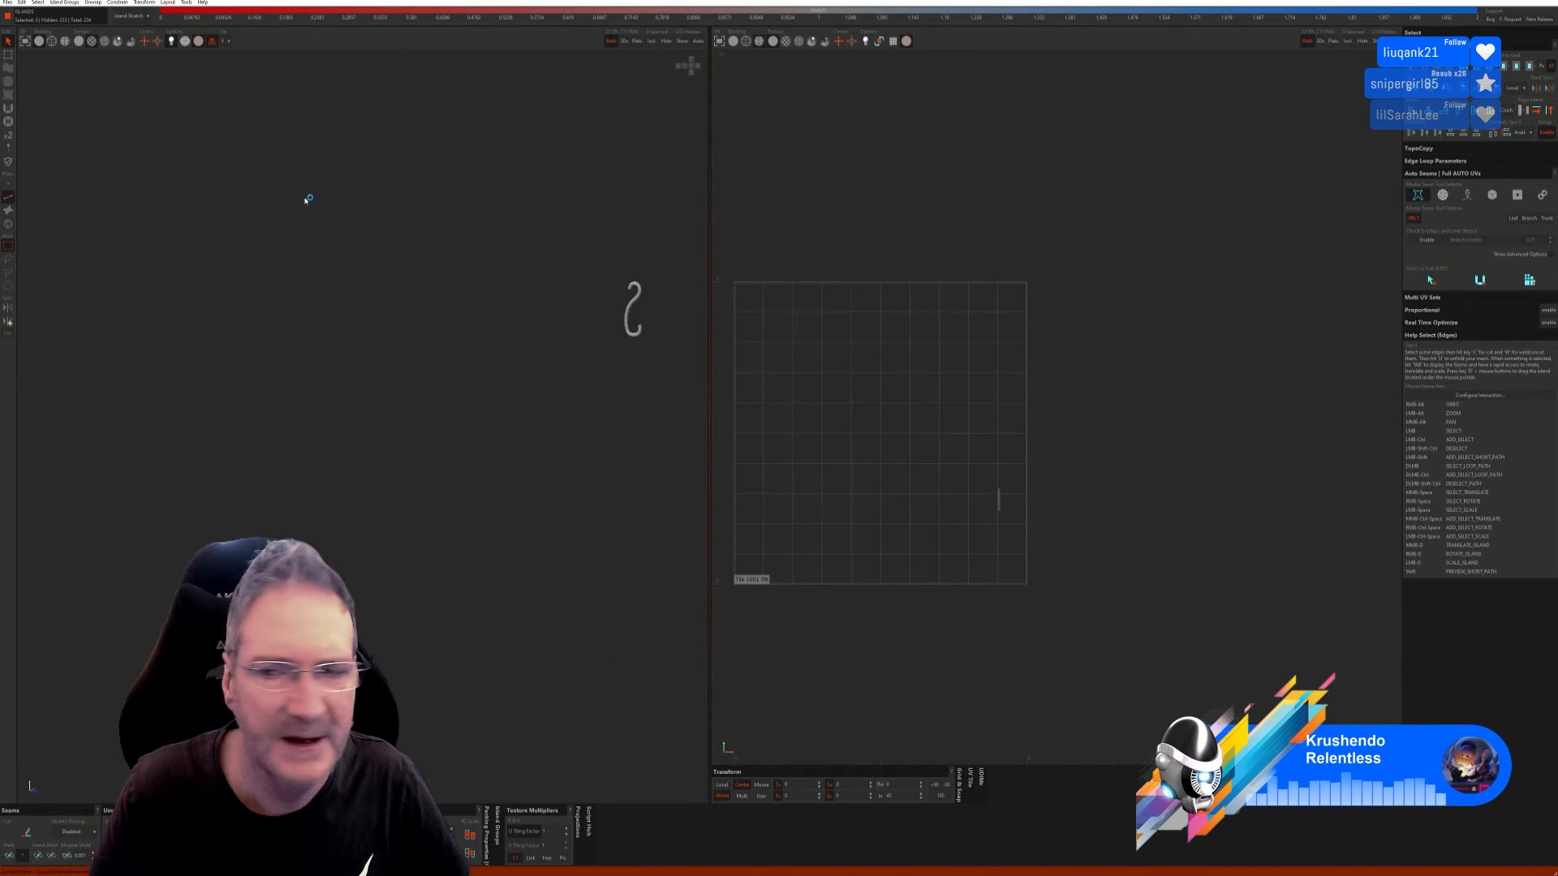
pyautogui.click(1433, 278)
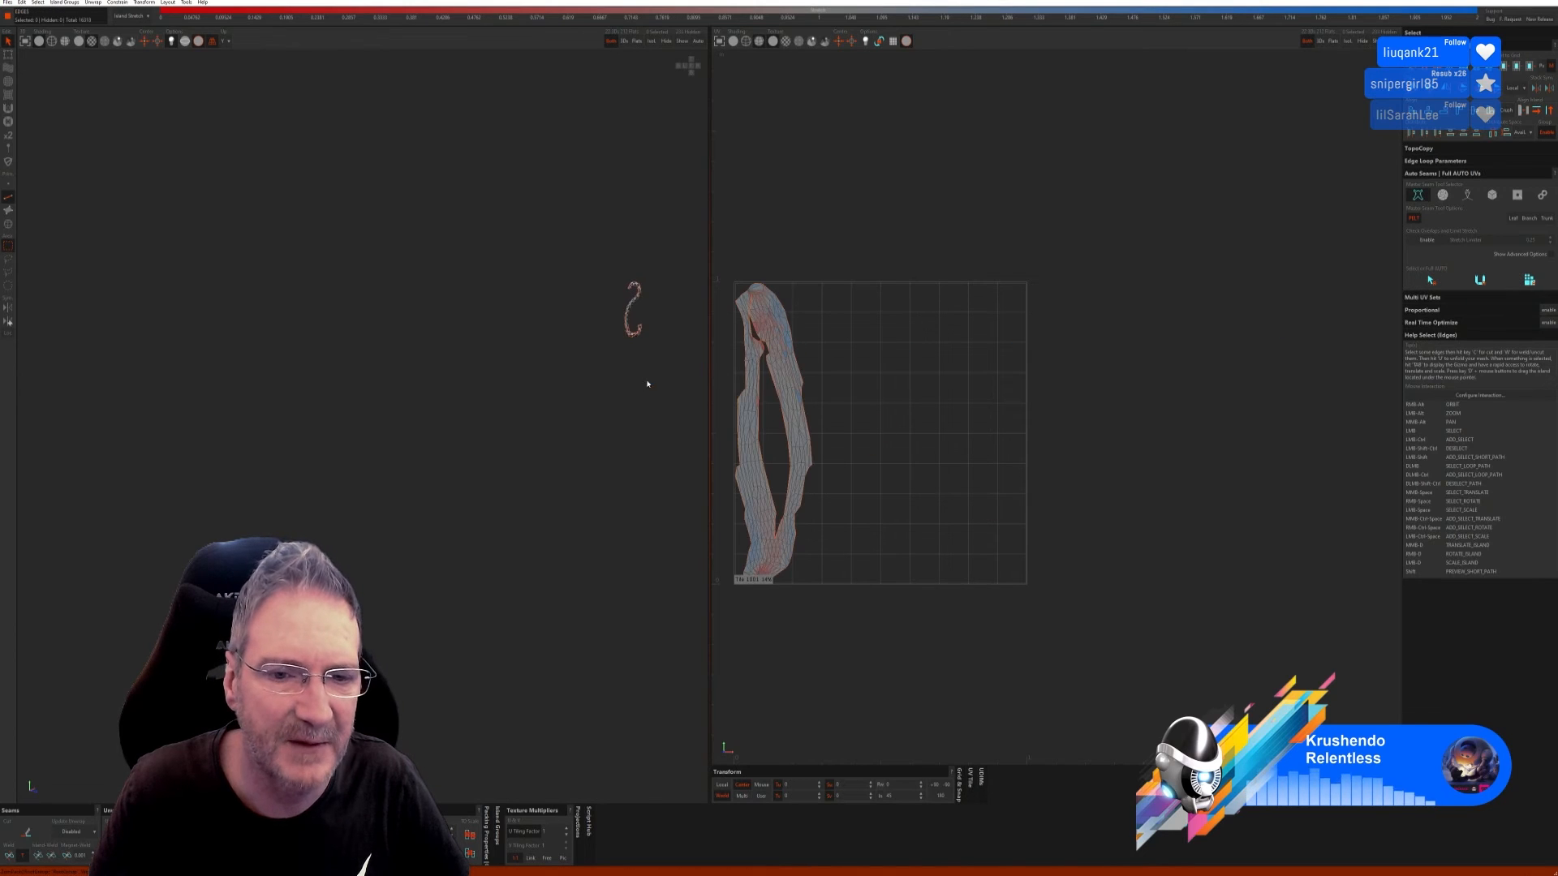
pyautogui.scroll(3, 647, 382)
pyautogui.scroll(-3, 633, 386)
pyautogui.click(682, 40)
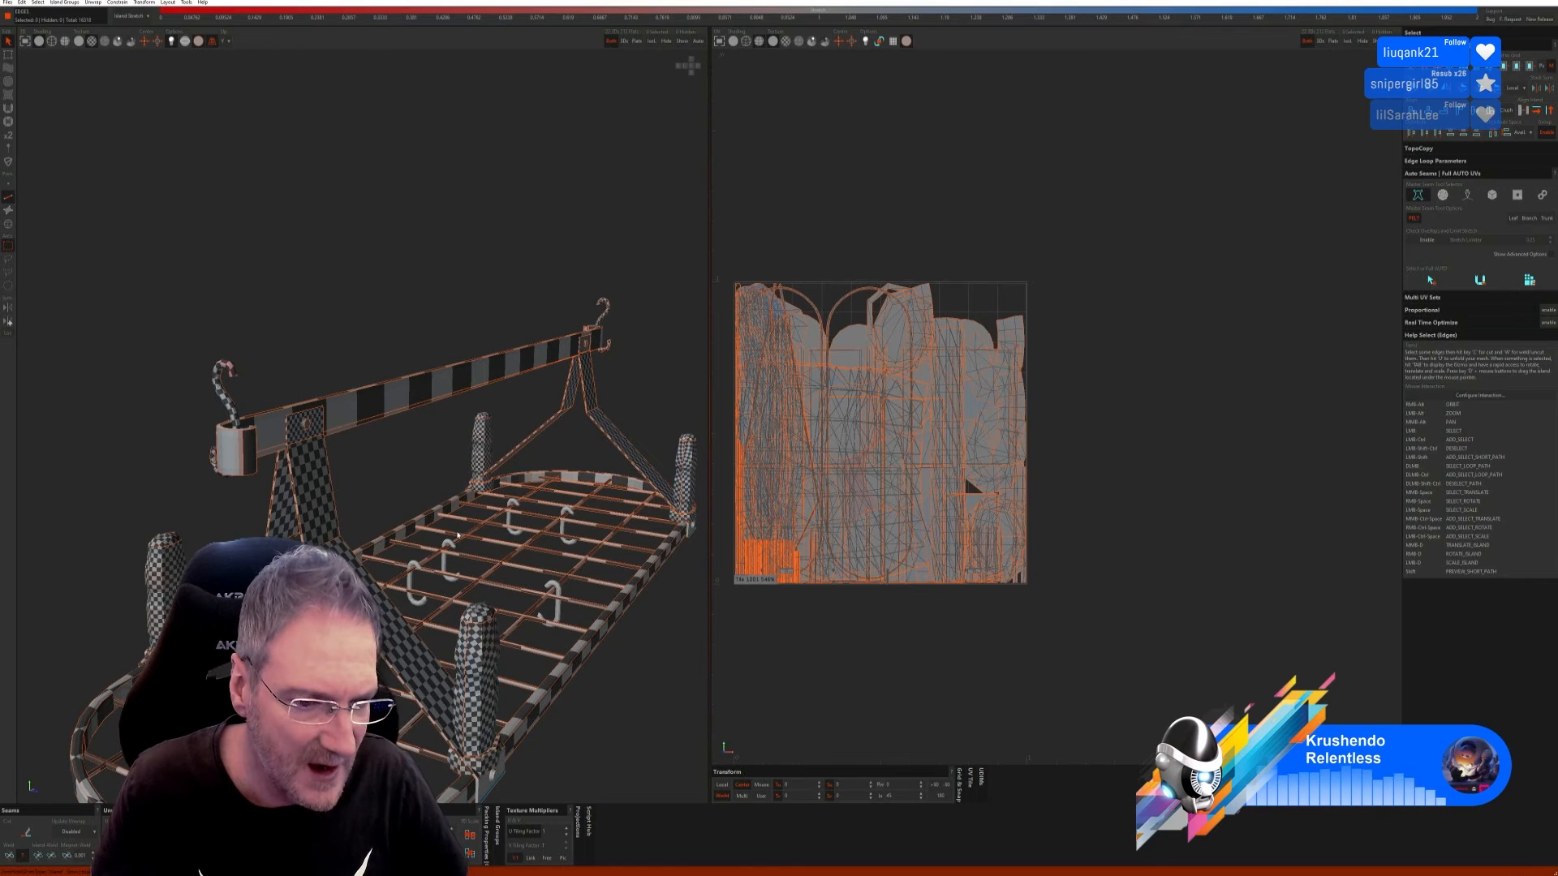
# Step: Select the four small rectangular plates where the supports meet the rack's oval rim and isolate them
pyautogui.keyDown('alt'); pyautogui.moveTo(458, 536); pyautogui.dragTo(538, 598); pyautogui.keyUp('alt')
pyautogui.keyDown('alt'); pyautogui.moveTo(516, 587); pyautogui.dragTo(495, 566, button='right'); pyautogui.keyUp('alt')
pyautogui.click(9, 223)
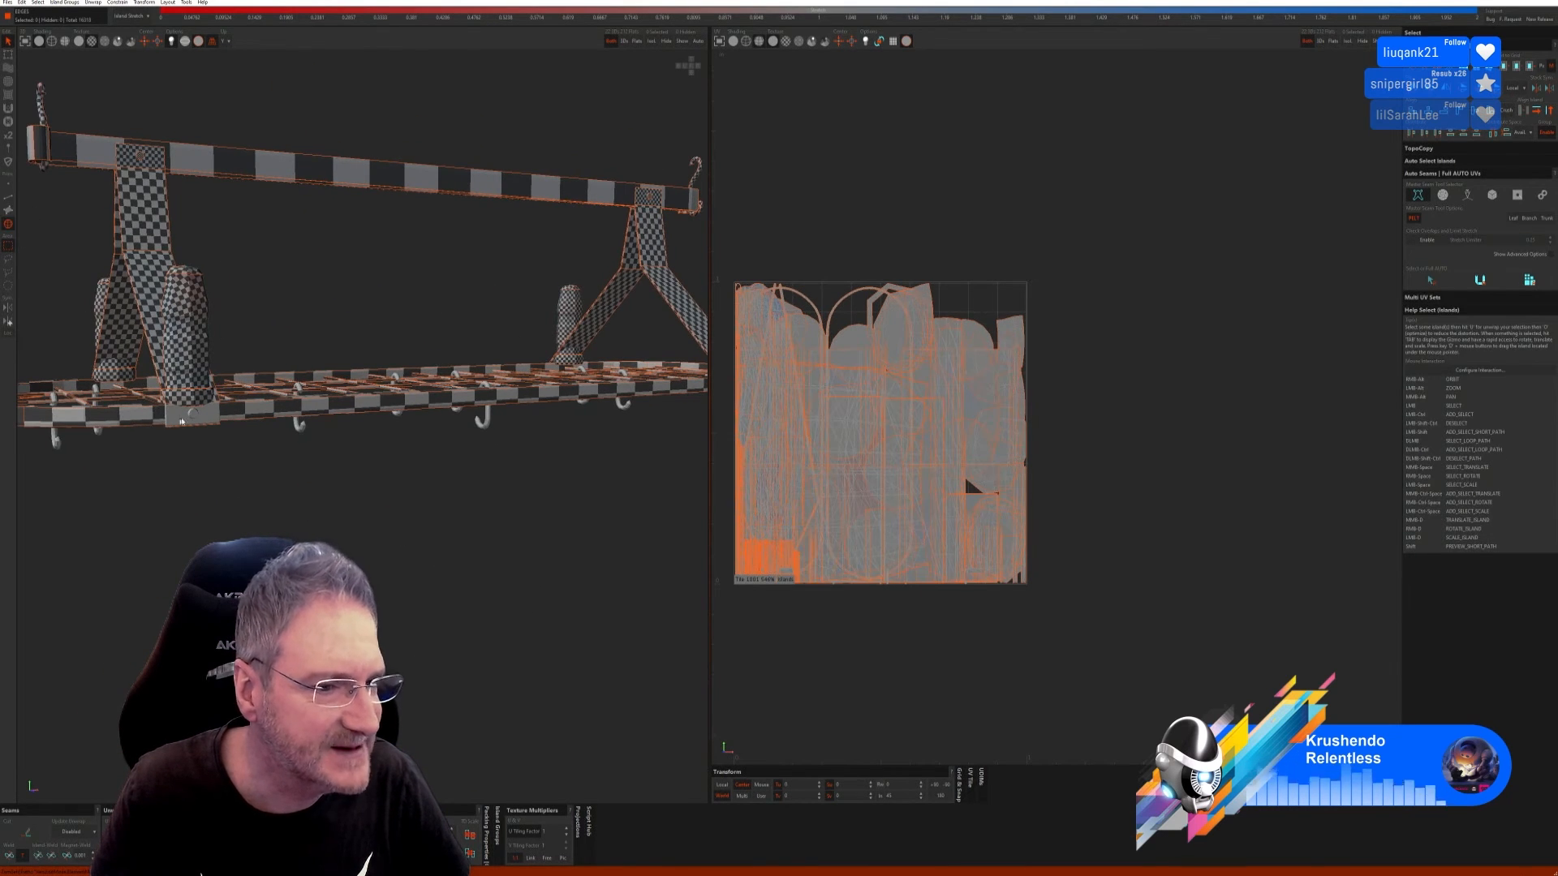
pyautogui.click(211, 418)
pyautogui.keyDown('alt'); pyautogui.moveTo(666, 487); pyautogui.dragTo(589, 456, button='right'); pyautogui.keyUp('alt')
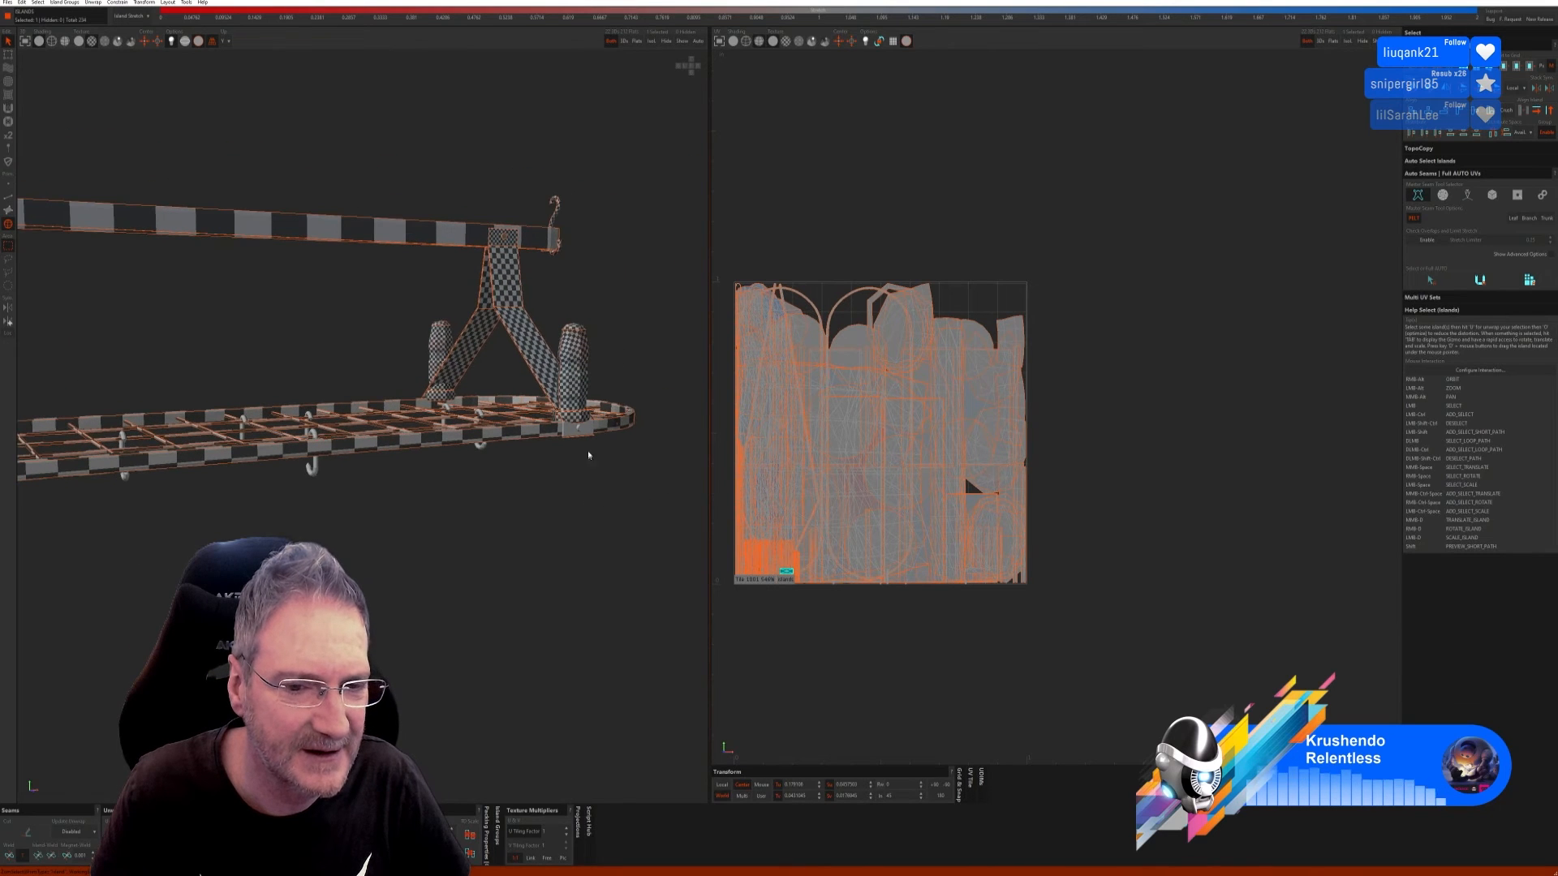
pyautogui.keyDown('ctrl'); pyautogui.click(584, 434); pyautogui.keyUp('ctrl')
pyautogui.keyDown('alt'); pyautogui.moveTo(441, 549); pyautogui.dragTo(330, 447, button='right'); pyautogui.keyUp('alt')
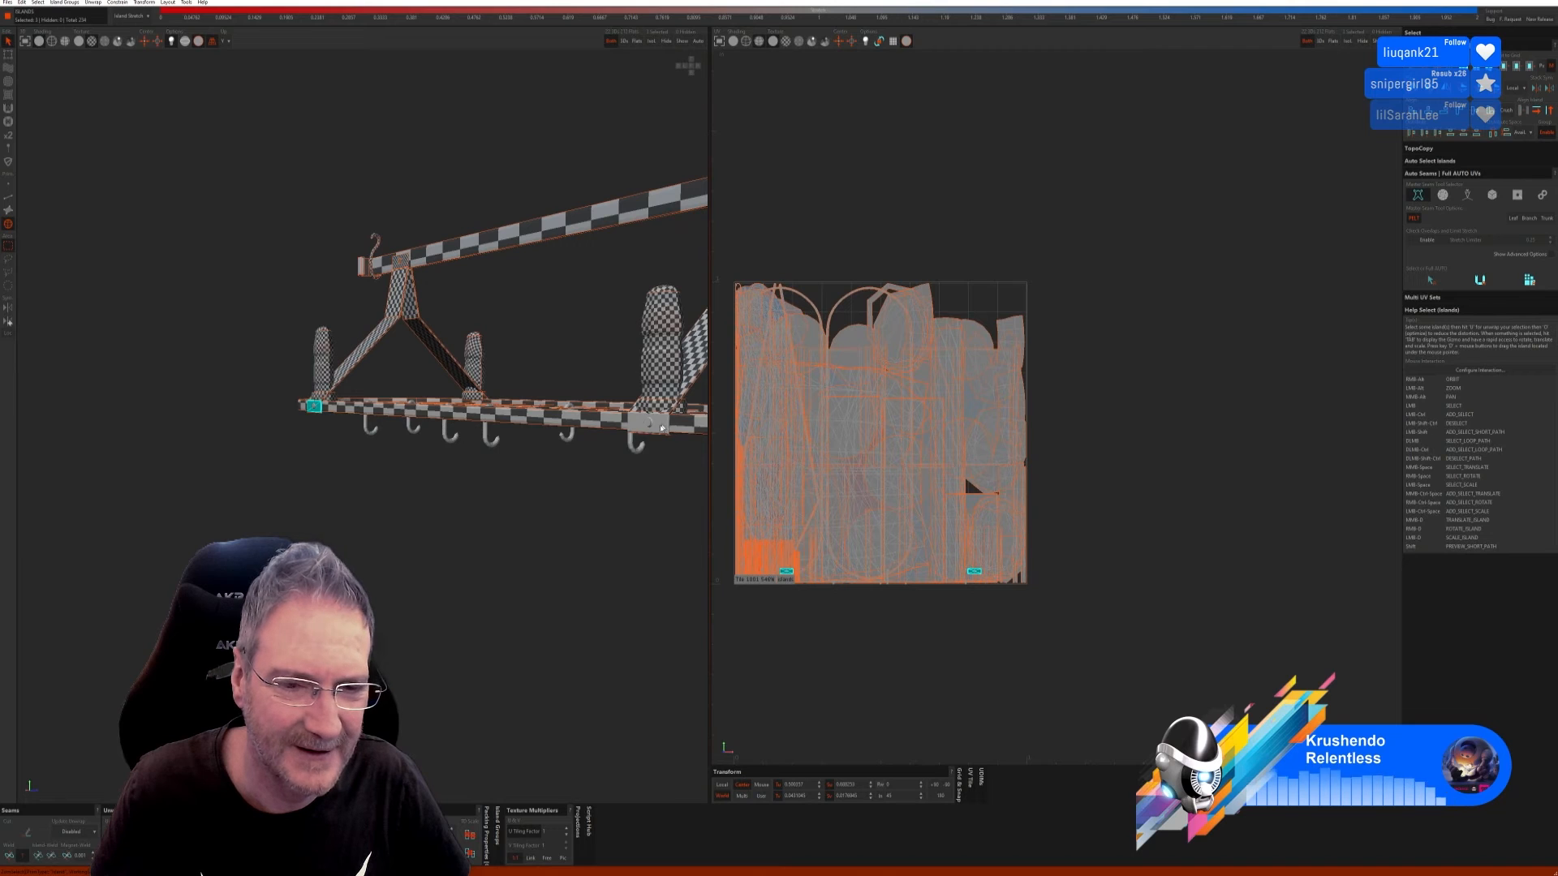
pyautogui.click(652, 40)
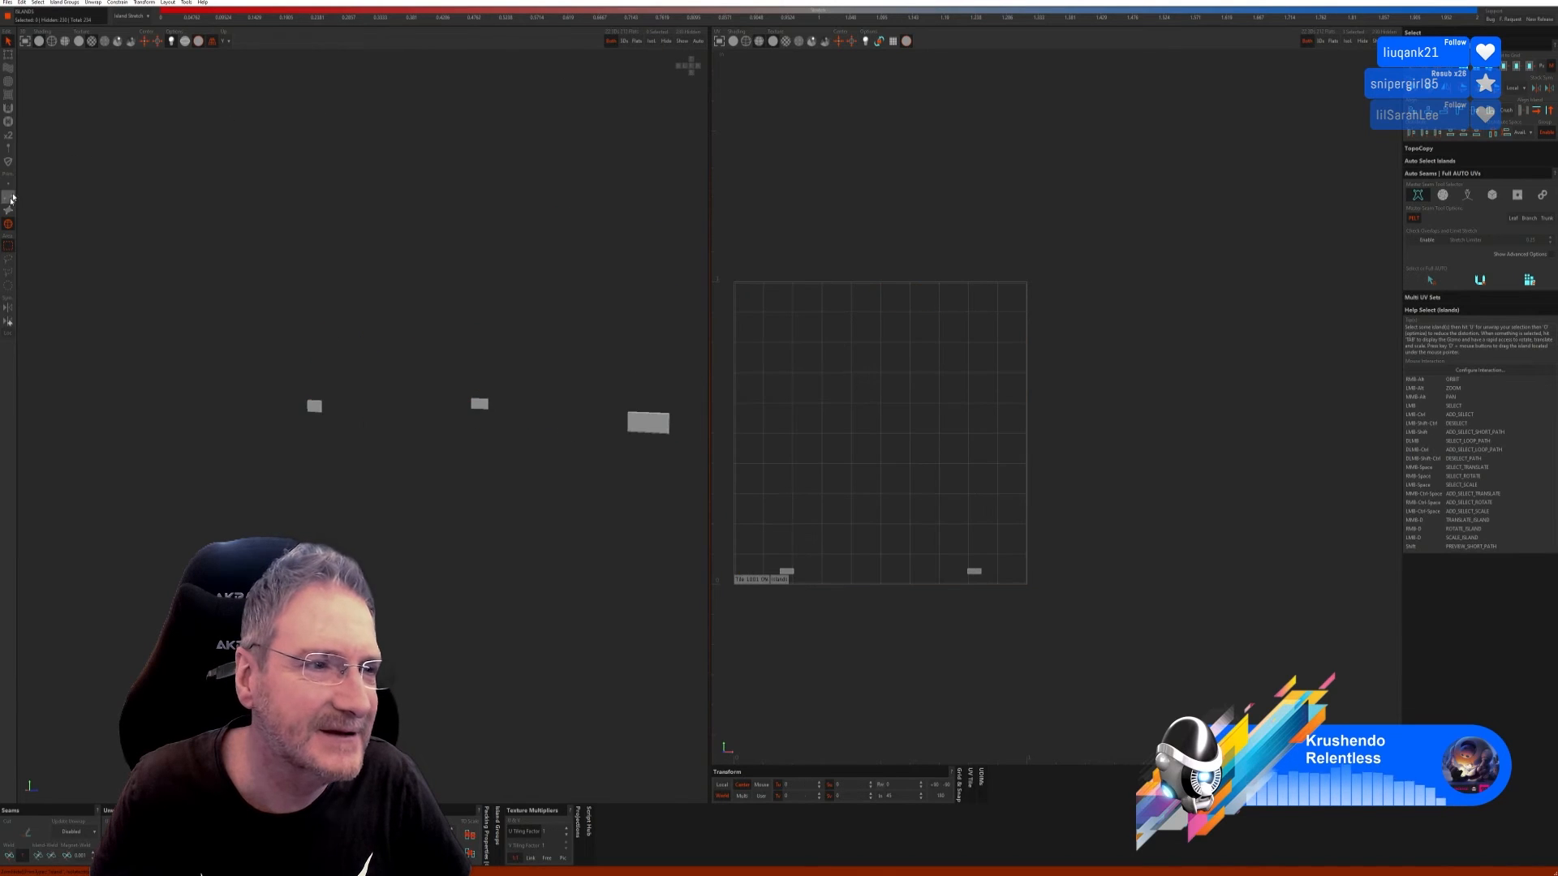
# Step: Cut, unwrap and pack the isolated rectangular plates with the Box auto-seam method, and show the whole model again
pyautogui.click(9, 197)
pyautogui.click(1491, 195)
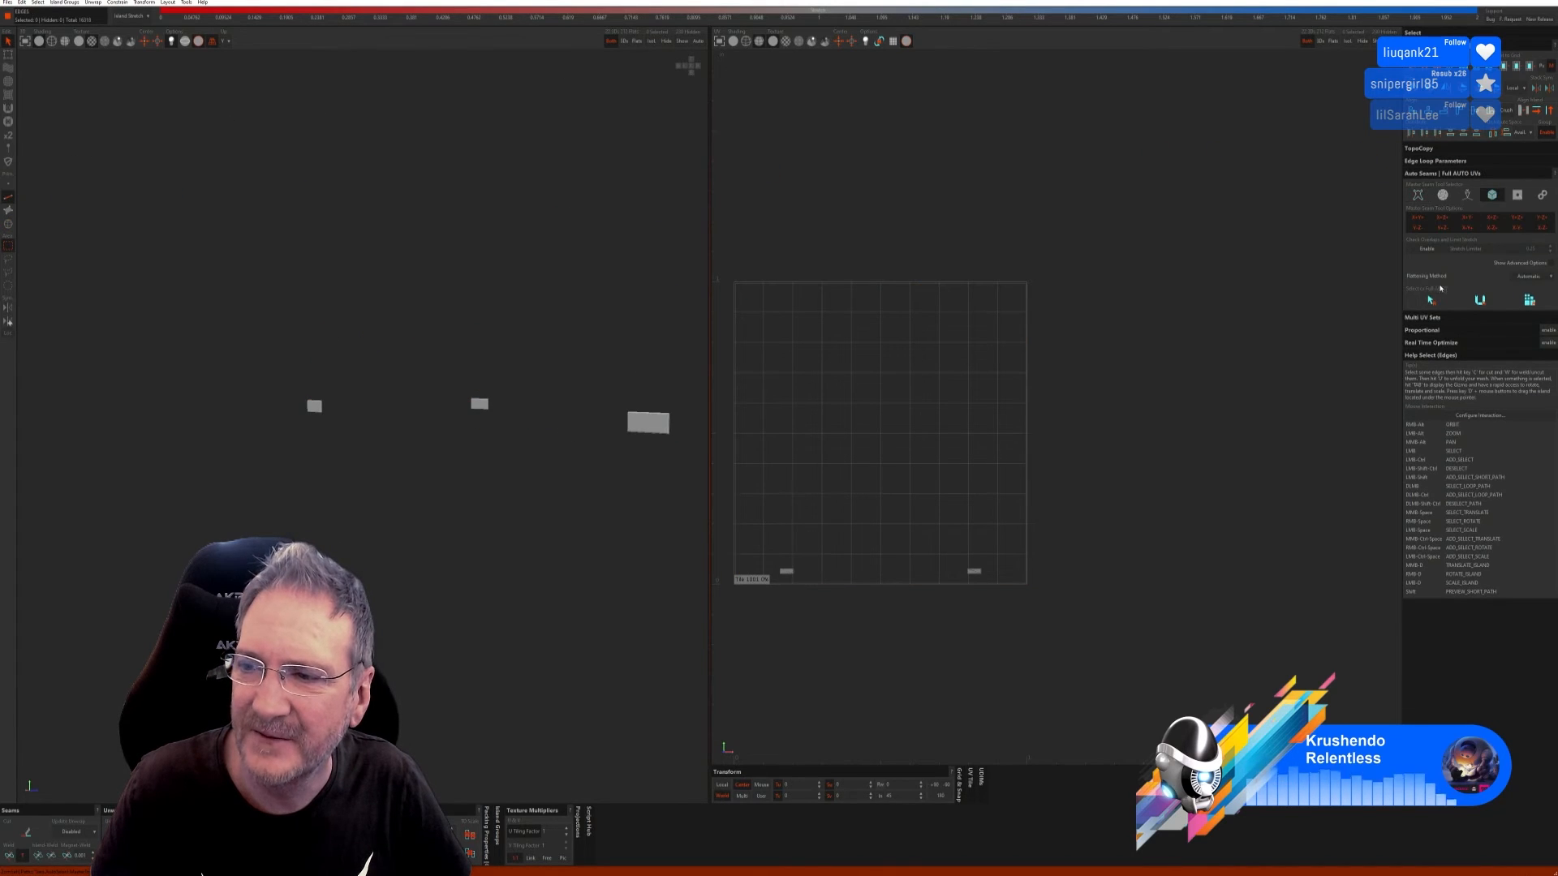
pyautogui.click(1499, 301)
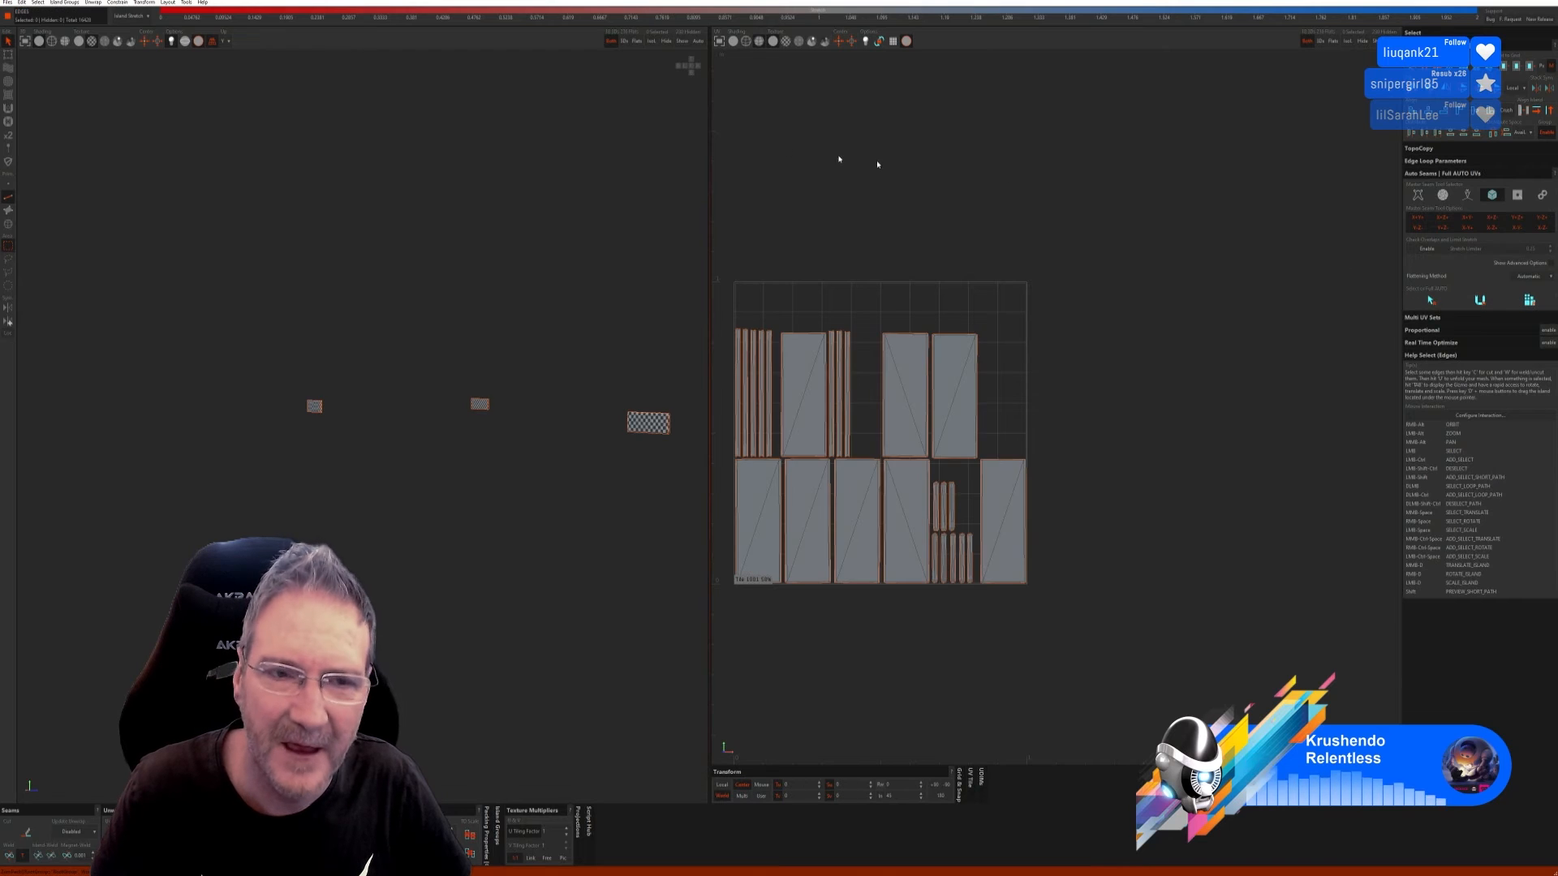
pyautogui.click(681, 40)
# Step: Select the round rivet heads on the small rectangular plates around the oval rim
pyautogui.scroll(1, 652, 442)
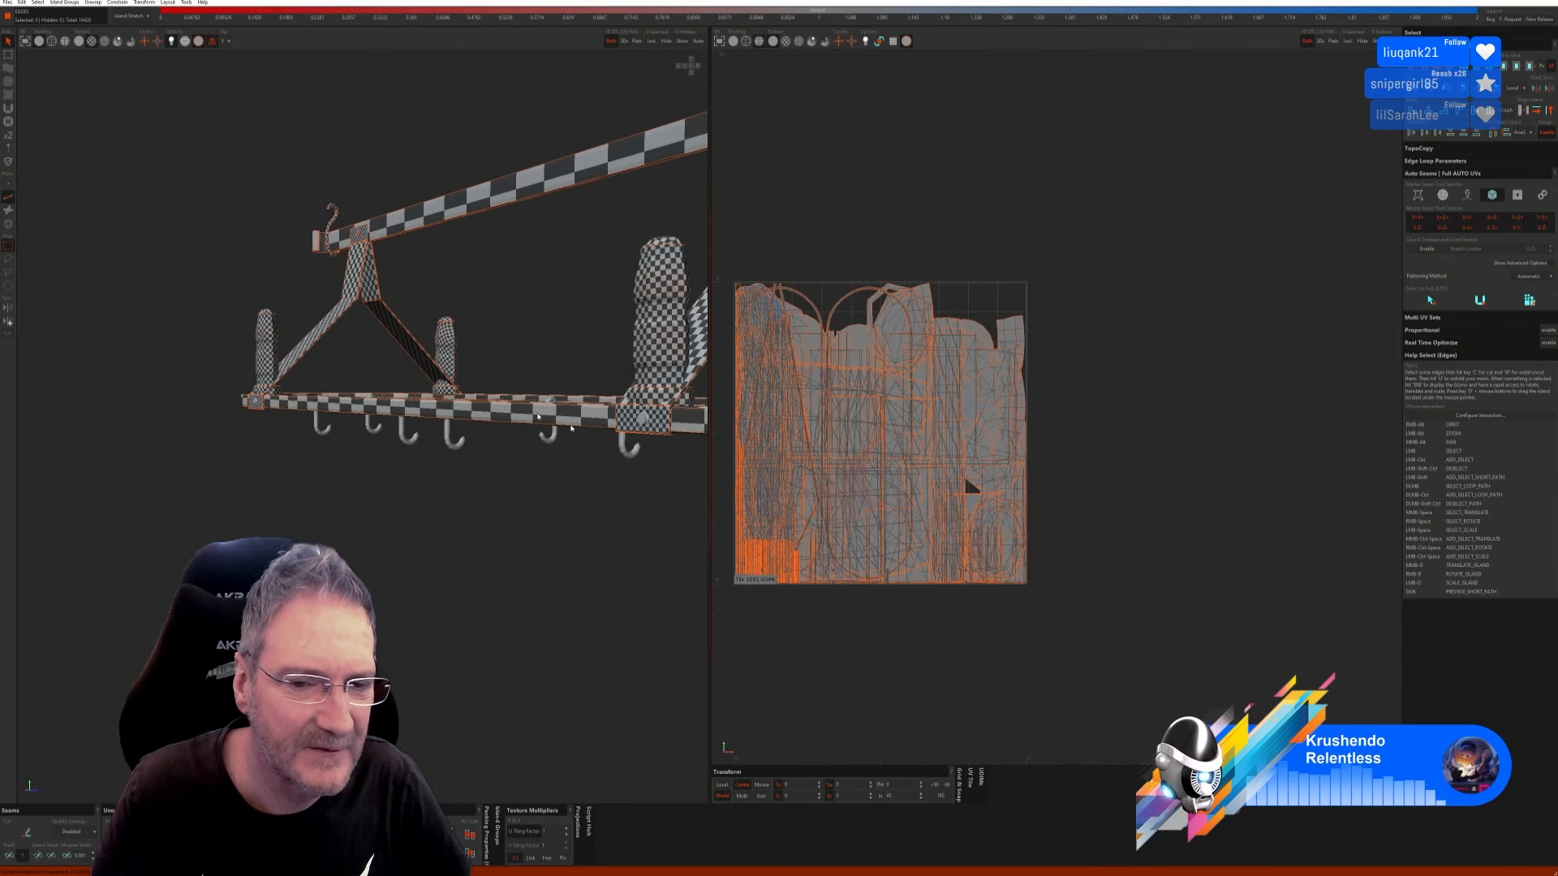
pyautogui.click(8, 224)
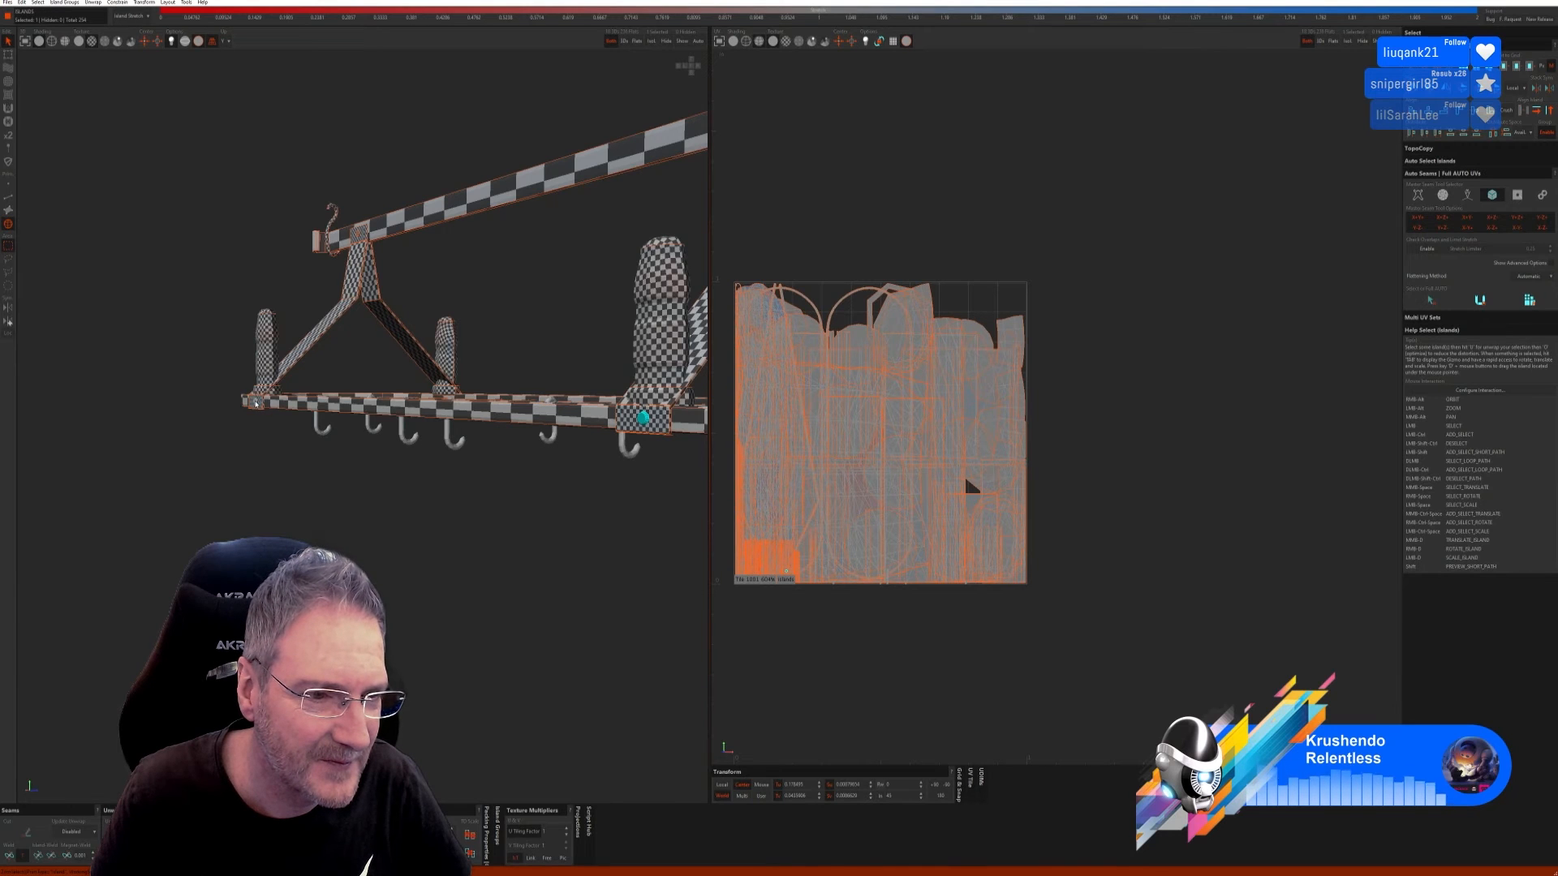
pyautogui.keyDown('alt'); pyautogui.moveTo(532, 511); pyautogui.dragTo(465, 527, button='right'); pyautogui.keyUp('alt')
pyautogui.scroll(-3, 465, 527)
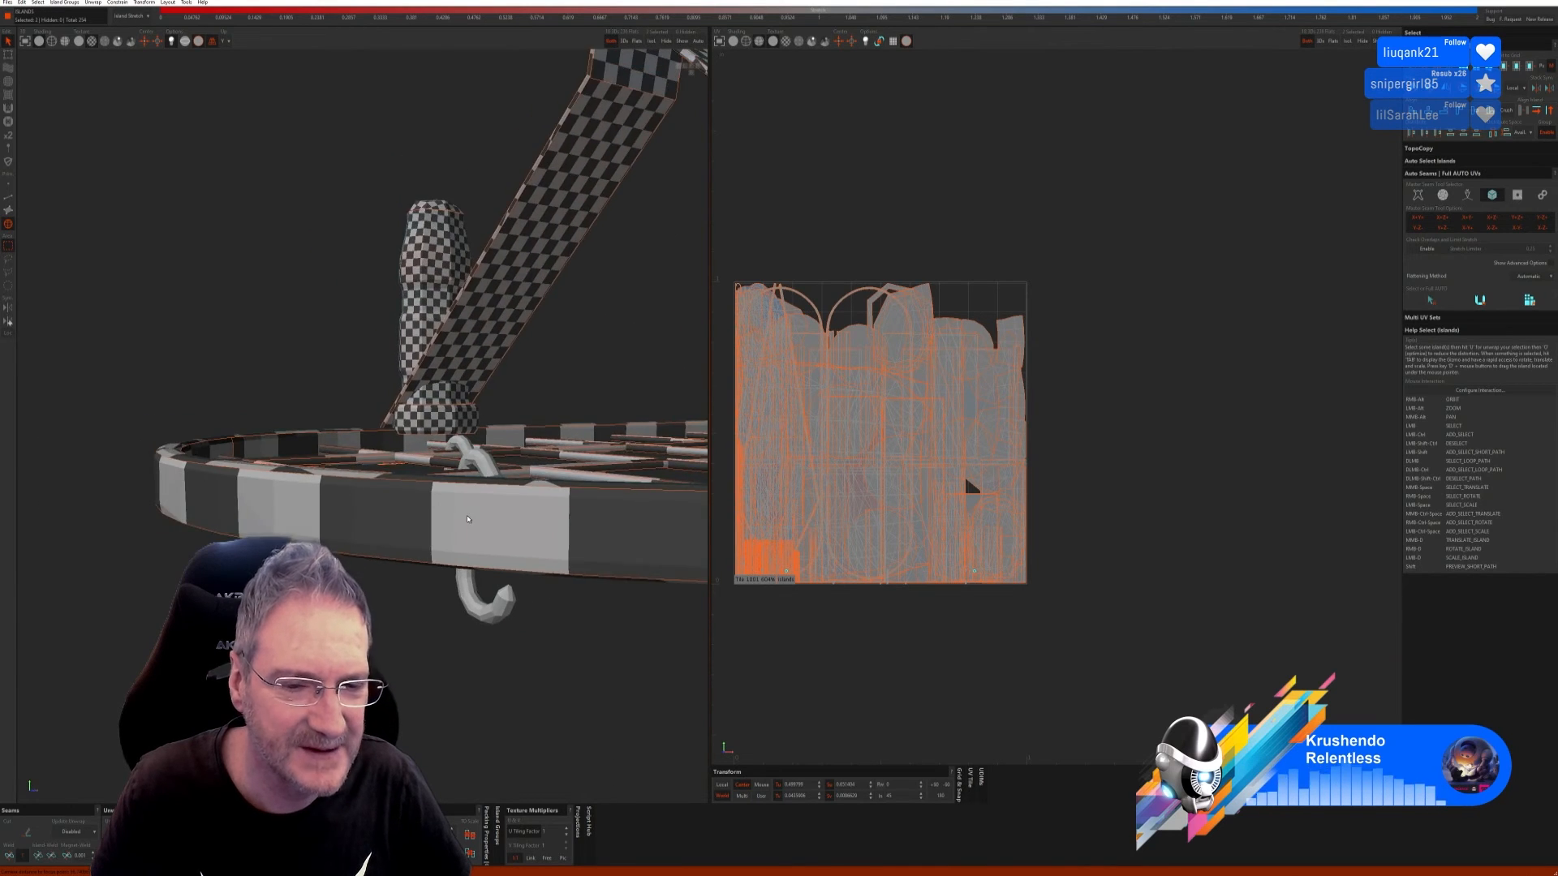
pyautogui.keyDown('alt'); pyautogui.moveTo(465, 527); pyautogui.dragTo(444, 472); pyautogui.keyUp('alt')
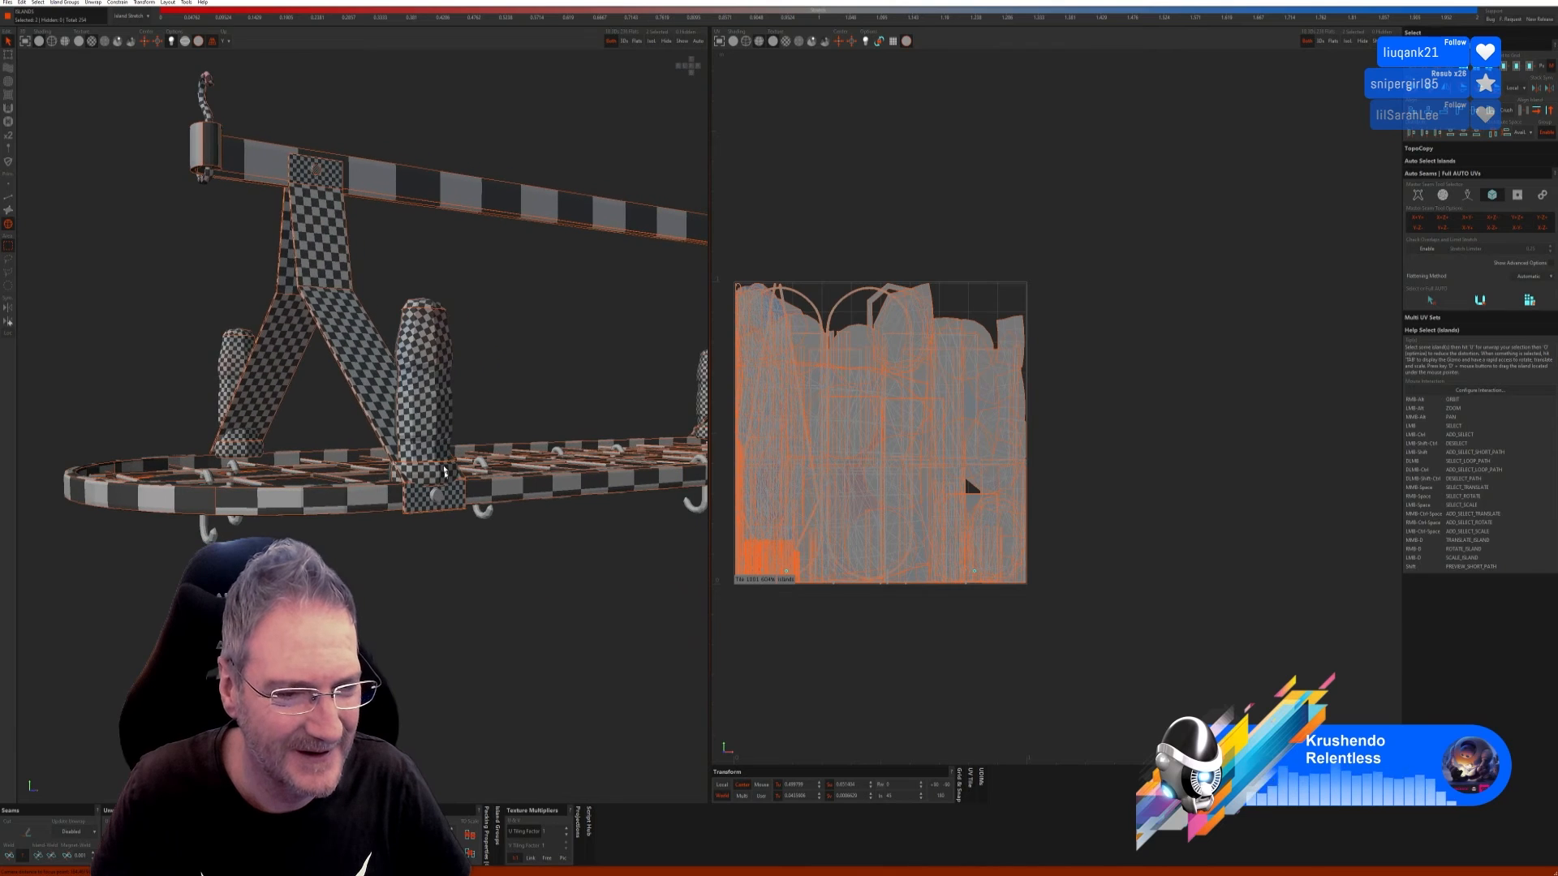
pyautogui.keyDown('alt'); pyautogui.moveTo(572, 525); pyautogui.dragTo(531, 493); pyautogui.keyUp('alt')
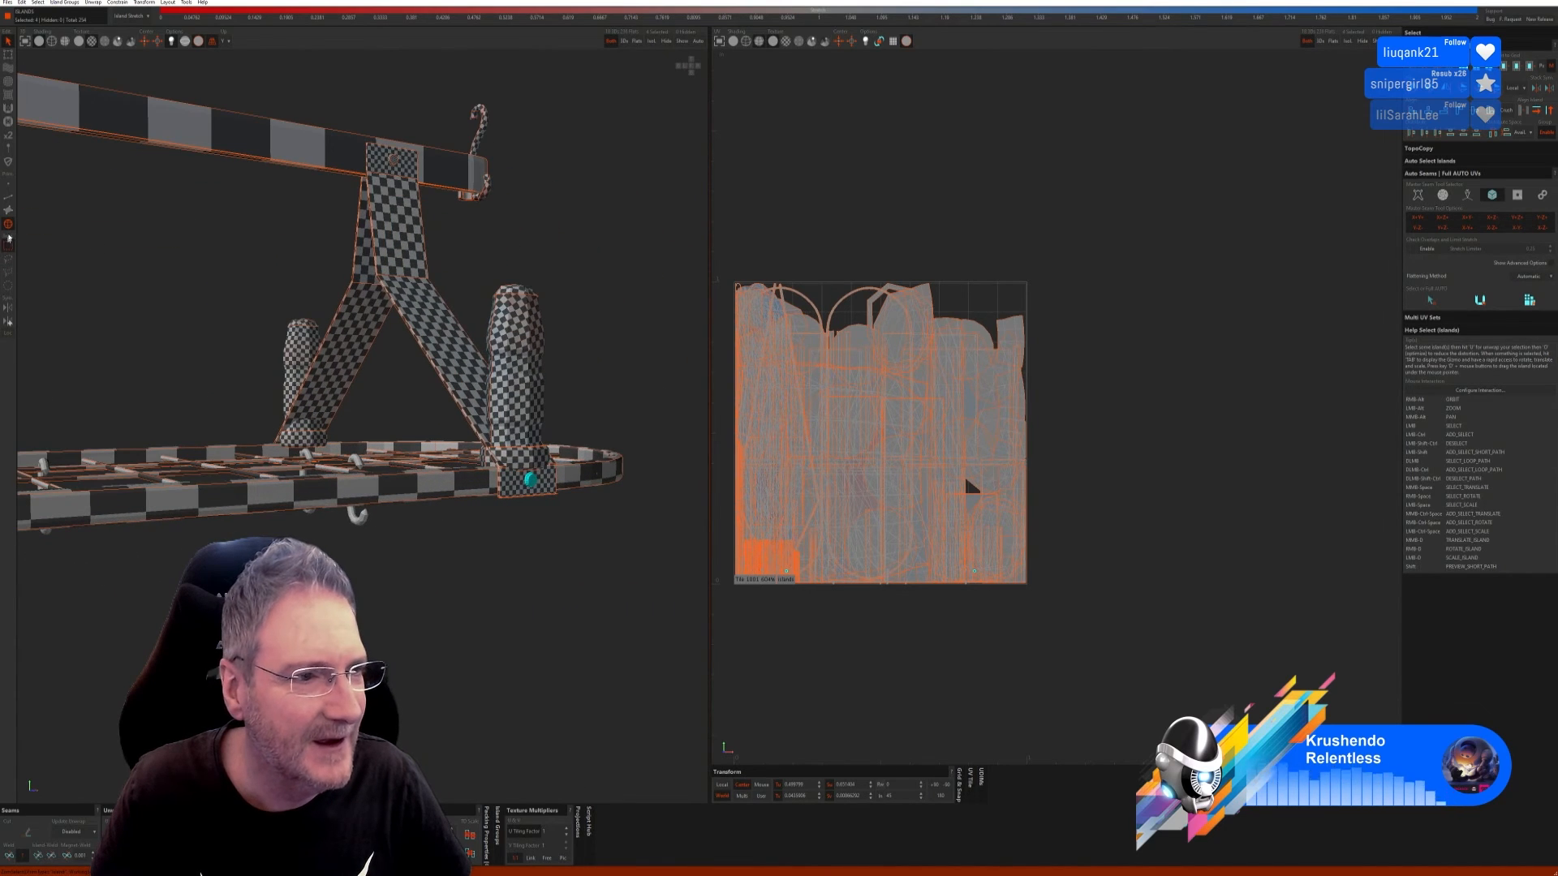
# Step: Set the auto-seam method to Sharp Edges and try to cut the rim-plate rivets without isolating them
pyautogui.click(8, 196)
pyautogui.click(1467, 195)
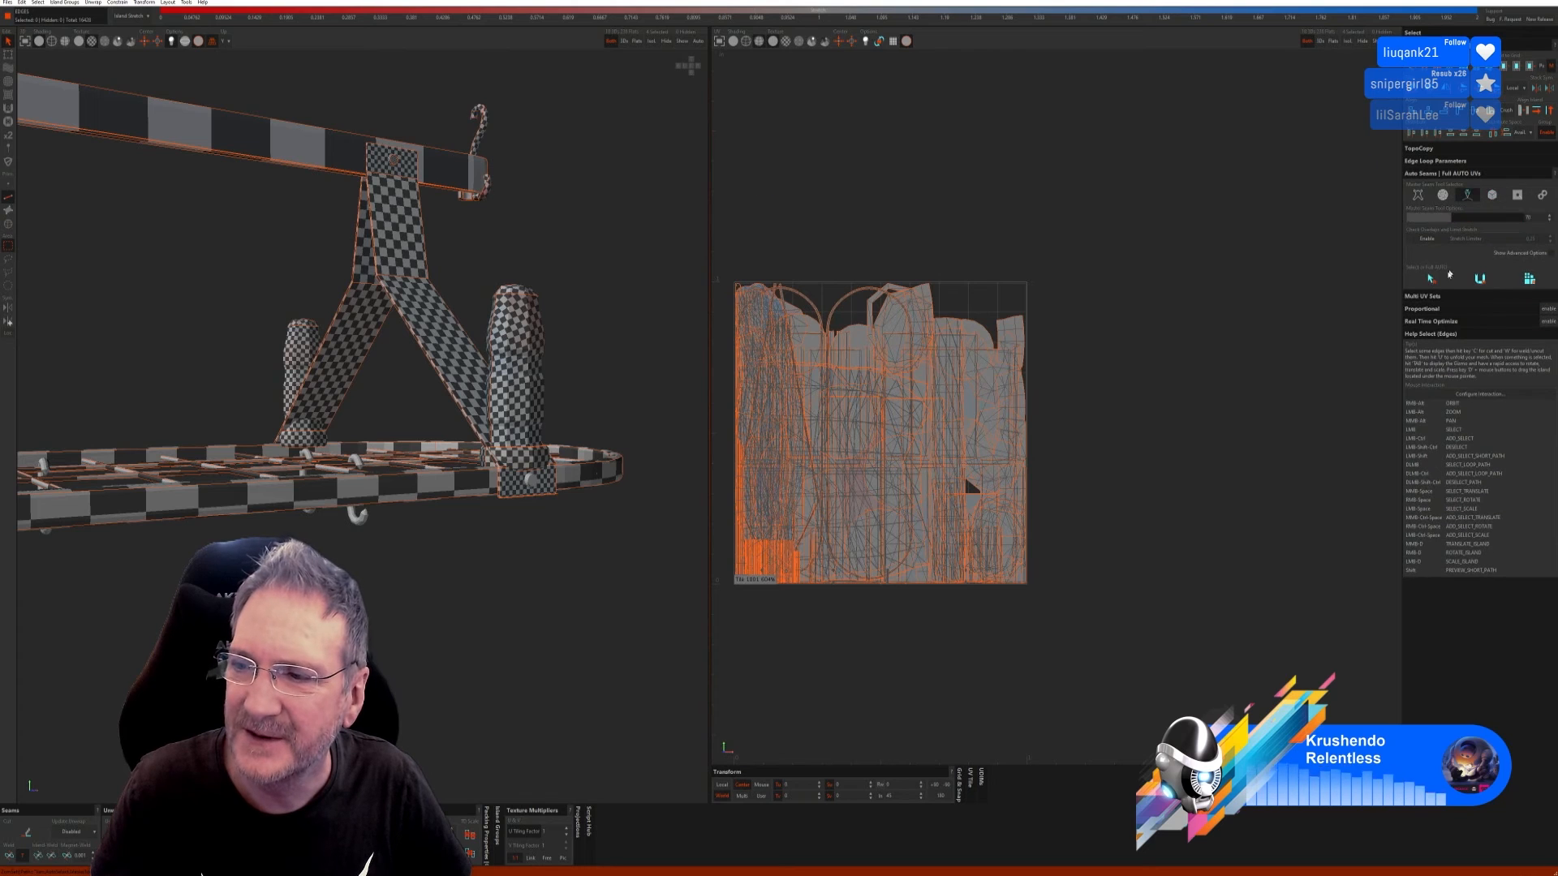
pyautogui.click(1449, 277)
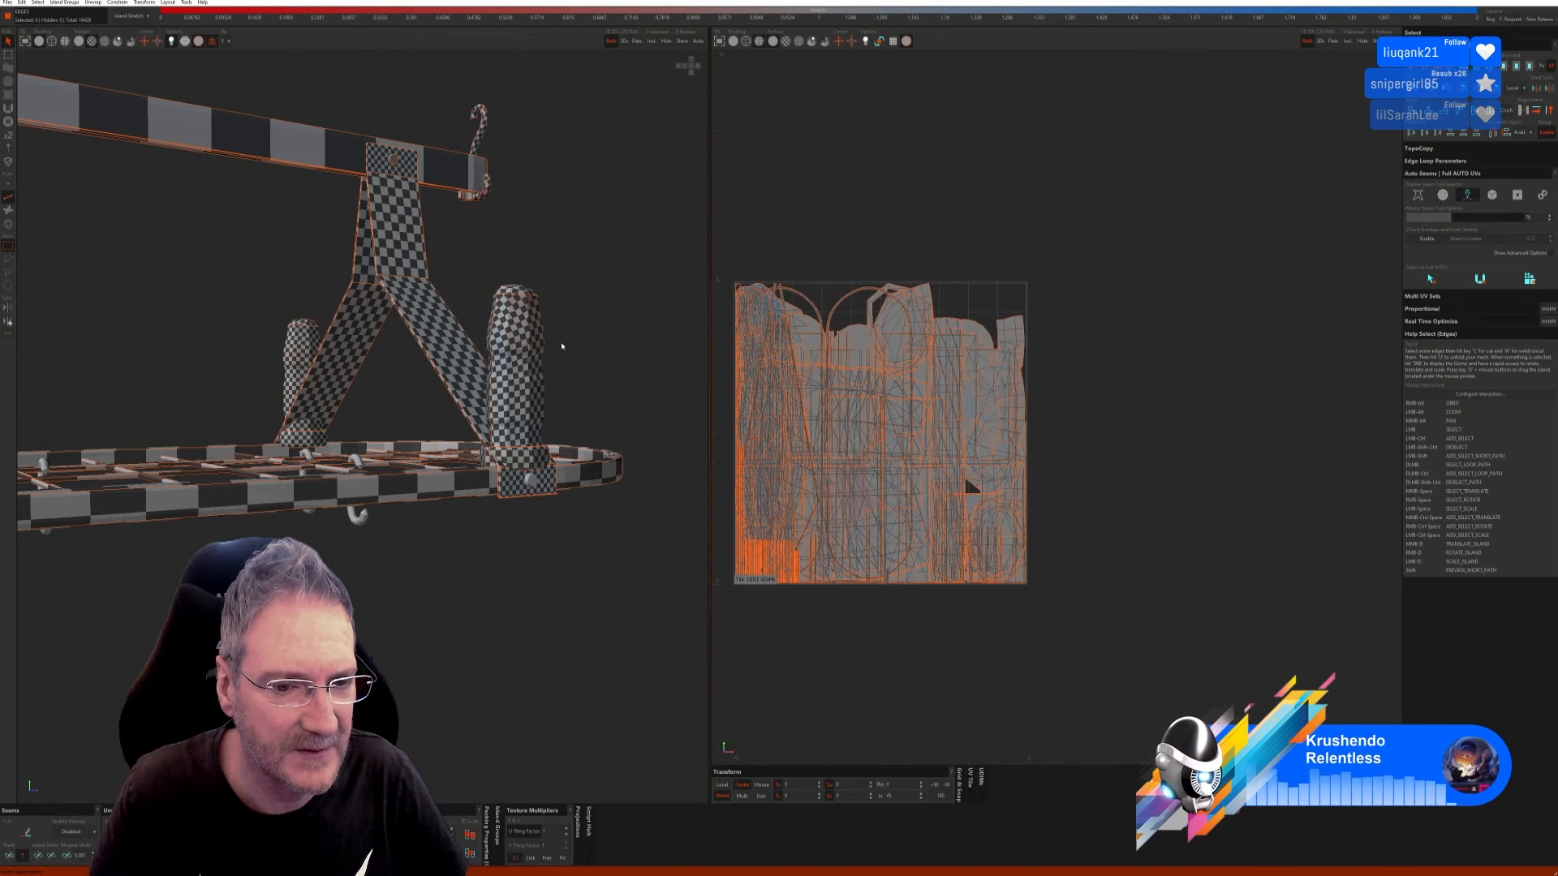
# Step: Select the rivet heads on all four rim plates and isolate their islands
pyautogui.scroll(-6, 561, 346)
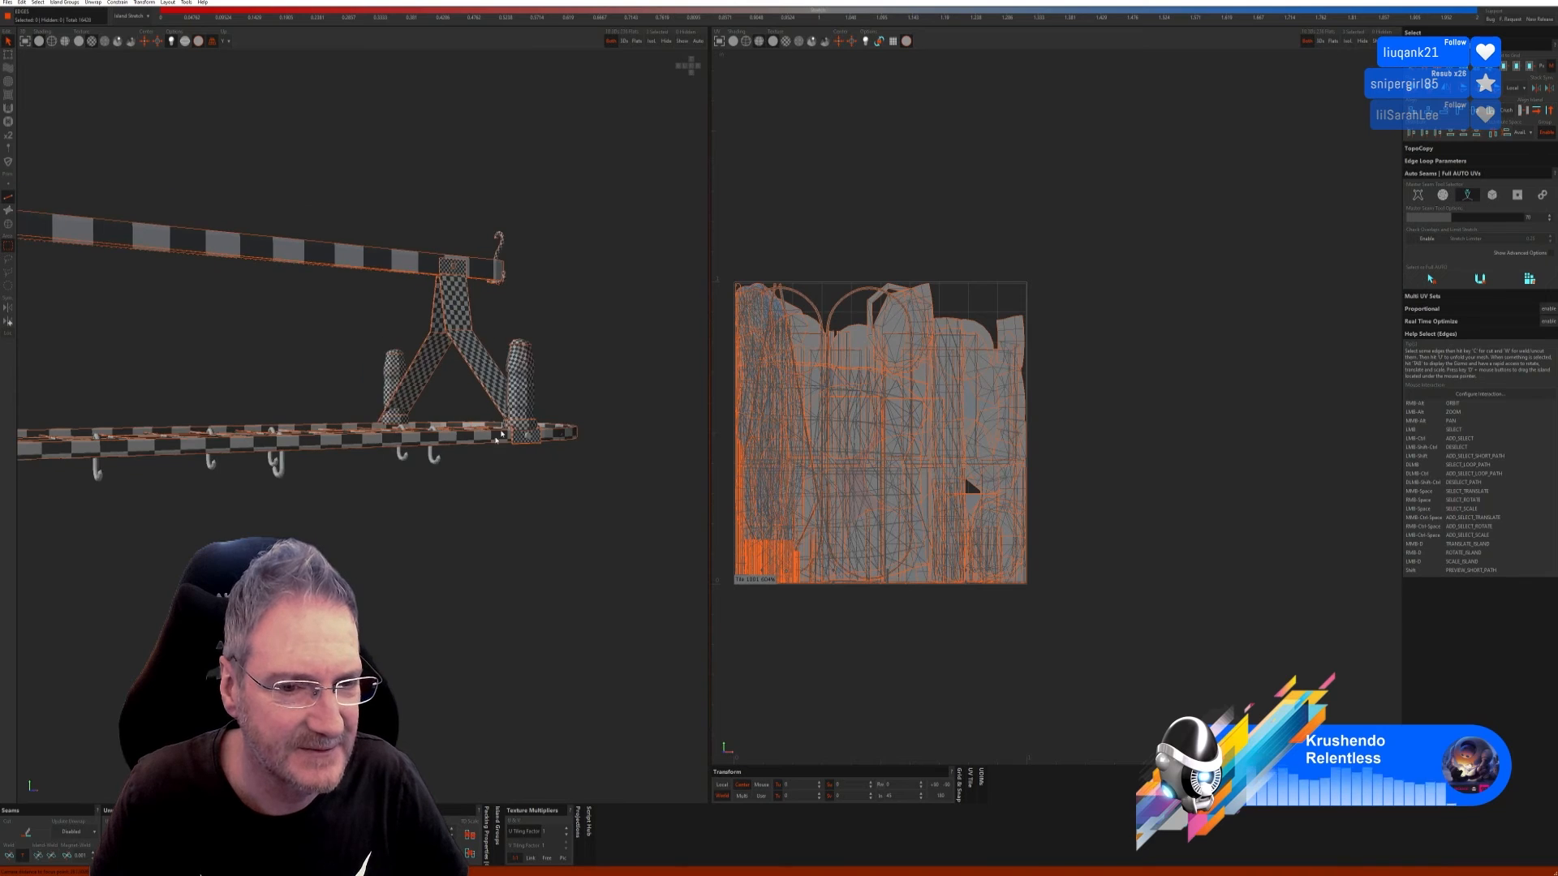
pyautogui.scroll(2, 298, 479)
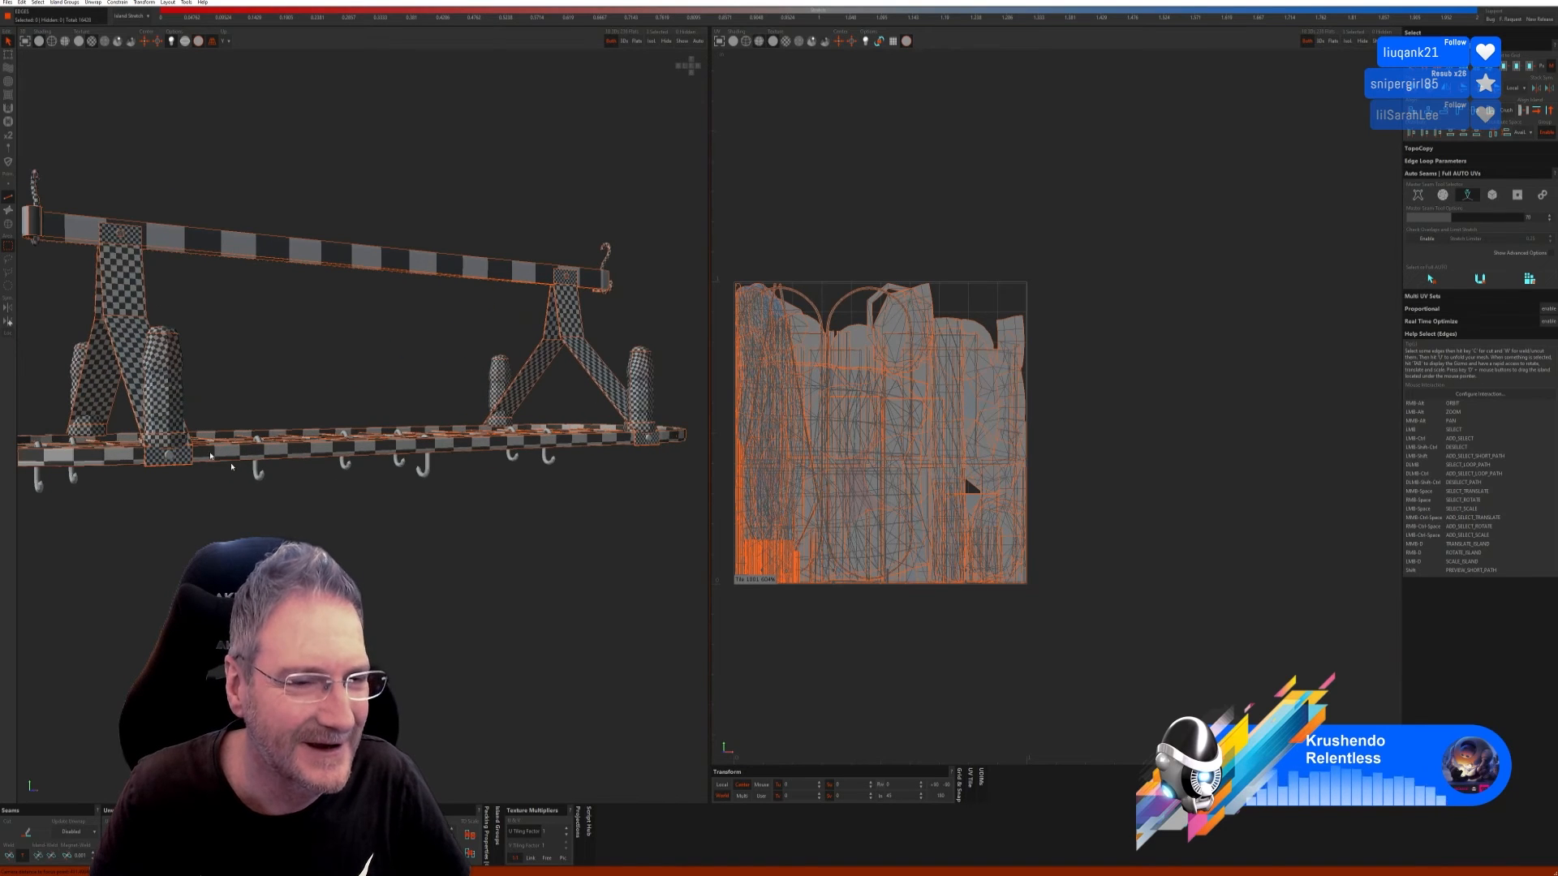
pyautogui.keyDown('alt'); pyautogui.moveTo(335, 488); pyautogui.dragTo(343, 515, button='right'); pyautogui.keyUp('alt')
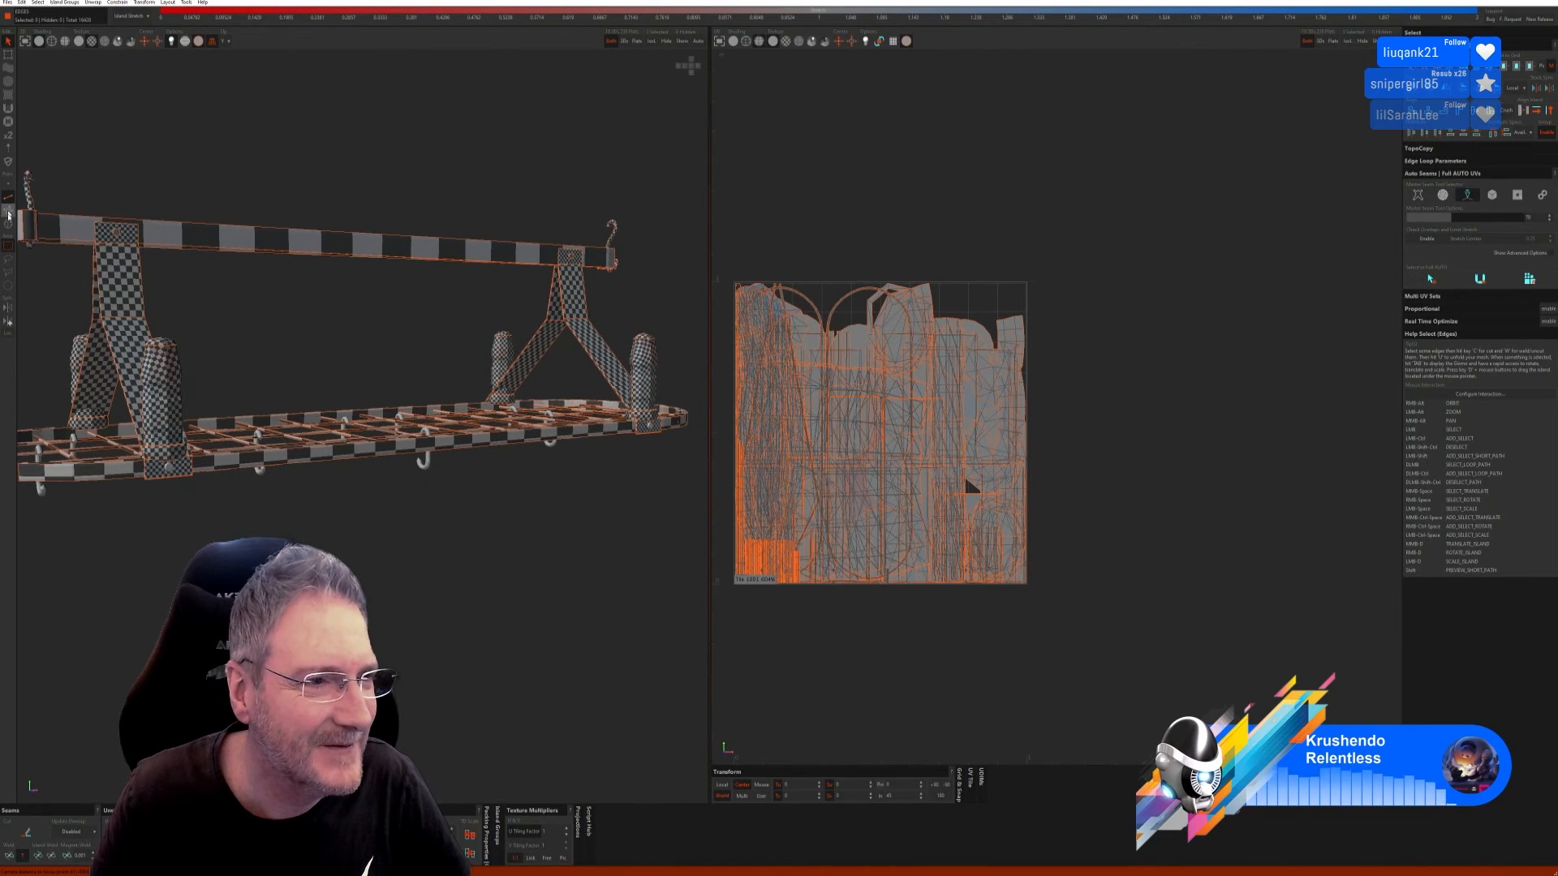
pyautogui.click(9, 223)
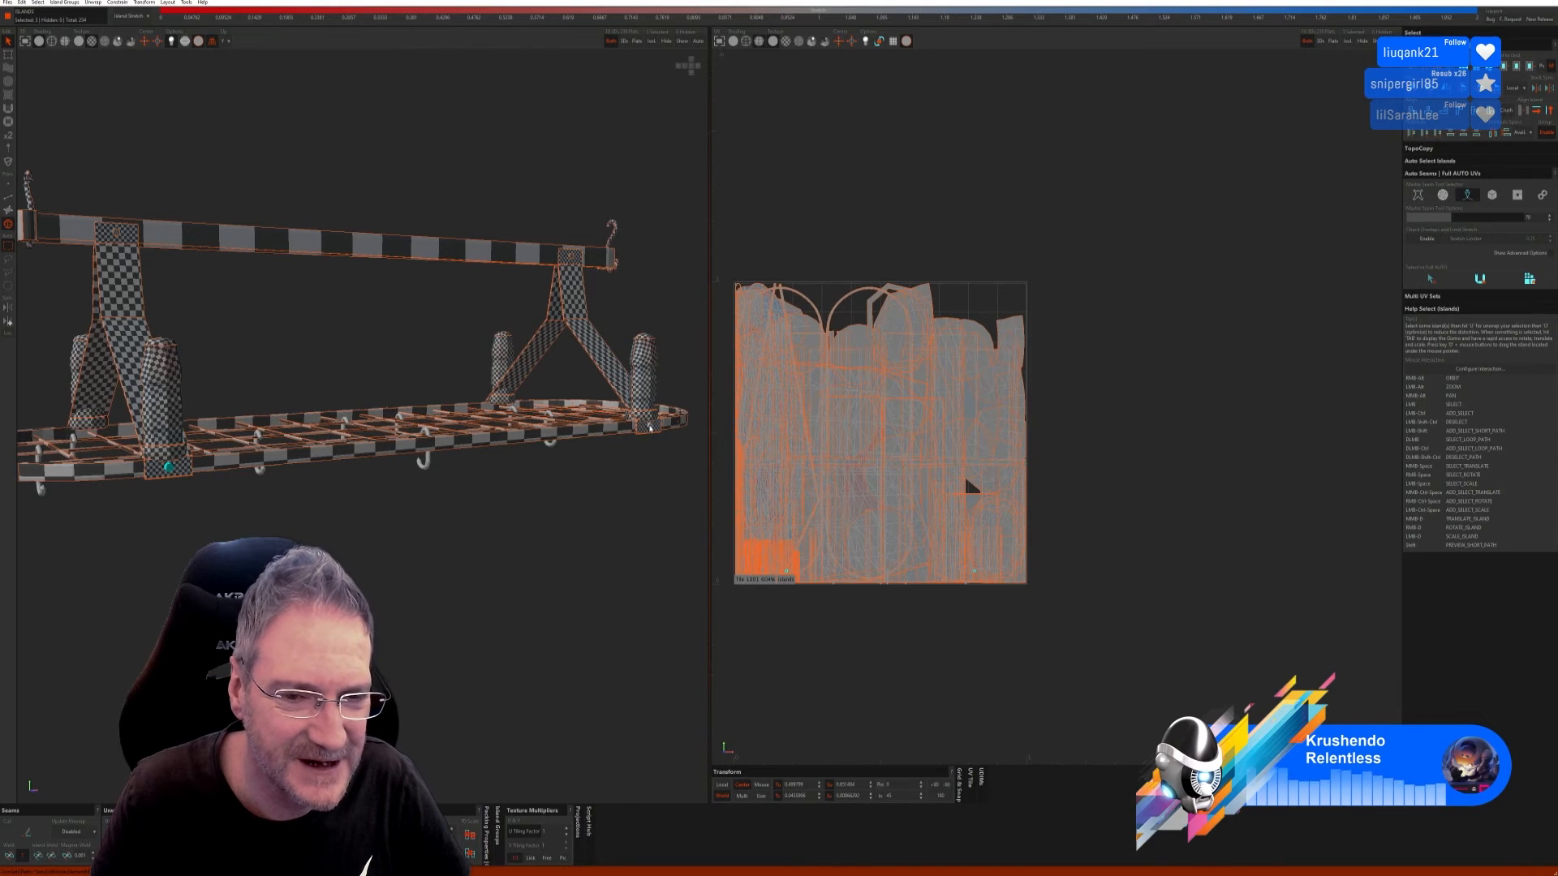
pyautogui.keyDown('alt'); pyautogui.moveTo(607, 499); pyautogui.dragTo(543, 479, button='right'); pyautogui.keyUp('alt')
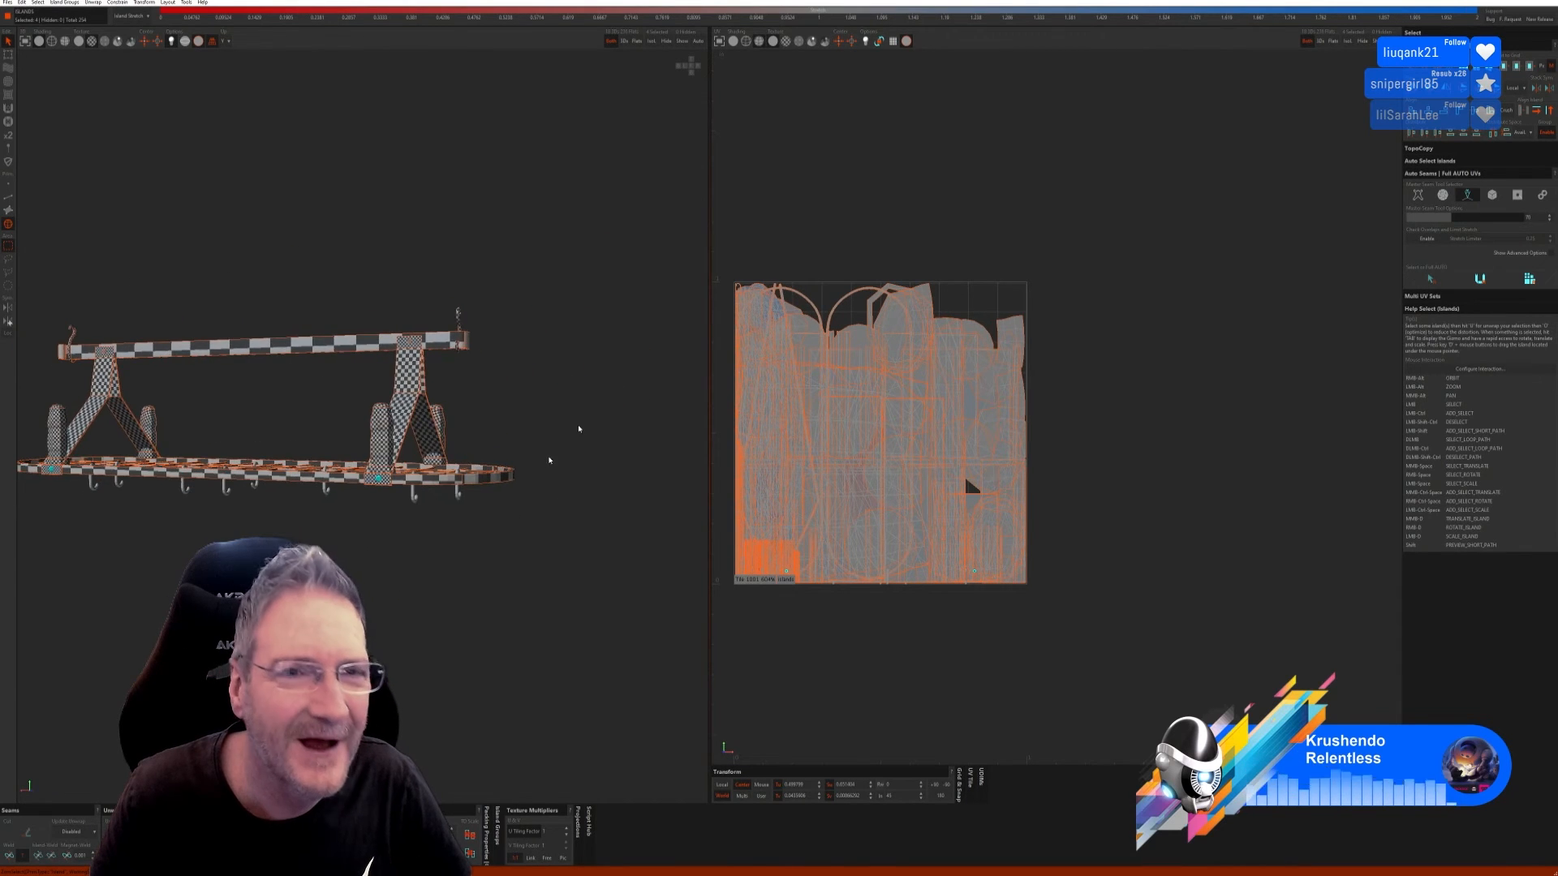
pyautogui.click(652, 42)
# Step: Cut, unwrap and pack the isolated rim-plate rivets with the Sharp Edges auto-seam method, and show the whole model again
pyautogui.click(1432, 279)
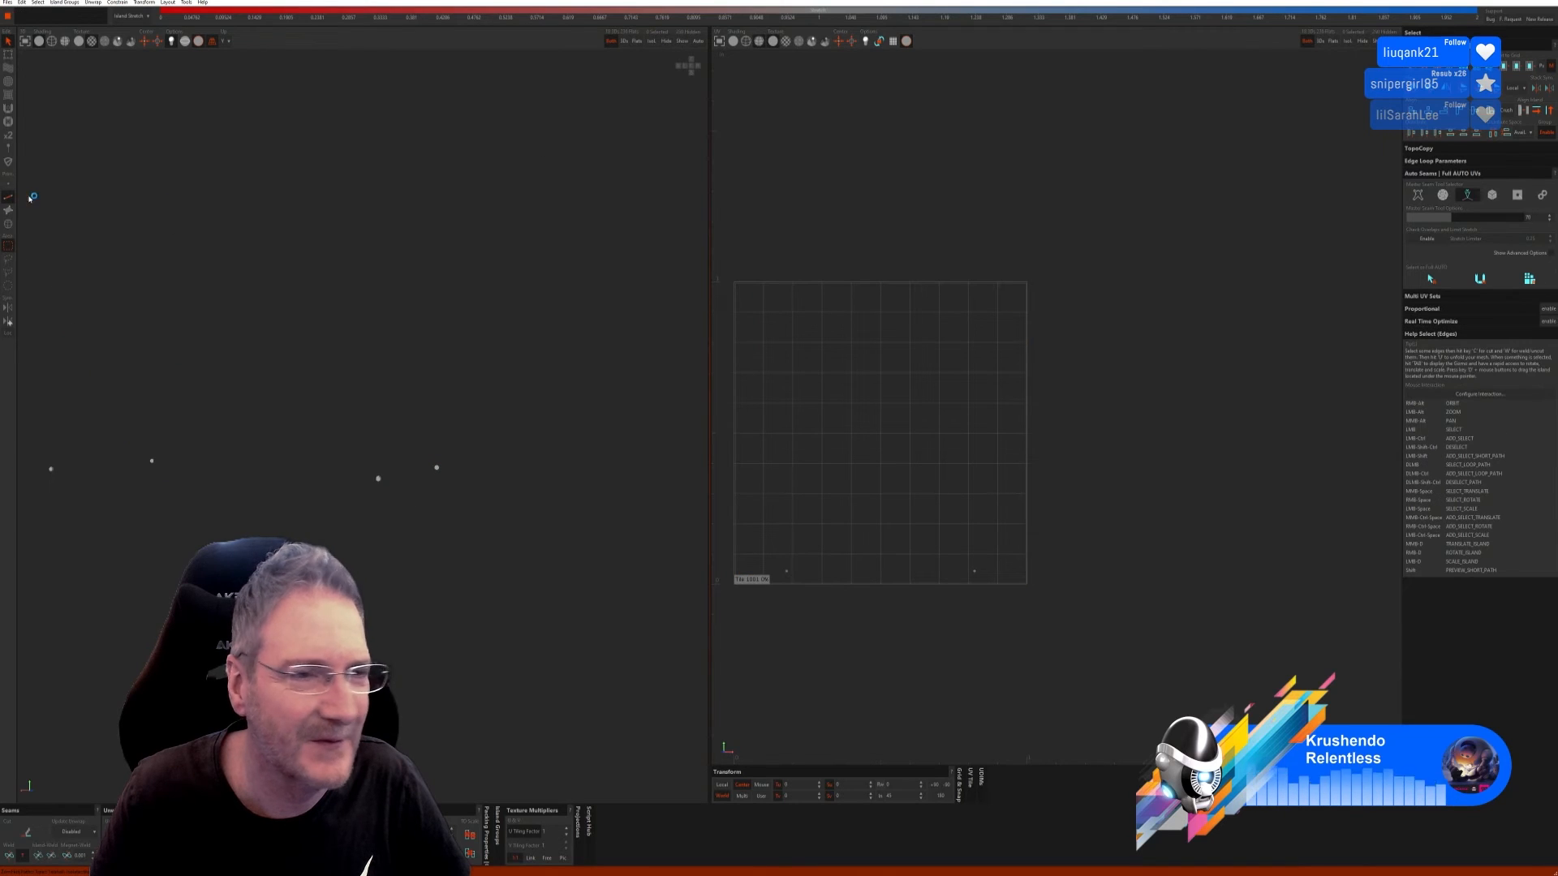
pyautogui.click(1479, 279)
pyautogui.click(1529, 280)
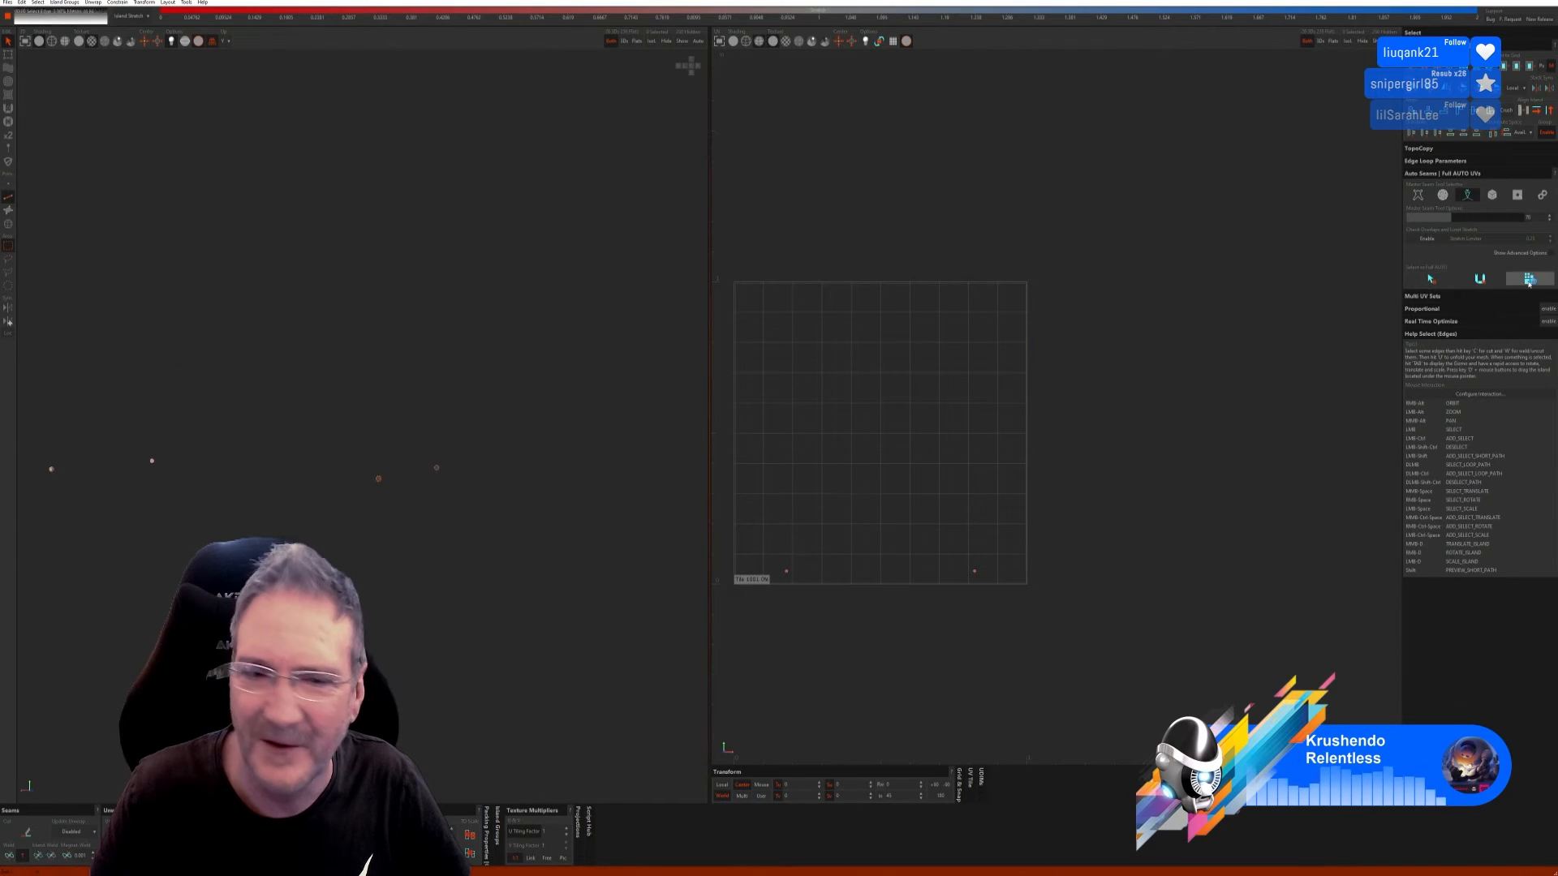
pyautogui.scroll(4, 378, 470)
pyautogui.scroll(2, 416, 484)
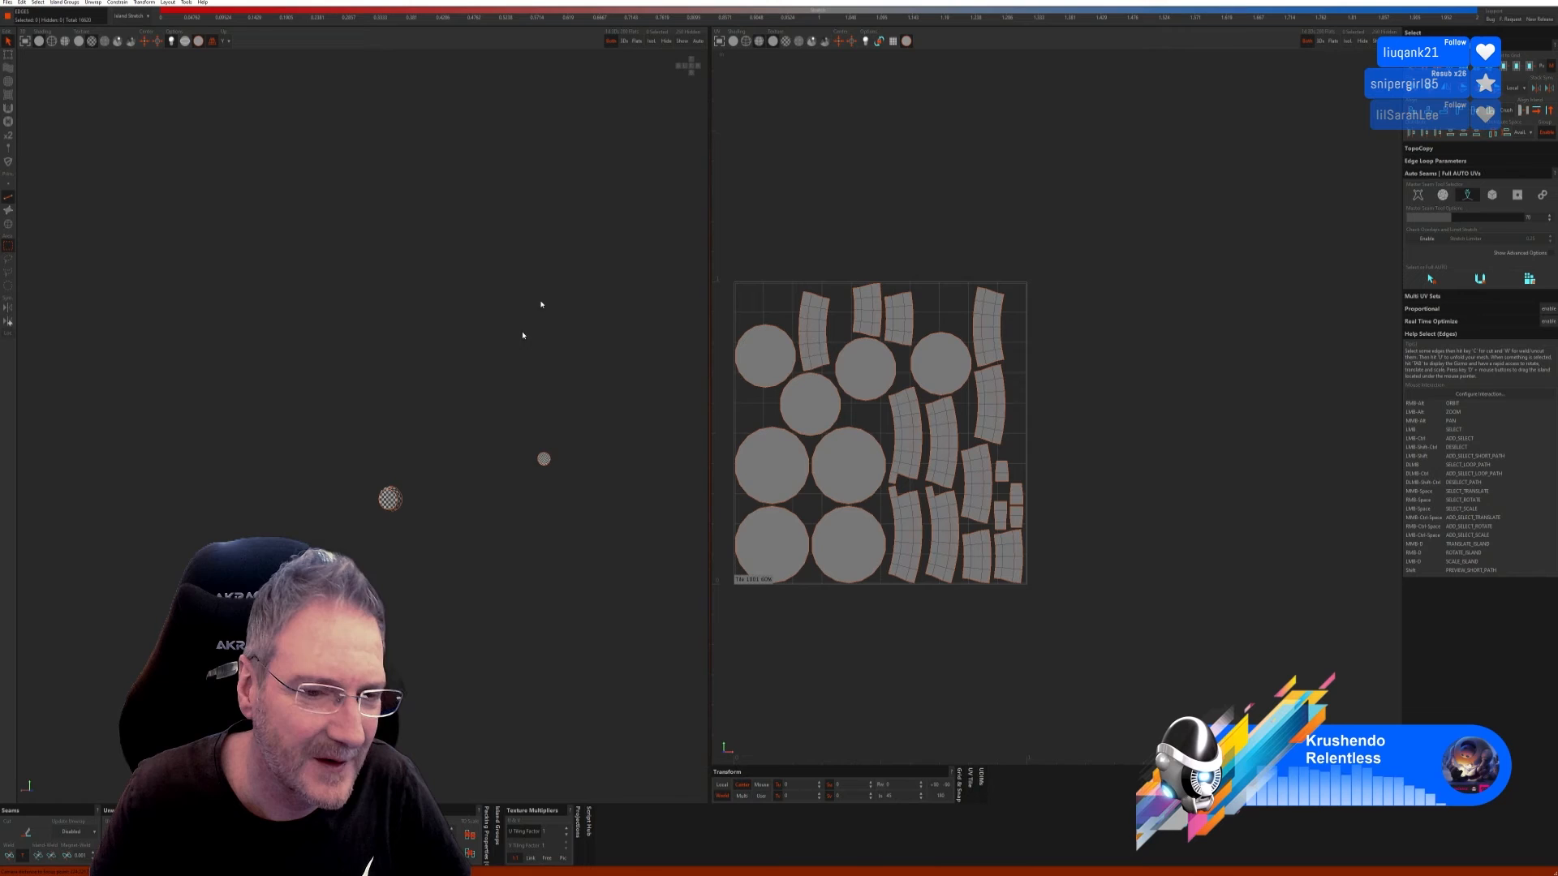
pyautogui.click(681, 43)
# Step: Select all eight hooks hanging under the rack's grid, isolate them, and switch to edge selection
pyautogui.scroll(-4, 468, 458)
pyautogui.scroll(-3, 467, 457)
pyautogui.keyDown('alt'); pyautogui.moveTo(424, 546); pyautogui.dragTo(408, 503); pyautogui.keyUp('alt')
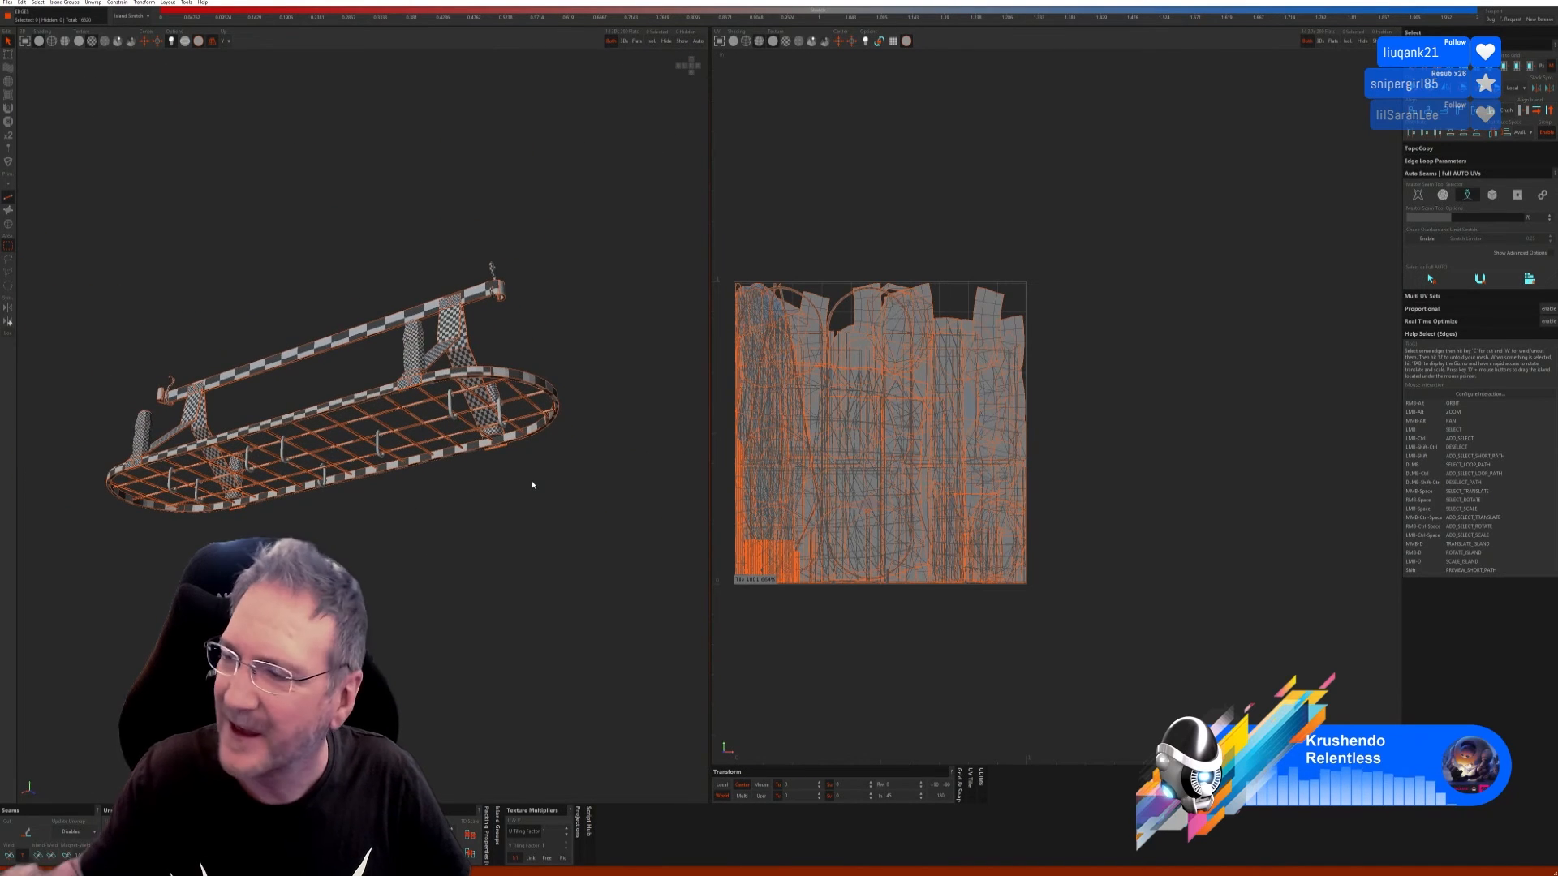
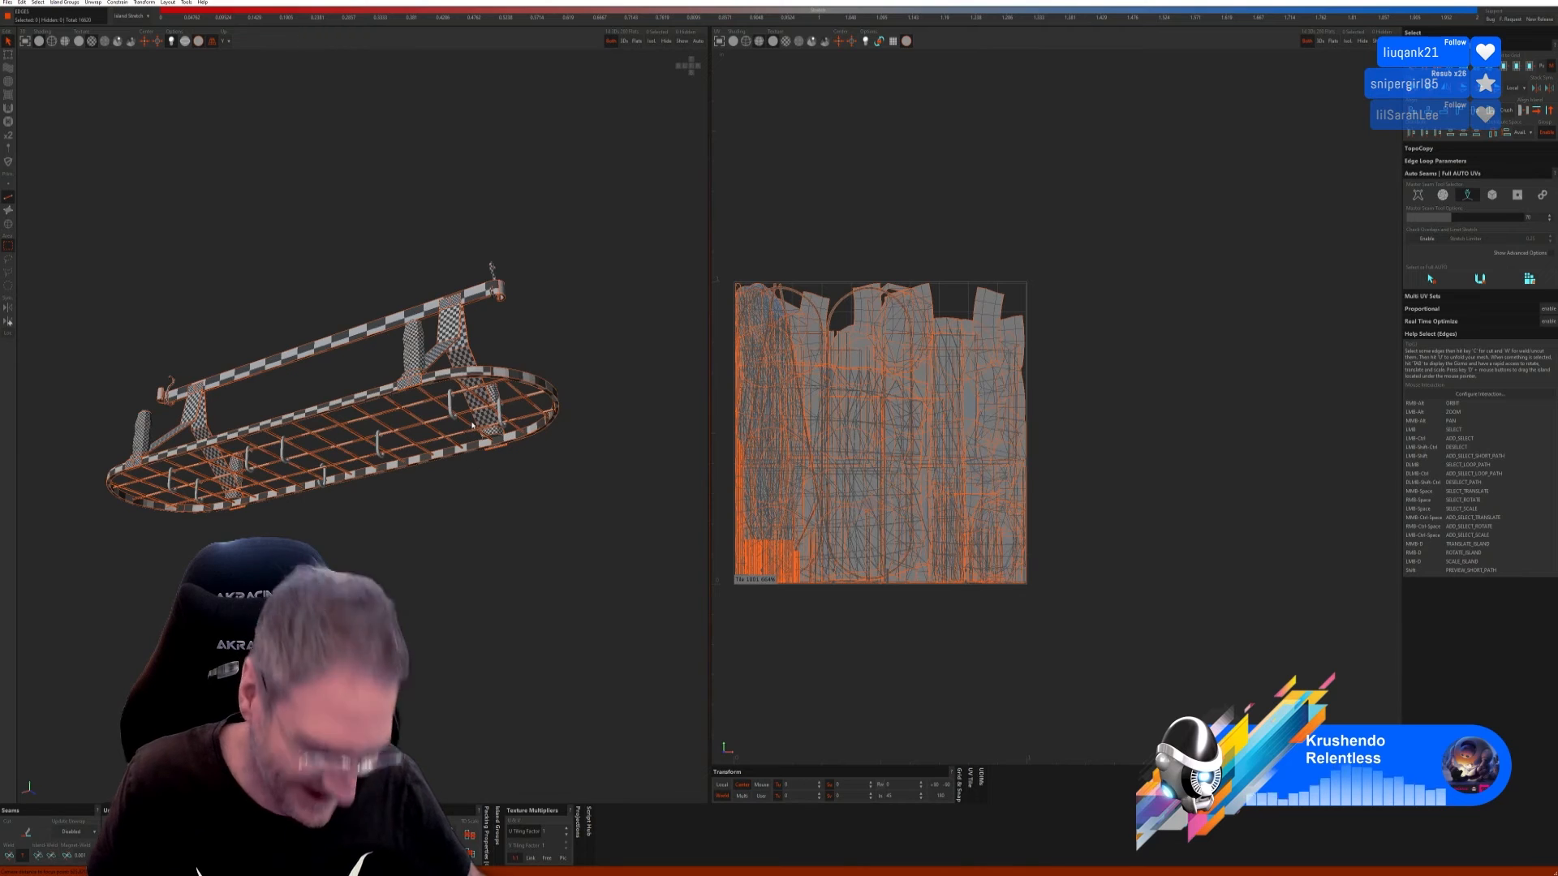
pyautogui.scroll(3, 472, 425)
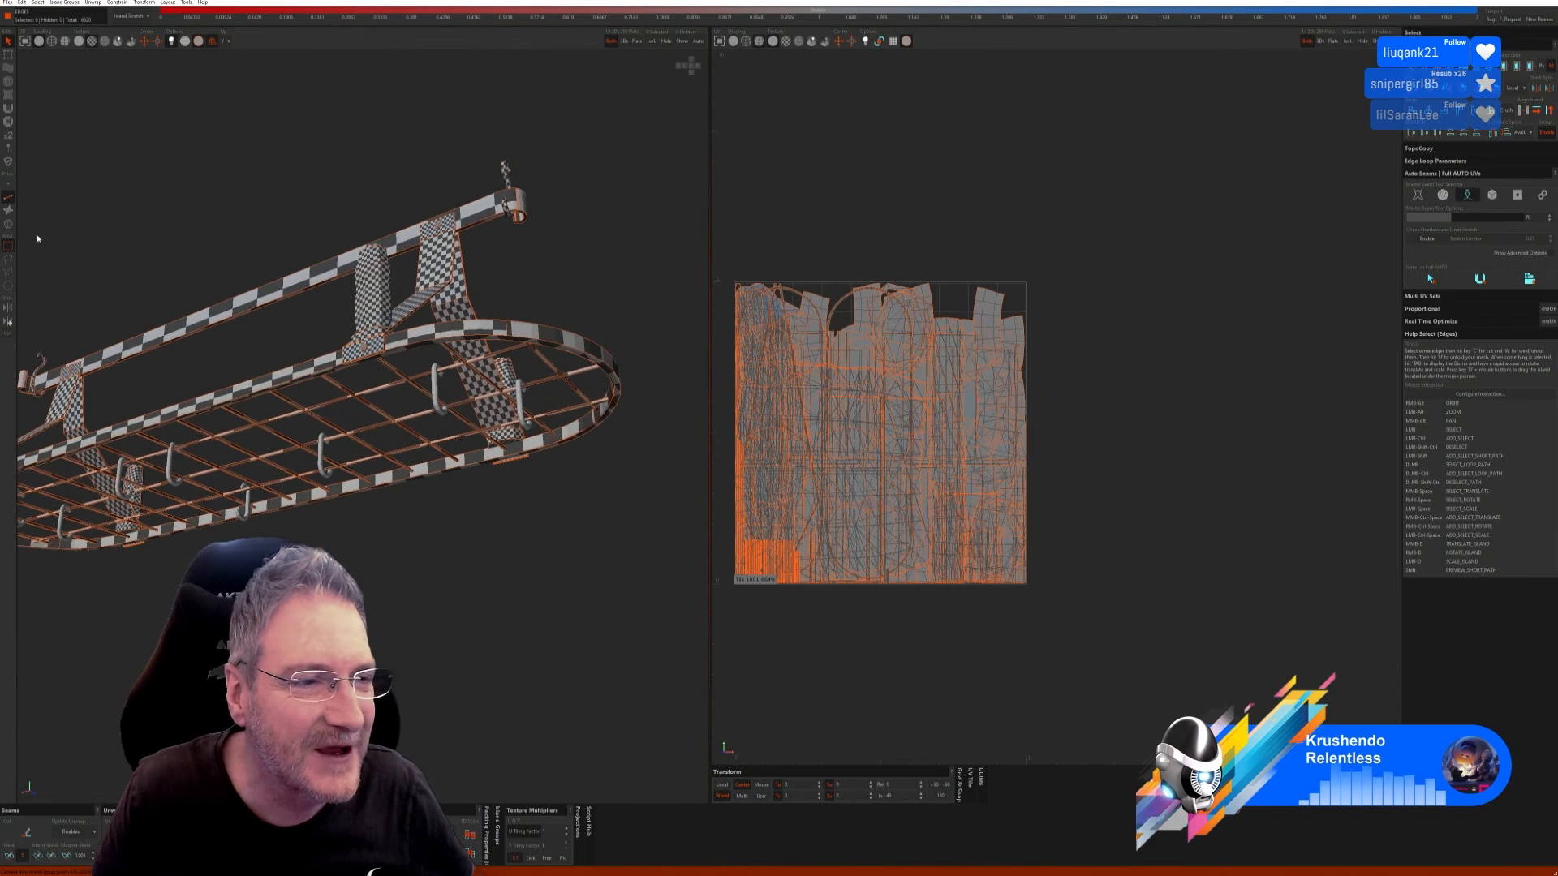
pyautogui.click(11, 224)
pyautogui.click(436, 394)
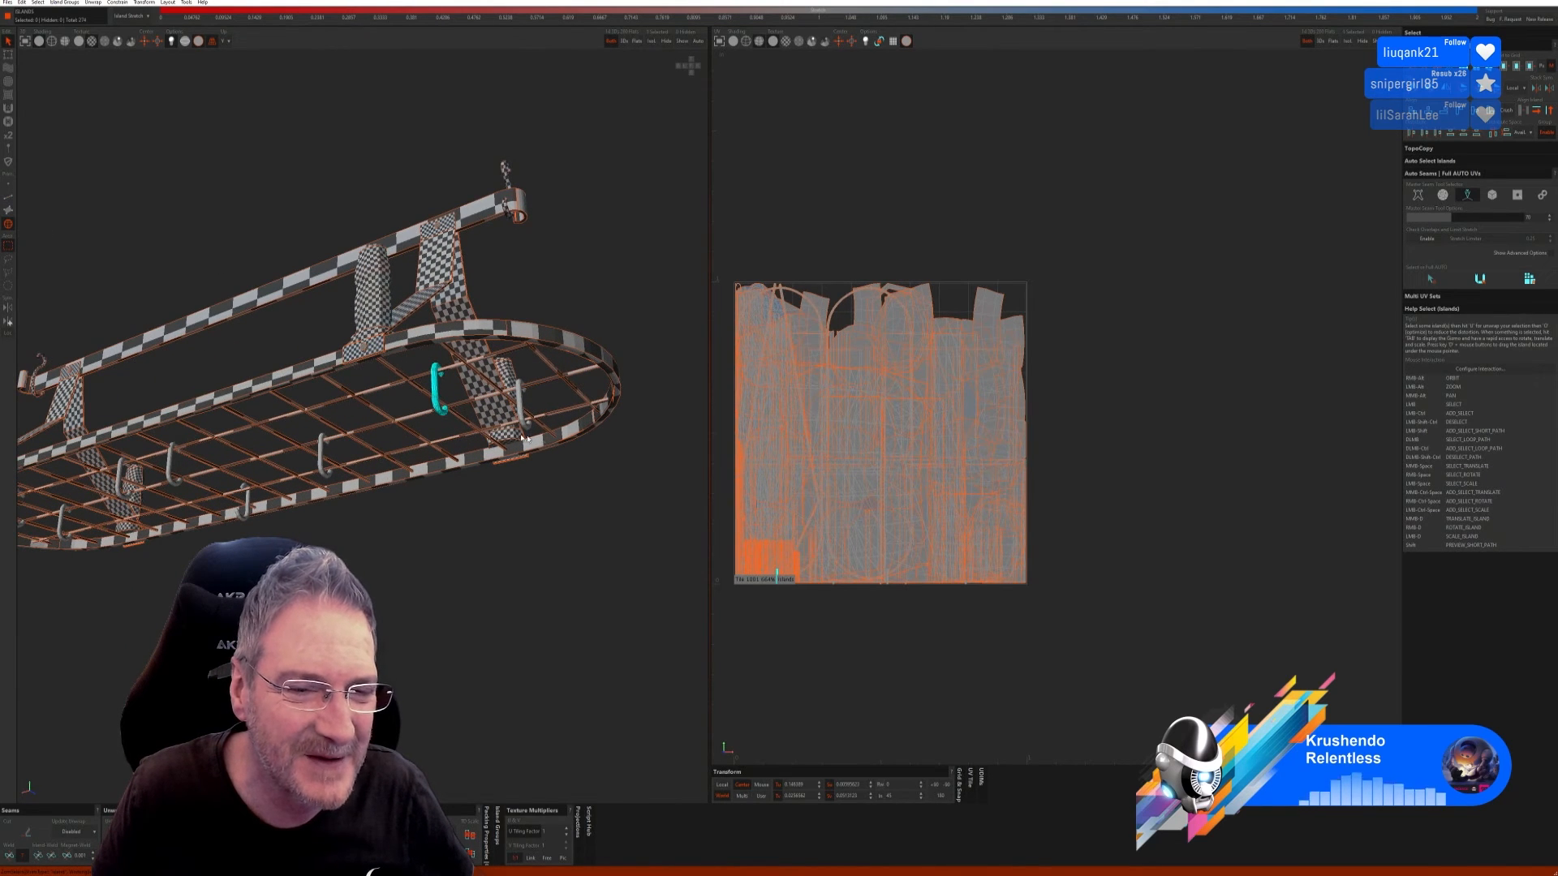
pyautogui.keyDown('ctrl'); pyautogui.click(519, 409); pyautogui.keyUp('ctrl')
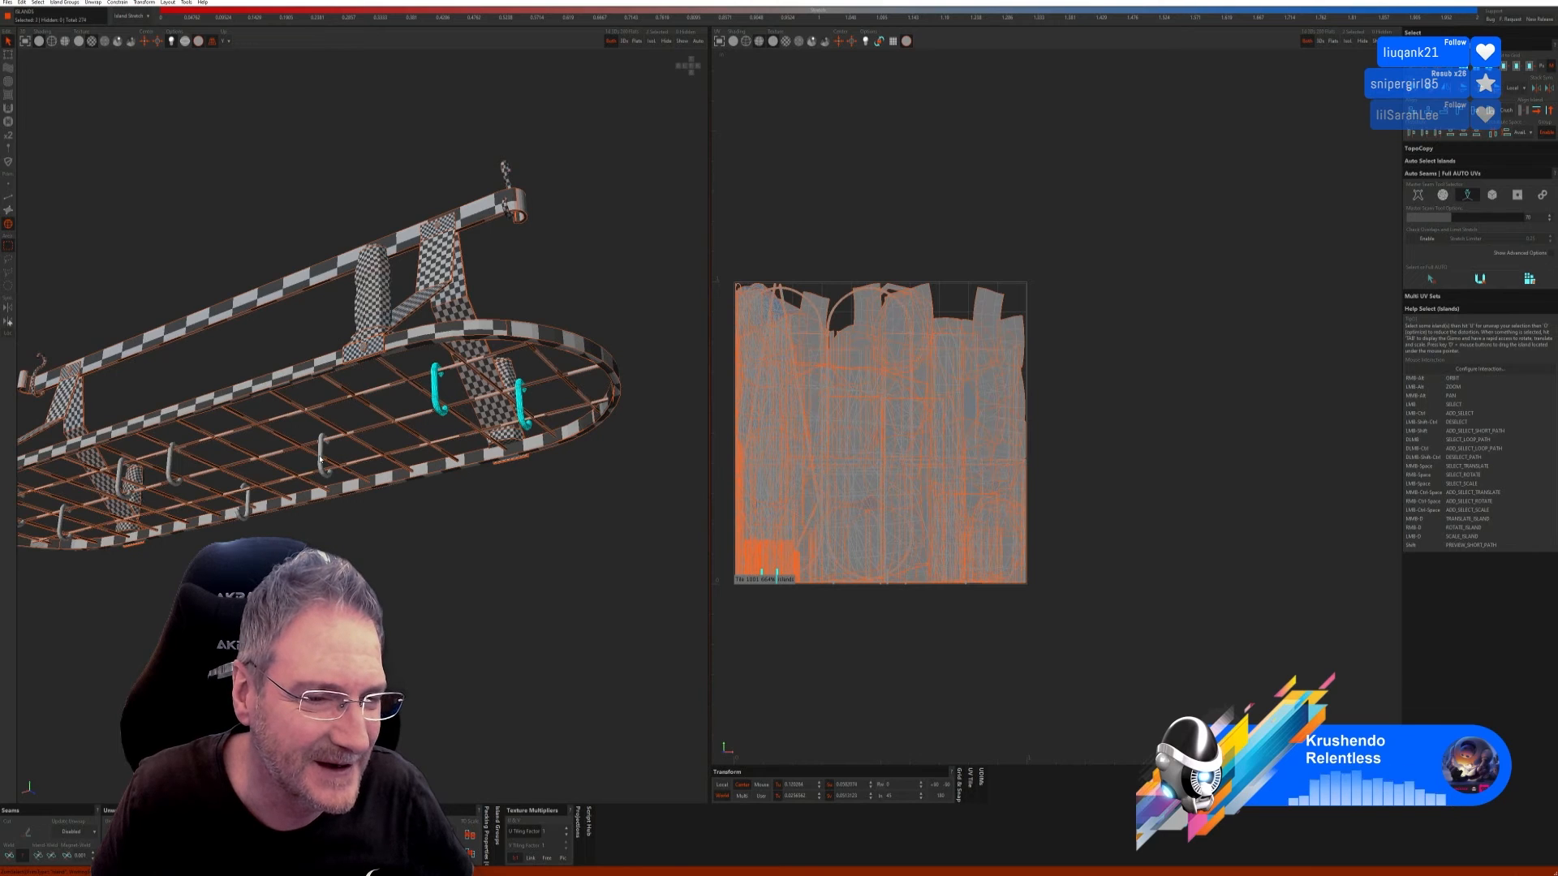
pyautogui.keyDown('ctrl'); pyautogui.click(320, 458); pyautogui.keyUp('ctrl')
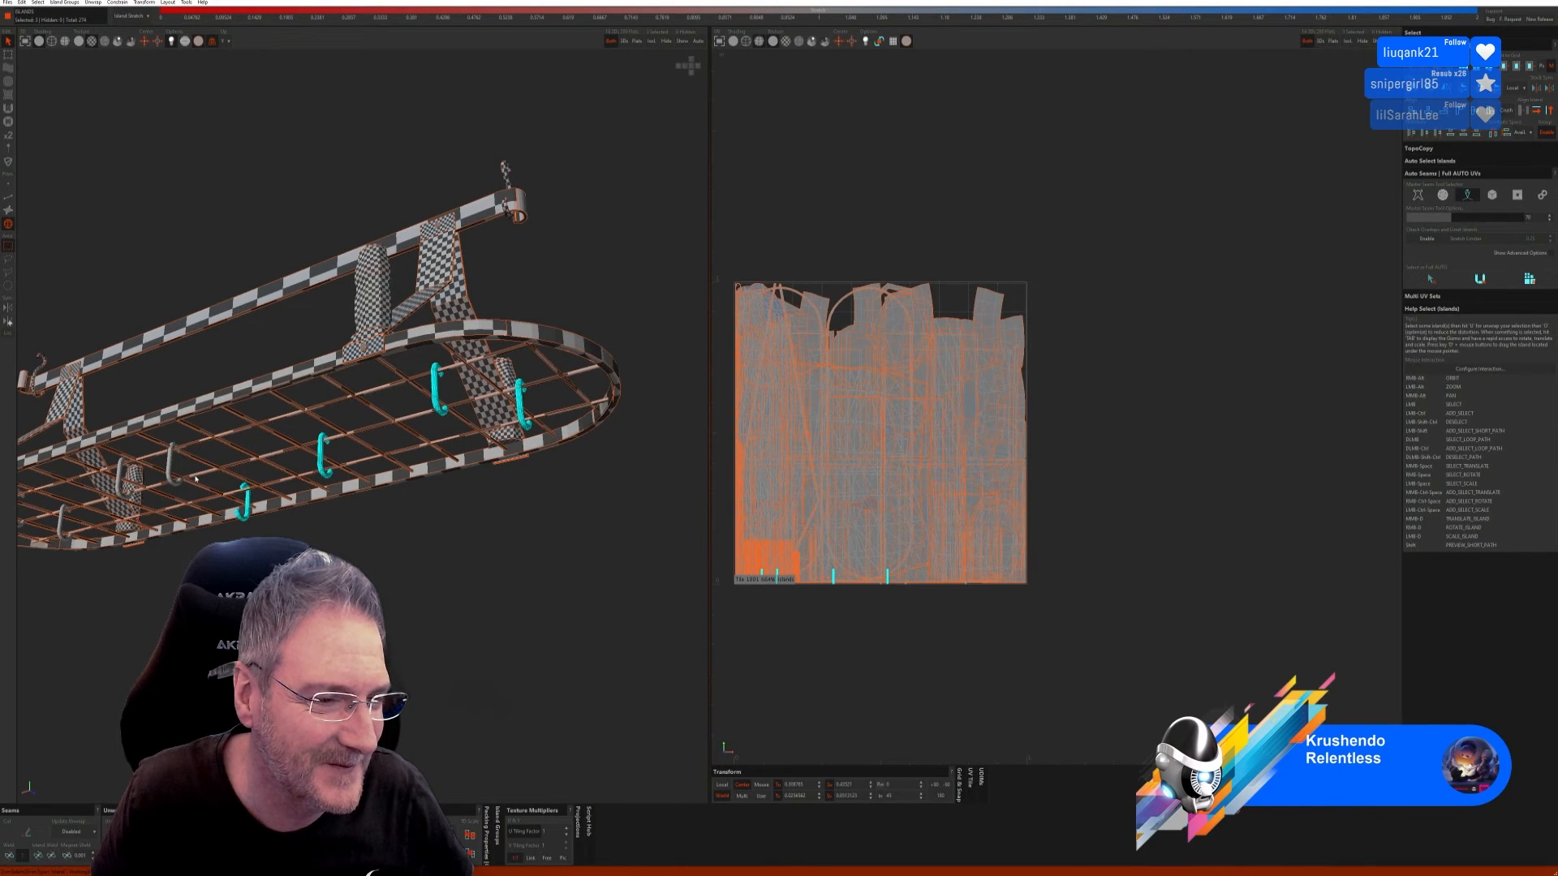
pyautogui.keyDown('ctrl'); pyautogui.click(170, 462); pyautogui.keyUp('ctrl')
pyautogui.keyDown('ctrl'); pyautogui.click(124, 479); pyautogui.keyUp('ctrl')
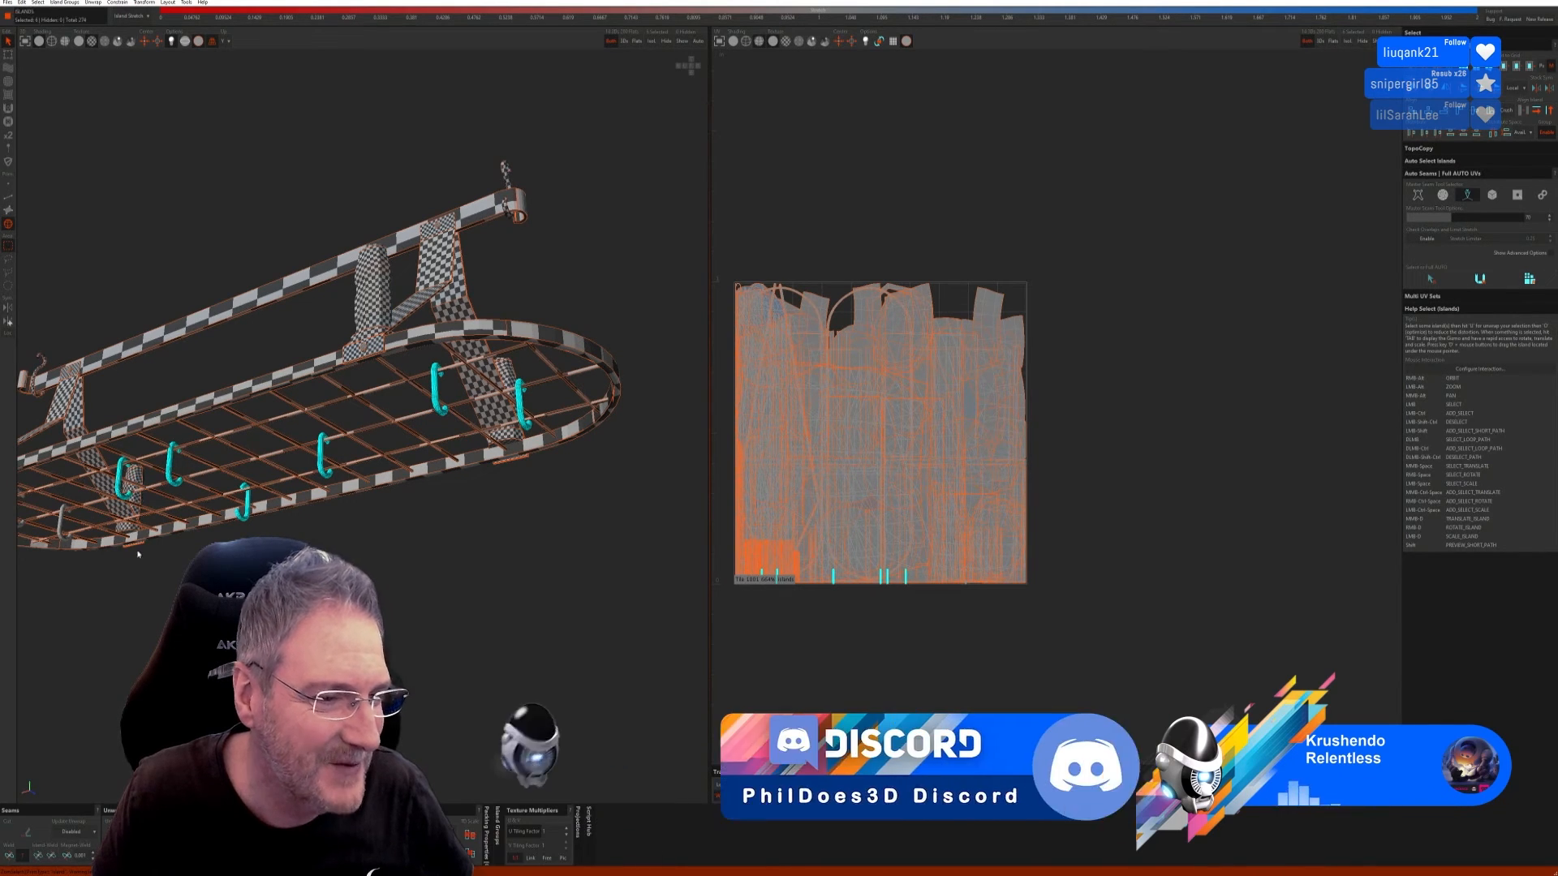
pyautogui.keyDown('alt'); pyautogui.moveTo(114, 563); pyautogui.dragTo(206, 525, button='middle'); pyautogui.keyUp('alt')
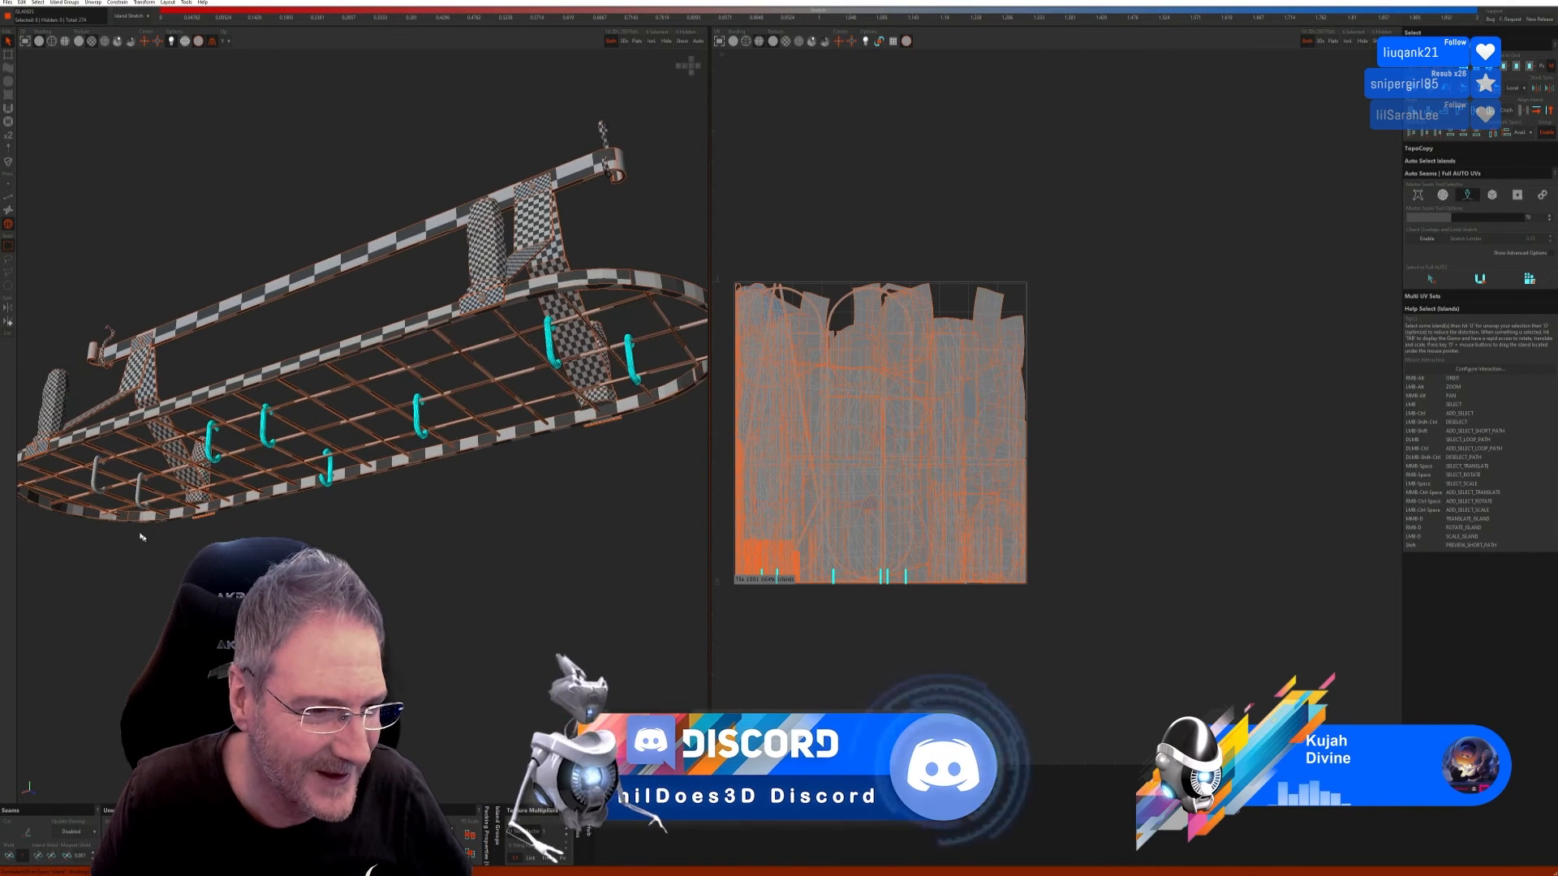
pyautogui.keyDown('ctrl'); pyautogui.click(96, 482); pyautogui.keyUp('ctrl')
pyautogui.keyDown('ctrl'); pyautogui.click(139, 486); pyautogui.keyUp('ctrl')
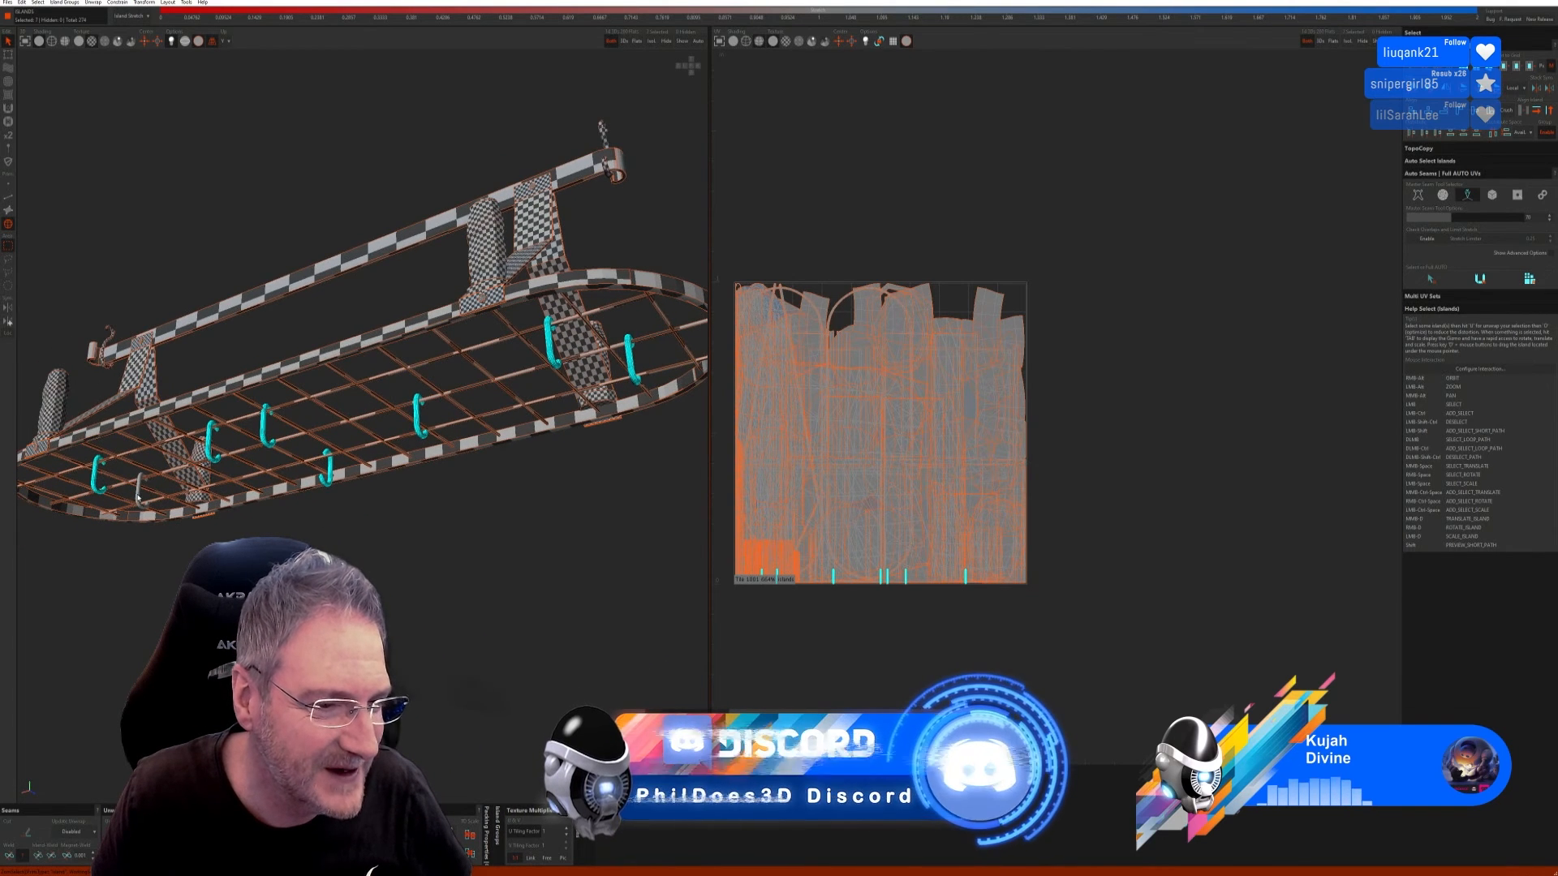
pyautogui.click(652, 42)
pyautogui.click(8, 197)
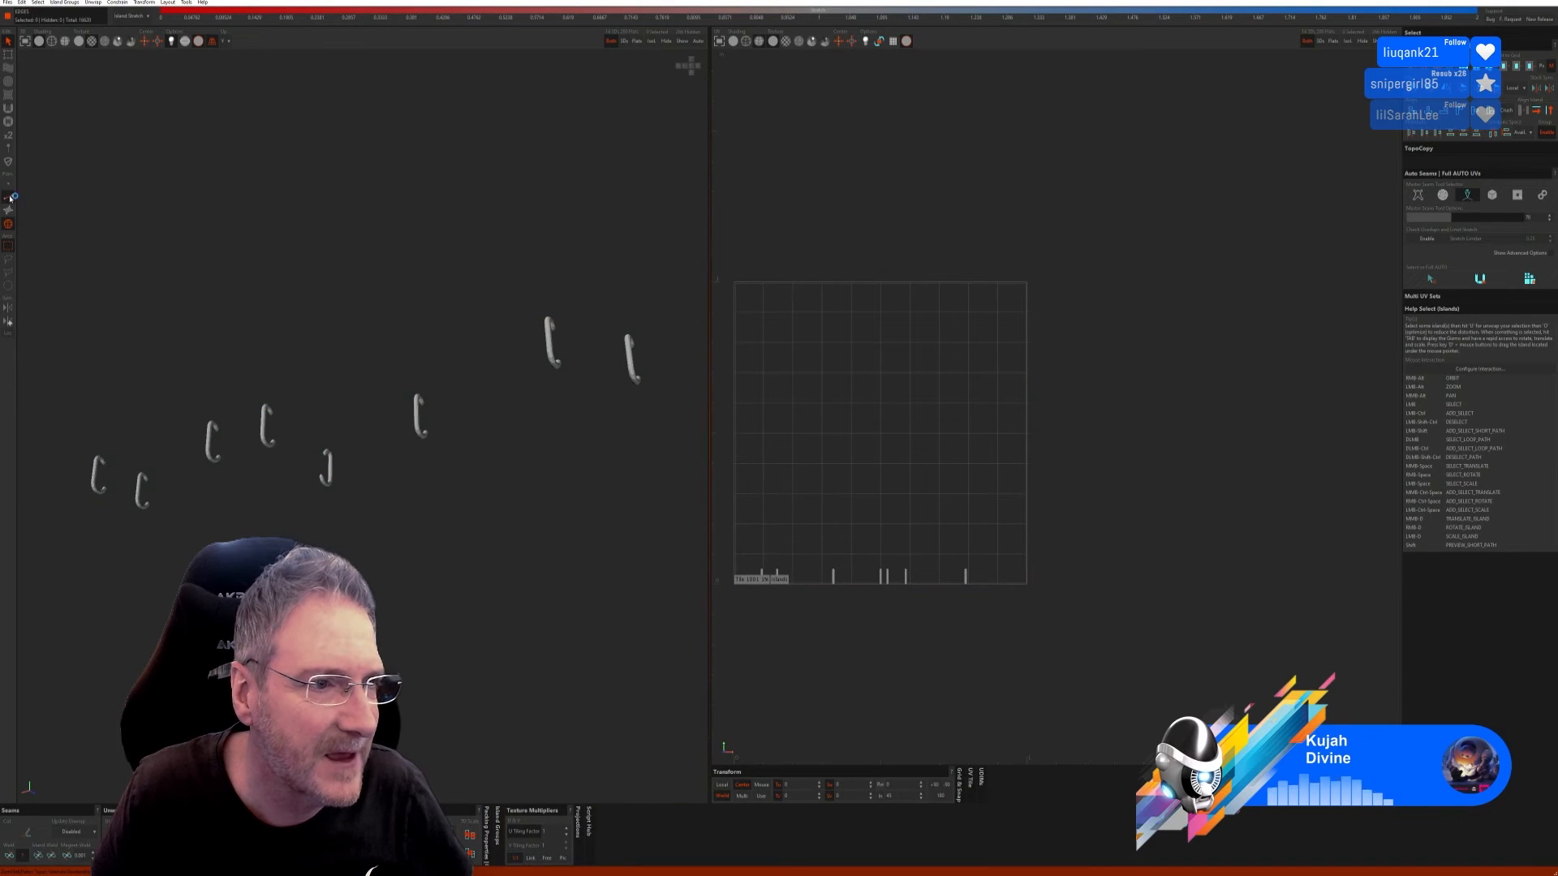
# Step: Cut, unwrap and pack the isolated hooks with the Pelt auto-seam method, and show the whole model again
pyautogui.click(1417, 195)
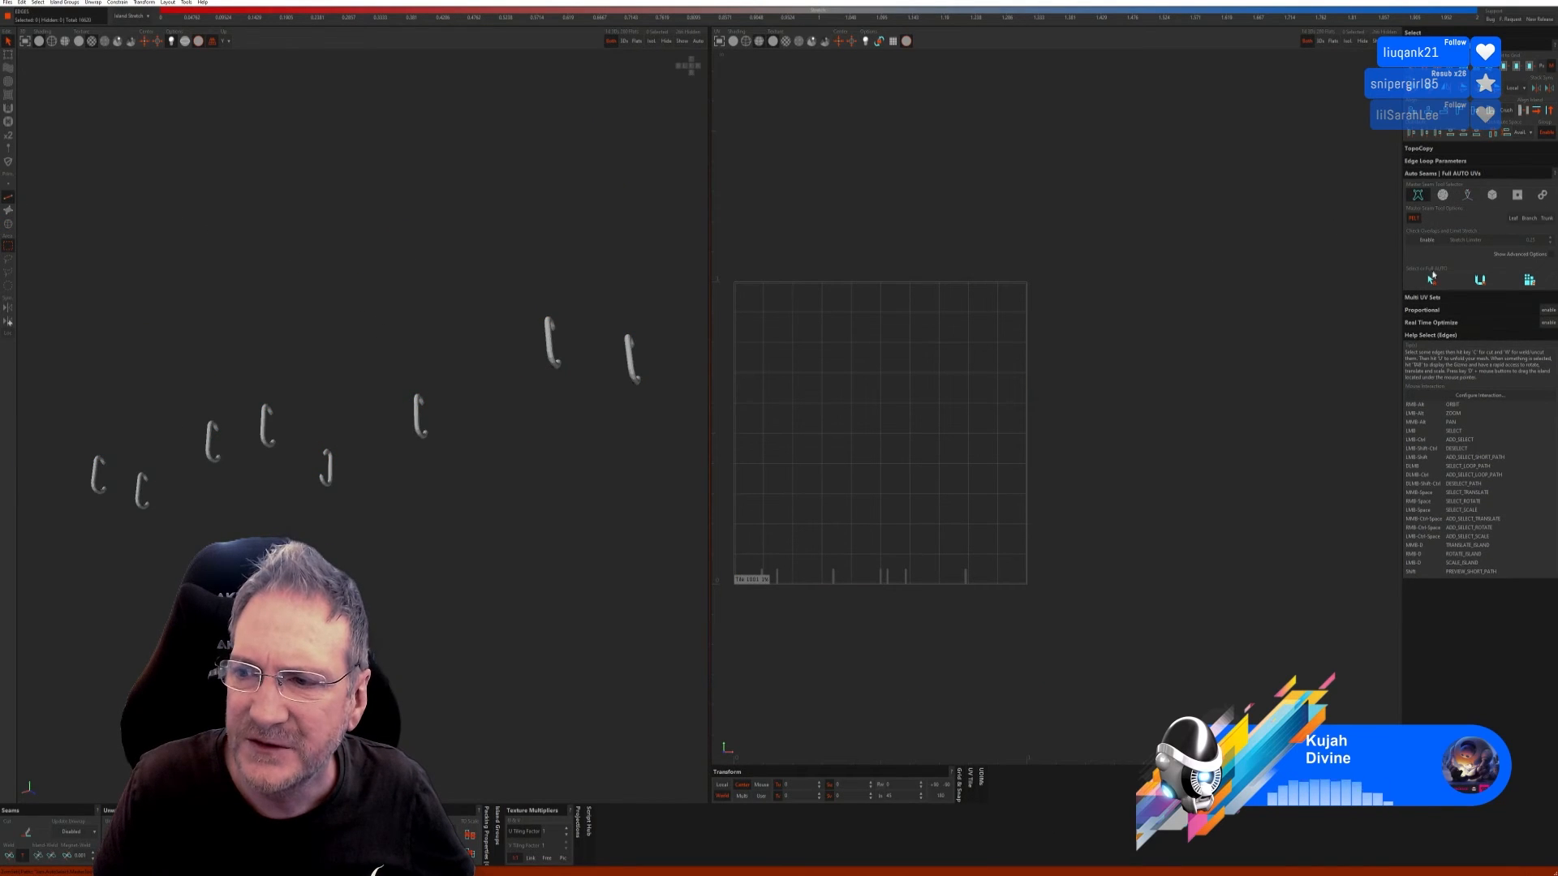
pyautogui.click(1430, 280)
pyautogui.click(1480, 280)
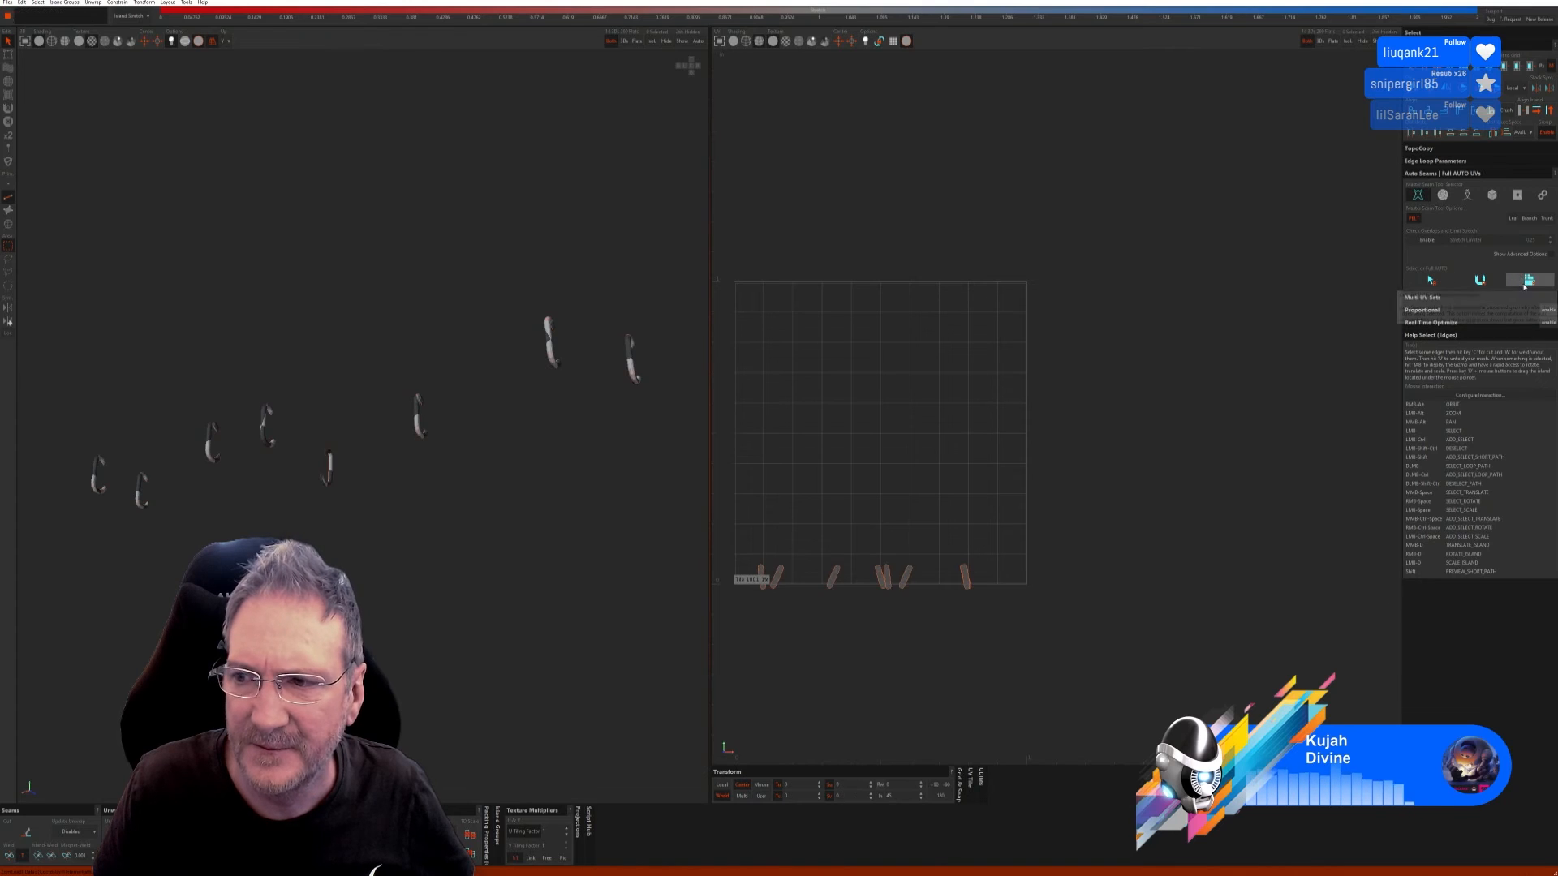
pyautogui.click(1525, 280)
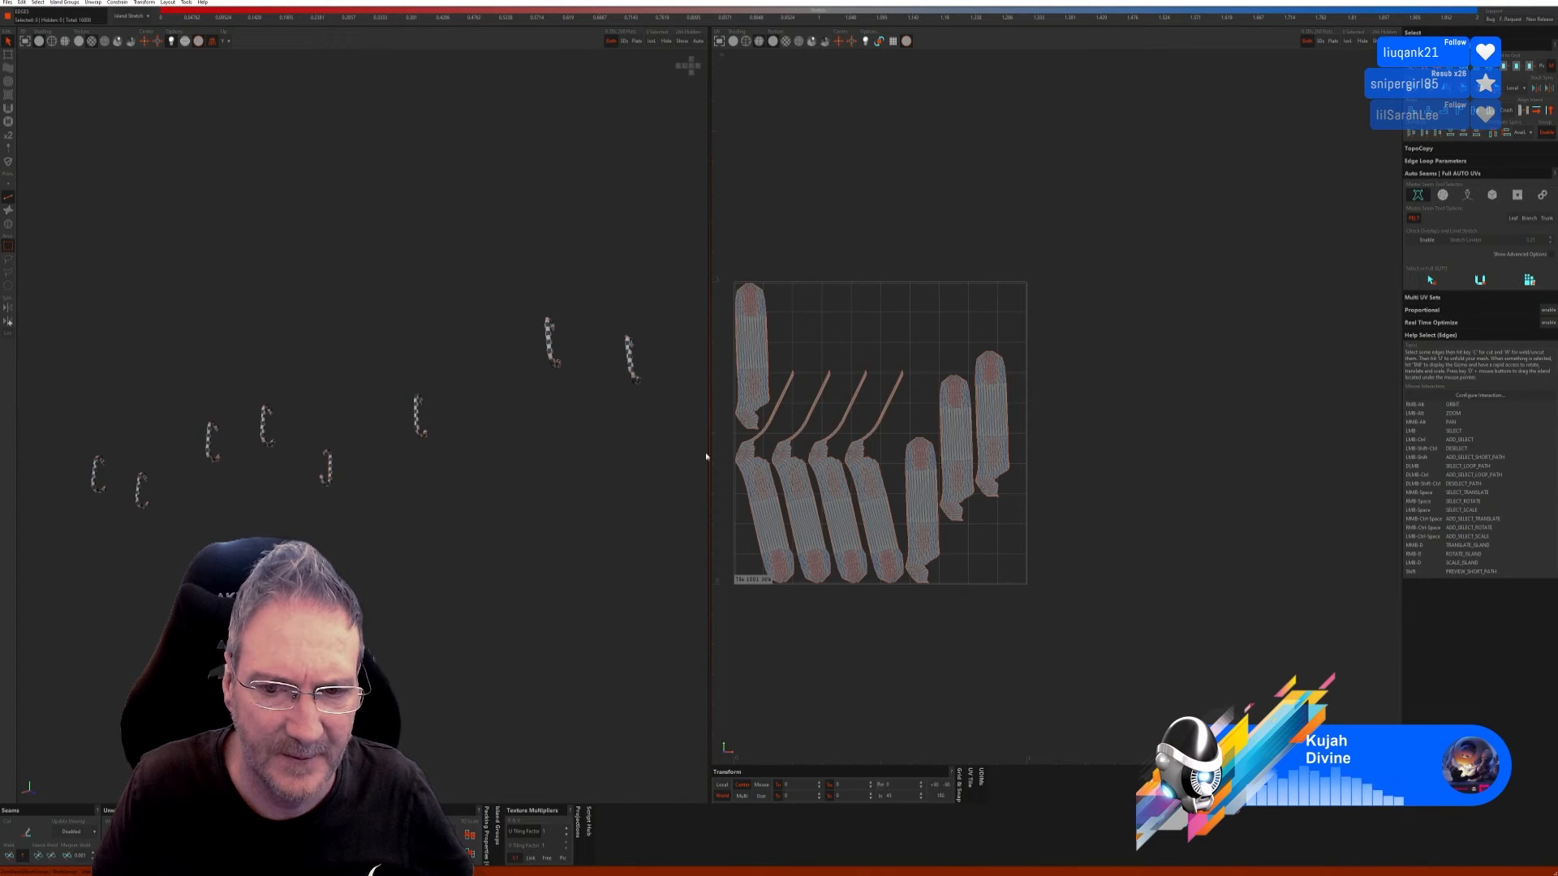
pyautogui.keyDown('alt'); pyautogui.moveTo(553, 444); pyautogui.dragTo(662, 492); pyautogui.keyUp('alt')
pyautogui.click(682, 42)
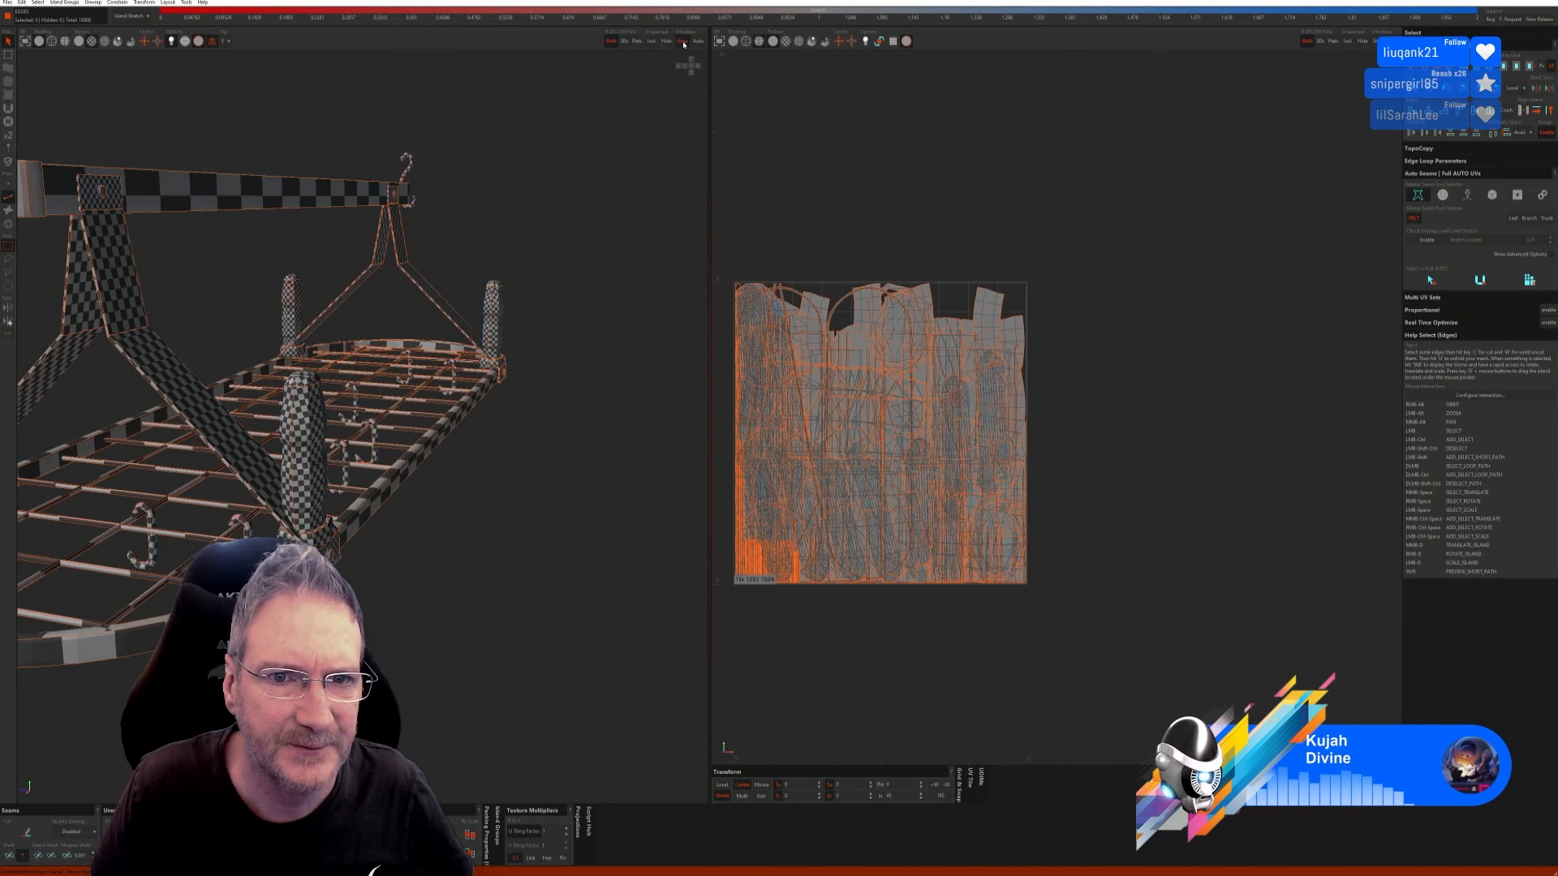
# Step: Save the unwrapped pot rack and switch back to the rack scene in 3ds Max
pyautogui.scroll(-5, 497, 480)
pyautogui.keyDown('alt'); pyautogui.moveTo(501, 543); pyautogui.dragTo(471, 551); pyautogui.keyUp('alt')
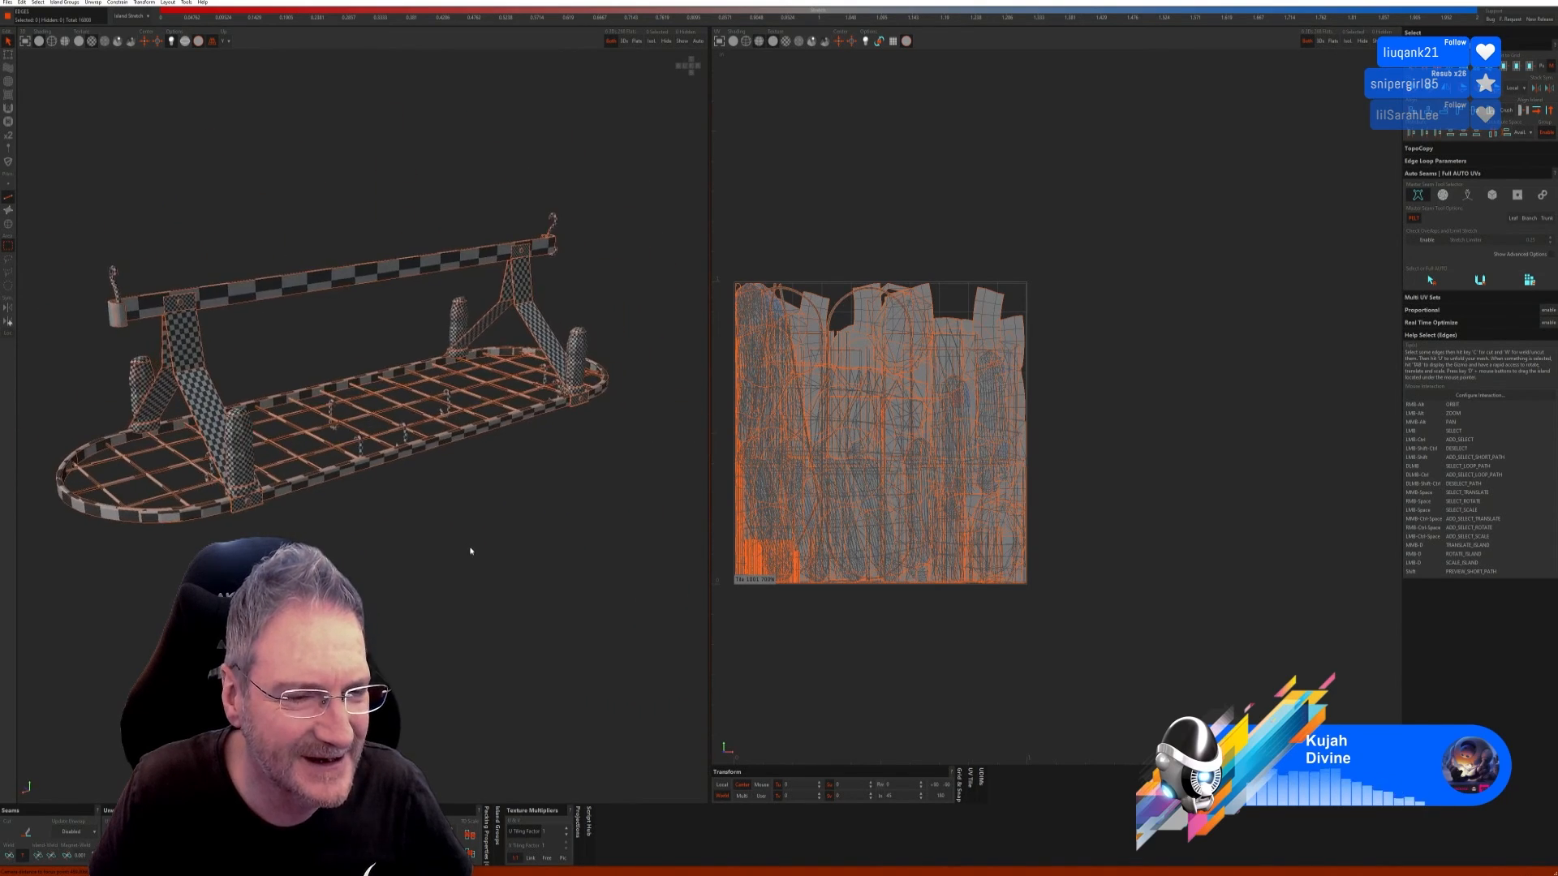
pyautogui.click(6, 4)
pyautogui.click(21, 54)
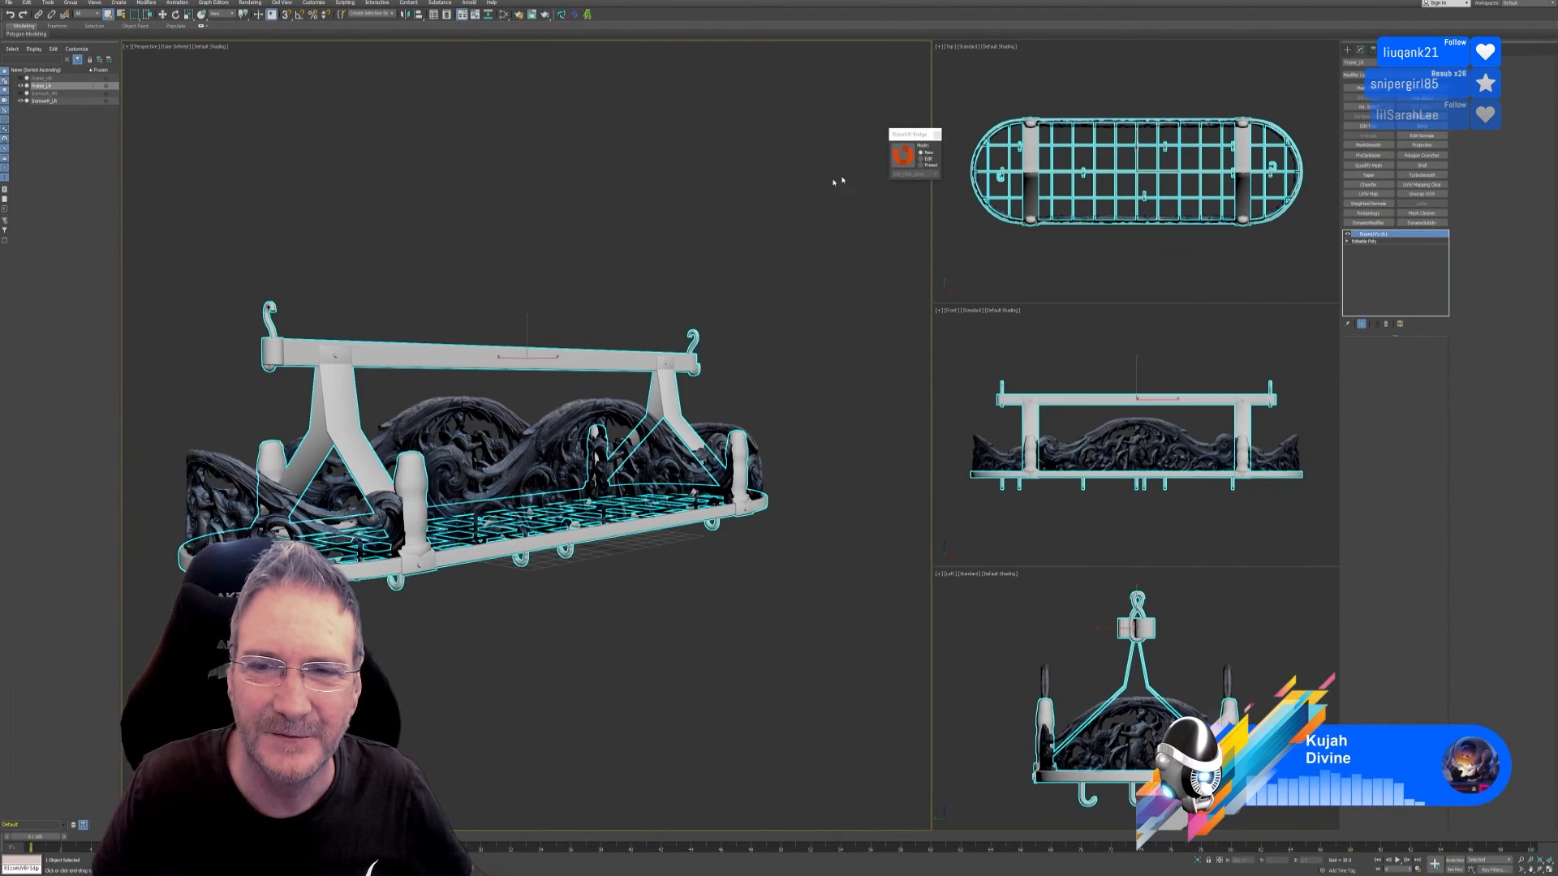
pyautogui.keyDown('alt'); pyautogui.moveTo(767, 473); pyautogui.dragTo(772, 477, button='middle'); pyautogui.keyUp('alt')
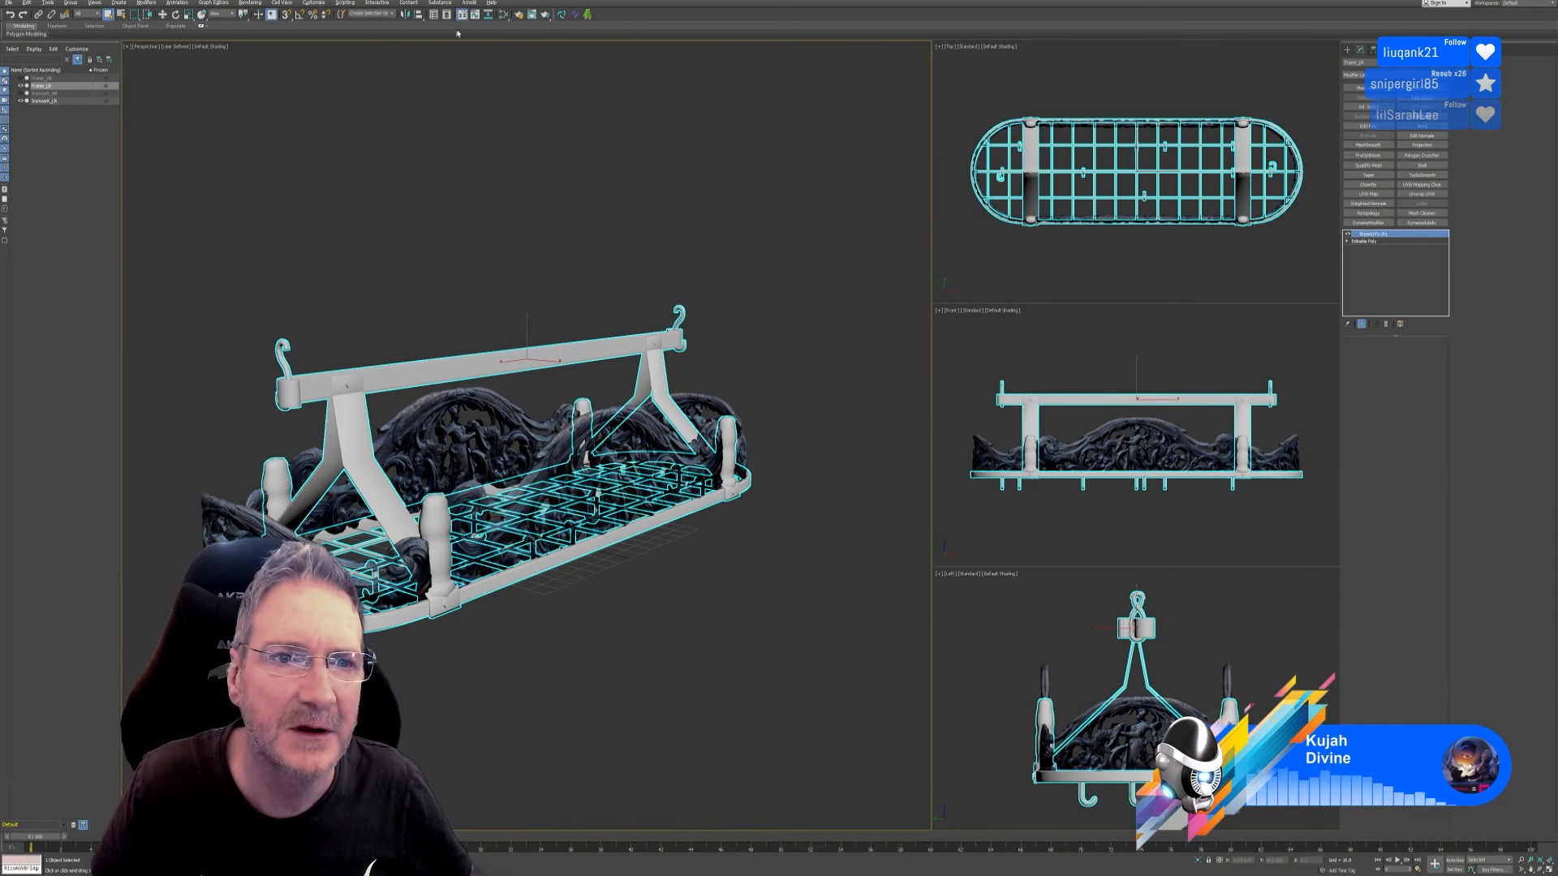
# Step: Apply an Unwrap UVW modifier to the rack frame and pack all of its UV islands in the UV editor
pyautogui.click(1421, 194)
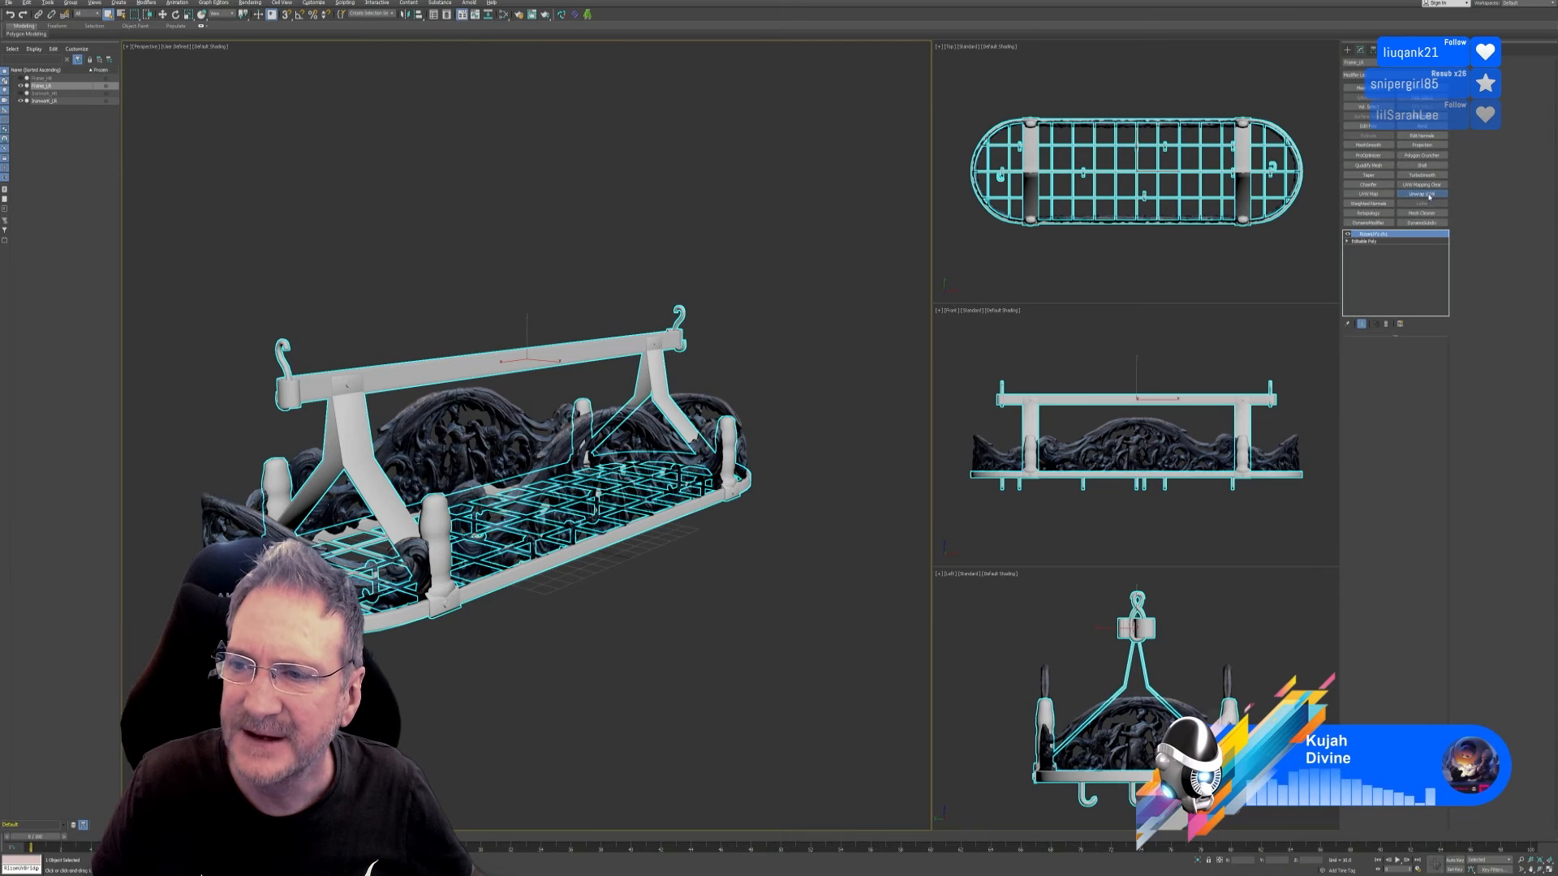
pyautogui.click(1394, 522)
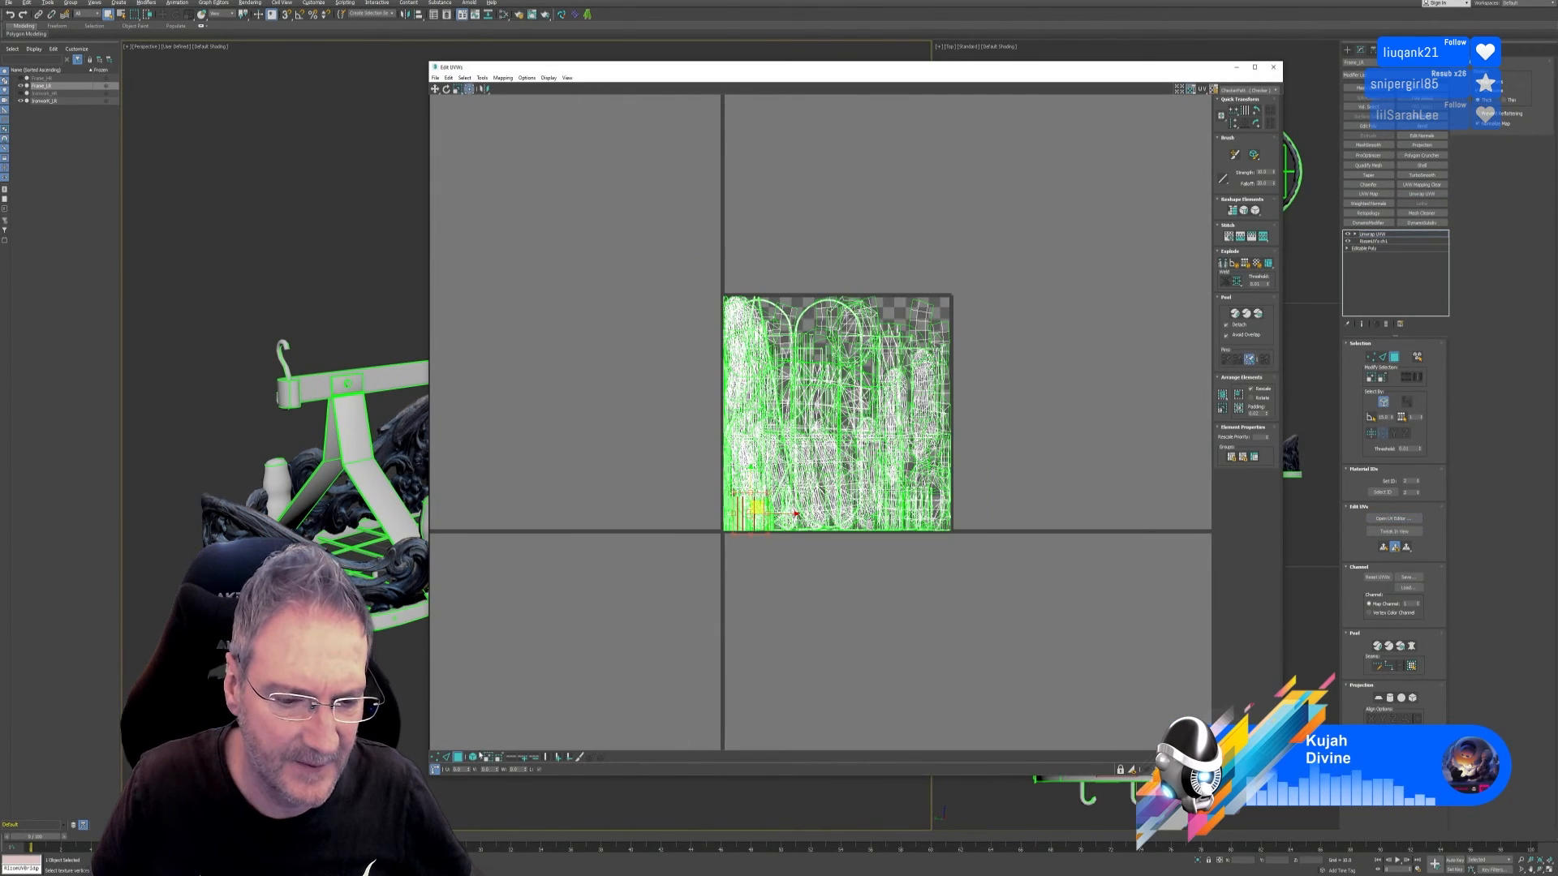
pyautogui.moveTo(641, 260); pyautogui.dragTo(1180, 492)
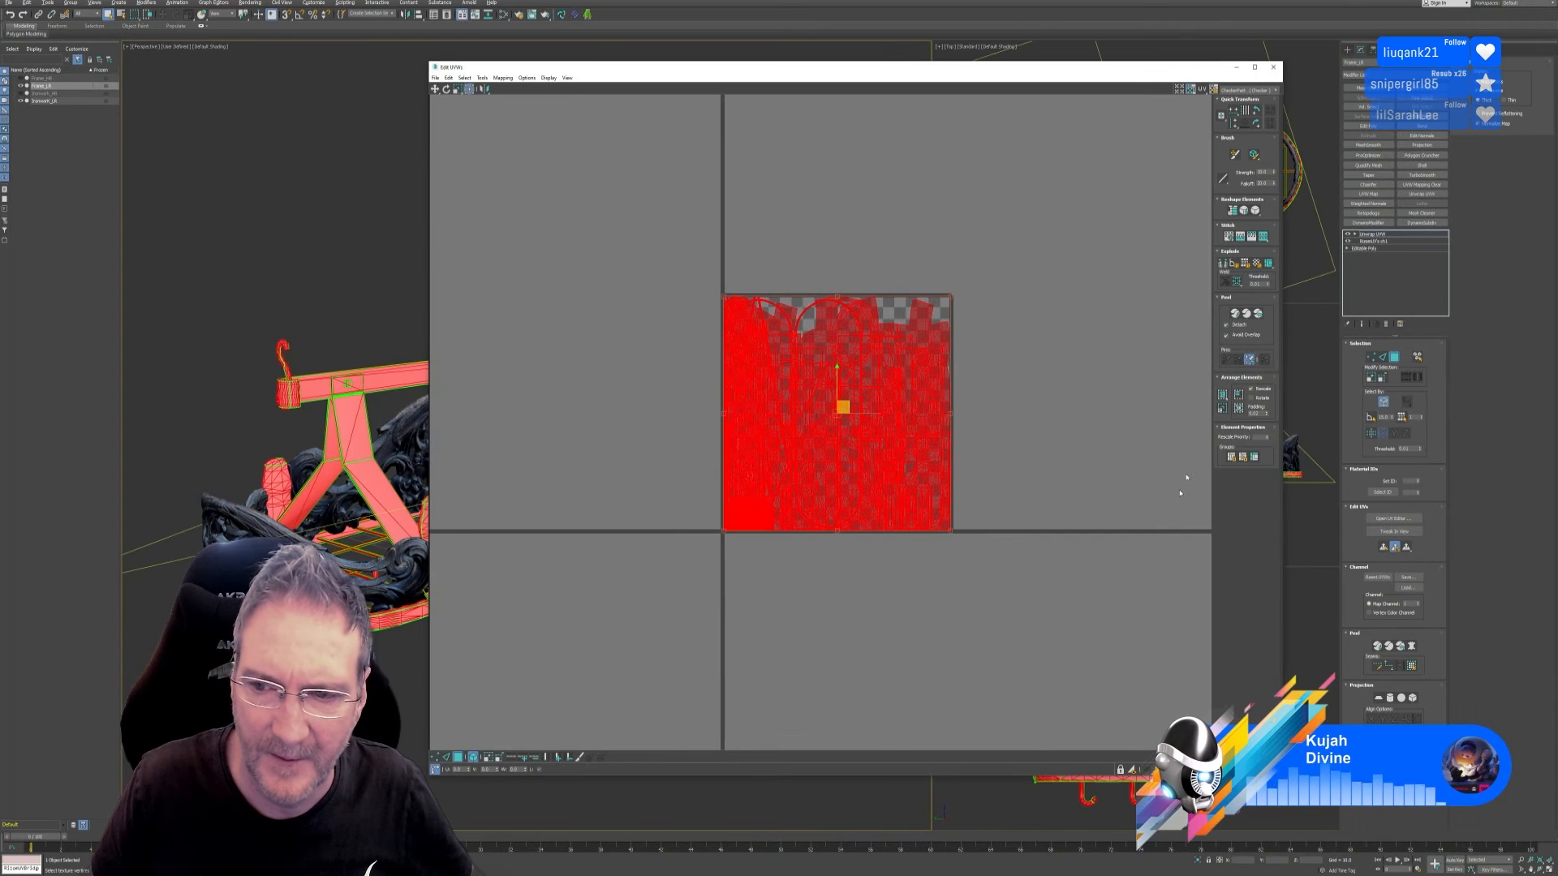
pyautogui.click(1224, 398)
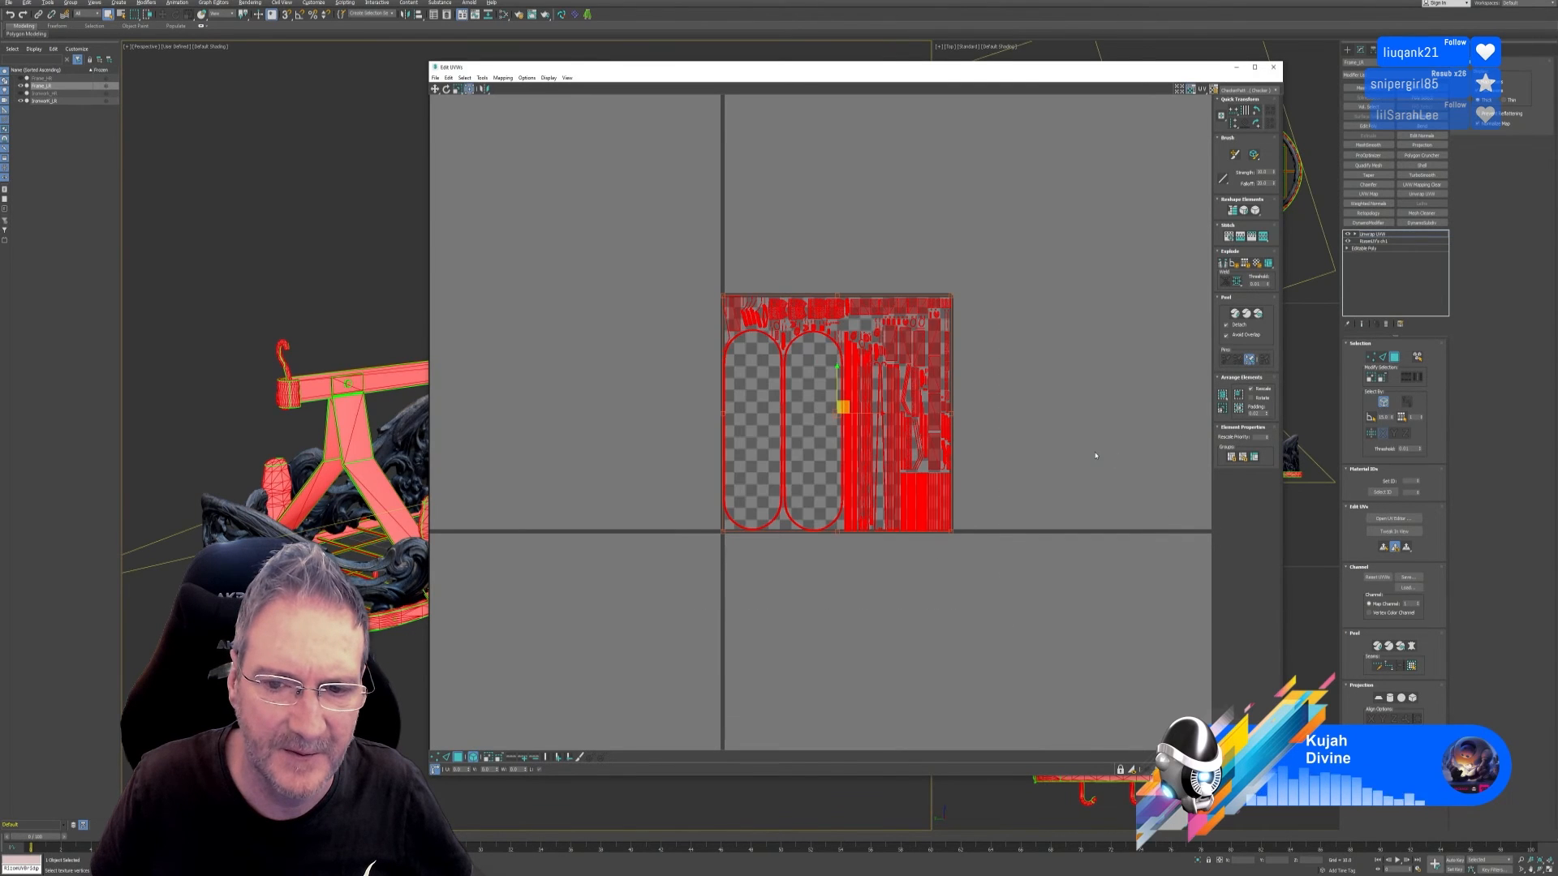
pyautogui.click(1103, 408)
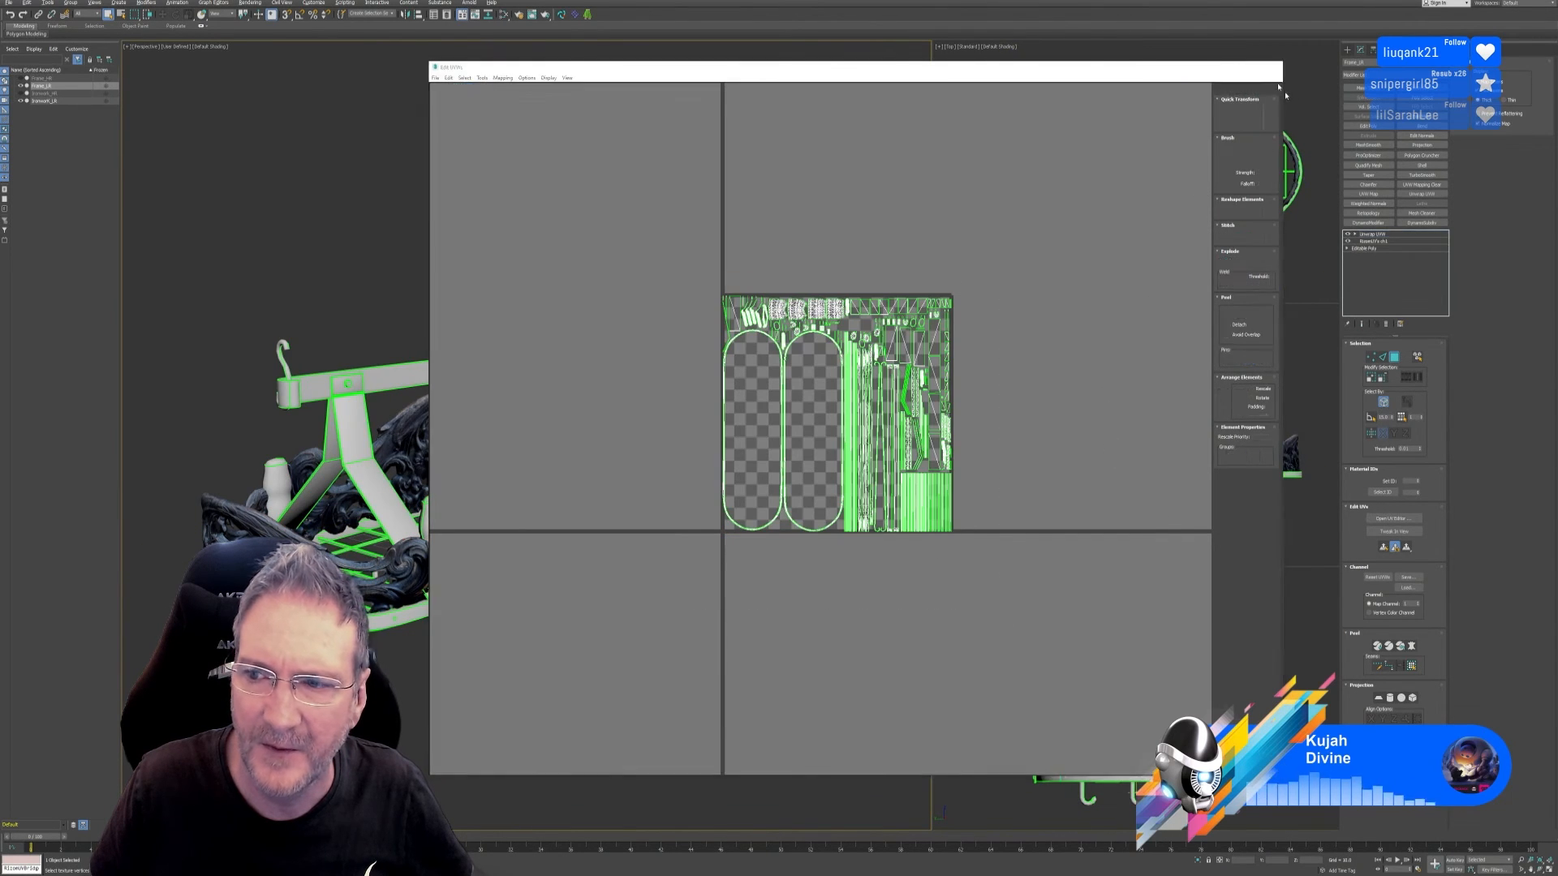
pyautogui.click(1273, 67)
pyautogui.click(1395, 357)
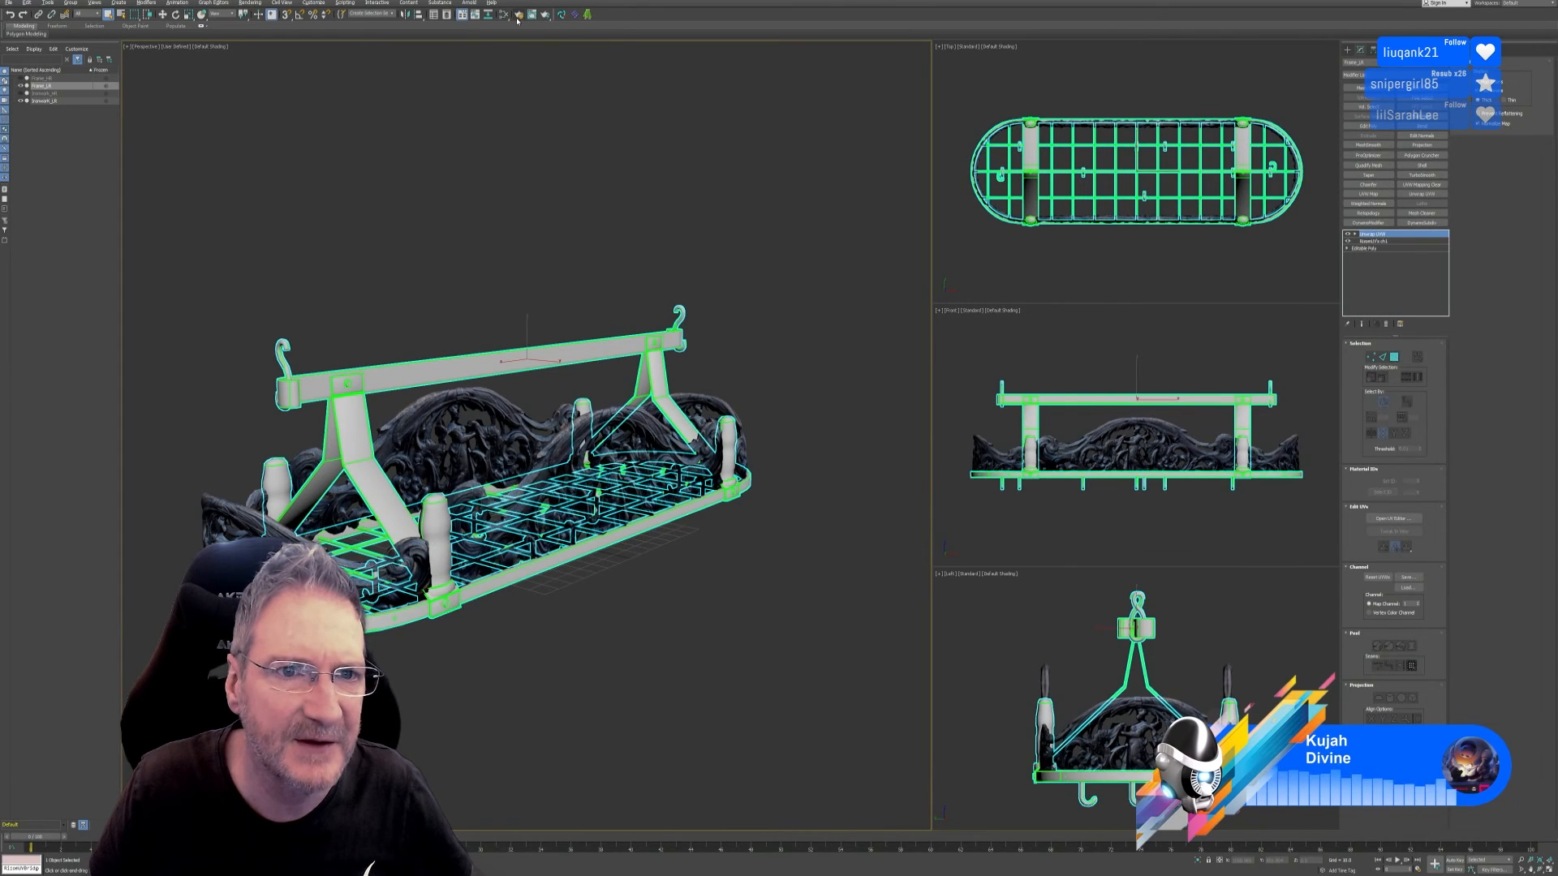
# Step: Create a Checker map with a tiling of 10 and connect it to the Diffuse Color of the frame's material
pyautogui.click(504, 15)
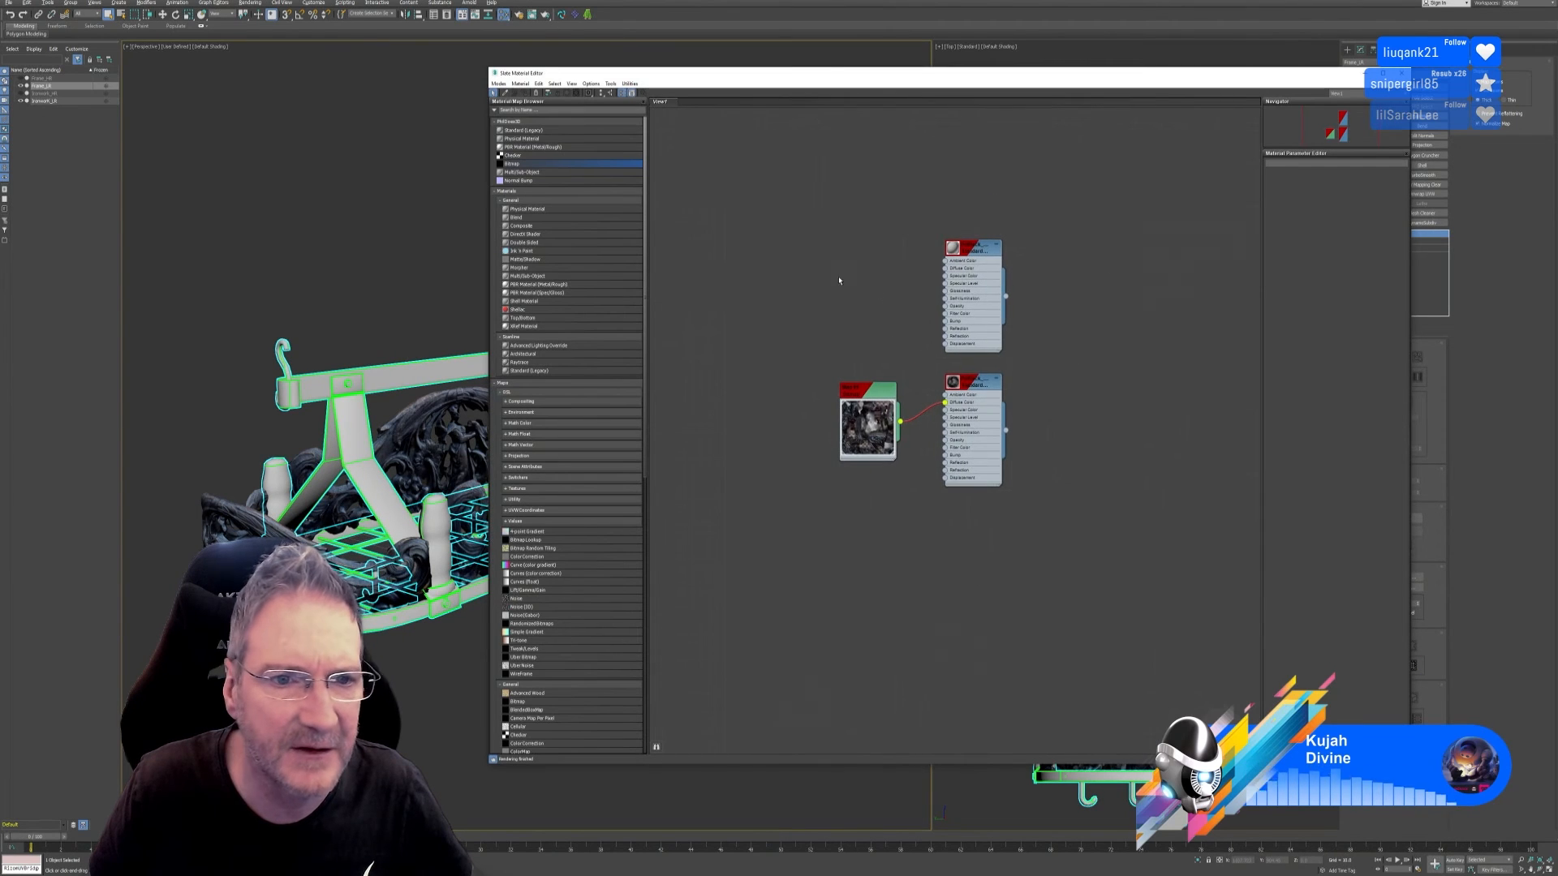
pyautogui.moveTo(512, 155); pyautogui.dragTo(808, 253)
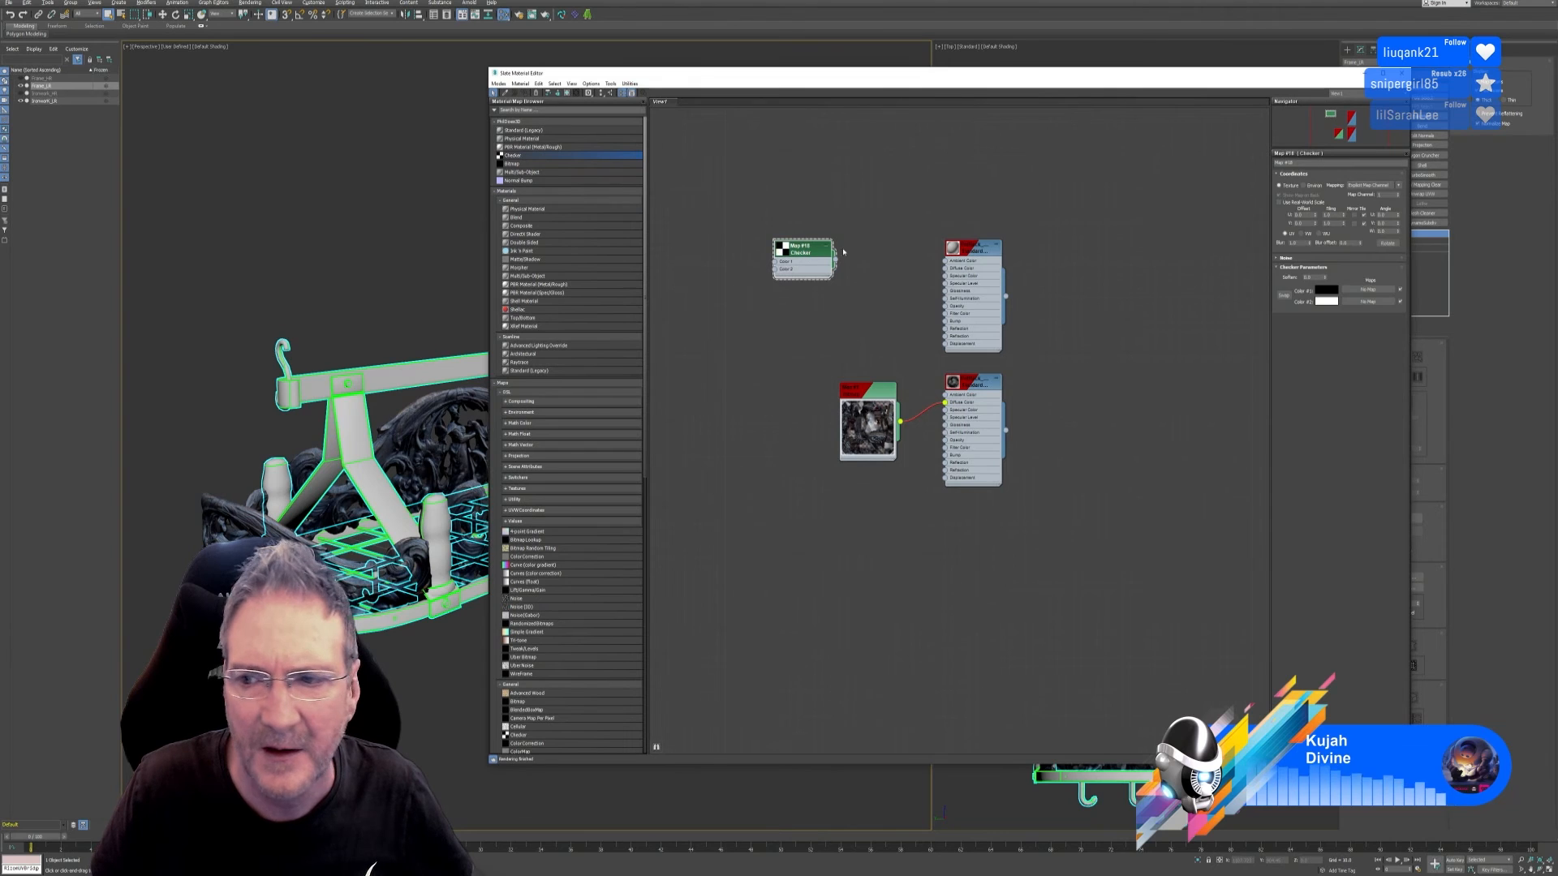
pyautogui.doubleClick(1331, 216)
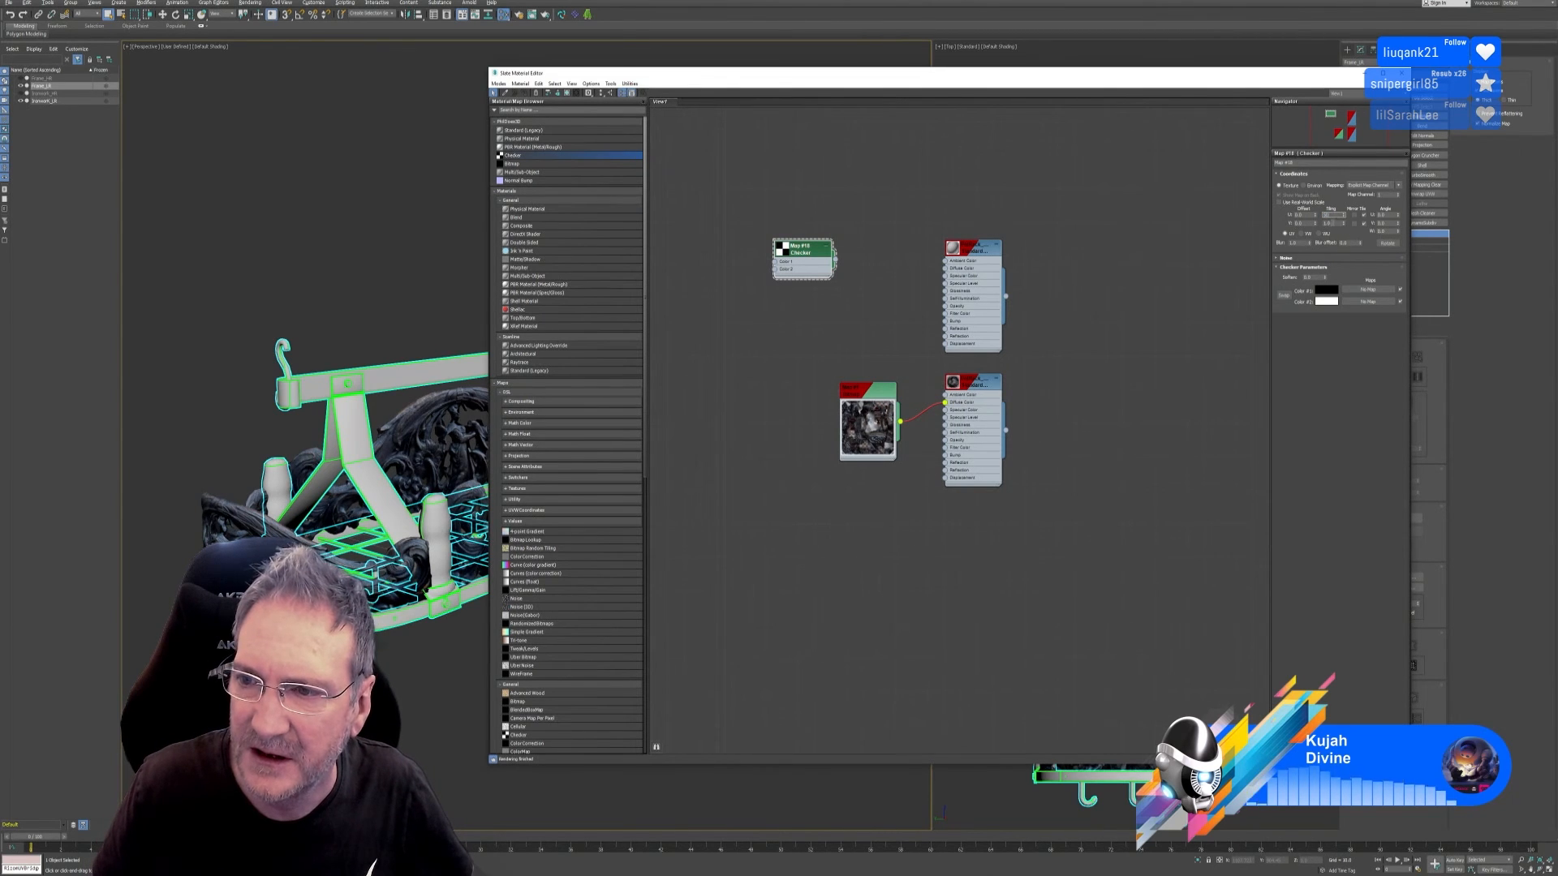
pyautogui.write('10')
pyautogui.press('Tab')
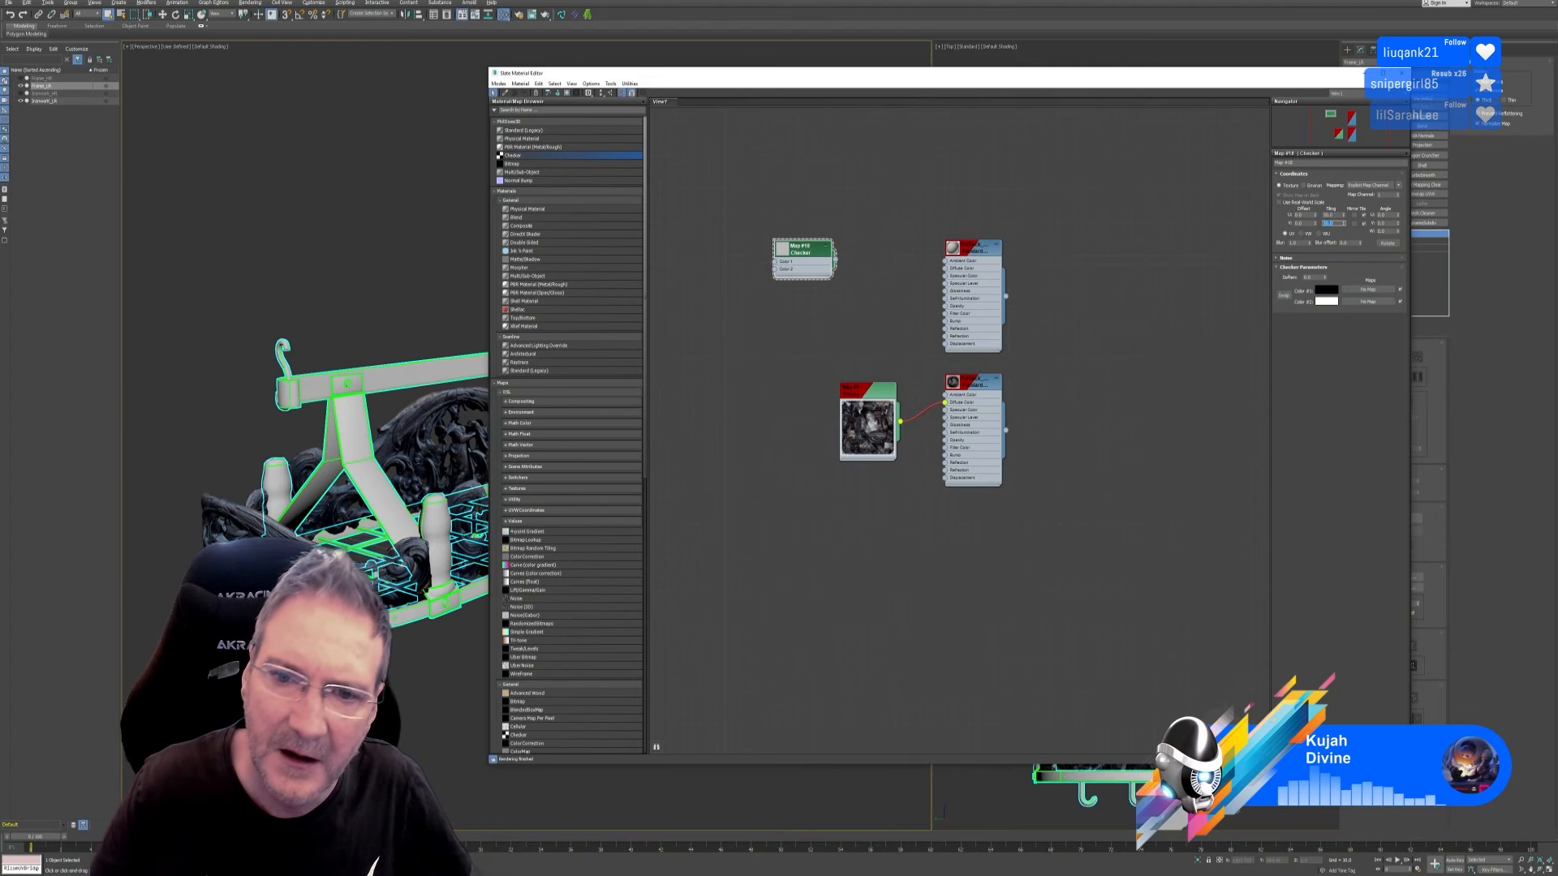
pyautogui.moveTo(835, 260); pyautogui.dragTo(936, 278)
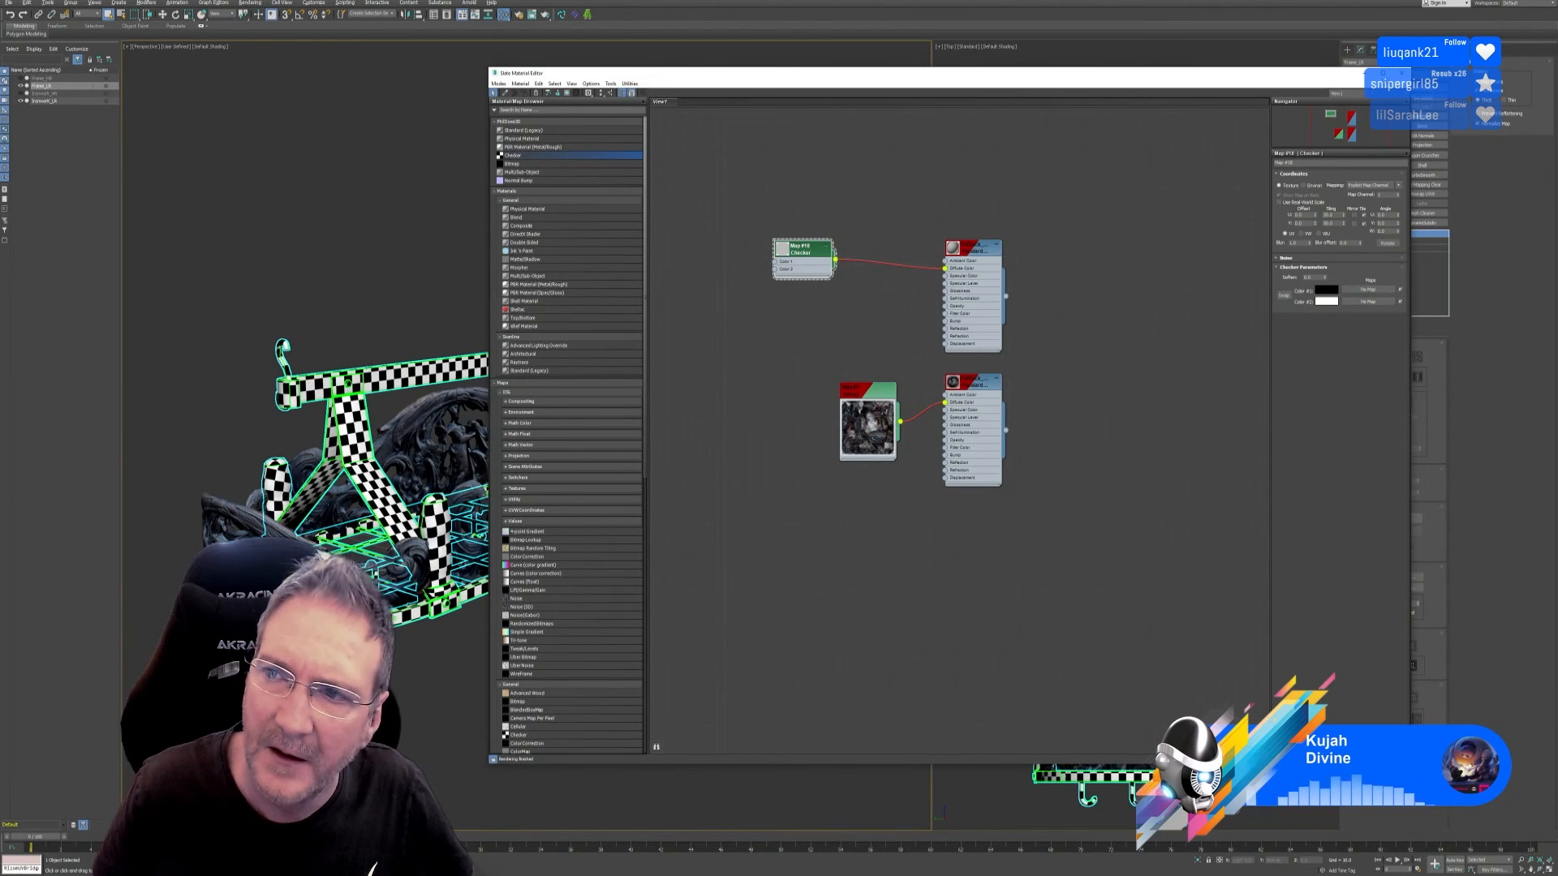
pyautogui.click(1401, 74)
pyautogui.keyDown('alt'); pyautogui.moveTo(685, 568); pyautogui.dragTo(674, 607, button='middle'); pyautogui.keyUp('alt')
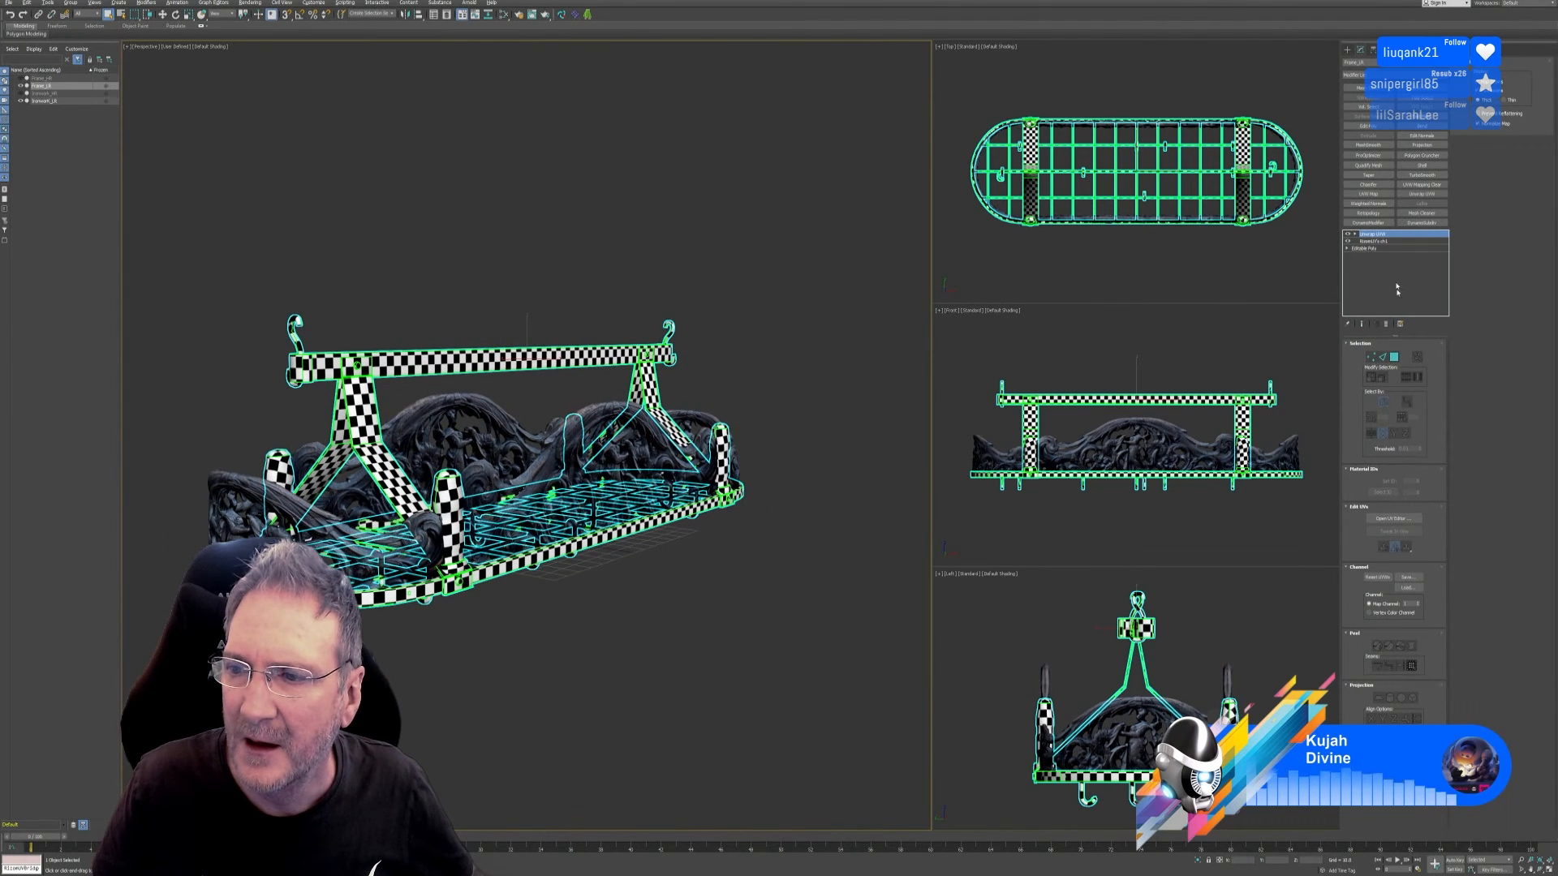
# Step: Collapse the frame's entire modifier stack and deselect the object
pyautogui.rightClick(1385, 237)
pyautogui.click(1412, 319)
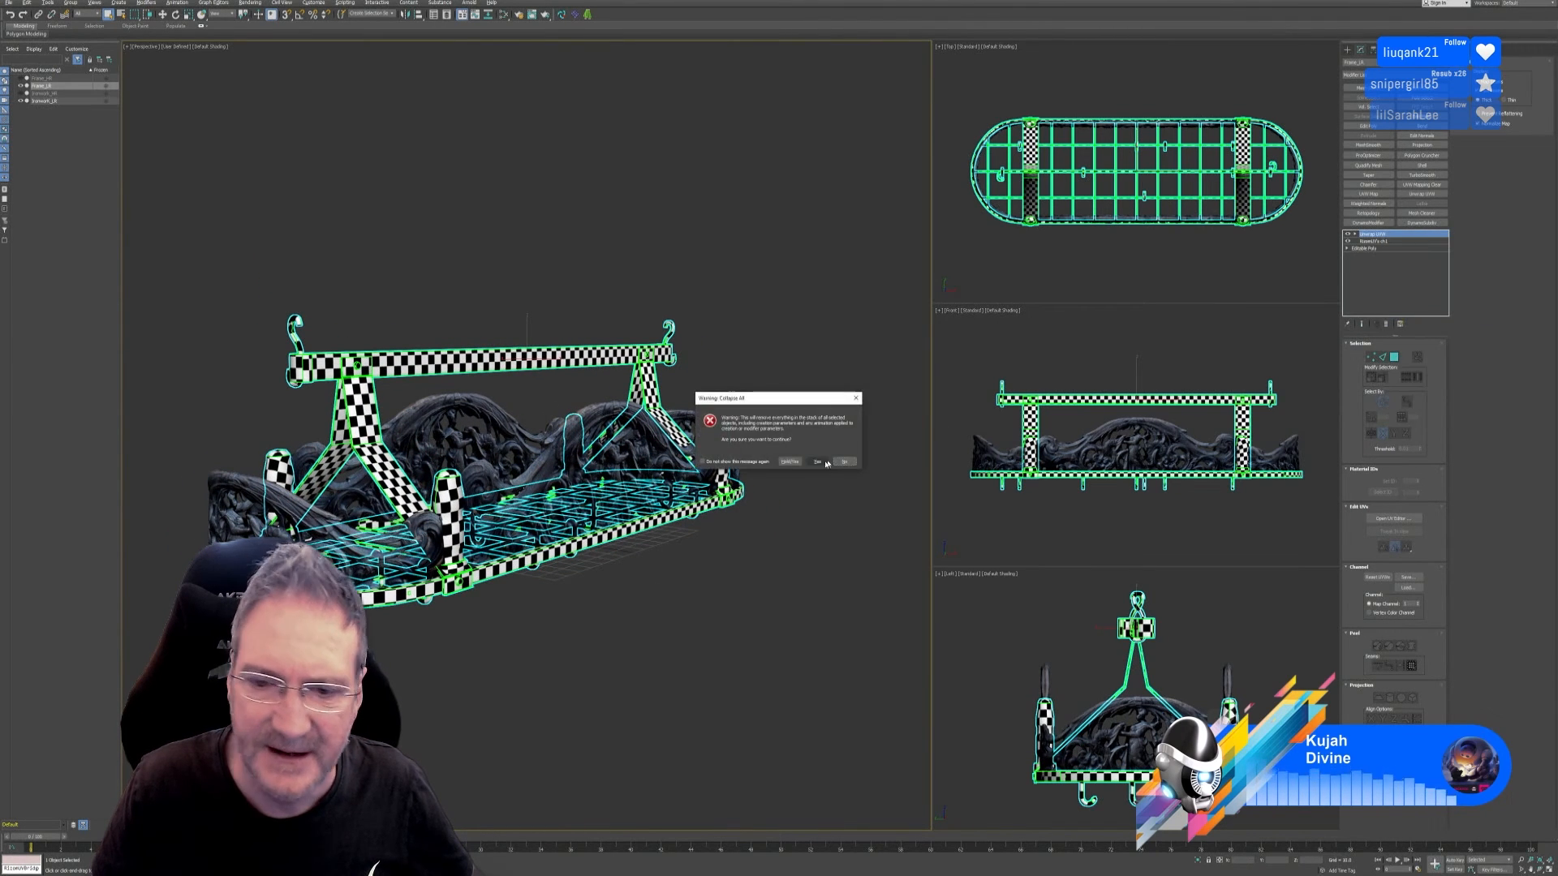
pyautogui.click(817, 461)
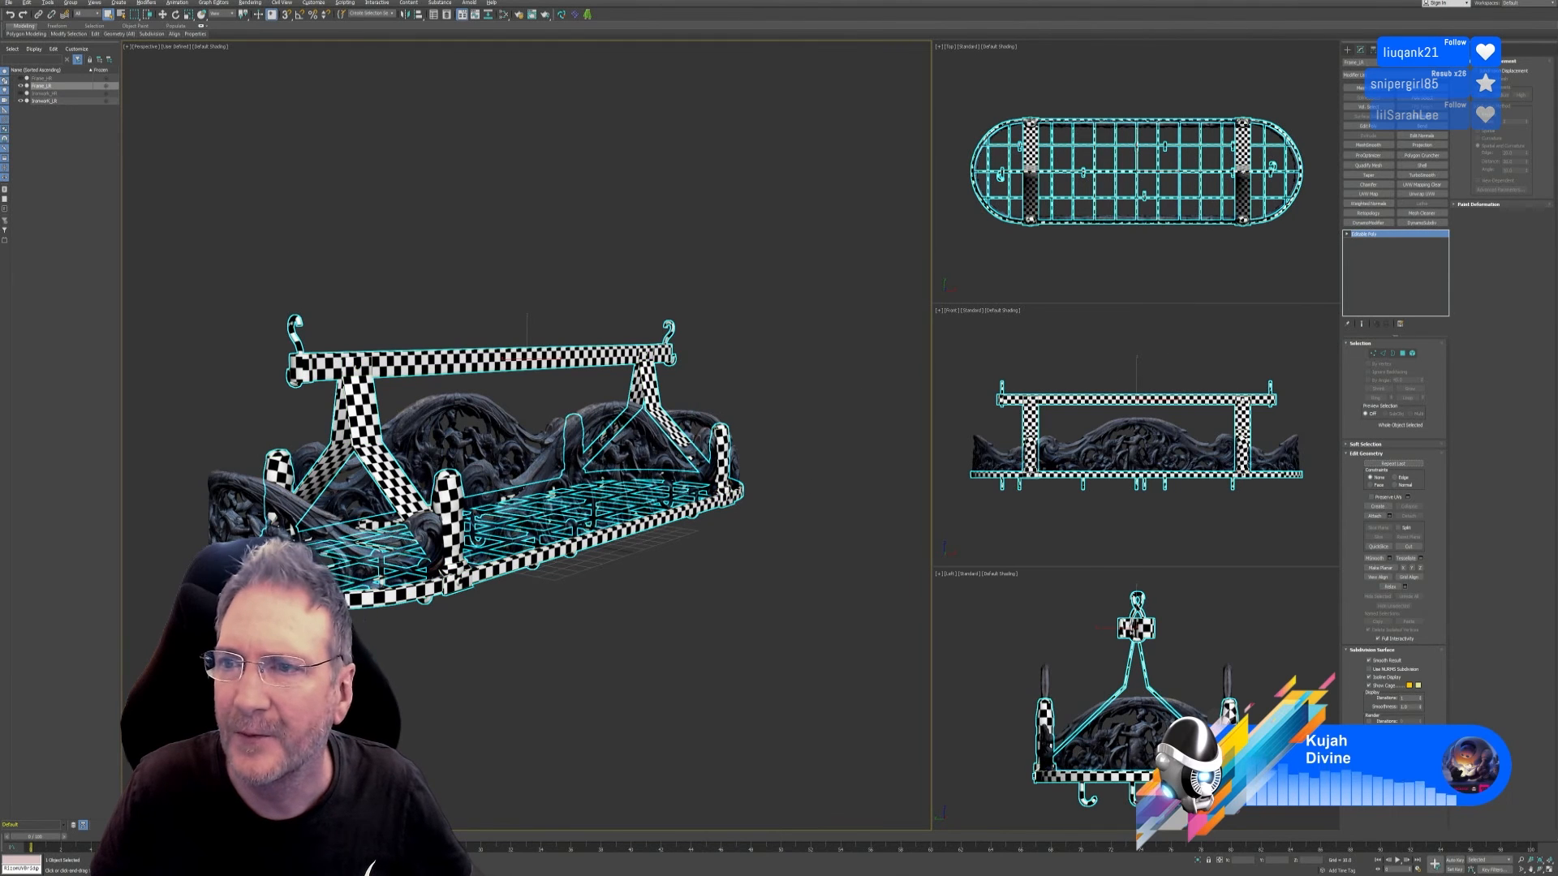
pyautogui.keyDown('alt'); pyautogui.moveTo(553, 606); pyautogui.dragTo(441, 639, button='middle'); pyautogui.keyUp('alt')
pyautogui.click(511, 640)
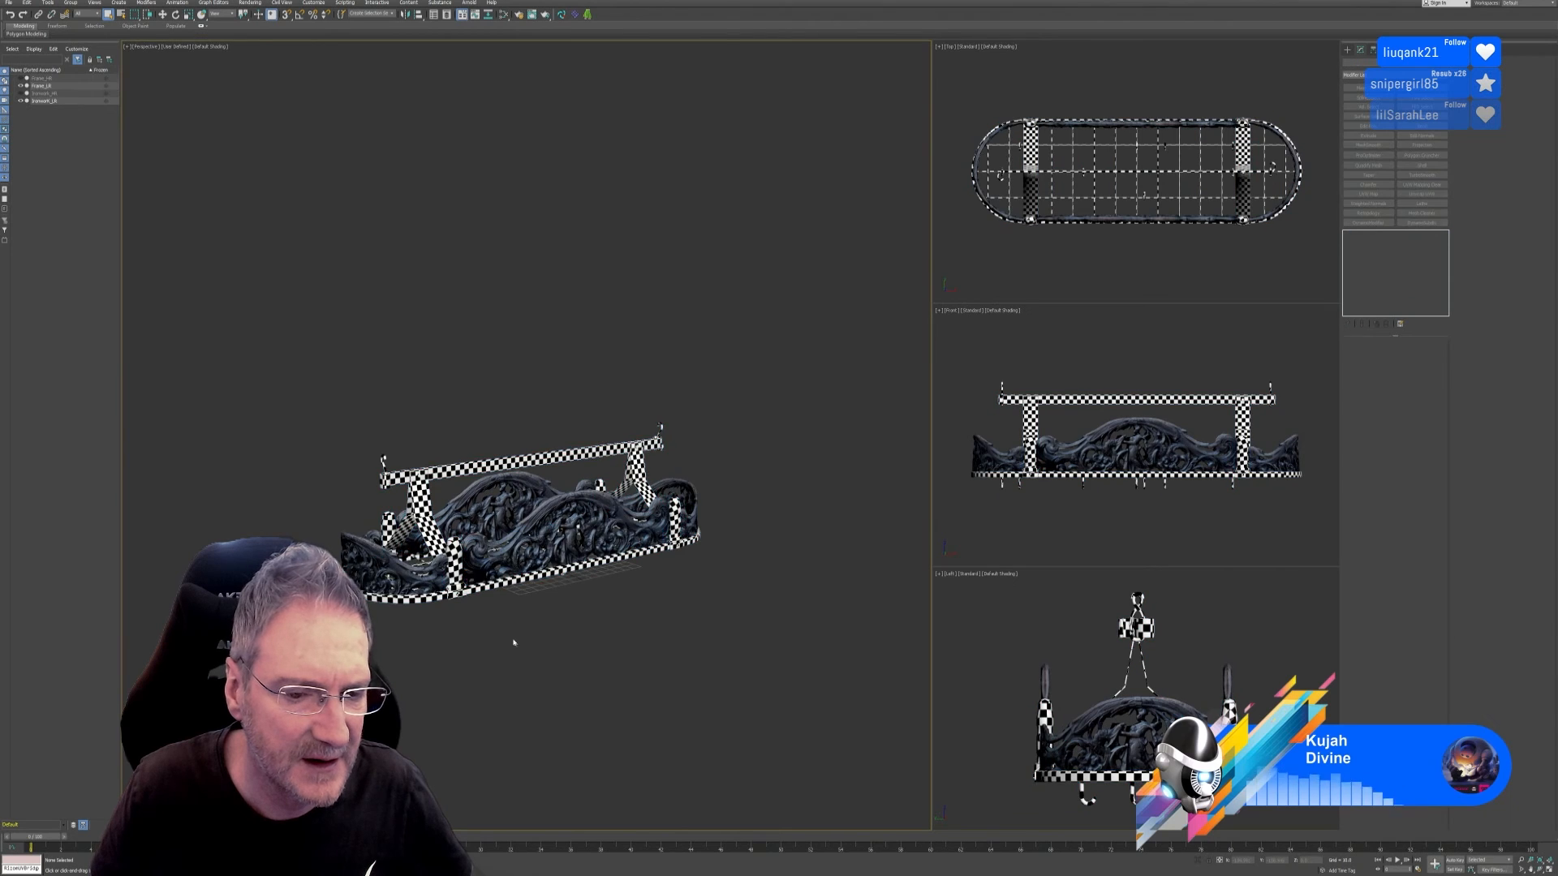
pyautogui.moveTo(535, 571); pyautogui.dragTo(551, 530, button='middle')
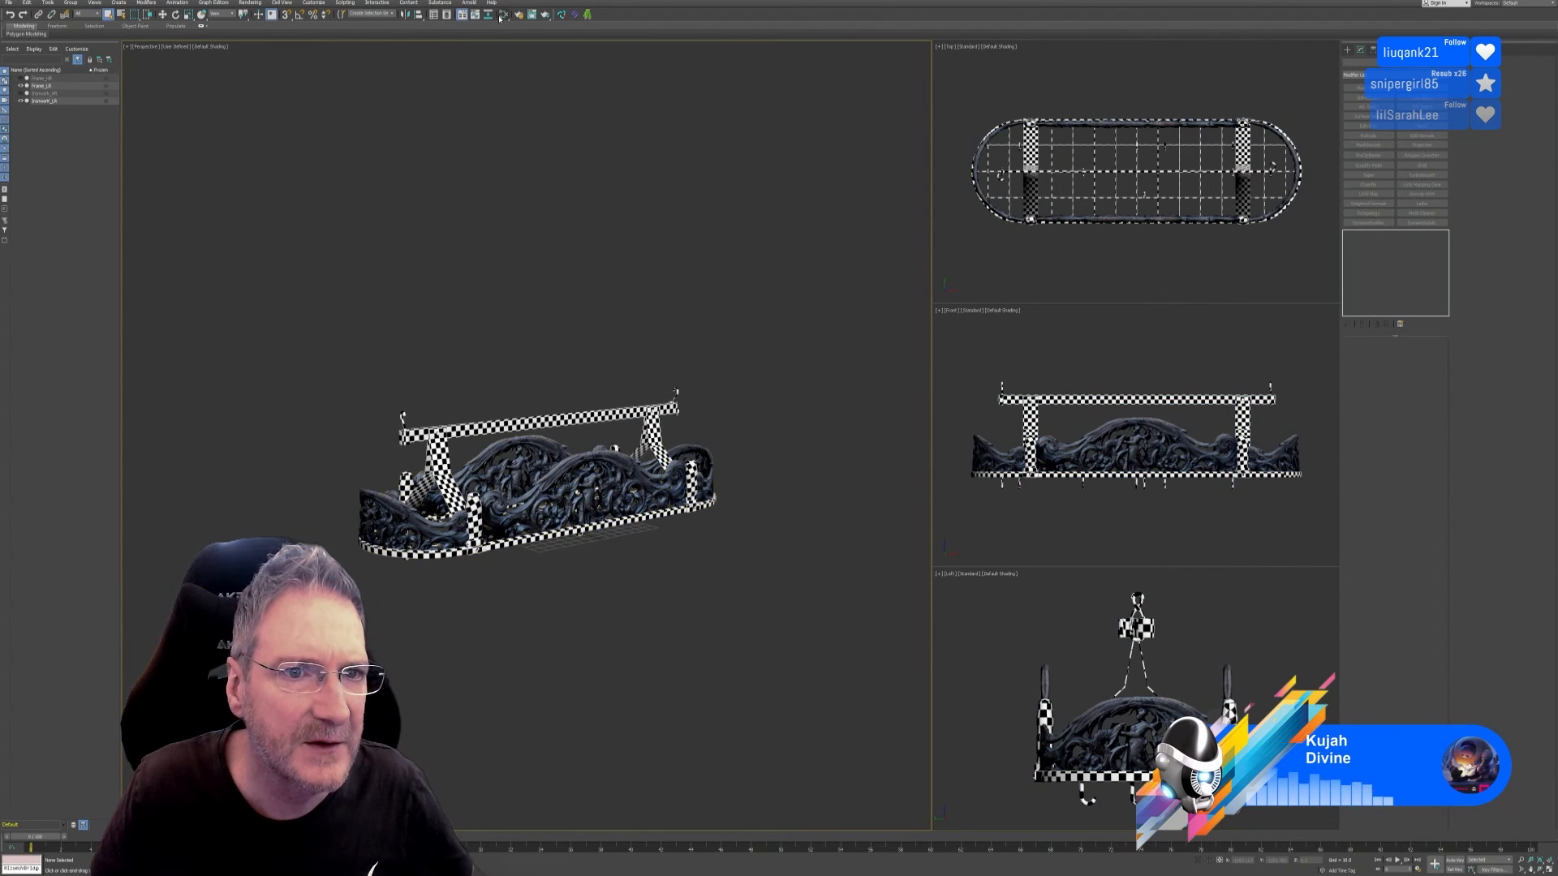
# Step: Disconnect the Checker map from the frame material's Diffuse Color and save the scene
pyautogui.click(501, 15)
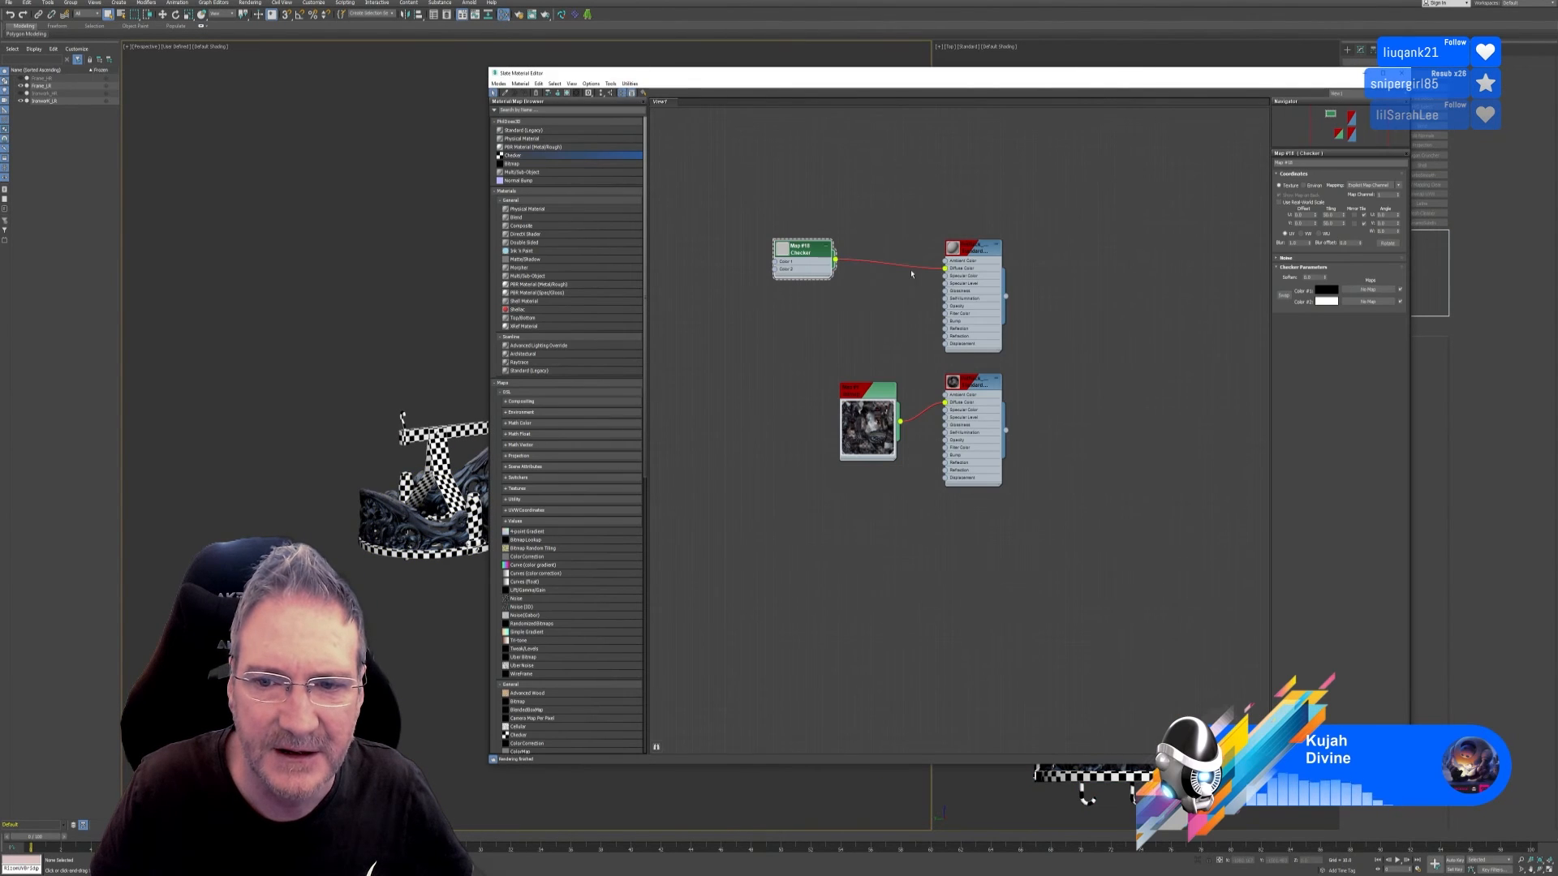
pyautogui.moveTo(946, 270); pyautogui.dragTo(933, 271)
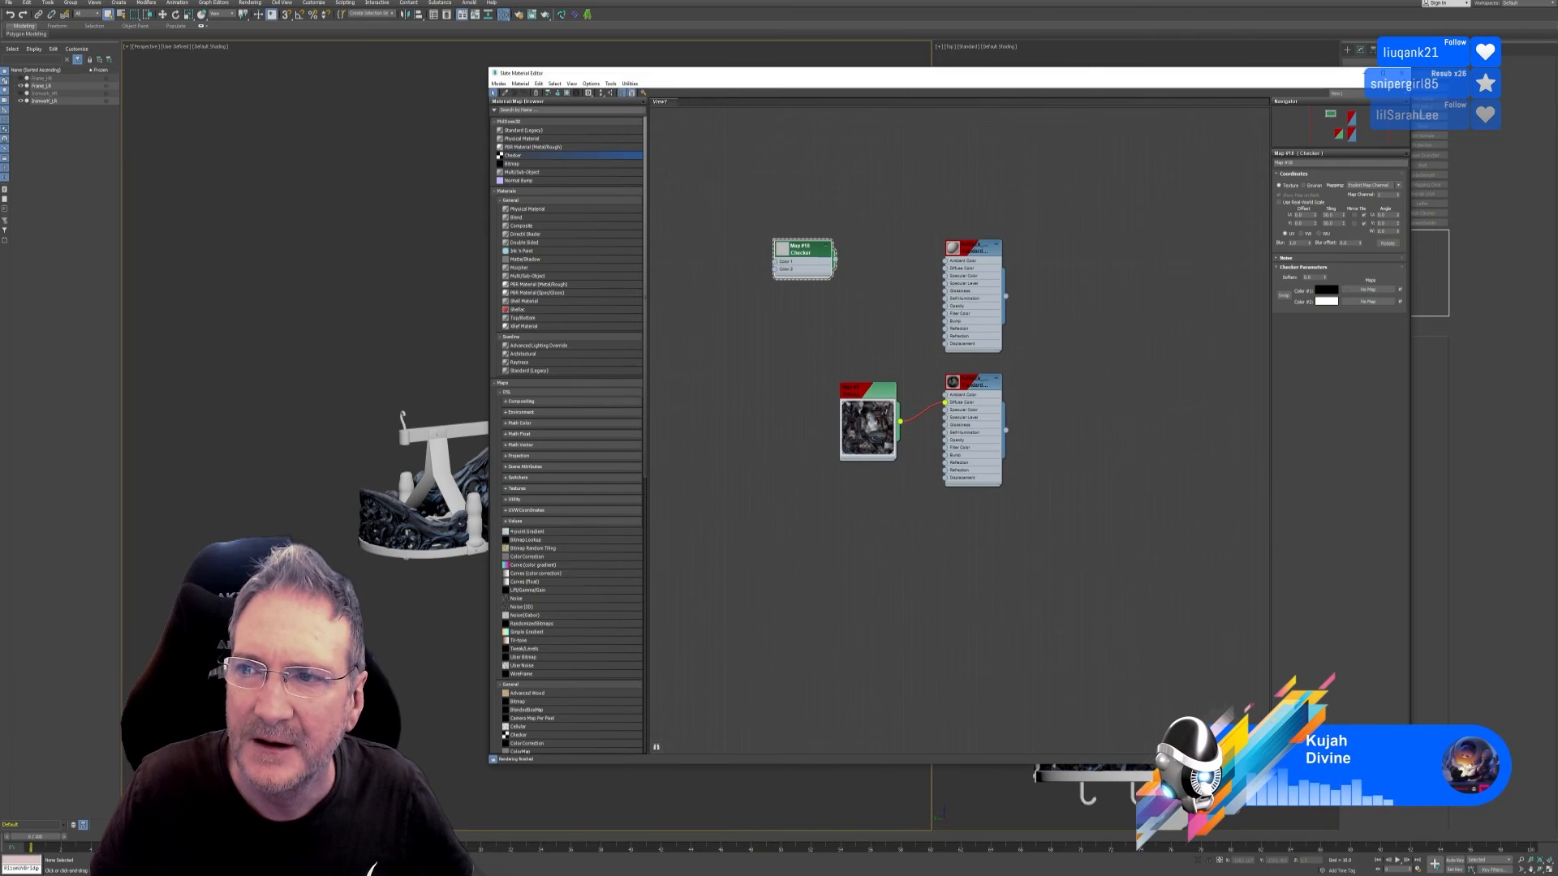
pyautogui.click(1402, 73)
pyautogui.click(8, 3)
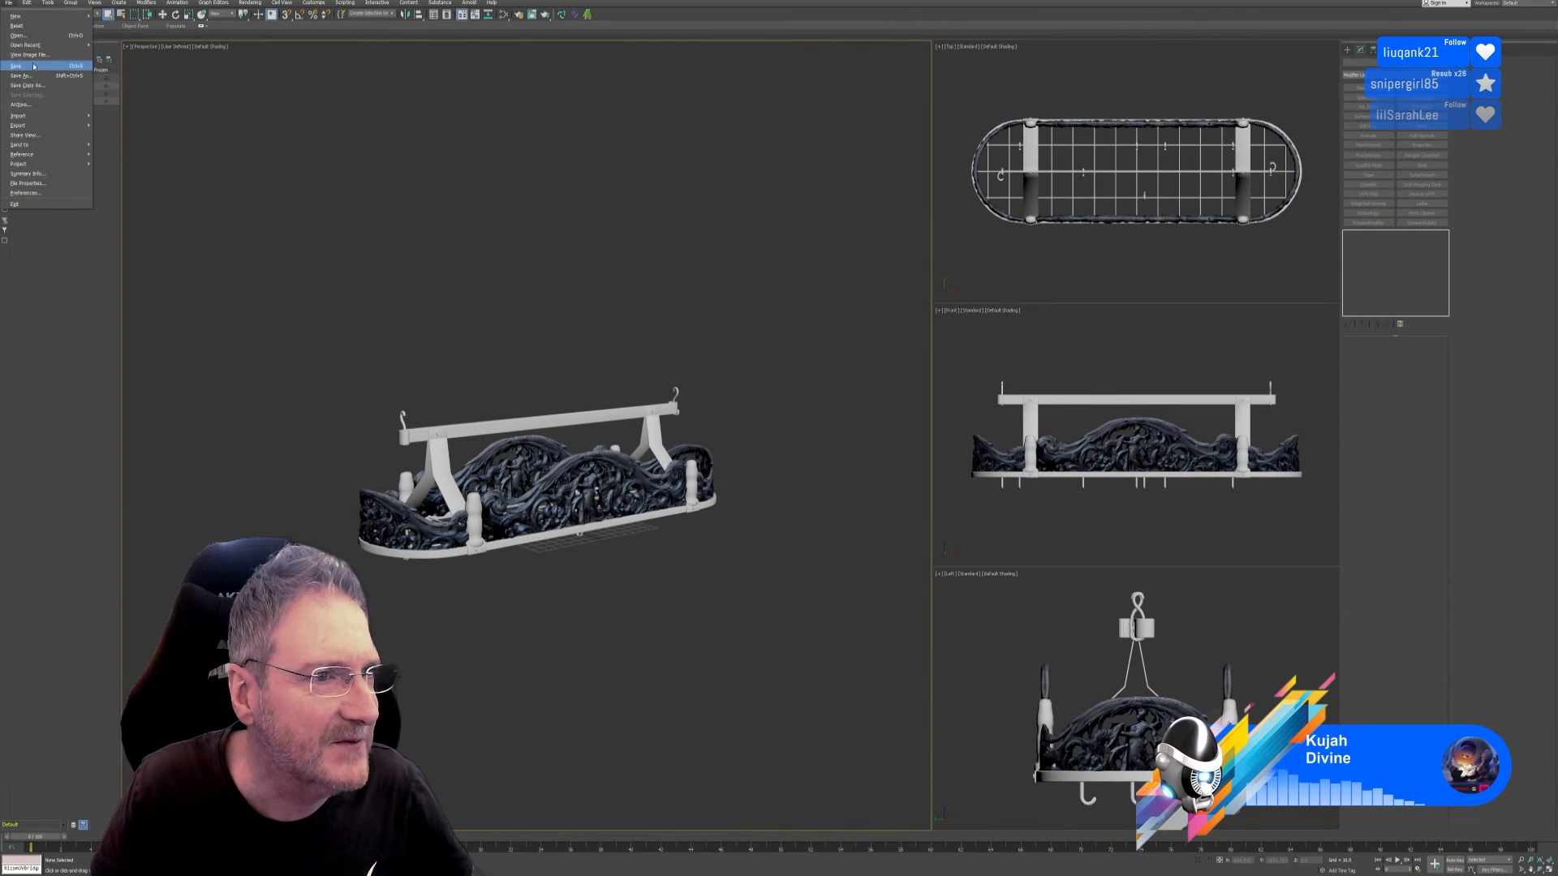
pyautogui.click(33, 66)
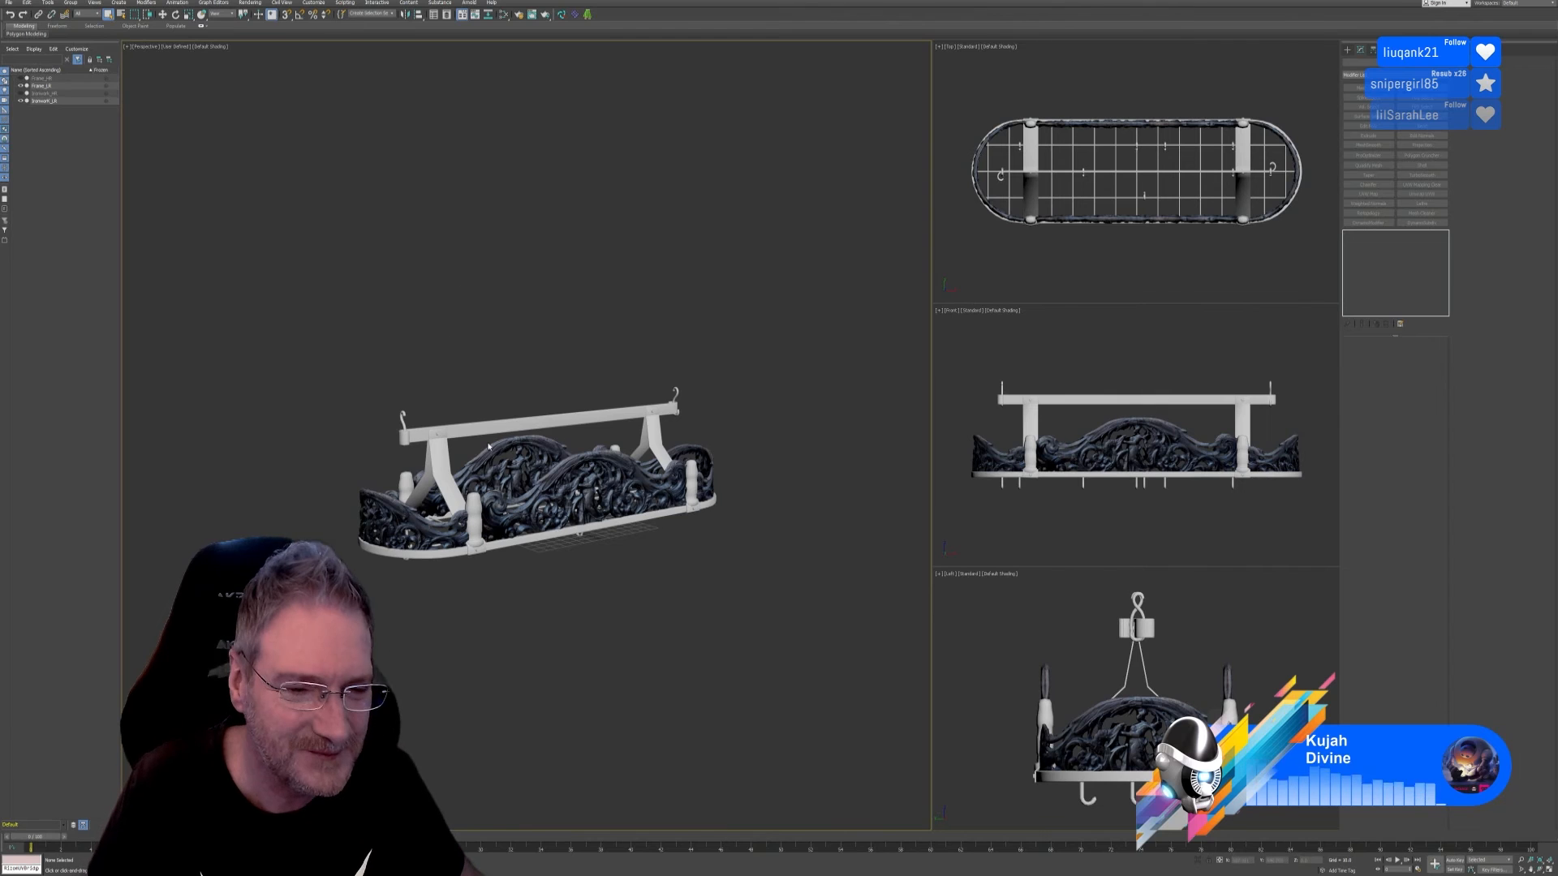
pyautogui.scroll(2, 537, 481)
pyautogui.scroll(-3, 516, 490)
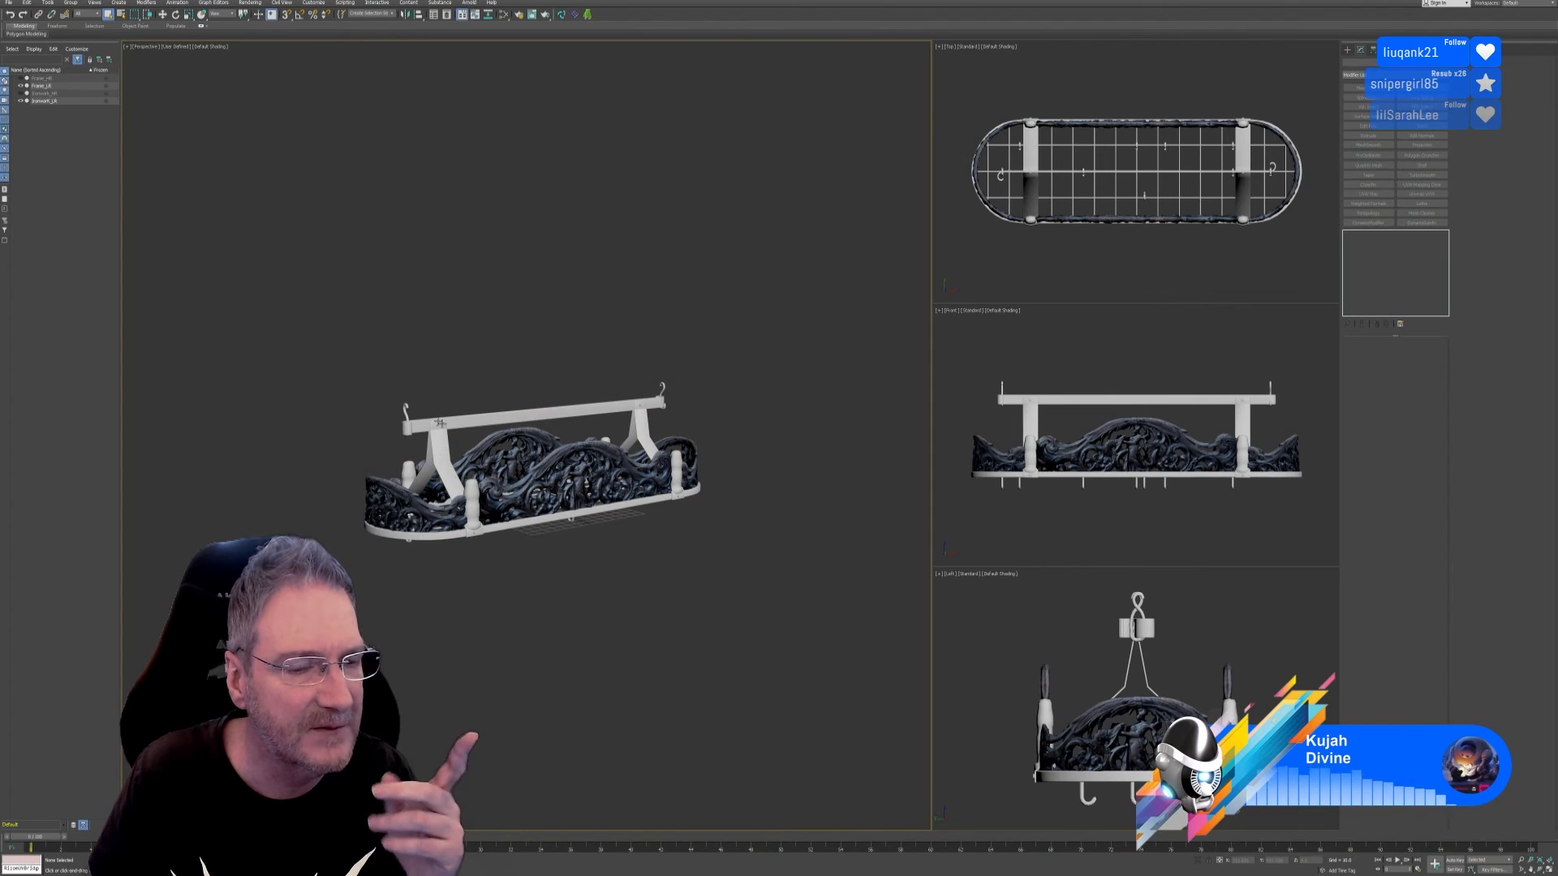
pyautogui.click(580, 472)
pyautogui.scroll(5, 580, 472)
pyautogui.scroll(-5, 580, 472)
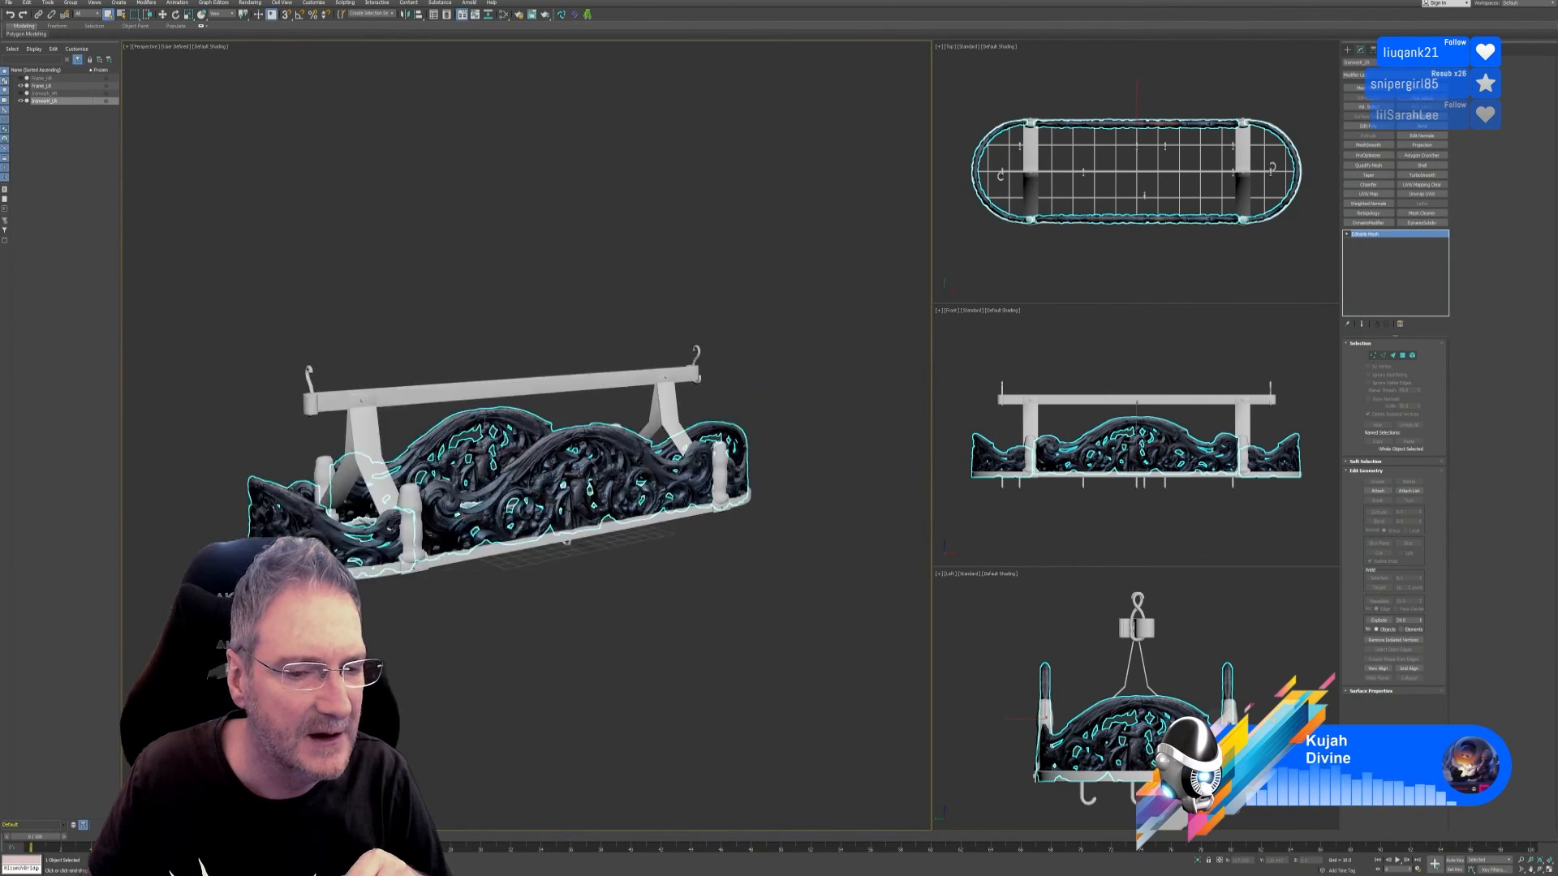
pyautogui.click(64, 137)
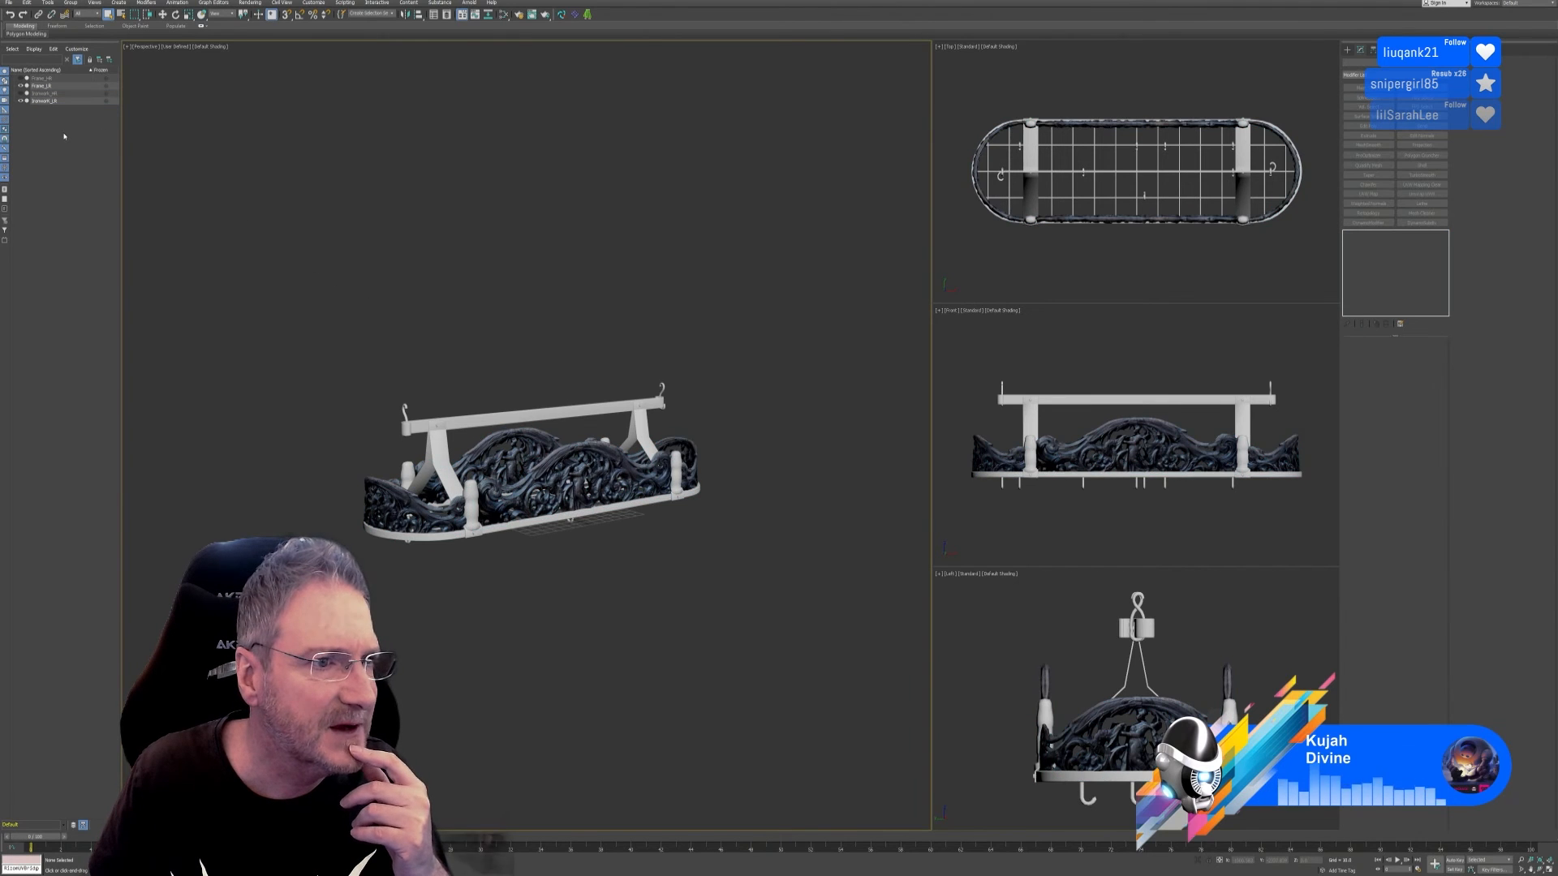
# Step: Hide the low-resolution frame and ornament objects, and show their high-resolution counterparts
pyautogui.click(21, 101)
pyautogui.click(21, 86)
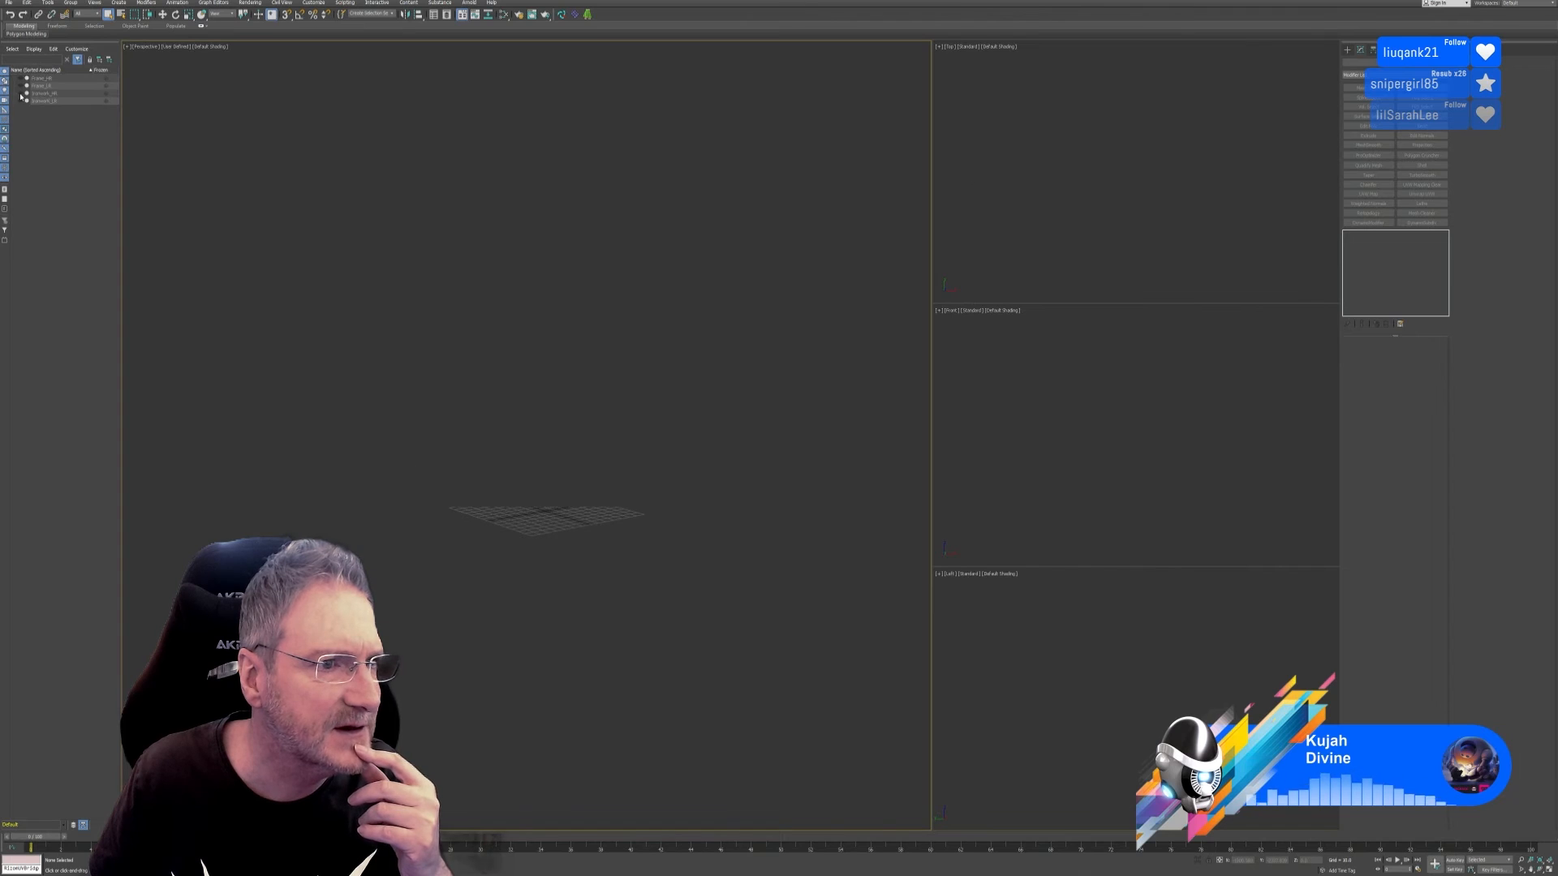
pyautogui.click(21, 94)
pyautogui.click(21, 78)
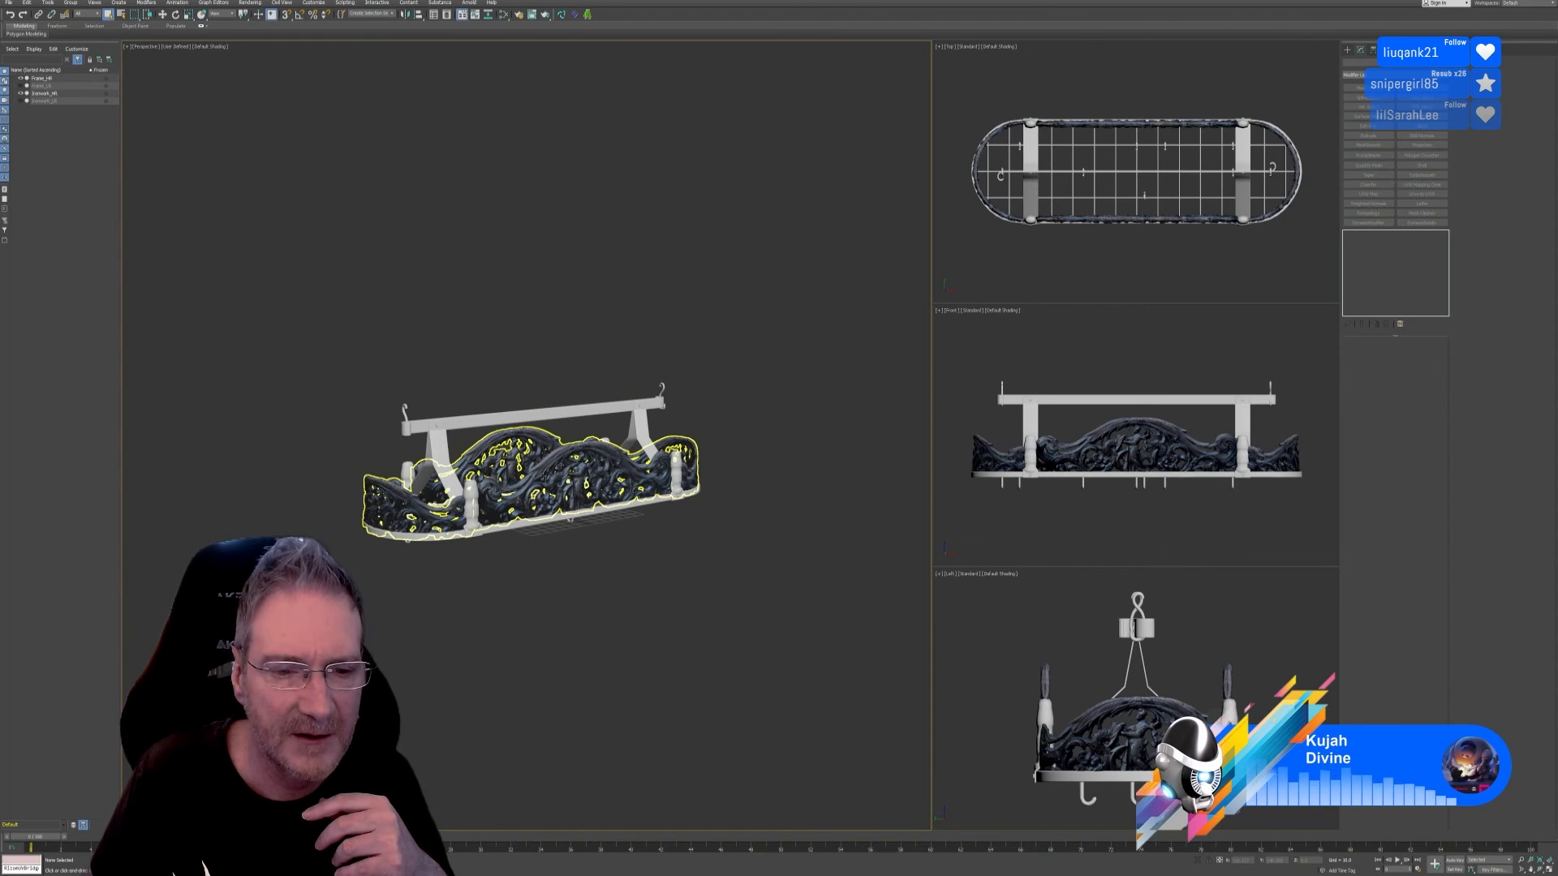
# Step: Attach the high-resolution frame to the high-resolution ornament mesh, matching material IDs to material
pyautogui.click(495, 454)
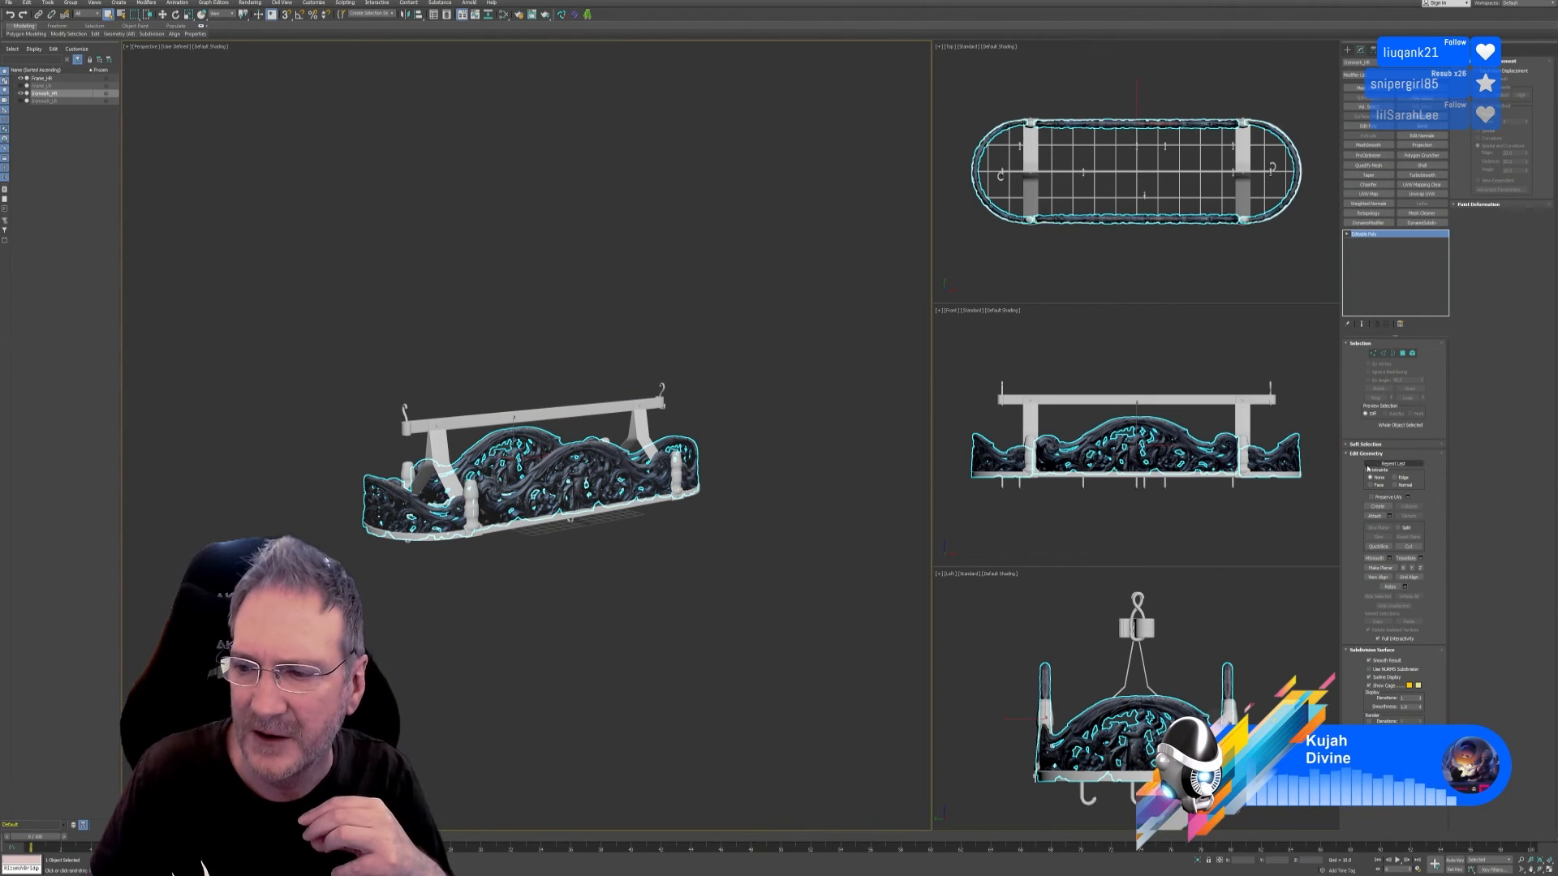
pyautogui.click(1374, 517)
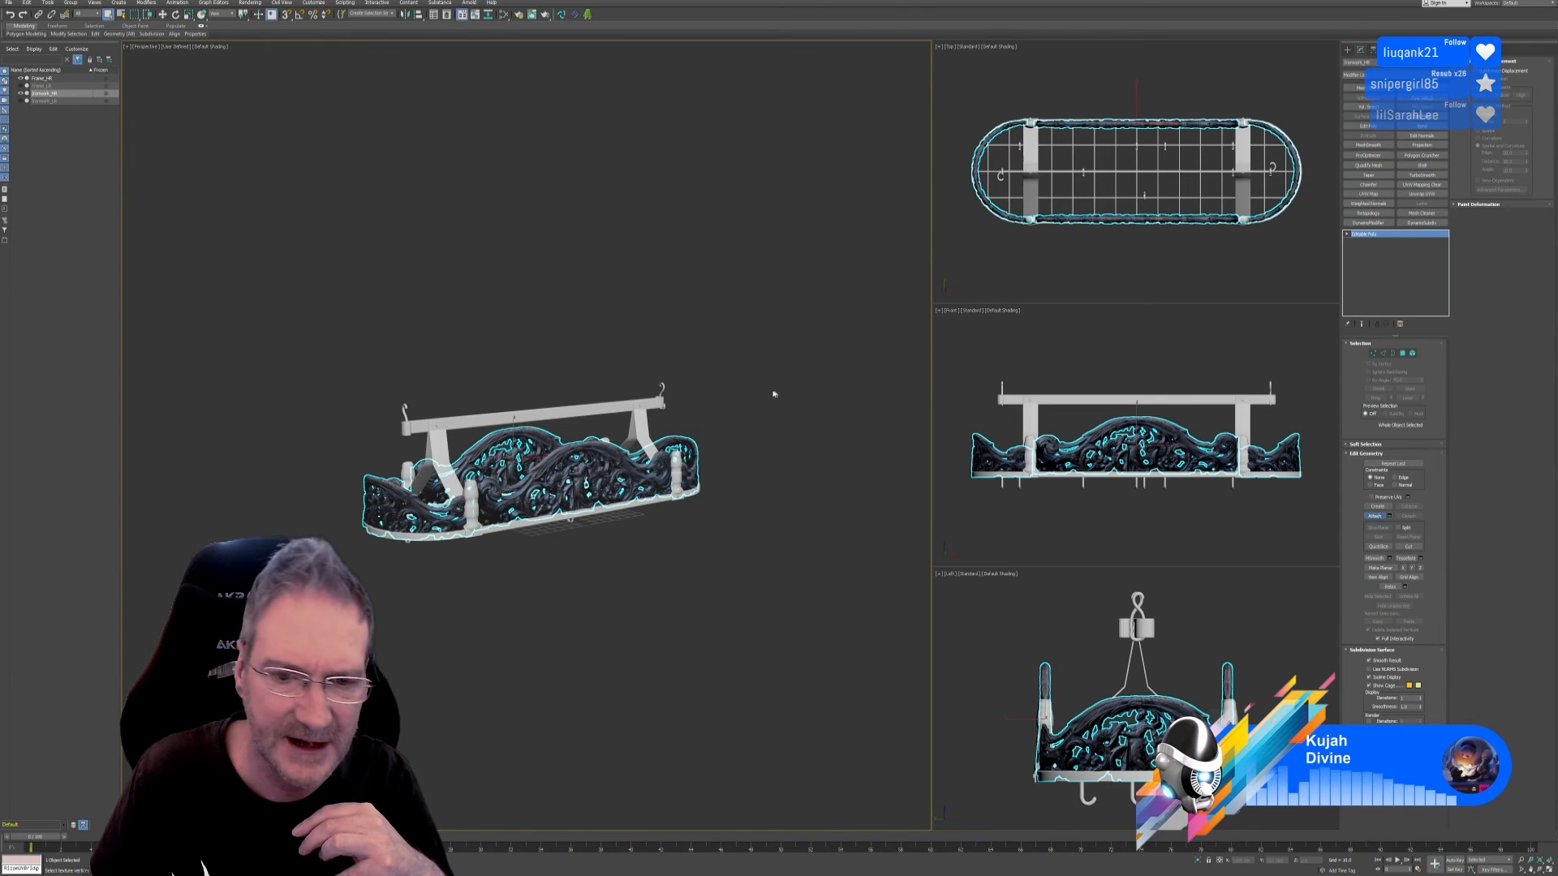
pyautogui.click(636, 402)
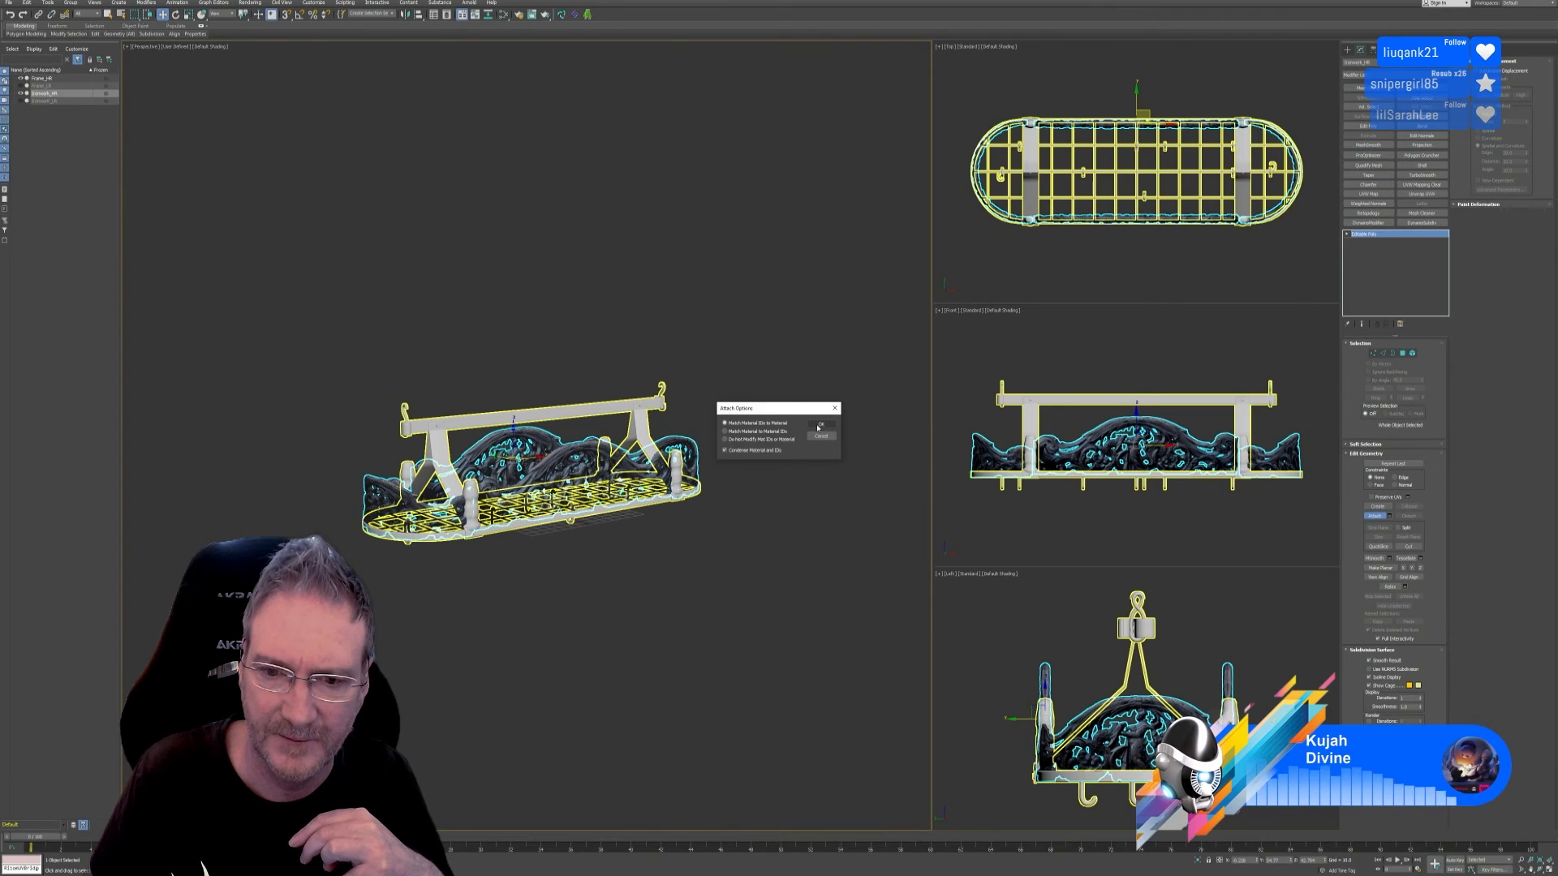
pyautogui.click(819, 425)
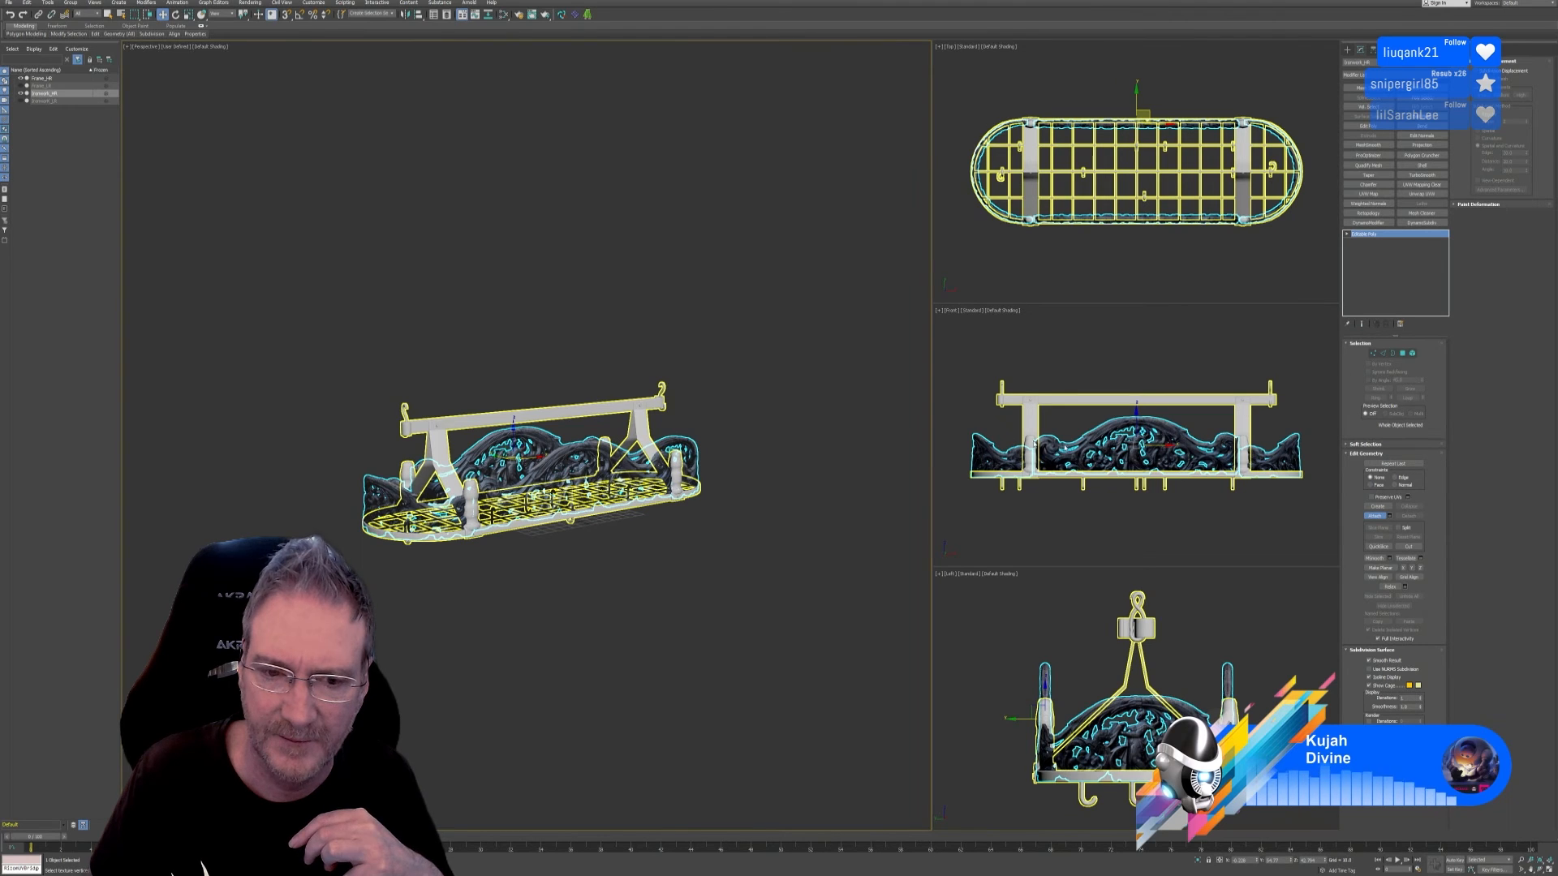
pyautogui.rightClick(1310, 513)
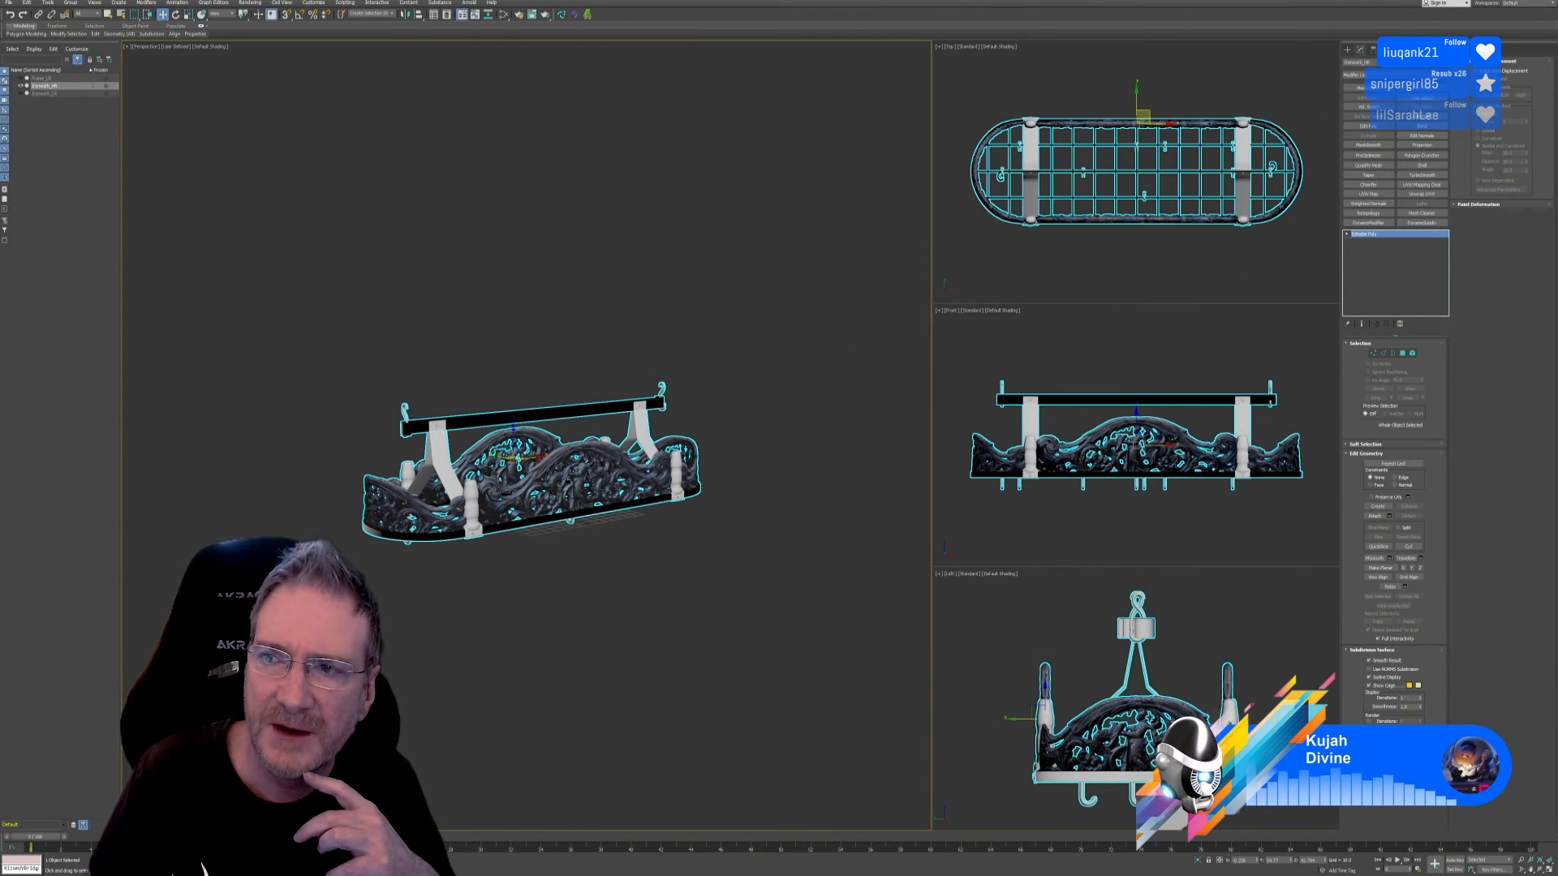
# Step: Reset the XForm of the combined high-resolution mesh and collapse its modifier stack
pyautogui.click(1414, 50)
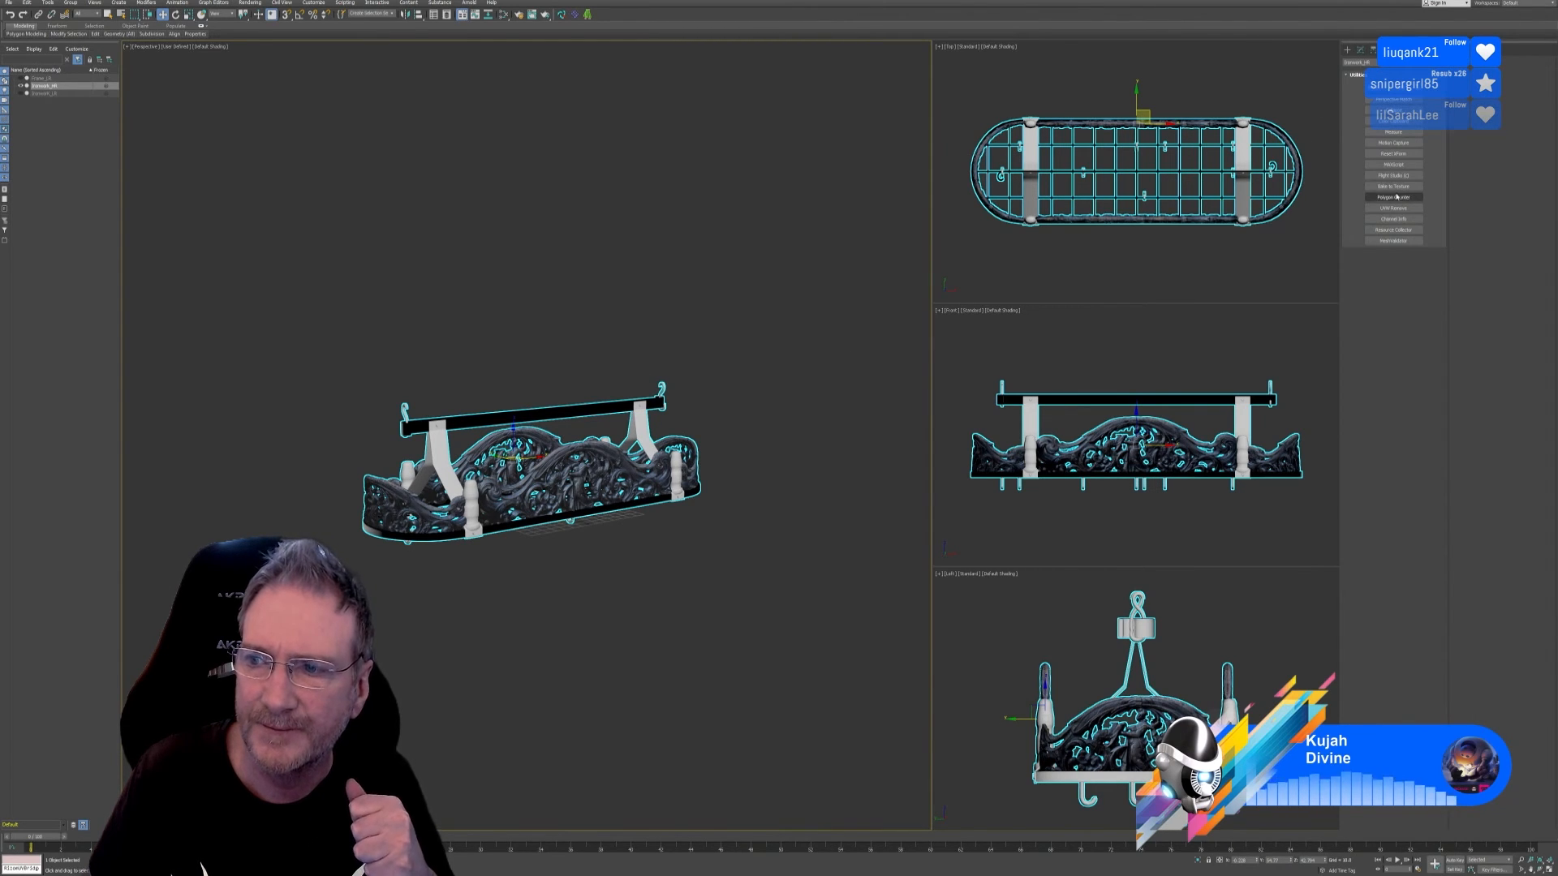
pyautogui.click(1394, 154)
pyautogui.click(1393, 268)
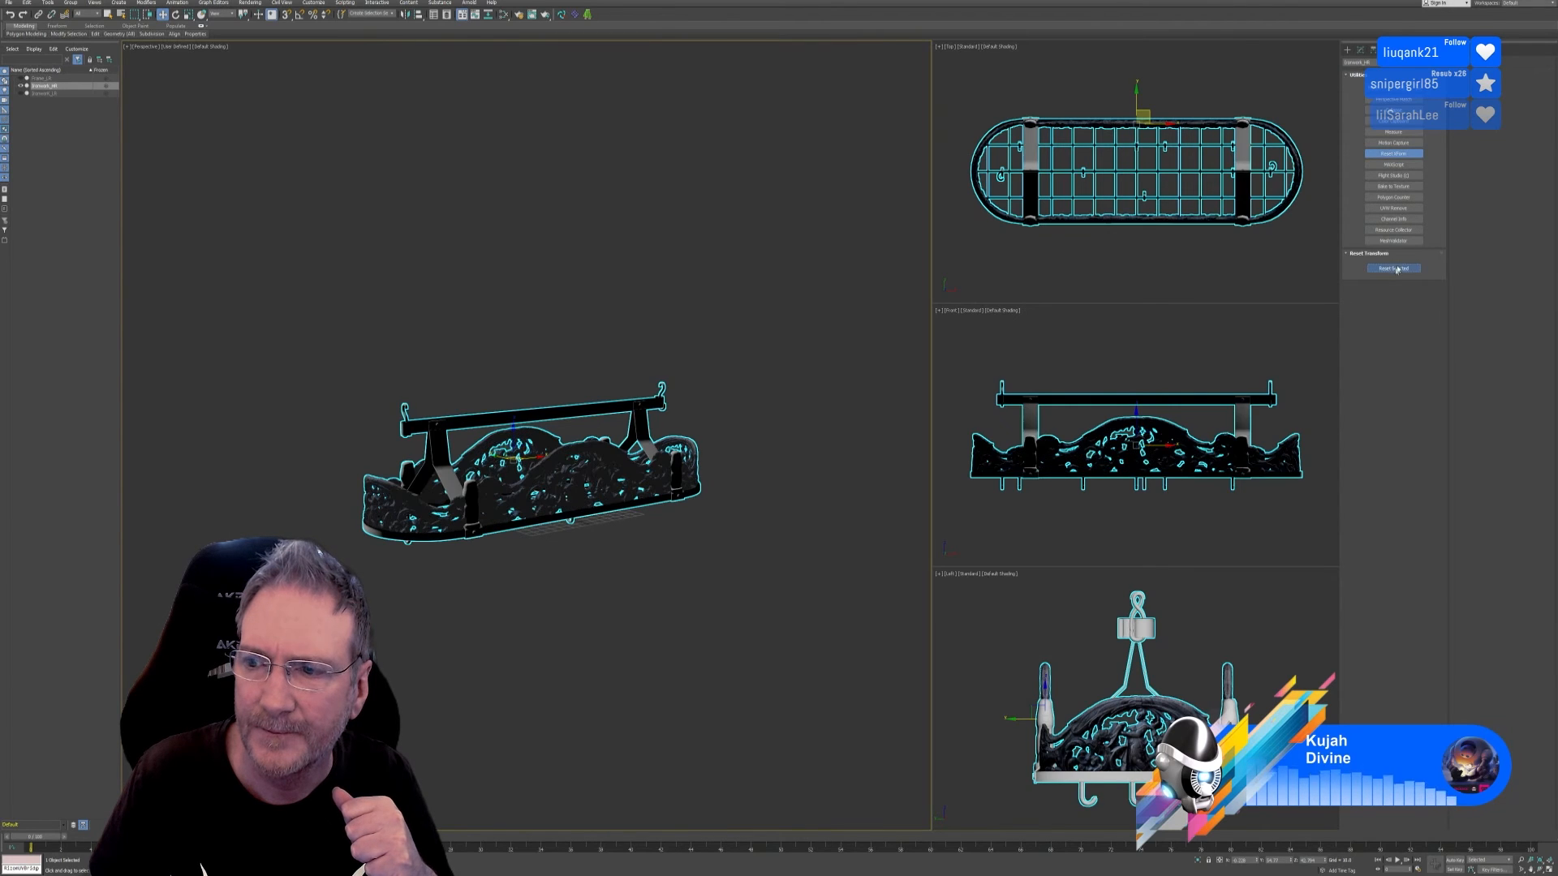
pyautogui.click(1360, 50)
pyautogui.rightClick(1381, 234)
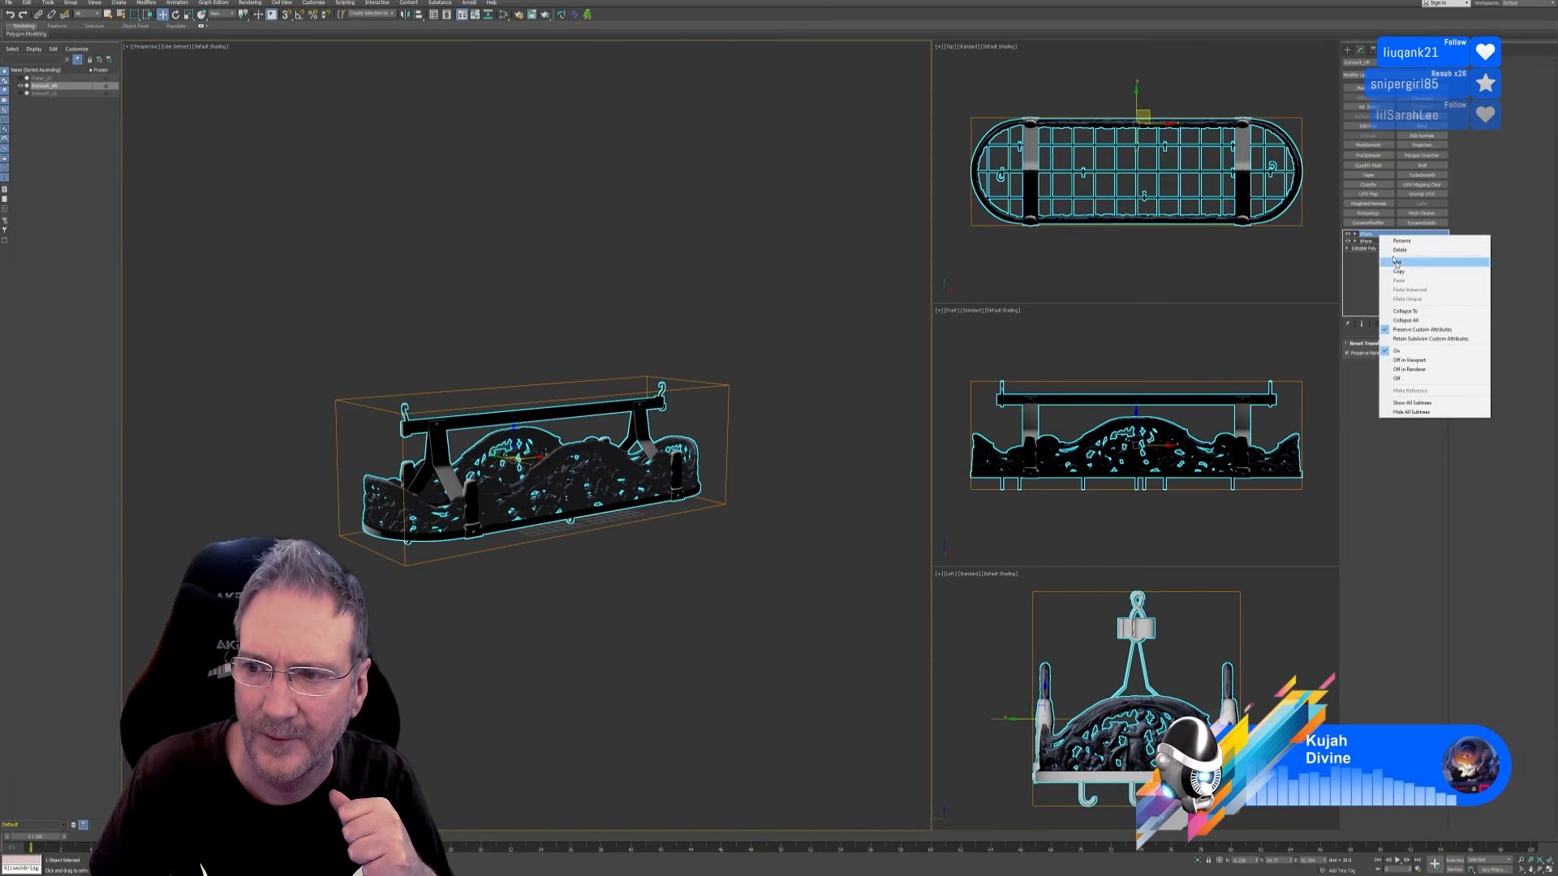
pyautogui.click(1408, 321)
pyautogui.click(814, 464)
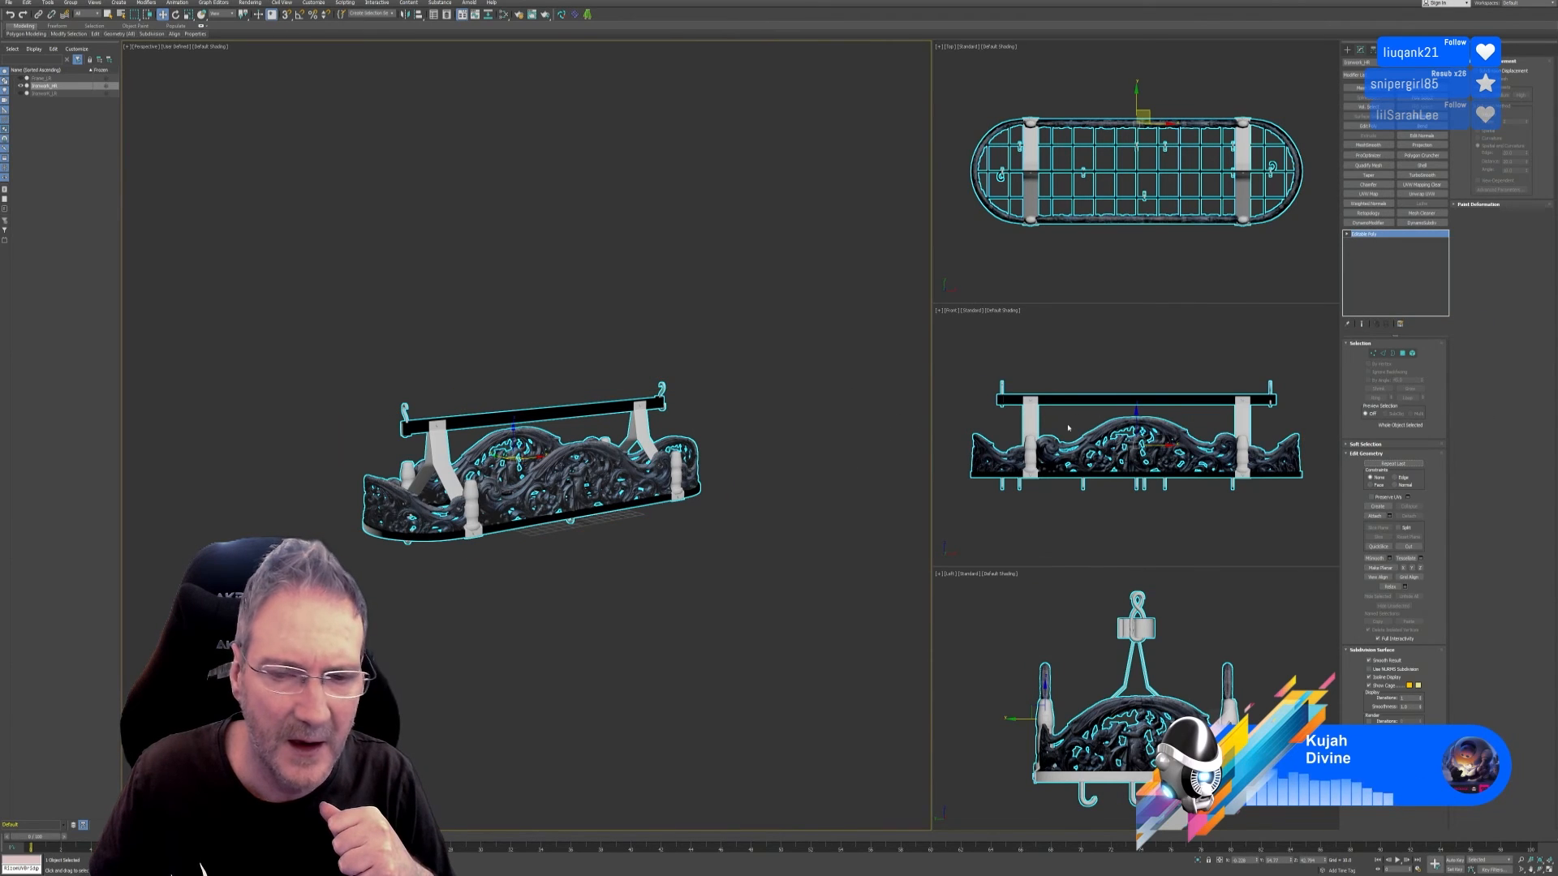
# Step: Apply Weighted Normals to the combined high-resolution mesh and collapse it into the Editable Poly
pyautogui.click(1365, 203)
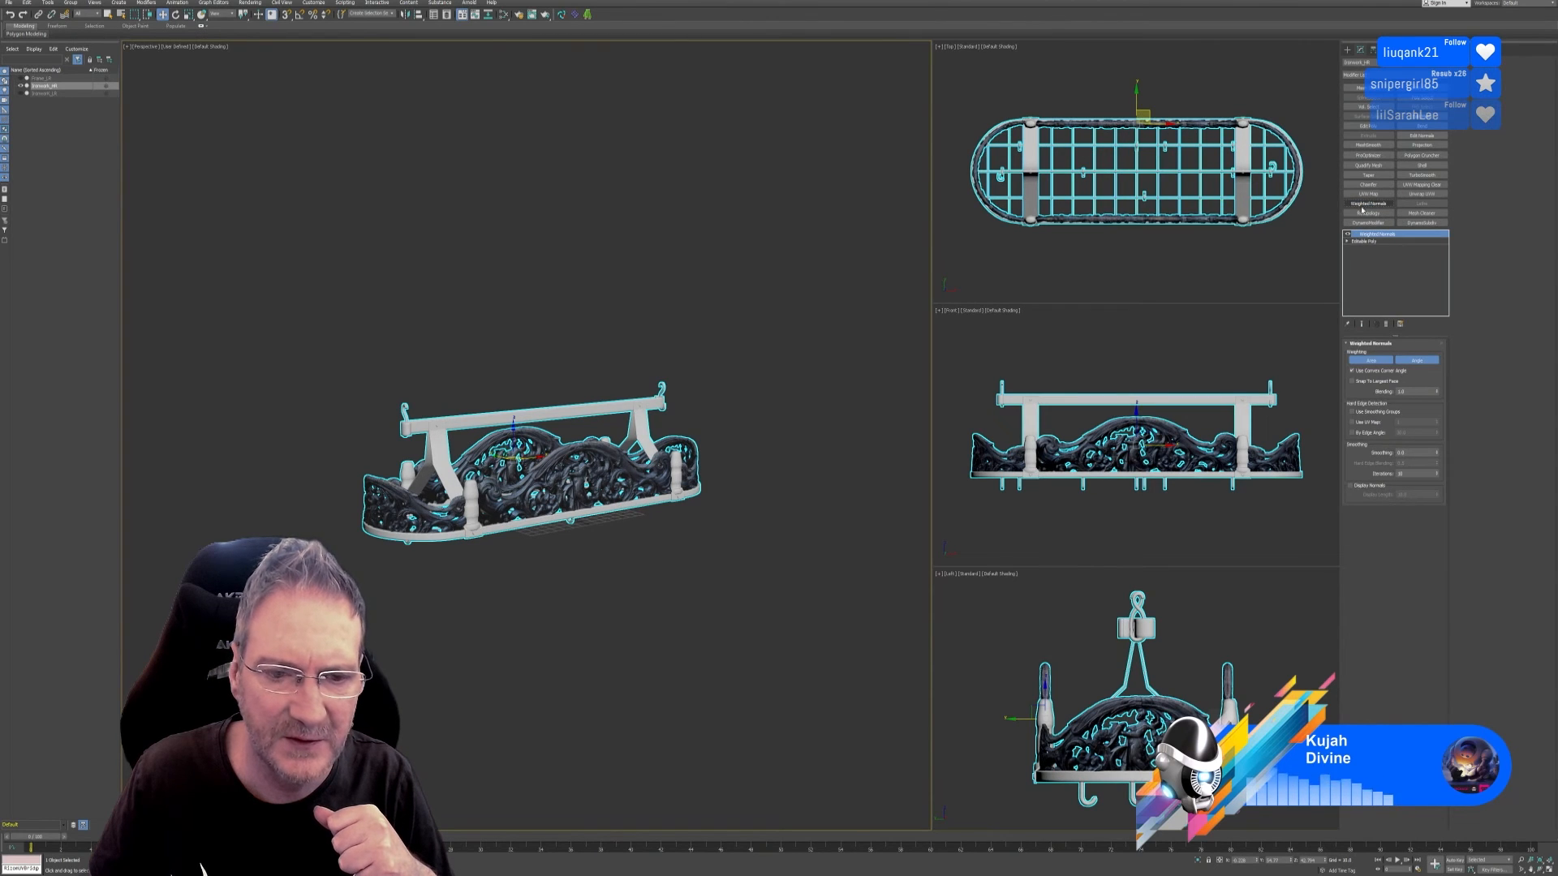
pyautogui.rightClick(1380, 241)
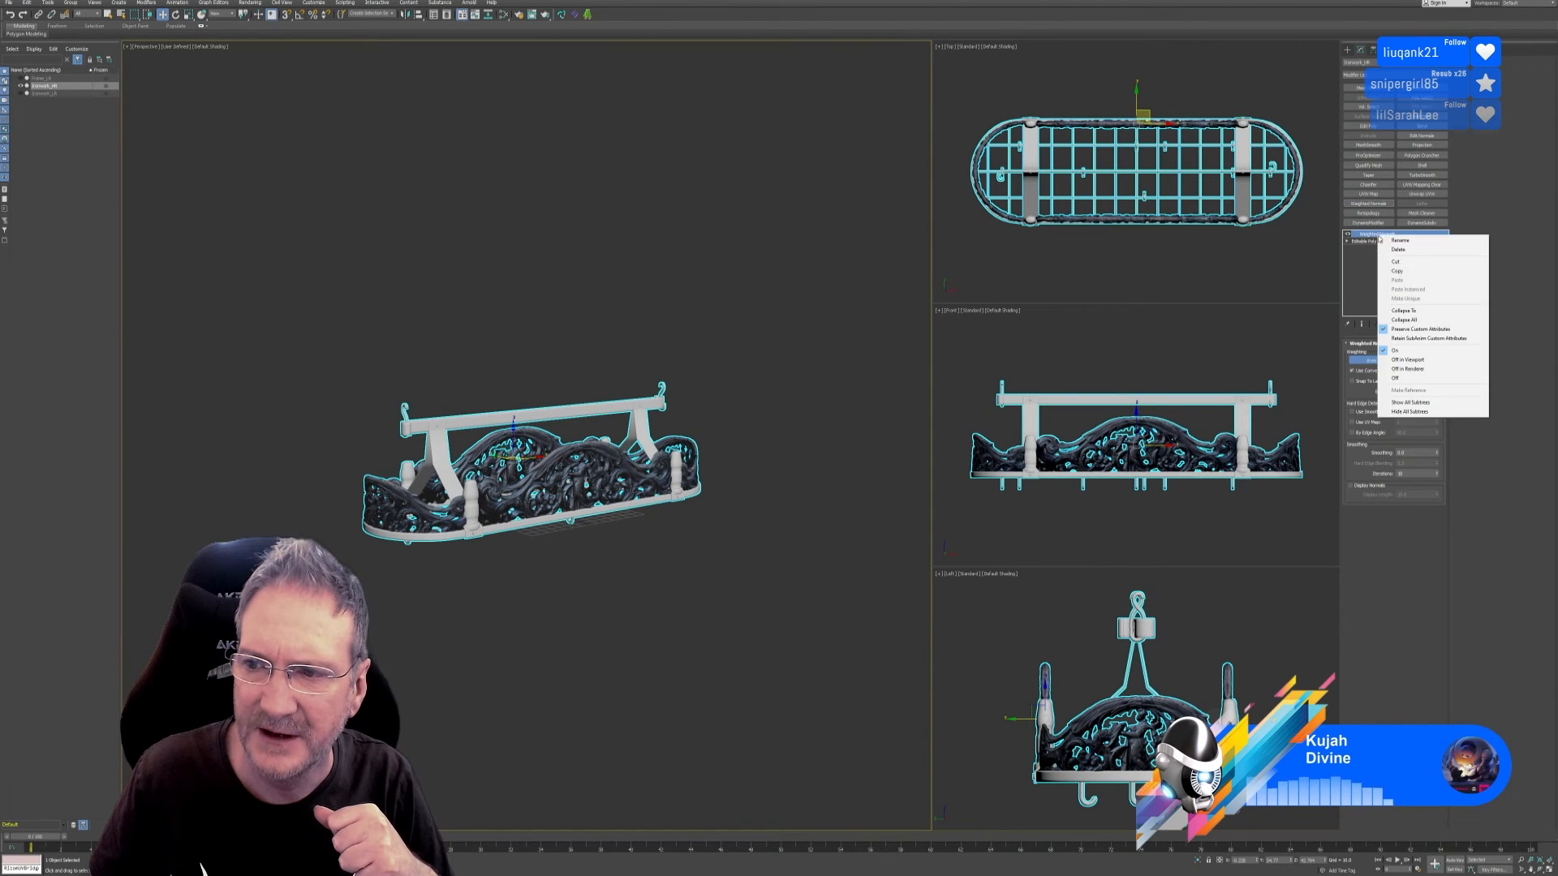
pyautogui.click(1396, 318)
pyautogui.click(819, 461)
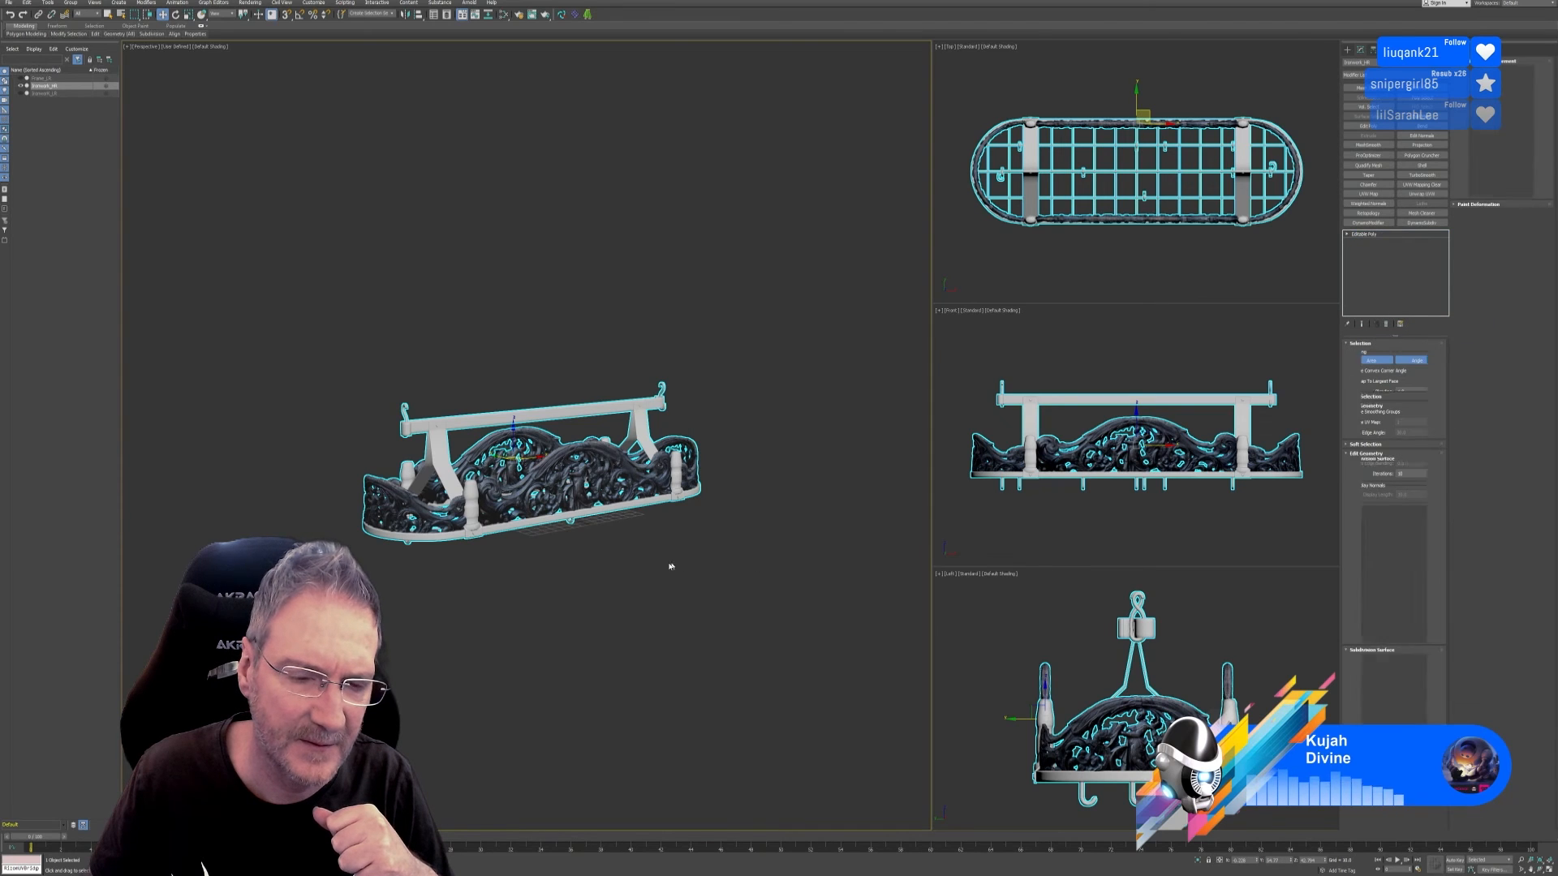
# Step: Hide the combined high-resolution mesh and show the low-resolution frame and ornament objects
pyautogui.moveTo(671, 564)
pyautogui.keyDown('alt'); pyautogui.mouseDown(button='middle')
pyautogui.moveTo(657, 580)
pyautogui.moveTo(706, 584)
pyautogui.moveTo(636, 584)
pyautogui.moveTo(671, 533)
pyautogui.mouseUp(button='middle'); pyautogui.keyUp('alt')
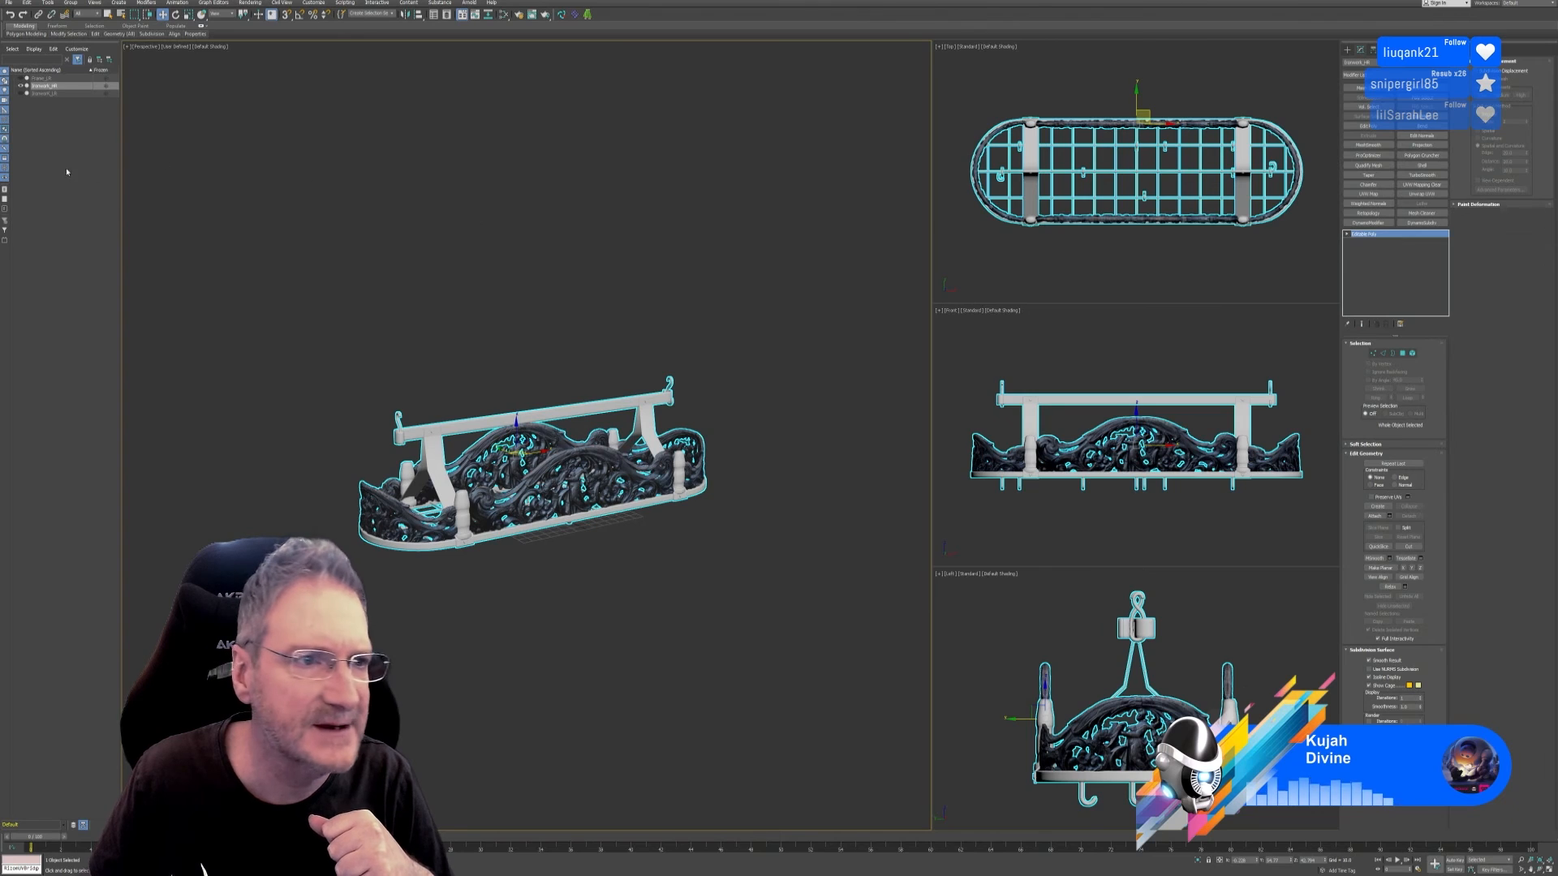
pyautogui.click(26, 108)
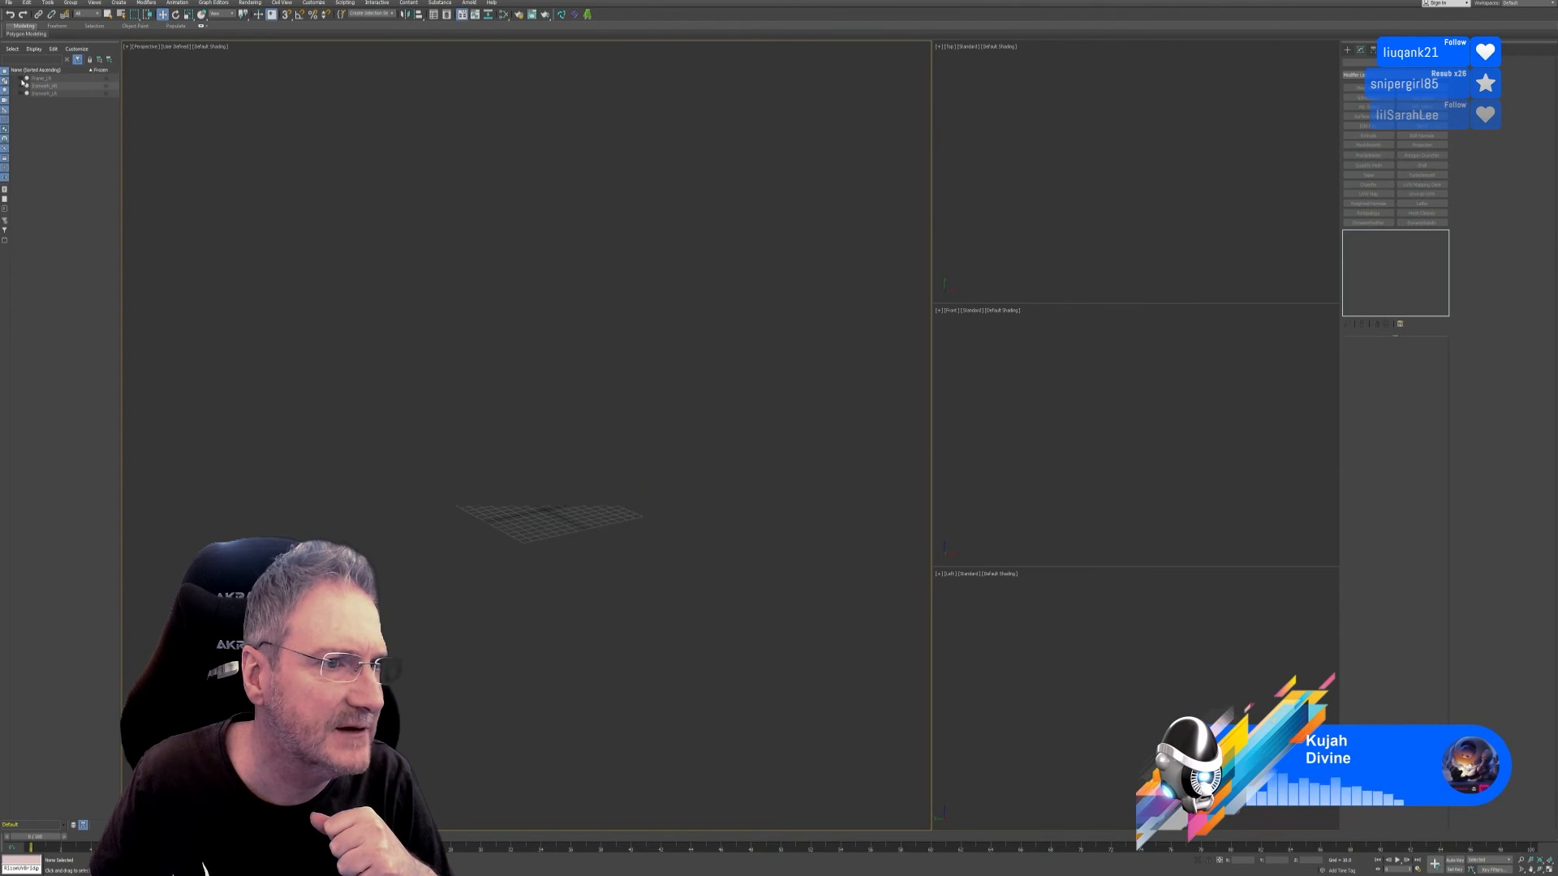
pyautogui.click(21, 85)
pyautogui.click(21, 93)
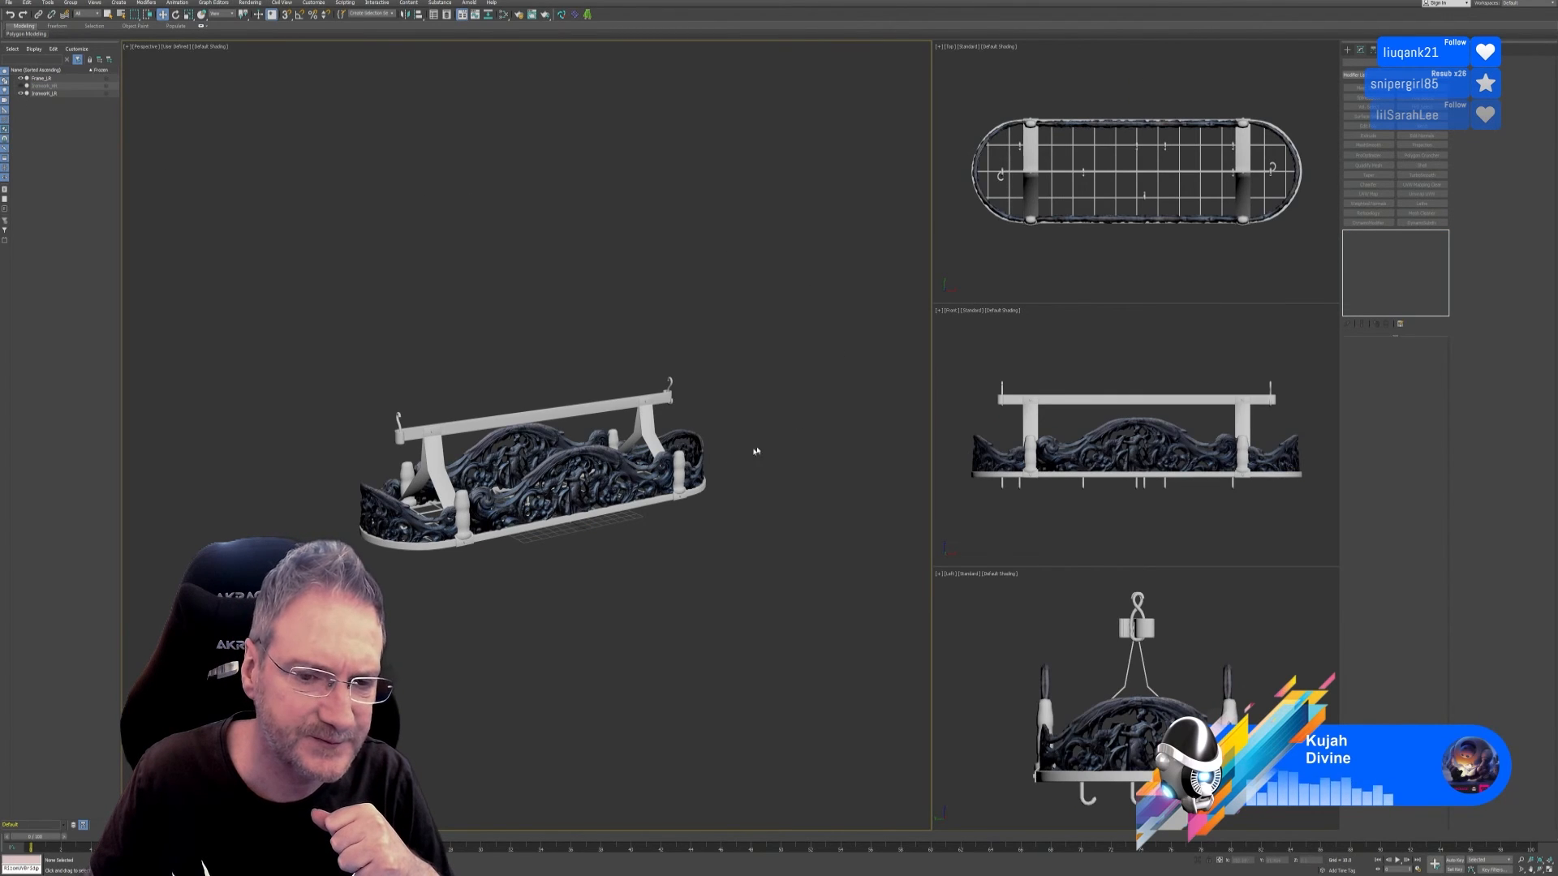
# Step: Attach the low-resolution frame to the low-resolution ornament and convert the combined mesh to Editable Poly
pyautogui.click(614, 463)
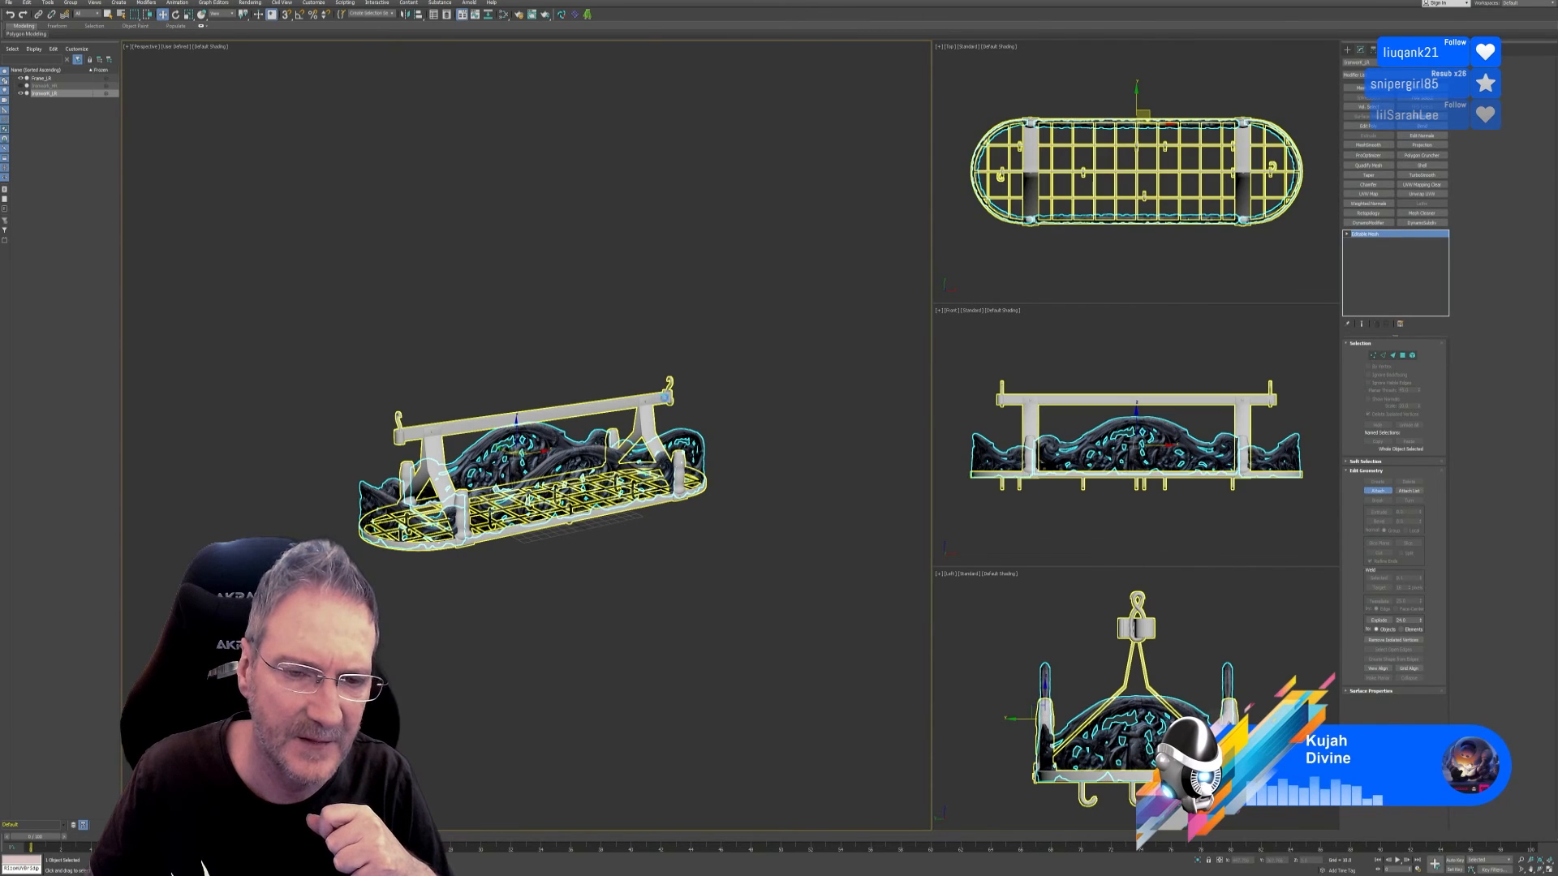
pyautogui.click(655, 397)
pyautogui.click(821, 424)
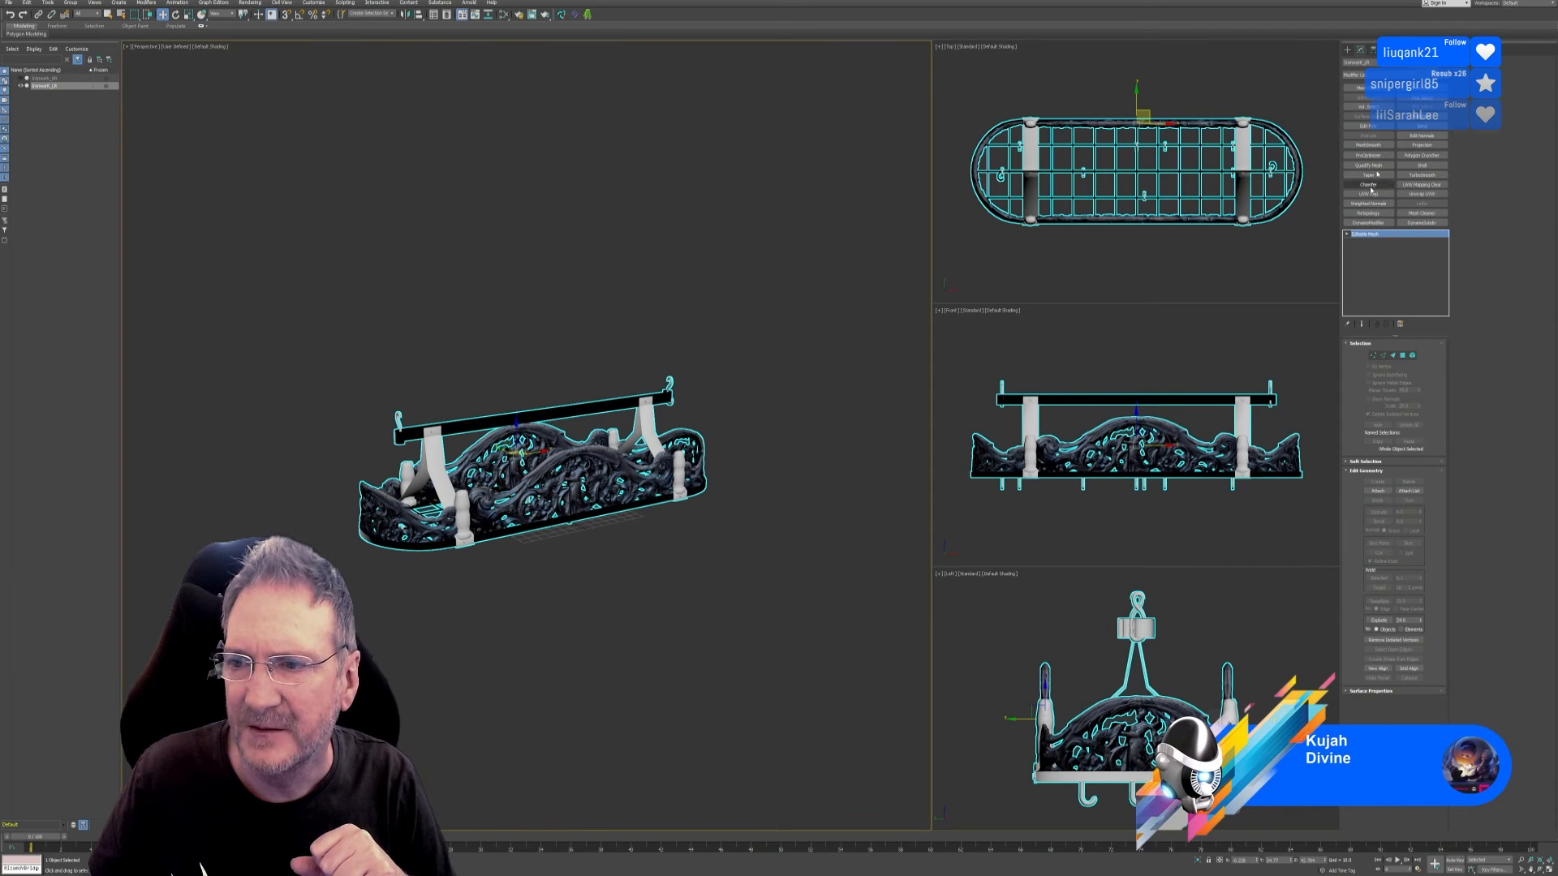
pyautogui.rightClick(1368, 234)
pyautogui.click(1405, 303)
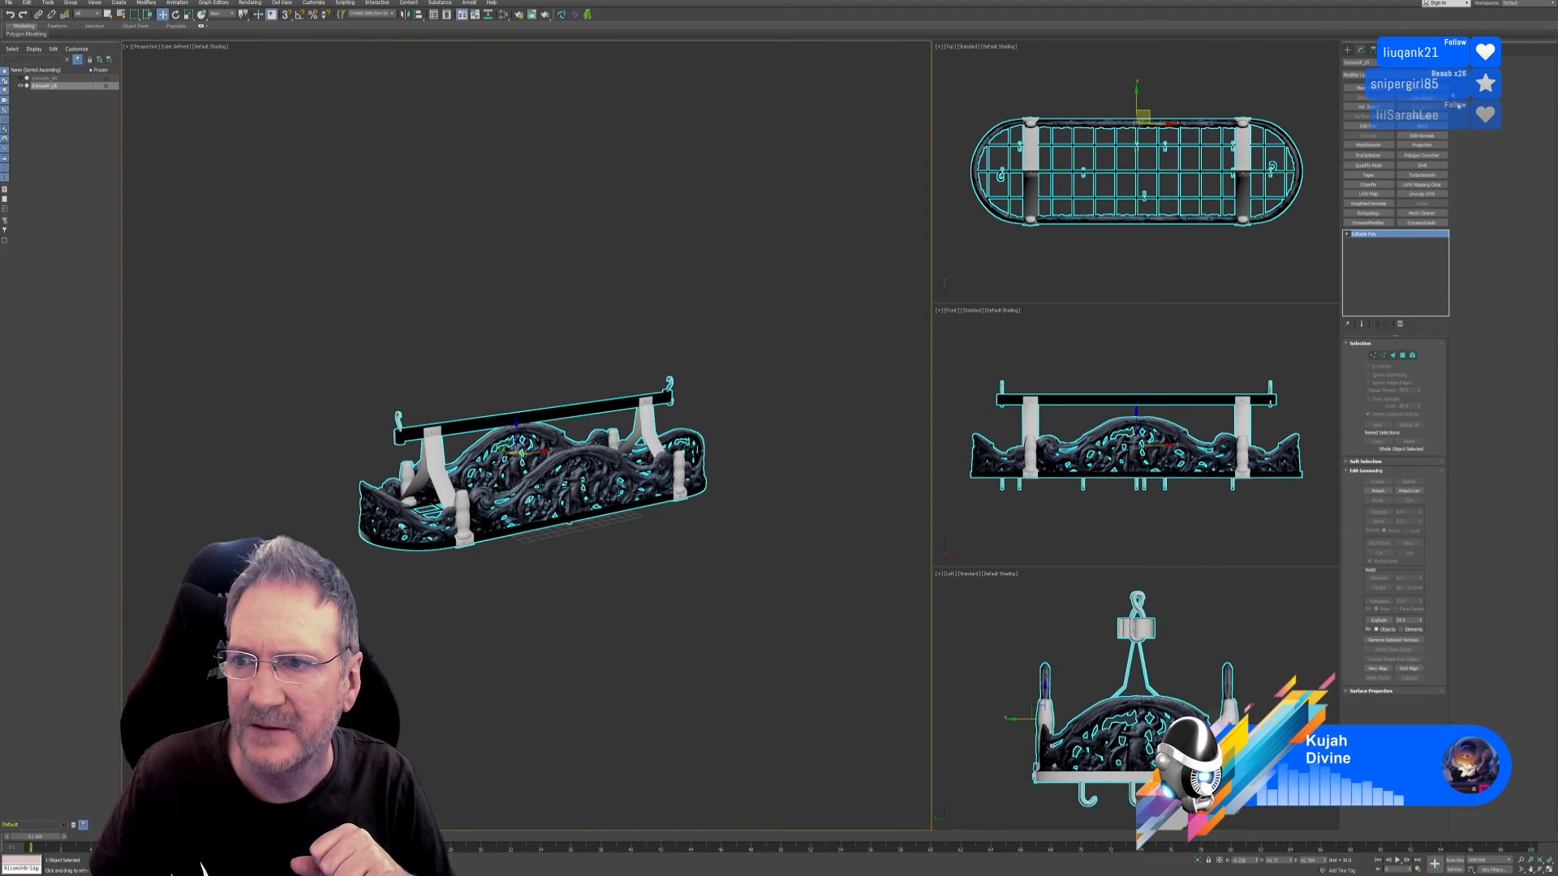
# Step: Reset the XForm of the combined low-resolution mesh and collapse its modifier stack
pyautogui.click(1412, 51)
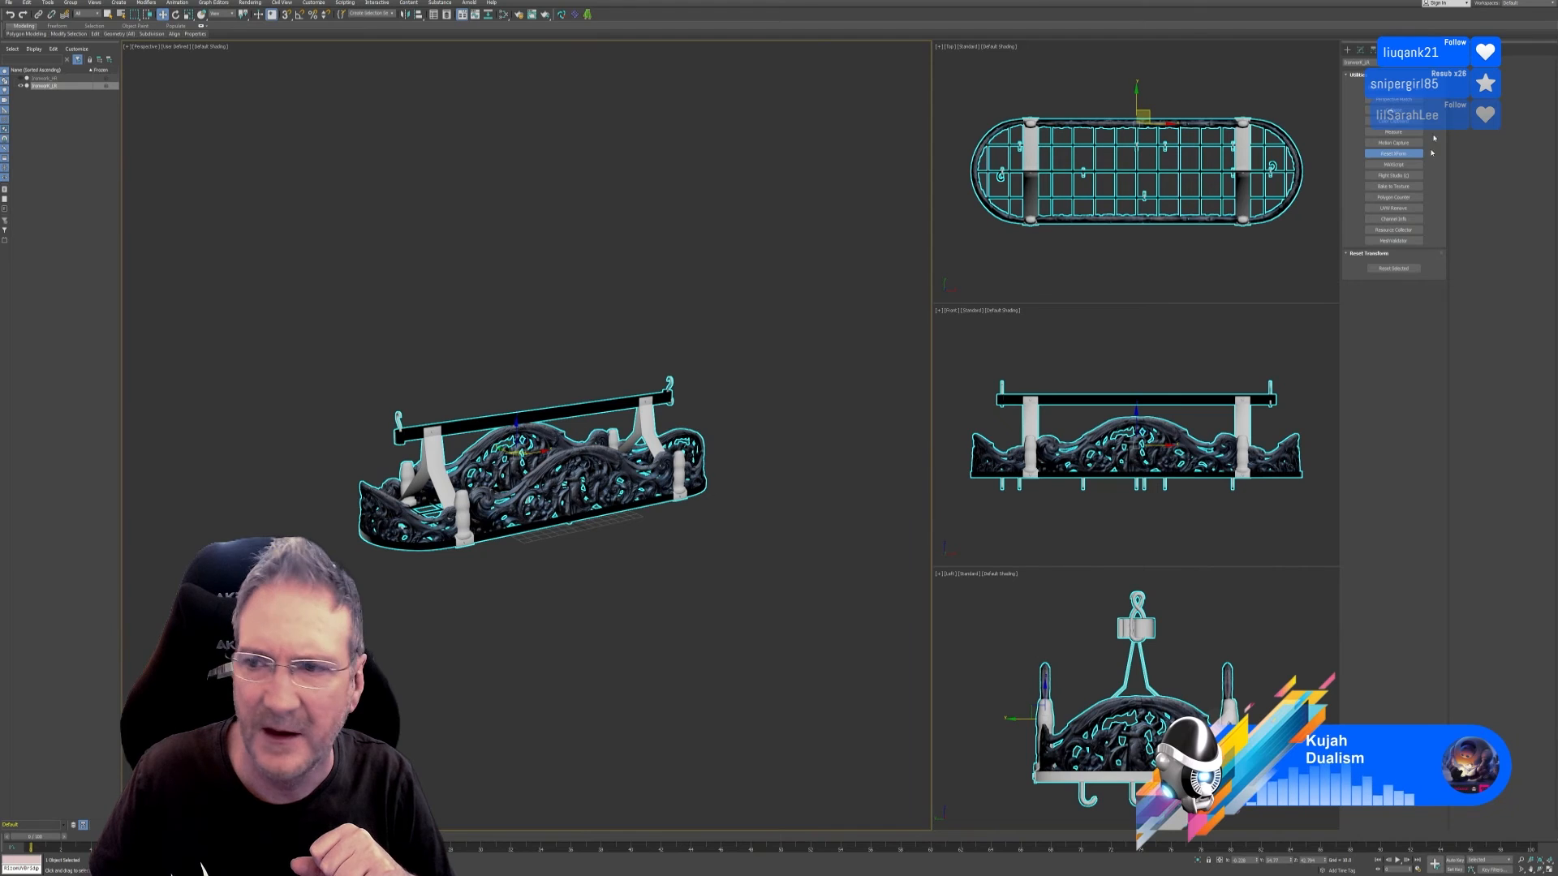
pyautogui.click(1394, 269)
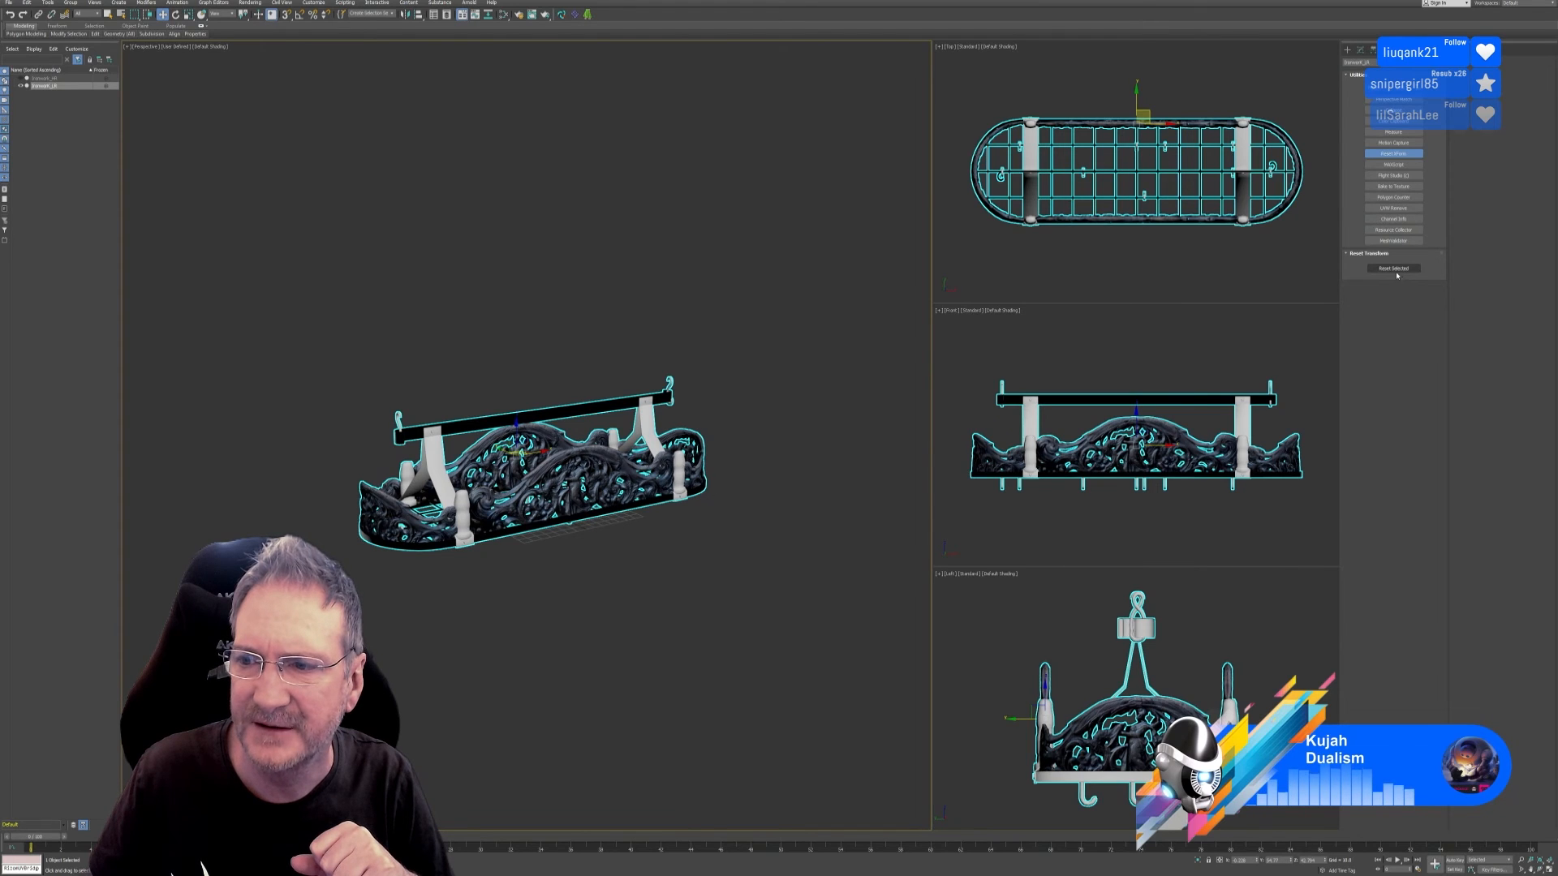
pyautogui.click(1360, 52)
pyautogui.rightClick(1370, 235)
pyautogui.click(1396, 319)
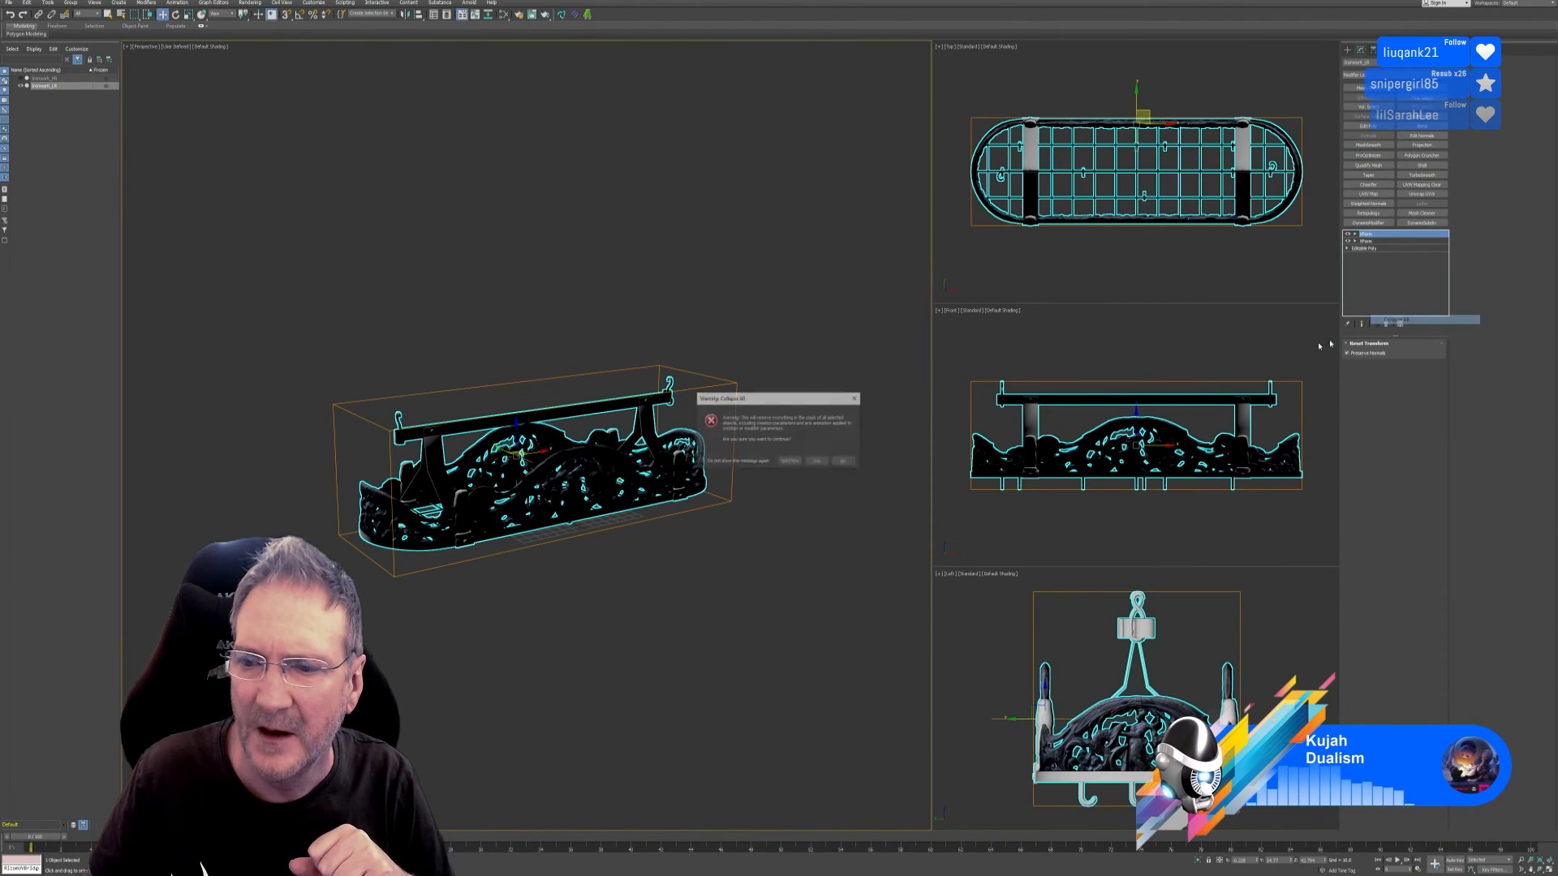
pyautogui.click(816, 460)
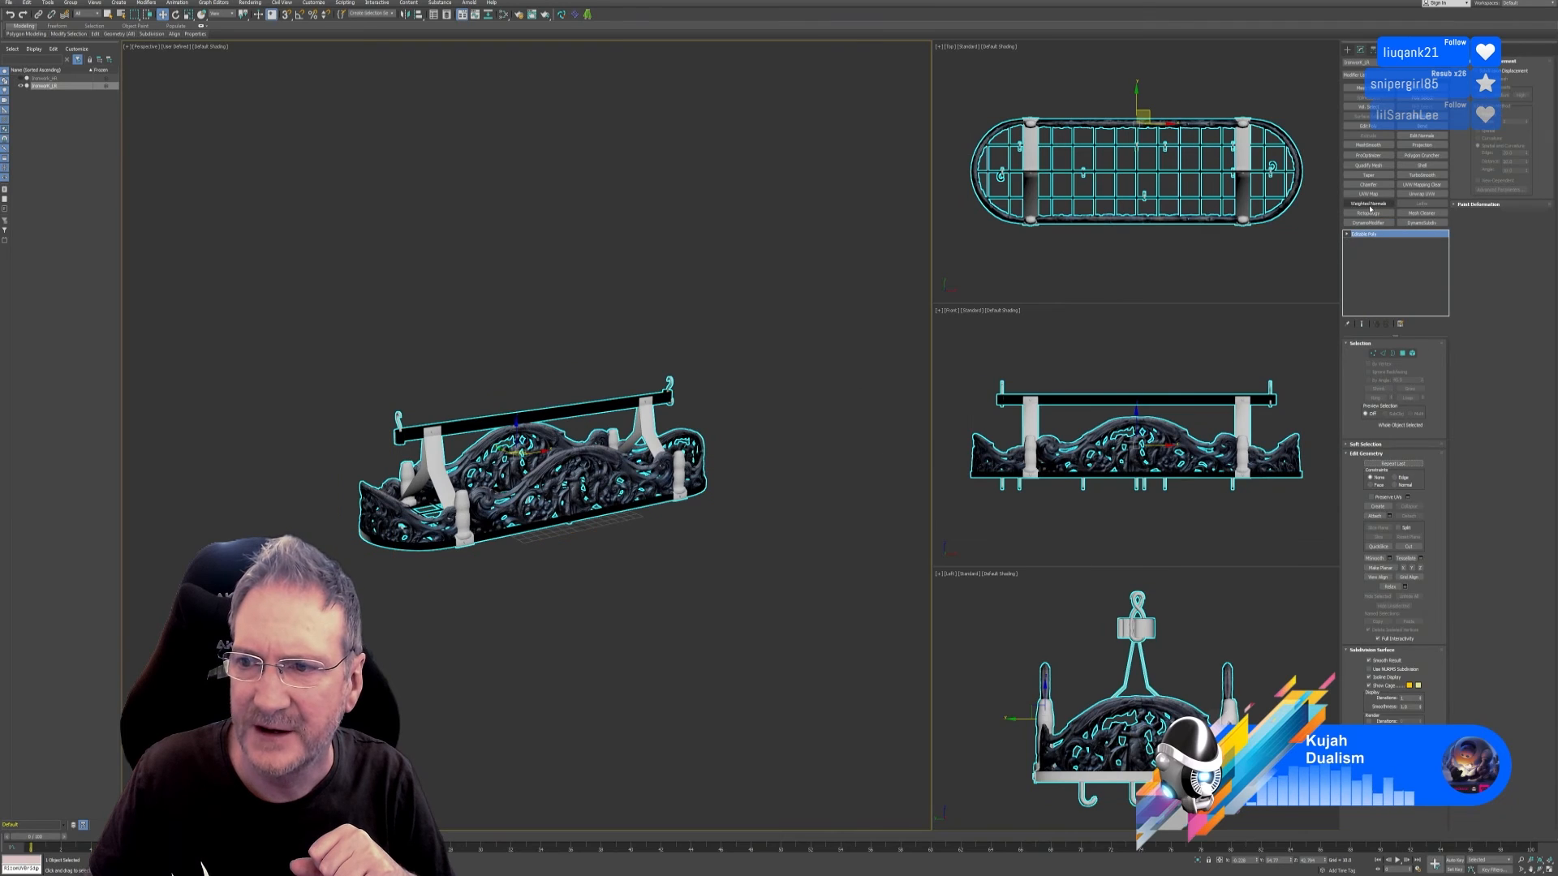
# Step: Apply Weighted Normals to the combined low-resolution mesh and collapse it into the Editable Poly
pyautogui.click(1368, 204)
pyautogui.rightClick(1384, 234)
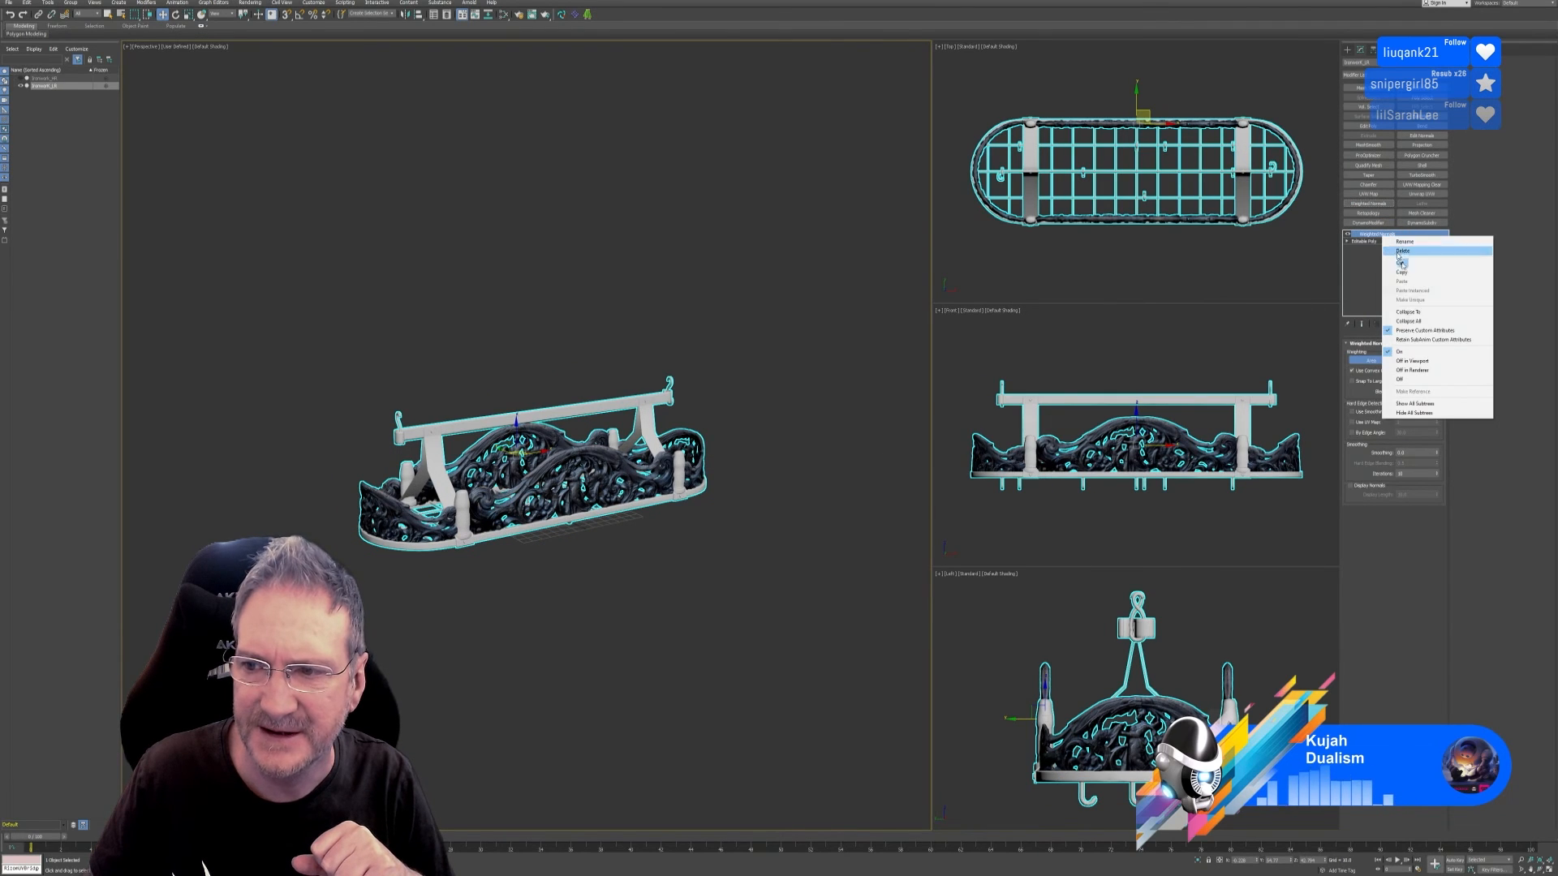
pyautogui.click(1410, 321)
pyautogui.click(817, 460)
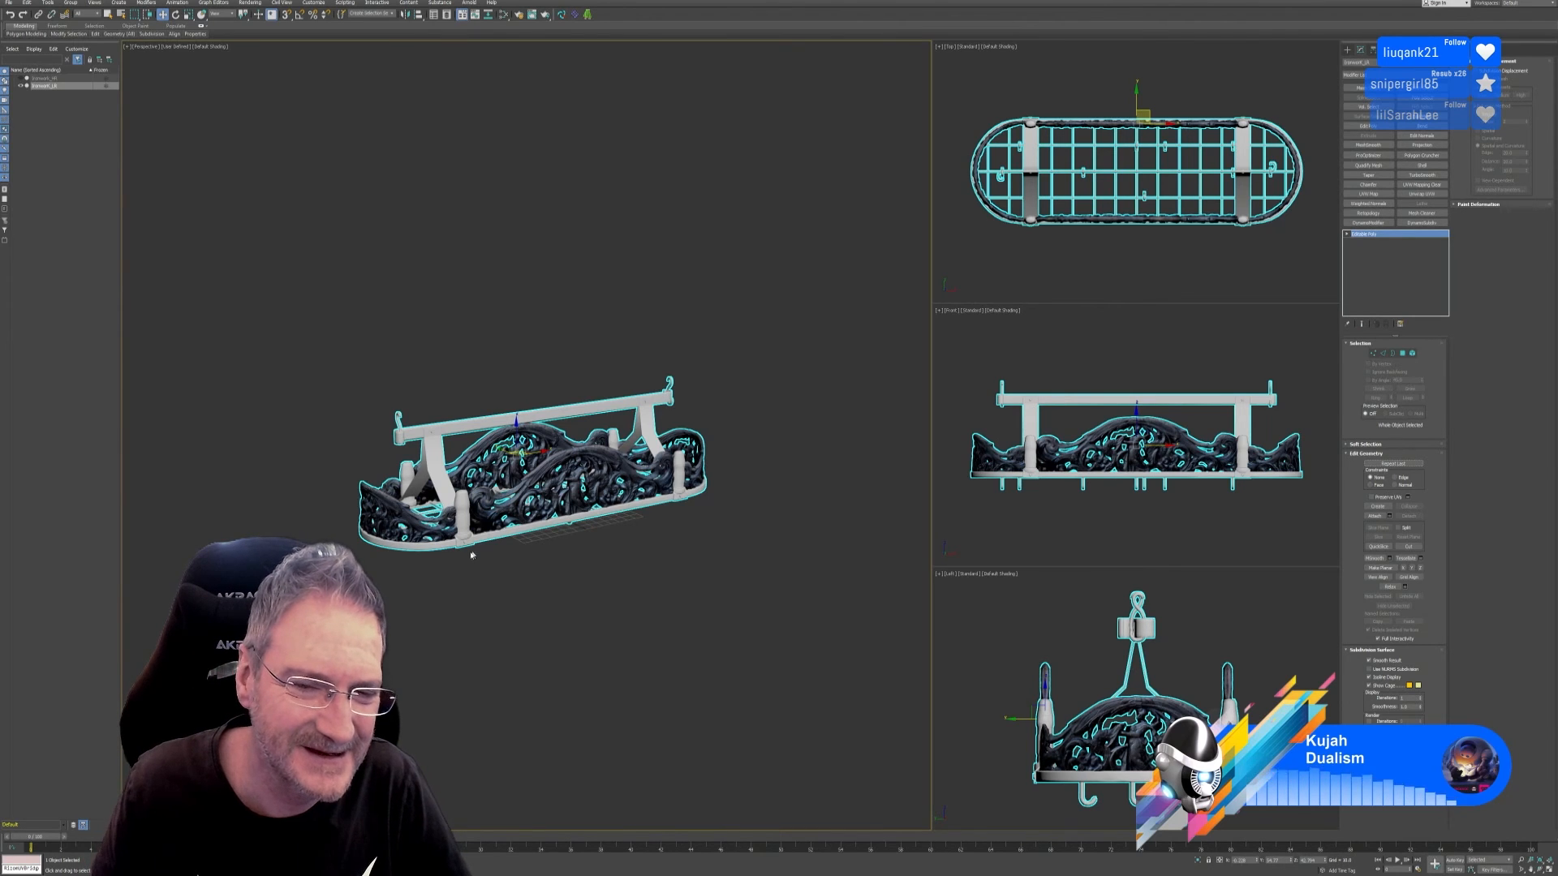
# Step: Examine the combined low-resolution mesh's shading up close and compare it with the high-resolution mesh by toggling their visibility
pyautogui.scroll(5, 567, 484)
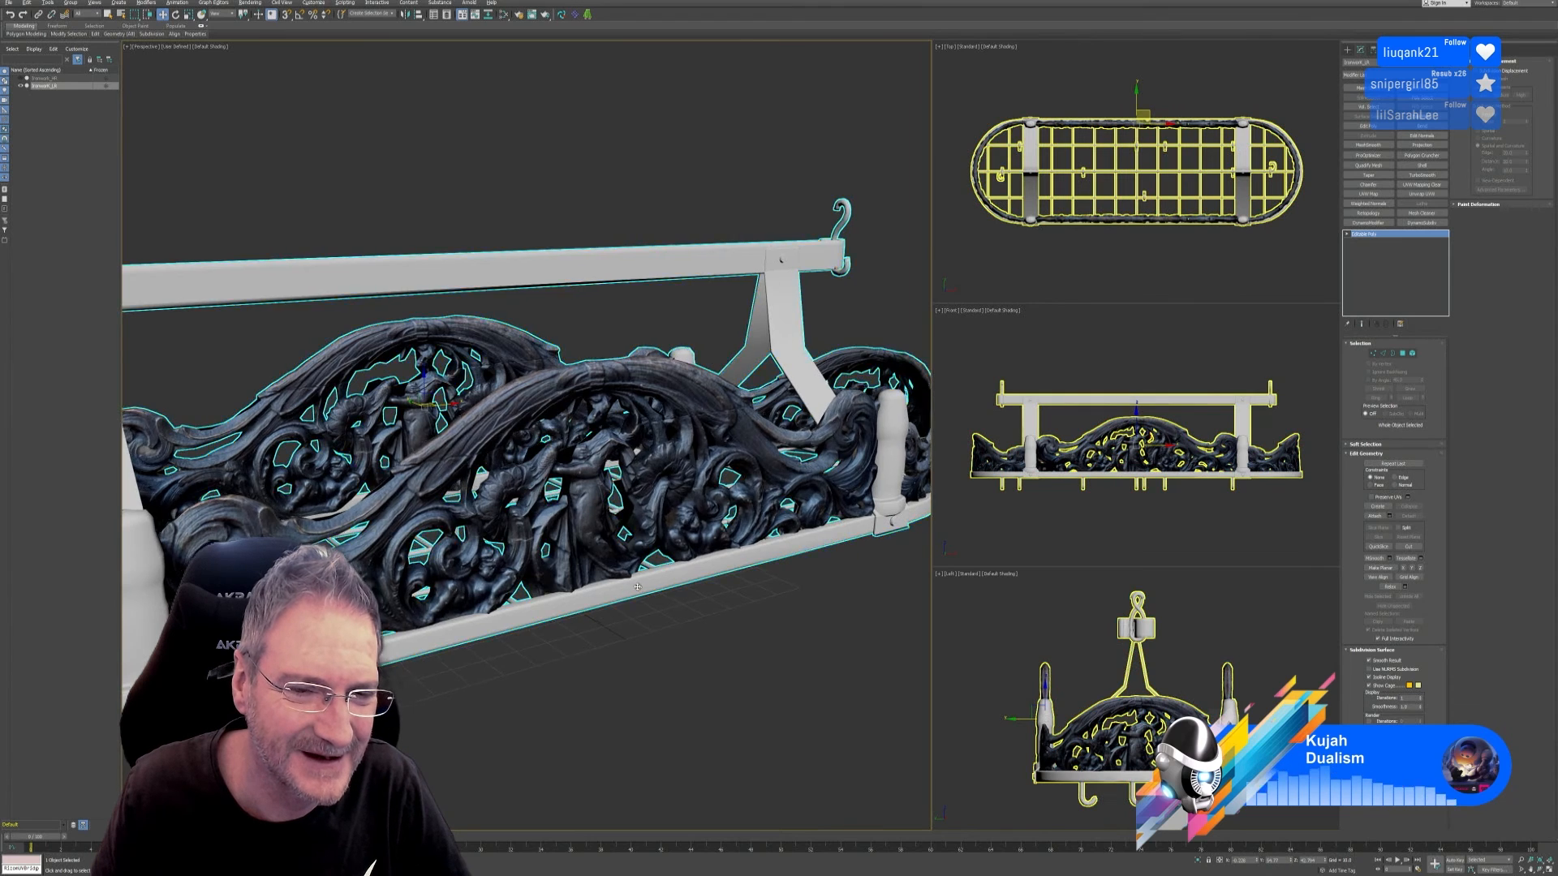
pyautogui.keyDown('alt'); pyautogui.moveTo(617, 579); pyautogui.dragTo(667, 568, button='middle'); pyautogui.keyUp('alt')
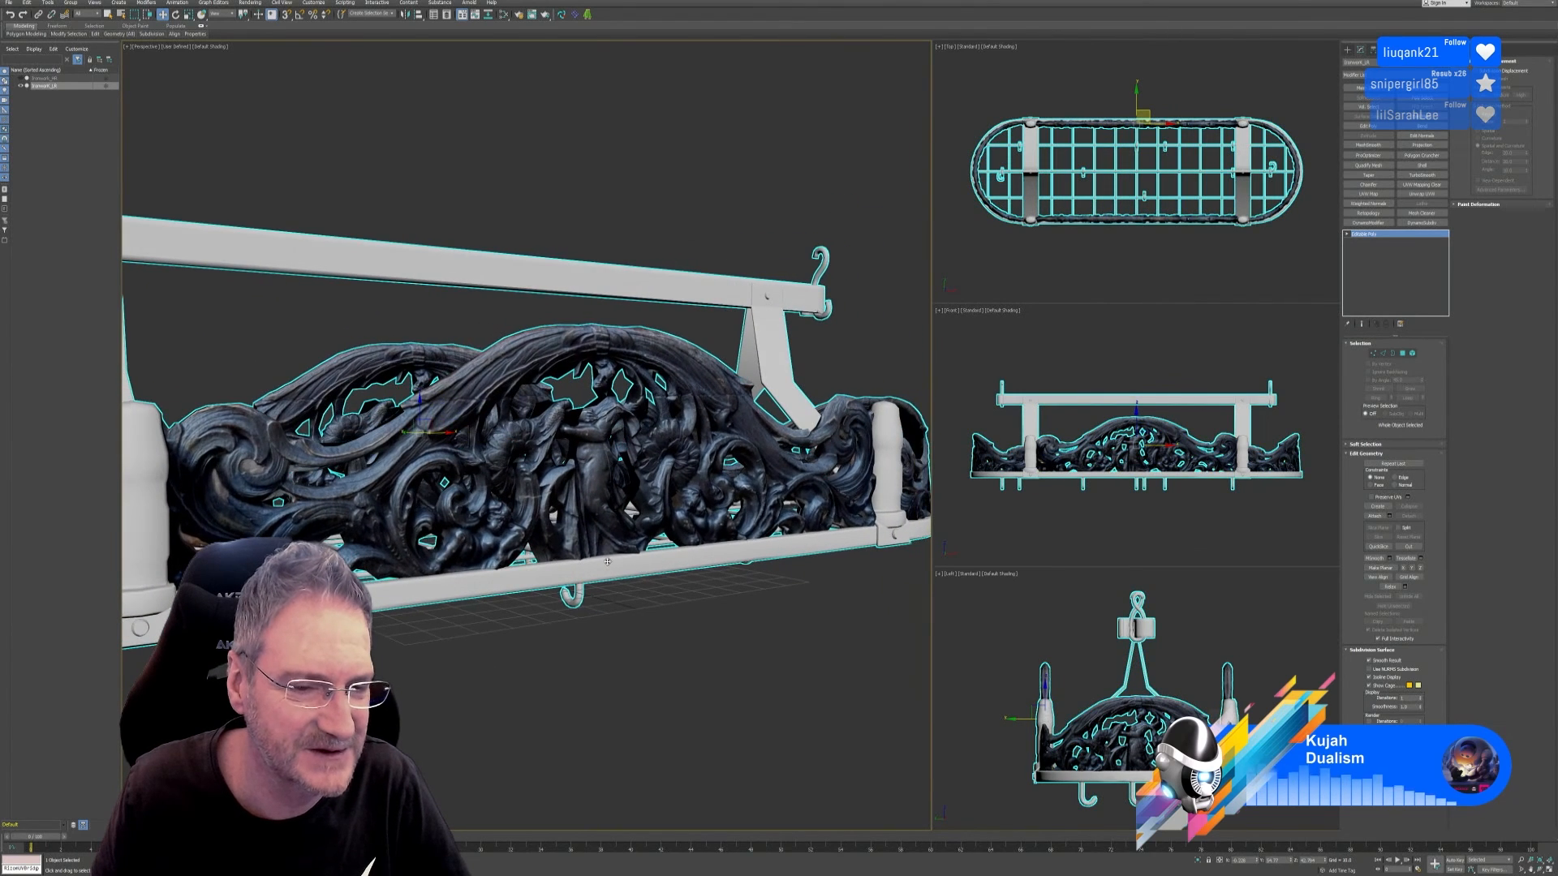
pyautogui.scroll(-3, 602, 570)
pyautogui.scroll(-2, 602, 570)
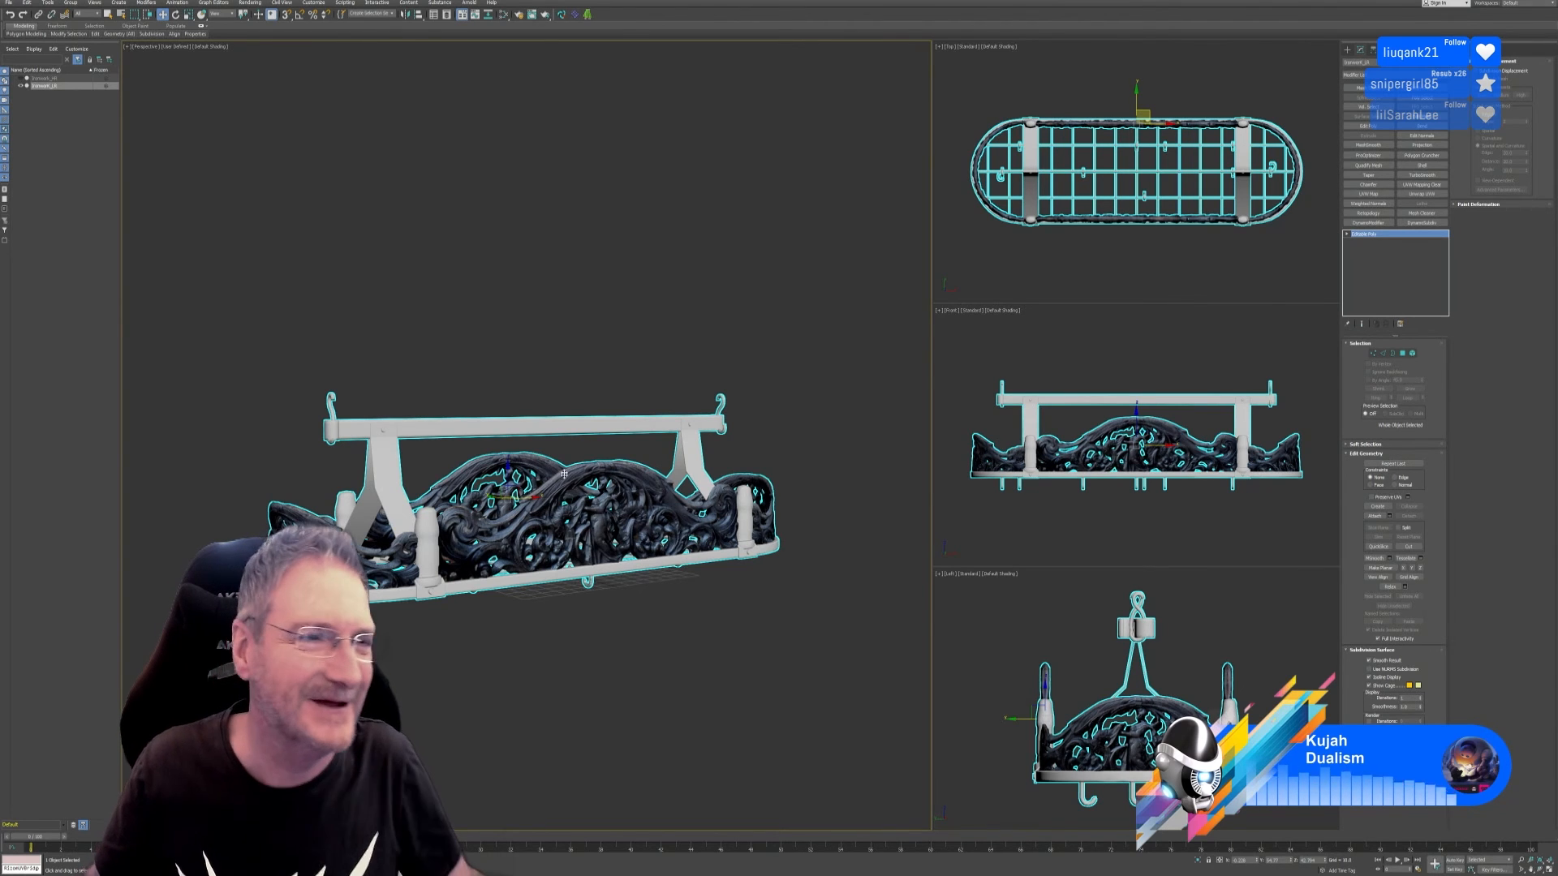
pyautogui.keyDown('alt'); pyautogui.moveTo(394, 463); pyautogui.dragTo(392, 394, button='middle'); pyautogui.keyUp('alt')
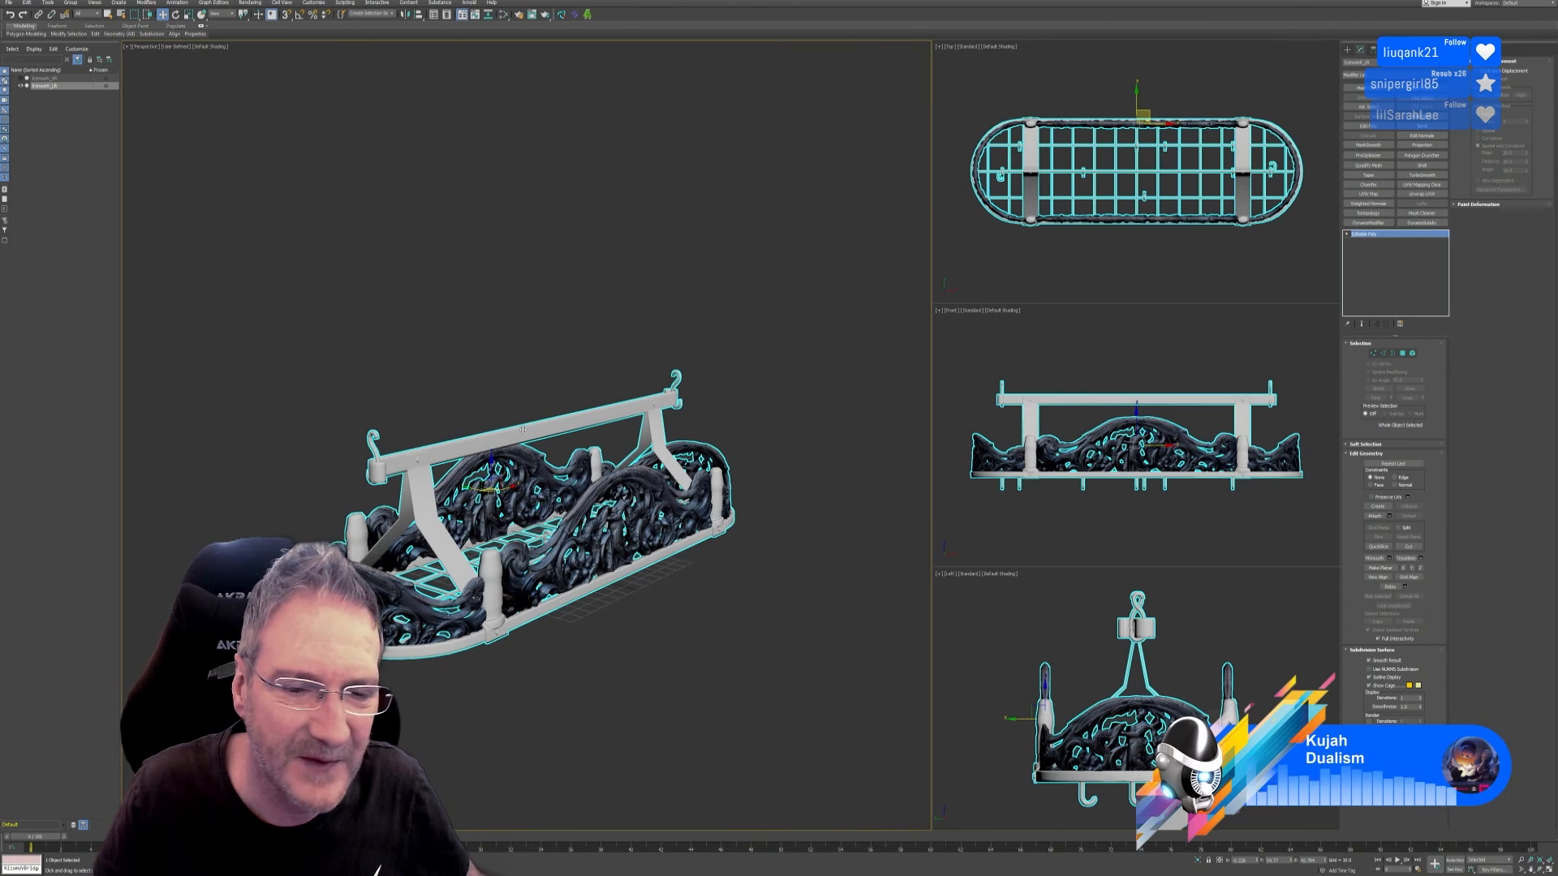
pyautogui.click(21, 79)
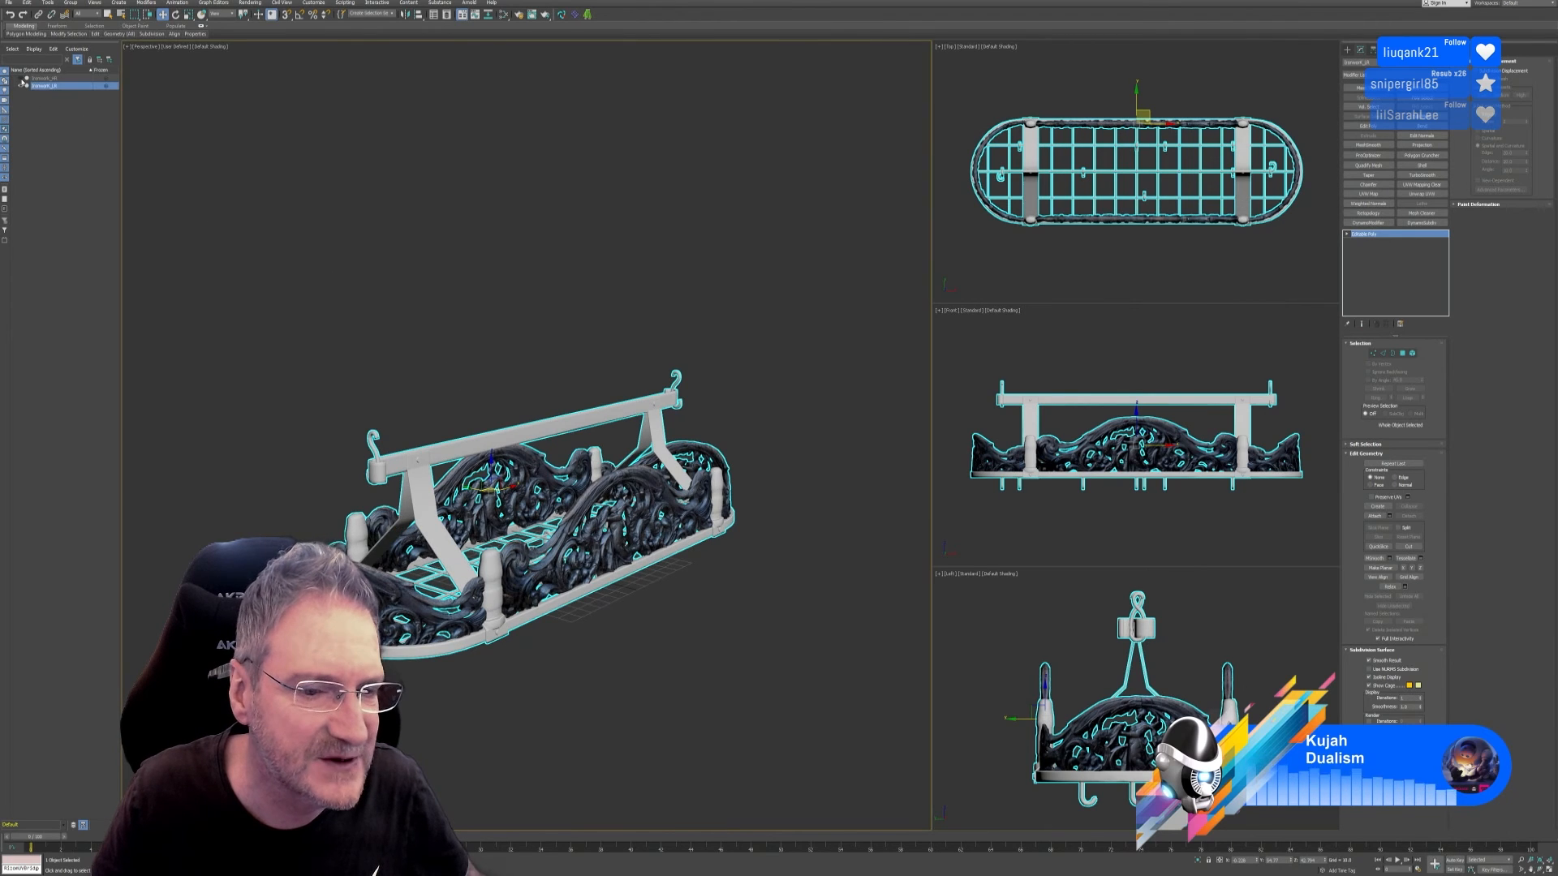
pyautogui.click(21, 79)
pyautogui.click(21, 78)
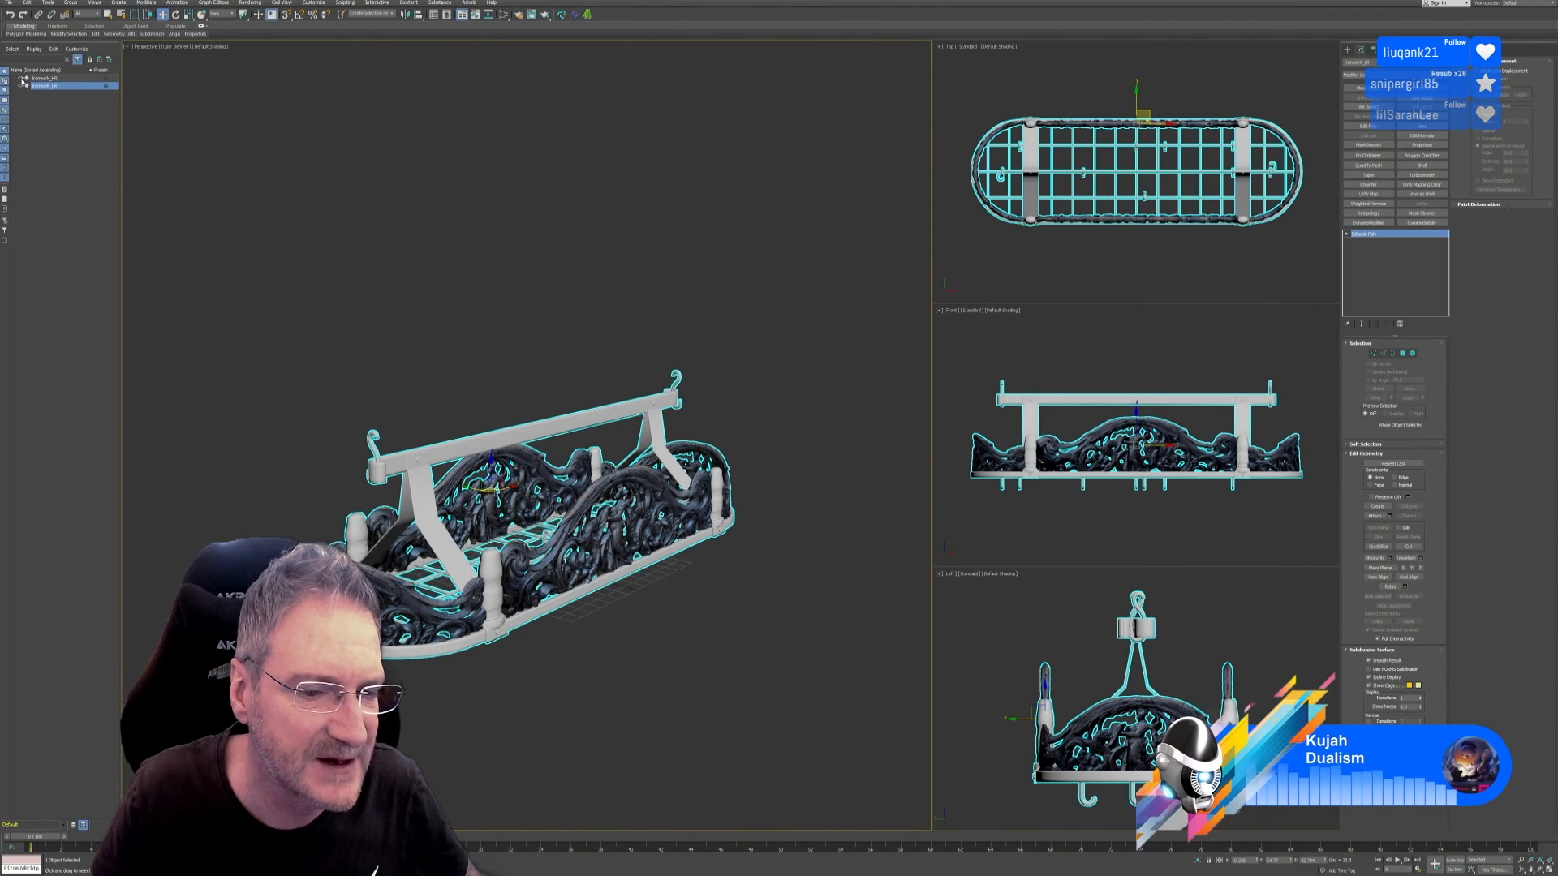
pyautogui.click(21, 79)
pyautogui.click(21, 79)
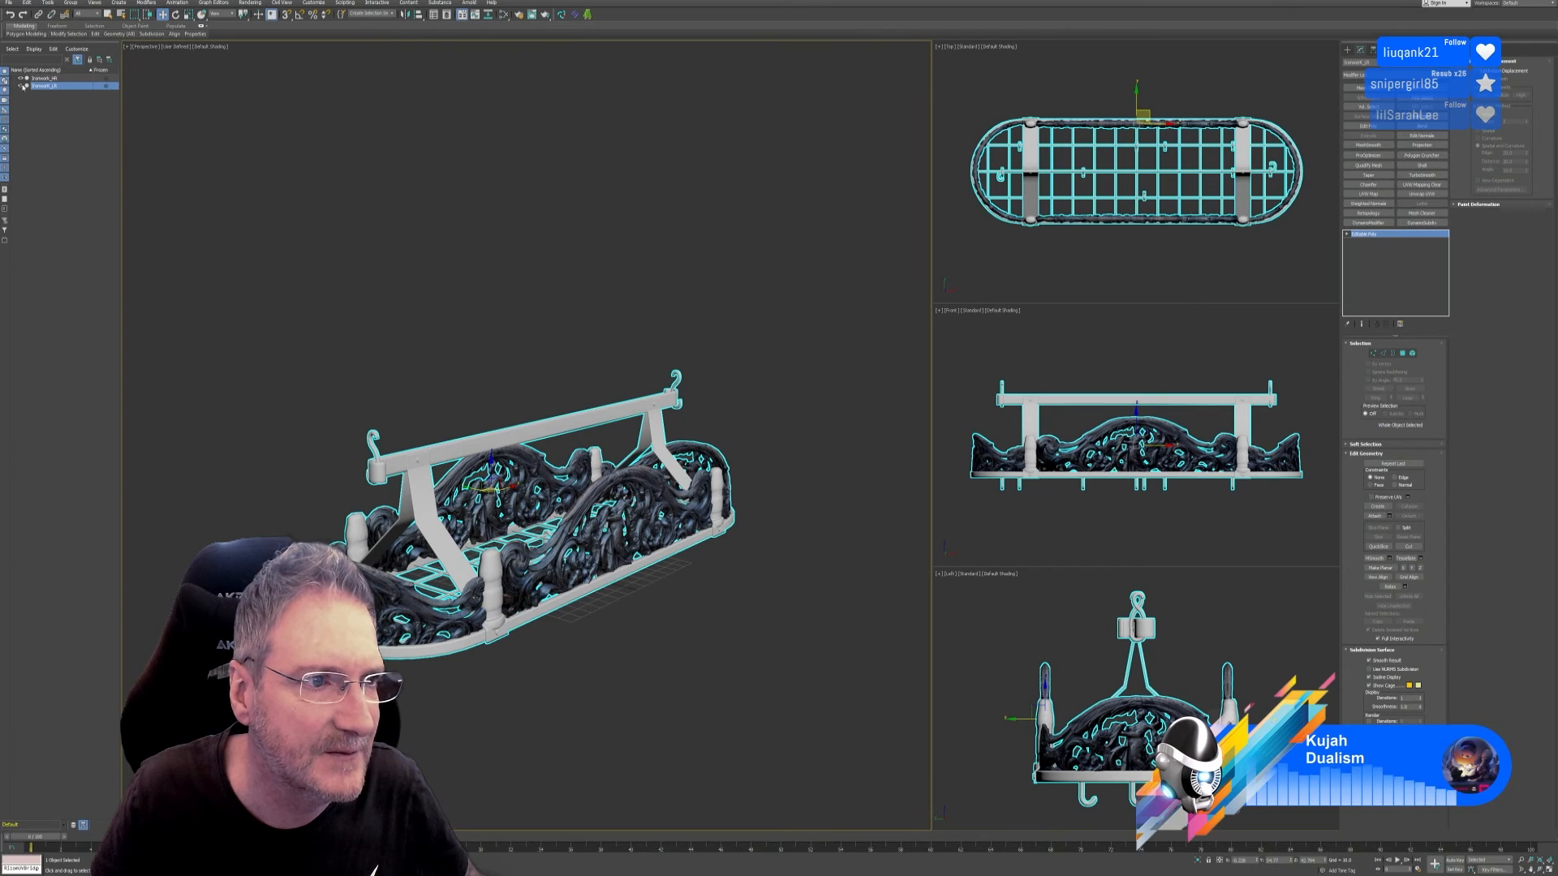
pyautogui.click(22, 84)
pyautogui.click(22, 84)
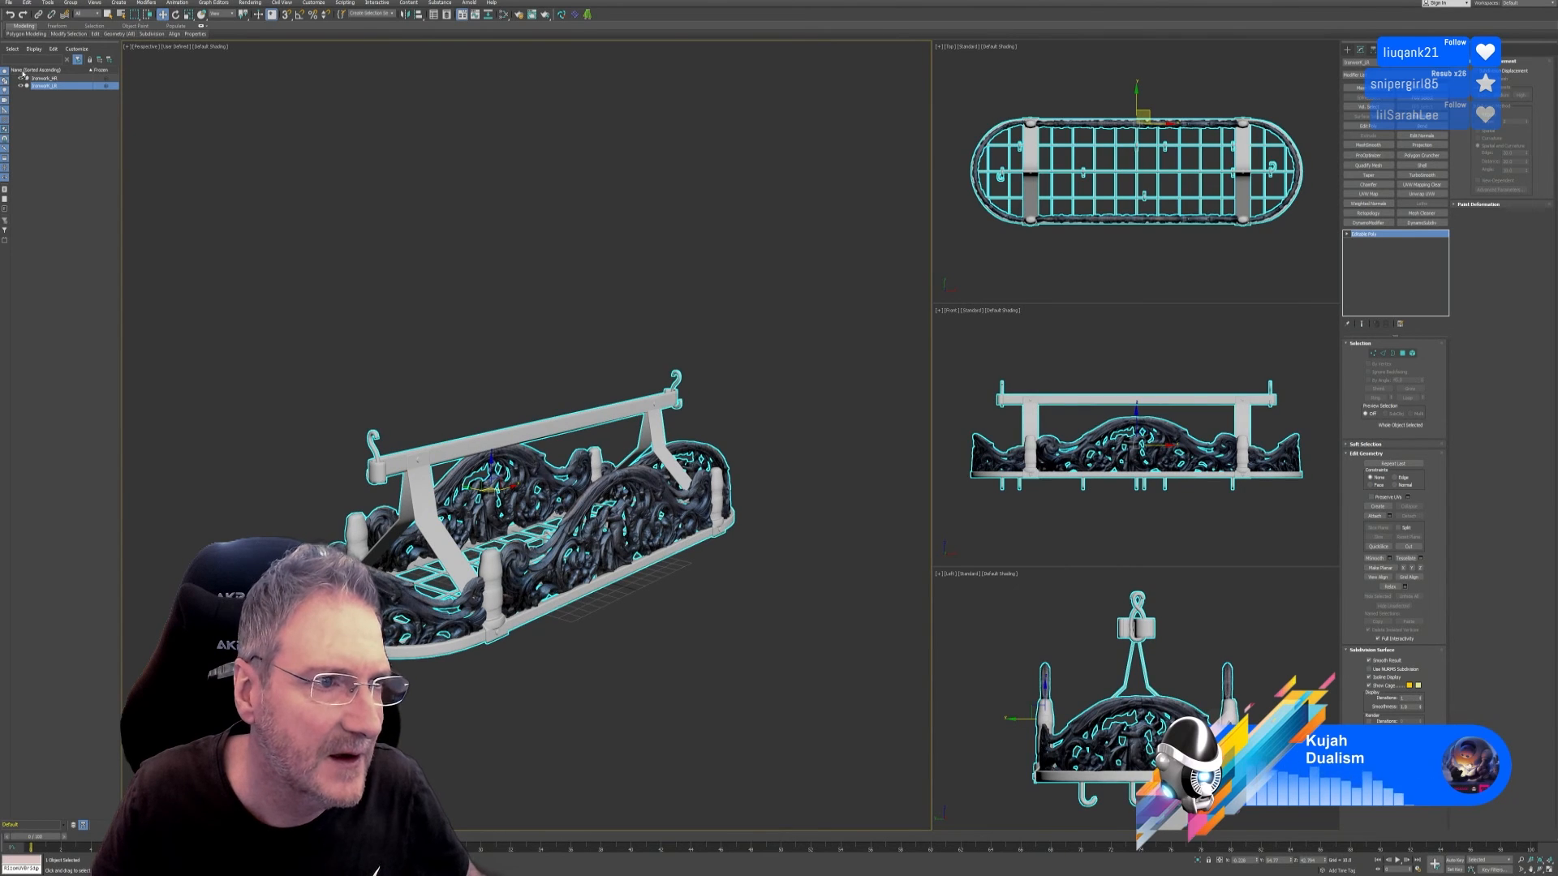
pyautogui.click(21, 79)
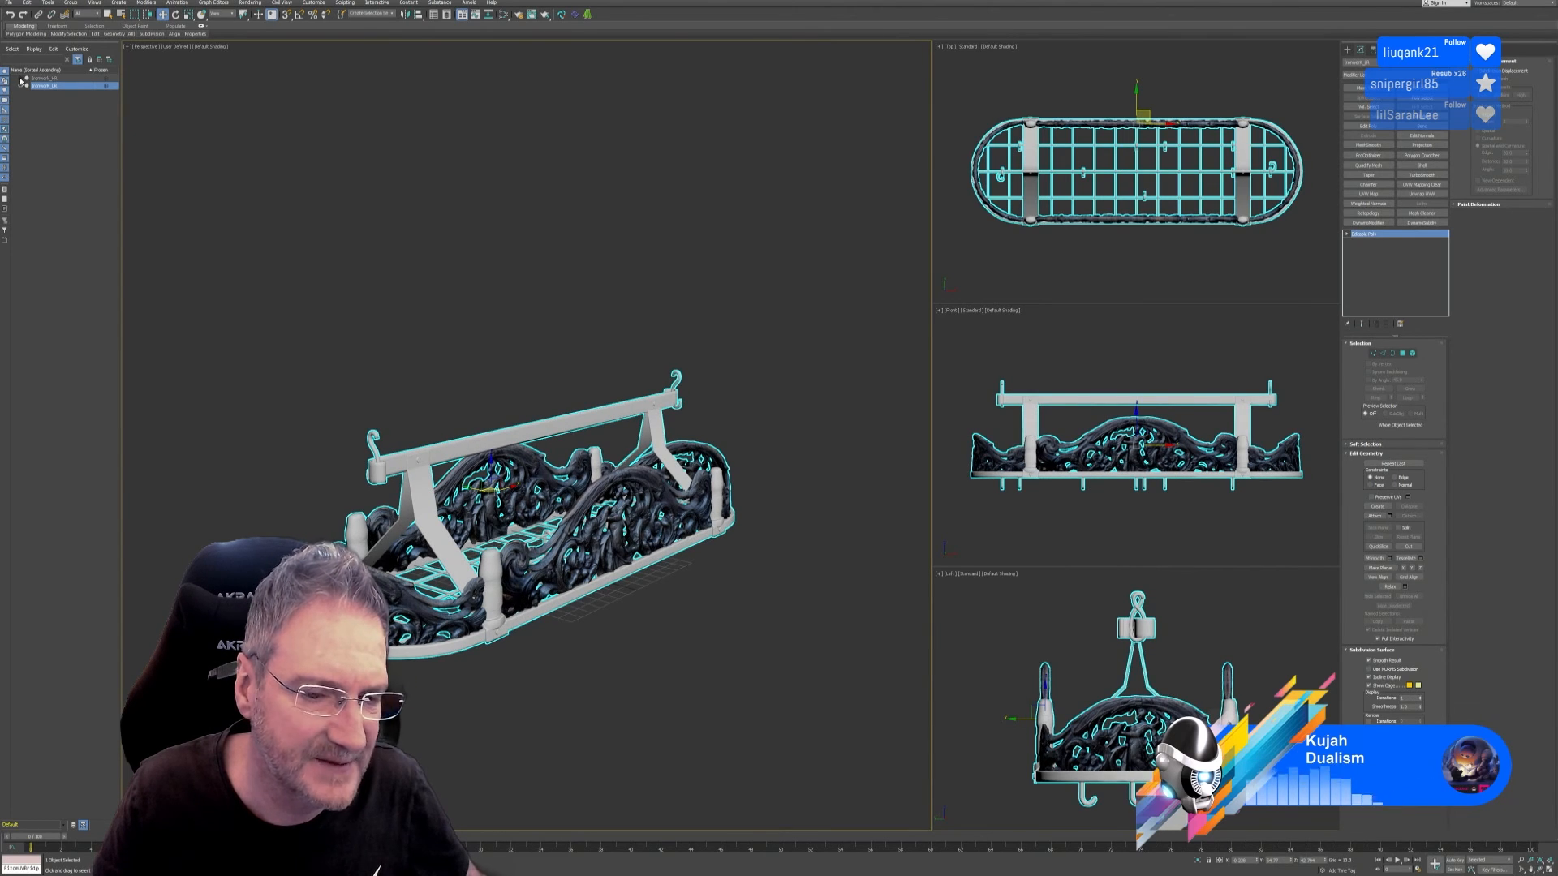
# Step: Show the combined high-resolution mesh, hide the low-resolution one, and select the high-resolution mesh
pyautogui.click(21, 79)
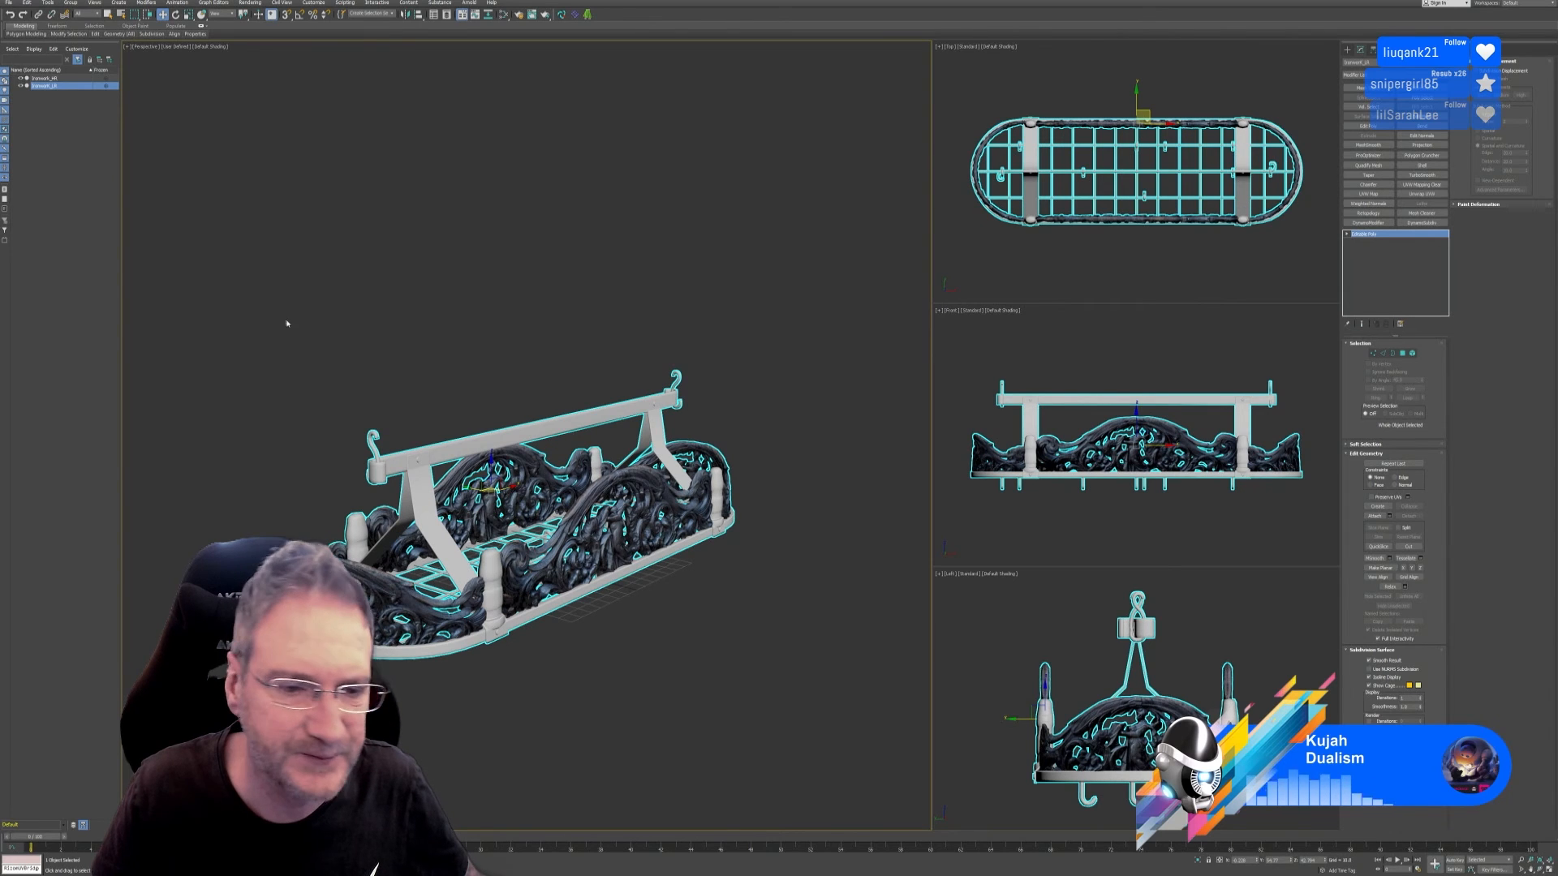
pyautogui.click(21, 86)
pyautogui.click(45, 79)
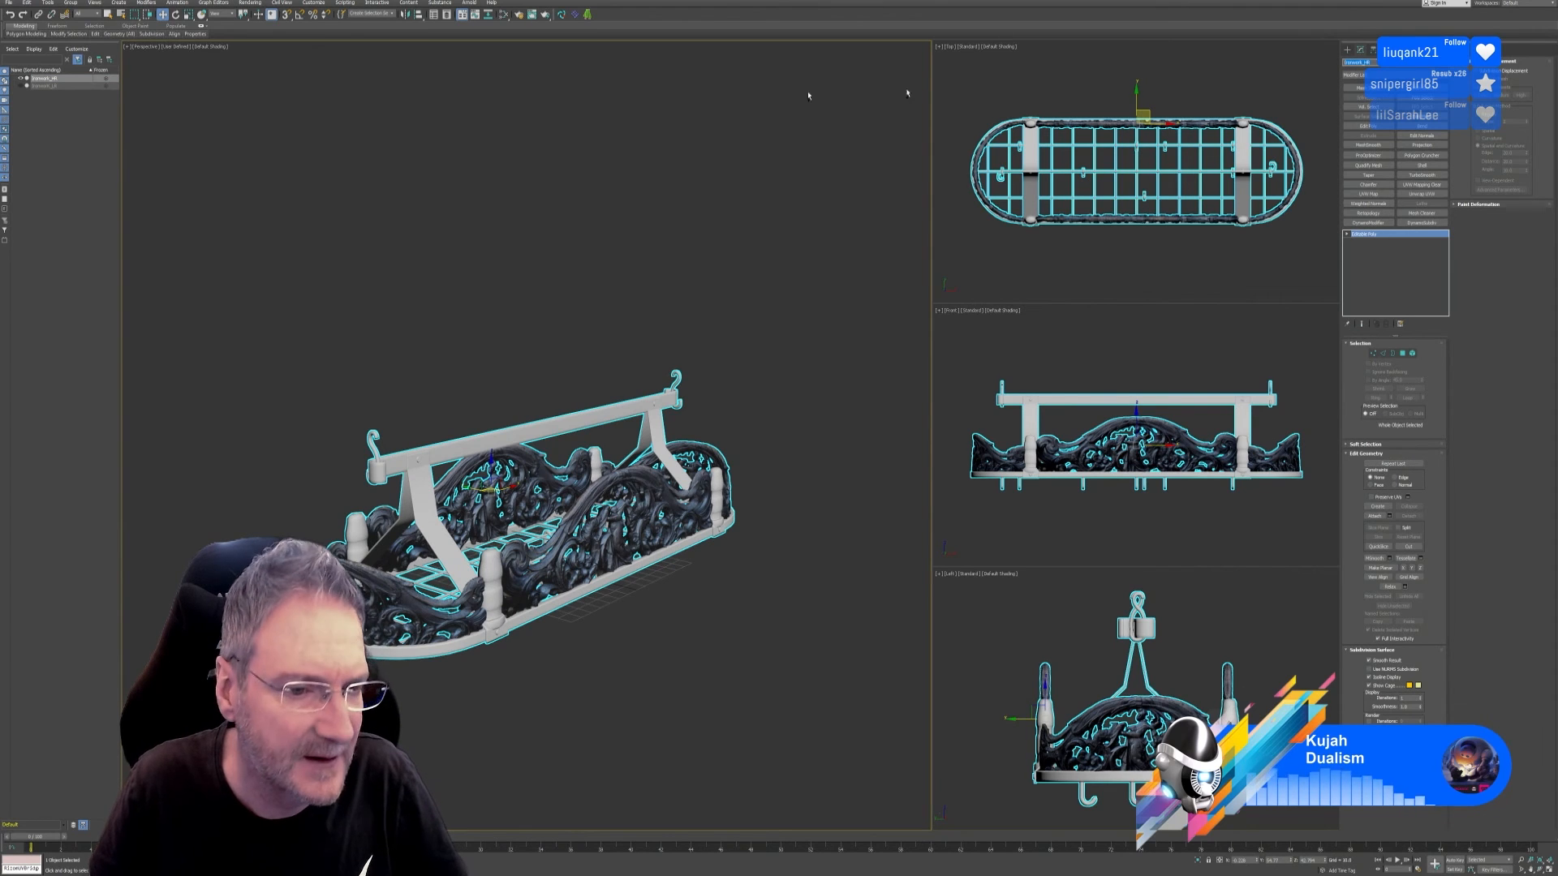
# Step: Export the selected high-resolution mesh as an FBX file into the pot rack's project folder, keeping the current export settings
pyautogui.click(8, 4)
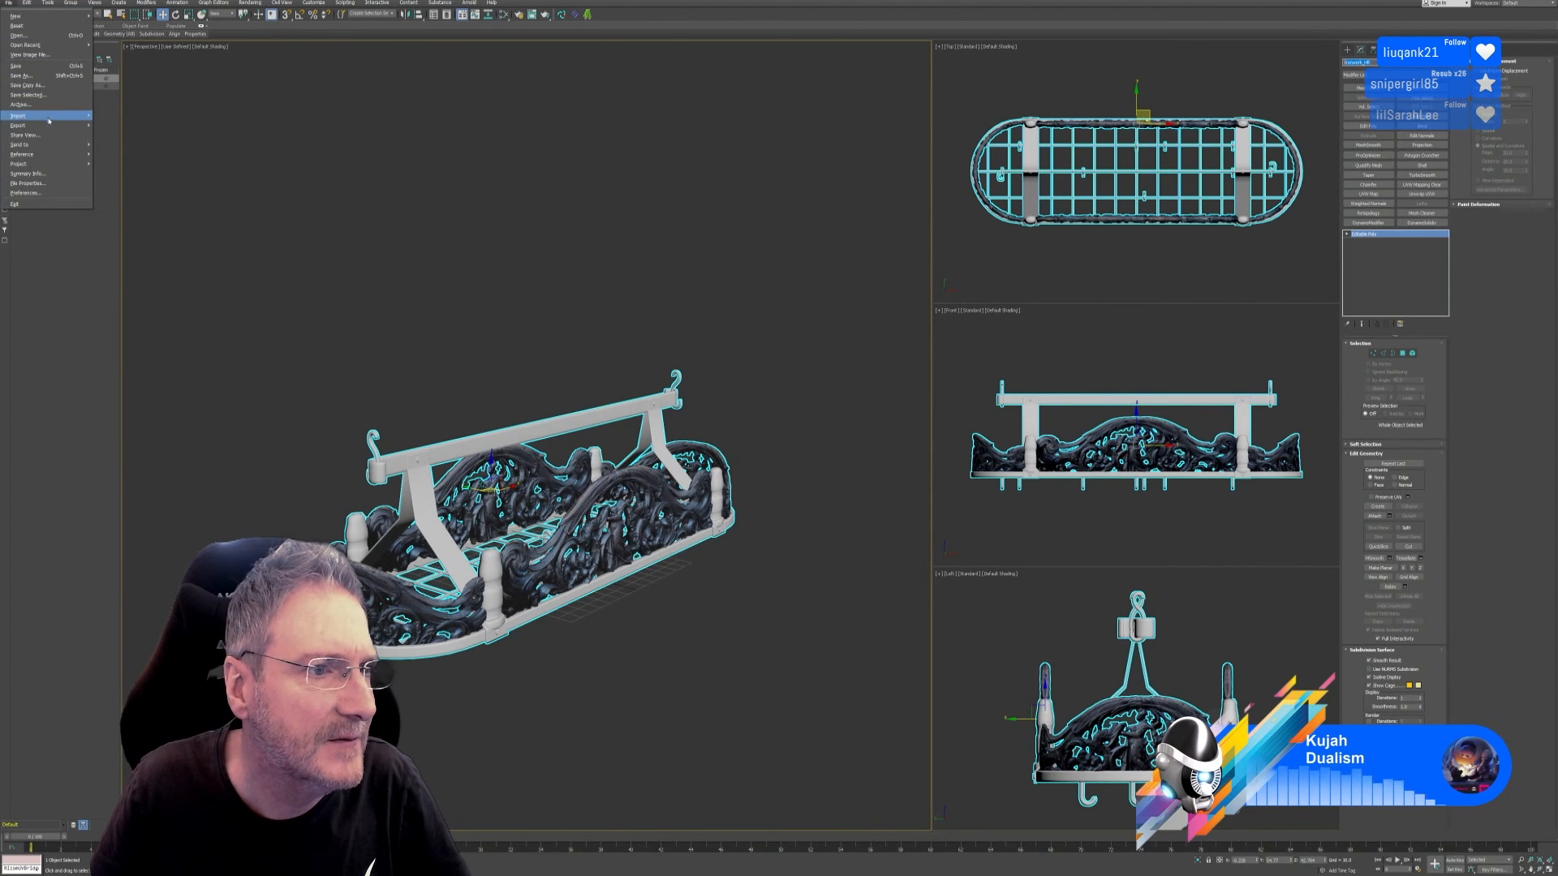
pyautogui.click(108, 132)
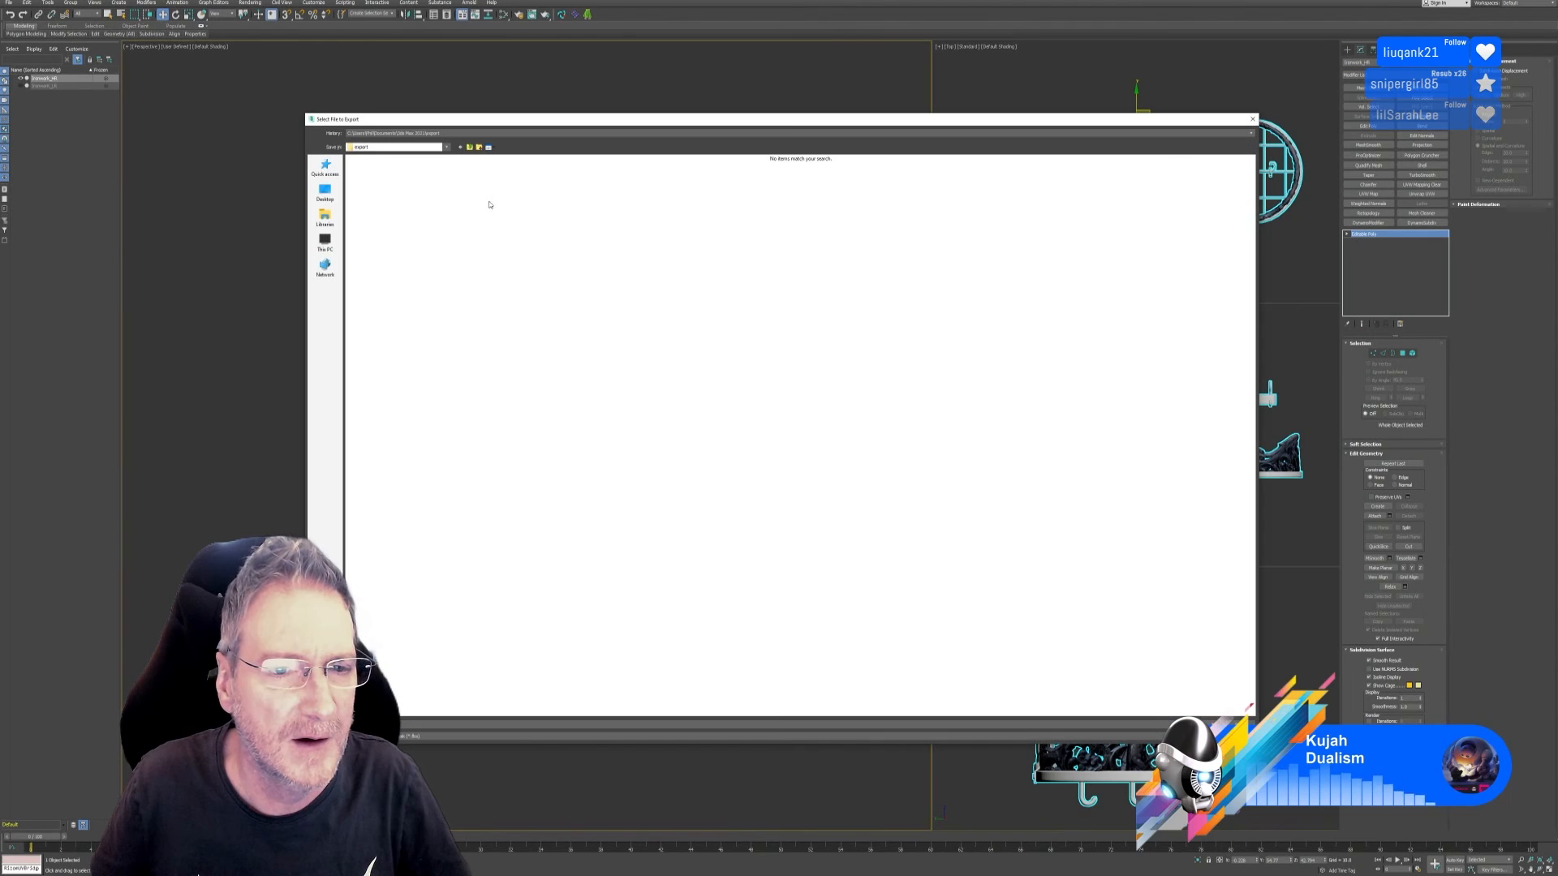
pyautogui.click(407, 134)
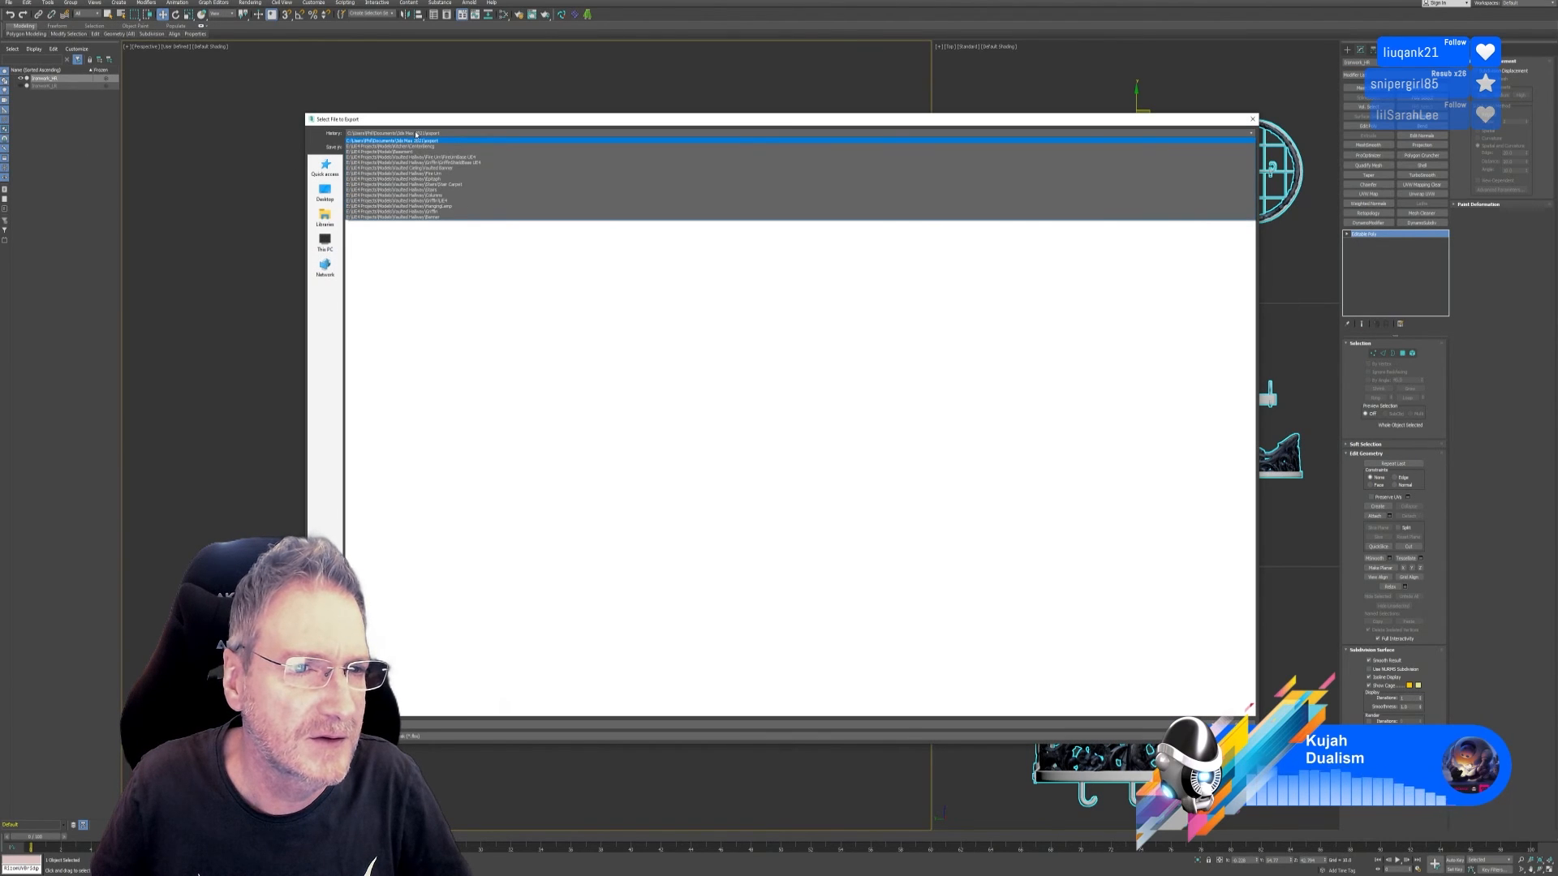
pyautogui.click(416, 146)
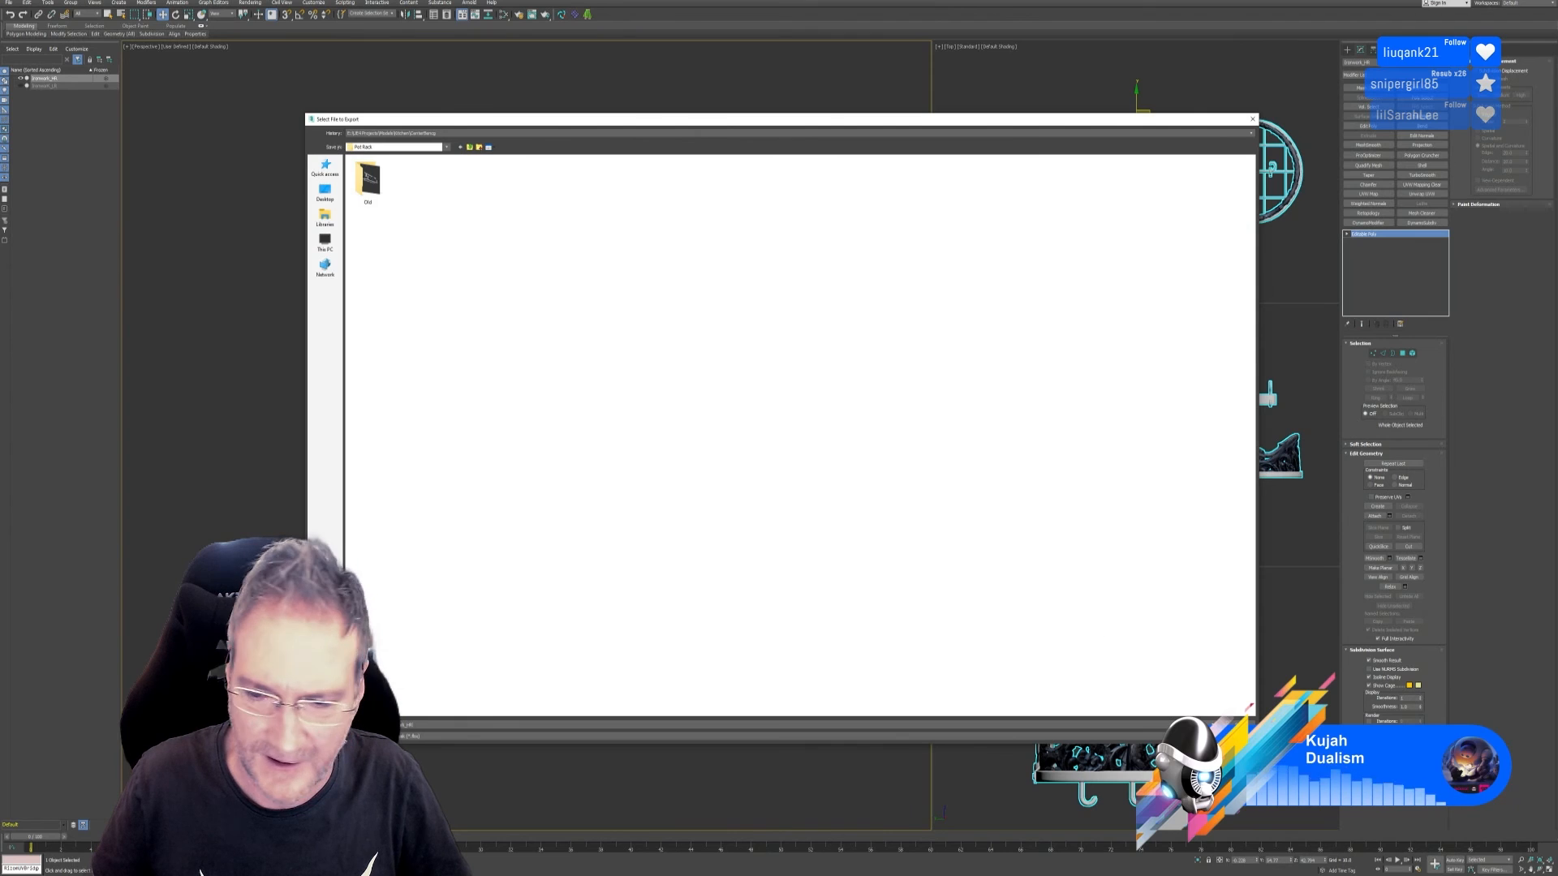
pyautogui.press('Return')
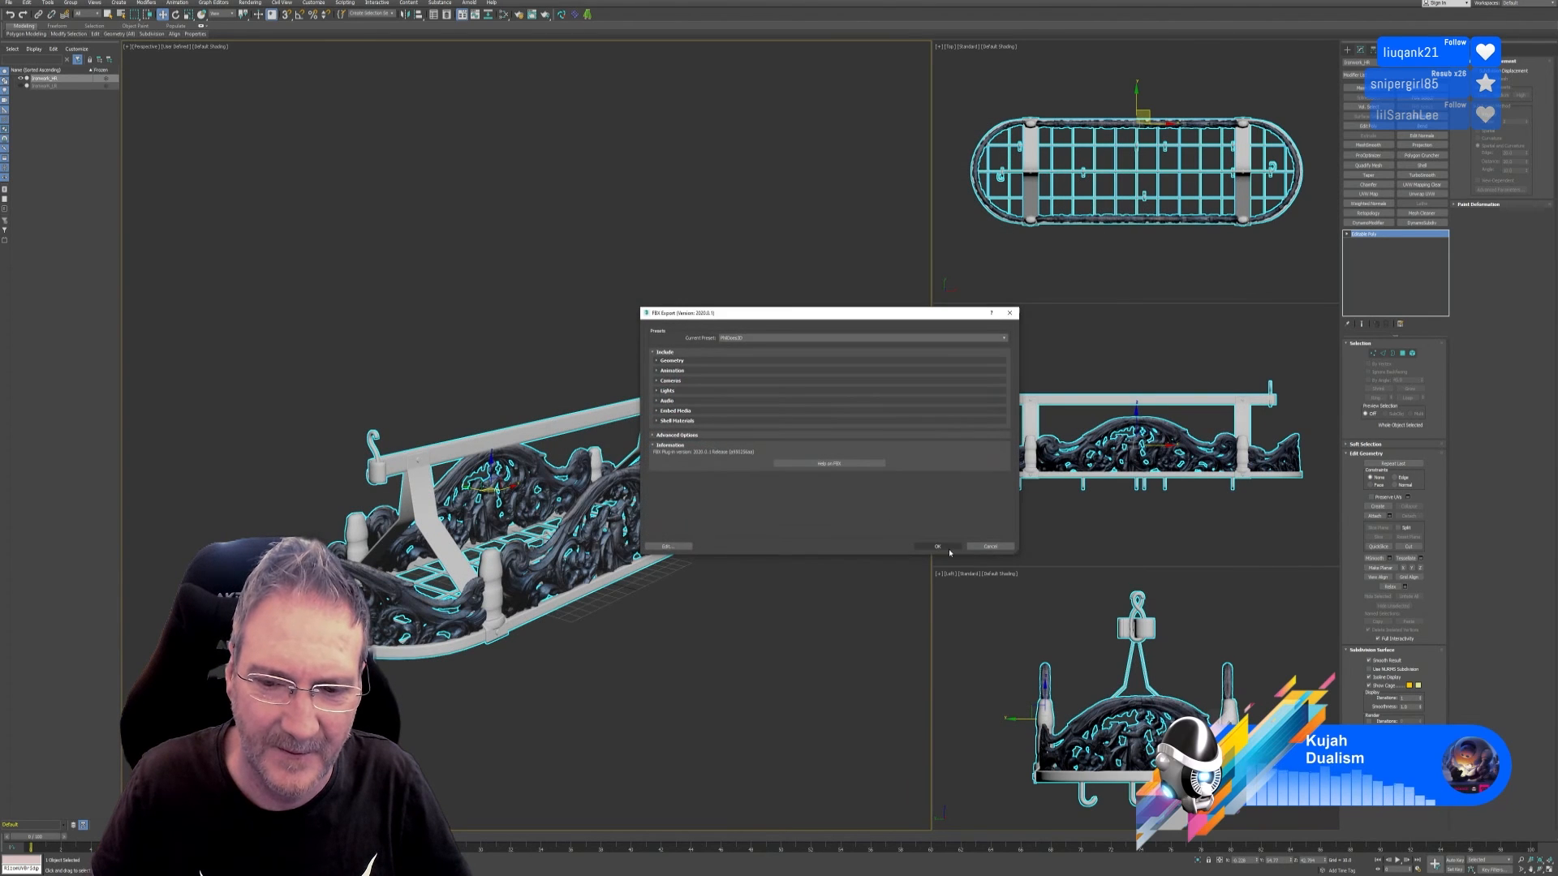
pyautogui.click(939, 547)
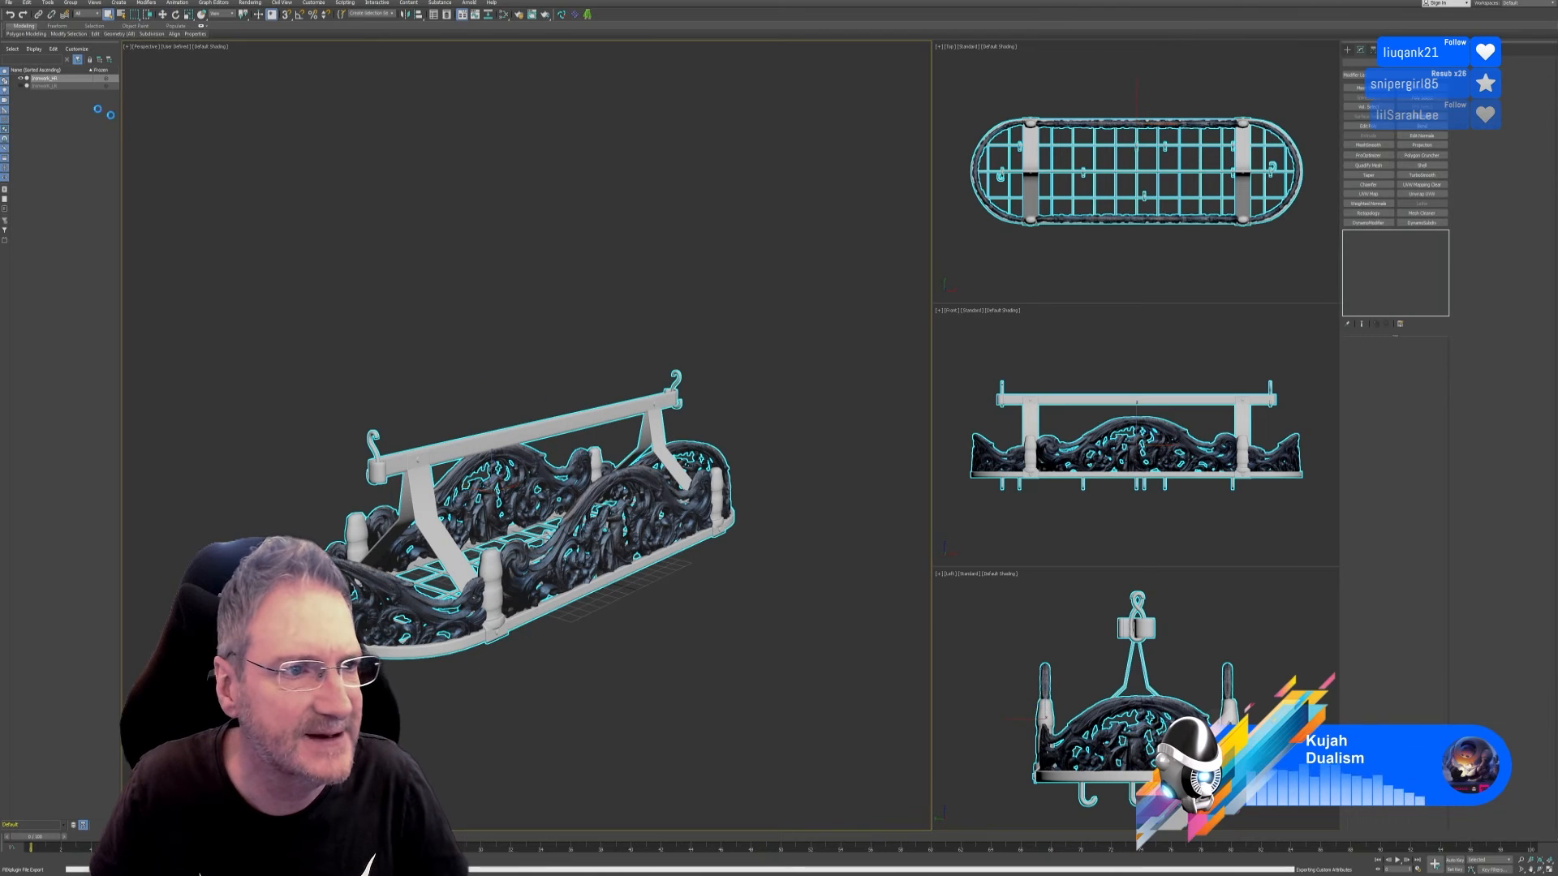
# Step: Show the combined low-resolution mesh, hide the exported high-resolution one, and select the low-resolution mesh
pyautogui.click(21, 86)
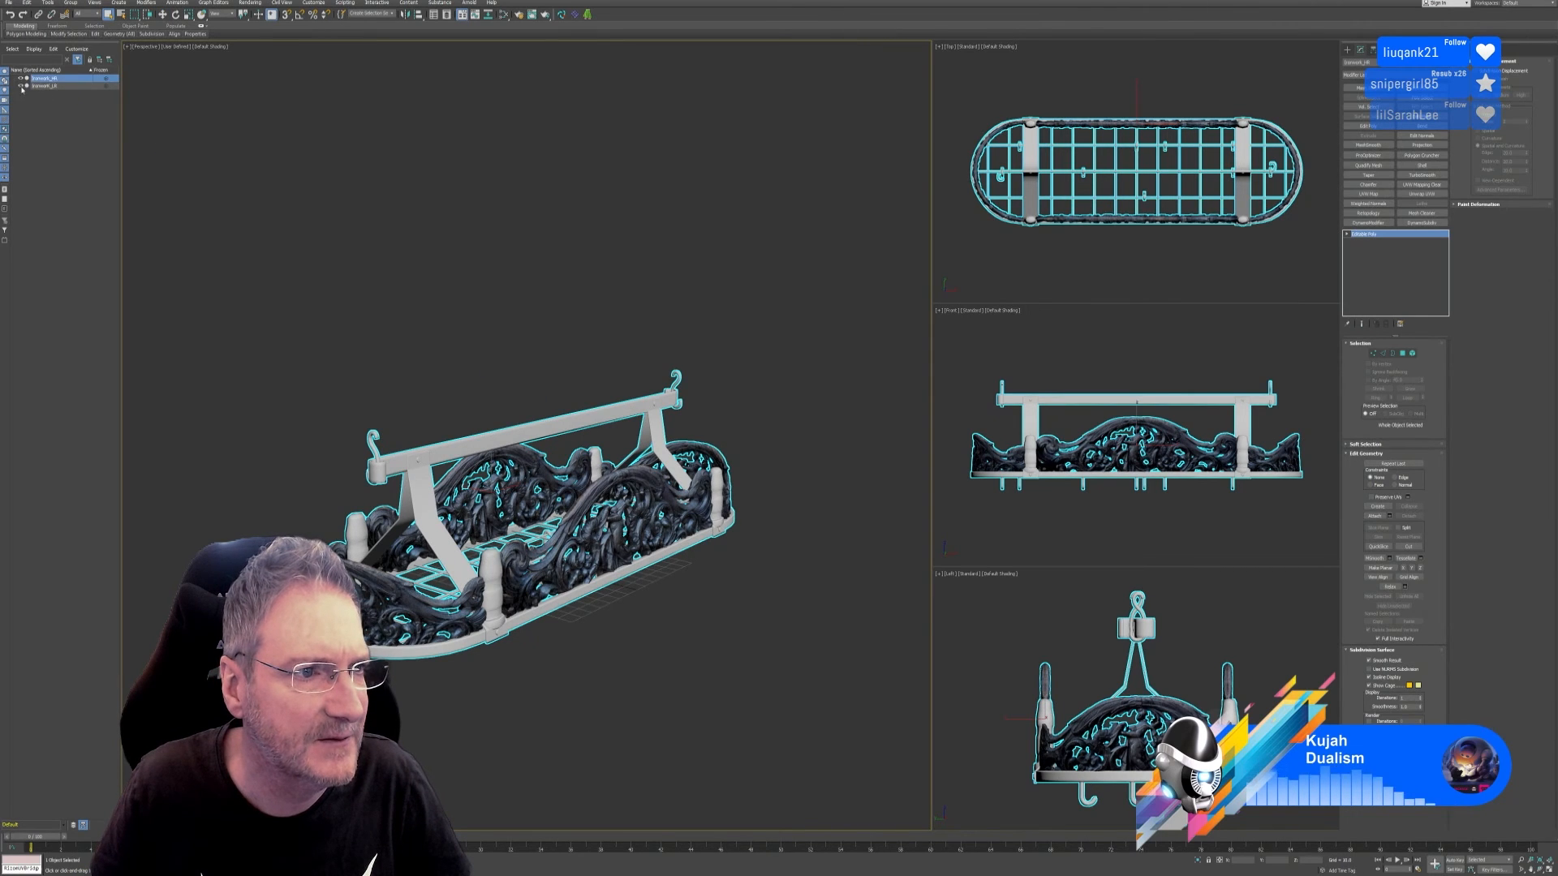
pyautogui.click(21, 78)
pyautogui.click(45, 86)
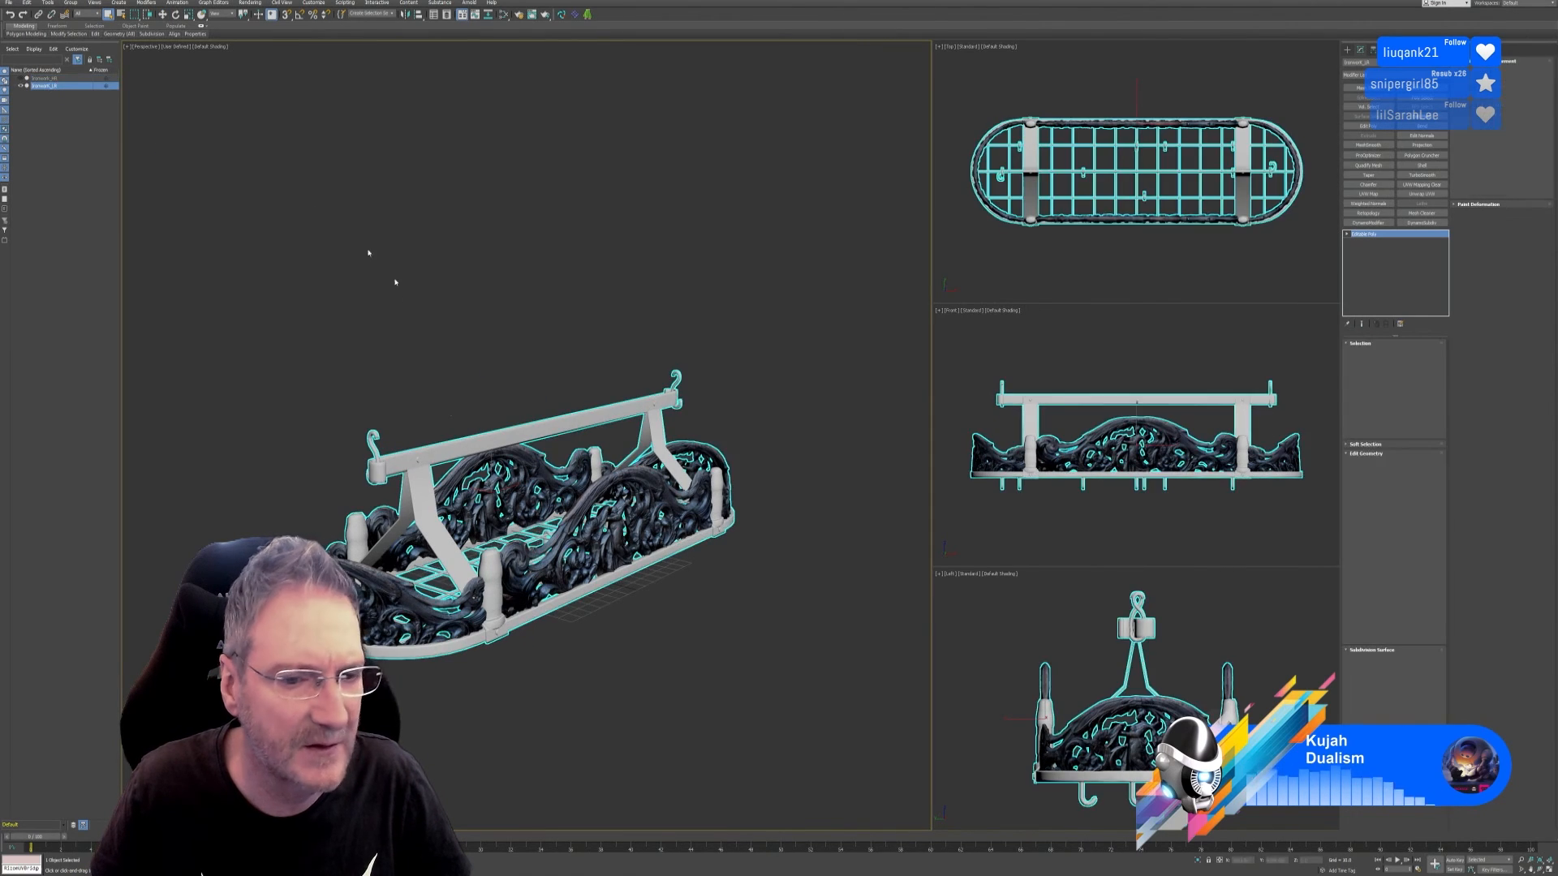
pyautogui.moveTo(599, 679)
pyautogui.keyDown('alt'); pyautogui.mouseDown(button='middle')
pyautogui.moveTo(619, 677)
pyautogui.moveTo(614, 654)
pyautogui.moveTo(611, 690)
pyautogui.mouseUp(button='middle'); pyautogui.keyUp('alt')
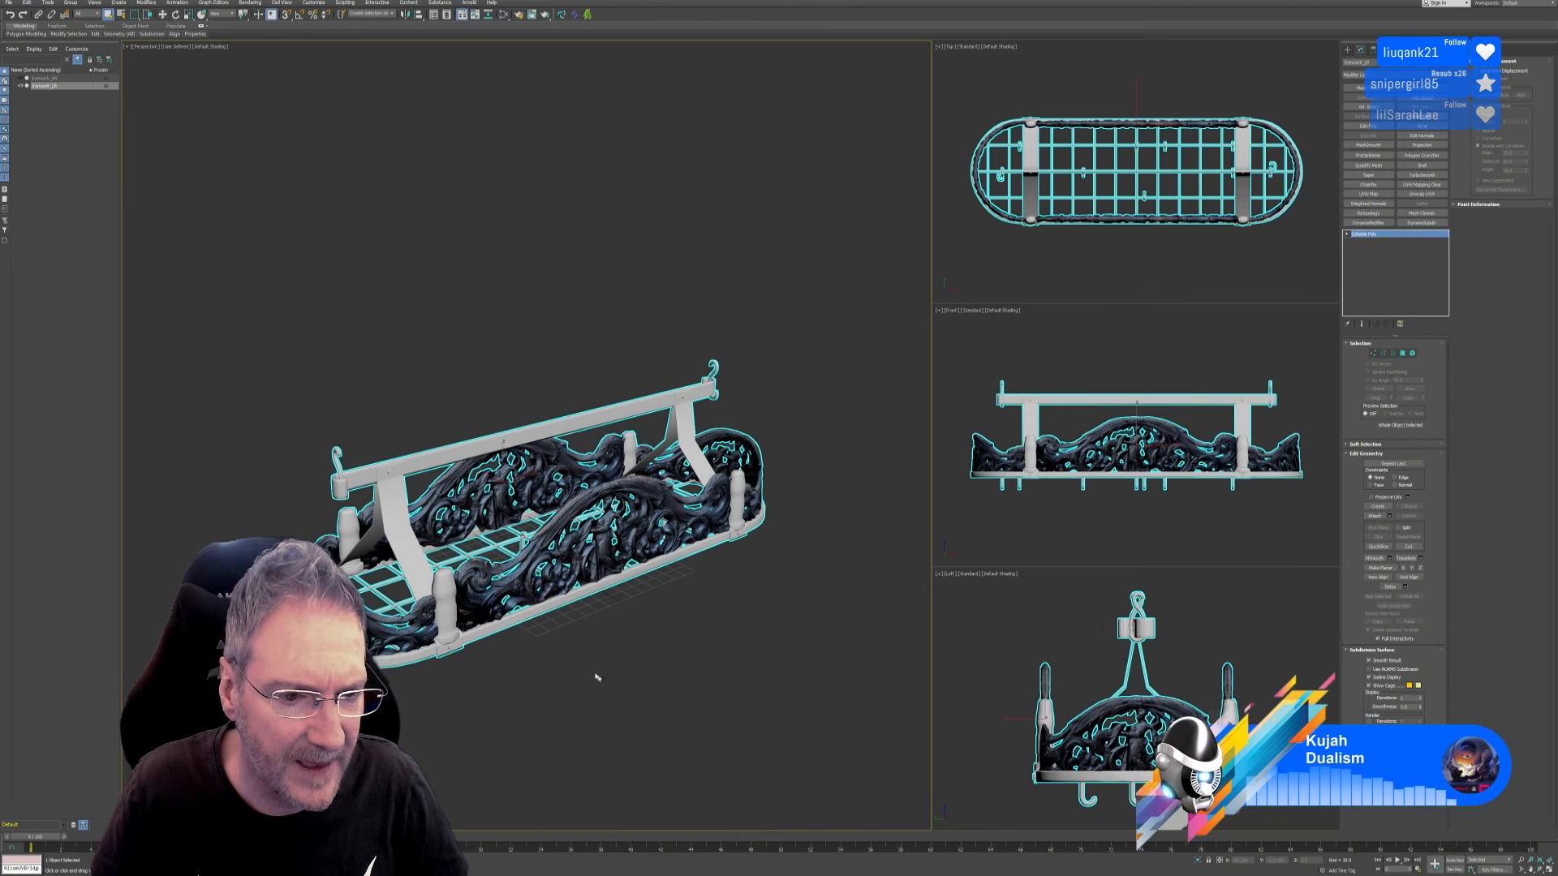
# Step: Enter element level on the mesh and select the hooks at both ends of the upper beam
pyautogui.click(1413, 354)
pyautogui.click(339, 456)
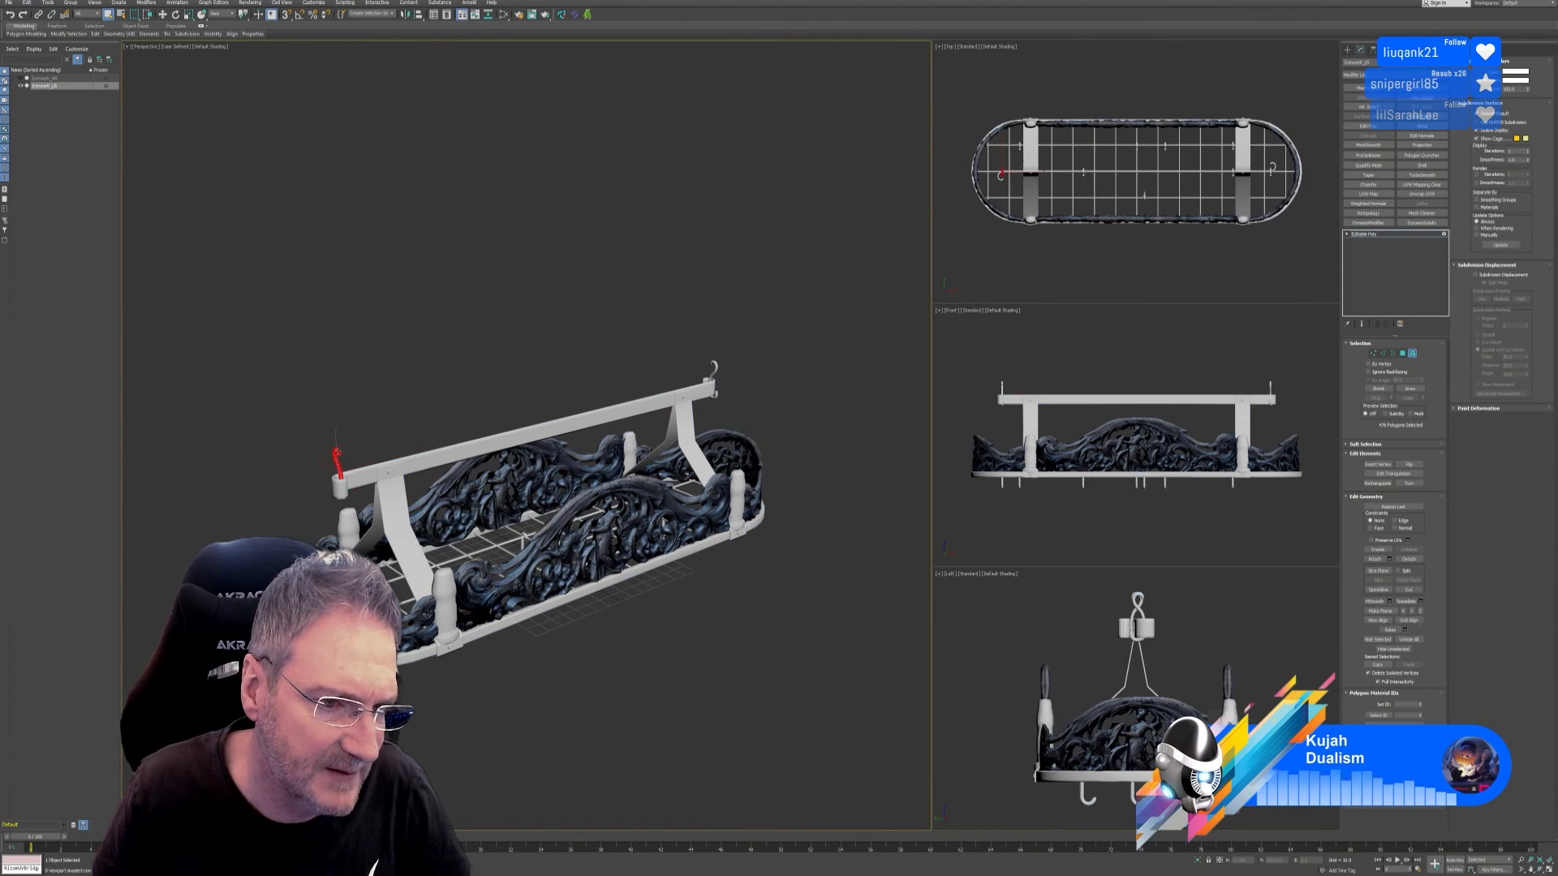
pyautogui.keyDown('ctrl'); pyautogui.click(714, 370); pyautogui.keyUp('ctrl')
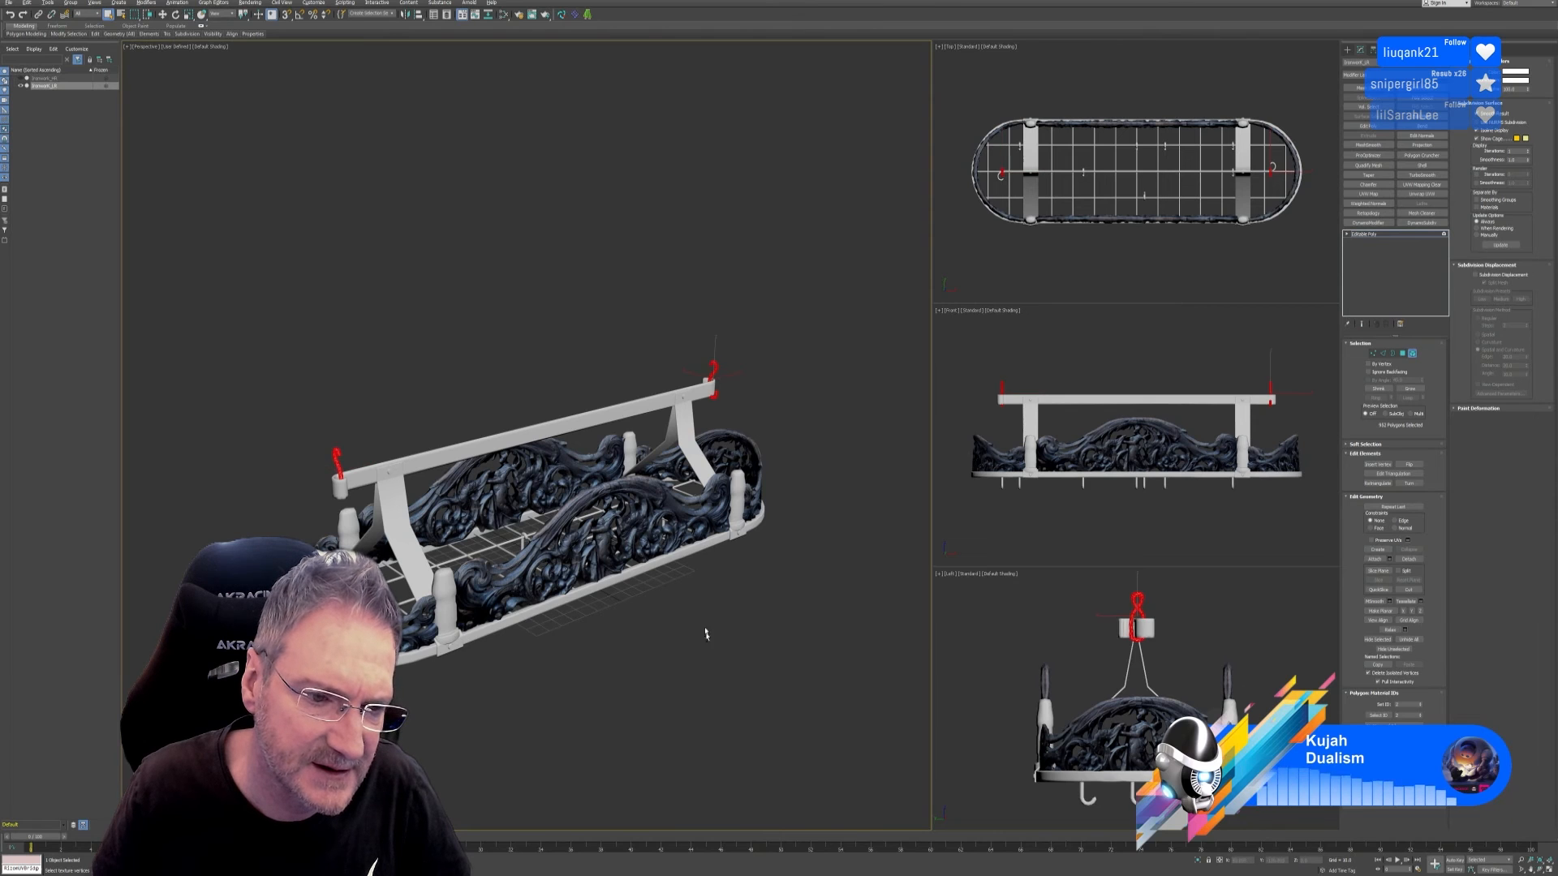
pyautogui.keyDown('alt'); pyautogui.moveTo(705, 633); pyautogui.dragTo(711, 580, button='middle'); pyautogui.keyUp('alt')
pyautogui.scroll(5, 352, 423)
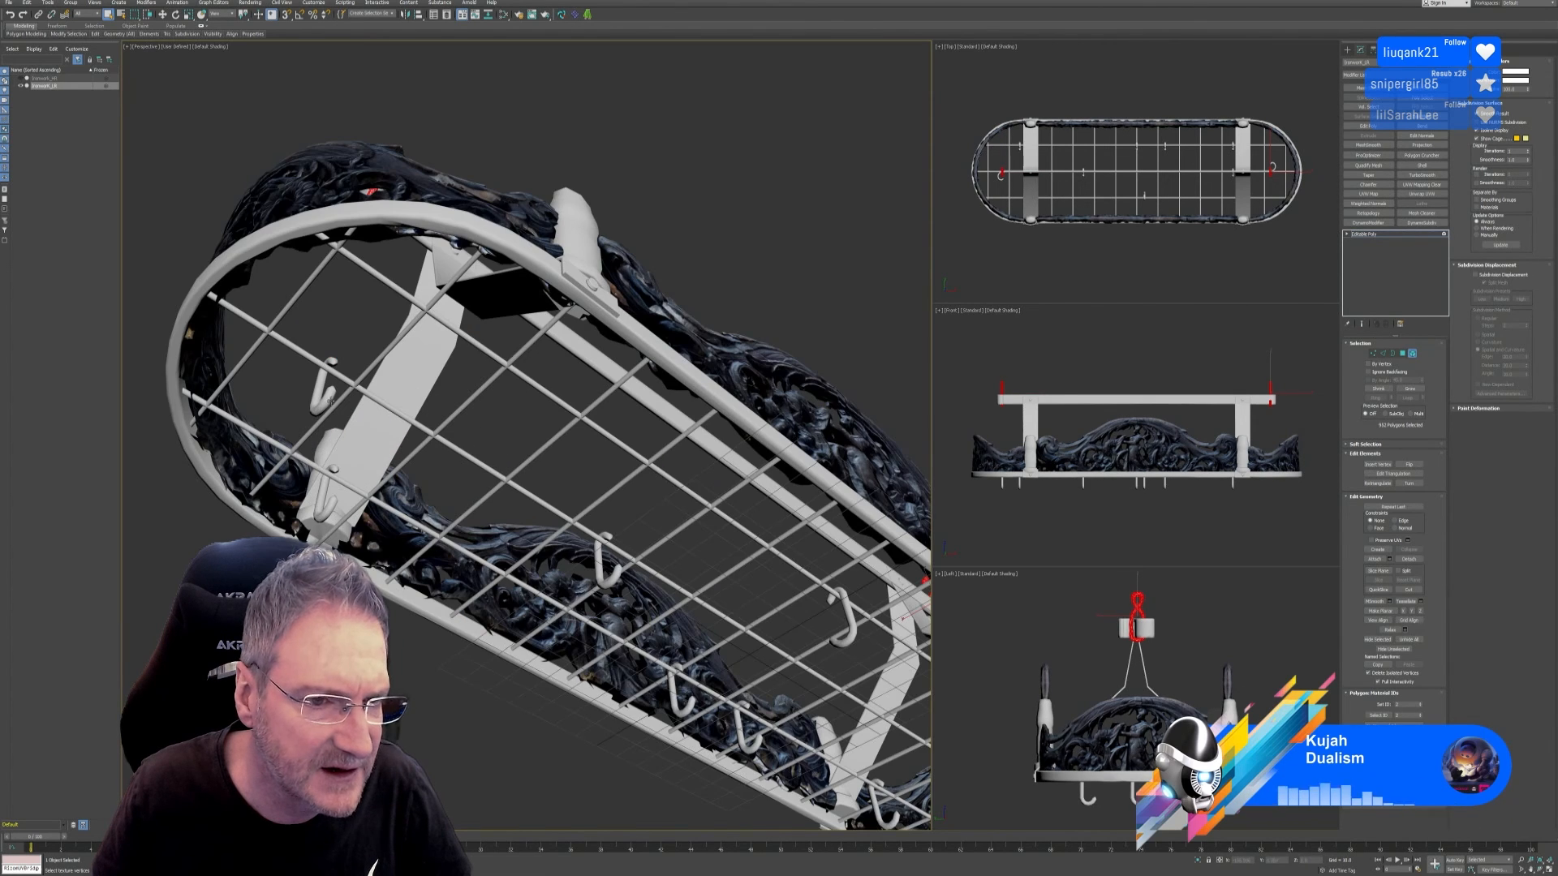
# Step: Add all the pot hooks hanging beneath the wire grid to the element selection
pyautogui.keyDown('ctrl'); pyautogui.click(329, 388); pyautogui.keyUp('ctrl')
pyautogui.keyDown('ctrl'); pyautogui.click(333, 512); pyautogui.keyUp('ctrl')
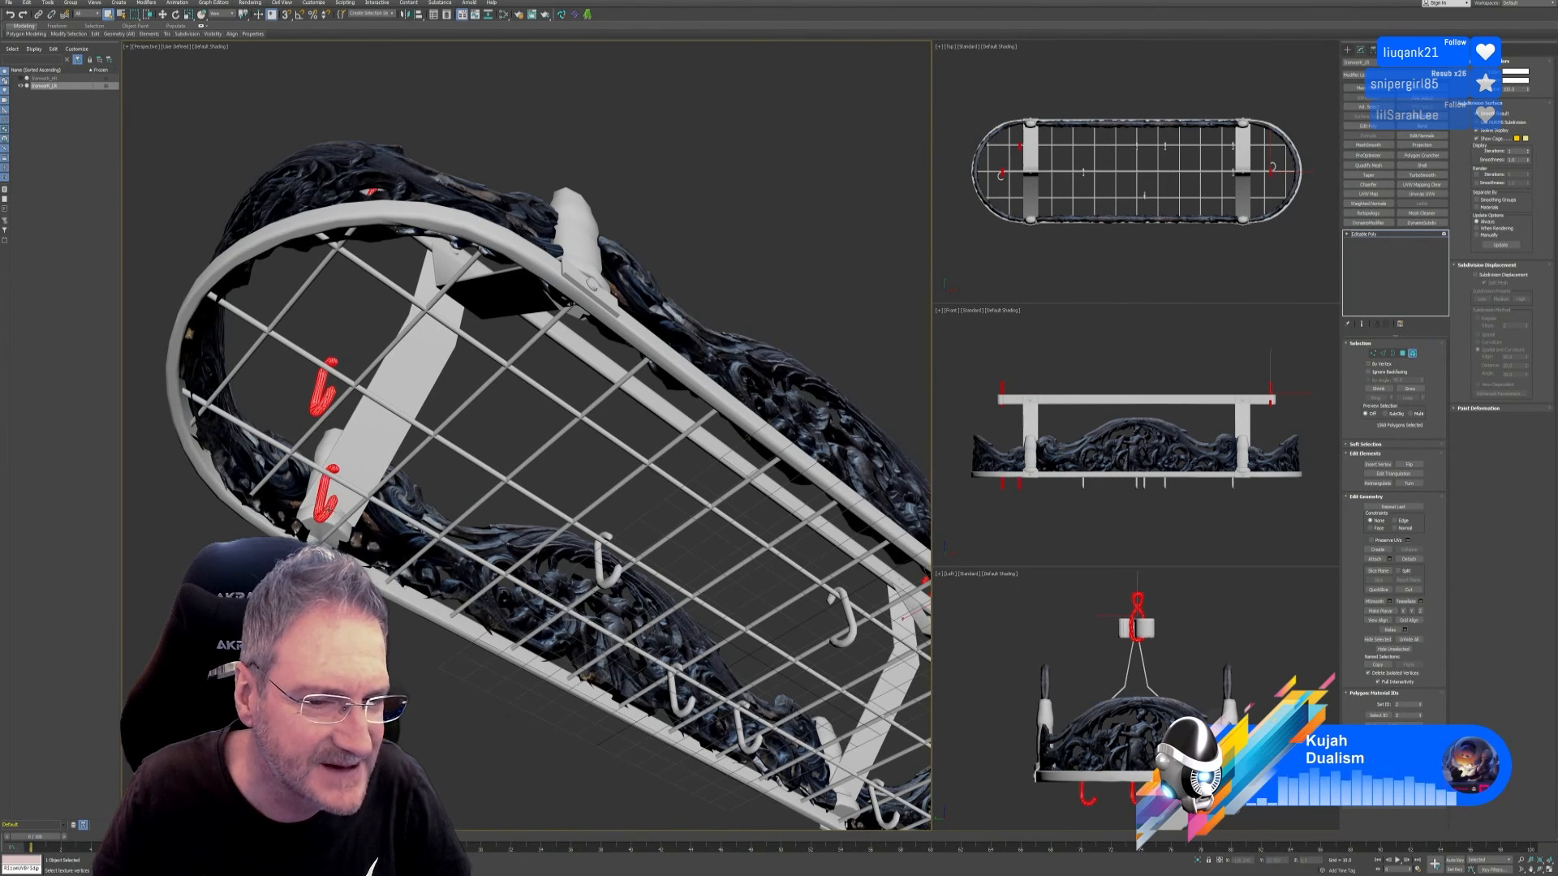
pyautogui.keyDown('ctrl'); pyautogui.click(607, 564); pyautogui.keyUp('ctrl')
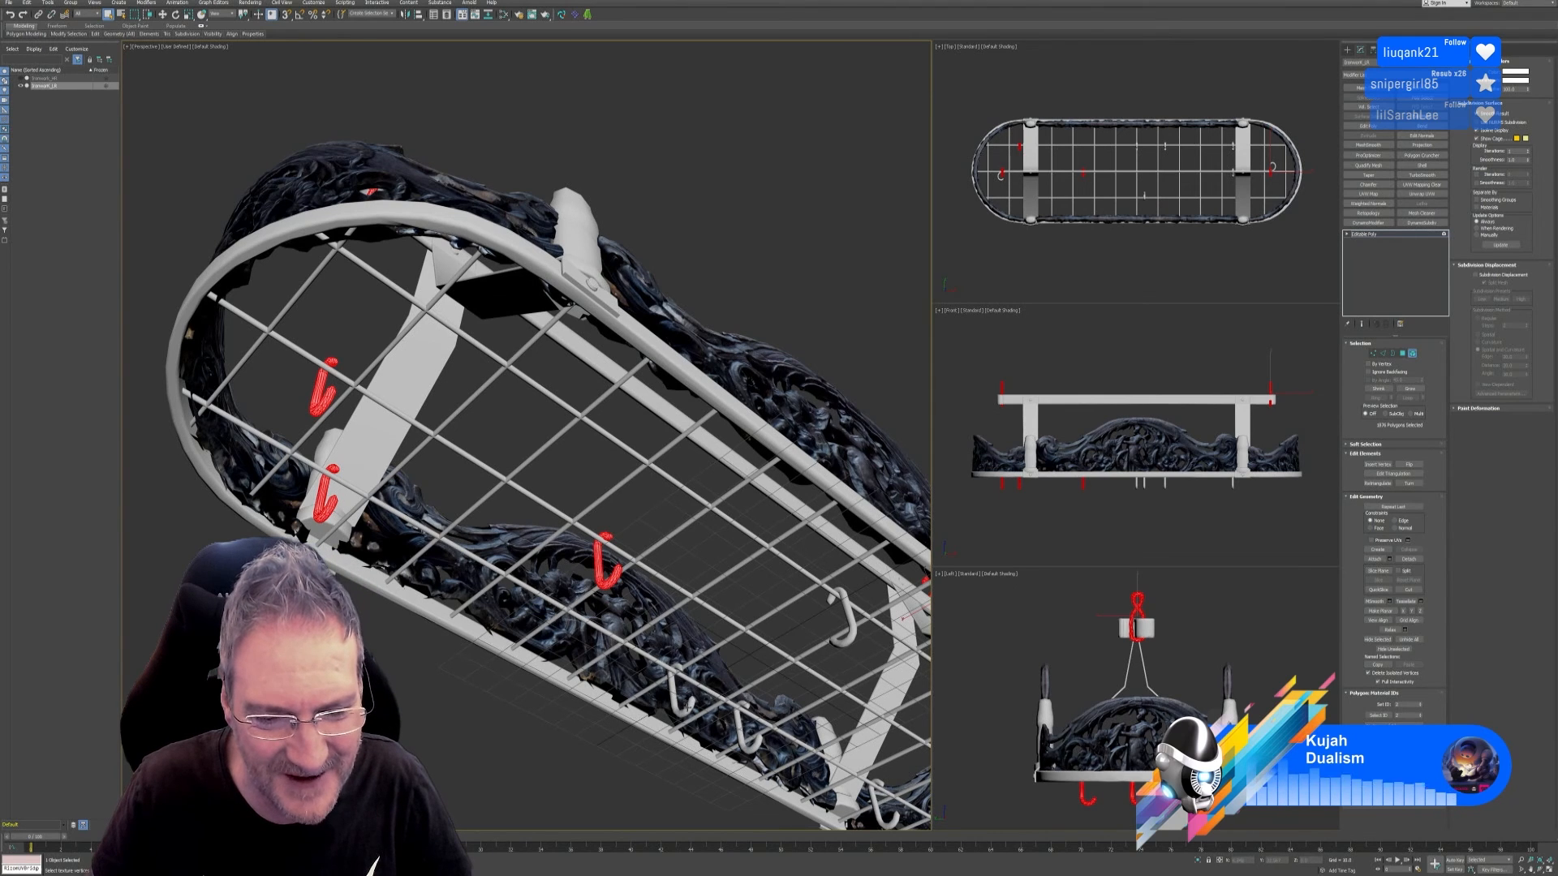
pyautogui.keyDown('ctrl'); pyautogui.click(680, 691); pyautogui.keyUp('ctrl')
pyautogui.keyDown('ctrl'); pyautogui.click(748, 738); pyautogui.keyUp('ctrl')
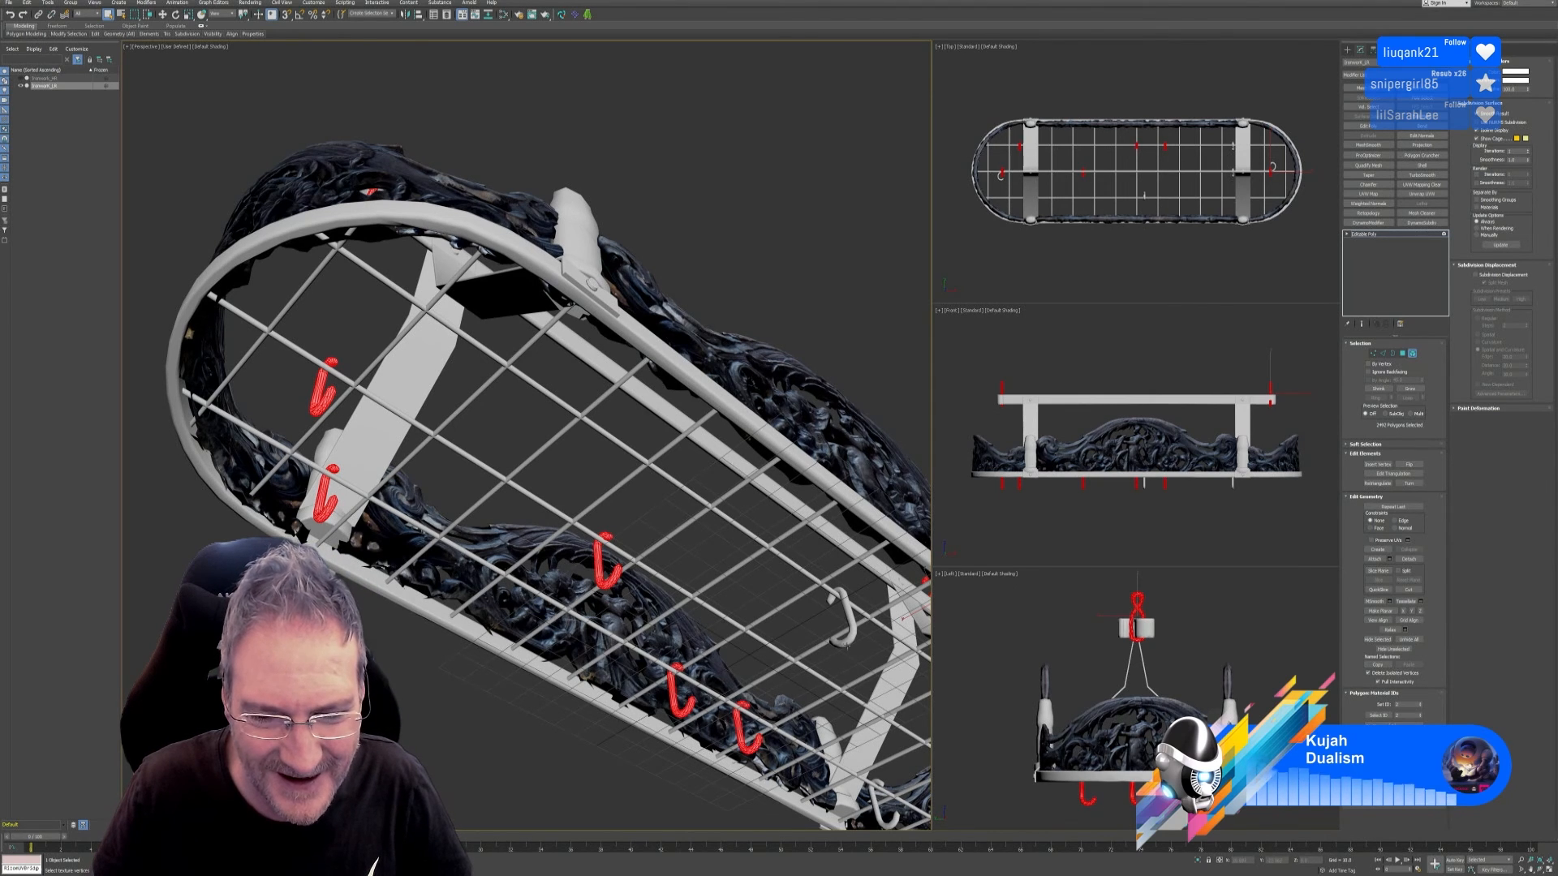
pyautogui.keyDown('ctrl'); pyautogui.click(843, 625); pyautogui.keyUp('ctrl')
pyautogui.moveTo(774, 614); pyautogui.dragTo(609, 490, button='middle')
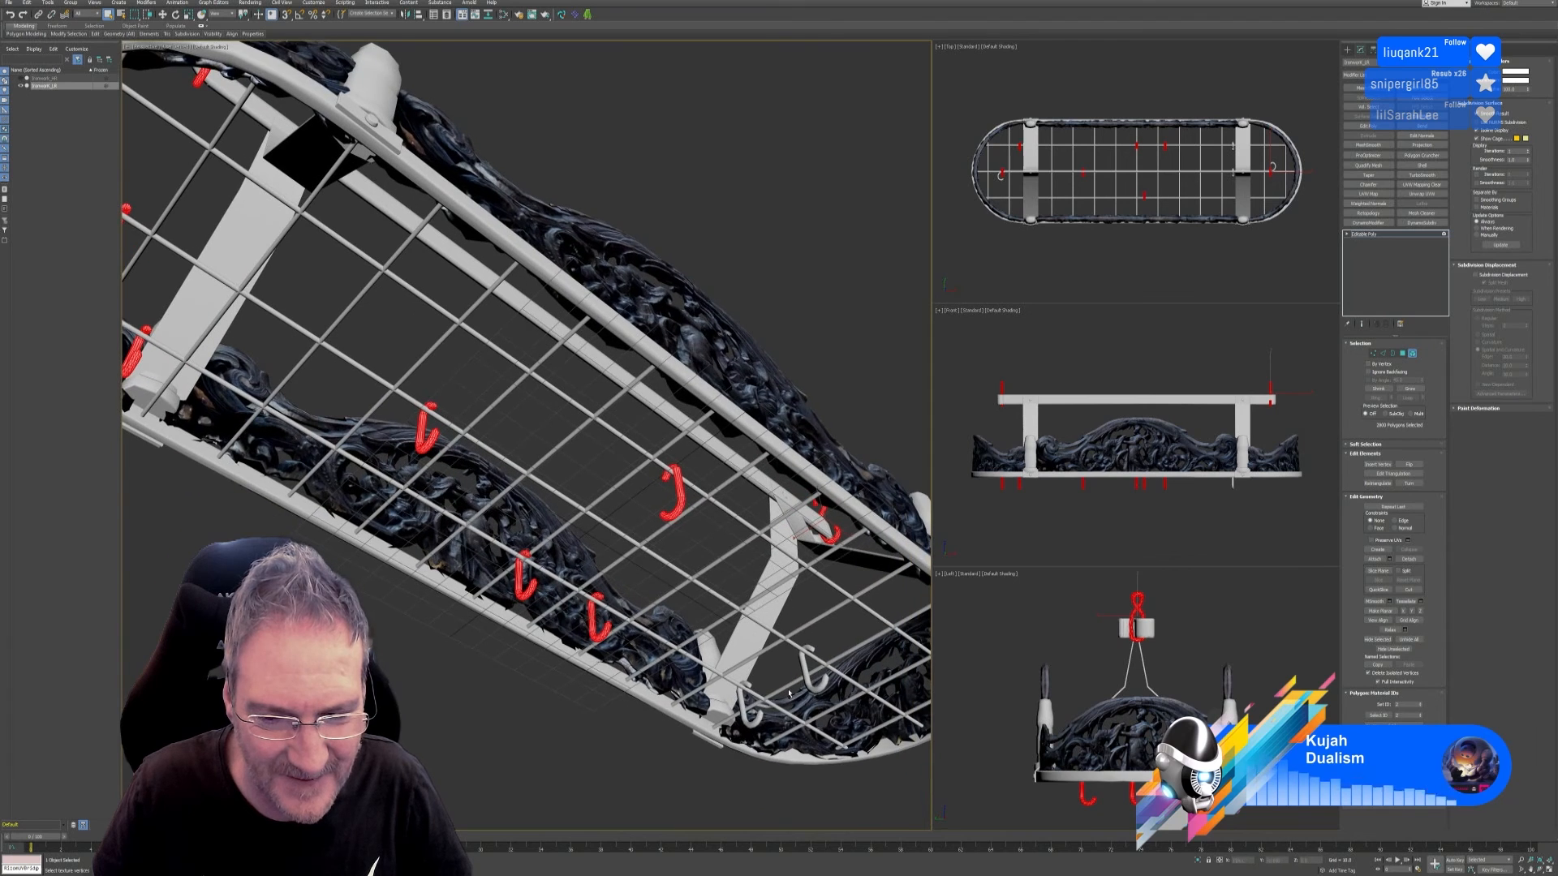
pyautogui.keyDown('ctrl'); pyautogui.click(807, 677); pyautogui.keyUp('ctrl')
pyautogui.keyDown('ctrl'); pyautogui.click(748, 708); pyautogui.keyUp('ctrl')
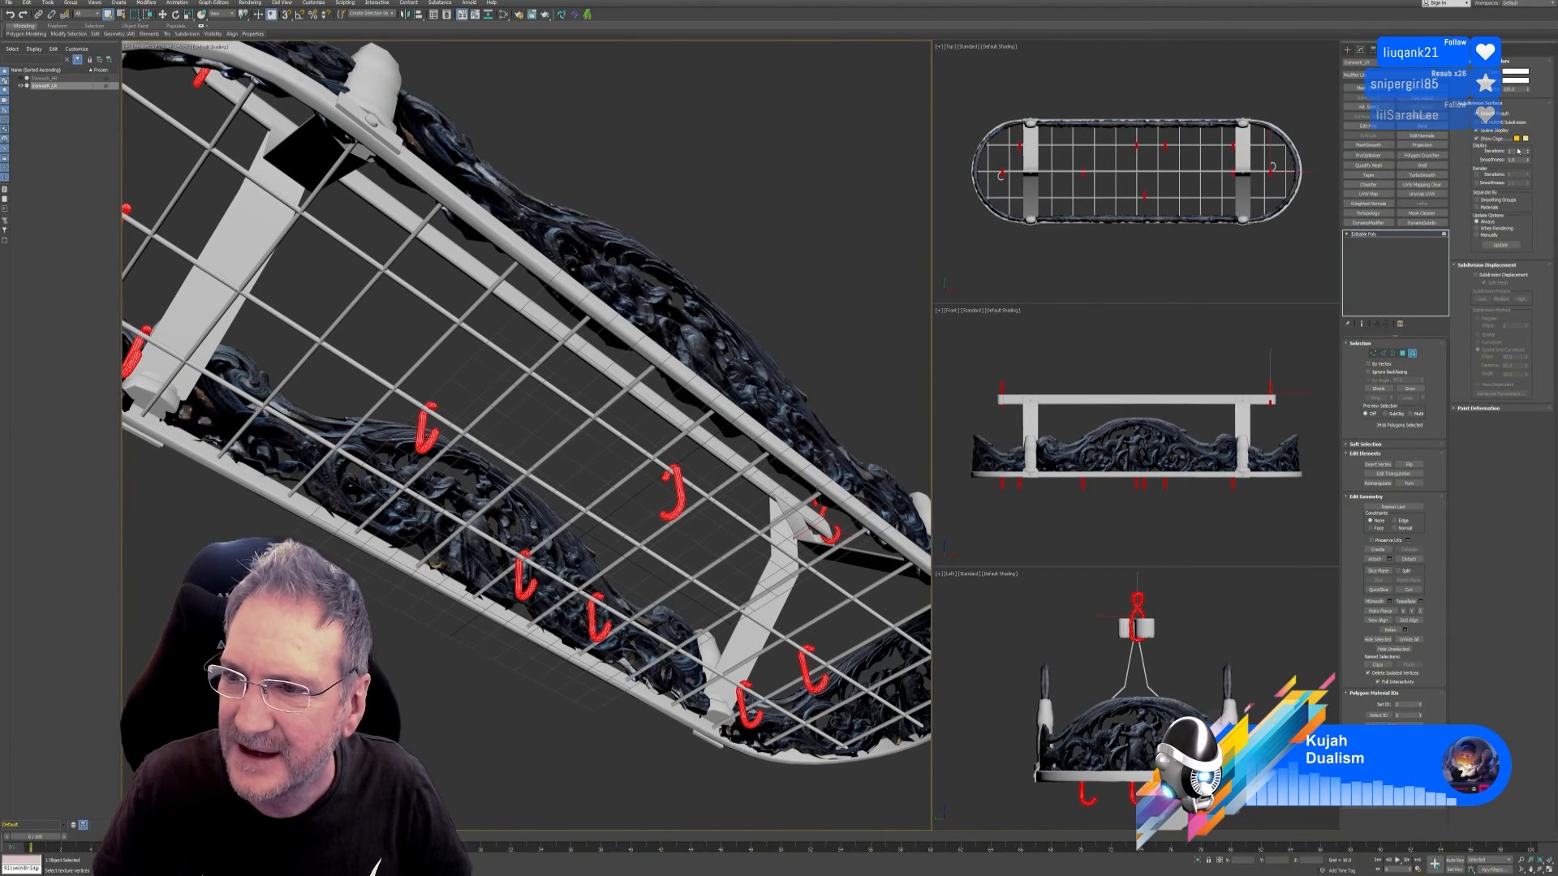
# Step: Assign a yellow vertex color to the selected hooks
pyautogui.click(1523, 73)
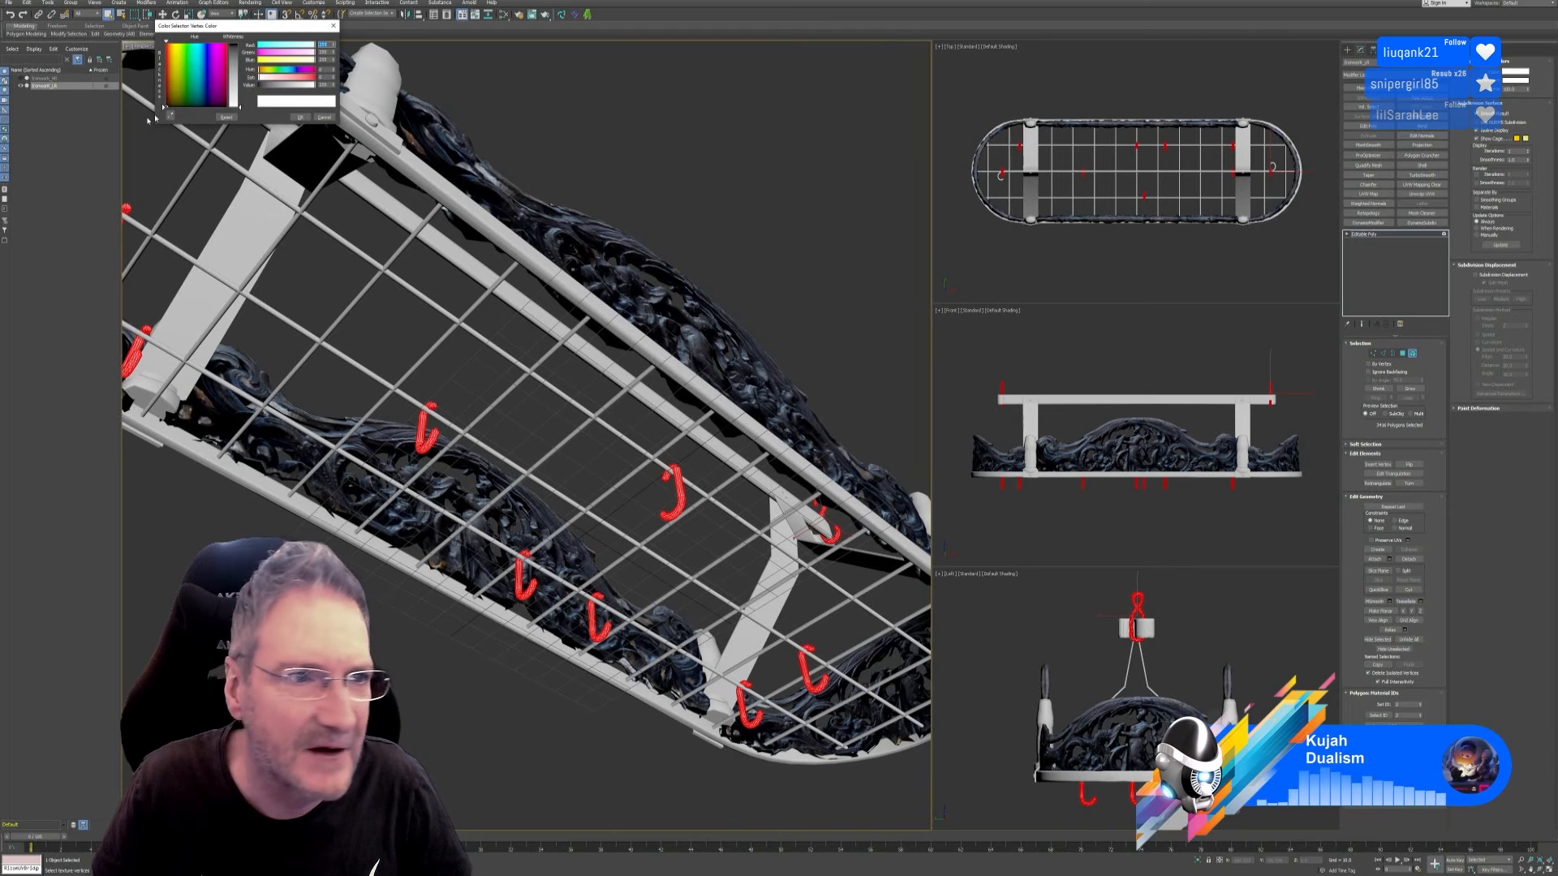
pyautogui.click(177, 60)
pyautogui.click(233, 44)
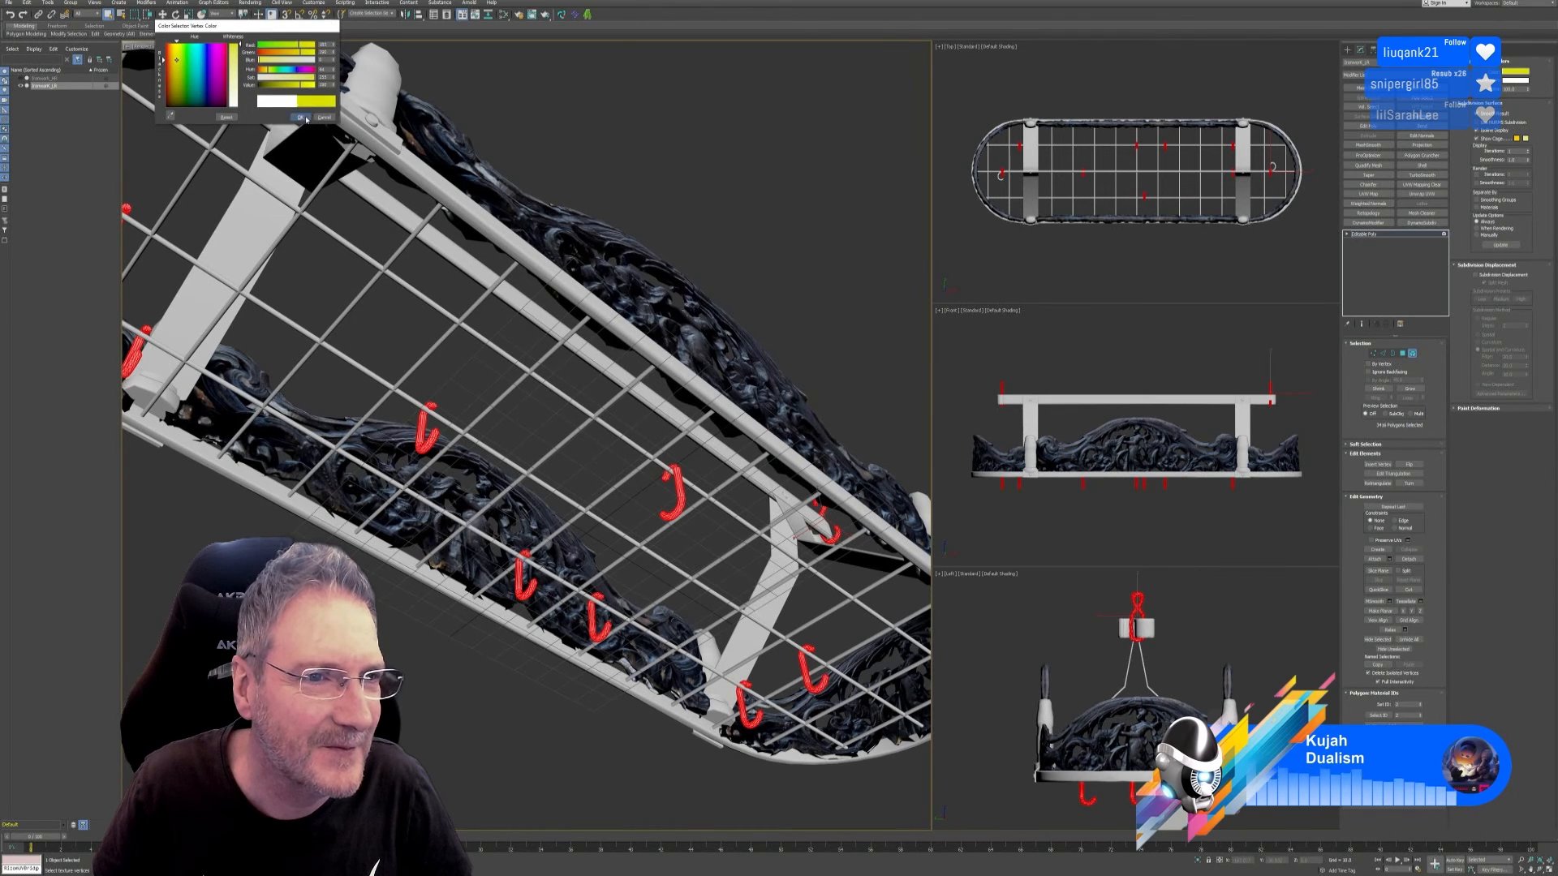
pyautogui.click(305, 118)
# Step: Select the rivet elements where the support brackets meet the upper beam and the lower rim, on both ends of the rack
pyautogui.scroll(-9, 471, 483)
pyautogui.keyDown('alt'); pyautogui.moveTo(463, 541); pyautogui.dragTo(451, 613, button='middle'); pyautogui.keyUp('alt')
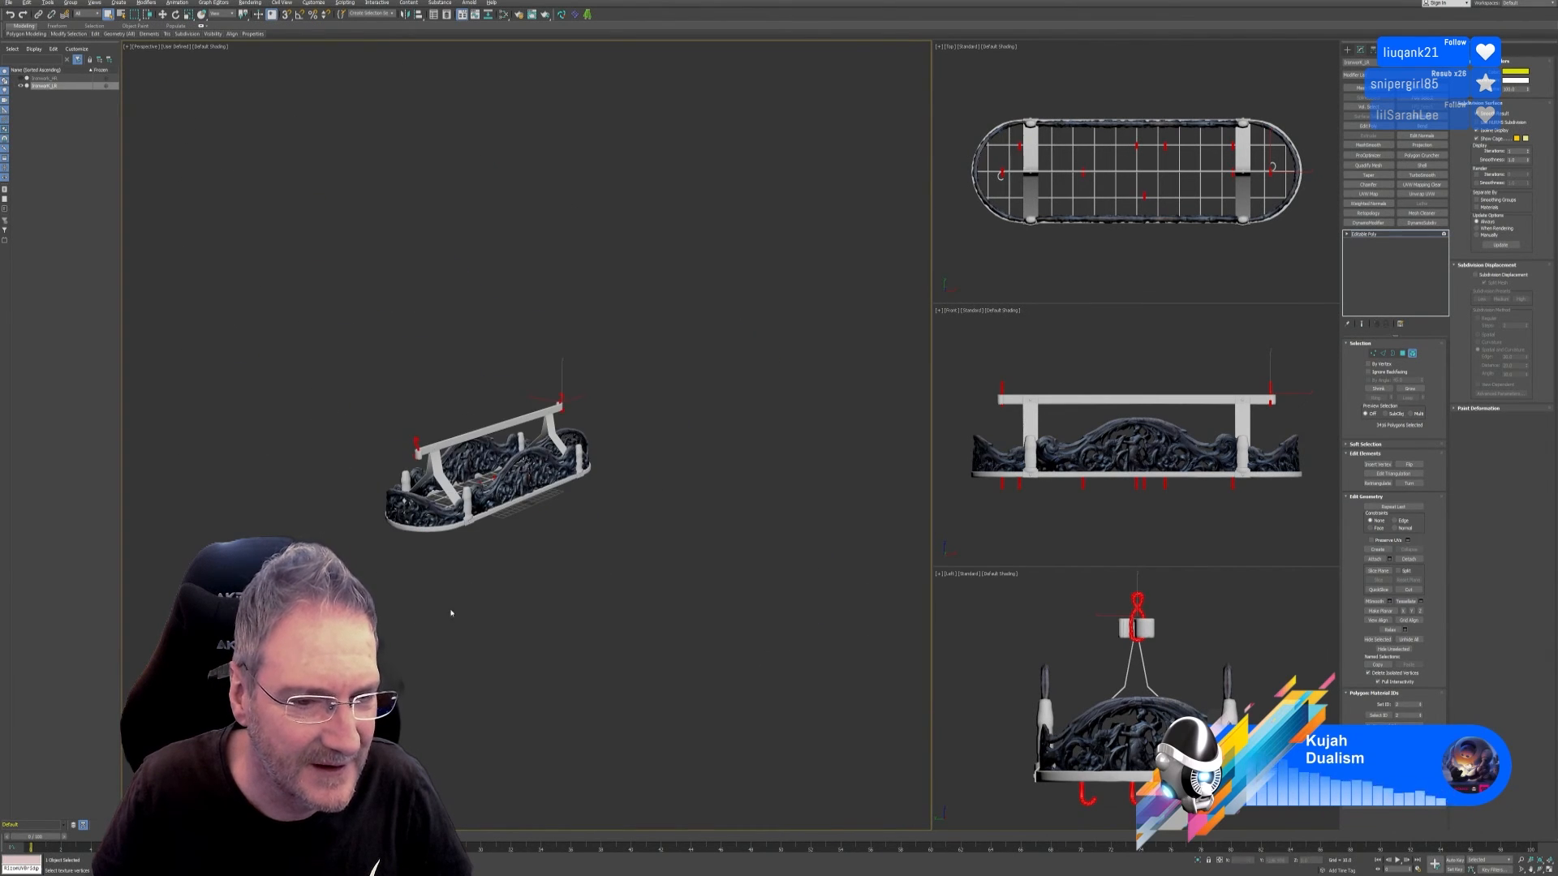
pyautogui.scroll(10, 399, 348)
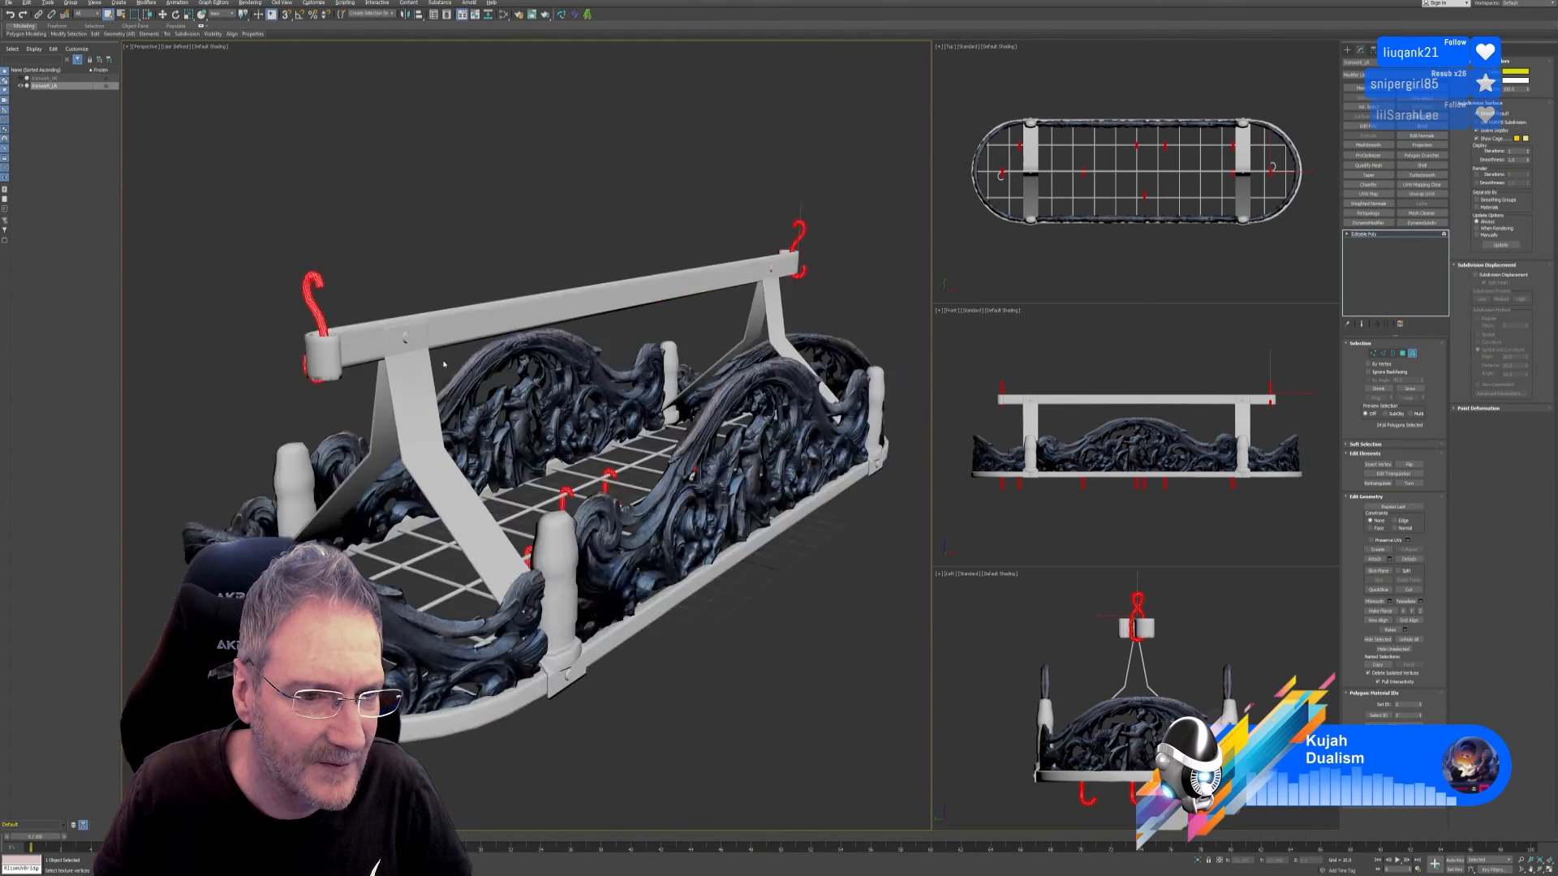
pyautogui.scroll(-10, 398, 348)
pyautogui.click(357, 330)
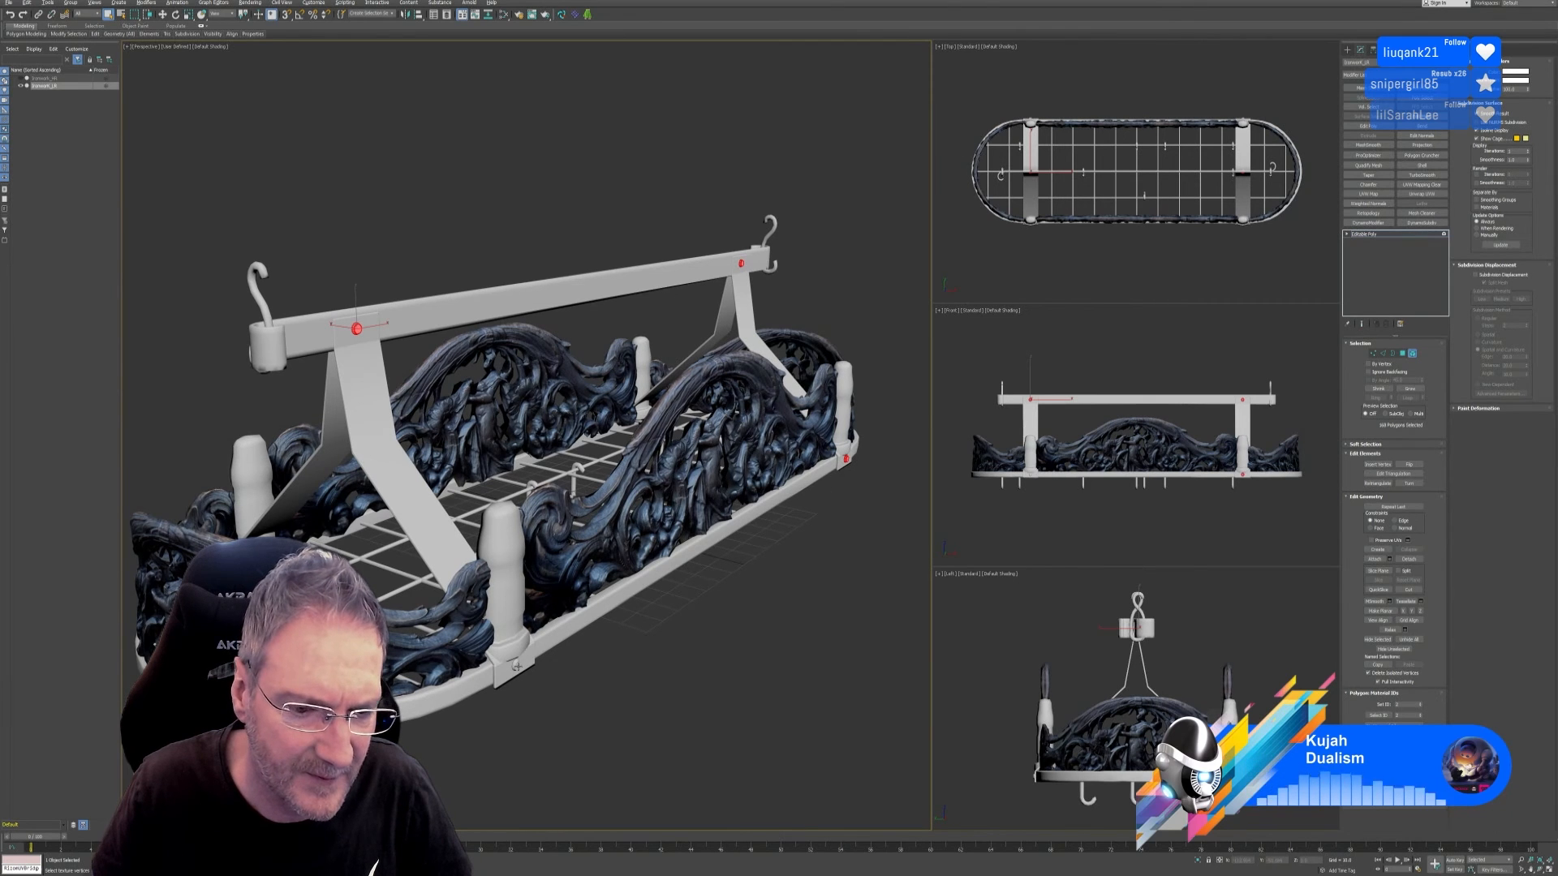
pyautogui.keyDown('ctrl'); pyautogui.click(517, 666); pyautogui.keyUp('ctrl')
pyautogui.keyDown('alt'); pyautogui.moveTo(528, 711); pyautogui.dragTo(602, 708, button='middle'); pyautogui.keyUp('alt')
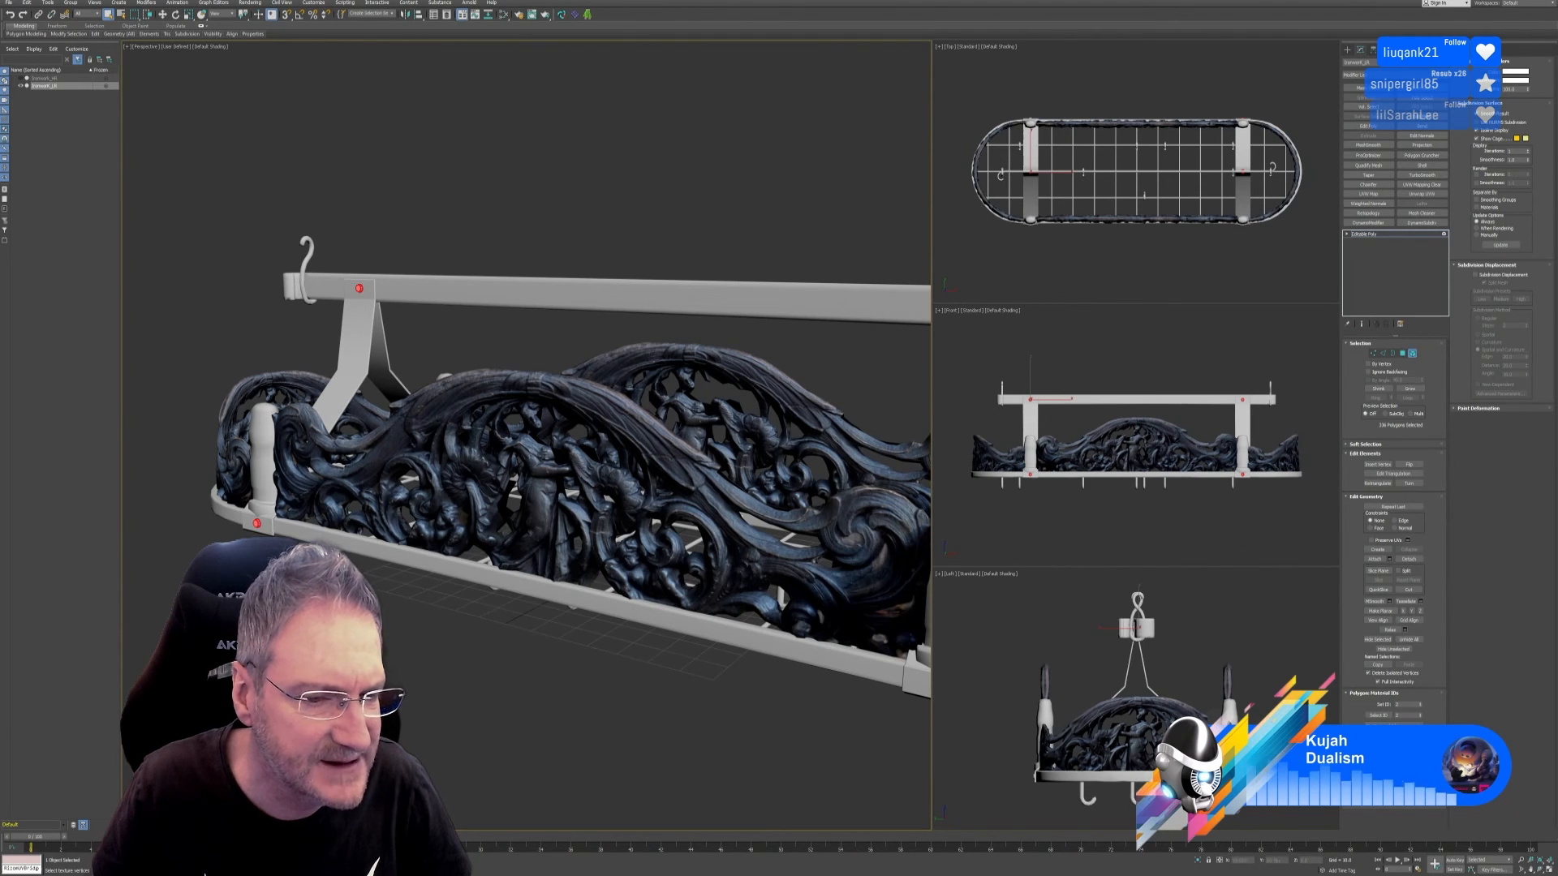
pyautogui.scroll(-4, 520, 494)
pyautogui.moveTo(520, 493); pyautogui.dragTo(452, 546, button='middle')
pyautogui.scroll(3, 695, 447)
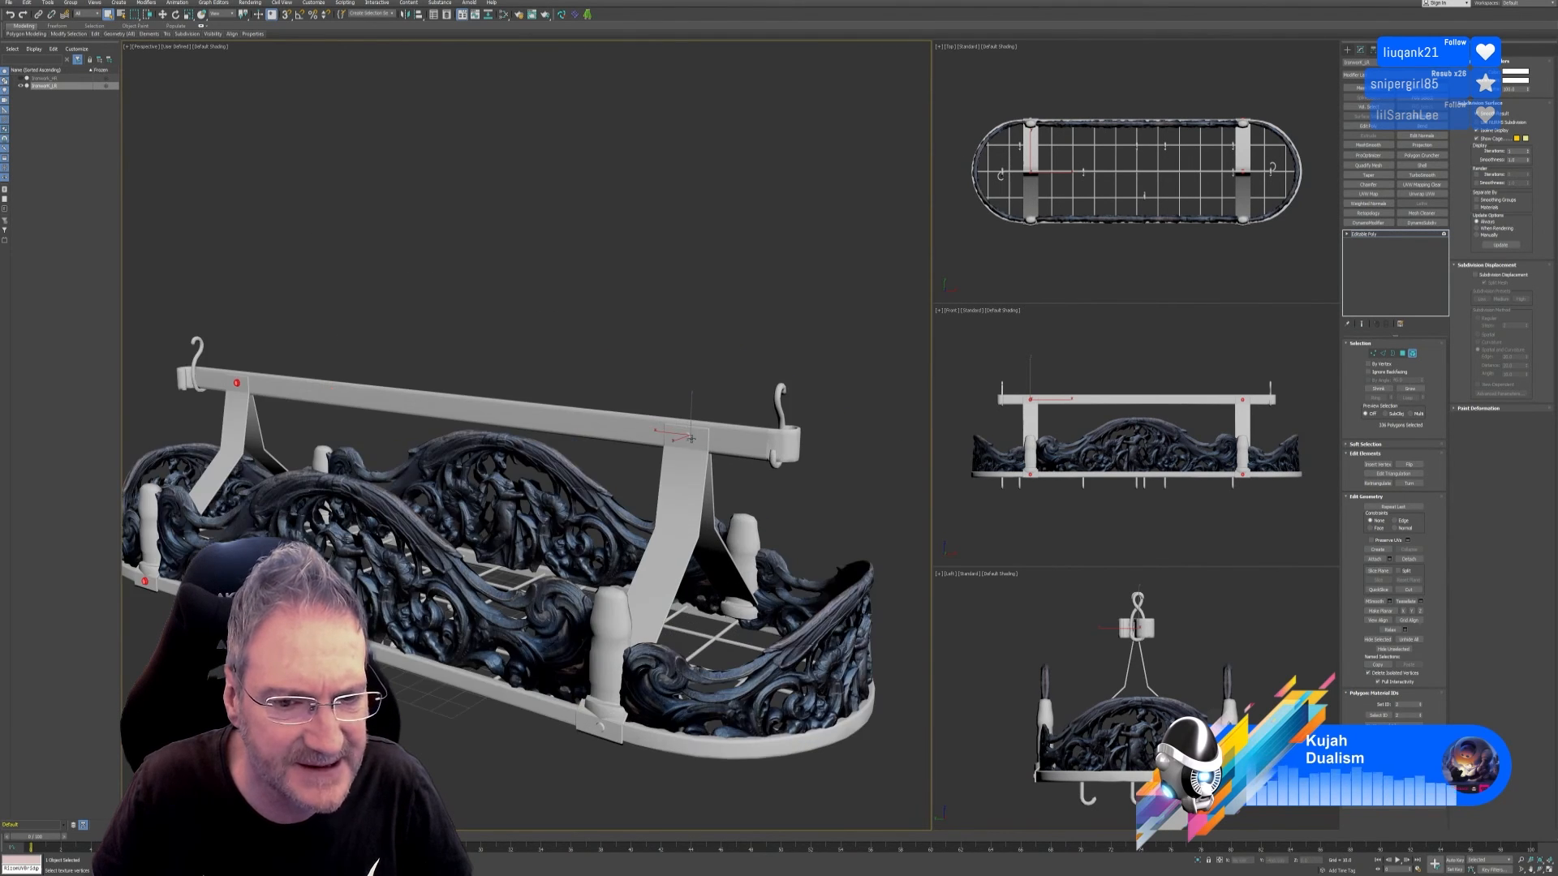
pyautogui.keyDown('ctrl'); pyautogui.click(686, 437); pyautogui.keyUp('ctrl')
pyautogui.keyDown('ctrl'); pyautogui.click(601, 727); pyautogui.keyUp('ctrl')
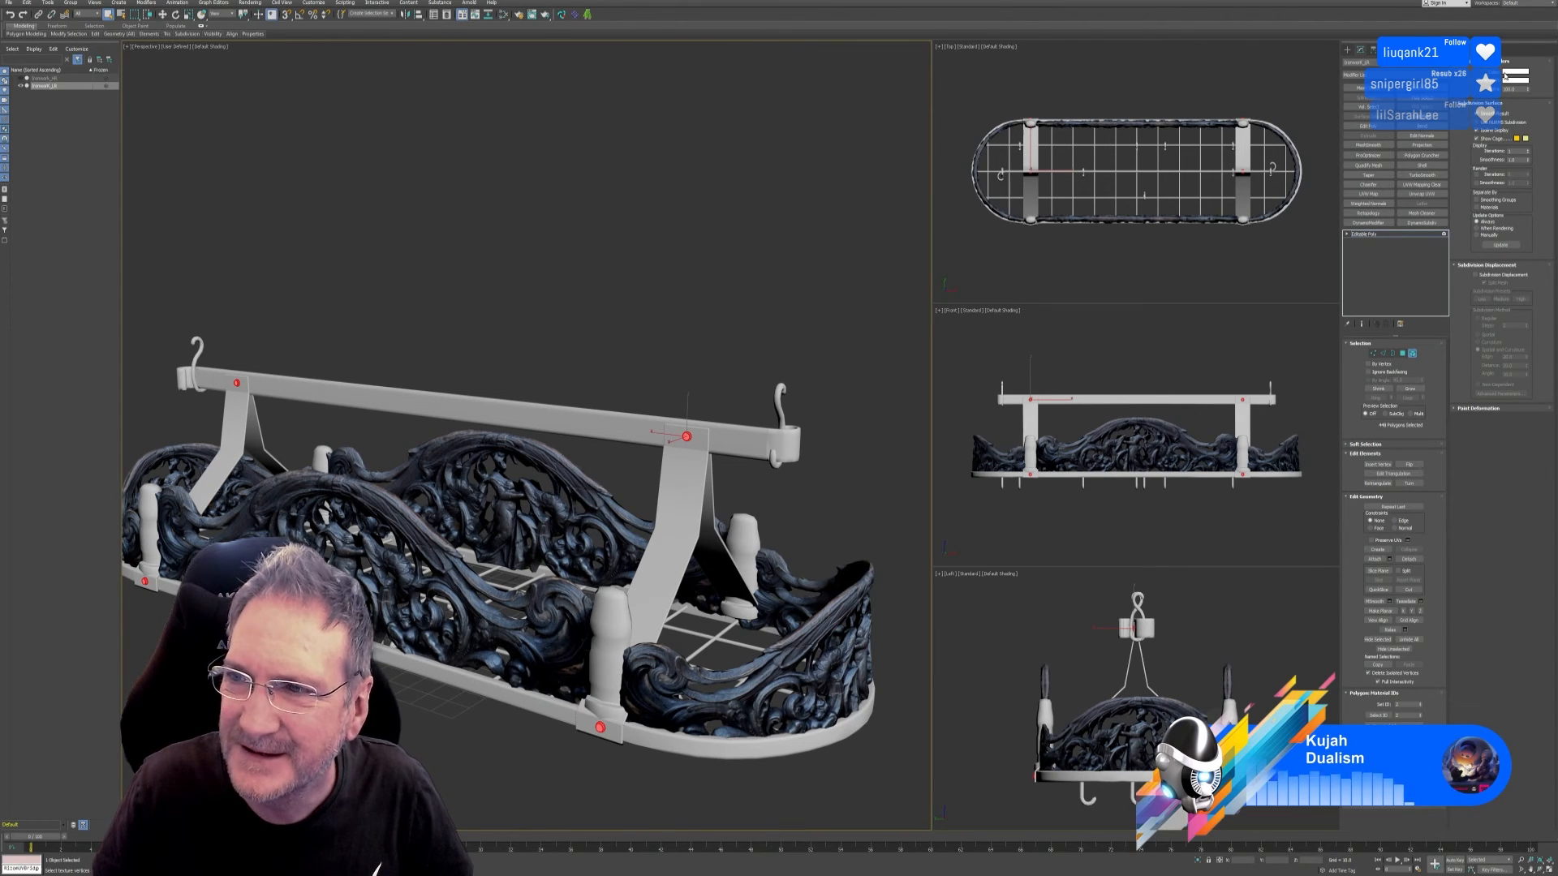
# Step: Assign a purple vertex color to the selected rivets
pyautogui.click(1506, 74)
pyautogui.click(217, 88)
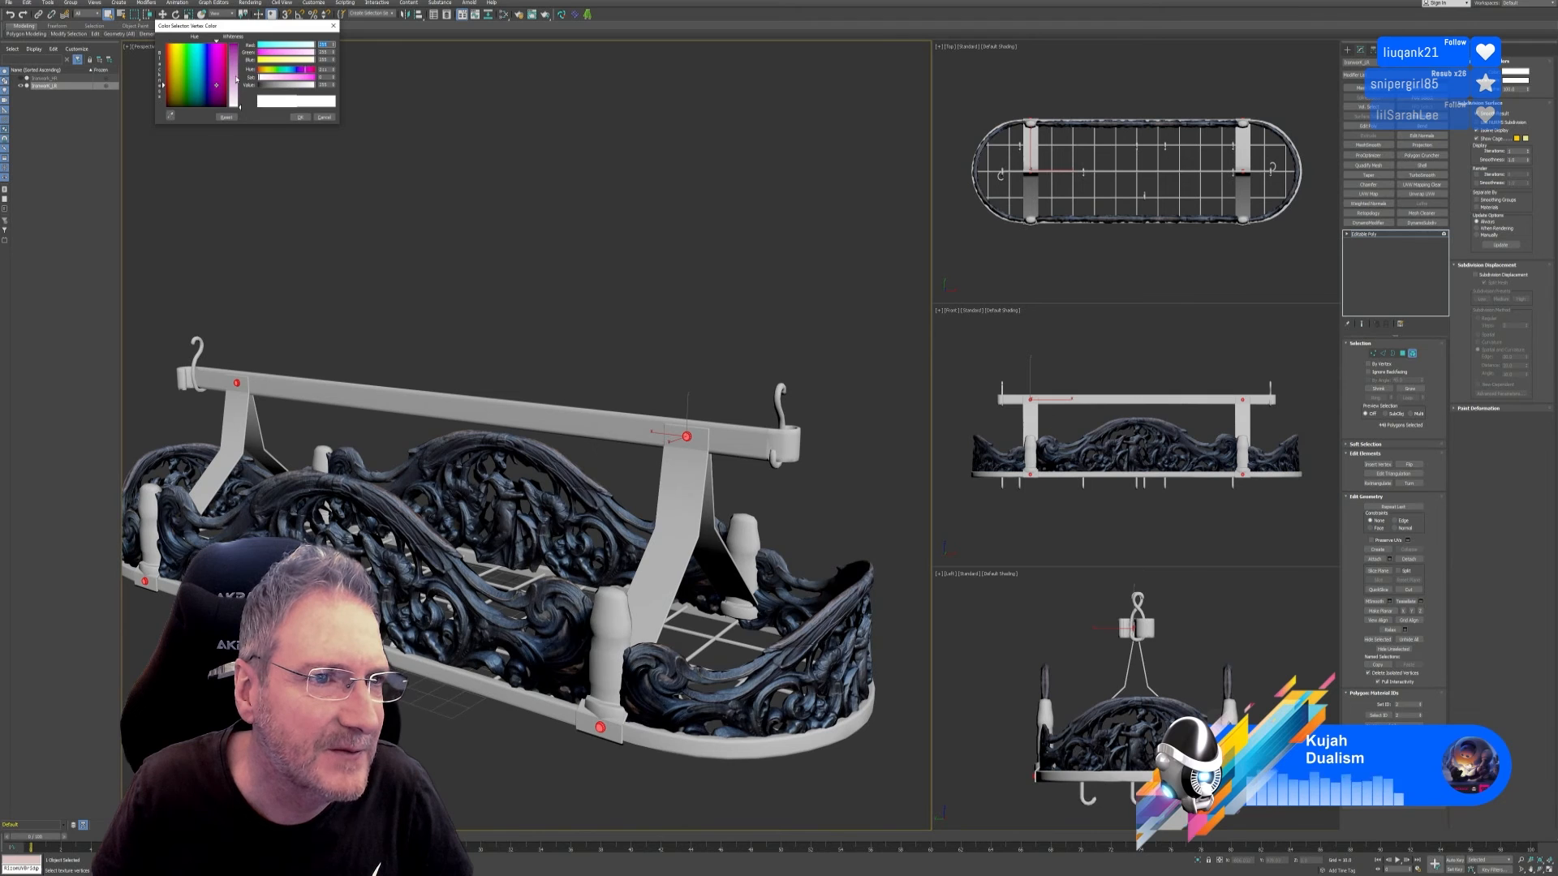
pyautogui.moveTo(238, 107); pyautogui.dragTo(239, 43)
pyautogui.click(300, 118)
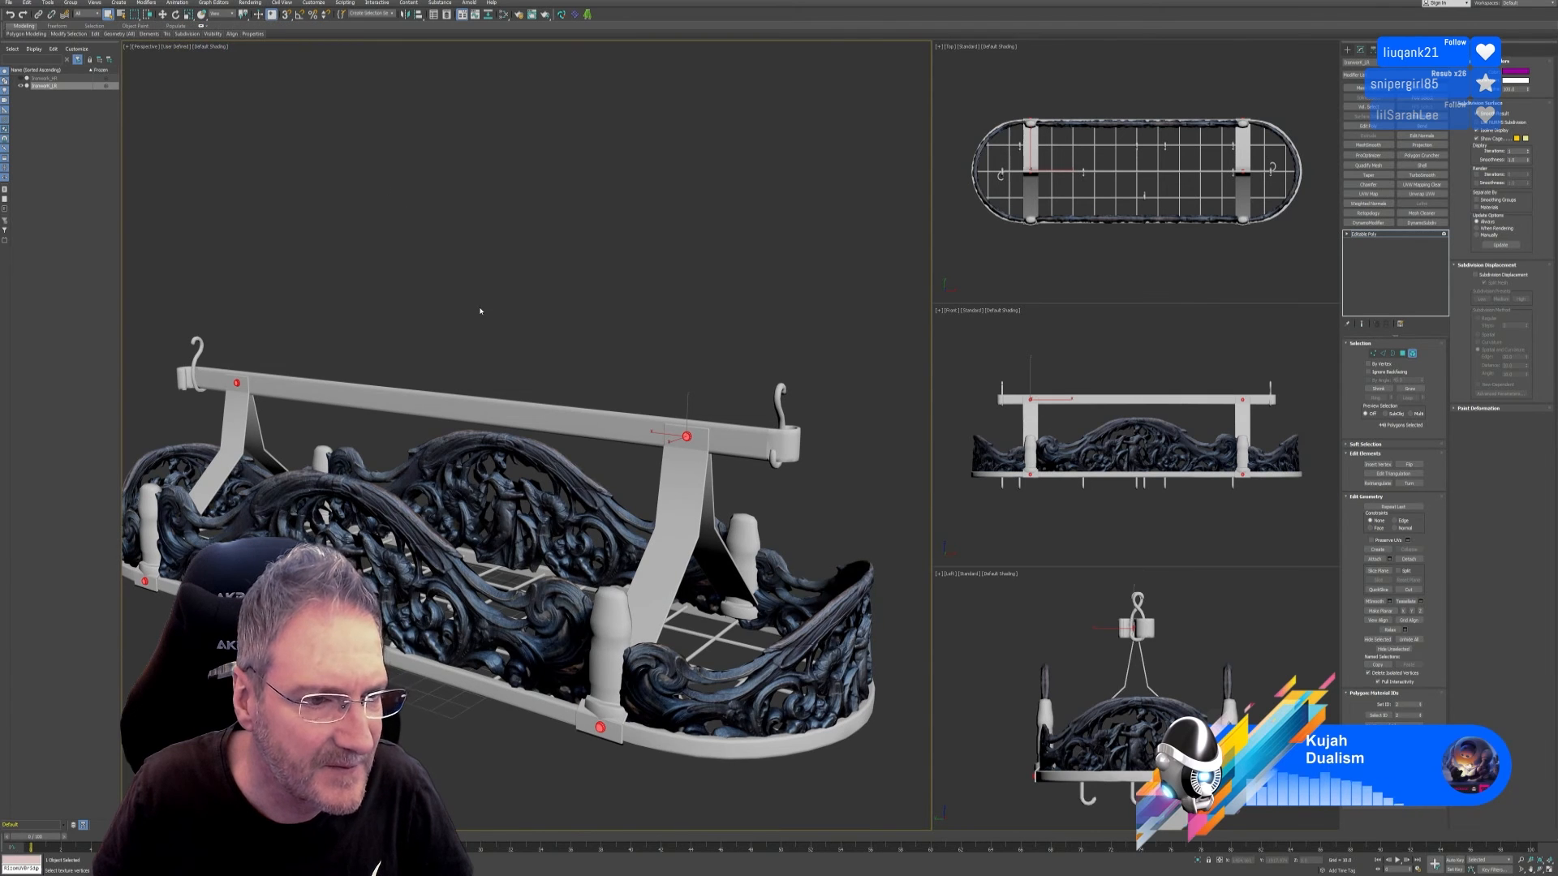
# Step: Select the end crosswise rod and two lengthwise rods of the rack's bottom wire grid as elements
pyautogui.scroll(-4, 479, 309)
pyautogui.keyDown('alt'); pyautogui.moveTo(368, 555); pyautogui.dragTo(405, 571, button='middle'); pyautogui.keyUp('alt')
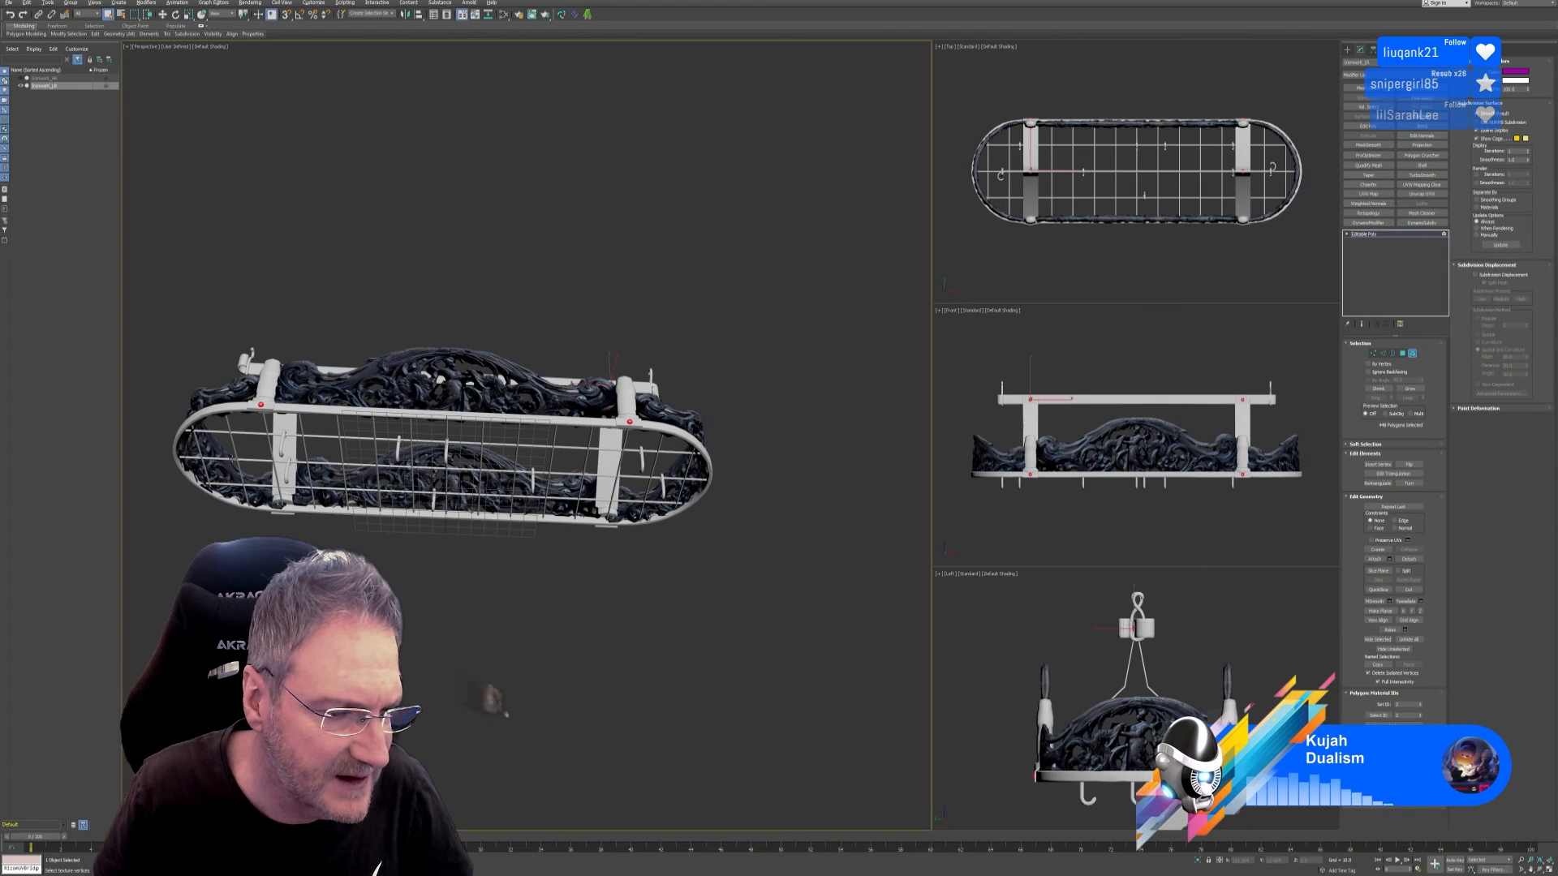
pyautogui.press('z')
pyautogui.press('2')
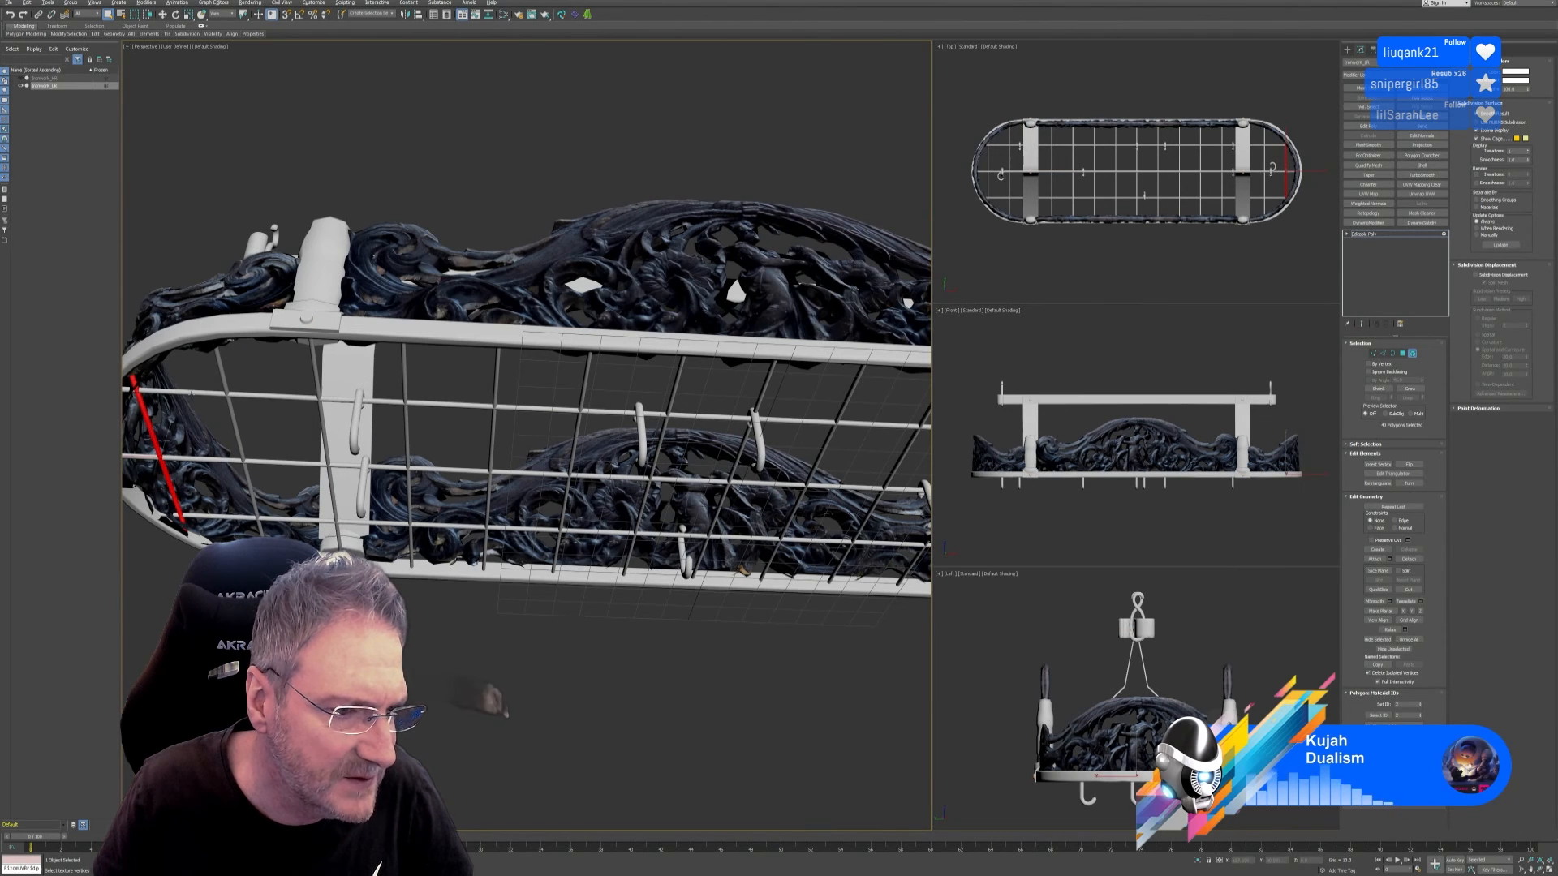
pyautogui.hotkey('alt', 'l')
pyautogui.keyDown('ctrl'); pyautogui.click(218, 458); pyautogui.keyUp('ctrl')
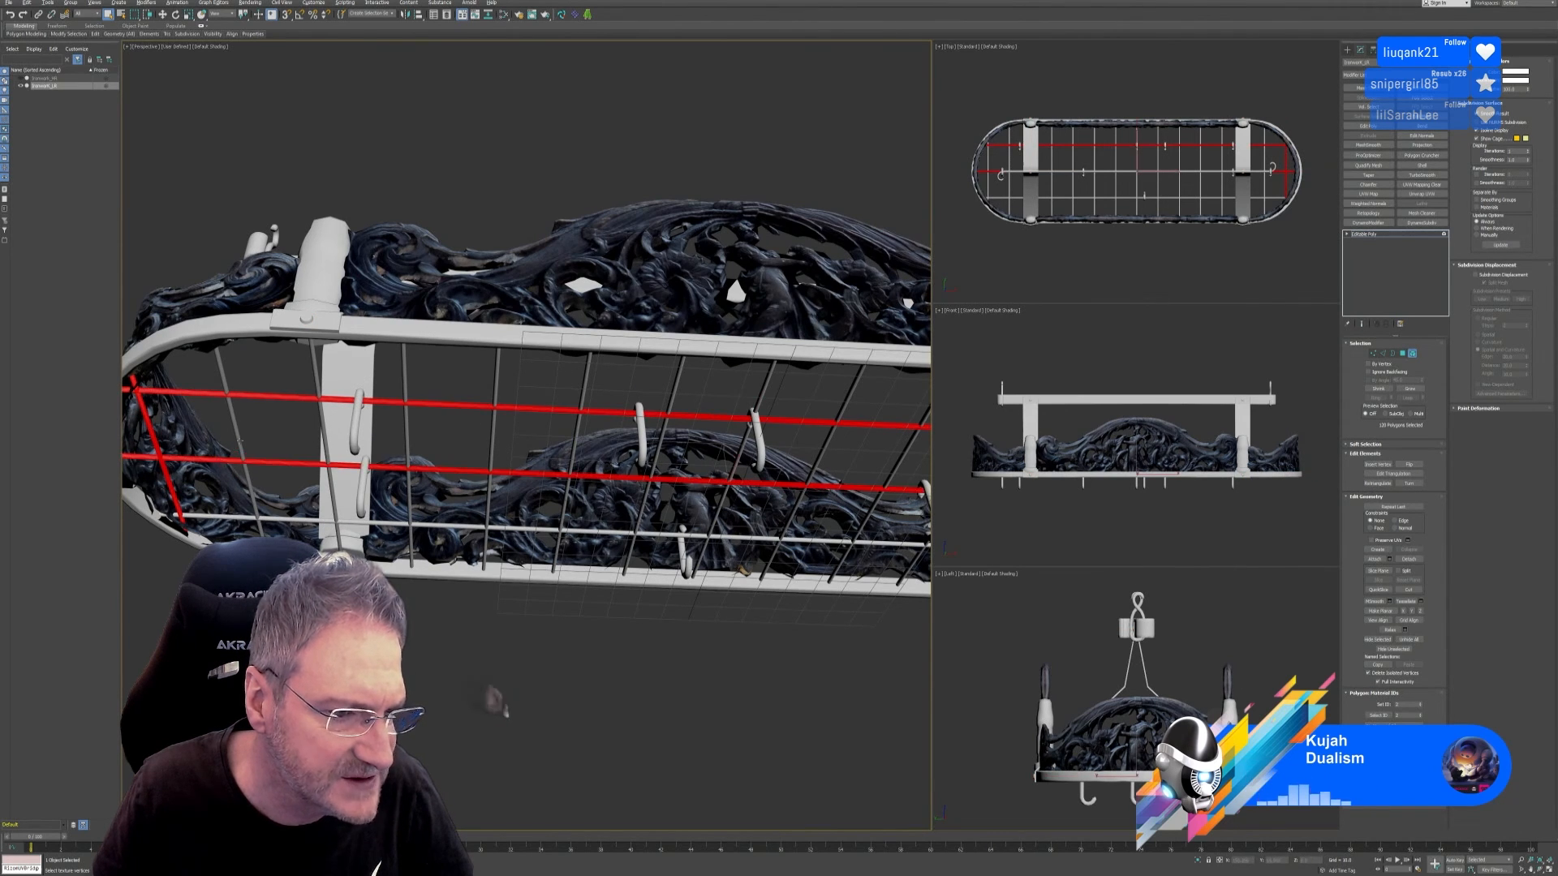
# Step: Add the next seven crosswise rods of the bottom wire grid to the element selection, working towards the middle of the rack
pyautogui.keyDown('ctrl'); pyautogui.click(241, 448); pyautogui.keyUp('ctrl')
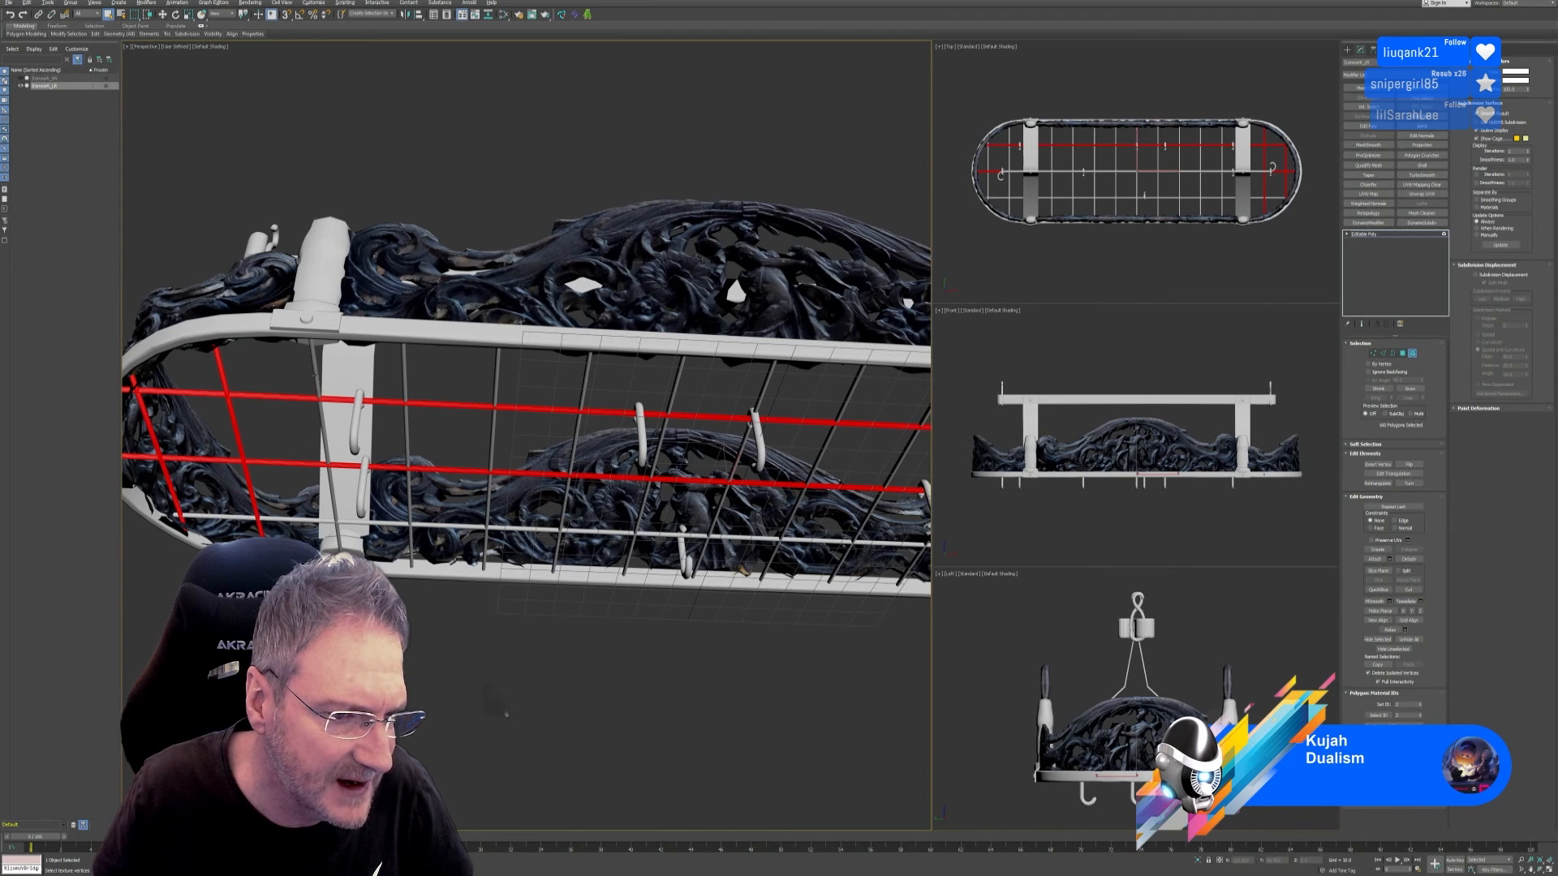
pyautogui.keyDown('ctrl'); pyautogui.click(318, 390); pyautogui.keyUp('ctrl')
pyautogui.keyDown('ctrl'); pyautogui.click(403, 374); pyautogui.keyUp('ctrl')
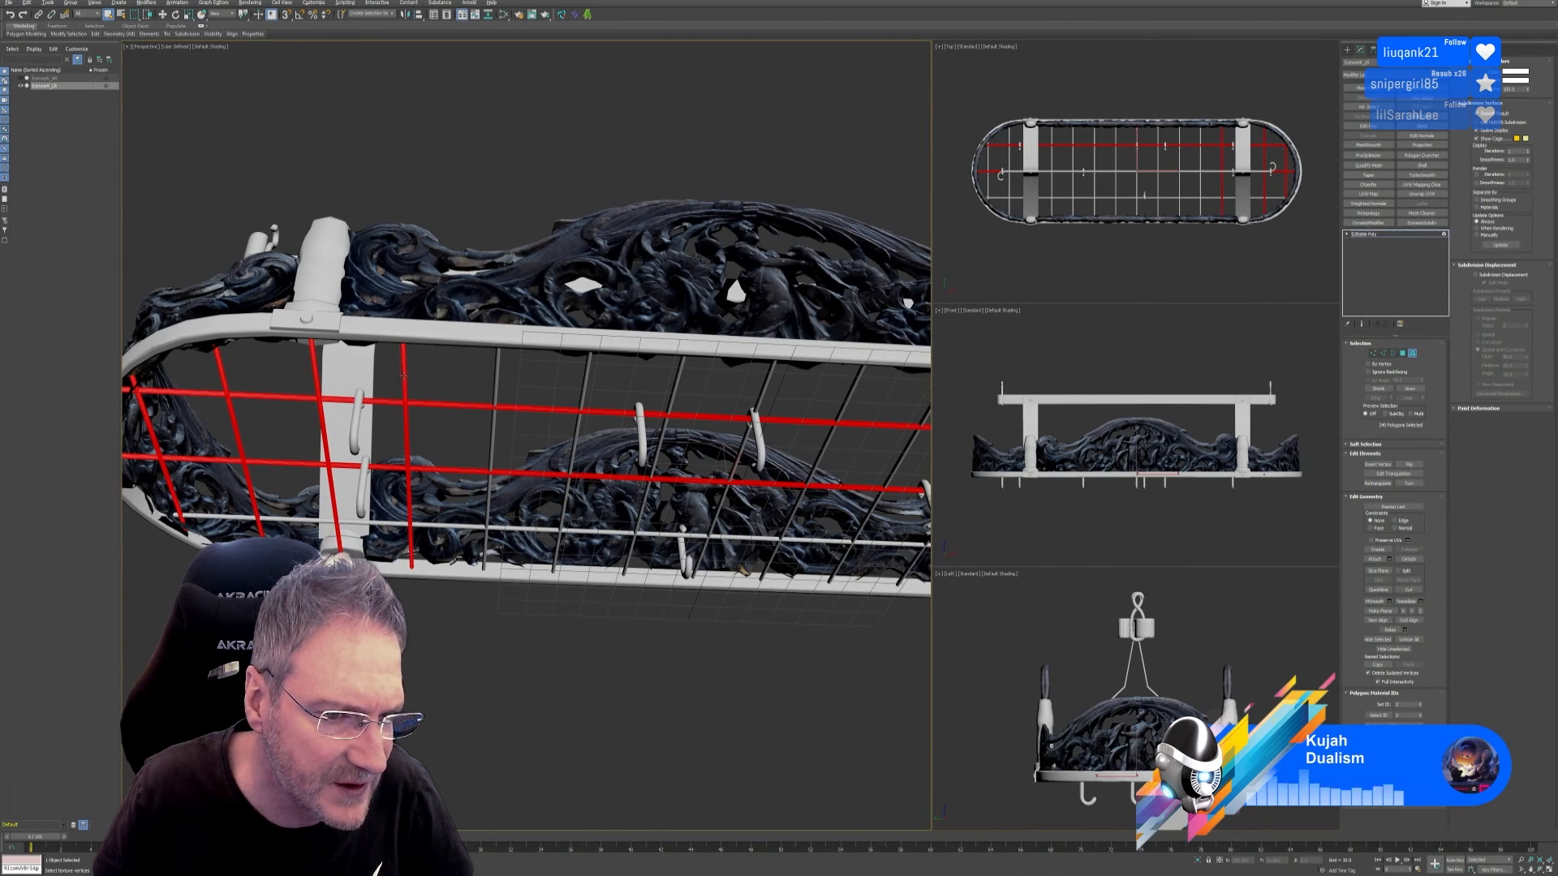
pyautogui.keyDown('ctrl'); pyautogui.click(495, 387); pyautogui.keyUp('ctrl')
pyautogui.keyDown('ctrl'); pyautogui.click(584, 381); pyautogui.keyUp('ctrl')
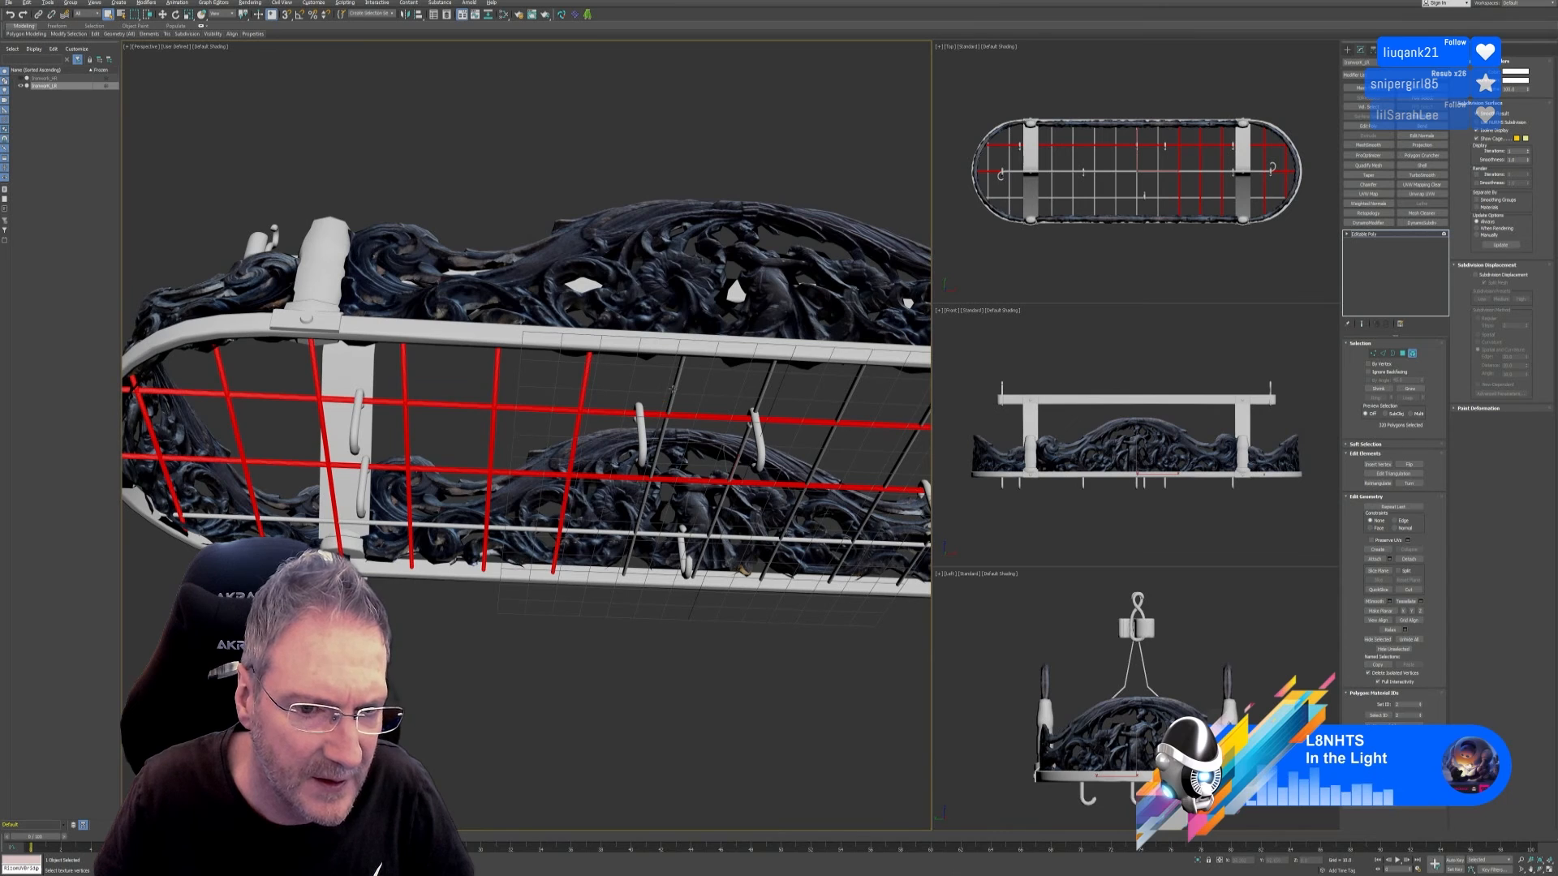
pyautogui.hotkey('ctrl', 'z')
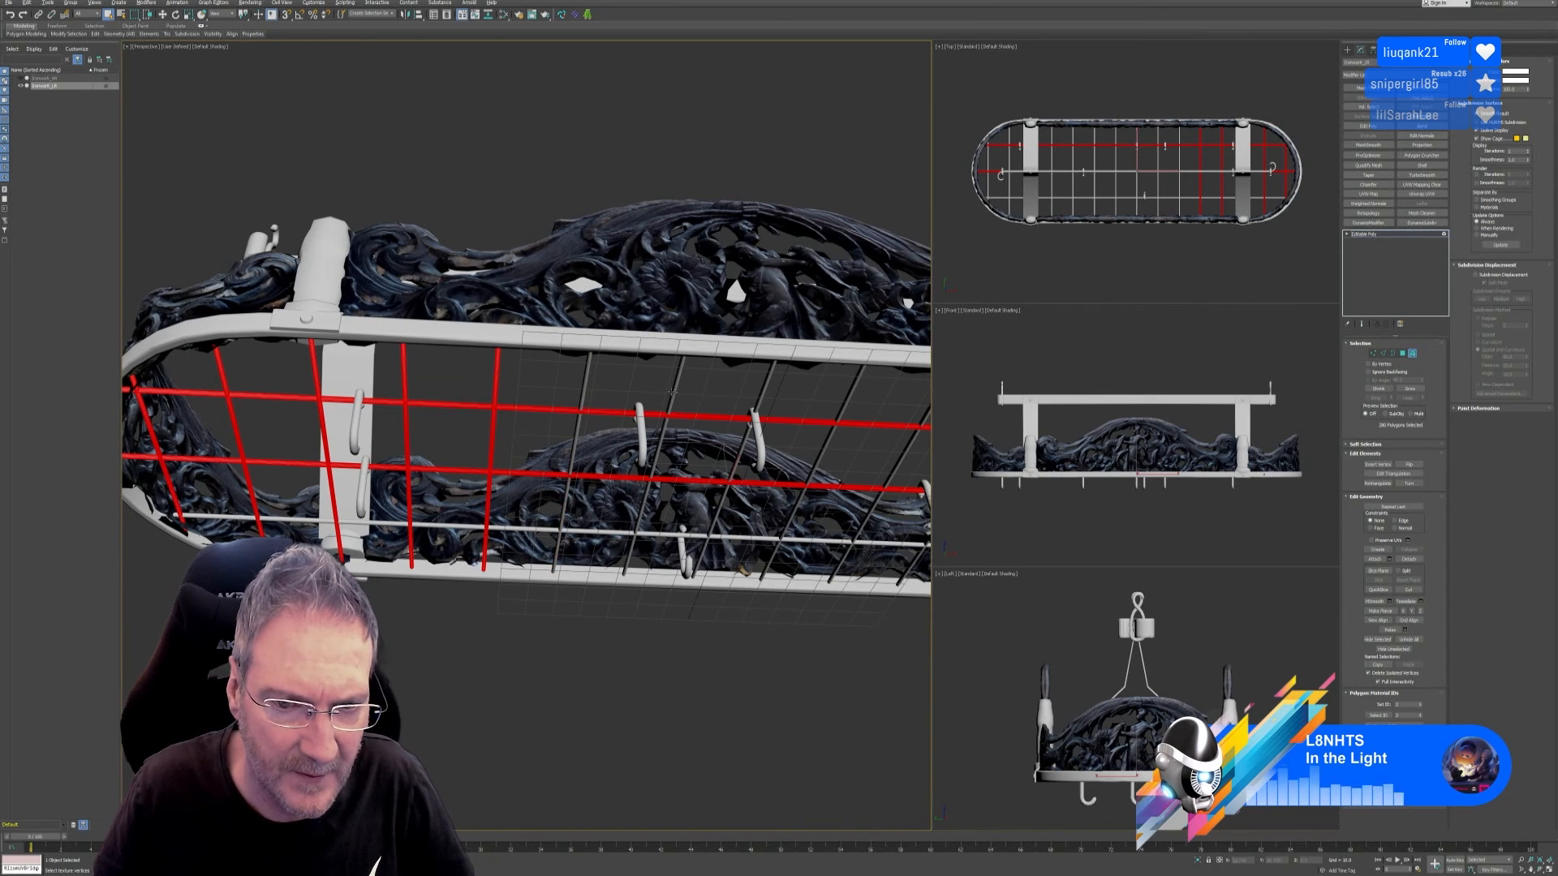
pyautogui.keyDown('ctrl'); pyautogui.click(583, 393); pyautogui.keyUp('ctrl')
pyautogui.keyDown('ctrl'); pyautogui.click(674, 395); pyautogui.keyUp('ctrl')
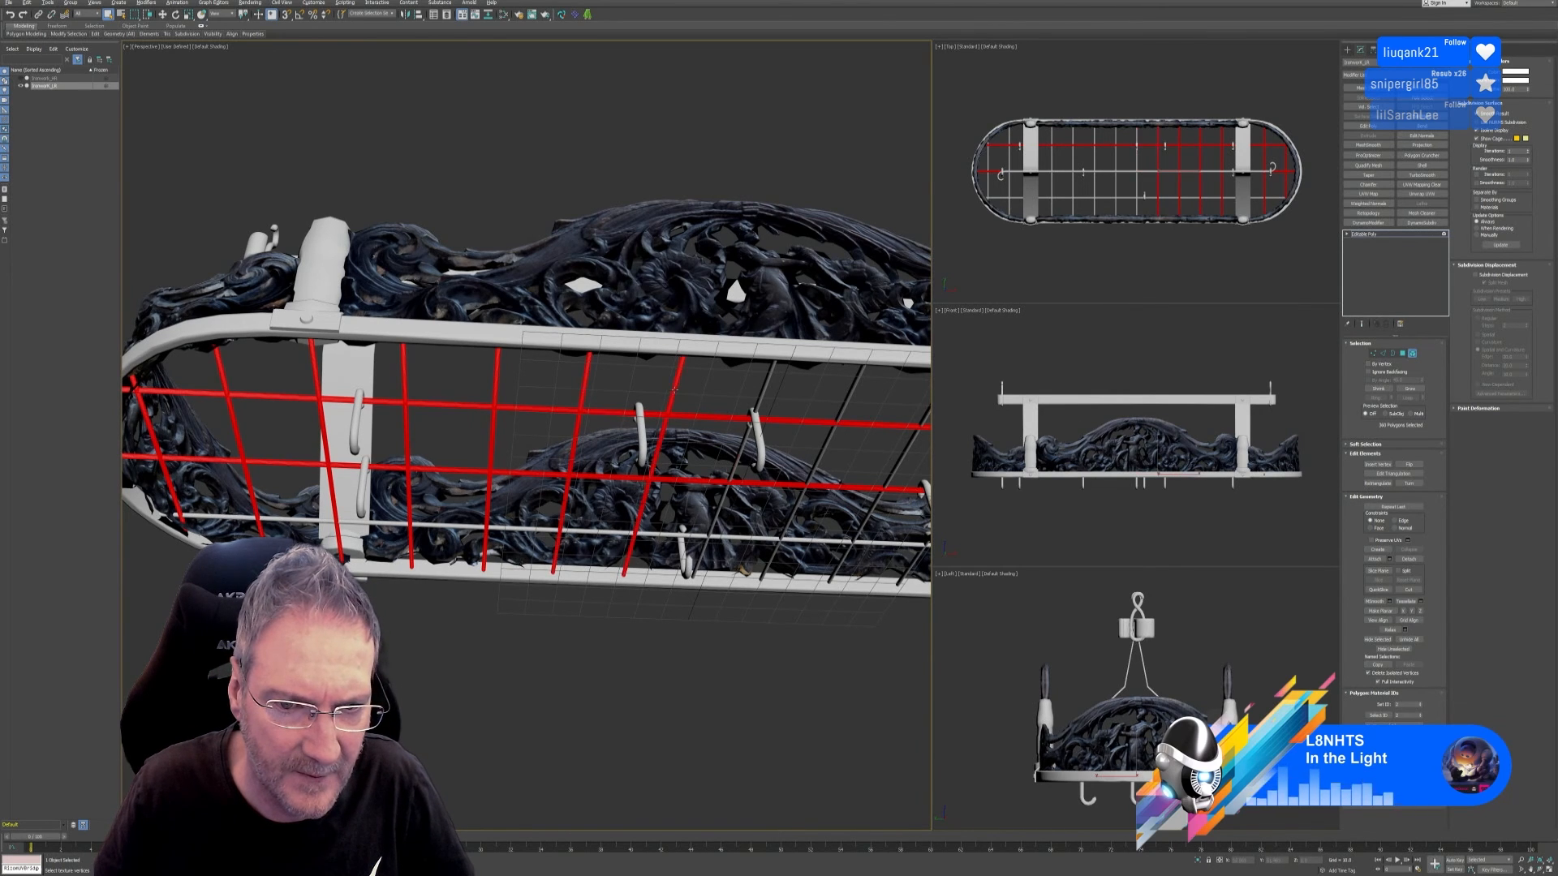
pyautogui.keyDown('ctrl'); pyautogui.click(762, 394); pyautogui.keyUp('ctrl')
# Step: Extend the element selection with the seven remaining crosswise rods, up to the grid's far rounded end
pyautogui.moveTo(789, 411); pyautogui.dragTo(640, 390, button='middle')
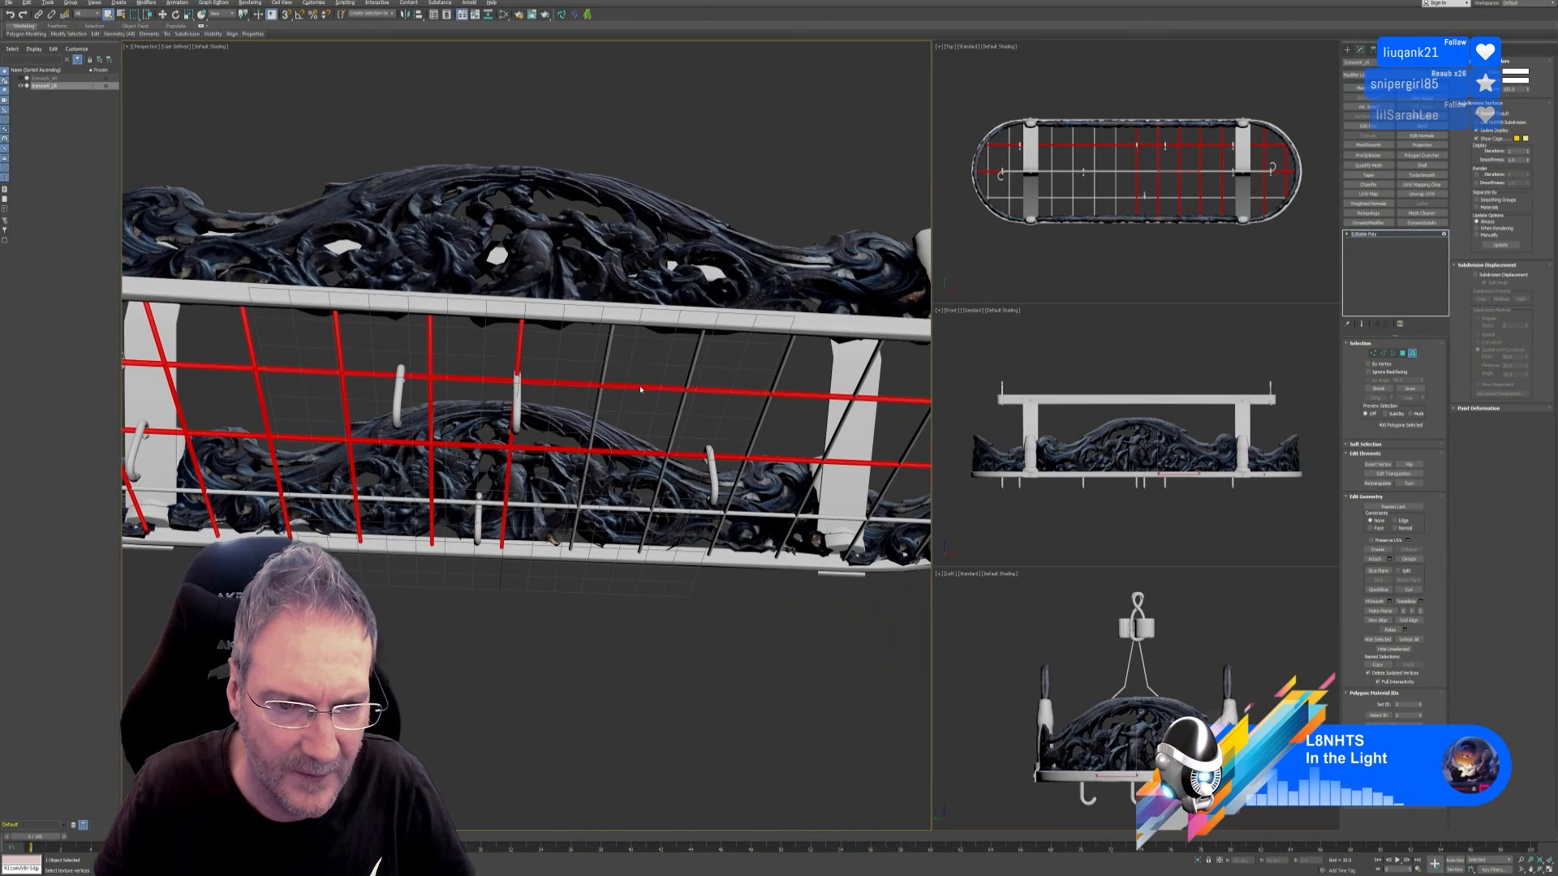
pyautogui.keyDown('ctrl'); pyautogui.click(600, 364); pyautogui.keyUp('ctrl')
pyautogui.keyDown('ctrl'); pyautogui.click(689, 377); pyautogui.keyUp('ctrl')
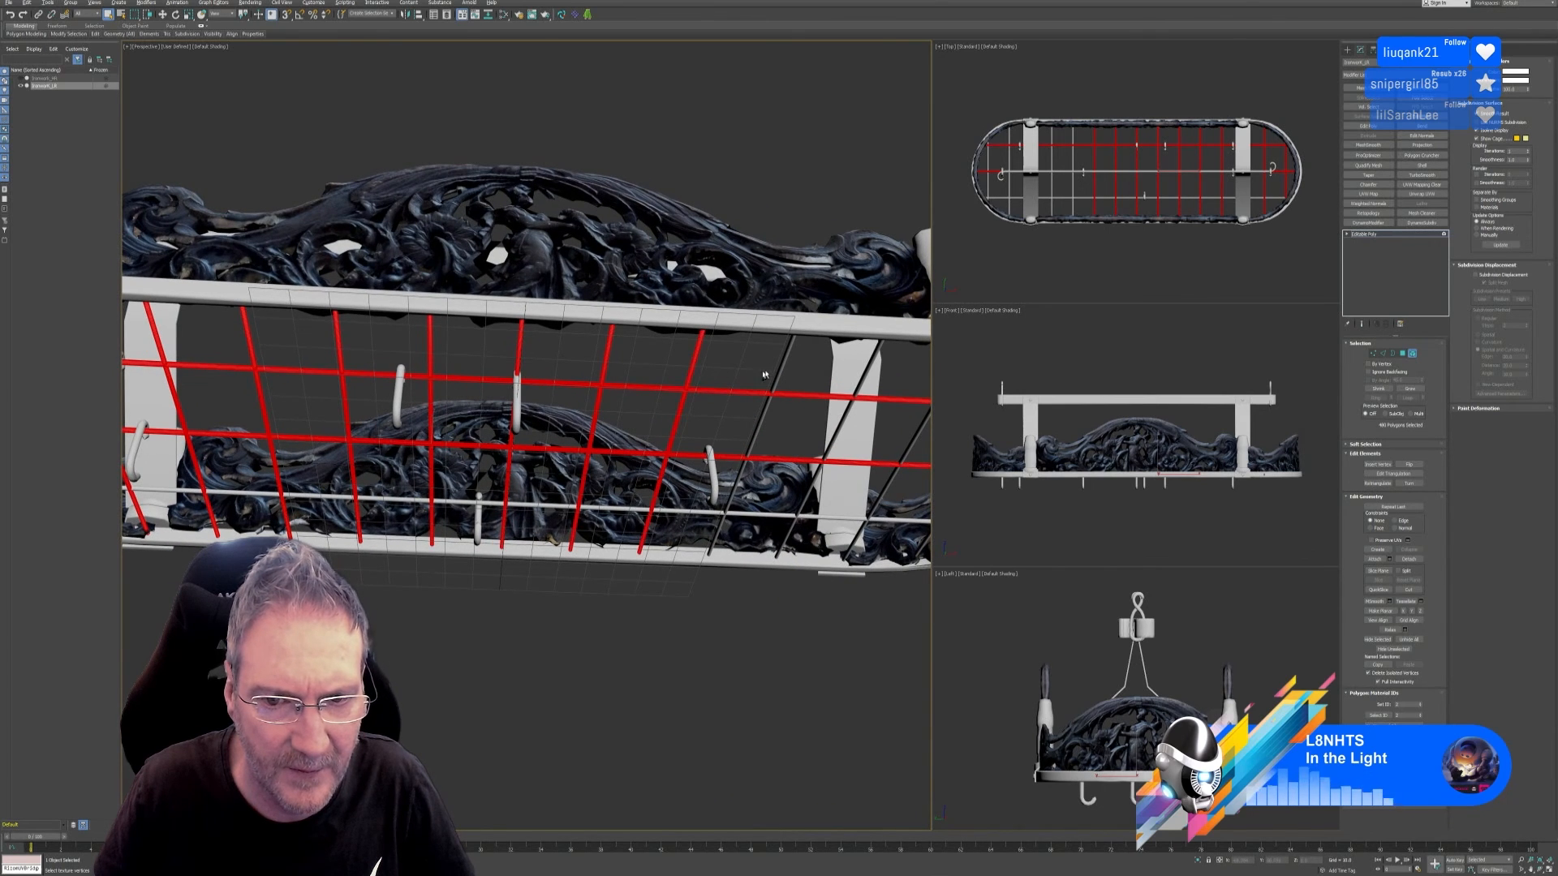
pyautogui.keyDown('ctrl'); pyautogui.click(763, 375); pyautogui.keyUp('ctrl')
pyautogui.keyDown('alt'); pyautogui.moveTo(799, 381); pyautogui.dragTo(614, 357, button='middle'); pyautogui.keyUp('alt')
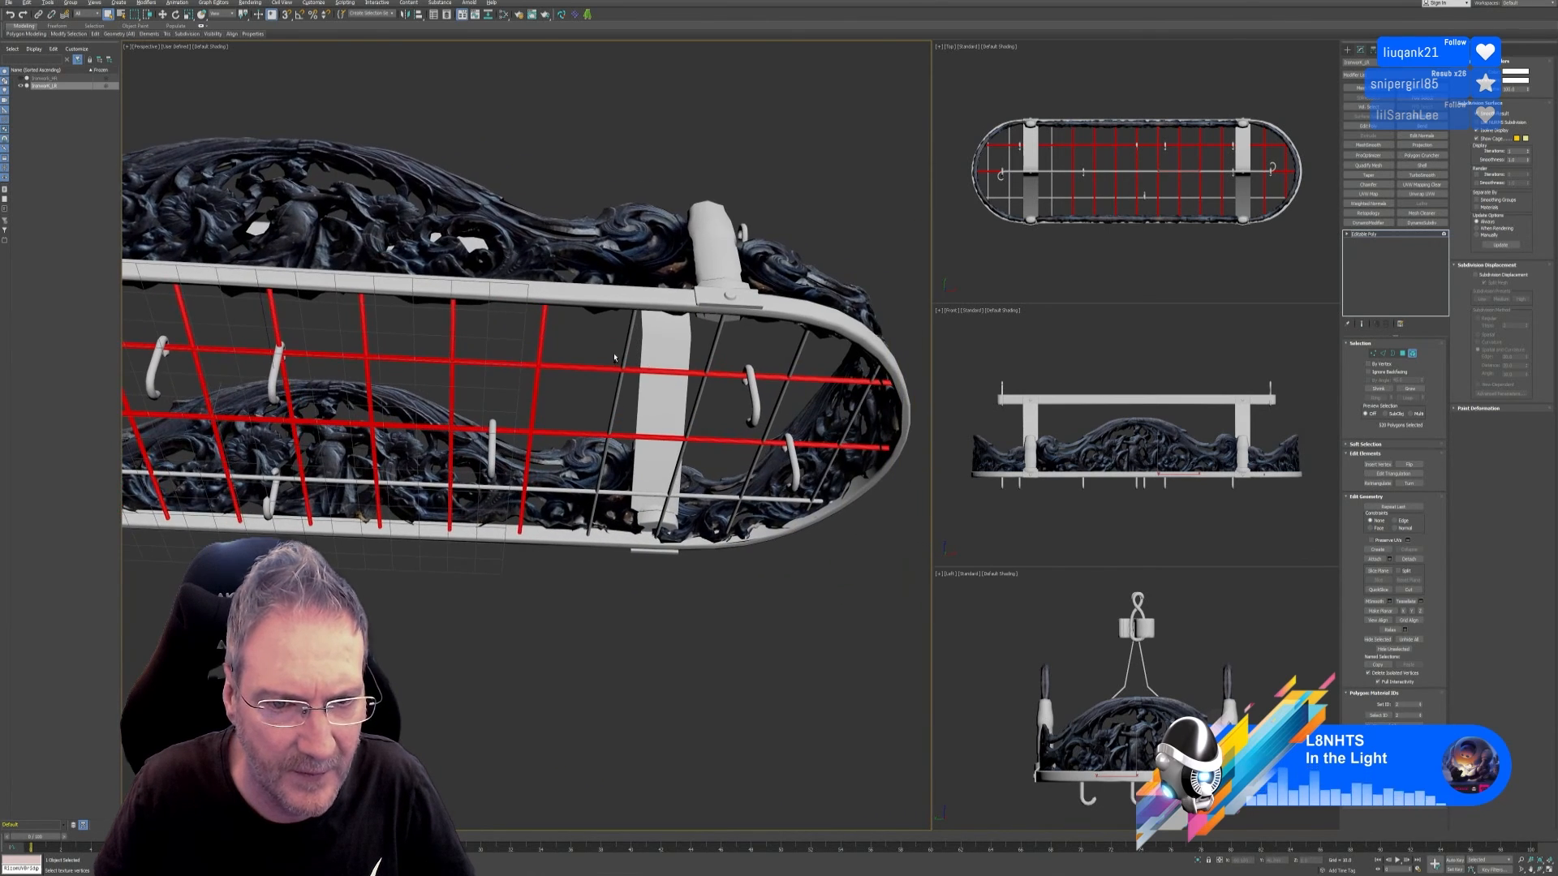
pyautogui.keyDown('ctrl'); pyautogui.click(623, 357); pyautogui.keyUp('ctrl')
pyautogui.keyDown('ctrl'); pyautogui.click(719, 352); pyautogui.keyUp('ctrl')
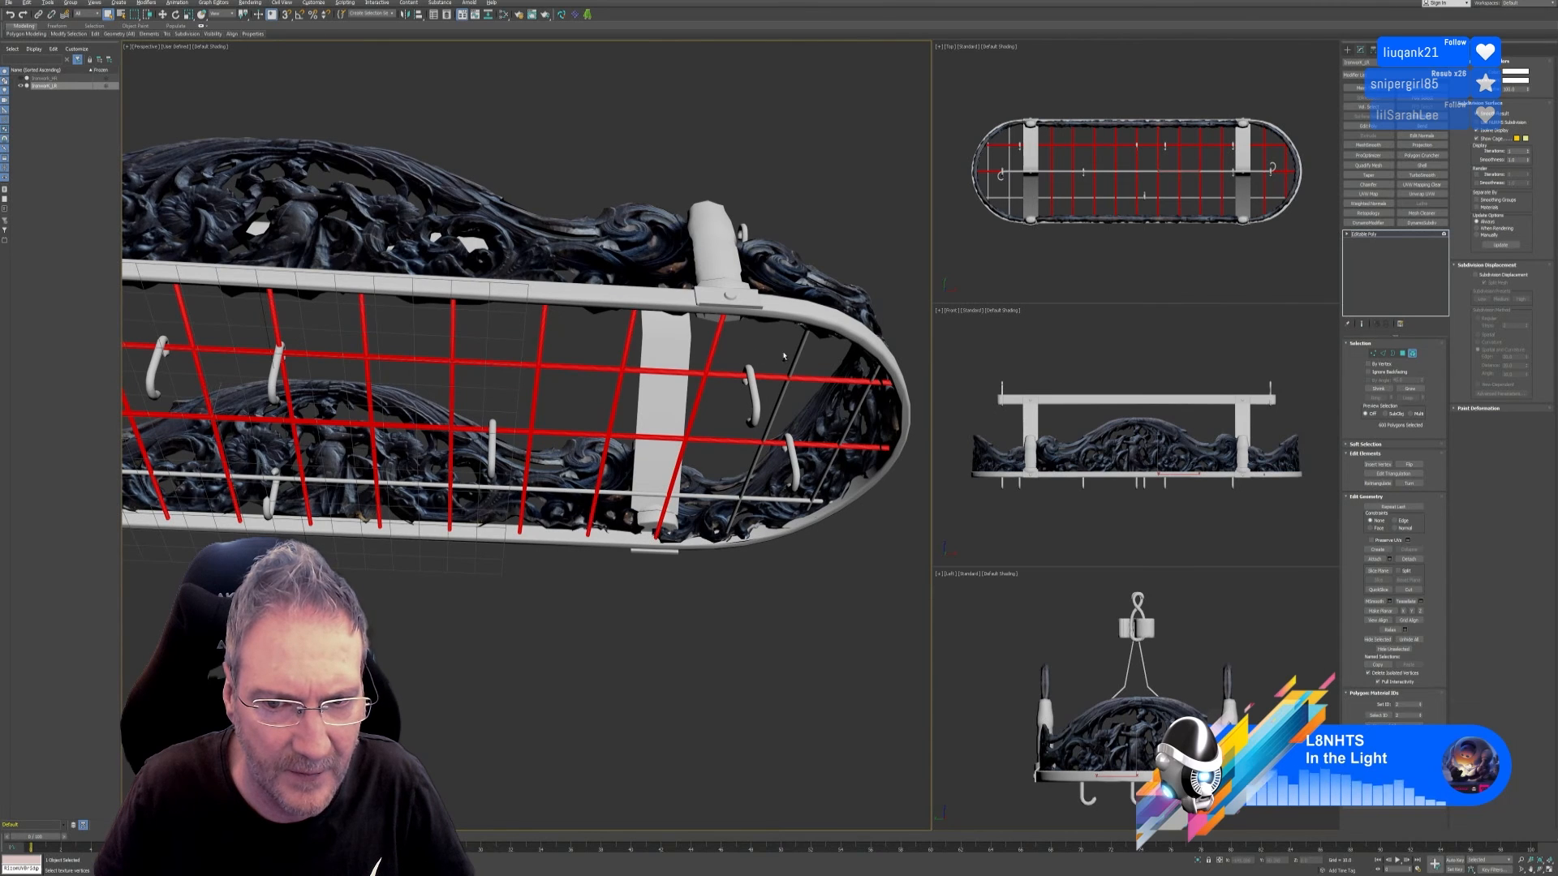
pyautogui.keyDown('ctrl'); pyautogui.click(785, 381); pyautogui.keyUp('ctrl')
pyautogui.keyDown('ctrl'); pyautogui.click(859, 410); pyautogui.keyUp('ctrl')
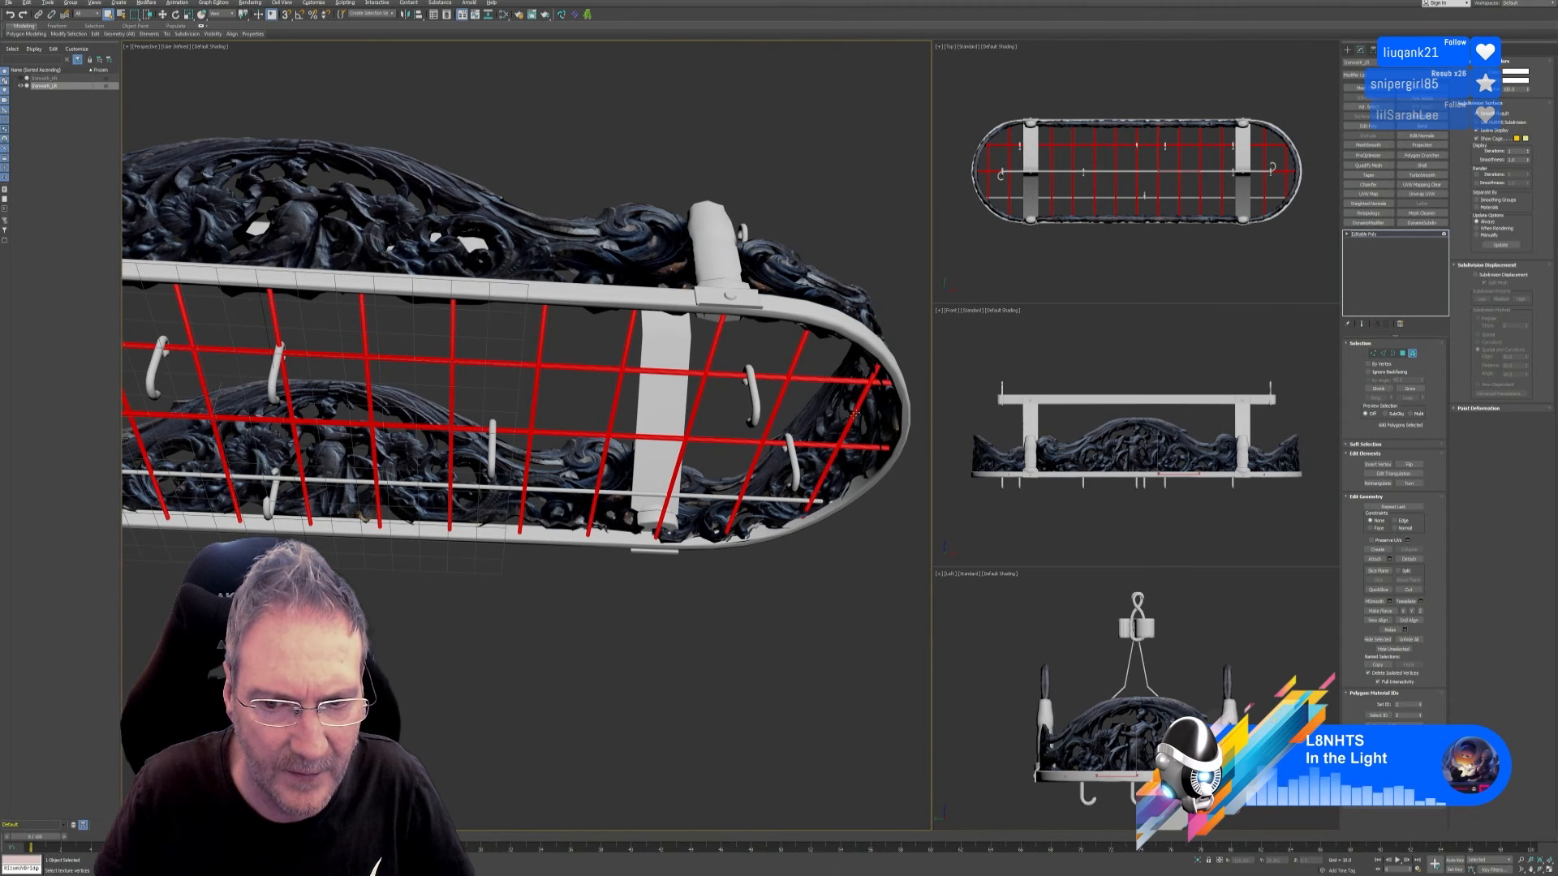
# Step: Add the last unselected lengthwise rod of the bottom wire grid to the selection
pyautogui.press('z')
pyautogui.keyDown('alt'); pyautogui.moveTo(566, 590); pyautogui.dragTo(543, 566, button='middle'); pyautogui.keyUp('alt')
pyautogui.scroll(6, 446, 532)
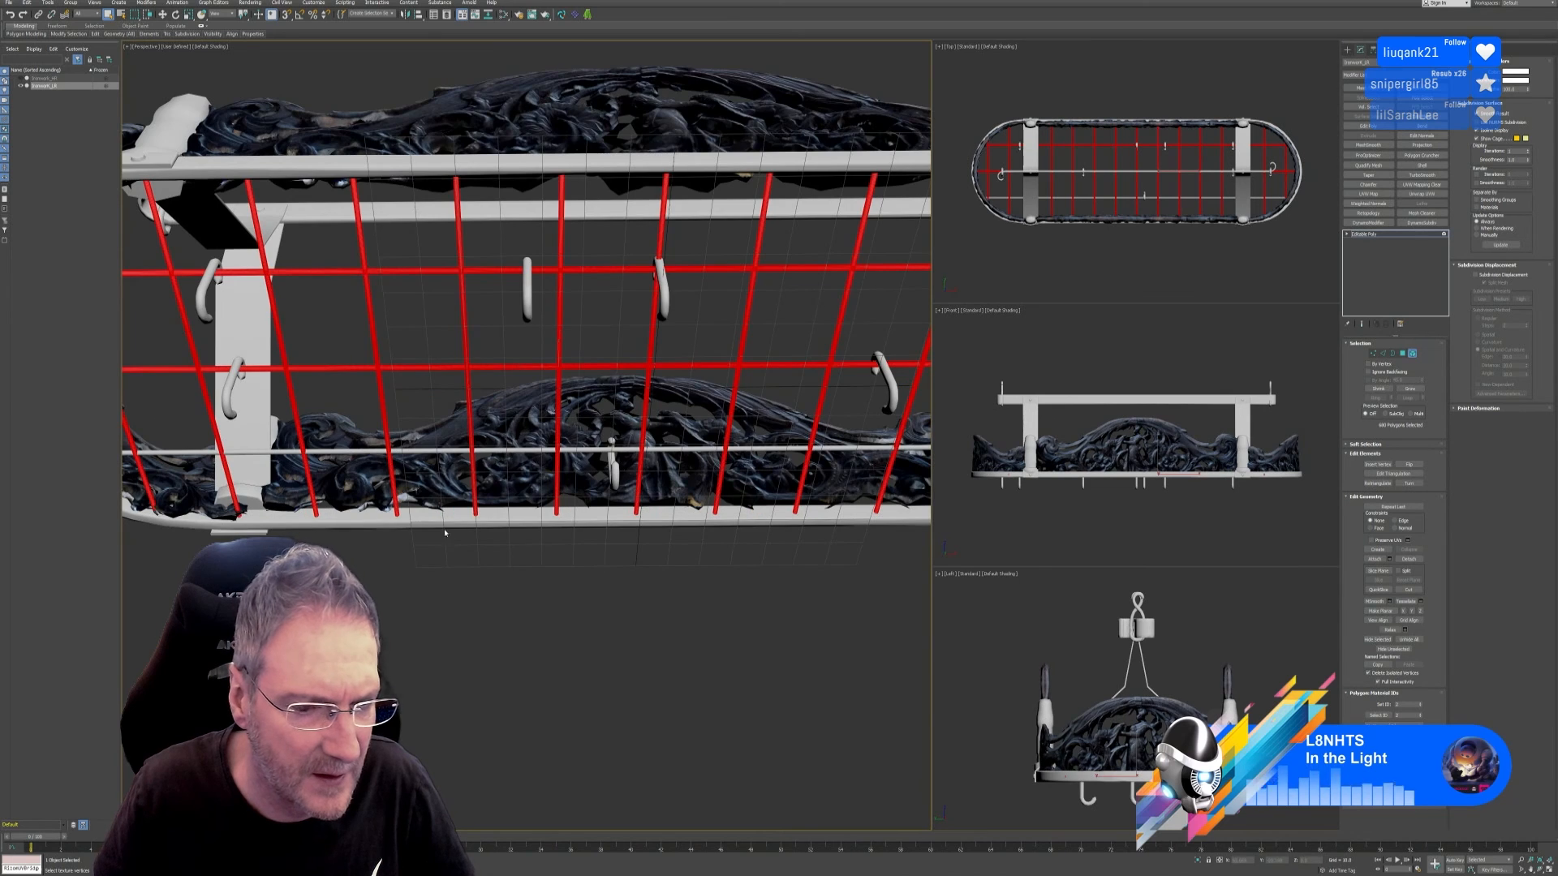
pyautogui.keyDown('ctrl'); pyautogui.click(433, 450); pyautogui.keyUp('ctrl')
pyautogui.scroll(-7, 448, 495)
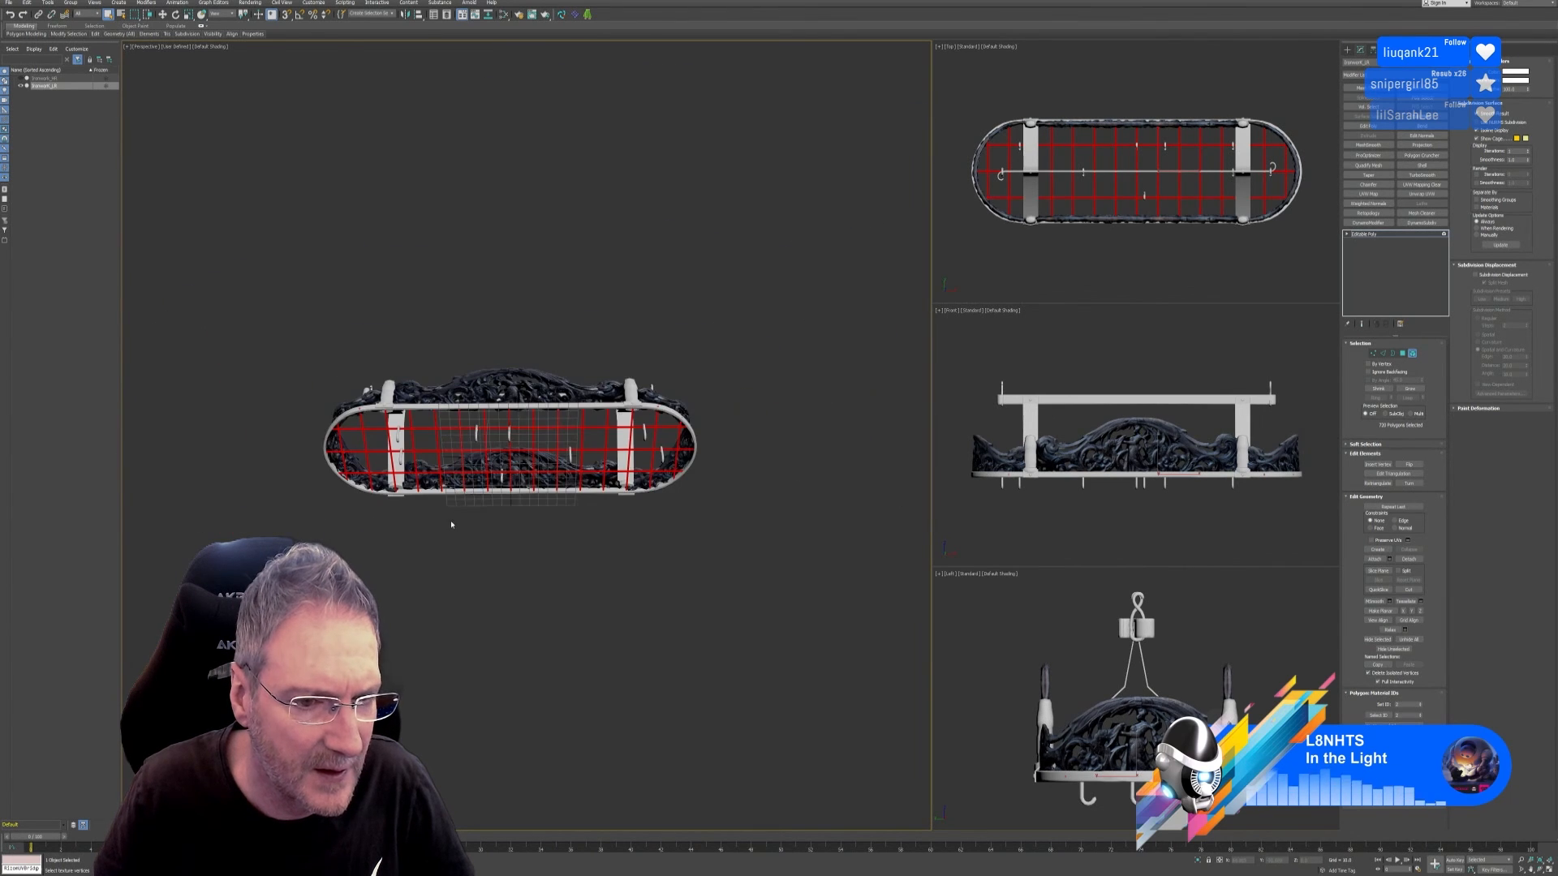
# Step: Assign a cyan vertex color to the selected grid rods
pyautogui.keyDown('alt'); pyautogui.moveTo(451, 522); pyautogui.dragTo(492, 548, button='middle'); pyautogui.keyUp('alt')
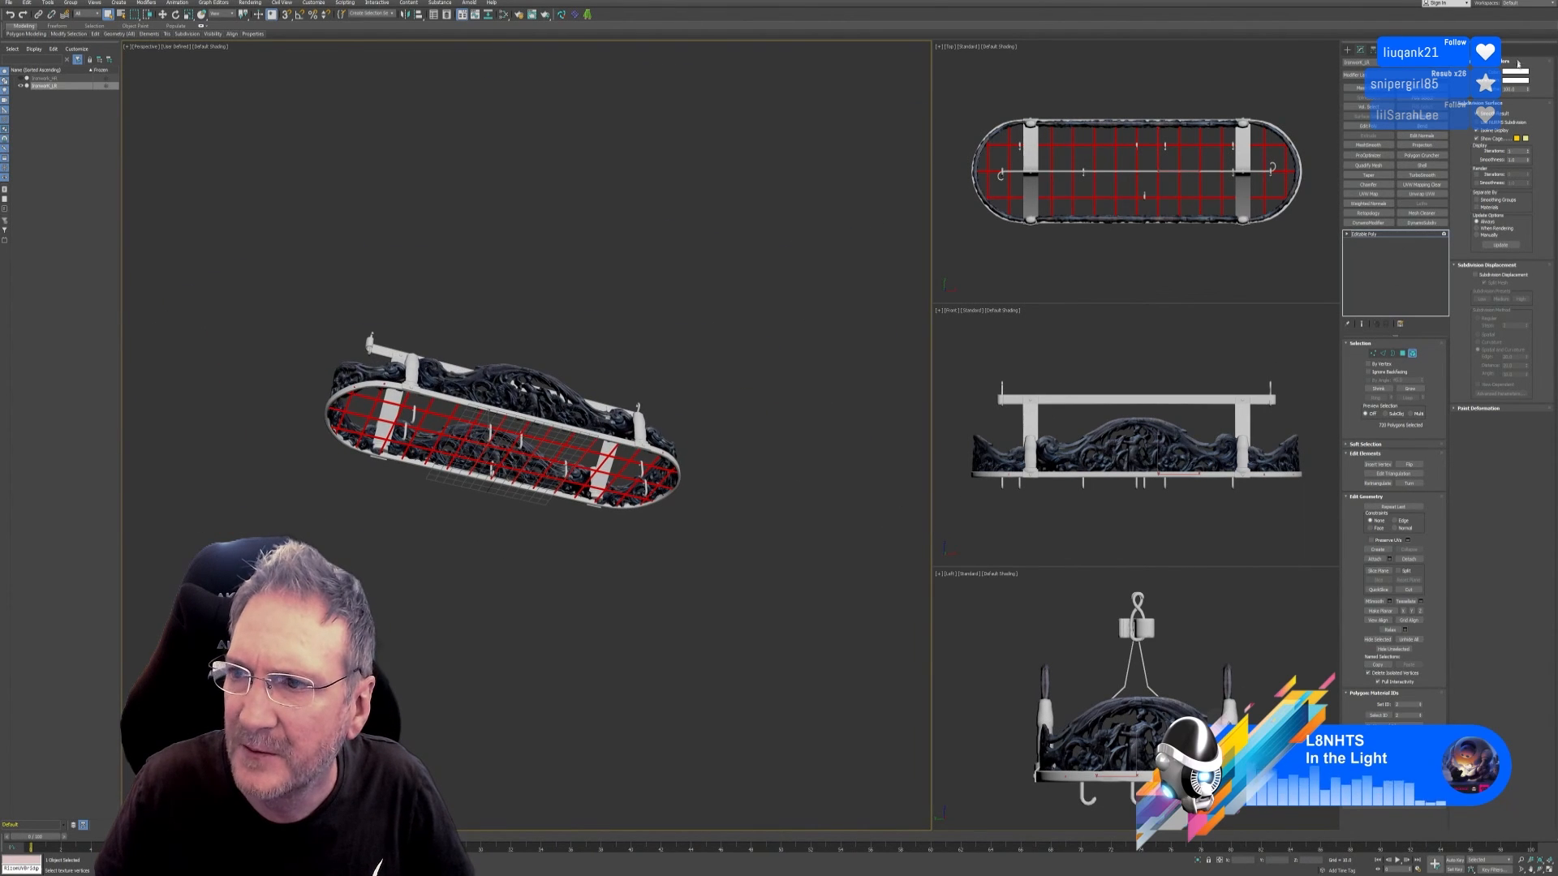
pyautogui.click(1514, 71)
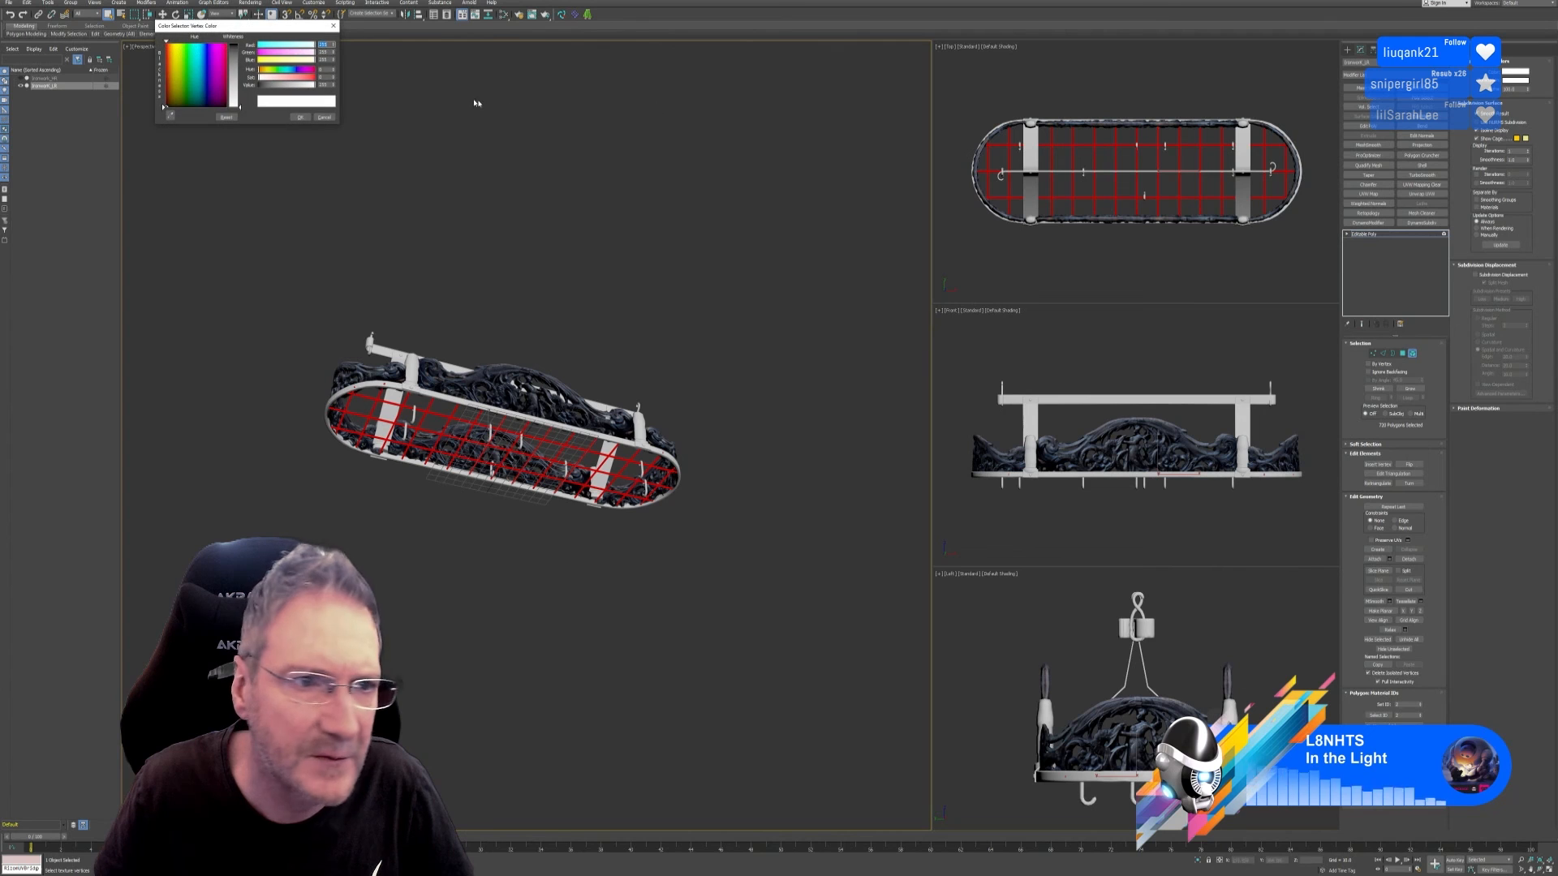
pyautogui.click(198, 54)
pyautogui.click(299, 117)
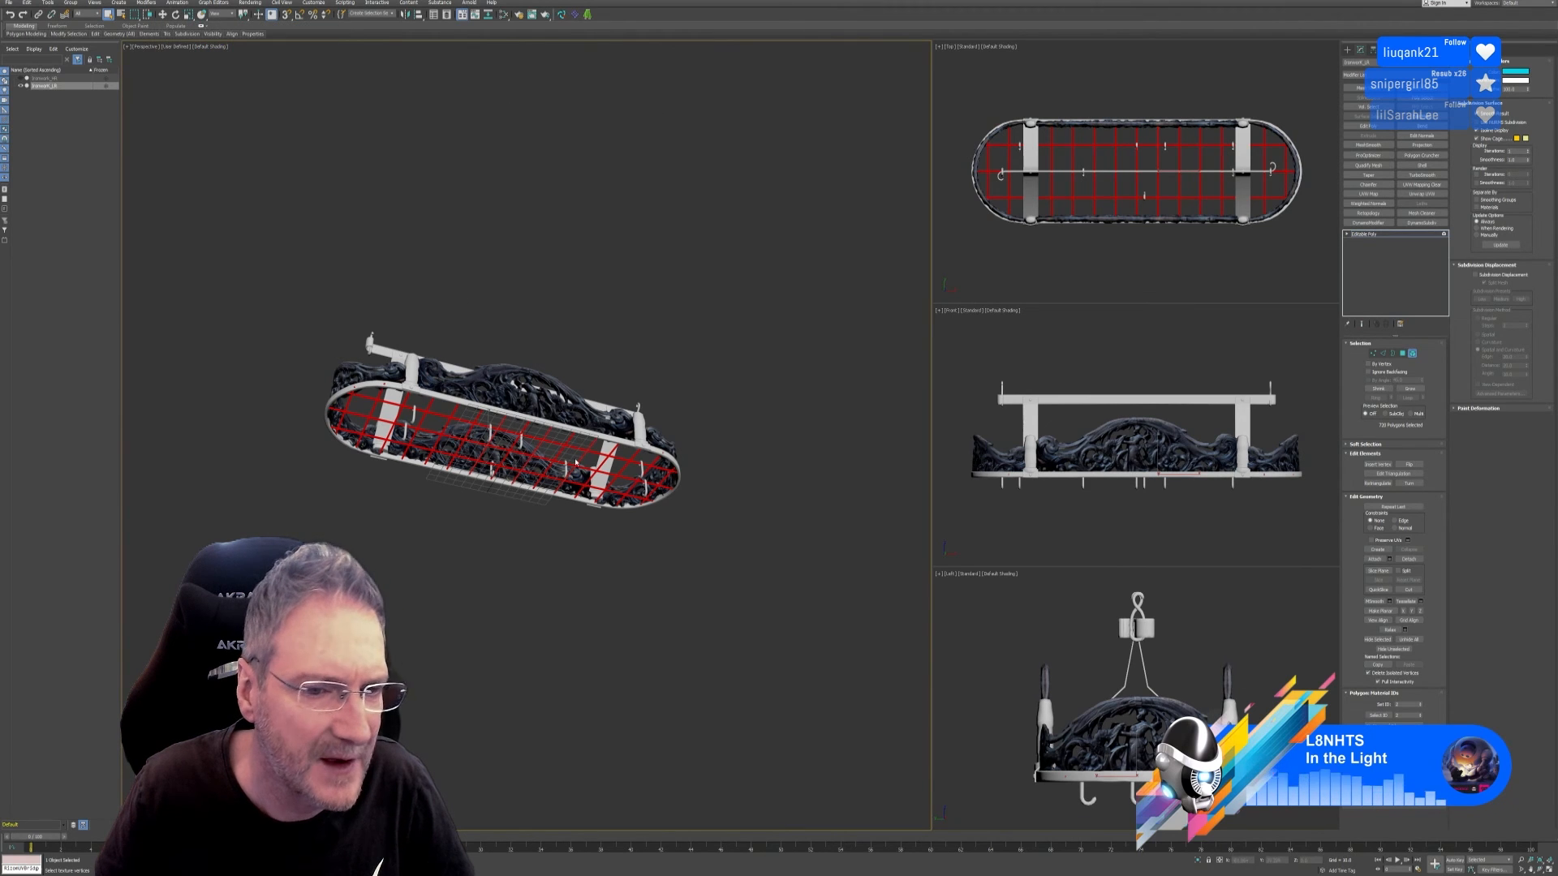
# Step: Select three of the four support bracket arms below the upper beam, together with their clamps on the lower rim, as elements
pyautogui.keyDown('alt'); pyautogui.moveTo(577, 535); pyautogui.dragTo(594, 570, button='middle'); pyautogui.keyUp('alt')
pyautogui.scroll(3, 460, 472)
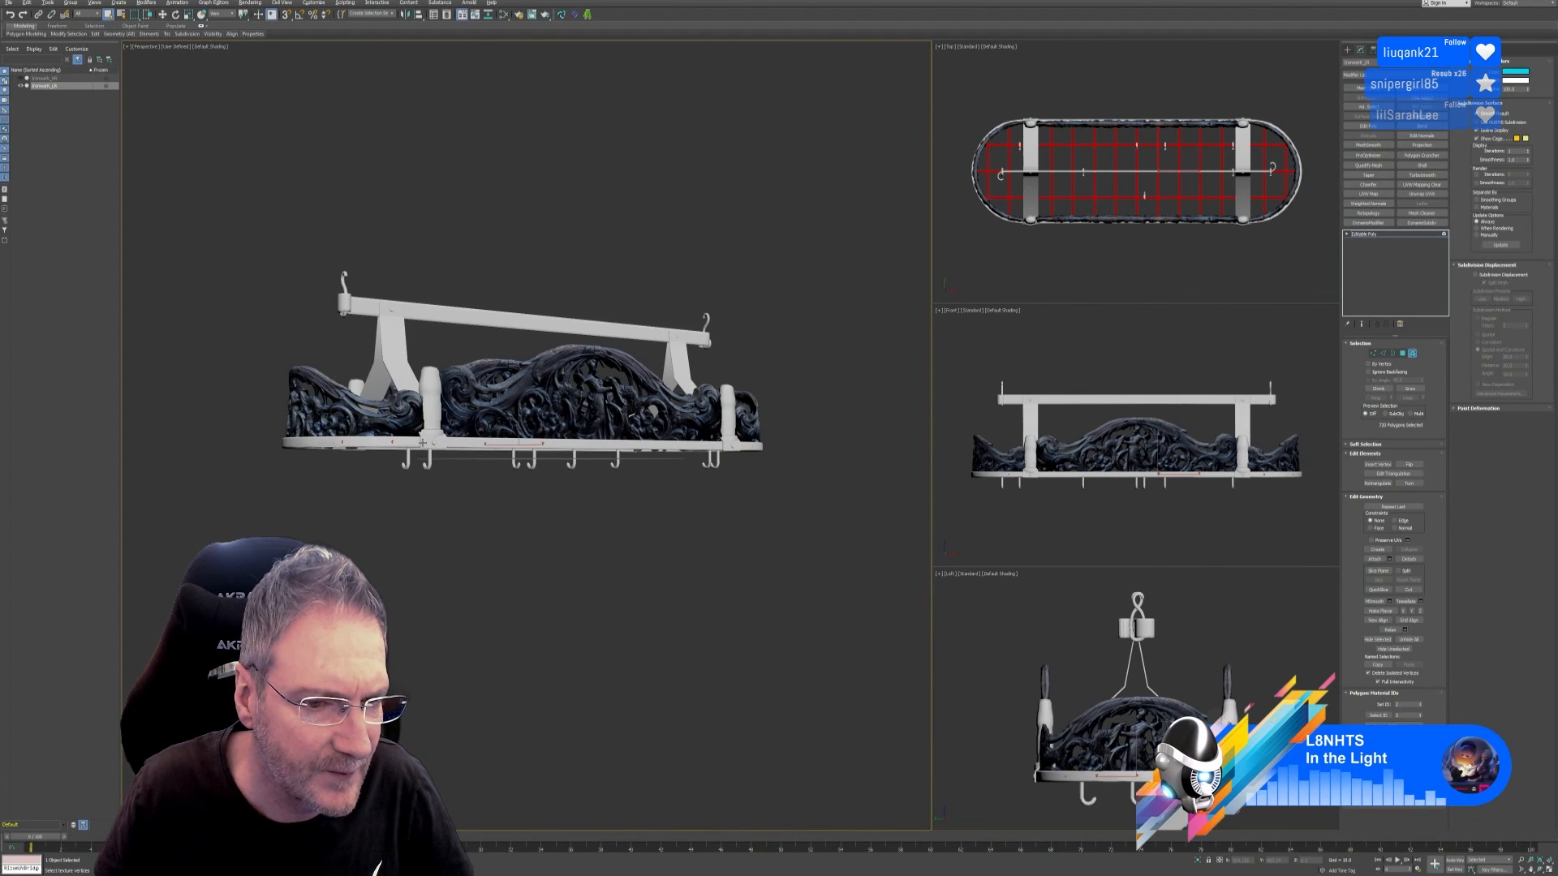
pyautogui.click(430, 442)
pyautogui.moveTo(507, 583)
pyautogui.keyDown('alt'); pyautogui.mouseDown(button='middle')
pyautogui.moveTo(518, 590)
pyautogui.moveTo(493, 555)
pyautogui.mouseUp(button='middle'); pyautogui.keyUp('alt')
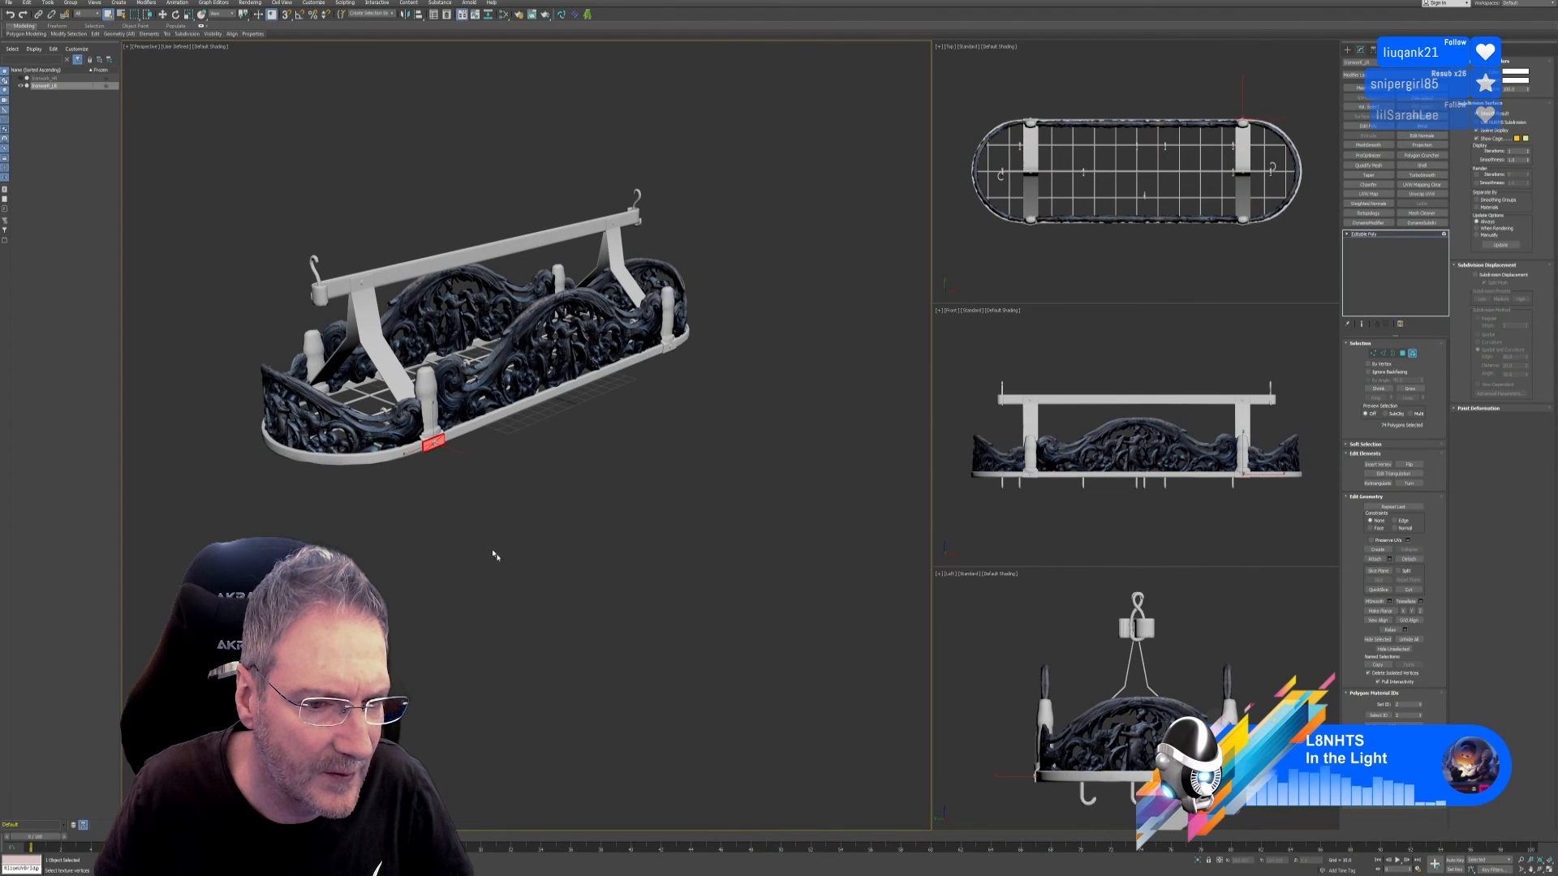
pyautogui.keyDown('ctrl'); pyautogui.click(394, 372); pyautogui.keyUp('ctrl')
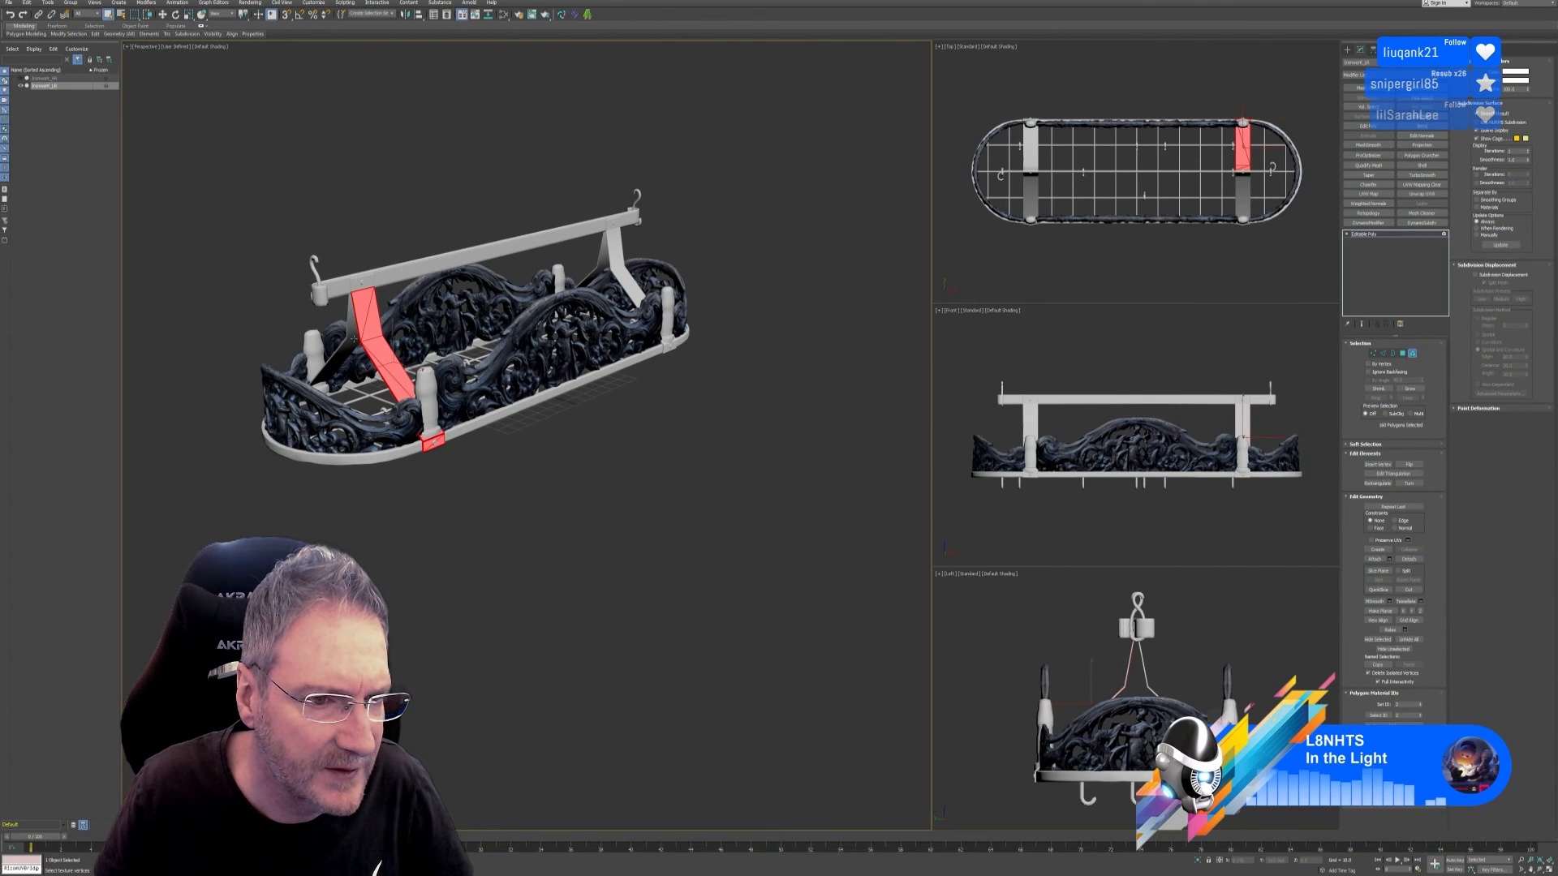
pyautogui.keyDown('alt'); pyautogui.moveTo(381, 579); pyautogui.dragTo(493, 594, button='middle'); pyautogui.keyUp('alt')
pyautogui.keyDown('ctrl'); pyautogui.click(325, 498); pyautogui.keyUp('ctrl')
pyautogui.keyDown('alt'); pyautogui.moveTo(325, 498); pyautogui.dragTo(498, 506, button='middle'); pyautogui.keyUp('alt')
pyautogui.keyDown('ctrl'); pyautogui.click(332, 339); pyautogui.keyUp('ctrl')
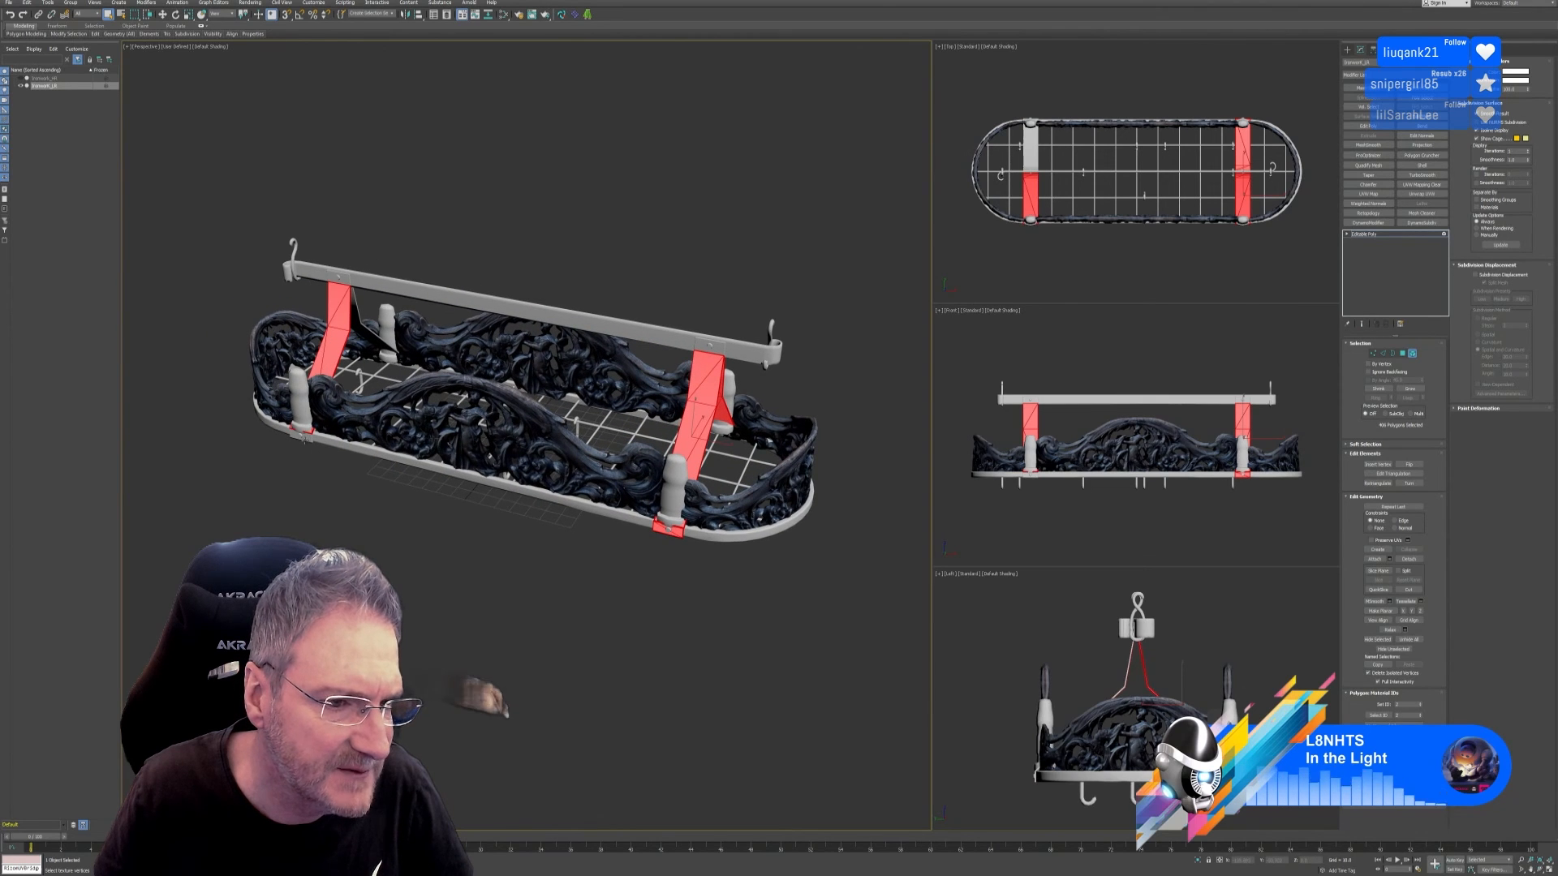
# Step: Add the fourth support bracket arm and its rim clamp to the selection
pyautogui.keyDown('alt'); pyautogui.moveTo(373, 520); pyautogui.dragTo(737, 539, button='middle'); pyautogui.keyUp('alt')
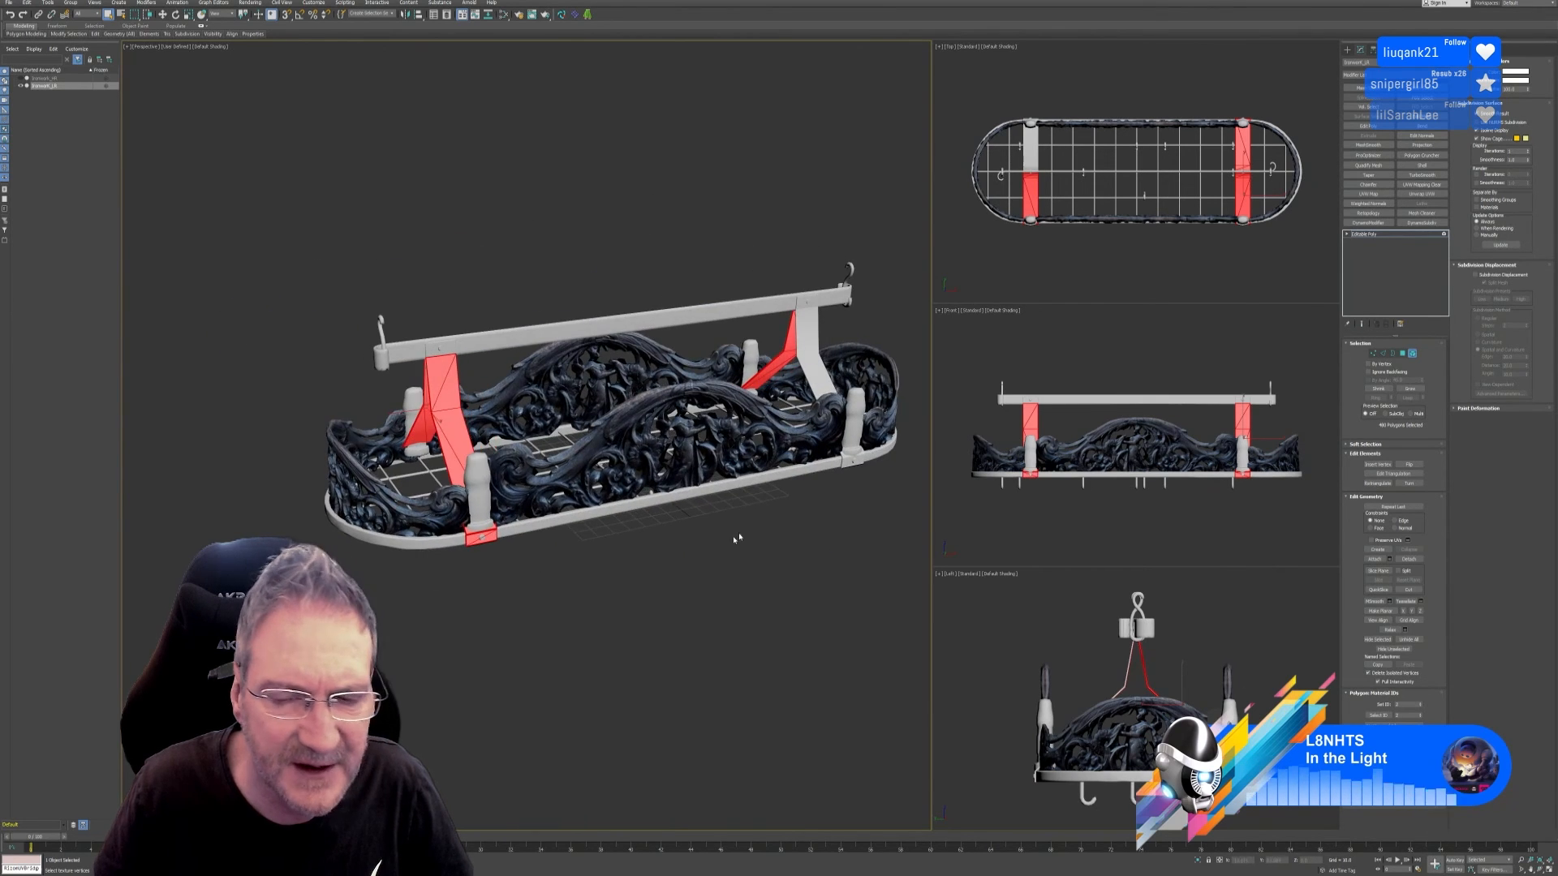
pyautogui.keyDown('ctrl'); pyautogui.click(808, 372); pyautogui.keyUp('ctrl')
pyautogui.moveTo(840, 479); pyautogui.dragTo(801, 473, button='middle')
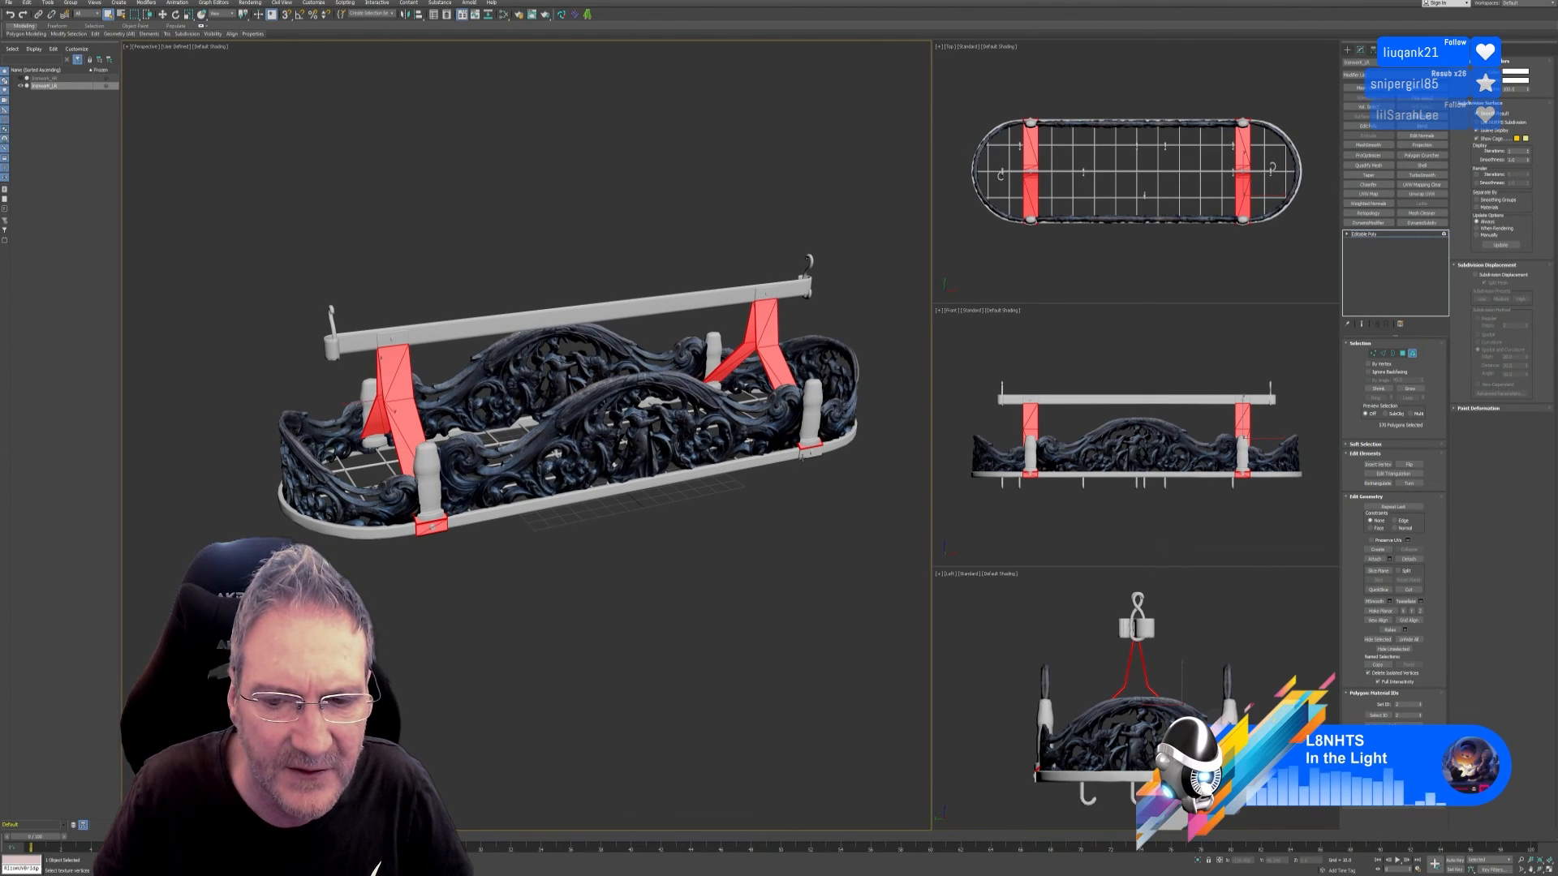
pyautogui.keyDown('ctrl'); pyautogui.click(804, 455); pyautogui.keyUp('ctrl')
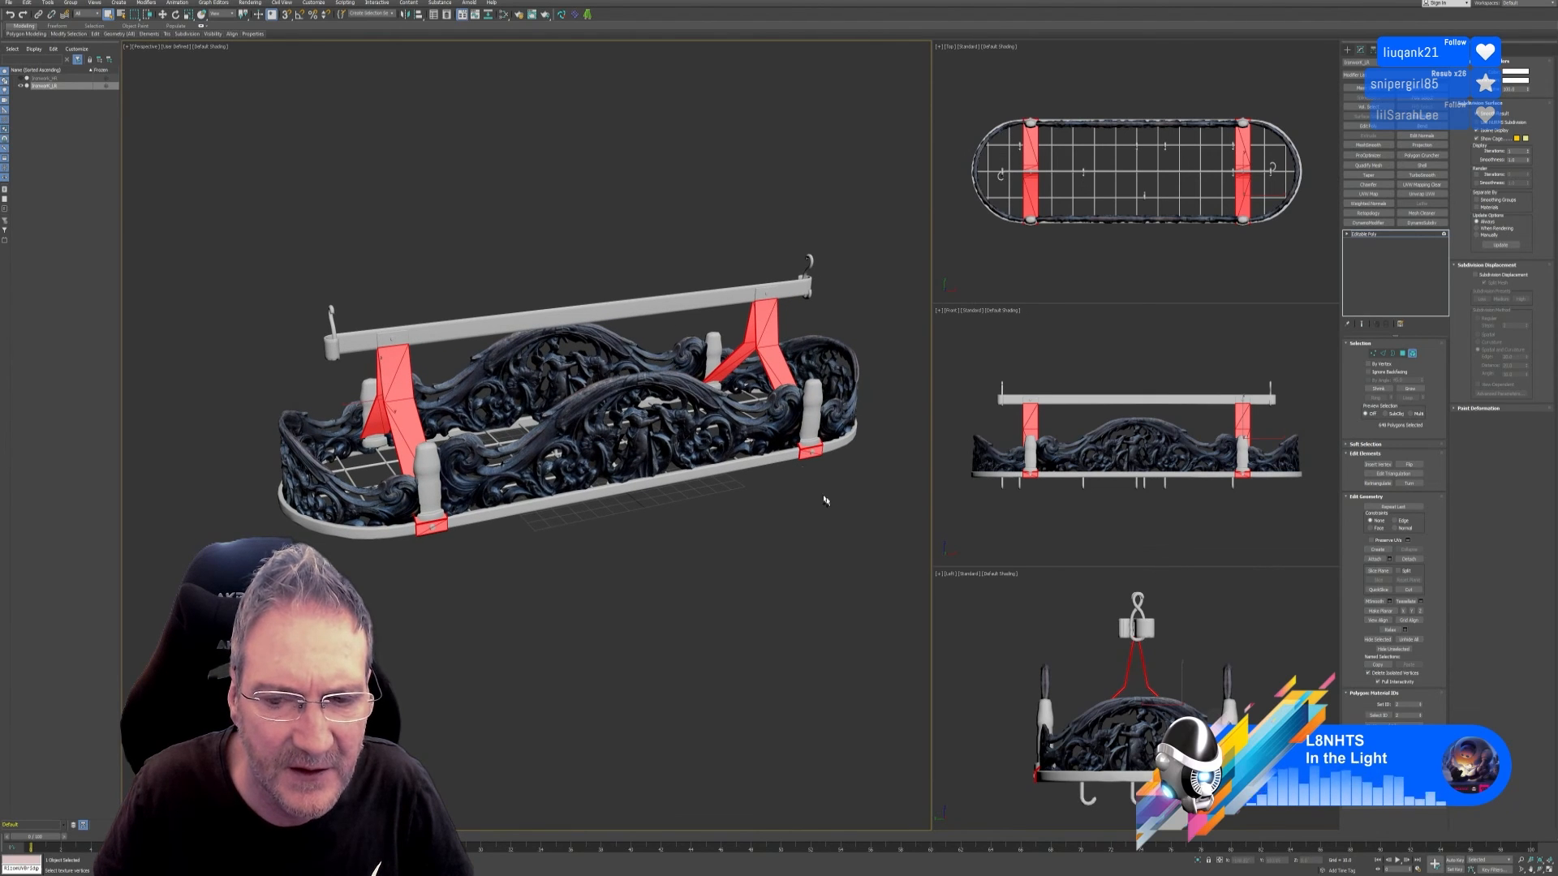
# Step: Assign a green vertex color to the selected support brackets and clamps
pyautogui.click(1516, 72)
pyautogui.click(188, 63)
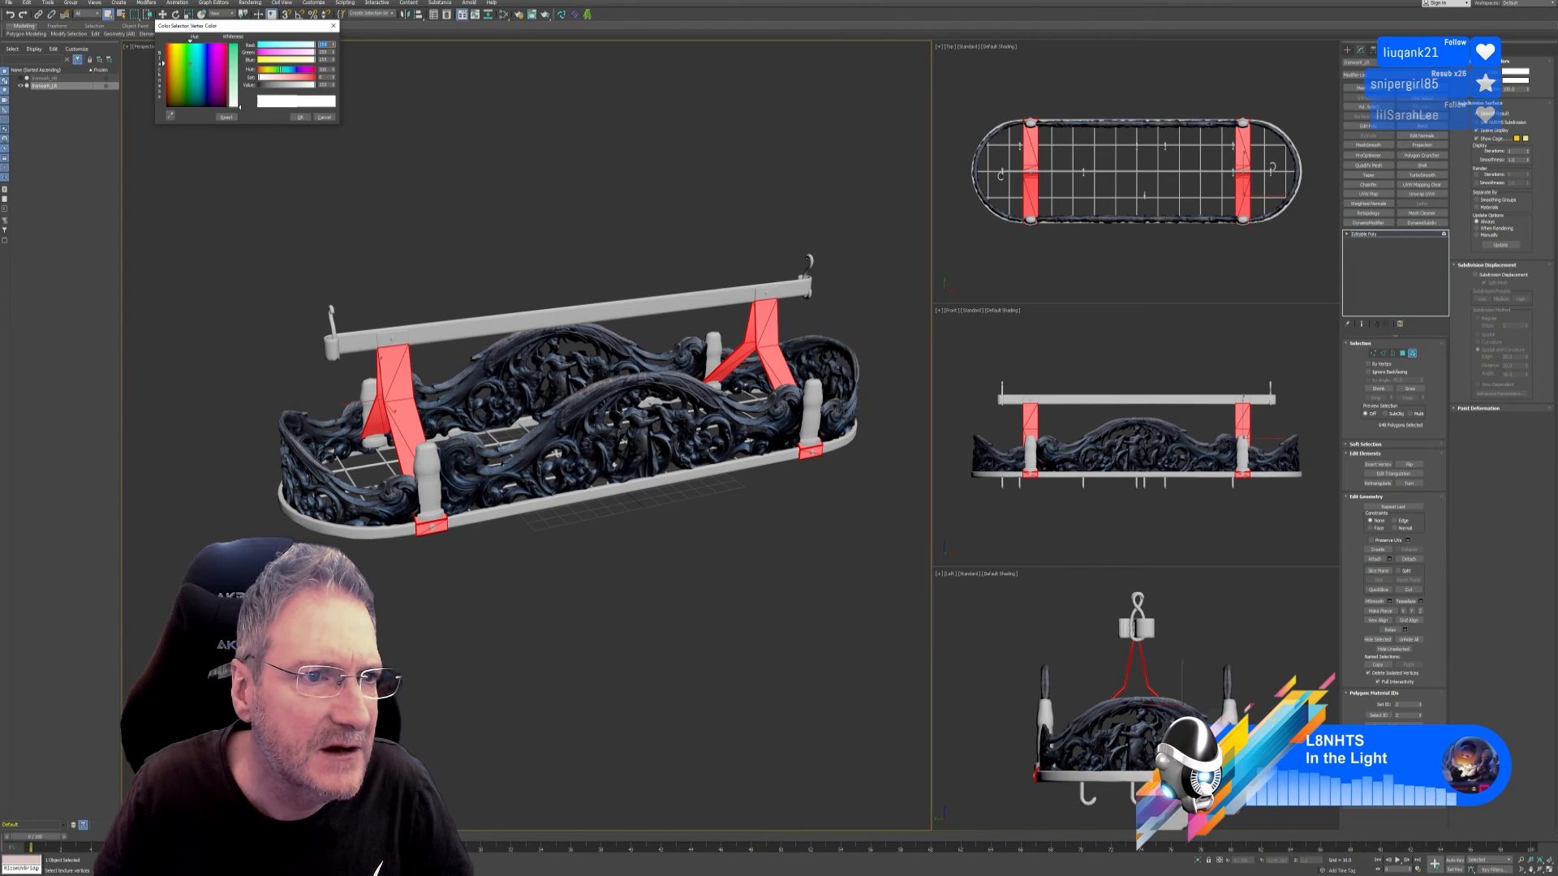
pyautogui.moveTo(237, 106); pyautogui.dragTo(237, 43)
pyautogui.click(300, 119)
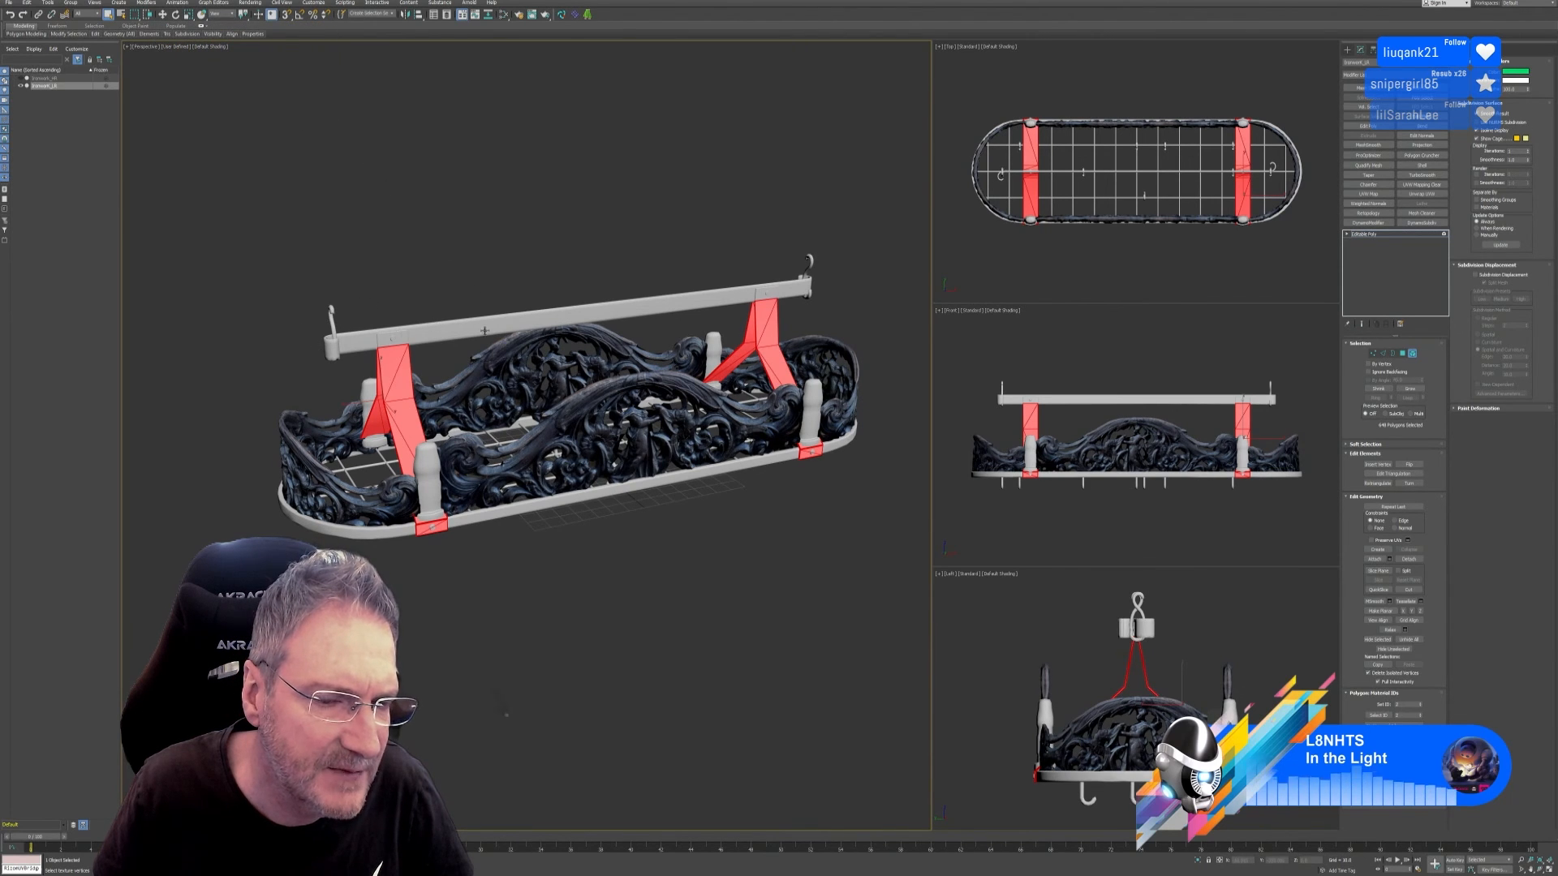
# Step: Select the upper beam, the oval lower rim and the four posts above the rim clamps as elements
pyautogui.click(559, 315)
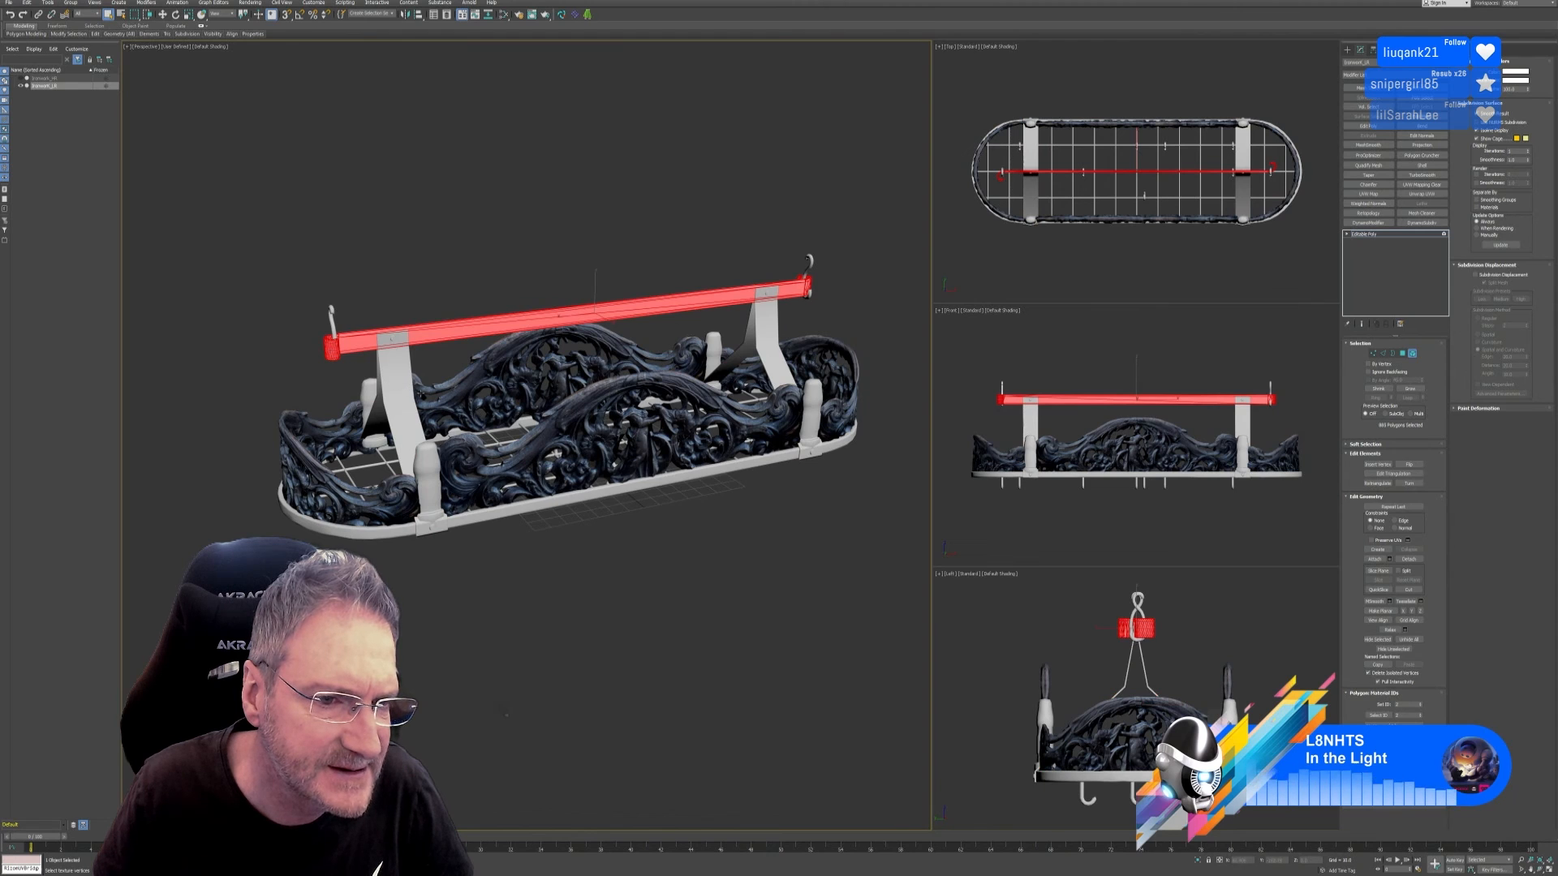
pyautogui.keyDown('ctrl'); pyautogui.click(422, 470); pyautogui.keyUp('ctrl')
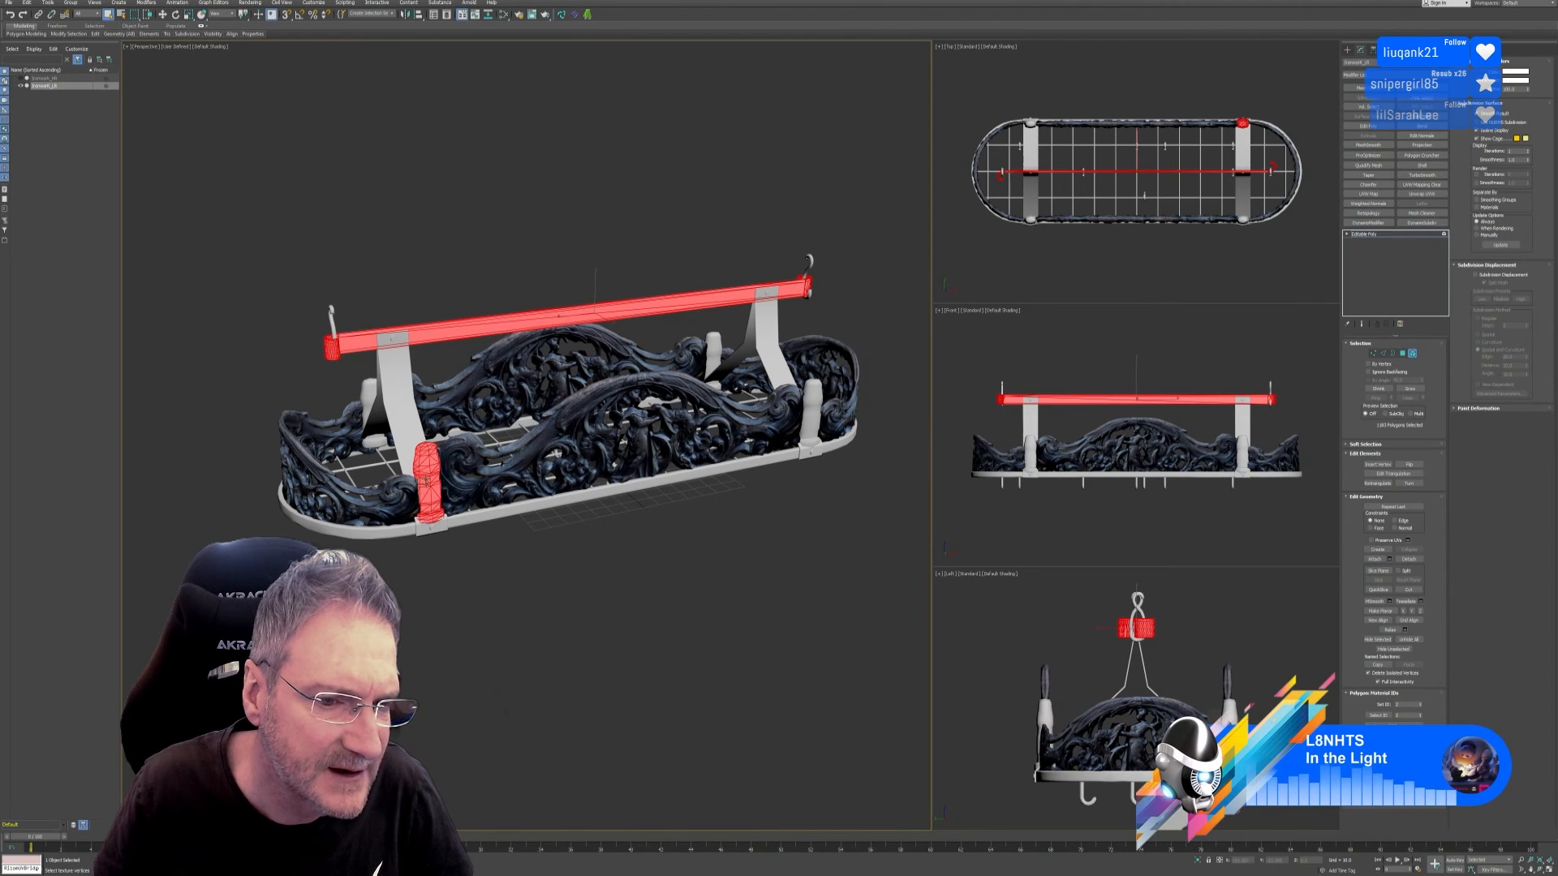
pyautogui.keyDown('ctrl'); pyautogui.click(446, 529); pyautogui.keyUp('ctrl')
pyautogui.keyDown('ctrl'); pyautogui.click(816, 414); pyautogui.keyUp('ctrl')
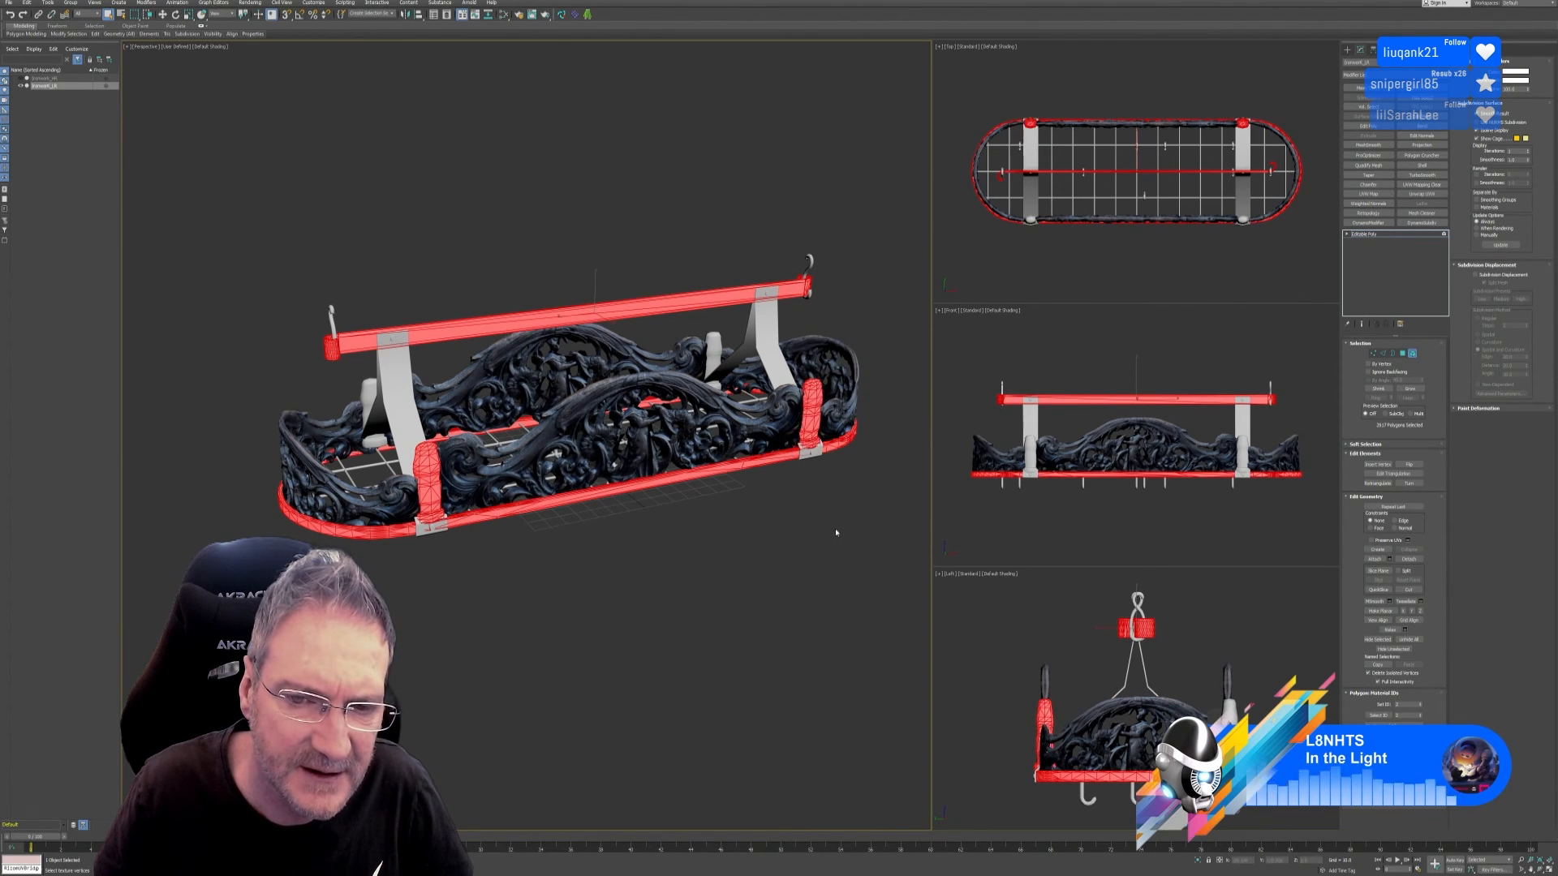
pyautogui.keyDown('alt'); pyautogui.moveTo(830, 550); pyautogui.dragTo(448, 454, button='middle'); pyautogui.keyUp('alt')
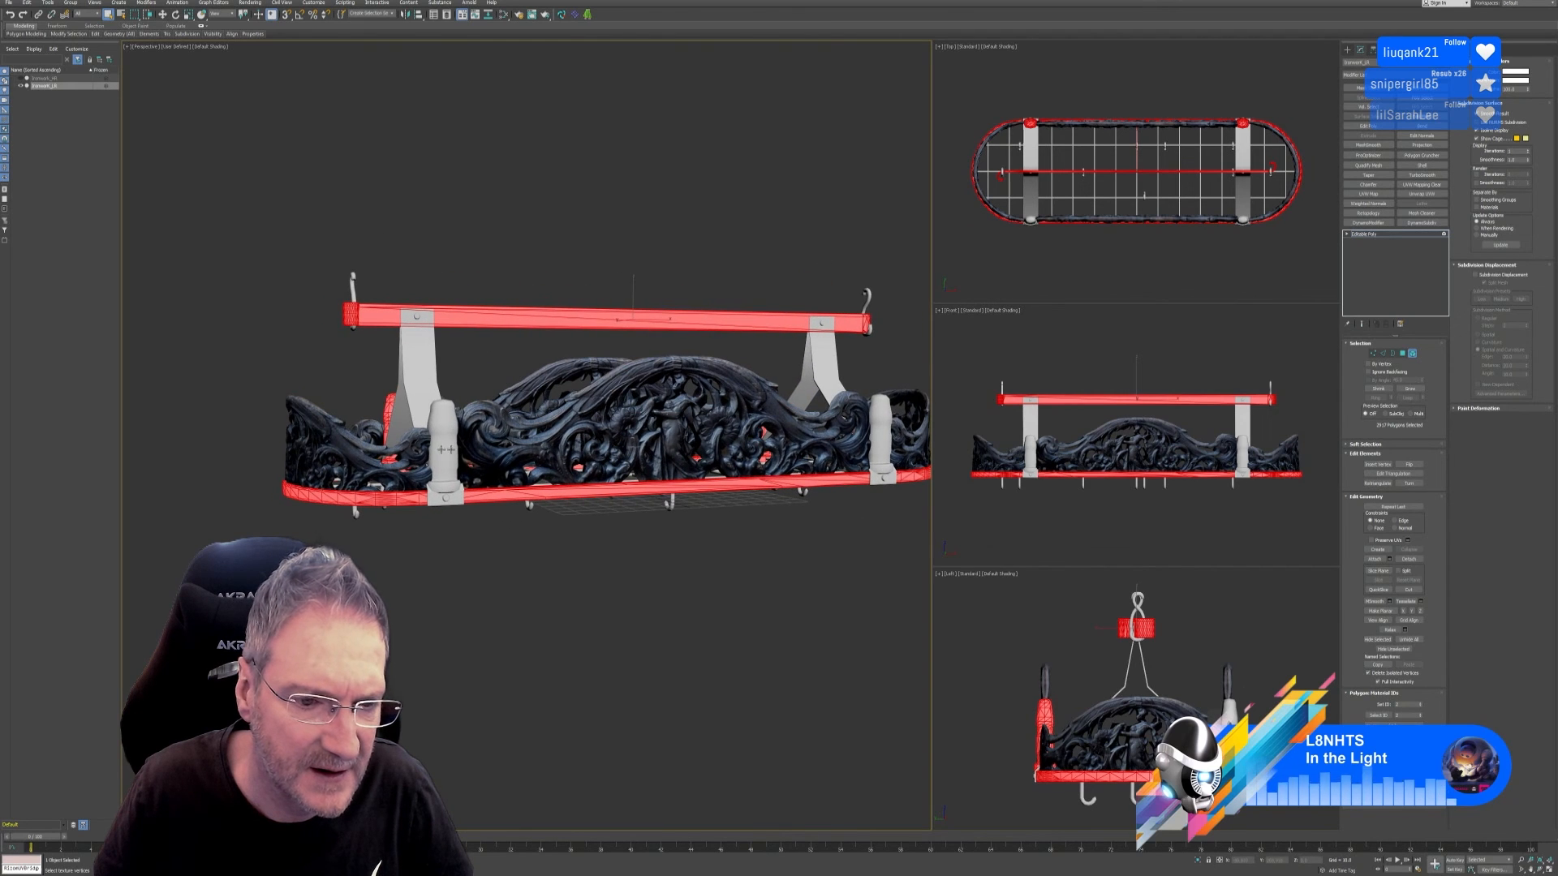
pyautogui.keyDown('ctrl'); pyautogui.click(448, 455); pyautogui.keyUp('ctrl')
pyautogui.keyDown('ctrl'); pyautogui.click(883, 434); pyautogui.keyUp('ctrl')
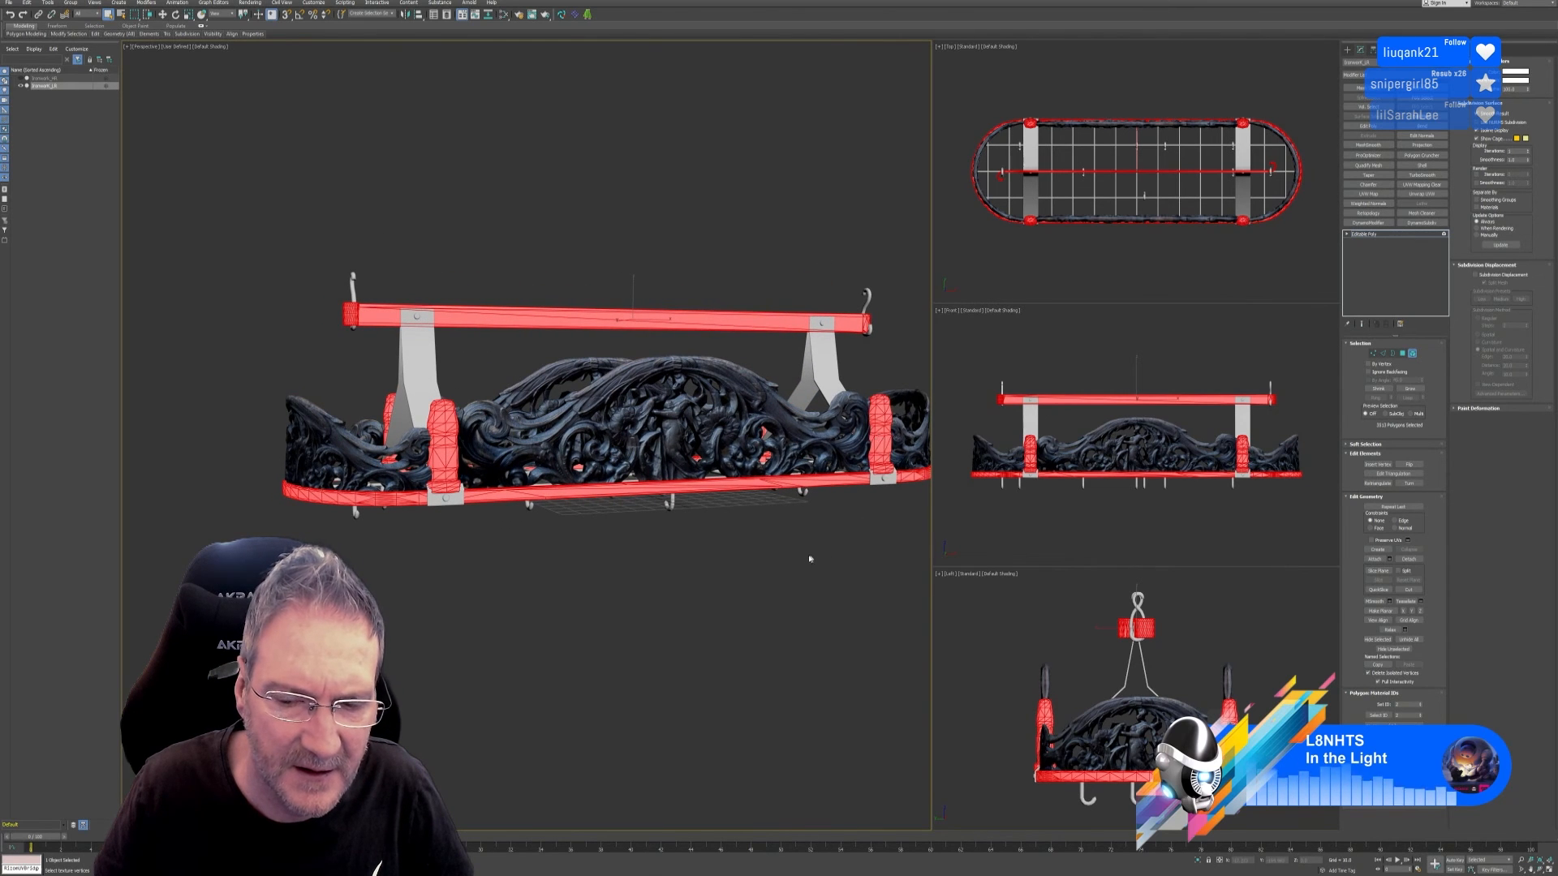
# Step: Assign a dark purple vertex color to the selected beam, rim and posts
pyautogui.scroll(-4, 754, 601)
pyautogui.keyDown('alt'); pyautogui.moveTo(755, 602); pyautogui.dragTo(784, 624, button='middle'); pyautogui.keyUp('alt')
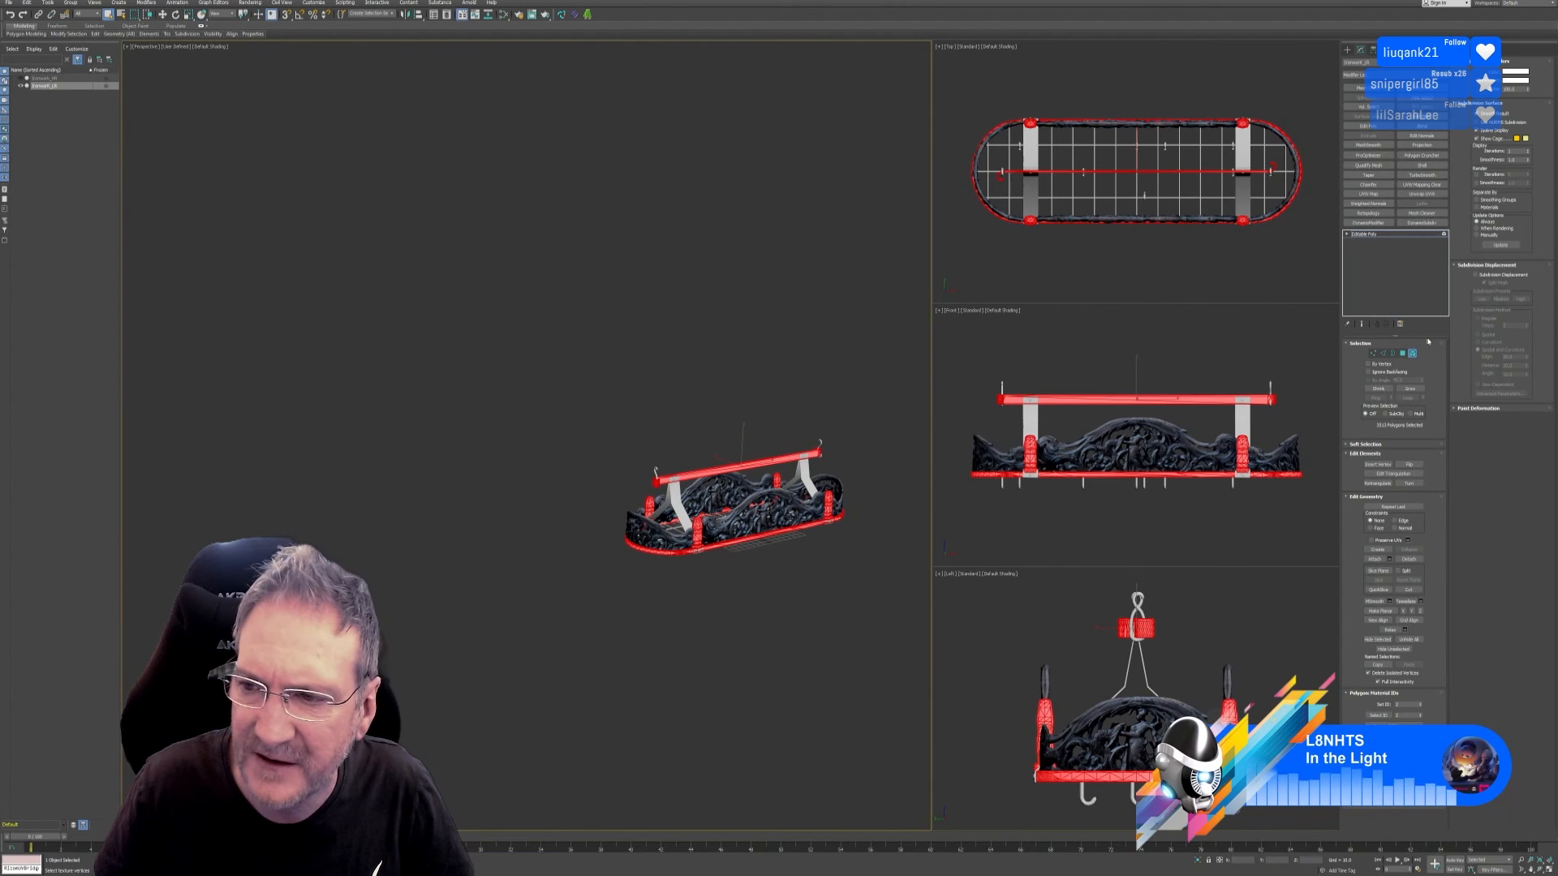
pyautogui.click(1512, 74)
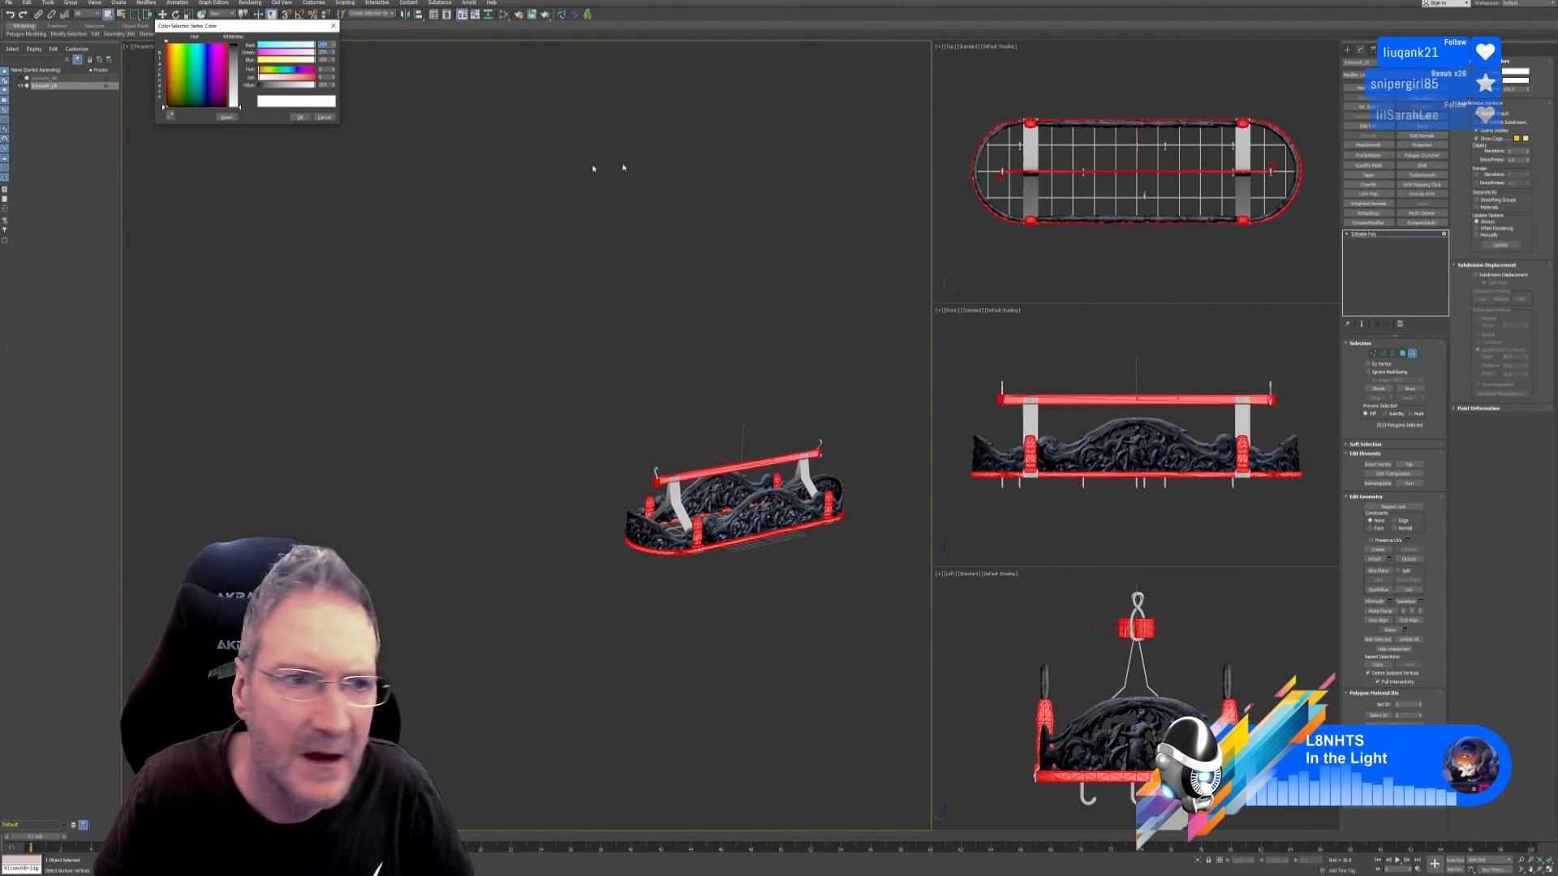
pyautogui.click(208, 98)
pyautogui.click(234, 46)
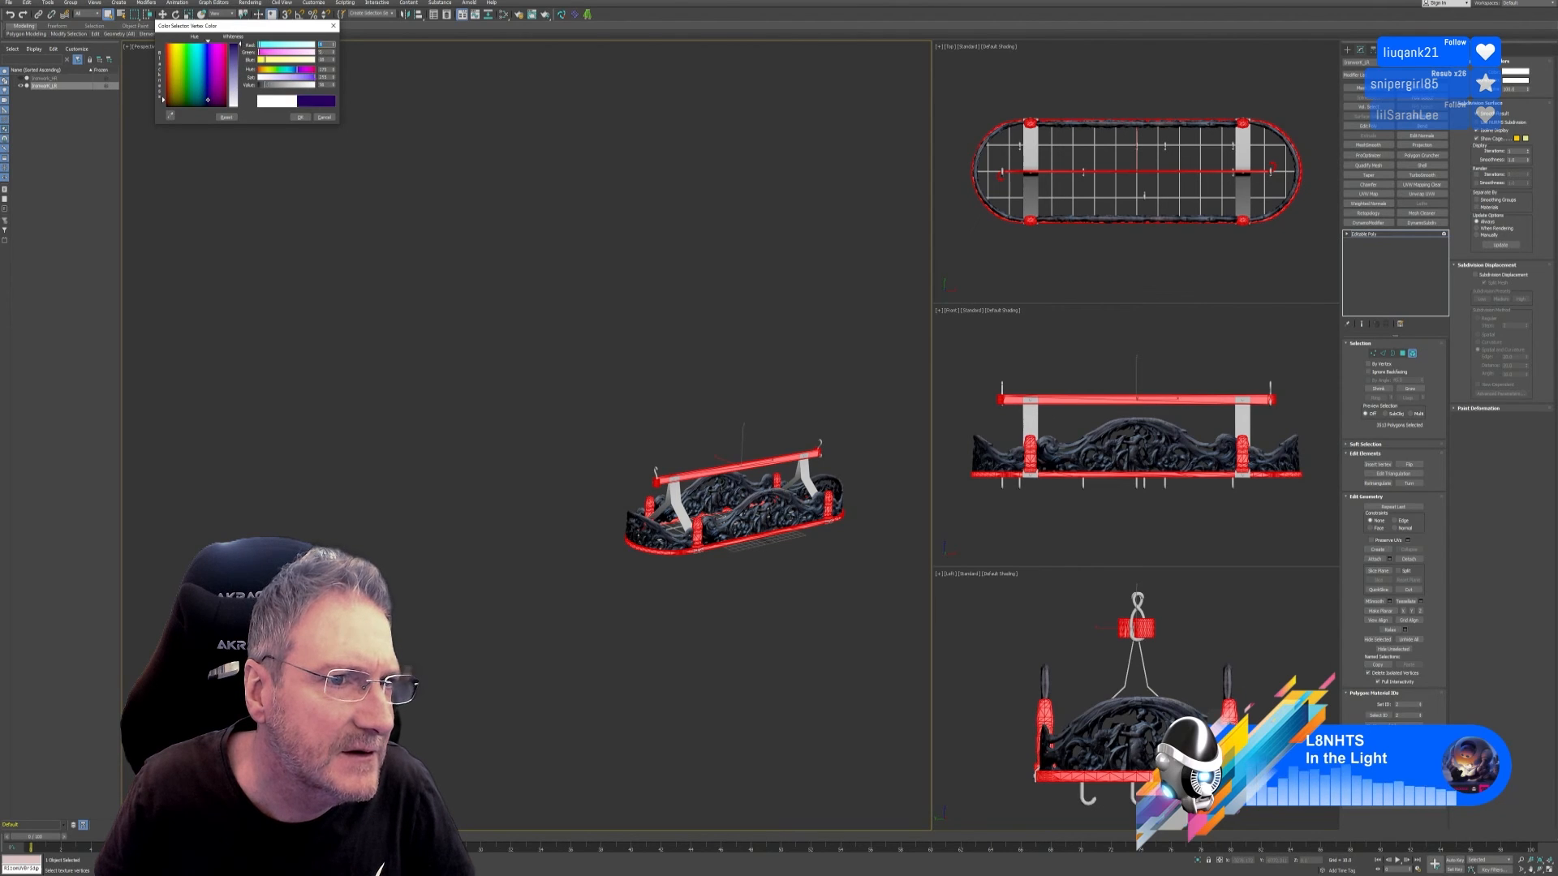
pyautogui.click(301, 117)
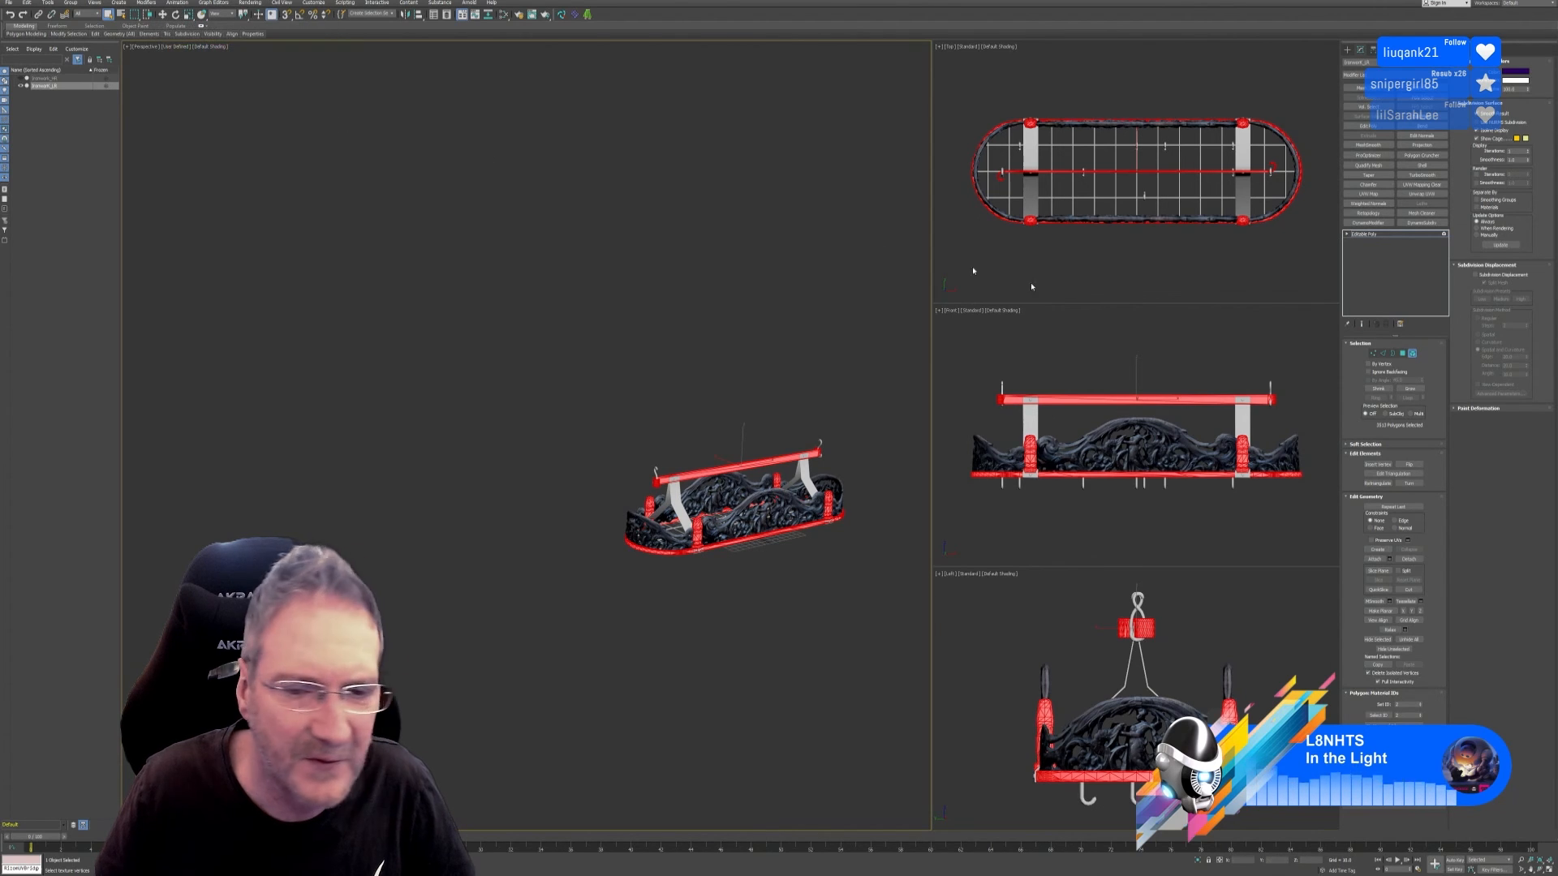
# Step: Turn on the vertex color channel display for the pot rack mesh in its object properties
pyautogui.click(1412, 354)
pyautogui.moveTo(680, 355); pyautogui.dragTo(528, 365, button='middle')
pyautogui.scroll(4, 528, 381)
pyautogui.rightClick(529, 412)
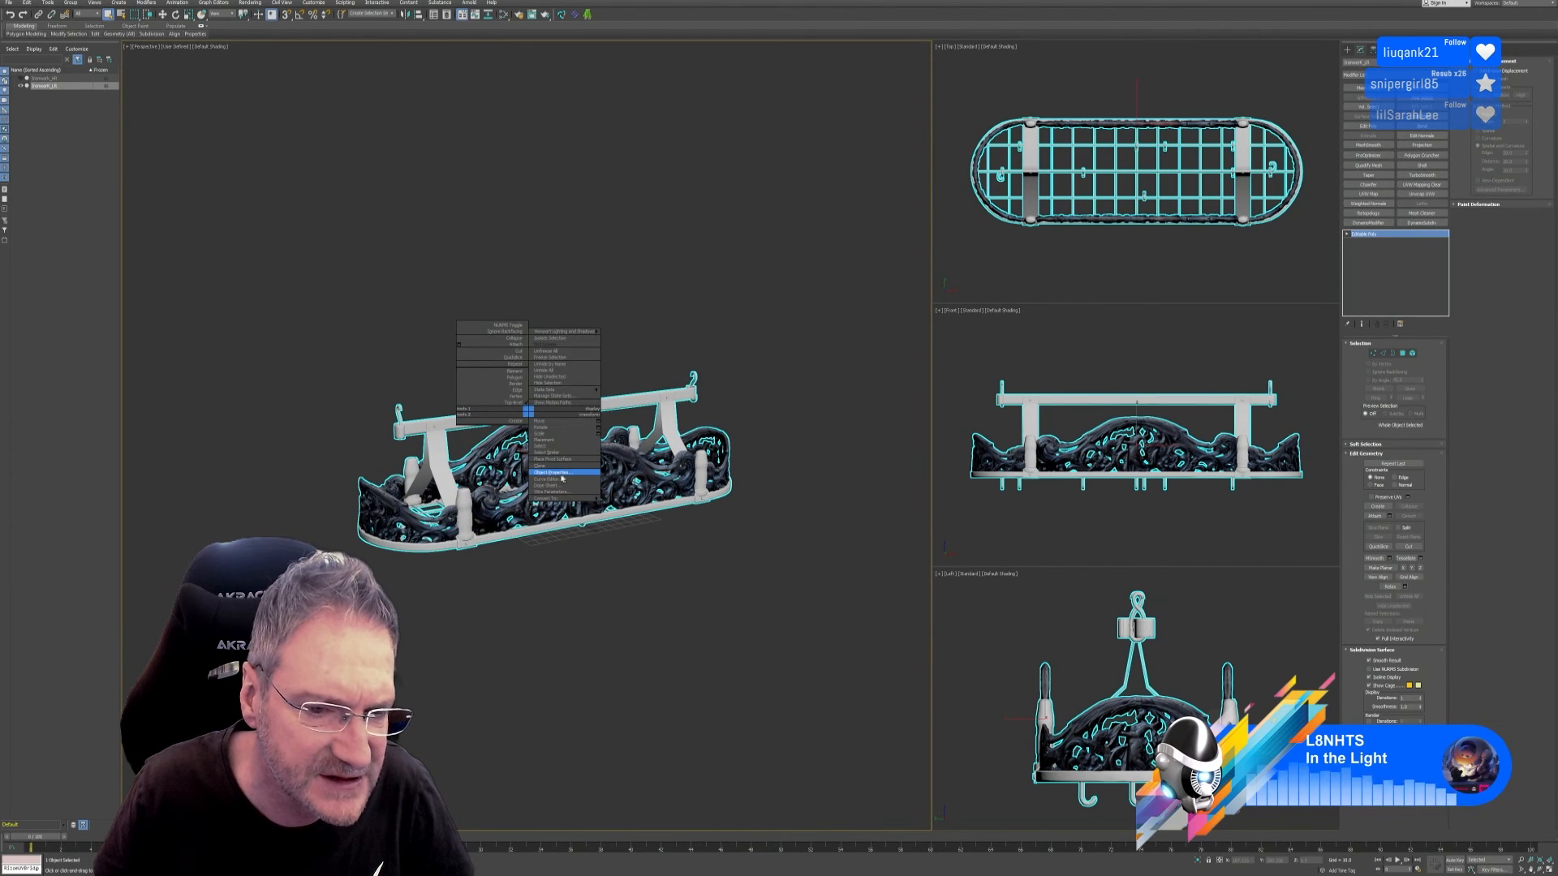
pyautogui.click(562, 474)
pyautogui.click(729, 512)
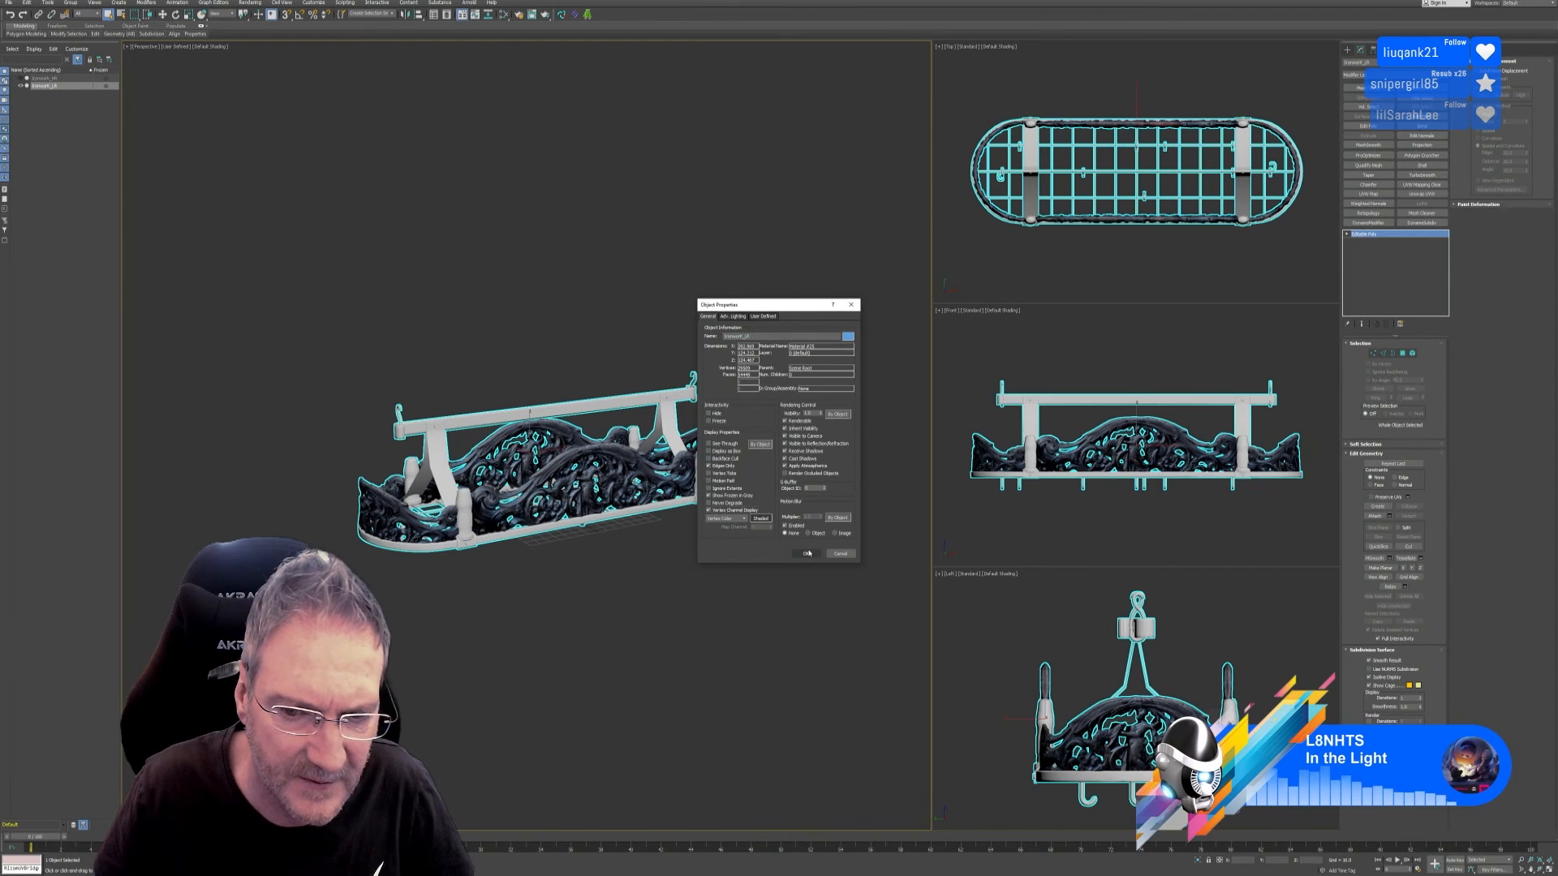
pyautogui.click(806, 554)
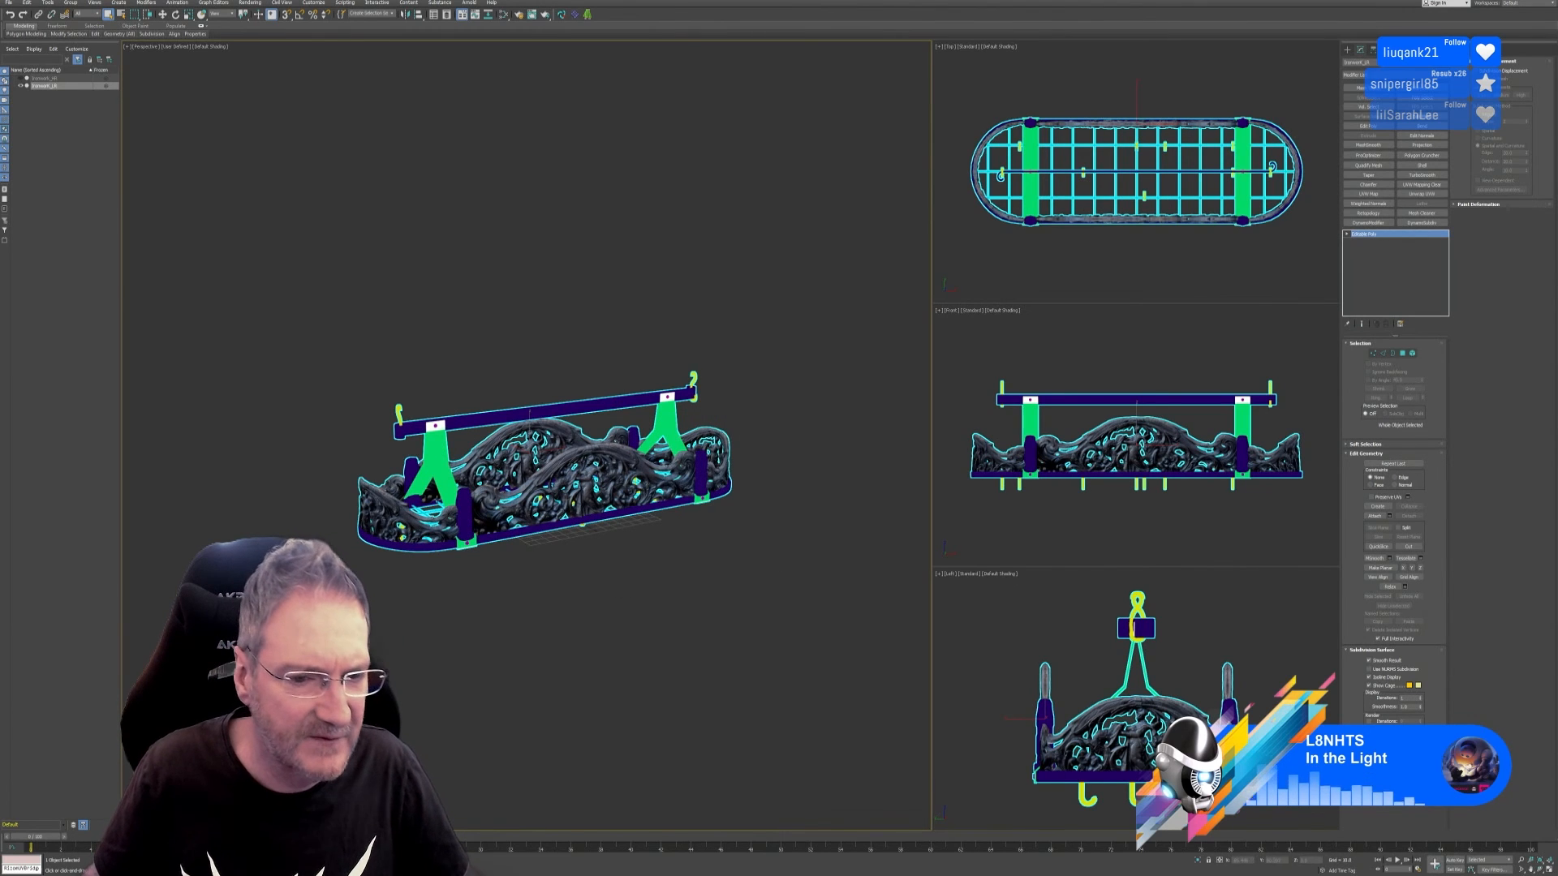
# Step: Select the uncolored white plates where the two support brackets meet the upper beam, as elements
pyautogui.scroll(5, 437, 488)
pyautogui.keyDown('alt'); pyautogui.moveTo(419, 378); pyautogui.dragTo(597, 427, button='middle'); pyautogui.keyUp('alt')
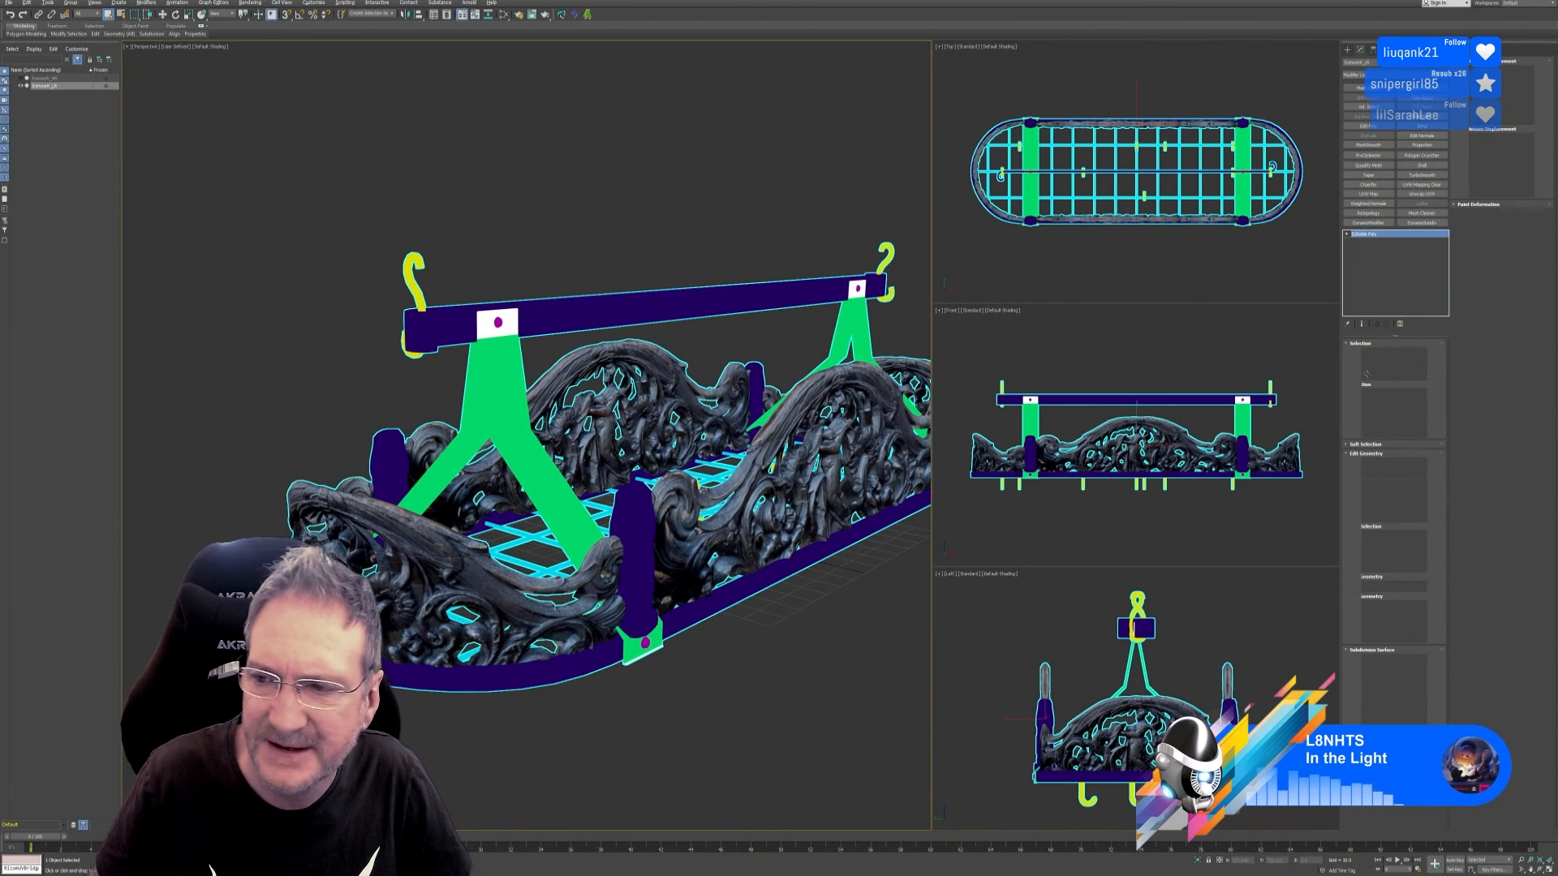
pyautogui.click(1412, 353)
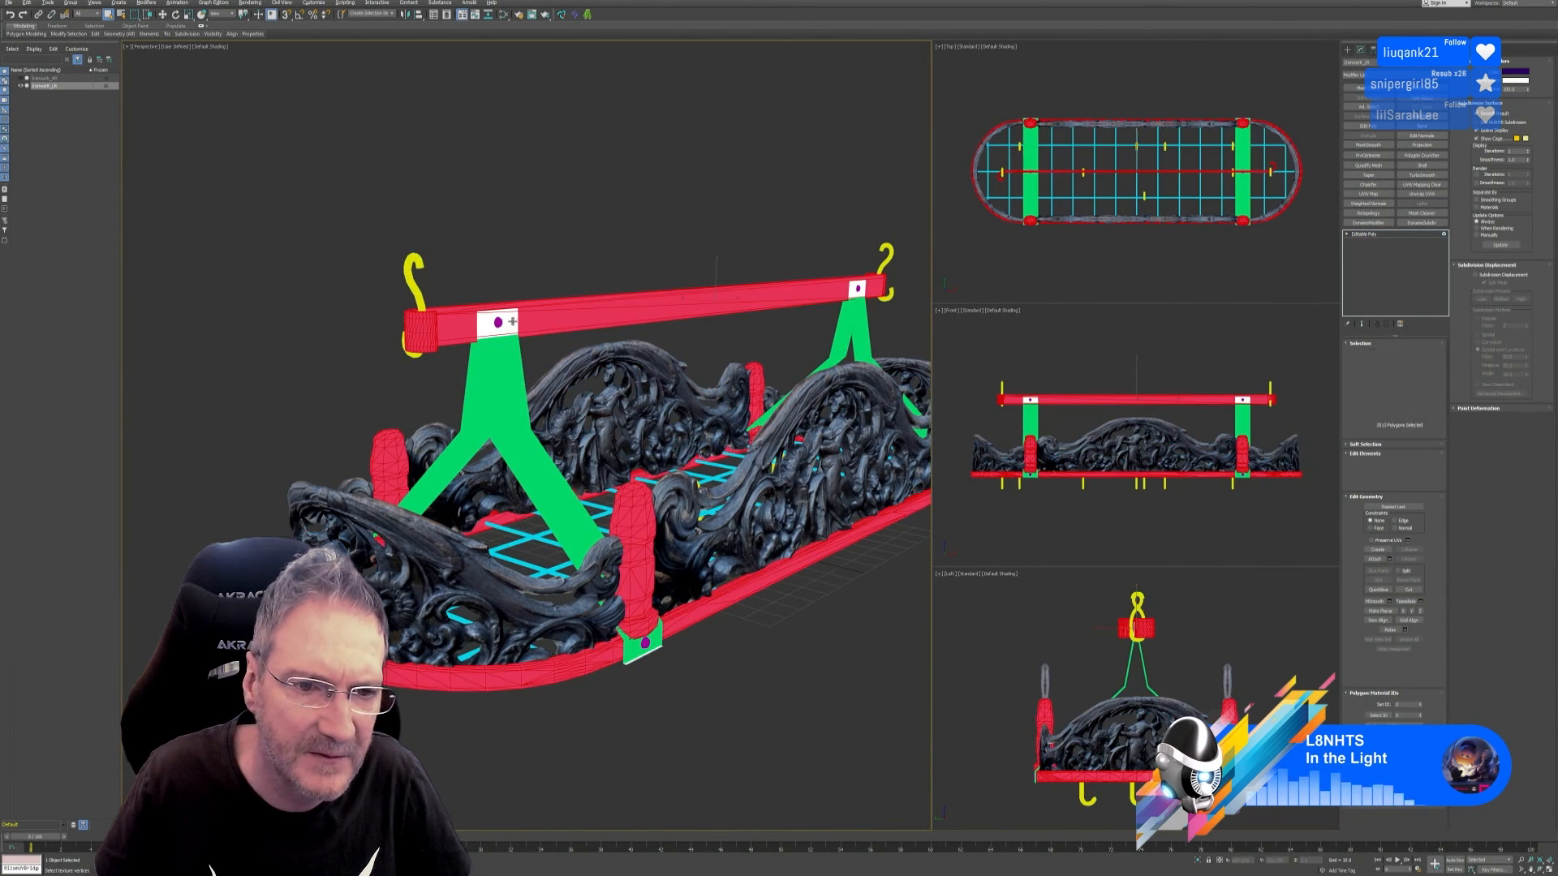
pyautogui.click(857, 290)
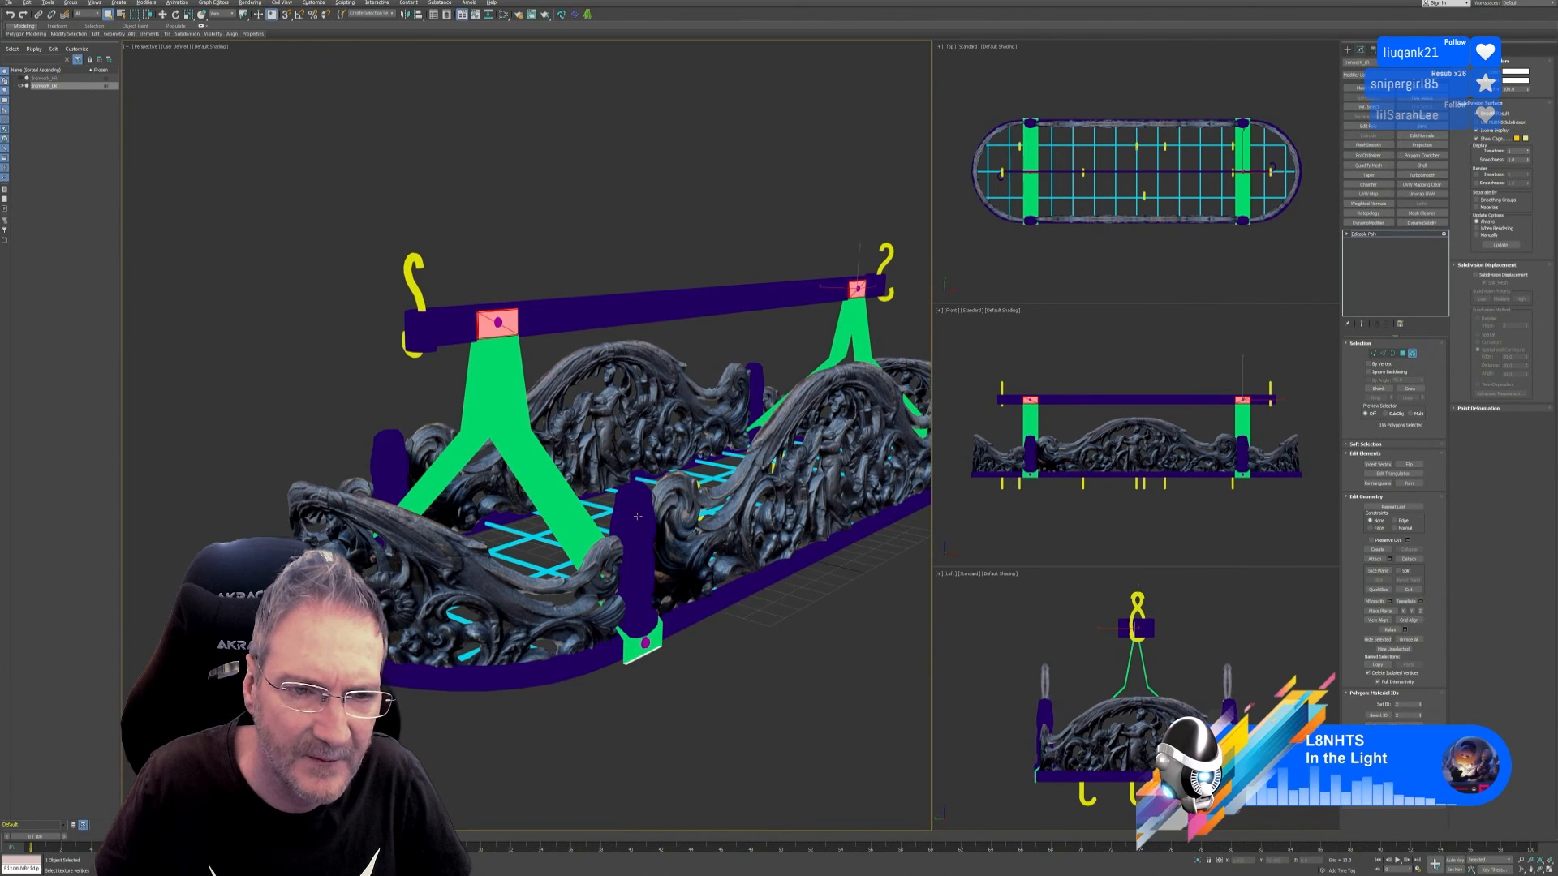
pyautogui.keyDown('alt'); pyautogui.moveTo(638, 516); pyautogui.dragTo(593, 290, button='middle'); pyautogui.keyUp('alt')
pyautogui.keyDown('ctrl'); pyautogui.click(719, 286); pyautogui.keyUp('ctrl')
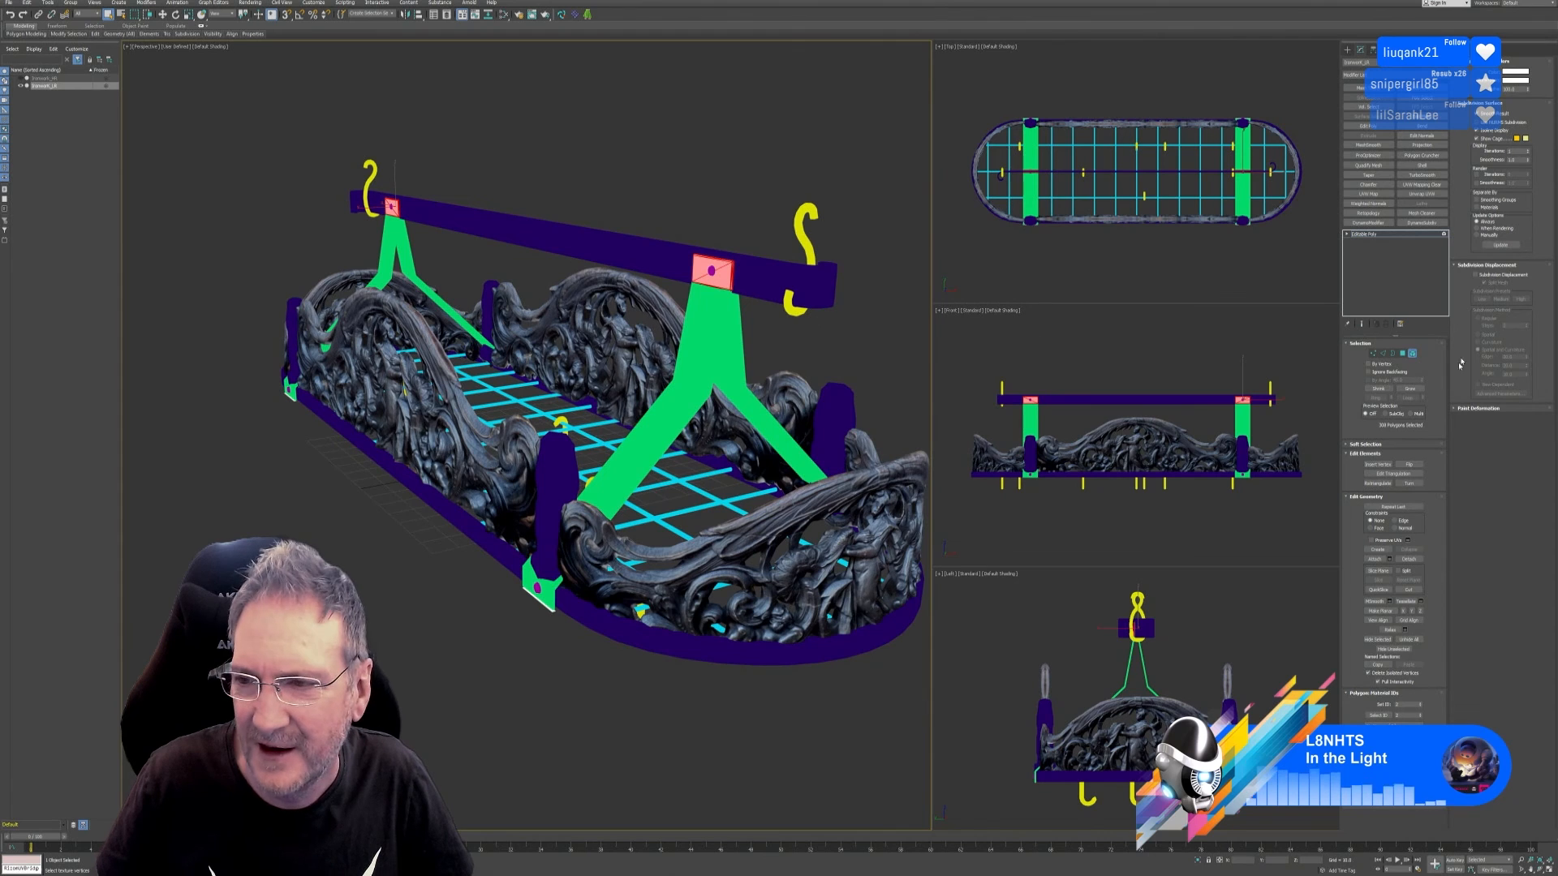
# Step: Assign the brackets' green vertex color to the selected plates by sampling it from a bracket, and leave element editing
pyautogui.click(1508, 75)
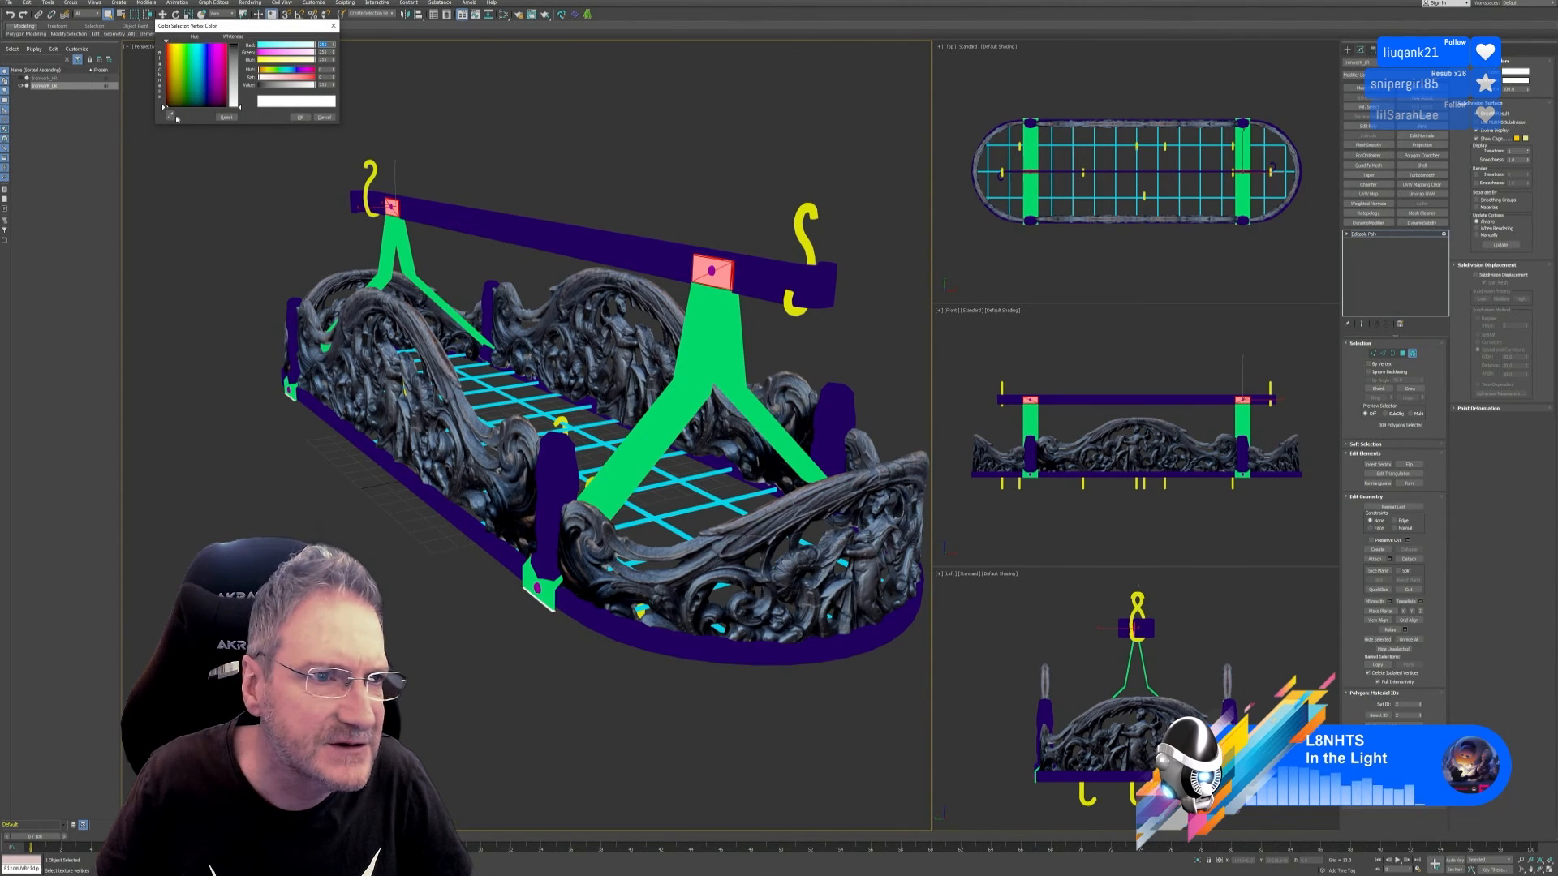
pyautogui.click(170, 116)
pyautogui.click(714, 314)
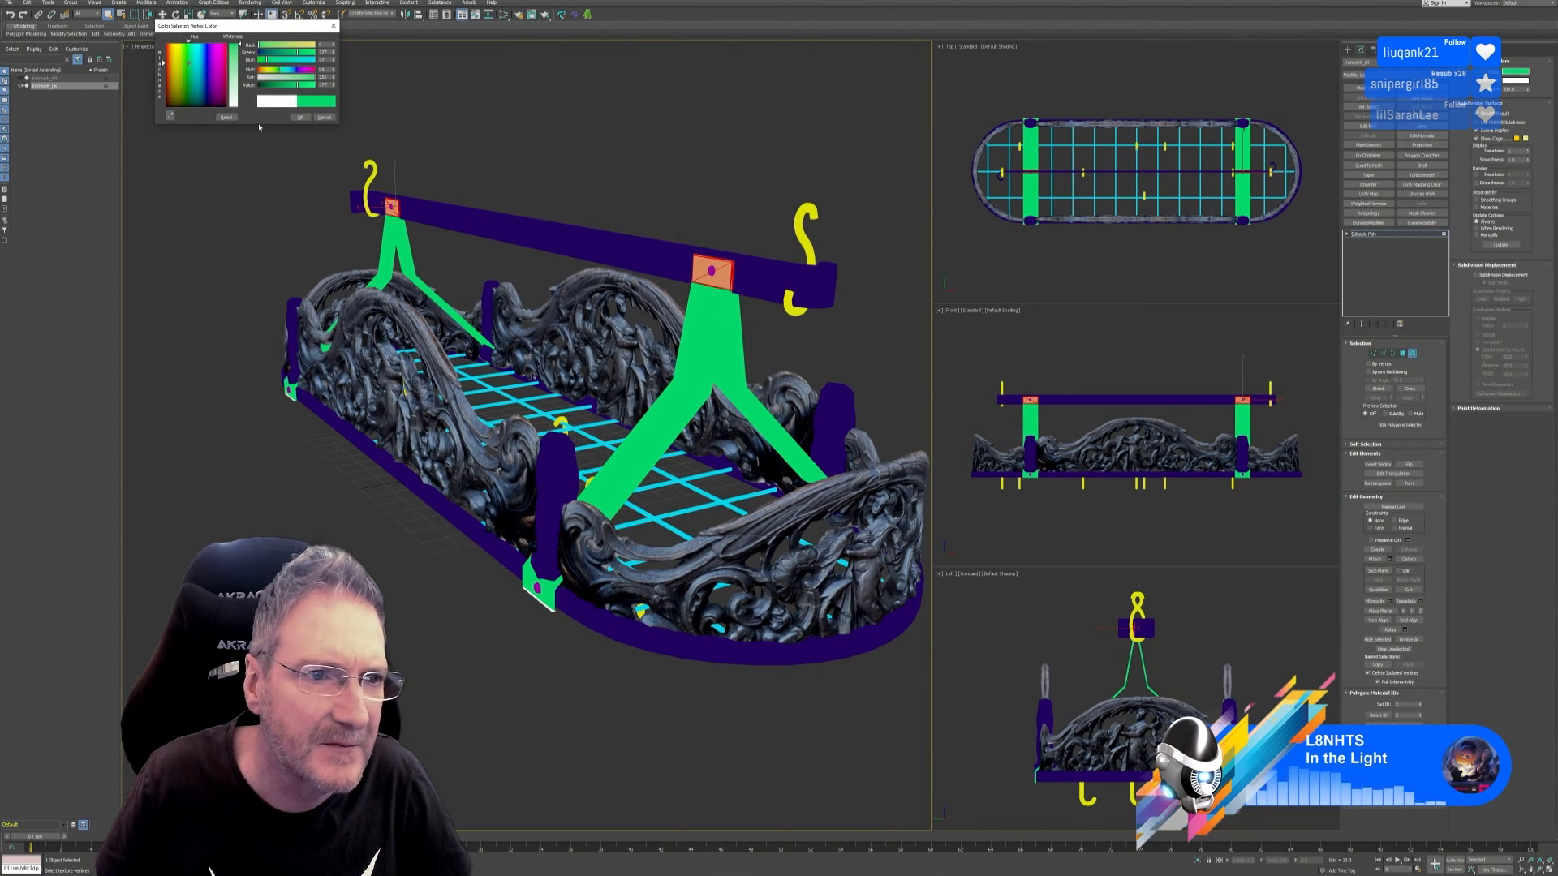
pyautogui.click(299, 119)
pyautogui.click(1413, 354)
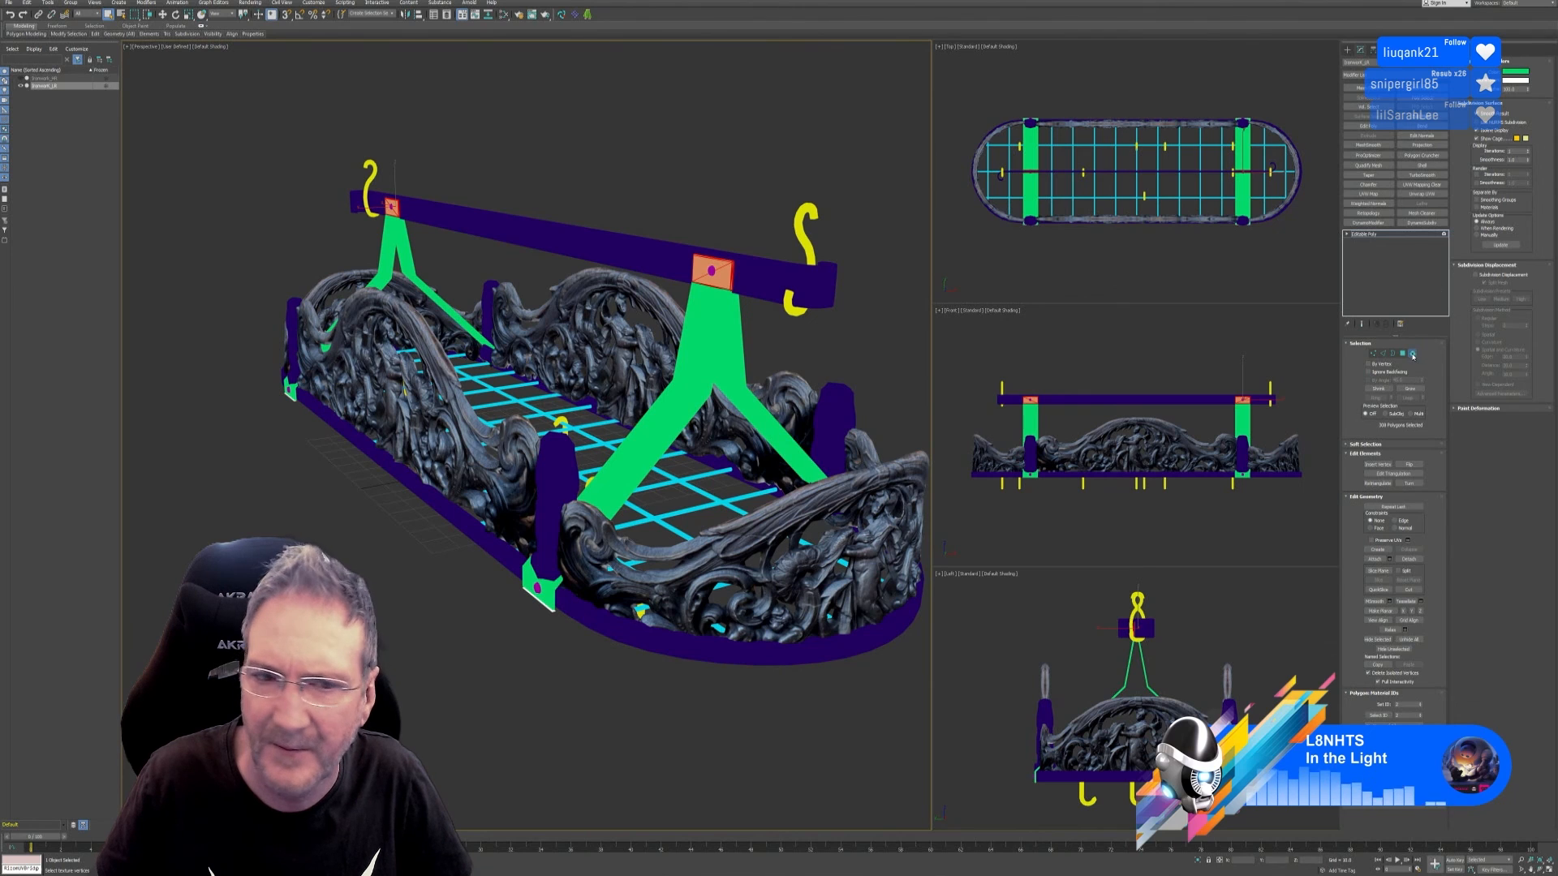
pyautogui.keyDown('alt'); pyautogui.moveTo(742, 591); pyautogui.dragTo(811, 610, button='middle'); pyautogui.keyUp('alt')
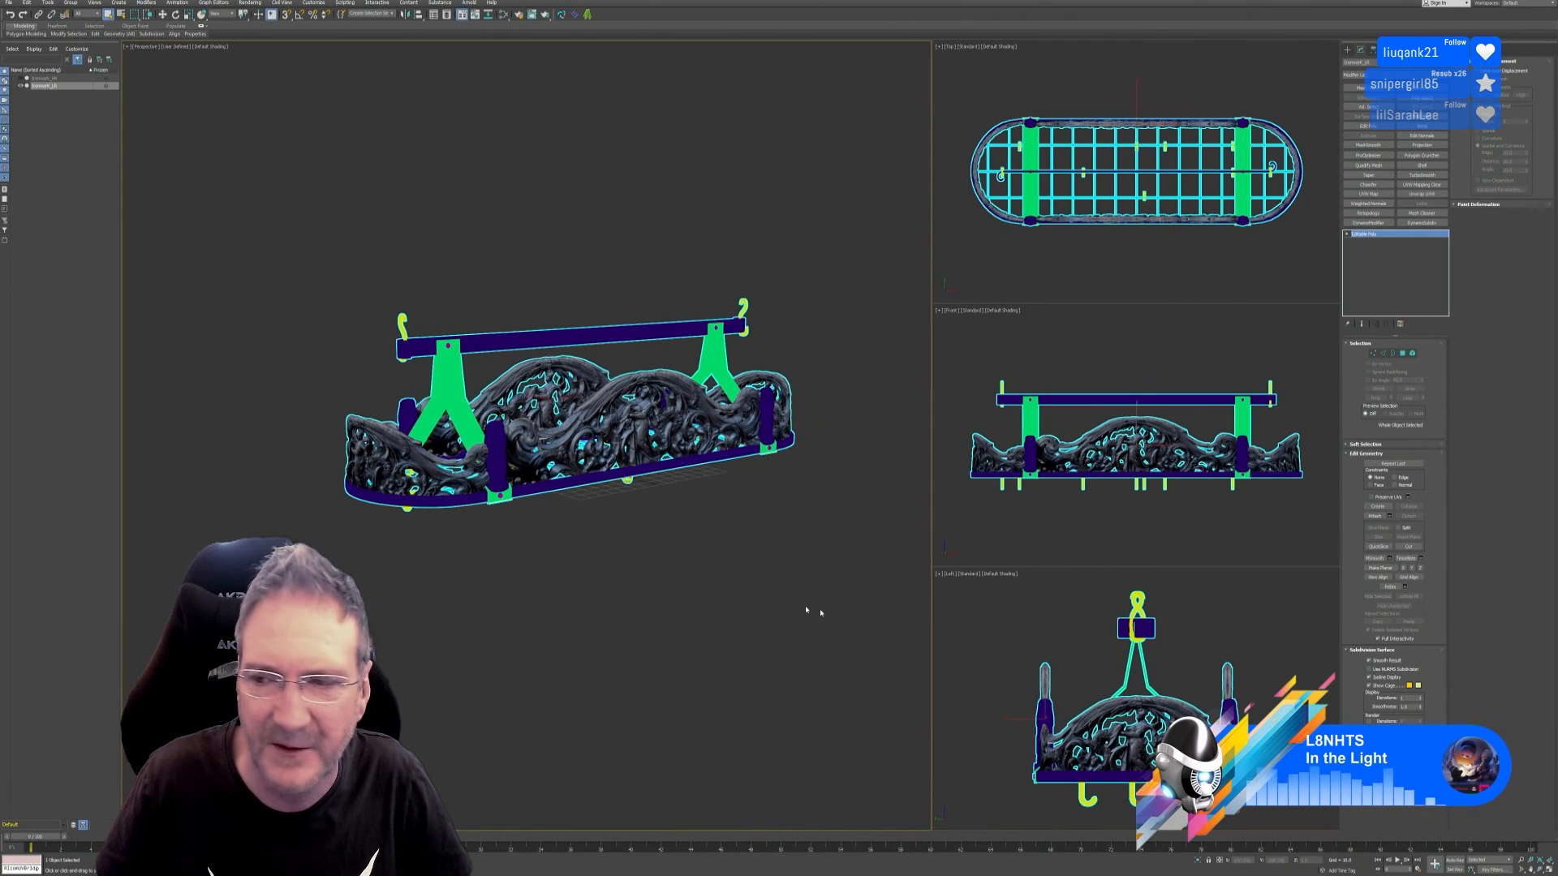
# Step: Turn off the vertex channel display for the pot rack mesh in its object properties
pyautogui.rightClick(501, 337)
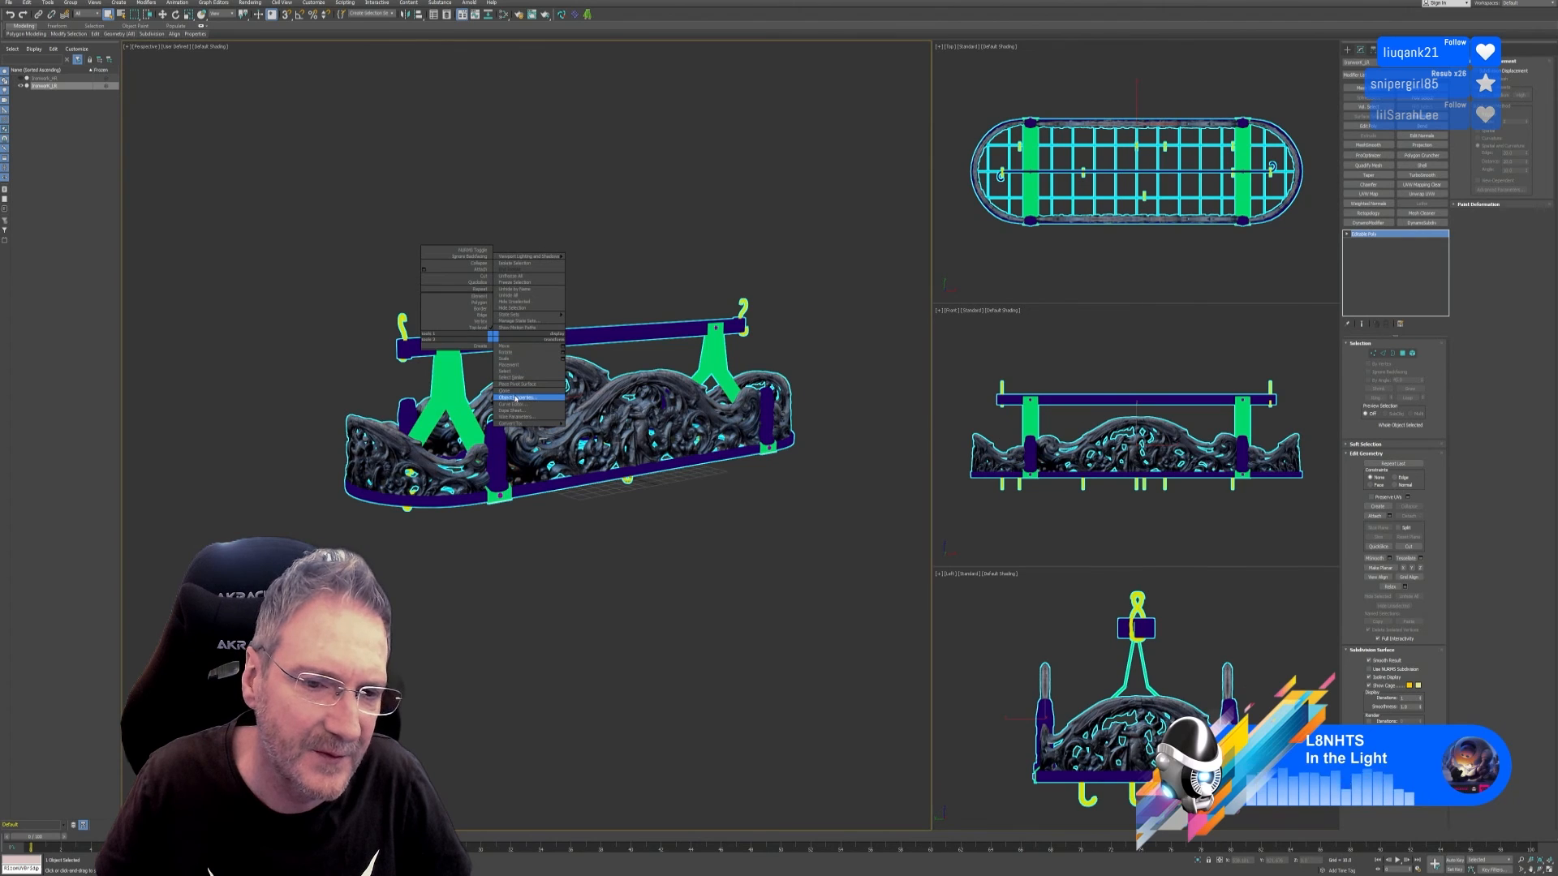
pyautogui.click(527, 399)
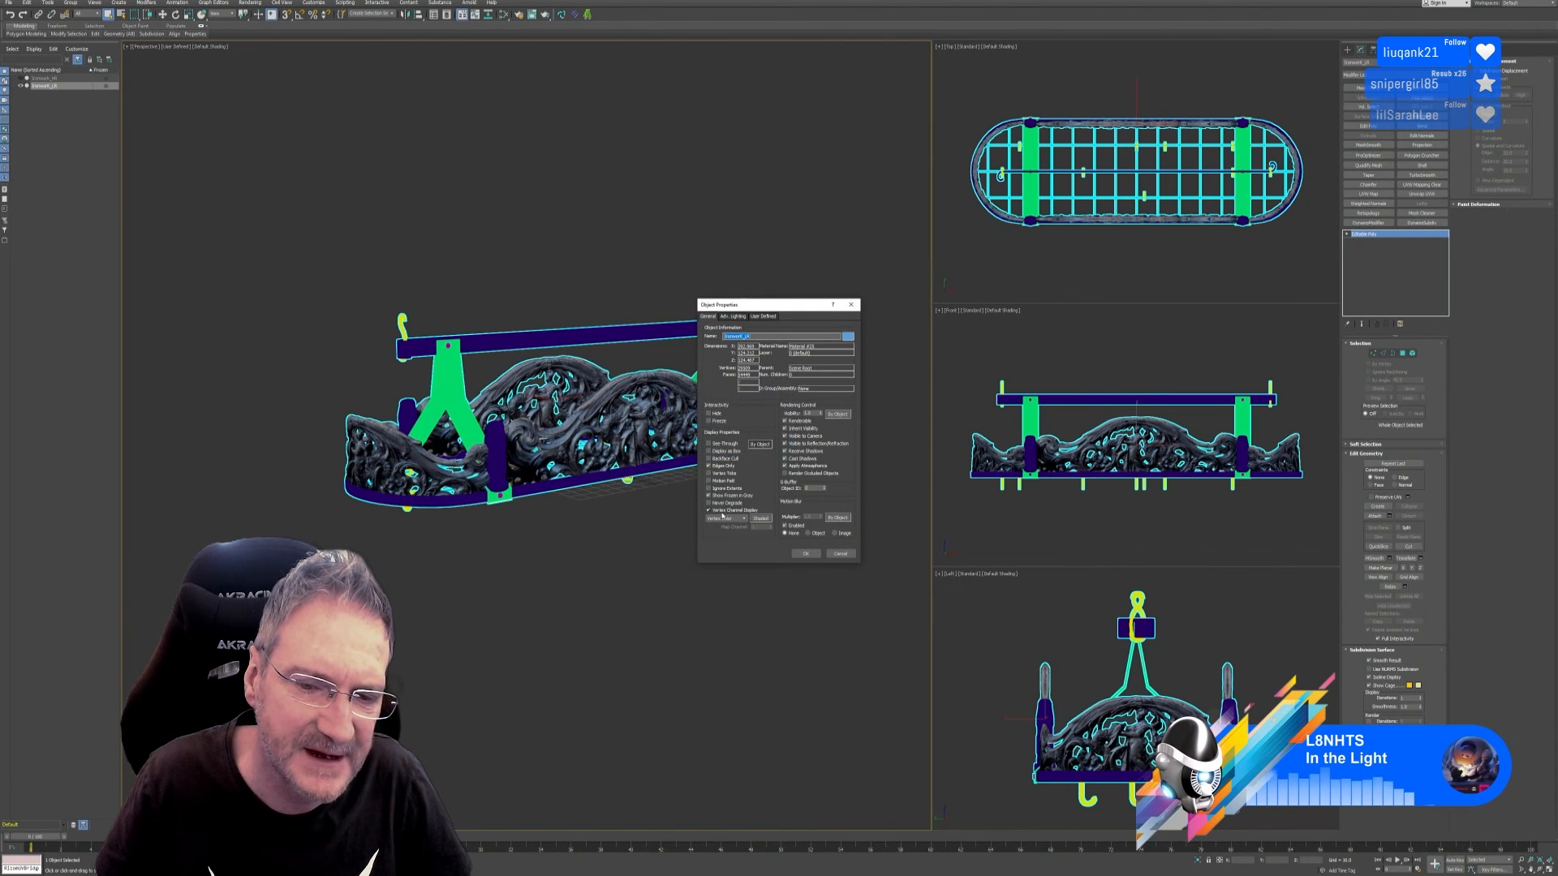
pyautogui.click(722, 511)
pyautogui.click(805, 553)
pyautogui.moveTo(696, 506); pyautogui.dragTo(642, 534, button='middle')
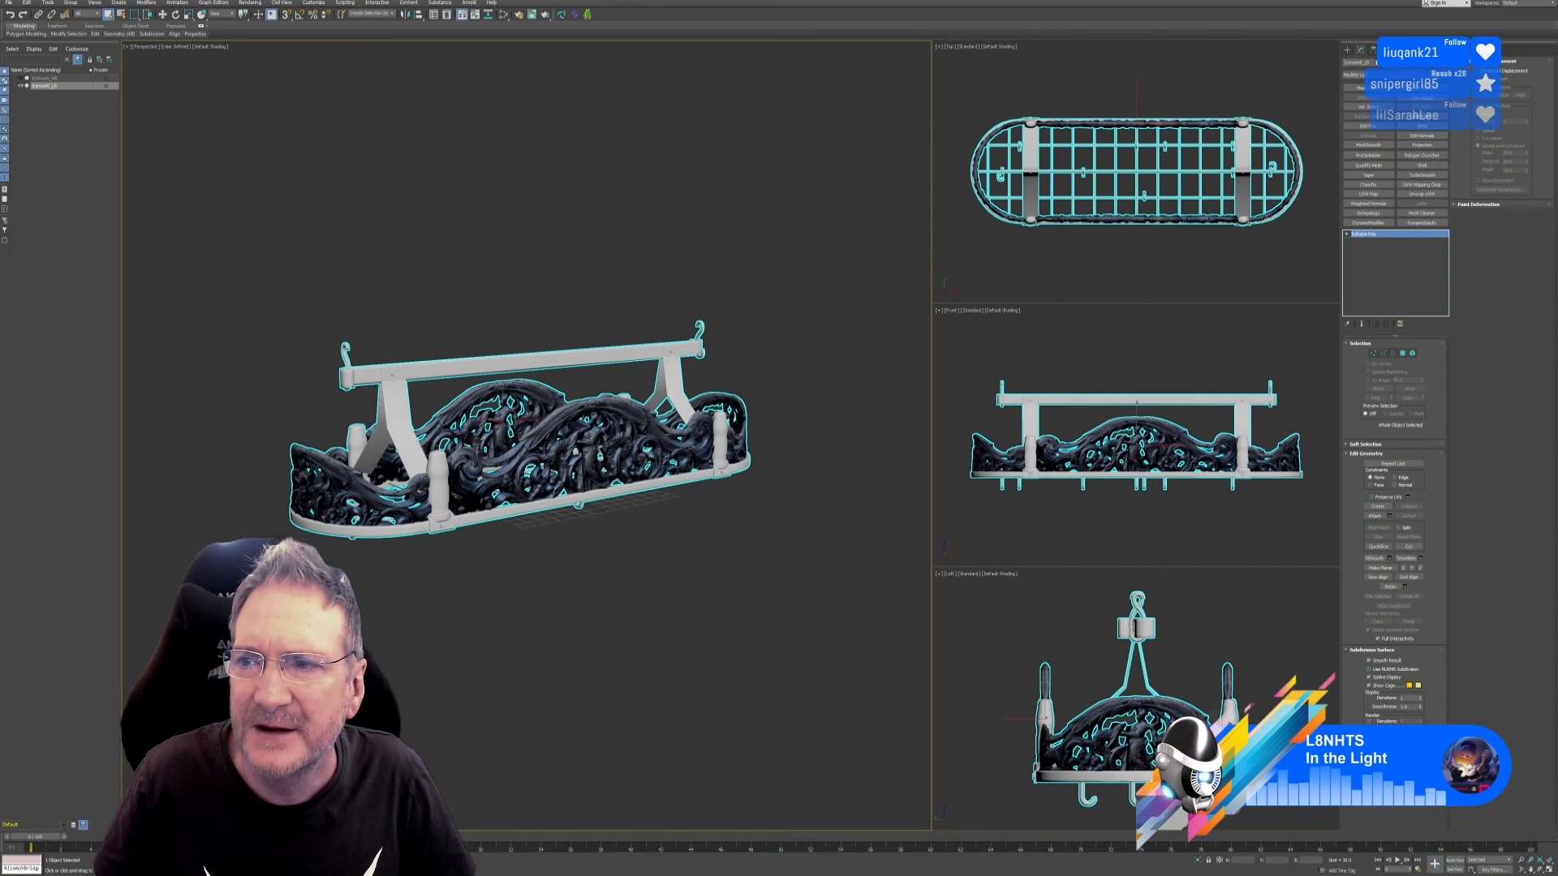
# Step: Export only the selected pot rack mesh as FBX, using its object name as the file name, and save the scene
pyautogui.moveTo(1377, 63); pyautogui.dragTo(1331, 67)
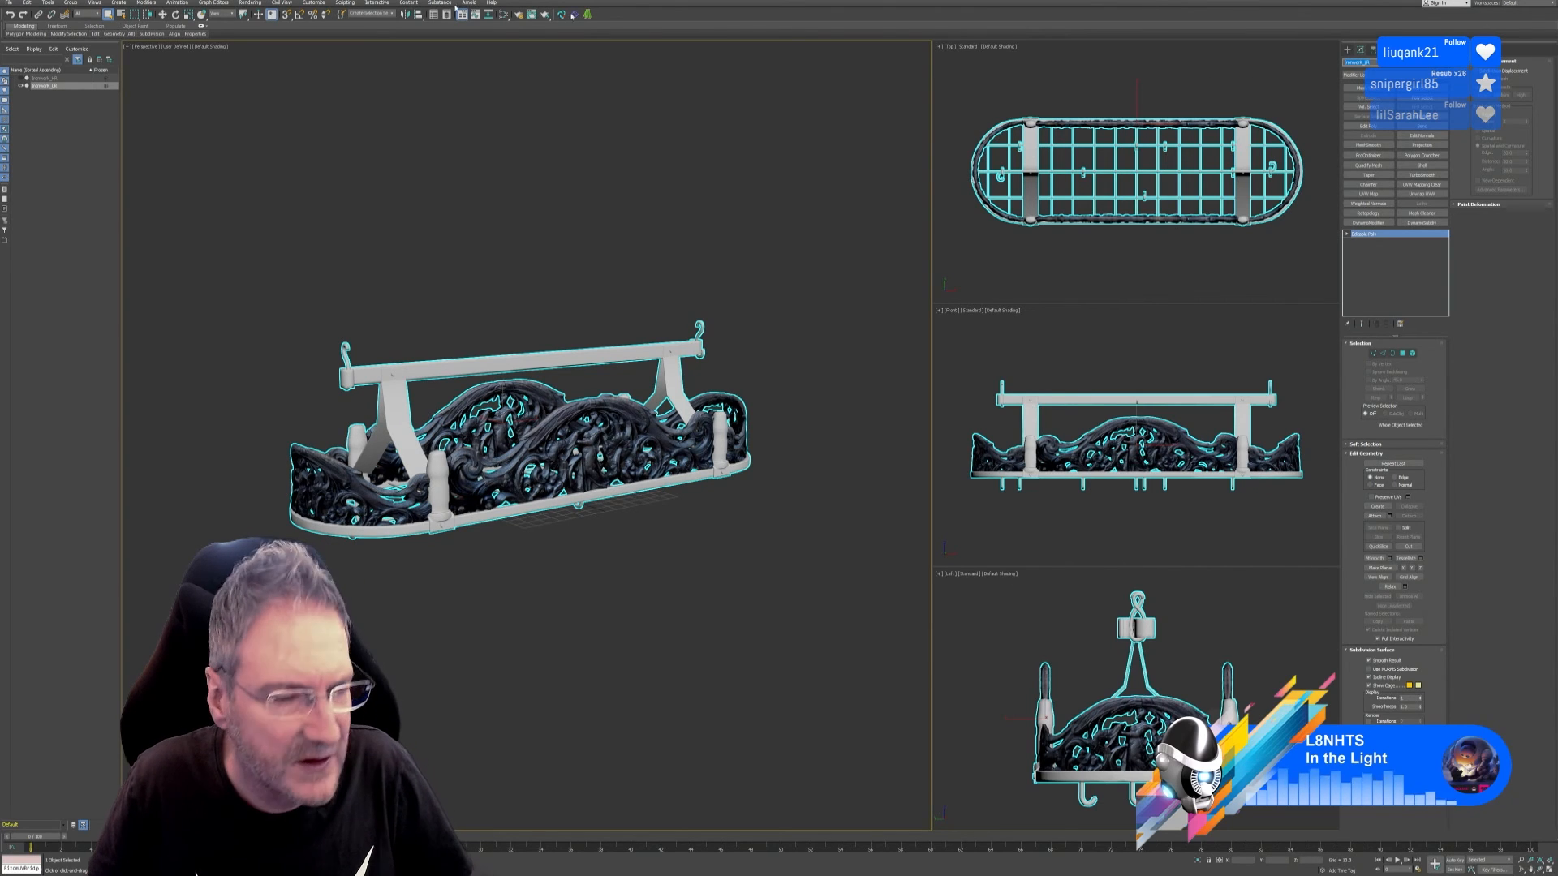
pyautogui.click(9, 3)
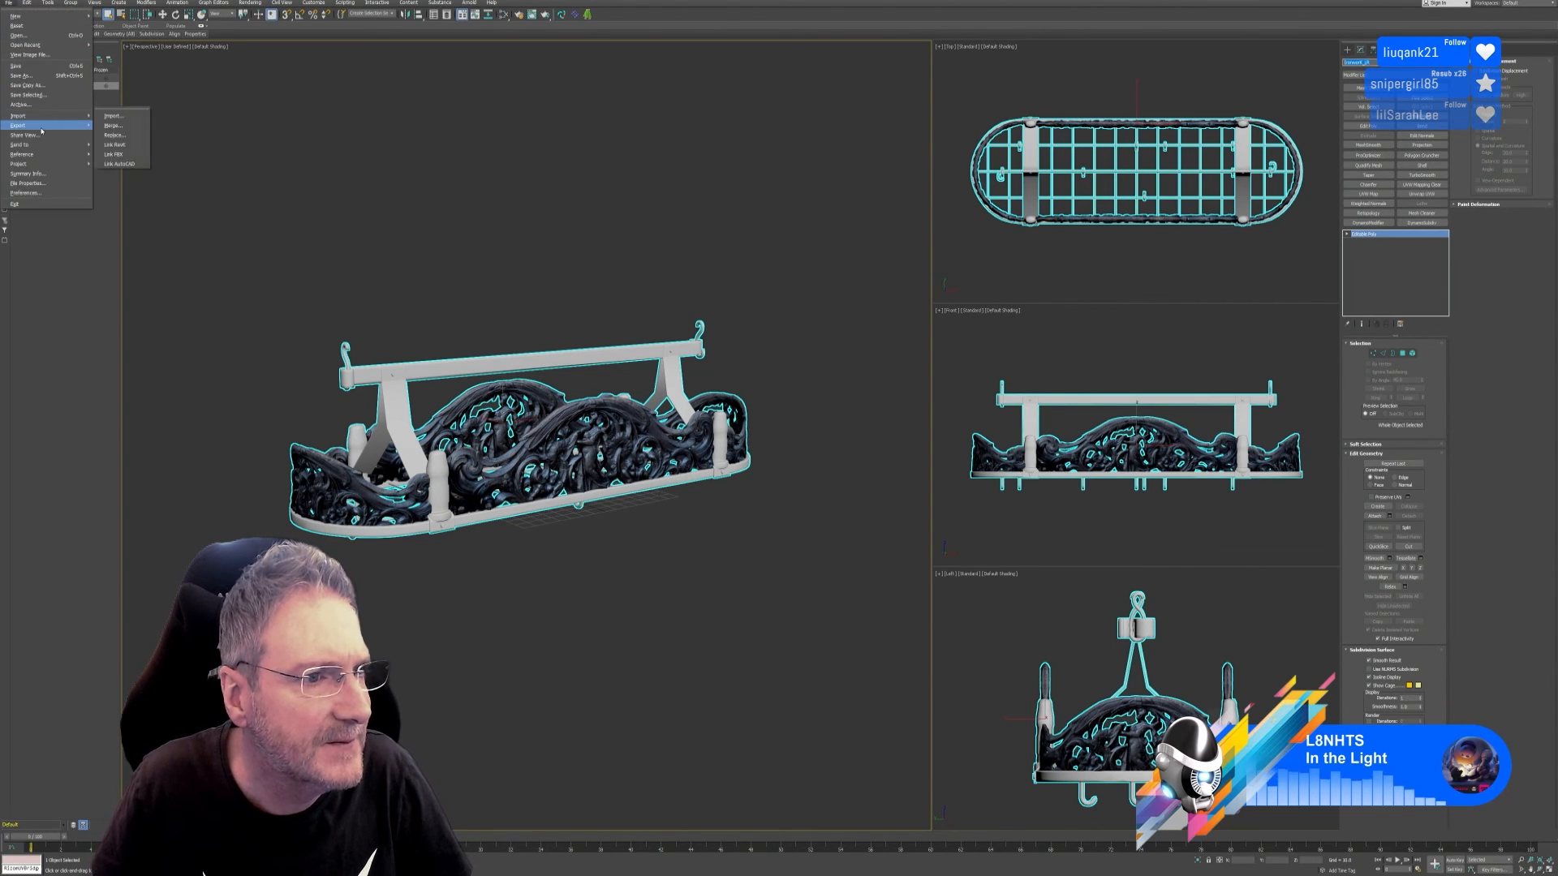
pyautogui.moveTo(41, 131)
pyautogui.click(118, 134)
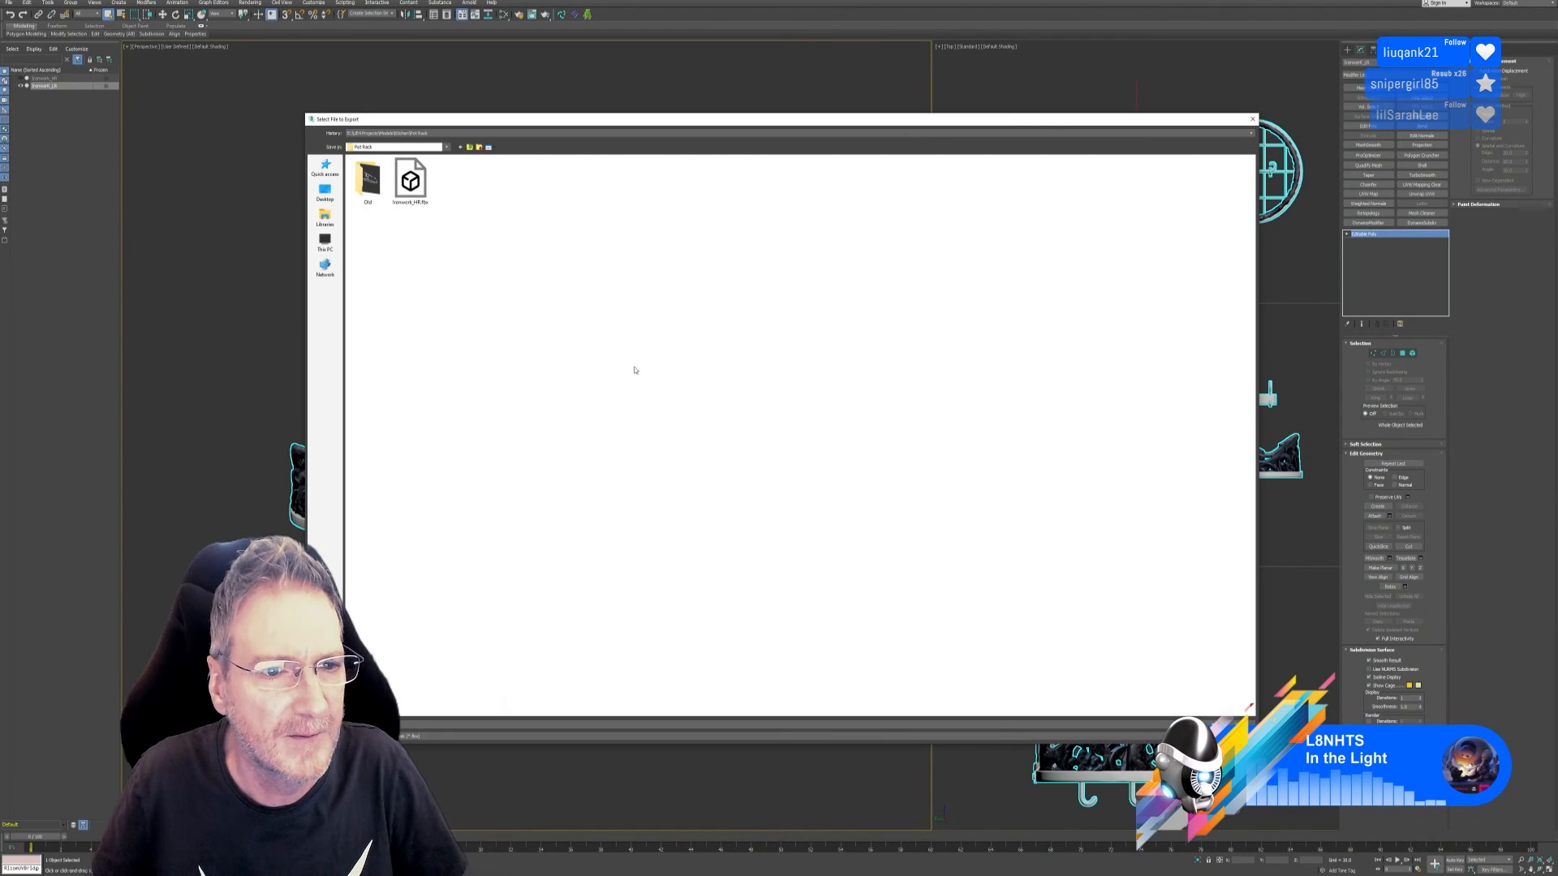
pyautogui.hotkey('ctrl', 'v')
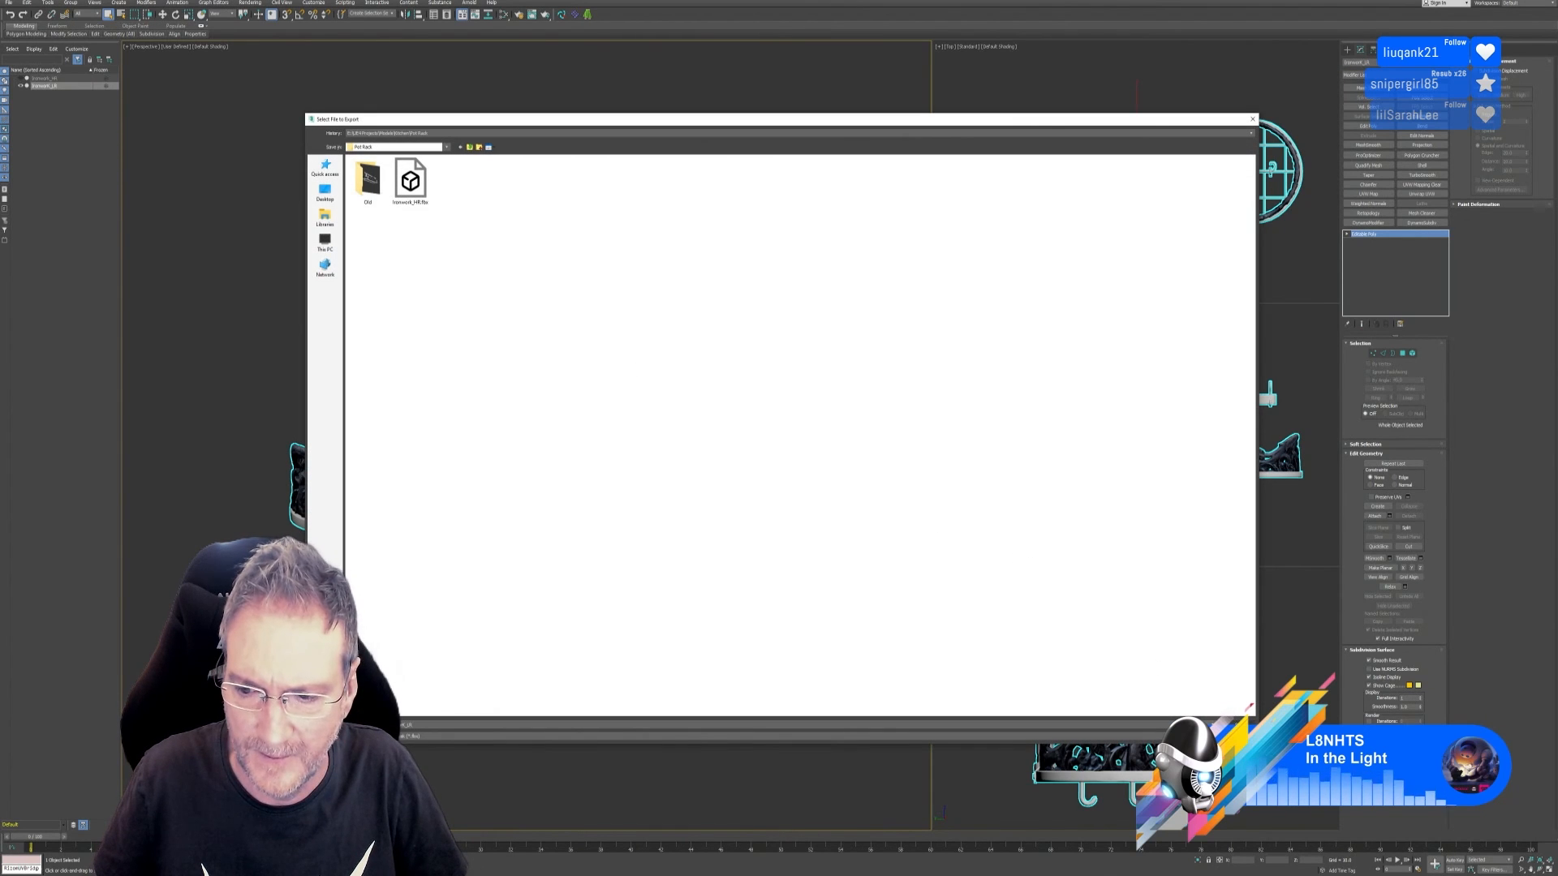
pyautogui.press('Return')
pyautogui.click(937, 543)
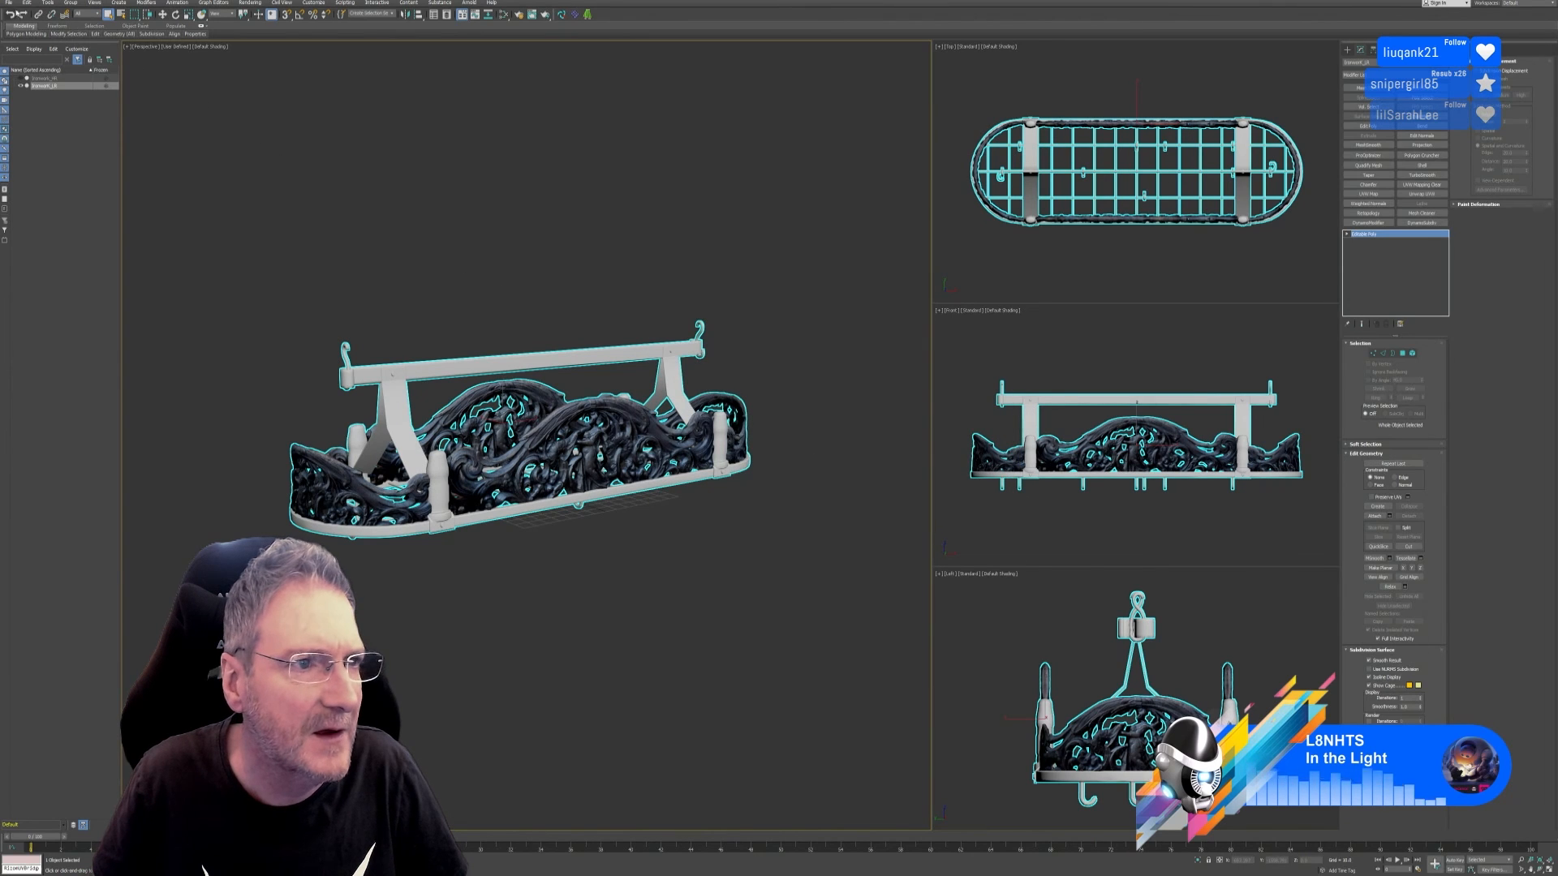
pyautogui.click(8, 2)
pyautogui.click(21, 67)
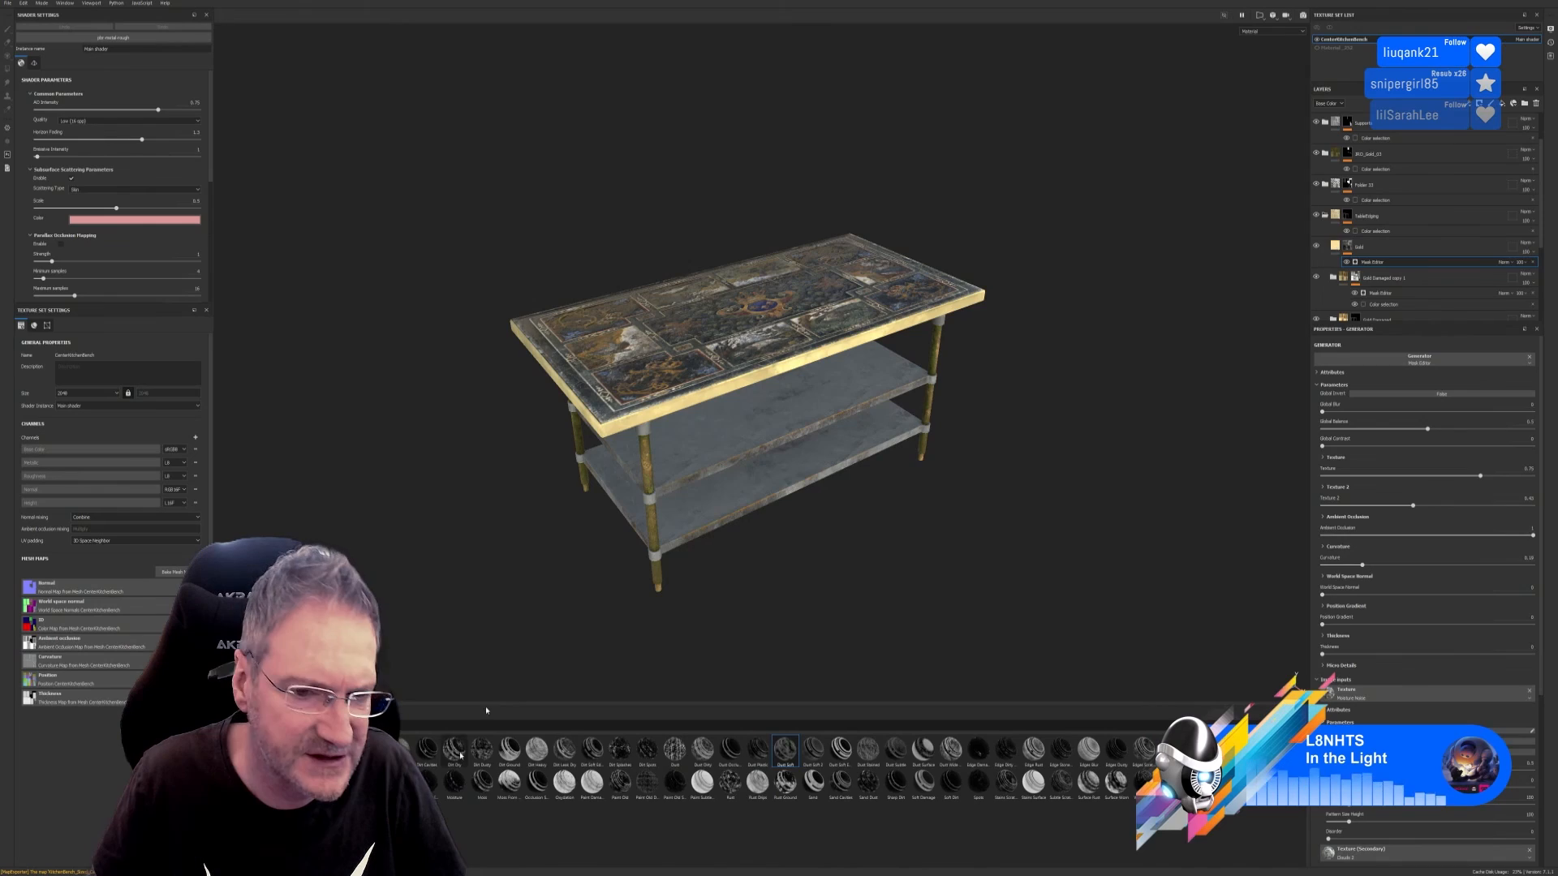
# Step: Switch to Substance Painter, examine the kitchen bench's legs and shelves up close, and browse the material library
pyautogui.scroll(5, 652, 434)
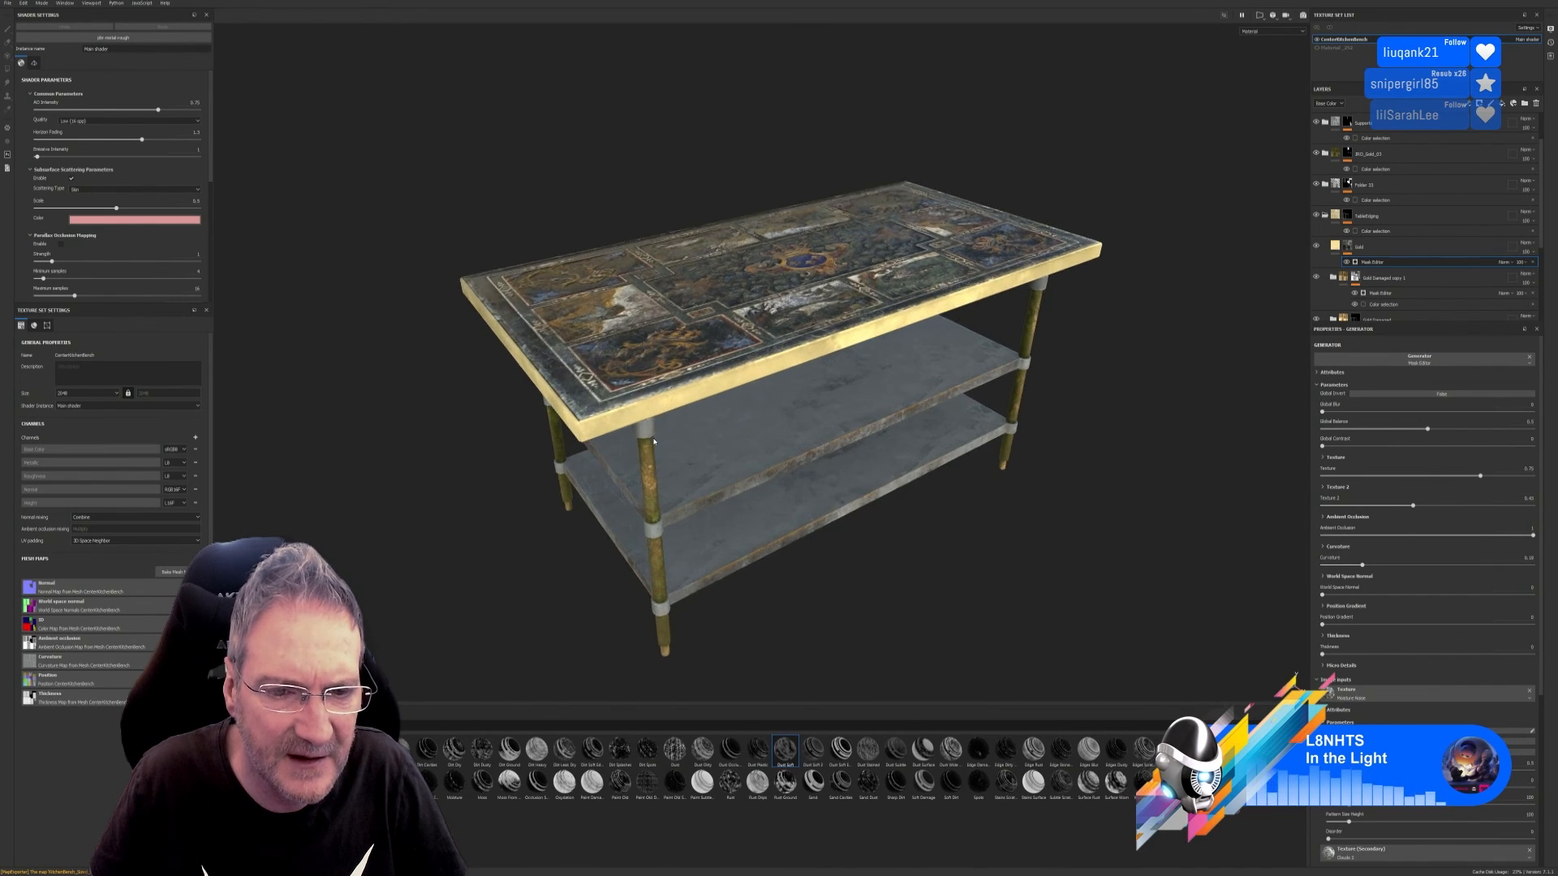
pyautogui.scroll(8, 651, 434)
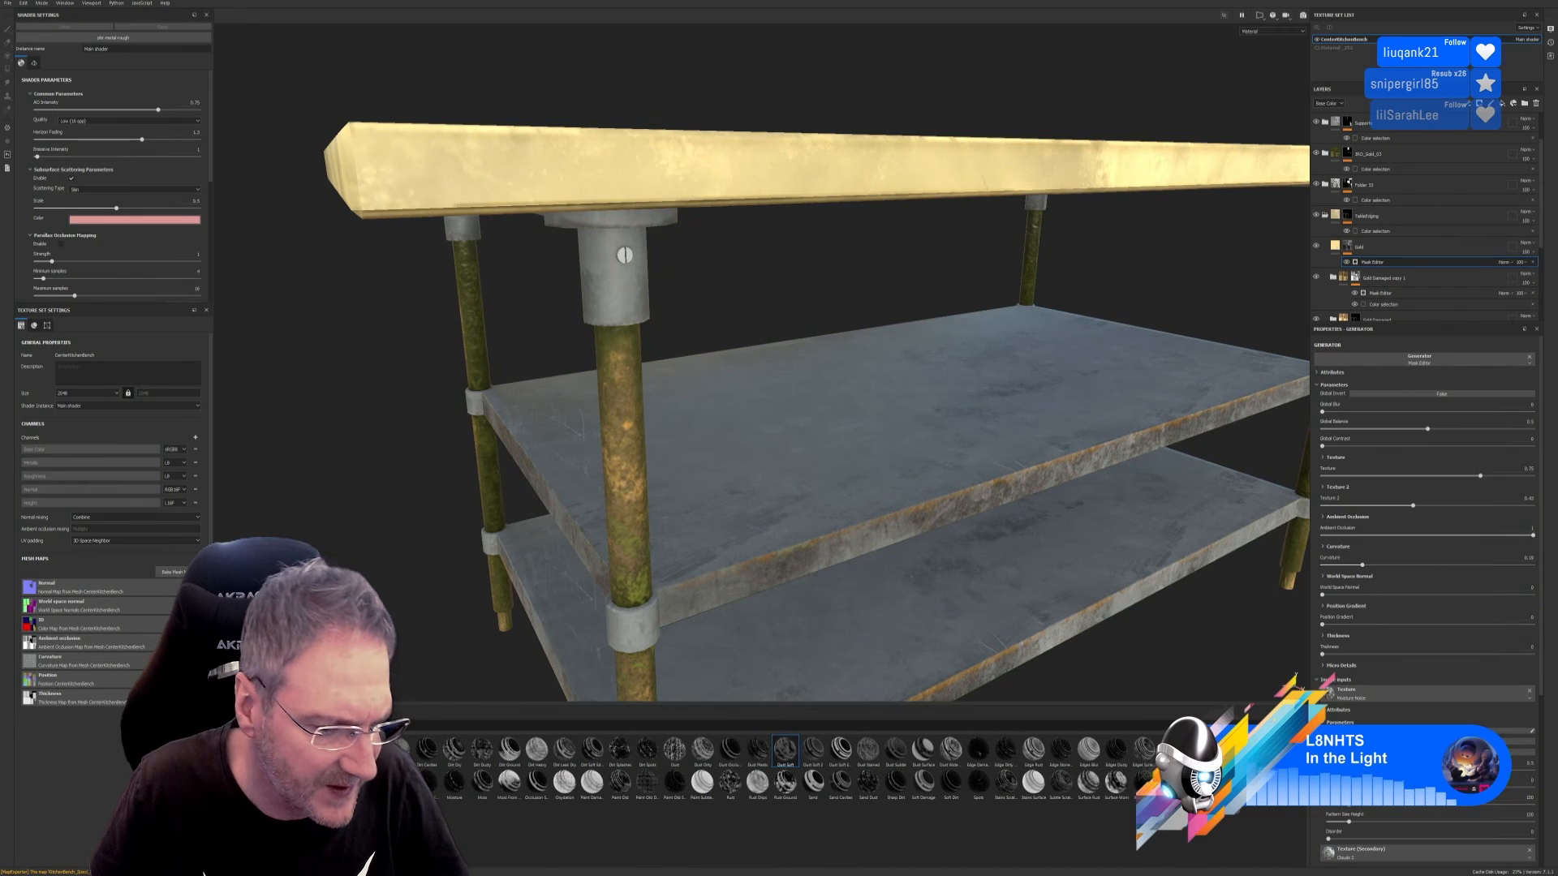
pyautogui.click(243, 843)
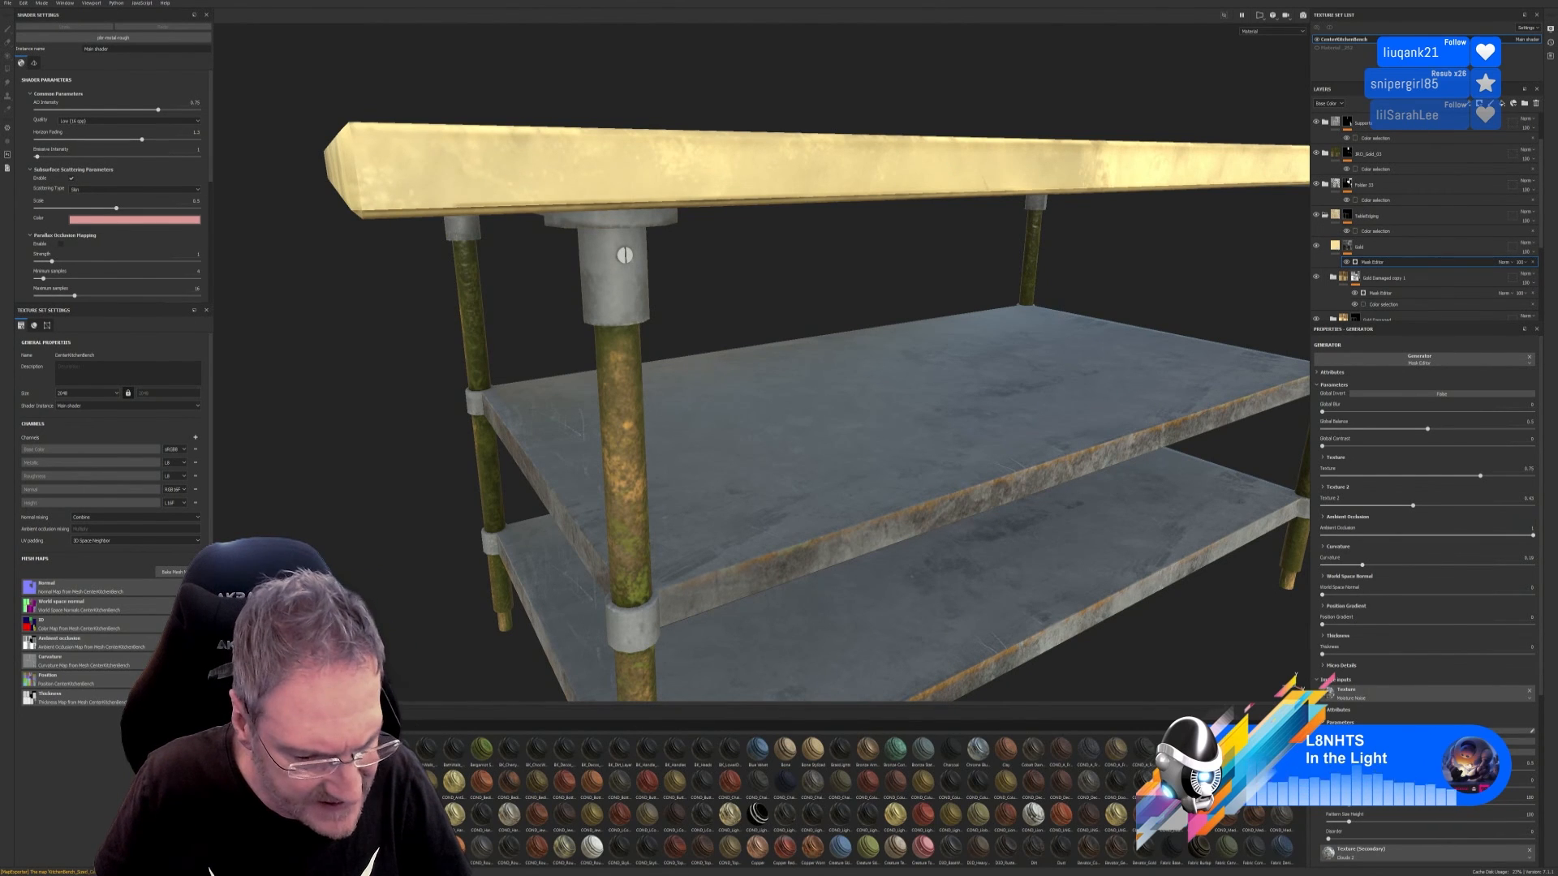
pyautogui.scroll(-3, 868, 799)
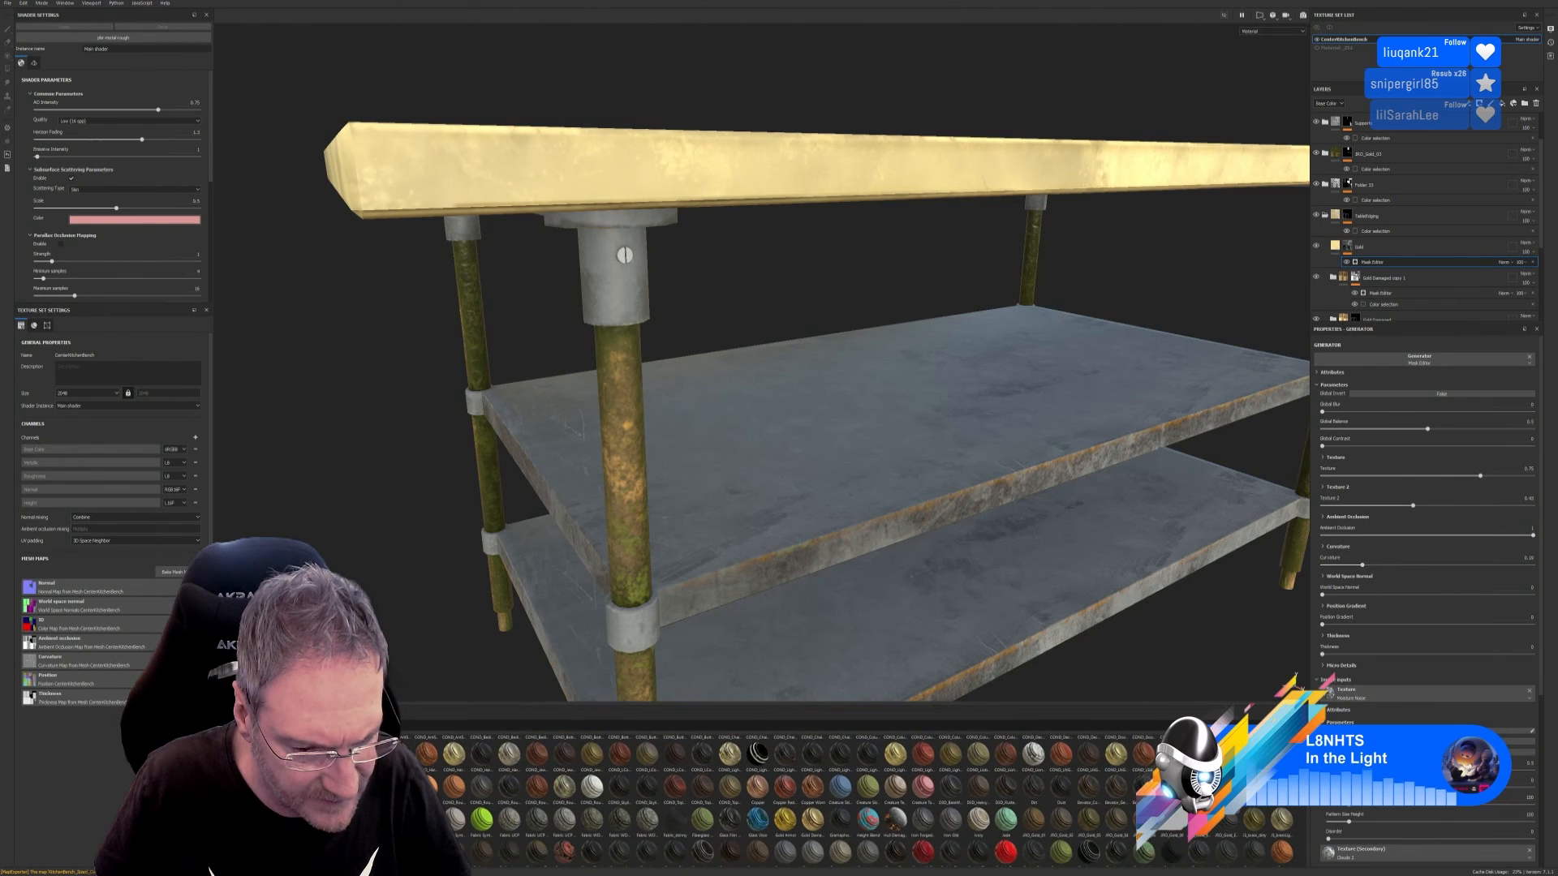
pyautogui.scroll(-1, 868, 799)
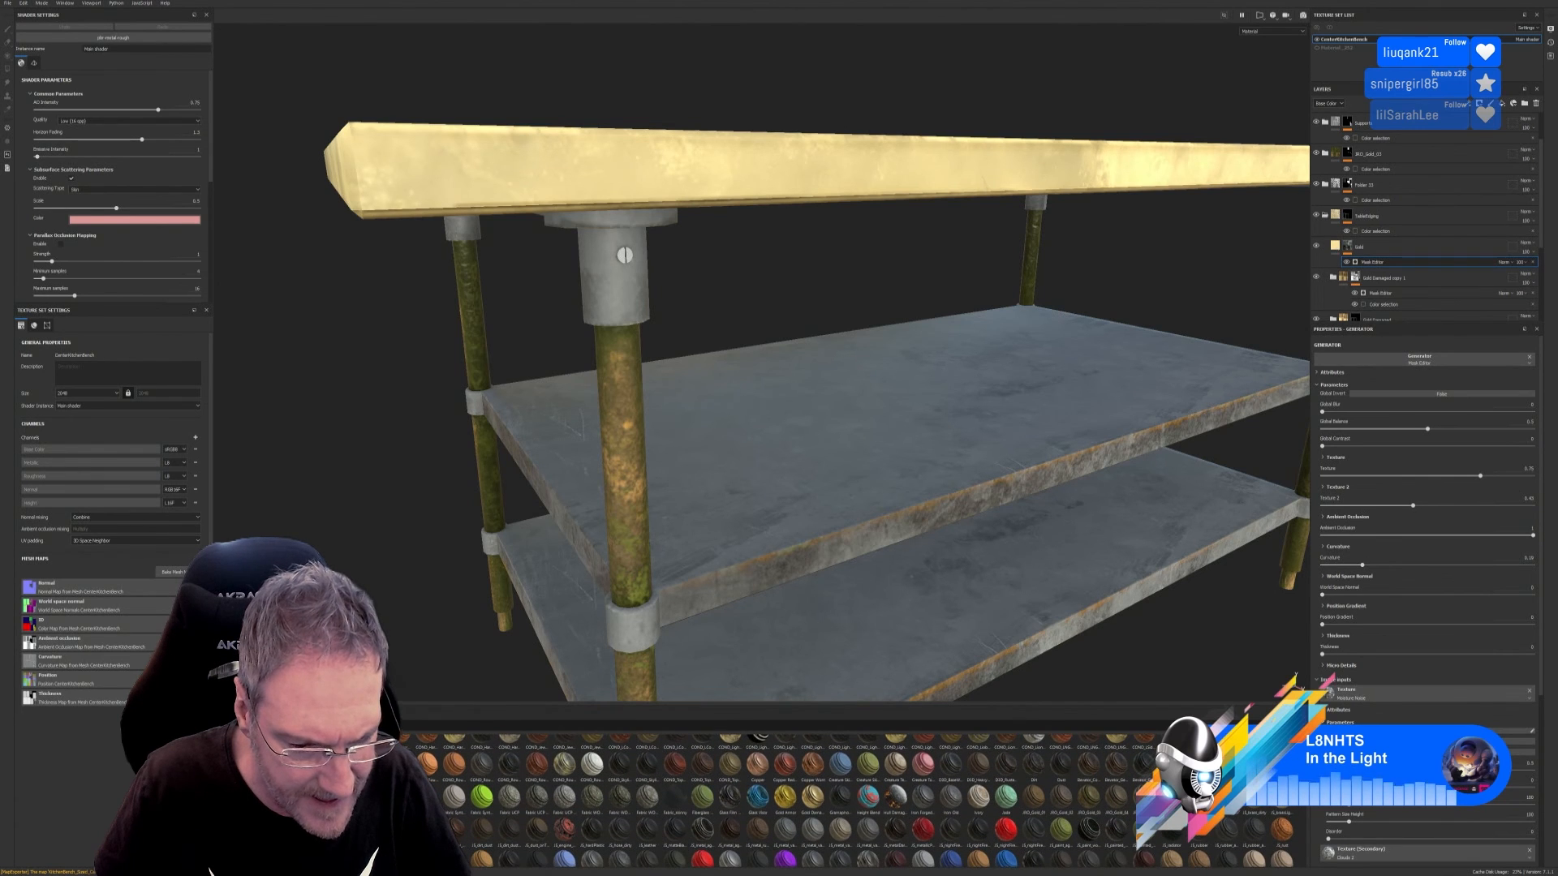
pyautogui.scroll(-2, 868, 799)
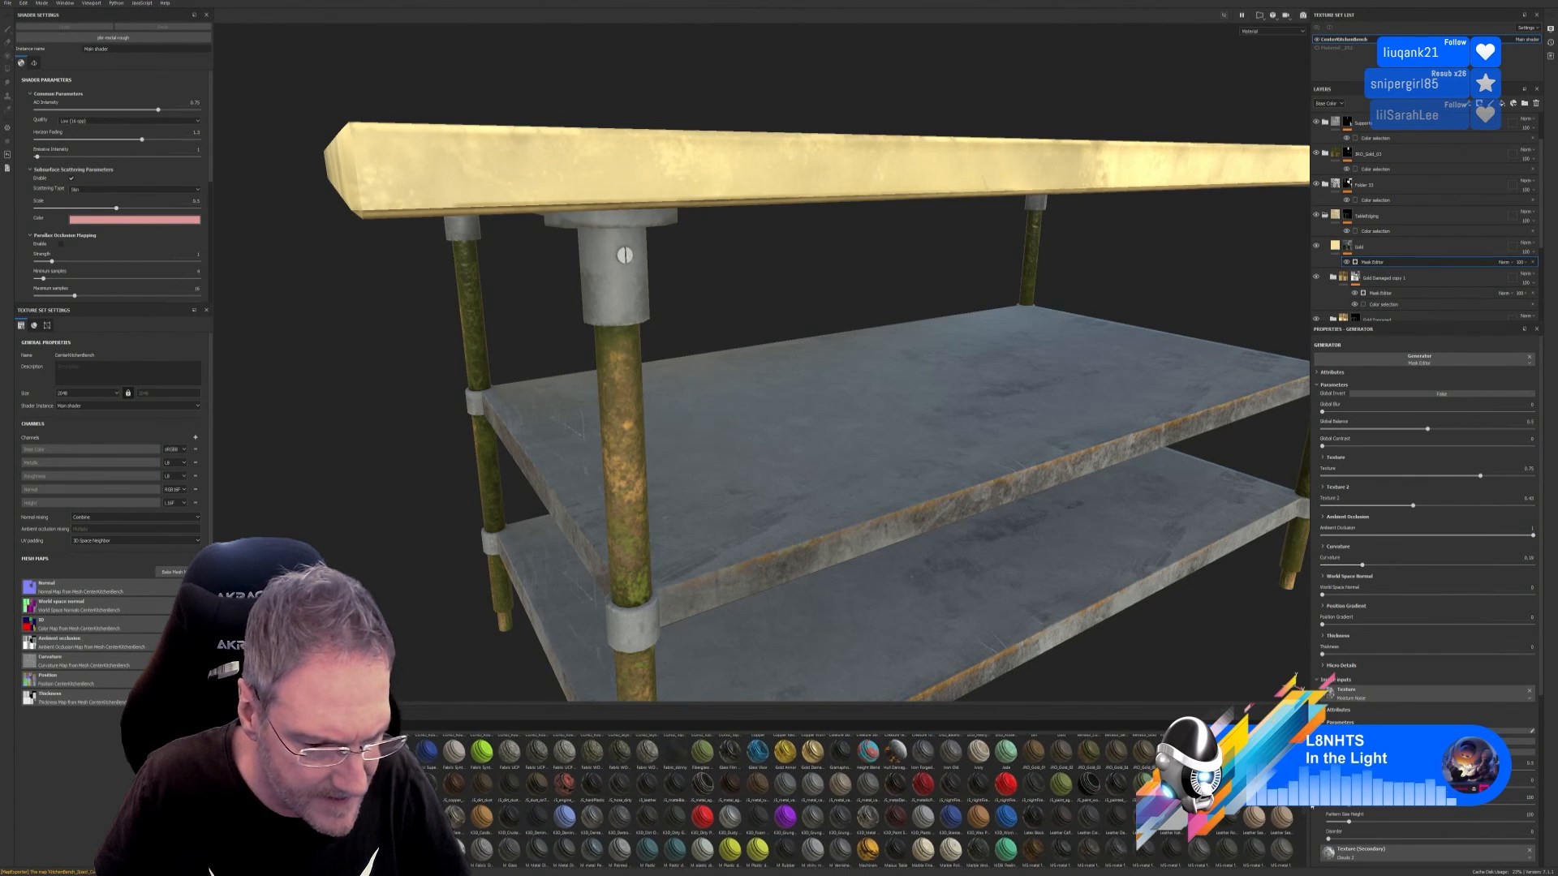
pyautogui.scroll(-1, 1308, 810)
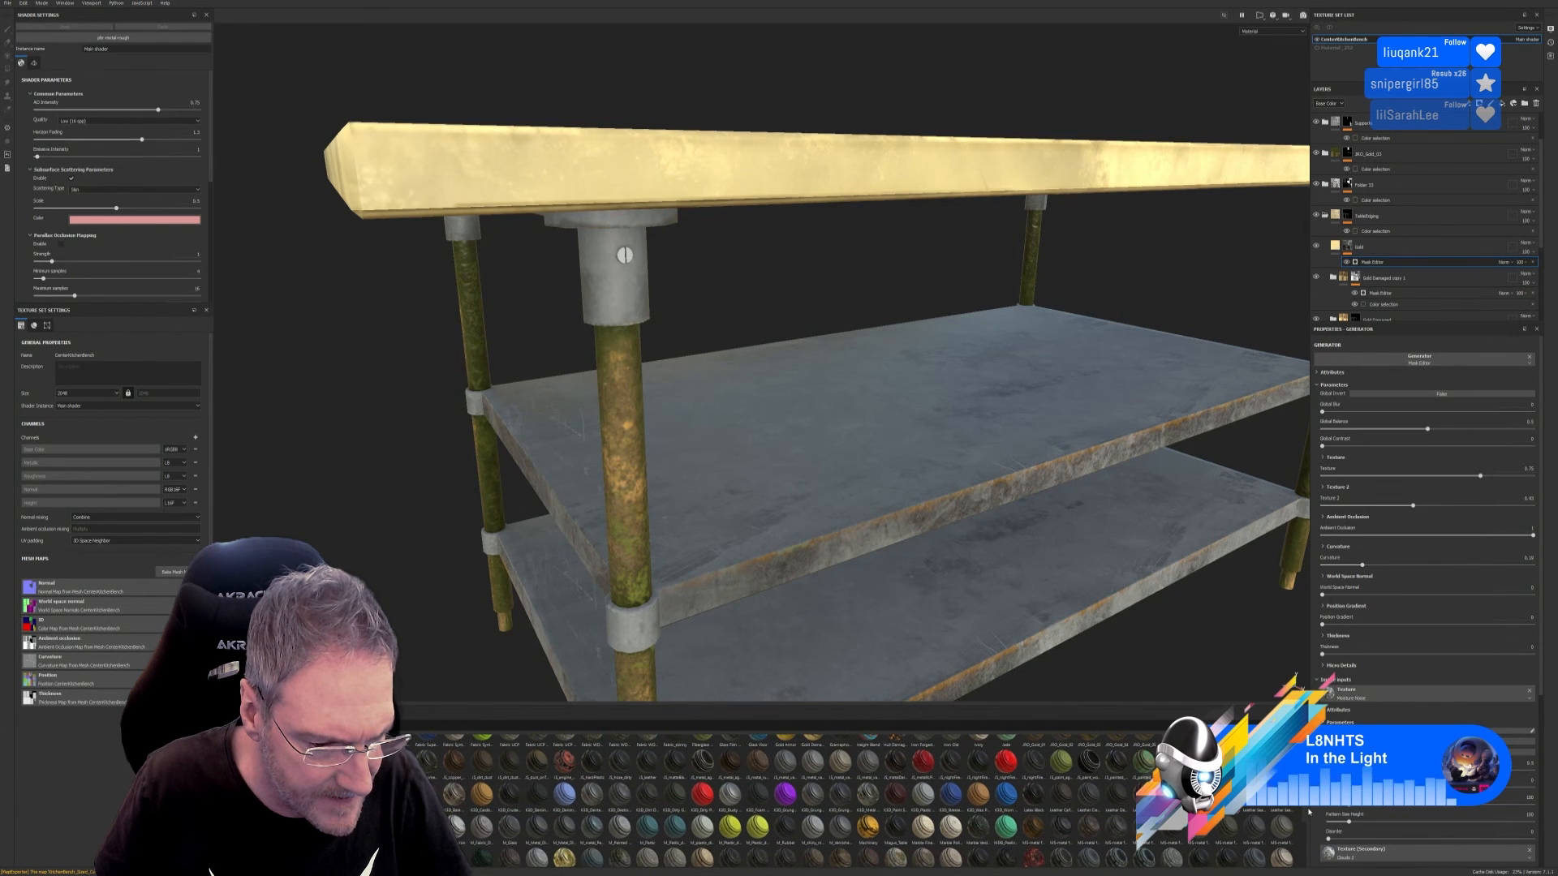
pyautogui.scroll(-1, 1308, 810)
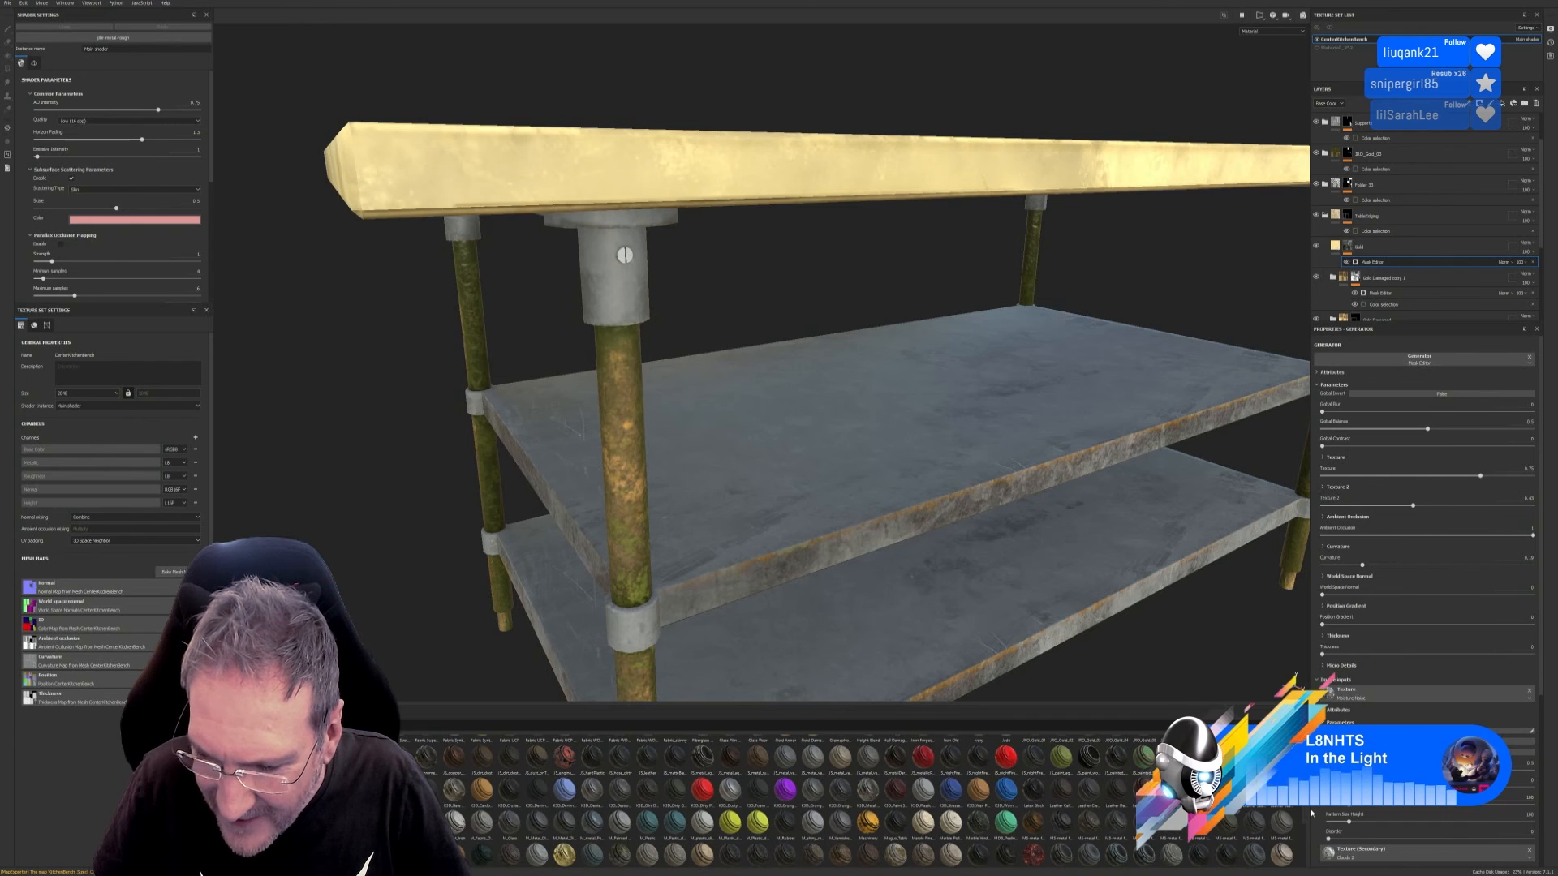
pyautogui.scroll(-1, 1308, 818)
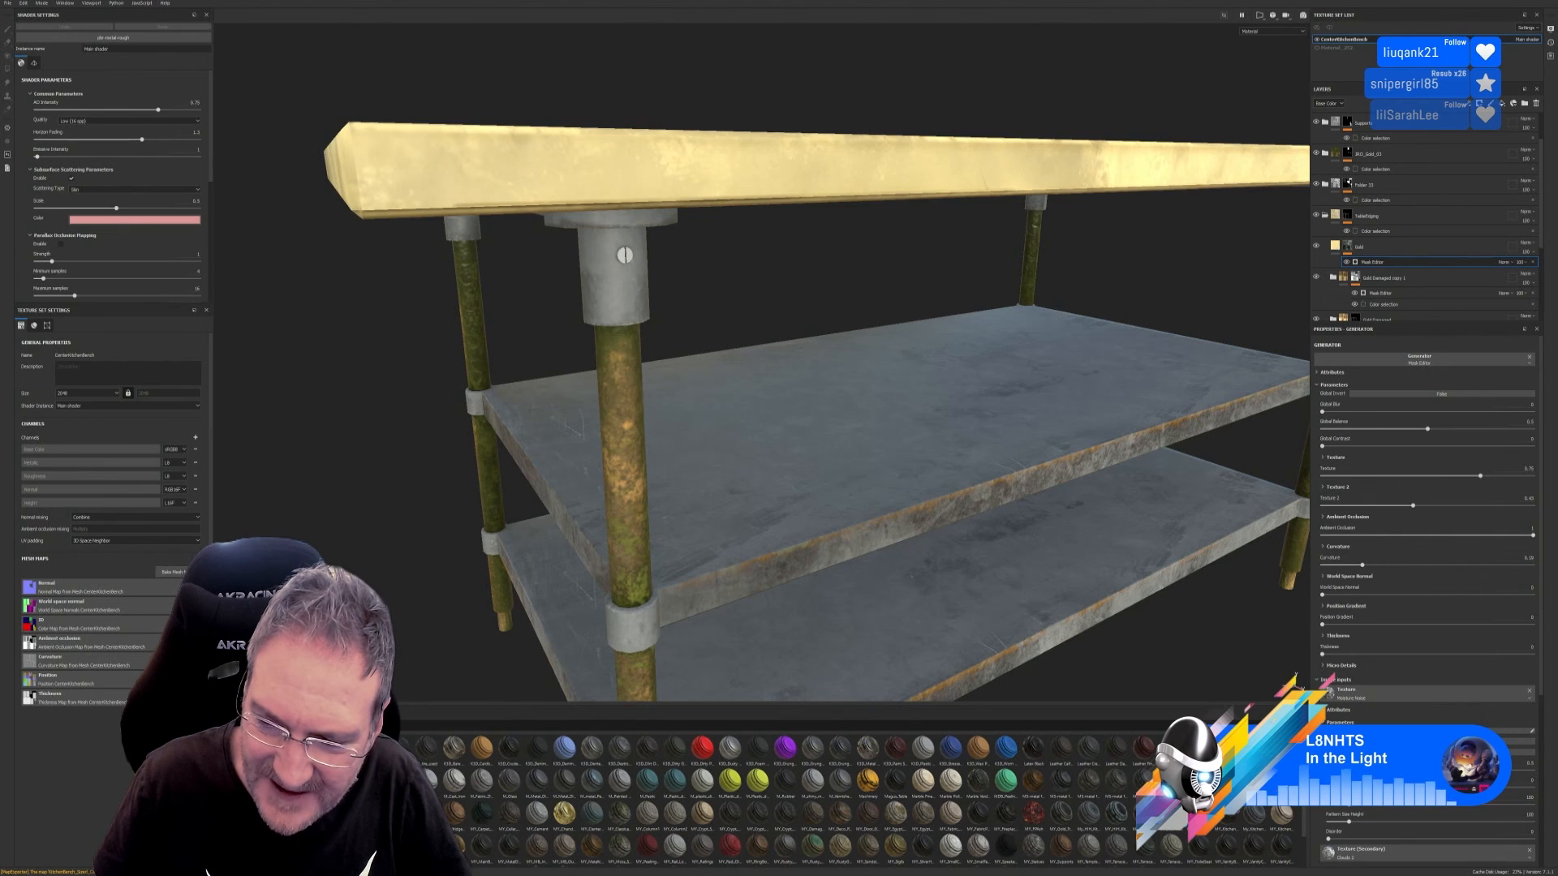
# Step: Return to the early entries of the material library and examine the bath, bronze and COND furniture materials for the pot rack
pyautogui.click(1303, 740)
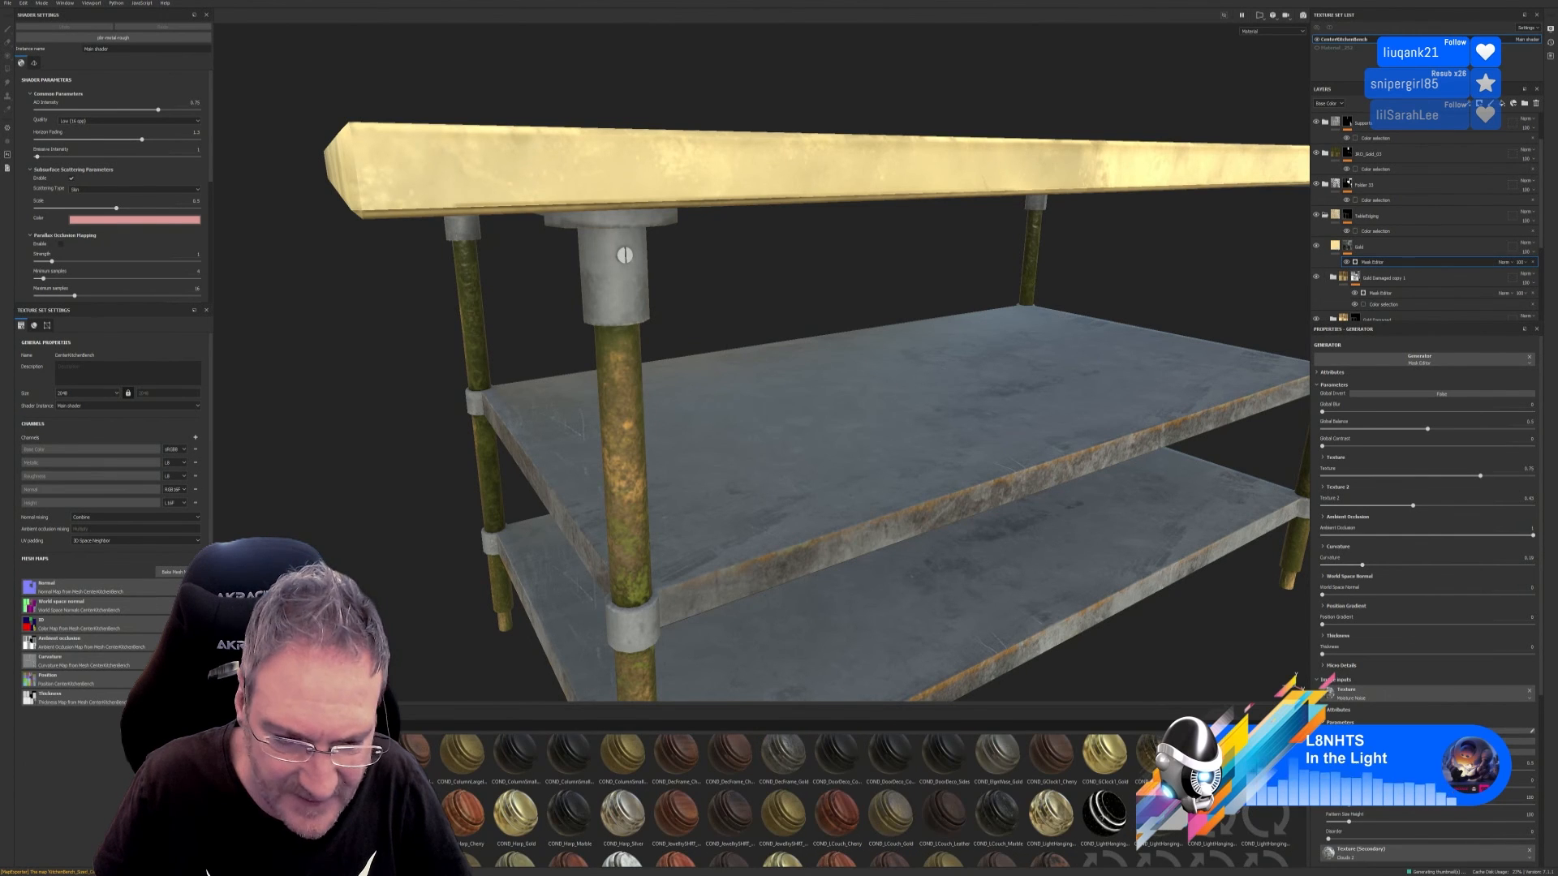
pyautogui.scroll(3, 949, 803)
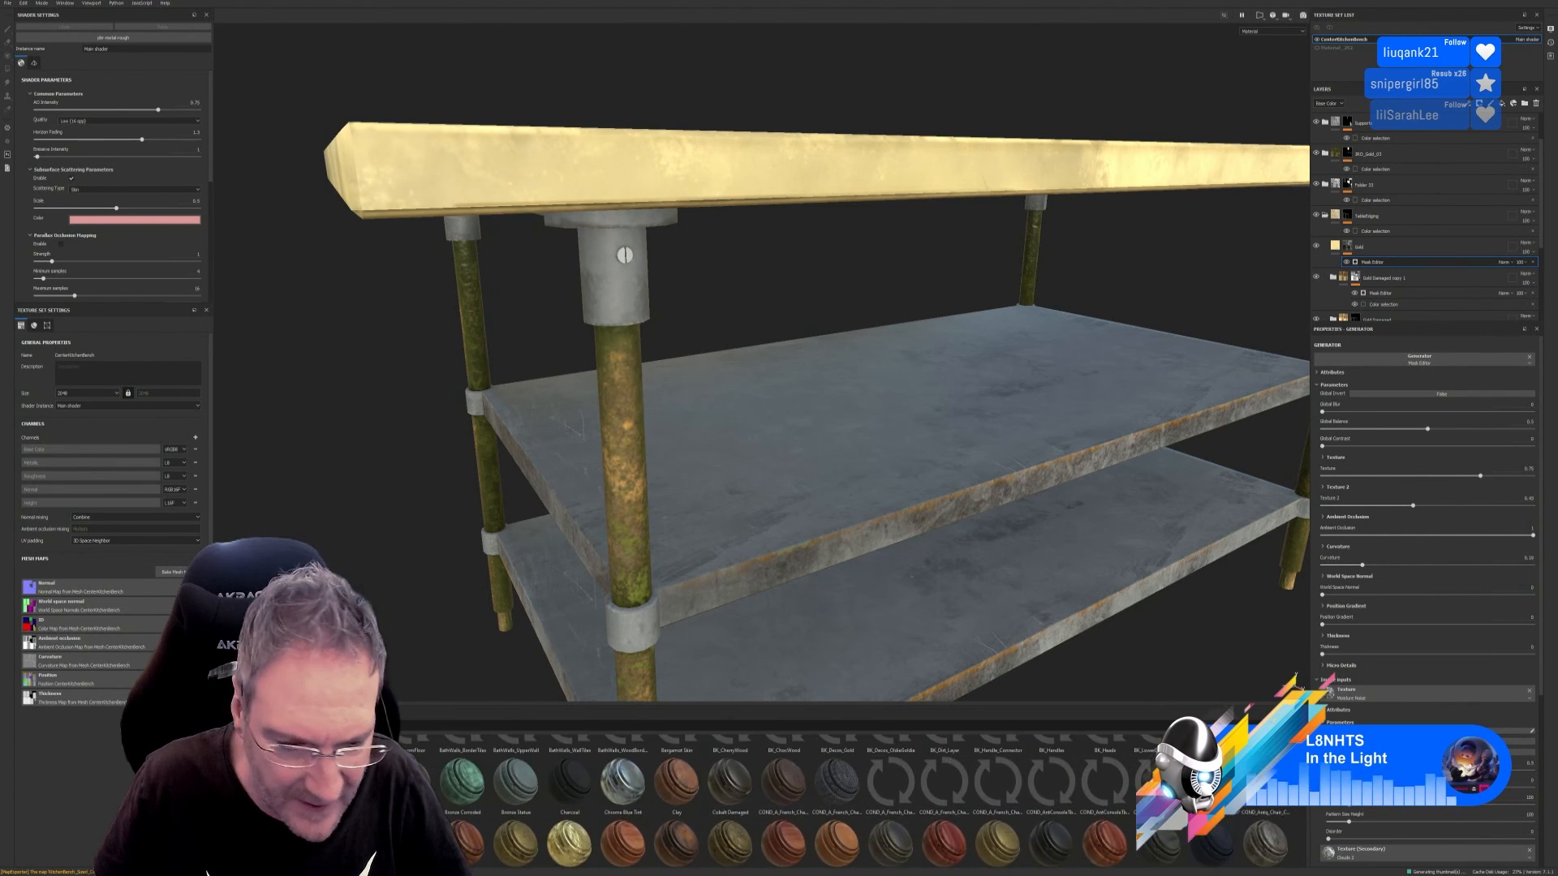
pyautogui.scroll(-1, 863, 801)
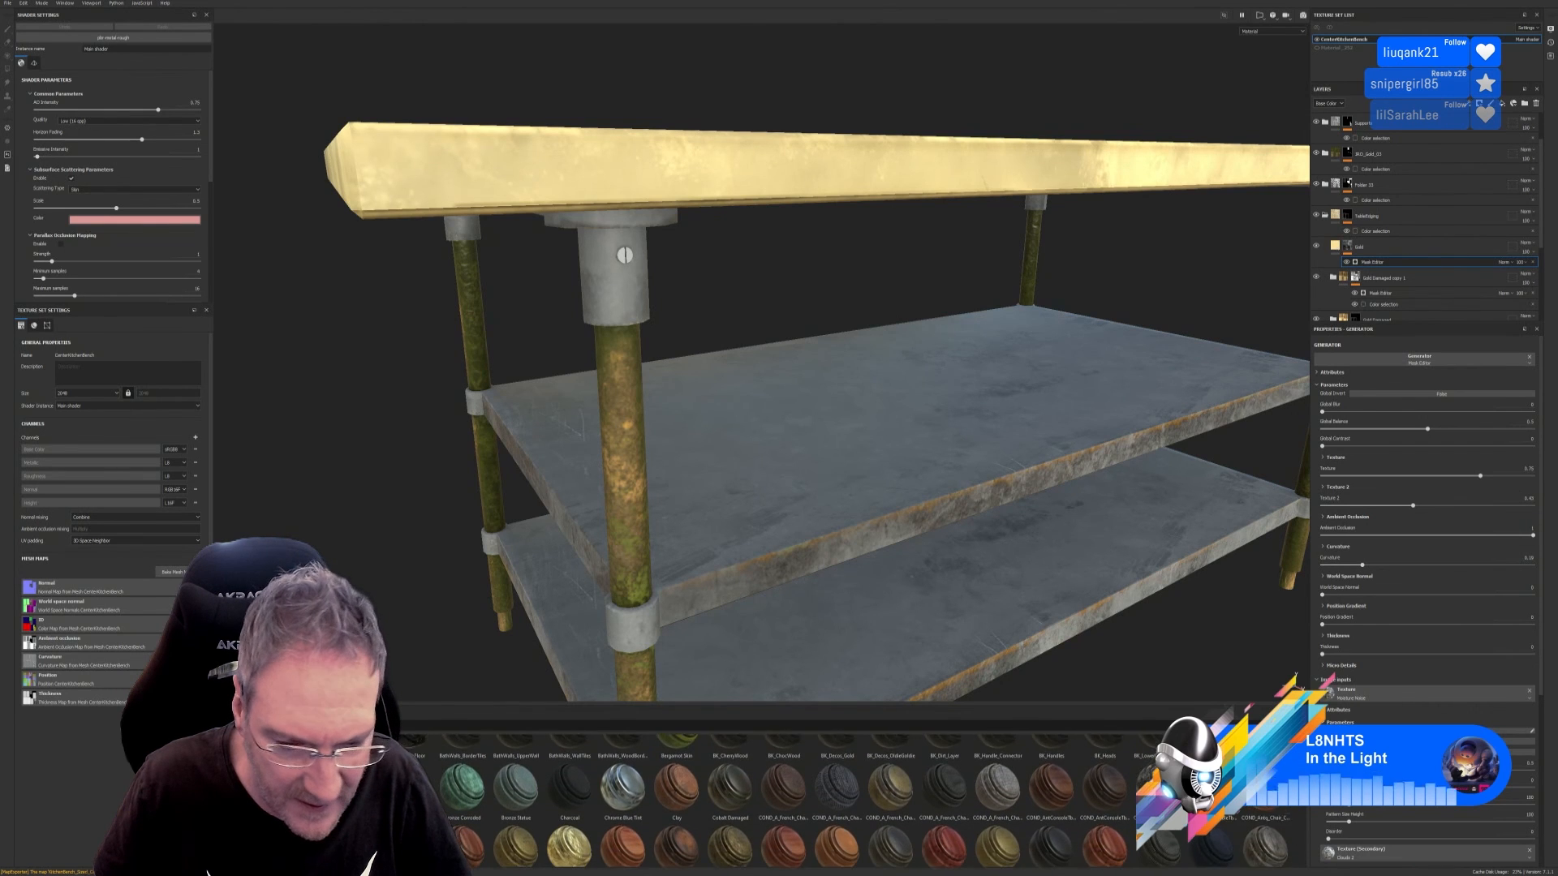
pyautogui.scroll(-2, 862, 800)
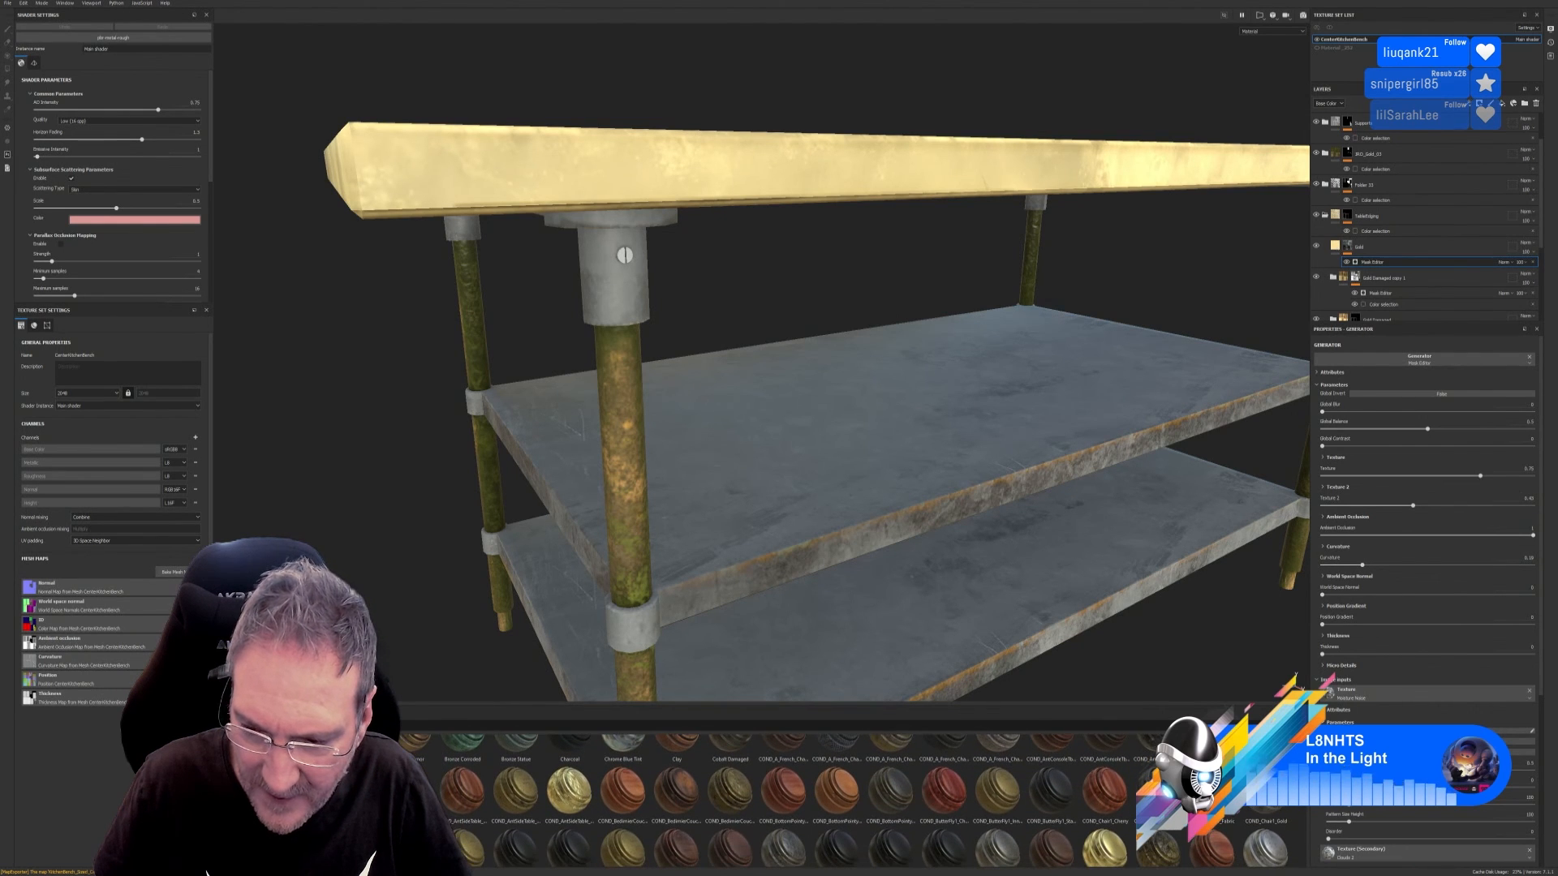
pyautogui.scroll(-1, 862, 800)
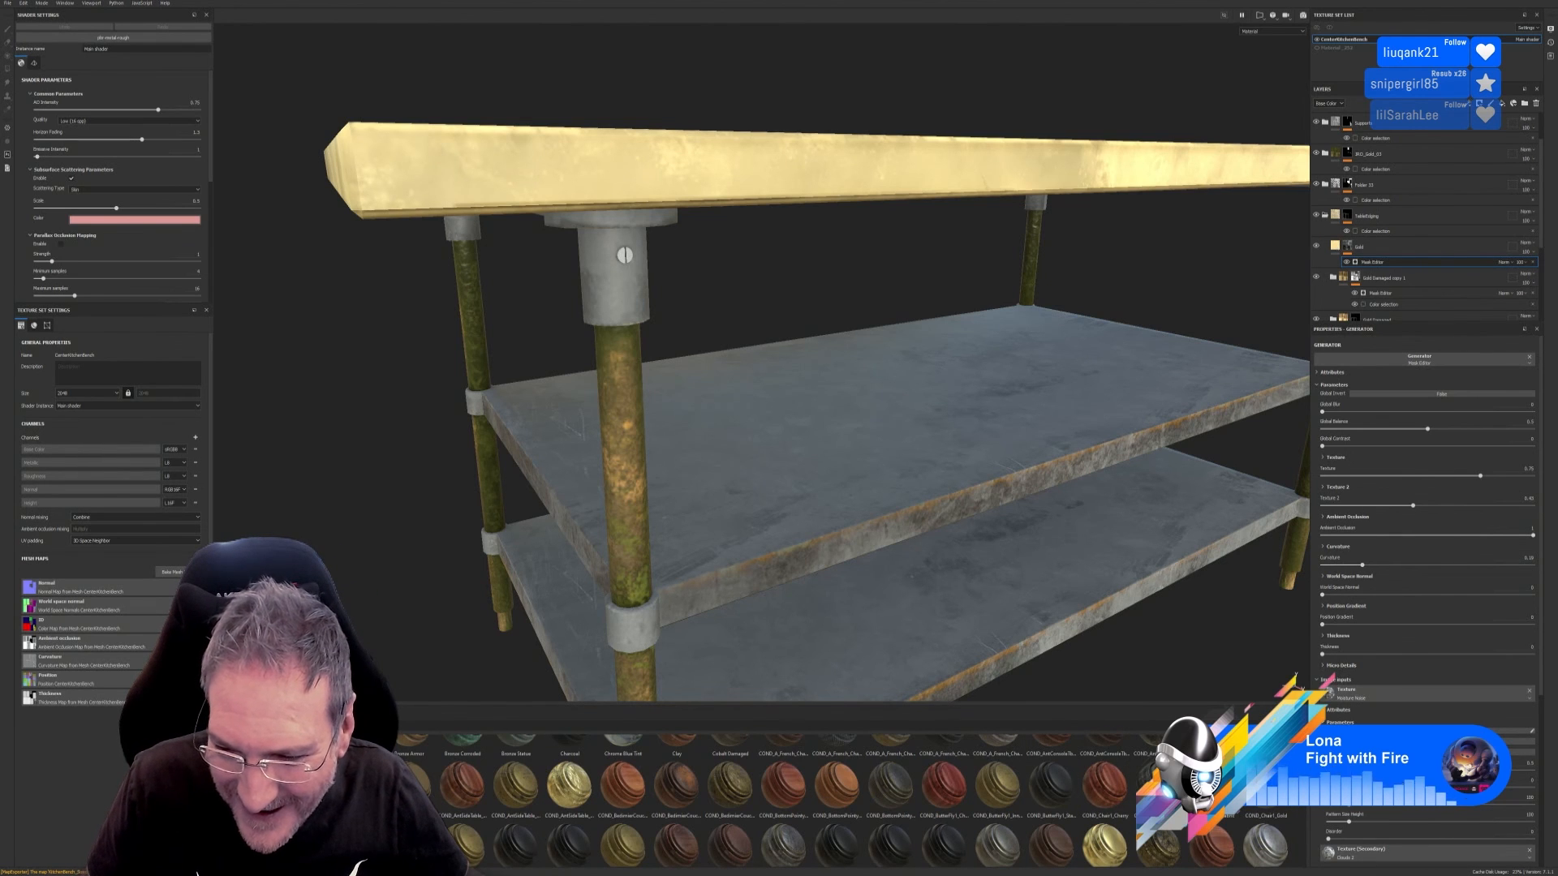
pyautogui.scroll(1, 811, 791)
pyautogui.scroll(1, 811, 791)
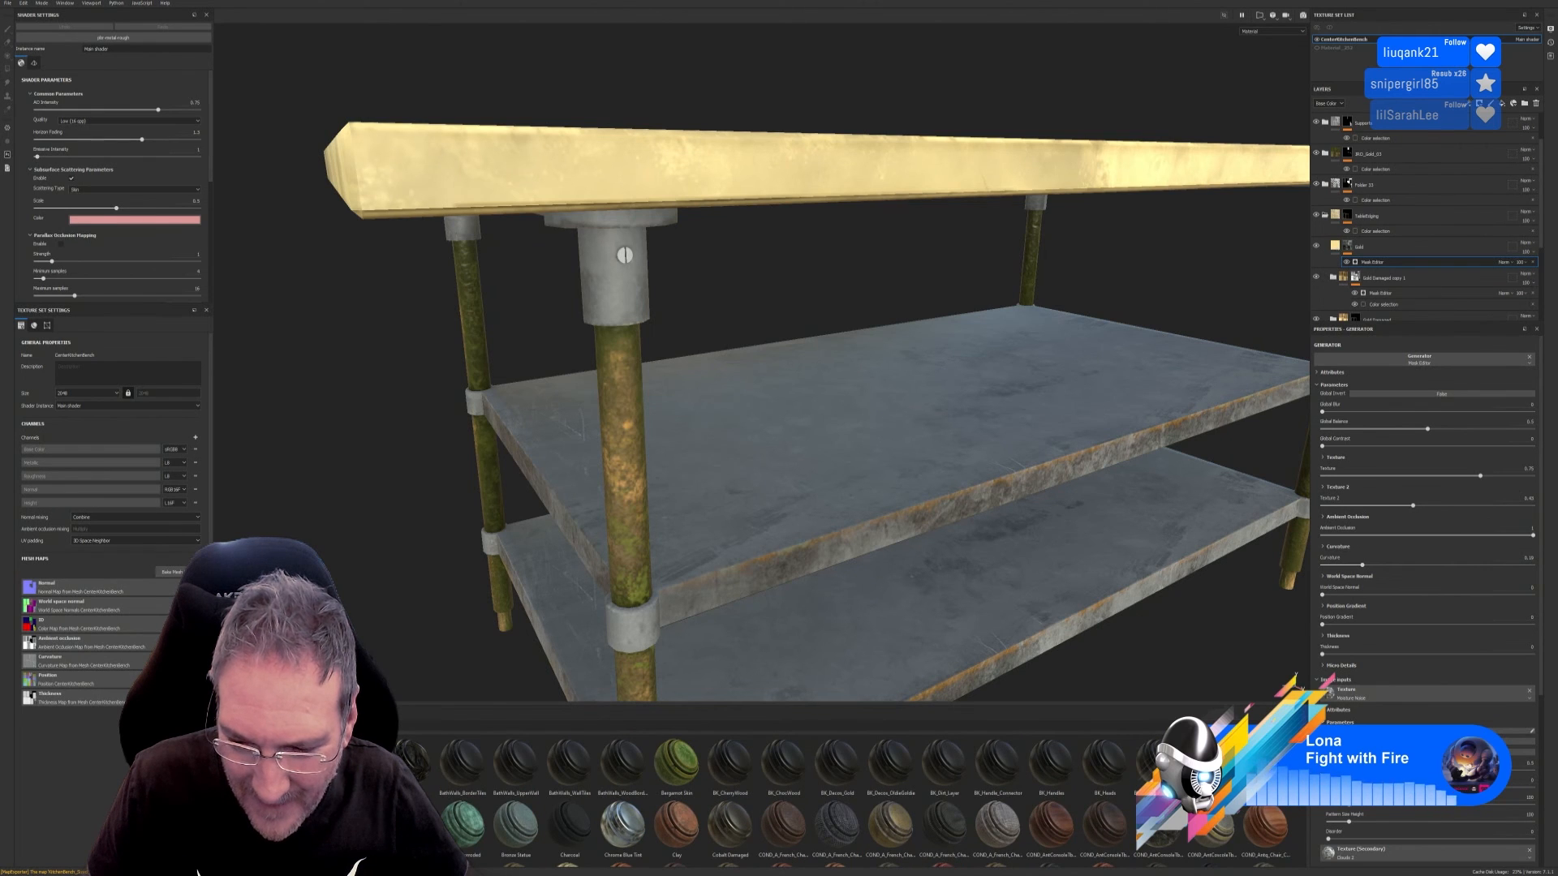
pyautogui.scroll(-2, 860, 799)
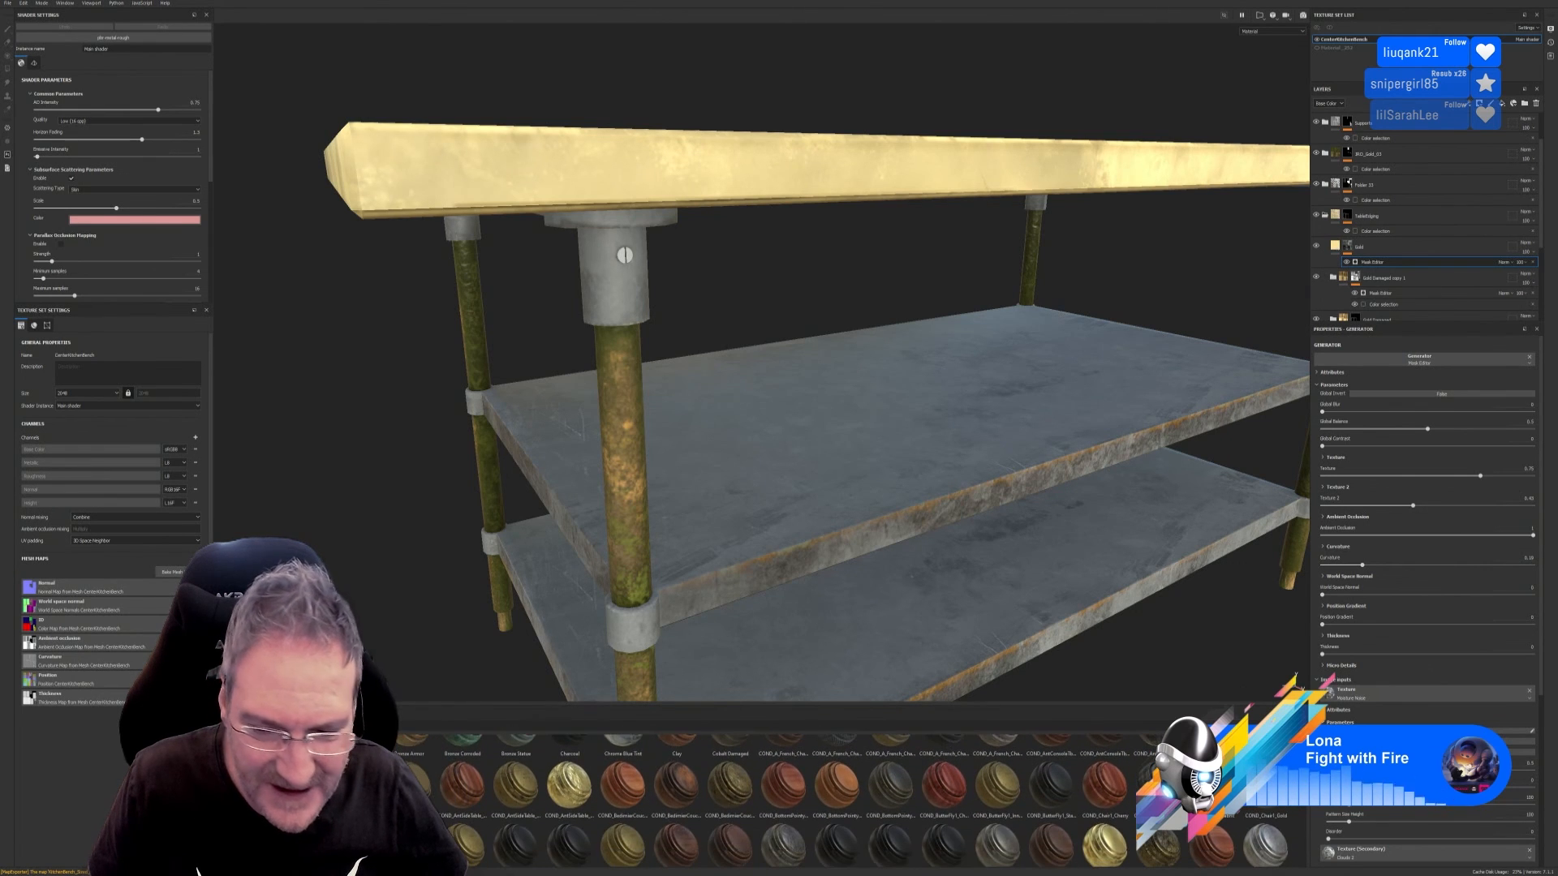
pyautogui.scroll(-1, 860, 799)
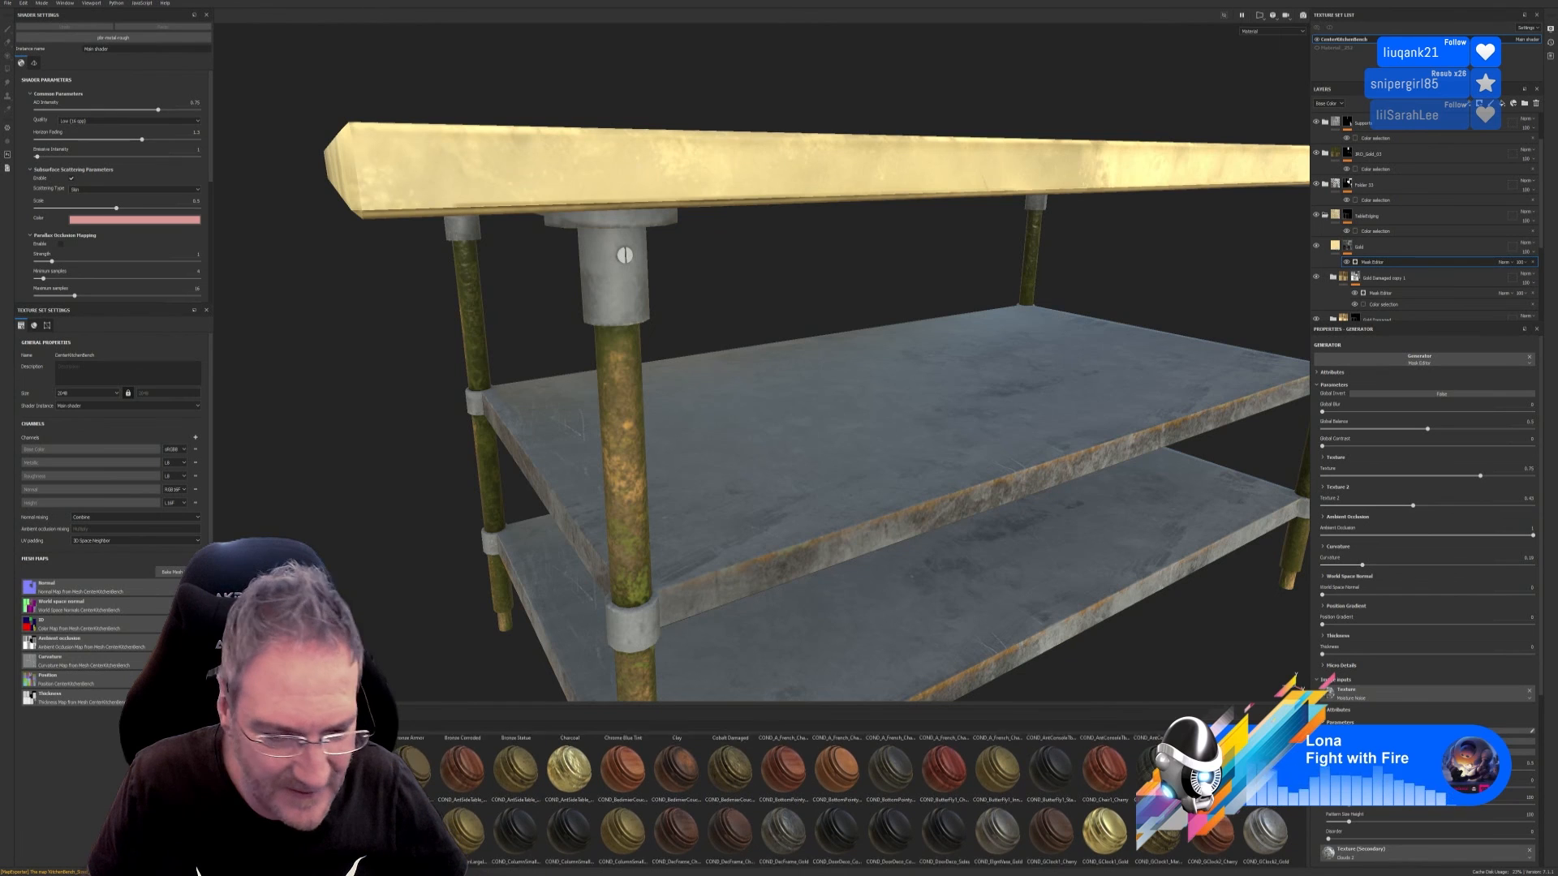
pyautogui.scroll(-1, 860, 799)
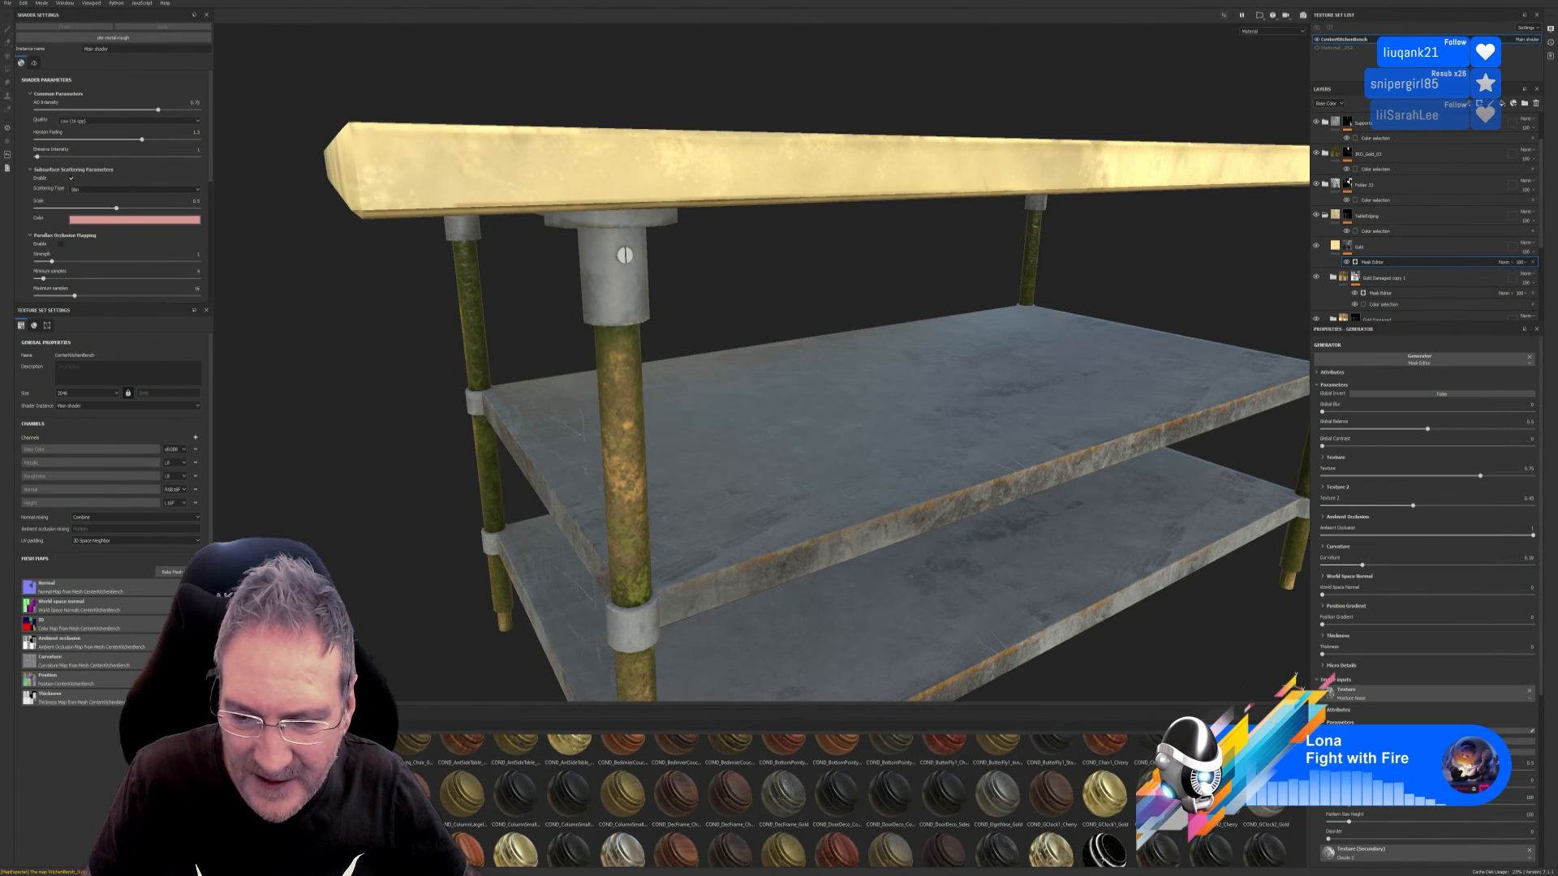
pyautogui.scroll(-1, 860, 799)
pyautogui.scroll(-2, 860, 799)
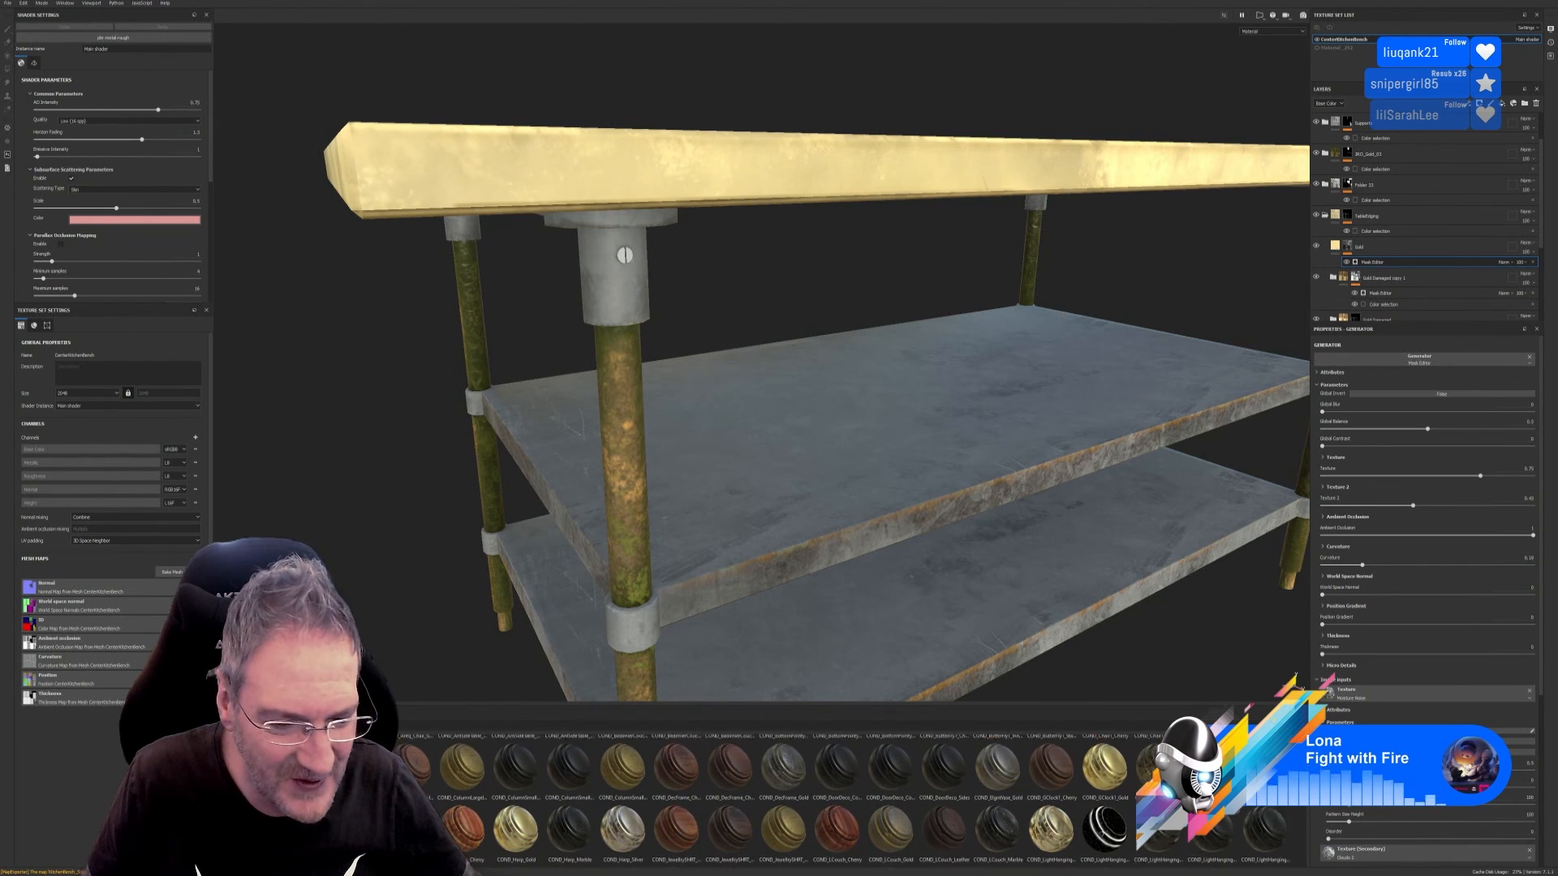
pyautogui.scroll(-1, 860, 799)
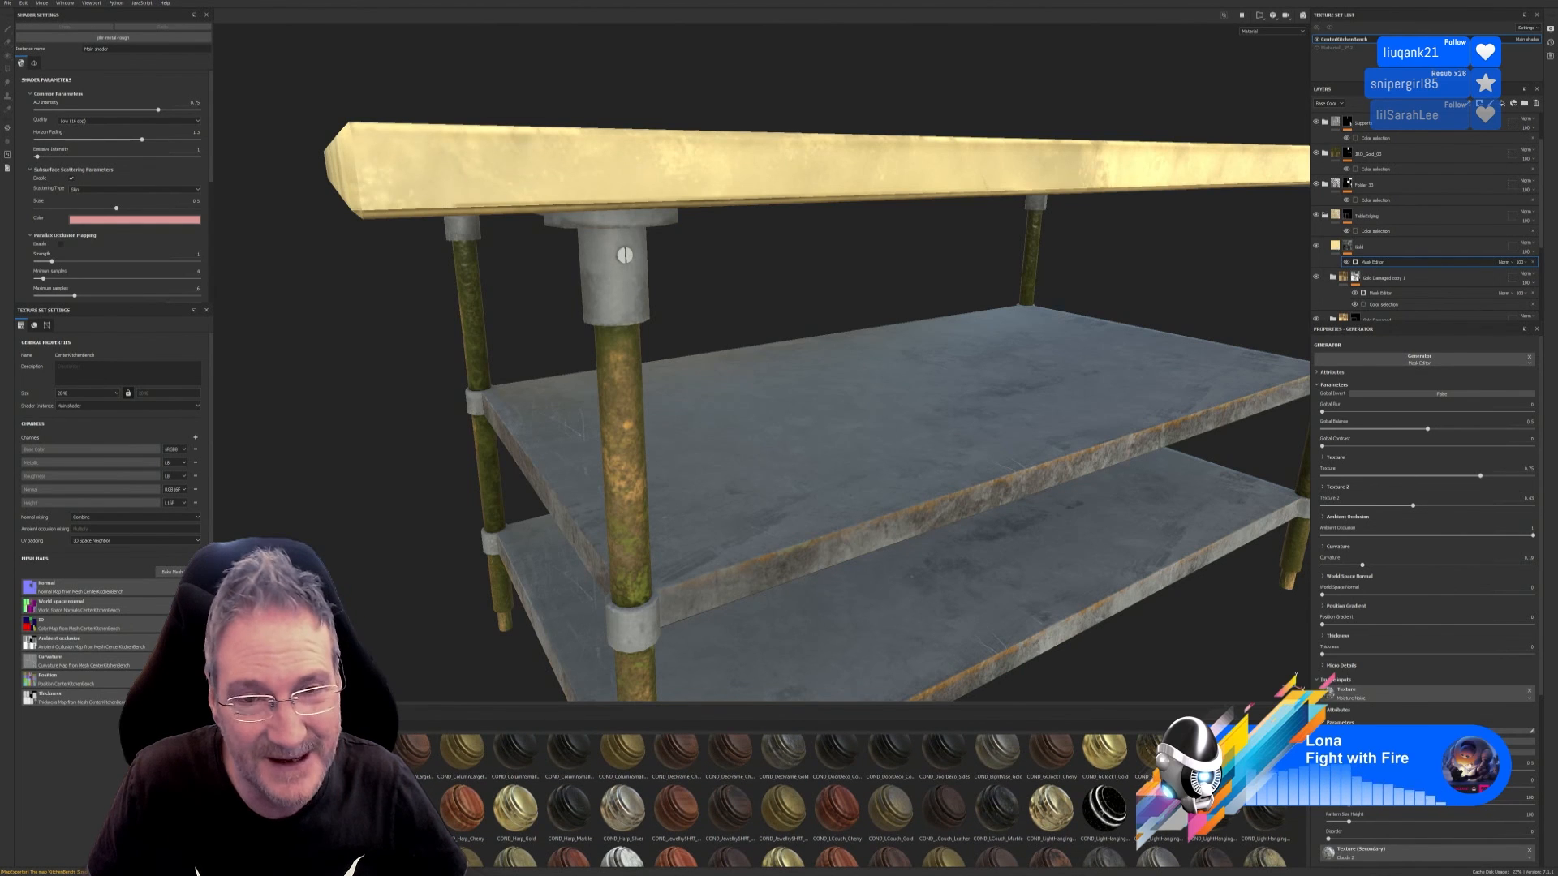
pyautogui.scroll(1, 836, 799)
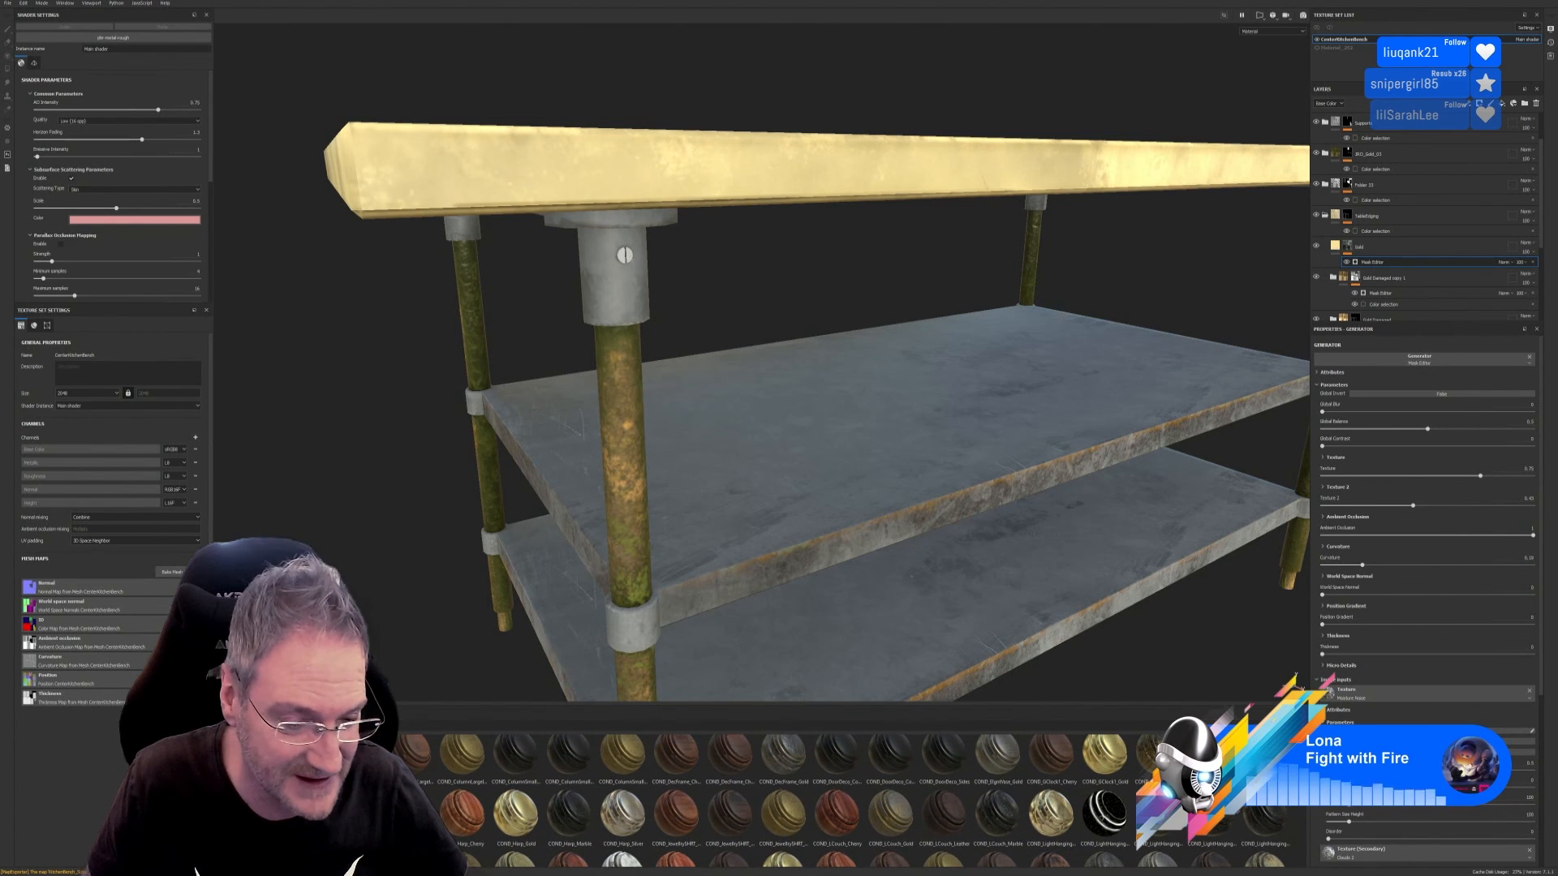
pyautogui.scroll(-1, 852, 799)
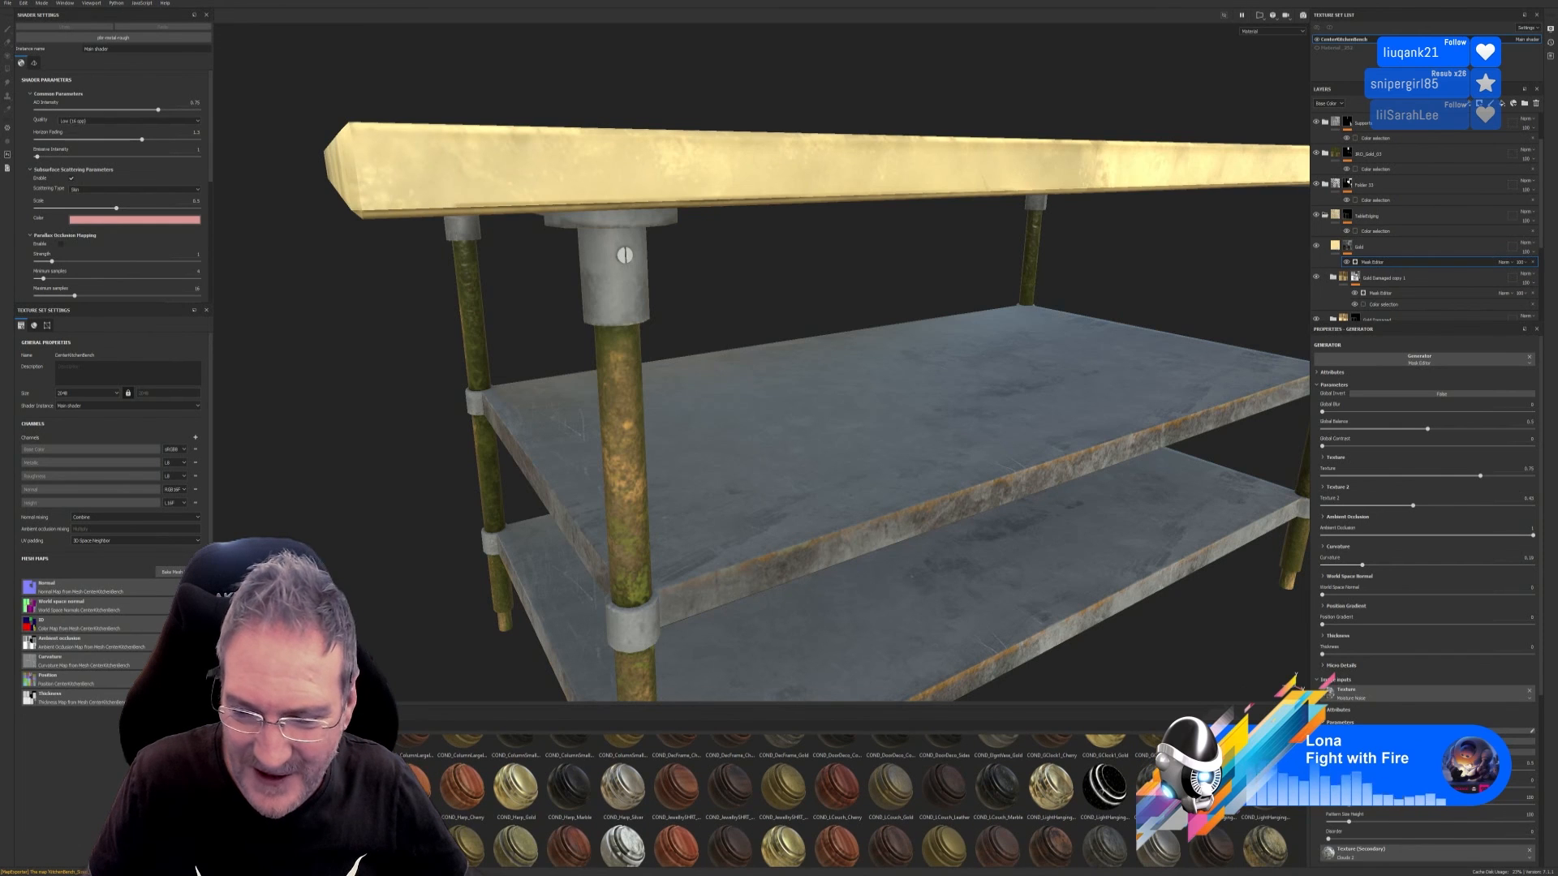
pyautogui.scroll(-2, 852, 799)
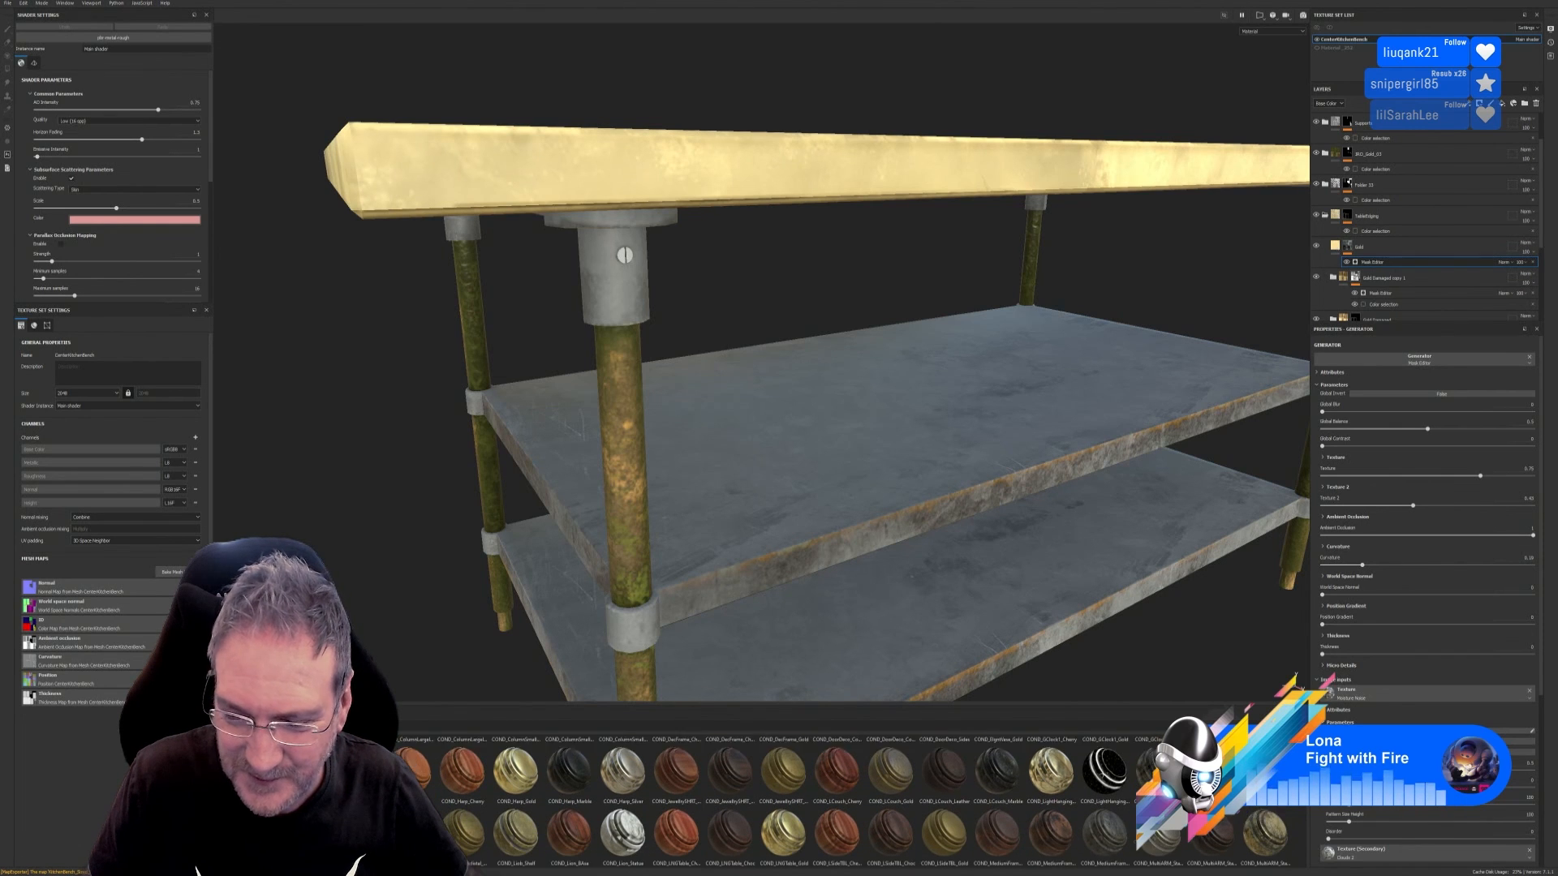
pyautogui.scroll(-1, 851, 800)
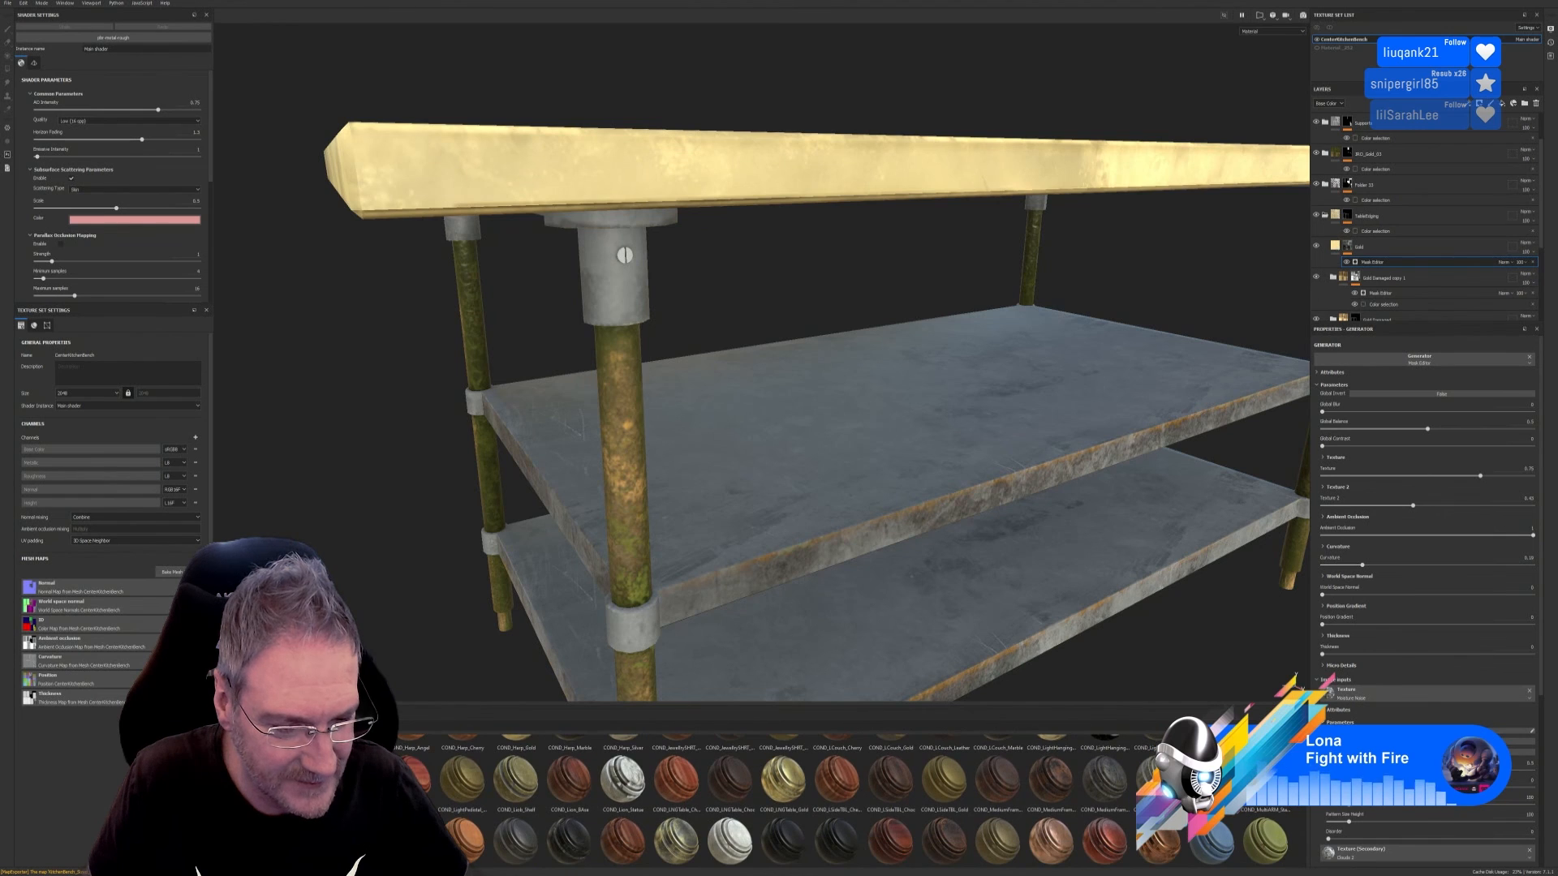
pyautogui.scroll(-1, 852, 800)
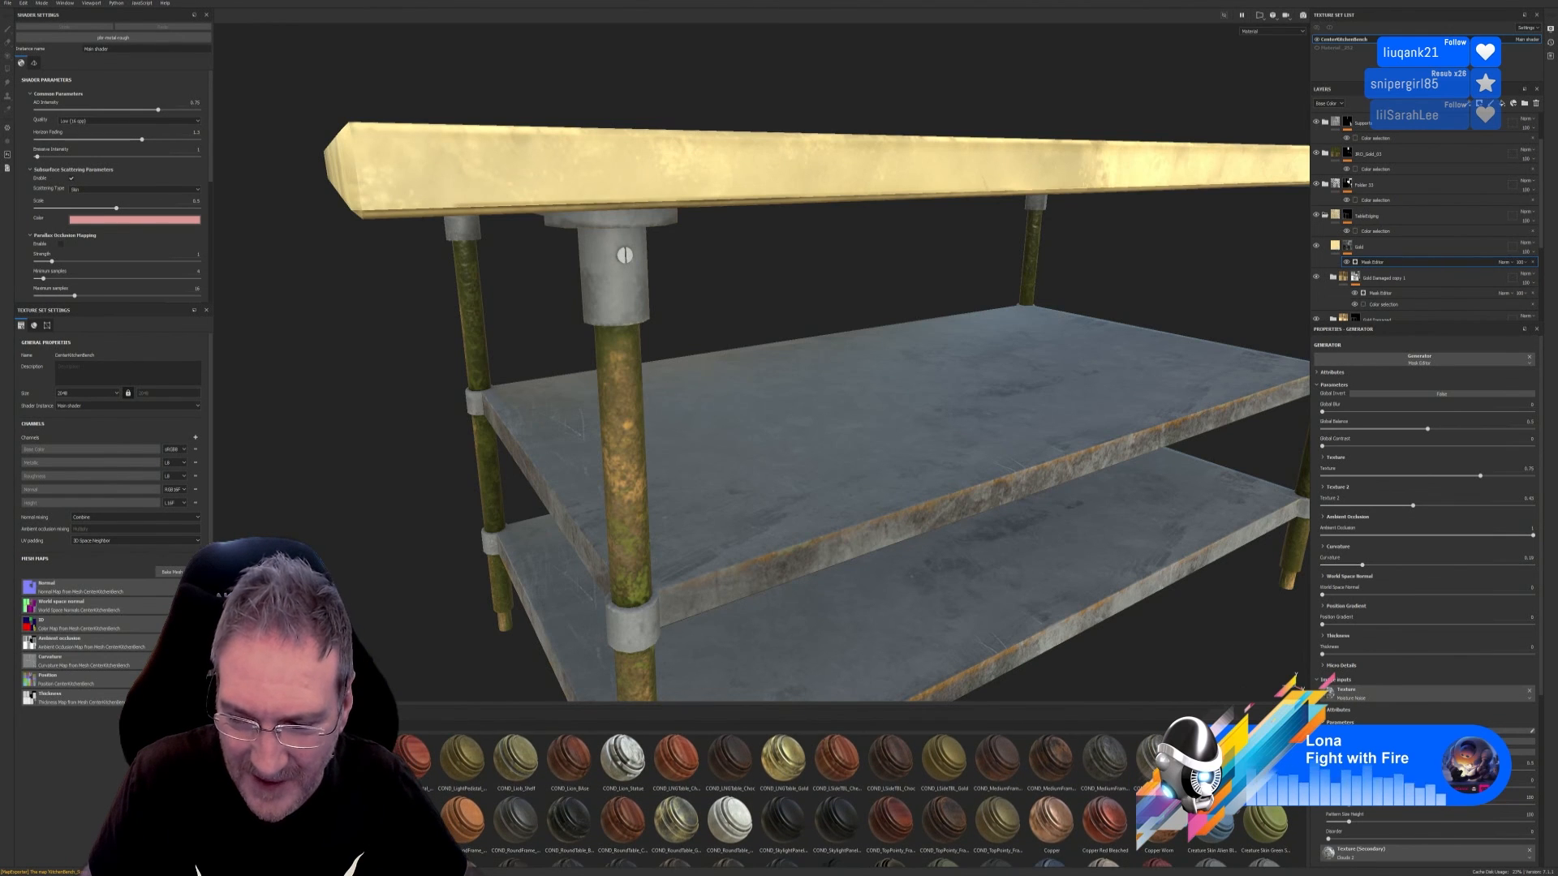
pyautogui.scroll(-1, 852, 799)
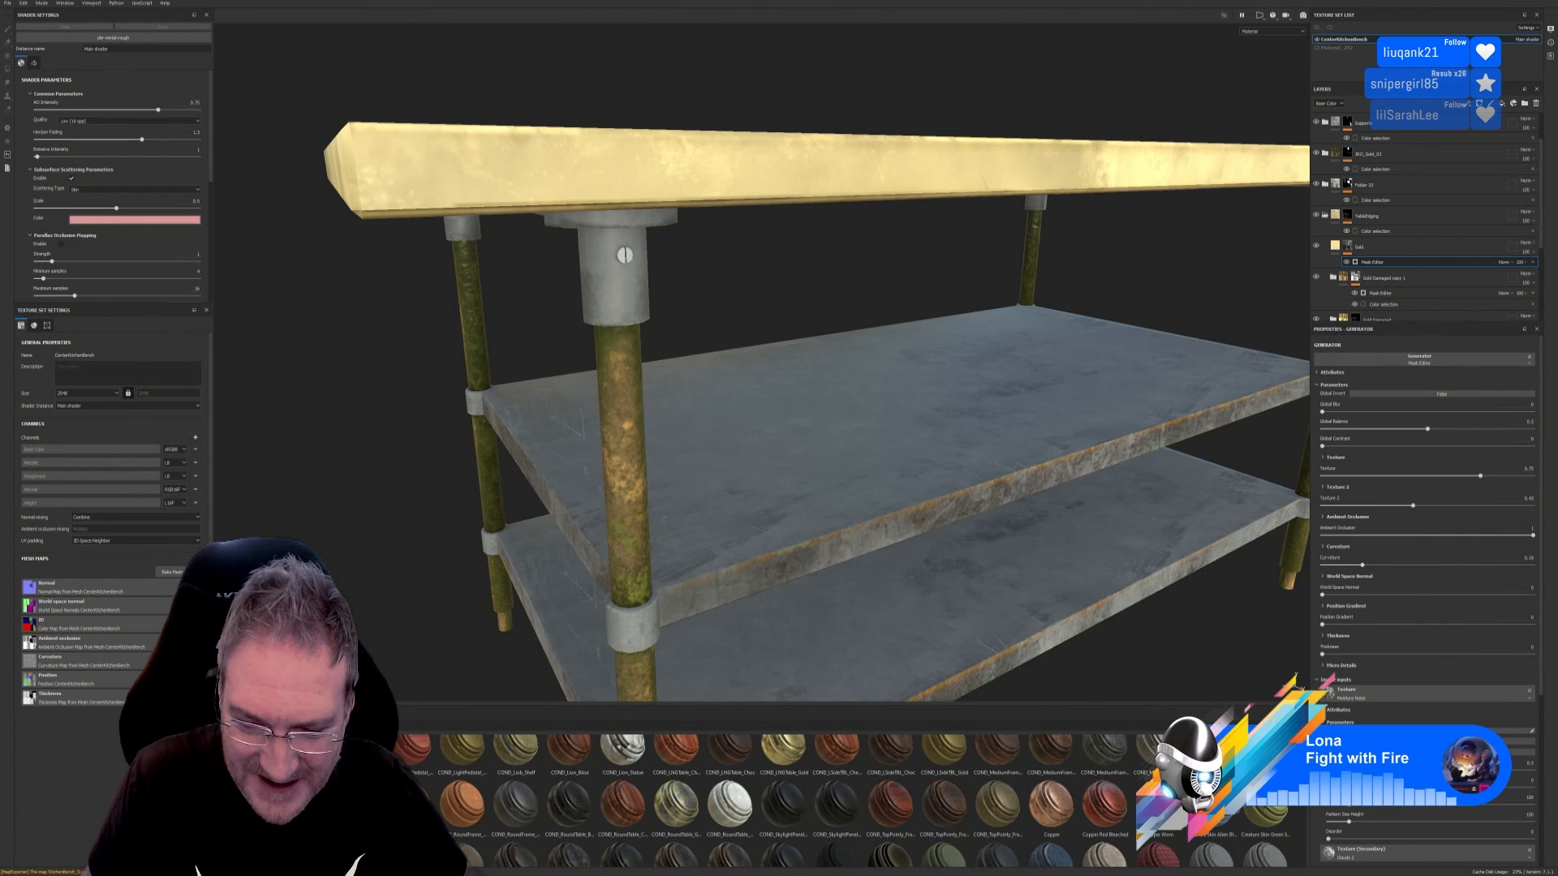
# Step: Examine the copper, fabric, glass, gold and aged or dirty metal materials in the library as candidates for the rack
pyautogui.scroll(-3, 852, 799)
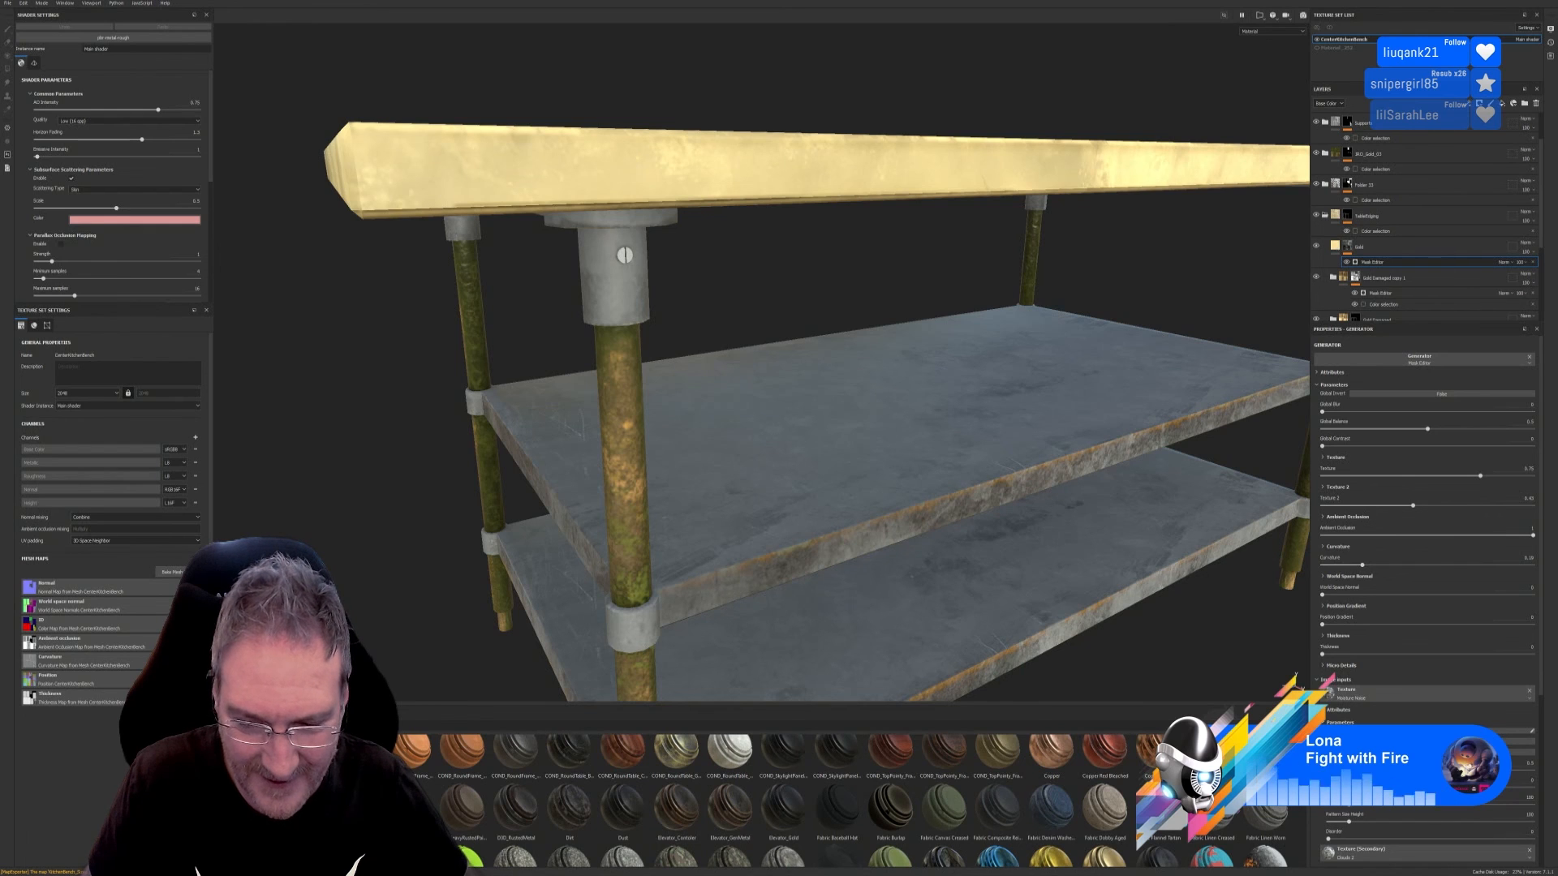
pyautogui.scroll(-3, 852, 799)
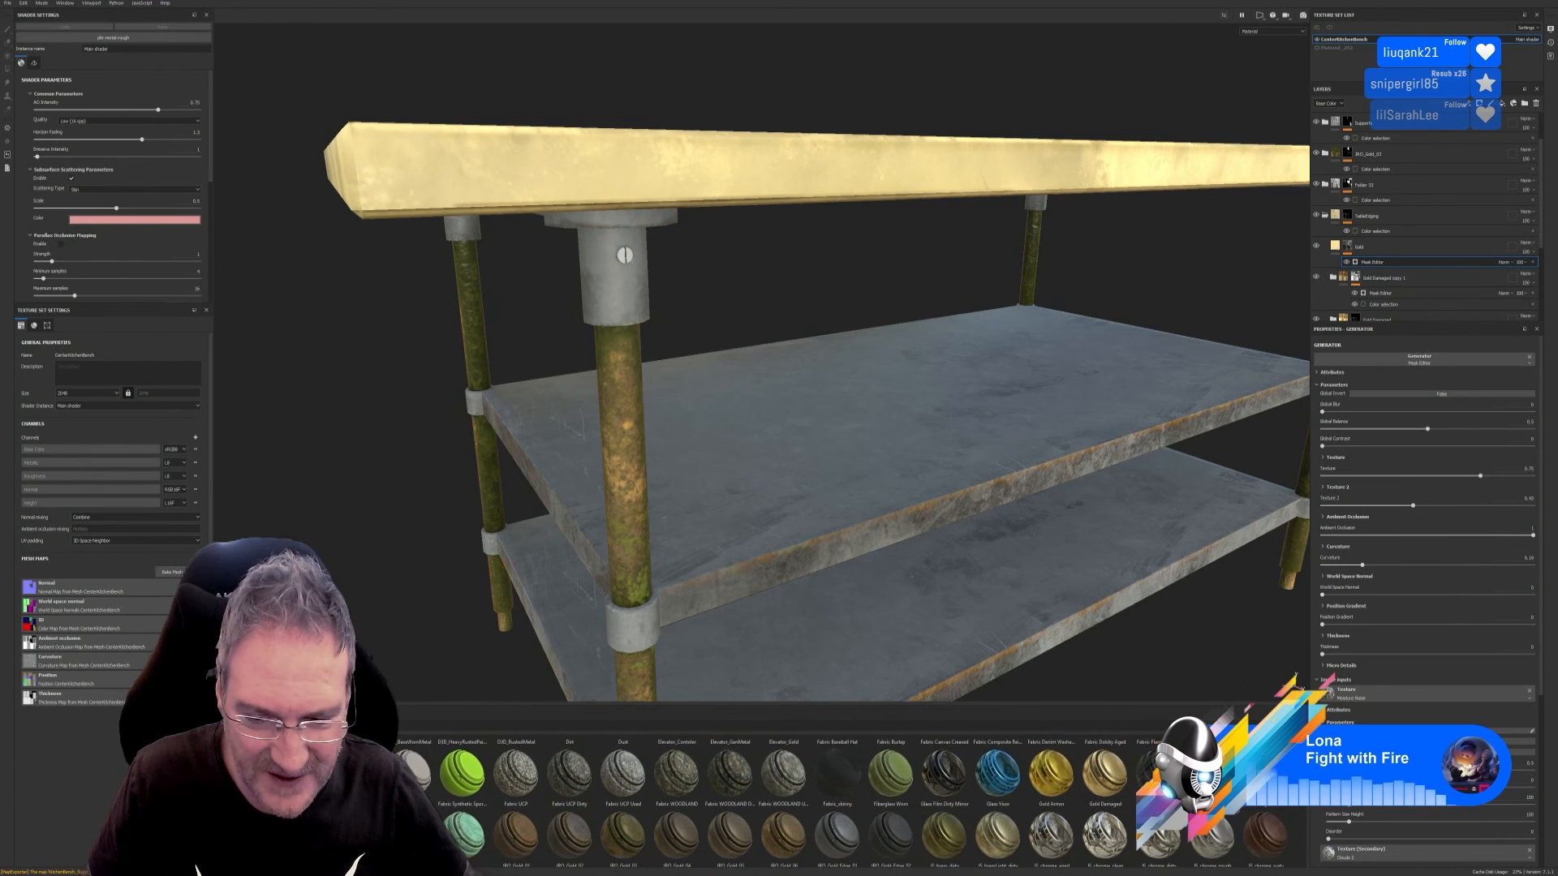
pyautogui.scroll(-1, 852, 799)
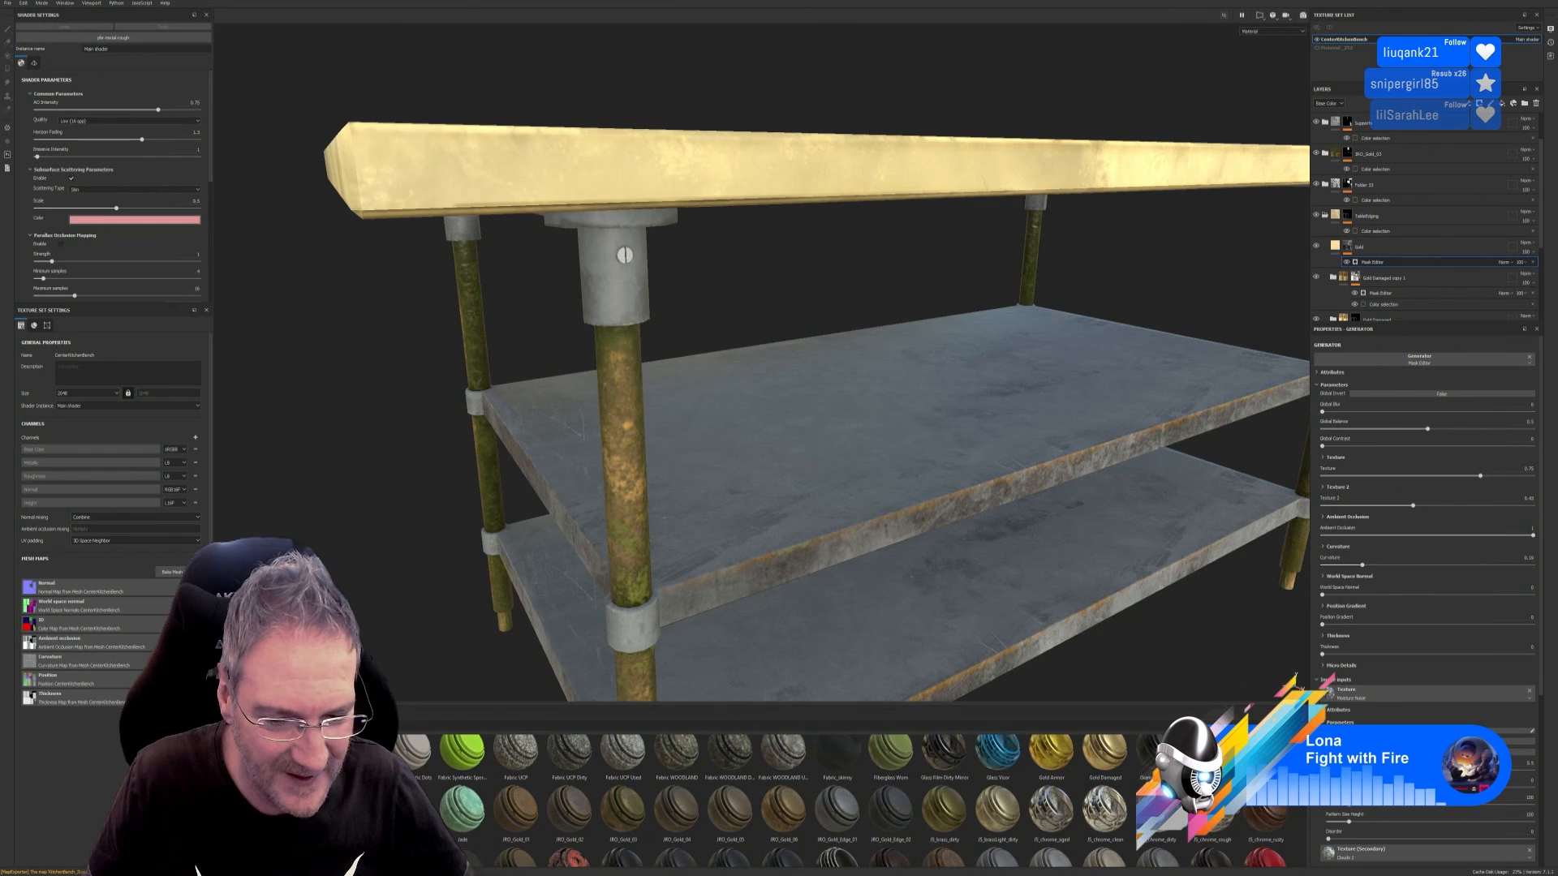
pyautogui.scroll(-3, 852, 799)
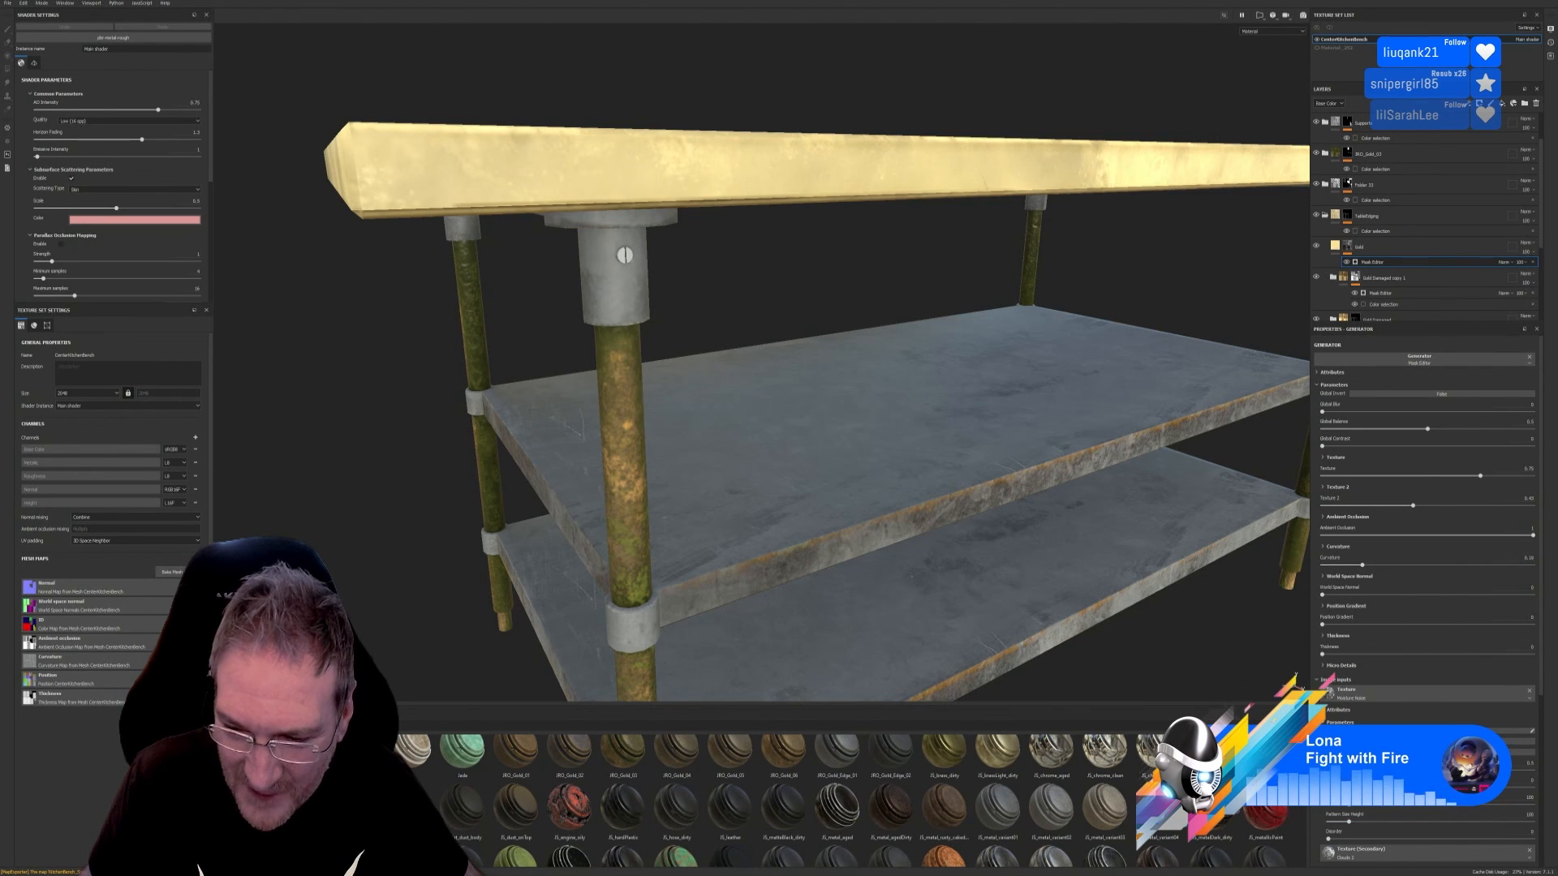
pyautogui.scroll(1, 811, 799)
pyautogui.scroll(-2, 812, 799)
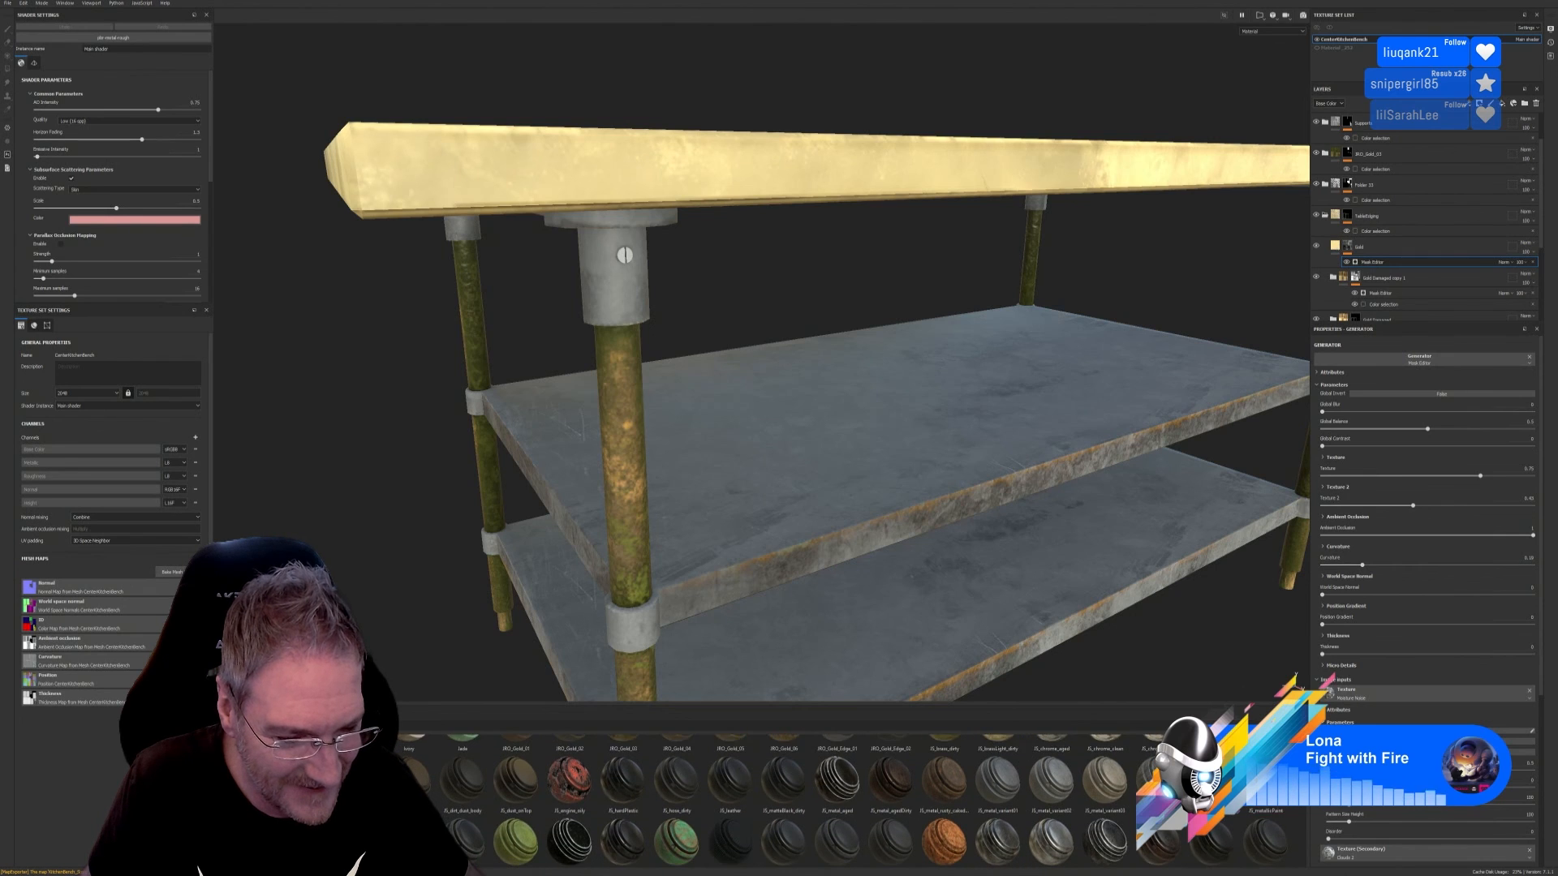
pyautogui.scroll(-2, 811, 799)
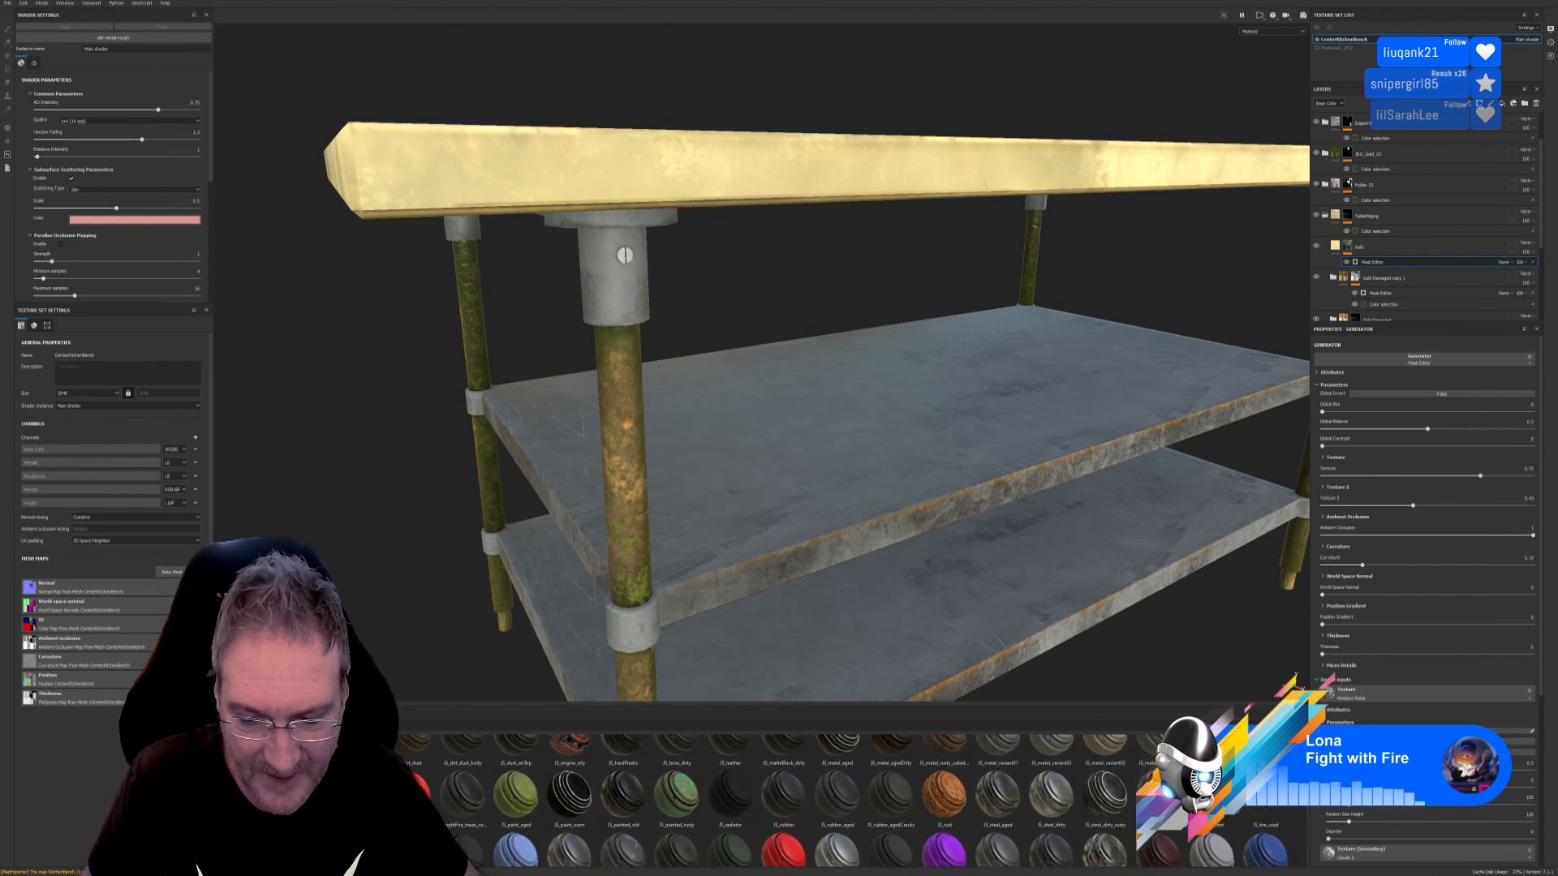
pyautogui.scroll(-2, 811, 799)
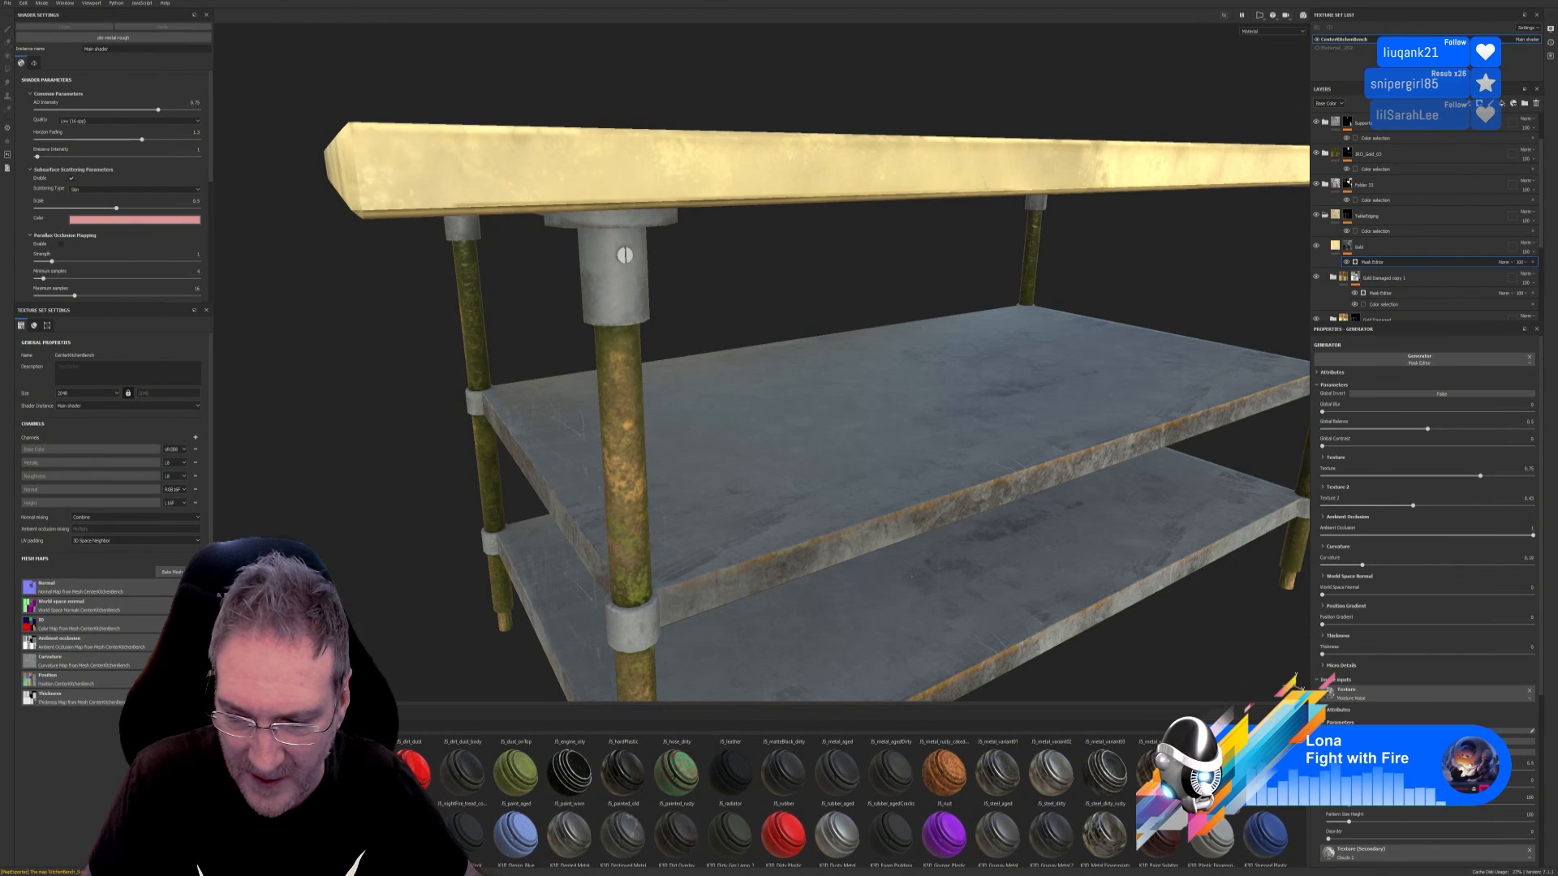
pyautogui.scroll(-2, 811, 799)
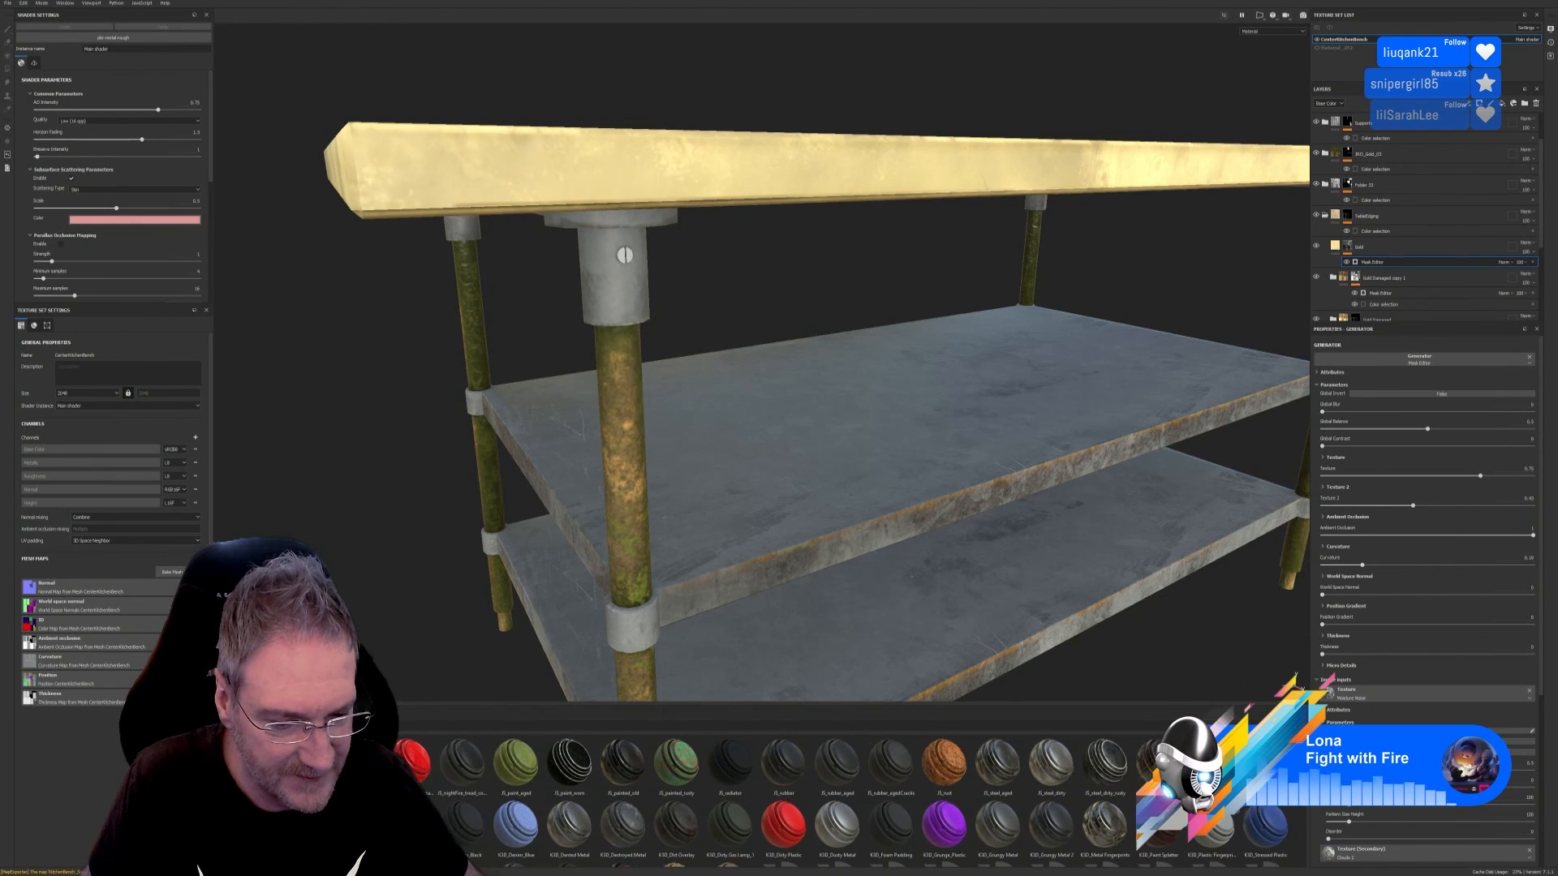
# Step: Examine the K3D, leather, M-series metal and plastic, and metal-for-props materials in the library as candidates for the rack
pyautogui.scroll(-2, 811, 799)
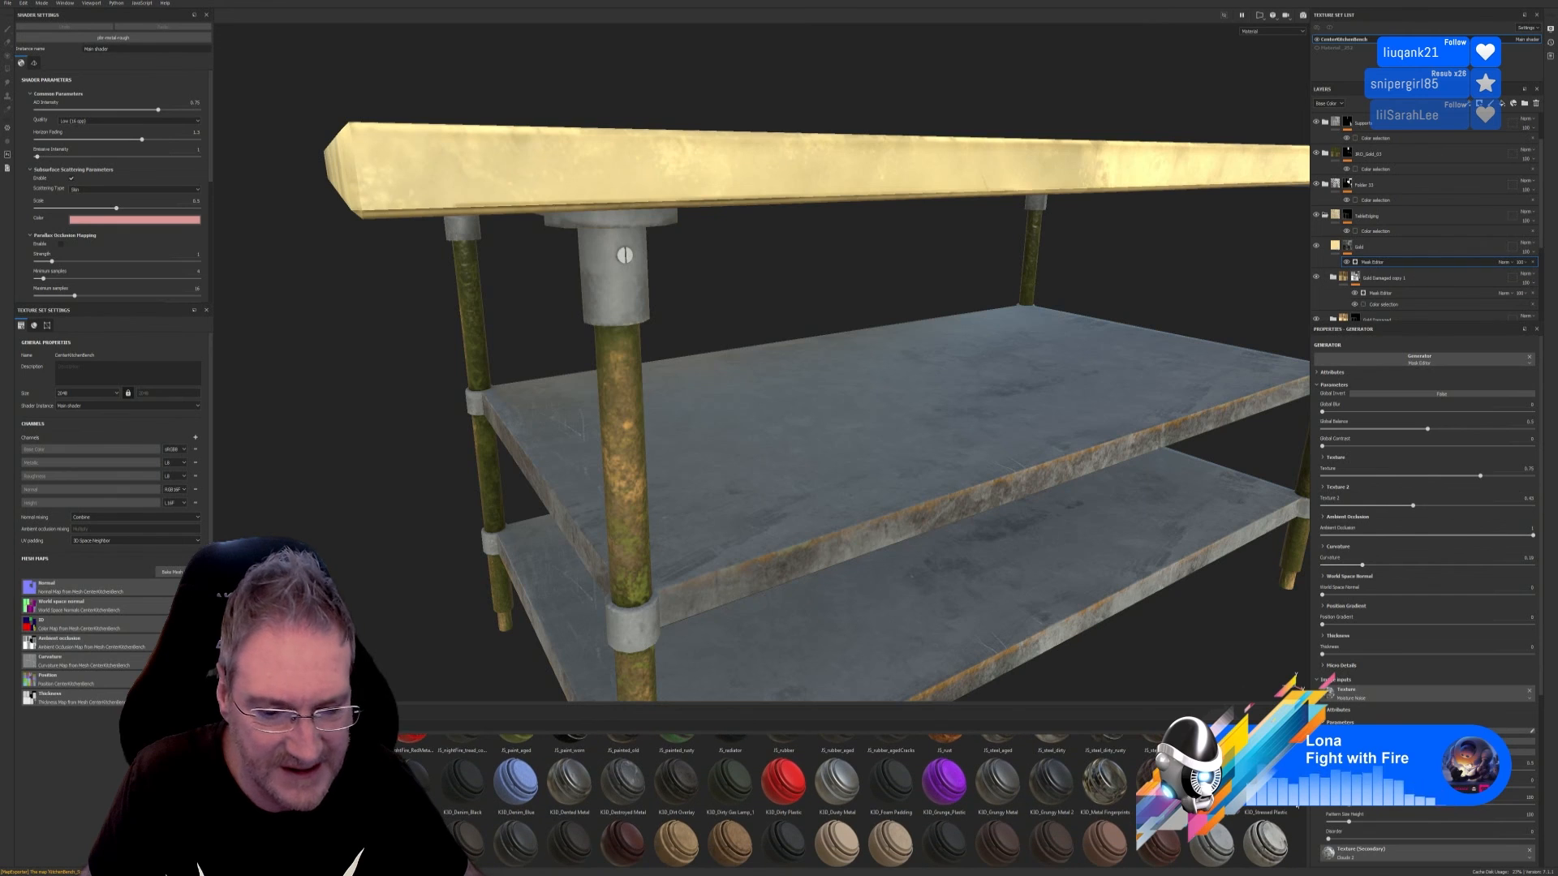
pyautogui.scroll(-2, 1295, 807)
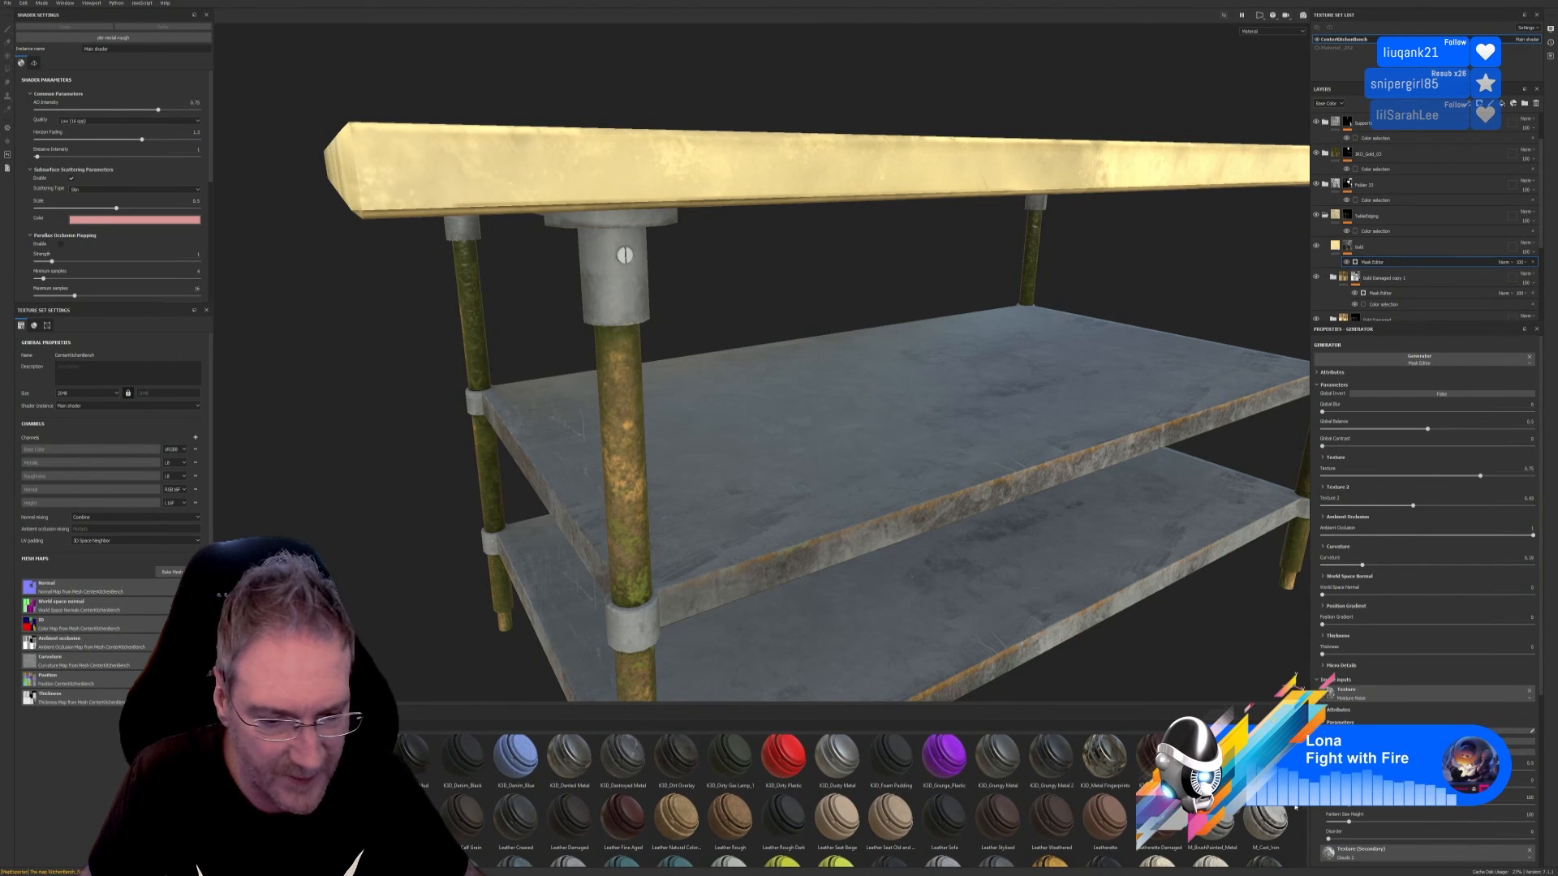
pyautogui.scroll(1, 1295, 808)
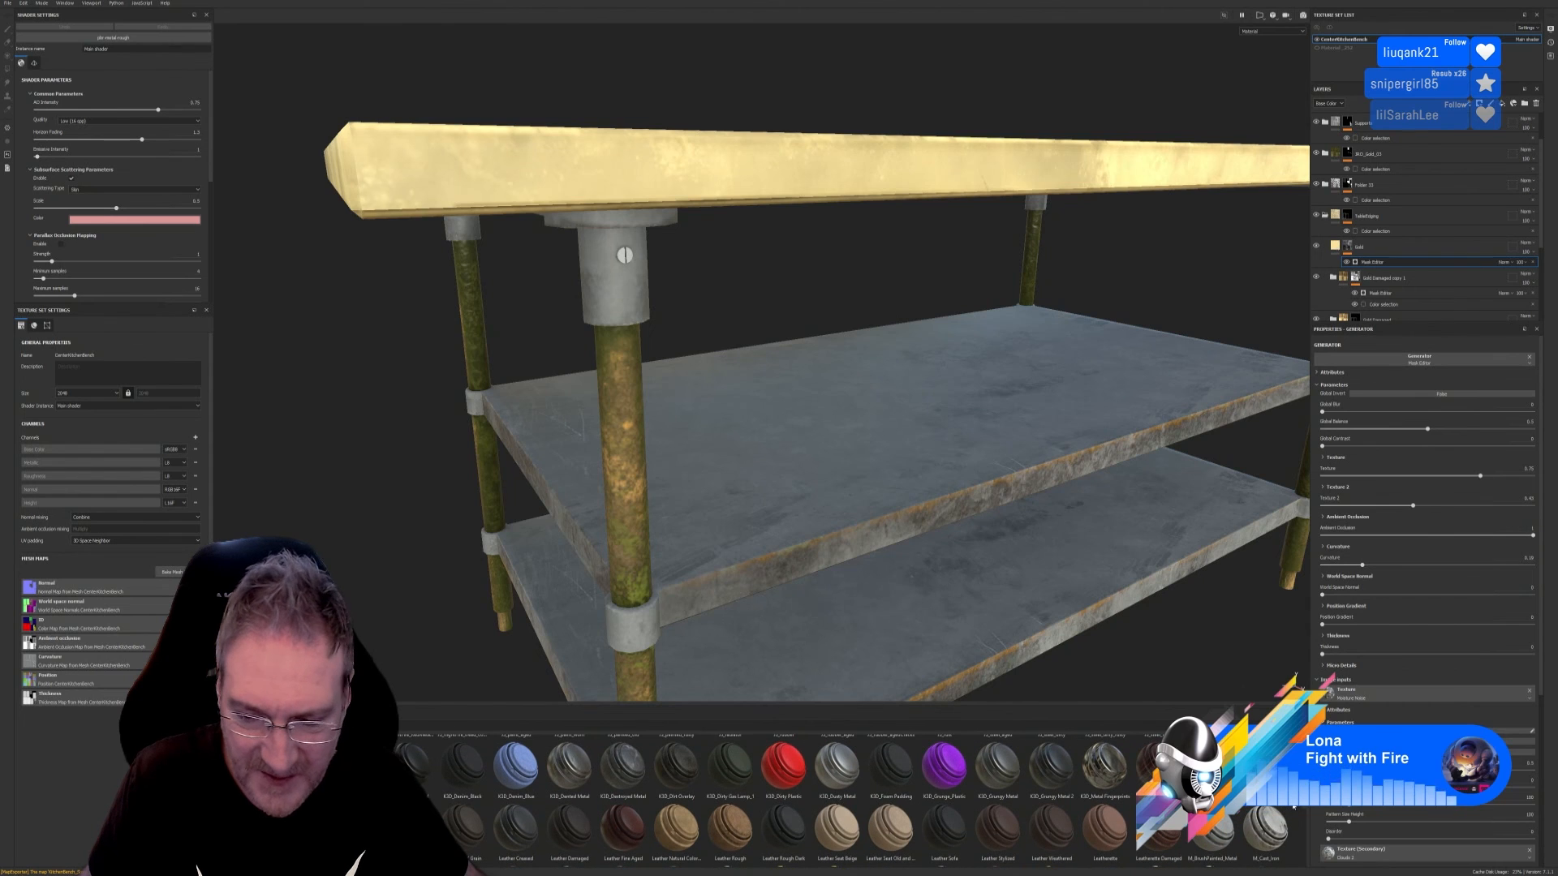
pyautogui.scroll(-4, 1294, 808)
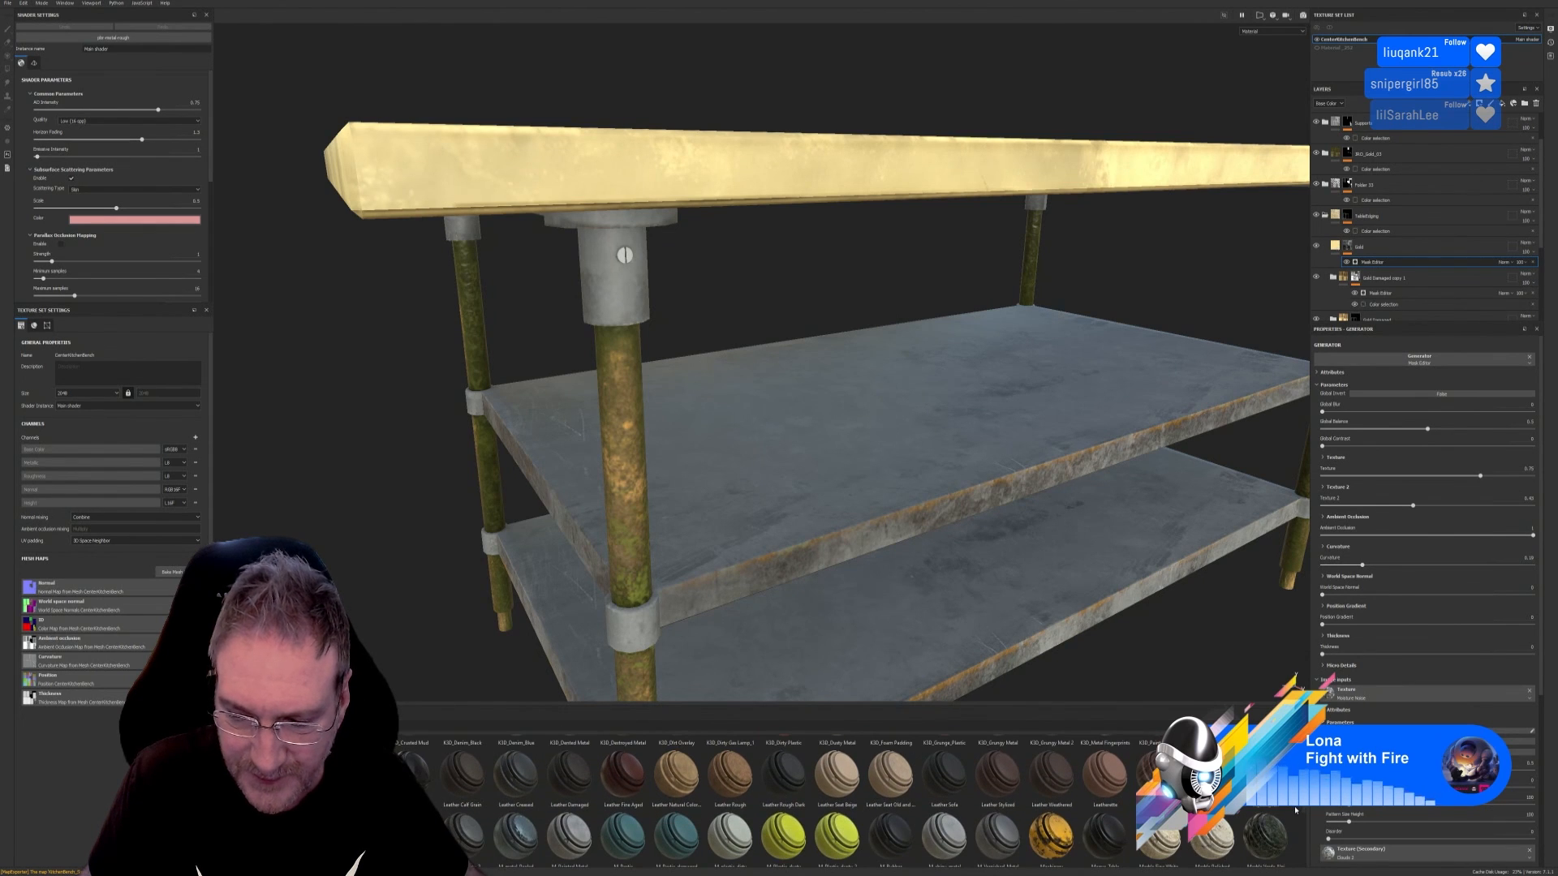
pyautogui.scroll(-3, 1296, 810)
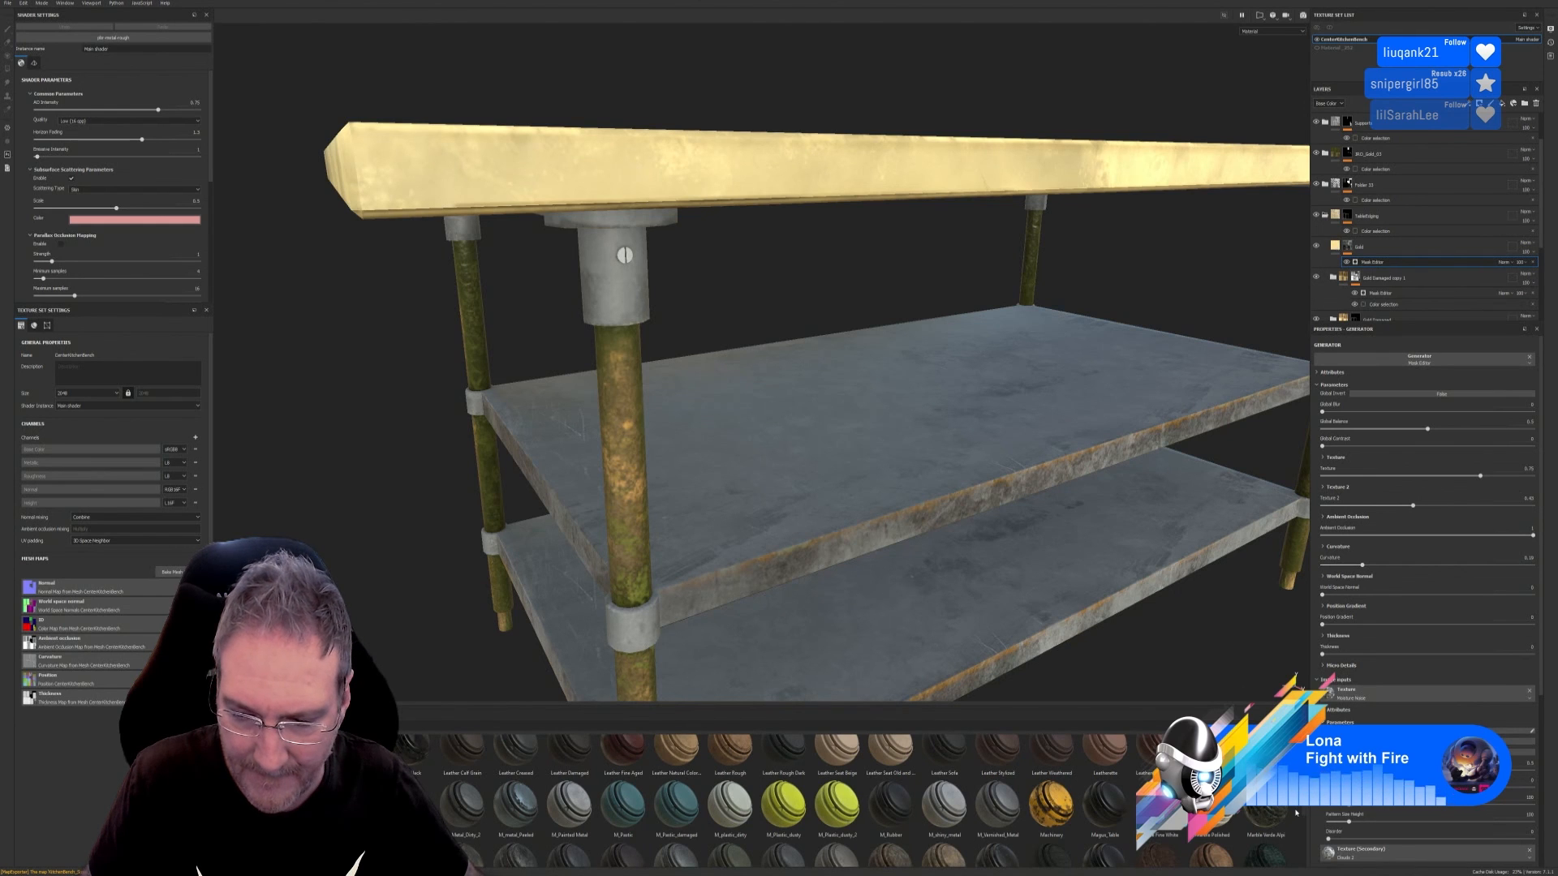
pyautogui.scroll(-1, 1296, 811)
pyautogui.scroll(-1, 1296, 813)
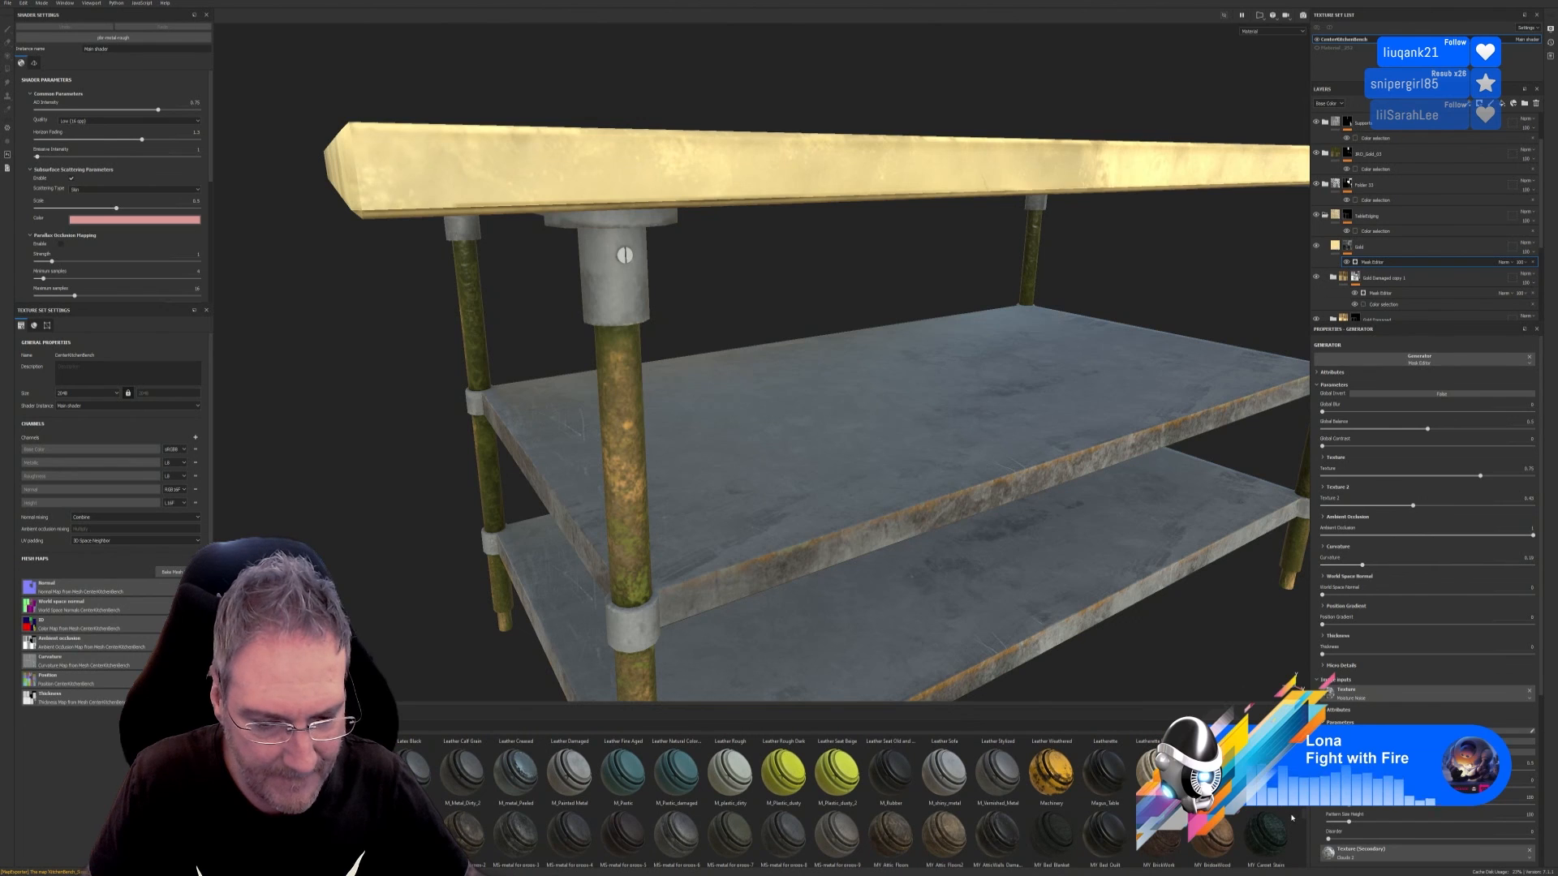
pyautogui.scroll(-1, 1291, 817)
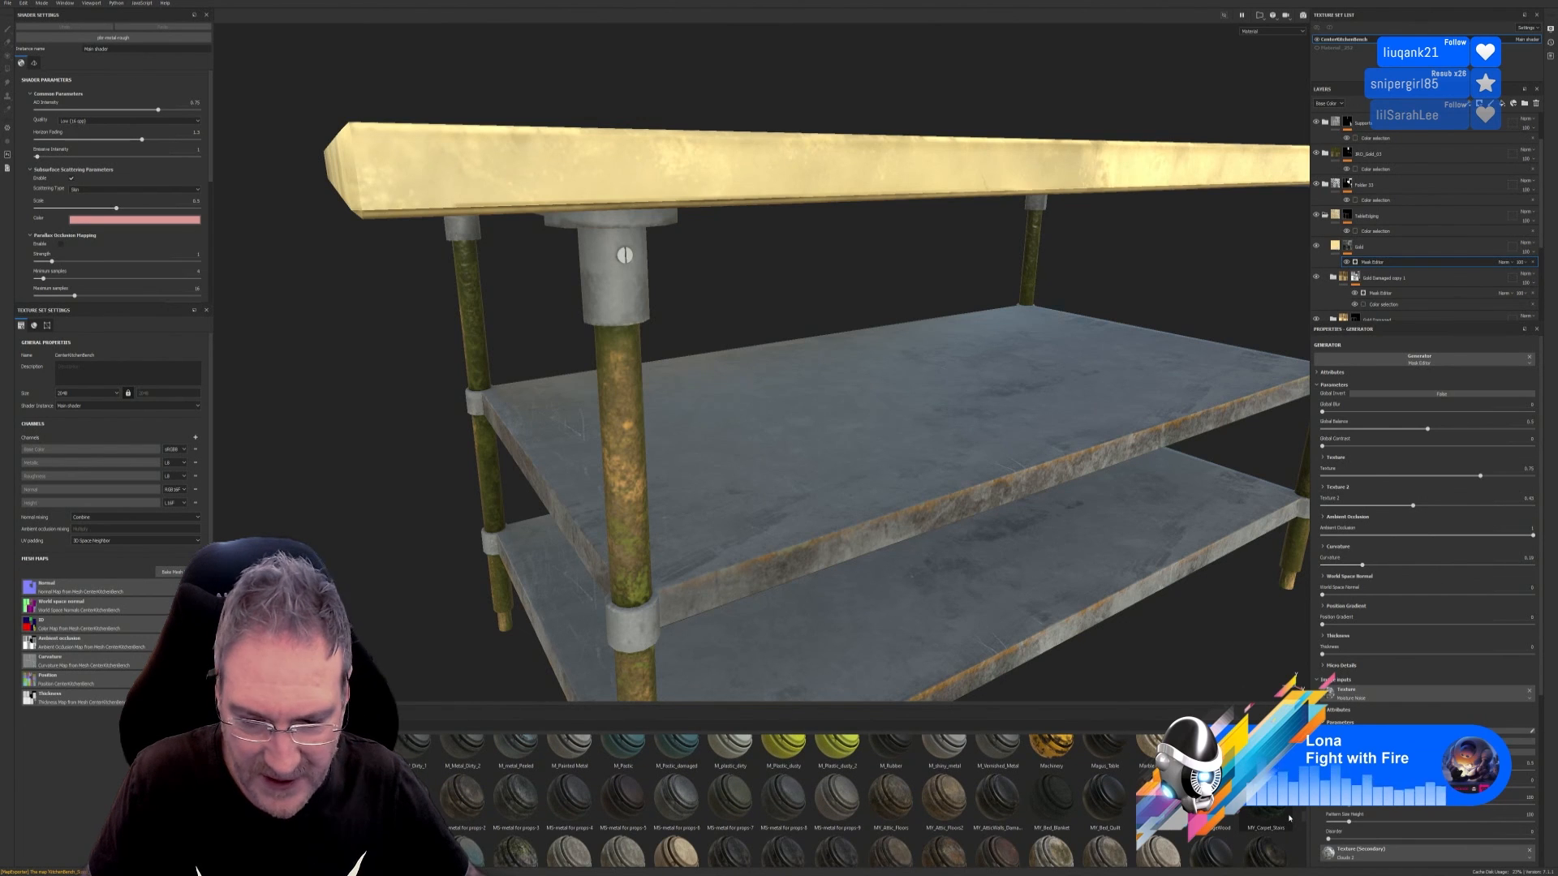
pyautogui.scroll(-1, 1290, 818)
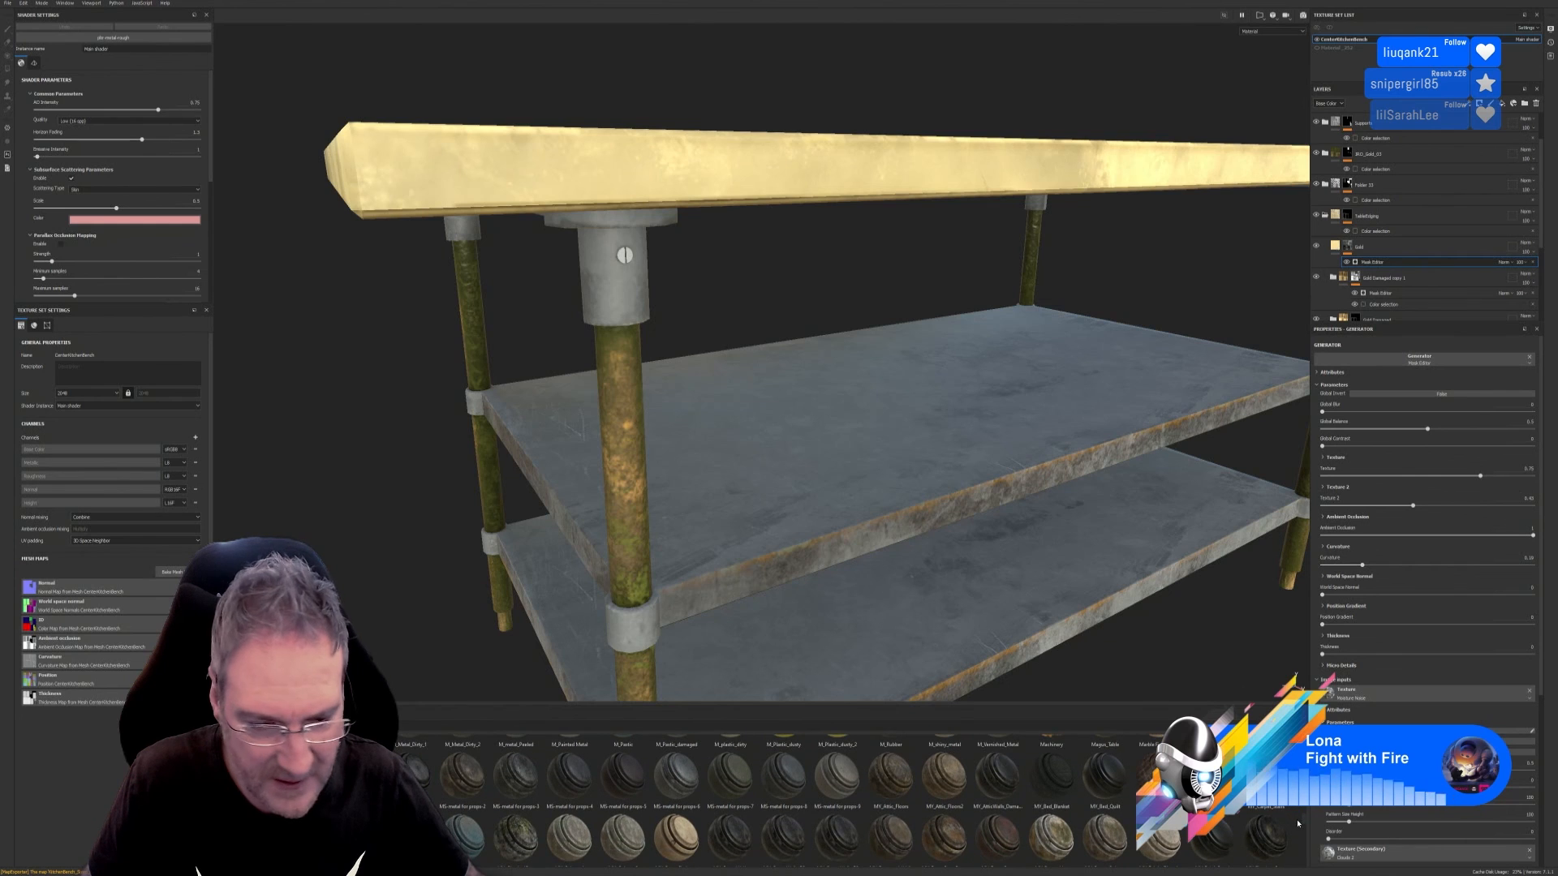
pyautogui.scroll(-1, 1295, 824)
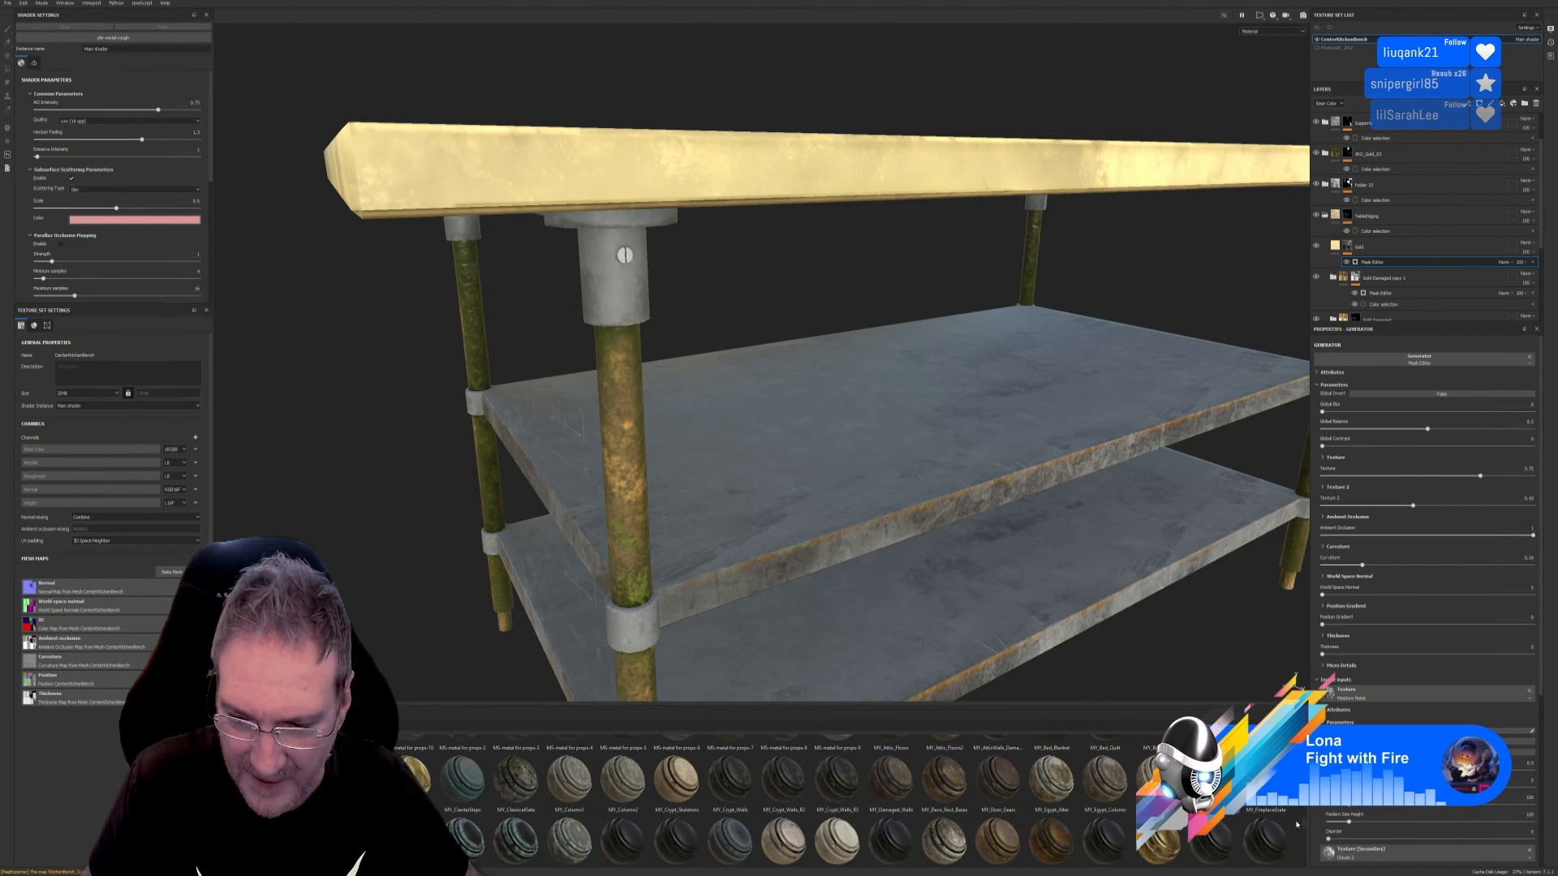
# Step: Examine the MY-prefixed crypt, kitchen, rusty and vanity materials further along in the material library
pyautogui.scroll(-1, 1299, 825)
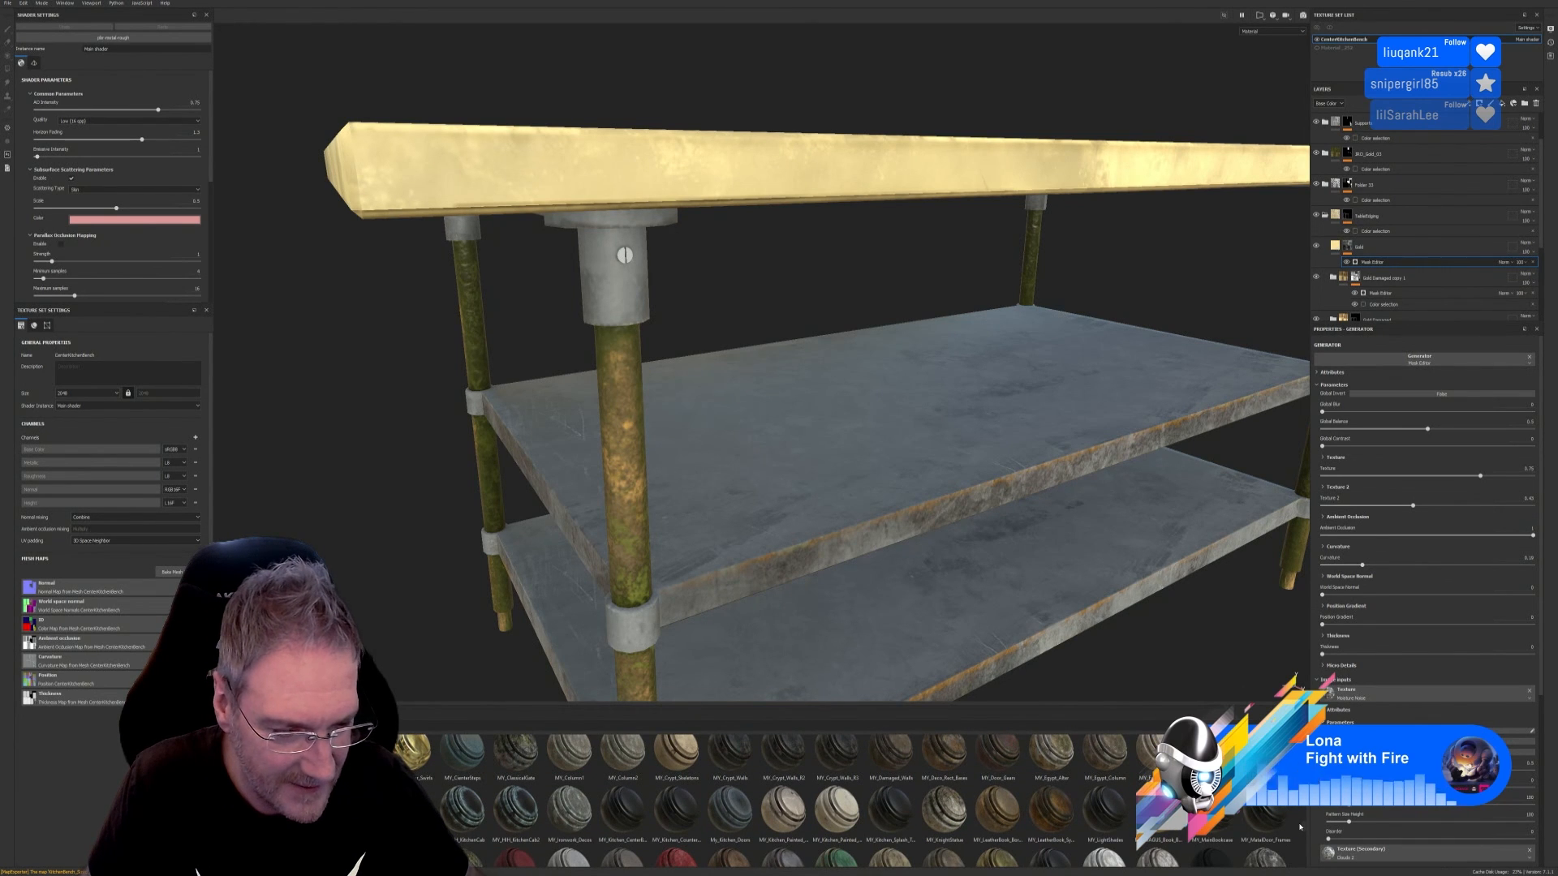
pyautogui.scroll(-1, 1299, 828)
pyautogui.scroll(-2, 1298, 829)
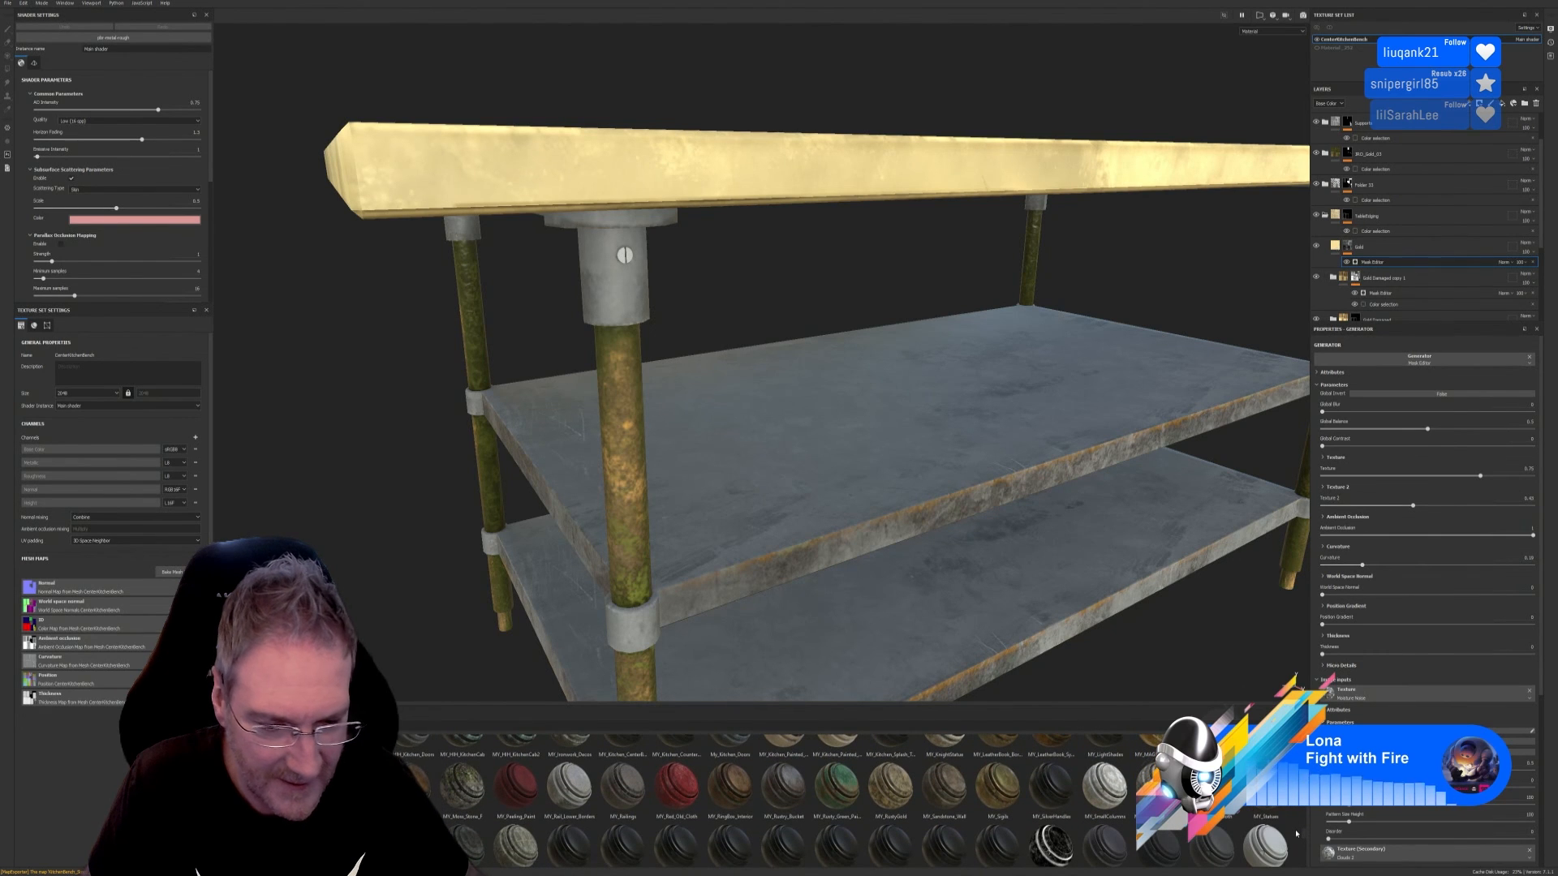
pyautogui.scroll(-2, 1295, 831)
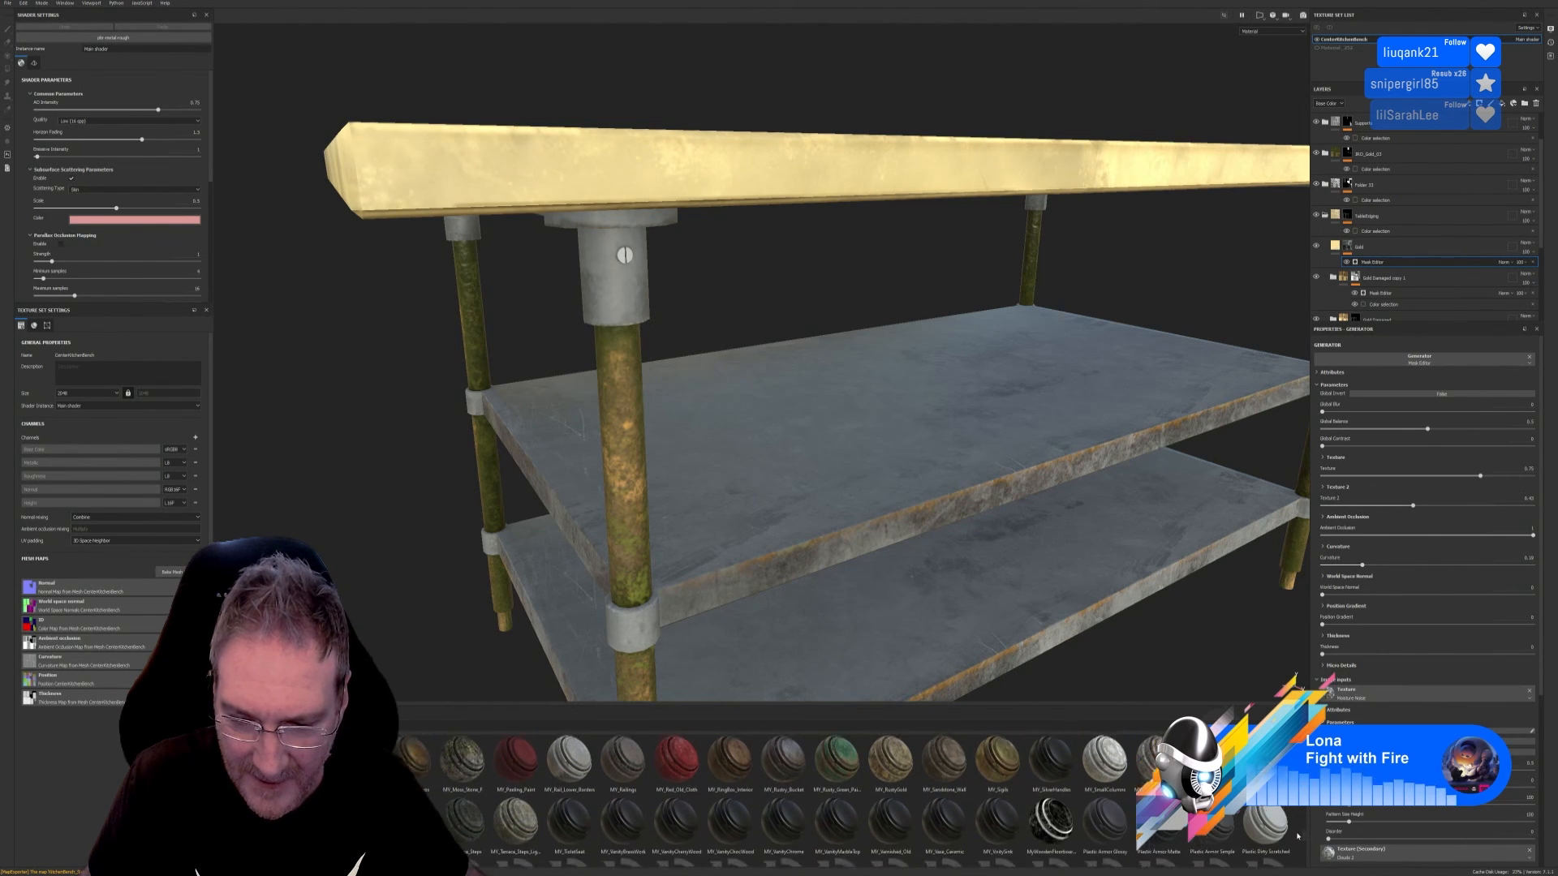
pyautogui.scroll(-1, 1295, 840)
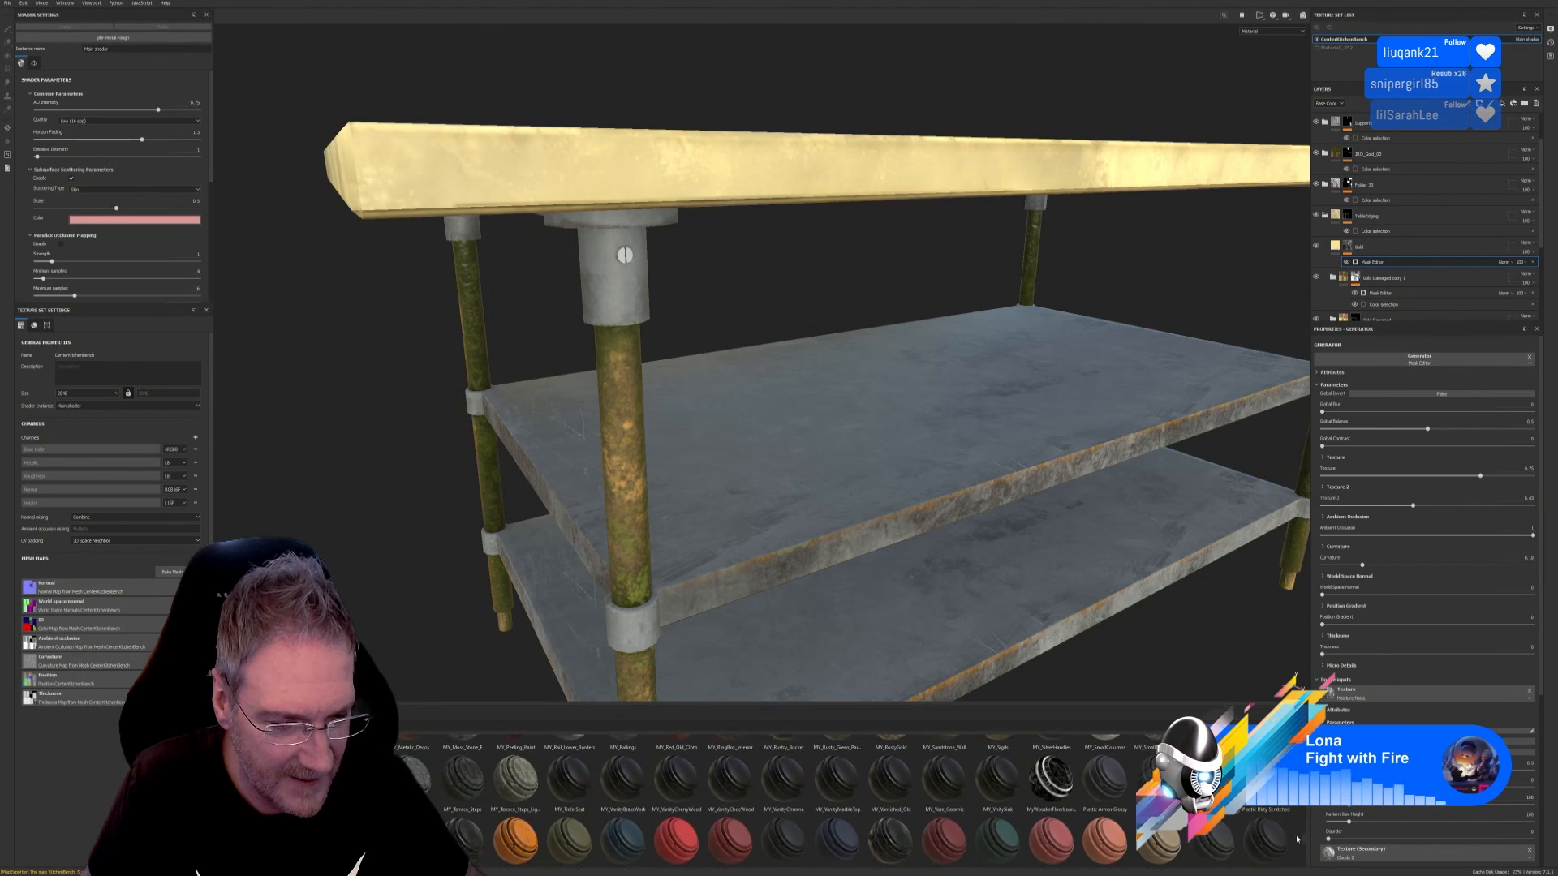
# Step: Examine the plastic, Sci-Fi, skin and painted steel materials, and return to the preceding plastic and MY-prefixed entries for comparison
pyautogui.scroll(-3, 1296, 844)
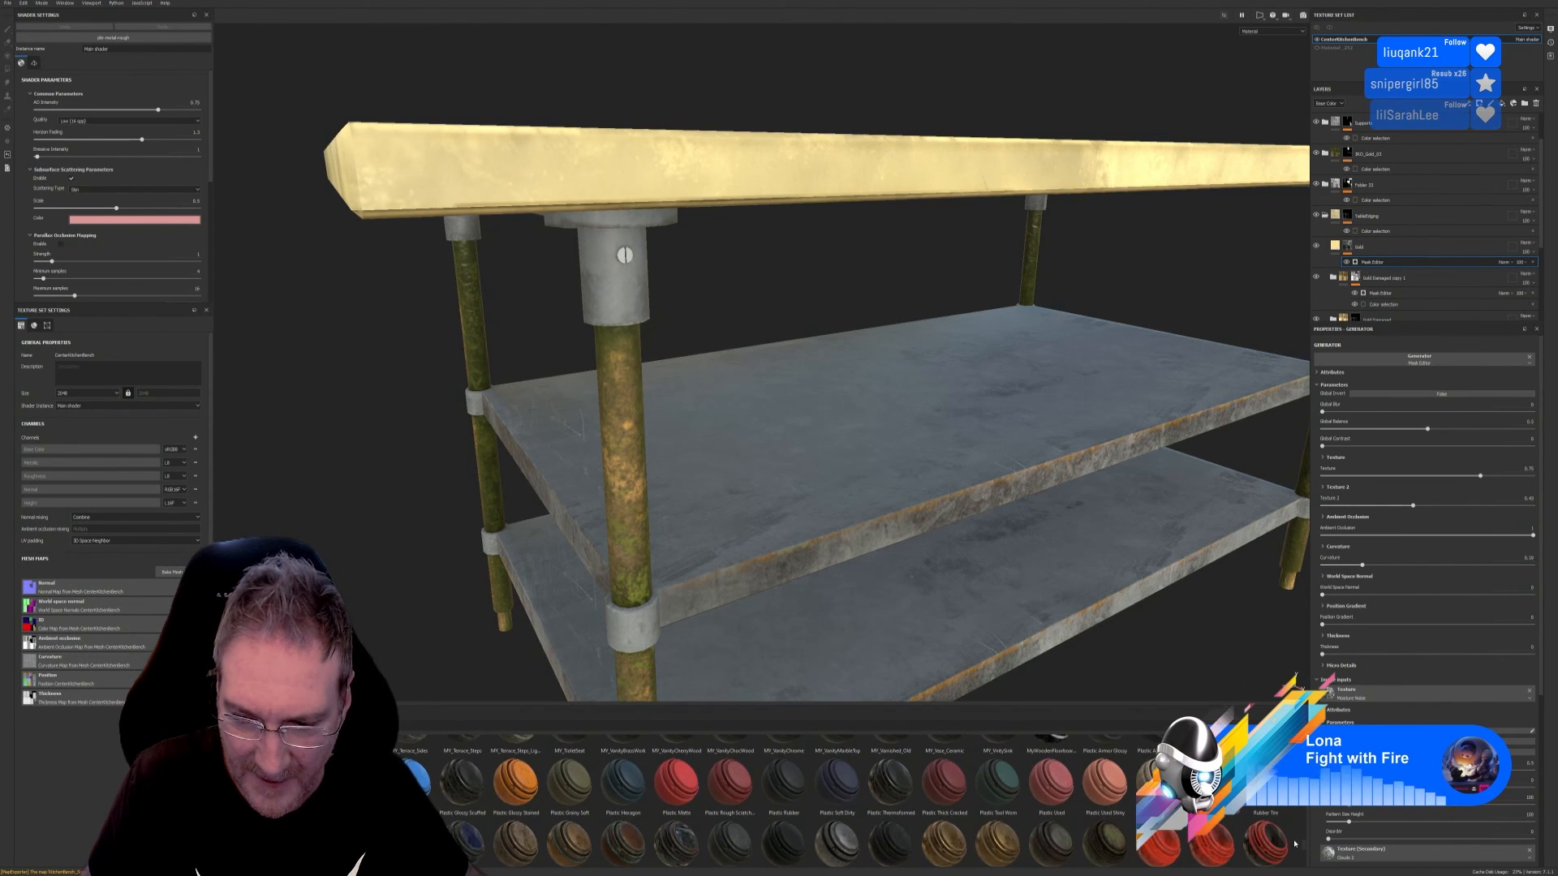
pyautogui.scroll(-2, 1296, 848)
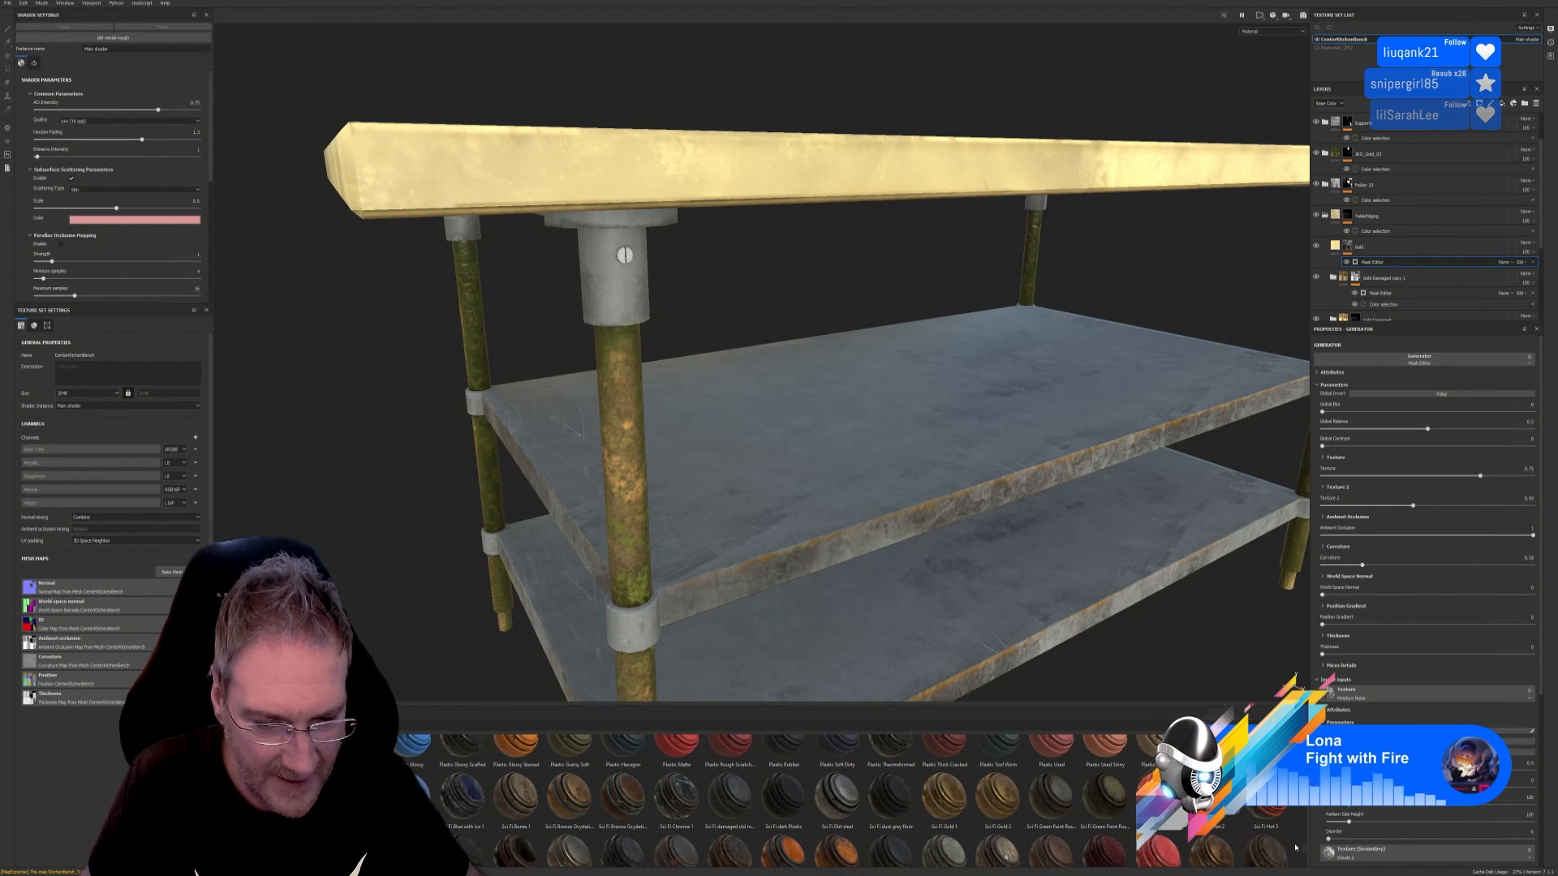
pyautogui.scroll(-2, 1295, 847)
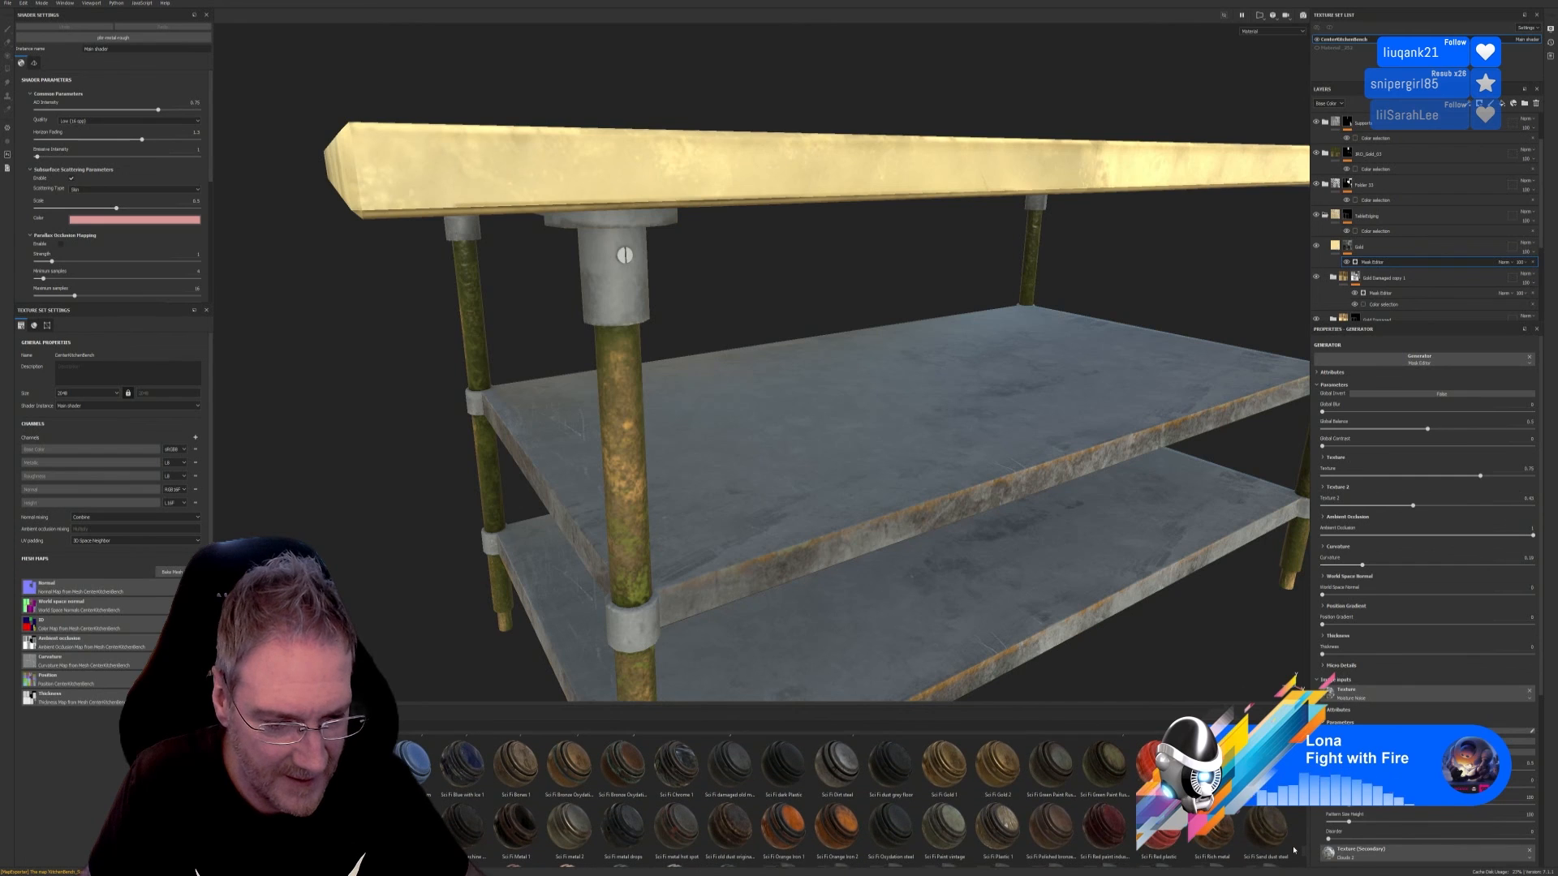
pyautogui.scroll(-1, 1294, 849)
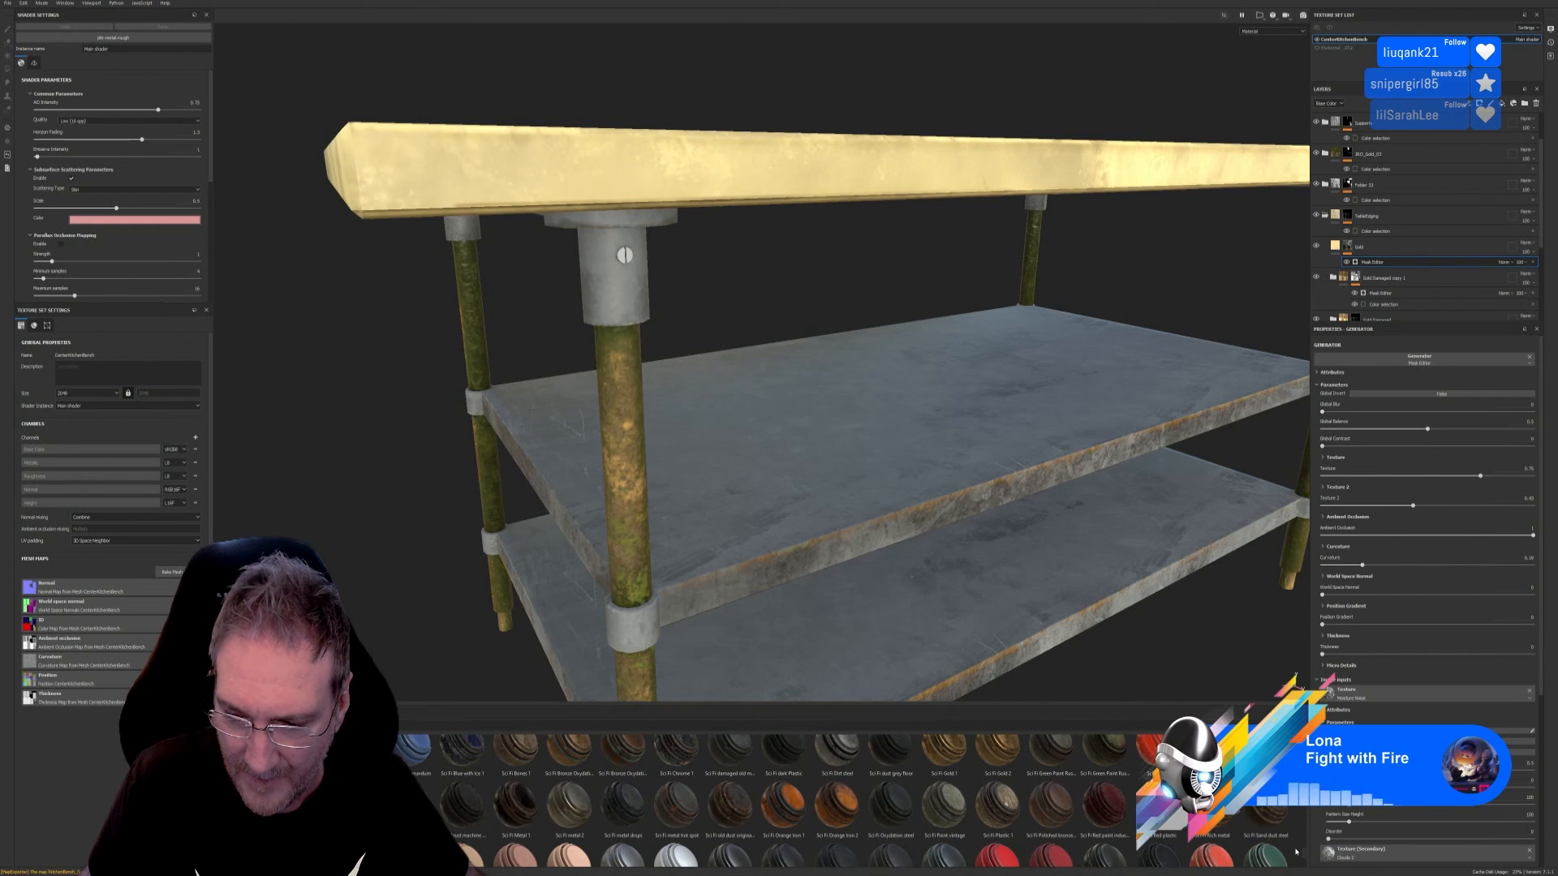
pyautogui.scroll(-3, 1295, 851)
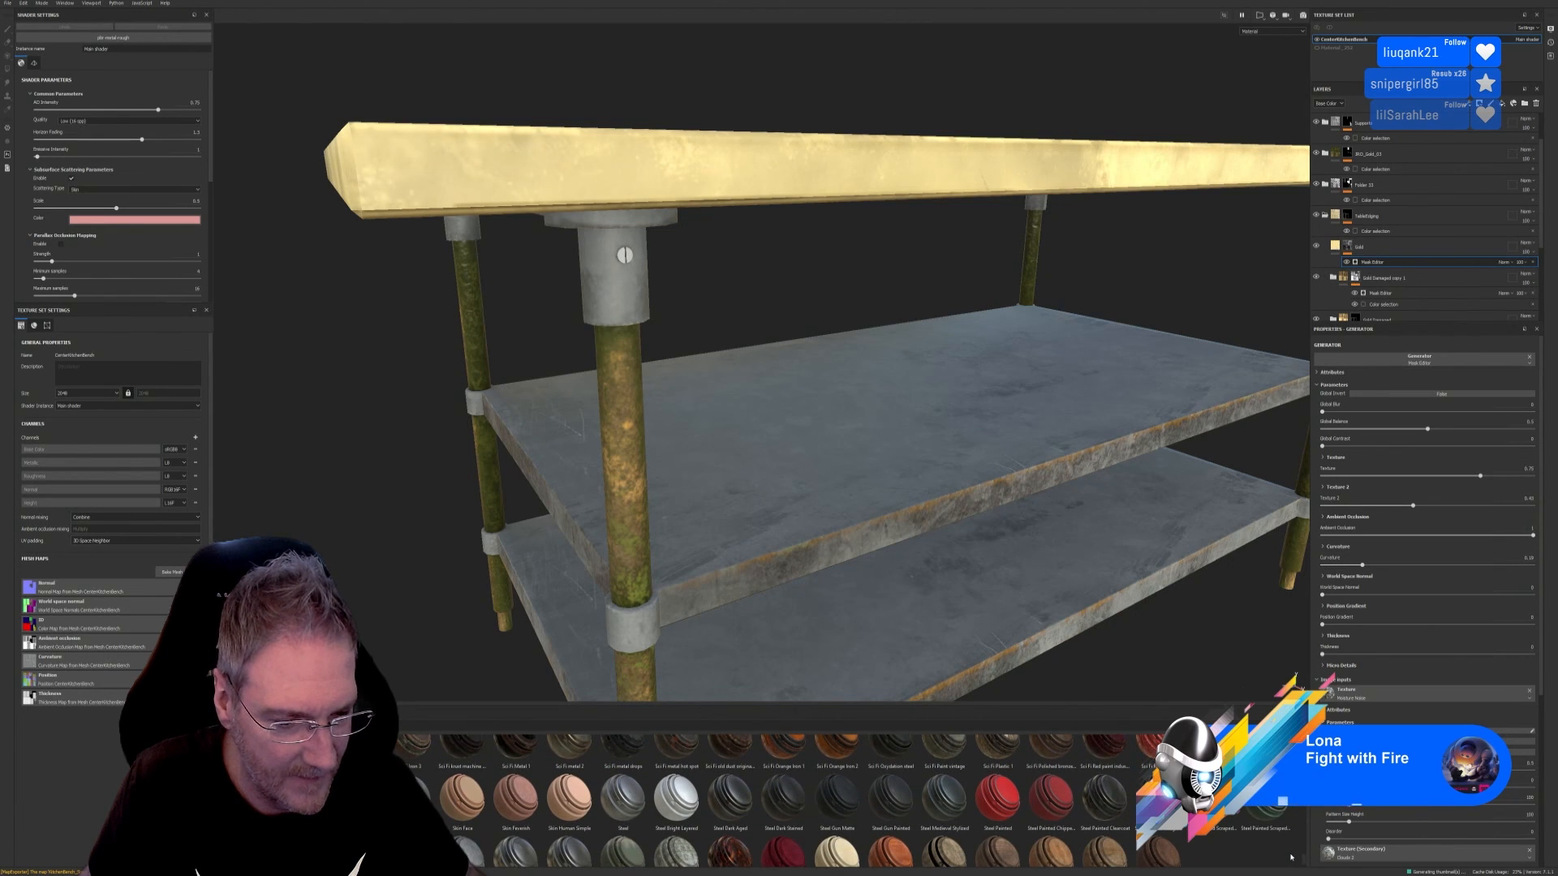
pyautogui.scroll(3, 1290, 856)
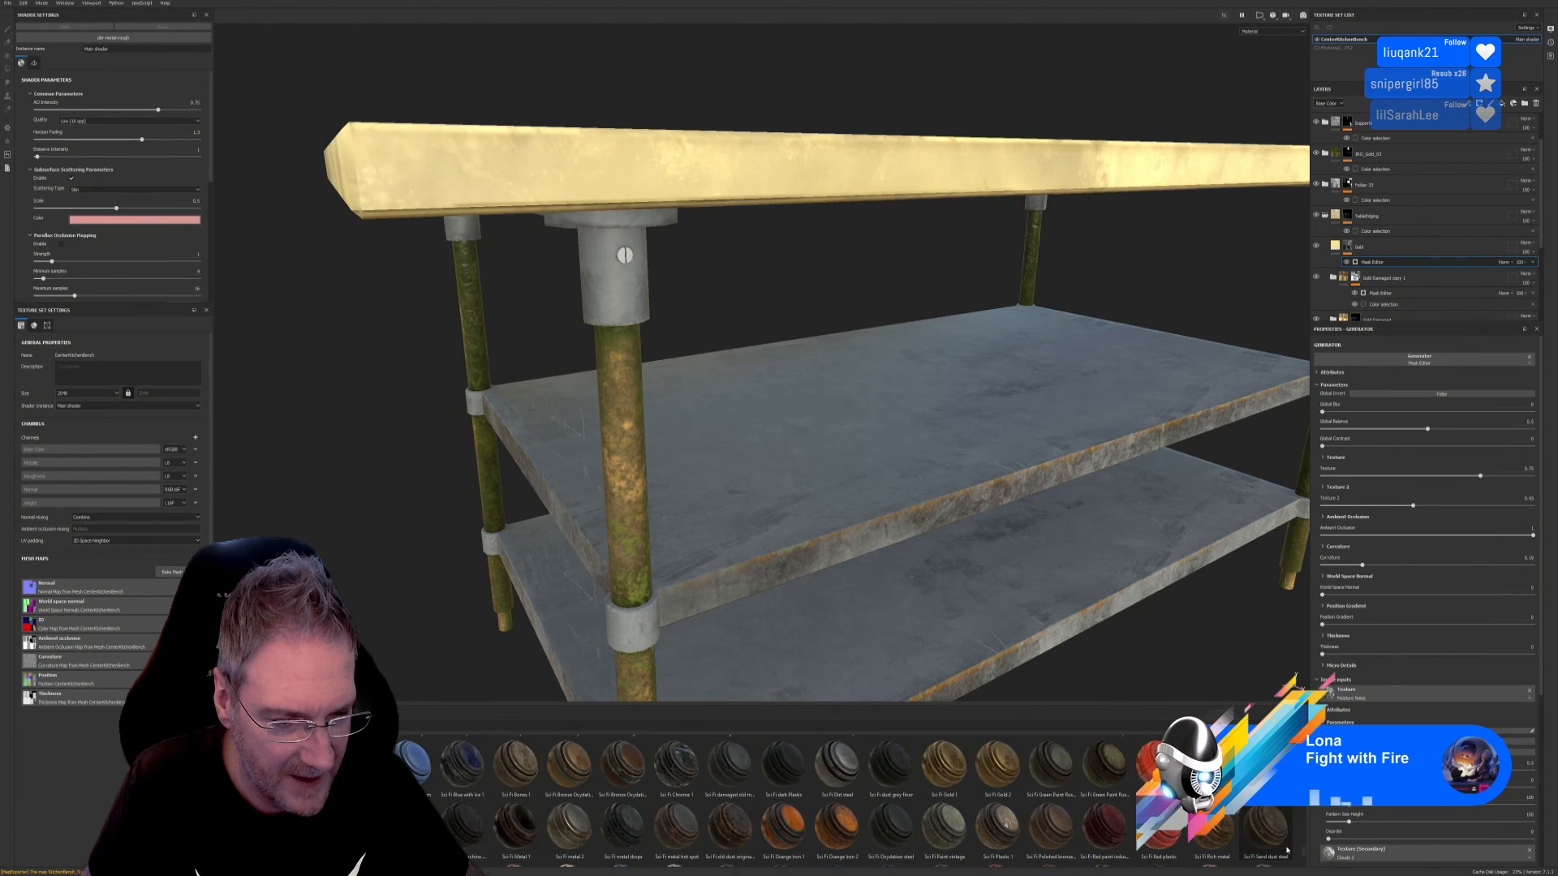
pyautogui.scroll(2, 1287, 850)
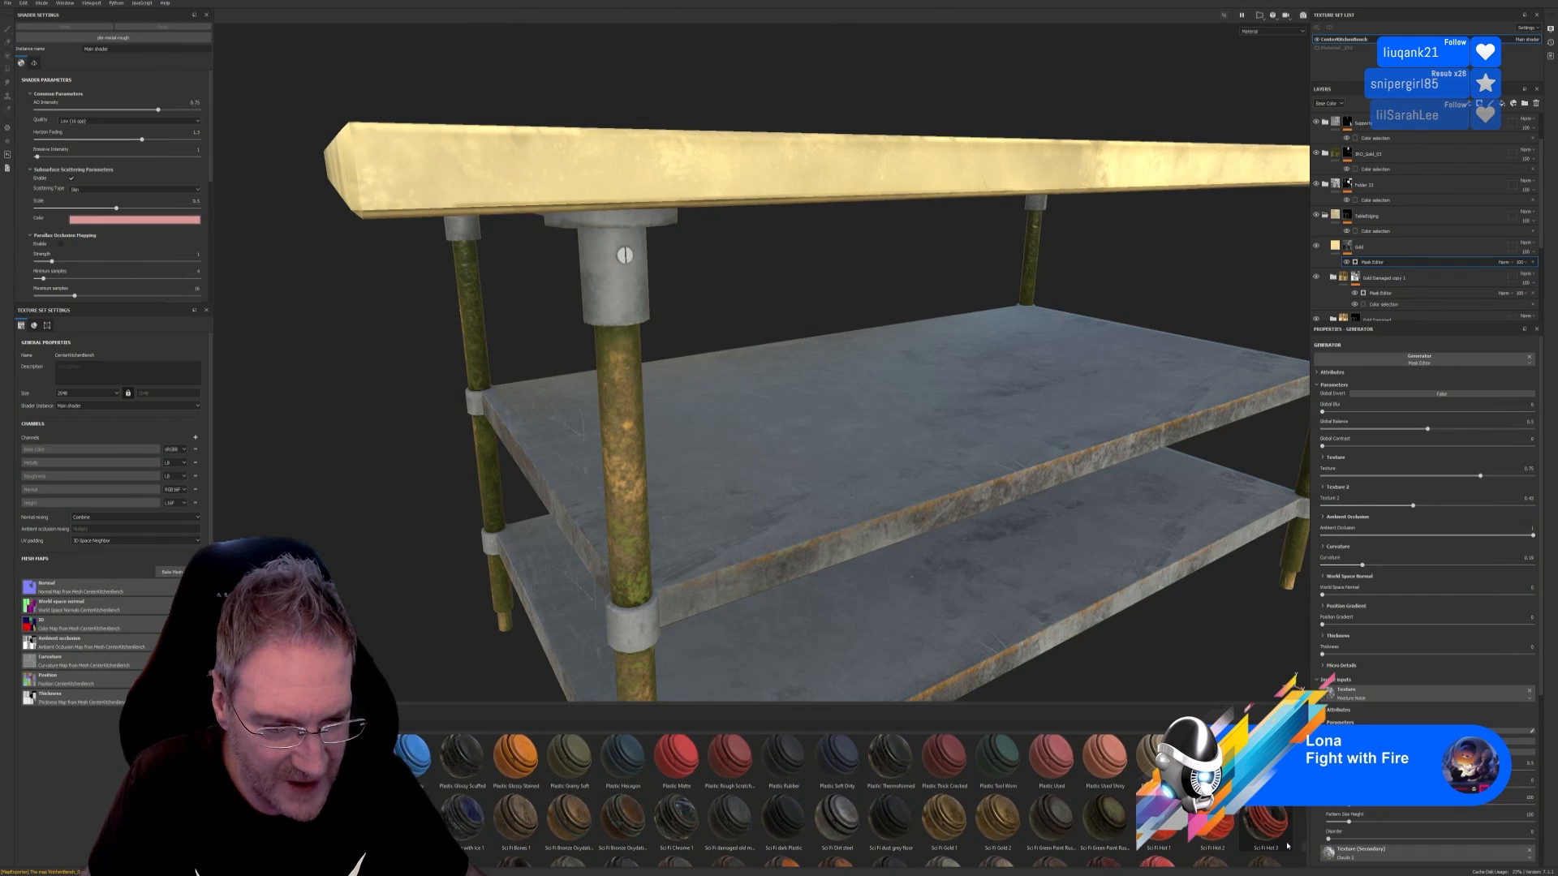
pyautogui.scroll(1, 1290, 846)
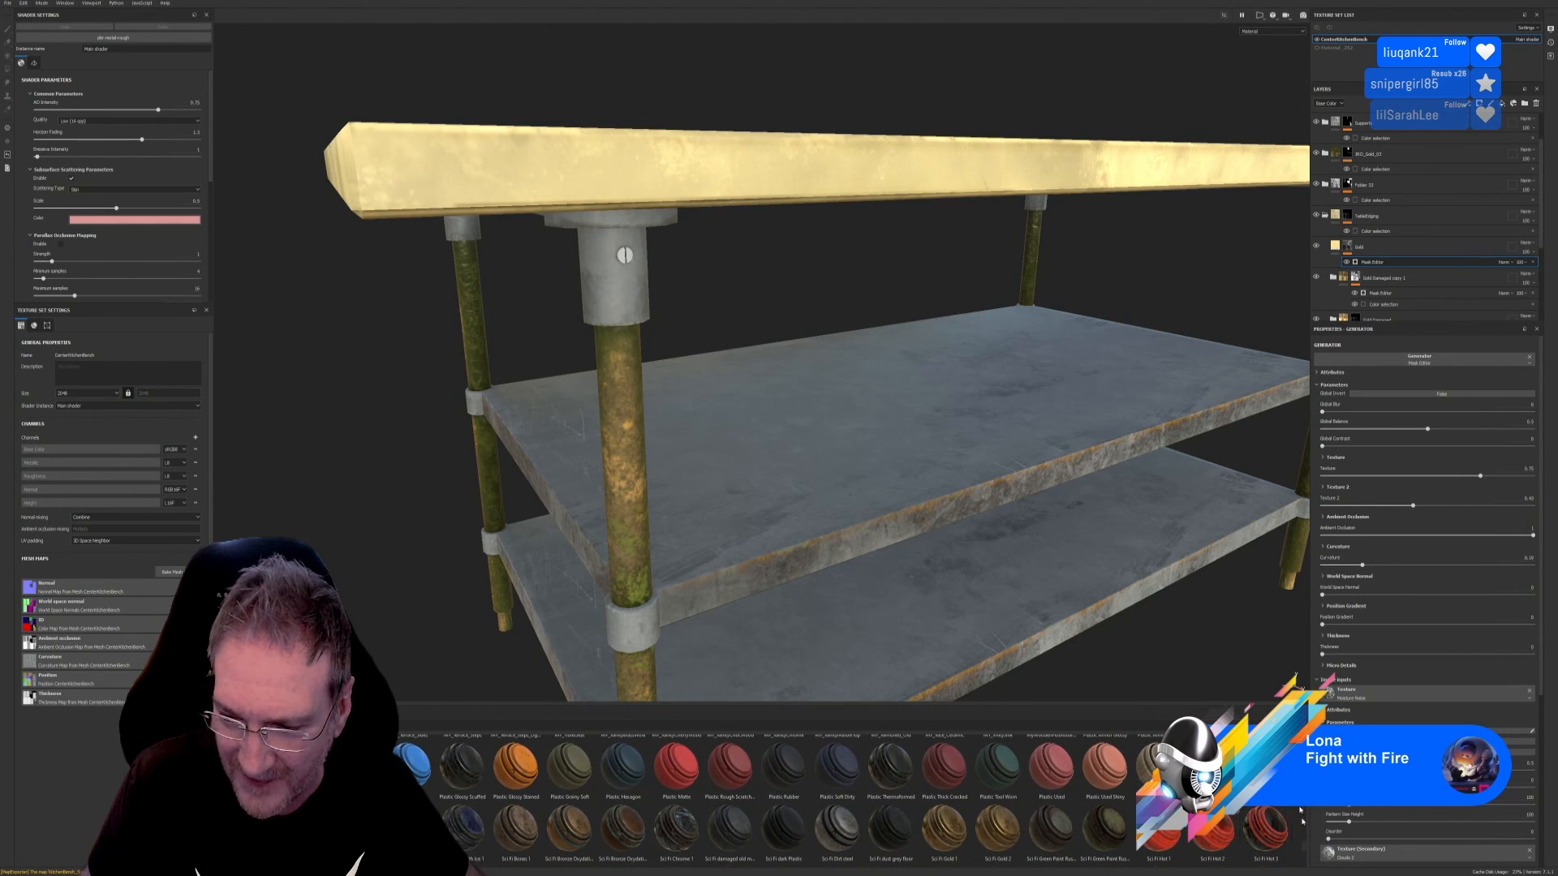
pyautogui.scroll(-1, 1303, 851)
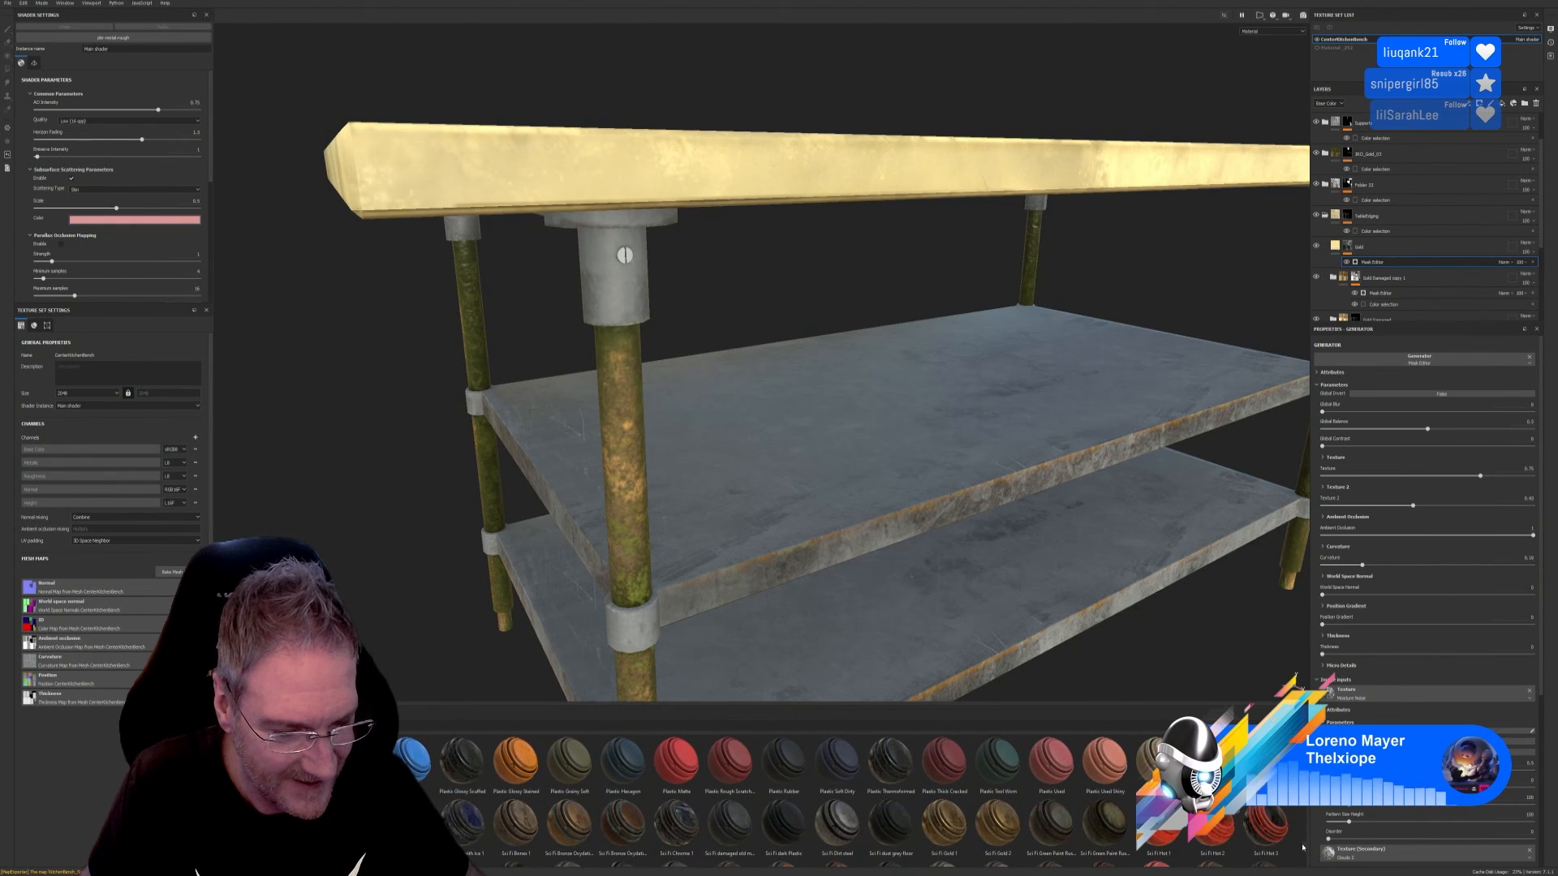
pyautogui.scroll(3, 1302, 848)
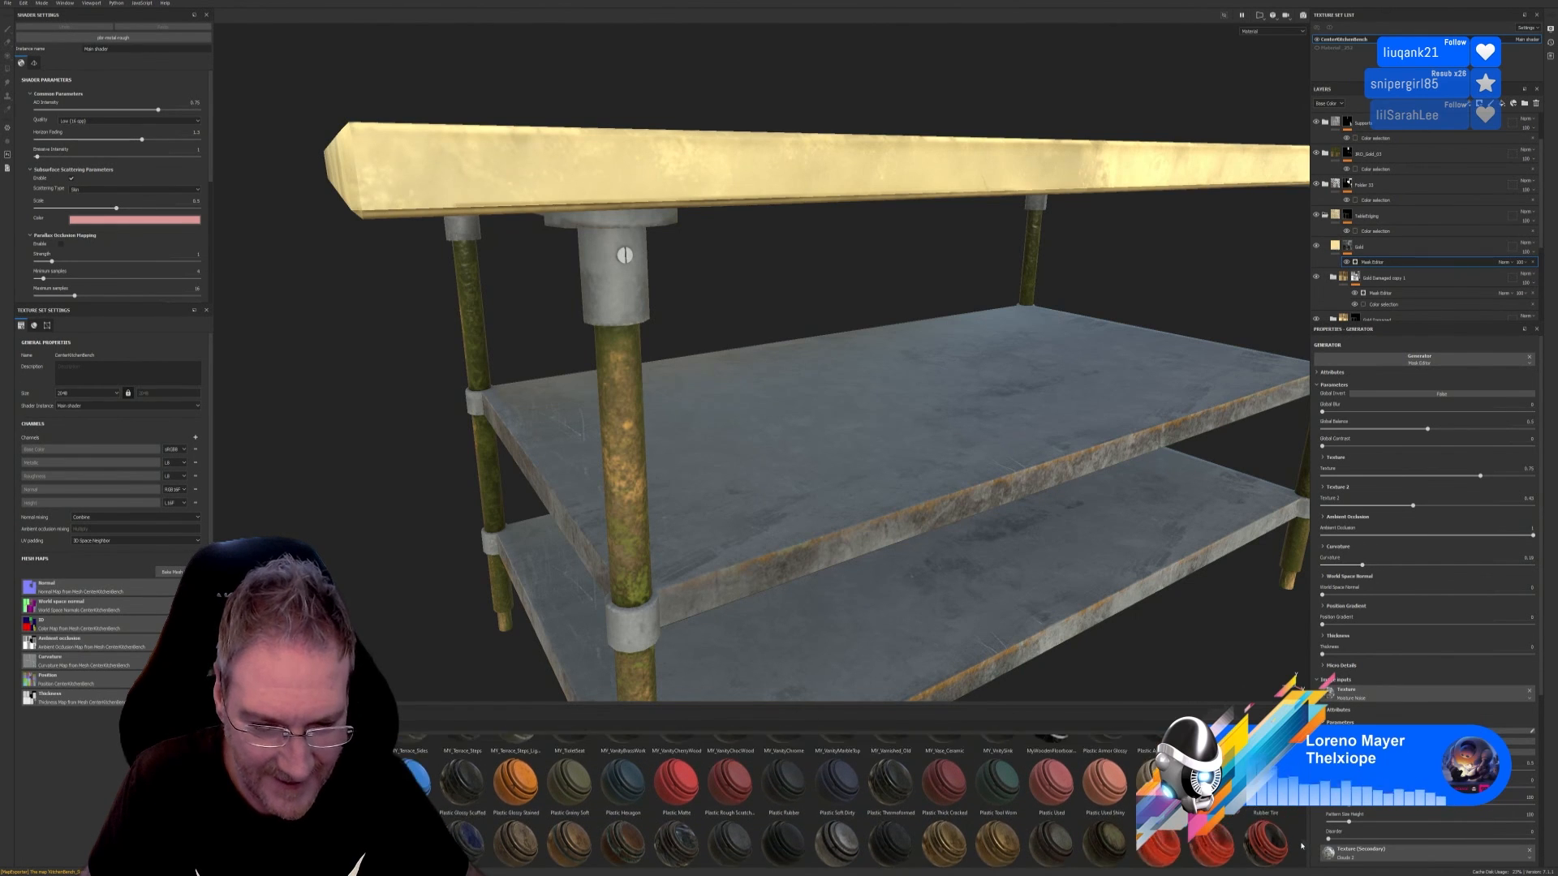
pyautogui.scroll(1, 1300, 843)
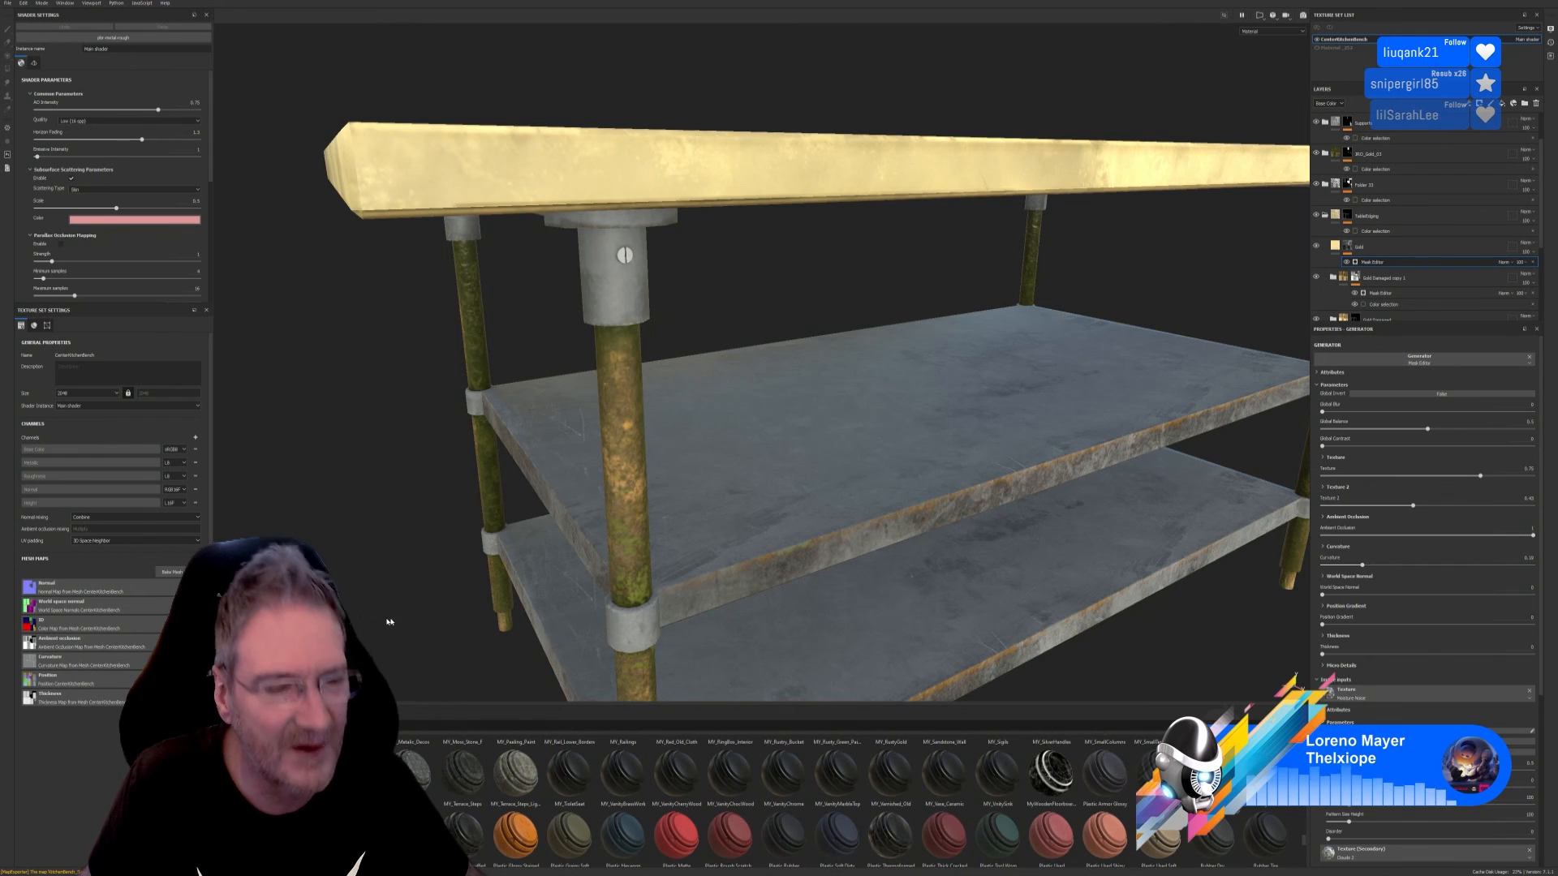
pyautogui.write('dirt')
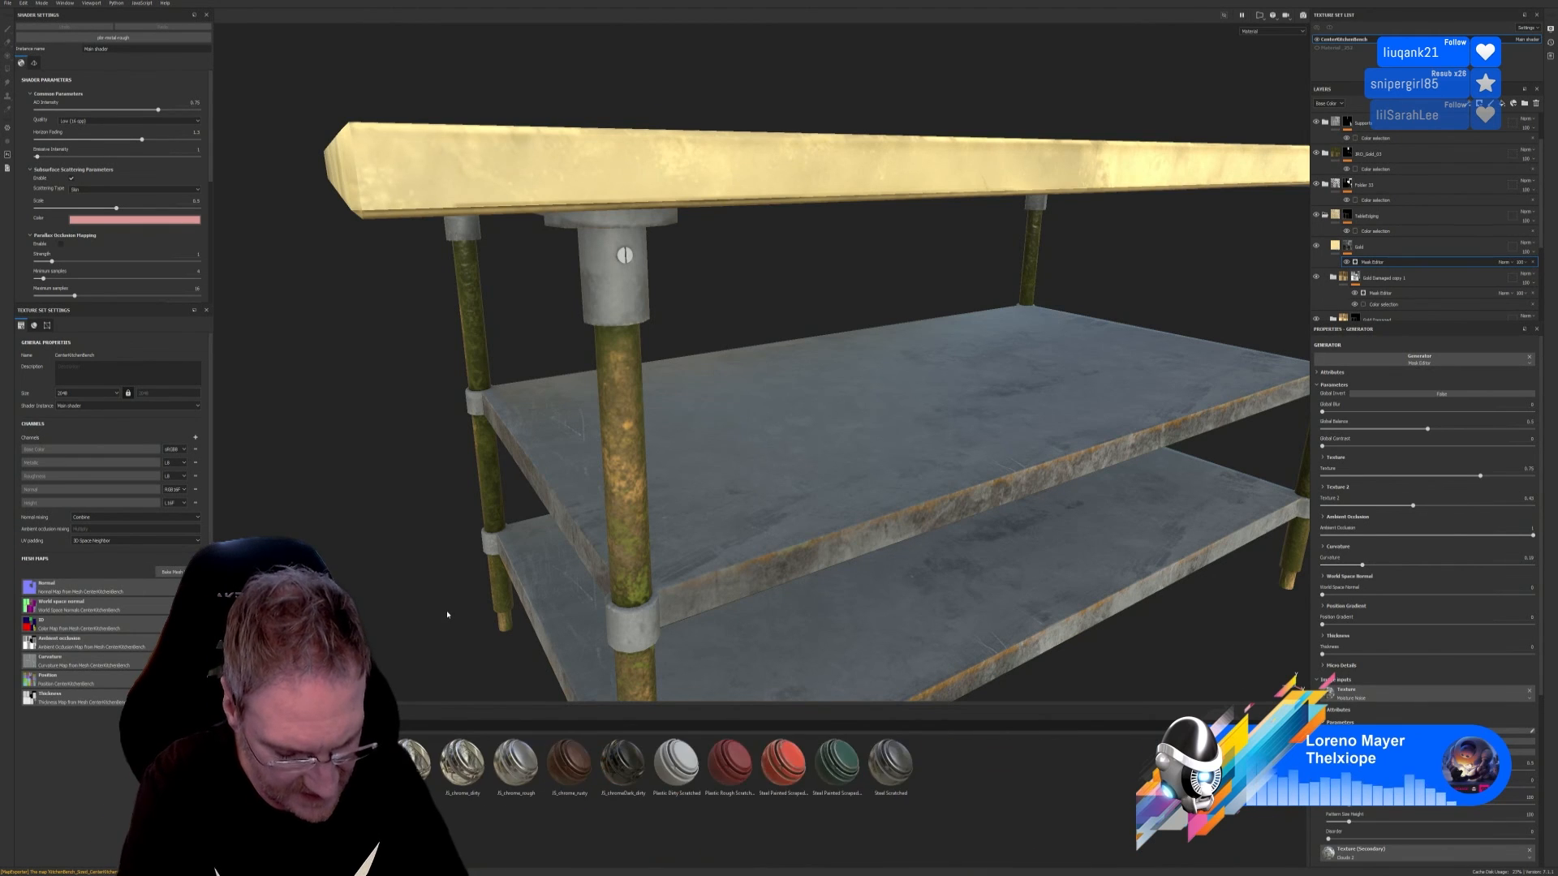
pyautogui.press('BackSpace')
pyautogui.press('BackSpace')
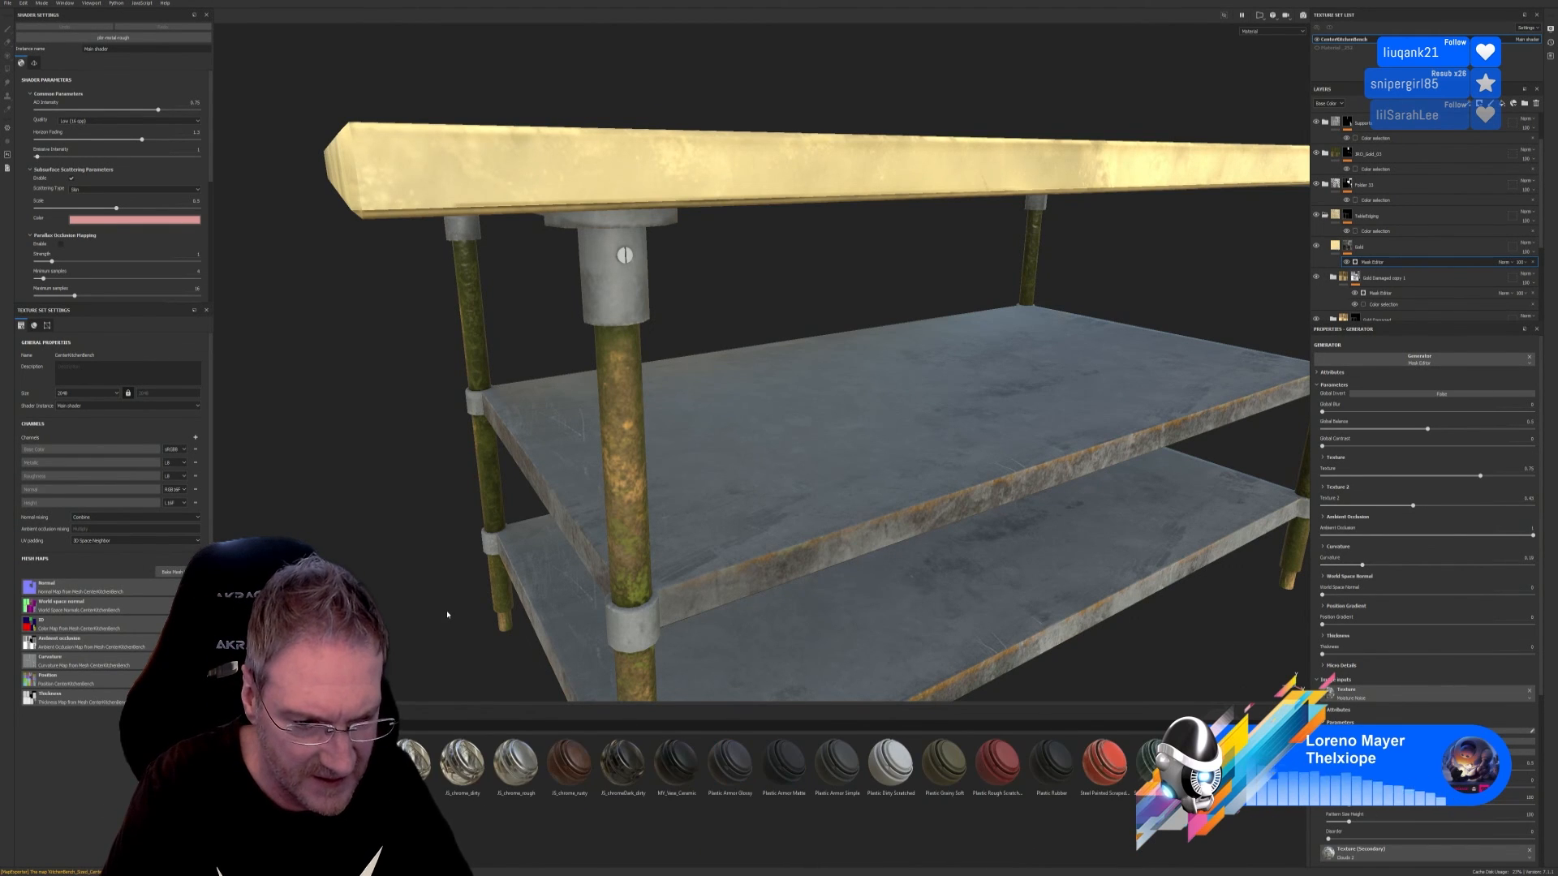
pyautogui.press('BackSpace')
pyautogui.write('mar')
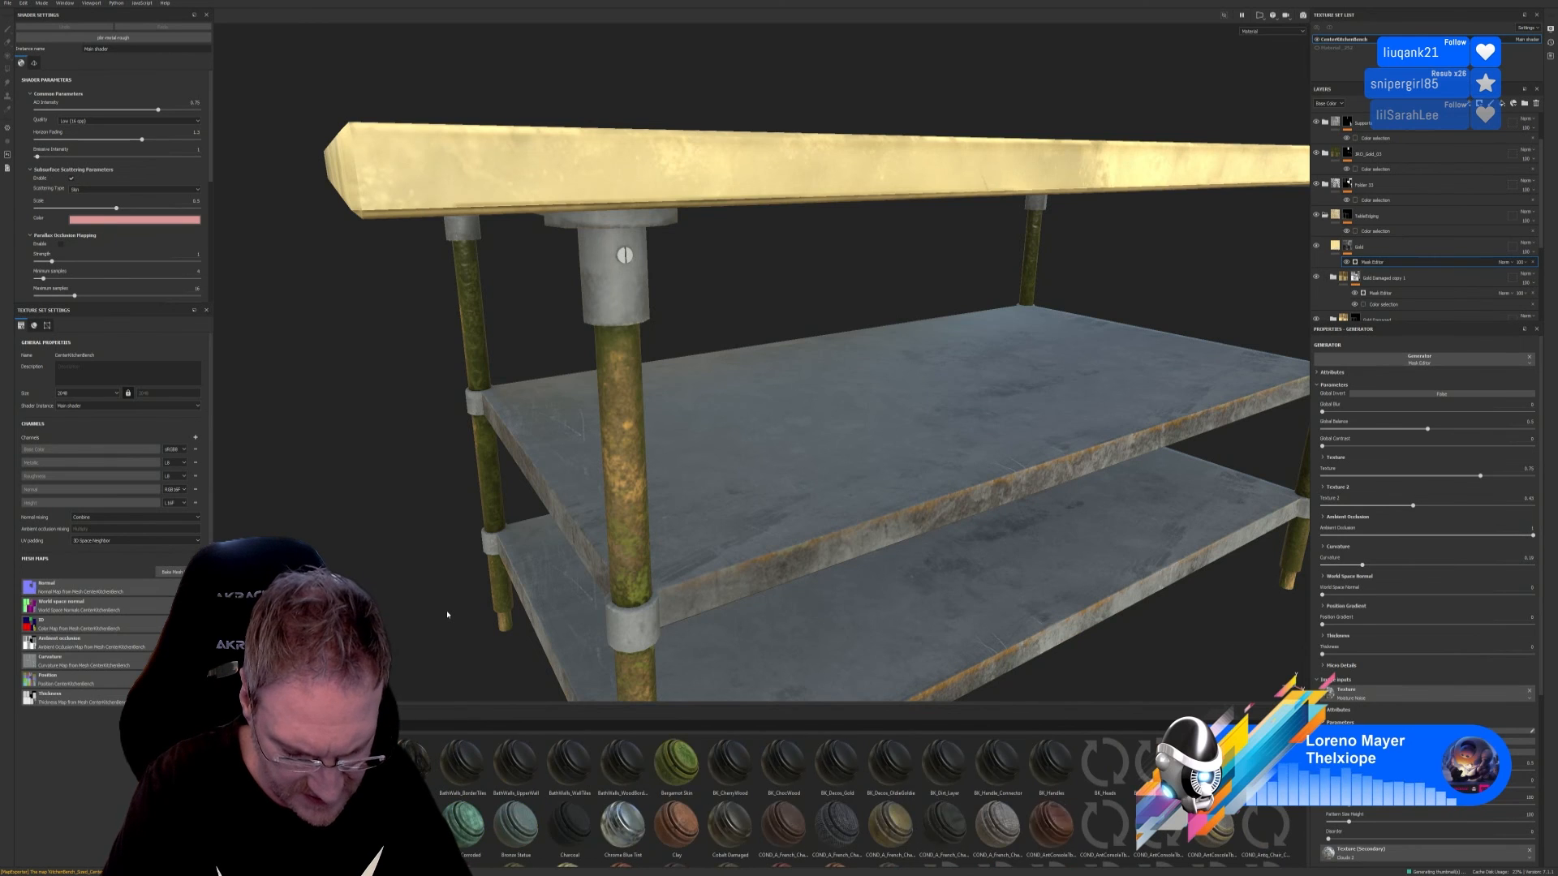
pyautogui.write('k')
pyautogui.press('BackSpace')
pyautogui.press('BackSpace')
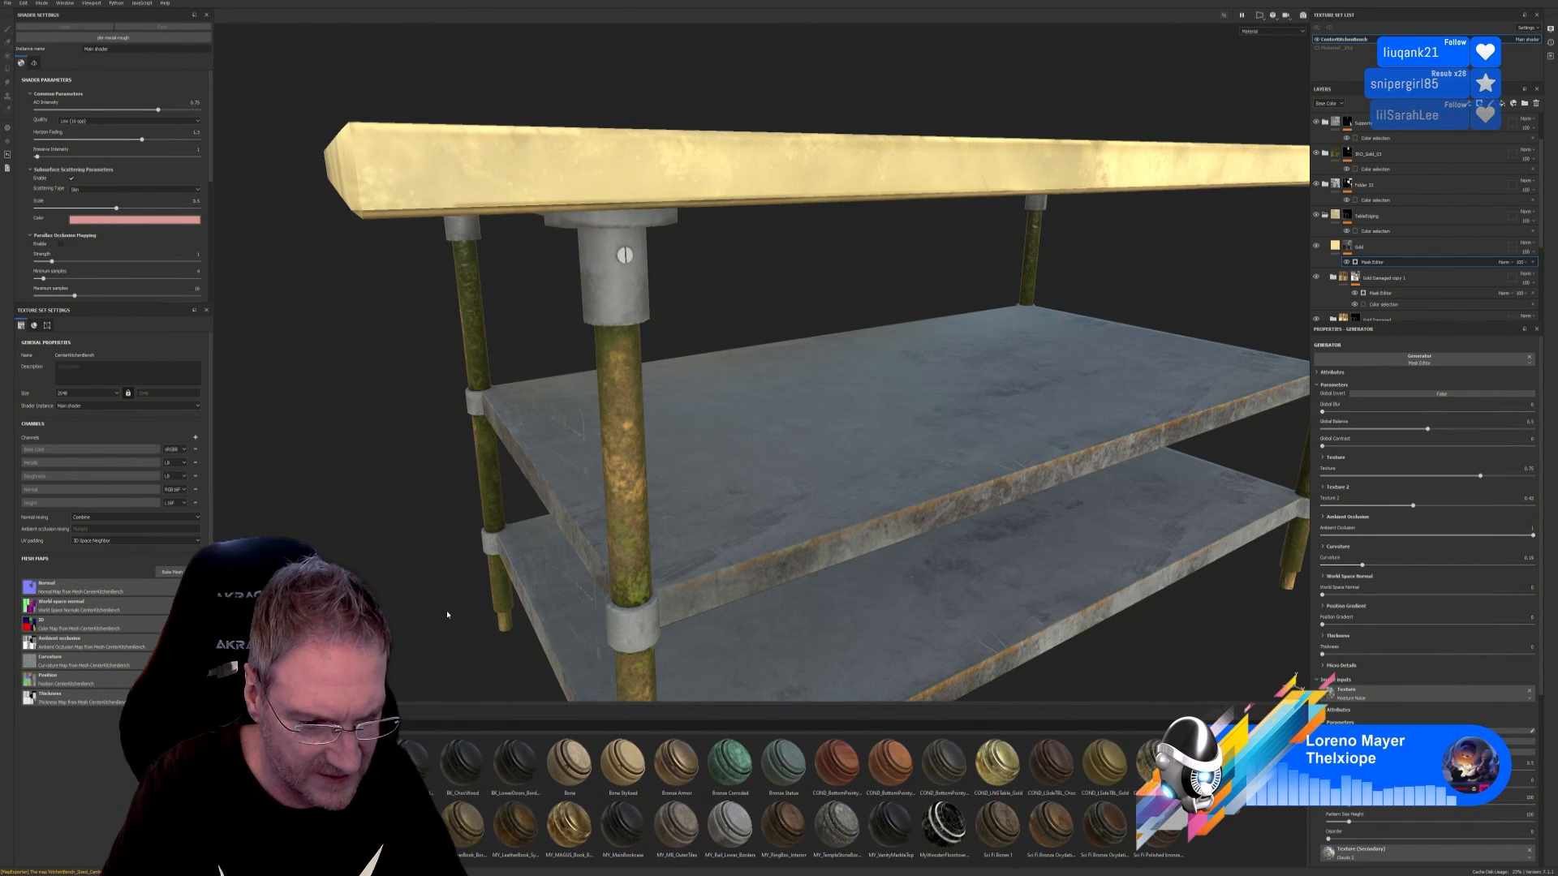
pyautogui.press('BackSpace')
pyautogui.press('BackSpace')
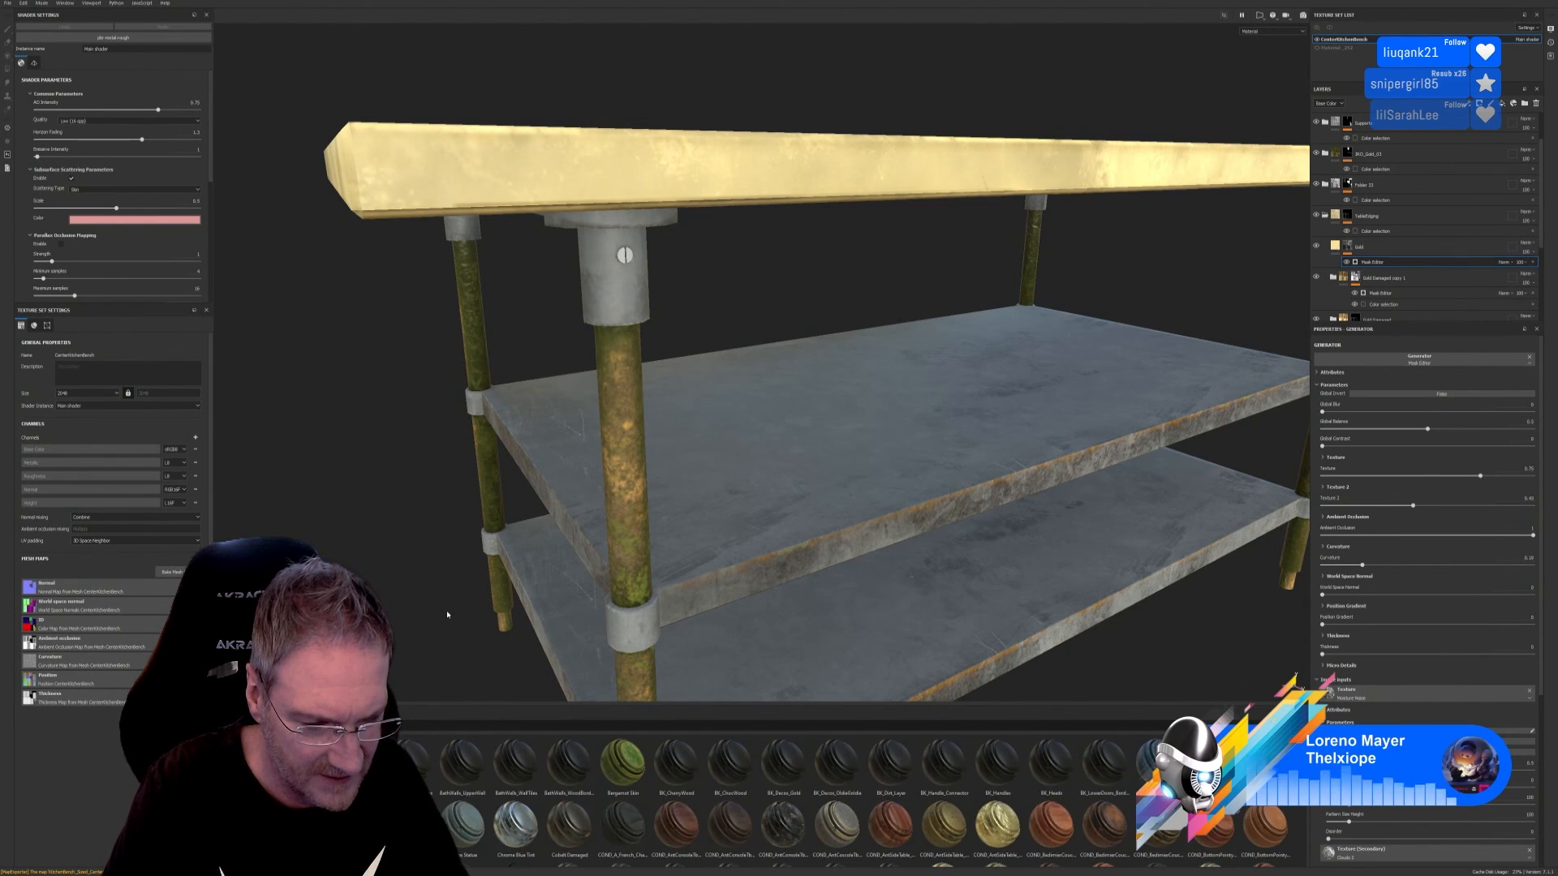
# Step: Search the material library for "metal" and examine the matching metal, props, Sci-Fi and steel materials for the rack
pyautogui.write('metal')
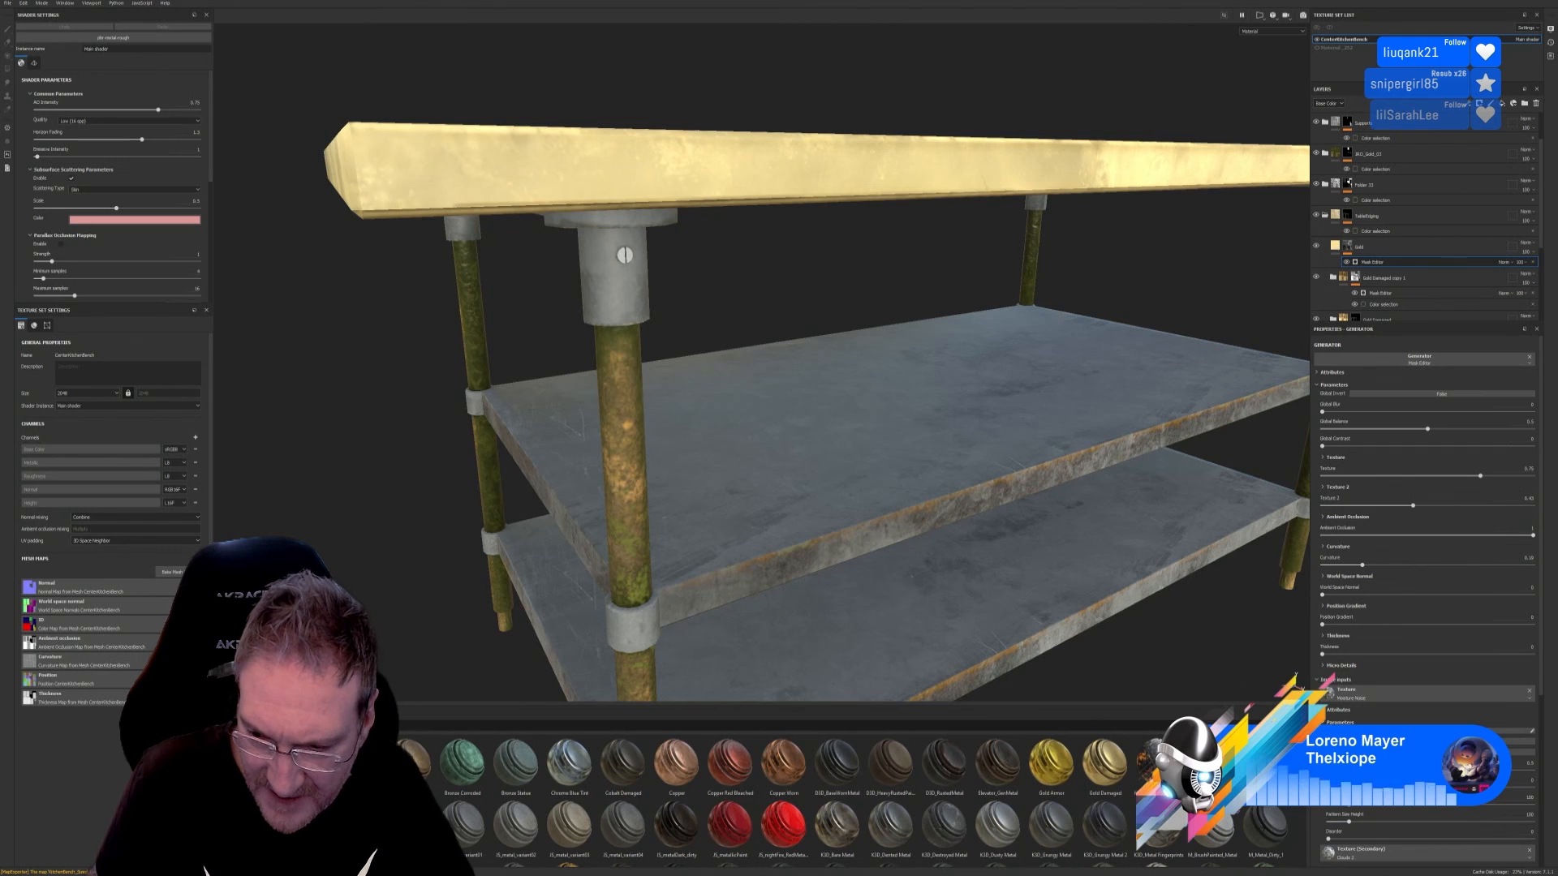
pyautogui.scroll(-1, 812, 799)
pyautogui.scroll(-2, 812, 799)
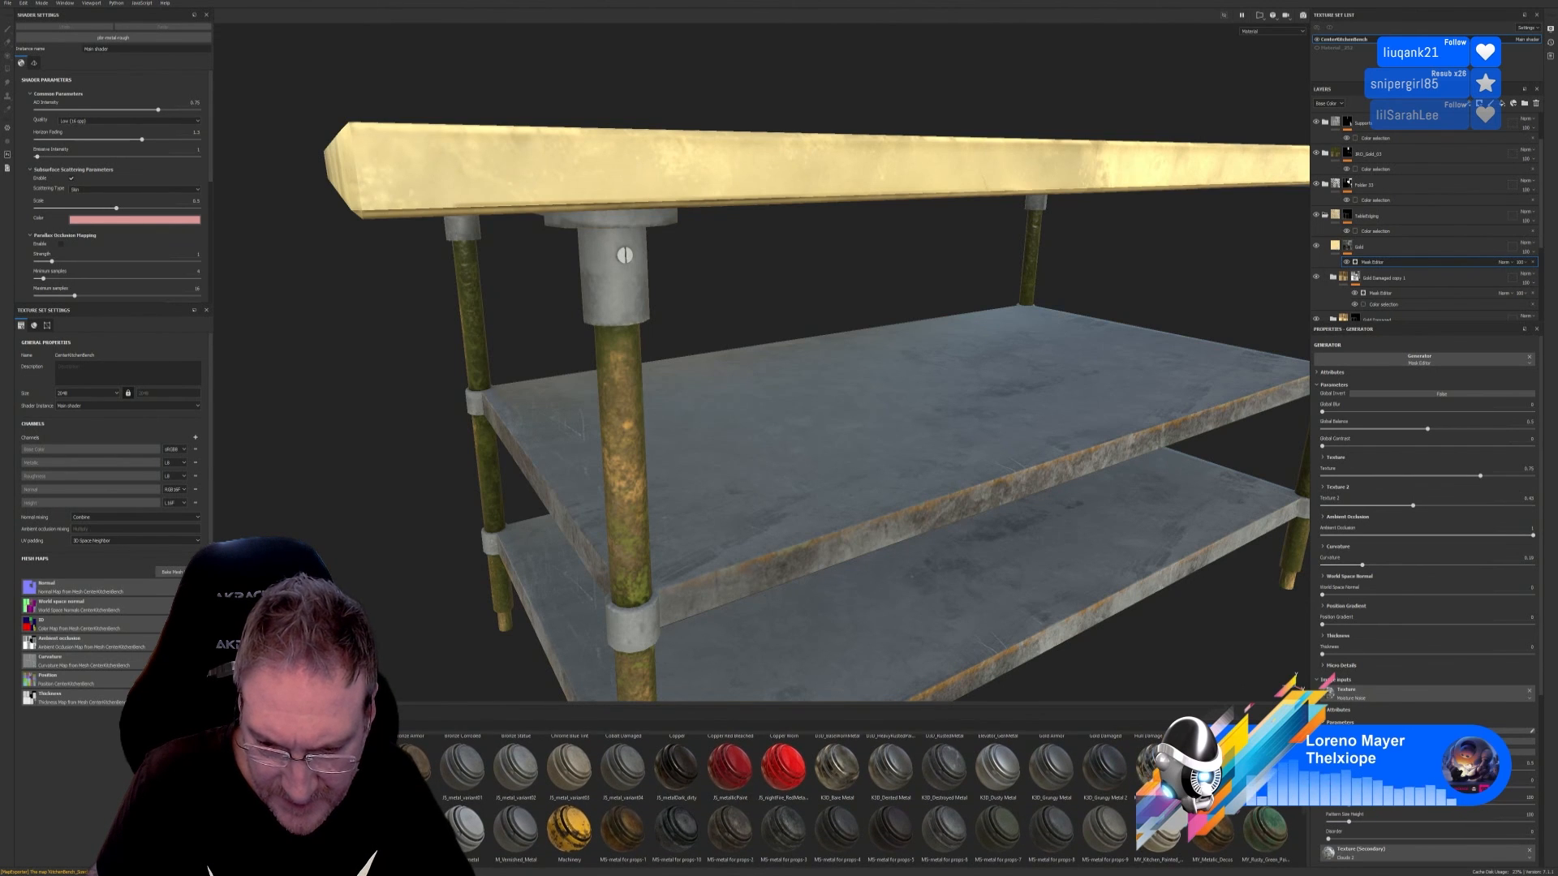
pyautogui.scroll(-1, 811, 799)
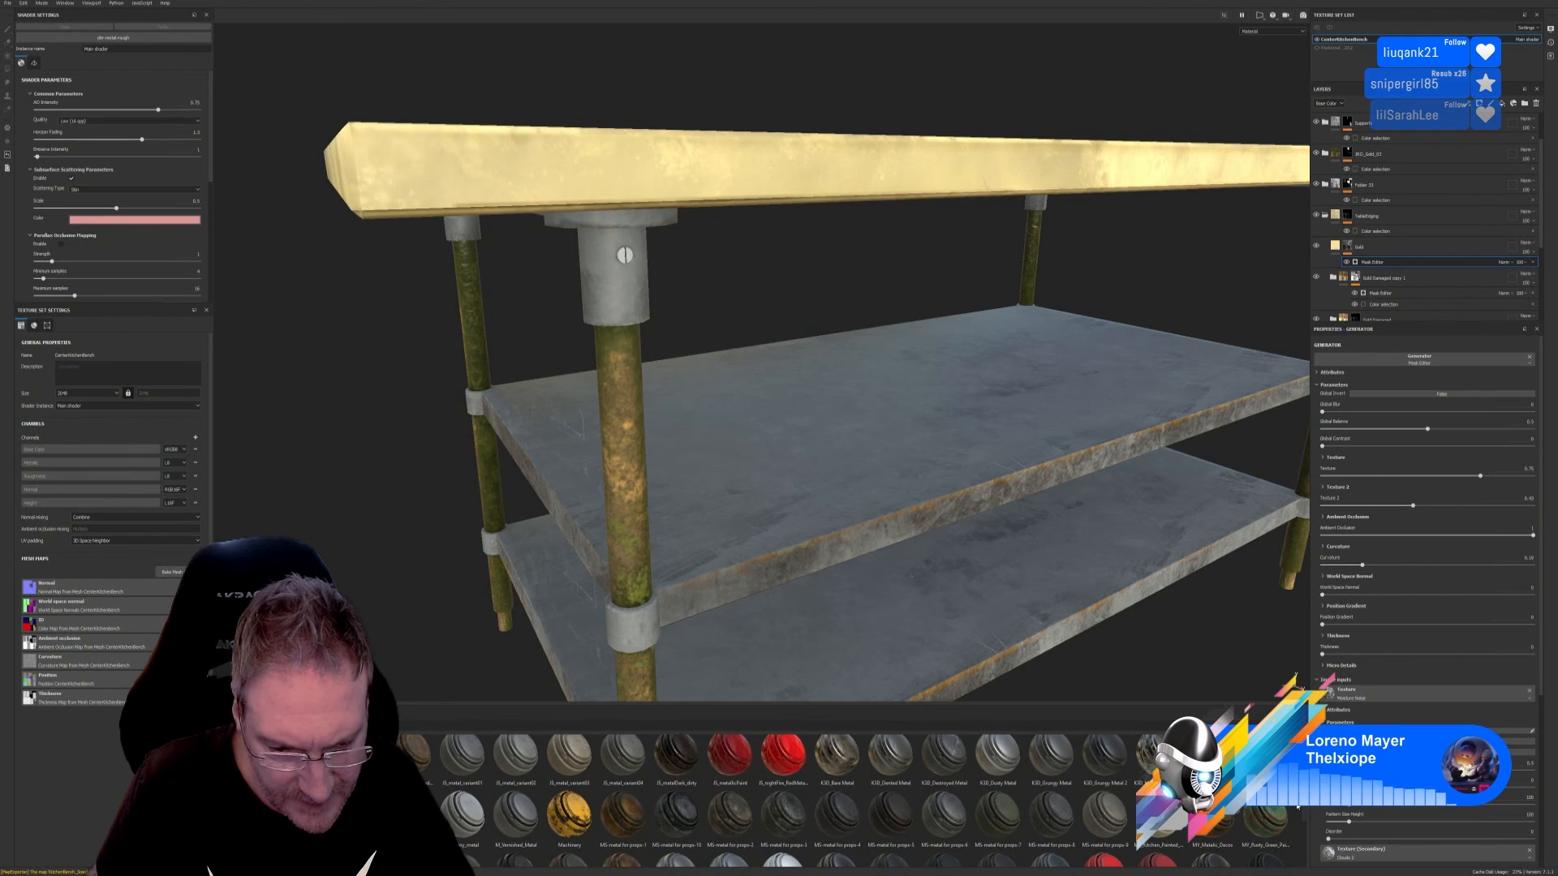
pyautogui.scroll(-1, 1296, 807)
pyautogui.scroll(-1, 1294, 810)
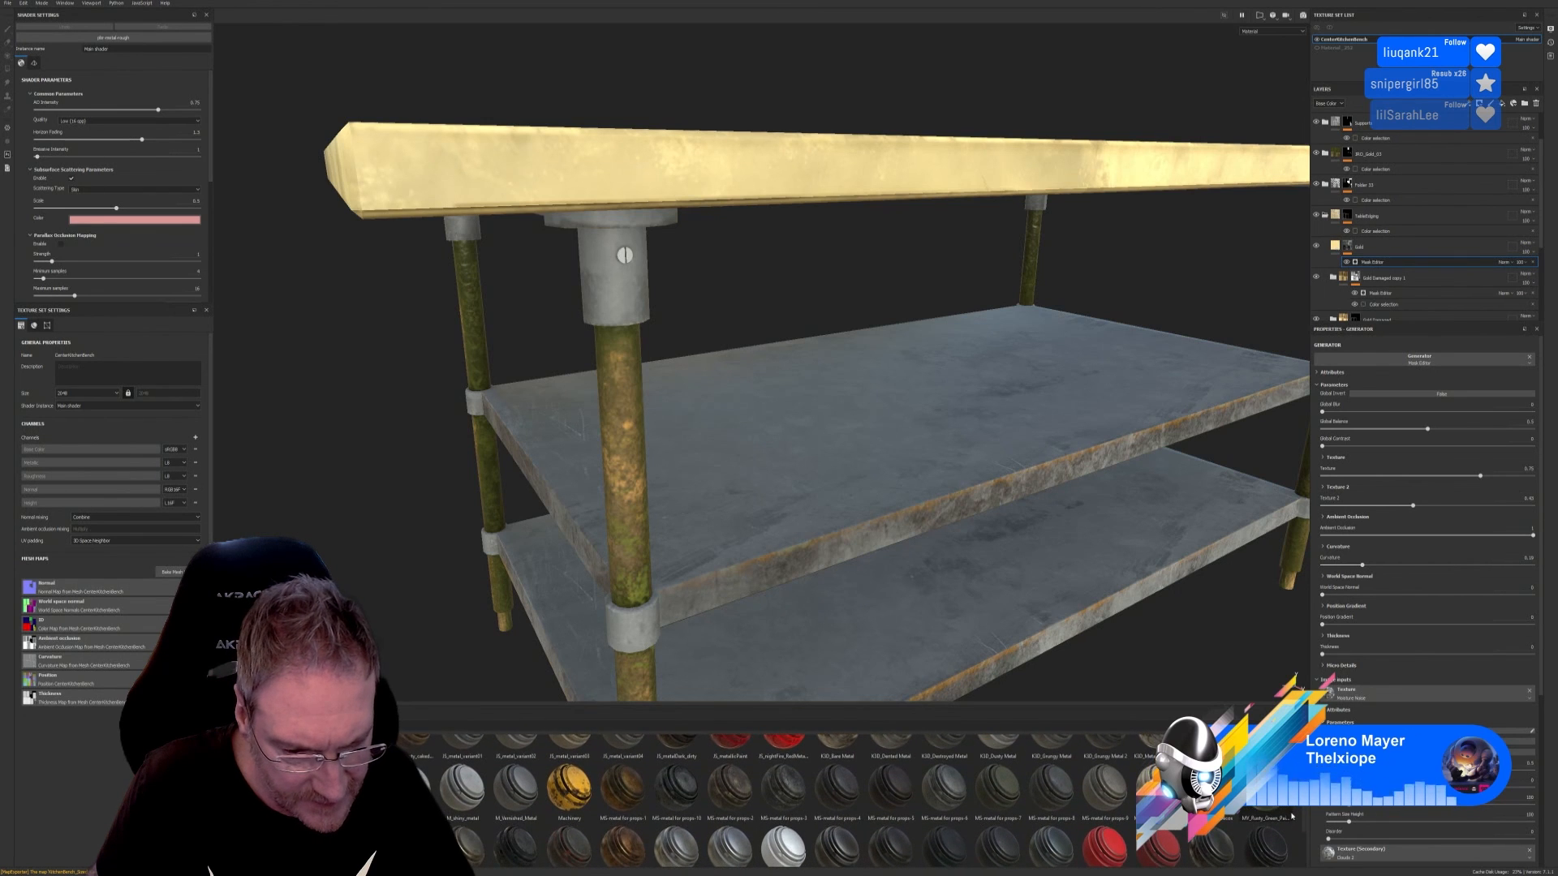
pyautogui.scroll(-1, 1290, 818)
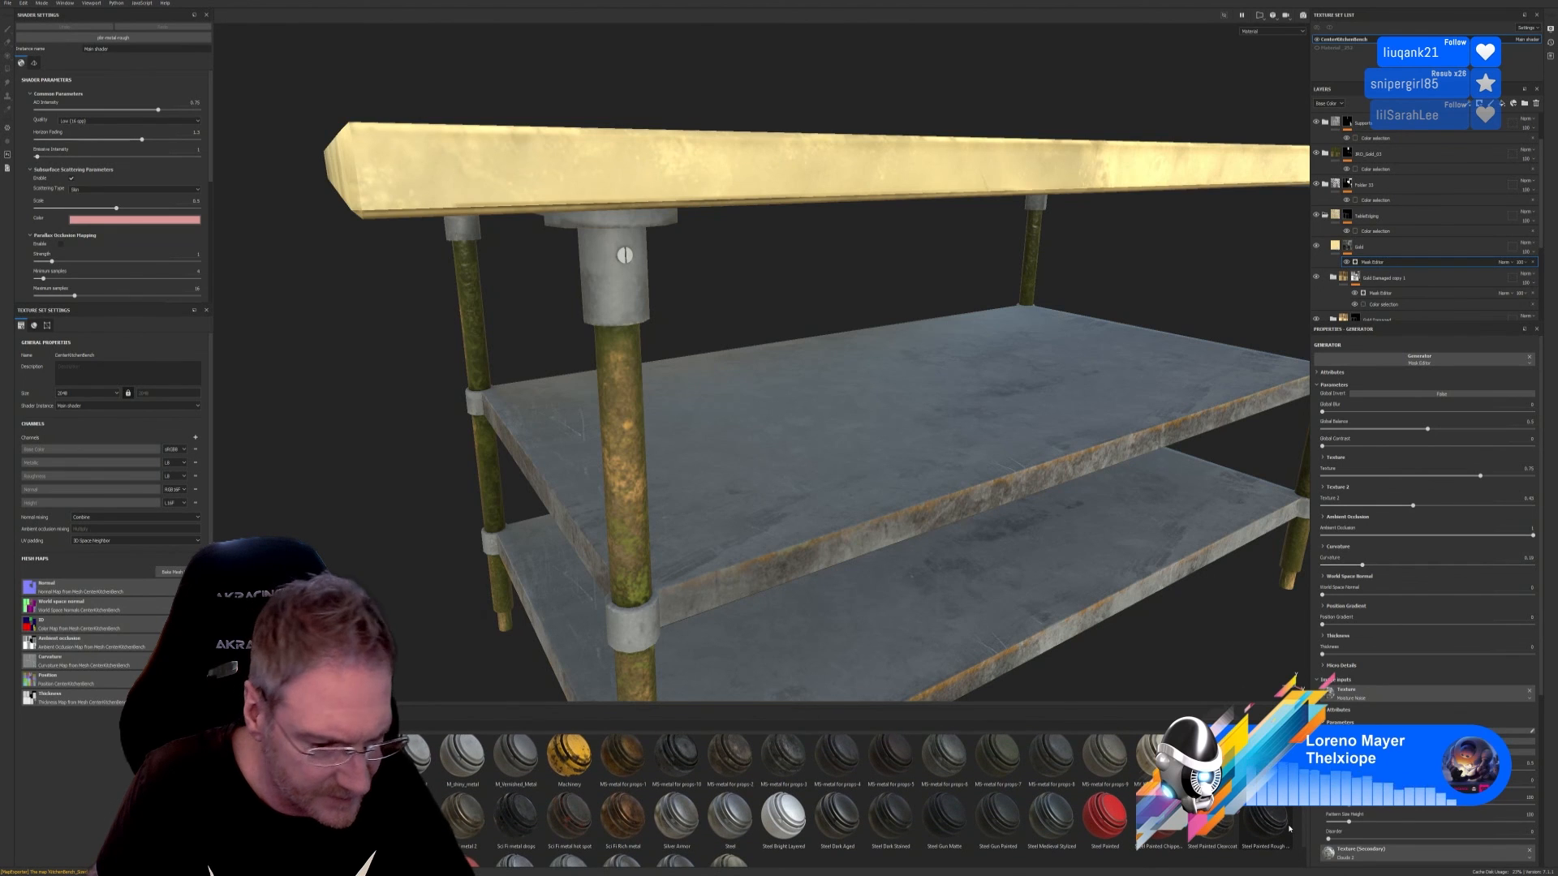
pyautogui.scroll(-1, 1290, 827)
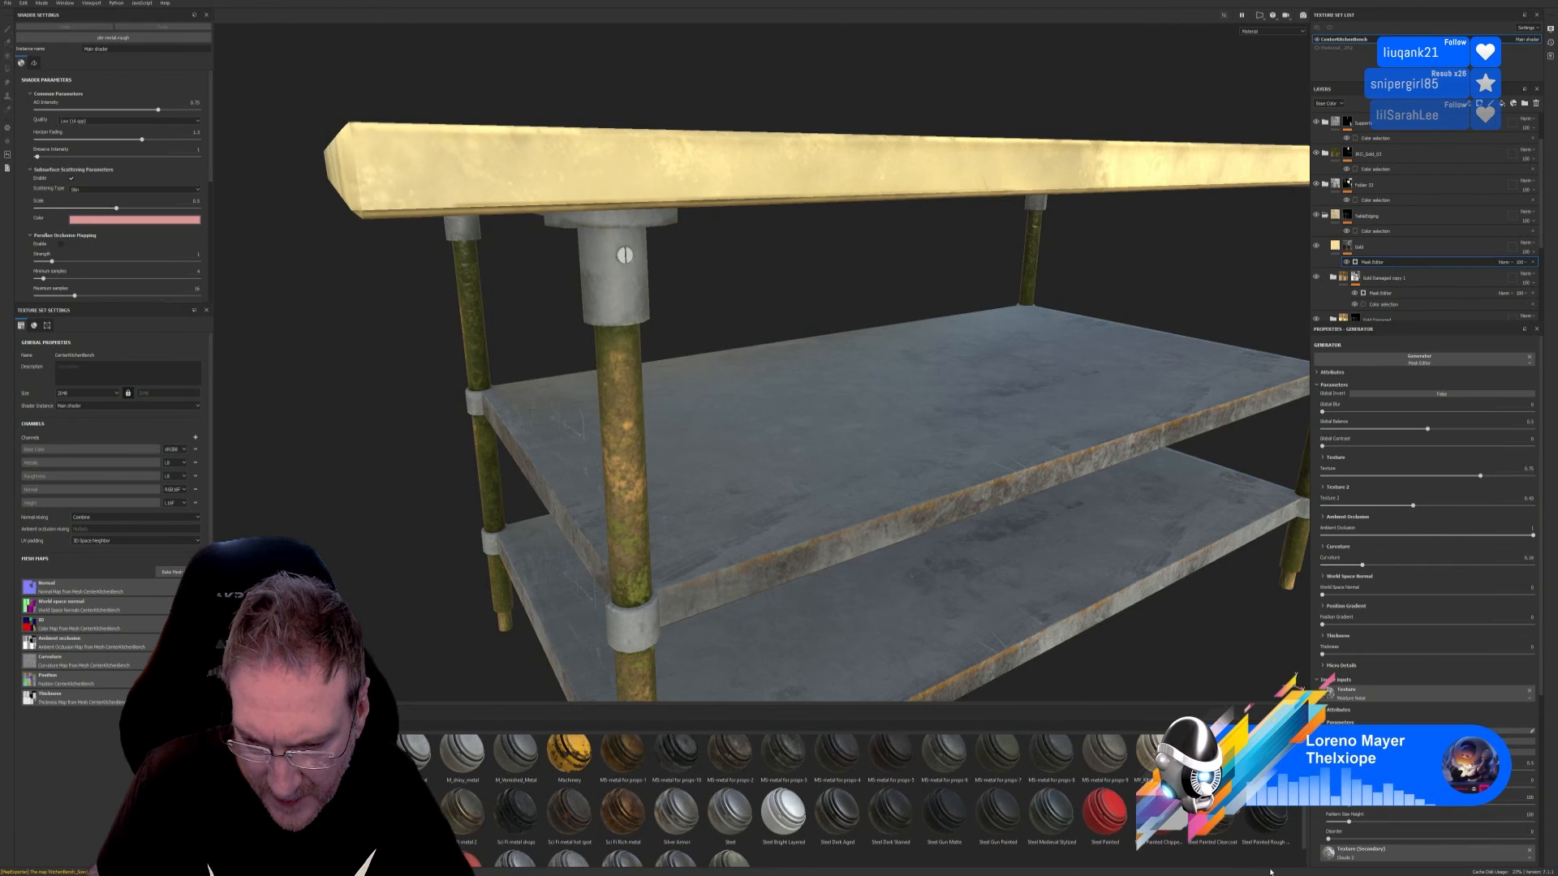
# Step: Examine the metal search results, from the Sci-Fi and steel materials back to the bronze, copper, gold and K3D ones
pyautogui.scroll(-1, 1303, 814)
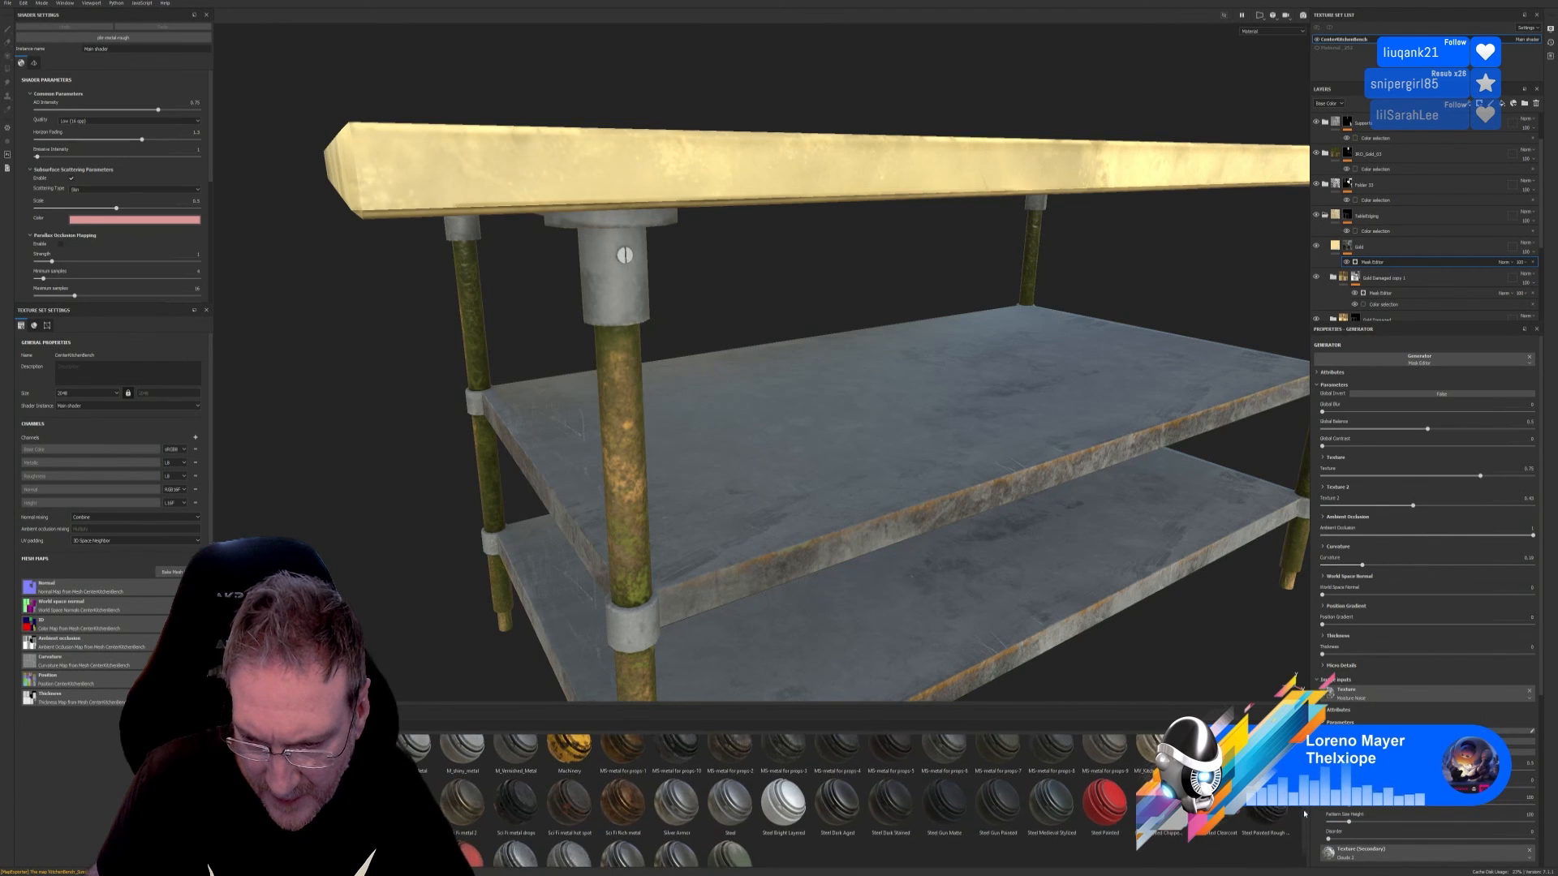
pyautogui.scroll(-1, 1304, 814)
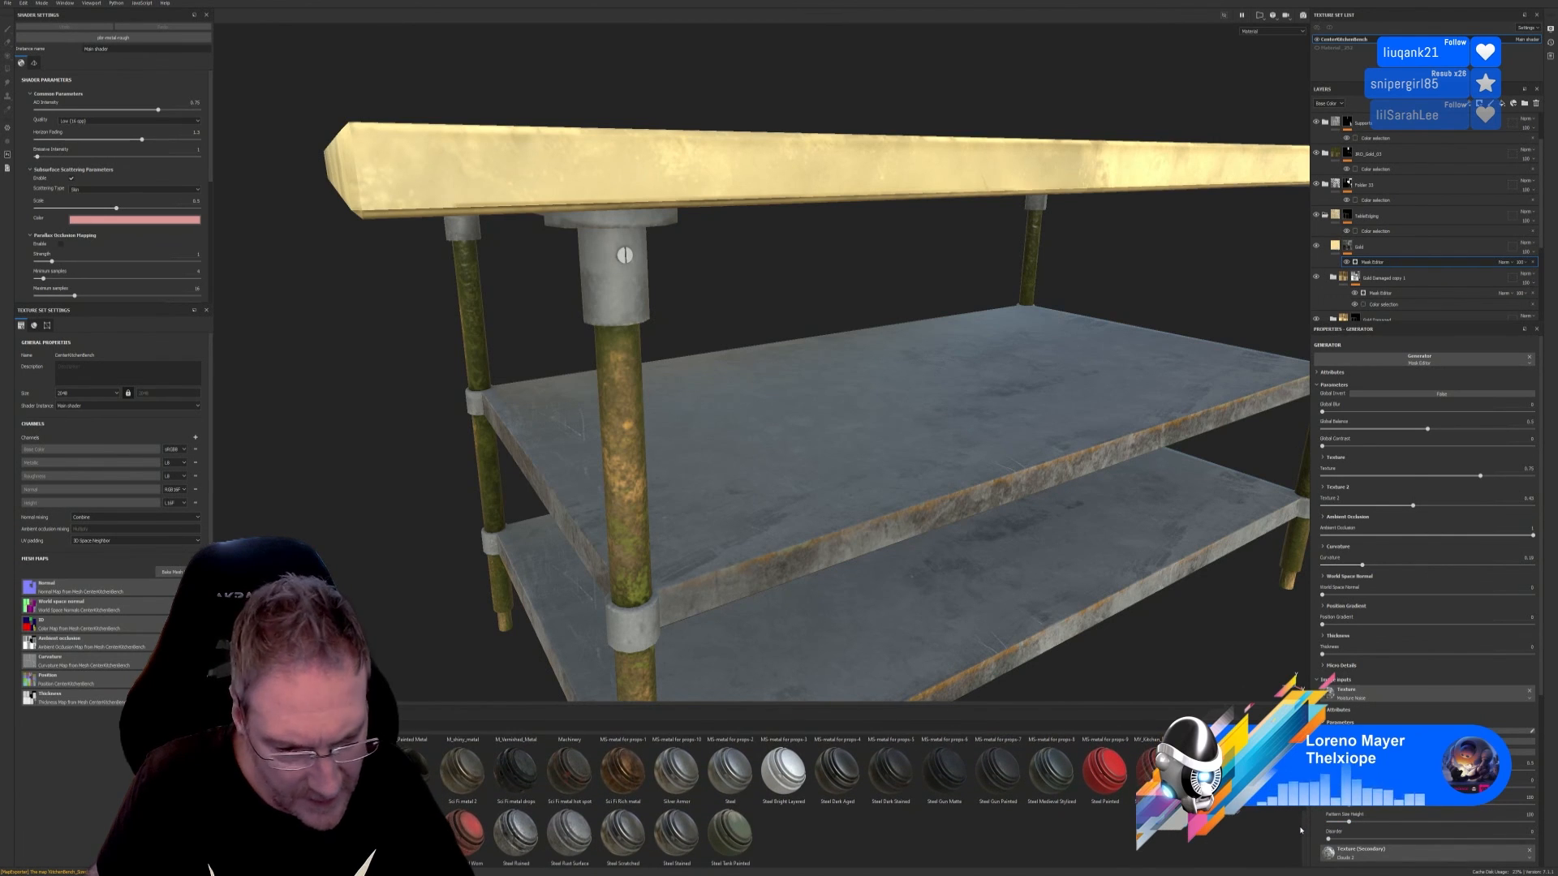
pyautogui.scroll(2, 1301, 830)
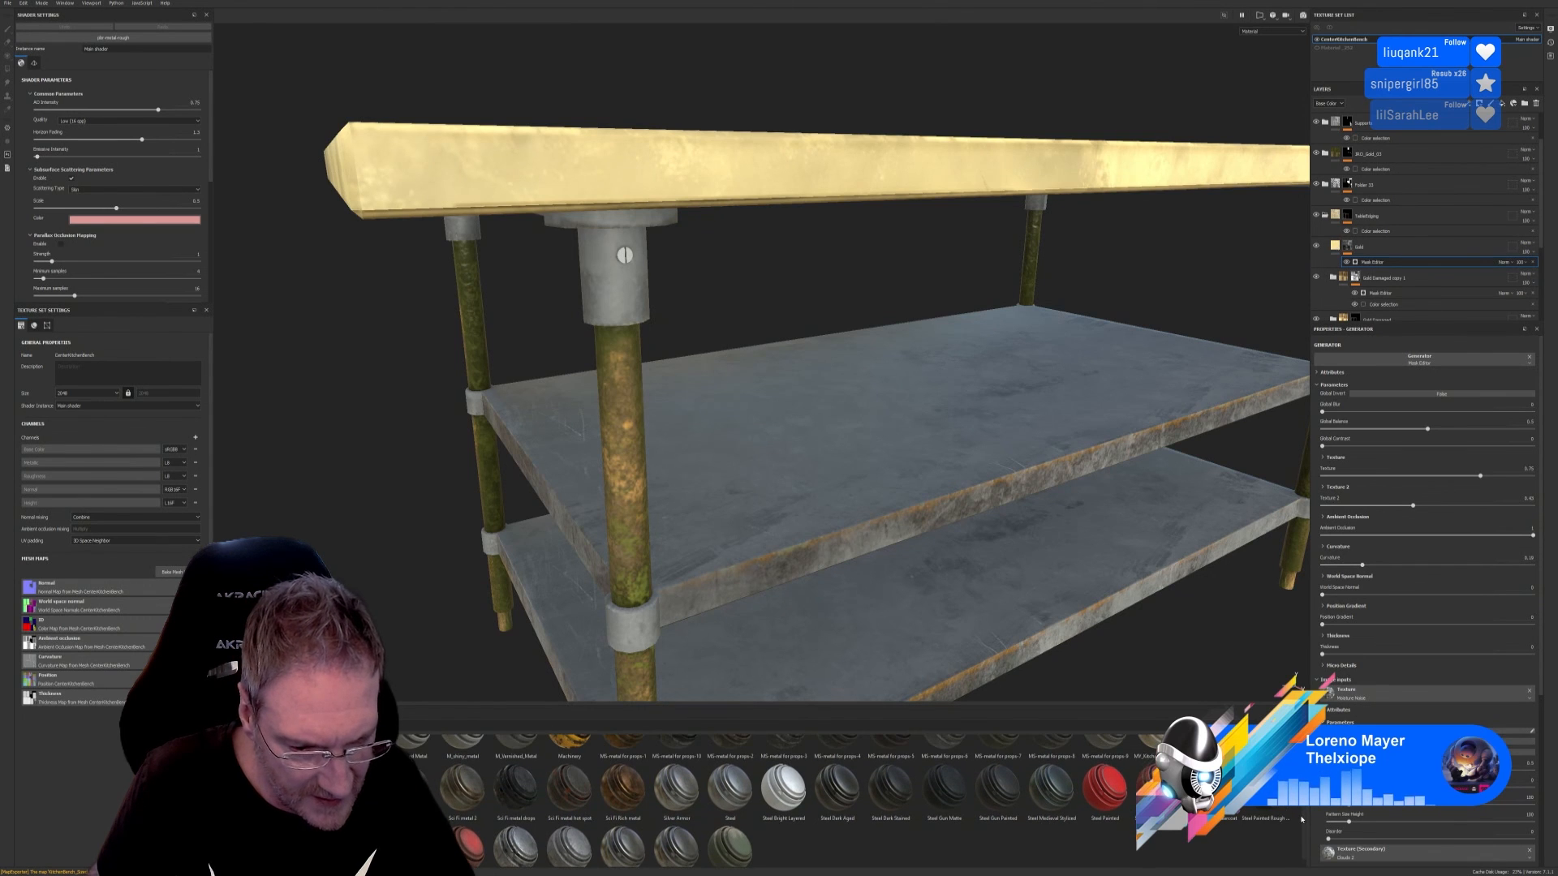
pyautogui.scroll(1, 1300, 830)
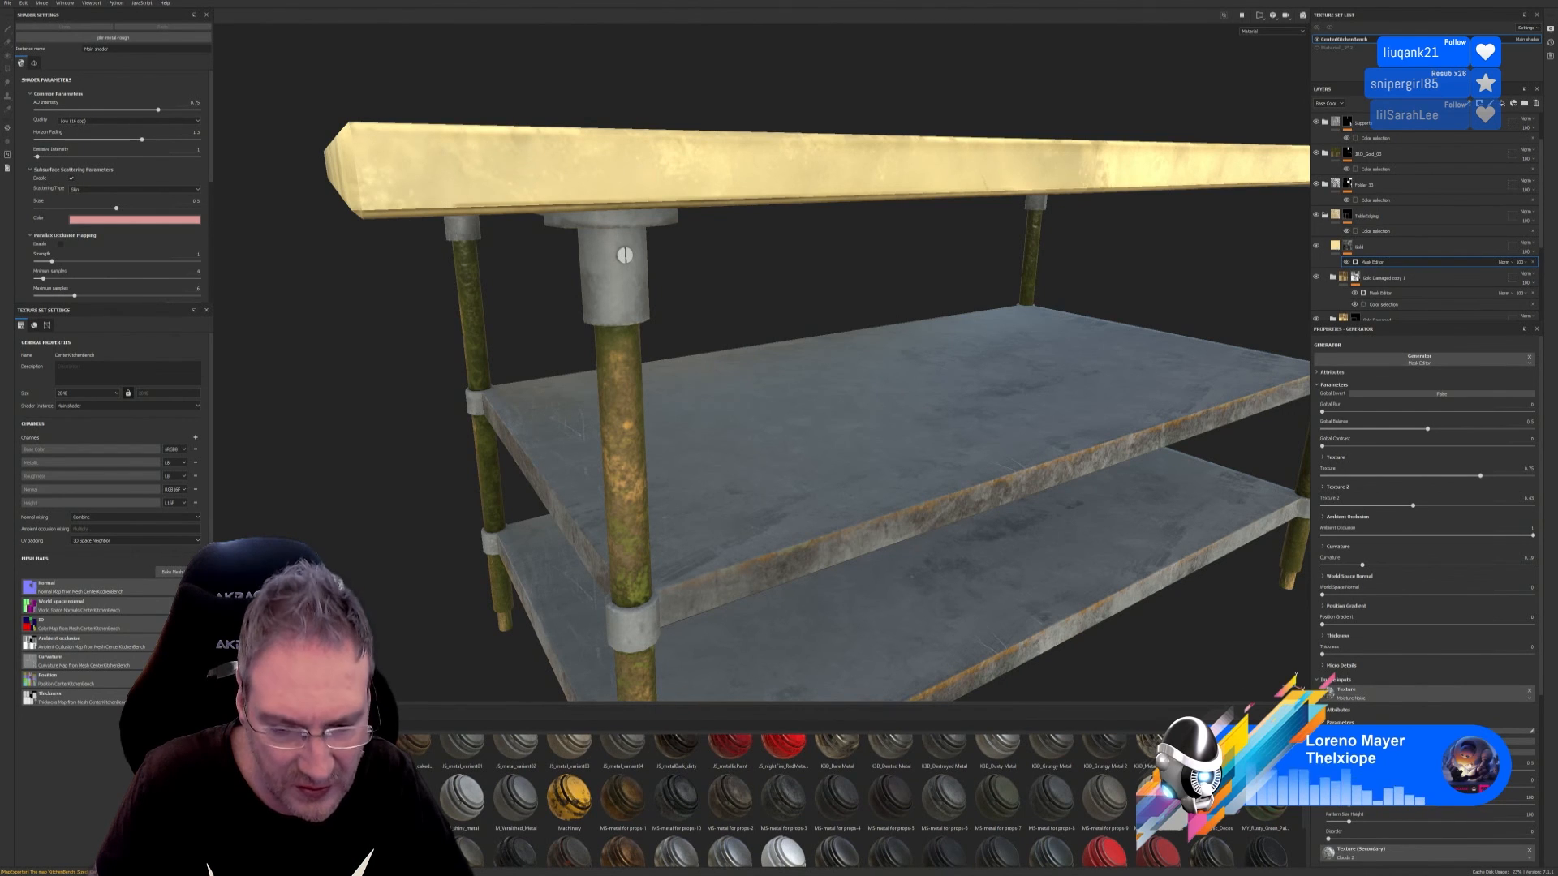
pyautogui.scroll(2, 860, 799)
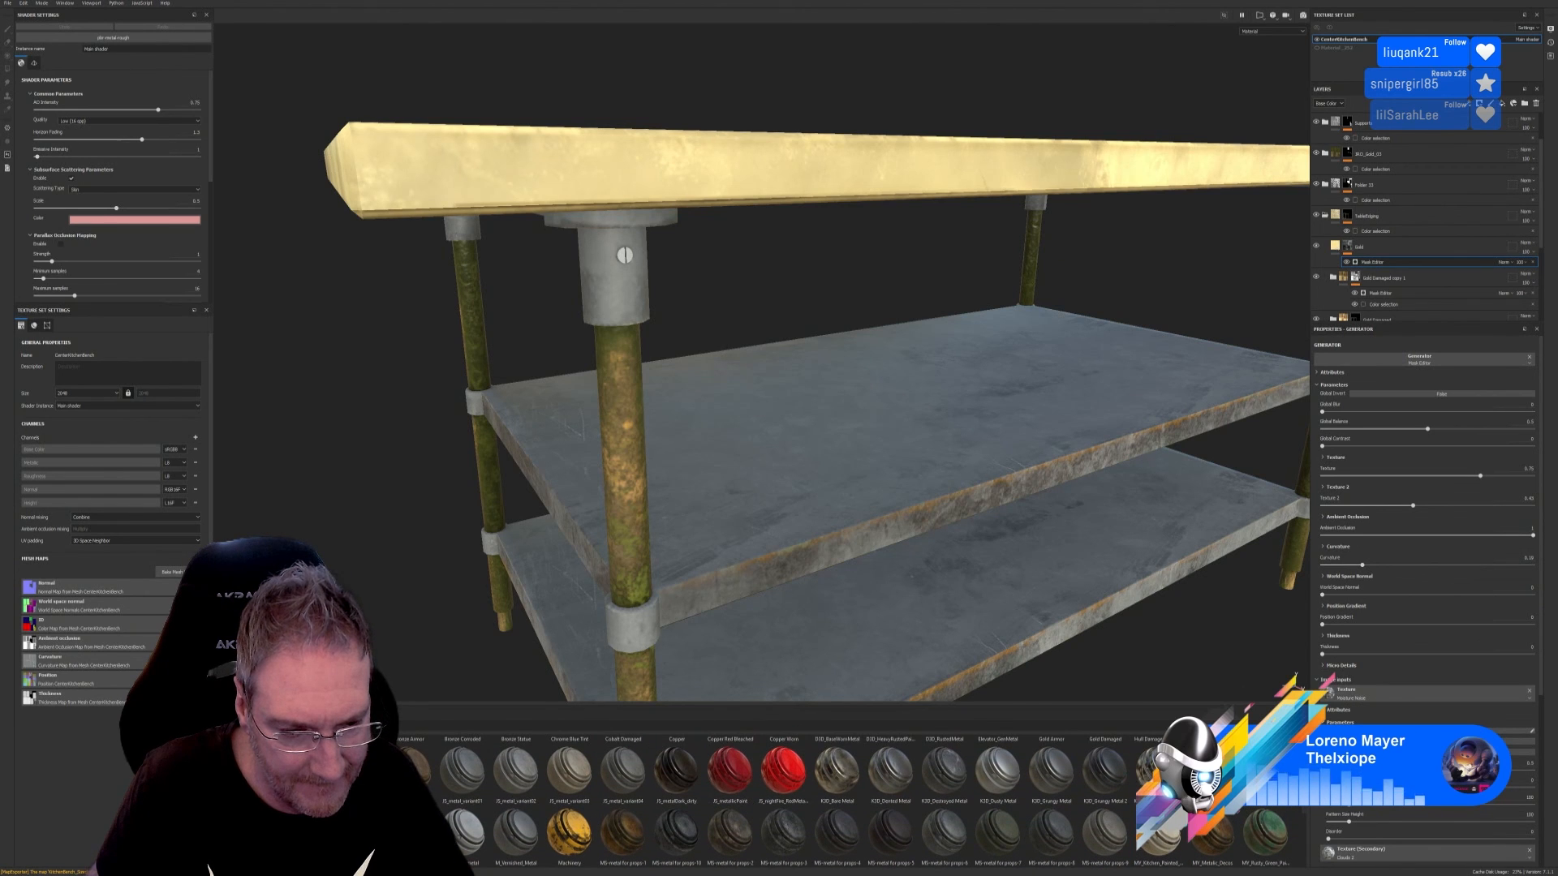
pyautogui.scroll(1, 860, 800)
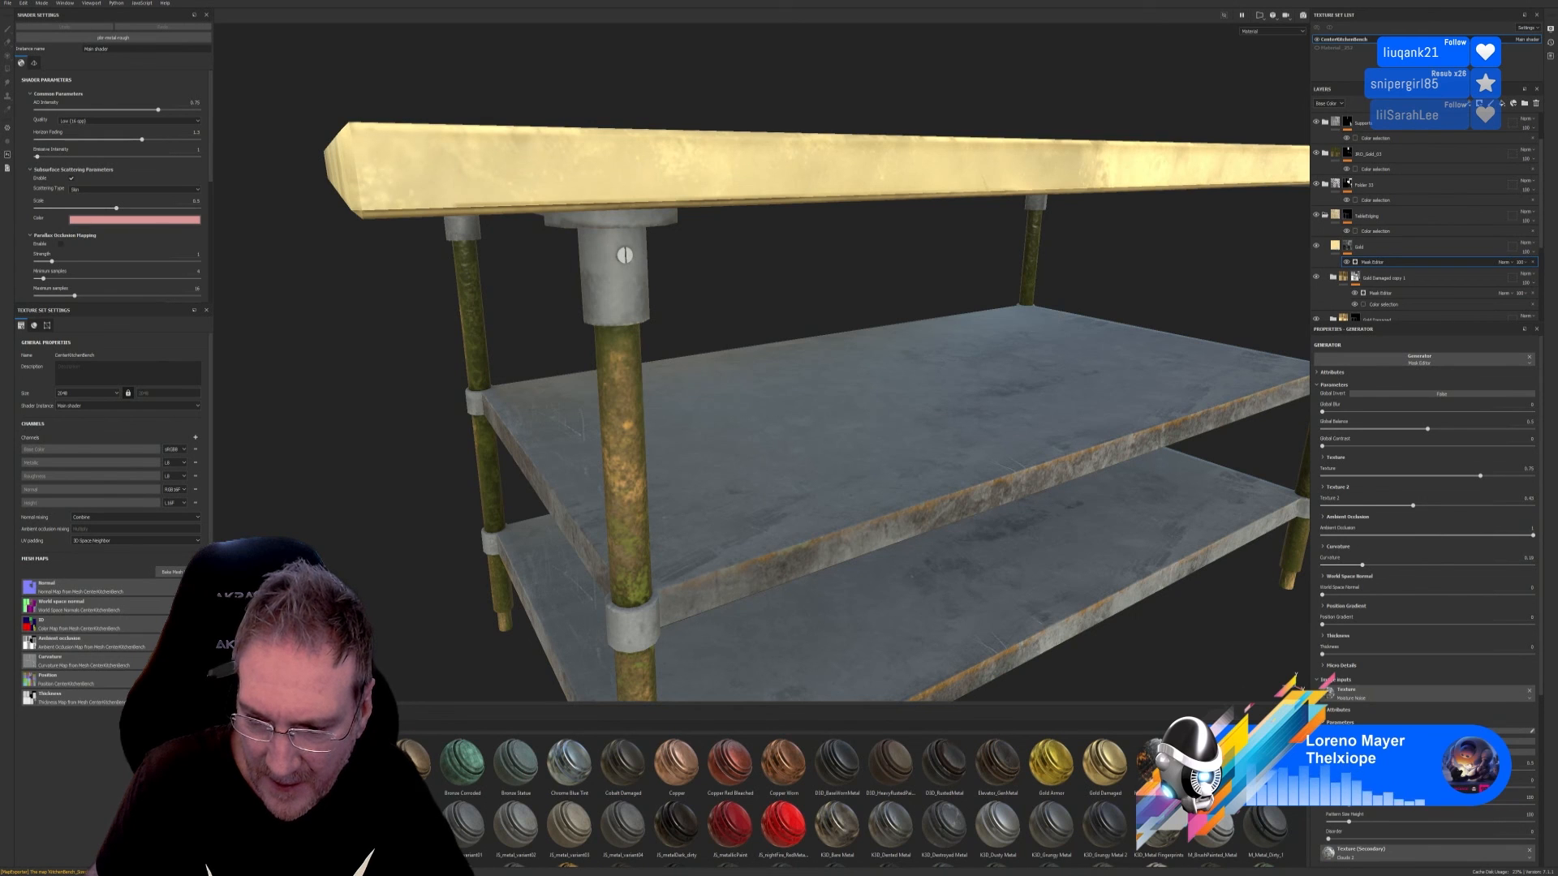
pyautogui.scroll(-1, 860, 799)
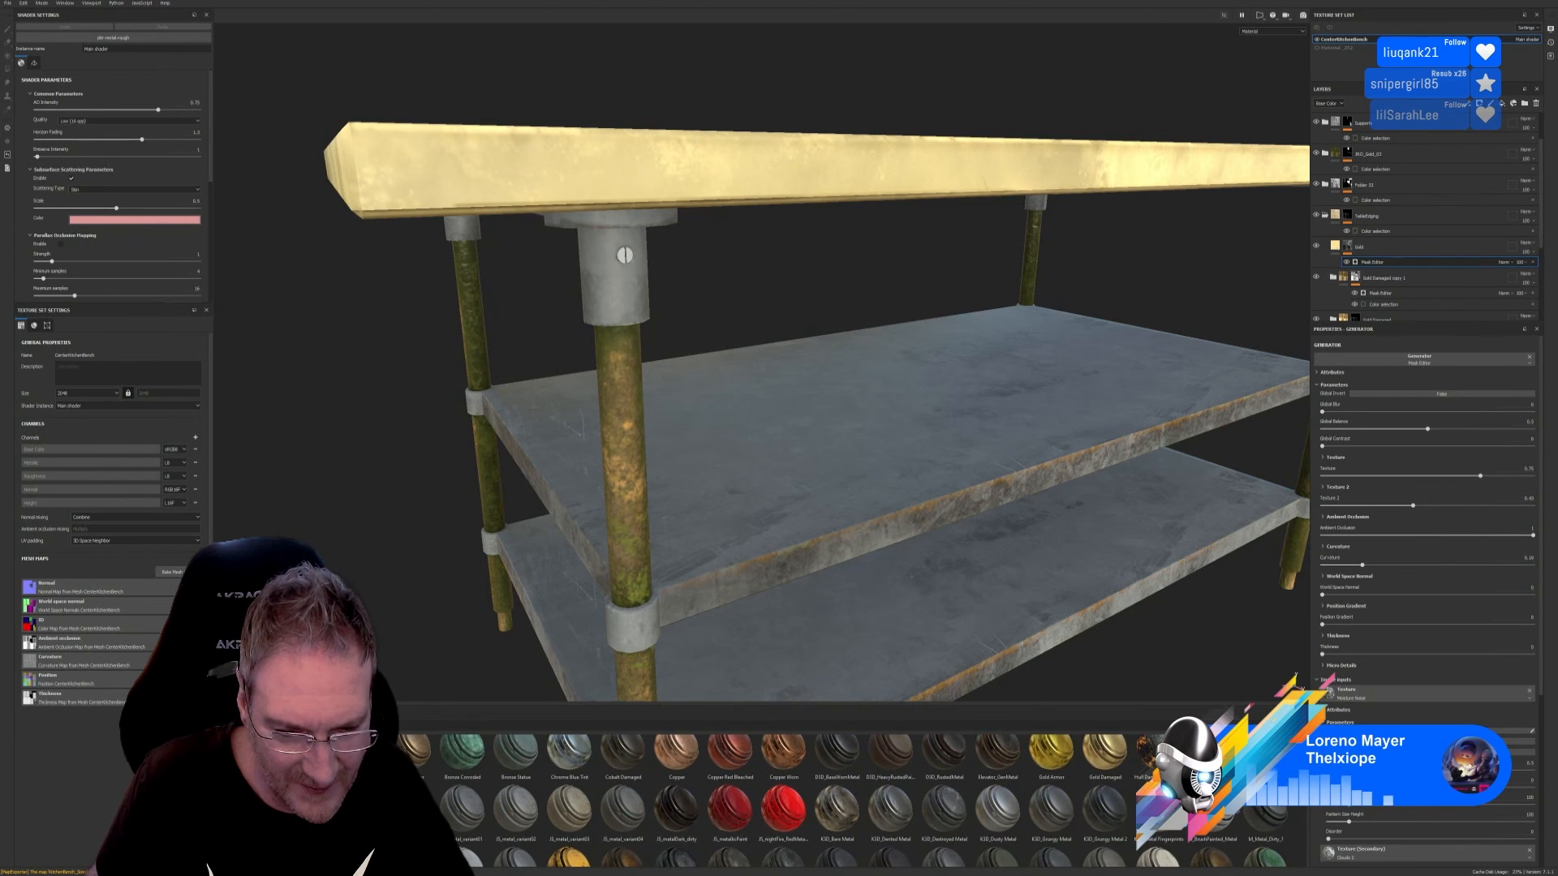
pyautogui.scroll(-1, 860, 799)
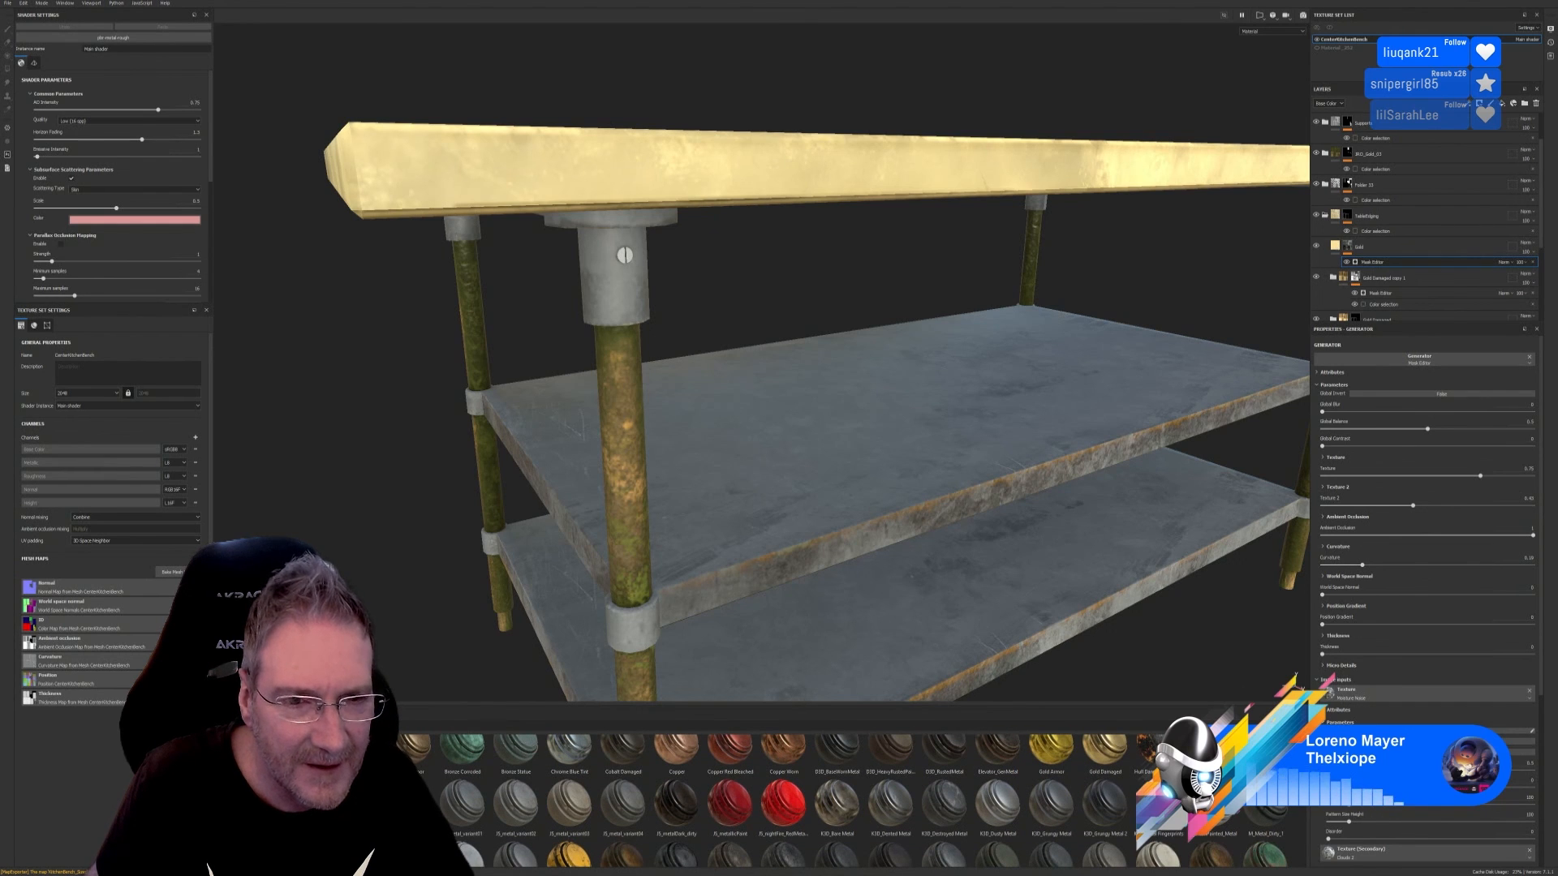
# Step: Try a pitted, rusty metal material on the bench and undo it
pyautogui.moveTo(355, 799); pyautogui.dragTo(625, 258)
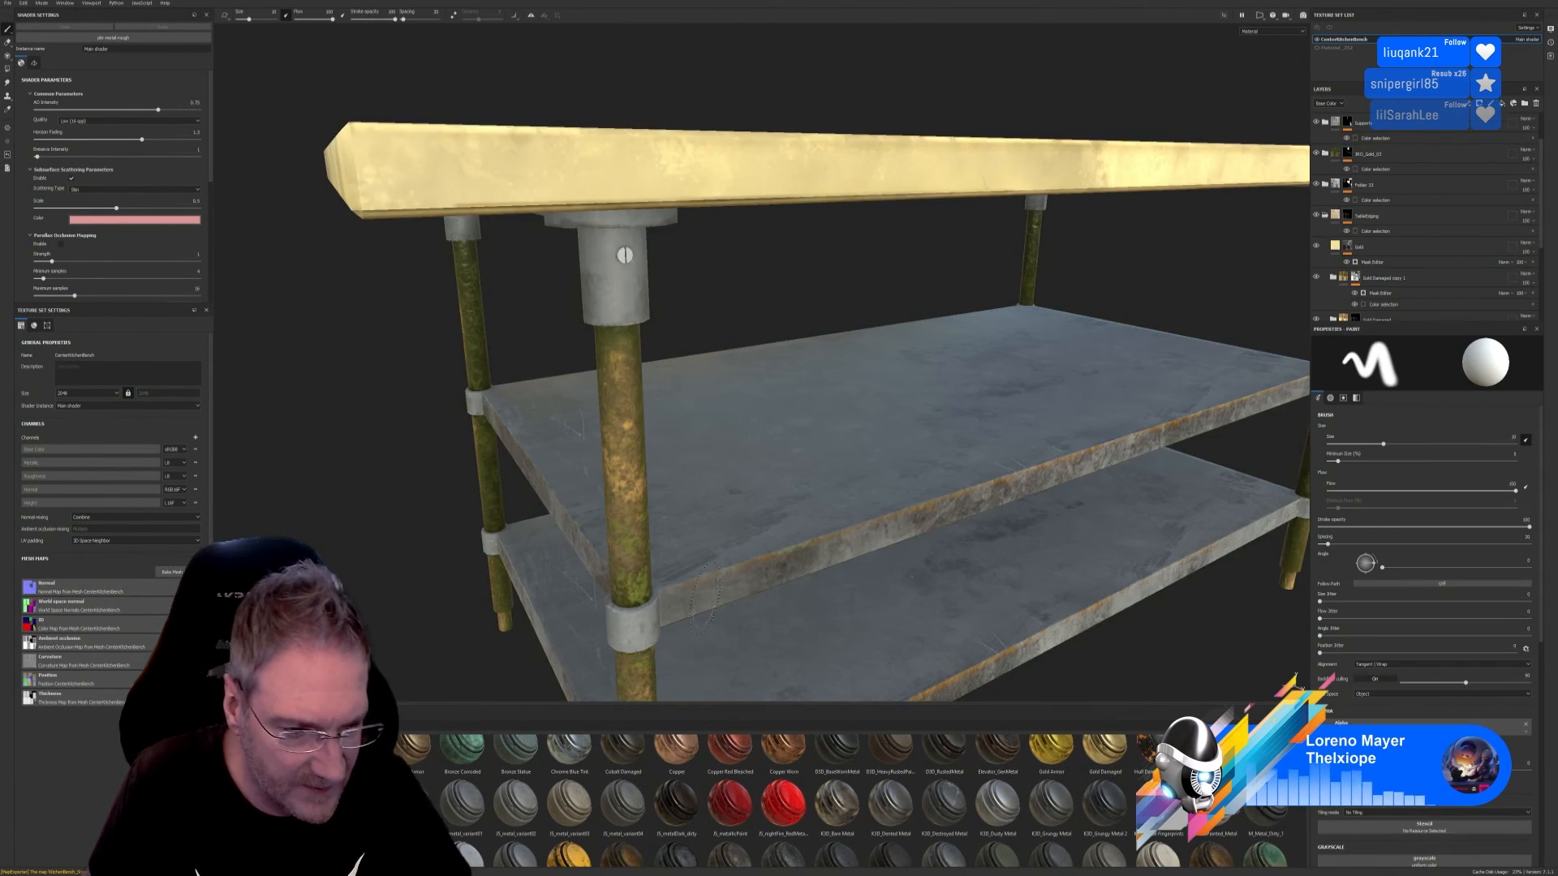
pyautogui.hotkey('ctrl', 'z')
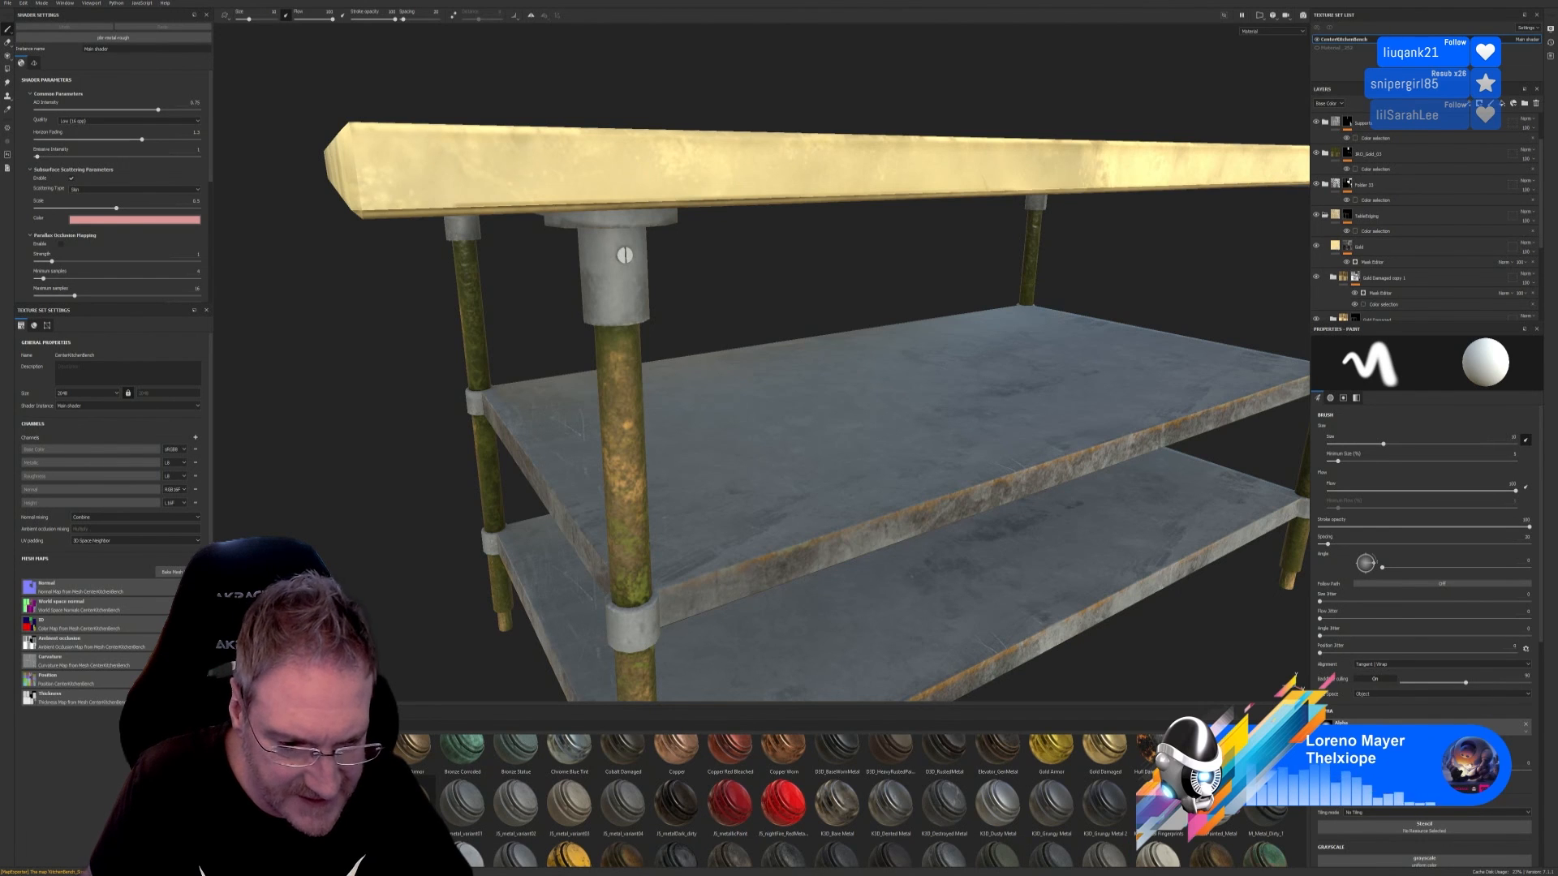
pyautogui.moveTo(417, 798); pyautogui.dragTo(631, 260)
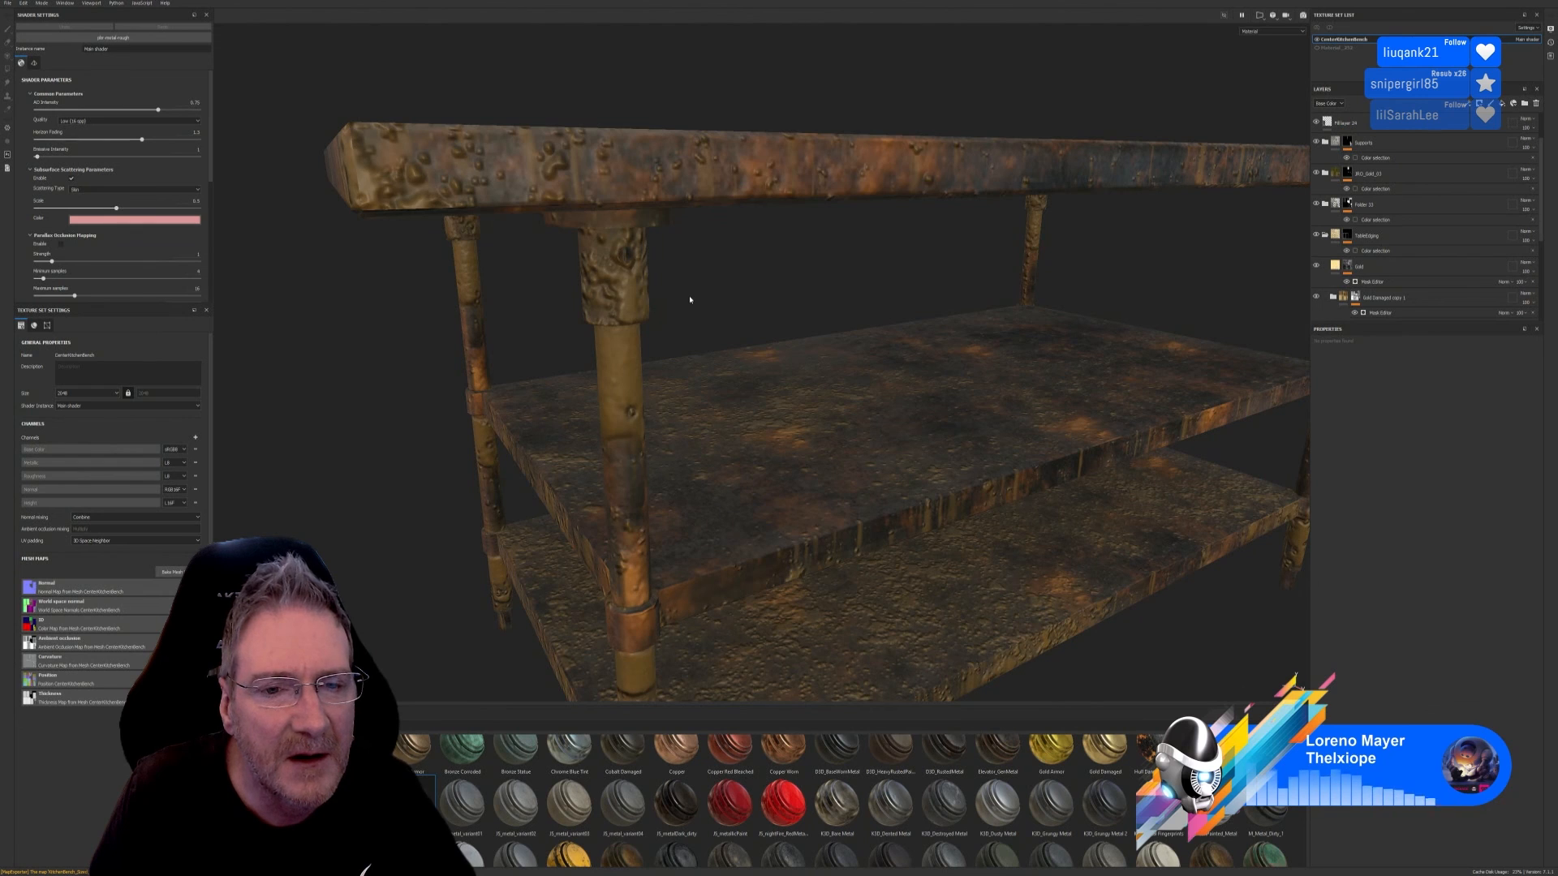
pyautogui.hotkey('ctrl', 'z')
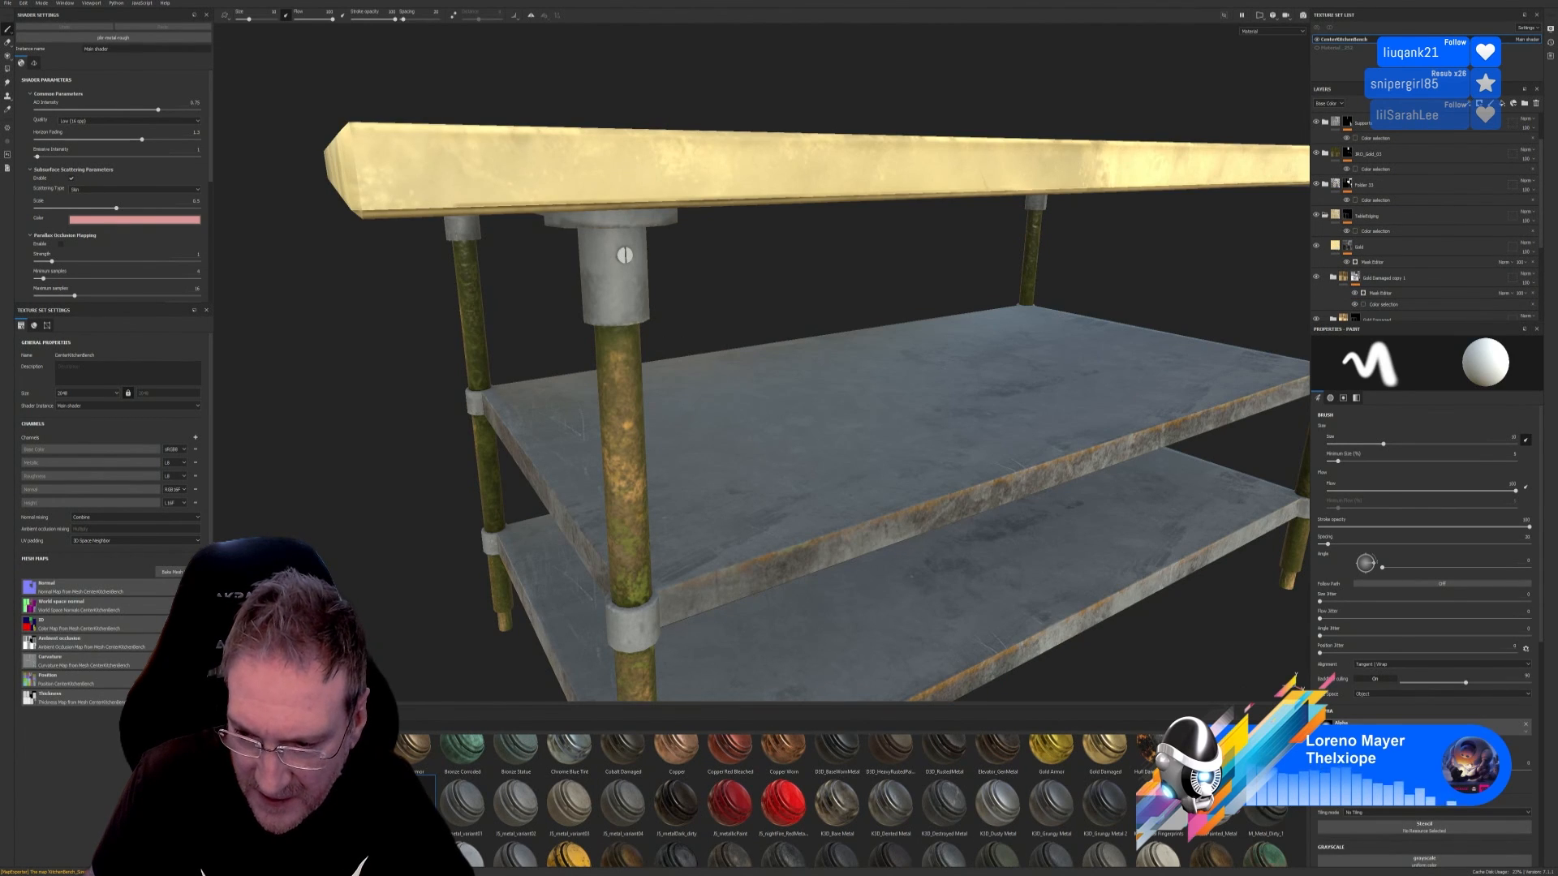
# Step: Add the M_Metal_Dirty_1 material to the bench and mask it with a color selection of the screws' magenta ID color
pyautogui.moveTo(1266, 811); pyautogui.dragTo(629, 254)
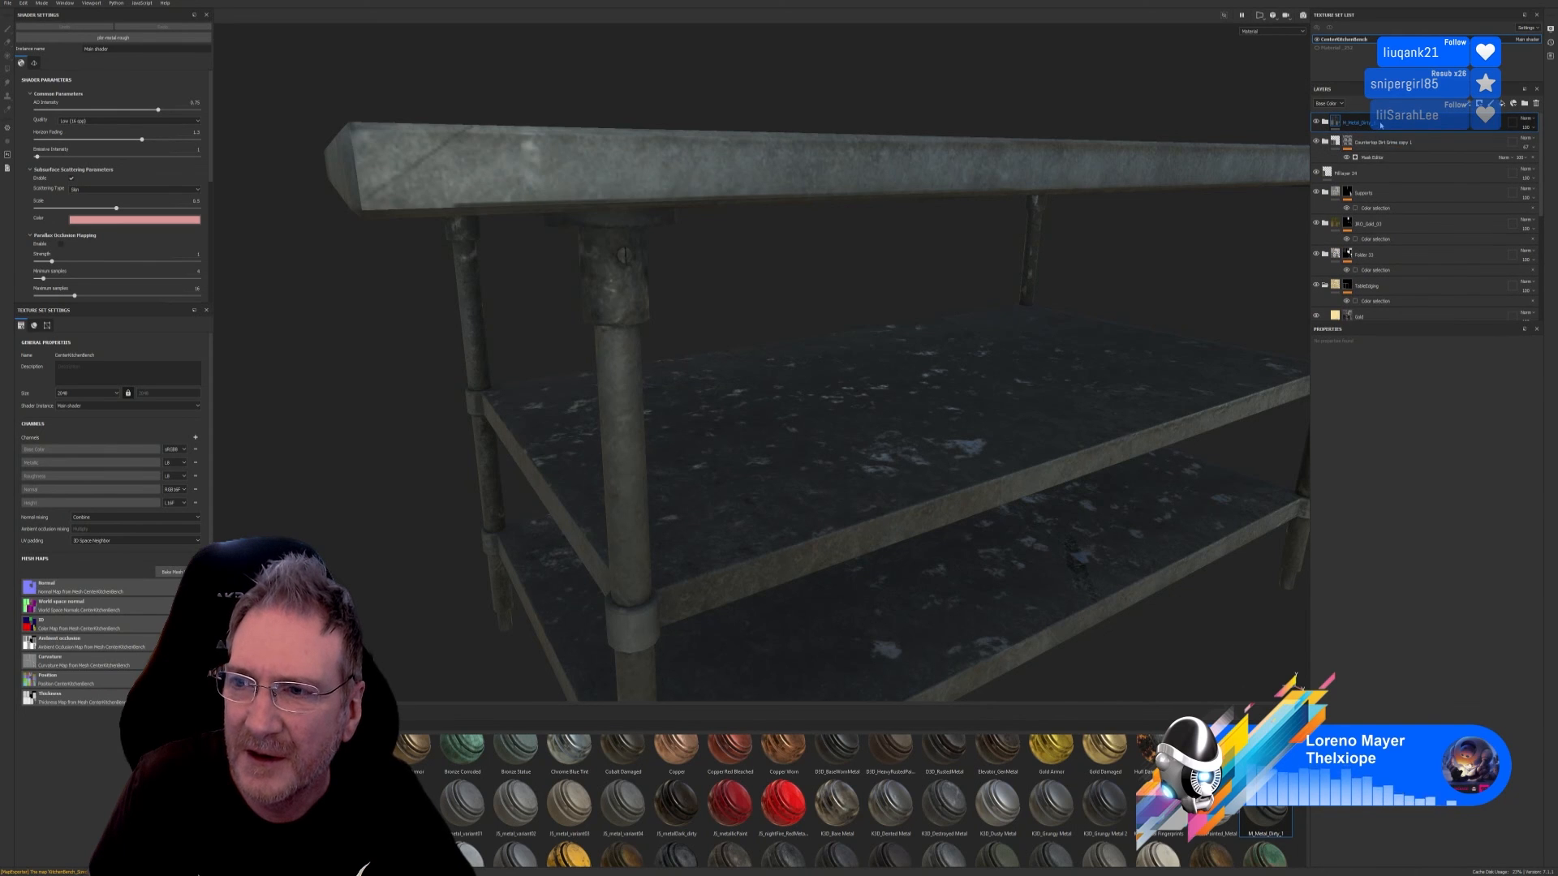
pyautogui.rightClick(1381, 125)
pyautogui.click(1428, 154)
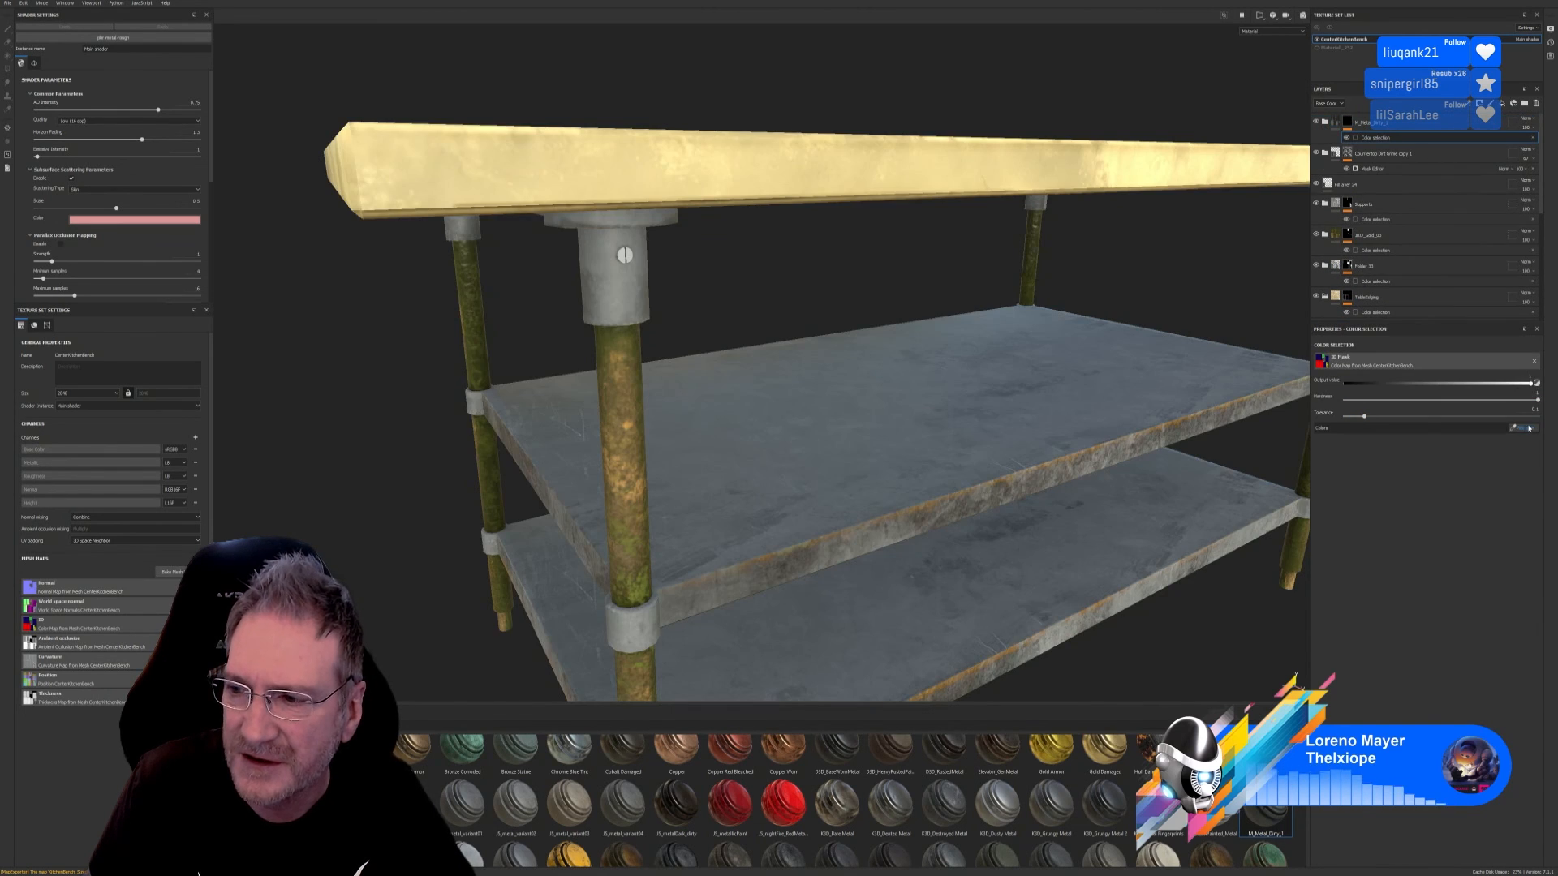
pyautogui.click(1528, 428)
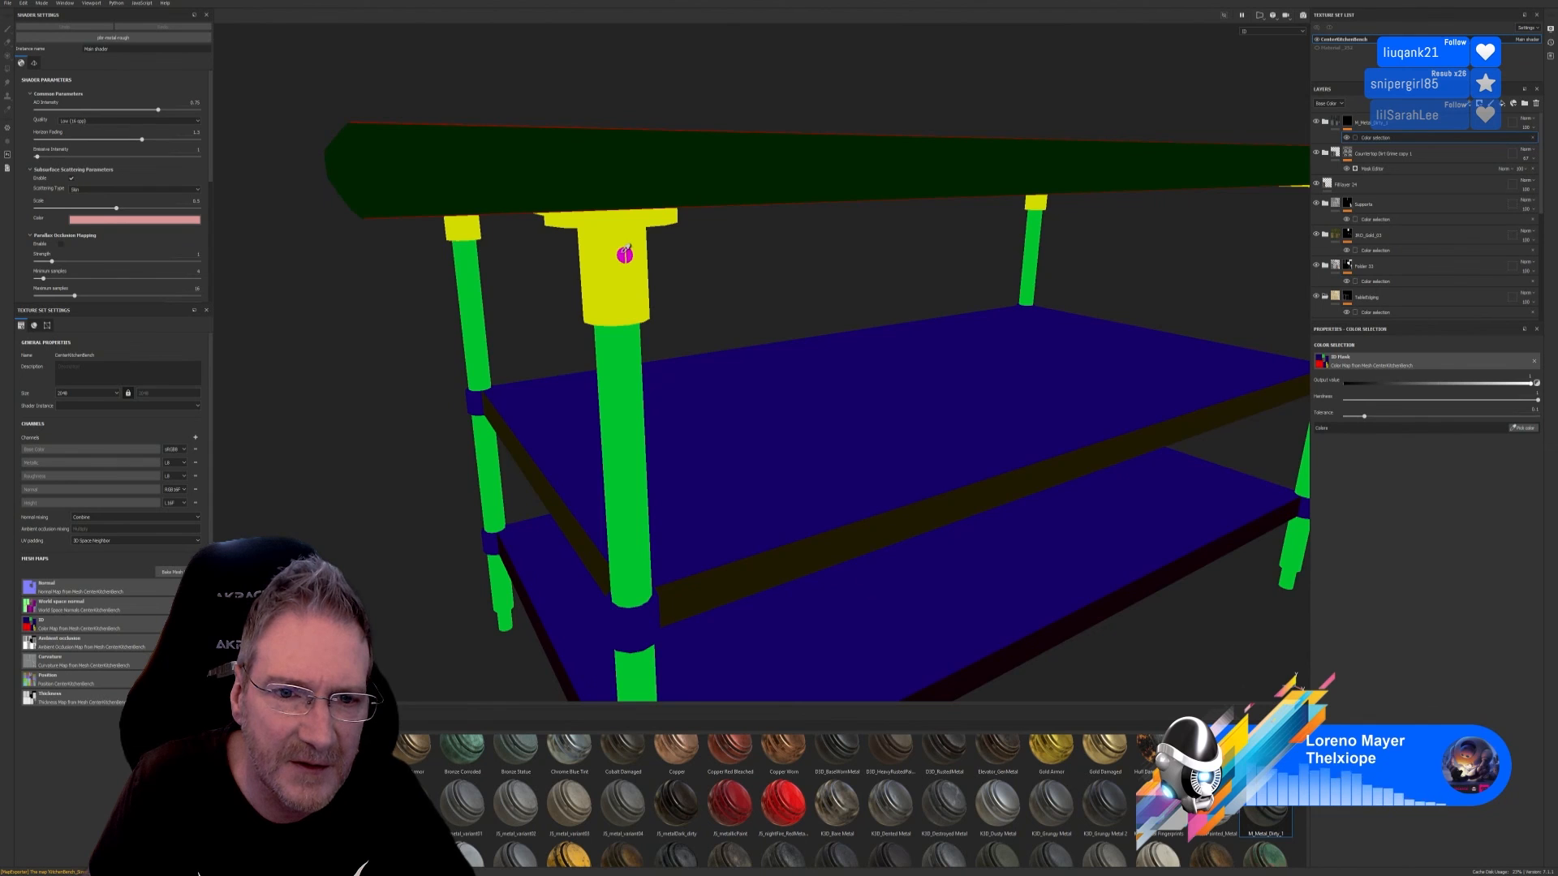
pyautogui.click(624, 255)
pyautogui.scroll(10, 657, 243)
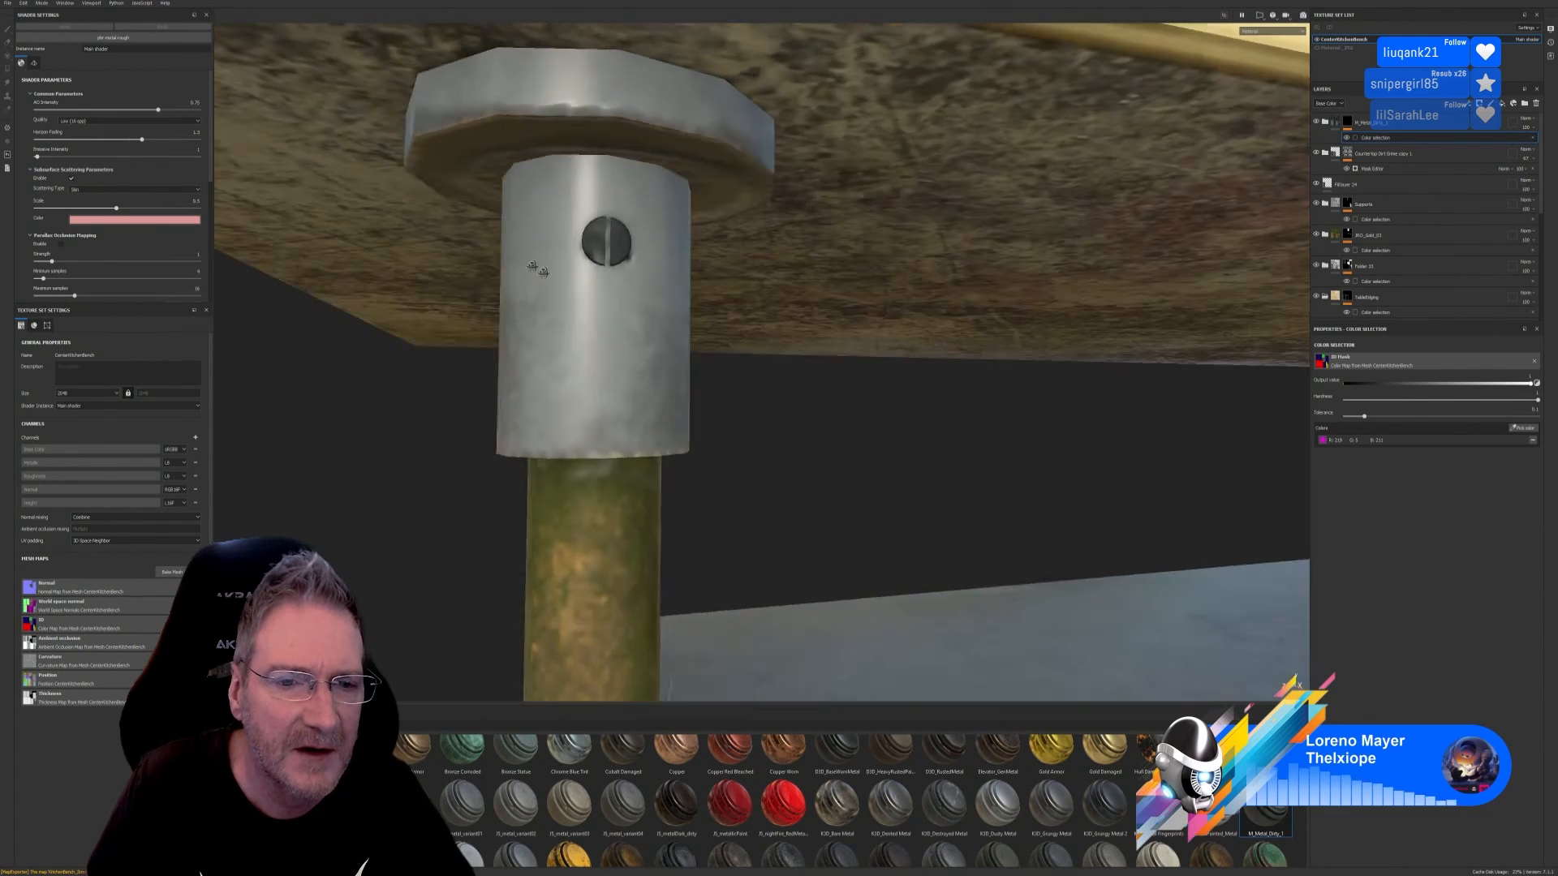
pyautogui.keyDown('alt'); pyautogui.moveTo(538, 269); pyautogui.dragTo(614, 315); pyautogui.keyUp('alt')
pyautogui.scroll(-4, 613, 316)
pyautogui.scroll(-3, 613, 315)
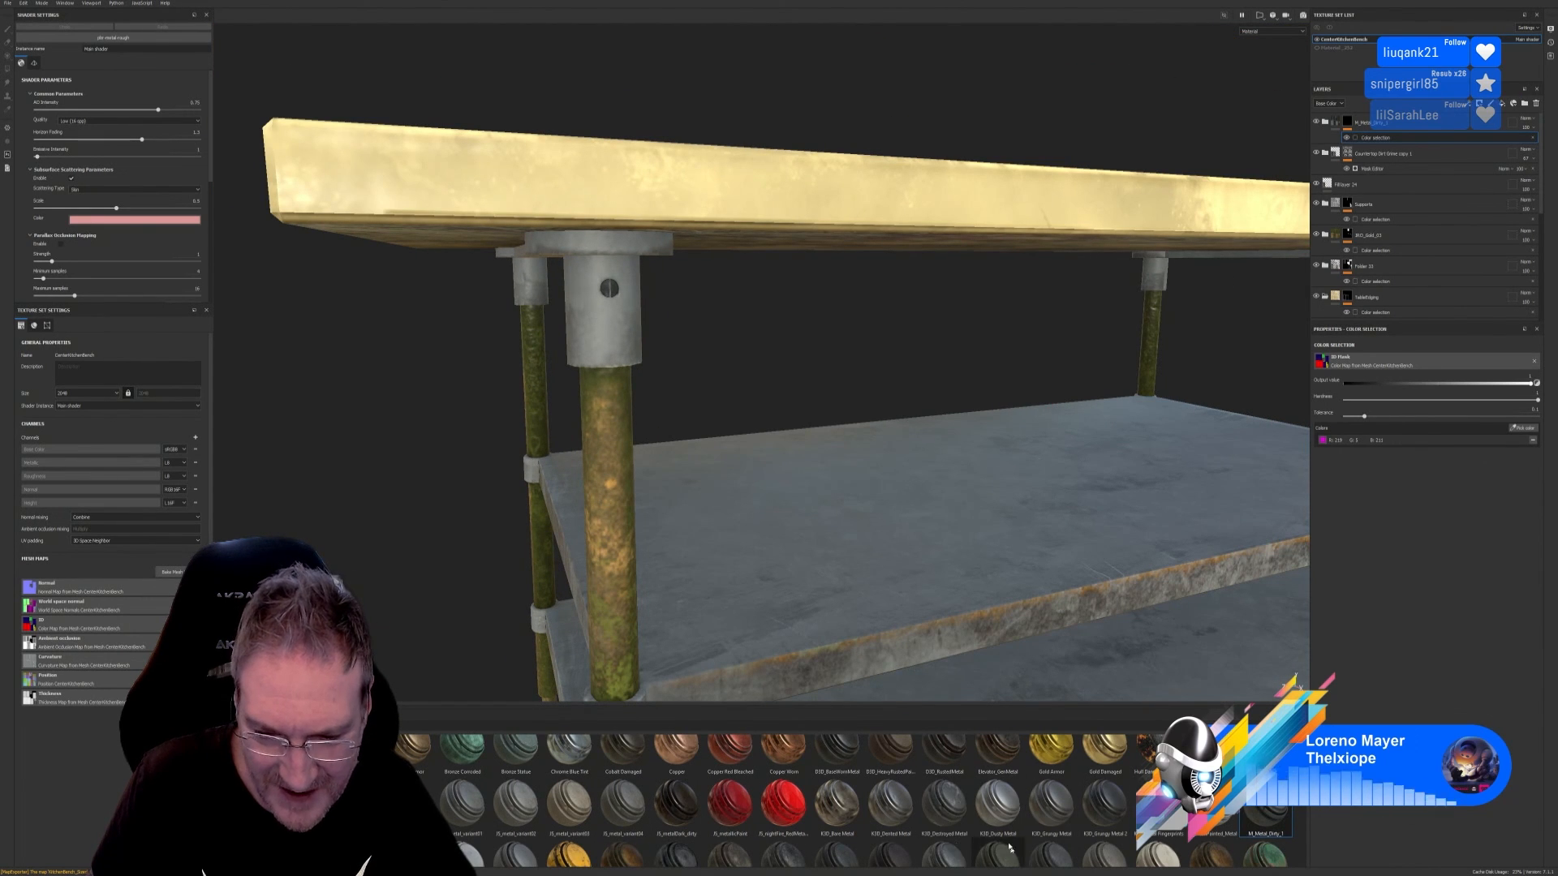
# Step: Try the K3D_Destroyed Metal material on the bench and undo it
pyautogui.moveTo(944, 804); pyautogui.dragTo(618, 288)
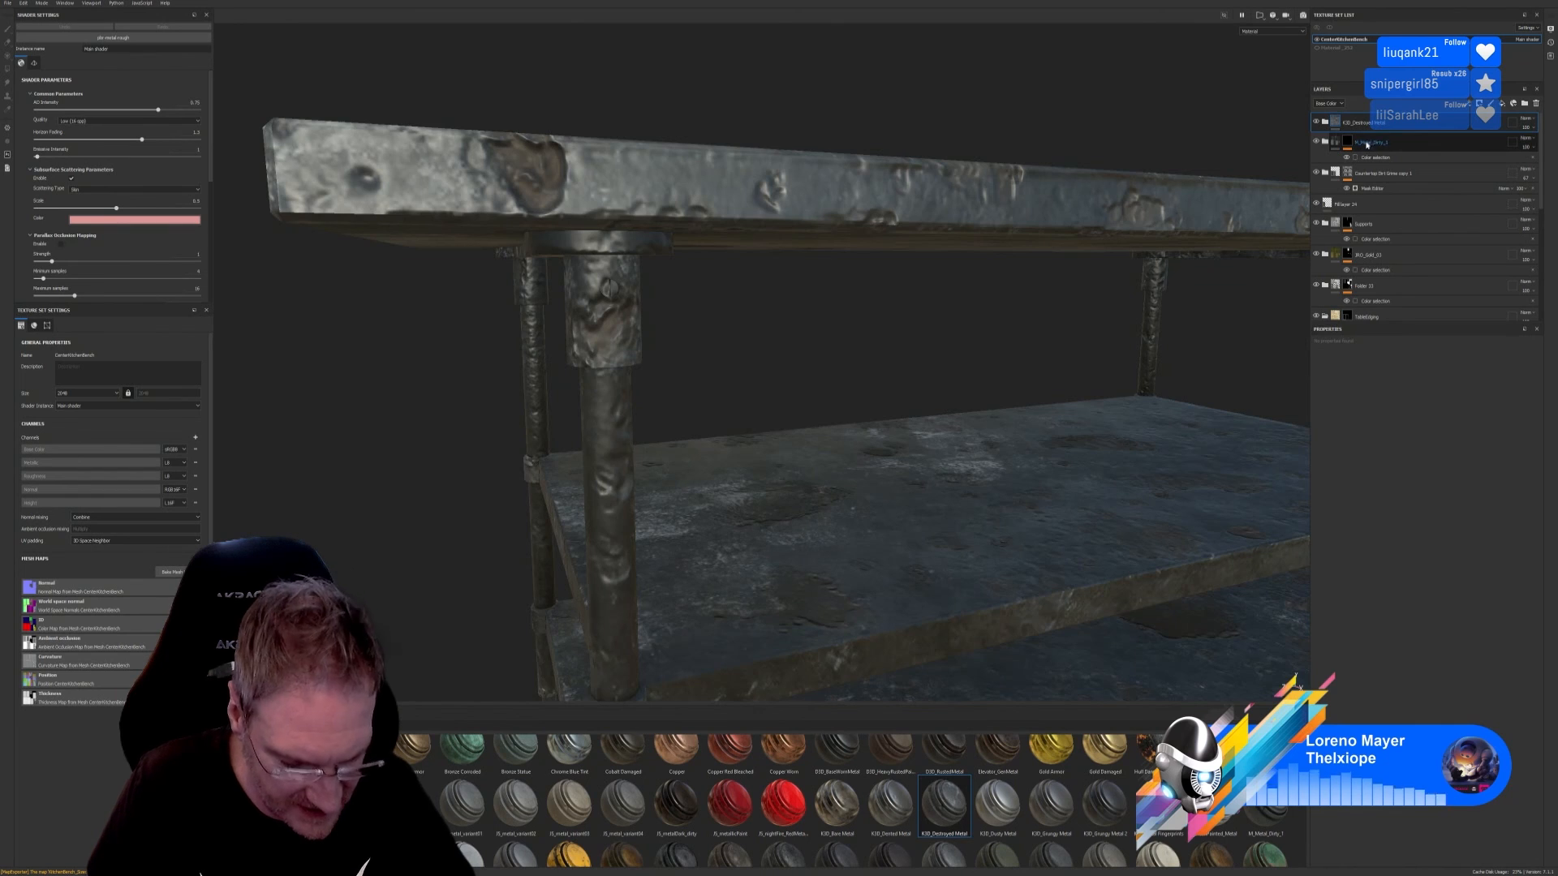
pyautogui.hotkey('ctrl', 'z')
# Step: Add the Steel material above the dirty metal layer and group the two layers into a folder
pyautogui.scroll(-3, 592, 846)
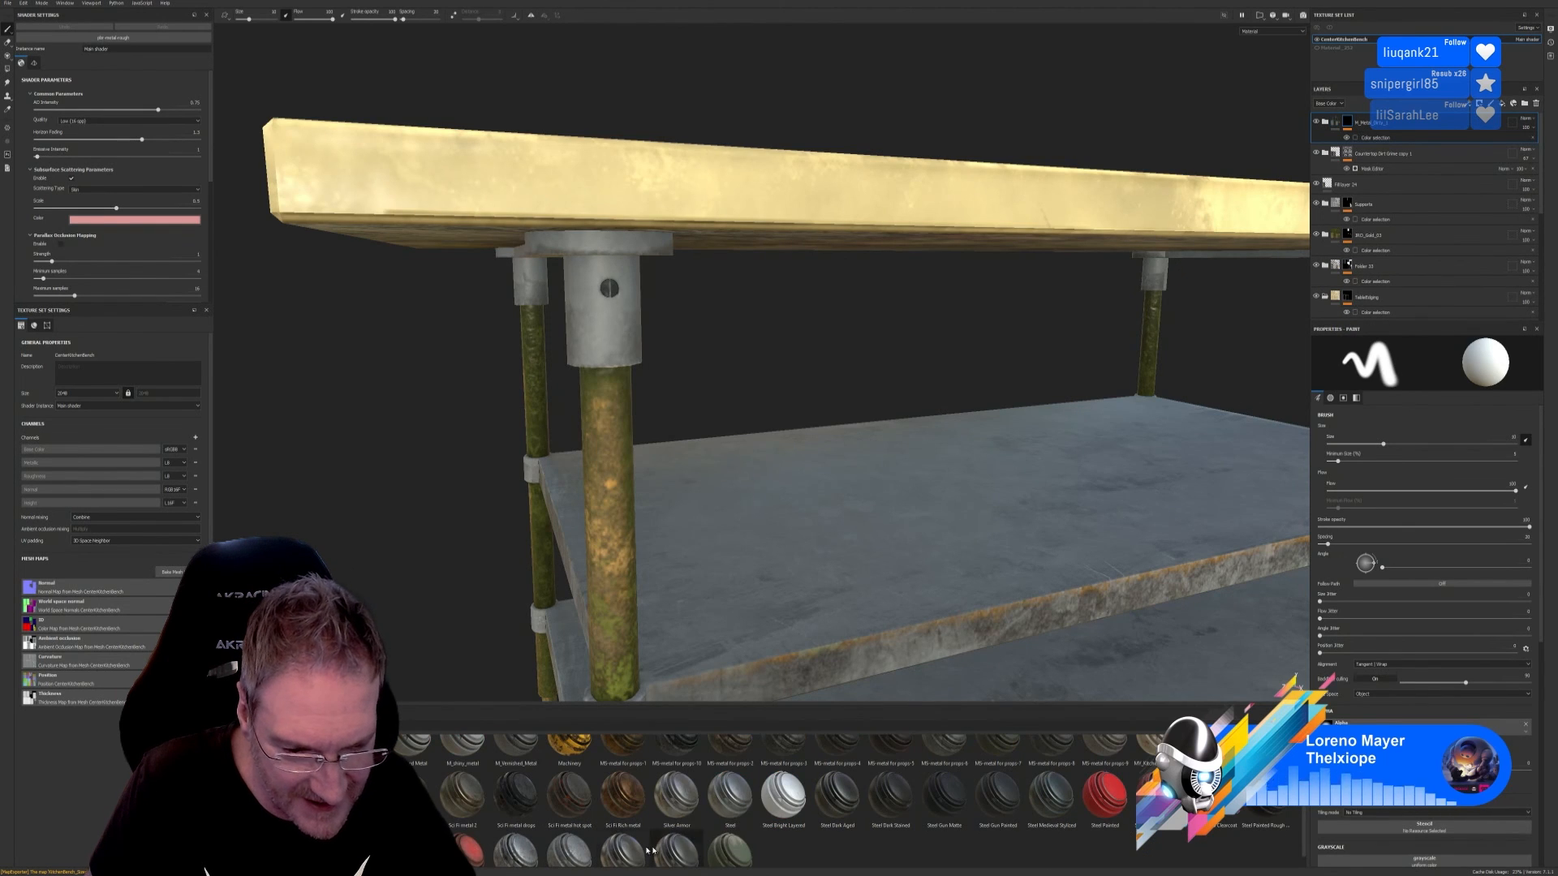
pyautogui.scroll(1, 776, 797)
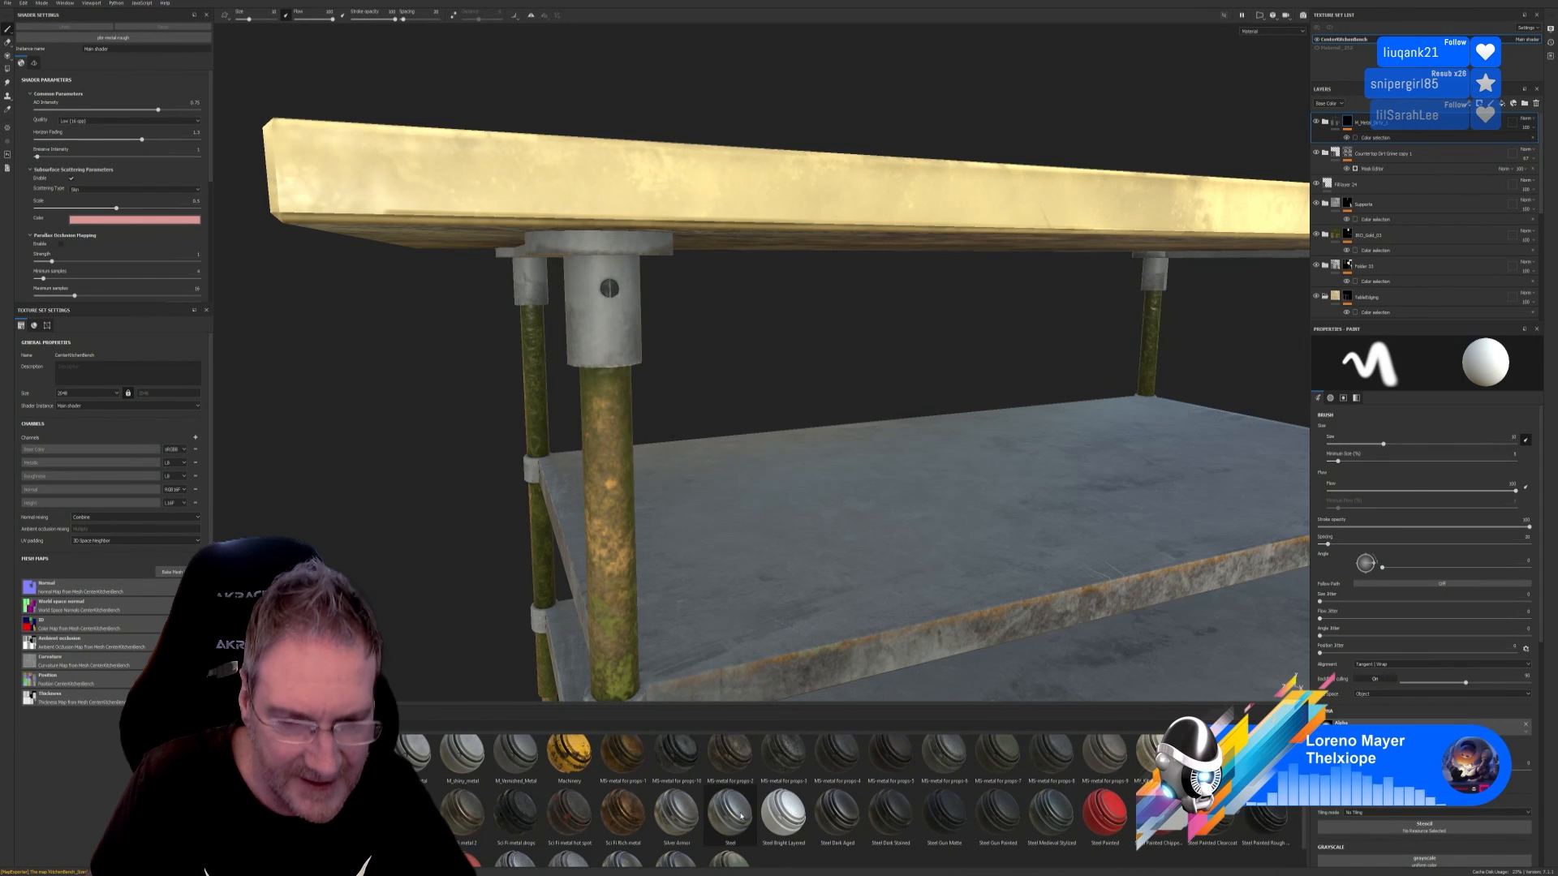
pyautogui.moveTo(731, 812); pyautogui.dragTo(612, 292)
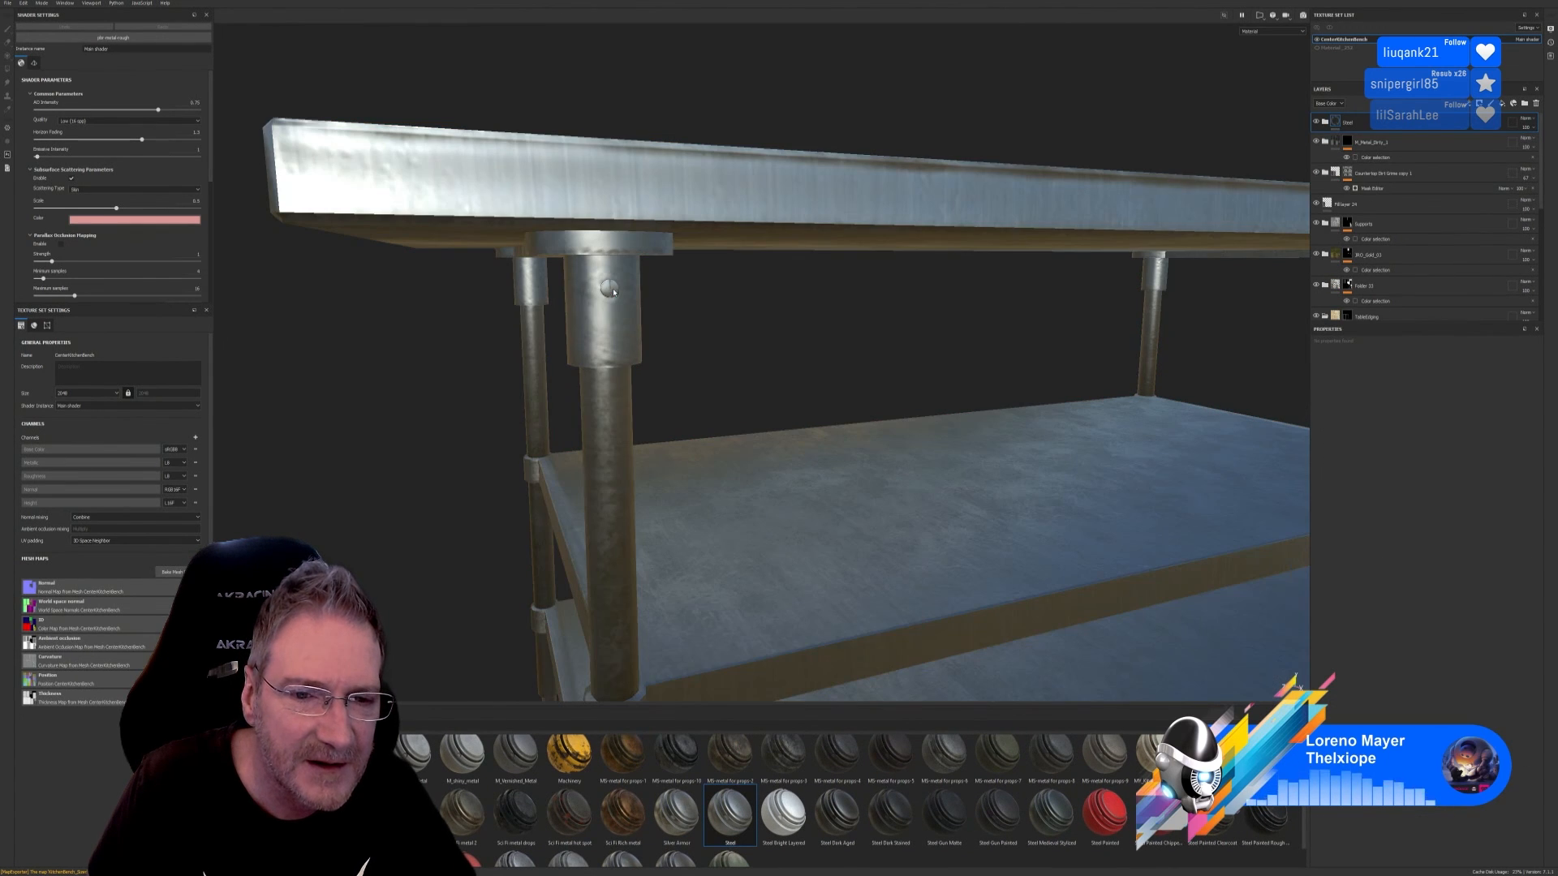
pyautogui.rightClick(1388, 148)
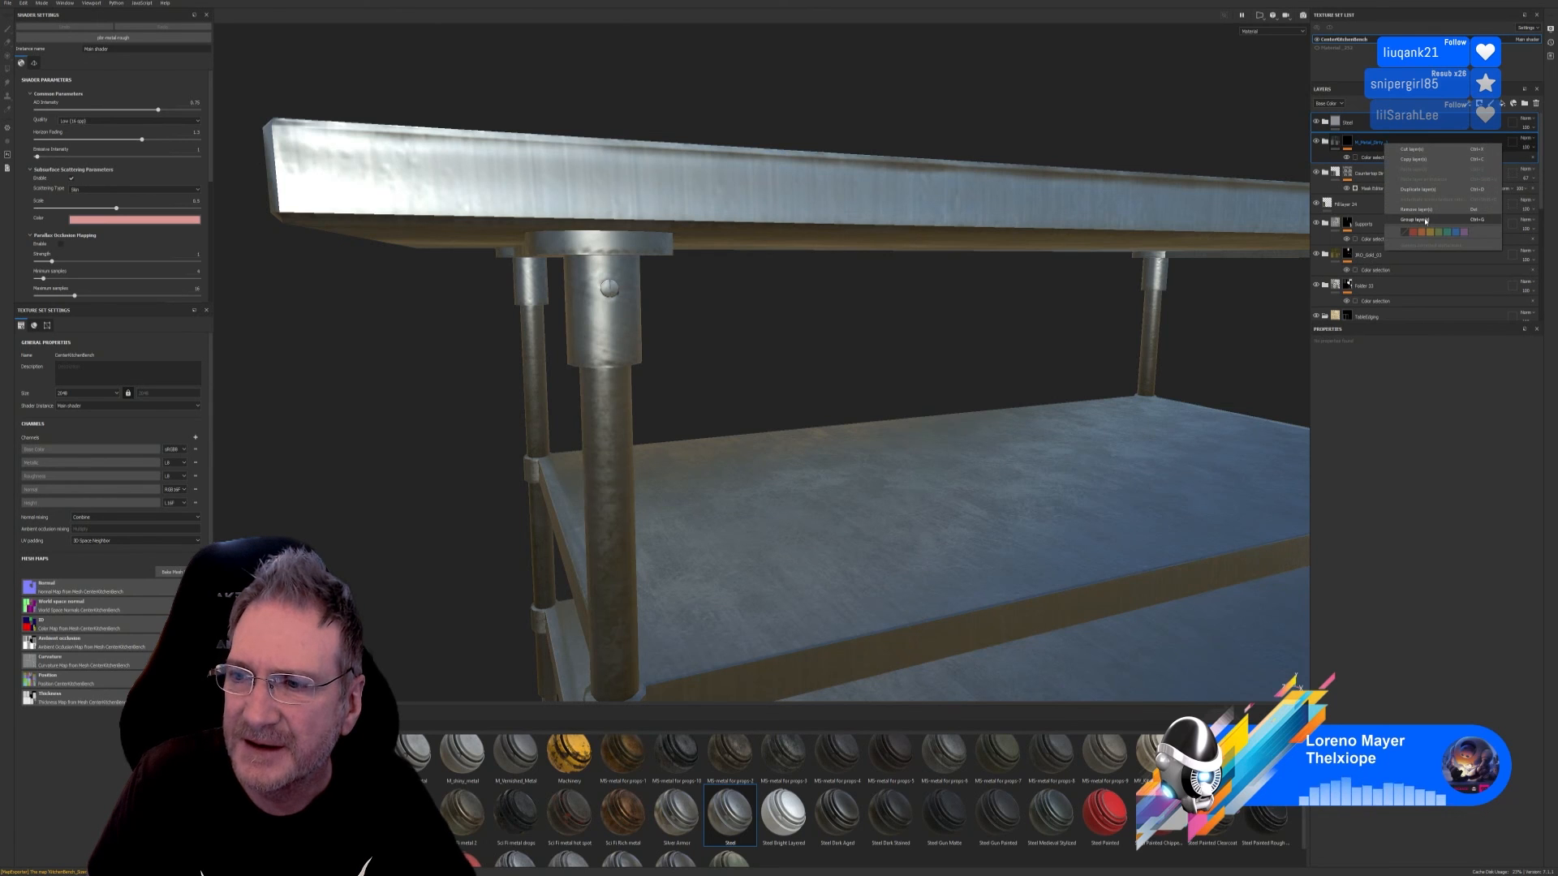
pyautogui.click(1423, 220)
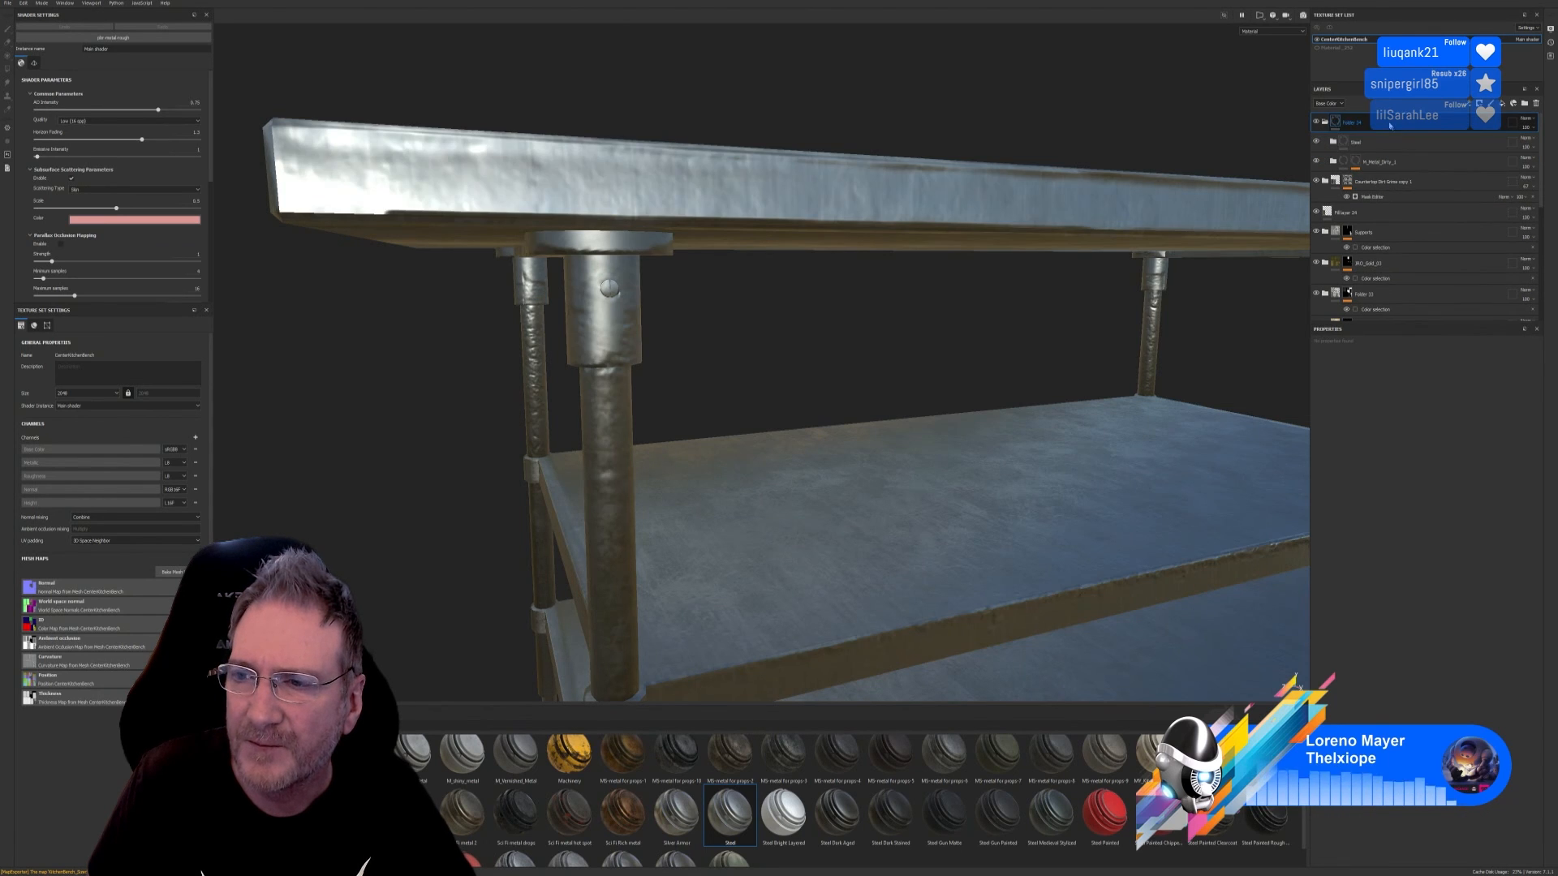
# Step: Mask the new folder with a color selection of the screws' magenta ID color and rename the folder Screws
pyautogui.rightClick(1390, 124)
pyautogui.click(1436, 157)
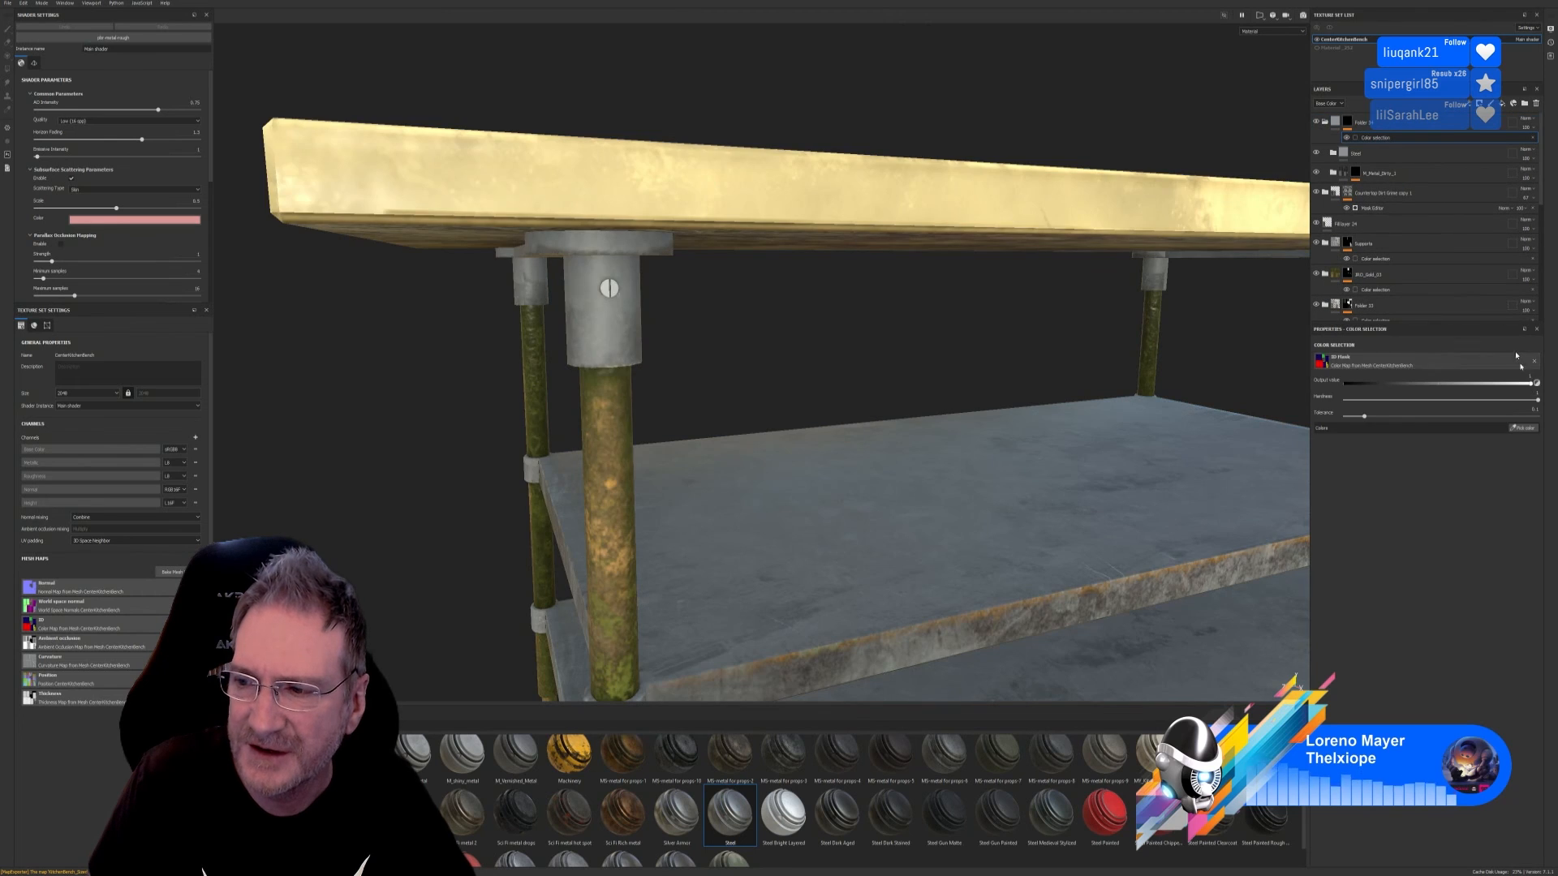
pyautogui.click(1522, 427)
pyautogui.click(609, 287)
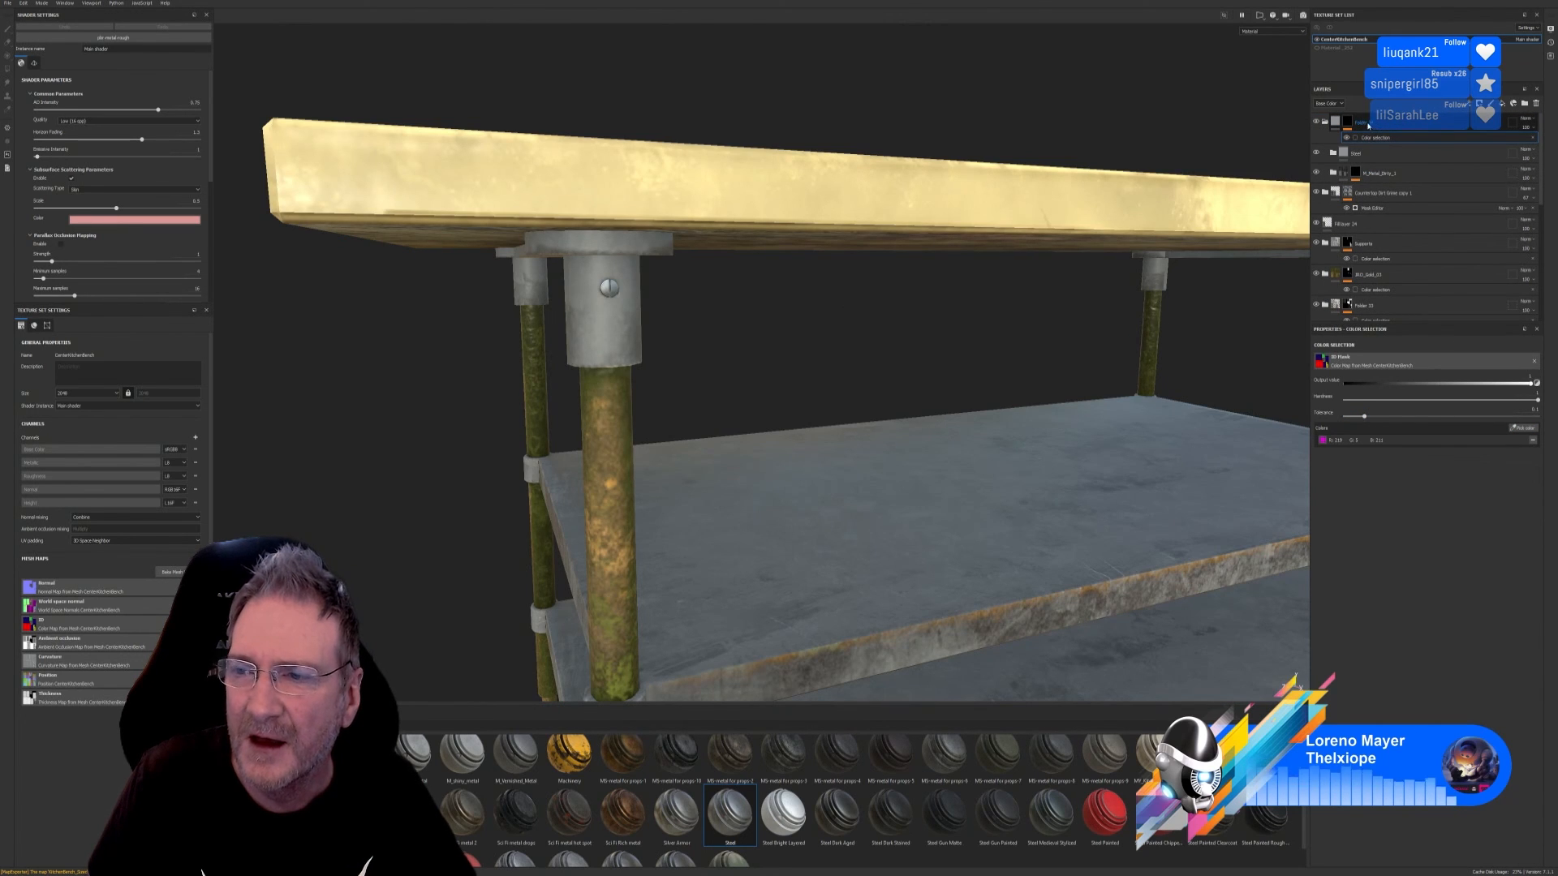
pyautogui.doubleClick(1368, 125)
pyautogui.write('Scre')
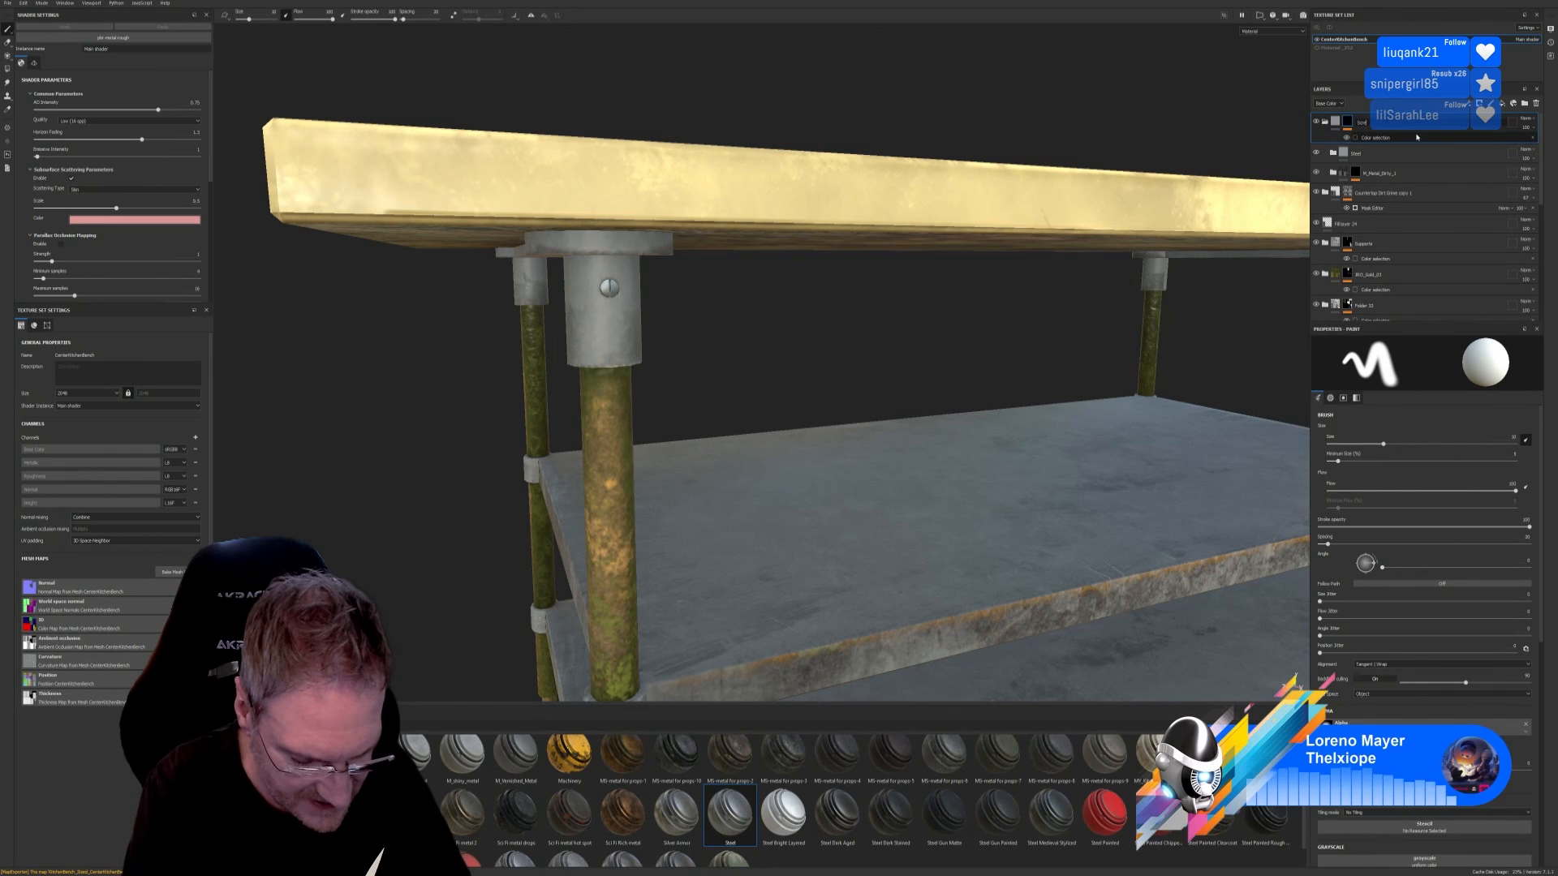
pyautogui.write('ws')
pyautogui.press('Return')
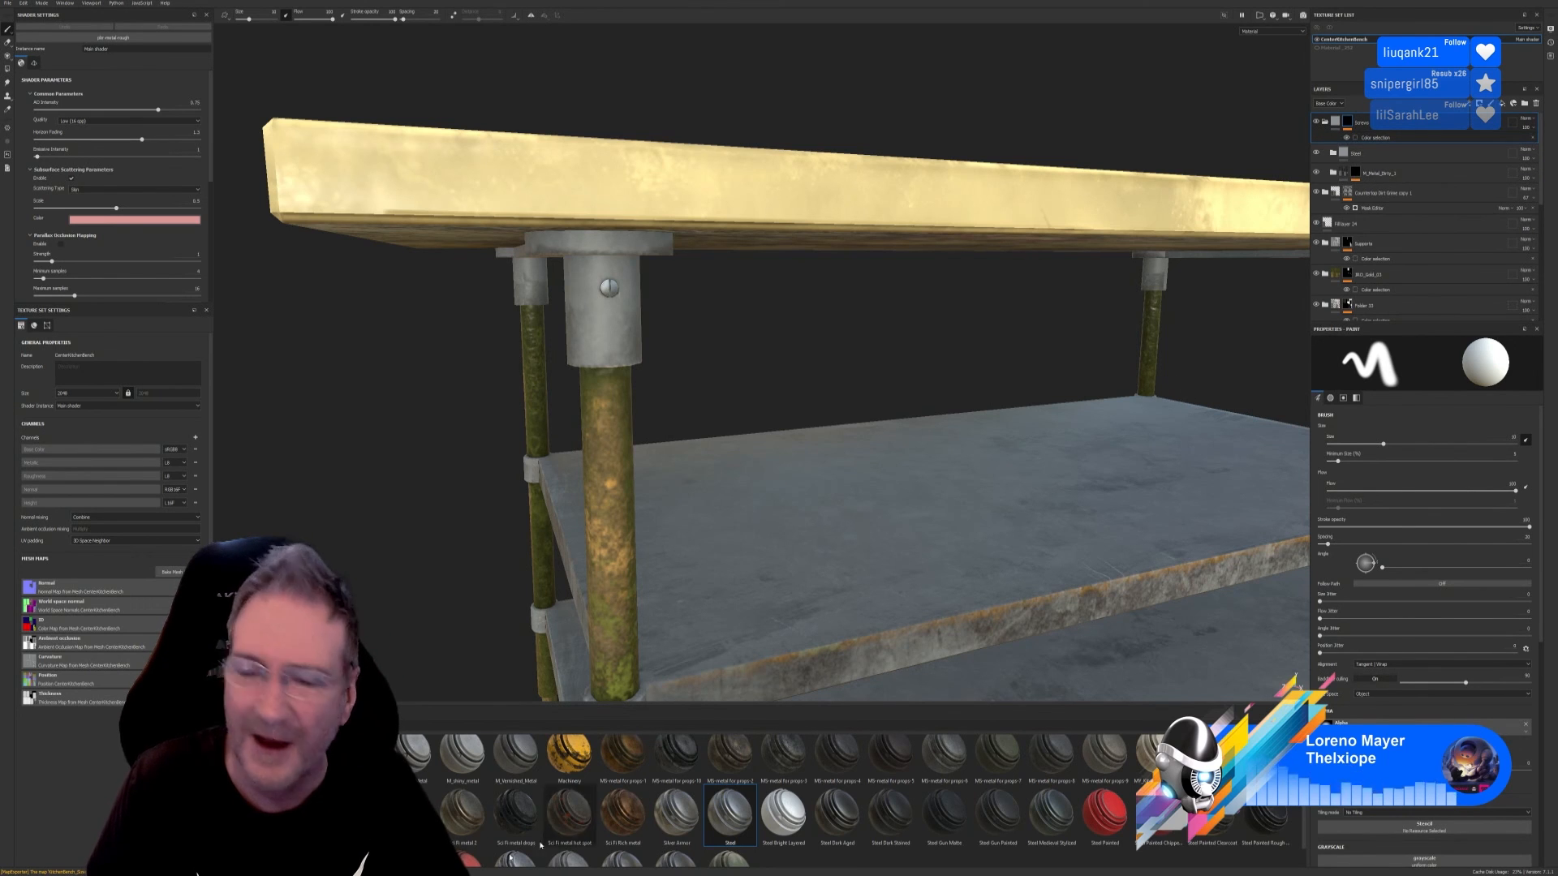
# Step: Apply the Surface Worn smart mask to the Steel layer inside the Screws folder
pyautogui.click(222, 766)
pyautogui.scroll(-5, 836, 803)
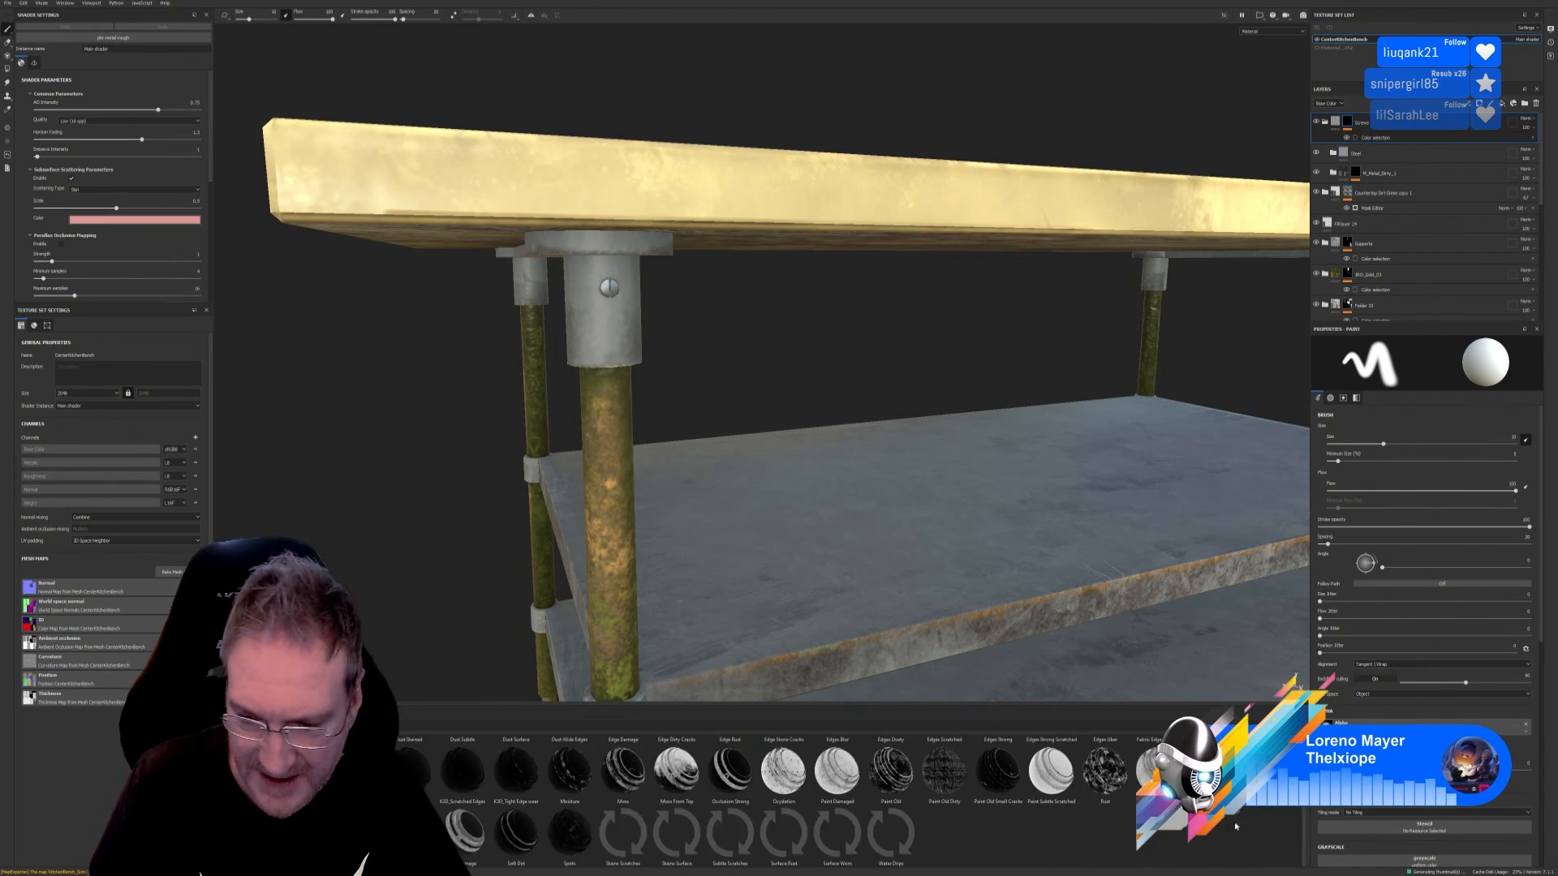
pyautogui.moveTo(837, 834); pyautogui.dragTo(1390, 165)
pyautogui.scroll(5, 687, 309)
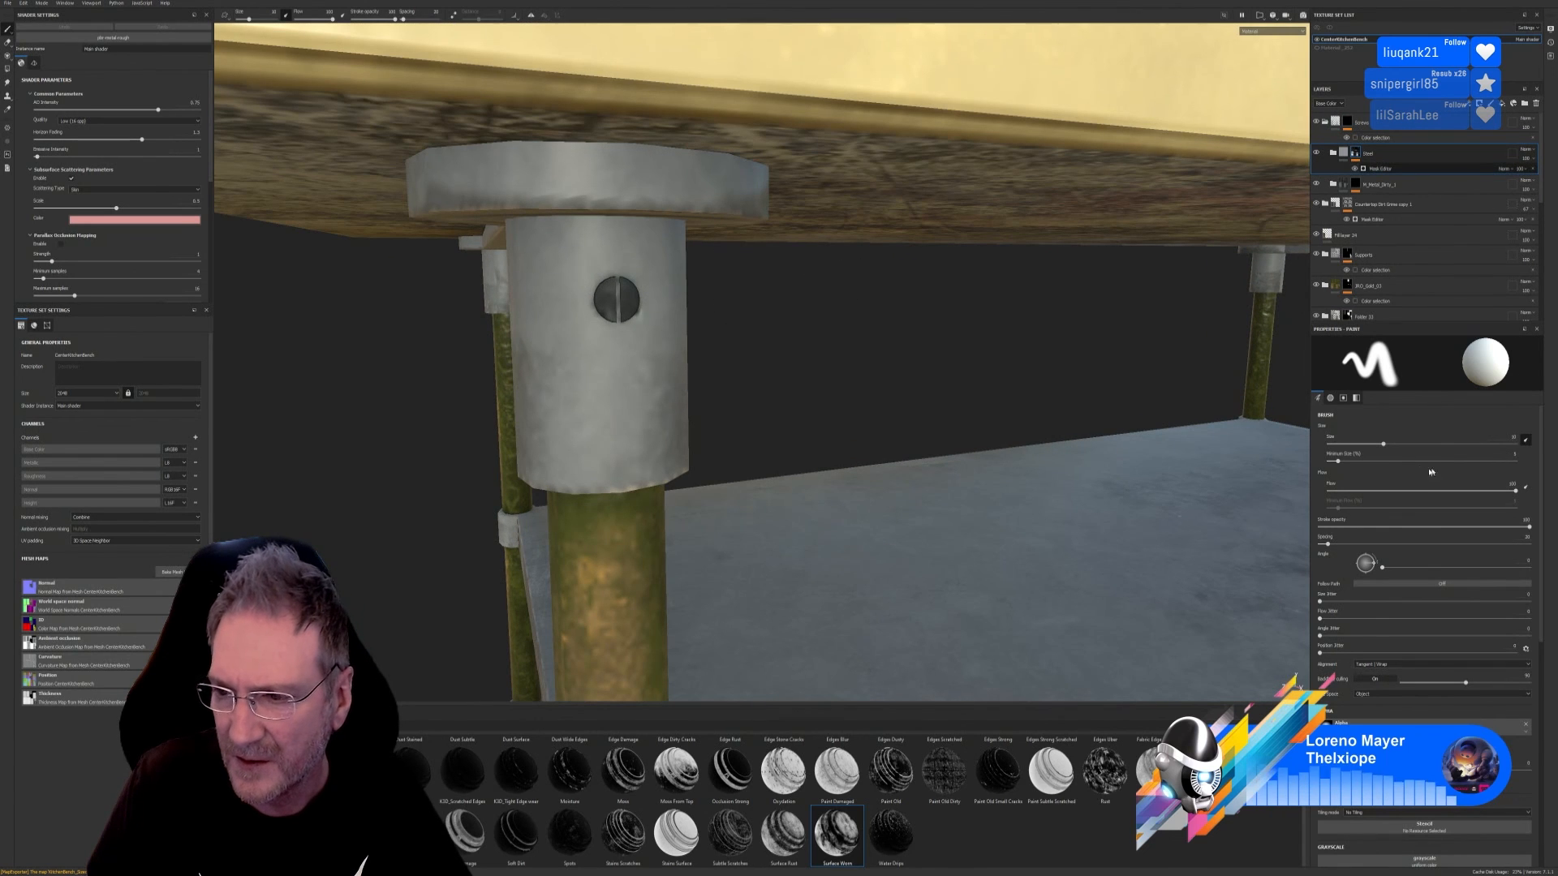
# Step: Set the Steel mask's global balance to 0.9 and global contrast to 0.57, reduce Texture 2, and increase ambient occlusion and curvature
pyautogui.moveTo(1421, 433); pyautogui.dragTo(1514, 437)
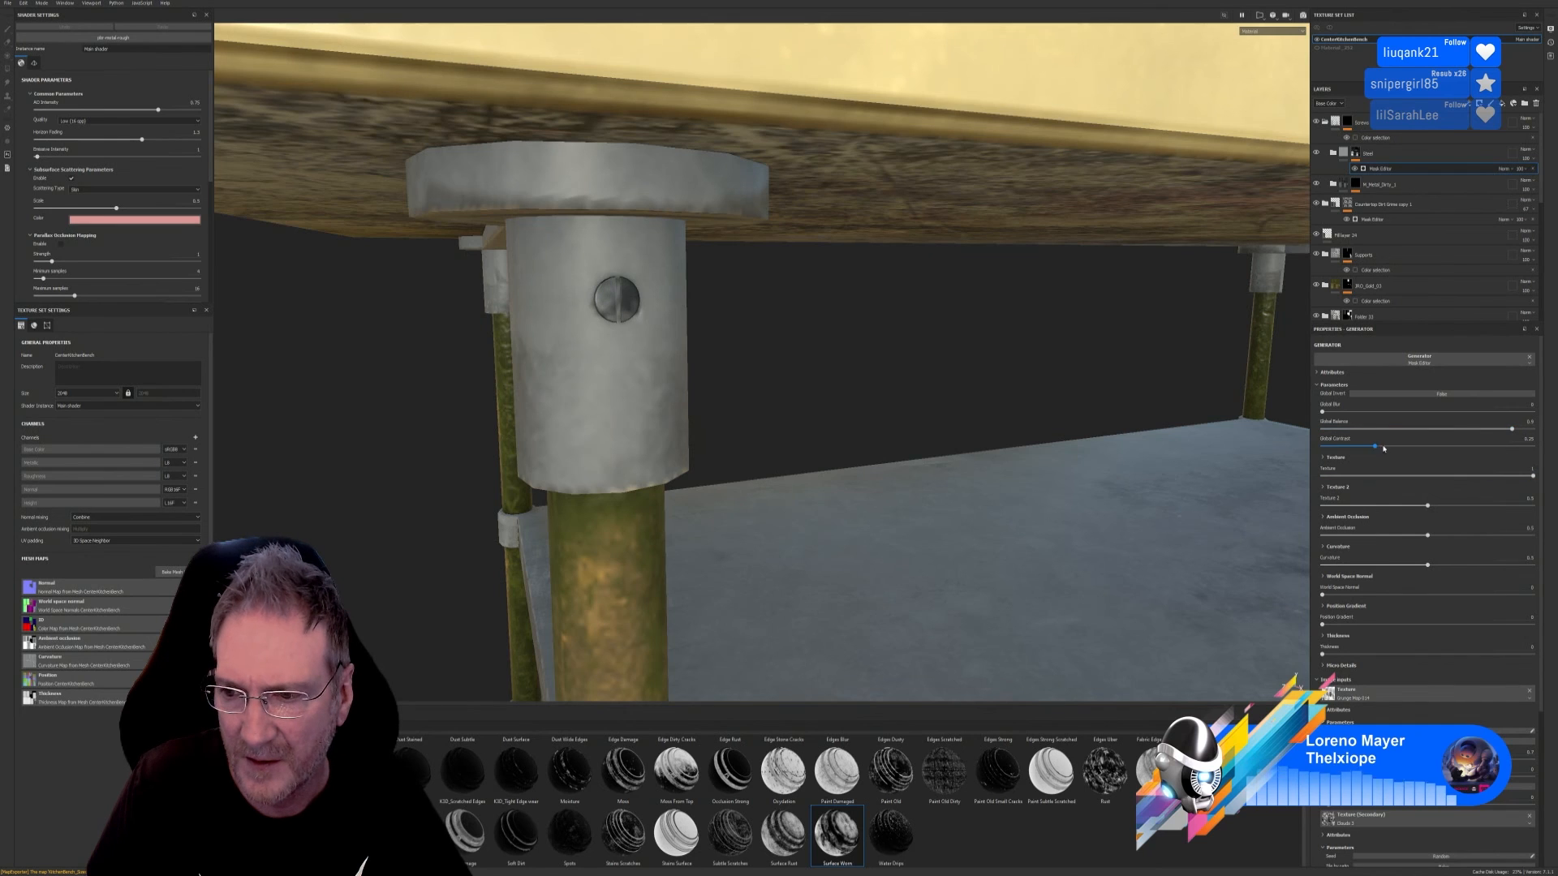
pyautogui.moveTo(1383, 448)
pyautogui.mouseDown()
pyautogui.moveTo(1505, 455)
pyautogui.moveTo(1315, 458)
pyautogui.mouseUp()
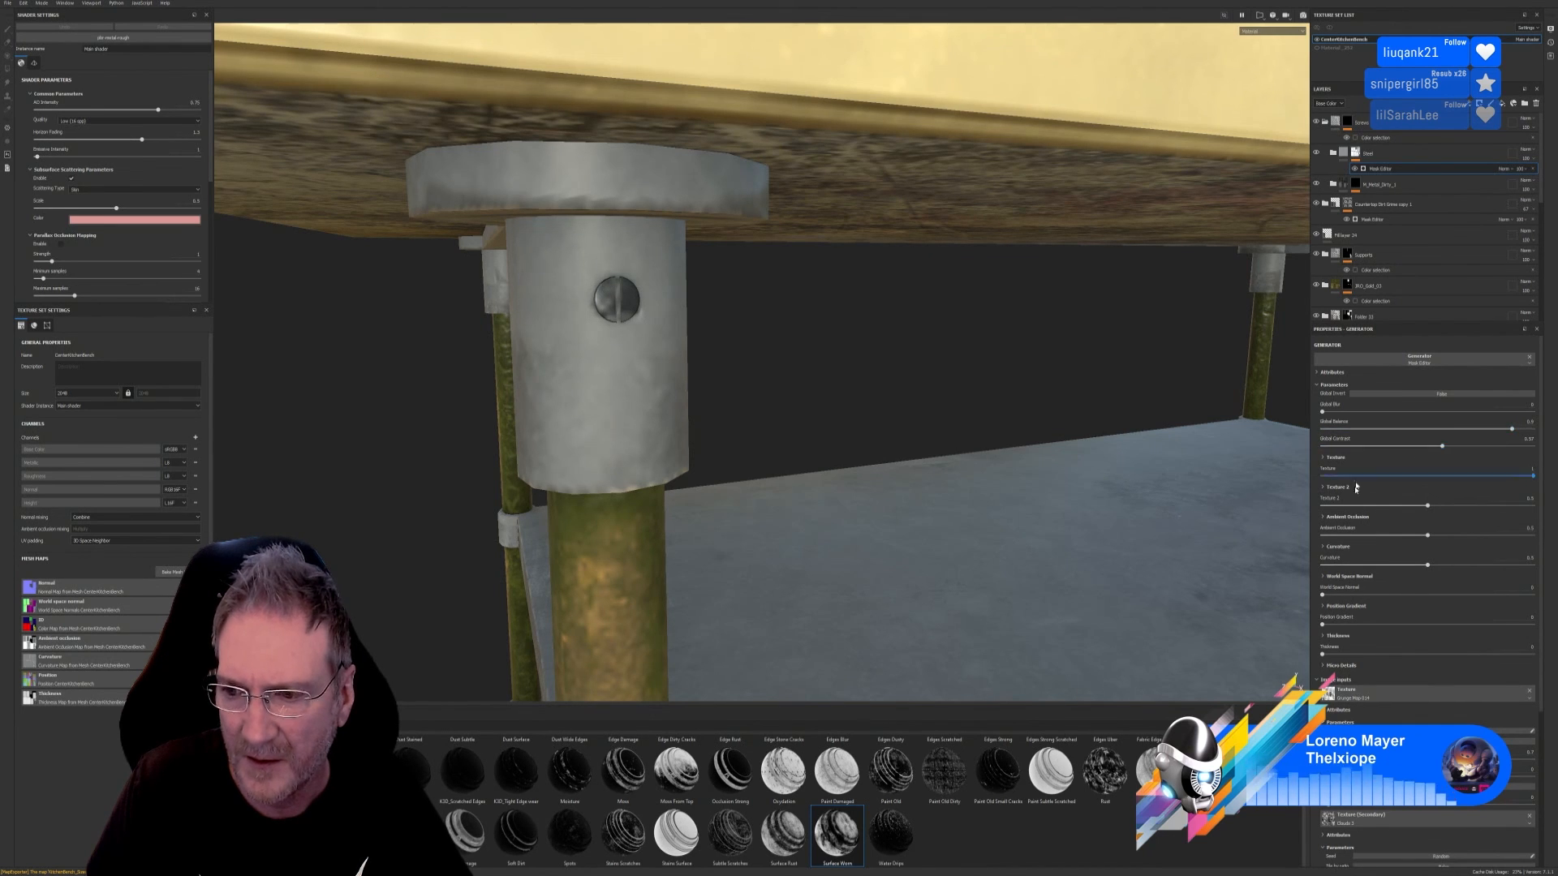
pyautogui.moveTo(1457, 506)
pyautogui.mouseDown()
pyautogui.moveTo(1509, 506)
pyautogui.moveTo(1327, 508)
pyautogui.moveTo(1392, 509)
pyautogui.moveTo(1428, 536)
pyautogui.moveTo(1525, 536)
pyautogui.mouseUp()
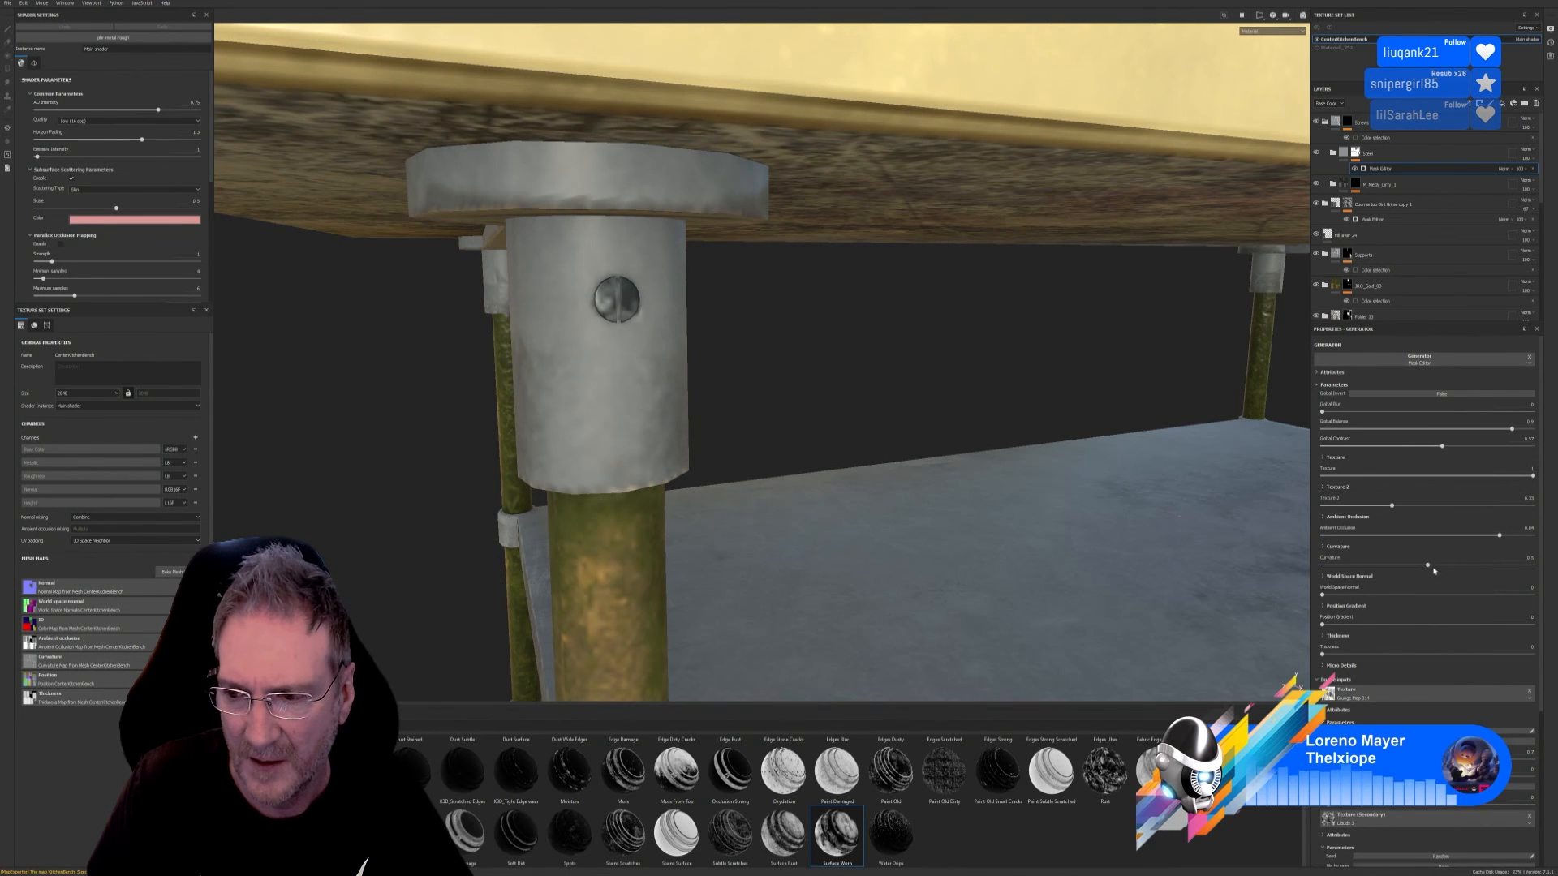
pyautogui.moveTo(1408, 569); pyautogui.dragTo(1467, 580)
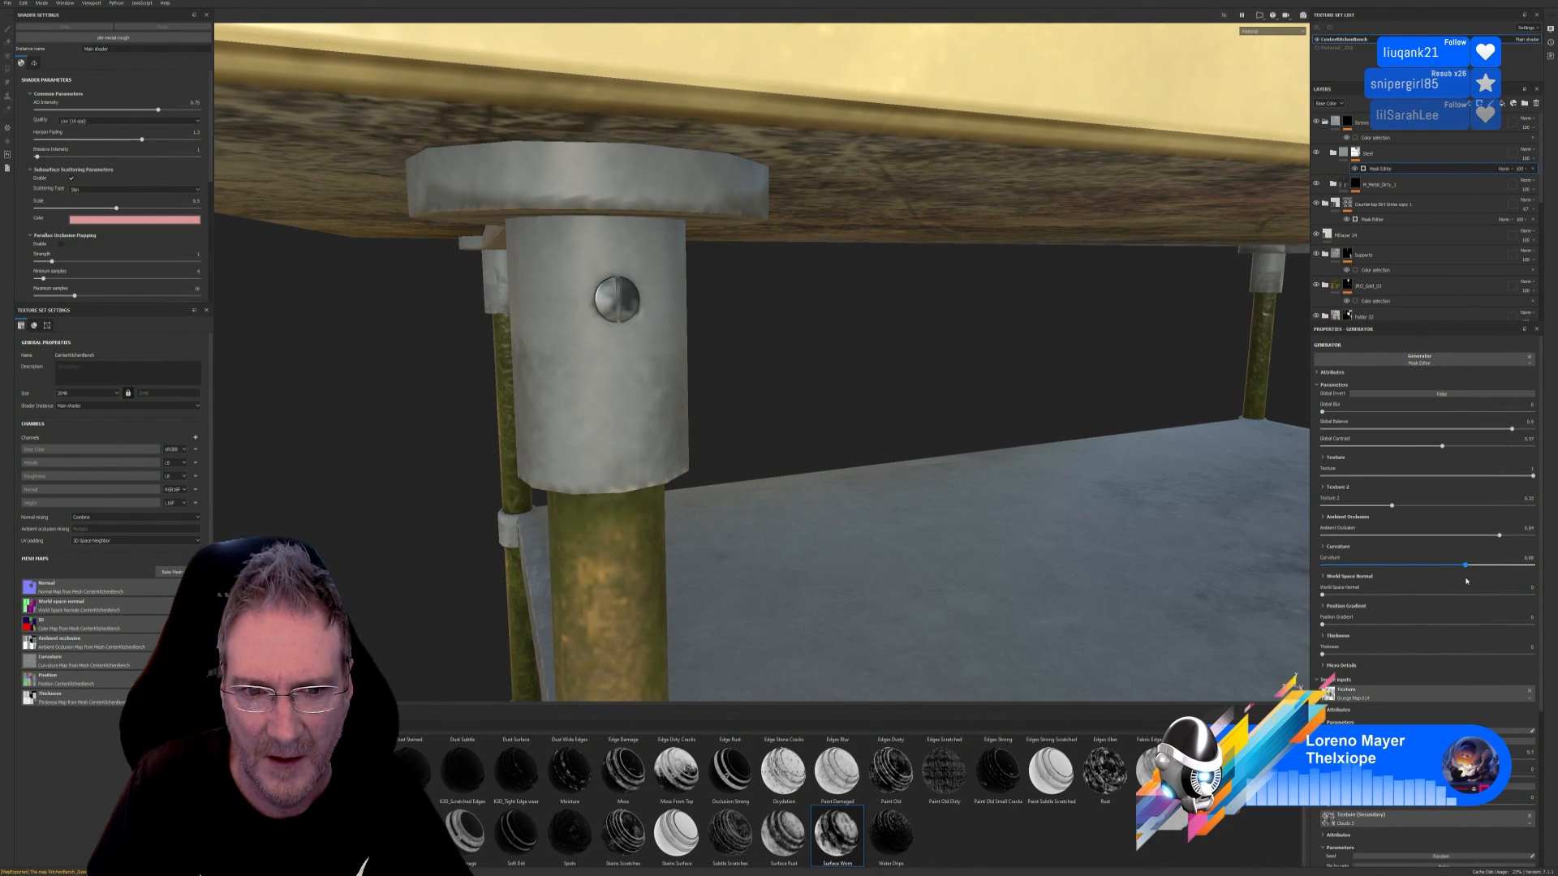
pyautogui.scroll(-8, 844, 430)
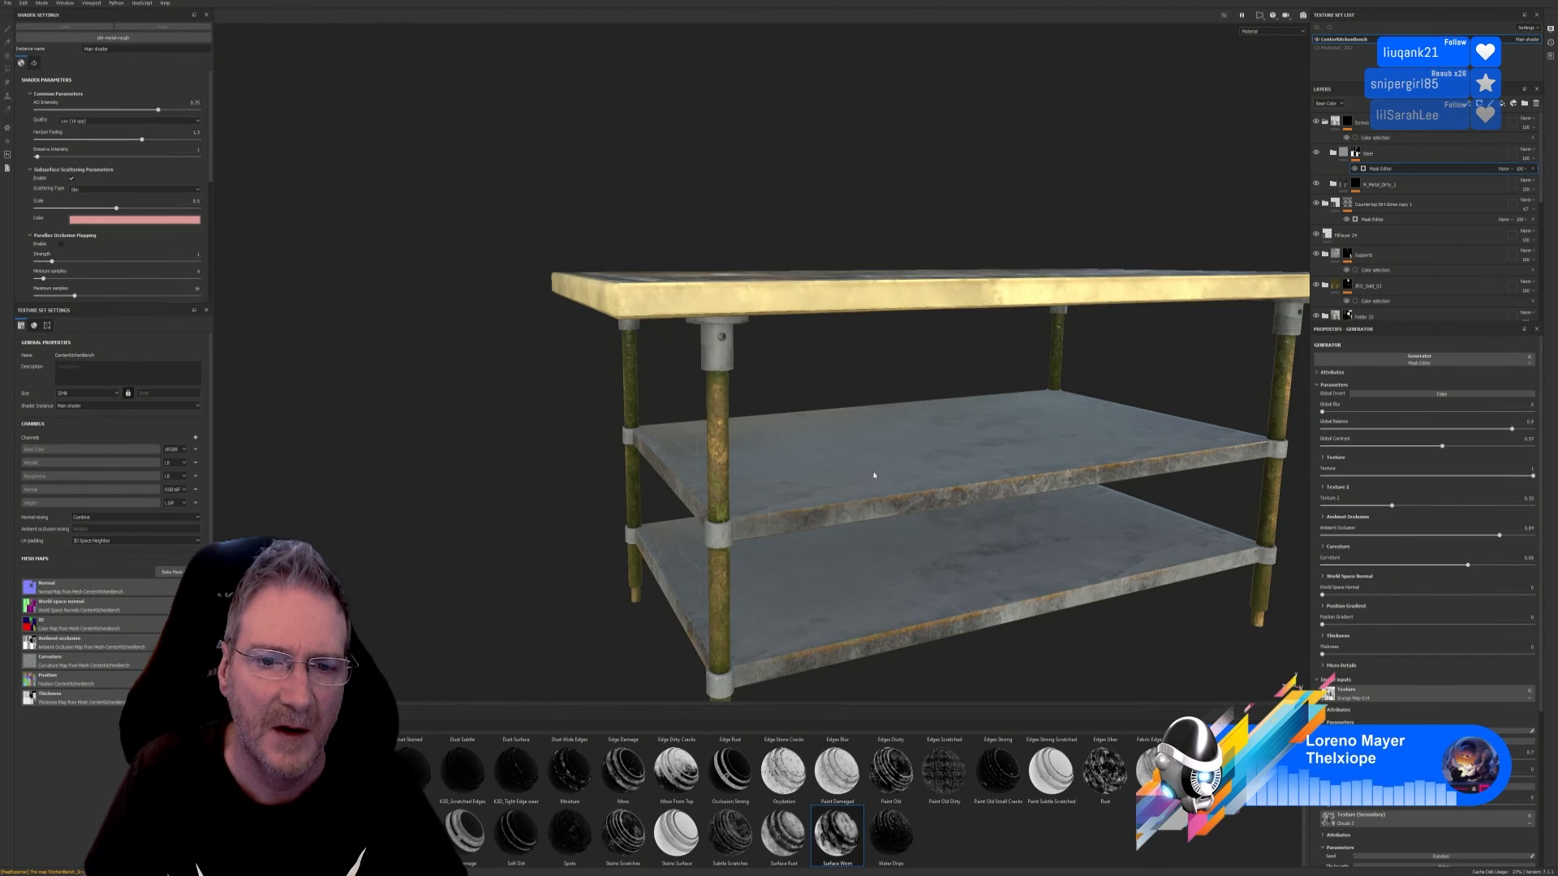
pyautogui.keyDown('alt'); pyautogui.moveTo(871, 494); pyautogui.dragTo(939, 503); pyautogui.keyUp('alt')
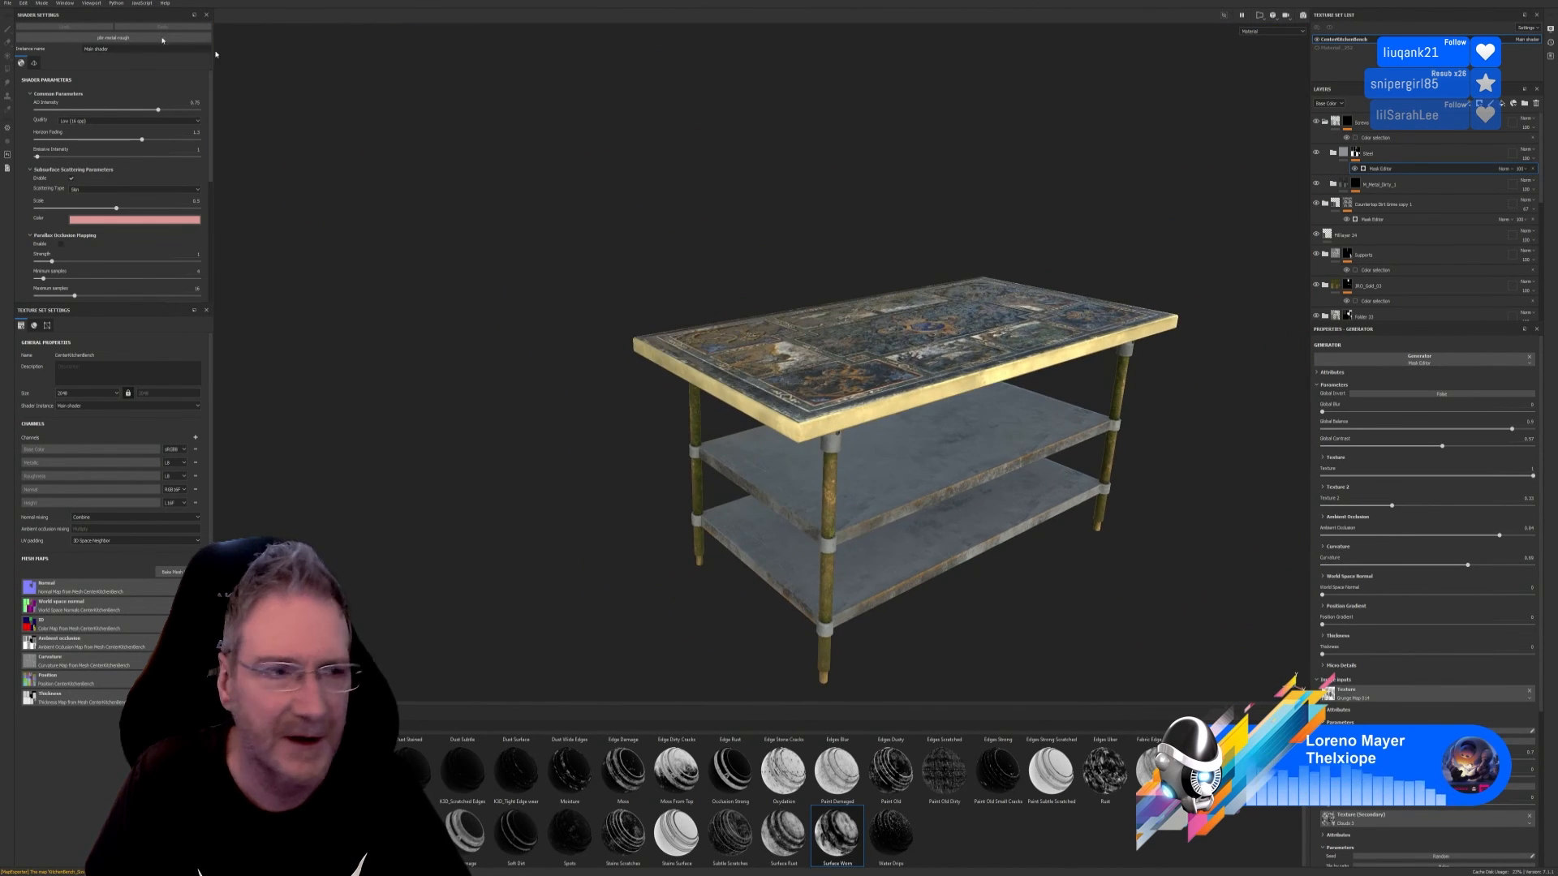
# Step: Save the project and export the kitchen bench's textures using the existing PBR Metallic Roughness export settings
pyautogui.click(7, 4)
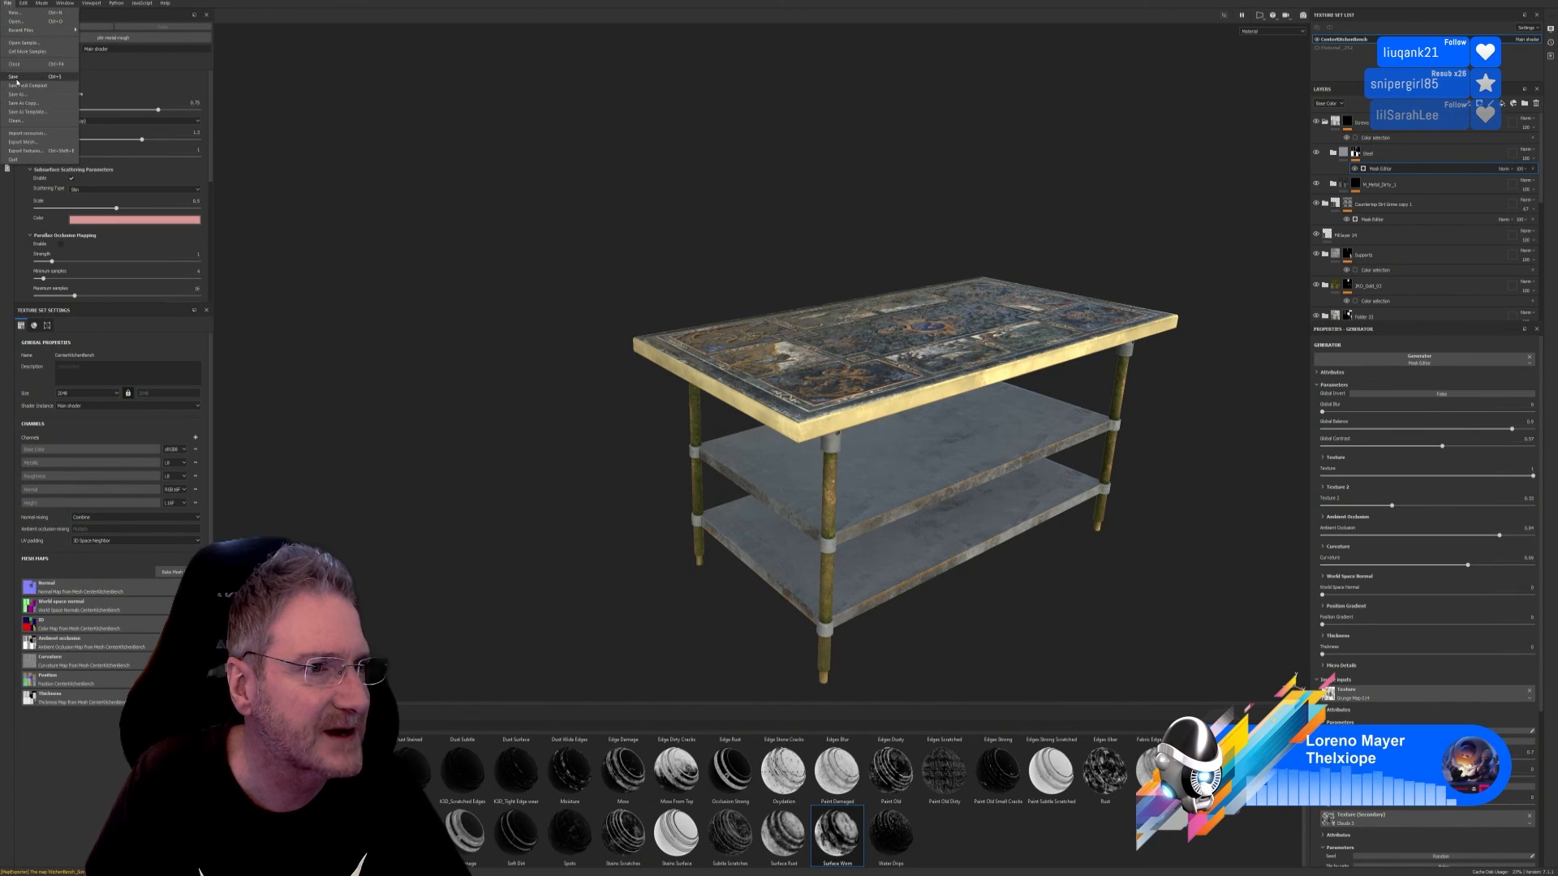
pyautogui.click(15, 61)
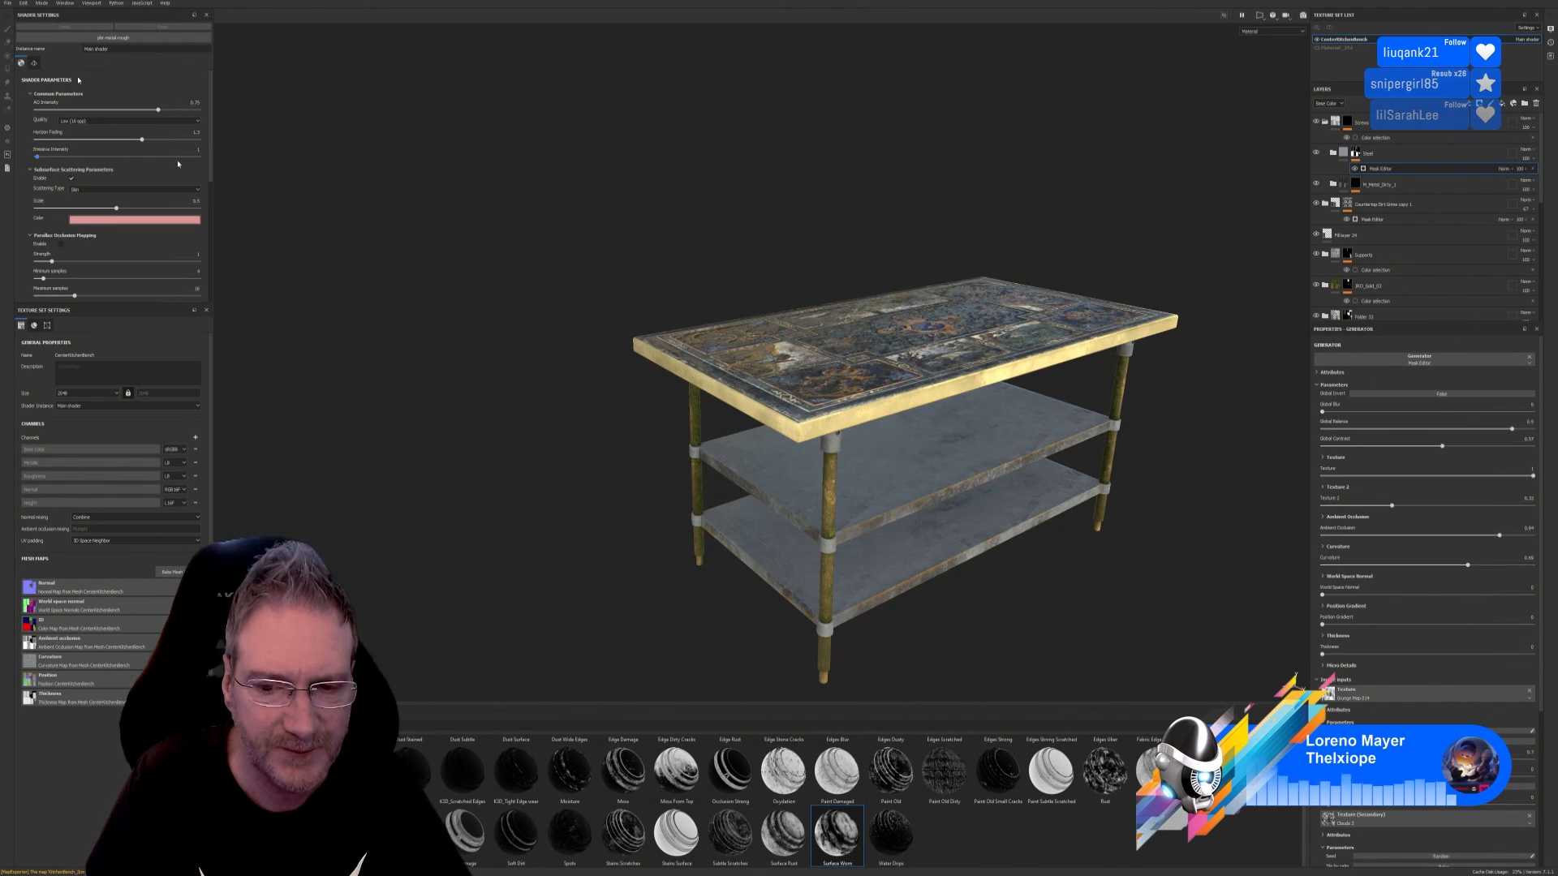
pyautogui.keyDown('alt'); pyautogui.moveTo(918, 594); pyautogui.dragTo(864, 554); pyautogui.keyUp('alt')
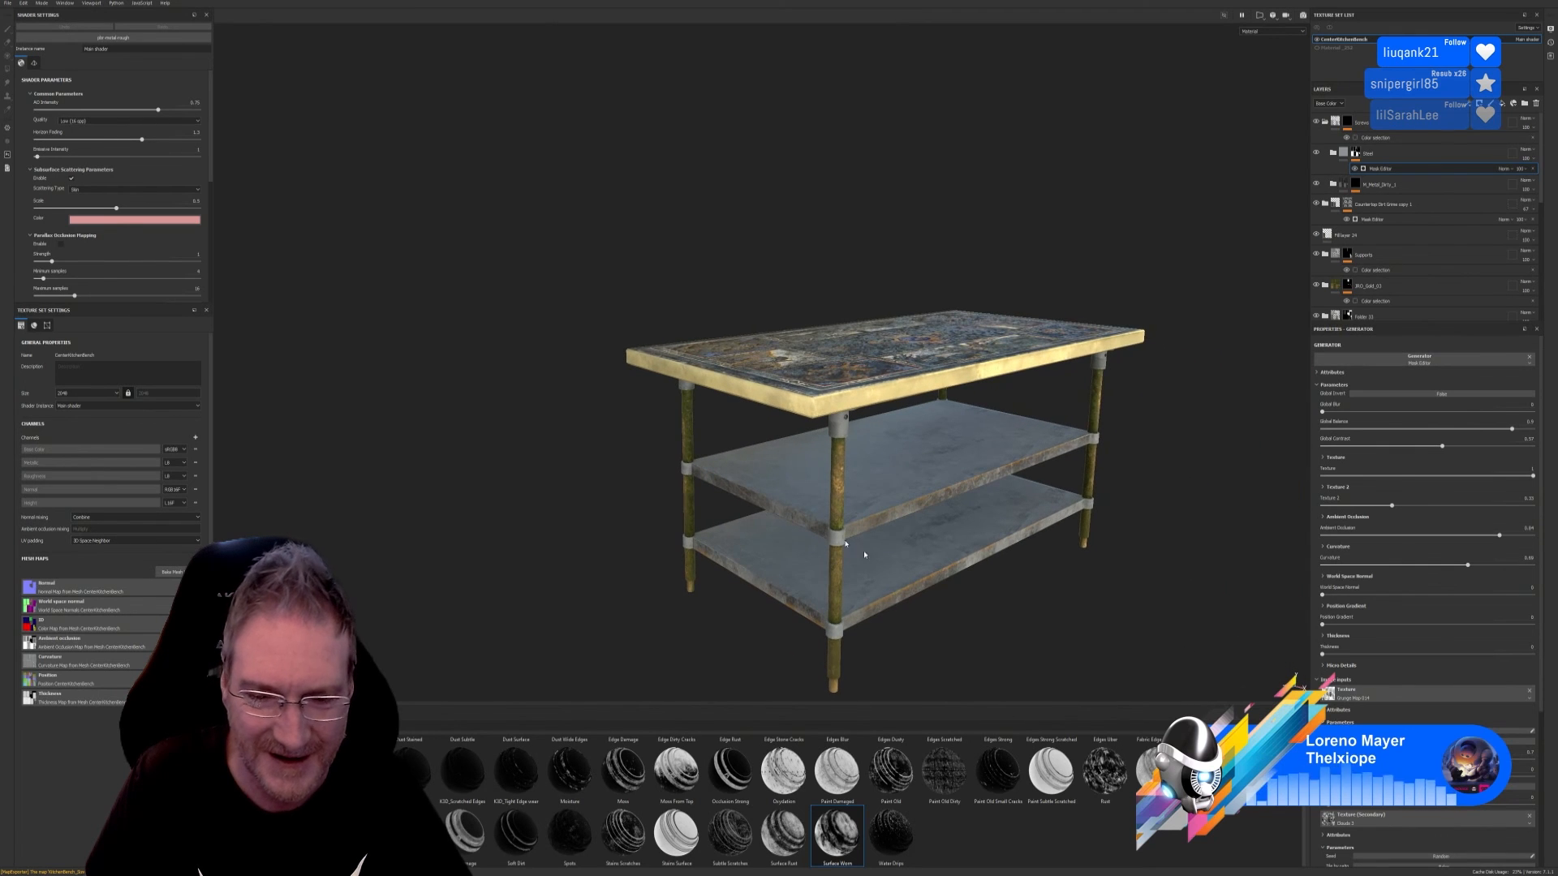
pyautogui.click(6, 3)
pyautogui.click(32, 146)
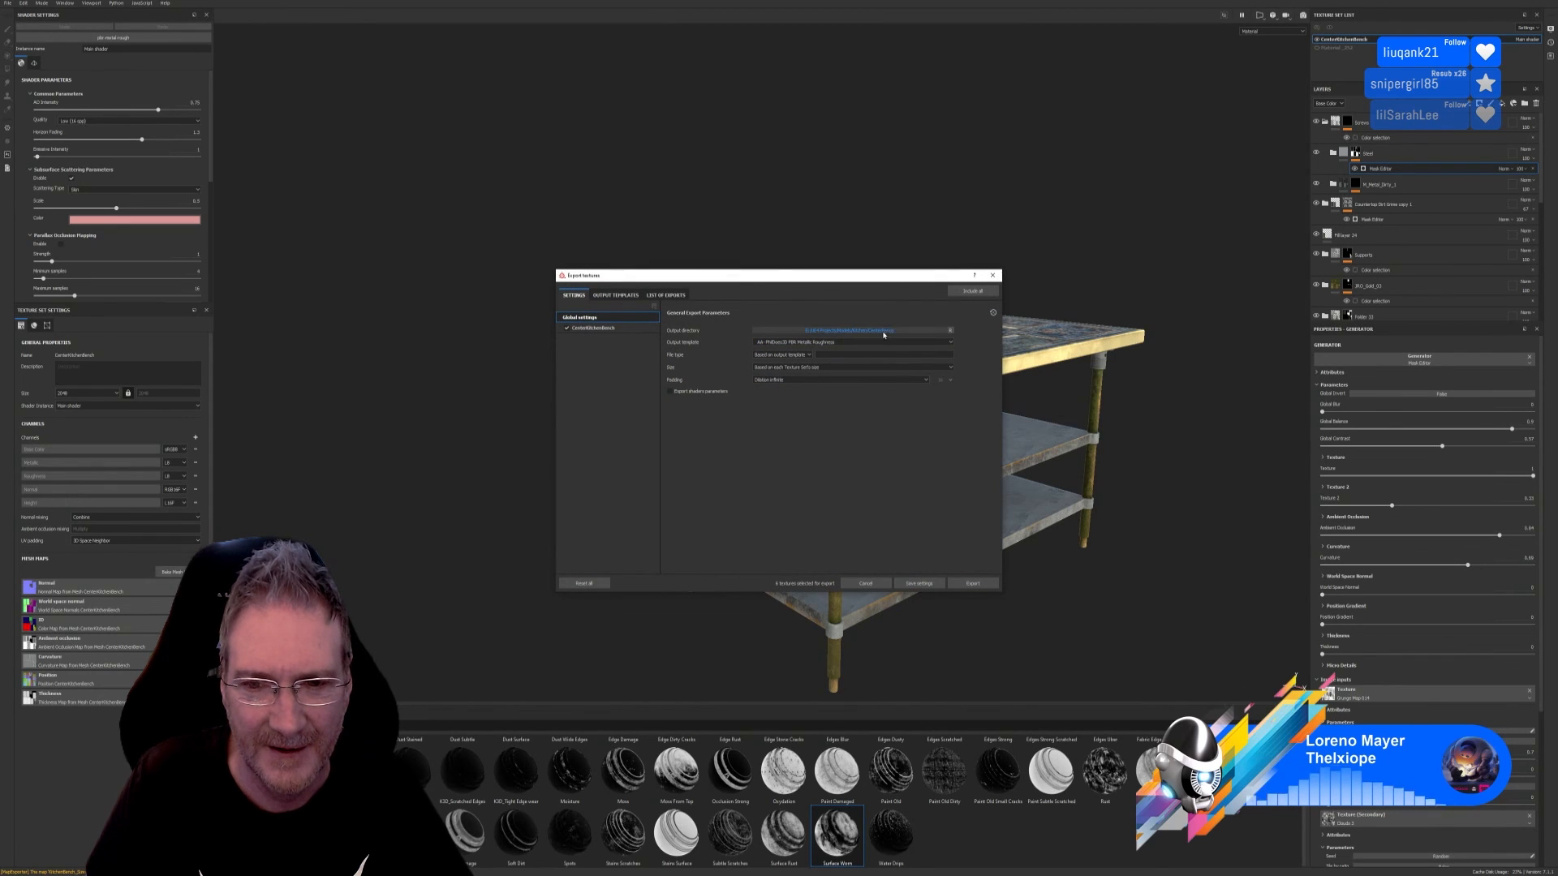
pyautogui.click(972, 583)
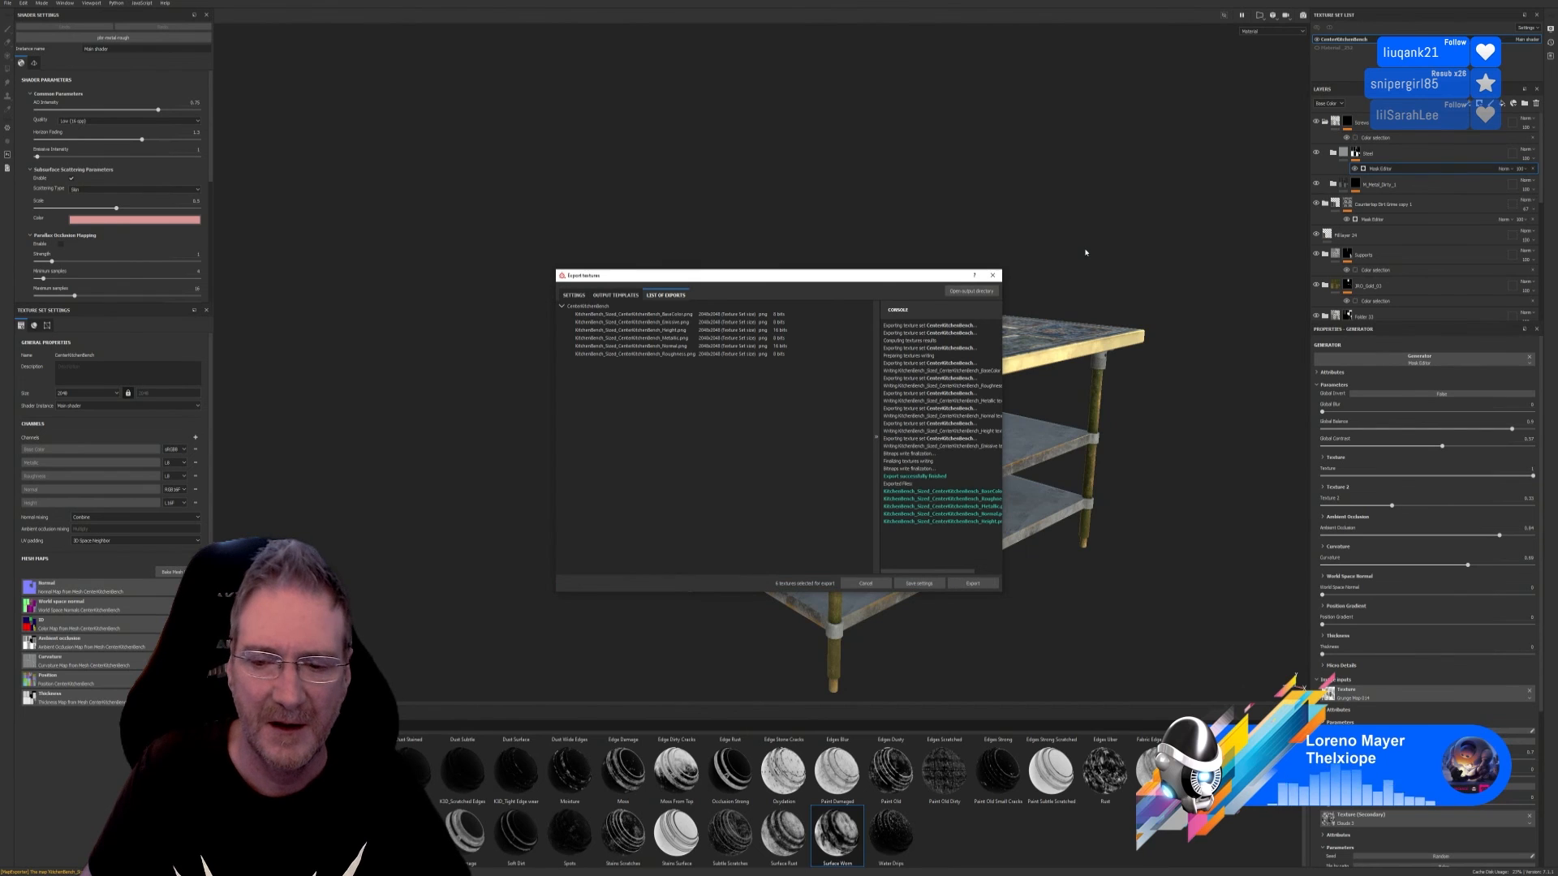
pyautogui.click(993, 278)
pyautogui.keyDown('alt'); pyautogui.moveTo(925, 418); pyautogui.dragTo(852, 465); pyautogui.keyUp('alt')
pyautogui.scroll(-1, 923, 507)
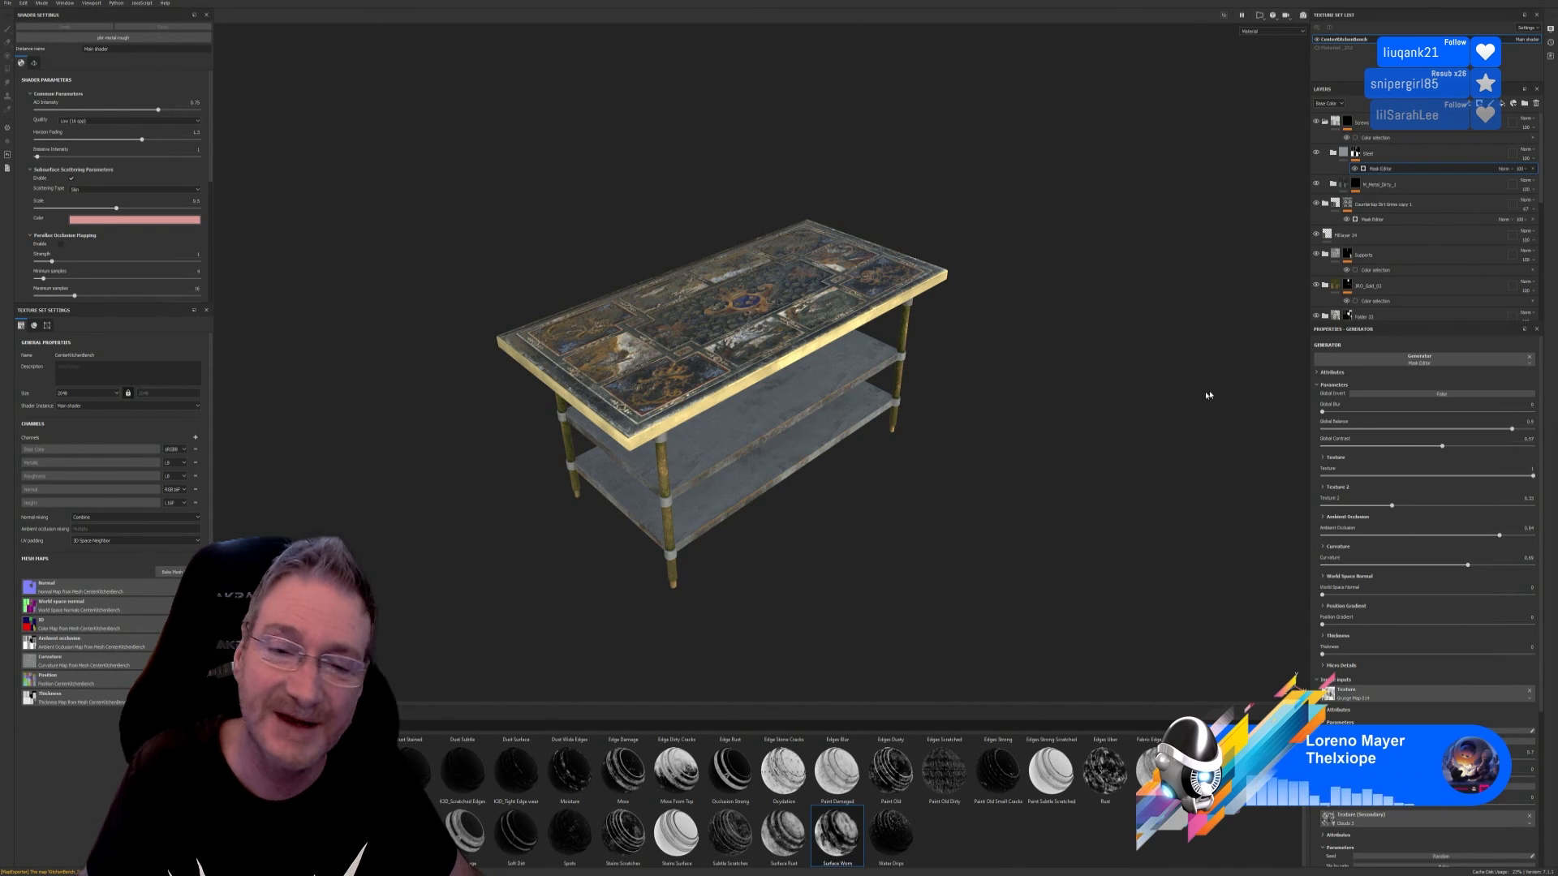
pyautogui.keyDown('alt'); pyautogui.moveTo(998, 438); pyautogui.dragTo(1002, 459); pyautogui.keyUp('alt')
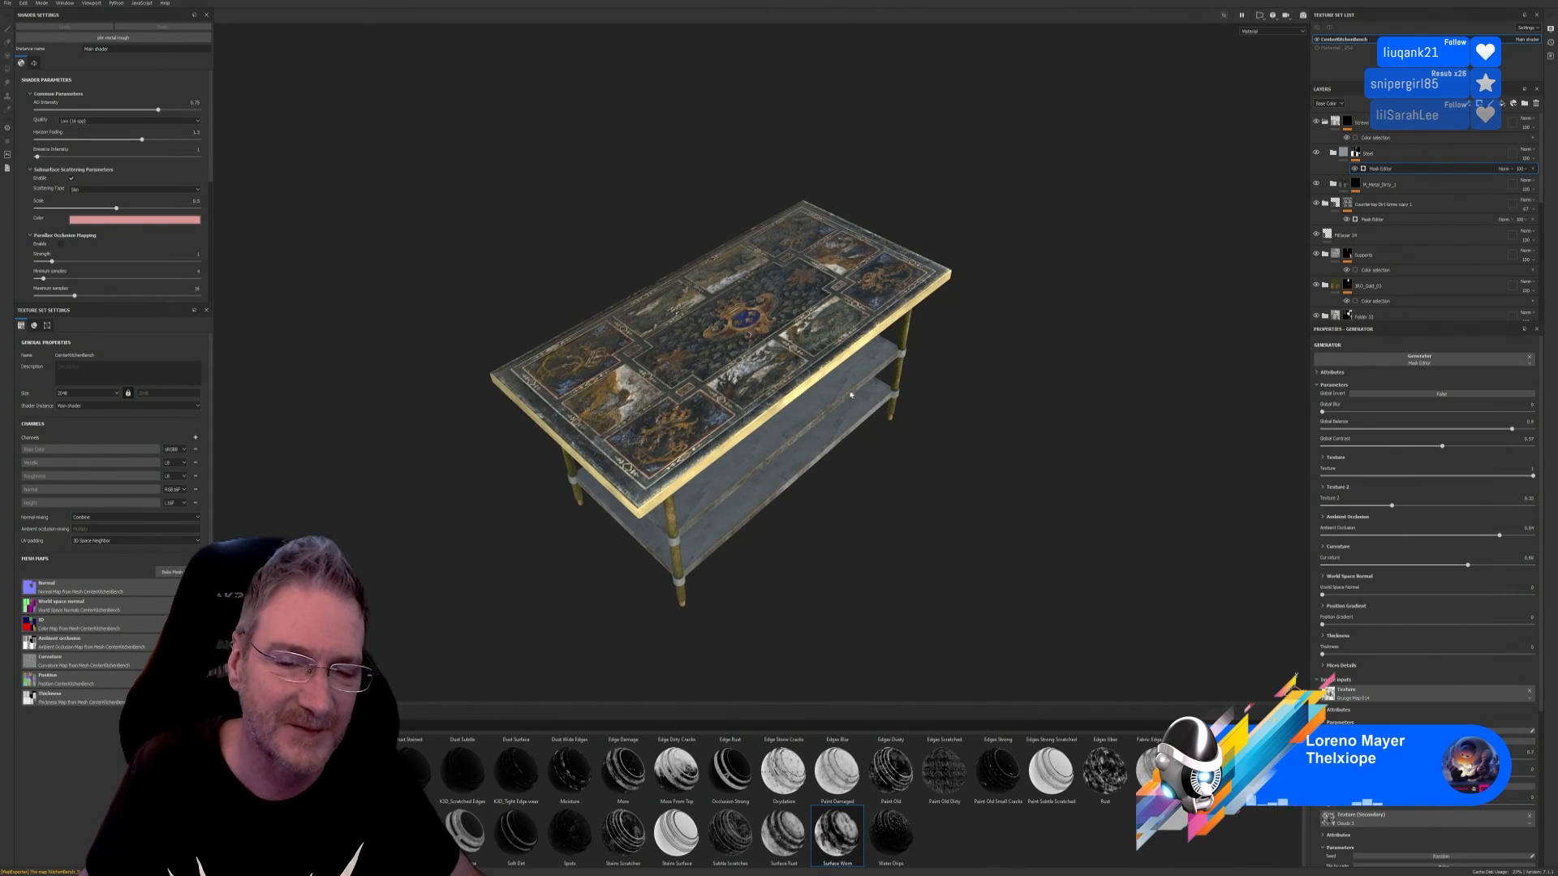
pyautogui.scroll(1, 845, 396)
pyautogui.scroll(1, 796, 398)
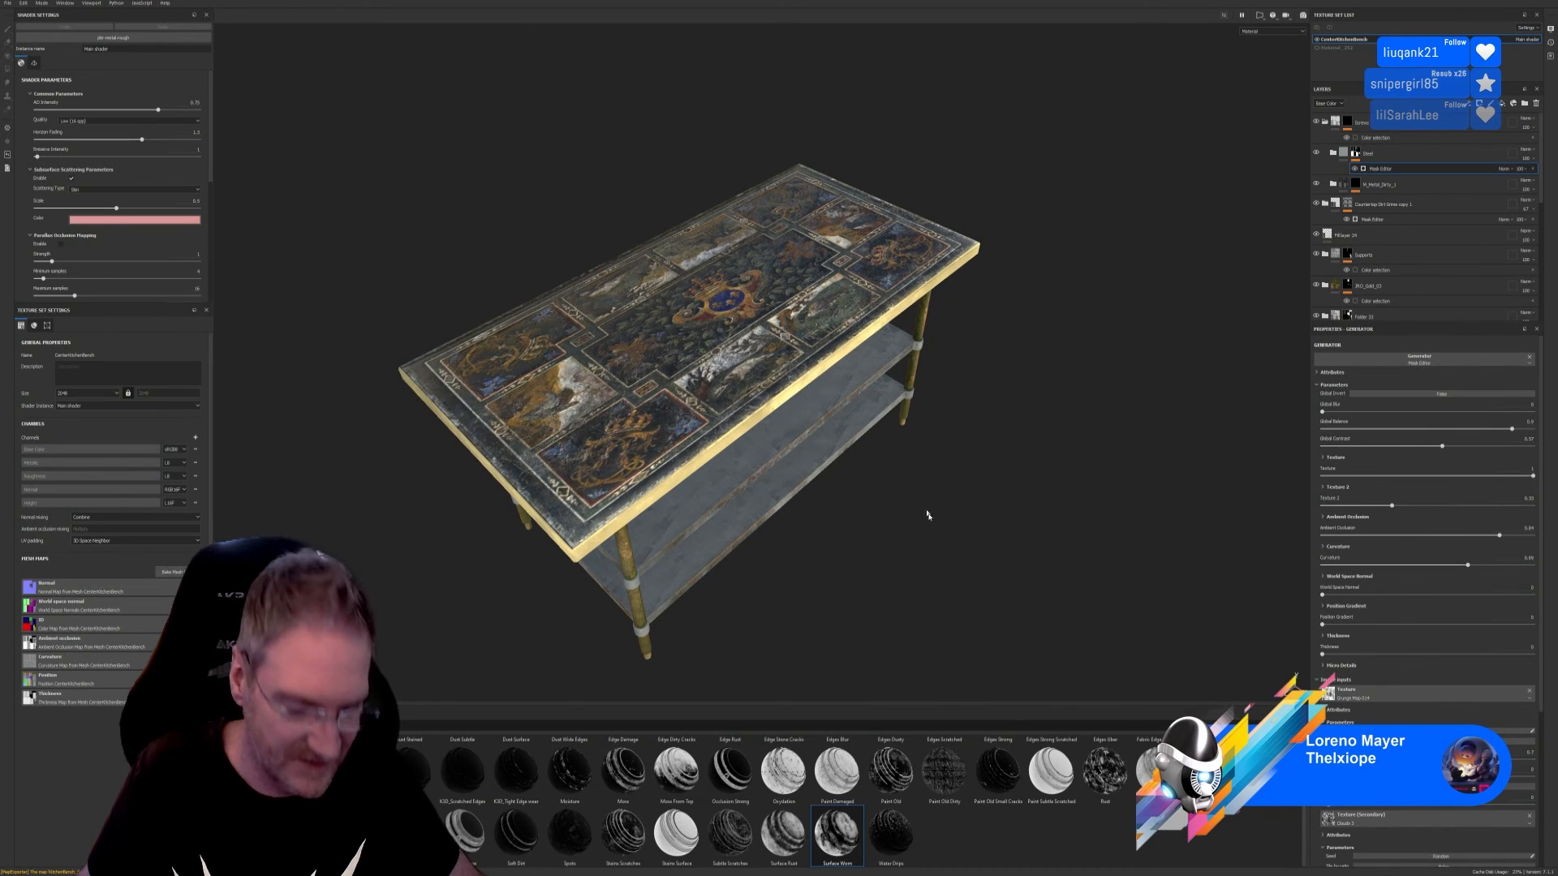
pyautogui.keyDown('alt'); pyautogui.moveTo(928, 515); pyautogui.dragTo(933, 527); pyautogui.keyUp('alt')
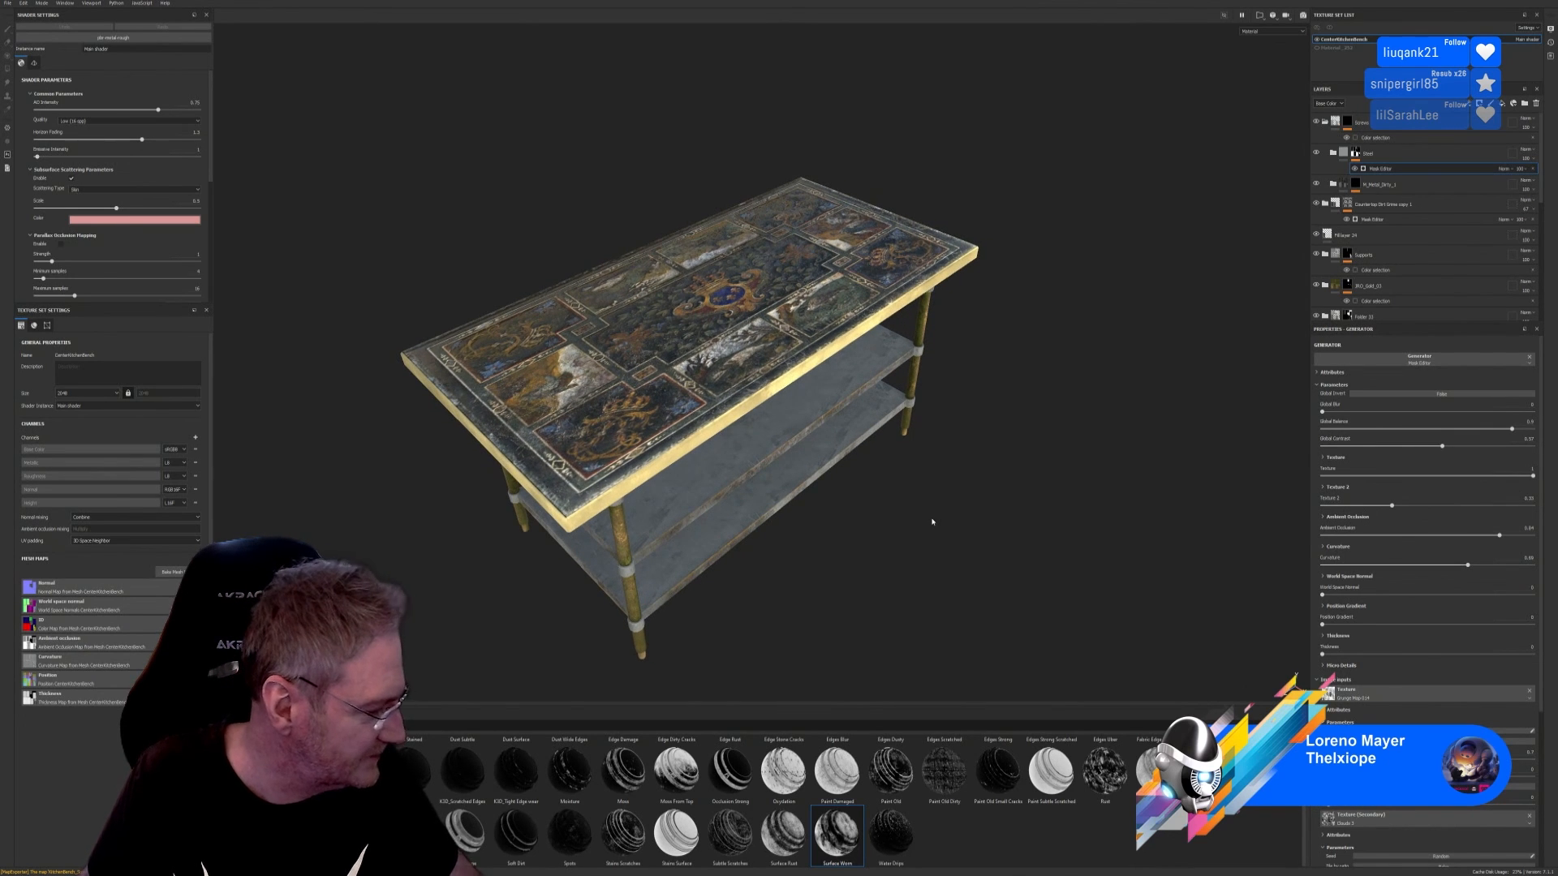